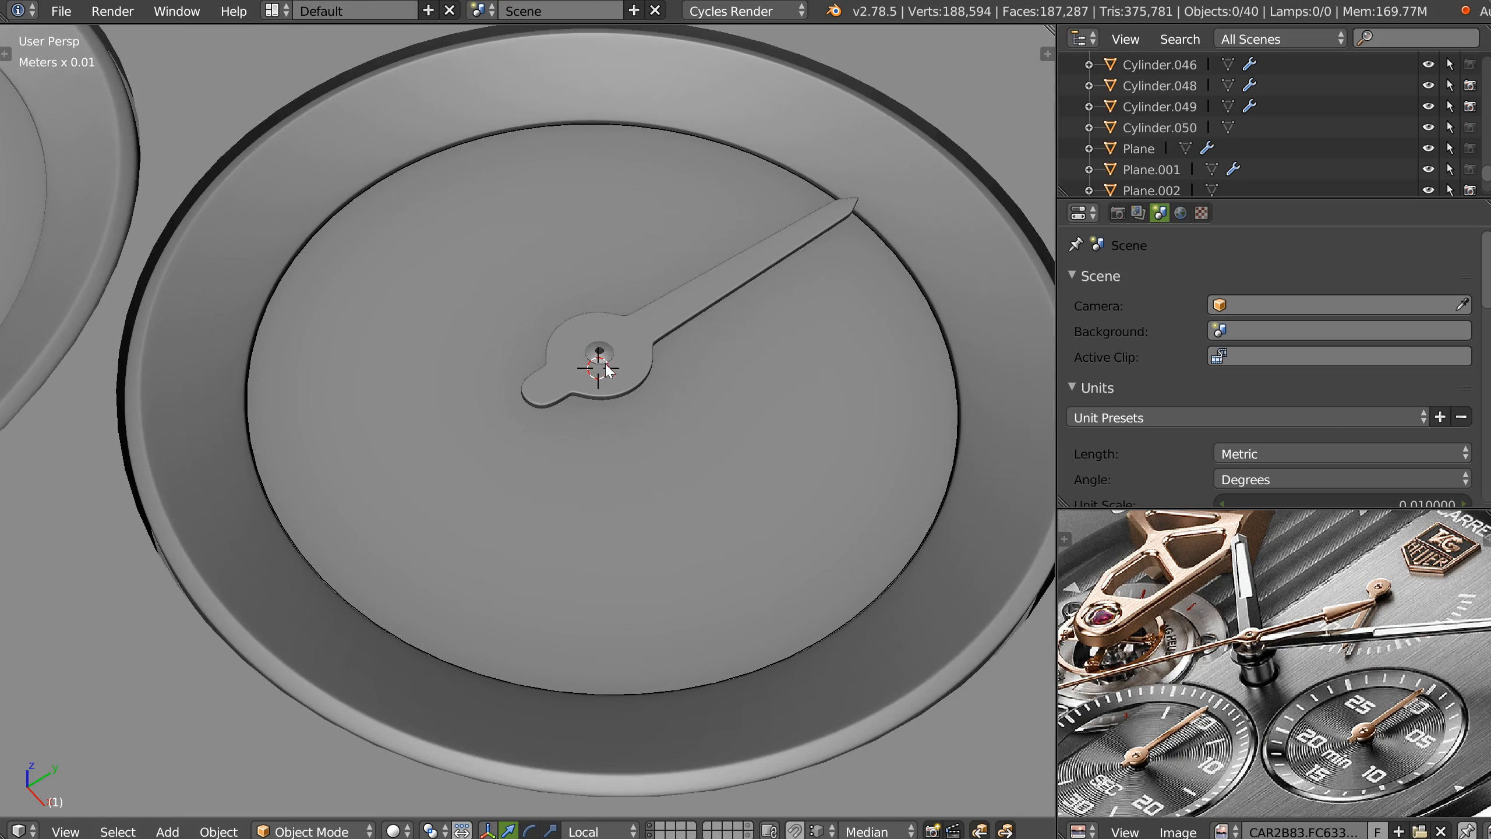
Snap the 3D cursor to the centre of the right subdial ring's inner edge loop, and return to Object Mode.
right_click(911, 270)
key(Tab)
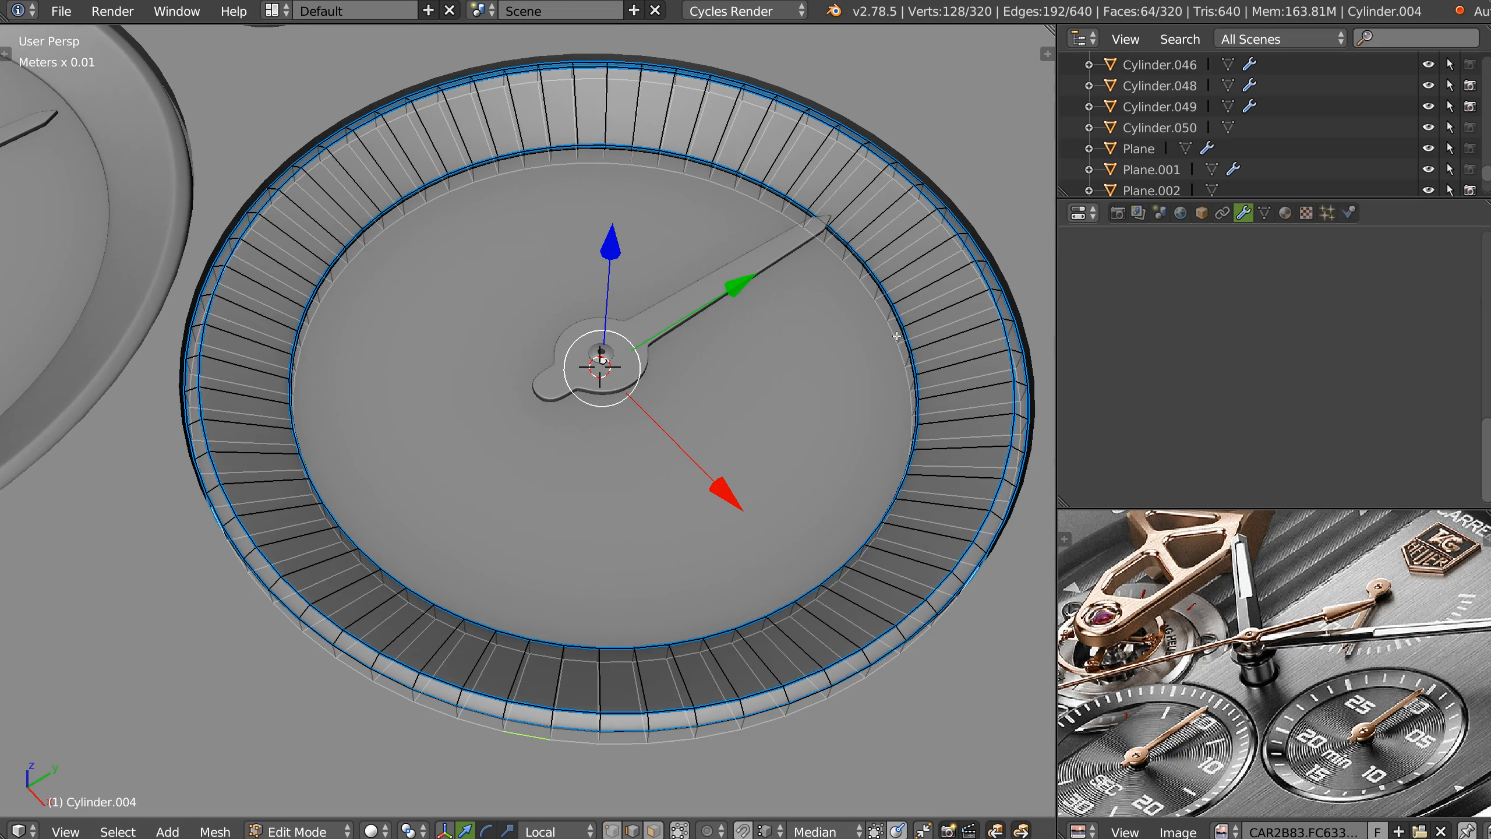
alt+right_click(881, 333)
key(shift+s)
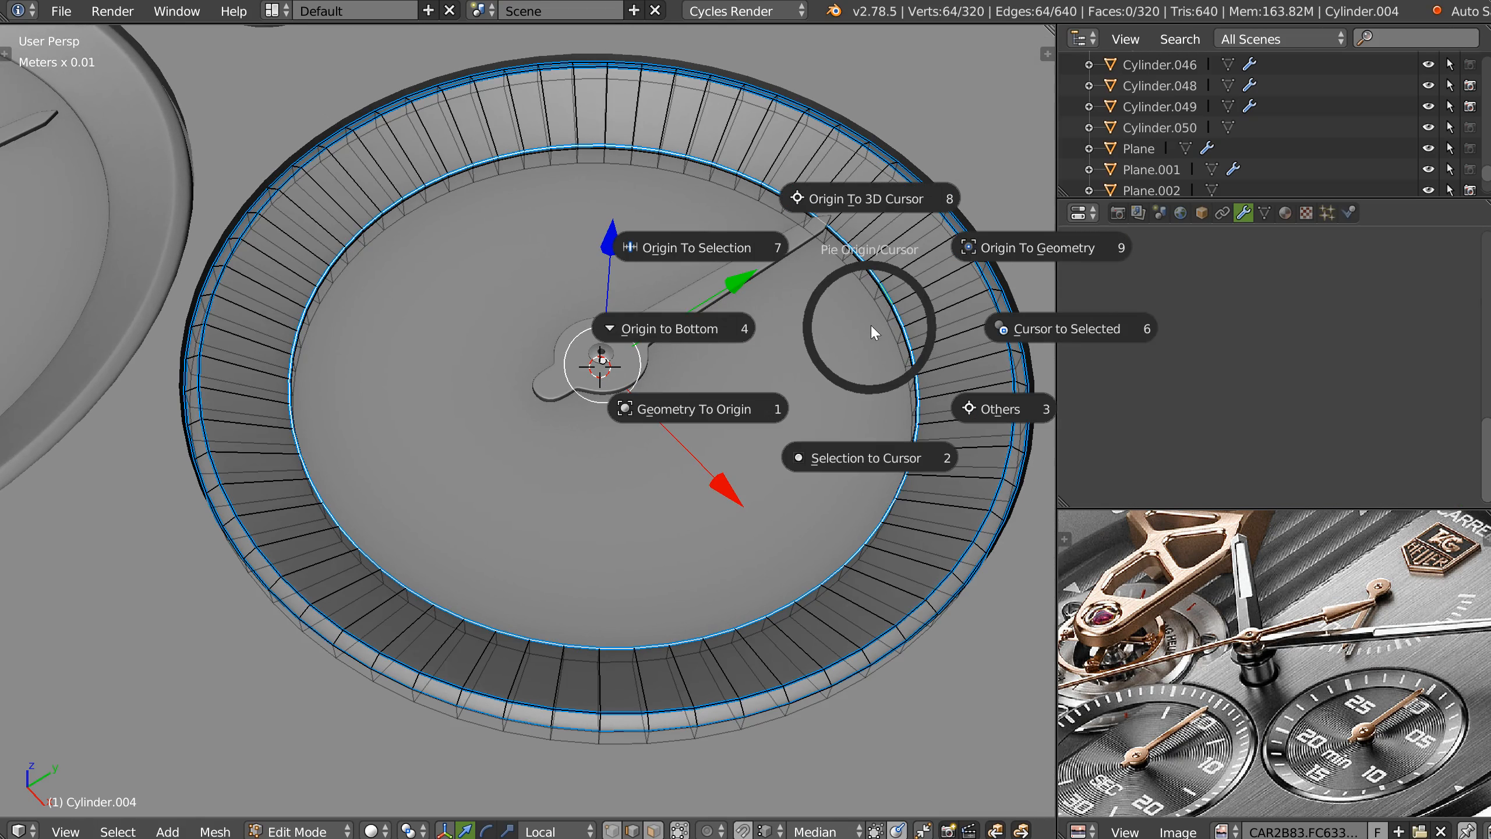
click(1032, 332)
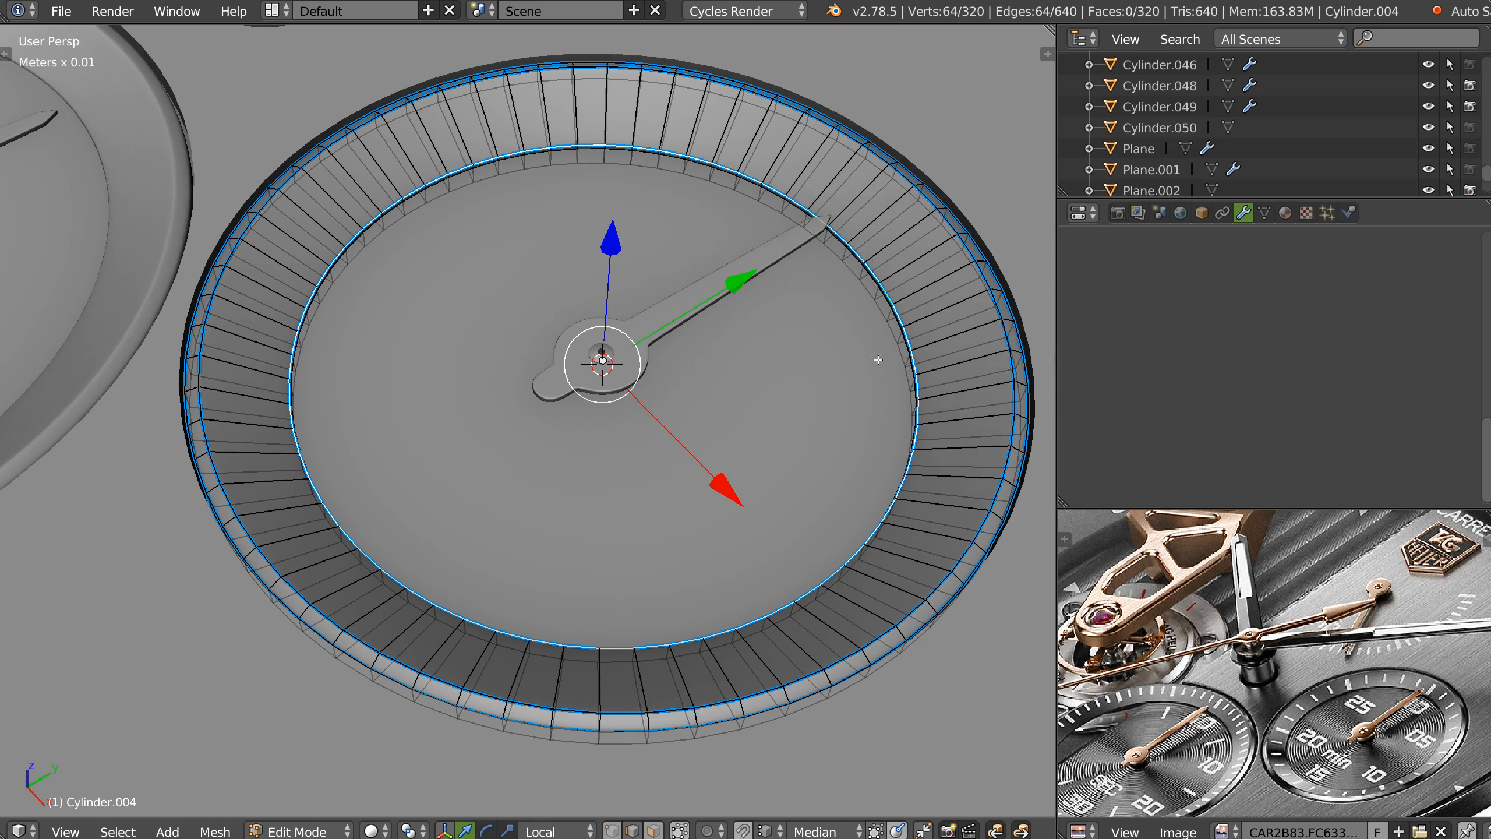
scroll(875, 358, down, 1)
middle_drag(786, 356, 781, 338)
key(Tab)
click(739, 352)
Add a plane at the 3D cursor in the subdial and scale it down to a small tile.
mouse_move(690, 355)
middle_down()
mouse_move(702, 377)
mouse_move(677, 380)
middle_up()
right_click(701, 399)
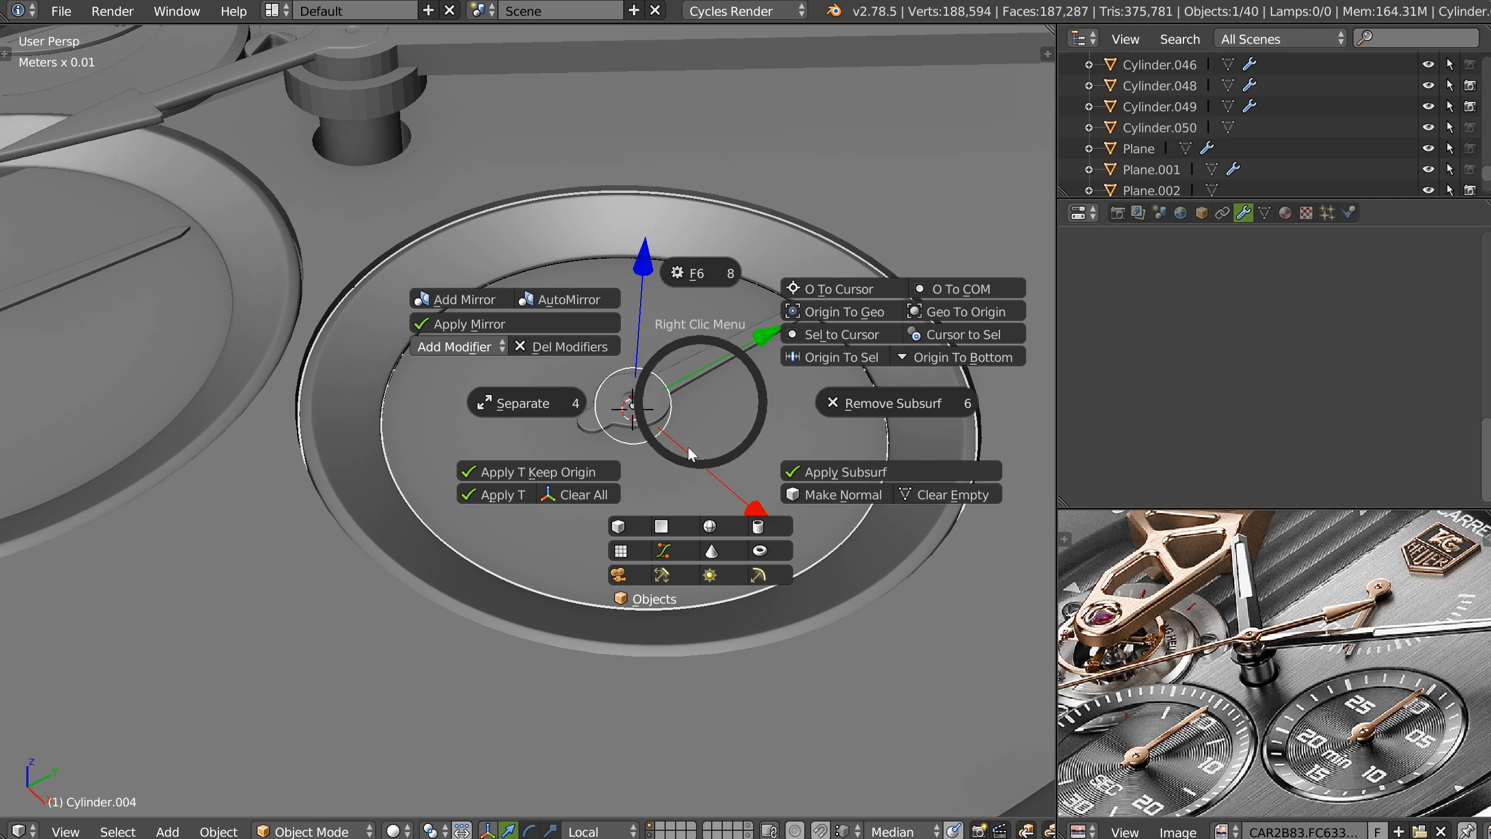
click(661, 526)
key(s)
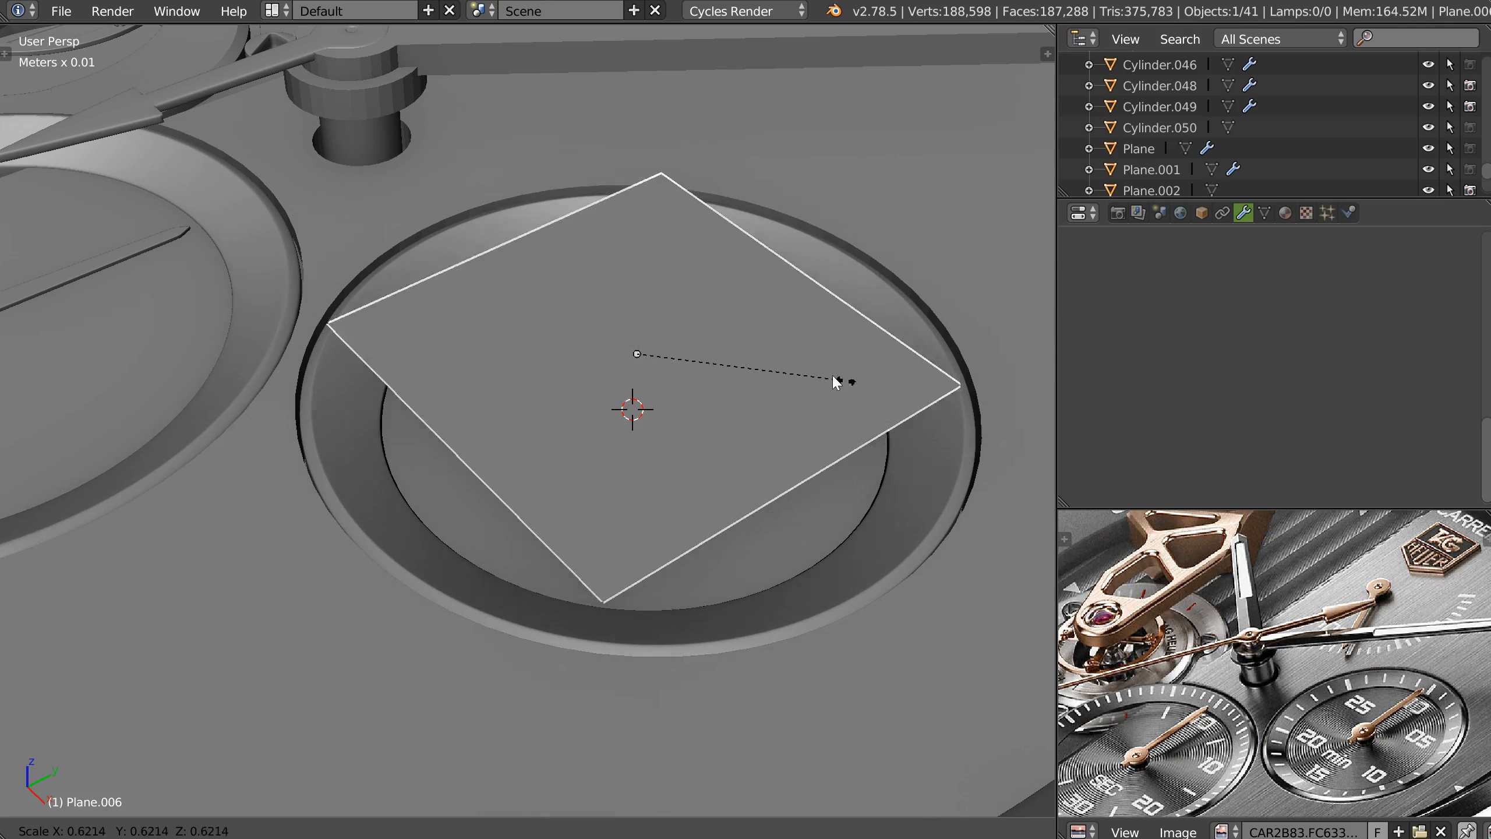
click(665, 340)
Move the small plane along its Y axis to the tip of the subdial hand and narrow it along X.
key(g)
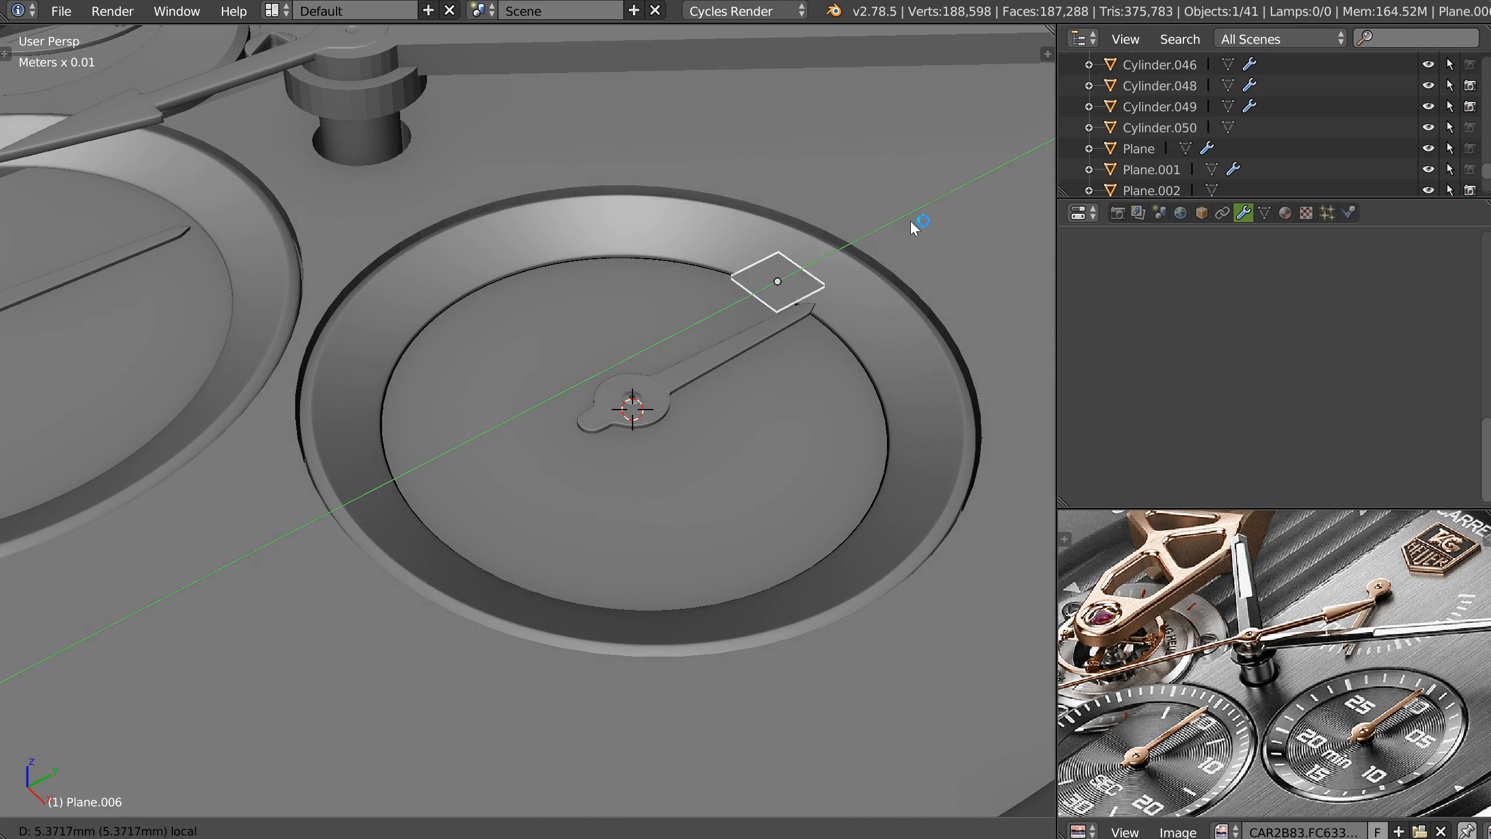
click(962, 214)
key(s)
key(x)
click(880, 285)
Position the plane on the sloped ring just beyond the hand's tip and rotate it about X to follow the slope.
middle_drag(880, 285, 792, 266)
drag(790, 131, 766, 211)
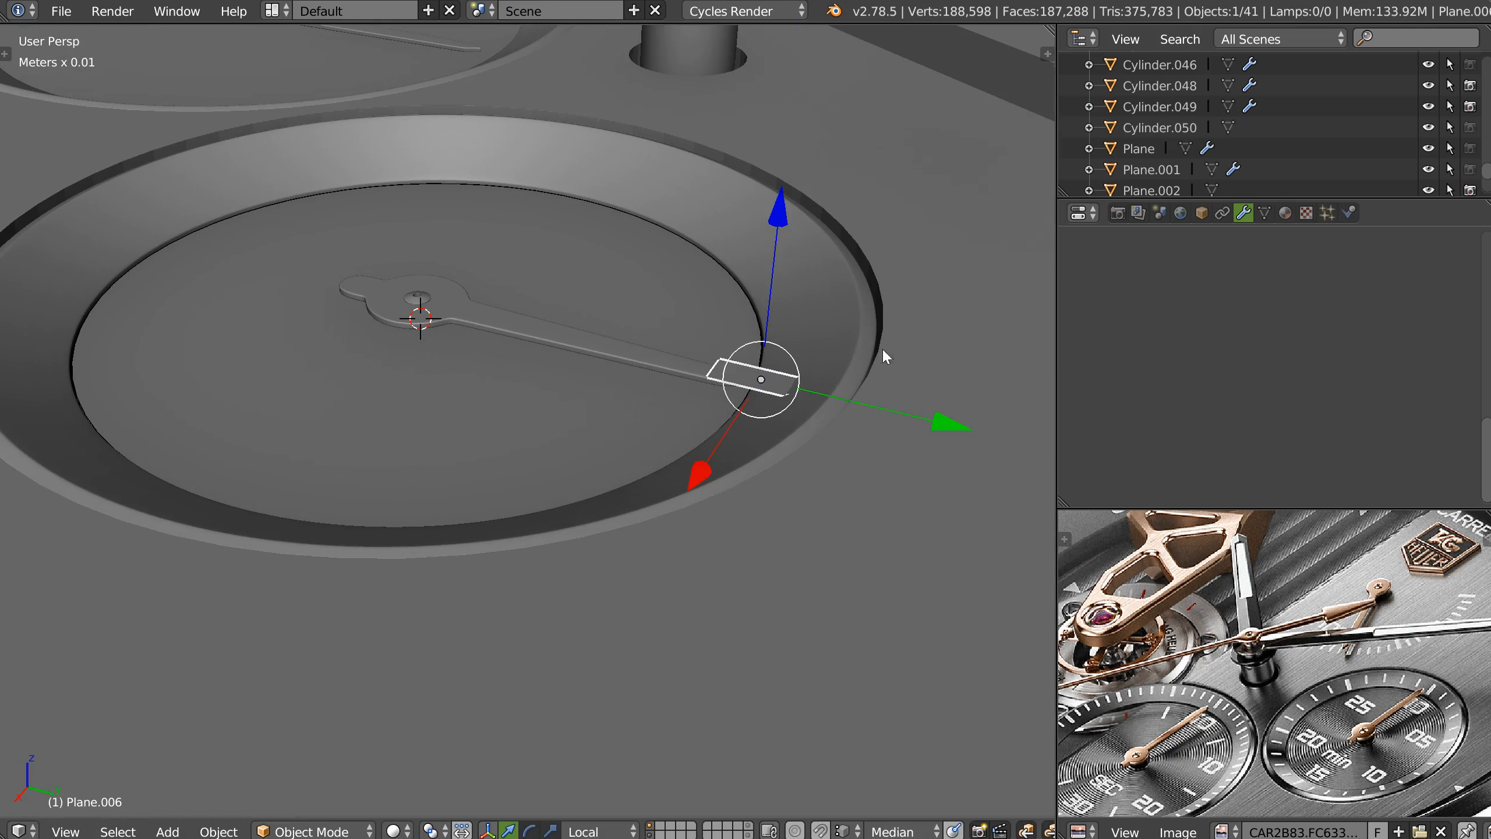
drag(959, 420, 980, 430)
middle_drag(851, 391, 871, 361)
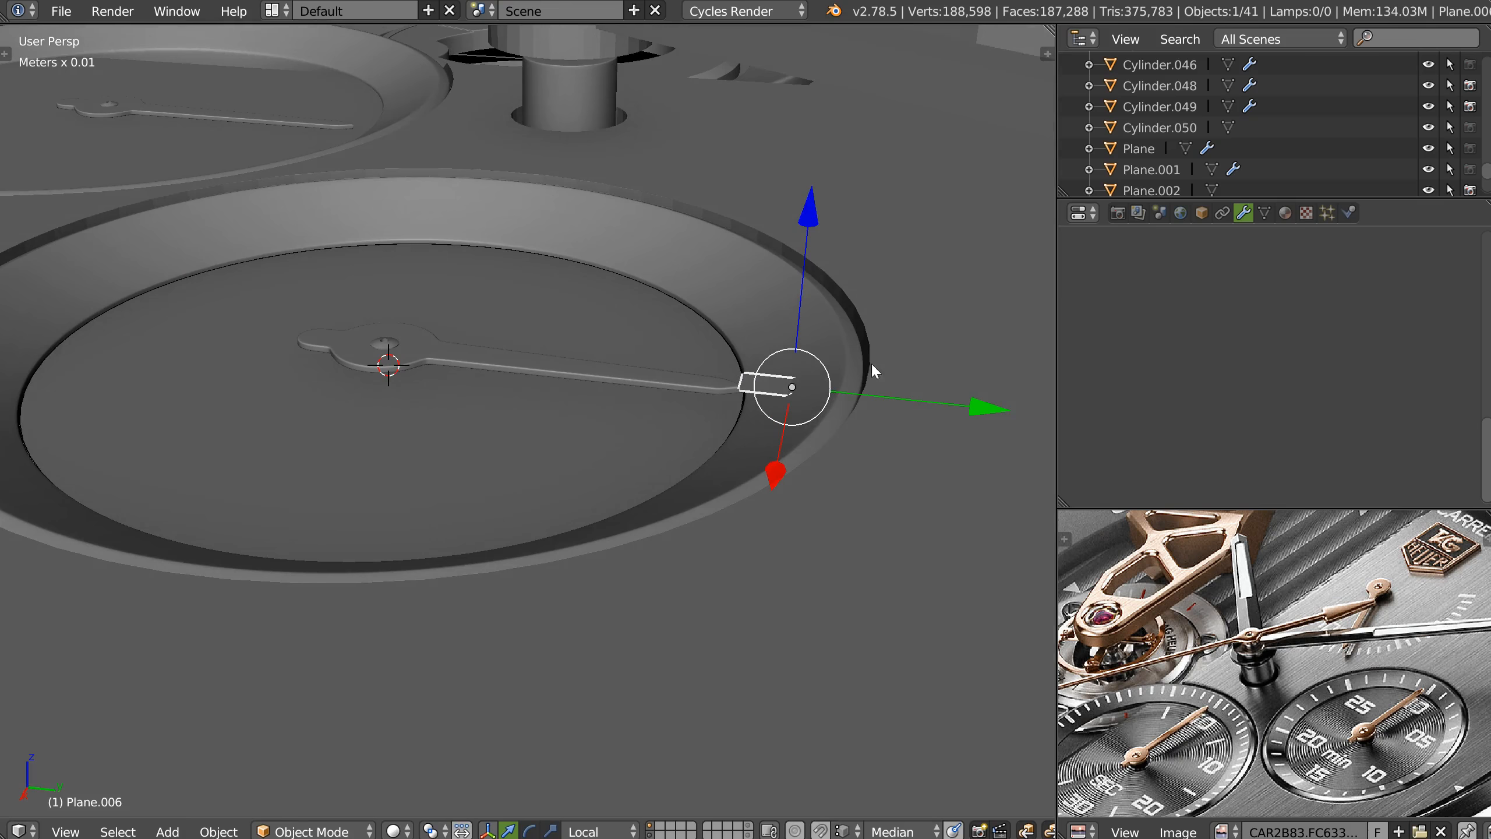
key(r)
key(x)
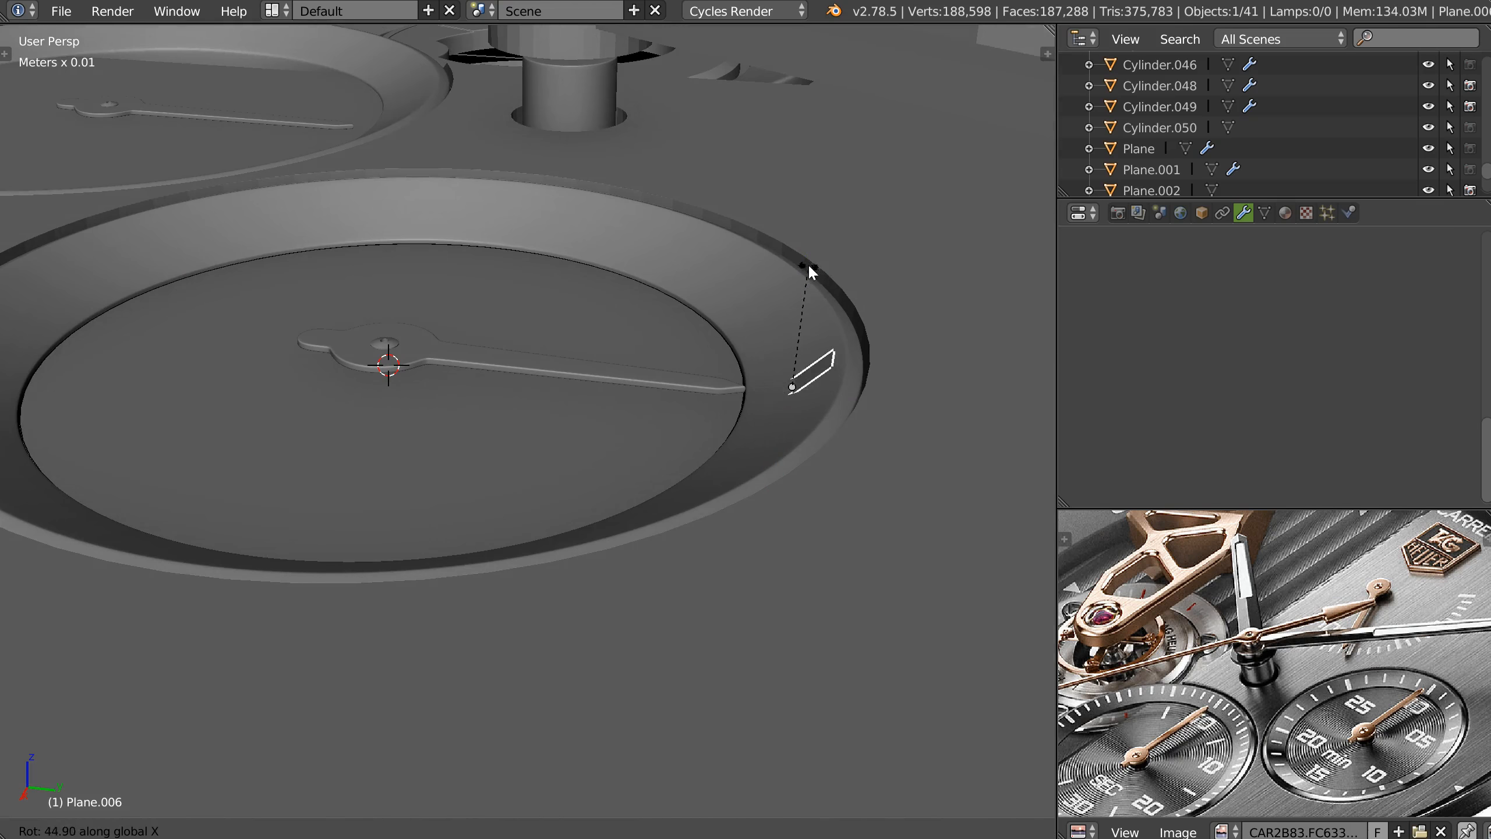
click(838, 277)
Add a Shrinkwrap modifier to the plane with the subdial ring Cylinder.004 as its target.
key(KP_7)
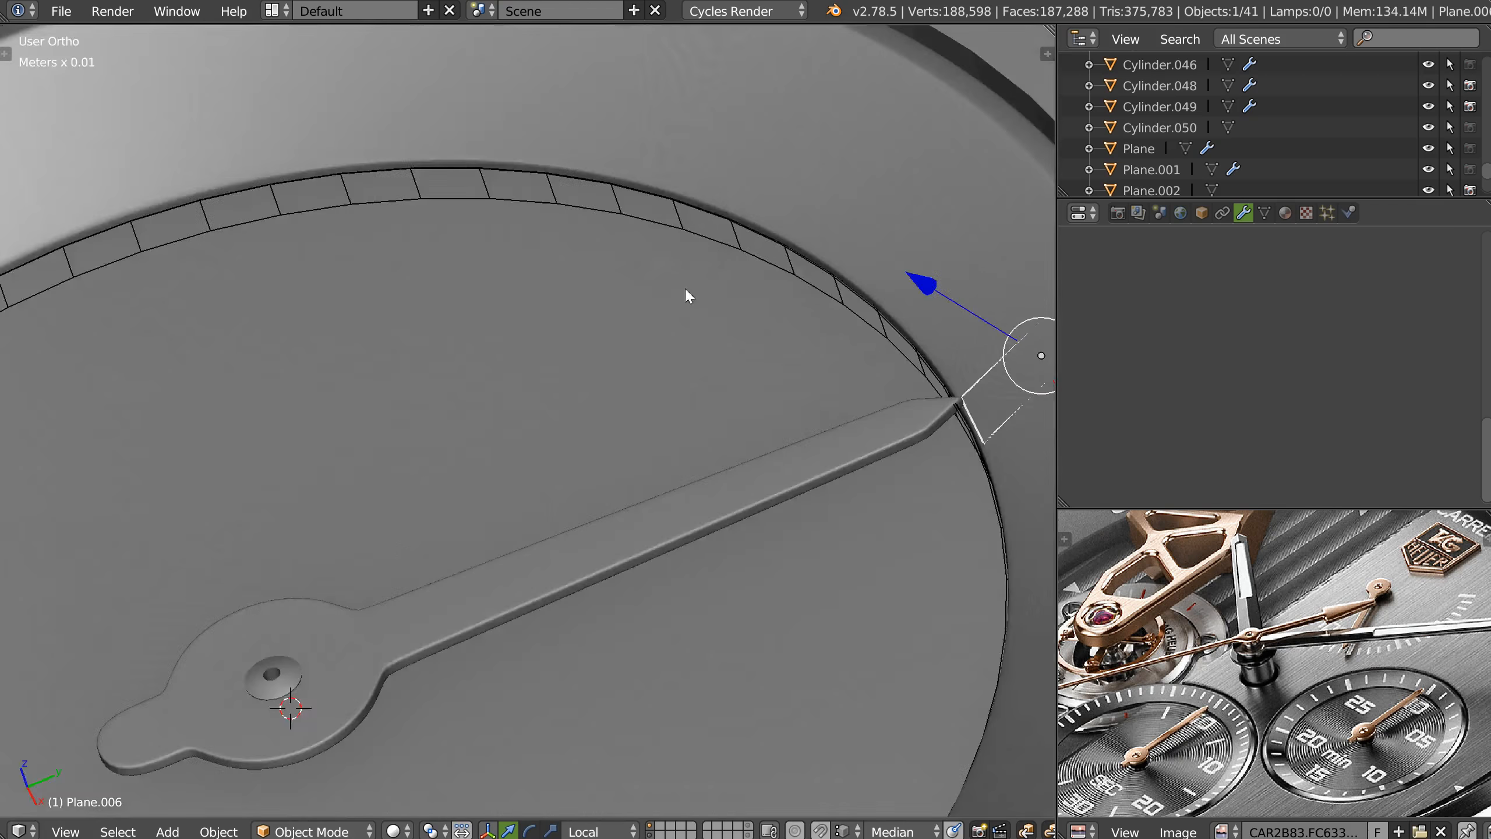
scroll(907, 394, up, 3)
shift+middle_drag(907, 396, 564, 370)
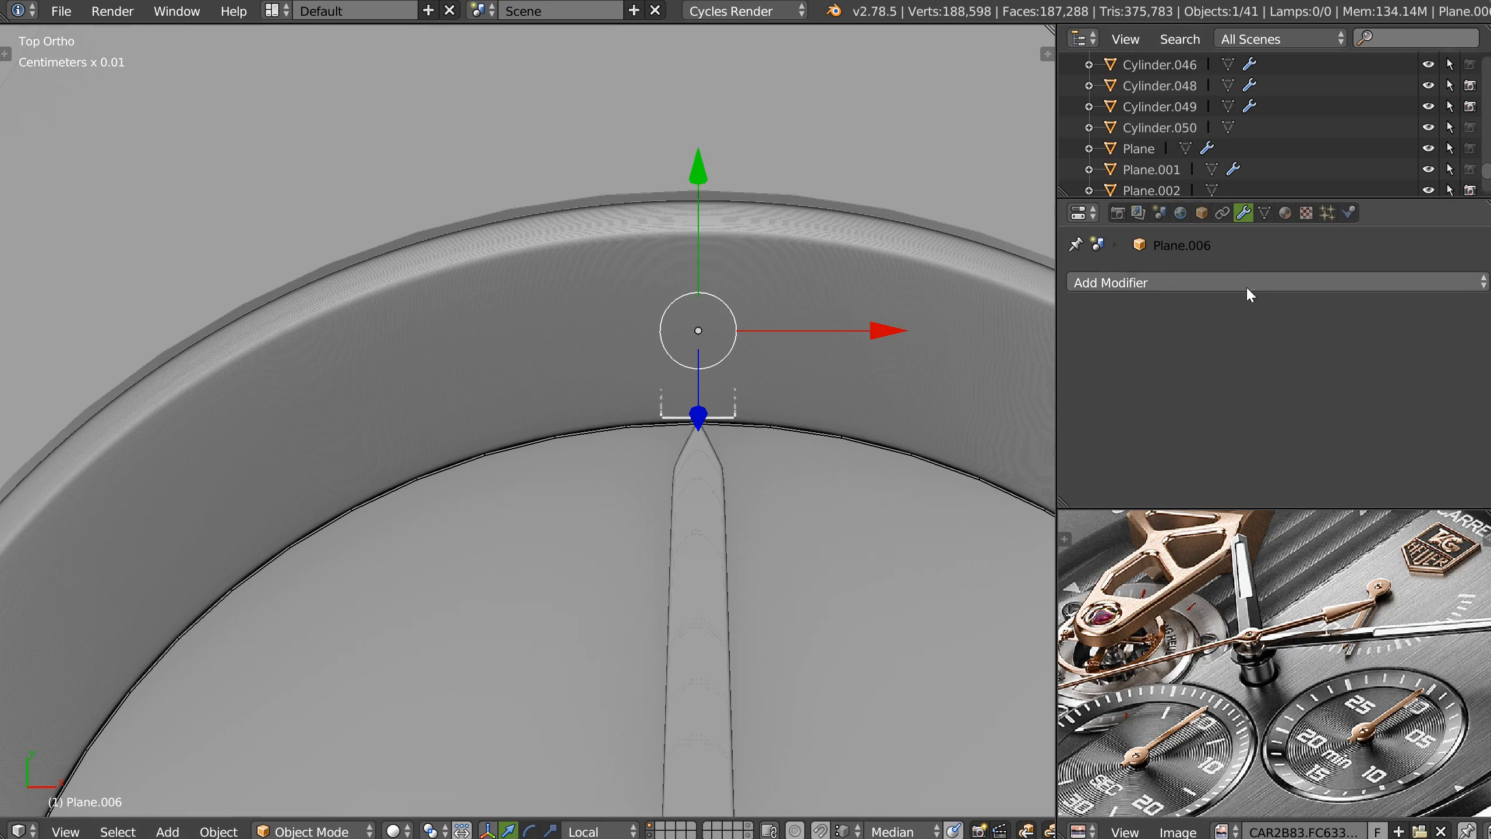
click(1247, 283)
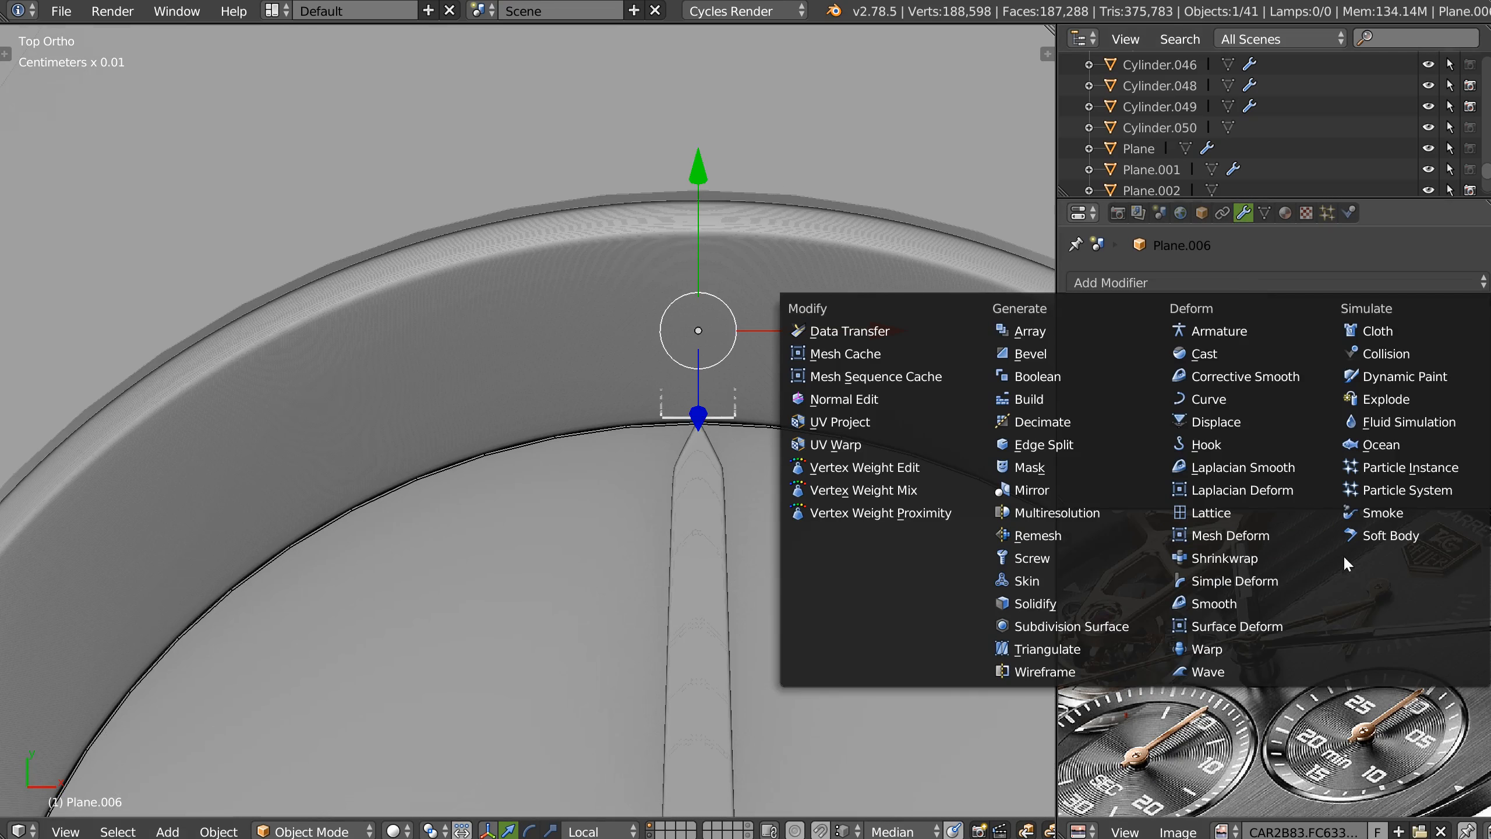
click(1231, 554)
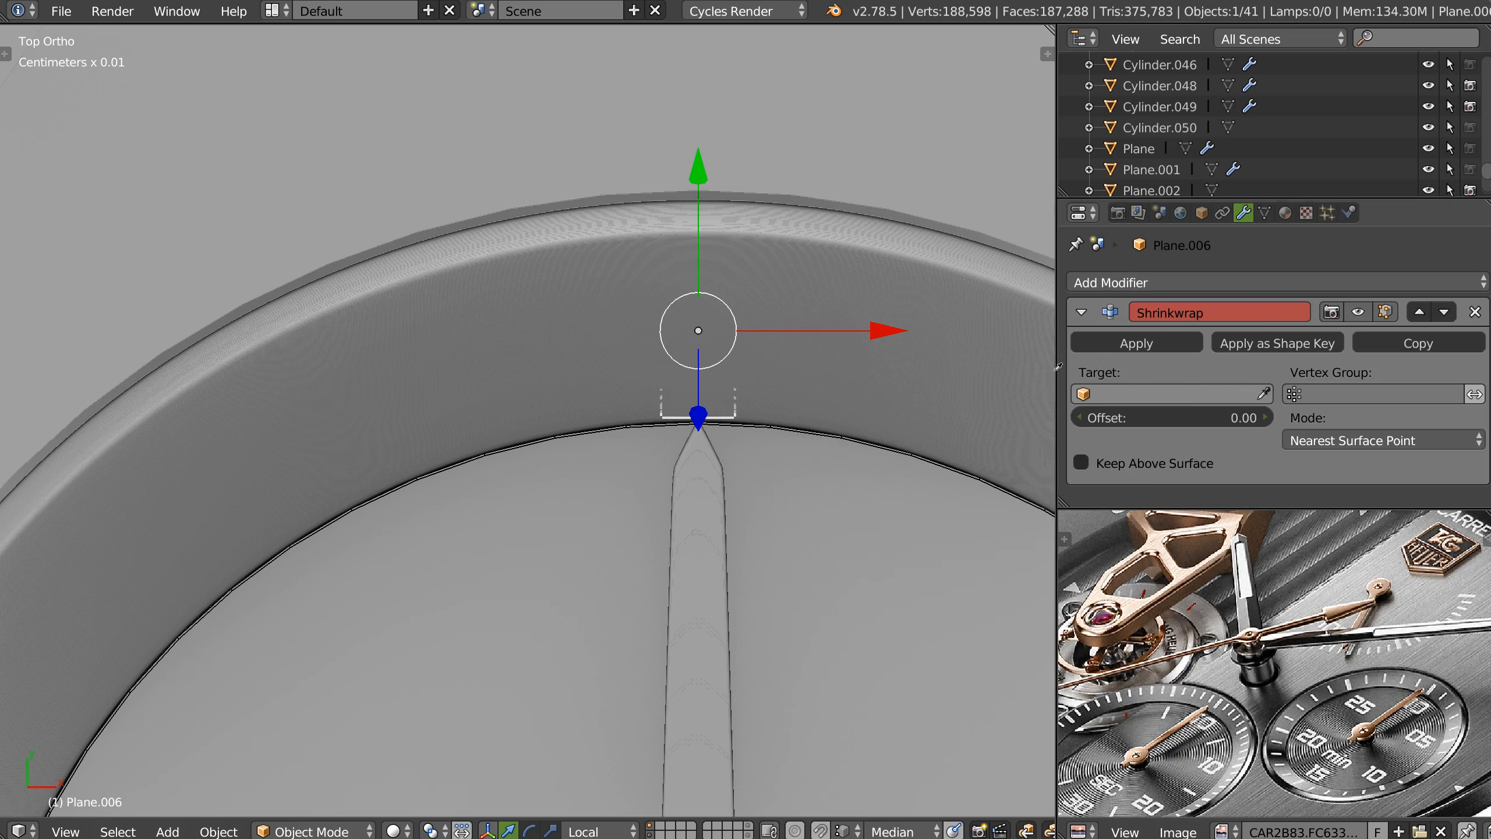
click(999, 364)
In Edit Mode, shorten the plane by moving its outer and inner short edges inward along Y.
middle_drag(999, 363, 719, 433)
scroll(655, 417, up, 2)
key(Tab)
click(674, 332)
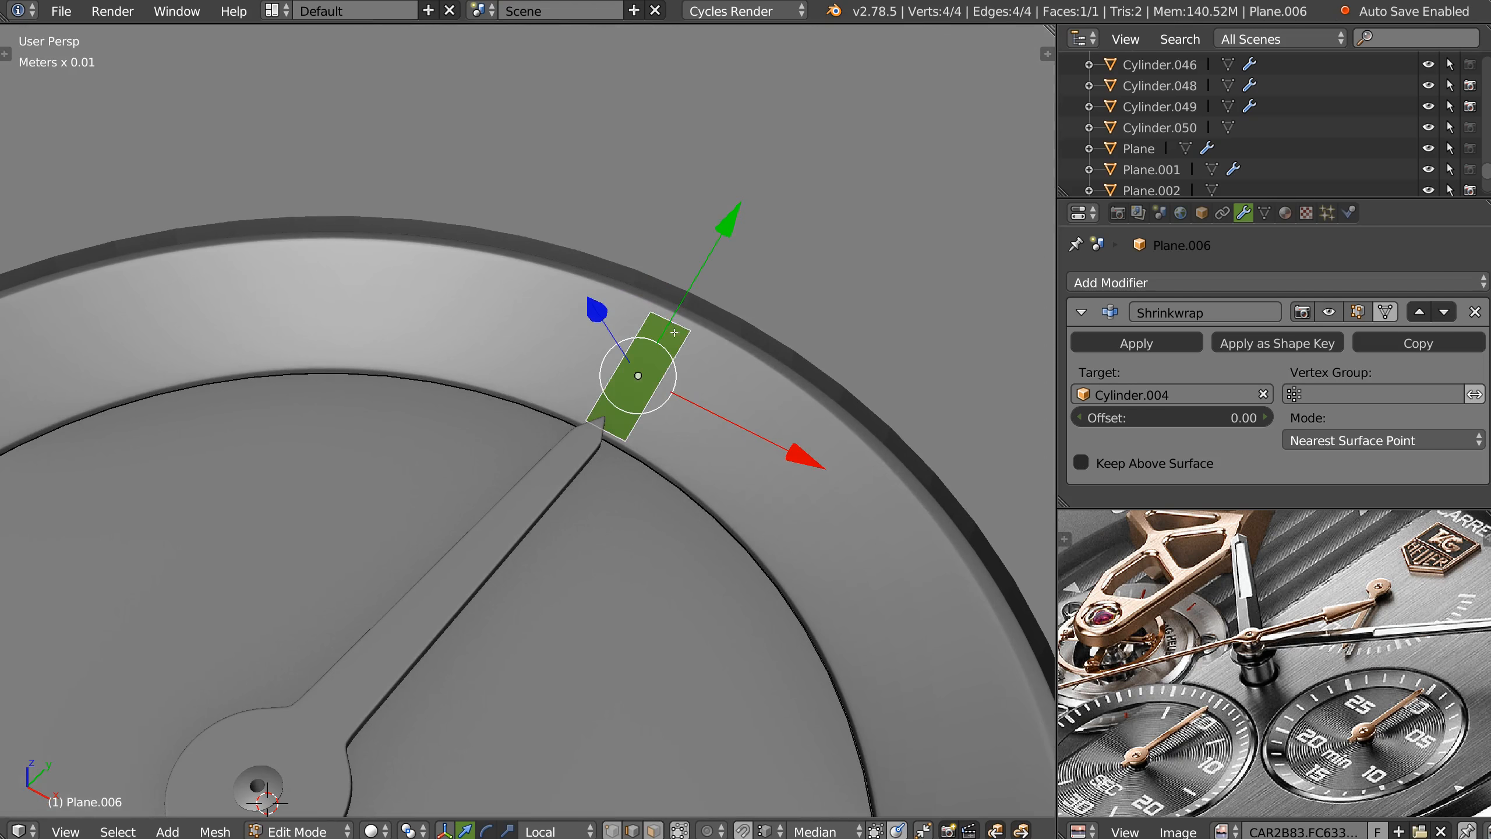
right_click(684, 312)
drag(761, 180, 748, 207)
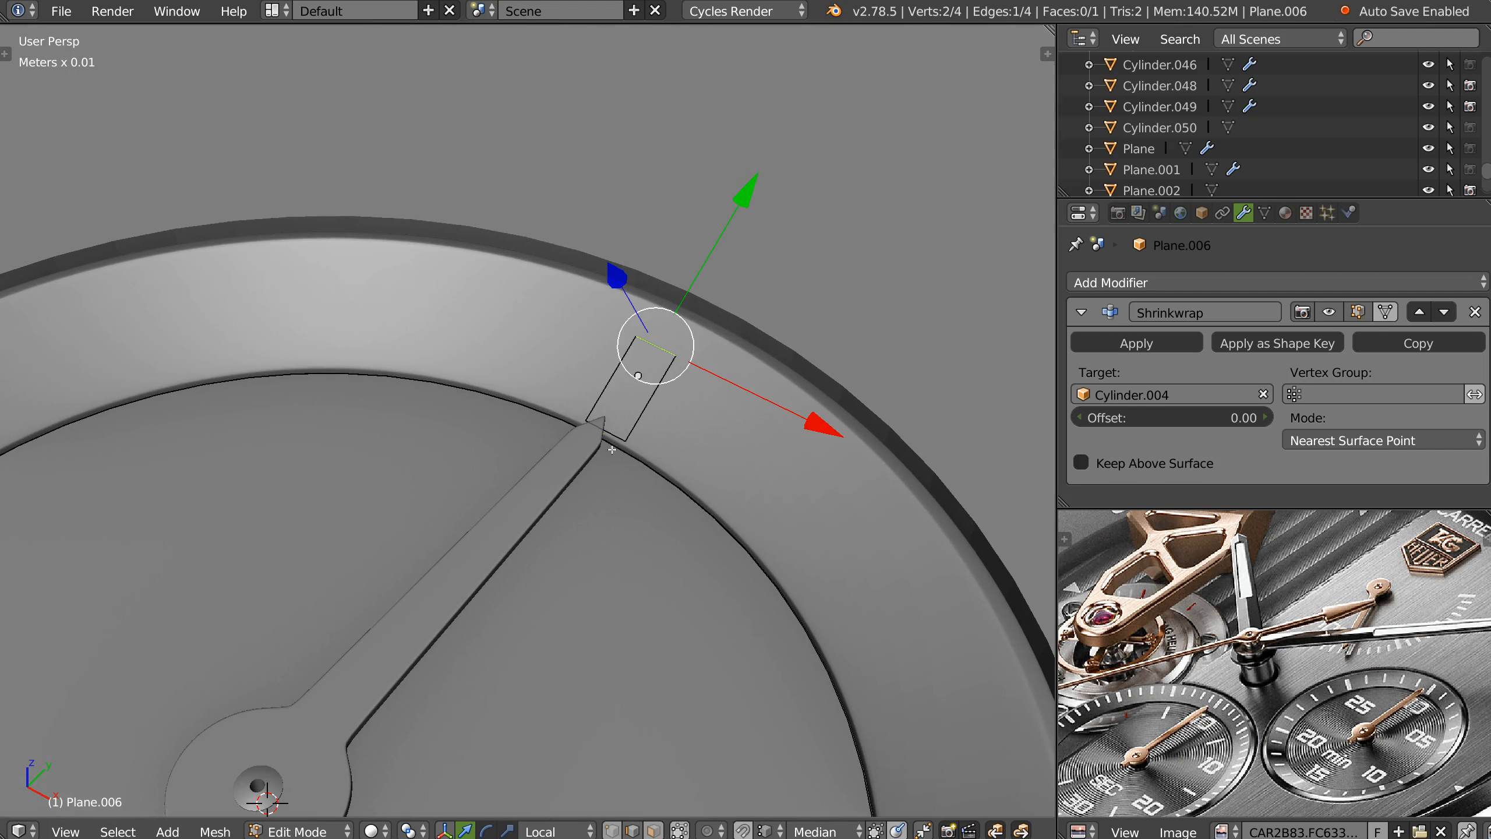
right_click(611, 449)
drag(703, 283, 707, 269)
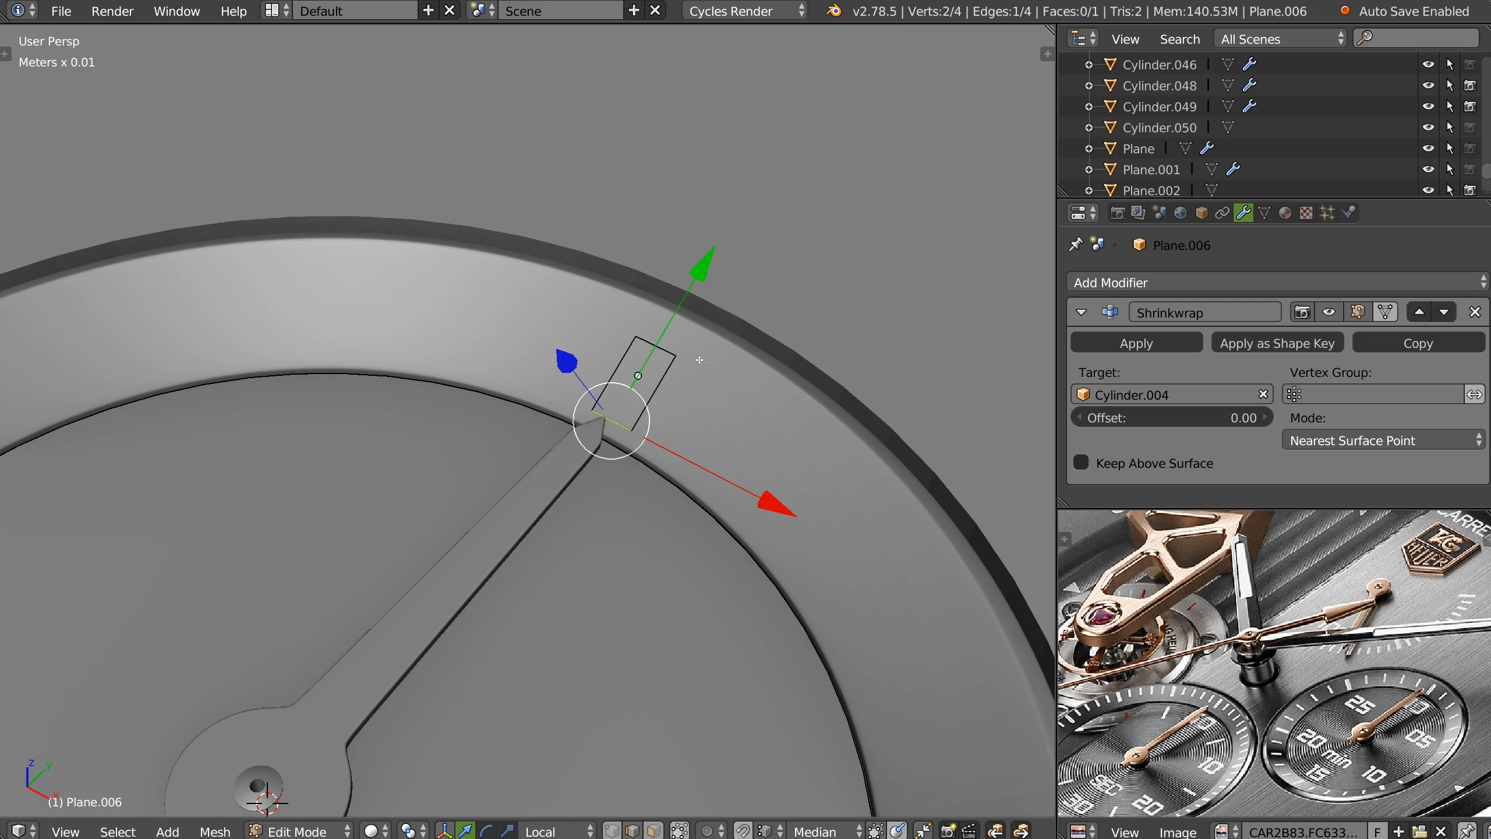
Viewed from above against the reference image, scale the plane's two long edges closer together along X.
key(KP_7)
scroll(684, 424, up, 1)
shift+middle_drag(791, 402, 681, 437)
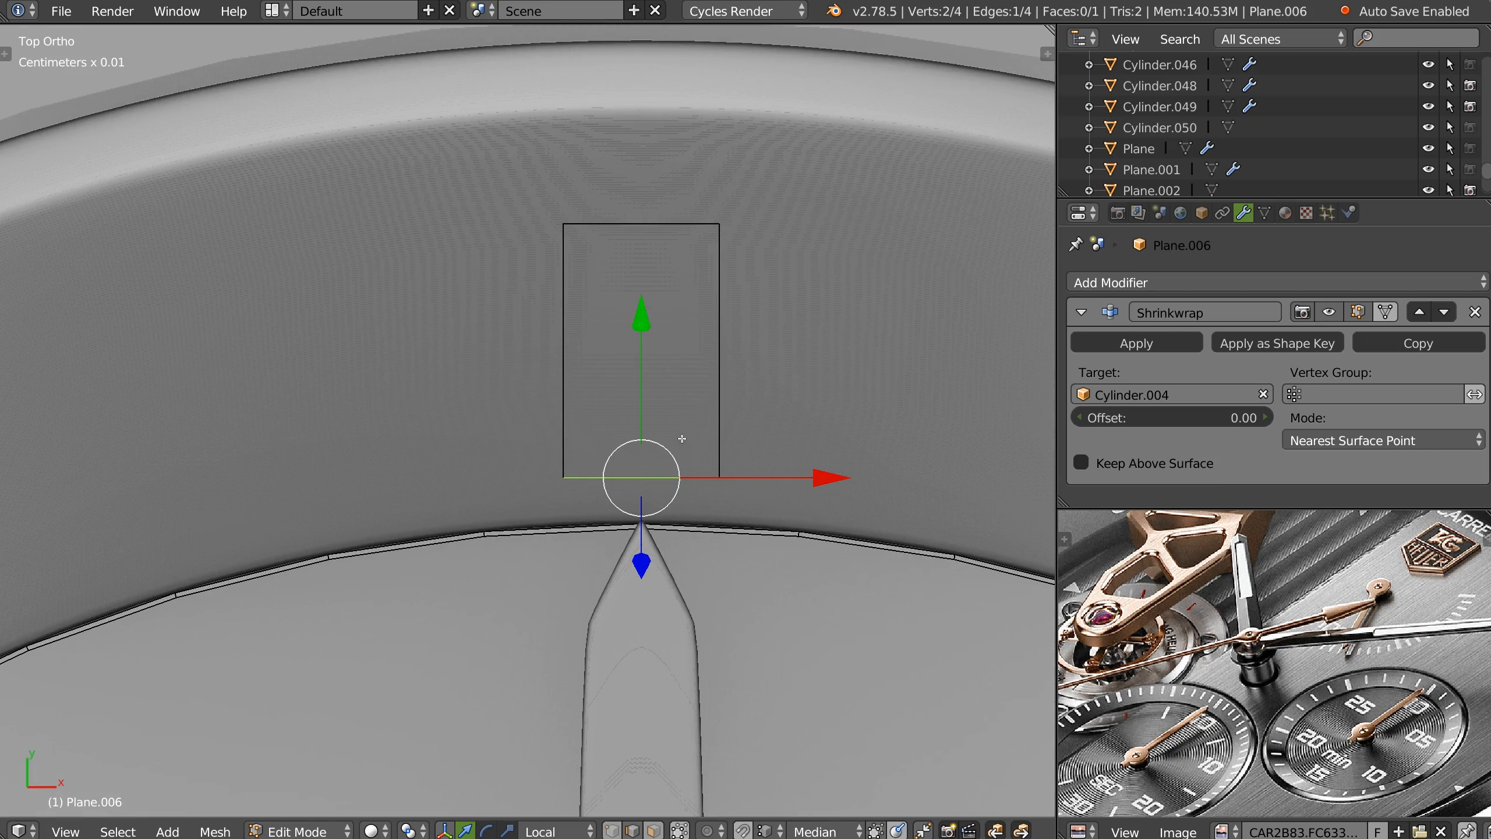
key(z)
click(773, 381)
scroll(709, 404, down, 2)
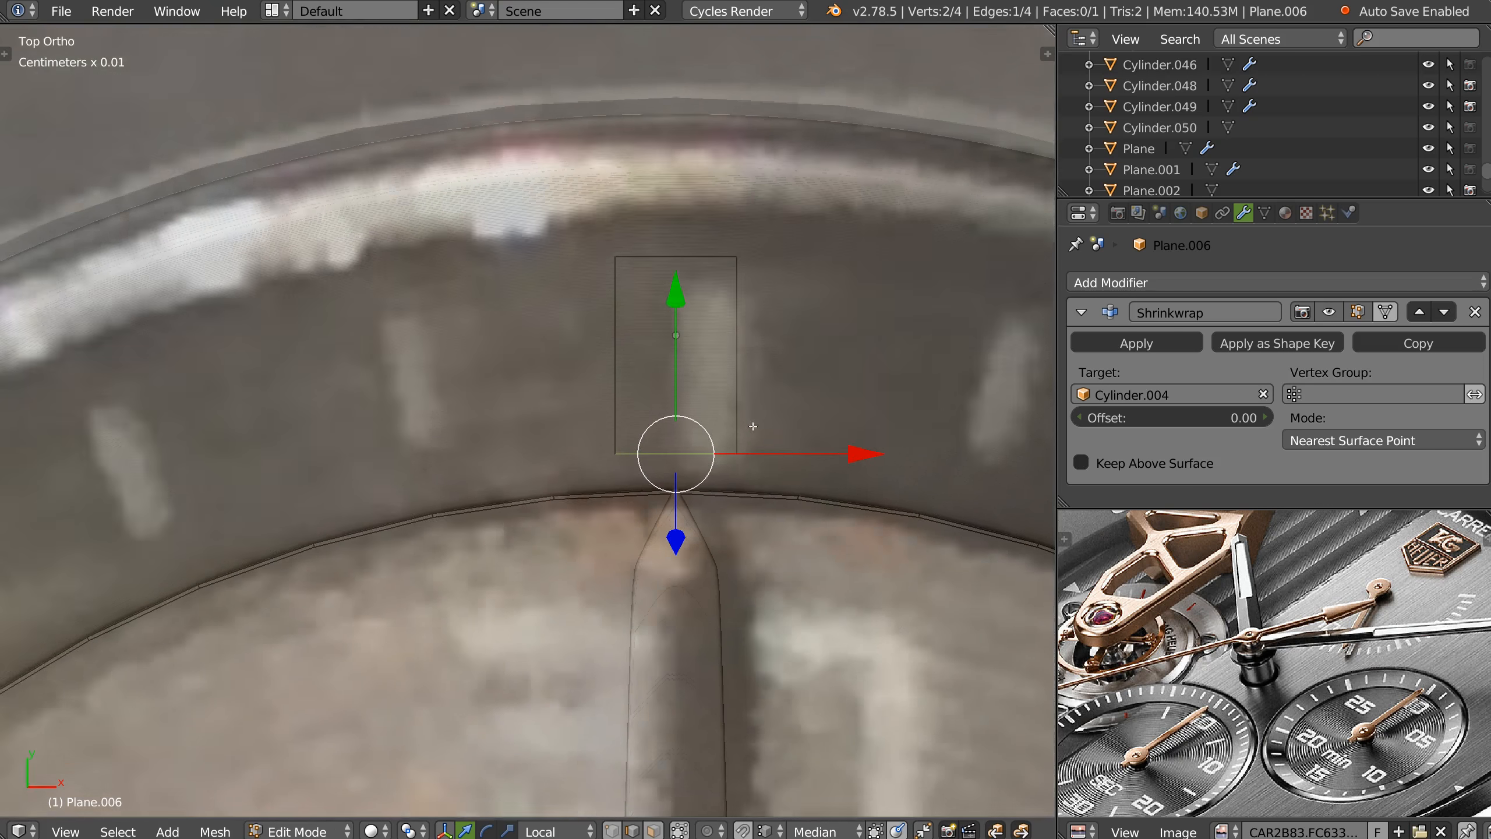
scroll(709, 404, up, 1)
right_click(696, 386)
shift+right_click(589, 381)
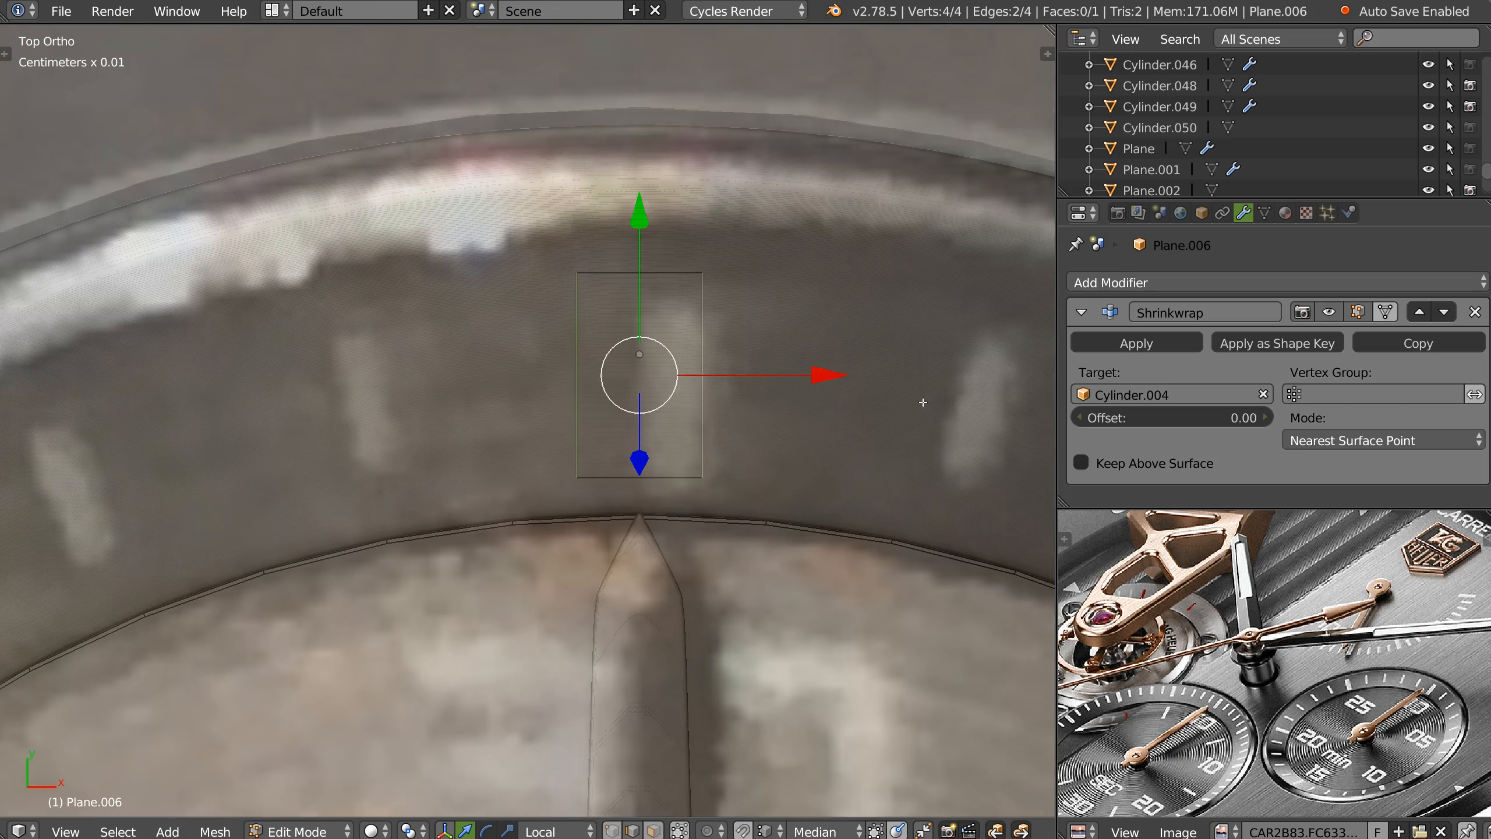
key(s)
key(x)
click(817, 389)
Shift the plane's inner and outer short edges slightly towards the dial centre to match the reference marker.
right_click(622, 485)
drag(637, 318, 637, 335)
right_click(655, 272)
drag(645, 132, 642, 157)
Narrow the marker plane further by scaling its two long edges along X by about 0.94.
right_click(682, 424)
shift+right_click(599, 427)
key(s)
key(x)
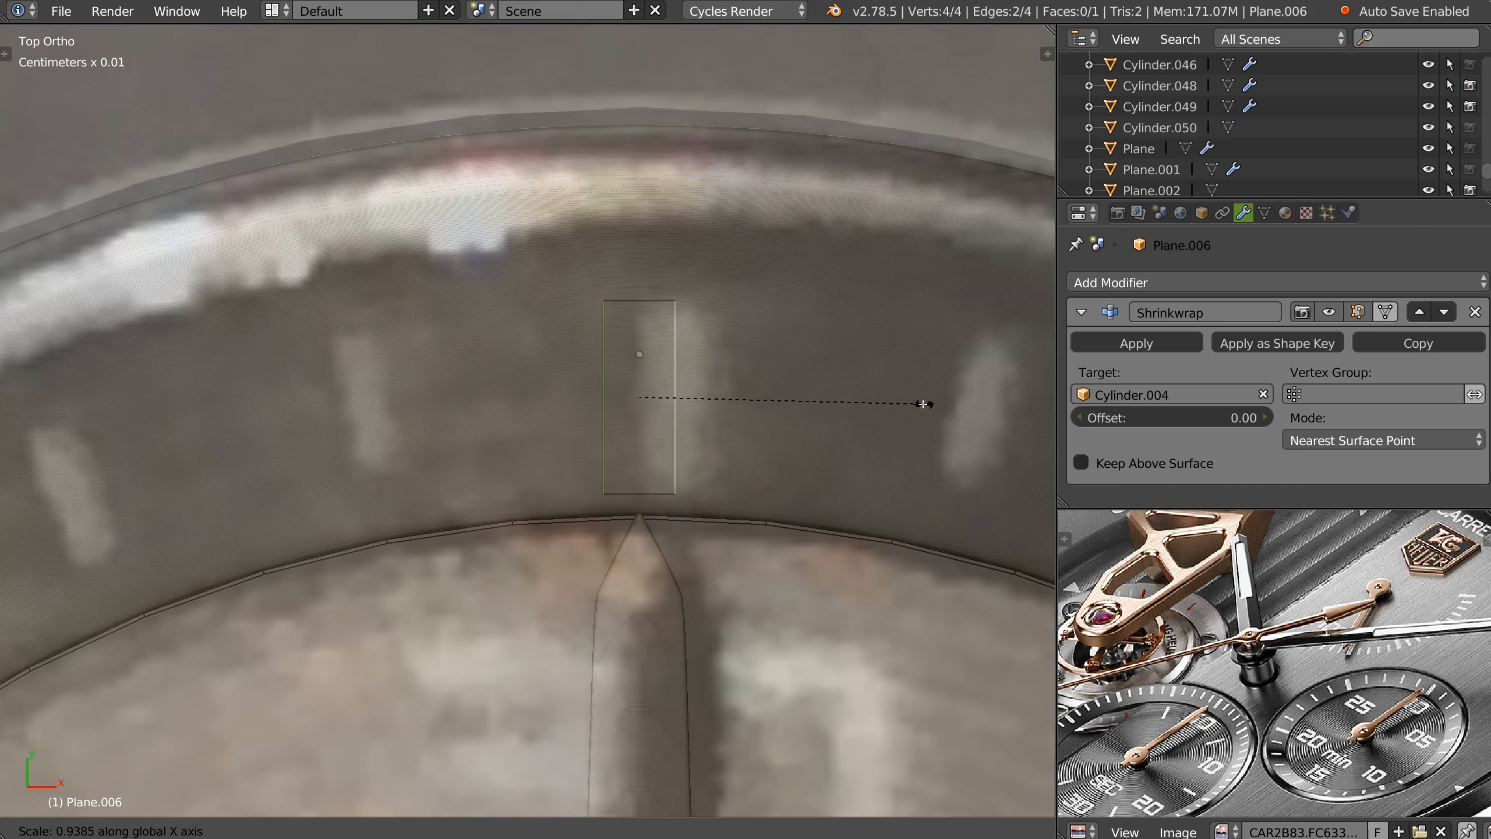
click(921, 404)
Leave Edit Mode and add a Solidify modifier with a thickness of about 0.12 to the marker plane.
scroll(921, 404, down, 3)
key(Tab)
middle_drag(766, 439, 692, 429)
key(space)
click(565, 352)
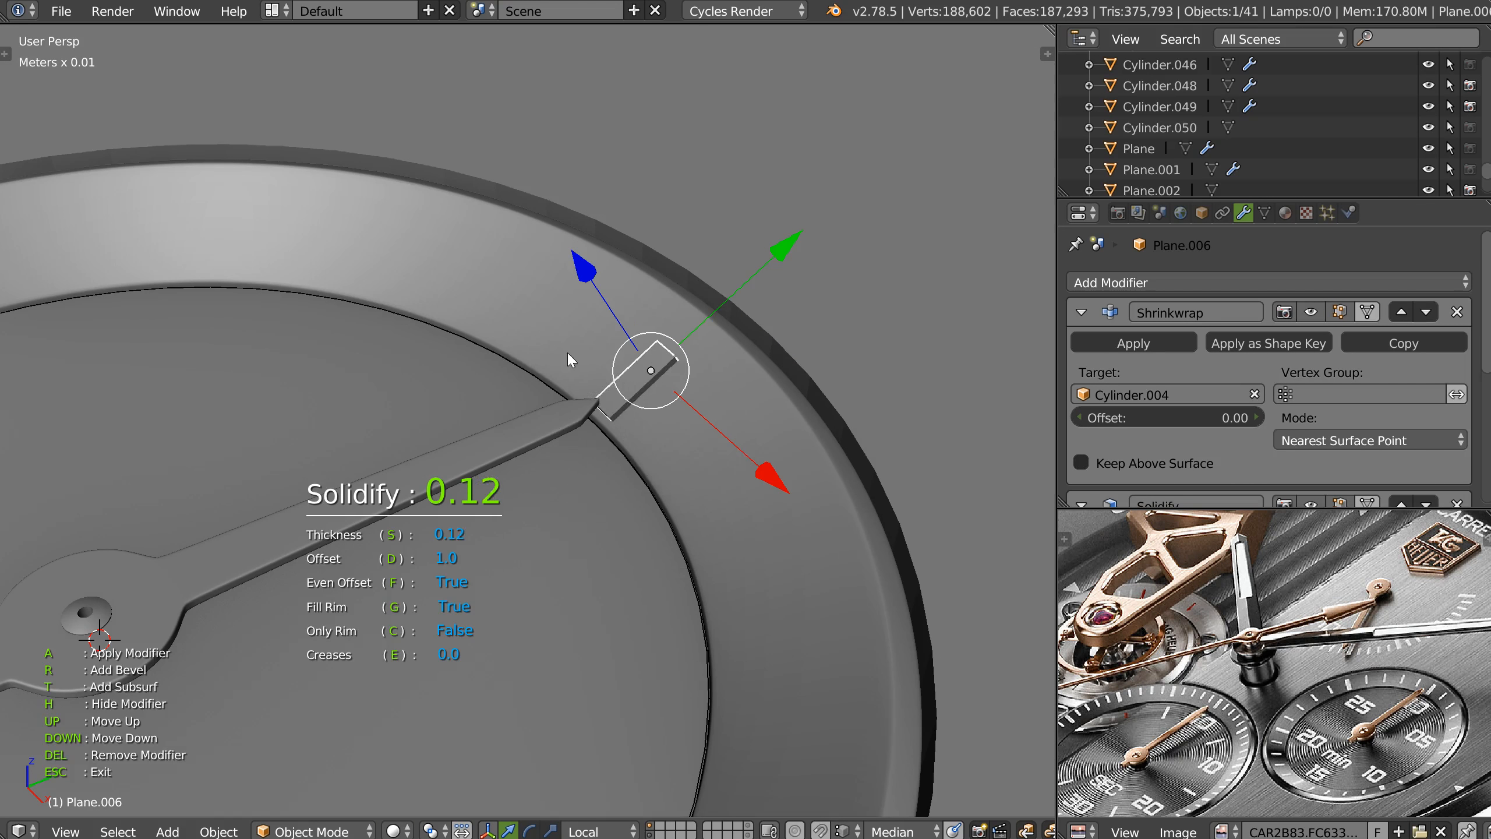
click(556, 354)
key(Escape)
Set the marker's origin to the 3D cursor at the subdial centre.
scroll(507, 460, down, 2)
middle_drag(508, 460, 694, 364)
scroll(742, 278, down, 4)
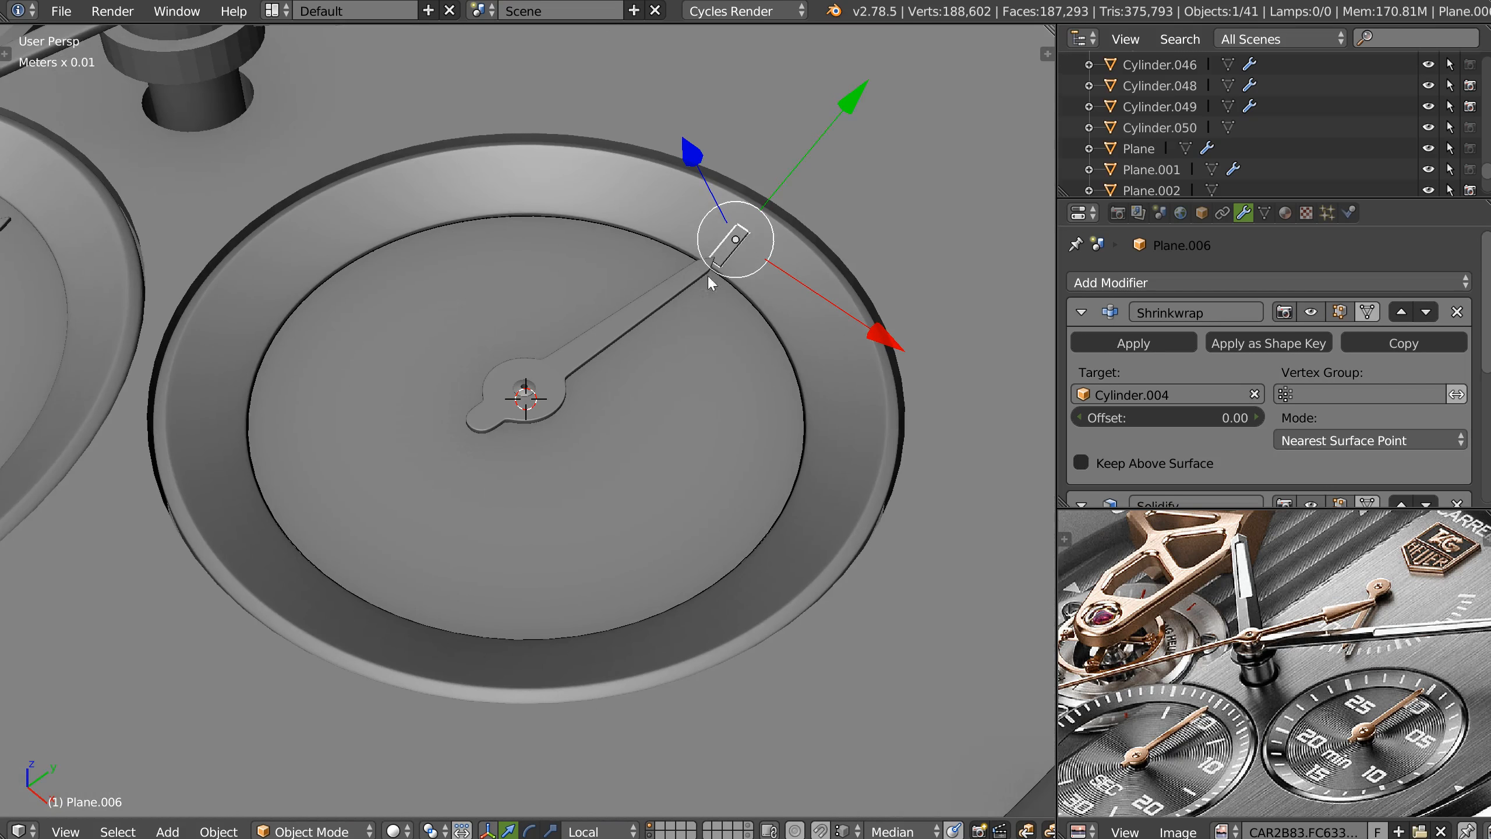
key(shift+s)
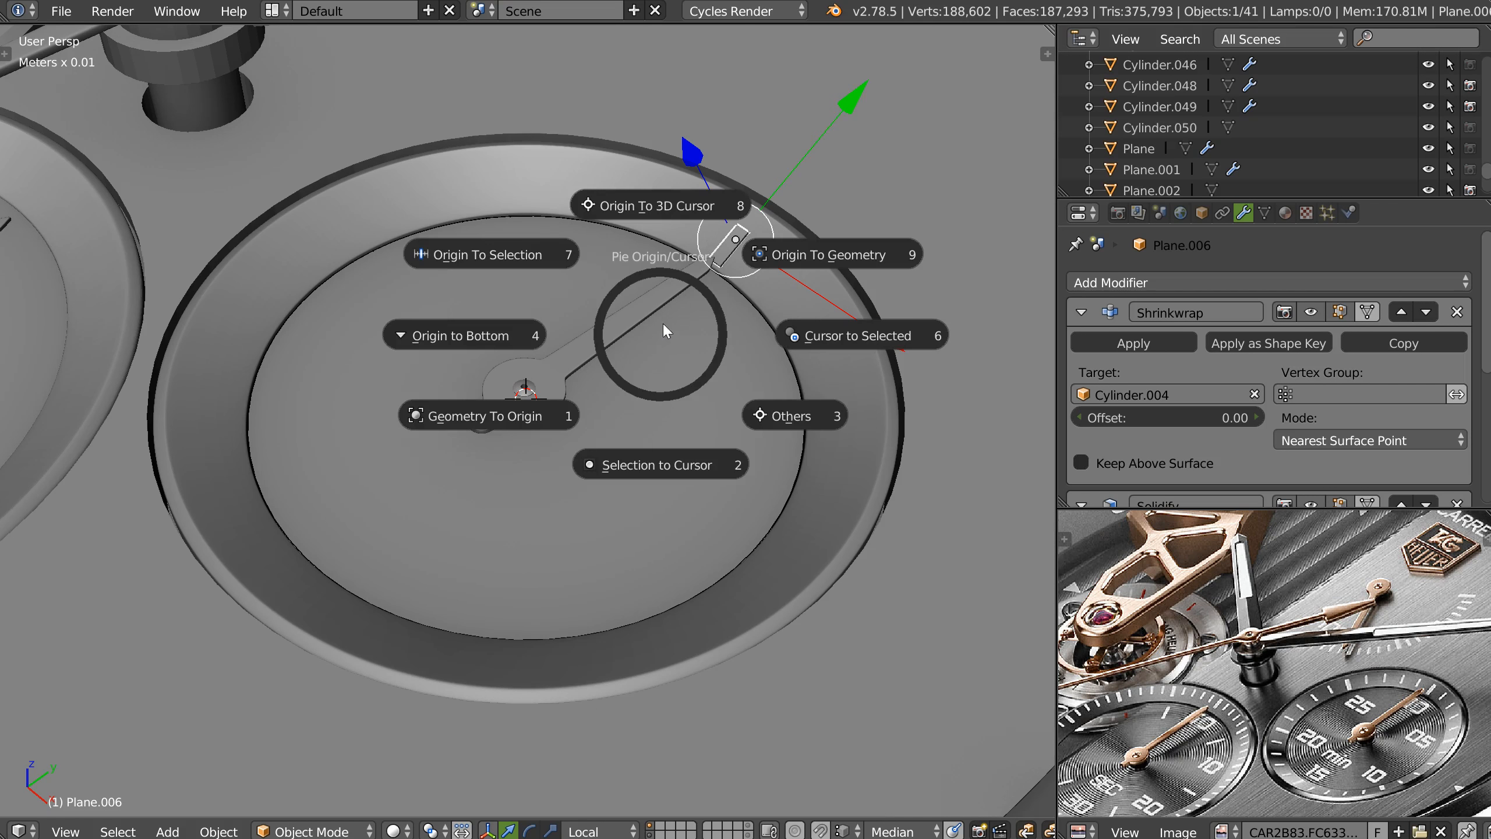
click(648, 208)
Apply the marker's transforms while keeping its origin.
middle_drag(618, 347, 656, 392)
scroll(657, 370, up, 2)
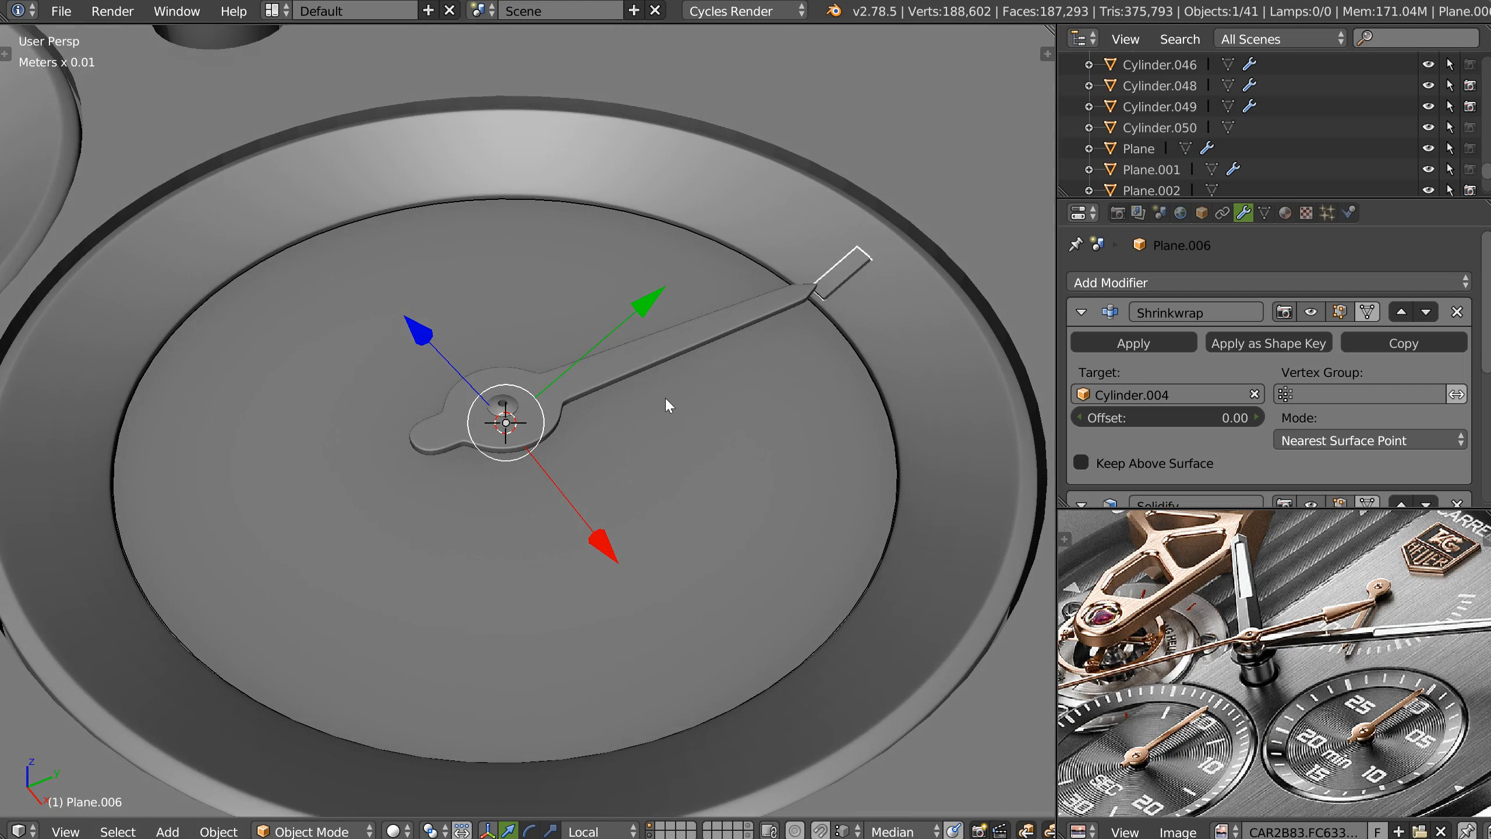
right_click(643, 412)
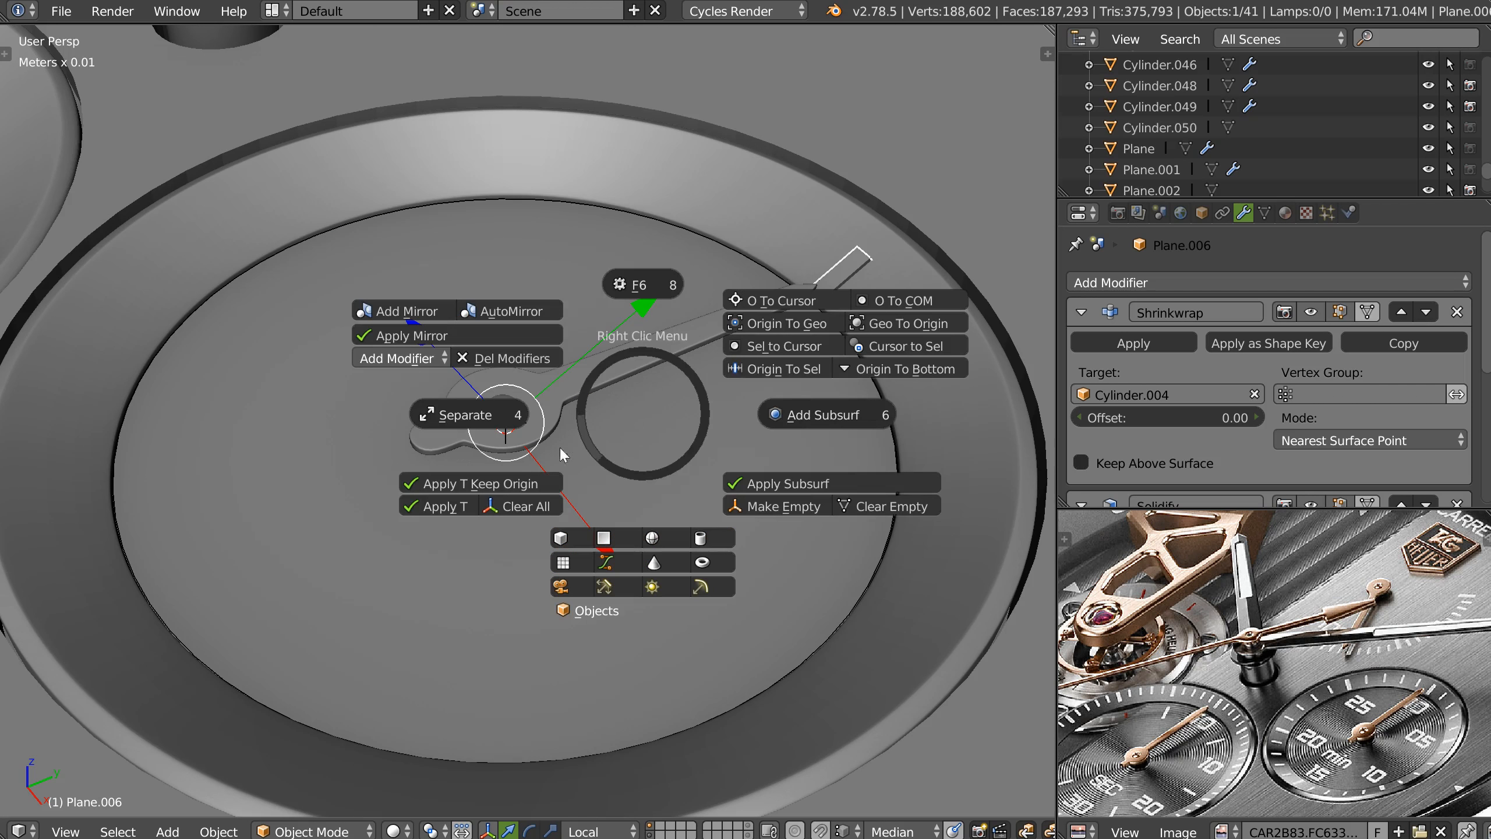
click(463, 483)
Reduce the marker's Solidify thickness so it sits as a thin raised strip on the ring.
key(space)
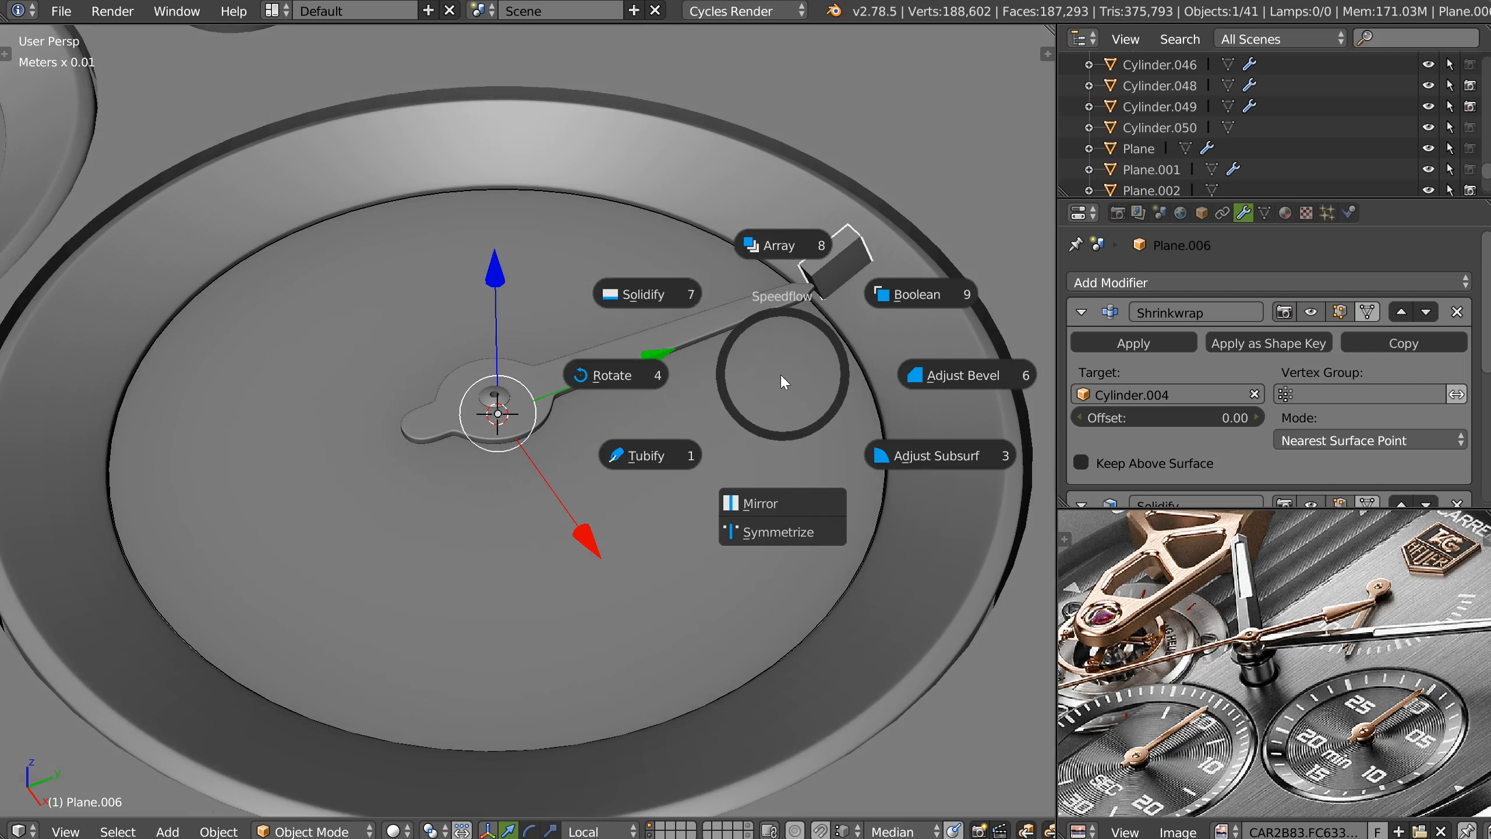
click(654, 295)
click(634, 297)
key(Escape)
Add an axes-type empty at the 3D cursor in the subdial centre and reselect the marker.
mouse_move(624, 394)
middle_down()
mouse_move(627, 435)
mouse_move(620, 406)
middle_up()
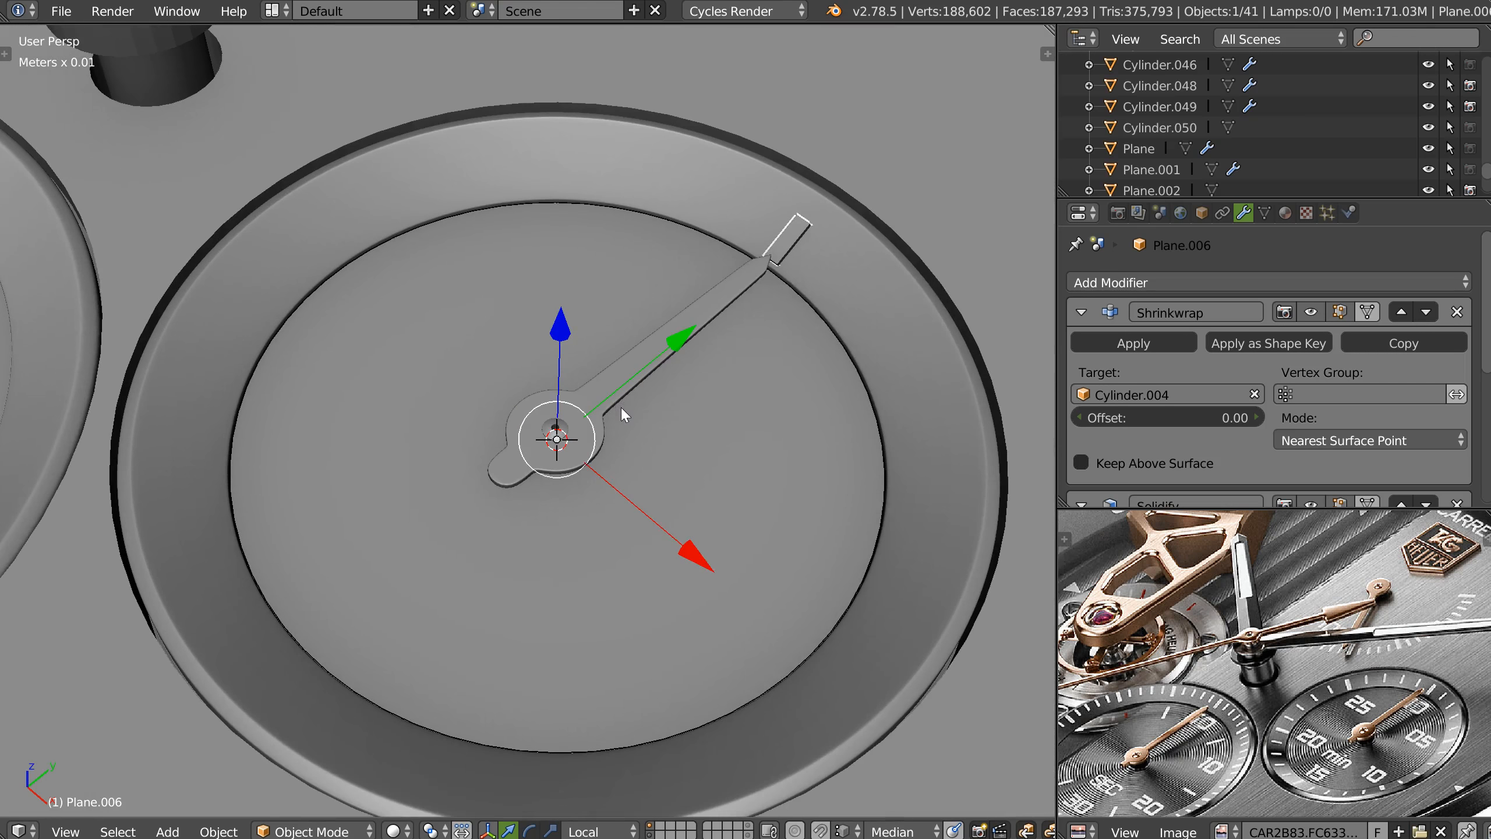
right_click(620, 406)
mouse_move(561, 604)
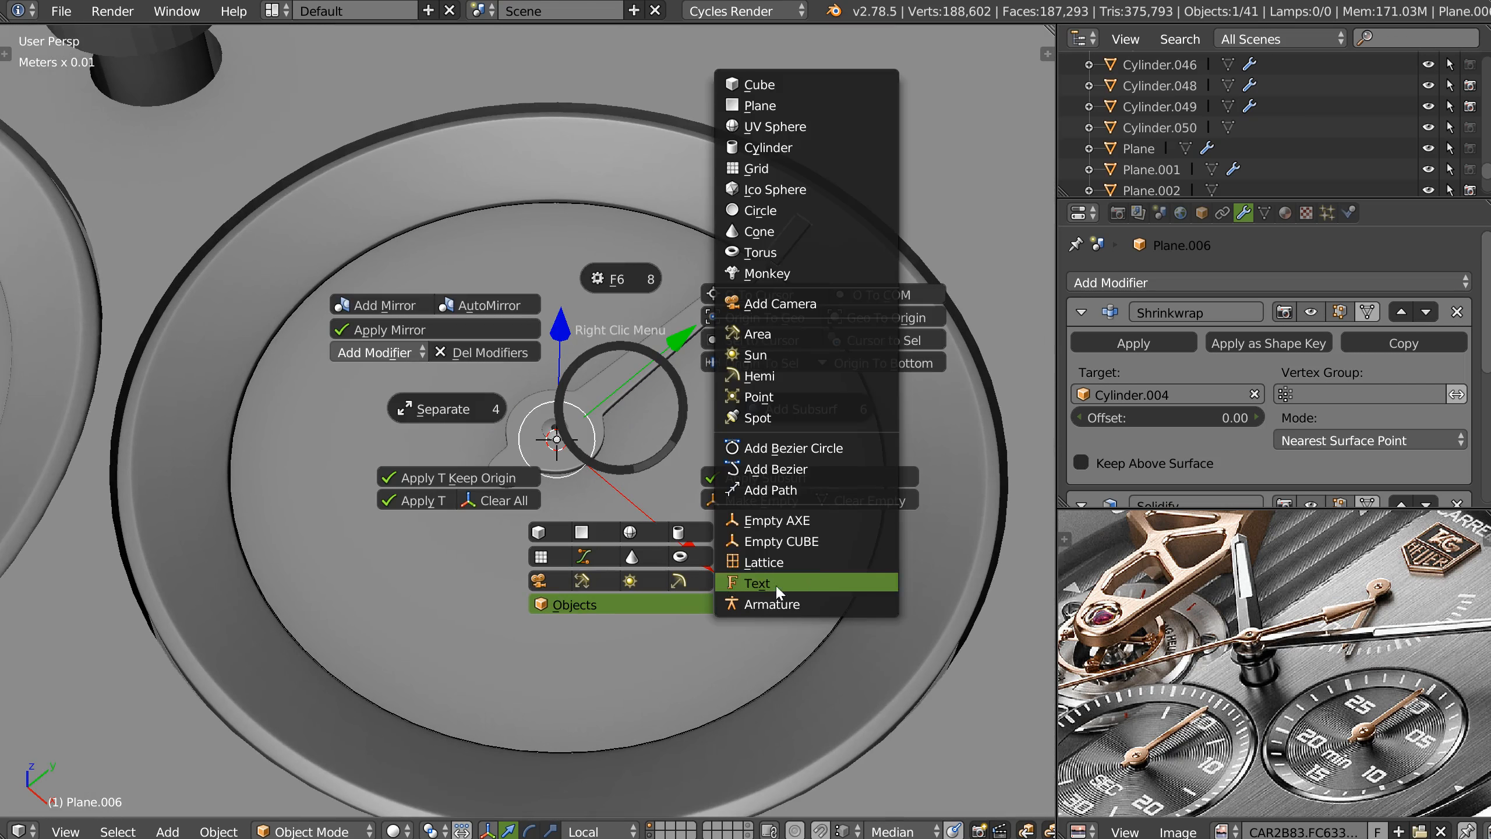
click(799, 517)
mouse_move(701, 413)
middle_down()
mouse_move(702, 386)
mouse_move(662, 372)
mouse_move(685, 437)
mouse_move(706, 428)
middle_up()
scroll(726, 427, up, 1)
scroll(727, 427, down, 2)
click(821, 262)
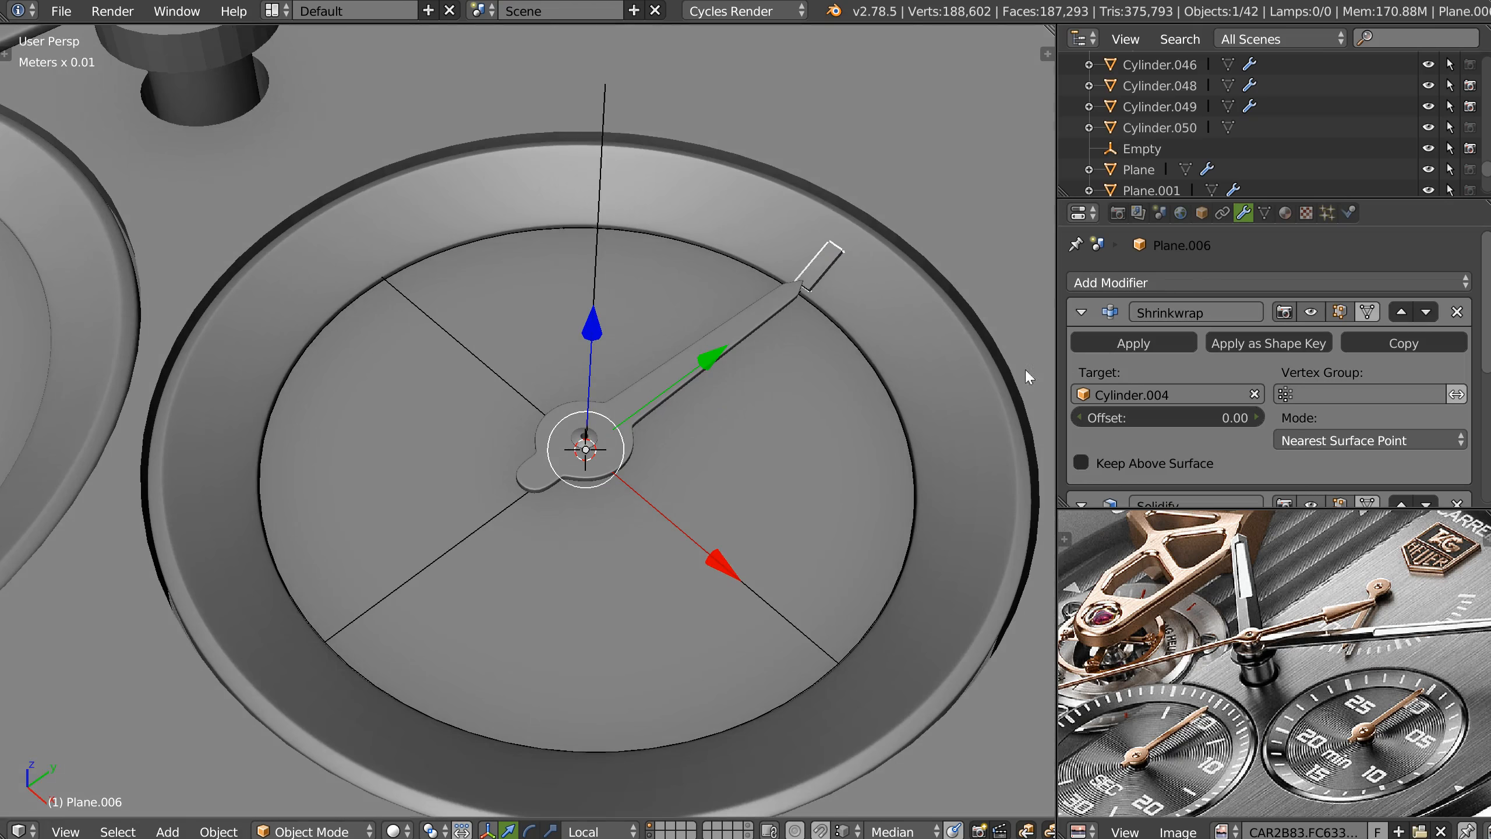
key(space)
key(Escape)
click(1168, 280)
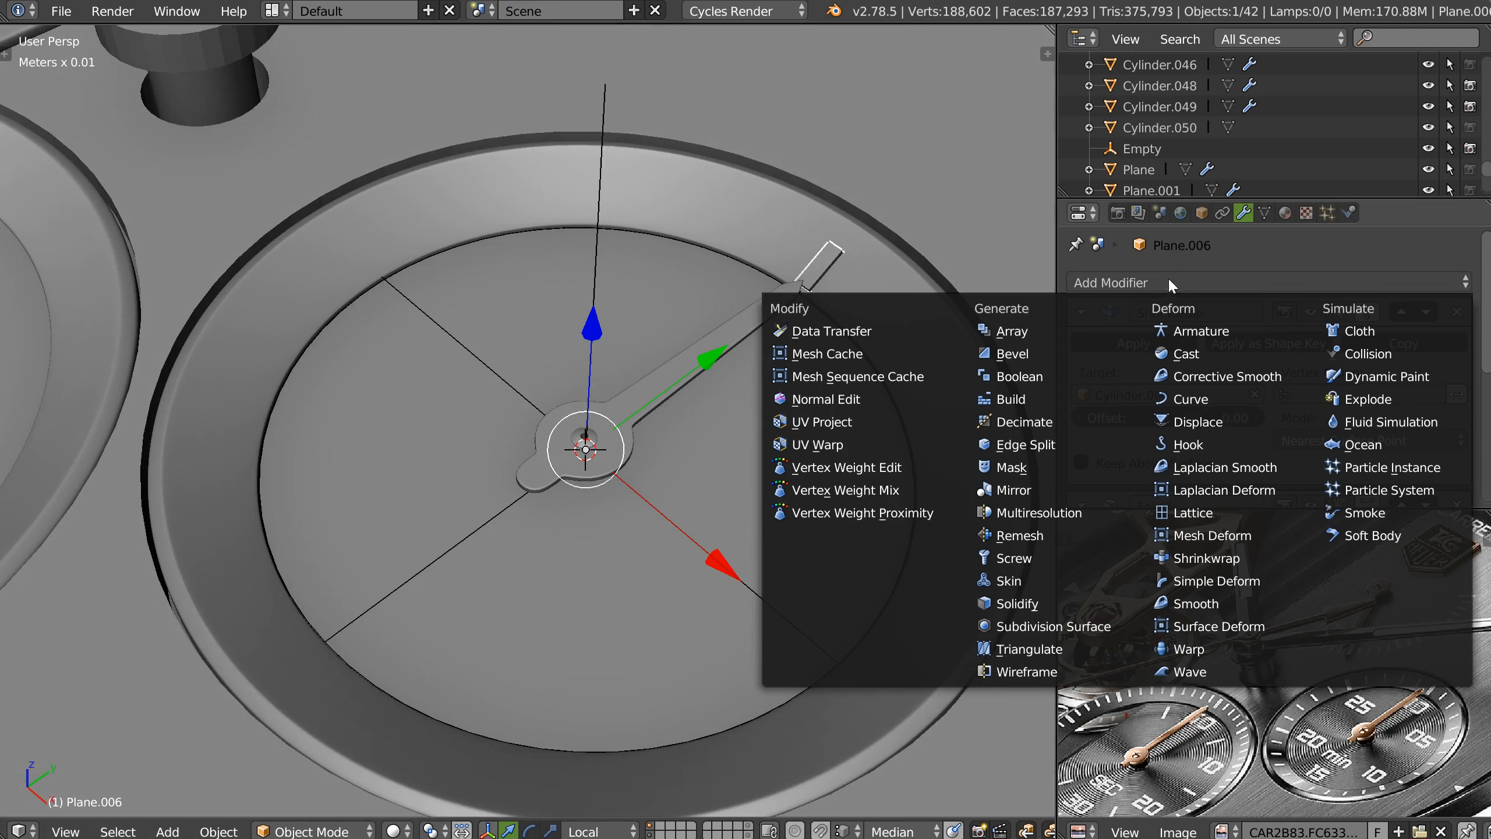
key(Escape)
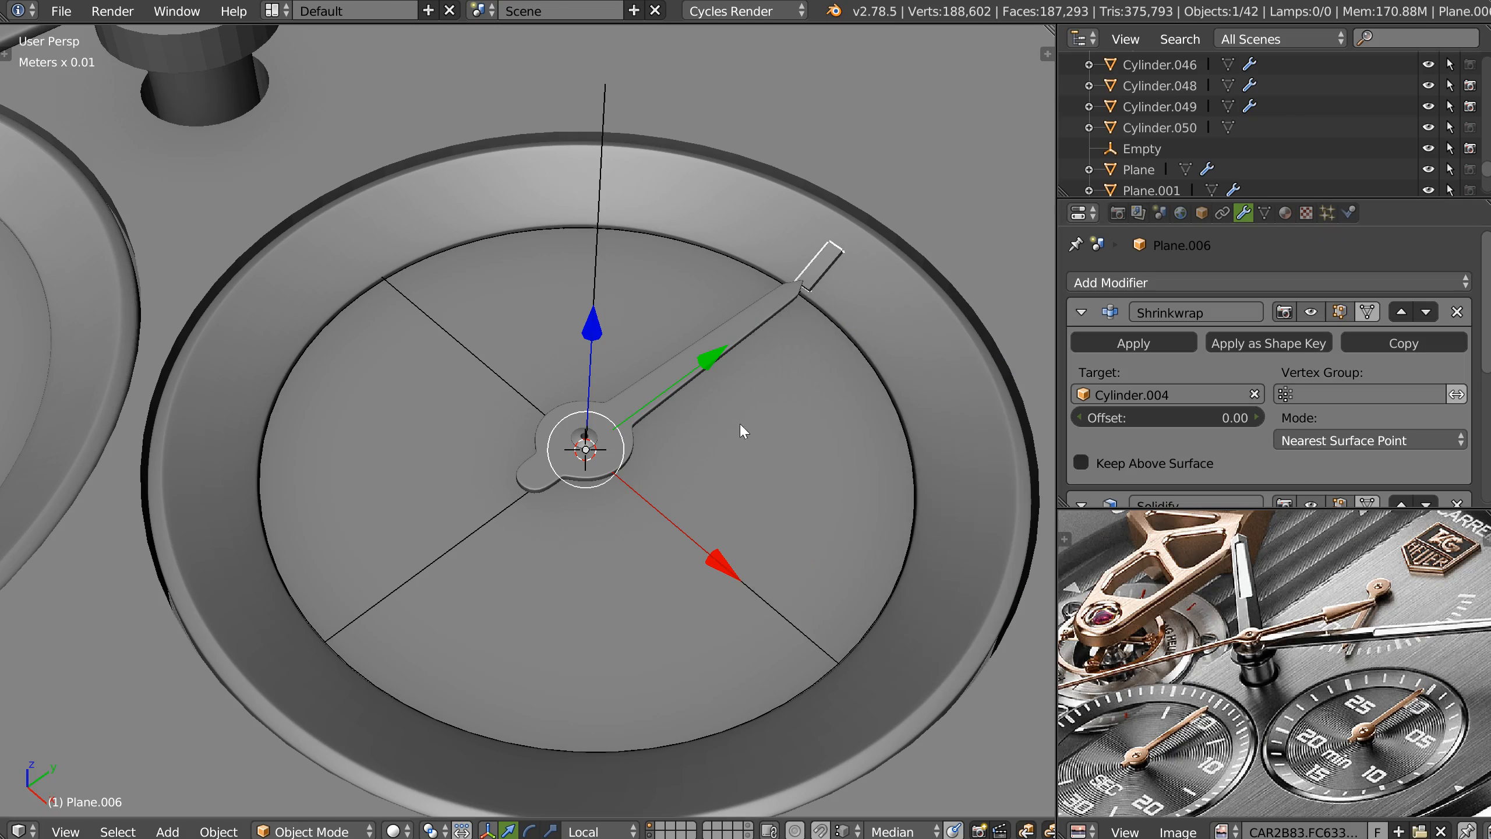
Add an Array modifier along X with a count of 1 to the marker.
key(space)
click(746, 301)
key(Tab)
key(Return)
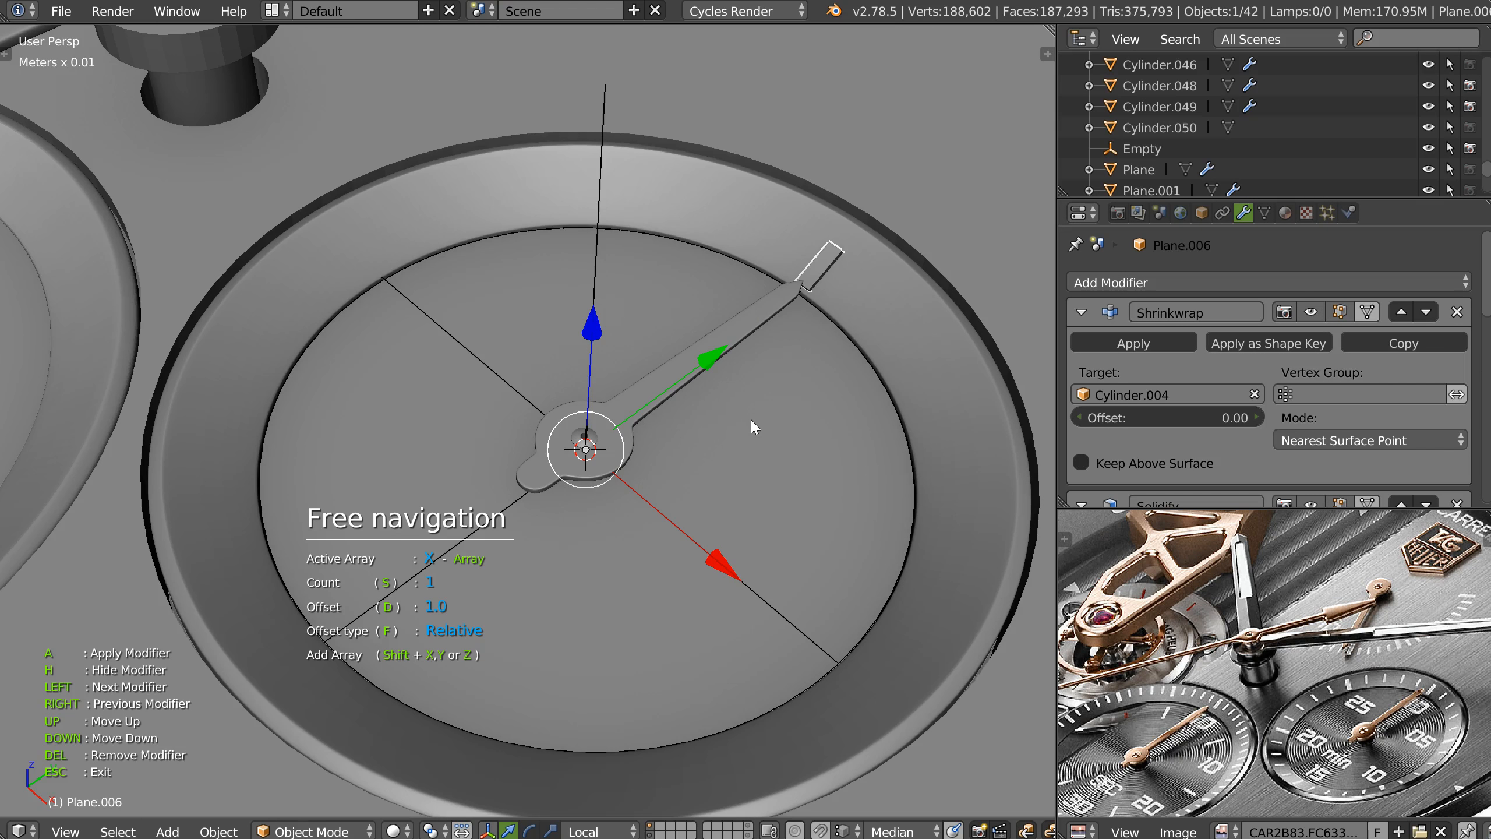
key(Escape)
Set the array's relative X offset to 0 and enable Object Offset using the Empty as the offset object.
middle_drag(803, 332, 829, 340)
middle_drag(1243, 445, 1242, 250)
middle_drag(1239, 401, 1247, 261)
middle_drag(1262, 444, 1267, 278)
middle_drag(1270, 412, 1270, 310)
click(1423, 304)
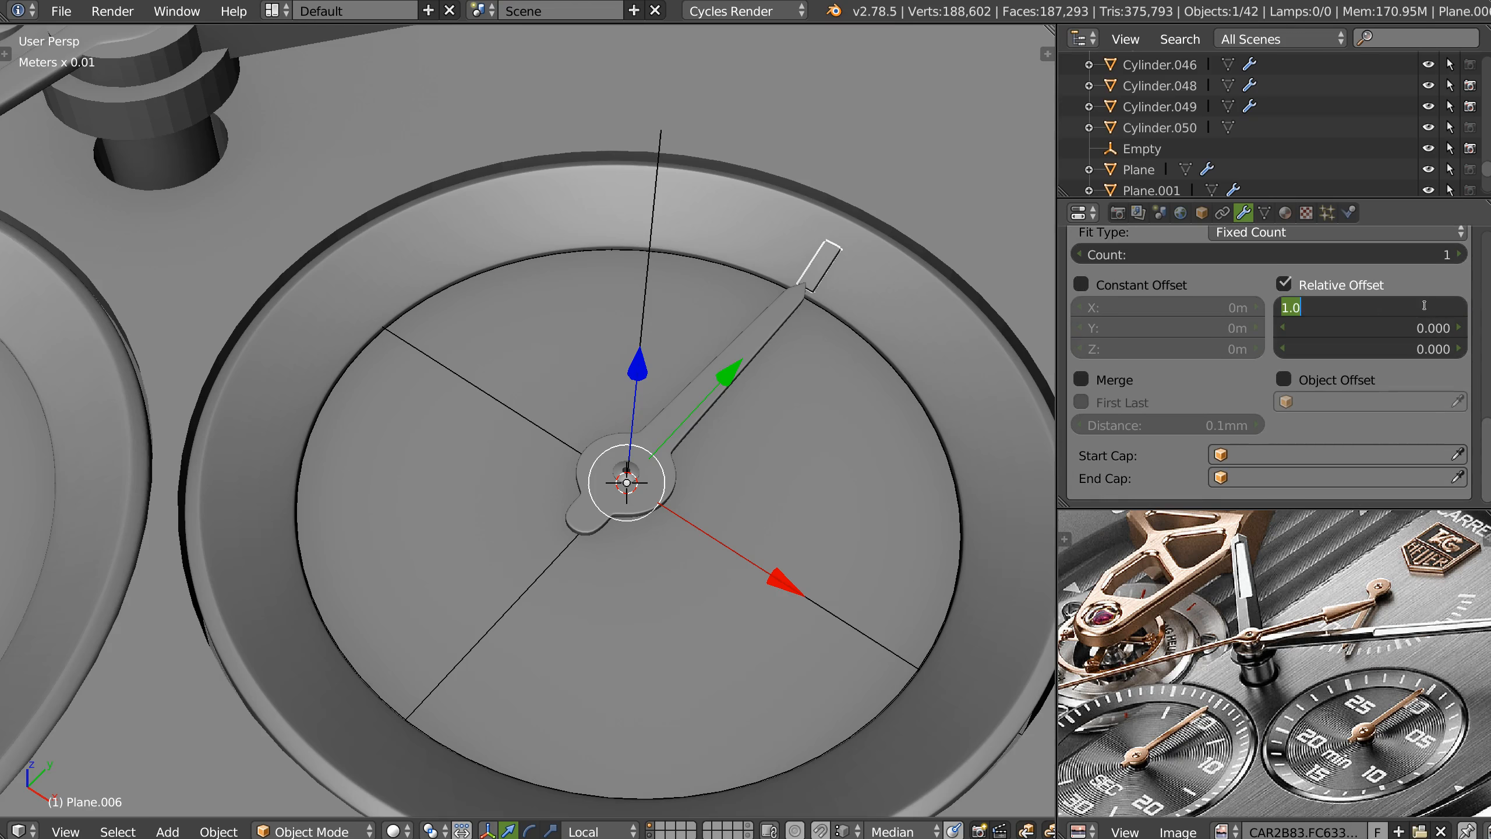
text(0)
key(Return)
click(1284, 379)
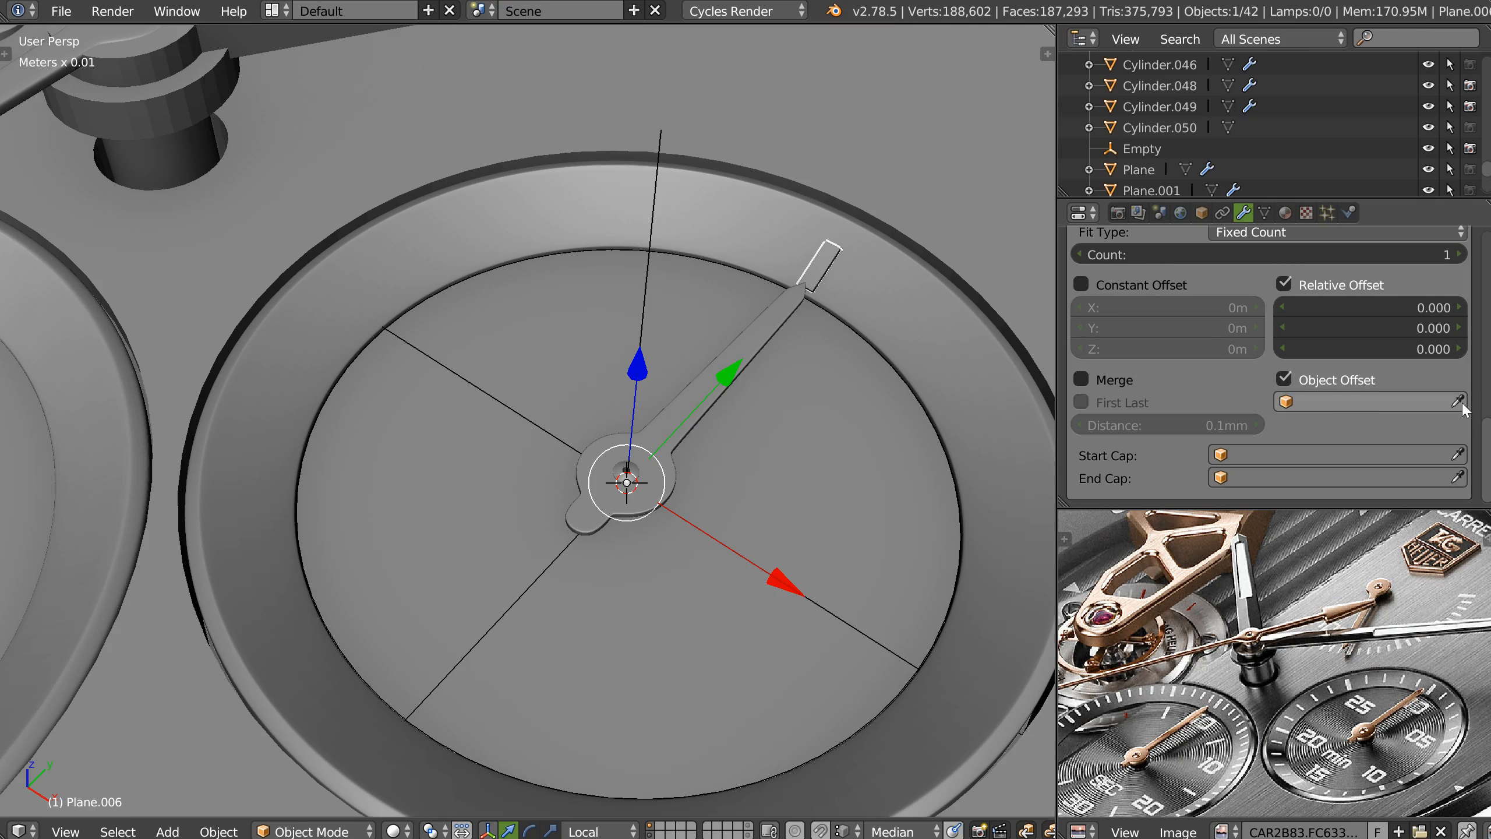
click(650, 280)
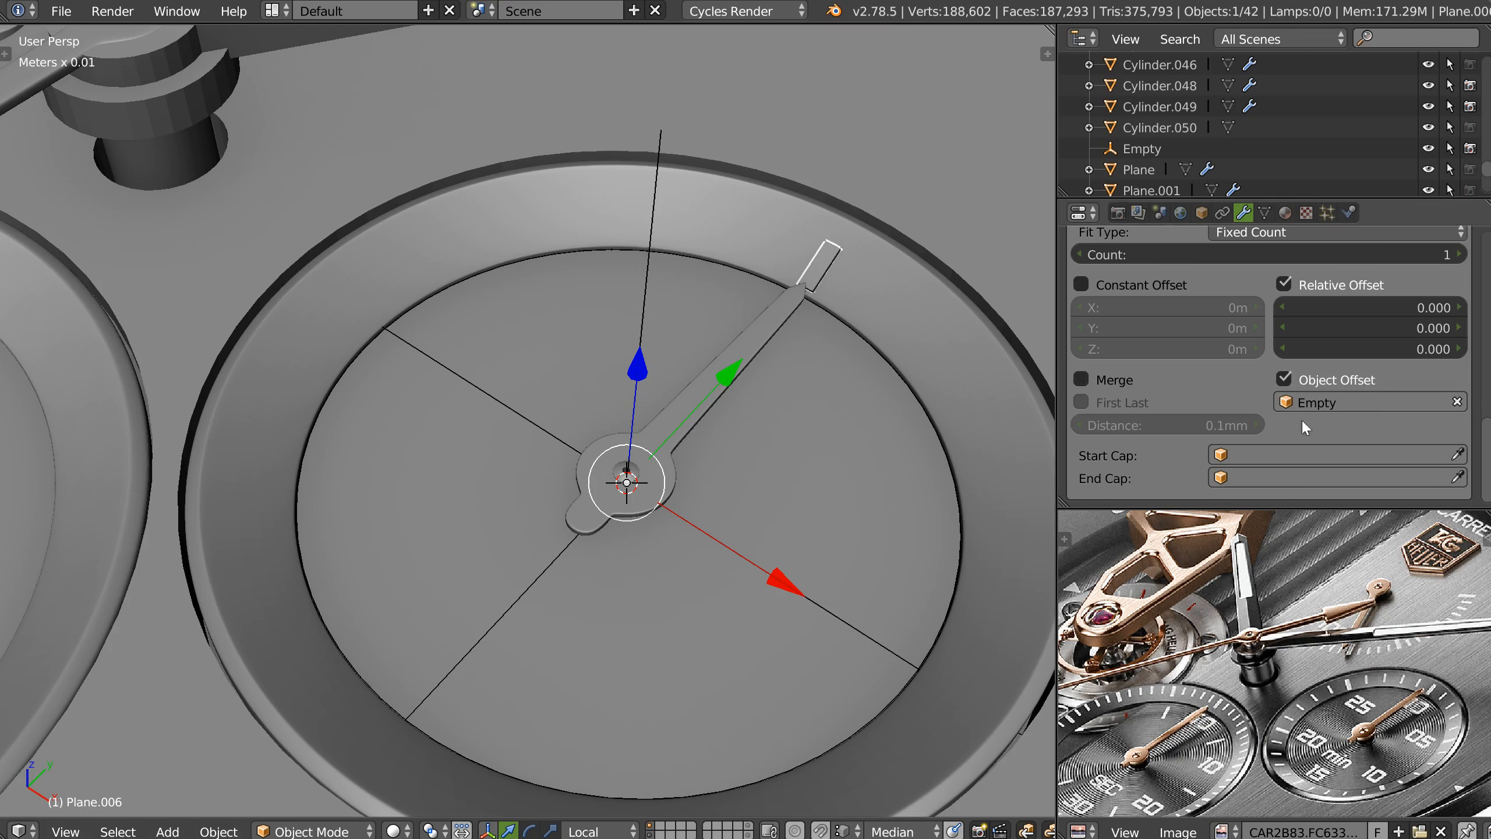
Set the marker's Array modifier count to 6, viewing the subdial against the reference photo from above.
scroll(1236, 406, up, 2)
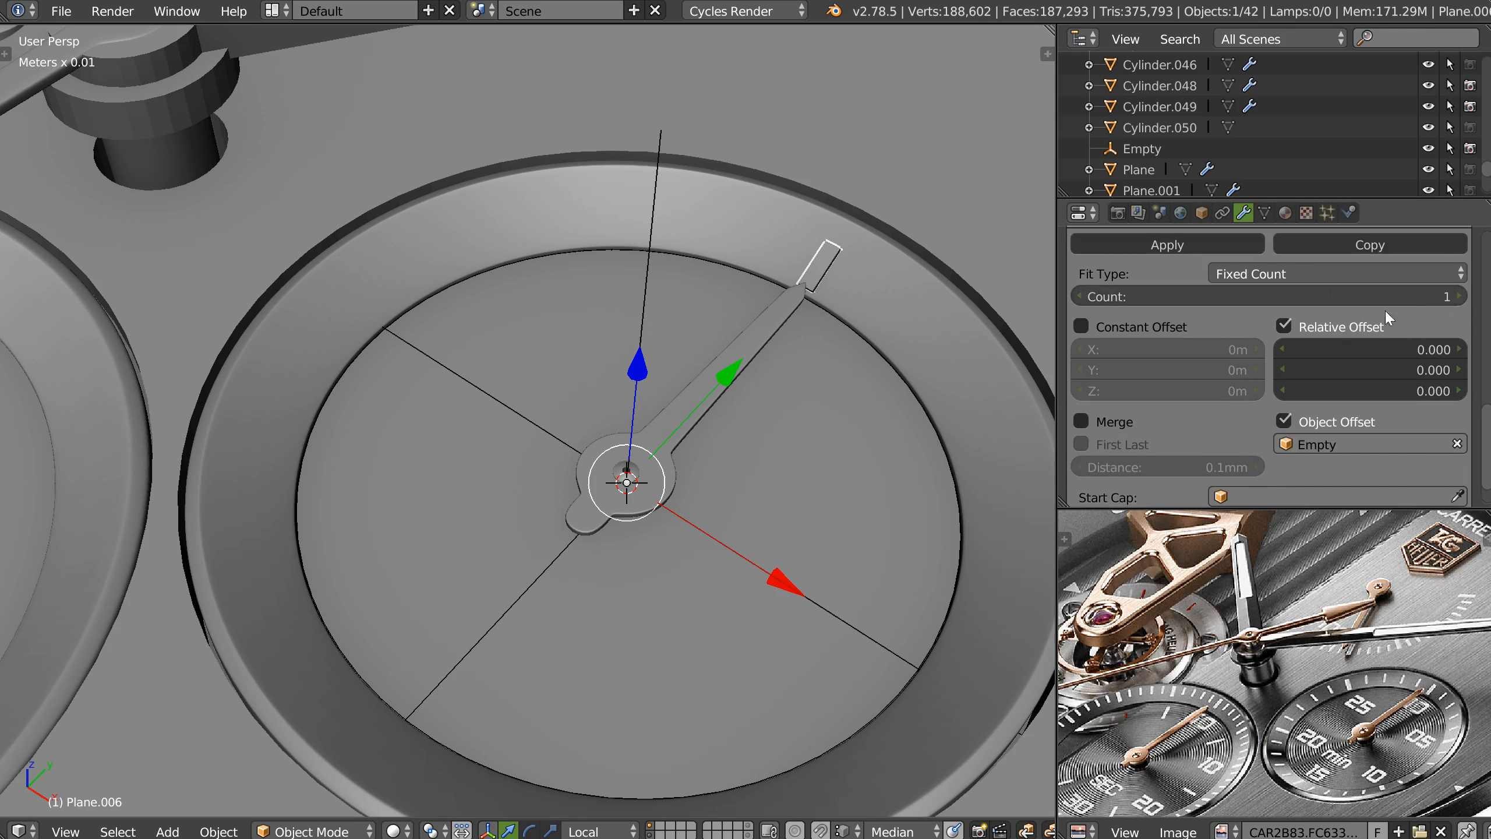
key(q)
click(699, 350)
shift+middle_drag(854, 343, 543, 195)
scroll(521, 339, down, 5)
shift+middle_drag(639, 372, 703, 349)
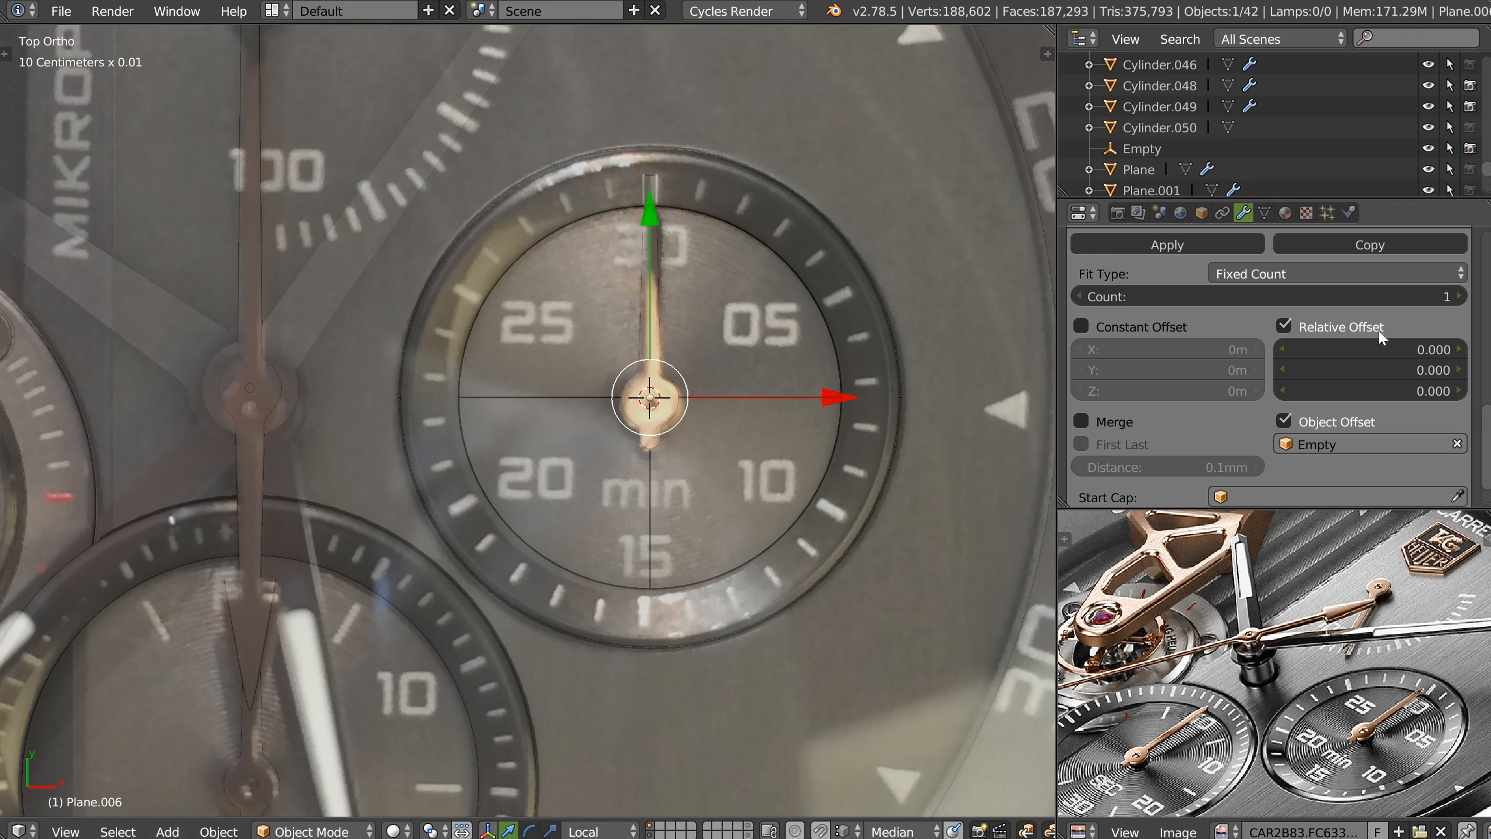
click(1418, 291)
text(6)
key(Return)
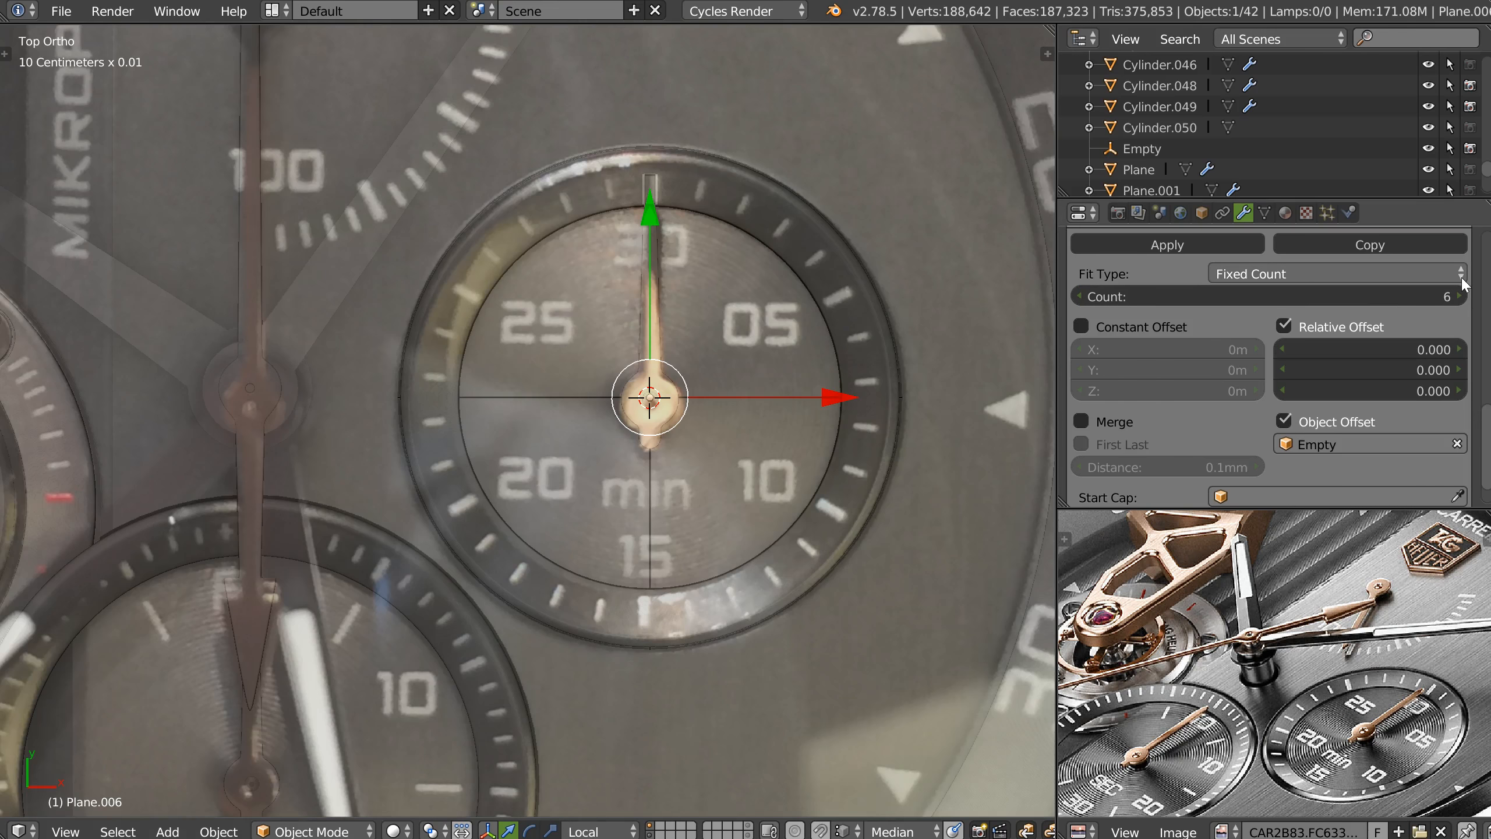
Rotate the empty at the subdial centre by 60 degrees so the marker copies spread around the ring.
shift+middle_drag(810, 331, 808, 340)
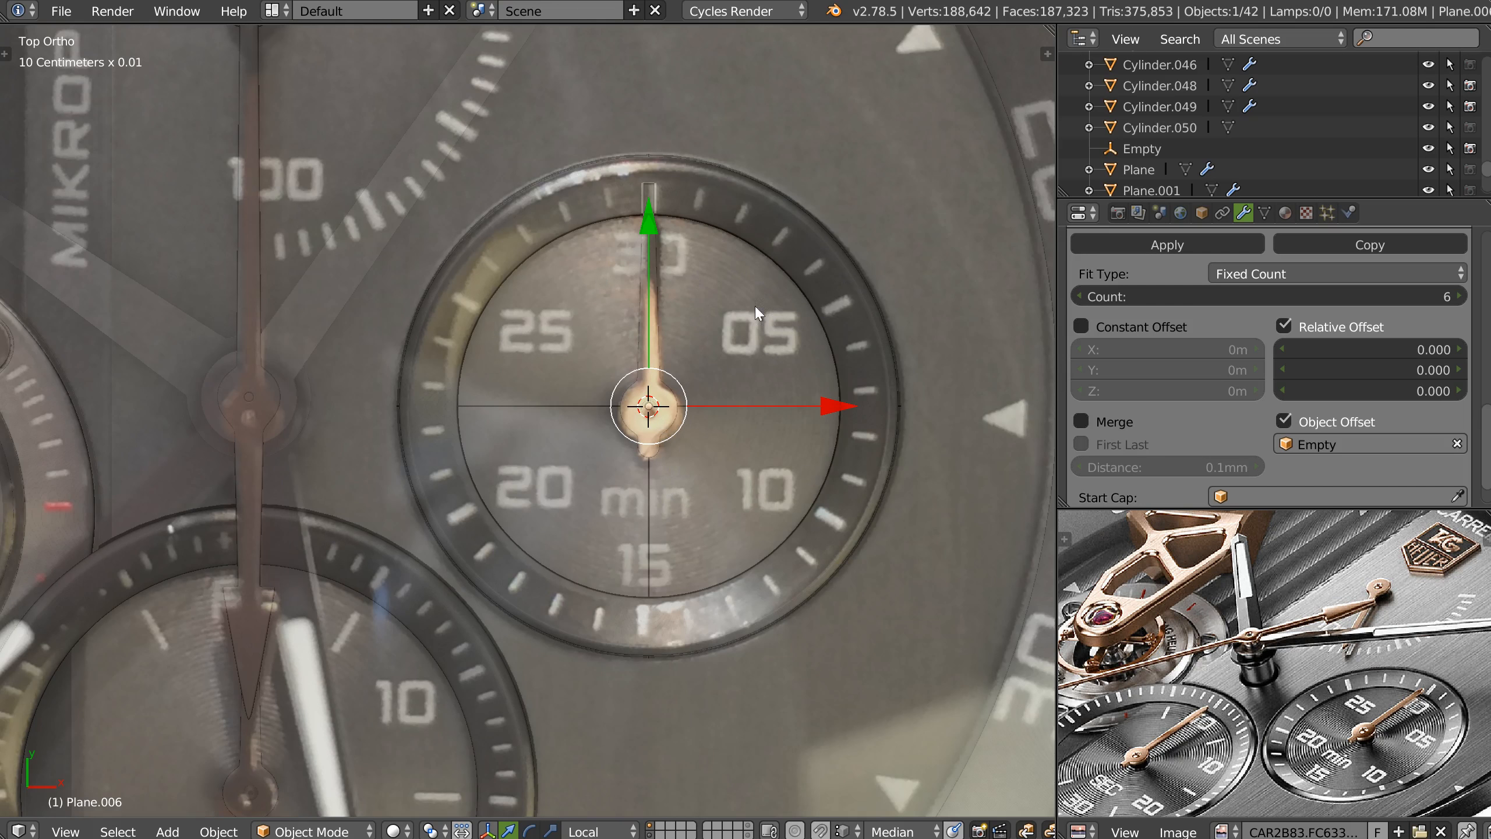
right_click(545, 404)
key(r)
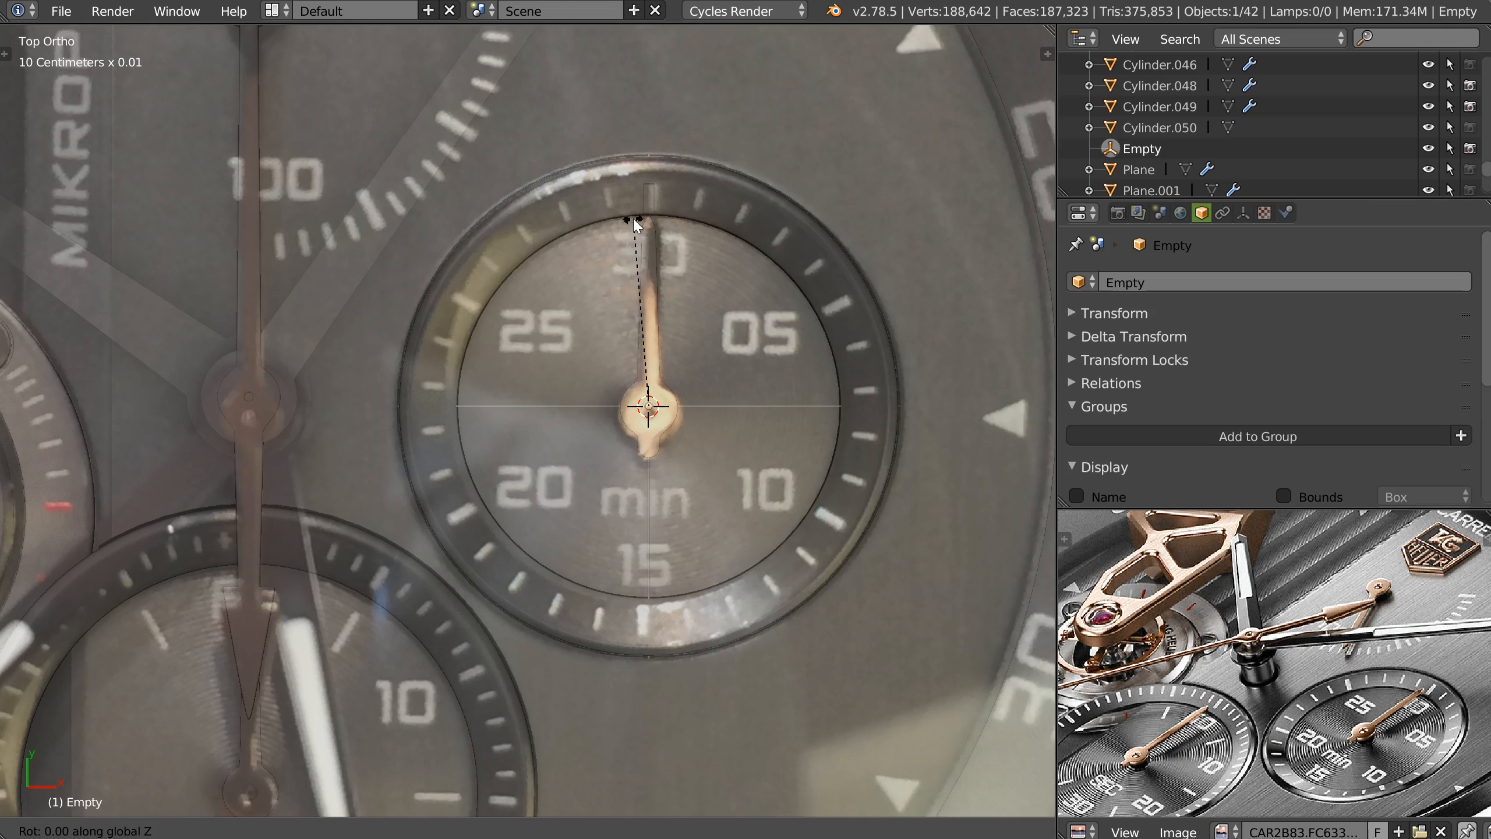
text(60)
key(Return)
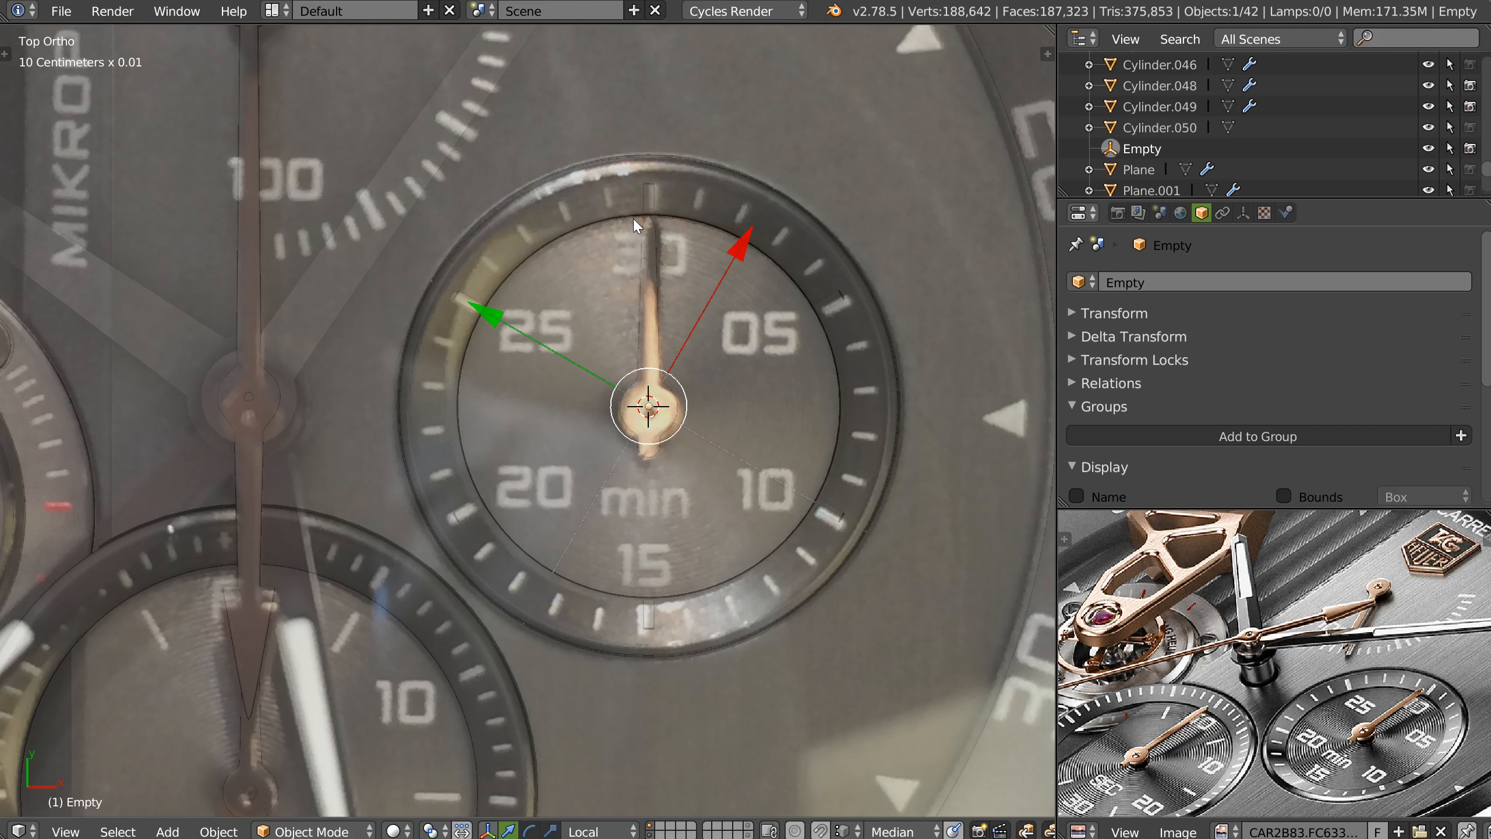
Select the arrayed marker and compare its shape and copies with the tick marks in the top-view reference photo.
middle_drag(557, 444, 538, 391)
scroll(538, 392, up, 2)
middle_drag(711, 380, 587, 446)
key(q)
click(626, 324)
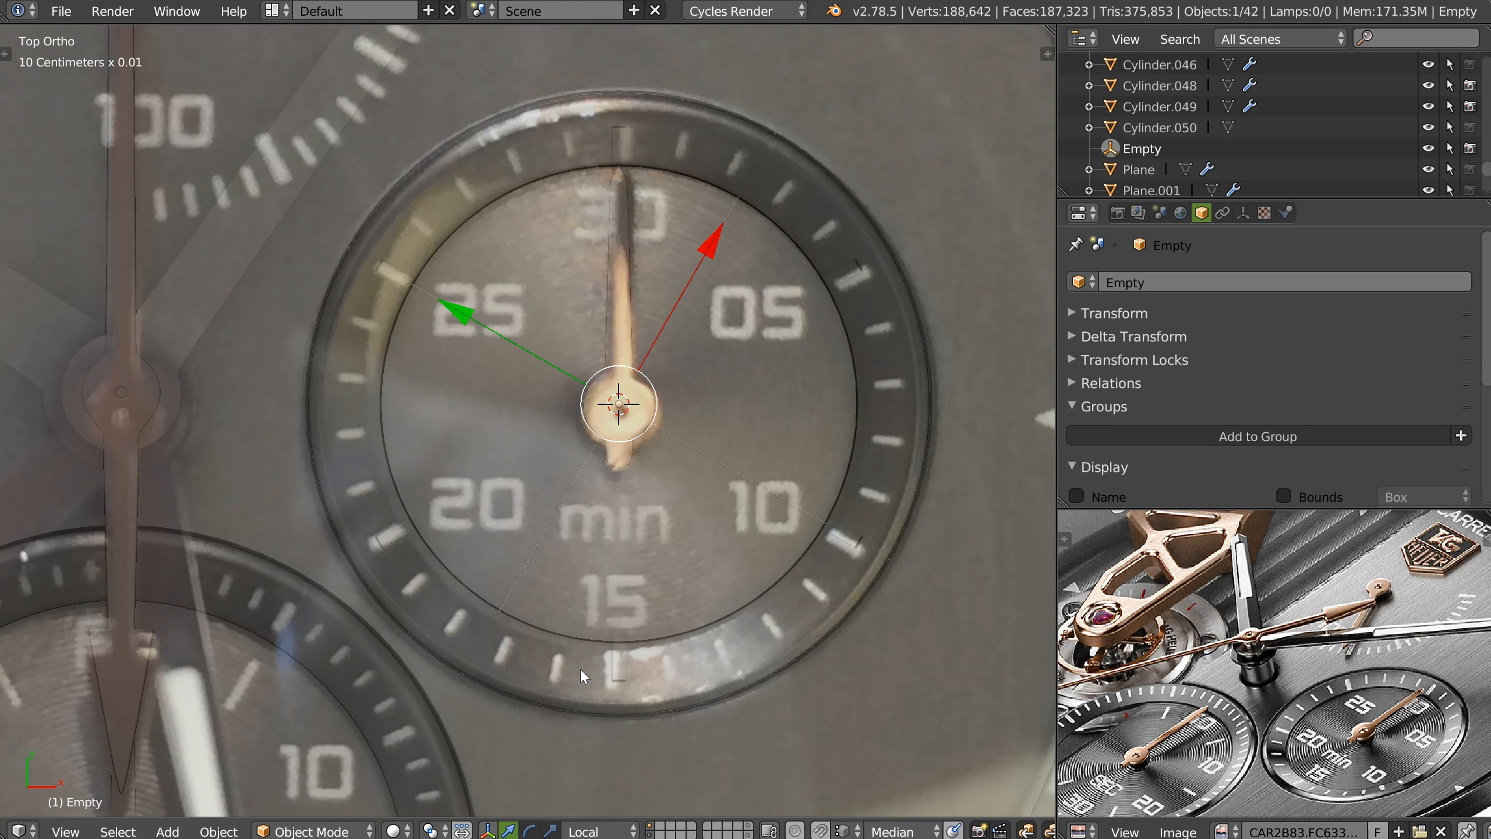
scroll(614, 176, up, 10)
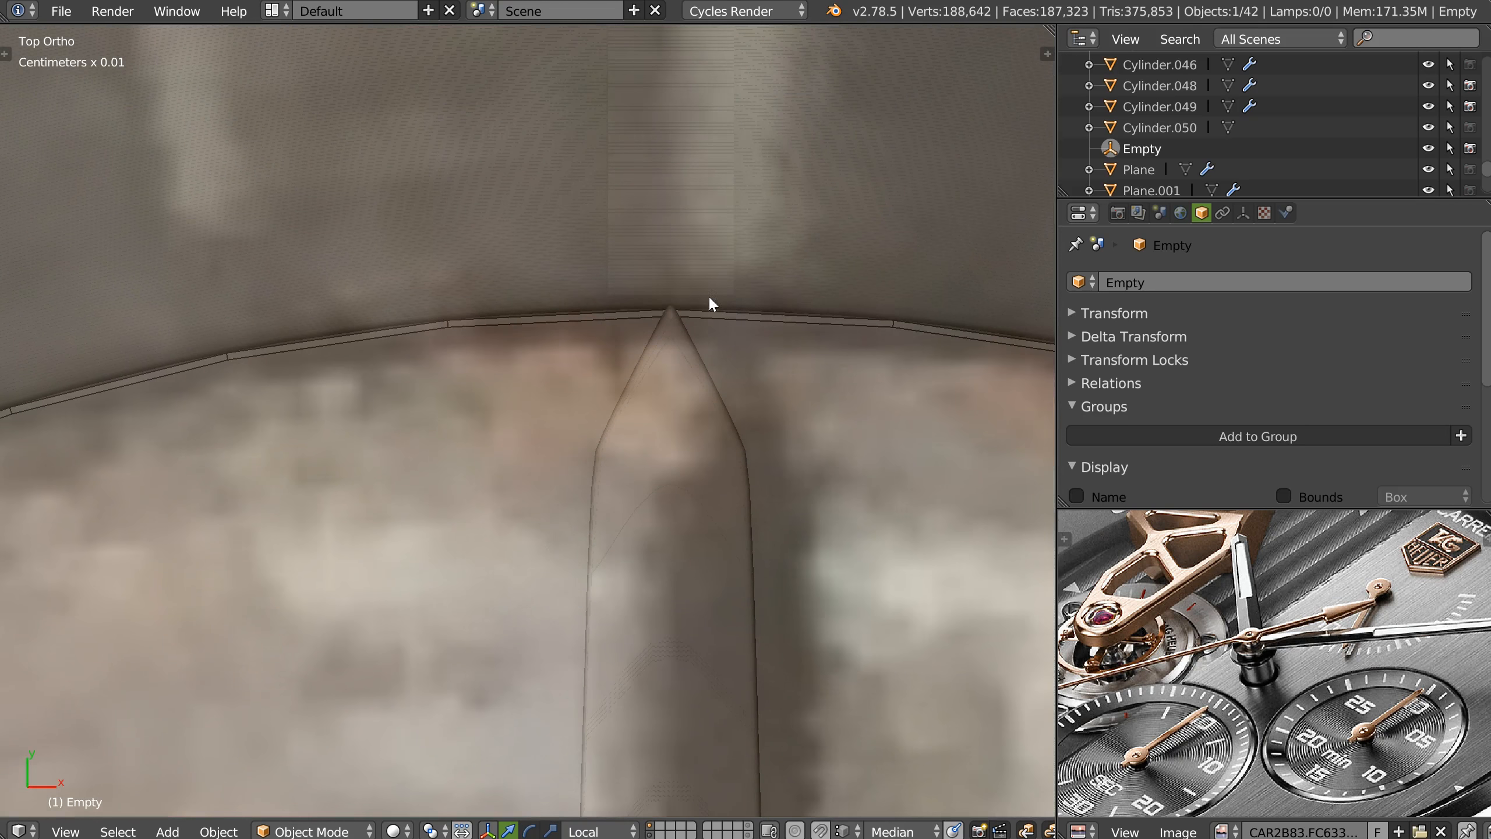
right_click(728, 283)
scroll(727, 276, down, 6)
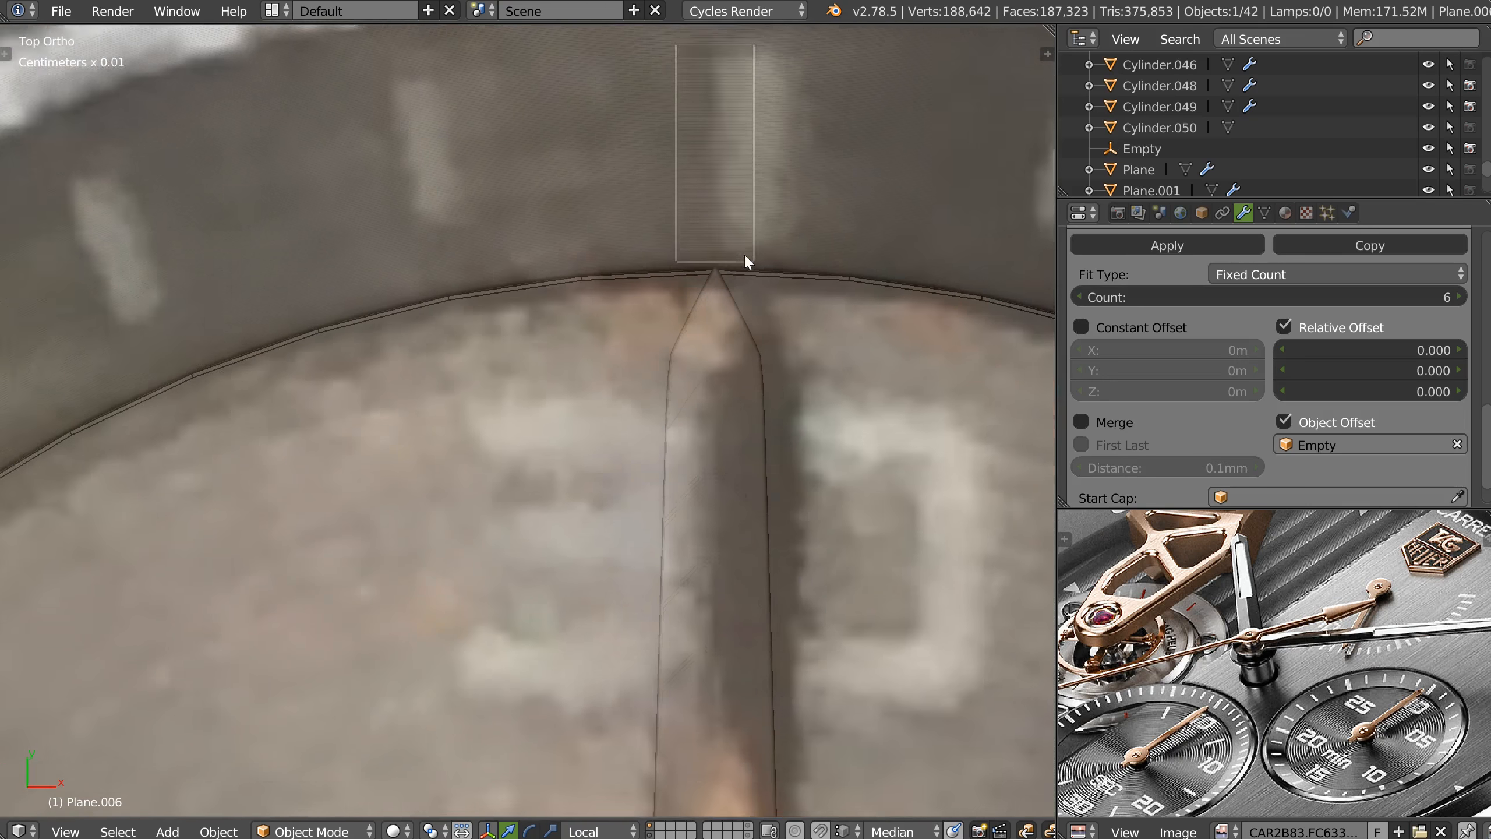
key(Tab)
key(Tab)
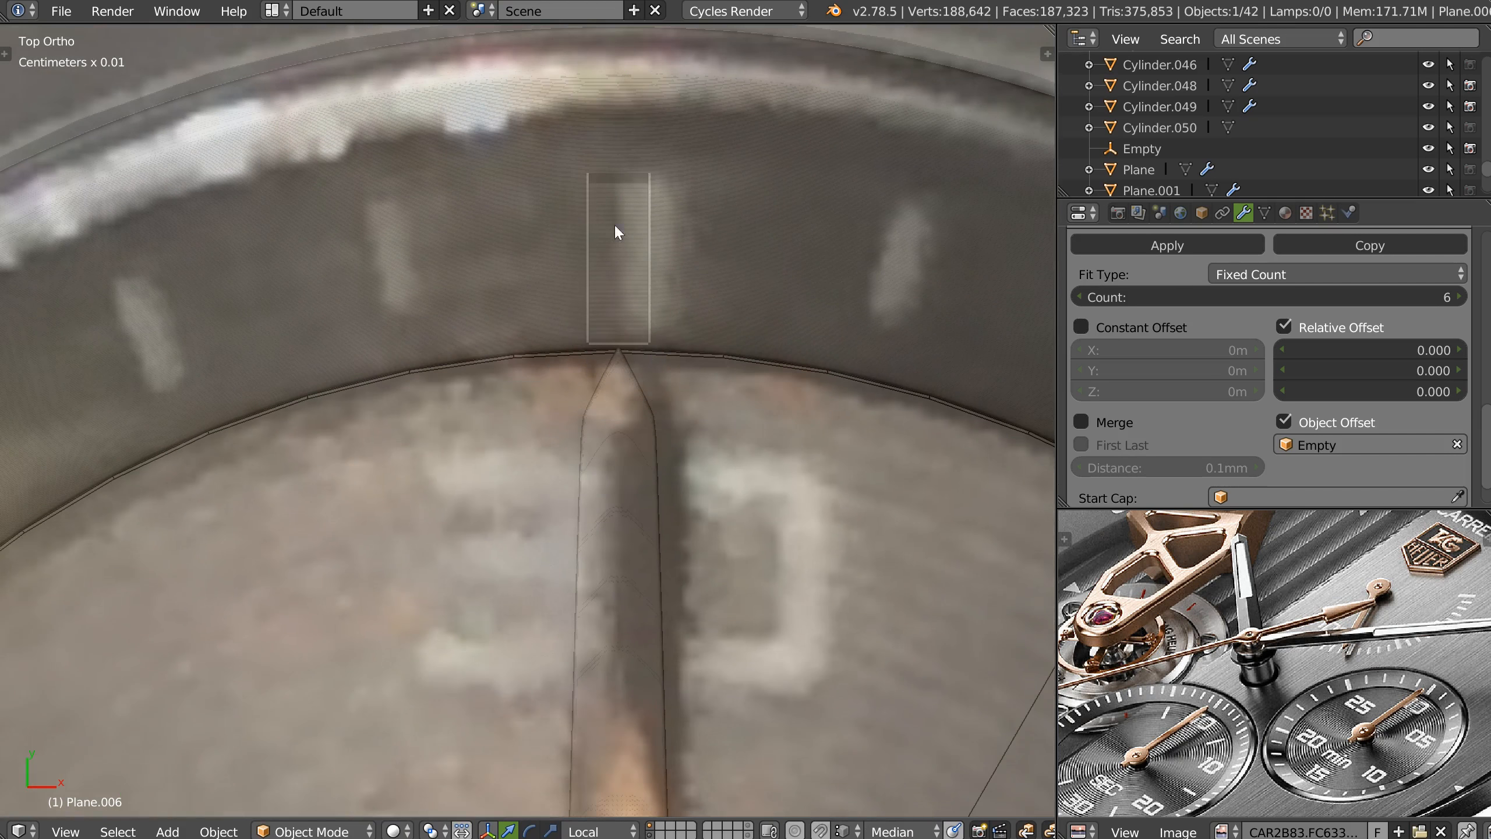
scroll(764, 355, down, 8)
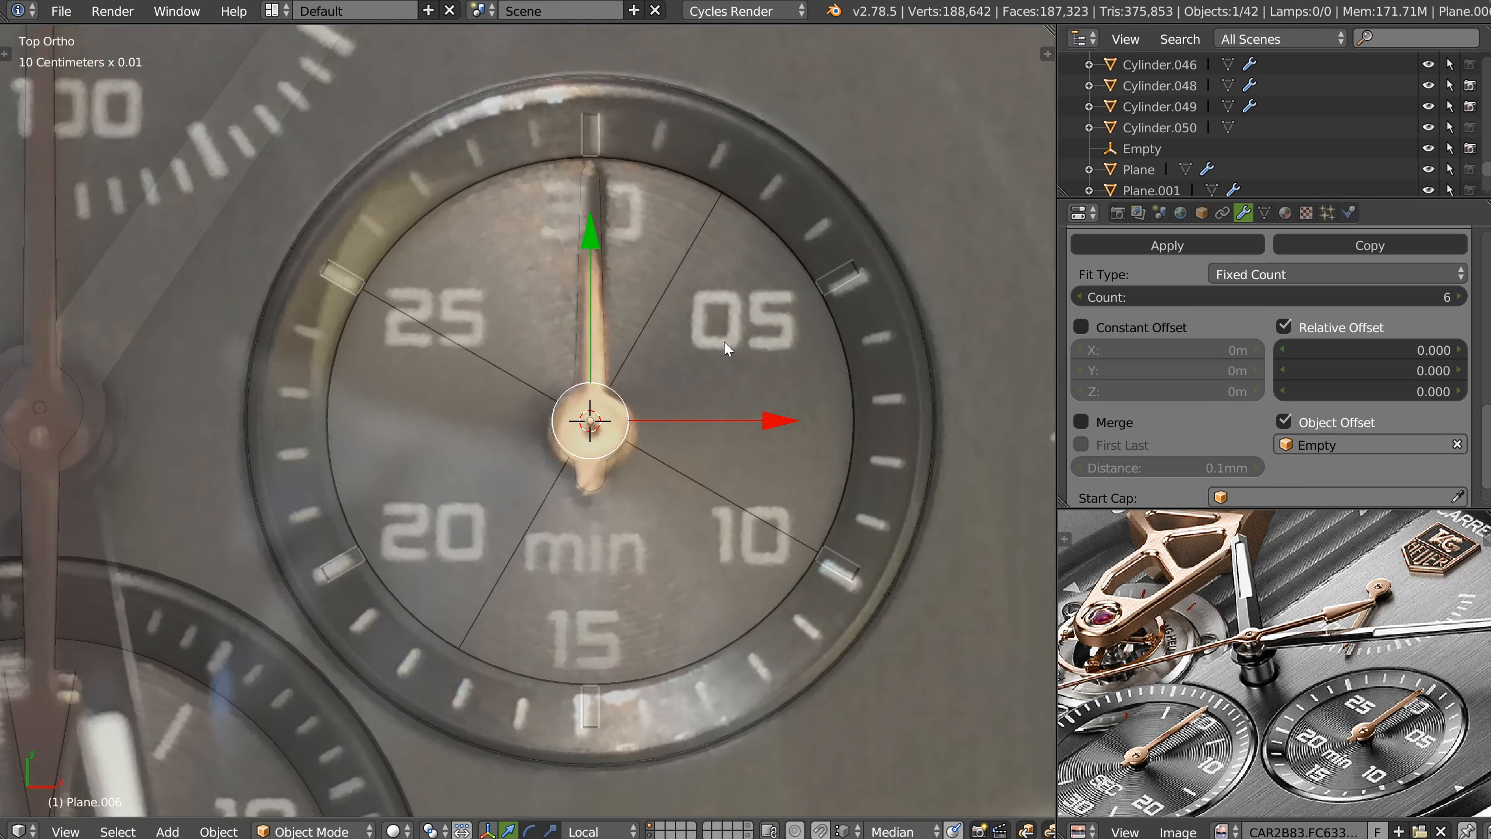
Duplicate the marker in place, and duplicate the centre empty in place as well.
middle_drag(727, 347, 745, 278)
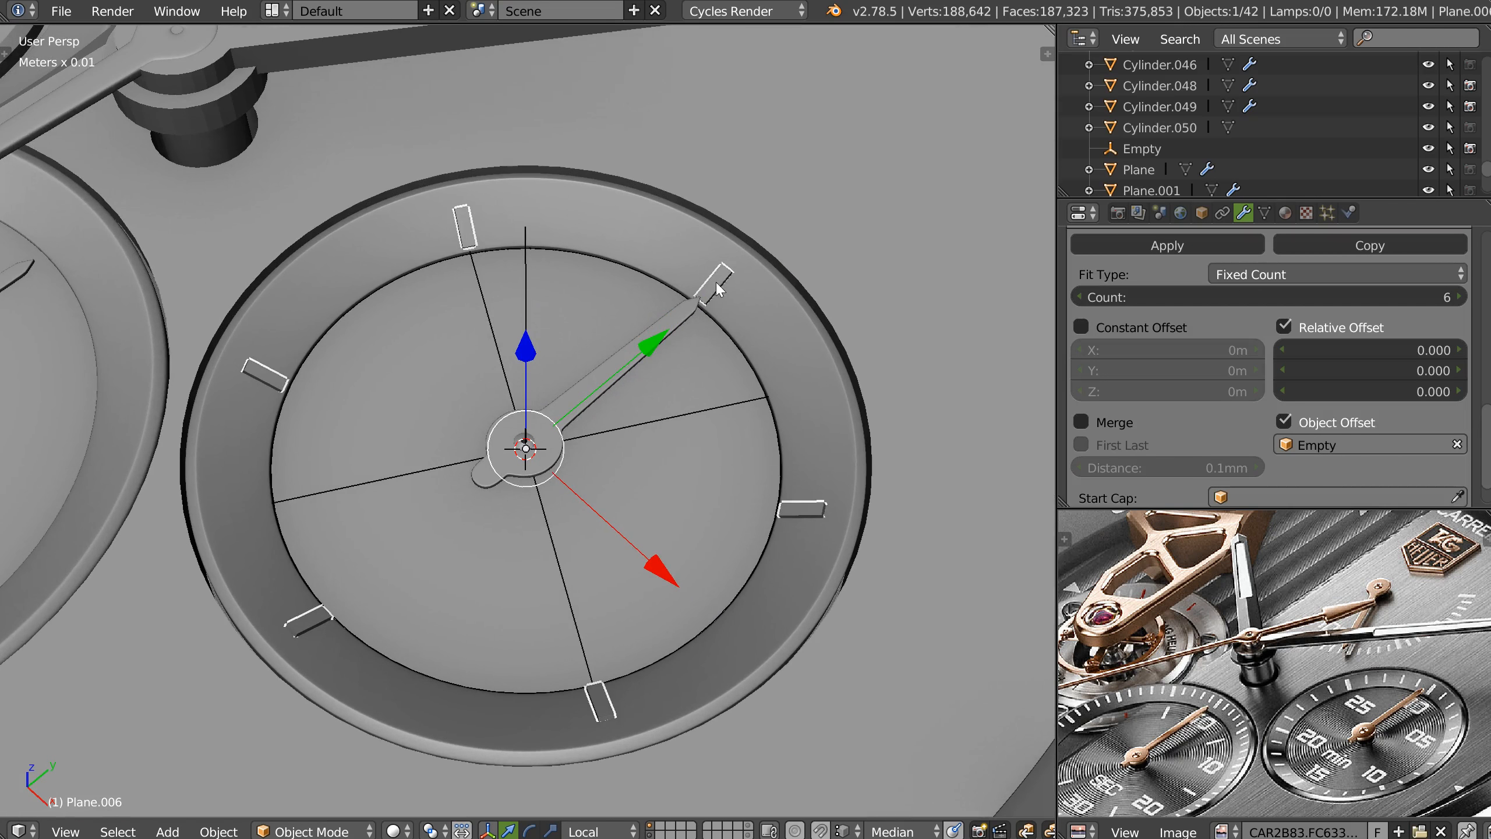
key(shift+d)
right_click(858, 225)
middle_drag(591, 411, 566, 387)
right_click(526, 240)
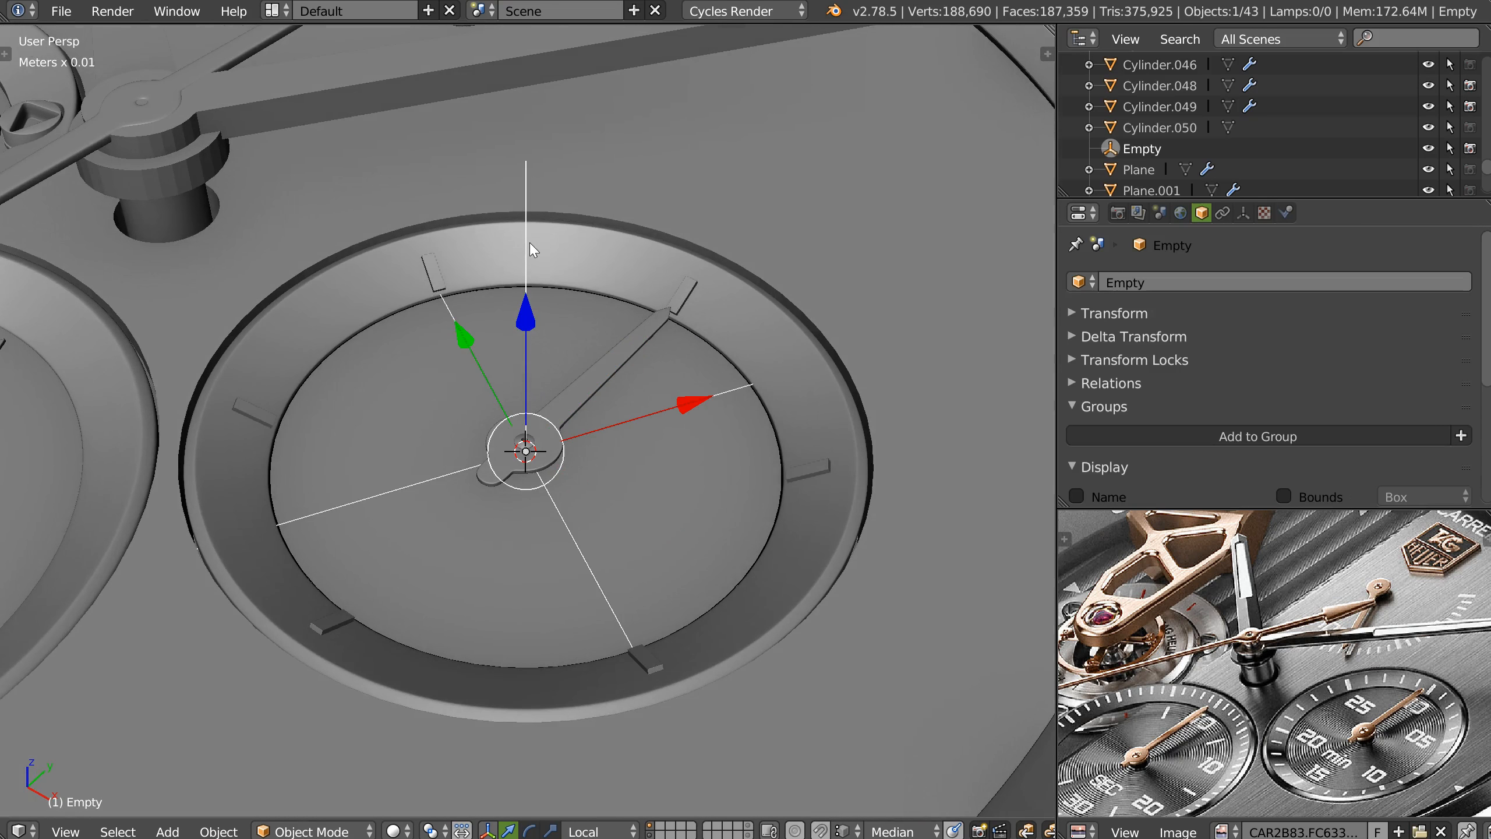
key(shift+d)
right_click(628, 272)
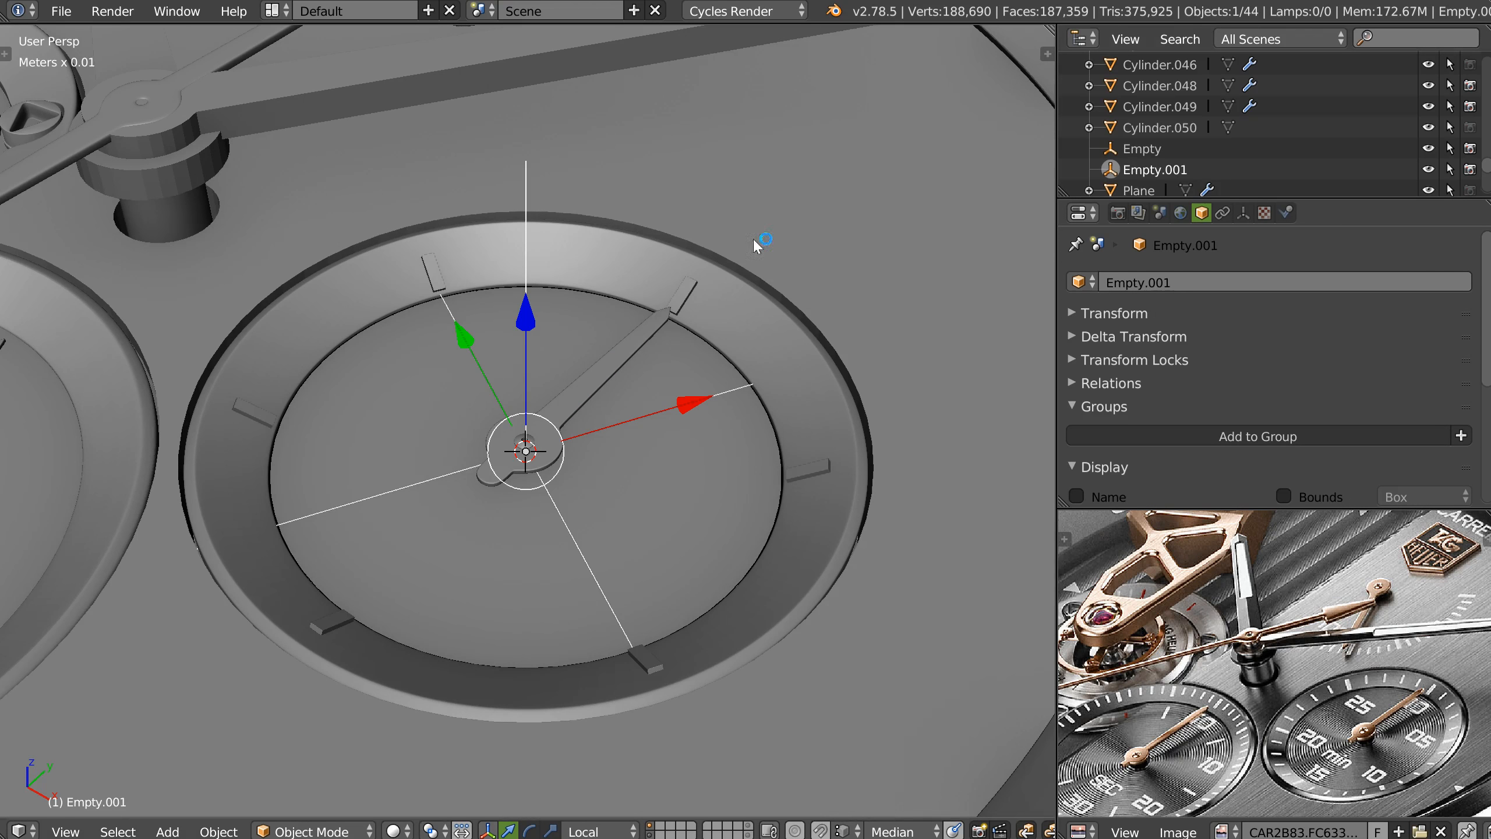
Narrow the duplicated marker's mesh along X and shorten it by moving its inner edge outward to match the small ticks.
right_click(685, 292)
key(shift+KP_7)
key(KP_7)
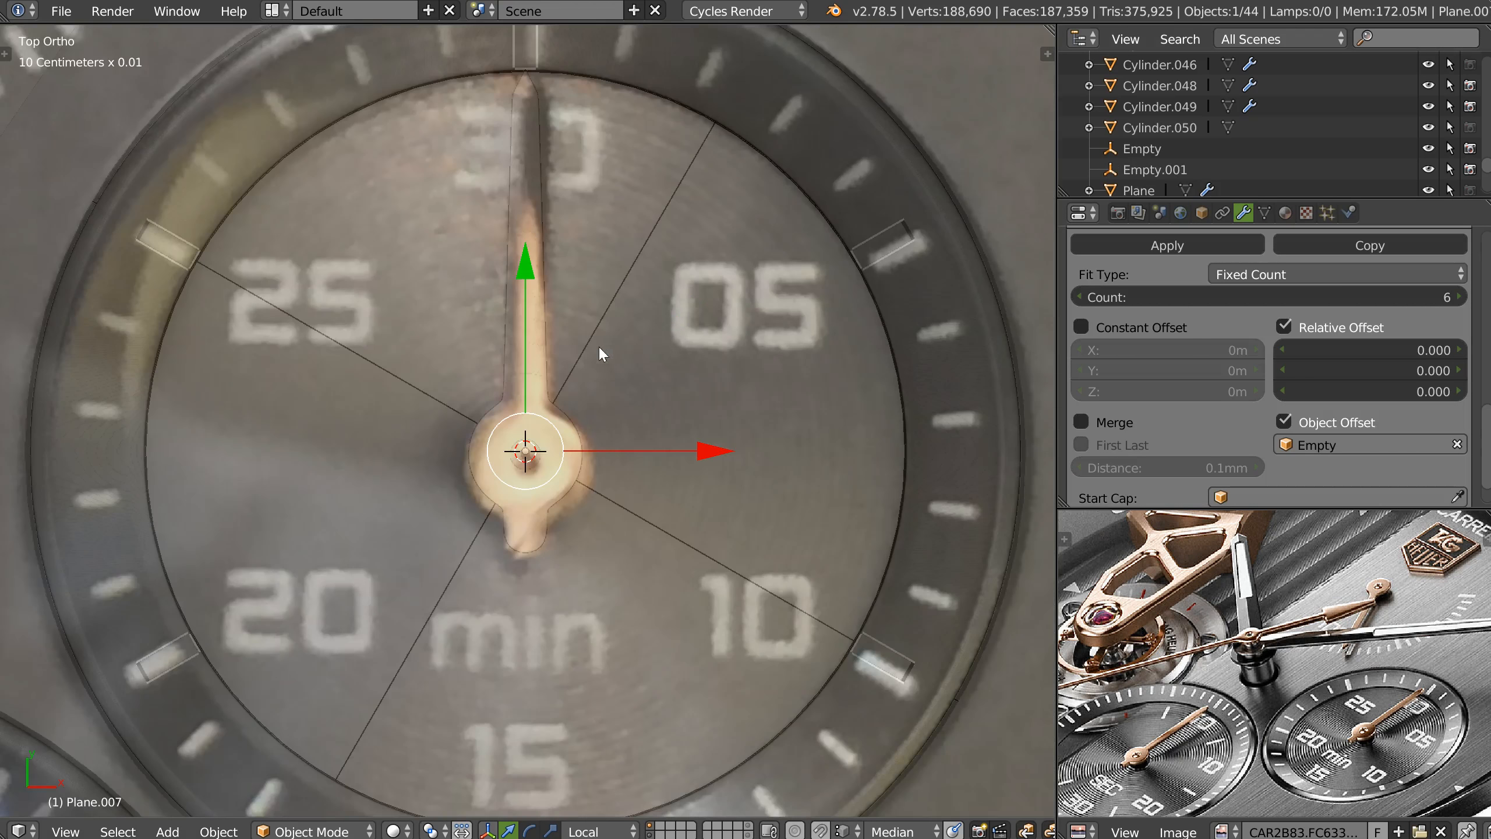
scroll(490, 391, up, 8)
key(Tab)
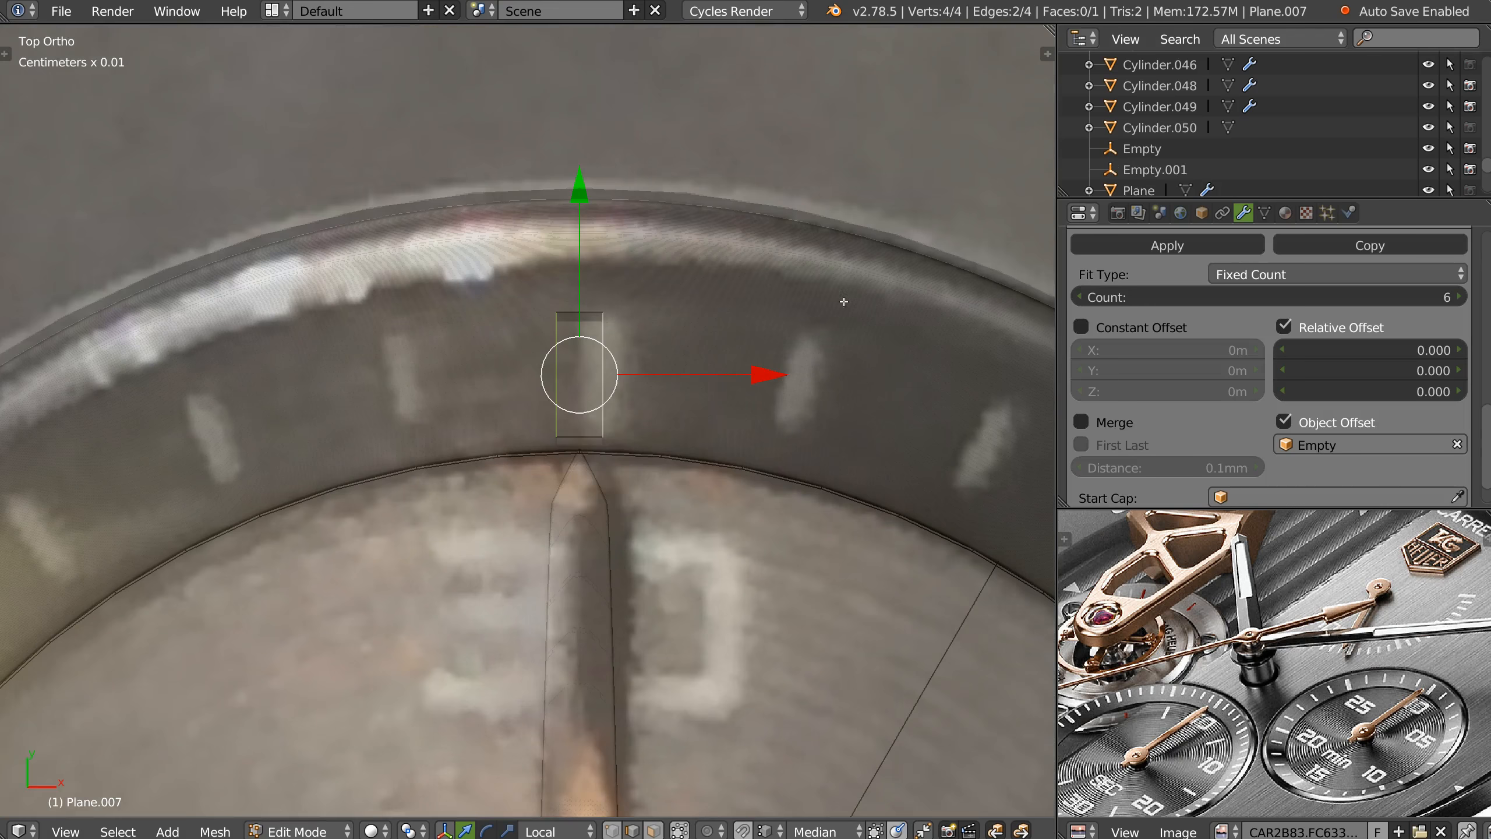
key(s)
key(x)
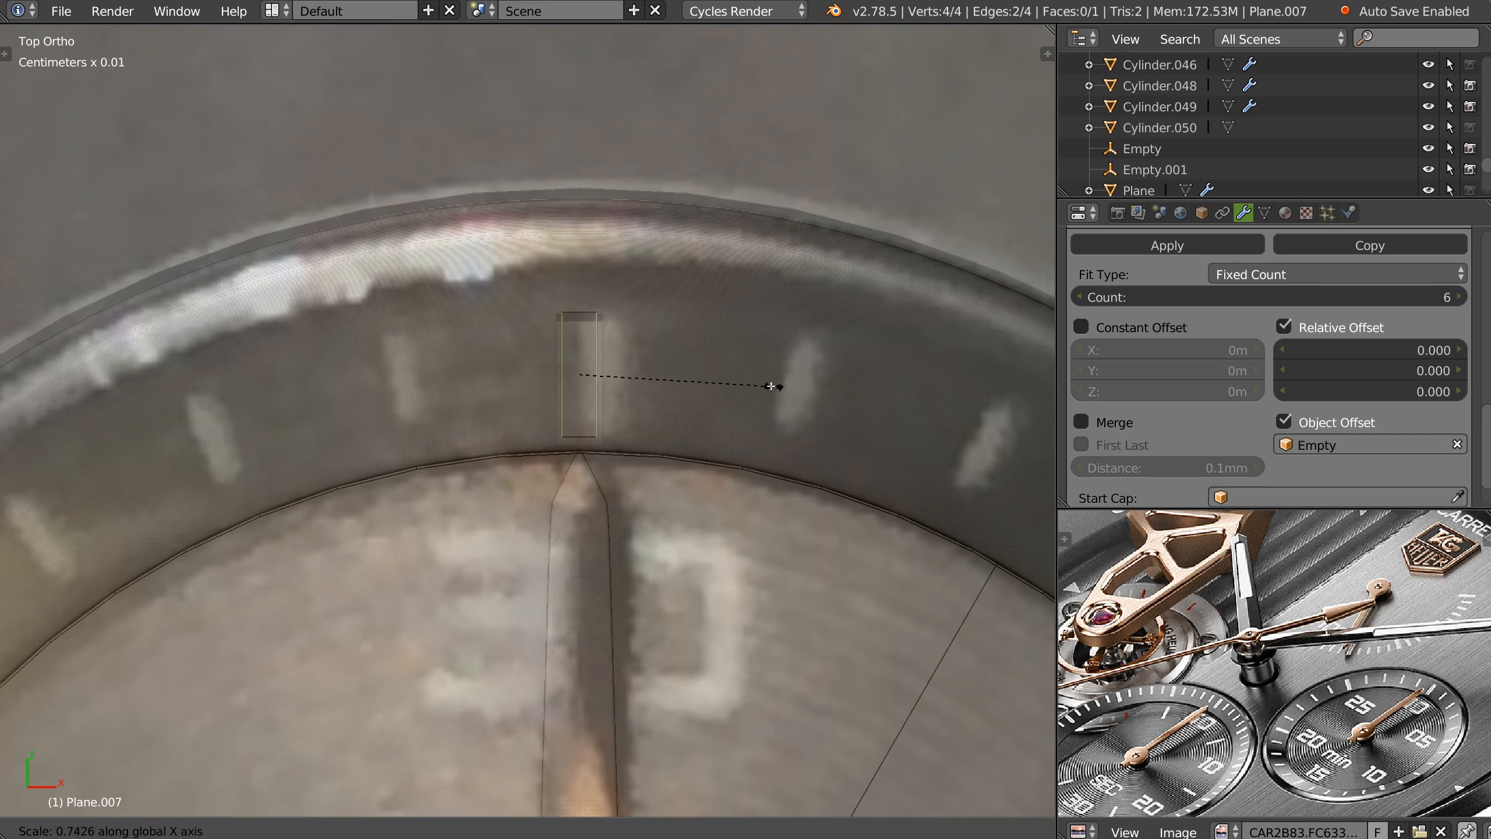
click(722, 386)
right_click(581, 421)
drag(581, 272, 596, 244)
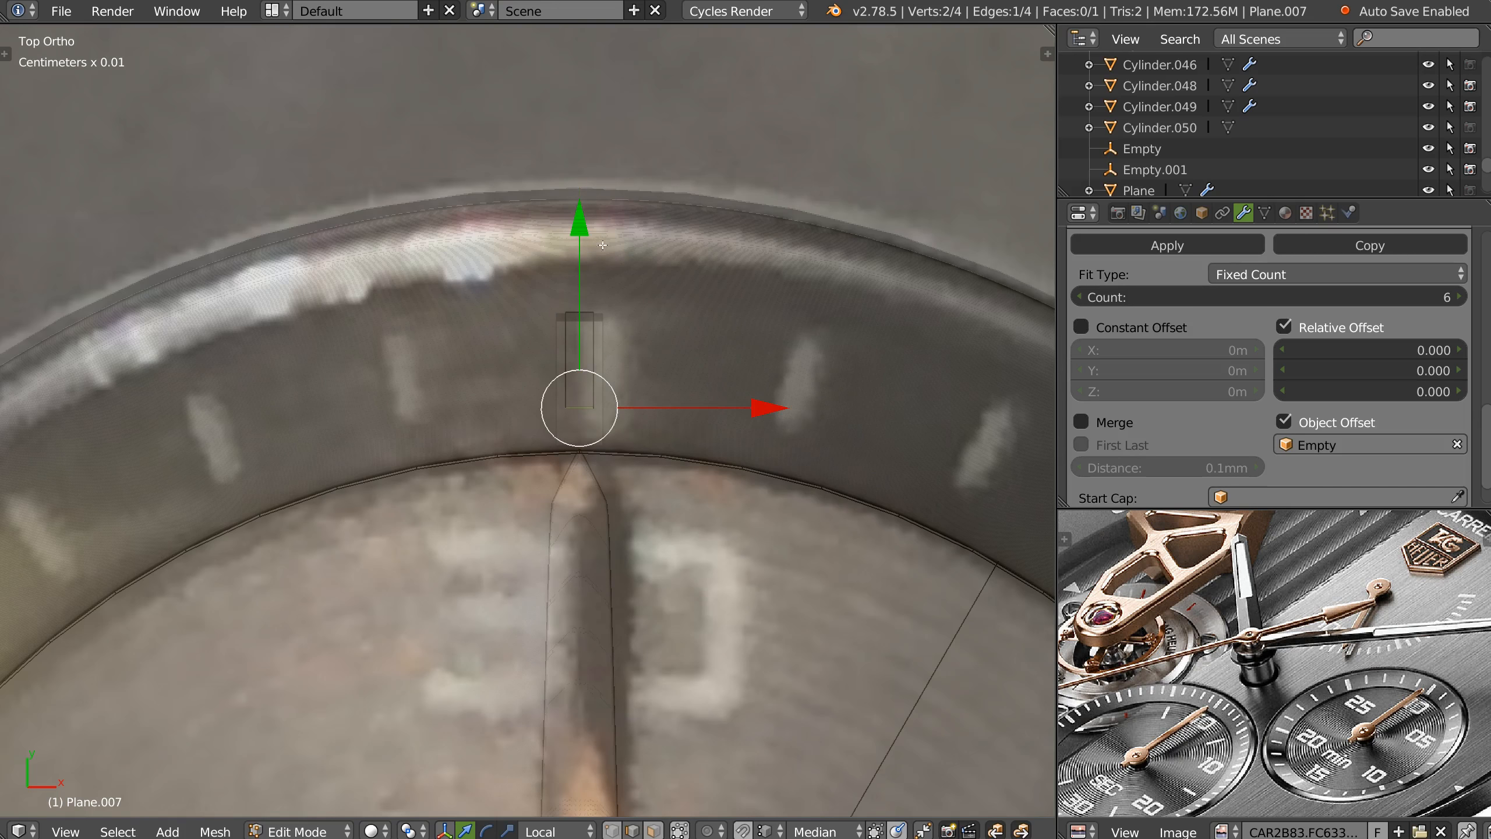
key(Tab)
Change the duplicated marker's array offset object to Empty.001.
scroll(631, 333, down, 5)
middle_drag(642, 443, 568, 298)
click(1350, 444)
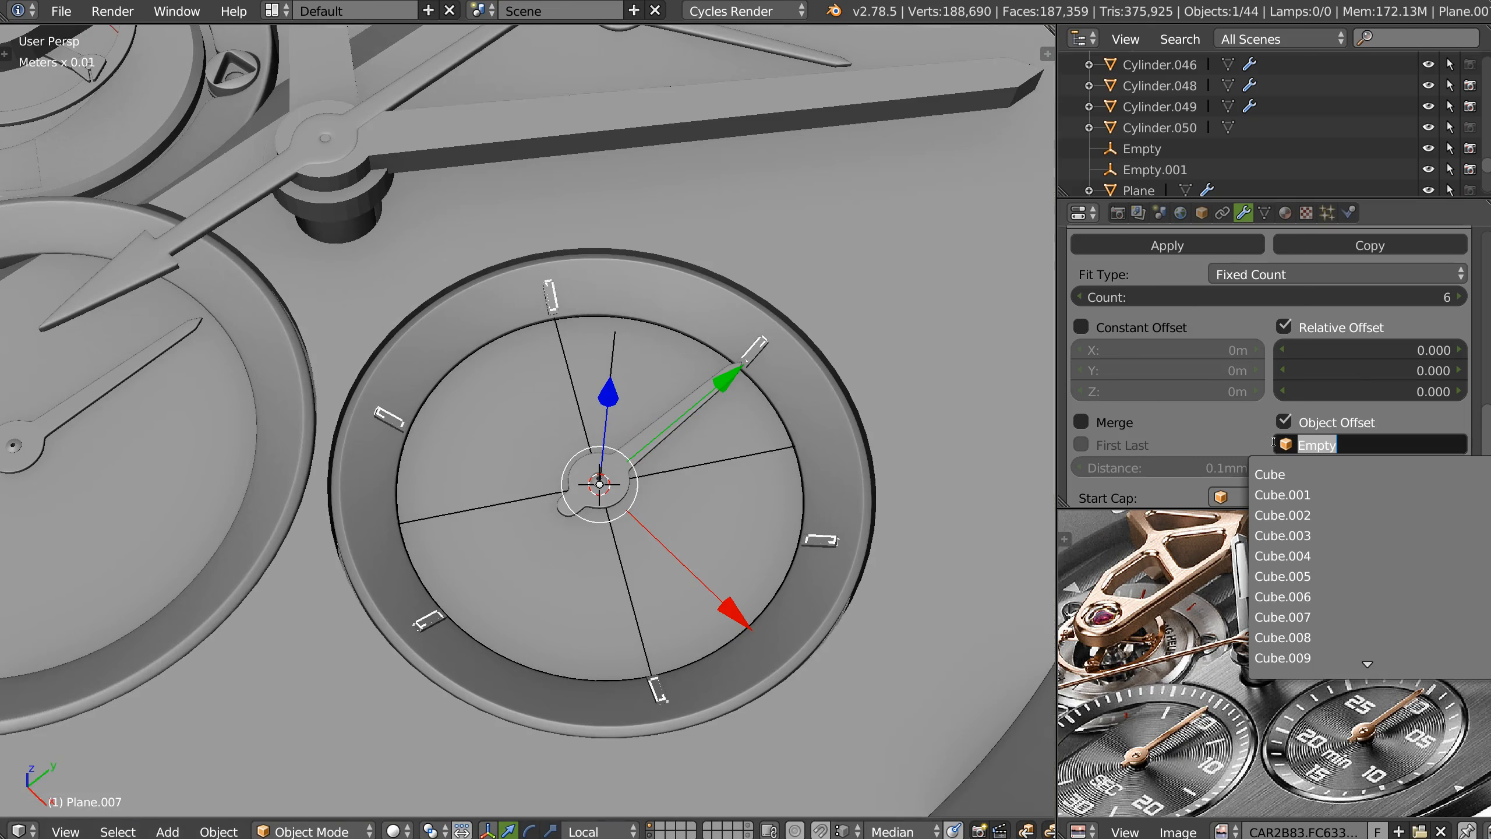
text(emp)
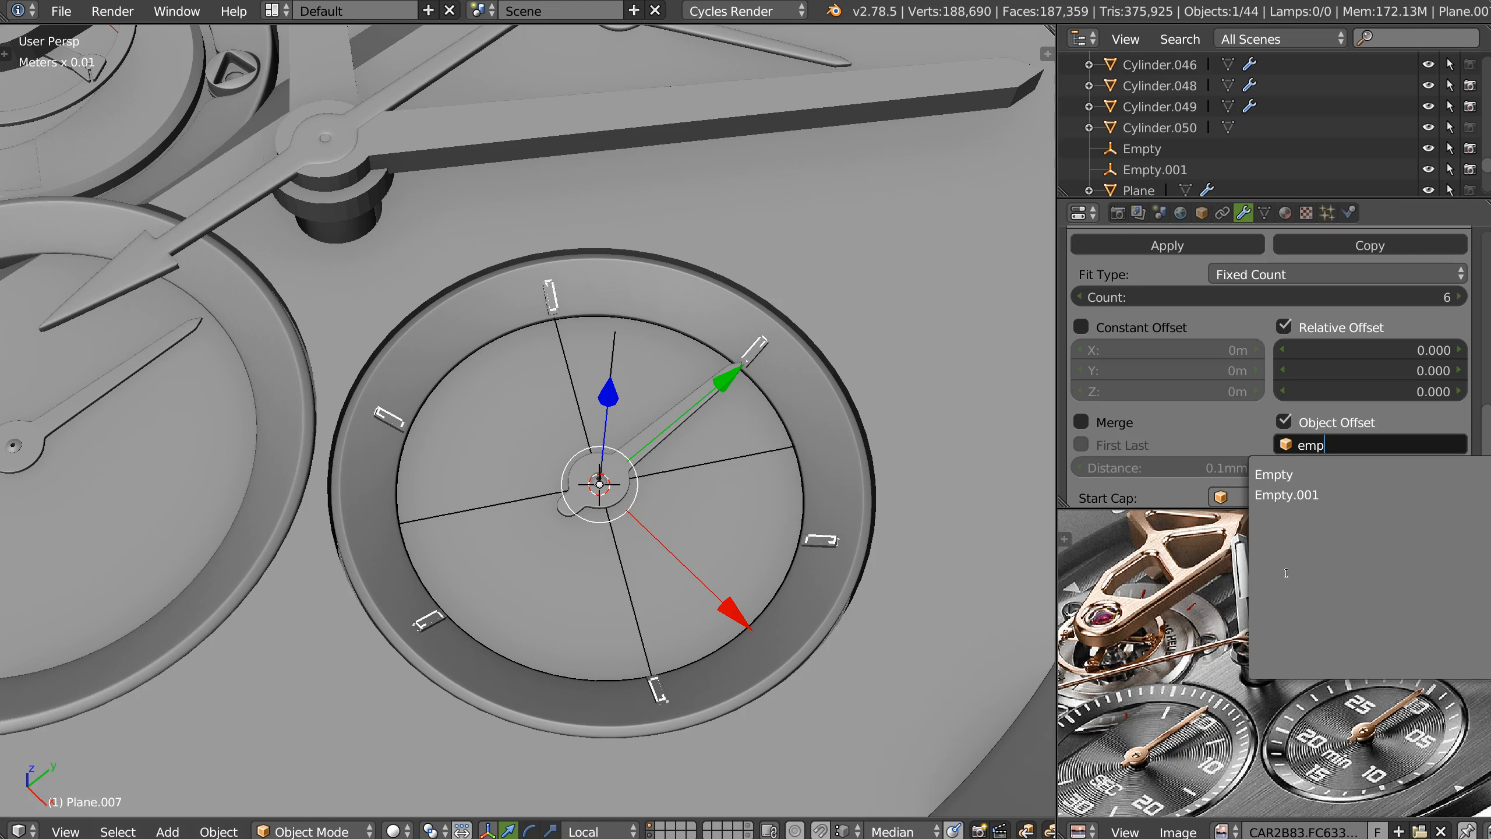
click(1295, 498)
Set the narrow marker's Array modifier count to 30 for the minute ticks.
key(KP_7)
scroll(681, 389, up, 3)
scroll(677, 202, down, 1)
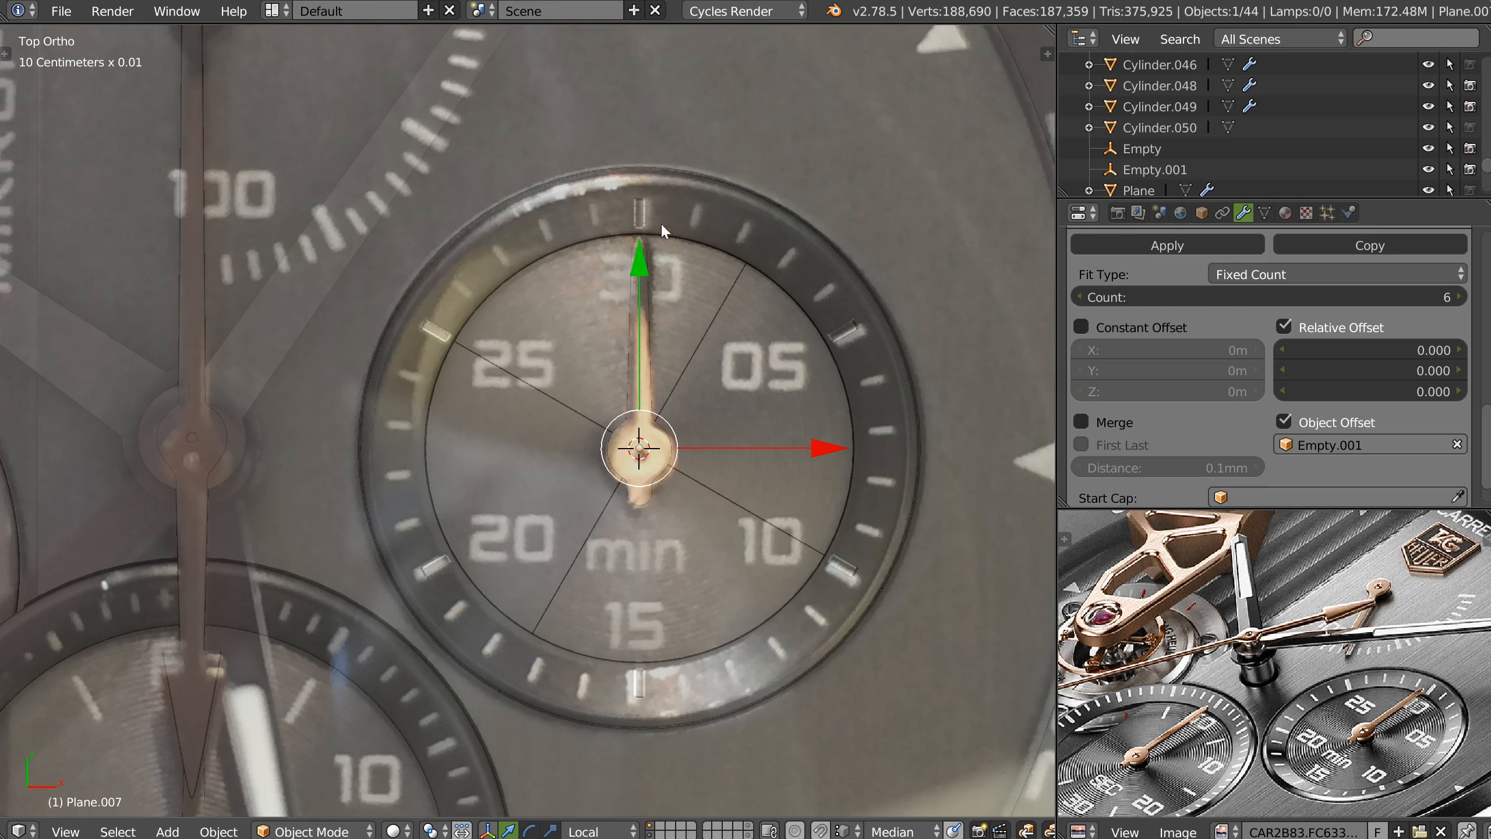
shift+middle_drag(817, 371, 794, 375)
click(1372, 297)
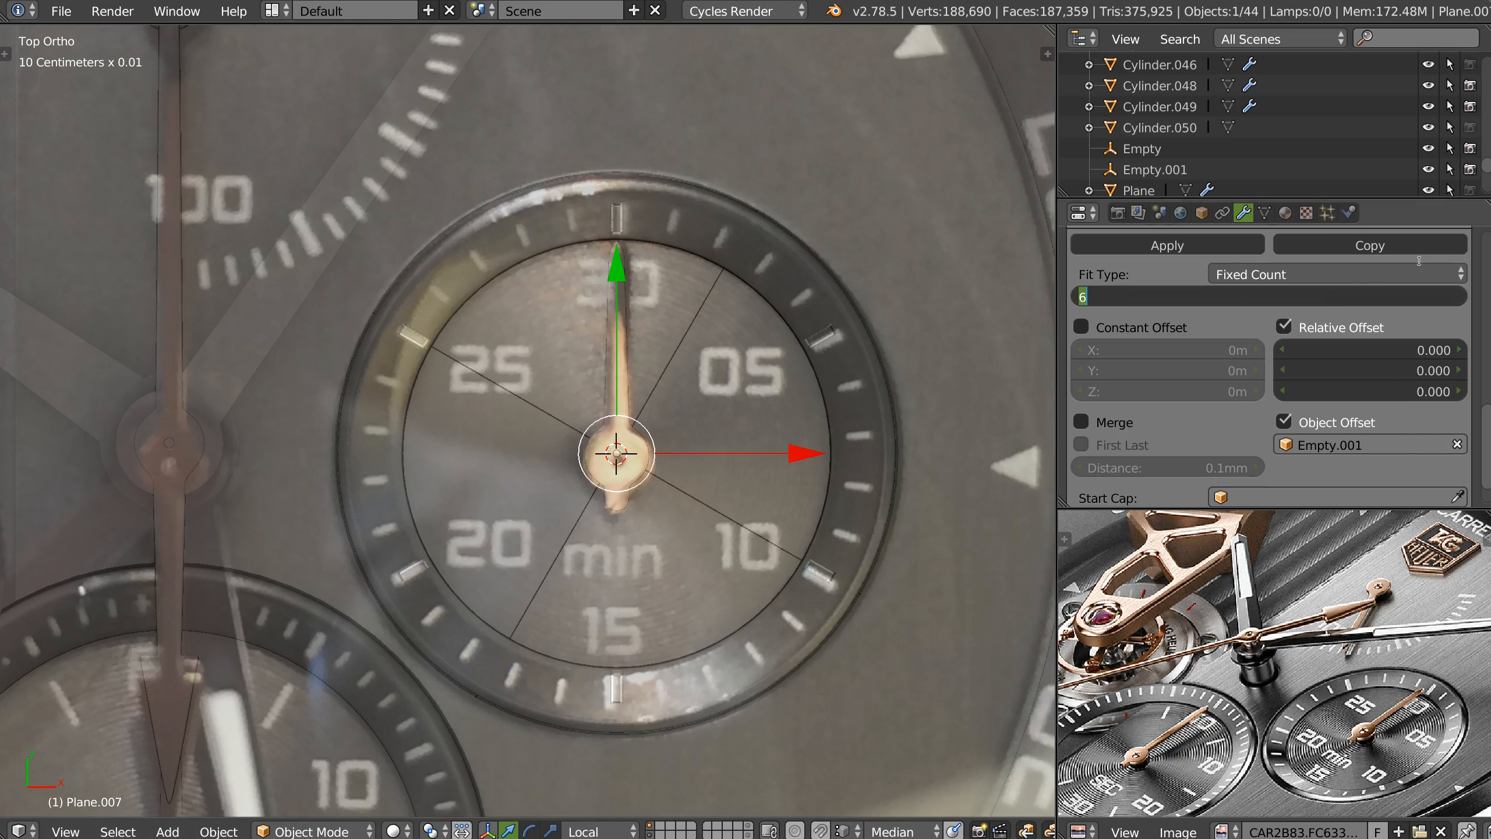
text(30)
key(Return)
ctrl+scroll(732, 358, down, 2)
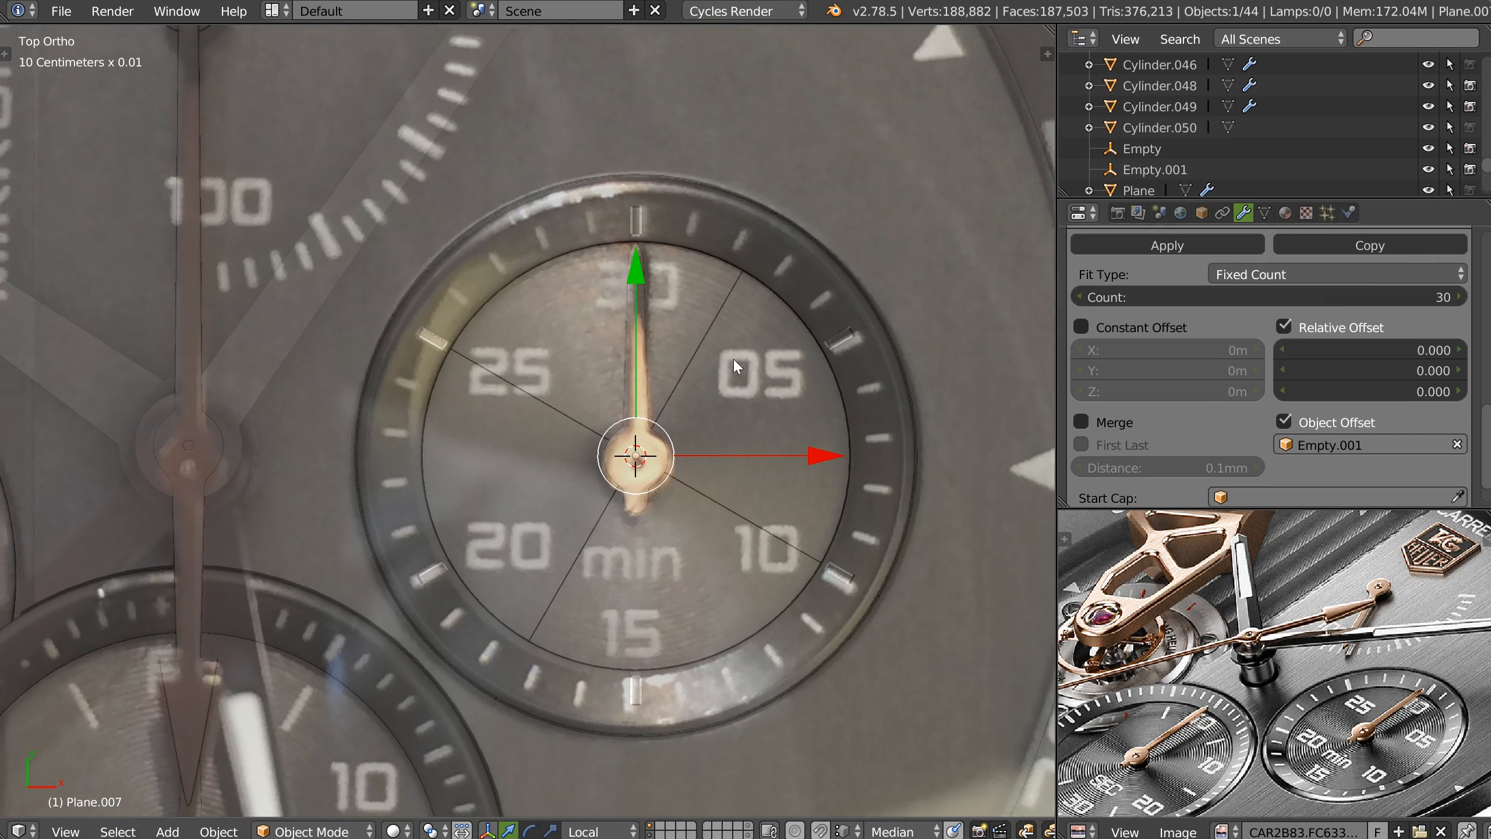
Set the Z rotation of Empty.001 to 12° to space the narrow ticks around the subdial.
click(1157, 169)
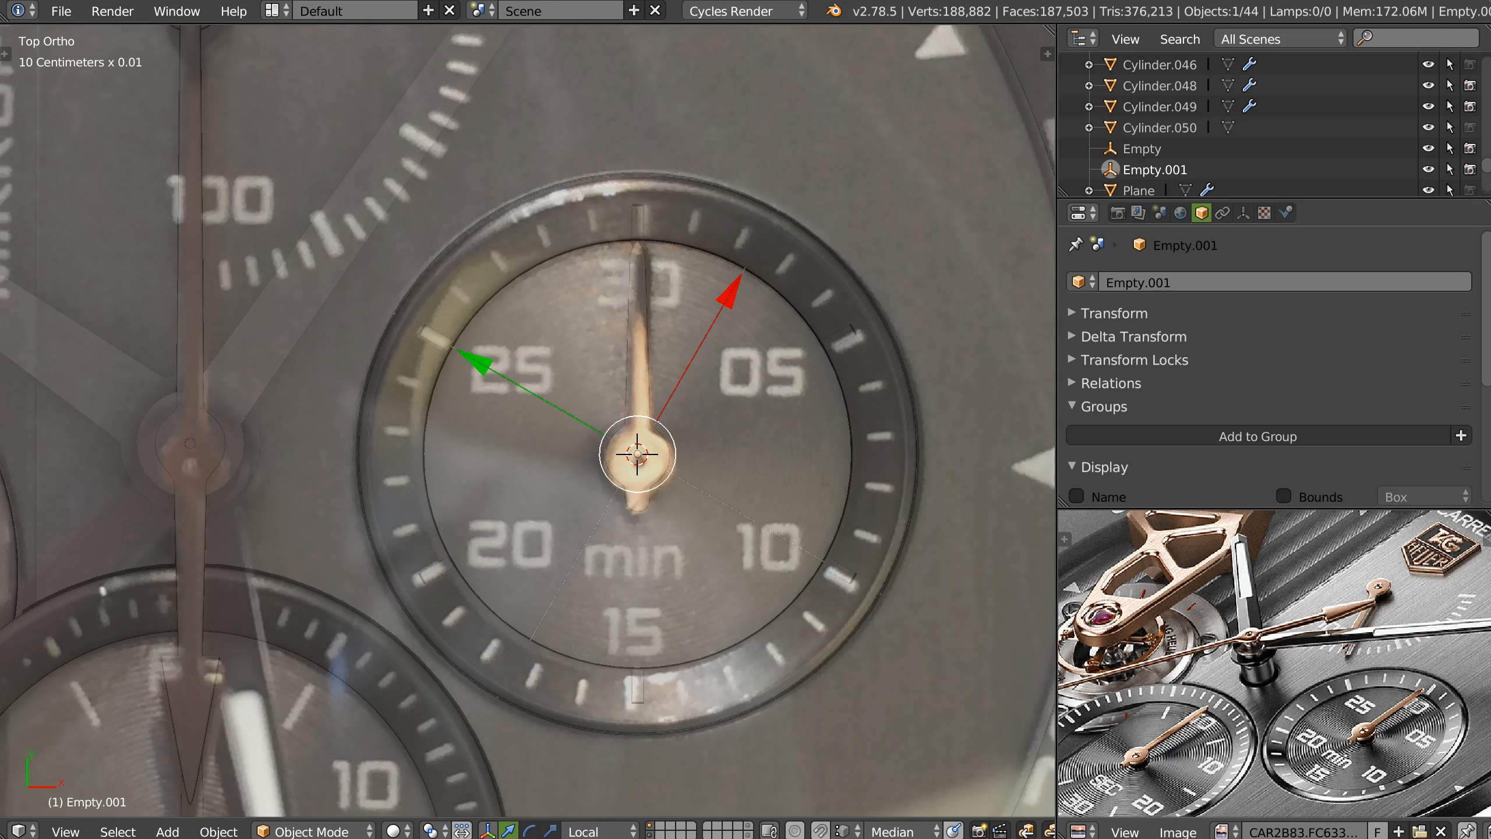
middle_drag(750, 358, 749, 439)
key(q)
click(750, 309)
shift+middle_drag(796, 382, 729, 402)
key(n)
click(938, 215)
text(12)
key(Return)
Select the six wide markers and reduce their Solidify thickness to about 0.01.
shift+middle_drag(387, 367, 455, 447)
ctrl+middle_drag(646, 429, 732, 265)
shift+middle_drag(484, 417, 456, 427)
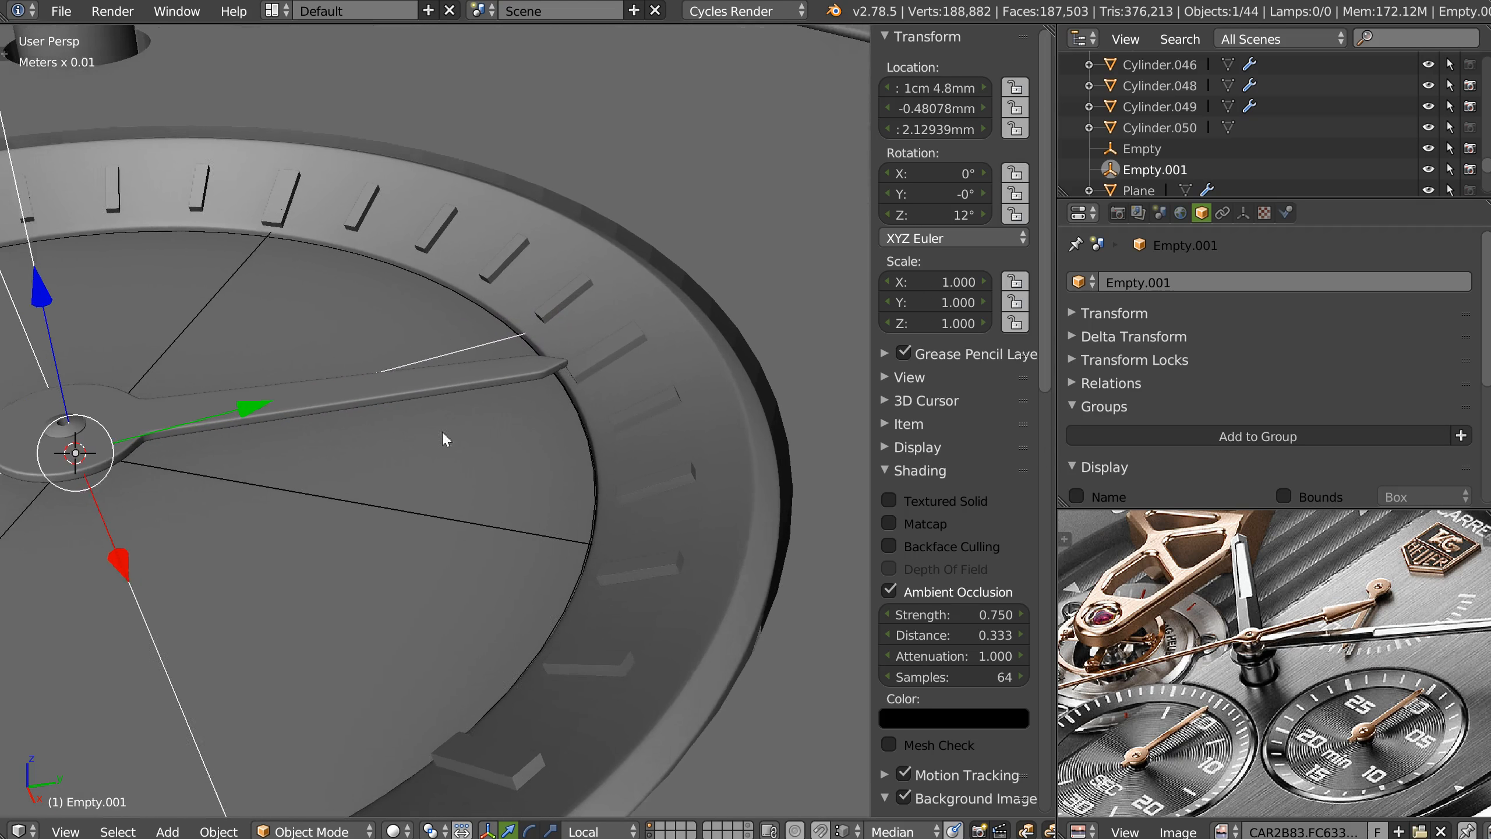
scroll(635, 366, up, 1)
right_click(610, 339)
key(space)
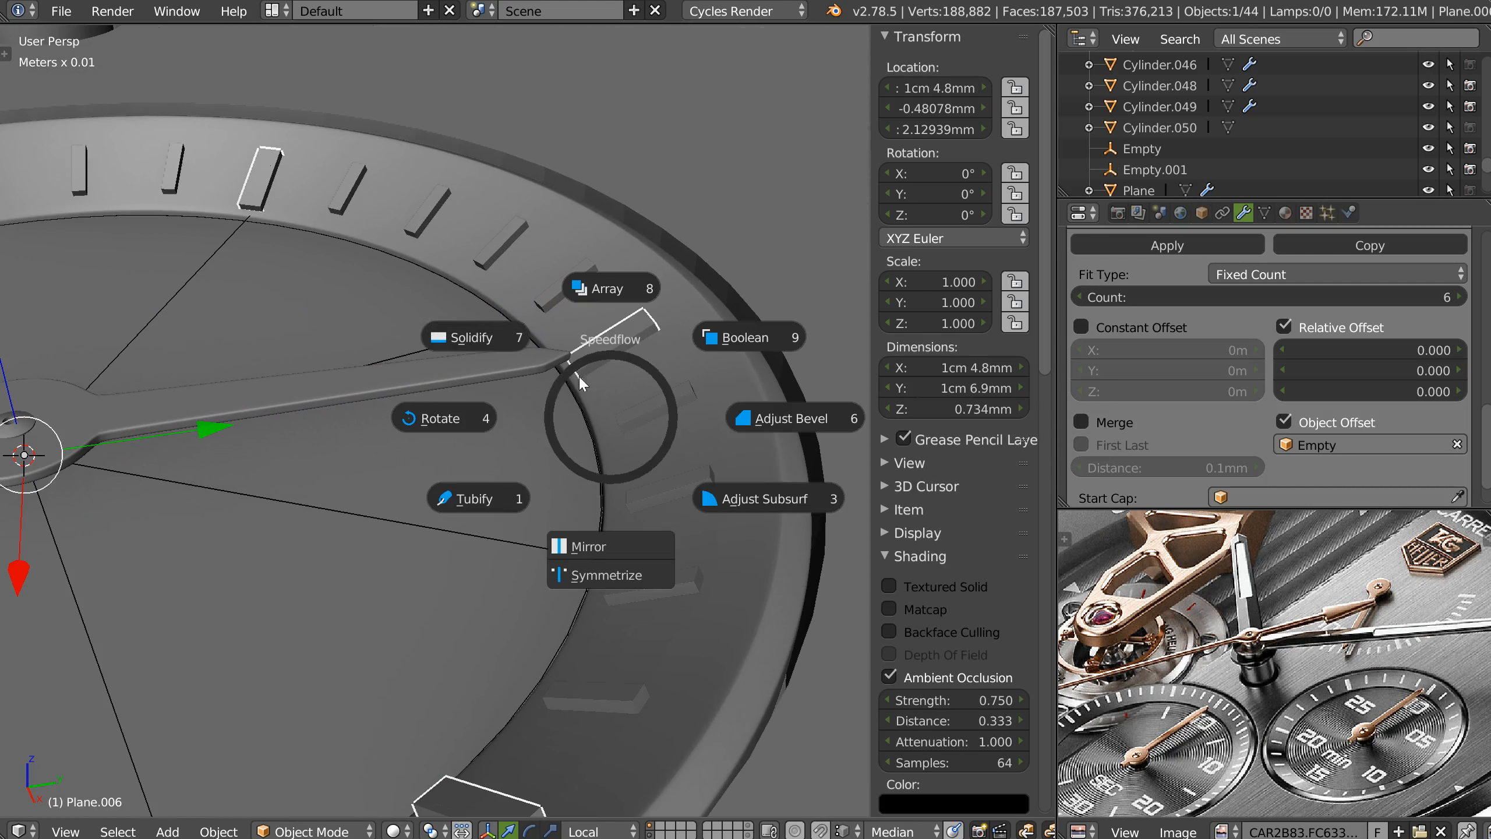
click(493, 337)
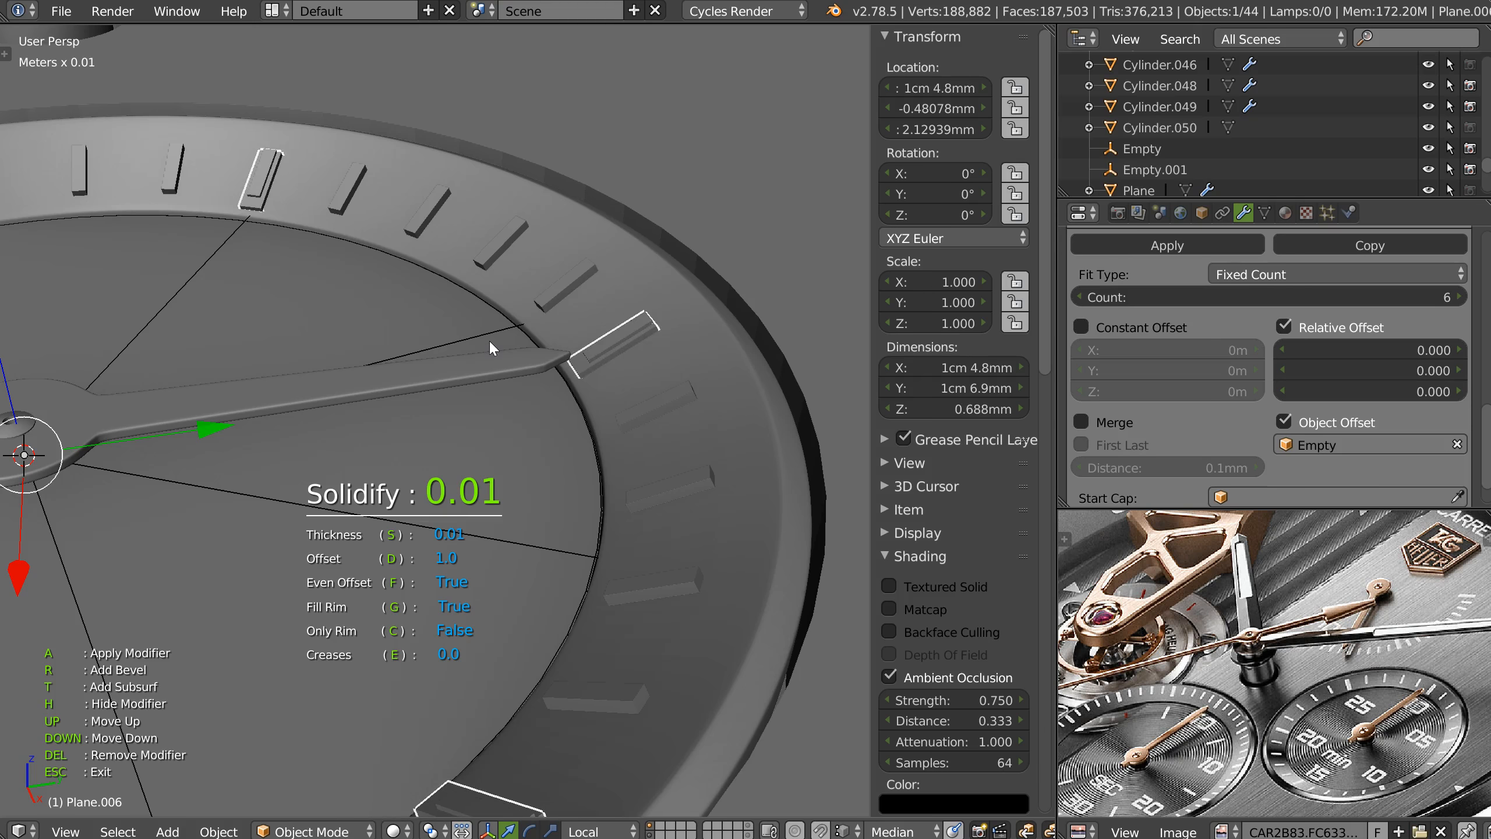
key(n)
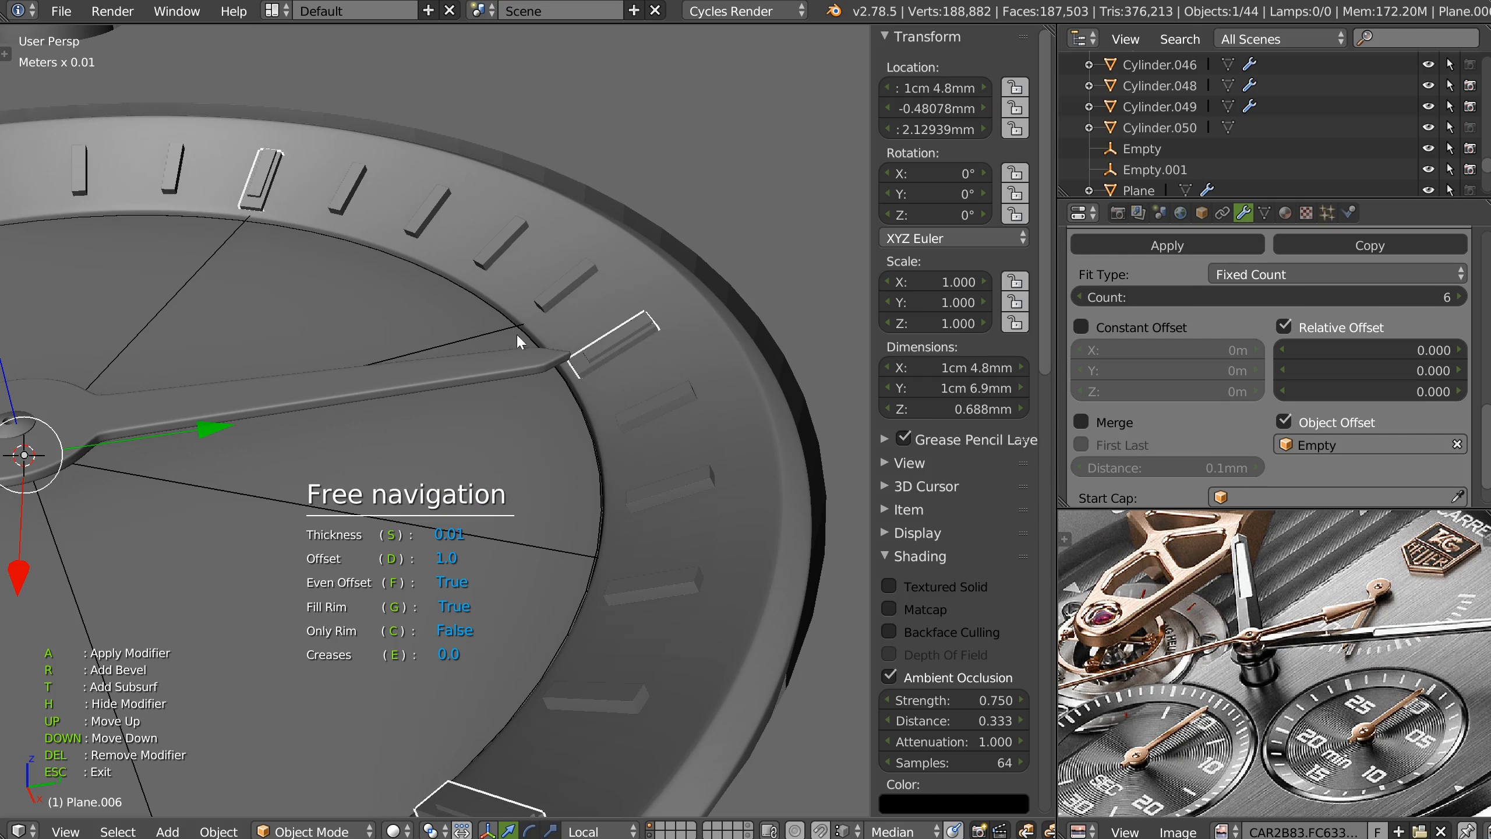
click(620, 336)
Select the narrow ticks and reduce their Solidify thickness to about 0.01, keeping them slightly raised above the ring.
right_click(619, 336)
key(shift+space)
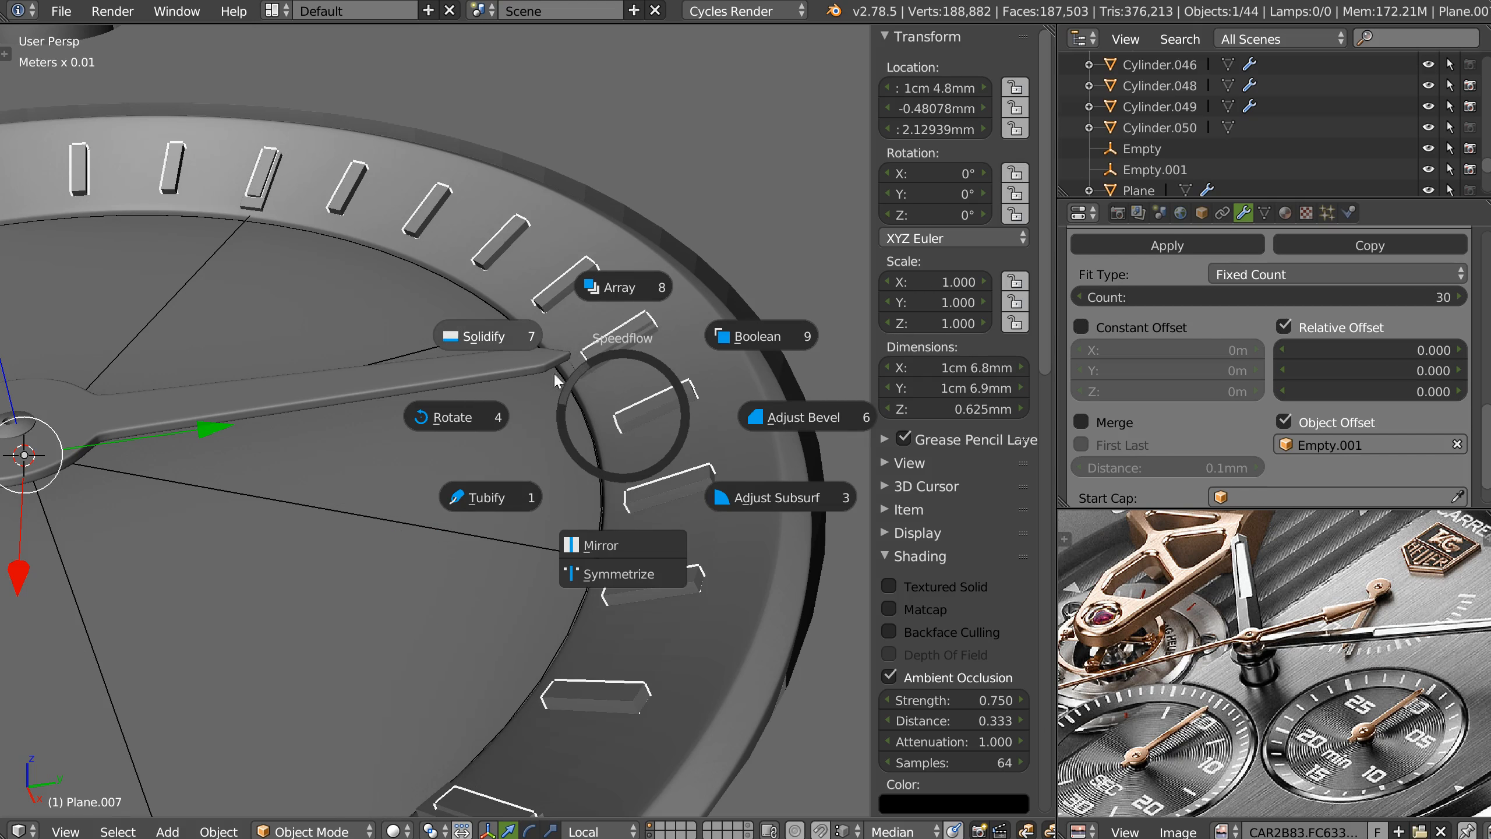
click(498, 334)
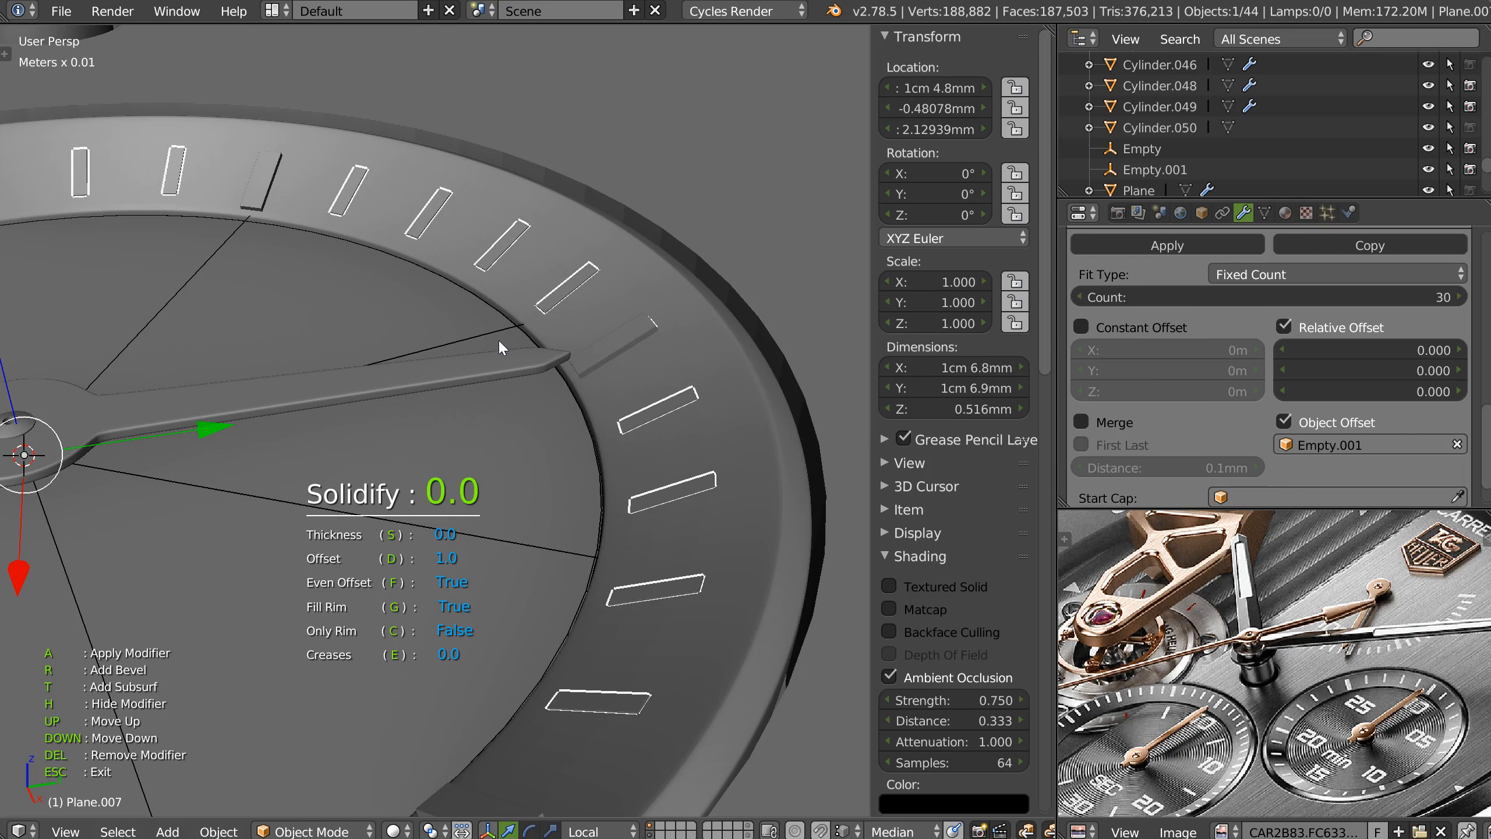
key(n)
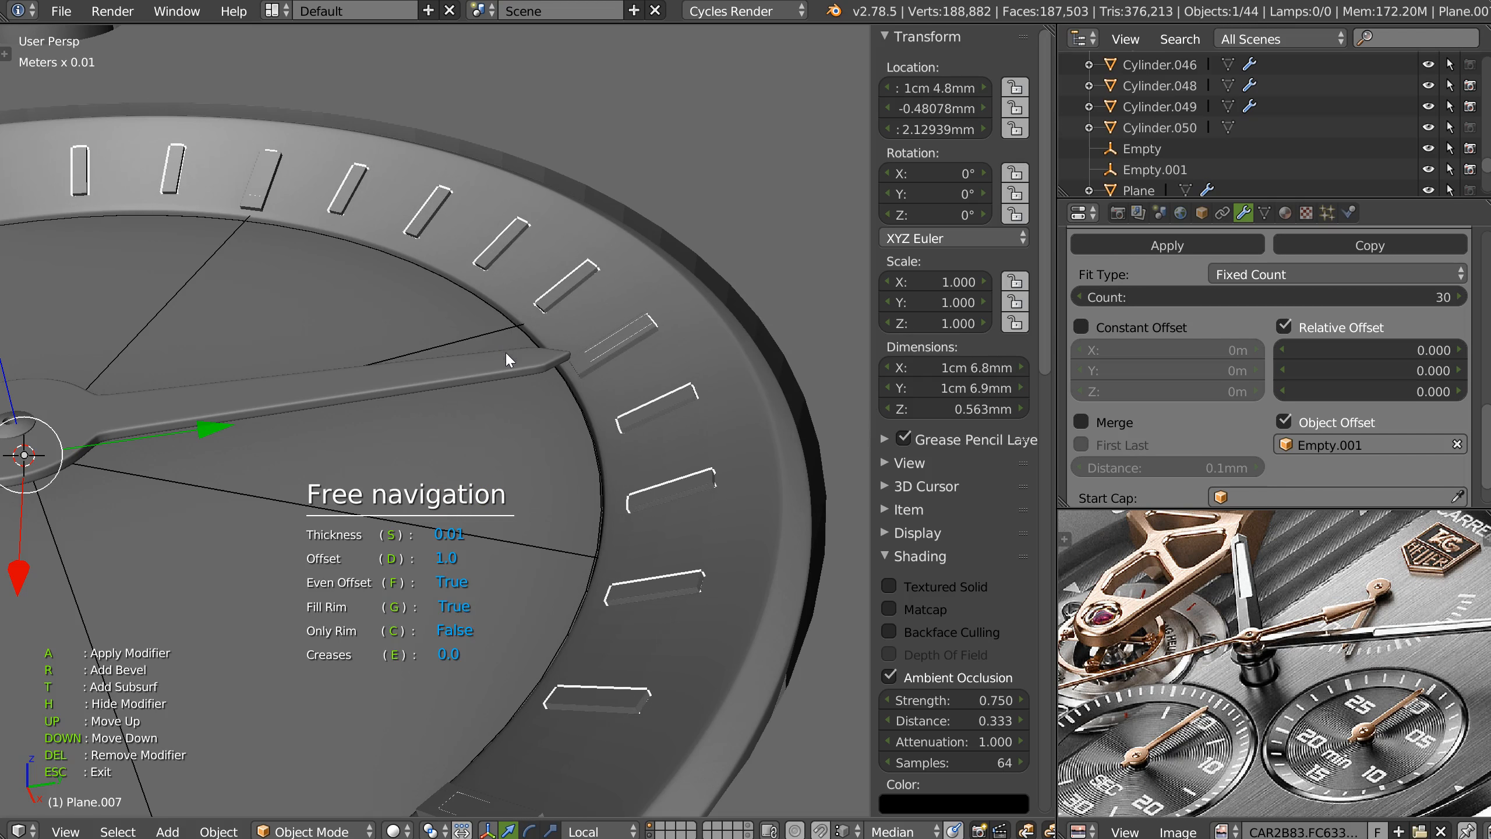
key(Escape)
Reselect the wide markers and examine the tick layout of the seconds subdial in the top-view reference photo.
right_click(580, 364)
middle_drag(699, 394, 626, 280)
middle_drag(689, 390, 598, 295)
middle_drag(575, 463, 589, 348)
scroll(586, 339, up, 3)
scroll(671, 351, down, 3)
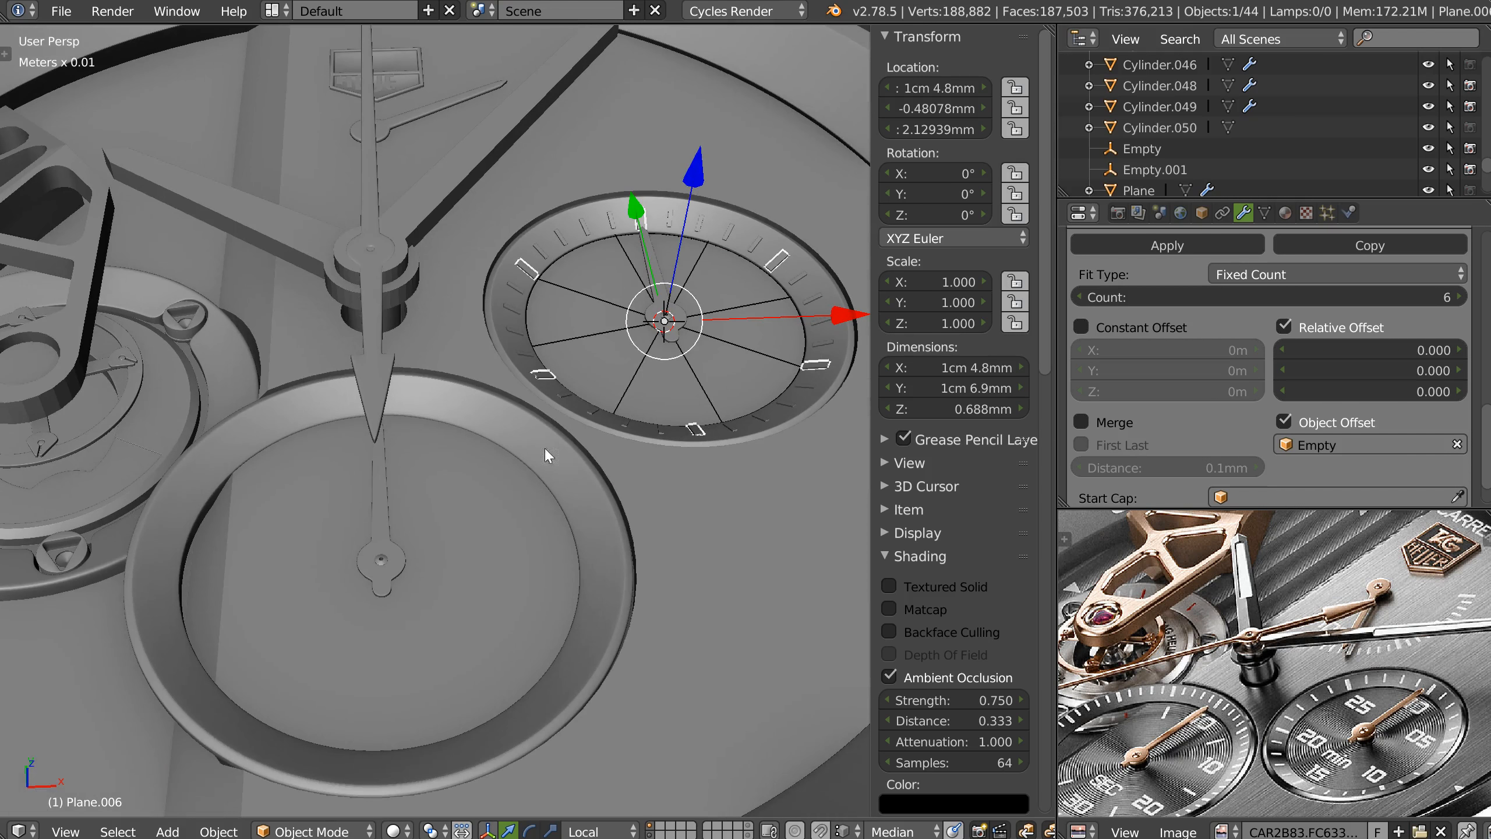
key(KP_7)
scroll(517, 382, up, 5)
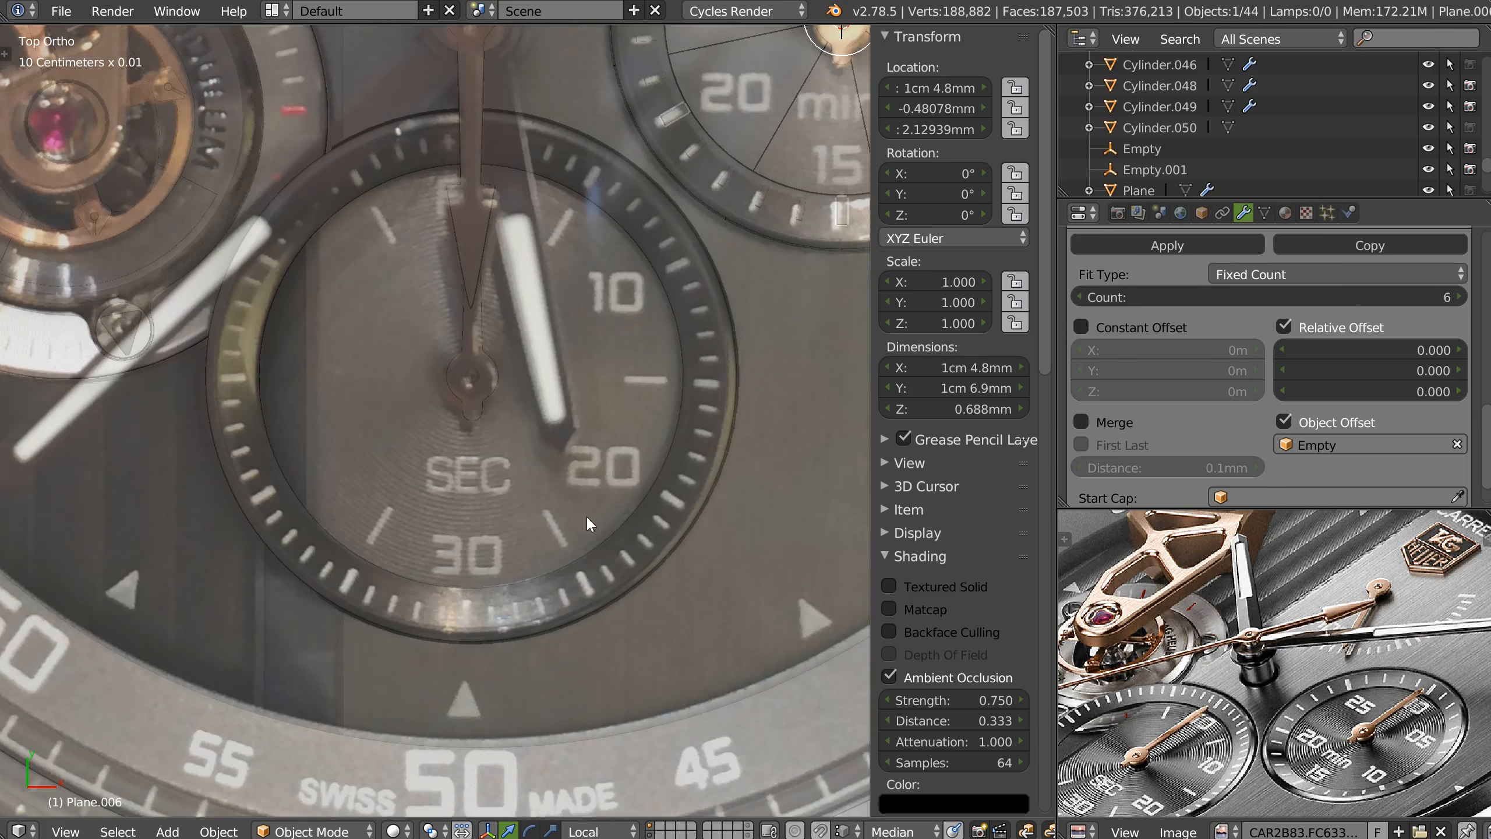
shift+scroll(652, 370, up, 3)
shift+middle_drag(473, 709, 557, 456)
shift+middle_drag(529, 499, 498, 562)
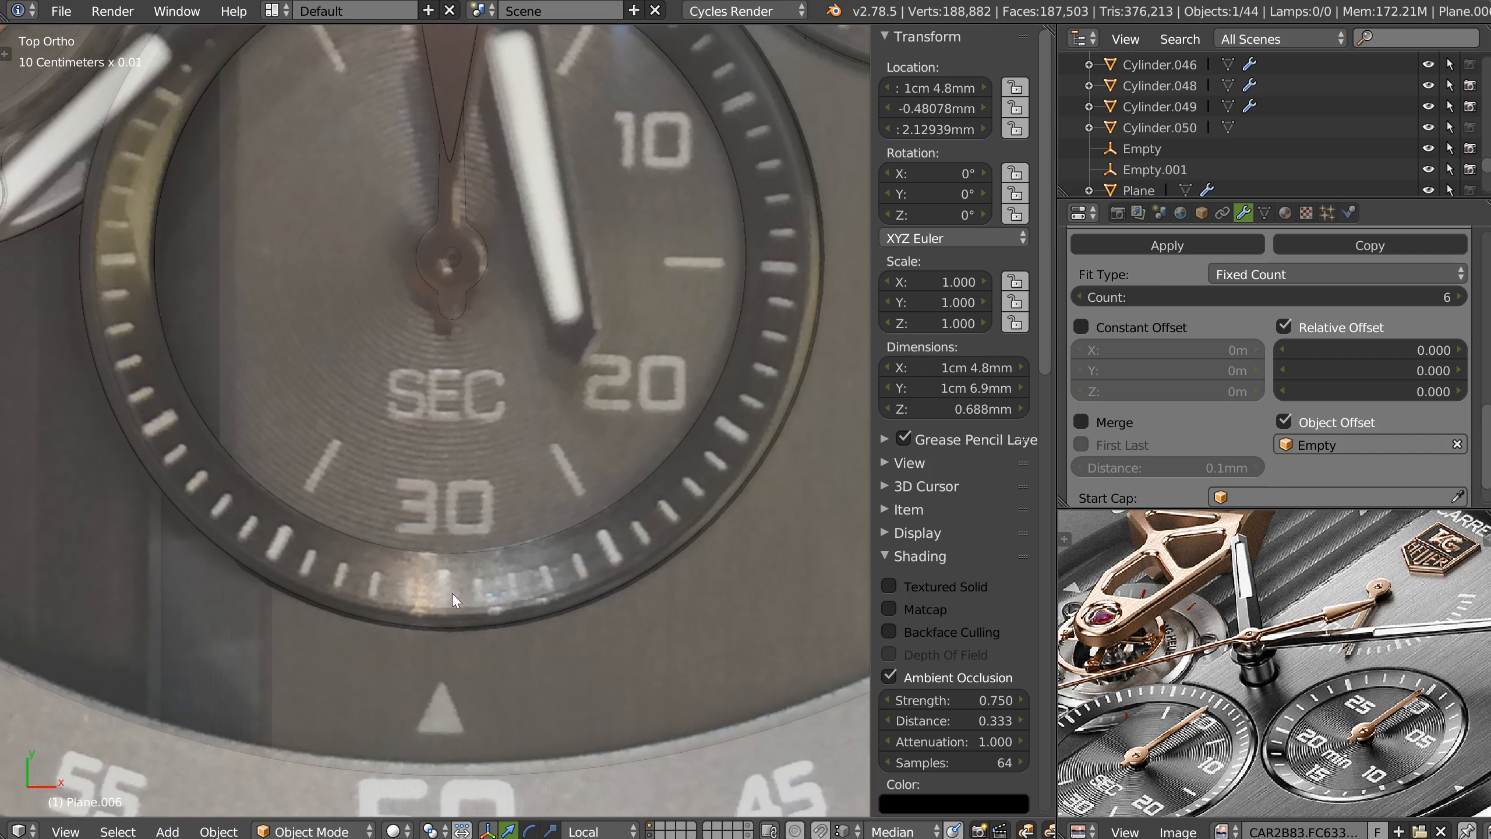
scroll(704, 423, down, 2)
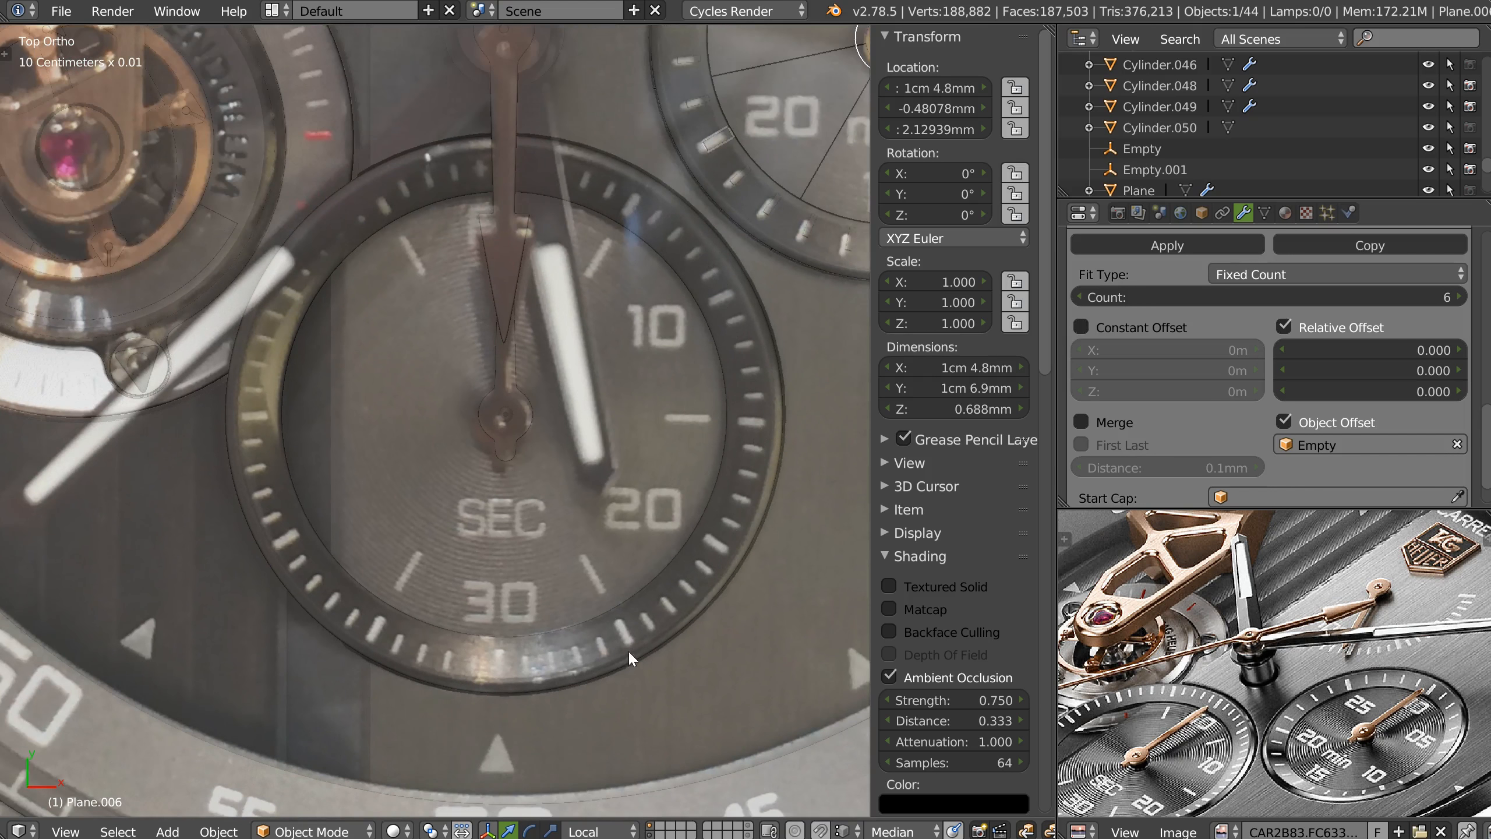
Compare the tick marks of the seconds and minutes subdials in the top-view reference photo, checking the modelled wide and narrow markers.
shift+middle_drag(679, 344, 653, 333)
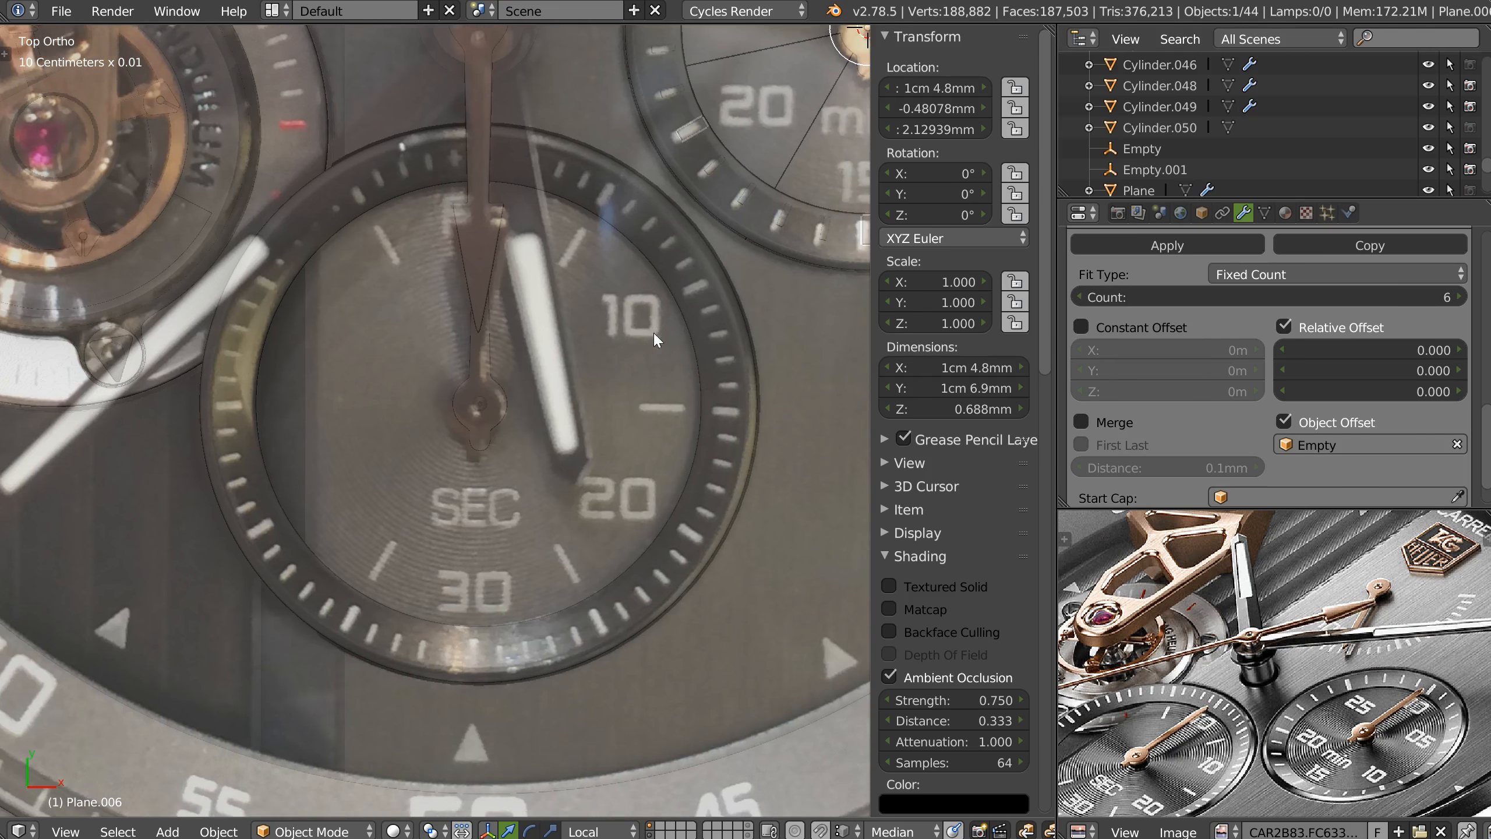
shift+middle_drag(723, 279, 543, 506)
shift+middle_drag(700, 57, 660, 189)
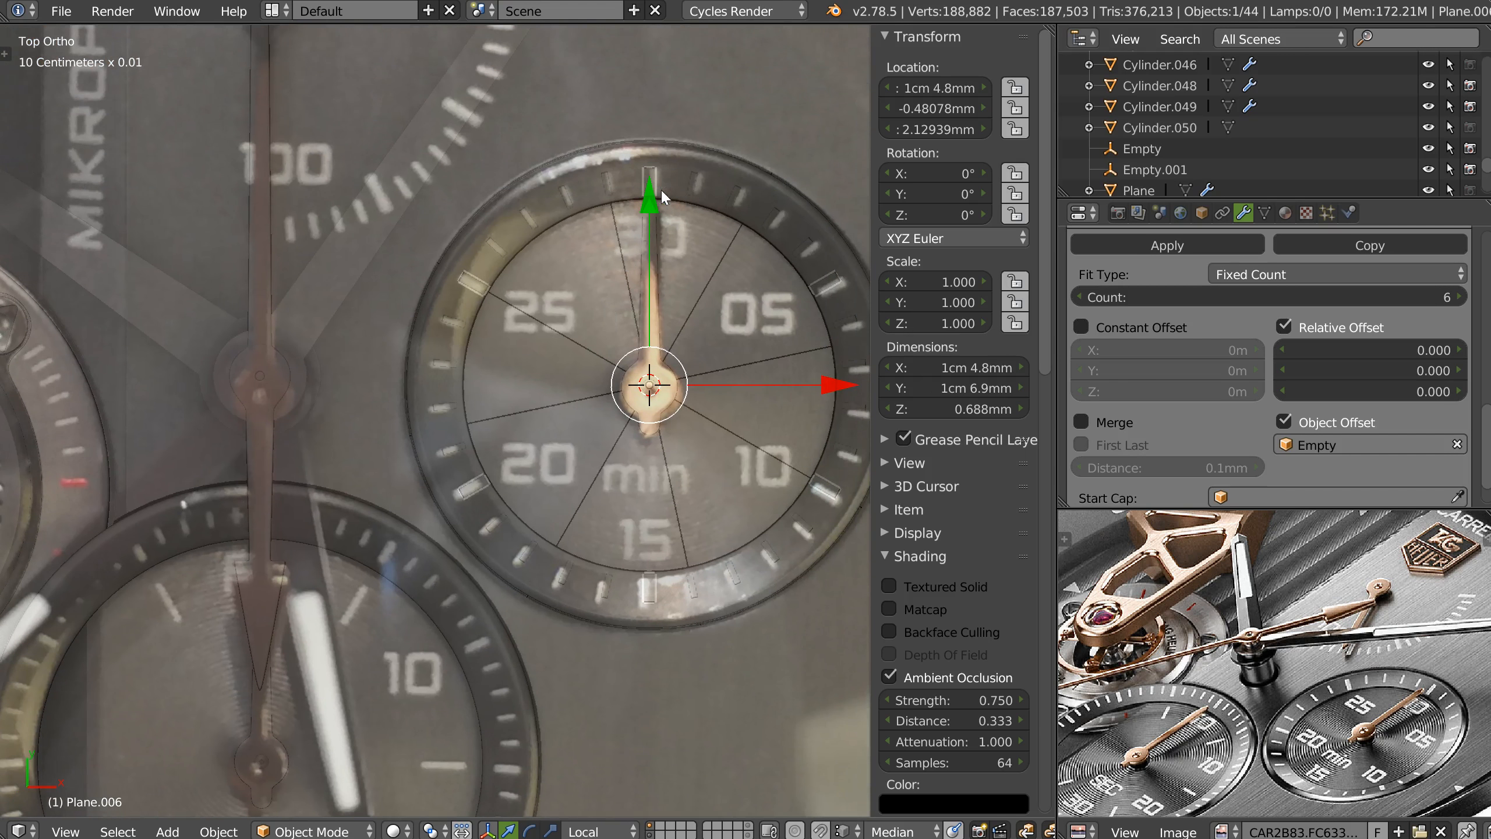
right_click(654, 169)
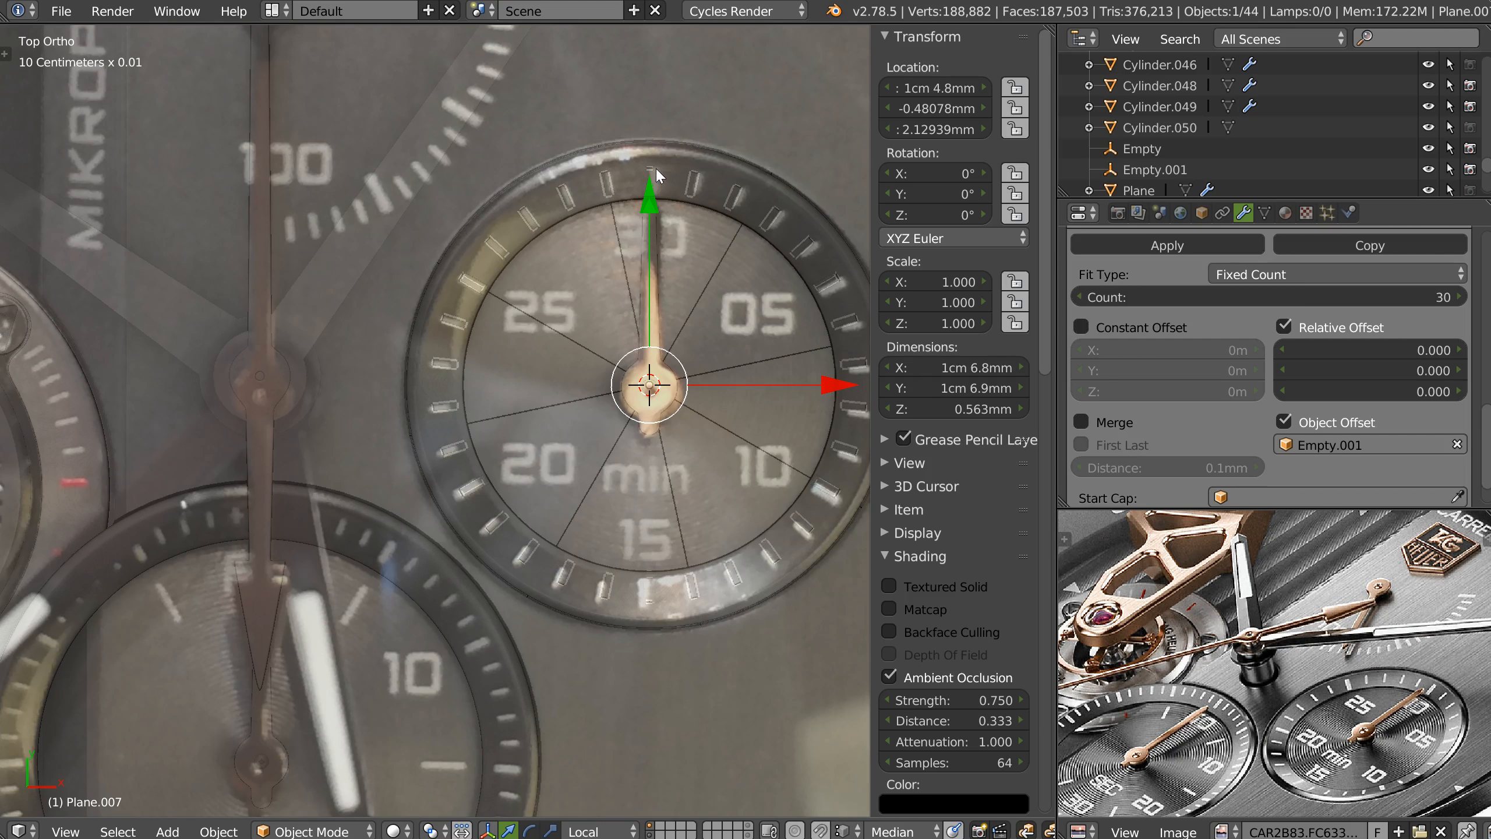
shift+right_click(654, 168)
shift+middle_drag(479, 404, 571, 235)
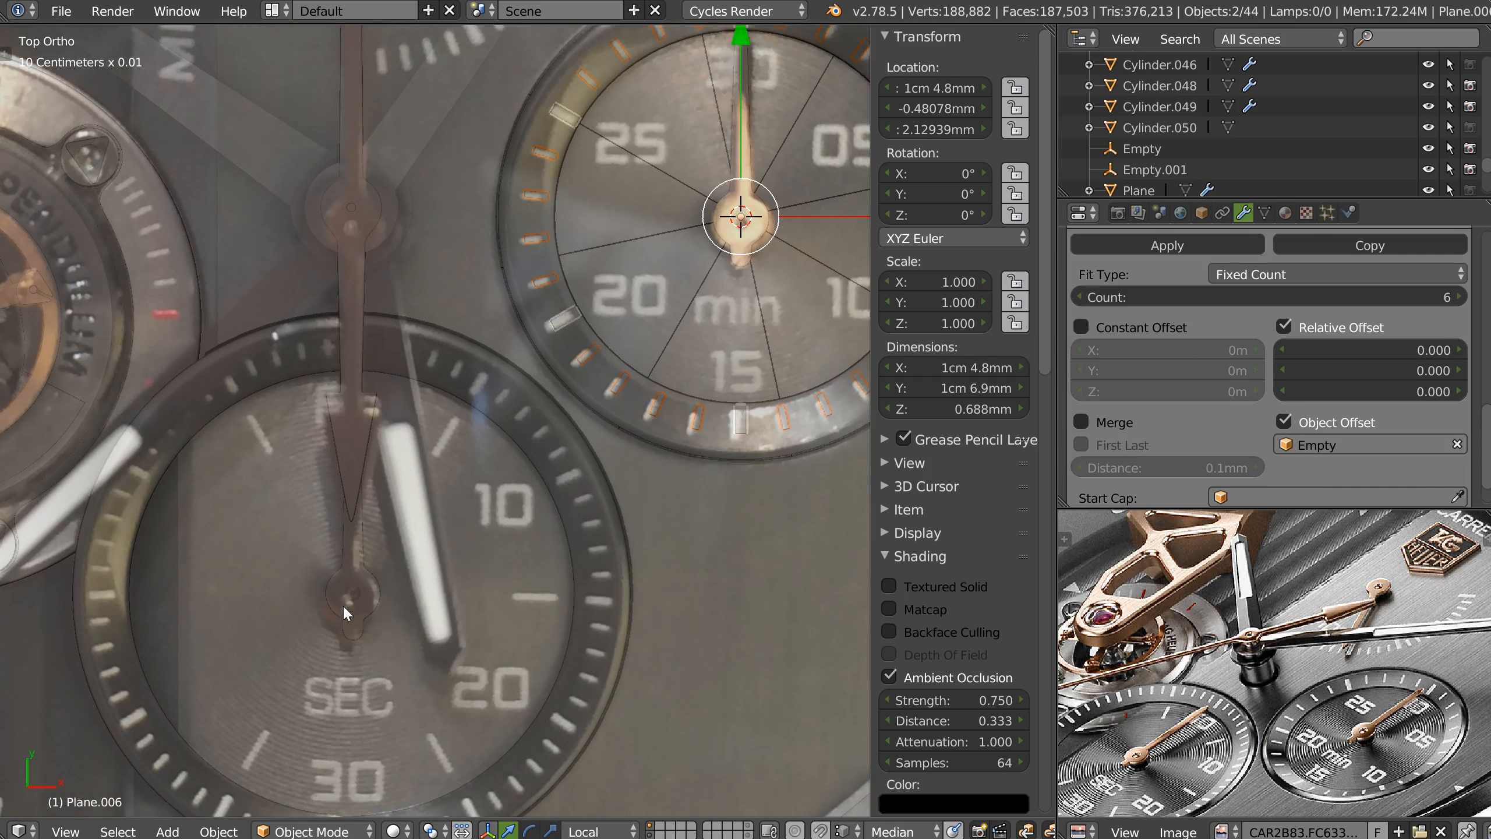
Snap the 3D cursor to the centre of the seconds subdial's ring using its inner edge loop.
right_click(355, 599)
right_click(596, 531)
key(Tab)
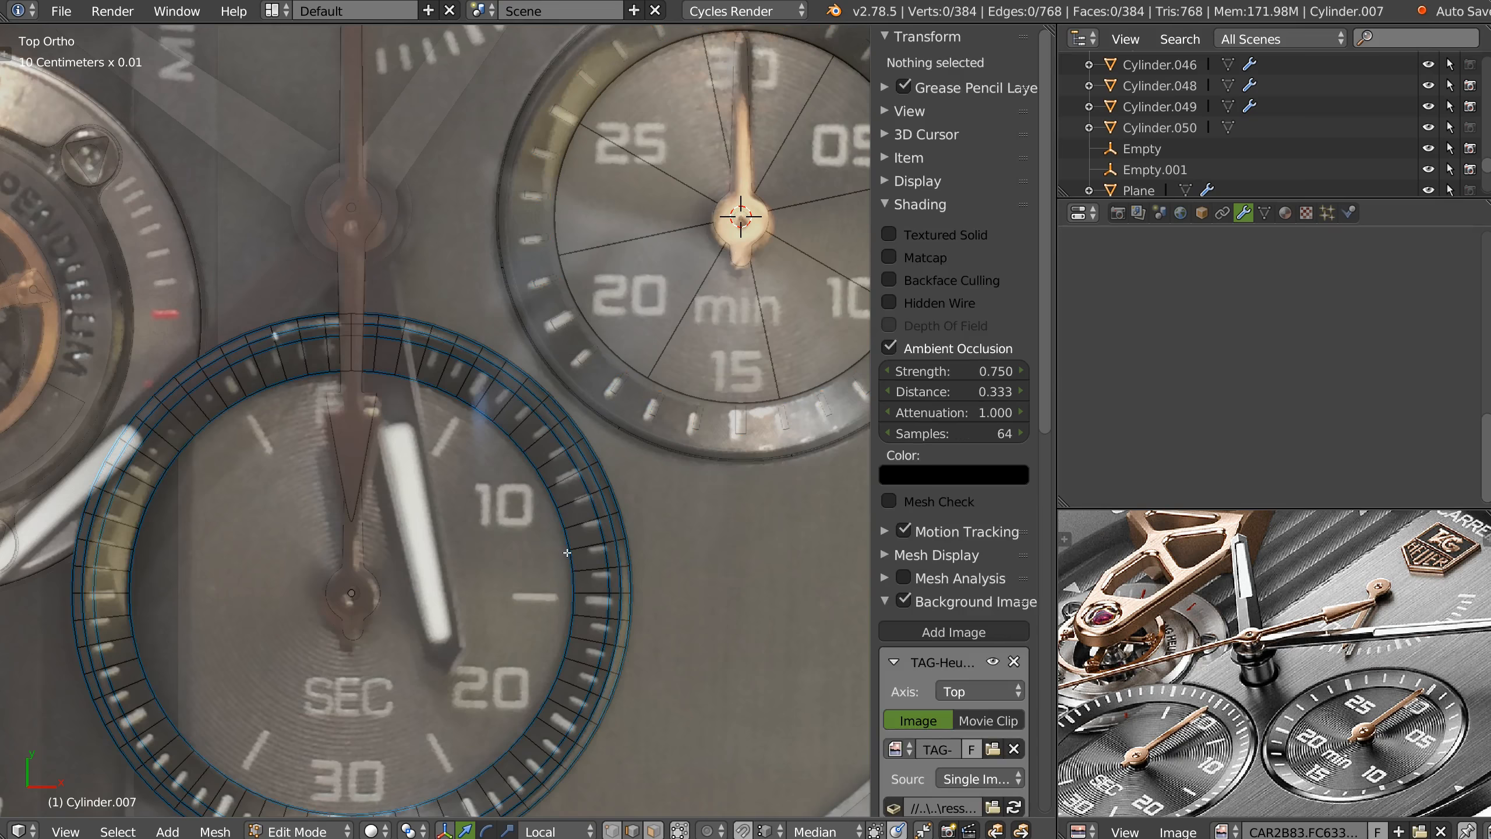
key(shift+s)
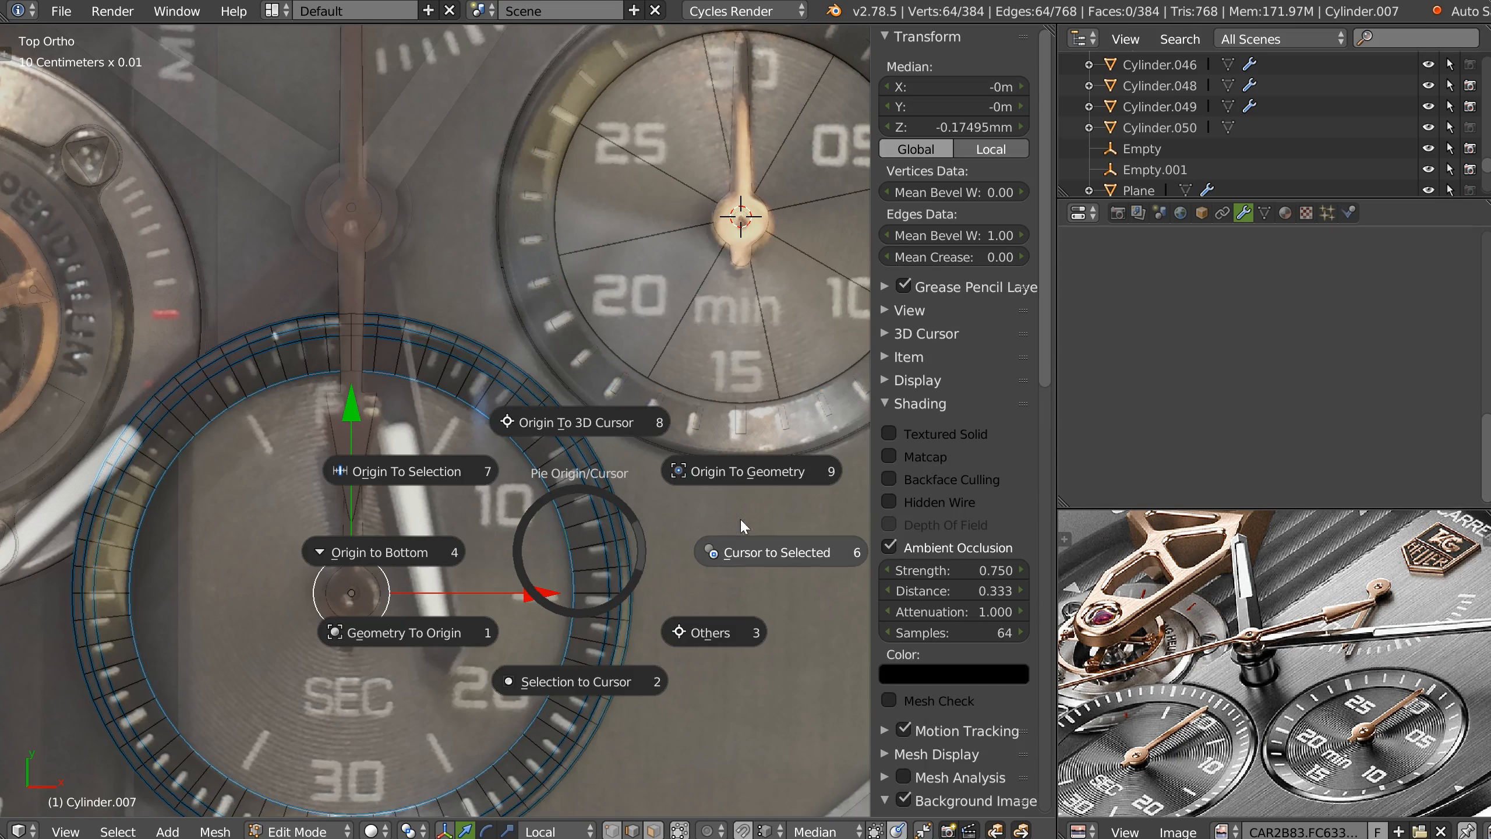
click(758, 558)
shift+middle_drag(763, 106, 667, 329)
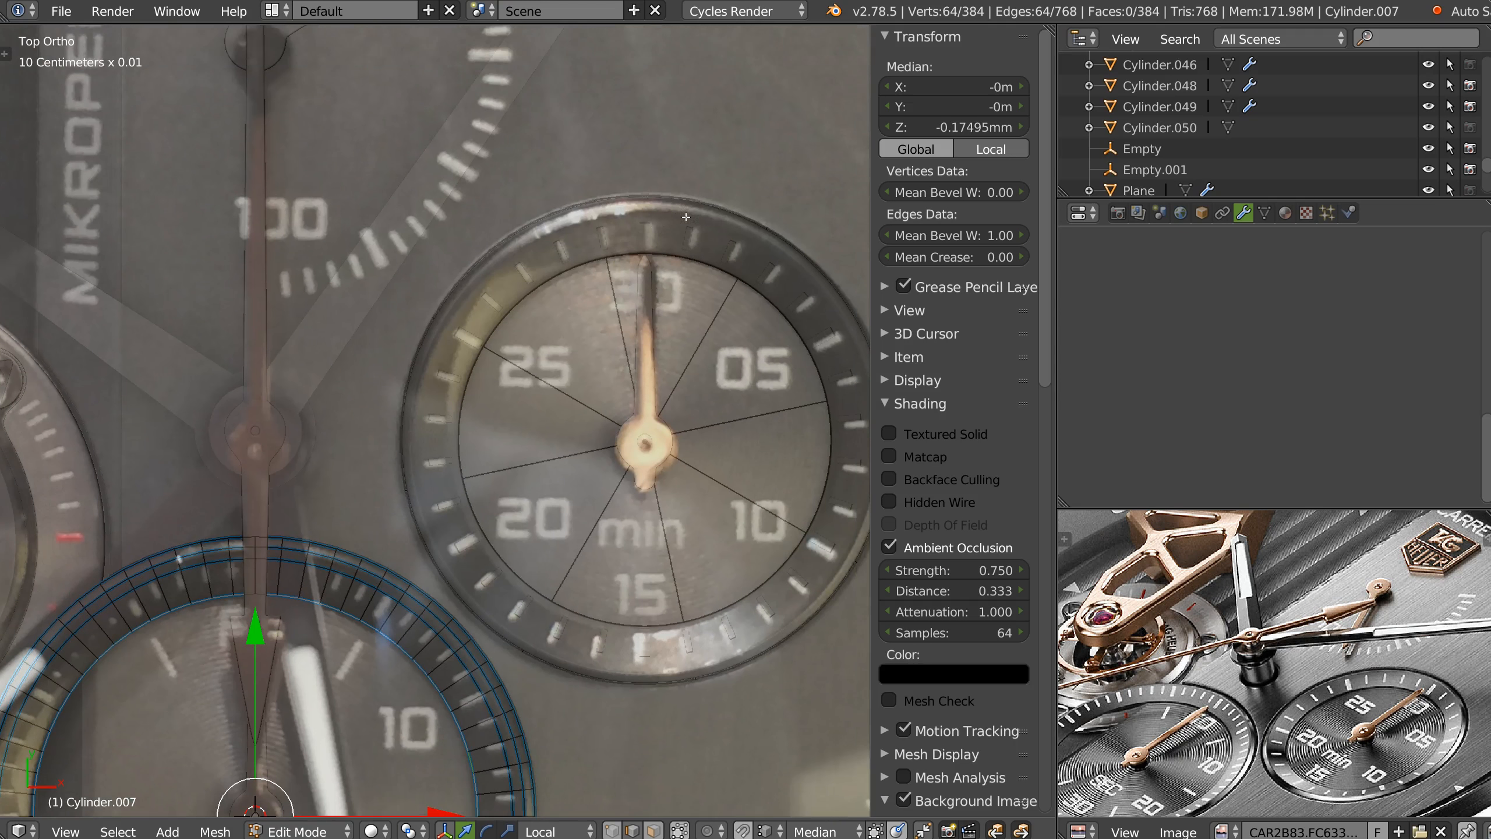
key(Tab)
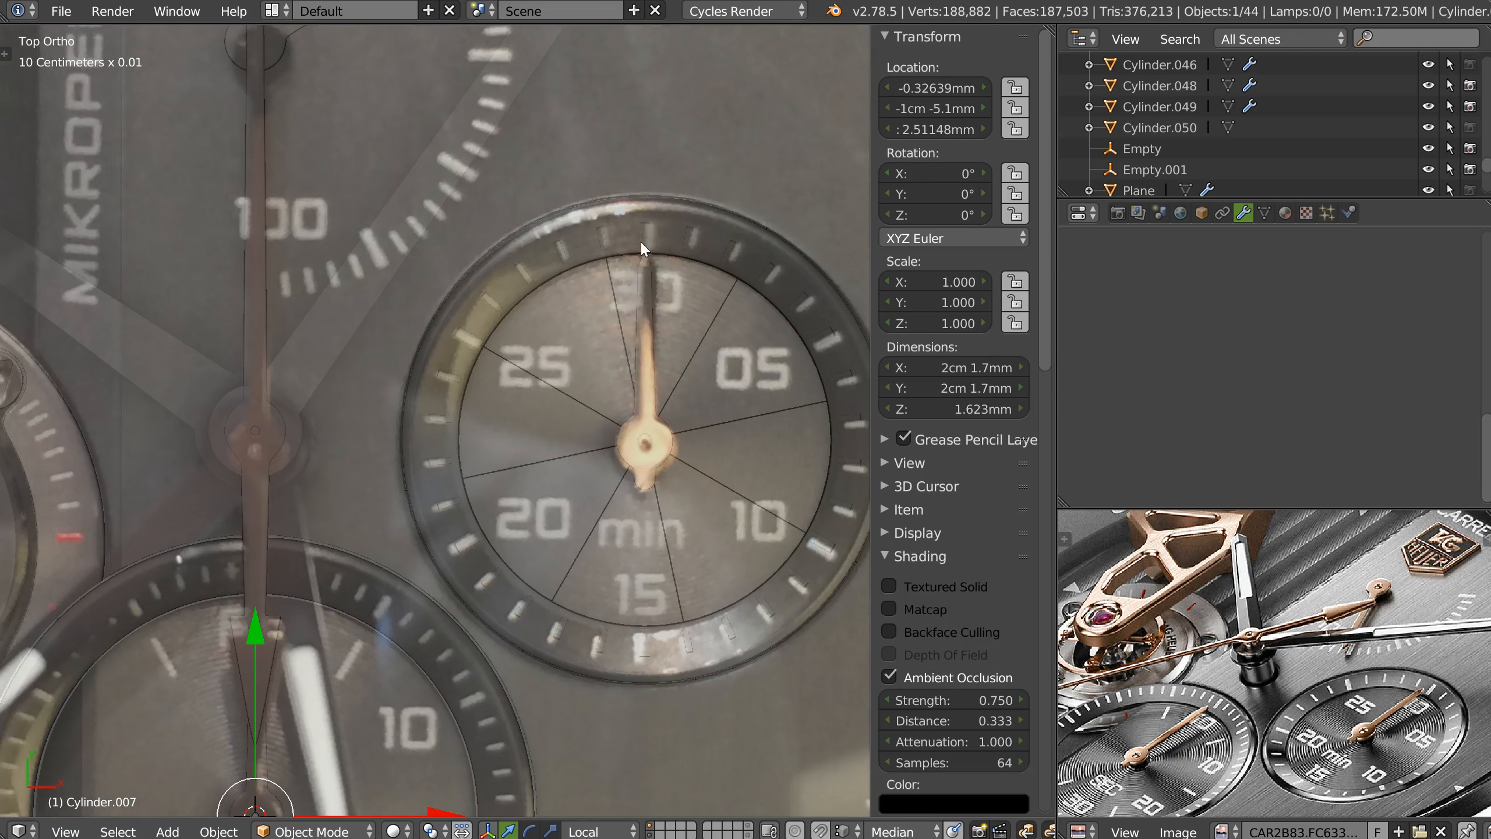
Duplicate the wide markers of the minutes subdial and move the copy to the 3D cursor at the seconds subdial's centre.
right_click(655, 243)
key(shift+d)
right_click(631, 322)
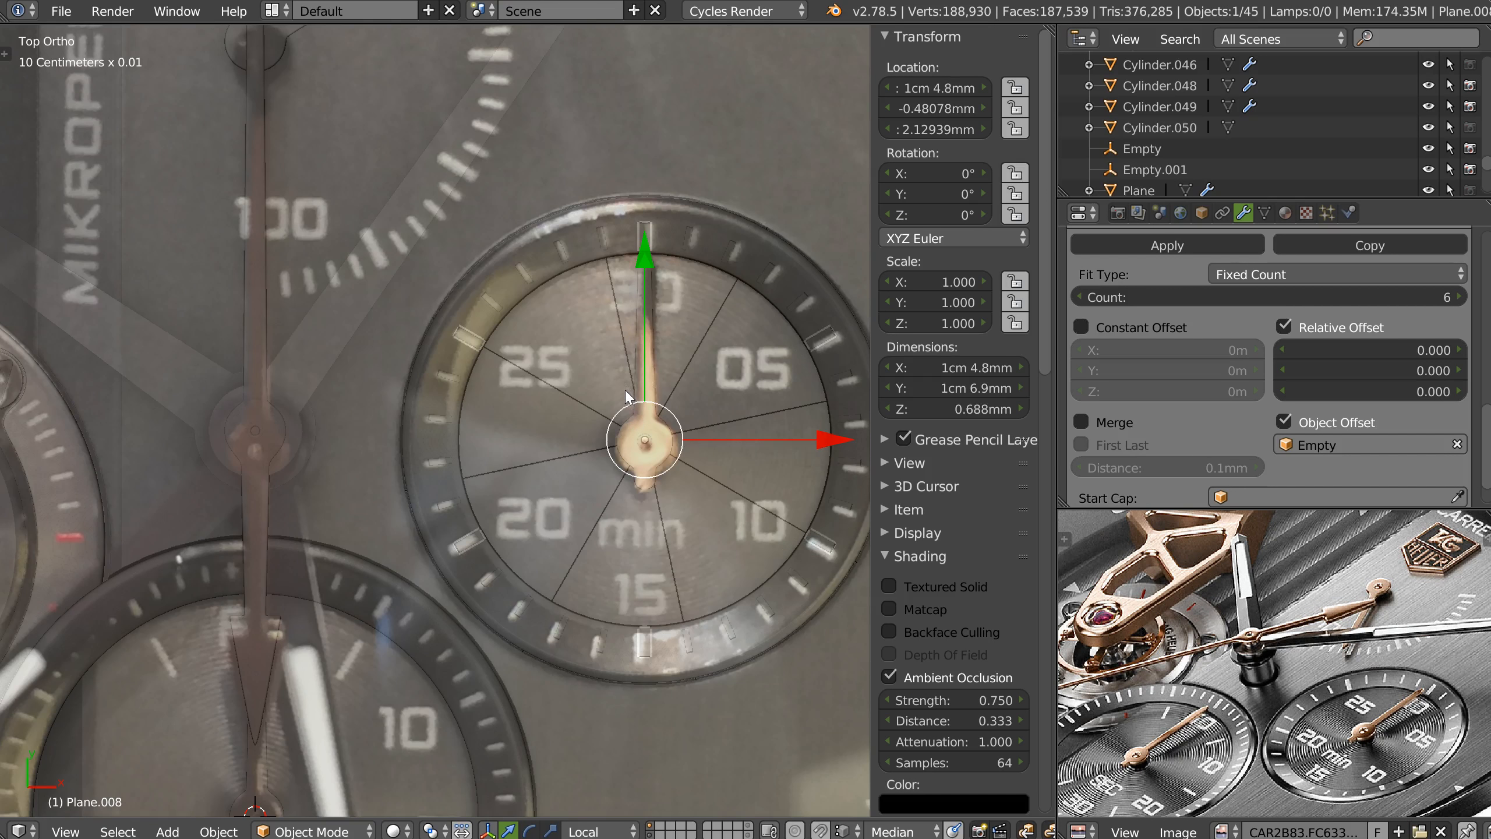
key(shift+ctrl+alt+c)
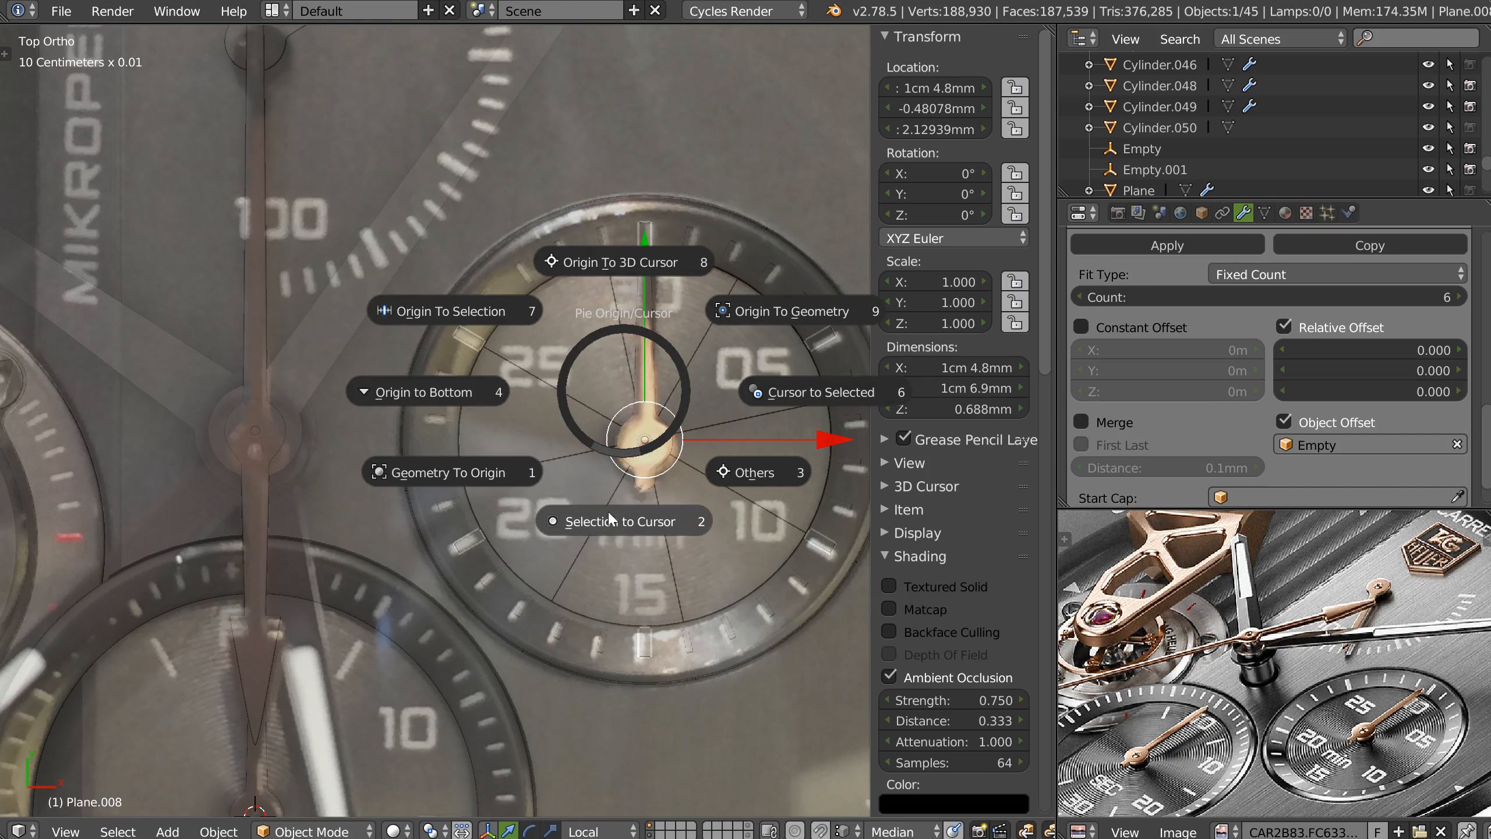
click(604, 508)
Change the Shrinkwrap target of the copied markers to the seconds subdial ring, Cylinder.007.
shift+middle_drag(360, 563, 539, 242)
ctrl+middle_drag(493, 336, 537, 372)
key(Tab)
scroll(1203, 358, down, 2)
scroll(1212, 387, up, 6)
scroll(1209, 396, up, 10)
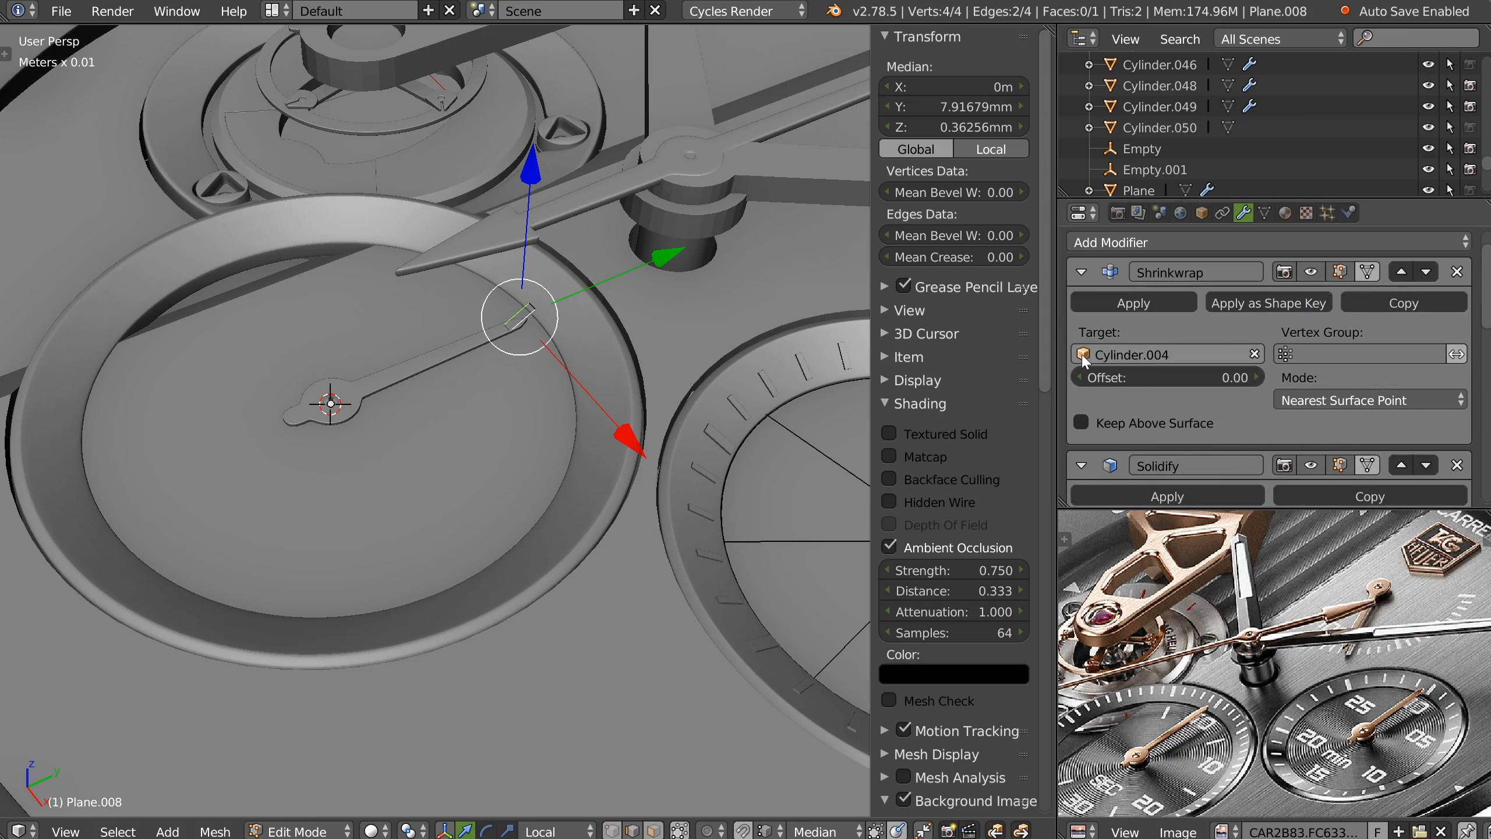
click(1255, 354)
click(1255, 354)
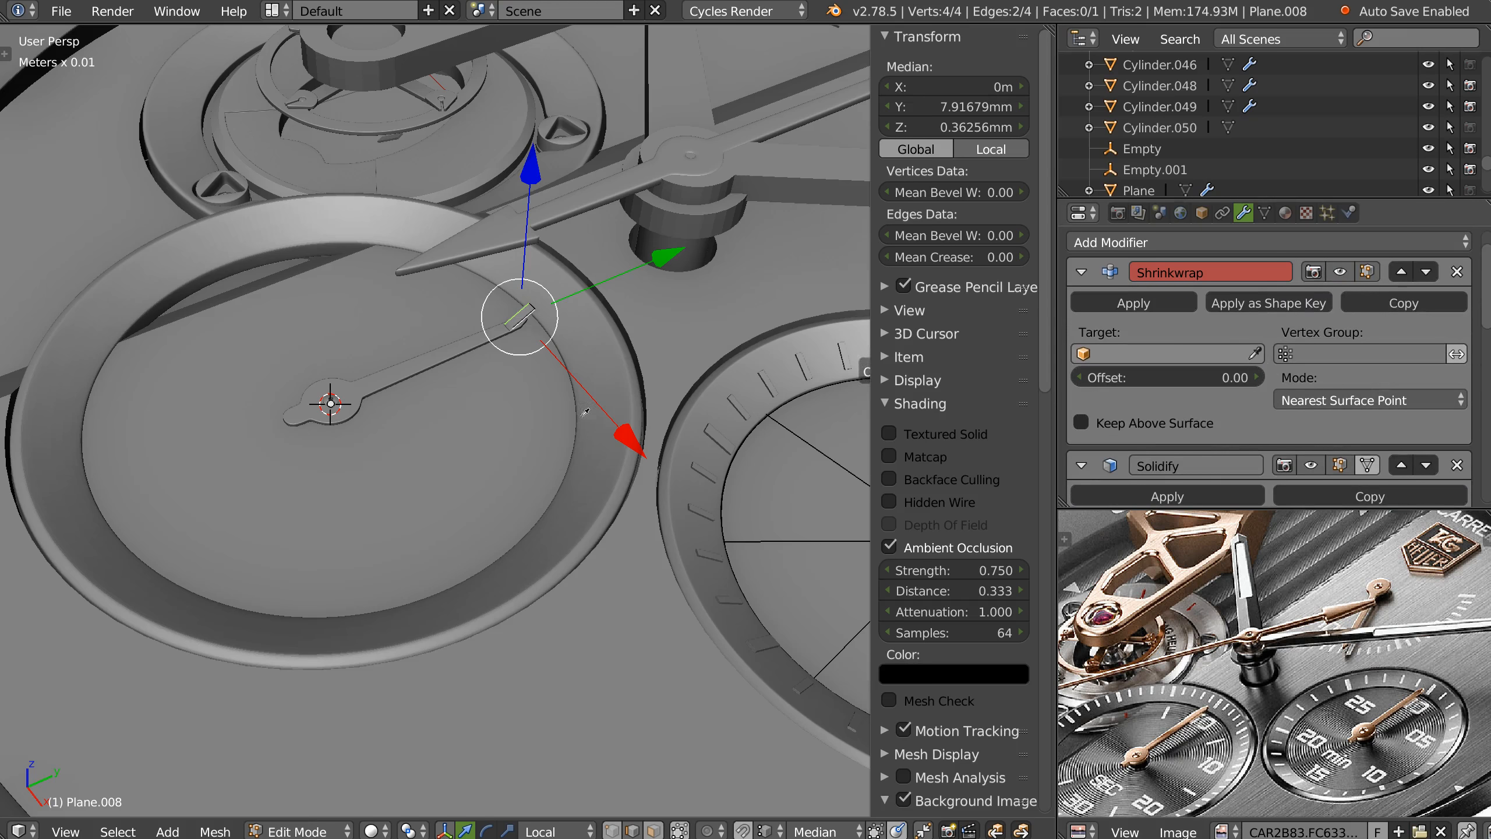
click(597, 465)
Move the copied marker's face outward along its local Y axis by about 1.49 mm onto the seconds ring.
scroll(575, 333, up, 4)
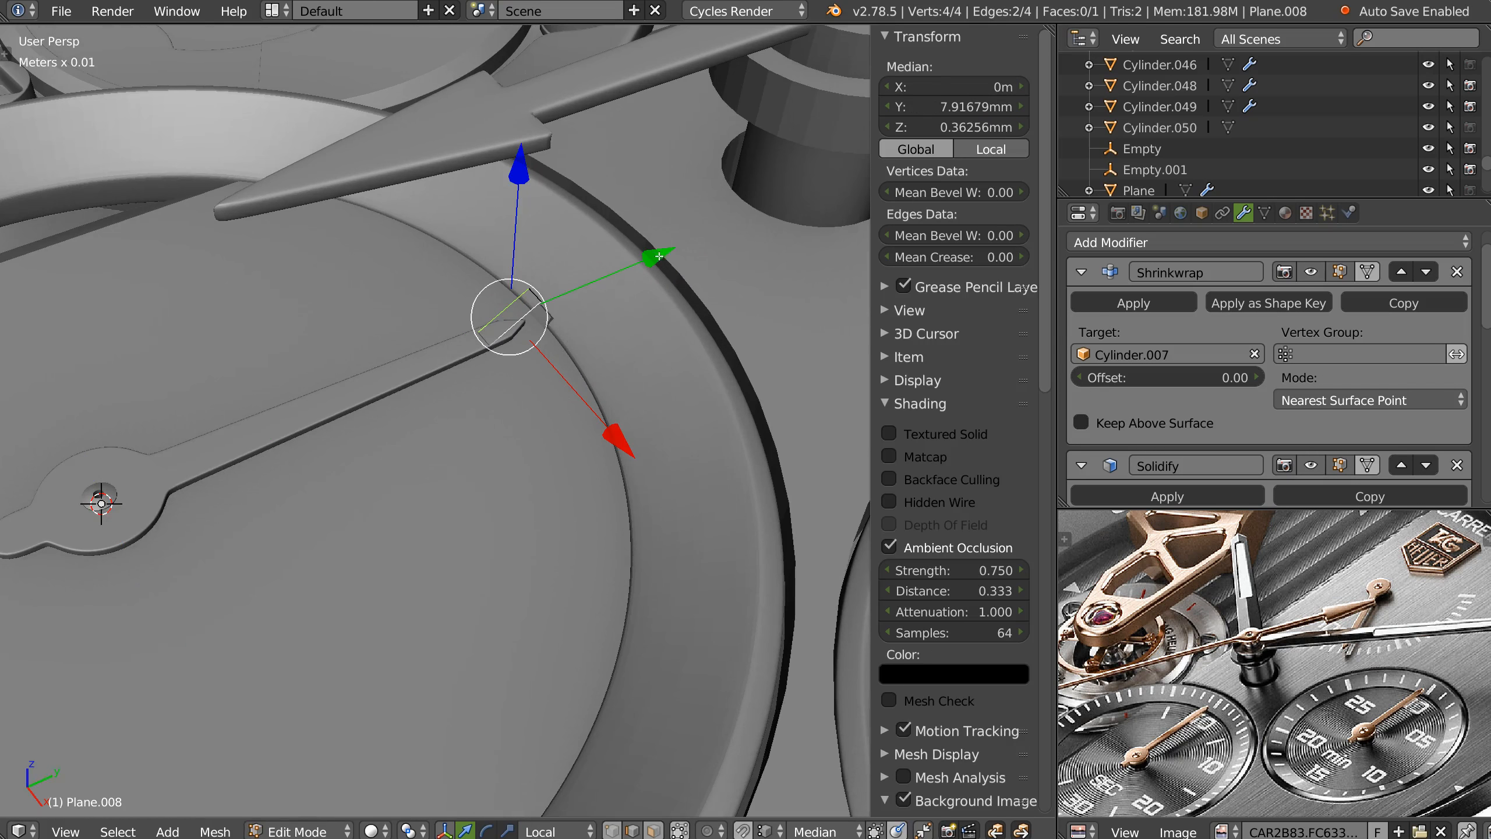
key(g)
key(y)
key(y)
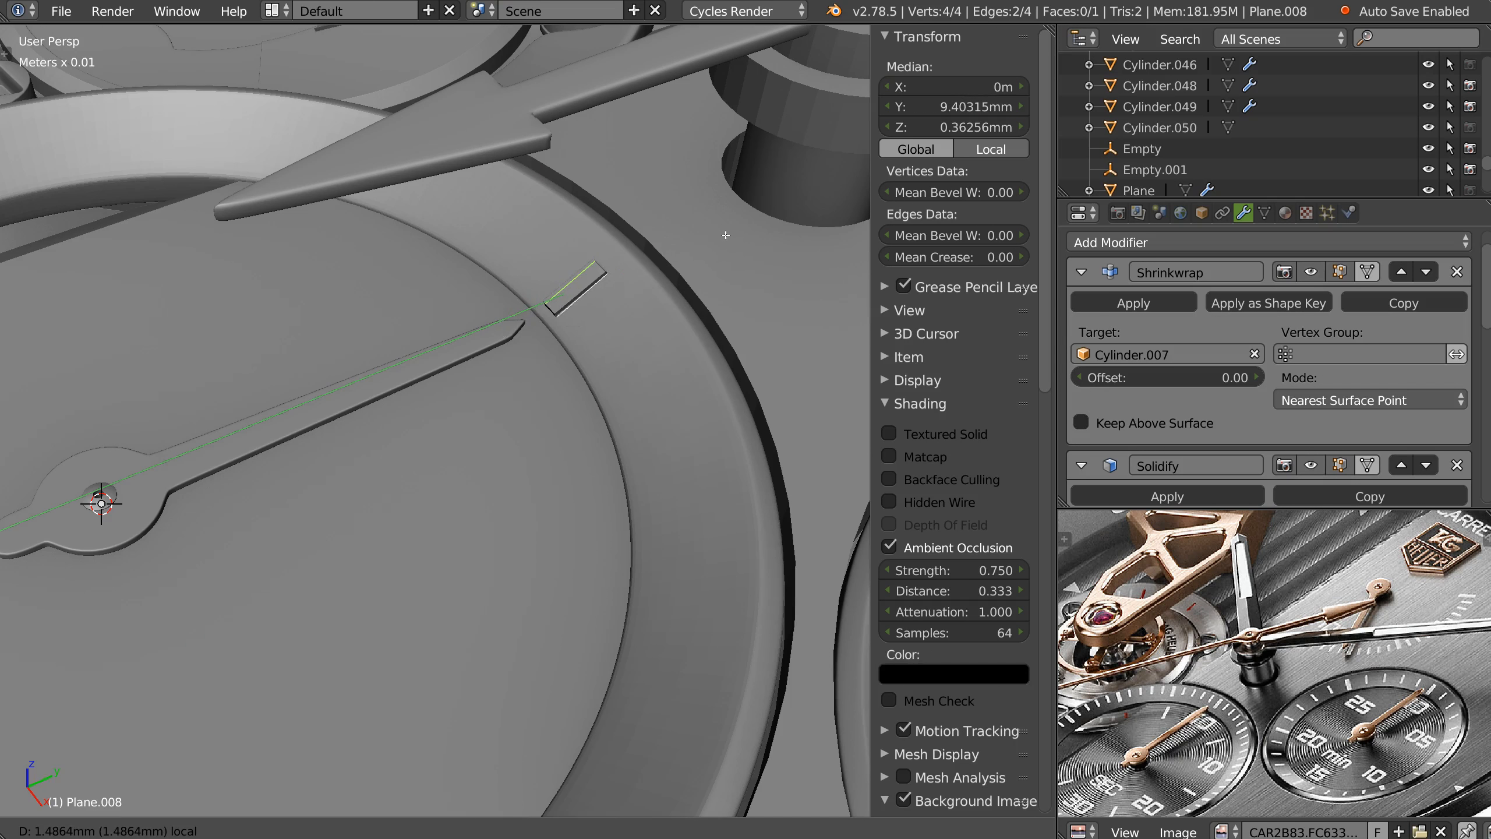
click(726, 237)
key(KP_7)
mouse_move(790, 88)
shift+middle_down()
mouse_move(494, 430)
mouse_move(489, 103)
shift+middle_up()
scroll(634, 312, down, 4)
mouse_move(506, 522)
shift+middle_down()
mouse_move(506, 90)
mouse_move(511, 207)
mouse_move(412, 730)
shift+middle_up()
shift+middle_drag(586, 35, 545, 464)
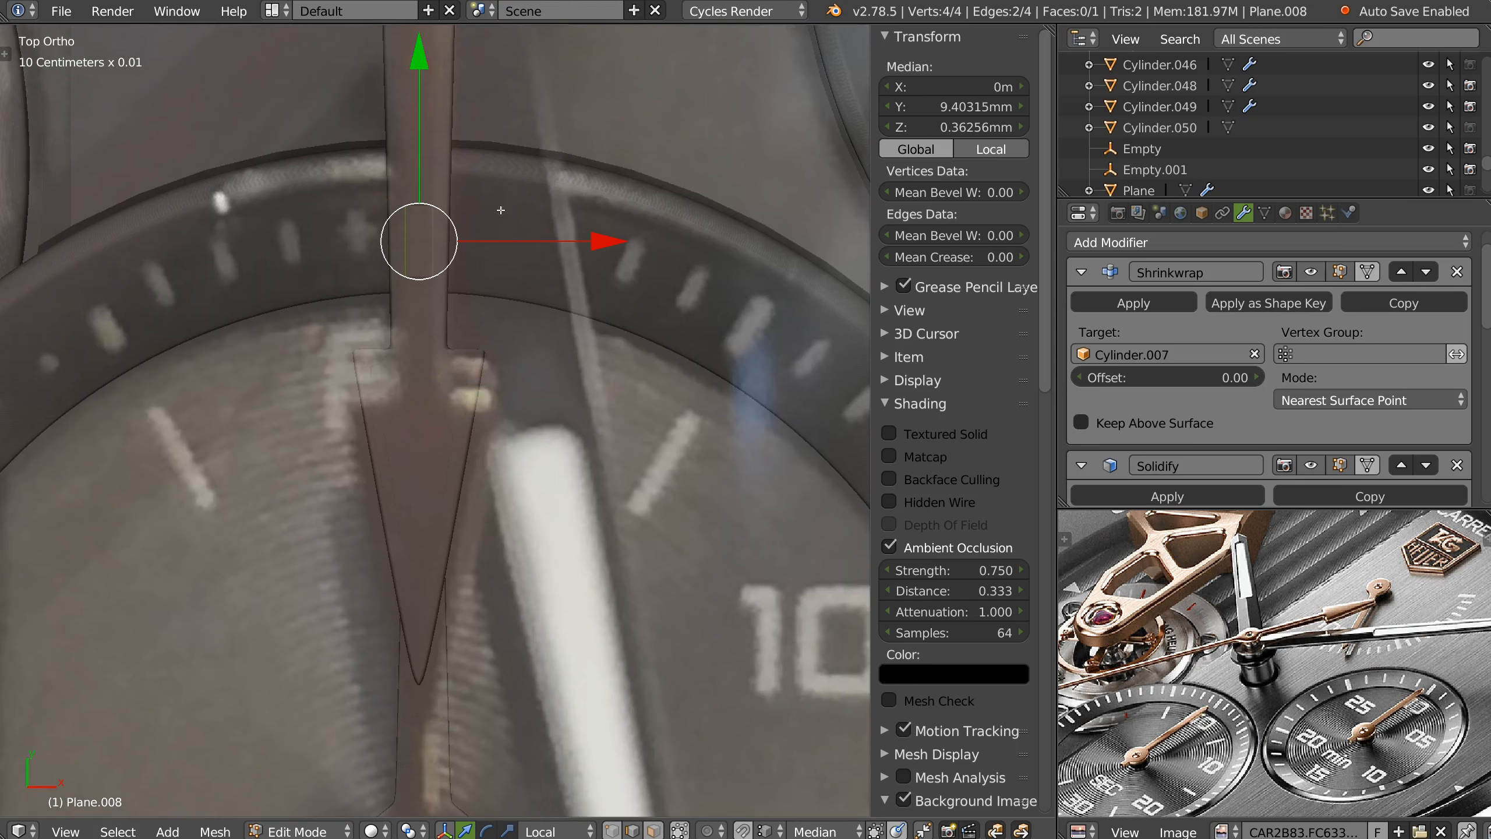
middle_drag(462, 278, 519, 394)
key(Tab)
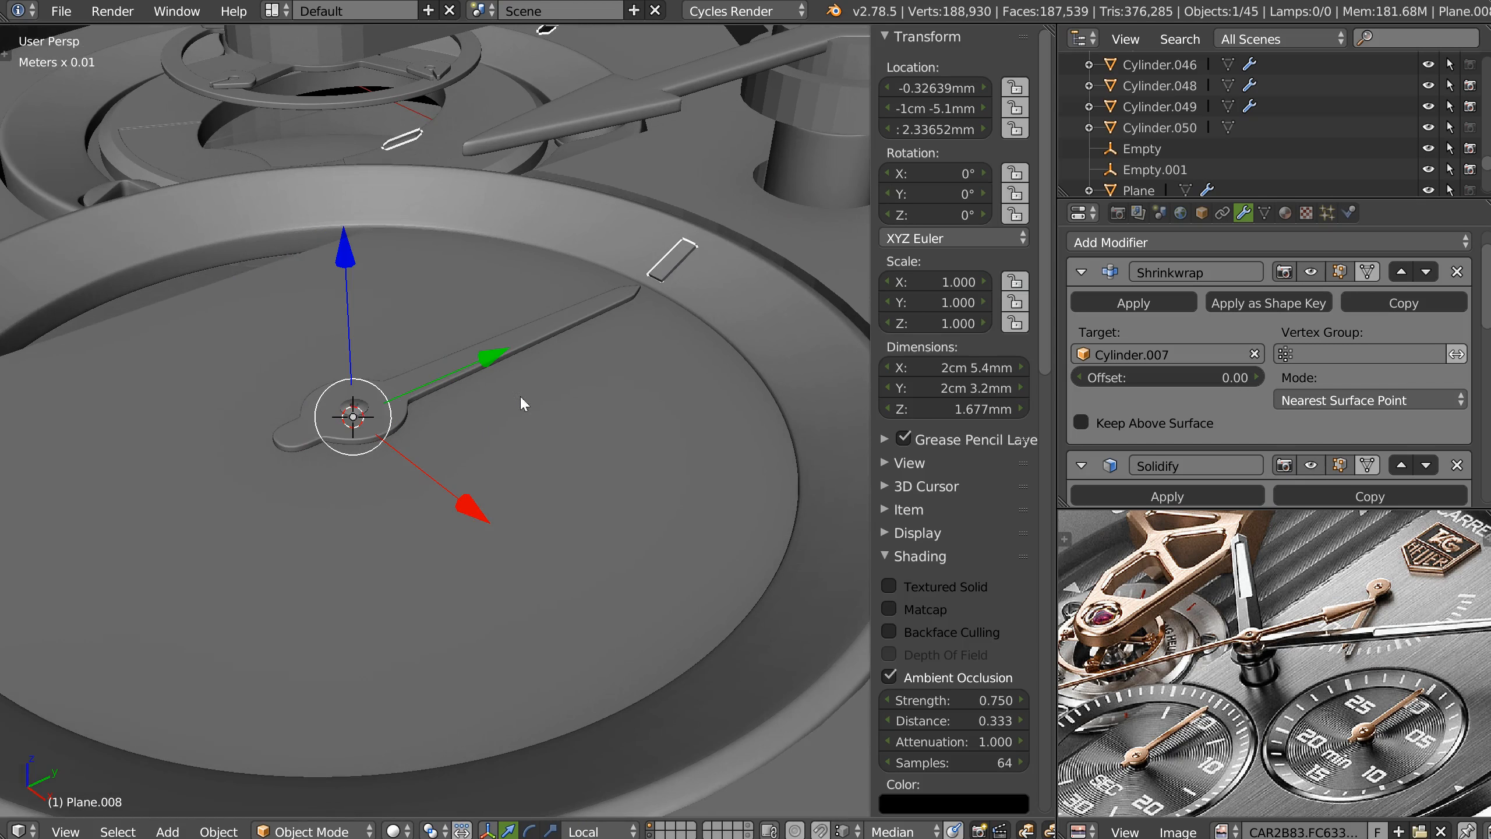
Add an empty at the origin of the copied markers in the centre of the seconds subdial.
key(space)
right_click(478, 423)
right_click(483, 428)
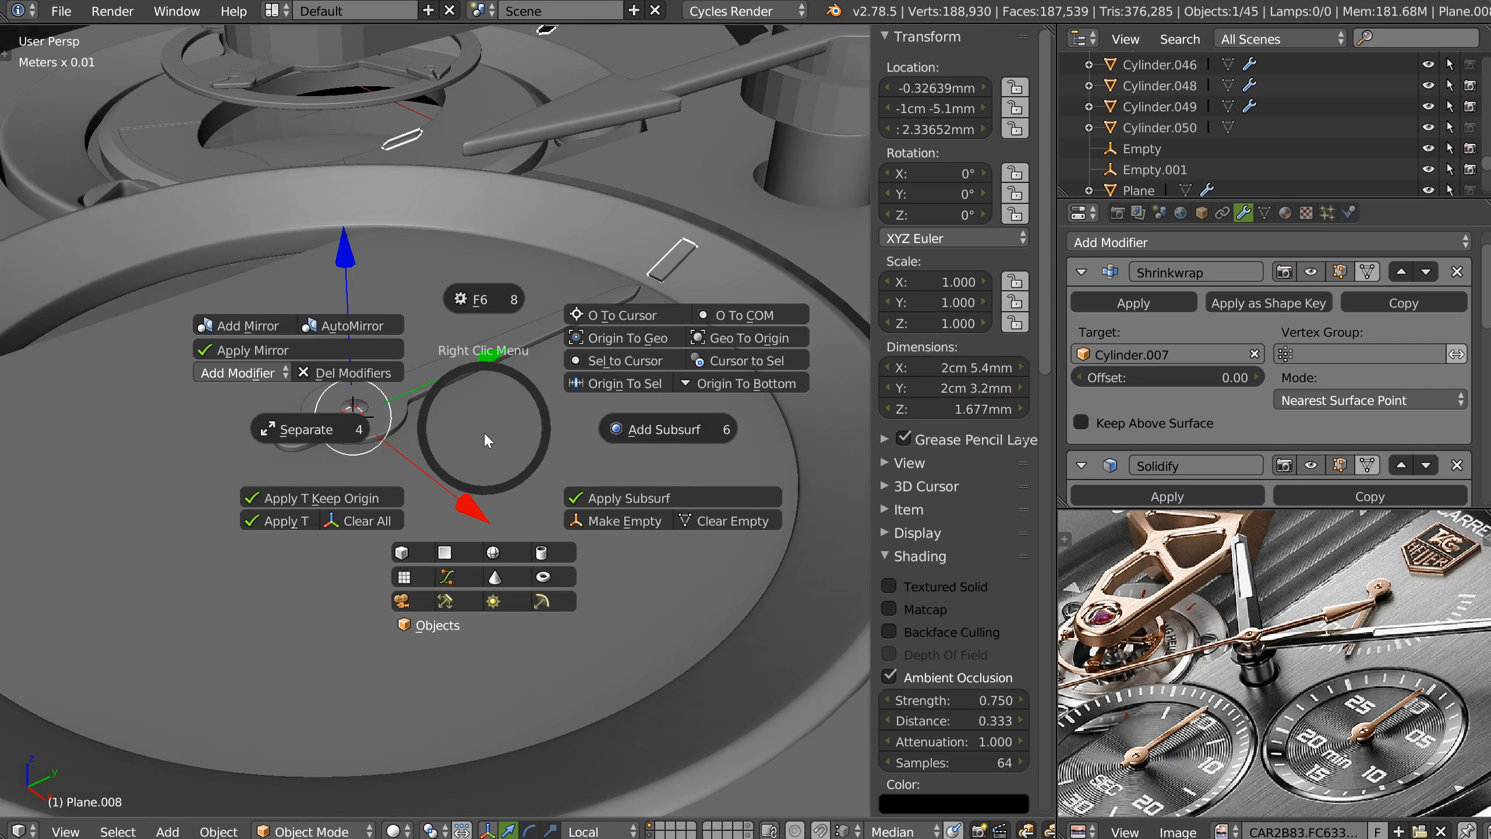
mouse_move(465, 632)
click(640, 540)
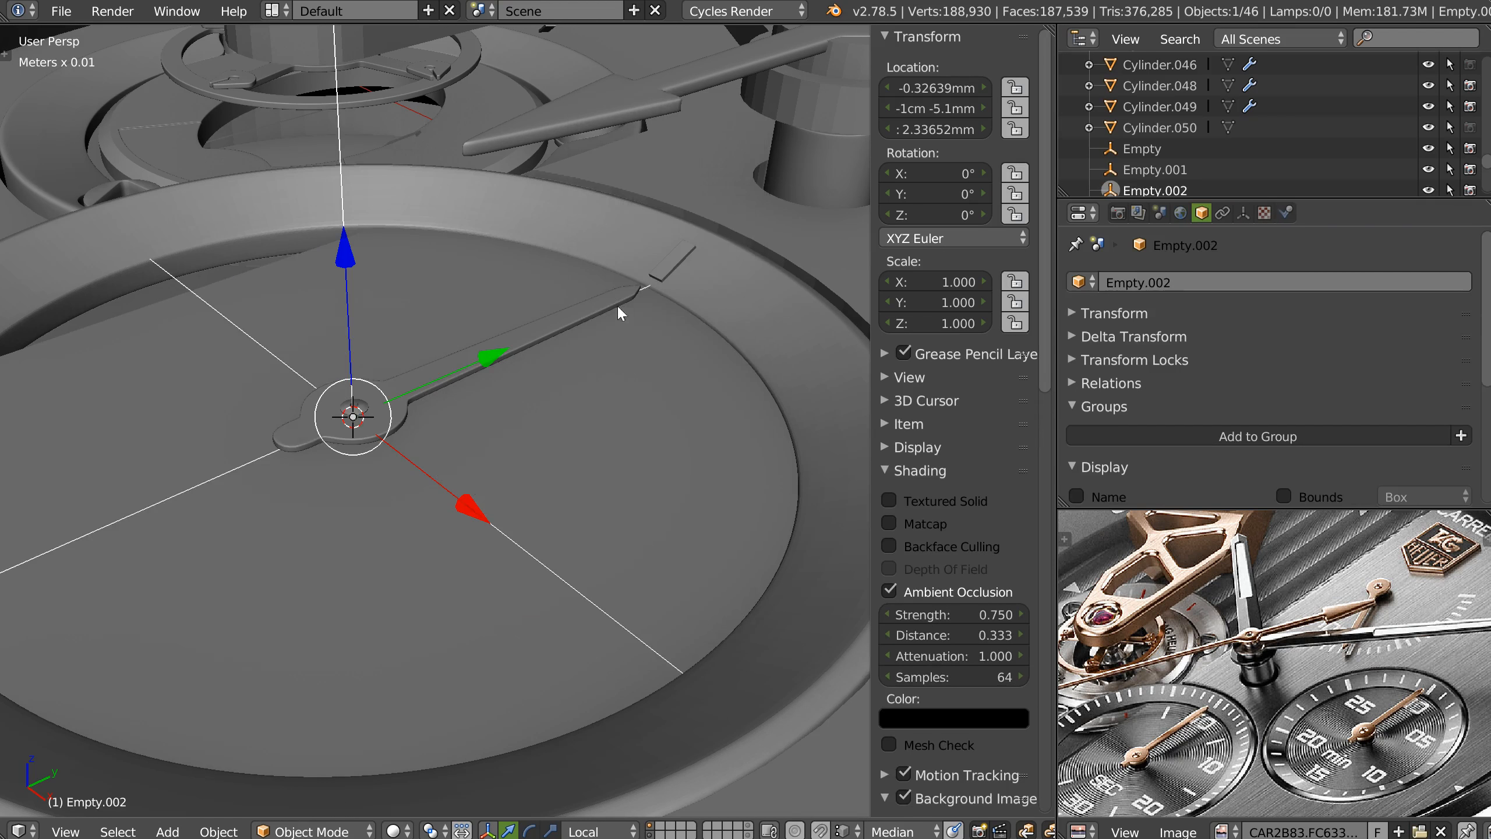
Replace the Object Offset of the copied markers' Array modifier with Empty.002.
key(KP_Decimal)
click(723, 300)
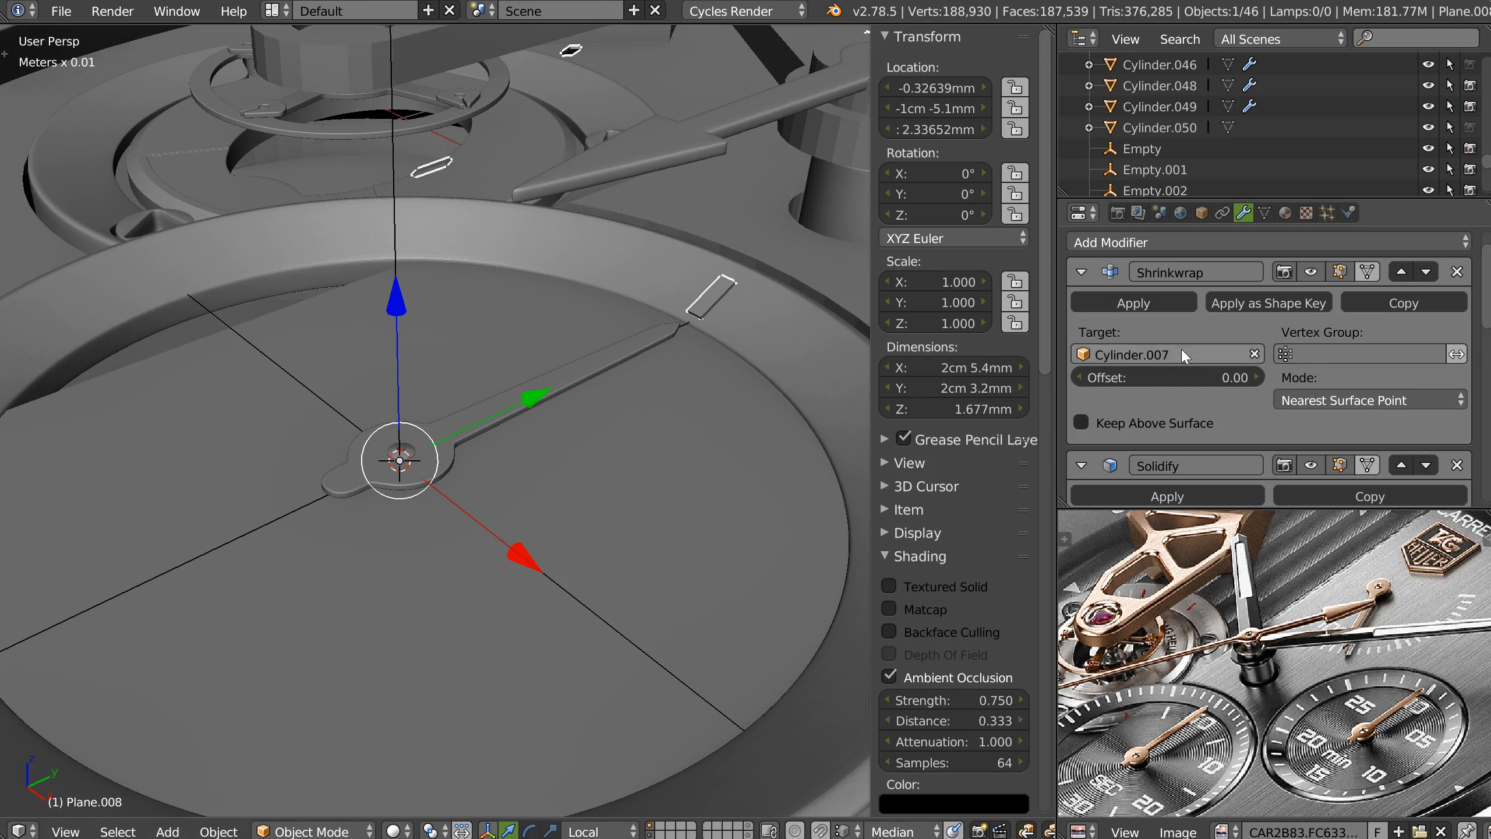
scroll(1220, 279, down, 5)
scroll(1219, 279, down, 10)
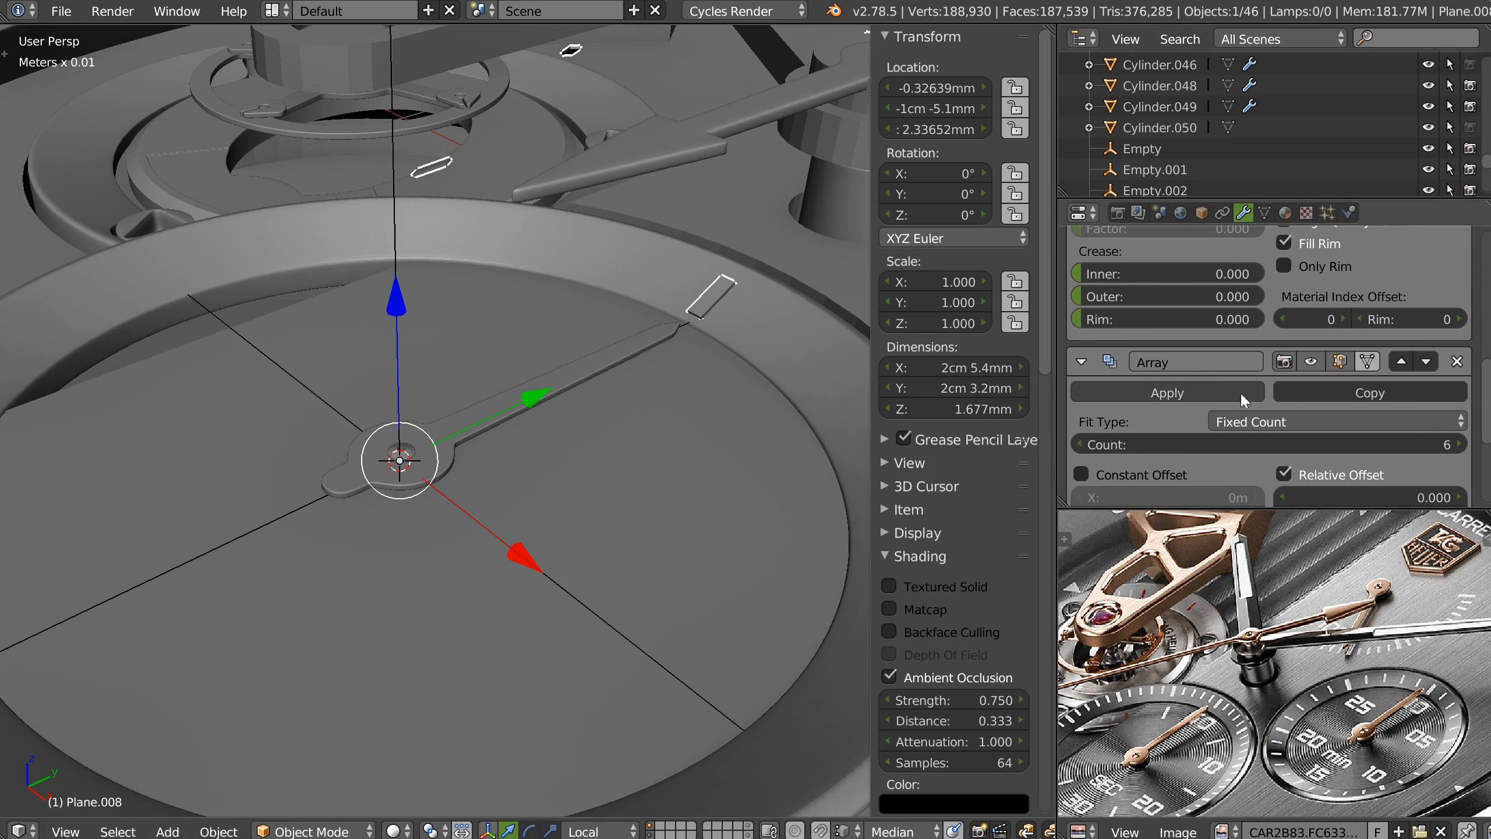
scroll(1213, 287, down, 2)
click(1457, 400)
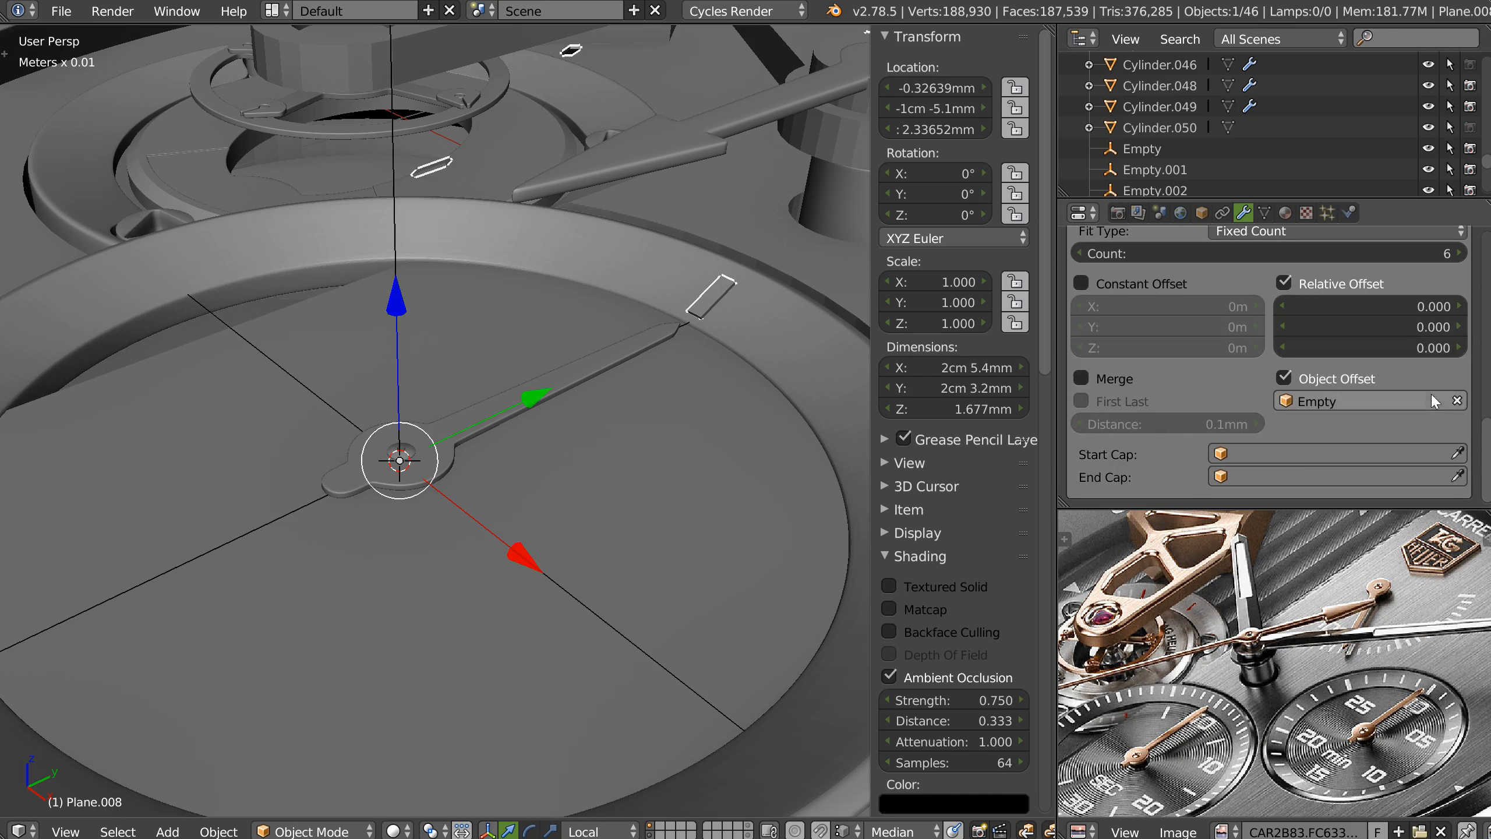
click(1459, 404)
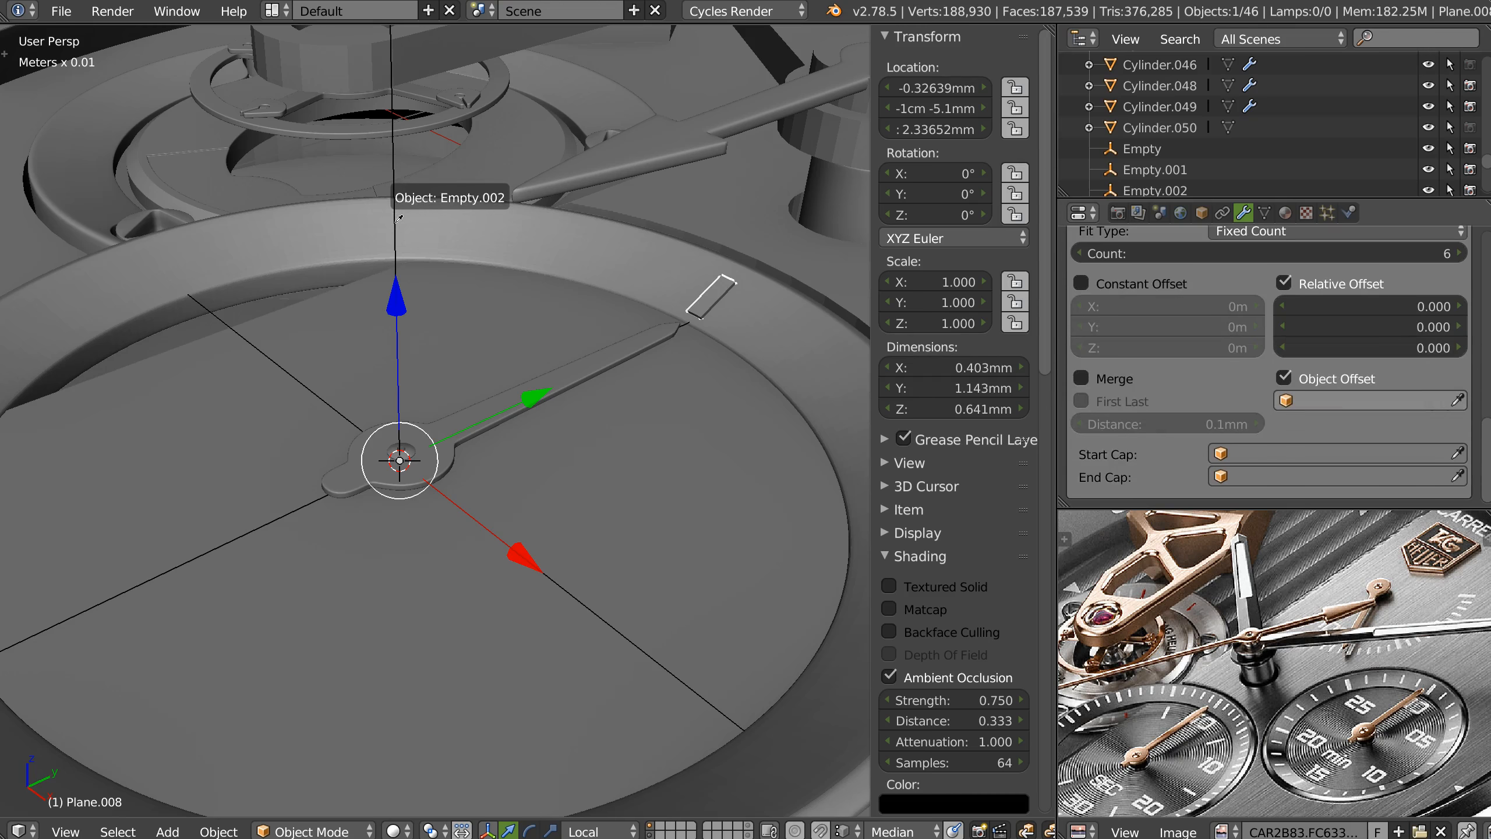
click(393, 220)
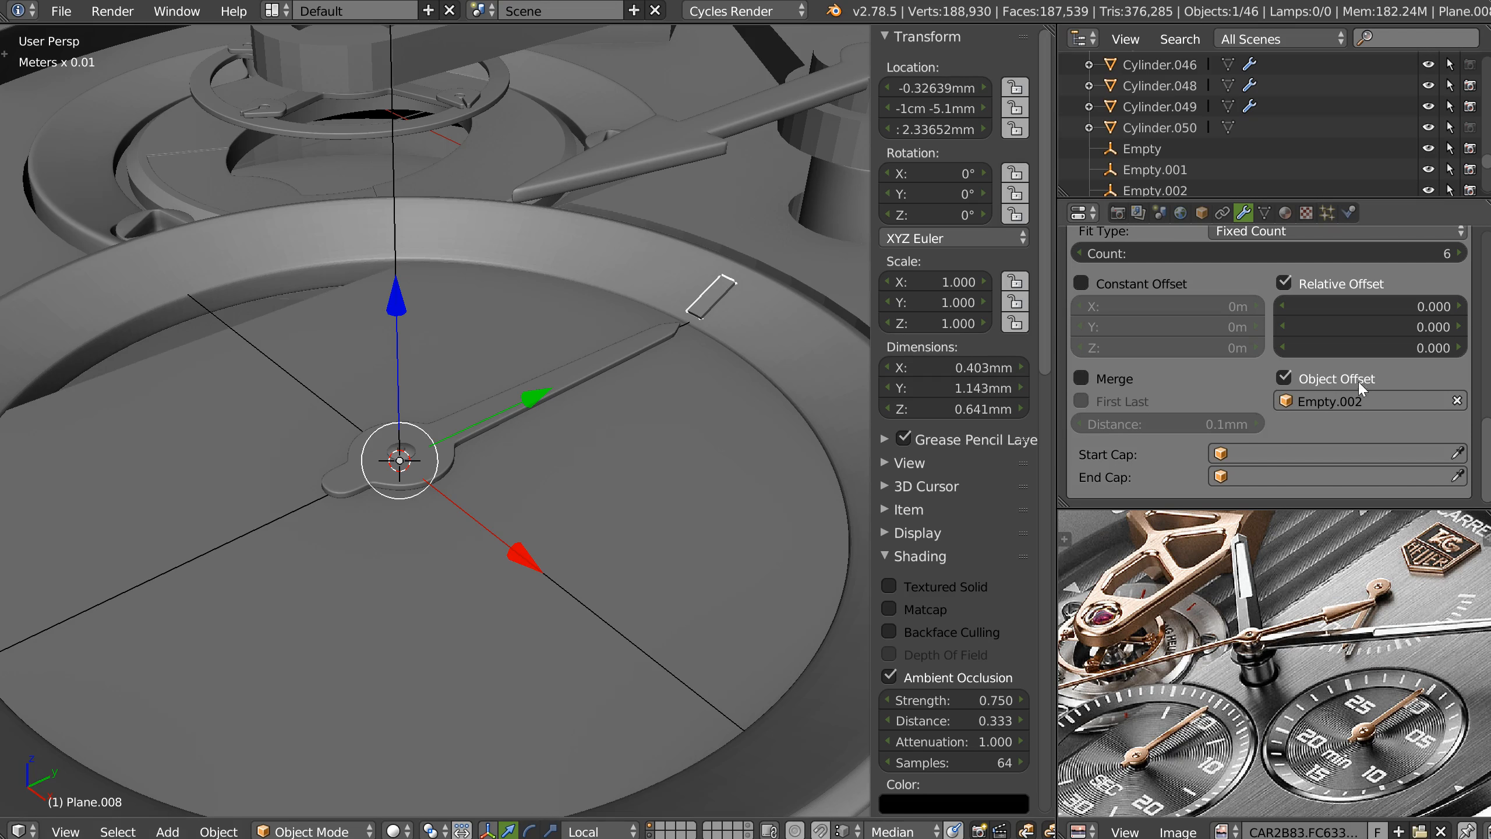
scroll(615, 361, down, 3)
mouse_move(616, 370)
shift+middle_down()
mouse_move(632, 351)
mouse_move(645, 383)
mouse_move(652, 372)
mouse_move(648, 417)
mouse_move(638, 389)
mouse_move(658, 333)
shift+middle_up()
key(z)
right_click(658, 333)
right_click(654, 333)
right_click(653, 336)
right_click(660, 330)
right_click(658, 327)
key(g)
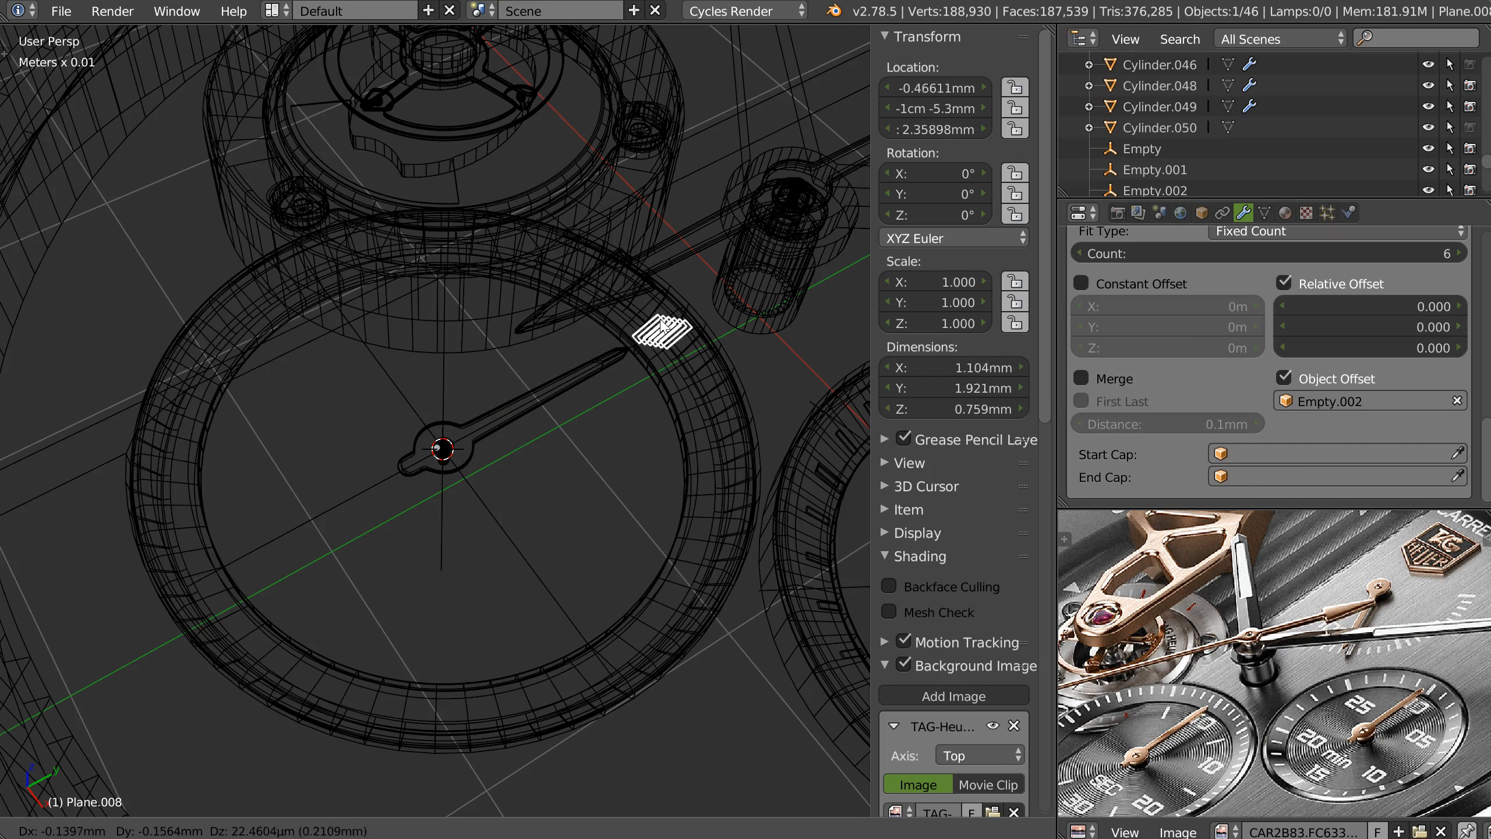
right_click(661, 326)
Select Empty.002 at the seconds subdial's centre and set its Z rotation to 30°.
middle_drag(668, 347, 459, 503)
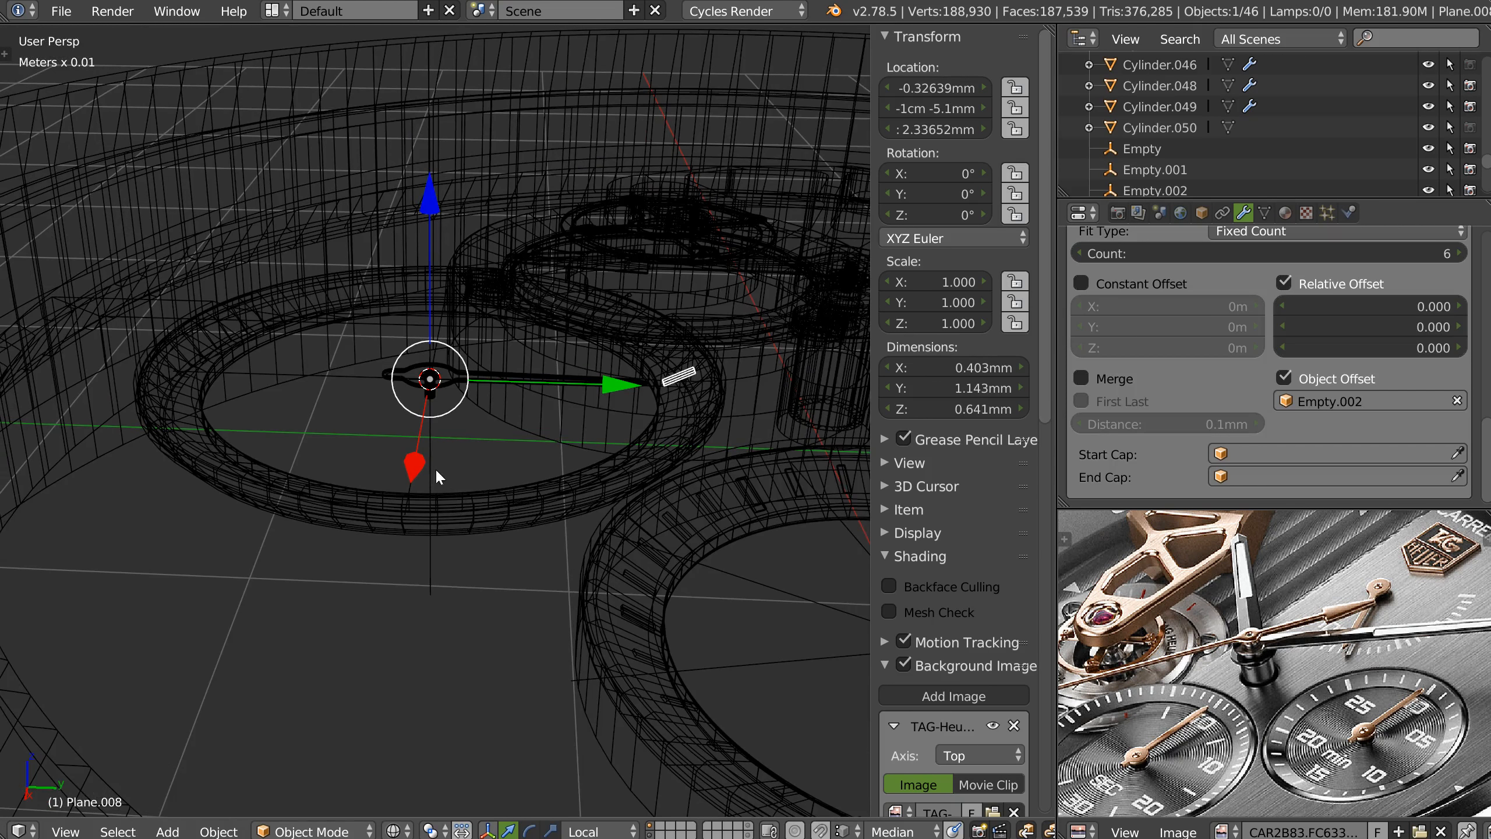
right_click(435, 469)
middle_drag(475, 394, 555, 472)
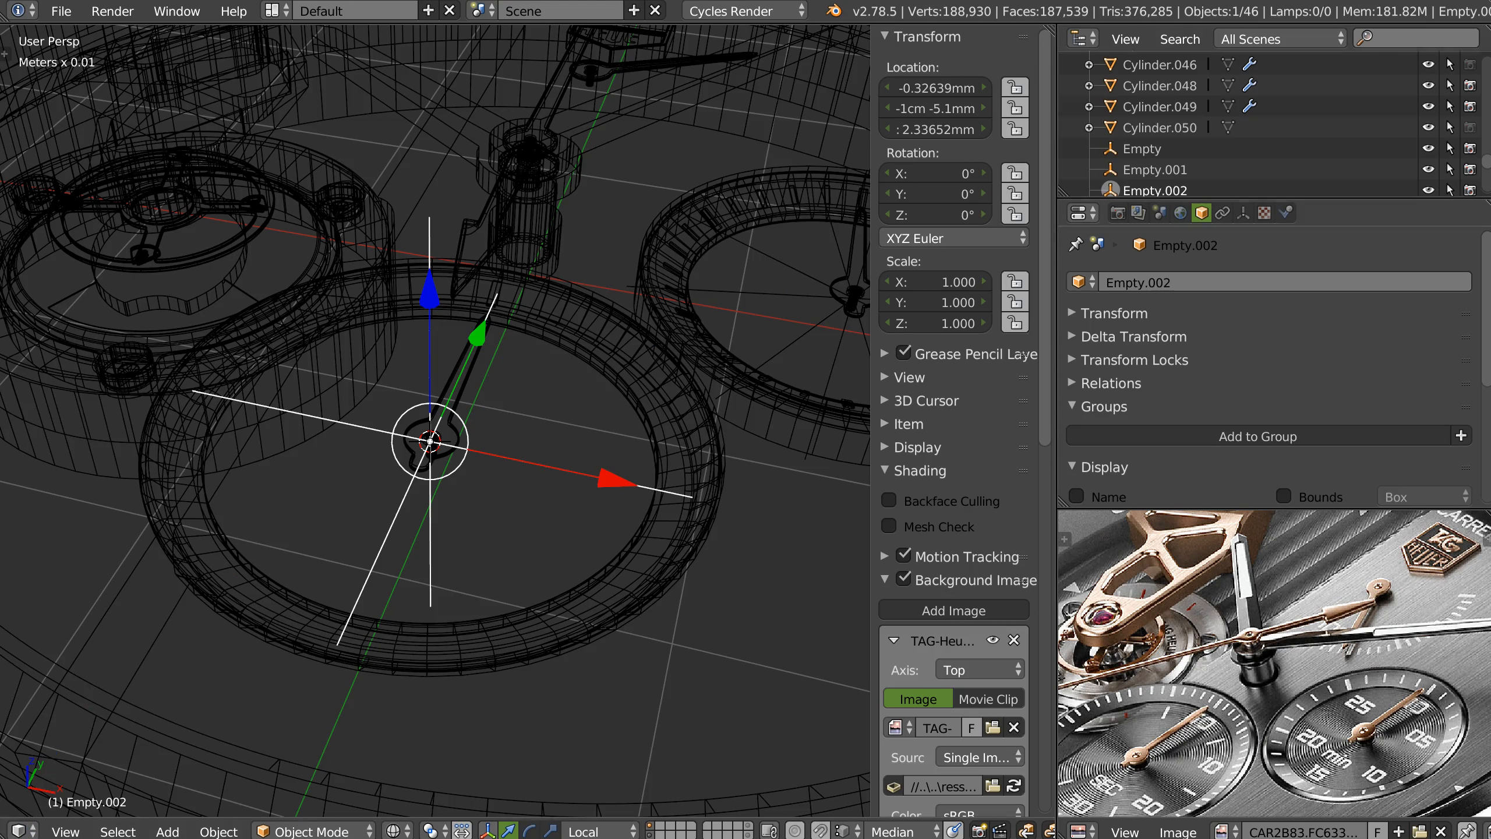
mouse_move(449, 418)
middle_down()
mouse_move(470, 451)
mouse_move(509, 432)
mouse_move(494, 464)
mouse_move(501, 443)
mouse_move(531, 452)
mouse_move(492, 427)
mouse_move(440, 451)
mouse_move(481, 464)
mouse_move(445, 427)
middle_up()
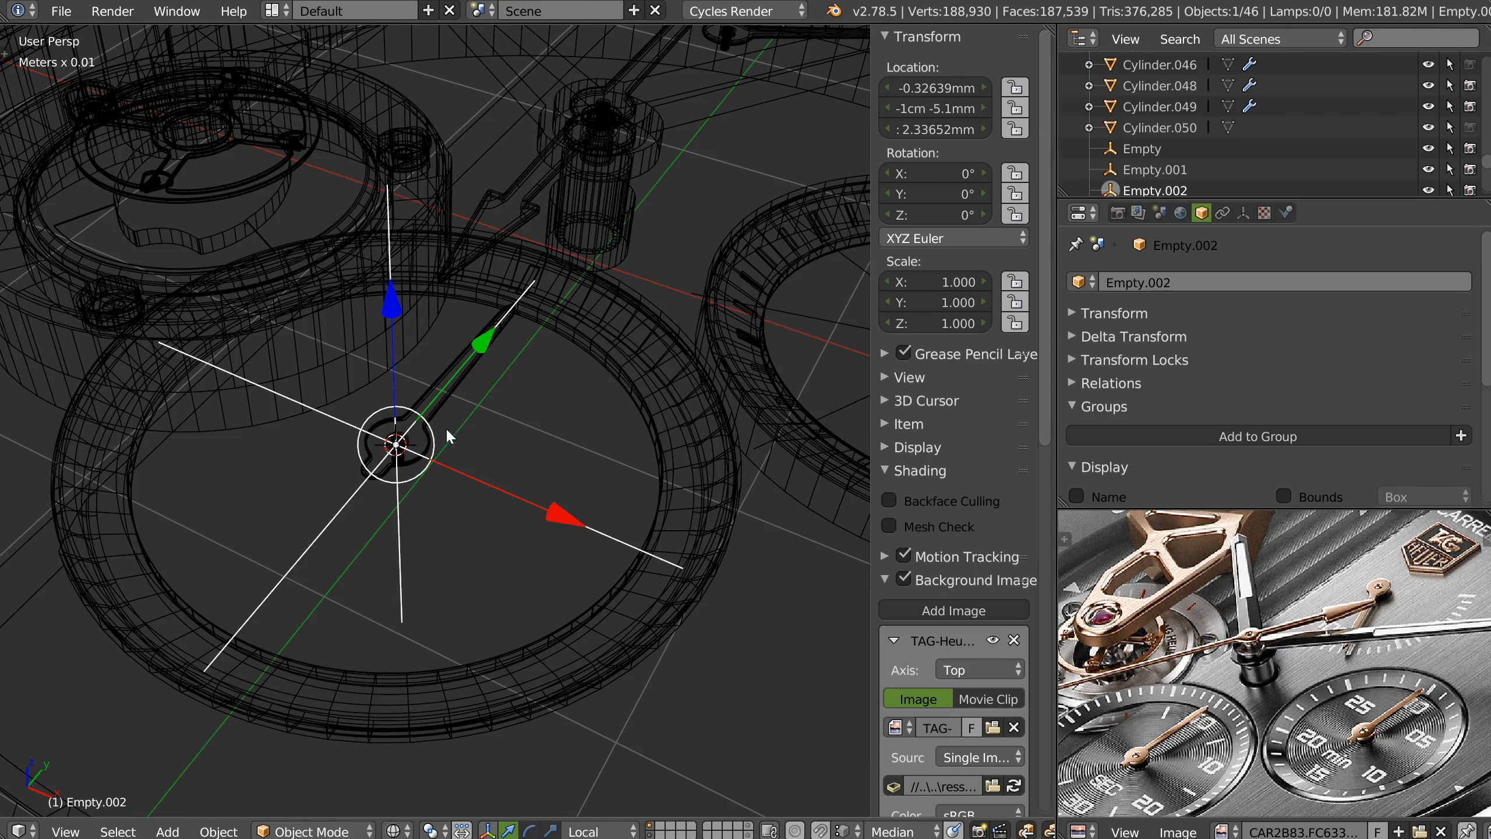
click(933, 214)
text(30)
key(Return)
Examine the marker spacing around the seconds subdial ring in shaded and wireframe display.
middle_drag(350, 451, 372, 498)
key(z)
mouse_move(388, 430)
middle_down()
mouse_move(425, 437)
mouse_move(584, 329)
mouse_move(573, 317)
middle_up()
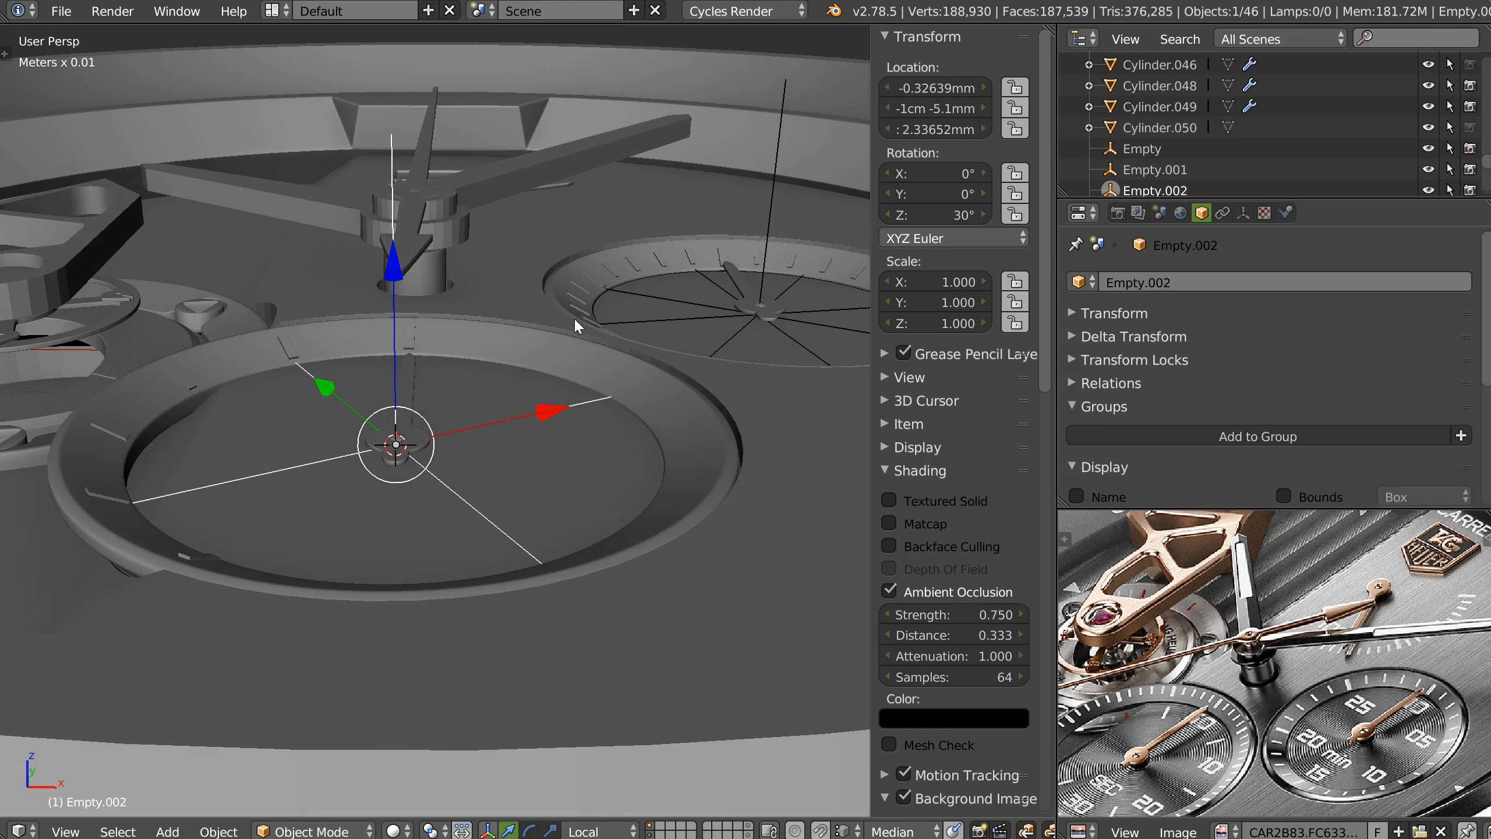
right_click(569, 364)
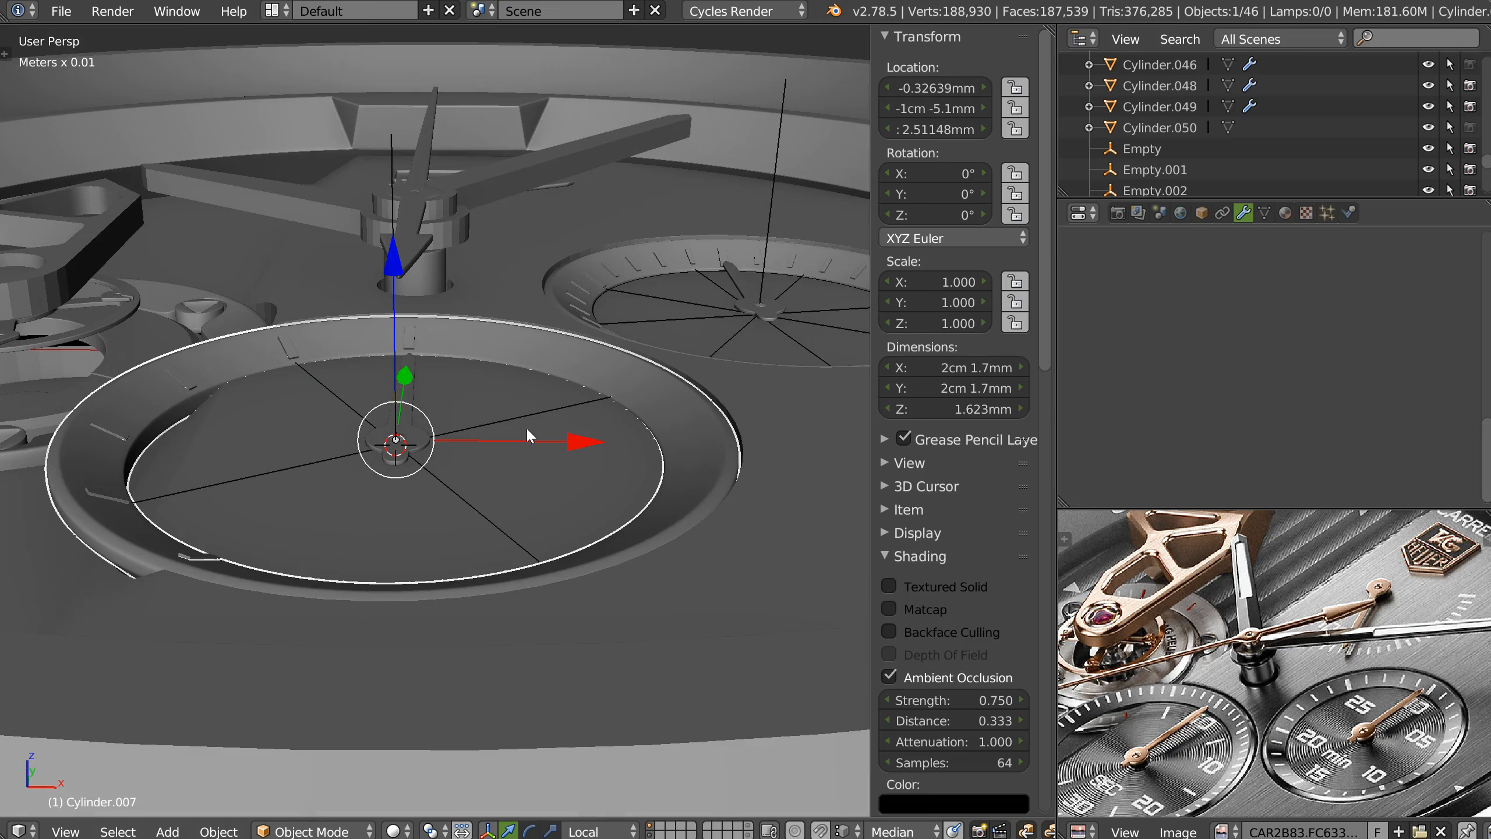
key(z)
mouse_move(610, 444)
middle_down()
mouse_move(610, 493)
mouse_move(601, 479)
mouse_move(619, 458)
middle_up()
key(z)
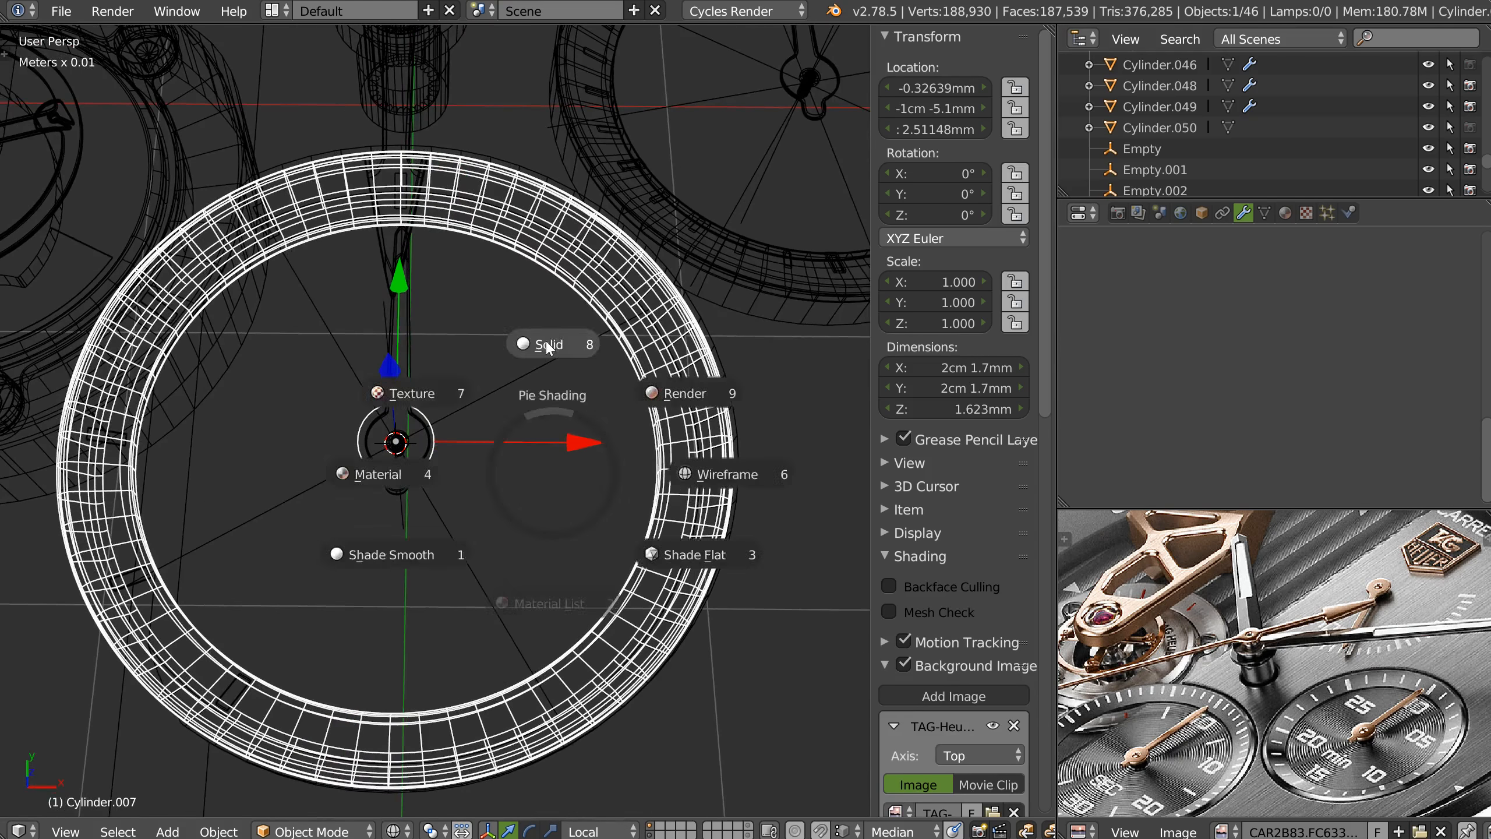
click(548, 345)
middle_drag(299, 343, 377, 329)
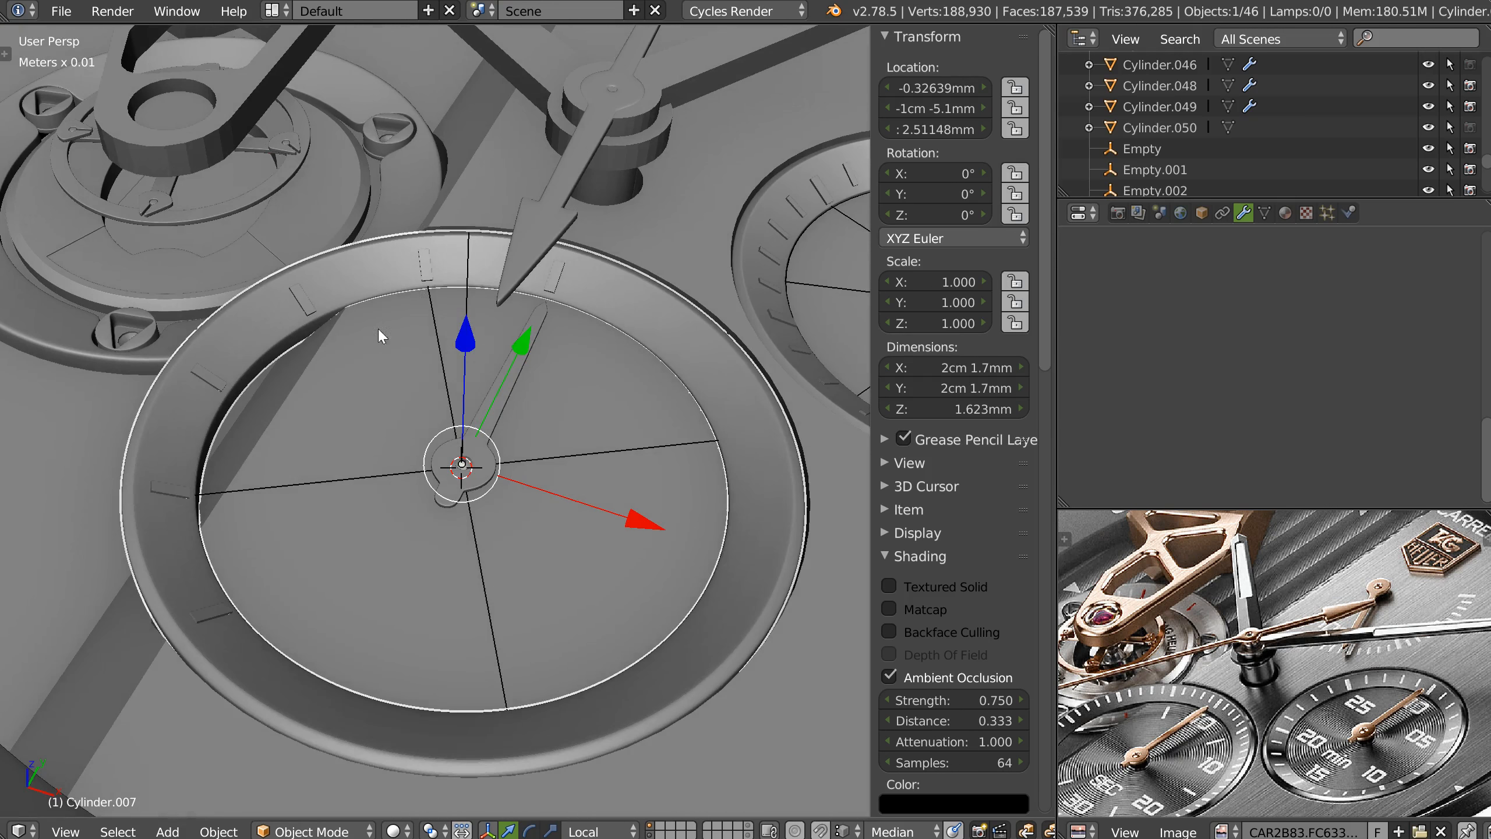
Rotate Empty.002 around the global Z axis and set its Z rotation to exactly 60°.
right_click(468, 283)
key(r)
key(z)
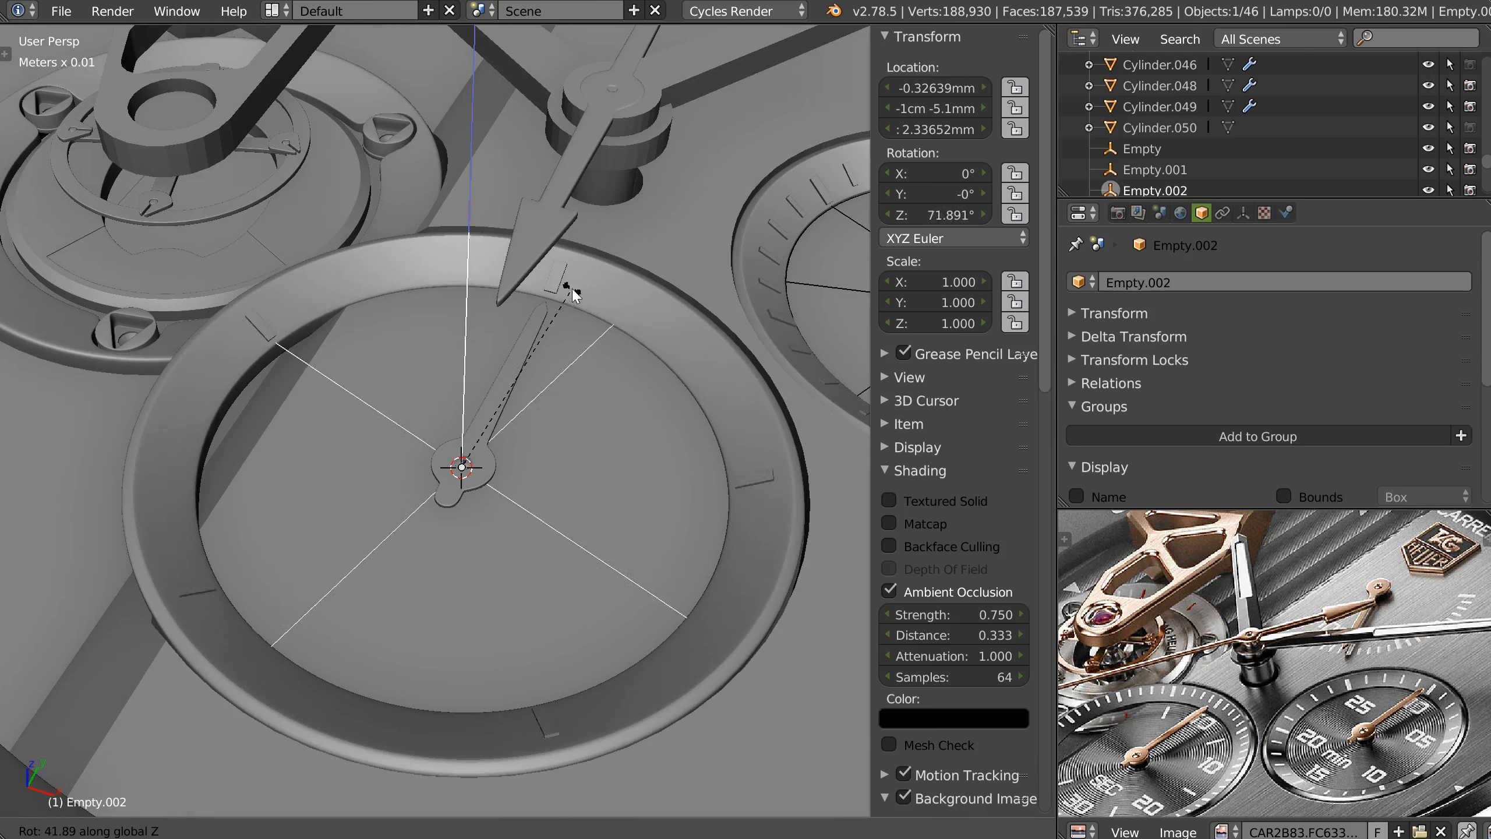
click(608, 315)
double_click(939, 214)
text(60)
key(Return)
Check the seconds subdial's markers against the top-view reference and set their Array count to 12.
key(KP_7)
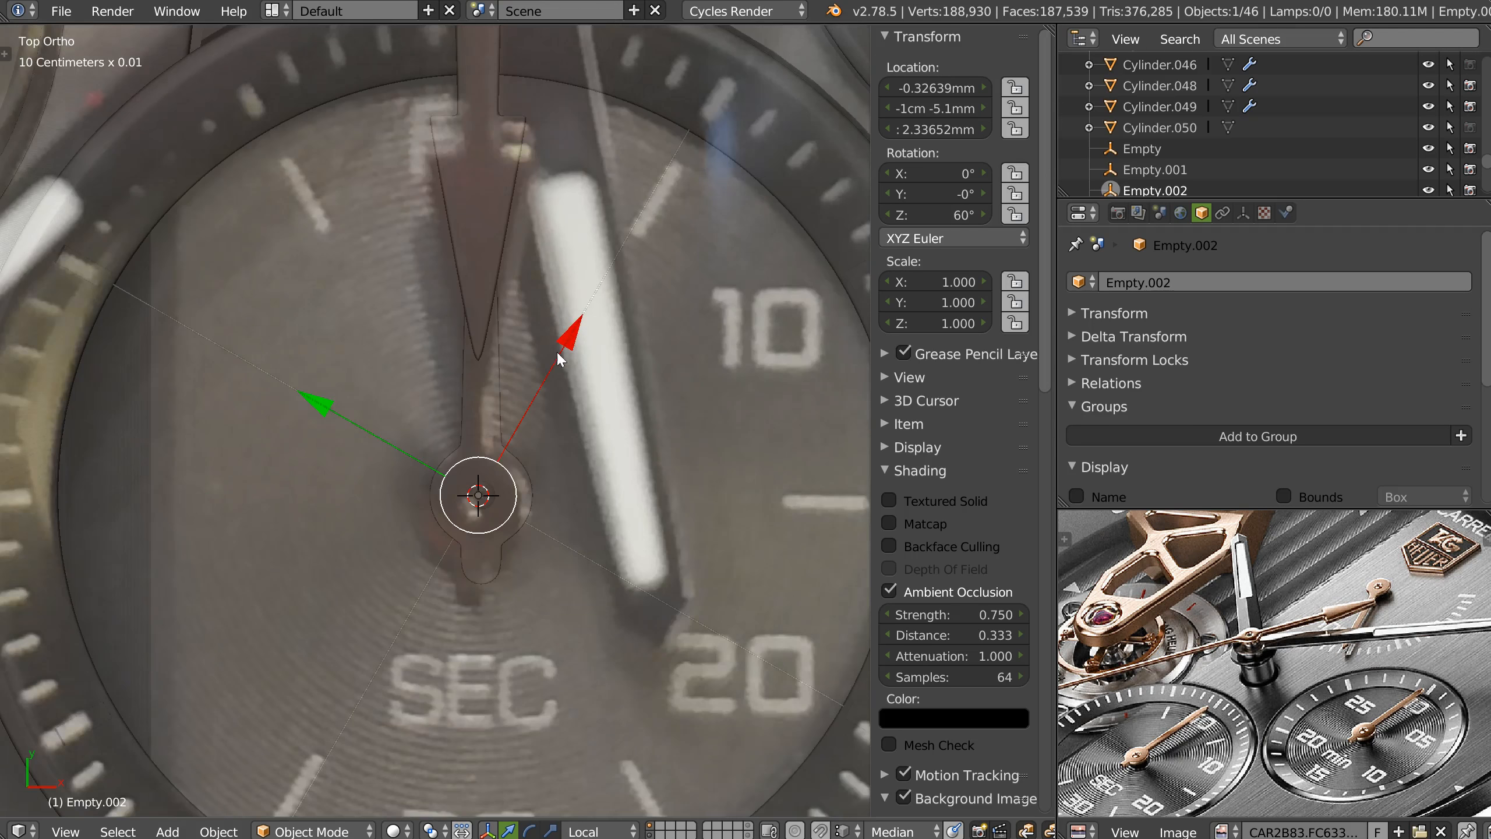
scroll(677, 206, up, 2)
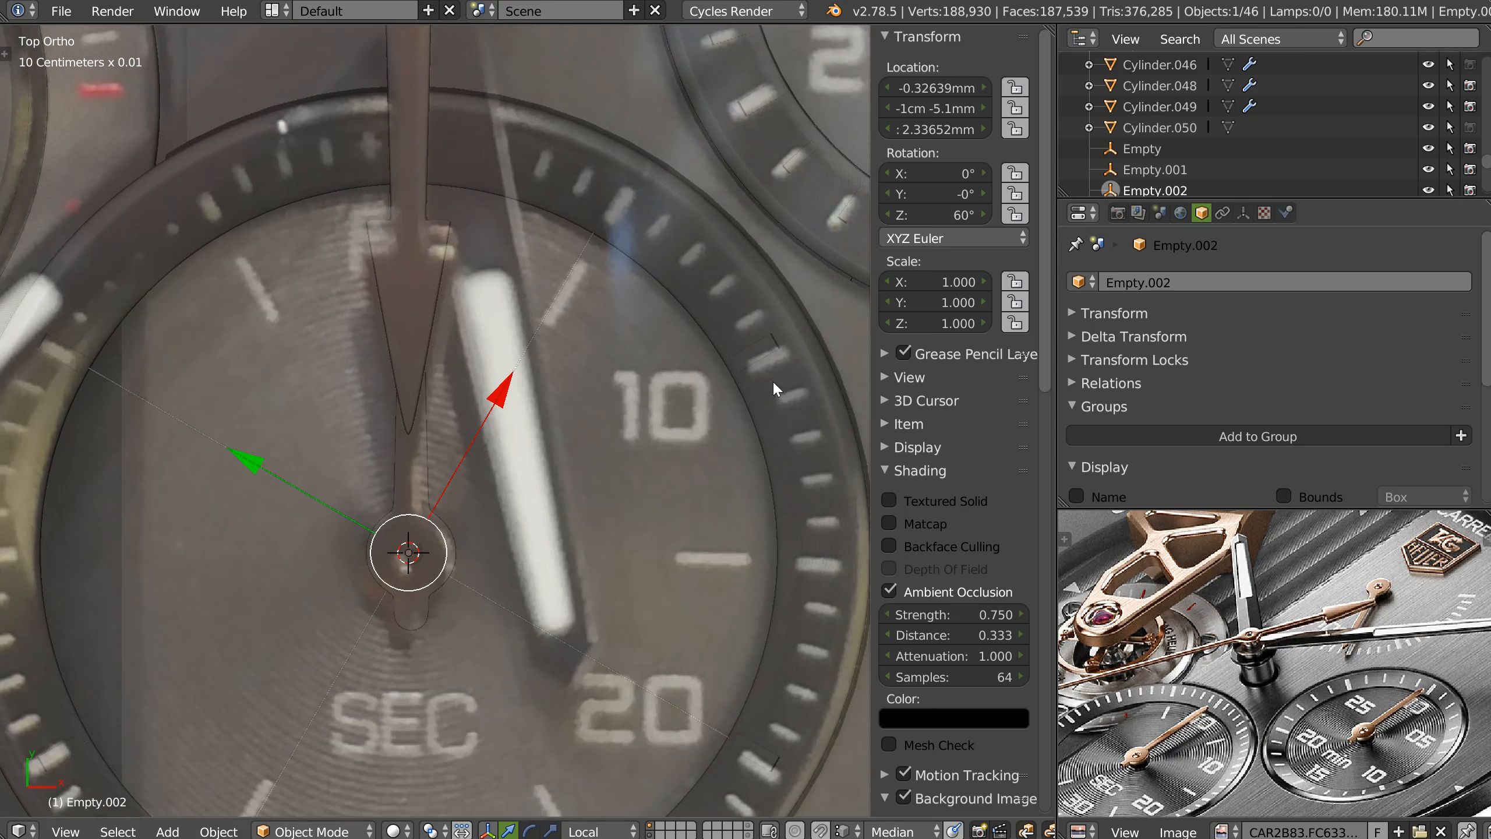
click(764, 342)
scroll(1341, 322, up, 5)
click(1298, 369)
text(12)
key(Return)
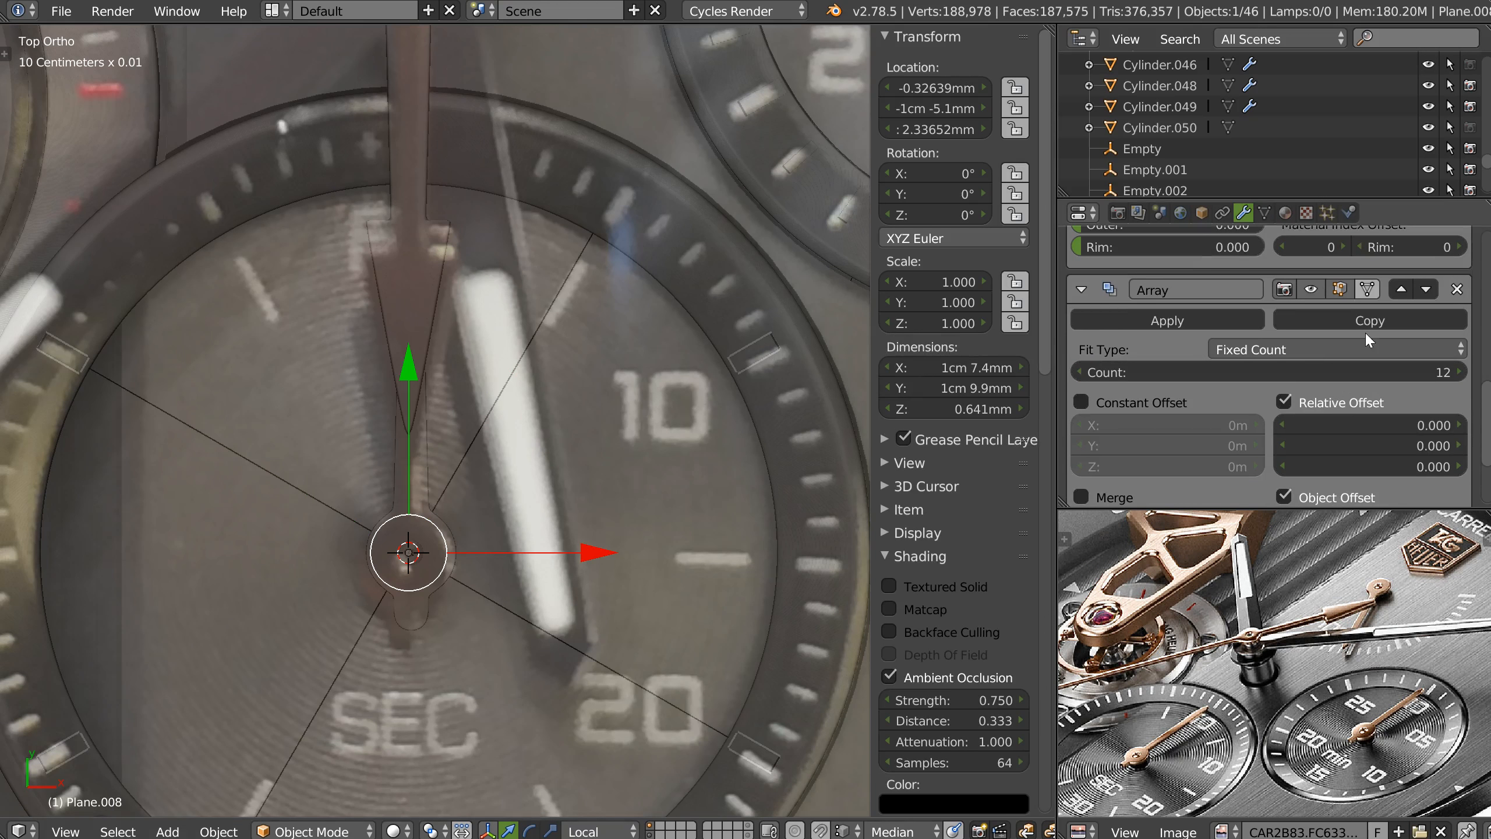
Set Empty.002's Z rotation to 30° and check the Array settings of the minute subdial's markers for comparison.
right_click(461, 458)
click(974, 213)
text(30)
key(Return)
scroll(576, 350, down, 3)
middle_drag(498, 460, 677, 264)
right_click(596, 370)
right_click(655, 370)
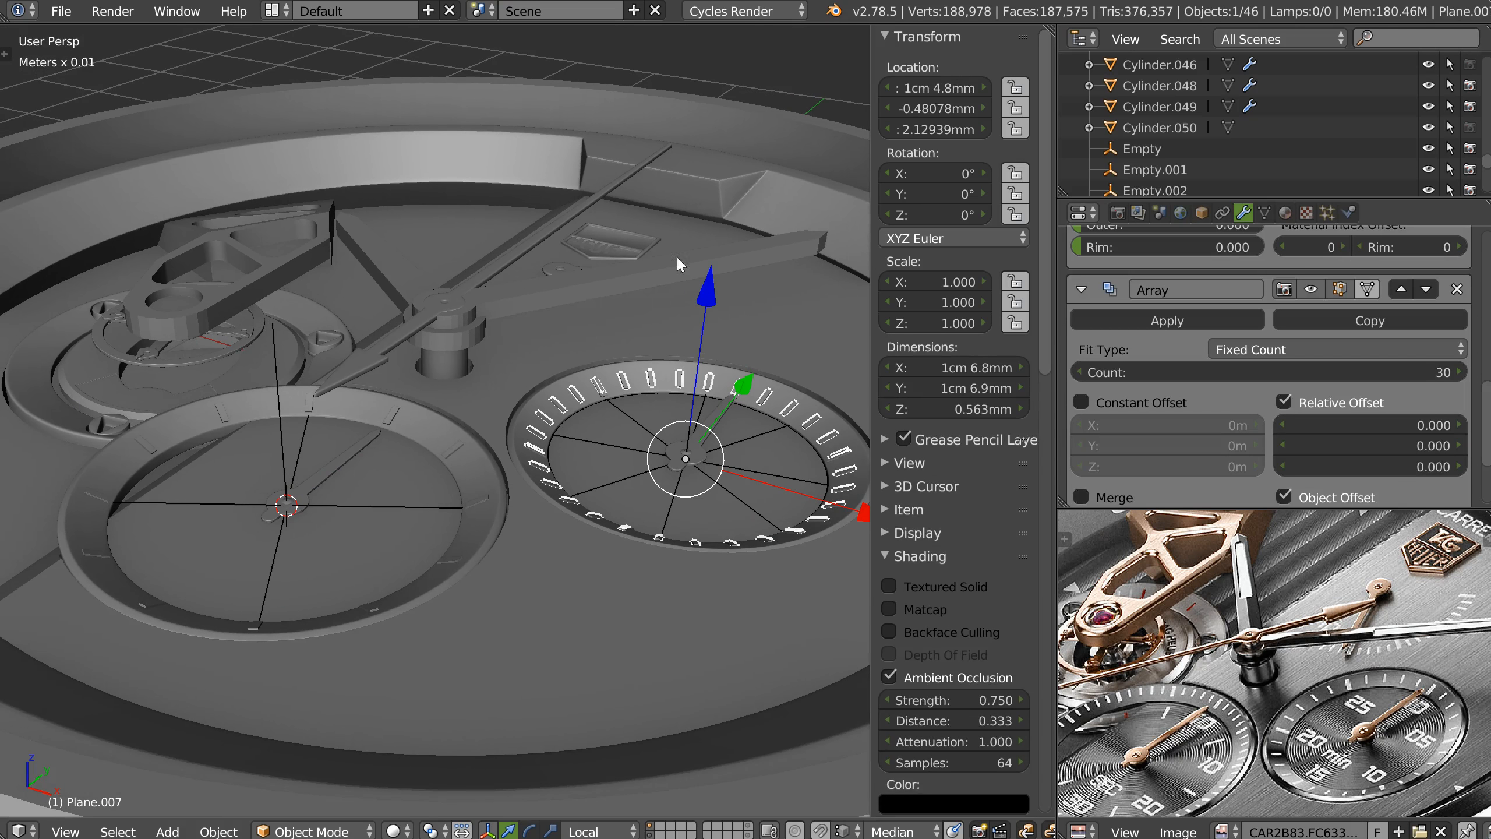
Duplicate the seconds subdial's 12 markers and their offset empty, Empty.002, leaving both copies in place.
right_click(392, 411)
scroll(317, 453, up, 4)
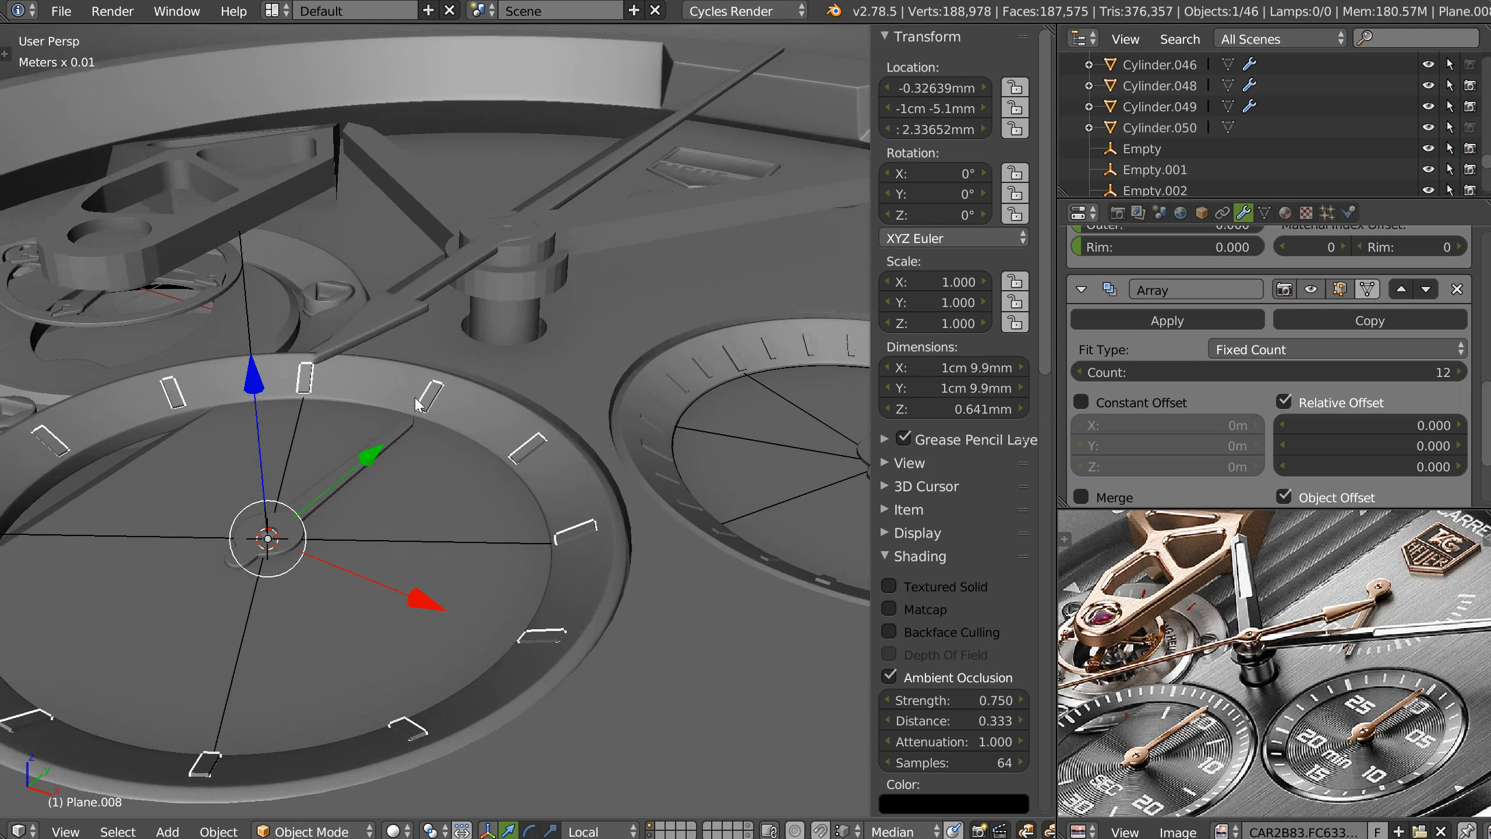
key(shift+d)
key(Escape)
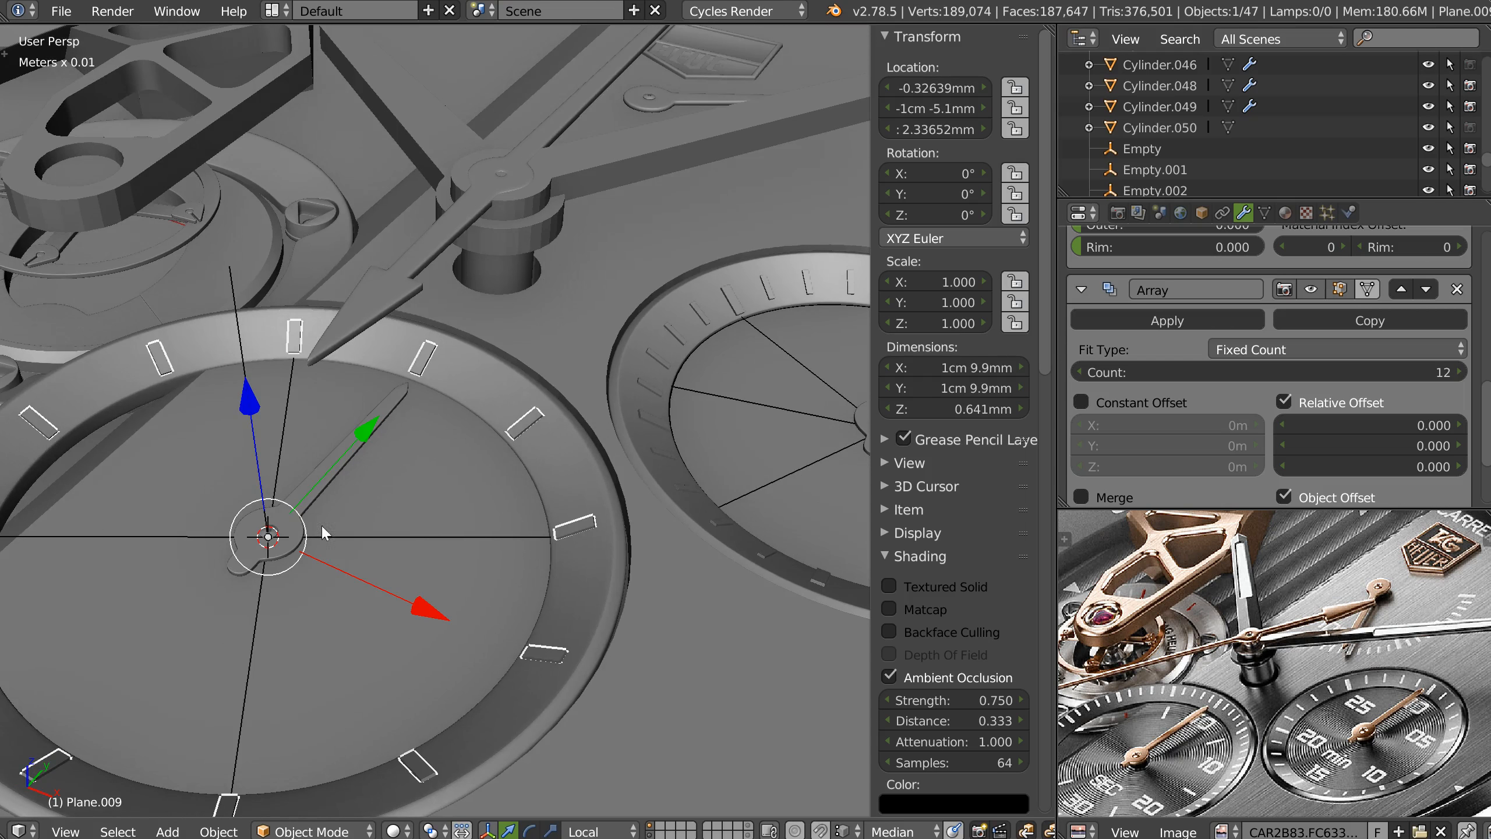
right_click(392, 536)
key(shift+d)
right_click(393, 536)
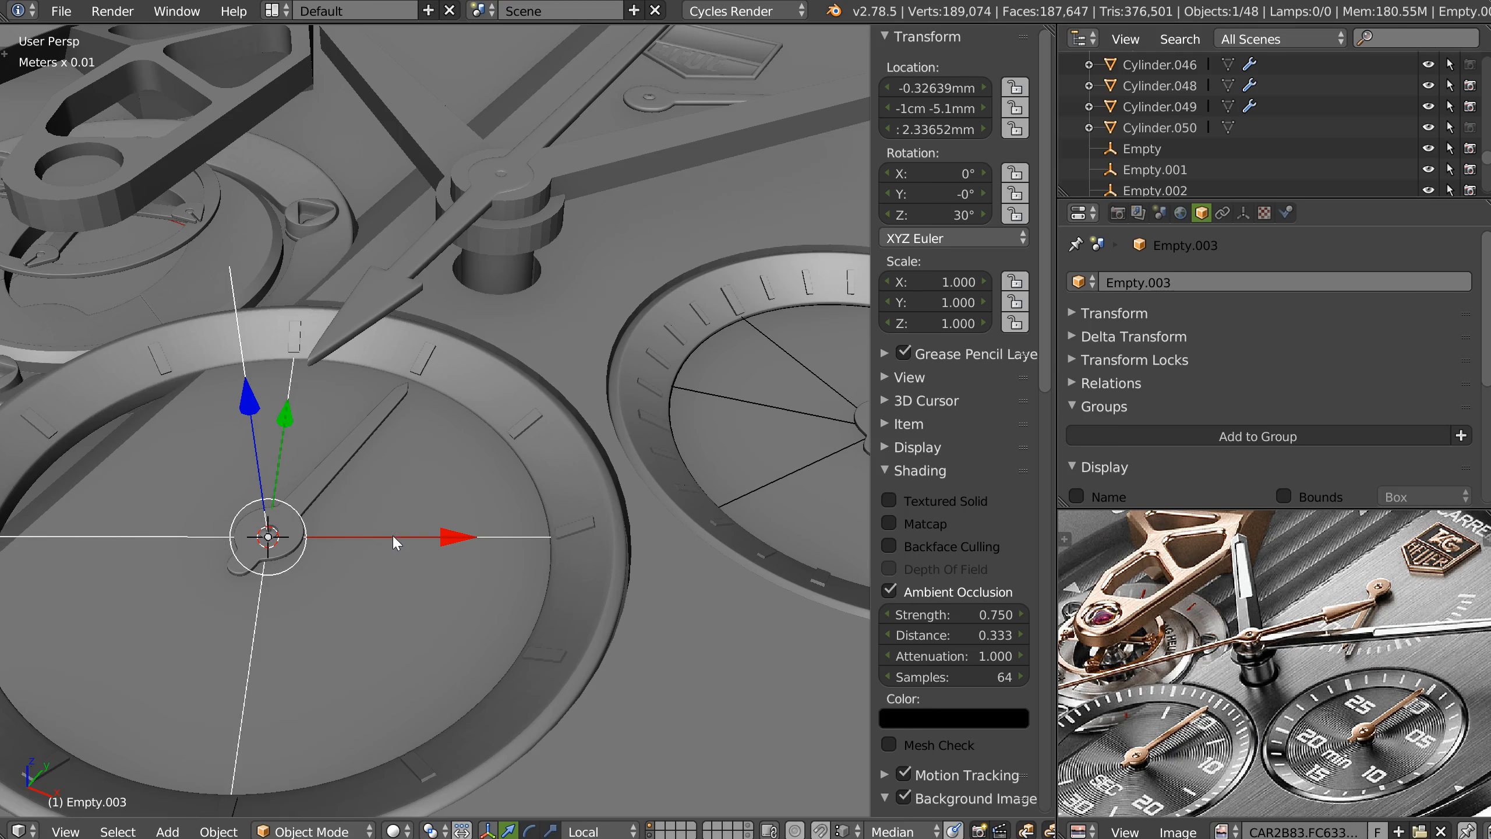
Examine the duplicated markers against the top-view reference and review their Shrinkwrap, Solidify and Array settings.
right_click(424, 356)
key(KP_7)
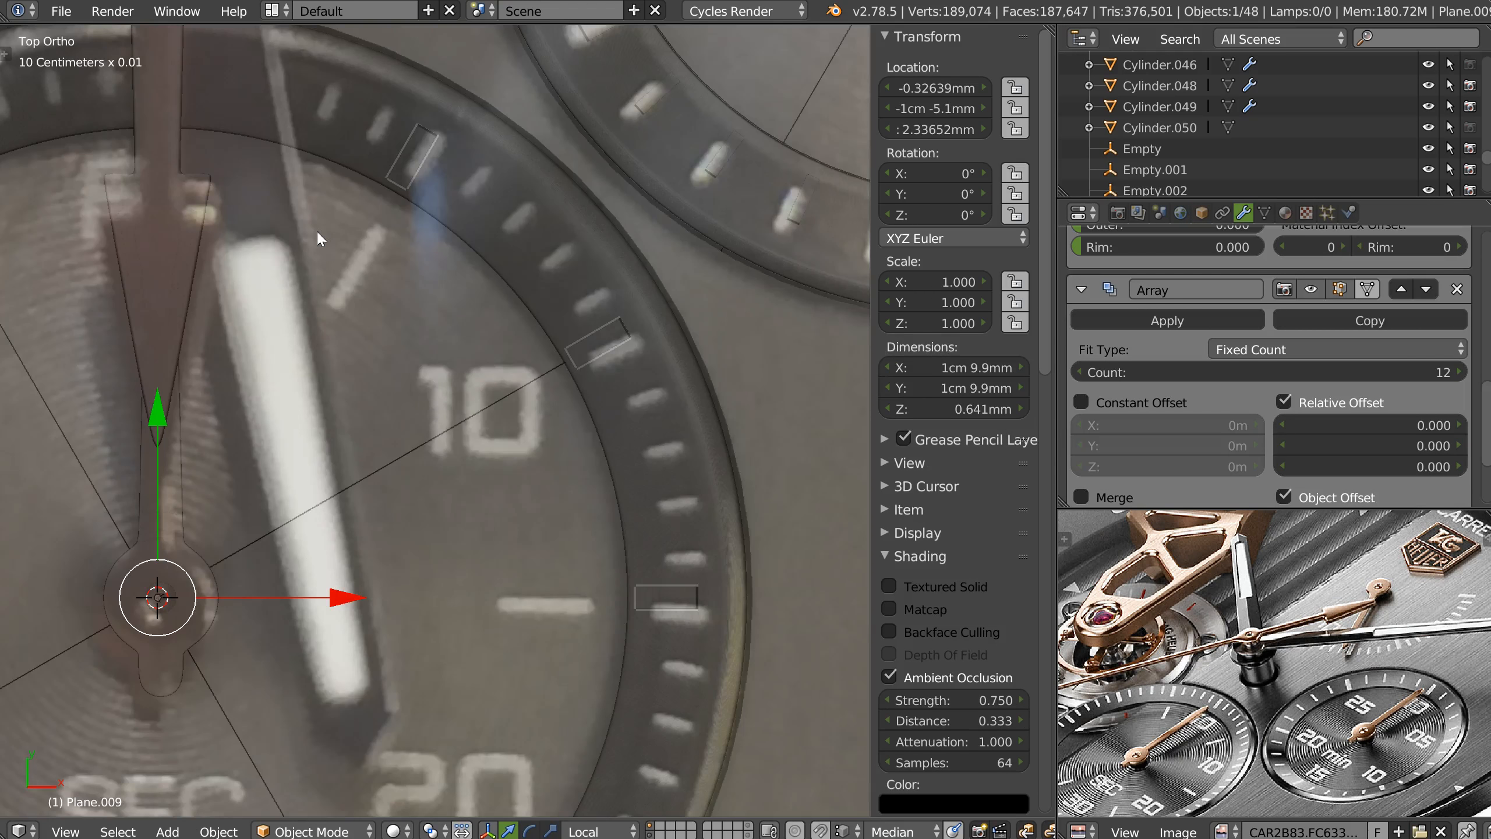
shift+middle_drag(188, 619, 392, 411)
shift+middle_drag(431, 143, 439, 362)
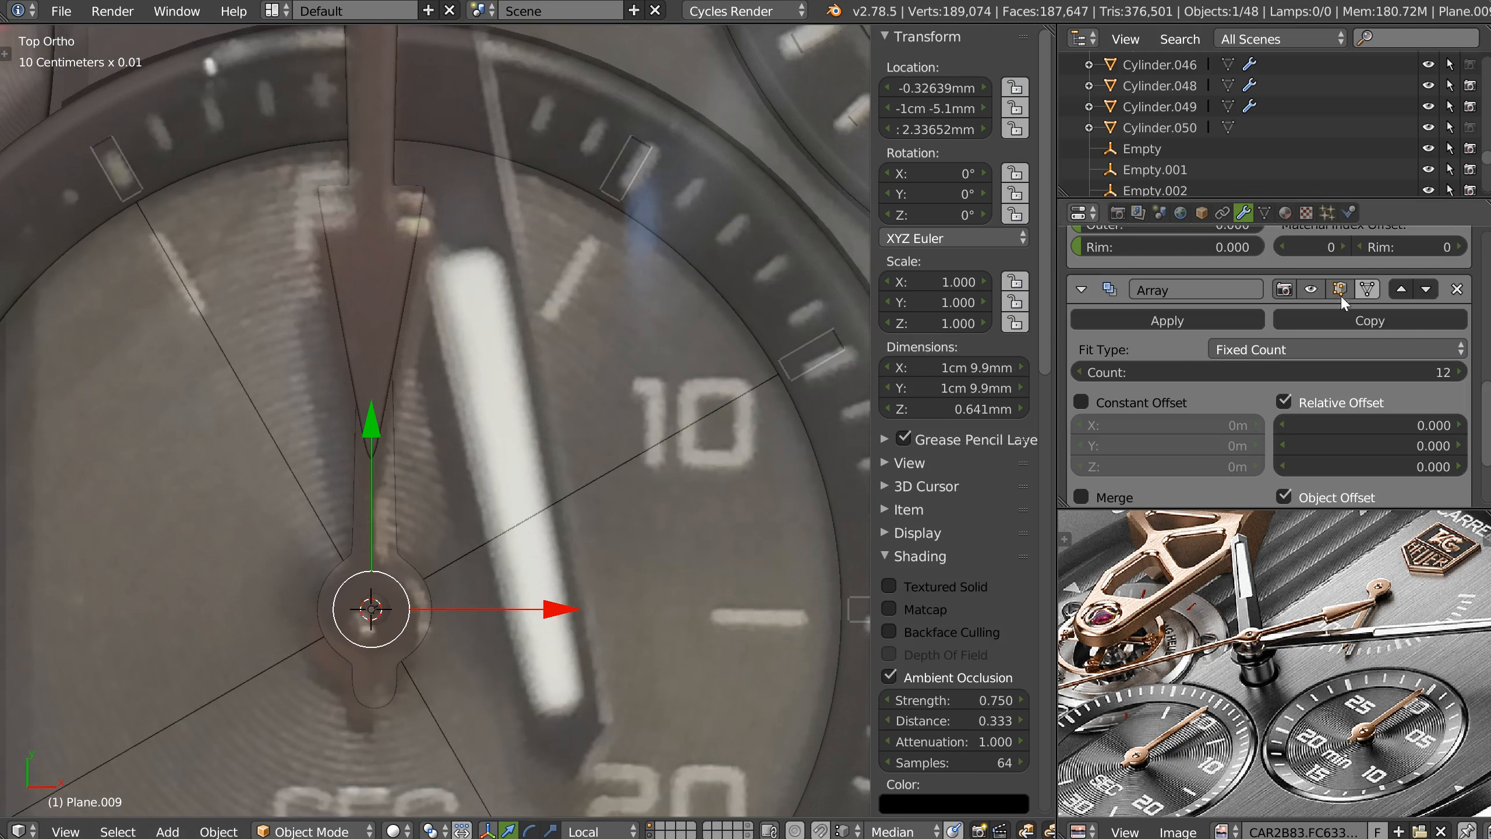
scroll(1341, 338, up, 1)
scroll(1249, 308, up, 12)
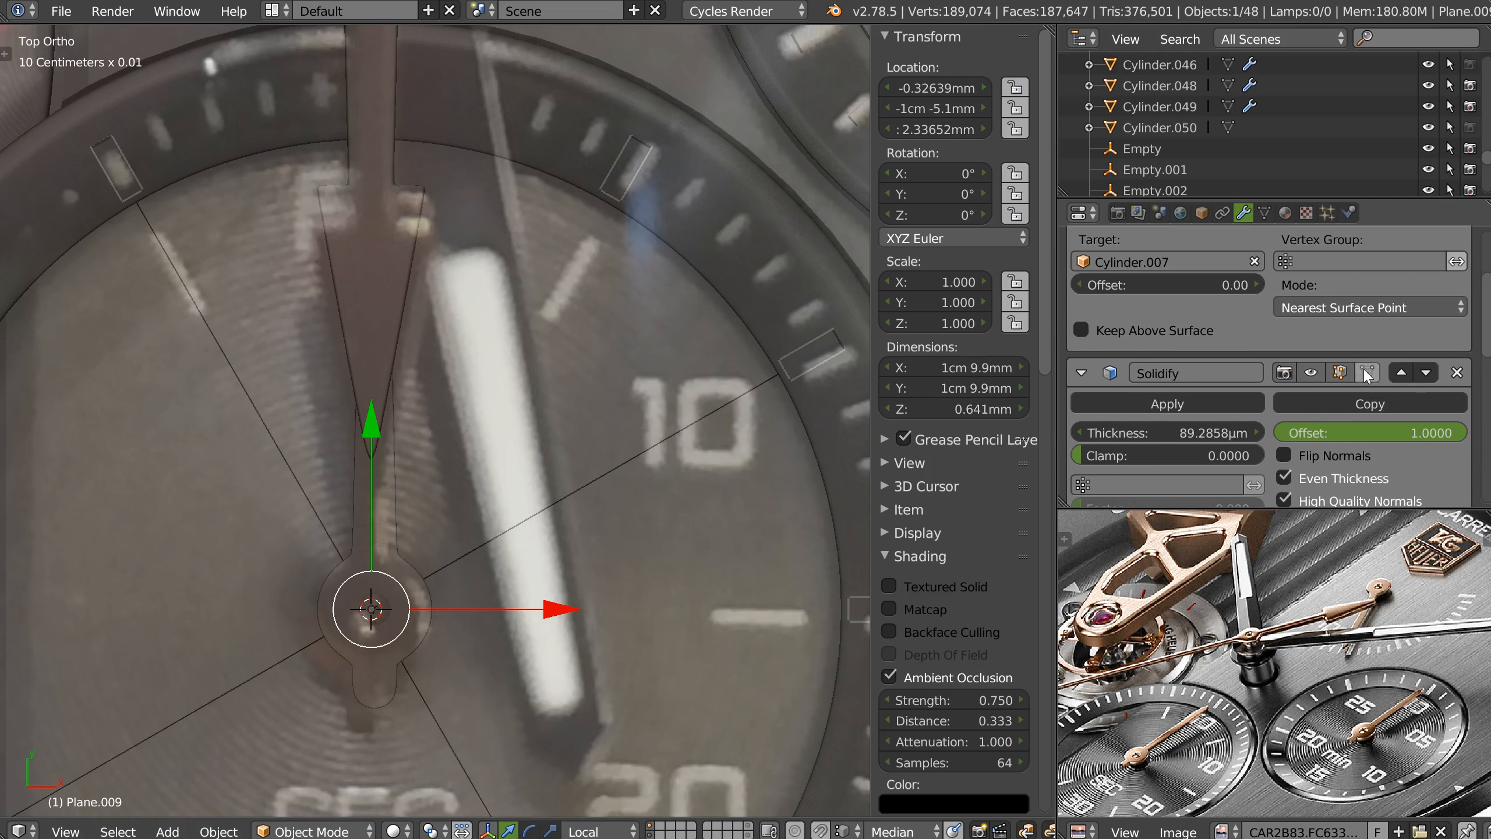
scroll(1344, 377, up, 5)
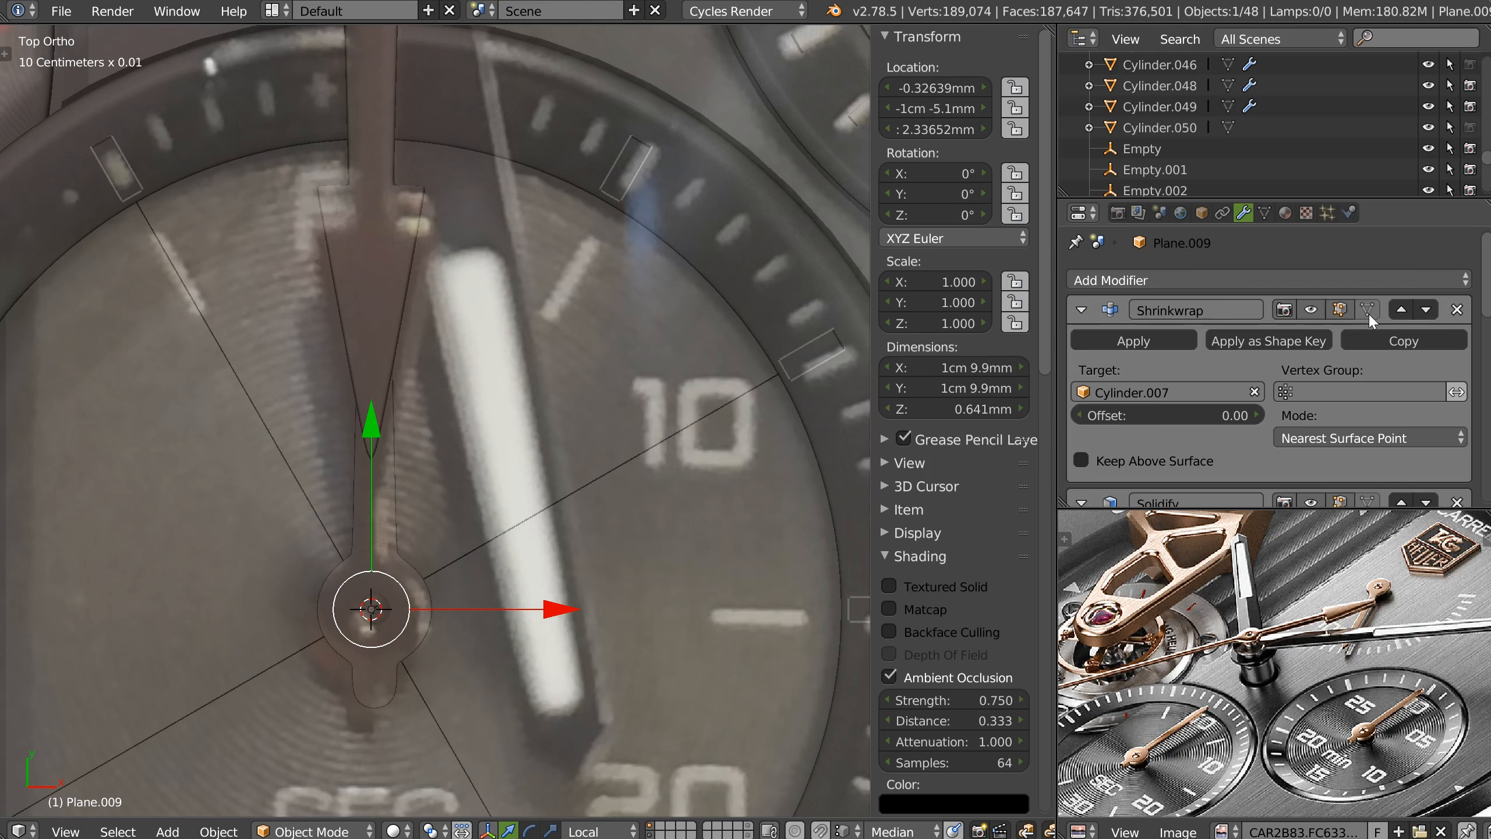
scroll(1367, 312, down, 15)
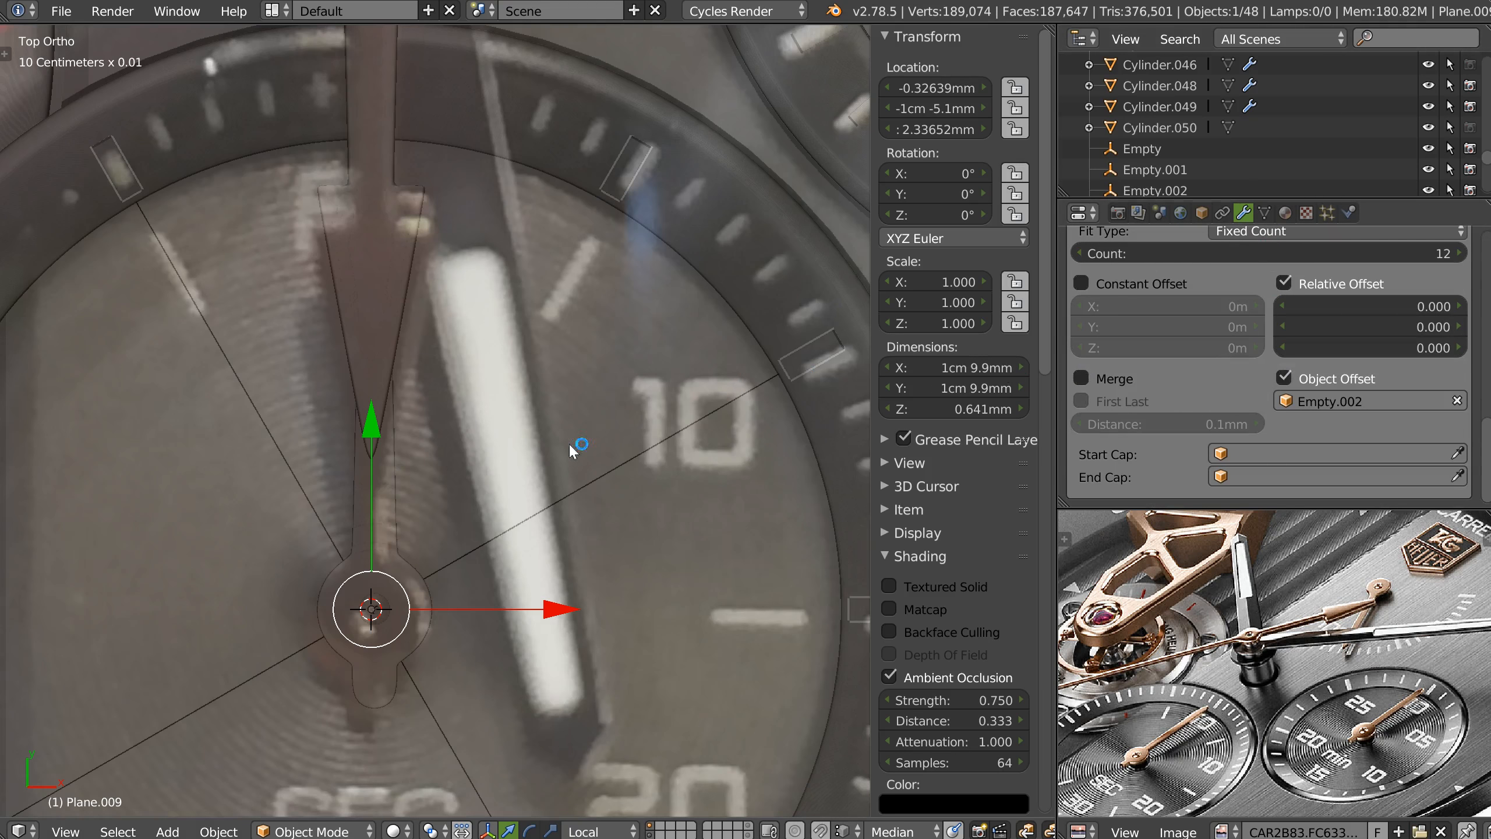
scroll(568, 443, down, 5)
Narrow the duplicated marker's mesh along the global X axis to suit the thin ticks in the reference.
key(Tab)
shift+middle_drag(568, 442, 588, 224)
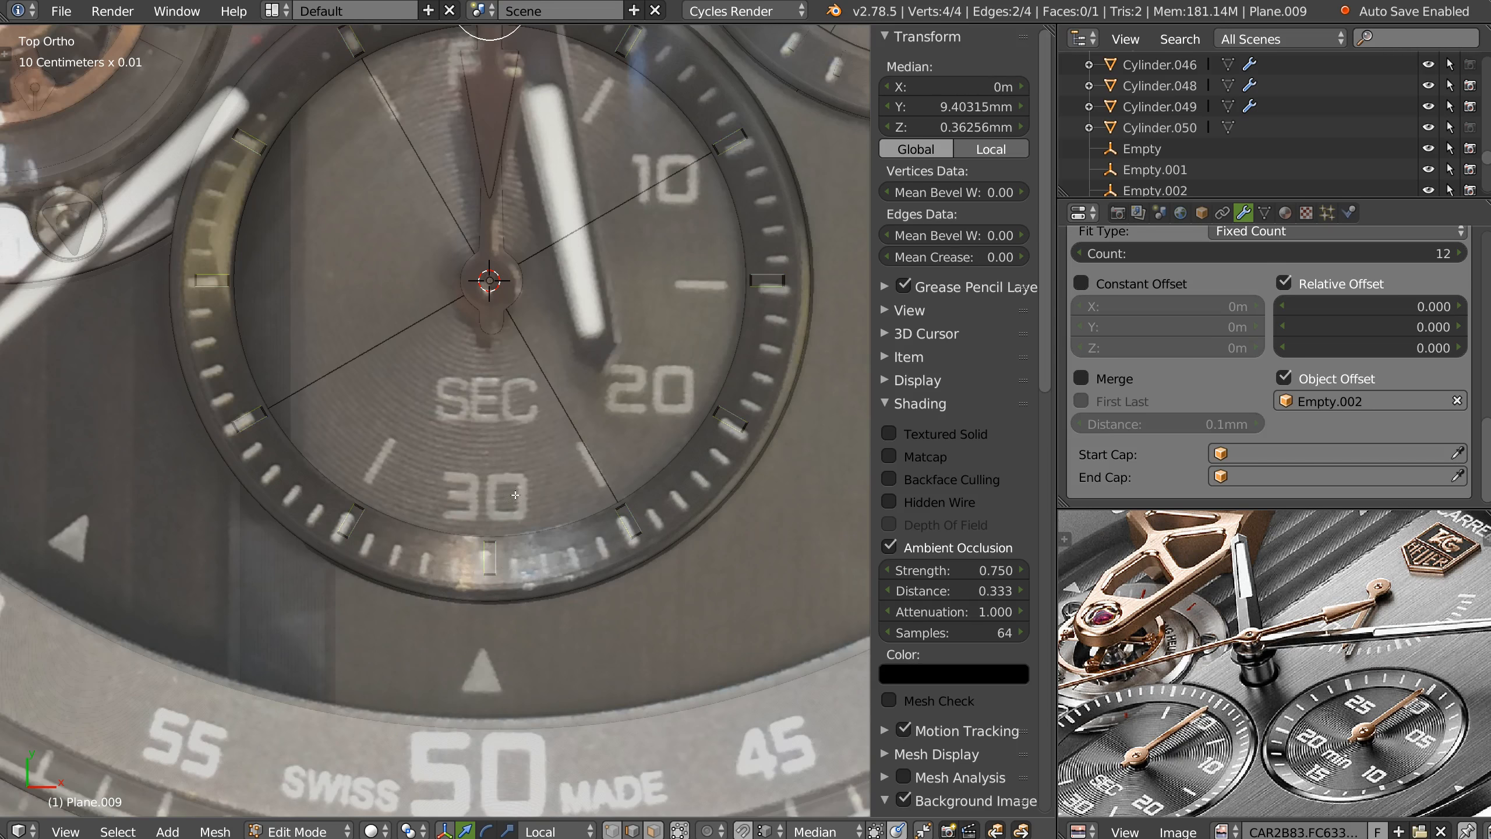
shift+middle_drag(516, 495, 517, 728)
scroll(592, 269, up, 5)
shift+middle_drag(625, 155, 543, 327)
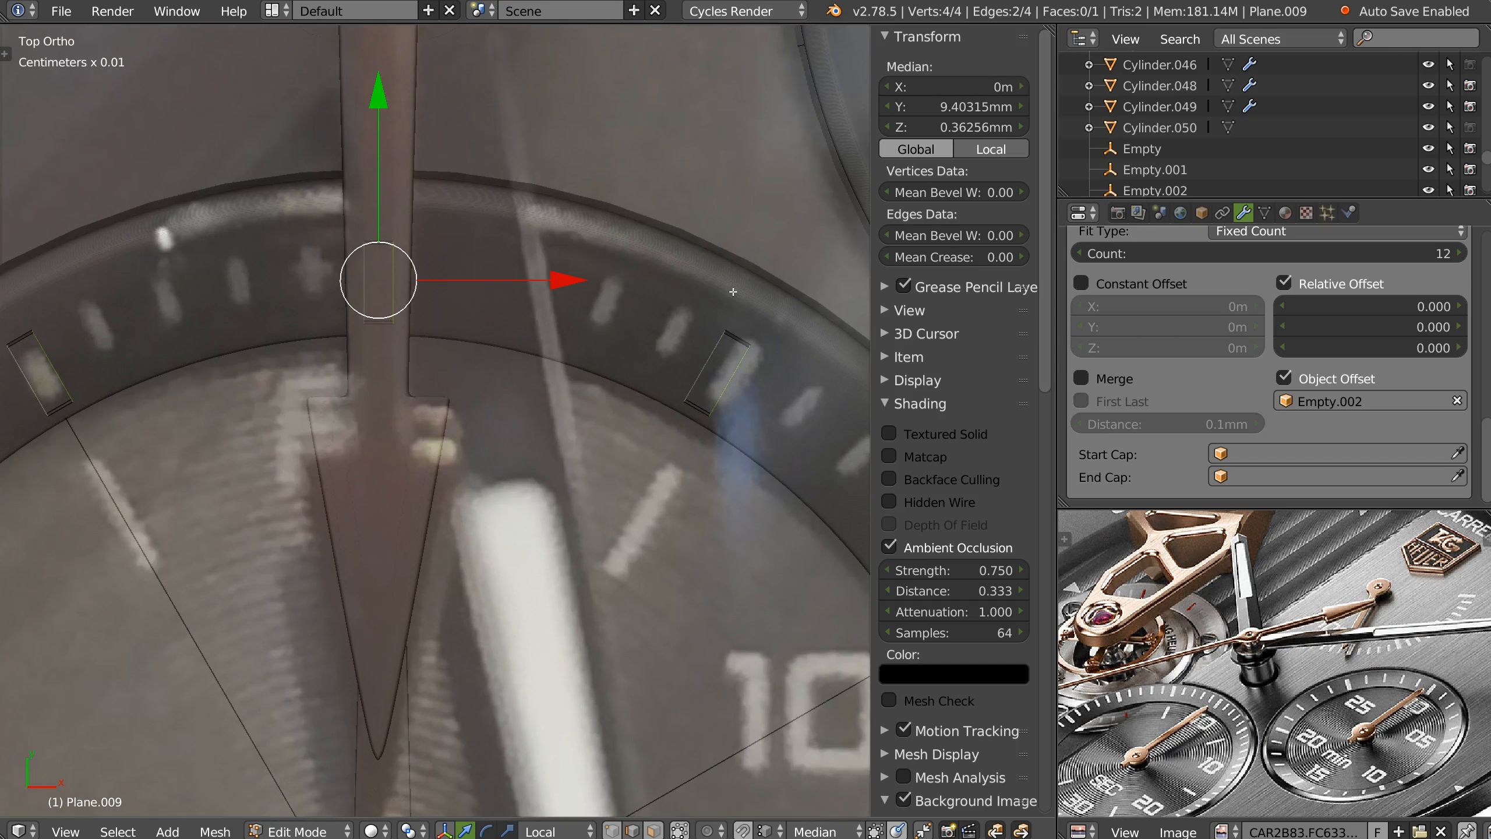
key(Tab)
key(Tab)
key(s)
key(x)
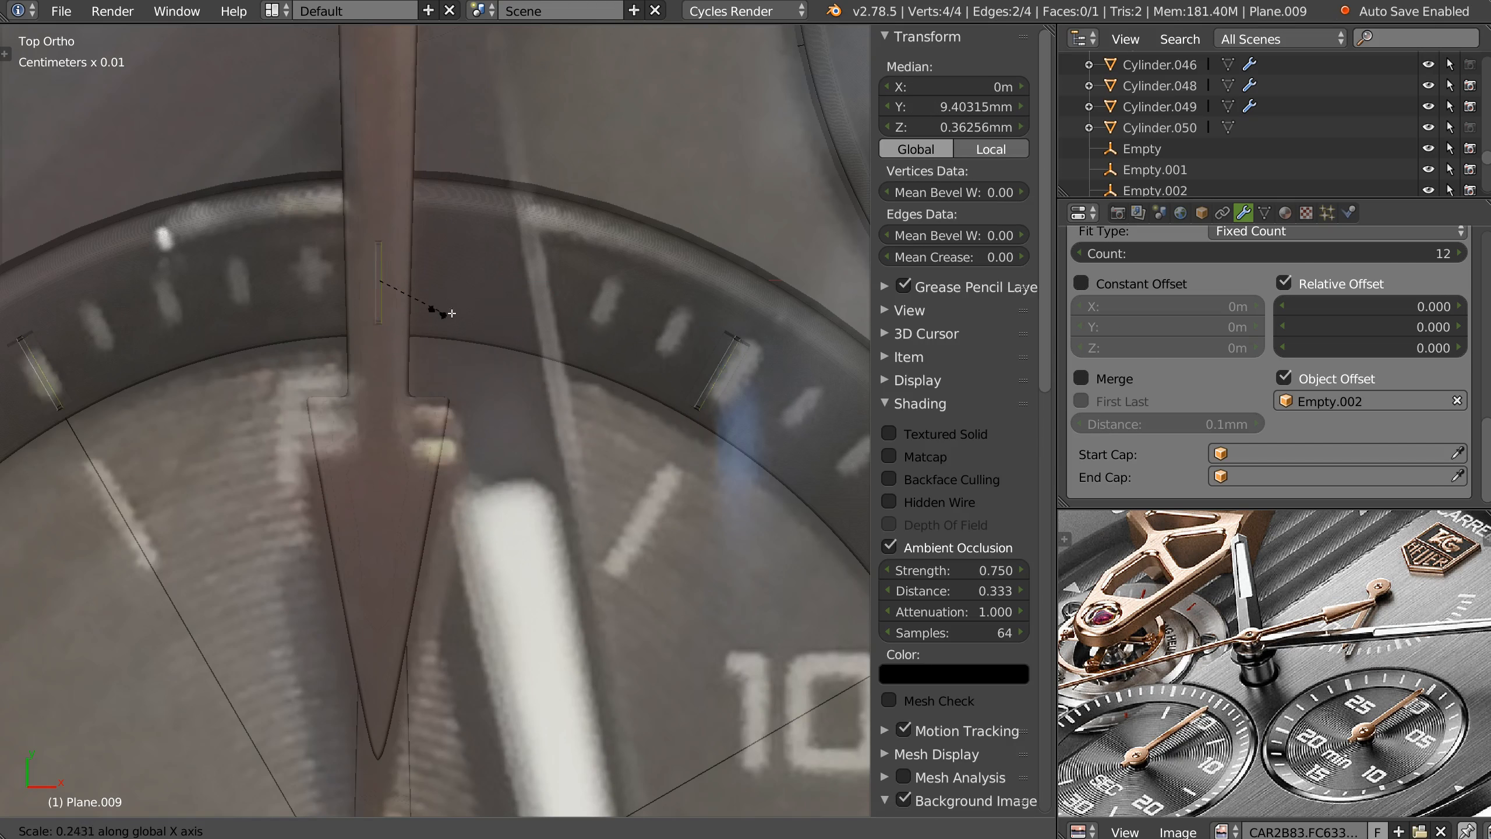
click(602, 329)
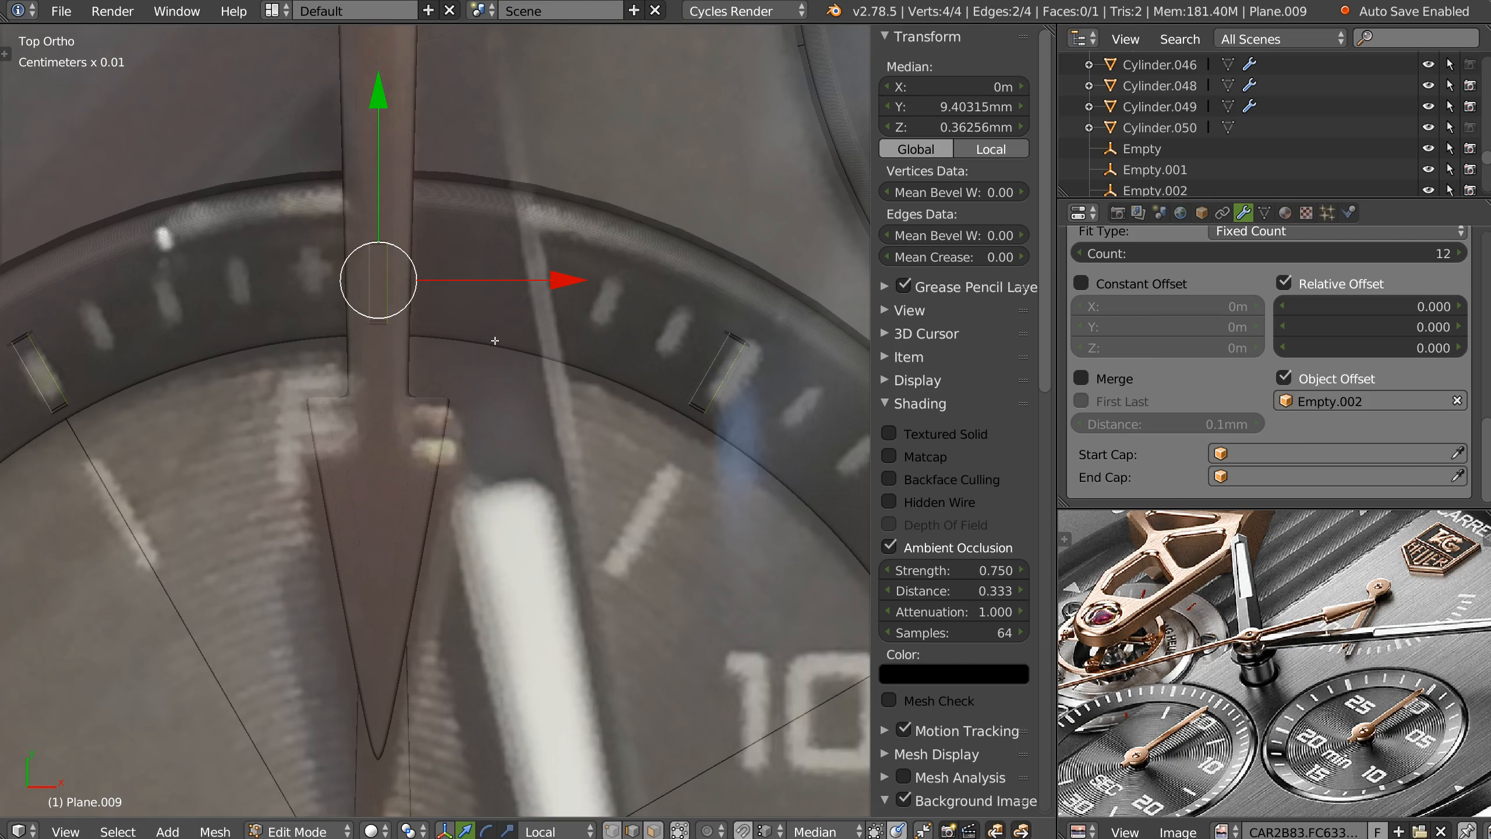
key(Tab)
Shorten the duplicated marker by moving its inner edge outward about 0.34 mm along the local Y axis.
right_click(731, 388)
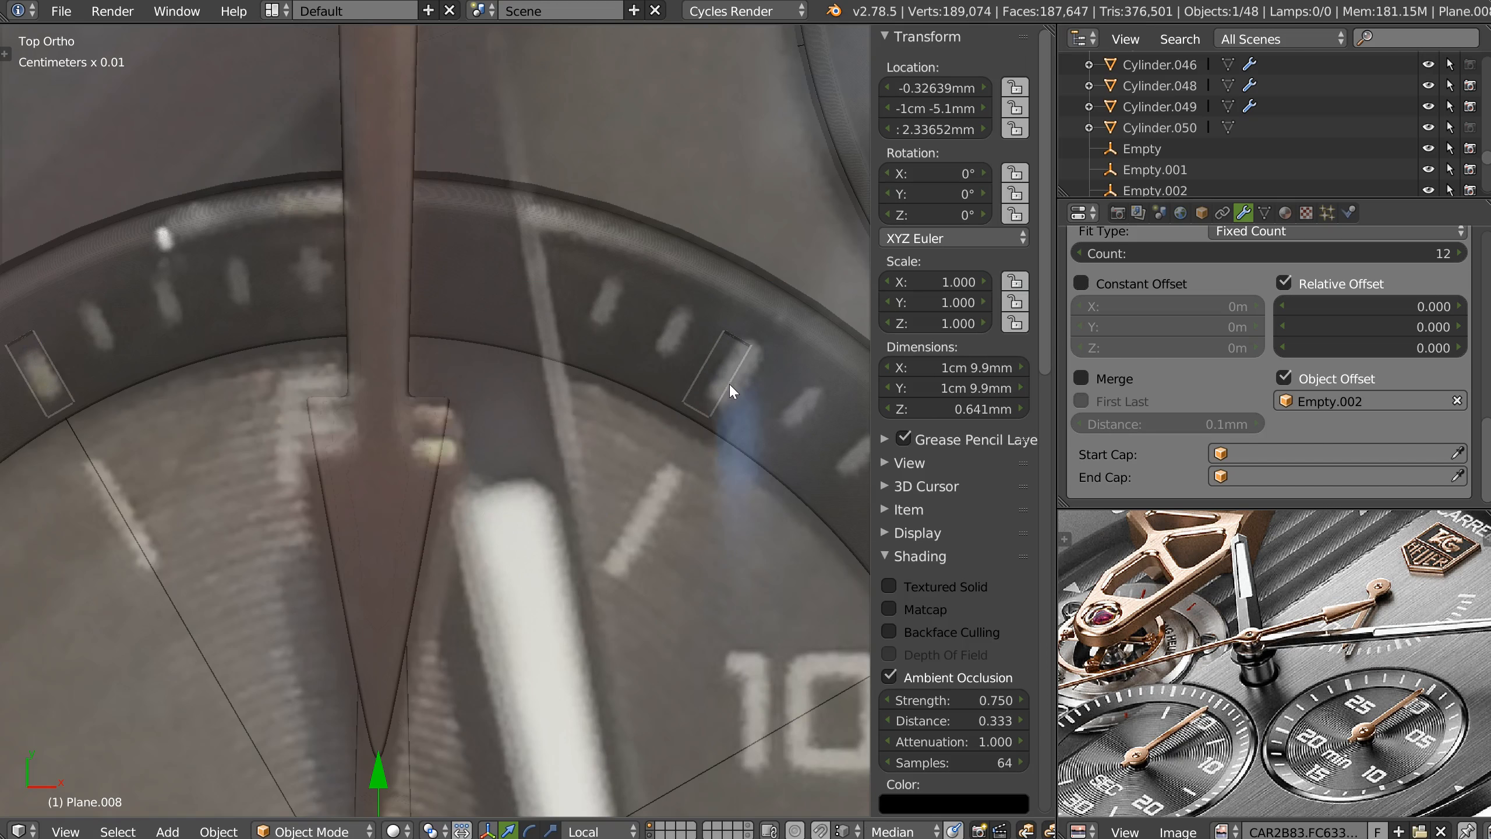
middle_drag(712, 435, 585, 329)
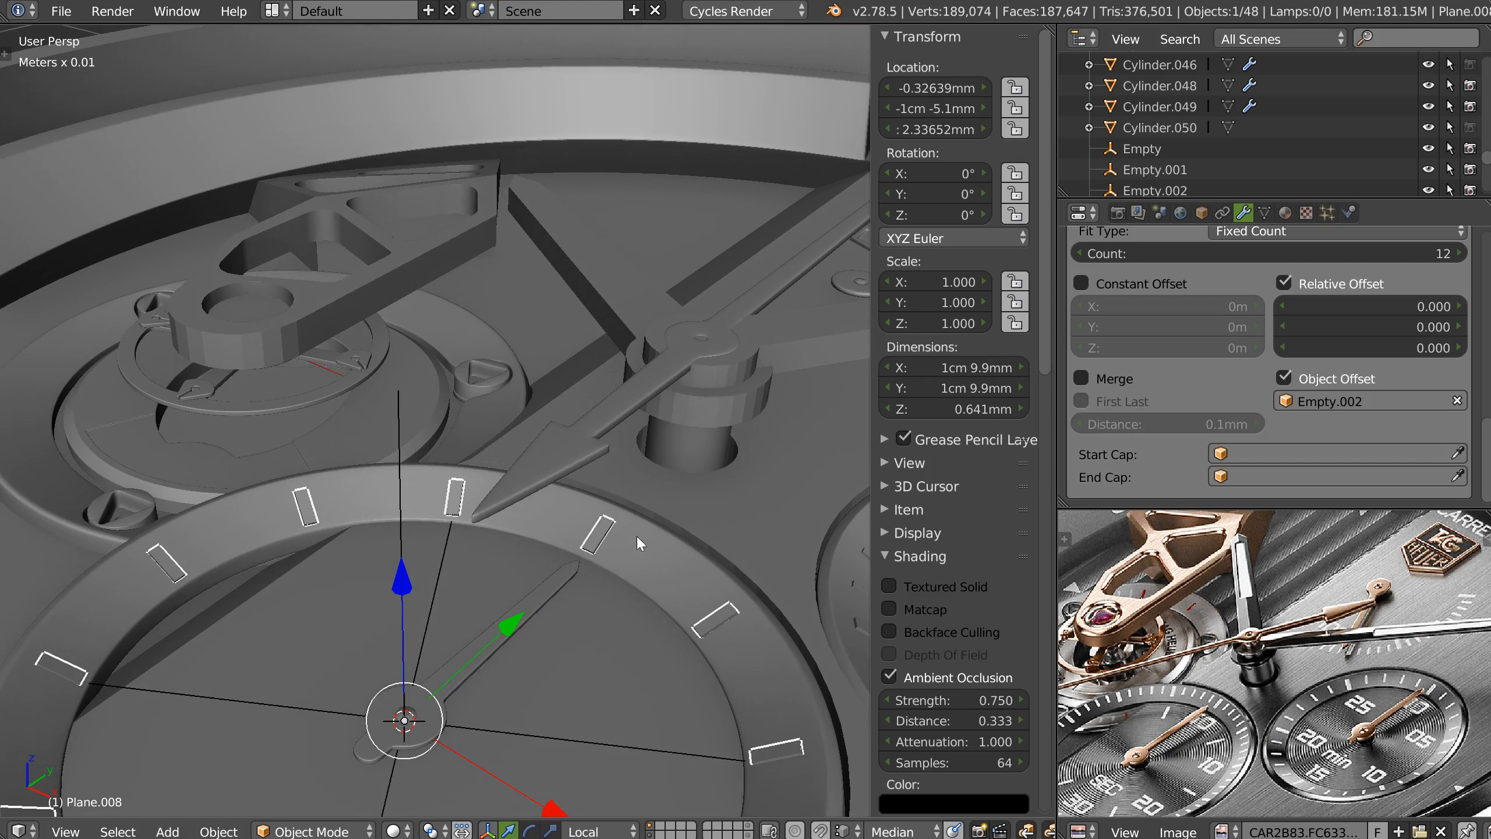
right_click(600, 538)
key(KP_7)
mouse_move(604, 549)
middle_down()
mouse_move(503, 480)
mouse_move(385, 297)
mouse_move(554, 491)
middle_up()
key(Tab)
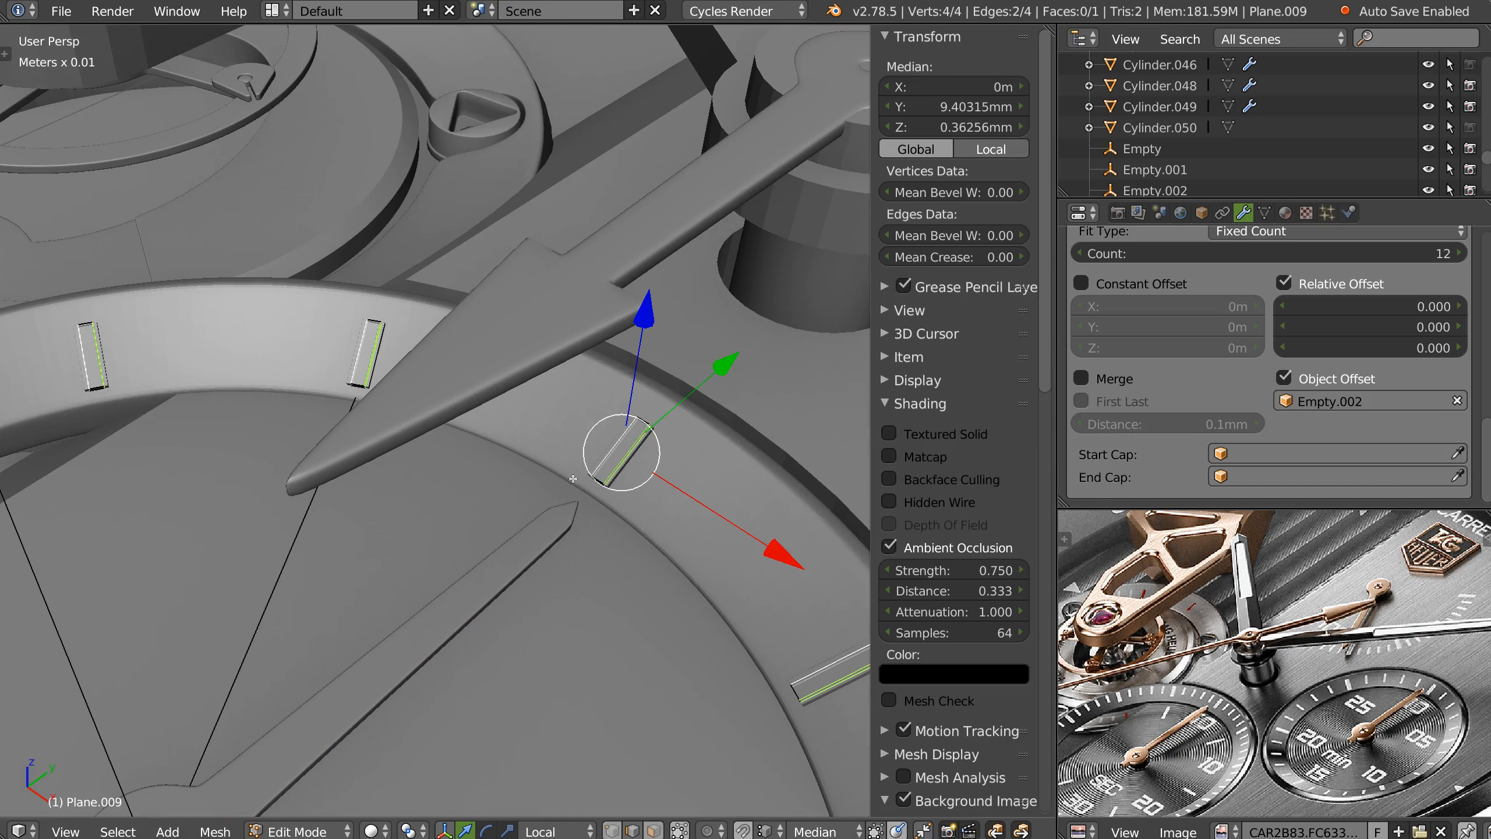
right_click(592, 496)
key(g)
key(y)
key(y)
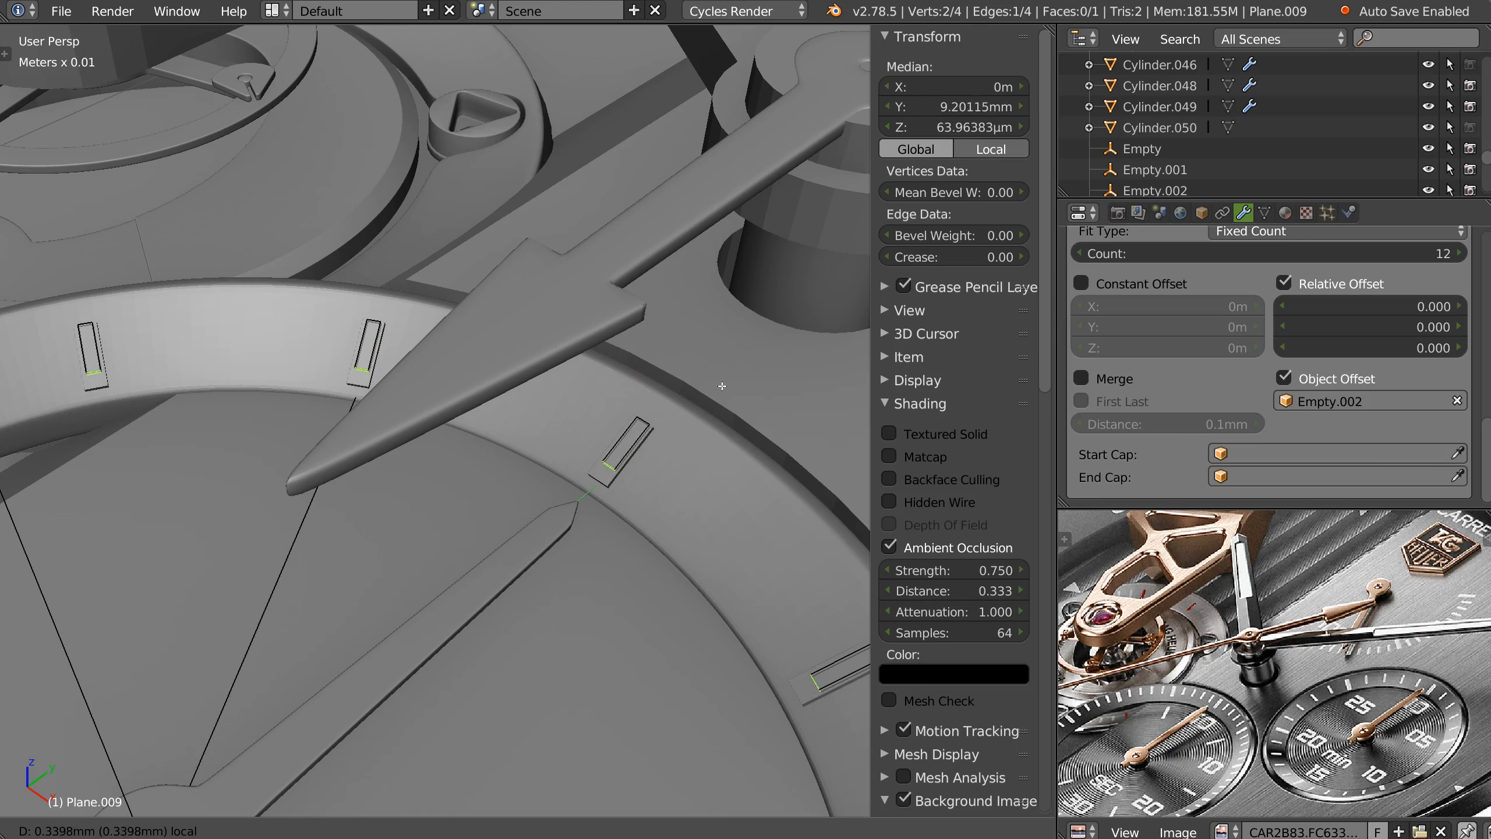
click(726, 382)
key(Tab)
Set the thin markers' Array count to 60 and use Empty.003 as the offset object.
middle_drag(683, 406, 473, 523)
scroll(411, 493, down, 5)
mouse_move(384, 476)
middle_down()
mouse_move(513, 404)
mouse_move(561, 345)
middle_up()
scroll(482, 413, up, 1)
middle_drag(494, 409, 473, 316)
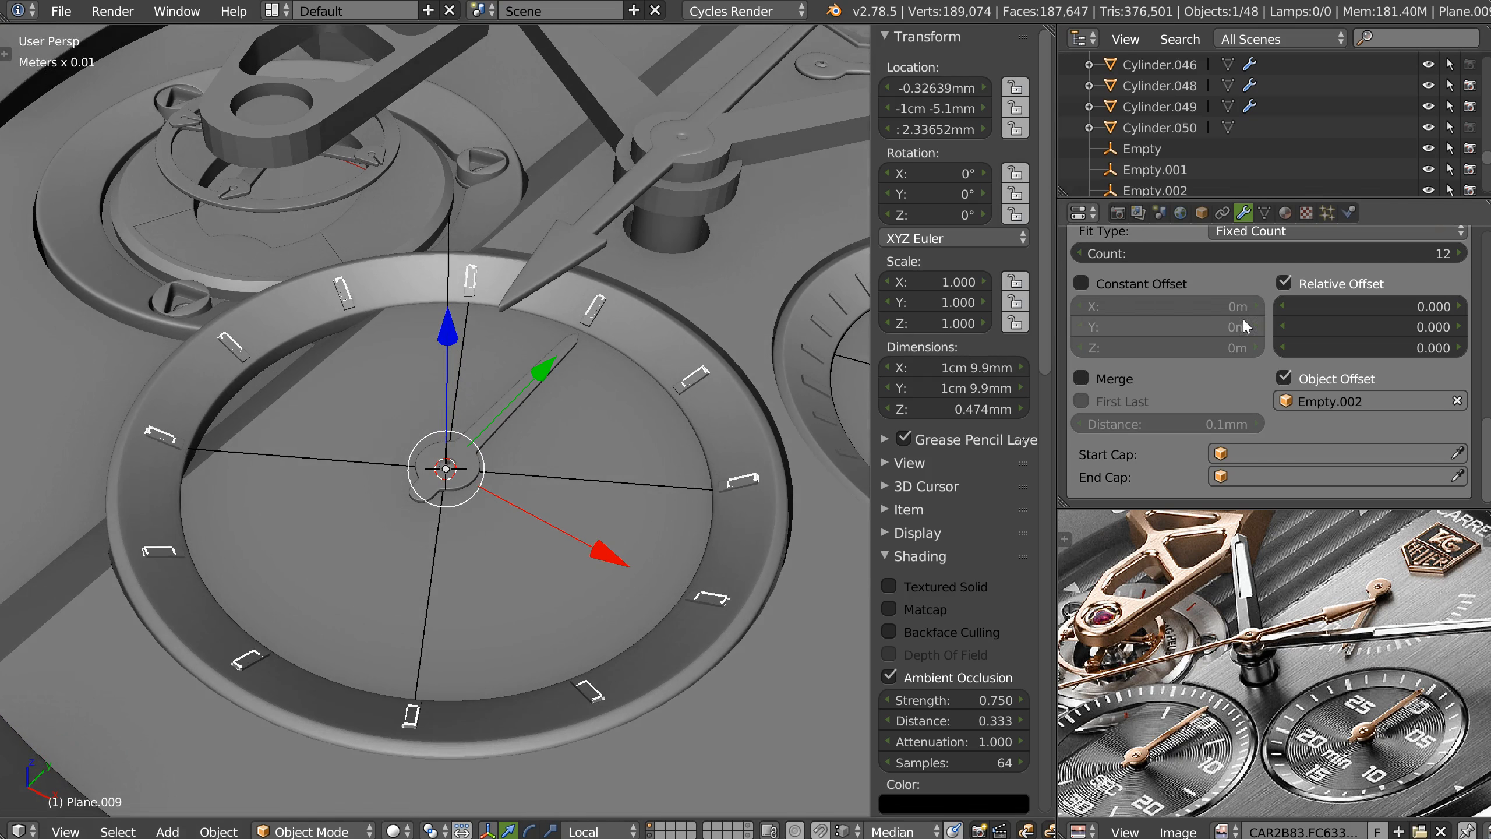
scroll(1238, 323, up, 3)
click(1227, 338)
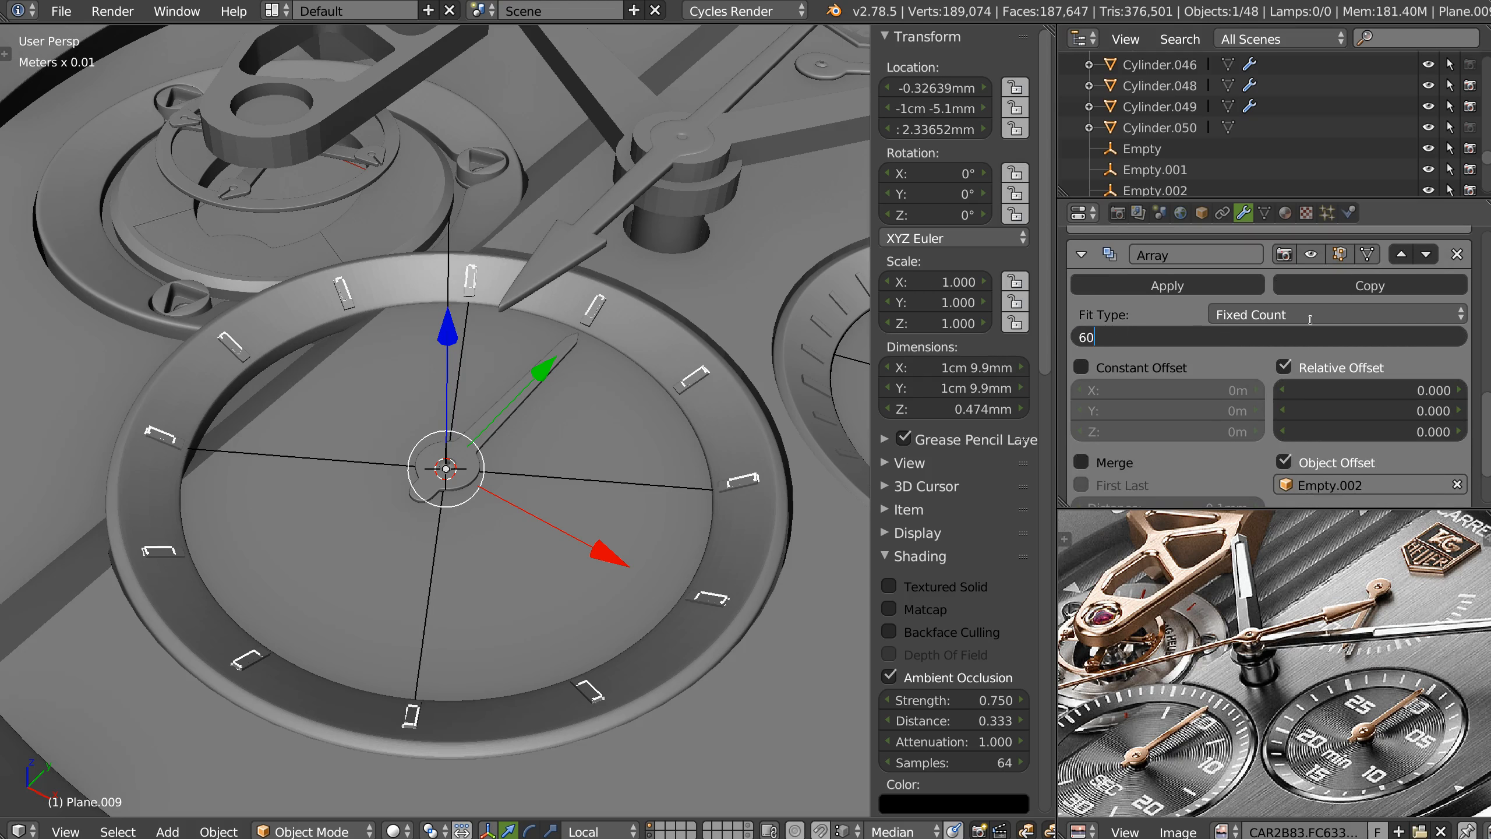
key(Return)
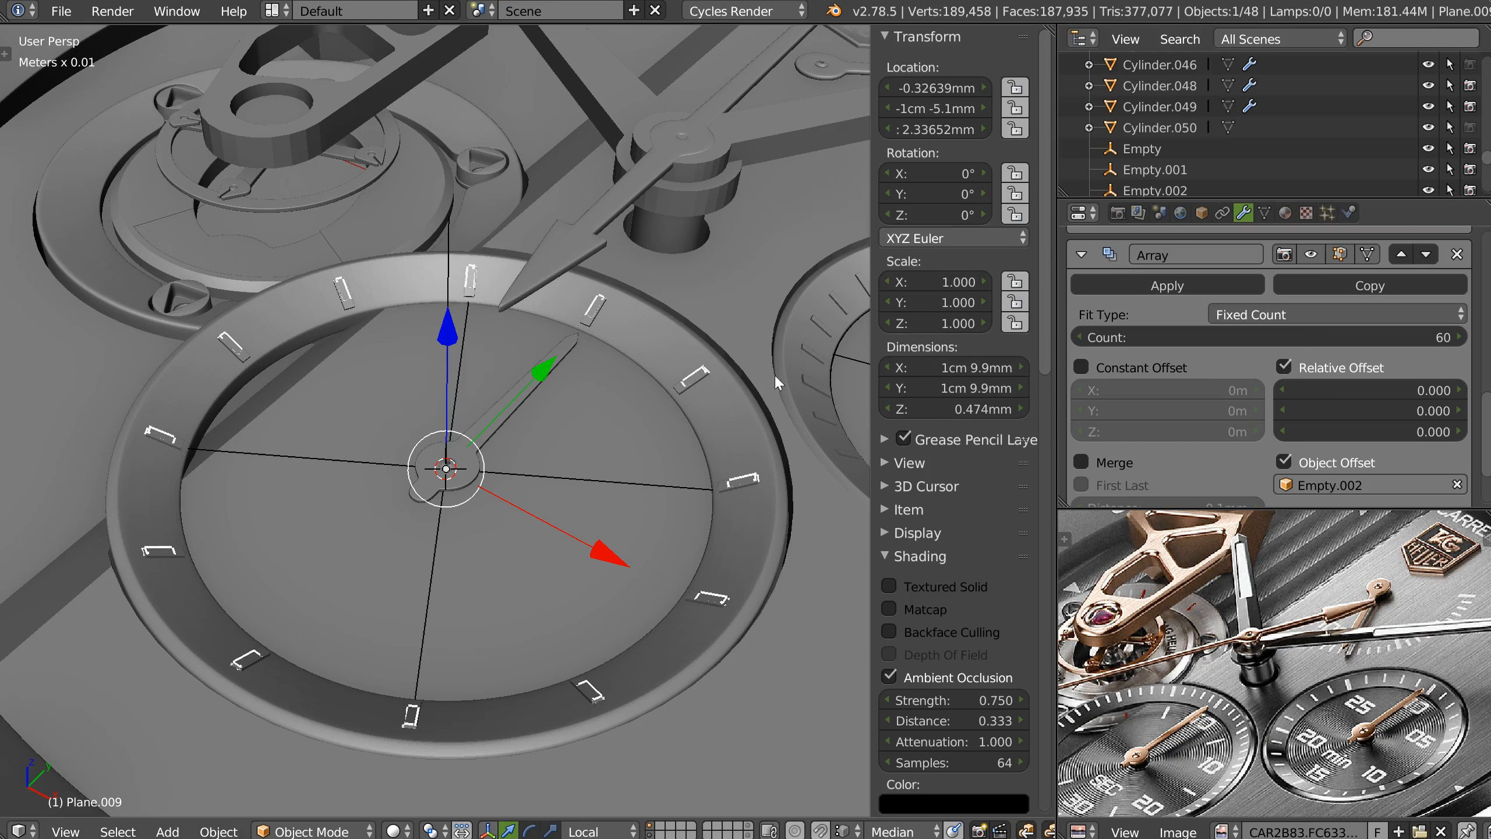
scroll(1291, 381, down, 4)
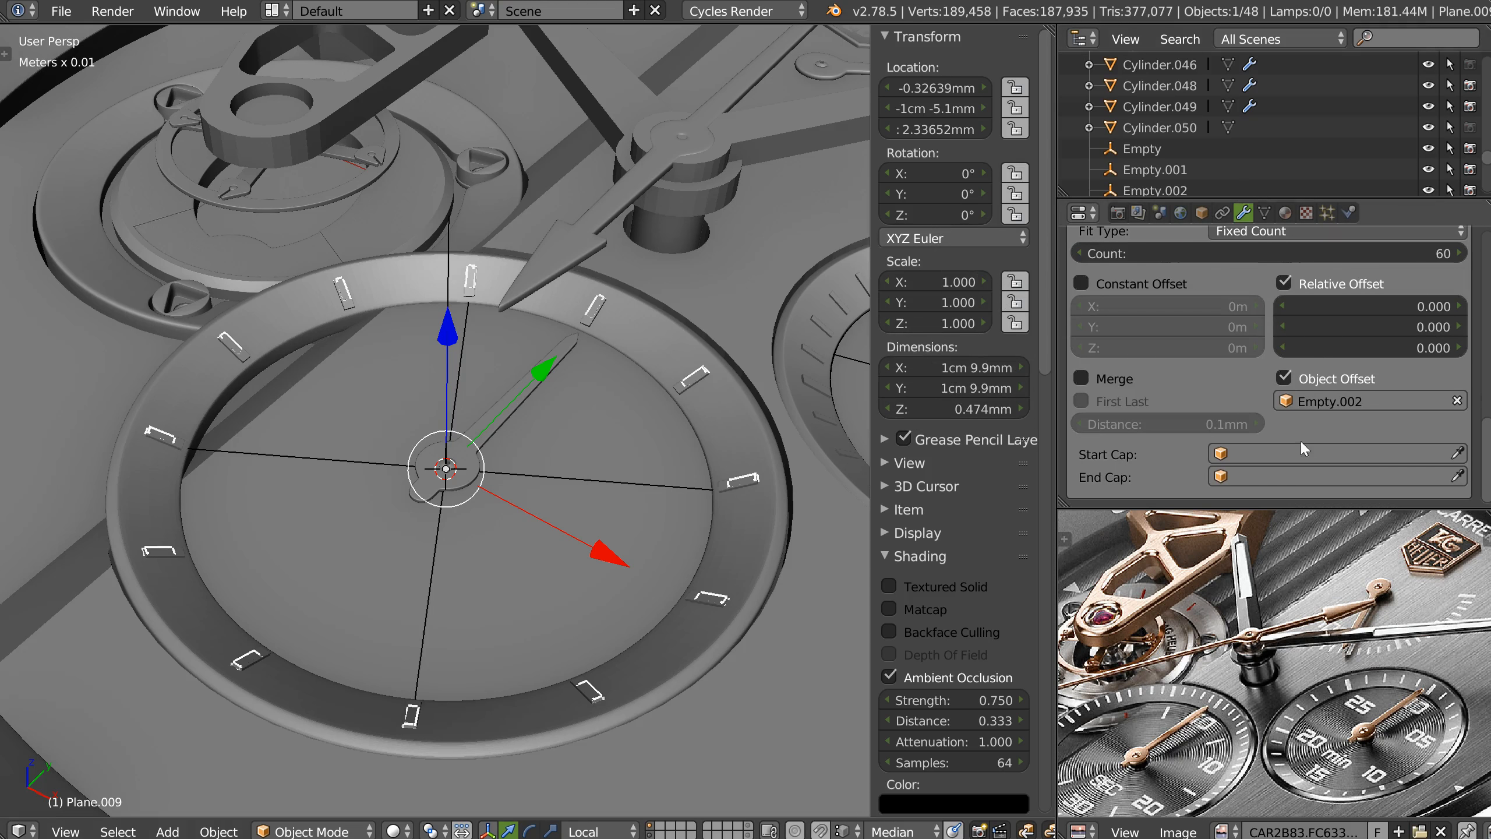
click(1288, 405)
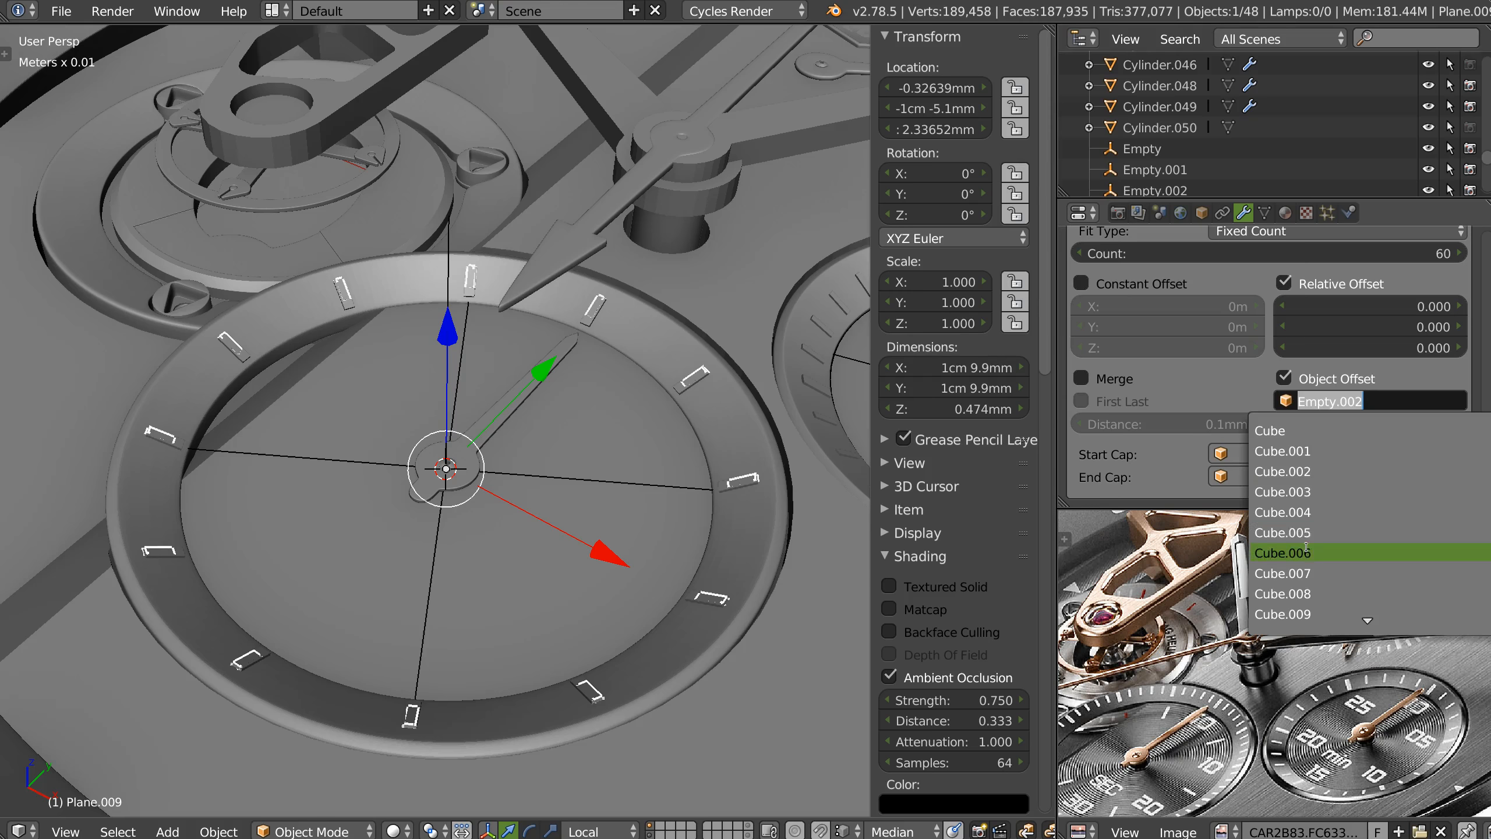
text(em)
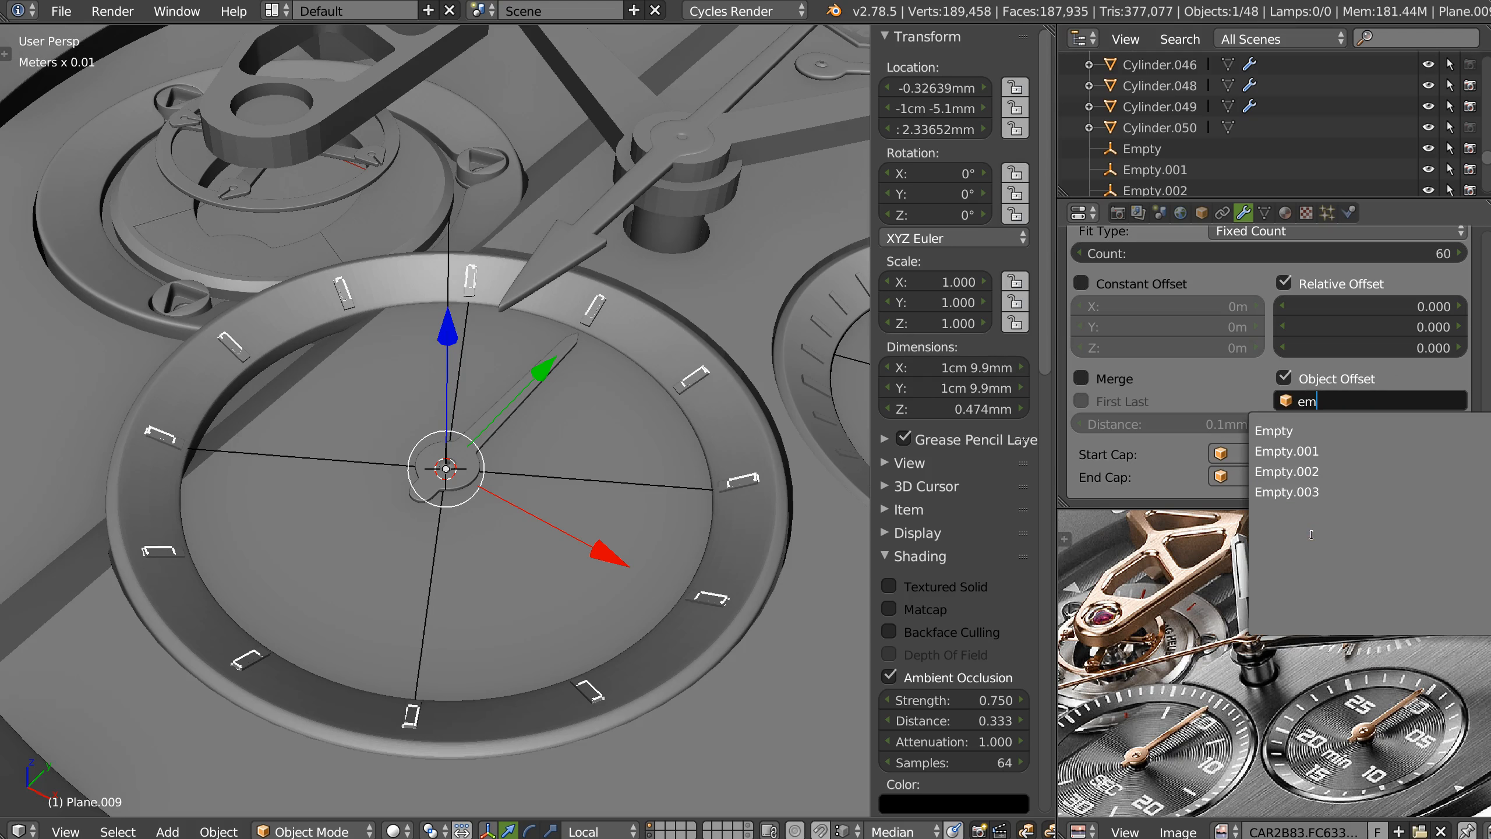
click(1307, 492)
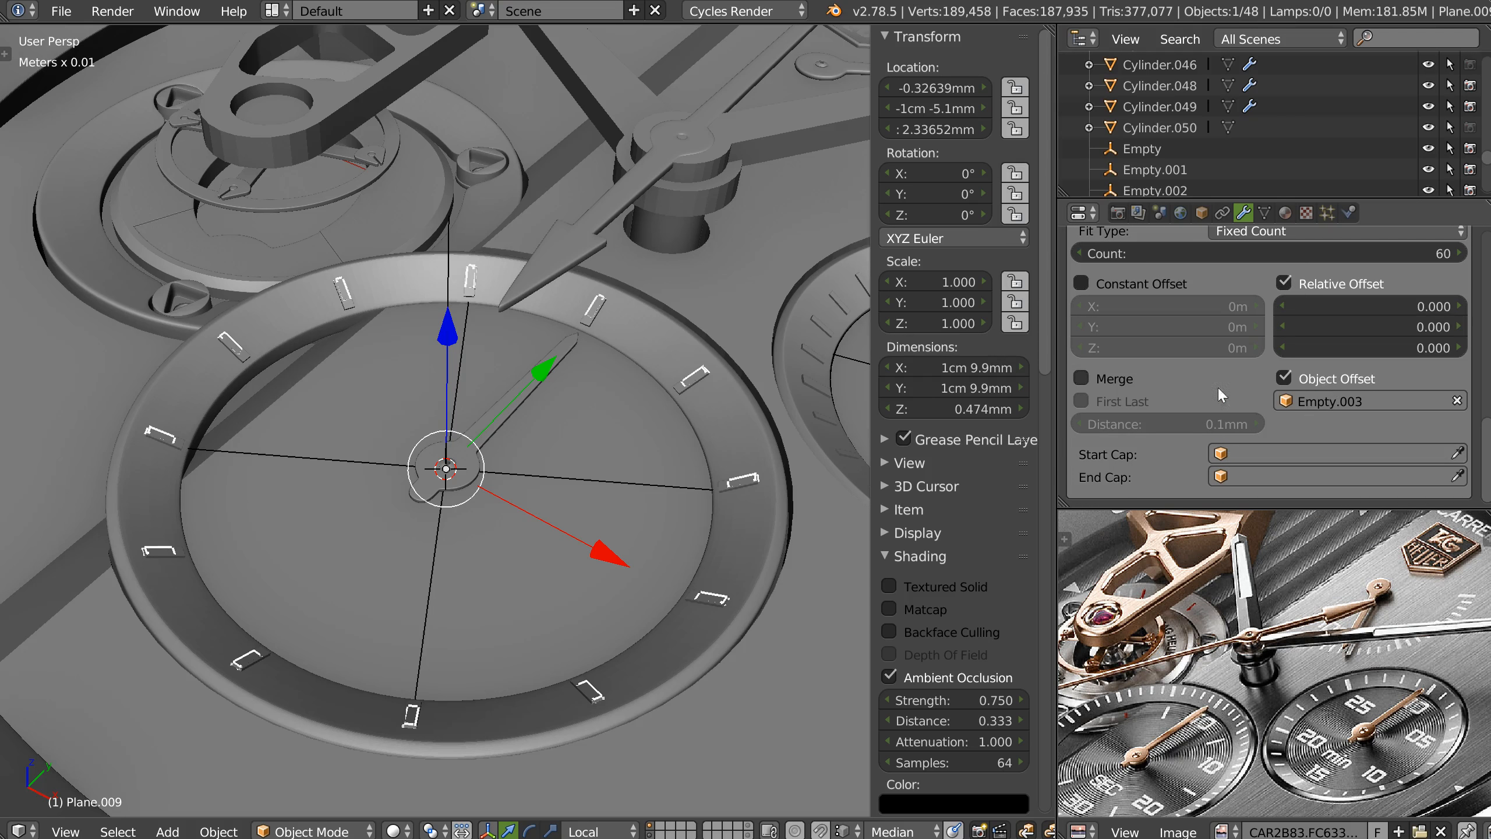
Select Empty.003 at the seconds subdial's centre and rotate it around the global Z axis to about 6°.
right_click(653, 482)
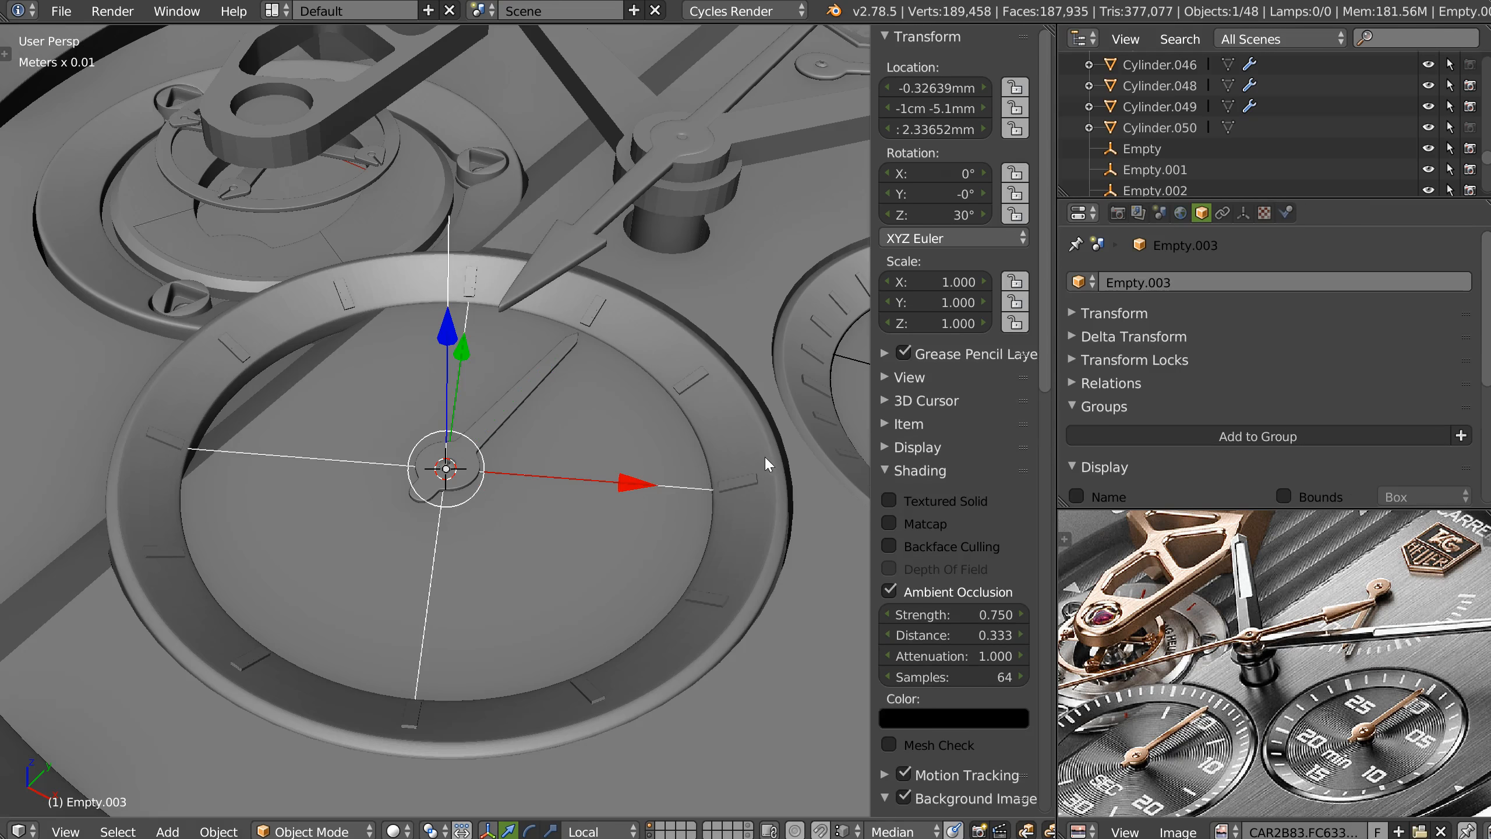
key(r)
key(z)
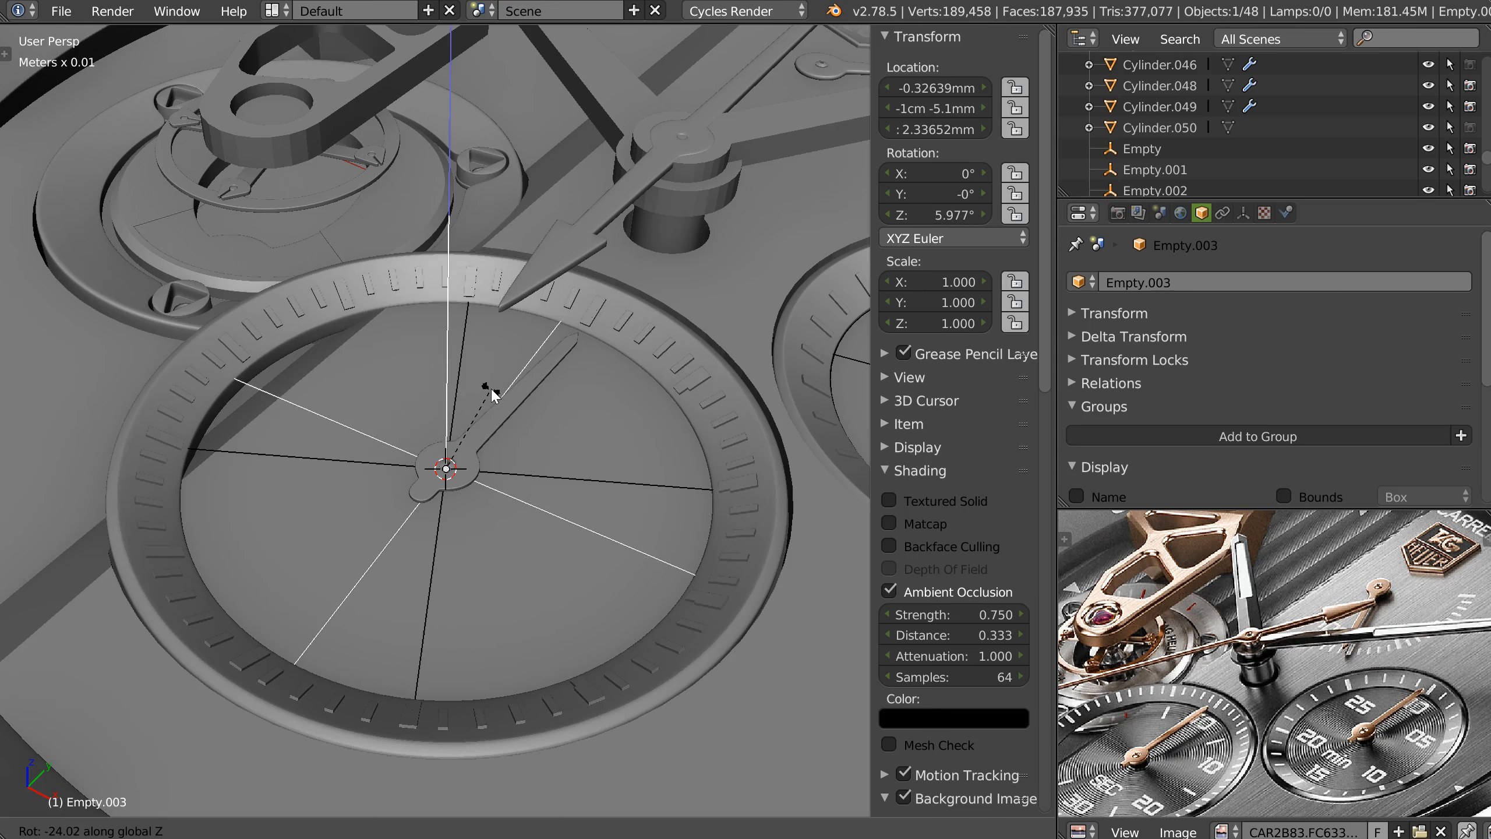
click(491, 387)
Set Empty.003's Z rotation to 5°.
click(950, 209)
text(5)
key(Return)
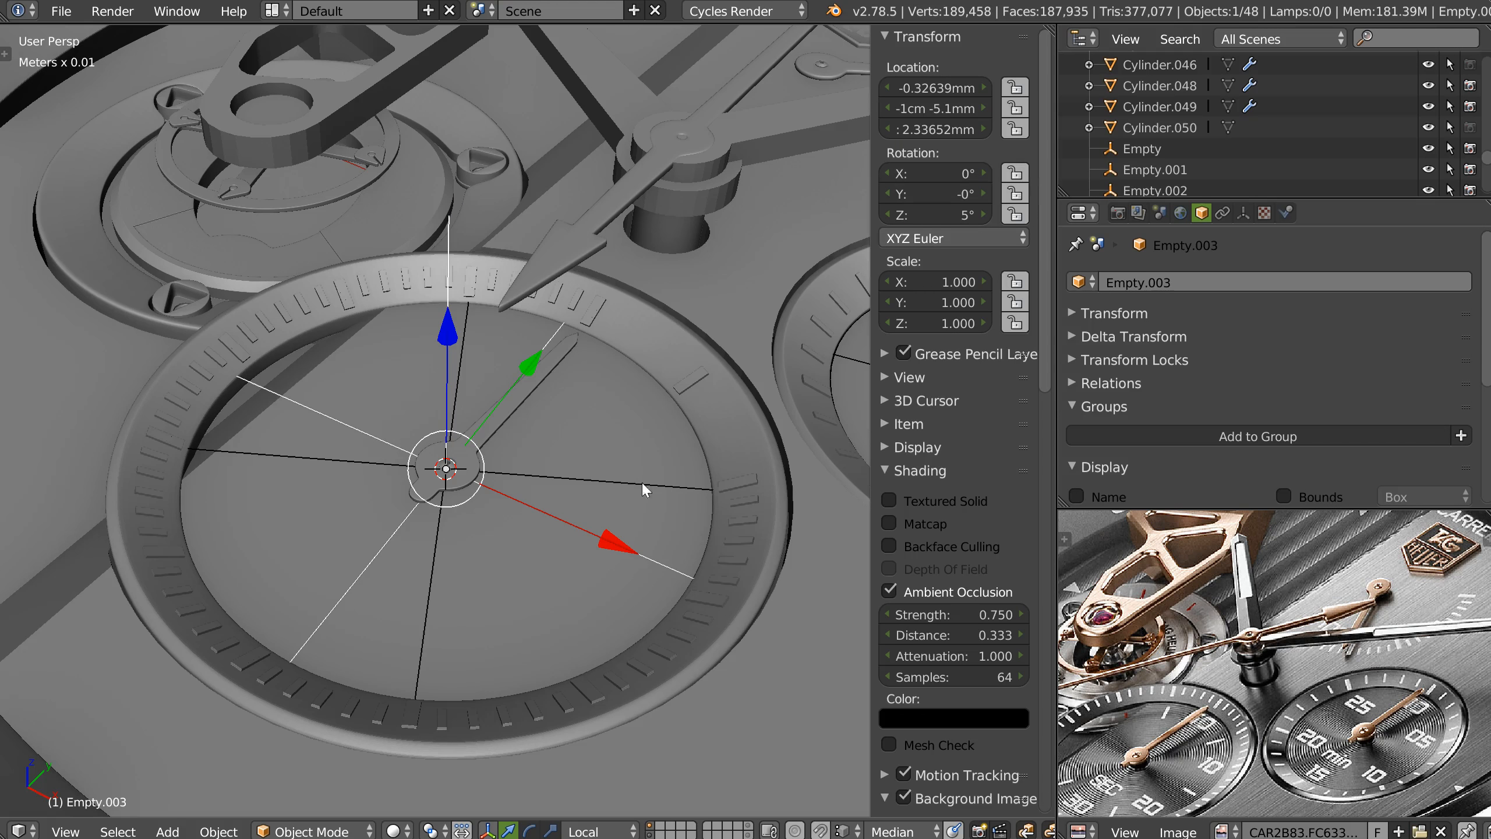
Rotate Empty.003 around the global Z axis and set its Z rotation to exactly 6°.
key(r)
key(z)
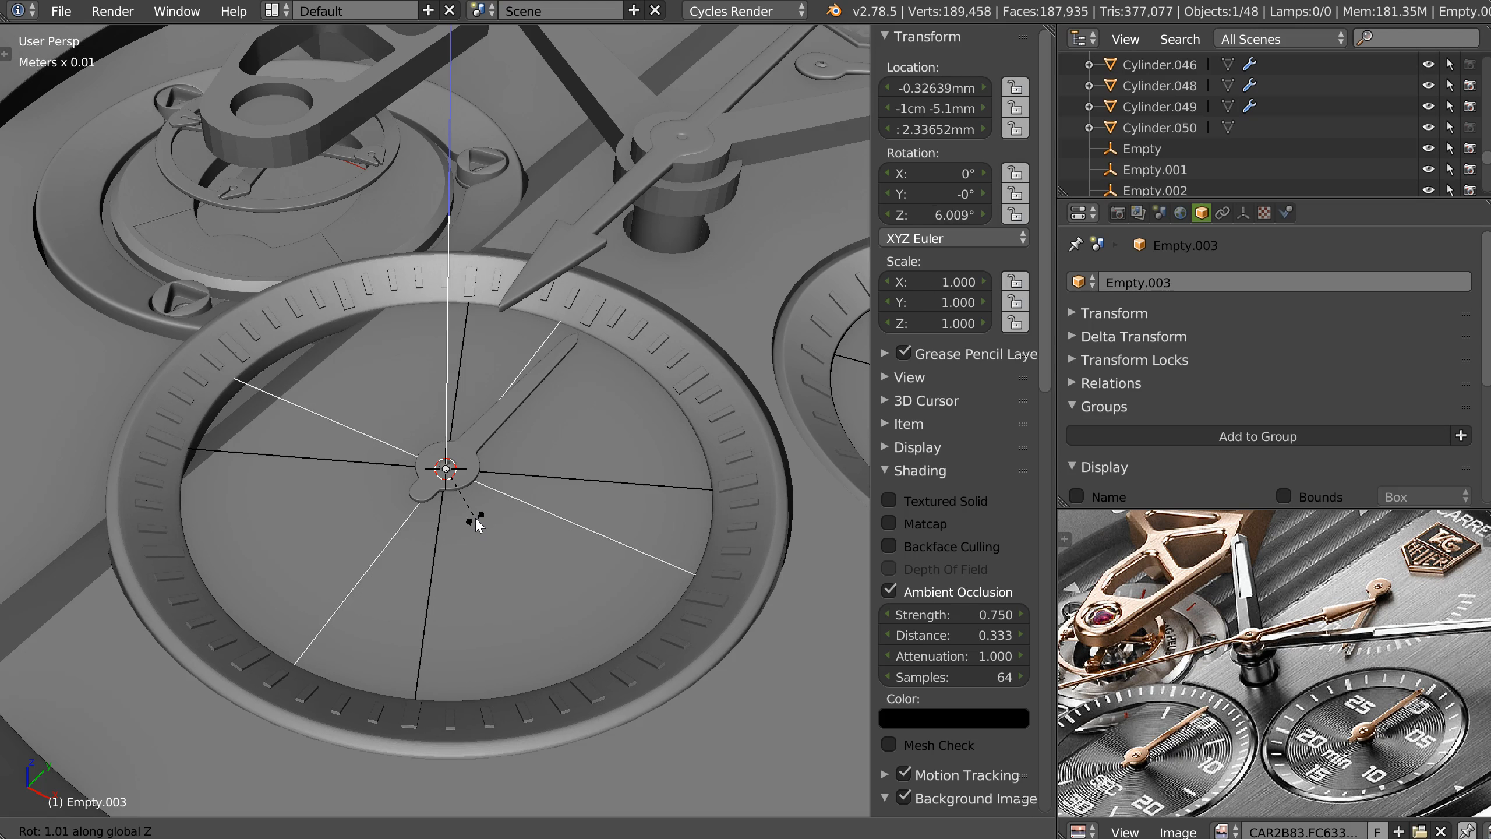
click(478, 526)
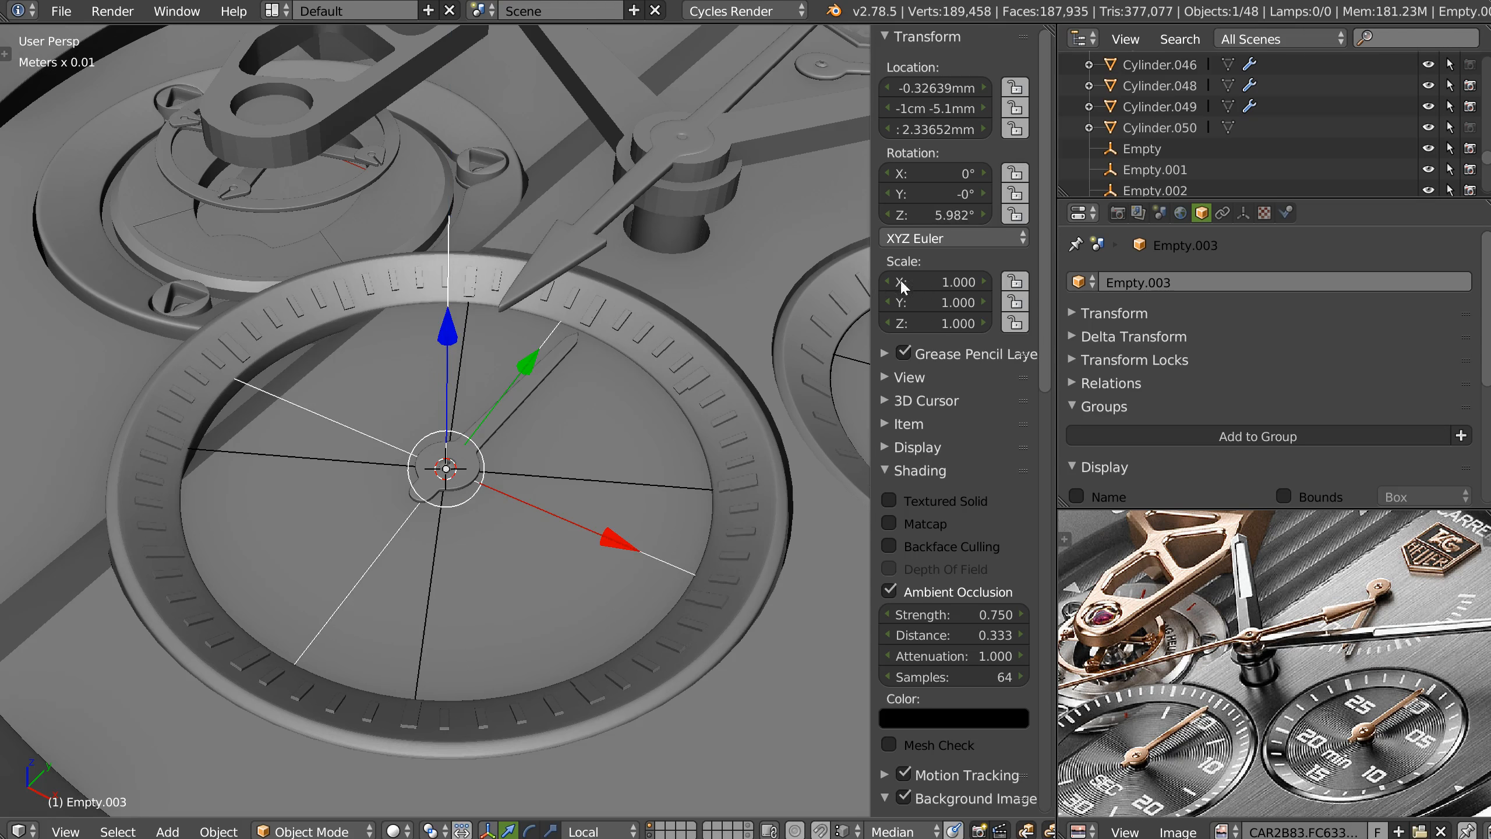
click(951, 215)
text(6)
key(Return)
Inspect the tick rings on both subdials and the whole watch face from several angles.
middle_drag(311, 296, 385, 388)
scroll(493, 386, up, 2)
middle_drag(495, 393, 442, 410)
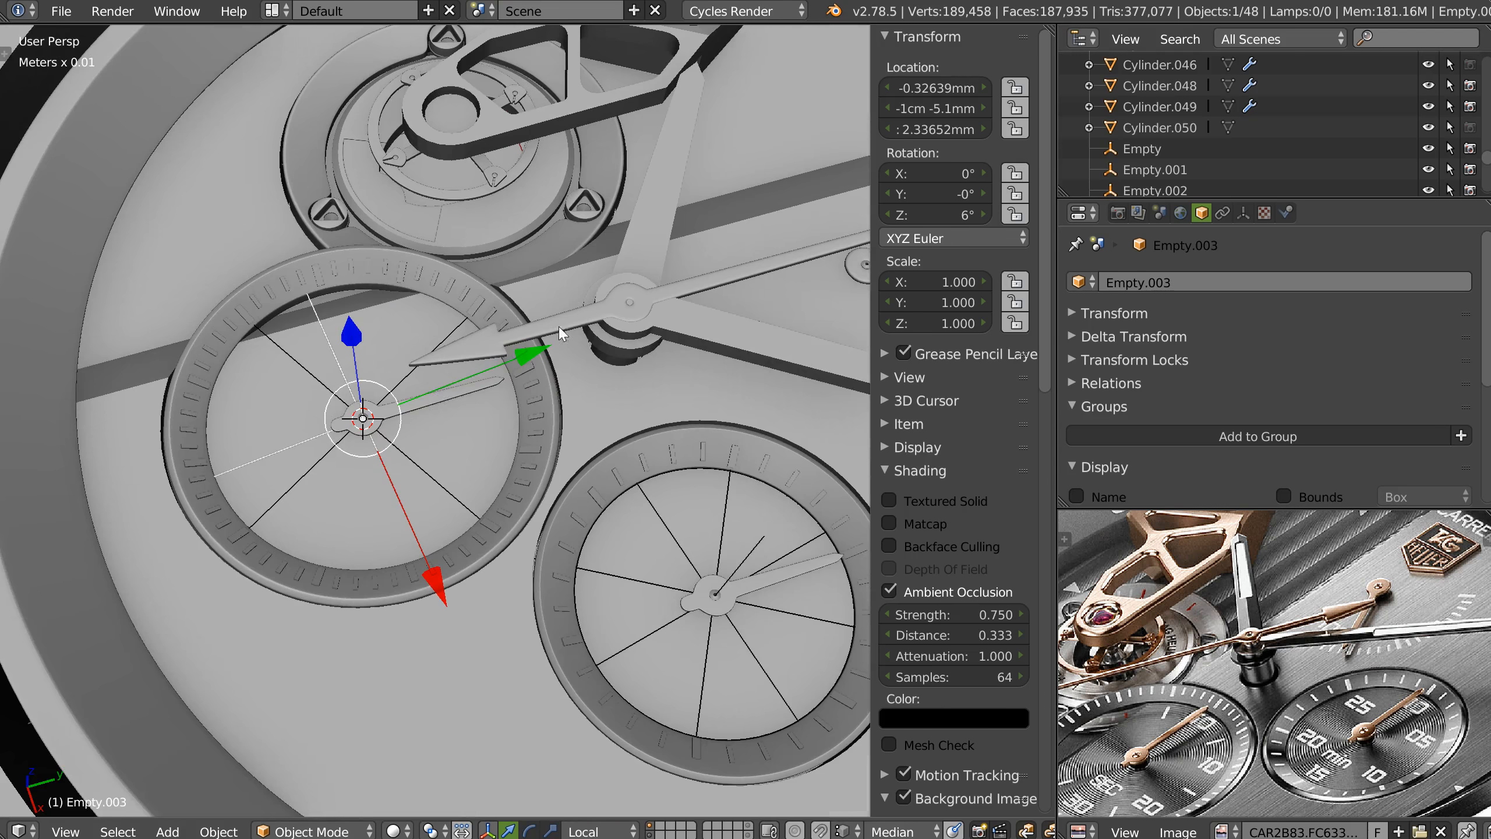
middle_drag(559, 329, 624, 369)
scroll(623, 247, down, 4)
shift+middle_drag(476, 518, 329, 690)
scroll(557, 395, up, 2)
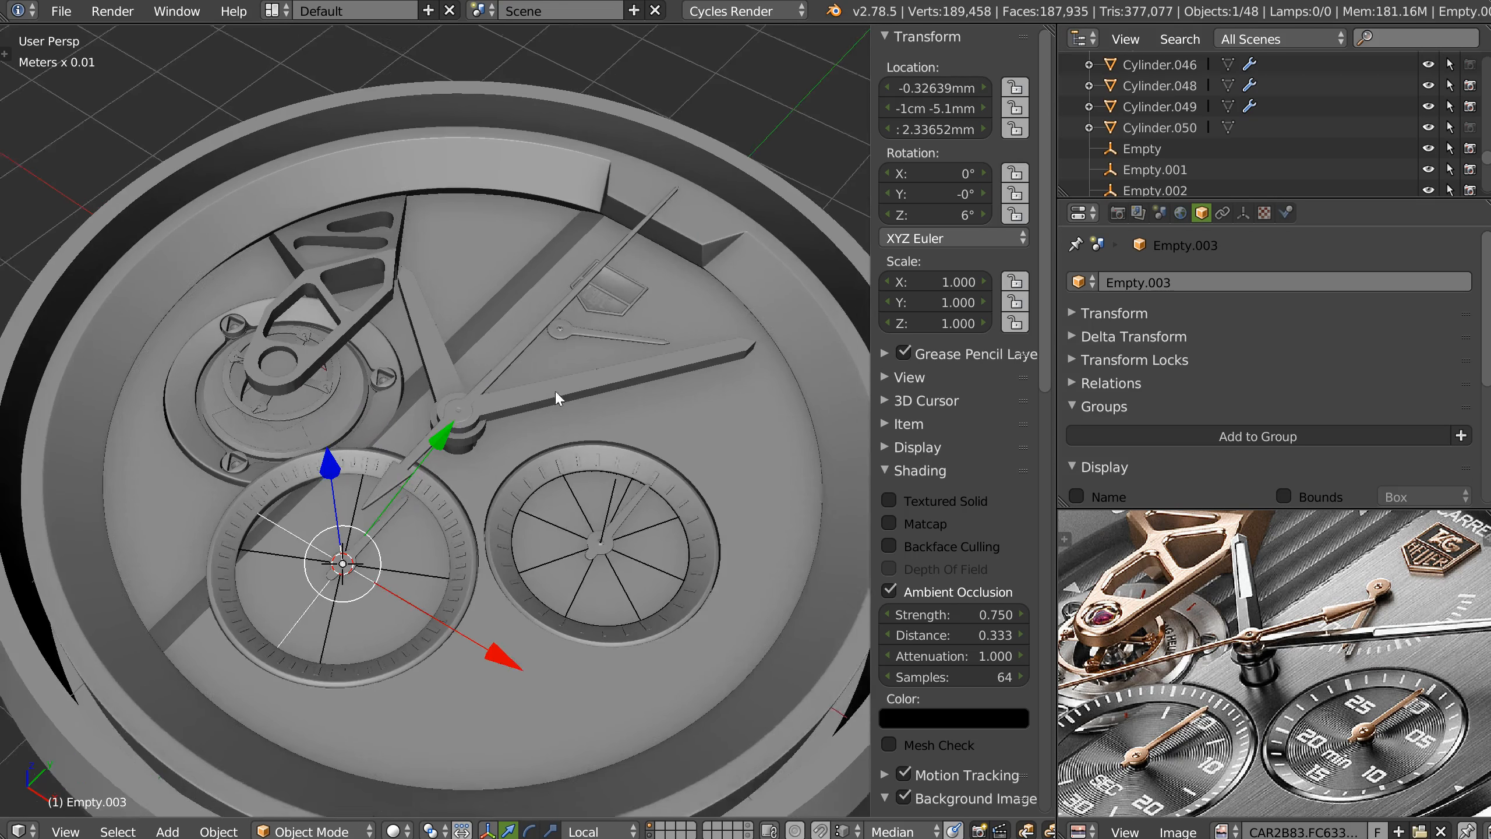
Examine the outer scale ring near the 85 and 90 numerals in the top-view reference image.
key(KP_7)
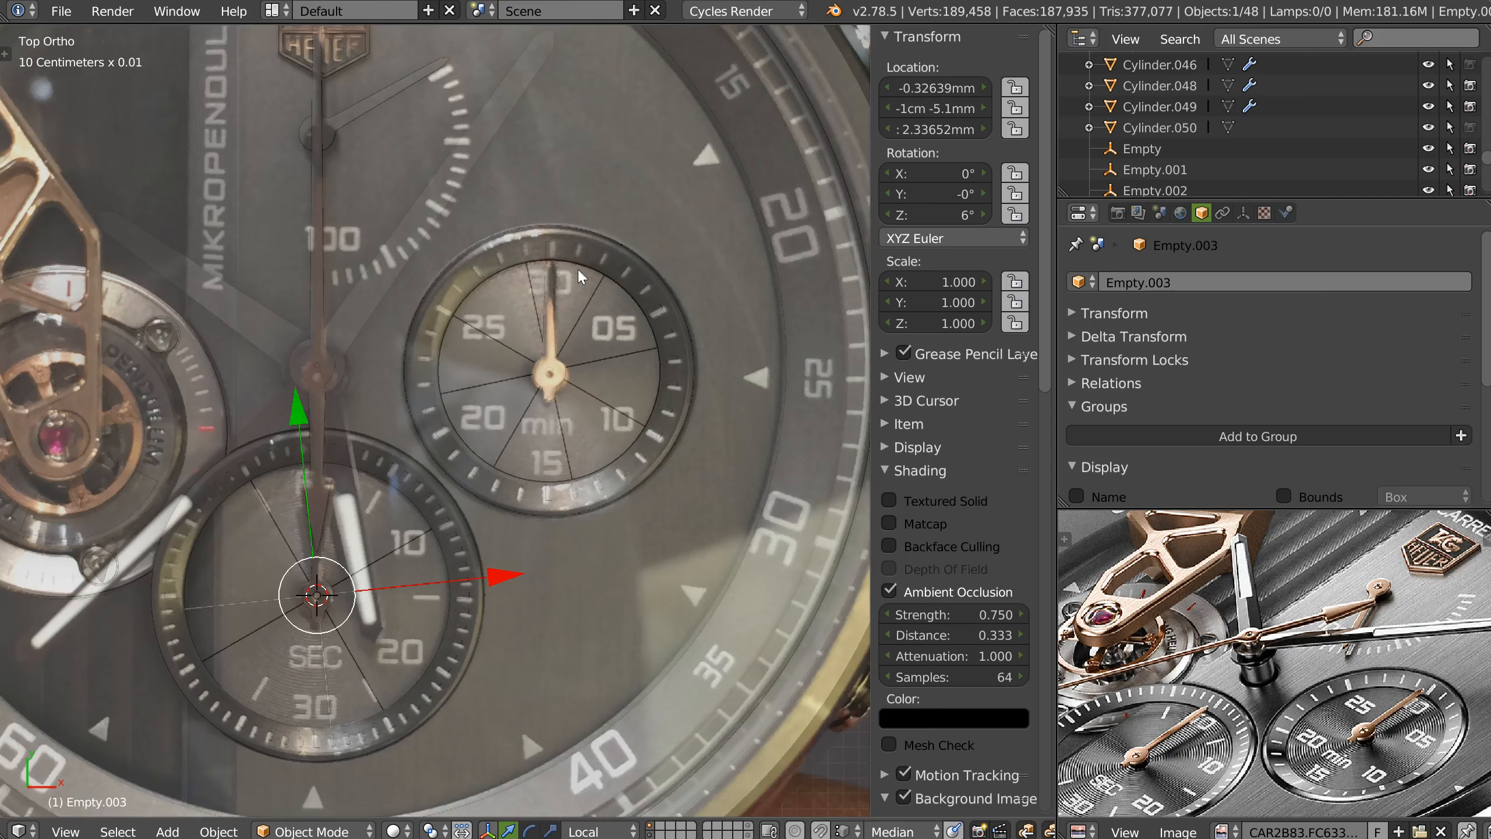
scroll(613, 271, down, 3)
shift+middle_drag(614, 169, 665, 259)
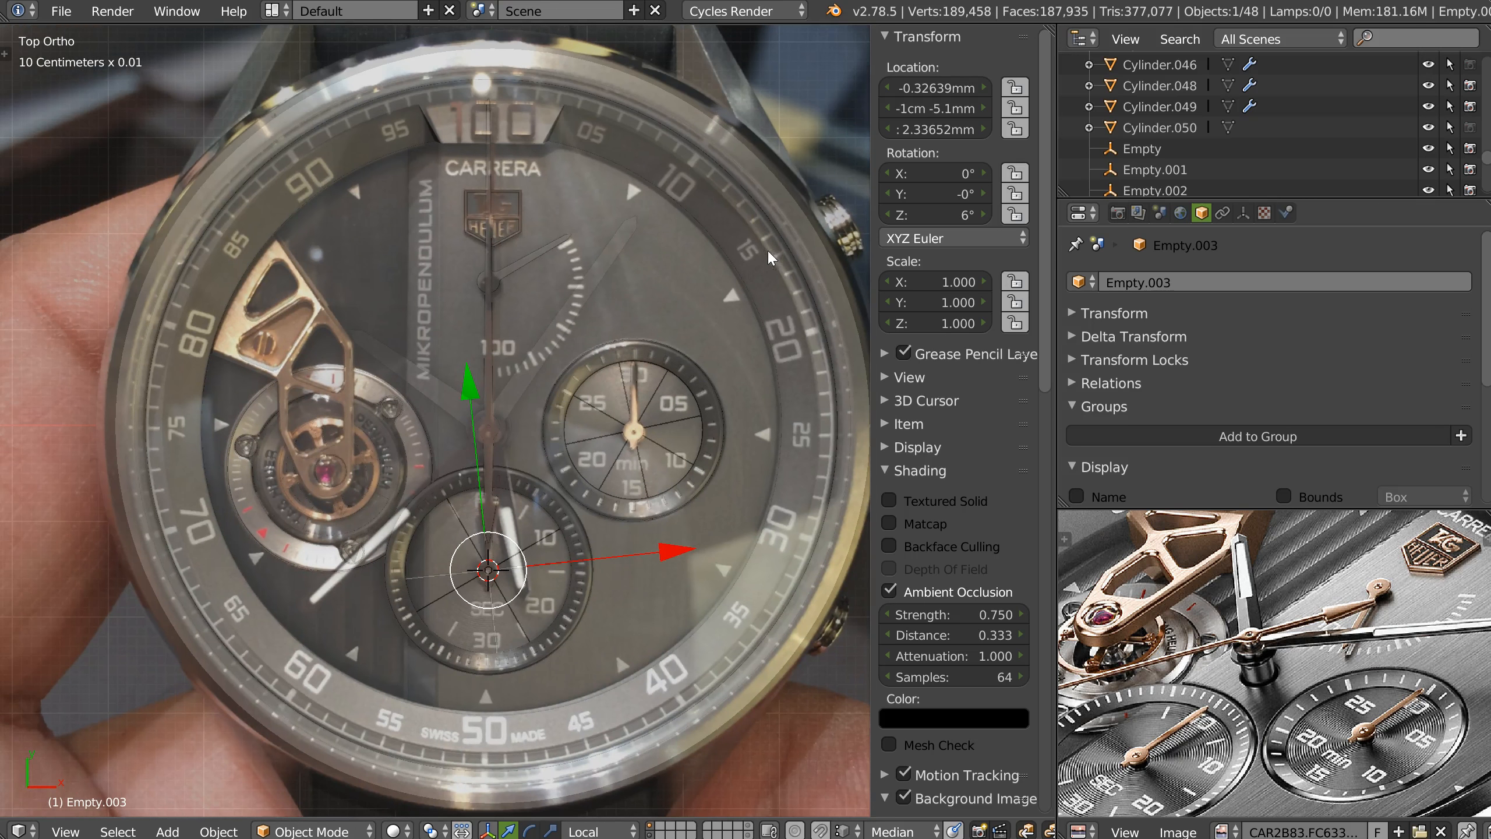
shift+middle_drag(183, 207, 405, 420)
scroll(399, 282, up, 9)
shift+middle_drag(587, 473, 505, 433)
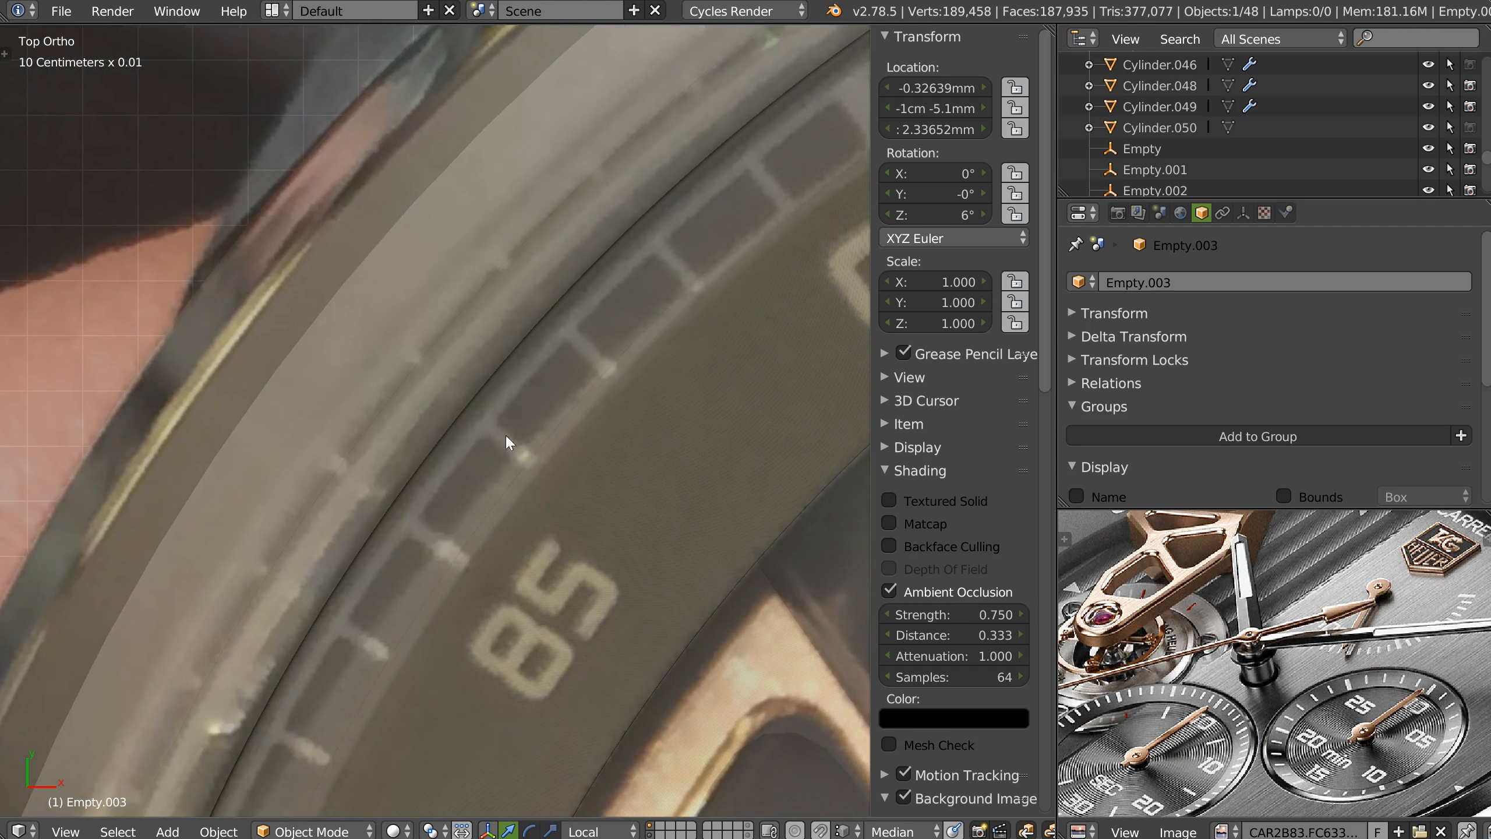
shift+middle_drag(604, 358, 480, 424)
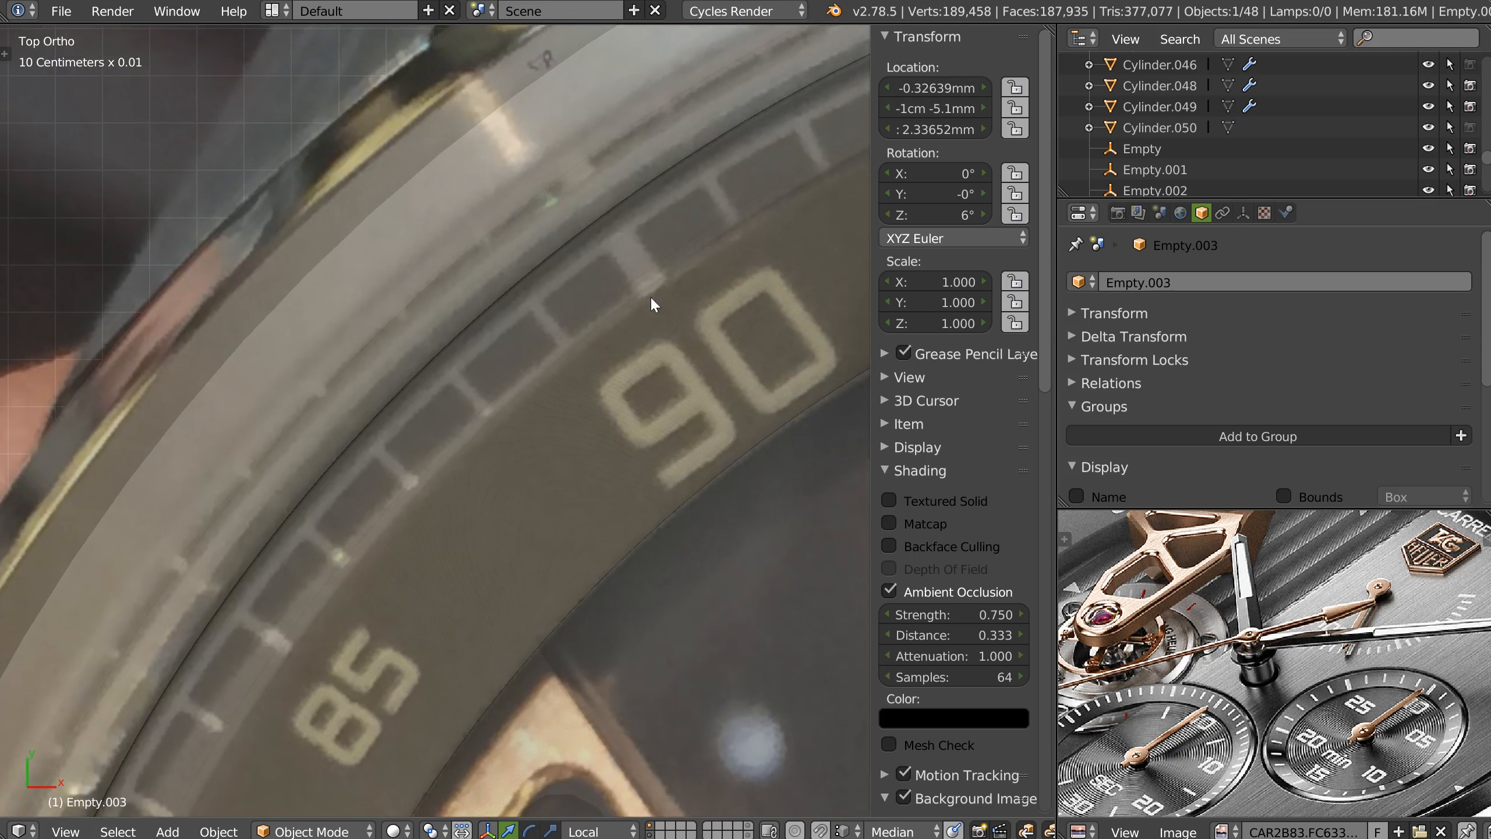
Examine the curved tick scale beside the upper small hand in the top-view reference image.
shift+middle_drag(652, 301, 529, 310)
scroll(618, 370, down, 6)
middle_drag(486, 447, 521, 343)
key(q)
click(521, 323)
shift+middle_drag(707, 305, 471, 428)
scroll(305, 427, up, 7)
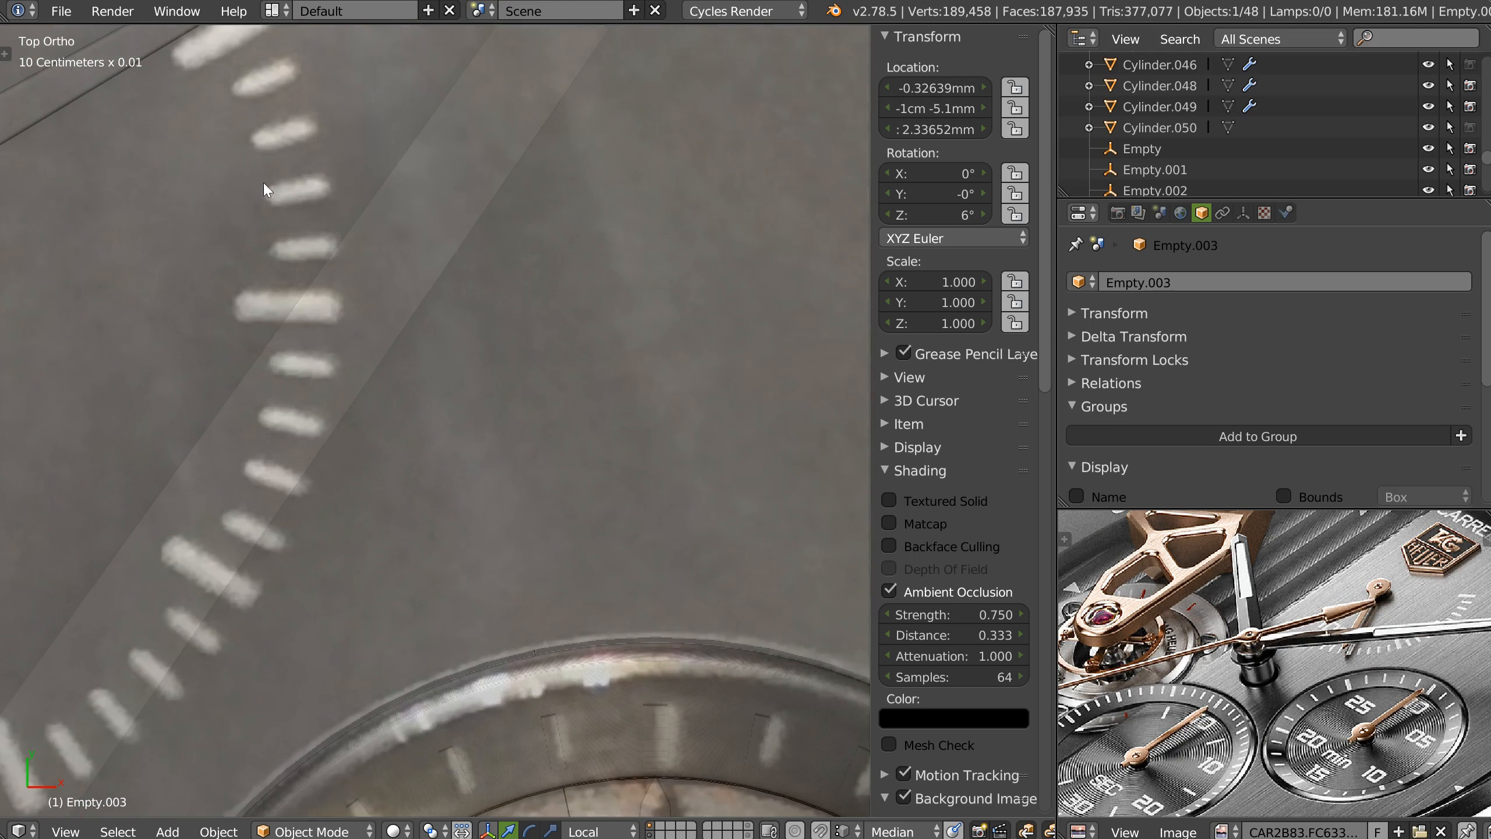
ctrl+middle_drag(287, 312, 496, 620)
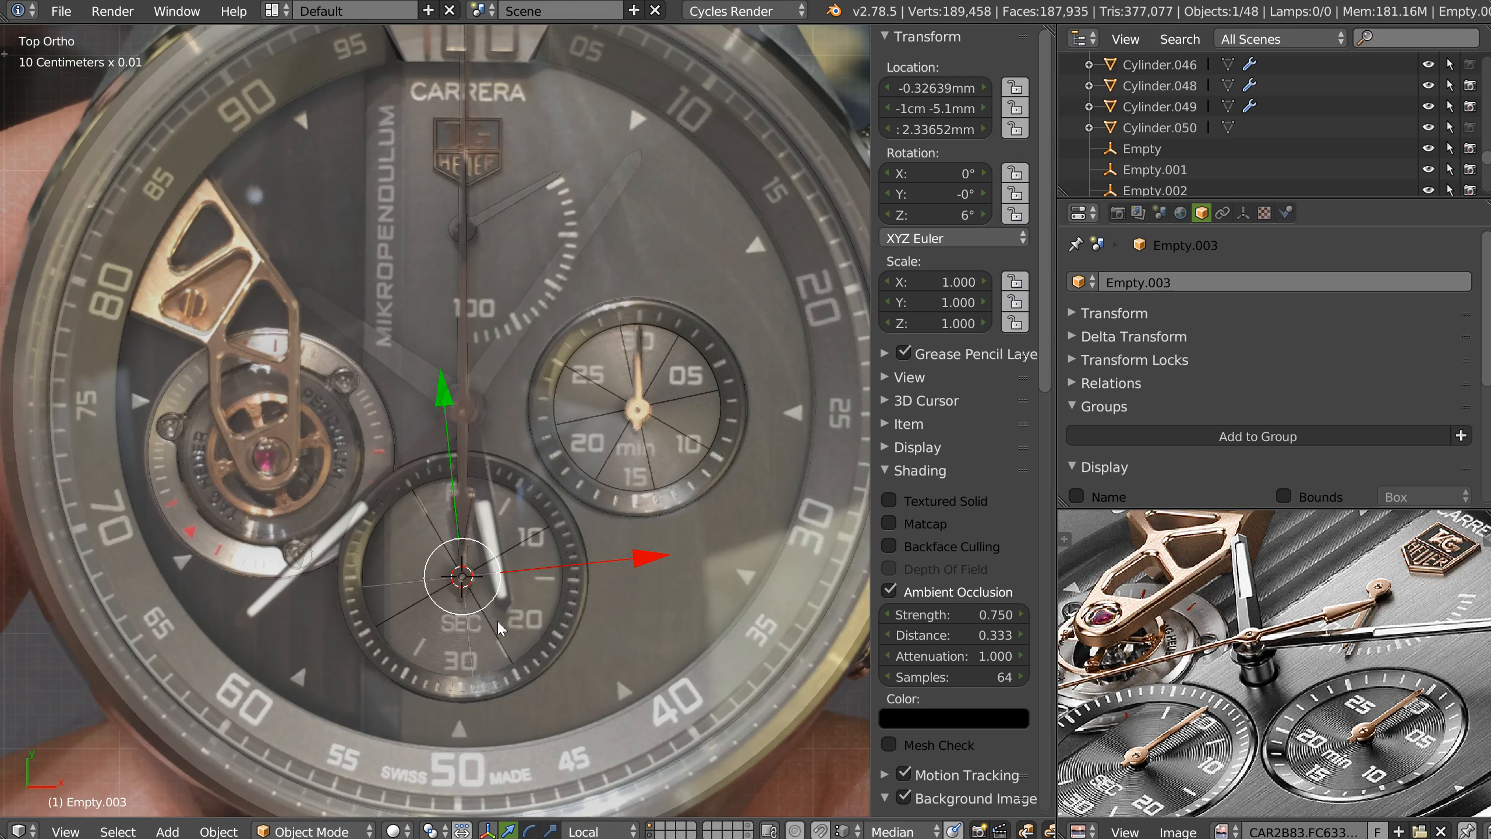
Duplicate the seconds subdial's 12-count tick array and move the copy about 29.7 mm along global Y to the upper small hand's pivot.
right_click(466, 688)
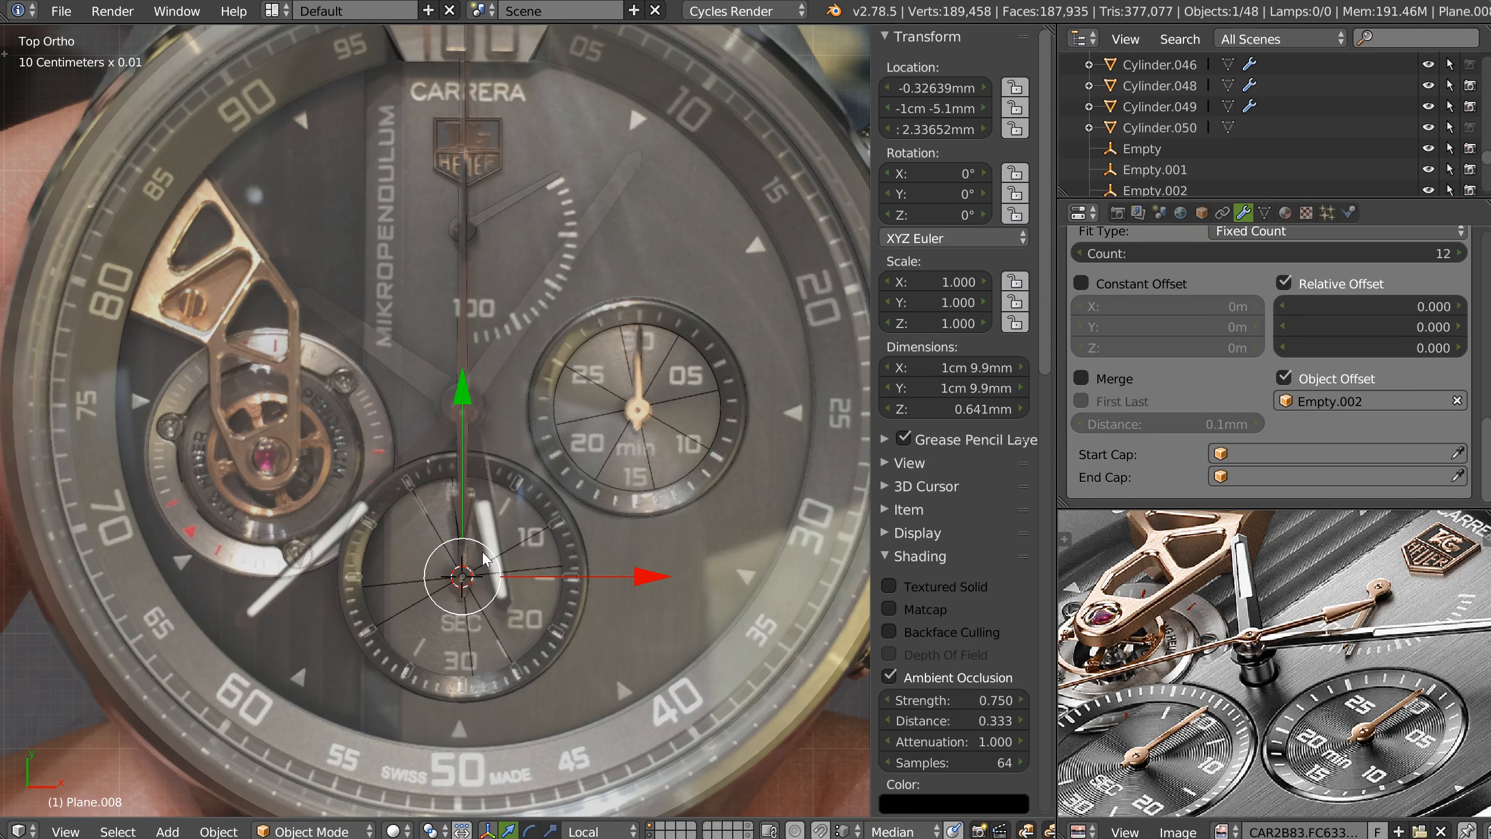
key(shift+d)
key(y)
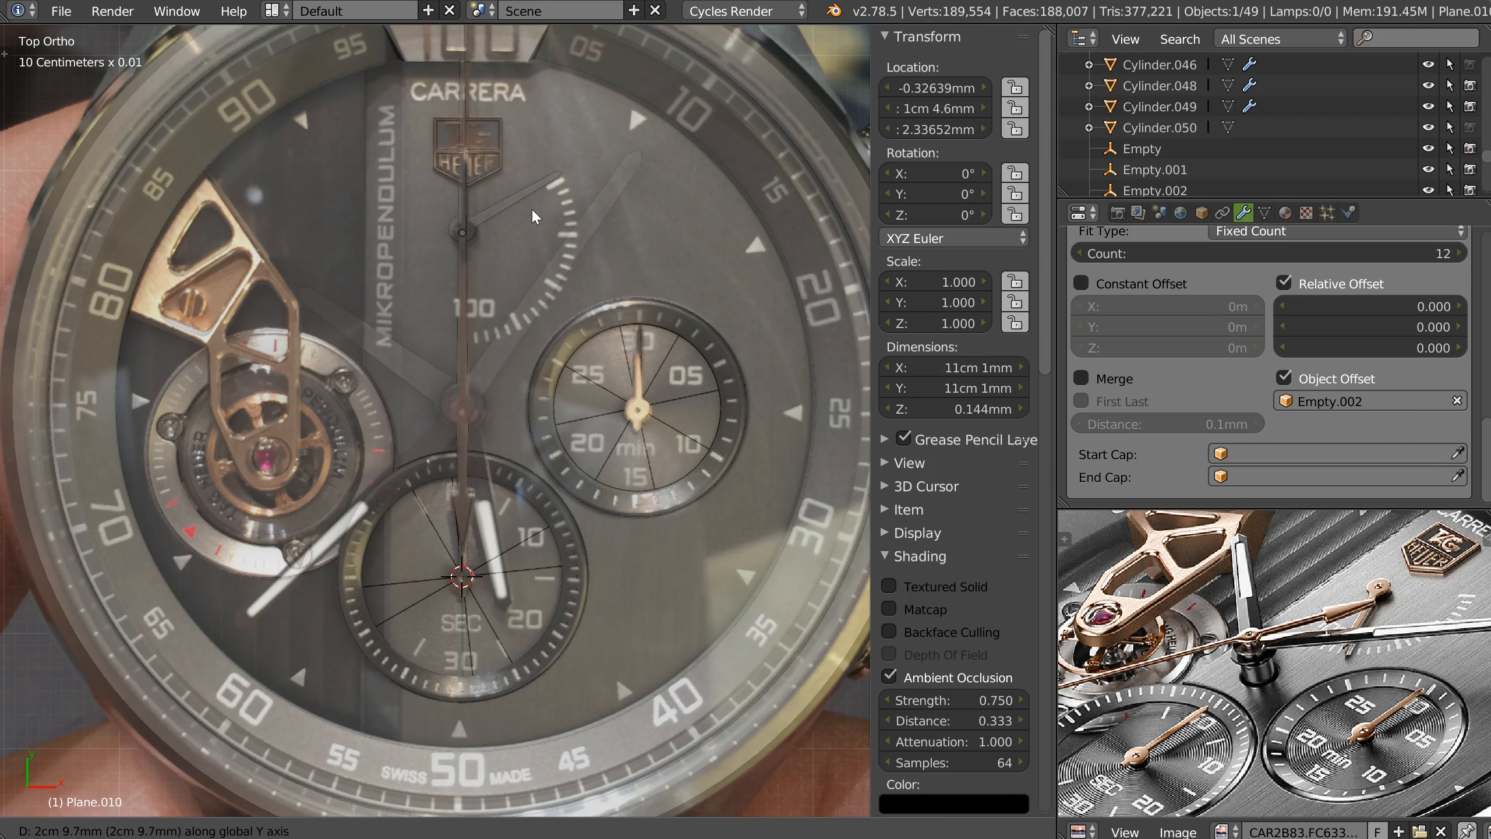
click(533, 208)
middle_drag(481, 375, 471, 242)
scroll(473, 248, up, 3)
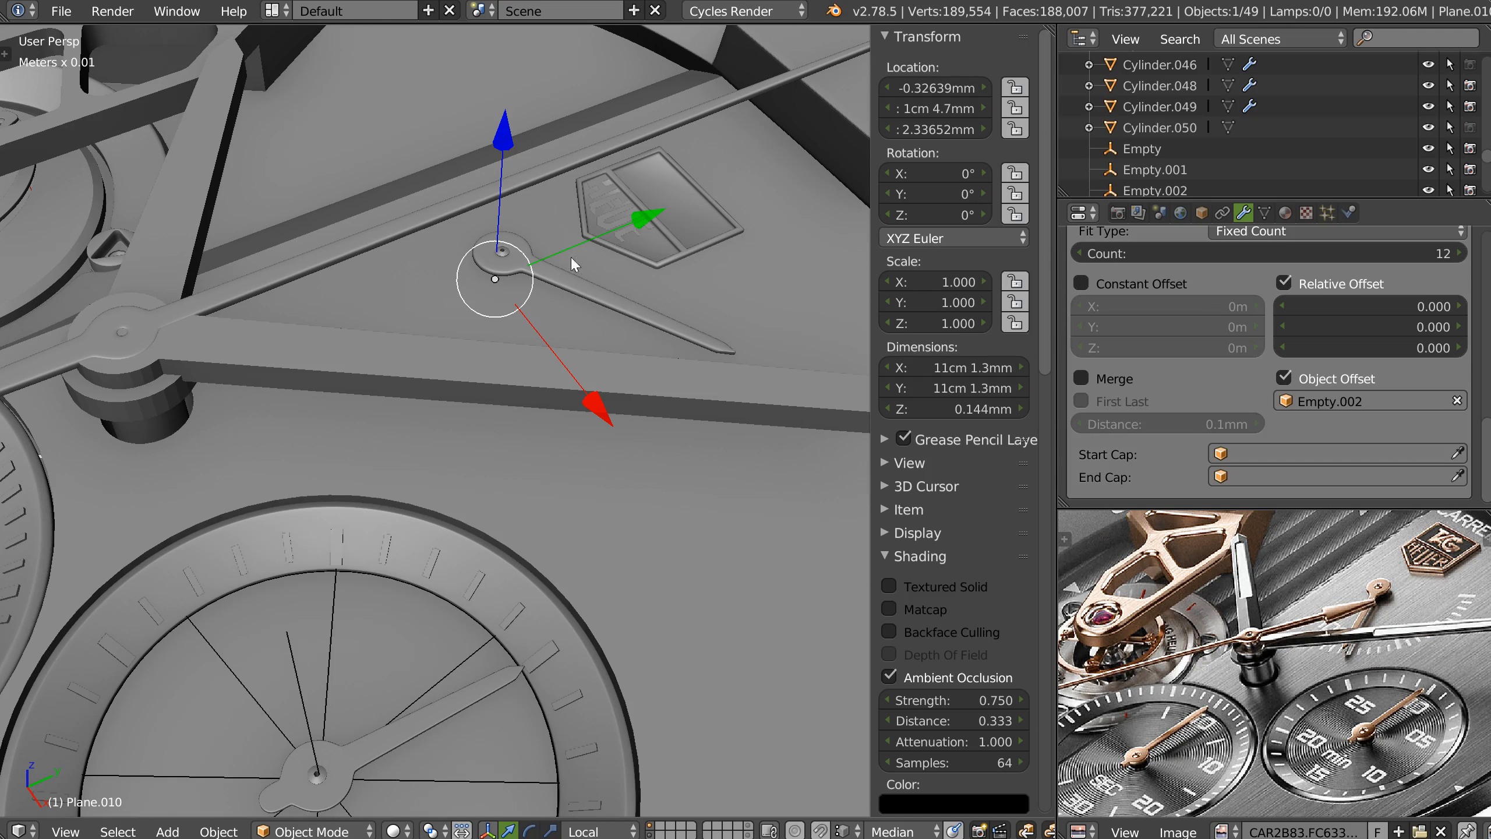
Raise the duplicated markers to a Z location of about 4.17 mm and disable their Shrinkwrap modifier's viewport display.
drag(503, 141, 500, 109)
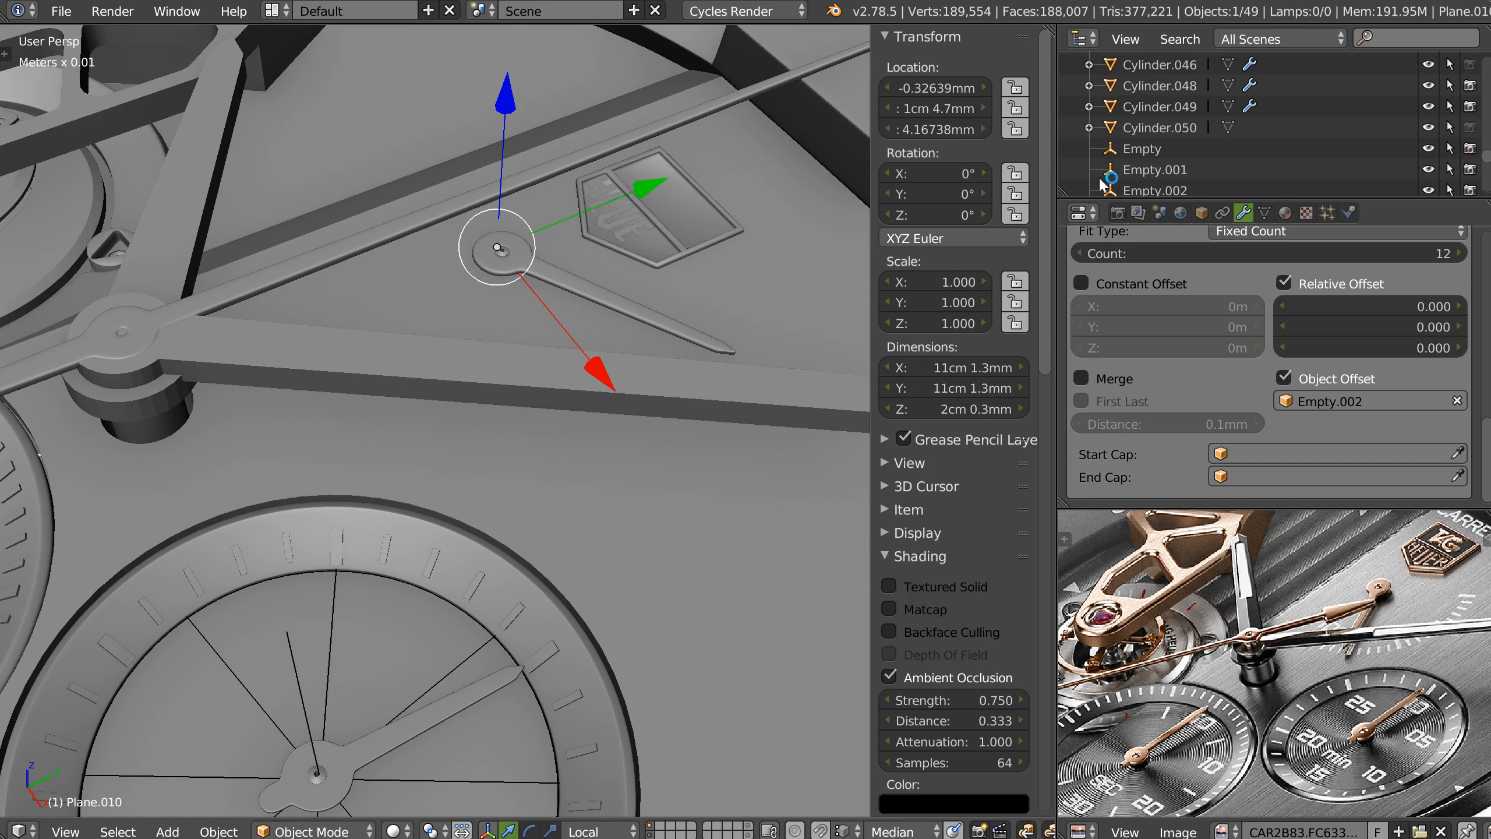
scroll(1286, 441, up, 5)
scroll(1285, 440, up, 10)
click(1311, 313)
Snap the 3D cursor to the upper small hand's pivot pin and add an axes empty there.
right_click(593, 294)
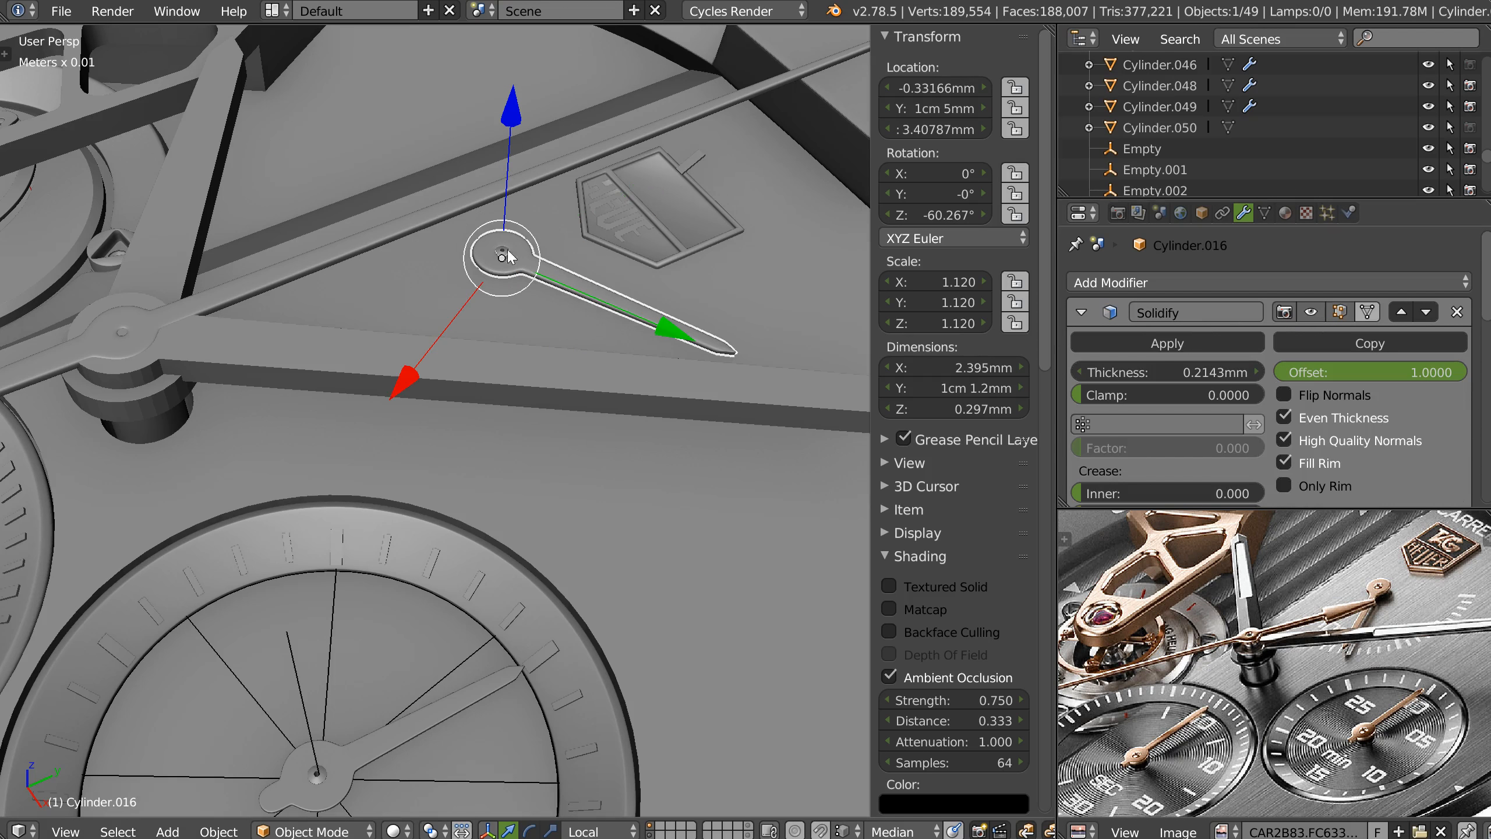
right_click(511, 256)
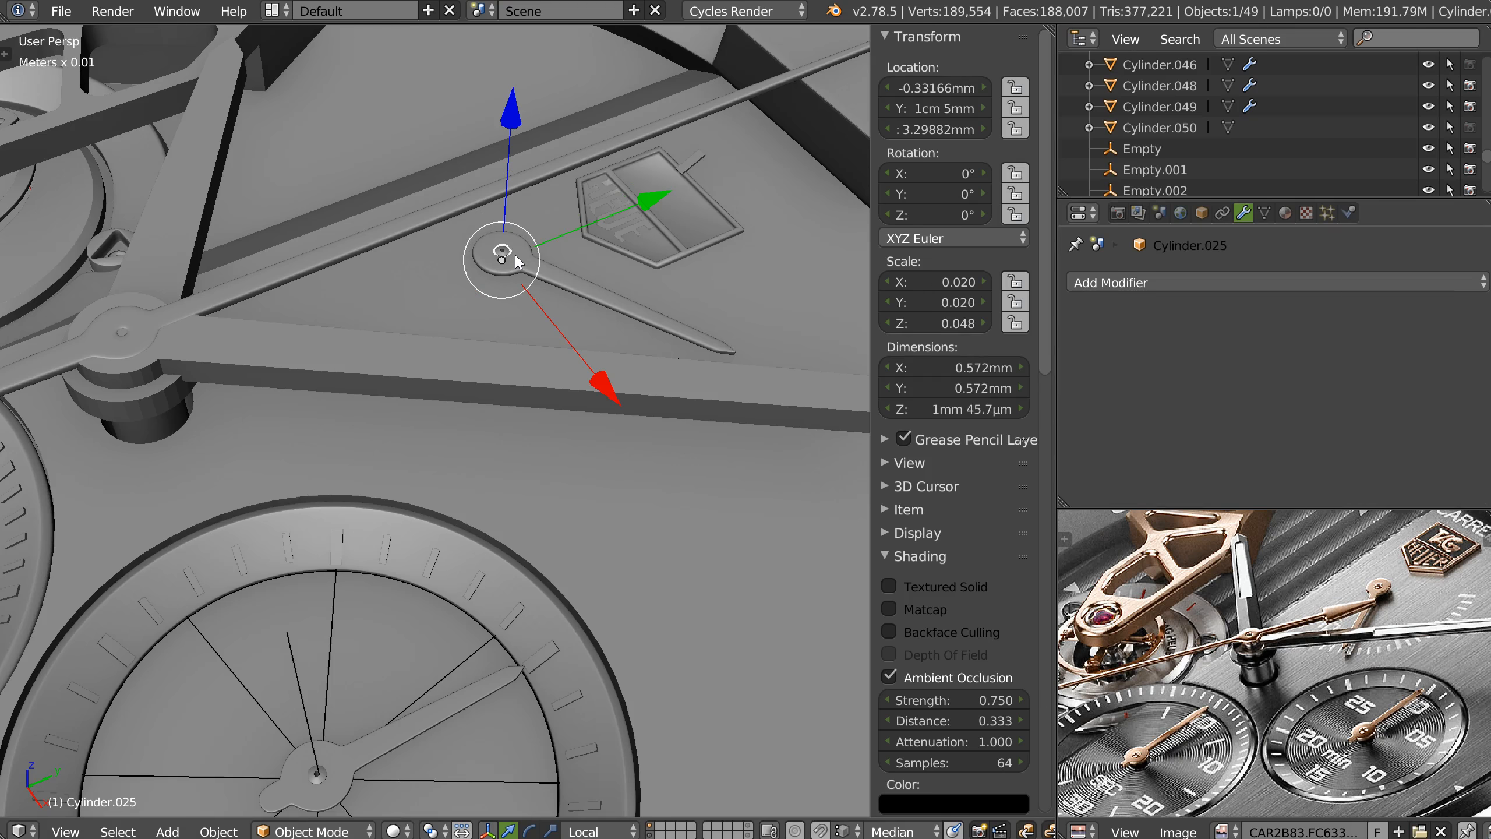
key(shift+s)
click(564, 270)
key(shift+a)
click(528, 476)
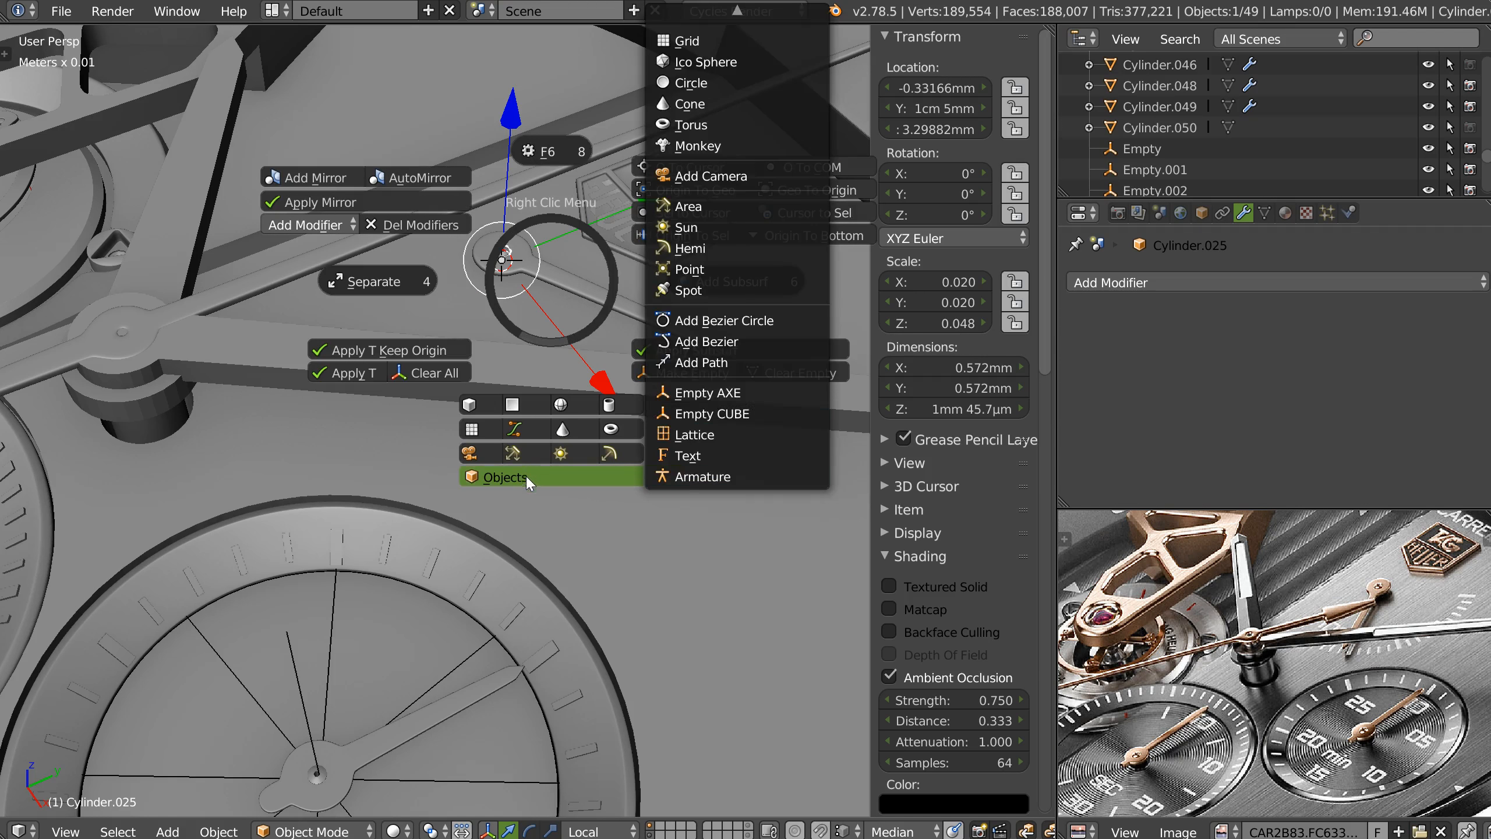
click(741, 392)
Inspect the duplicated marker and its surroundings near the upper small hand from above and in perspective.
right_click(691, 160)
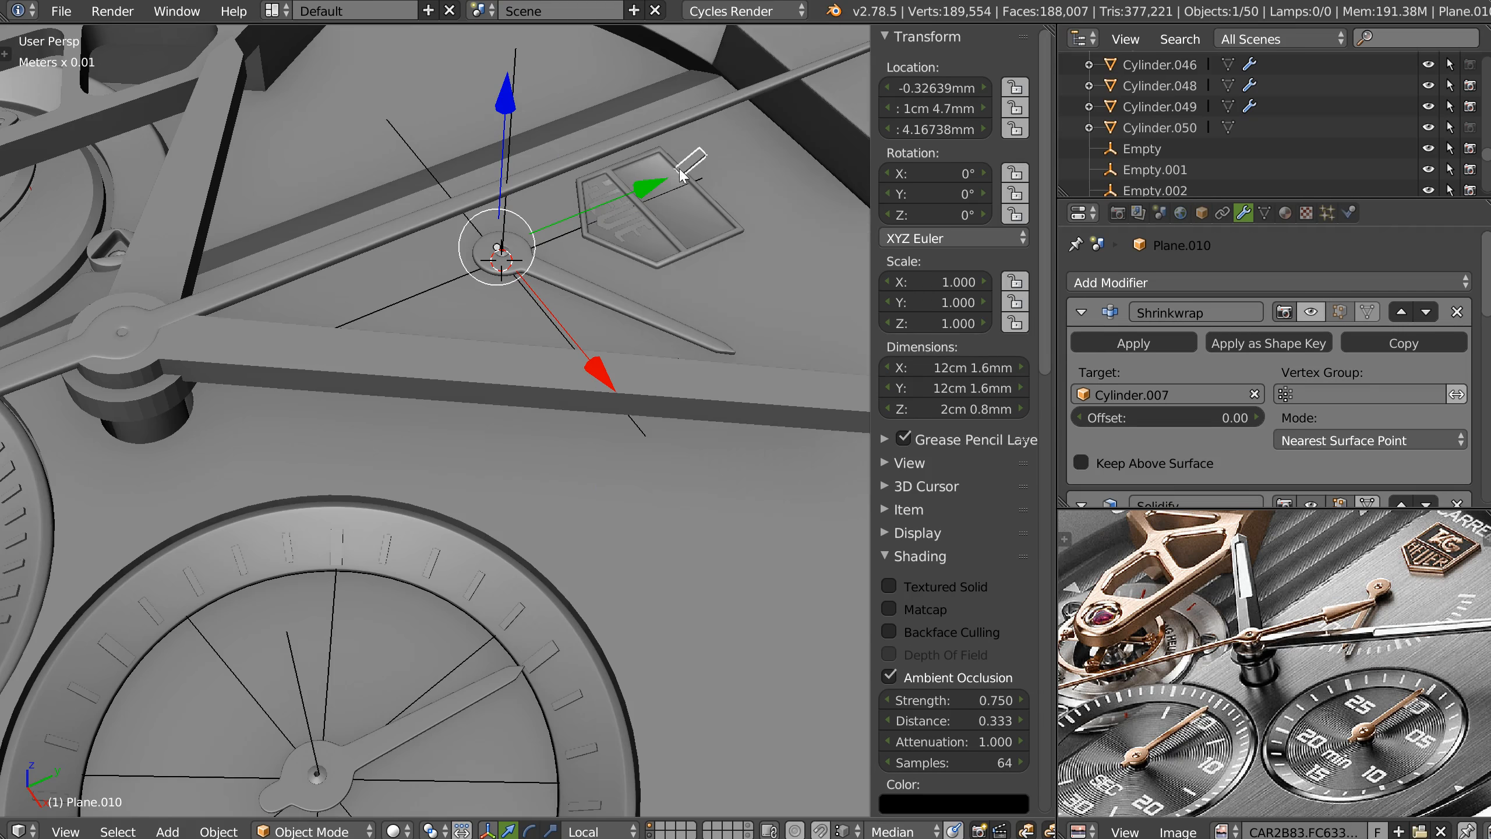
middle_drag(594, 322, 595, 294)
key(KP_Decimal)
key(KP_7)
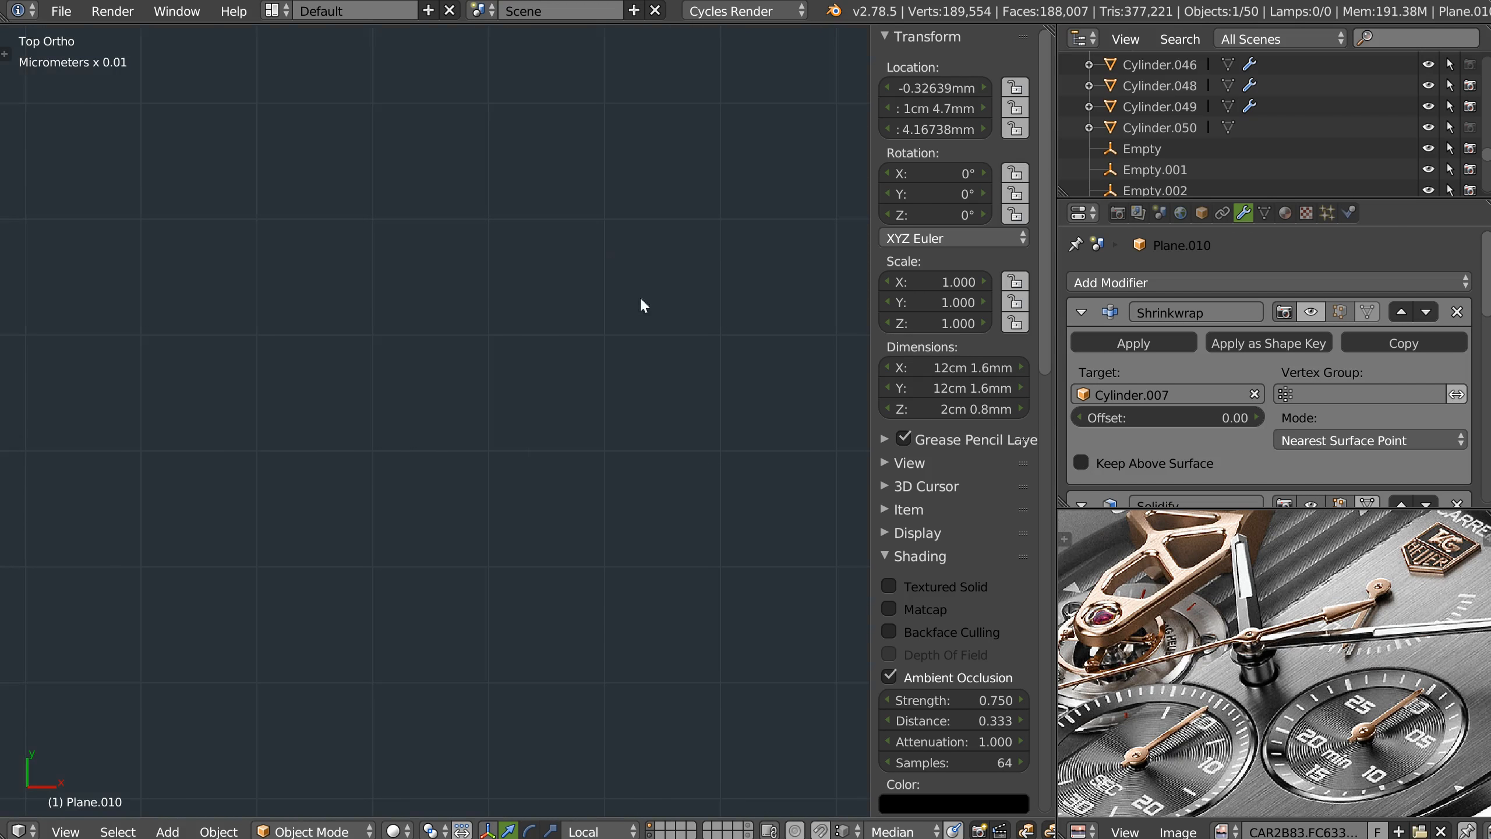
scroll(737, 277, down, 10)
shift+middle_drag(432, 505, 592, 343)
key(KP_Decimal)
shift+middle_drag(243, 355, 516, 247)
scroll(526, 324, up, 2)
scroll(521, 282, up, 5)
shift+middle_drag(516, 247, 264, 699)
scroll(453, 306, up, 4)
middle_drag(453, 306, 394, 339)
shift+middle_drag(698, 336, 397, 329)
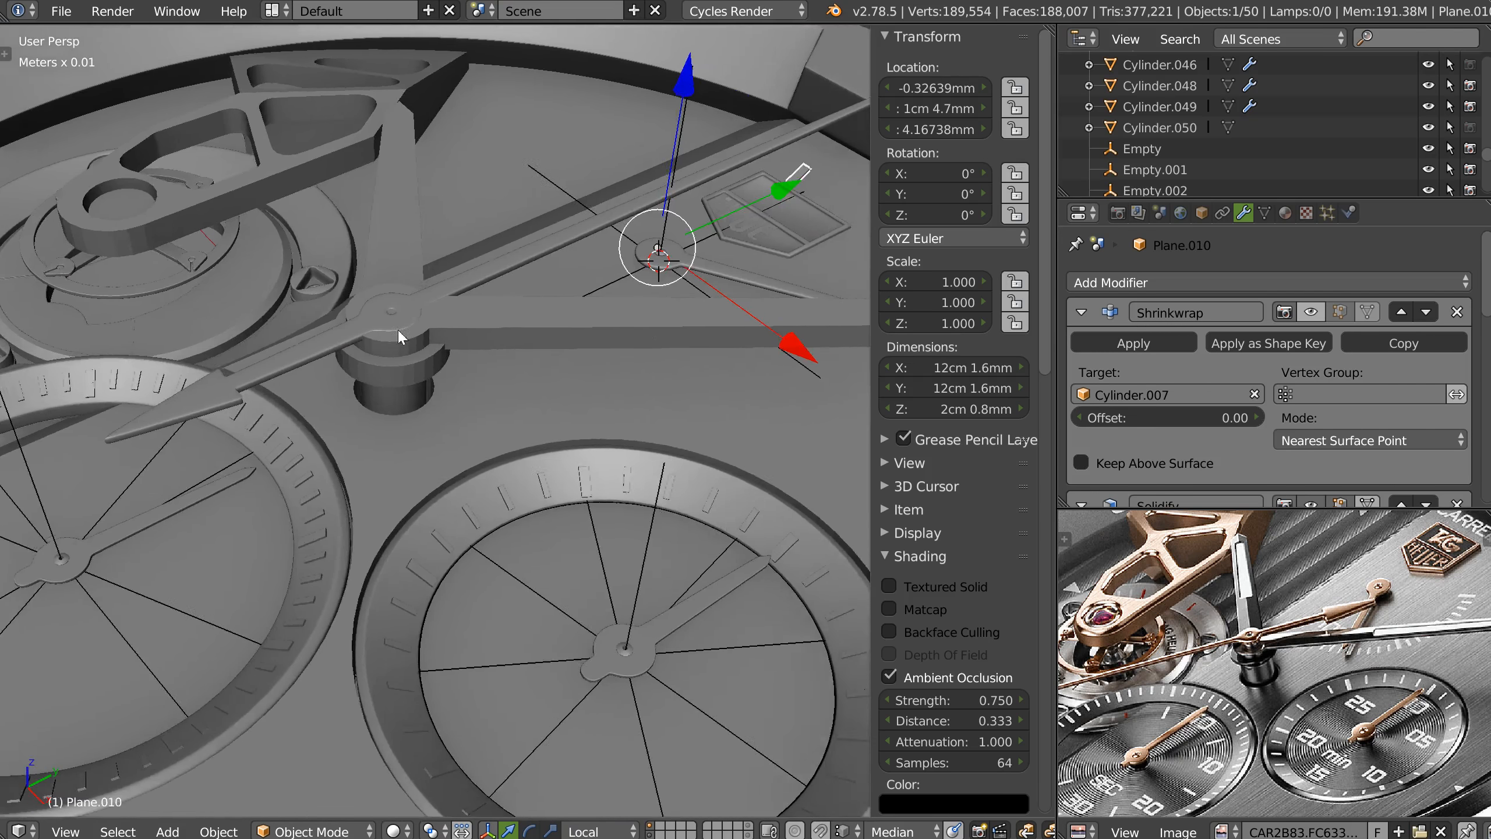
Flatten the duplicated marker's mesh by aligning all its vertices to the negative Z side.
shift+middle_drag(710, 263, 403, 405)
scroll(403, 404, up, 4)
shift+middle_drag(414, 209, 504, 228)
key(Tab)
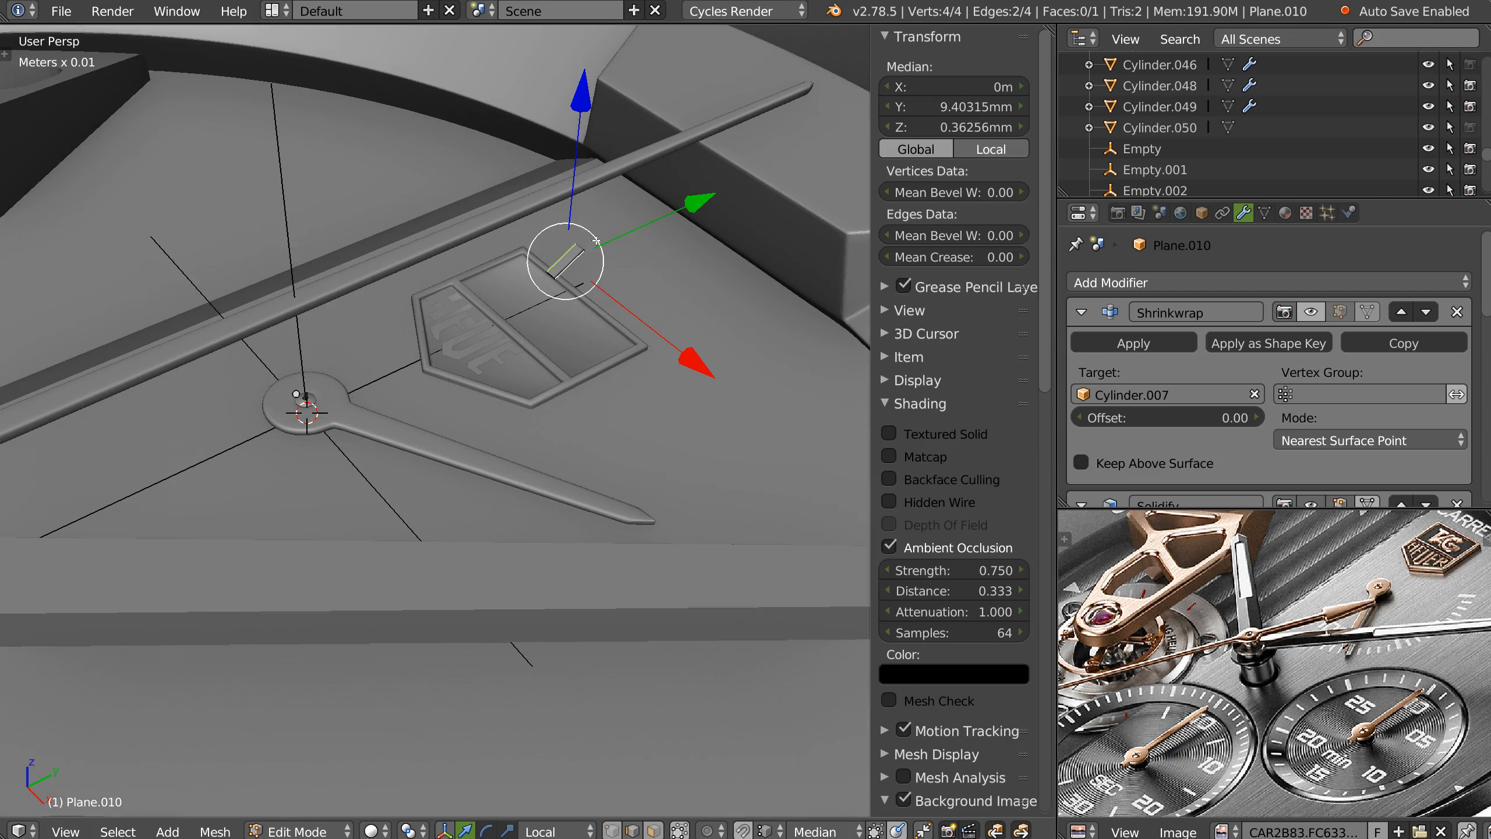
key(a)
click(555, 317)
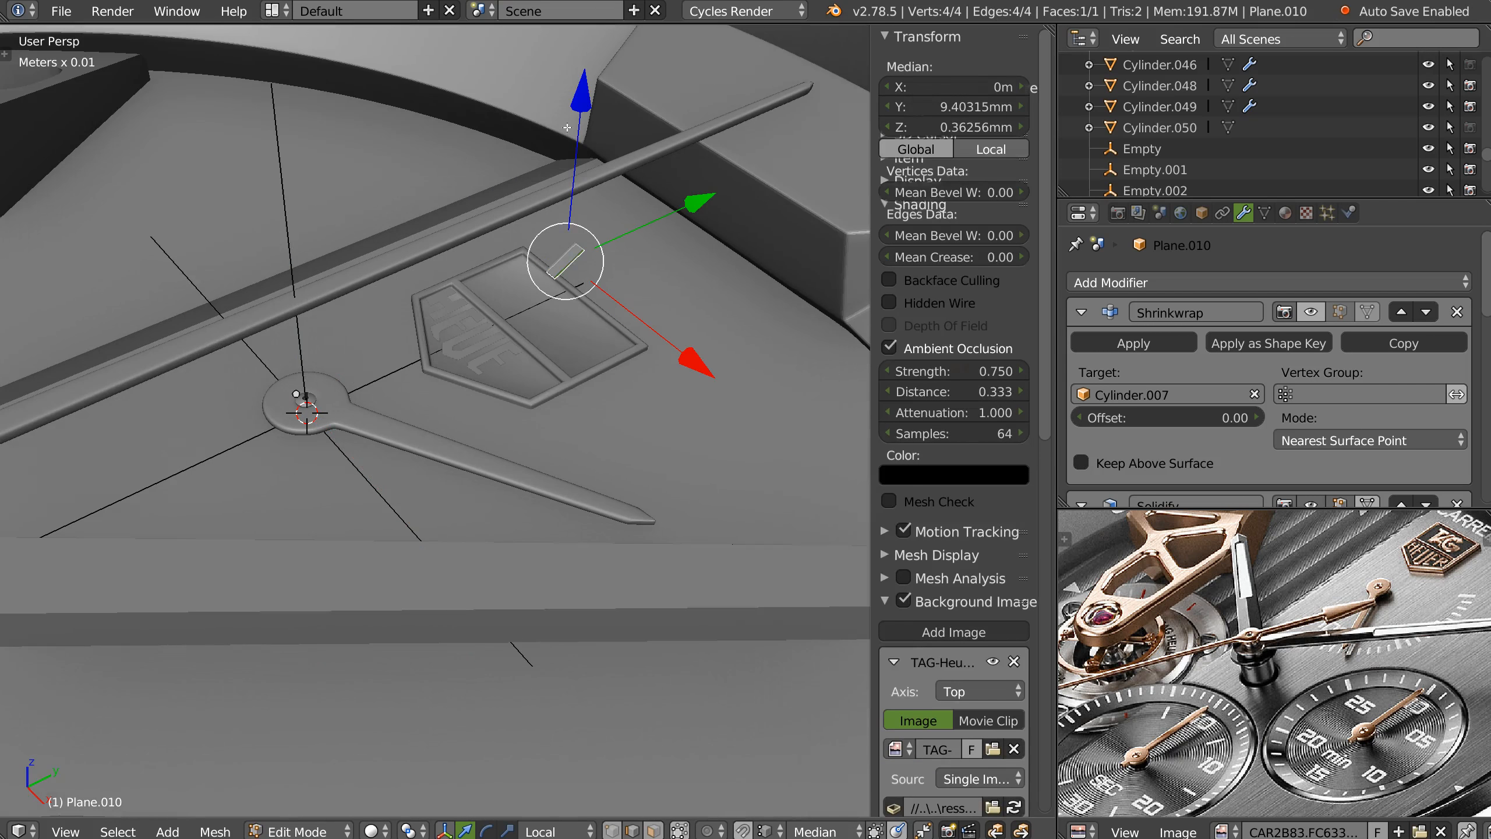
key(super)
key(super)
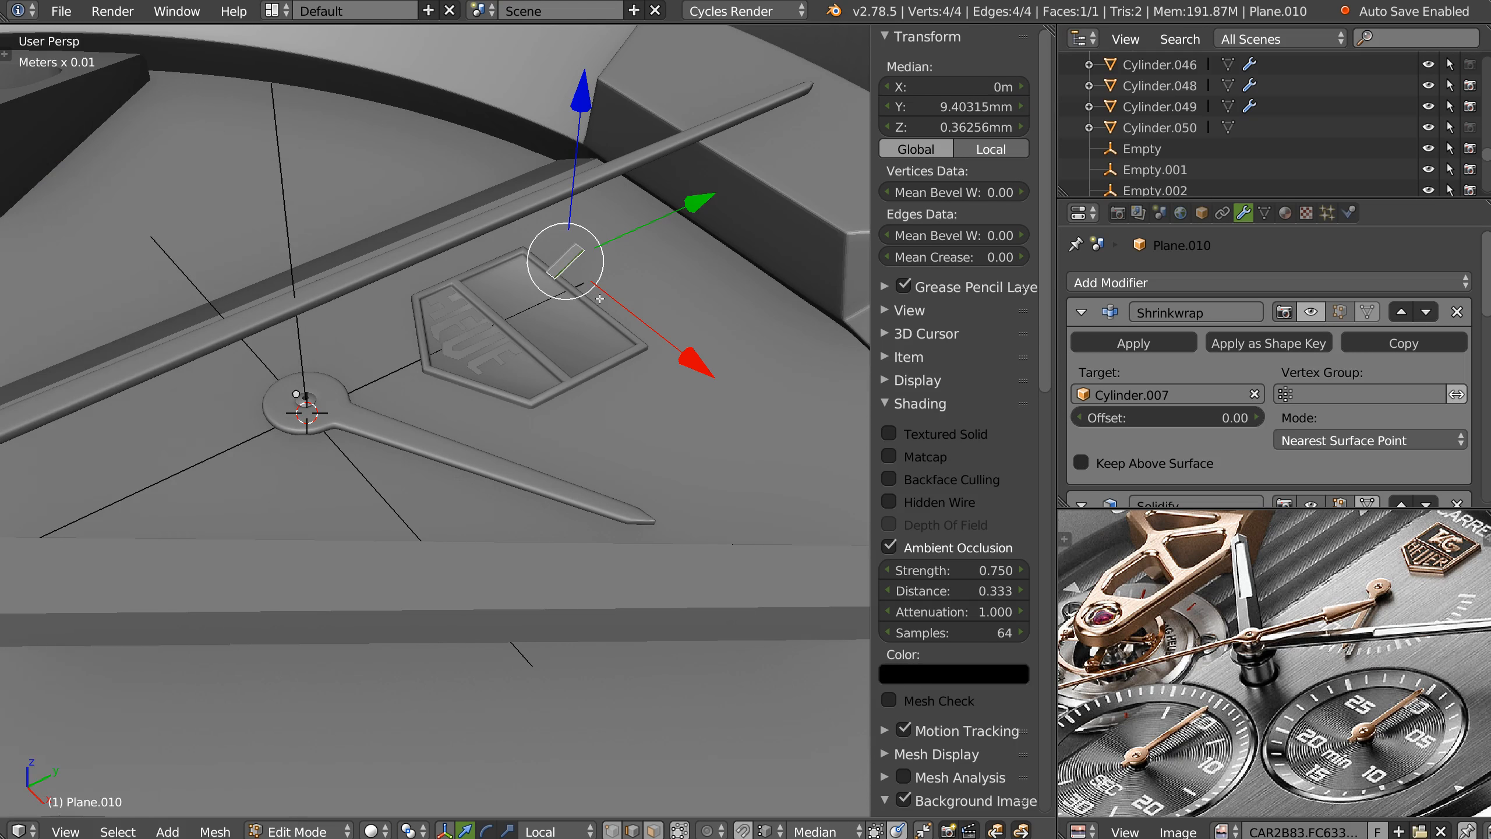
key(alt+x)
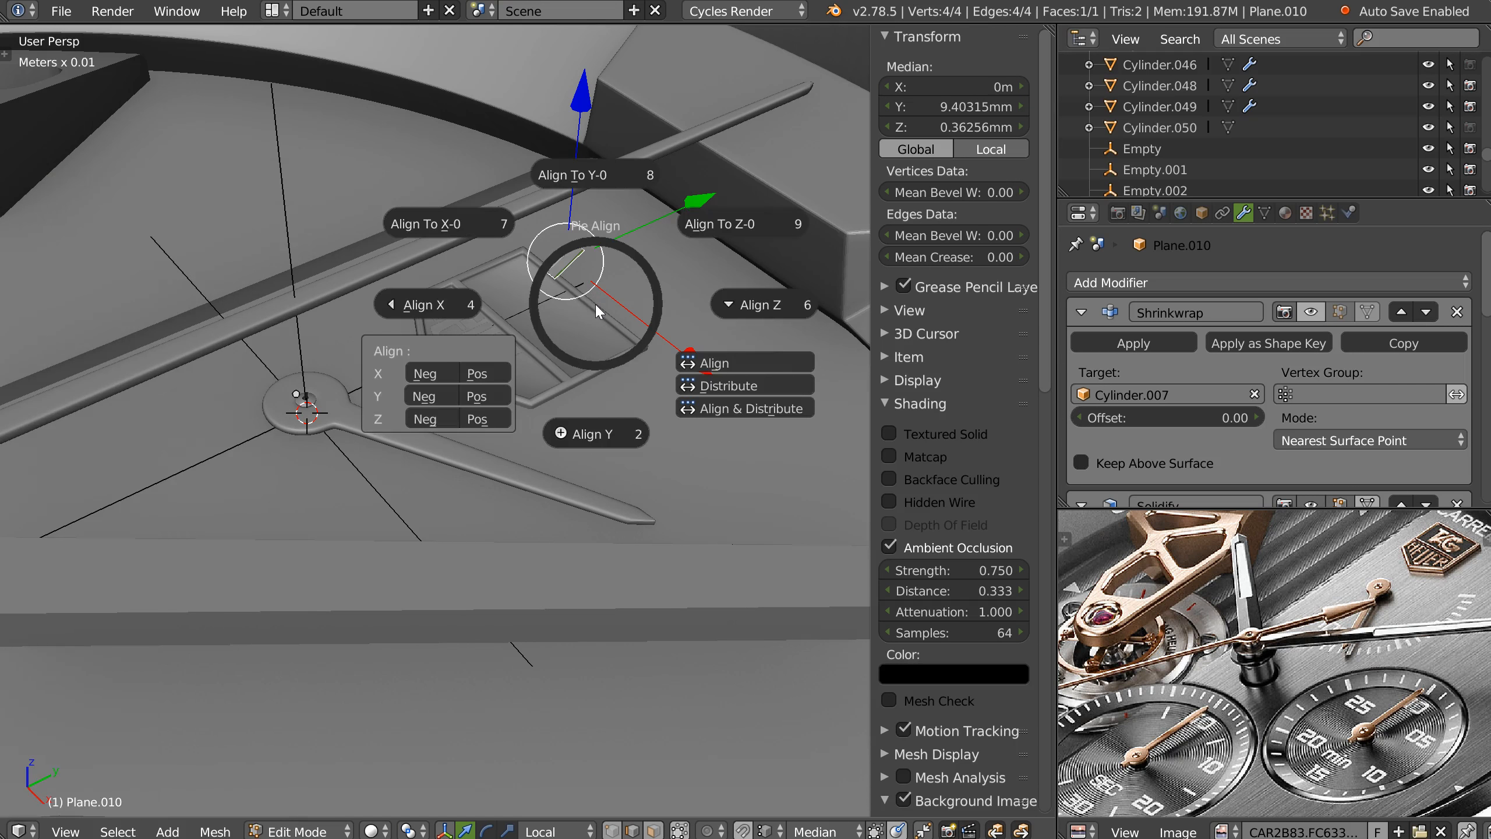
click(425, 418)
middle_drag(556, 250, 563, 310)
key(Tab)
Rotate the duplicated marker about -62.5° around Z to line up with the scale's first thick tick in the reference.
key(KP_7)
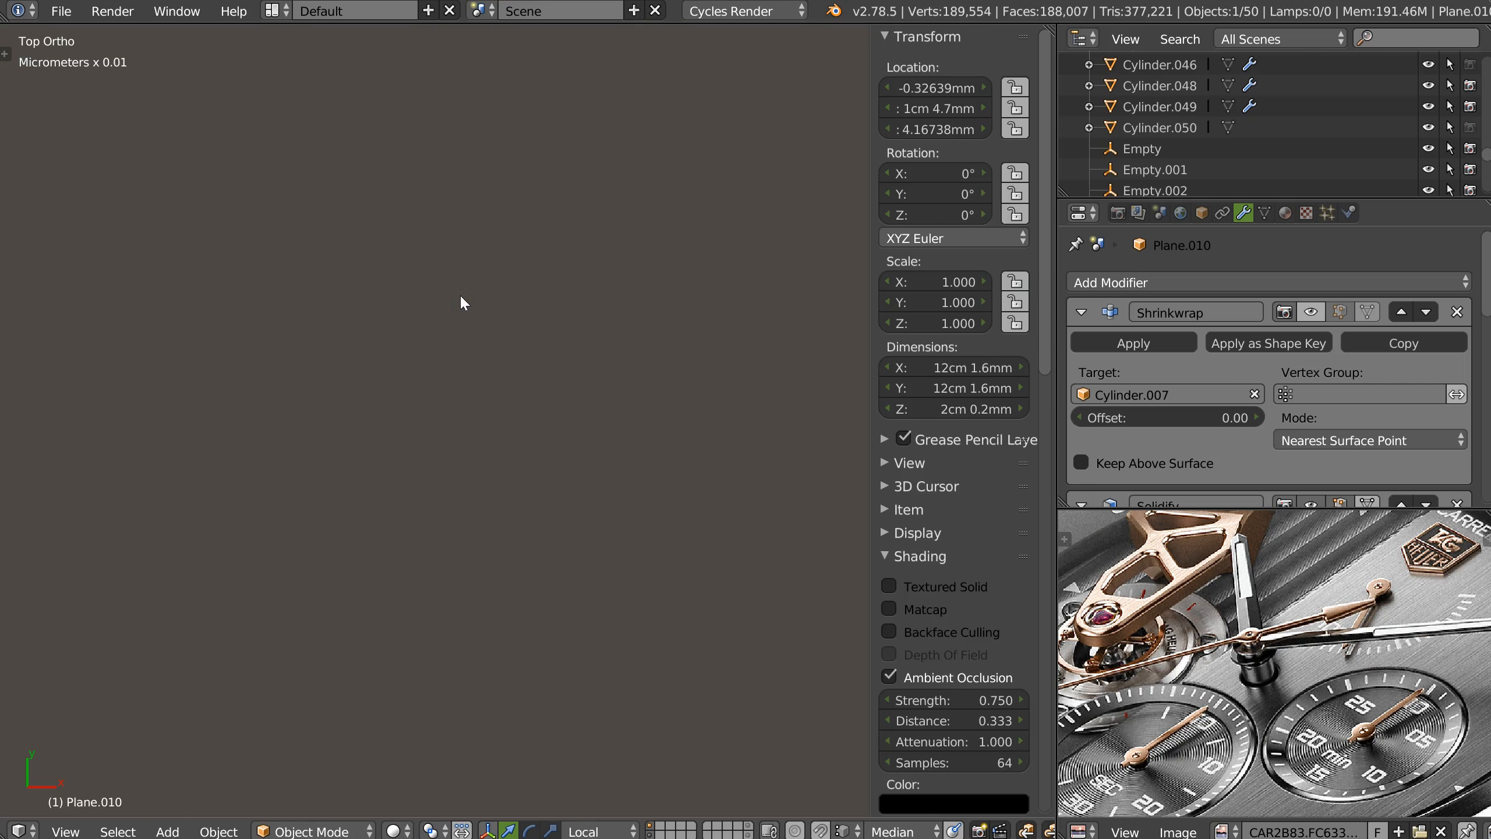
key(Home)
scroll(374, 420, up, 9)
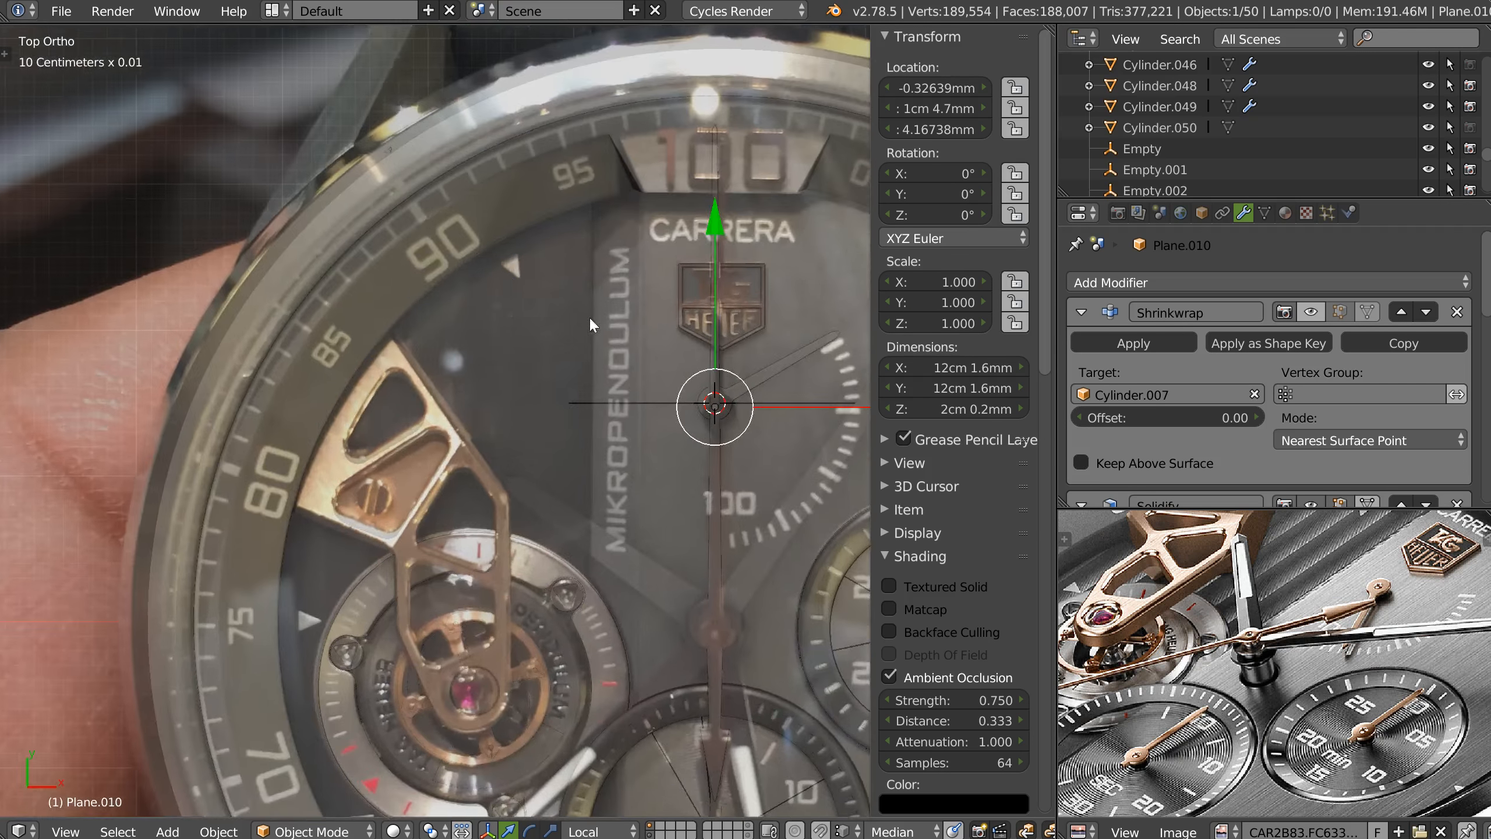
key(r)
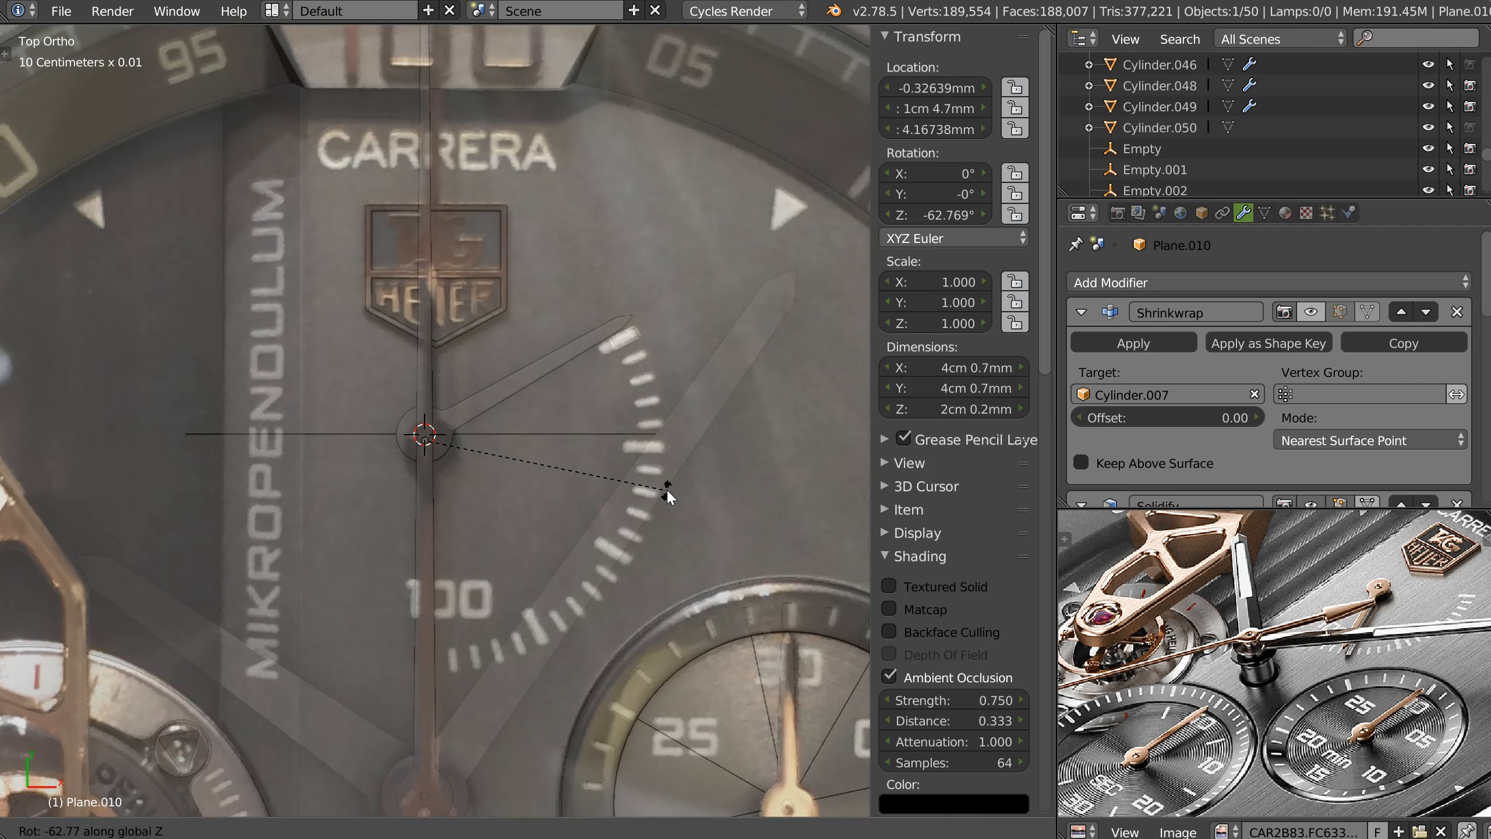
click(664, 485)
scroll(669, 470, up, 3)
scroll(620, 360, up, 1)
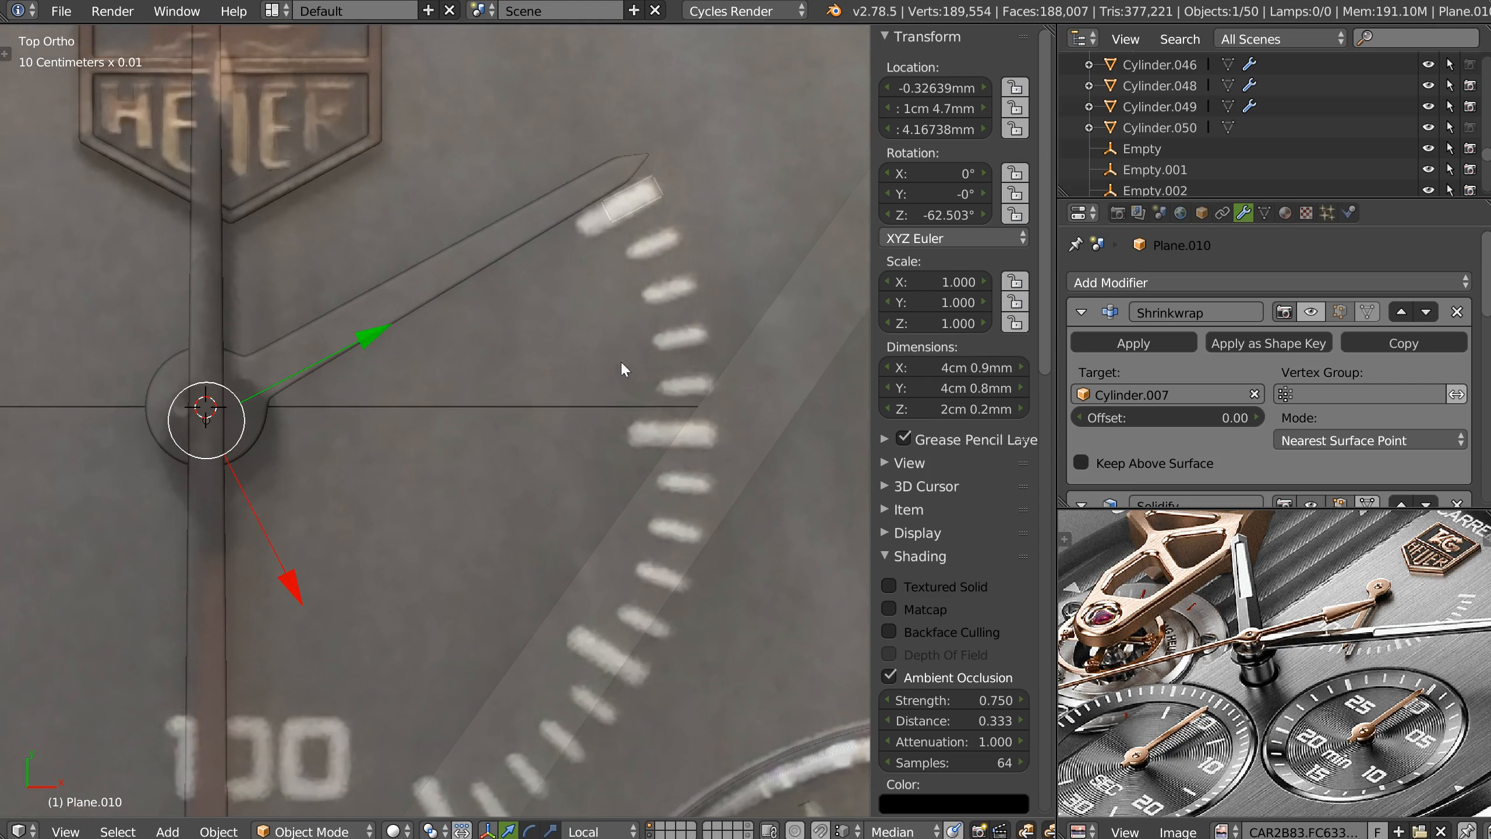
Adjust the marker's edges in length and width to match the first thick white tick in the reference.
key(Tab)
drag(803, 117, 760, 137)
click(605, 212)
shift+right_click(613, 185)
key(ctrl+space)
drag(701, 390, 732, 416)
key(Escape)
scroll(672, 280, down, 4)
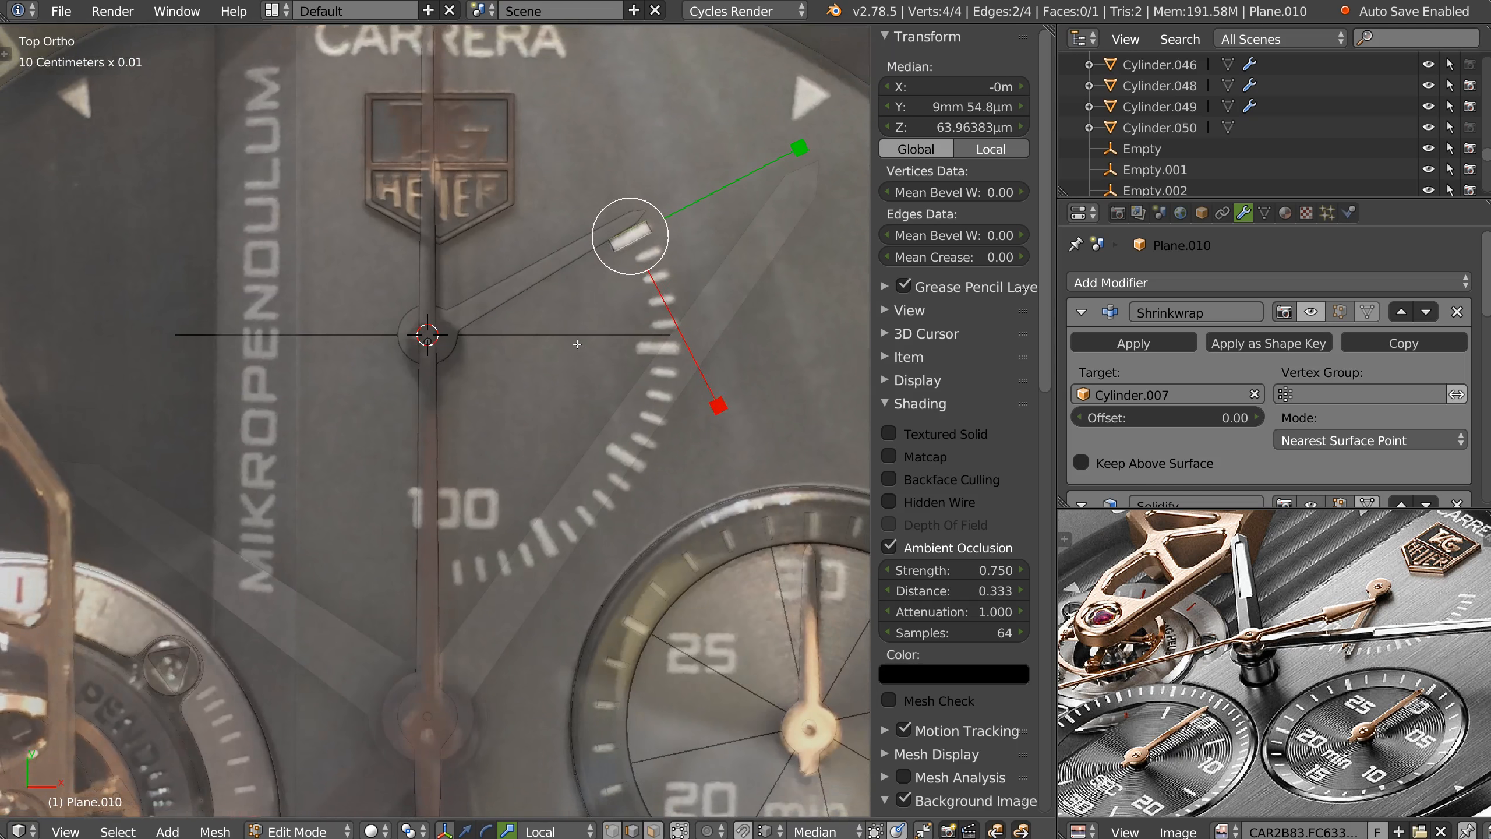
scroll(646, 247, up, 2)
key(Tab)
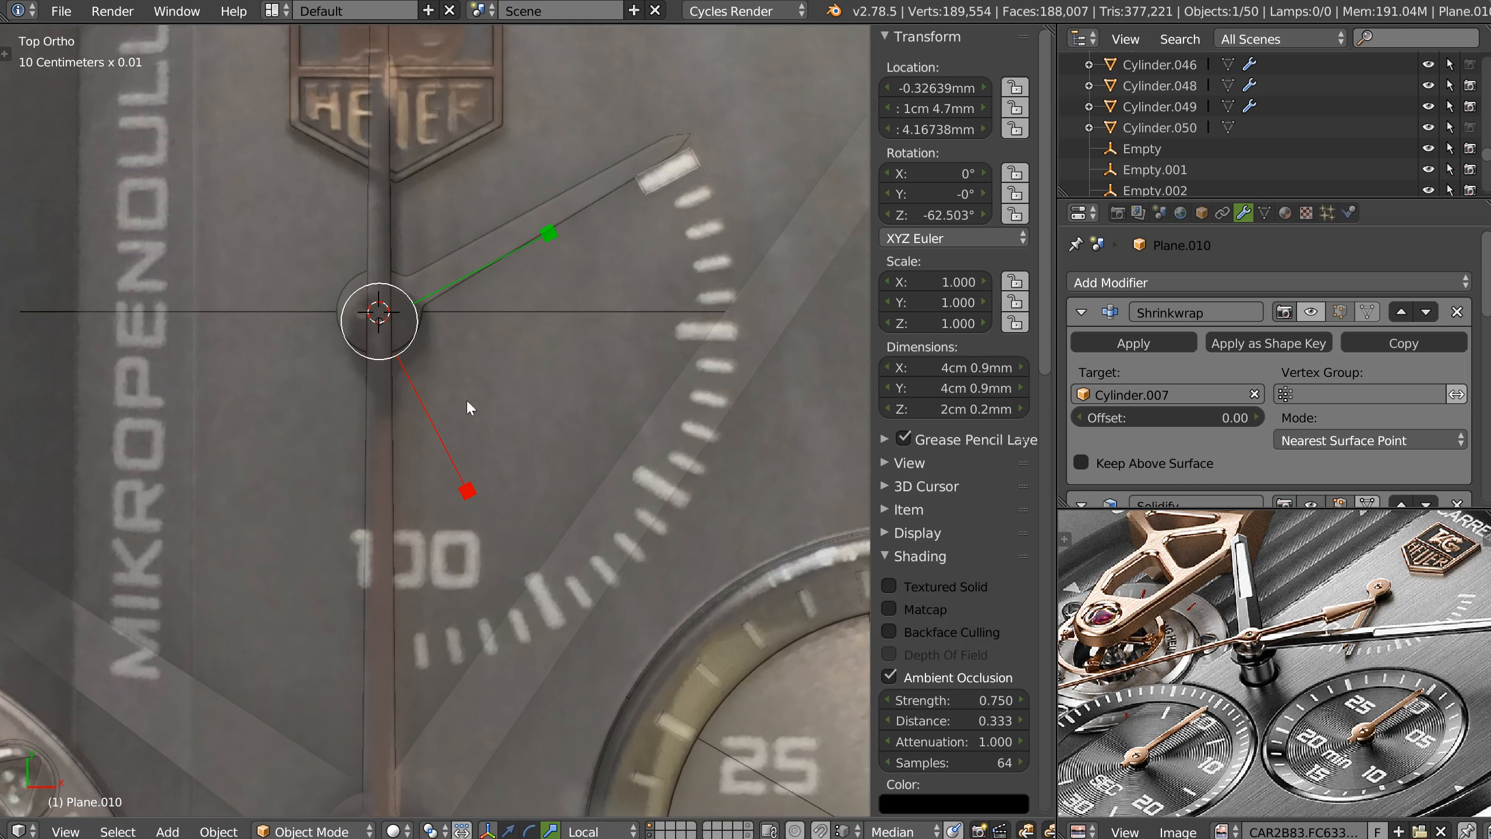
Replace the marker's Array offset object with Empty.004 and set the array count to 5.
scroll(1244, 419, down, 5)
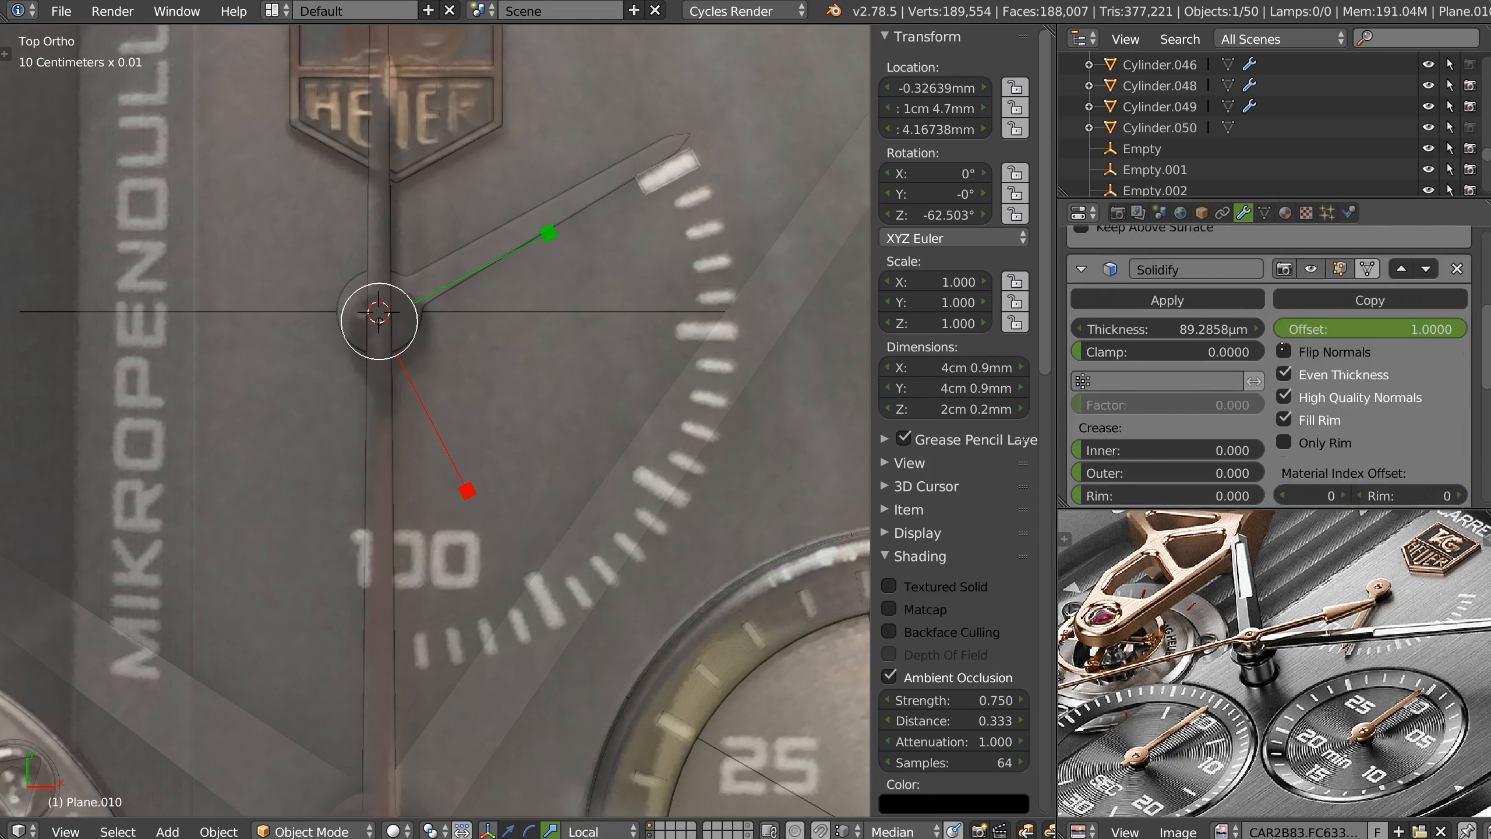
scroll(1259, 386, down, 10)
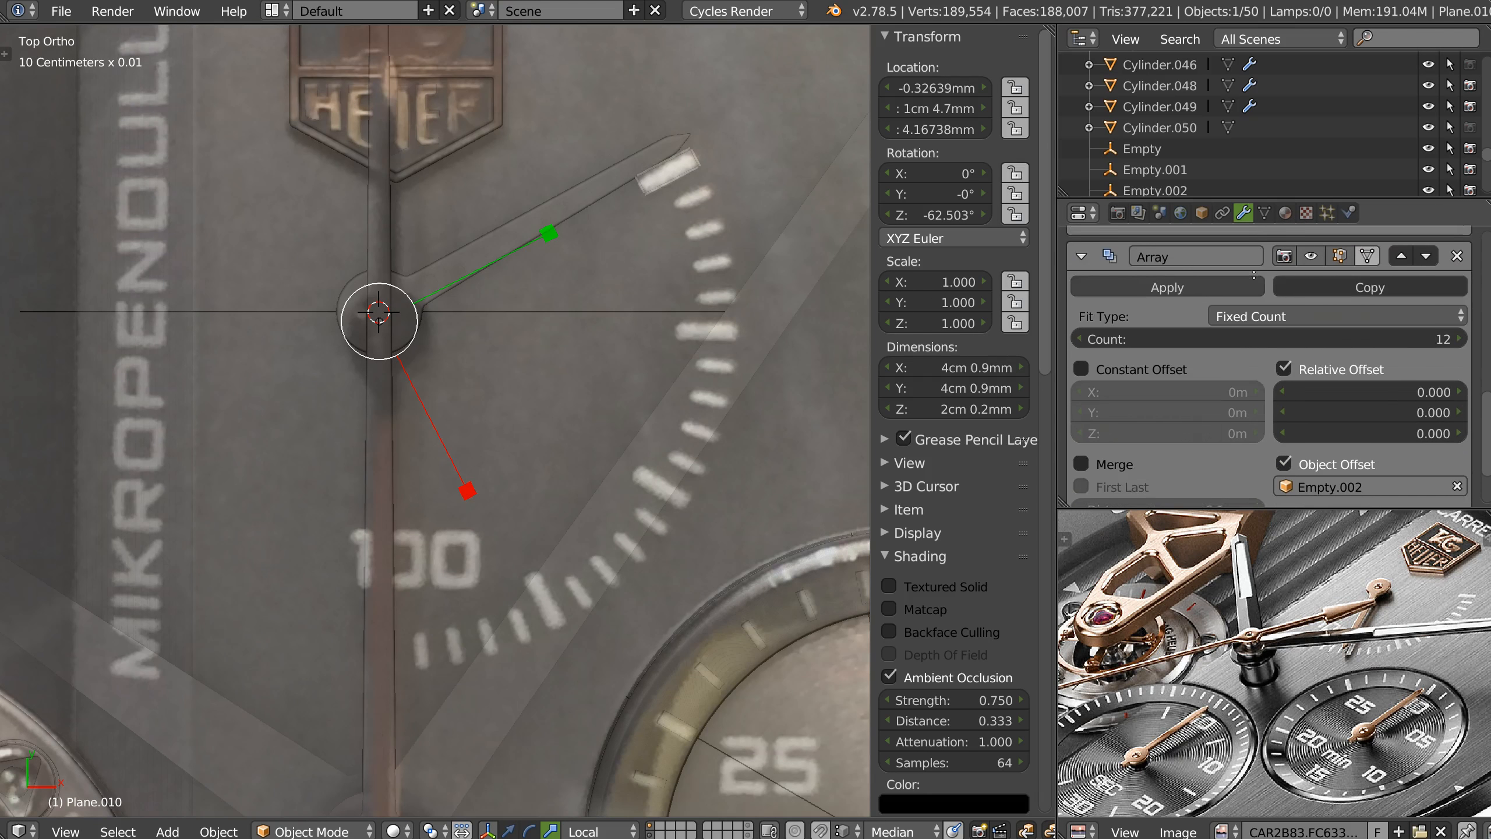
scroll(1292, 382, down, 3)
click(1457, 410)
click(1457, 410)
click(585, 317)
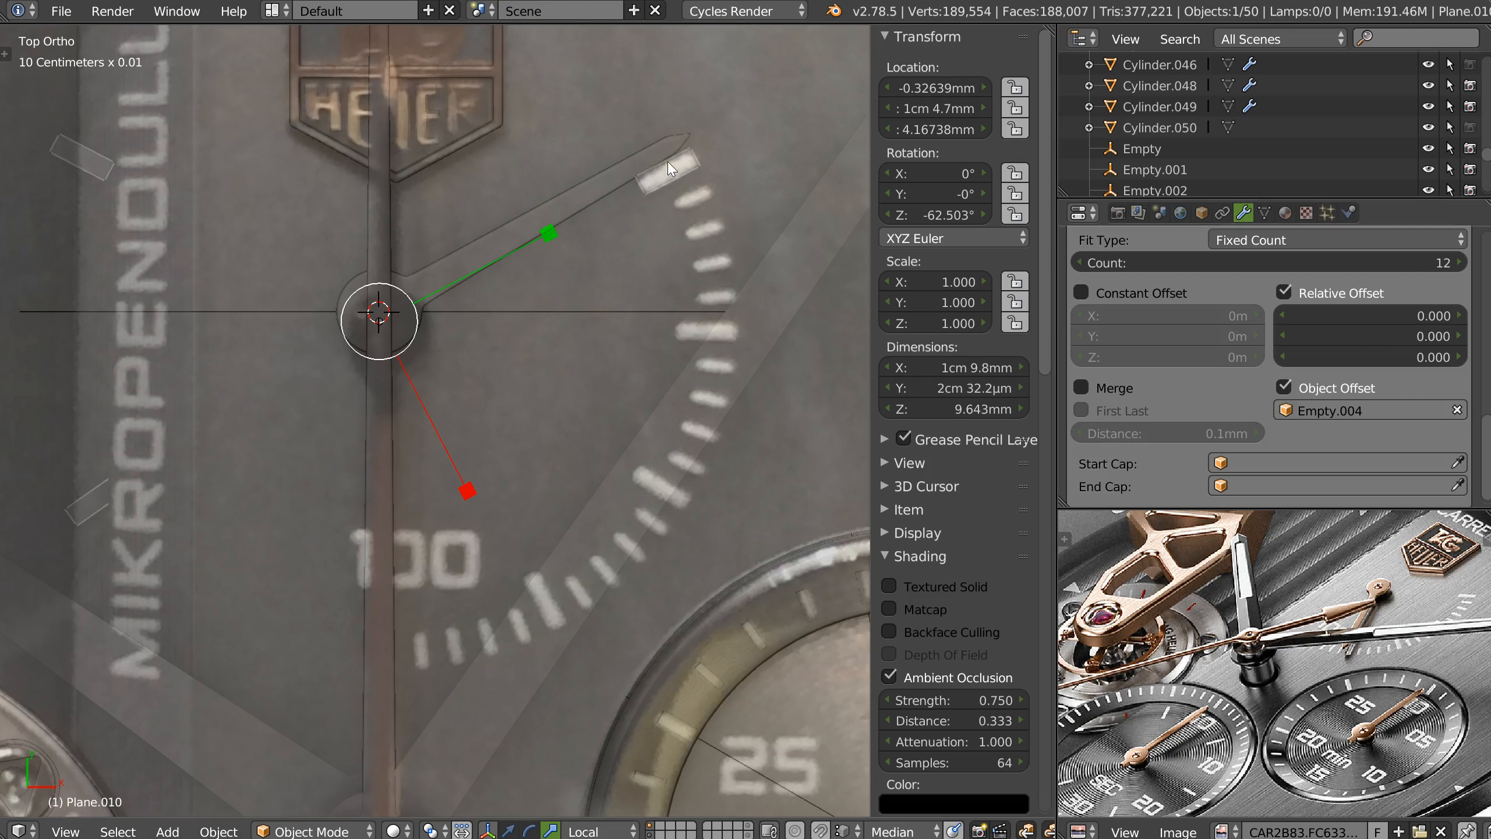
drag(1373, 263, 1338, 262)
Remove the Shrinkwrap modifier from the duplicated marker, keeping its Solidify and Array modifiers.
right_click(570, 312)
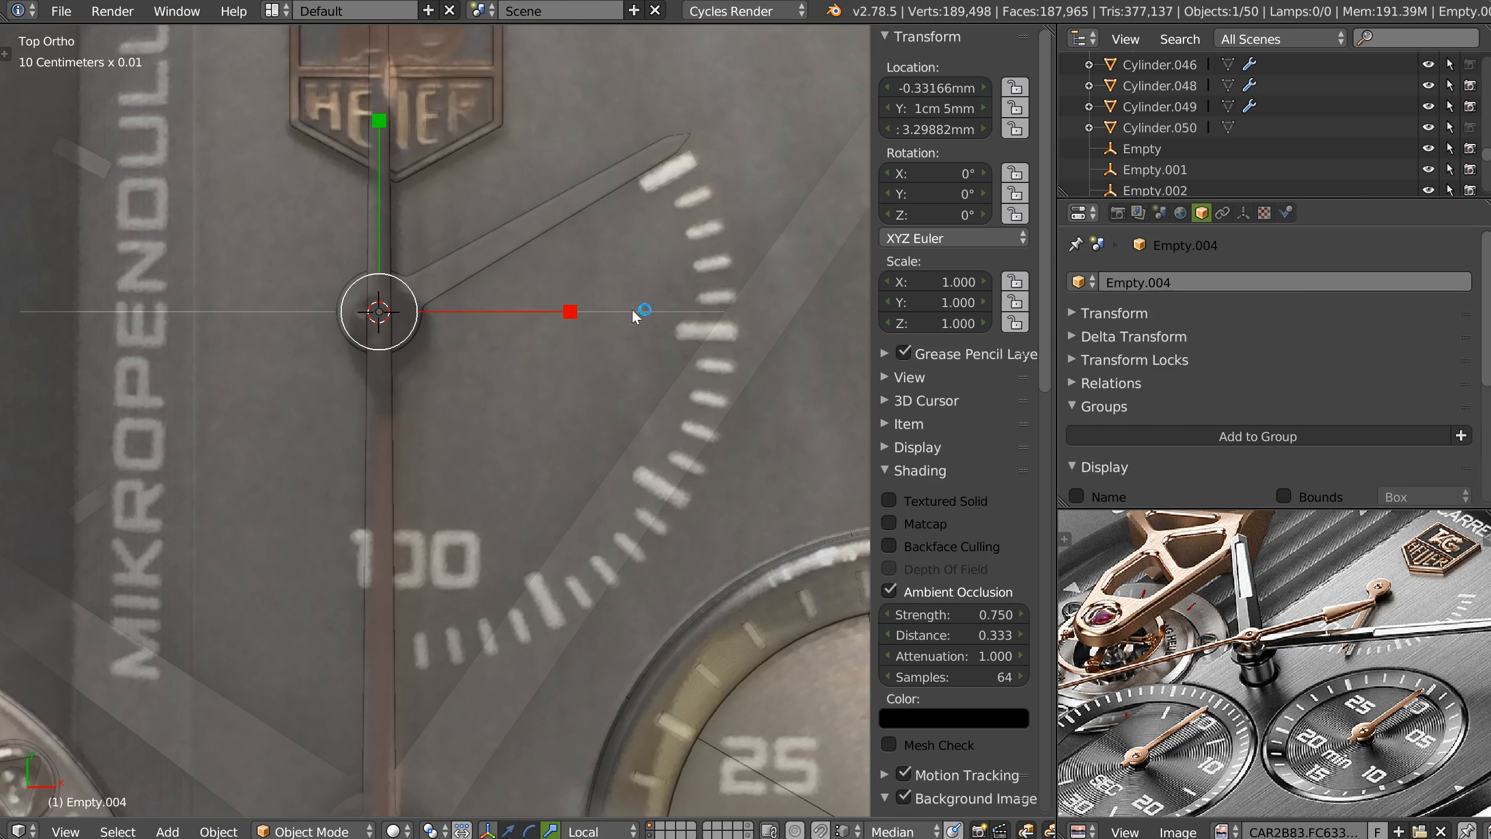
right_click(670, 180)
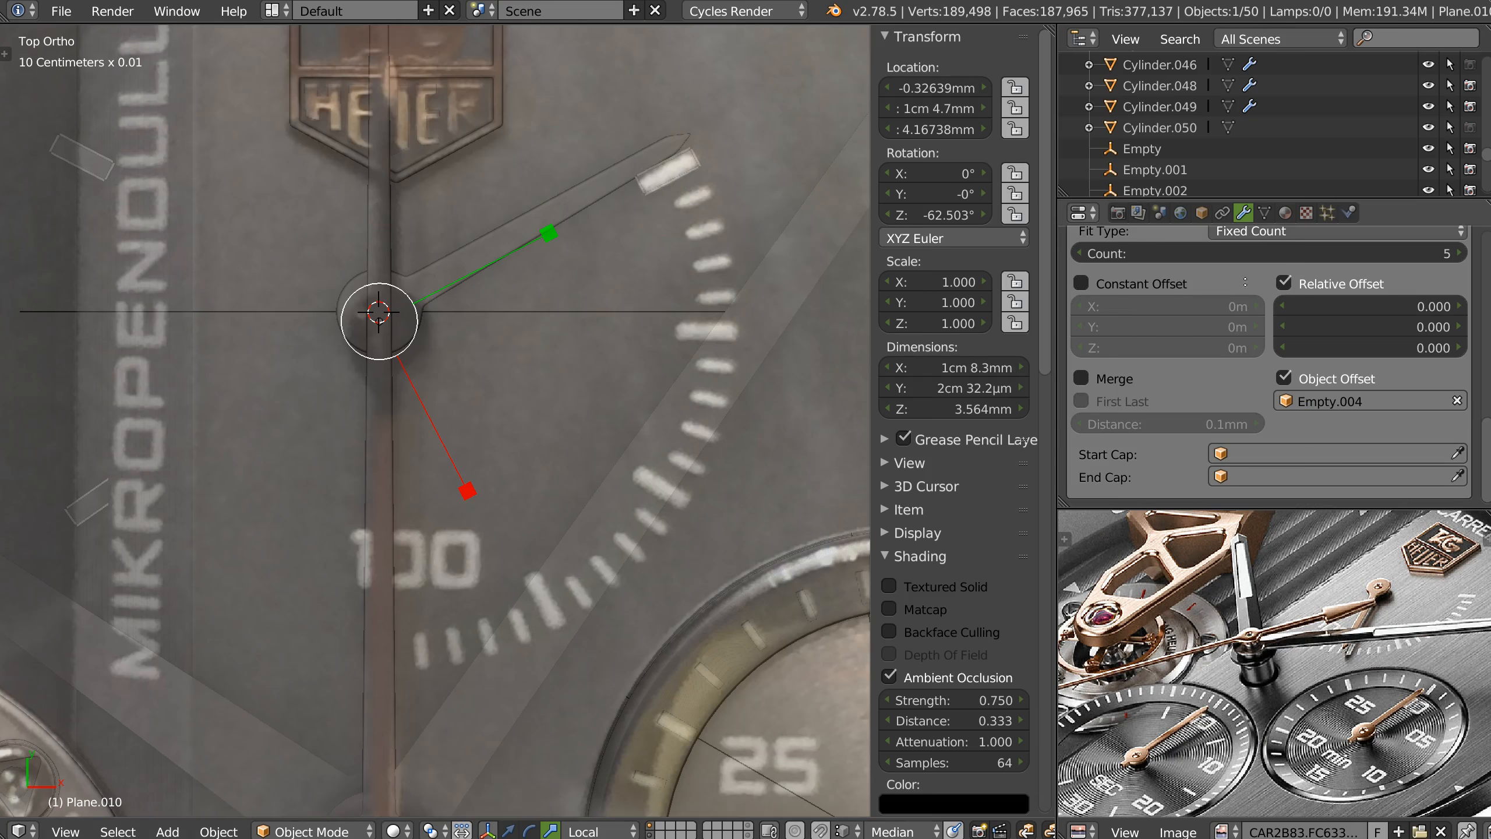
scroll(1316, 408, up, 5)
scroll(1218, 376, up, 8)
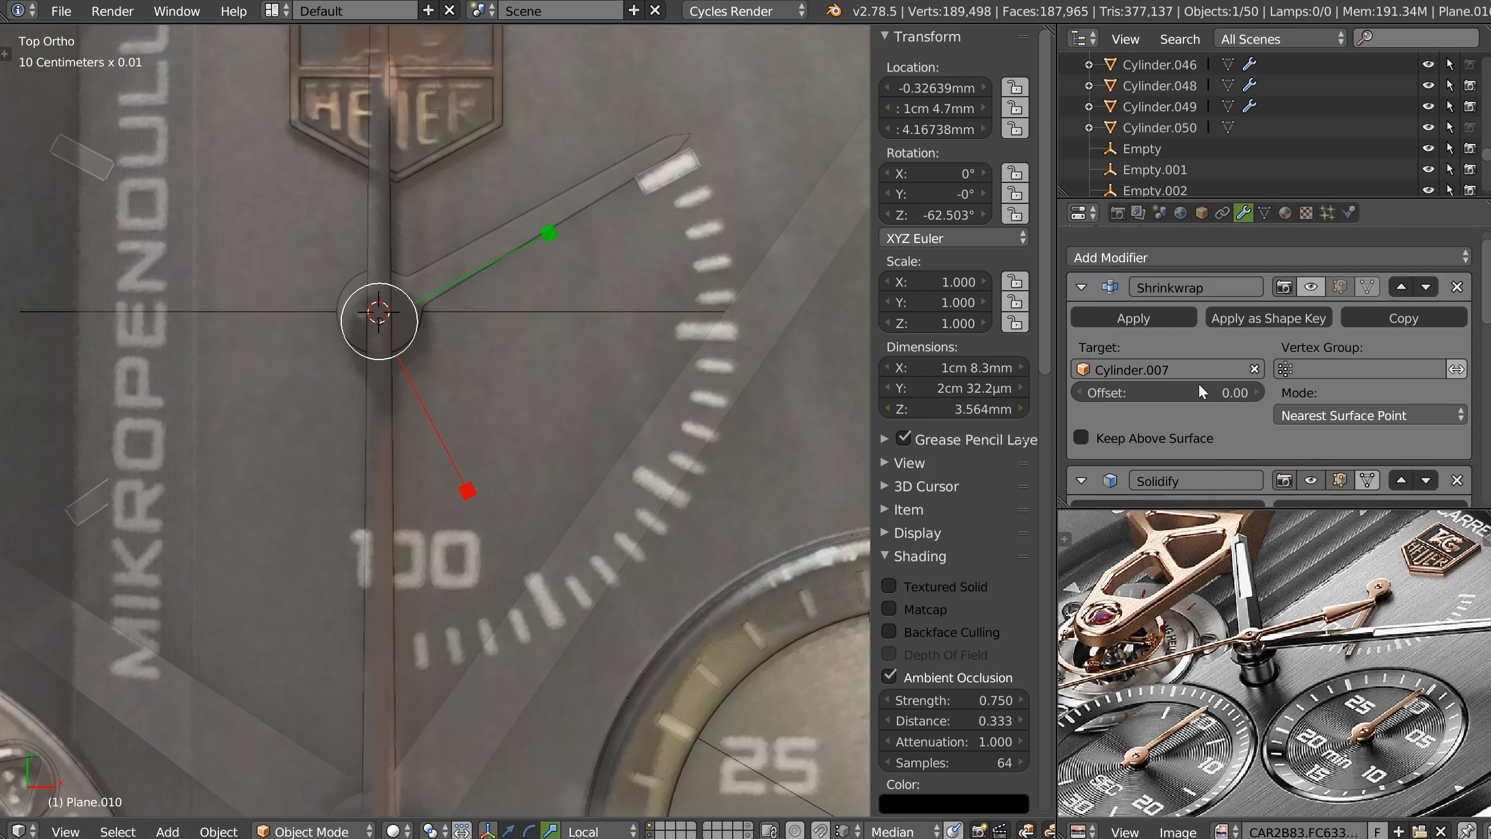
click(1457, 287)
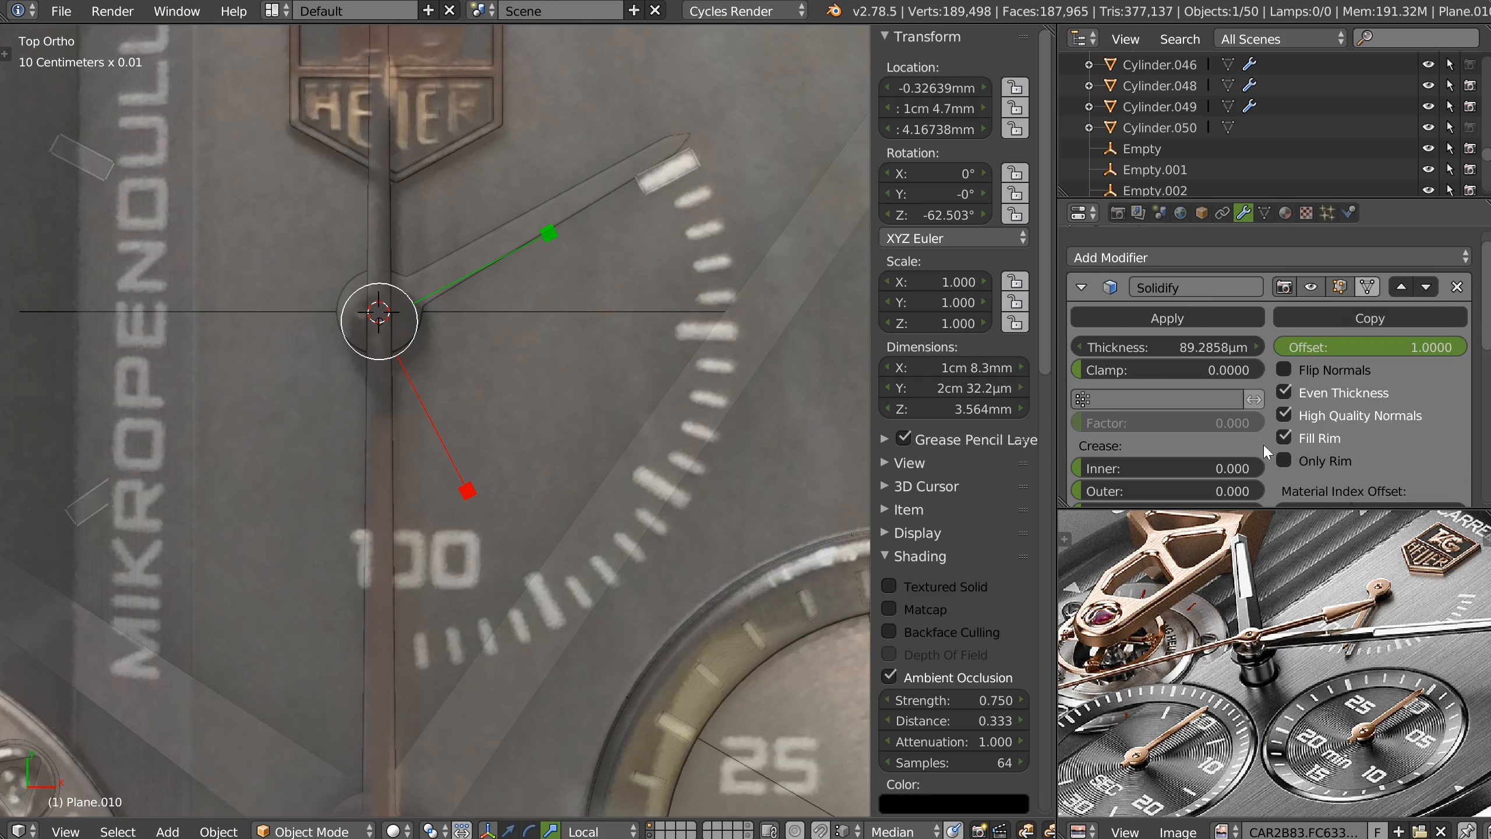
scroll(1226, 399, down, 15)
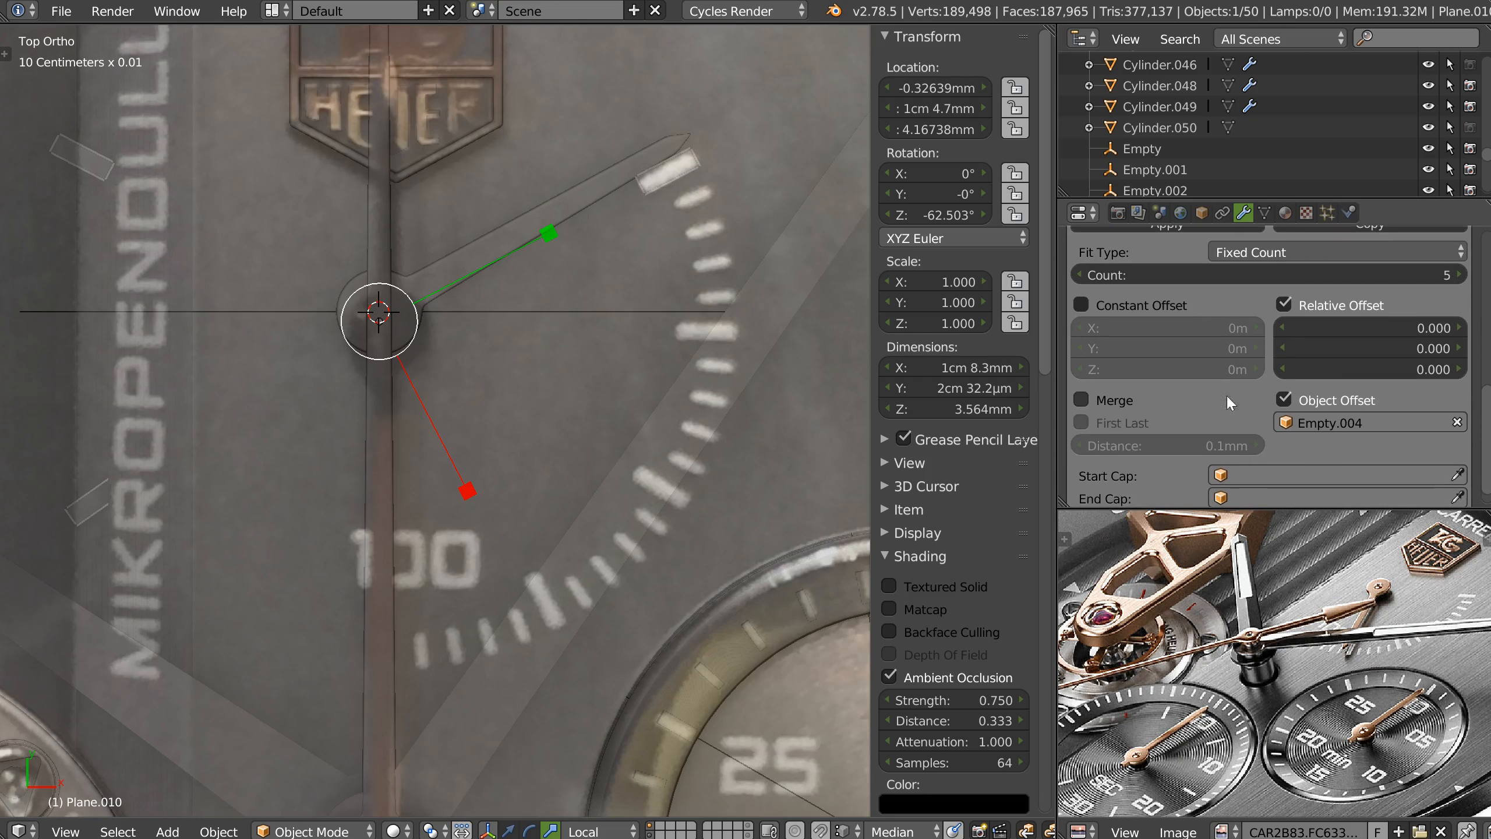
right_click(573, 309)
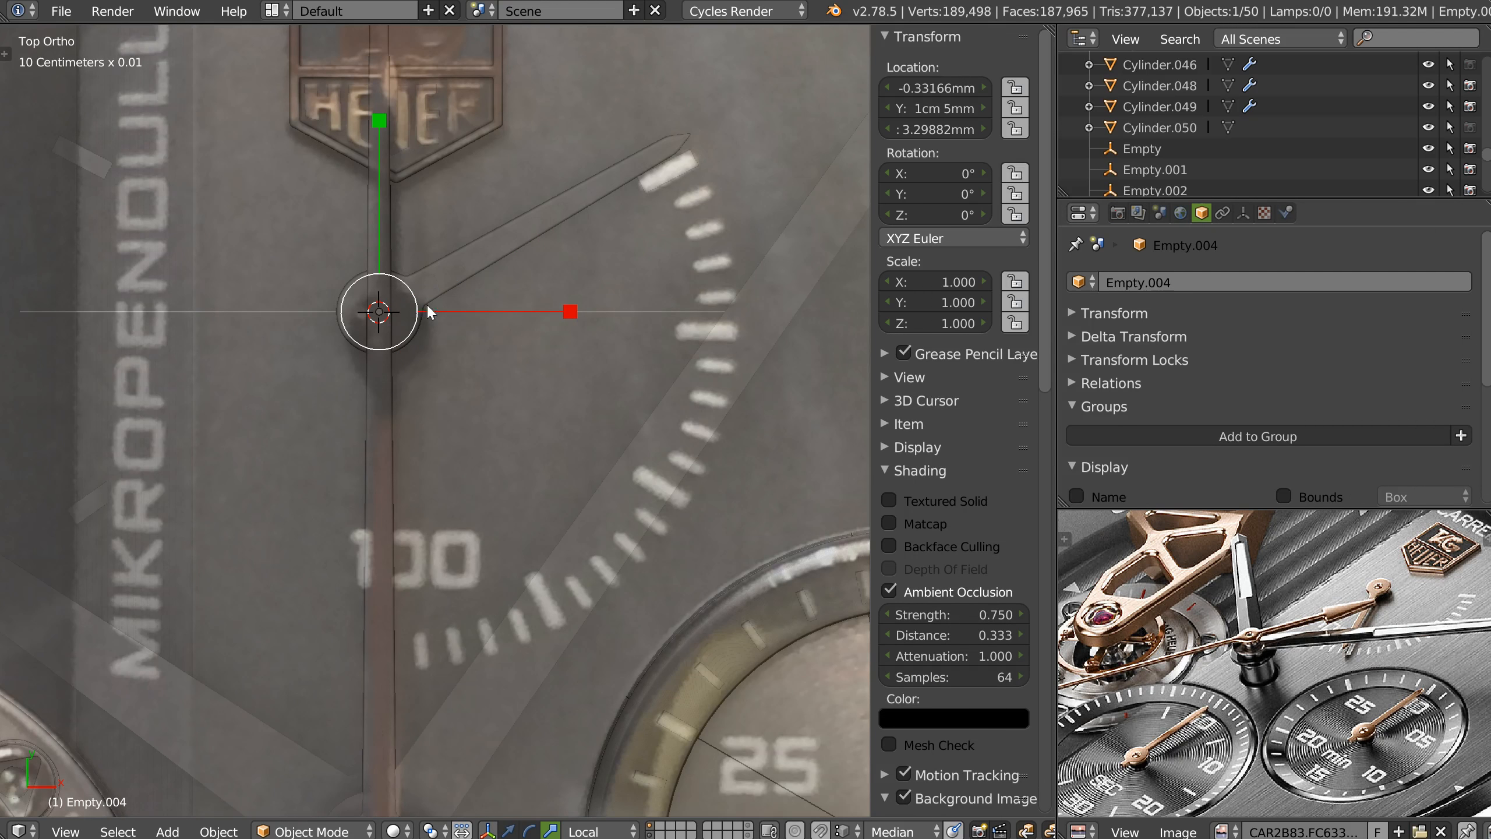
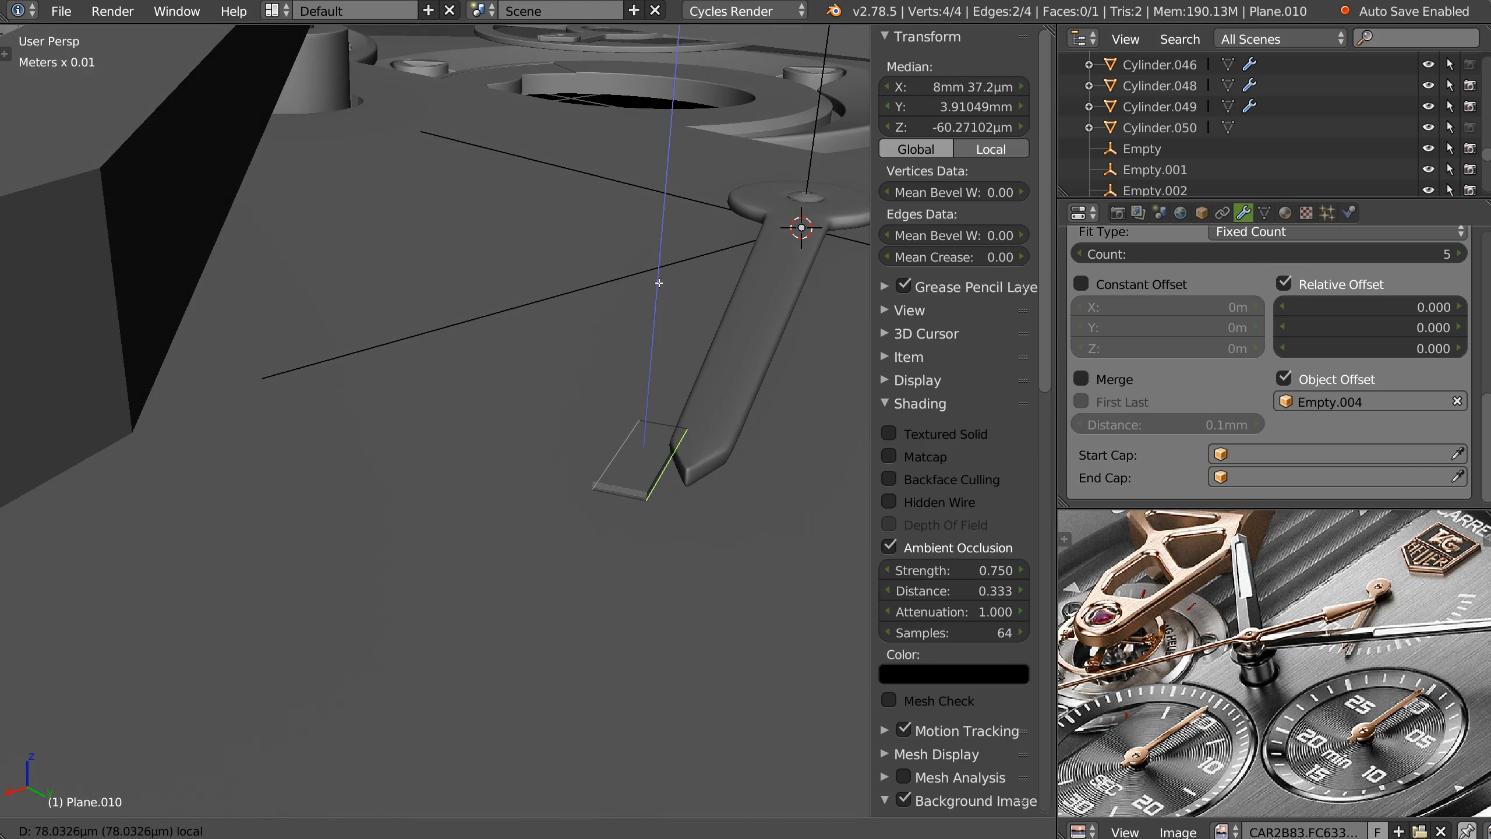
Rotate Empty.004 about -30° around the Z axis to fan the arrayed markers along the reference's curved scale.
key(Tab)
middle_drag(657, 287, 638, 405)
scroll(638, 406, down, 6)
middle_drag(564, 364, 607, 414)
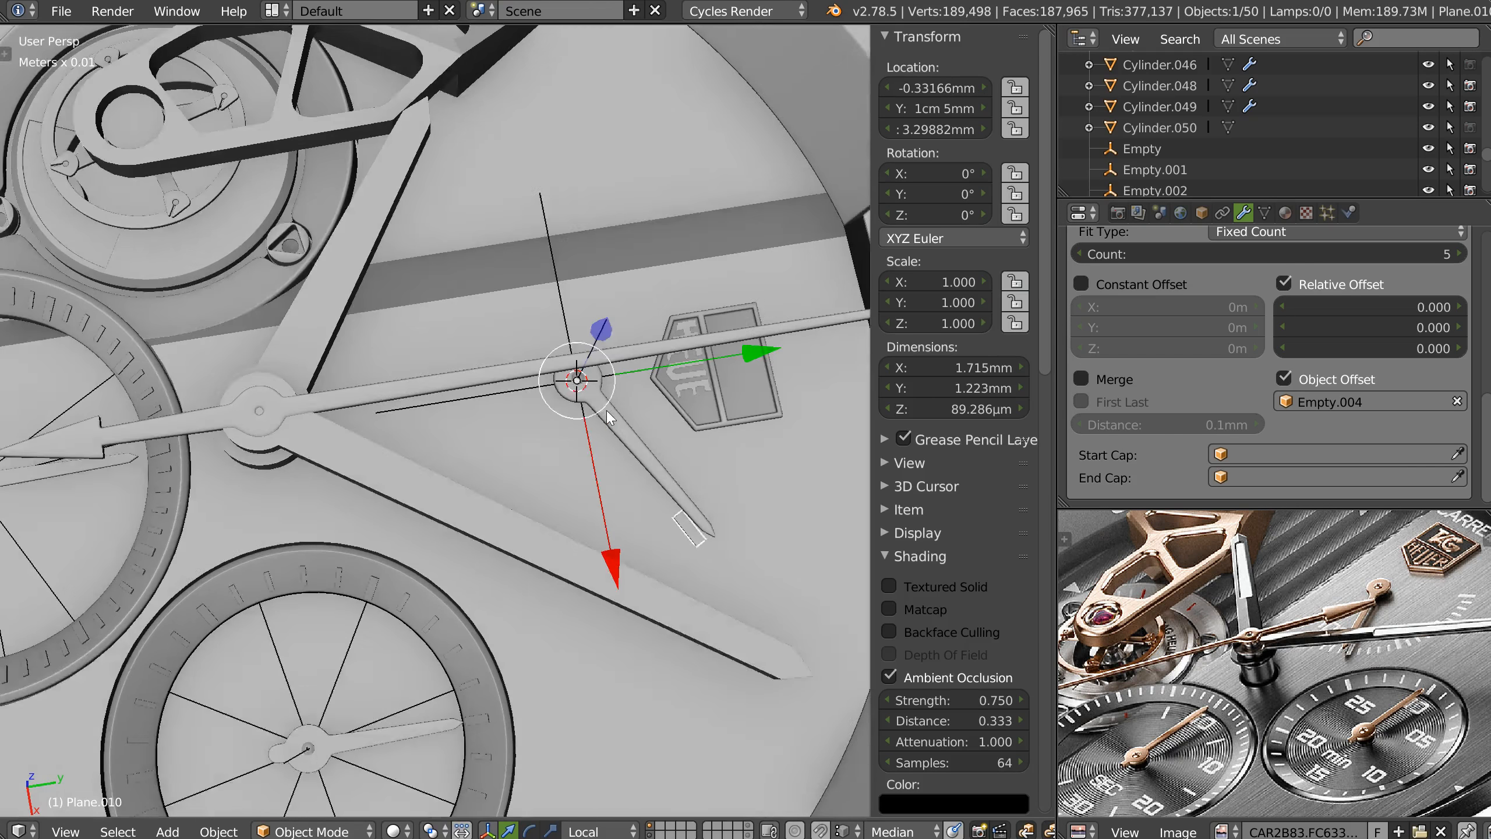
right_click(505, 404)
right_click(507, 400)
key(KP_7)
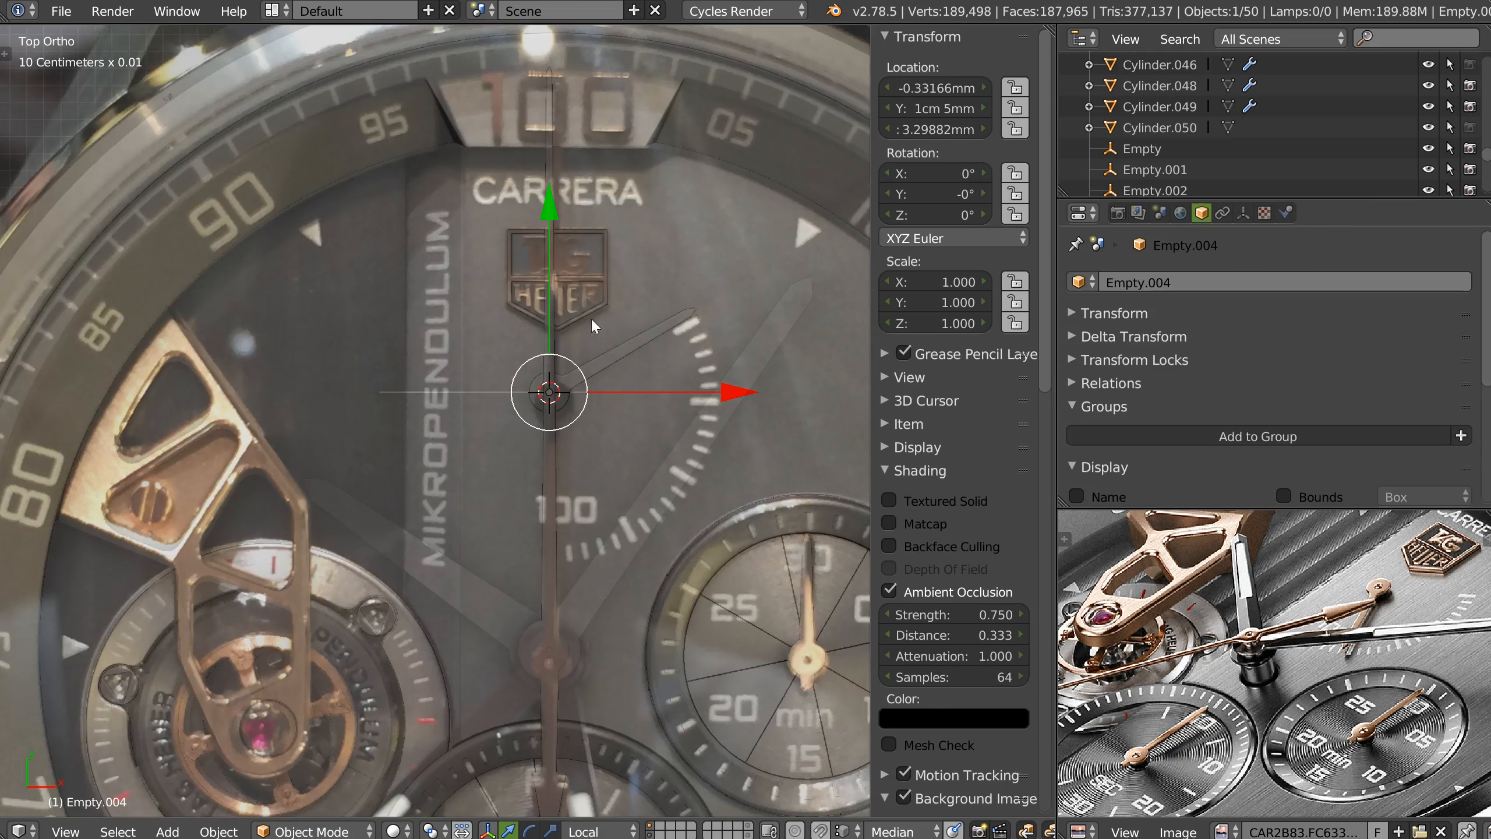
scroll(687, 307, up, 3)
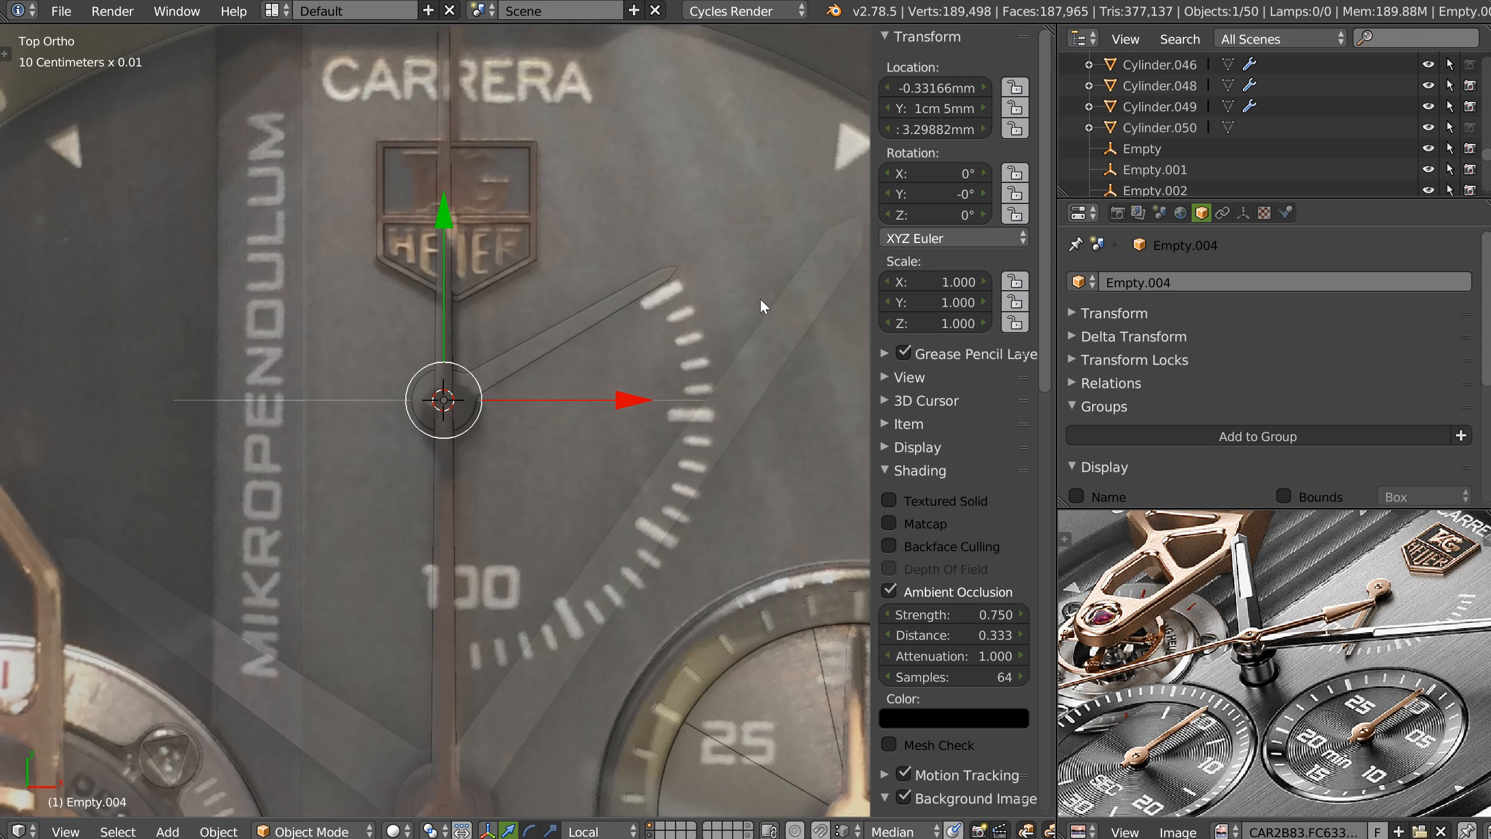
key(r)
key(z)
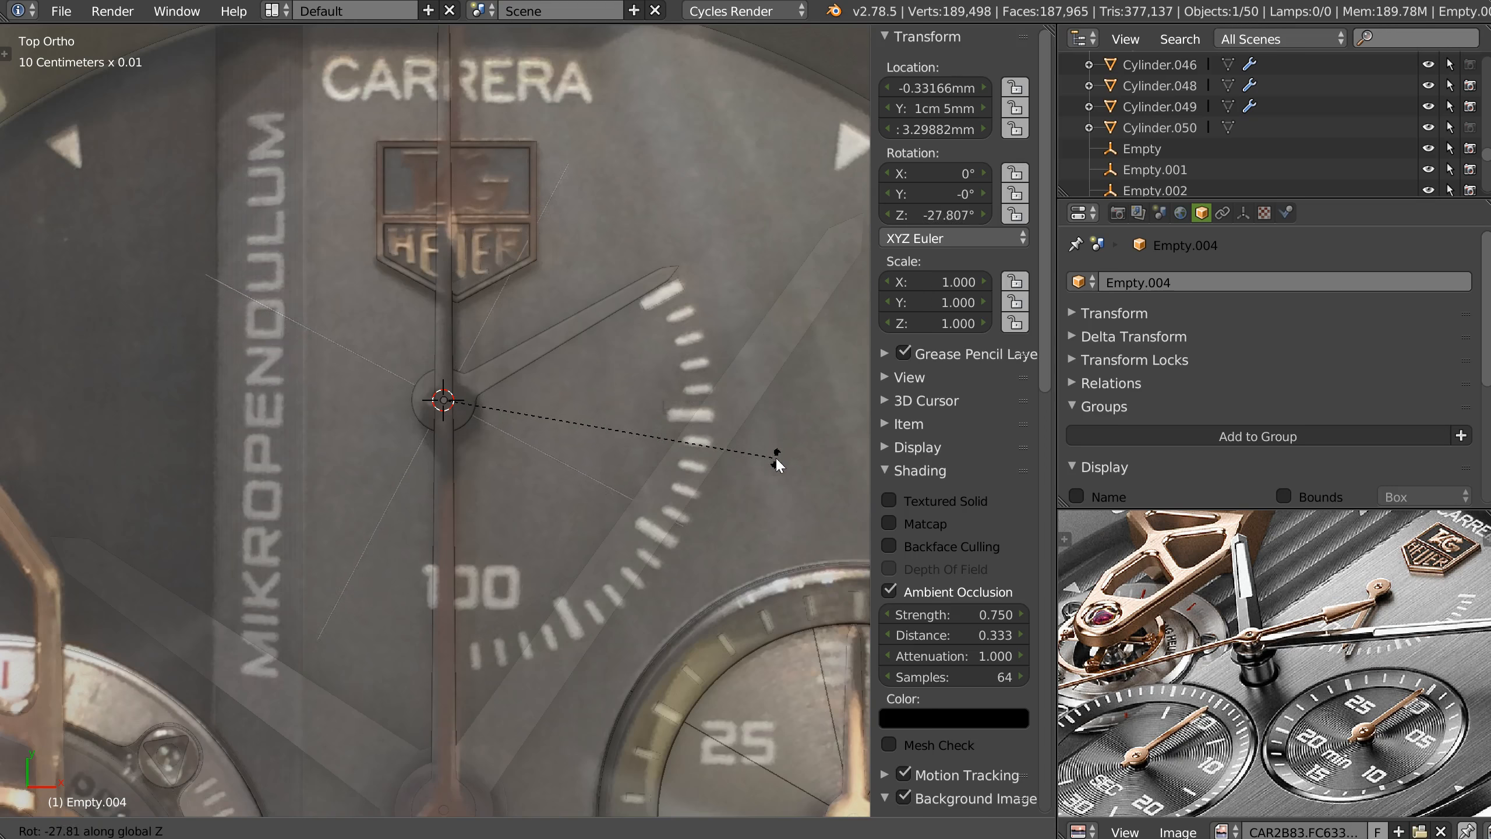
click(775, 469)
key(z)
key(Escape)
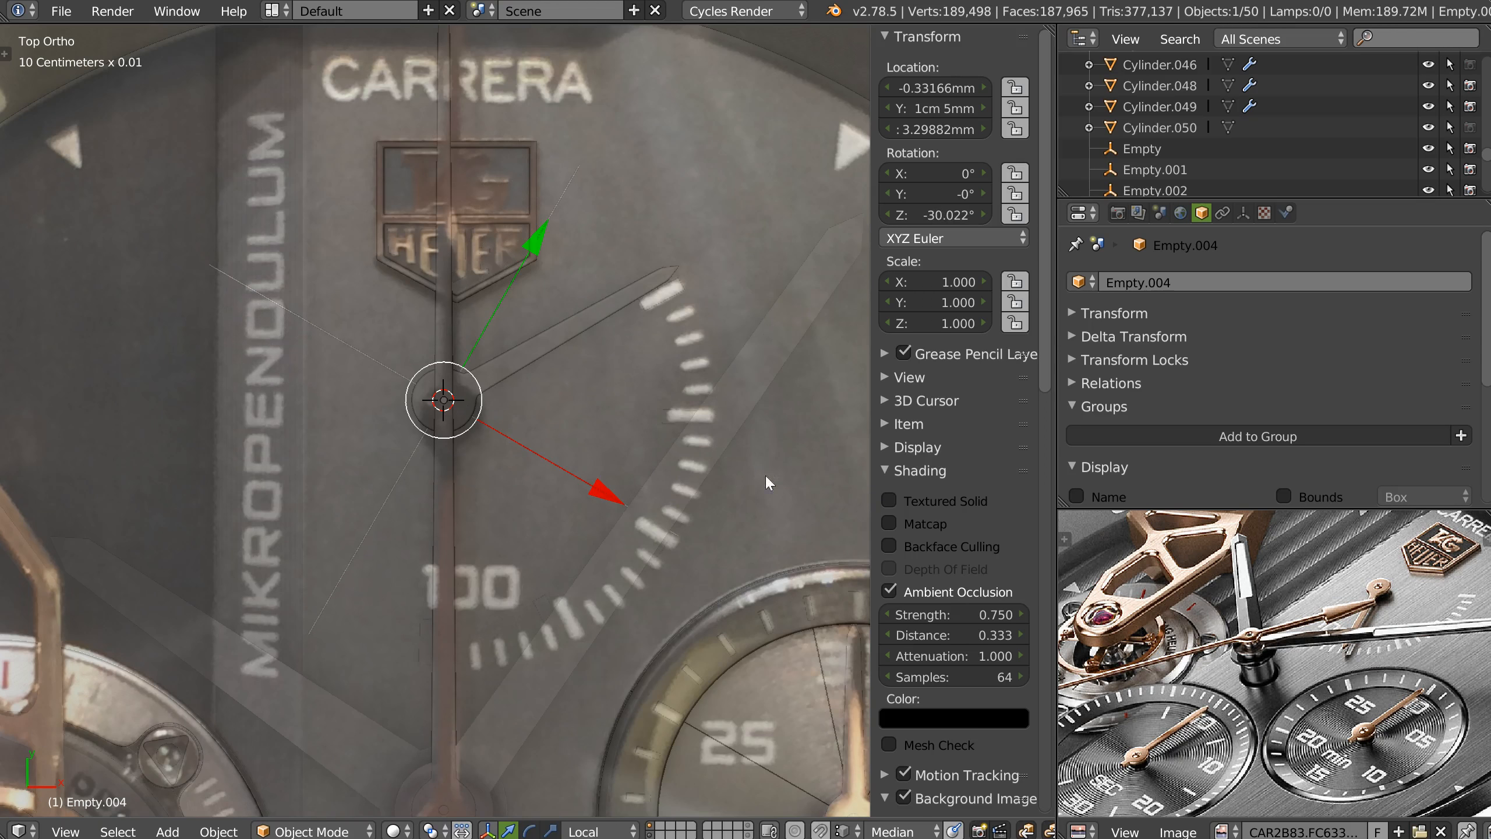
Set Empty.004's Z rotation to exactly -30°.
right_click(663, 300)
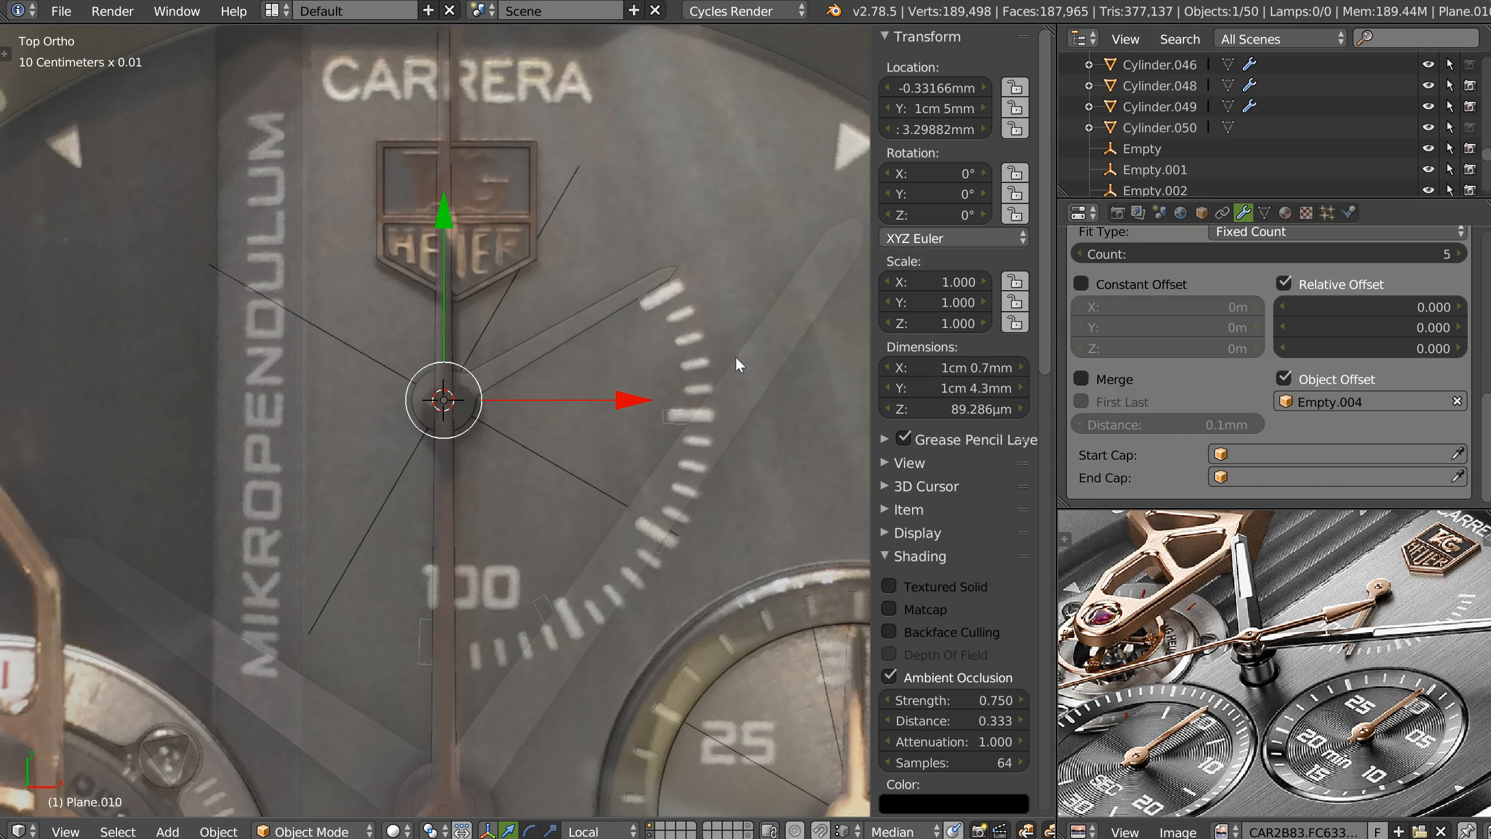
scroll(672, 399, up, 2)
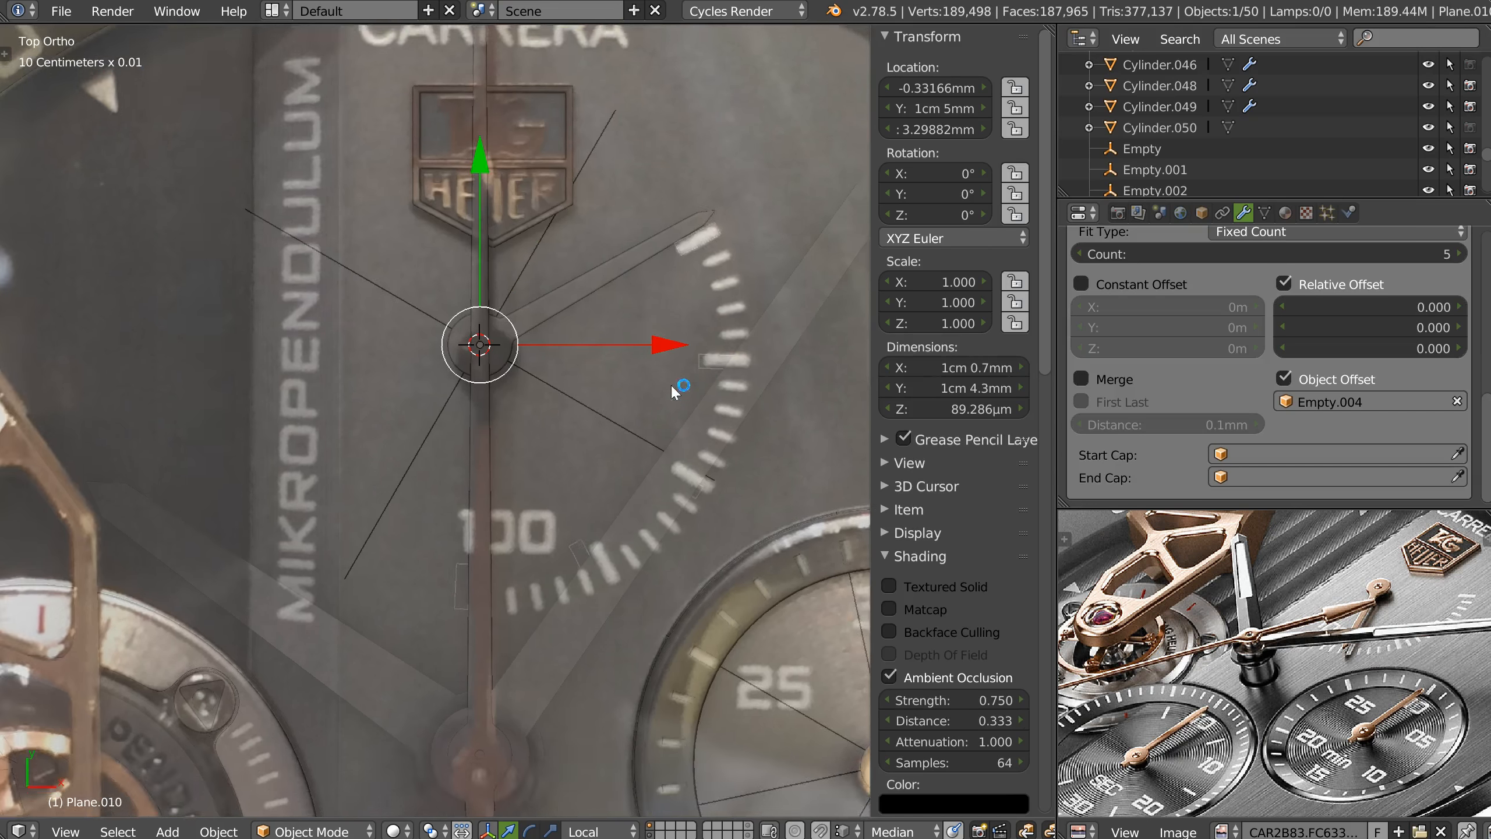
right_click(582, 419)
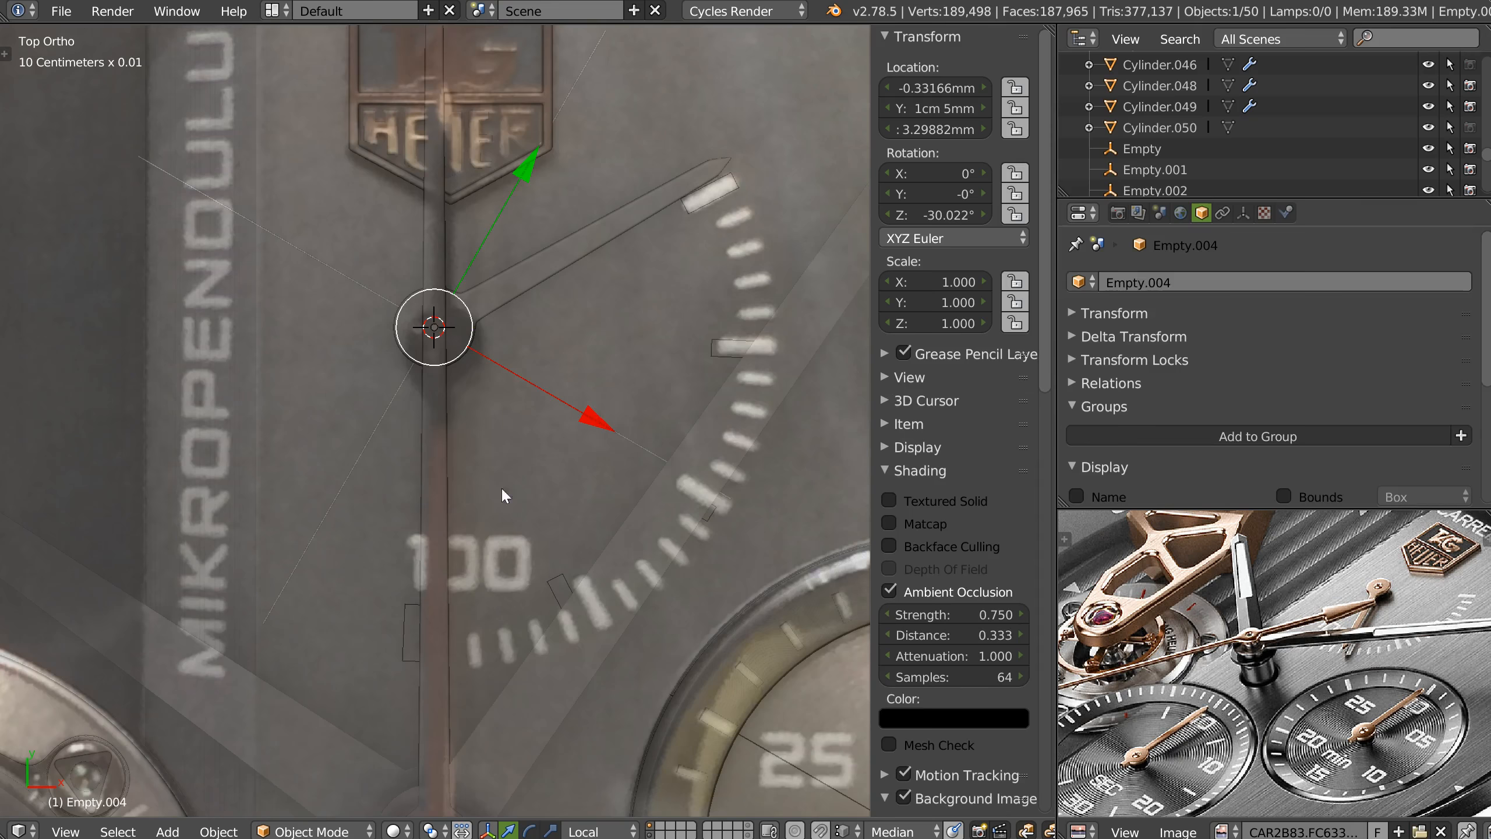
click(939, 214)
text(-30)
key(Return)
Examine how the arrayed markers line up with the reference's thick ticks, both in perspective and from above.
scroll(609, 405, down, 5)
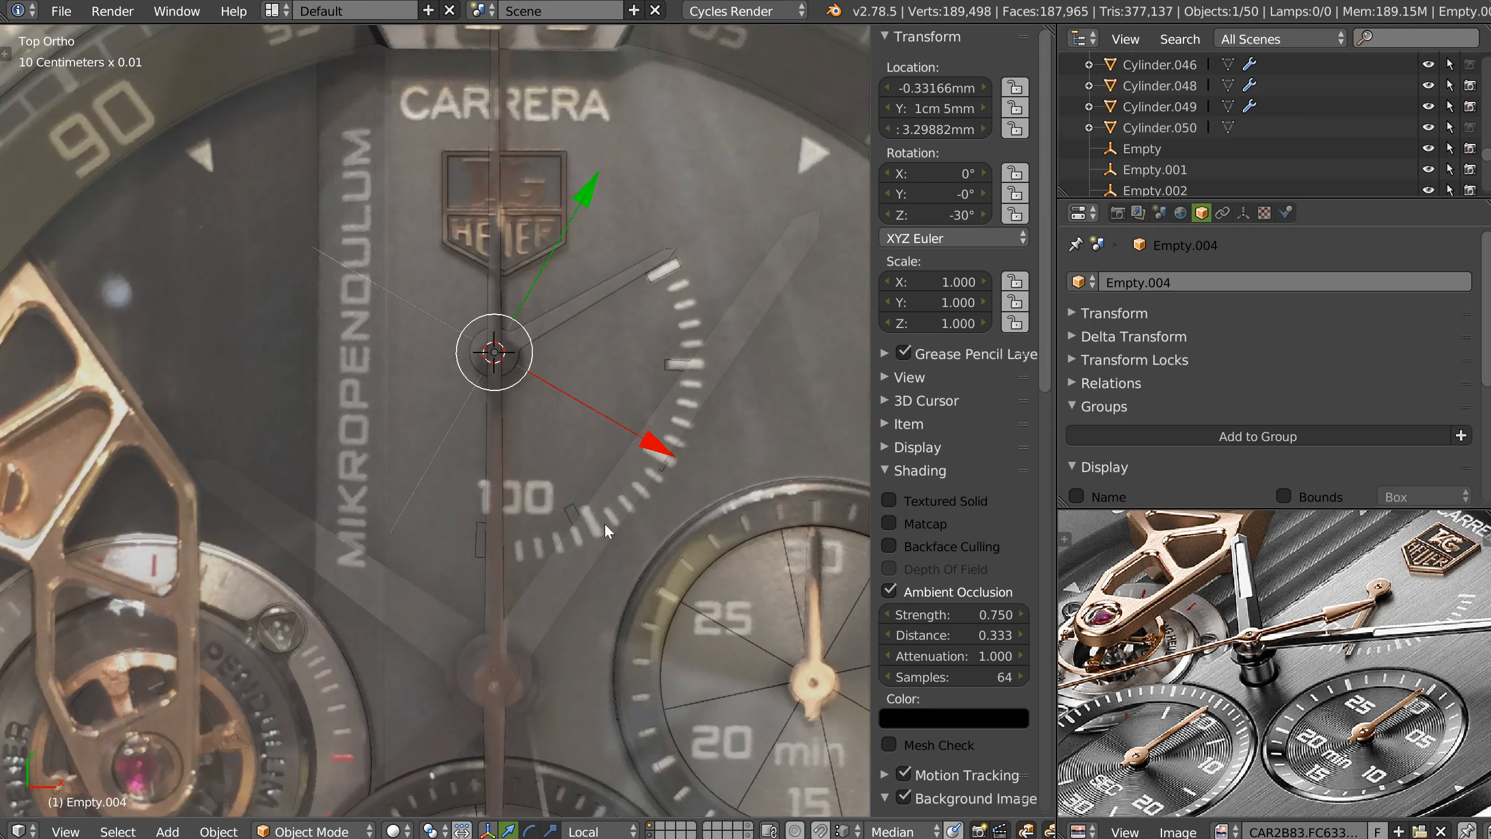
scroll(680, 352, up, 4)
scroll(677, 335, up, 2)
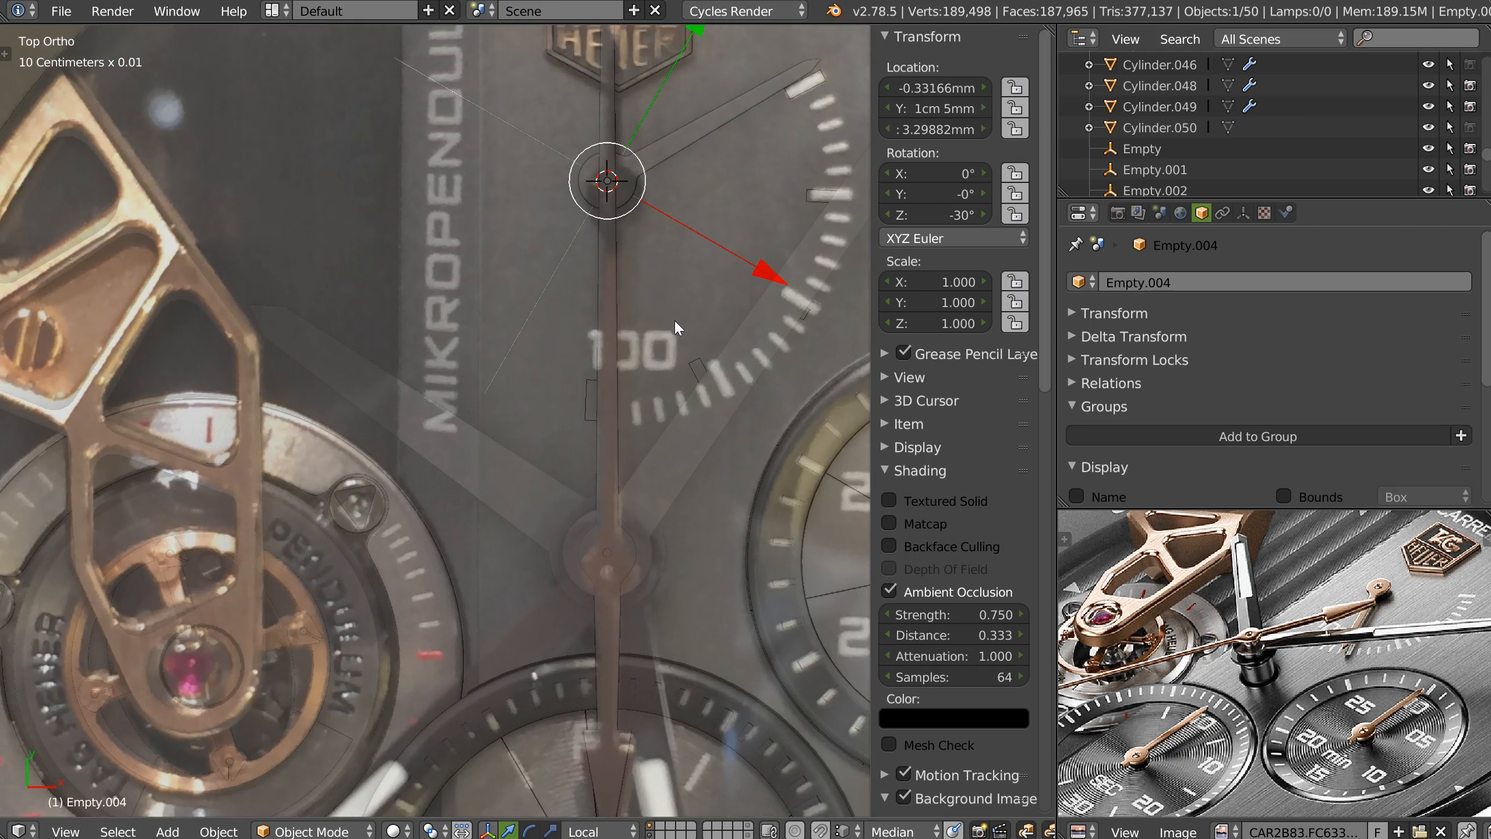
middle_drag(622, 389, 545, 520)
right_click(545, 520)
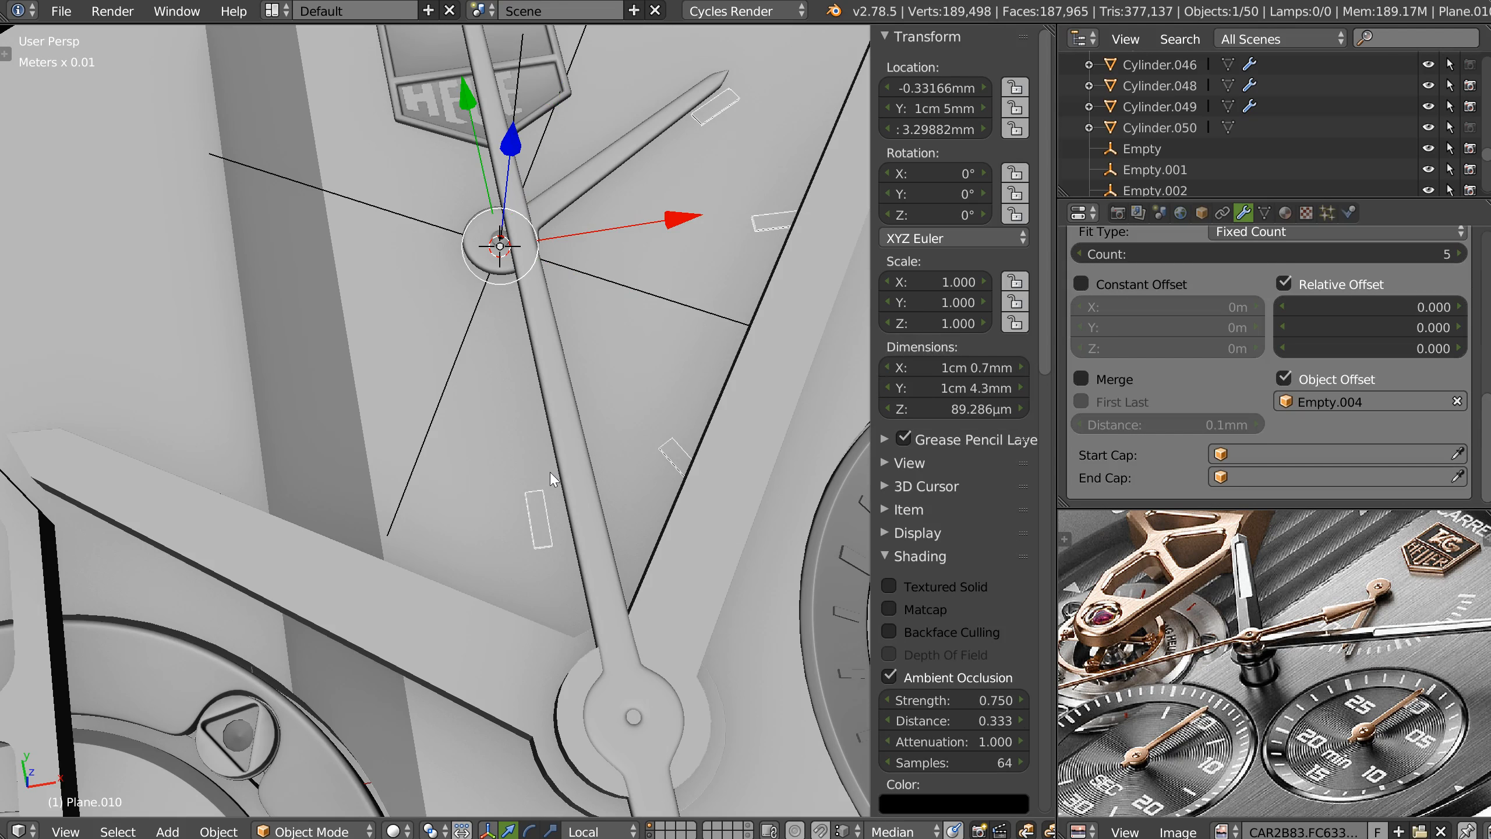
scroll(610, 354, down, 3)
middle_drag(610, 354, 558, 406)
key(KP_7)
scroll(555, 385, up, 2)
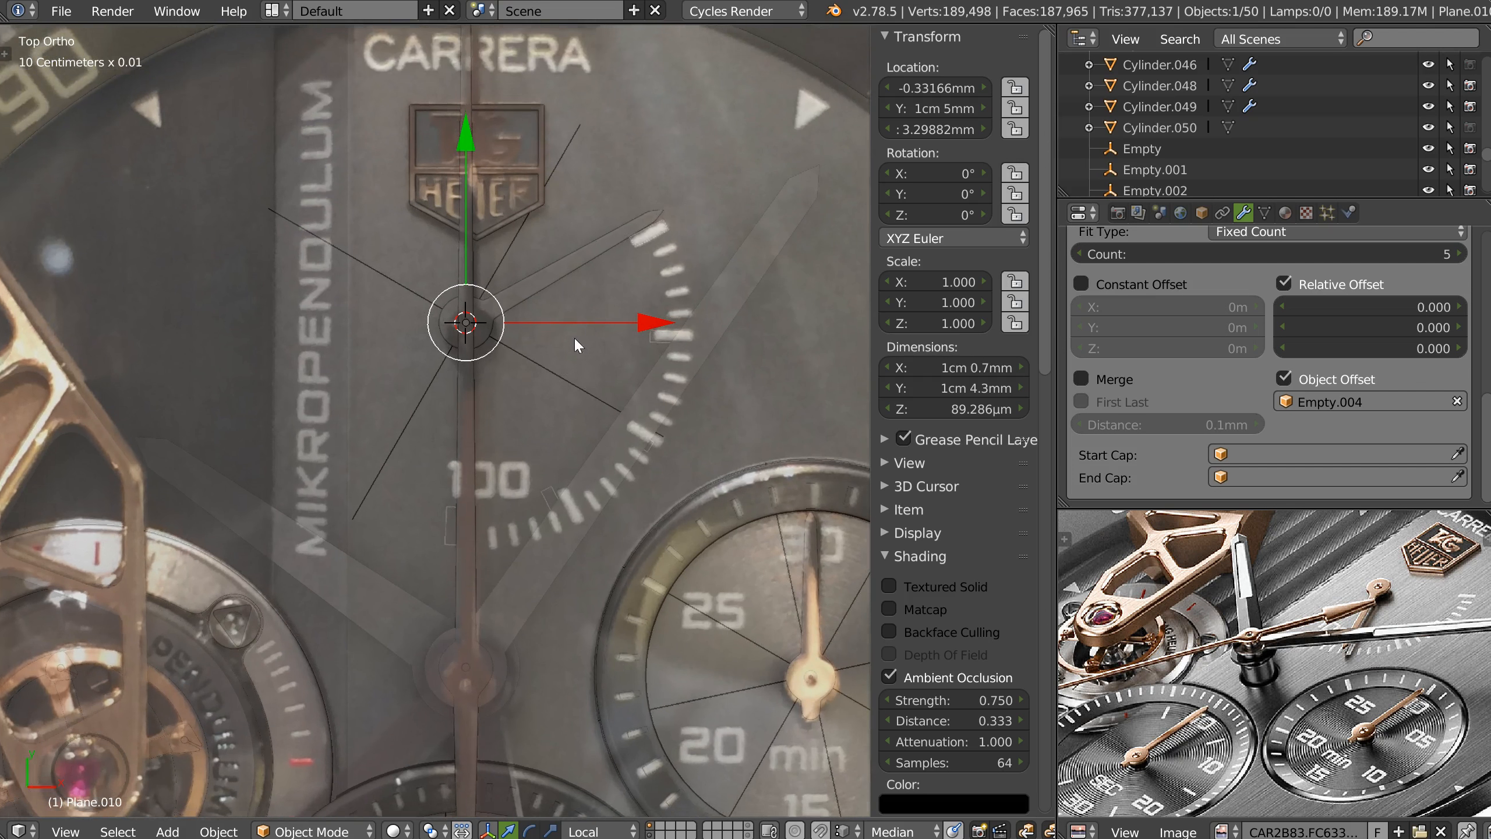
Try to move the origin of the selected dial object to the 3D cursor at the small hand's centre.
right_click(654, 236)
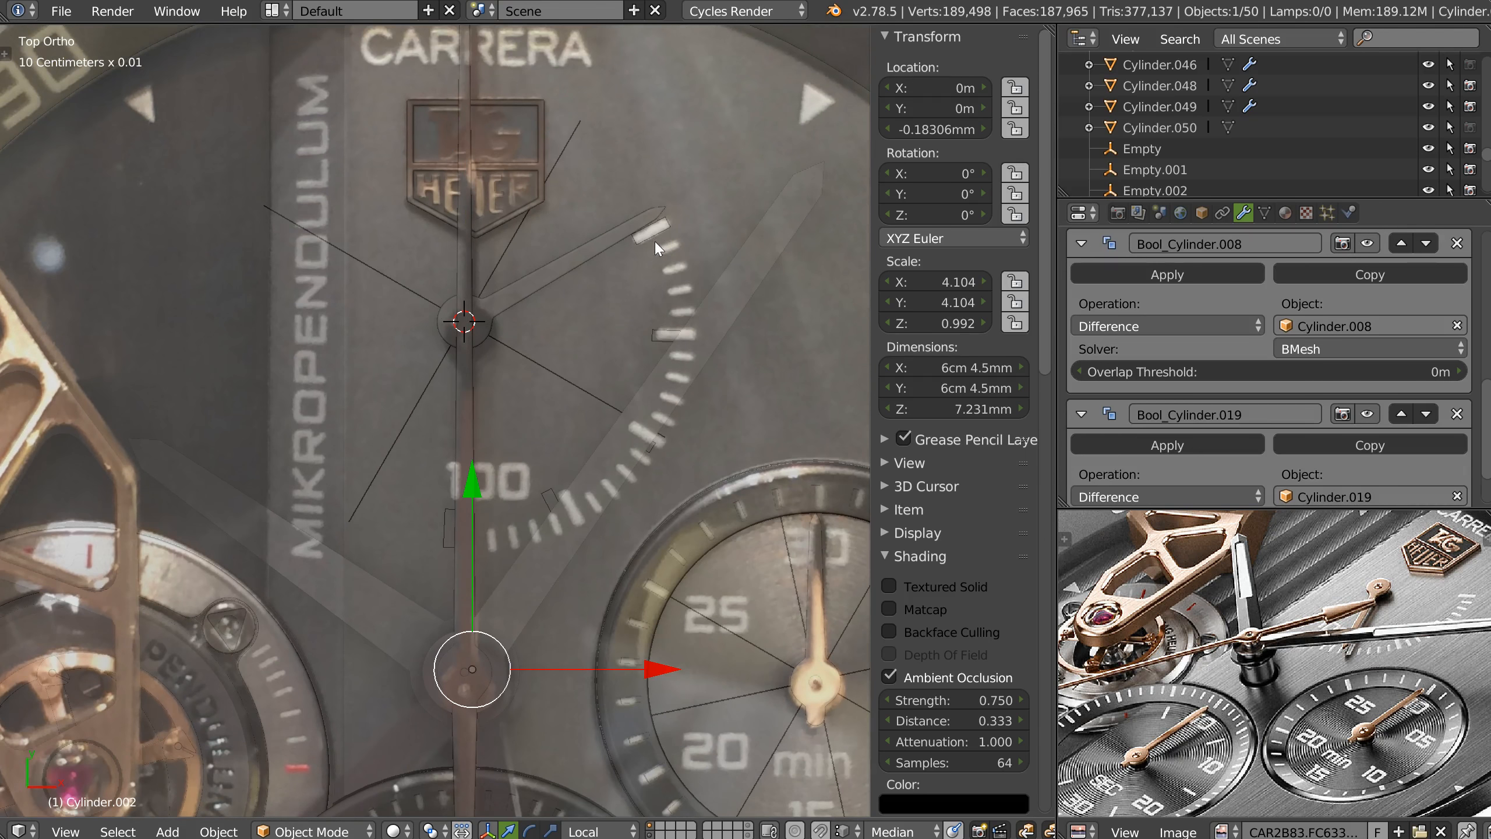
key(shift+s)
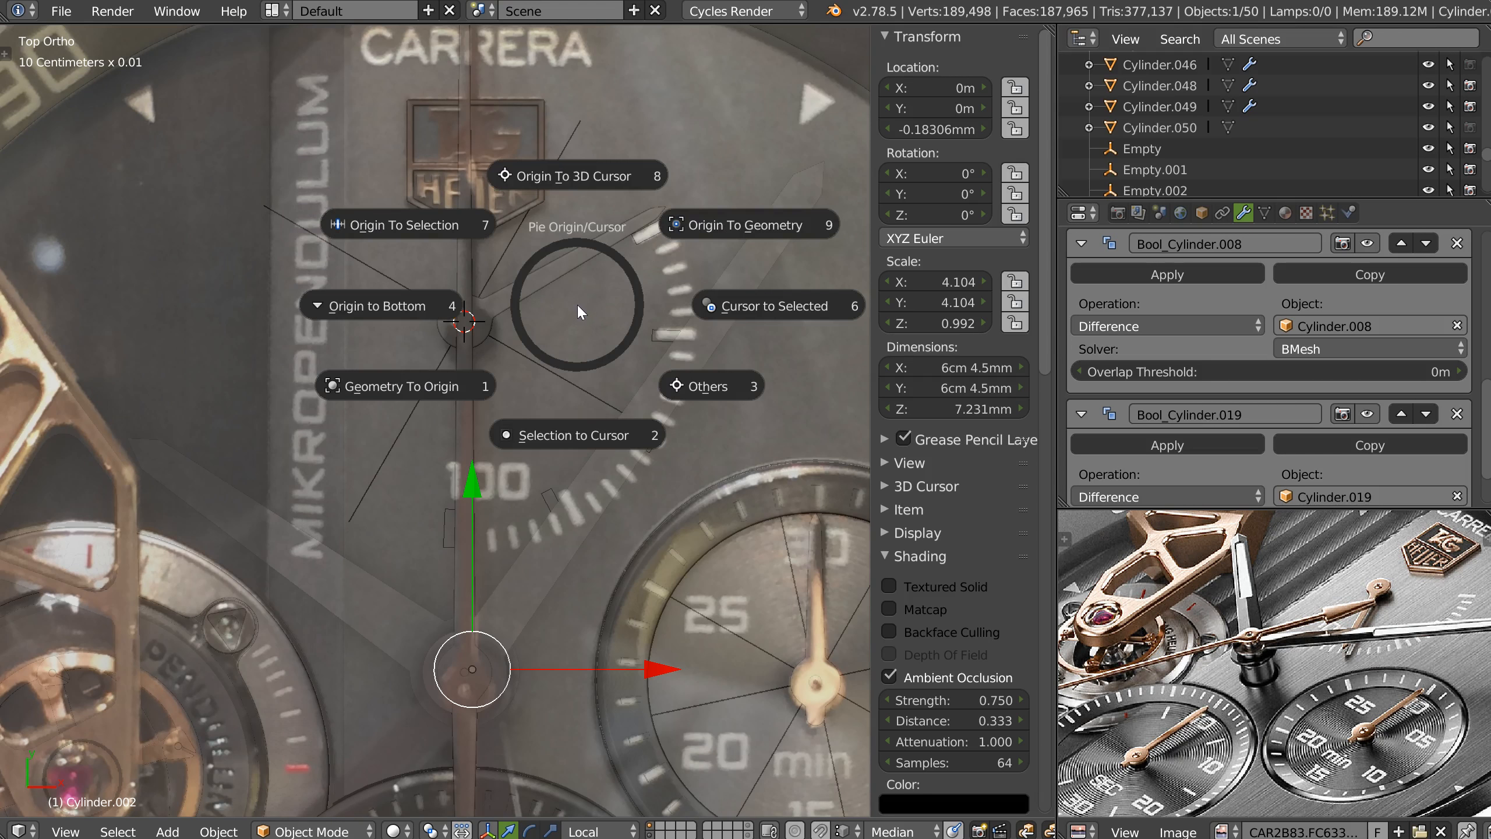
click(581, 176)
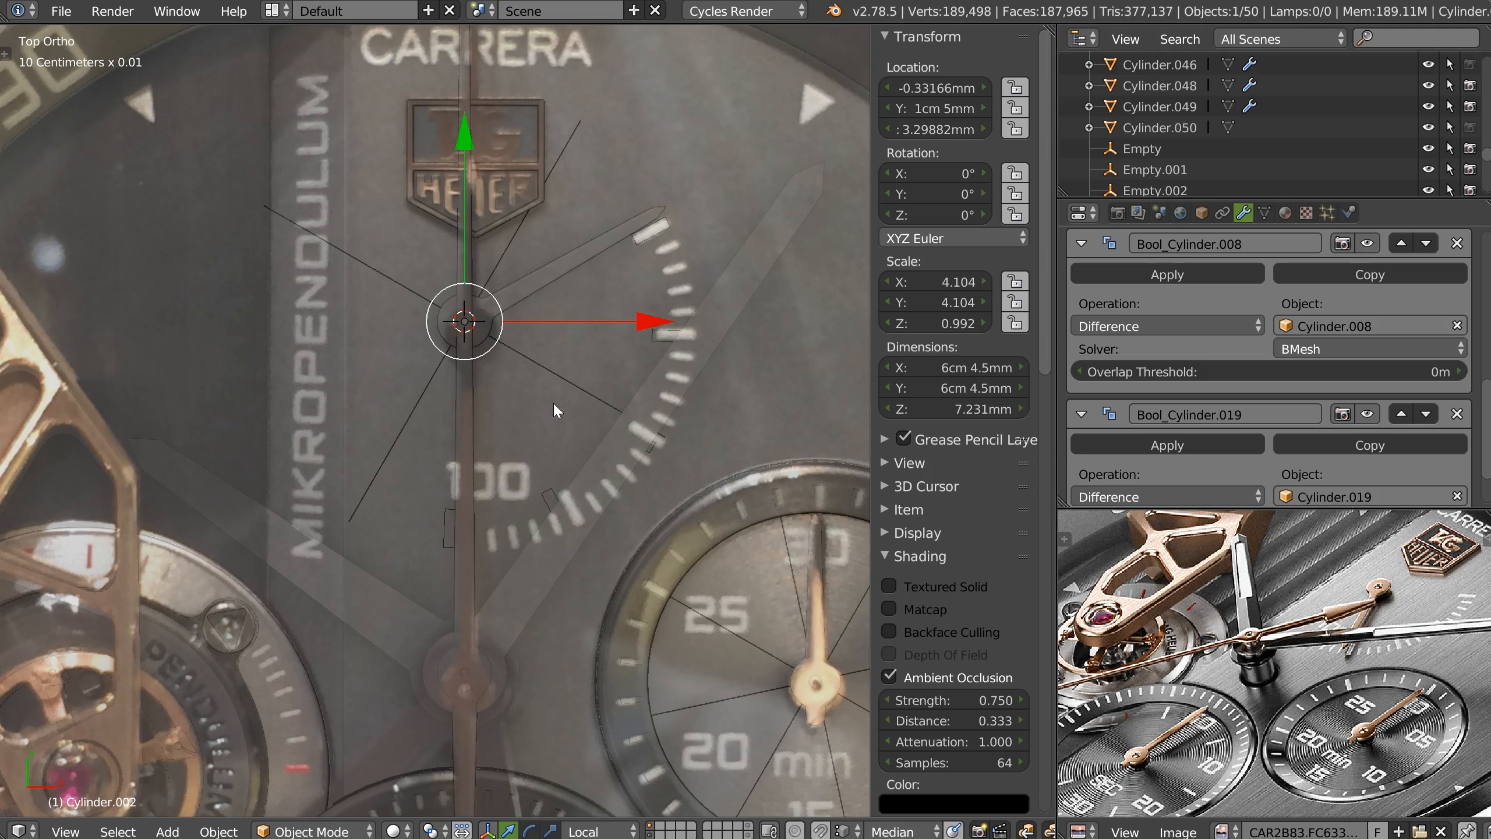
Try a different Z rotation for Empty.004 to realign the arrayed markers with the ticks.
right_click(573, 388)
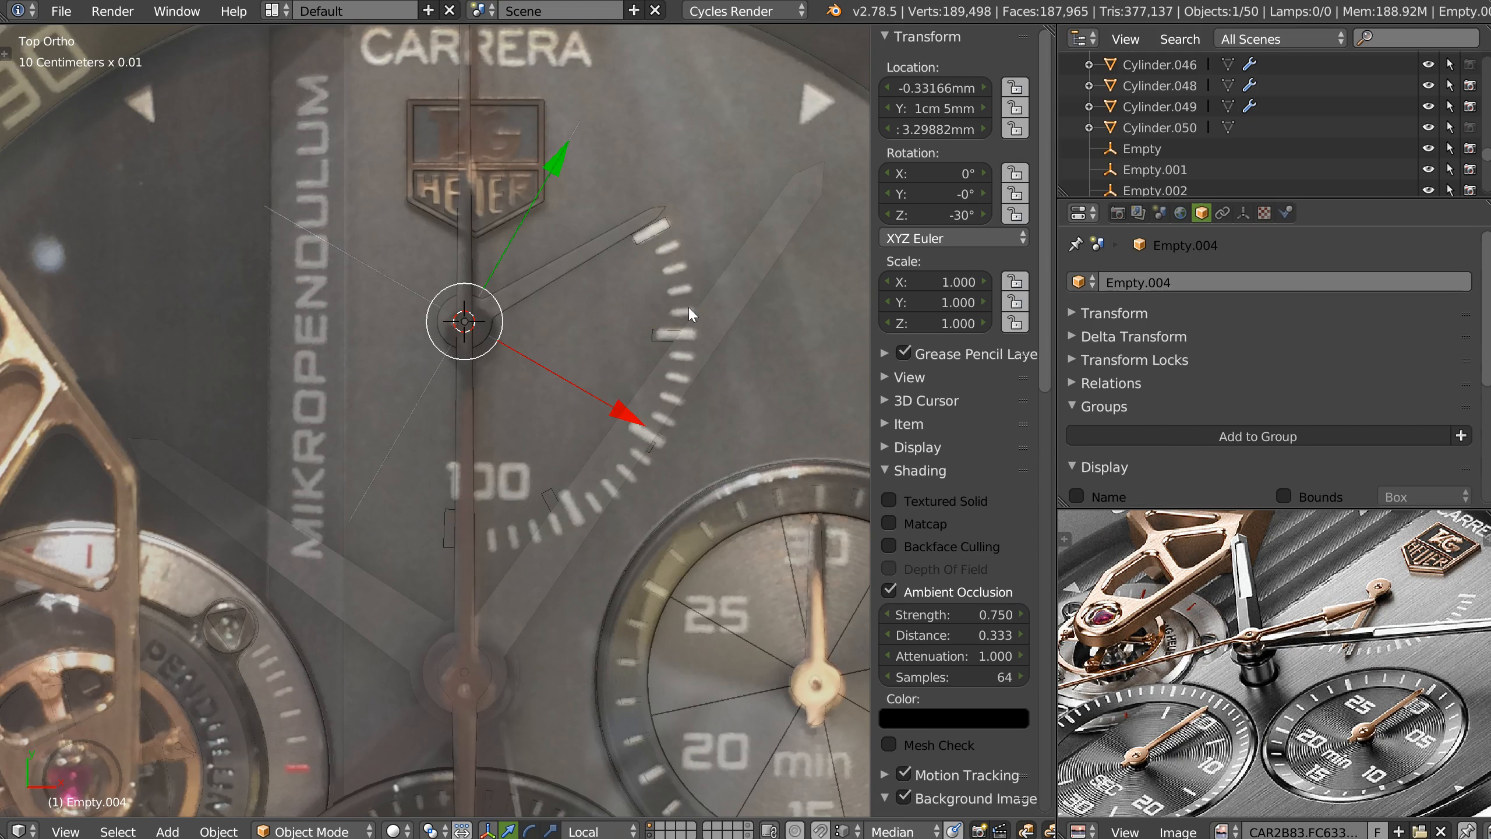
key(r)
key(z)
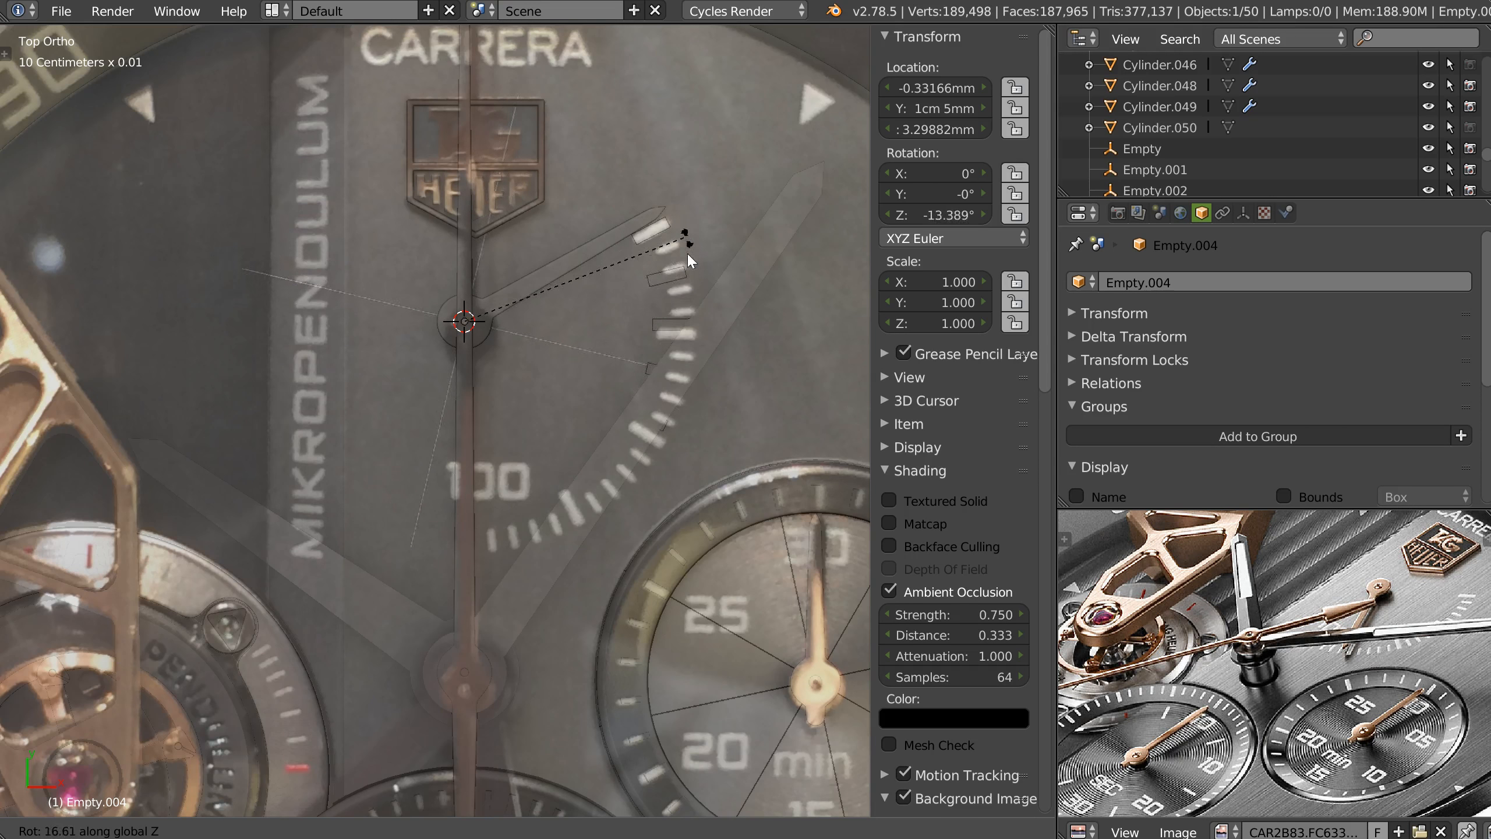
ctrl+click(688, 289)
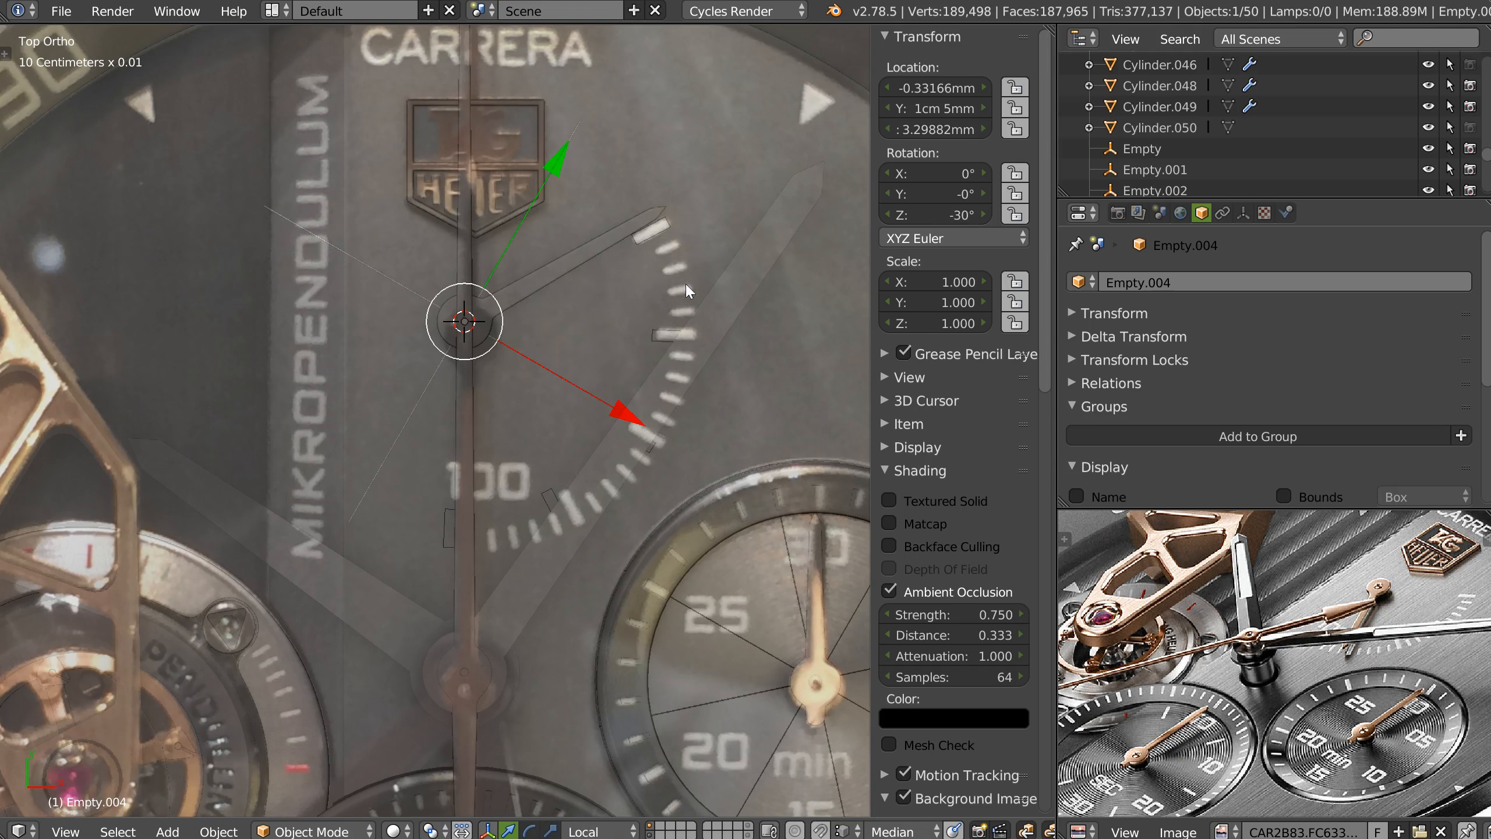
Reselect Empty.004 and clear its rotation.
right_click(655, 234)
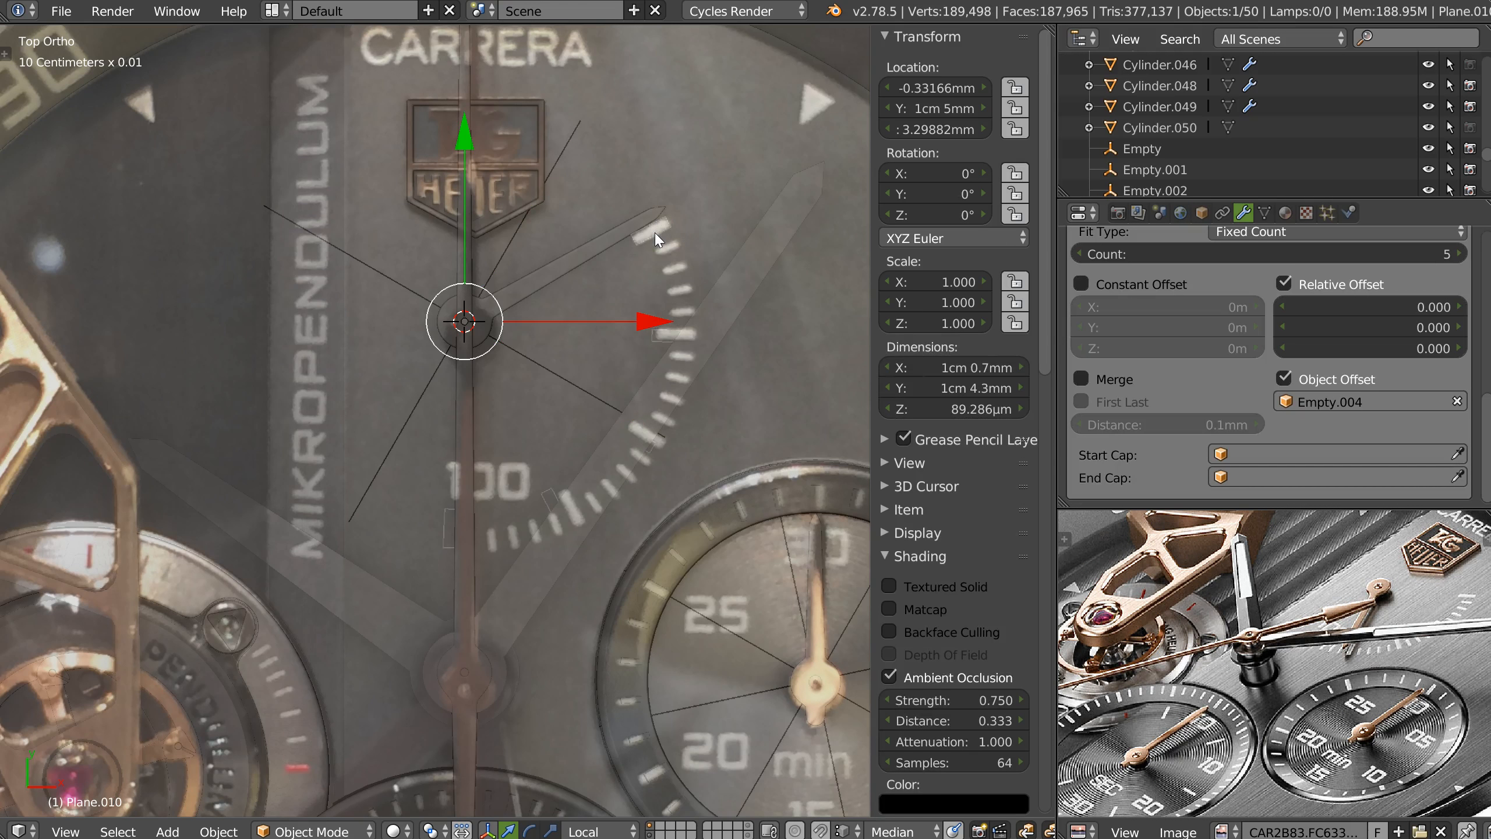
right_click(656, 234)
right_click(681, 251)
right_click(662, 248)
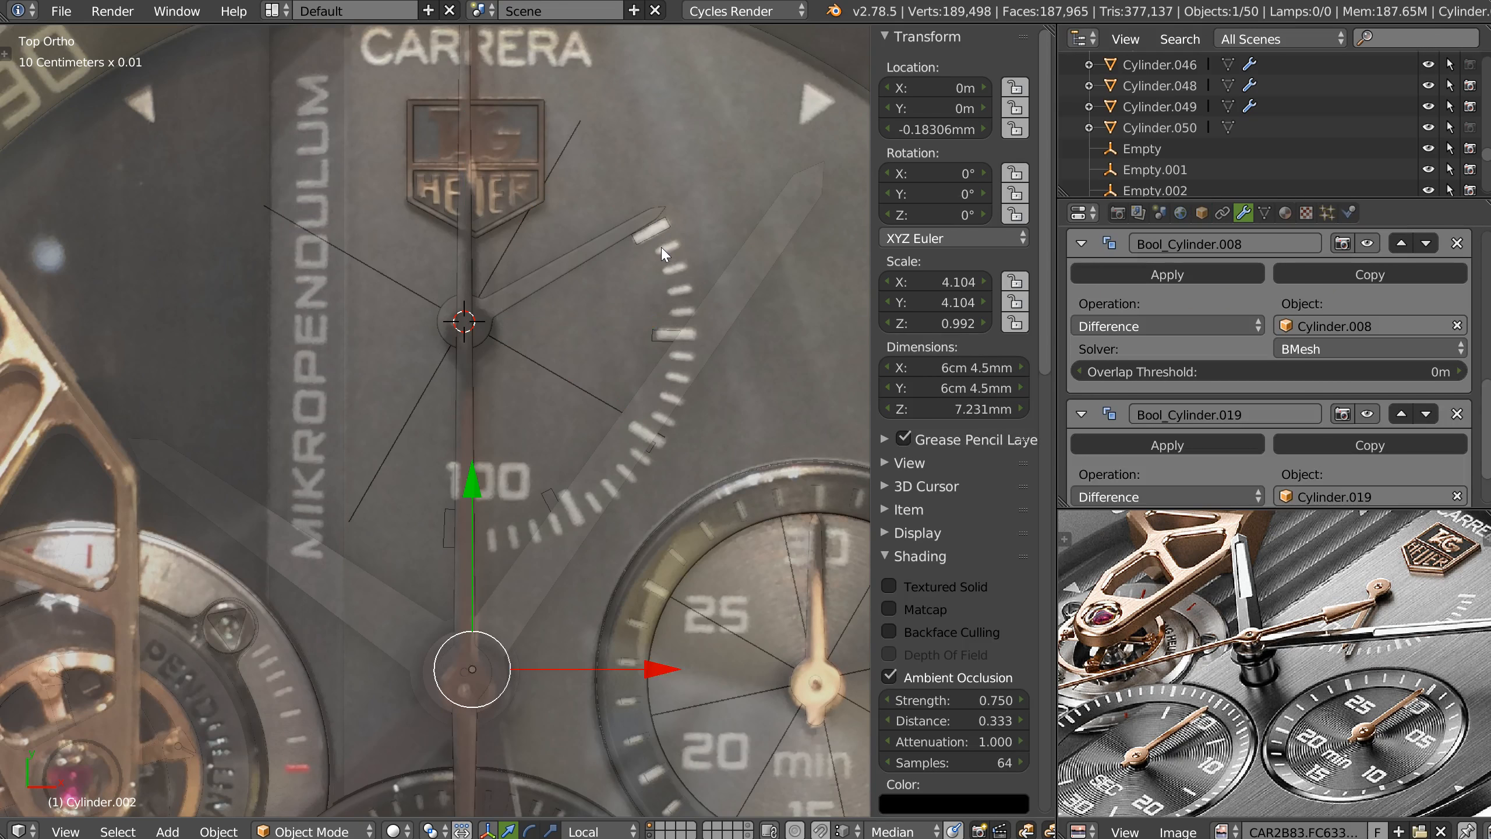
right_click(662, 248)
right_click(663, 253)
right_click(665, 253)
key(alt+r)
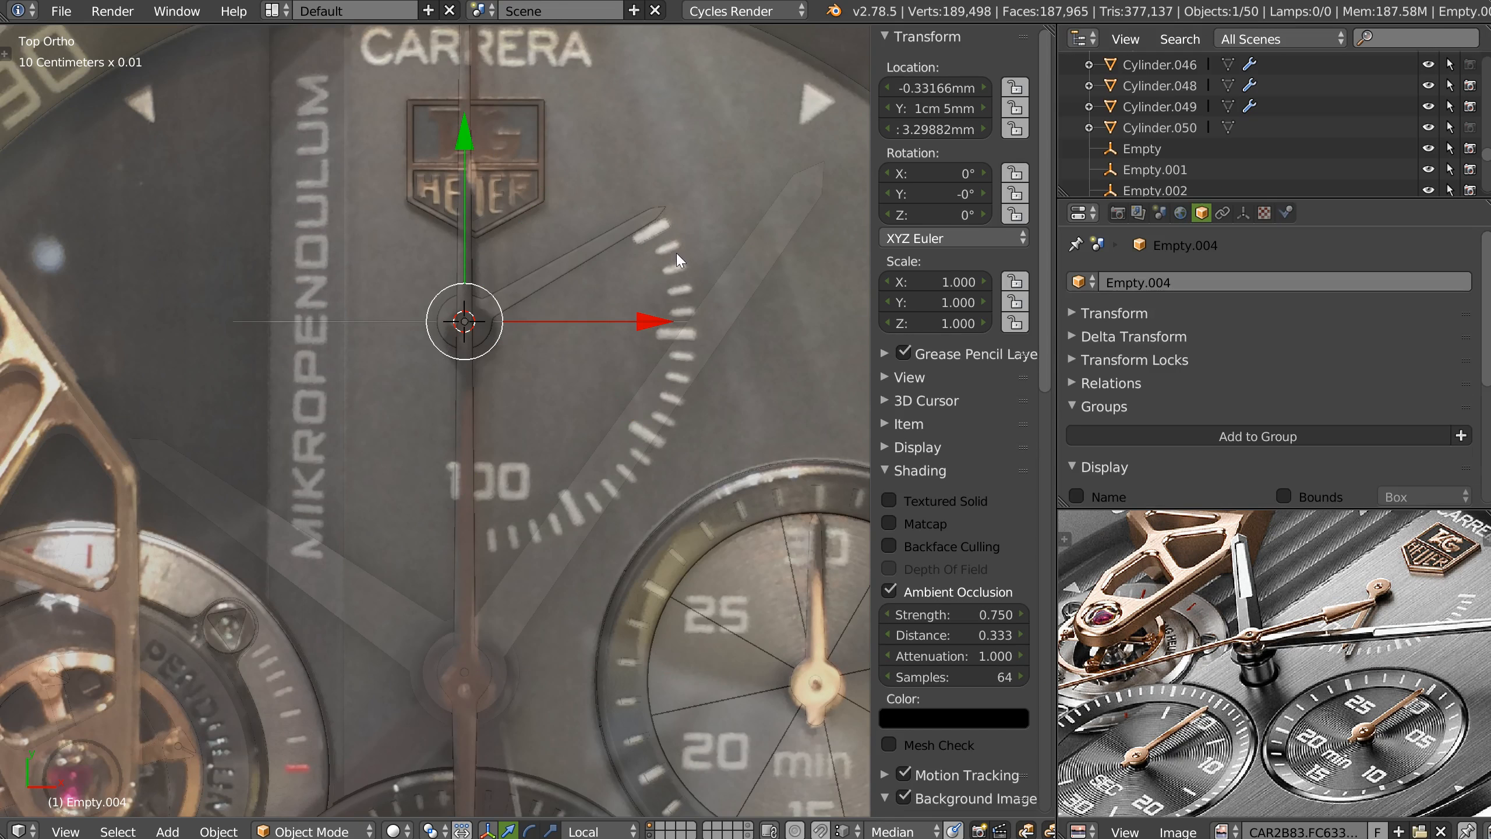
Undo the most recent changes, back to before the marker's rotation was applied.
right_click(473, 537)
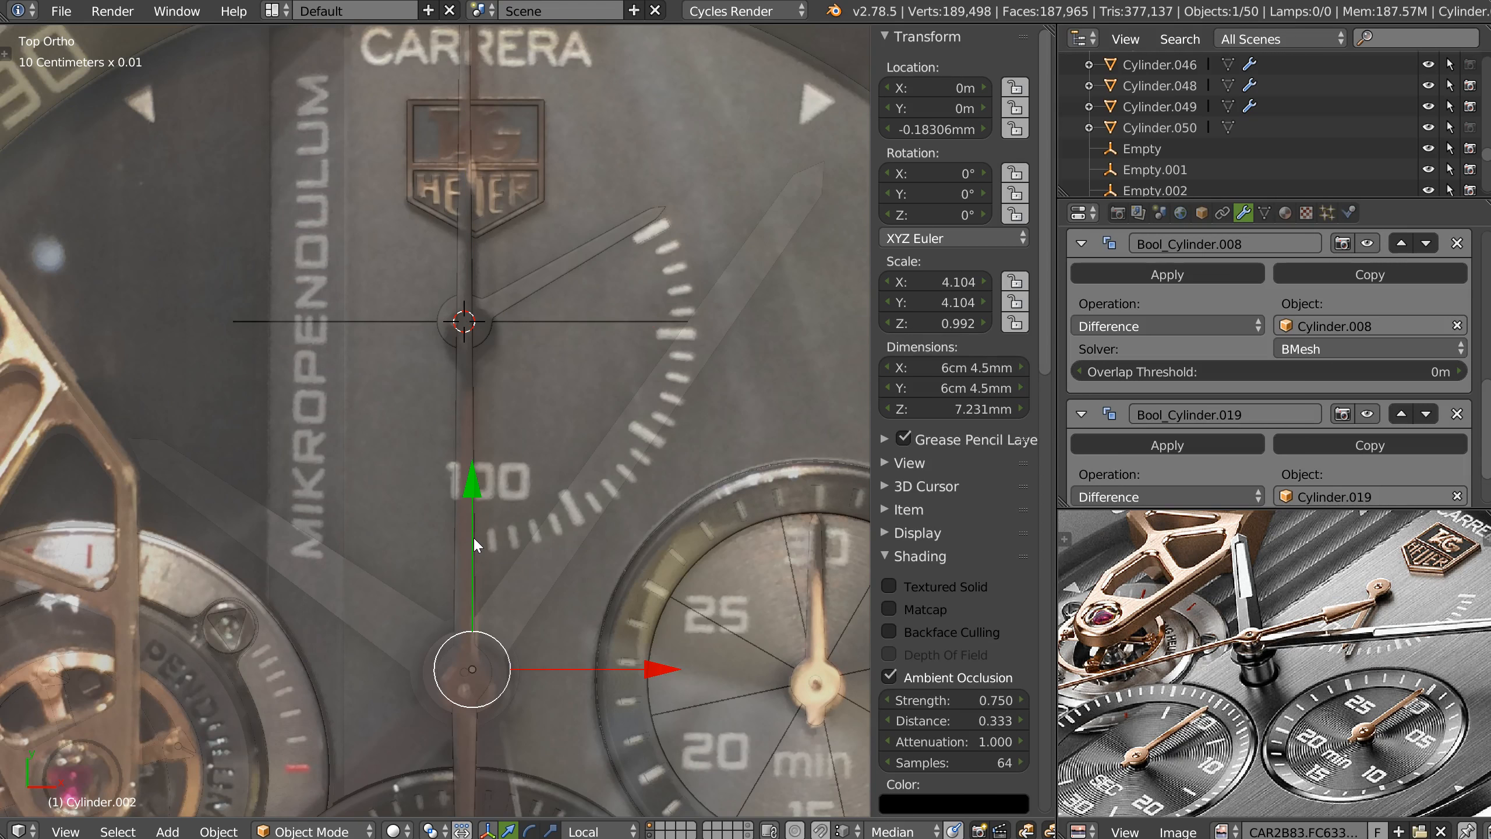
right_click(473, 536)
right_click(651, 236)
right_click(652, 237)
key(ctrl+z)
key(ctrl+z)
key(ctrl+z)
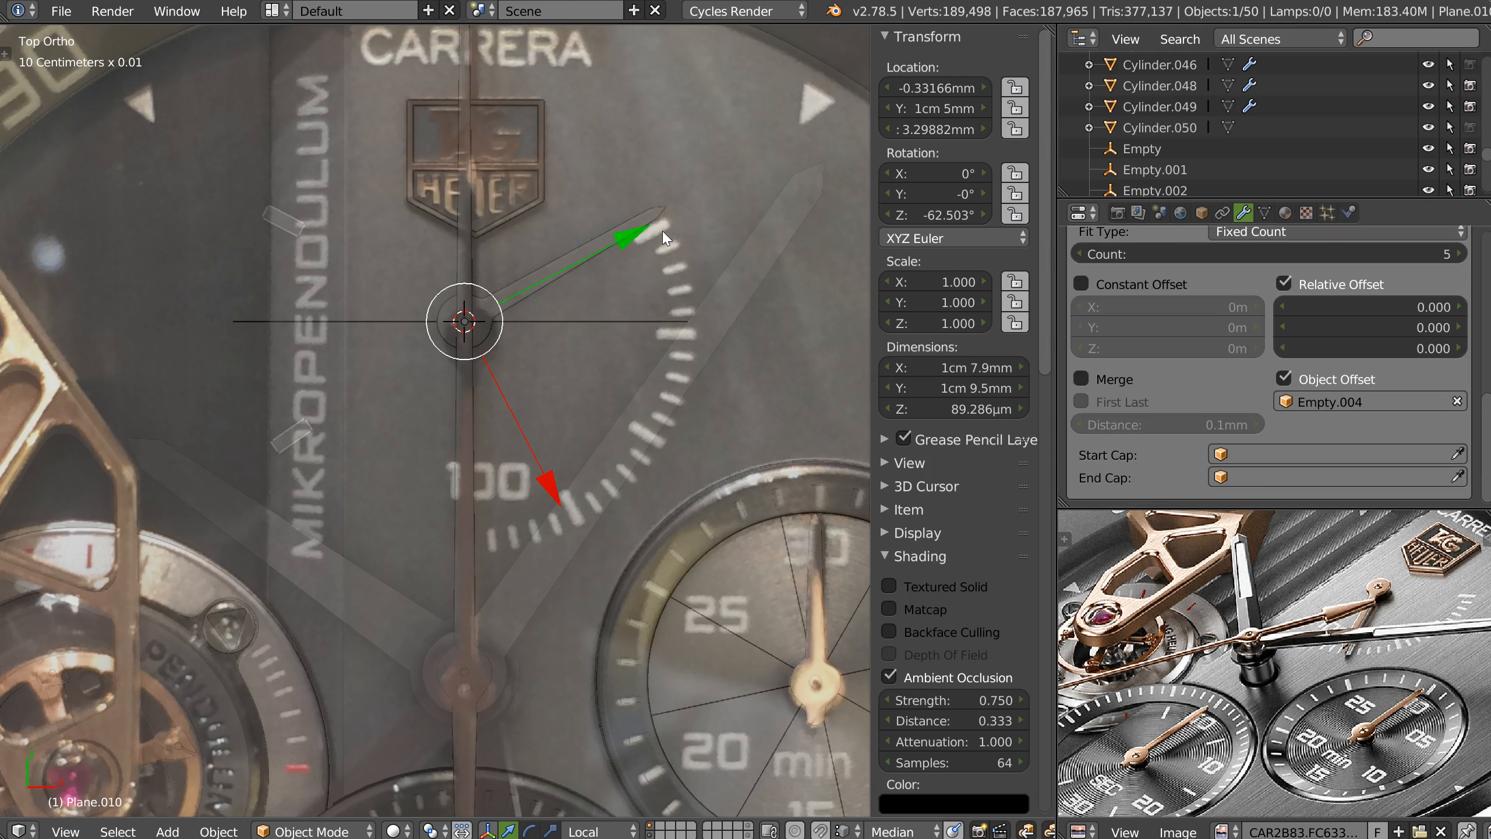
Reset the marker's Z rotation to 0° and set it to 180°.
right_click(668, 229)
right_click(661, 228)
click(961, 215)
text(0)
key(Return)
click(919, 216)
text(180)
key(Return)
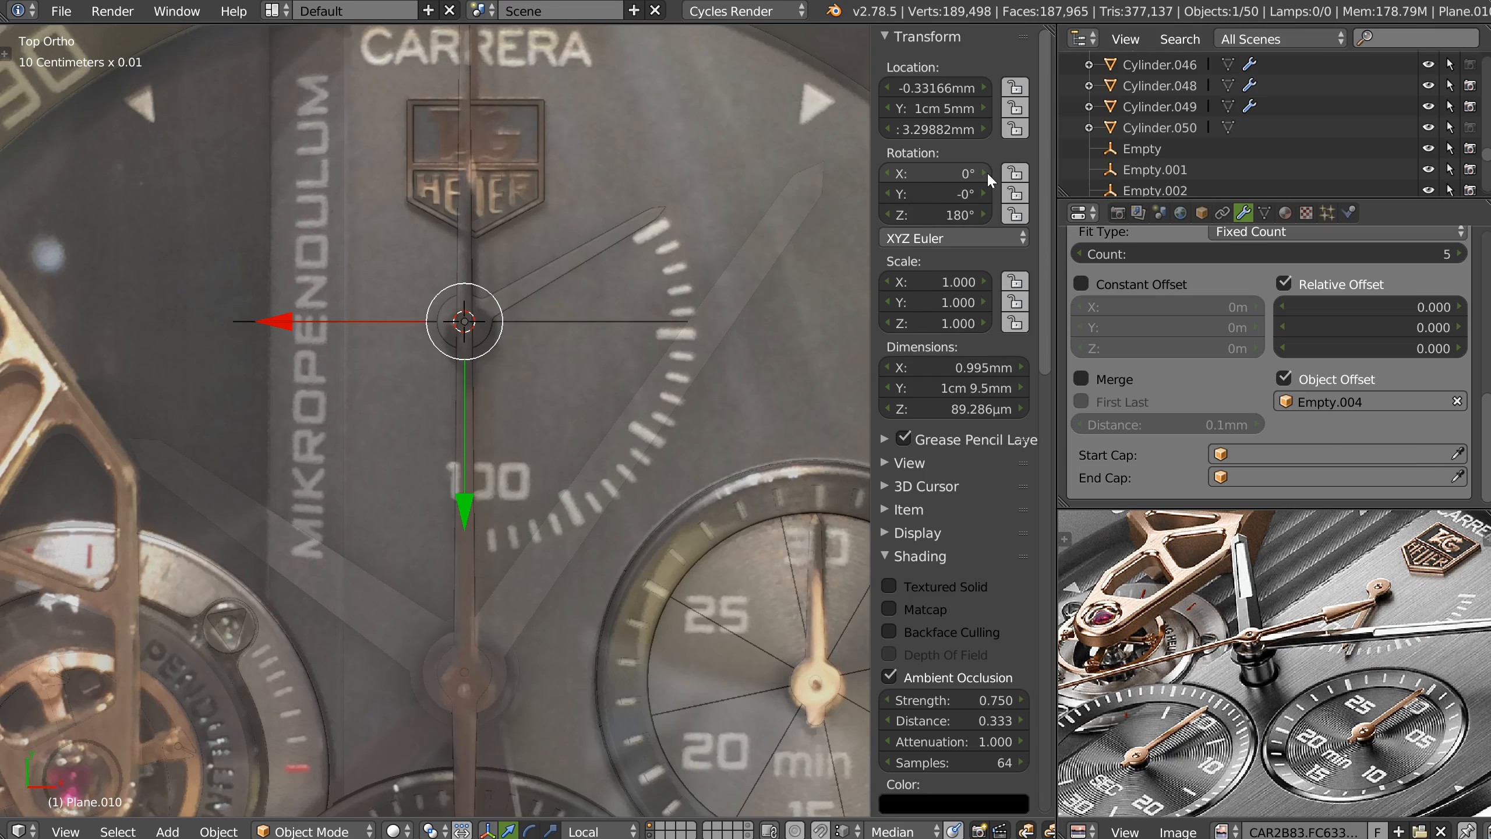
Try to select the marker together with Empty.004 in perspective and isolate them in local view.
middle_drag(482, 515, 587, 511)
shift+right_click(690, 518)
shift+right_click(659, 517)
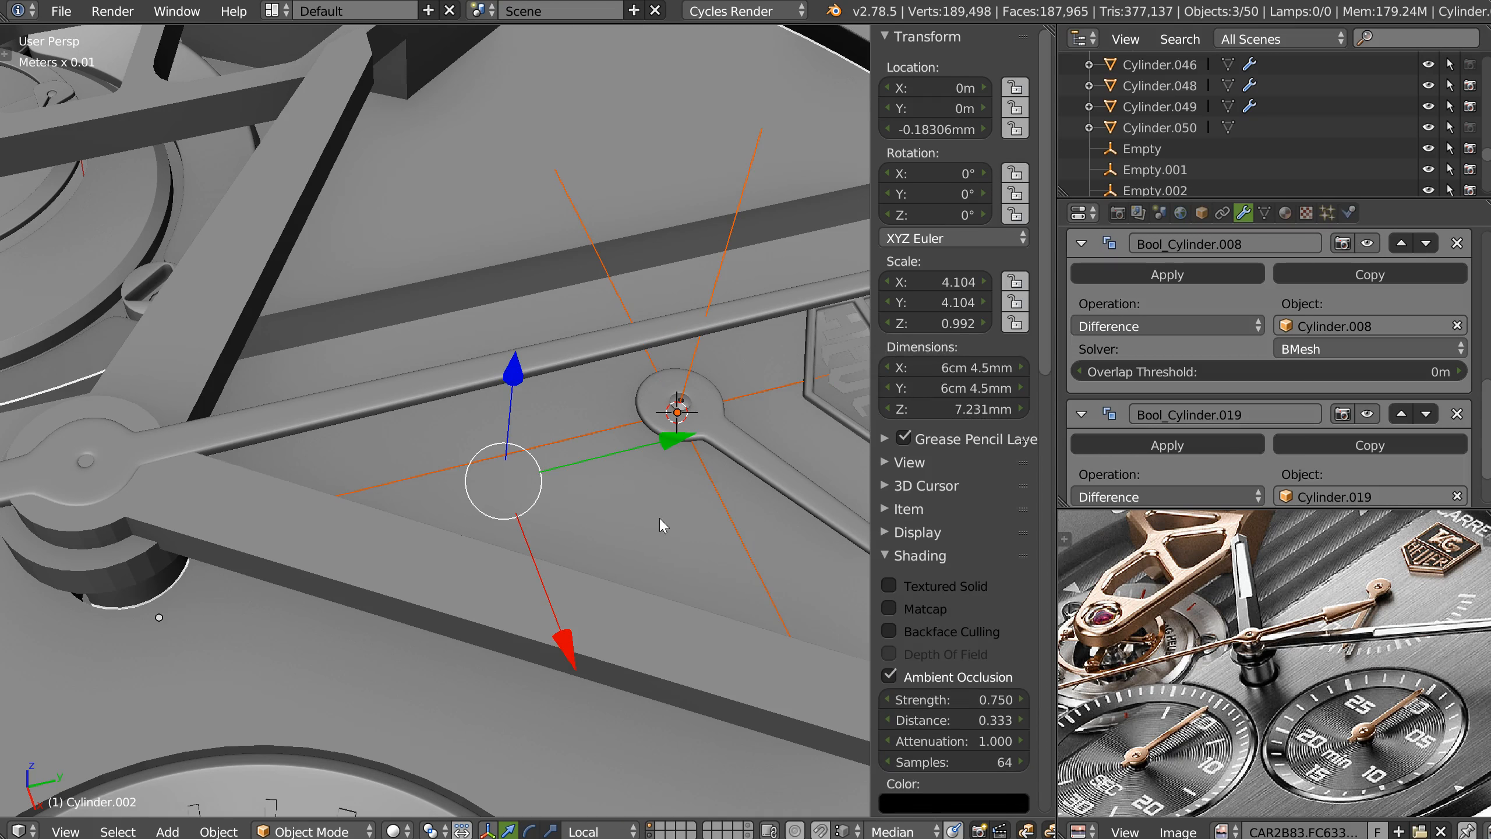
key(KP_Divide)
scroll(620, 322, up, 4)
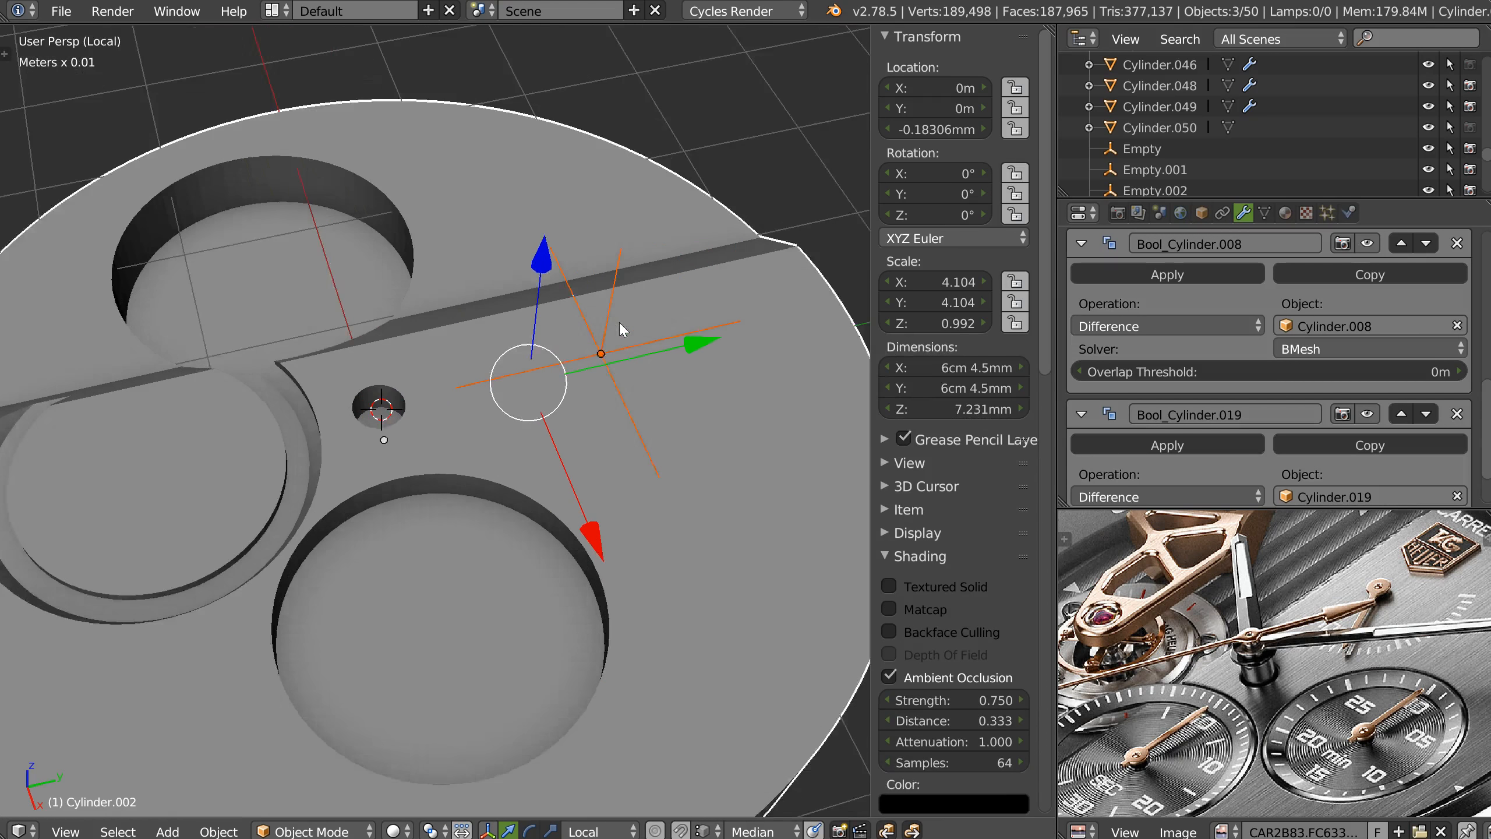
key(KP_Divide)
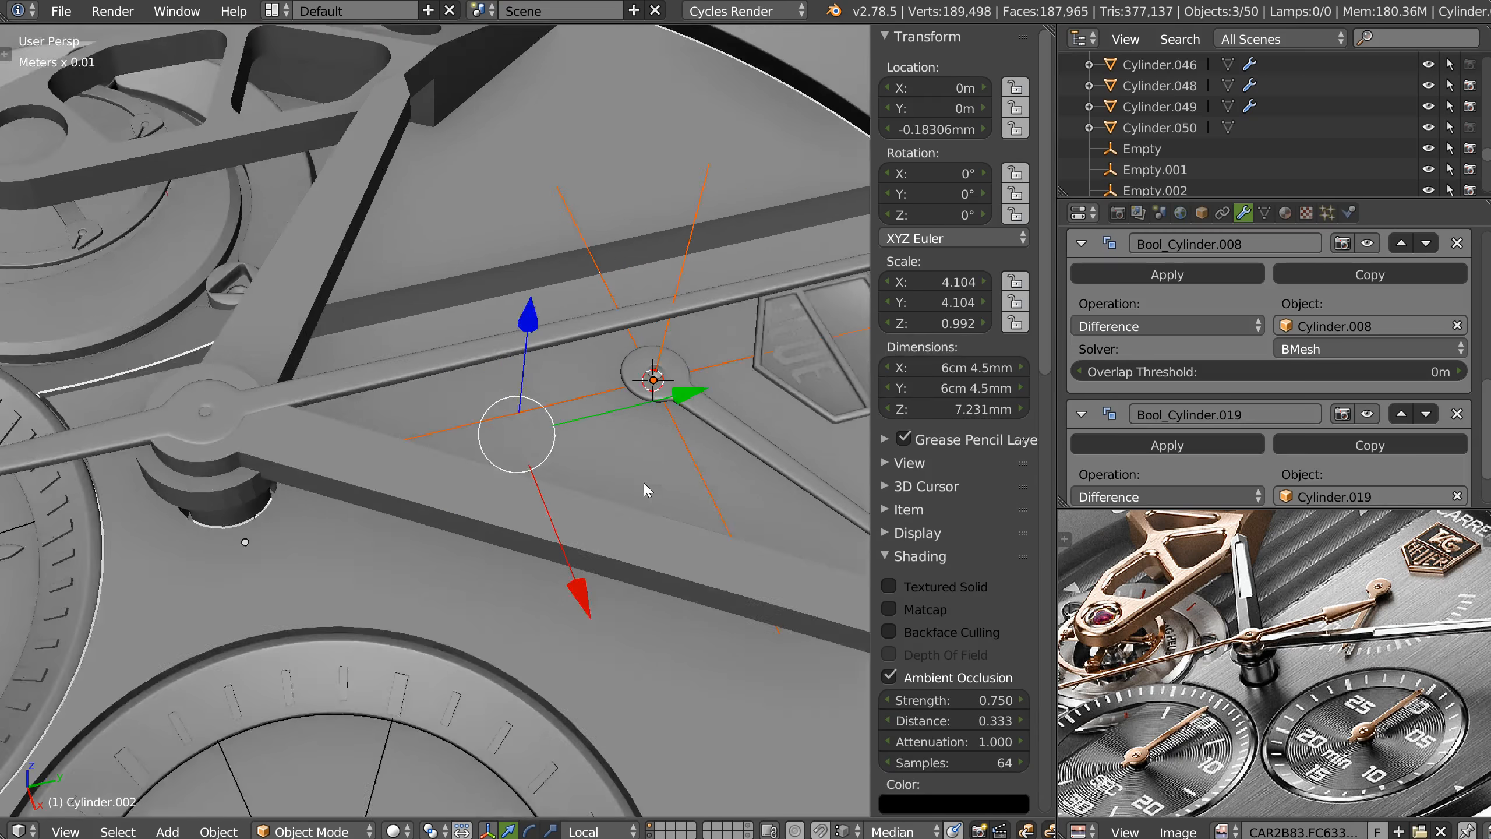
shift+right_click(636, 530)
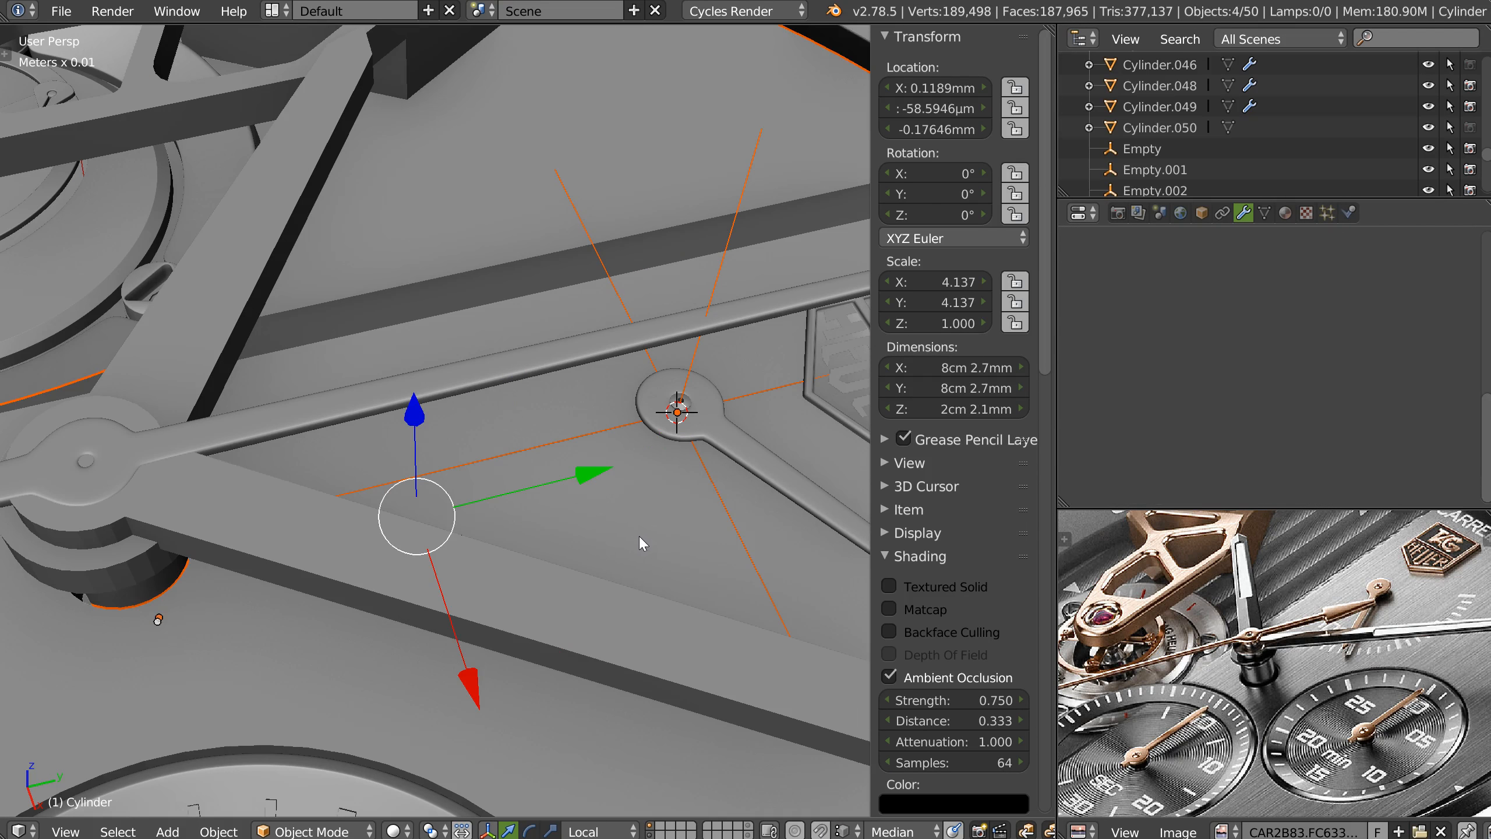
Switch the viewport to wireframe shading around the upper small hand to reach the marker among the dial parts.
scroll(619, 466, down, 3)
shift+middle_drag(772, 417, 668, 395)
scroll(669, 396, up, 4)
mouse_move(188, 442)
middle_down()
mouse_move(159, 469)
mouse_move(178, 505)
mouse_move(202, 426)
middle_up()
right_click(163, 469)
right_click(243, 500)
shift+middle_drag(202, 426, 435, 412)
key(z)
click(573, 394)
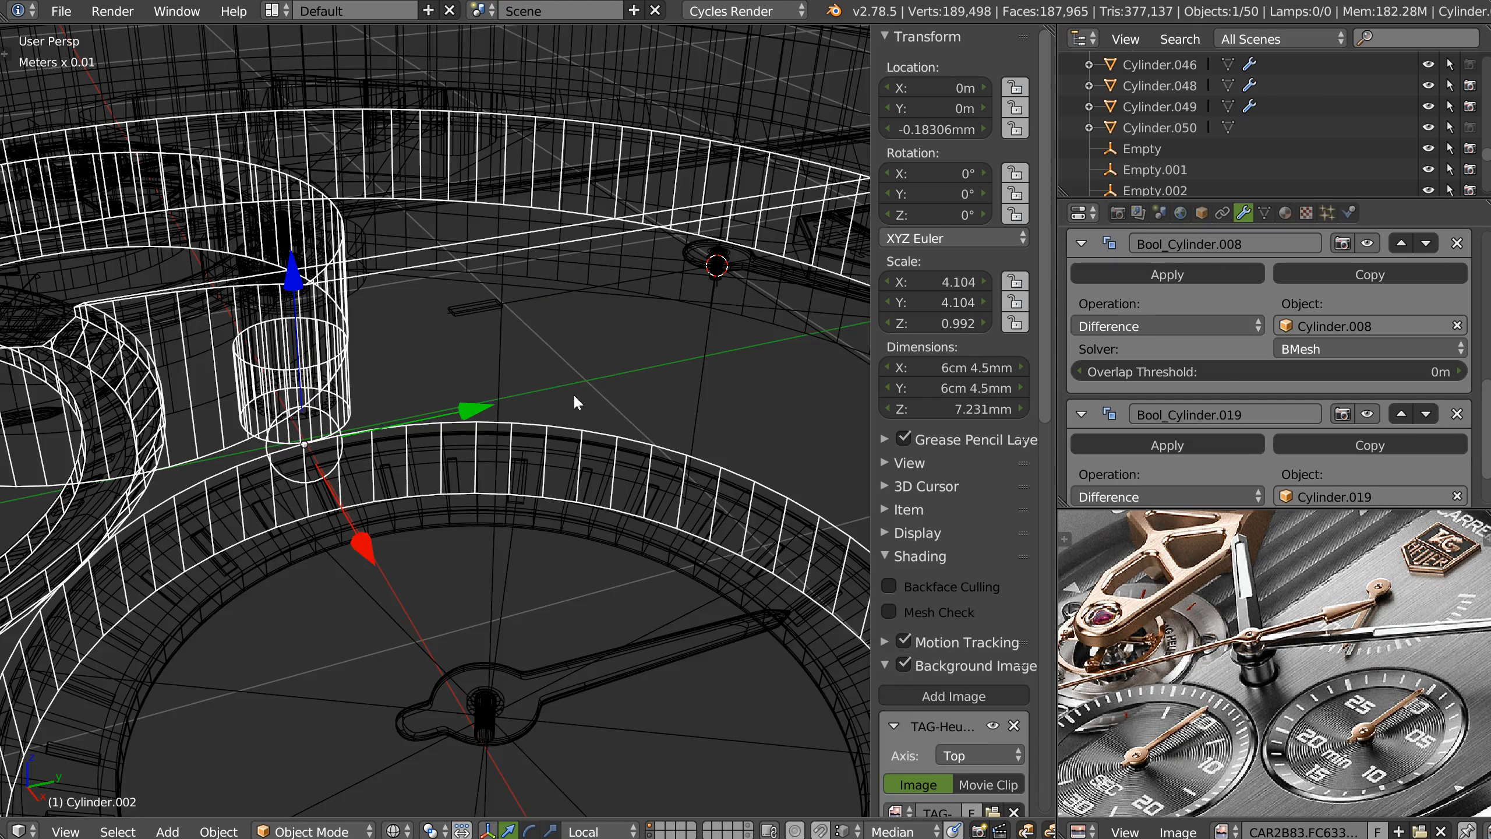
Isolate the marker and Empty.004 in local view and look at them from above.
right_click(470, 315)
shift+middle_drag(603, 329, 487, 408)
shift+right_click(604, 475)
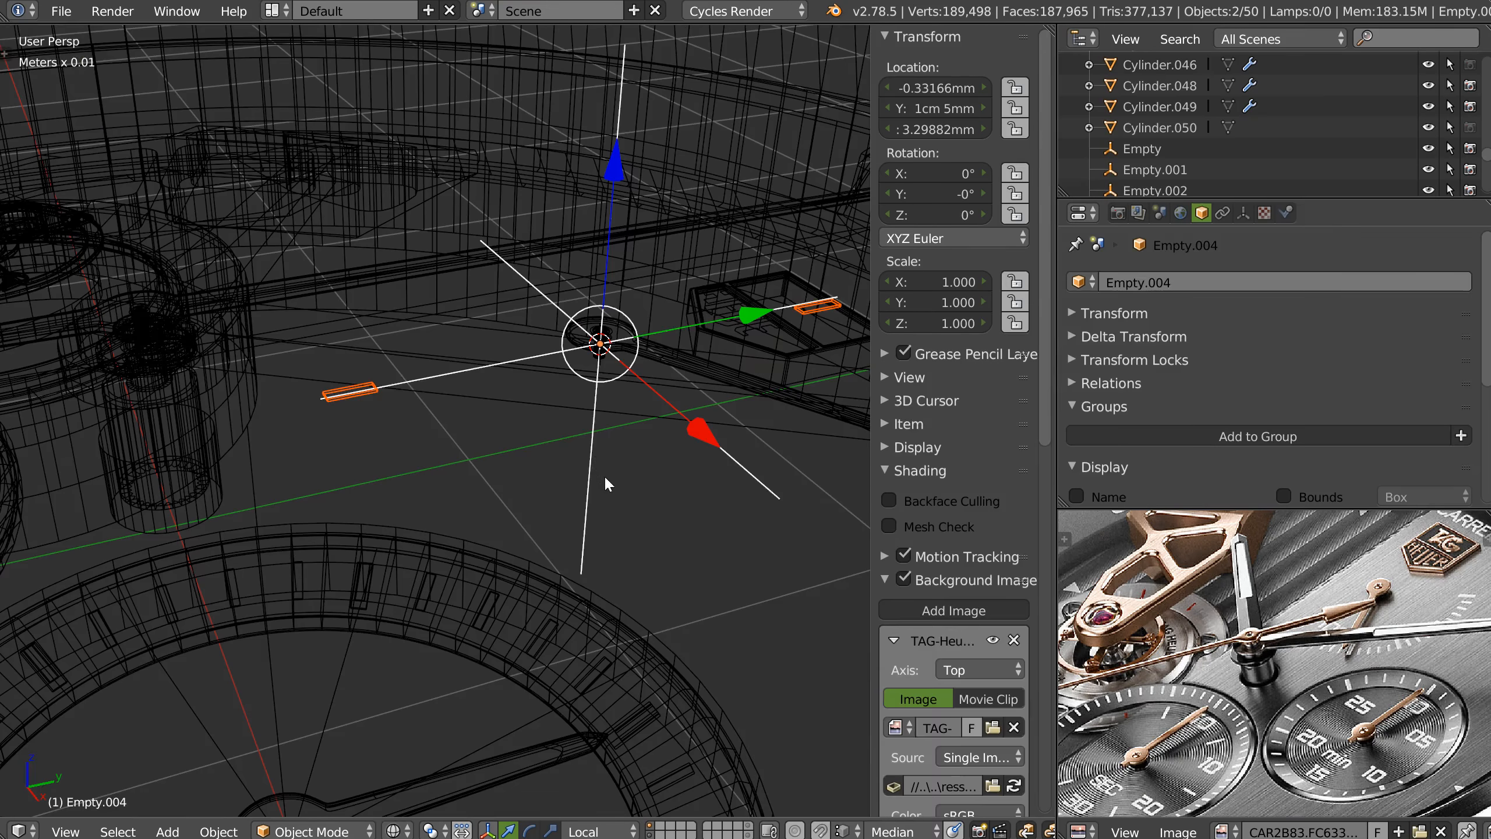
key(KP_Divide)
key(KP_7)
Move the marker and Empty.004 together about 0.245 mm along X and slightly down Y onto the scale's centre in the reference.
scroll(476, 349, up, 2)
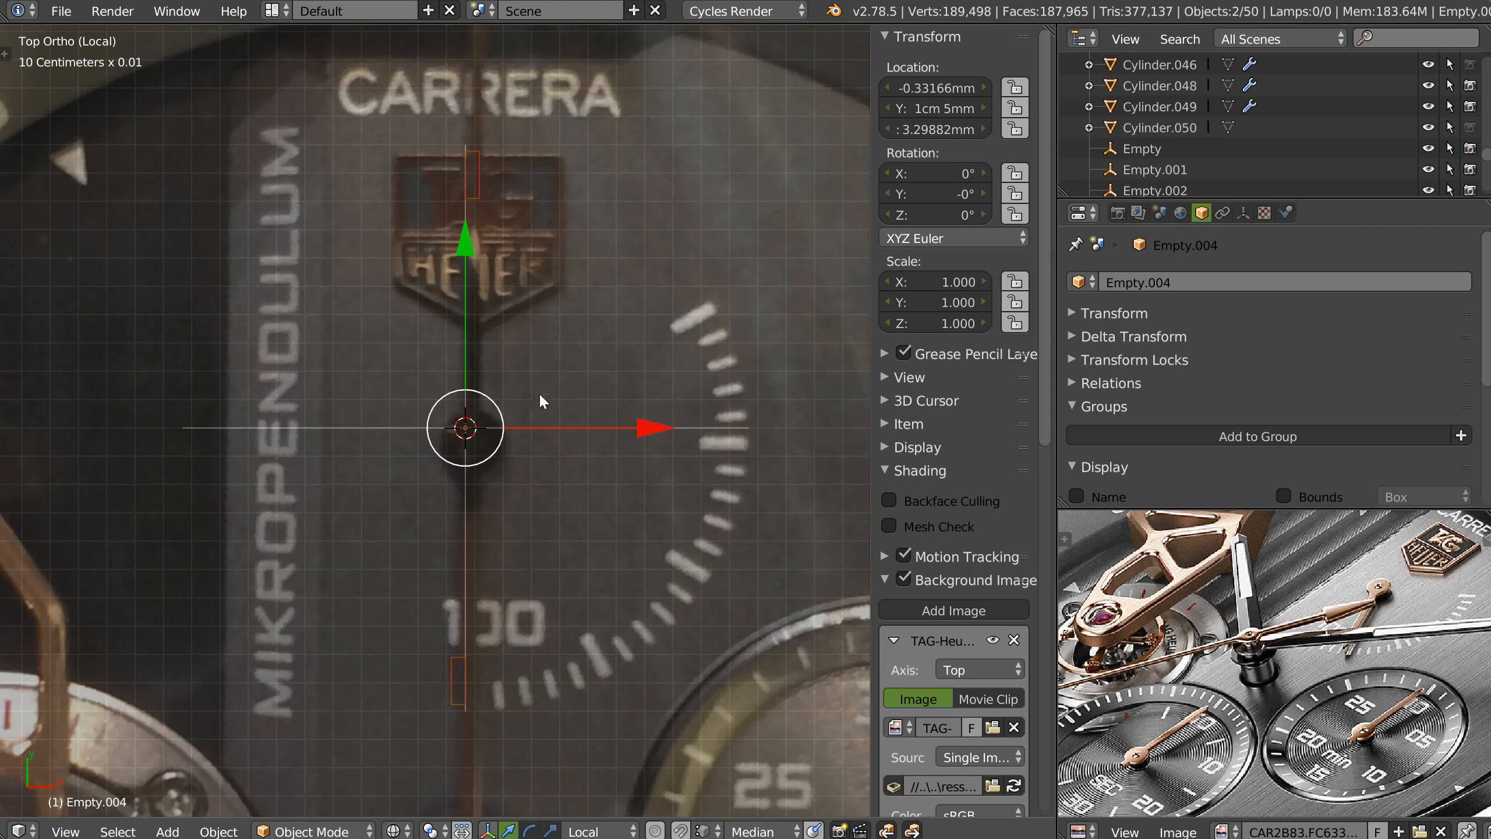
shift+middle_drag(494, 442, 519, 416)
scroll(498, 401, up, 2)
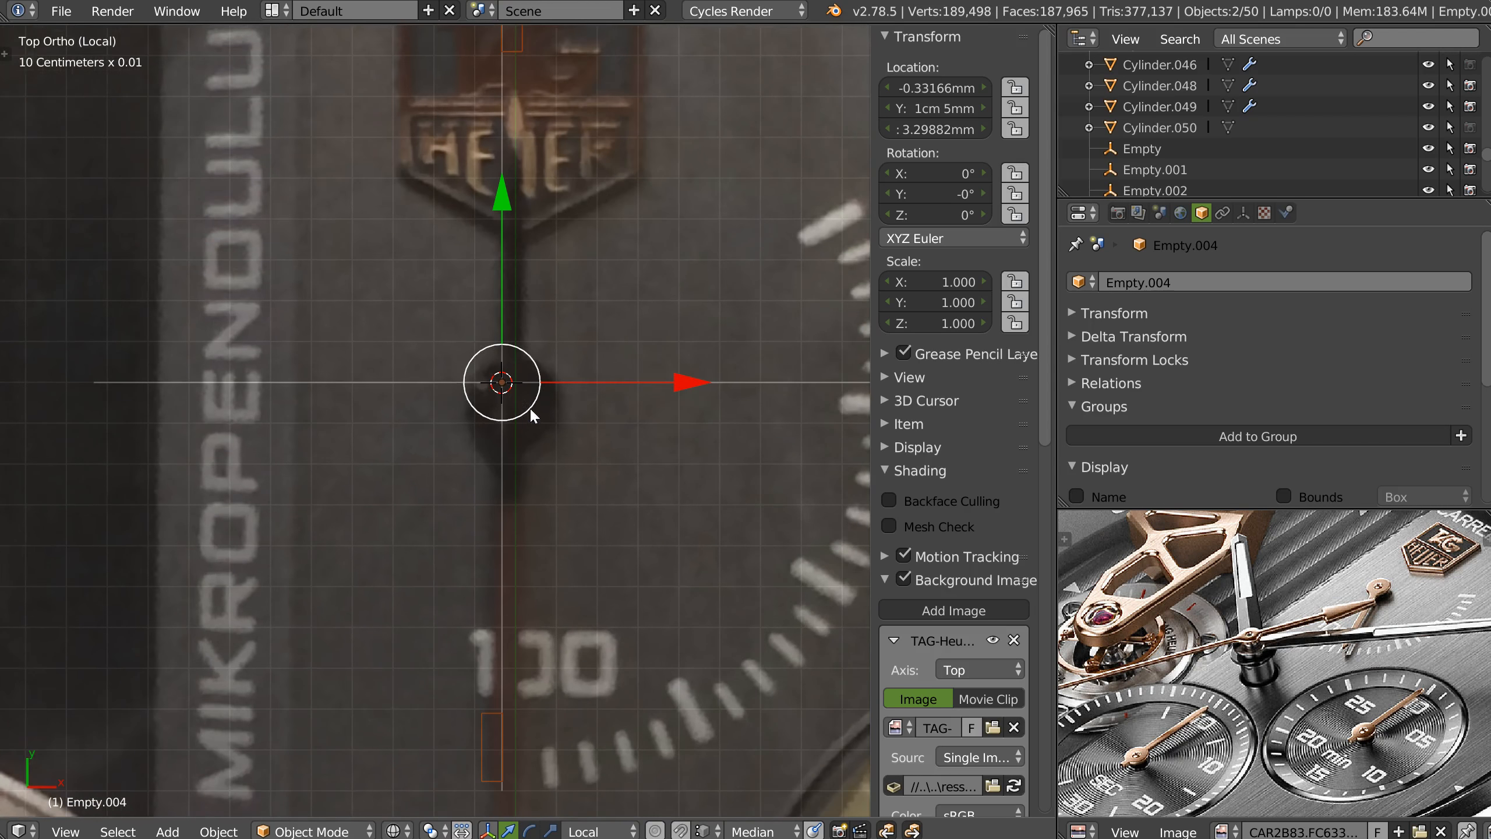
ctrl+middle_drag(600, 373, 590, 388)
key(g)
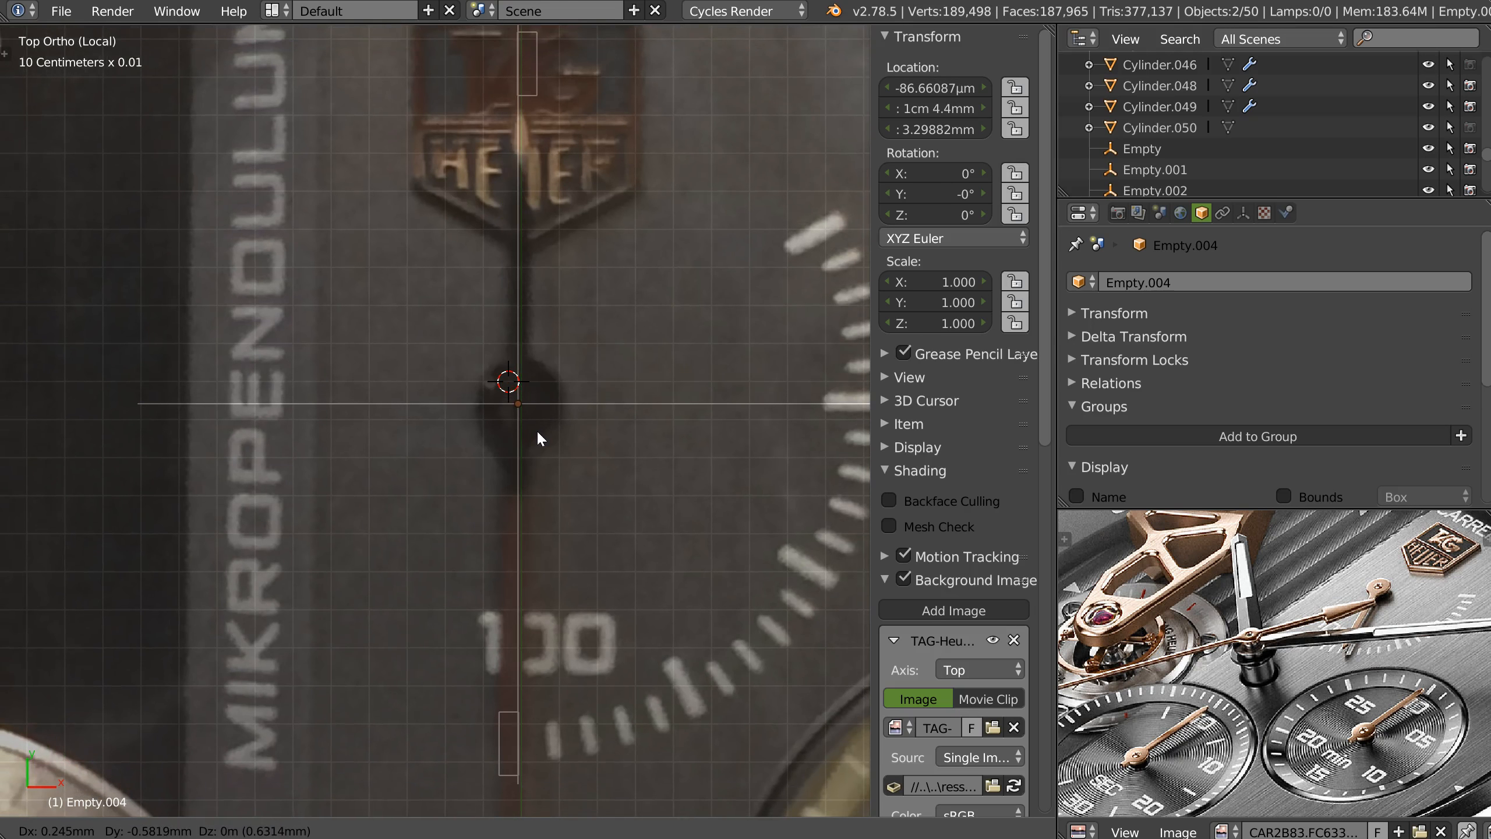
click(536, 429)
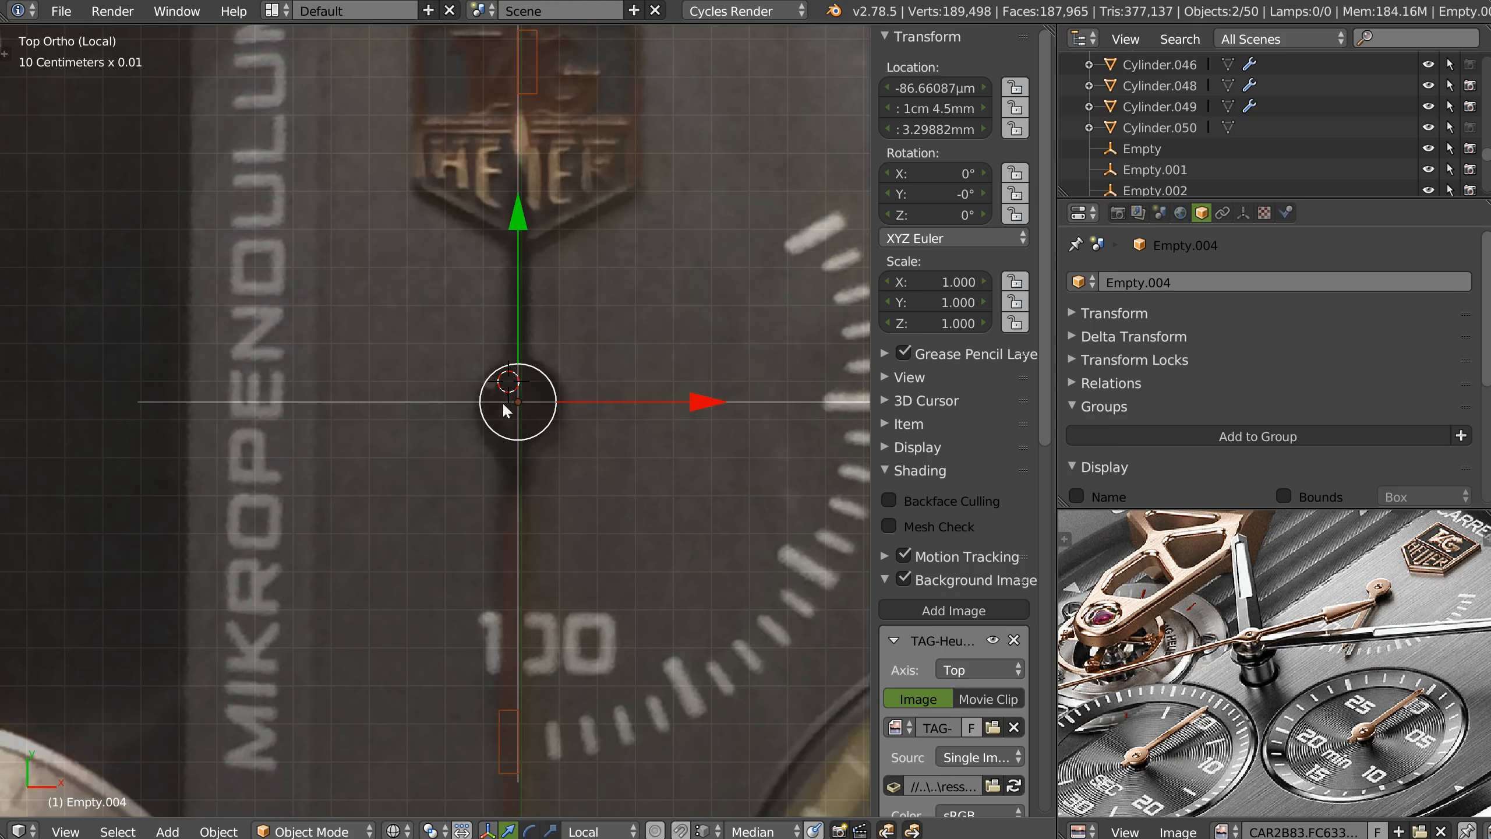
Snap the 3D cursor to Empty.004 and turn off the viewport display of the marker's Array modifier.
key(shift+s)
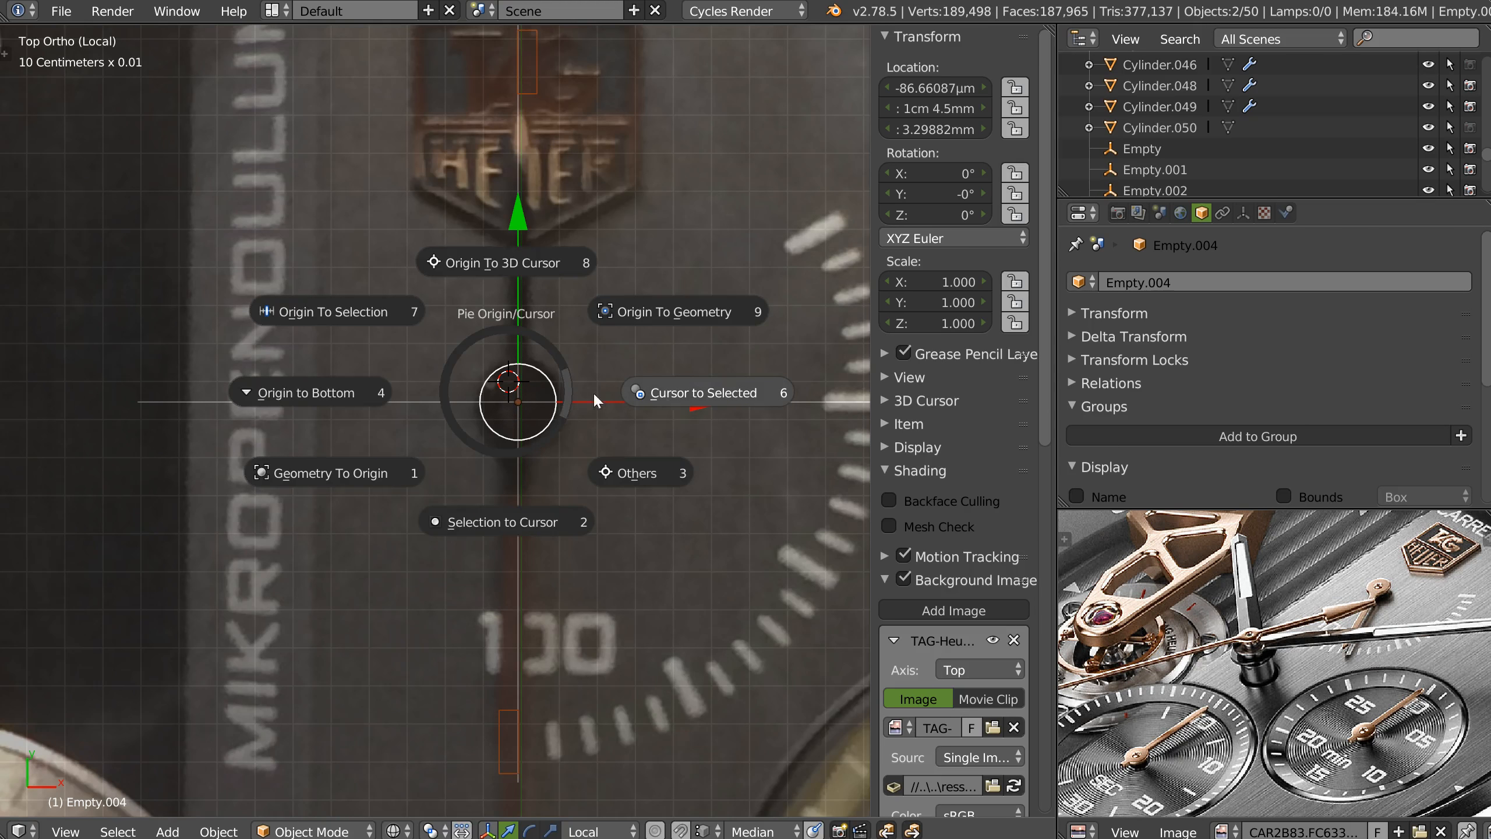
click(678, 393)
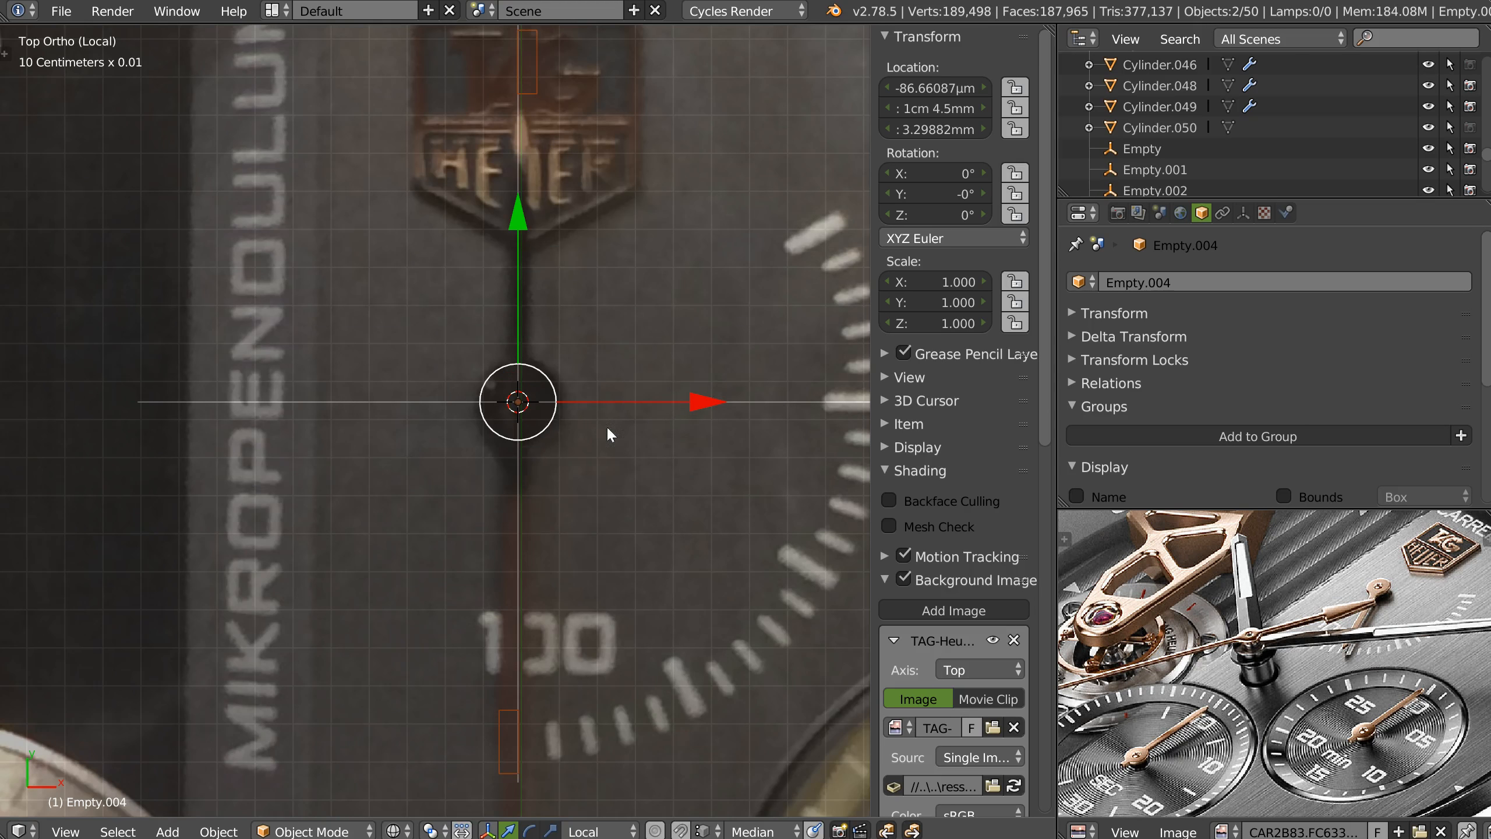
scroll(610, 422, down, 2)
right_click(540, 198)
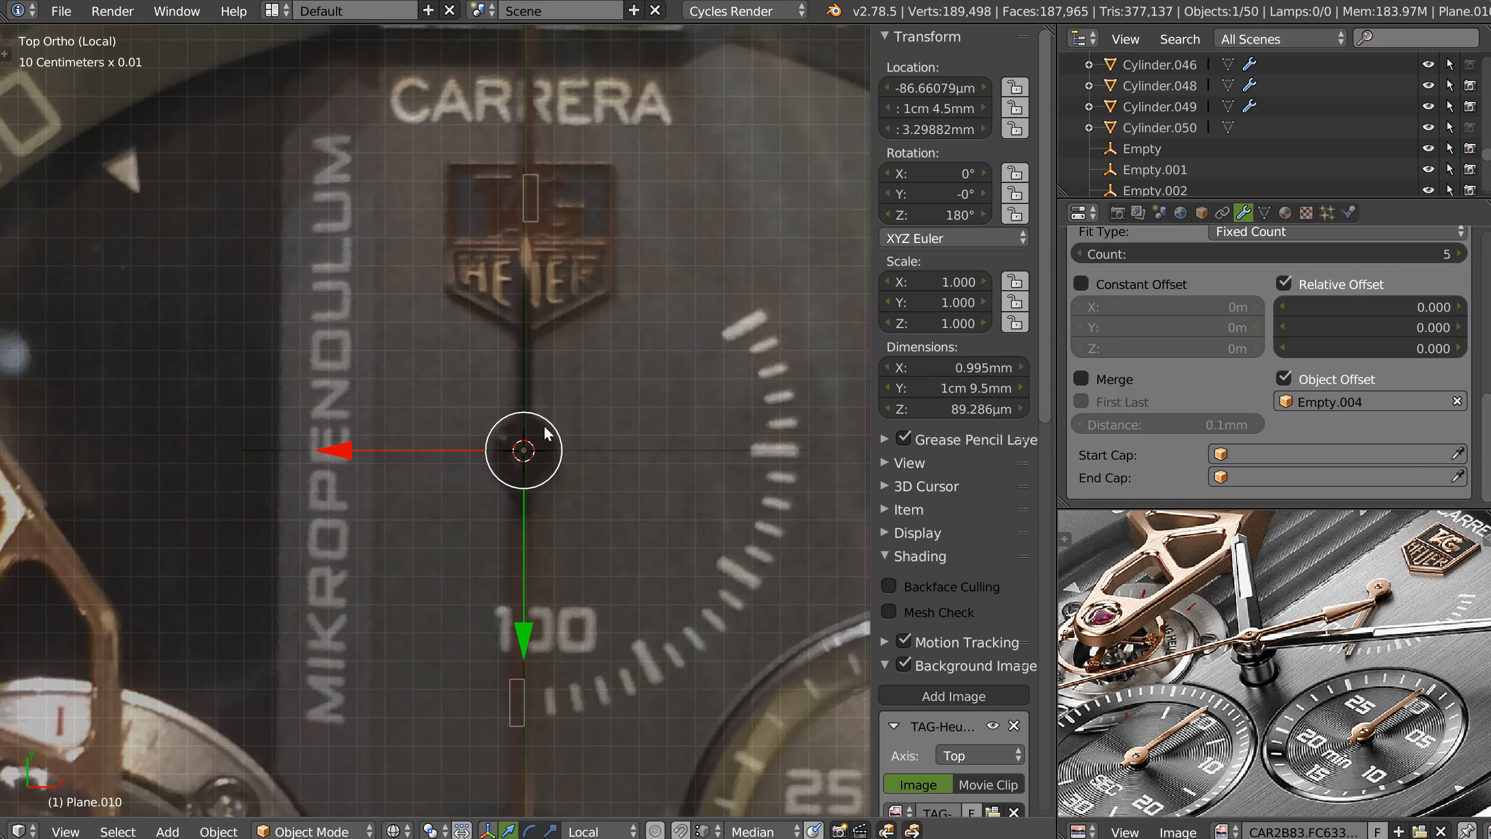
scroll(1298, 378, up, 5)
click(1317, 449)
scroll(1315, 411, up, 5)
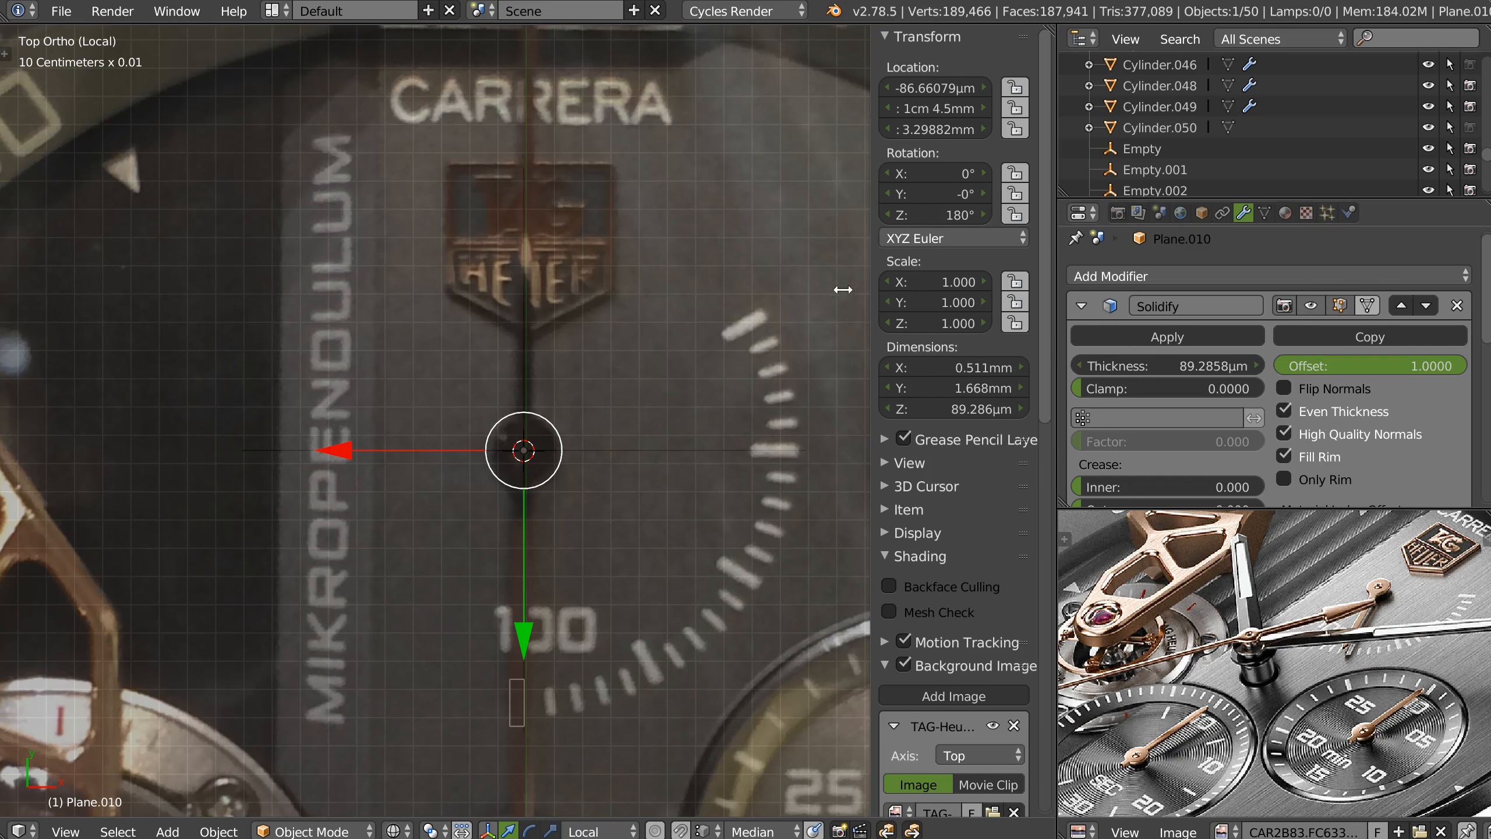
Set the marker's origin to its geometry and align the marker with the 3D cursor along X.
shift+middle_drag(527, 588, 544, 522)
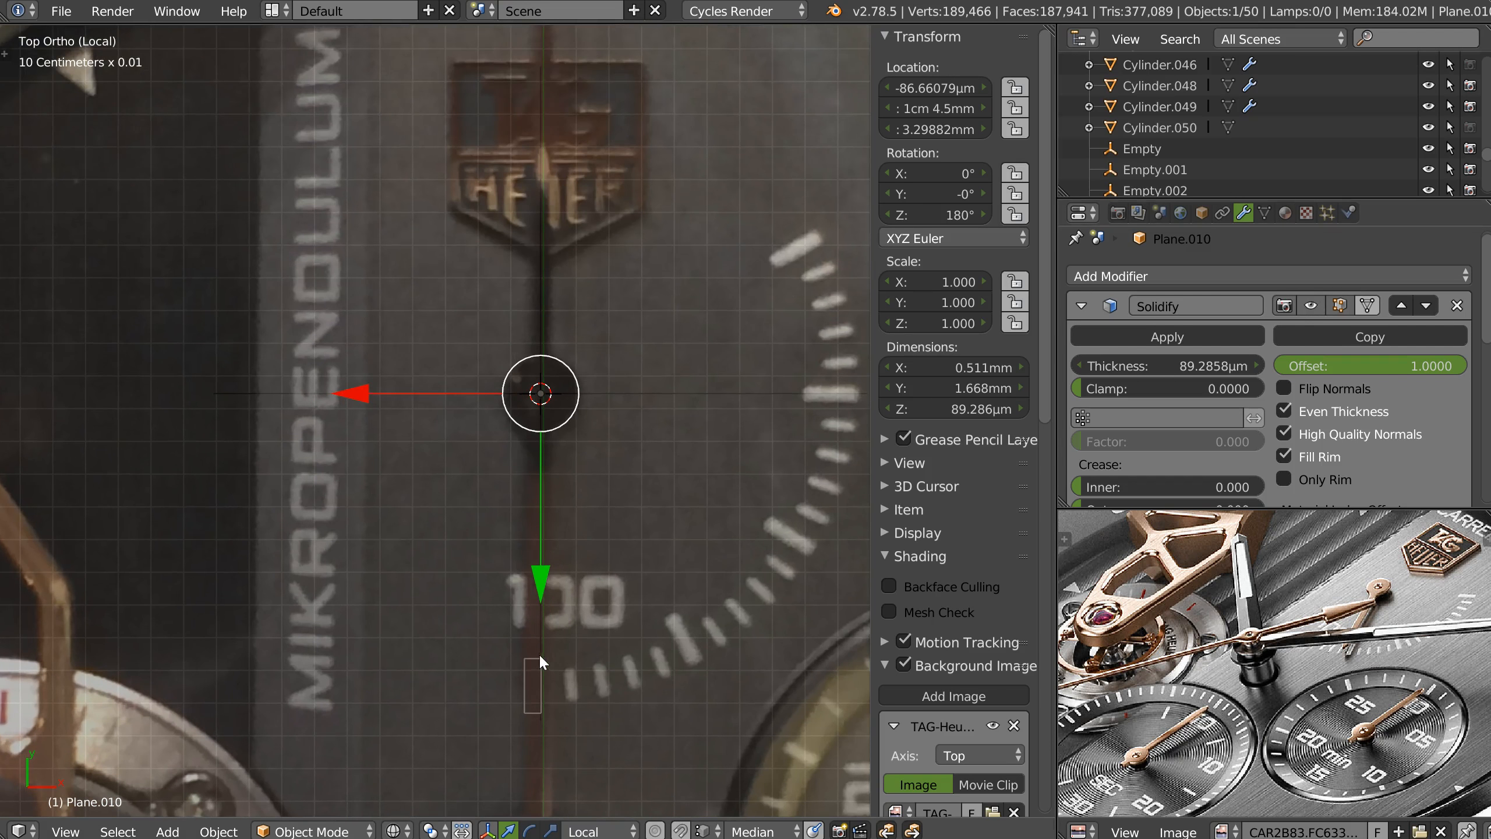
right_click(541, 646)
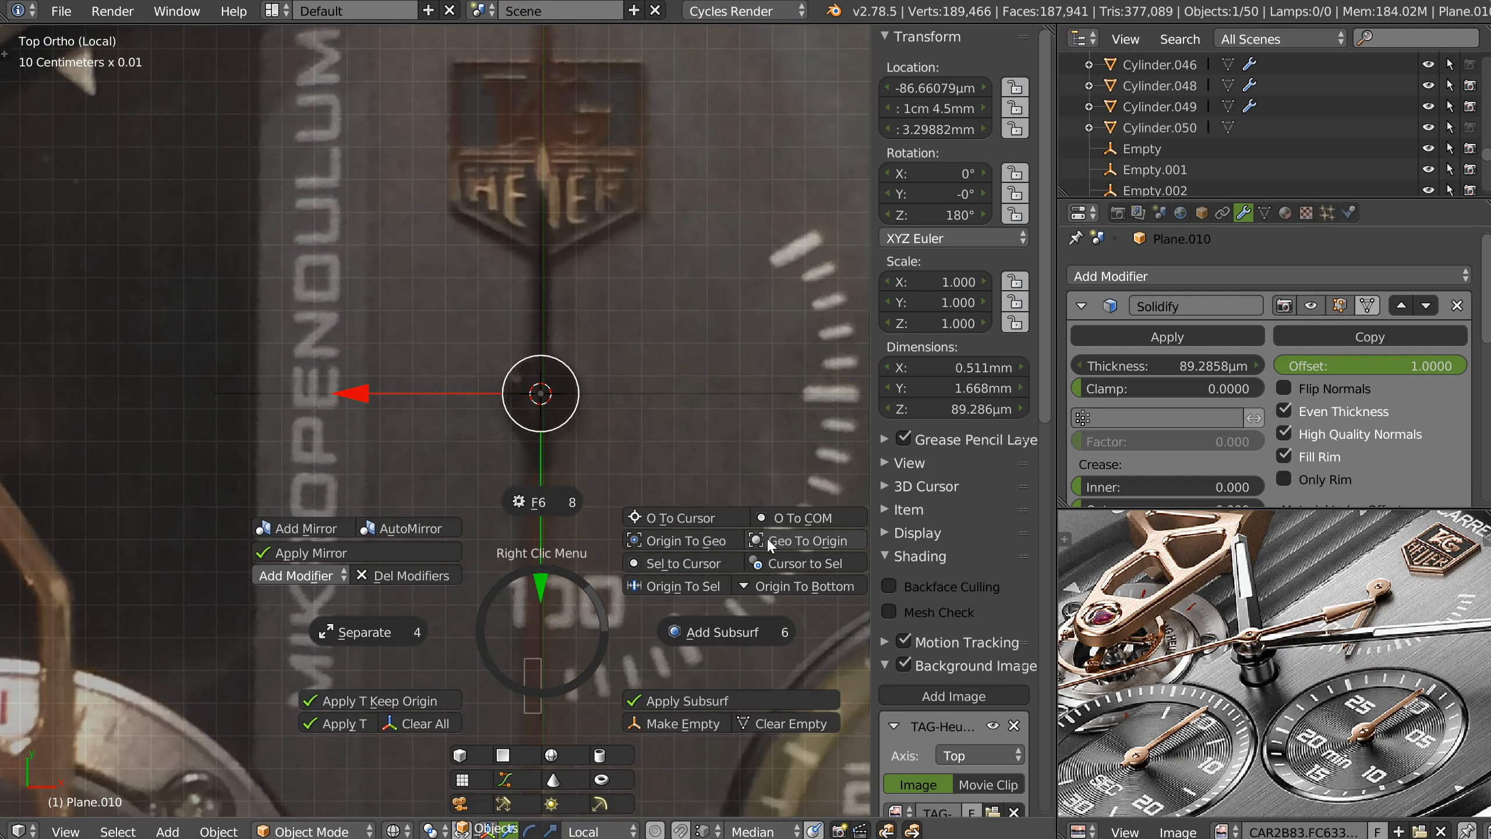
click(676, 541)
shift+middle_drag(483, 659, 496, 638)
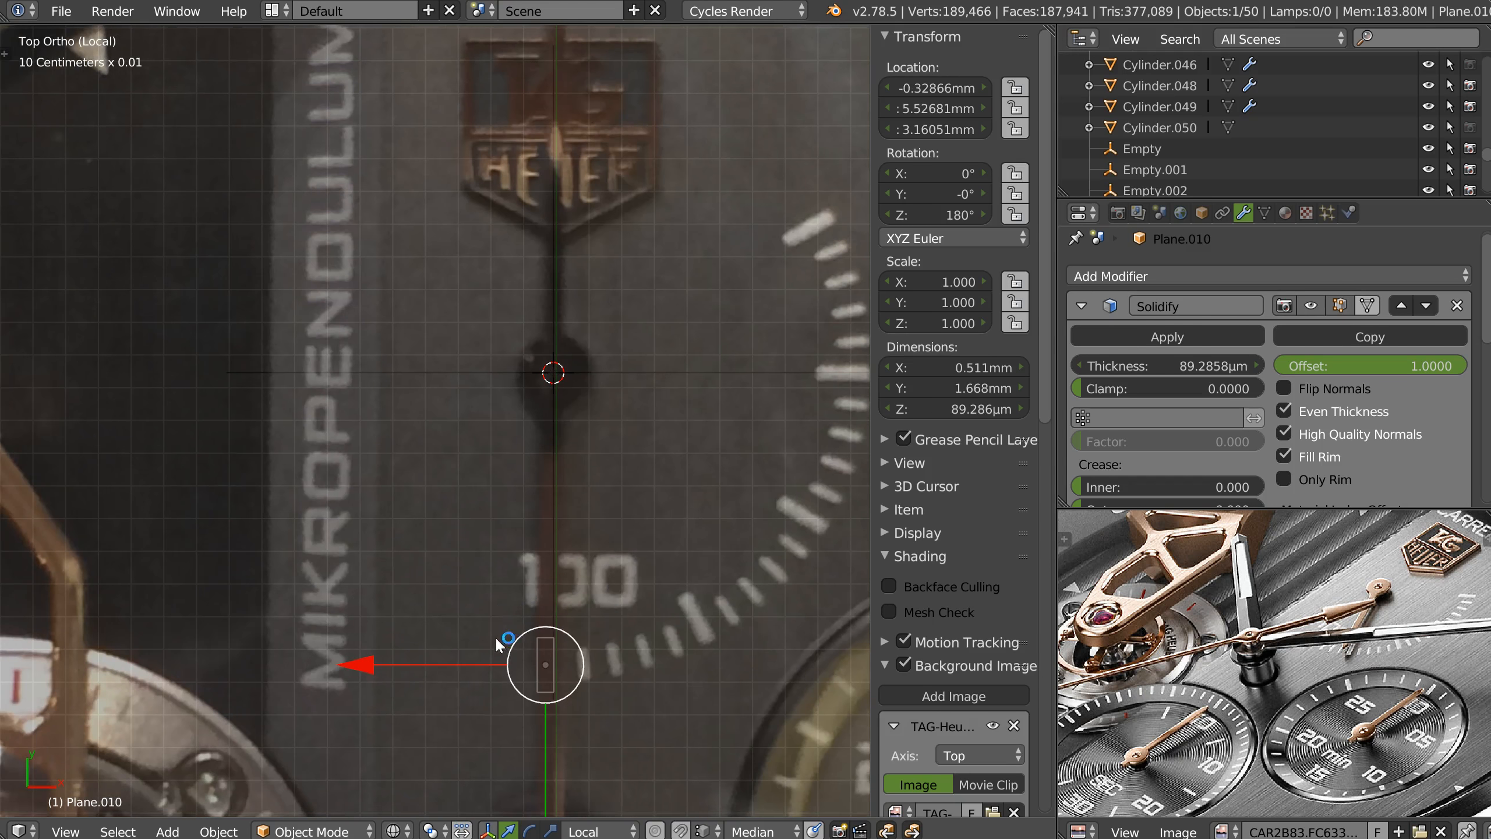
drag(402, 663, 554, 374)
right_click(550, 532)
right_click(549, 533)
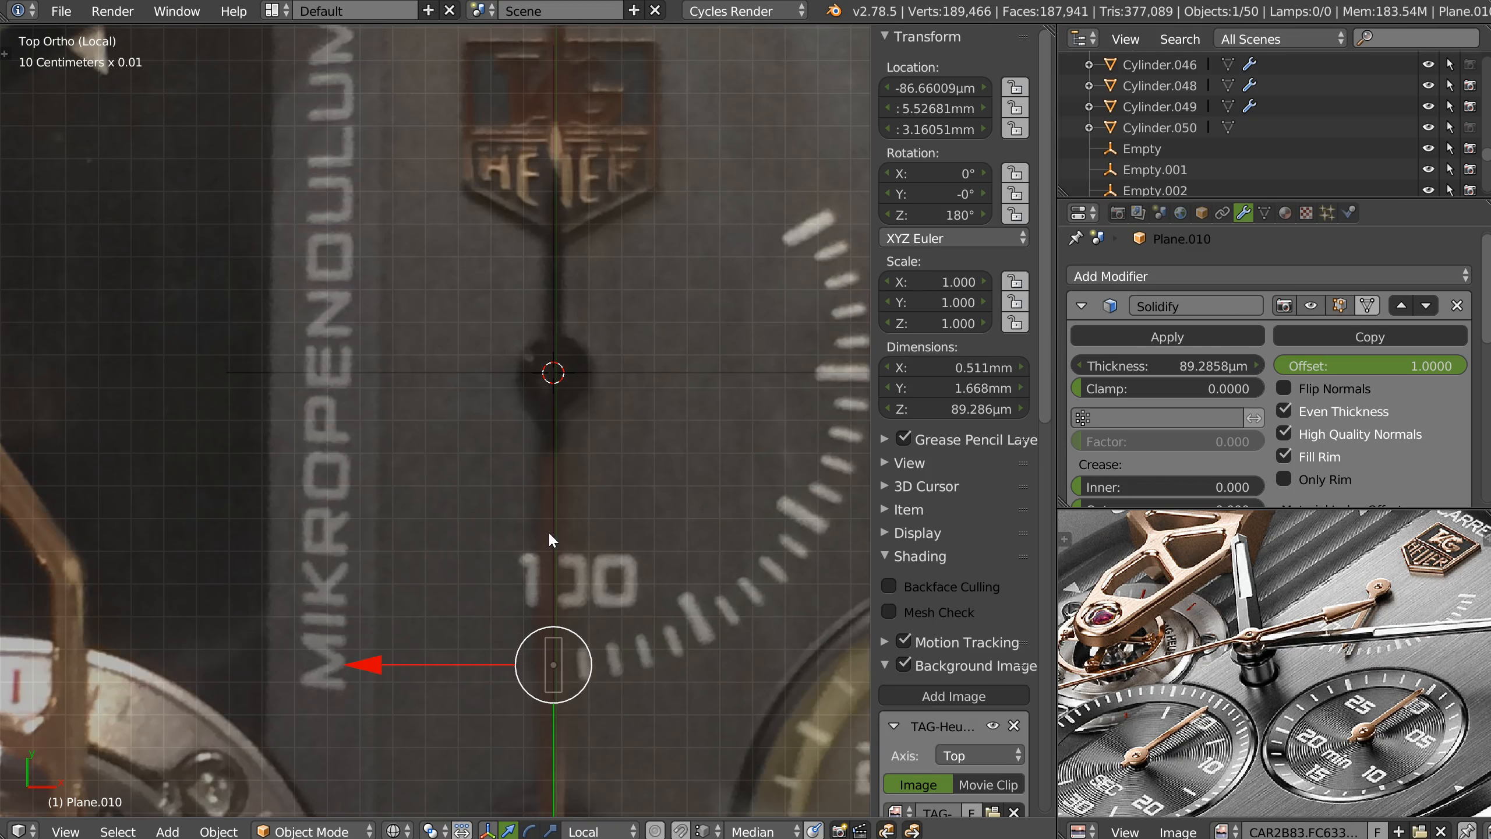
Place the marker's origin on the 3D cursor and turn its Array modifier's viewport display back on.
key(shift+s)
click(537, 404)
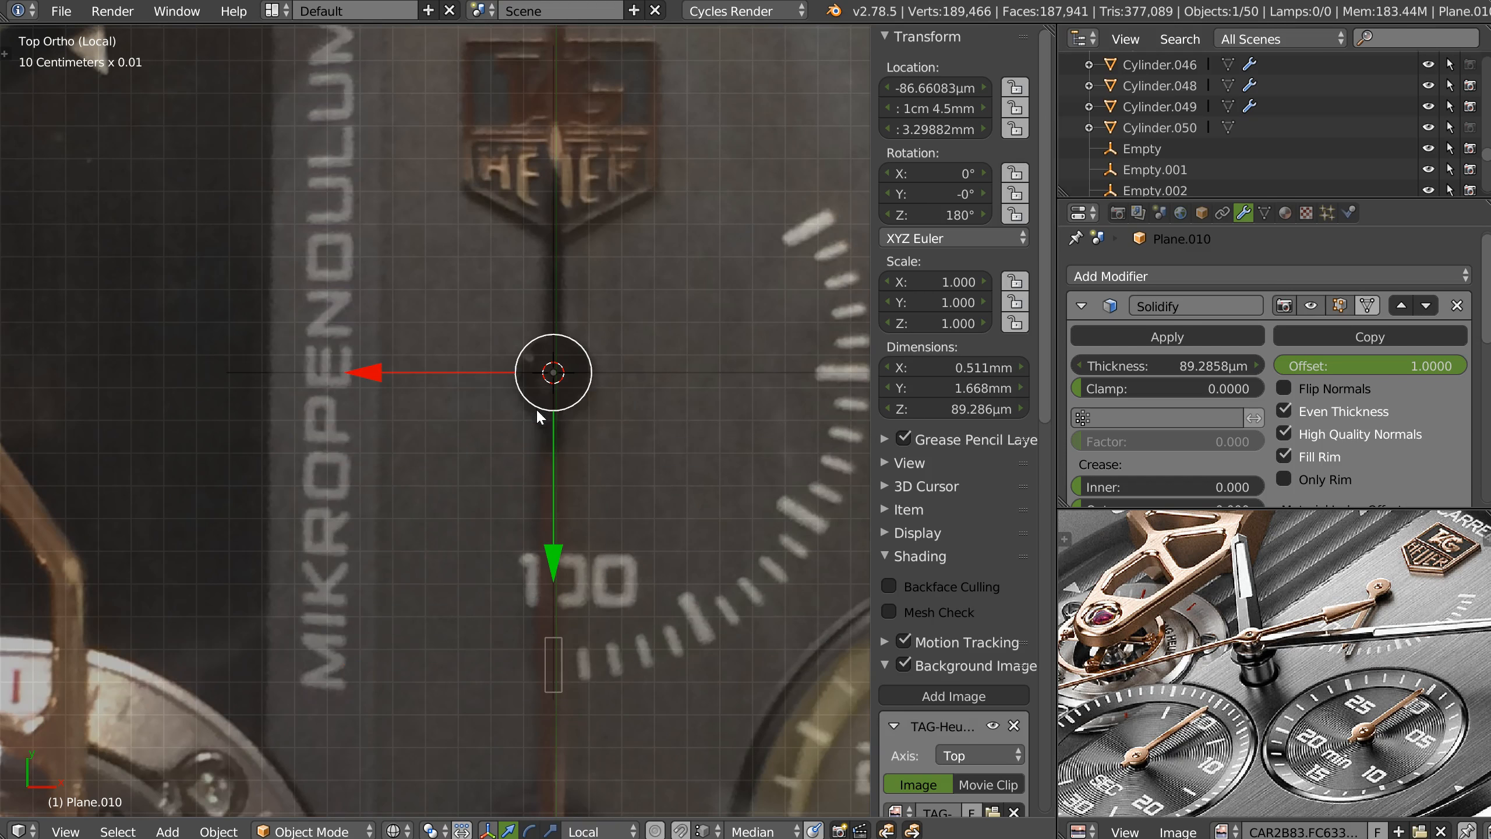
scroll(661, 287, down, 1)
shift+middle_drag(633, 526, 571, 521)
scroll(1325, 470, down, 5)
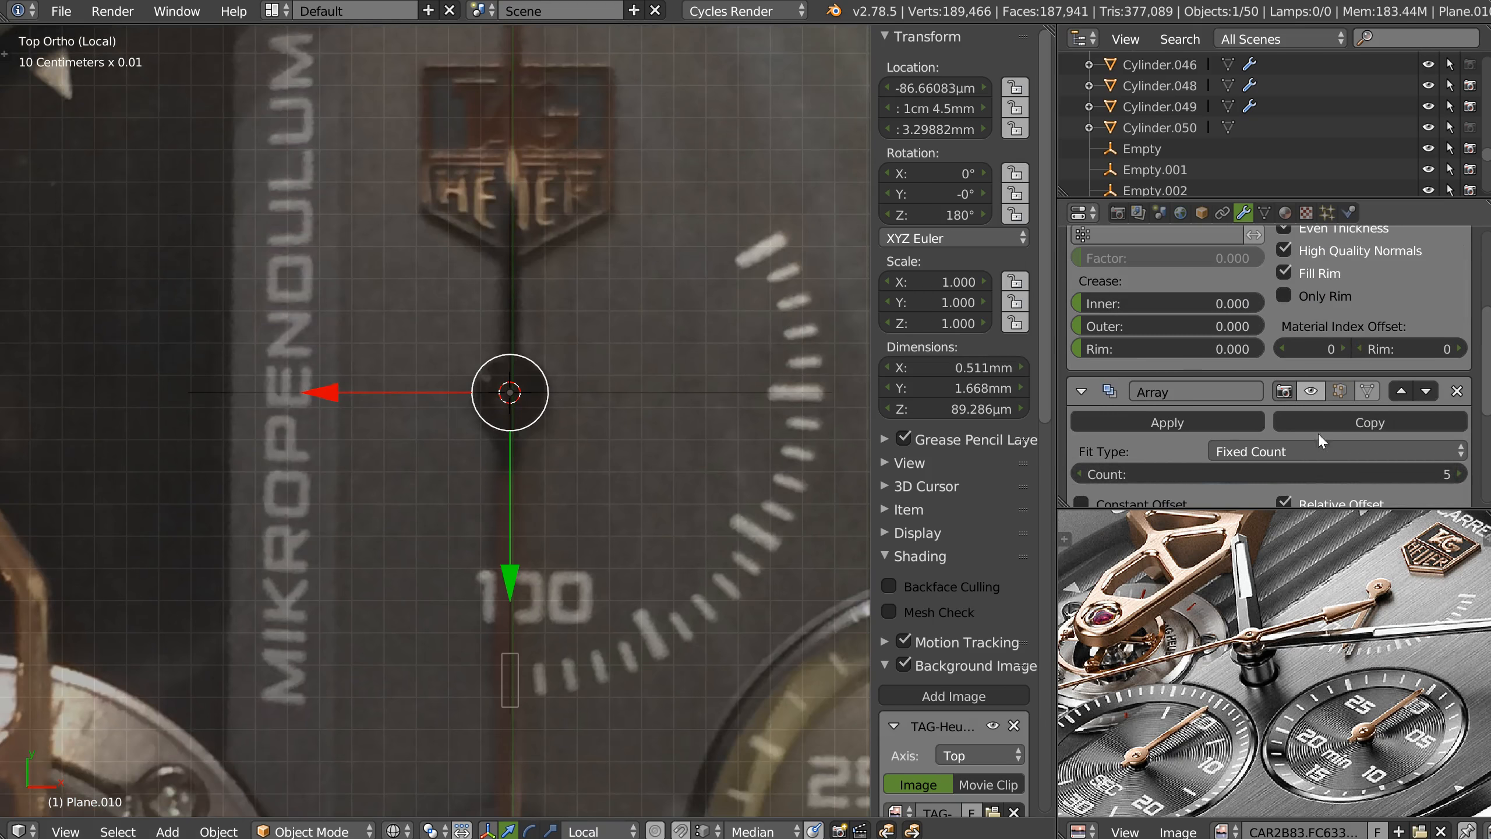
click(1311, 392)
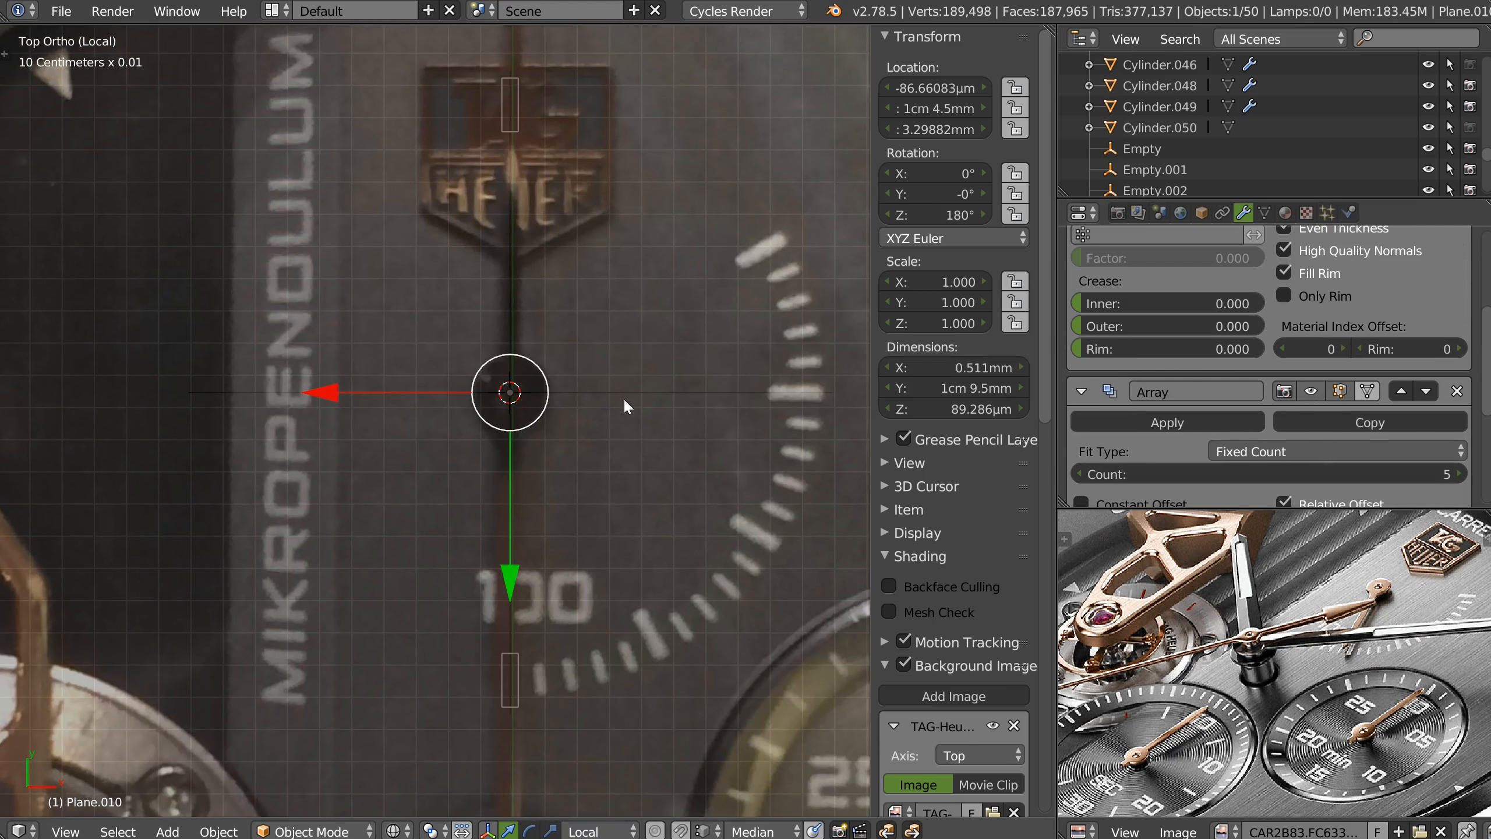
scroll(1333, 422, down, 6)
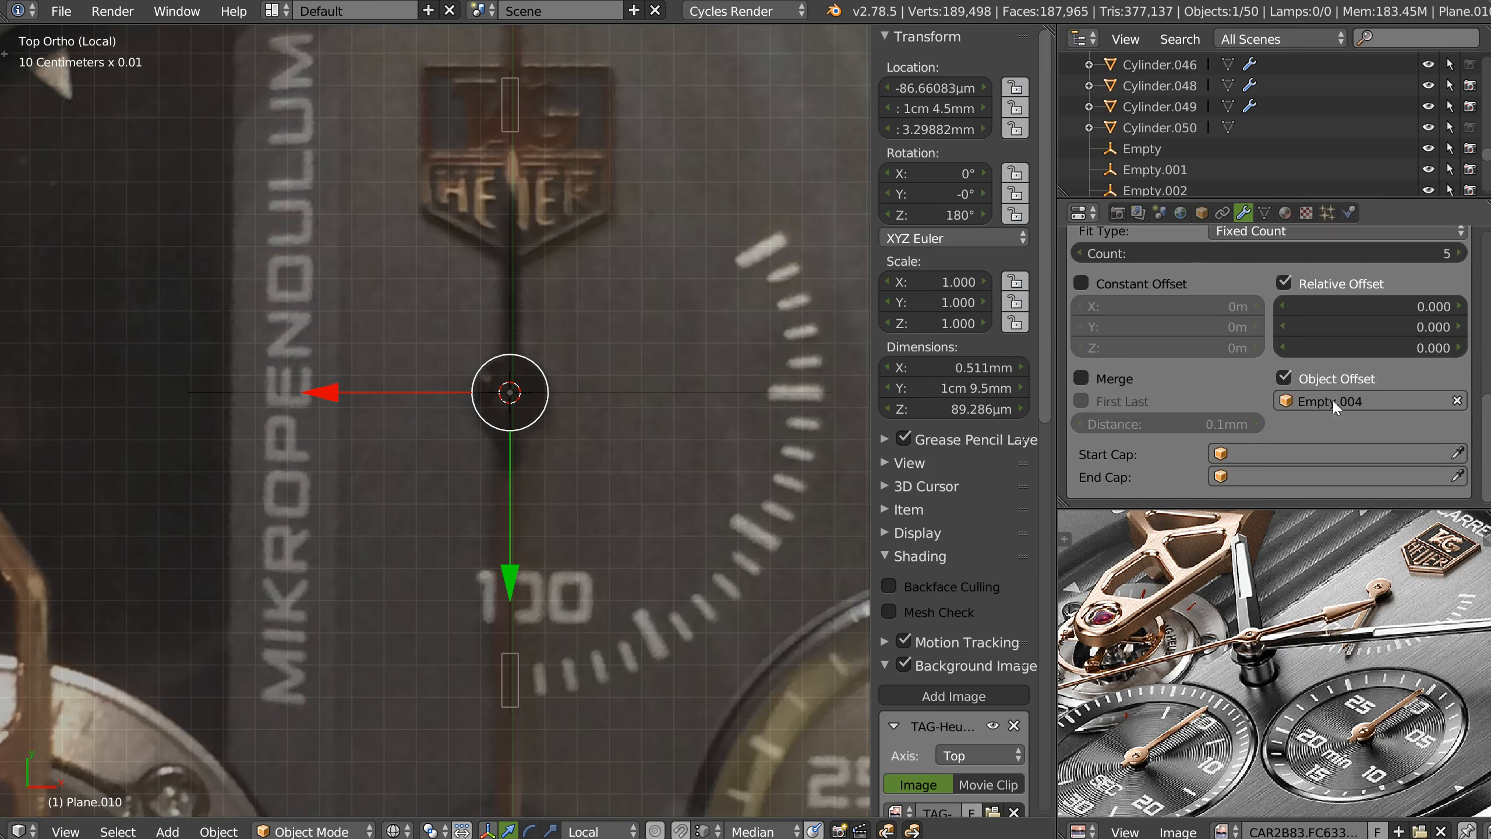
scroll(1332, 399, up, 2)
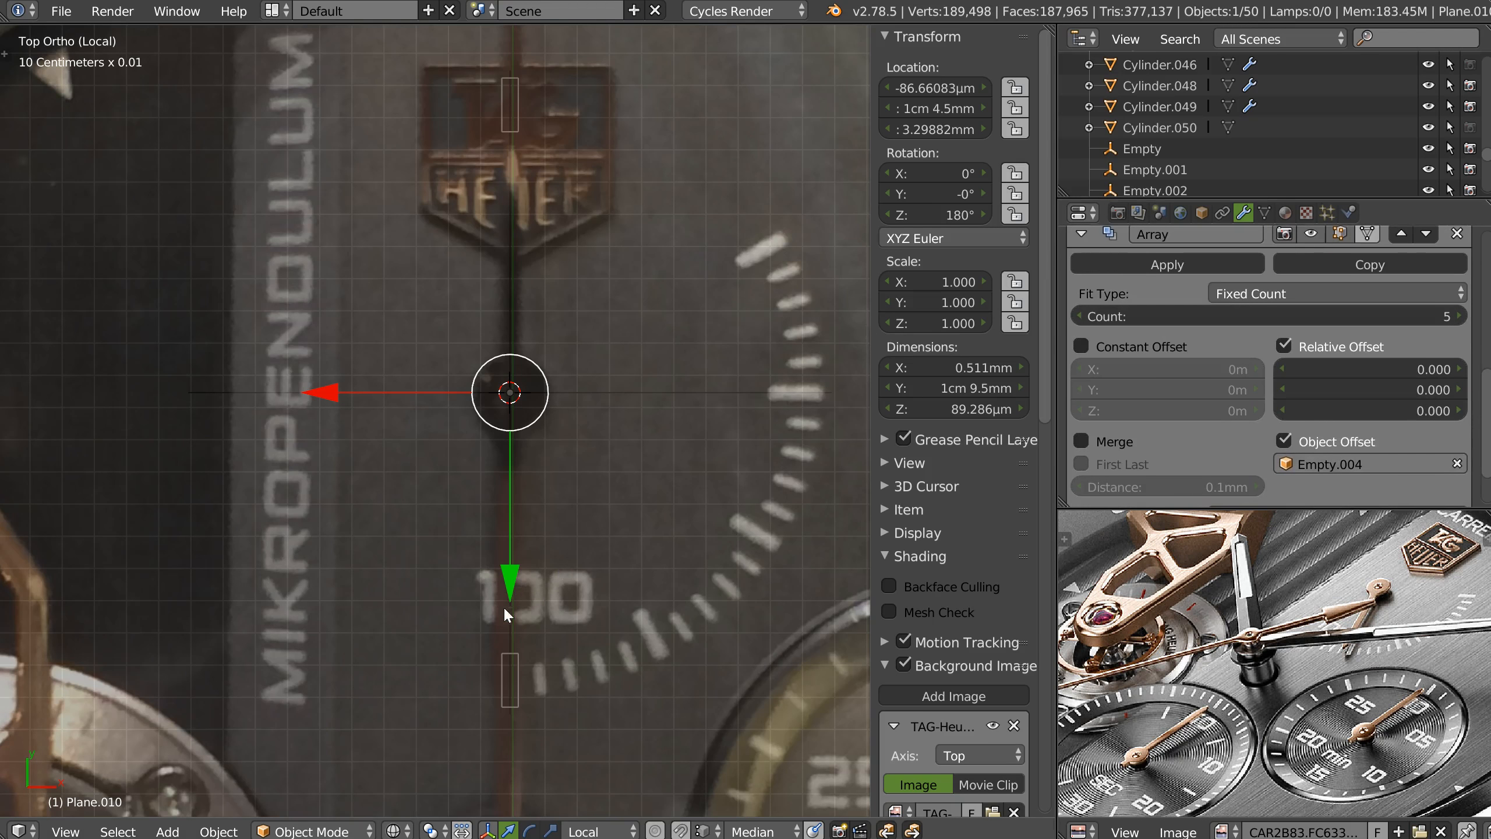
Apply the marker's transforms and set its origin to the 3D cursor at the scale's centre.
right_click(515, 633)
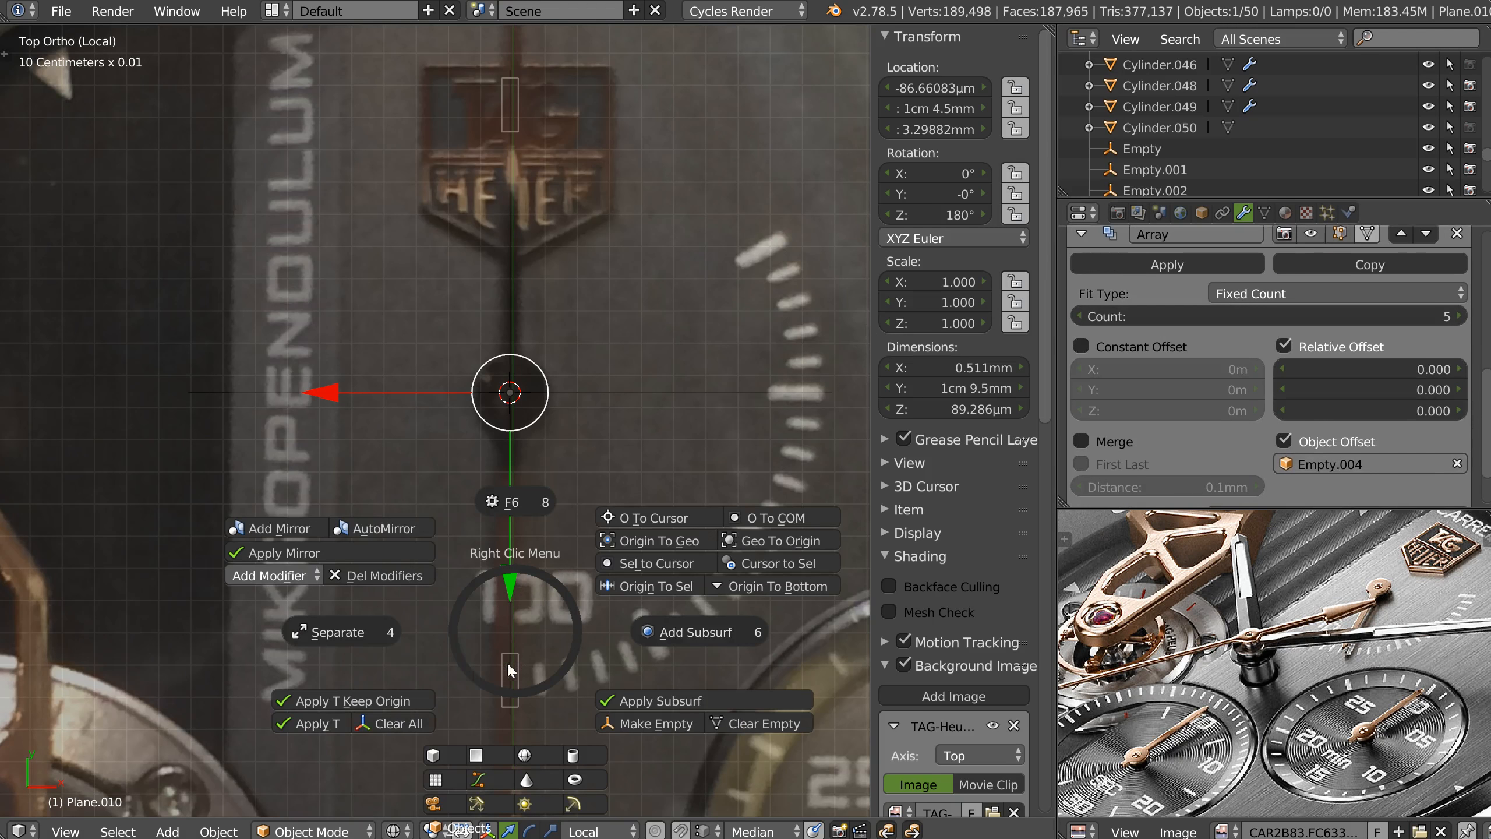
click(316, 718)
key(shift+ctrl+alt+c)
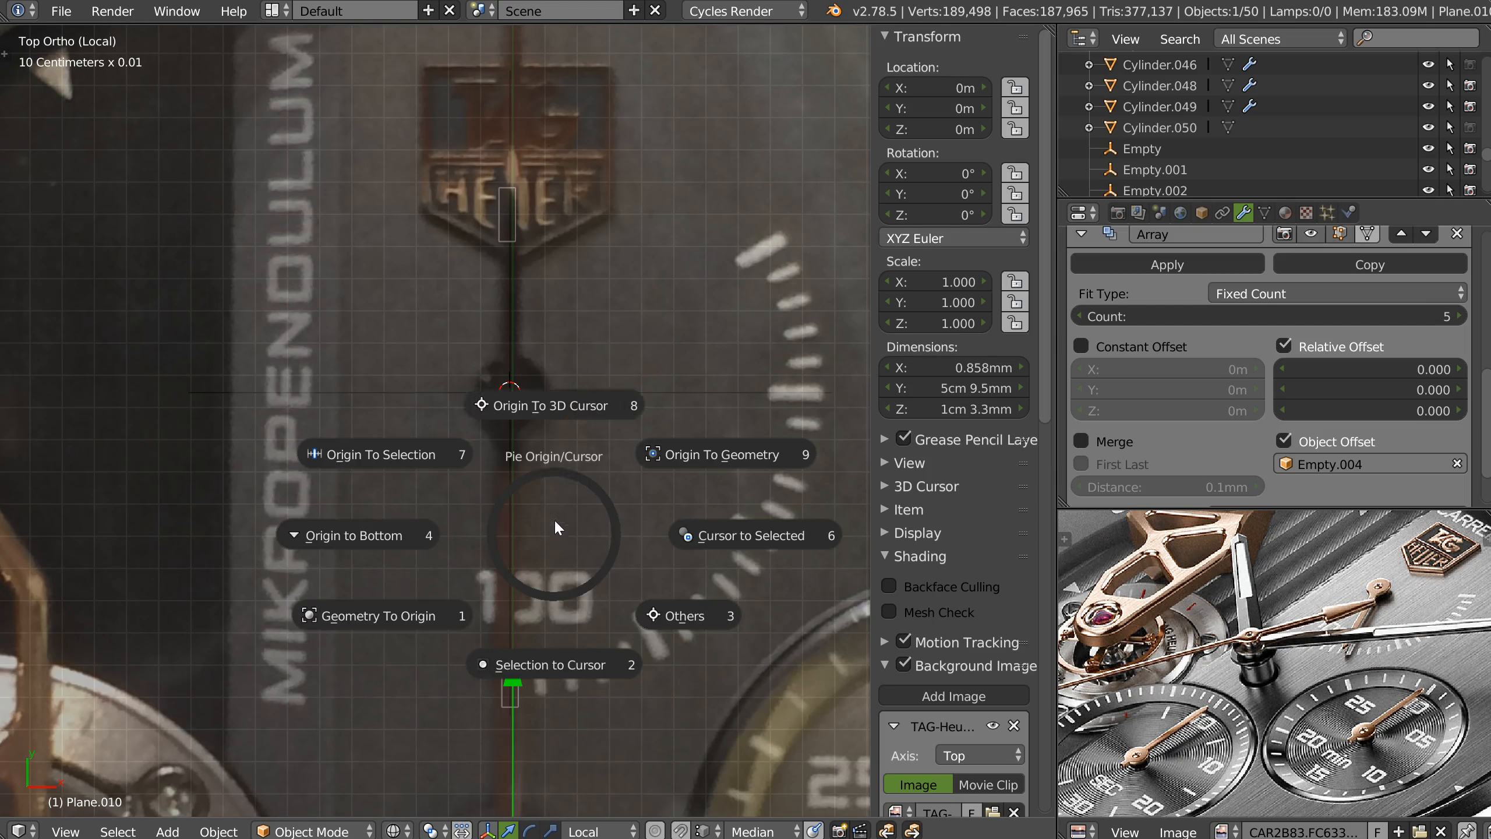
click(573, 402)
scroll(686, 435, down, 1)
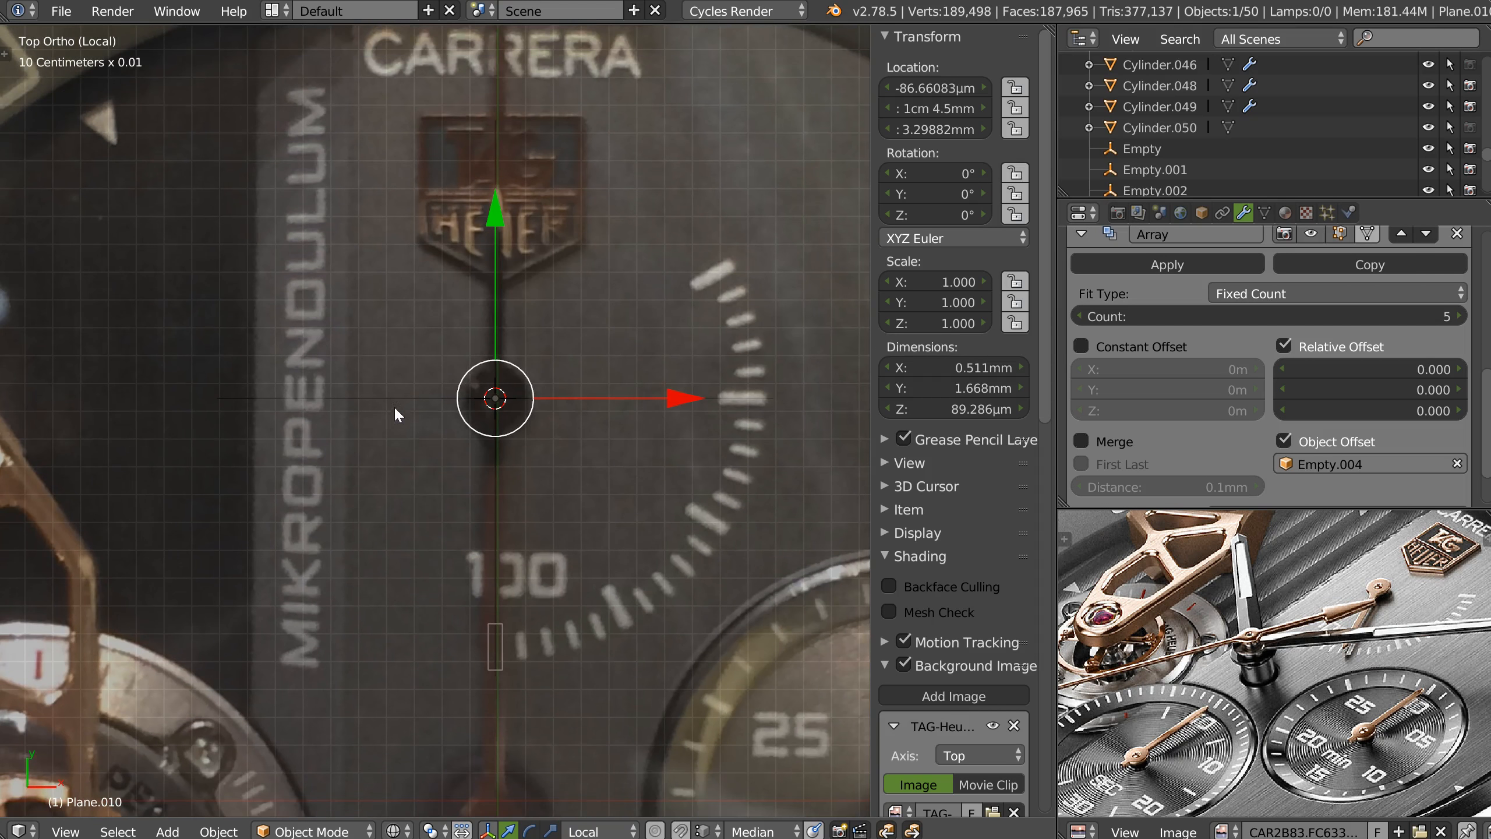
Rotate Empty.004 about Z towards the scale's upper end and set its Z rotation to exactly 30°.
right_click(415, 398)
key(r)
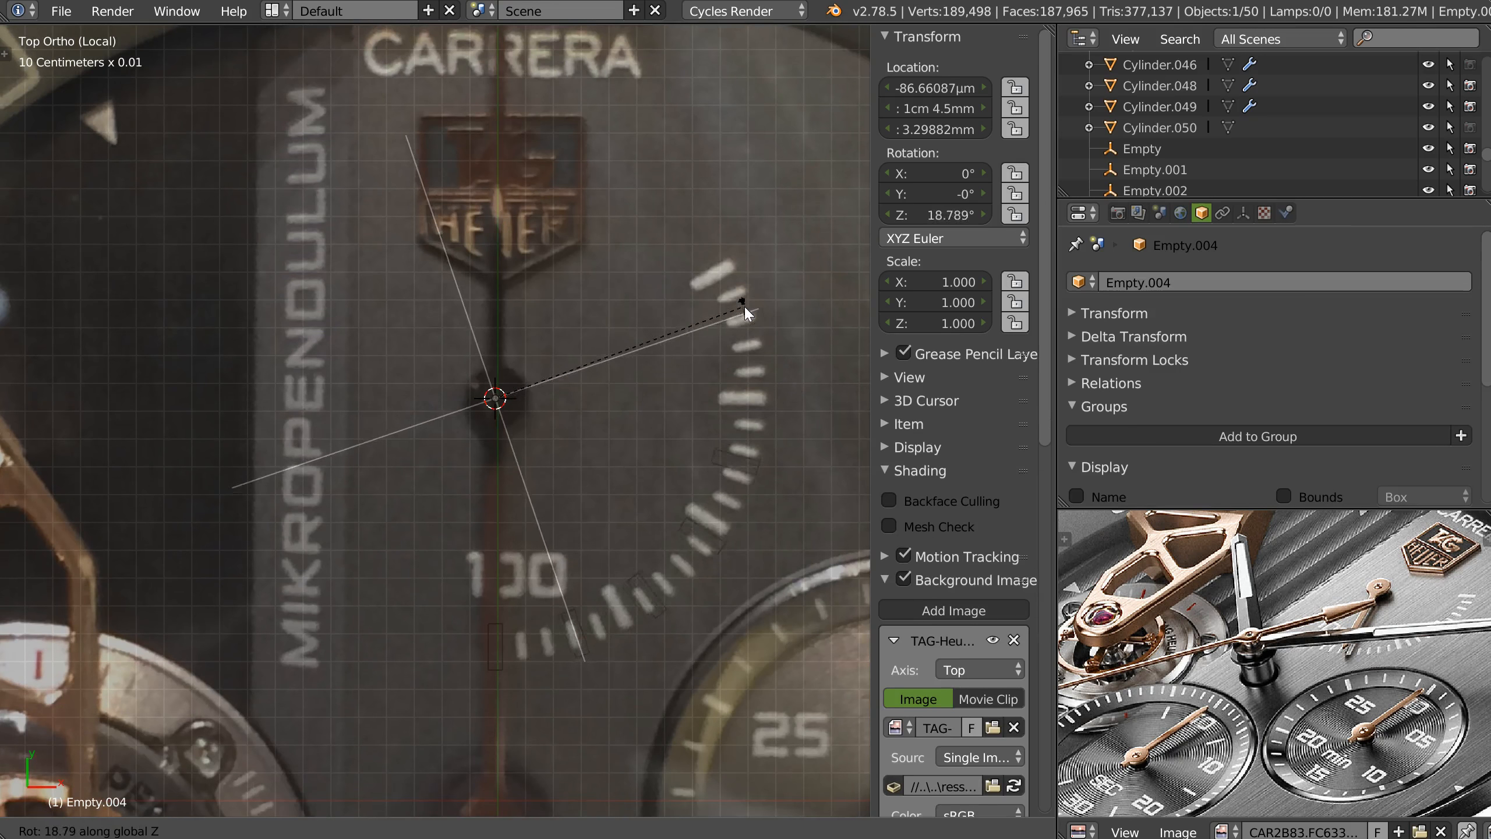
click(709, 275)
double_click(936, 215)
text(30)
key(Return)
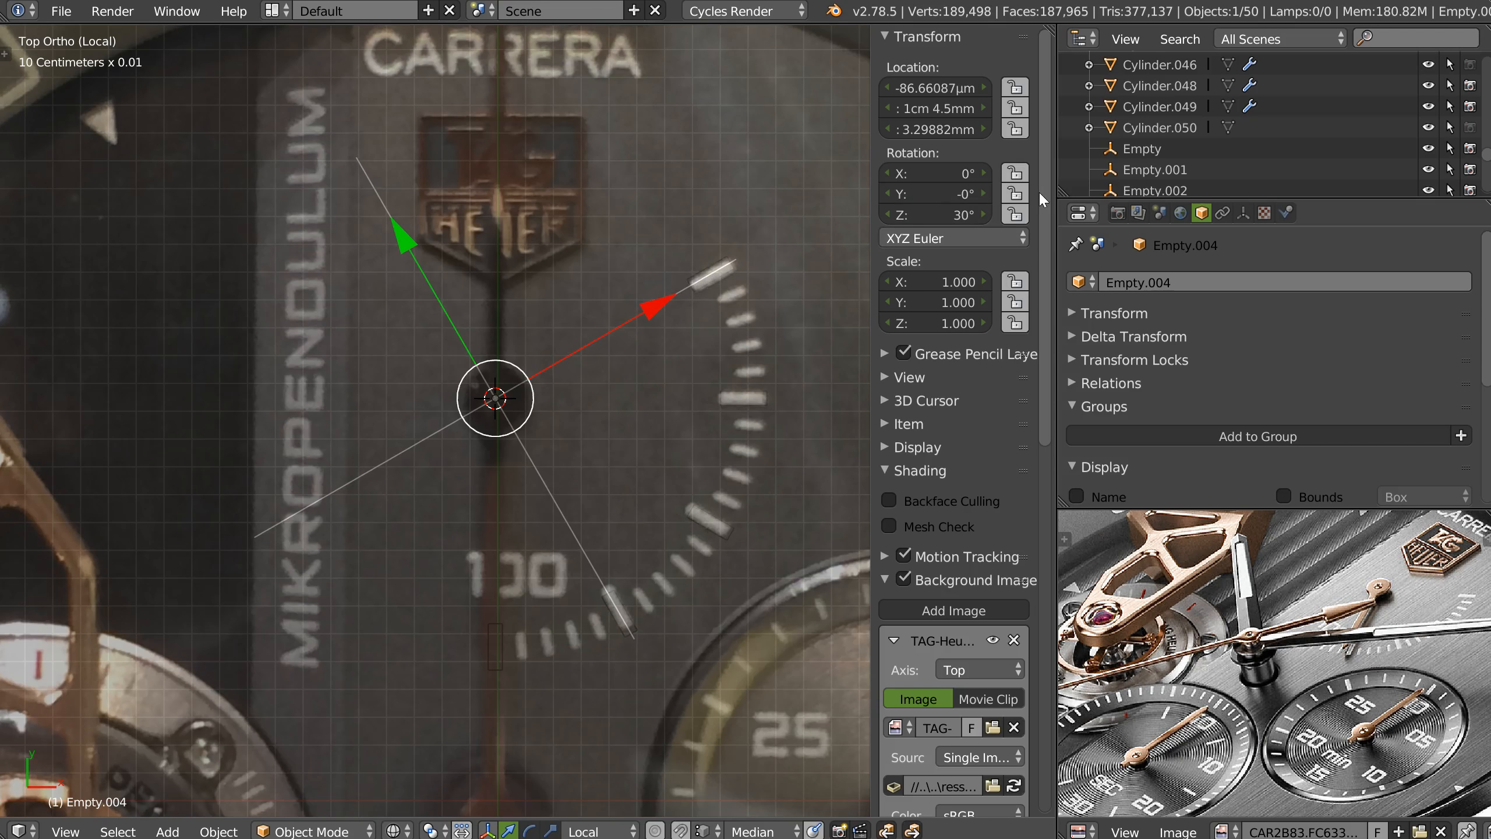
Leave local view and return to solid shading with a close low-angle view of the arrayed markers.
middle_drag(551, 482, 552, 411)
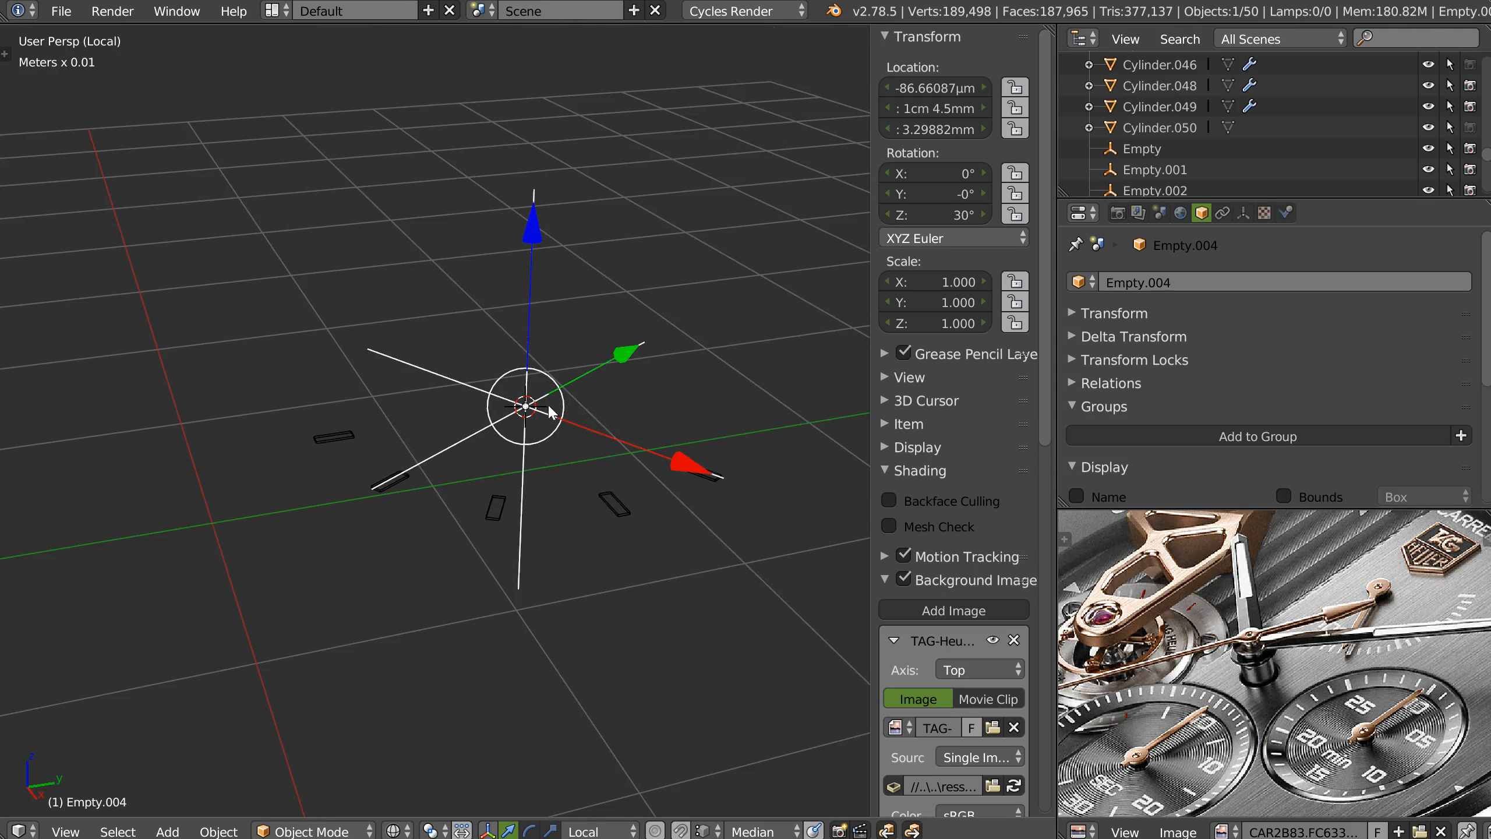
key(KP_Divide)
key(z)
mouse_move(557, 469)
middle_down()
mouse_move(587, 436)
mouse_move(543, 466)
middle_up()
scroll(640, 399, up, 3)
middle_drag(641, 401, 535, 440)
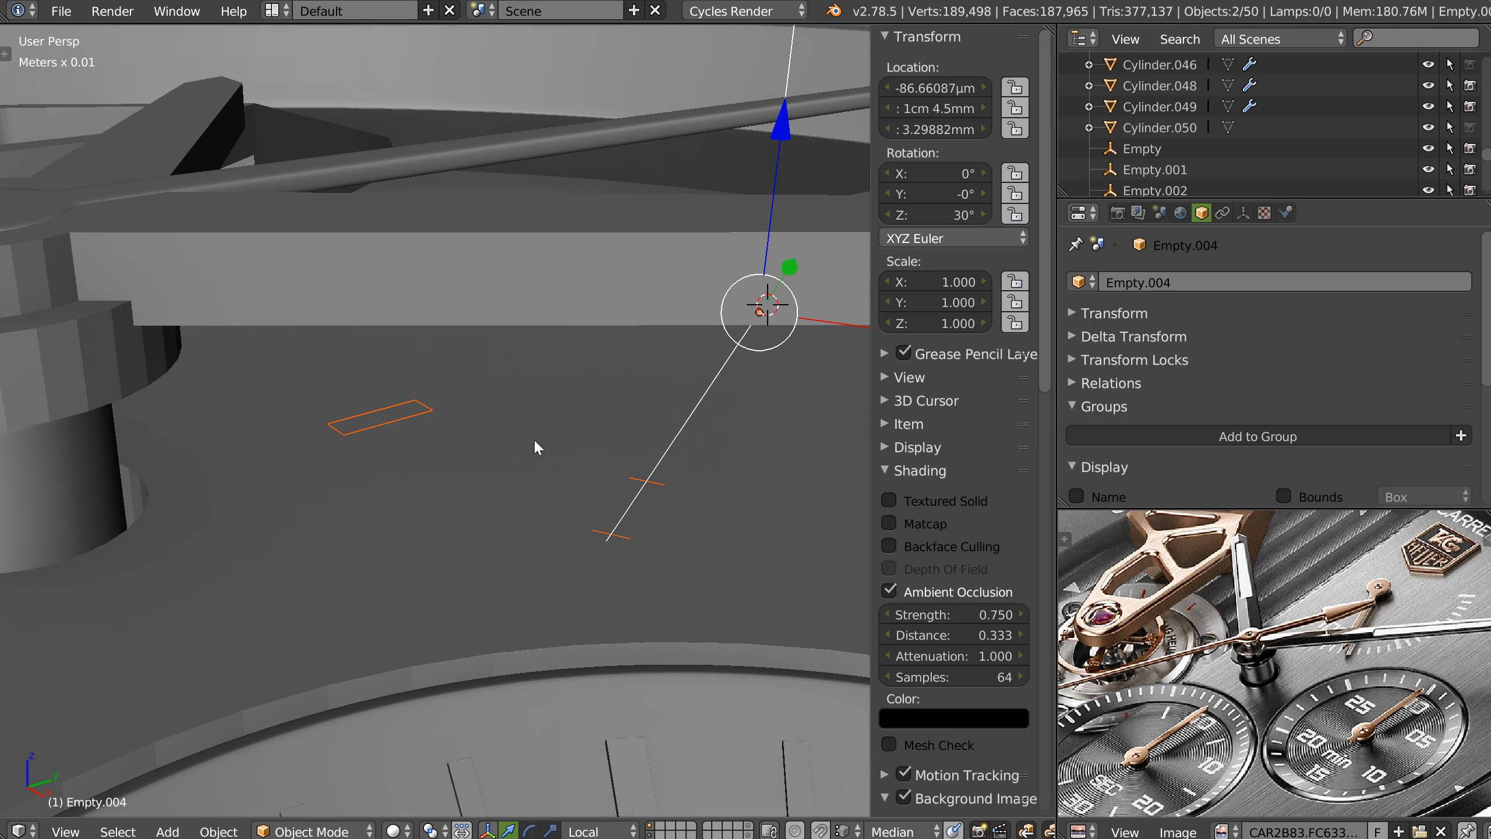
Raise the whole mesh of the large marker slightly along its local Z so the markers clear the dial surface.
right_click(393, 417)
right_click(390, 414)
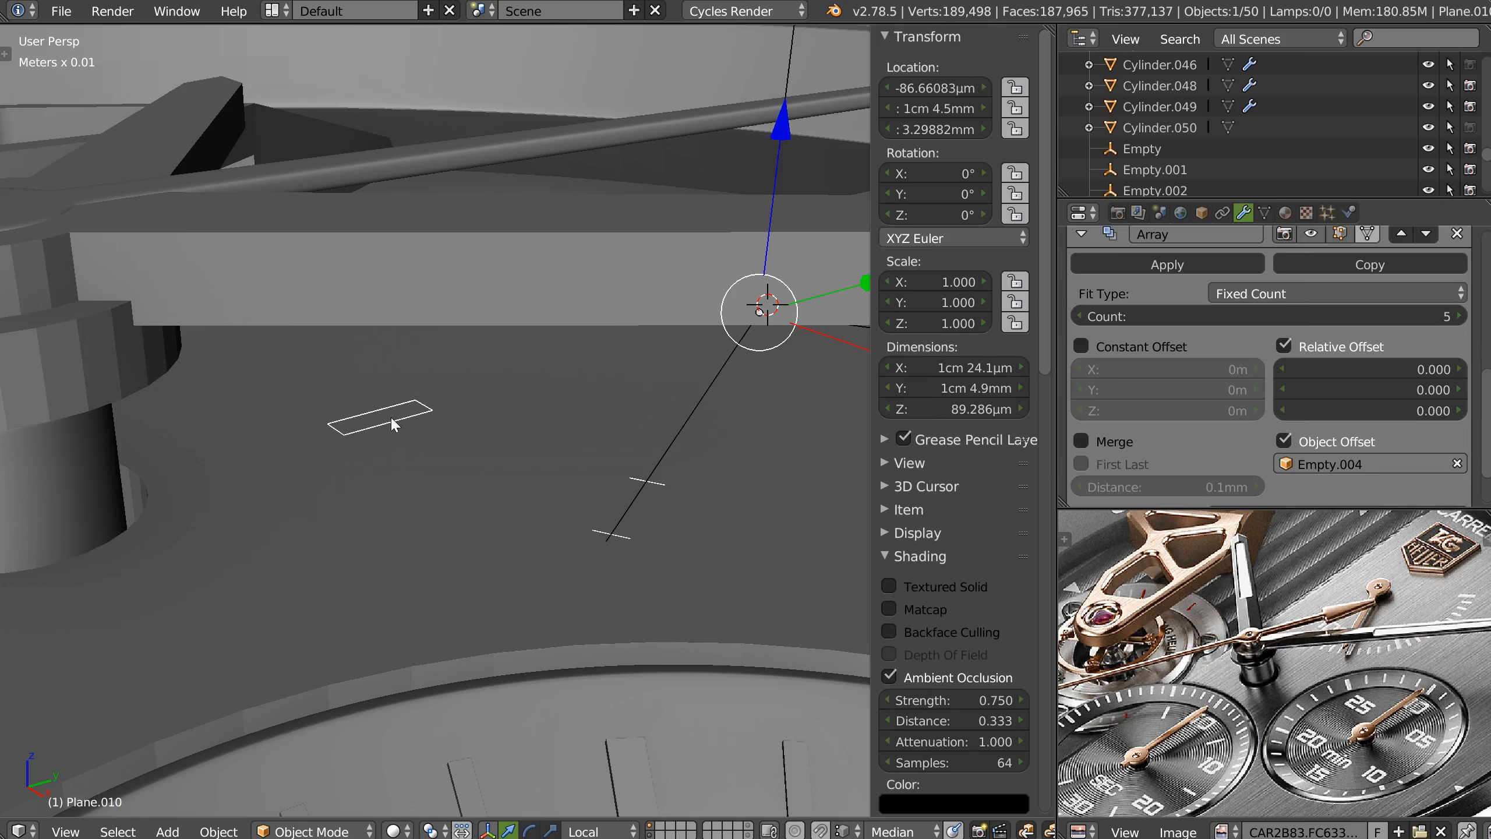
key(Tab)
key(a)
key(a)
key(g)
key(z)
key(z)
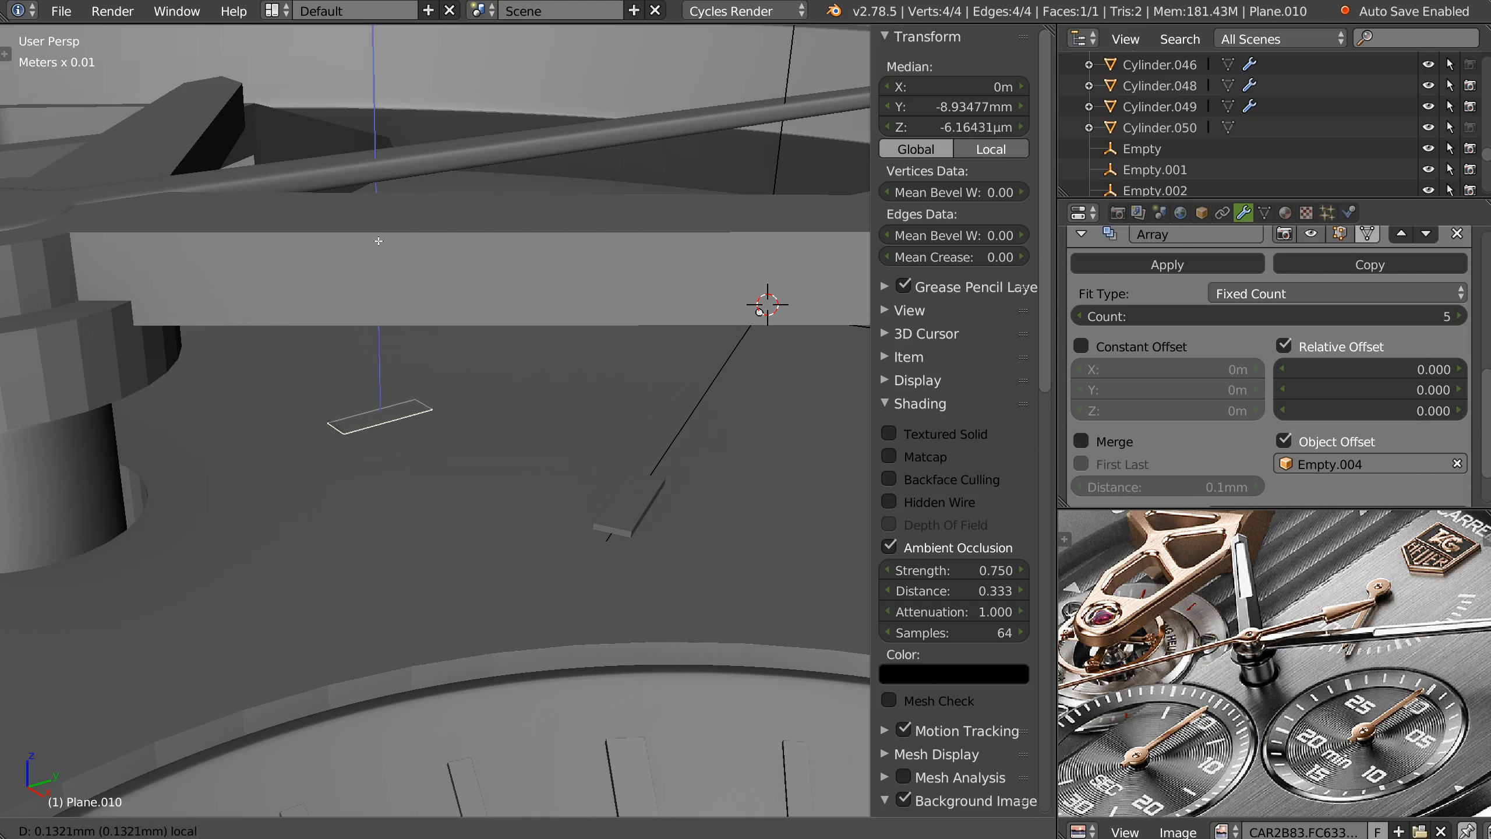
click(455, 498)
drag(385, 239, 385, 243)
key(Tab)
Duplicate the large marker in place in top view over the reference scale.
scroll(471, 385, down, 5)
scroll(473, 356, down, 3)
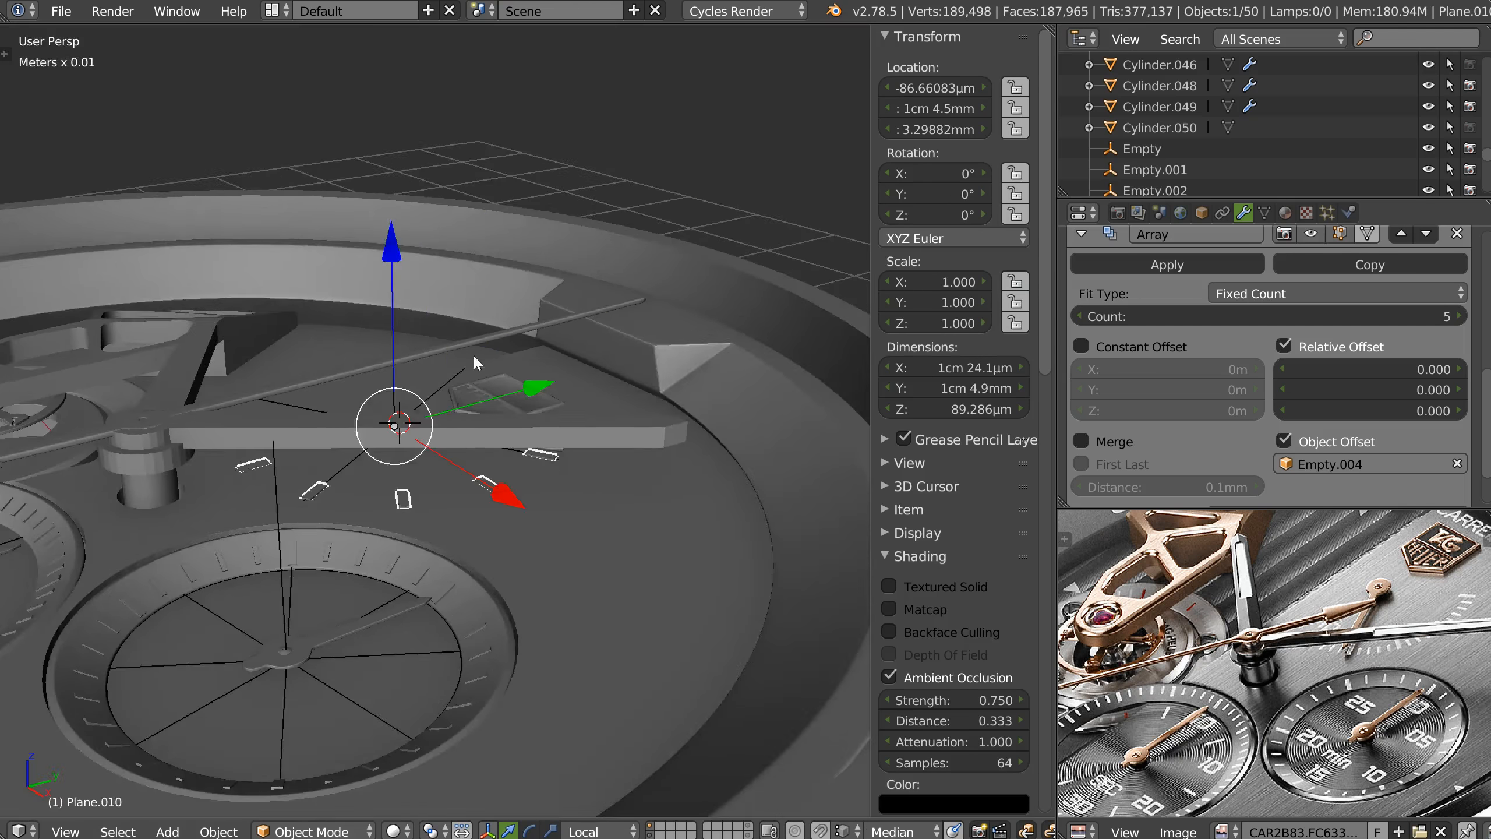
key(KP_7)
scroll(468, 398, up, 5)
scroll(472, 382, up, 3)
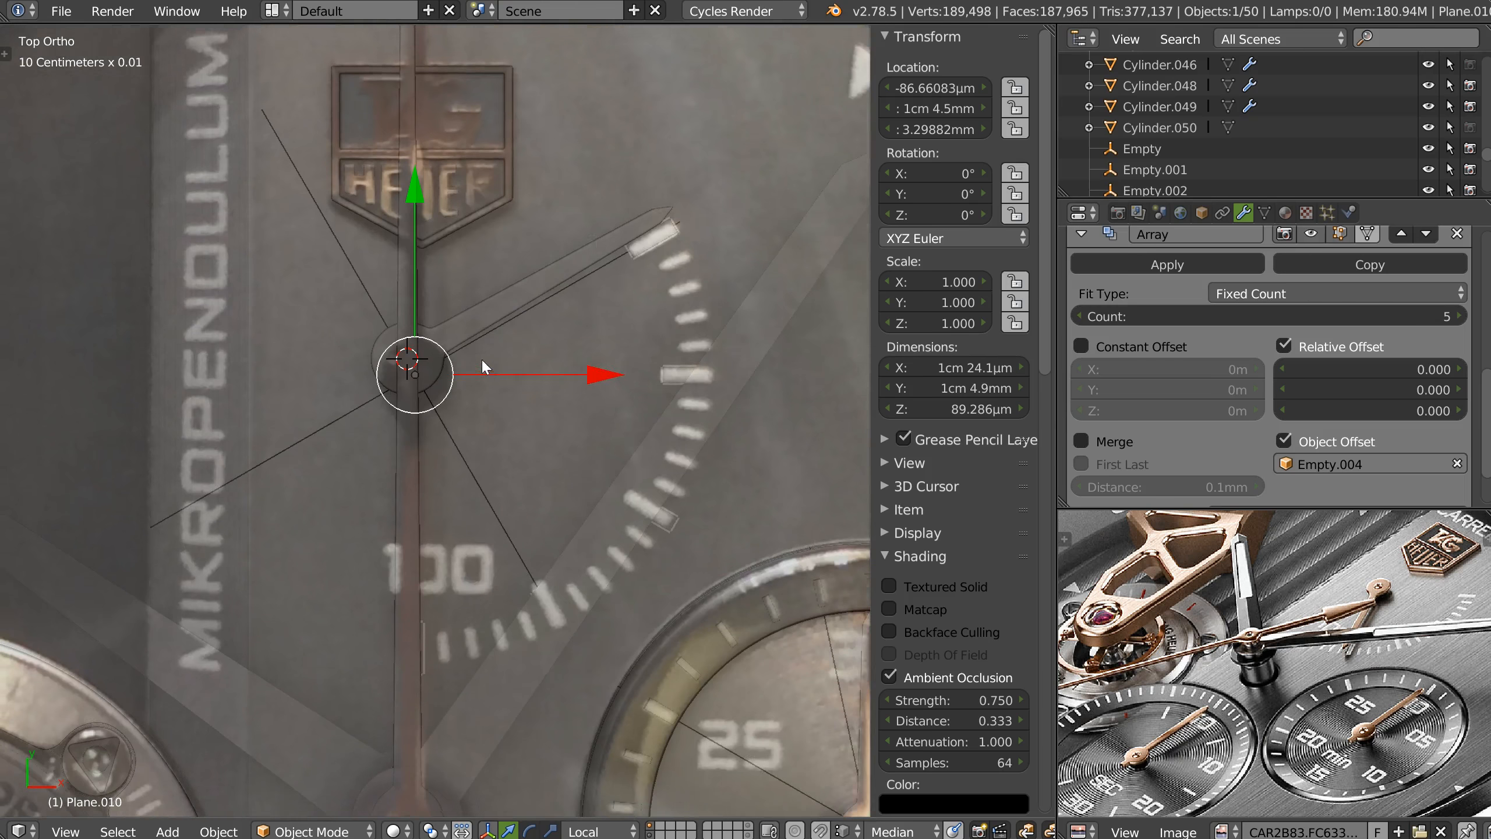
shift+scroll(484, 411, down, 3)
scroll(458, 449, up, 2)
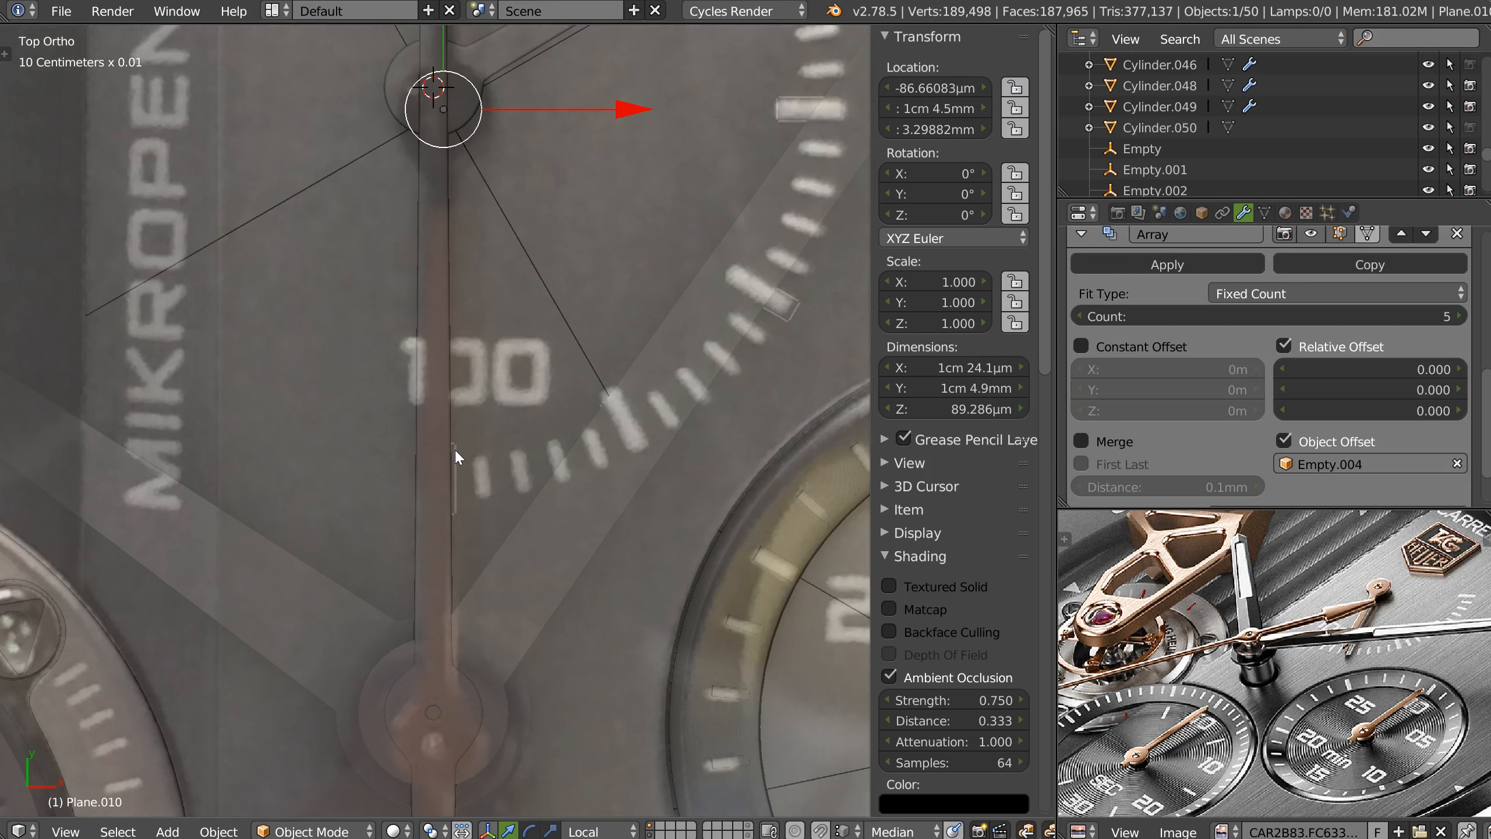
key(shift+d)
right_click(470, 462)
scroll(502, 383, up, 4)
Scale the duplicate's mesh along Y and X to about 1.15 mm long and 0.30 mm wide for the small ticks.
key(Tab)
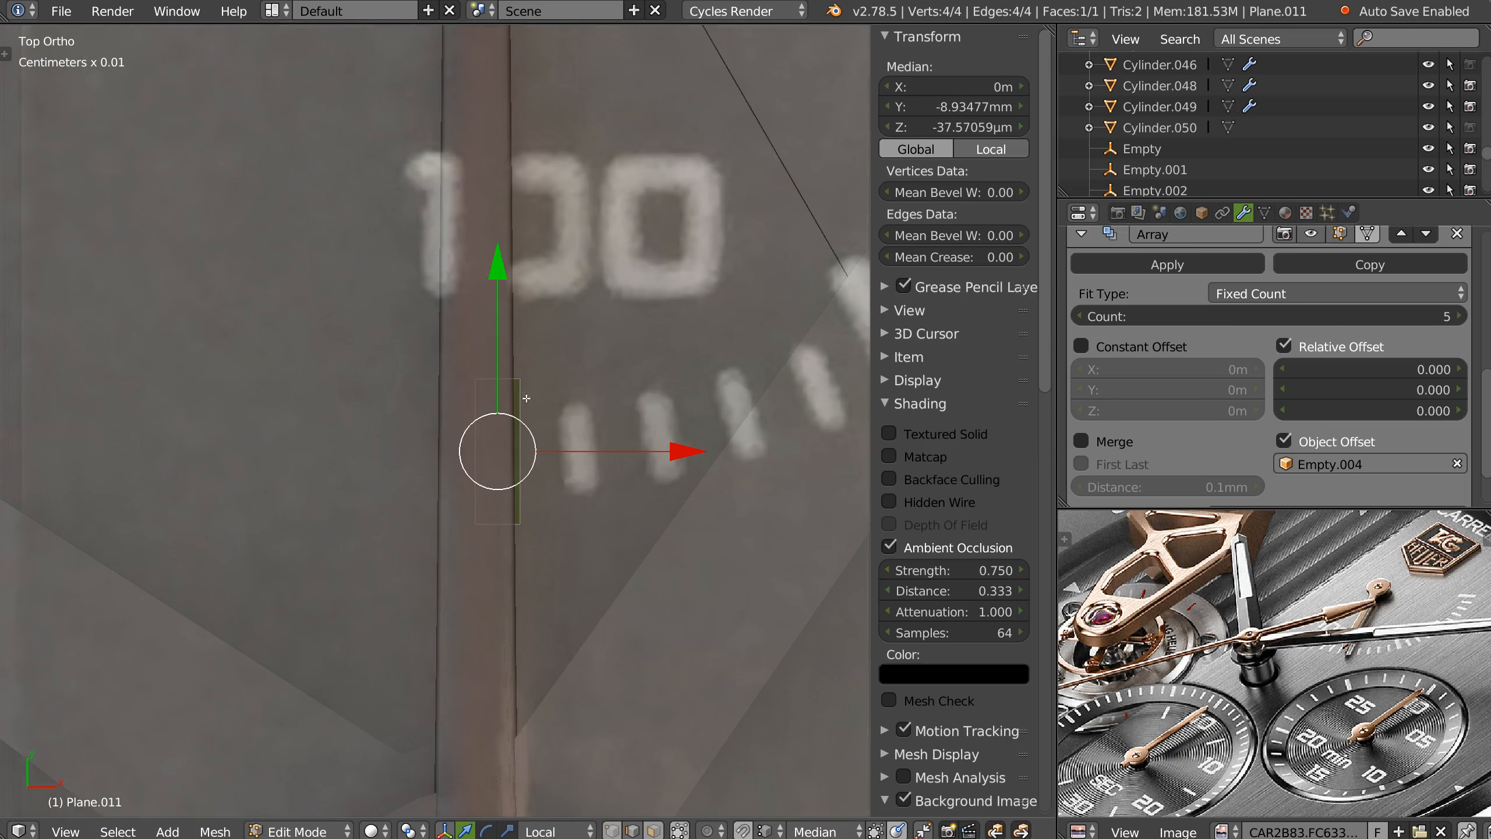
key(s)
key(y)
click(513, 255)
key(s)
key(x)
click(656, 430)
ctrl+middle_drag(778, 328, 277, 637)
ctrl+middle_drag(587, 418, 591, 501)
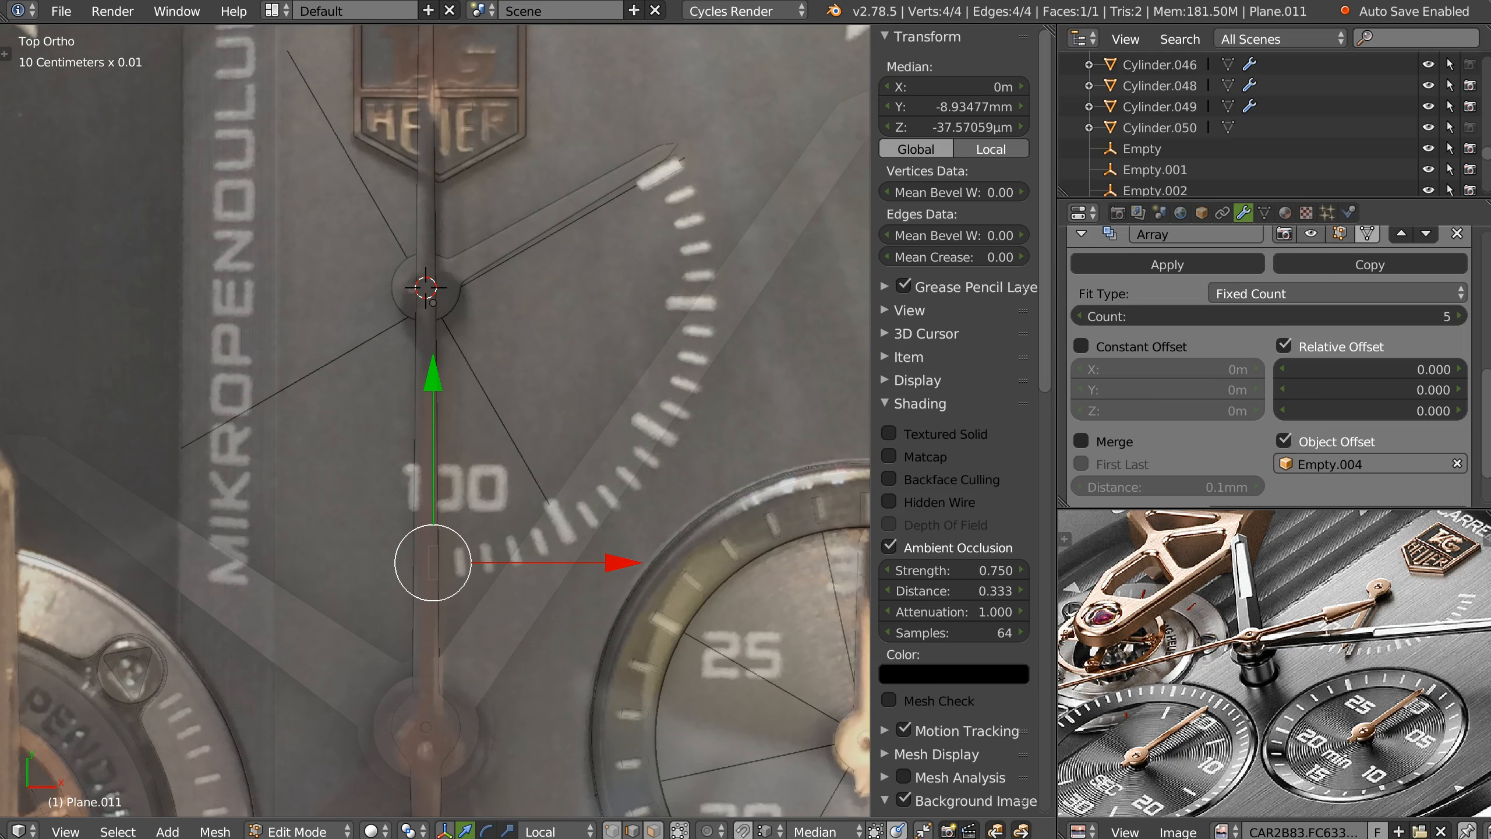
Set the small marker's Array count to 20 and return to Object Mode.
shift+middle_drag(863, 354, 887, 339)
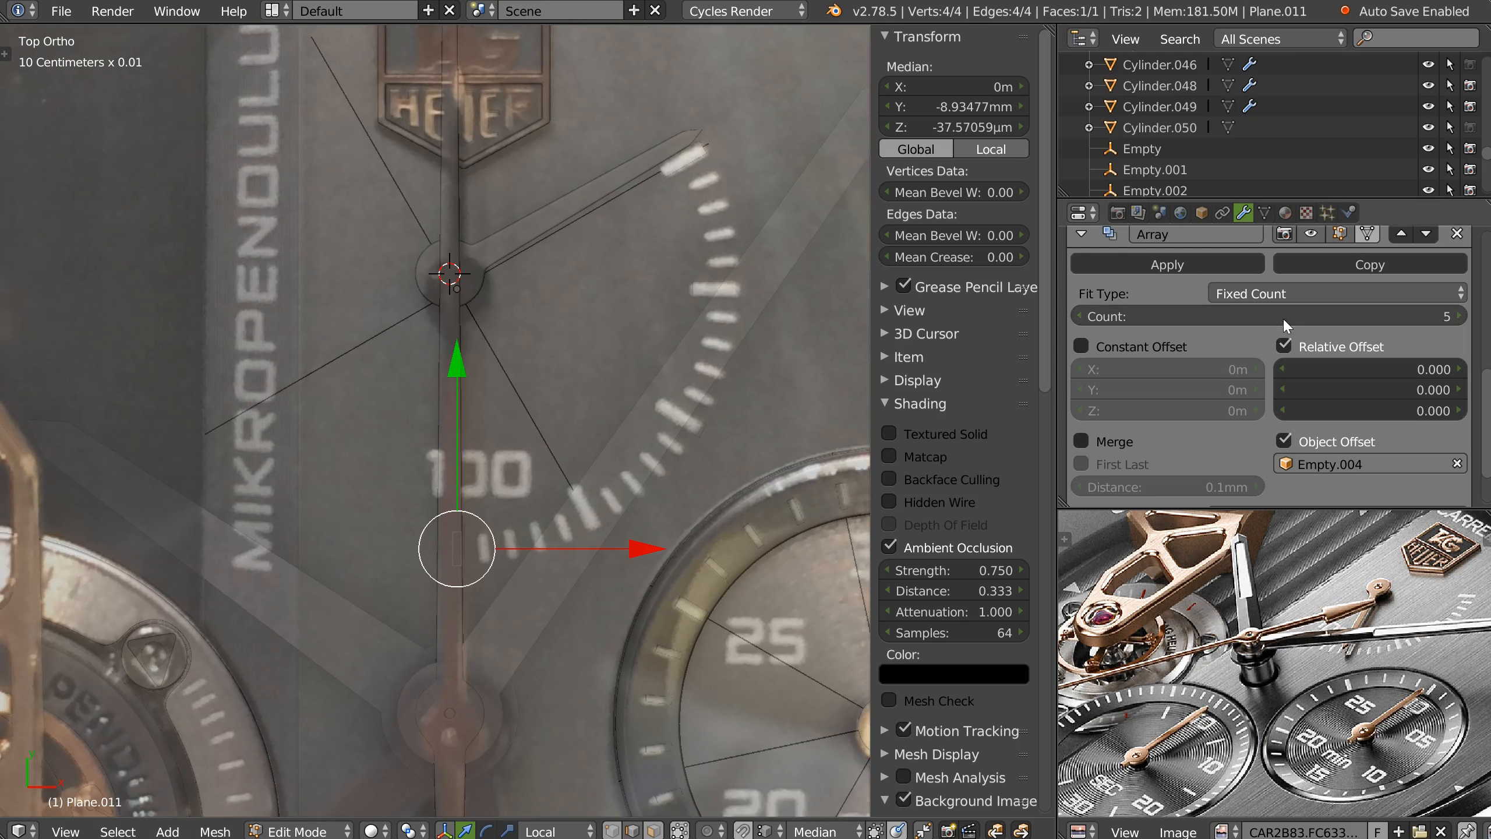
click(1283, 317)
text(20)
key(Return)
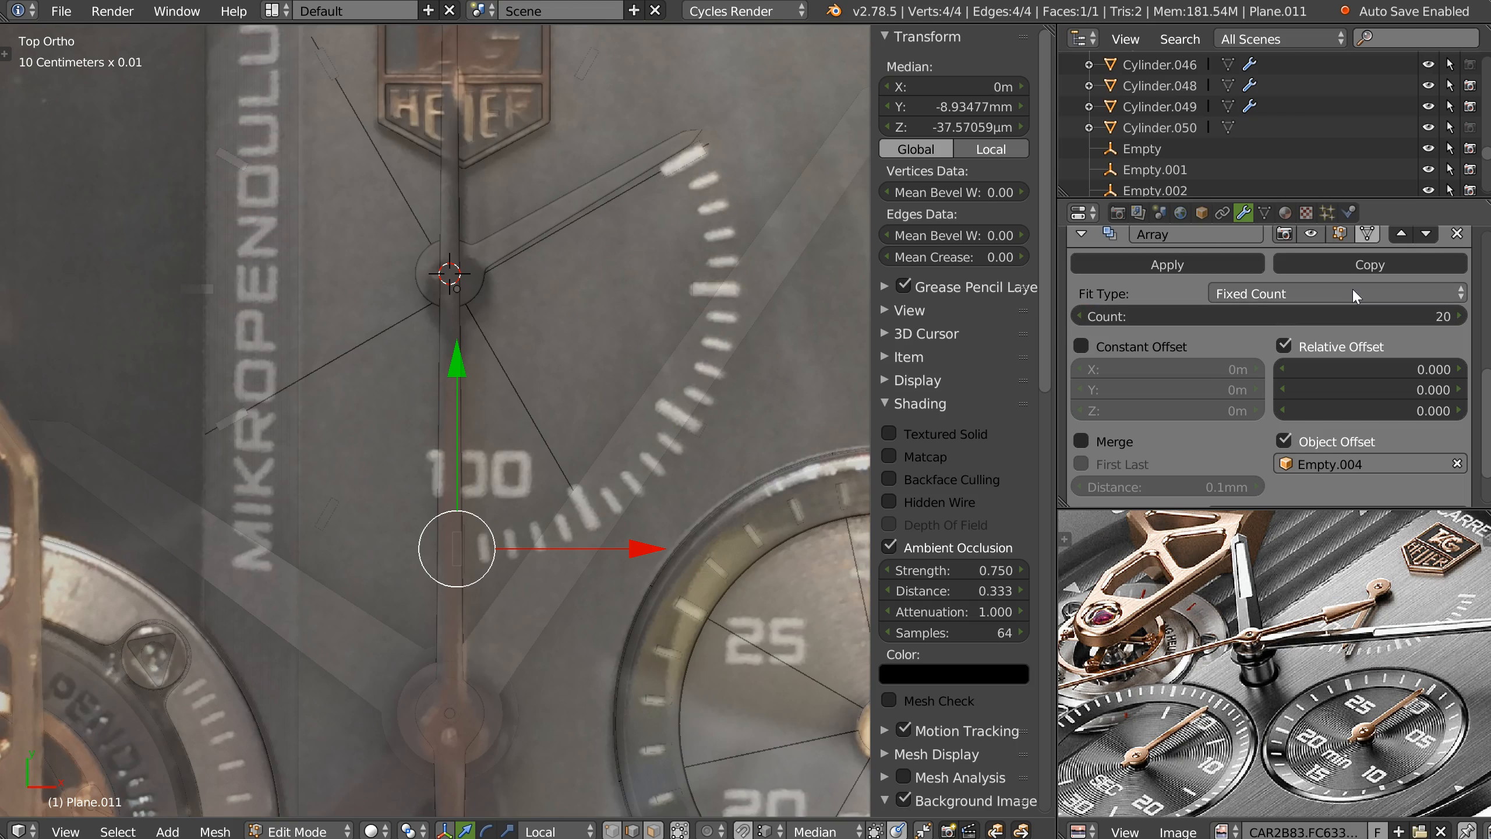
key(Tab)
Duplicate Empty.004 in place and assign Empty.005 as the small marker's array object offset.
right_click(377, 336)
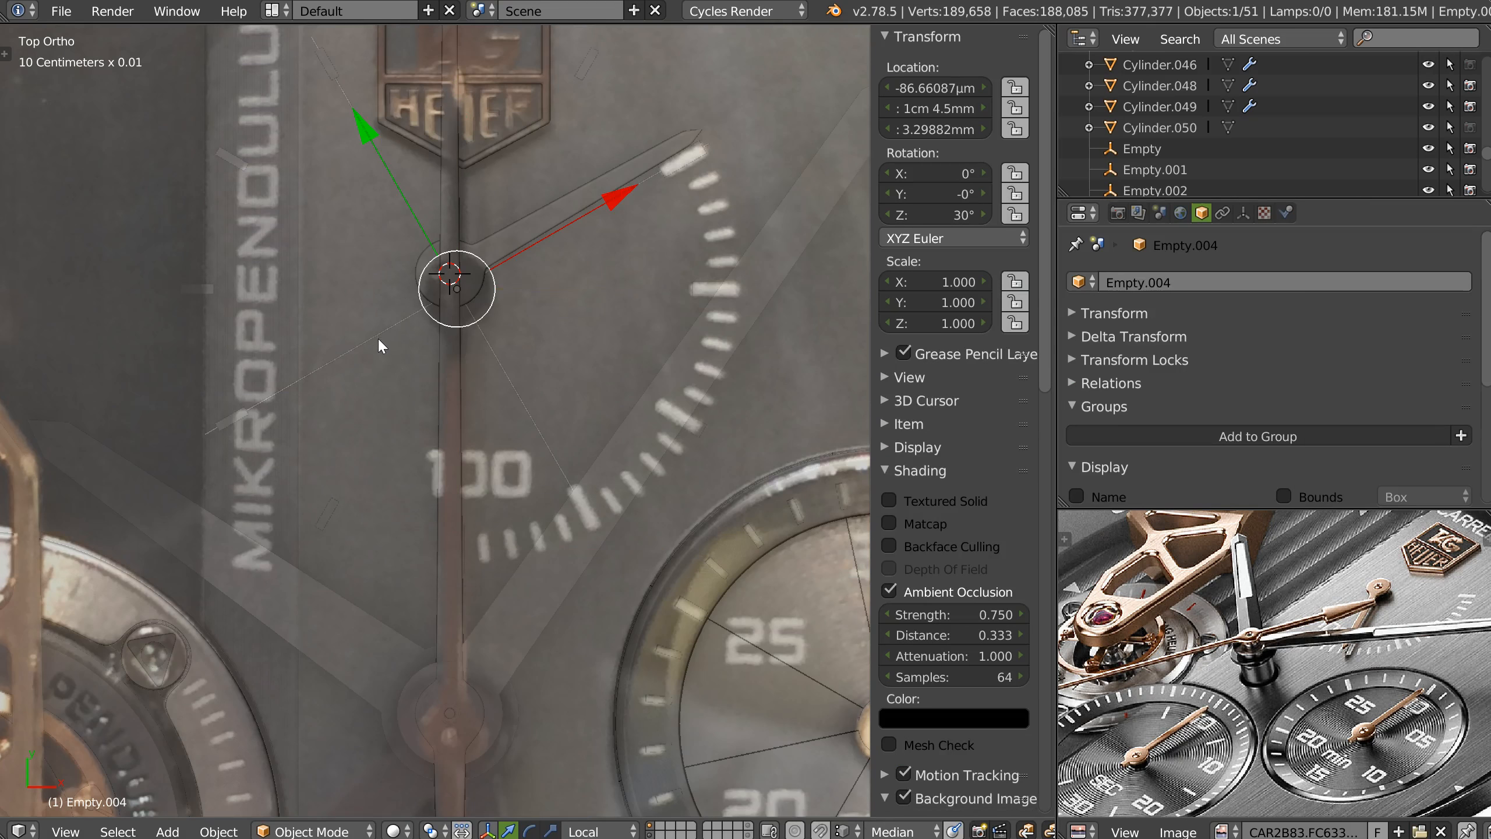
key(shift+d)
right_click(475, 322)
right_click(199, 287)
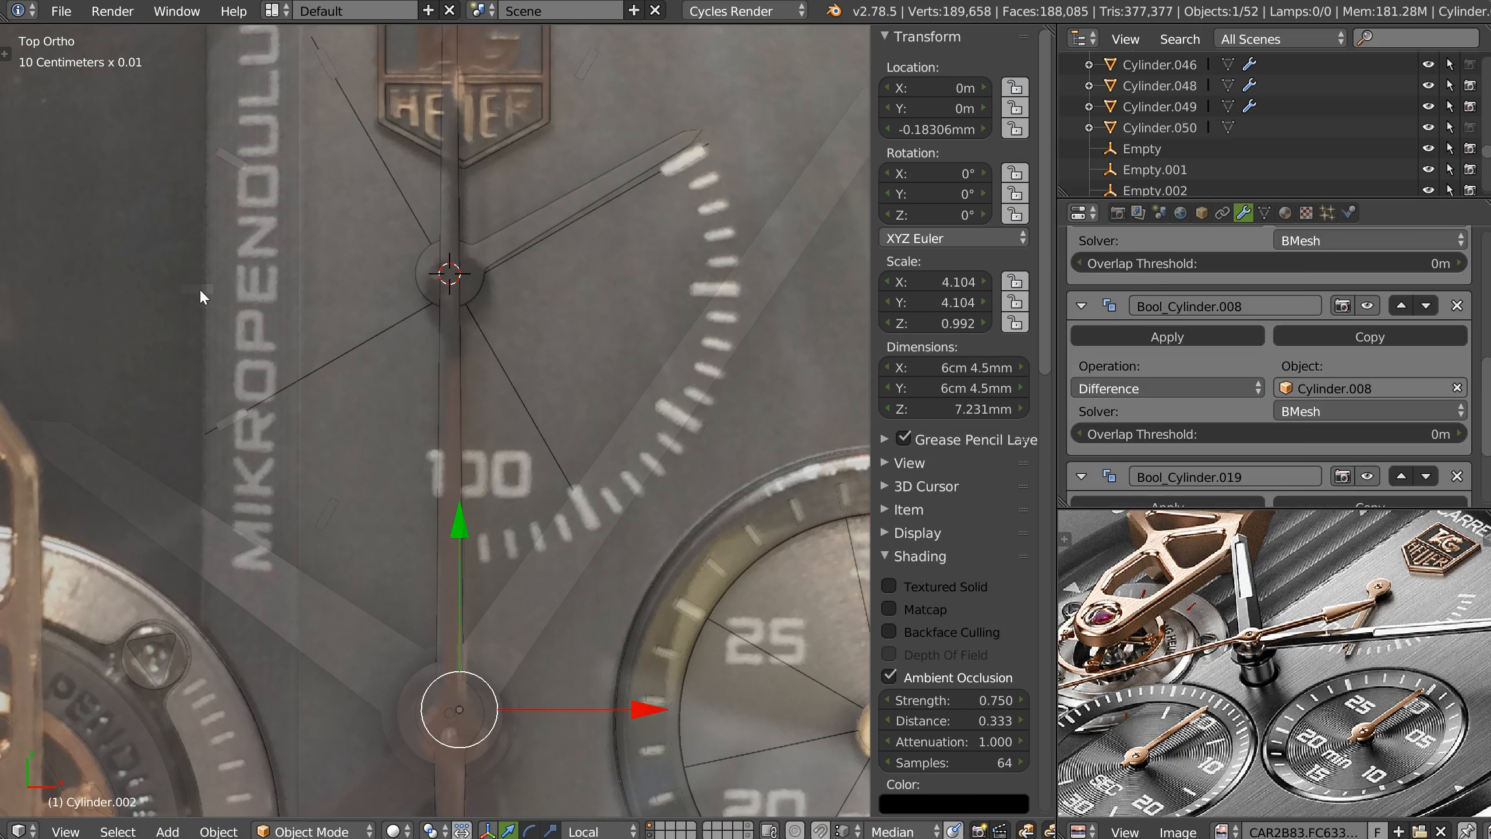
right_click(200, 288)
click(1457, 464)
click(1383, 463)
text(emp)
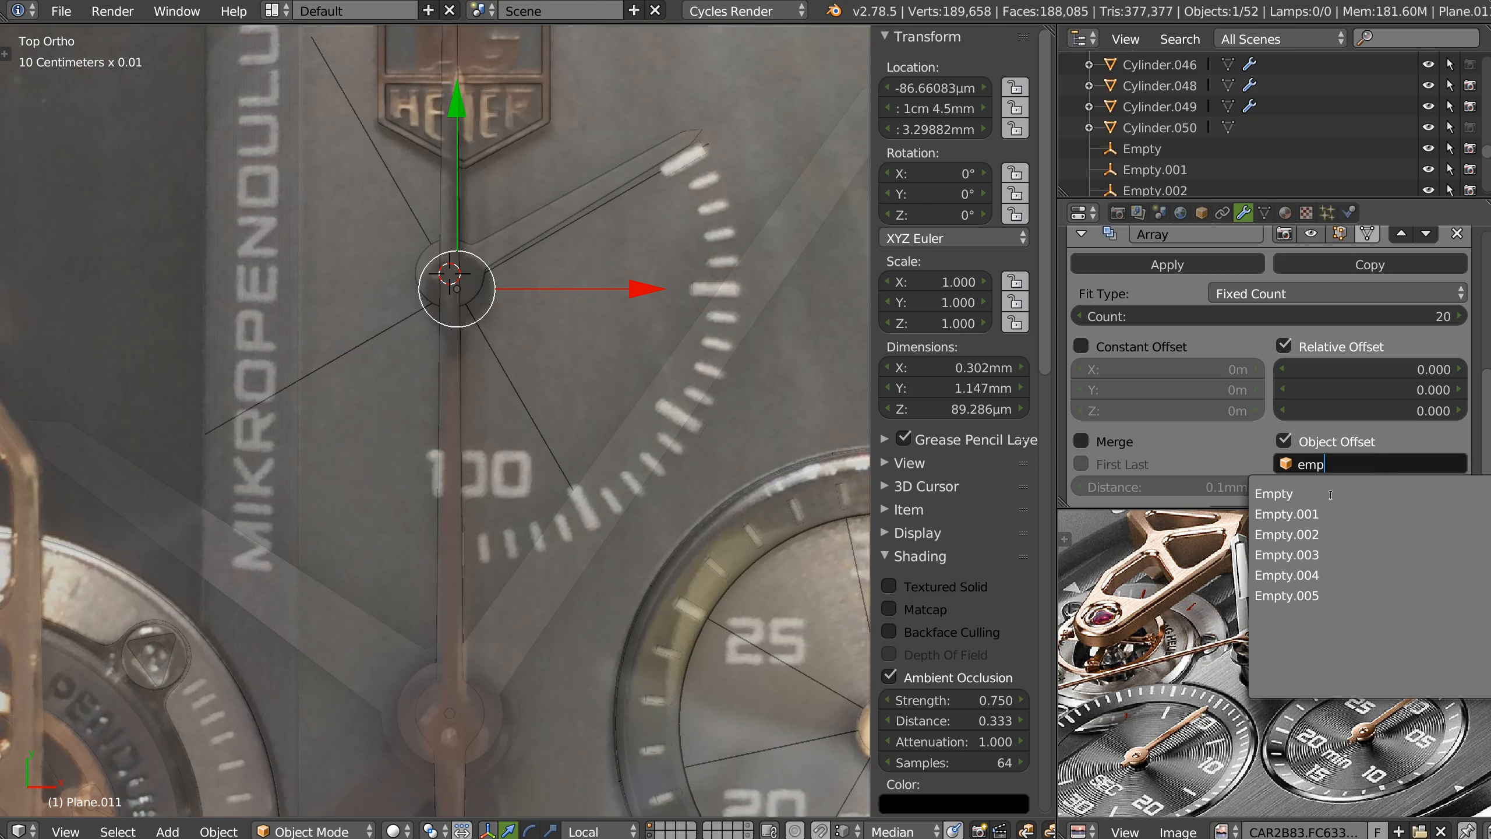
click(1277, 598)
Set Empty.005's Z rotation to 5° and check the small ticks in perspective.
shift+middle_drag(535, 404, 550, 414)
shift+middle_drag(634, 391, 620, 405)
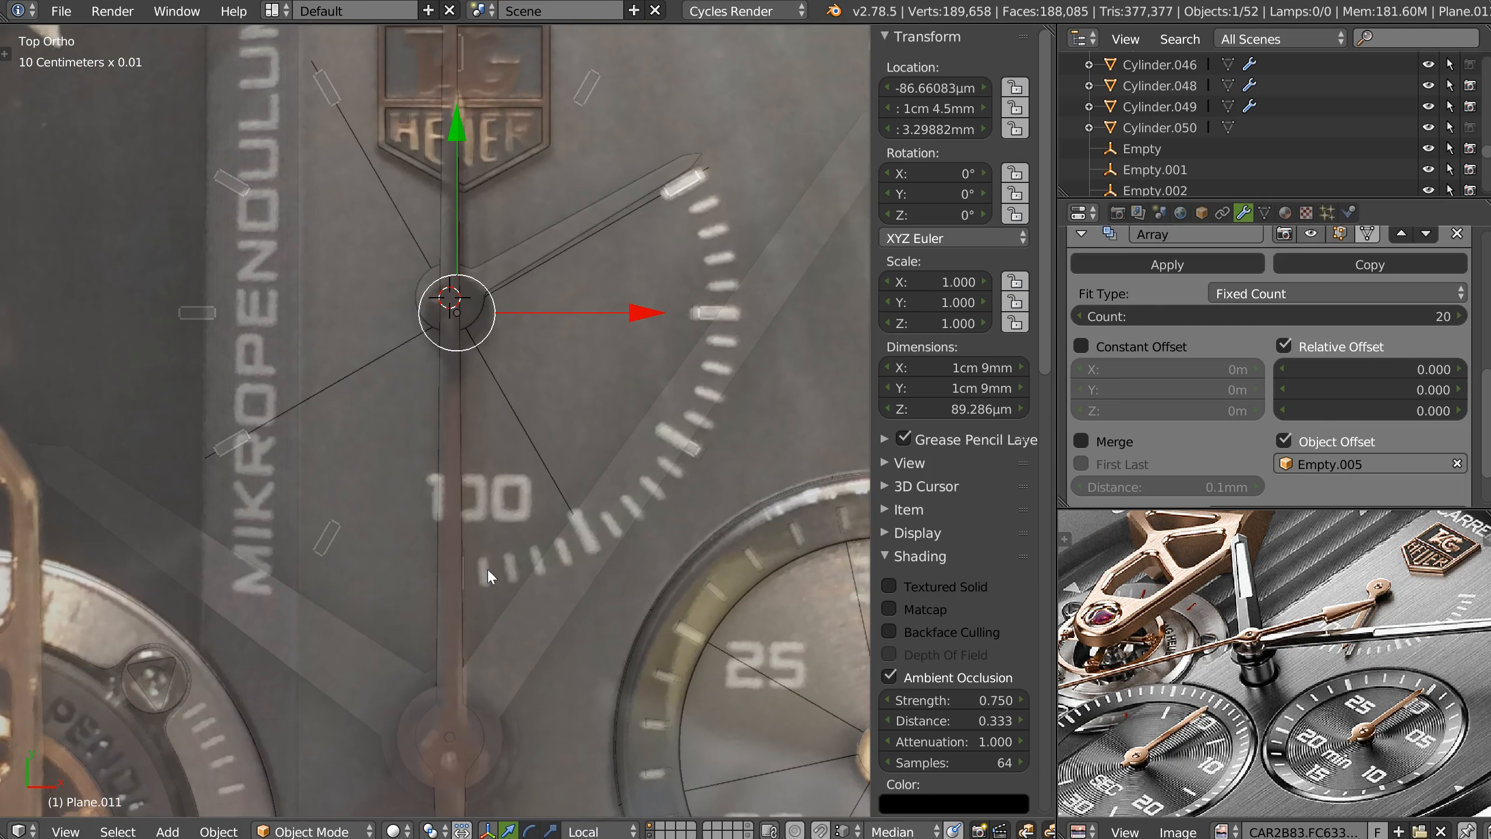
right_click(526, 434)
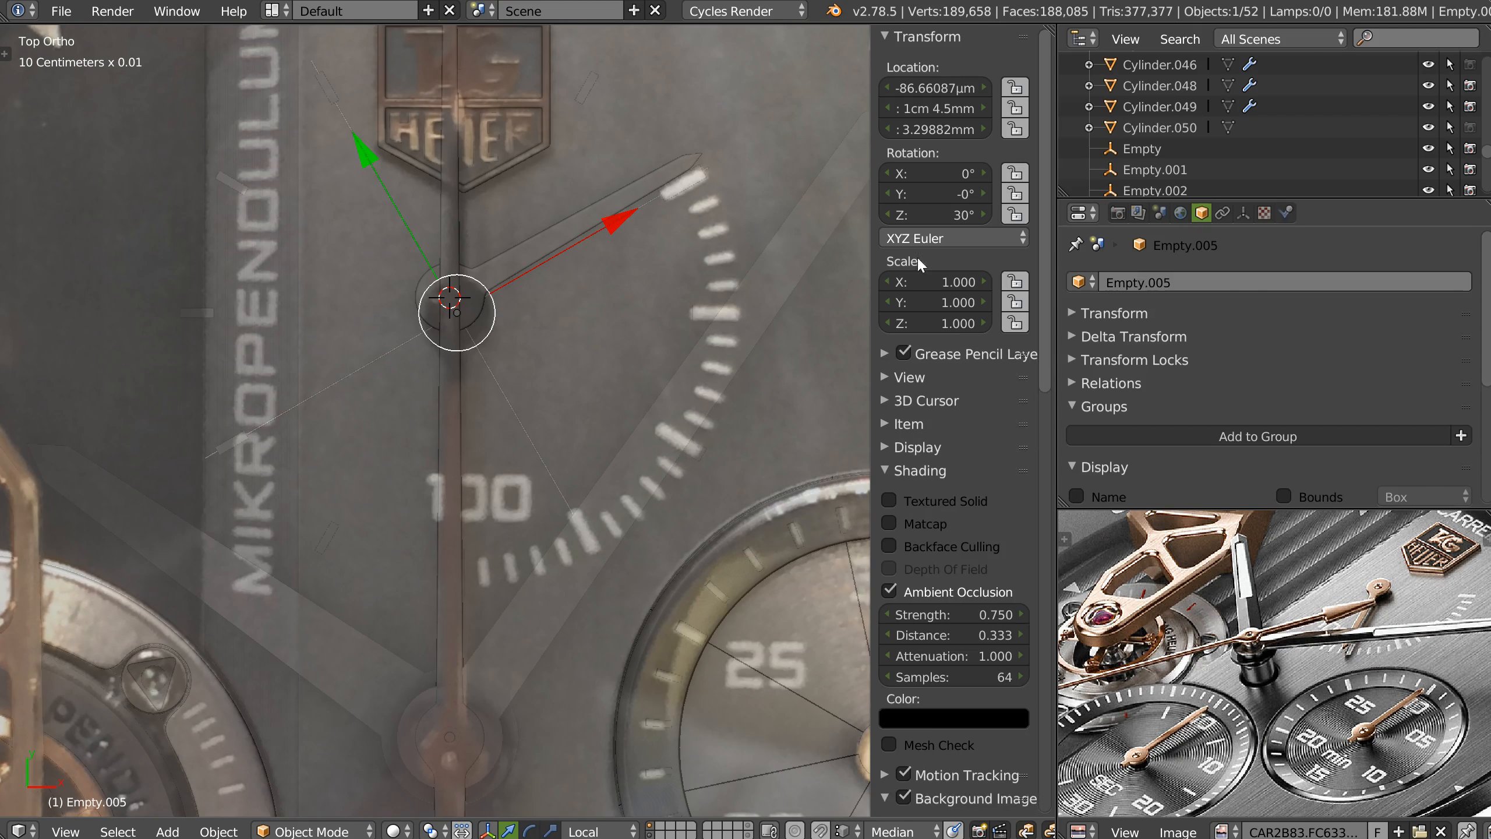
click(933, 214)
text(5)
key(Return)
scroll(645, 406, up, 2)
middle_drag(645, 406, 475, 699)
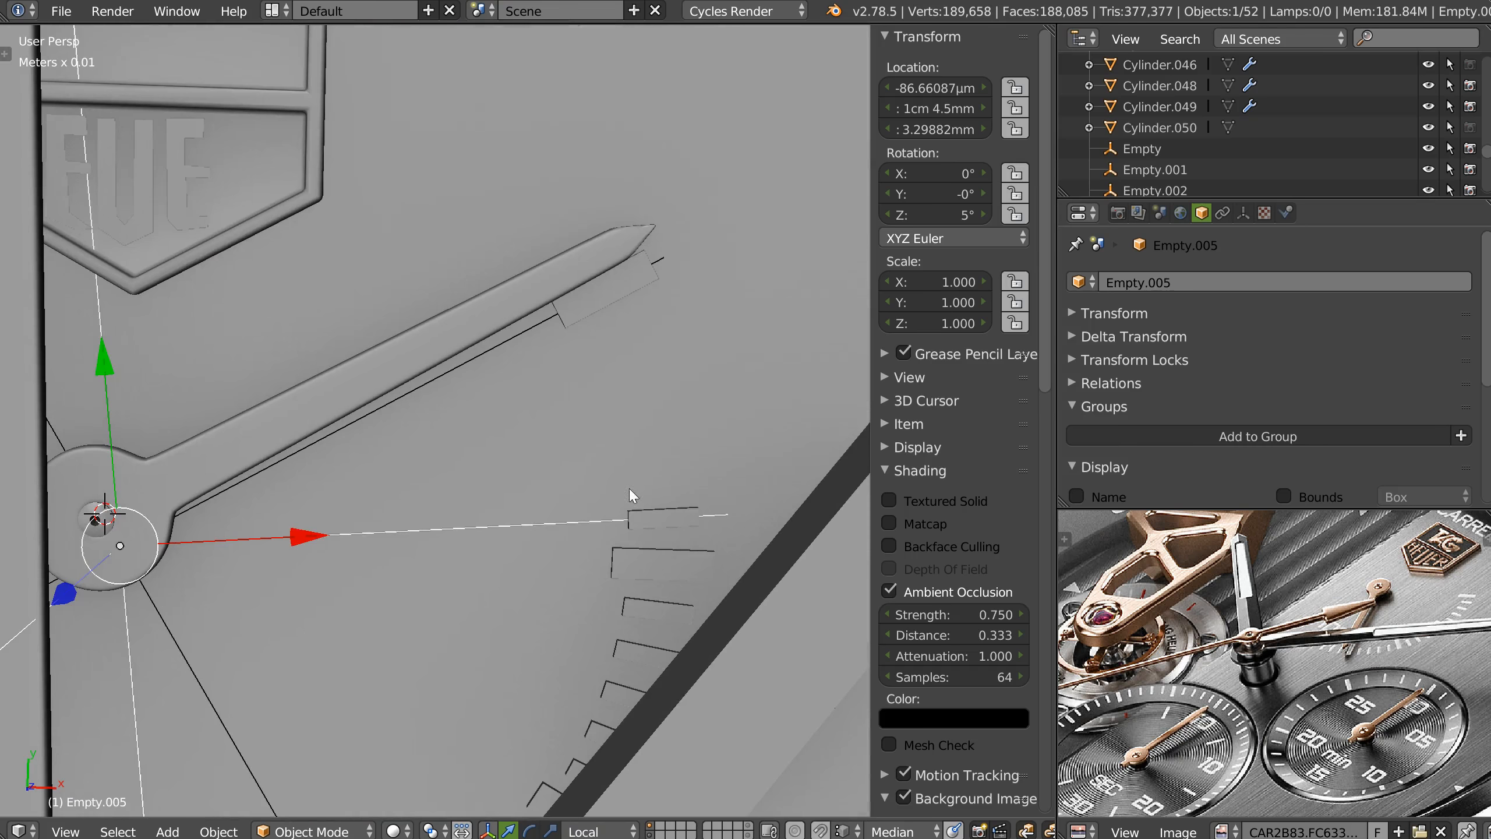
Try Z rotations of 10°, 15° and 5° on Empty.005 for the small tick spacing.
key(KP_Decimal)
click(979, 213)
text(10)
key(Return)
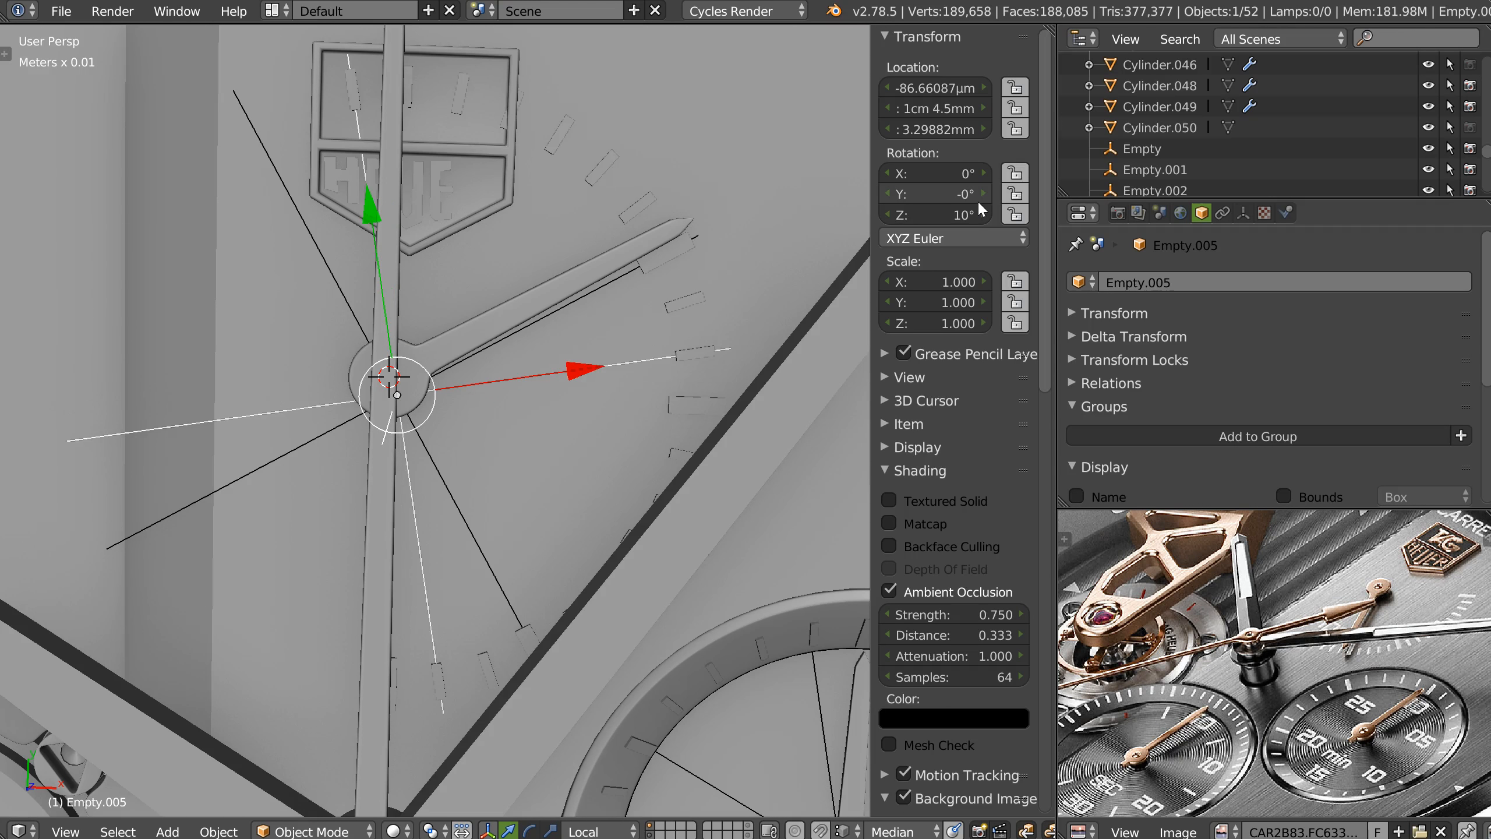
click(978, 206)
text(15)
key(Return)
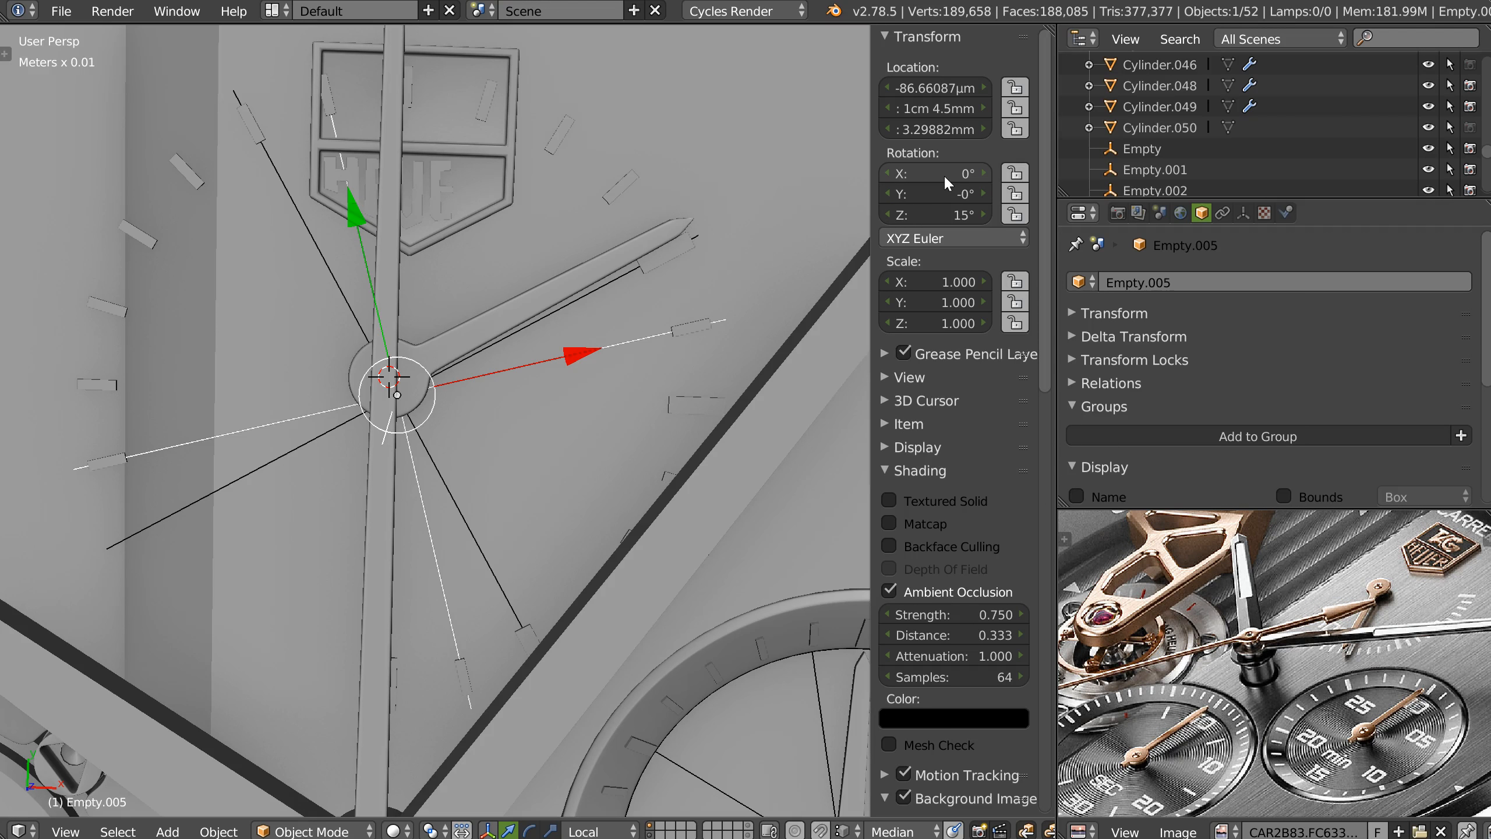
click(933, 215)
text(5)
key(Return)
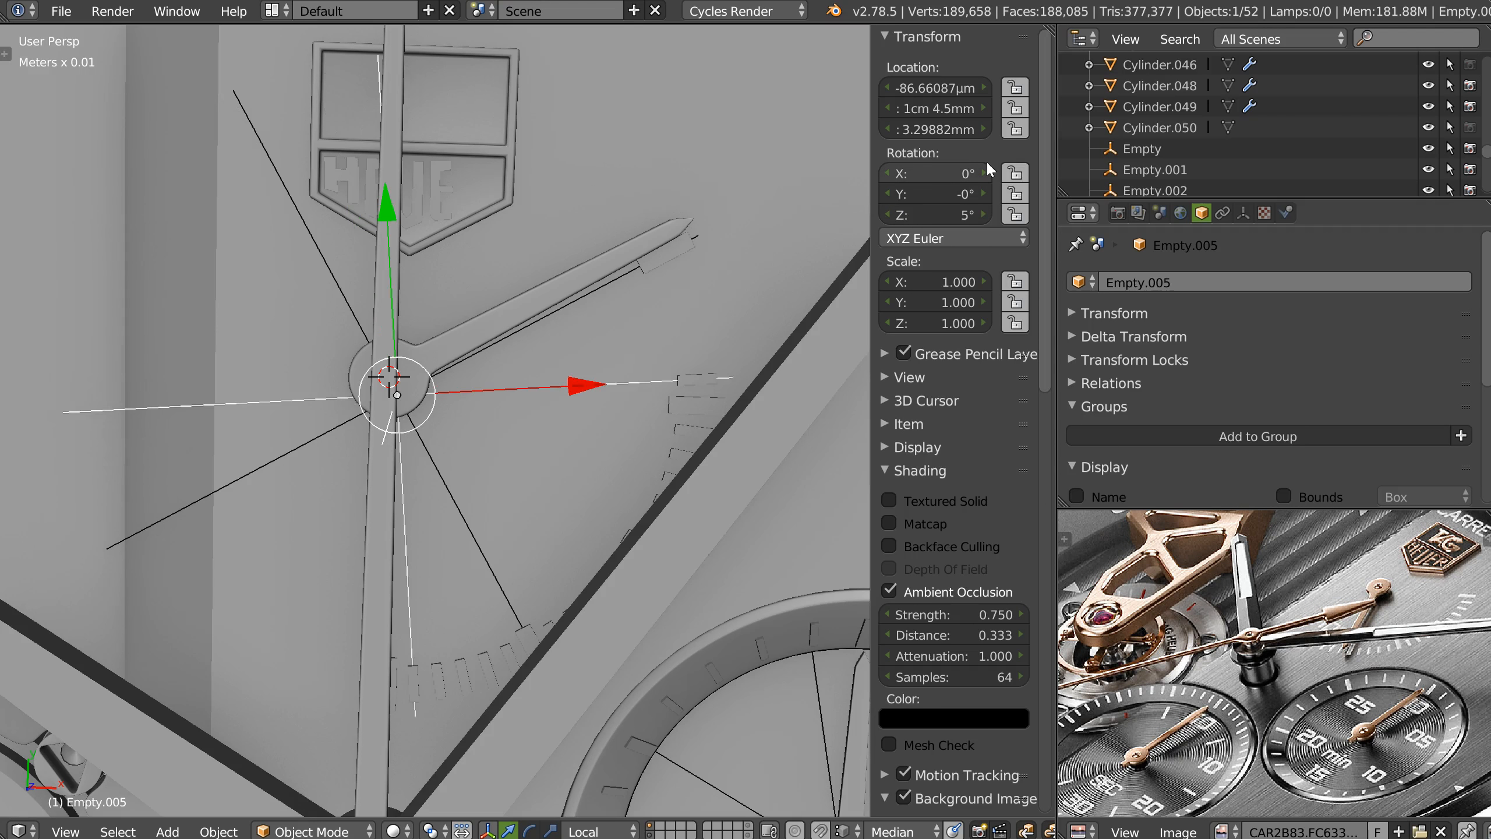
Rotate Empty.005 about Z by eye to about 5.77° in top view, using the reference ticks as a guide.
key(KP_7)
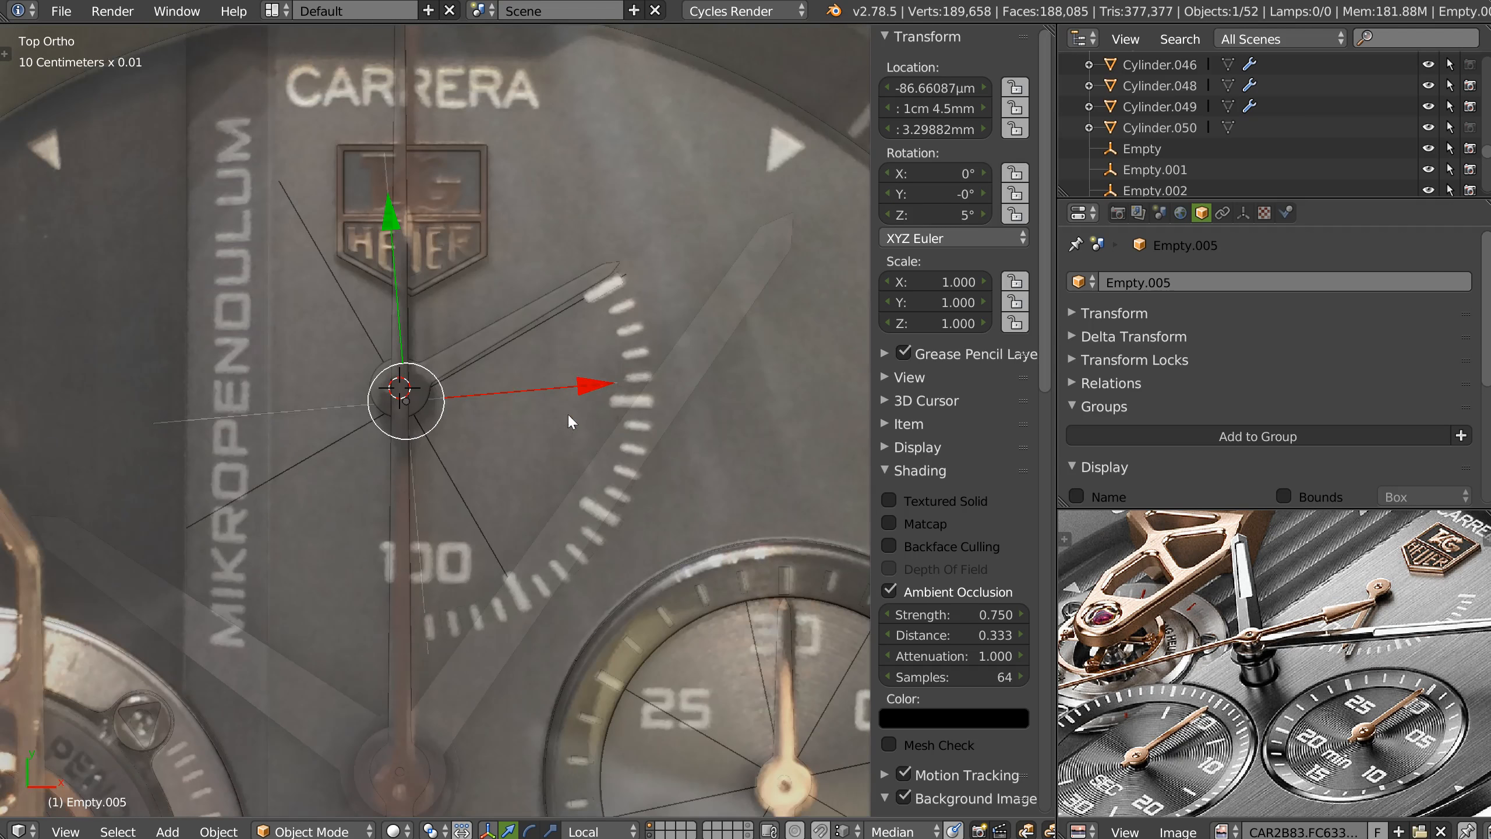
scroll(567, 412, up, 2)
key(r)
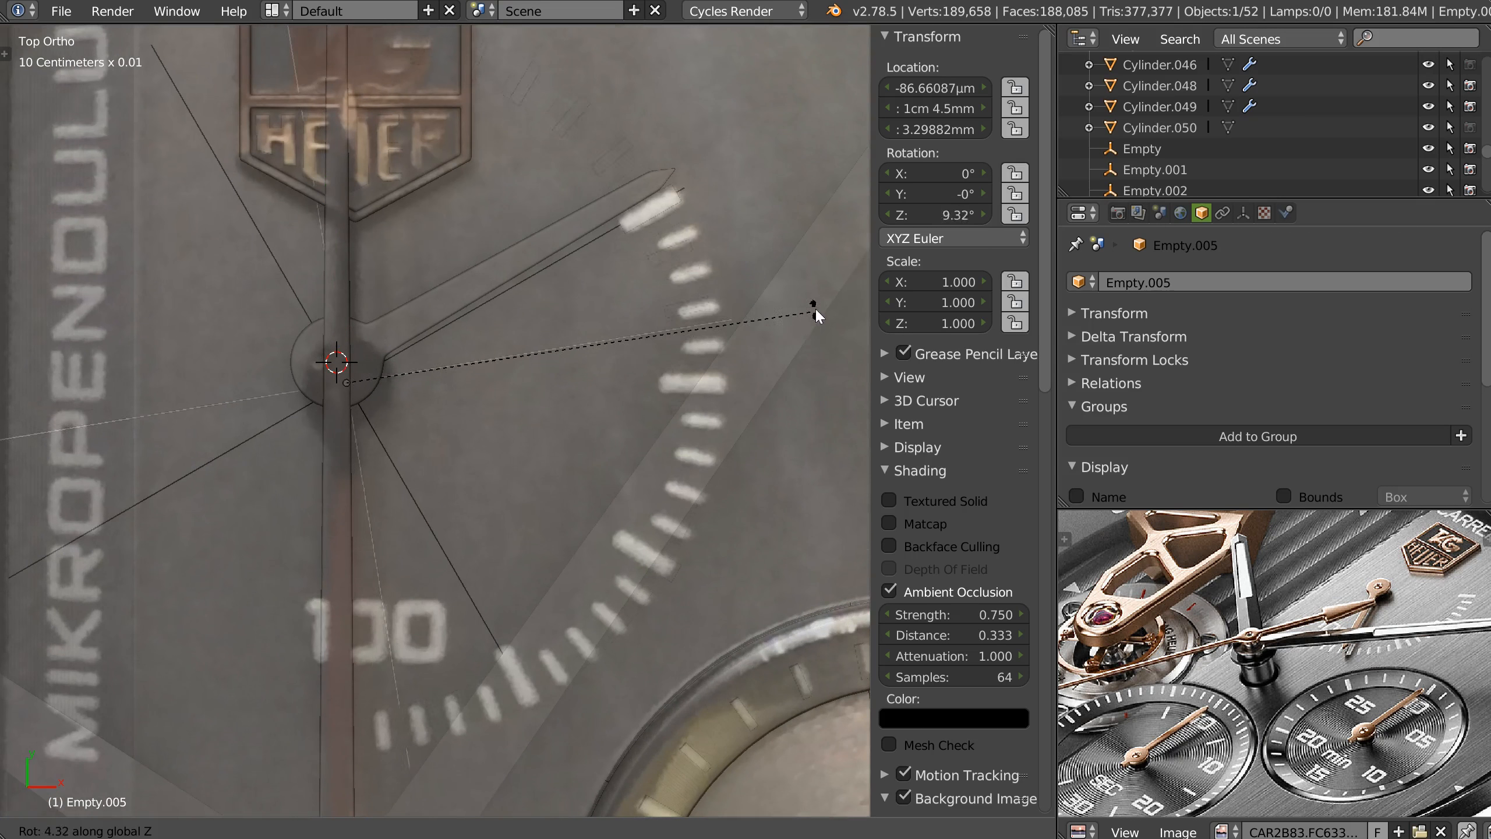
key(z)
click(811, 336)
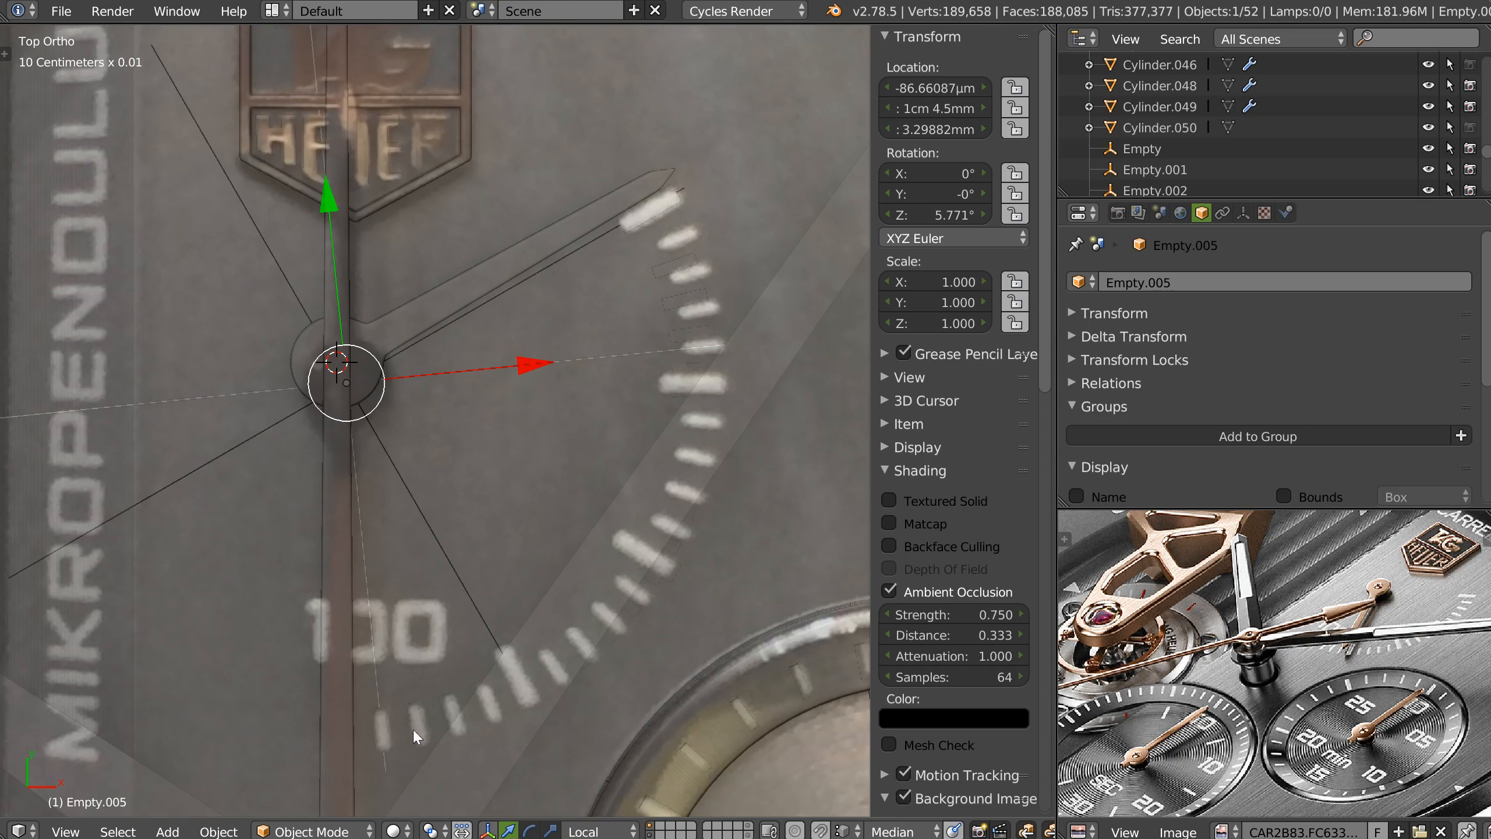
Select the small tick marks and hide the background images.
right_click(481, 706)
right_click(447, 705)
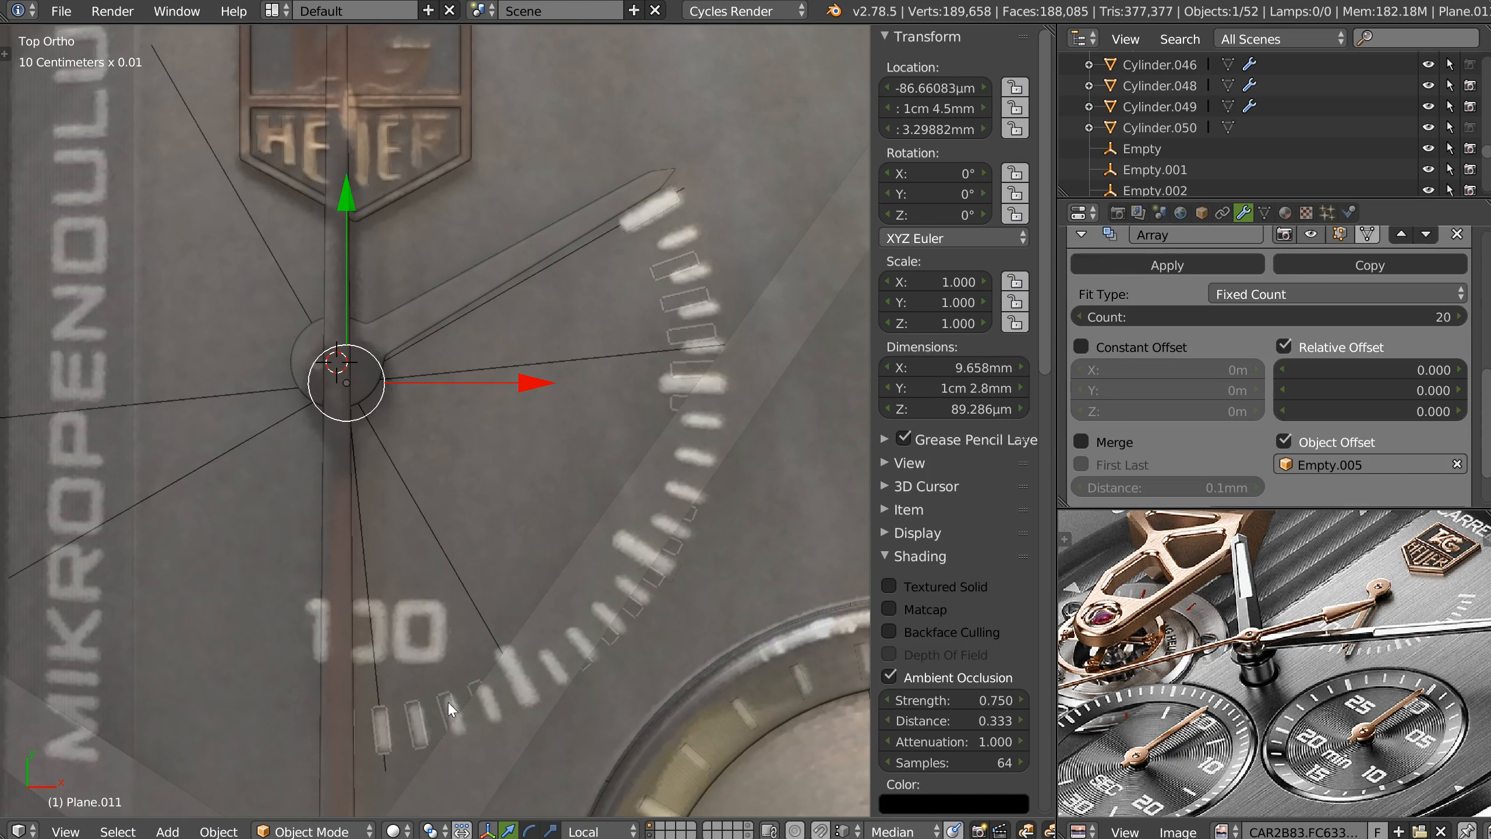
key(shift+z)
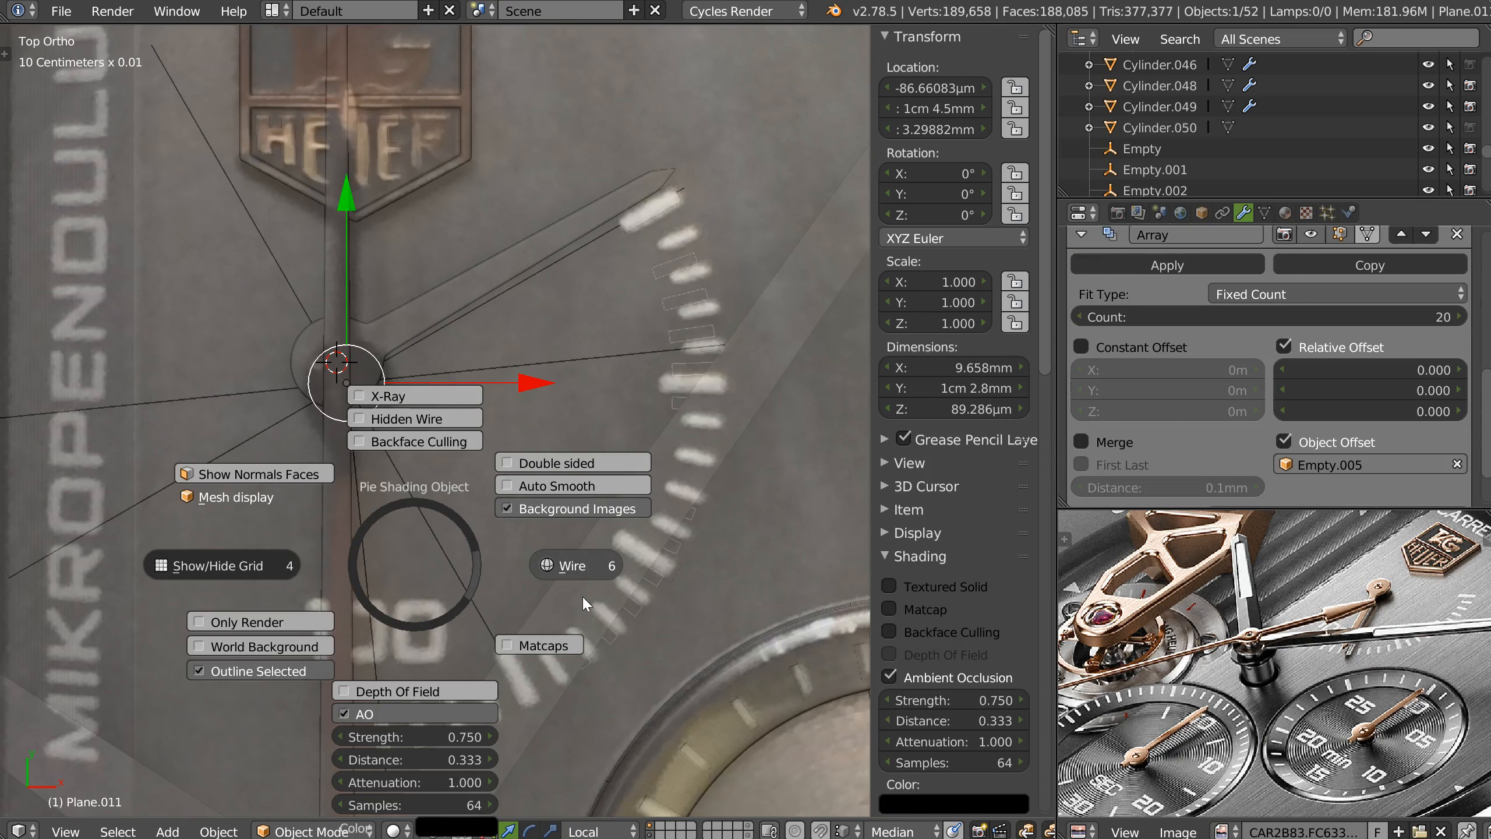
click(579, 573)
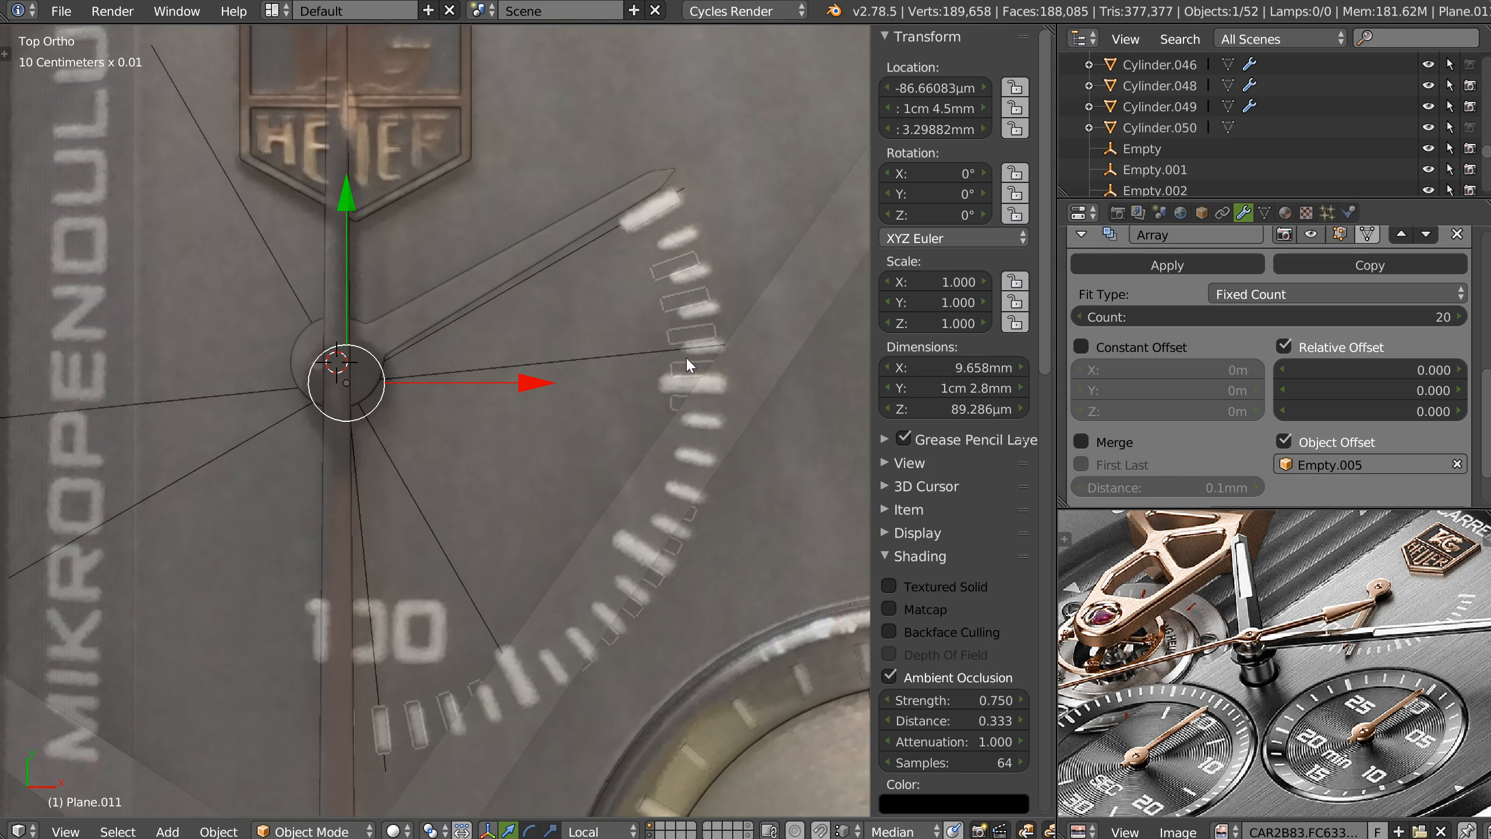
key(alt+z)
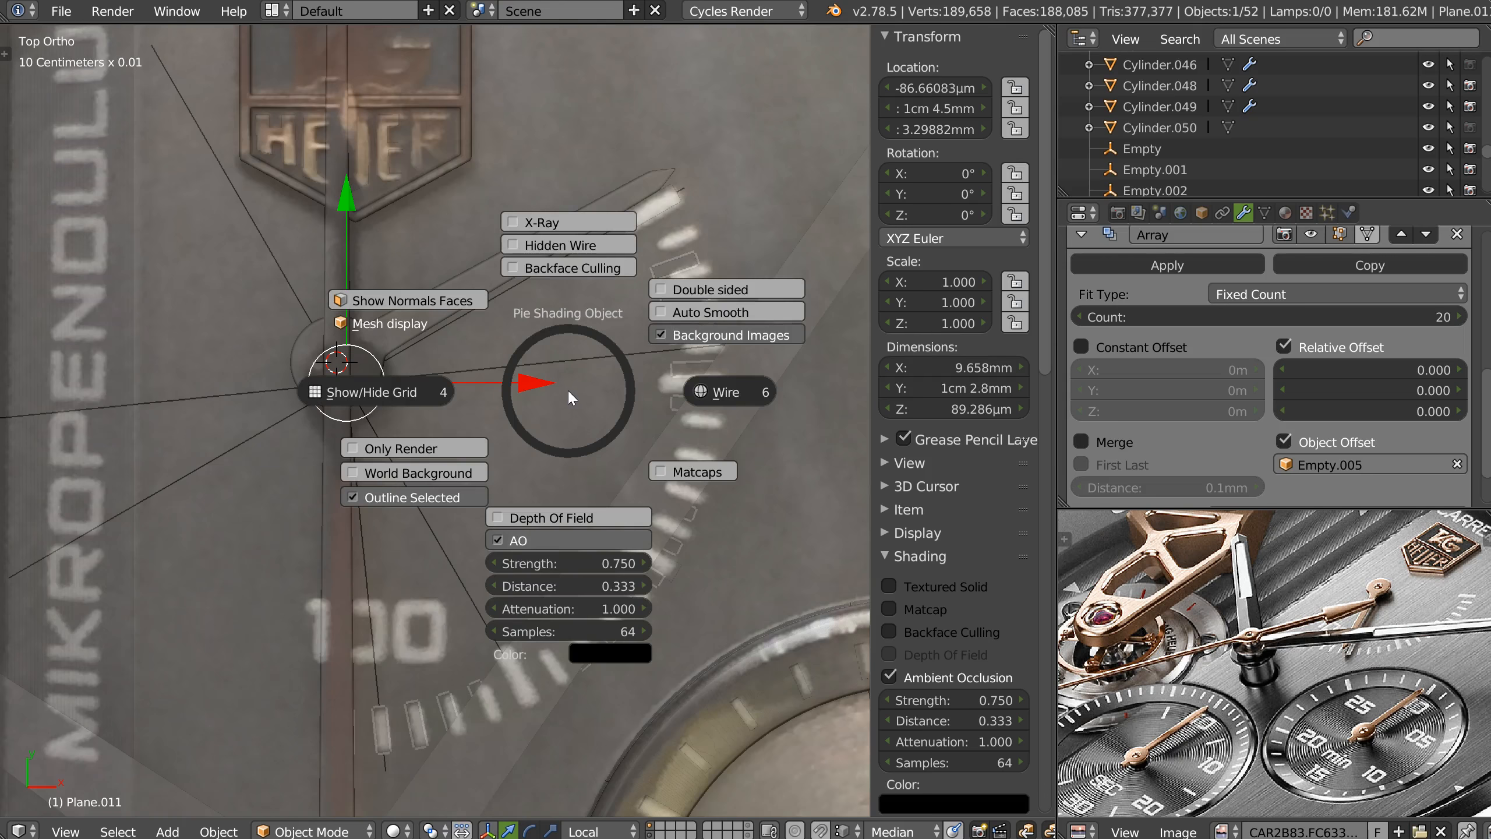
click(664, 340)
Isolate Empty.005 with the small and large tick marks in local view and frame them.
shift+right_click(646, 220)
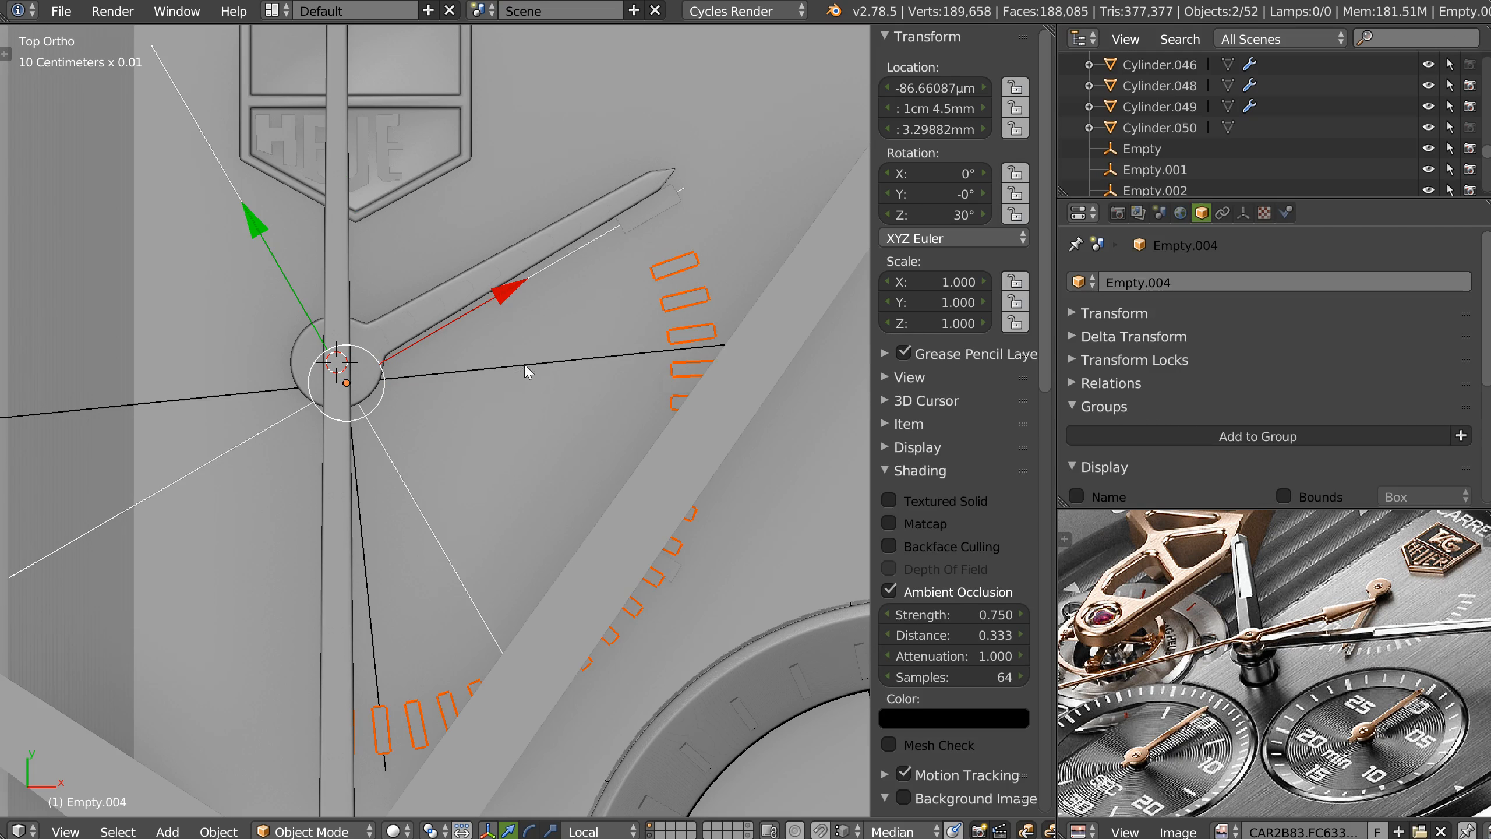
right_click(599, 351)
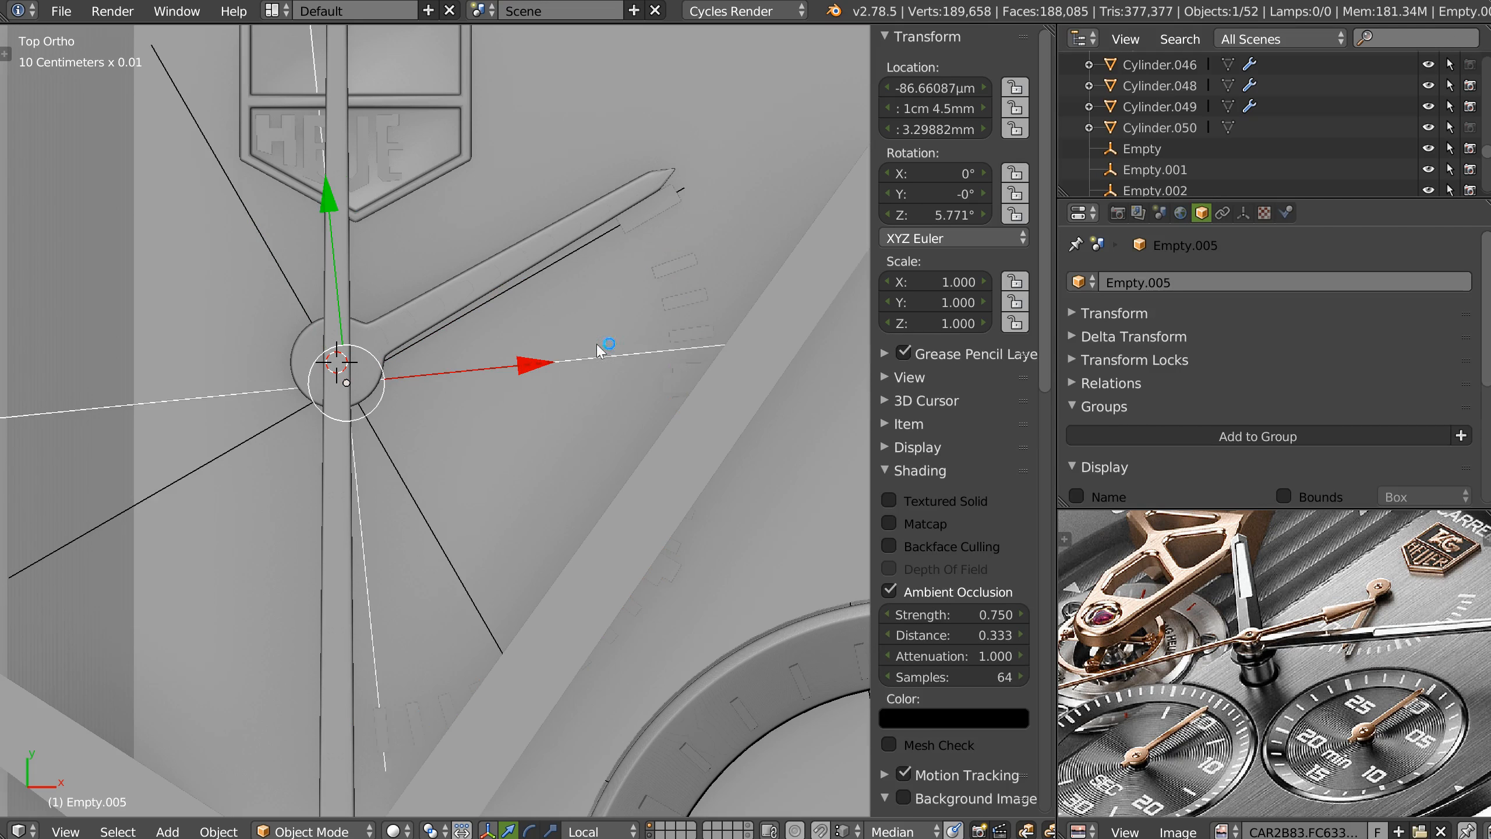
shift+right_click(683, 266)
shift+right_click(649, 222)
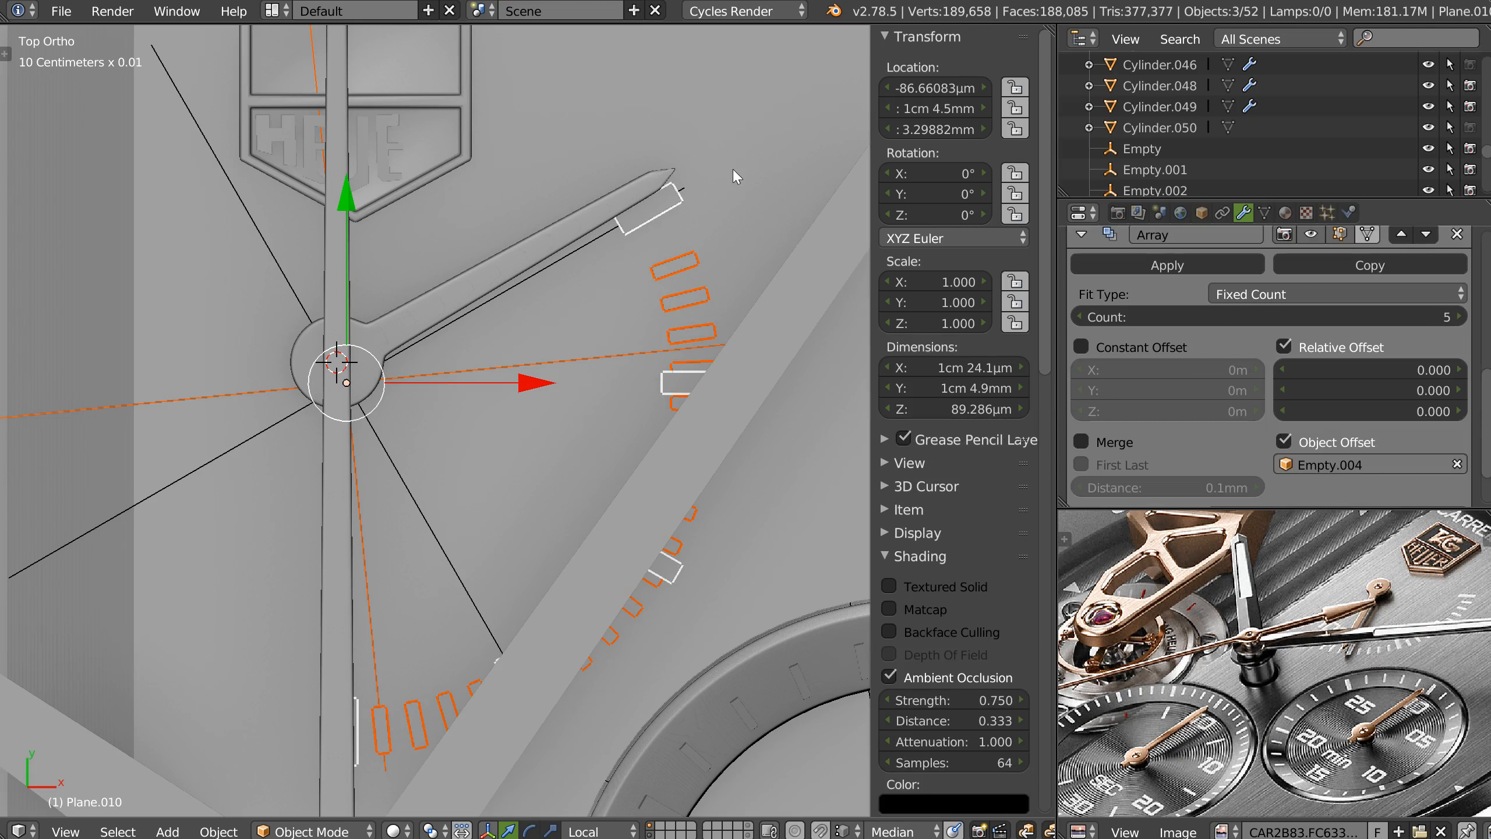
key(KP_Divide)
scroll(641, 332, up, 2)
right_click(728, 297)
scroll(723, 368, down, 1)
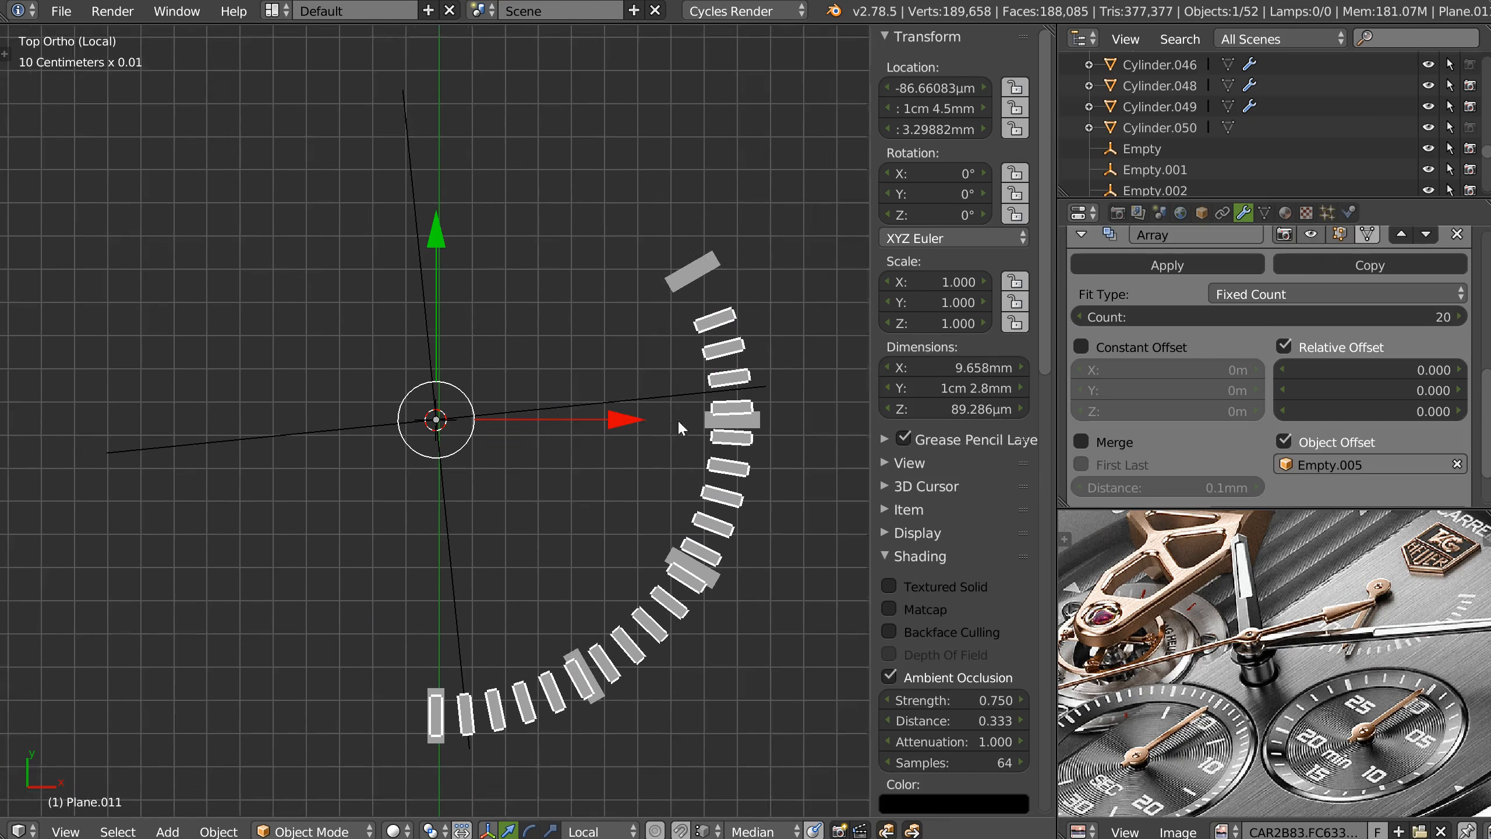
shift+middle_drag(677, 419, 657, 399)
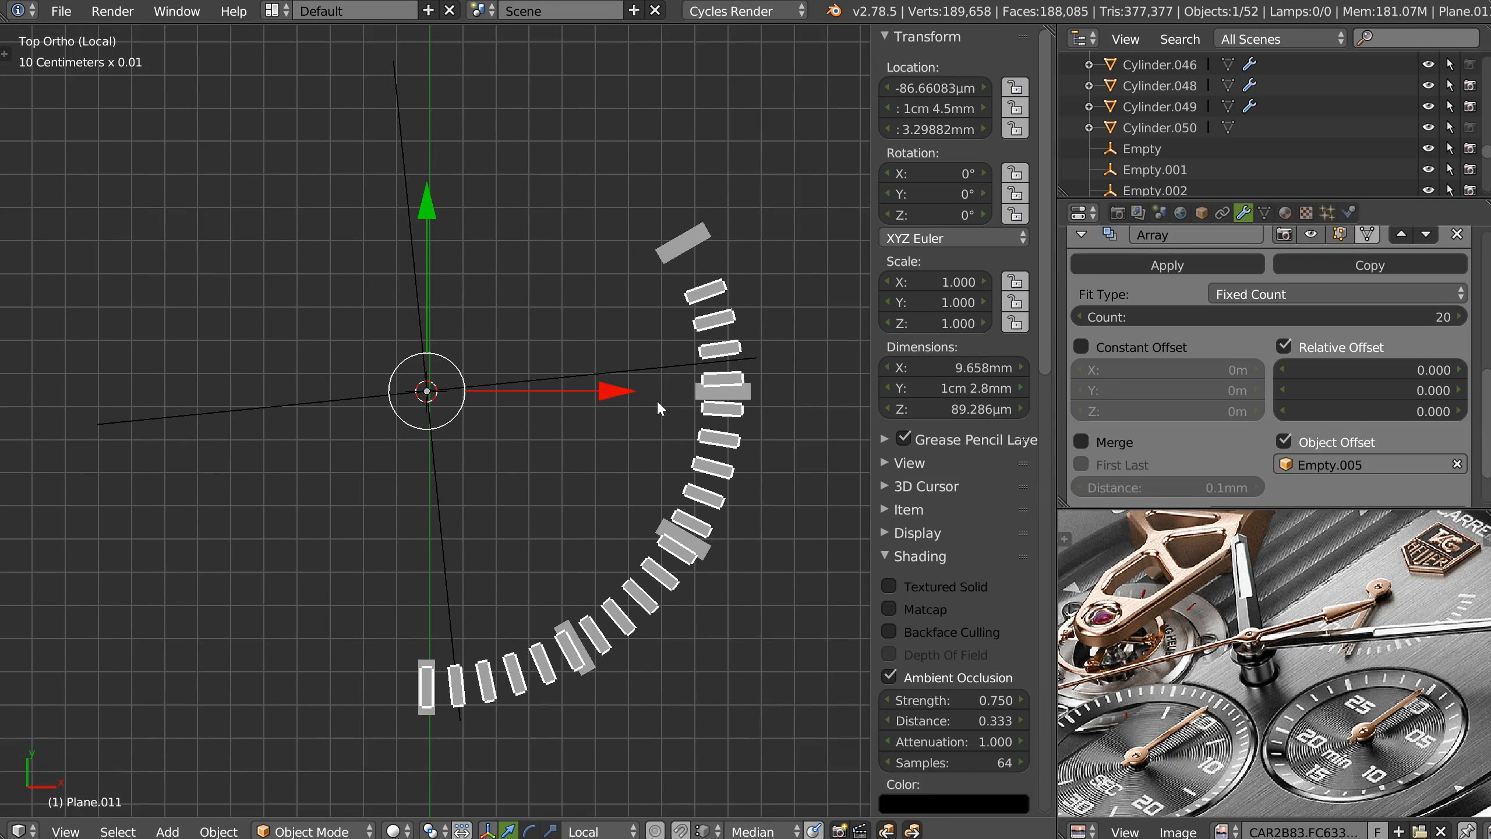
Try rotating Empty.005 about Z by eye to about 6.34°, followed by an exact value of 60°.
right_click(444, 570)
key(r)
key(z)
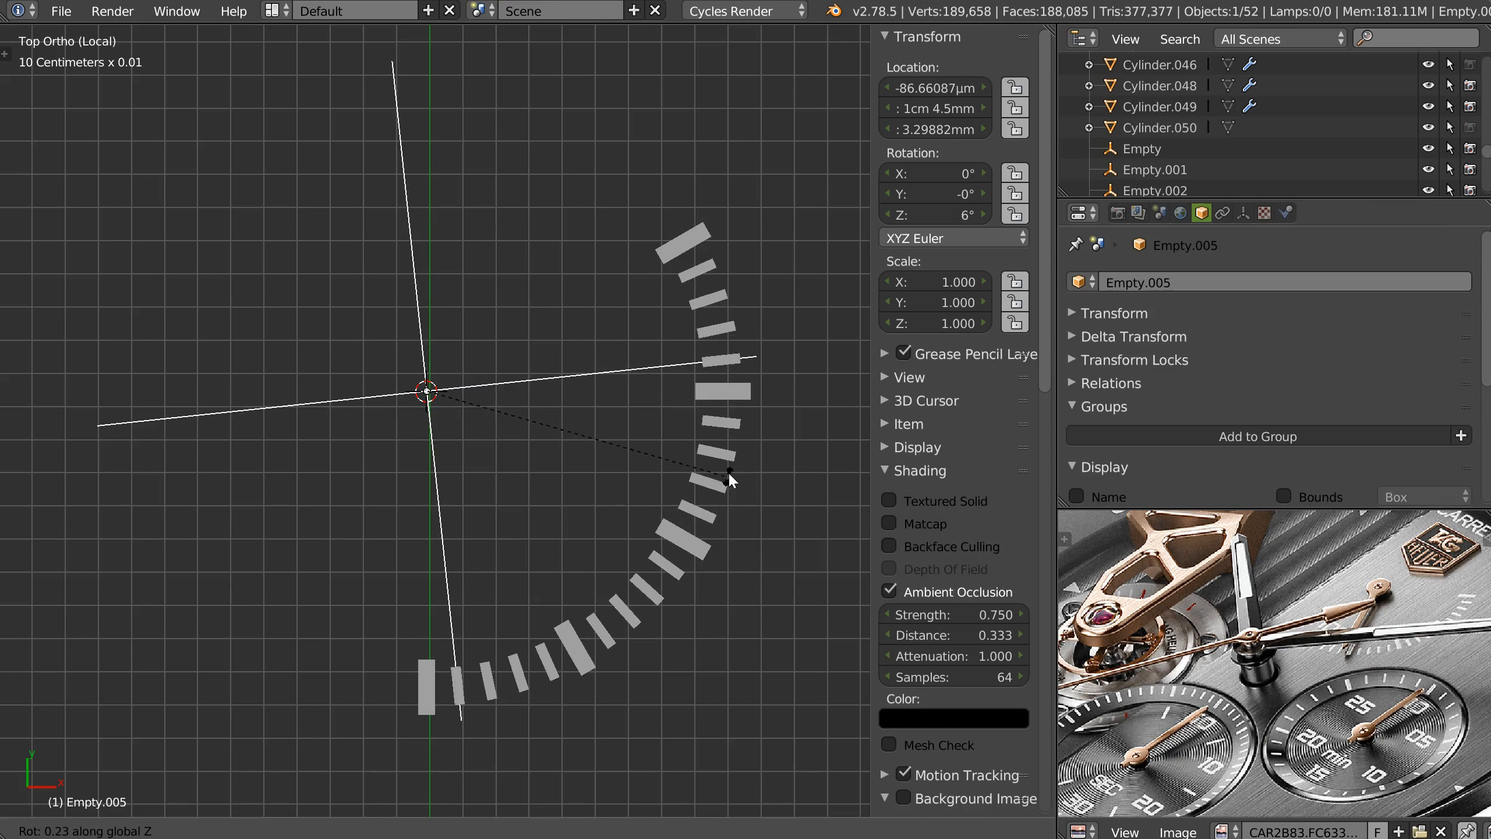
click(738, 433)
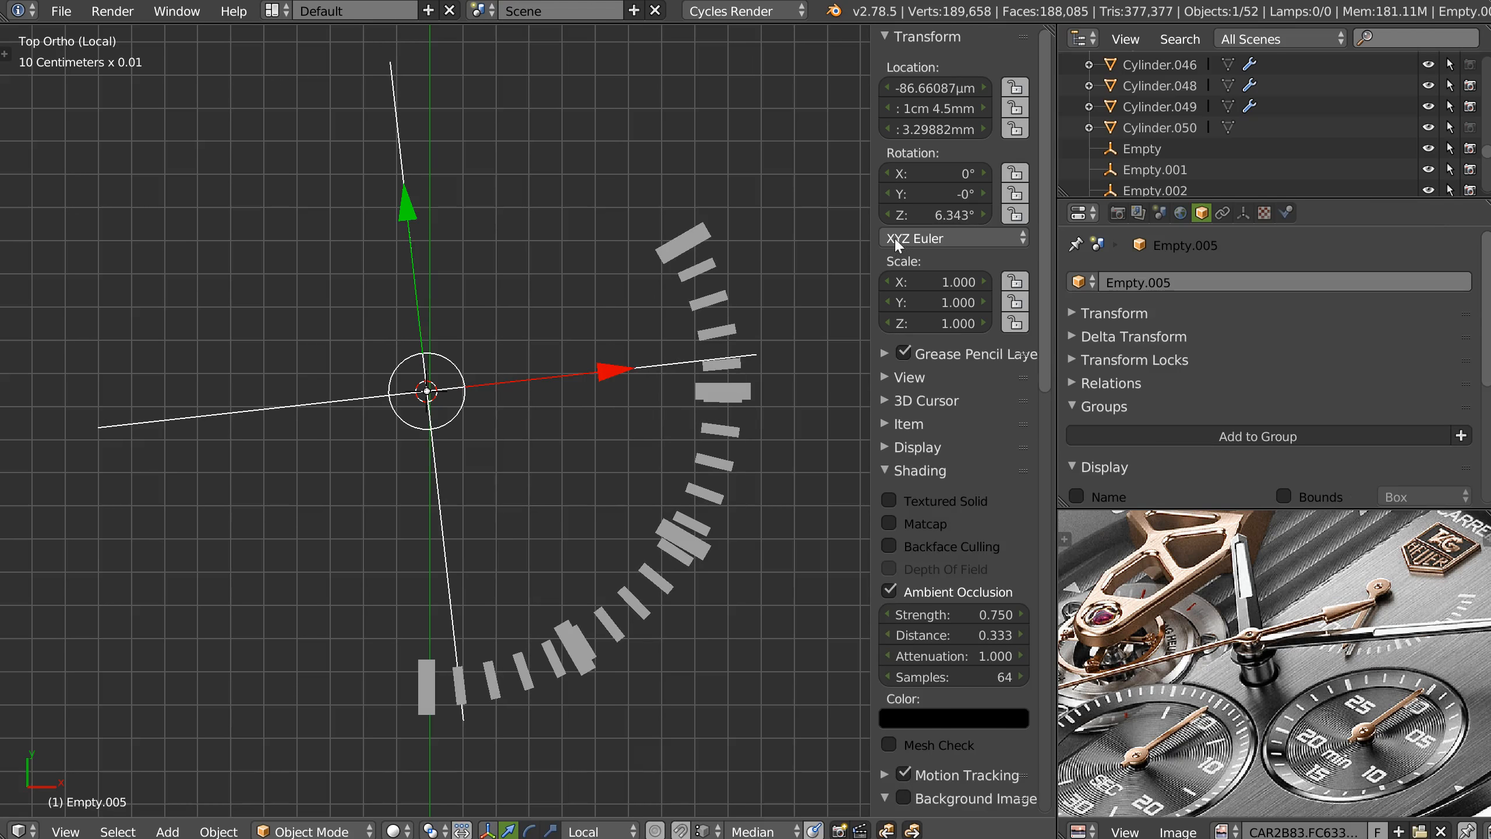
click(933, 215)
text(60)
key(Return)
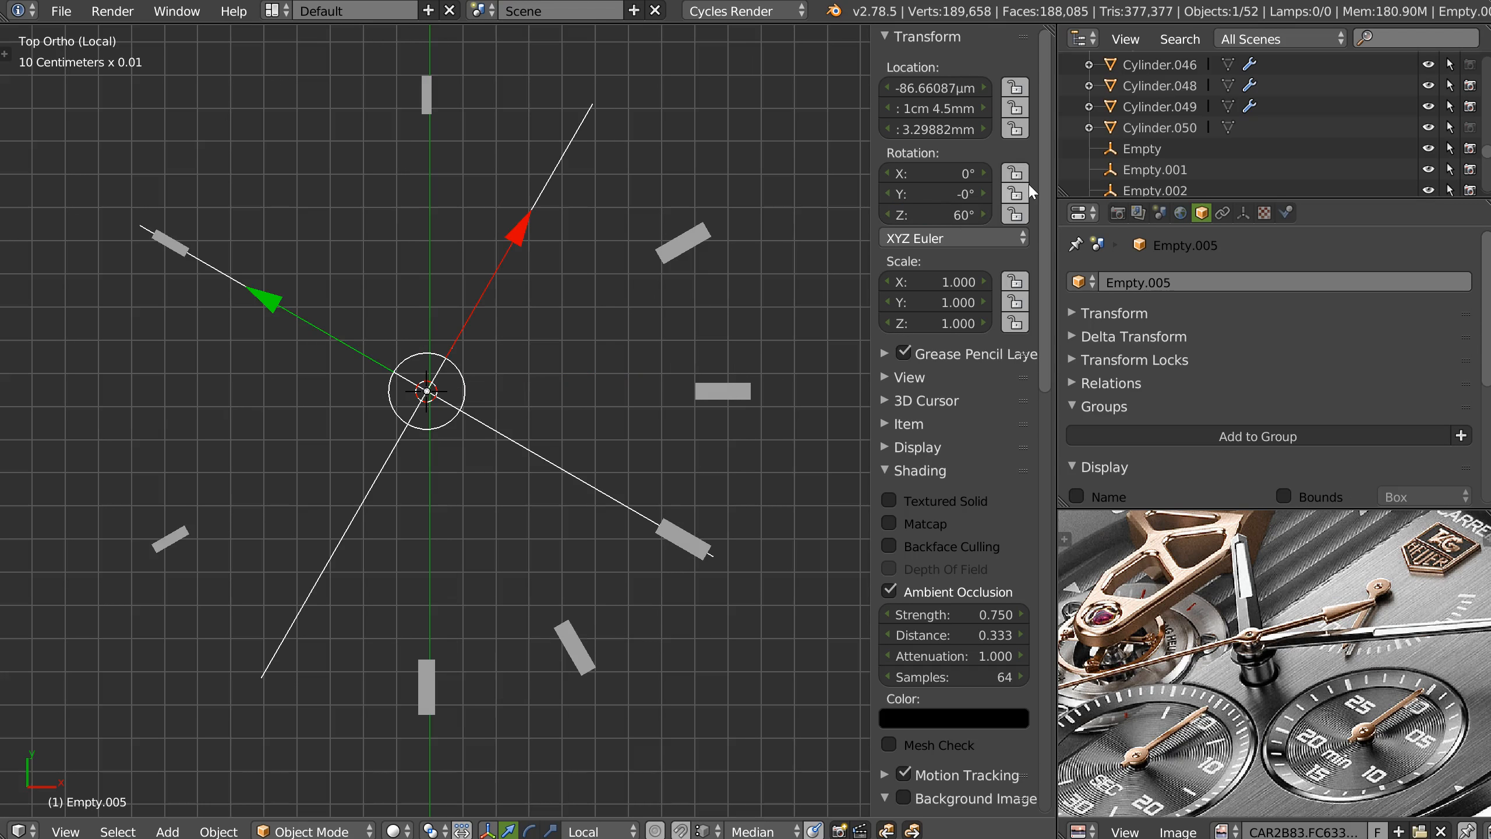
Set Empty.005's Z rotation to 6° and leave local view.
click(963, 213)
text(6)
key(Return)
middle_drag(650, 432, 603, 543)
key(KP_7)
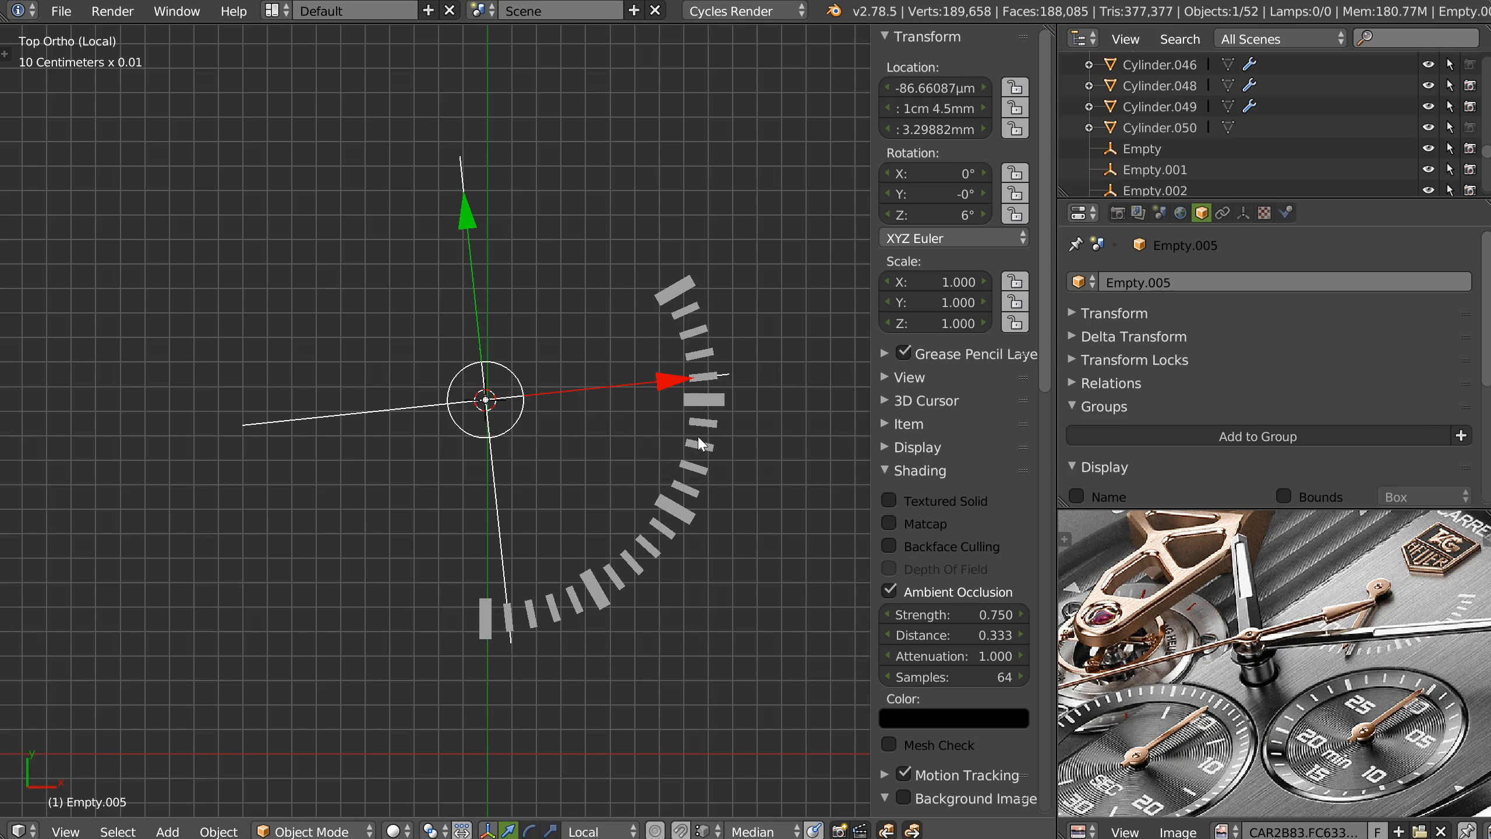
key(KP_Divide)
key(shift+z)
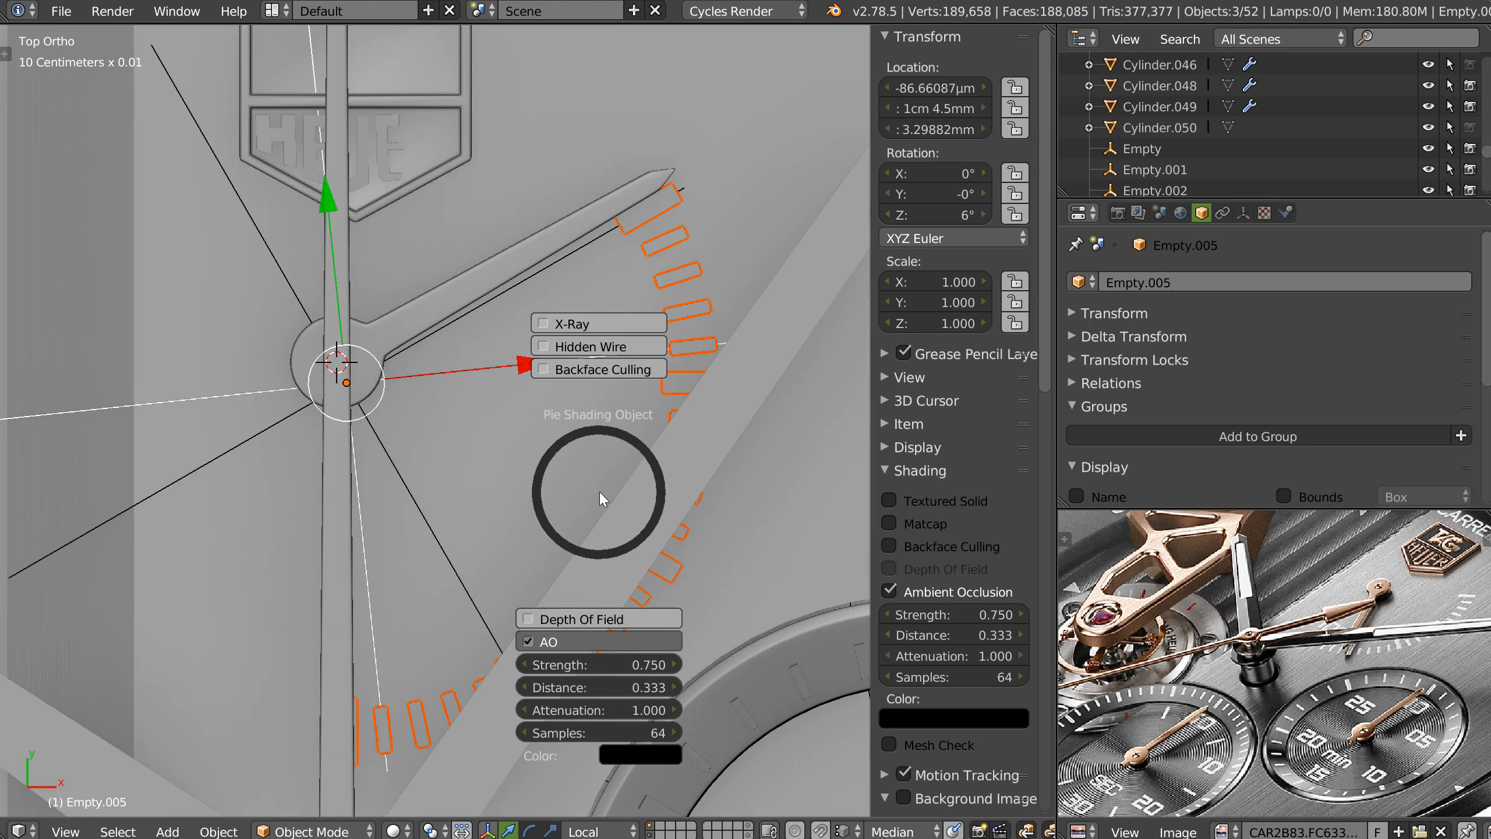
key(Escape)
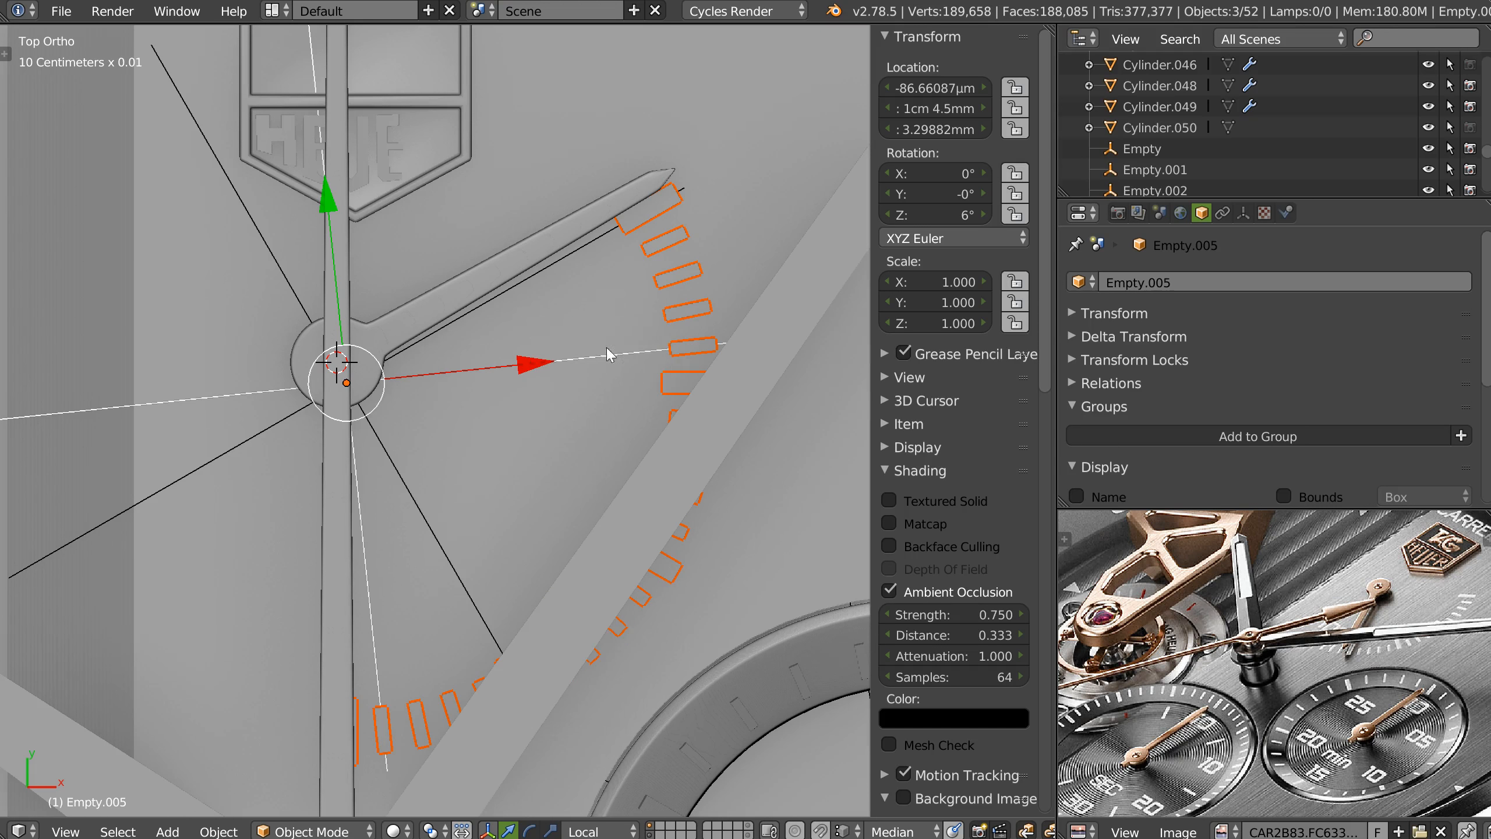
Select the small ticks, show the background images again and compare the ticks with the reference.
right_click(690, 316)
key(shift+z)
click(774, 264)
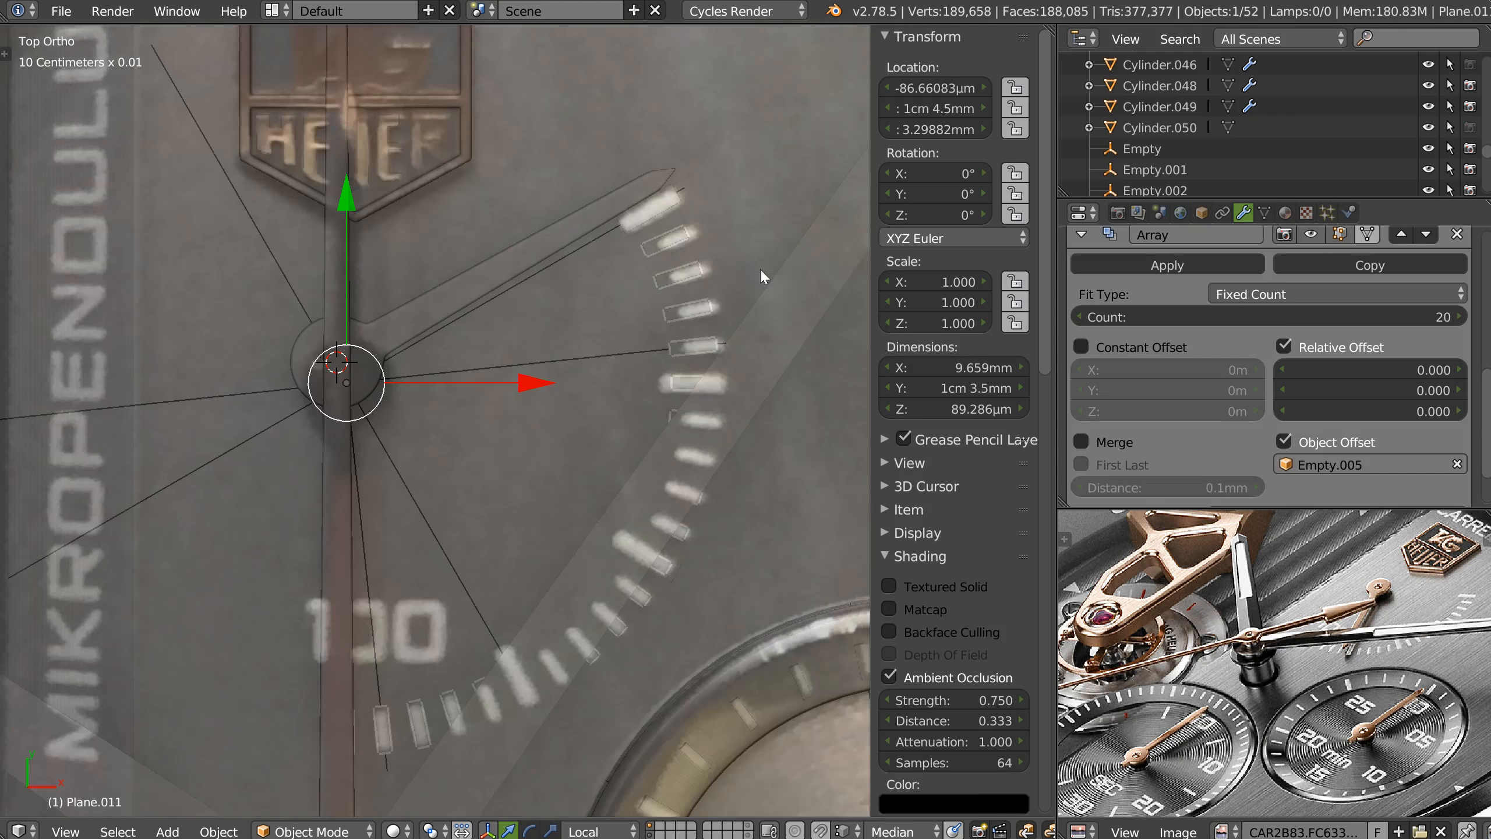
scroll(668, 375, up, 2)
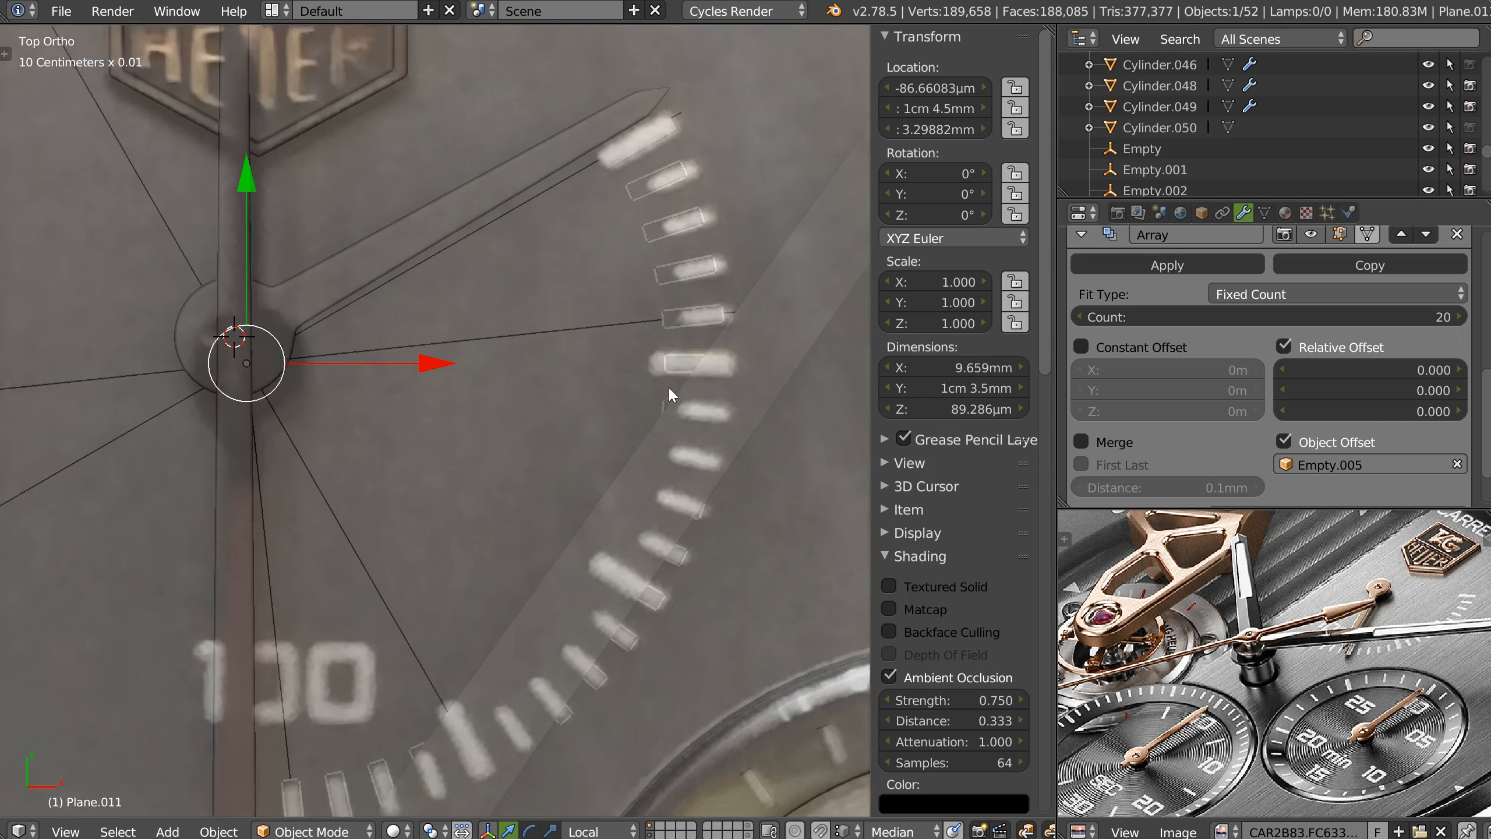
shift+middle_drag(487, 492, 582, 313)
mouse_move(491, 521)
shift+middle_down()
mouse_move(561, 395)
mouse_move(483, 521)
shift+middle_up()
shift+middle_drag(721, 316, 626, 463)
shift+middle_drag(363, 570, 543, 260)
scroll(437, 499, up, 5)
In the small marker's mesh, move the outer short edge along Y to about -9.77 mm.
middle_drag(438, 499, 303, 594)
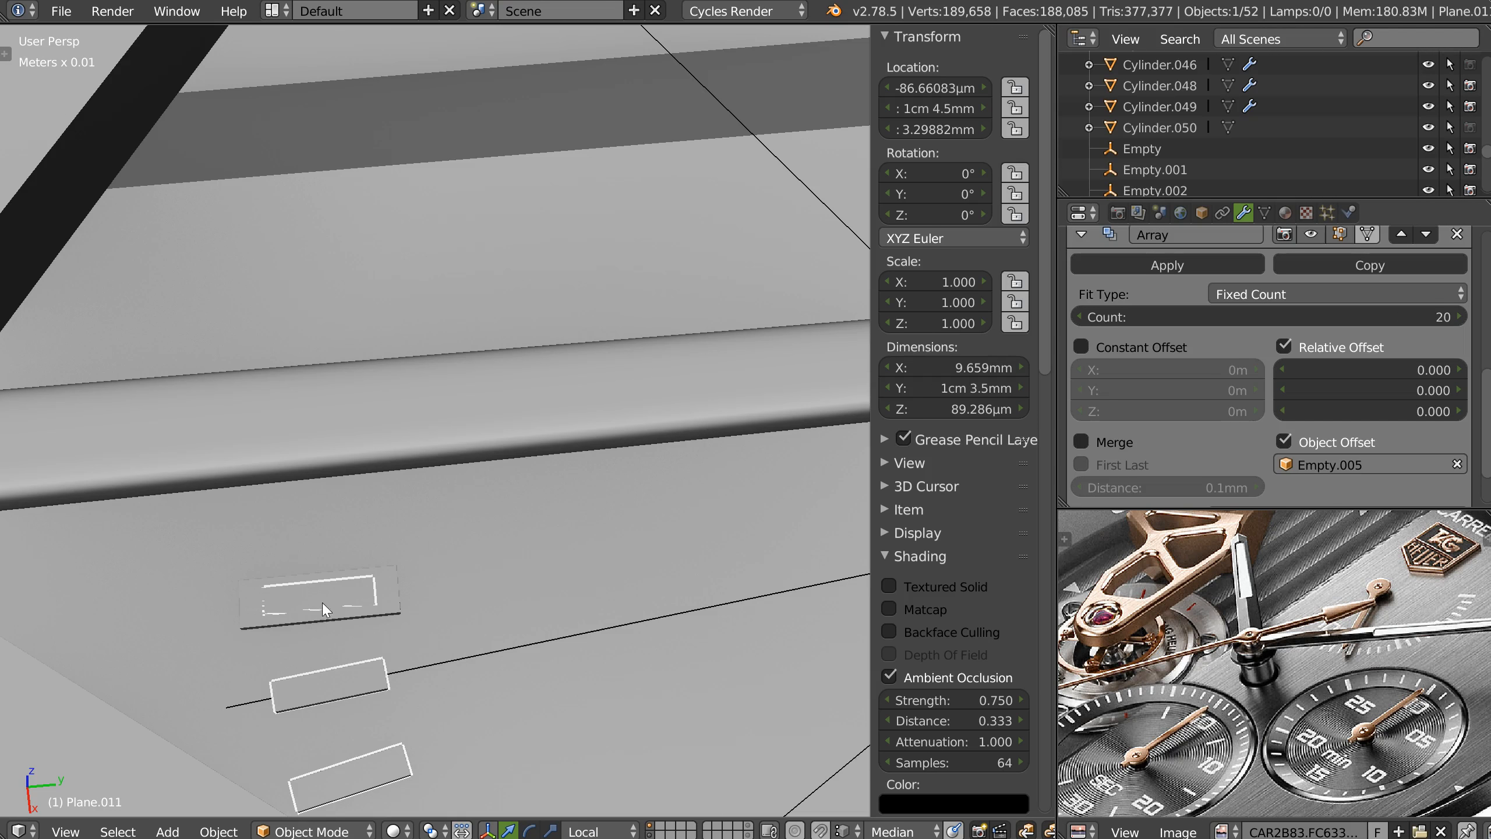
key(Tab)
right_click(280, 609)
drag(438, 586, 245, 623)
middle_drag(262, 611, 348, 442)
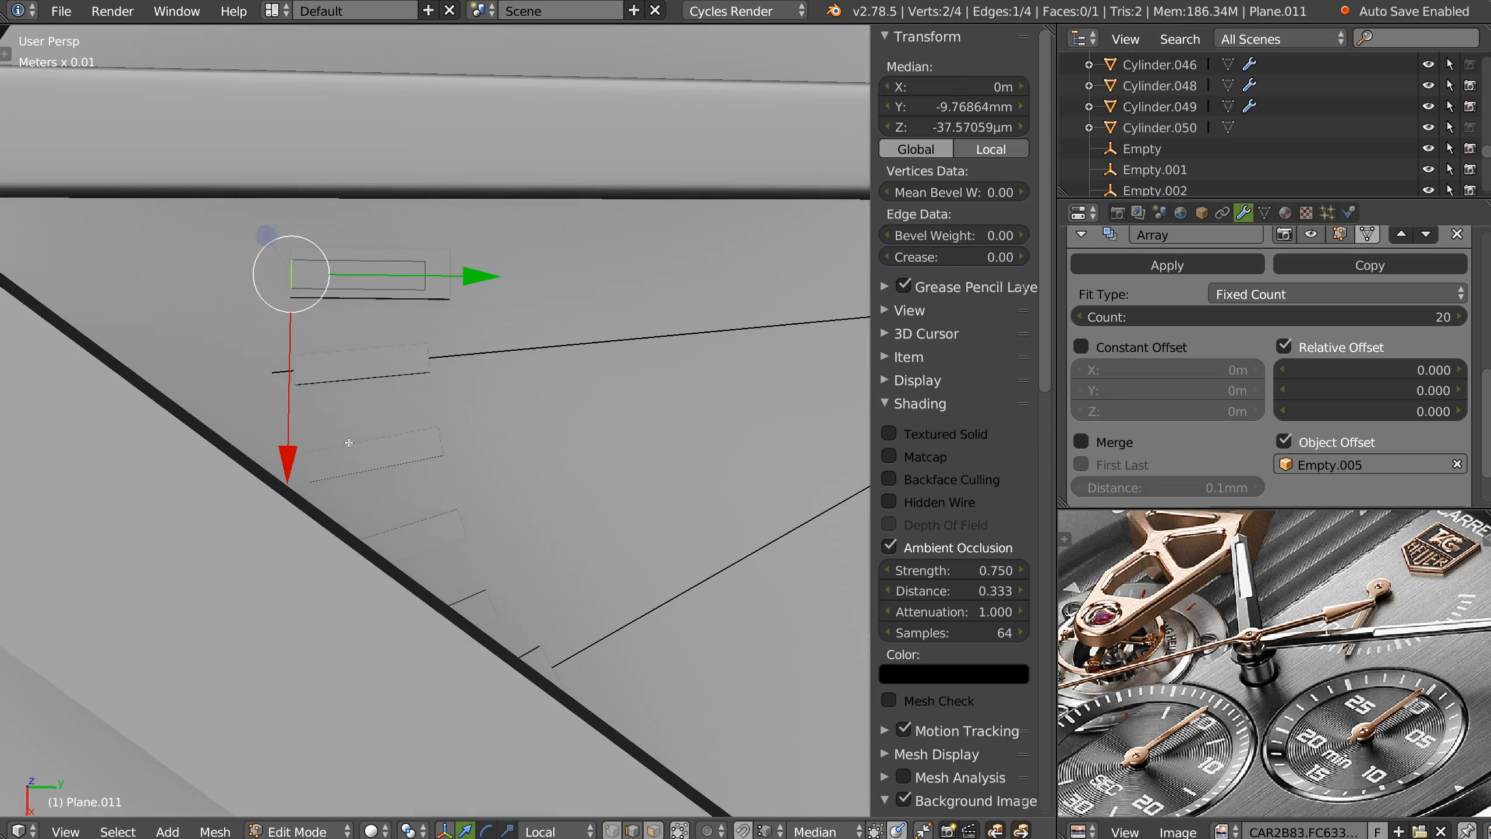
Move the small marker's inner short edge along Y in small adjustments to match the reference tick length.
right_click(435, 352)
right_click(431, 274)
drag(611, 279, 590, 280)
key(KP_7)
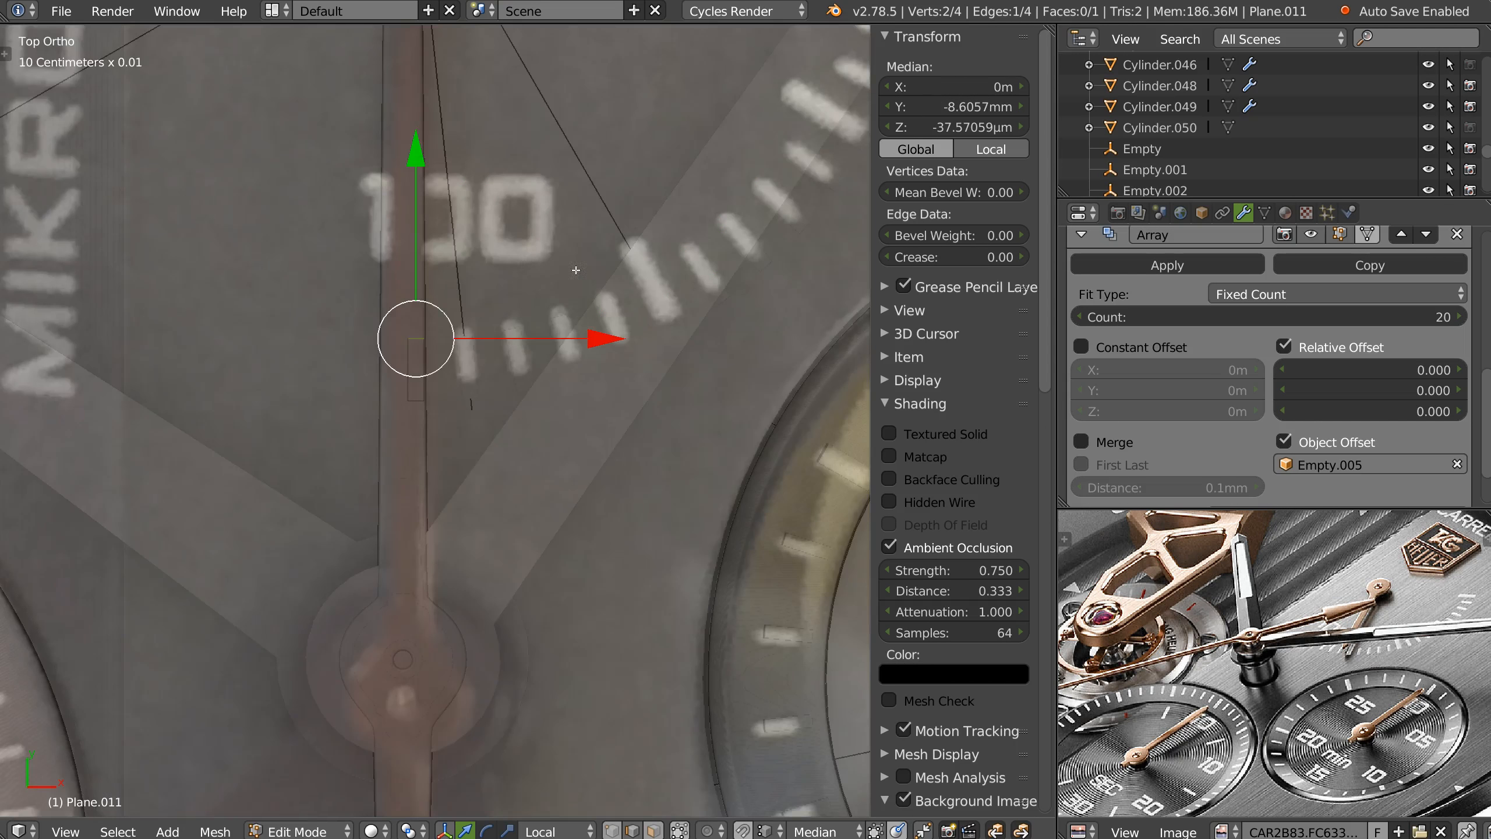
shift+middle_drag(576, 270, 447, 490)
drag(280, 361, 281, 355)
shift+middle_drag(436, 275, 344, 579)
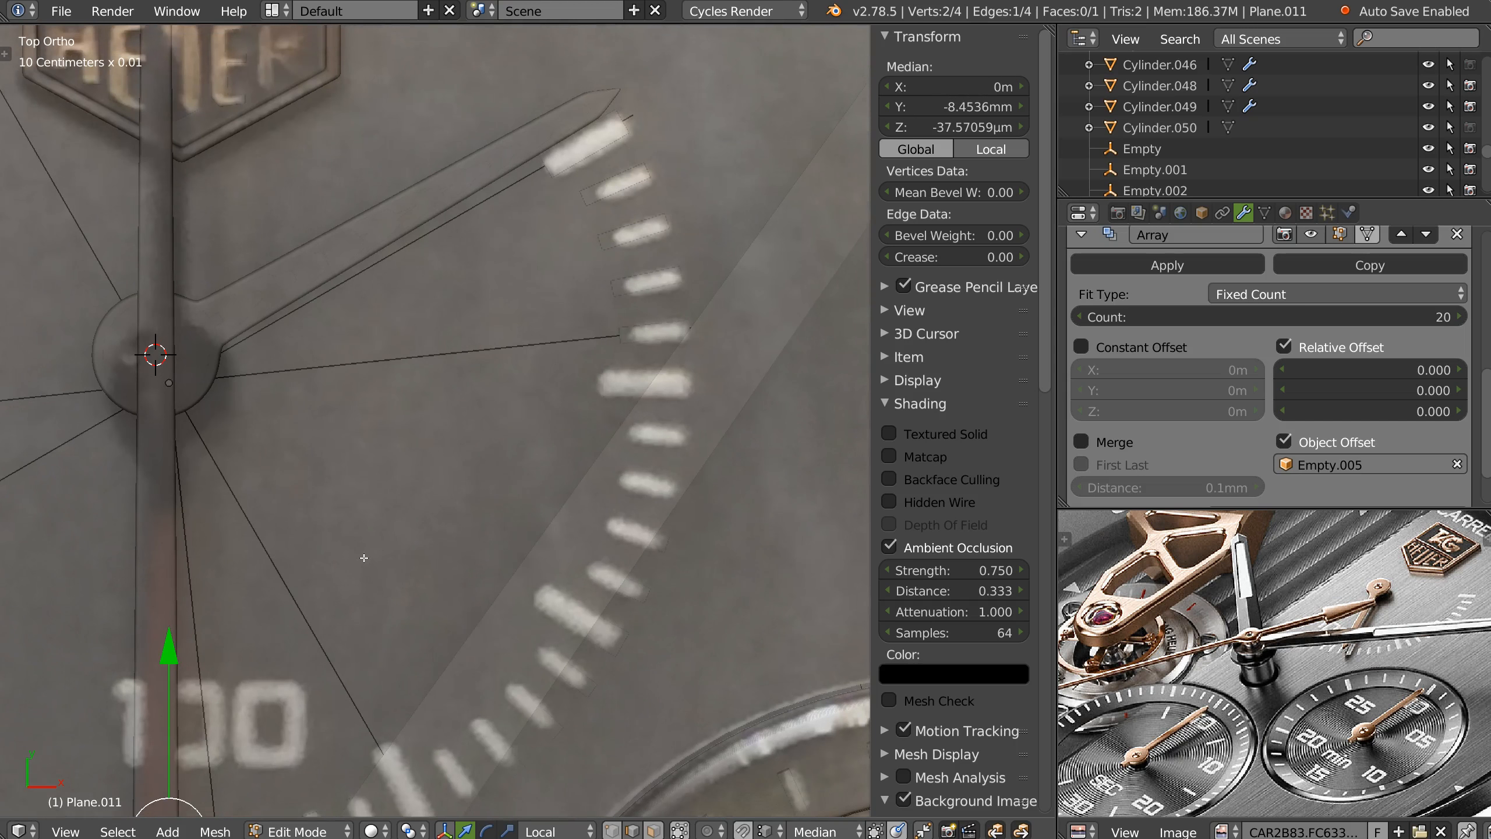
drag(166, 650, 167, 662)
Widen the small marker's whole face along X by about 1.09 and about 1.24, and return to Object Mode.
ctrl+middle_drag(478, 376, 578, 128)
key(a)
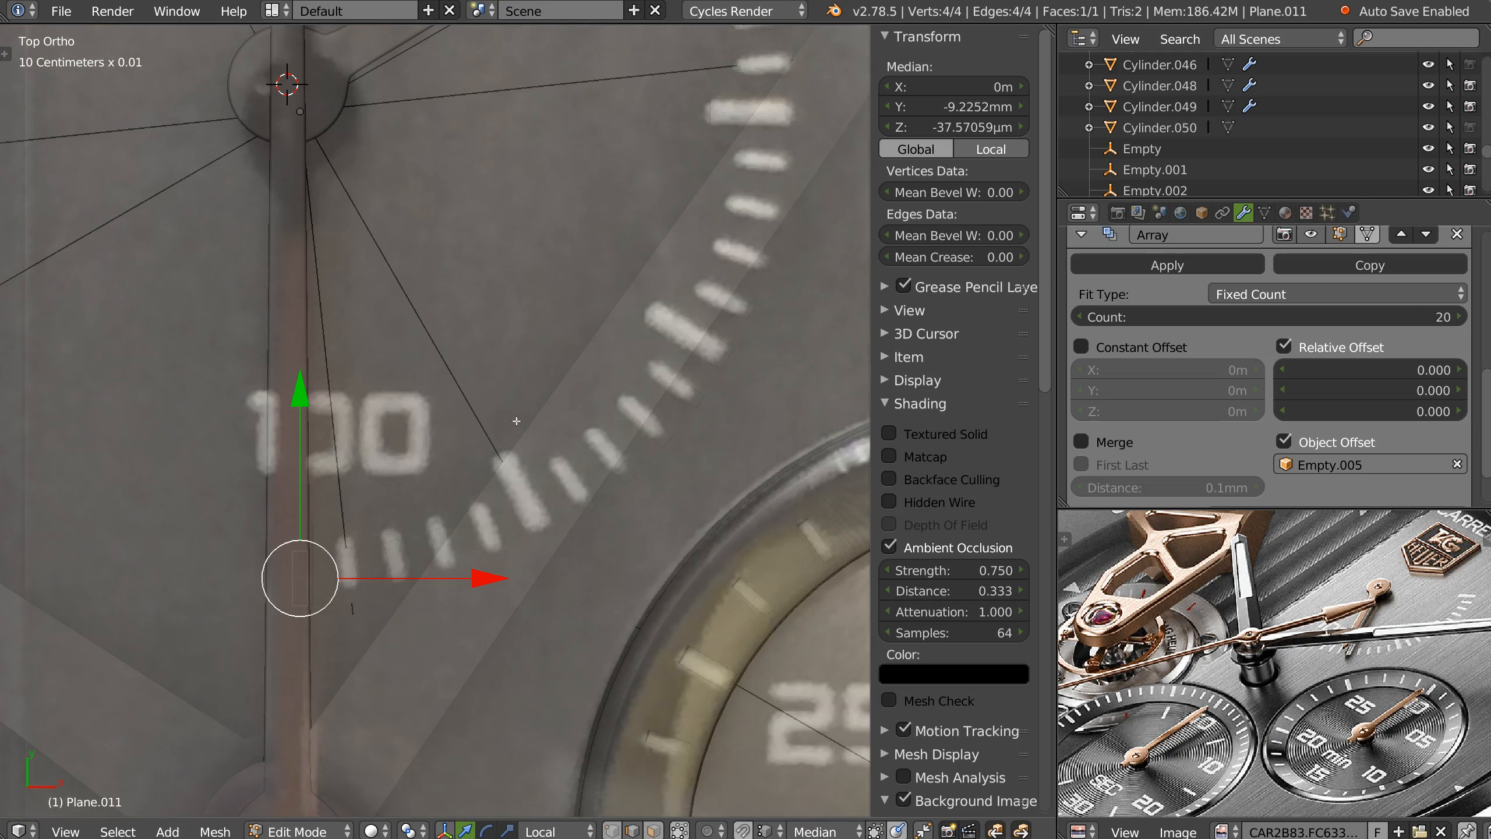
key(s)
key(x)
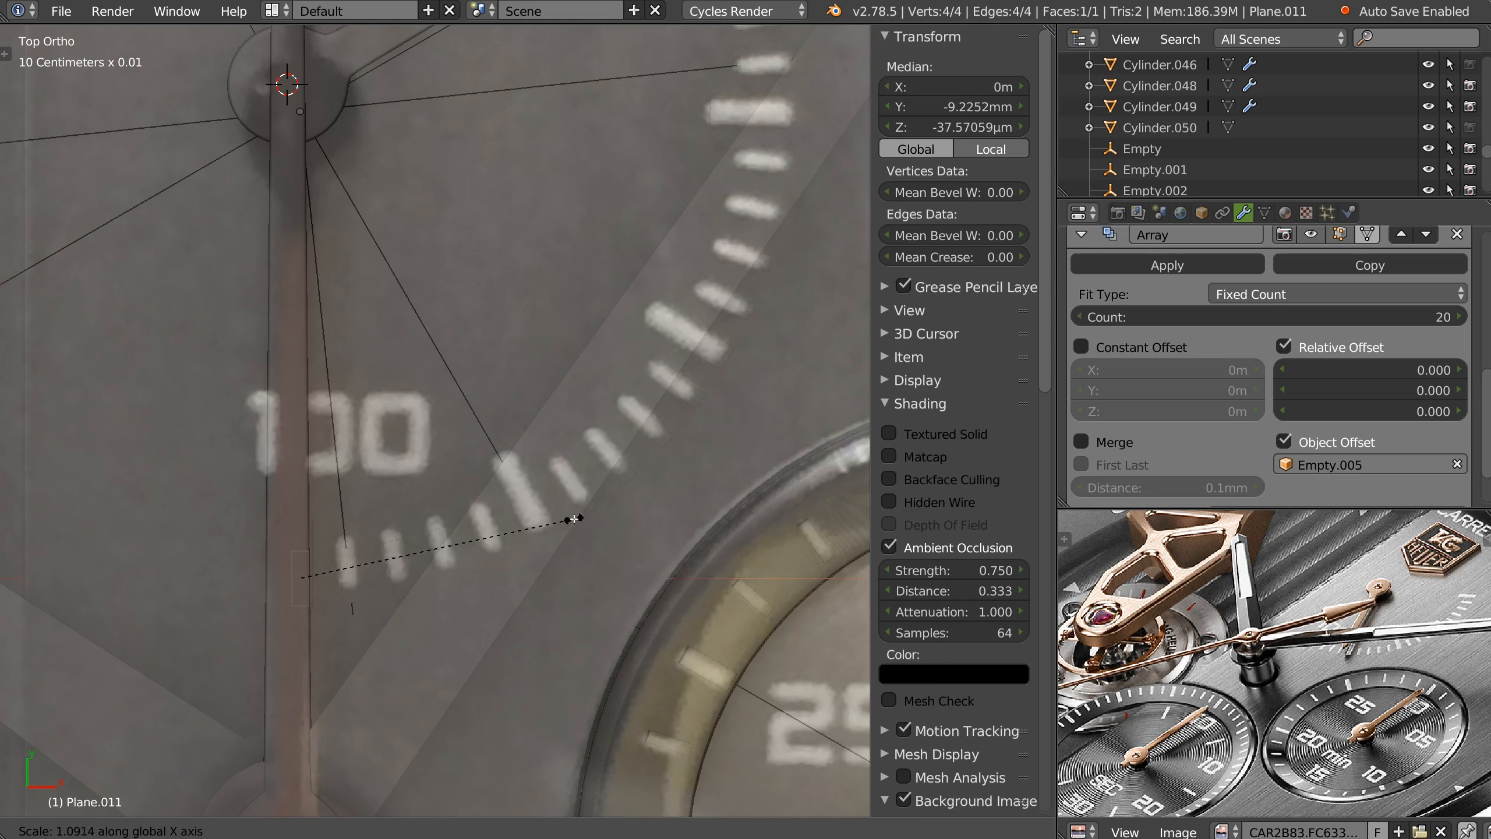
click(574, 519)
shift+middle_drag(581, 362, 511, 591)
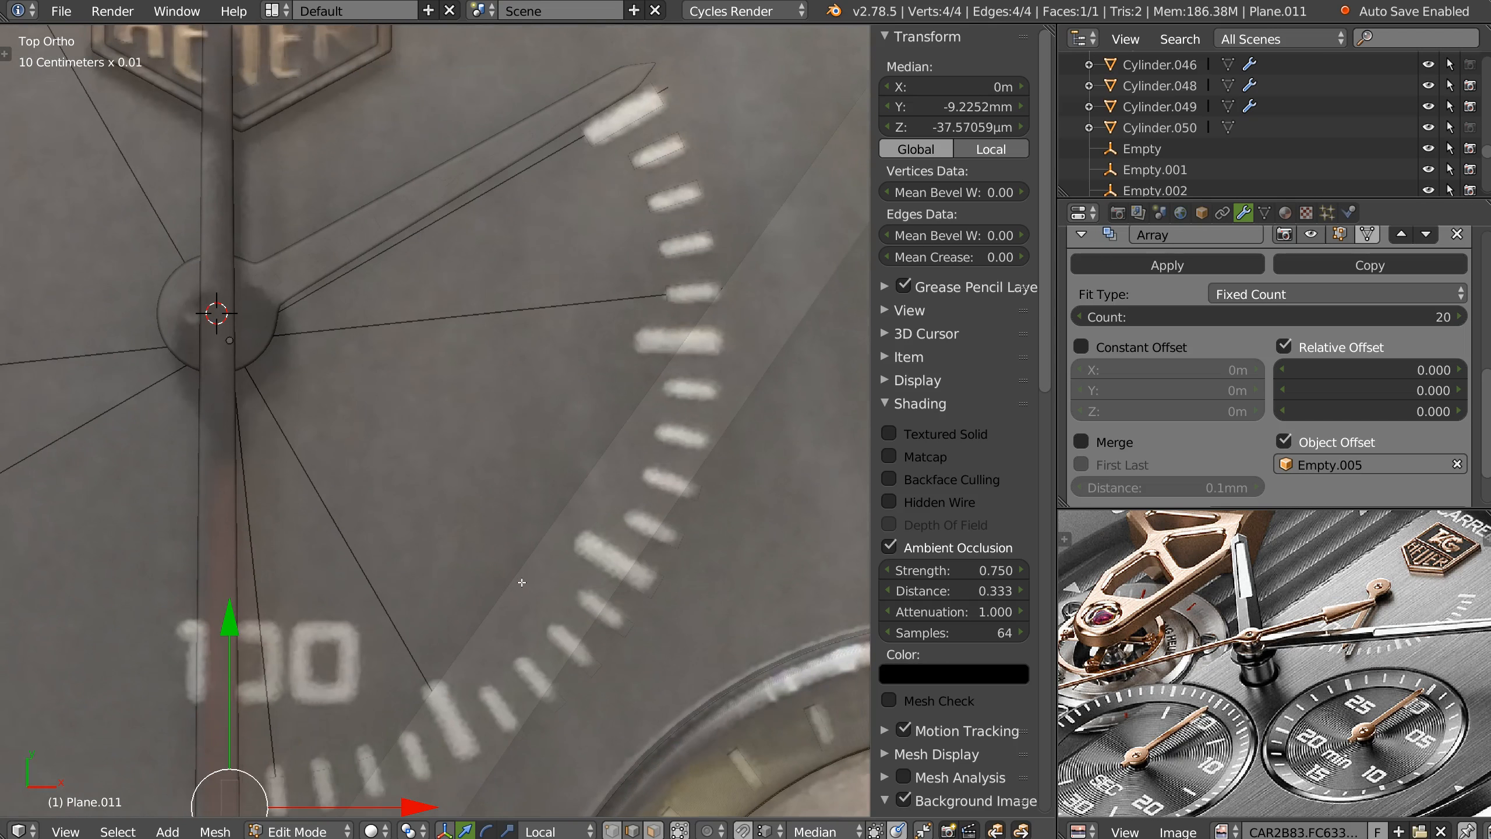
key(s)
key(x)
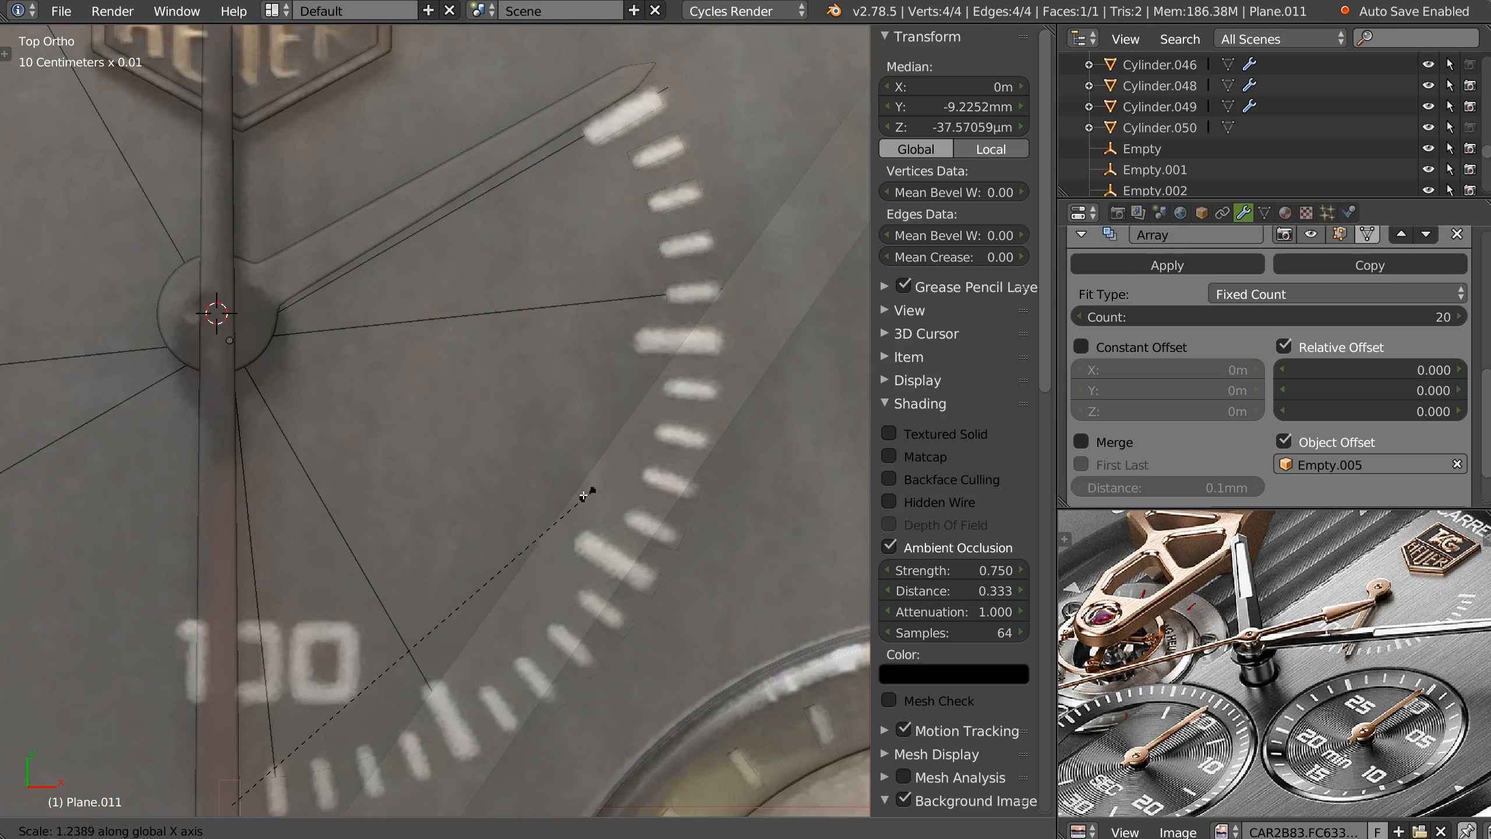
click(596, 503)
scroll(596, 504, down, 1)
key(Tab)
middle_drag(497, 527, 551, 575)
click(535, 365)
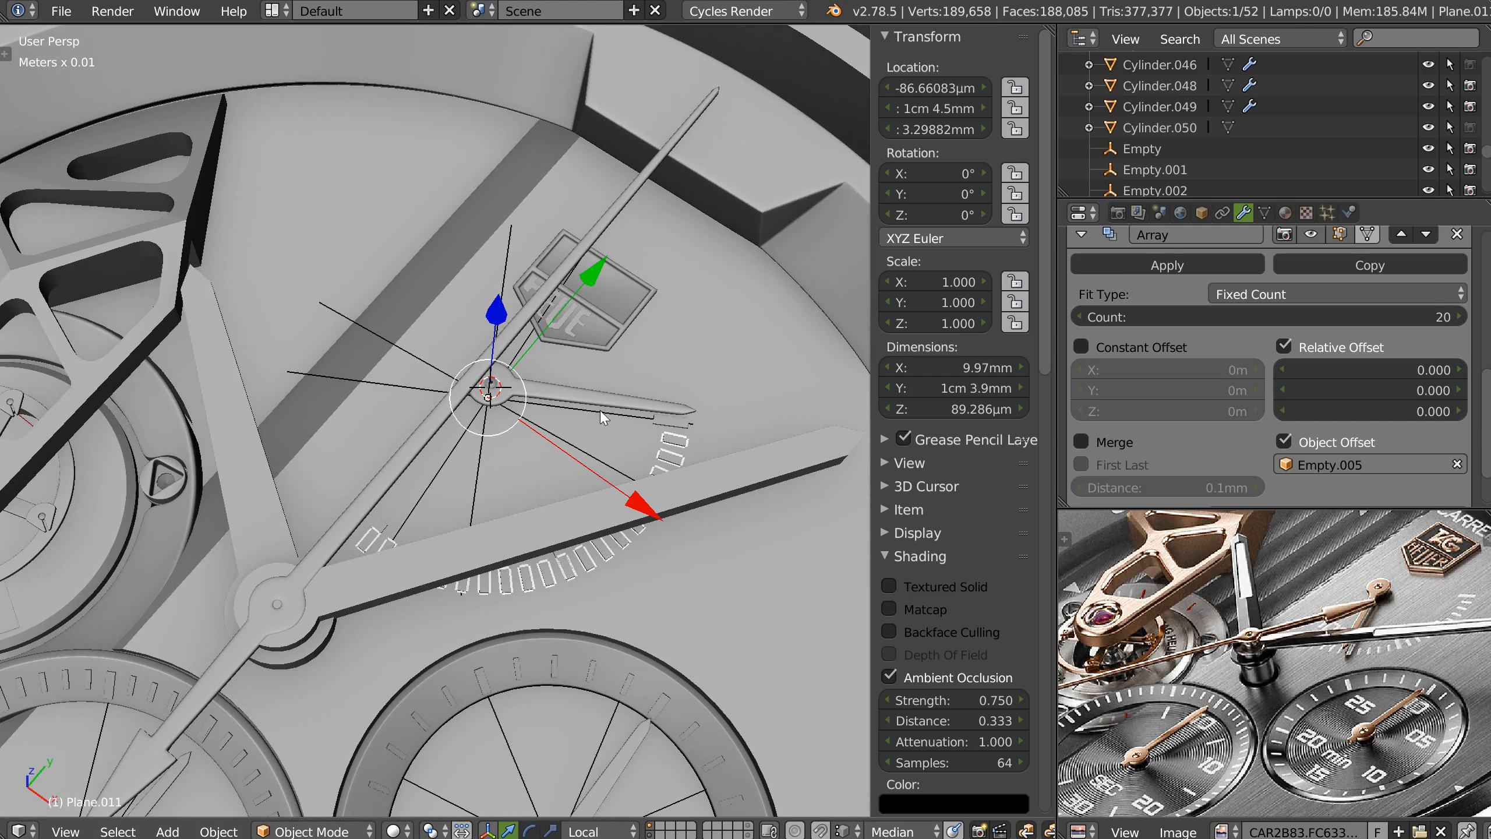
Examine the reference photo around the subdials, the upper small hand and its tick marks.
middle_drag(1202, 724, 1389, 609)
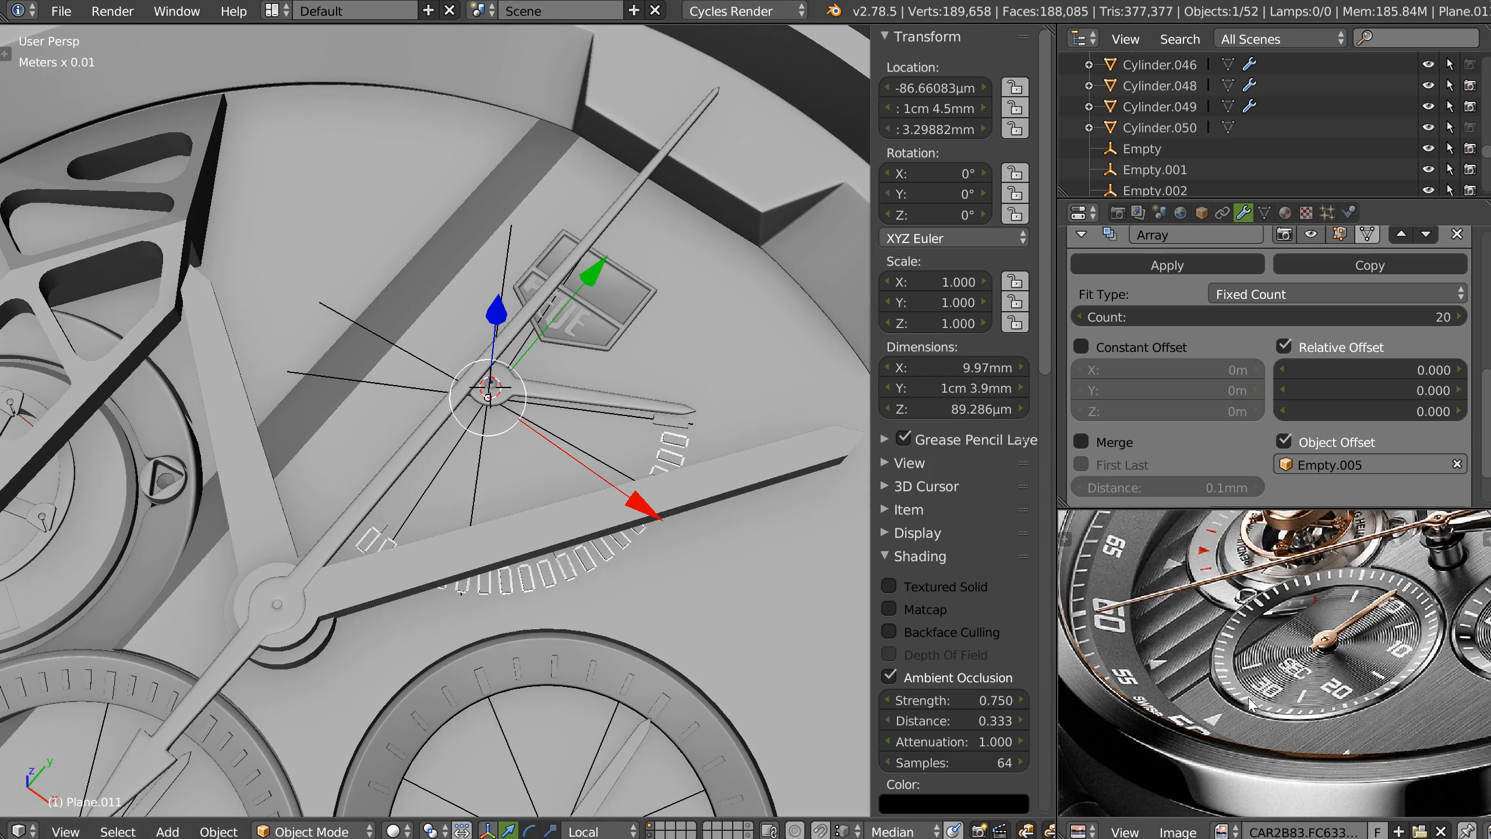
middle_drag(1260, 680, 1262, 679)
middle_drag(1177, 650, 1146, 722)
middle_drag(1187, 621, 1112, 761)
middle_drag(1261, 671, 1190, 640)
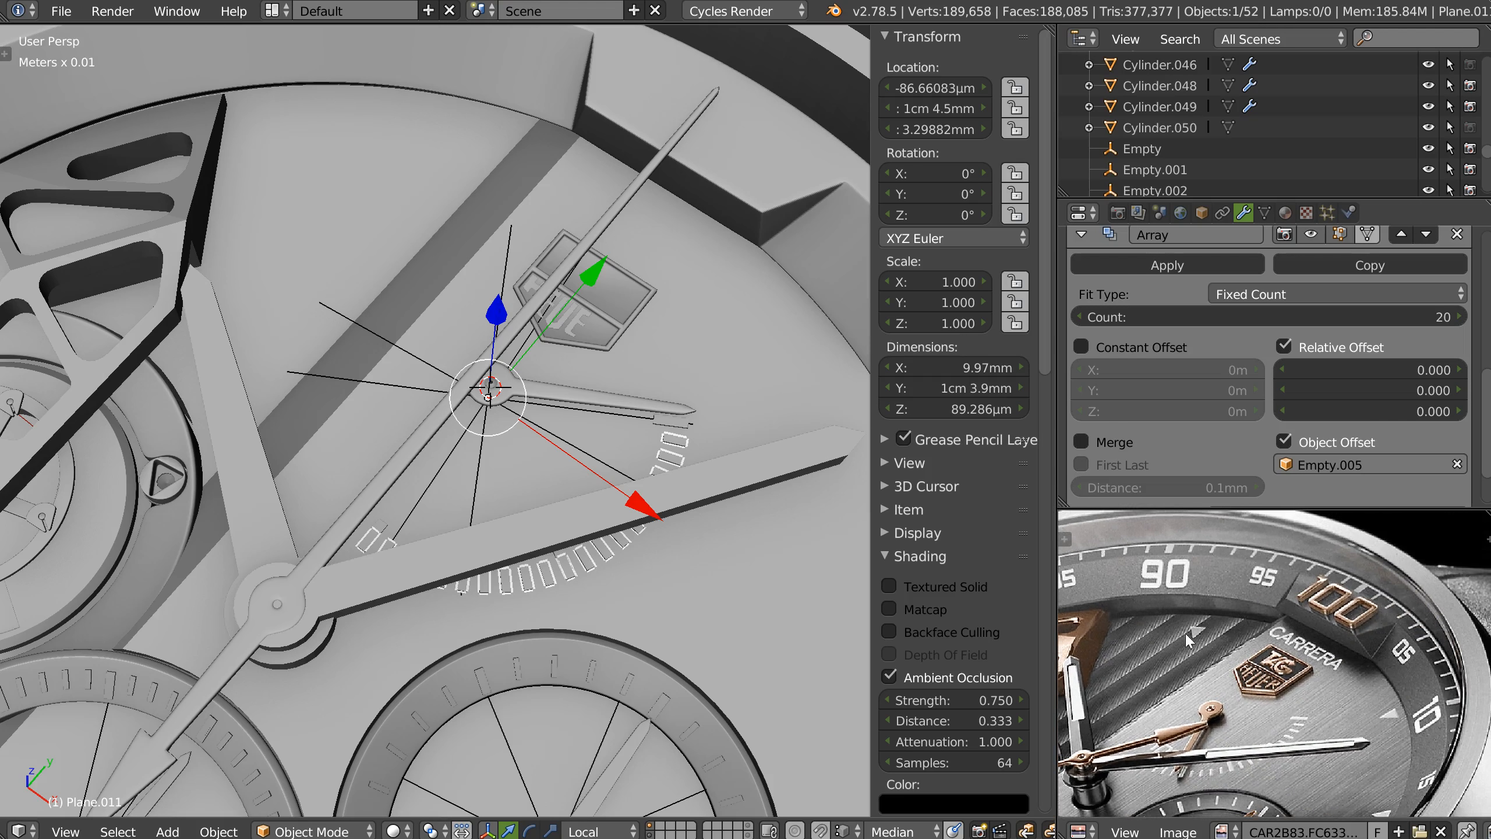
middle_drag(1273, 703, 1257, 630)
middle_drag(1212, 675, 1284, 545)
middle_drag(1211, 644, 1212, 685)
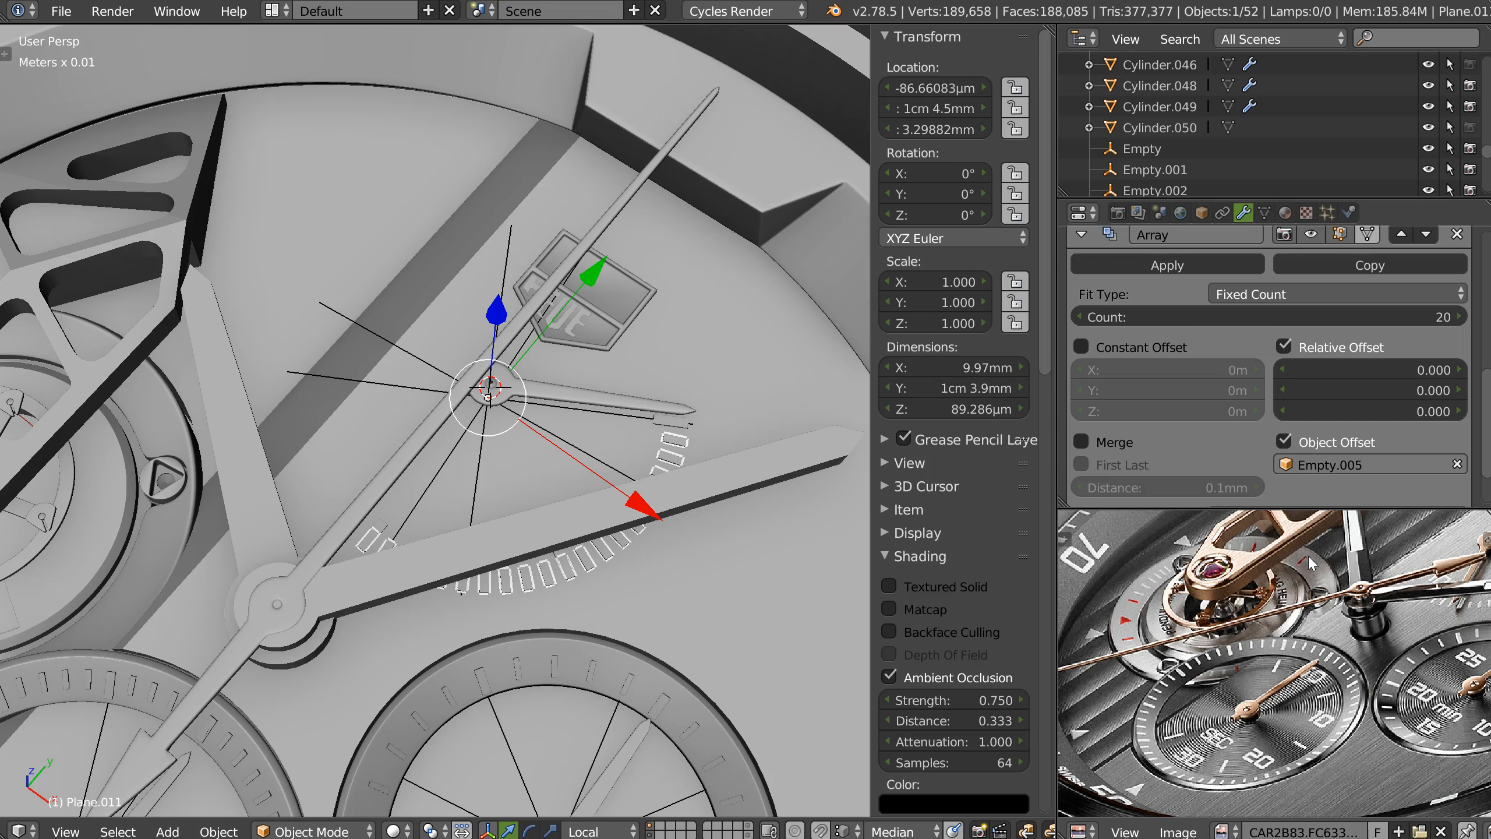
Examine the tourbillon ring and the golden bridge with its slotted screw in the reference photo and the top-view background image.
scroll(1127, 634, up, 6)
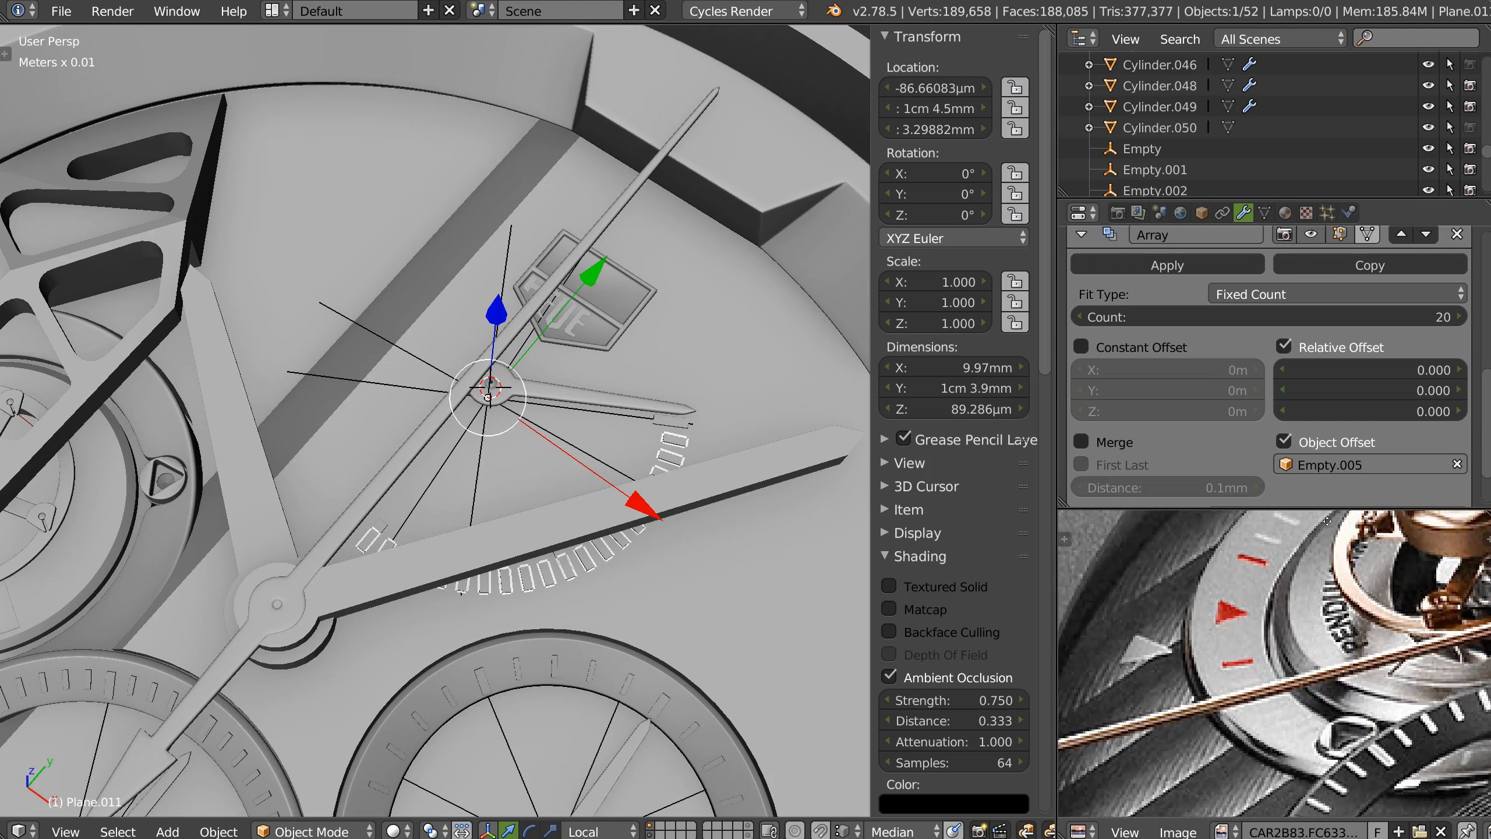
middle_drag(1237, 656, 1220, 667)
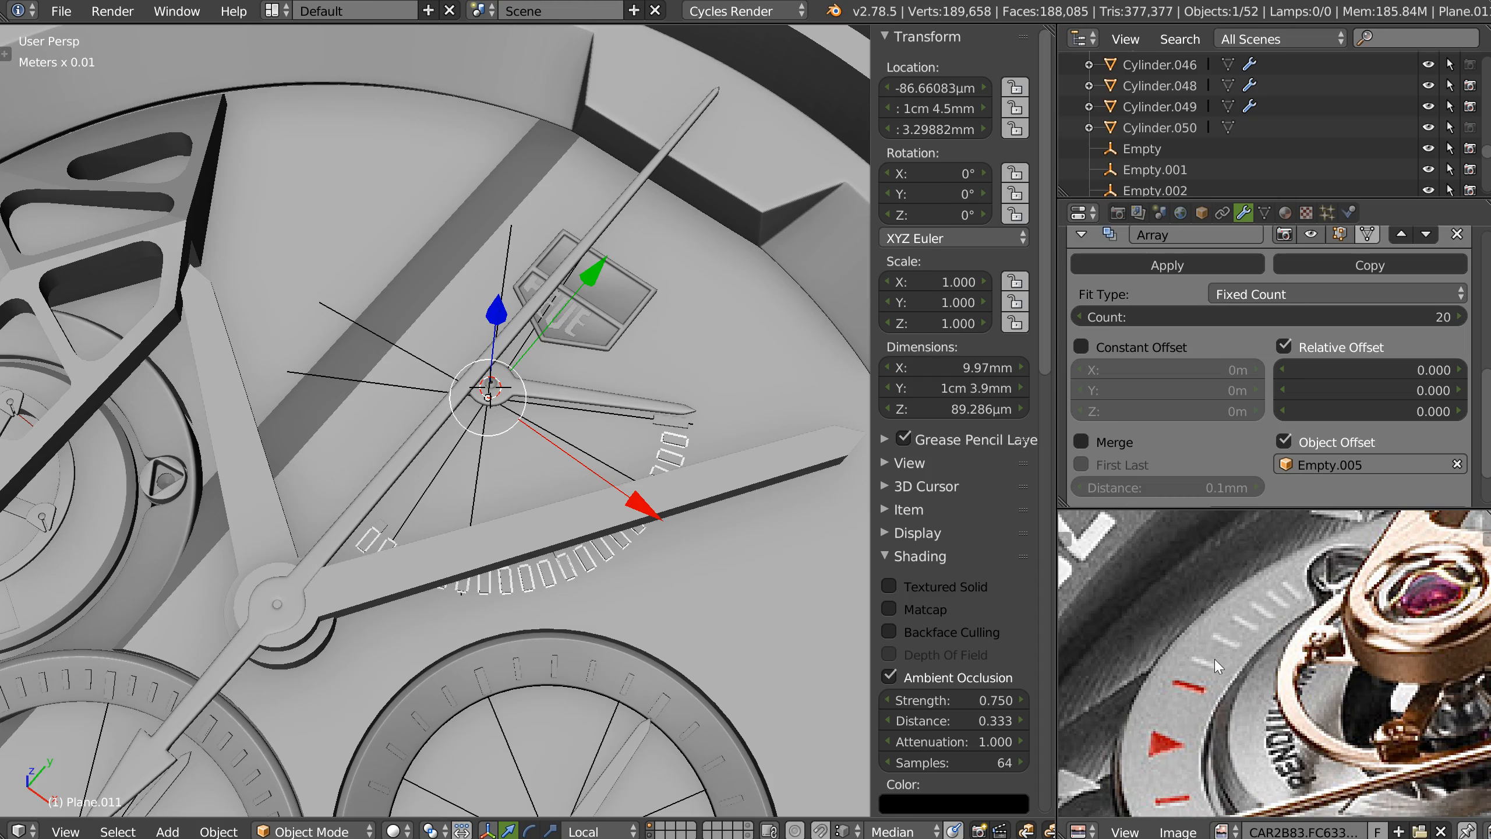
middle_drag(1324, 637, 1488, 531)
key(KP_7)
shift+middle_drag(478, 463, 801, 195)
shift+middle_drag(422, 545, 488, 370)
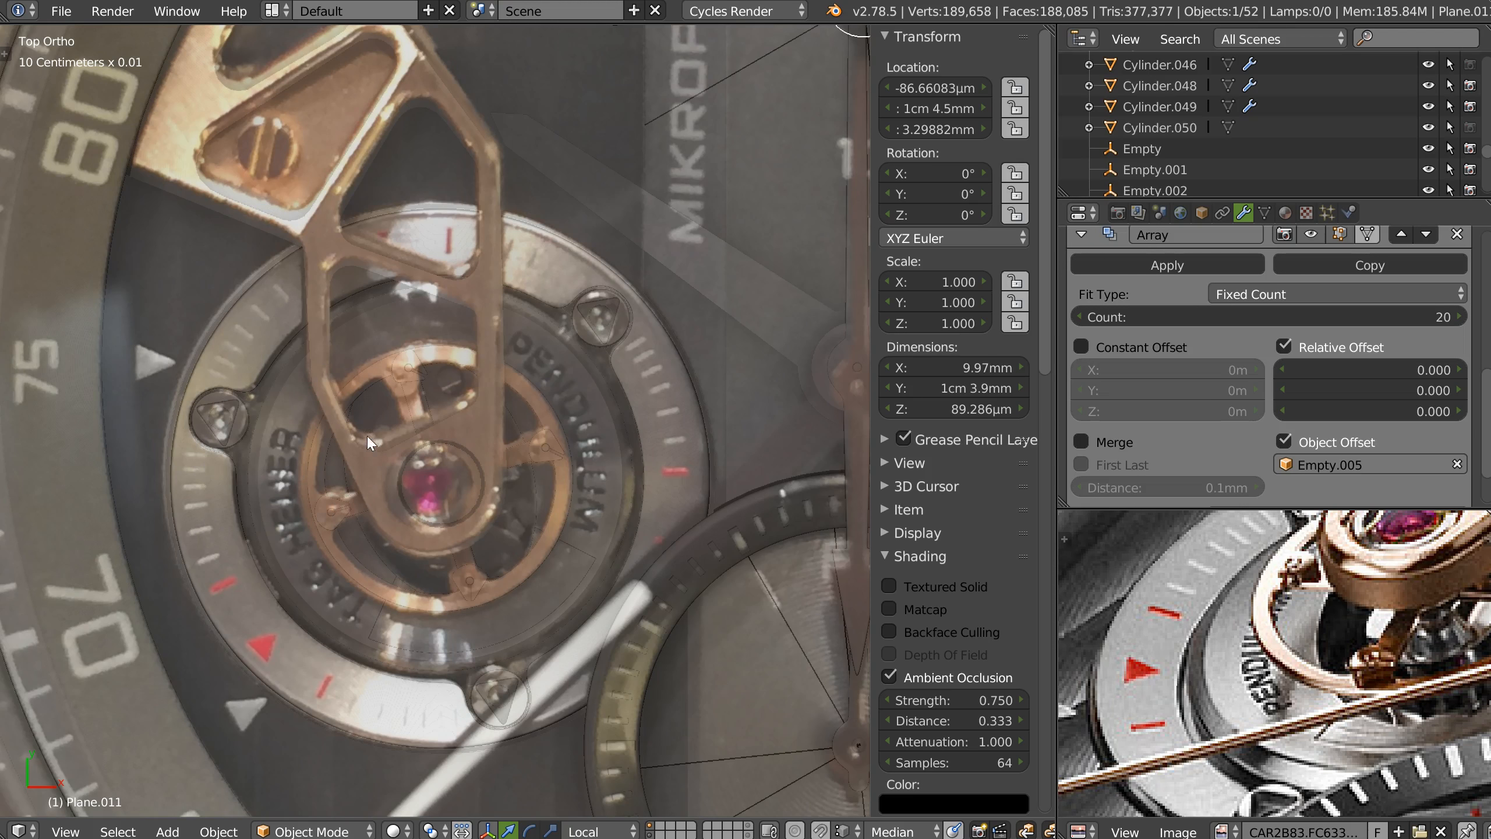
scroll(401, 420, down, 2)
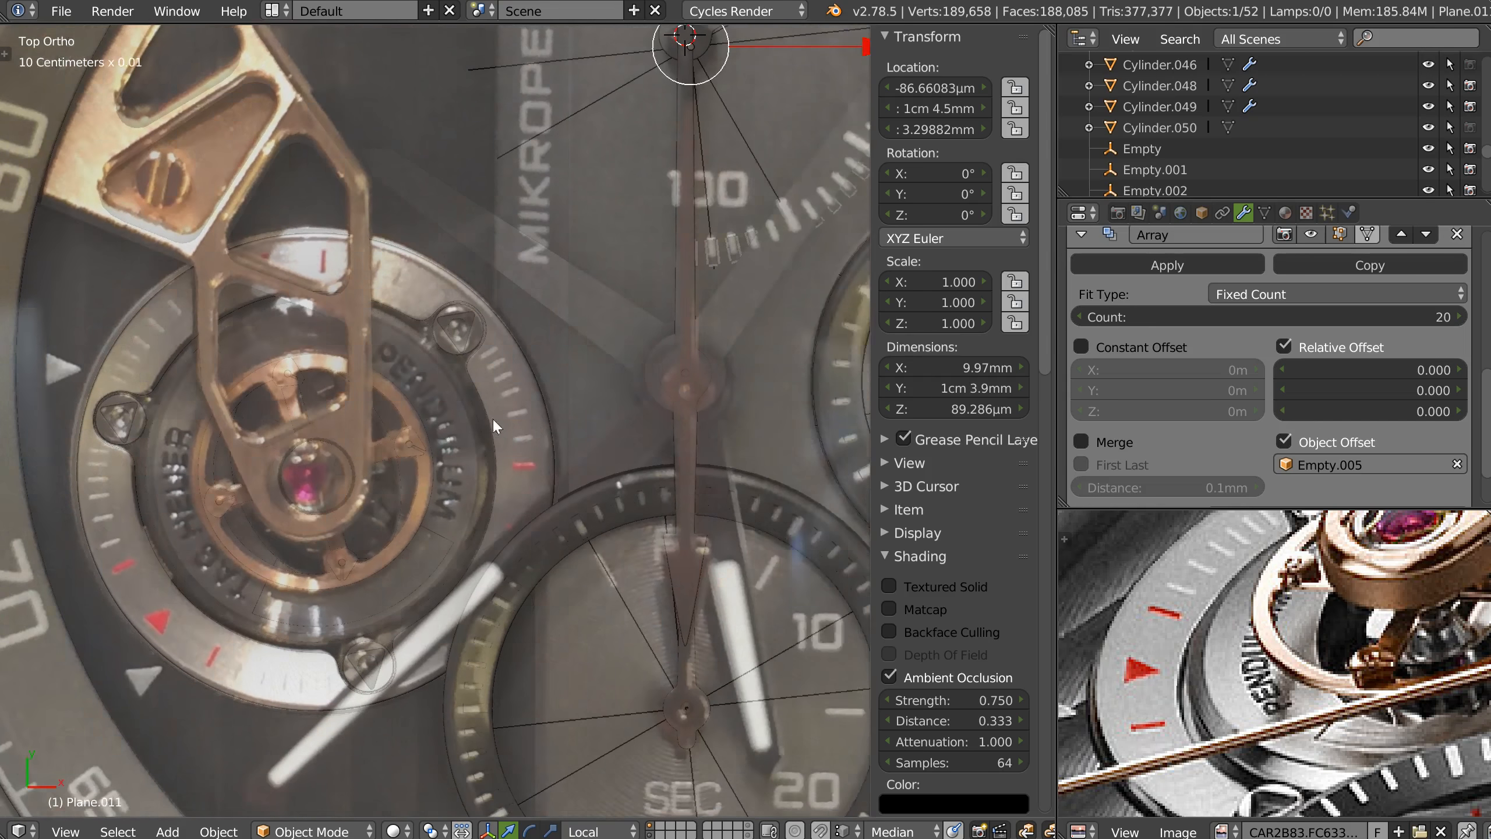
ctrl+scroll(491, 417, right, 3)
shift+scroll(551, 422, up, 3)
ctrl+scroll(402, 491, left, 2)
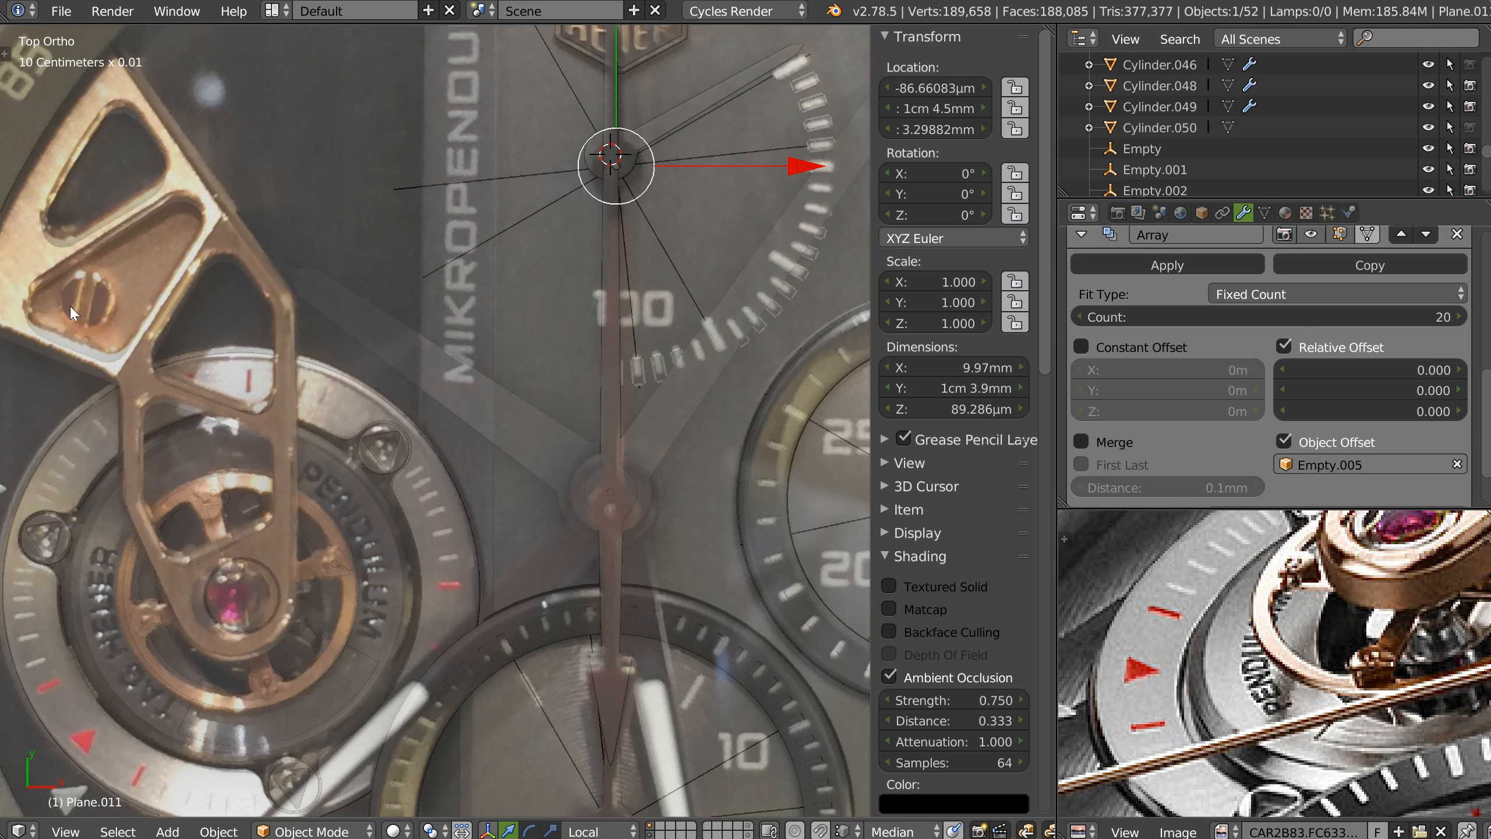
shift+middle_drag(70, 304, 394, 343)
Import the screw_Plate_02 slotted screw from the Screws Ans Bolts category of the Inserts asset library.
key(t)
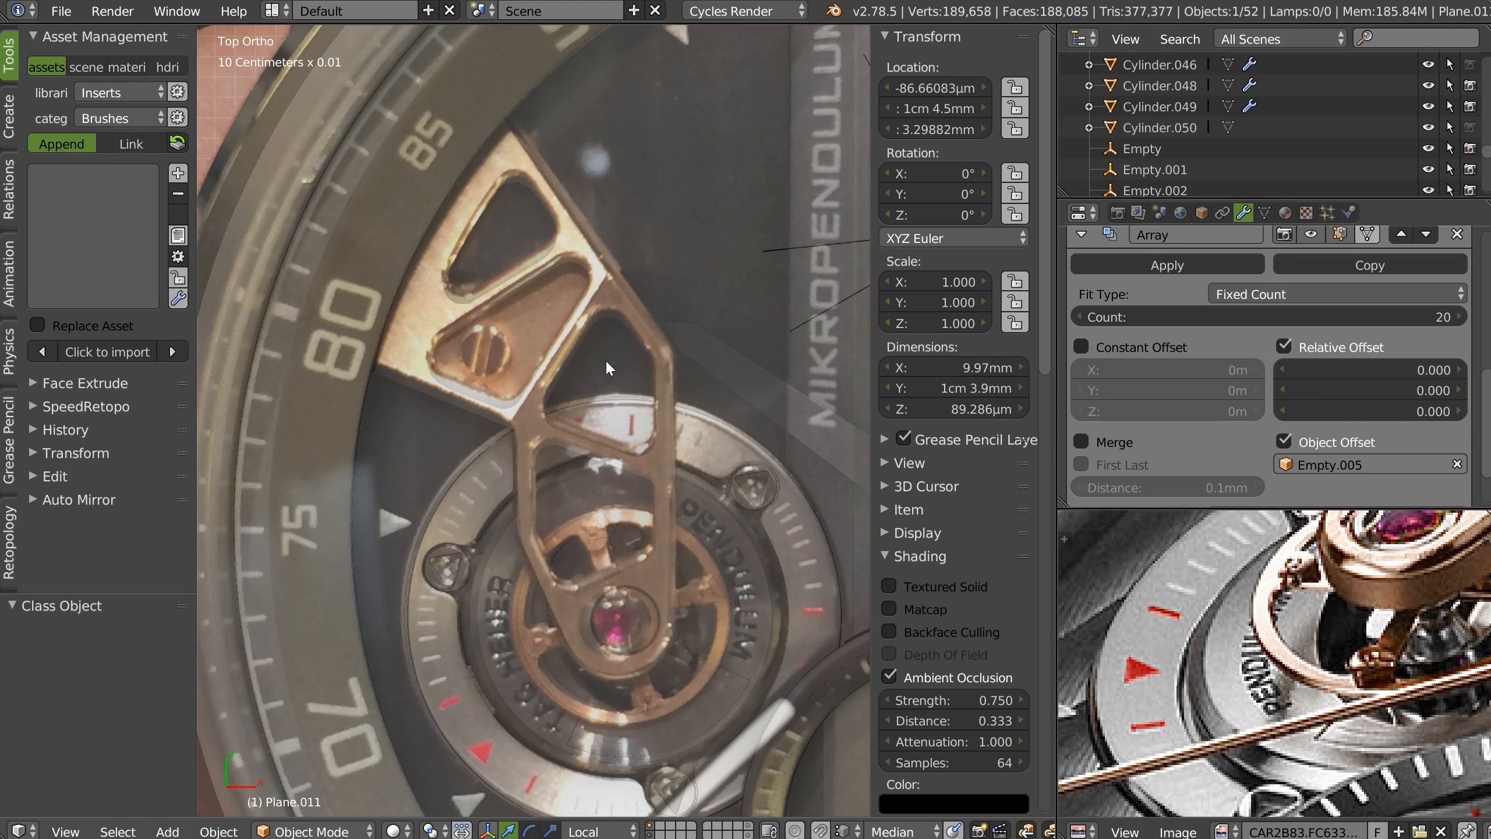
click(117, 95)
click(110, 97)
click(107, 119)
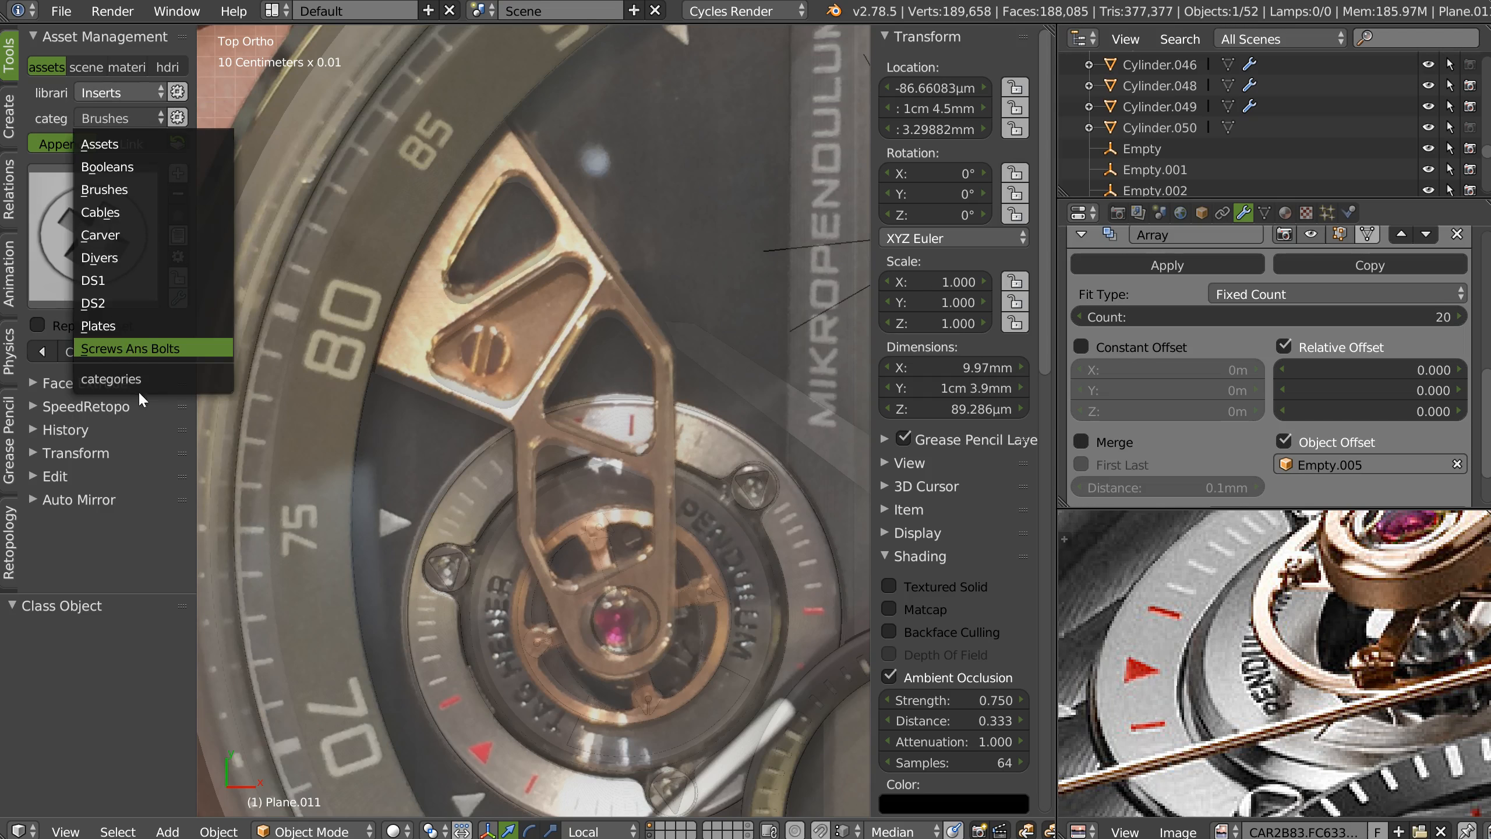
click(127, 349)
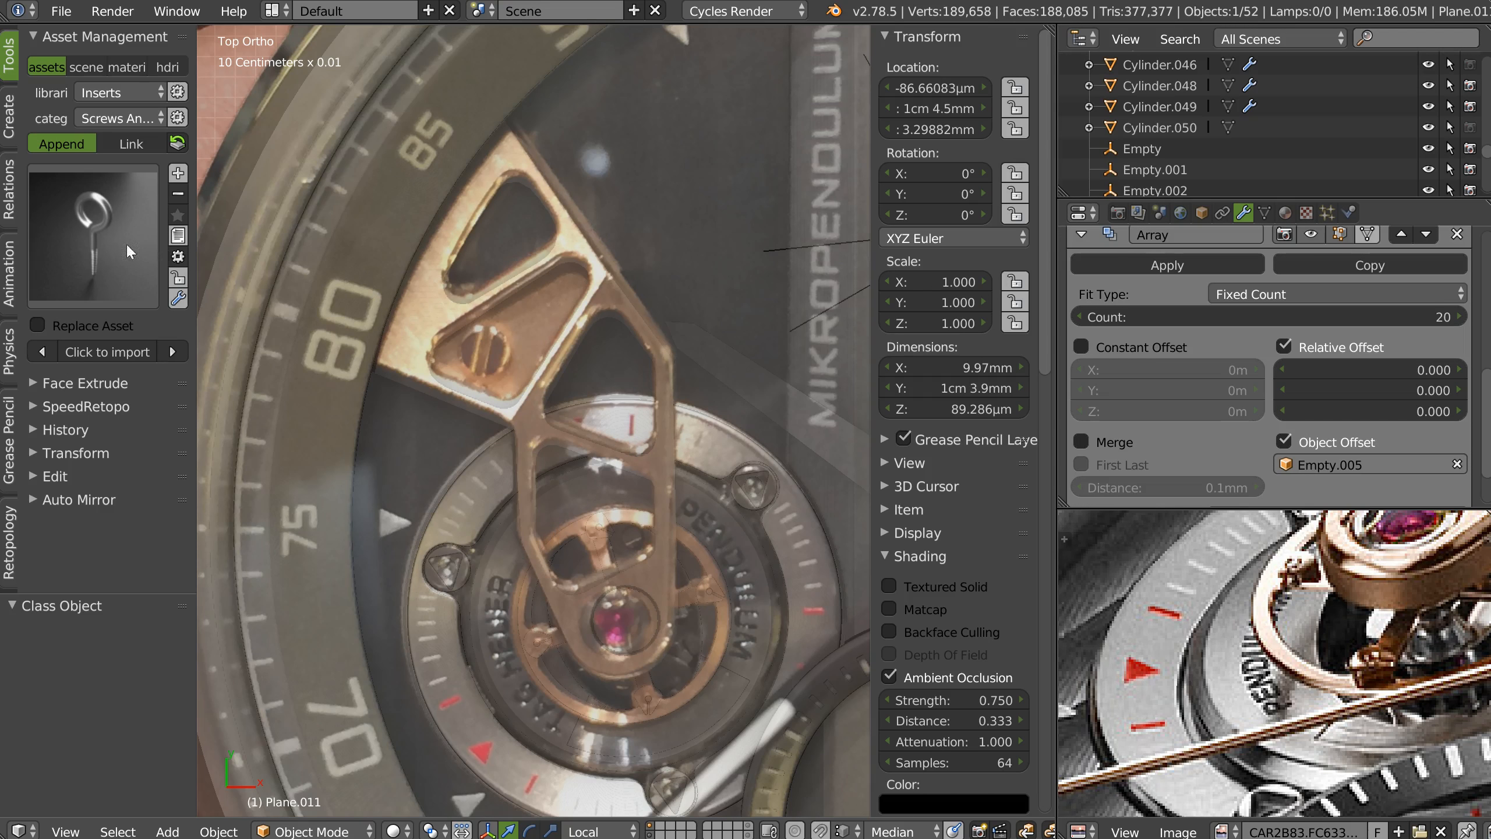
click(106, 246)
click(105, 258)
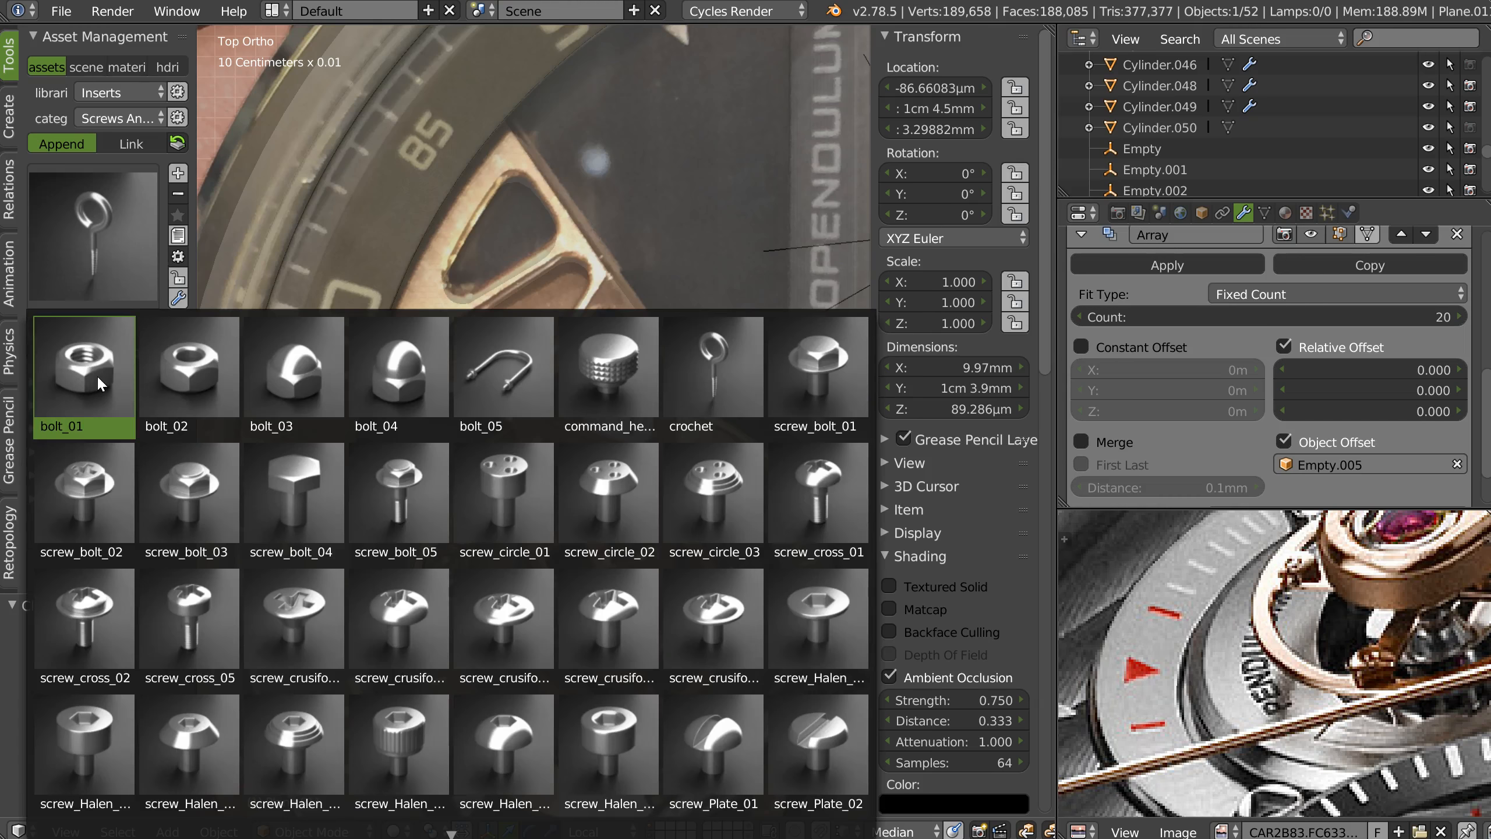
scroll(91, 371, down, 4)
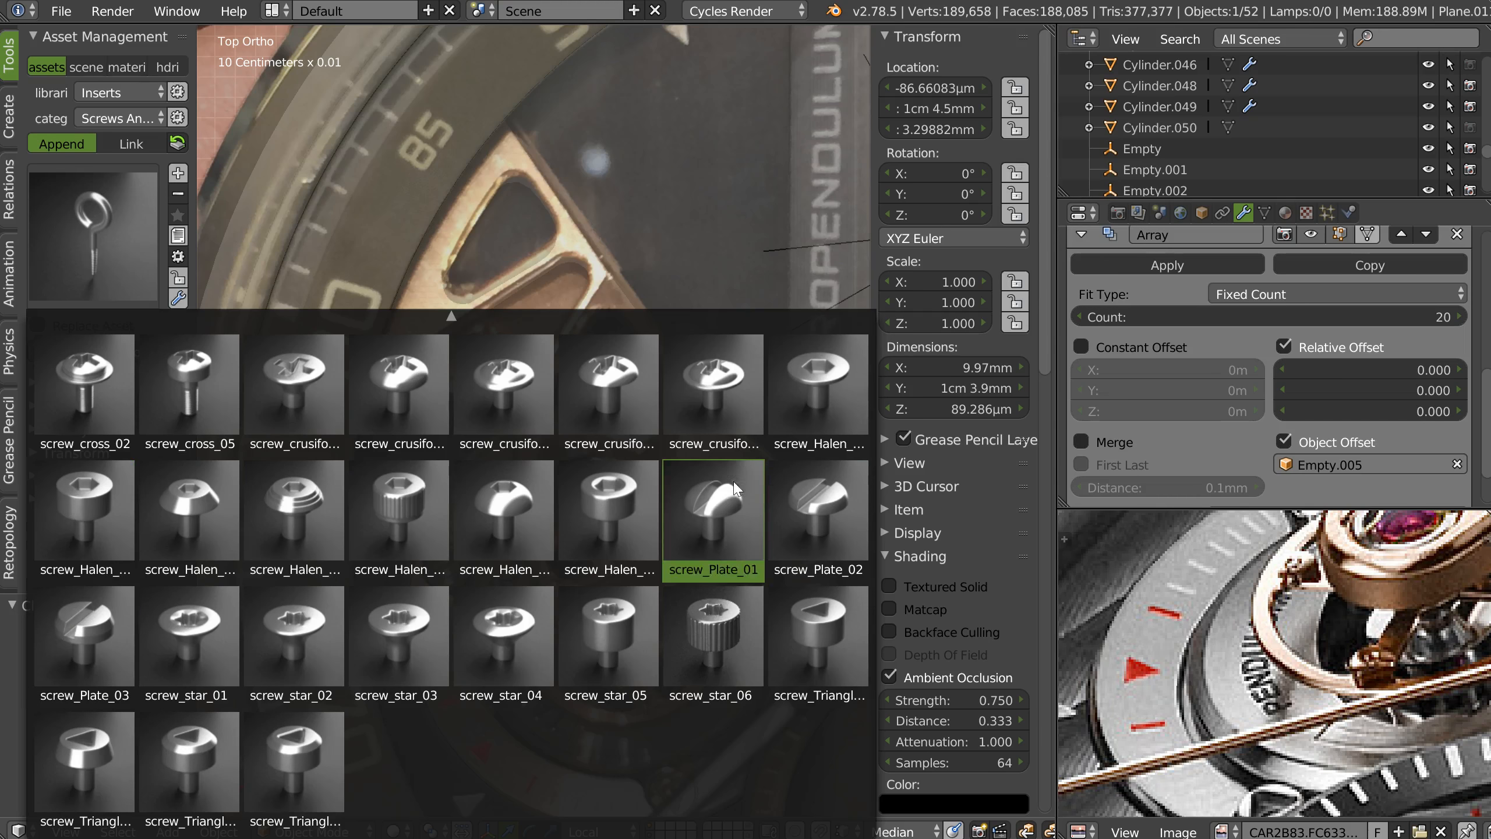
scroll(836, 506, up, 10)
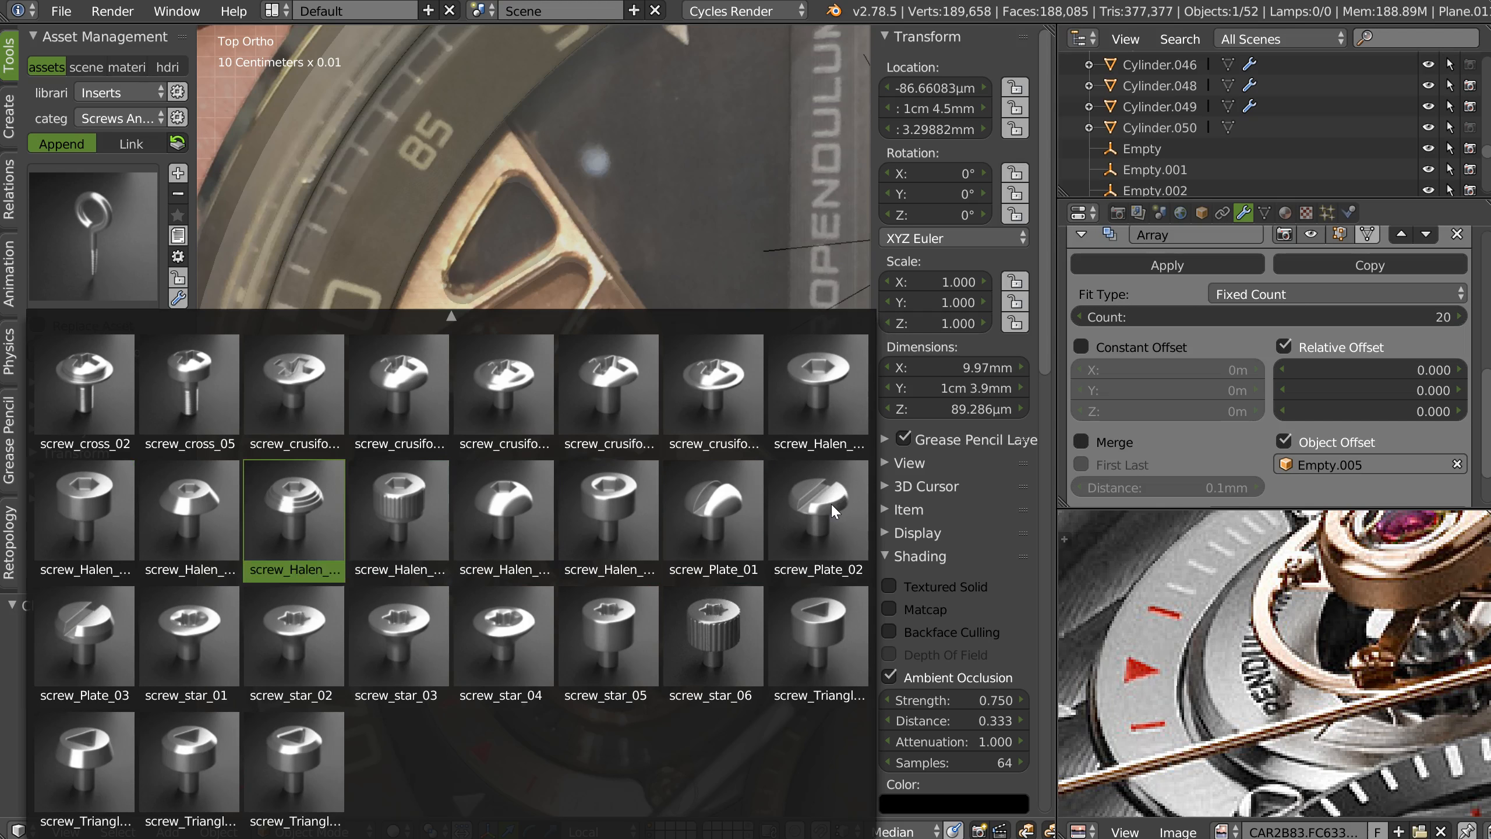
scroll(830, 502, up, 5)
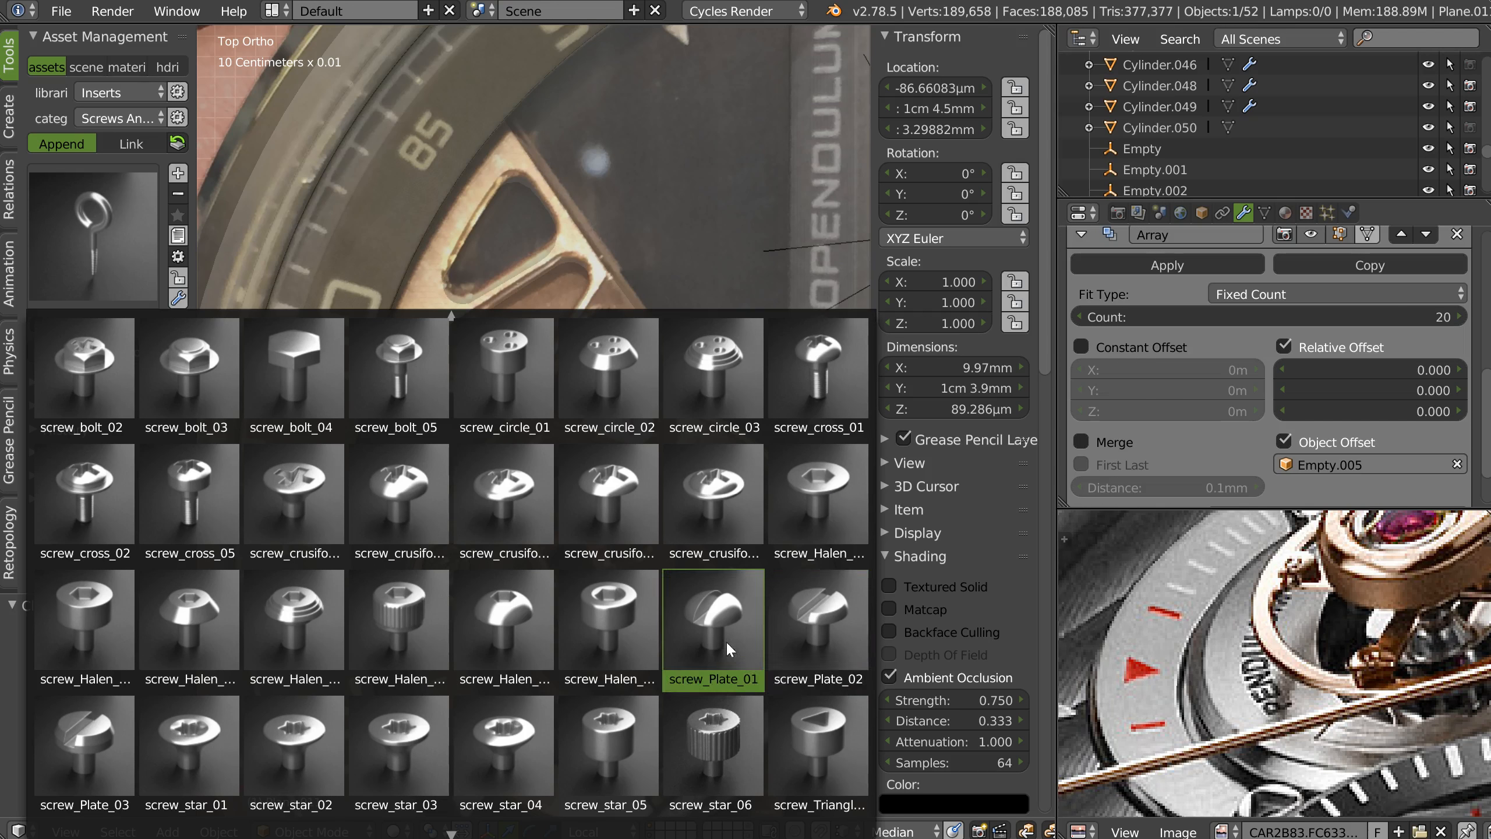
click(808, 622)
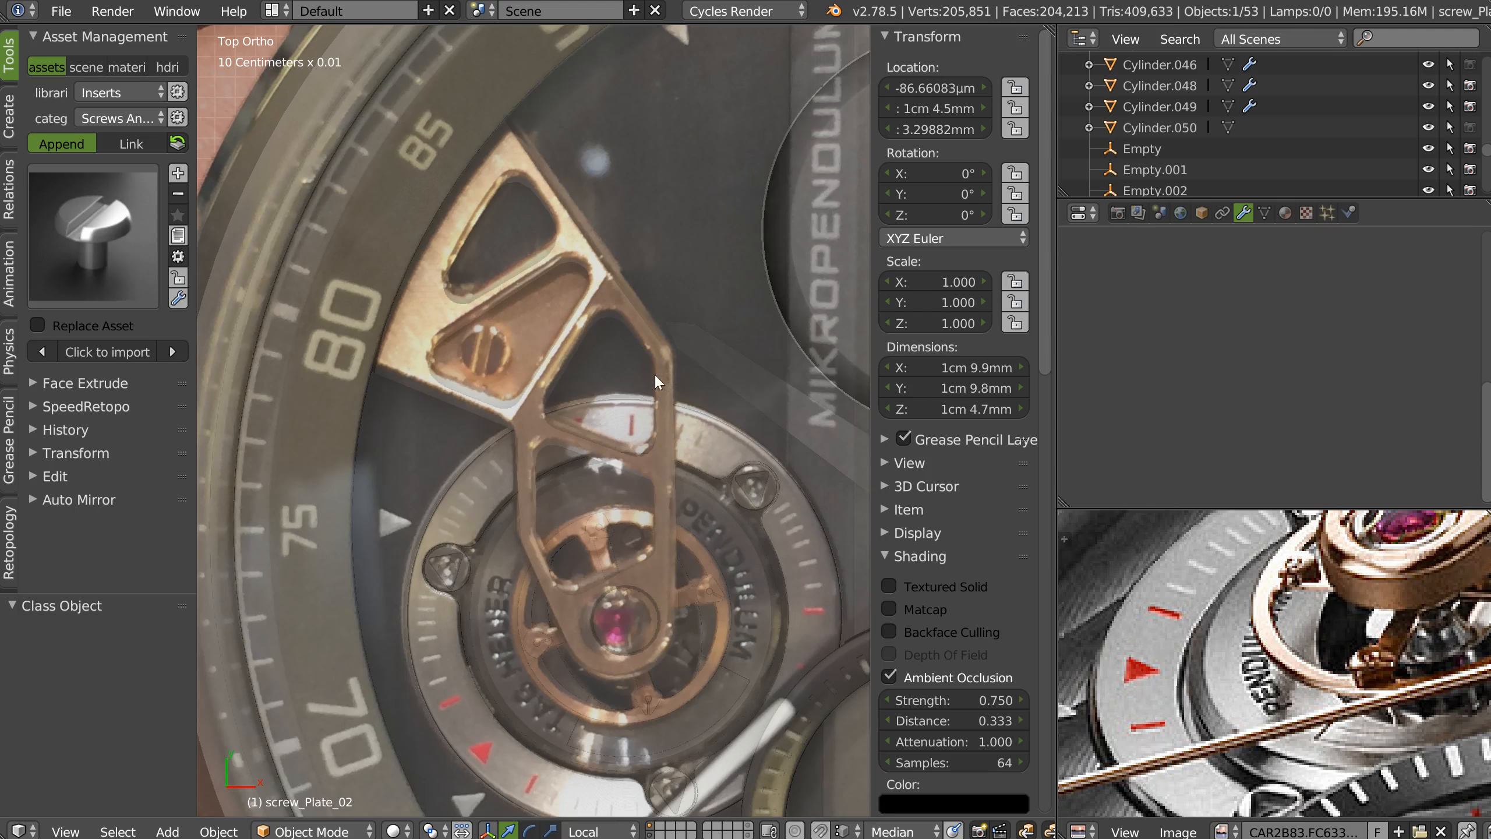
Isolate the imported screw in local view and examine its mesh topology from several angles.
scroll(654, 372, down, 4)
middle_drag(536, 440, 610, 297)
key(KP_Divide)
key(Tab)
key(z)
middle_drag(514, 326, 515, 361)
scroll(483, 338, up, 2)
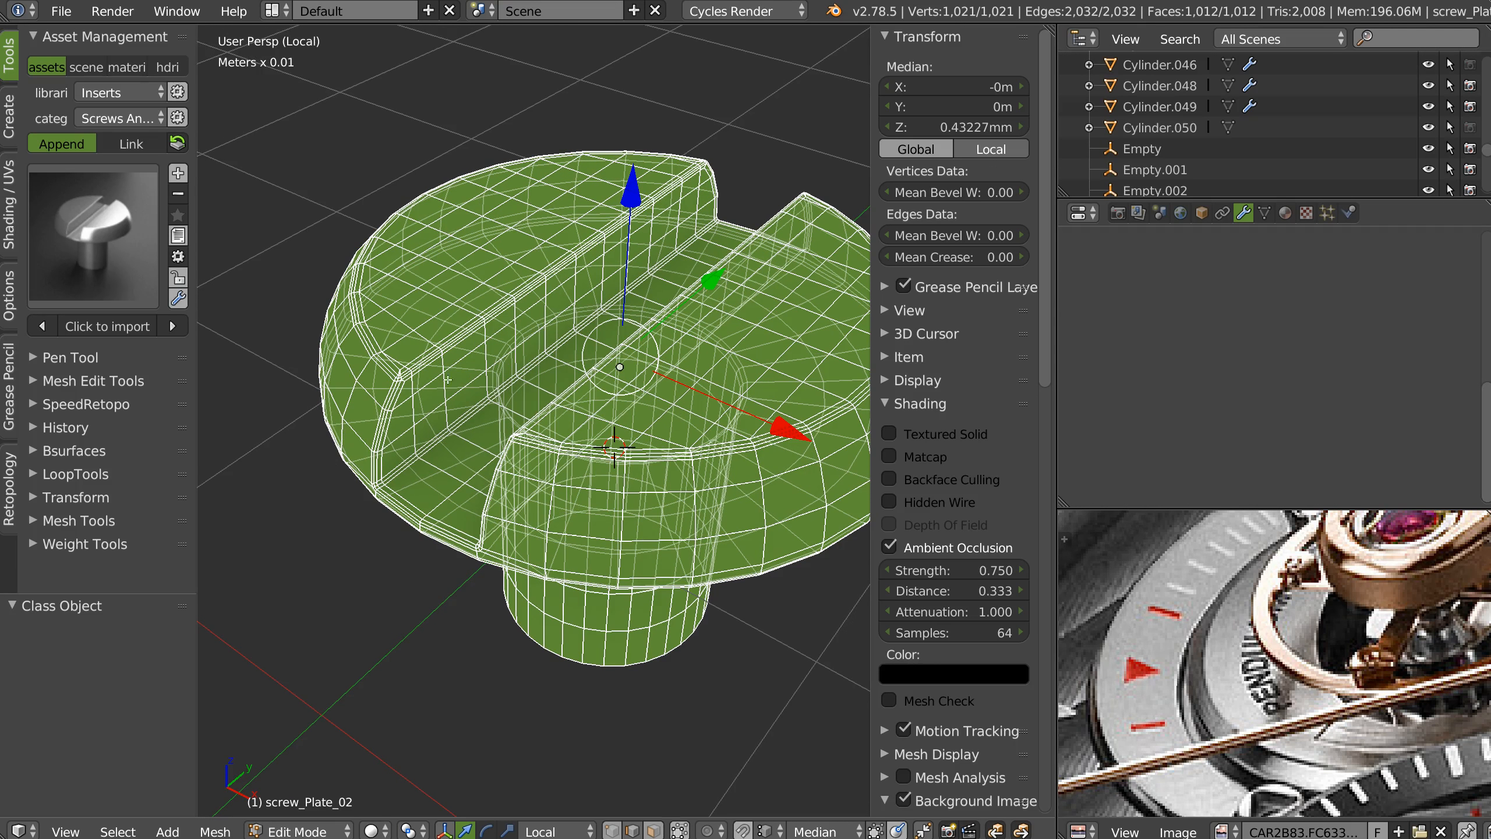
mouse_move(401, 408)
middle_down()
mouse_move(443, 347)
mouse_move(545, 363)
middle_up()
scroll(545, 363, down, 3)
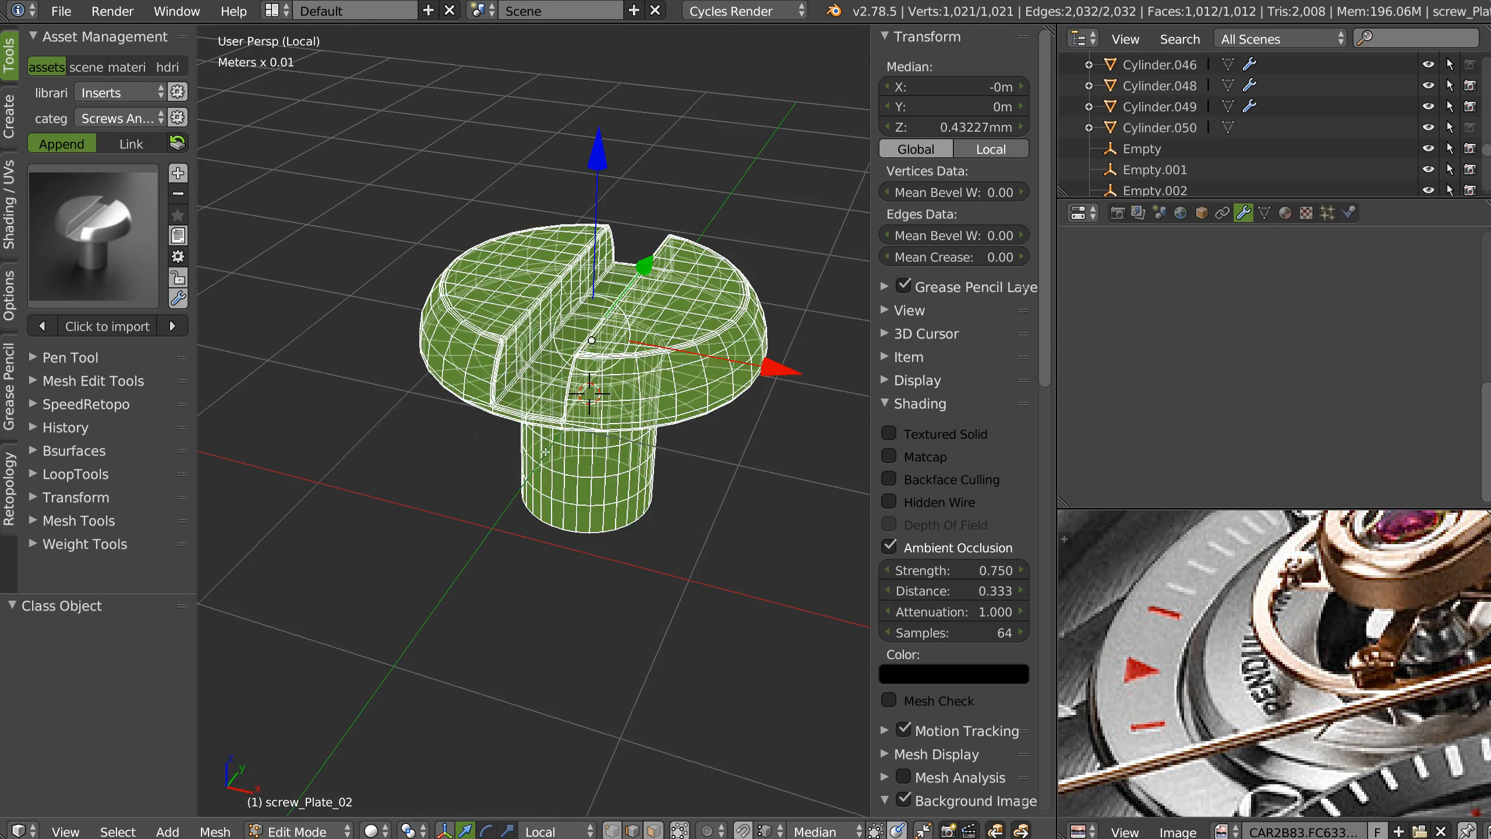
key(Tab)
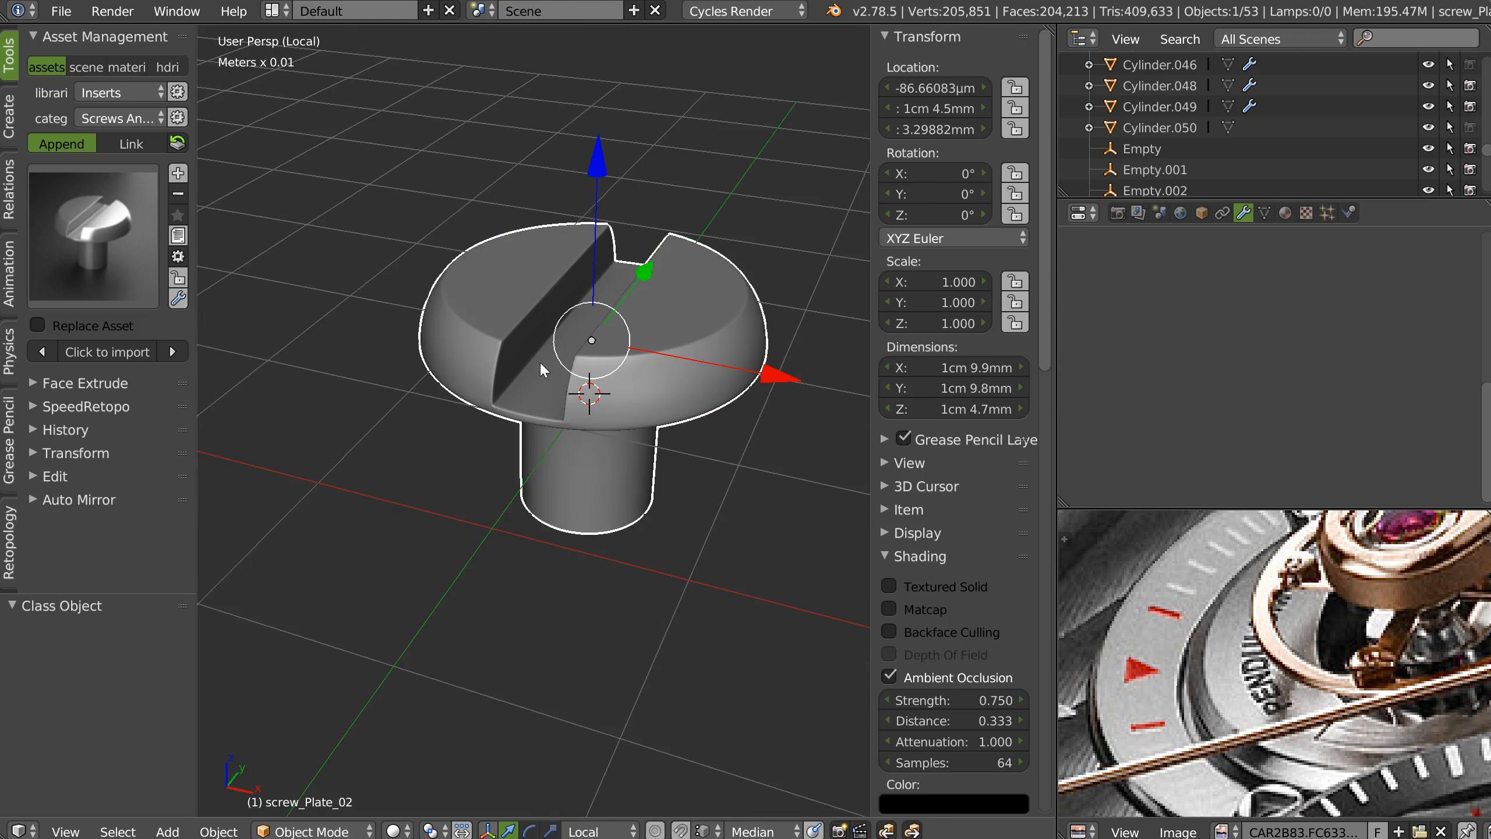
Delete the imported screw and leave local view to show the whole watch.
key(x)
click(540, 361)
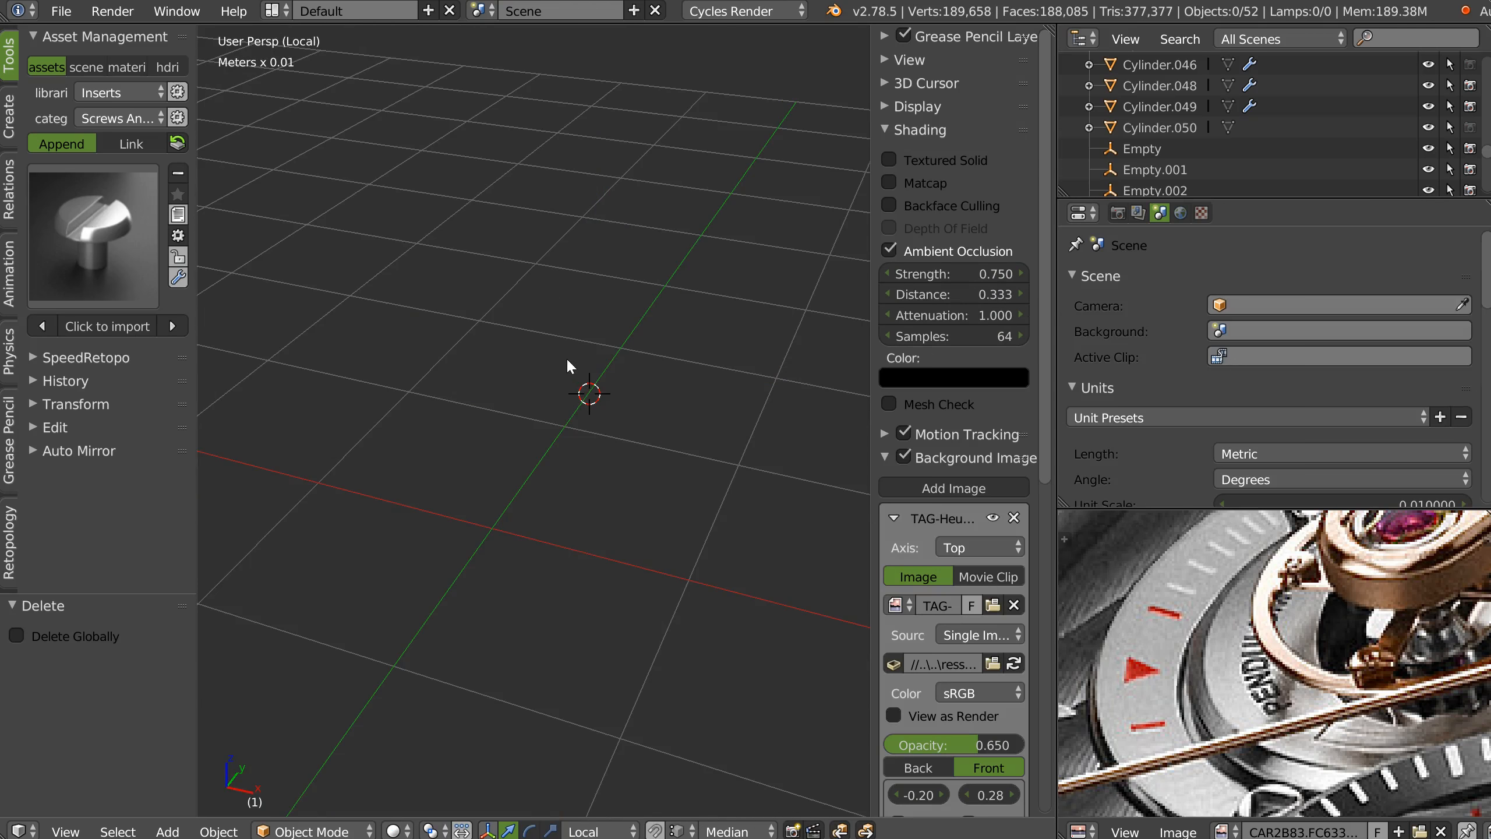
key(KP_Divide)
In top view, place the 3D cursor on the centre of the slotted screw in the golden bridge's triangular recess.
scroll(501, 389, up, 3)
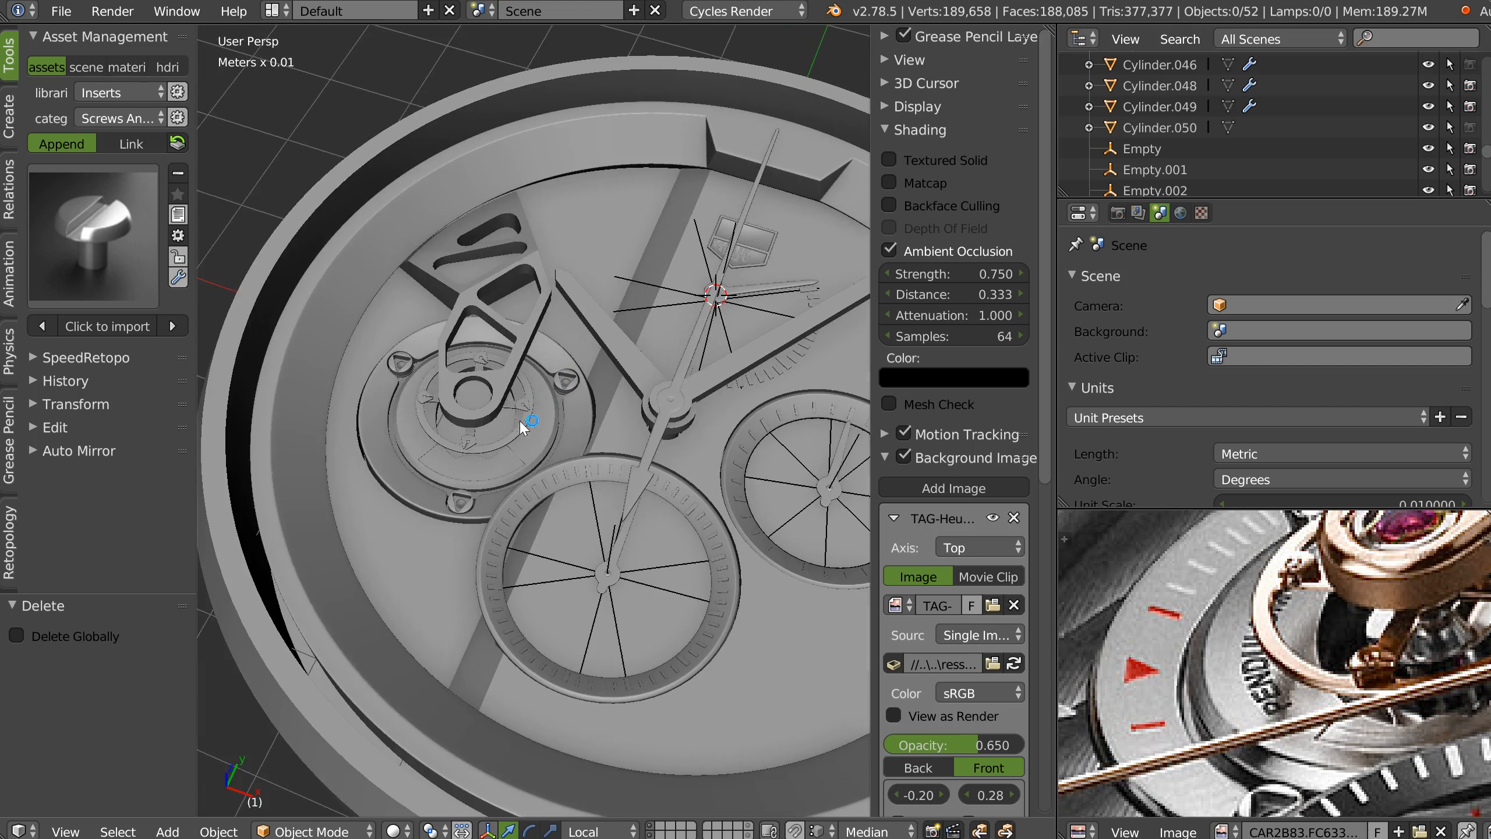
key(KP_7)
scroll(534, 417, up, 2)
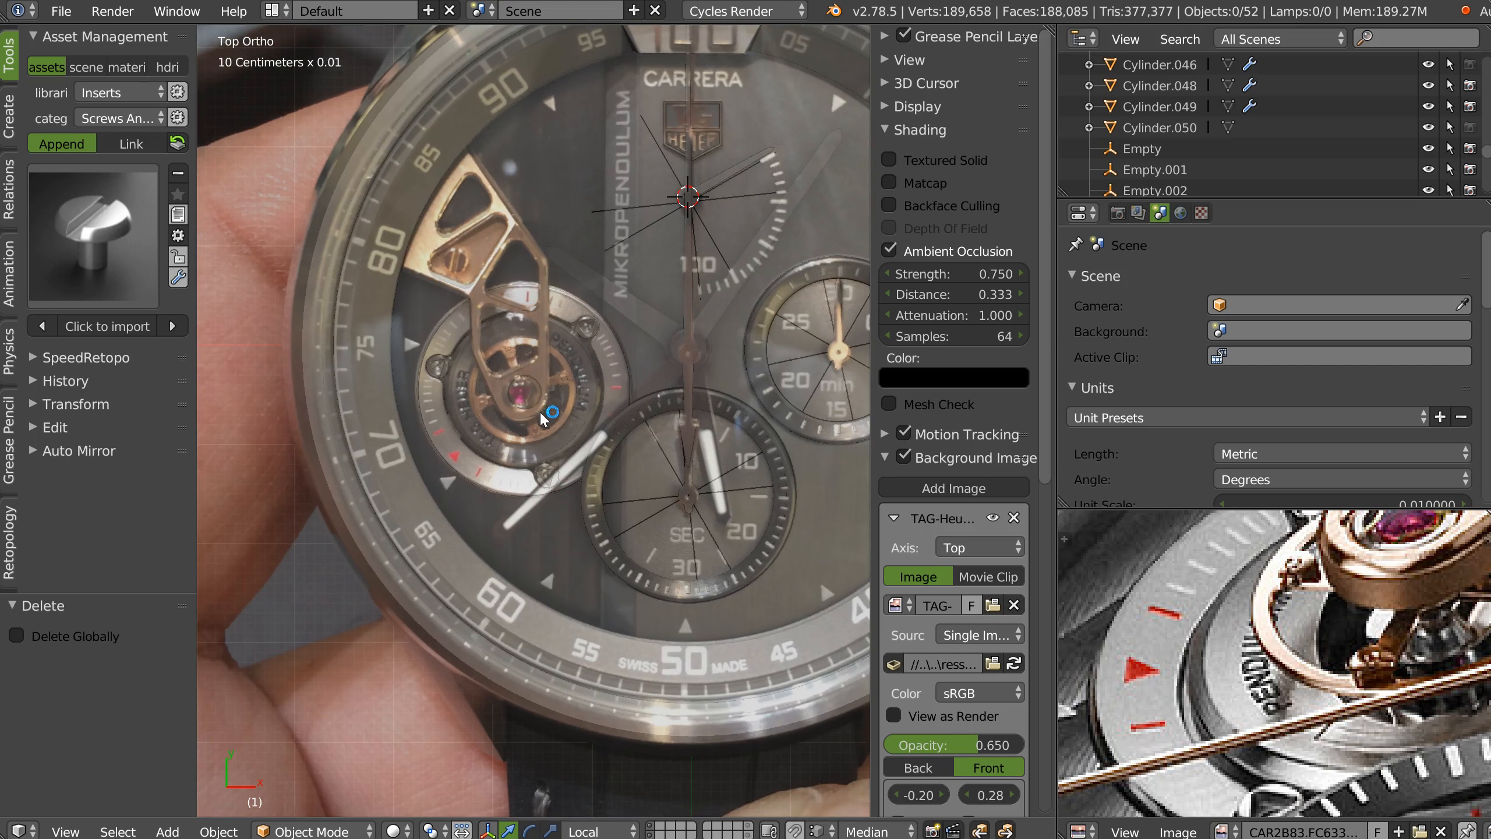
scroll(540, 414, up, 3)
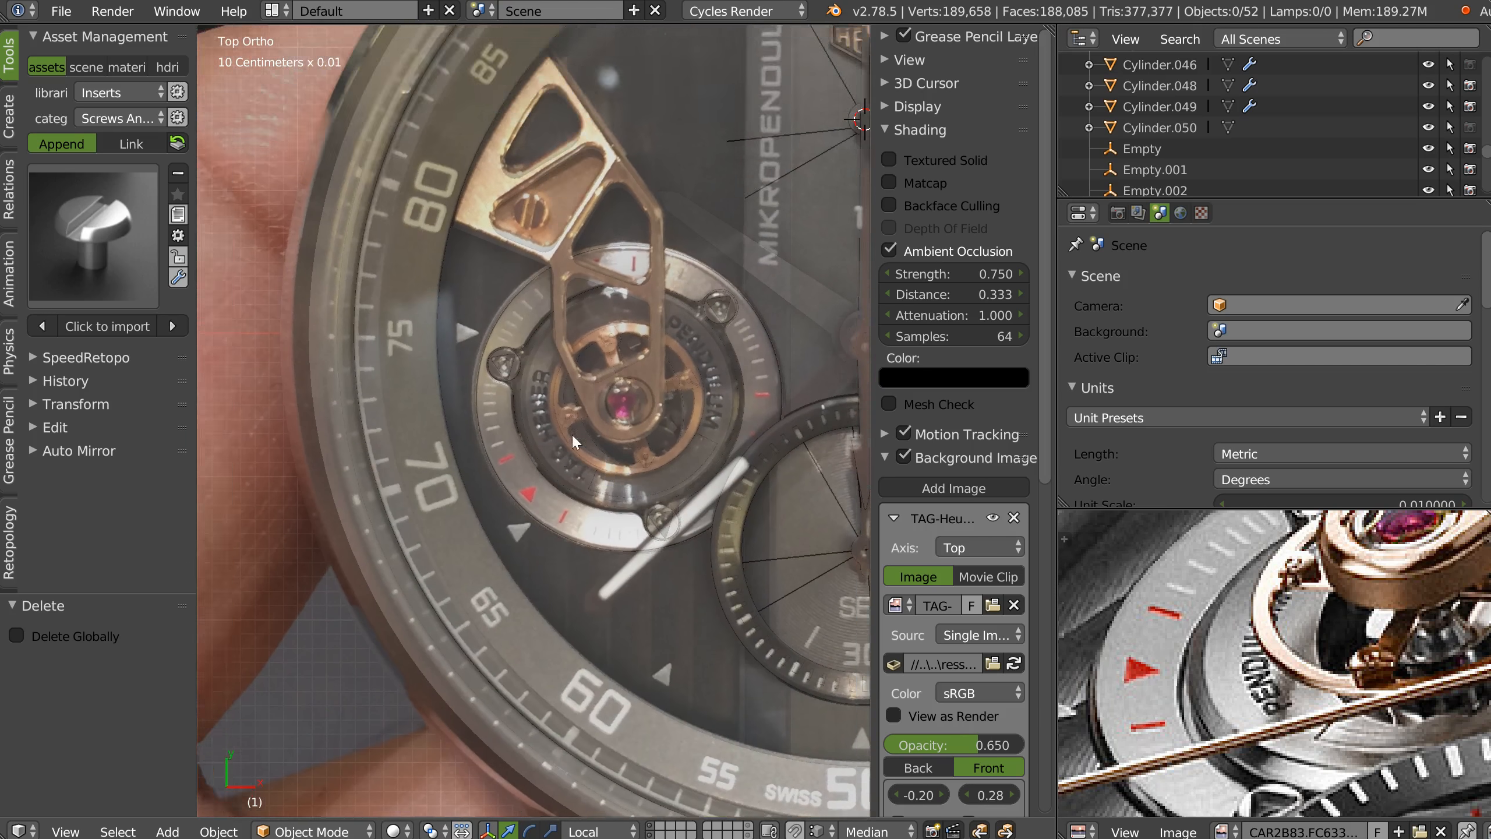
scroll(662, 327, up, 3)
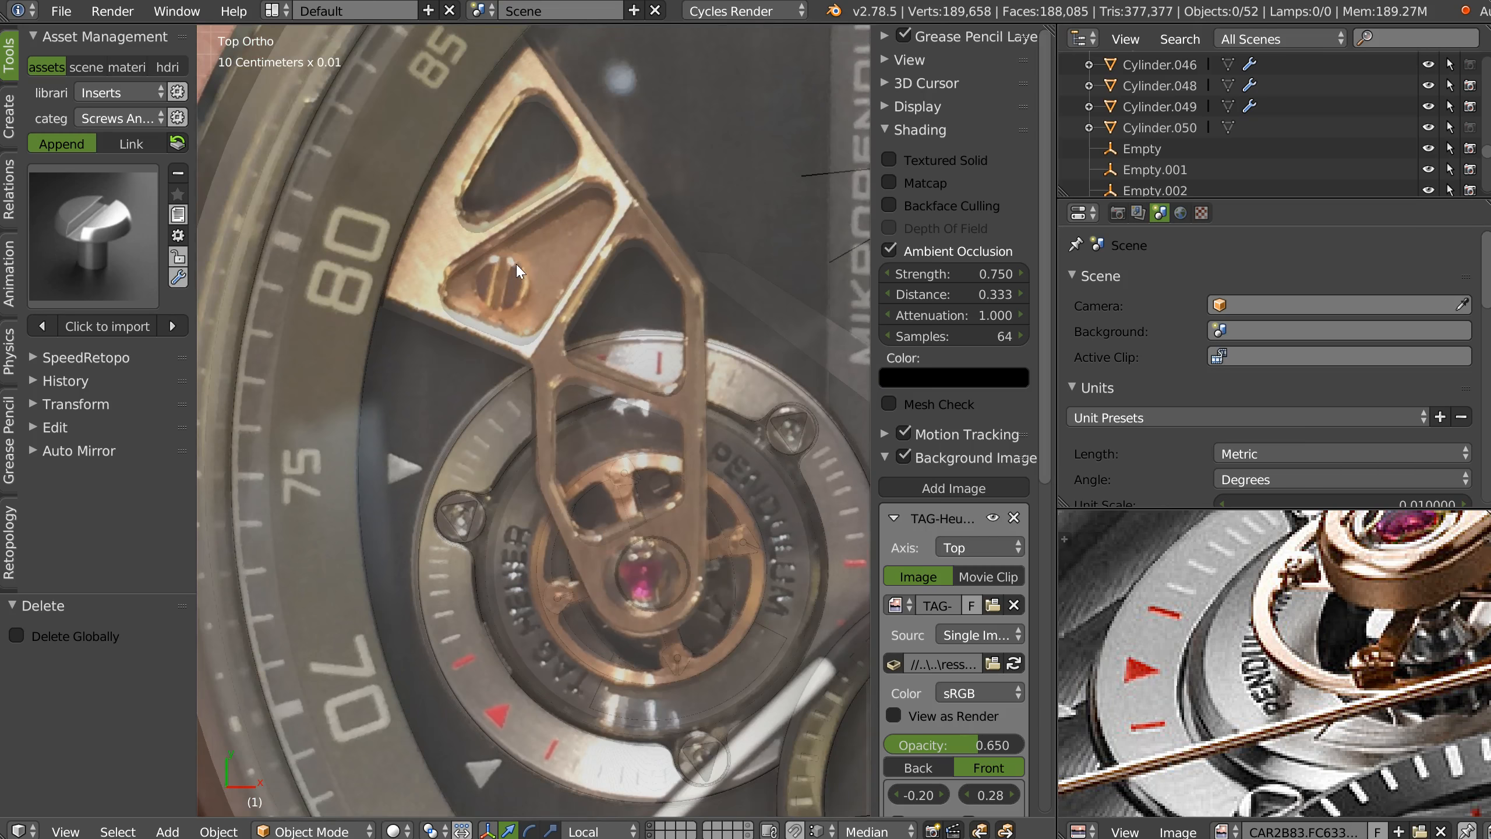
scroll(436, 420, up, 3)
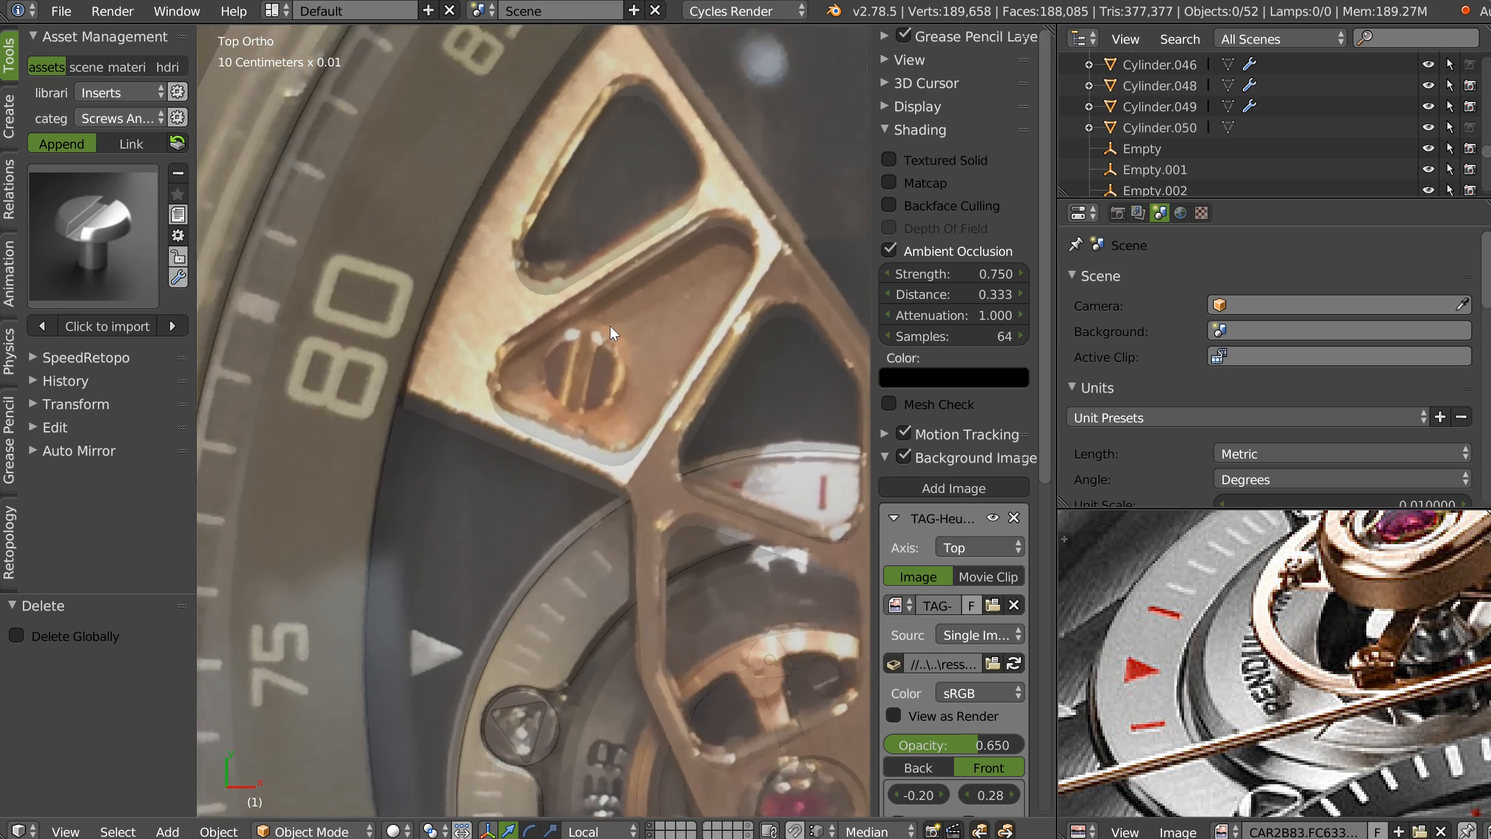
scroll(610, 329, down, 4)
scroll(561, 464, up, 3)
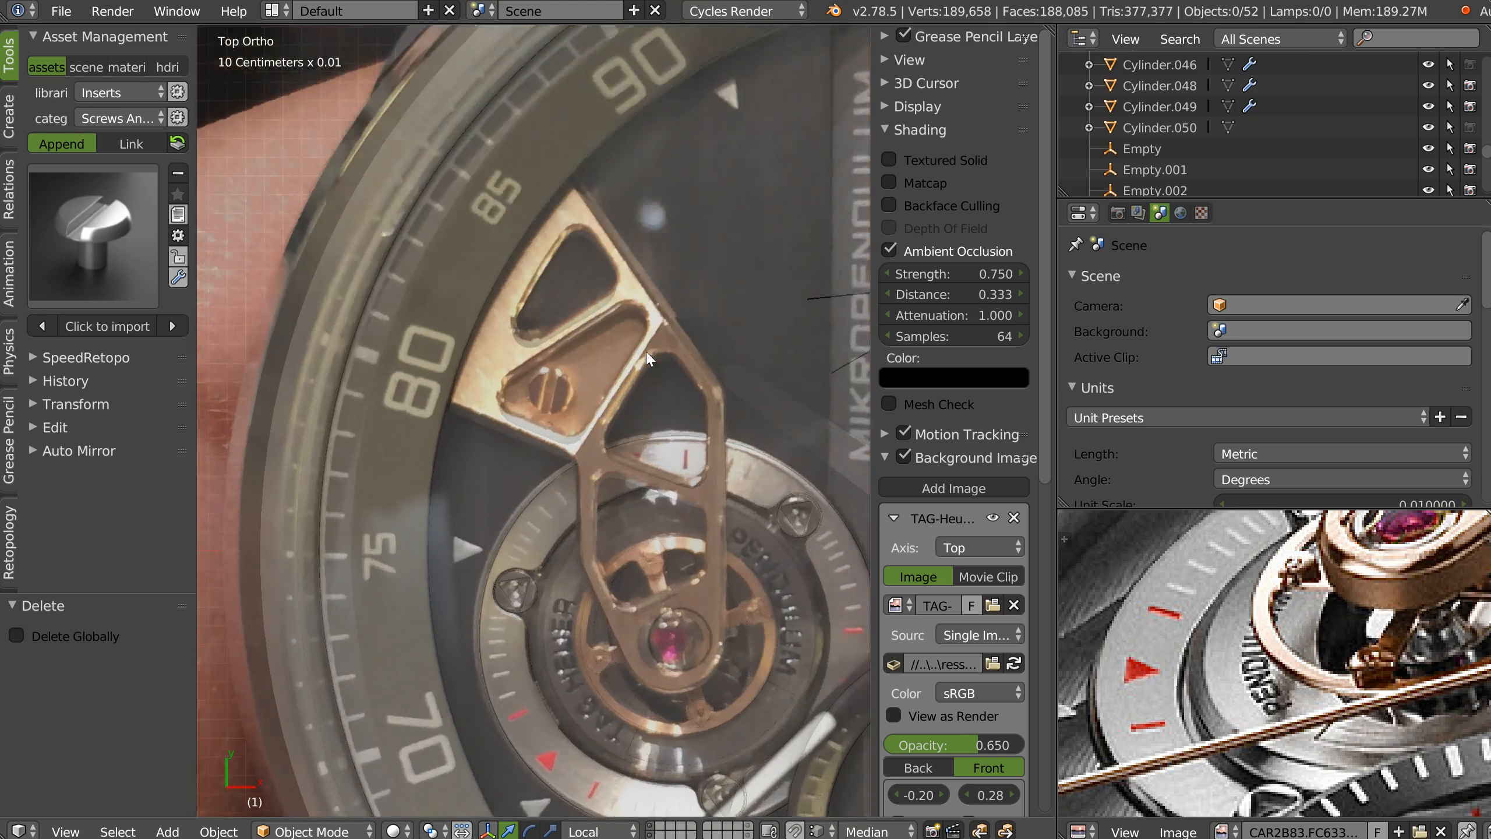
scroll(649, 358, up, 3)
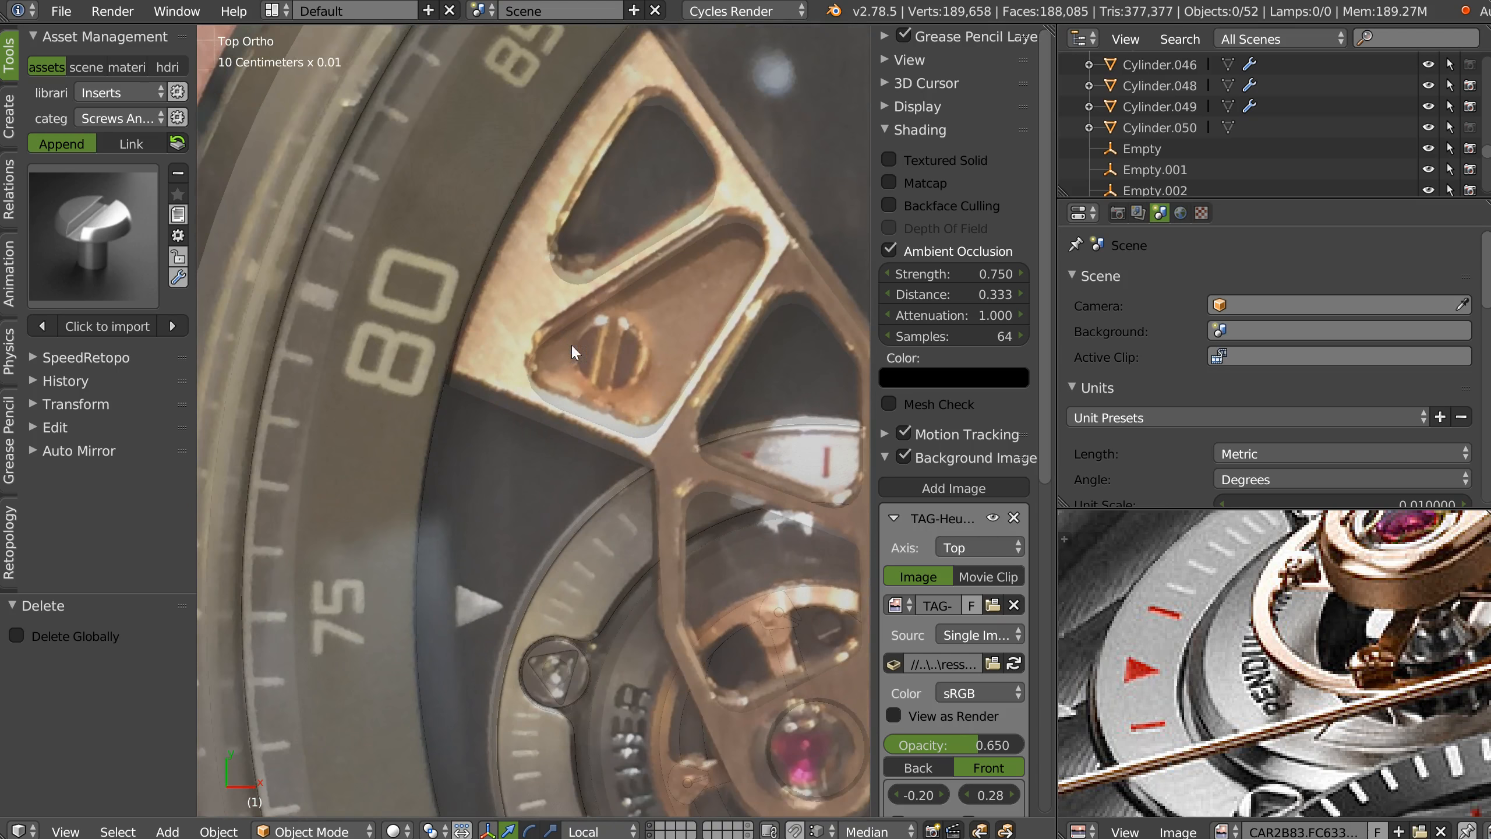
right_click(609, 350)
right_click(609, 350)
click(610, 354)
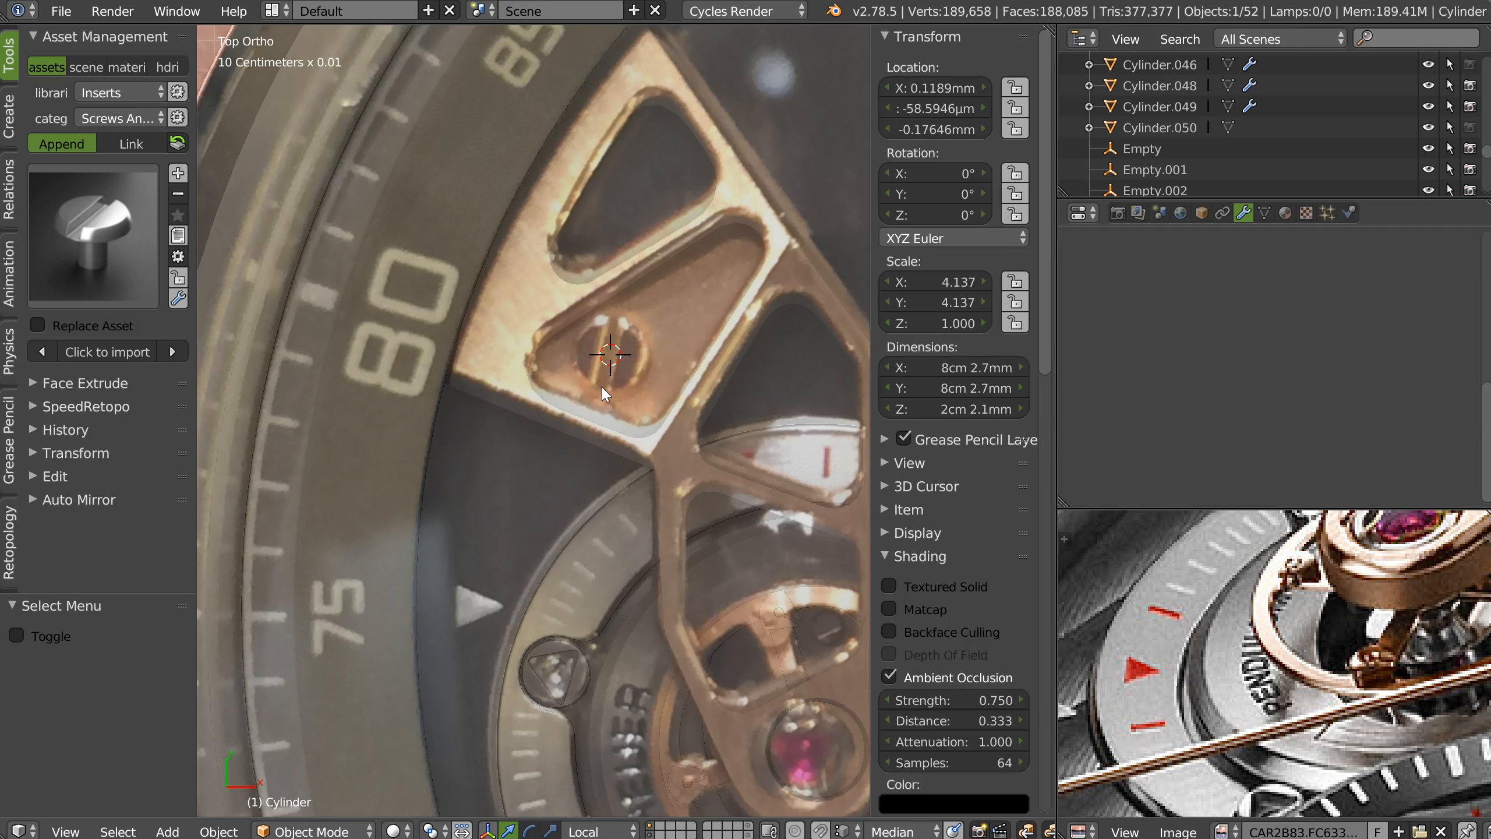
key(shift+s)
key(Escape)
Add a 48-sided cylinder at the 3D cursor and scale it down to about 2.31 mm over the reference screw.
right_click(611, 373)
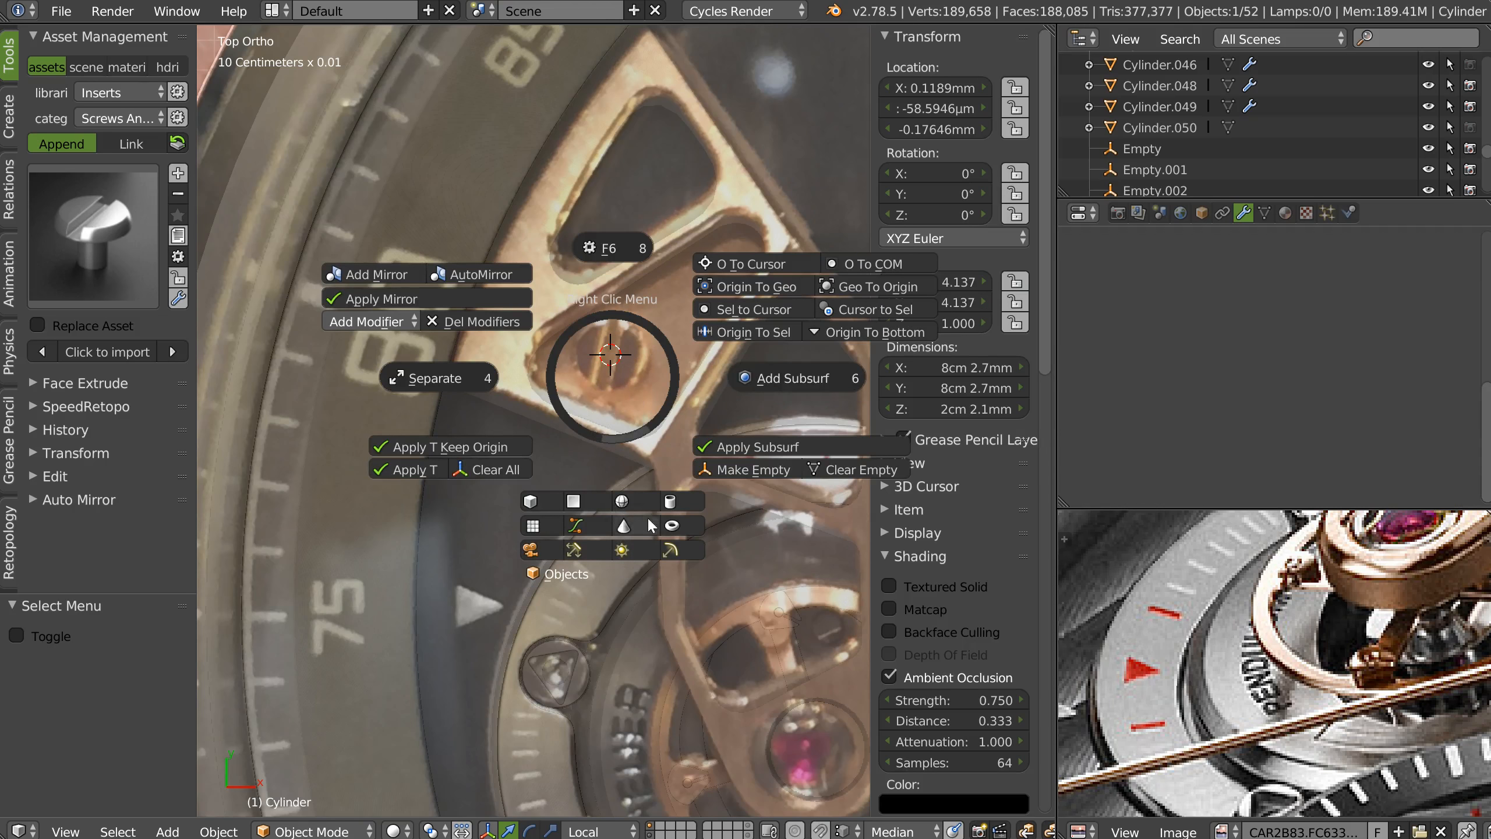
click(679, 500)
key(s)
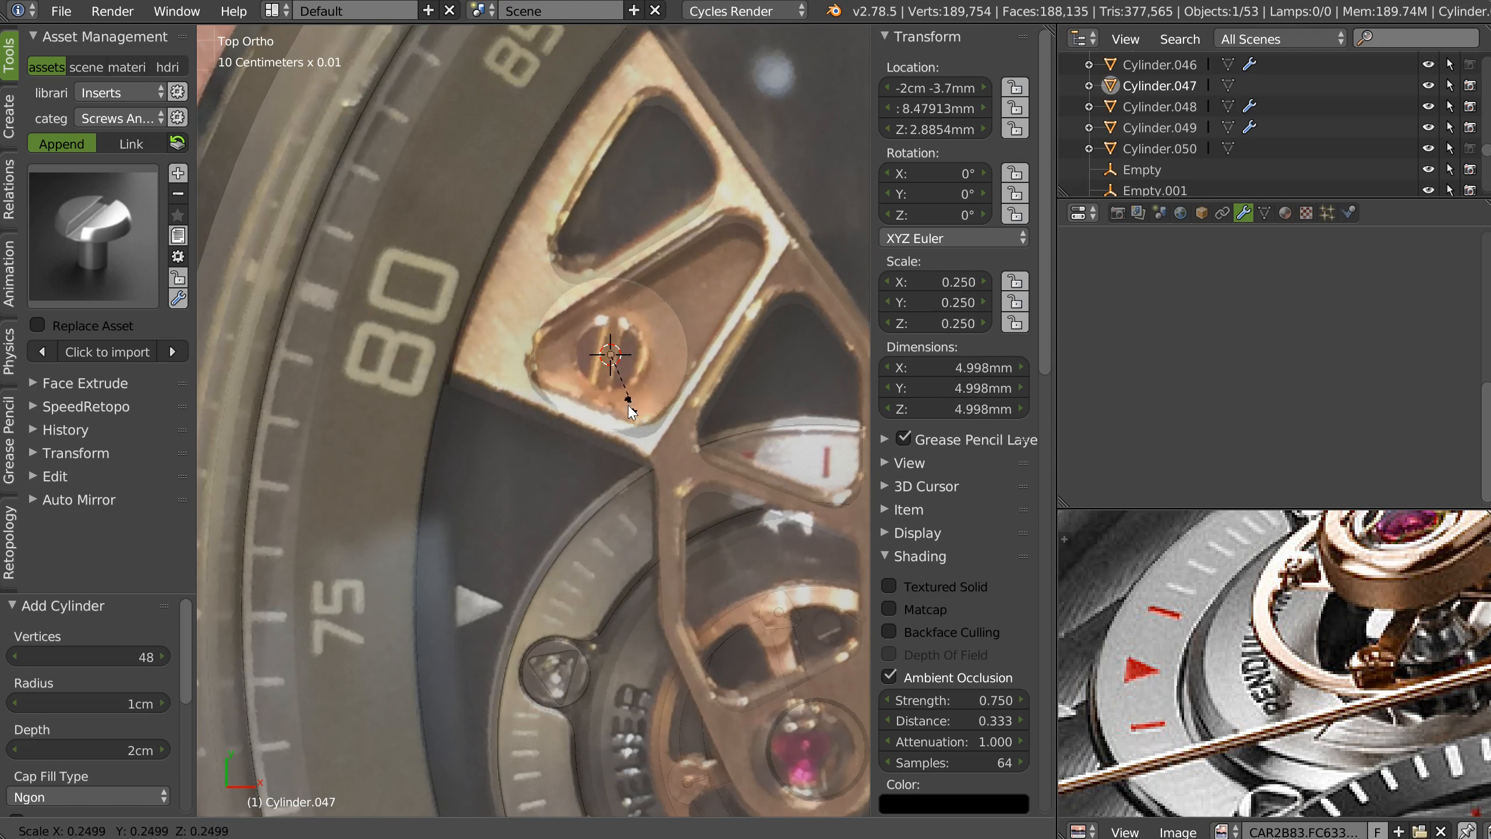
click(742, 435)
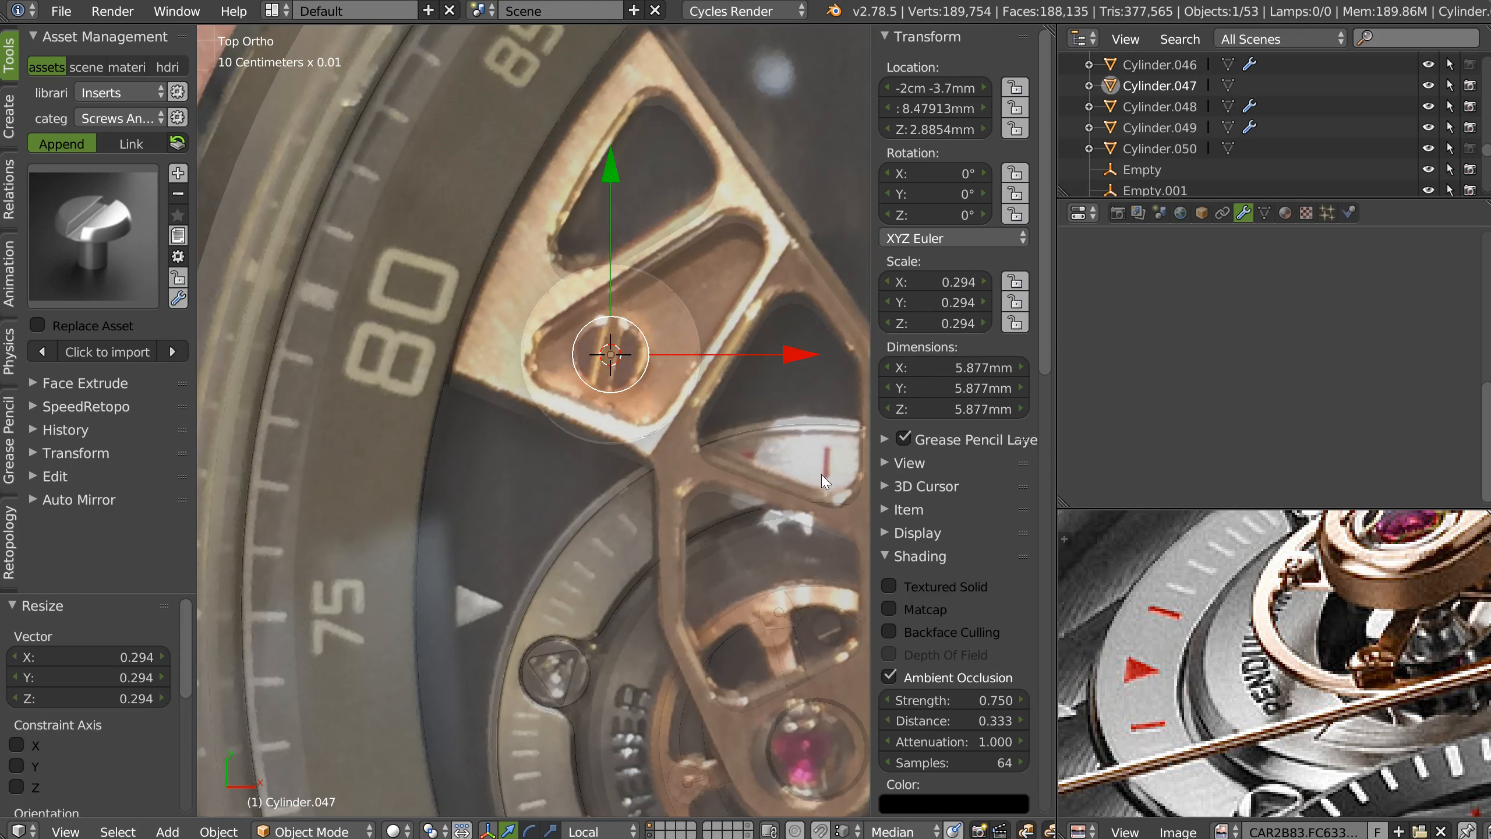
key(s)
click(682, 417)
middle_drag(683, 417, 603, 455)
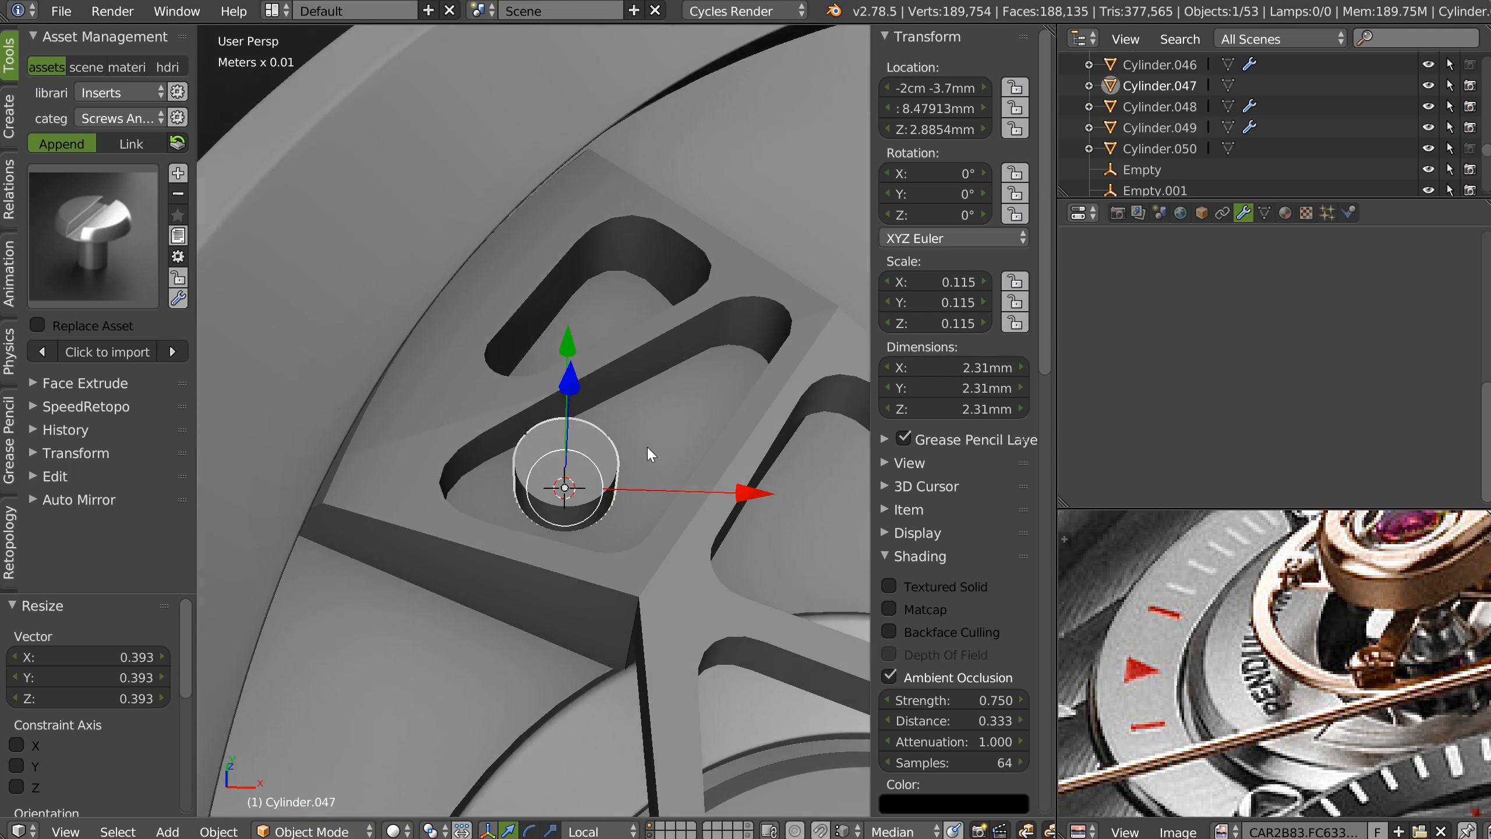
Isolate the 48-sided cylinder in local view and delete it.
key(KP_Divide)
scroll(591, 418, down, 3)
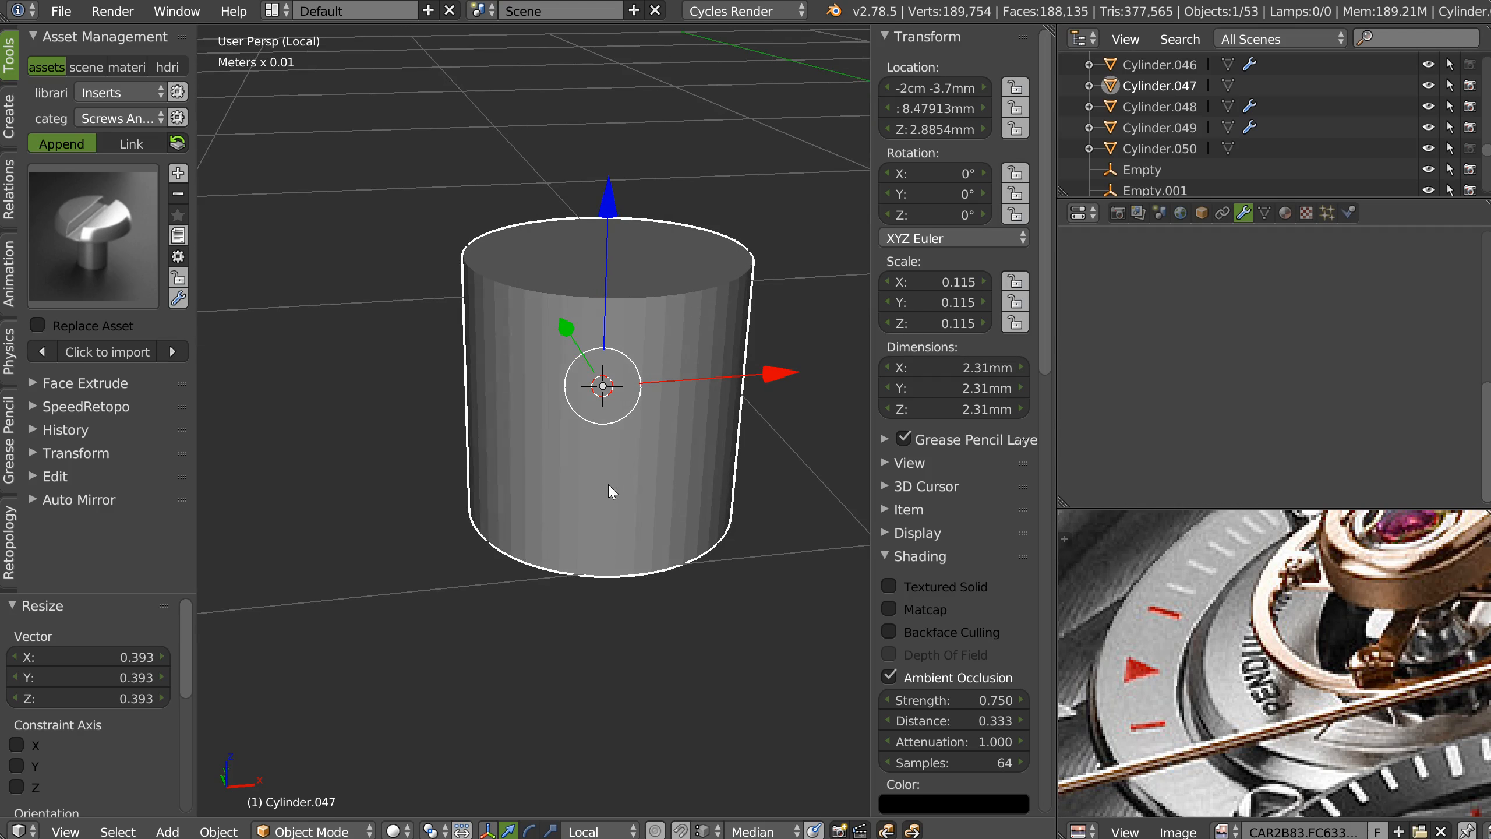
key(Delete)
Add a cylinder with 12 vertices at the 3D cursor on the bridge screw.
right_click(605, 458)
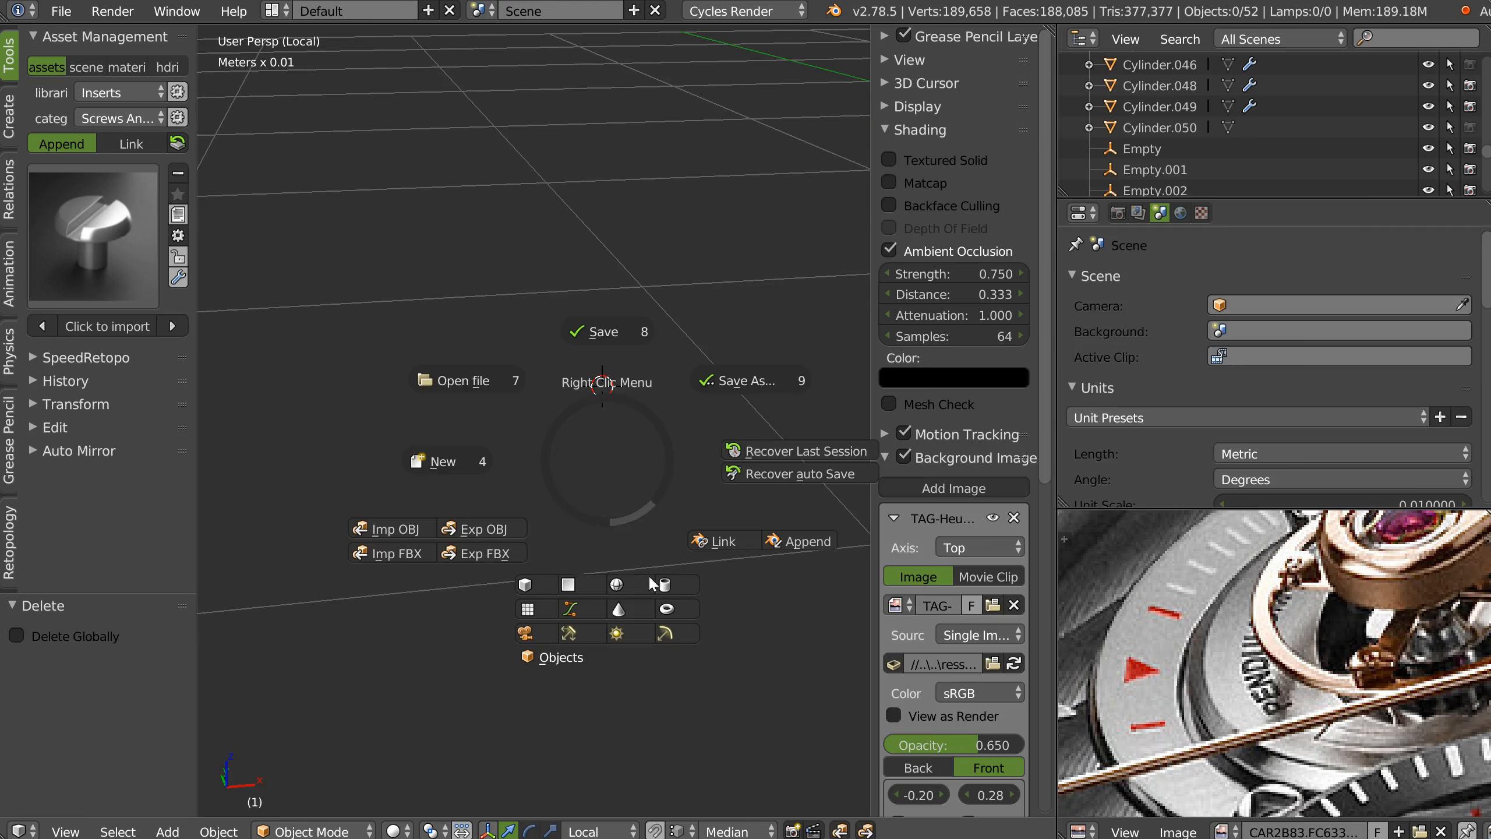
click(668, 584)
right_click(627, 459)
key(F6)
click(875, 401)
text(12)
key(Return)
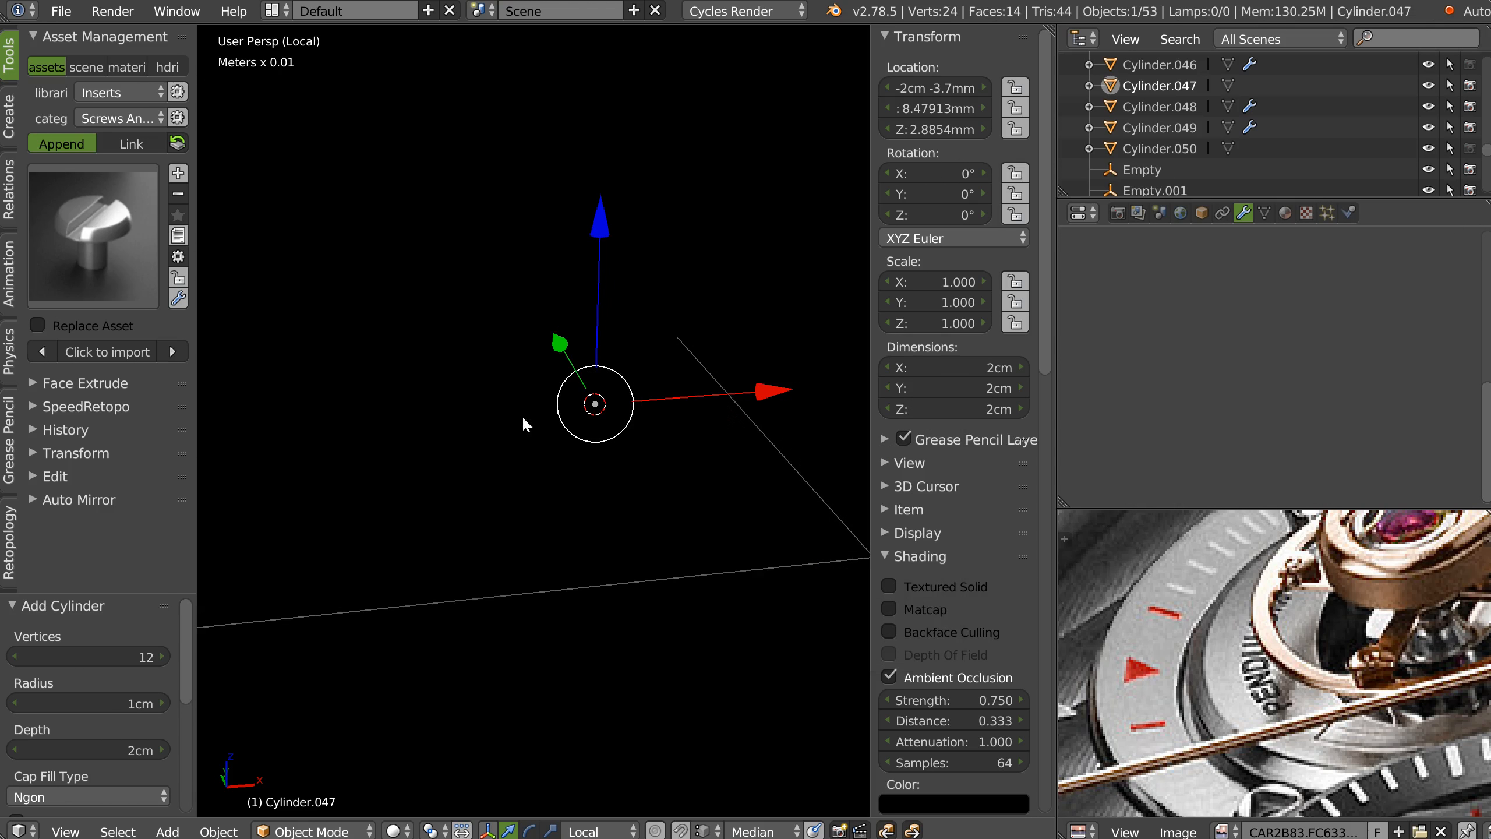
Scale the 12-sided cylinder to about 2.545 mm so it matches the screw head in the top-view reference.
key(s)
click(634, 499)
key(s)
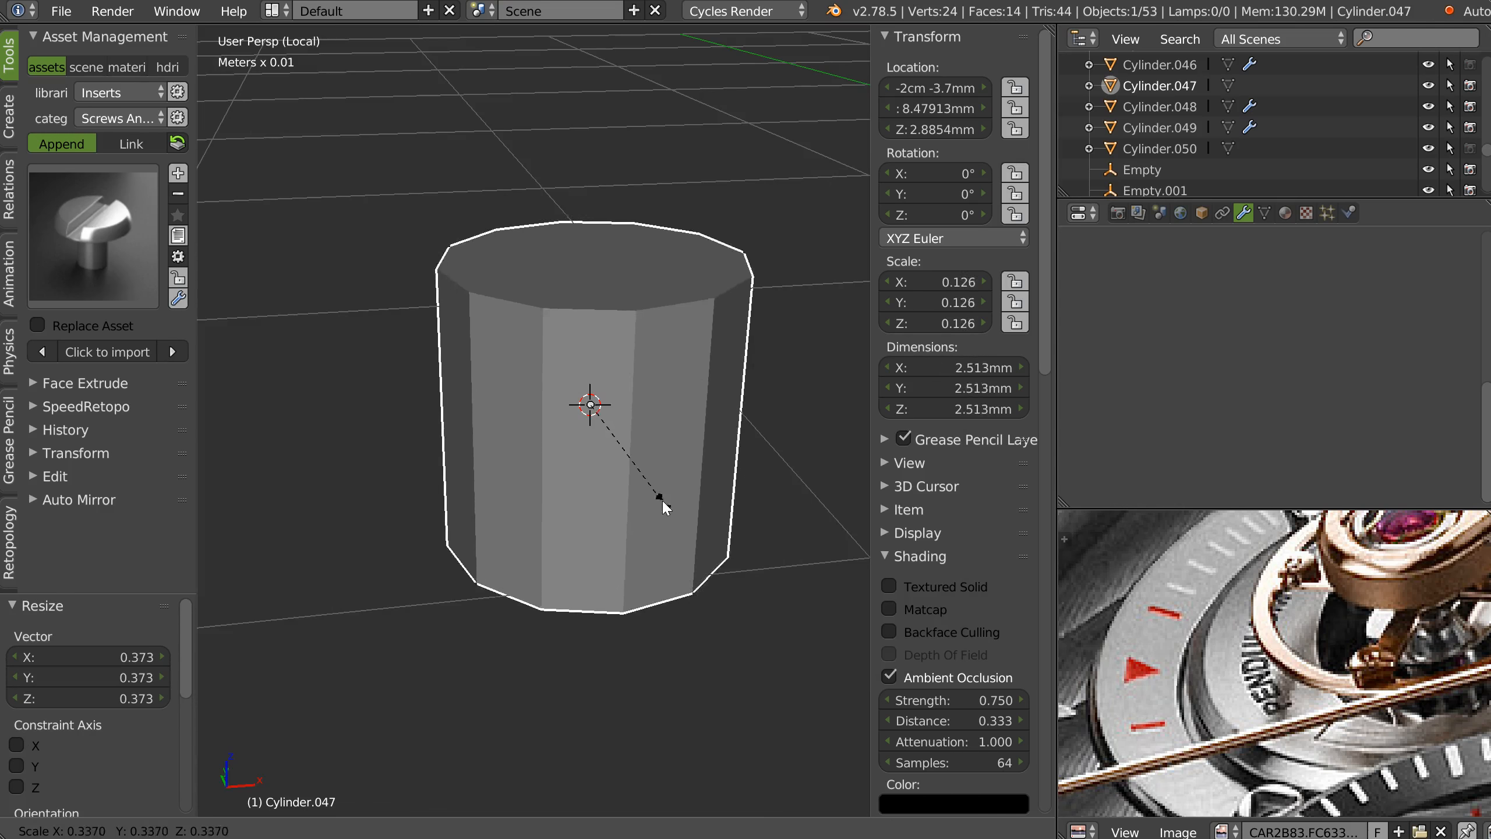
click(648, 479)
key(KP_7)
key(s)
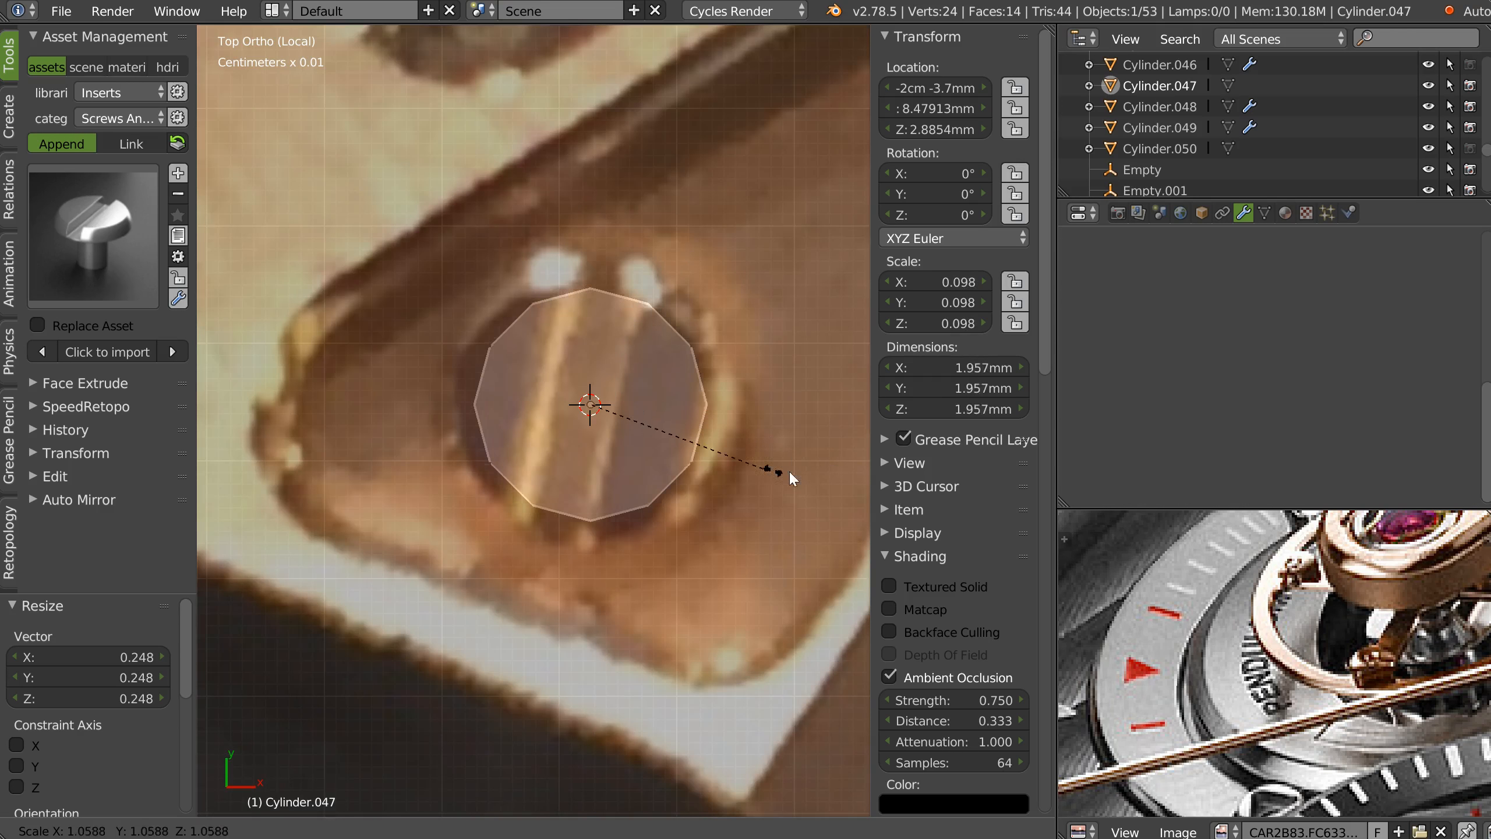
click(819, 482)
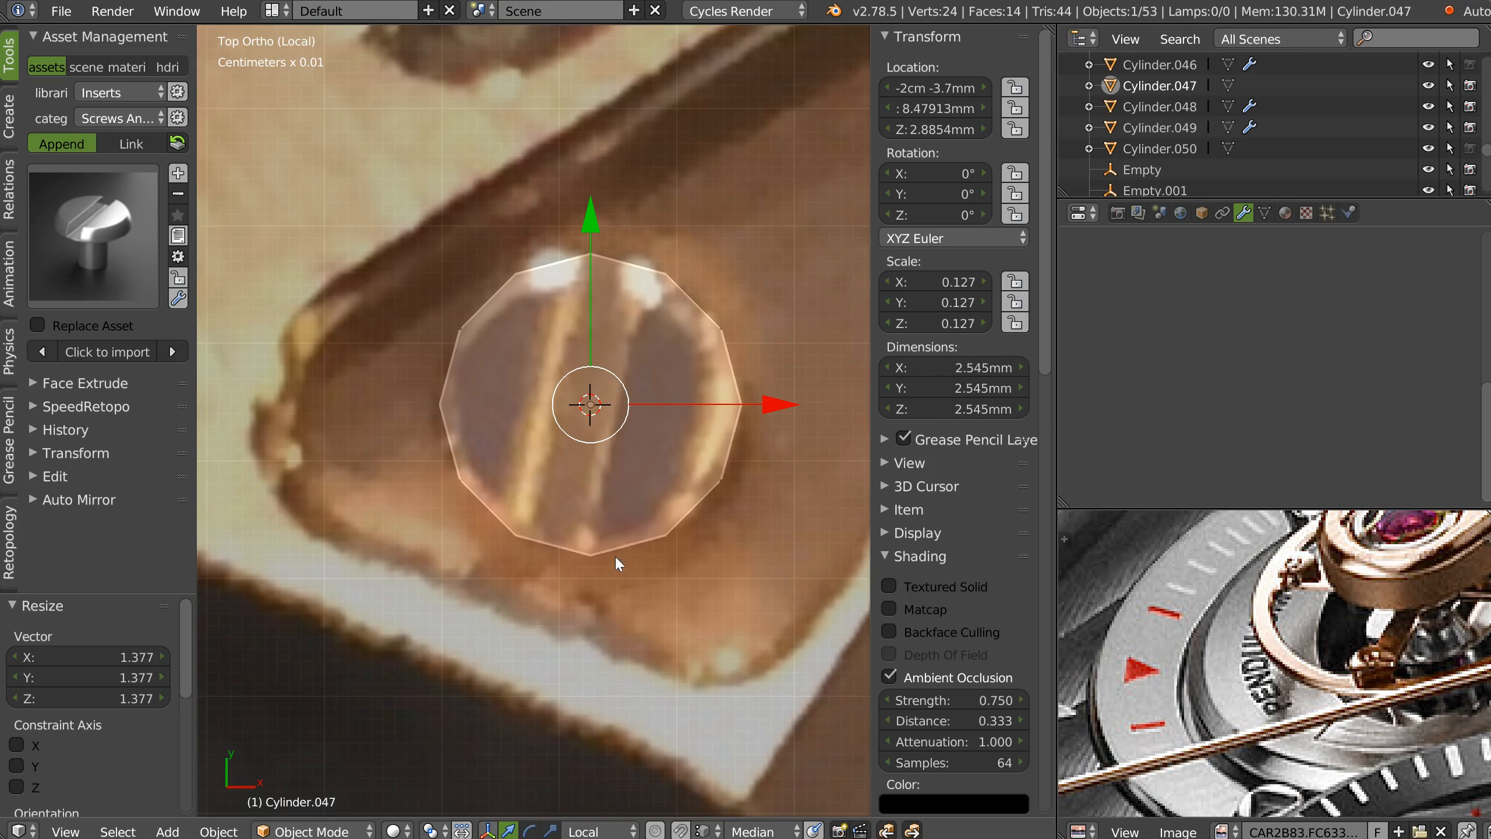
Add a cube at the screw's centre and scale it down towards the size of the screw's slot.
right_click(633, 465)
click(557, 593)
key(s)
click(632, 442)
key(s)
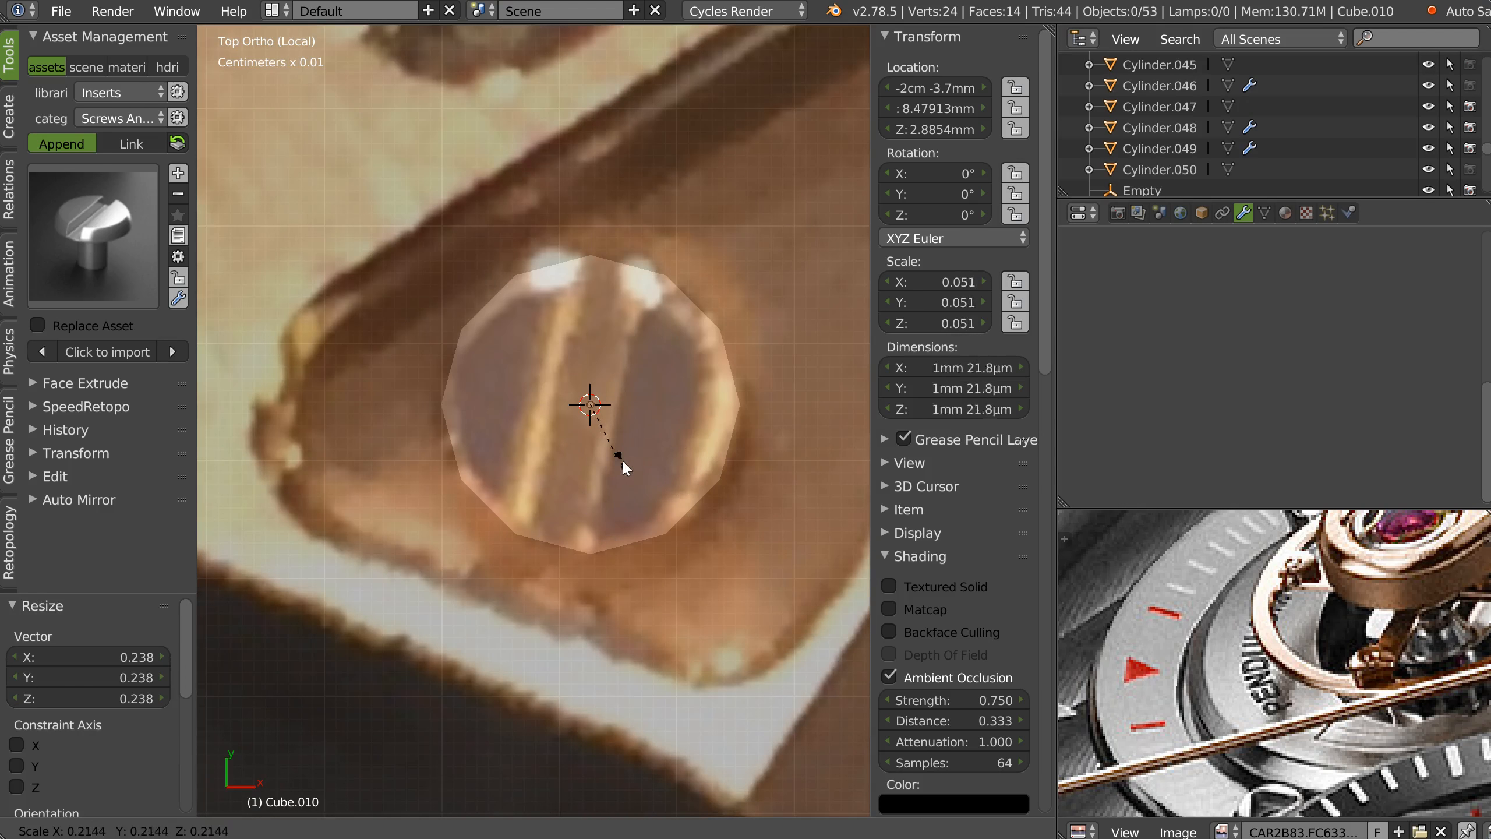
Raise the cube 1.336 mm to the cylinder's top and scale it down to 0.699 mm.
click(625, 464)
middle_drag(640, 497, 640, 294)
drag(593, 205, 598, 54)
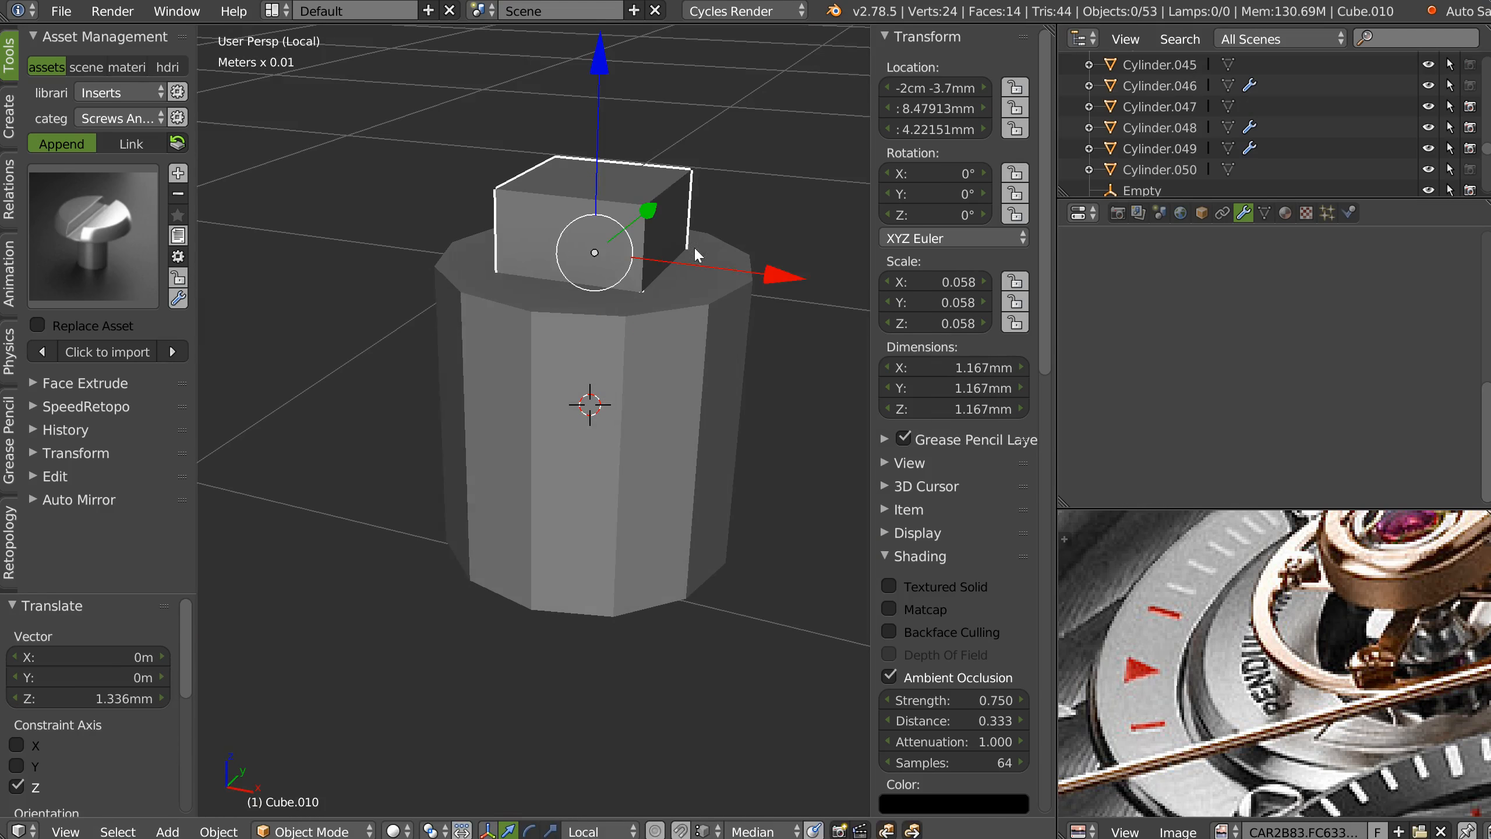
key(s)
click(711, 302)
Match the cube to the reference screw's slot width by narrowing it to 0.658 mm along X, and clear its rotation.
key(q)
click(641, 310)
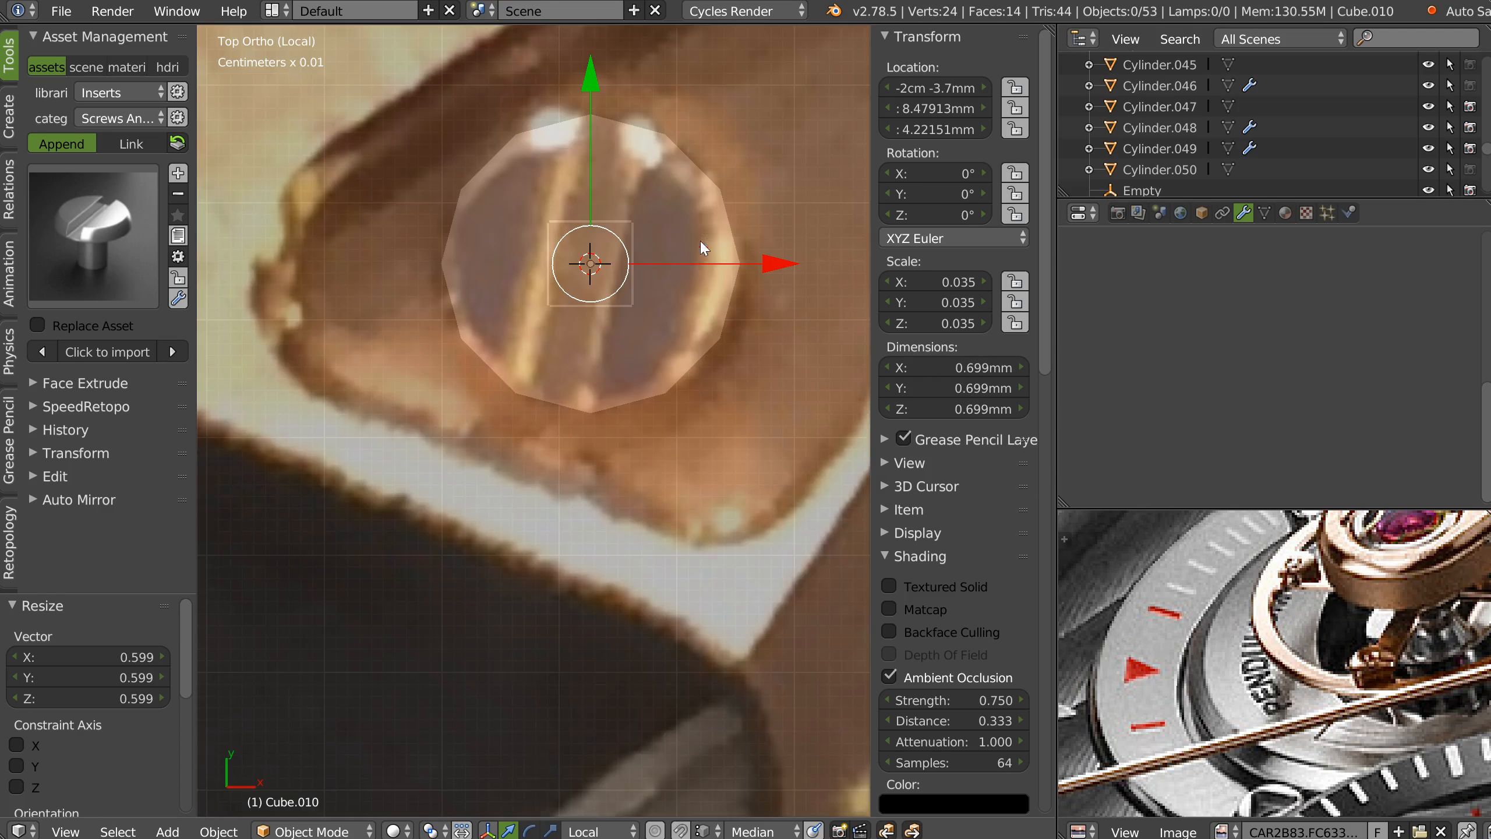
key(r)
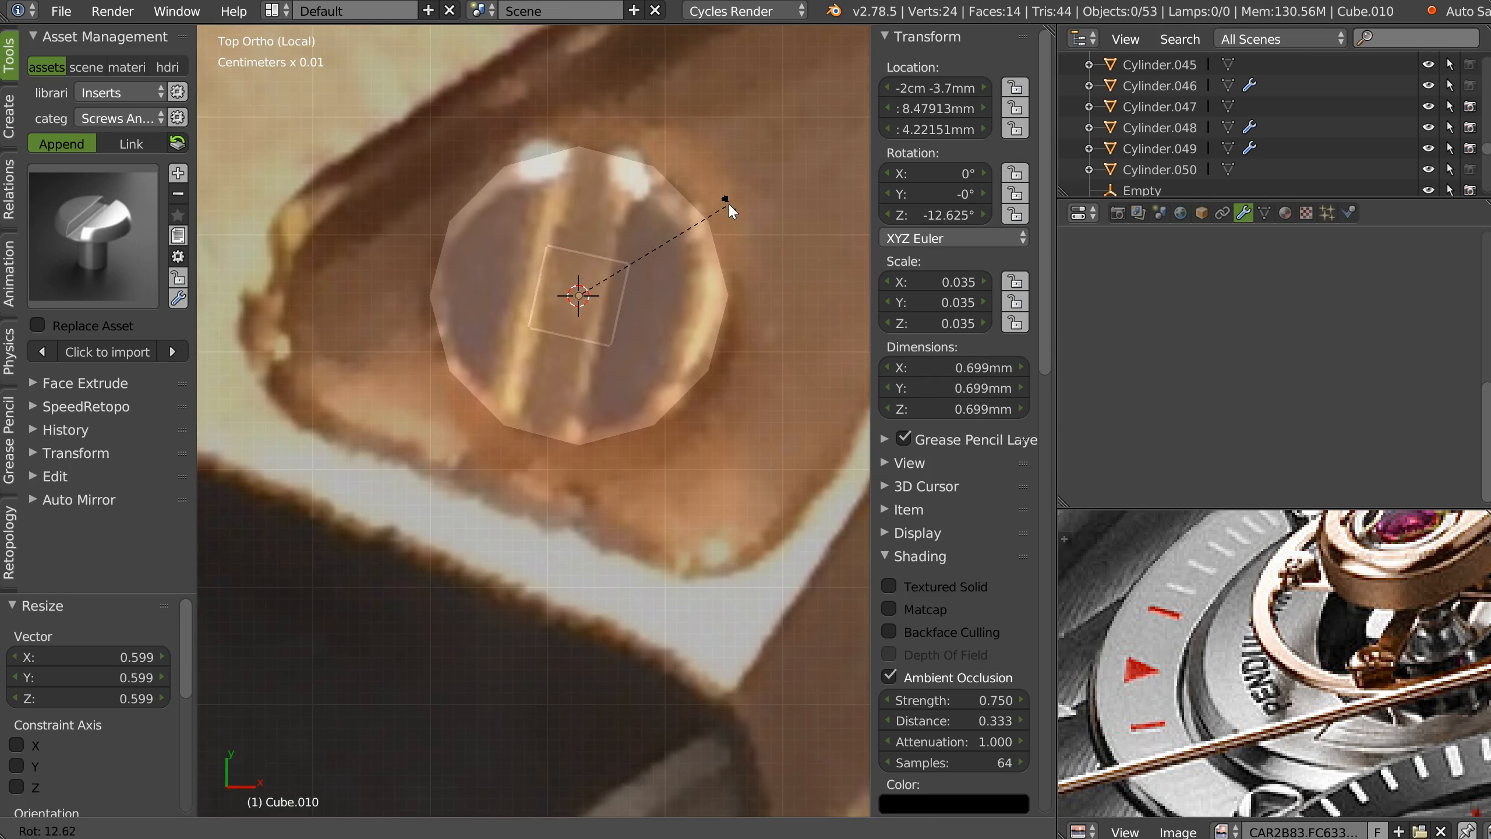
click(727, 205)
key(s)
key(x)
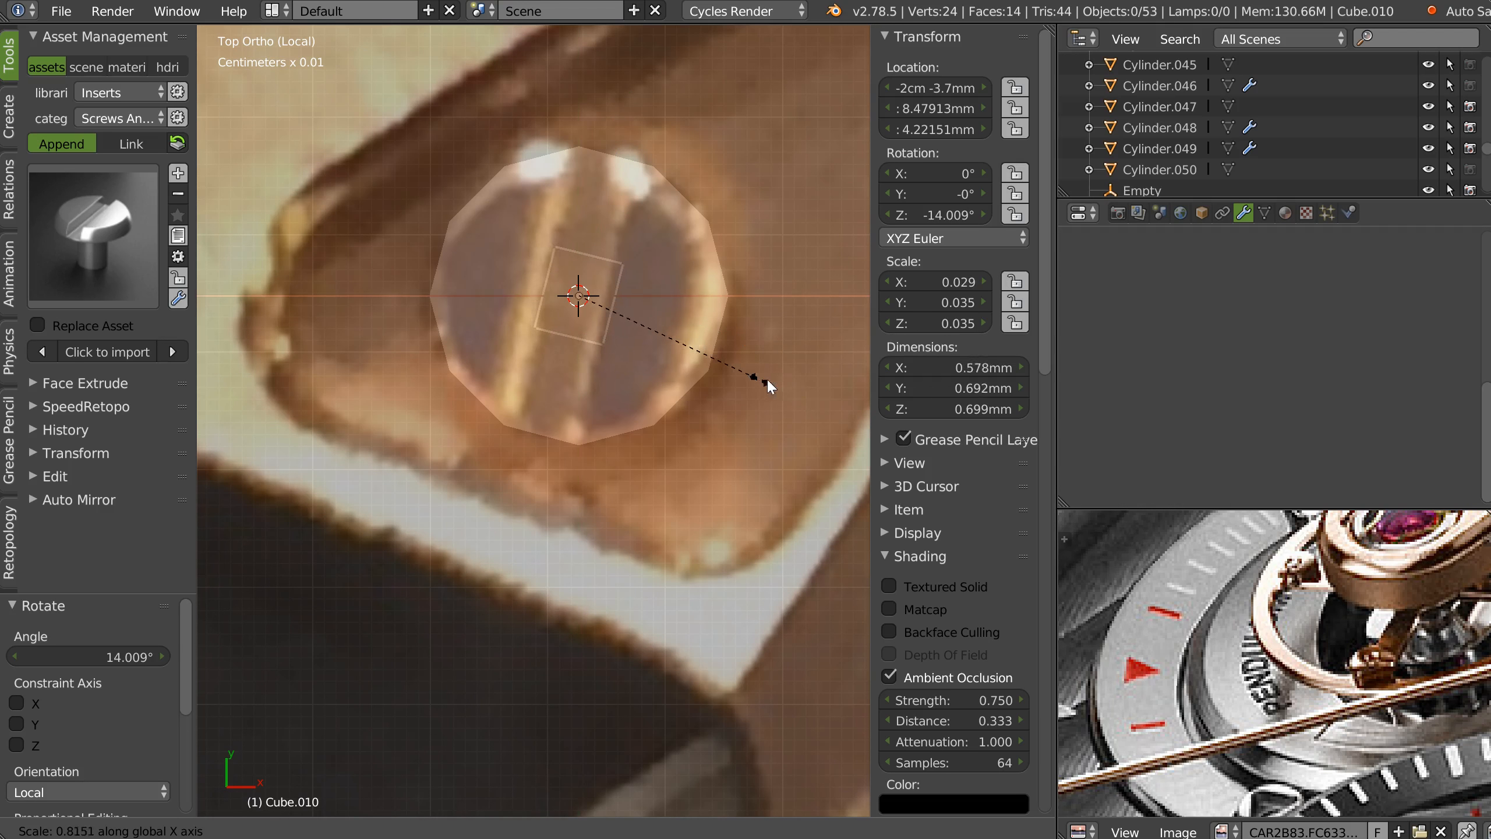
click(789, 378)
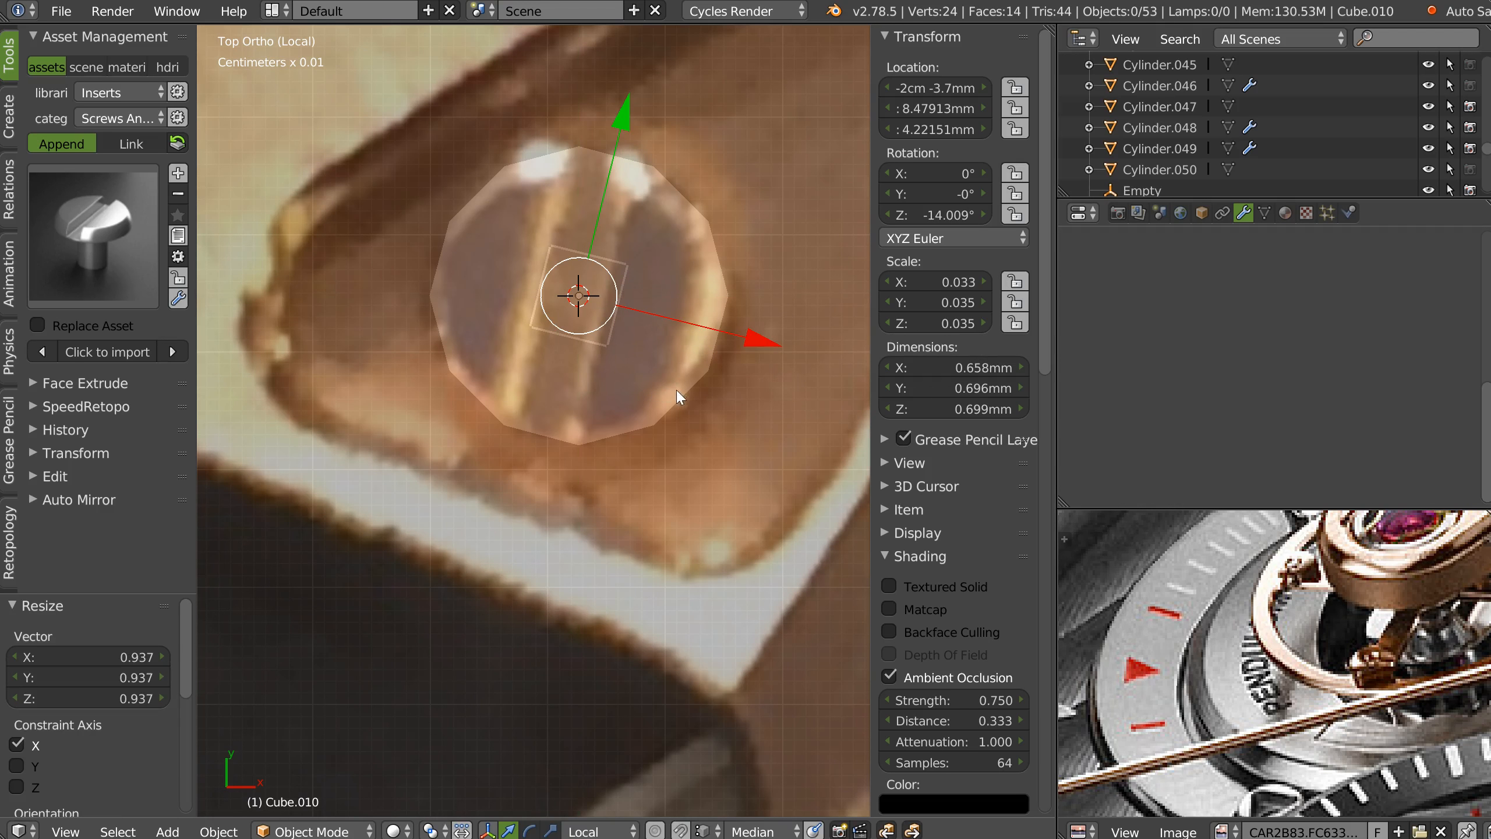
key(alt+r)
Stretch the cube along Y to 3 mm 44.3 µm, past the cylinder's diameter, and lower it by 0.319 mm.
key(s)
key(y)
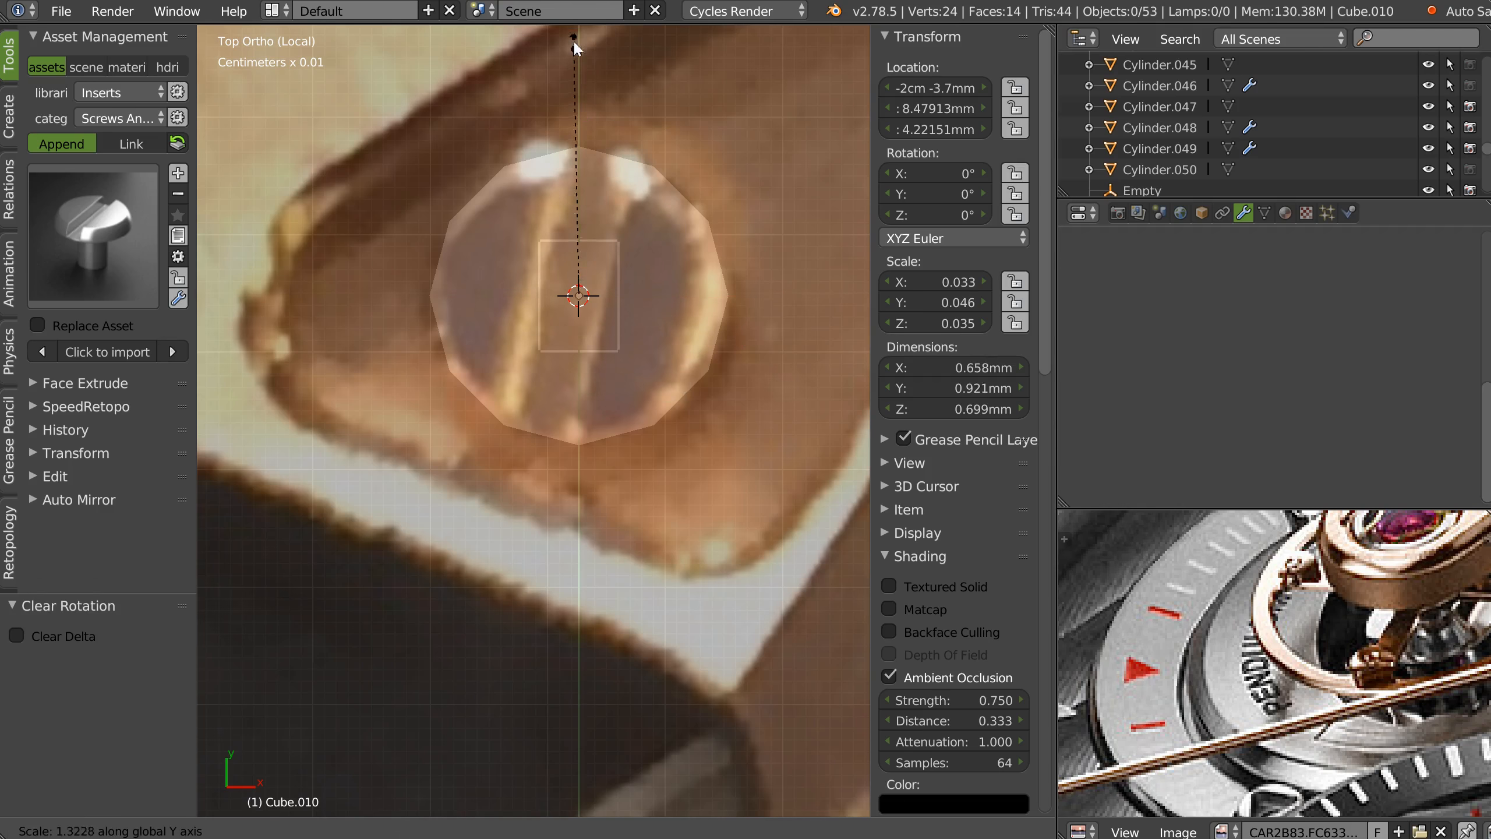
click(624, 135)
key(s)
key(y)
click(645, 210)
key(s)
key(y)
click(643, 140)
middle_drag(642, 140, 603, 283)
drag(580, 94, 567, 132)
Subtract the cube from the cylinder with an applied Boolean difference and hide the cube.
middle_drag(516, 166, 557, 340)
right_click(594, 461)
key(space)
click(749, 382)
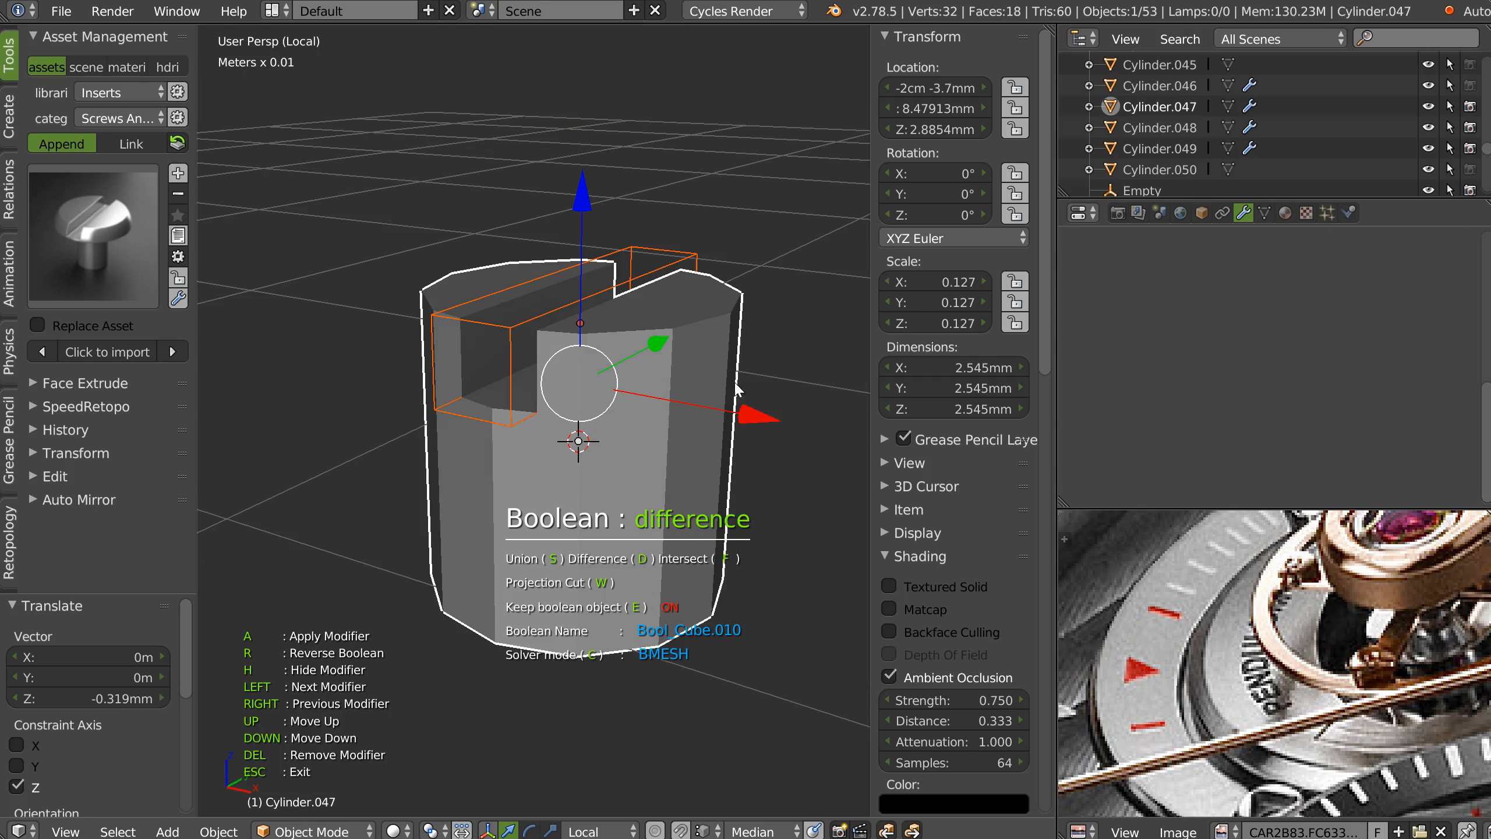
key(a)
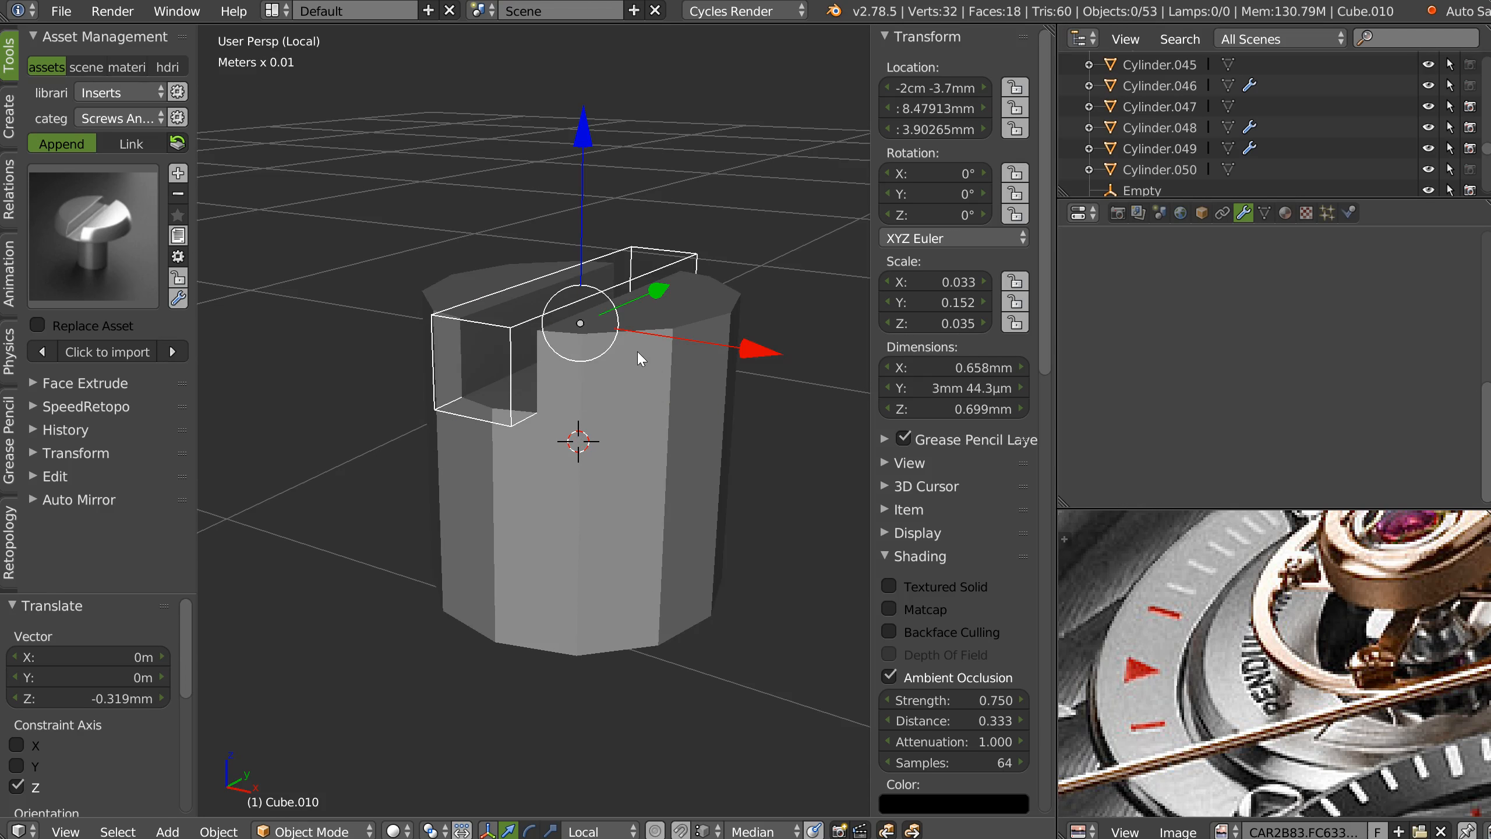
key(h)
Delete the bottom face of the slotted cylinder.
middle_drag(637, 351, 560, 367)
right_click(686, 382)
middle_drag(647, 405, 497, 462)
scroll(652, 420, up, 2)
key(Tab)
key(Tab)
right_click(578, 654)
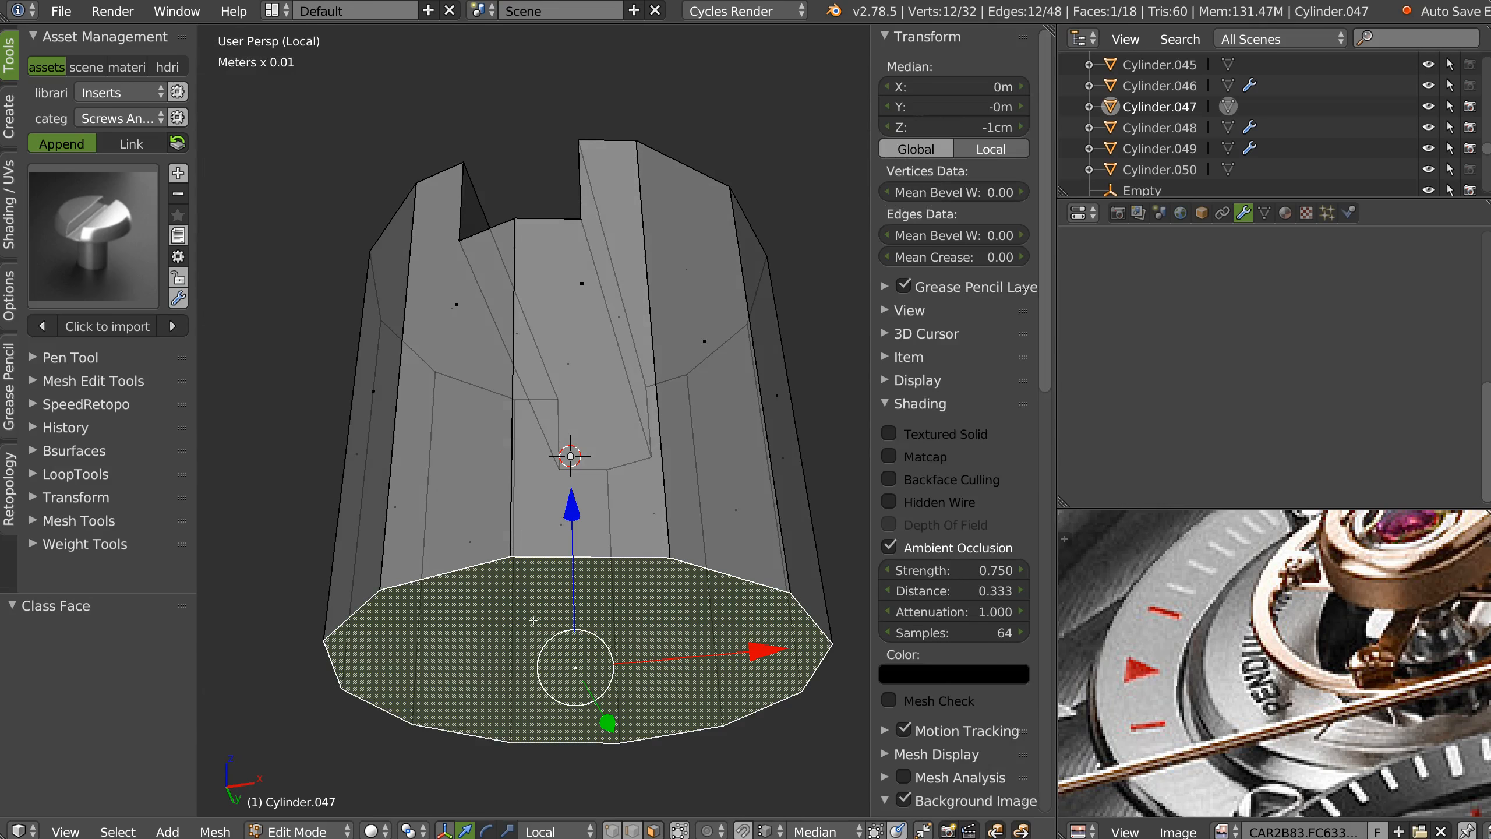
key(x)
middle_drag(595, 285, 606, 373)
middle_drag(635, 450, 632, 396)
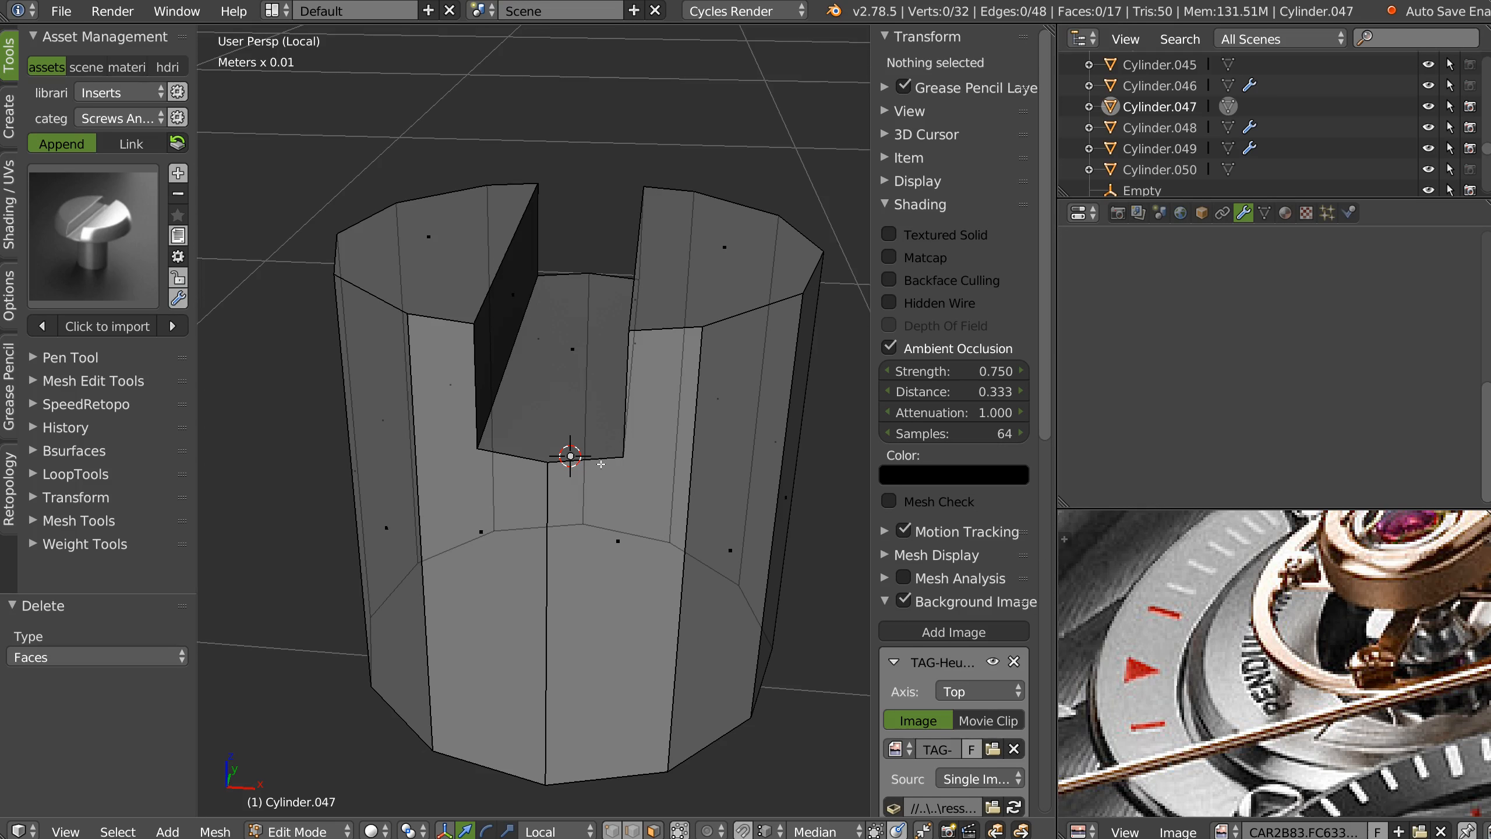
Undo the bottom face deletion and the Boolean cut, back to the separate cylinder and cube.
key(Tab)
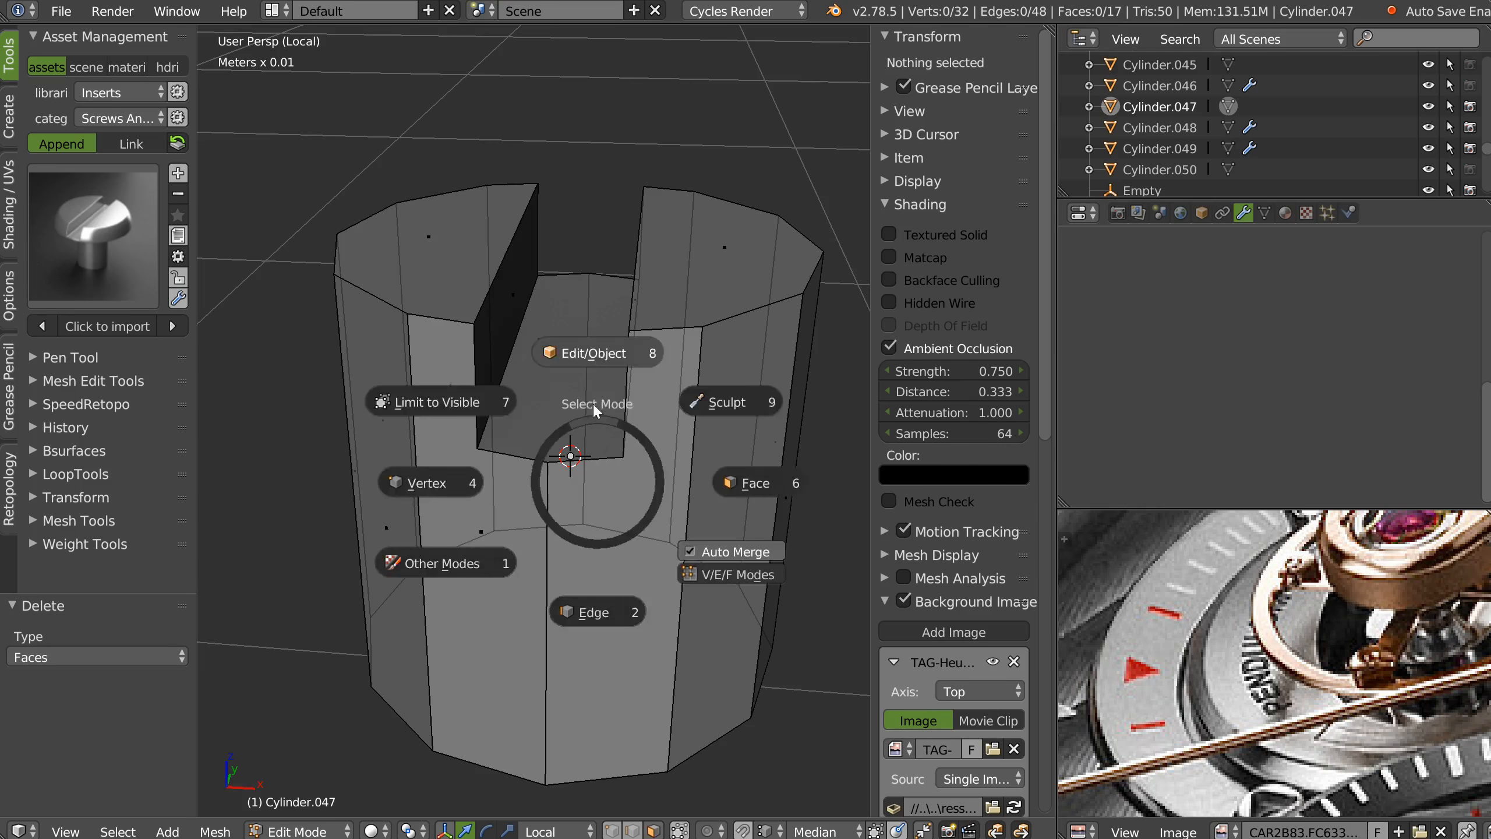
click(591, 402)
key(ctrl+z)
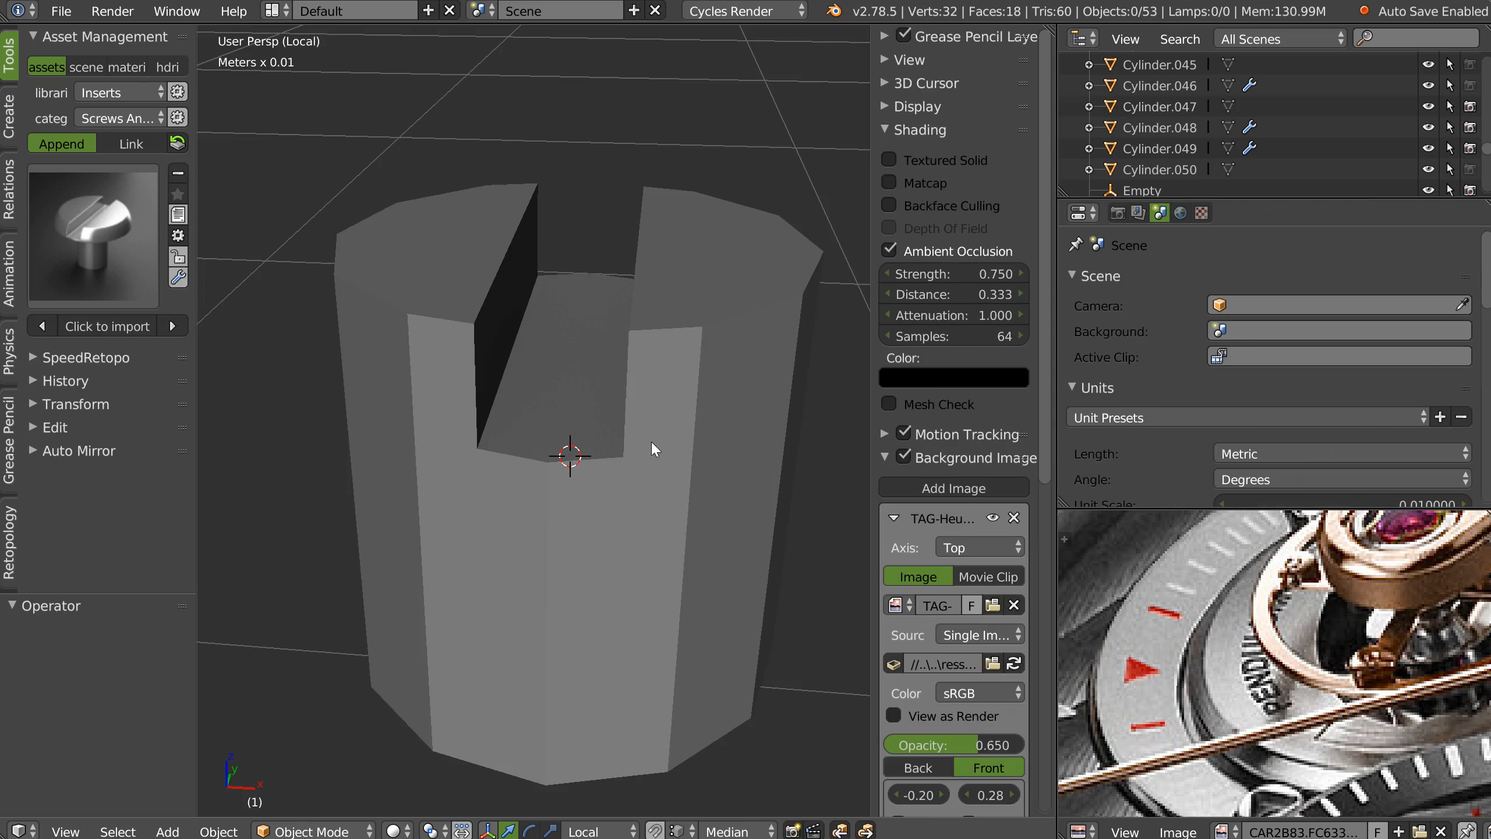
key(ctrl+z)
key(ctrl+z)
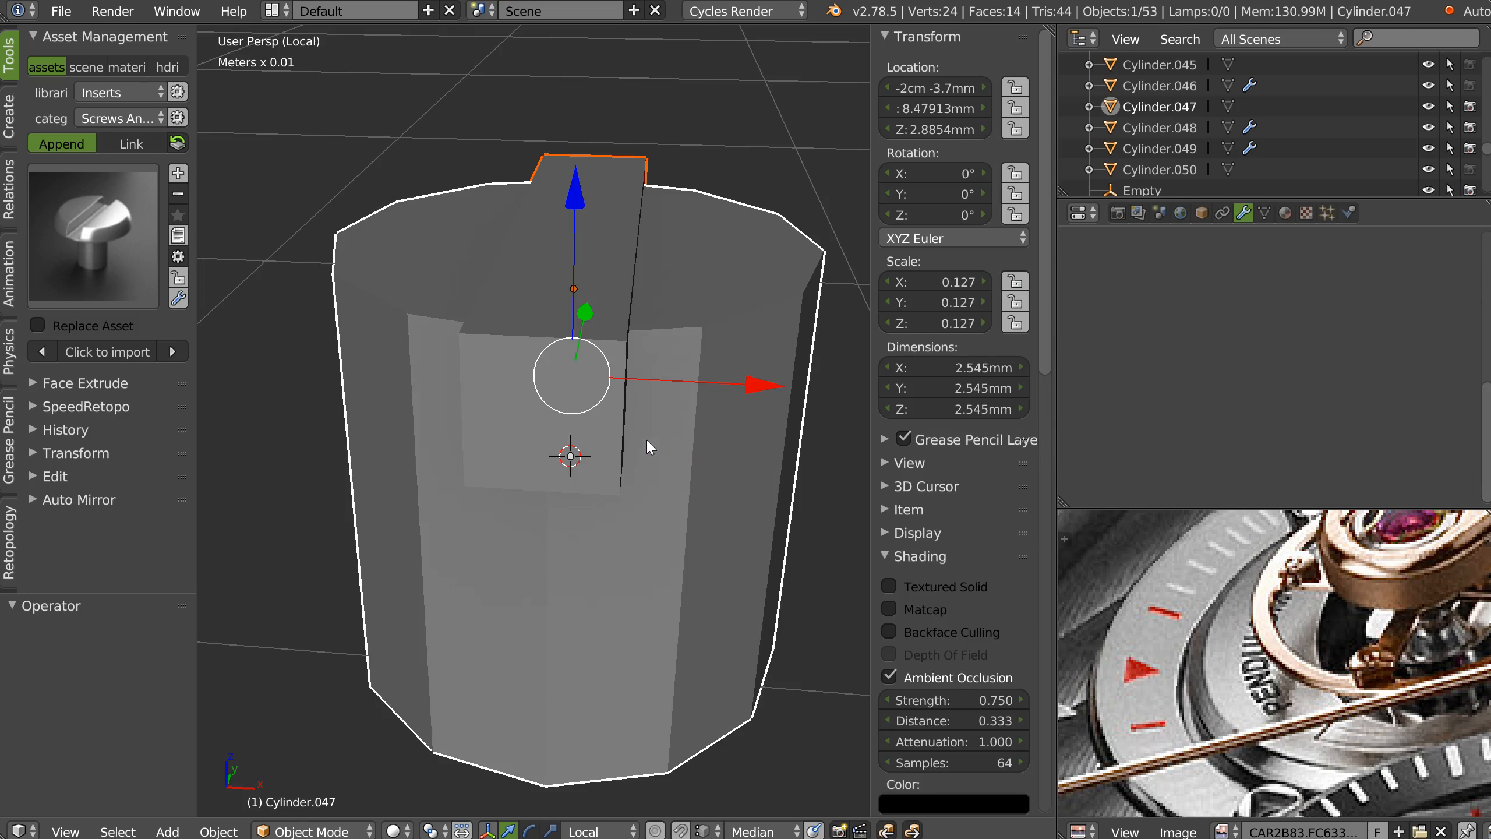
Crease the edge loops around the cylinder's top and bottom rims.
right_click(581, 471)
right_click(646, 509)
key(Tab)
click(608, 342)
alt+right_click(668, 316)
alt+shift+right_click(636, 768)
key(shift+e)
key(Escape)
key(shift+e)
click(657, 438)
Add a Subsurf modifier to the cylinder, set its view level to 1 and apply it.
key(Tab)
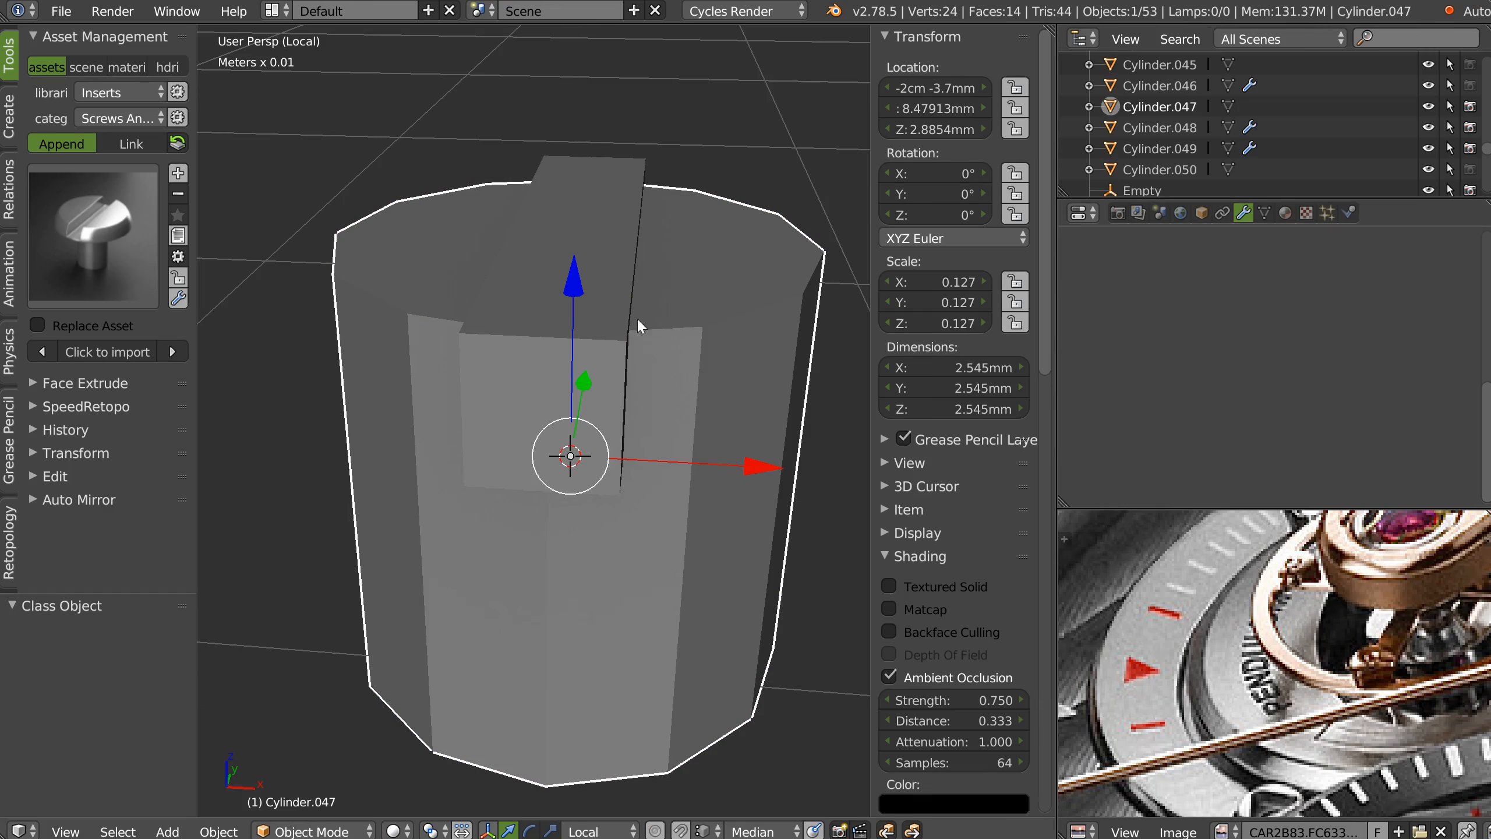
right_click(606, 485)
click(786, 492)
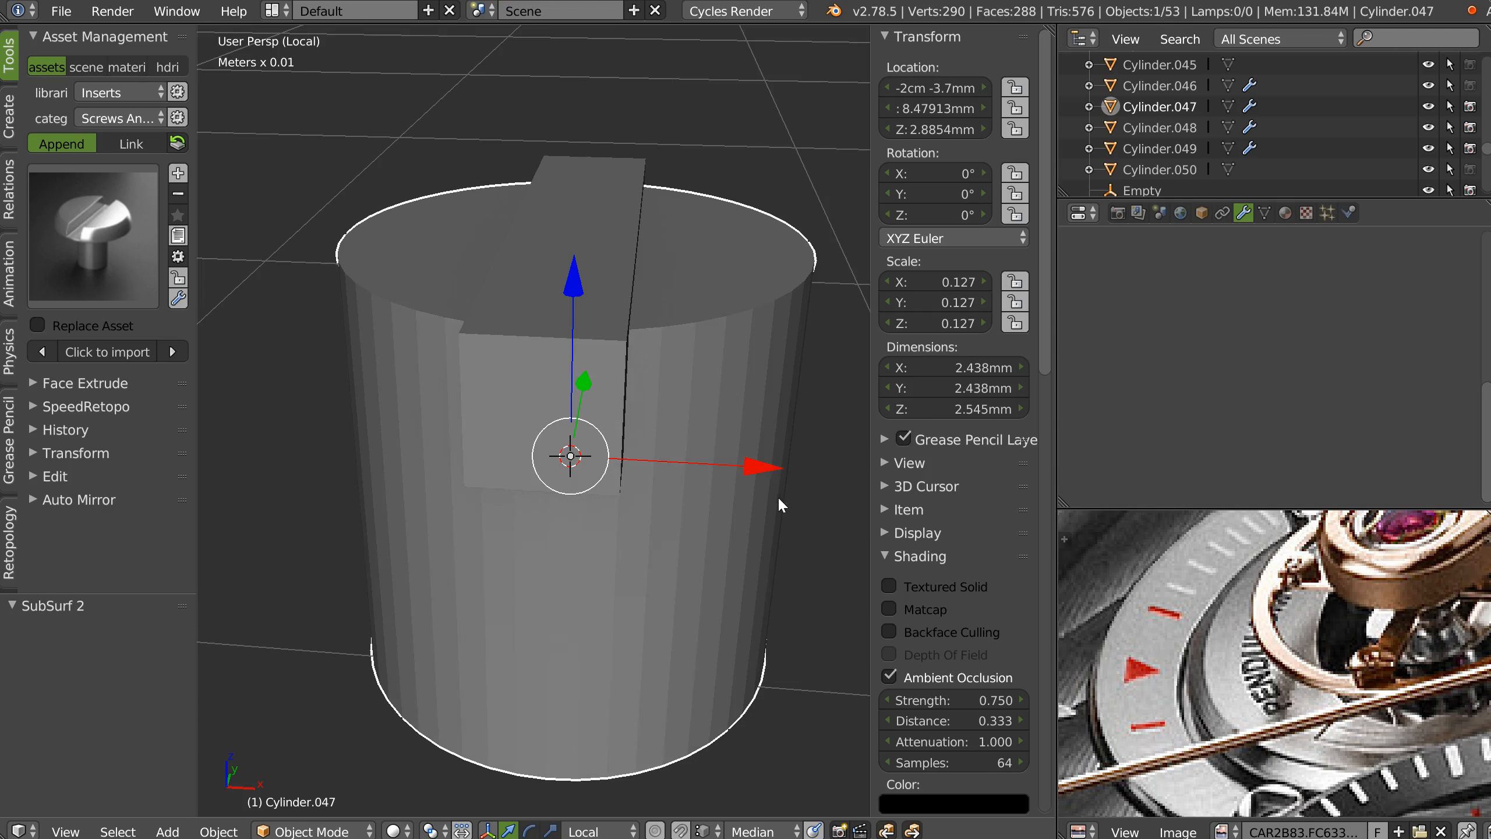
click(1243, 215)
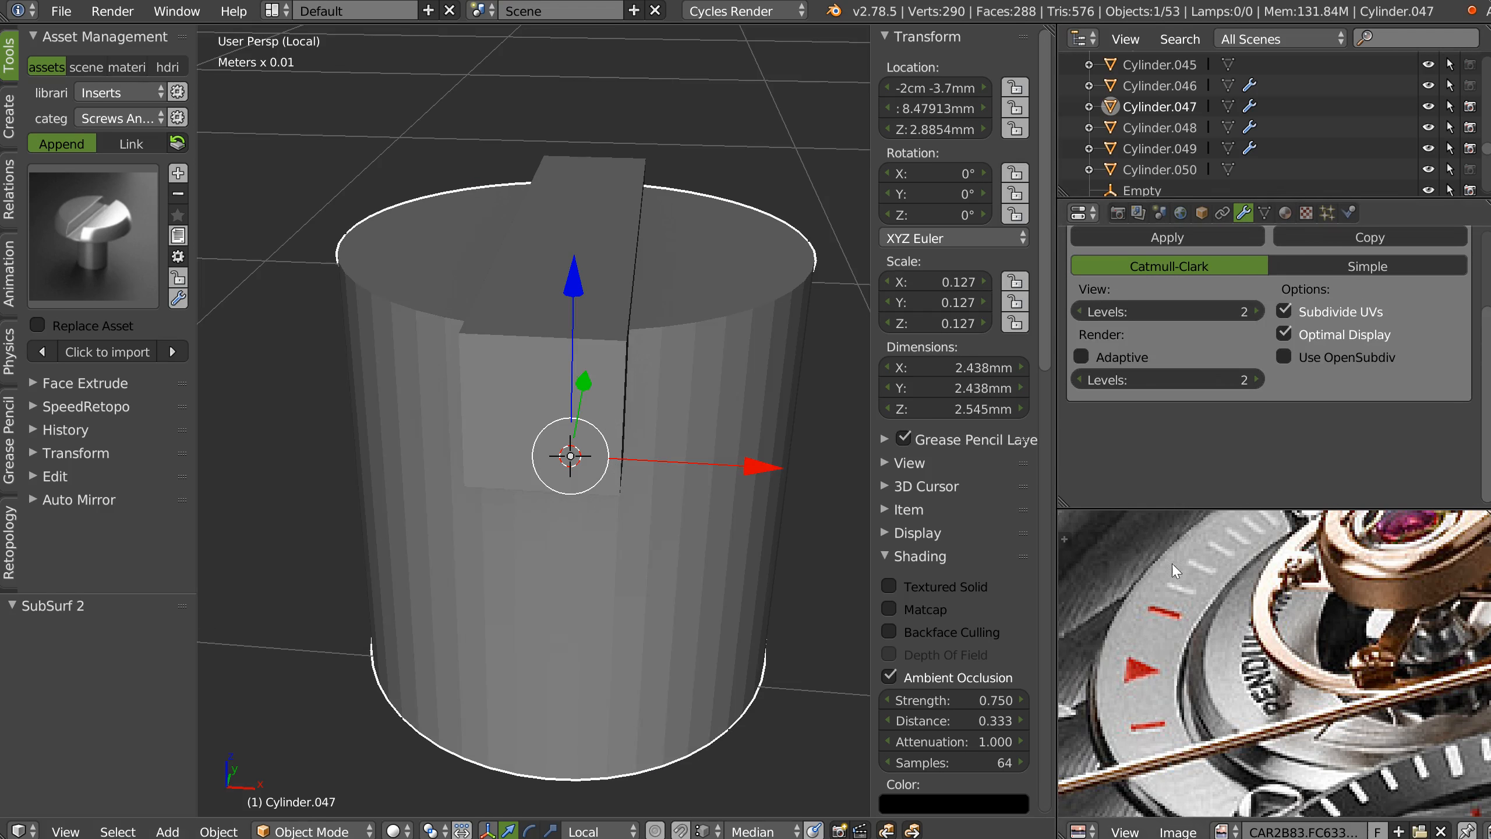
click(1080, 311)
scroll(1232, 293, up, 5)
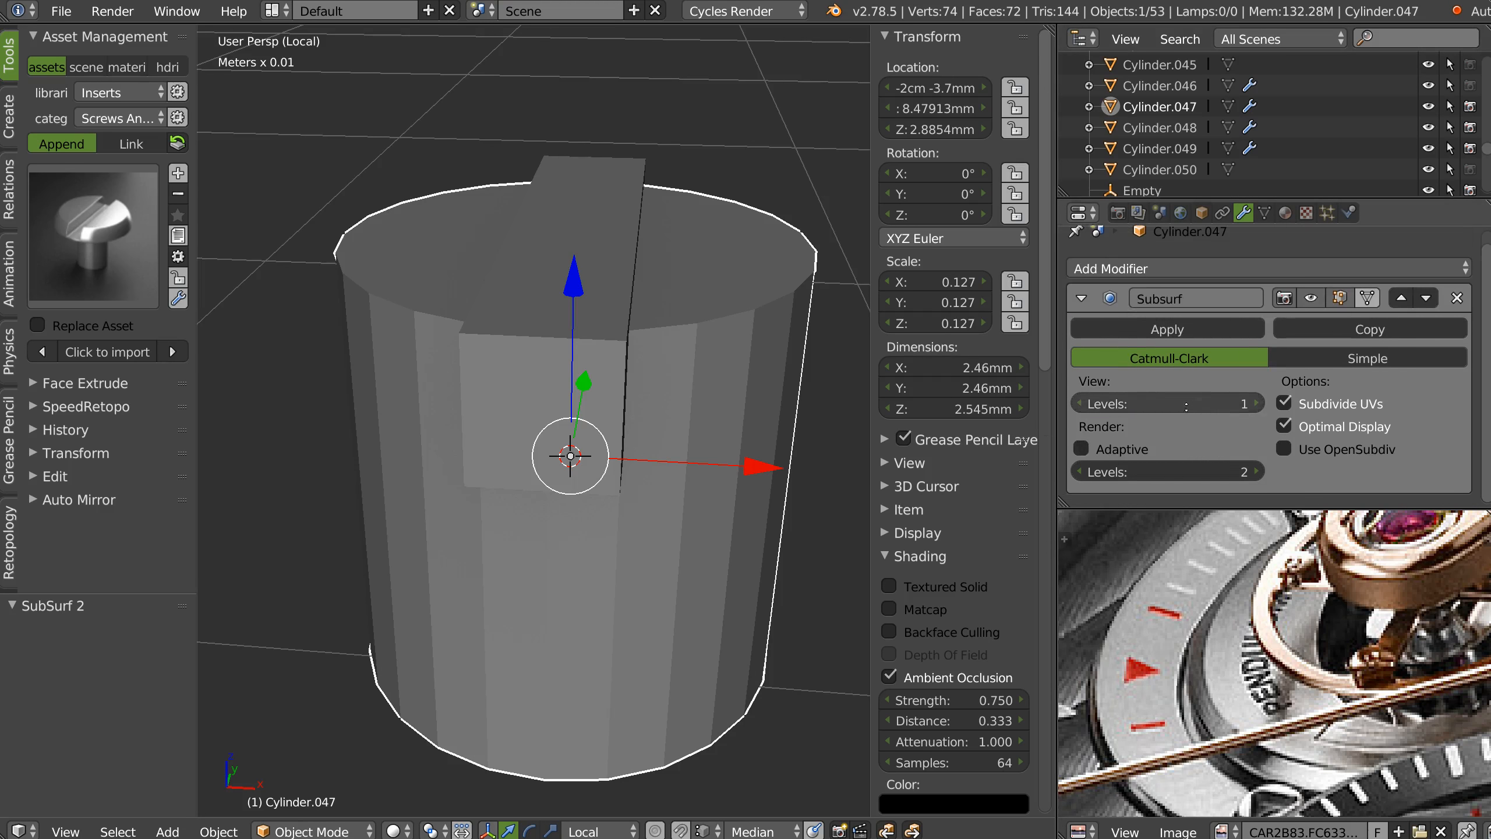
click(1141, 329)
Move the cylinder's middle edge loop up along Z, level with the underside of the cube.
middle_drag(581, 411, 601, 298)
scroll(638, 301, up, 3)
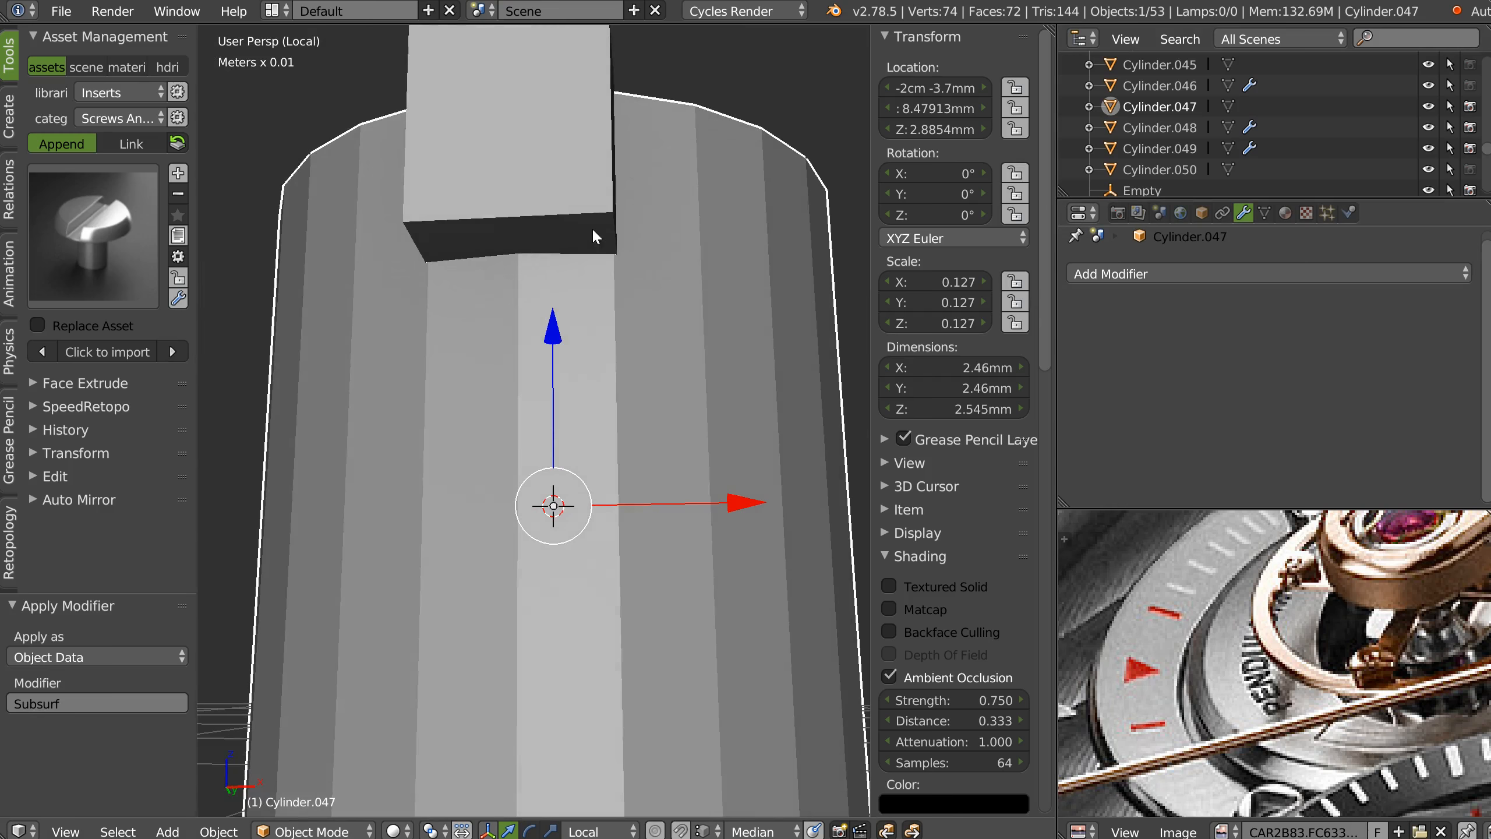
scroll(610, 267, down, 5)
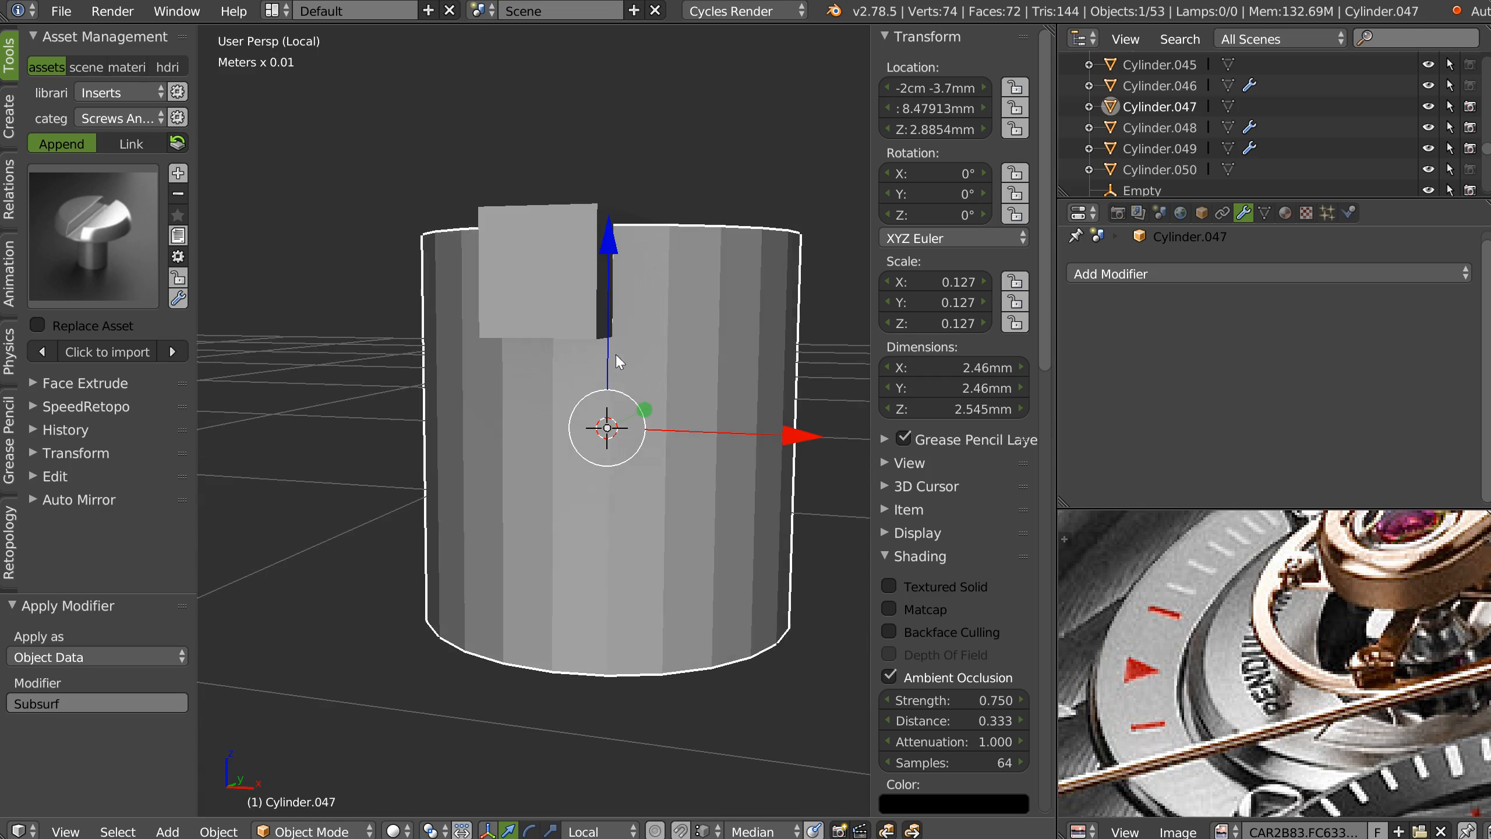
scroll(621, 338, up, 2)
key(Tab)
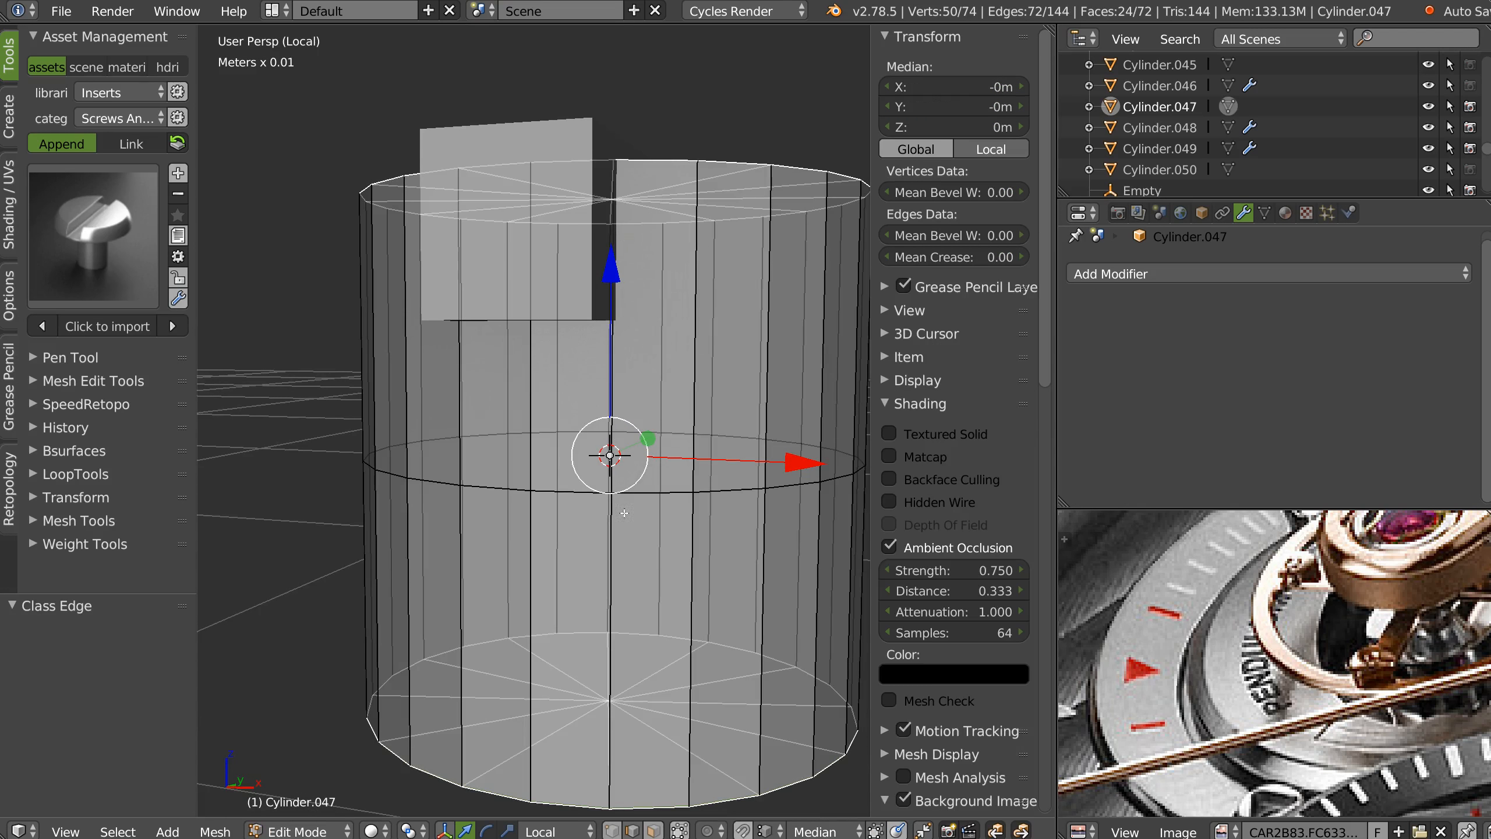
key(a)
alt+right_click(636, 503)
drag(610, 279, 594, 322)
Snap the cube's two long side faces along X to the nearest vertices of the cylinder's rim.
middle_drag(595, 321, 444, 328)
key(Tab)
right_click(537, 374)
key(Tab)
right_click(408, 303)
key(Tab)
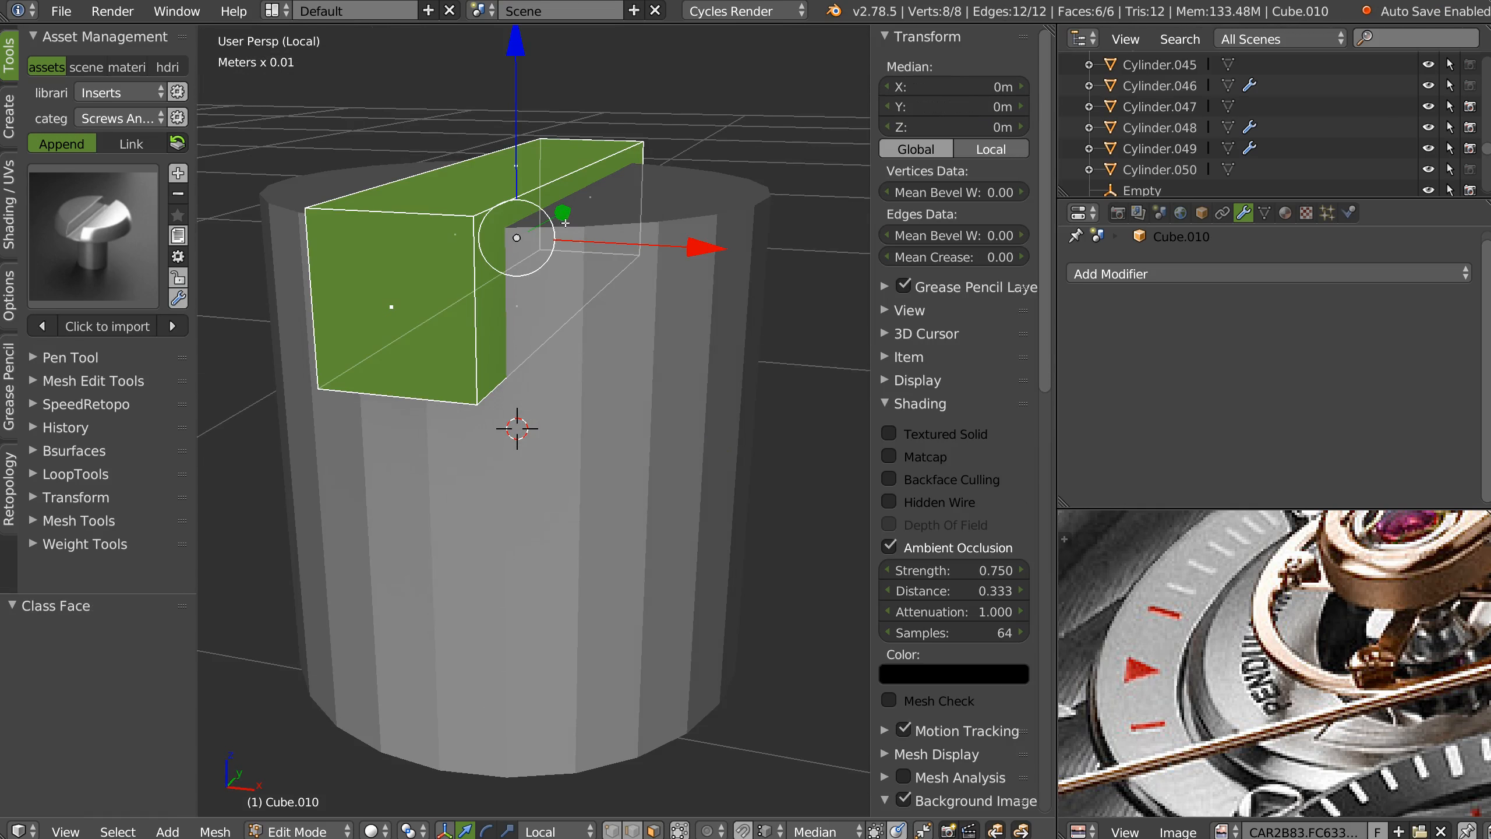
right_click(588, 198)
right_click(557, 243)
drag(741, 252, 504, 230)
middle_drag(506, 233, 522, 307)
right_click(570, 296)
drag(666, 240, 636, 312)
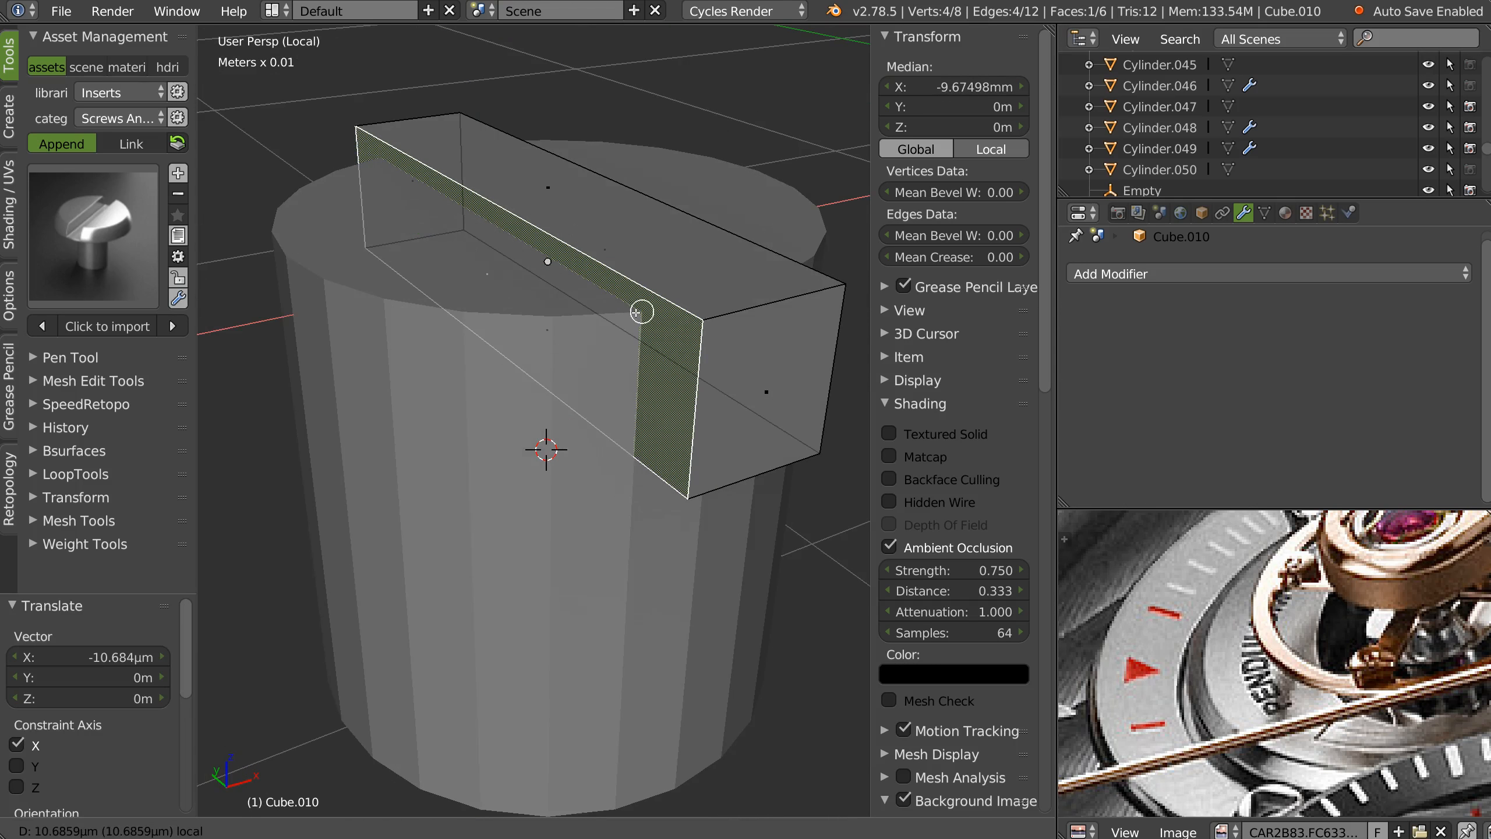
key(Tab)
Add a Boolean difference to the cylinder with the cube as cutter, leaving the modifier unapplied.
shift+right_click(541, 475)
key(space)
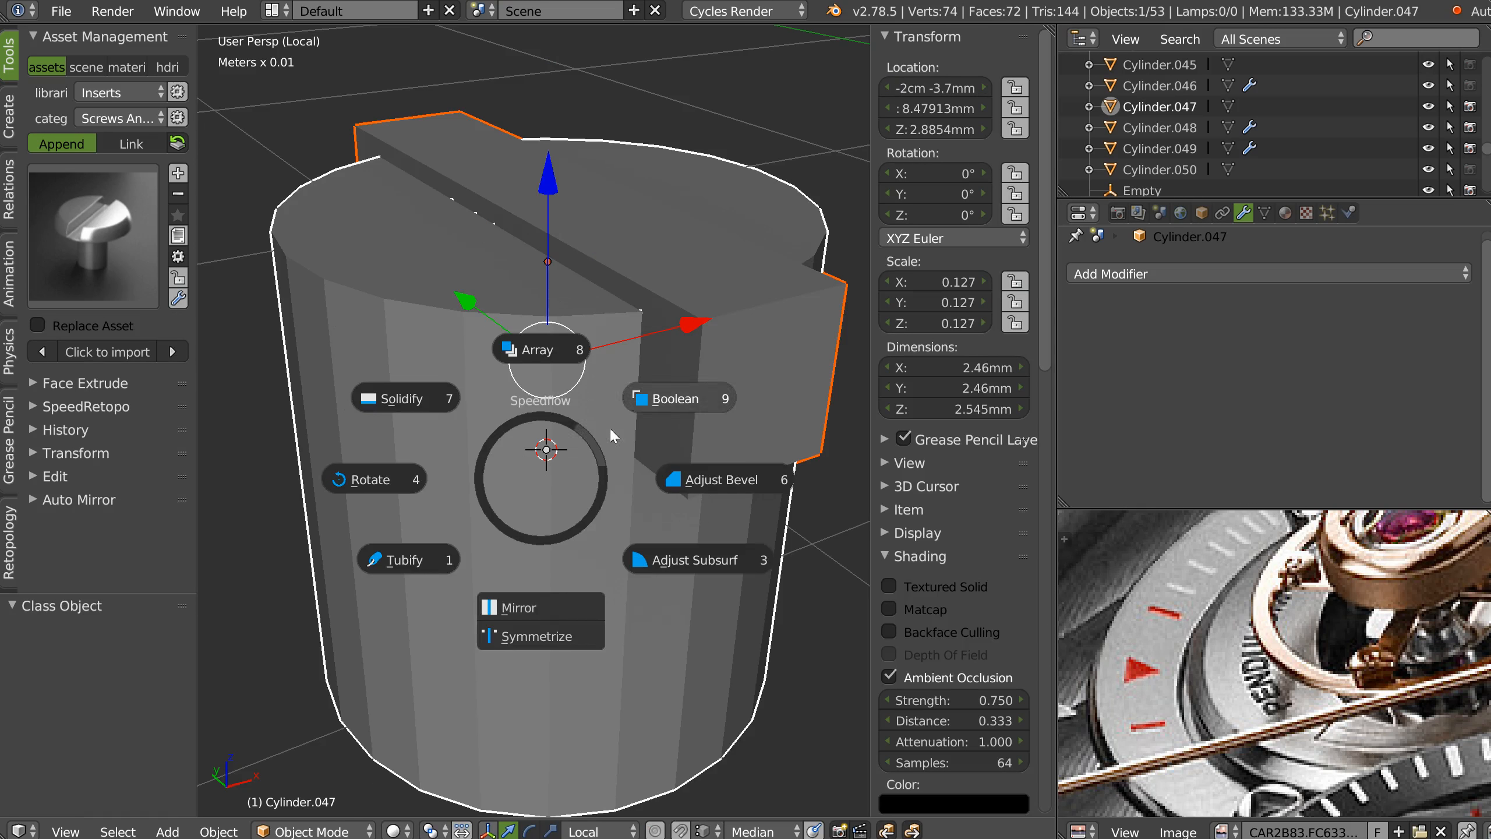
click(672, 400)
middle_drag(653, 435, 607, 388)
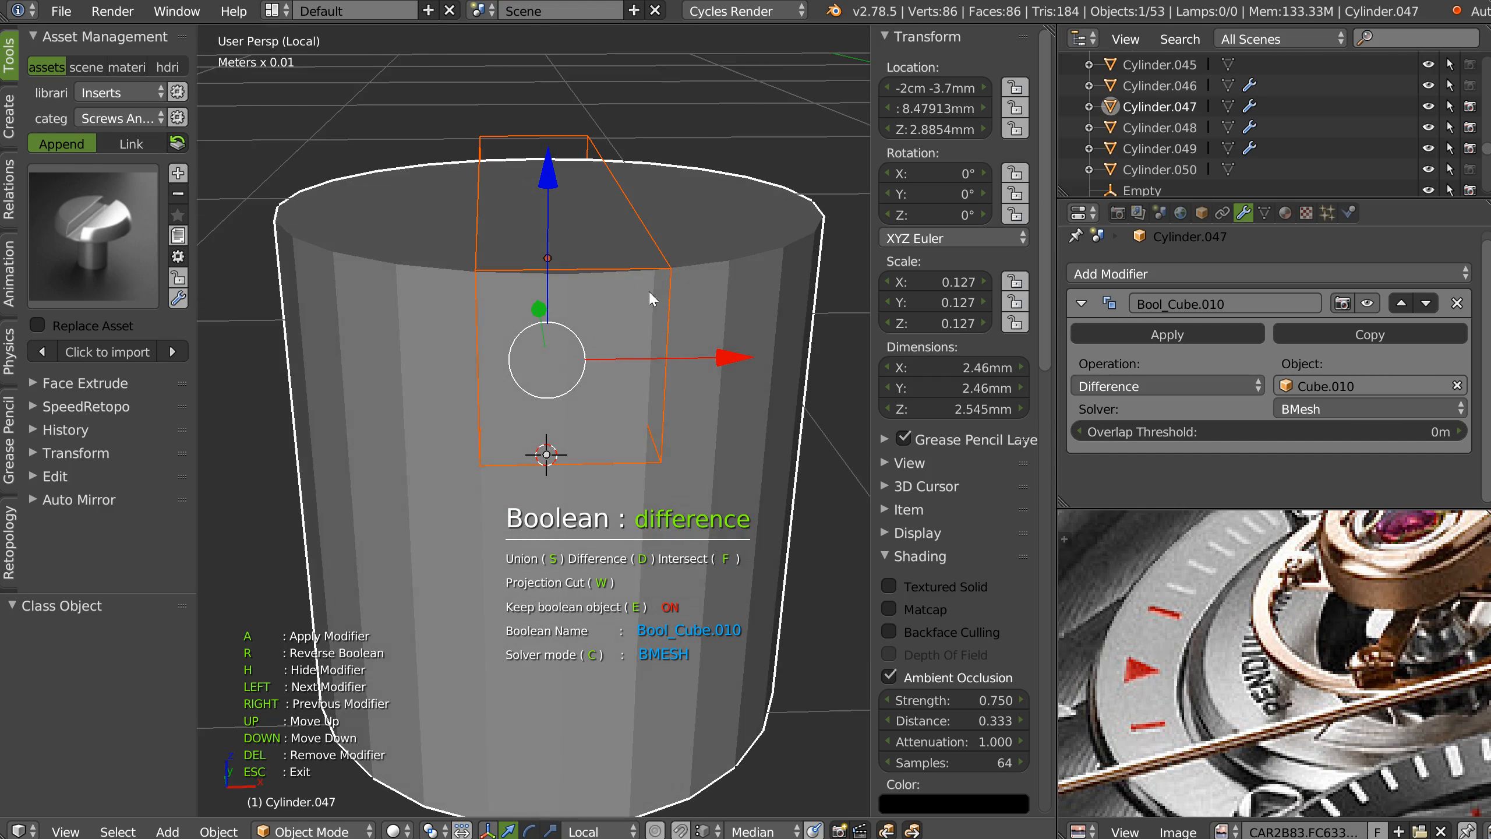
middle_drag(650, 294, 651, 254)
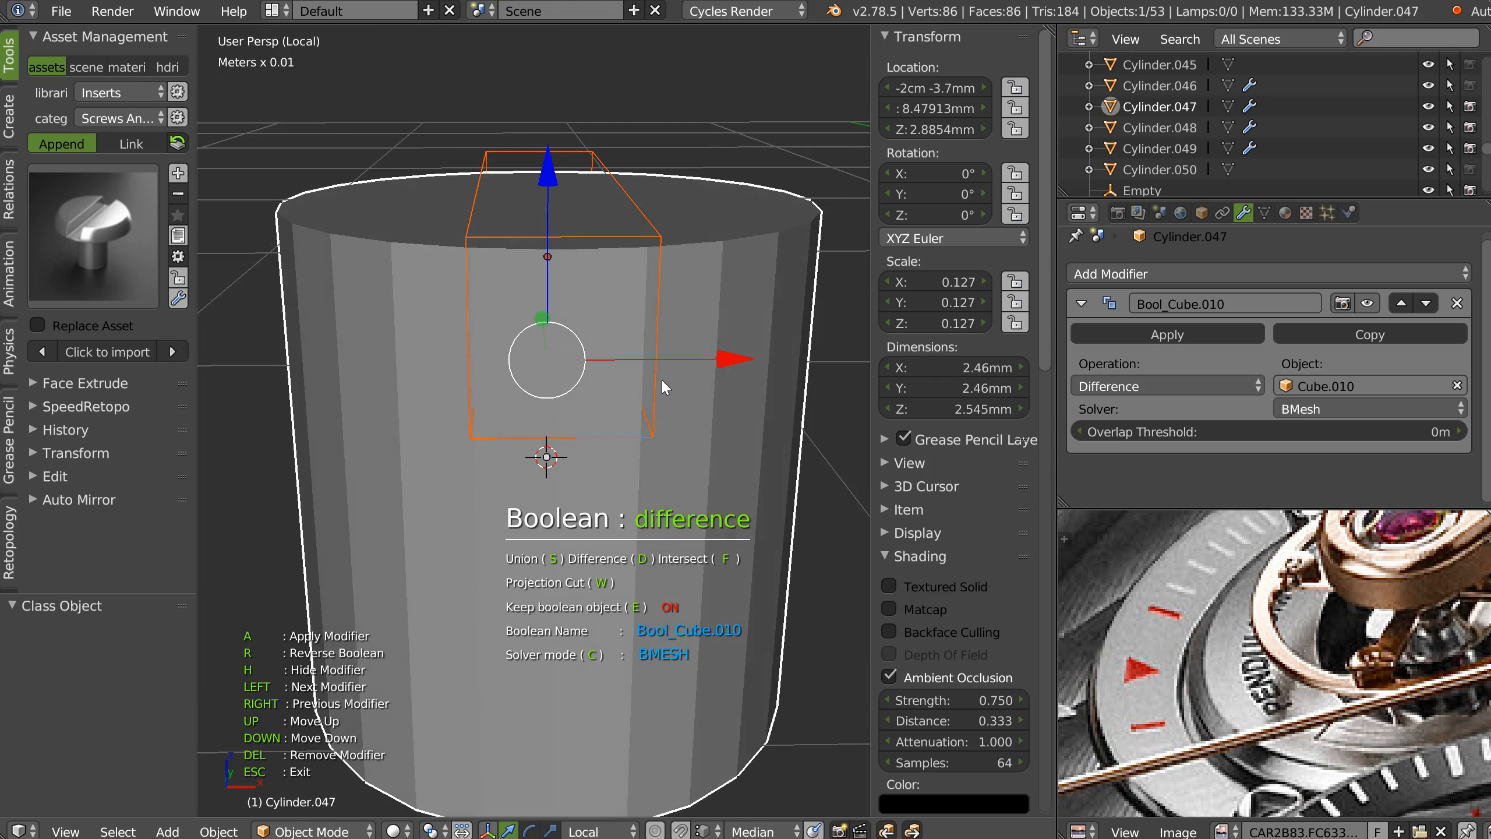
key(Escape)
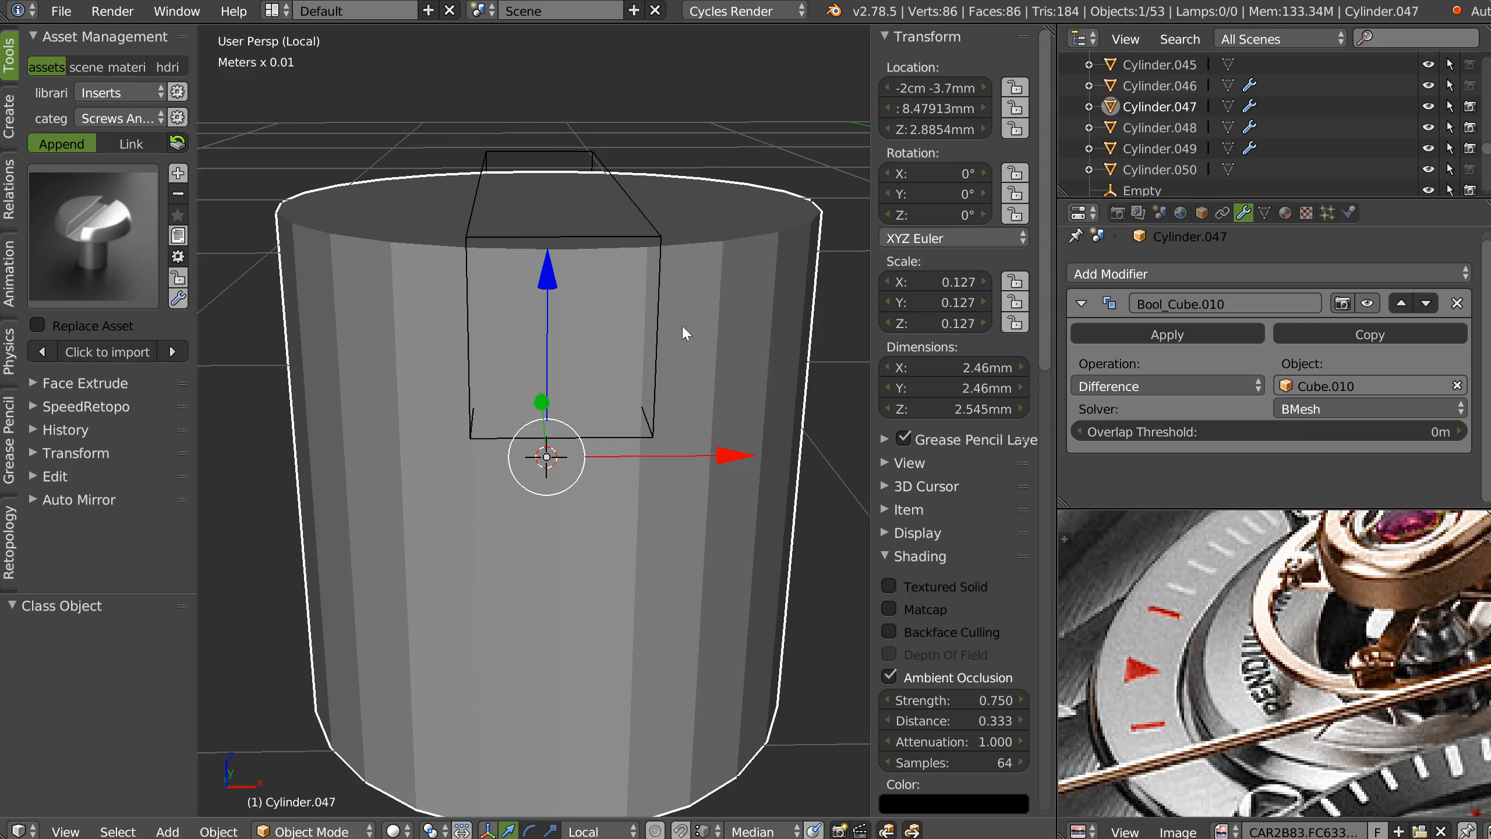
Scale the cutter cube by 0.971 along X.
right_click(658, 239)
middle_drag(750, 308, 761, 310)
key(s)
key(x)
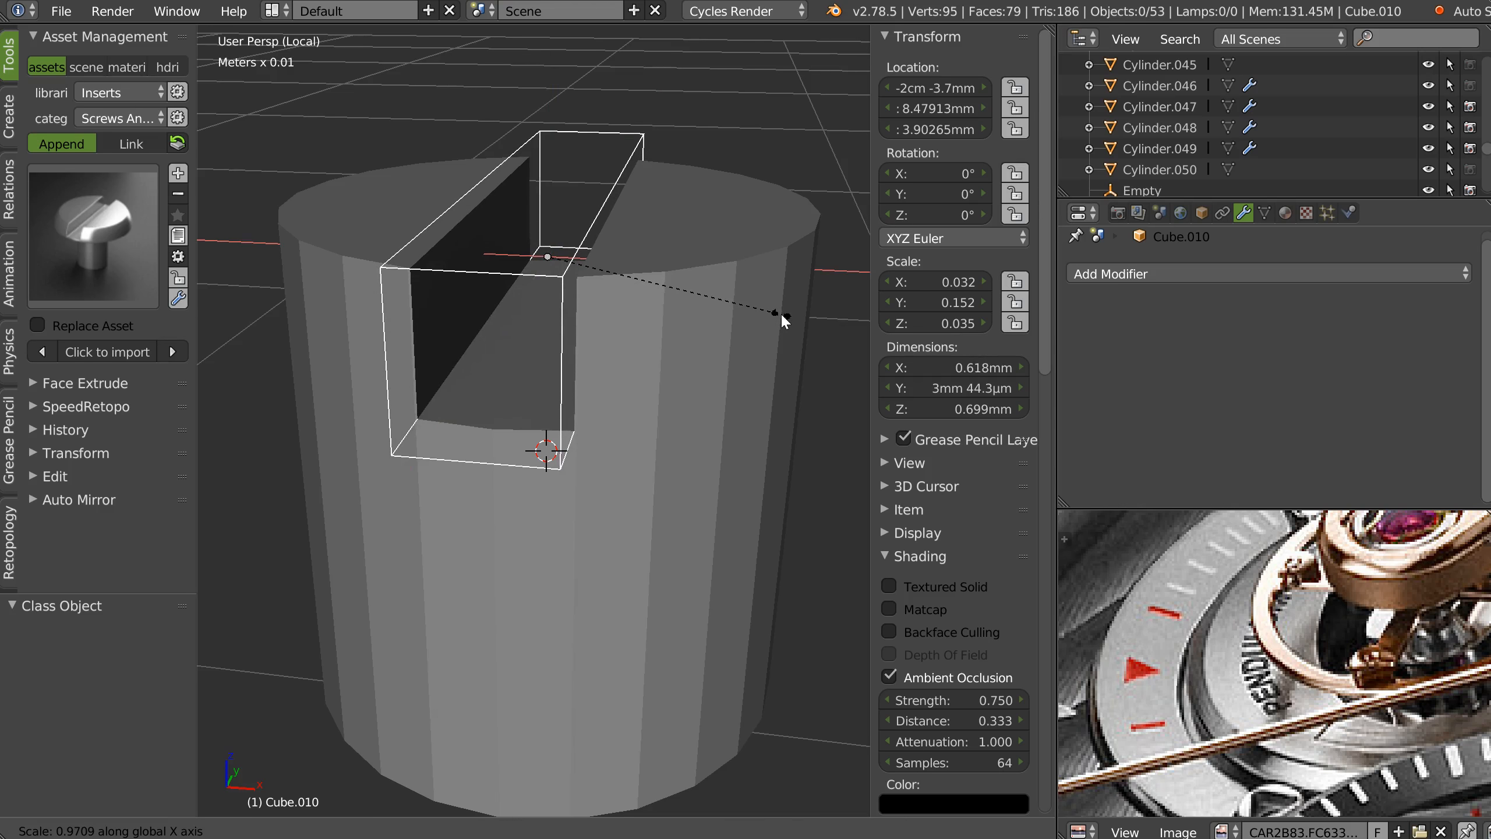
click(781, 312)
Apply the cylinder's Boolean modifier and delete the cutter cube.
right_click(636, 370)
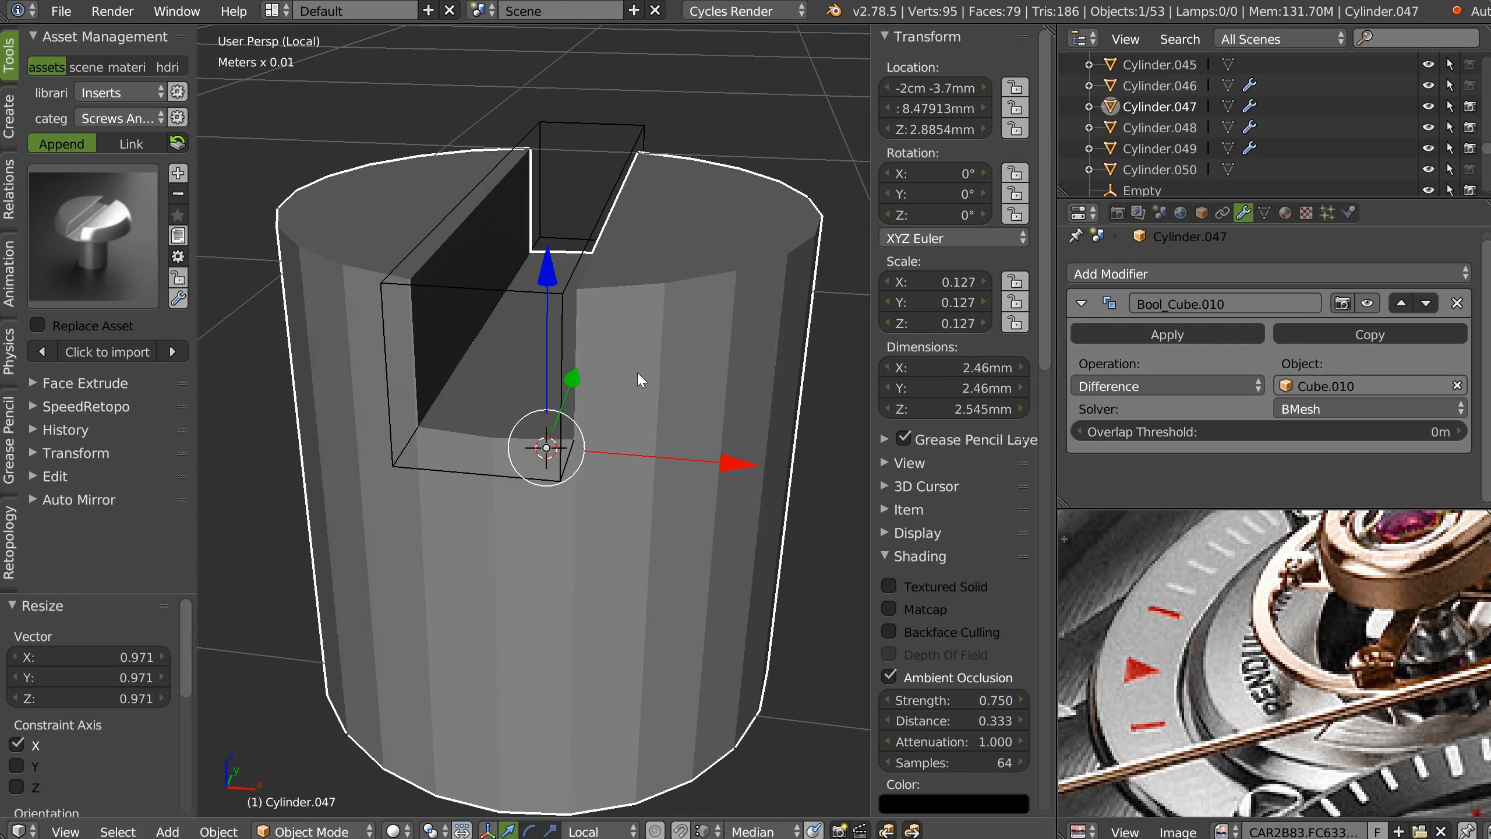
click(1186, 336)
right_click(603, 177)
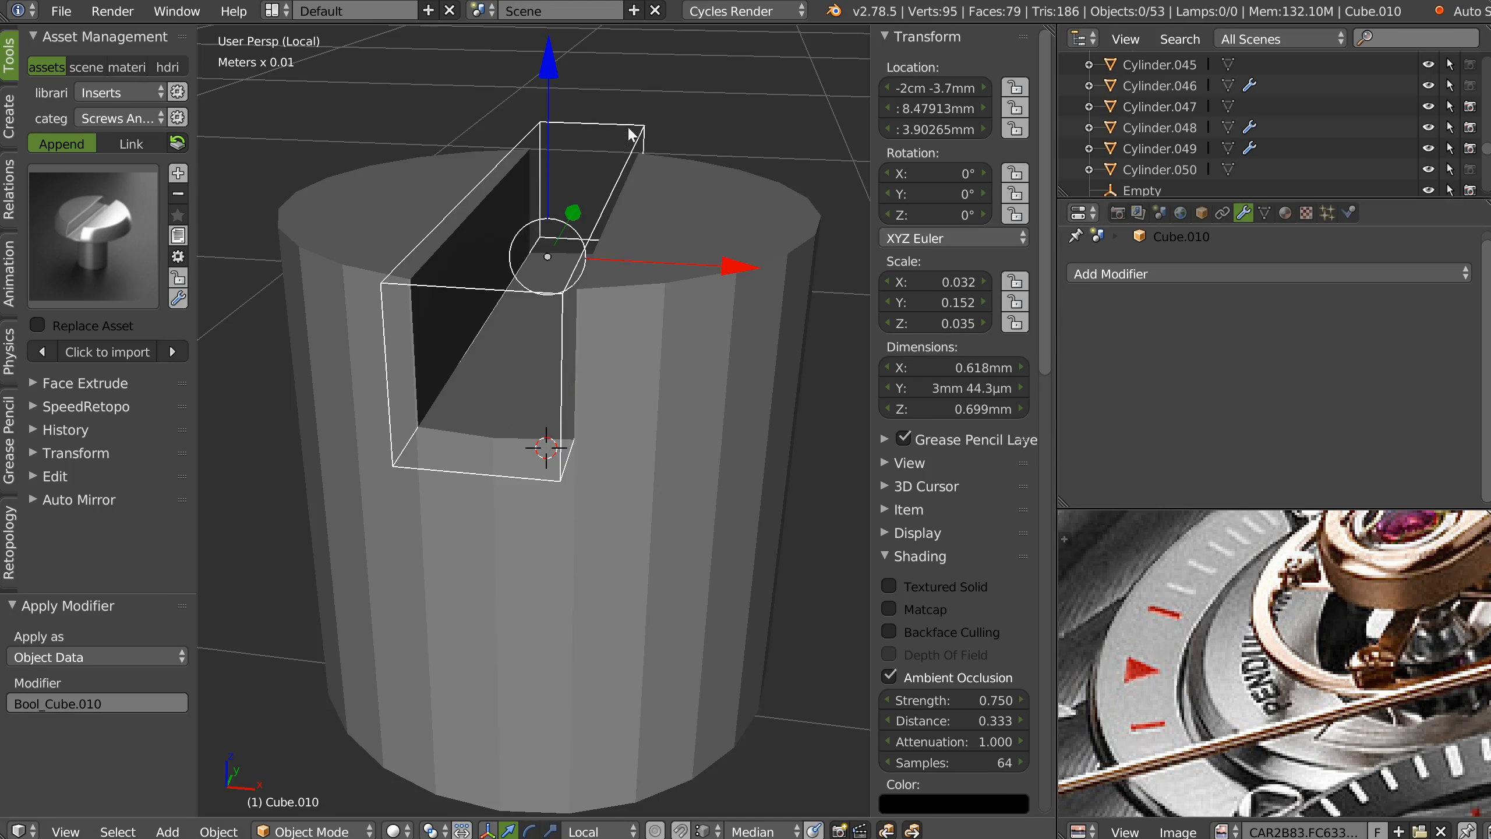
key(Delete)
Merge the stray slot vertices into the cylinder's vertices at the top and bottom of the slot's front left corner.
right_click(517, 364)
key(Tab)
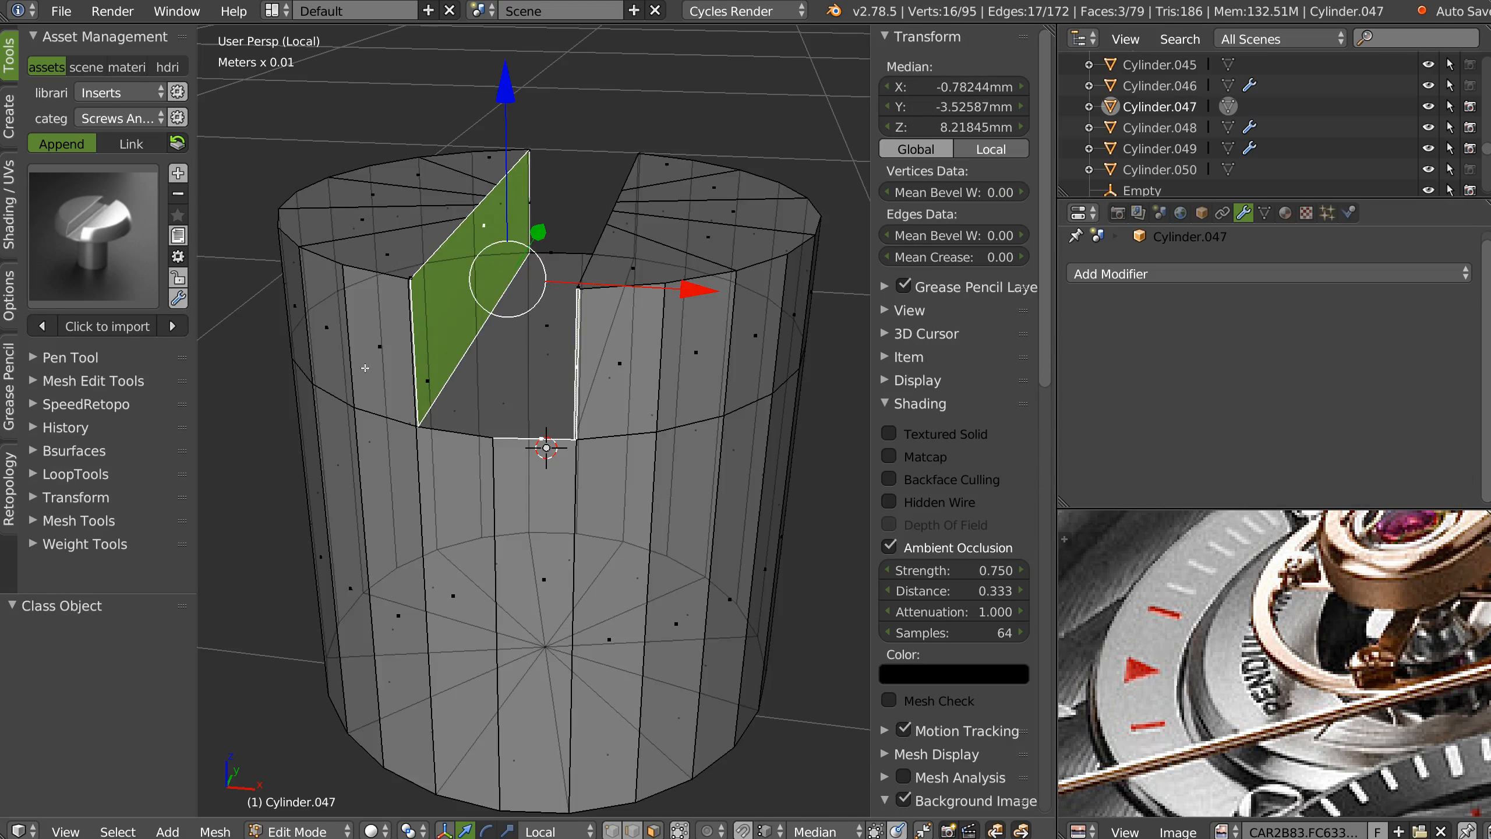
scroll(392, 364, up, 3)
middle_drag(392, 364, 449, 373)
scroll(483, 378, up, 3)
key(1)
right_click(492, 332)
key(g)
click(492, 333)
right_click(509, 694)
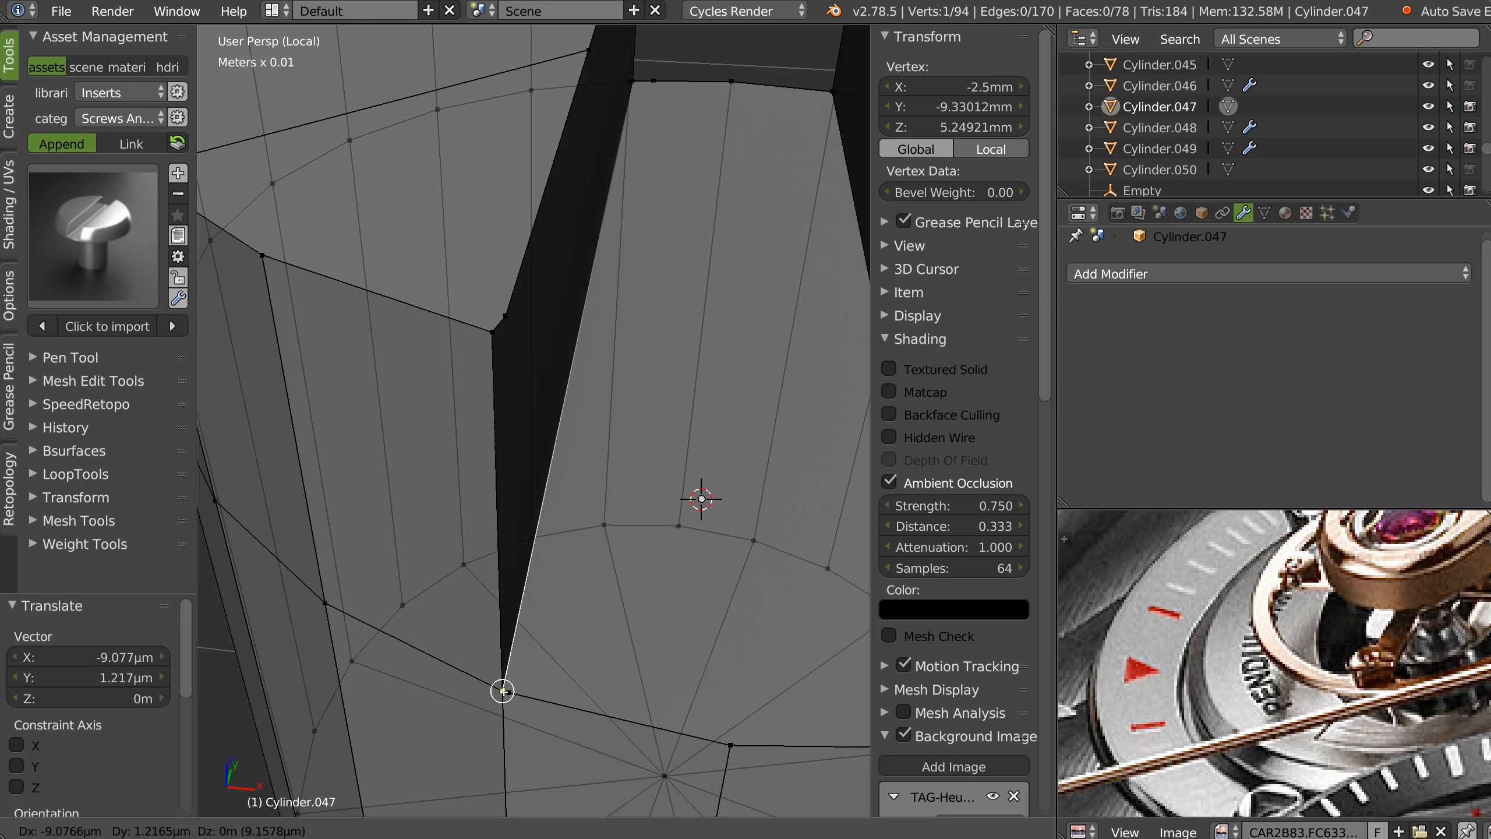
key(g)
click(511, 691)
Merge the stray vertices at the bottom and top of the slot's front right corner into the cylinder's vertices.
middle_drag(511, 691, 699, 702)
right_click(696, 649)
key(g)
click(693, 640)
key(g)
click(692, 634)
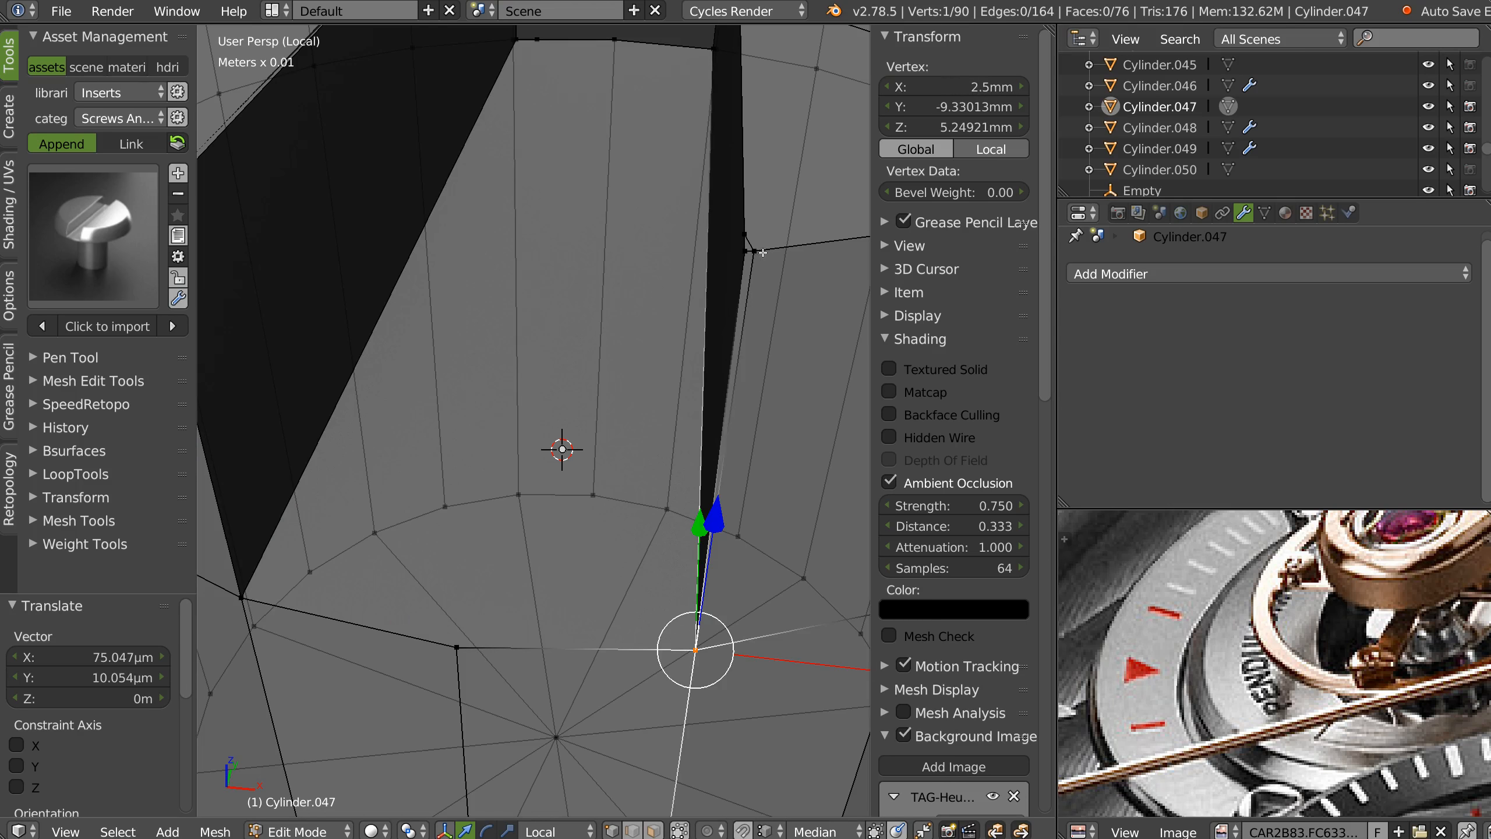
key(g)
click(761, 253)
key(g)
click(687, 271)
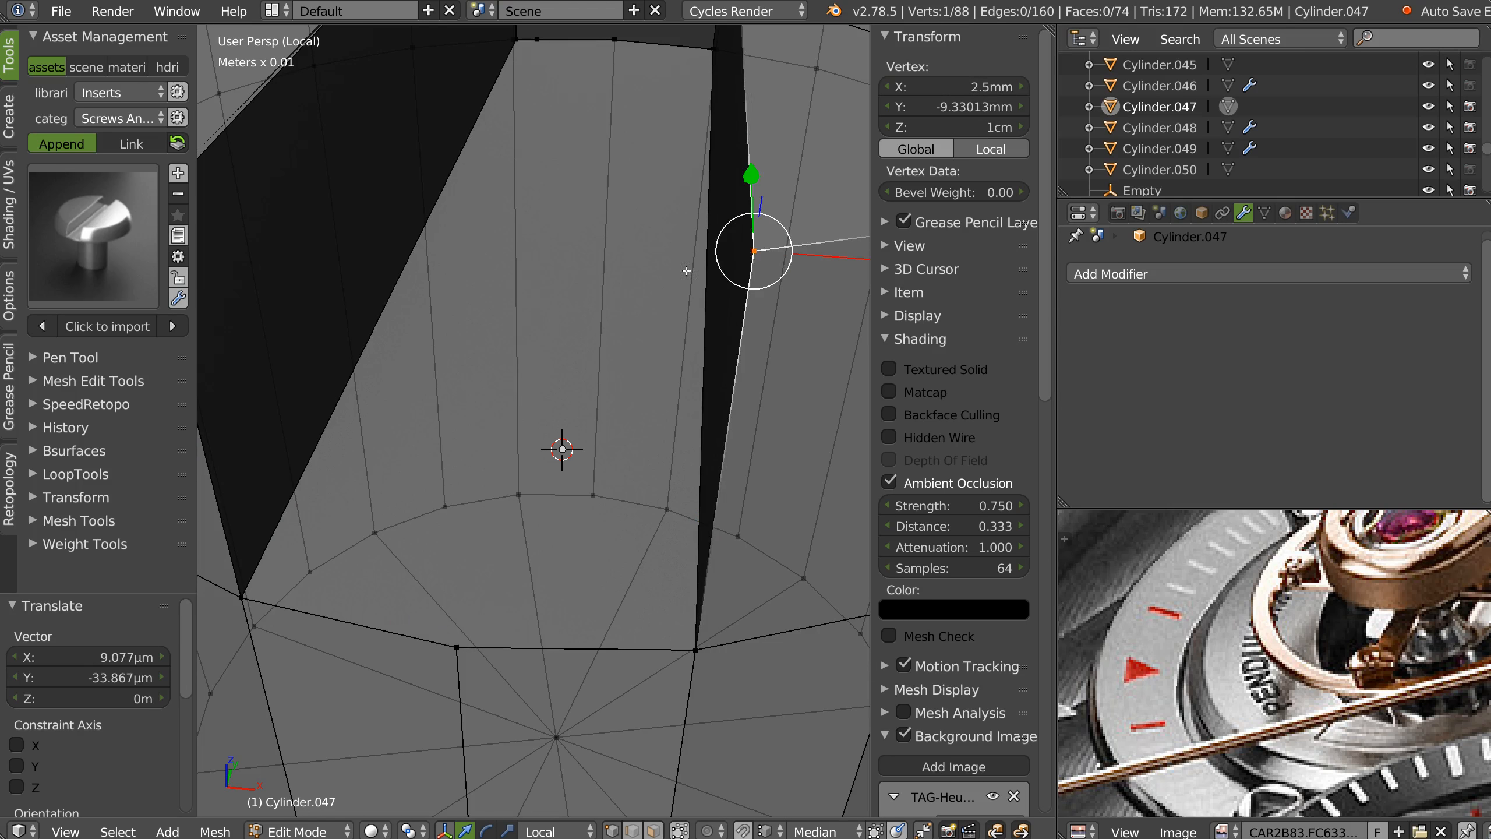
Merge the remaining stray vertex at the top of the slot's front left corner.
shift+middle_drag(686, 271, 863, 301)
right_click(636, 268)
key(g)
click(624, 290)
Connect the middle vertices at the back and front ends of the slot floor with an edge.
scroll(724, 297, down, 3)
middle_drag(724, 296, 561, 332)
right_click(528, 141)
shift+right_click(518, 549)
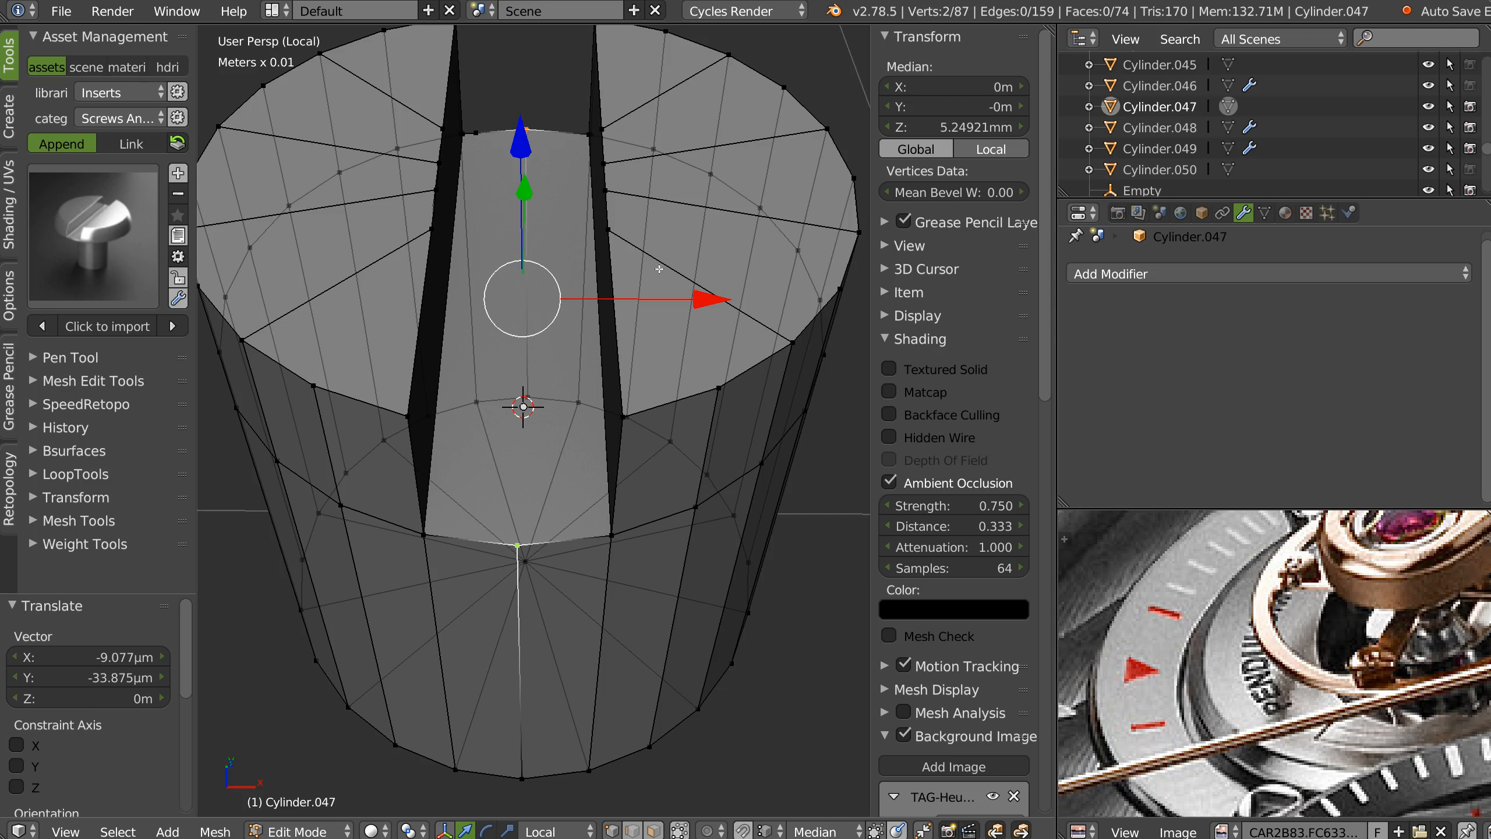
key(j)
middle_drag(707, 473, 643, 423)
shift+middle_drag(610, 363, 671, 462)
middle_drag(667, 356, 763, 366)
key(Tab)
key(Tab)
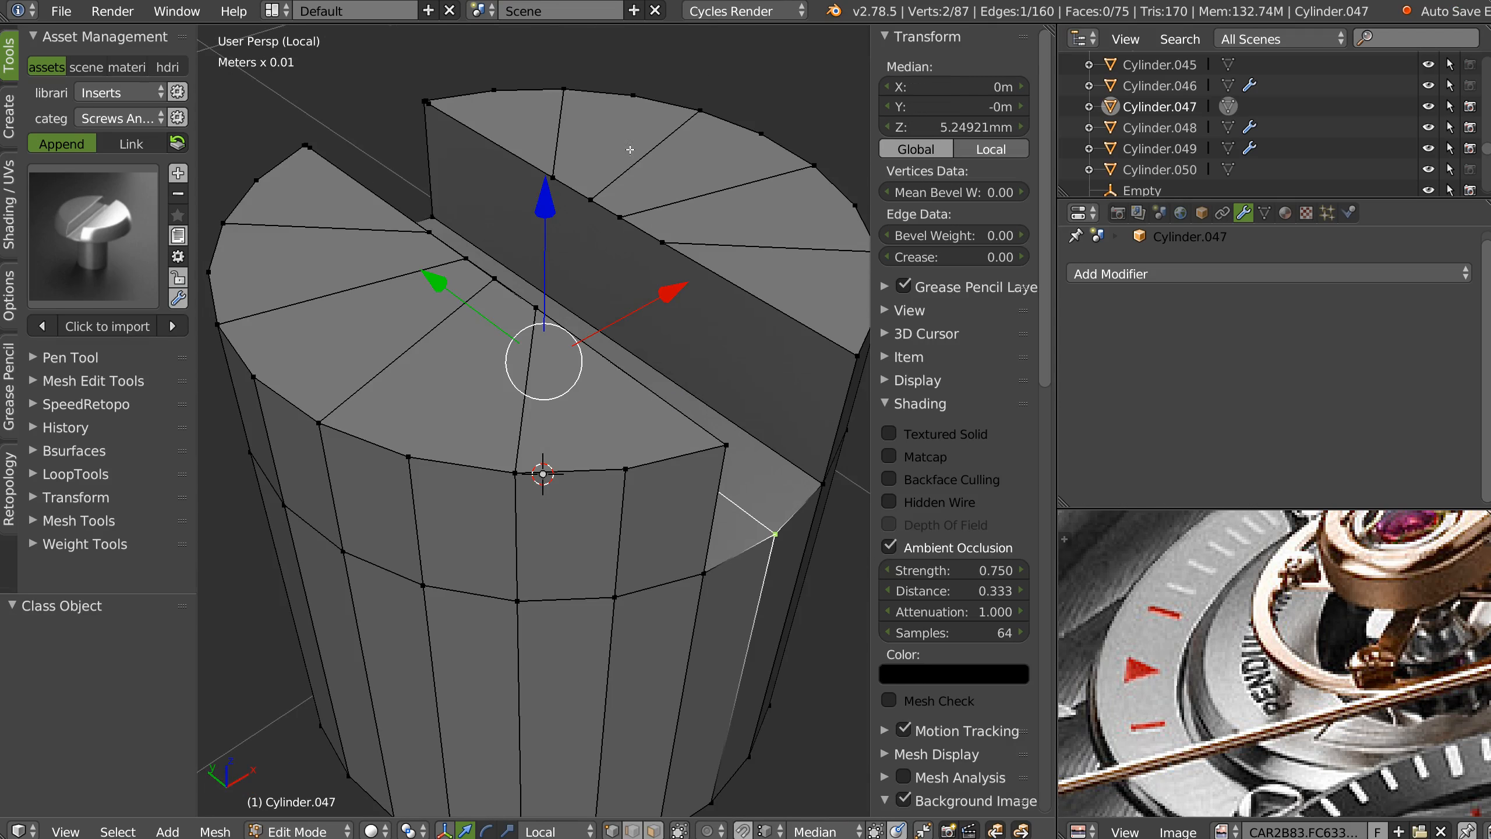
Dissolve the four radial edges on the top face of the cylinder's right half.
click(556, 140)
shift+click(646, 154)
shift+click(716, 192)
shift+click(789, 253)
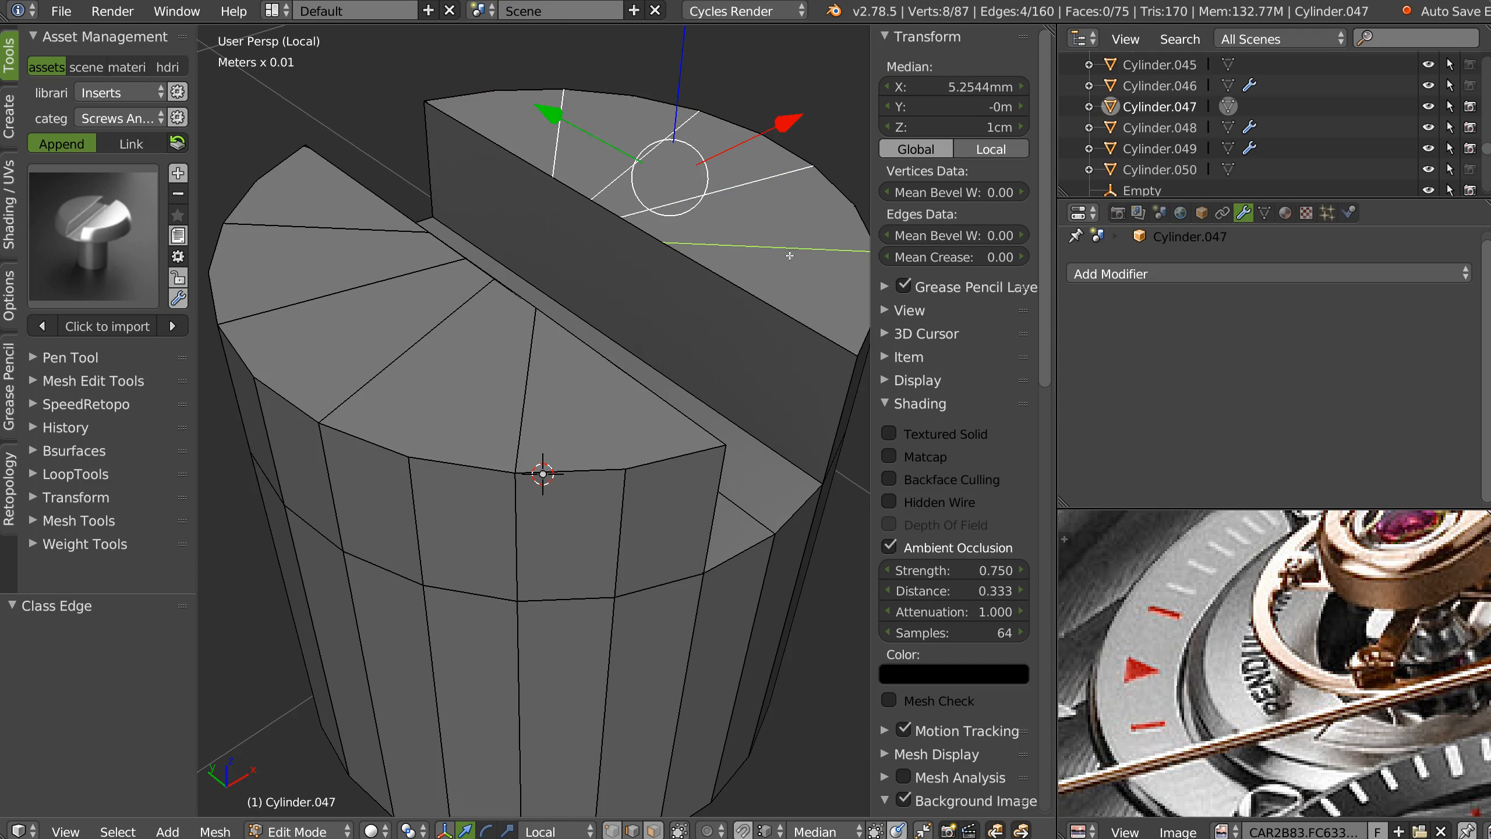
key(ctrl+x)
Symmetrize the slotted cylinder across the Y axis and the X axis.
key(KP_7)
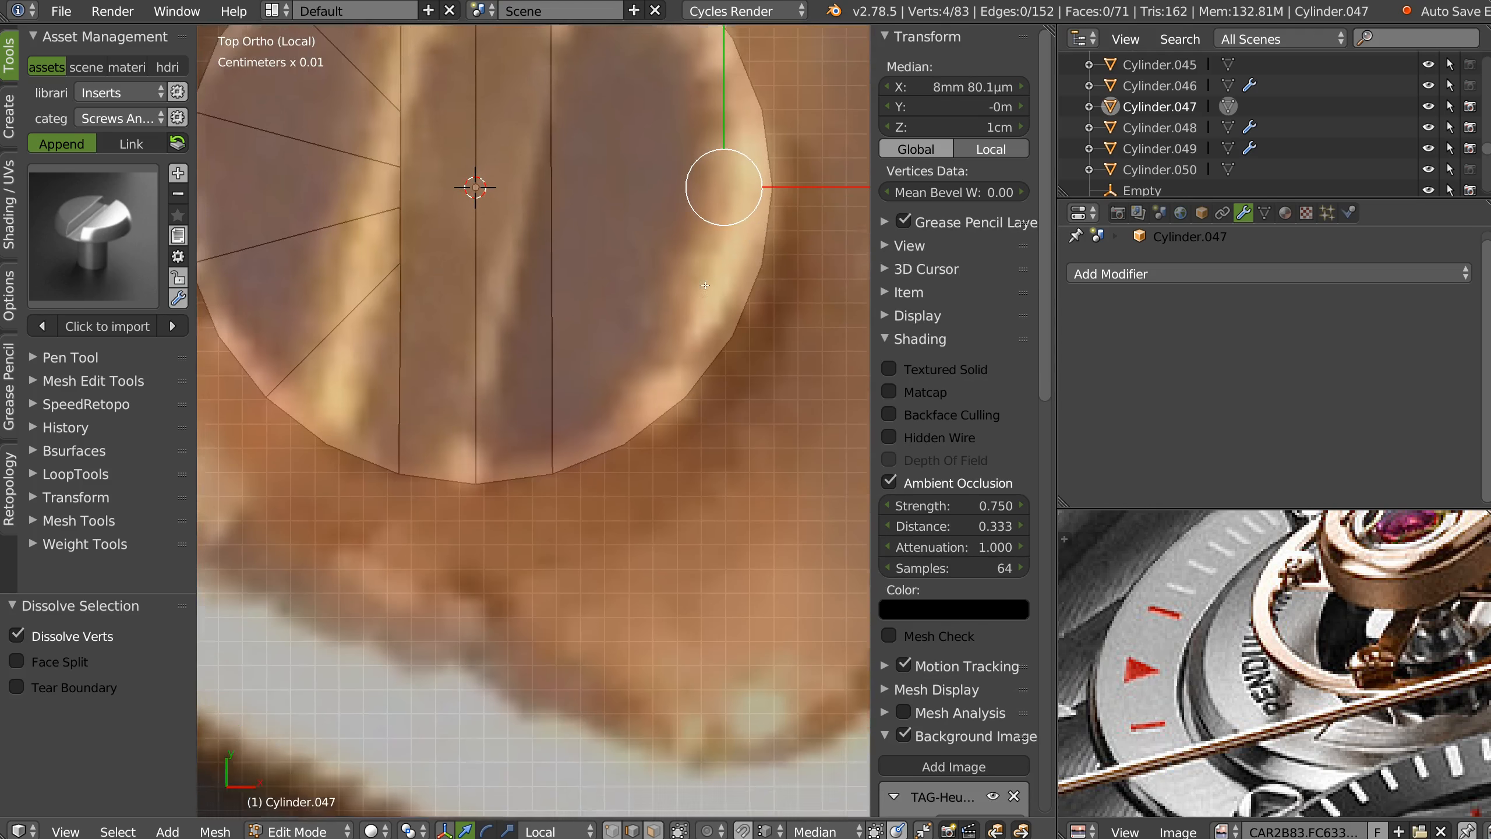
shift+middle_drag(705, 285, 648, 416)
key(Tab)
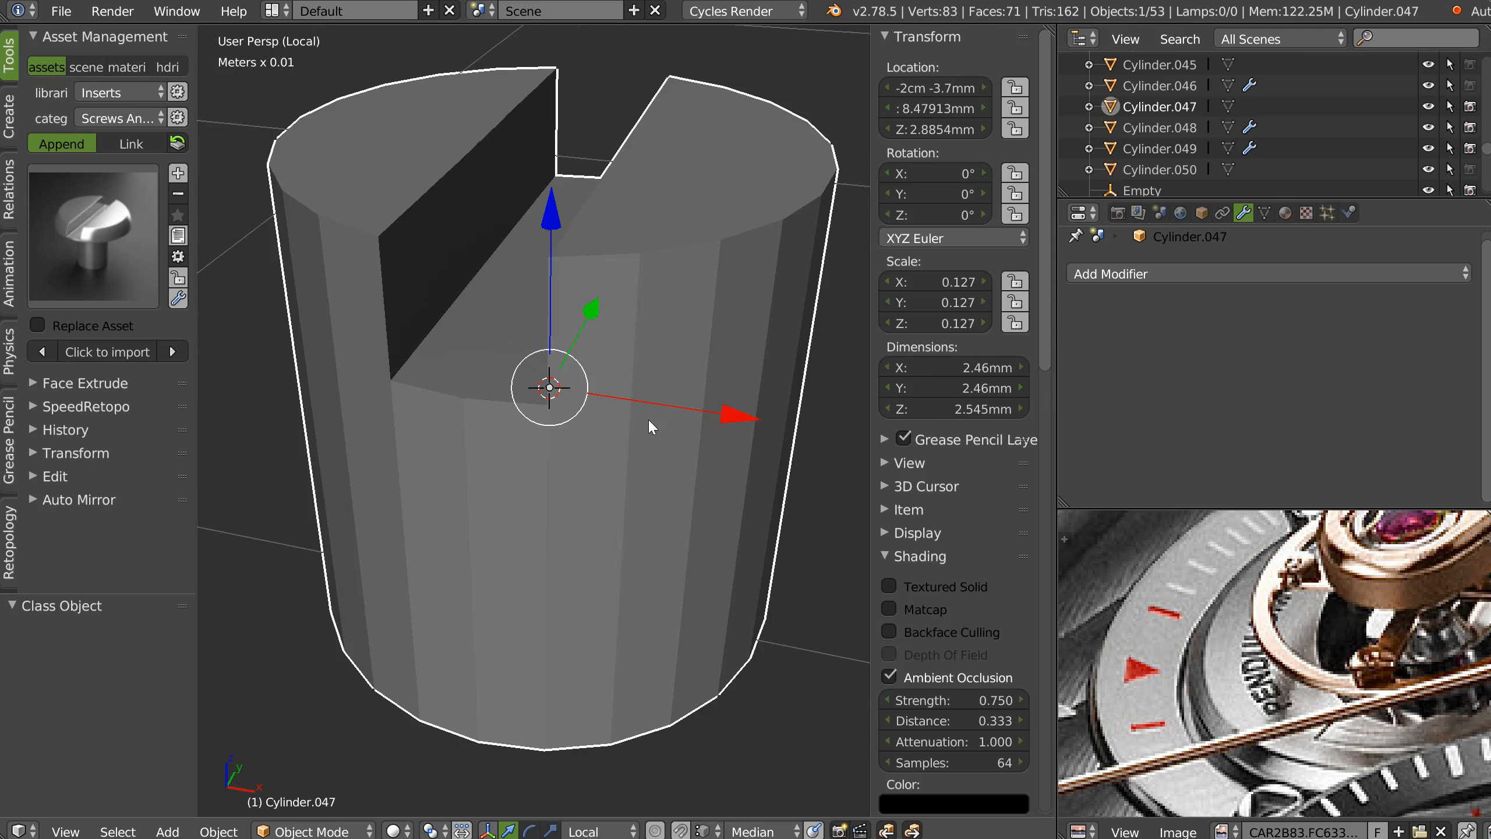
key(space)
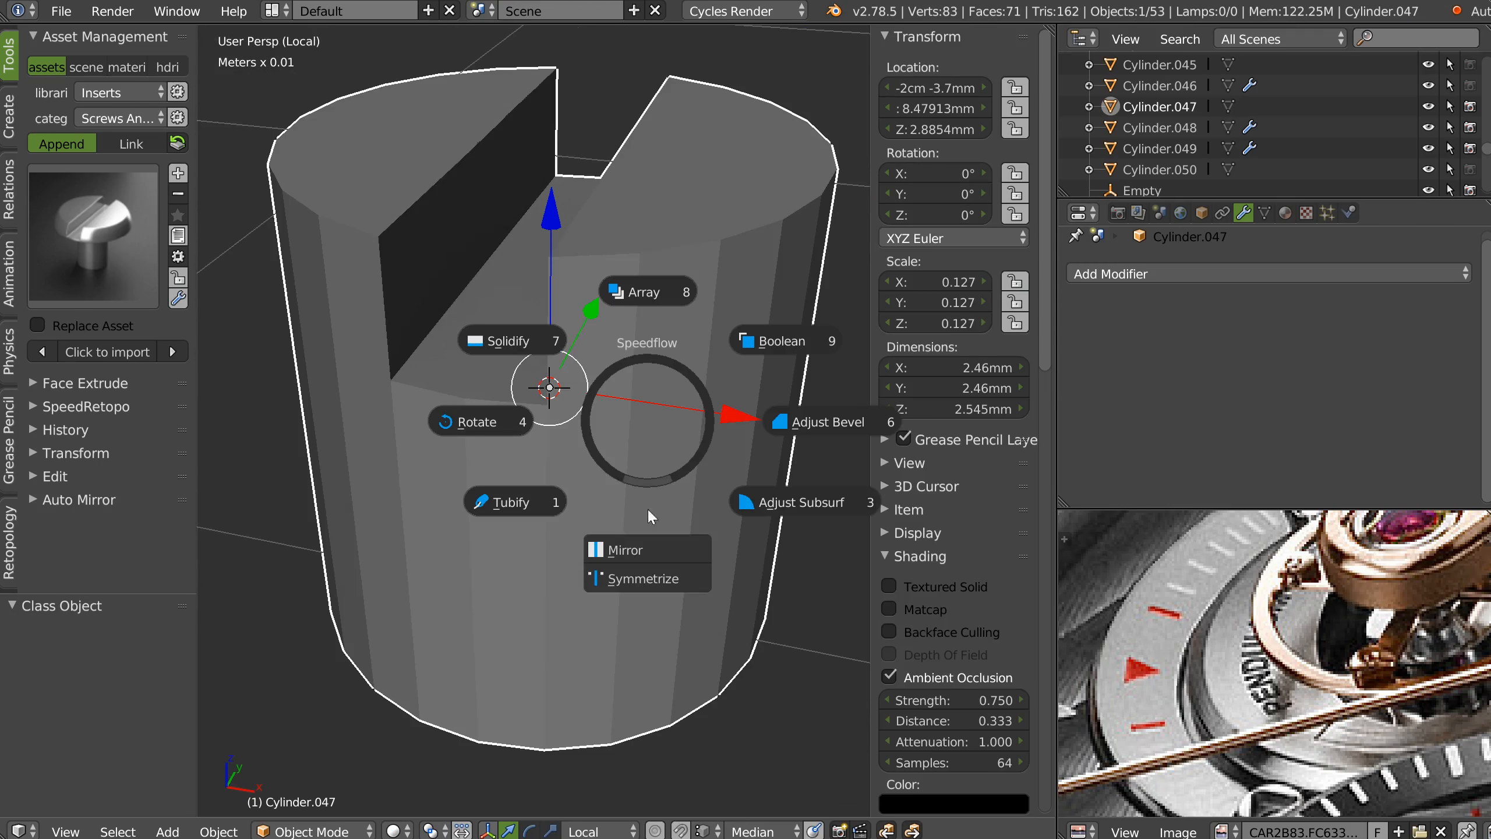
click(641, 577)
key(y)
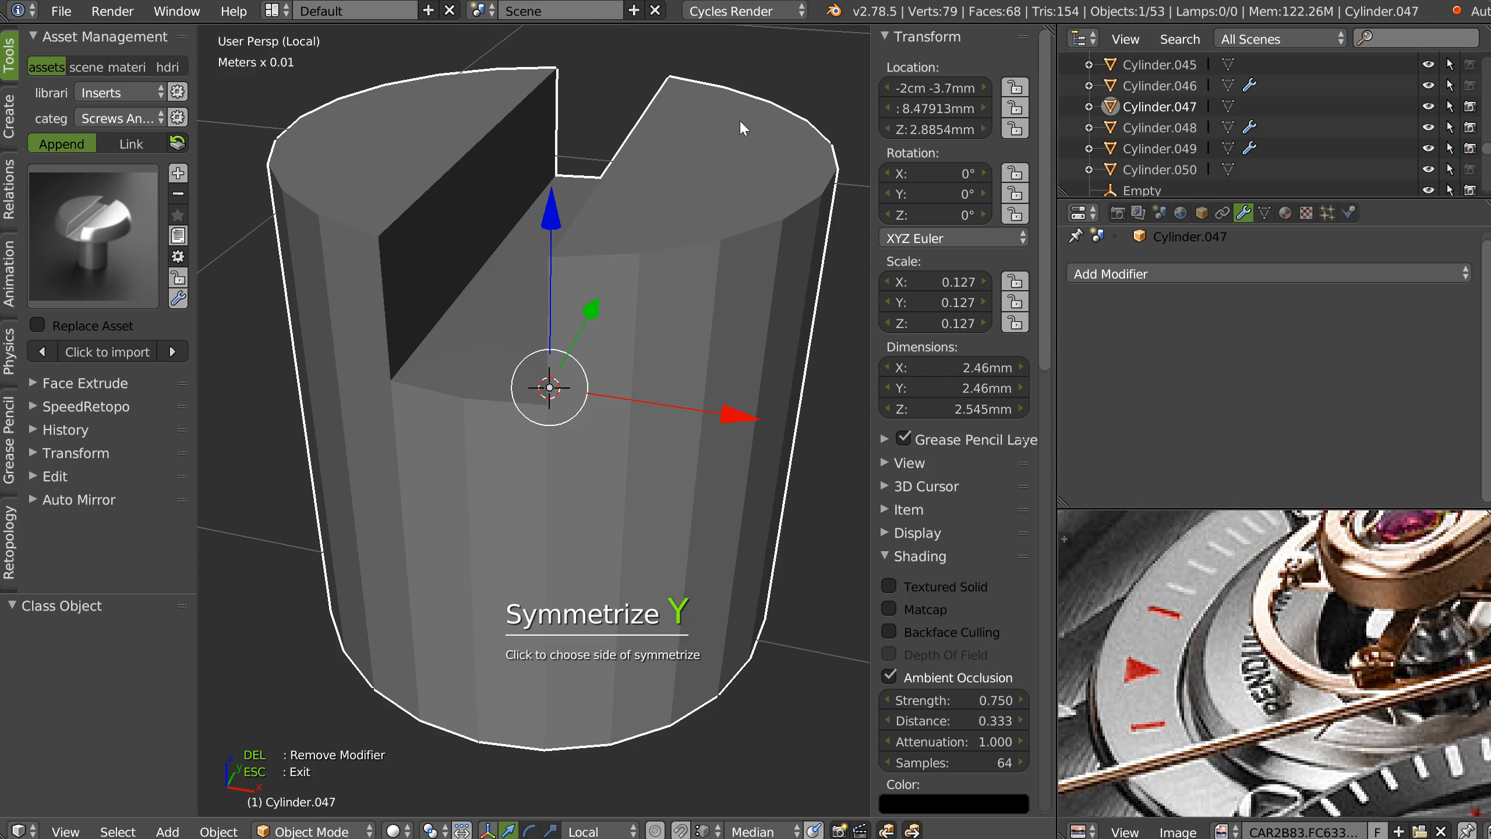
key(shift+x)
key(Escape)
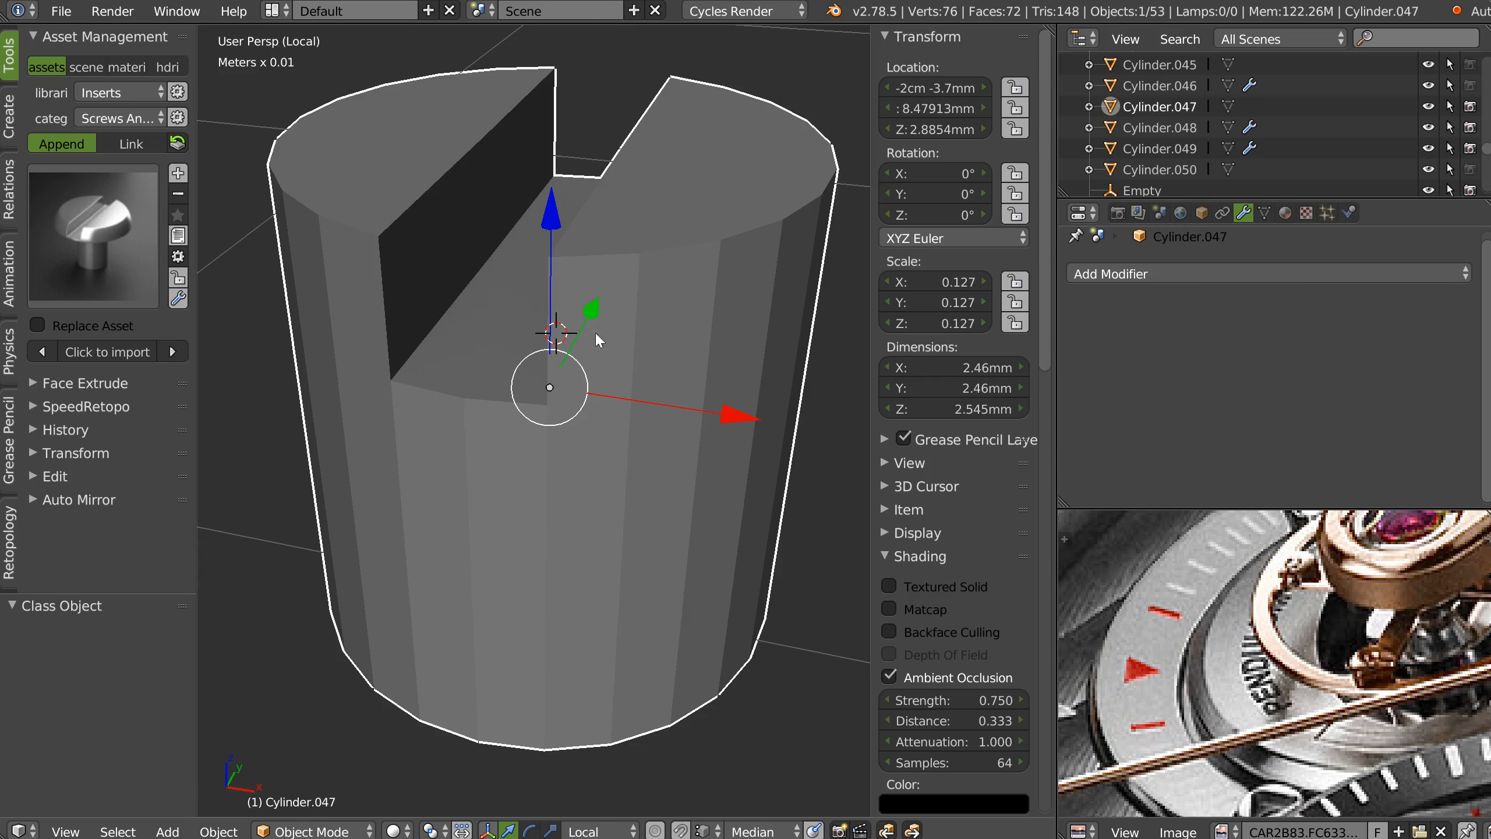
Show the wireframe over the shaded cylinder and hide the viewport's side panels for a closer view of the slot.
key(shift+w)
middle_drag(606, 321, 651, 292)
scroll(700, 321, up, 3)
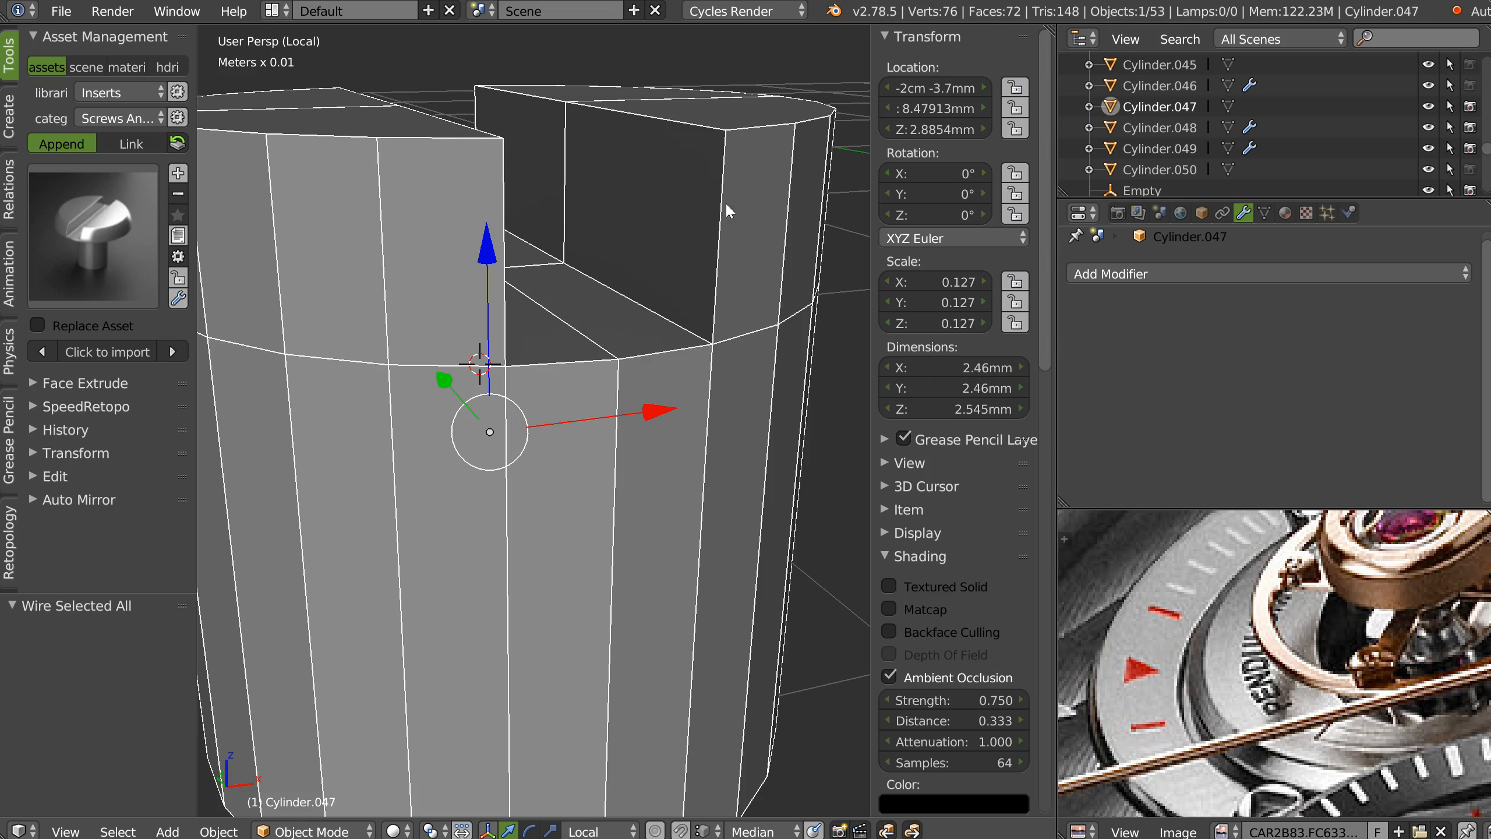
middle_drag(711, 281, 675, 297)
middle_drag(565, 369, 502, 370)
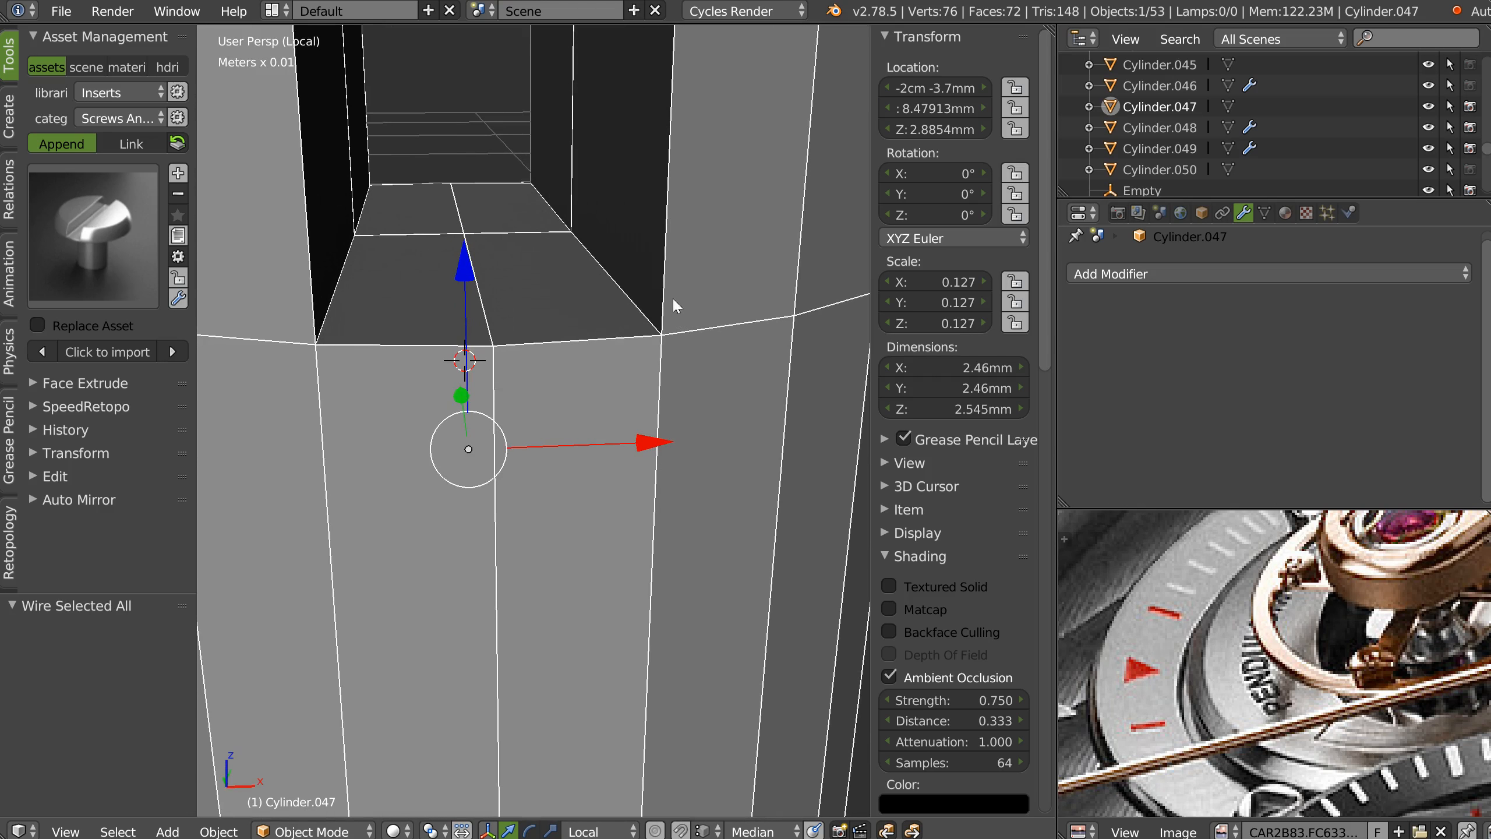
middle_drag(659, 252, 675, 320)
key(t)
key(n)
scroll(784, 243, down, 3)
shift+middle_drag(675, 320, 696, 357)
Add an edge loop around the cylinder just below the slot floor and lower it about 70 µm along Z.
key(Tab)
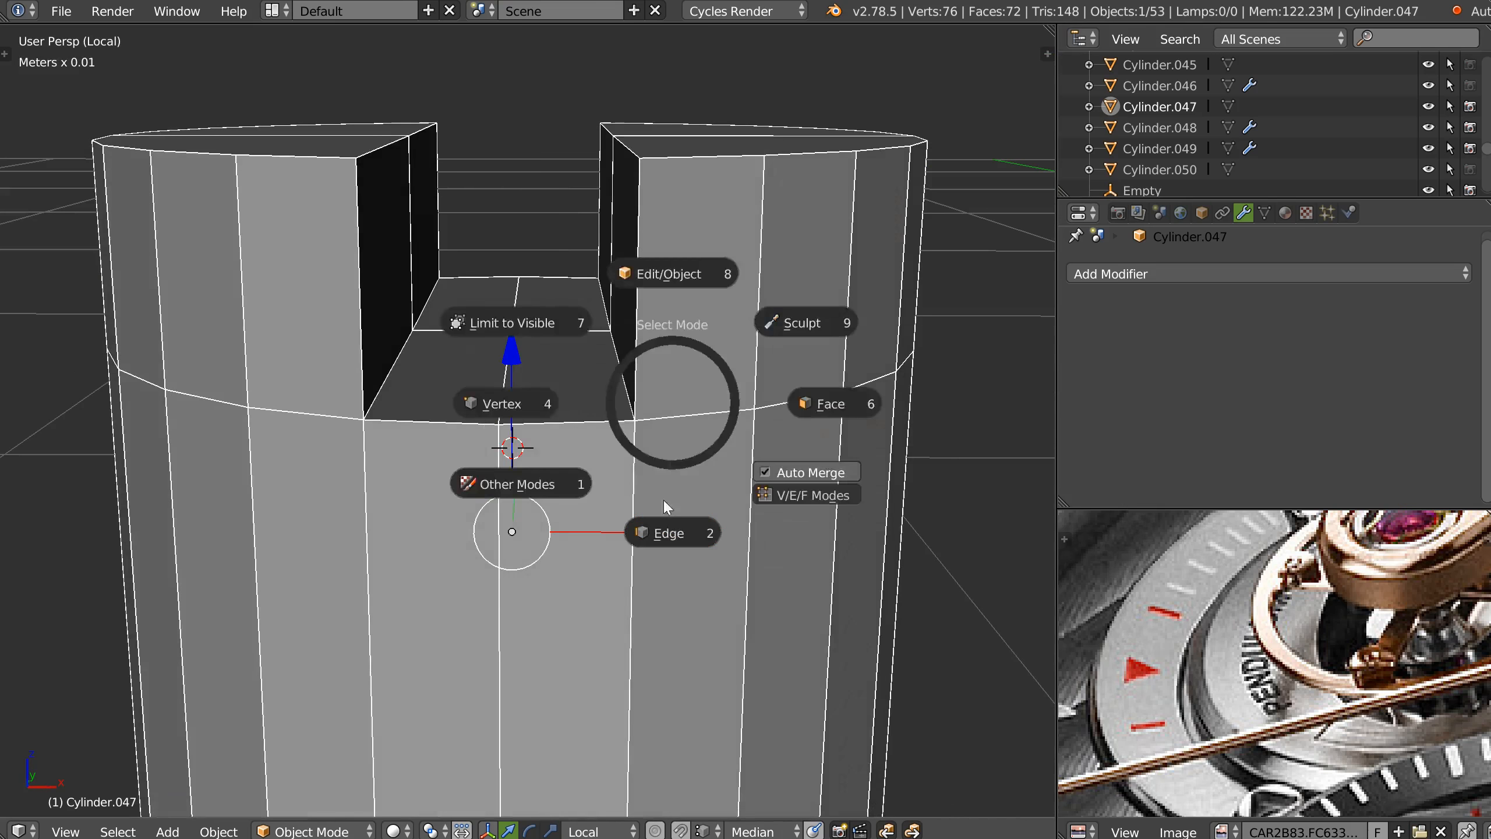
click(635, 611)
key(ctrl+r)
click(645, 618)
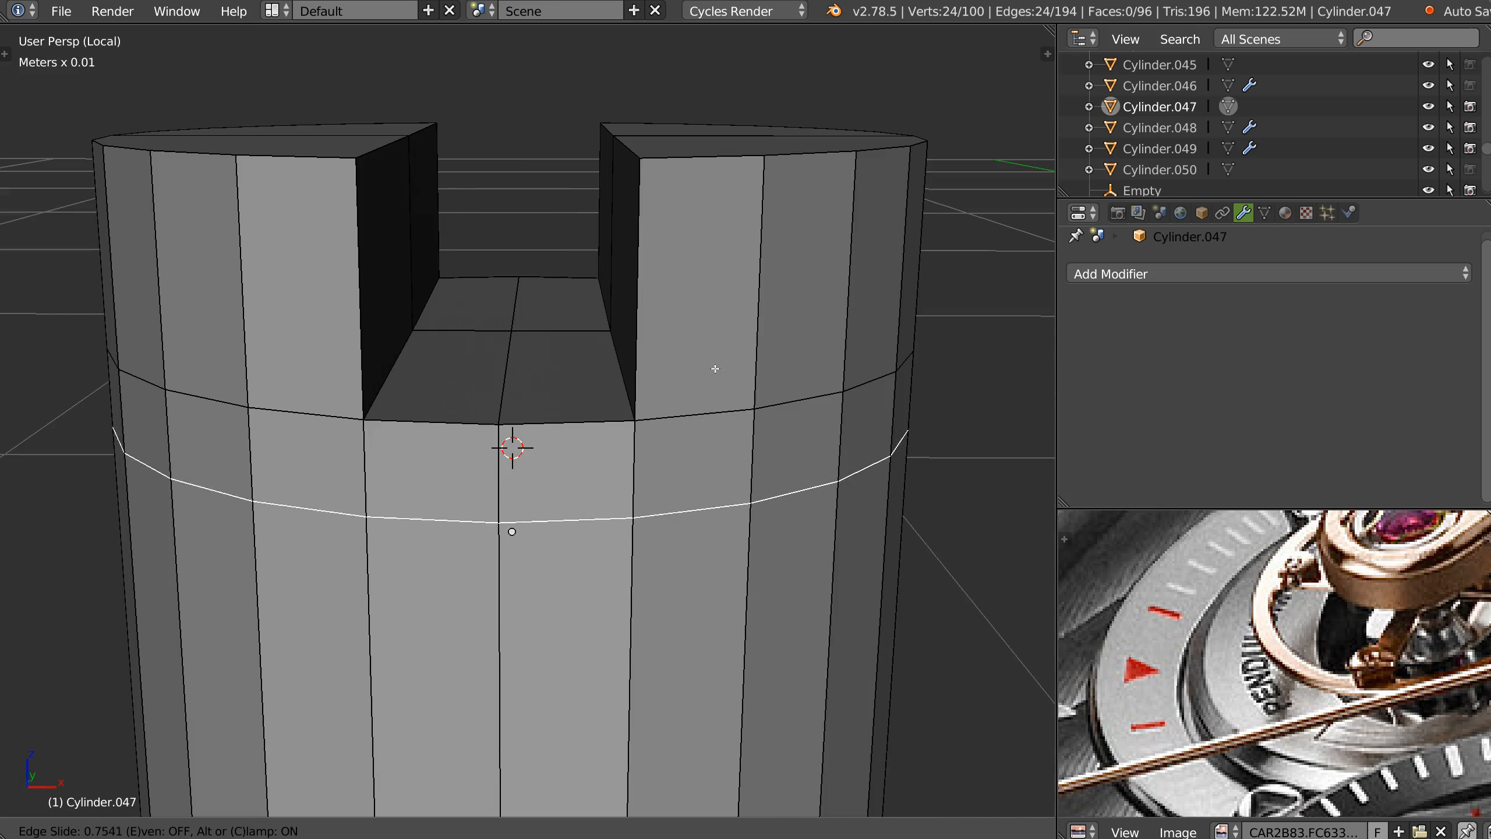
click(709, 347)
middle_drag(709, 347, 615, 387)
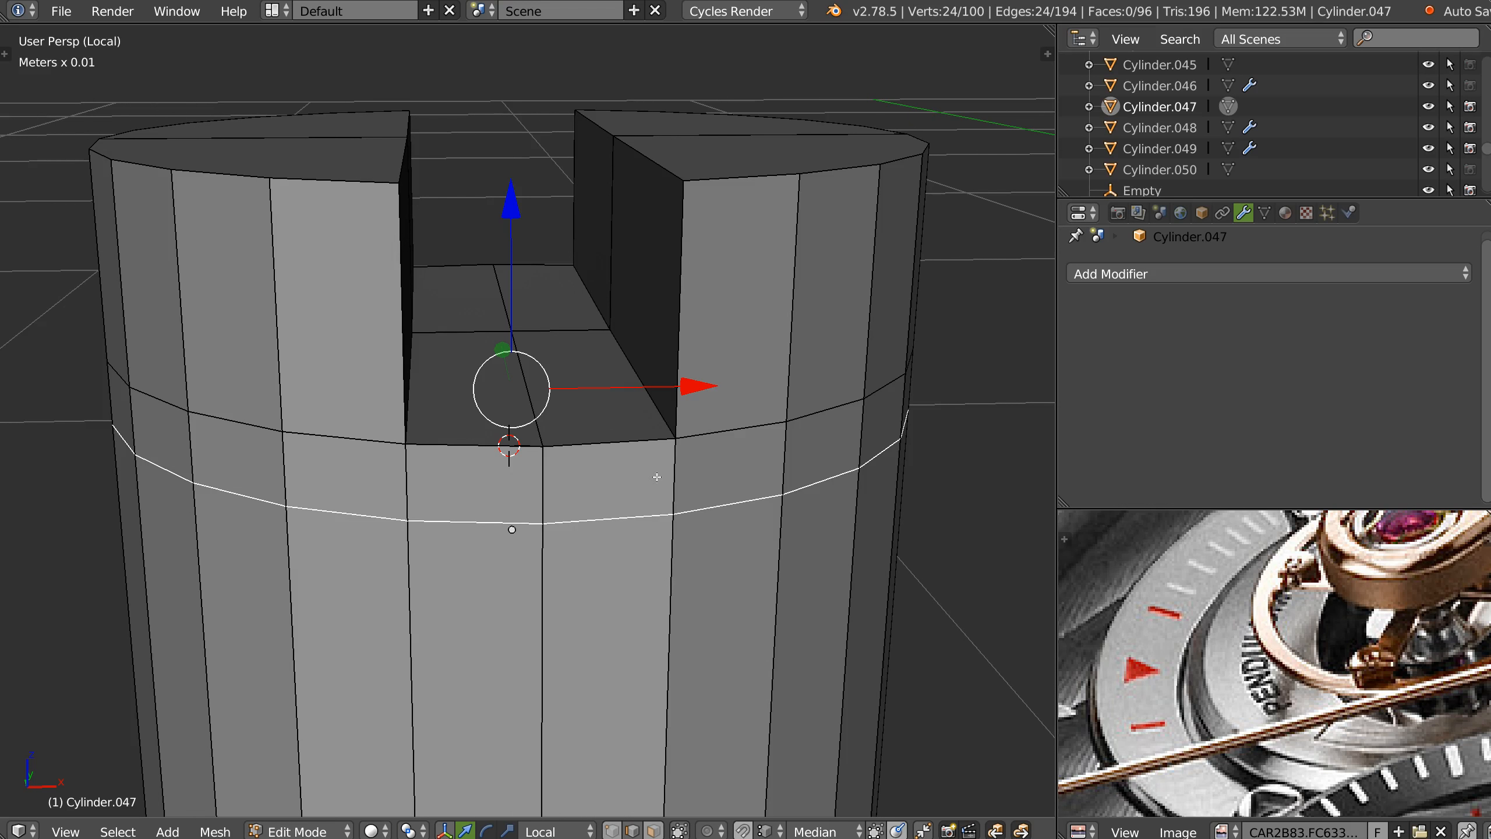
key(g)
key(z)
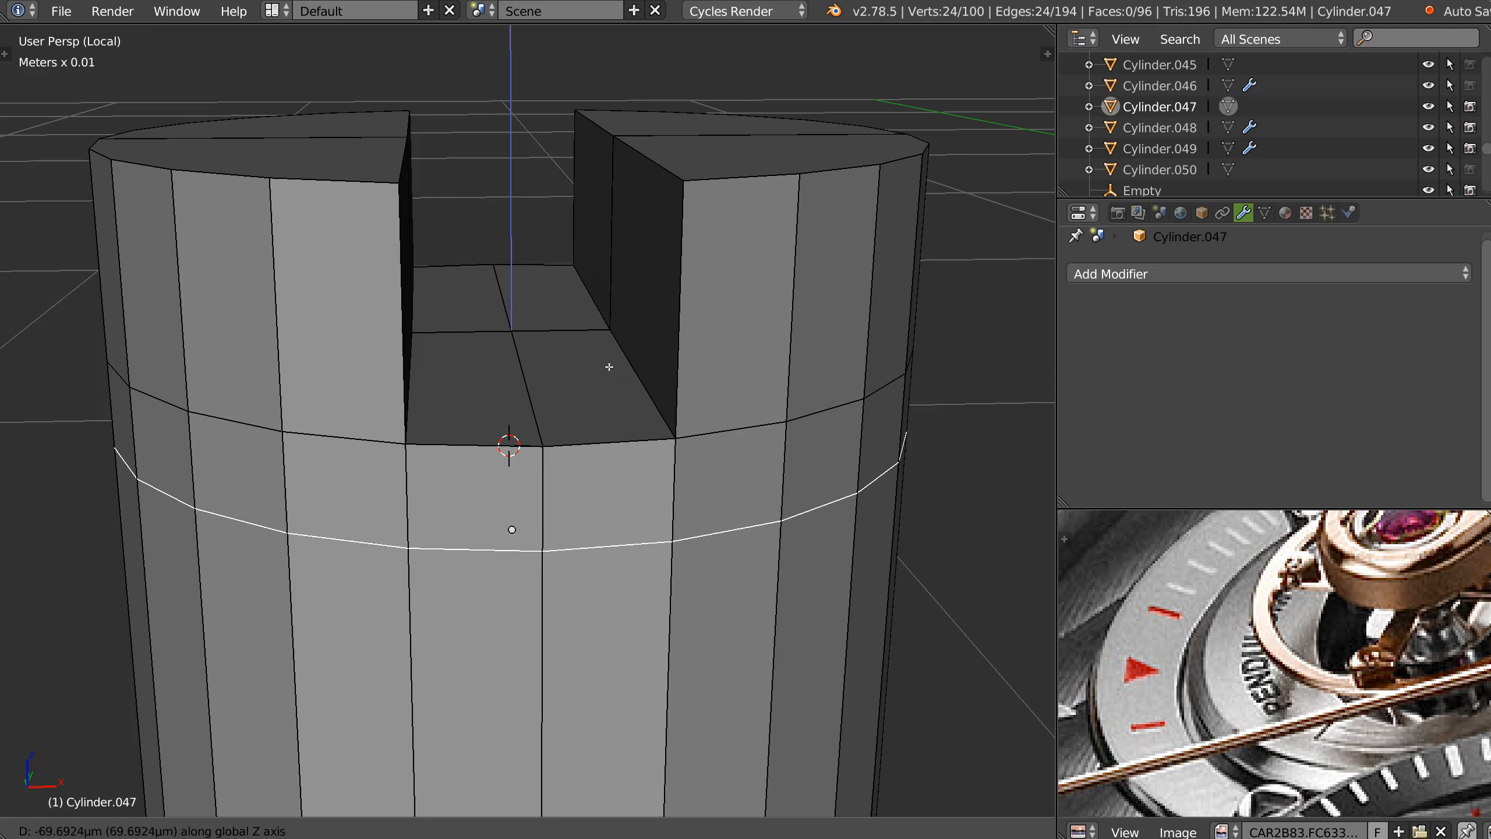
click(610, 367)
Connect the slot floor's front right corner vertex diagonally to the neighbouring vertex on the lower edge loop.
key(Tab)
click(676, 439)
right_click(676, 440)
shift+right_click(781, 518)
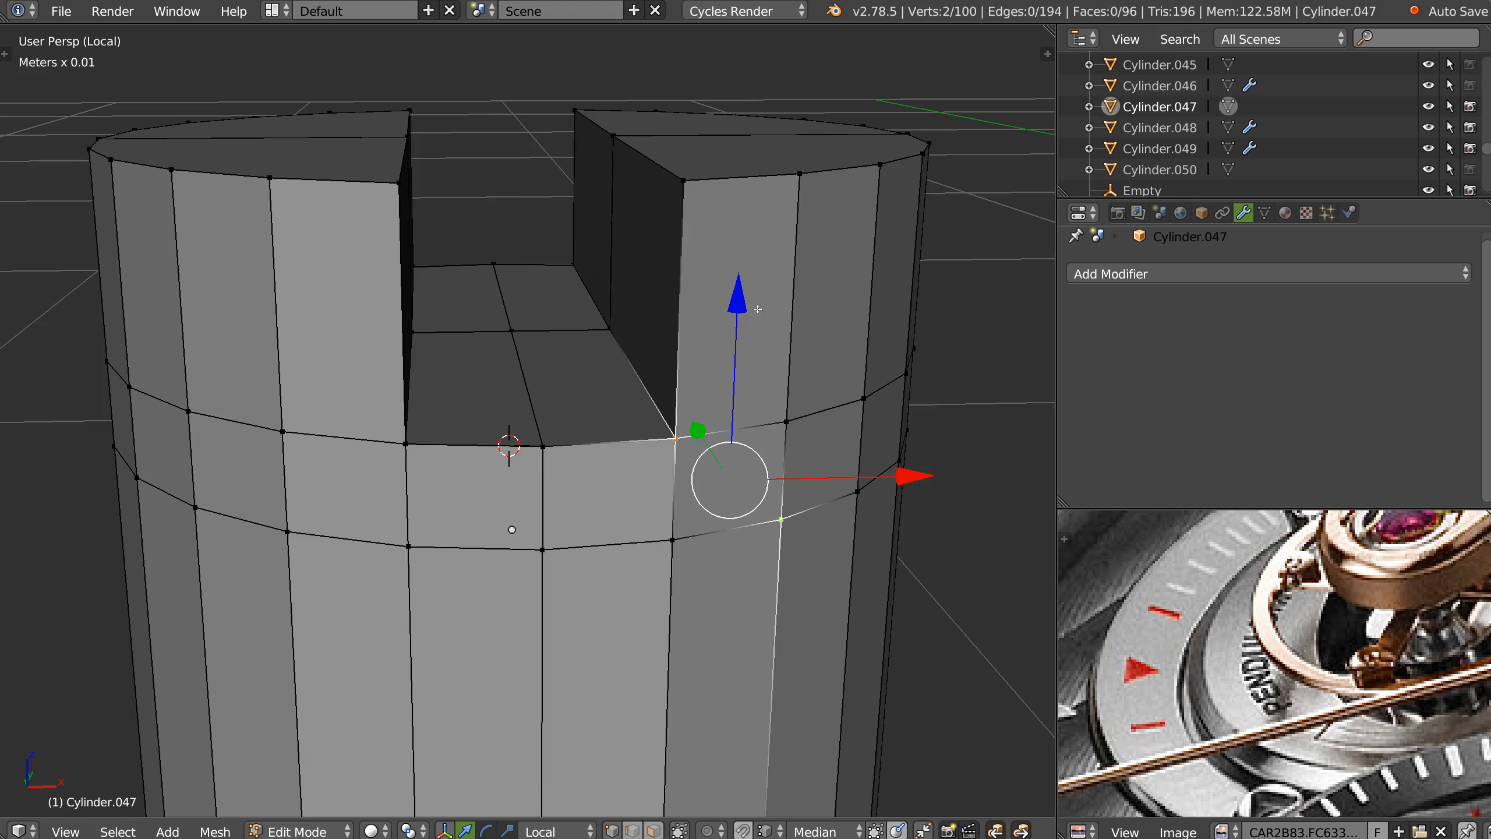
middle_drag(711, 392, 702, 152)
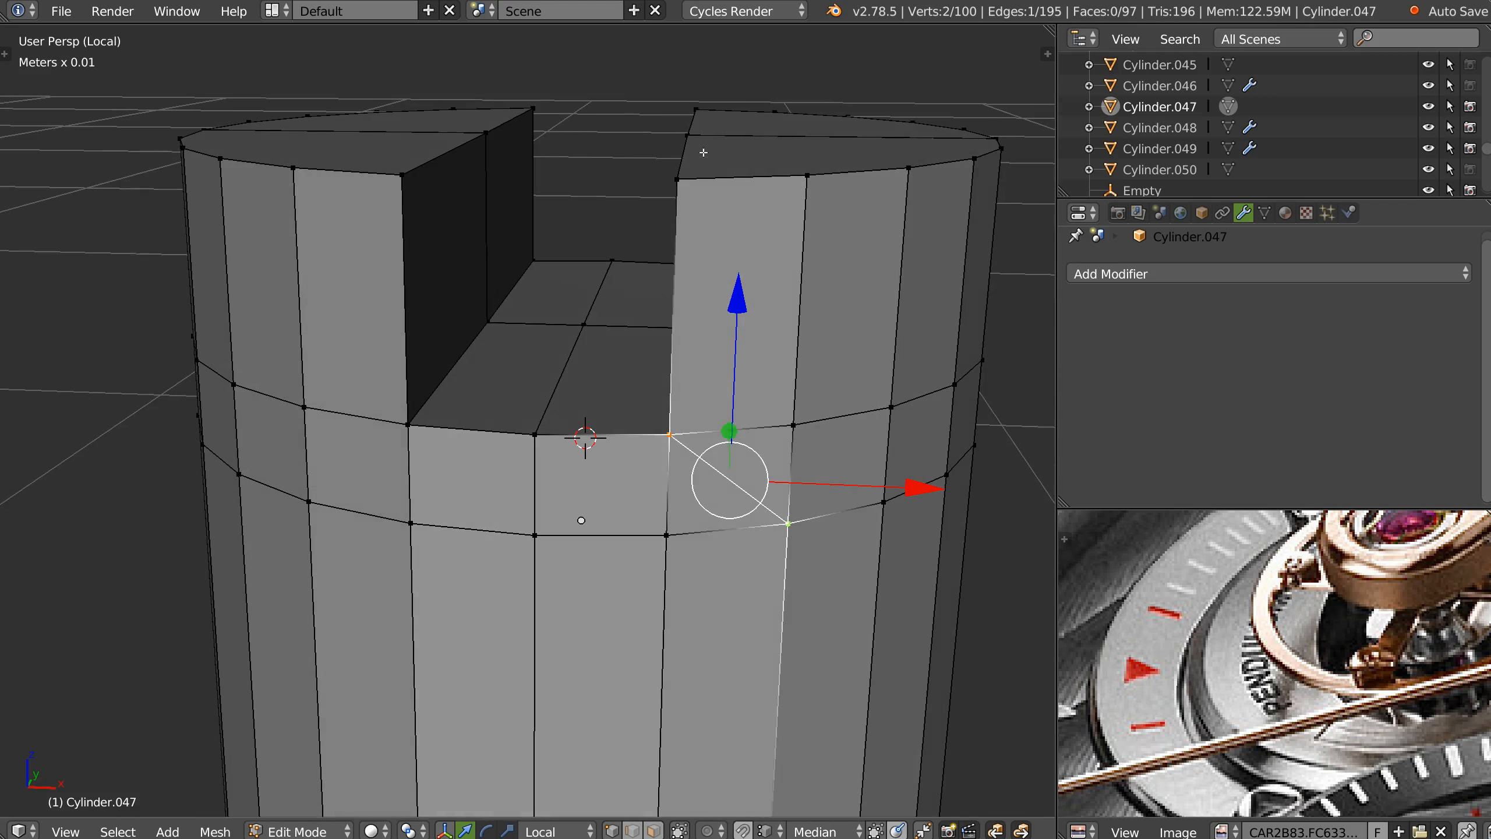
key(KP_1)
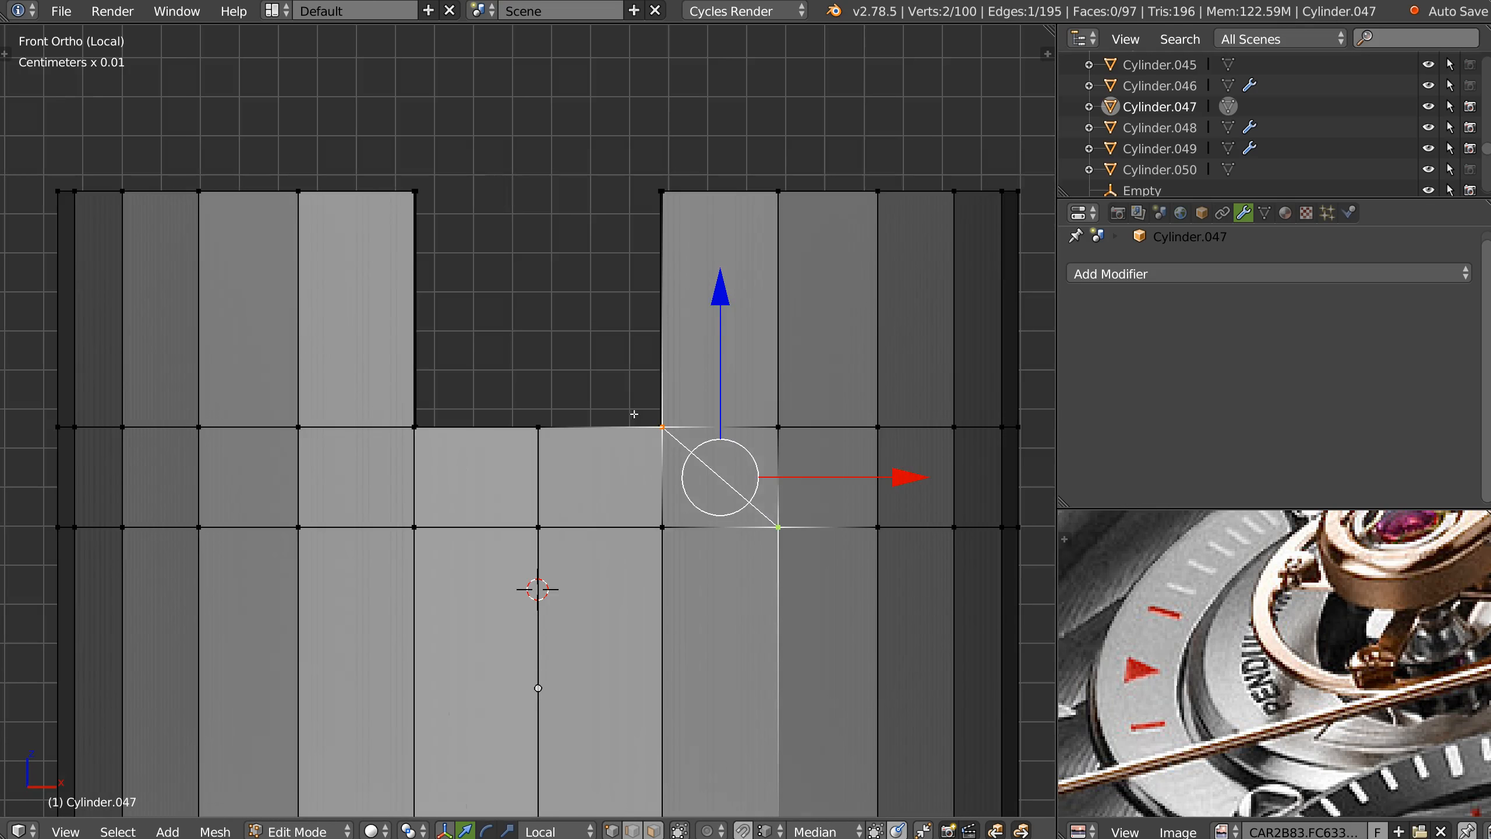
ctrl+middle_drag(682, 355, 692, 338)
shift+middle_drag(693, 342, 631, 376)
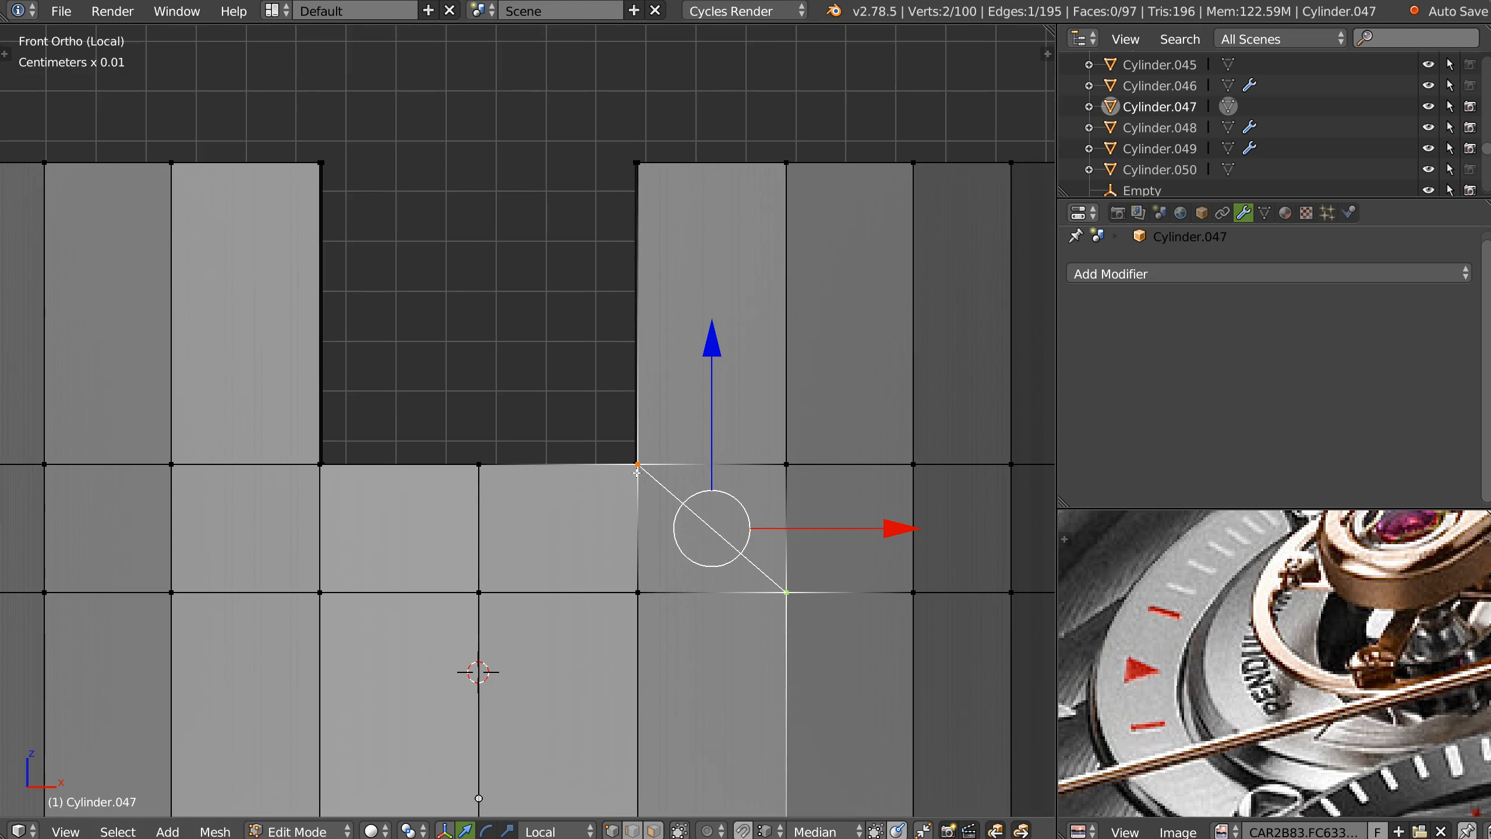
scroll(708, 476, down, 2)
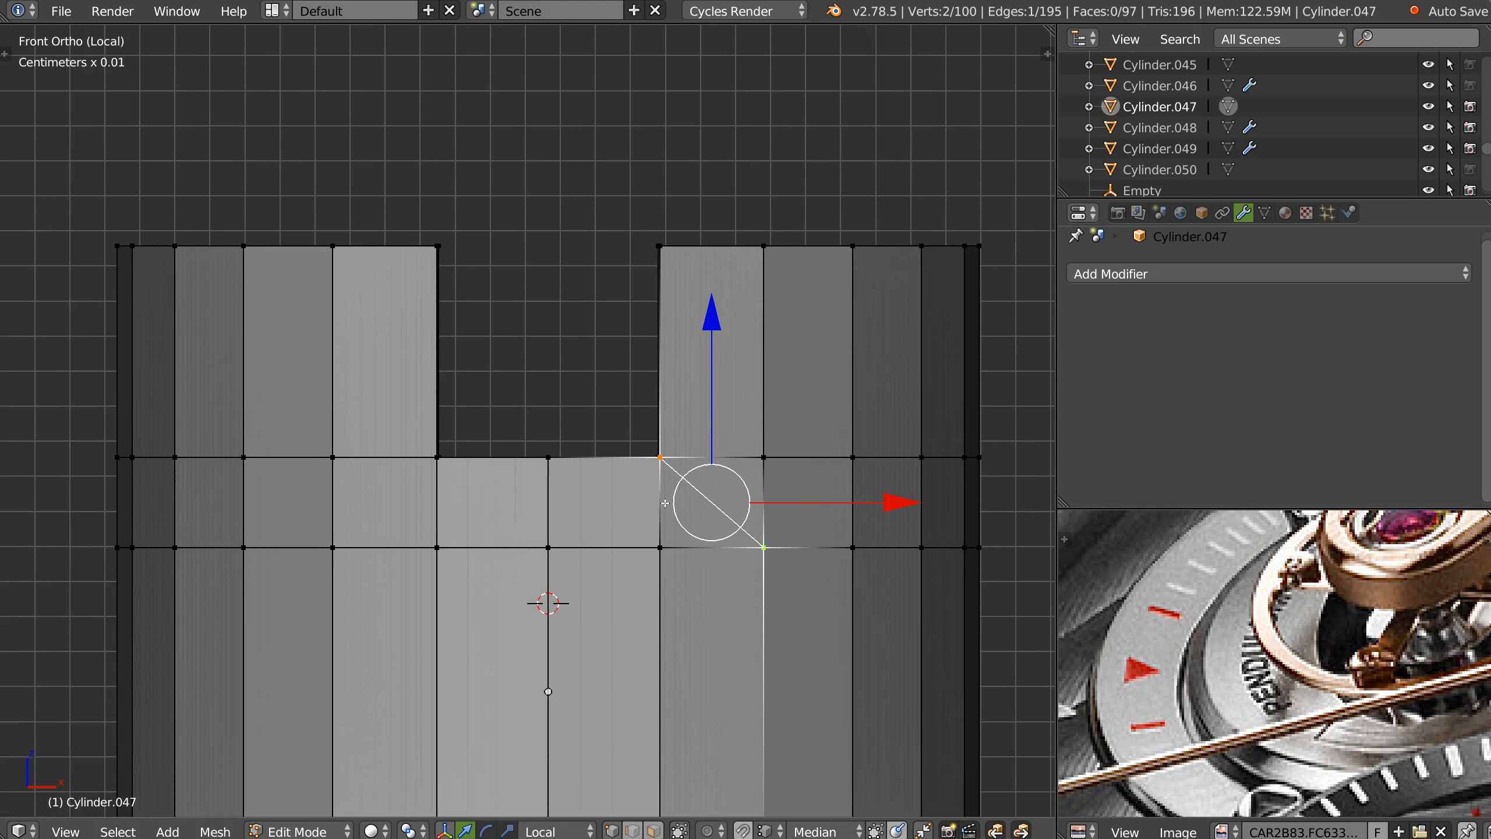
middle_drag(665, 503, 622, 479)
Bevel the slot's right wall outline and front floor edges with a weight-limited modifier: width 0.4 mm, 2 segments, profile 1.0.
key(Tab)
key(Tab)
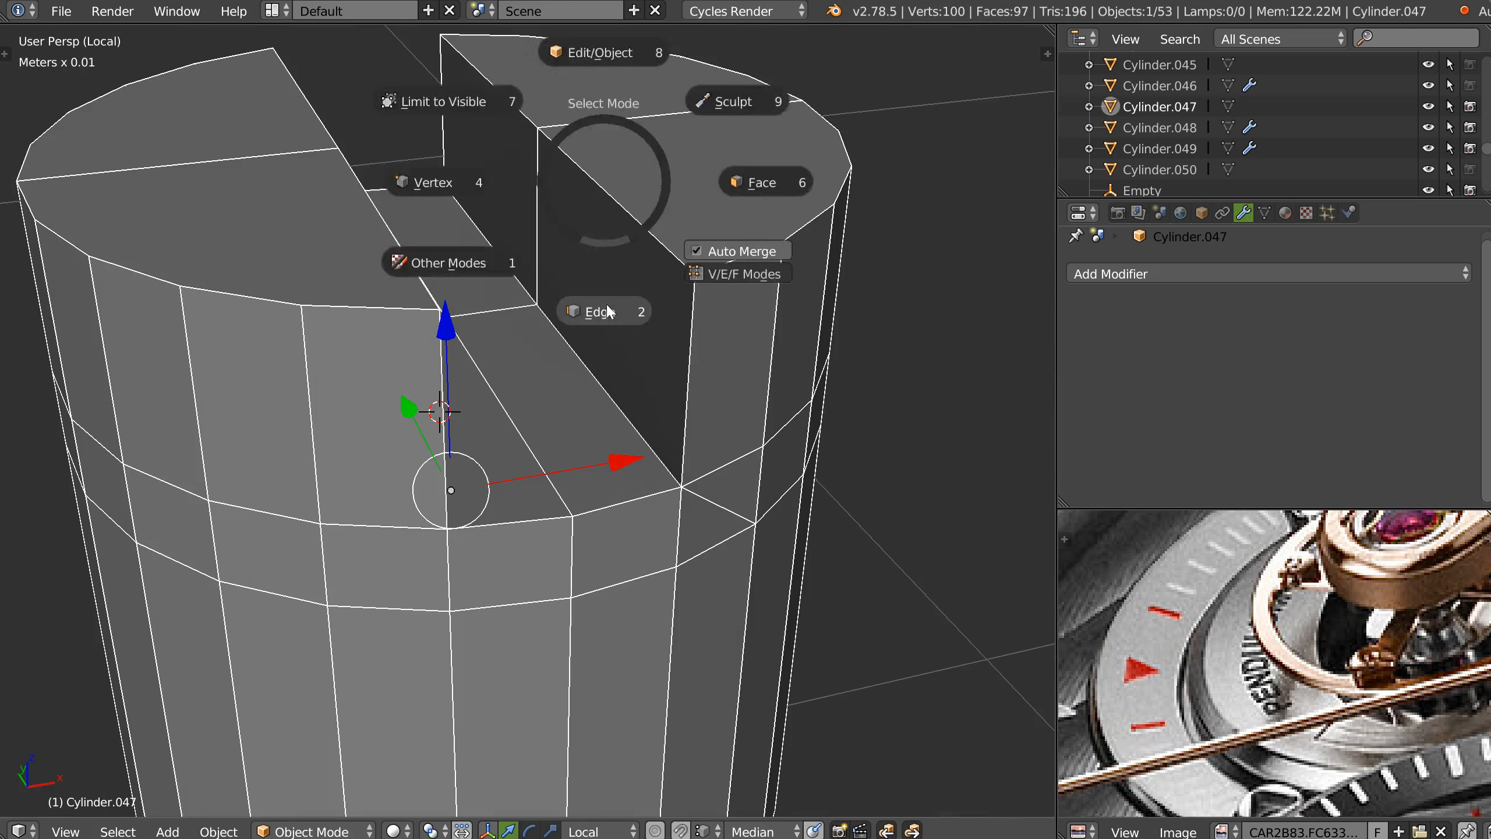
click(608, 311)
right_click(523, 104)
shift+right_click(648, 219)
shift+right_click(699, 341)
shift+right_click(646, 435)
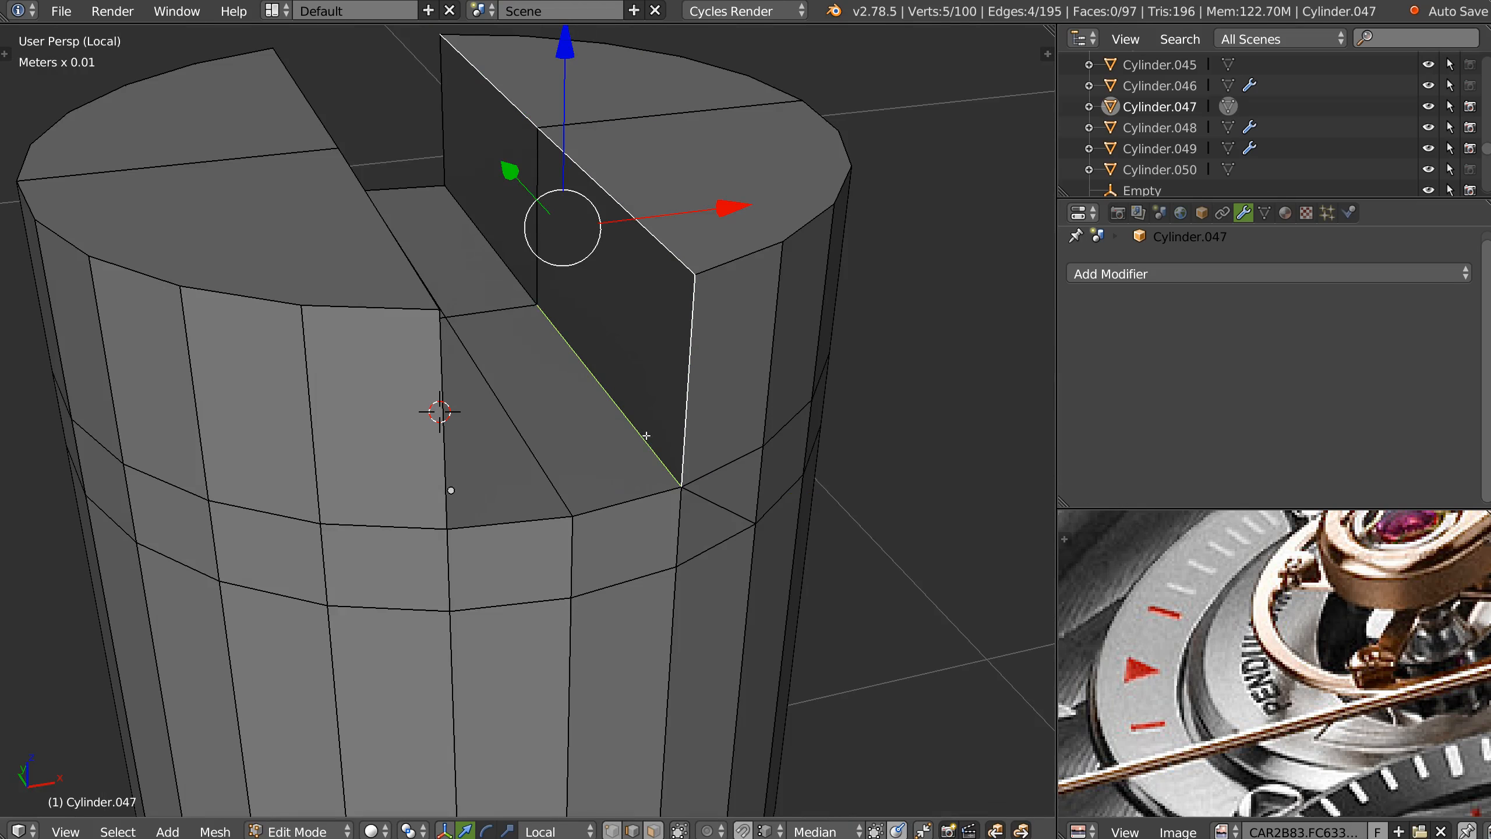
shift+right_click(605, 506)
shift+right_click(550, 501)
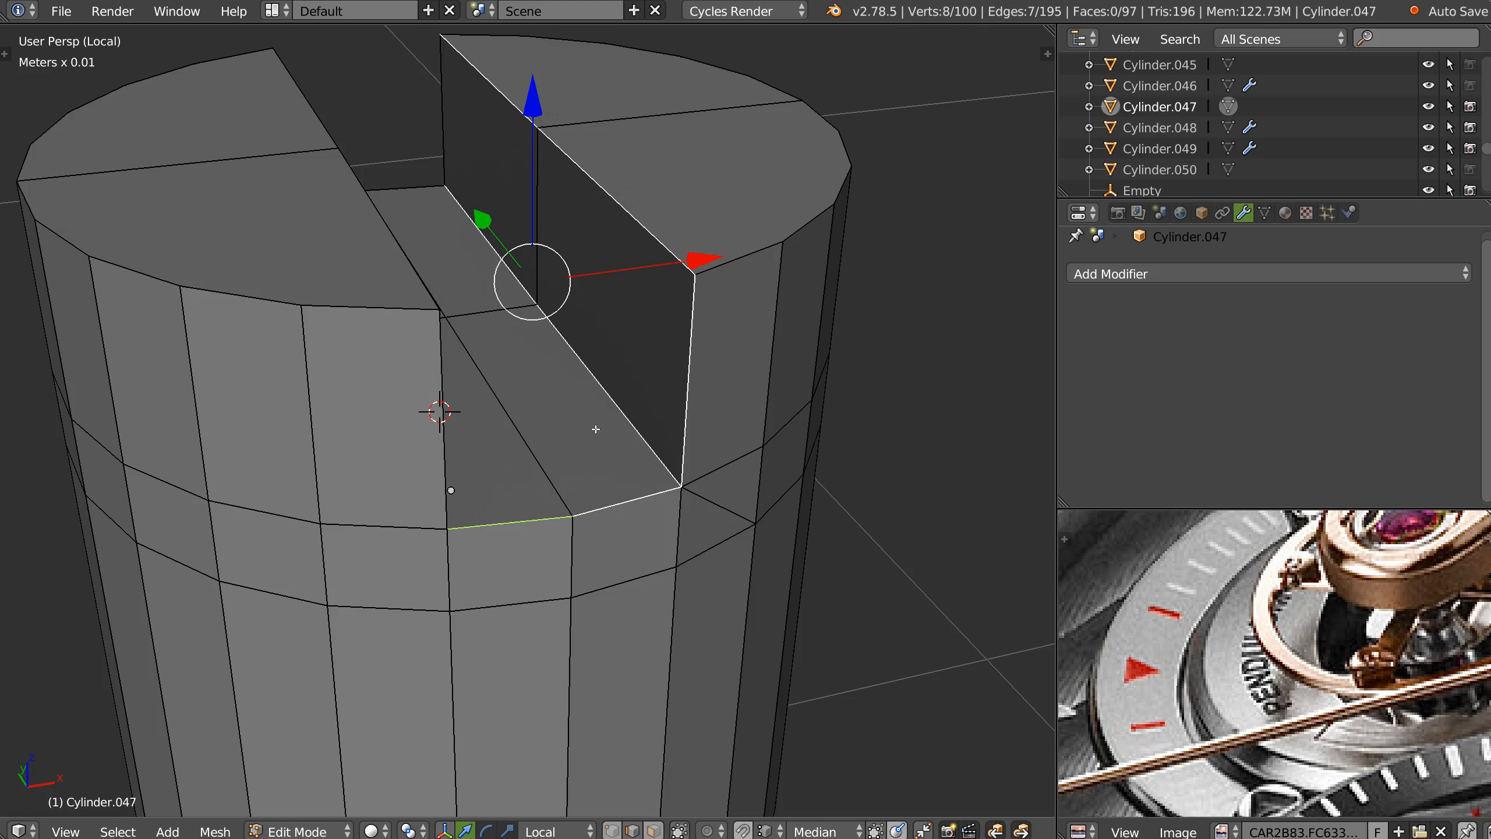
middle_drag(595, 429, 612, 430)
key(space)
click(782, 433)
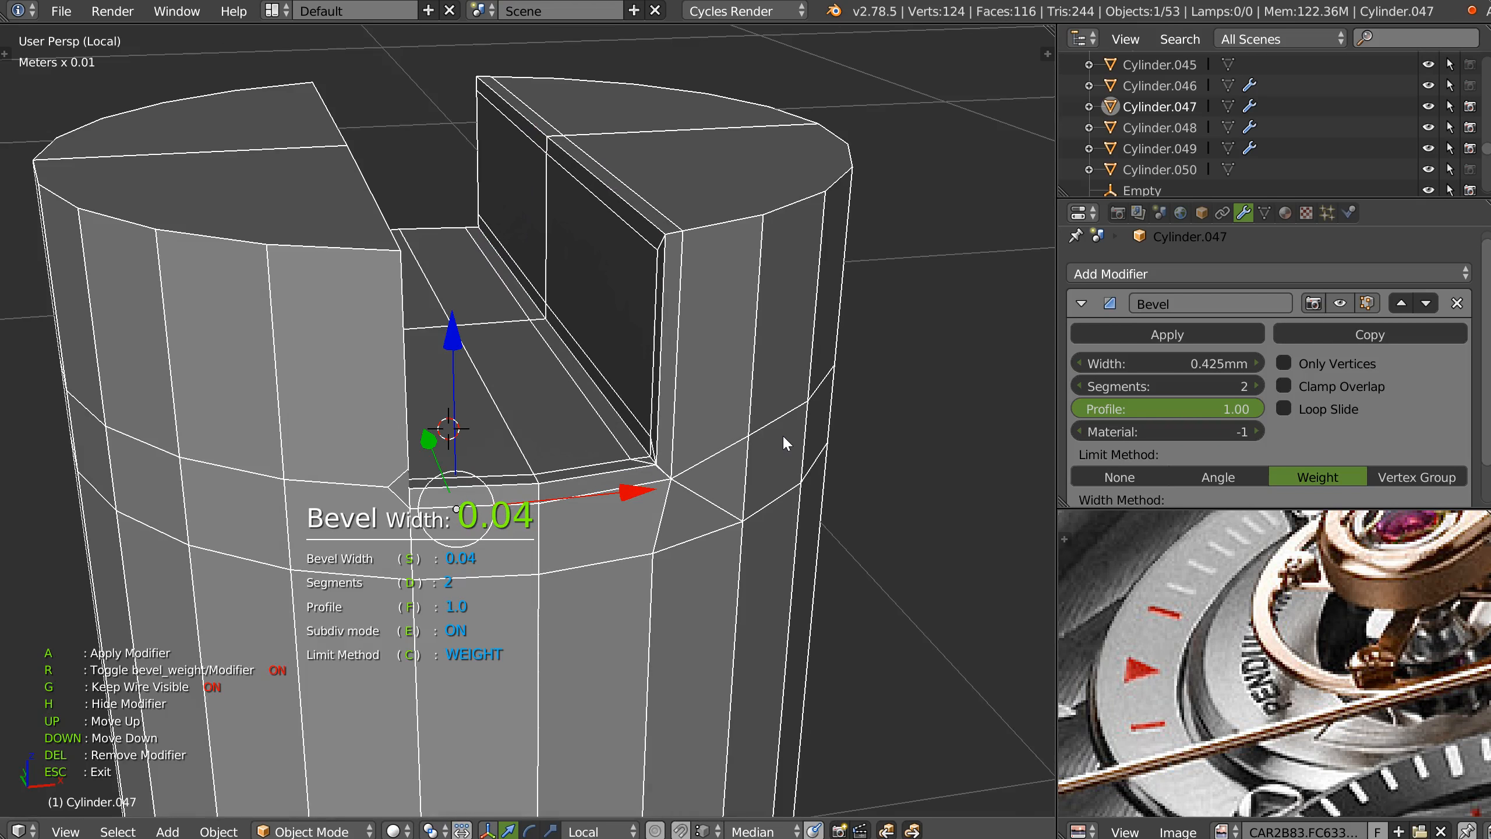
key(n)
key(Escape)
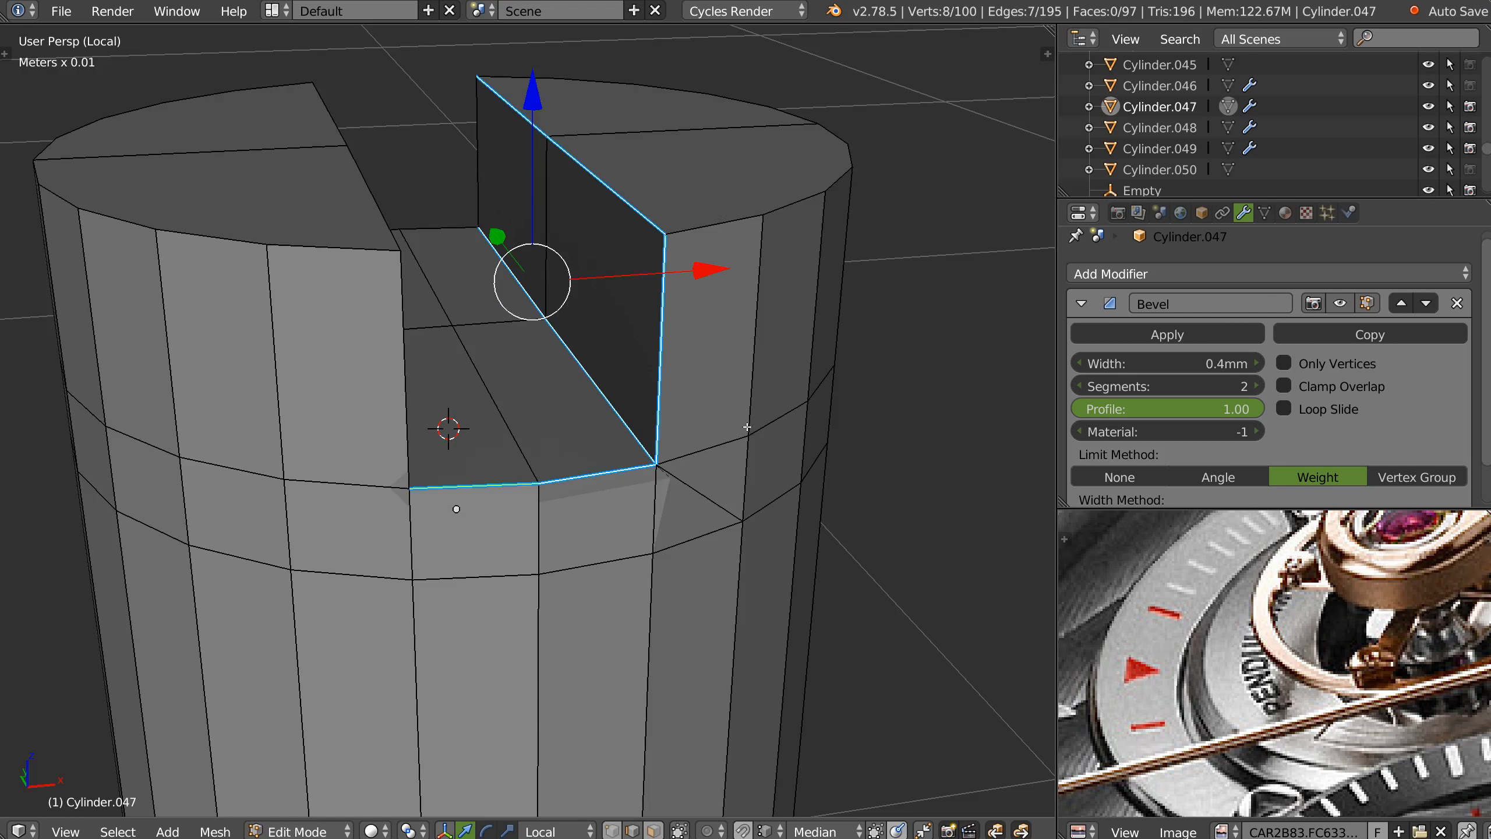
Add the outer rim edges on top of the cylinder's right half to the weighted bevel.
alt+click(710, 230)
key(space)
click(865, 352)
middle_drag(735, 462, 688, 442)
scroll(663, 455, up, 1)
key(Tab)
click(667, 382)
scroll(663, 447, up, 2)
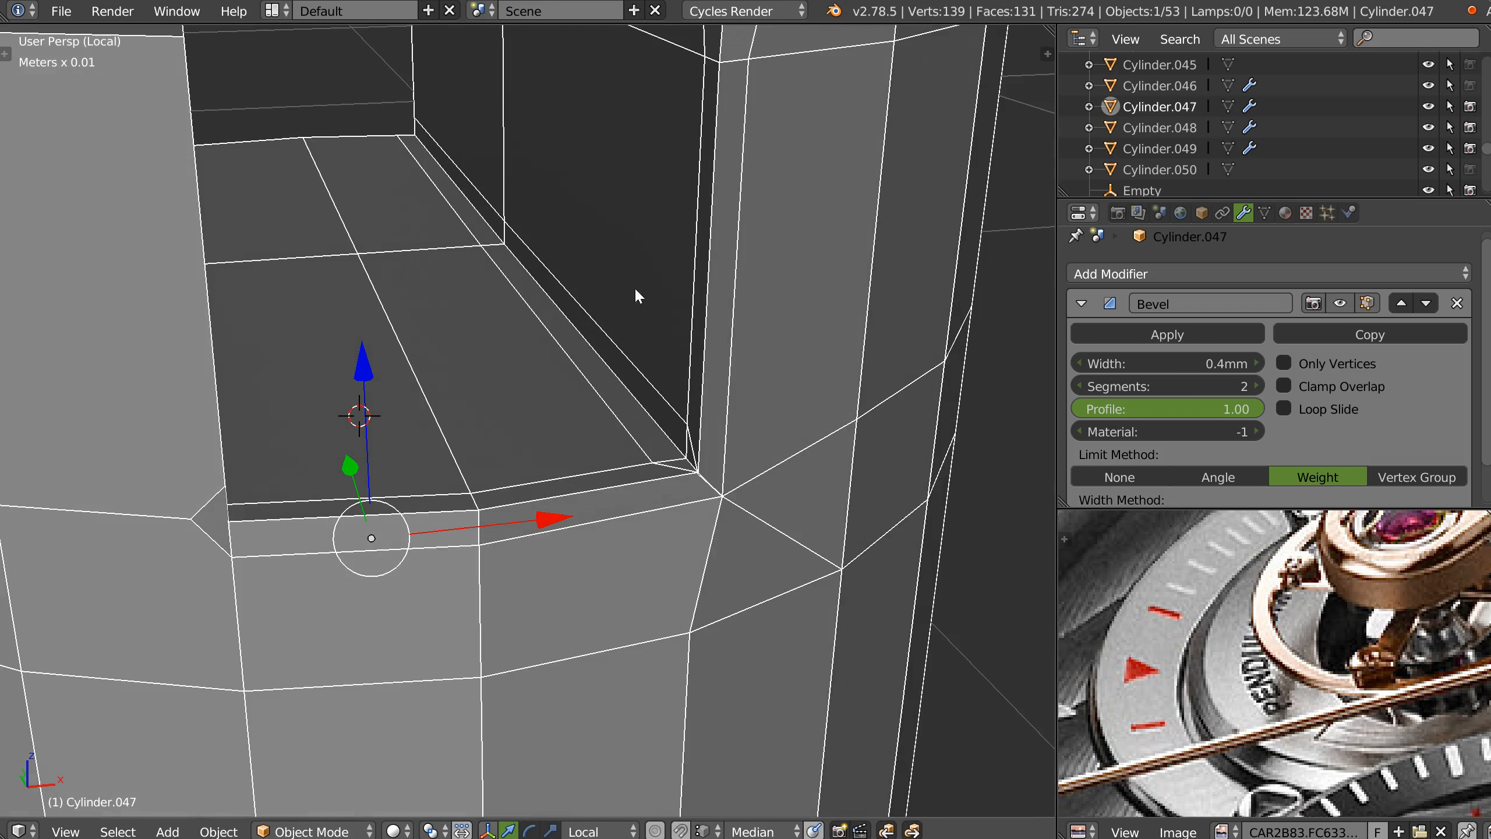
scroll(634, 289, down, 2)
Remove the bevel weight from the two edges where the slot floor meets the right wall.
key(Tab)
click(611, 281)
click(504, 255)
shift+click(582, 341)
key(space)
click(485, 386)
Dissolve the horizontal and vertical edges that run outward and downward from the slot's front right corner.
click(716, 426)
shift+click(680, 502)
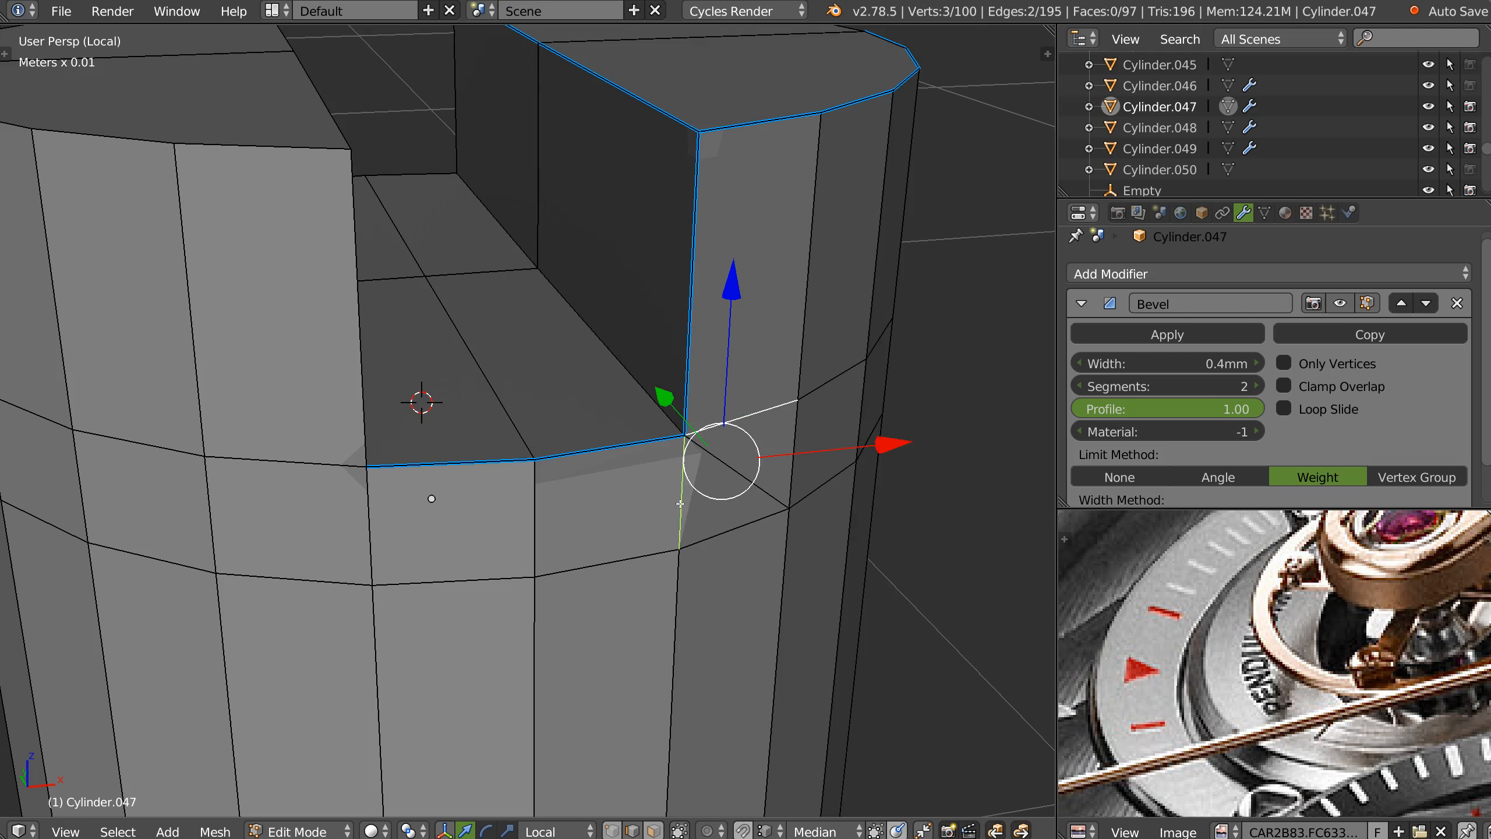
key(Tab)
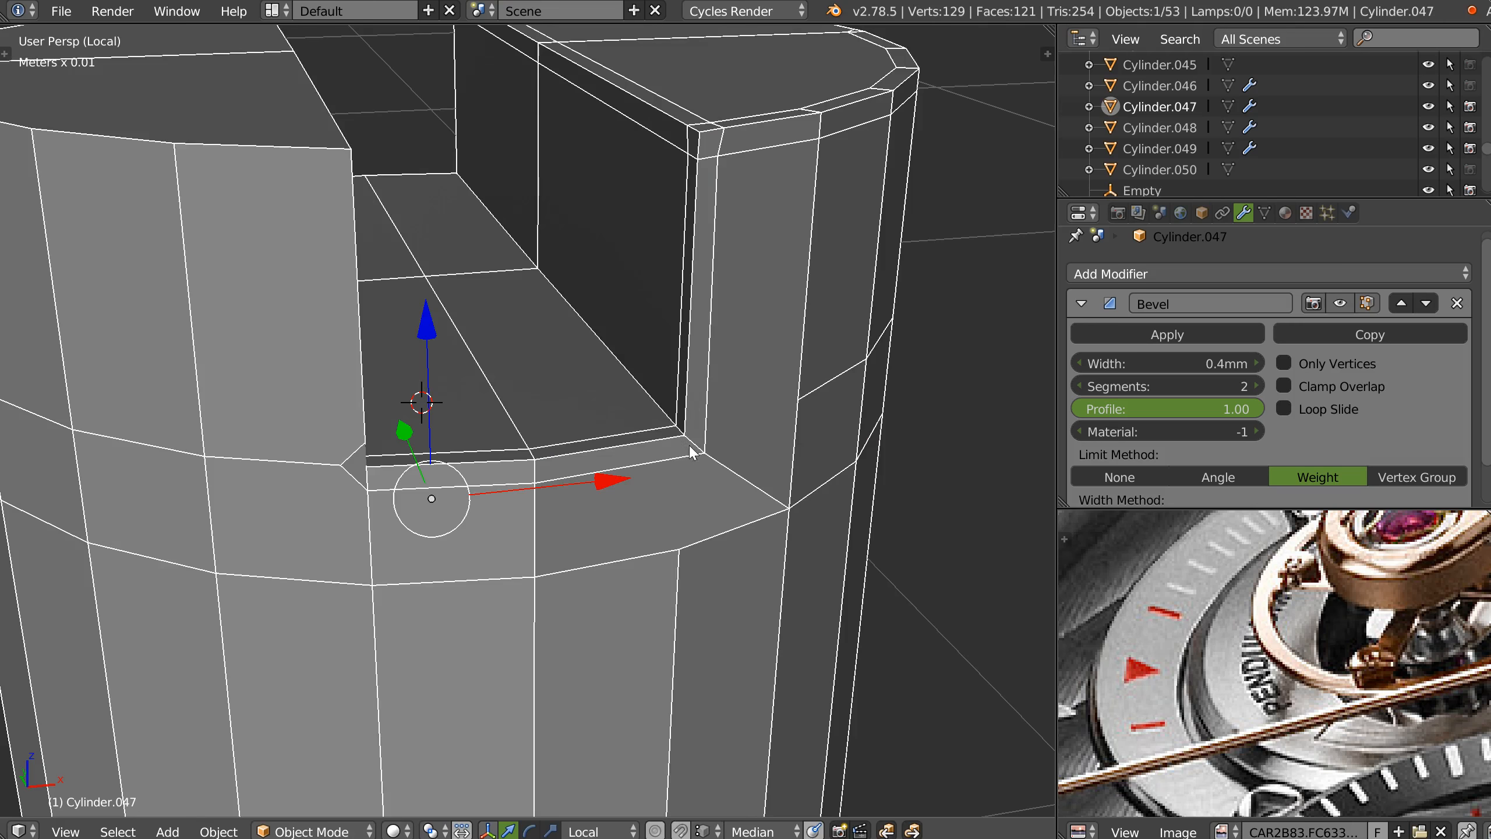
Bevel the two edges between the slot floor and right wall directly in the mesh with 2 segments.
middle_drag(619, 306, 639, 310)
key(Tab)
click(524, 264)
shift+click(616, 349)
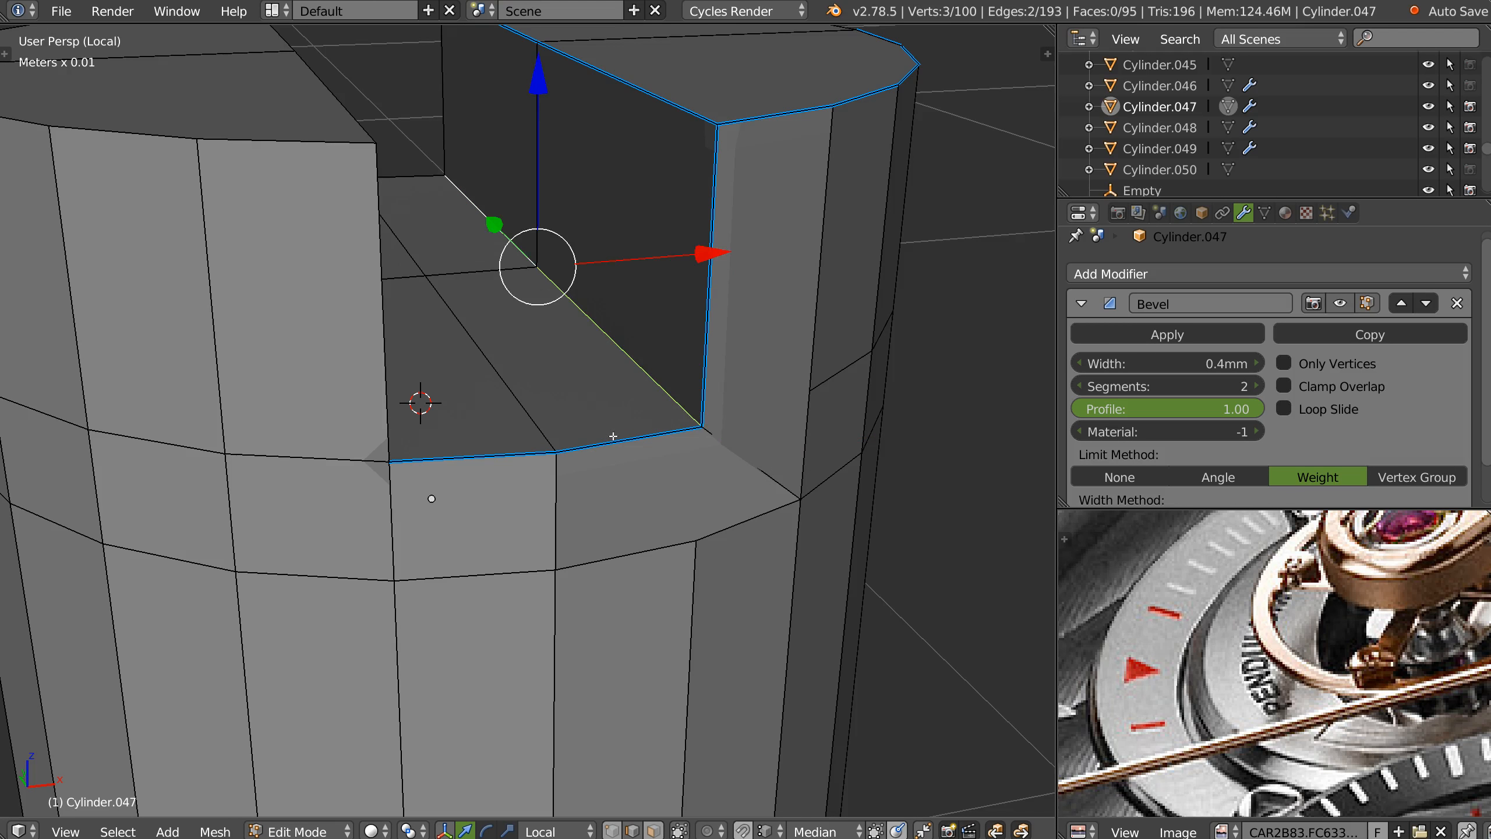
scroll(613, 435, up, 1)
key(ctrl+b)
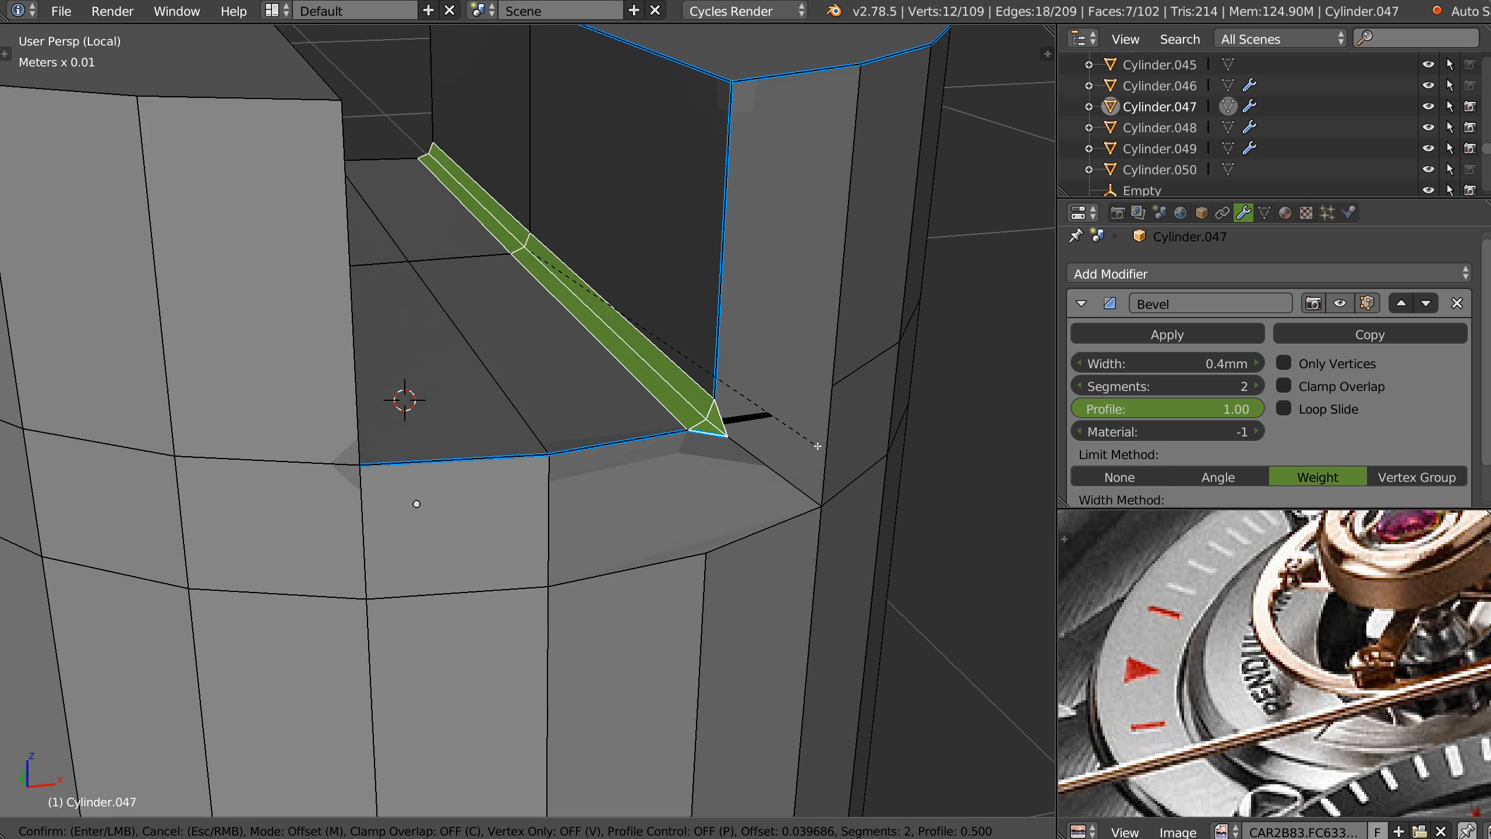
click(700, 468)
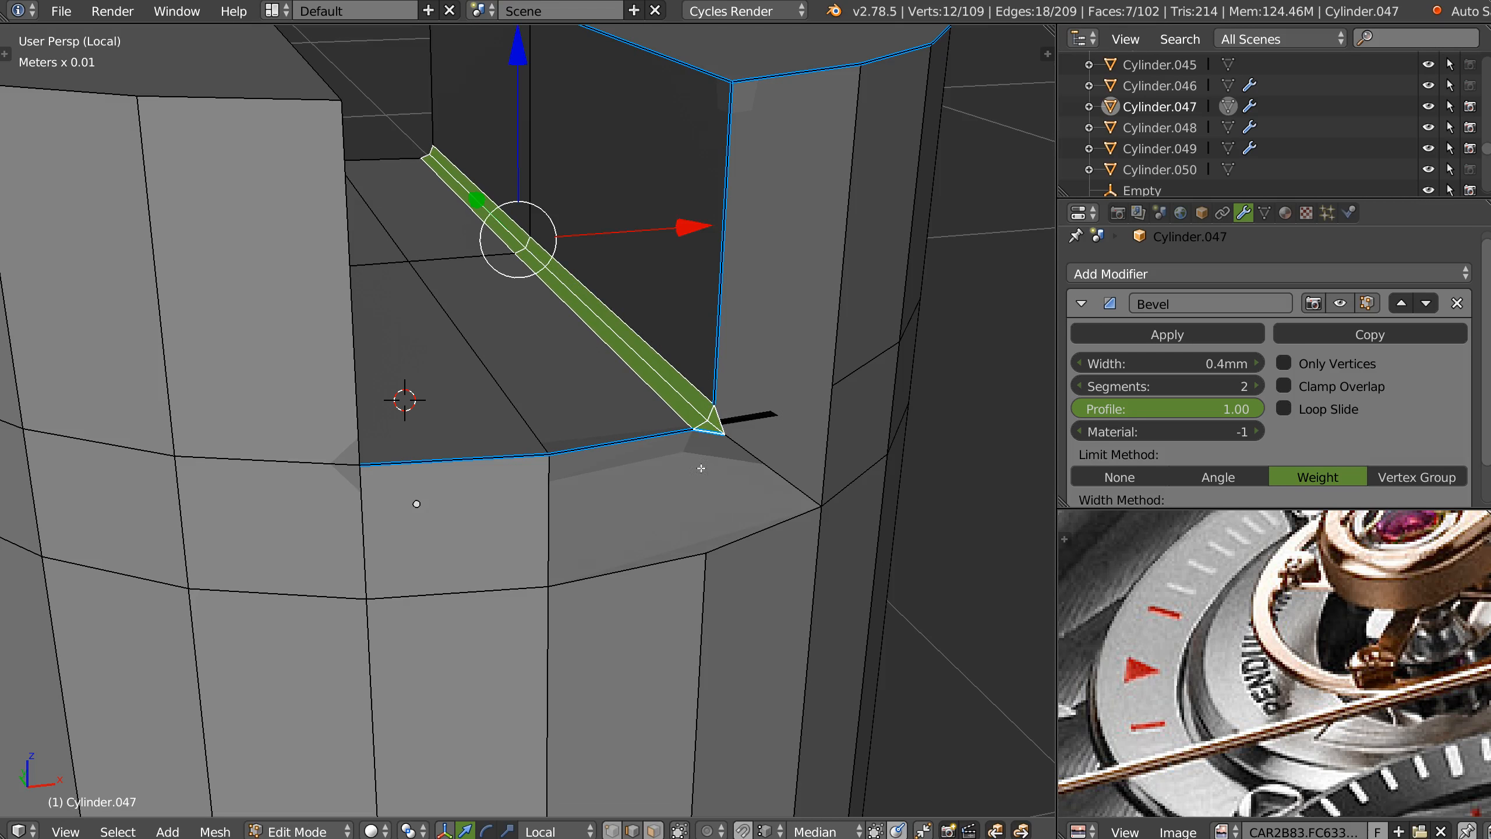
Dissolve the stray edges at the front end of the new floor bevel in the slot's right corner.
right_click(710, 432)
scroll(734, 400, up, 5)
scroll(729, 352, down, 2)
shift+right_click(727, 339)
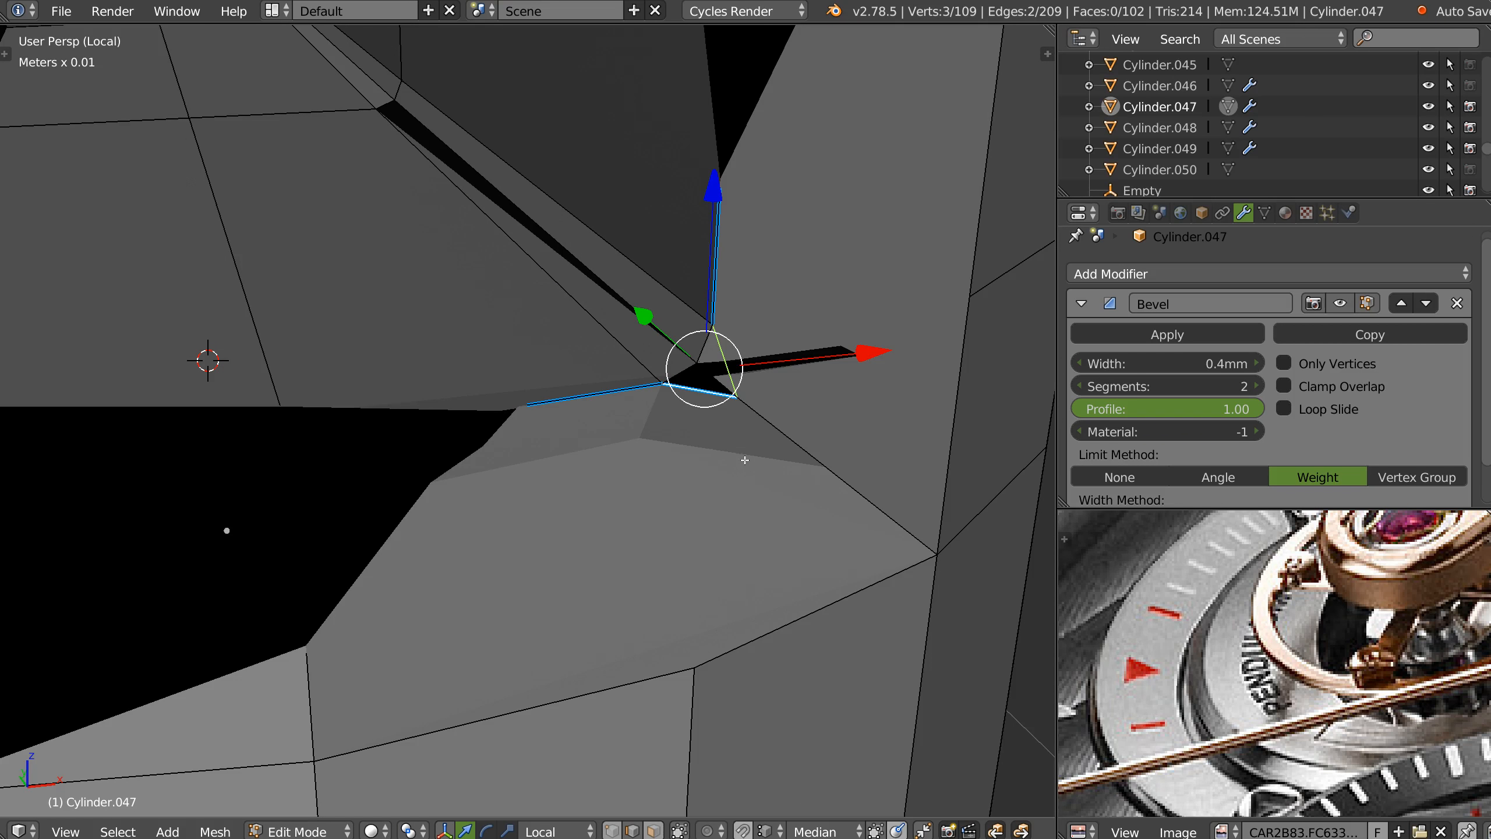
key(ctrl+x)
key(ctrl+Tab)
scroll(774, 399, down, 3)
middle_drag(775, 549, 726, 541)
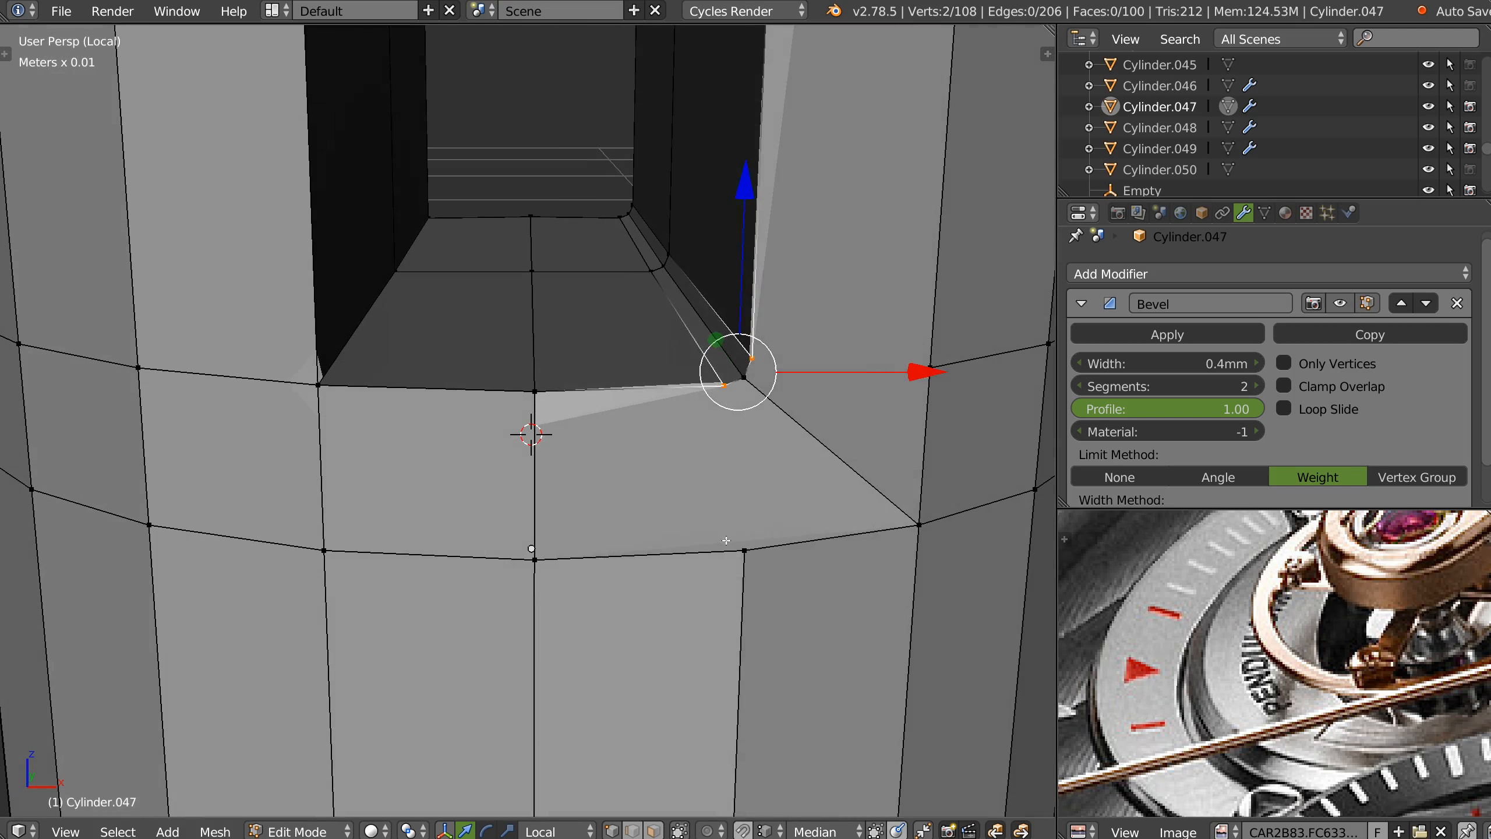
Connect the rounded corner's lower vertex to the loop vertex below and its upper vertex to the adjacent ring vertex.
right_click(742, 549)
shift+right_click(723, 386)
key(j)
right_click(752, 358)
shift+right_click(930, 367)
key(j)
Check the two short edges of the slot's rounded front right corner and the modifier bevel around them.
middle_drag(829, 443, 739, 439)
scroll(739, 439, down, 2)
key(Tab)
middle_drag(728, 346, 741, 375)
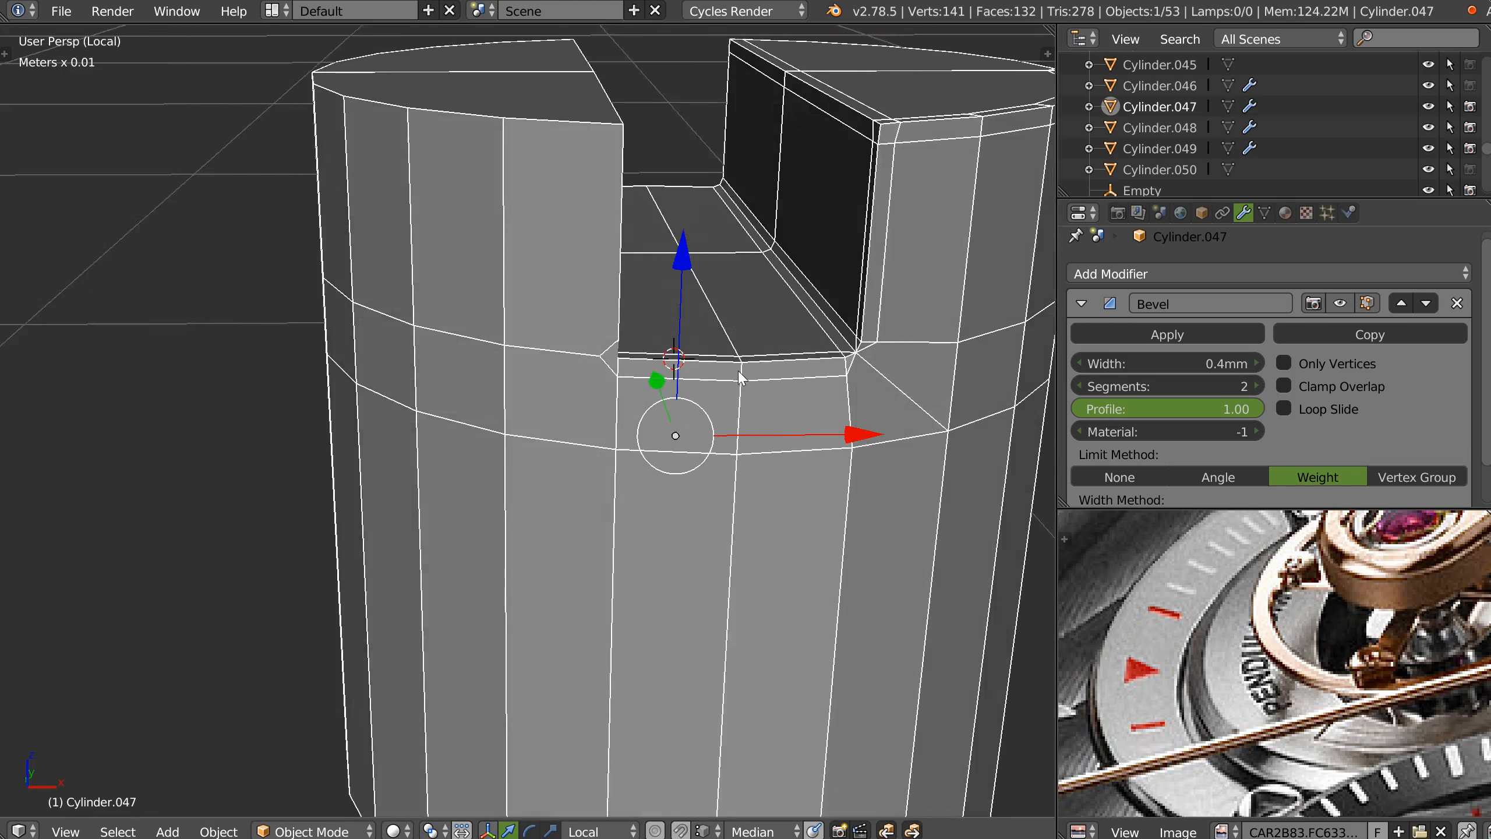
scroll(821, 358, up, 2)
shift+middle_drag(853, 344, 768, 509)
key(Tab)
shift+right_click(811, 467)
key(ctrl+e)
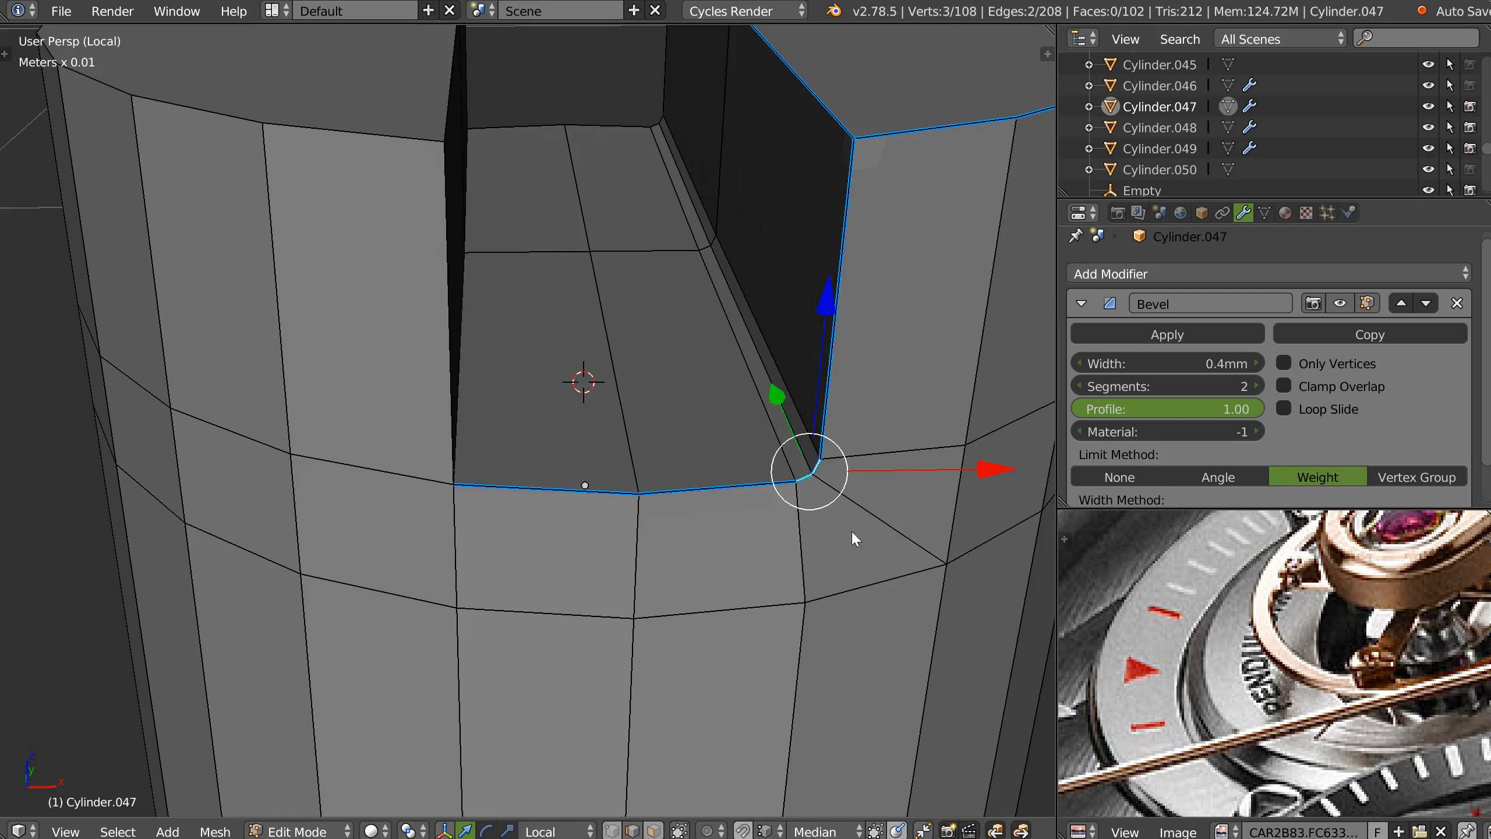
key(Tab)
scroll(850, 529, down, 3)
scroll(820, 368, up, 1)
mouse_move(799, 438)
middle_down()
mouse_move(749, 443)
mouse_move(792, 429)
middle_up()
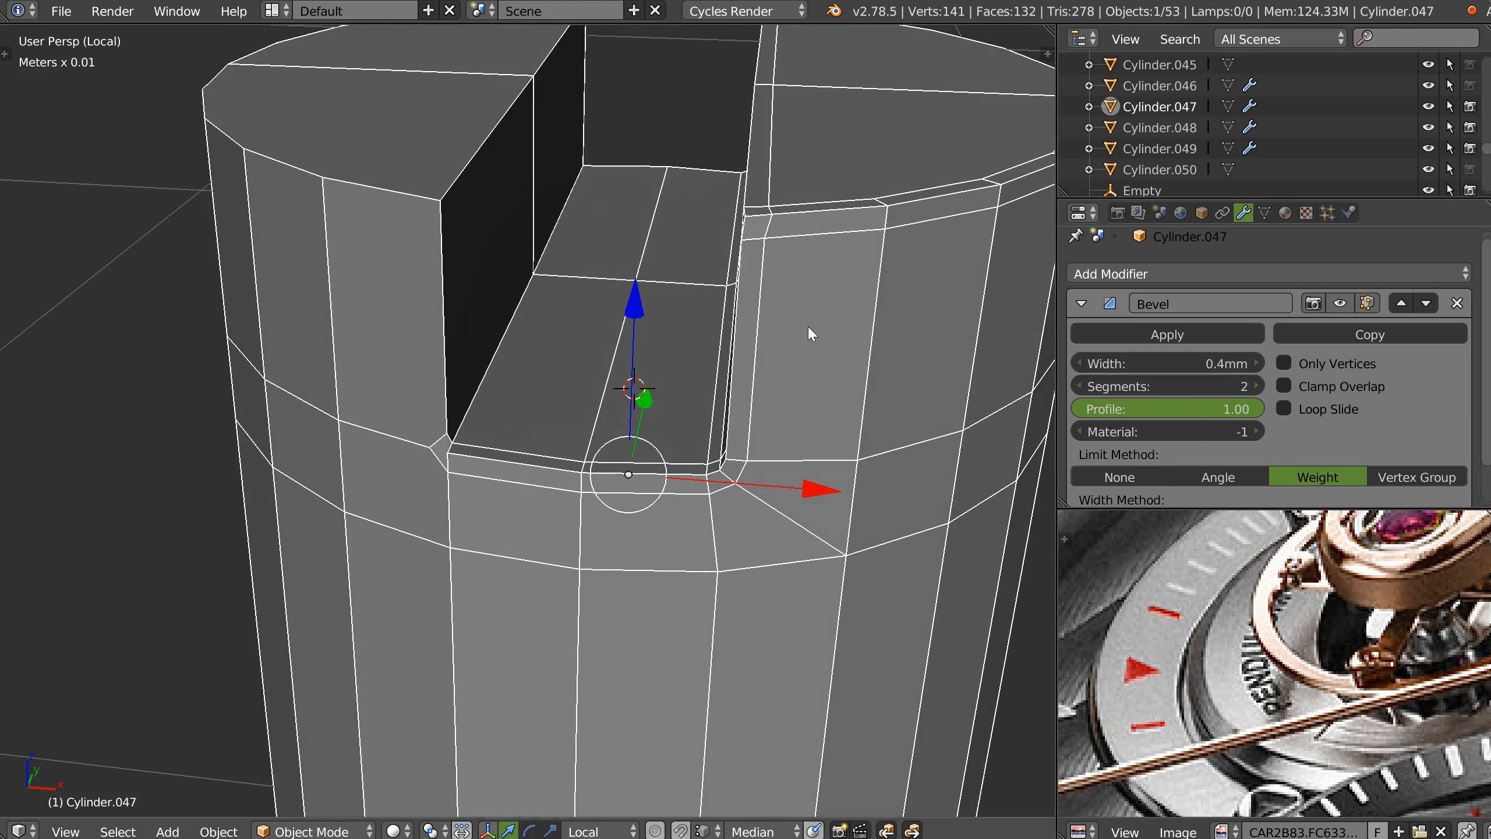
Test Loop Slide on the Bevel modifier, leave it off and enable Clamp Overlap.
click(1284, 408)
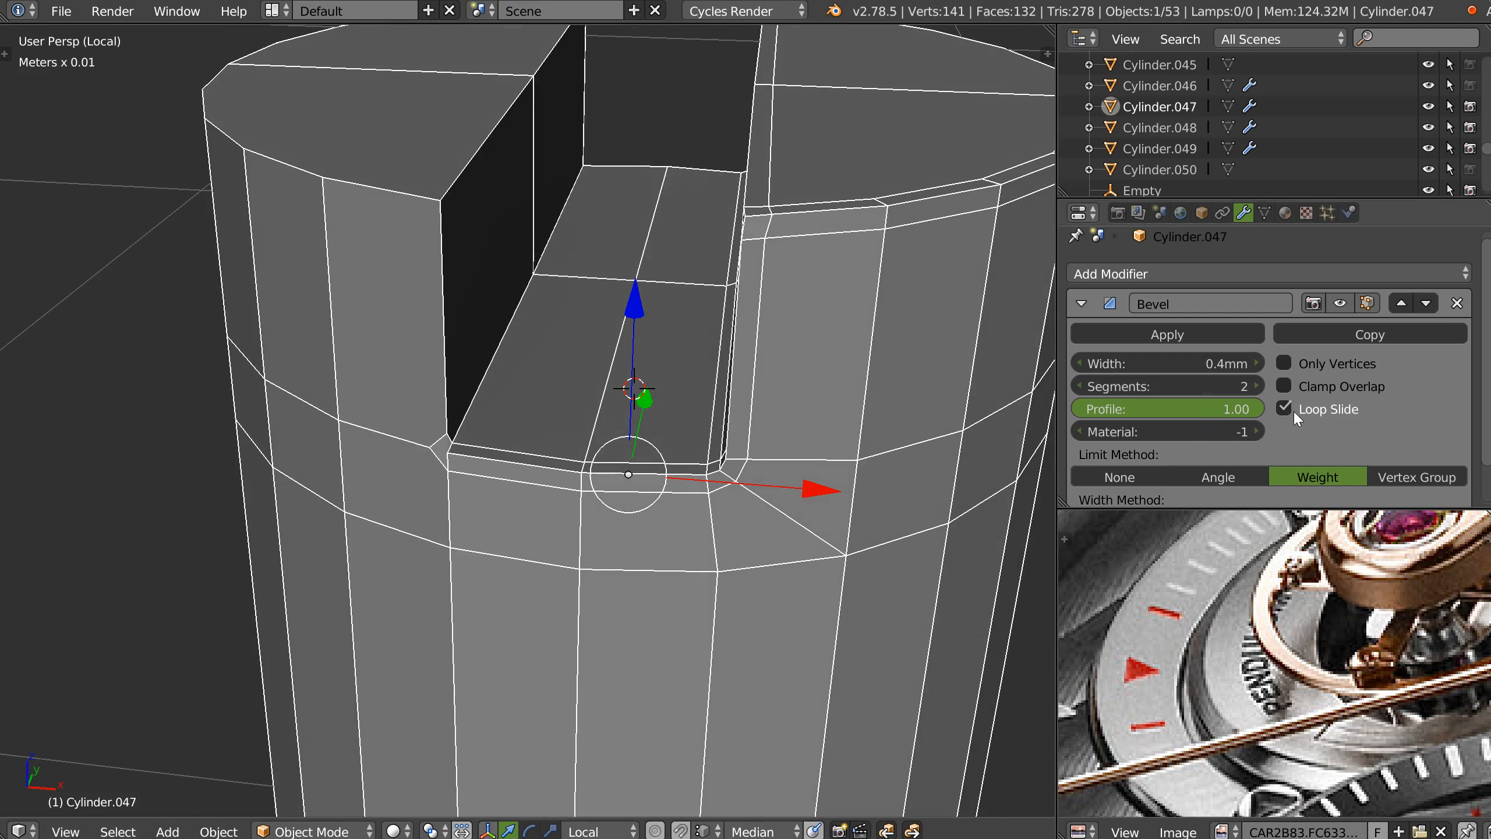
click(1284, 409)
click(1284, 385)
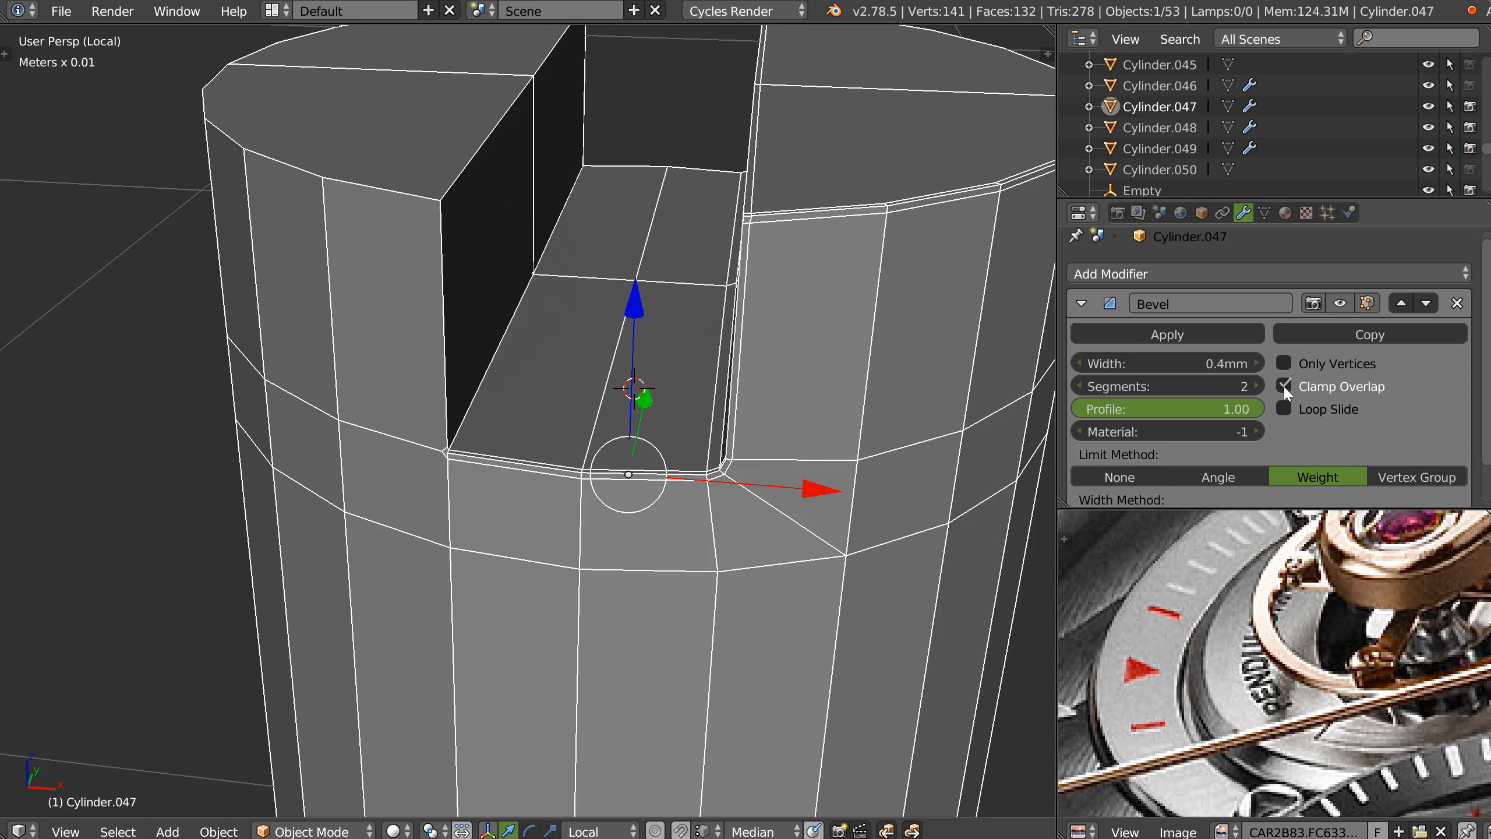
Set the Bevel modifier's width to 0.4 mm and profile to 0.50, with Clamp Overlap disabled and Loop Slide enabled.
middle_drag(761, 370, 868, 357)
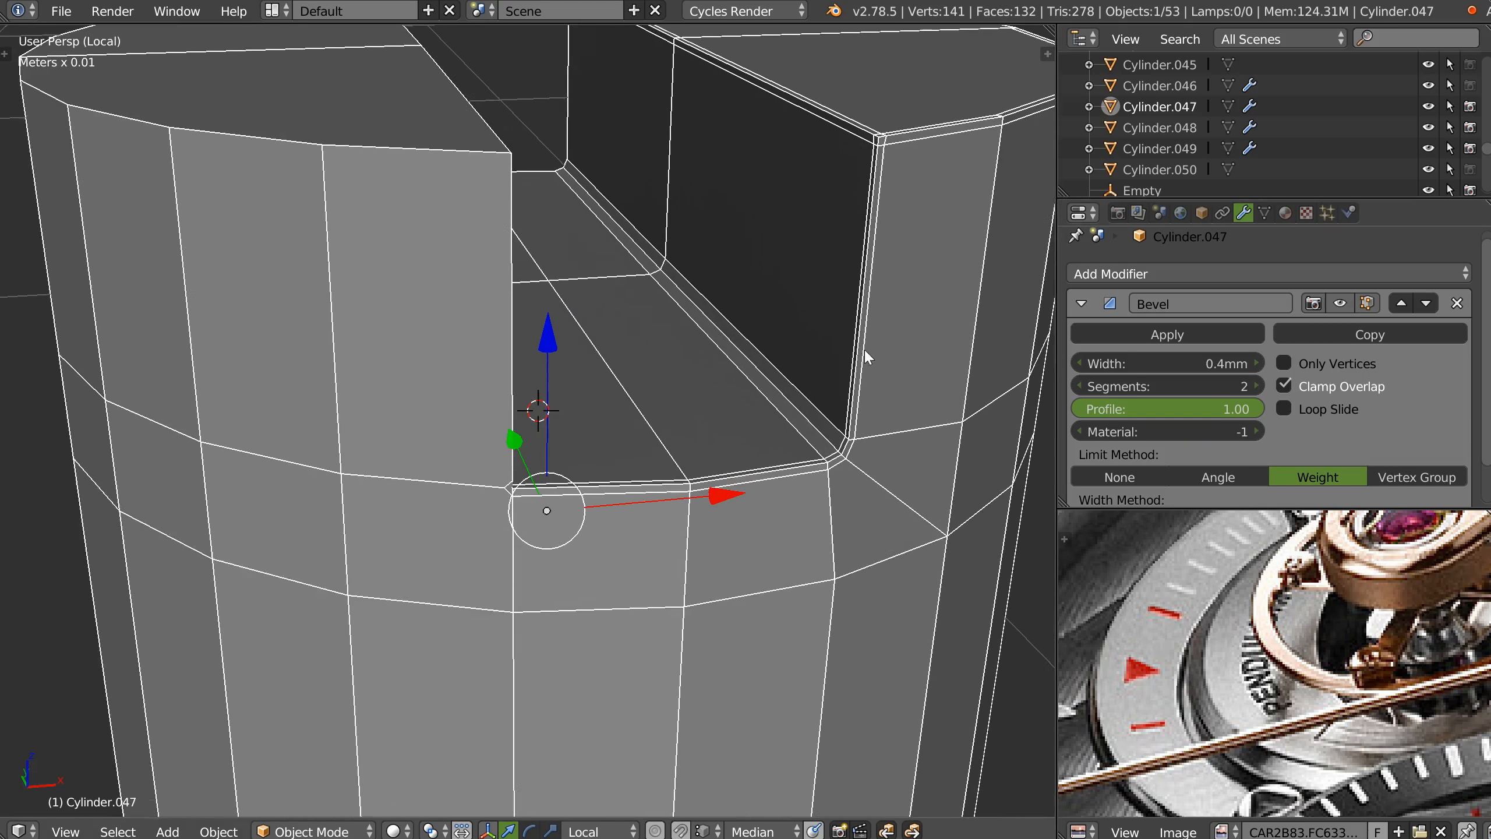
scroll(868, 357, up, 1)
mouse_move(1181, 359)
mouse_down()
mouse_move(1221, 363)
mouse_move(1161, 361)
mouse_up()
click(1286, 387)
click(1288, 411)
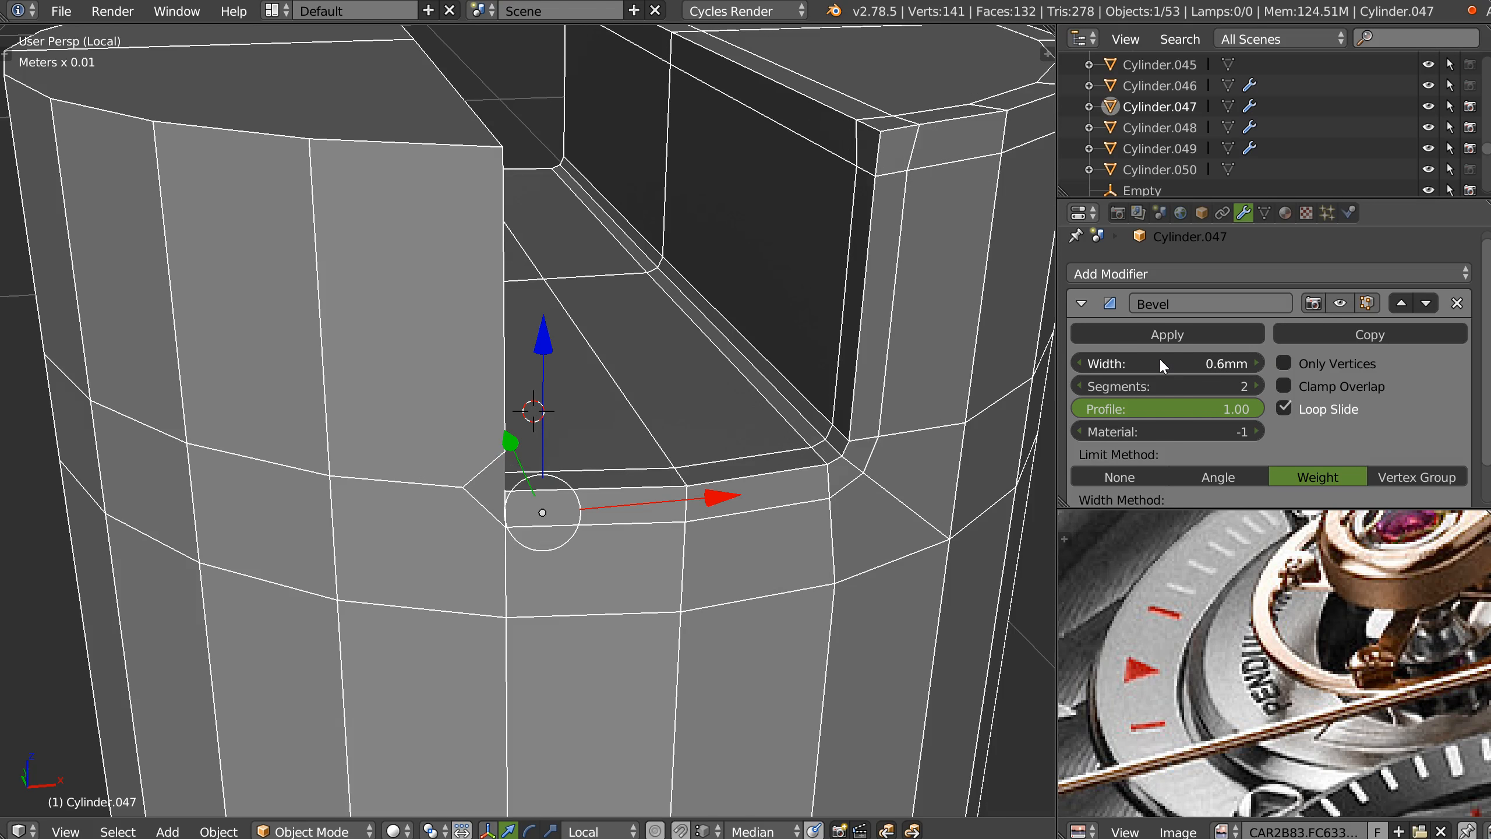
click(1155, 411)
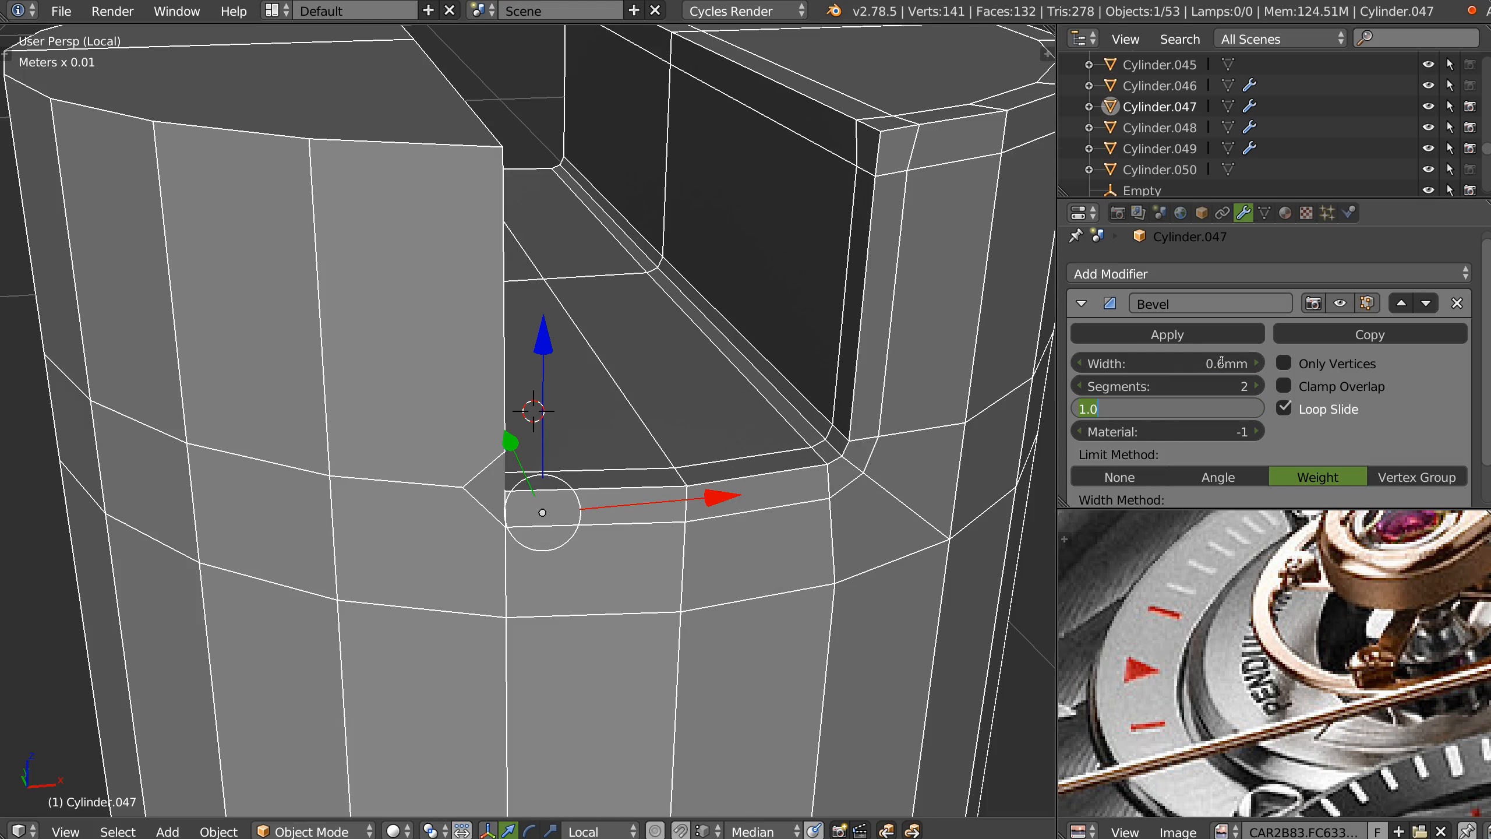
text(.5)
key(Return)
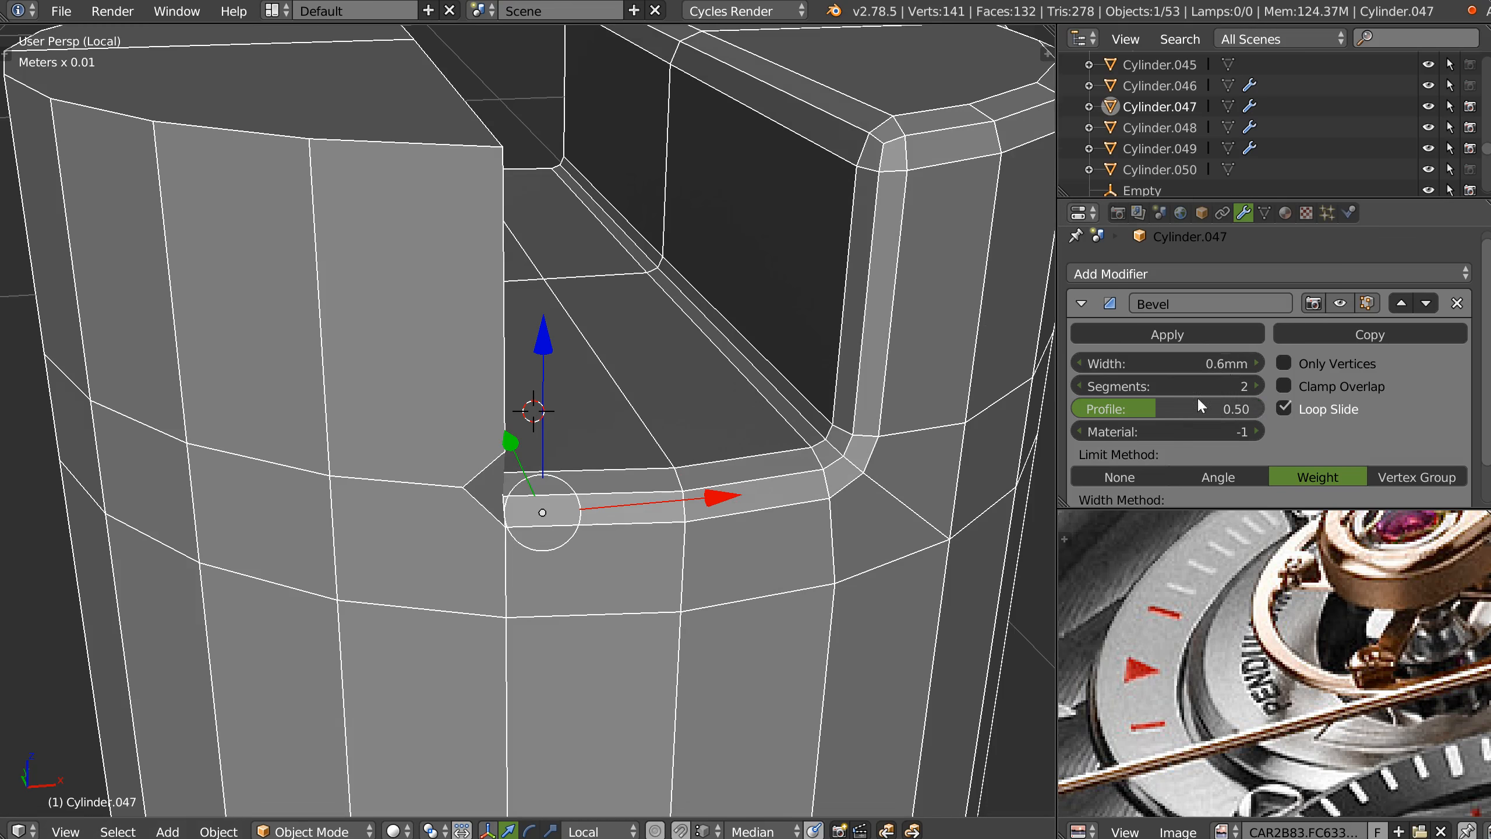
drag(1182, 364, 1180, 363)
Symmetrize the screw head mesh across the X and Y axes.
middle_drag(845, 412, 737, 436)
middle_drag(693, 268, 778, 408)
scroll(786, 355, down, 3)
key(ctrl+2)
right_click(705, 438)
click(833, 441)
key(space)
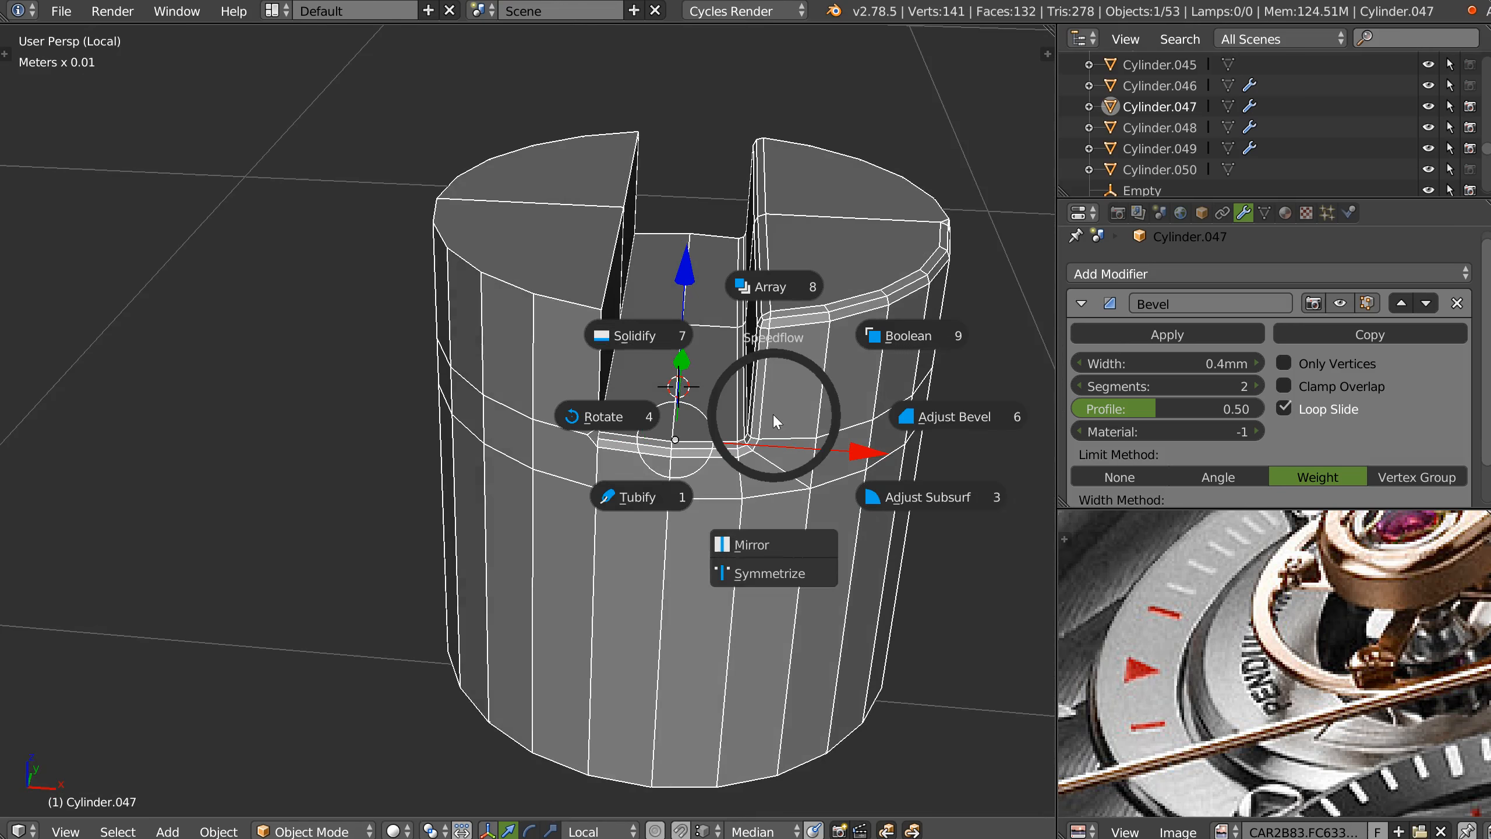
click(758, 571)
middle_drag(787, 478, 771, 475)
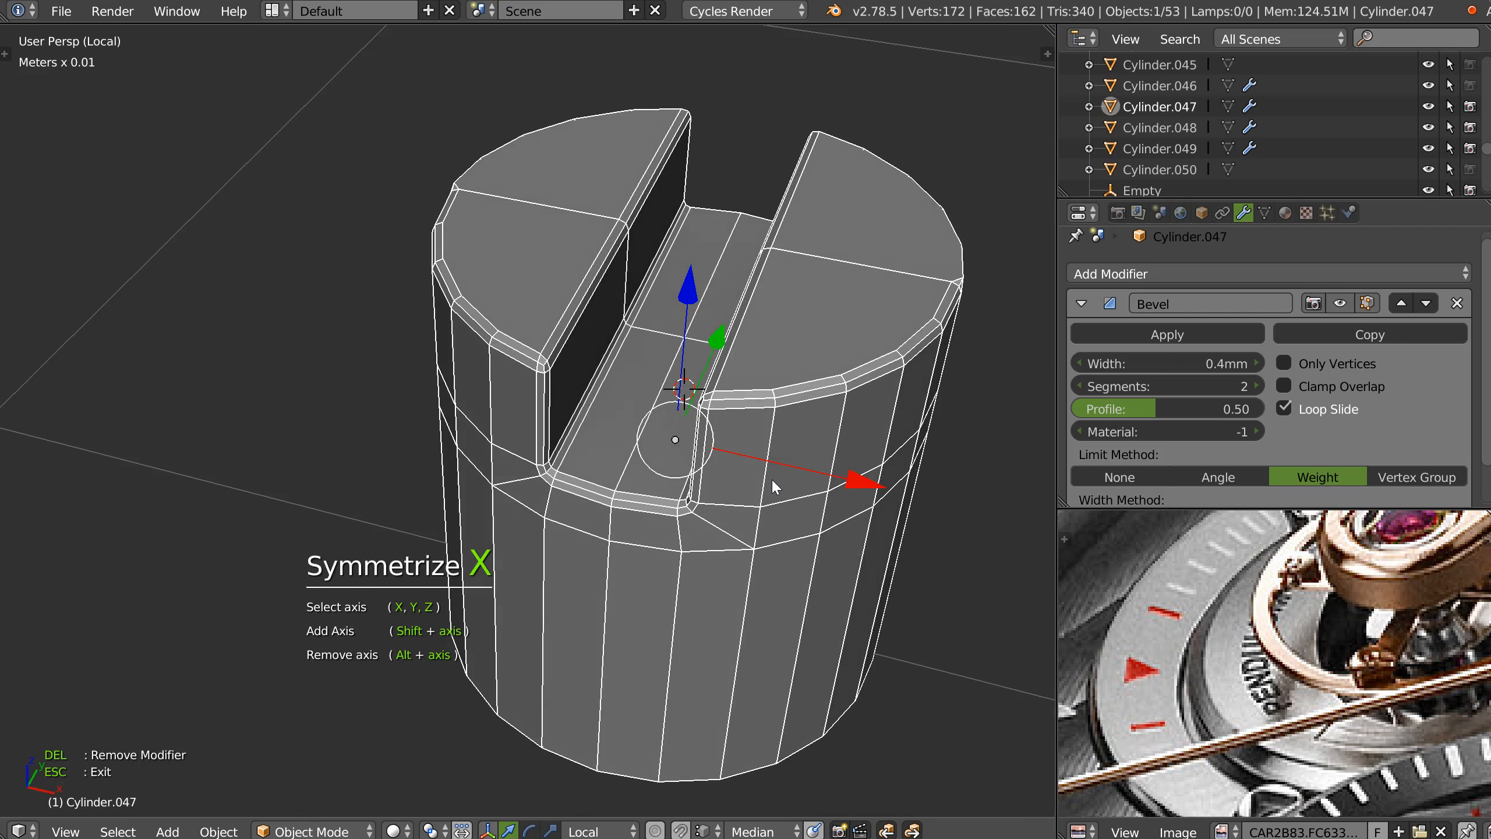
key(y)
key(shift+x)
key(Escape)
Add a centred edge loop around the upper wall of the screw head's right half, midway down the slot's depth.
middle_drag(846, 215, 701, 378)
key(Tab)
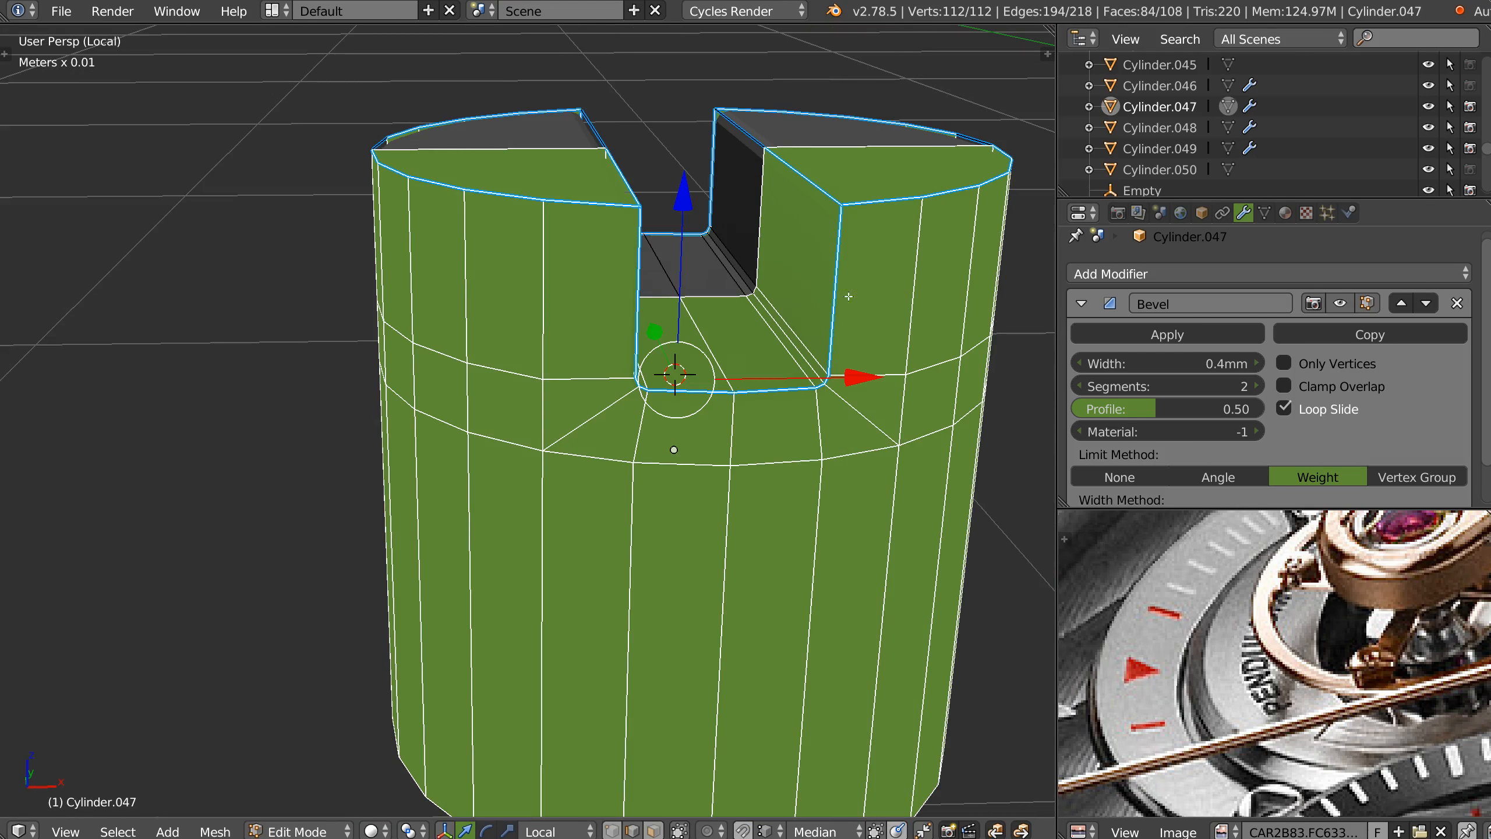
key(ctrl+r)
click(835, 303)
right_click(835, 303)
middle_drag(799, 298, 739, 359)
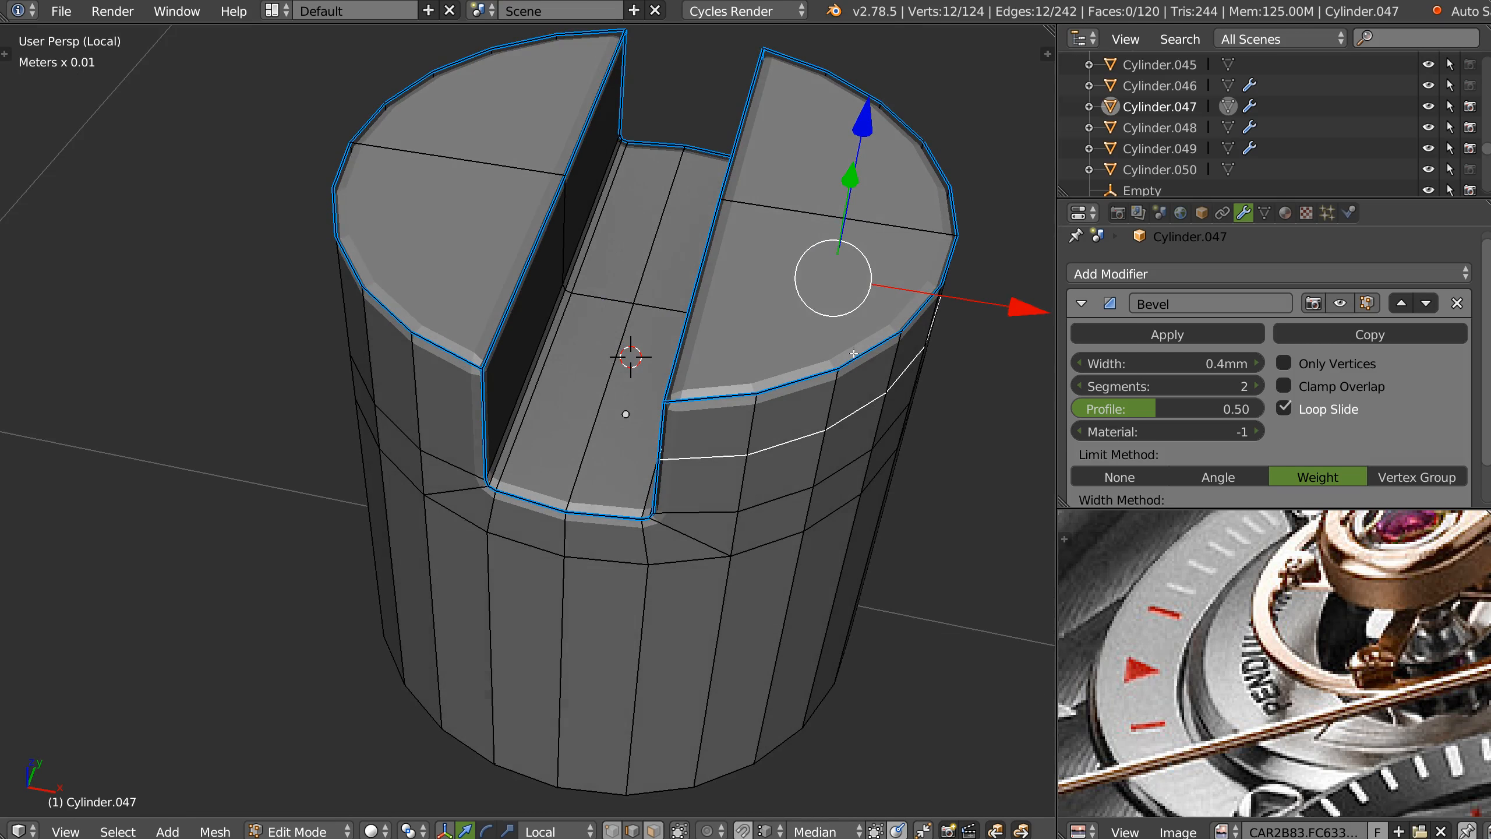
Cut three evenly spaced edge loops across the slot's front half, between the centre line and the front end.
key(ctrl+Tab)
key(3)
right_click(835, 176)
shift+right_click(824, 314)
middle_drag(714, 305, 895, 366)
middle_drag(770, 304, 689, 397)
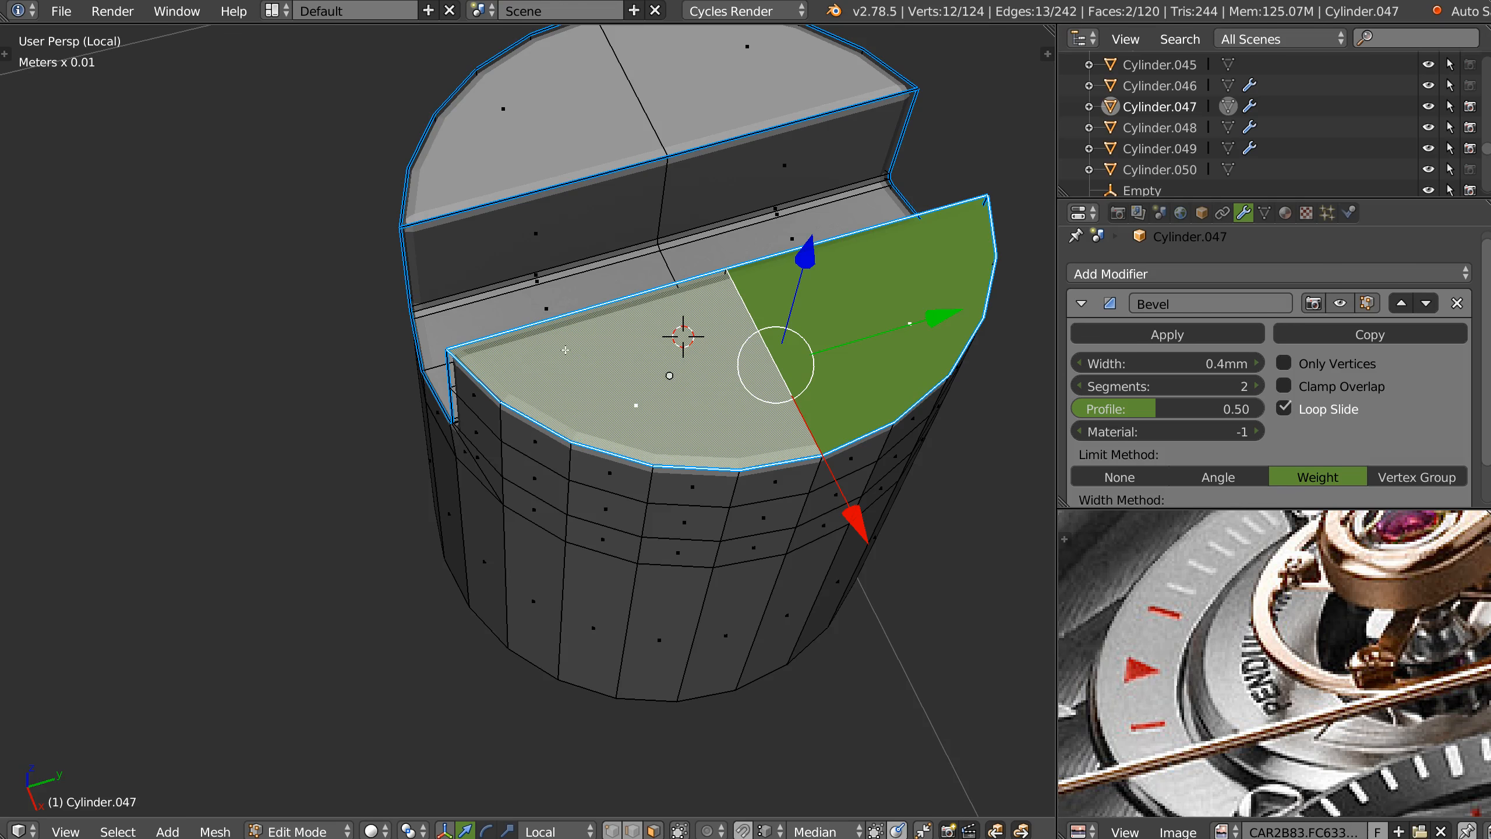
middle_drag(565, 350, 553, 234)
key(ctrl+r)
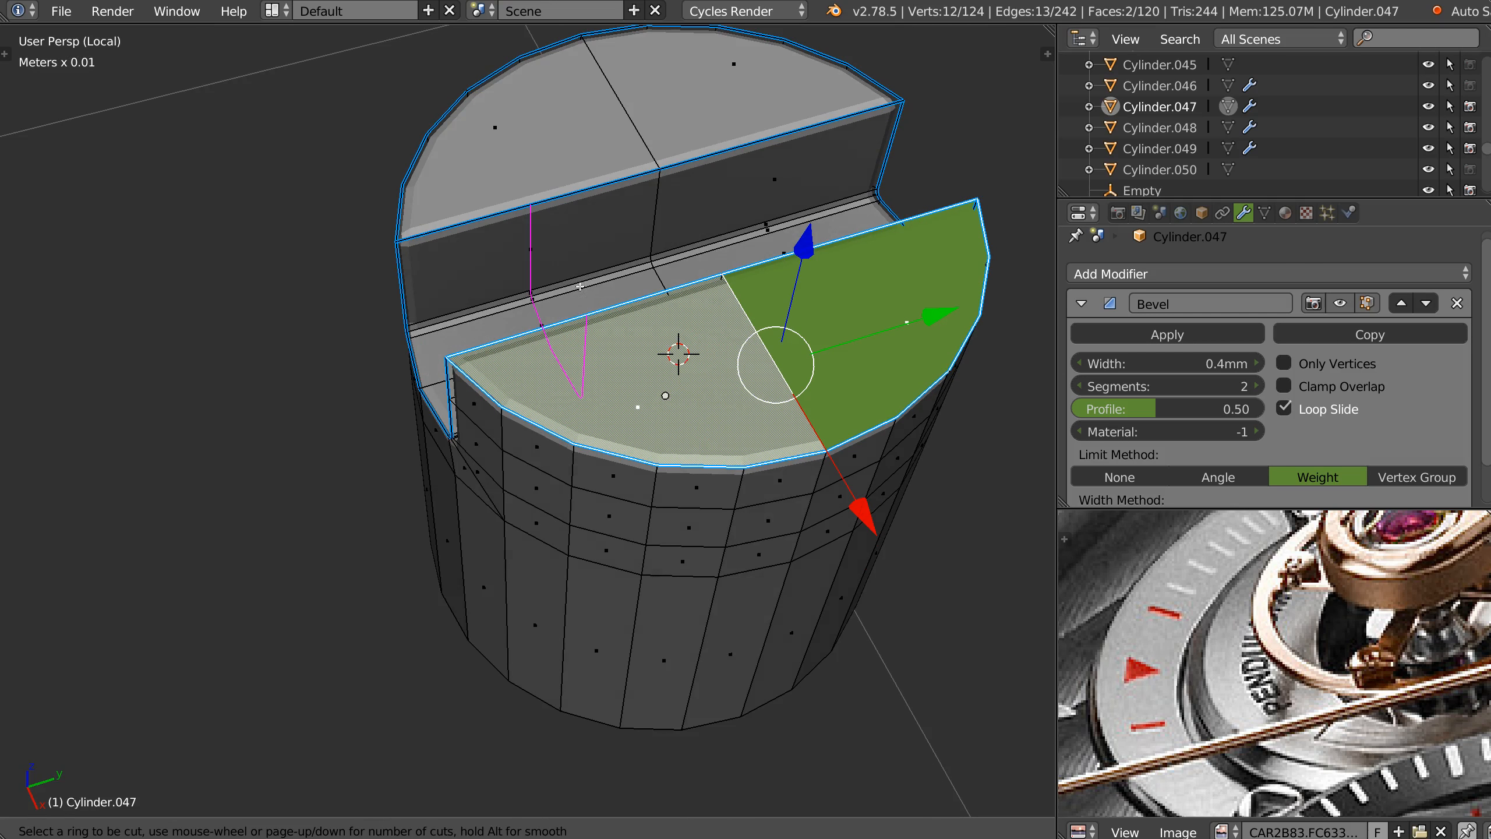
click(580, 286)
click(675, 350)
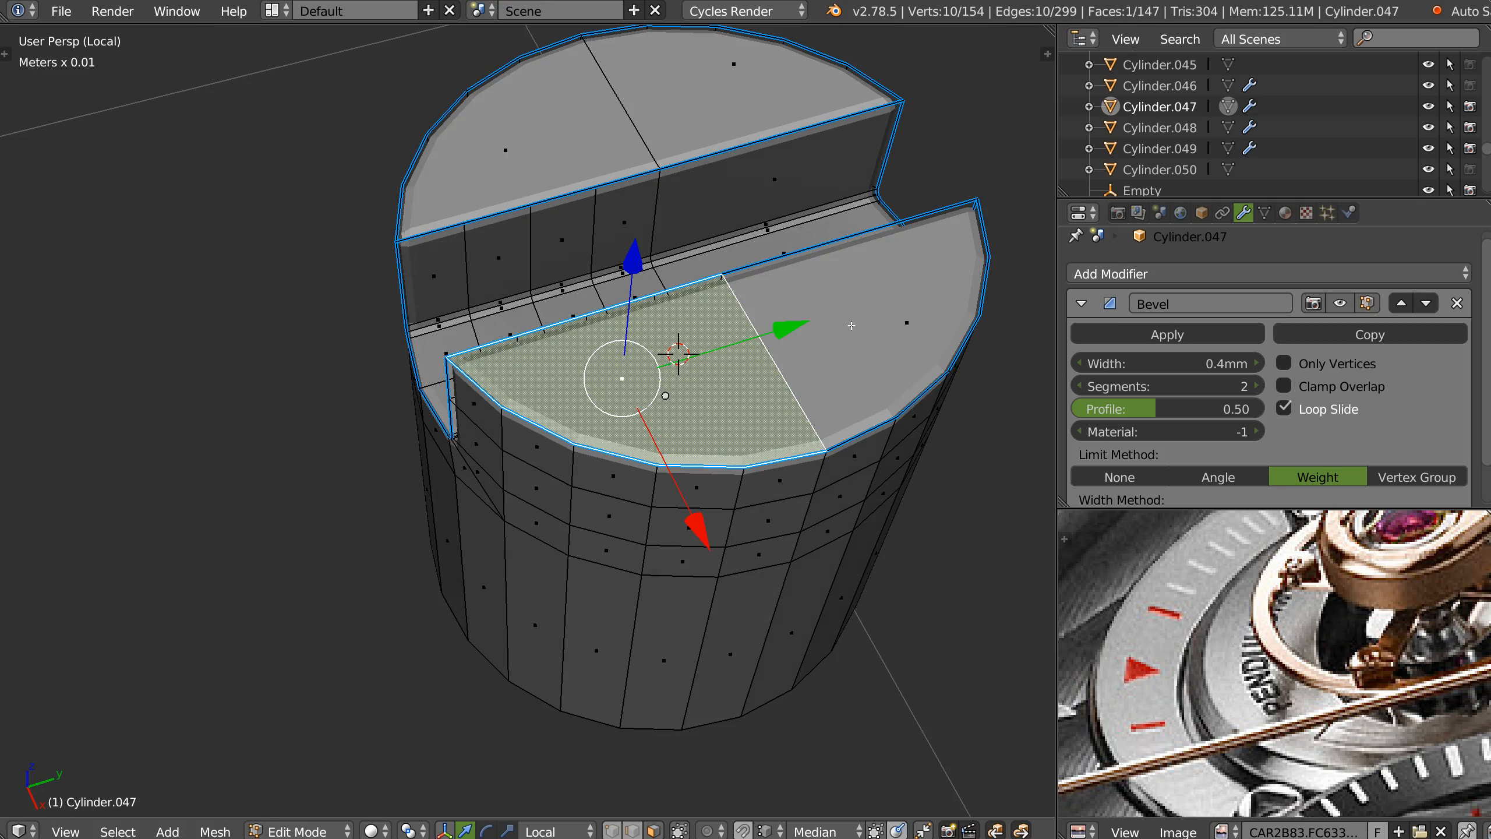
Delete the front top face of the screw head's right half and close the opening with Grid Fill.
key(x)
click(702, 381)
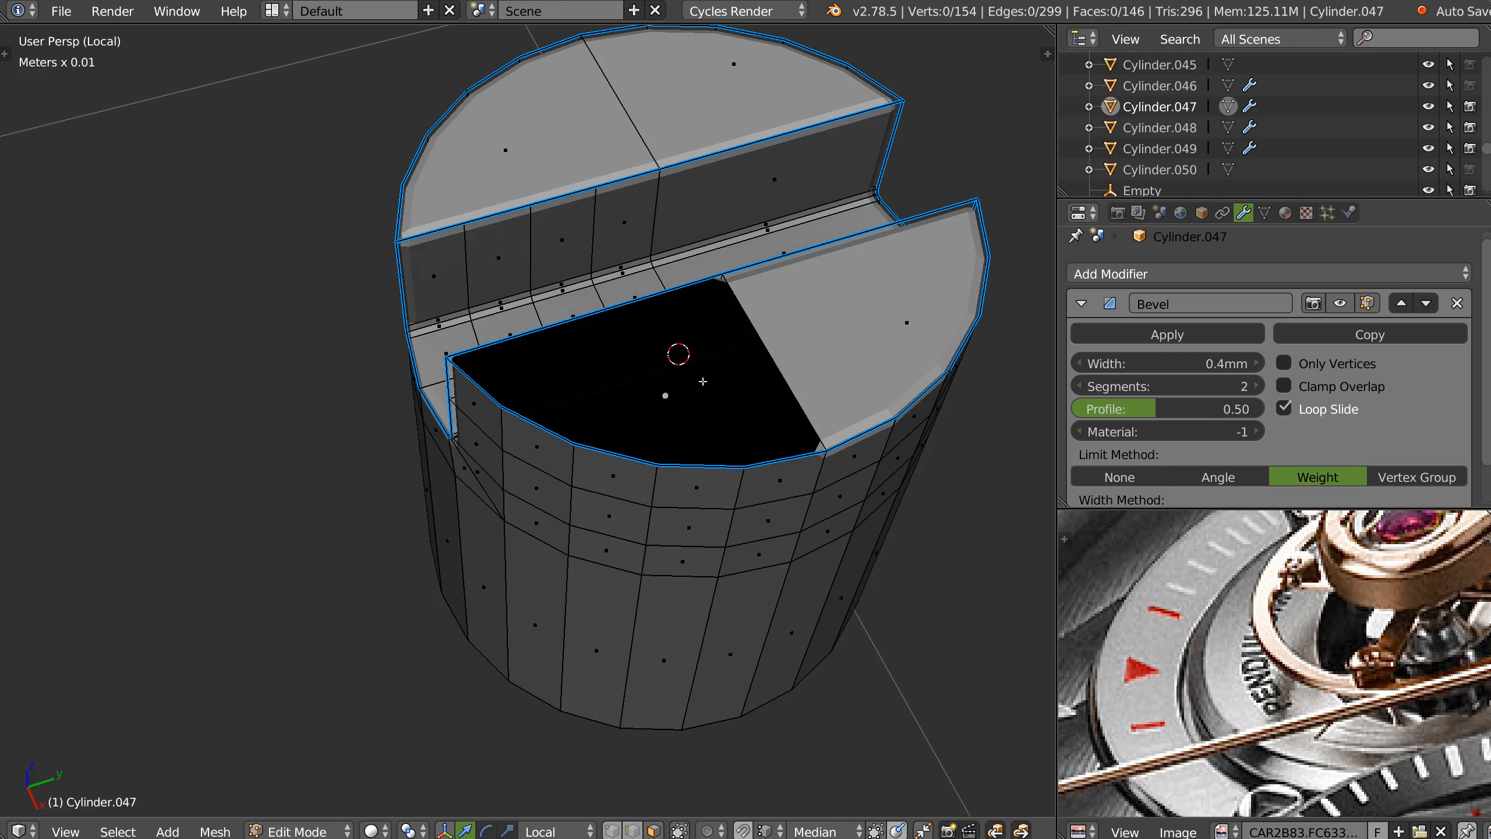
alt+click(645, 310)
key(w)
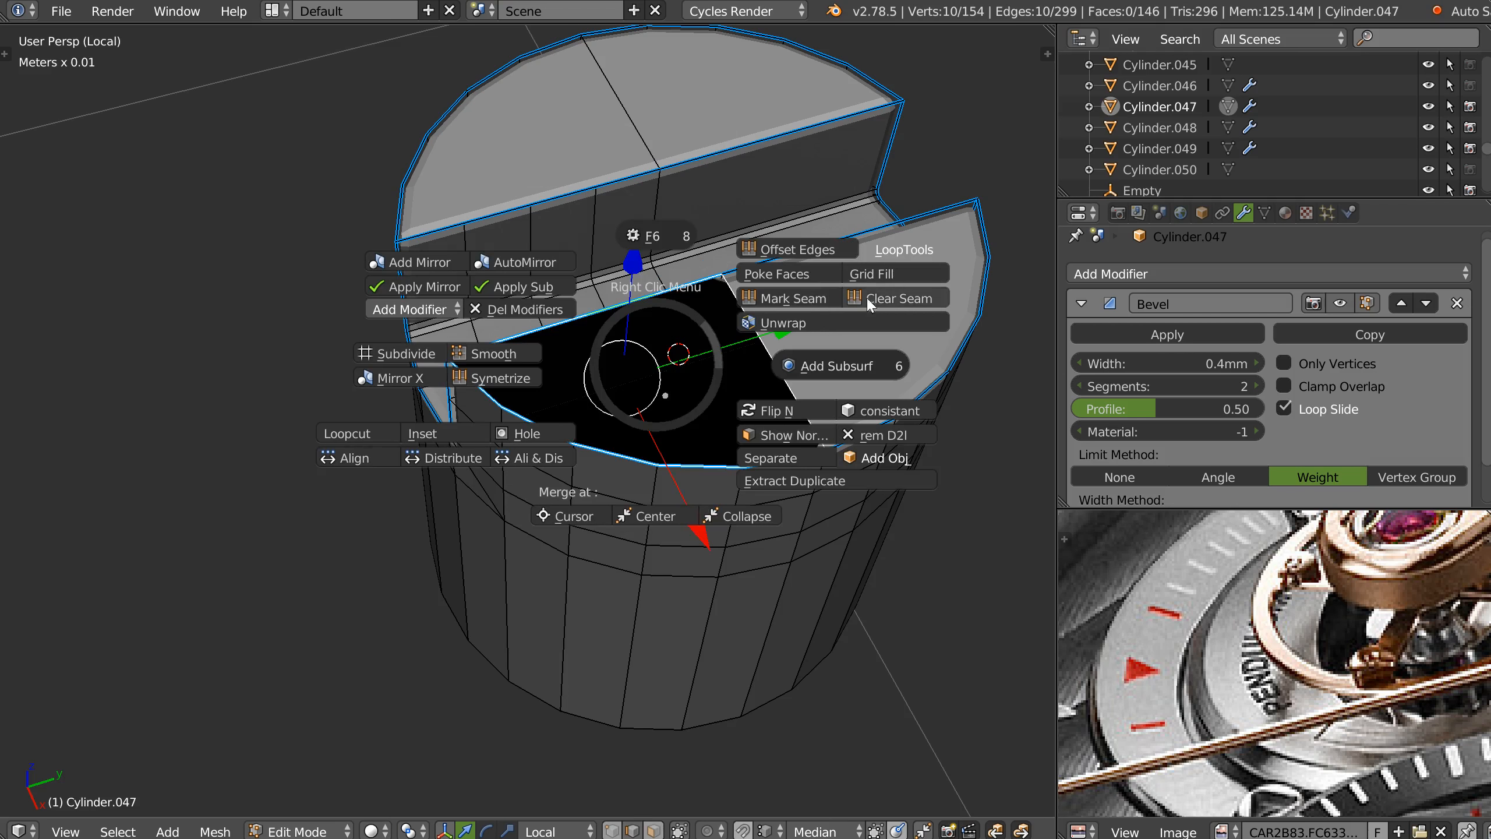
click(867, 296)
Symmetrize the mesh across the Y and X axes and add a level 2 subdivision surface.
middle_drag(653, 332, 761, 304)
key(Tab)
key(q)
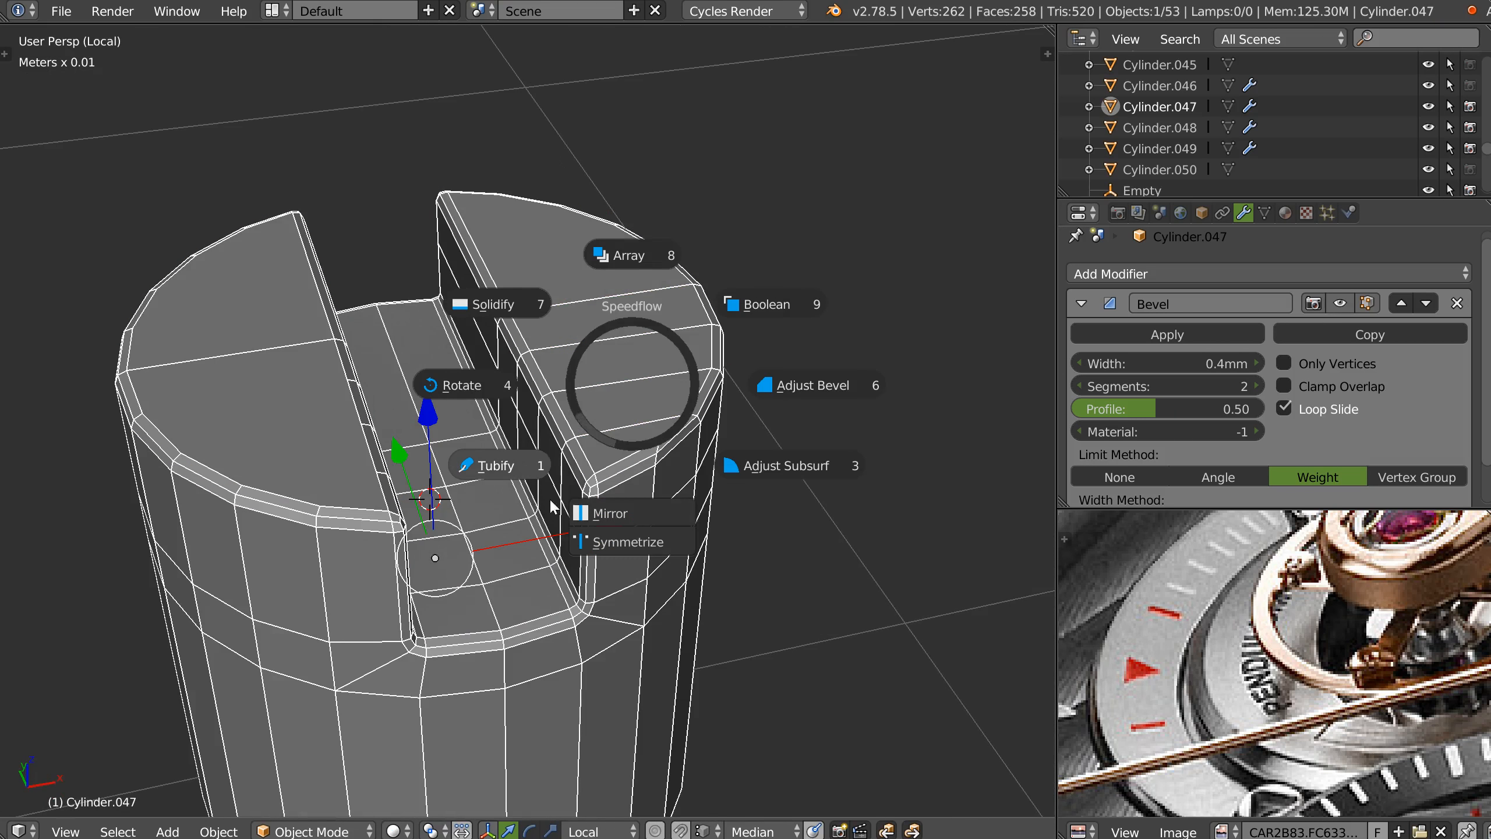
click(608, 541)
key(y)
key(shift+x)
click(628, 420)
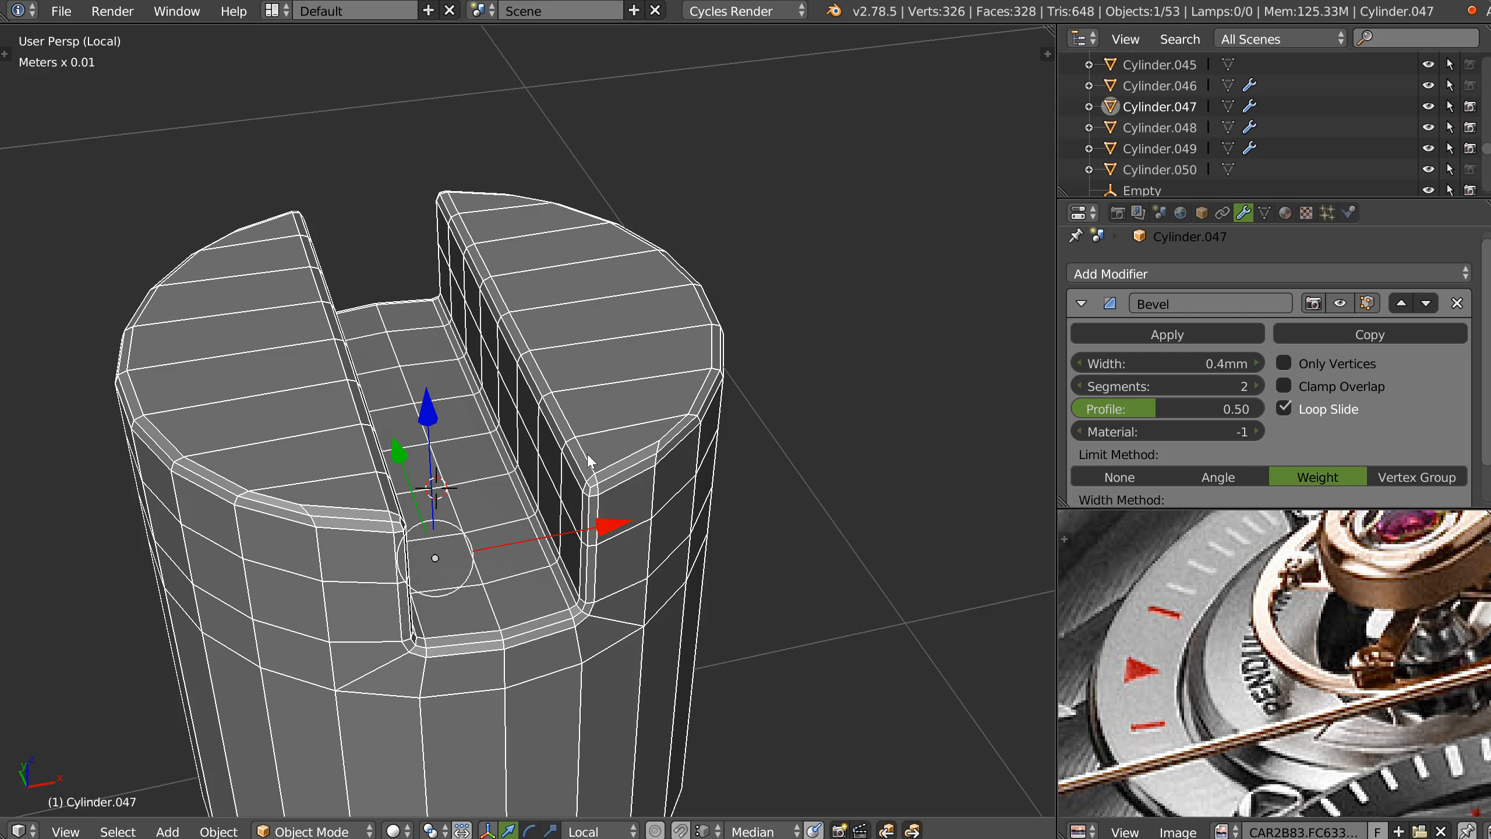
key(ctrl+2)
Inset all faces of the cylinder's underside into a narrow rim and delete the inner faces.
middle_drag(611, 445, 433, 439)
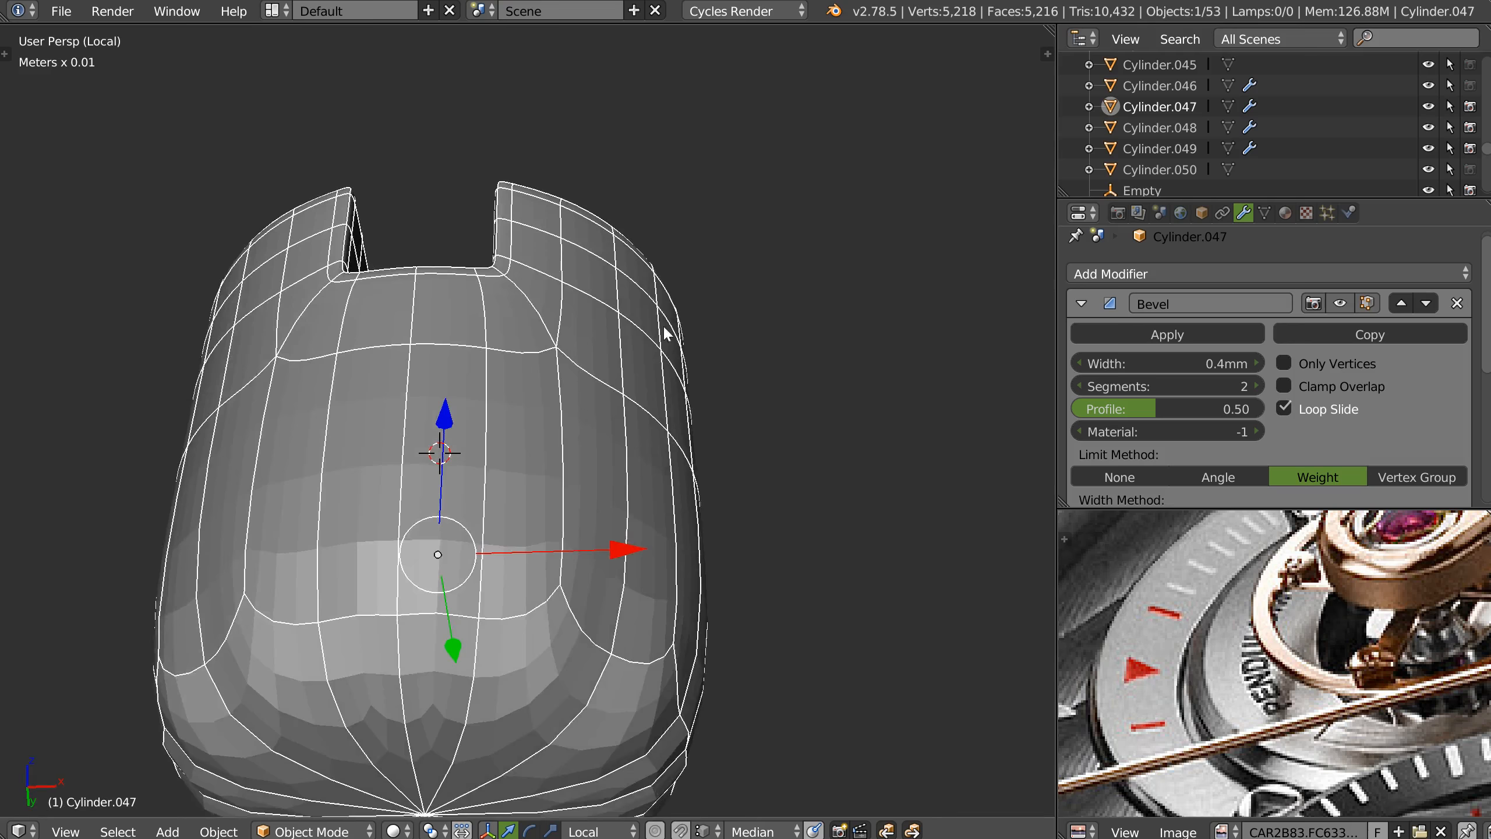
key(Tab)
click(606, 439)
middle_drag(568, 548, 689, 467)
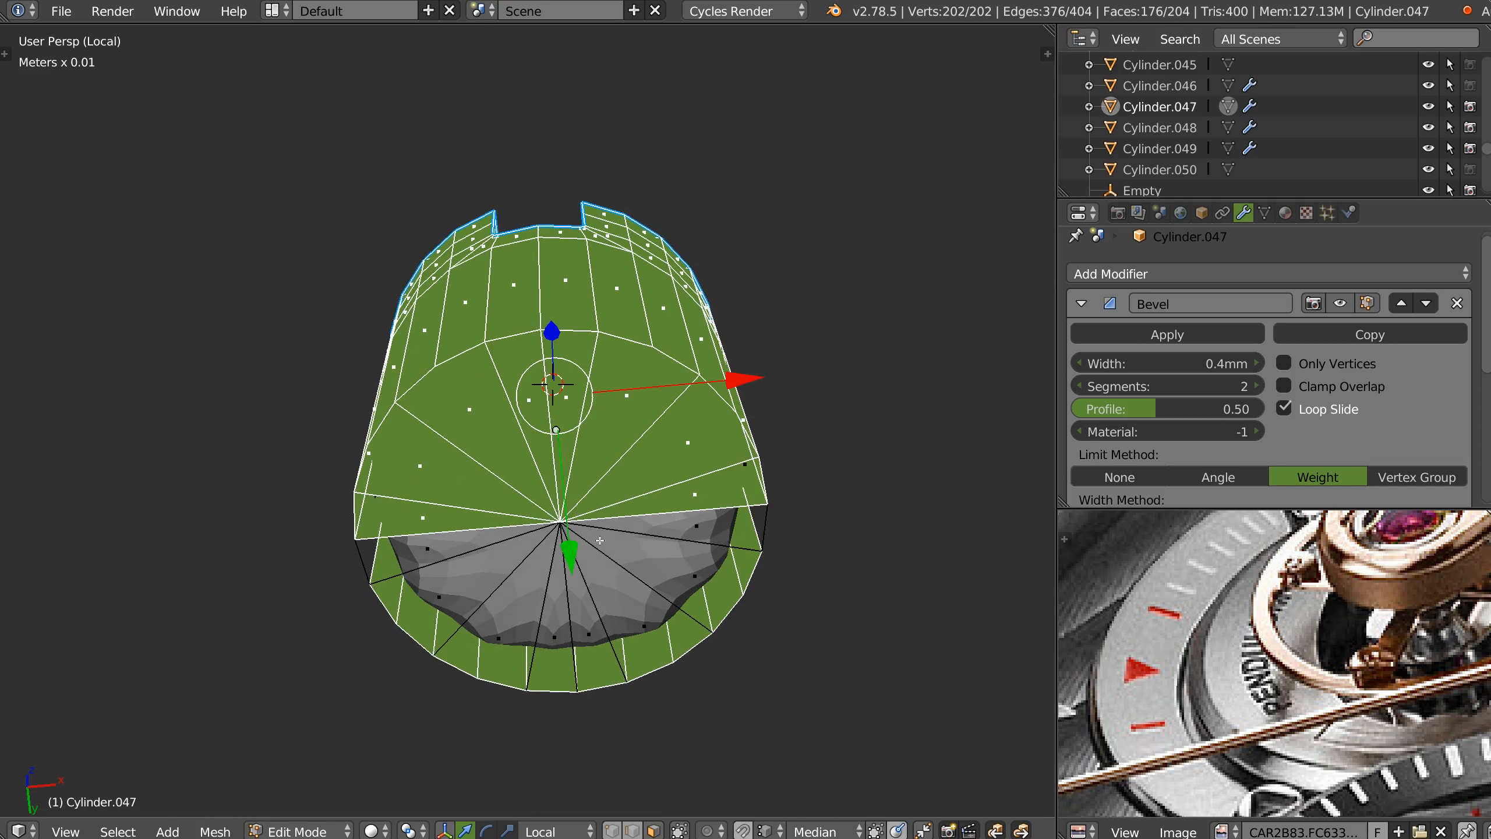
click(689, 467)
key(Tab)
click(548, 484)
key(Tab)
middle_drag(578, 529, 574, 543)
mouse_move(578, 631)
ctrl+mouse_down()
mouse_move(726, 479)
mouse_move(541, 366)
mouse_move(402, 543)
mouse_move(516, 628)
ctrl+mouse_up()
mouse_move(615, 447)
middle_down()
mouse_move(611, 464)
mouse_move(637, 472)
middle_up()
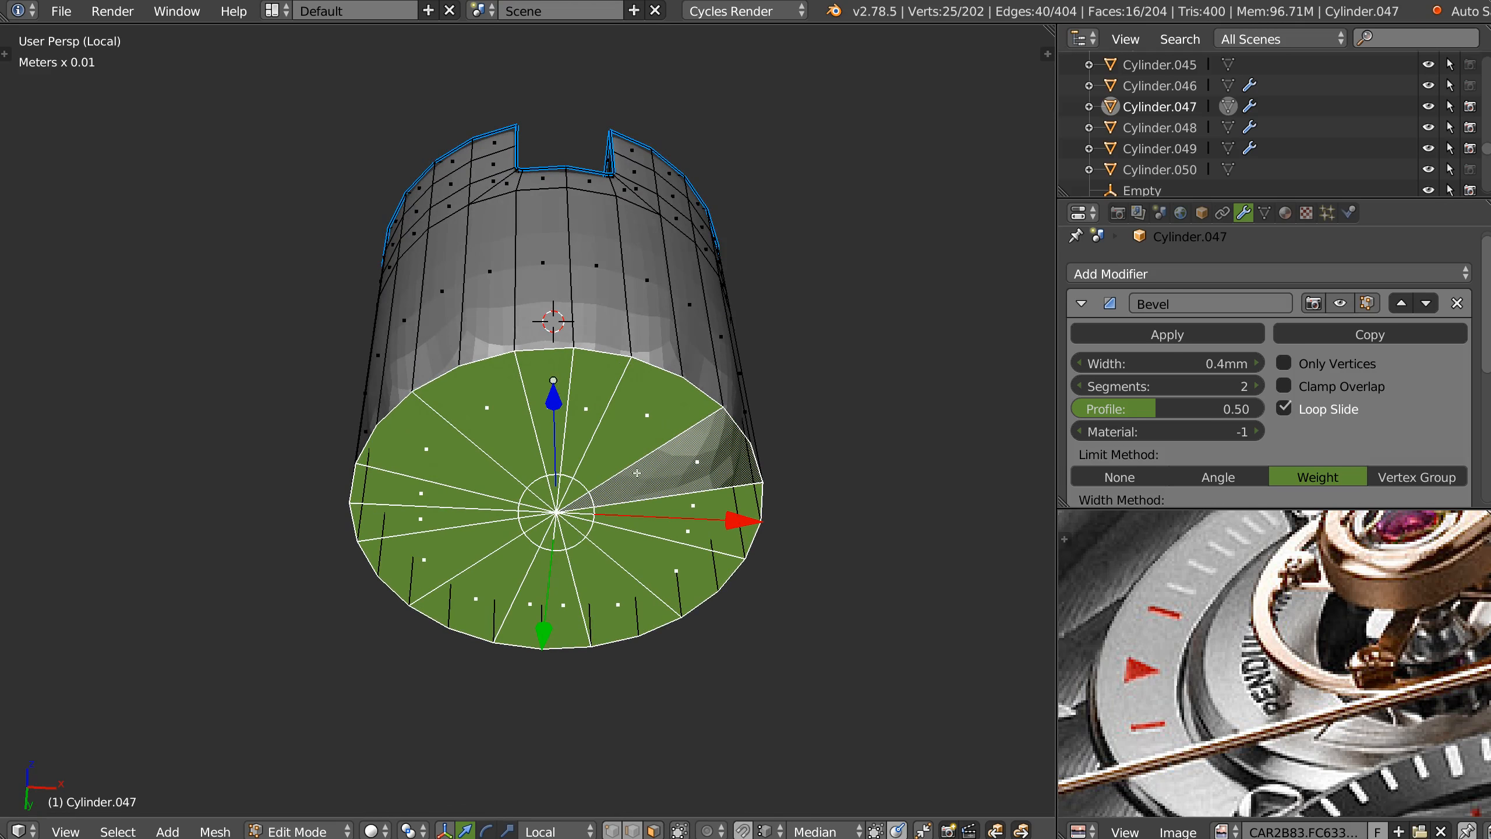
key(i)
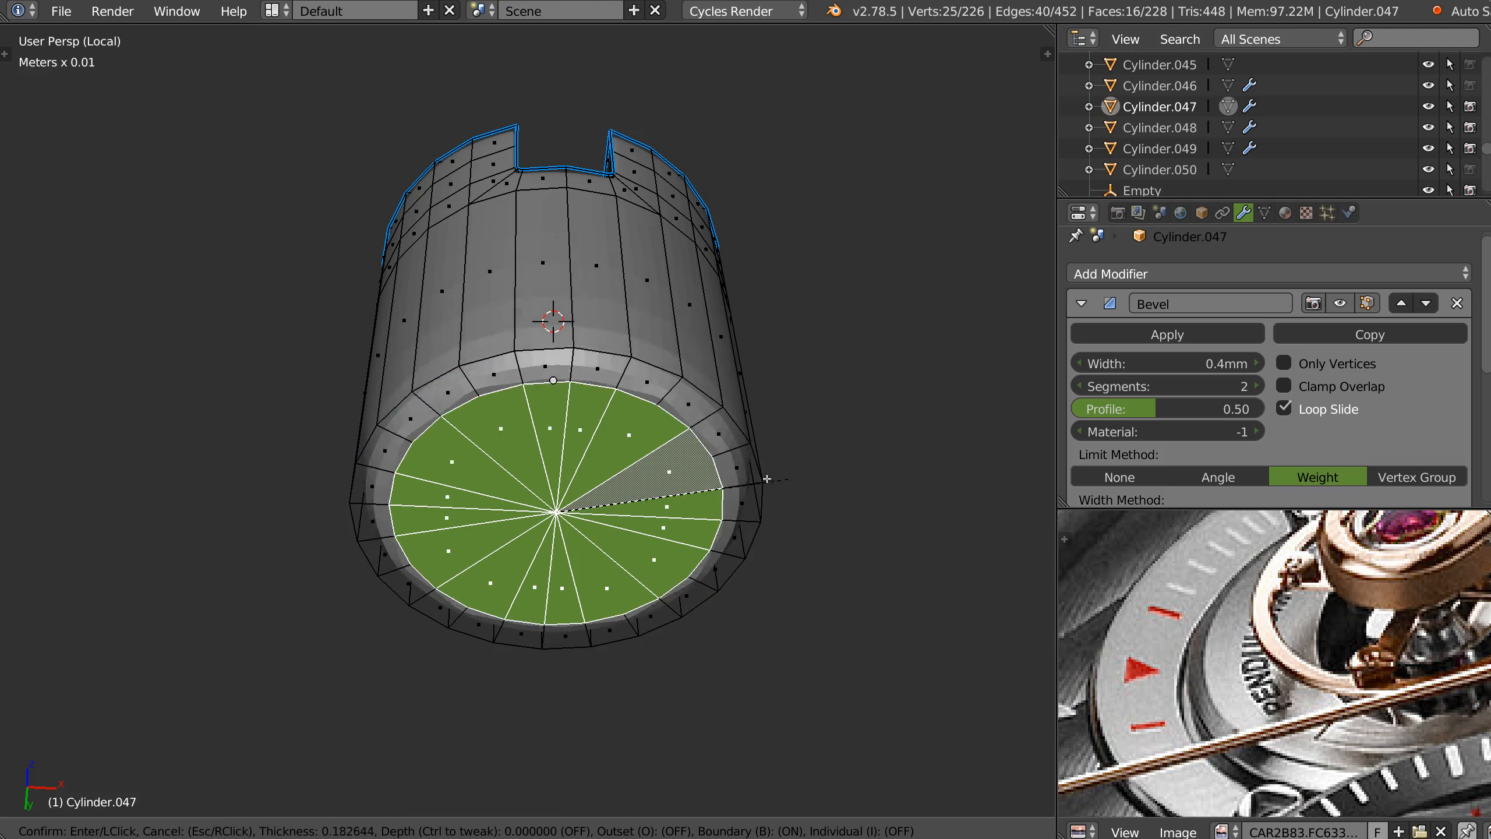
click(762, 473)
key(Tab)
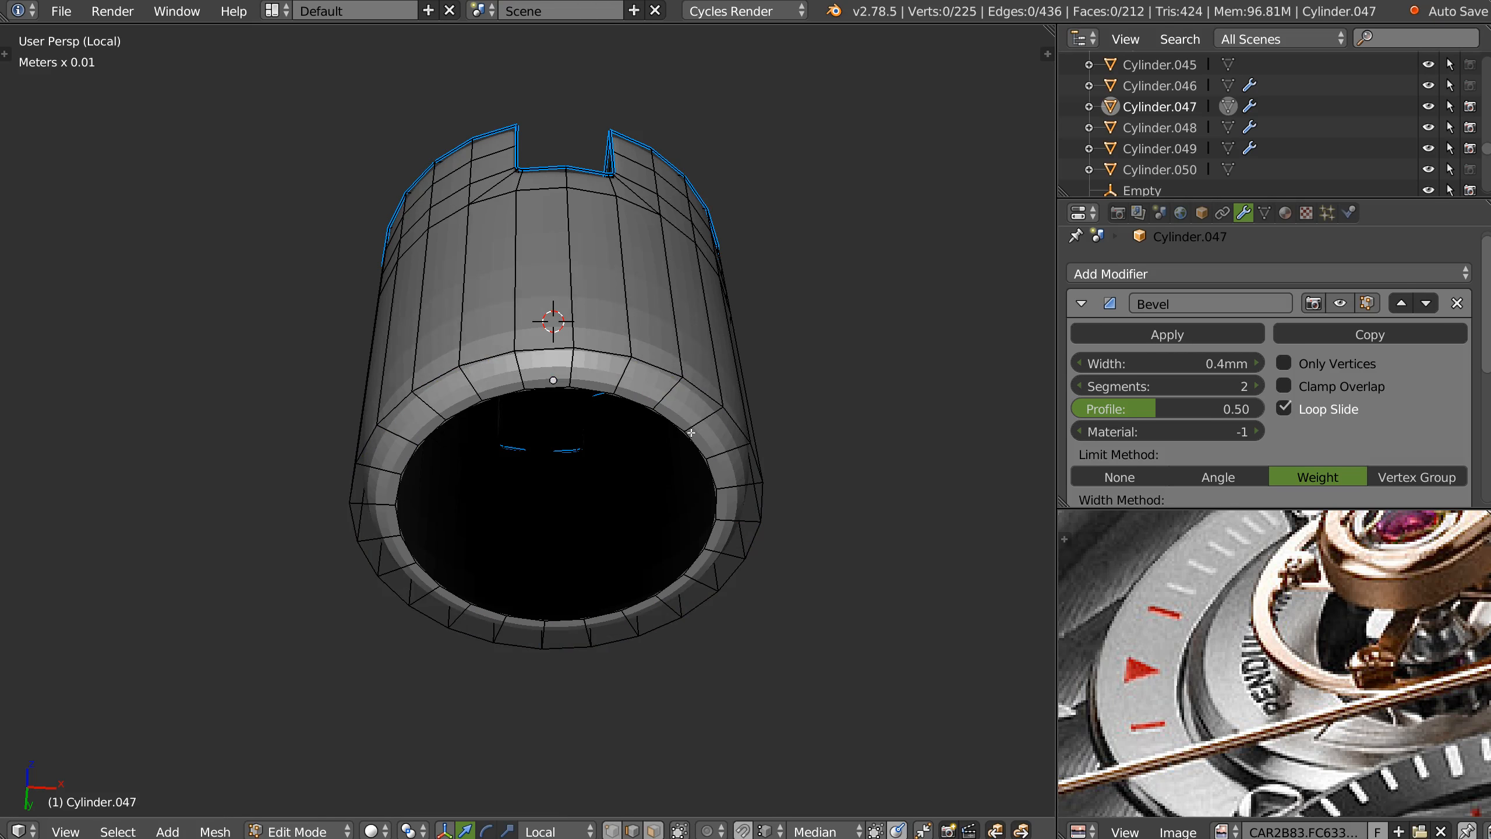
Add bevel weight to the outer edge loop of the cylinder's bottom rim.
alt+click(706, 404)
key(shift+space)
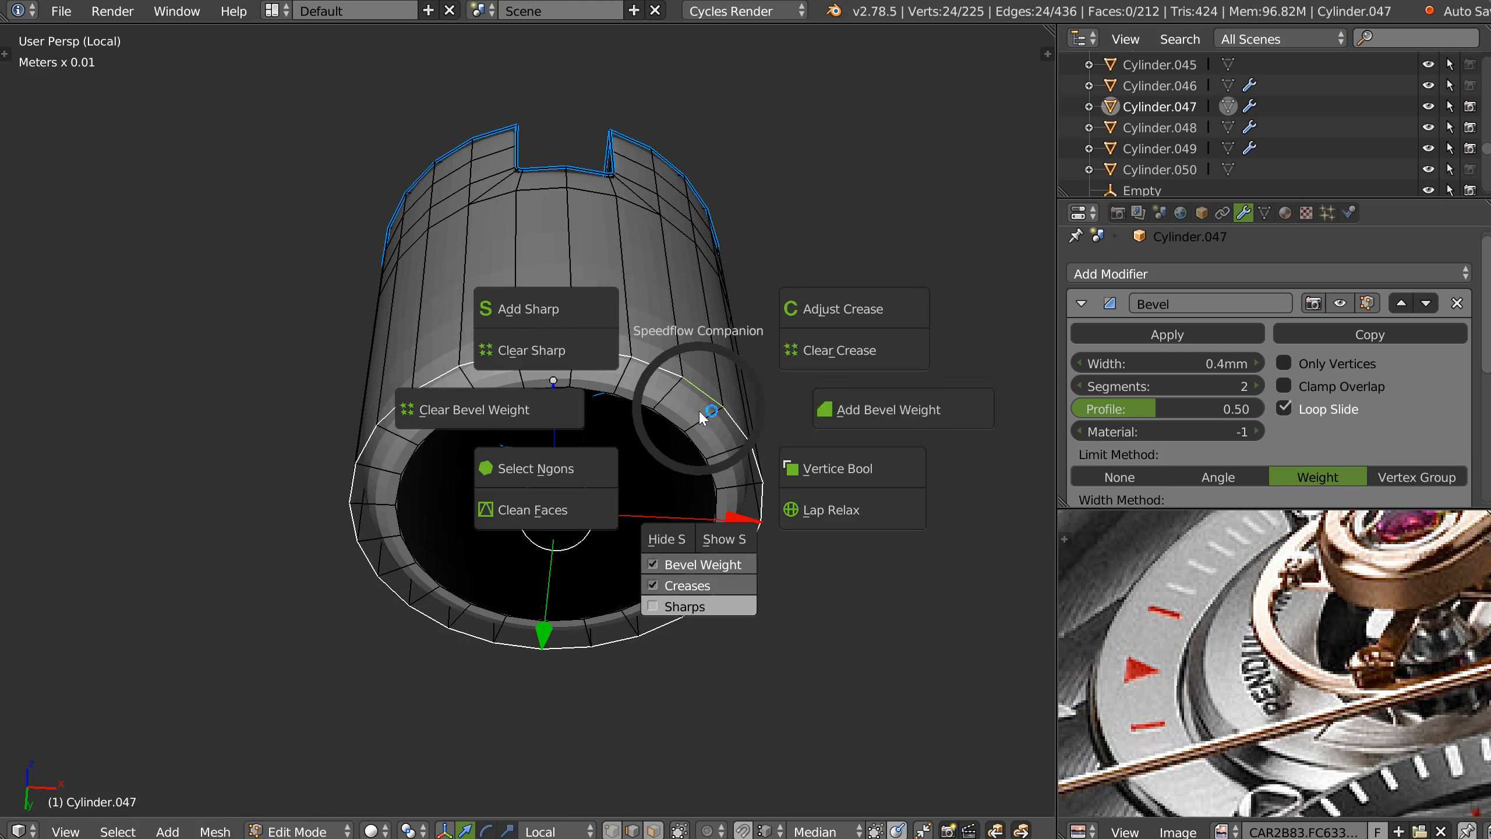
click(885, 408)
key(Tab)
key(shift+z)
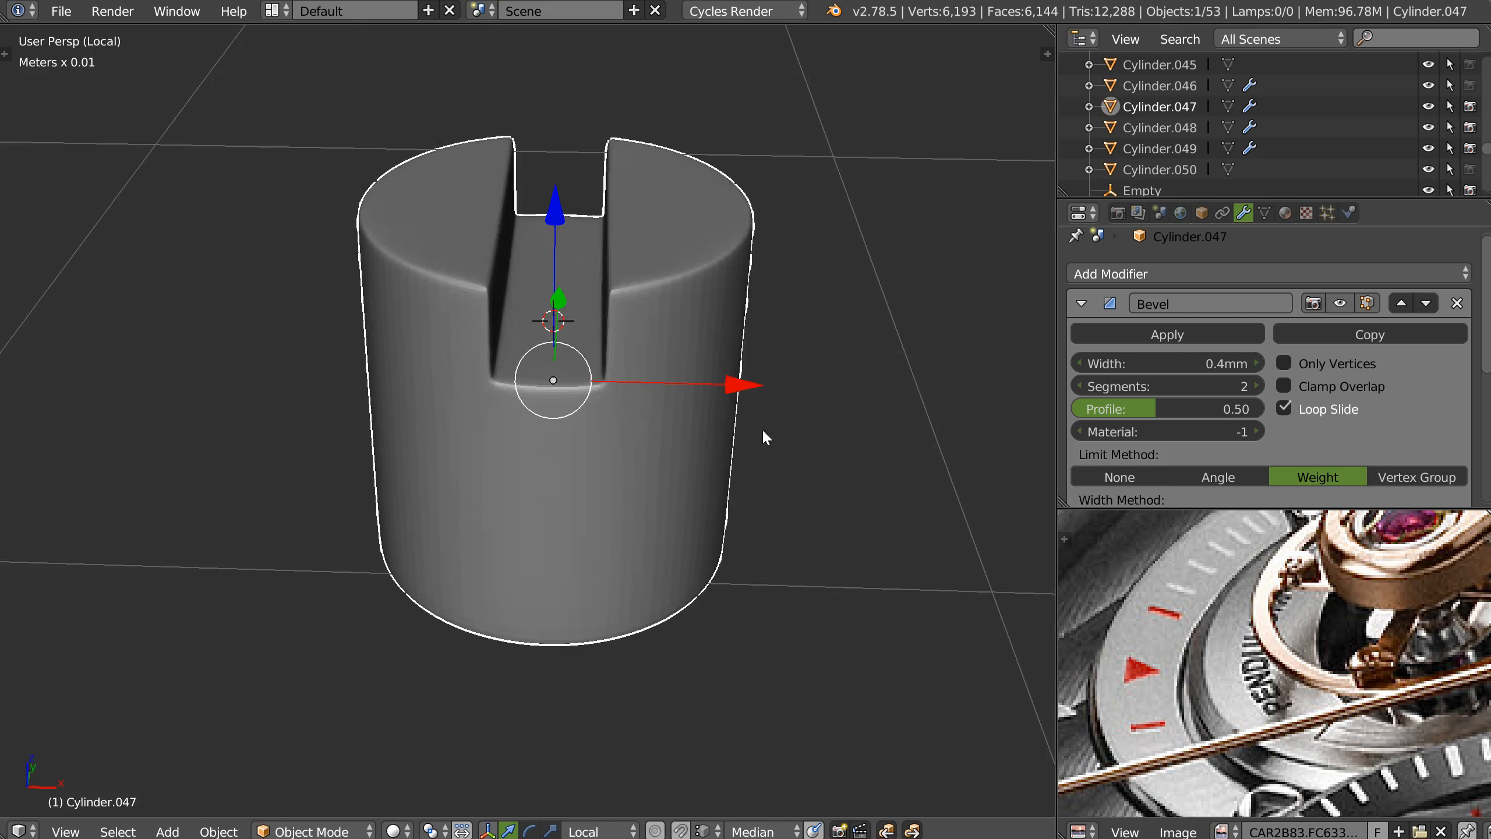
Set the Bevel modifier to 3 segments and a width of 0.7 mm.
middle_drag(761, 429, 682, 429)
mouse_move(497, 525)
middle_down()
mouse_move(715, 464)
mouse_move(676, 323)
mouse_move(726, 467)
mouse_move(440, 485)
mouse_move(572, 459)
mouse_move(660, 514)
mouse_move(650, 424)
mouse_move(624, 393)
mouse_move(659, 452)
mouse_move(609, 389)
middle_up()
key(Tab)
key(Tab)
click(1253, 385)
drag(1183, 361, 1185, 364)
middle_drag(822, 411, 689, 478)
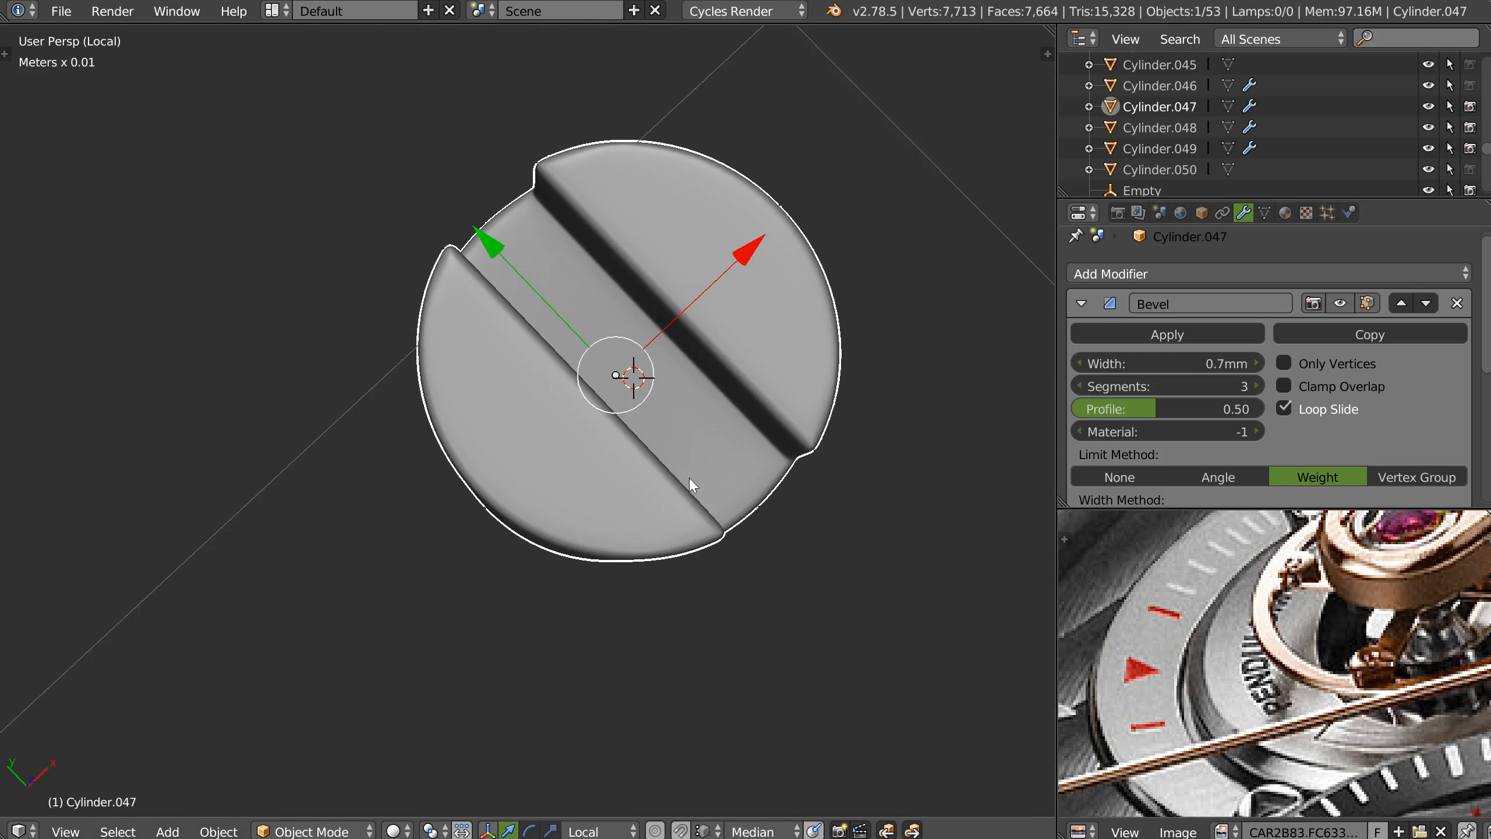
key(shift+z)
mouse_move(780, 430)
middle_down()
mouse_move(701, 353)
mouse_move(682, 433)
mouse_move(754, 293)
mouse_move(768, 219)
mouse_move(745, 357)
mouse_move(668, 382)
middle_up()
click(859, 388)
key(shift+z)
click(813, 393)
Add three centred edge loops around the cylinder body below the slot, one mid-height, one above it and one below.
mouse_move(762, 399)
middle_down()
mouse_move(692, 406)
mouse_move(697, 487)
middle_up()
key(Tab)
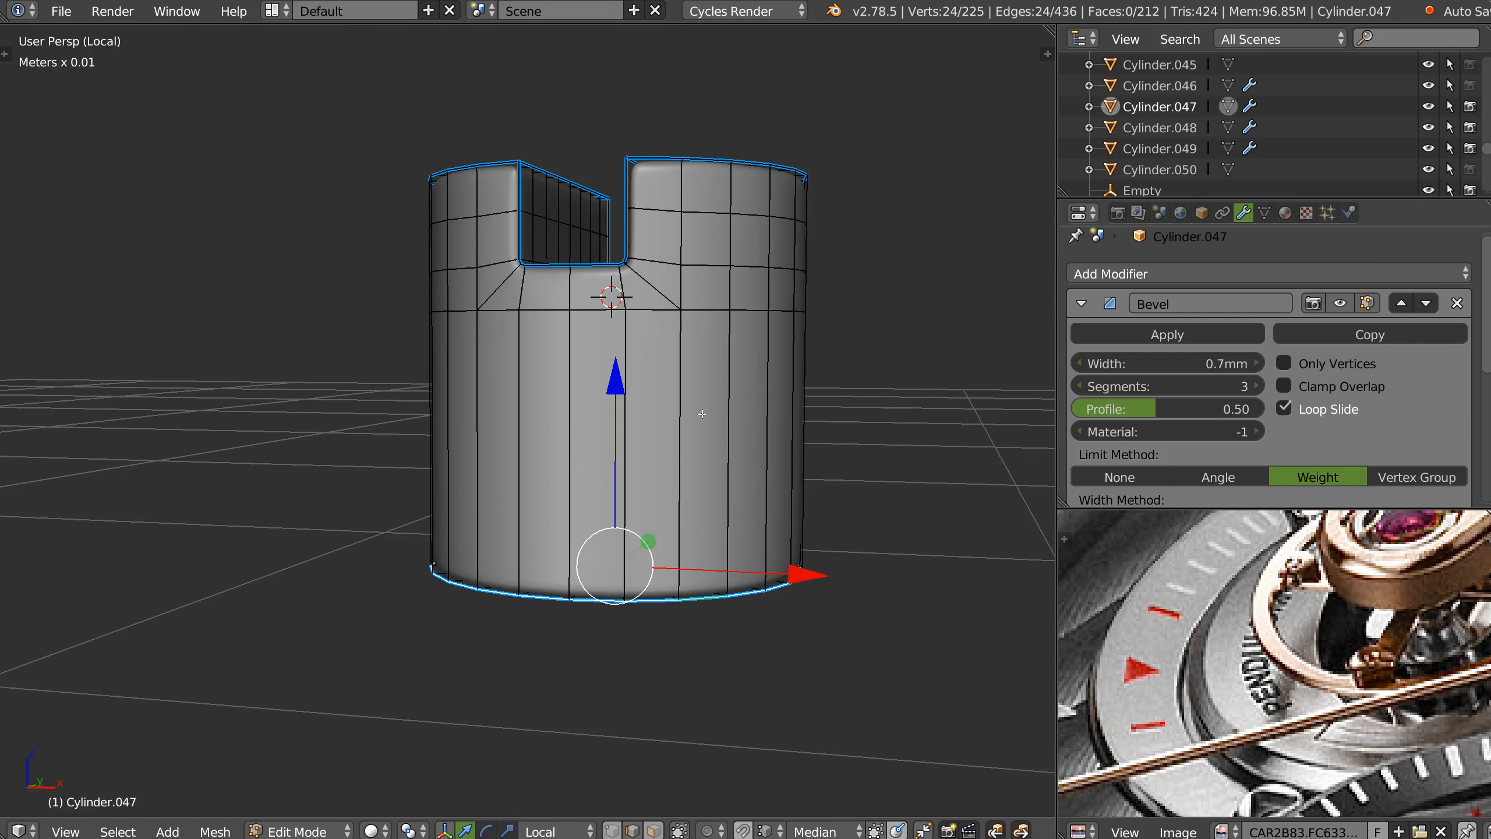
key(ctrl+r)
click(726, 430)
right_click(726, 430)
key(ctrl+r)
click(727, 375)
right_click(728, 376)
key(ctrl+r)
click(750, 519)
right_click(750, 520)
key(Tab)
Leave local view and show the layer with the Boolean cutters alongside the watch movement.
mouse_move(686, 413)
middle_down()
mouse_move(717, 468)
mouse_move(710, 388)
middle_up()
key(KP_Divide)
middle_drag(640, 455, 710, 451)
scroll(646, 375, up, 4)
scroll(773, 347, down, 6)
scroll(806, 352, up, 2)
right_click(796, 428)
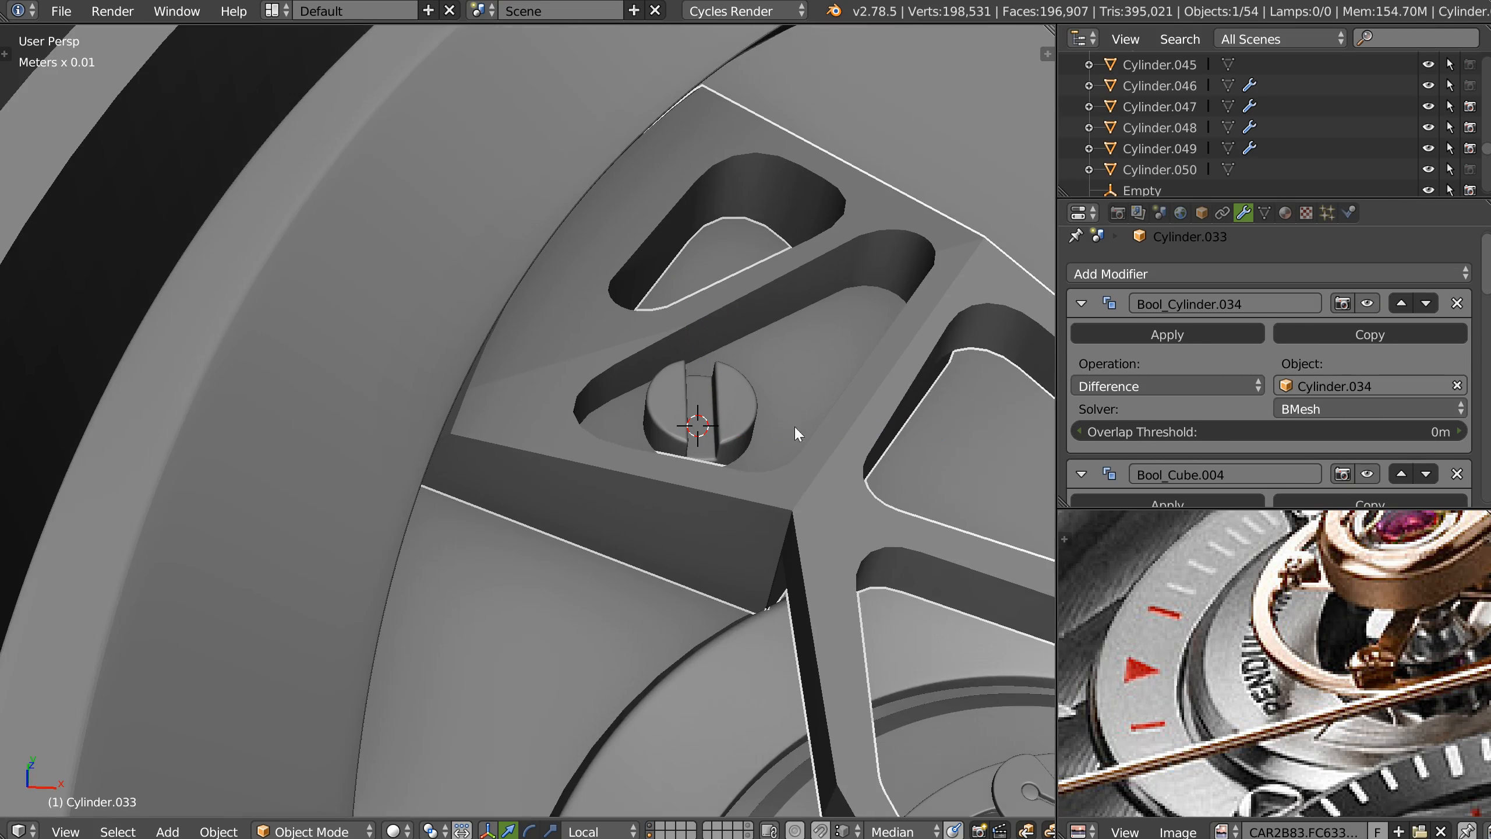
shift+click(748, 834)
middle_drag(795, 229, 791, 226)
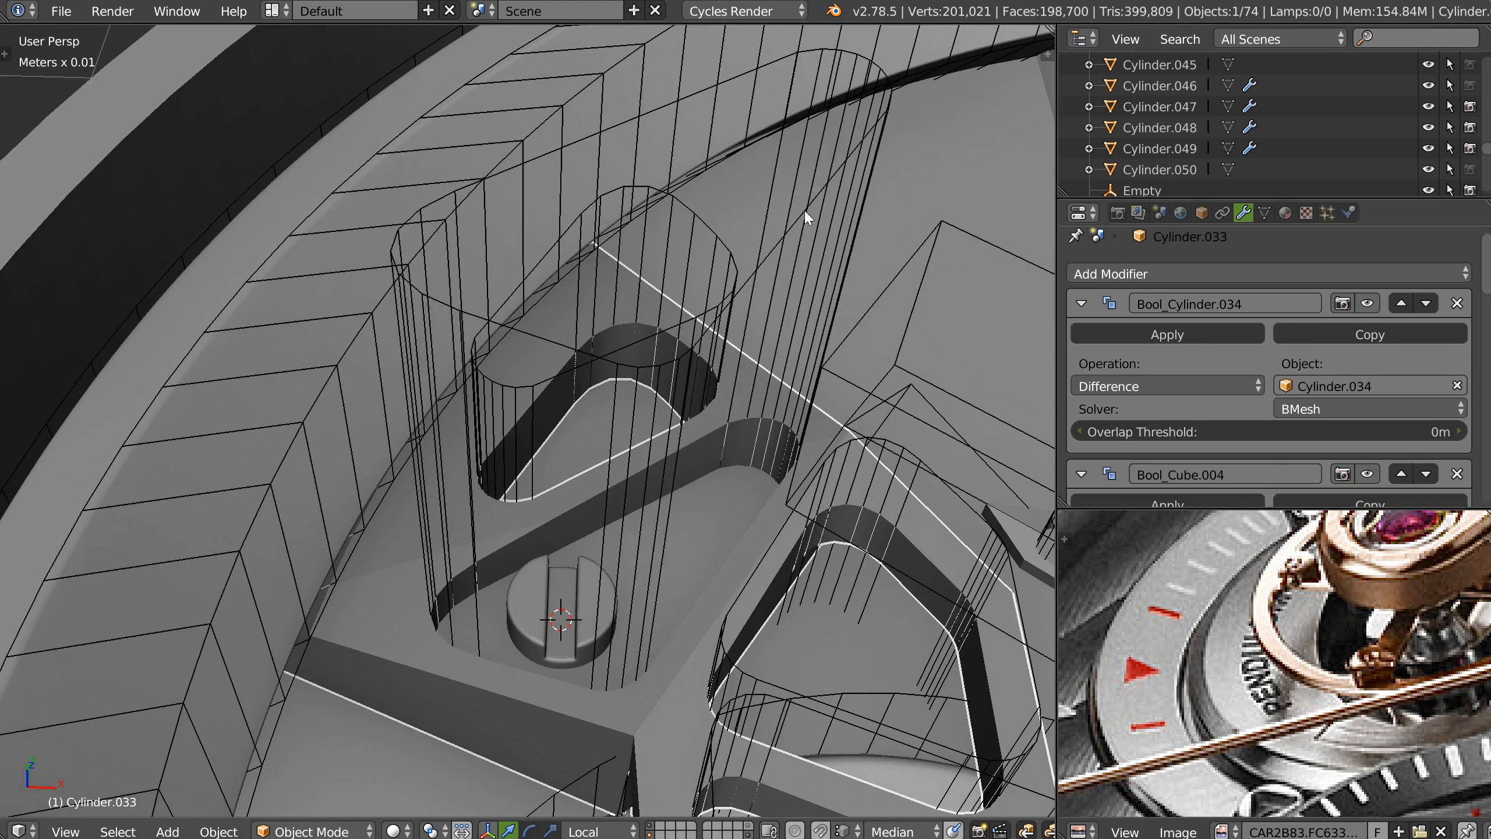
Lower the Boolean cutter of the pocket that holds the screw.
right_click(806, 219)
middle_drag(711, 535, 722, 495)
drag(727, 567, 721, 609)
Reposition the screw head vertically in its pocket along its local Z axis.
right_click(596, 652)
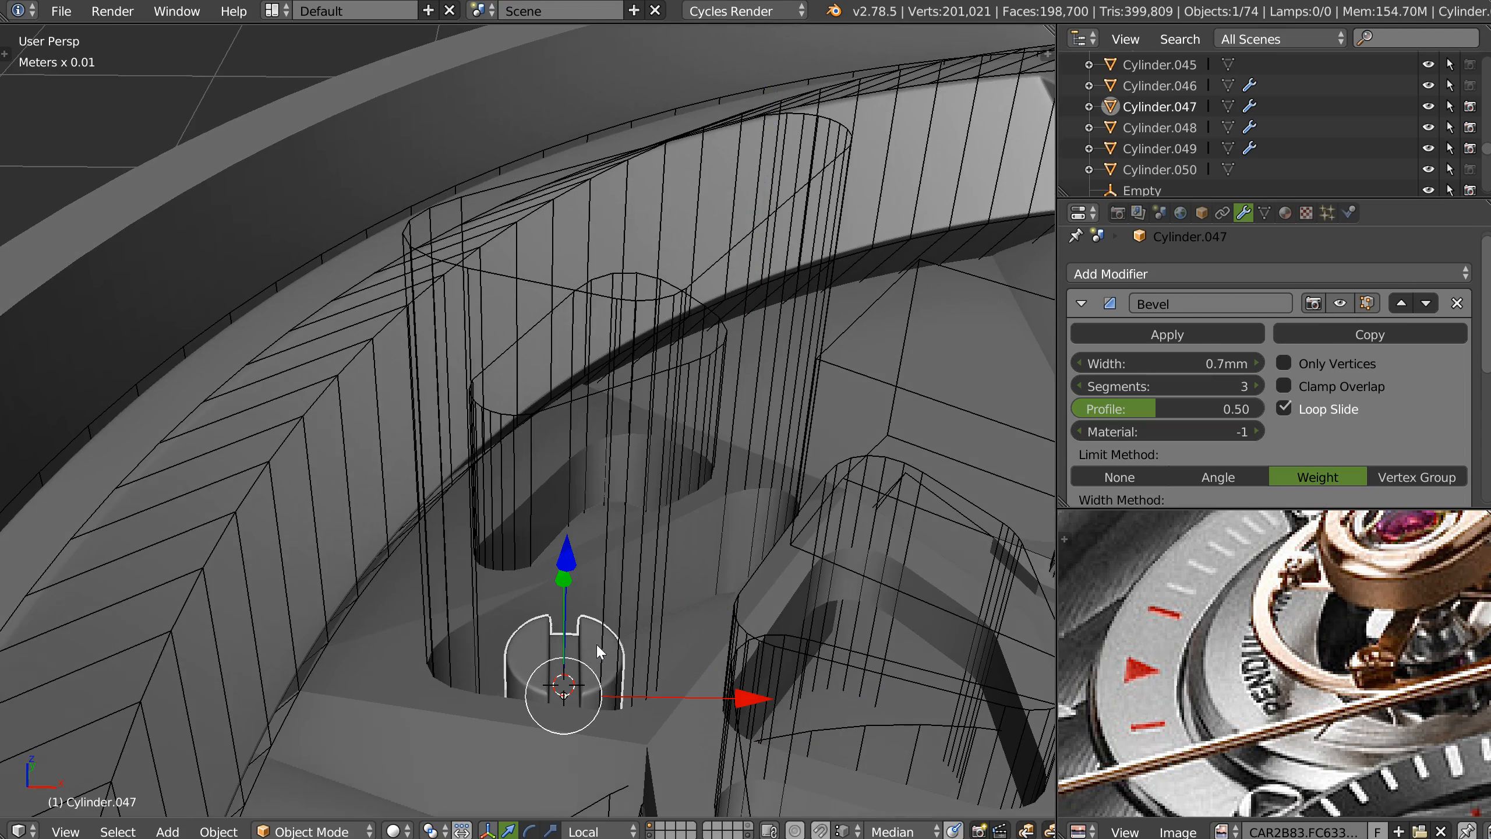
drag(557, 569, 567, 611)
middle_drag(634, 567, 592, 565)
key(g)
key(z)
key(z)
click(586, 472)
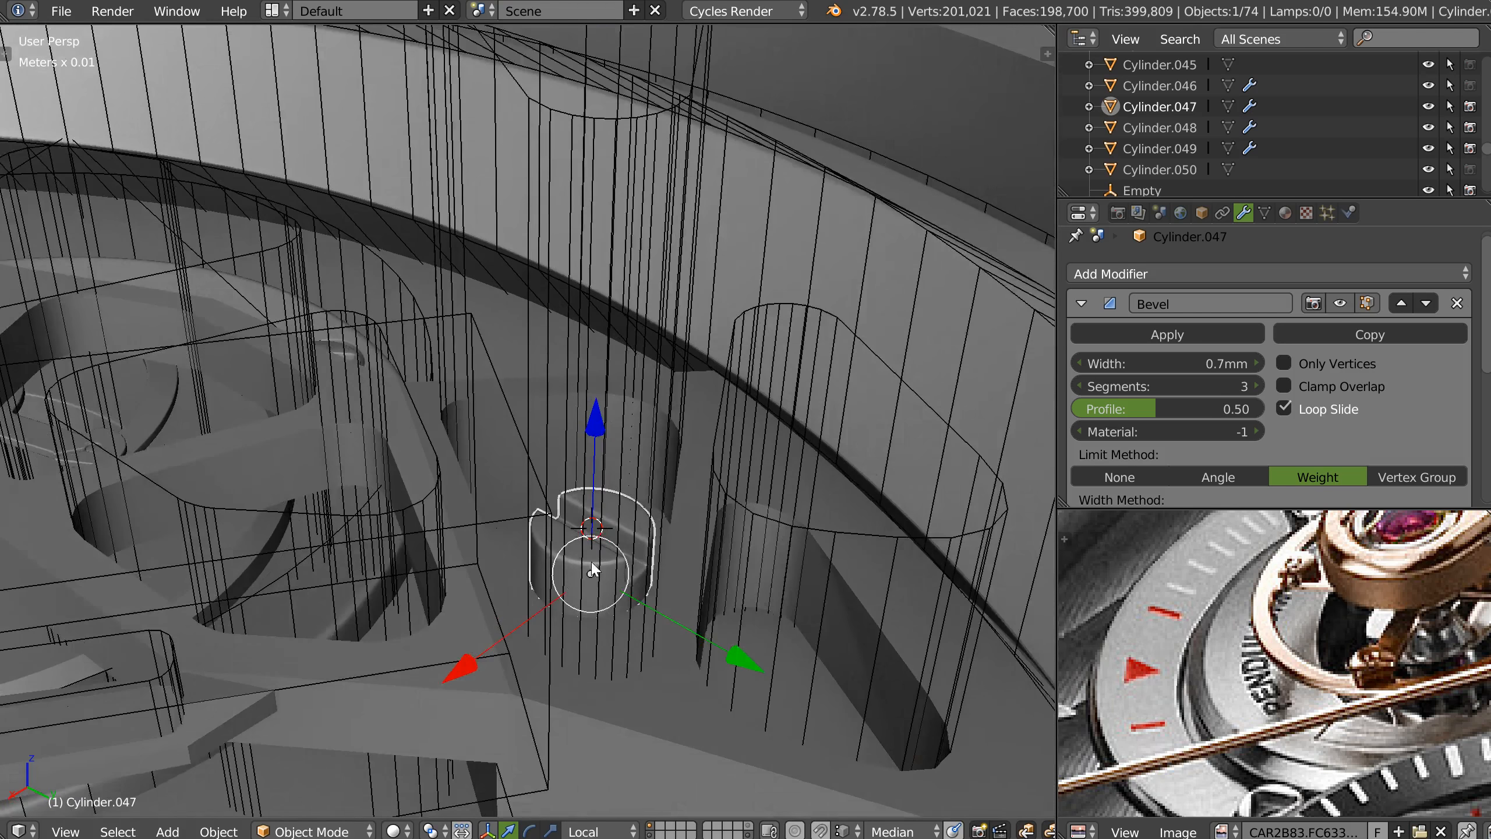
Dissolve the two lower edge loops around the screw head's body.
scroll(594, 578, up, 3)
key(Tab)
key(Tab)
click(475, 499)
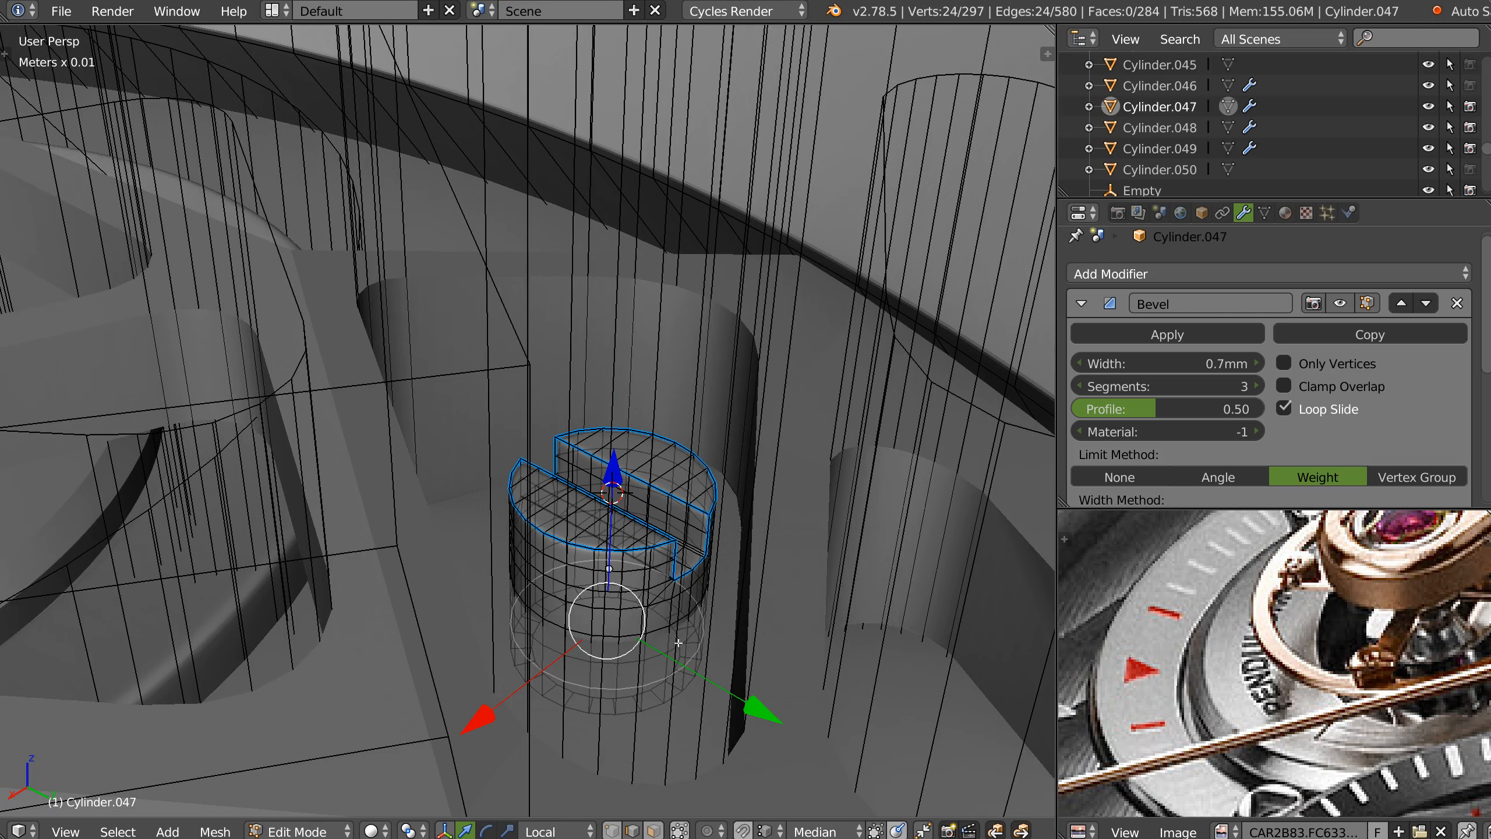
middle_drag(663, 672, 704, 593)
scroll(707, 587, up, 5)
alt+right_click(712, 531)
alt+shift+right_click(698, 618)
key(ctrl+x)
Raise the screw head's bottom rim face ring along Z to shorten the body.
key(Tab)
click(746, 658)
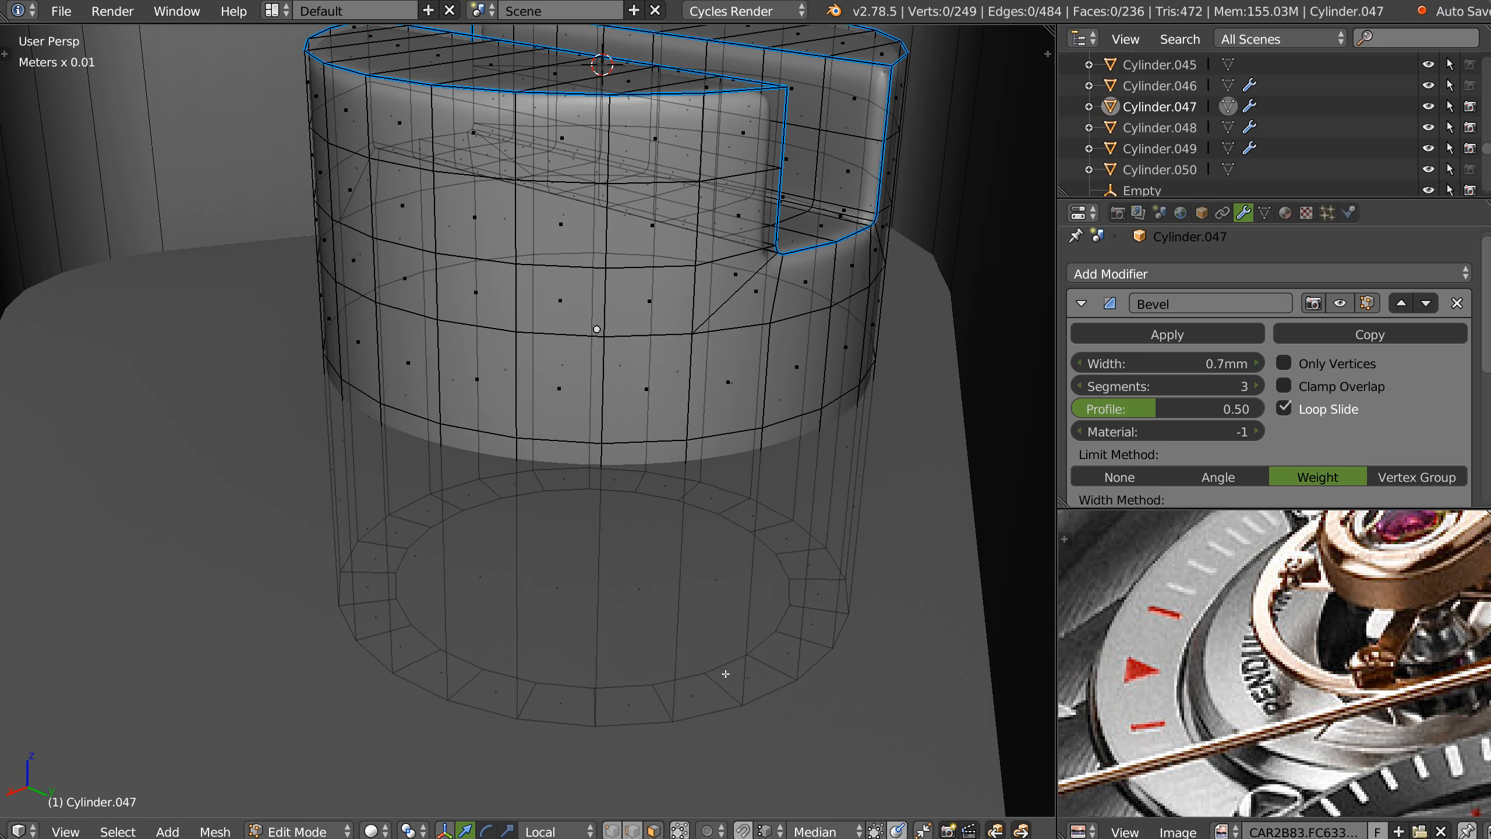
alt+right_click(714, 676)
drag(596, 429, 581, 322)
Dissolve the remaining added edge loop just above the bottom rim.
key(Tab)
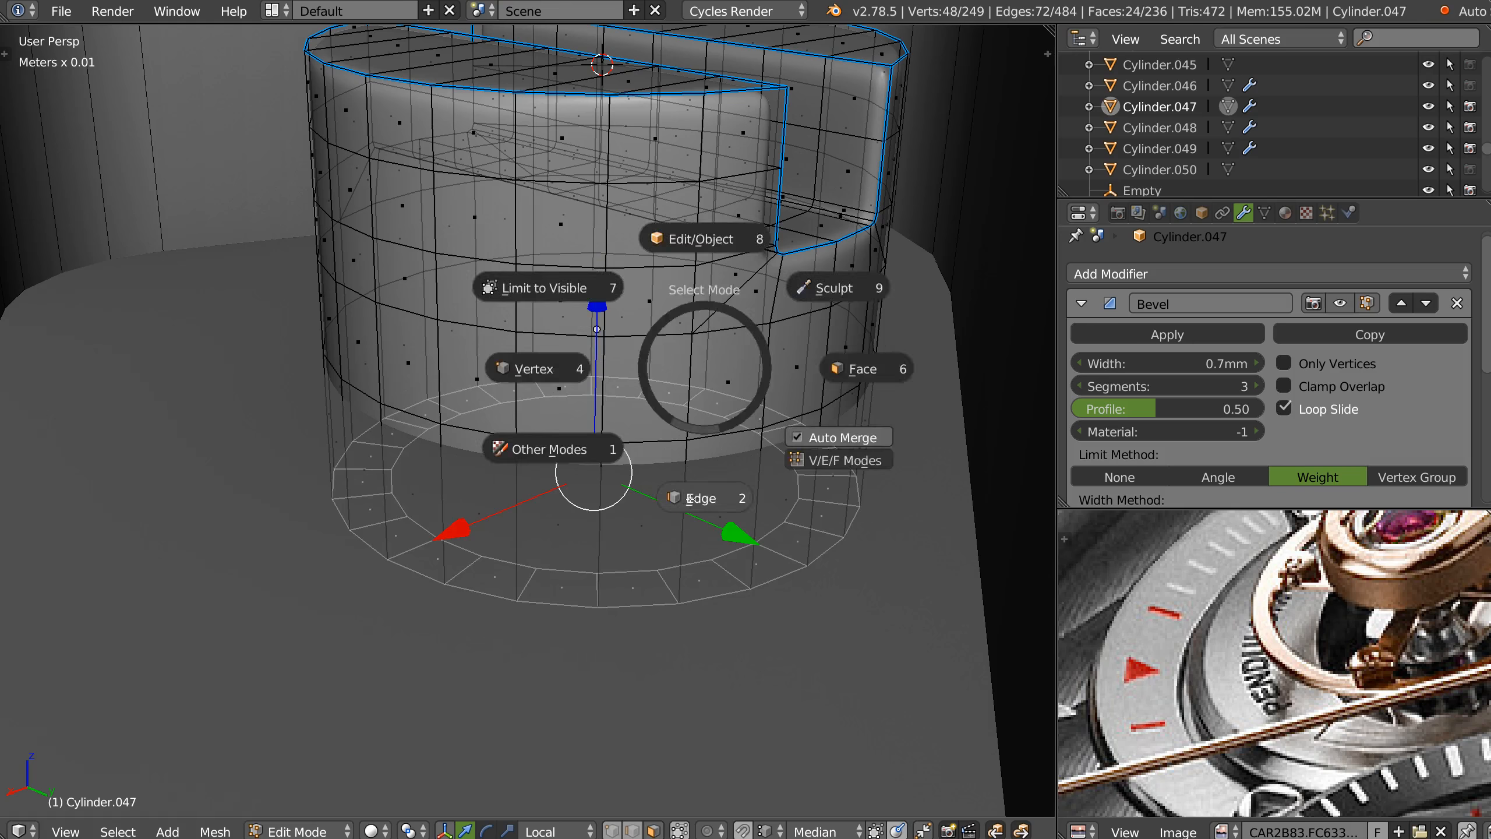
click(707, 496)
alt+right_click(717, 453)
key(ctrl+x)
Raise the bottom rim face ring further along Z until it sits a short distance below the slot floor.
key(Tab)
click(721, 558)
alt+right_click(728, 572)
drag(598, 322, 609, 223)
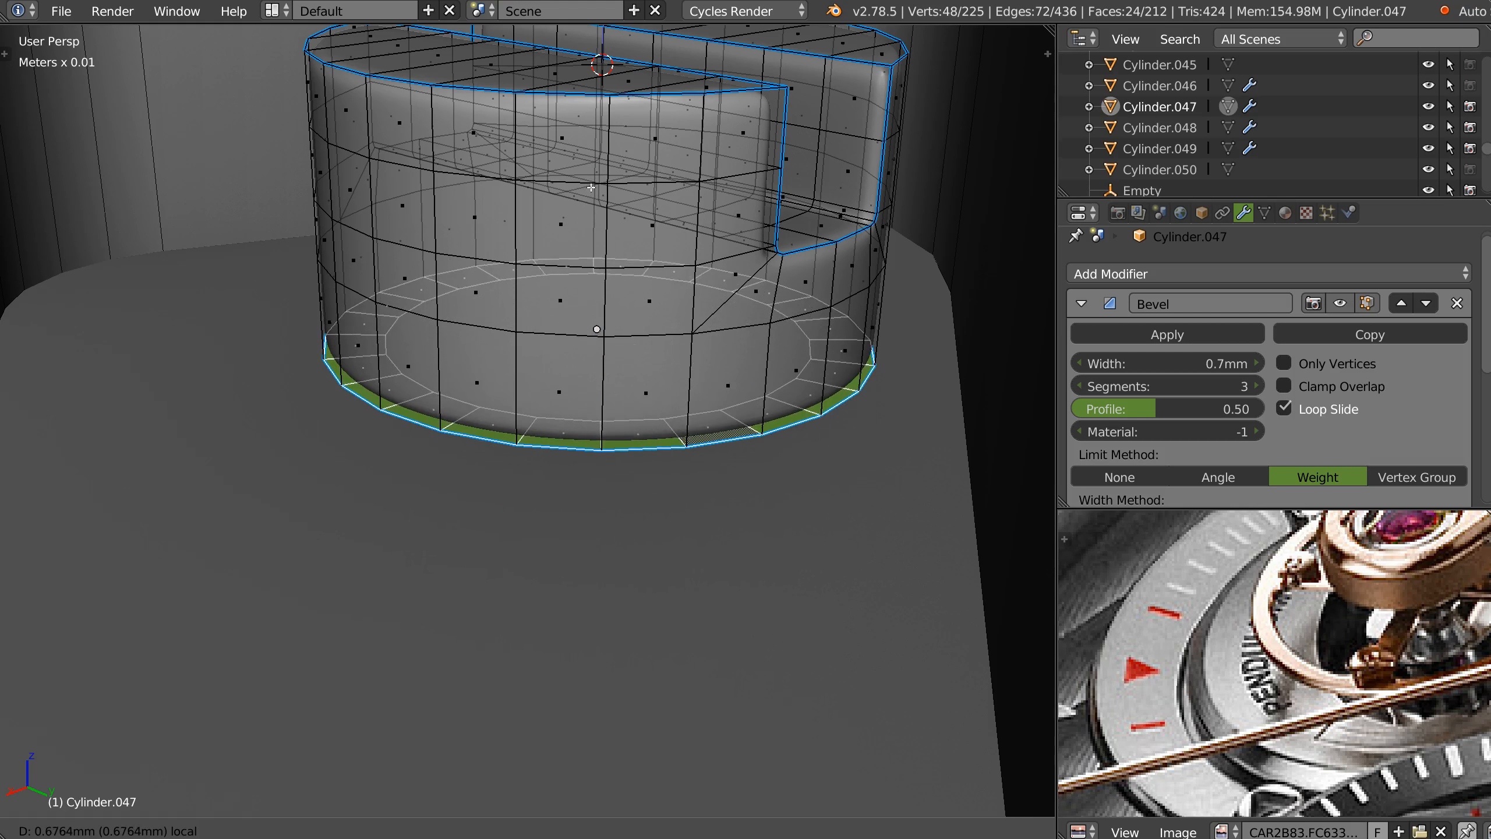
key(Tab)
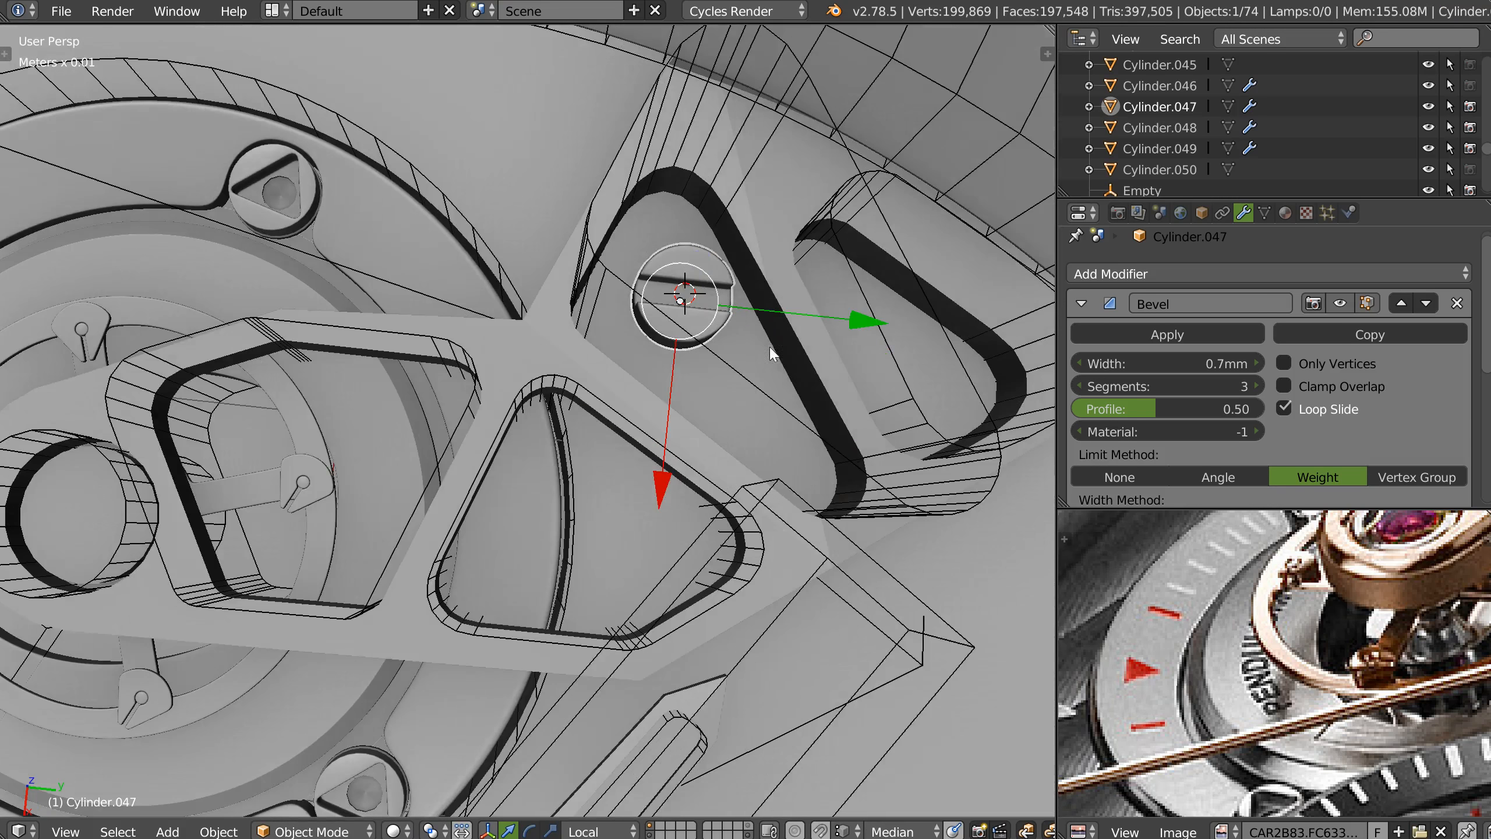
Hide the Boolean cutters' layer again and save the watch file.
shift+middle_drag(772, 354, 541, 553)
scroll(786, 353, down, 4)
middle_drag(610, 467, 658, 420)
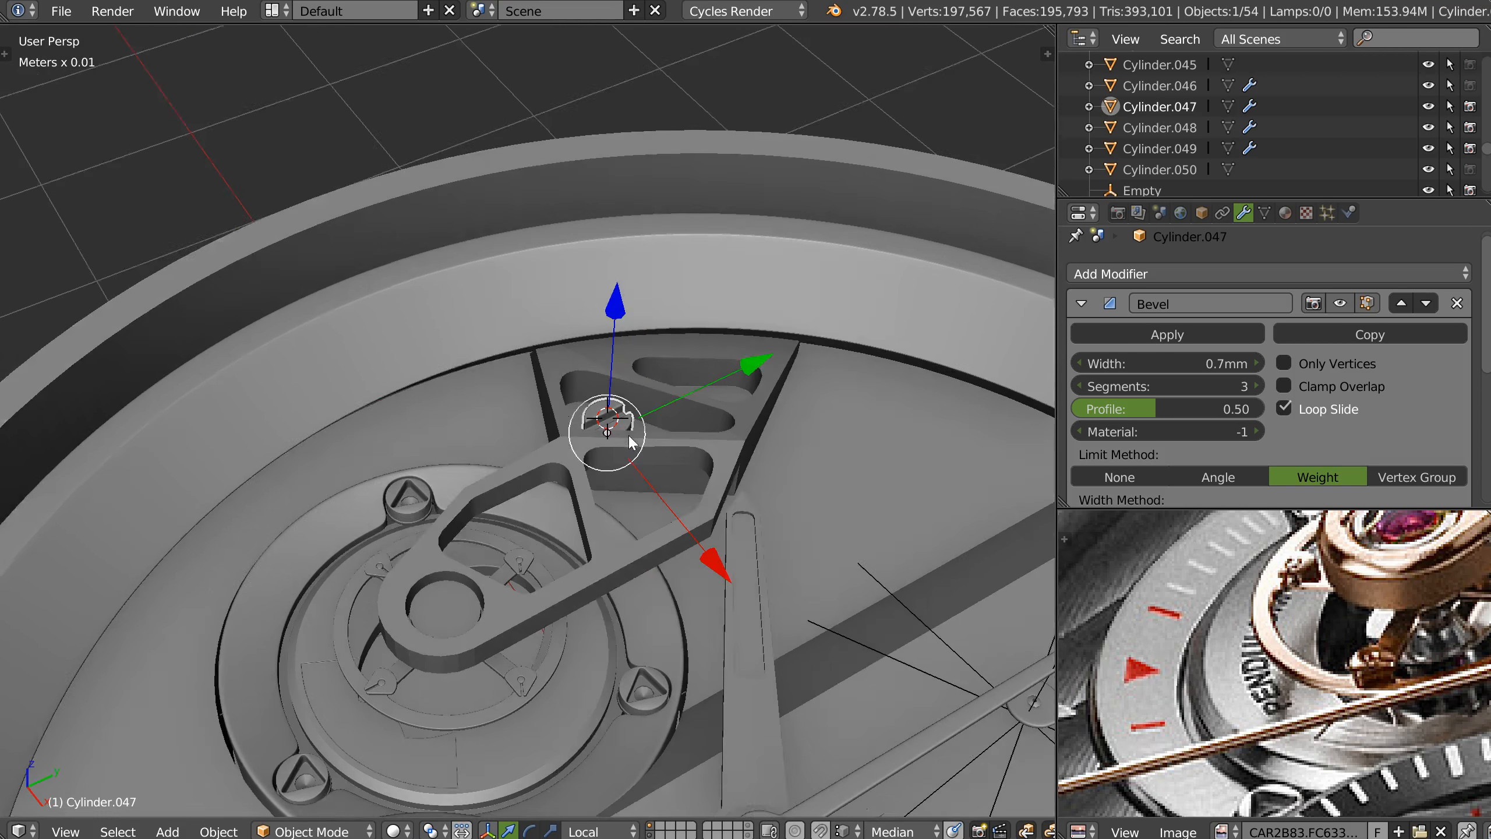
key(ctrl+s)
middle_drag(681, 499, 807, 563)
shift+middle_drag(786, 440, 556, 446)
key(KP_7)
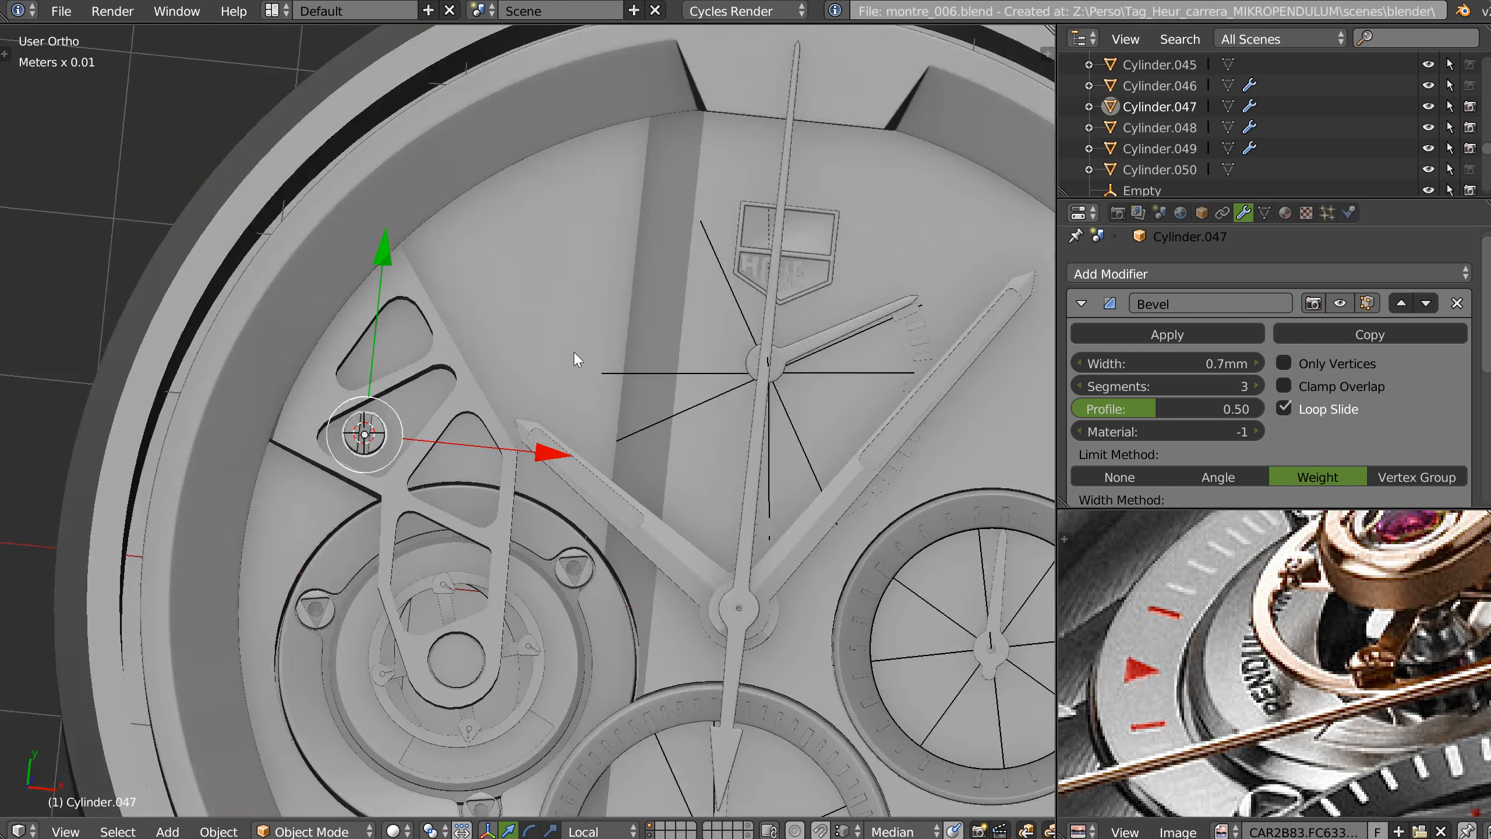
Rotate the screw head about 13° in the top view so its slot lines up with the reference photo.
scroll(587, 411, up, 8)
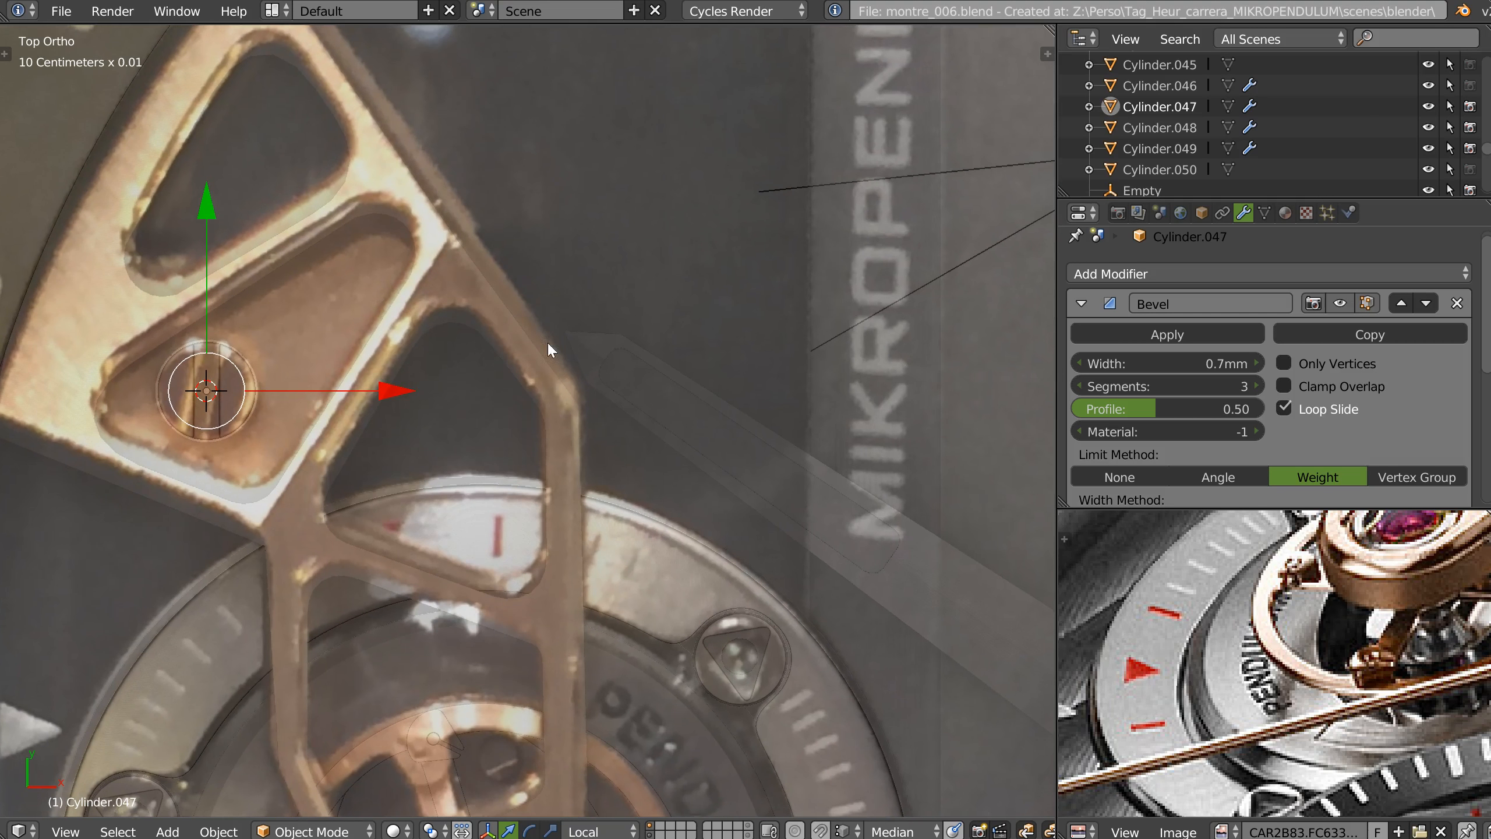
key(r)
click(442, 305)
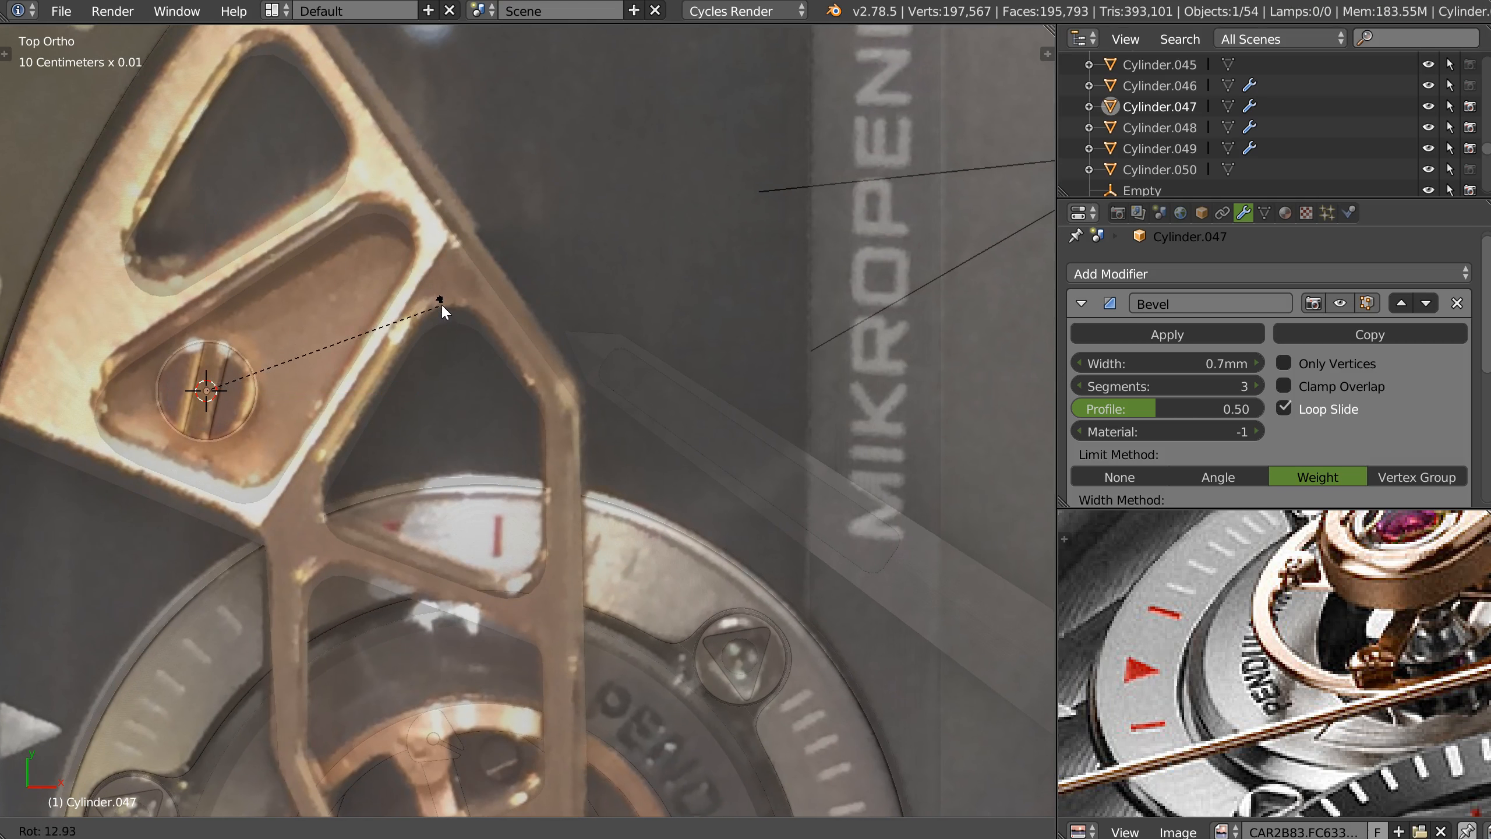
Examine the bezel numerals, 100 marker, minute track, sub-dials and lettering of the dial in the top reference photo.
scroll(644, 402, down, 2)
scroll(646, 461, down, 3)
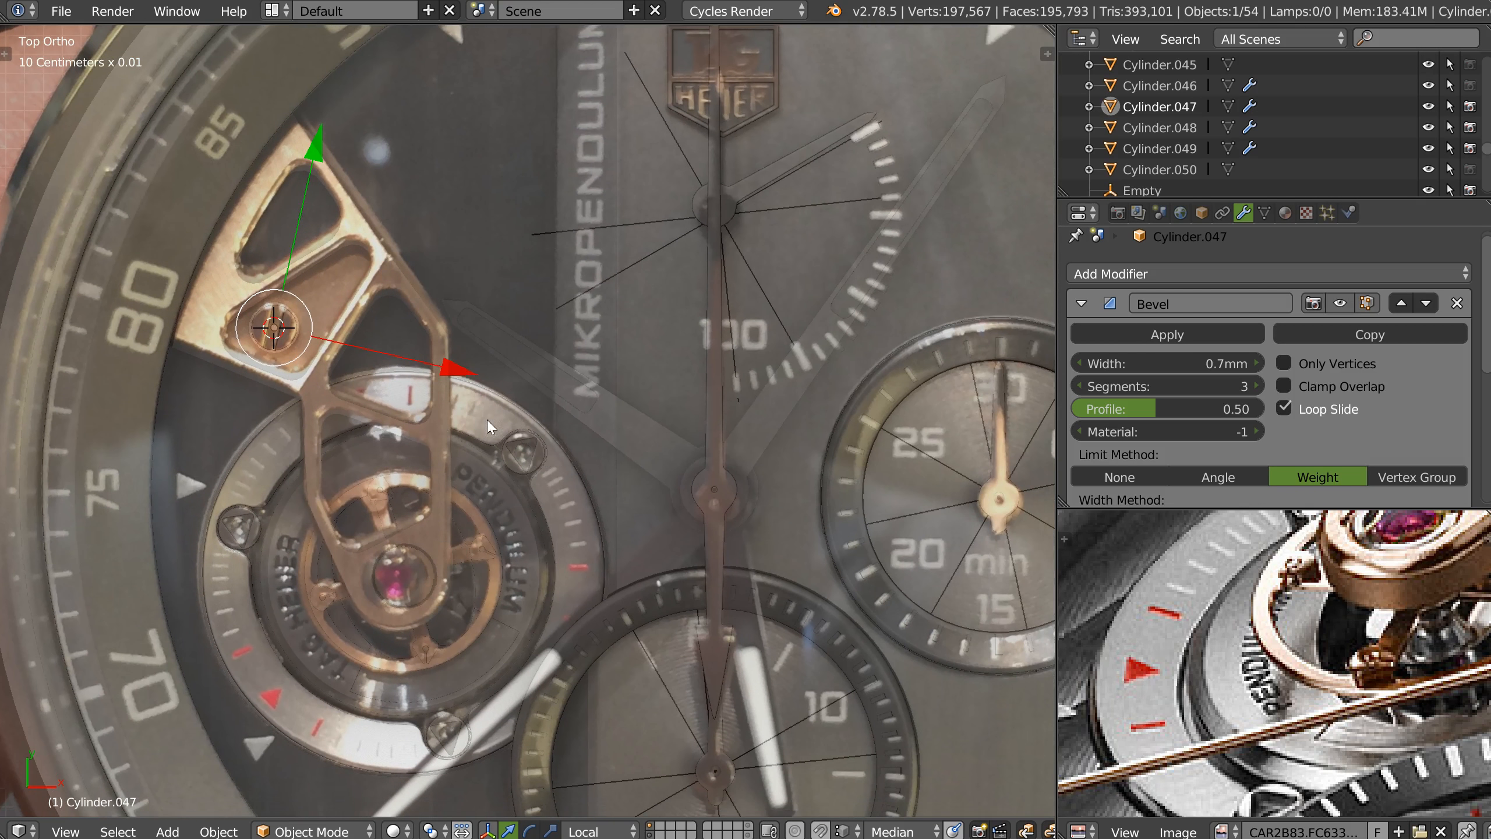
shift+middle_drag(799, 356, 589, 443)
scroll(719, 411, down, 2)
shift+middle_drag(778, 439, 414, 402)
shift+middle_drag(561, 188, 611, 461)
shift+middle_drag(609, 387, 934, 425)
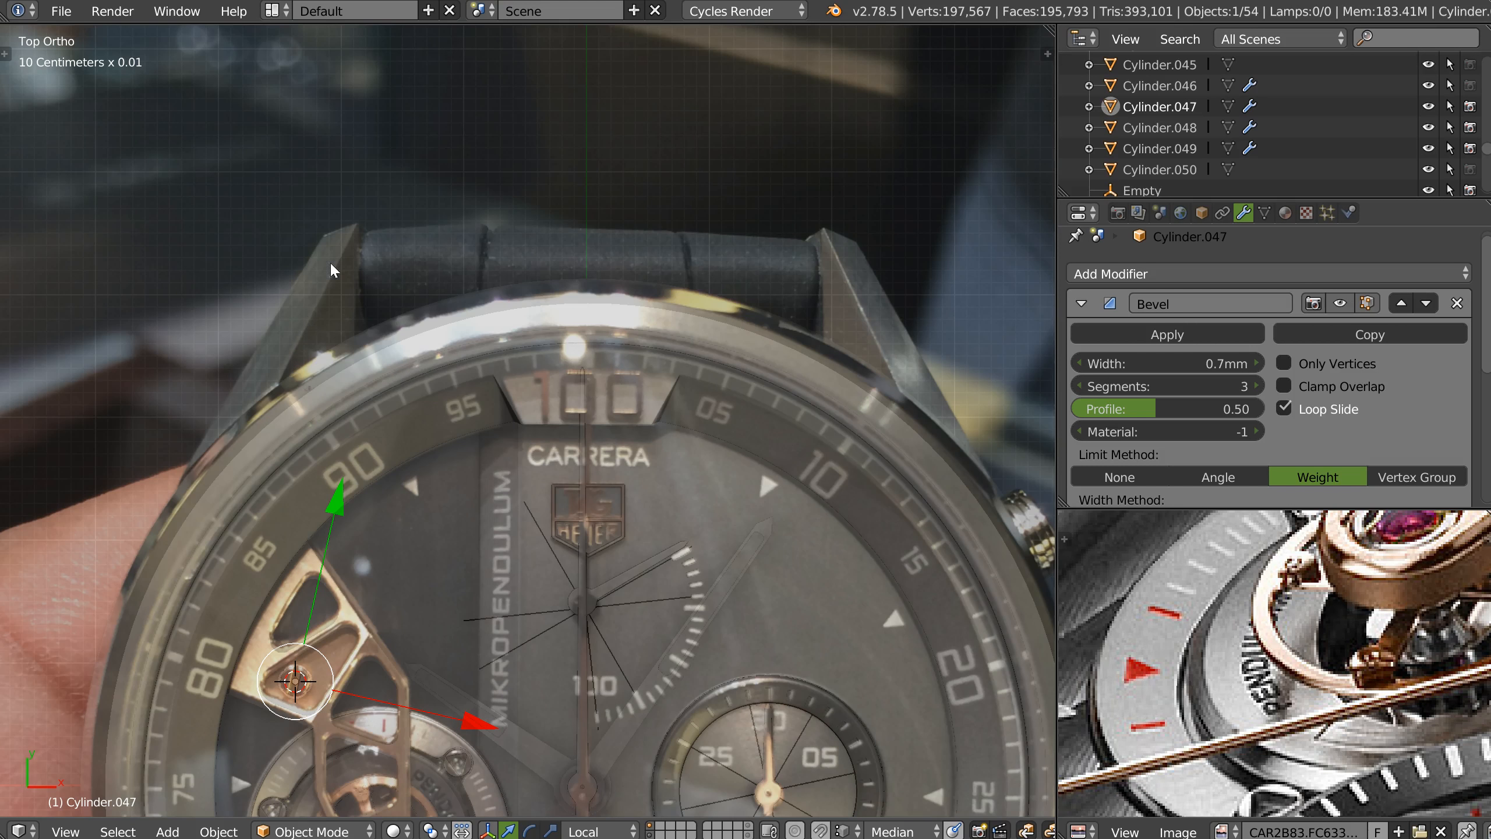
shift+middle_drag(457, 367, 382, 262)
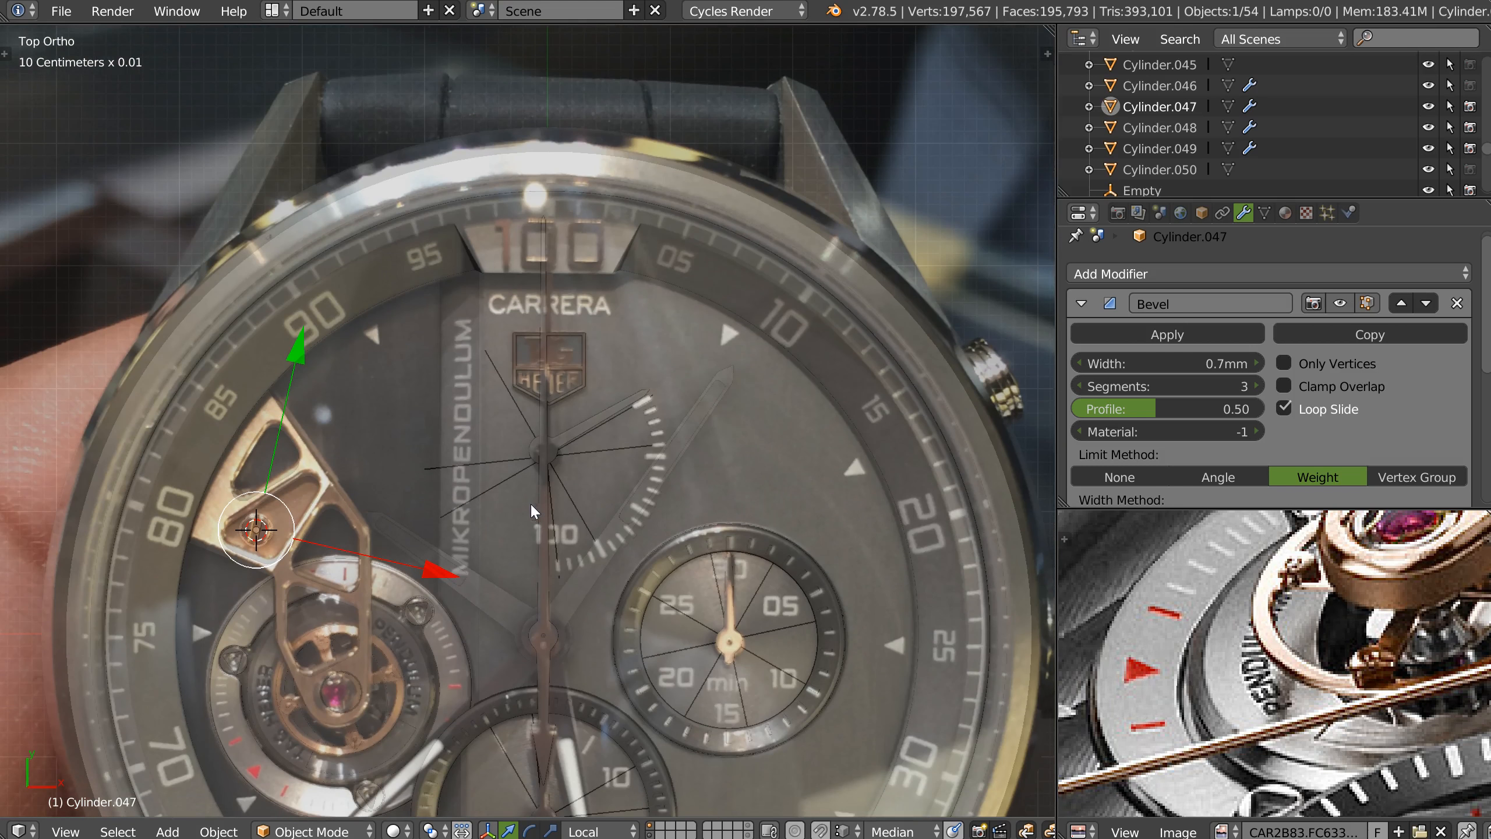
shift+middle_drag(530, 502, 520, 532)
ctrl+middle_drag(499, 323, 576, 229)
shift+middle_drag(468, 192, 436, 281)
ctrl+middle_drag(546, 265, 587, 245)
ctrl+middle_drag(592, 292, 483, 465)
ctrl+middle_drag(483, 464, 524, 333)
shift+middle_drag(468, 424, 667, 244)
ctrl+middle_drag(666, 243, 531, 340)
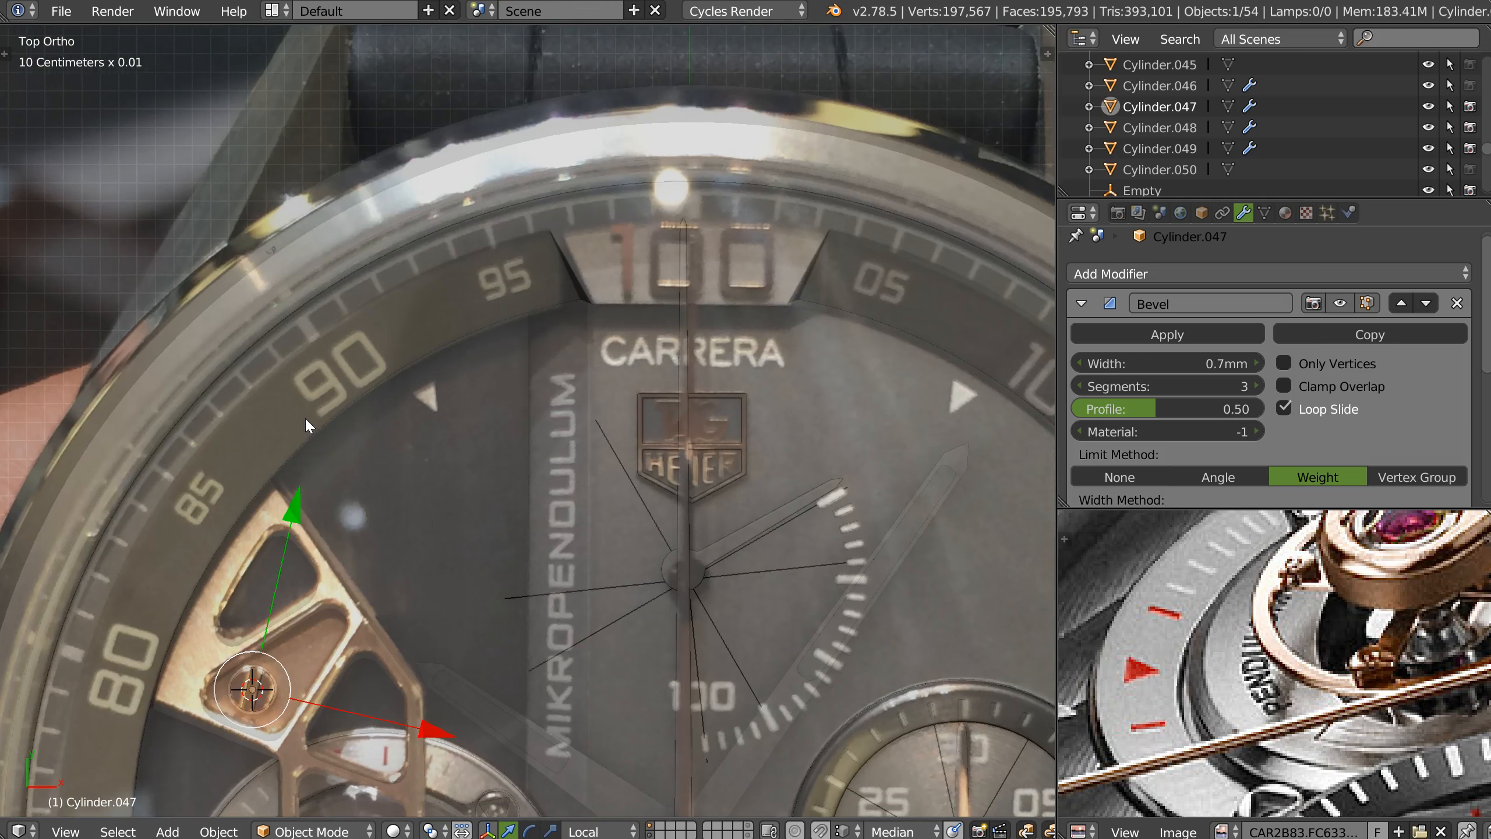
shift+middle_drag(692, 294, 619, 284)
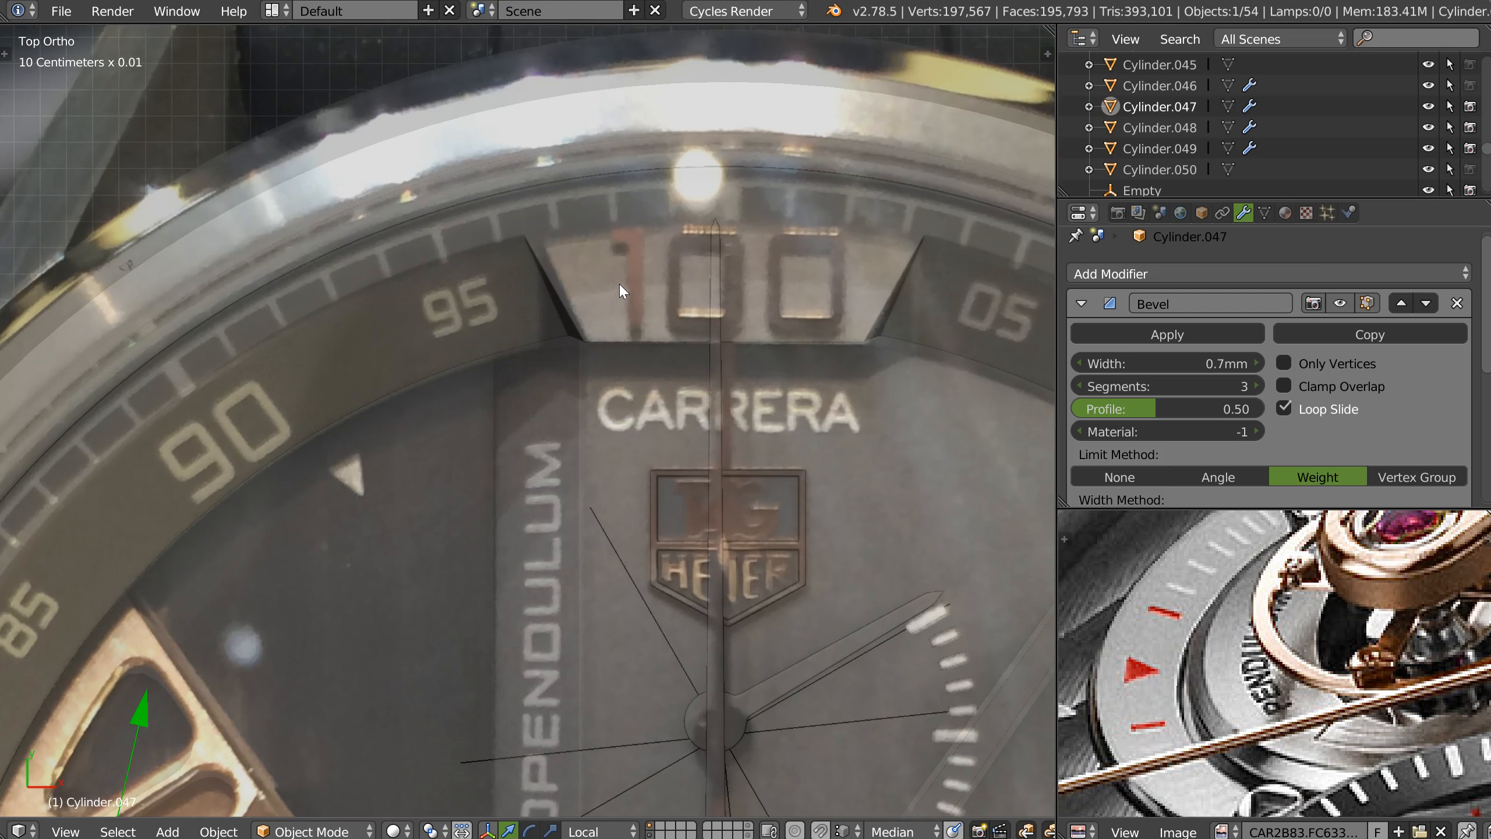
shift+middle_drag(601, 351, 556, 328)
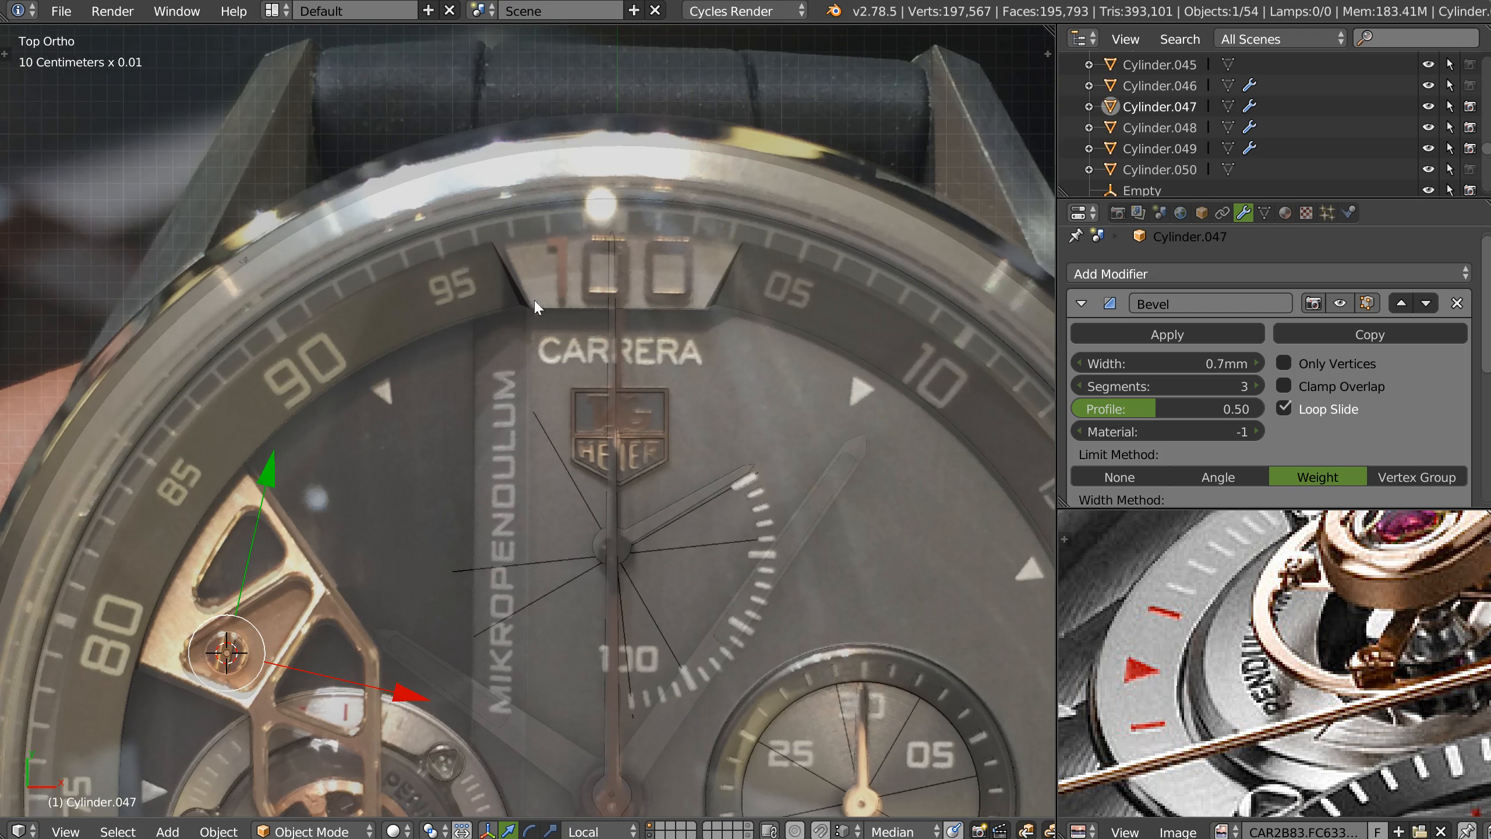
ctrl+middle_drag(503, 271, 830, 319)
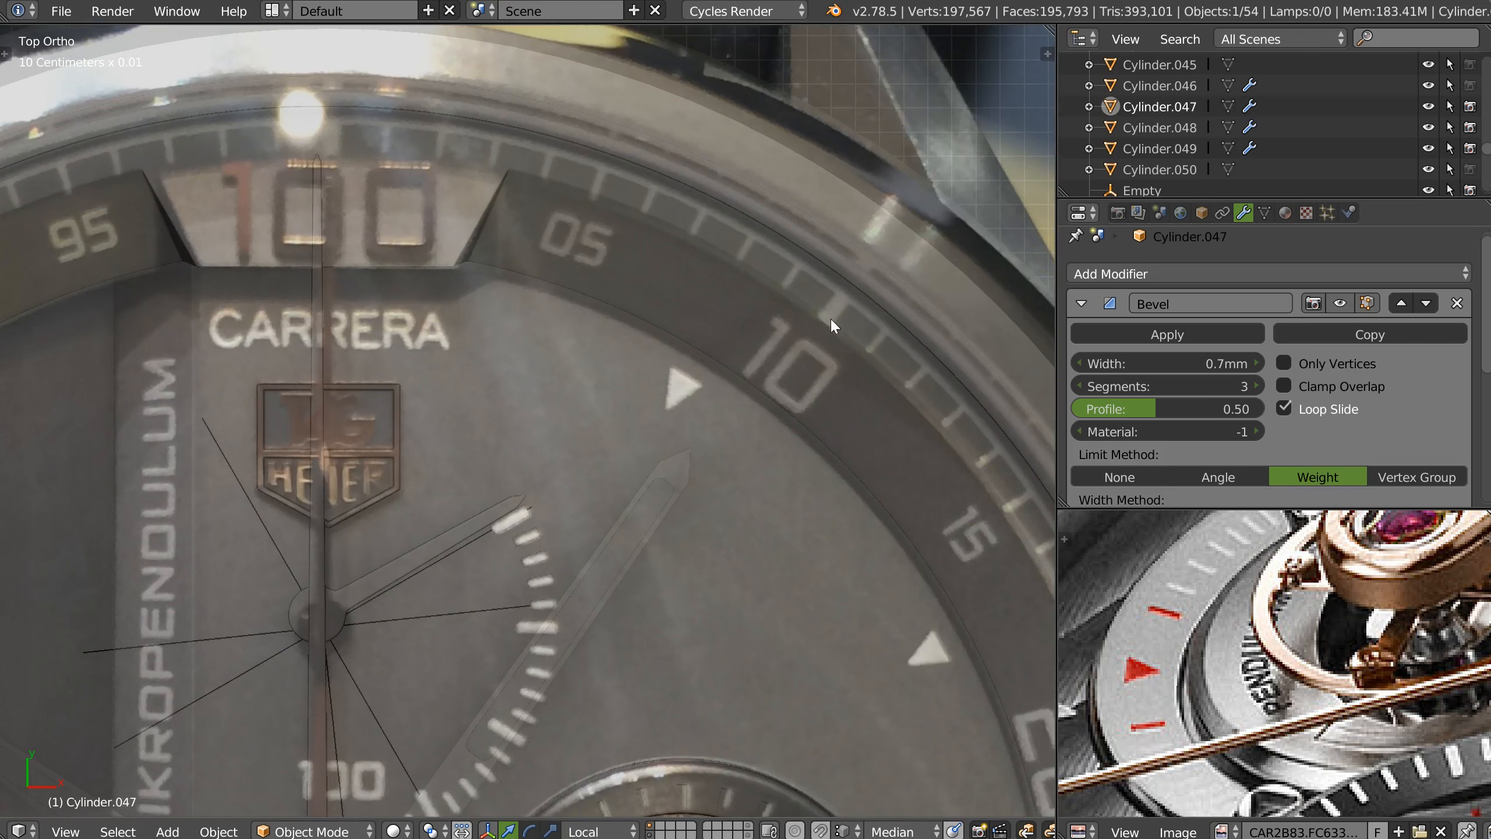
shift+middle_drag(772, 464, 849, 528)
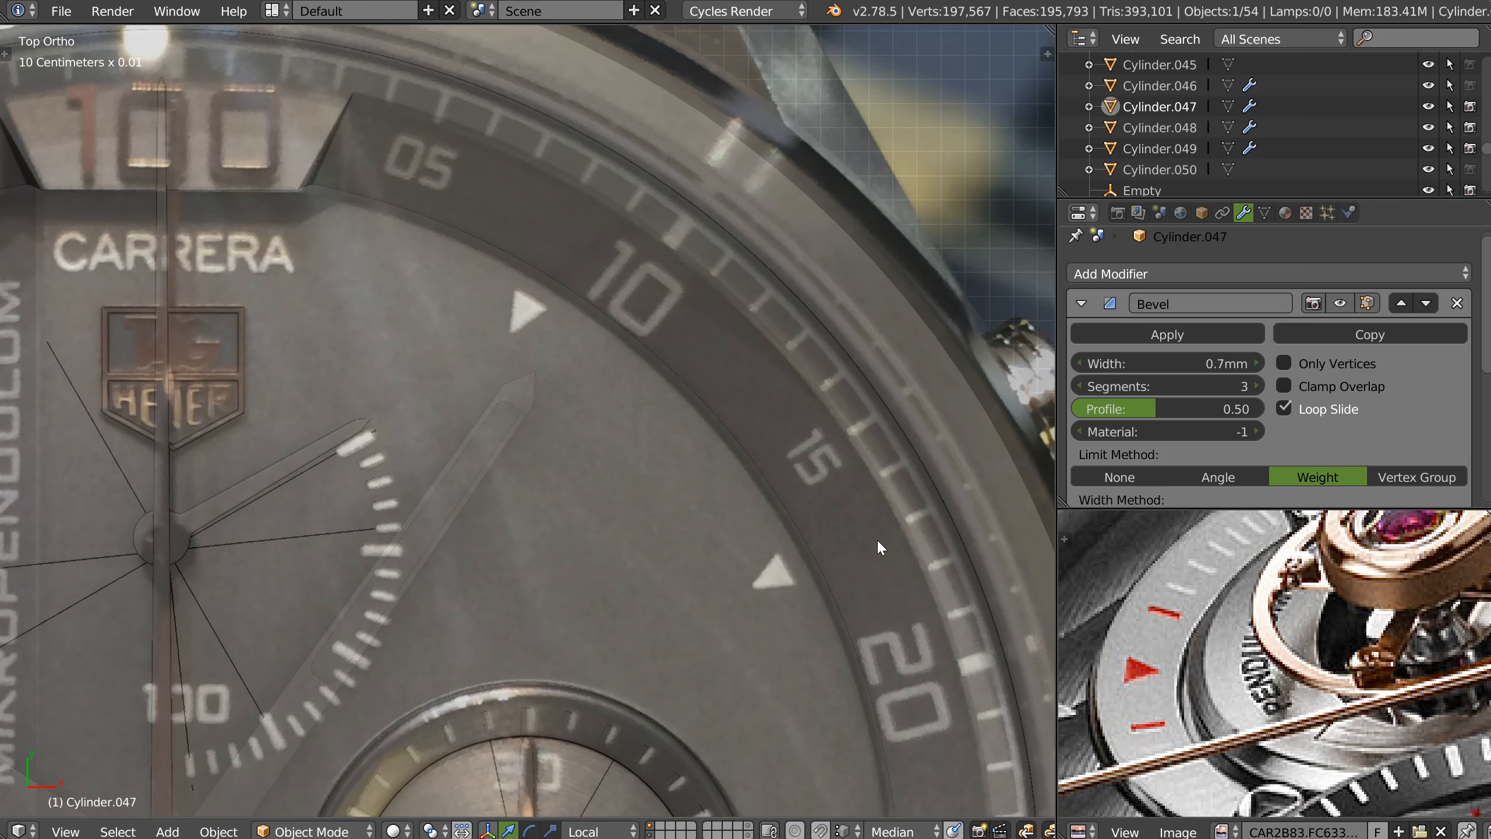
scroll(687, 329, down, 1)
scroll(729, 312, down, 2)
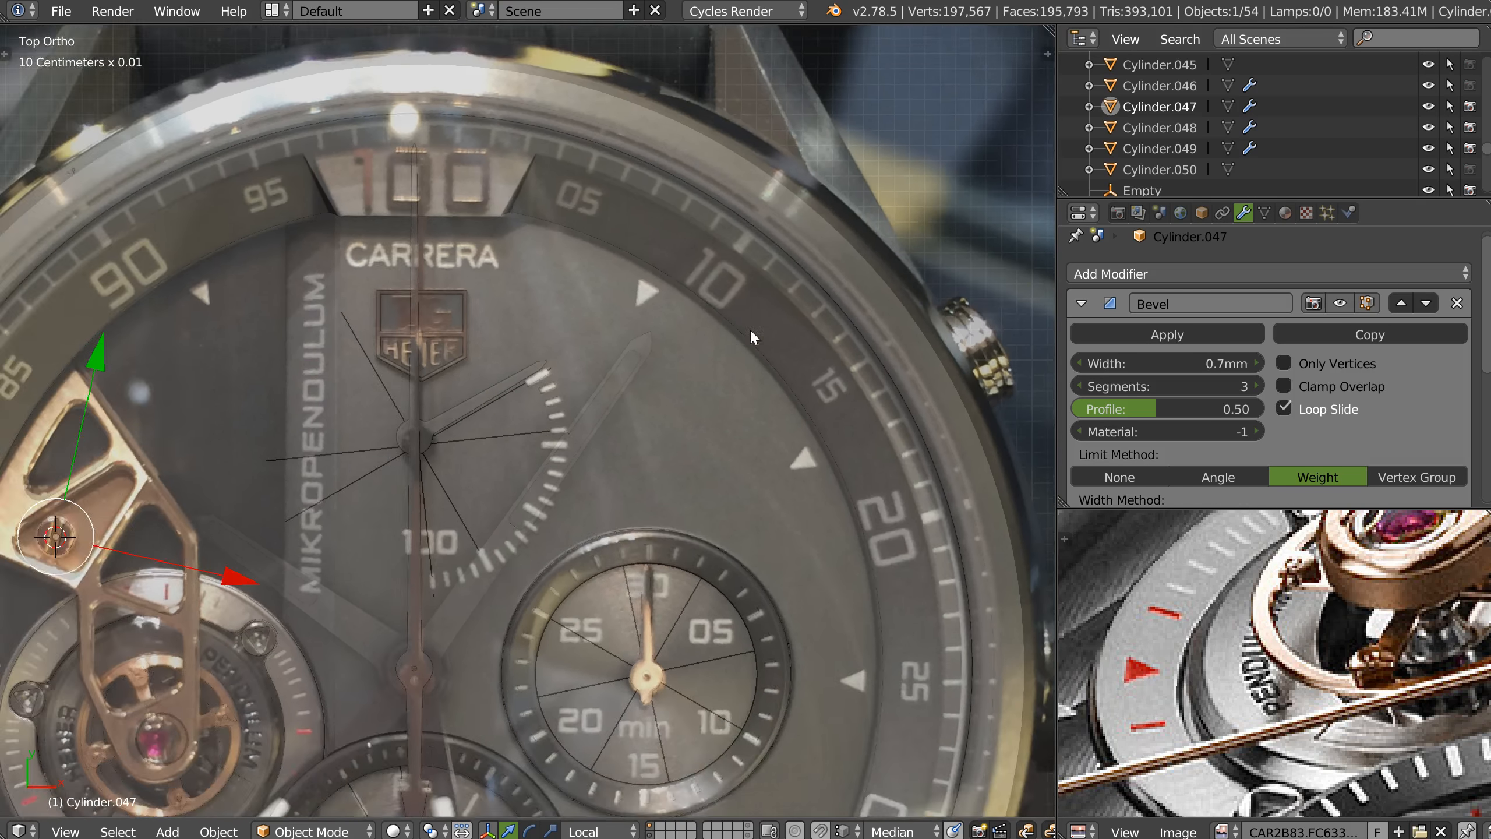
shift+middle_drag(569, 538, 589, 364)
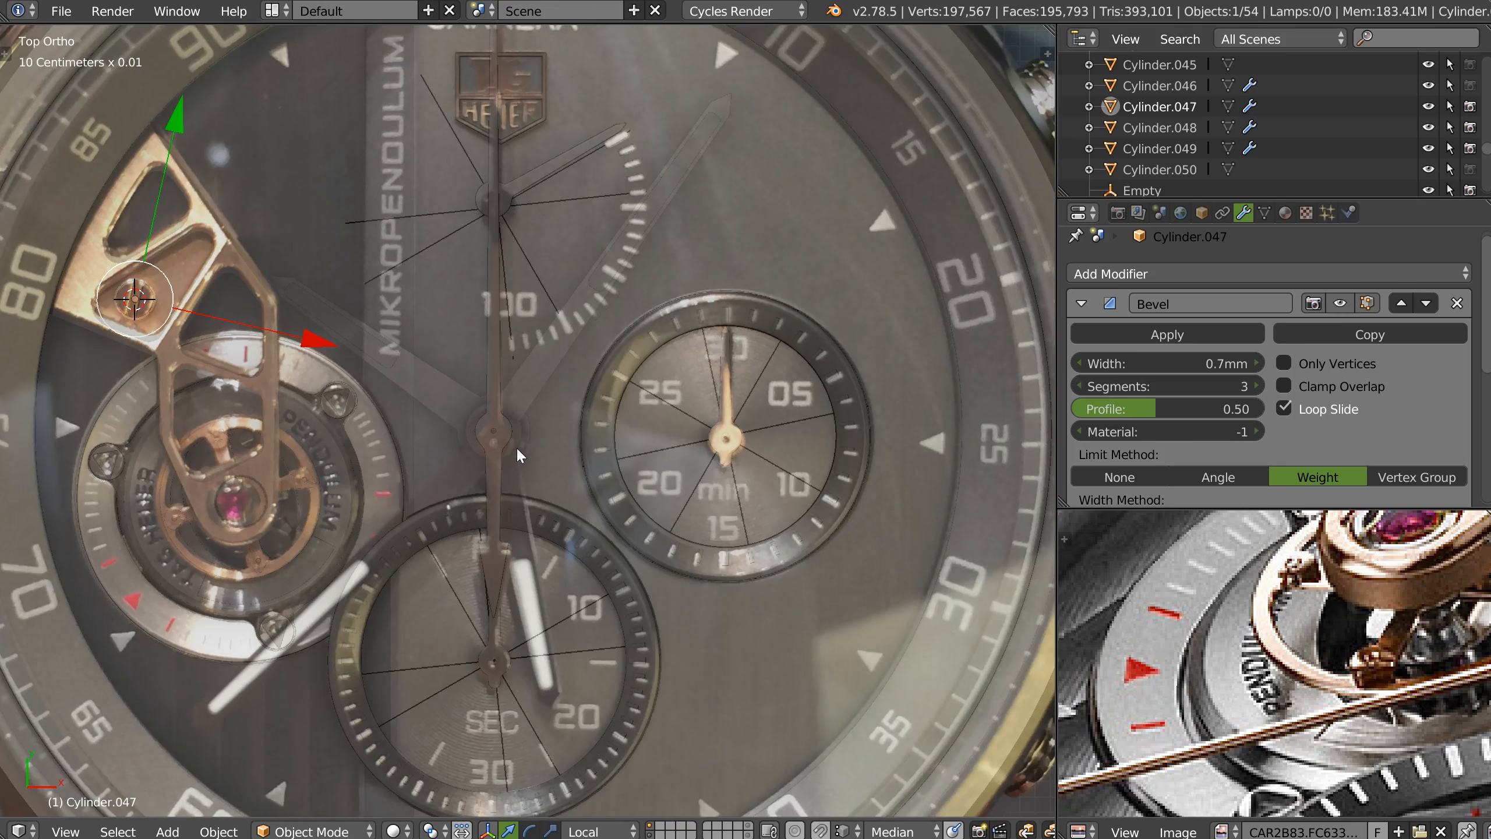
shift+middle_drag(420, 536, 506, 366)
scroll(716, 353, down, 3)
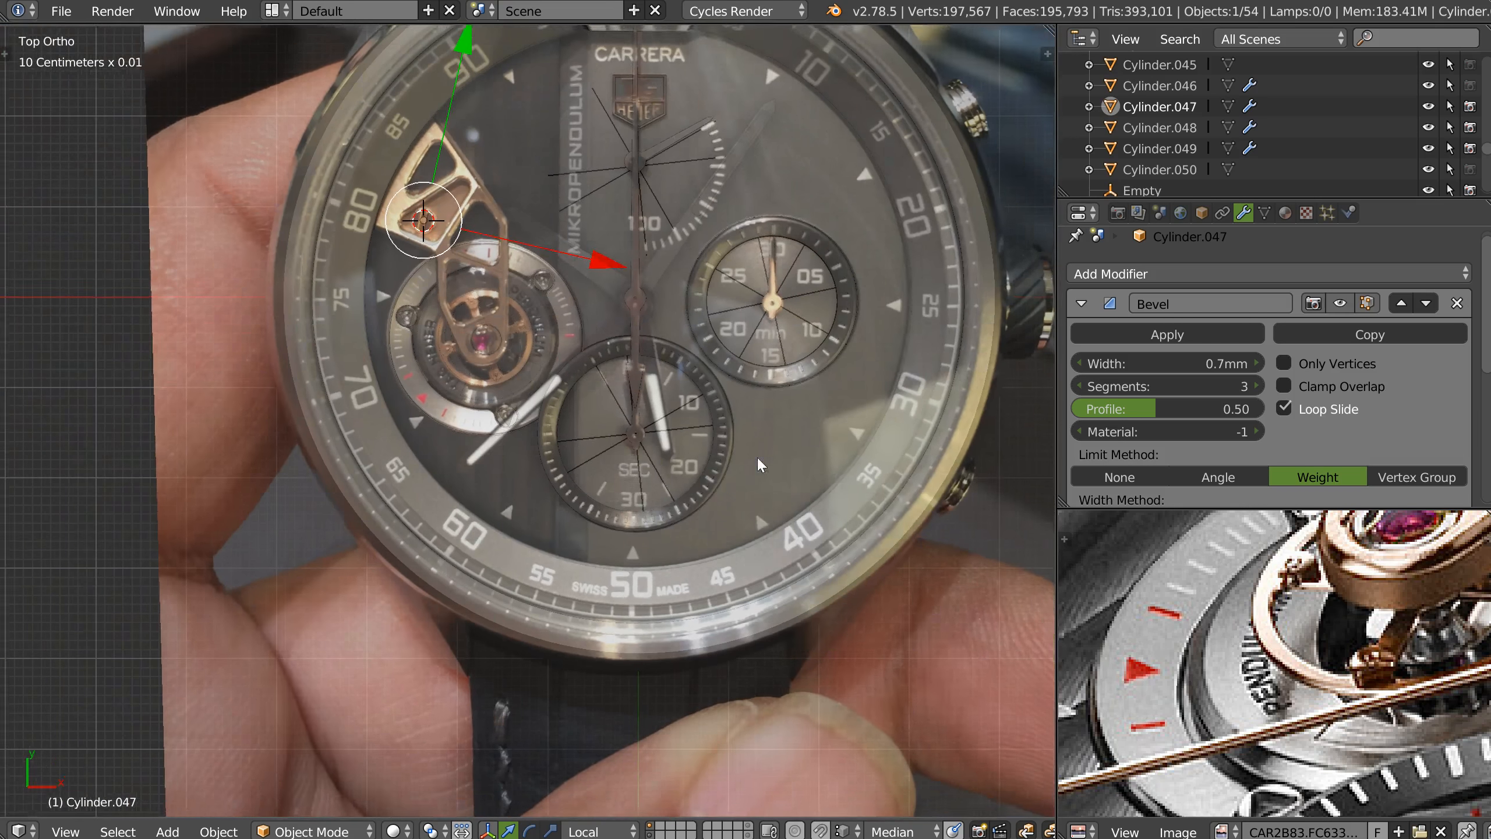
shift+middle_drag(958, 483, 794, 491)
Move the six line-shaped empties at the centres of the three small dials to a hidden layer.
middle_drag(806, 261, 557, 471)
scroll(660, 352, up, 5)
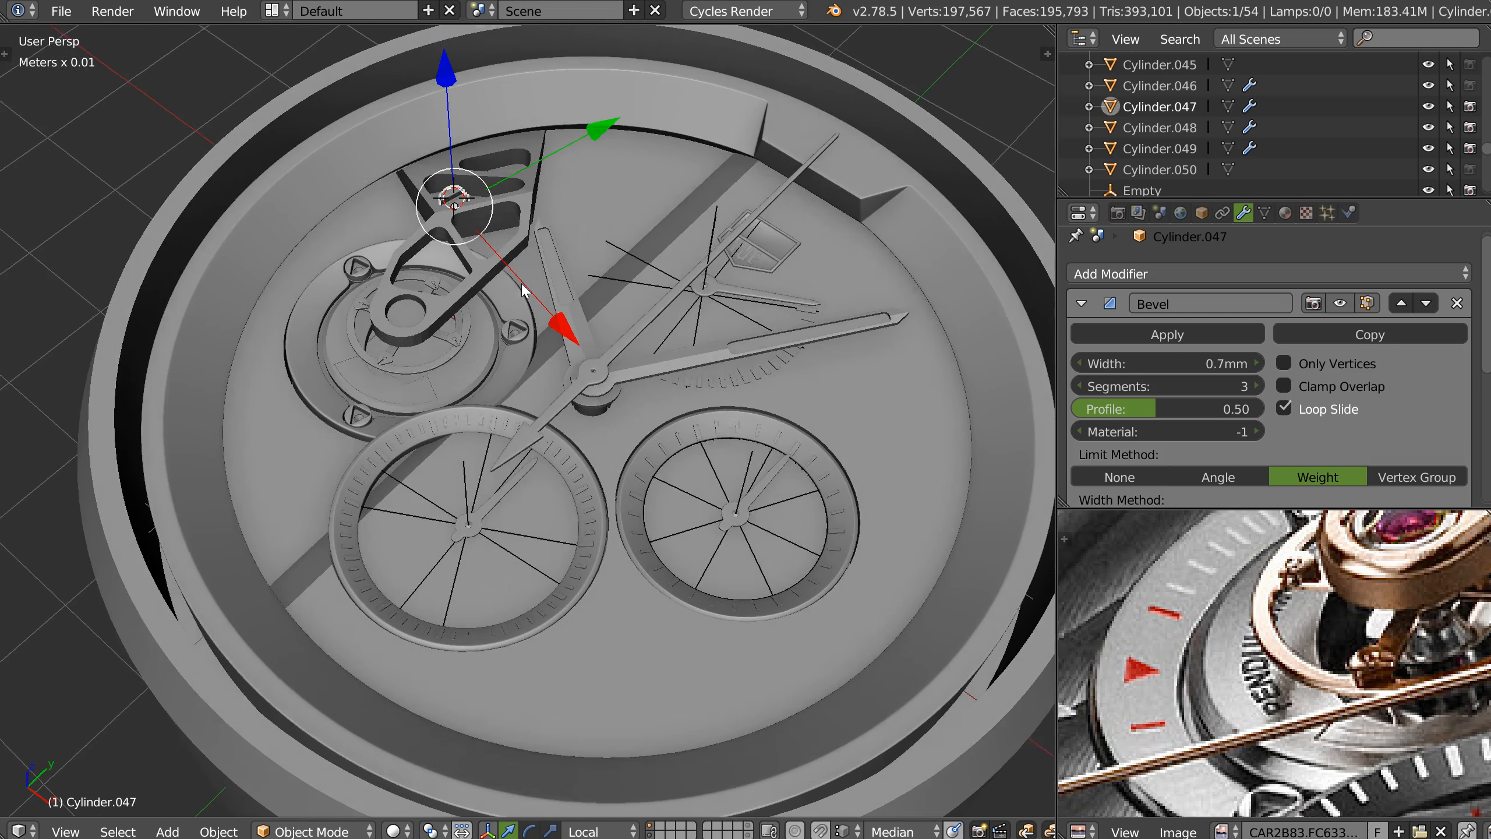
middle_drag(521, 281, 519, 284)
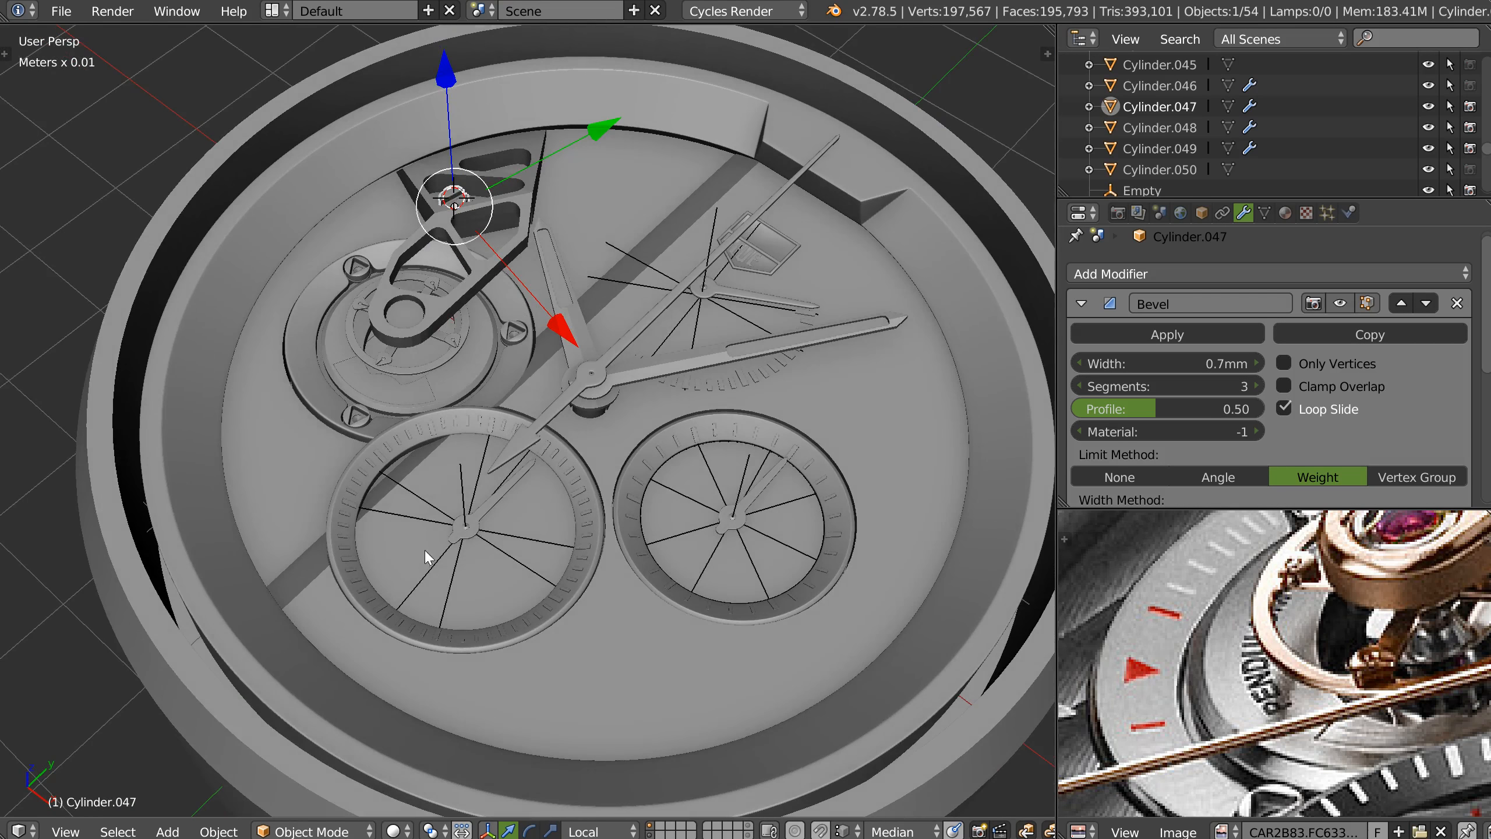
right_click(463, 488)
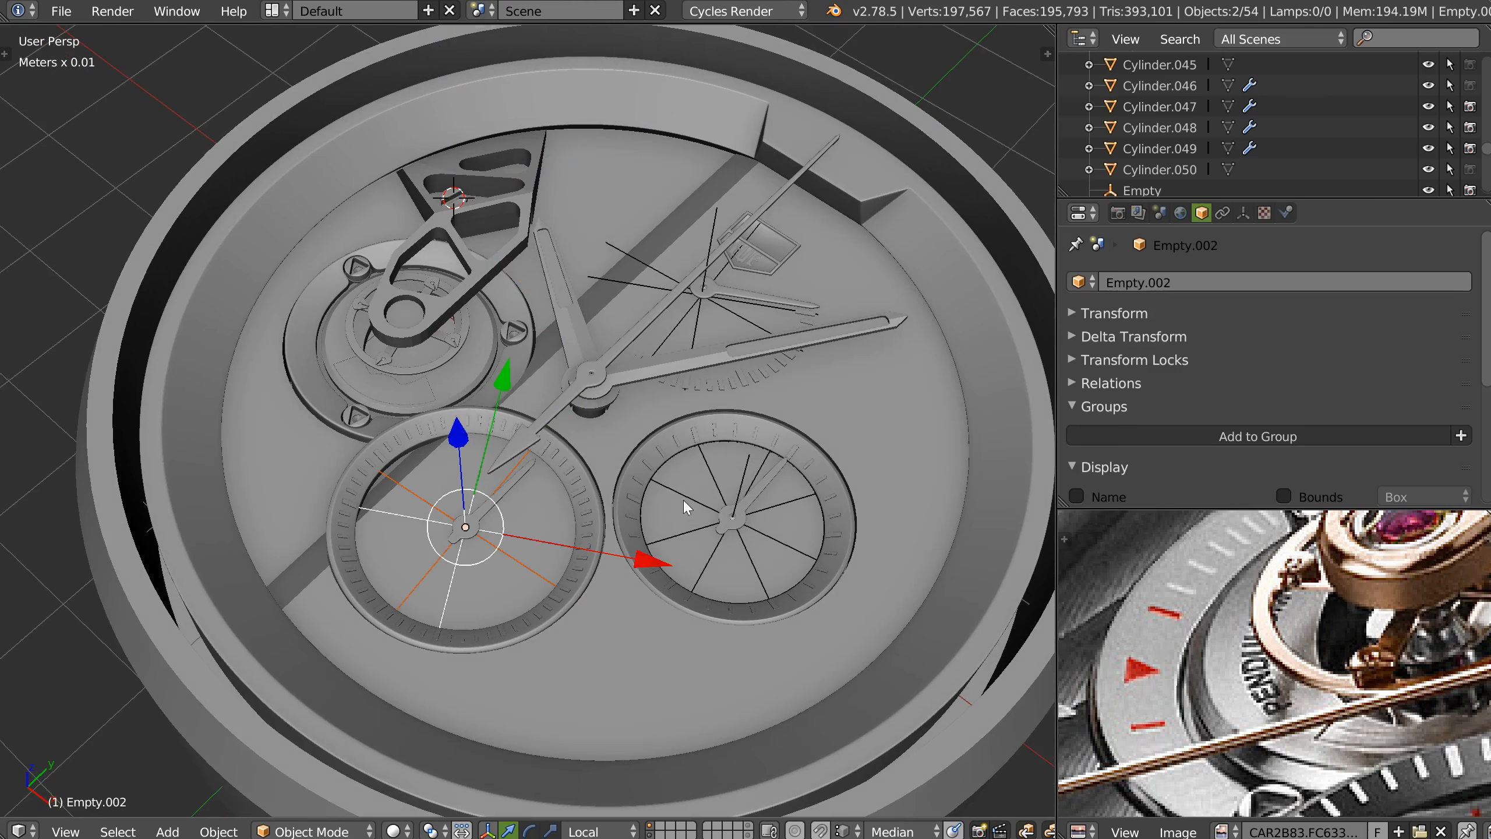
shift+right_click(707, 487)
shift+right_click(689, 333)
shift+right_click(692, 326)
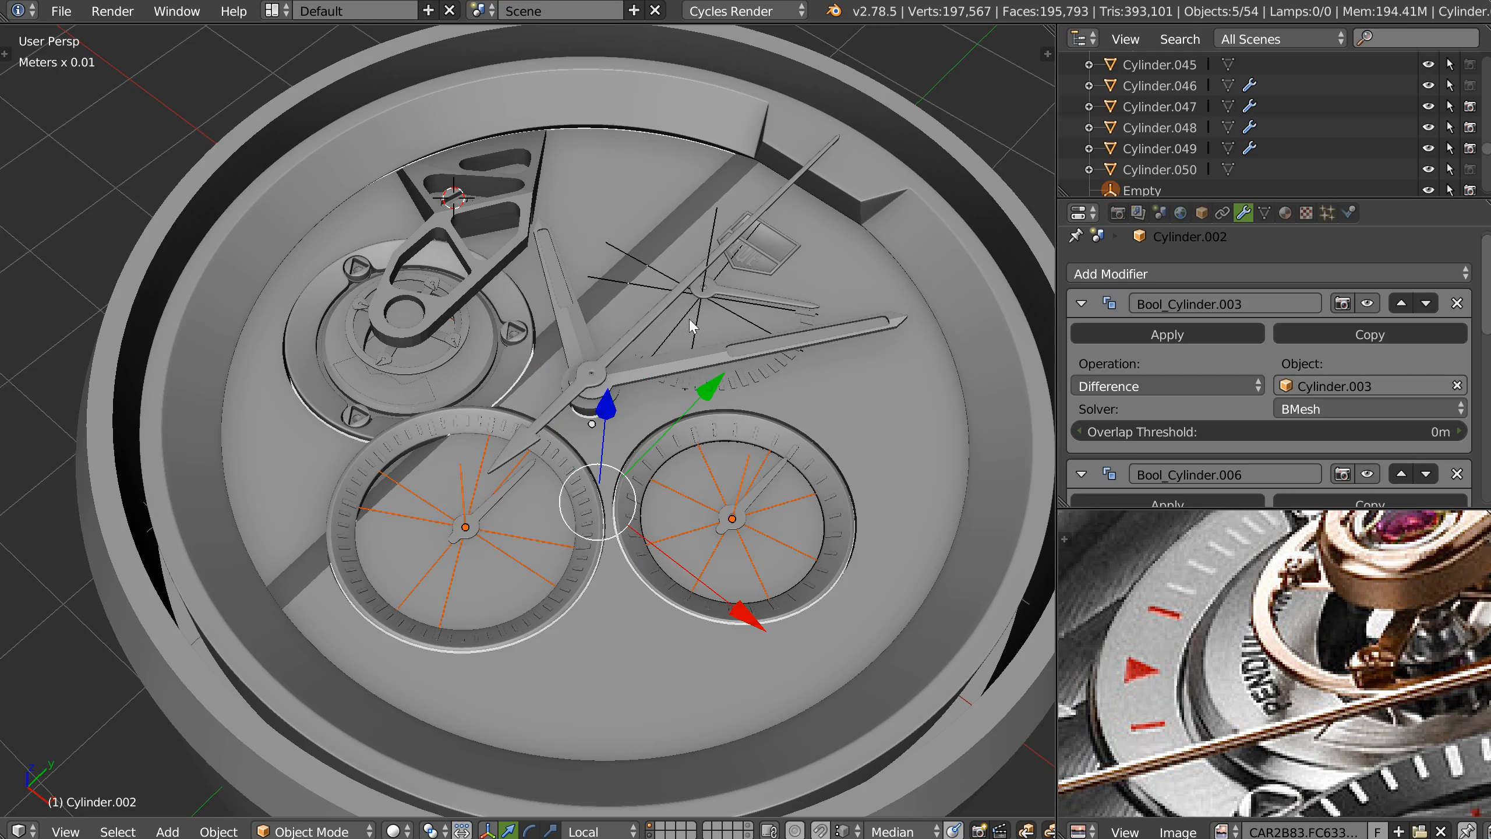
shift+right_click(693, 326)
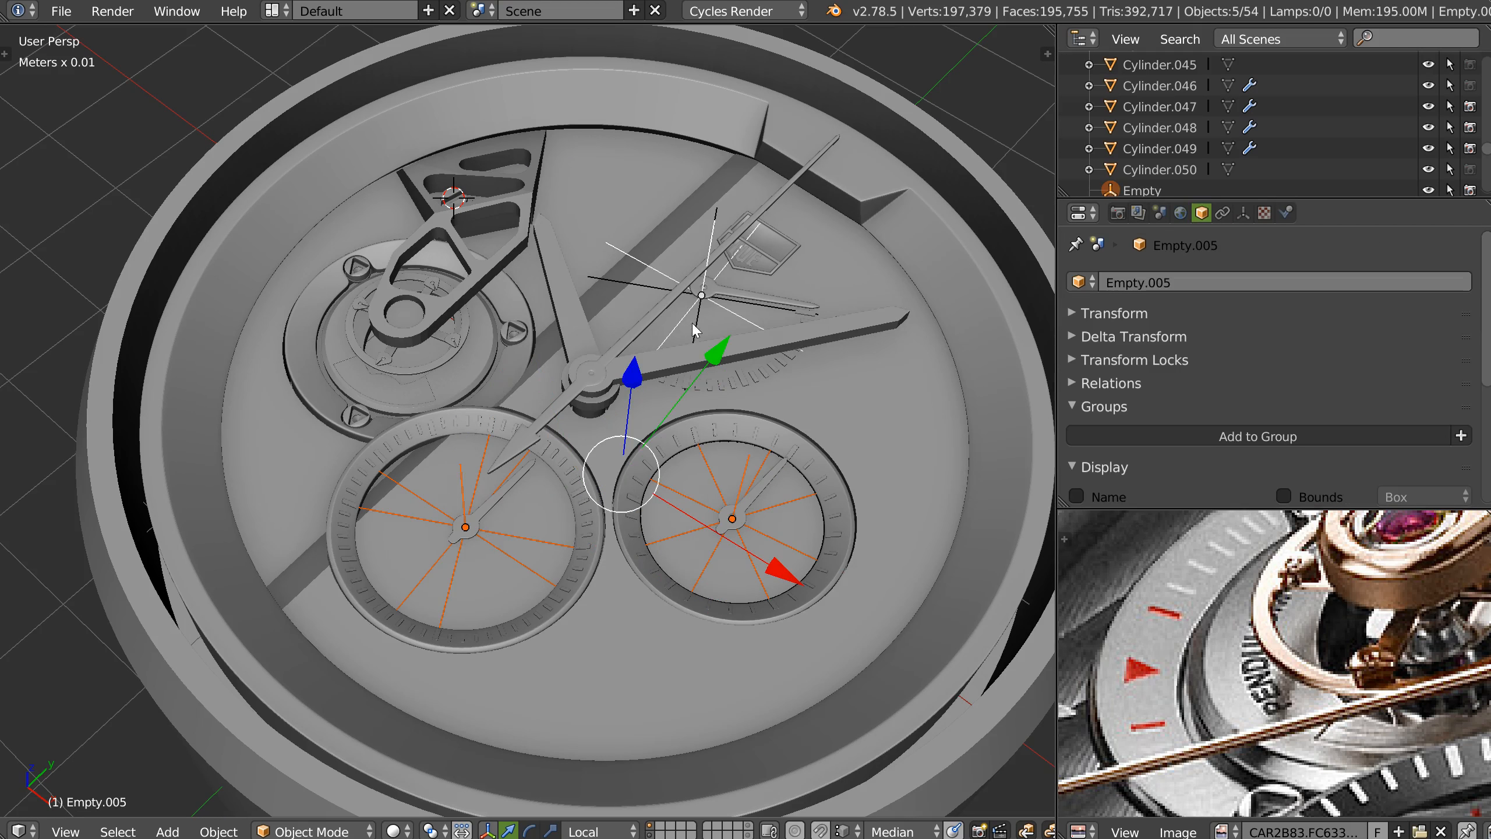
shift+right_click(698, 329)
key(m)
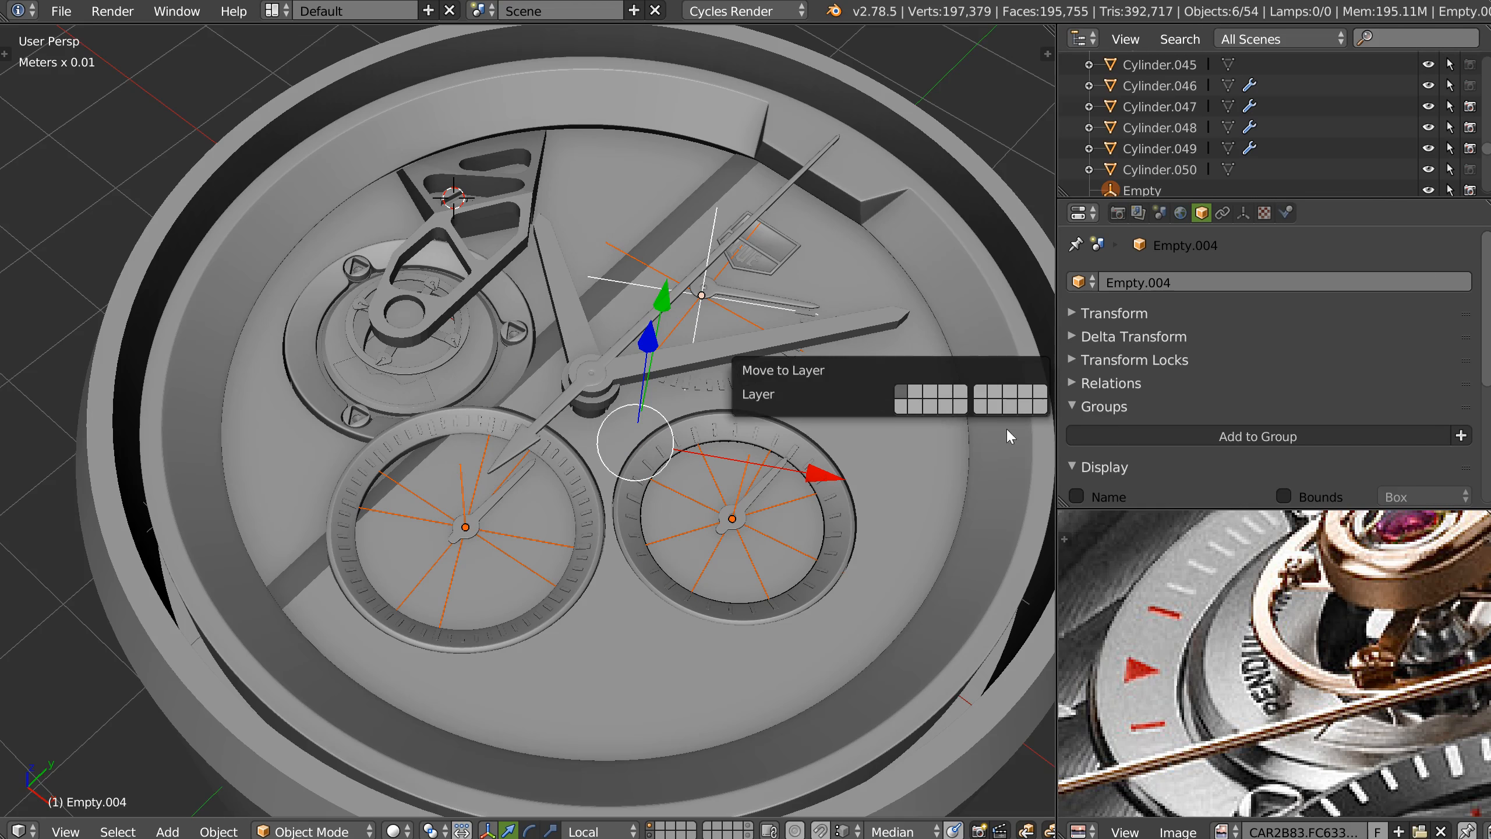
click(1026, 409)
Raise the case body's bottom face and lowest face ring along Z to match the case's lower edge in the right-side reference.
middle_drag(695, 455, 499, 439)
scroll(744, 426, up, 2)
scroll(750, 403, down, 3)
scroll(652, 434, up, 1)
scroll(664, 438, down, 5)
key(q)
click(697, 430)
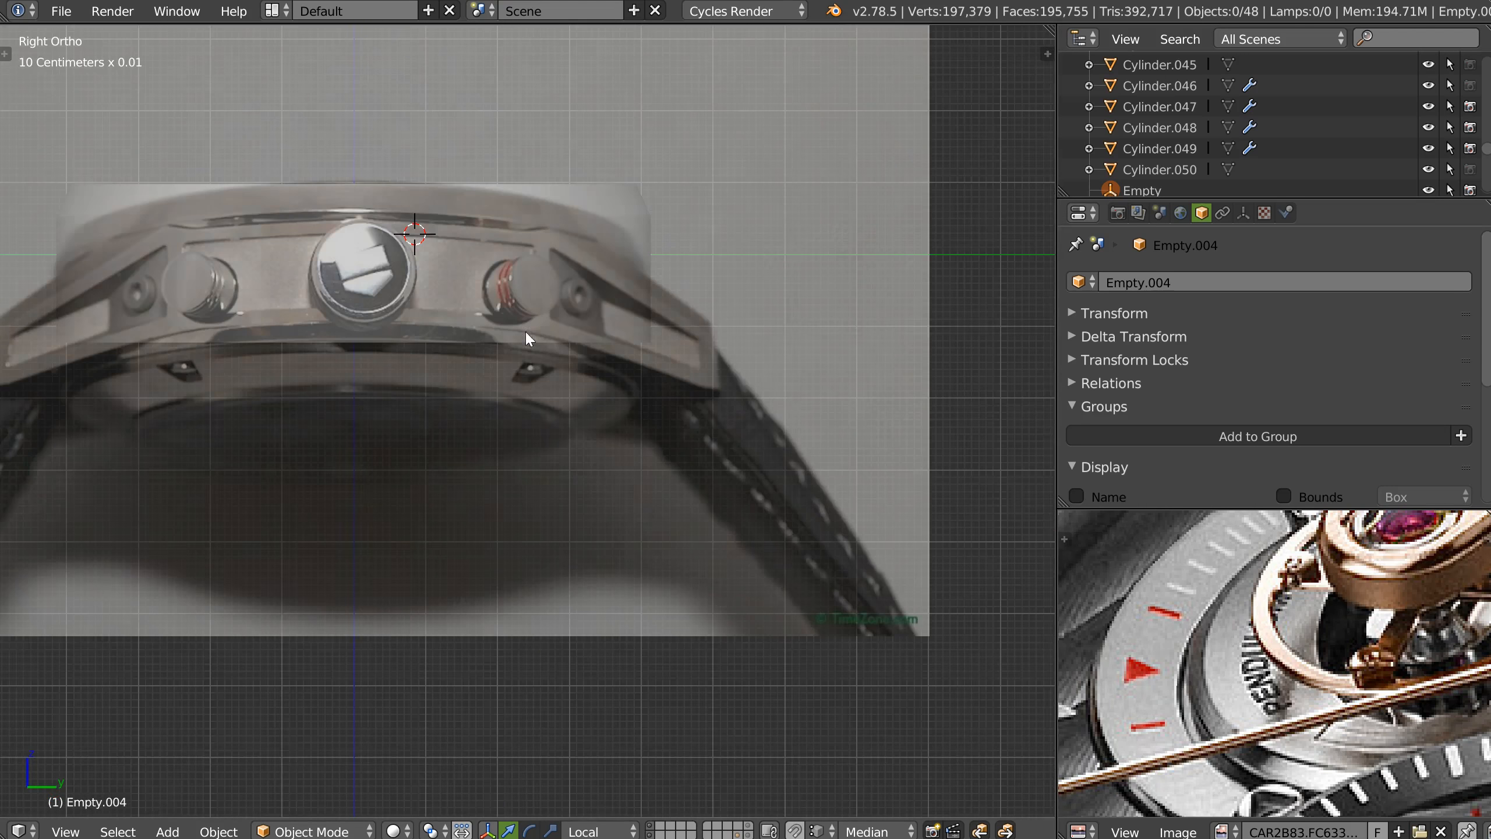
scroll(524, 330, up, 2)
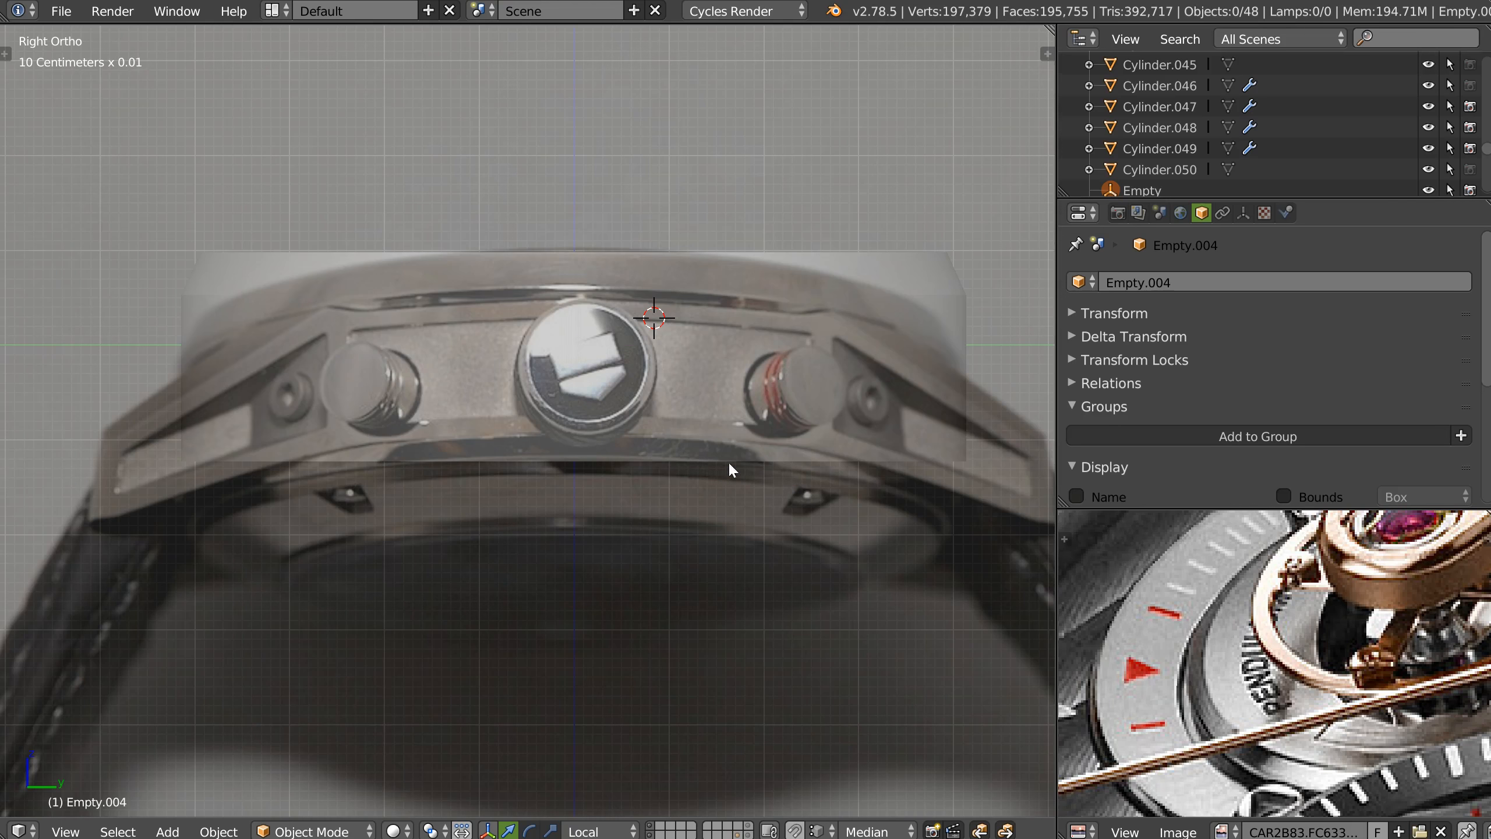
right_click(675, 442)
key(Tab)
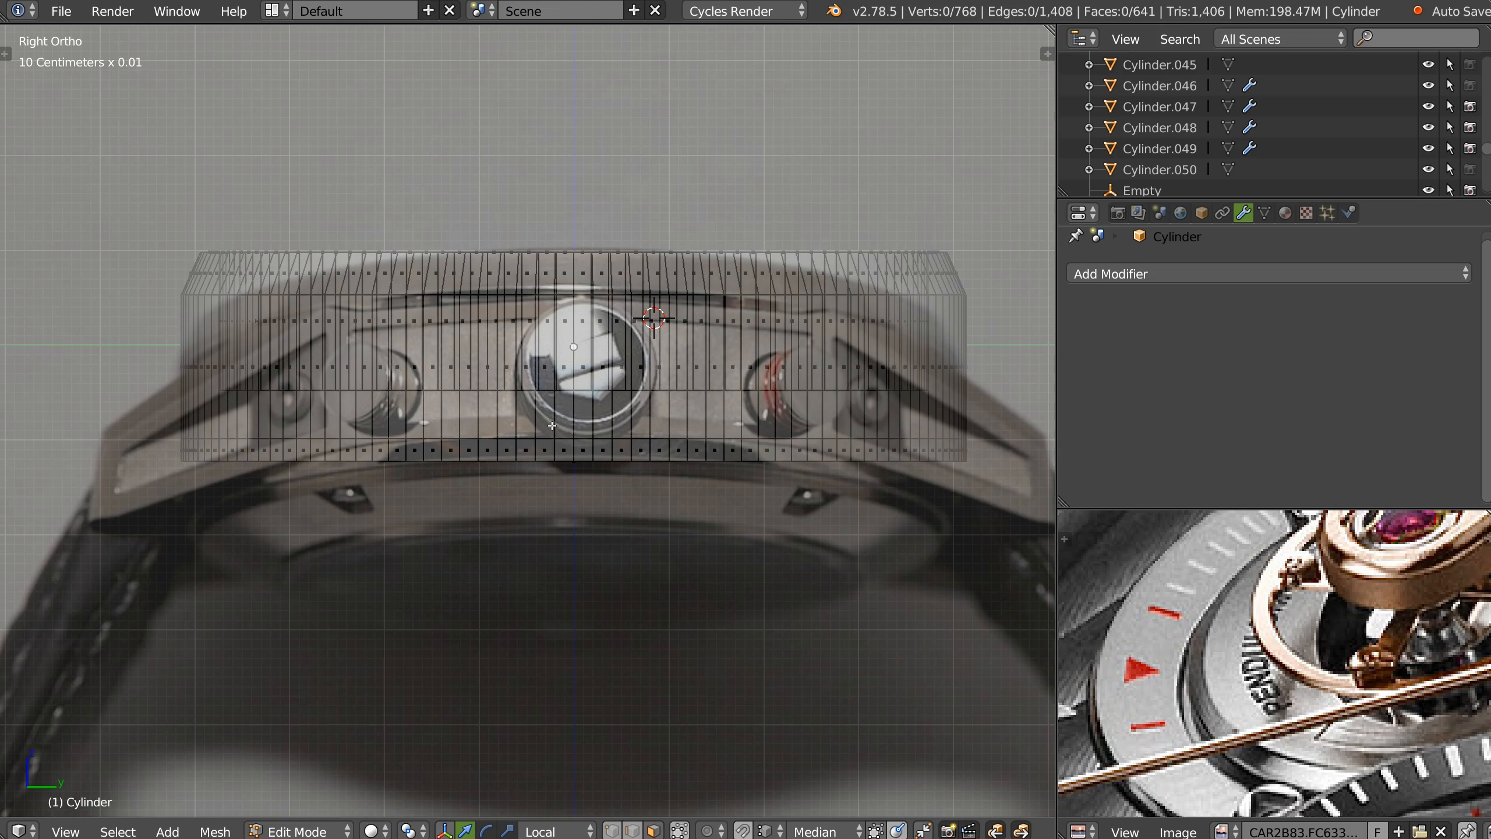
middle_drag(655, 462, 580, 411)
right_click(578, 411)
key(ctrl+KP_Add)
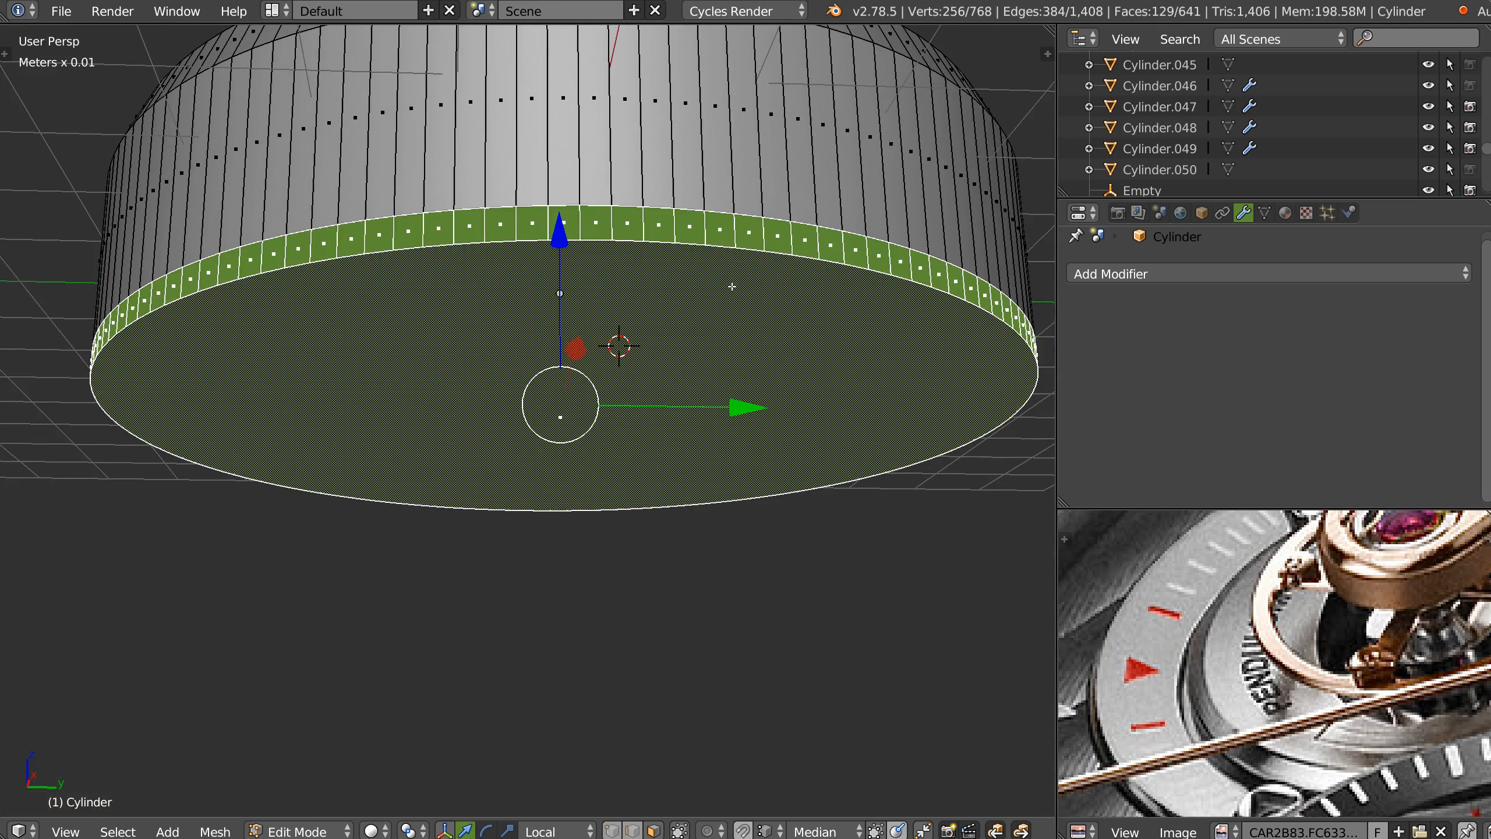
key(KP_3)
scroll(640, 299, up, 3)
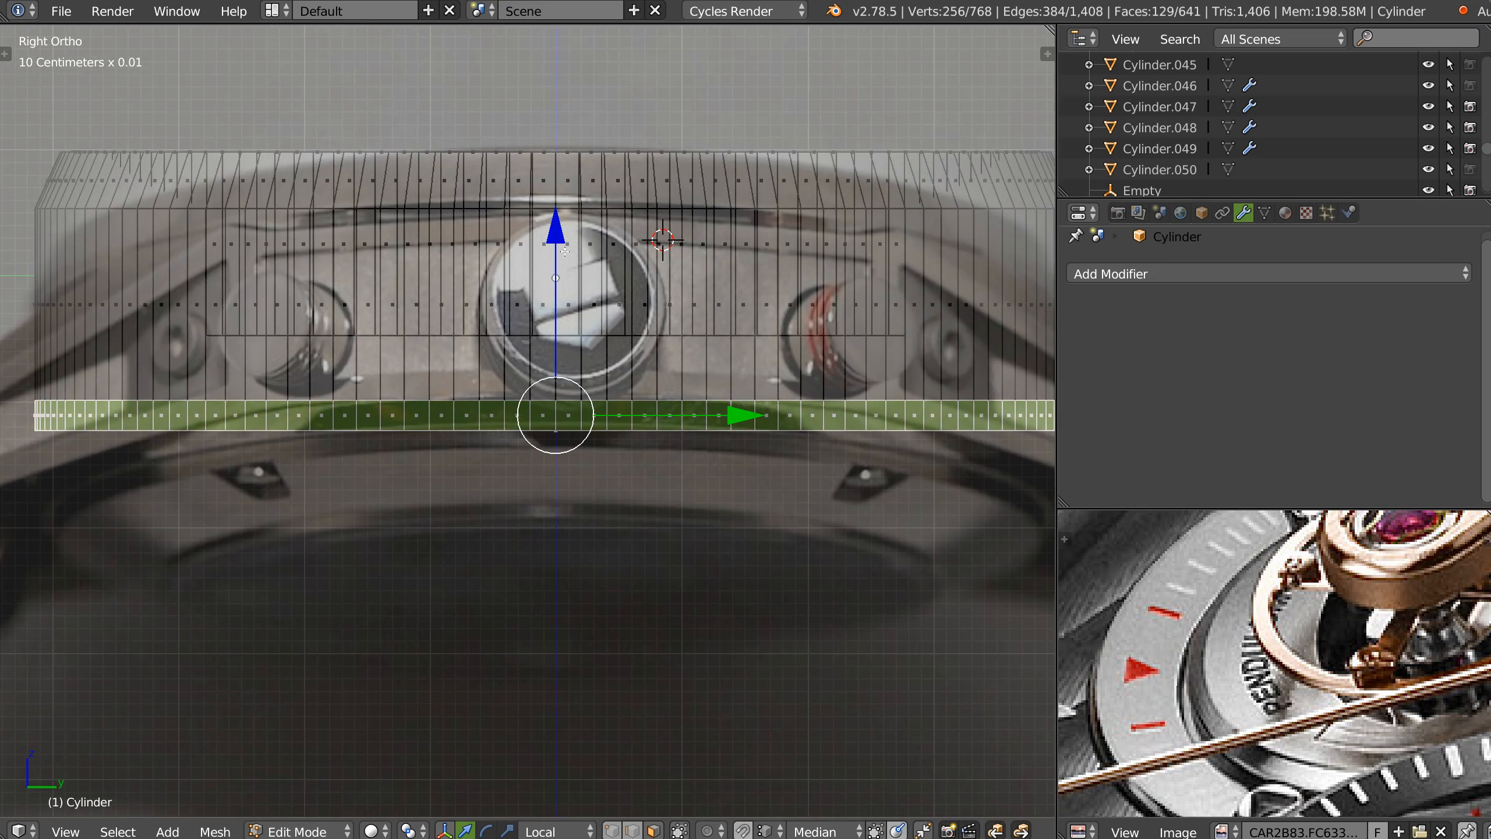
drag(544, 239, 628, 211)
Raise the case body's upper edge loop slightly along Z to follow the bezel line in the side reference.
alt+right_click(643, 366)
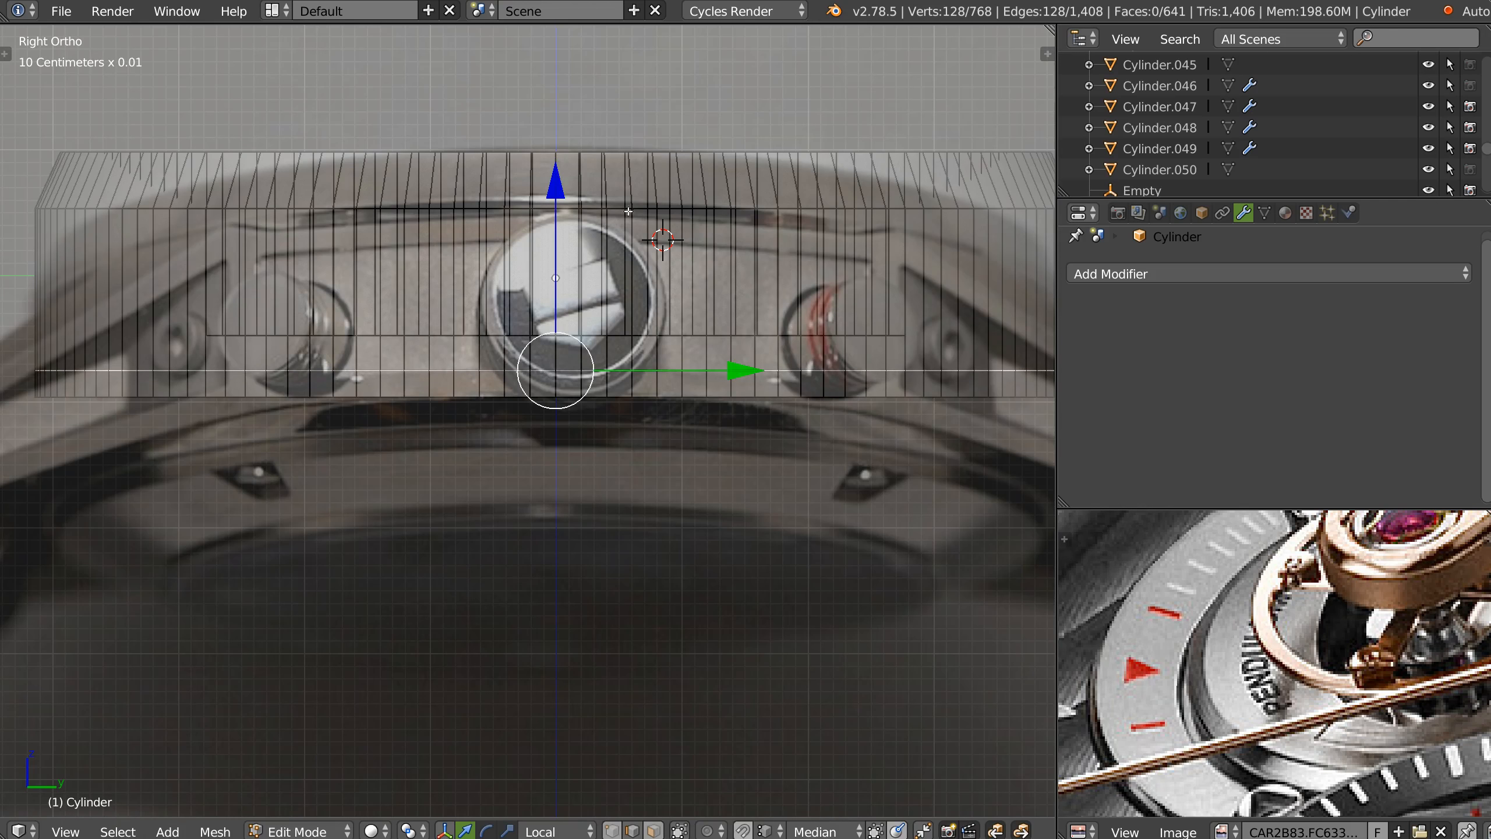
alt+right_click(614, 209)
drag(563, 46, 563, 45)
shift+middle_drag(563, 45, 562, 128)
drag(562, 128, 557, 140)
scroll(557, 141, down, 2)
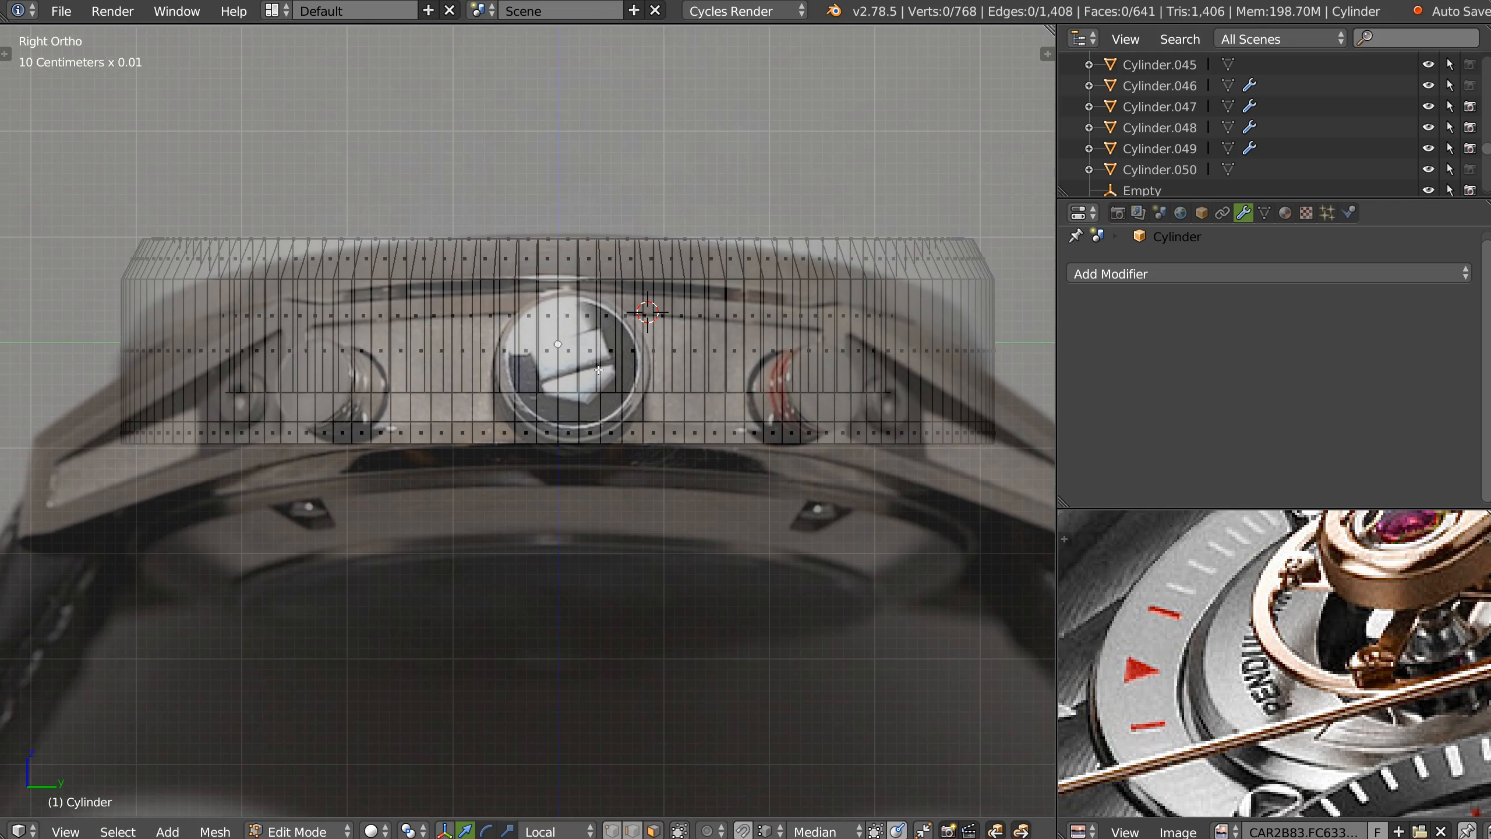
Recess the case's middle band of side faces with Inset, using zero thickness and a depth of about -0.066.
alt+click(430, 329)
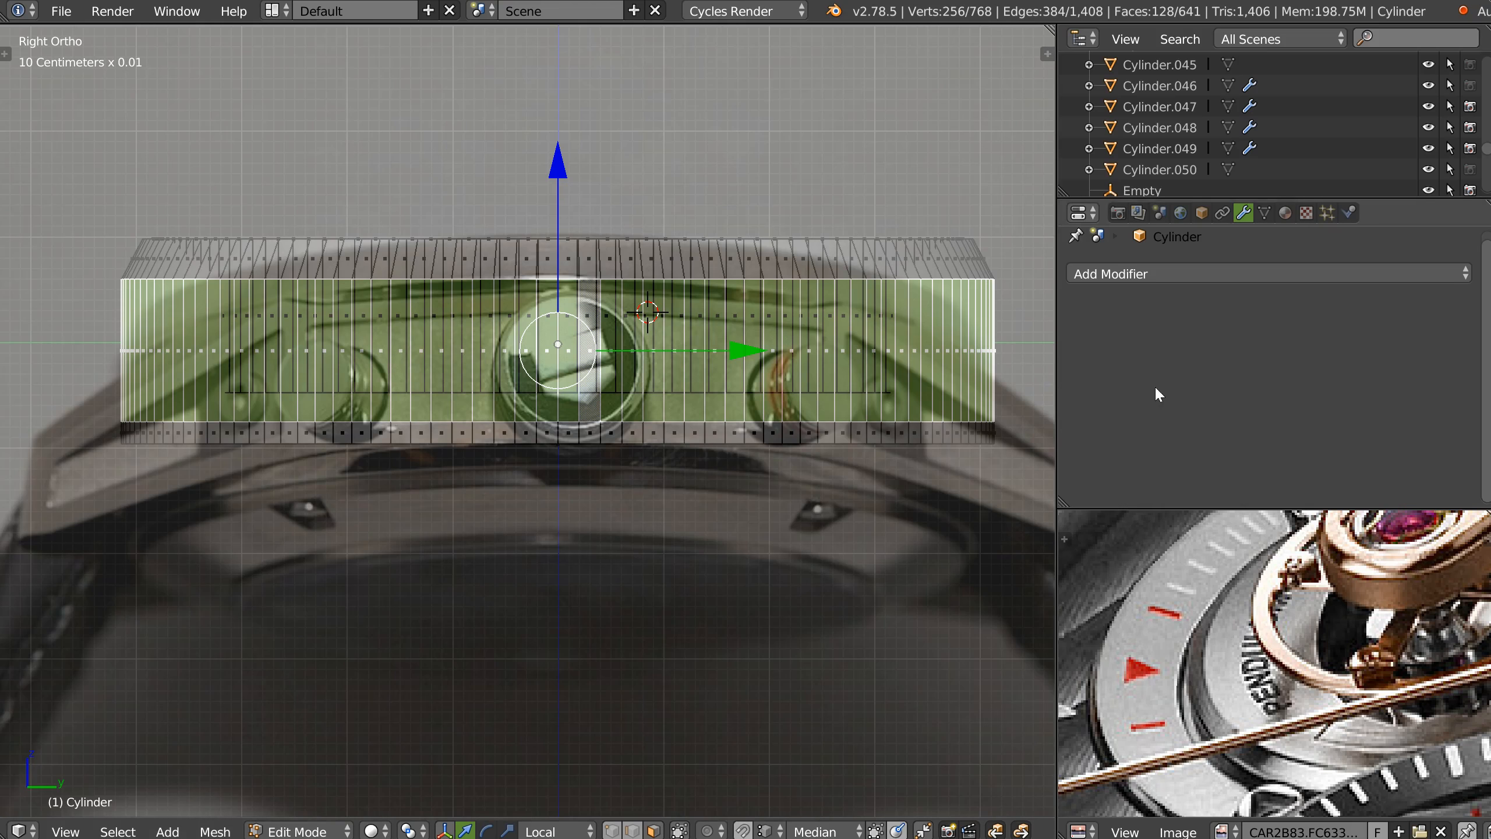
key(i)
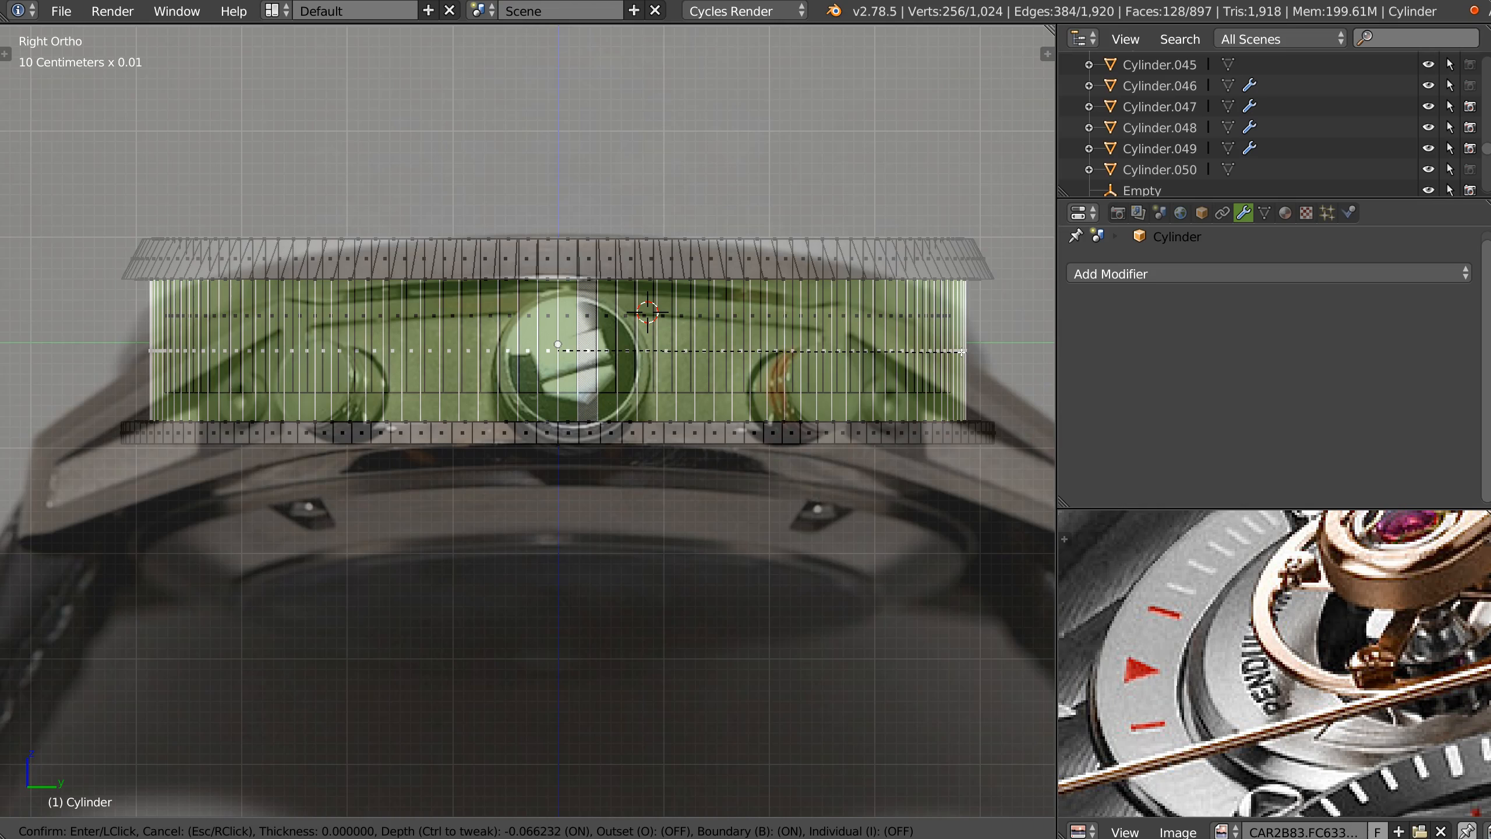
click(962, 353)
middle_drag(889, 443, 833, 435)
scroll(825, 443, down, 3)
key(Tab)
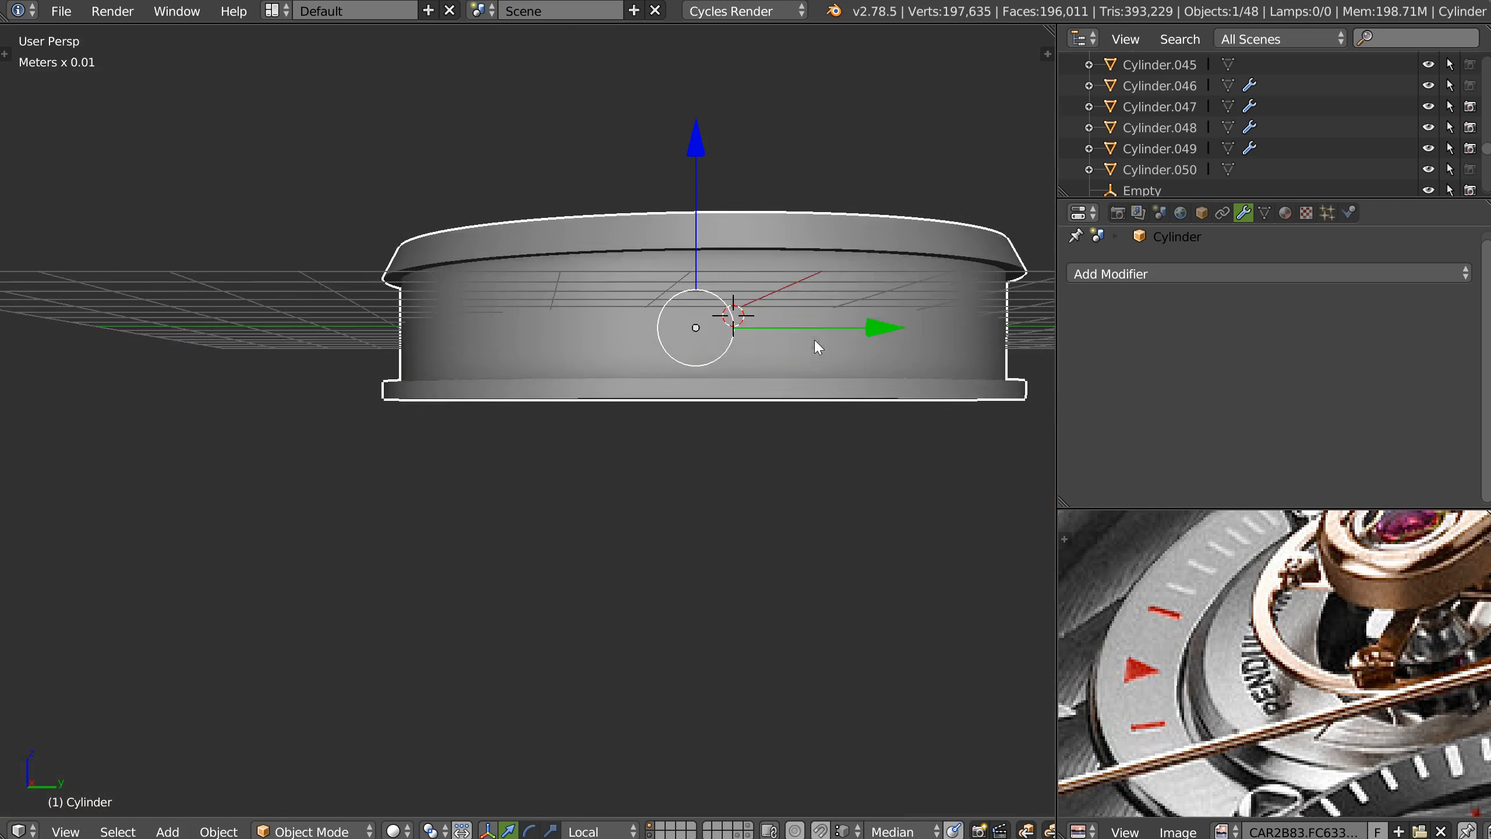
Extrude the case's bottom face downward a short distance and scale it inward to form a tapered lower edge.
middle_drag(819, 346, 872, 356)
key(KP_3)
scroll(634, 402, up, 3)
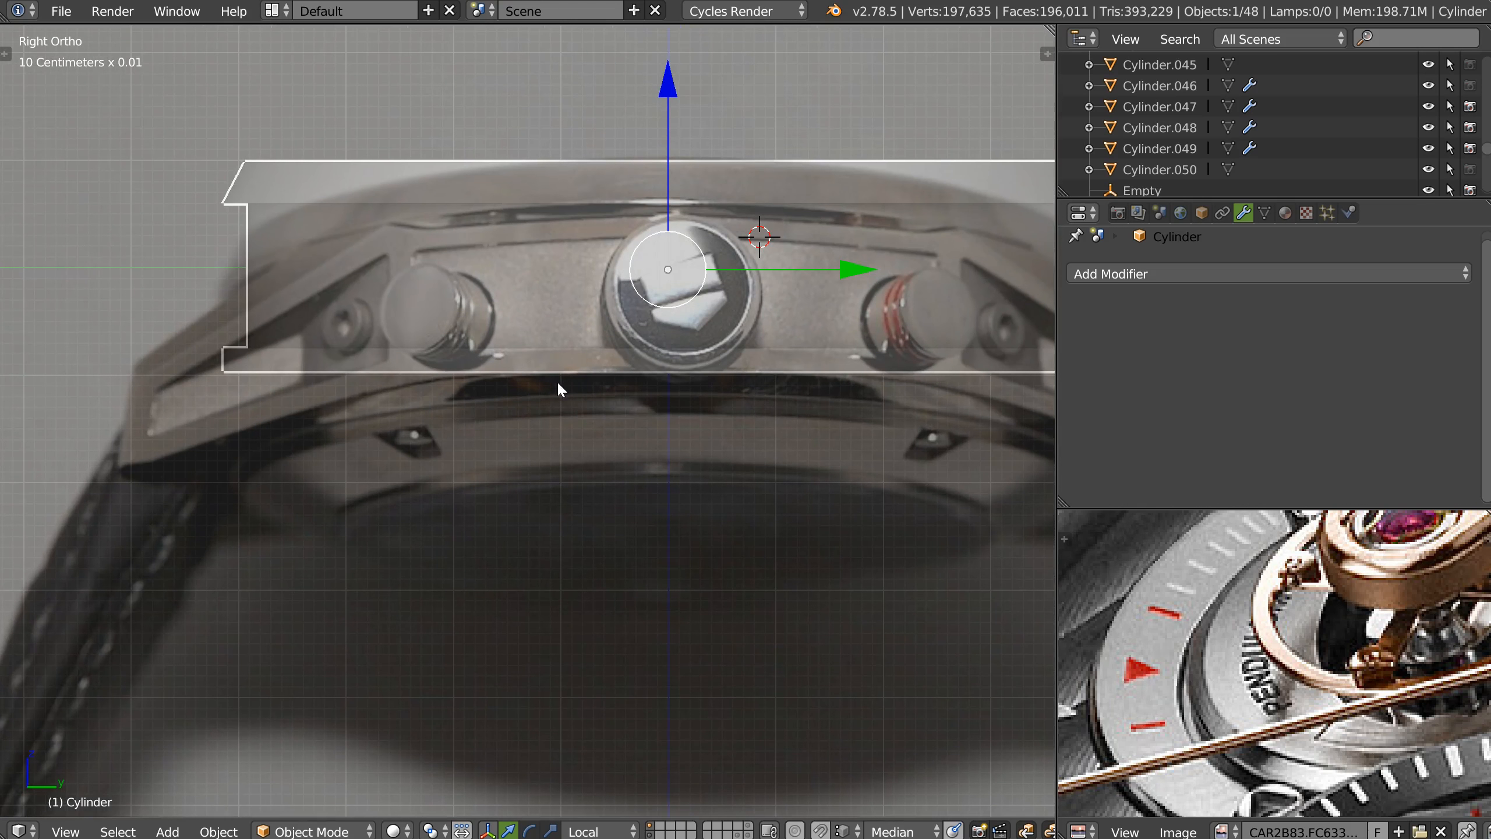
key(Tab)
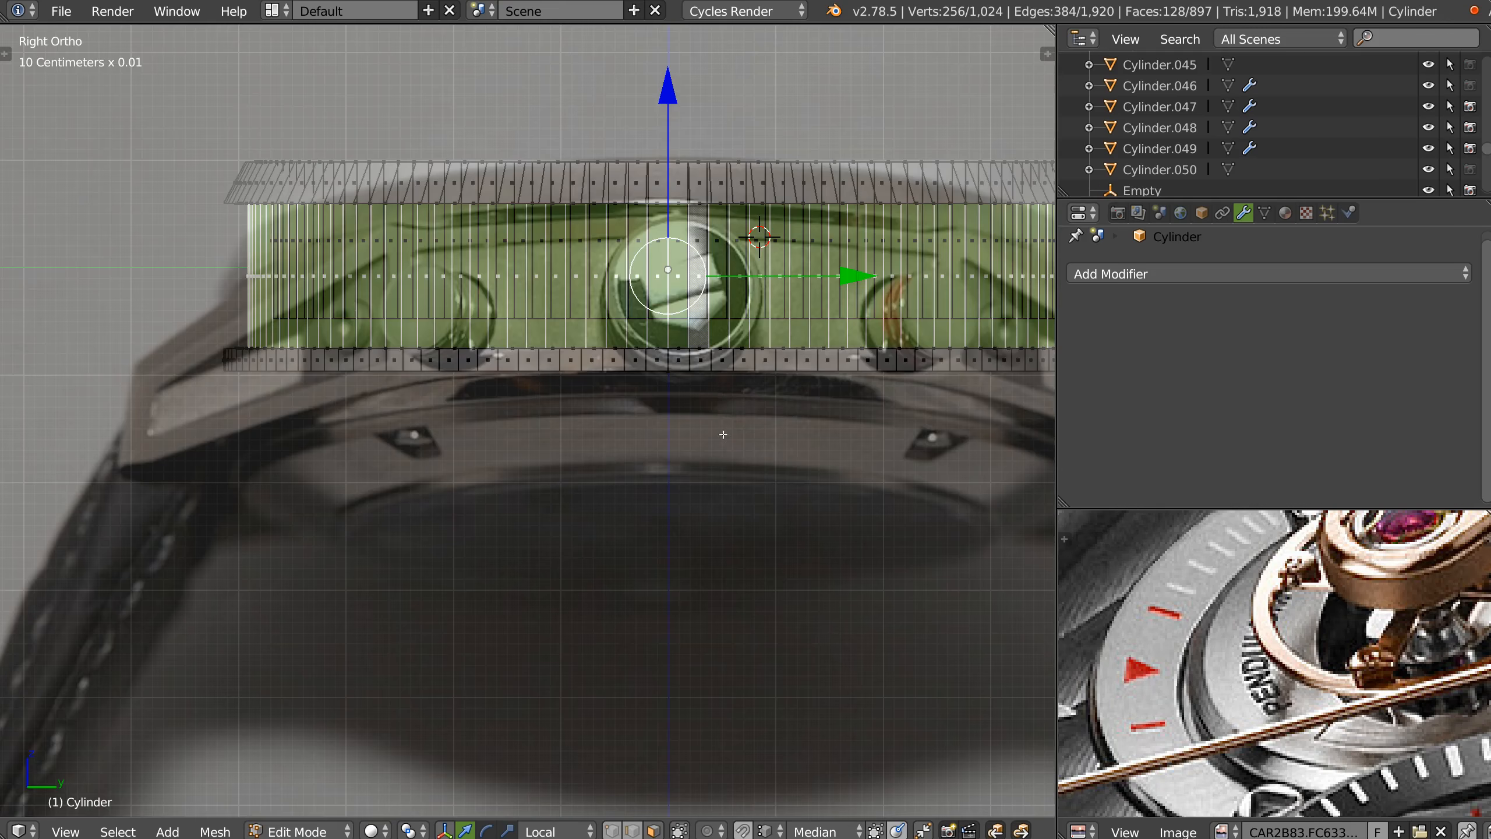
middle_drag(723, 433, 741, 437)
right_click(746, 440)
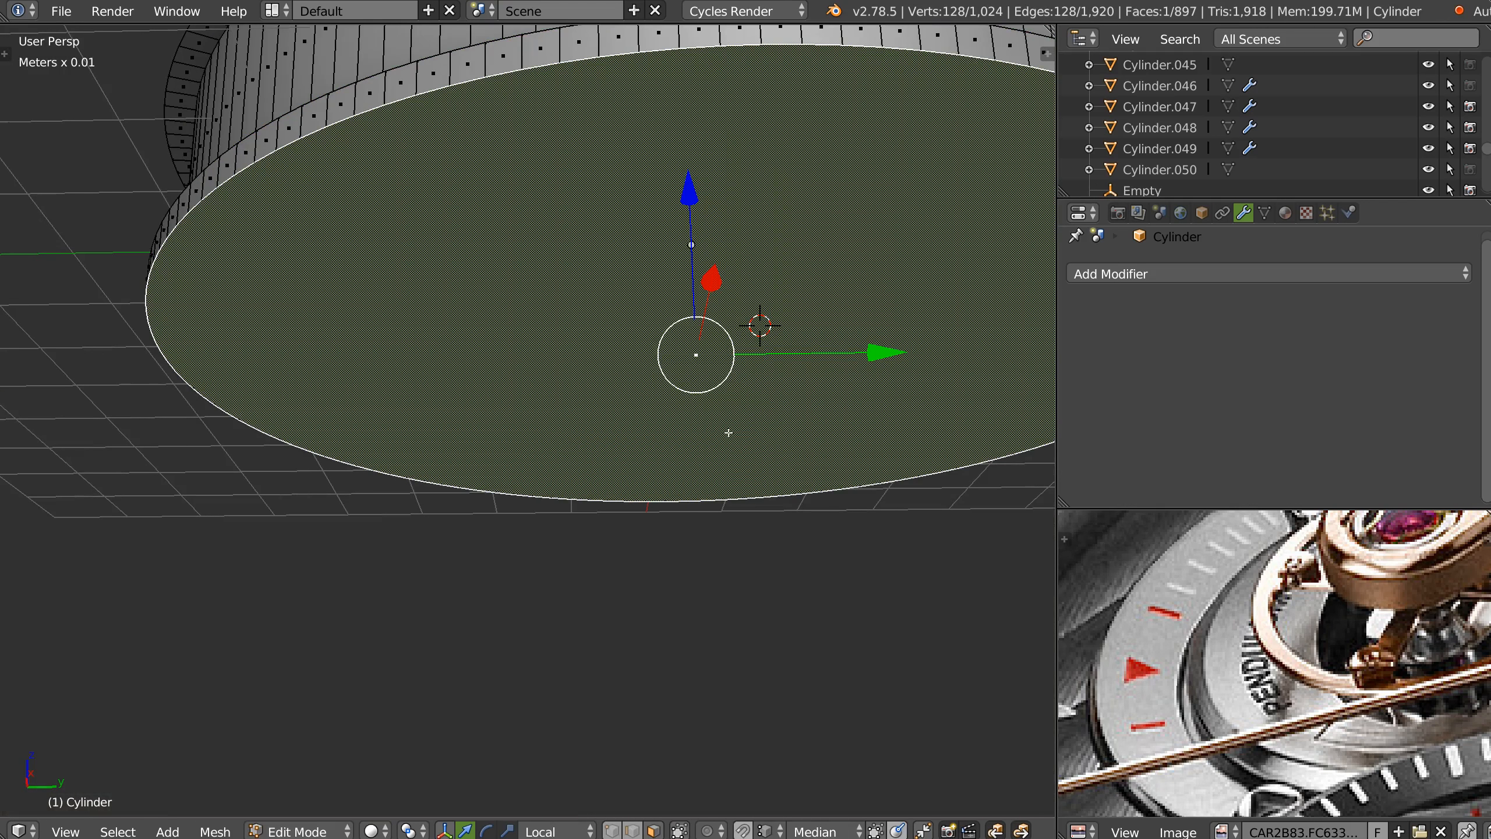
key(q)
click(619, 432)
key(q)
click(775, 443)
shift+middle_drag(801, 389, 751, 385)
key(e)
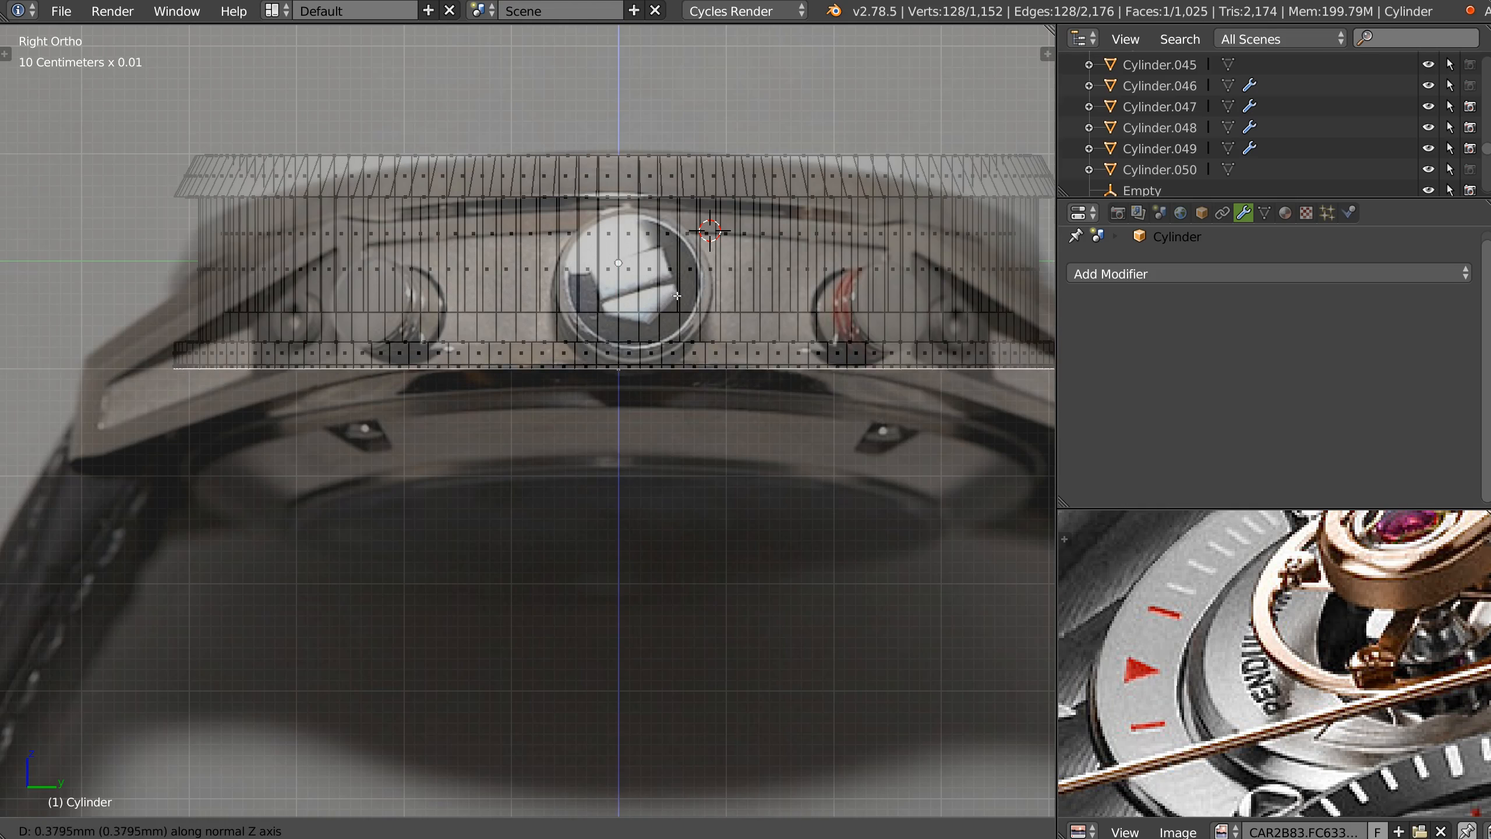
click(675, 329)
key(s)
click(816, 372)
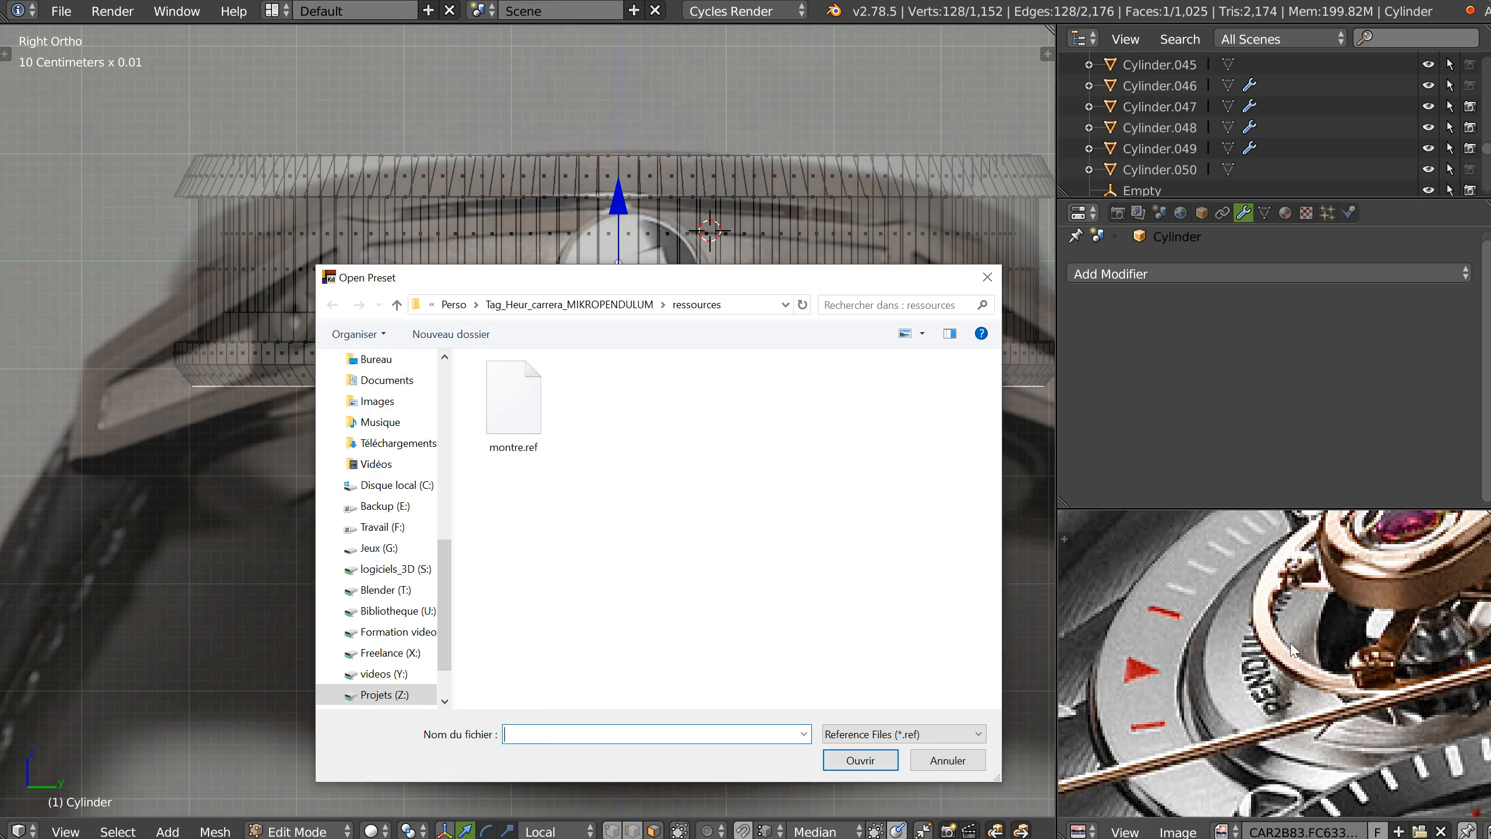
Open the montre.ref preset from the ressources folder in the reference image viewer.
double_click(533, 417)
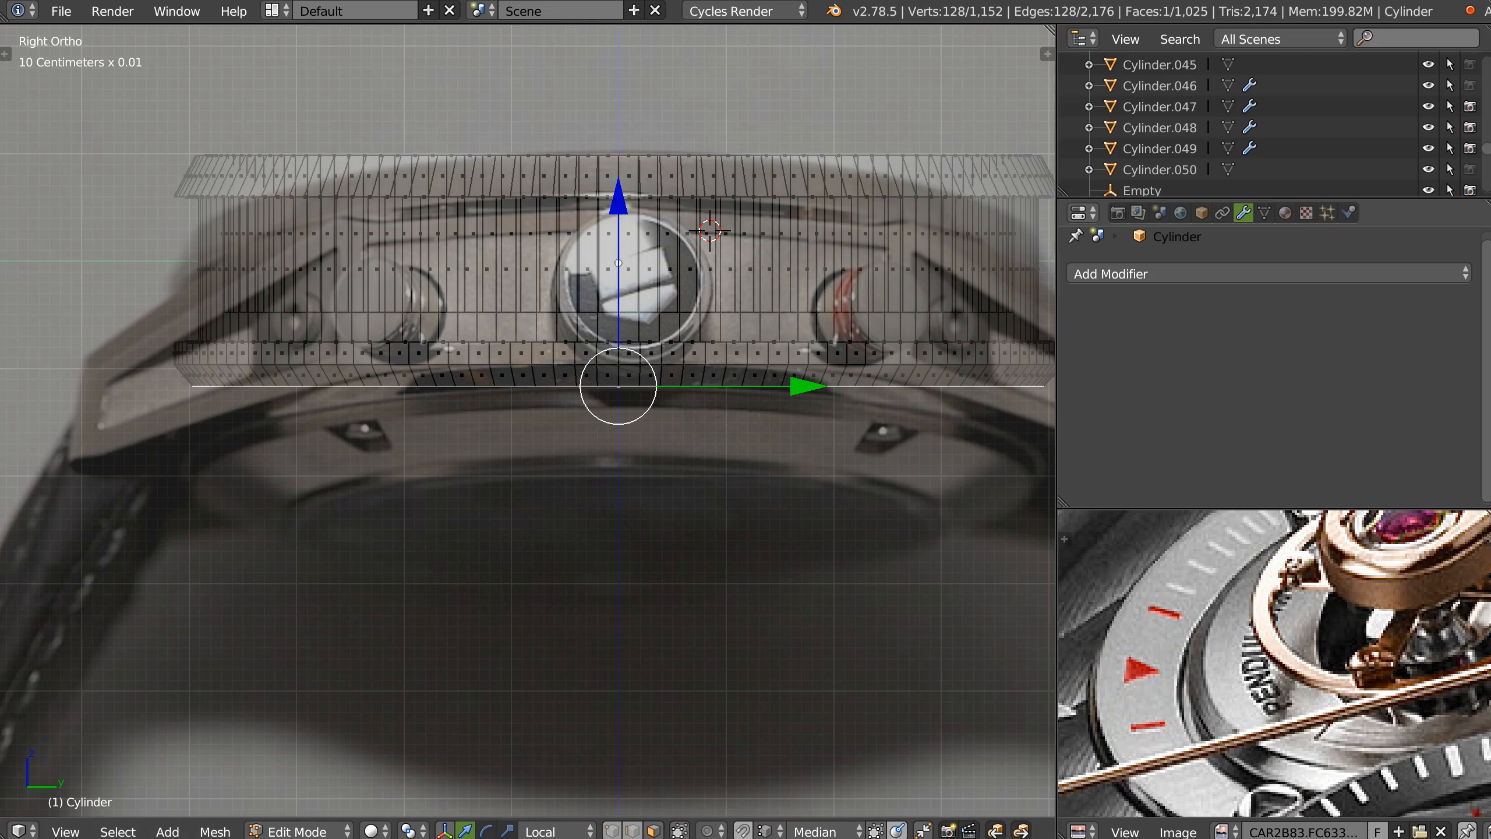
Zoom the reference image viewer into the case-back photo and examine the rings around the caseback.
right_drag(1490, 315, 1435, 341)
scroll(1257, 226, up, 5)
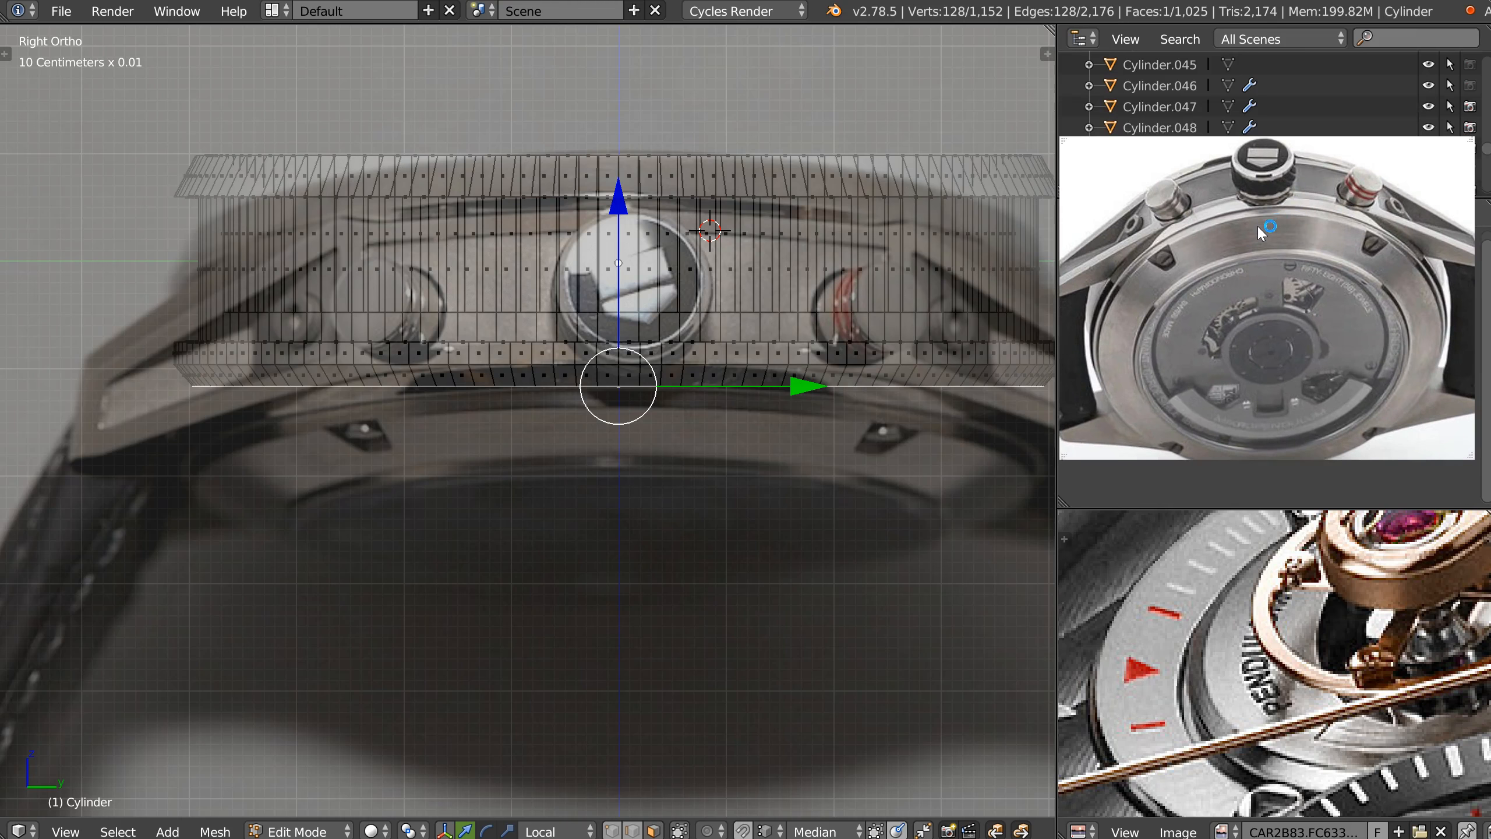
mouse_move(1215, 264)
right_down()
mouse_move(1253, 268)
mouse_move(1205, 275)
right_up()
middle_drag(1207, 277, 1276, 263)
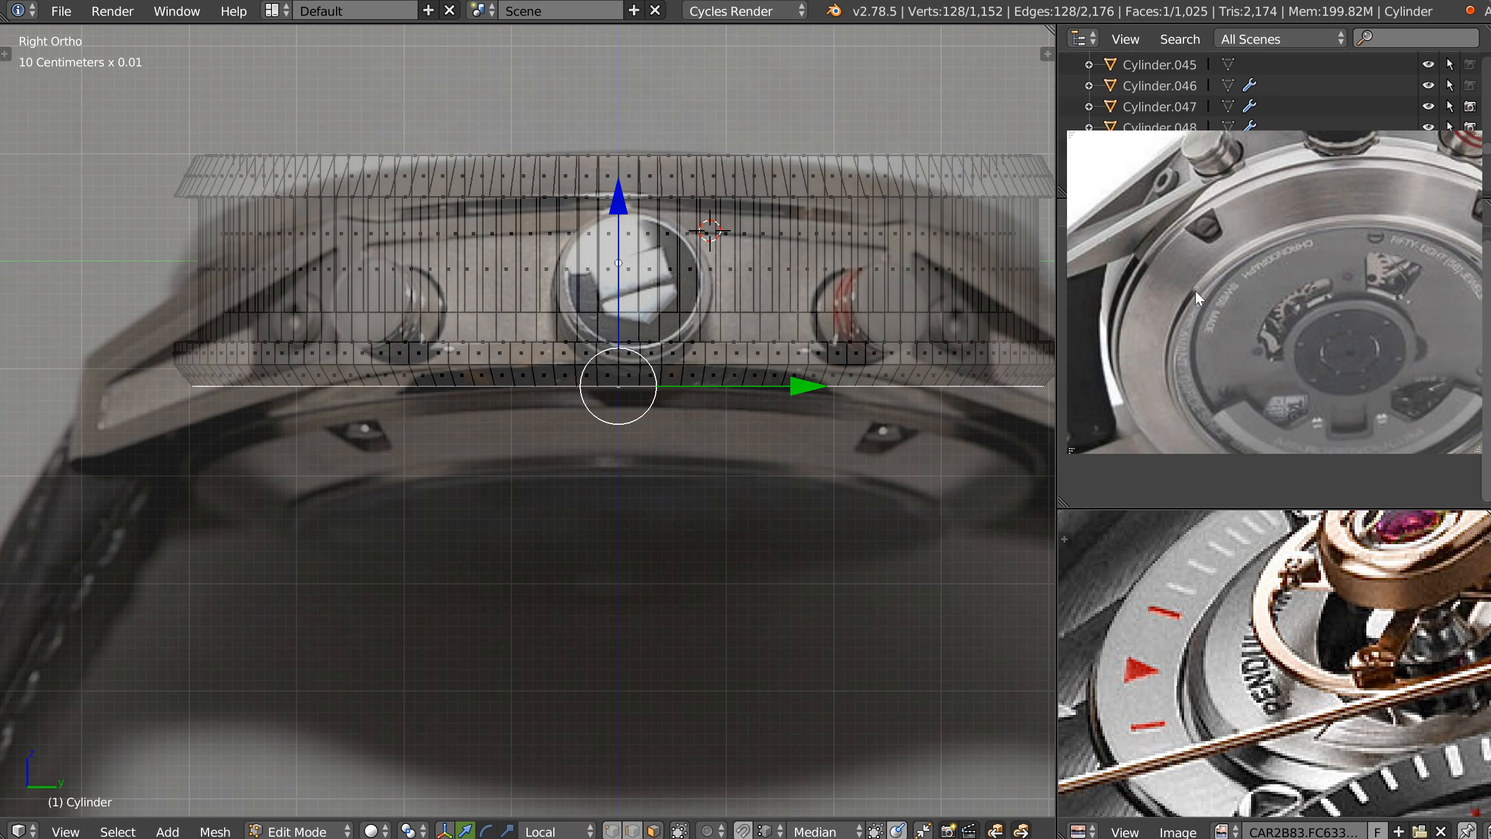
middle_drag(622, 428, 662, 503)
key(KP_3)
shift+middle_drag(746, 421, 630, 439)
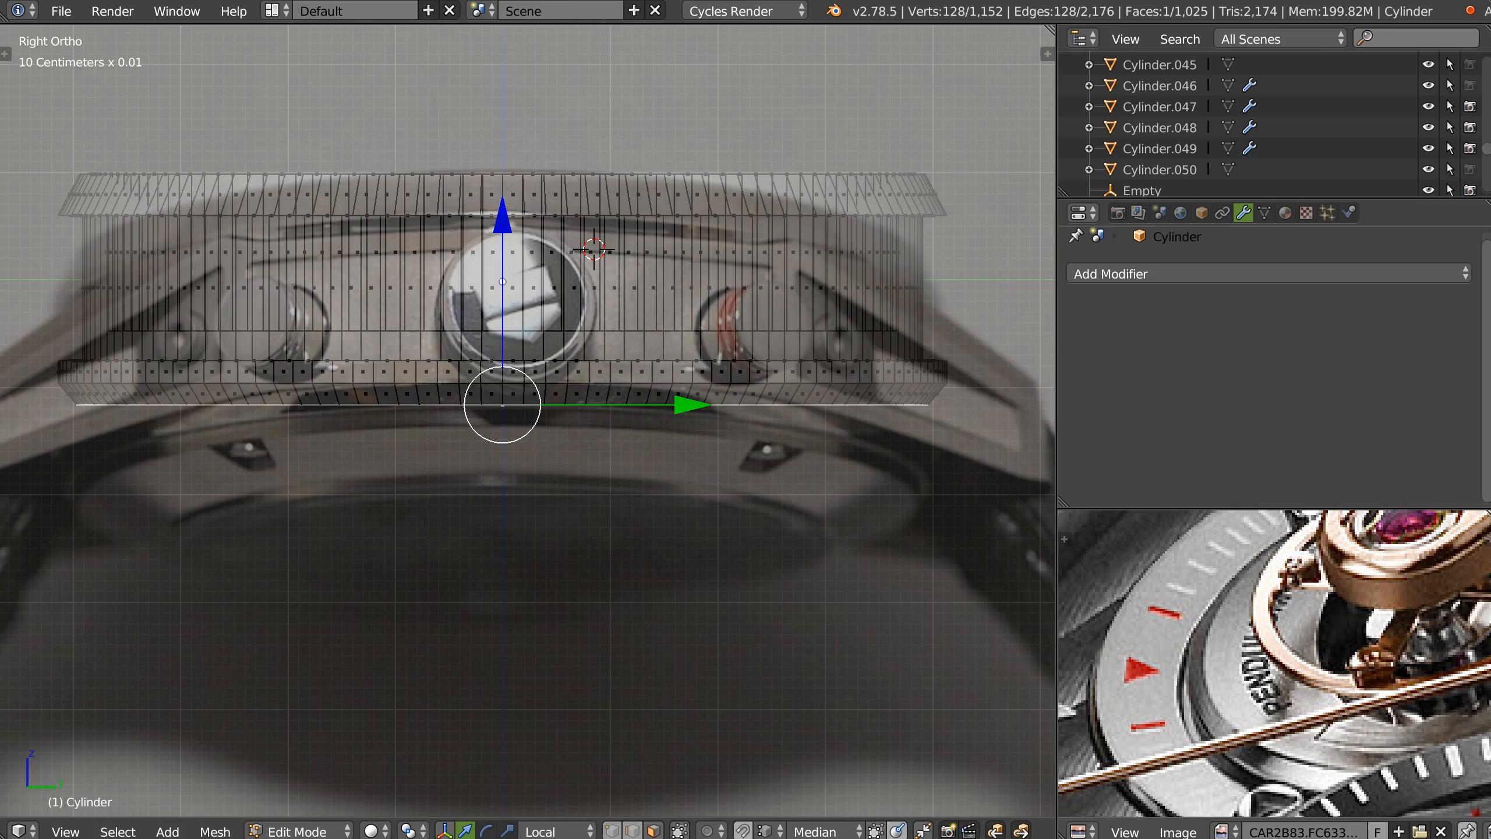
key(alt+Tab)
Scale the case's bottom face up by about 1.025 and inset a very thin rim just inside its edge.
middle_drag(746, 412, 891, 436)
key(s)
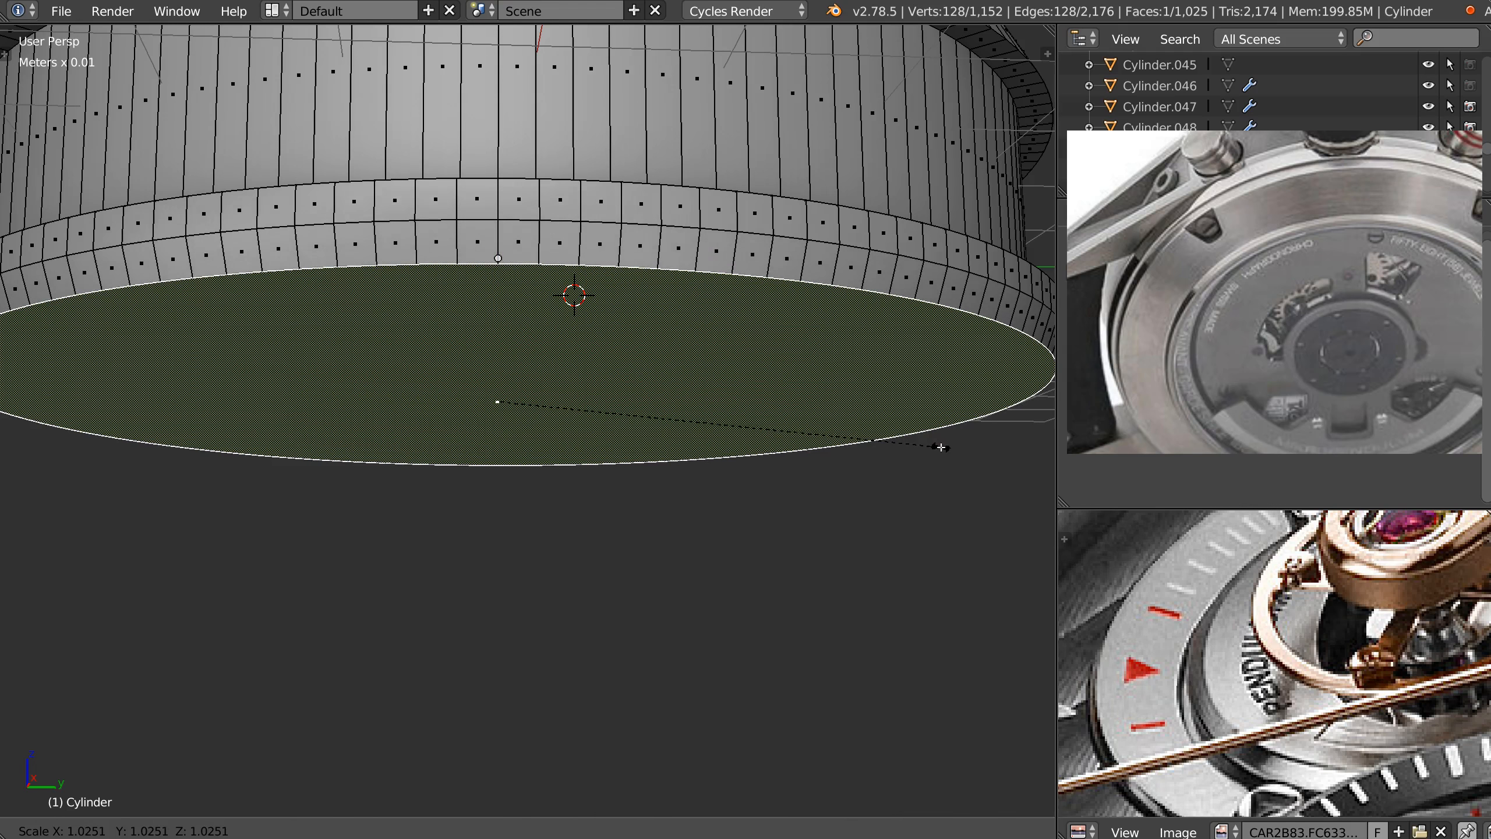
click(941, 447)
scroll(940, 441, down, 3)
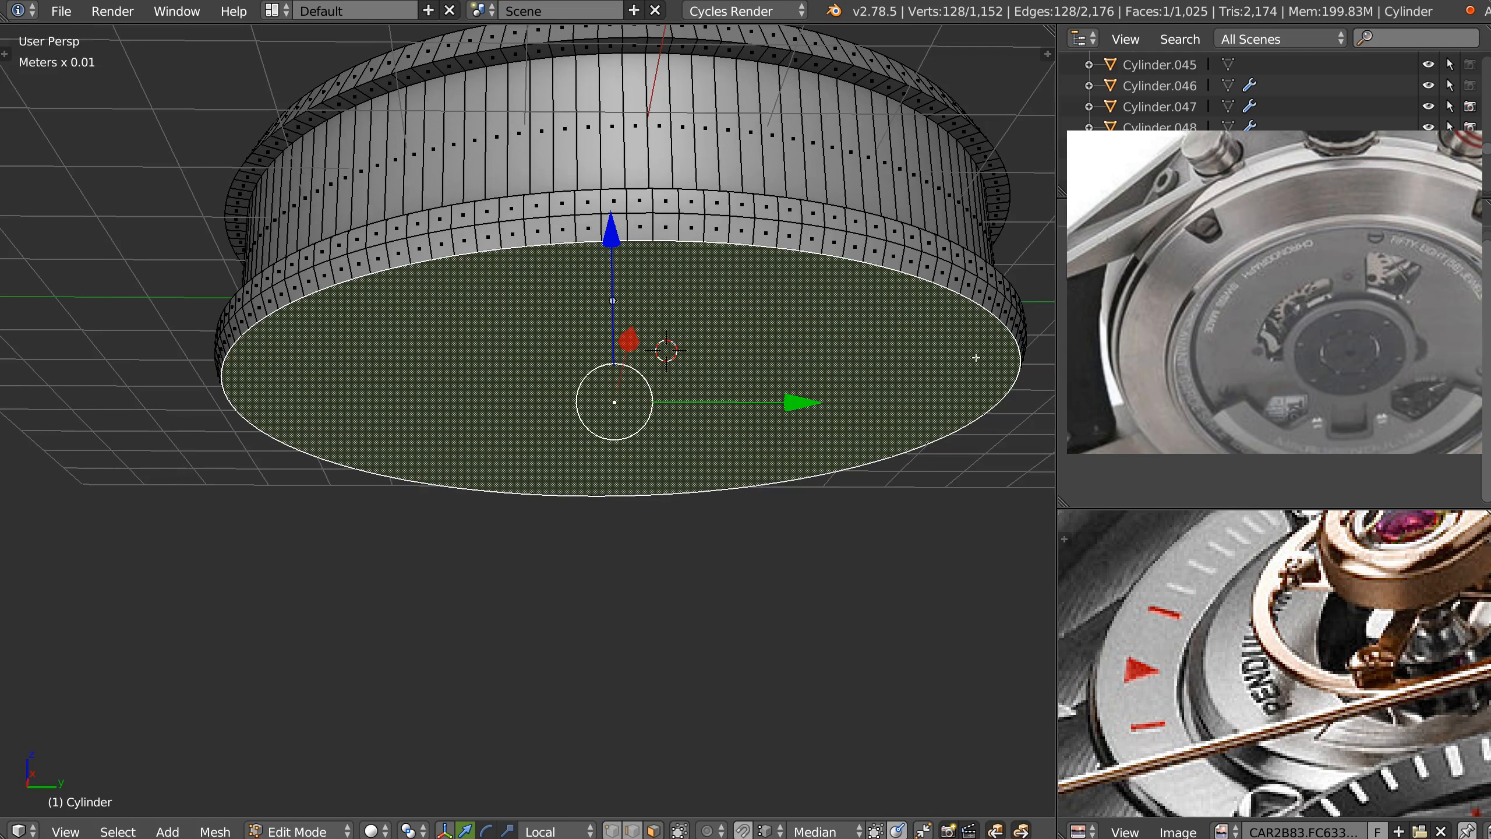
key(i)
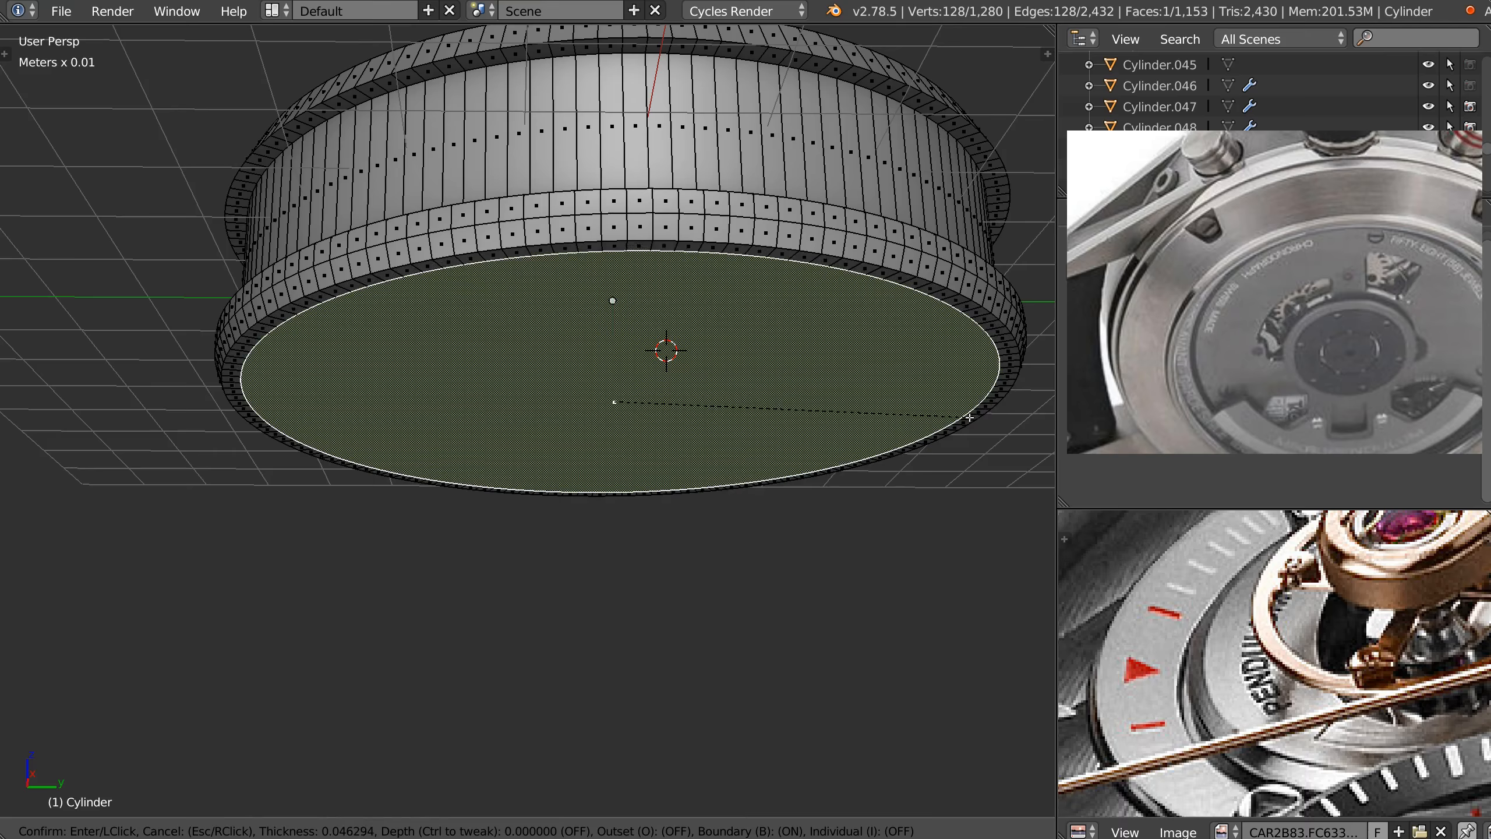
click(980, 416)
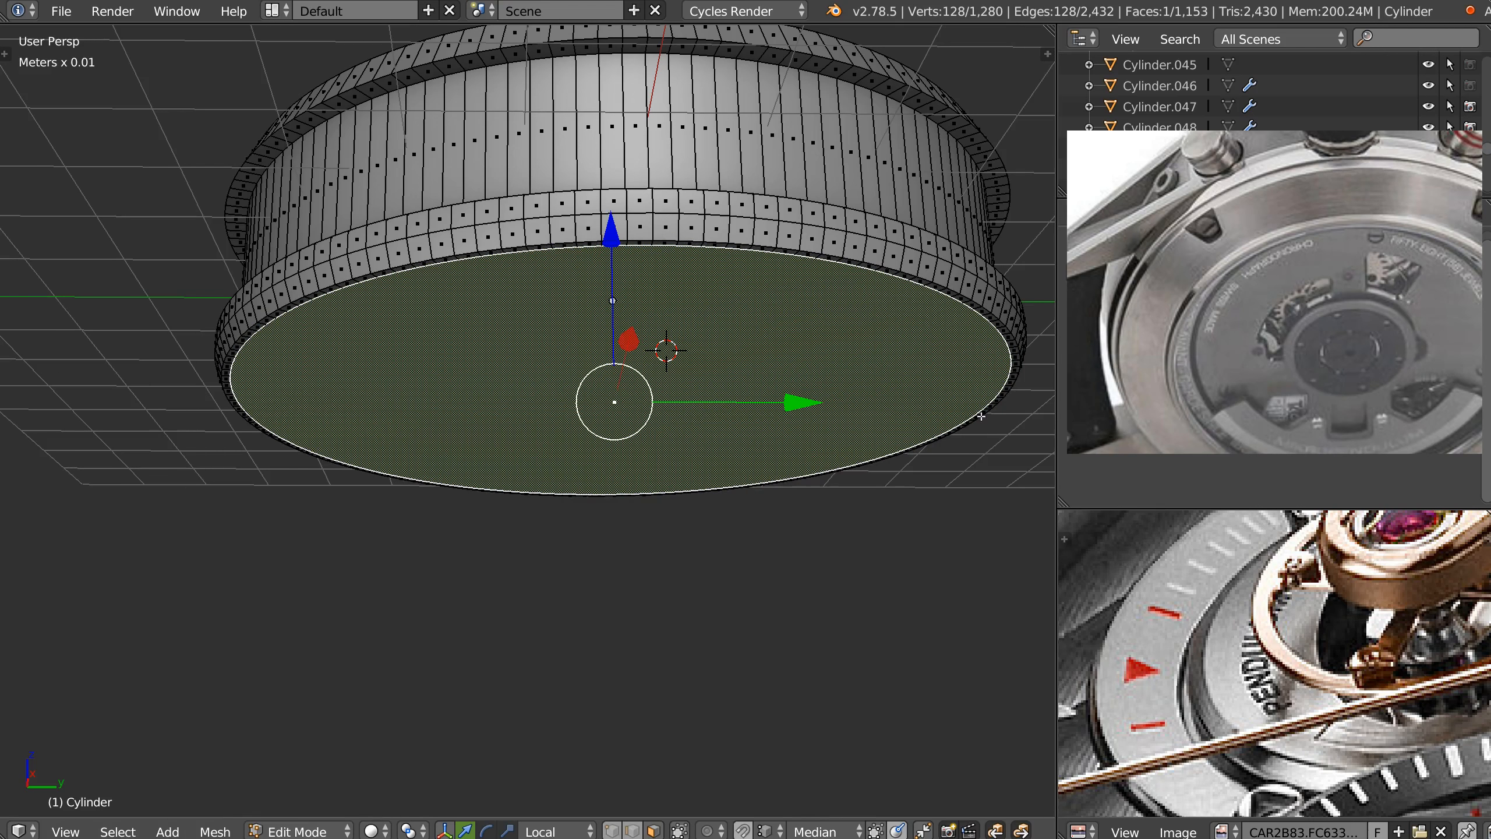
Extrude the inset bottom face straight down a short distance to form a thin step below the case's lower edge.
key(KP_3)
scroll(749, 323, up, 4)
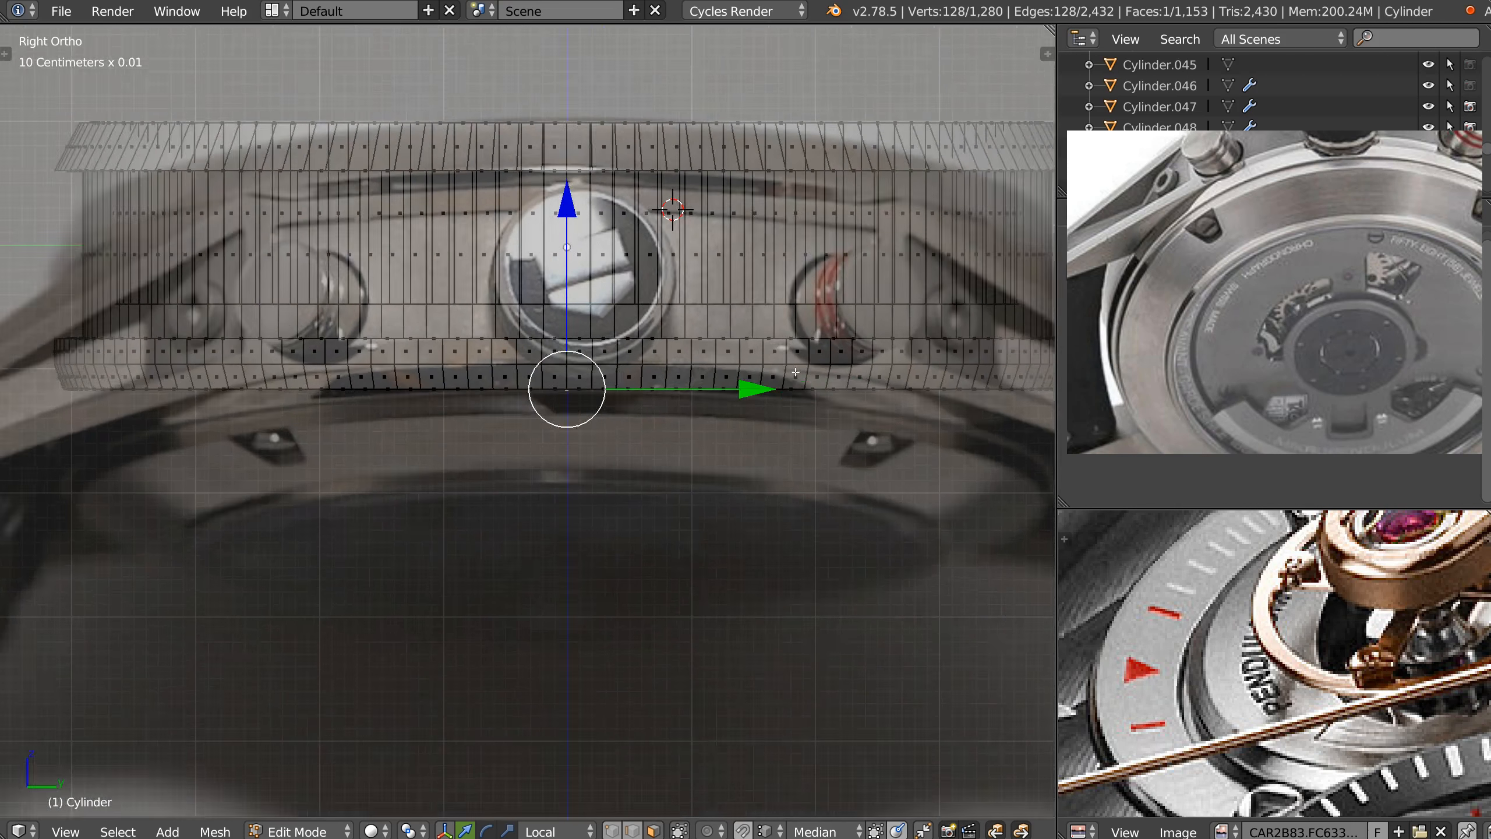
key(e)
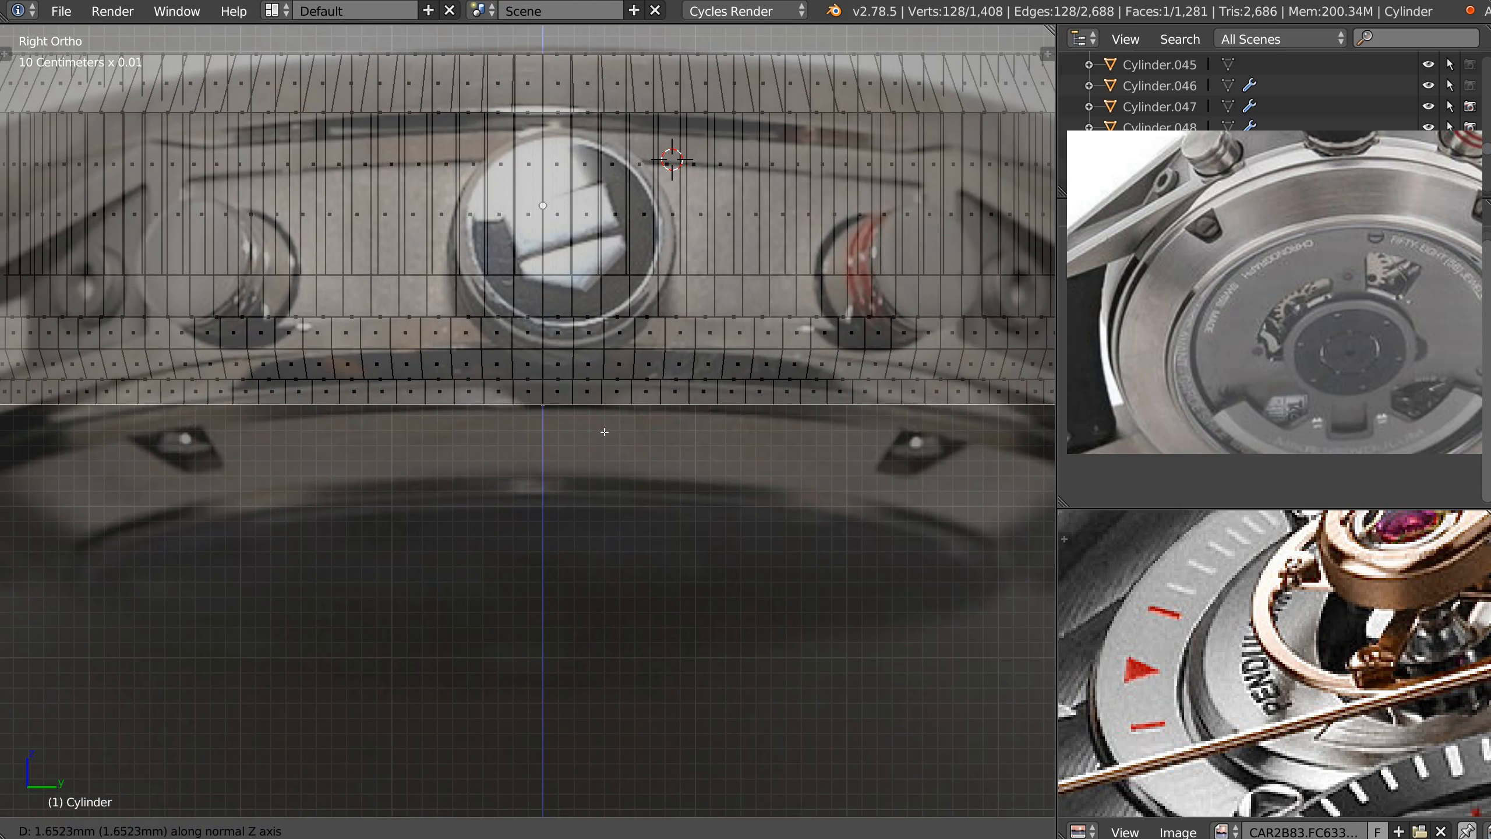
click(607, 422)
ctrl+scroll(682, 421, down, 2)
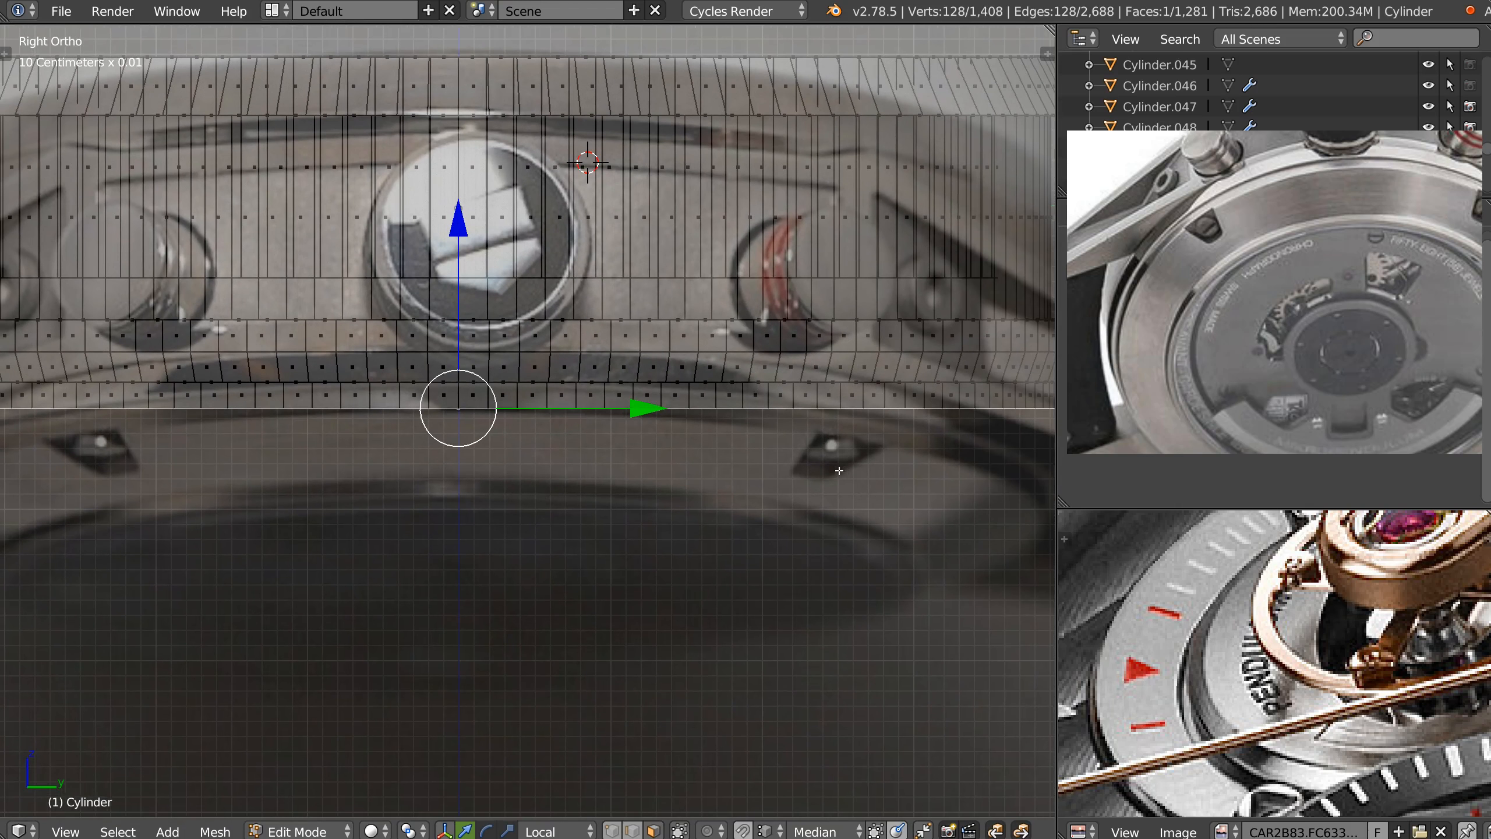
key(s)
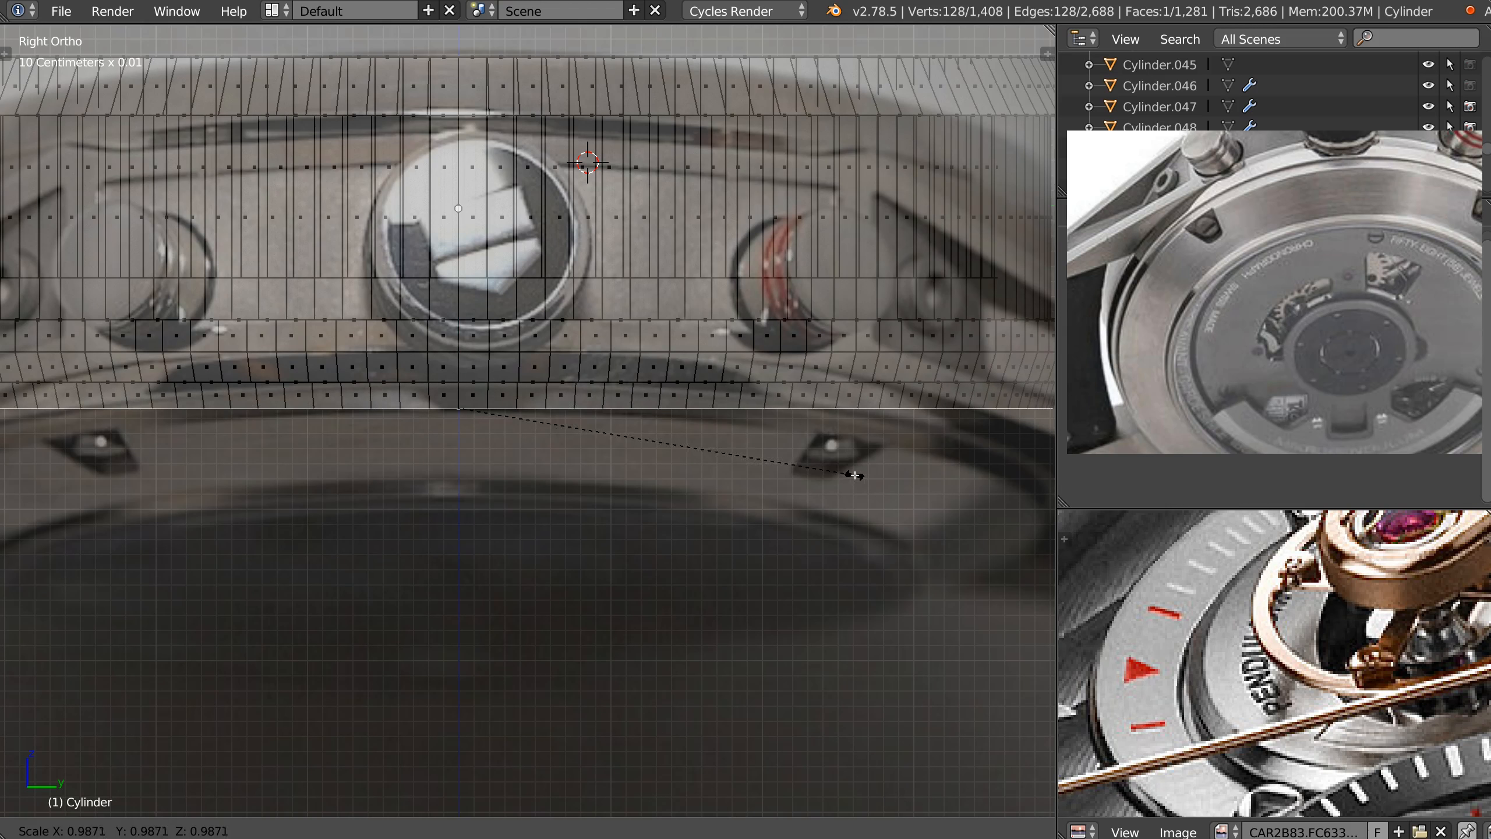
right_click(858, 474)
scroll(845, 462, down, 2)
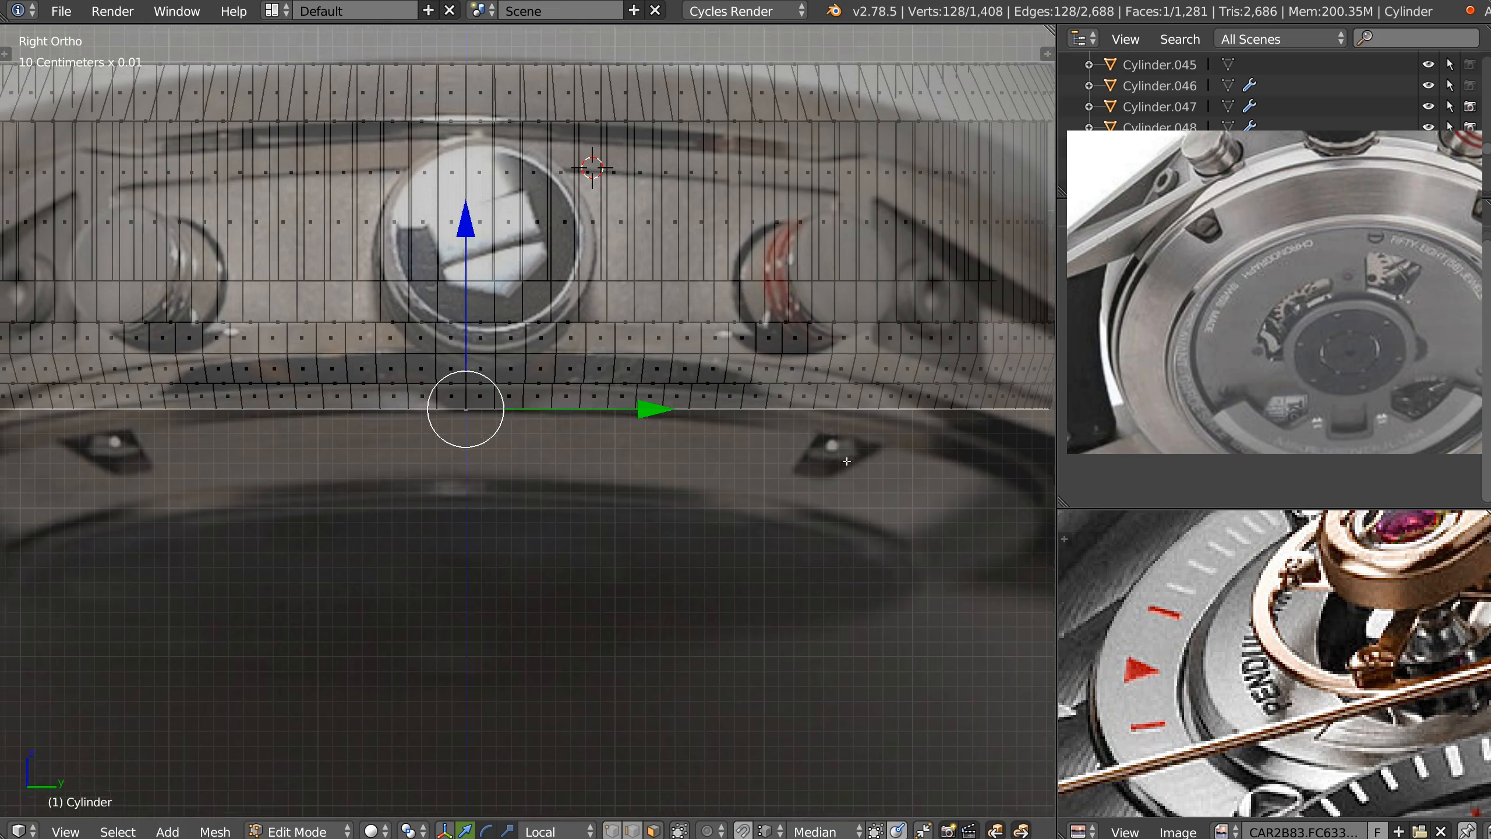
Extrude the bottom face further down and scale it inward to form the caseback's wide sloping flank, following the side reference.
key(e)
click(642, 499)
key(s)
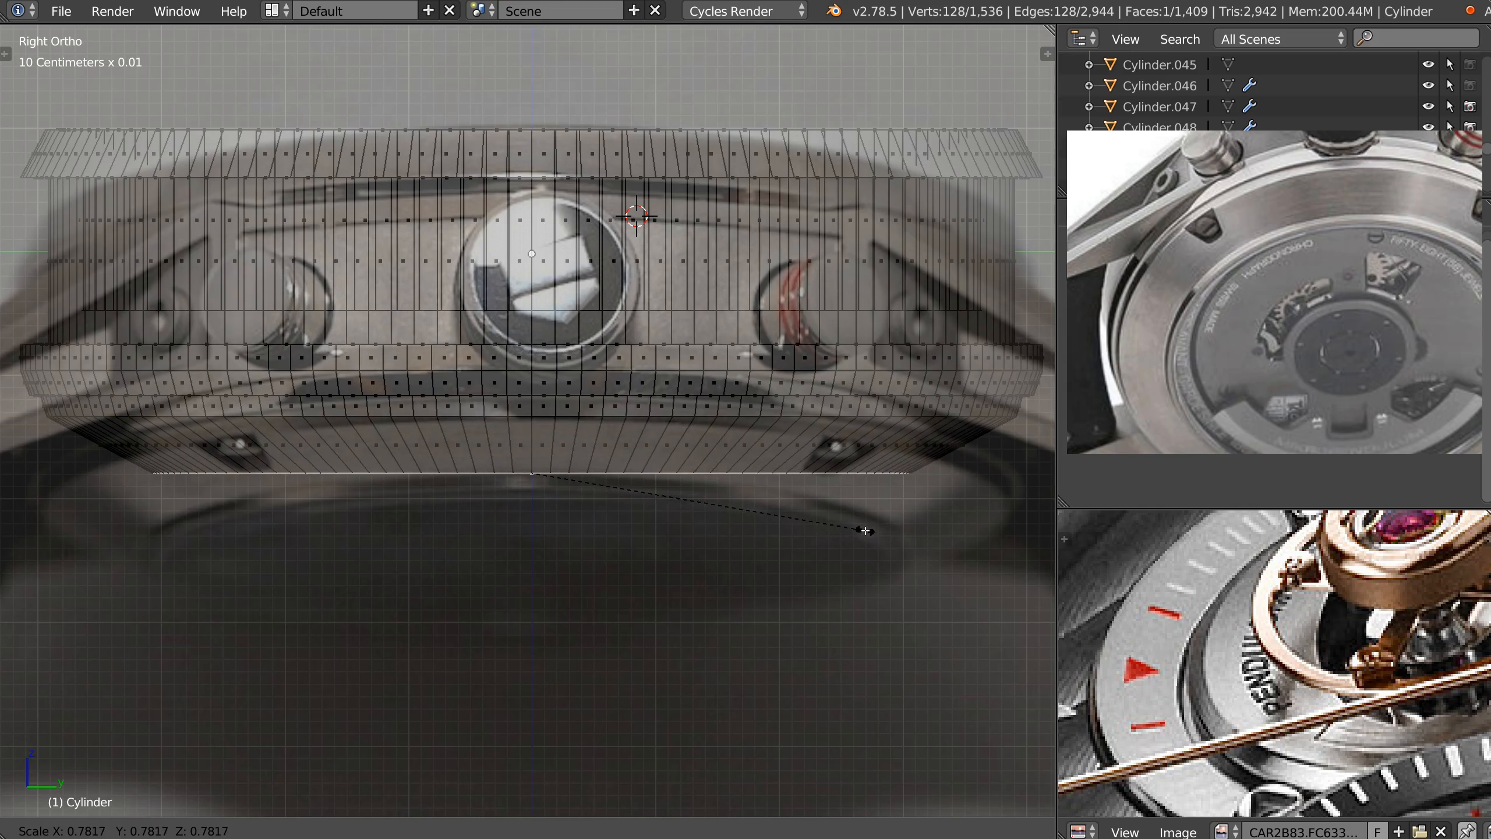
click(865, 530)
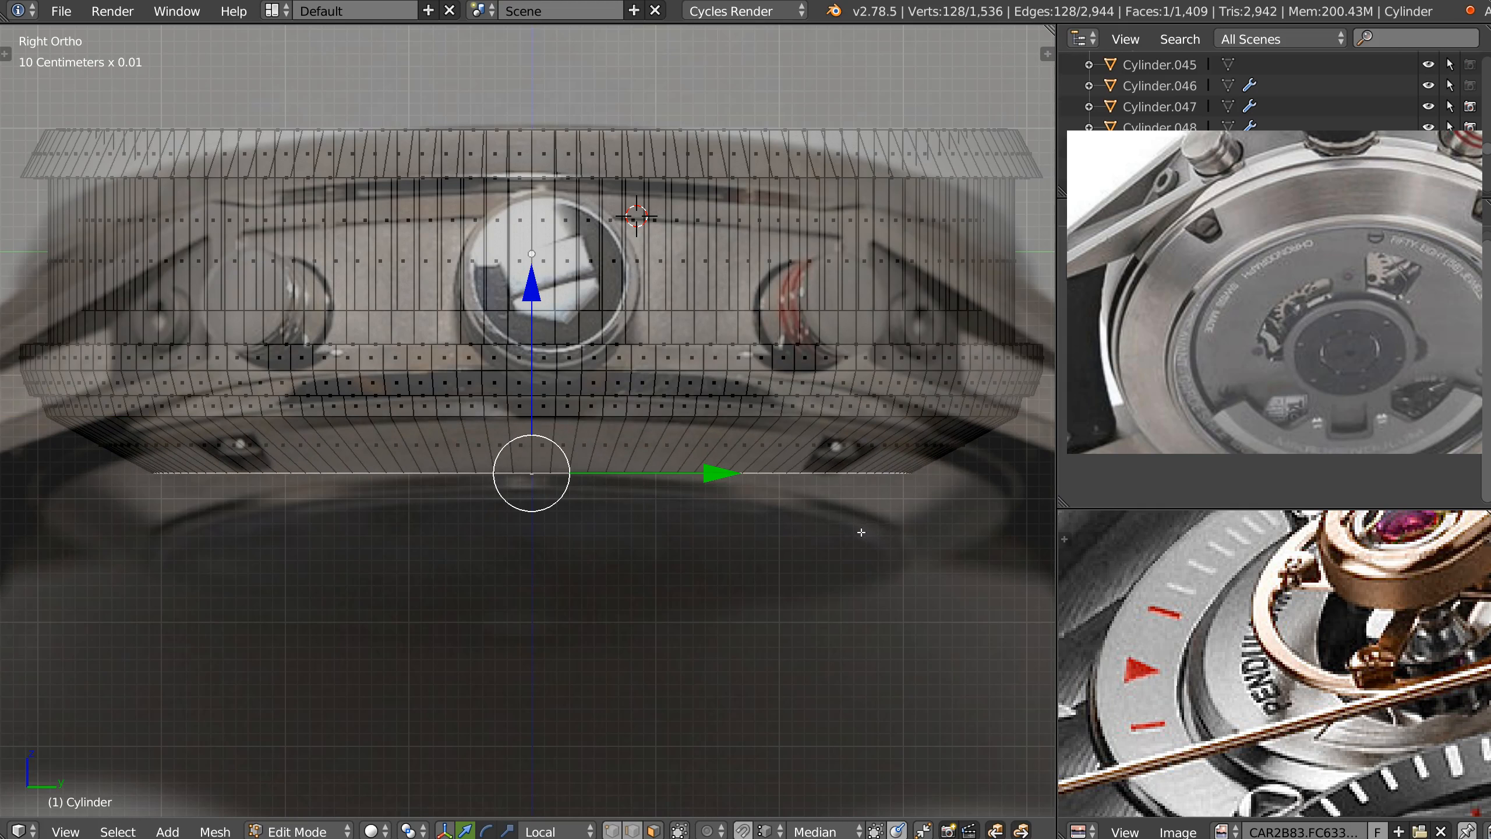
key(s)
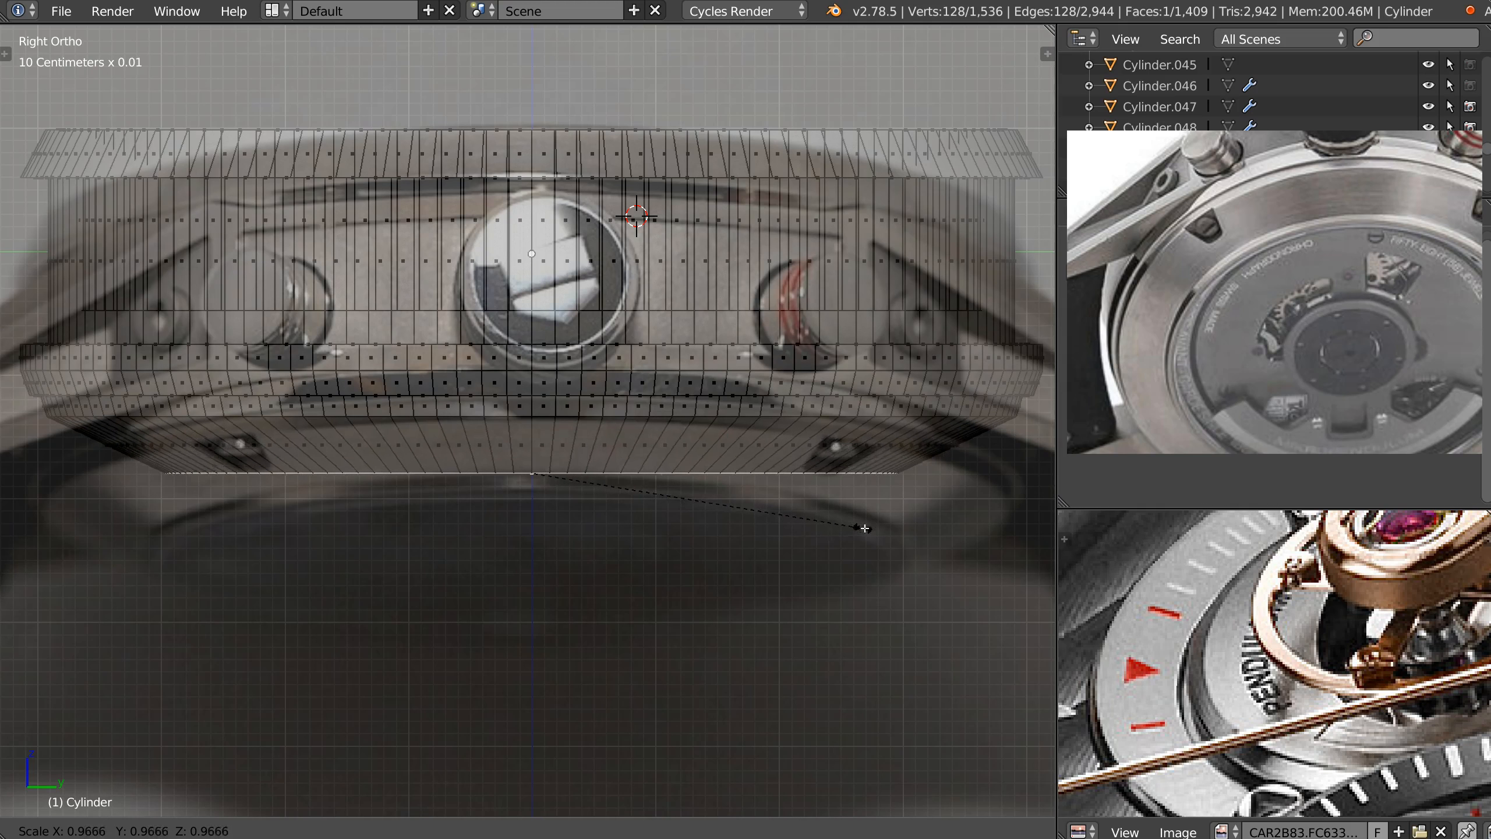
click(844, 524)
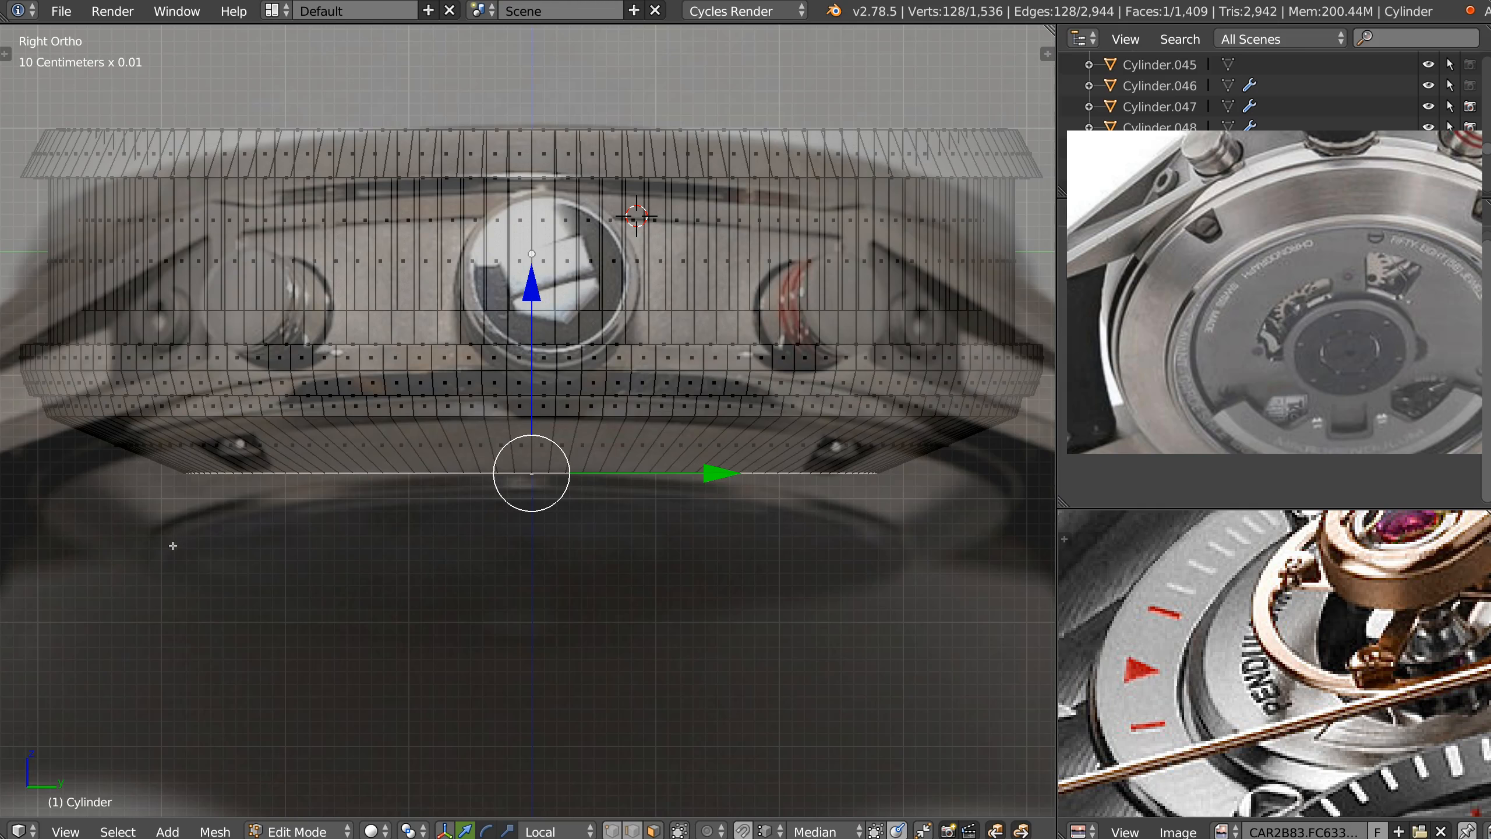
Extrude the caseback's bottom face down about 1.2 mm and inset a narrow rim around it.
key(e)
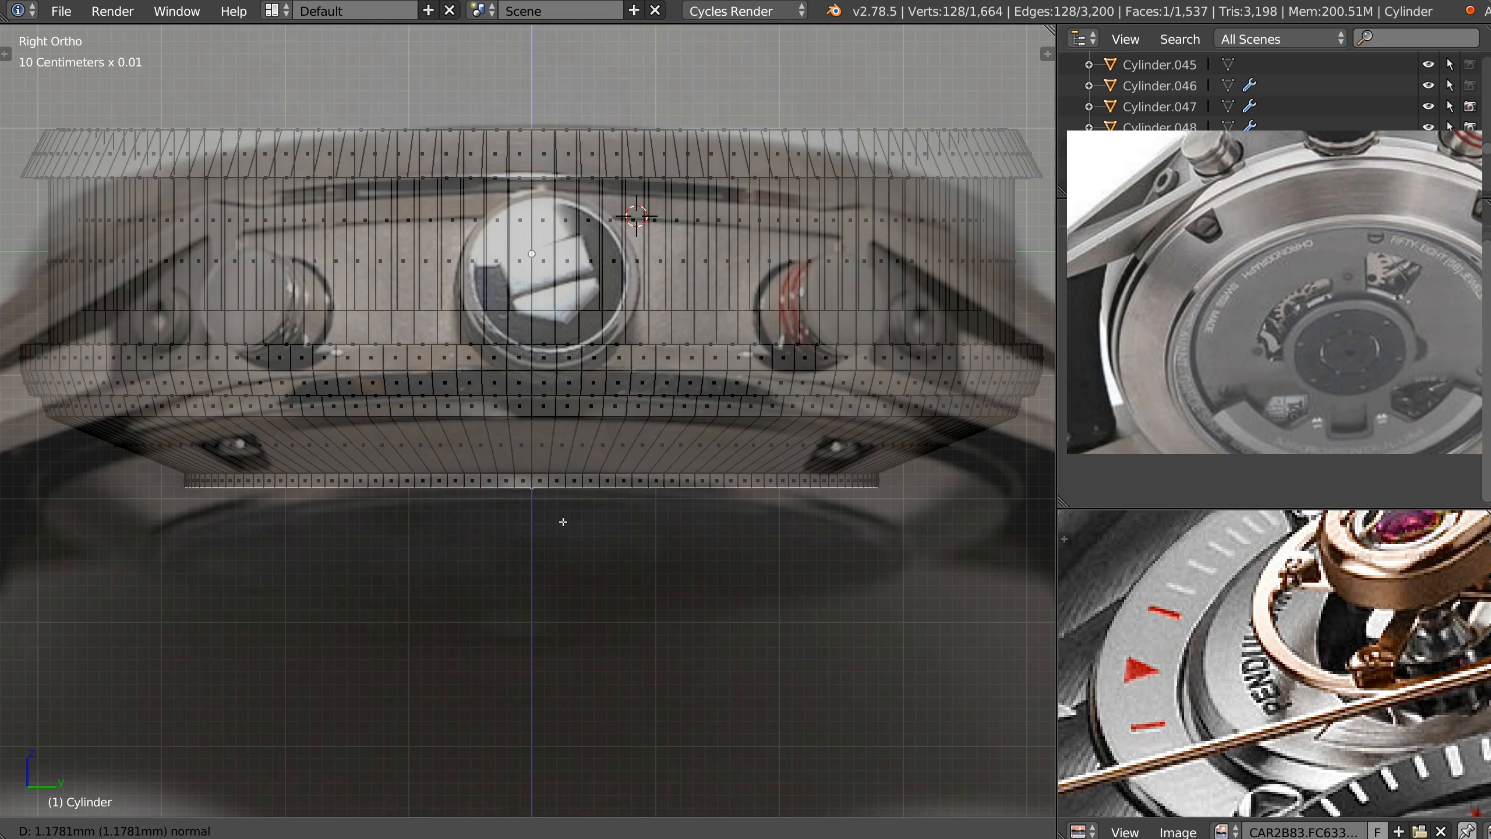
click(562, 523)
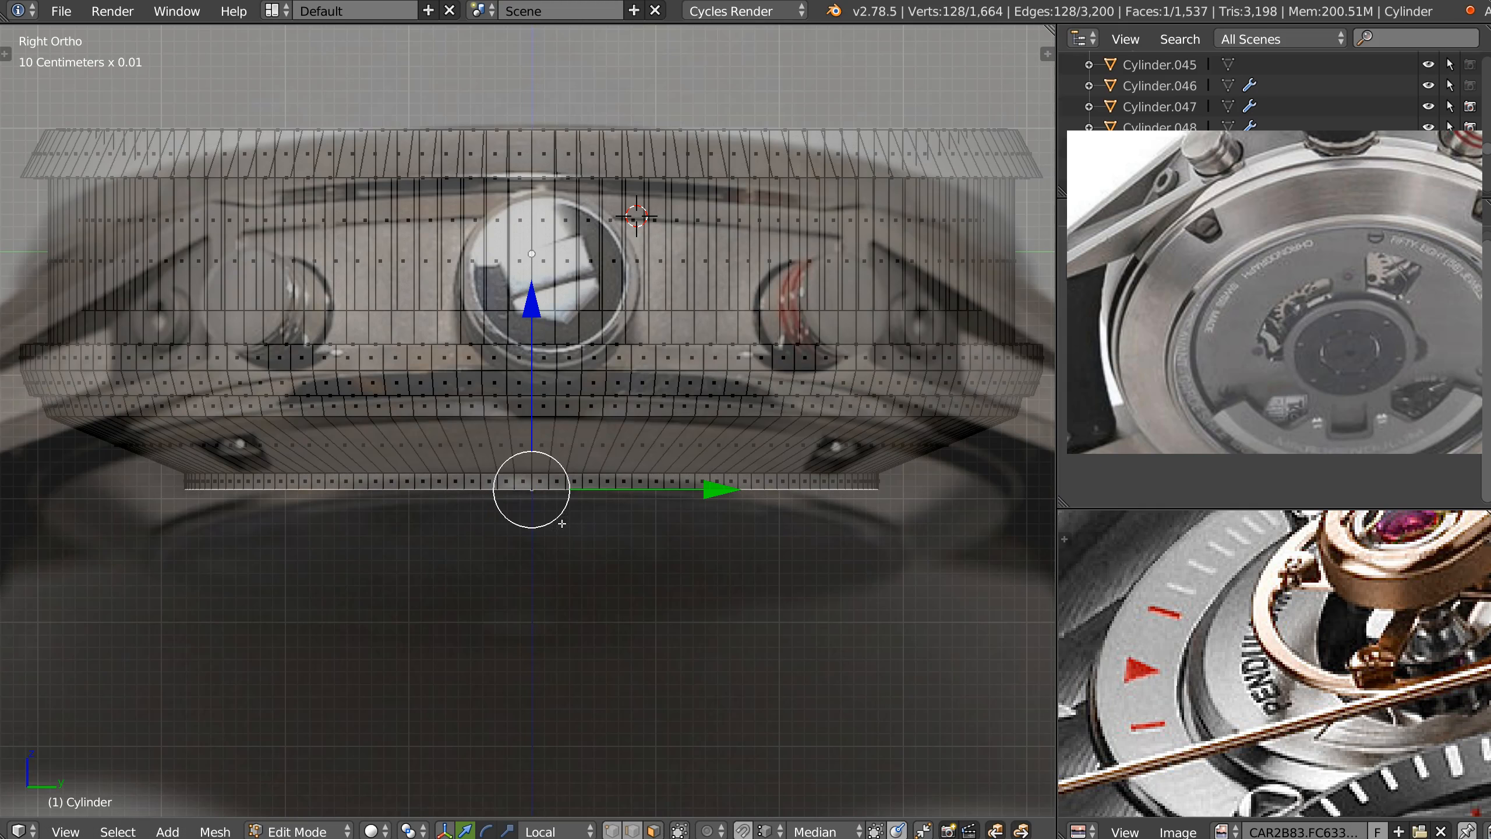
middle_drag(586, 536, 882, 342)
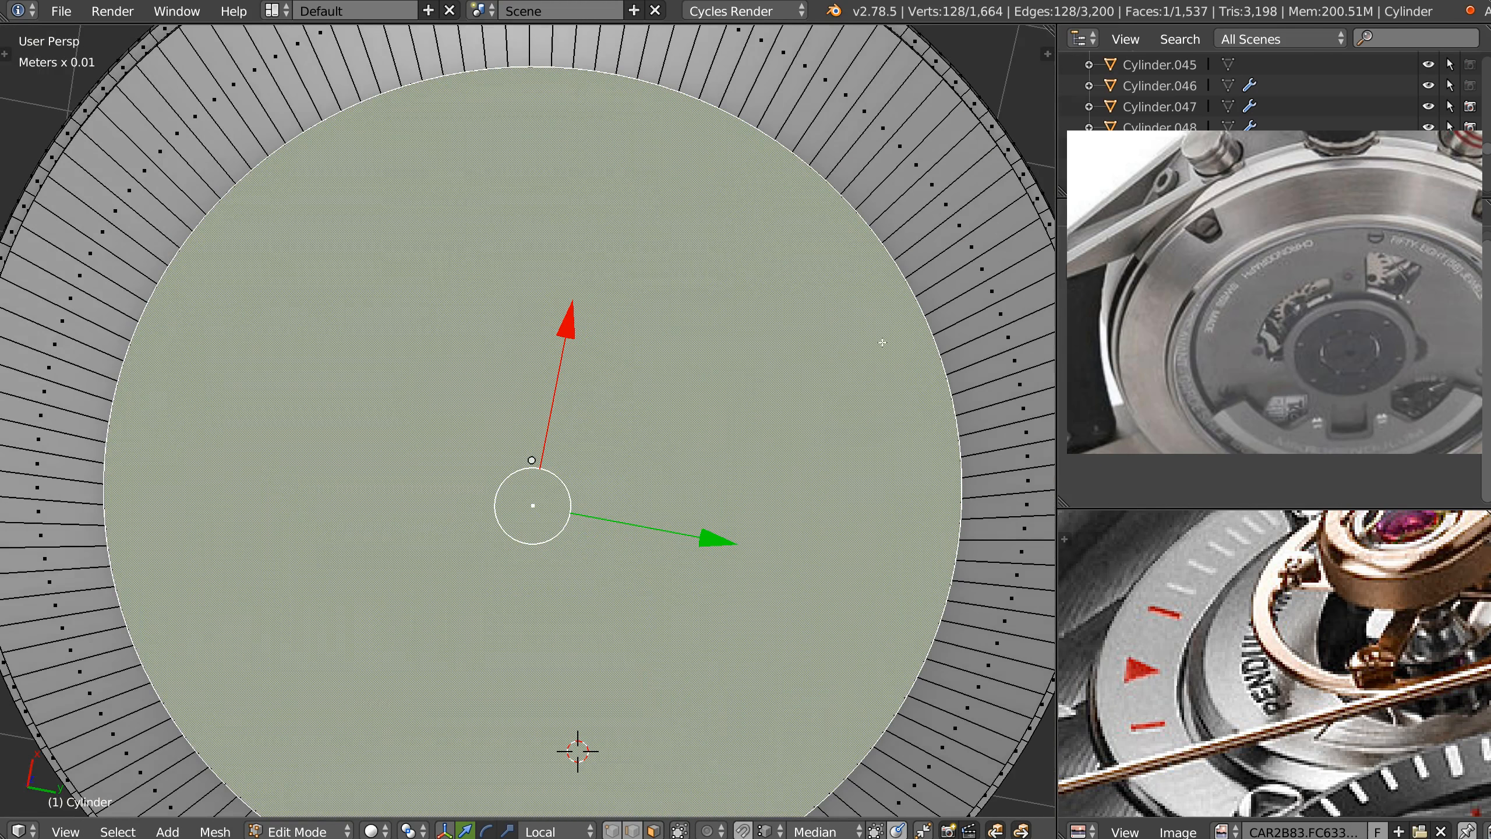
key(i)
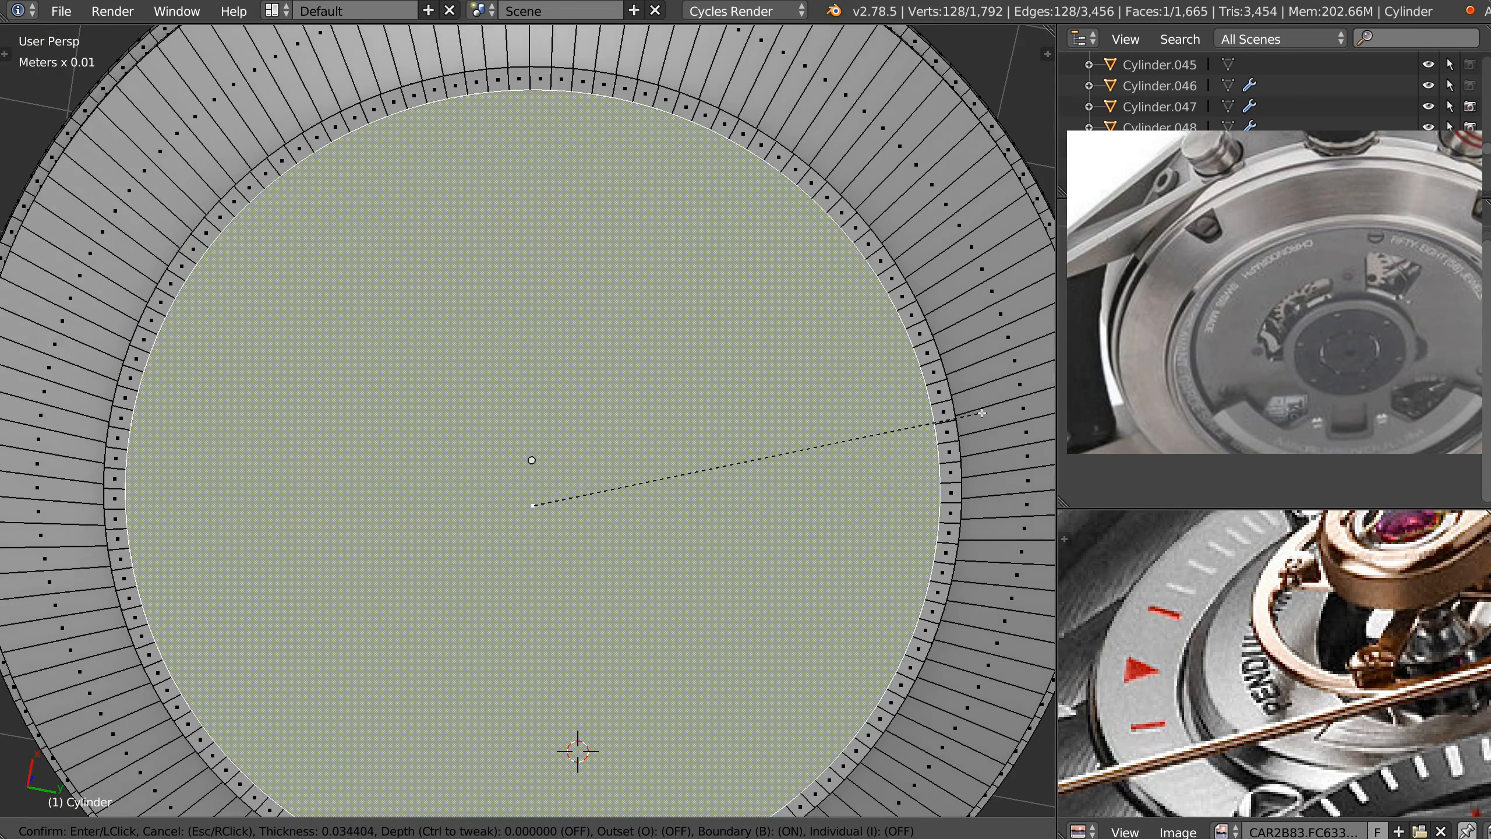
click(961, 418)
Recess the face inside the caseback rim by extruding it about 2.7 mm into the case.
mouse_move(841, 440)
middle_down()
mouse_move(831, 396)
mouse_move(830, 422)
middle_up()
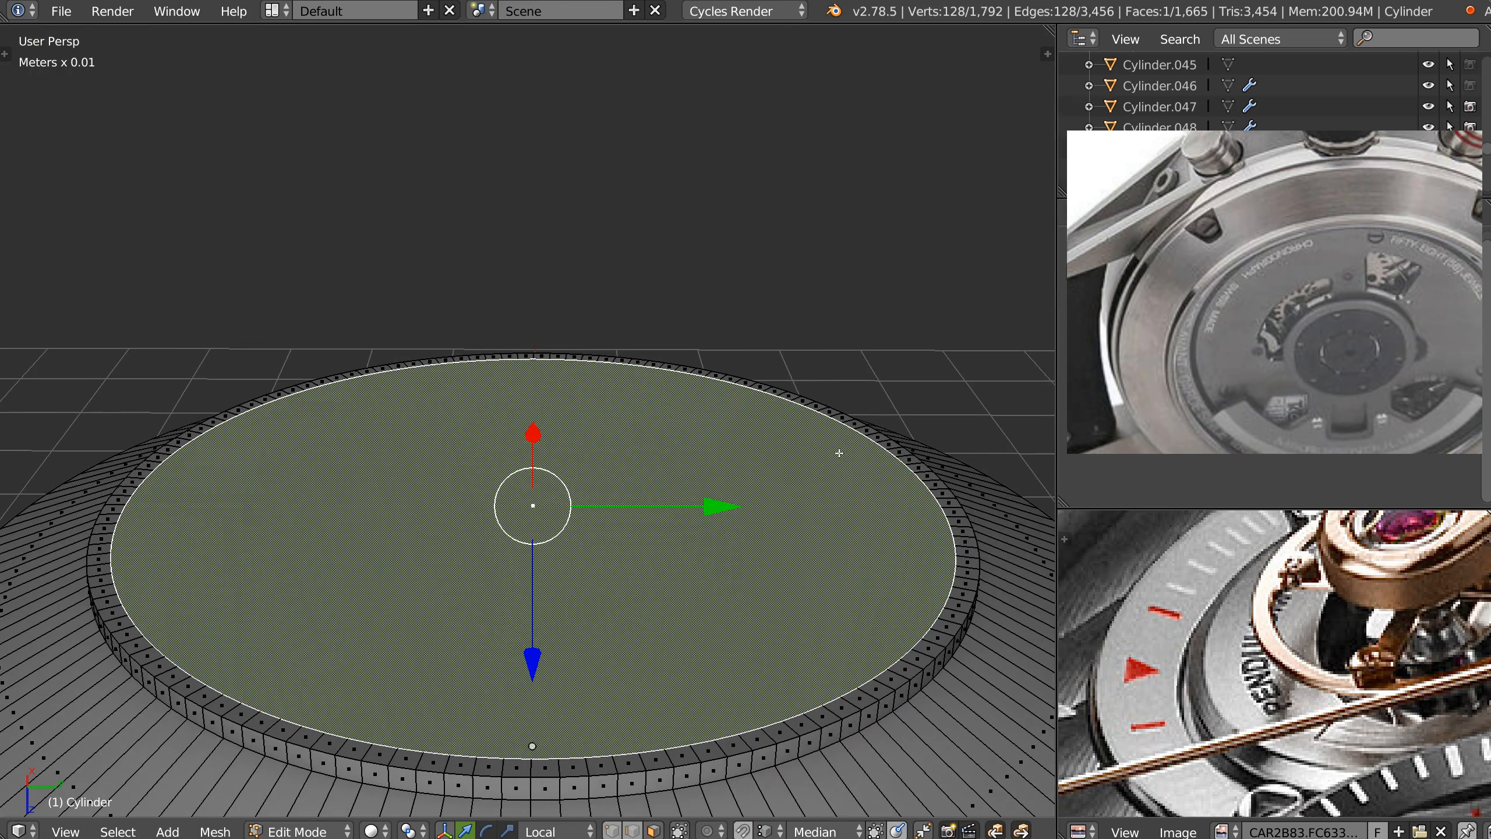
key(e)
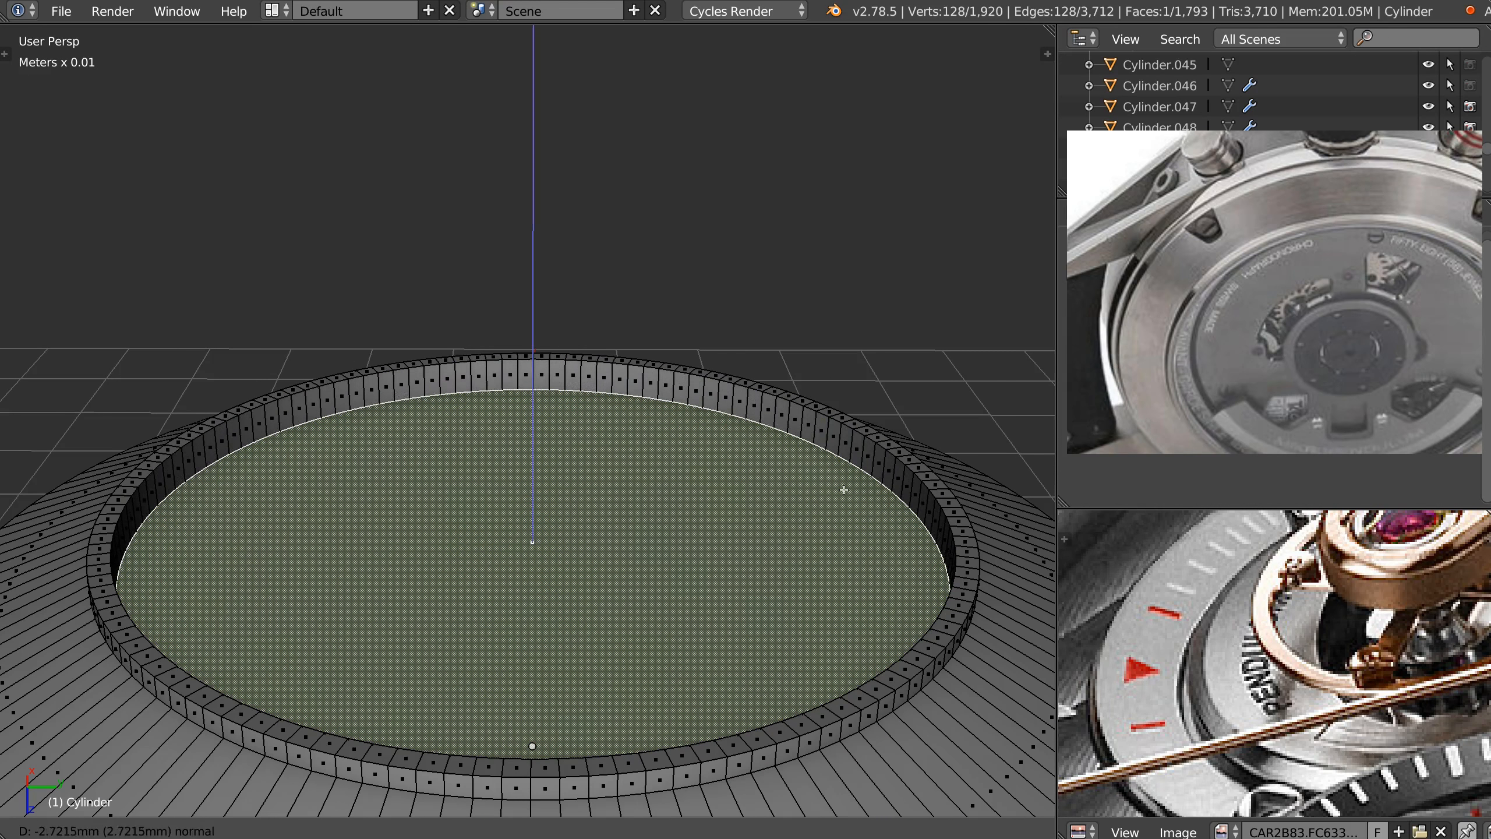
click(854, 485)
Extract the circular recess's faces as a separate object with Extract Duplicate.
alt+right_click(846, 444)
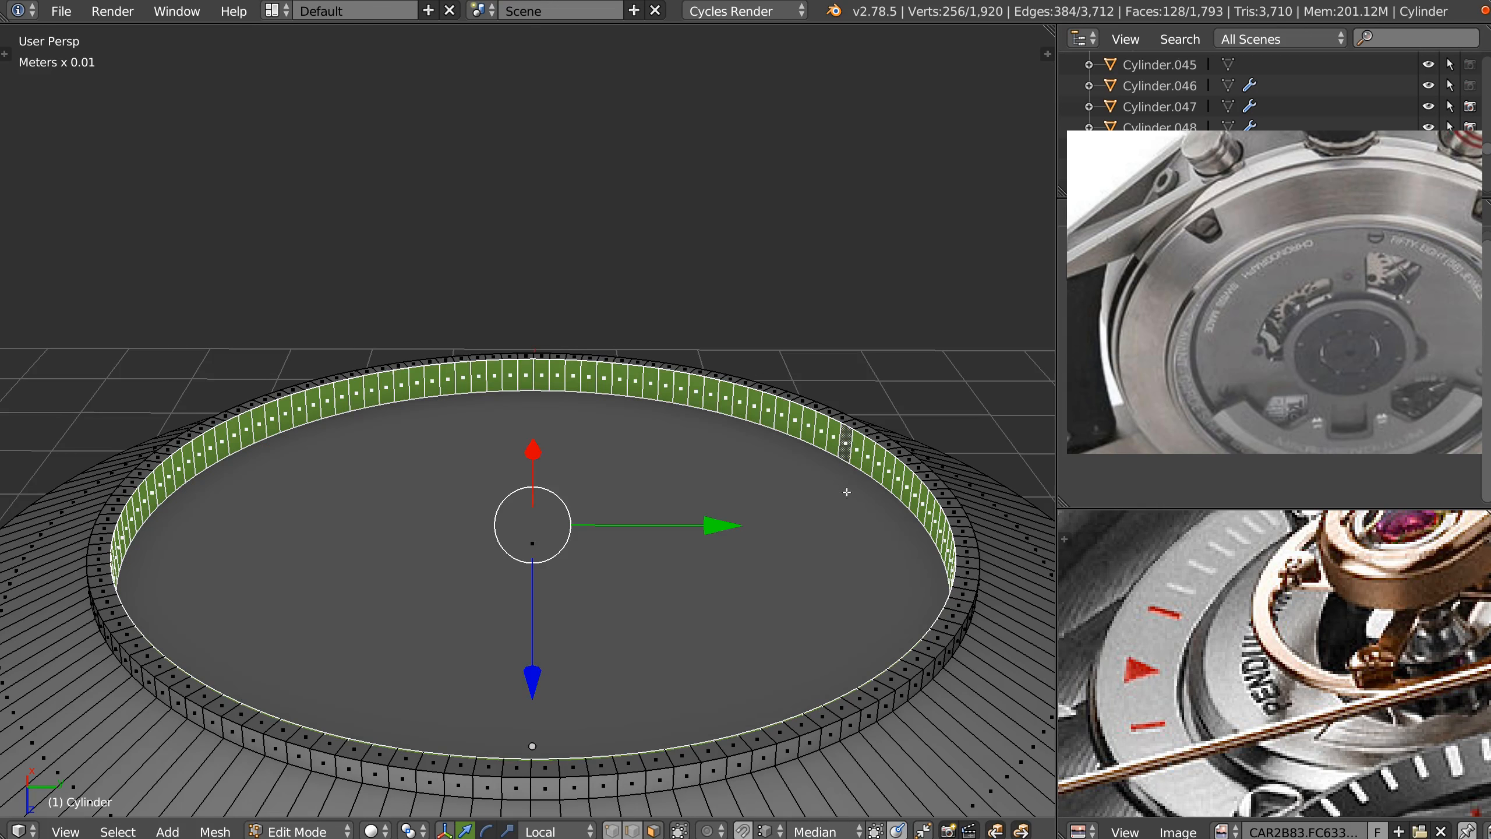
right_click(786, 485)
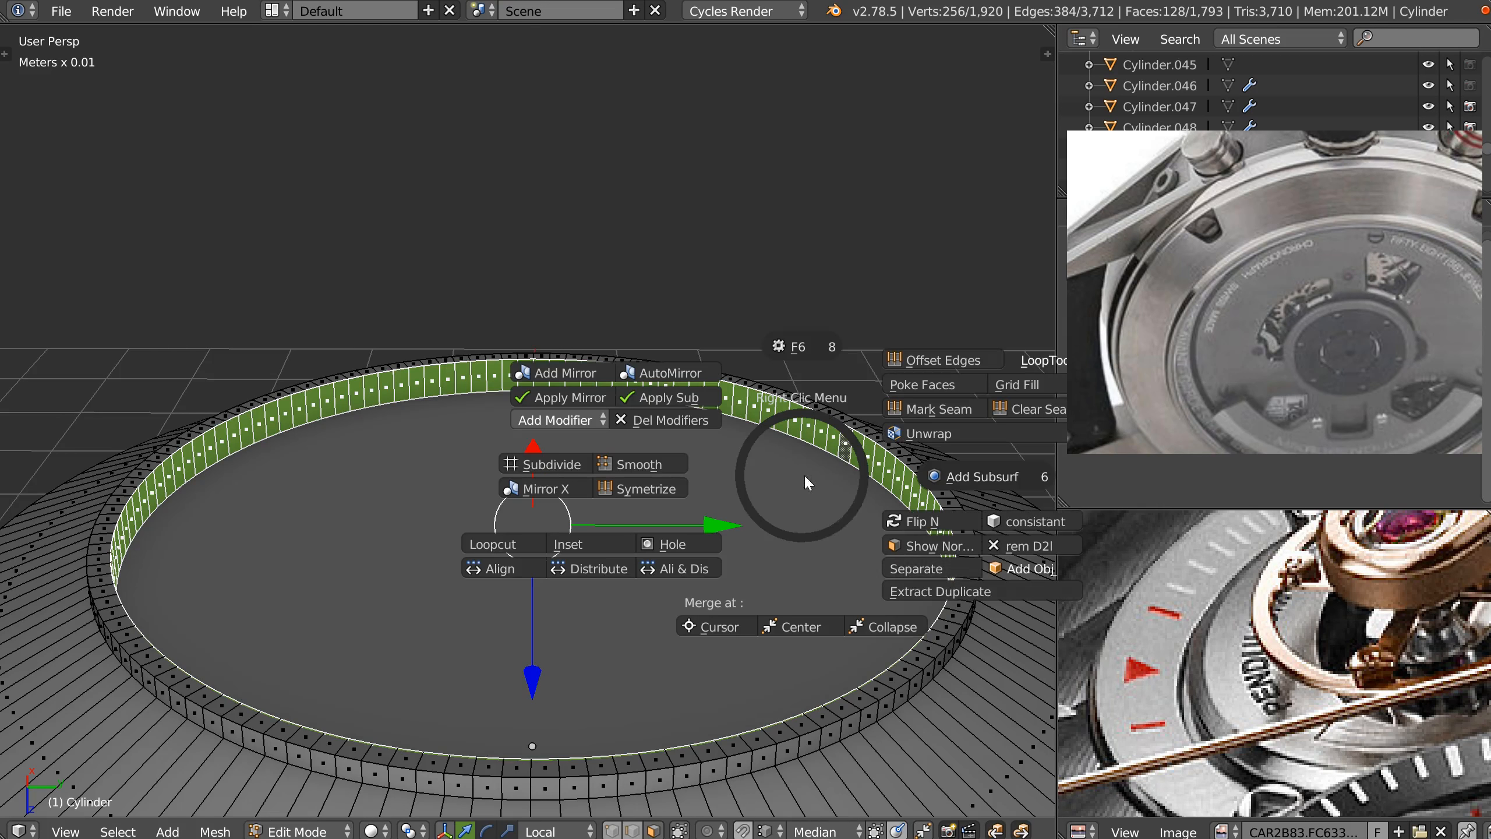
click(927, 590)
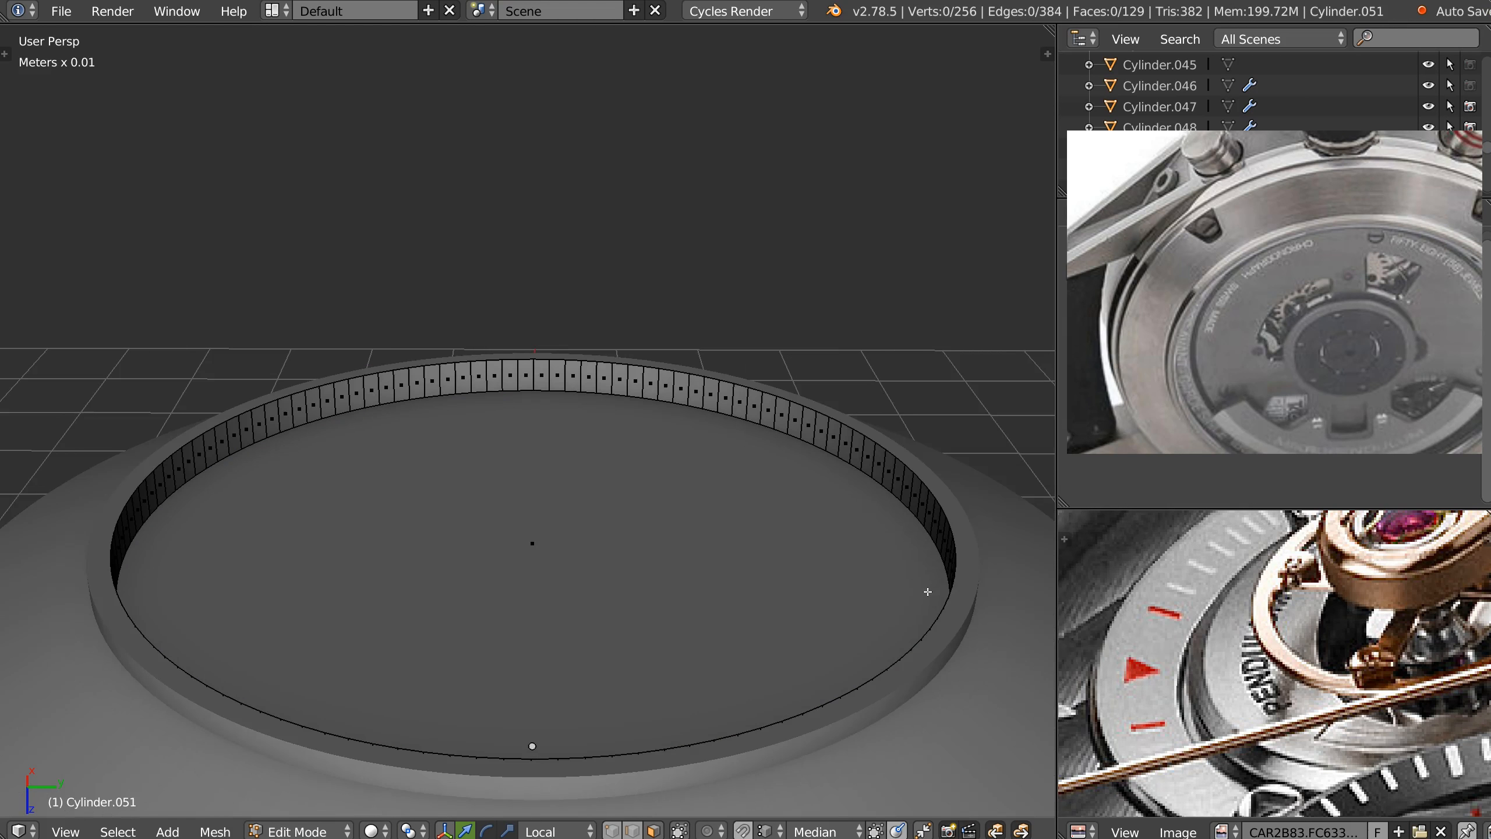
Extrude the extracted ring's outer edge loop and scale it inward to about 0.17, leaving a small central hole.
key(Tab)
click(802, 508)
click(837, 421)
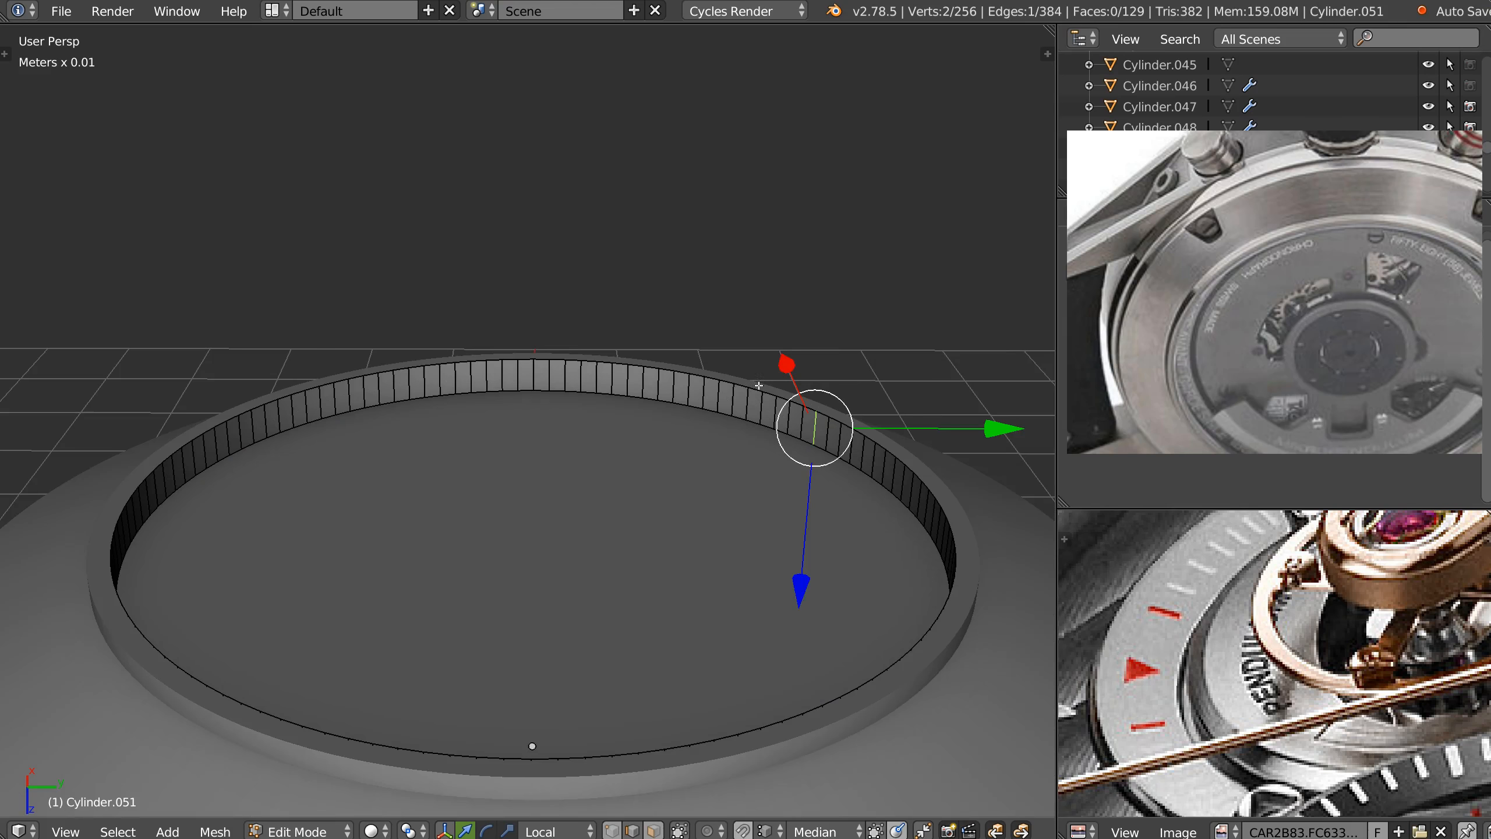
alt+right_click(729, 379)
key(e)
key(s)
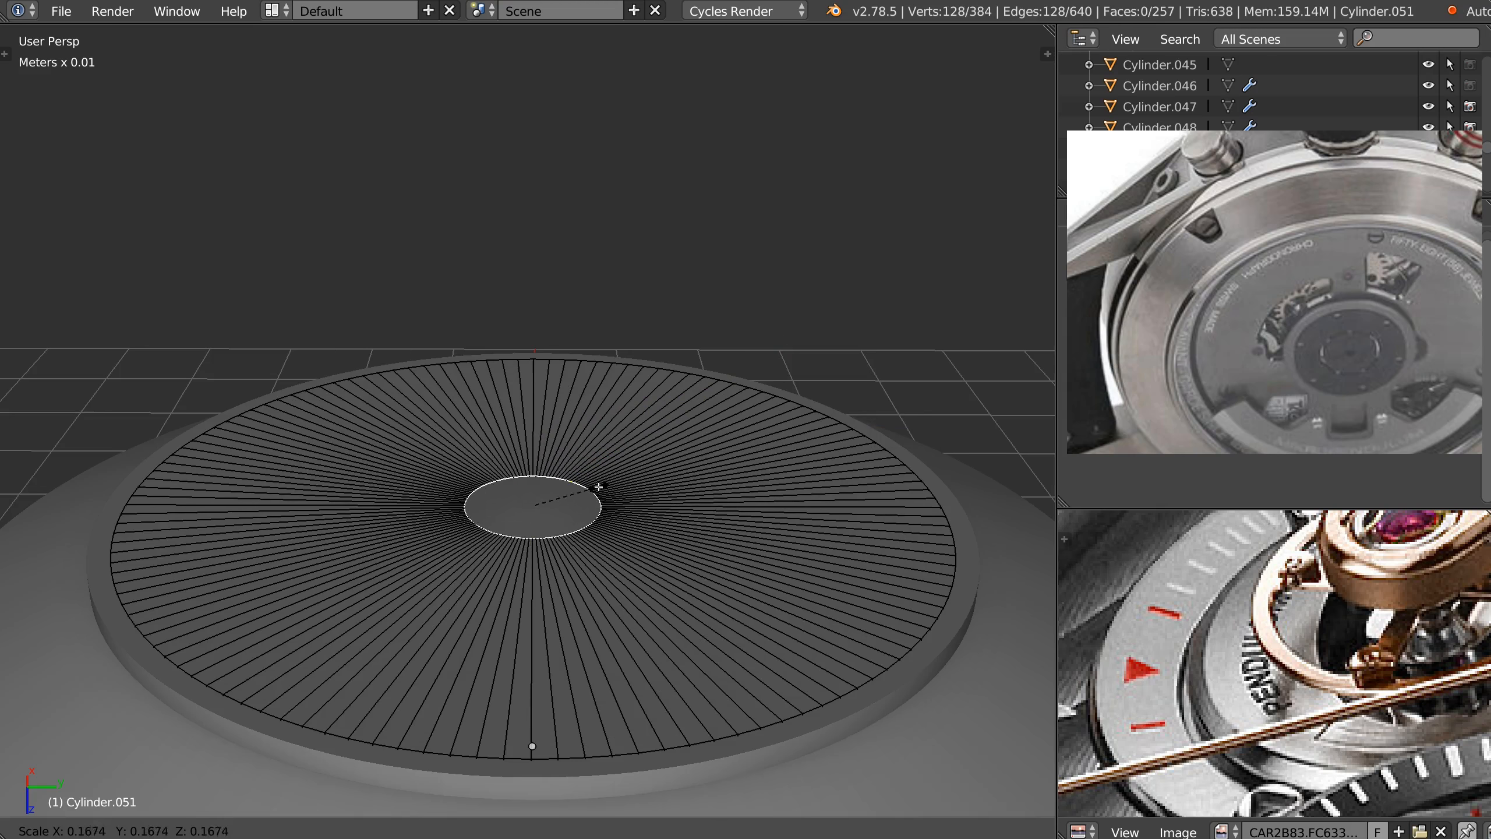
click(592, 489)
Try to close the small central hole of the caseback disc with Grid Fill.
right_click(675, 537)
click(894, 448)
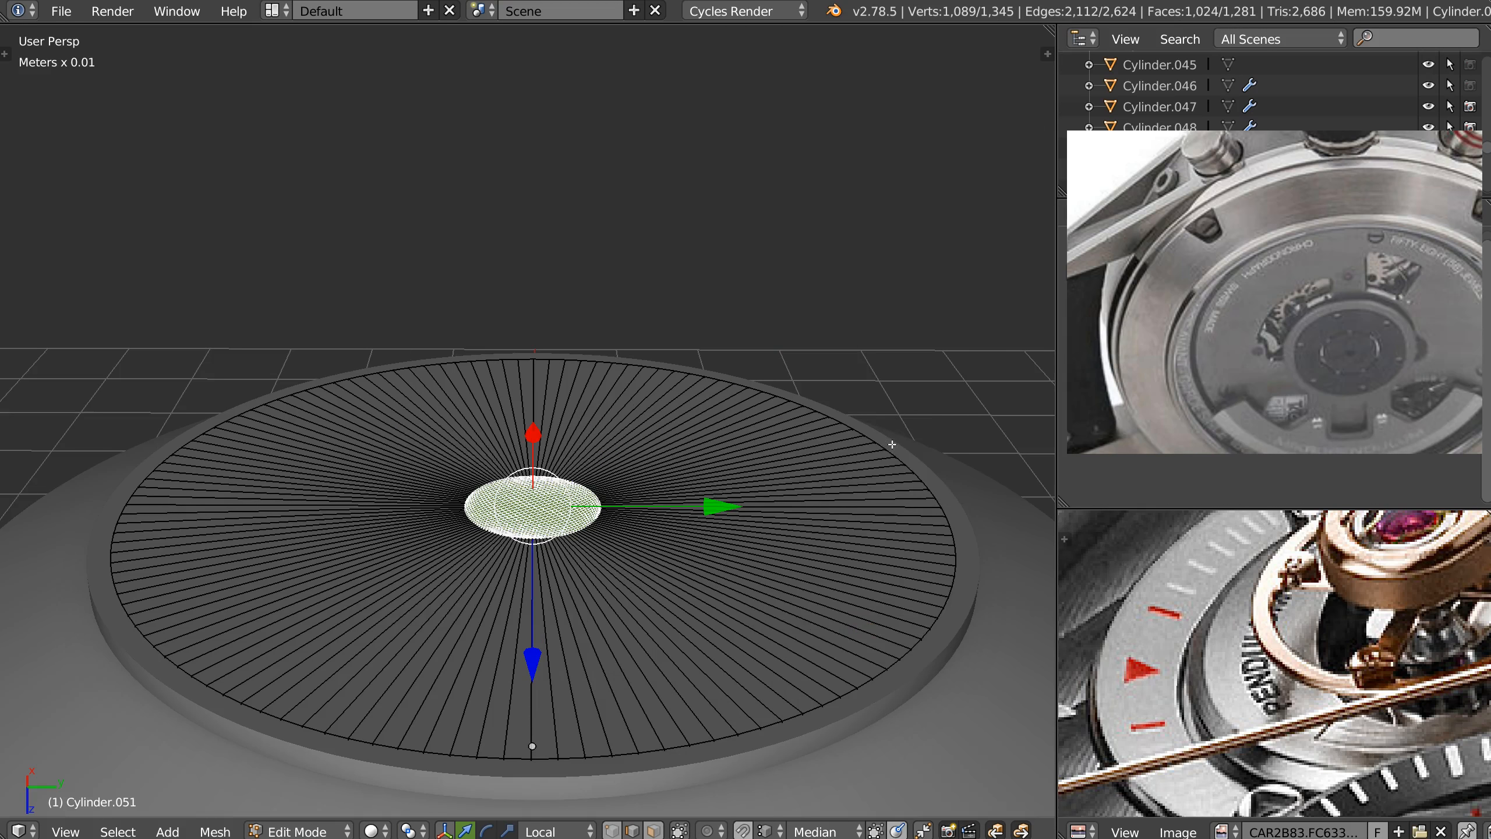
key(KP_7)
key(ctrl+KP_7)
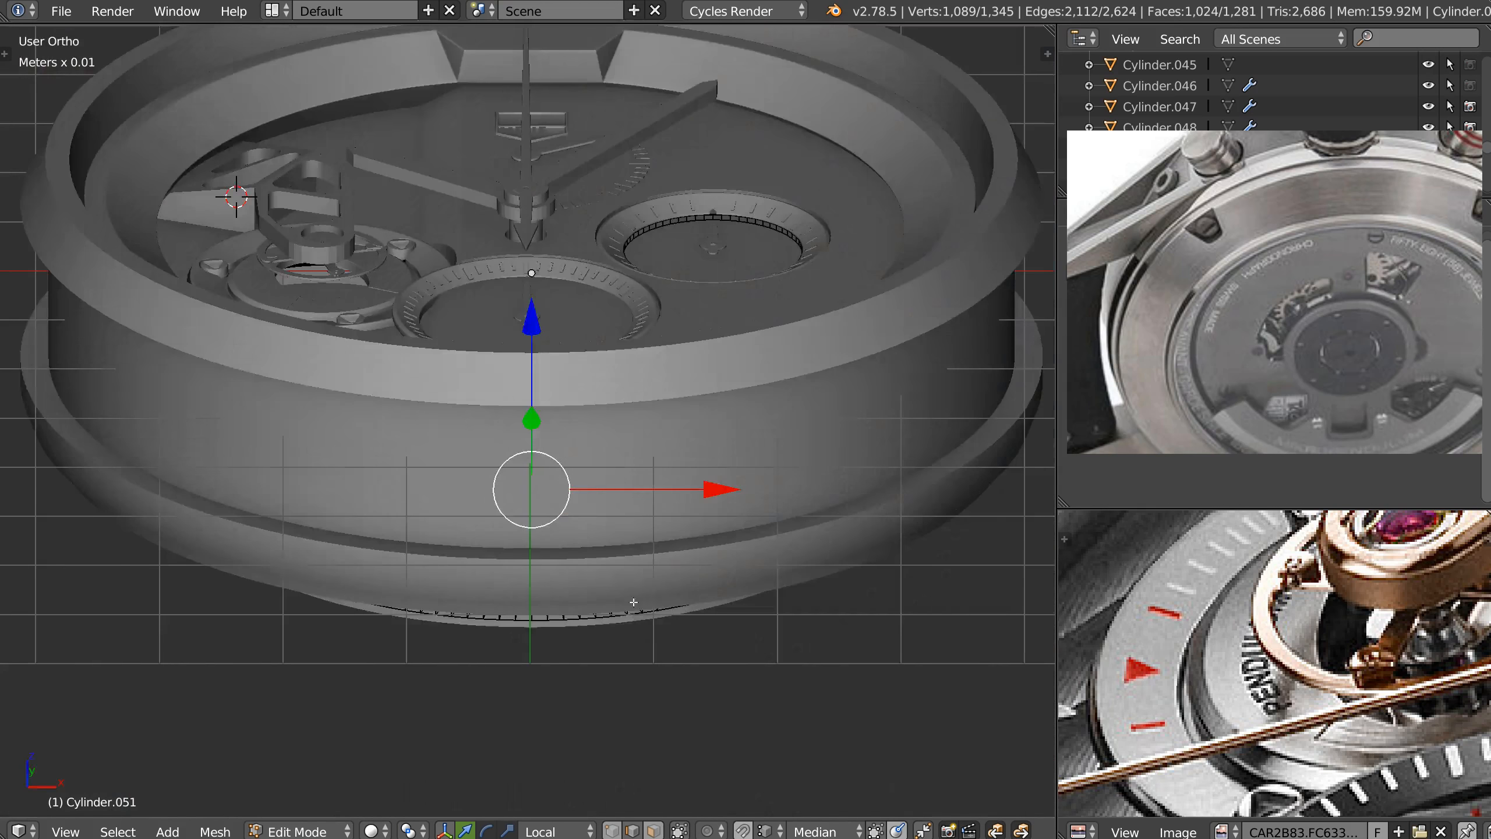
scroll(589, 493, up, 3)
scroll(616, 458, down, 3)
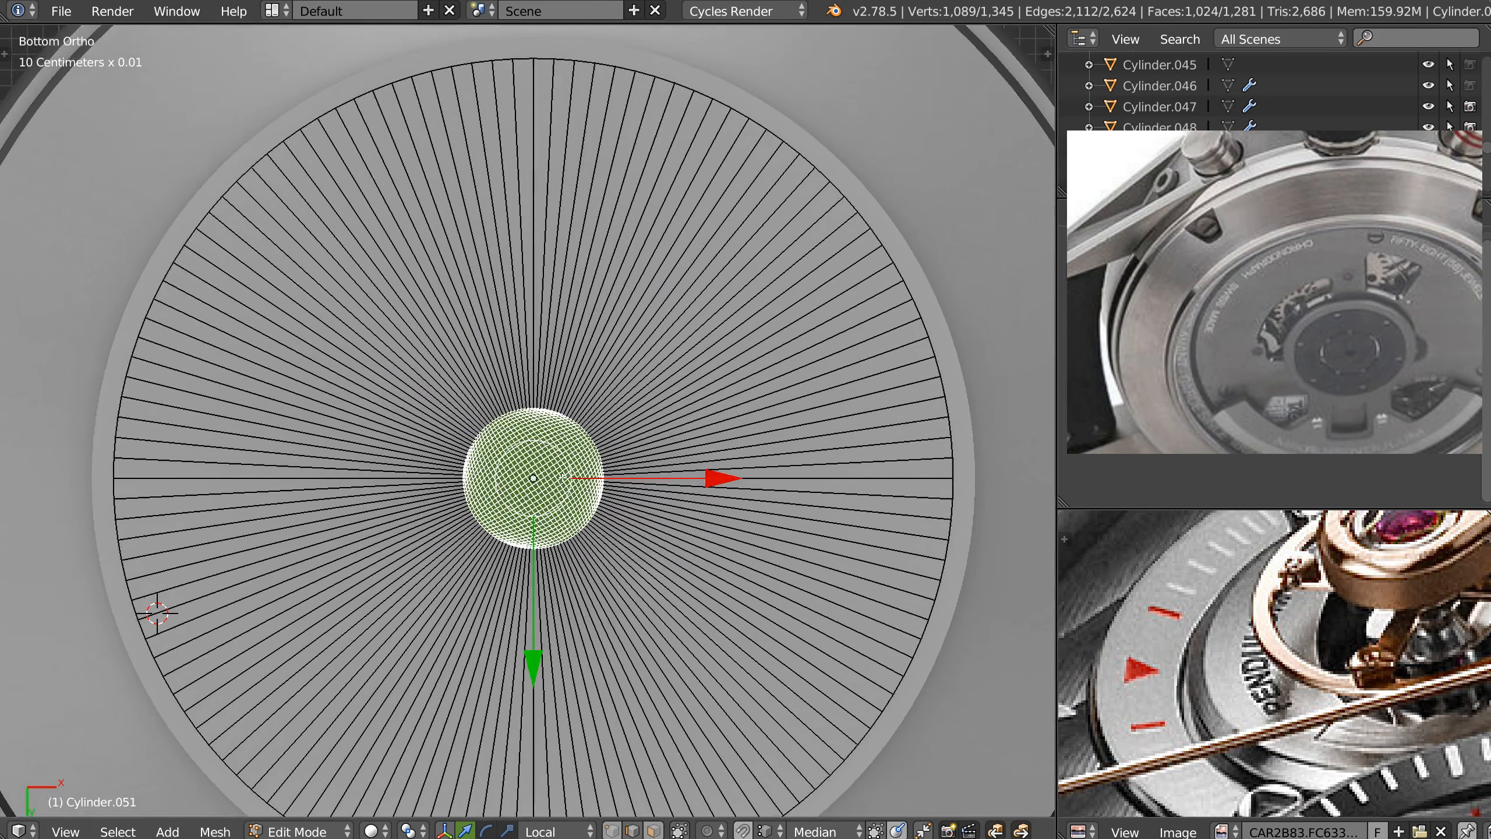
scroll(645, 451, up, 2)
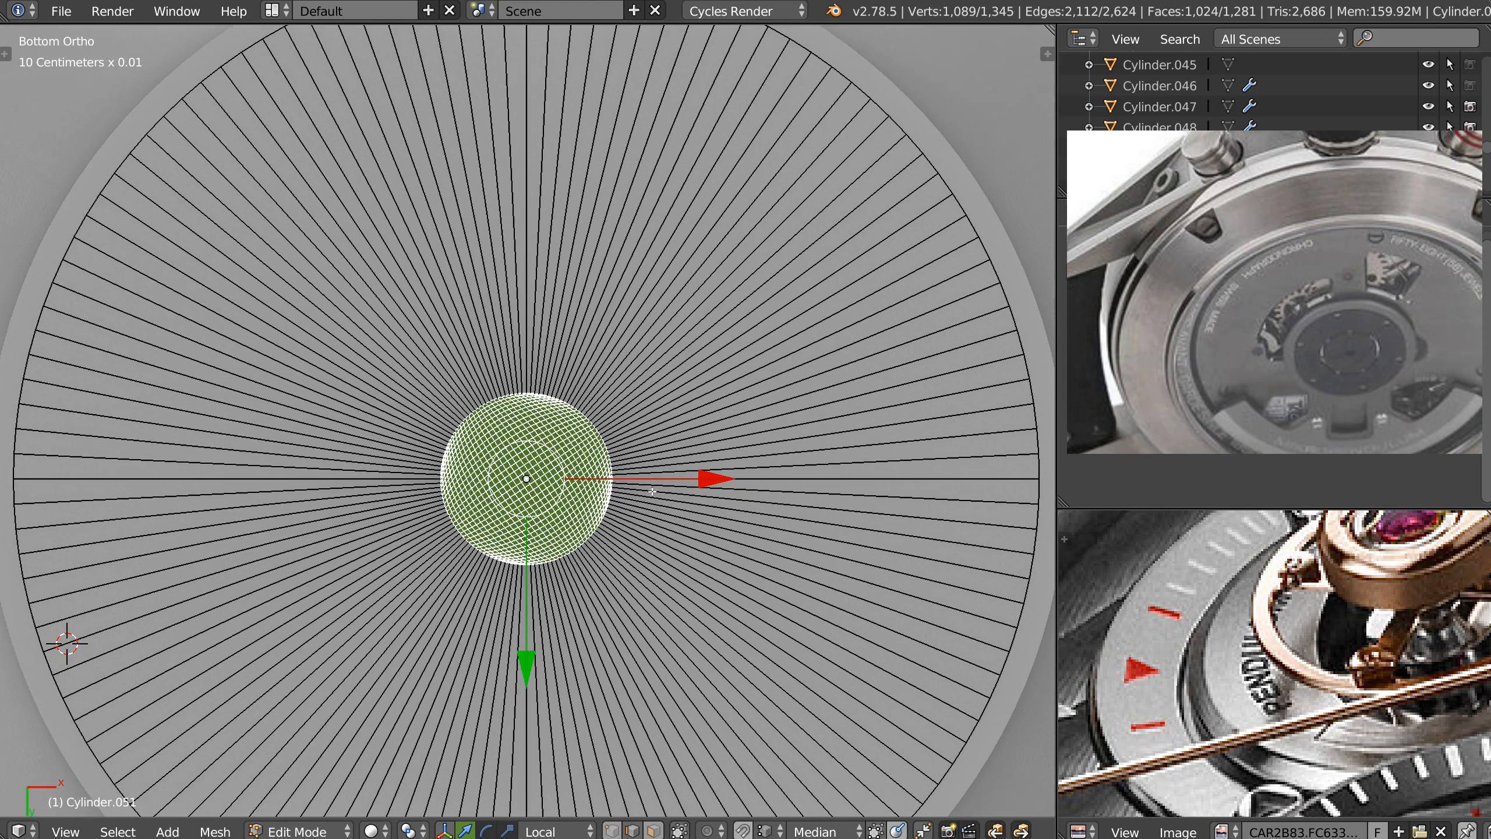
key(ctrl+z)
Close the disc's central hole with a triangle fan using Poke Faces and return to Object Mode.
right_click(656, 498)
click(794, 406)
middle_drag(785, 416, 765, 532)
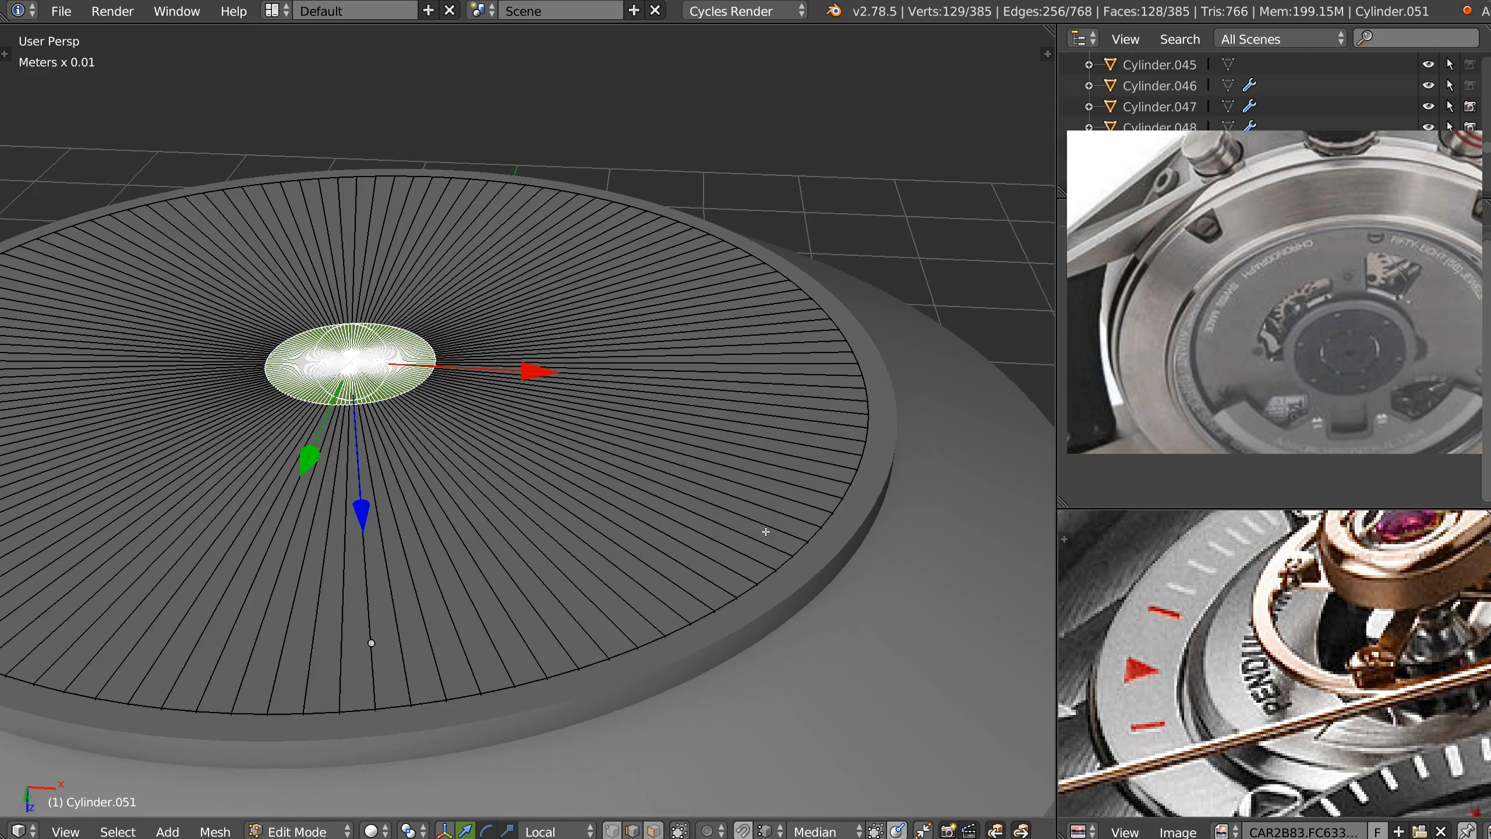
key(Tab)
Move the extracted caseback disc to another layer, leaving the case opening exposed.
middle_drag(685, 469, 696, 432)
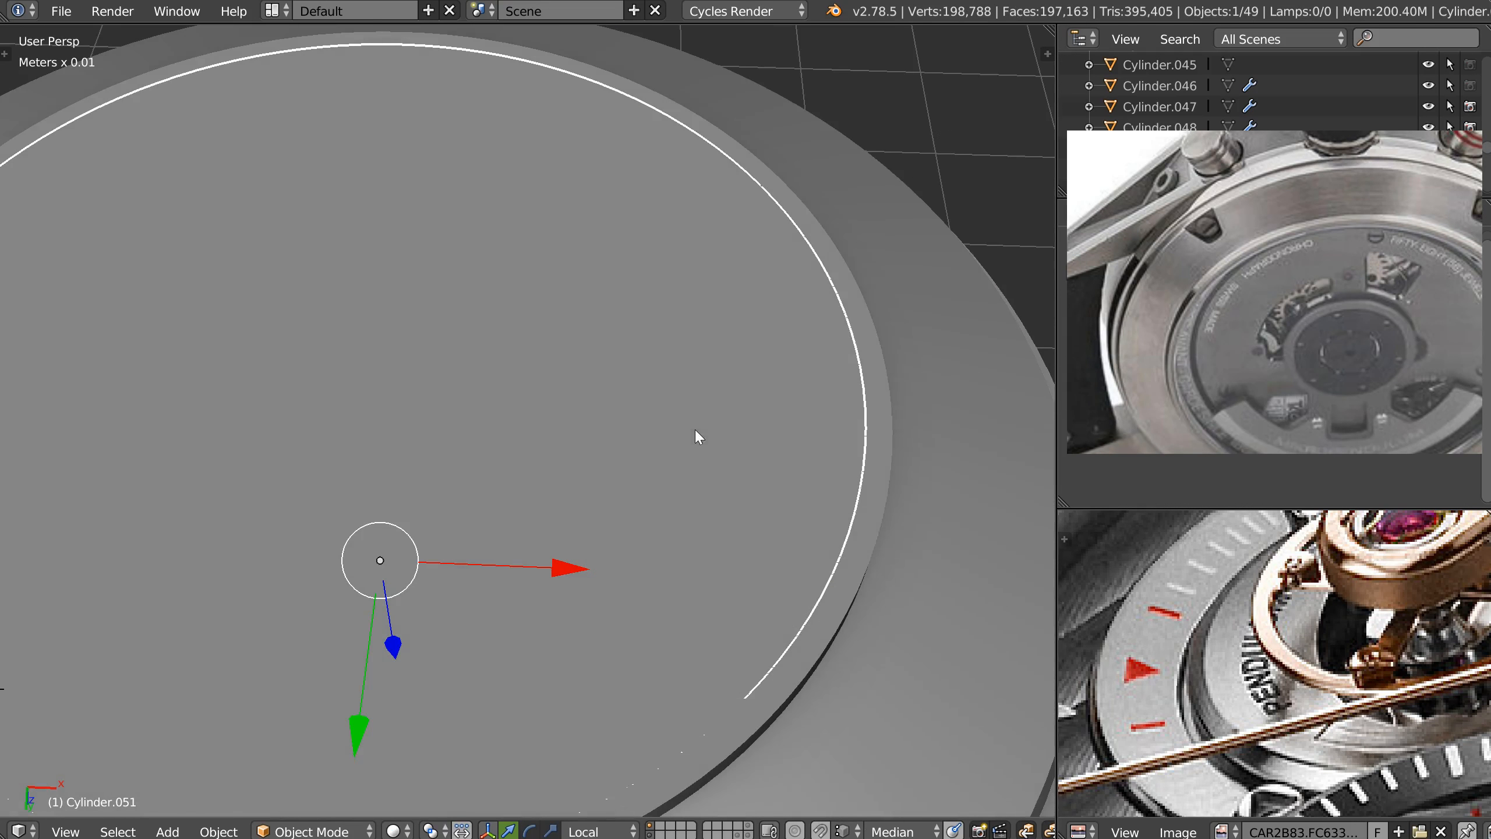
key(m)
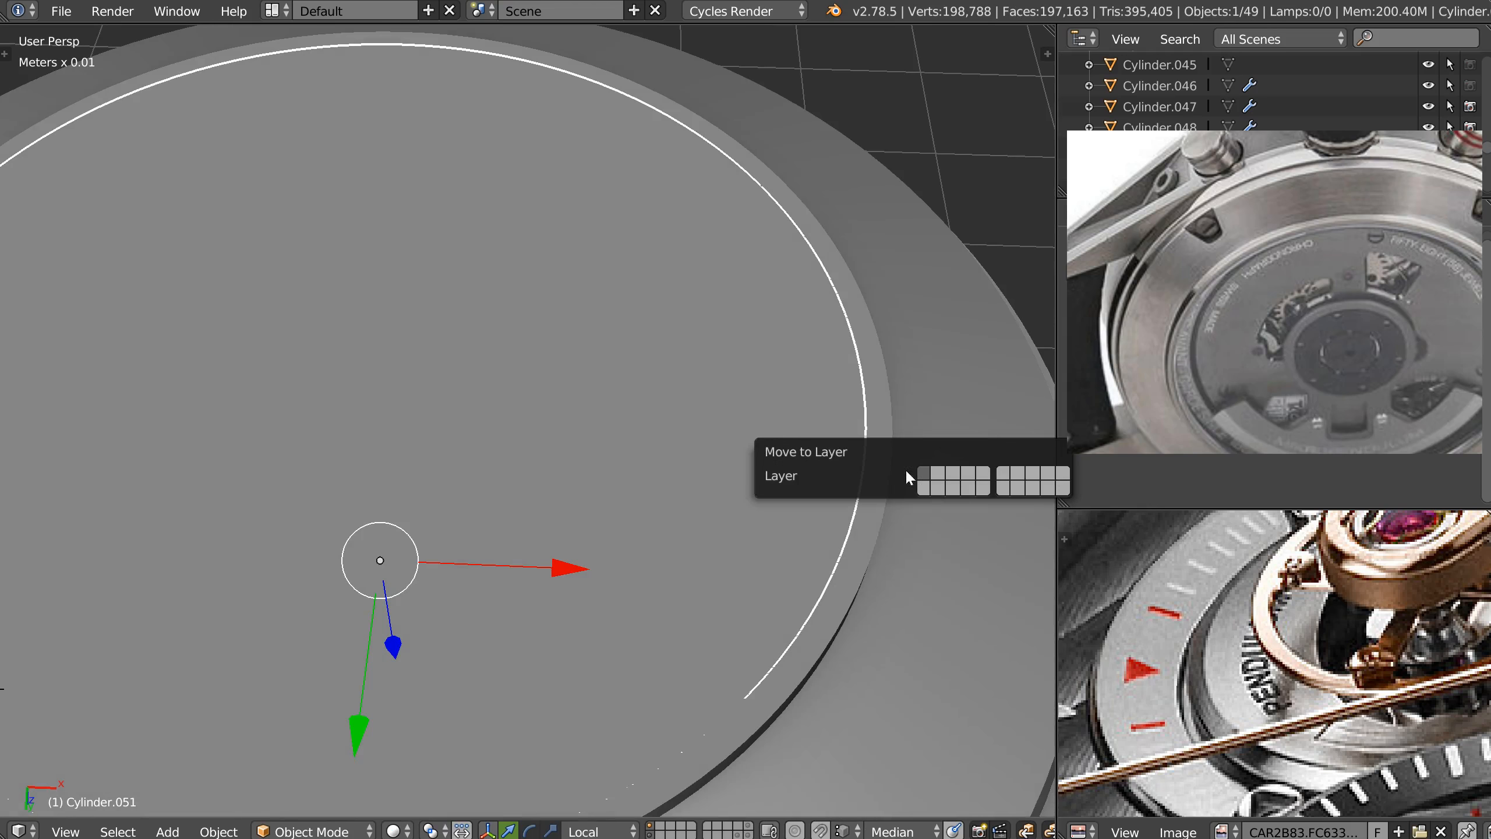
click(934, 490)
middle_drag(721, 410, 820, 357)
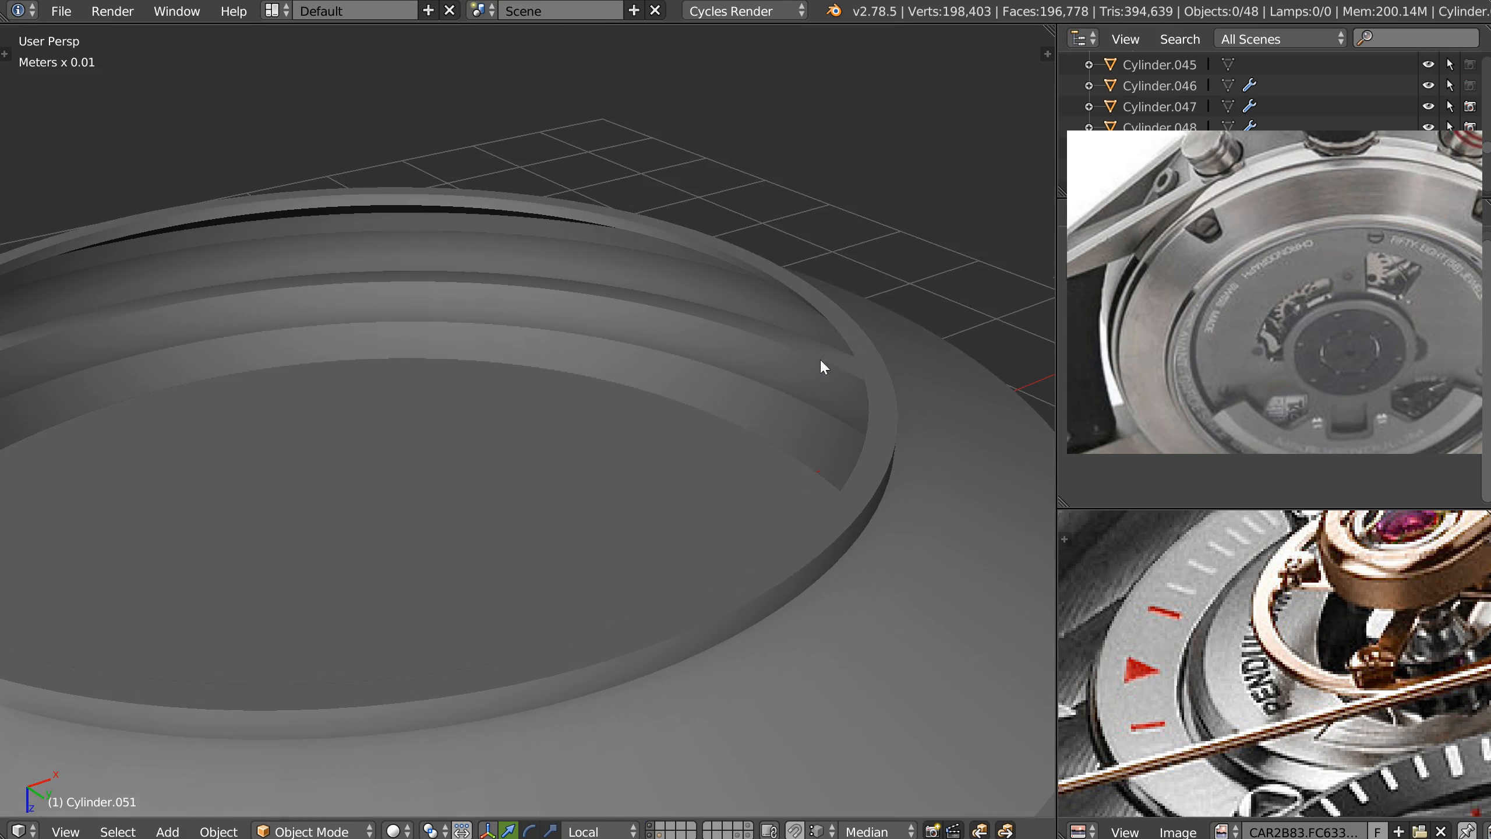
Extrude the caseback rim's inner edge loop along Z to give the opening an inner wall, and return to Object Mode.
right_click(855, 338)
key(Tab)
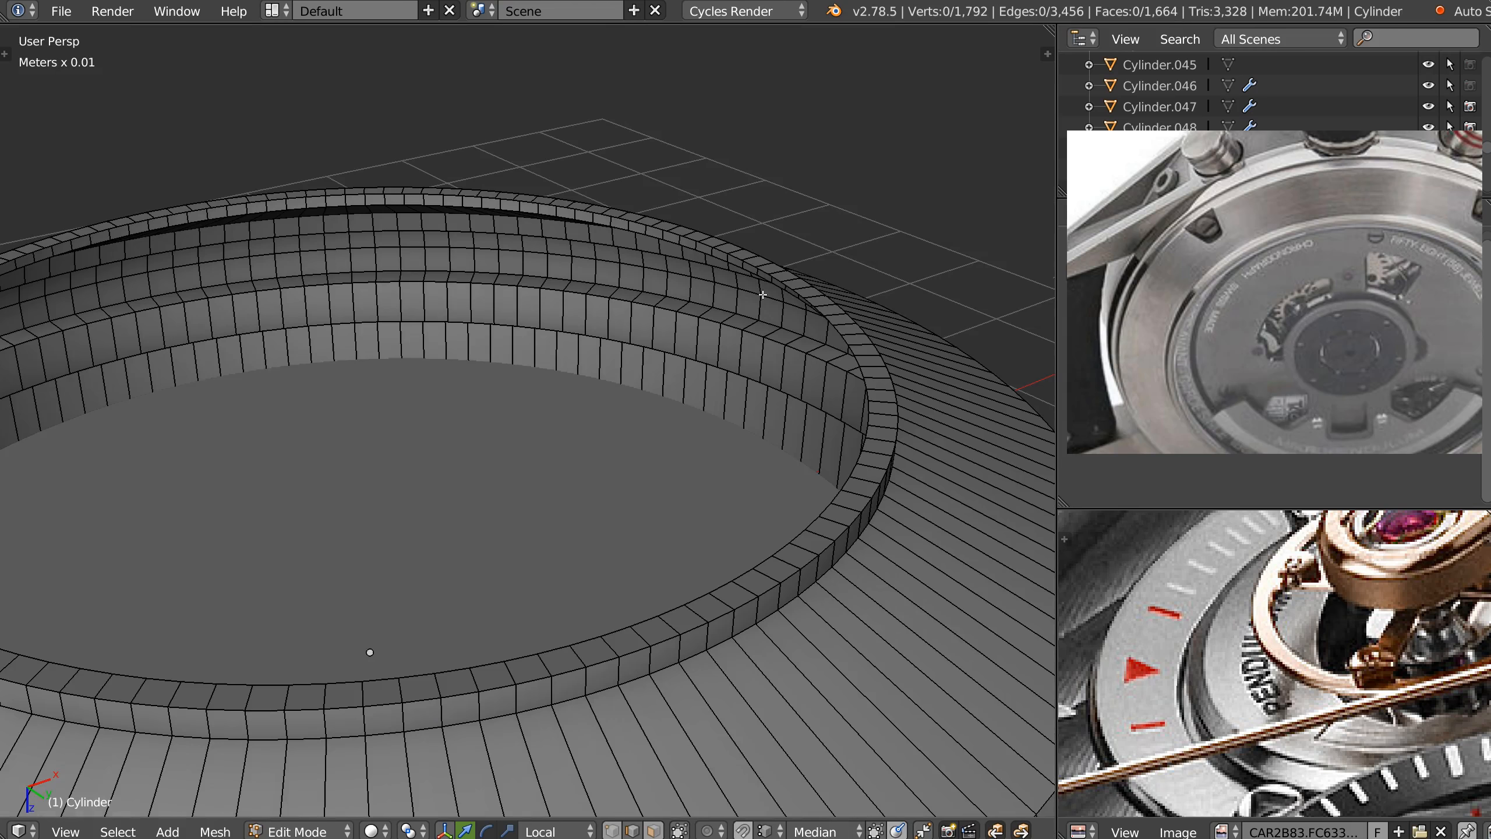
alt+right_click(642, 222)
middle_drag(381, 522, 369, 473)
shift+middle_drag(369, 472, 514, 470)
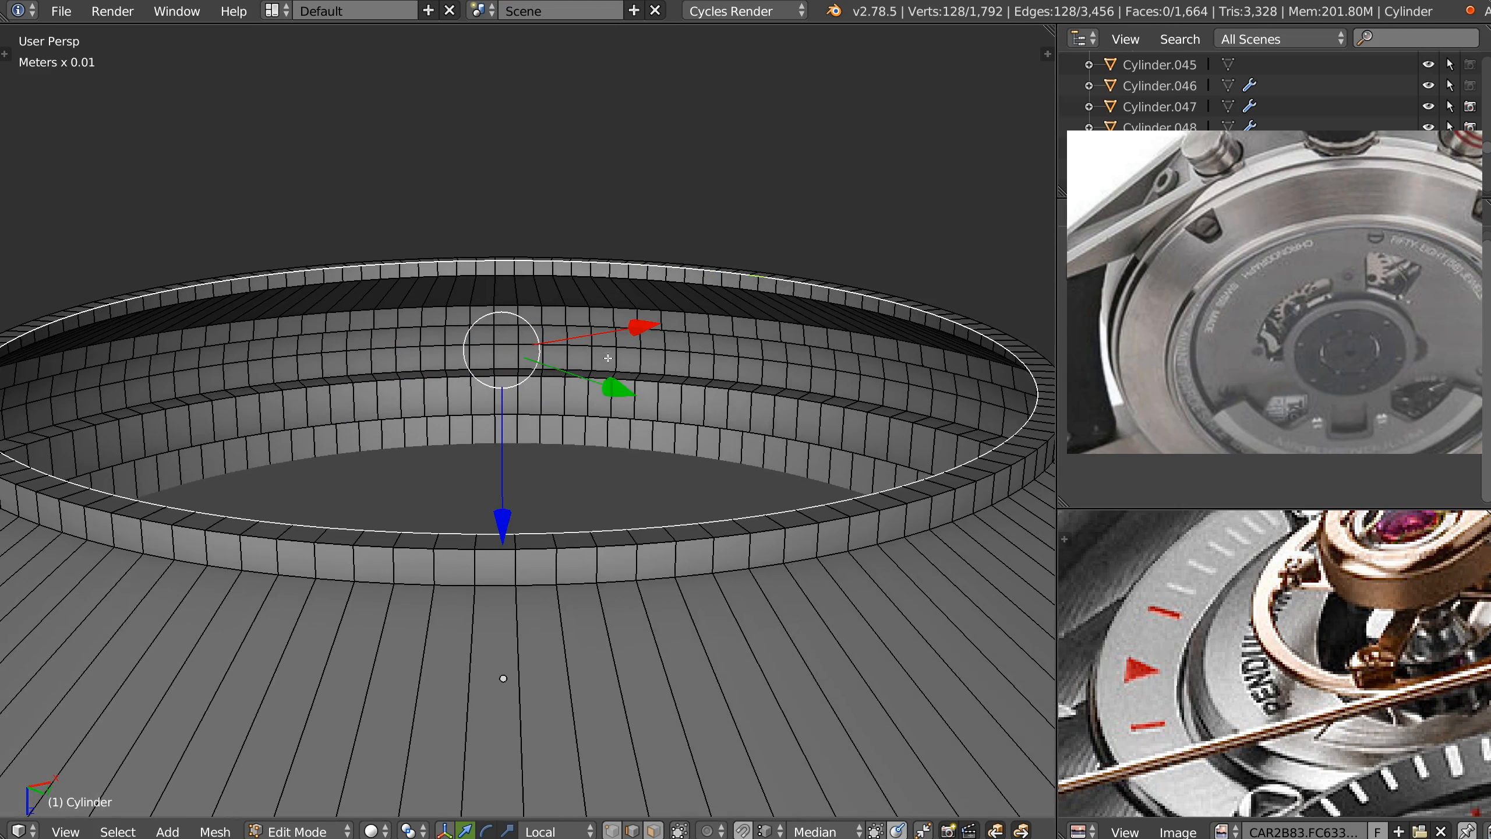
key(e)
key(z)
click(522, 502)
key(Tab)
middle_drag(616, 419, 697, 475)
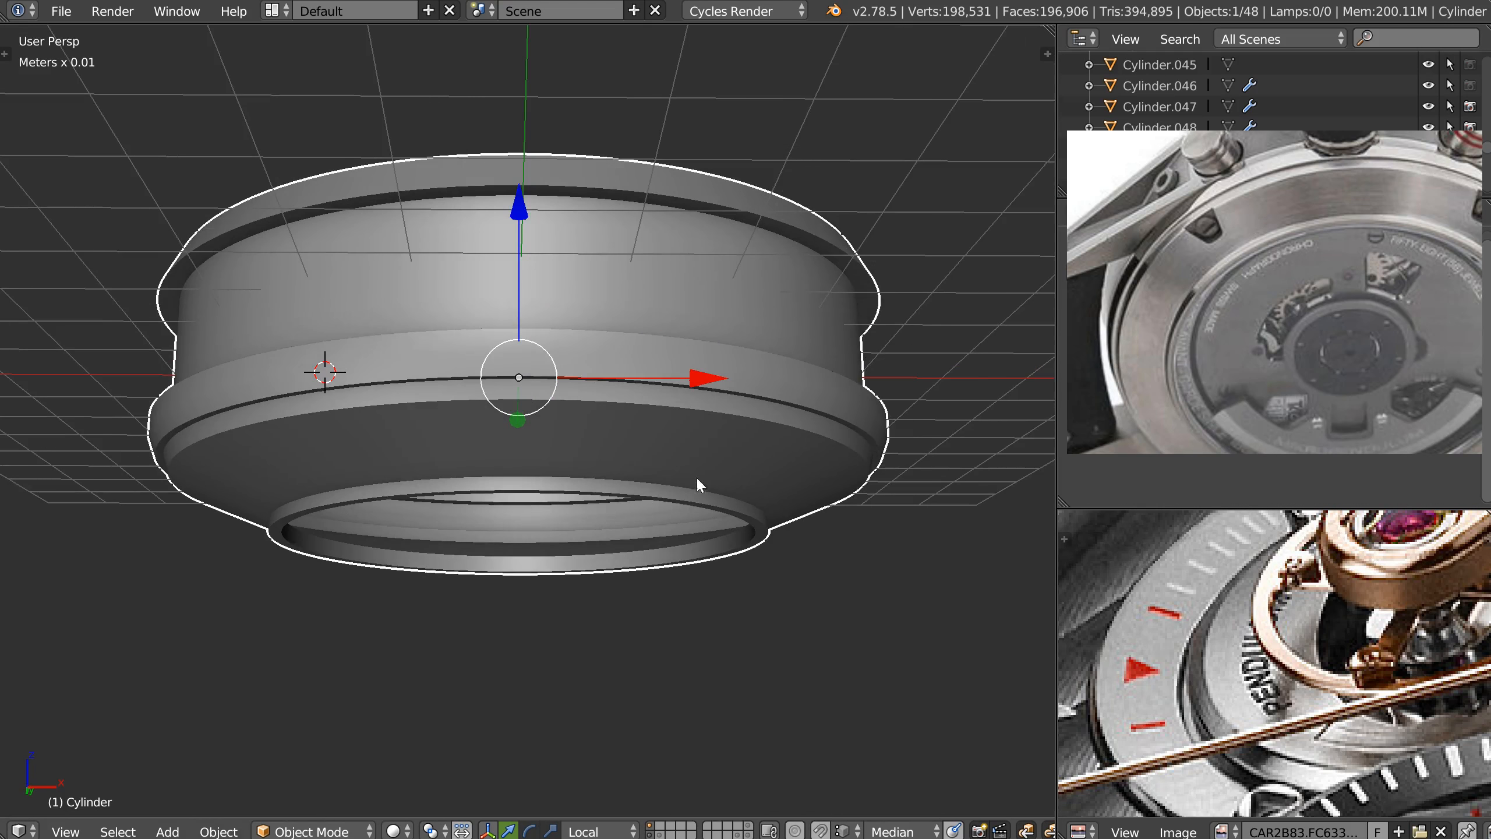
Select the whole linked caseback rim ring and move it slightly along Z toward the case body.
key(Tab)
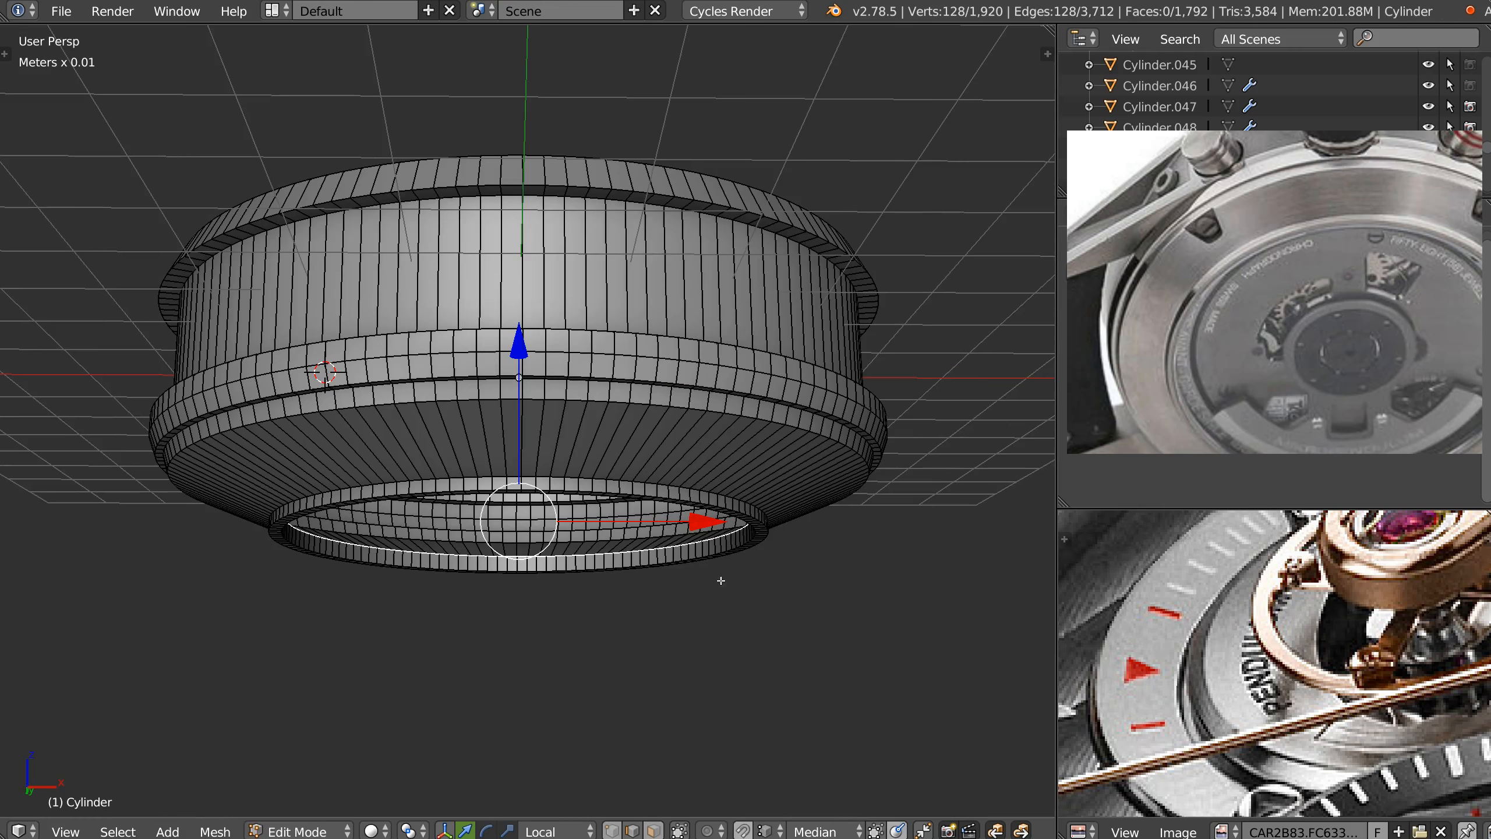
middle_drag(721, 580, 753, 503)
key(ctrl+l)
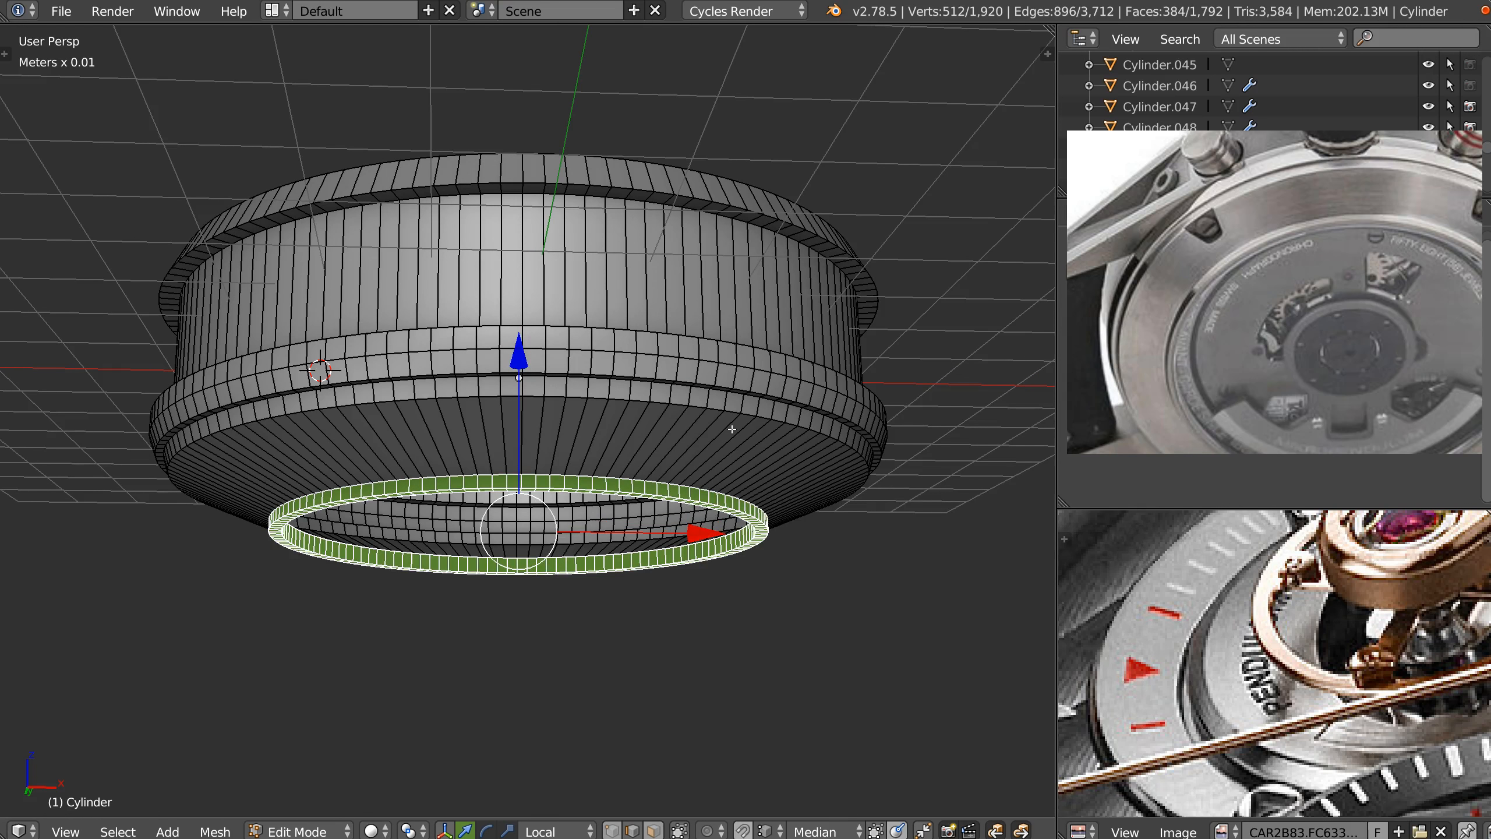
middle_drag(634, 351, 561, 367)
drag(514, 358, 514, 343)
ctrl+middle_drag(587, 489, 594, 421)
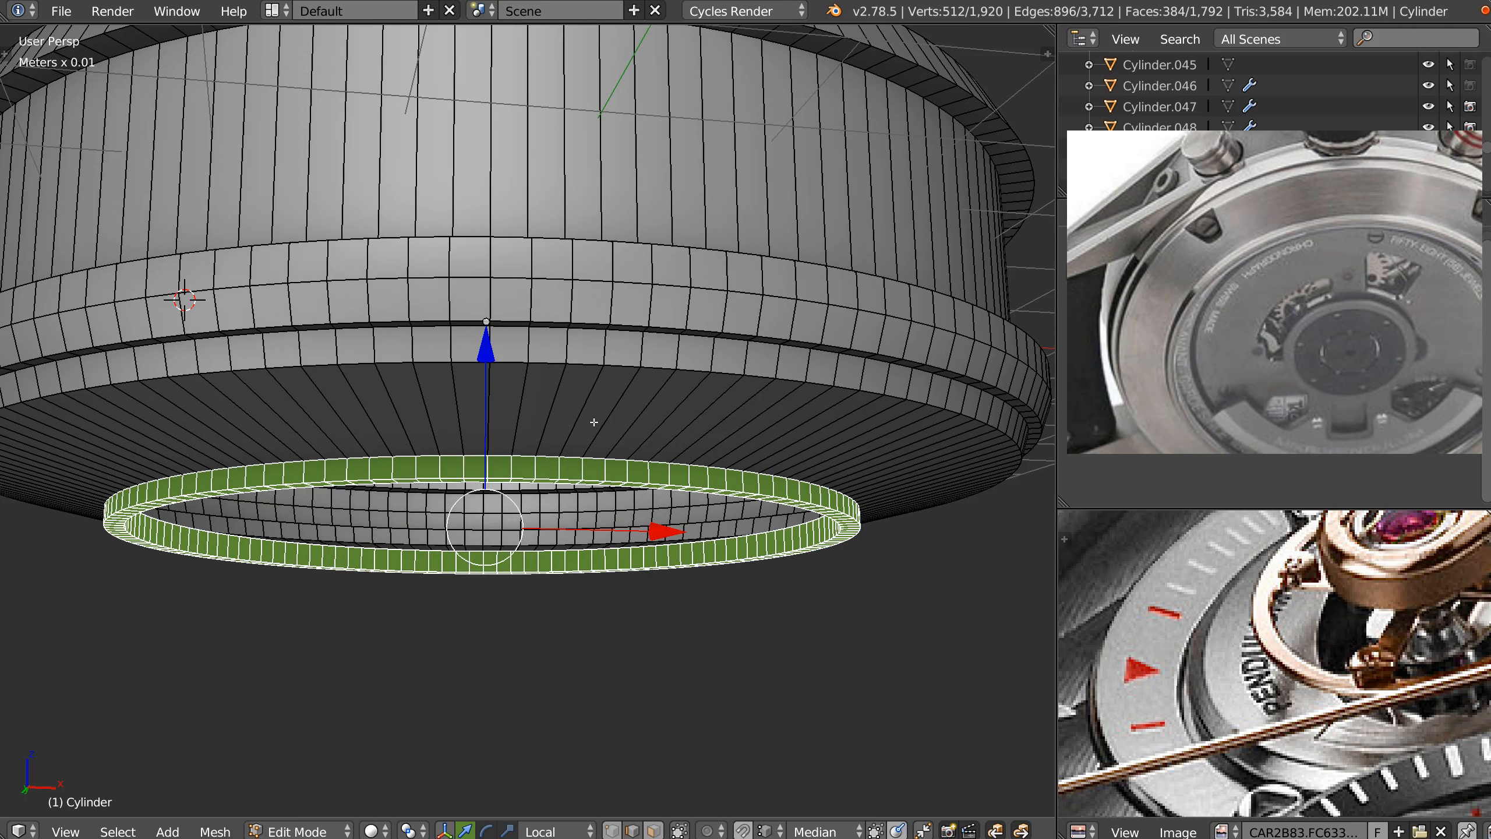
Adjust the height of the rim's outer edge loop next to the case body and scale it slightly outward.
alt+right_click(577, 455)
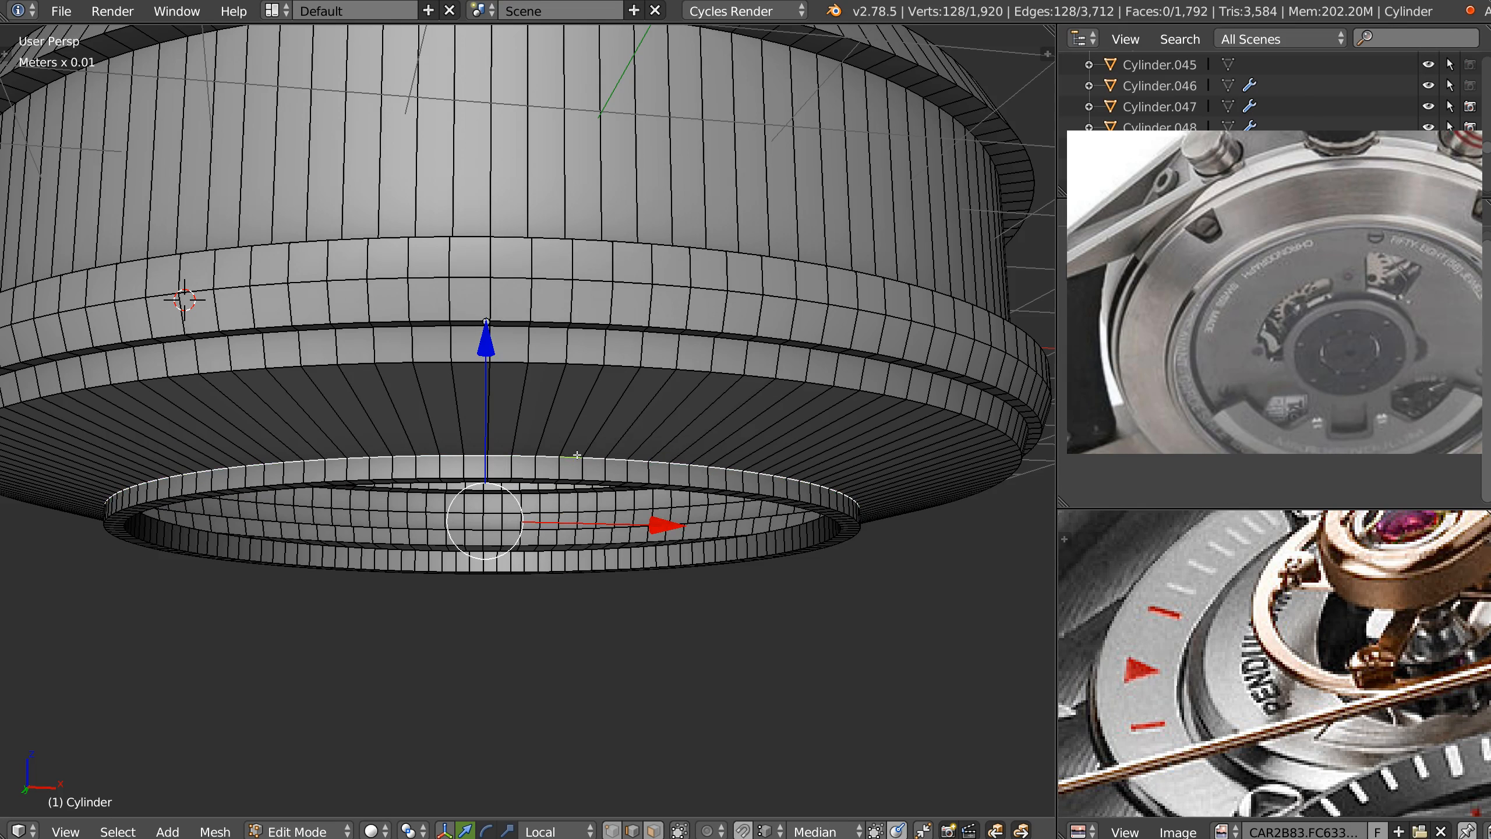
drag(489, 343, 592, 421)
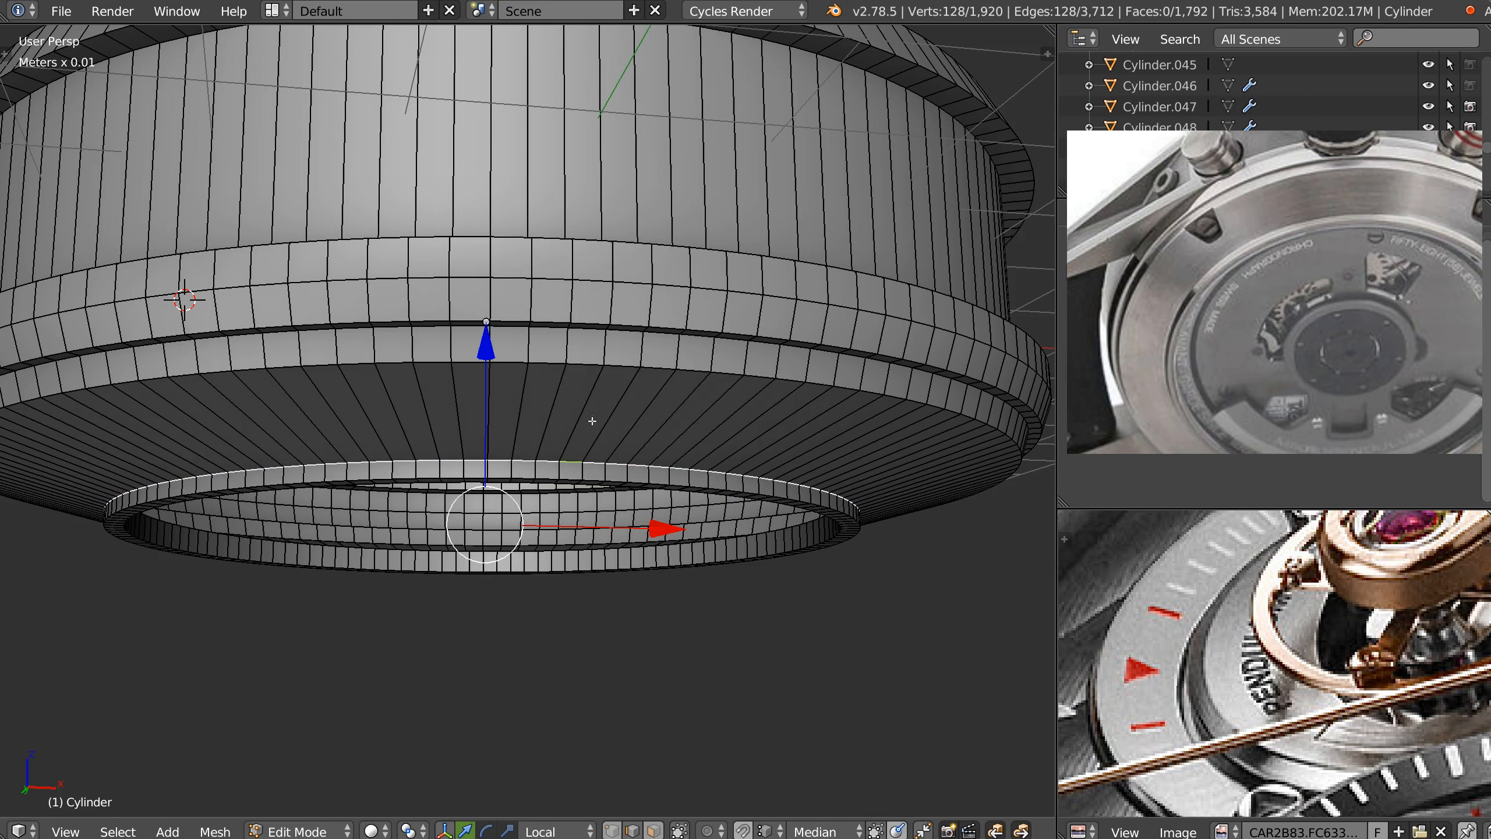
drag(480, 342, 480, 338)
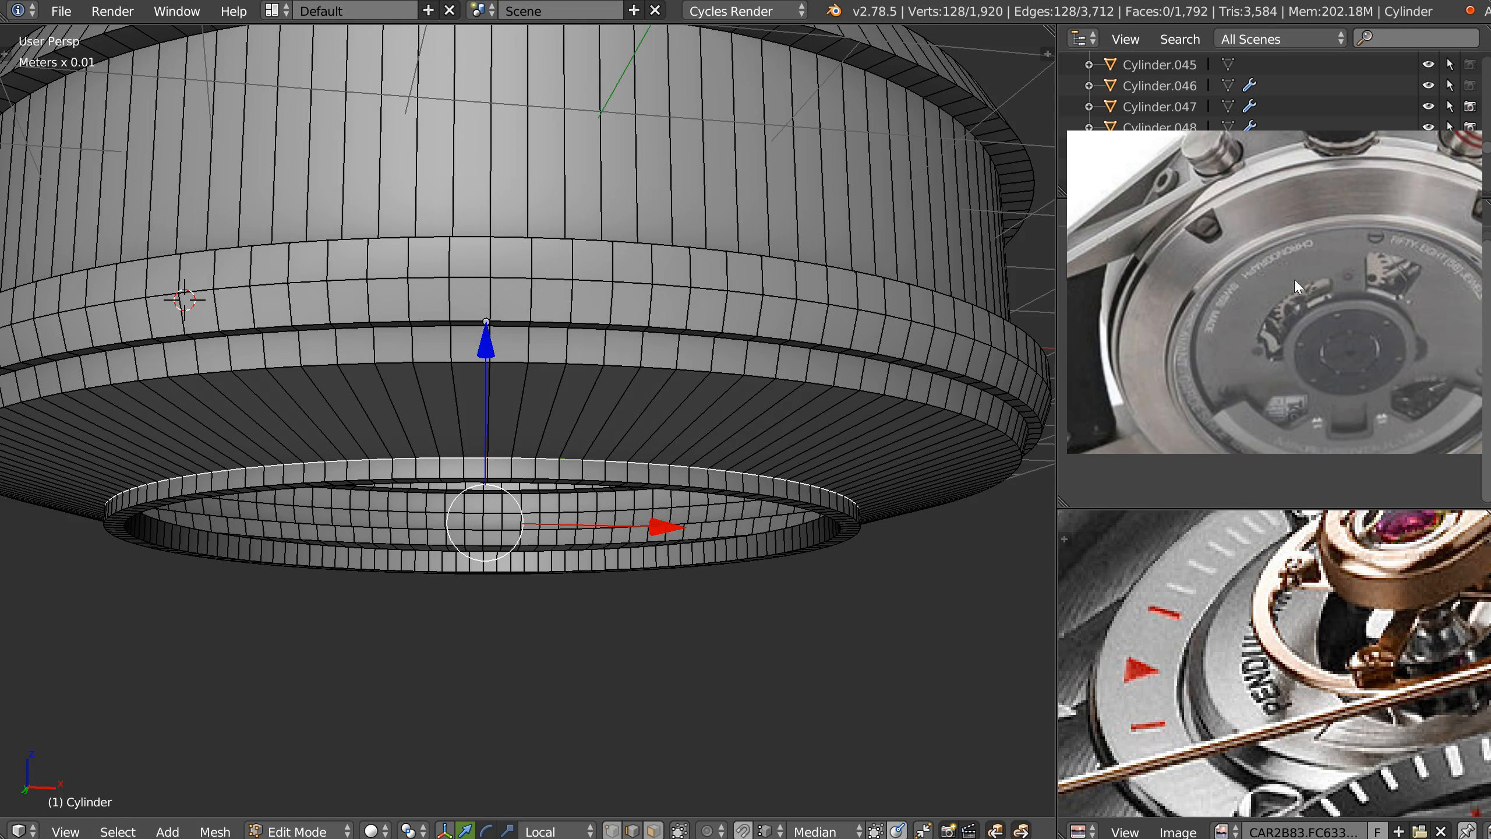
key(s)
click(906, 578)
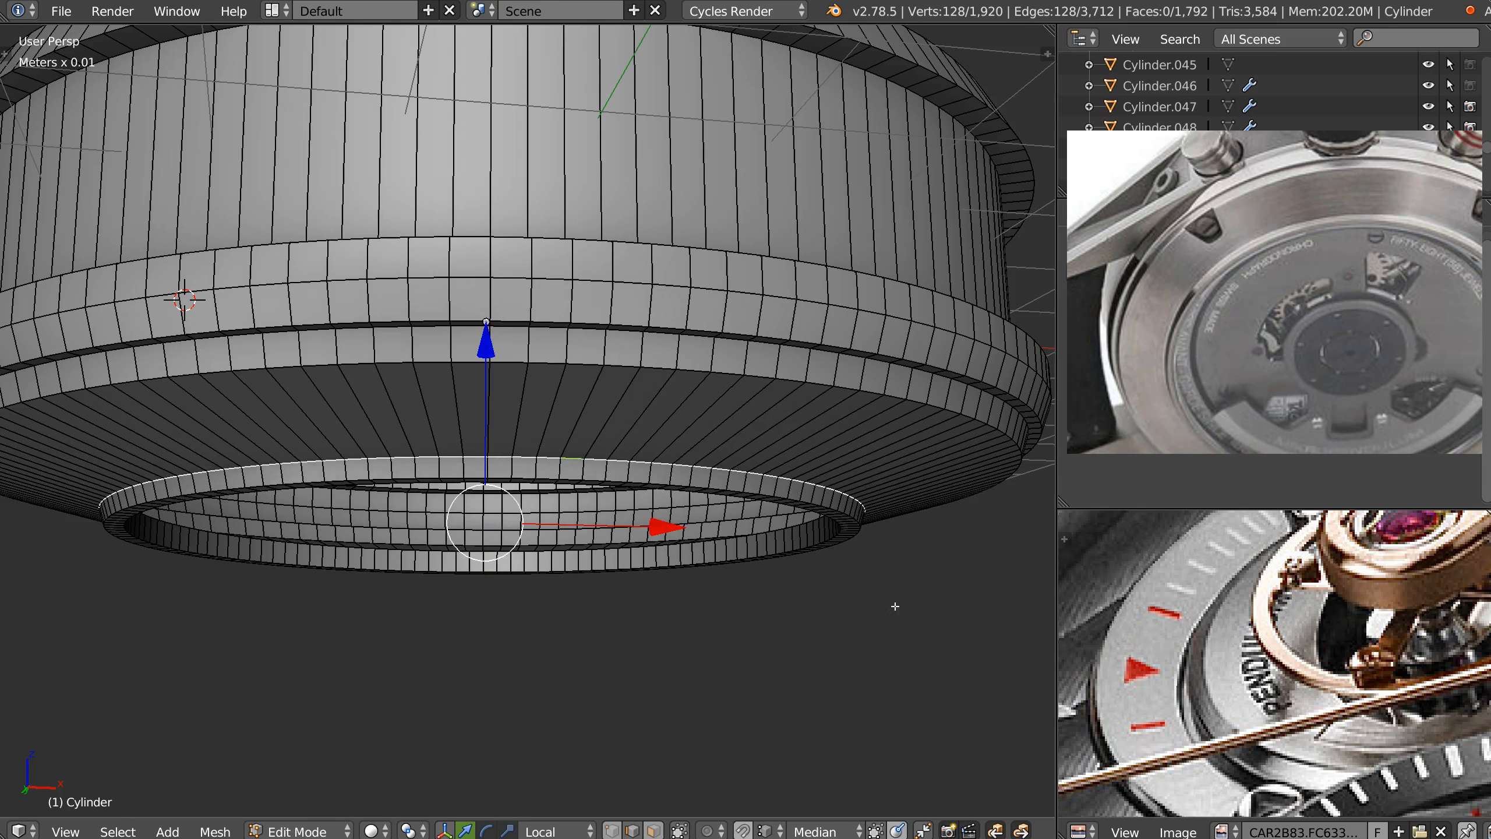
In the right side view, lower the outer edge loop of the sloped caseback slightly to fit the reference, and return to Object Mode.
key(KP_1)
key(KP_3)
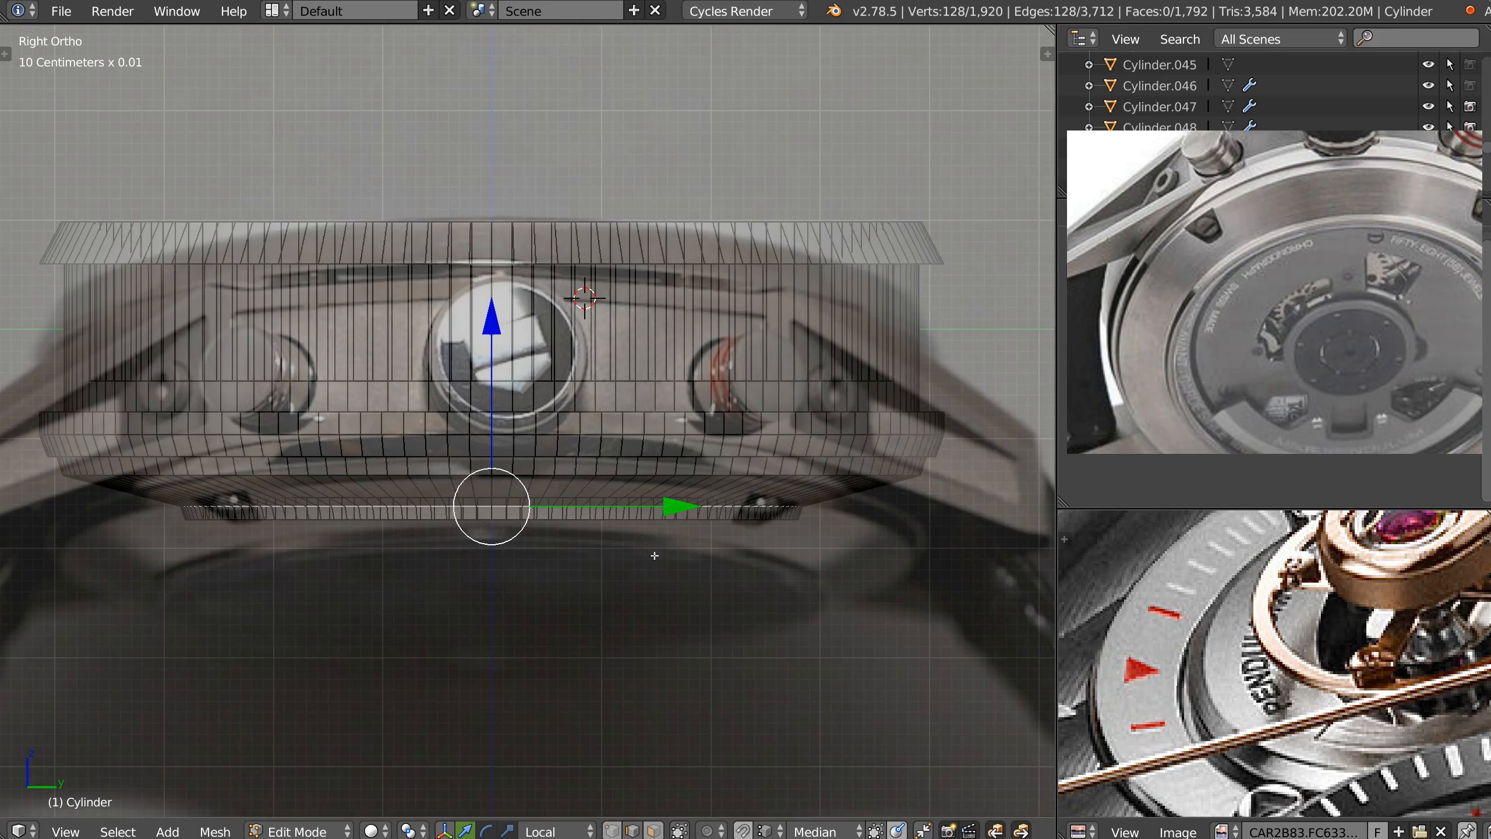
ctrl+middle_drag(653, 553, 695, 530)
shift+middle_drag(747, 578, 786, 567)
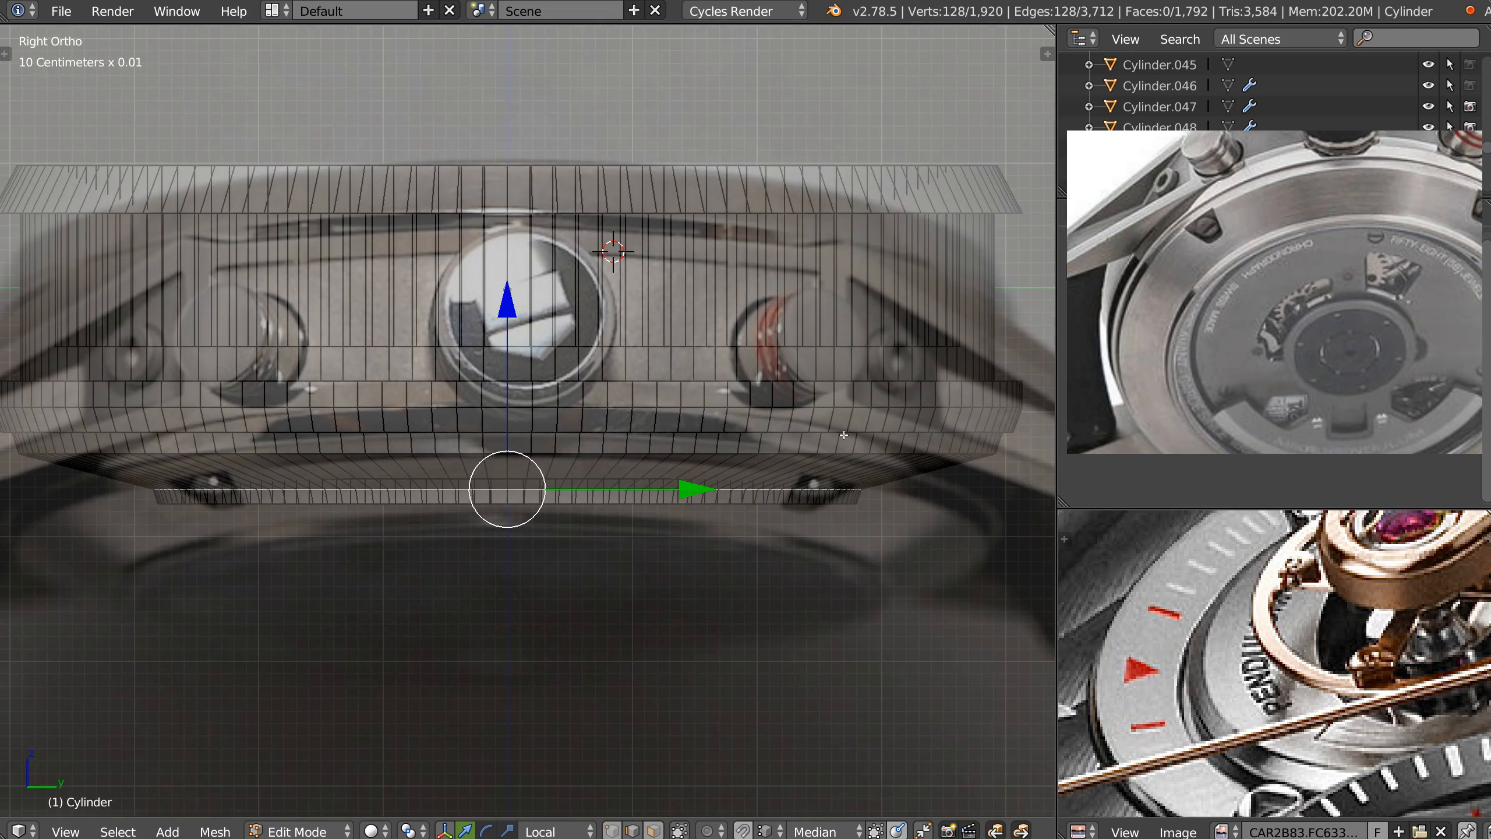
key(Tab)
alt+right_click(802, 449)
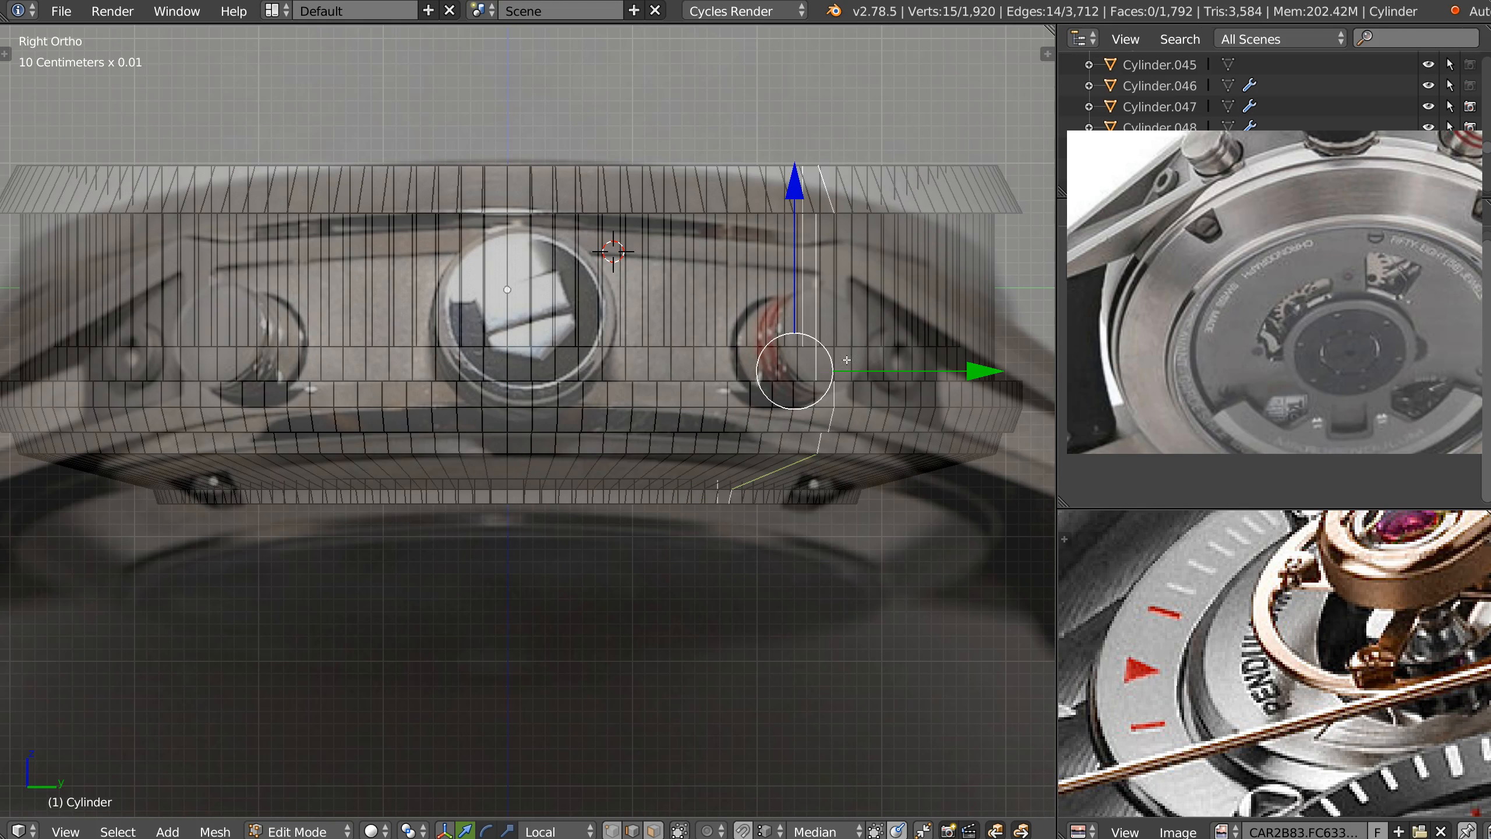
alt+right_click(818, 451)
drag(502, 286, 507, 298)
key(Tab)
middle_drag(618, 456, 693, 424)
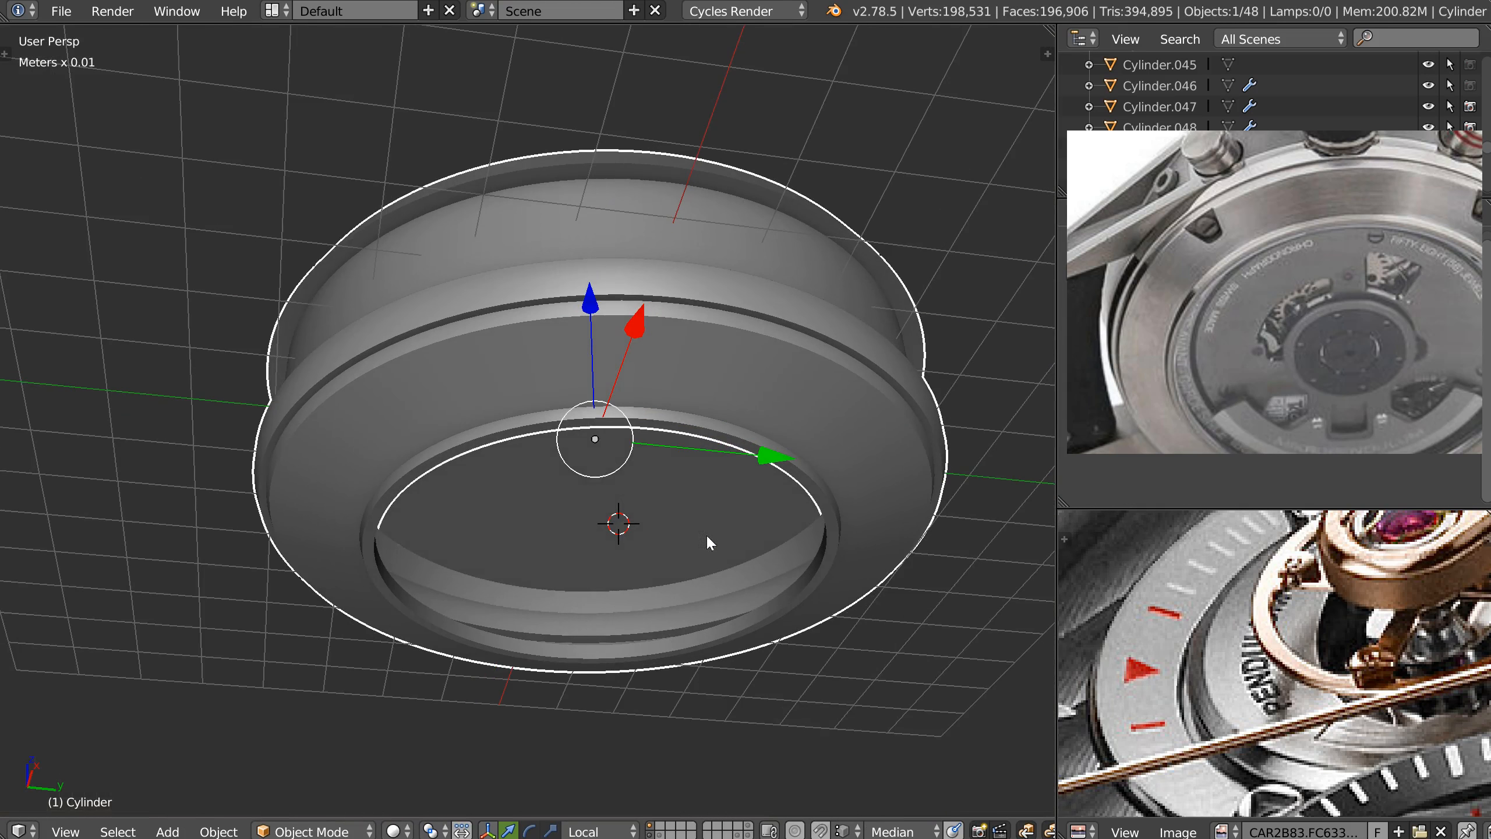
Show the disc's layer again, set the disc's origin to its selected centre, and reposition it along Z inside the caseback rim.
shift+click(660, 834)
right_click(711, 533)
middle_drag(711, 532, 608, 504)
scroll(780, 442, up, 3)
key(Tab)
key(ctrl+shift+alt+c)
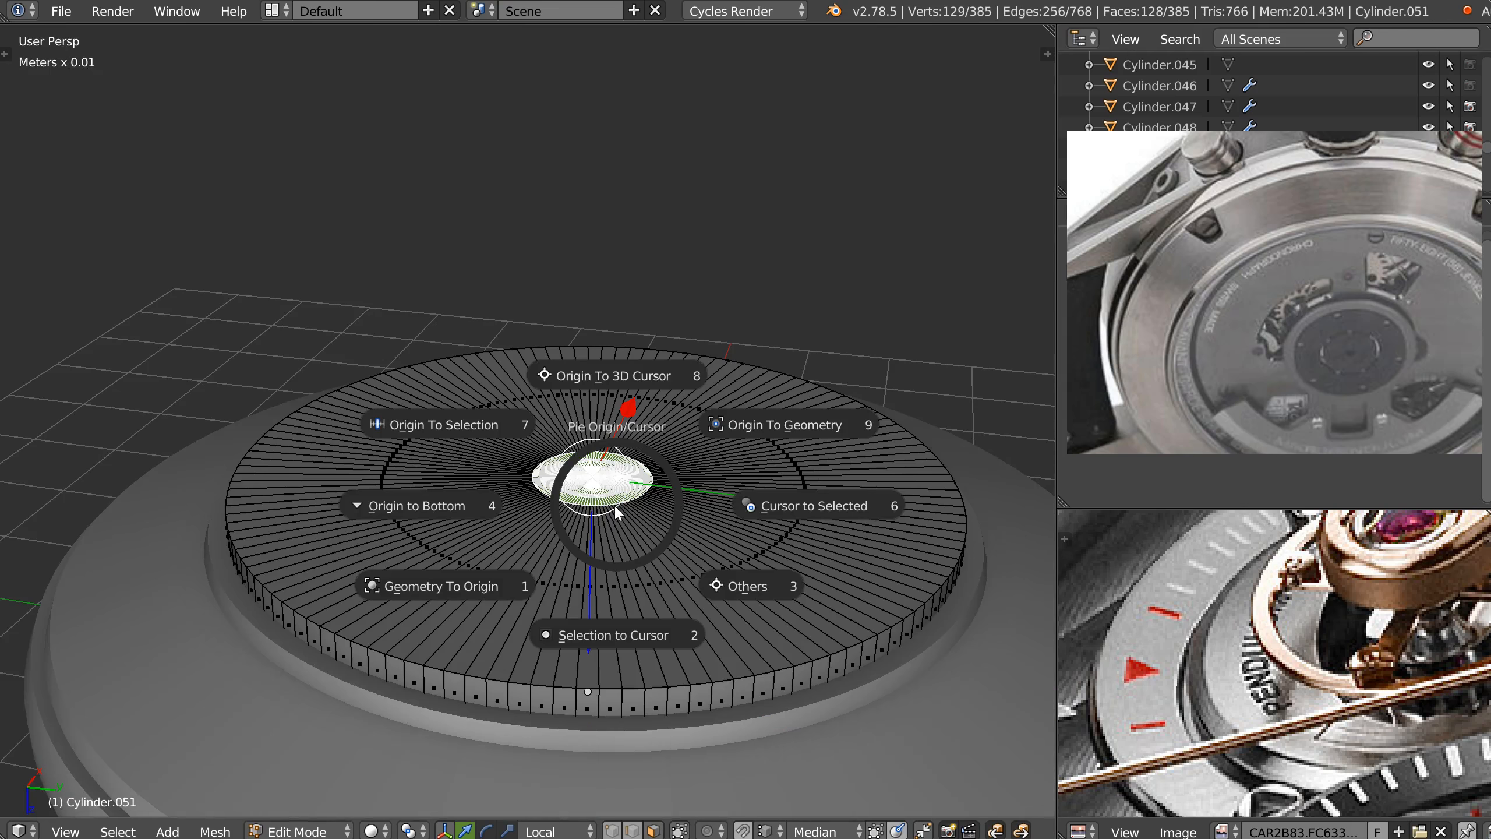
click(449, 424)
drag(593, 654, 581, 461)
middle_drag(581, 461, 746, 542)
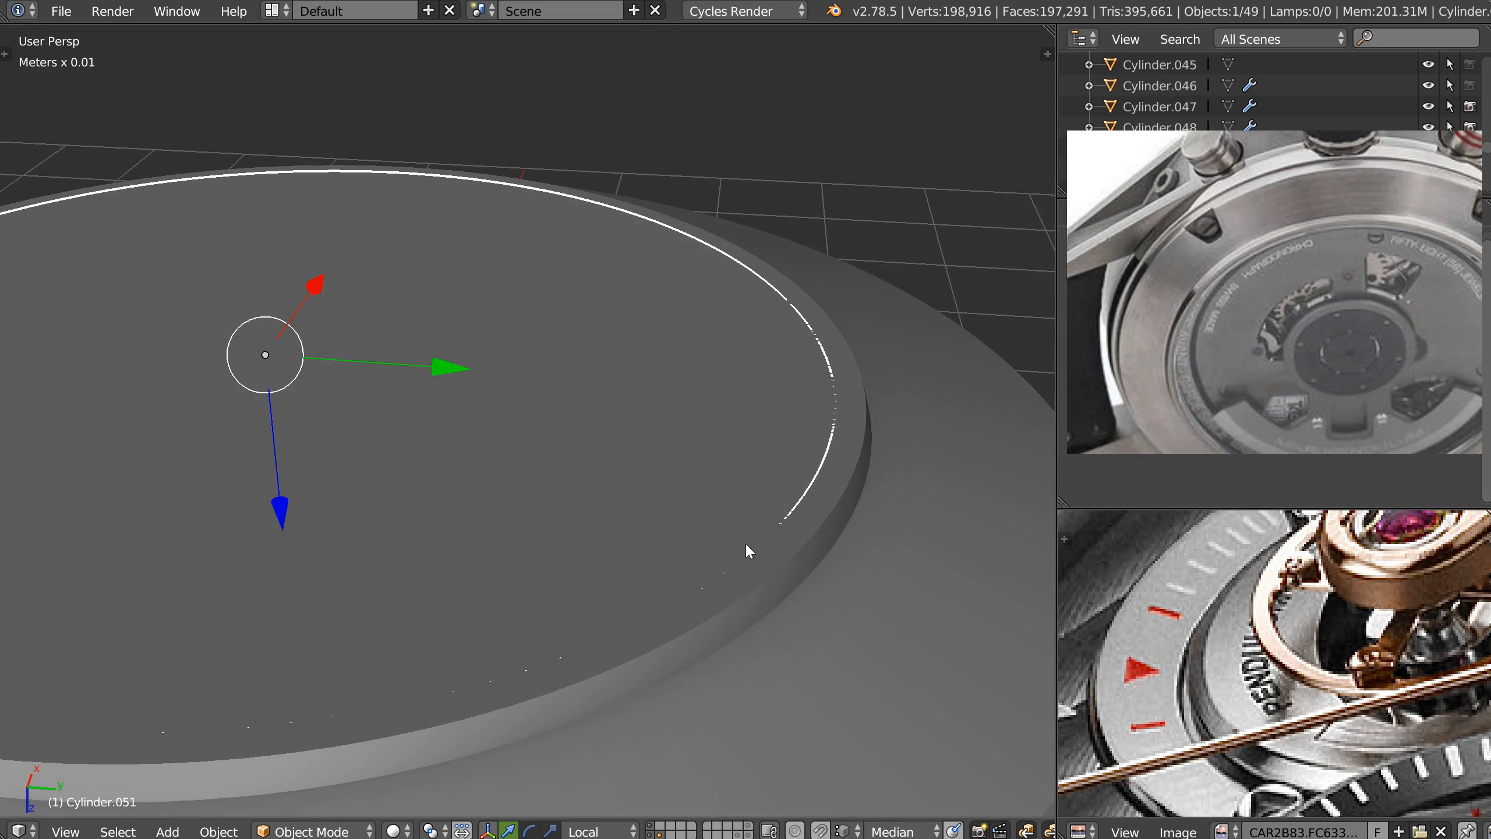
Bevel the caseback disc's edges with a width of 0.03 and apply its transforms while keeping the origin.
key(alt+s)
click(910, 548)
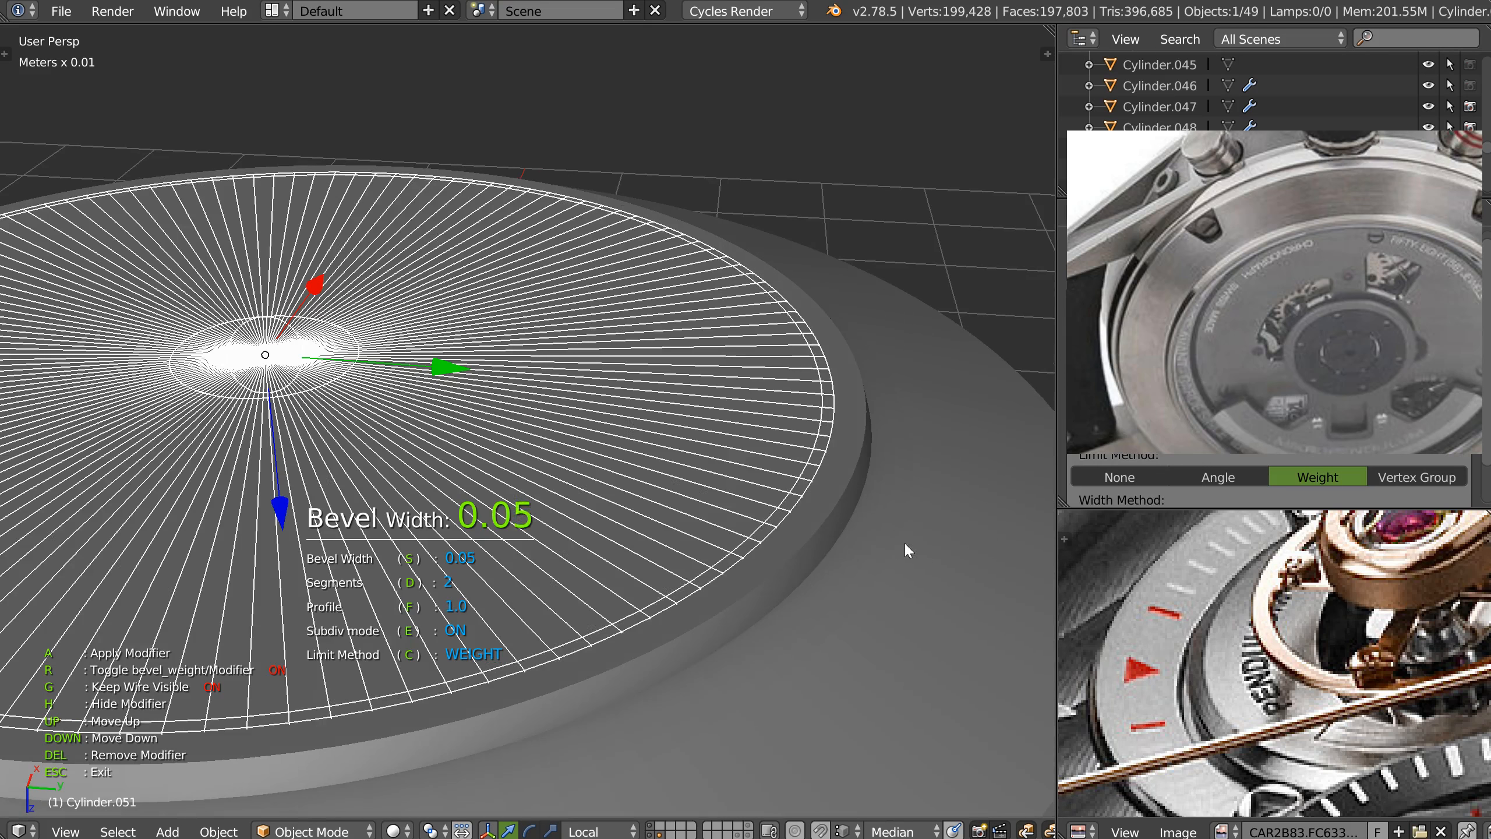
key(n)
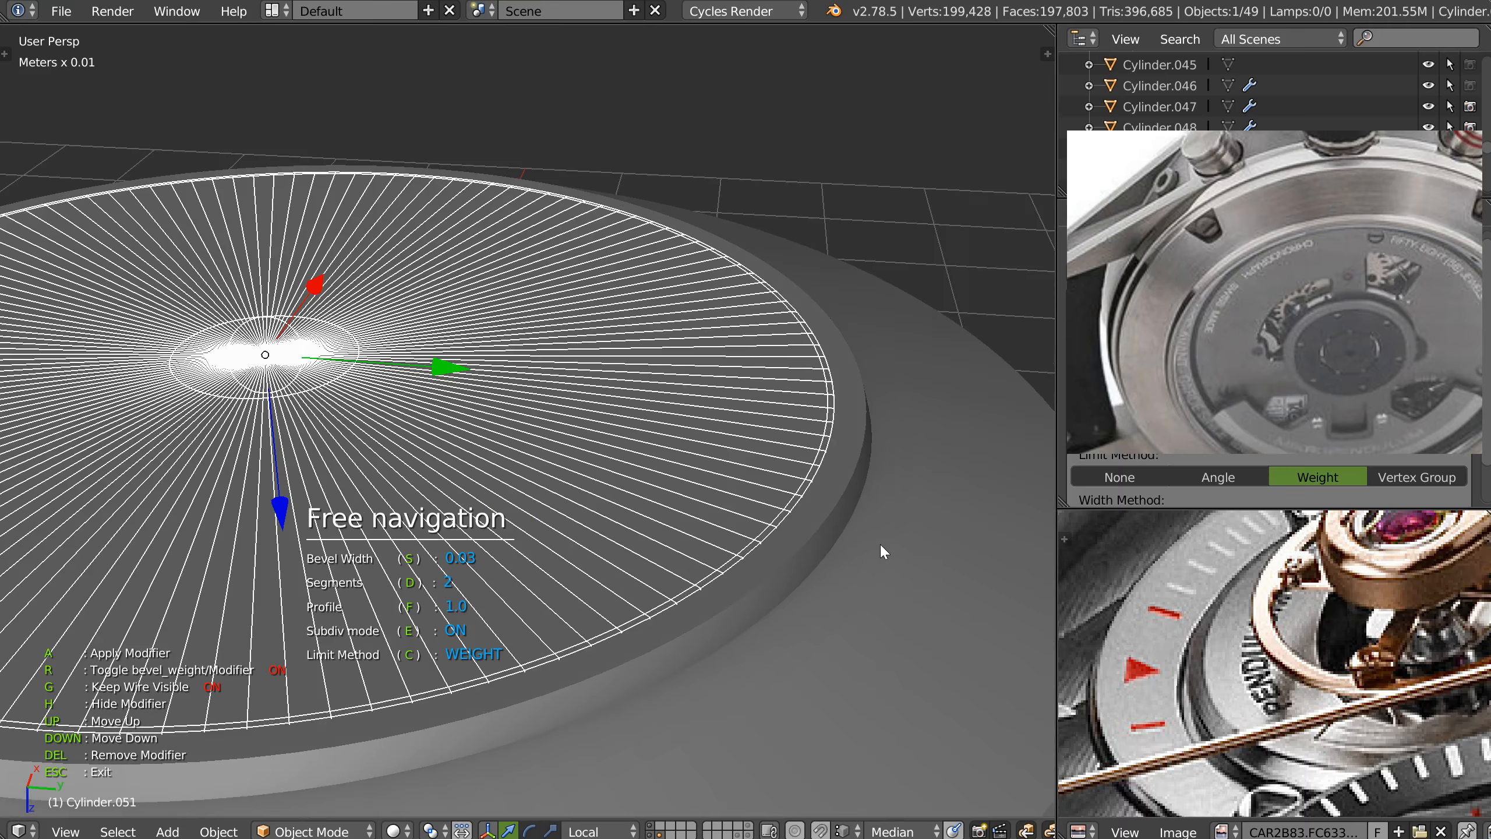
key(Escape)
right_click(717, 470)
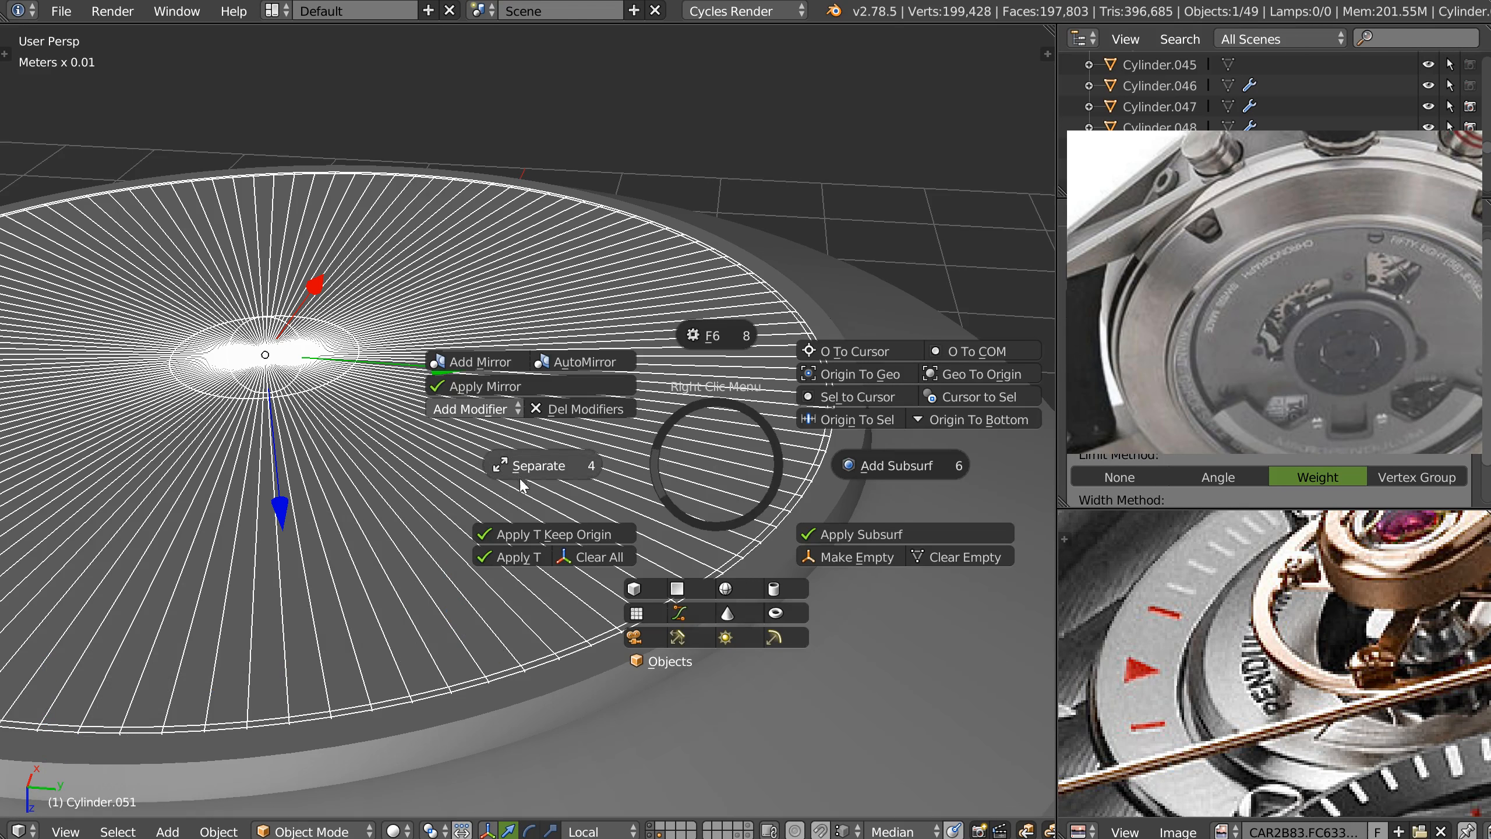
click(521, 527)
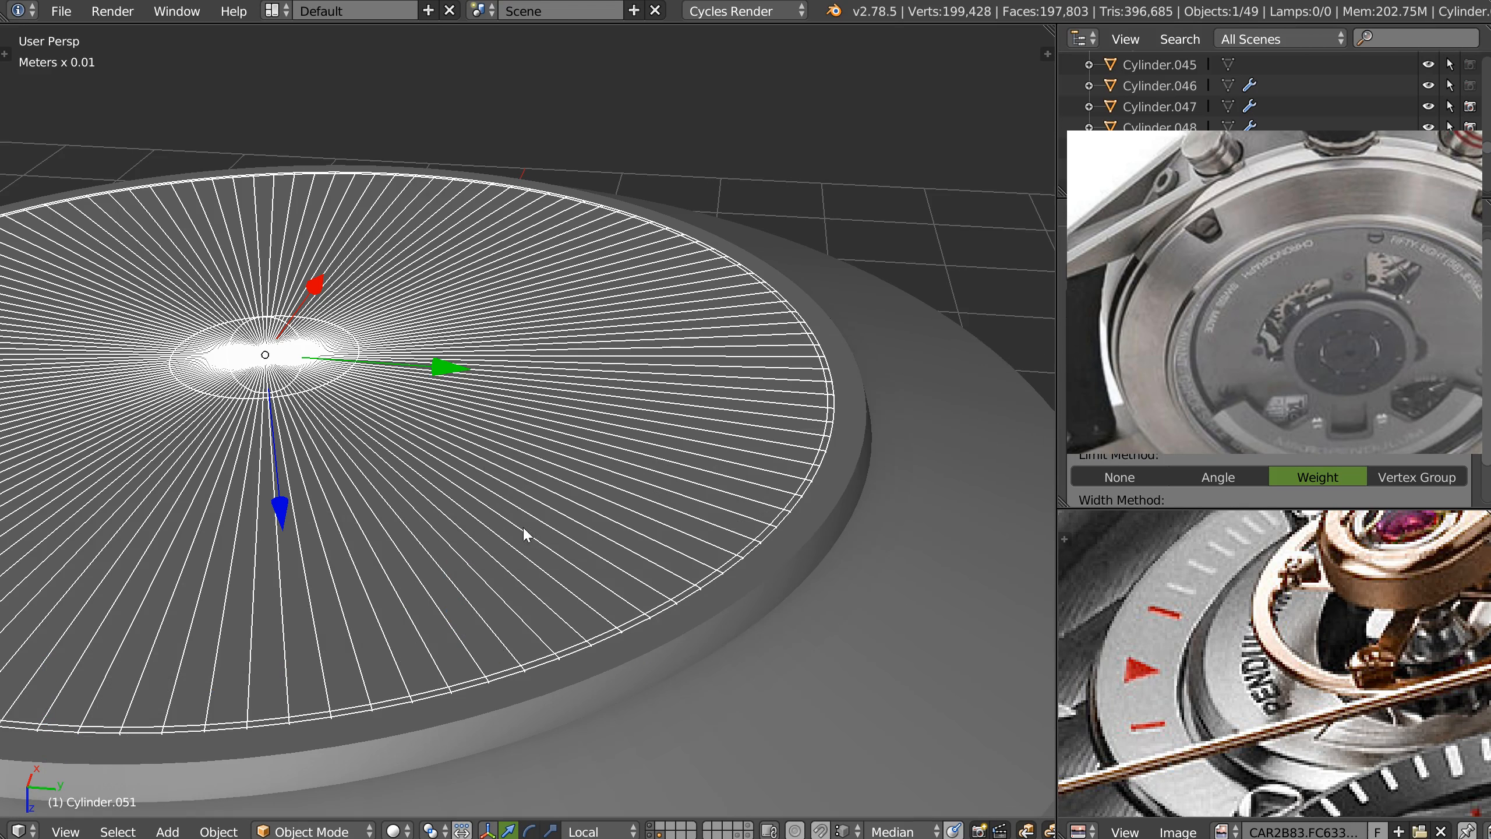
middle_drag(696, 512, 669, 457)
key(KP_Decimal)
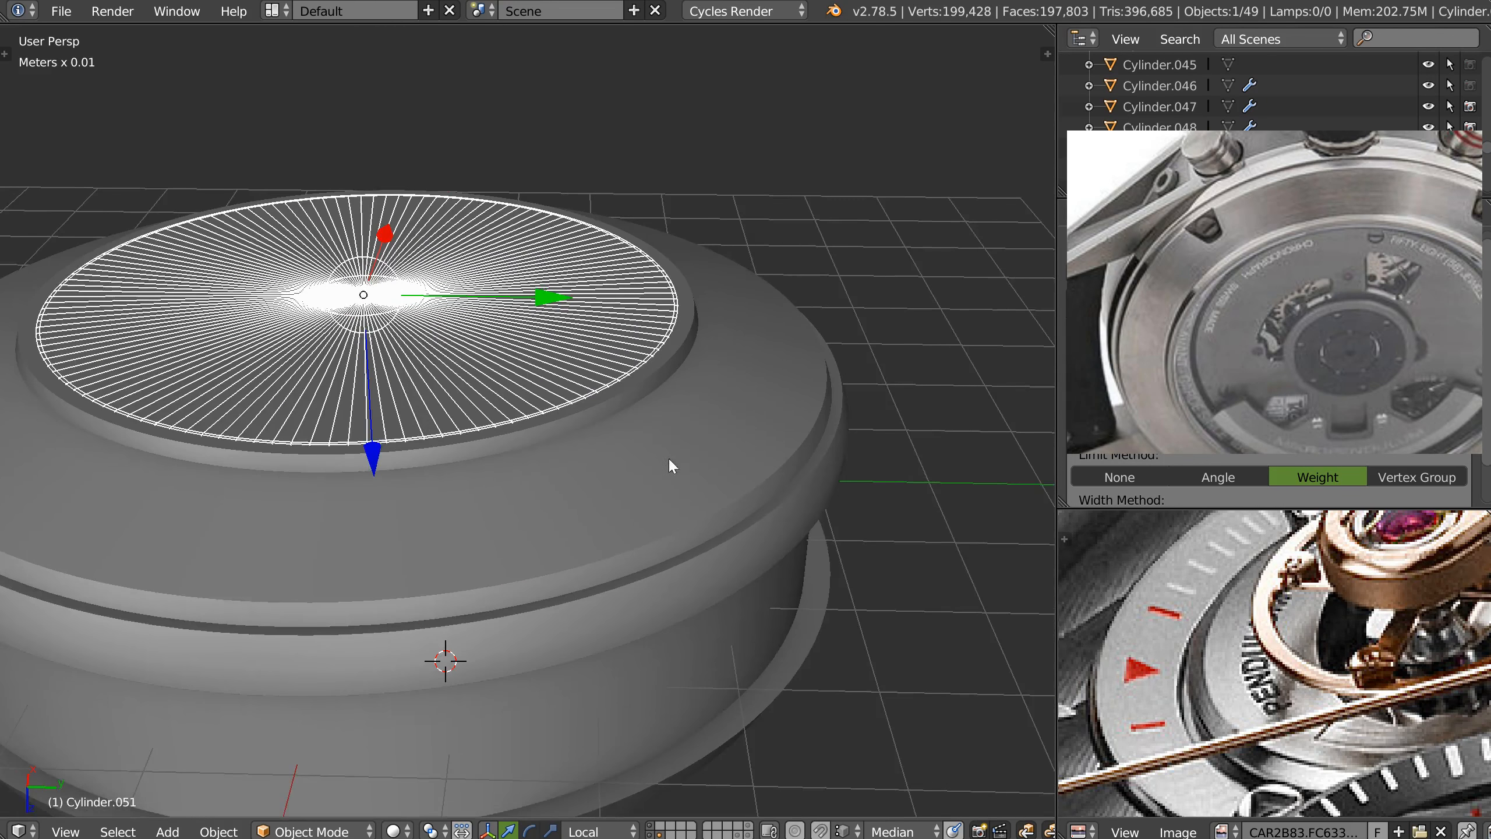
Adjust the case body's bevel to a width of 0.01 with a profile of 0.5.
scroll(687, 471, up, 1)
click(684, 487)
key(alt+w)
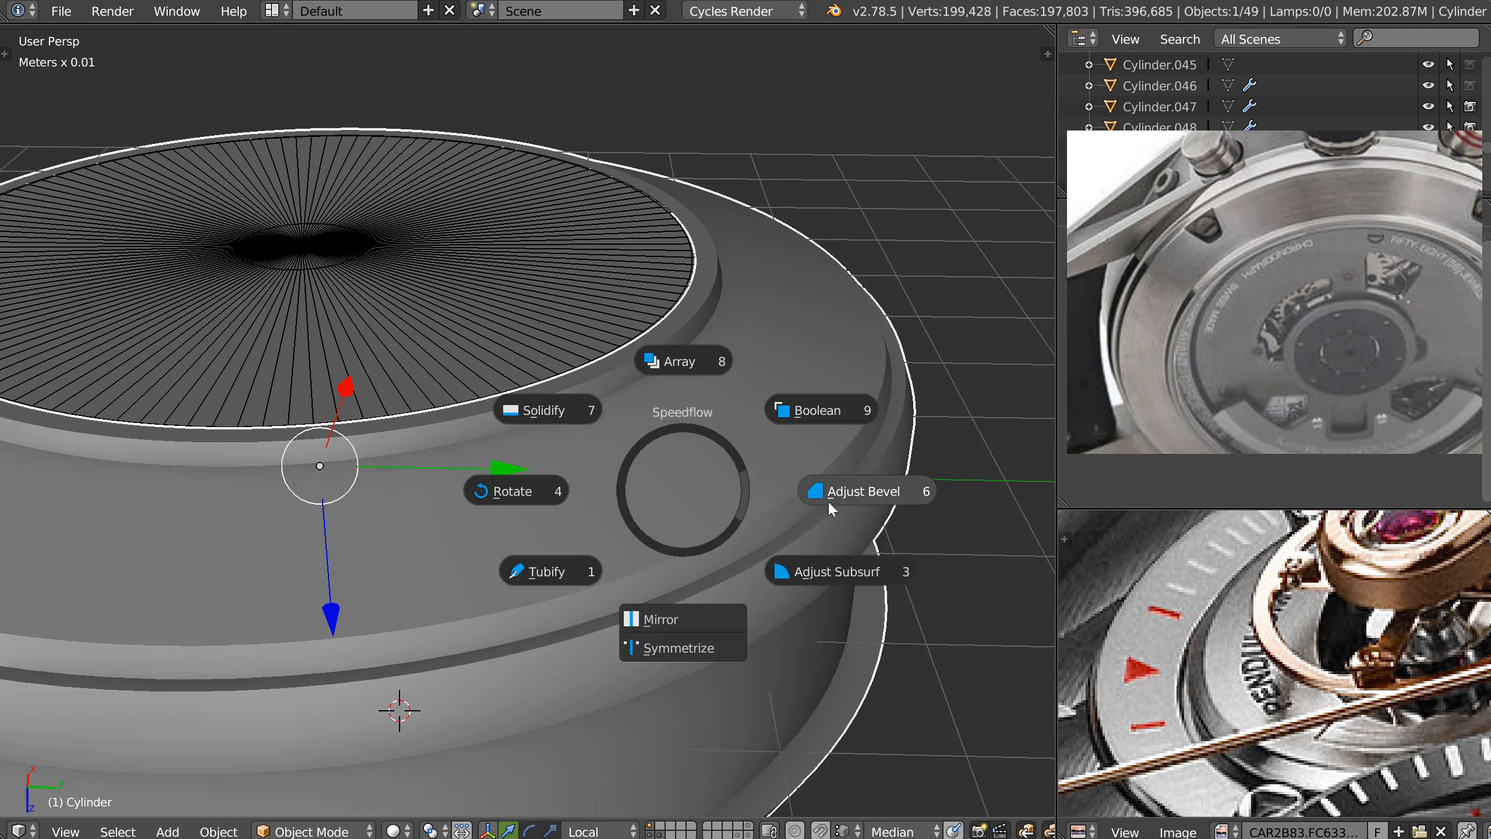
click(857, 492)
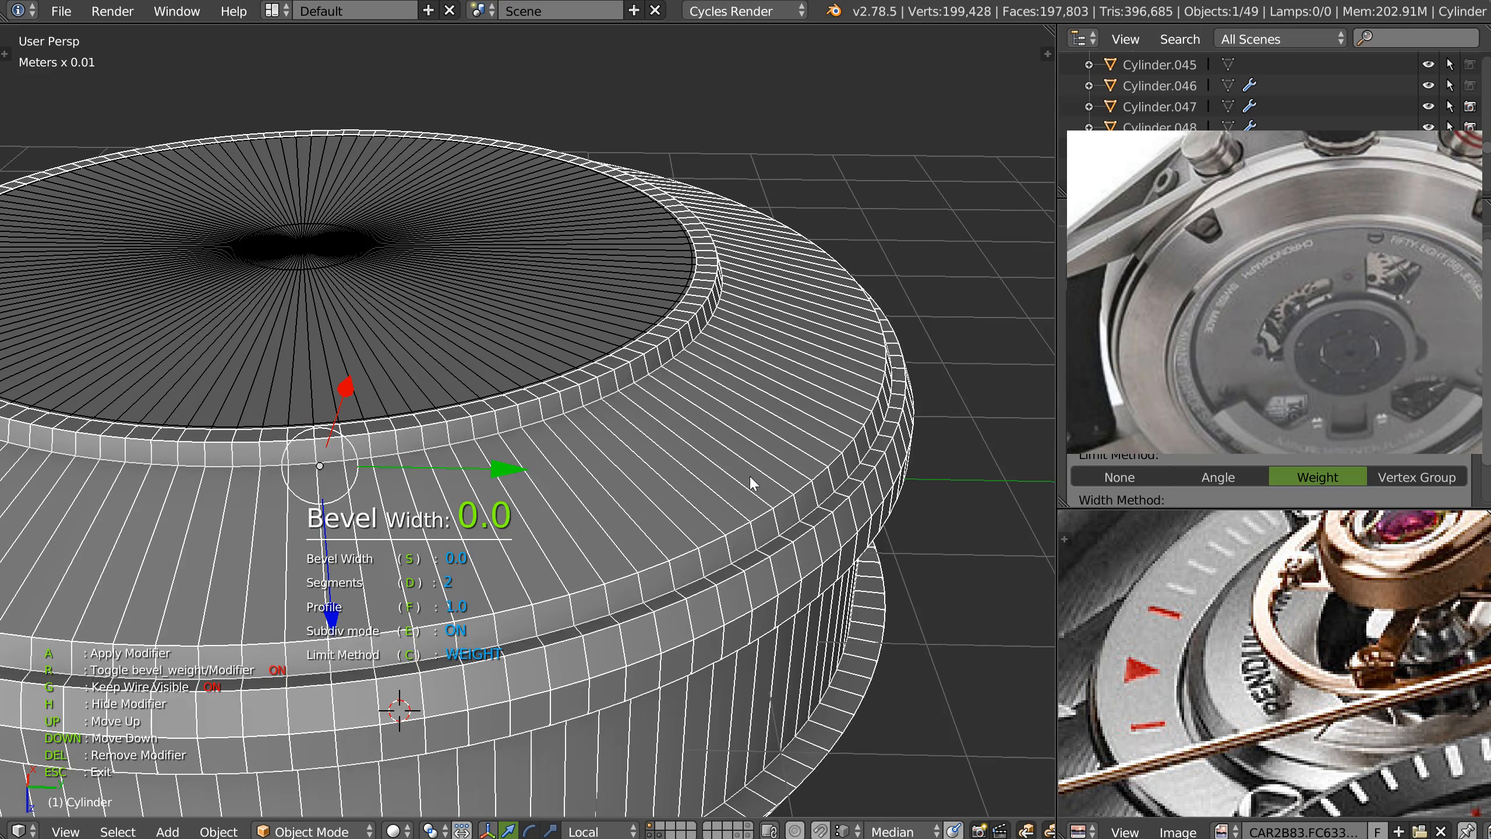
key(n)
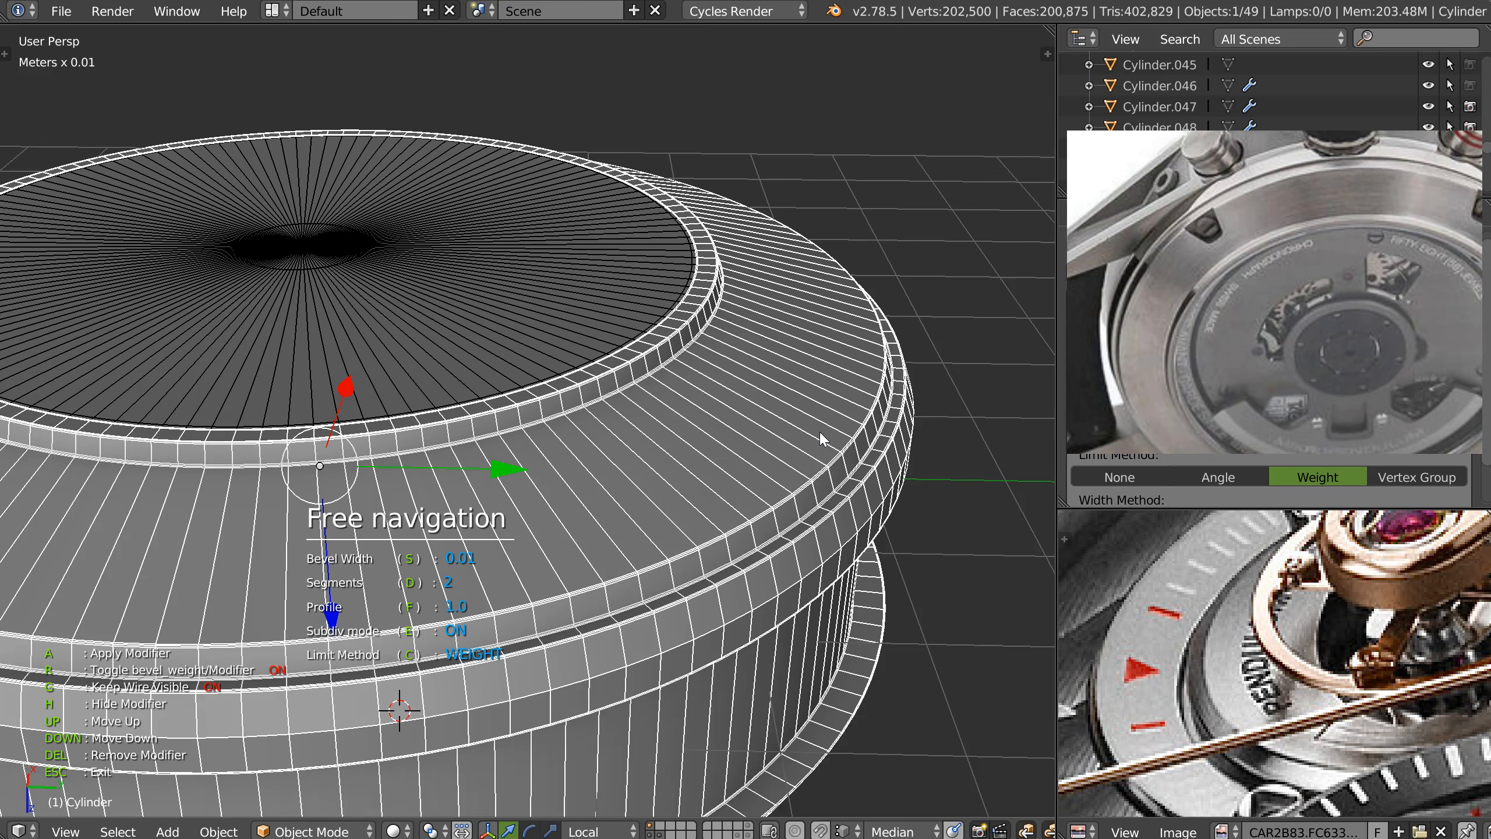
text(f0.5)
key(Return)
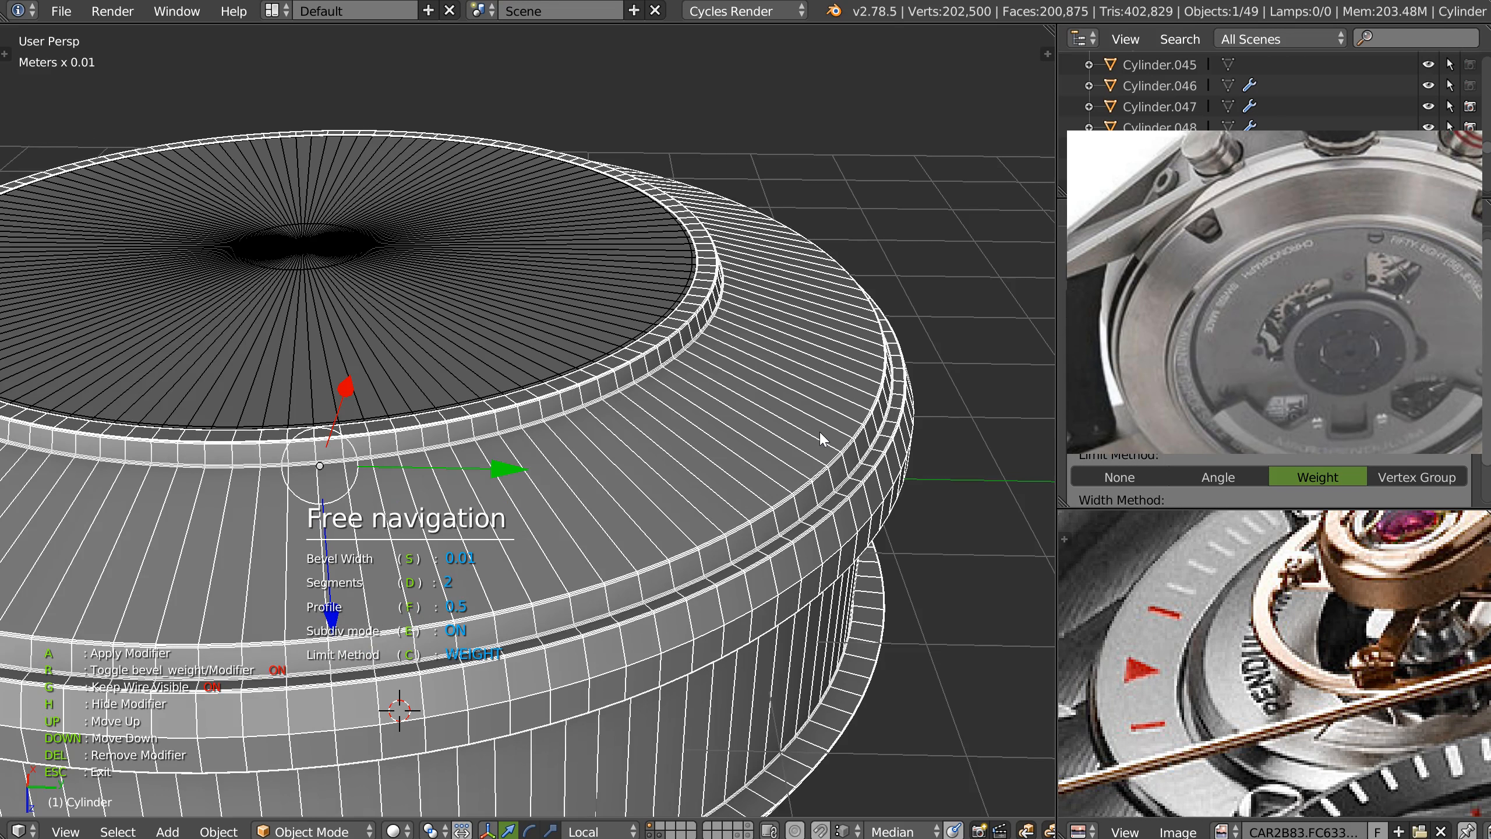
middle_drag(955, 397, 788, 455)
Give one more edge loop on the side of the case body a bevel weight and return to Object Mode.
key(Tab)
alt+right_click(753, 548)
key(ctrl+e)
click(769, 553)
key(Tab)
click(772, 416)
scroll(763, 434, down, 2)
key(shift+w)
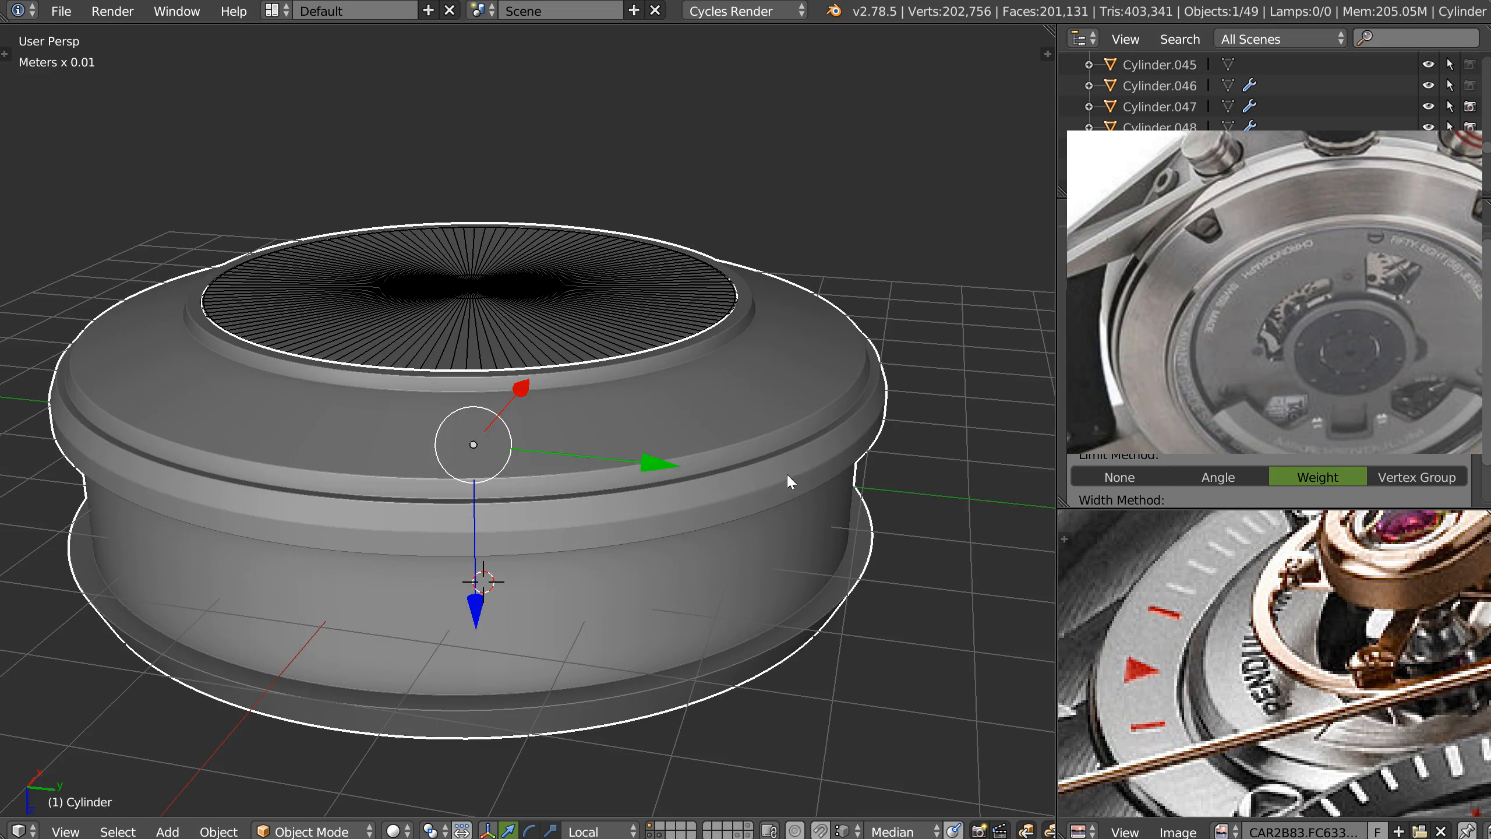
Set the profile of the caseback disc's Bevel modifier to 0.5.
middle_drag(754, 358, 733, 427)
right_click(692, 421)
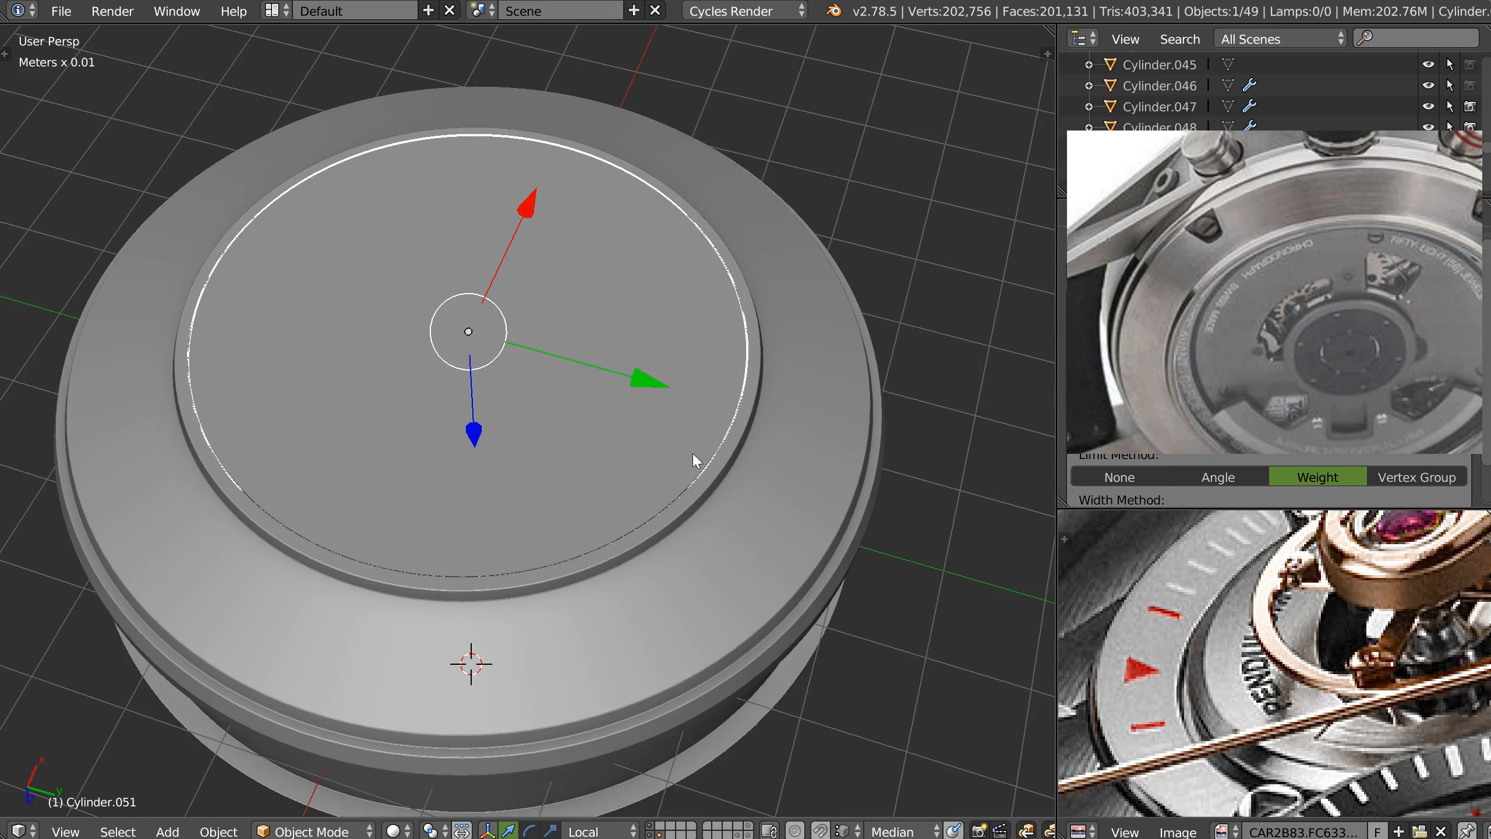
scroll(1155, 471, down, 2)
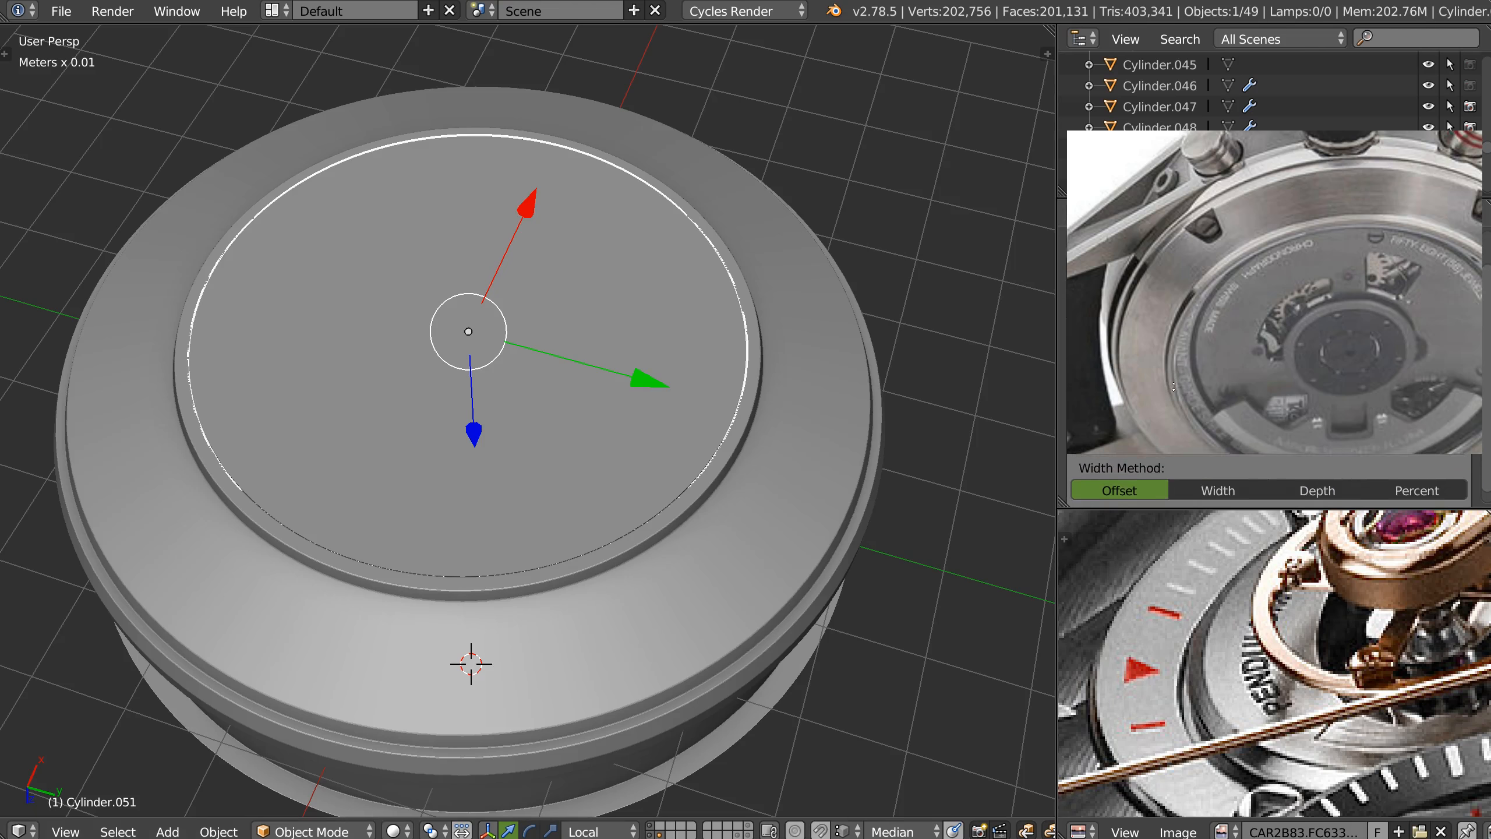
scroll(1154, 470, up, 1)
drag(1239, 290, 1236, 200)
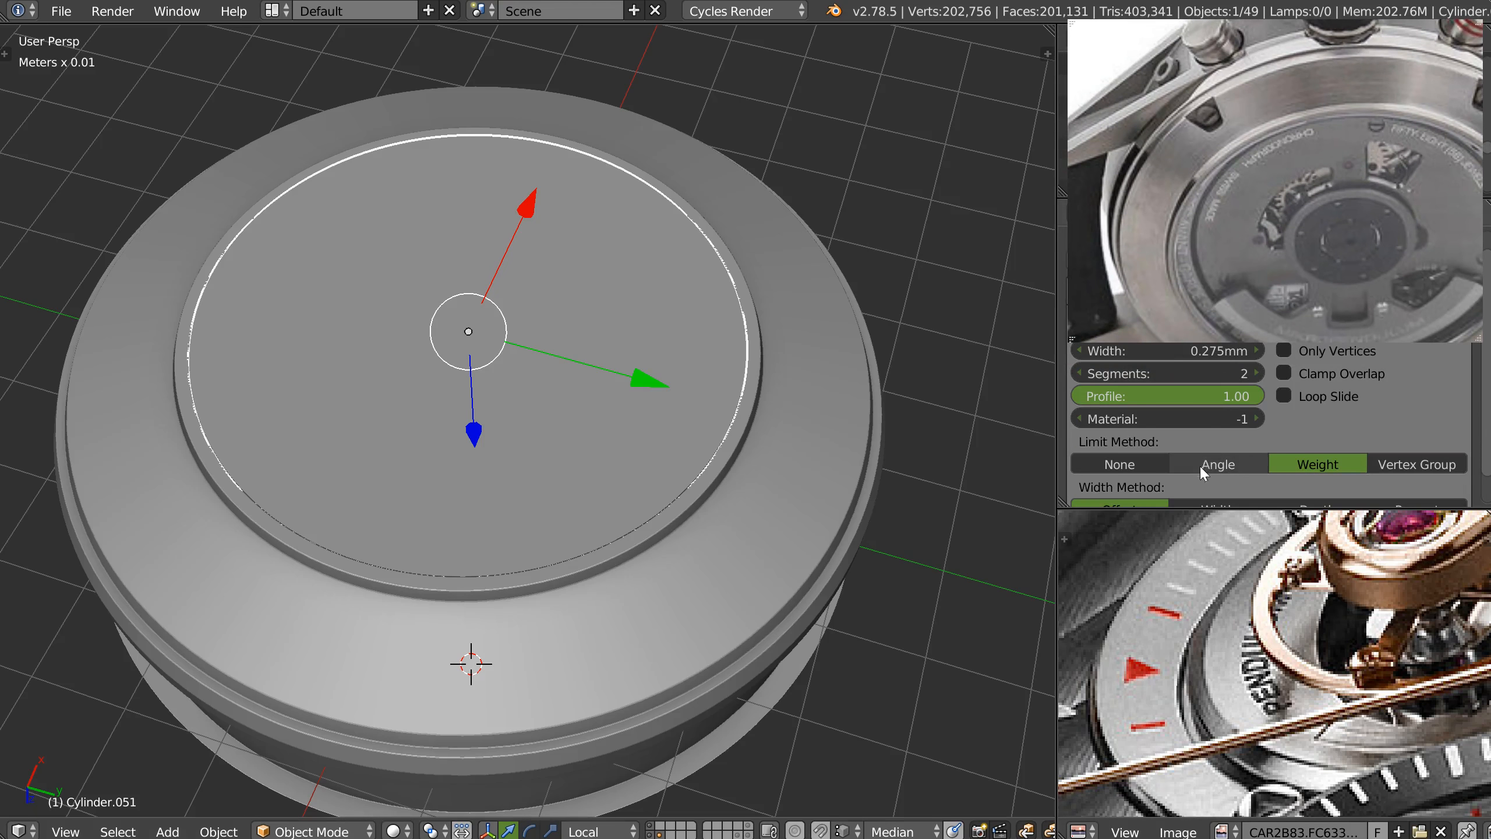
scroll(1144, 464, down, 3)
drag(1267, 165, 1259, 647)
click(1202, 359)
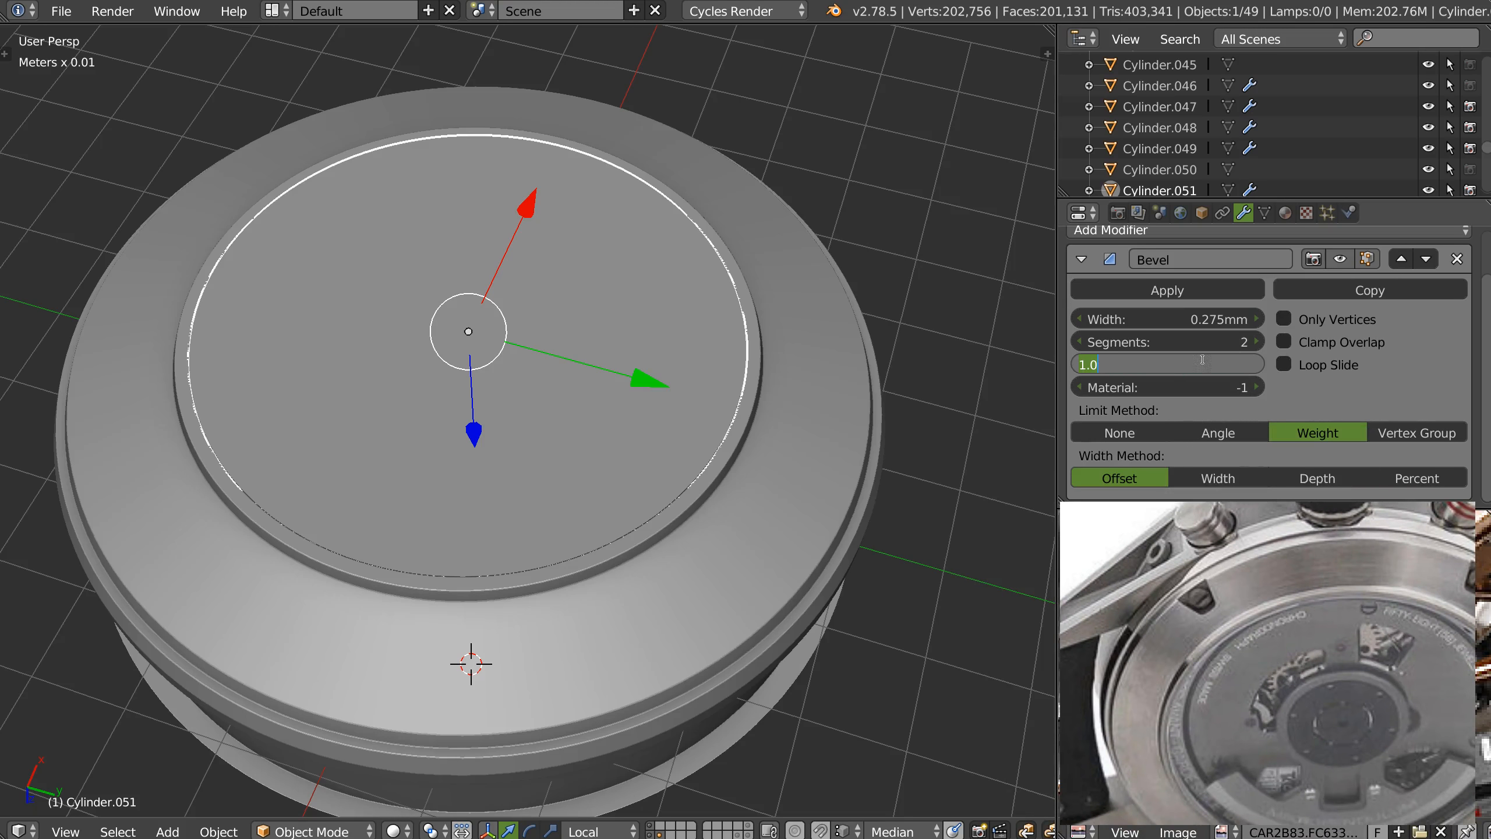
text(0.5)
key(Return)
Compare the case's shape and proportions with the reference photos in the right side and top views.
middle_drag(621, 462, 713, 487)
key(a)
key(KP_3)
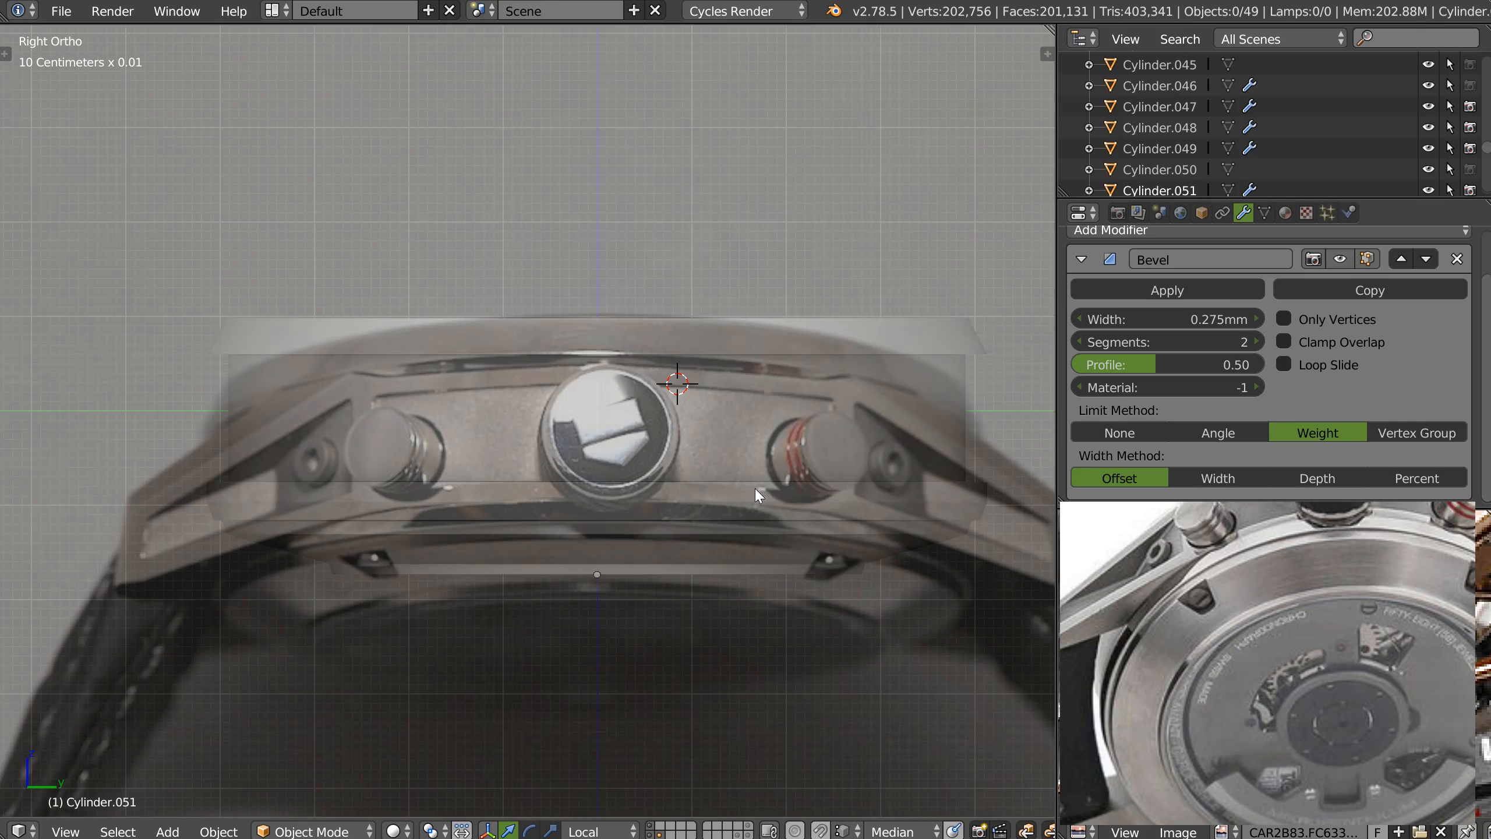
scroll(653, 476, up, 1)
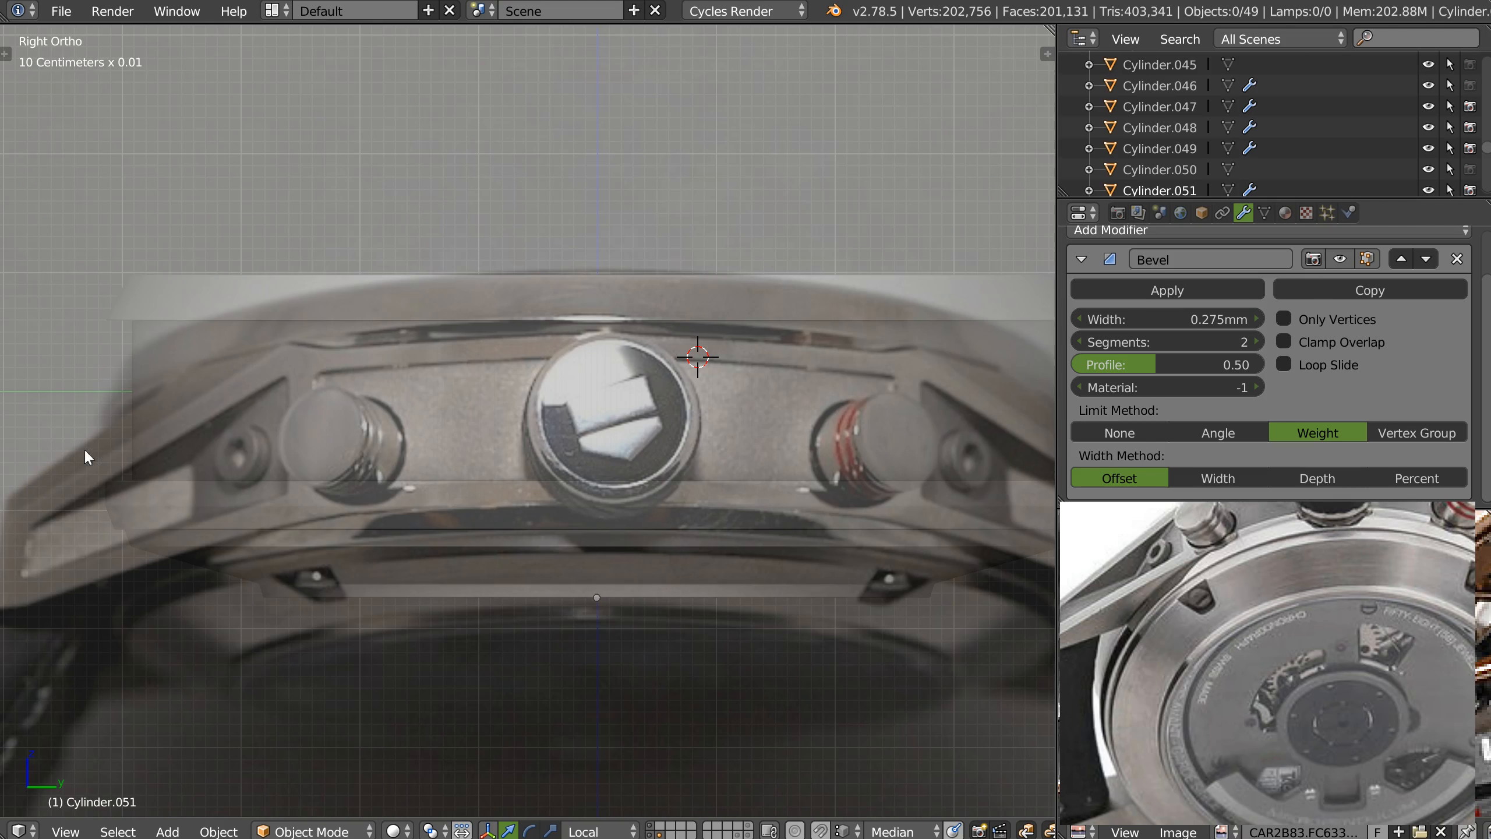
key(KP_7)
scroll(622, 282, down, 3)
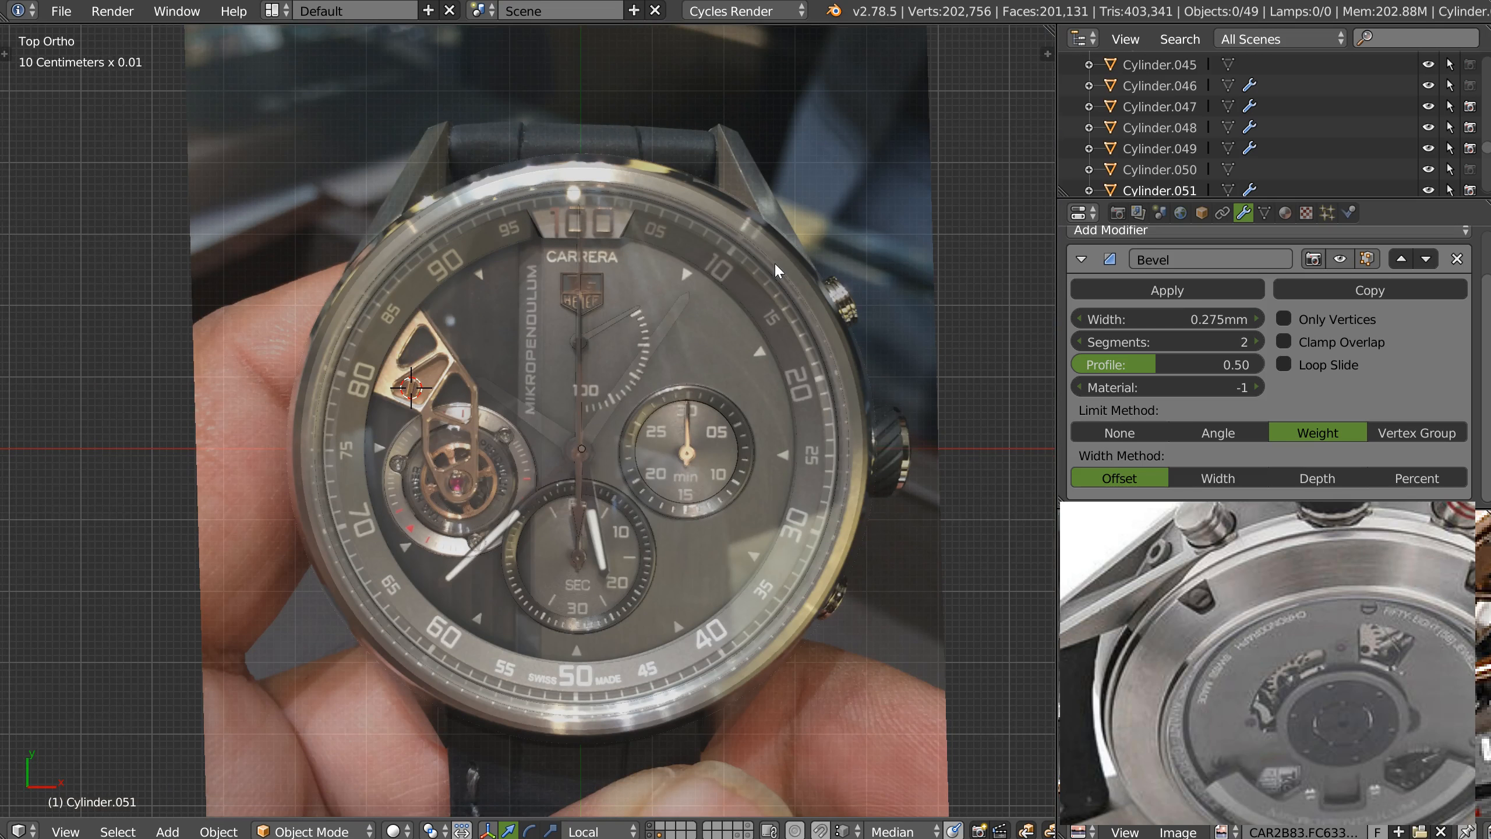
middle_drag(685, 380, 785, 436)
key(KP_3)
scroll(684, 430, up, 2)
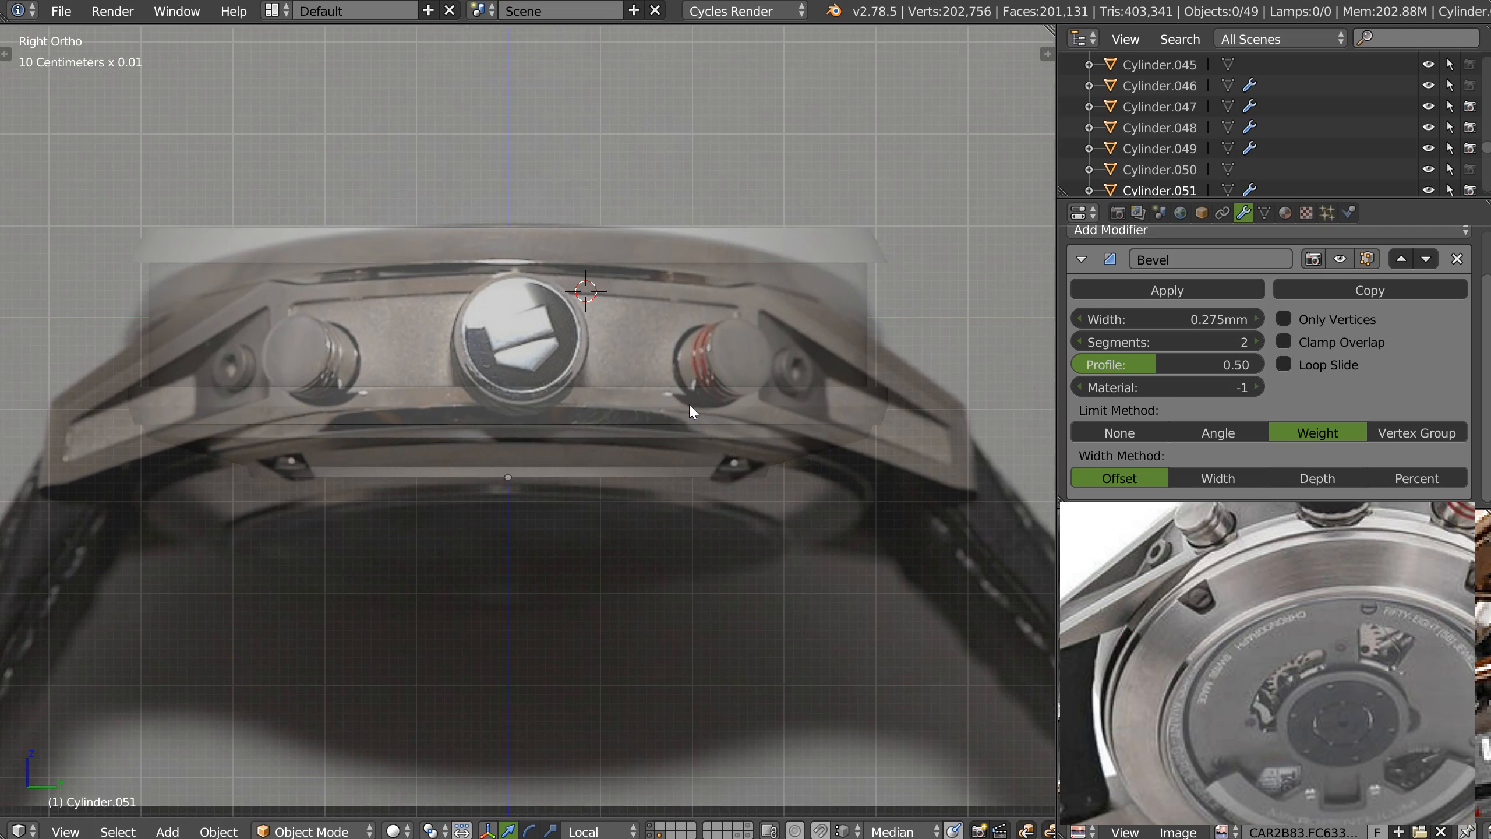
shift+middle_drag(657, 450, 654, 463)
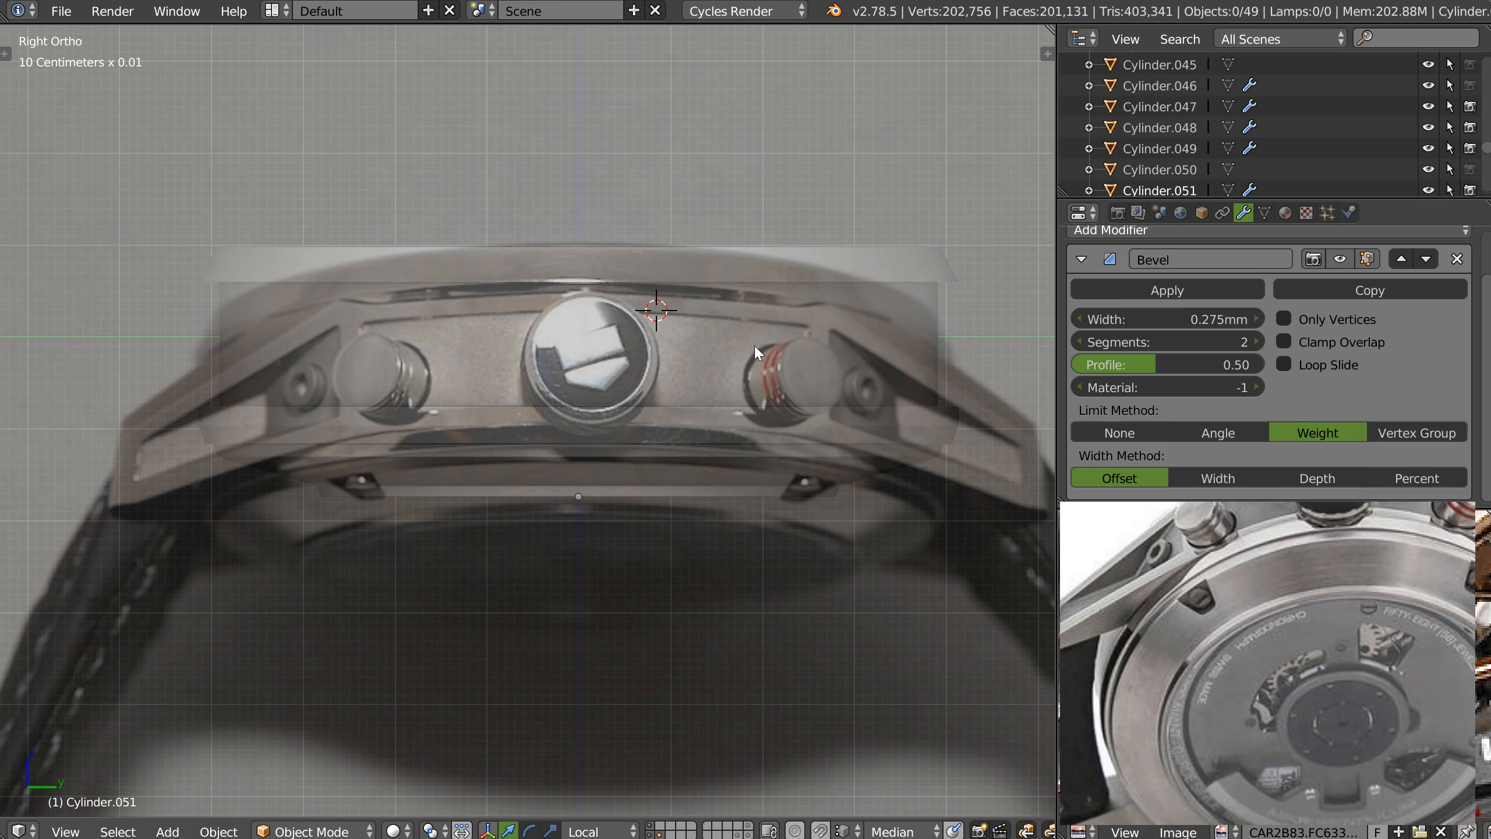
Select the face loop running around the side wall of the case body.
right_click(703, 348)
key(Tab)
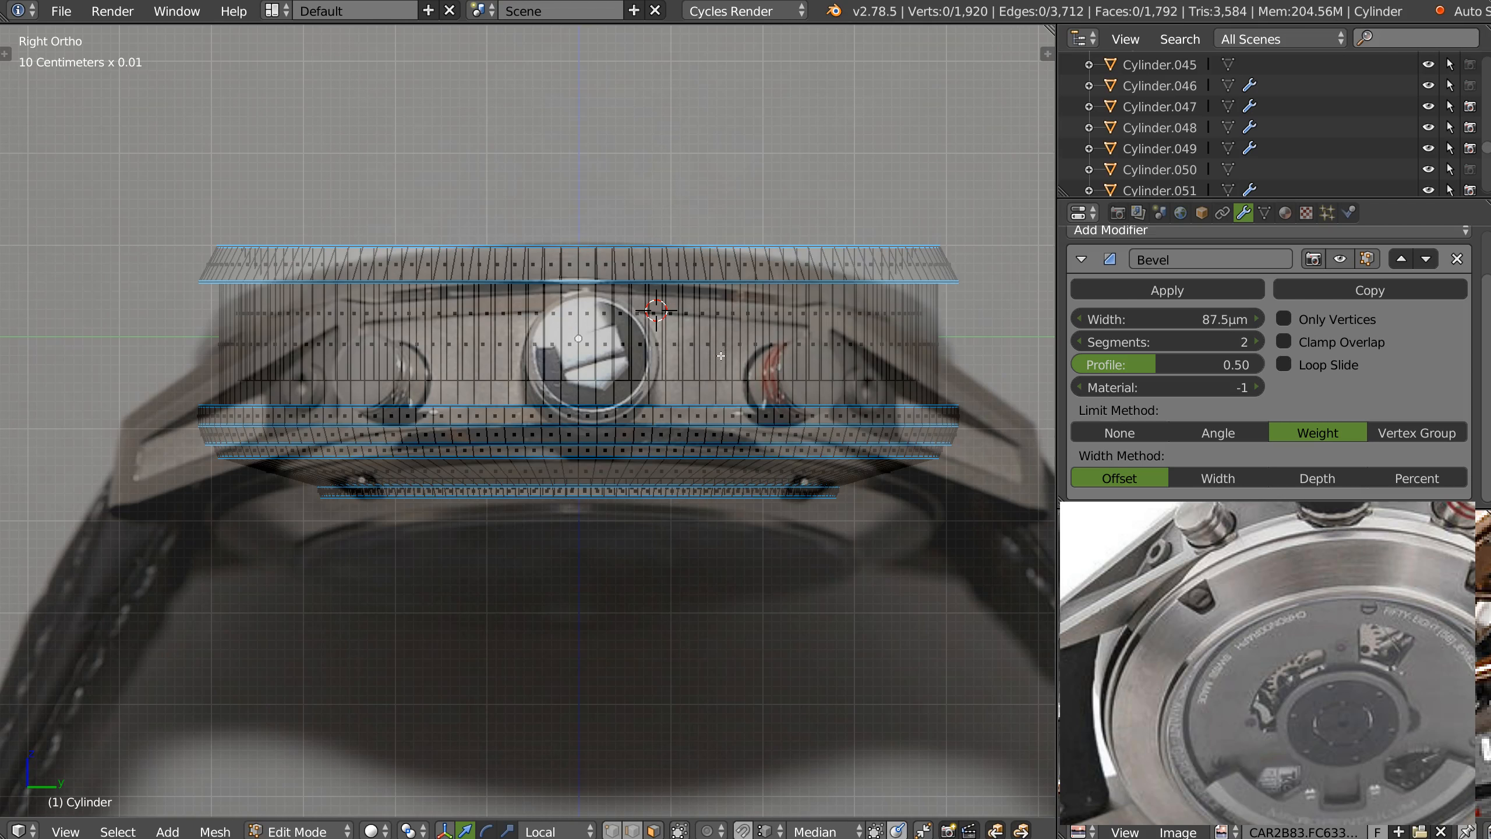
alt+right_click(713, 342)
alt+right_click(697, 367)
mouse_move(704, 385)
middle_down()
mouse_move(730, 450)
mouse_move(675, 423)
mouse_move(701, 411)
middle_up()
key(Tab)
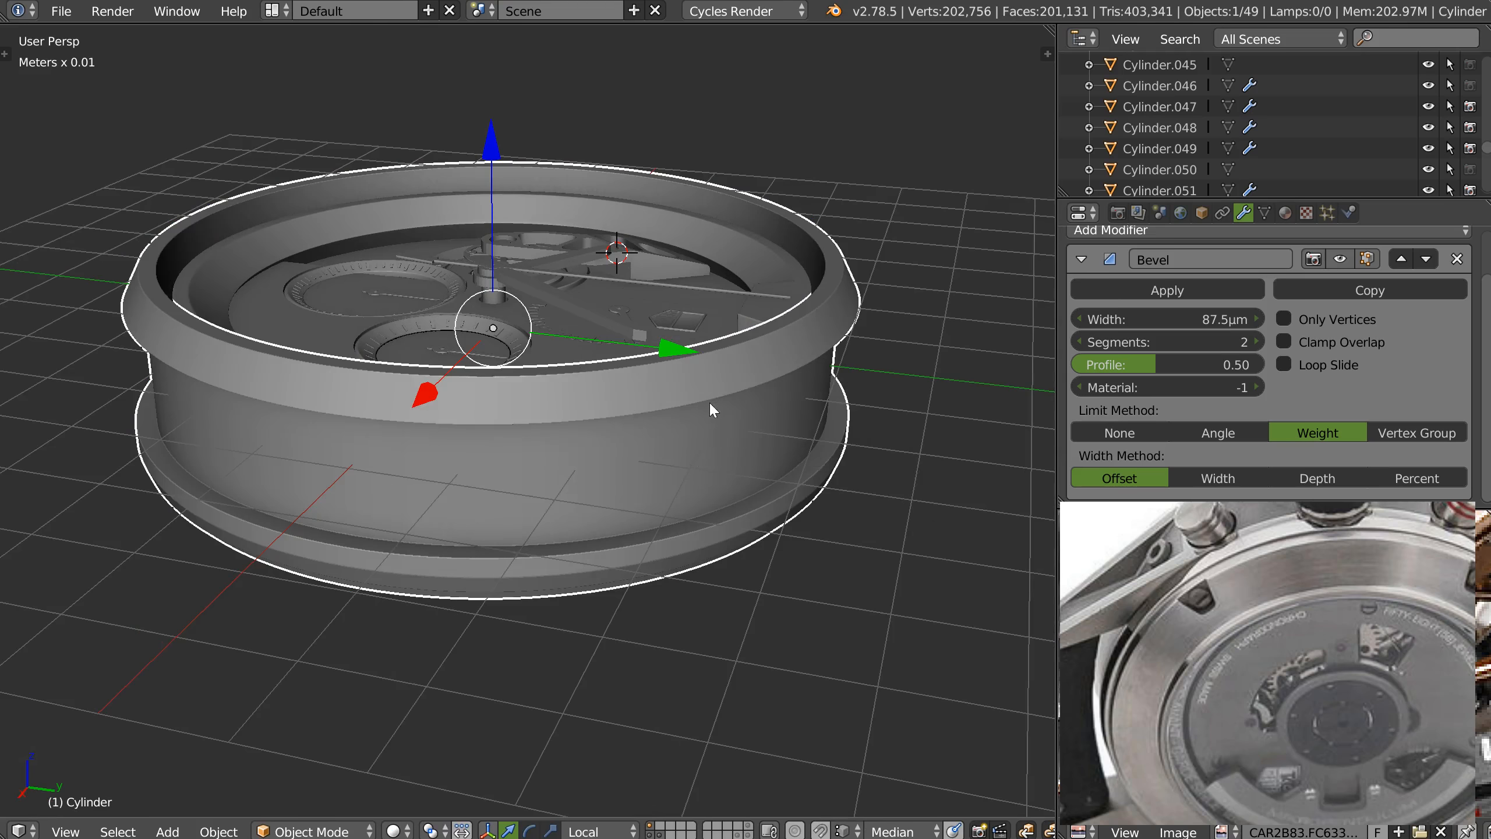
Duplicate the case body's side wall faces in place and separate the copy into its own object.
key(KP_7)
shift+scroll(715, 304, up, 5)
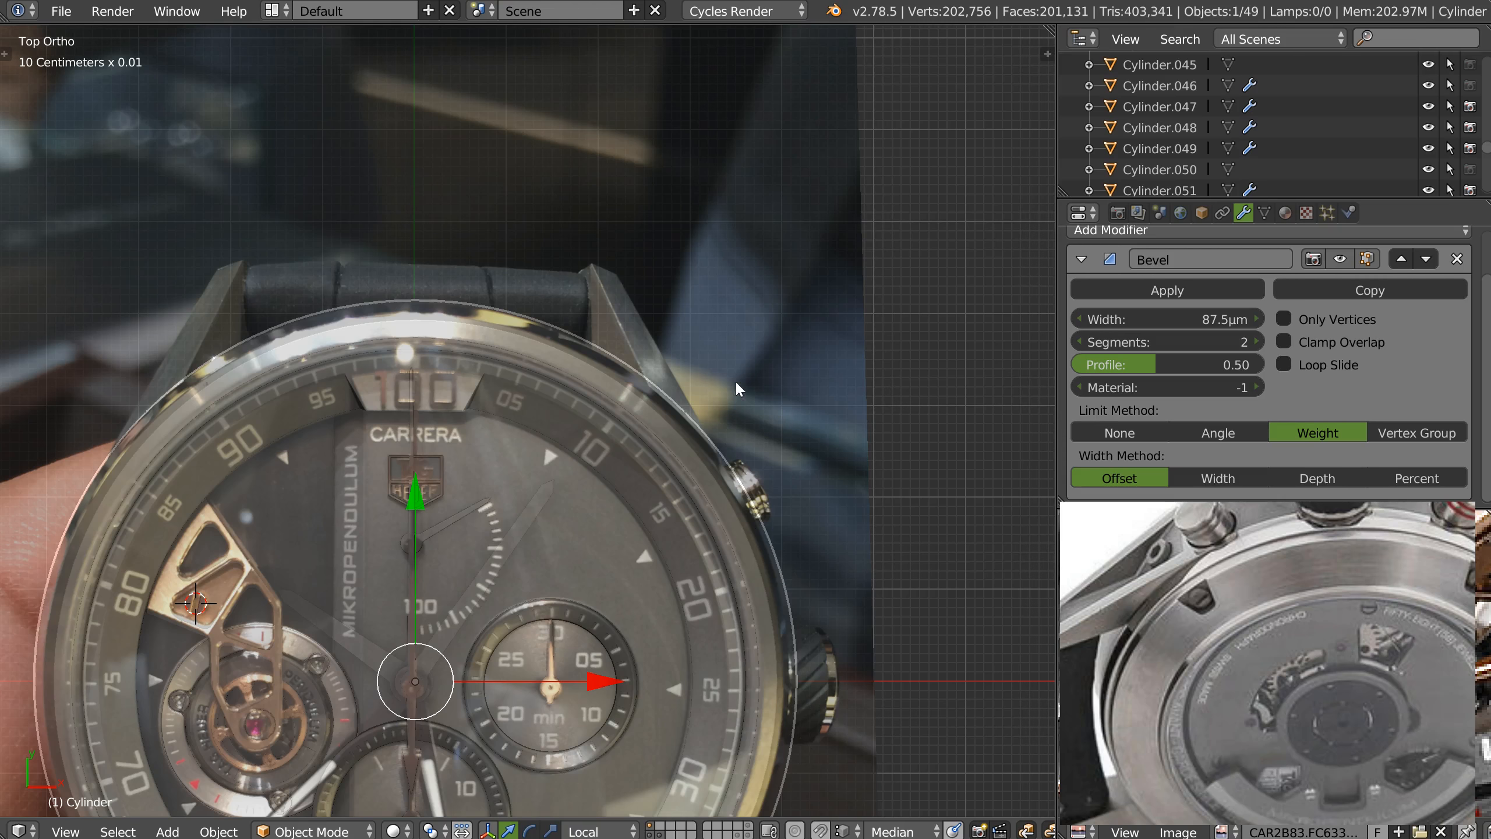
middle_drag(661, 527, 580, 494)
key(Tab)
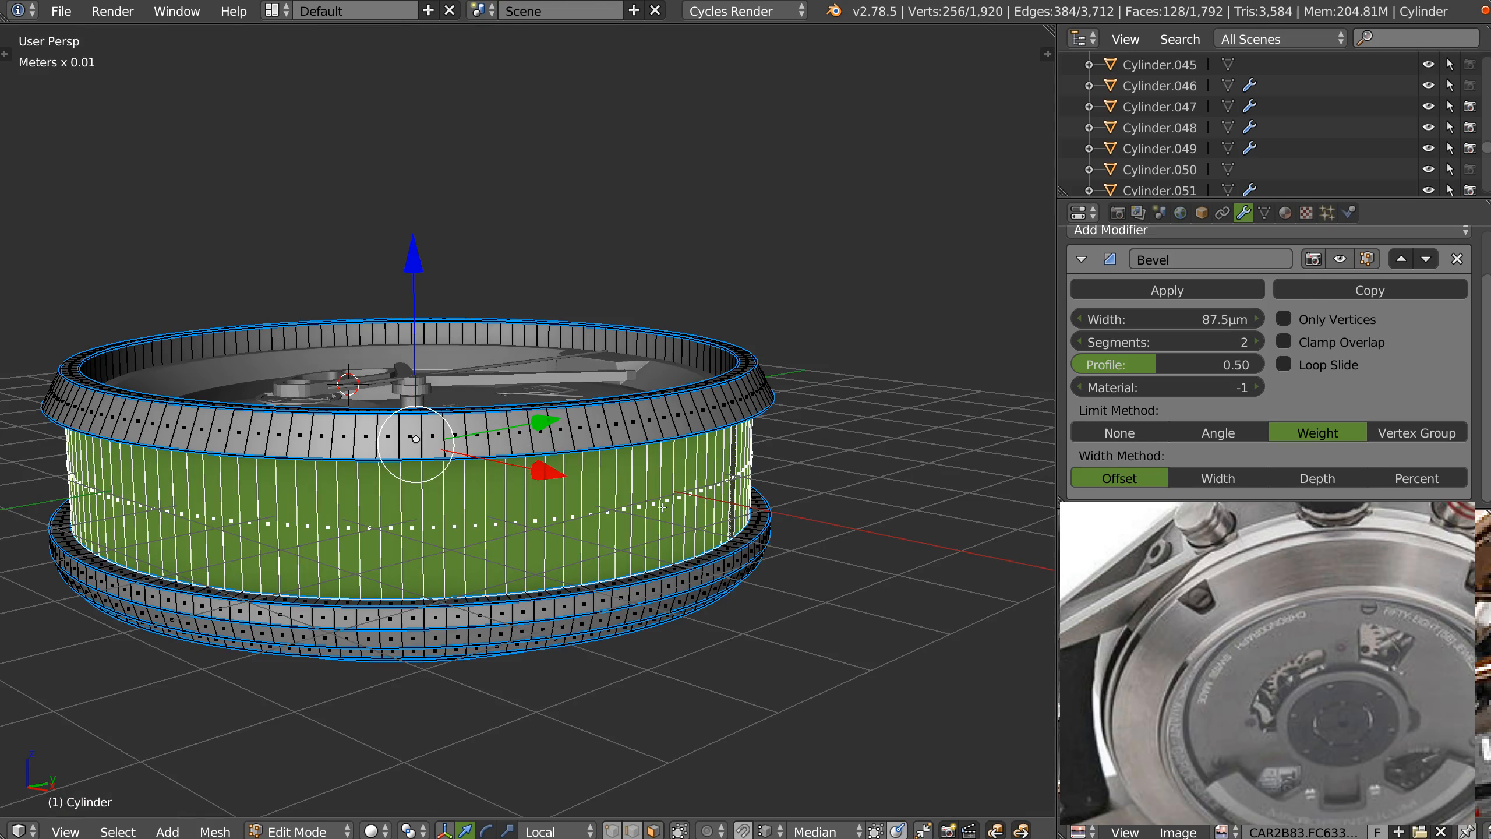
key(shift+d)
right_click(666, 506)
key(p)
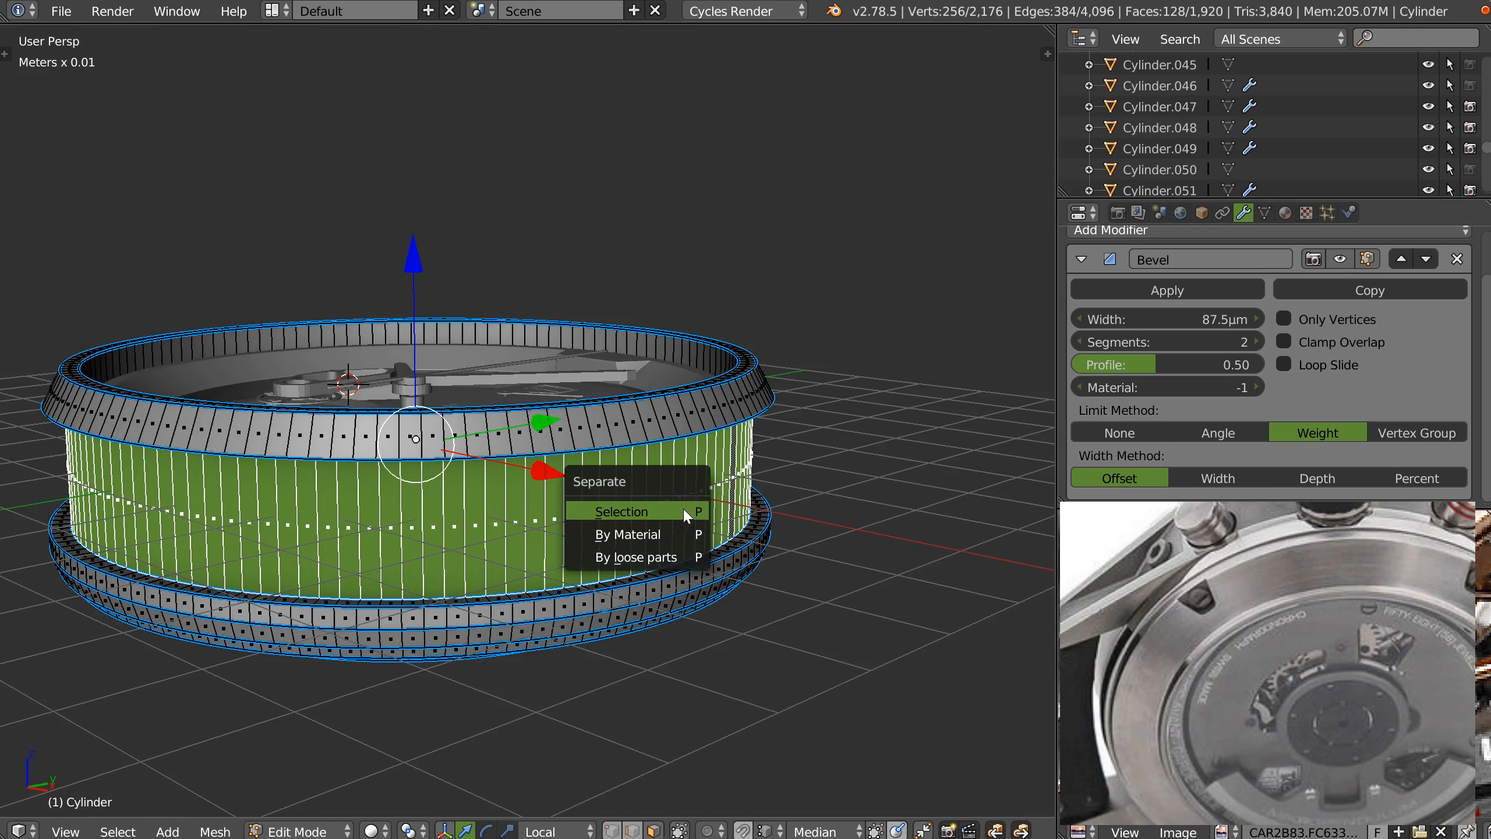
click(666, 508)
key(Tab)
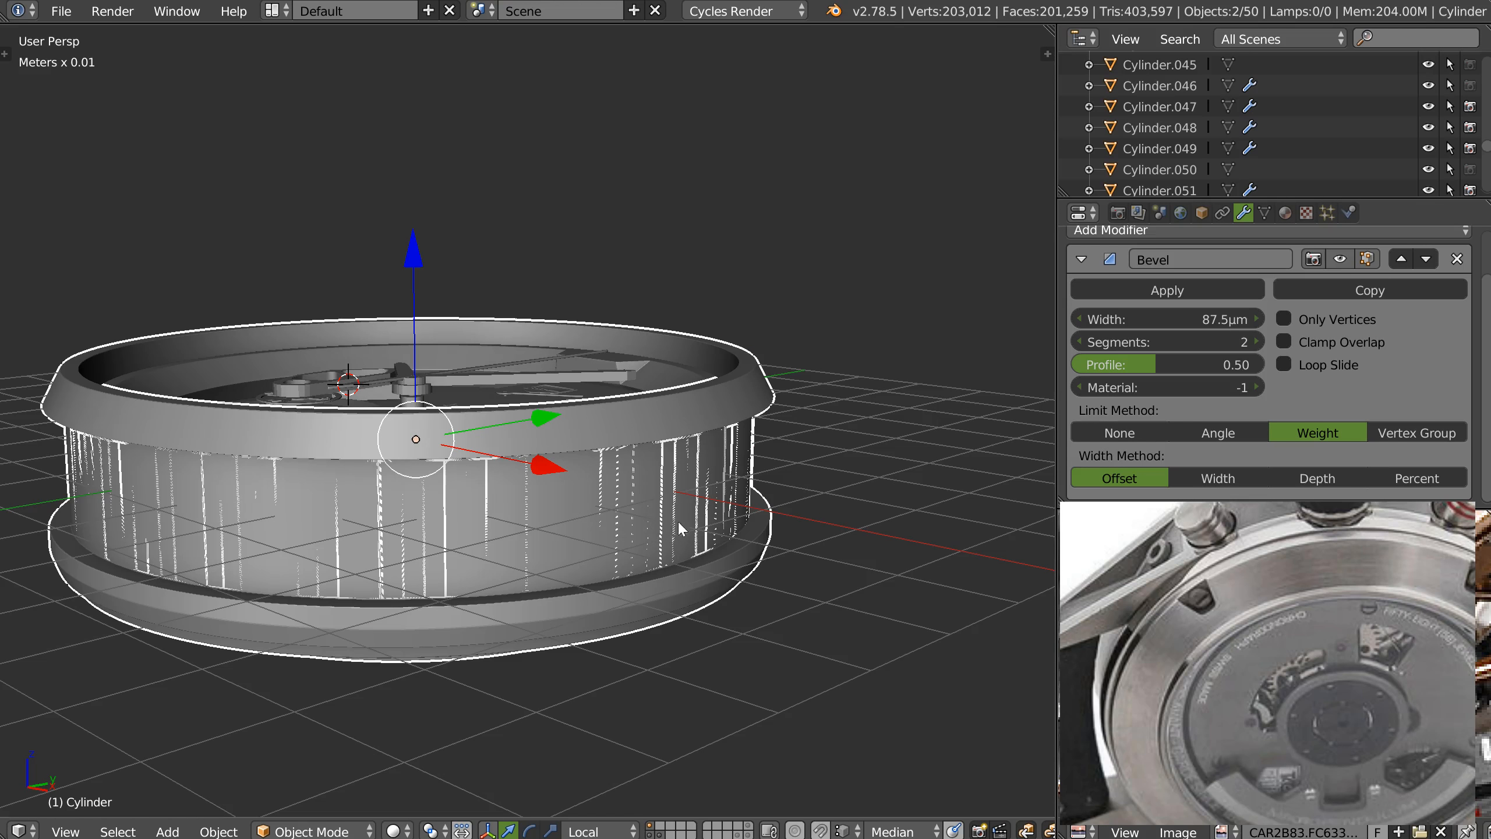
key(s)
key(shift+z)
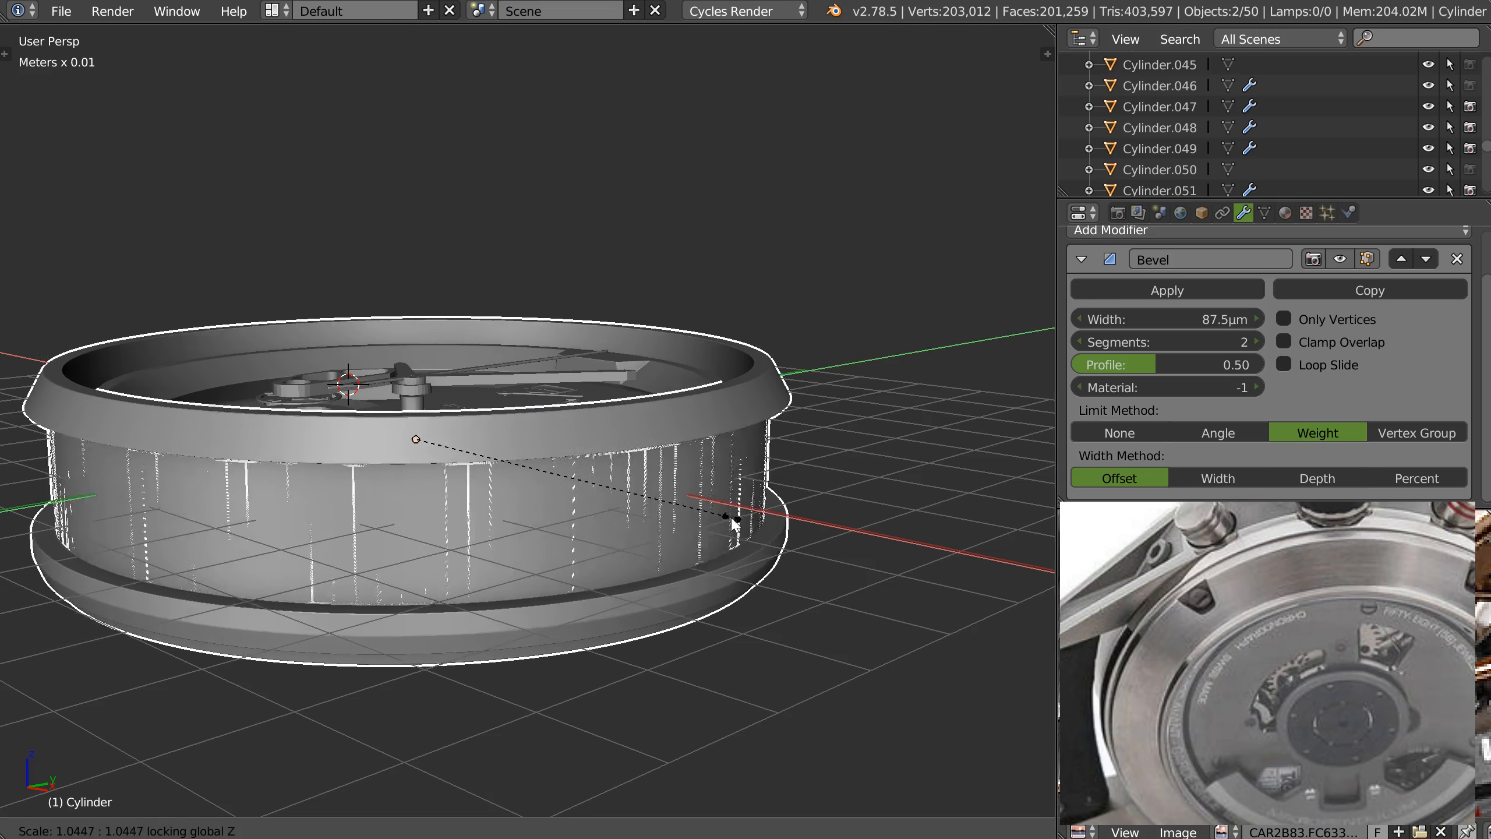
click(692, 514)
Scale only the separated side wall band outward by about 1.06 in X and Y, keeping its height locked.
right_click(691, 516)
key(s)
key(shift+z)
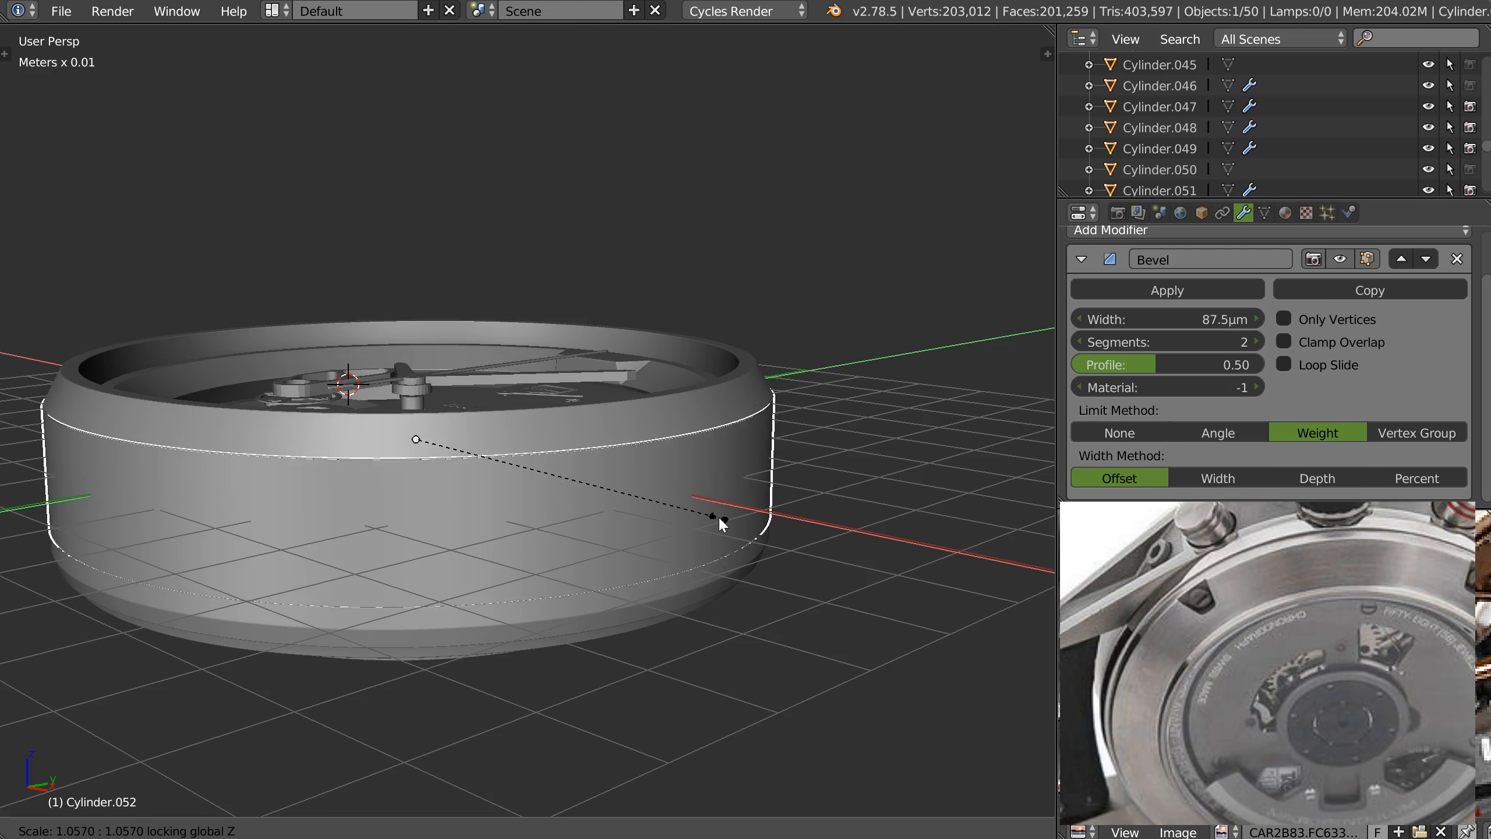
click(717, 514)
middle_drag(725, 514, 676, 544)
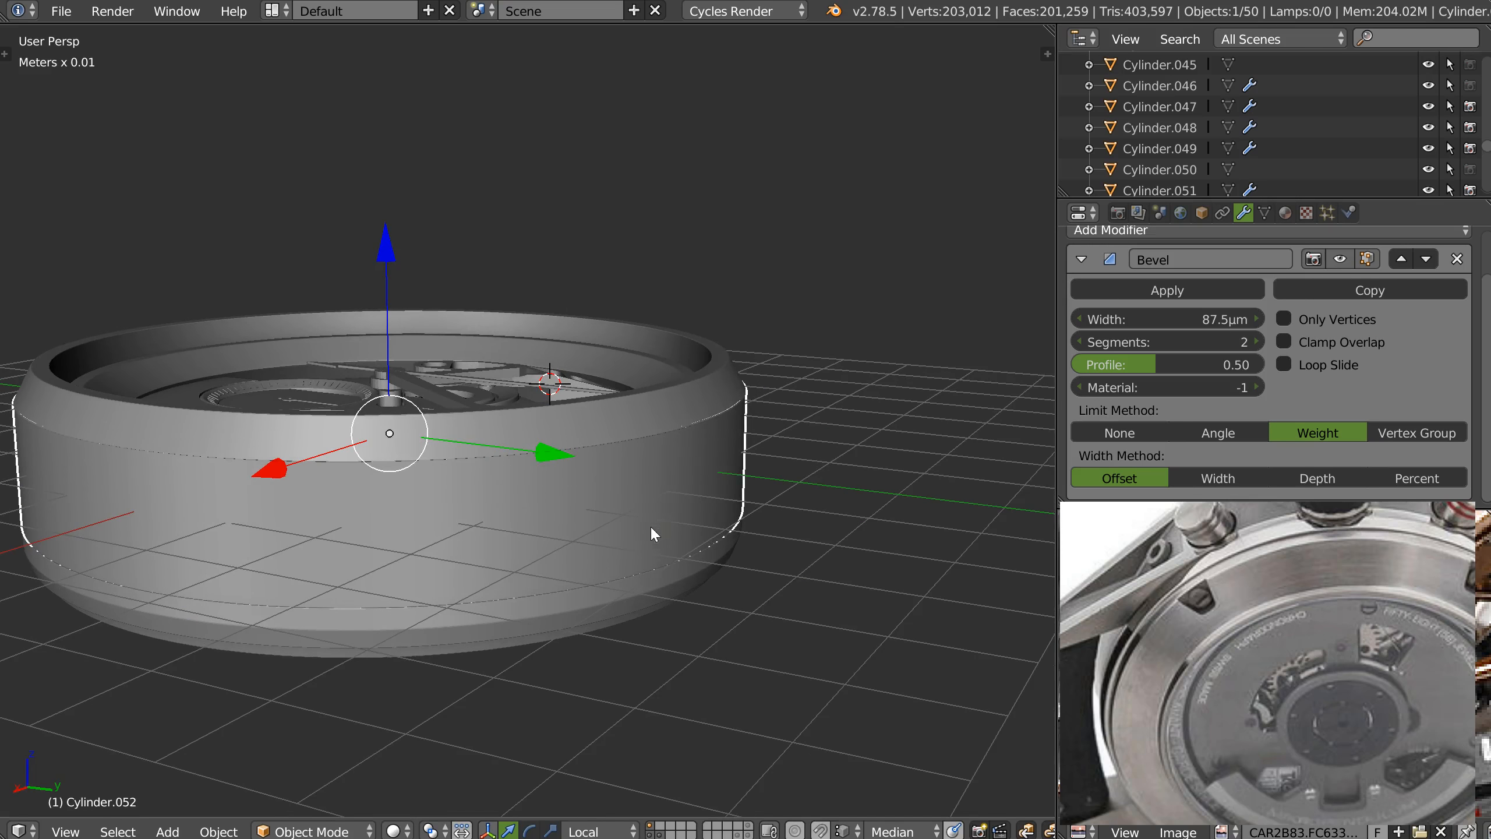
Try to add a vertical edge loop to the band where it meets the upper-right lug in the top reference.
key(KP_7)
scroll(599, 460, up, 5)
key(Tab)
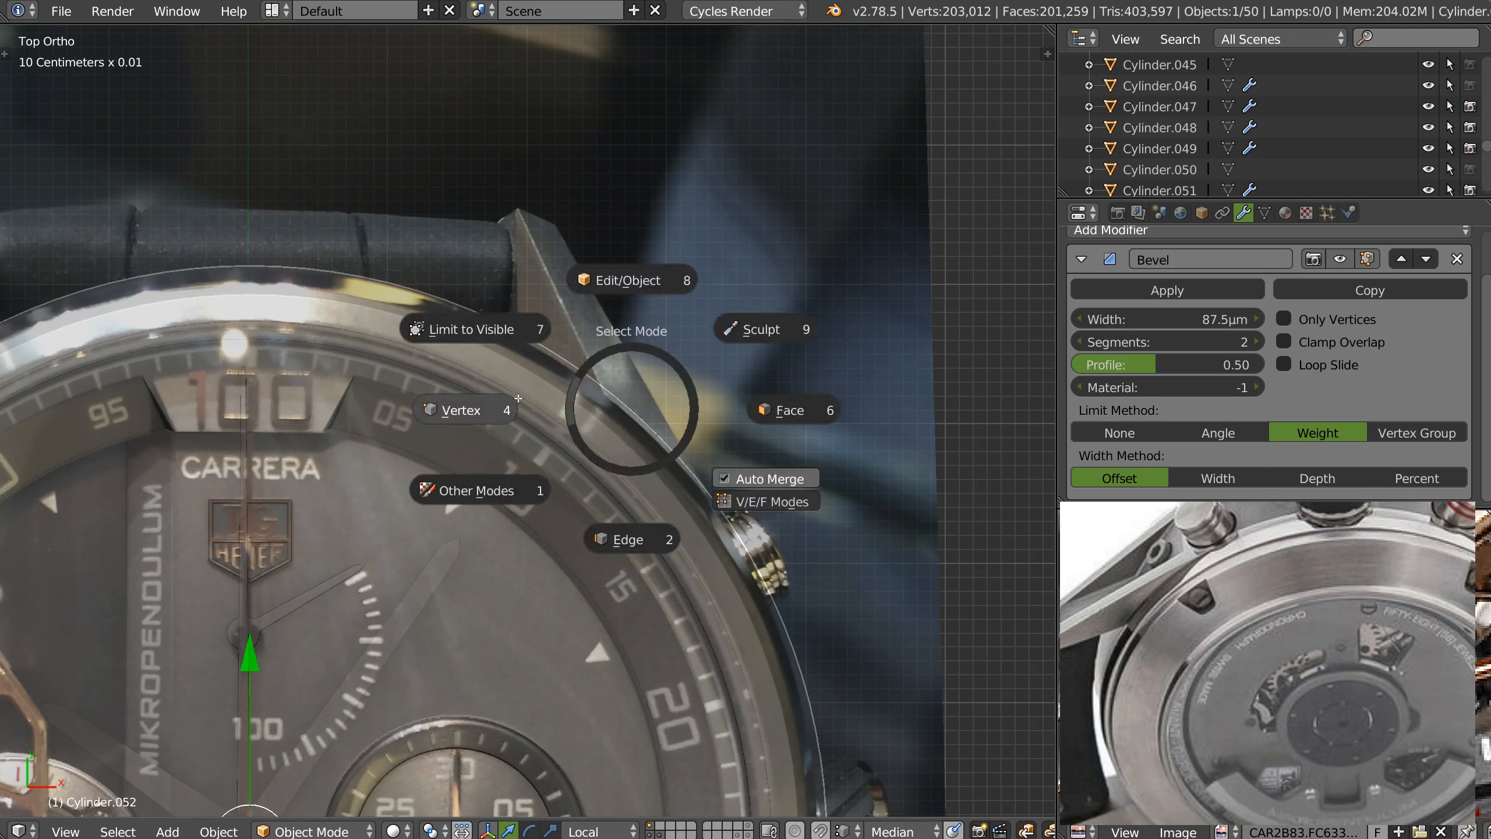
click(519, 398)
scroll(618, 364, up, 3)
right_click(609, 360)
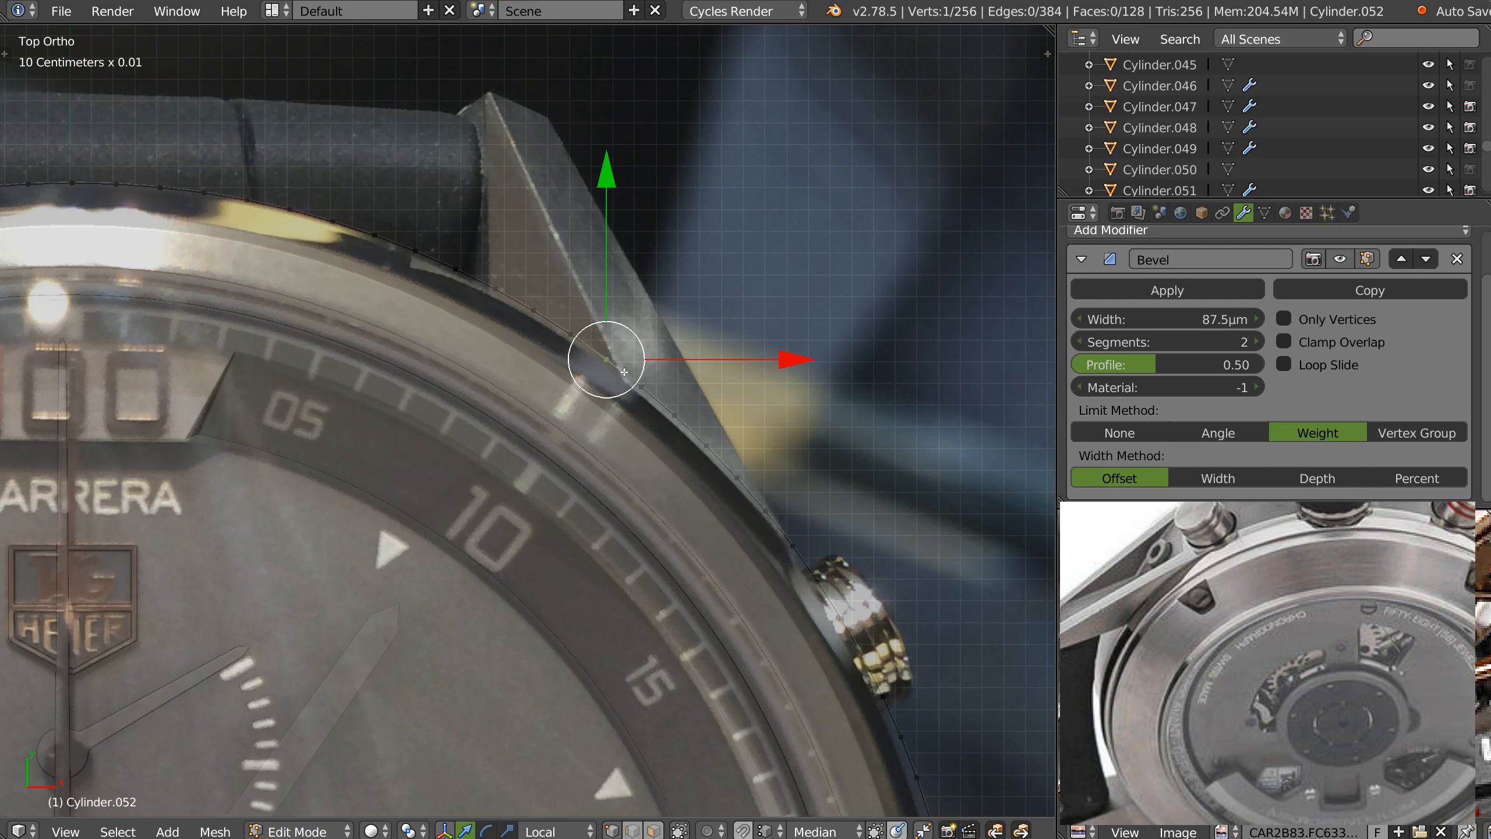
key(ctrl+r)
click(618, 374)
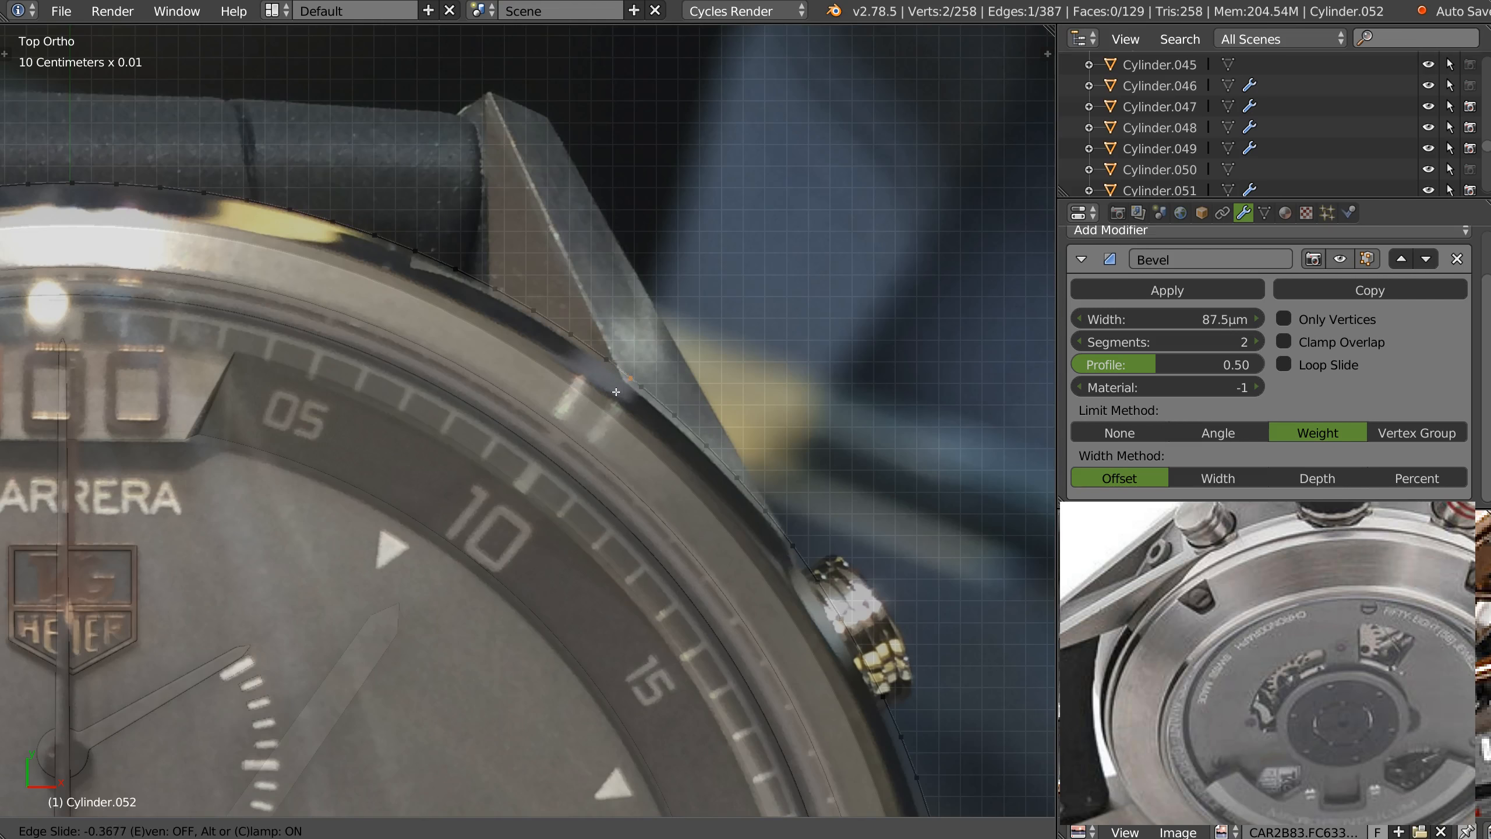
click(610, 383)
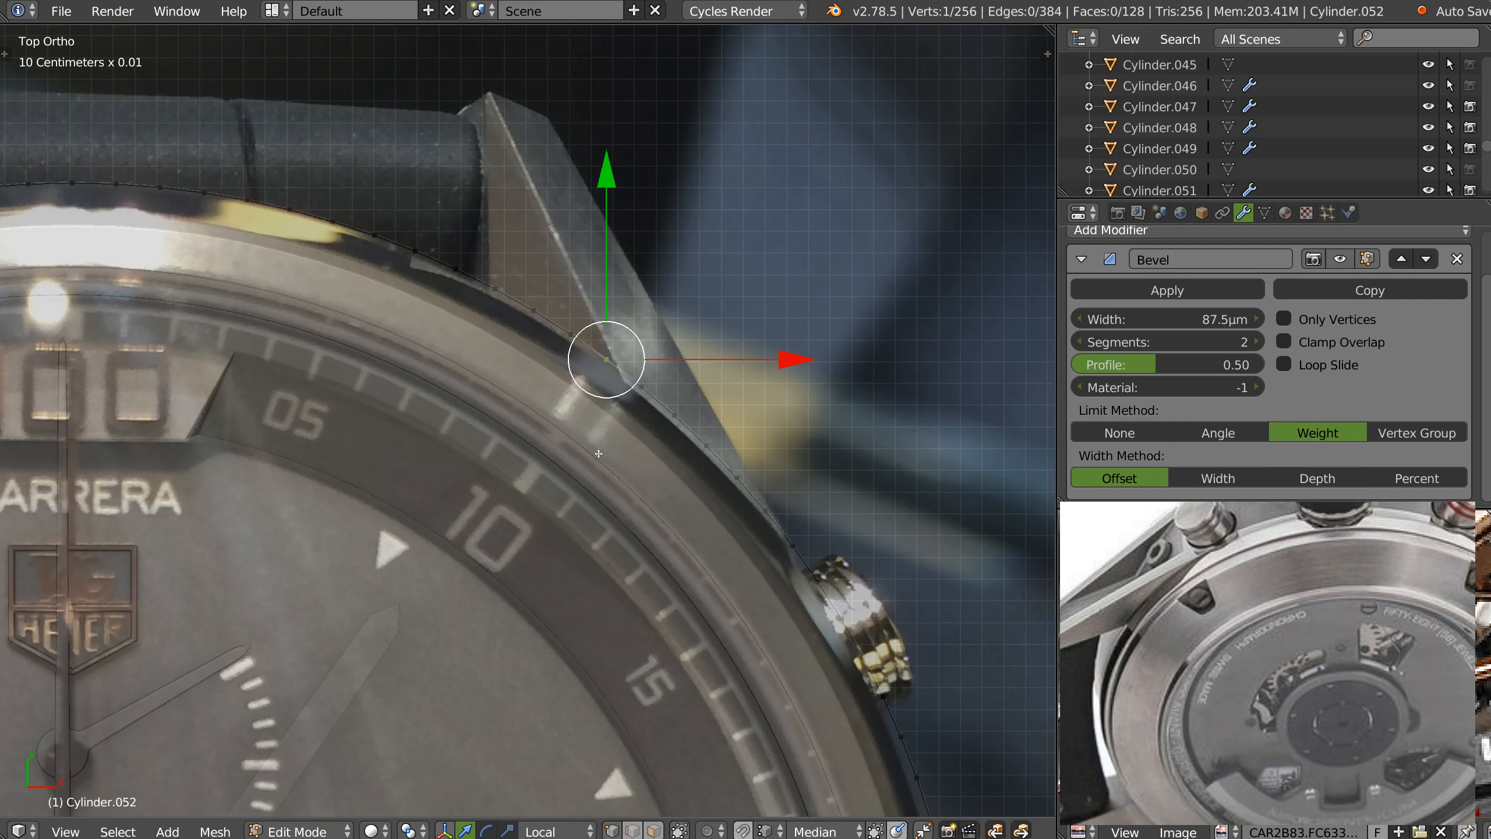
Fine-tune the band's scale to about 1.001 with Z locked, matching the case outline in the top reference.
key(Tab)
key(shift+z)
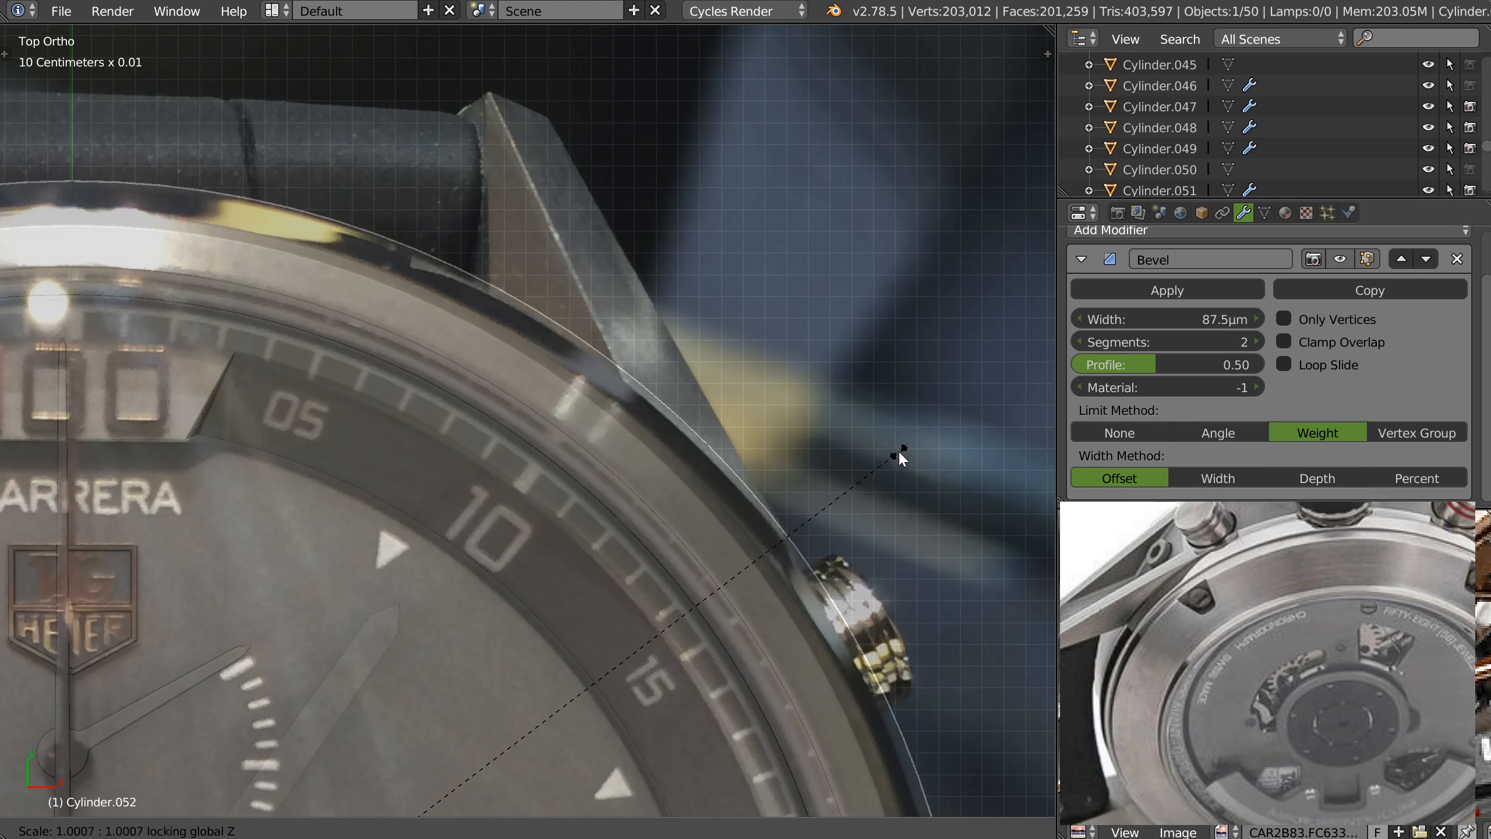
click(895, 448)
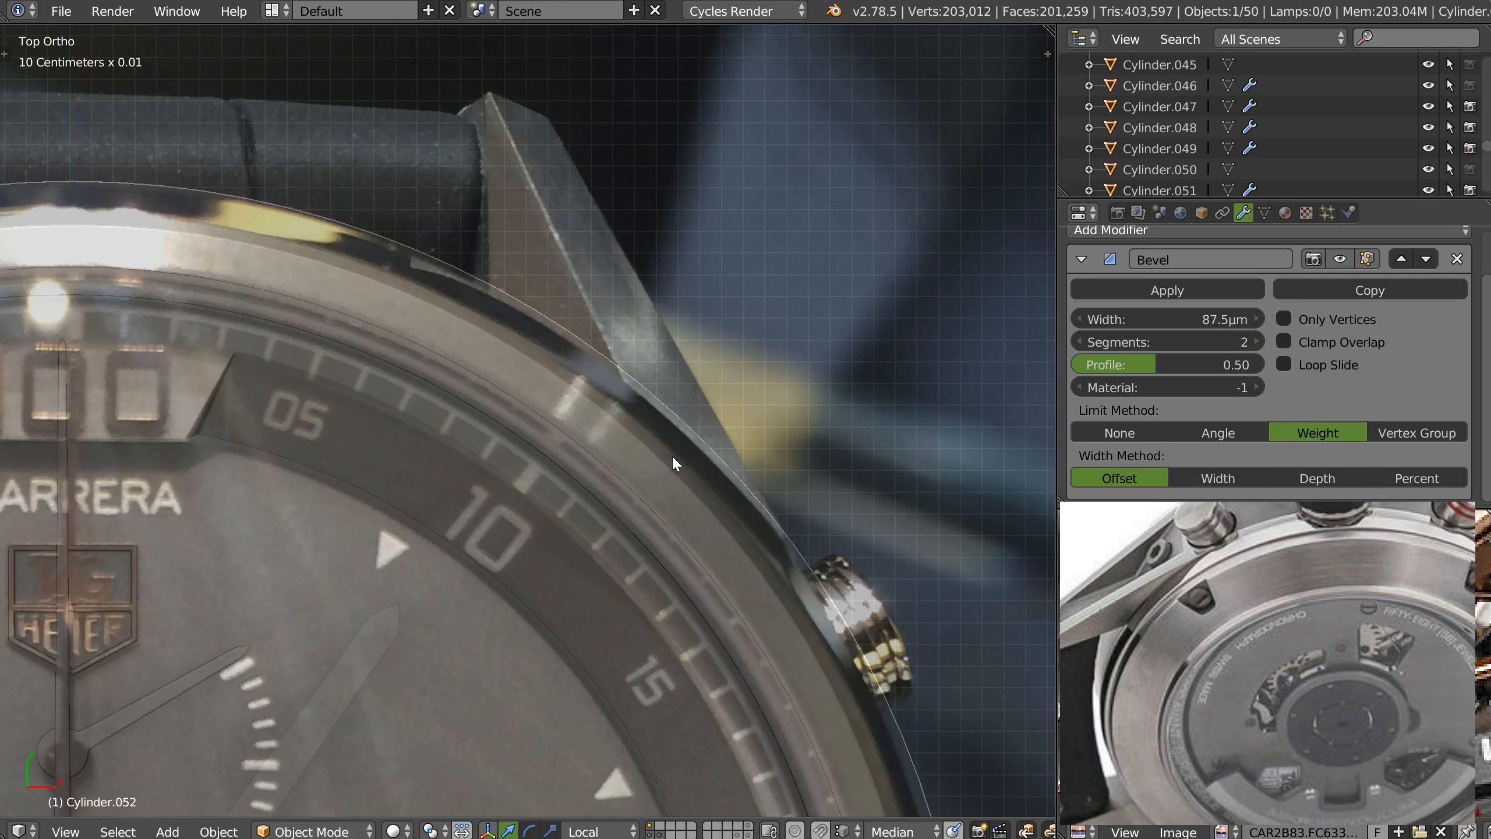
Delete the upper and lower vertices of the band along the arc between the upper-right lug and 12 o'clock.
key(Tab)
key(ctrl+Tab)
right_click(571, 337)
mouse_move(562, 373)
ctrl+mouse_down()
mouse_move(599, 292)
mouse_move(296, 382)
ctrl+mouse_up()
key(x)
click(510, 382)
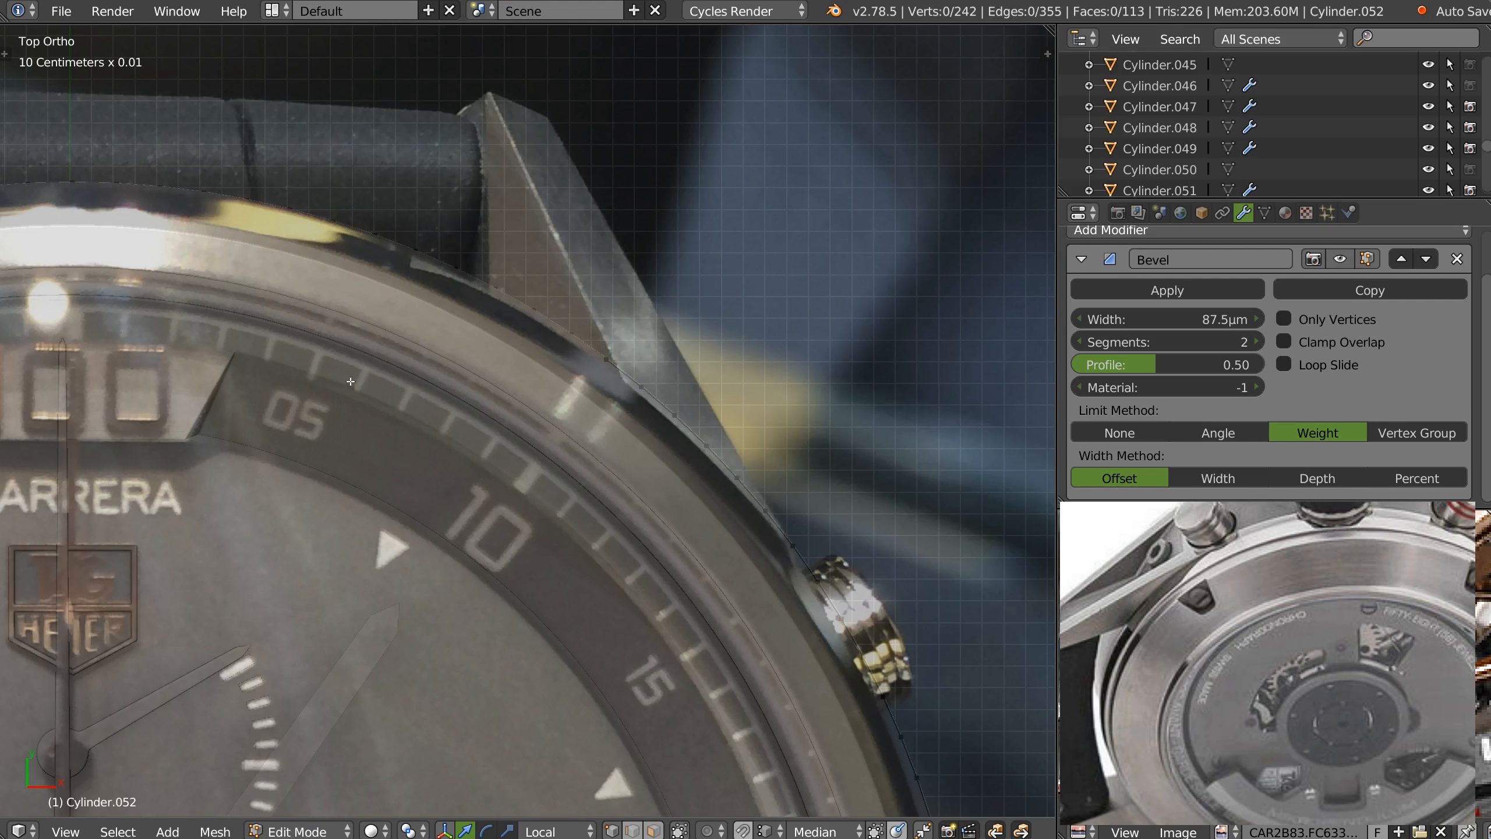
right_click(573, 338)
mouse_move(552, 356)
ctrl+mouse_down()
mouse_move(296, 138)
mouse_move(52, 226)
ctrl+mouse_up()
key(x)
click(557, 404)
Examine the trimmed band against the watch case in the right side reference photo.
ctrl+middle_drag(557, 404, 568, 458)
shift+middle_drag(568, 446, 554, 274)
ctrl+middle_drag(554, 274, 566, 412)
shift+middle_drag(567, 412, 590, 305)
middle_drag(669, 575, 598, 389)
key(q)
click(534, 445)
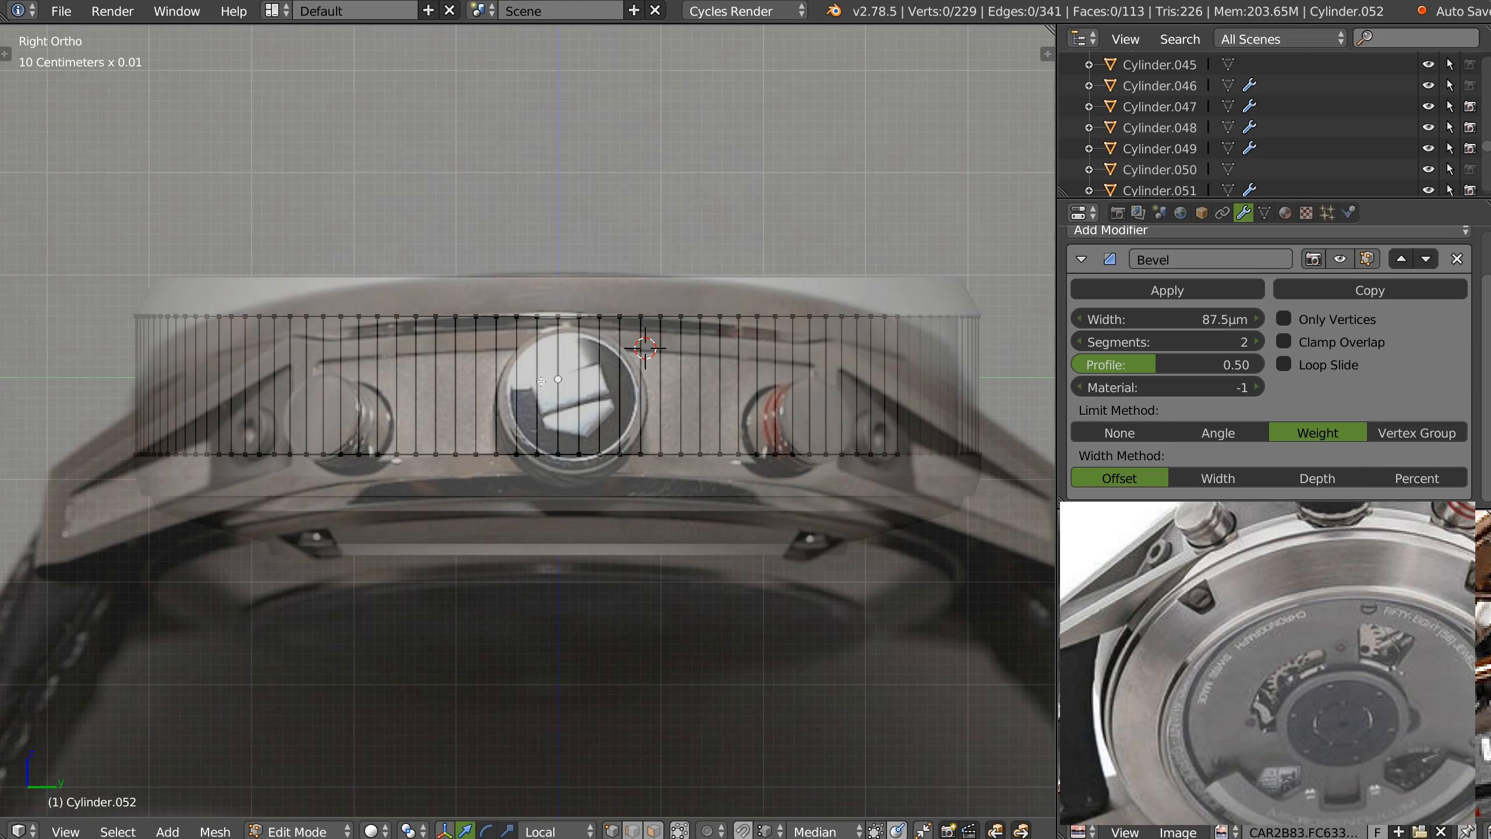
Delete the rest of the band below the crown and around the left side, keeping the section from crown to upper-right lug.
key(KP_7)
scroll(799, 342, up, 6)
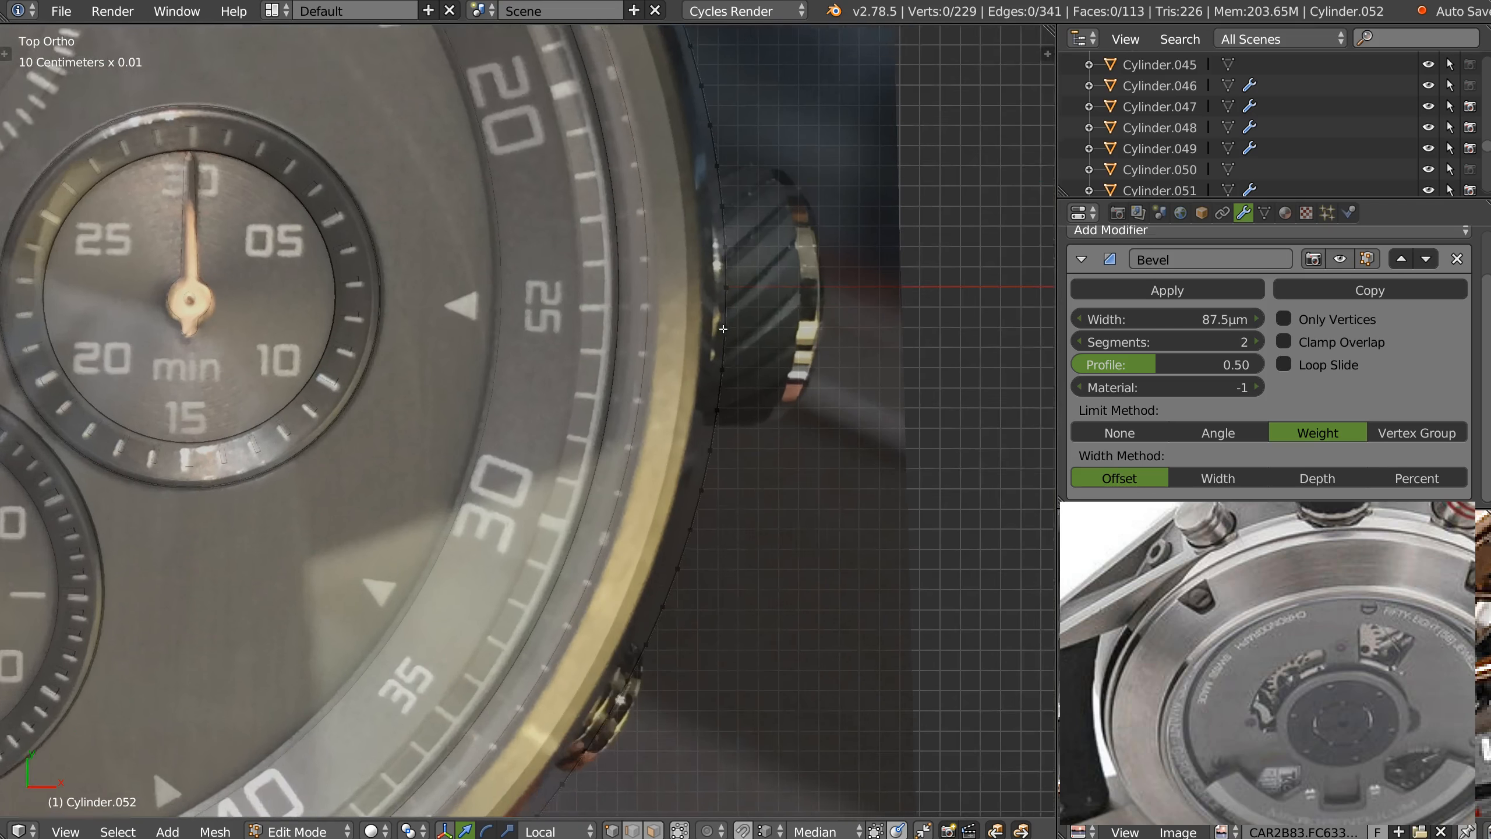
mouse_move(809, 348)
ctrl+mouse_down()
mouse_move(375, 587)
mouse_move(907, 522)
ctrl+mouse_up()
ctrl+middle_drag(909, 522, 900, 681)
mouse_move(900, 681)
shift+middle_down()
mouse_move(913, 519)
mouse_move(944, 437)
shift+middle_up()
mouse_move(568, 750)
ctrl+mouse_down()
mouse_move(17, 564)
mouse_move(194, 713)
ctrl+mouse_up()
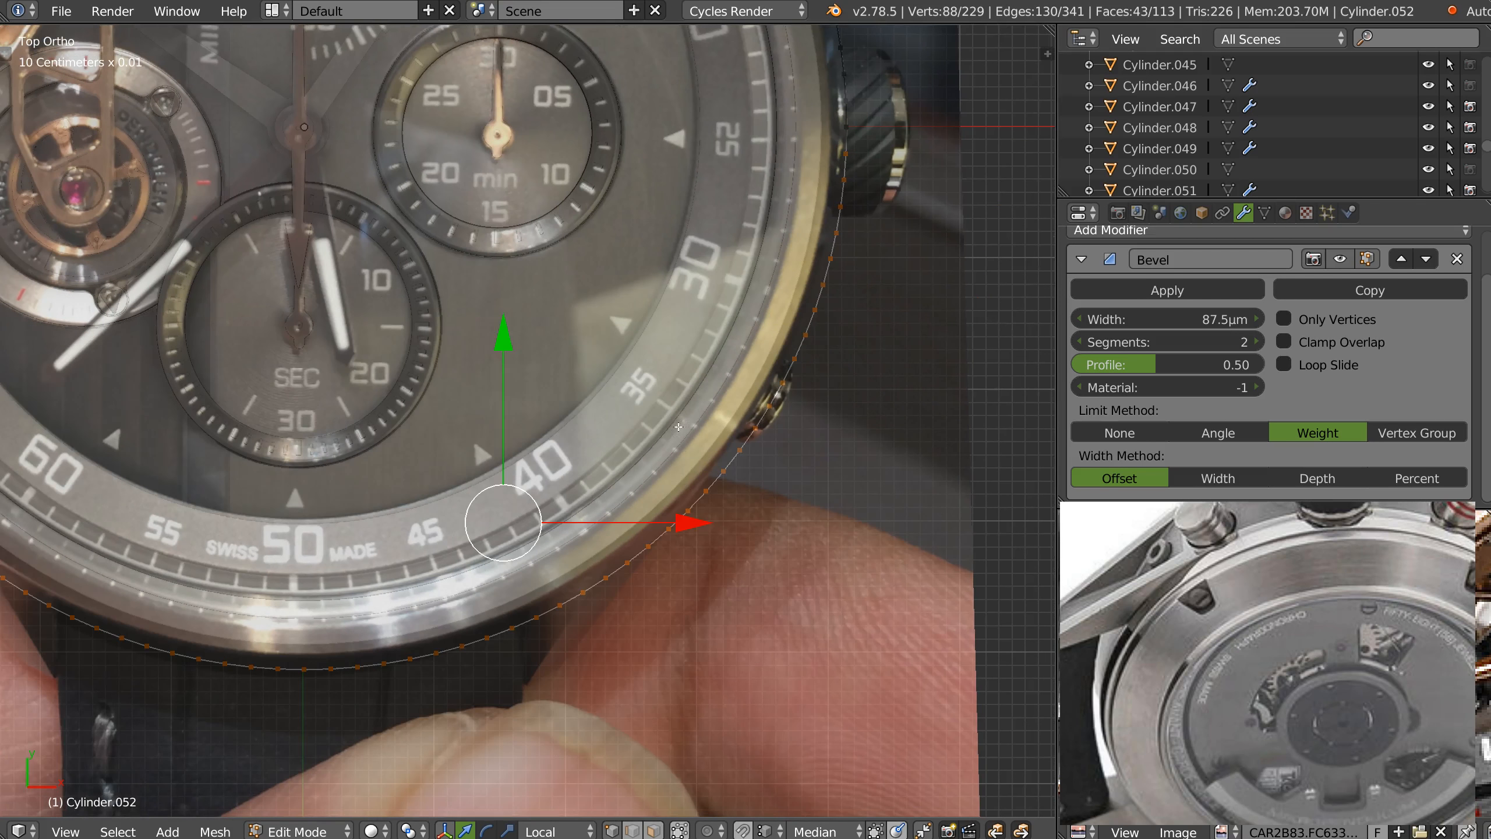
ctrl+middle_drag(661, 382, 660, 498)
mouse_move(660, 498)
shift+middle_down()
mouse_move(788, 714)
mouse_move(802, 709)
shift+middle_up()
mouse_move(633, 330)
ctrl+mouse_down()
mouse_move(635, 296)
mouse_move(27, 414)
mouse_move(42, 587)
ctrl+mouse_up()
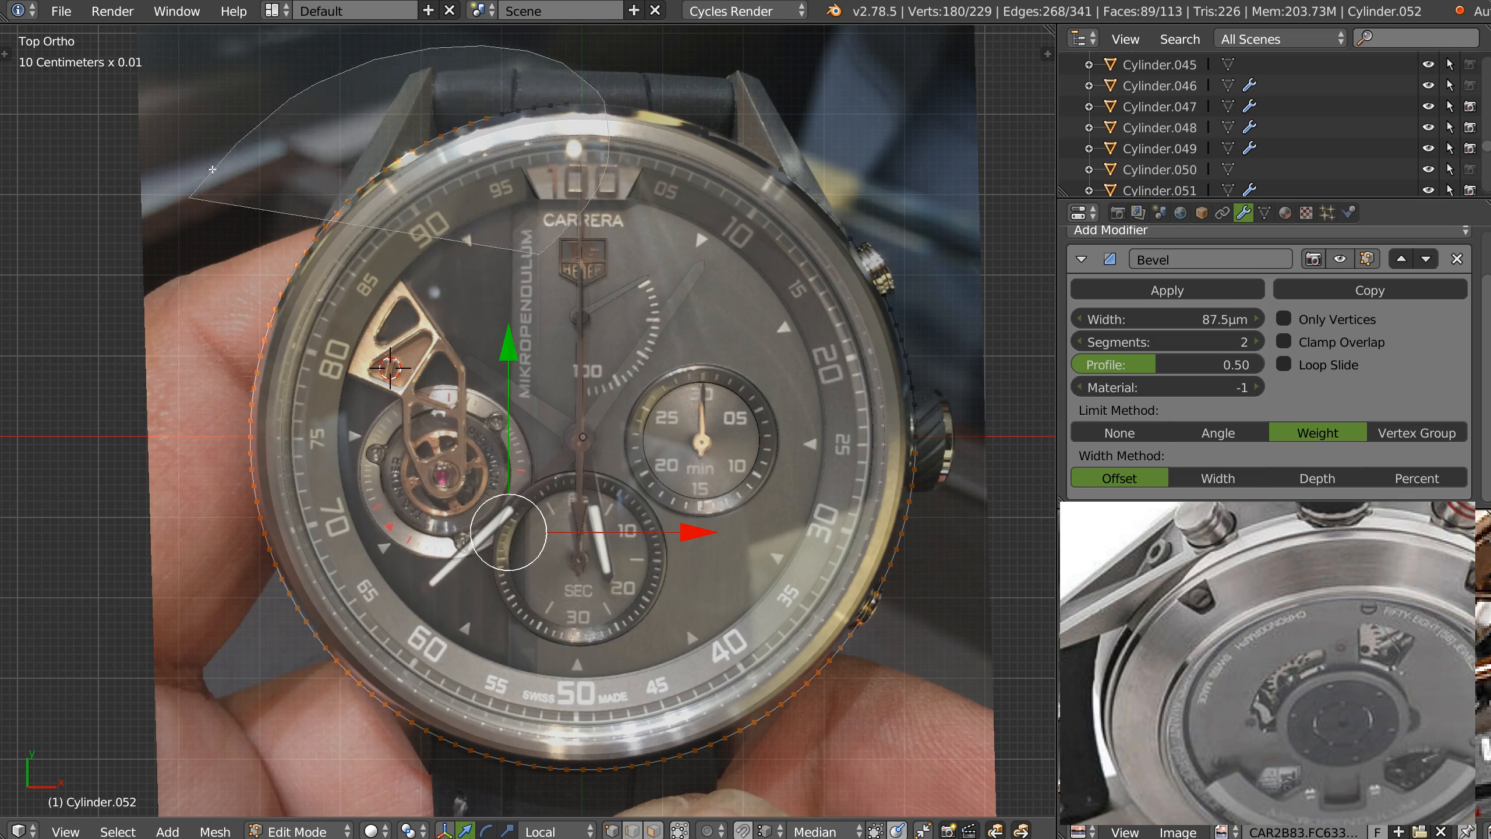
key(x)
click(606, 444)
middle_drag(904, 740, 621, 505)
shift+middle_drag(692, 529, 655, 483)
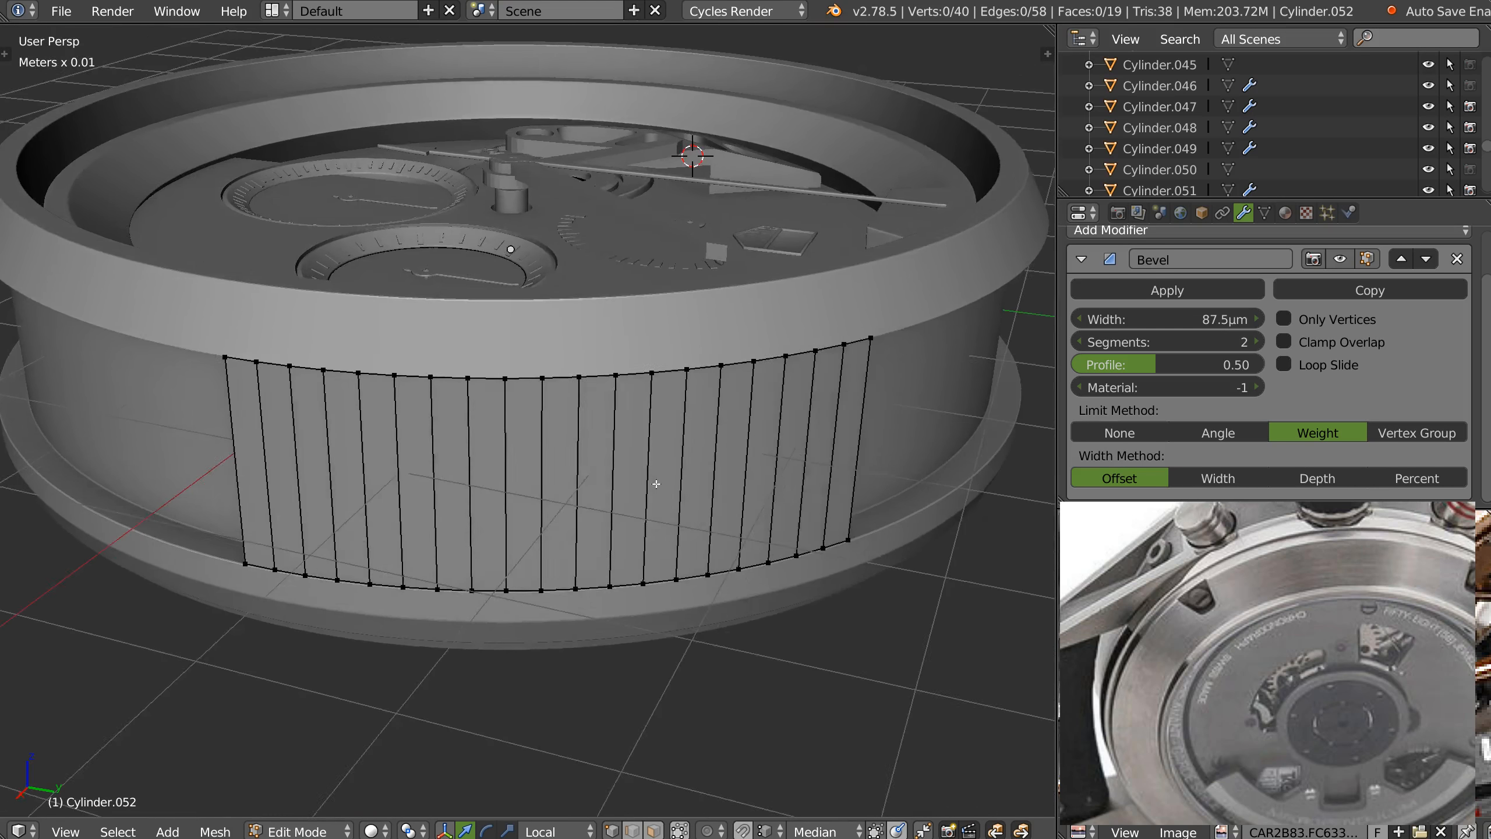
Add a vertical edge loop to the band section just above the upper pusher, where the lug begins.
shift+middle_drag(810, 426, 707, 457)
click(683, 531)
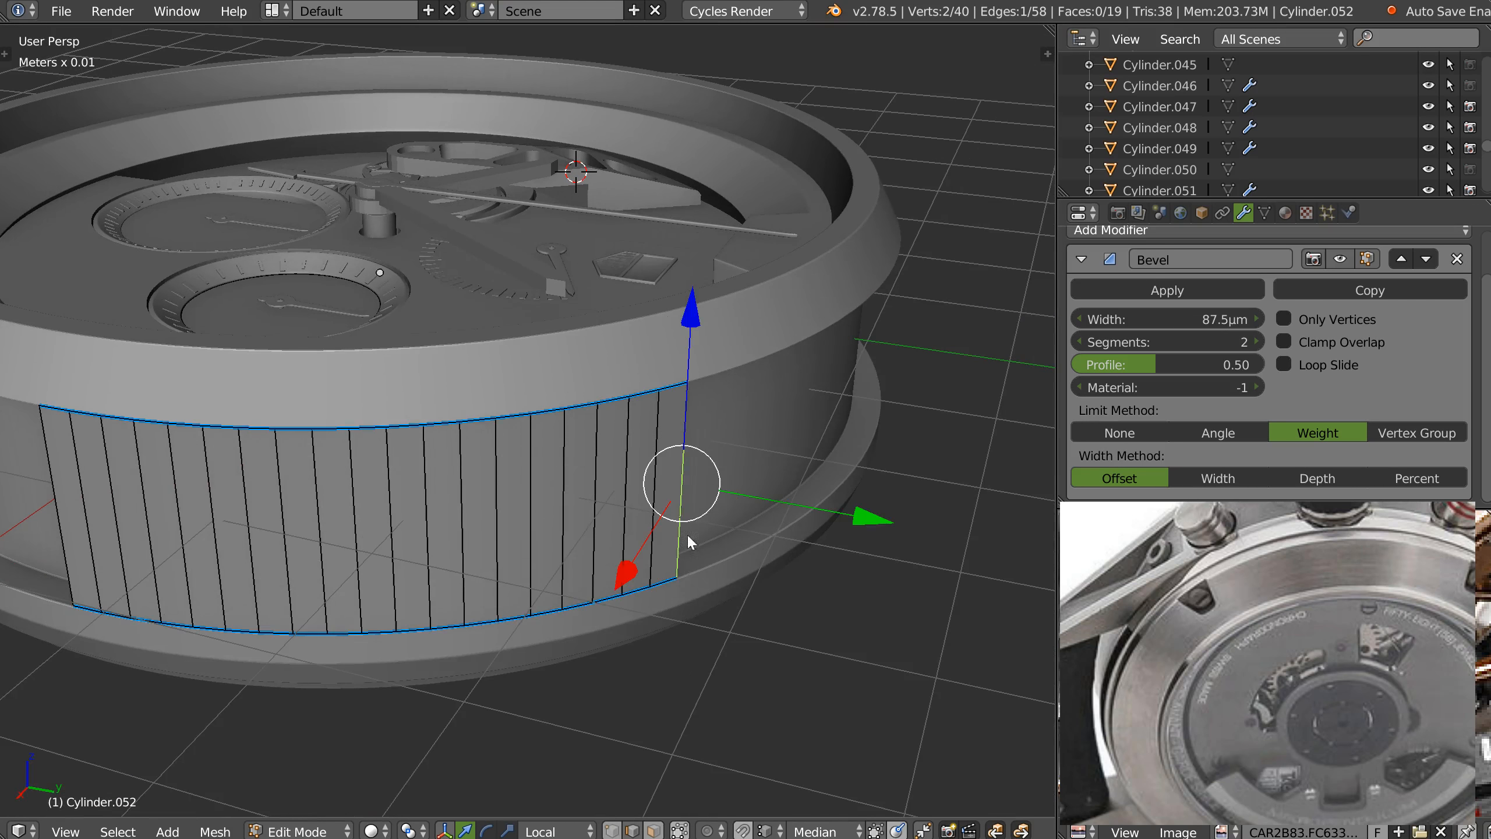
key(KP_7)
ctrl+middle_drag(710, 539, 751, 457)
key(Tab)
click(610, 562)
ctrl+middle_drag(784, 587, 786, 556)
right_click(764, 553)
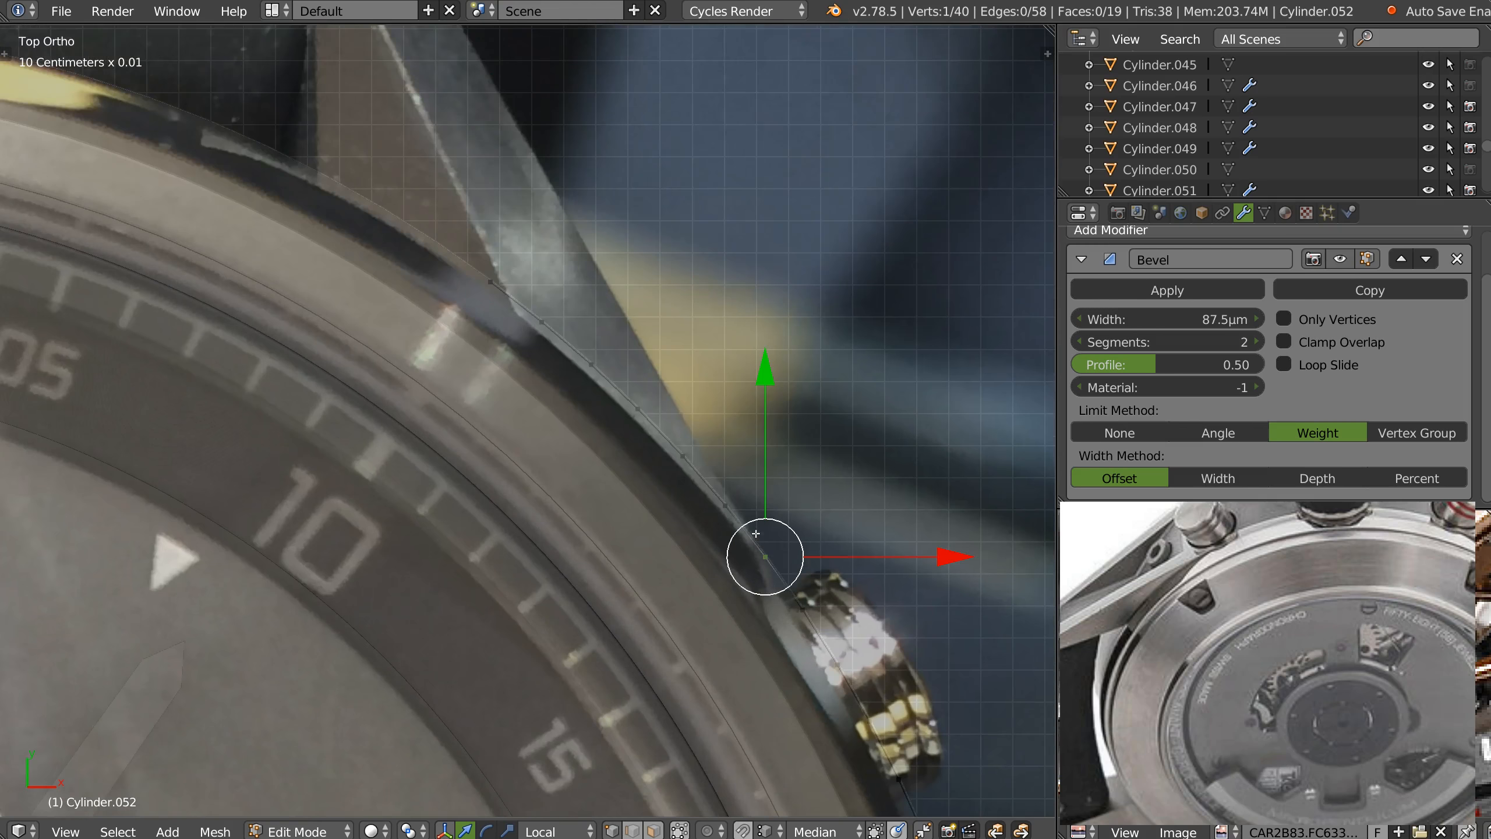
key(ctrl+r)
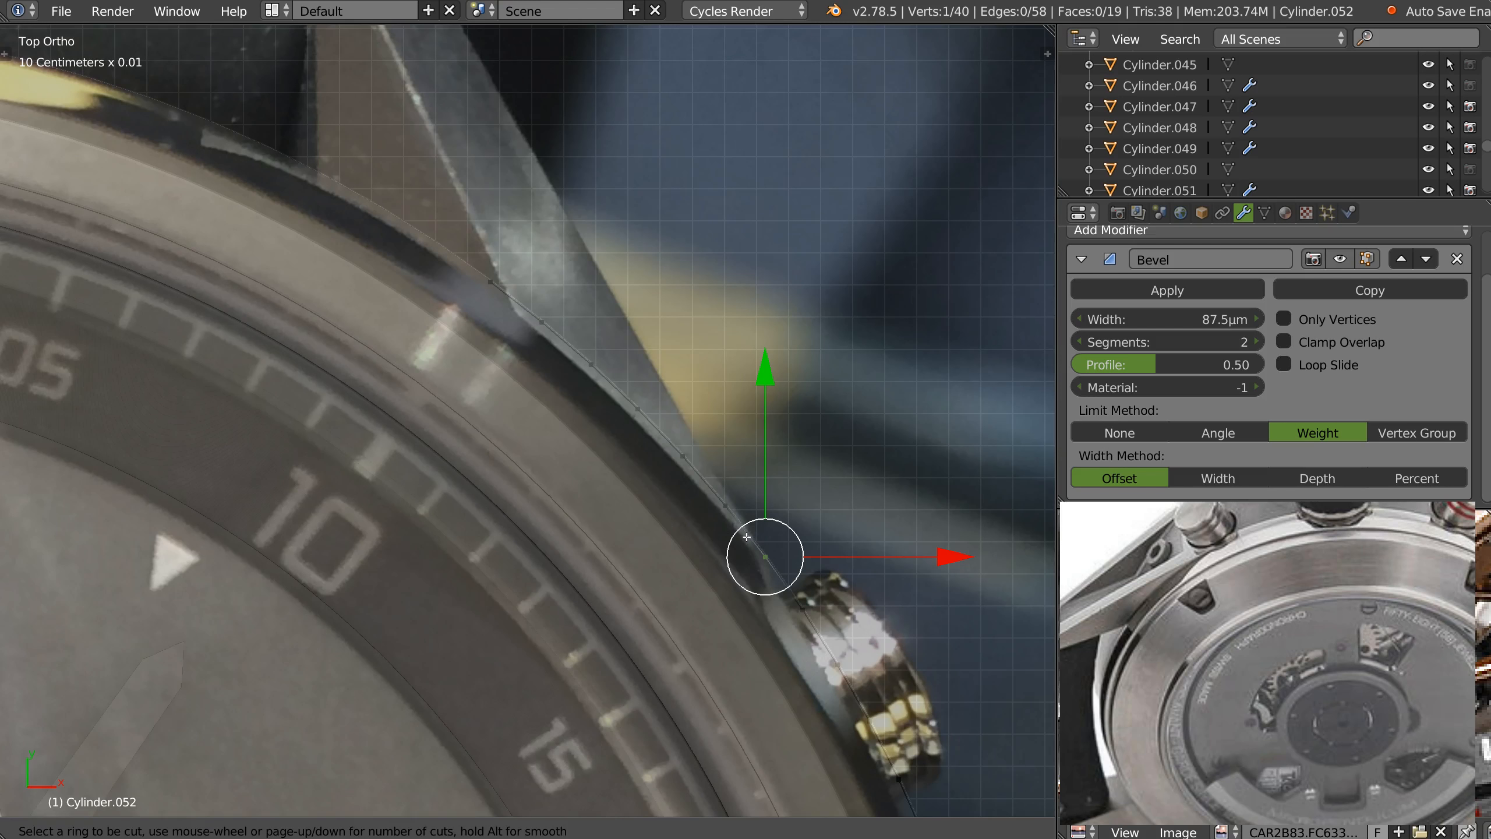
click(746, 536)
click(687, 562)
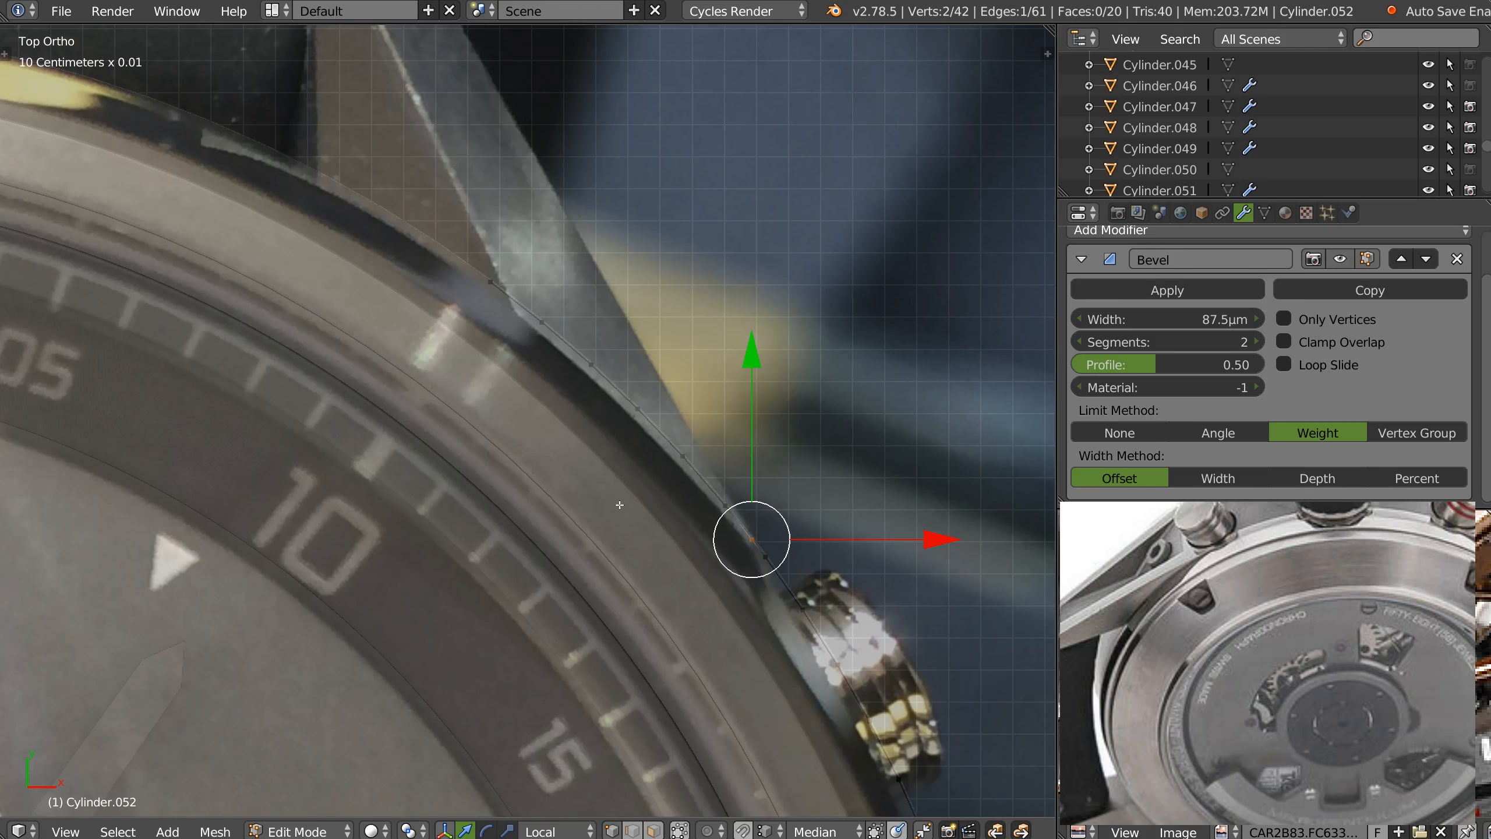
Dissolve the five vertical edges between the new edge loop and the band's lug end to form one large face.
middle_drag(679, 492, 406, 610)
shift+middle_drag(851, 434, 598, 397)
key(ctrl+Tab)
key(2)
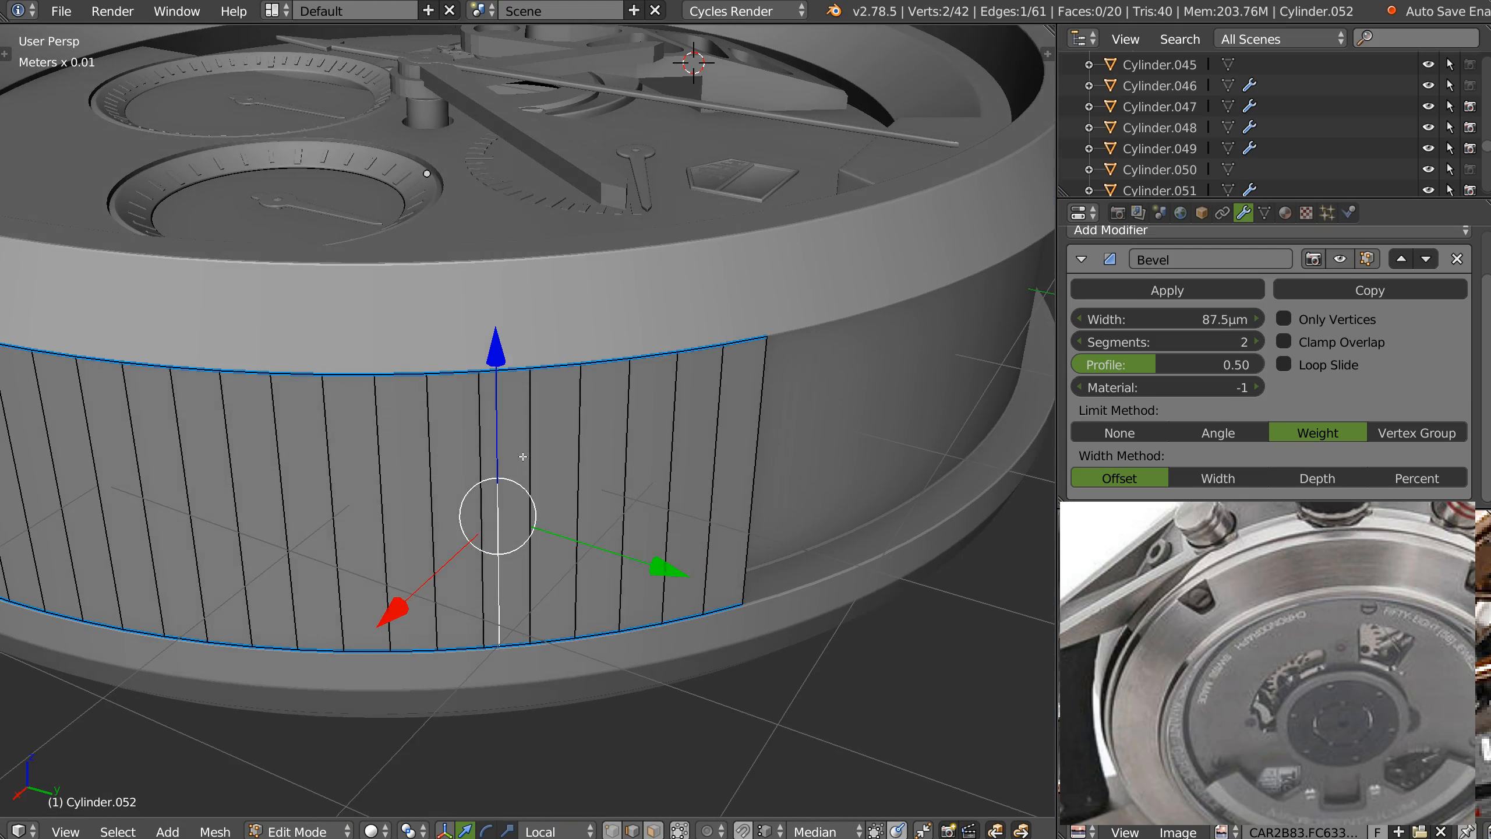
right_click(529, 453)
shift+right_click(580, 439)
shift+right_click(628, 432)
shift+right_click(673, 426)
shift+right_click(717, 418)
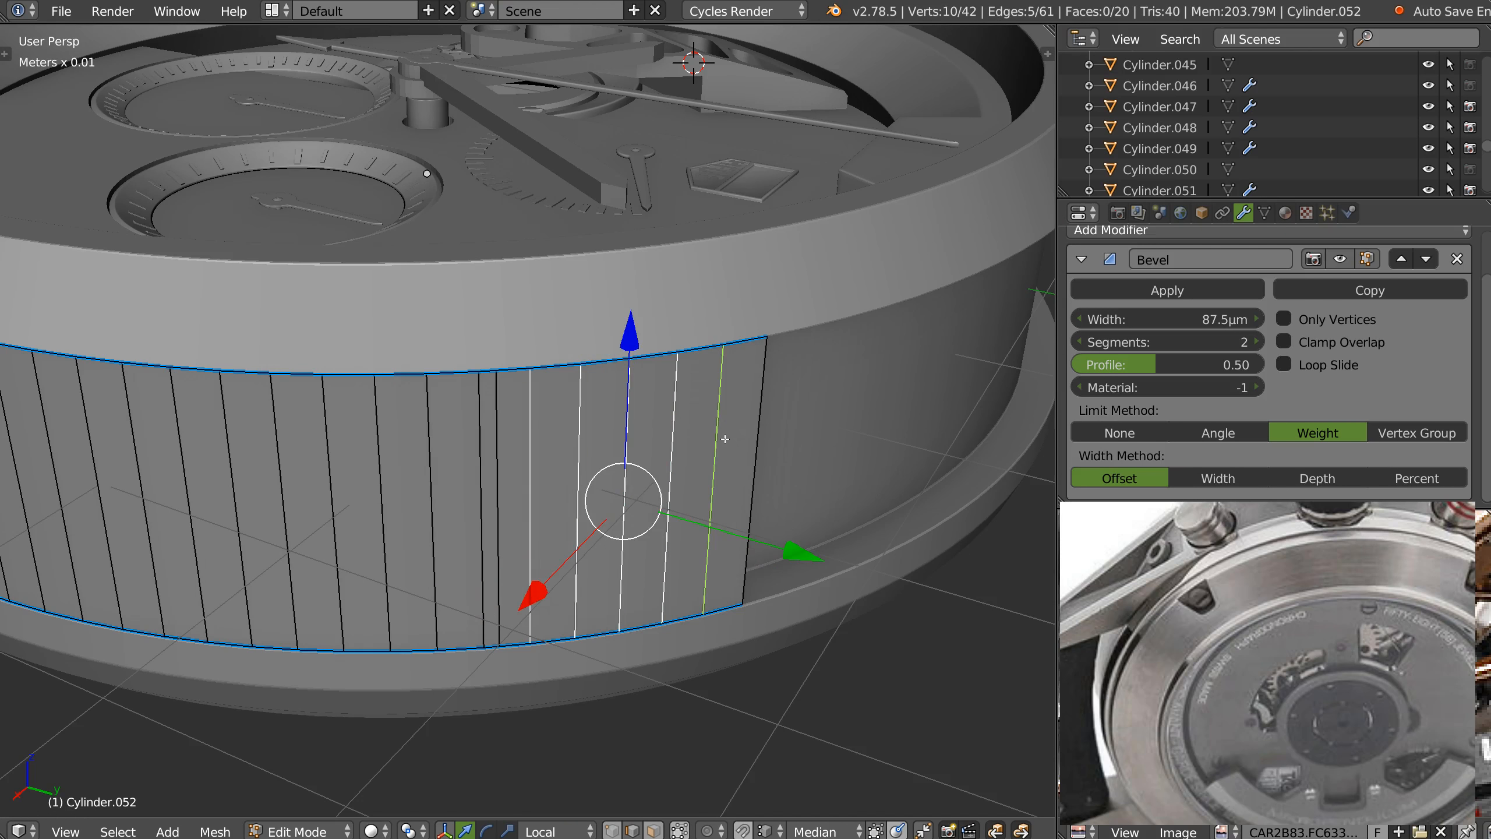
key(ctrl+x)
Extrude the merged end face outward from the band as the start of the upper-right lug.
key(Tab)
click(622, 481)
right_click(634, 483)
key(q)
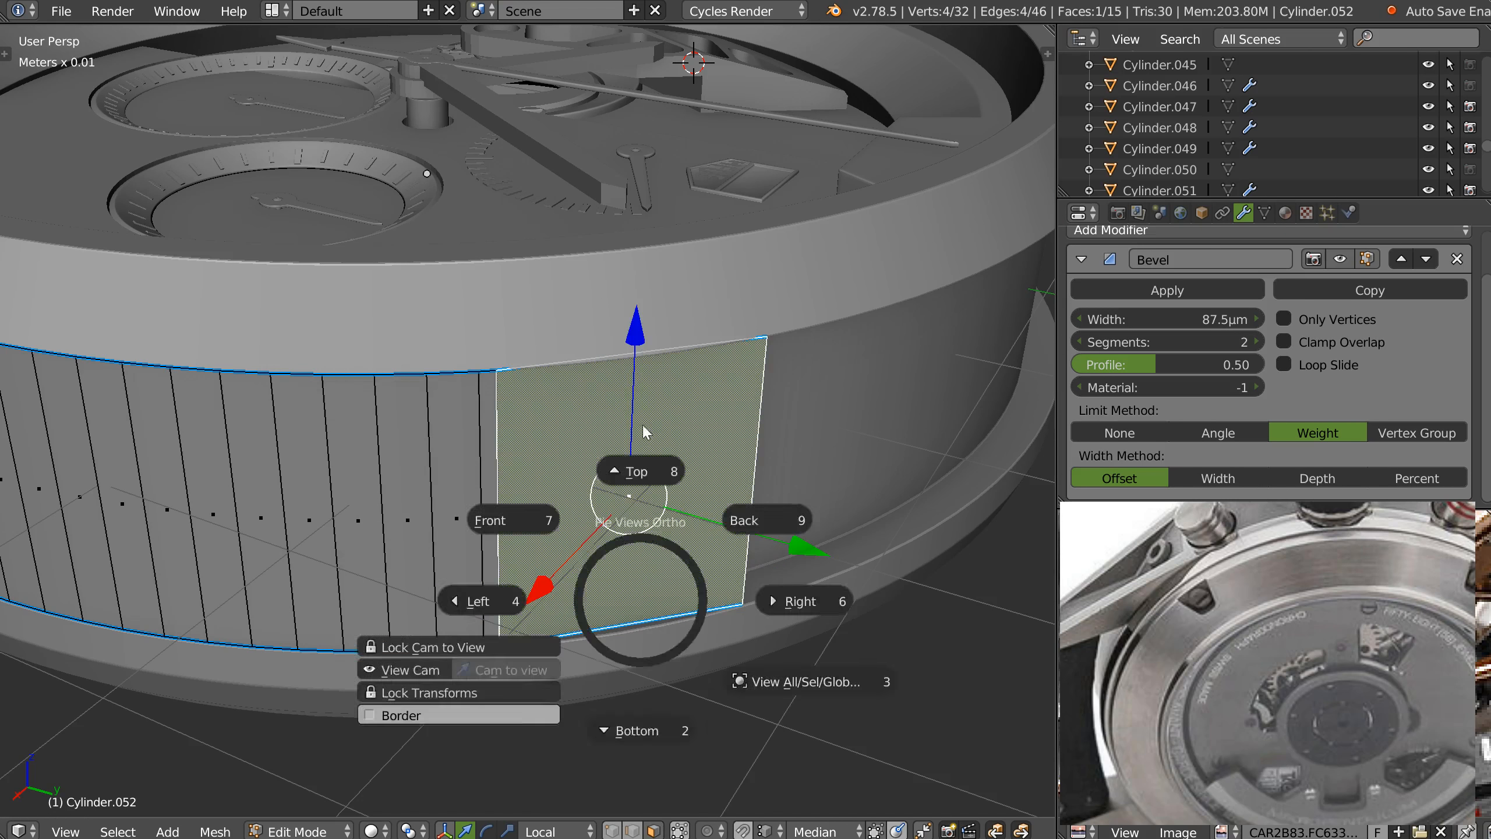
click(646, 432)
key(e)
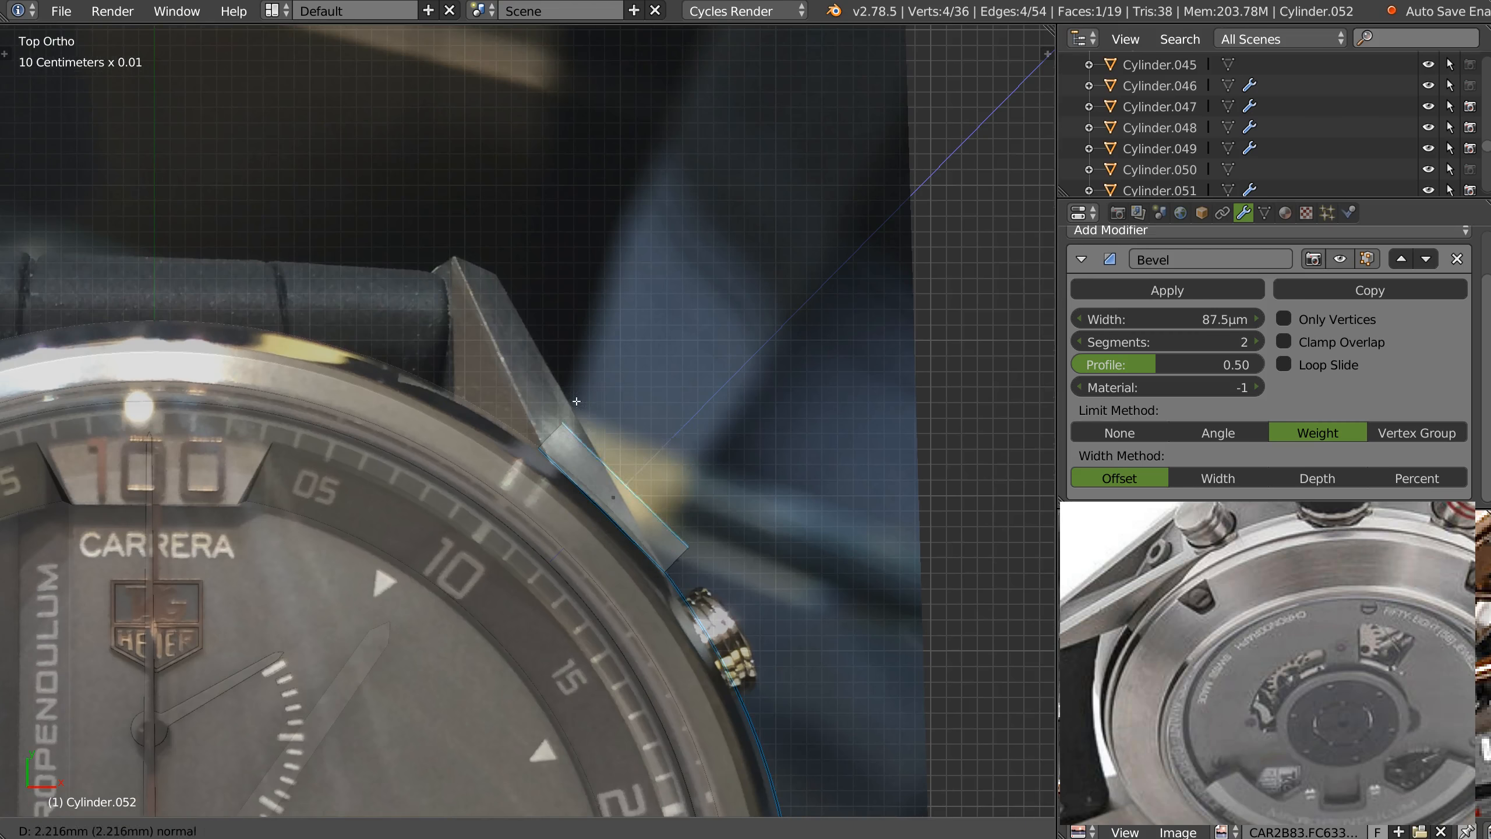
click(723, 474)
Move the extruded face to the lug's tip in the top reference and shift its outer edge onto the tip's corner.
key(g)
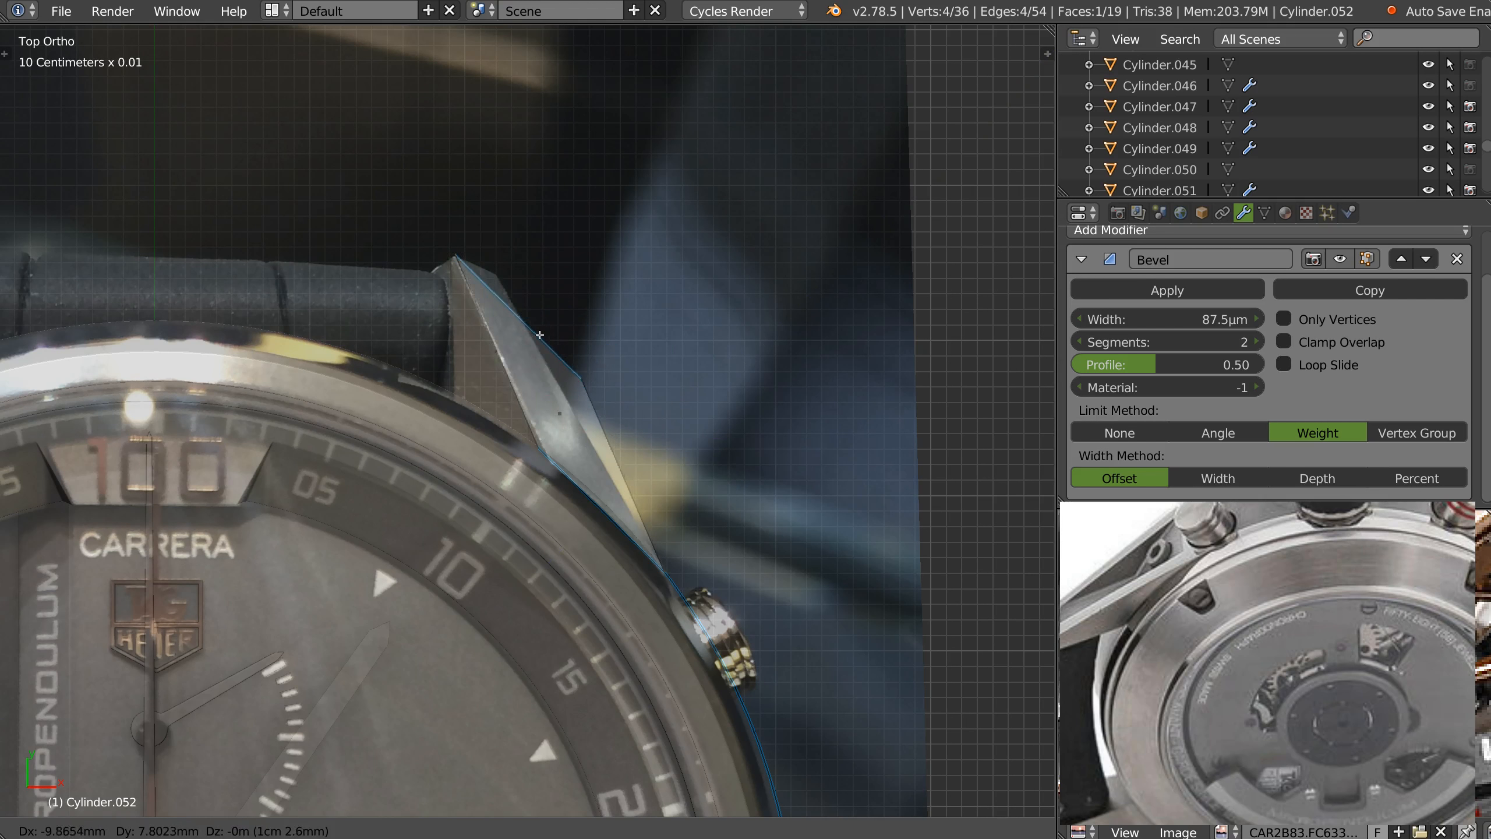
click(576, 393)
right_click(576, 393)
key(g)
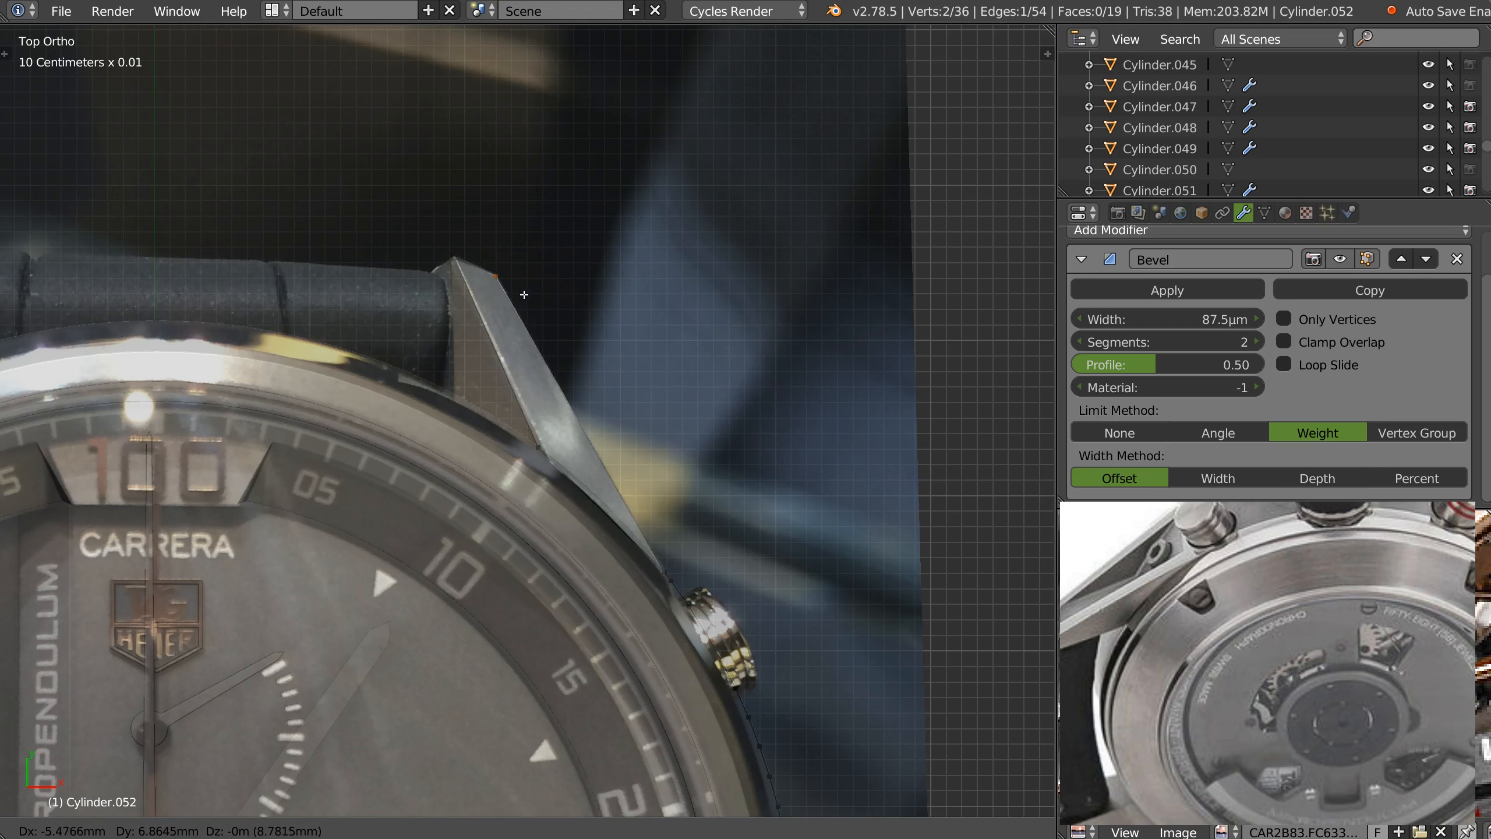
click(525, 298)
Compare the roughed-out lug's shape with the reference photos in the right side and top views.
middle_drag(531, 302, 620, 434)
scroll(545, 362, down, 3)
key(KP_3)
shift+middle_drag(499, 390, 566, 292)
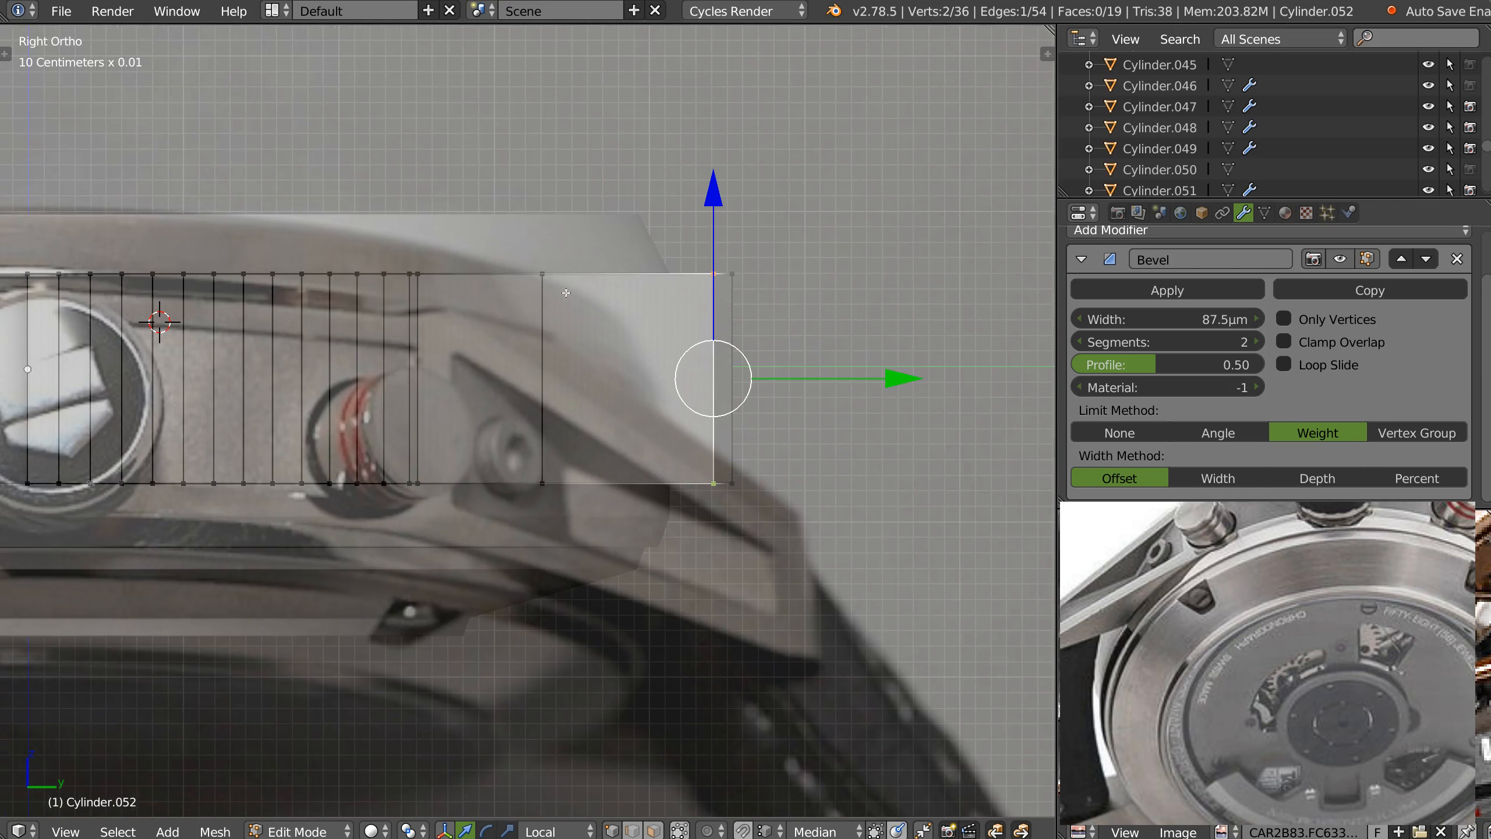
scroll(625, 447, down, 3)
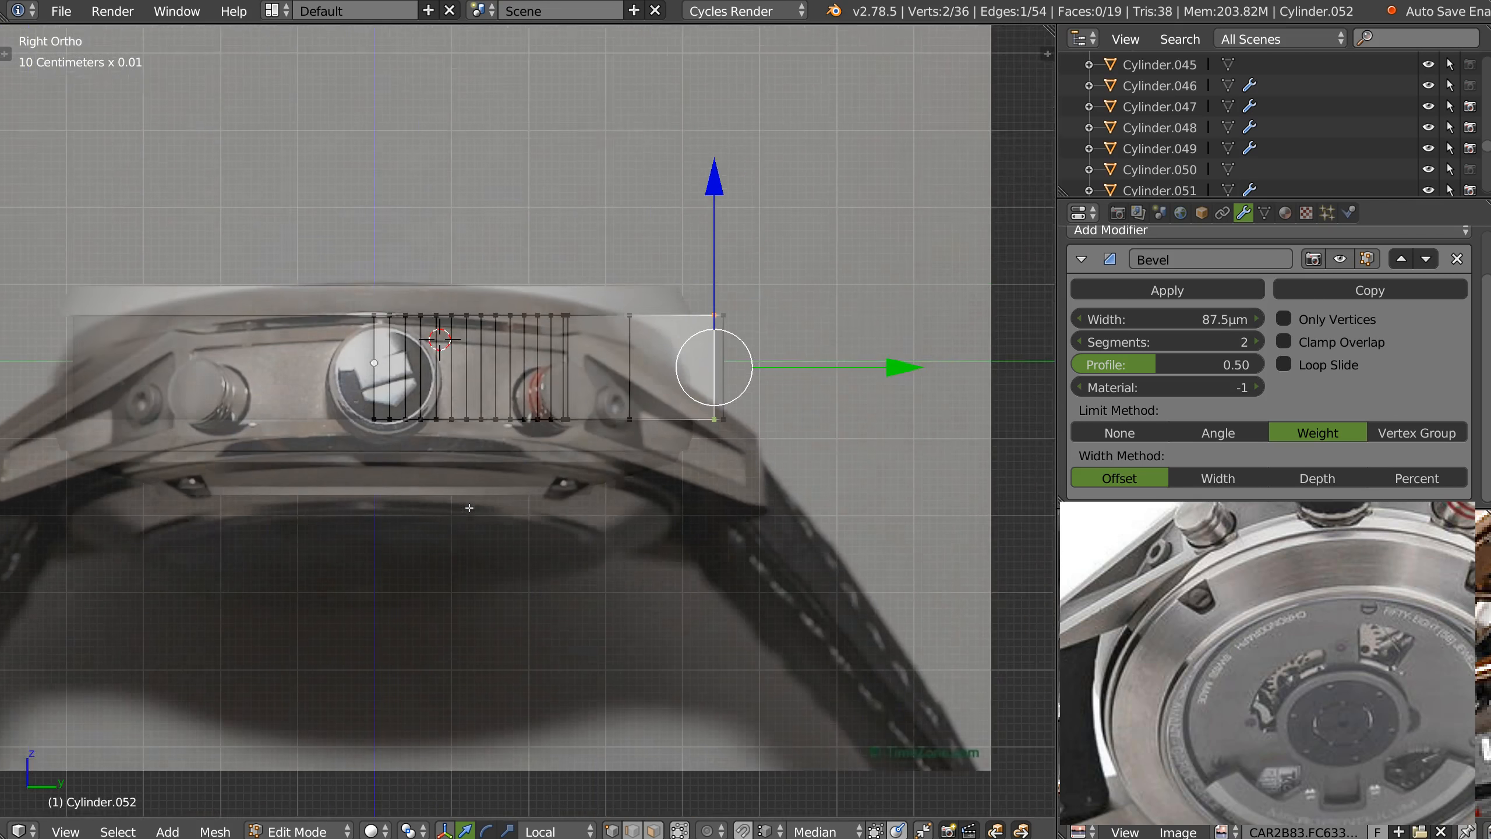
scroll(743, 330, up, 2)
shift+middle_drag(743, 330, 730, 346)
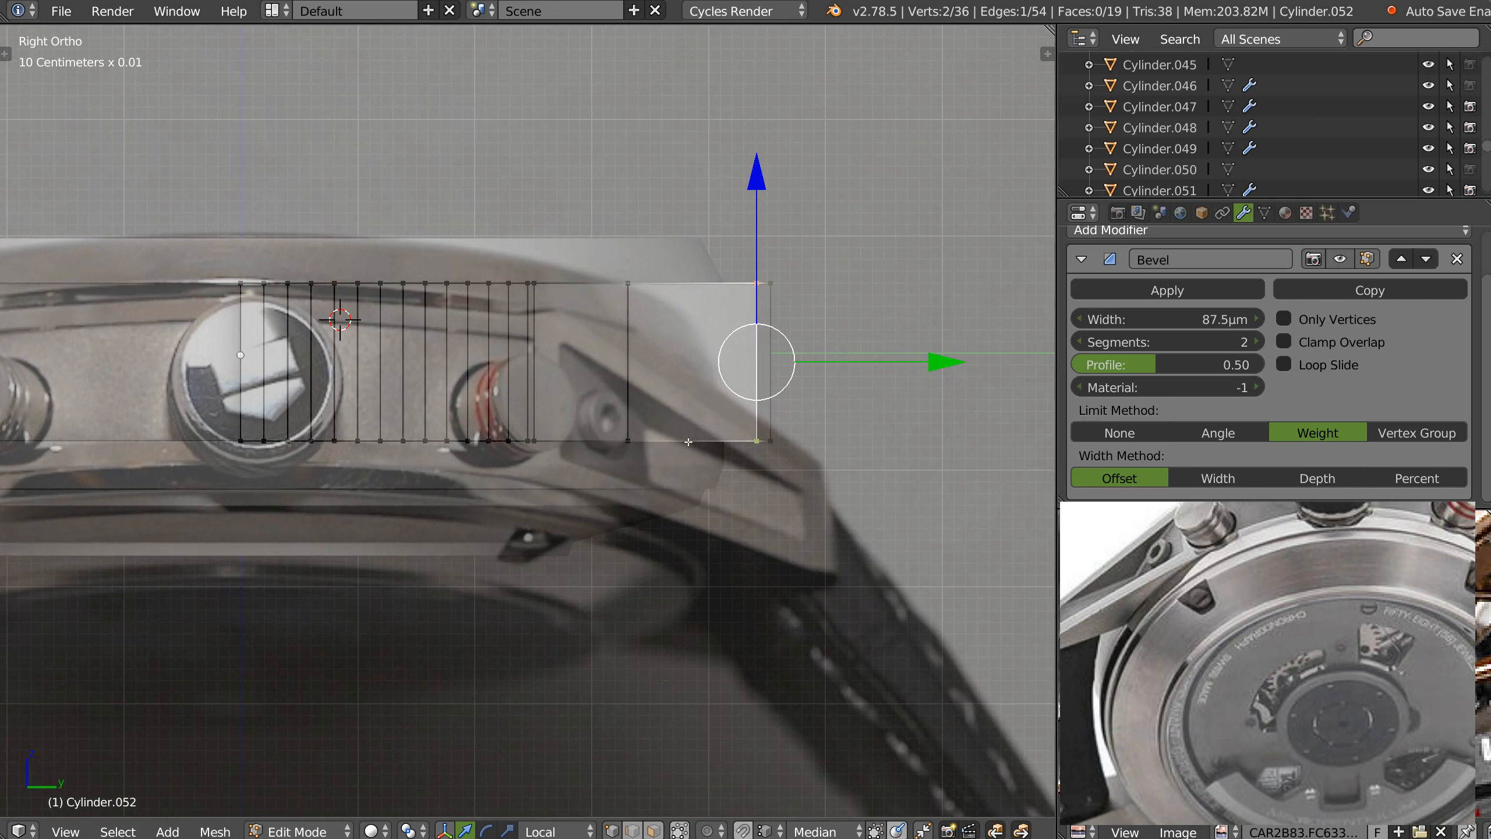
key(q)
click(681, 320)
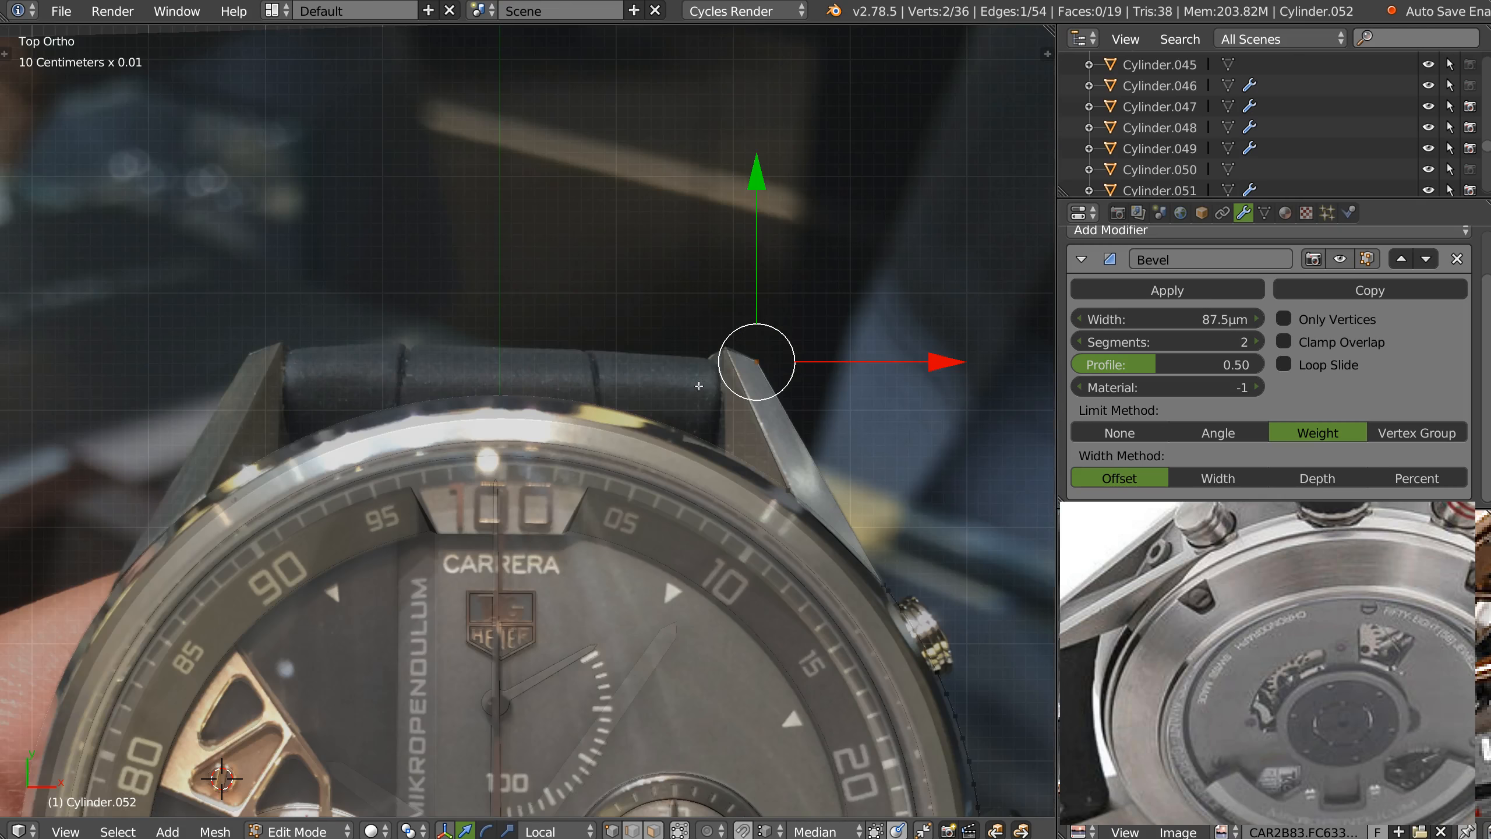
Extrude the lug's inner side face about 4.4 mm inward, toward the opposite lug.
key(Tab)
middle_drag(724, 421, 456, 406)
key(Tab)
right_click(510, 319)
right_click(499, 400)
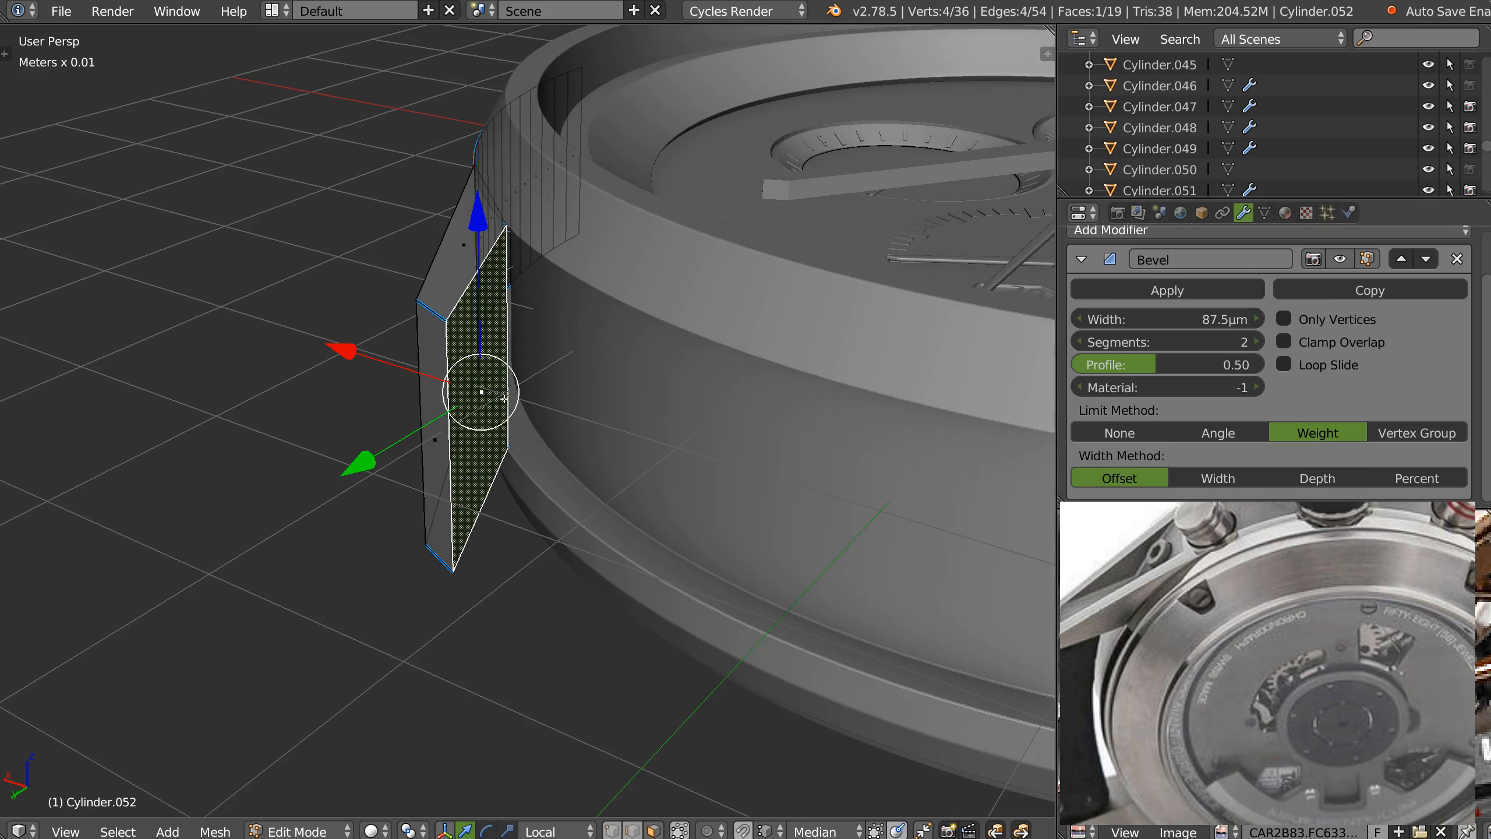
key(e)
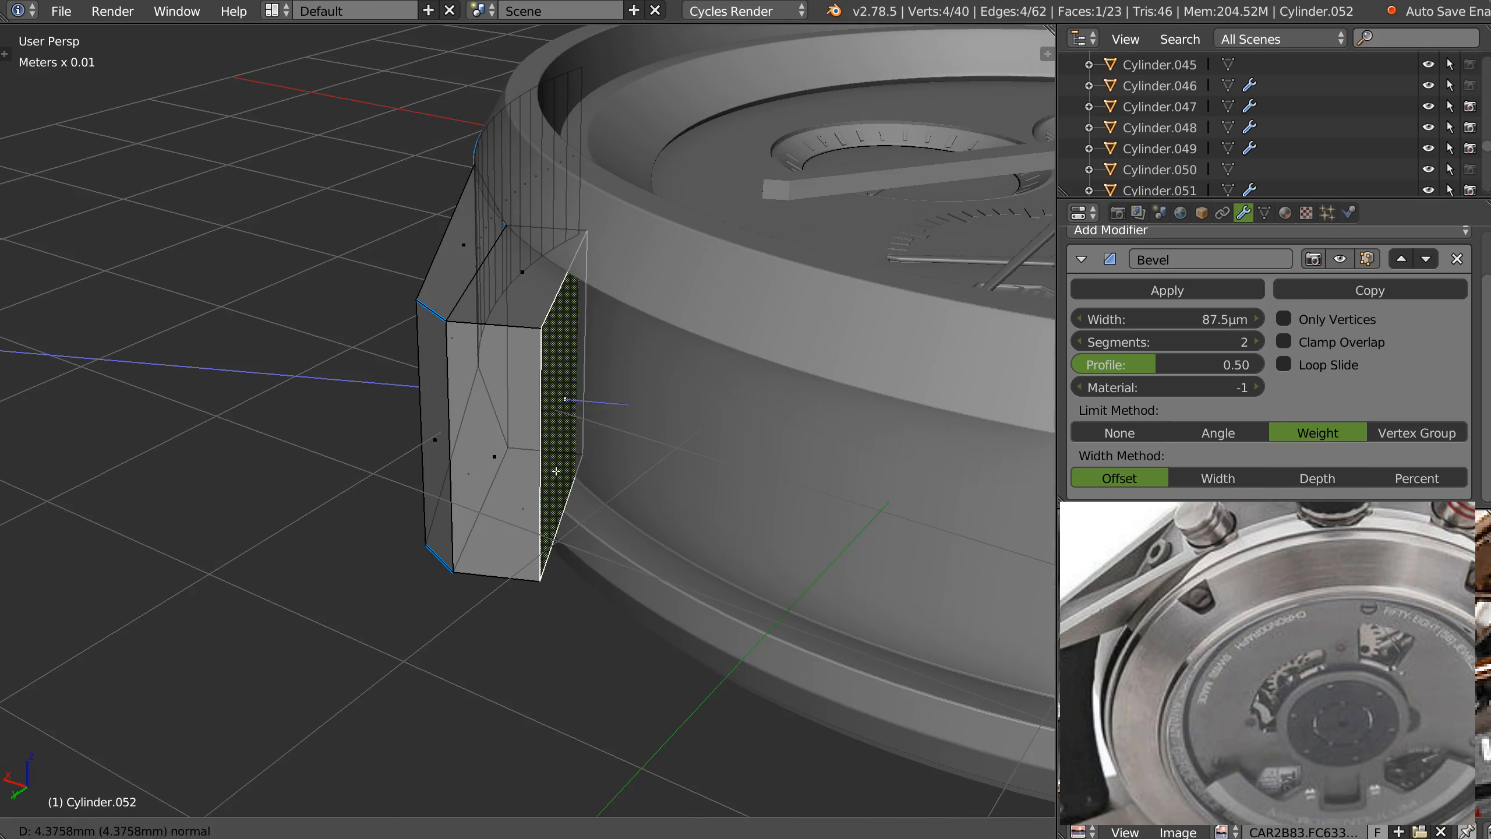
click(594, 432)
Dissolve the new block's outer vertical edge so the lug's inner side tapers back from the tip.
right_click(535, 500)
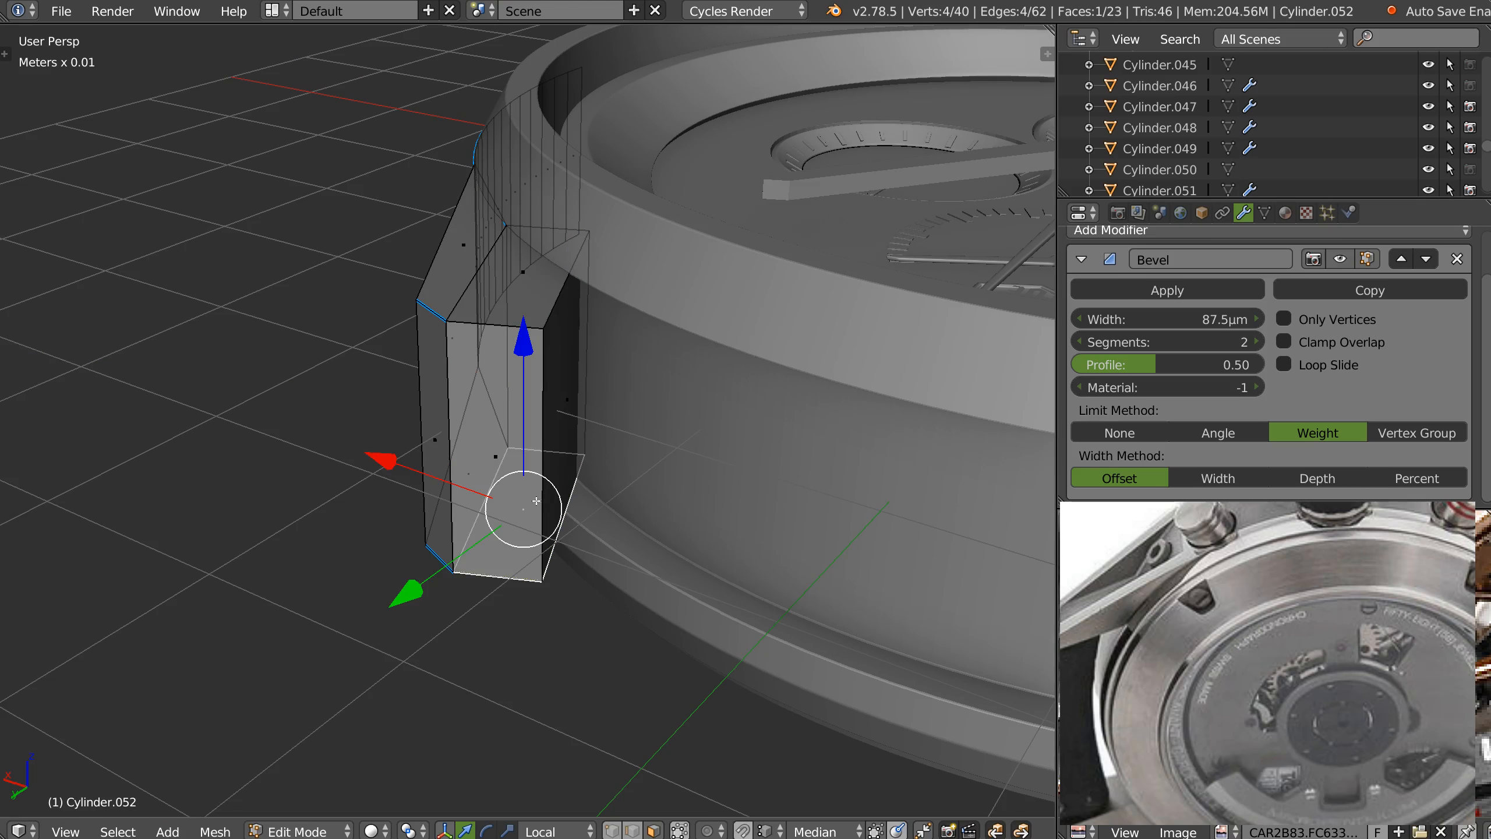
right_click(560, 475)
key(ctrl+Tab)
click(548, 499)
right_click(547, 511)
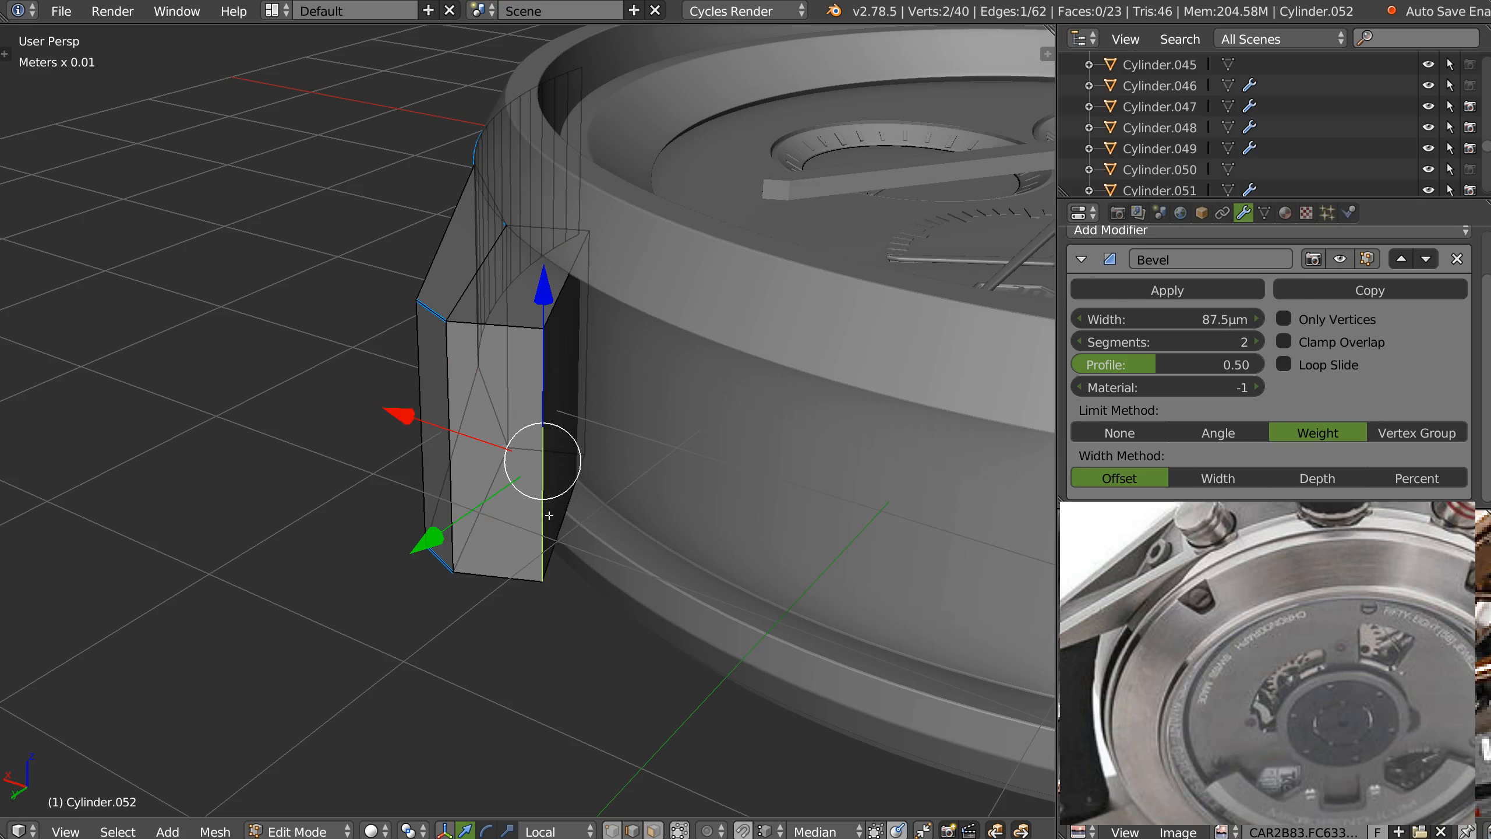
key(ctrl+x)
Move the remaining inner vertical edge onto the corner where the lug's inner side meets the bezel in the top reference.
right_click(578, 347)
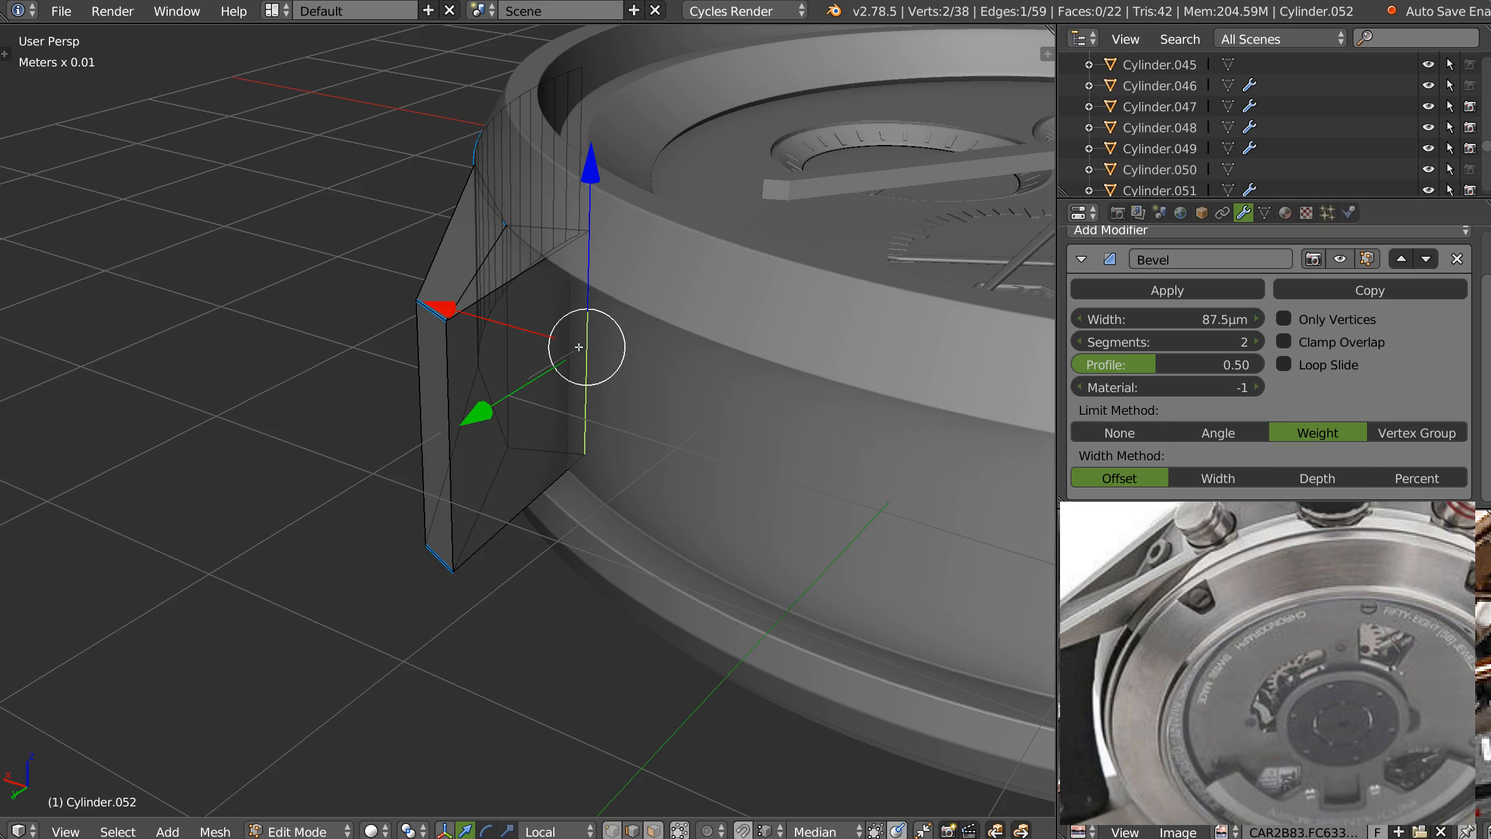
key(KP_7)
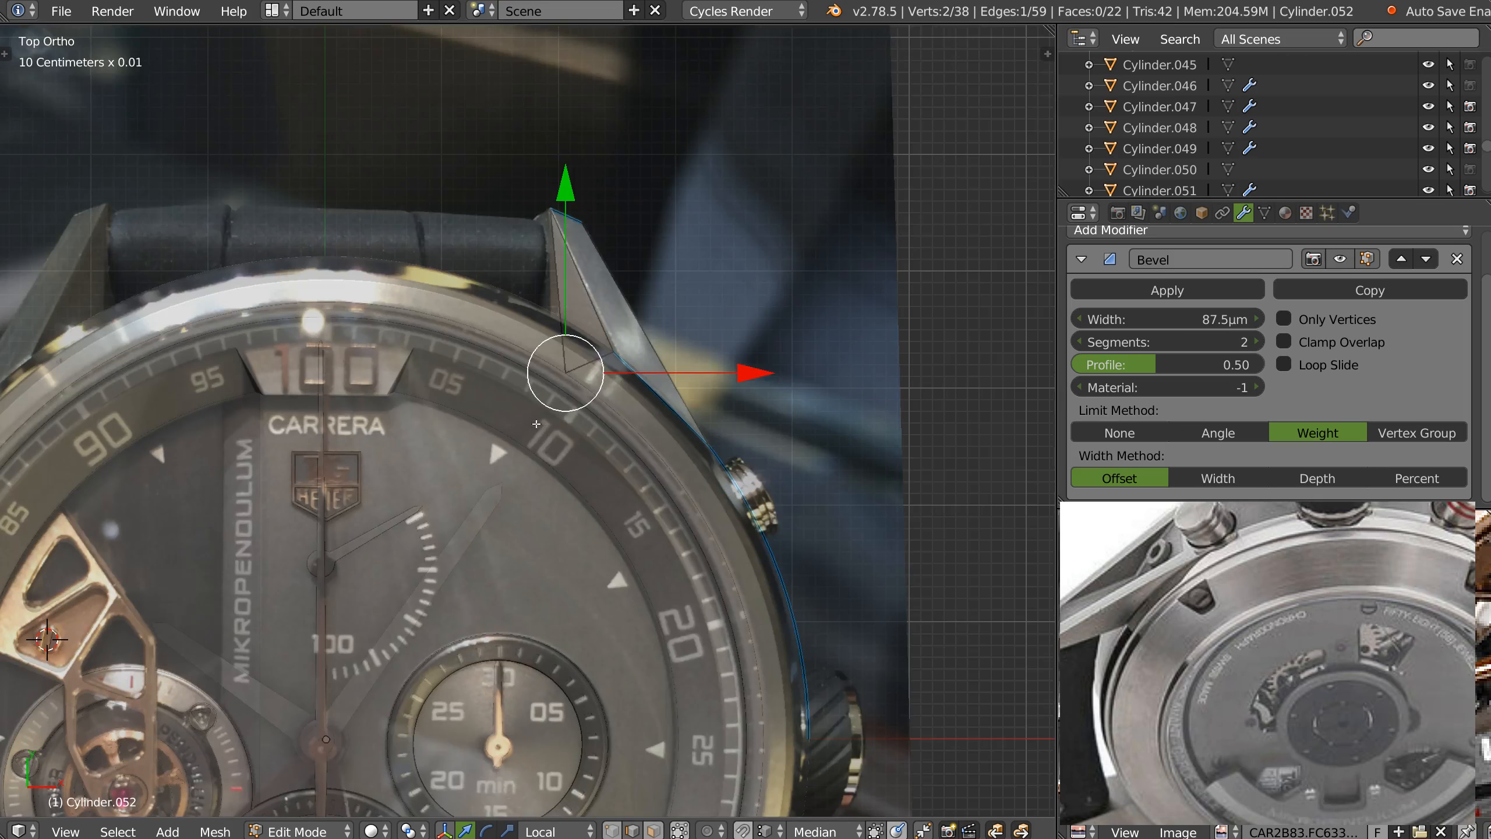
key(g)
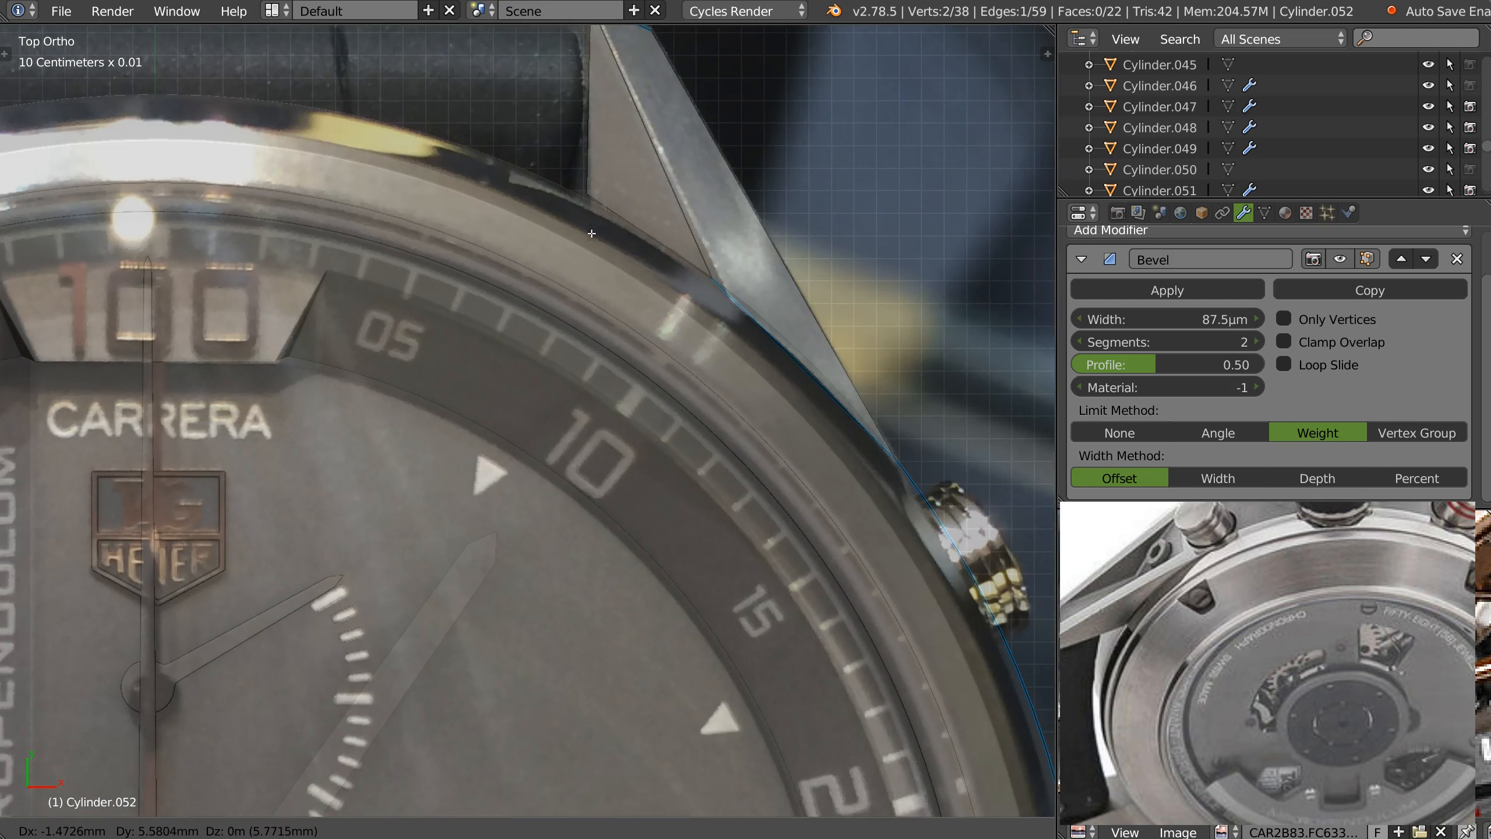
click(594, 239)
shift+middle_drag(594, 239, 587, 362)
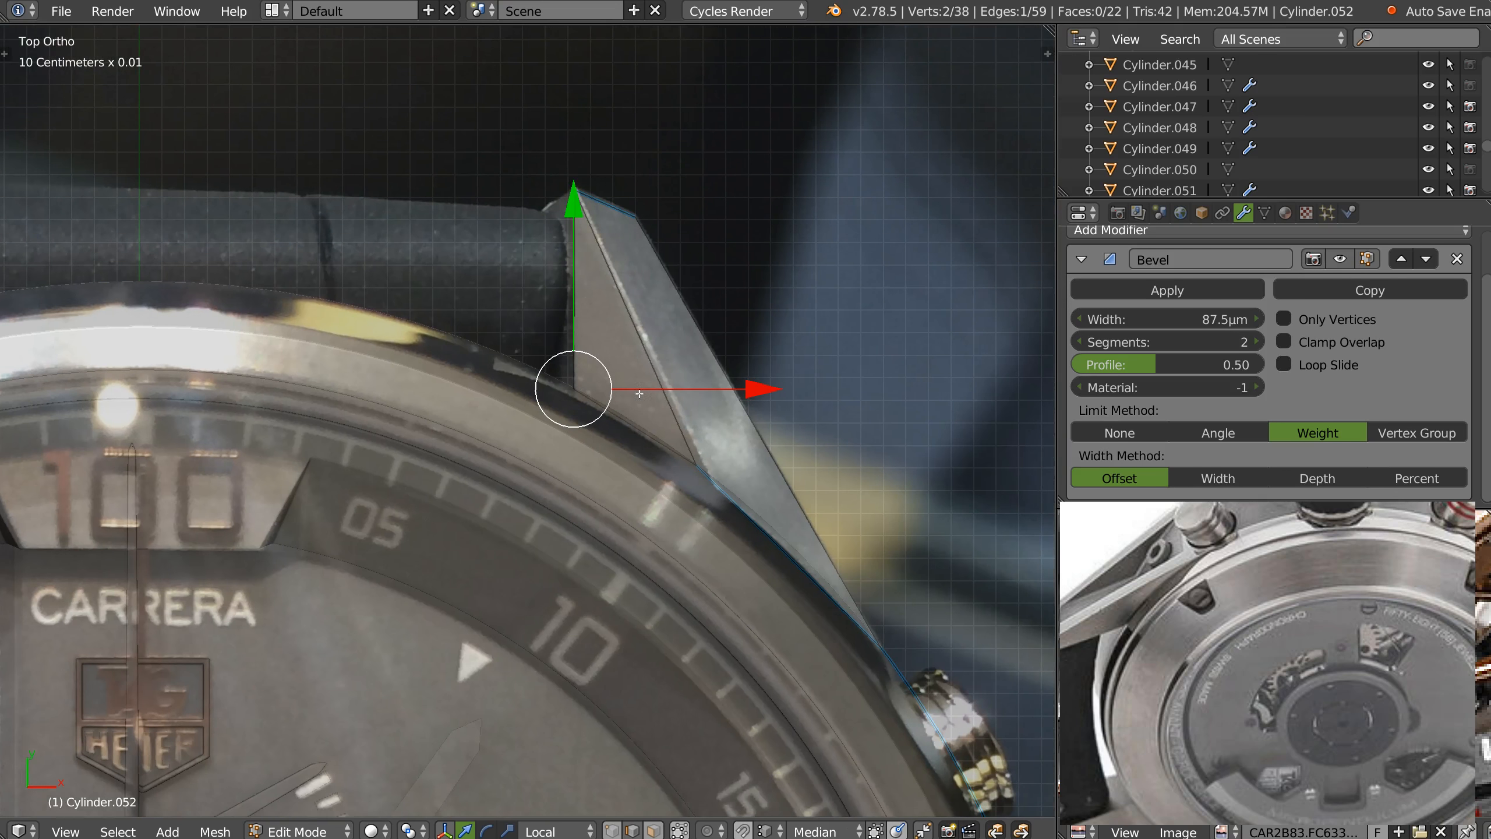
scroll(639, 394, down, 3)
middle_drag(644, 424, 524, 356)
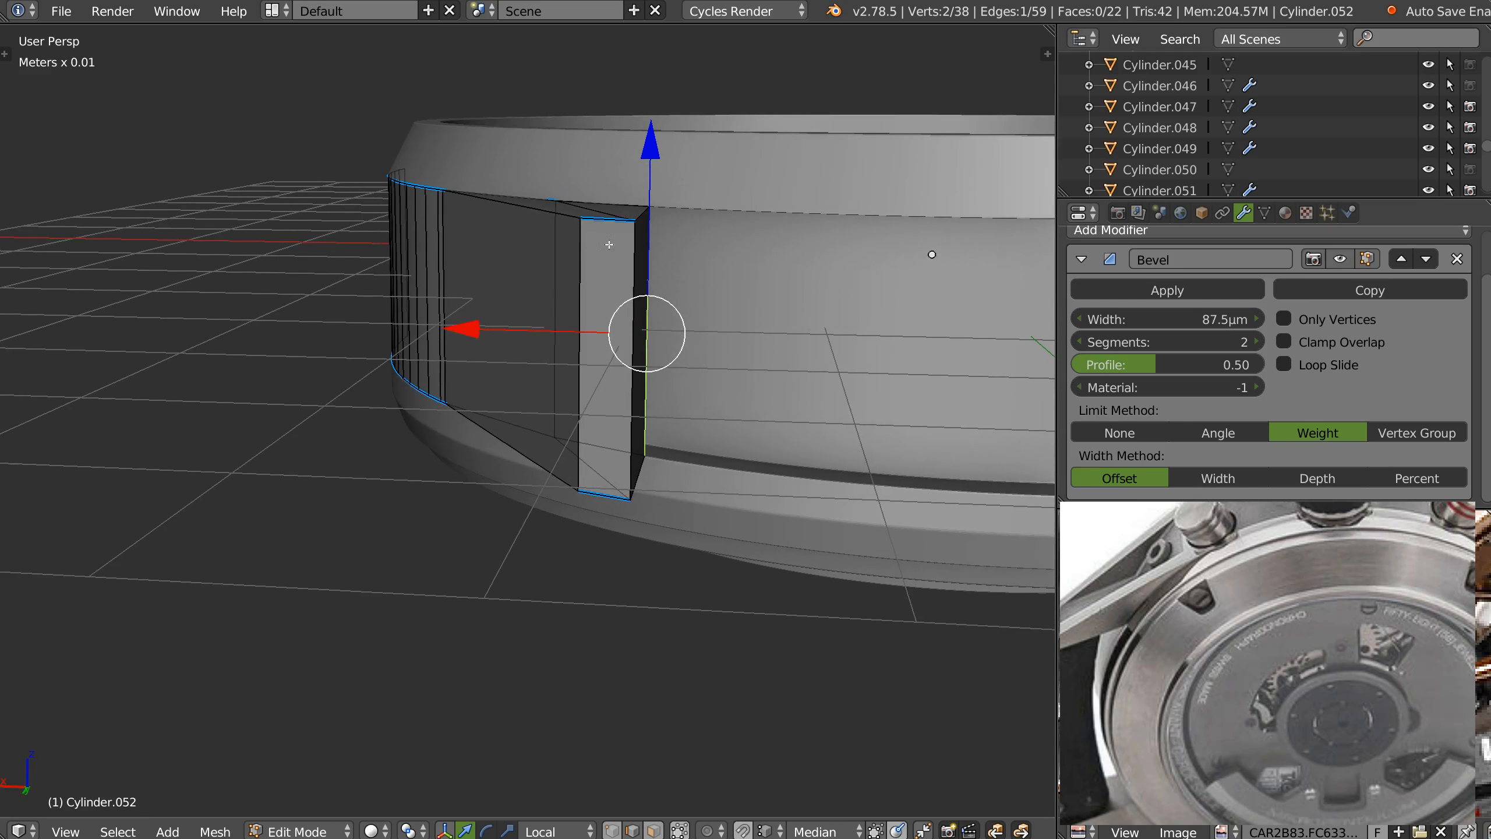
middle_drag(701, 450, 642, 405)
right_click(634, 473)
Mirror the case band and its lug across the X and Y axes to form all four lugs.
middle_drag(591, 261, 615, 409)
scroll(672, 406, down, 4)
key(Tab)
key(shift+space)
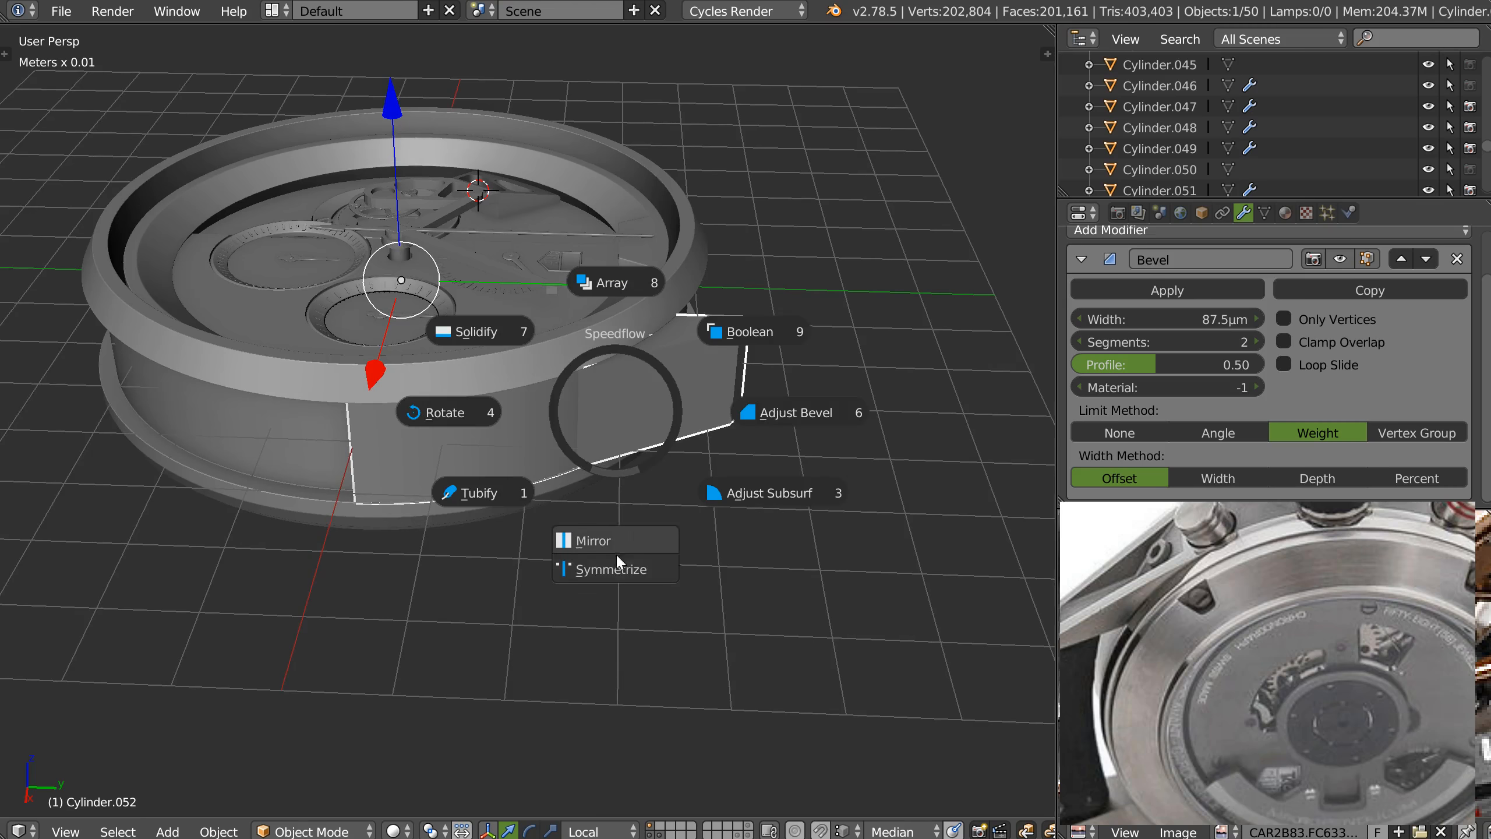
click(603, 540)
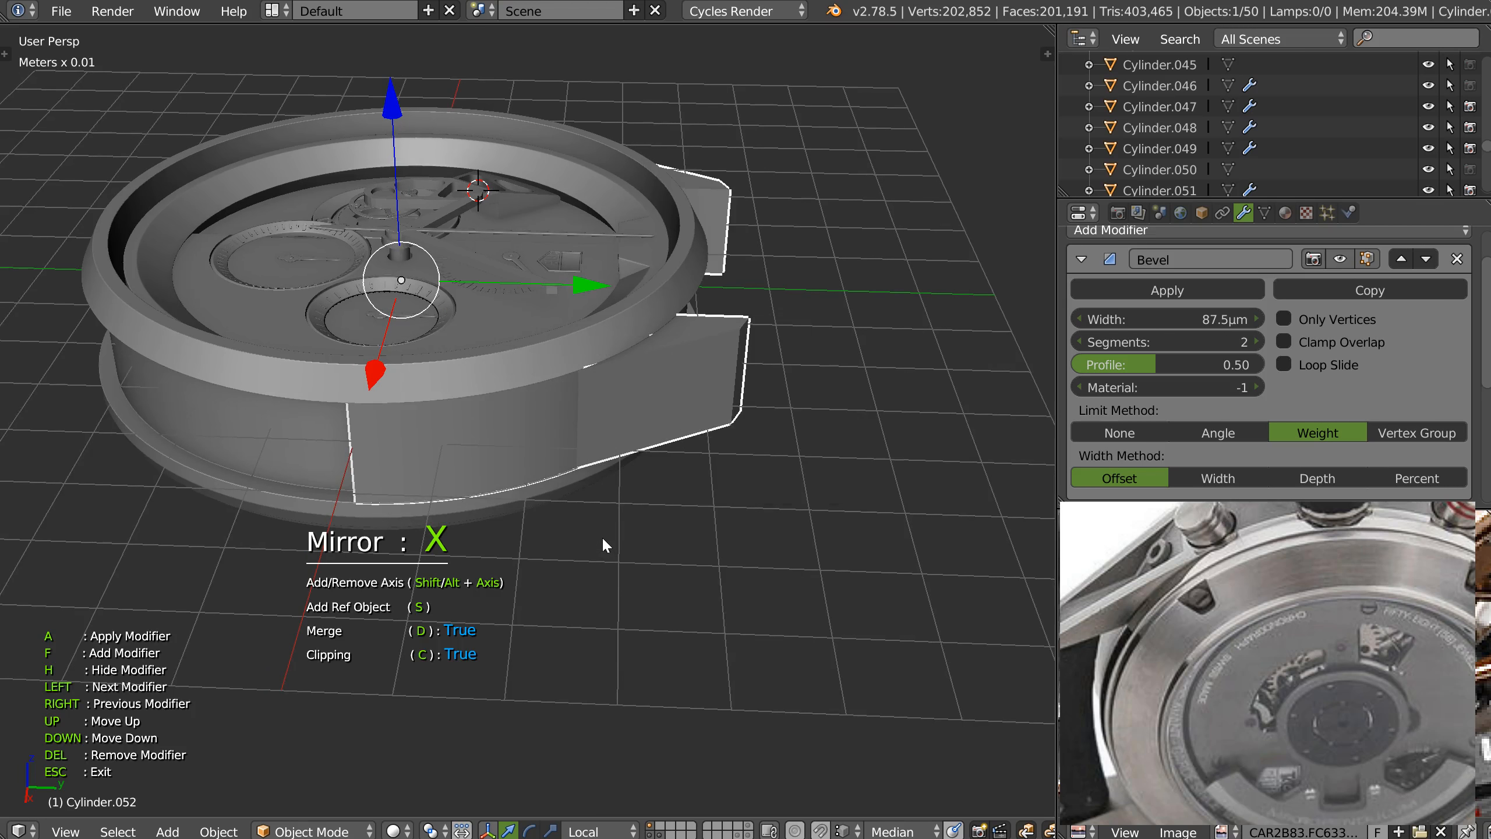
key(y)
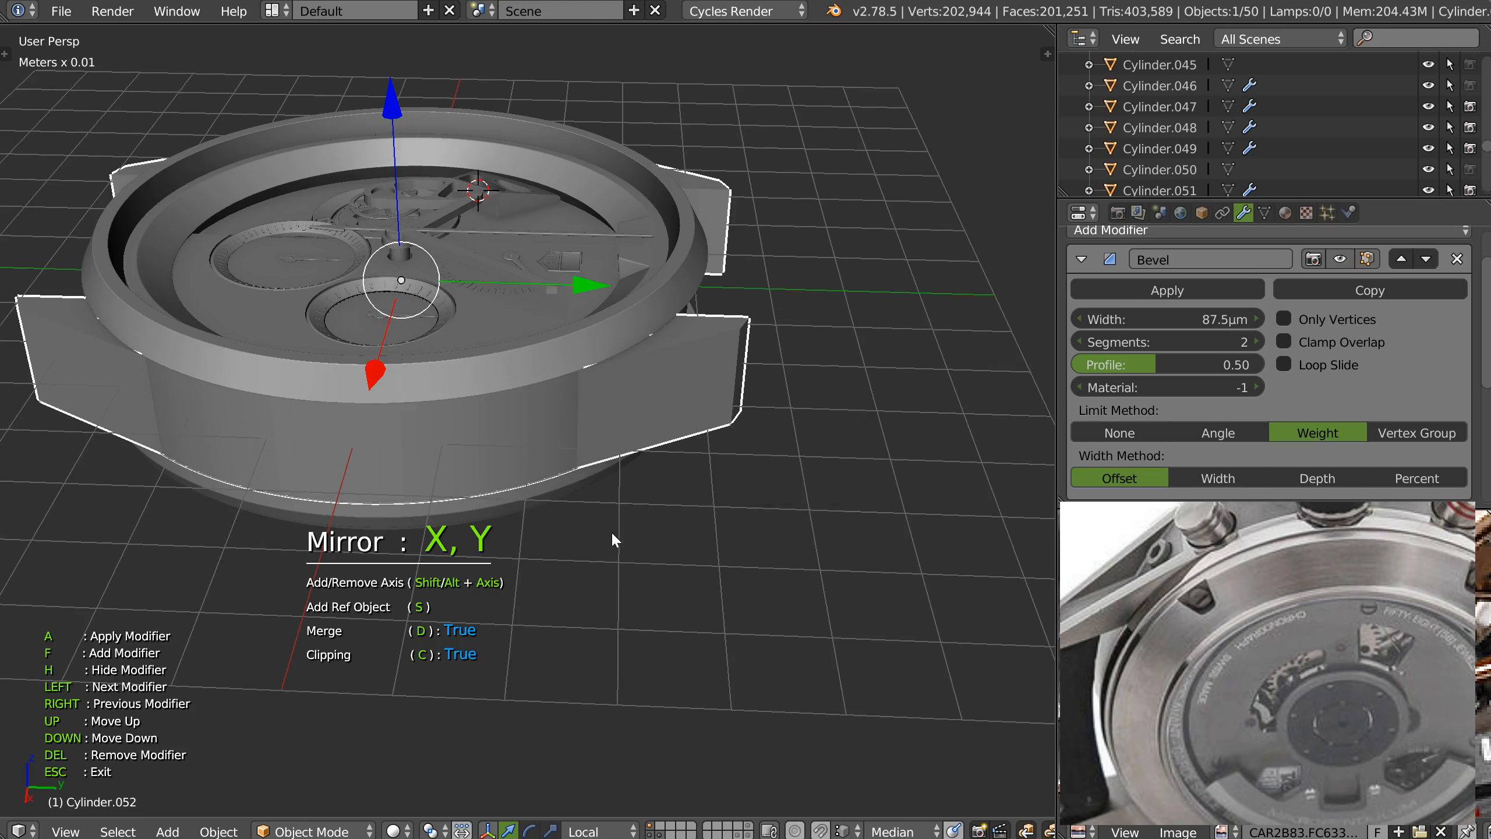
key(Escape)
middle_drag(618, 529, 517, 429)
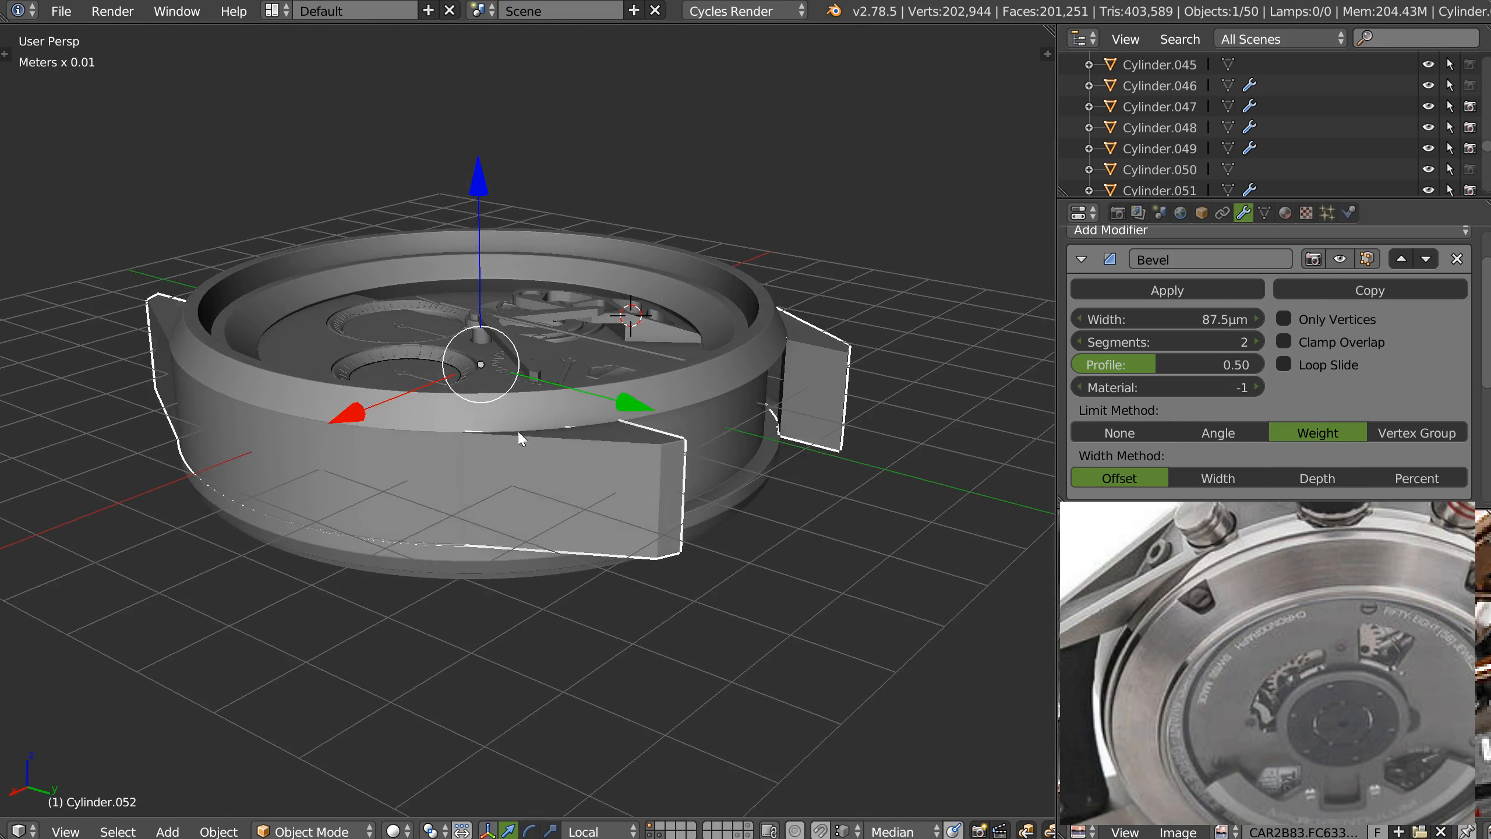
Add a cylinder, reset its location to the origin, and move it along Y to the strap area between the upper lugs.
key(KP_7)
shift+middle_drag(644, 281, 618, 386)
scroll(475, 307, up, 1)
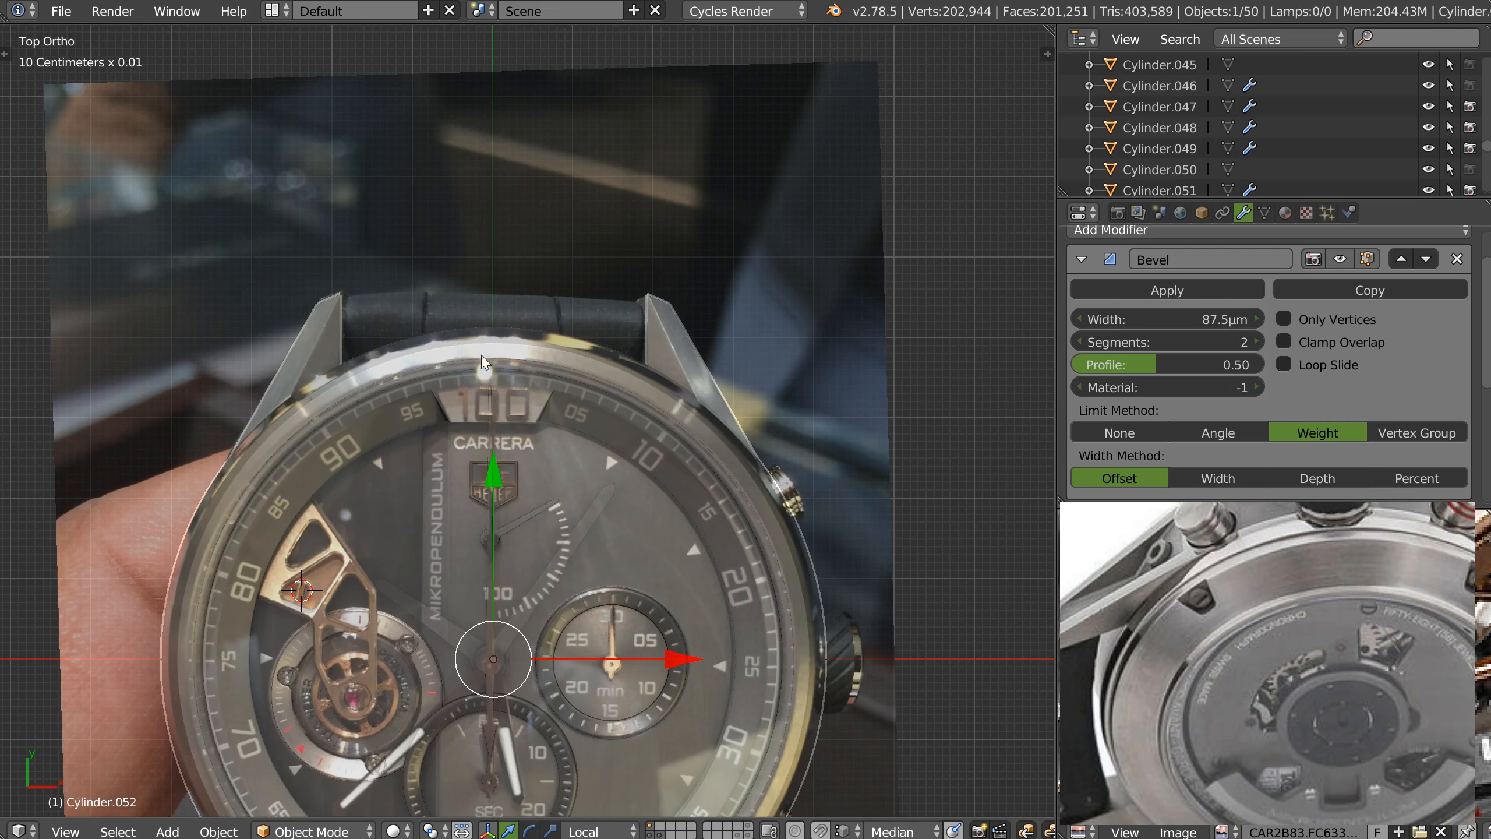
key(shift+s)
click(631, 487)
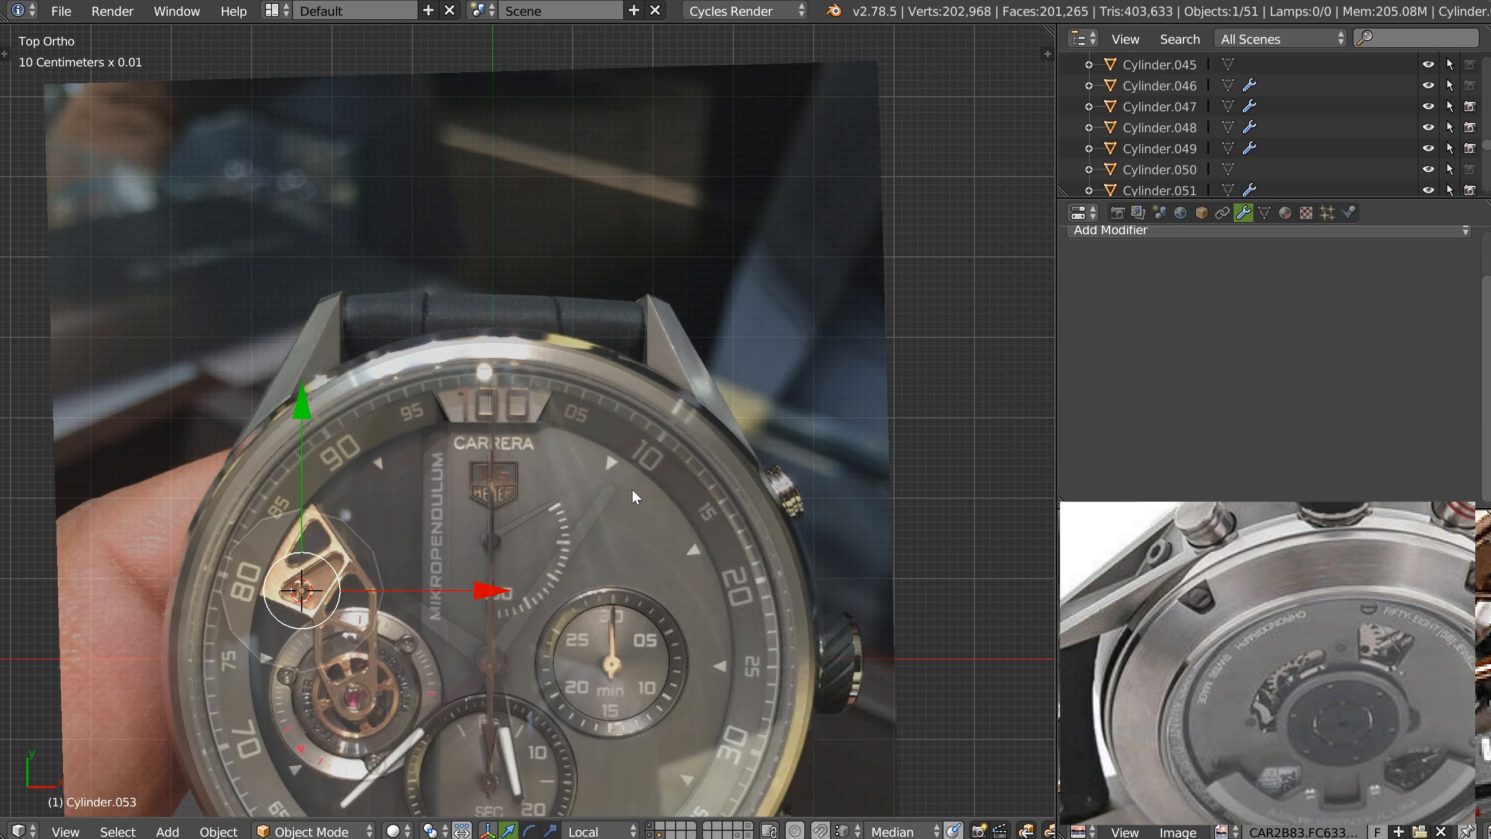
key(alt+g)
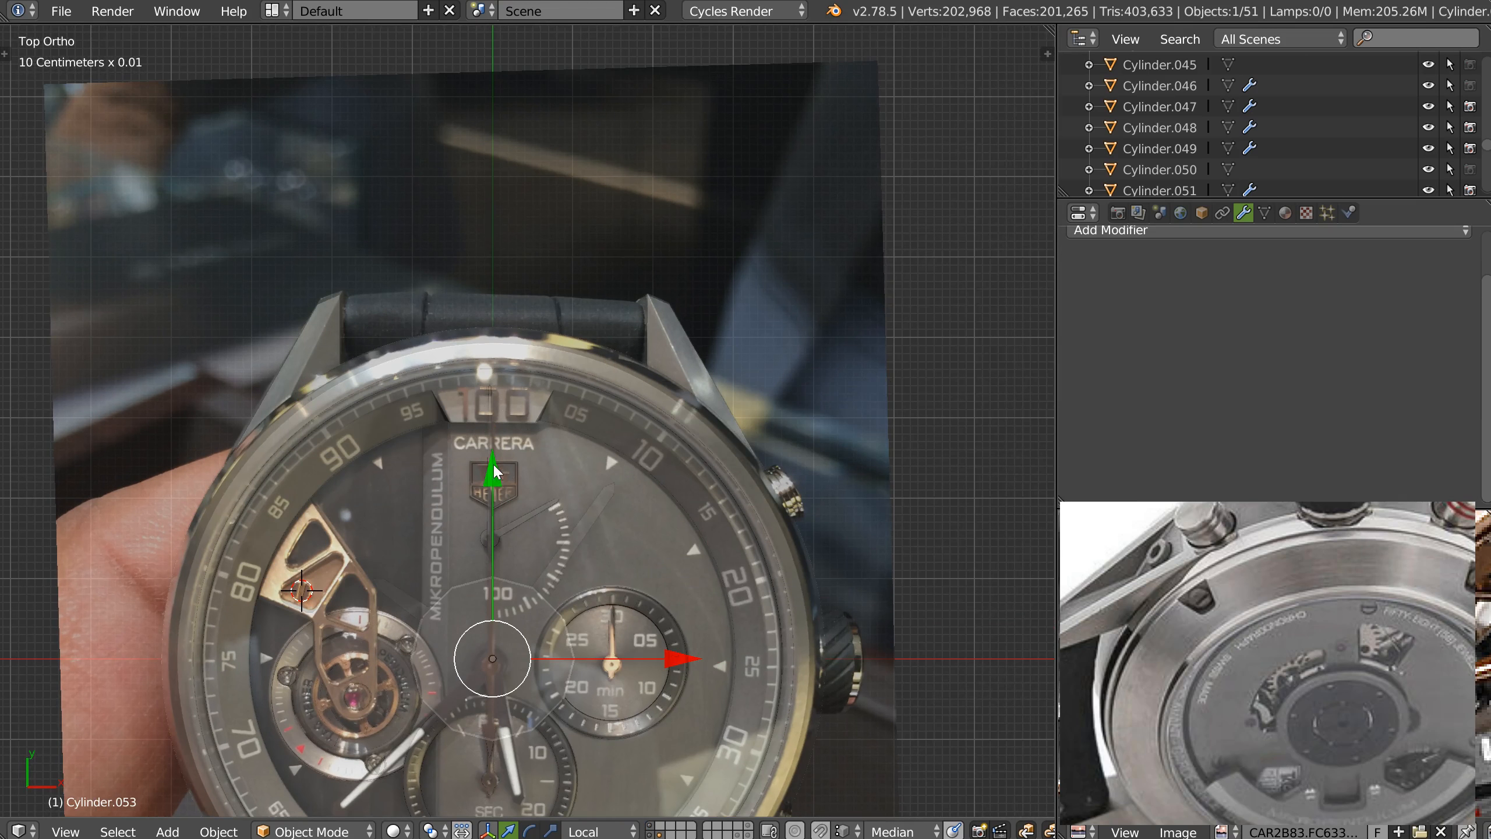
key(g)
key(y)
key(y)
click(469, 129)
Rotate the cylinder so that its axis runs crosswise from lug to lug.
key(space)
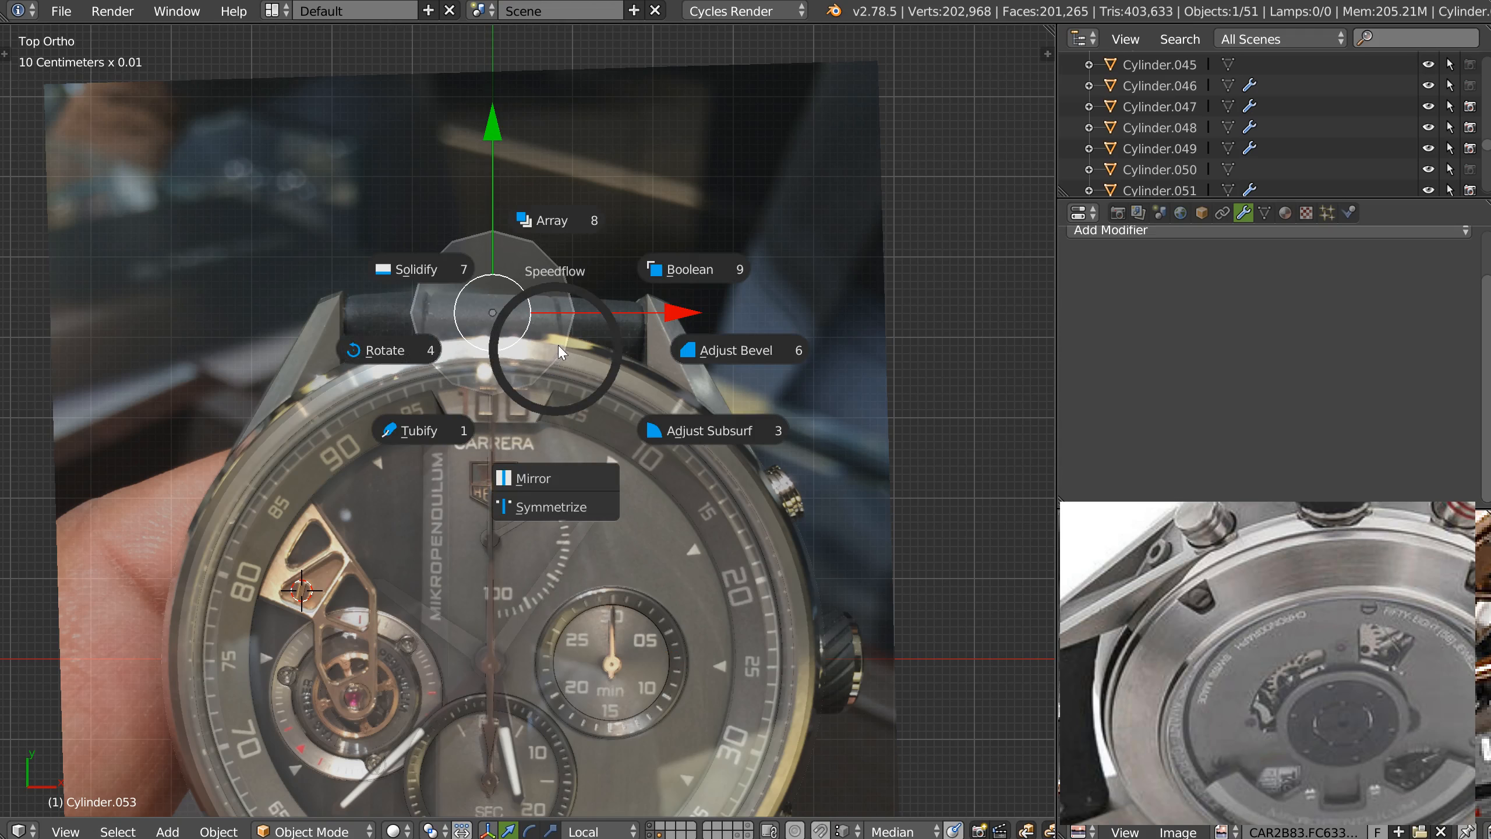
click(388, 351)
key(x)
key(z)
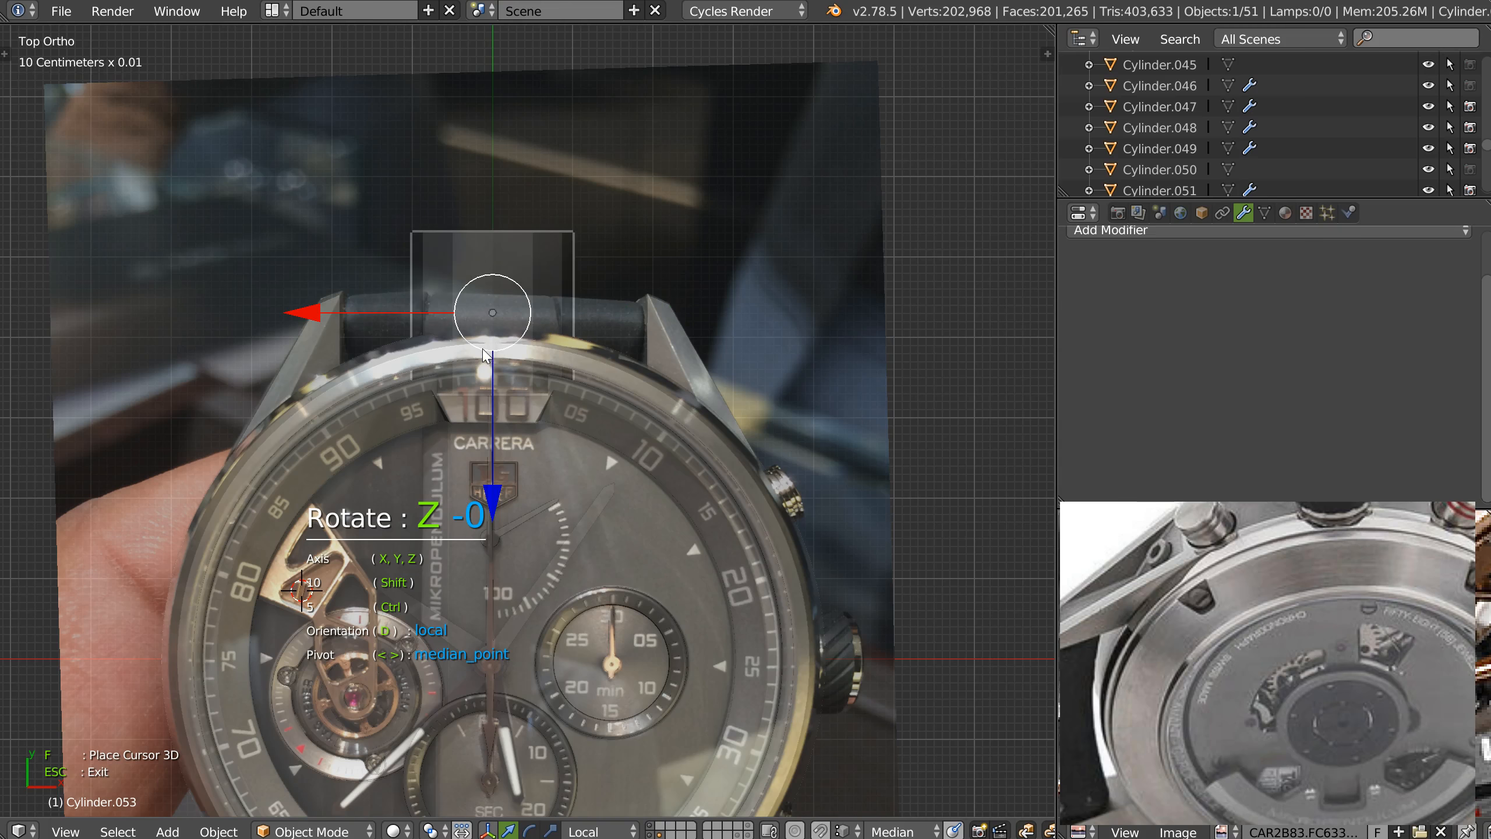
key(y)
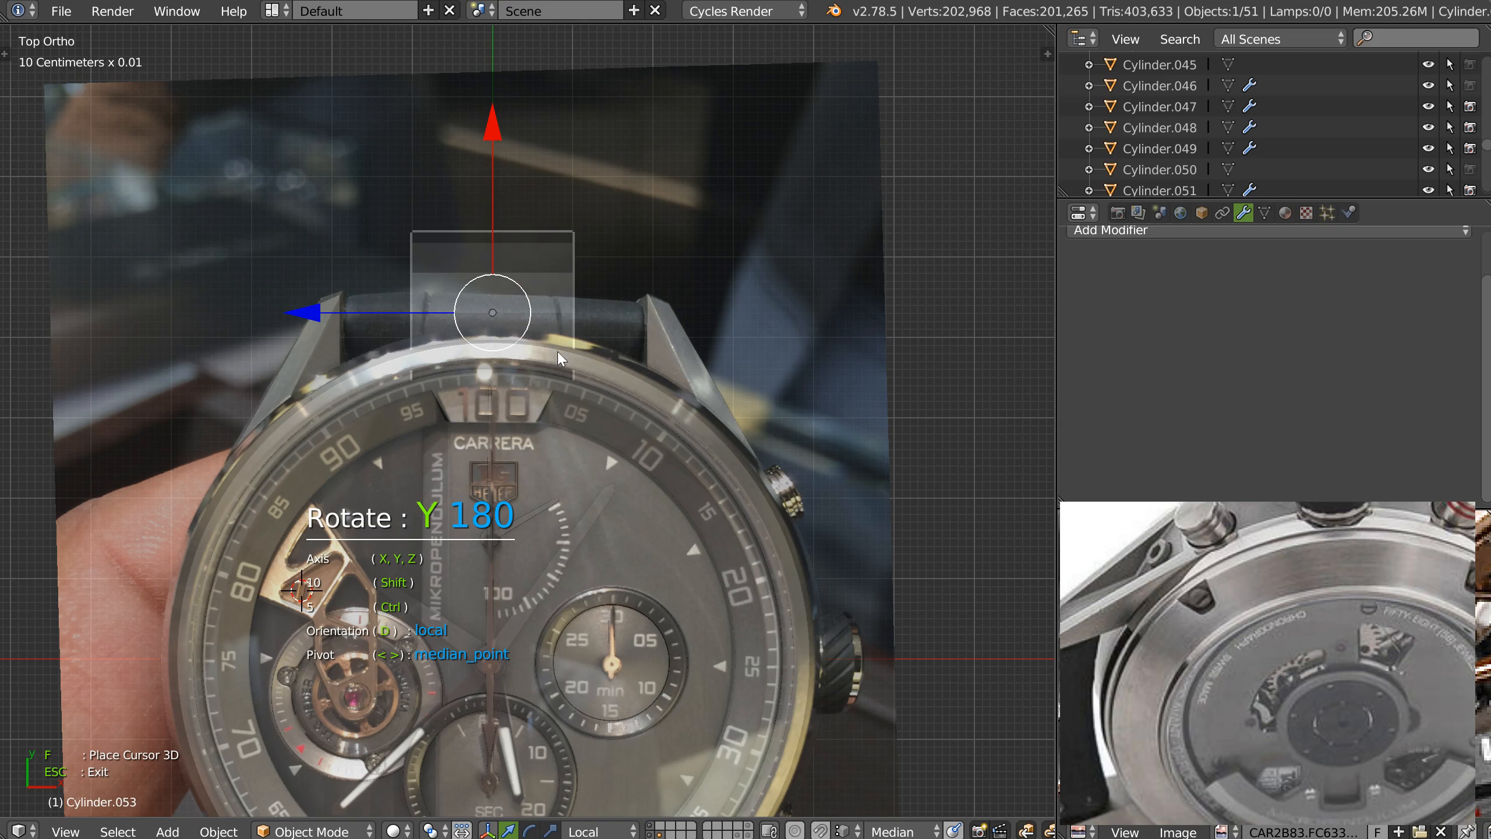
click(483, 359)
Scale the cylinder down to a small bar and stretch it along the X axis to span the gap between the lugs.
key(s)
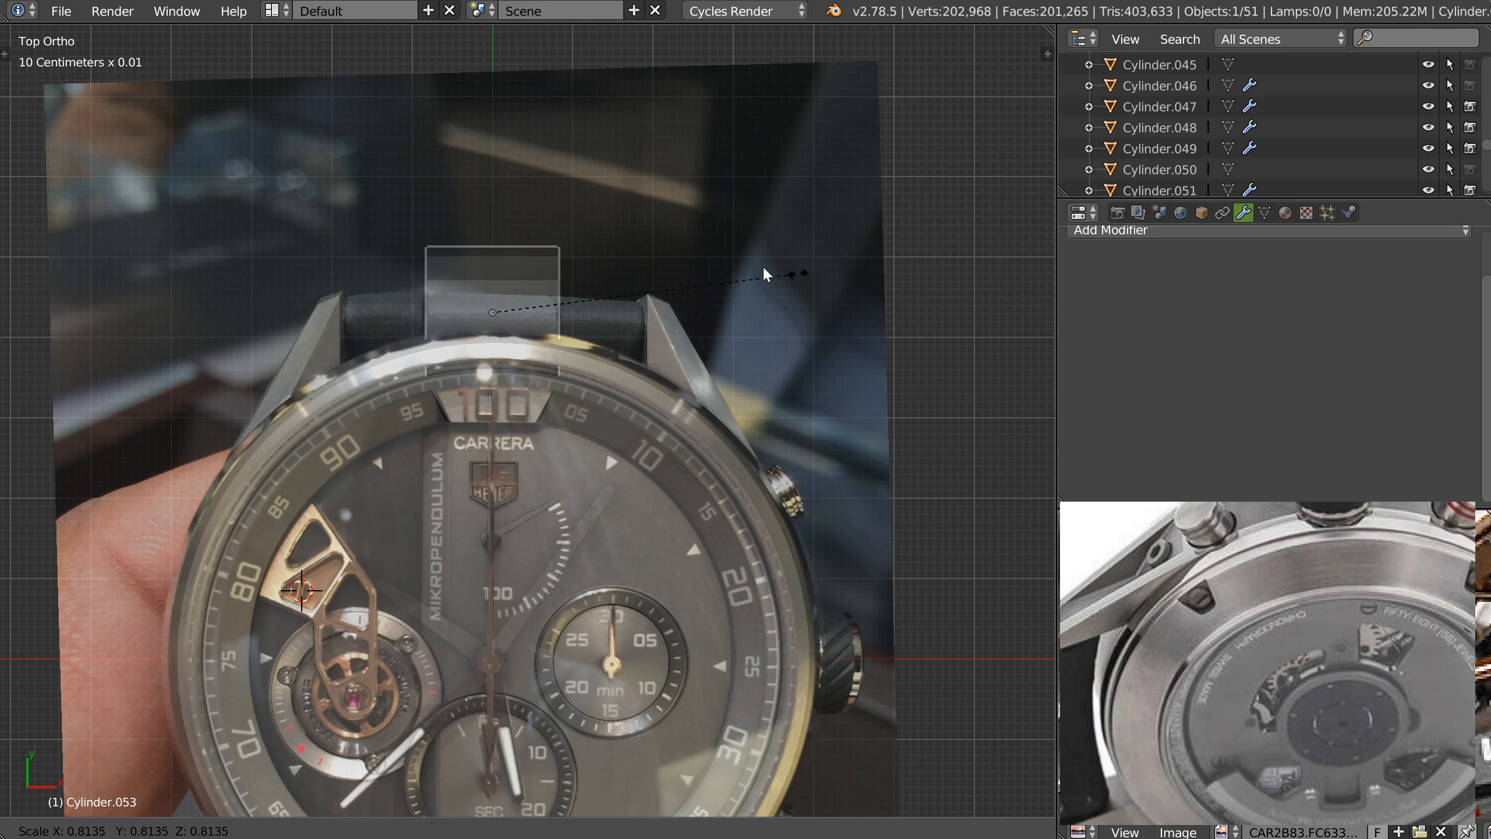
click(570, 282)
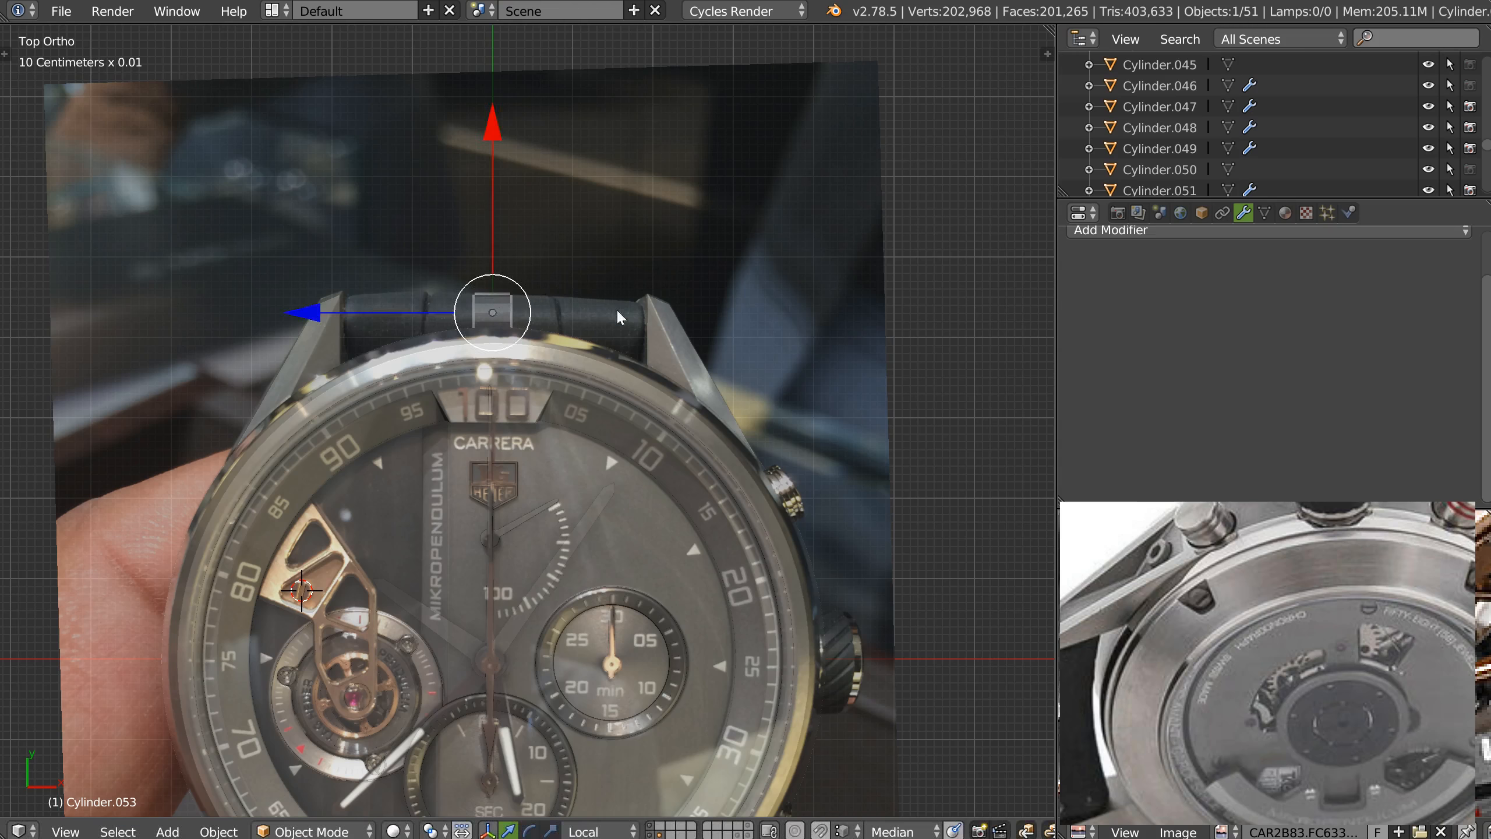
key(s)
key(x)
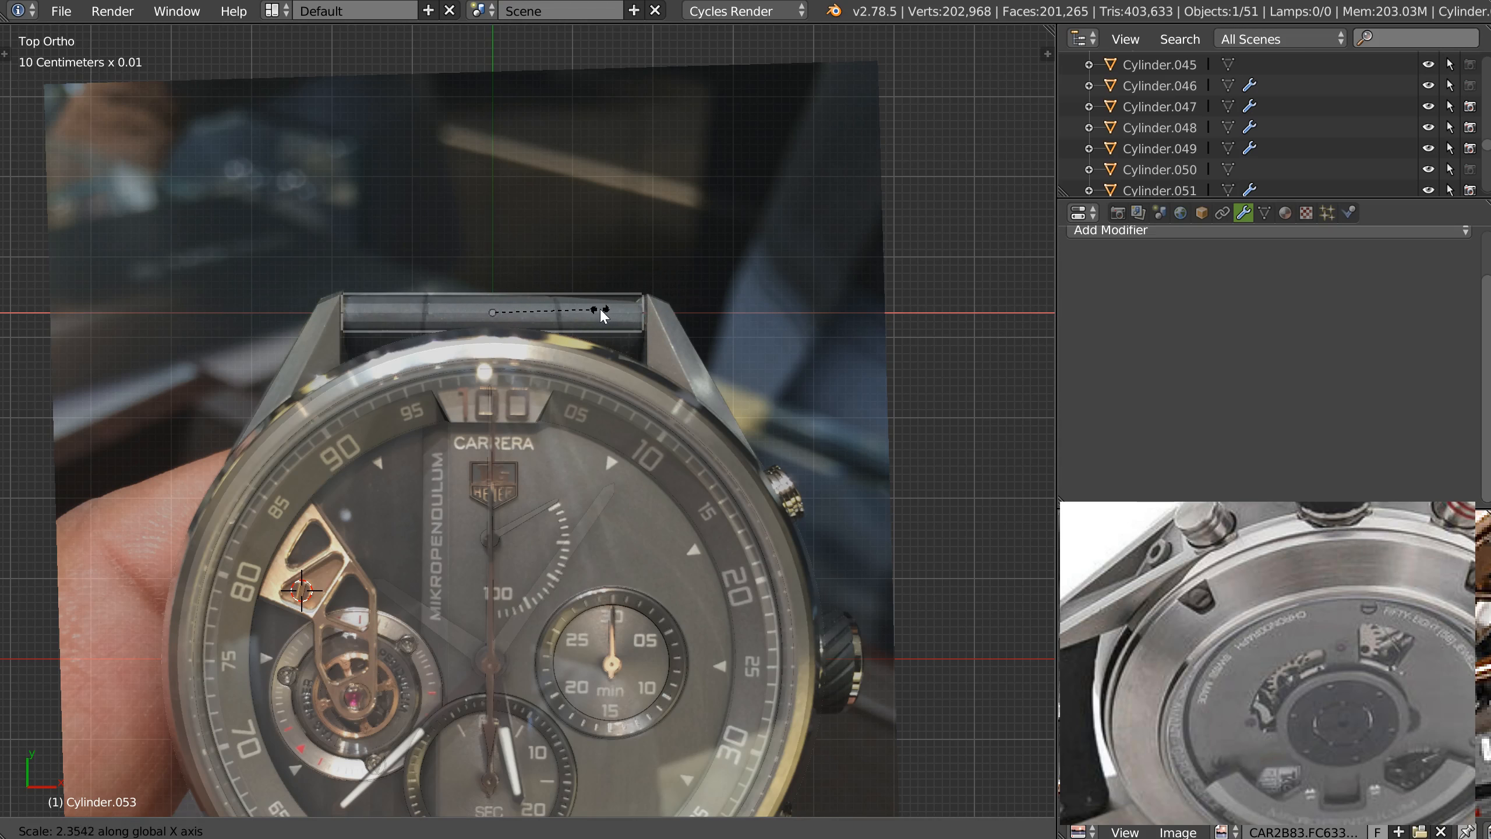
click(603, 316)
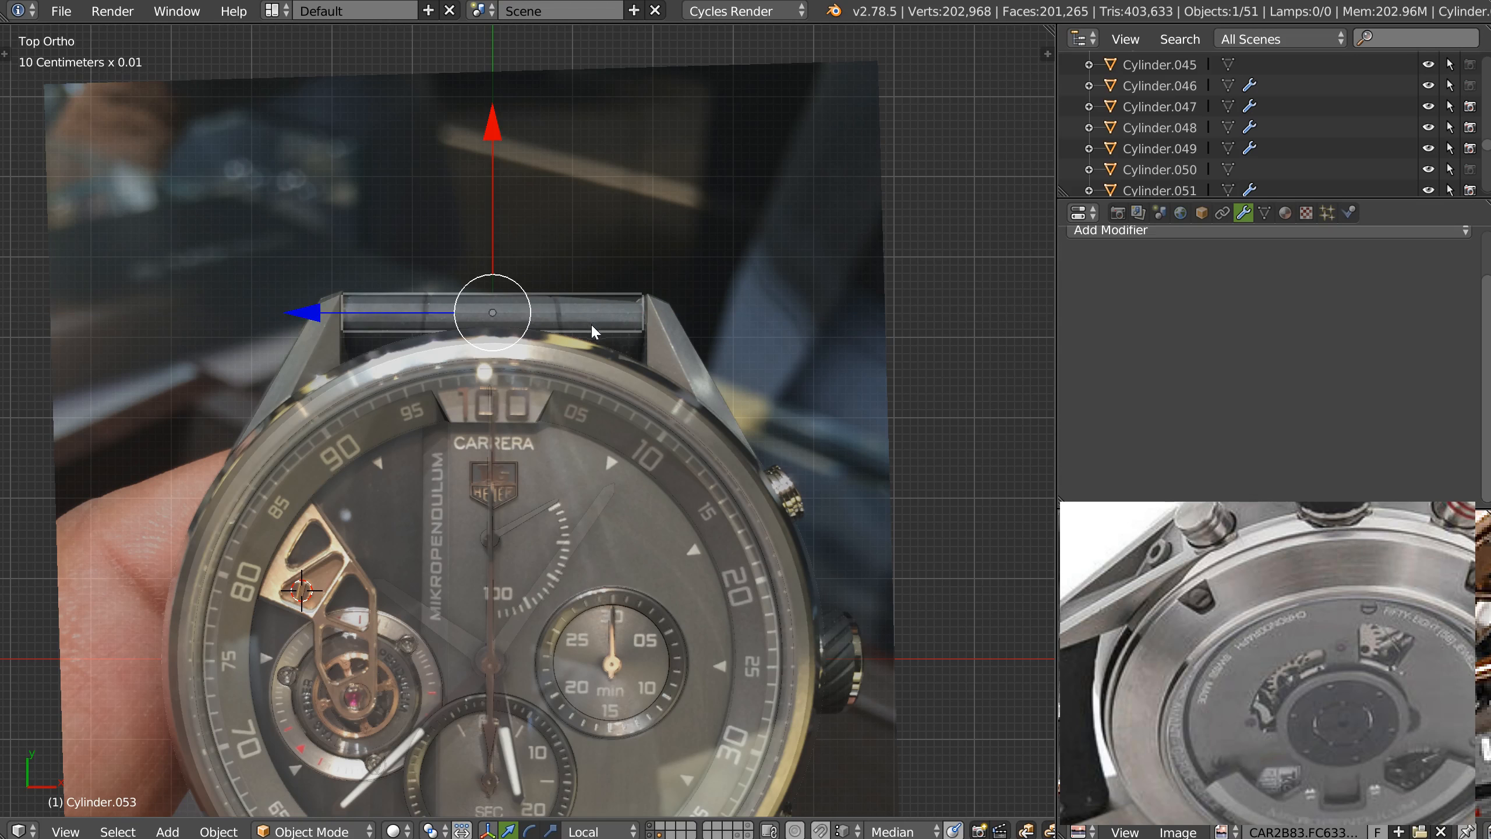
Thin the bar further and stretch it along X until its ends meet the lugs' inner sides.
scroll(590, 324, up, 4)
drag(387, 117, 388, 134)
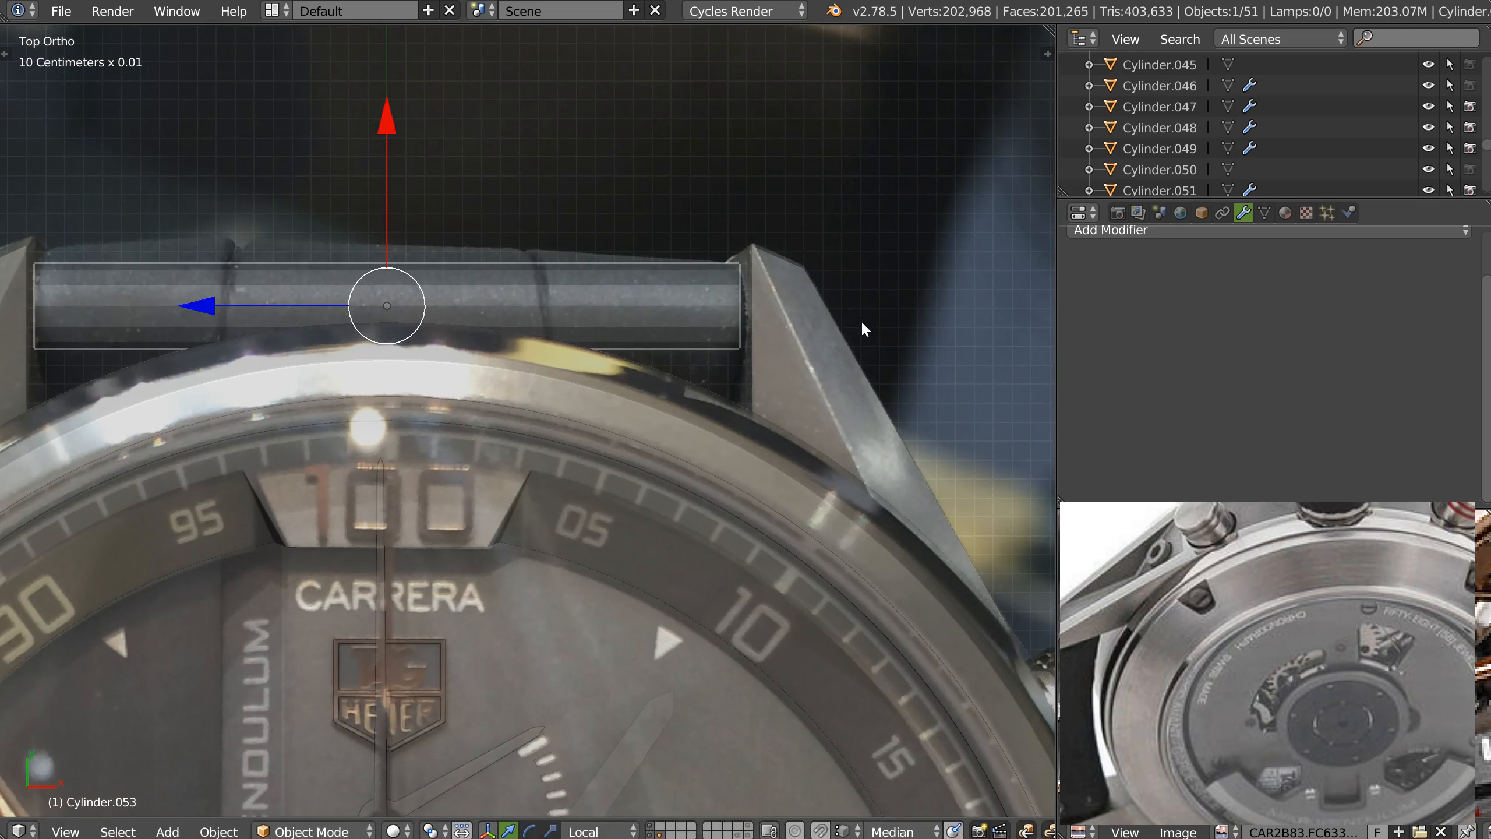
key(s)
key(x)
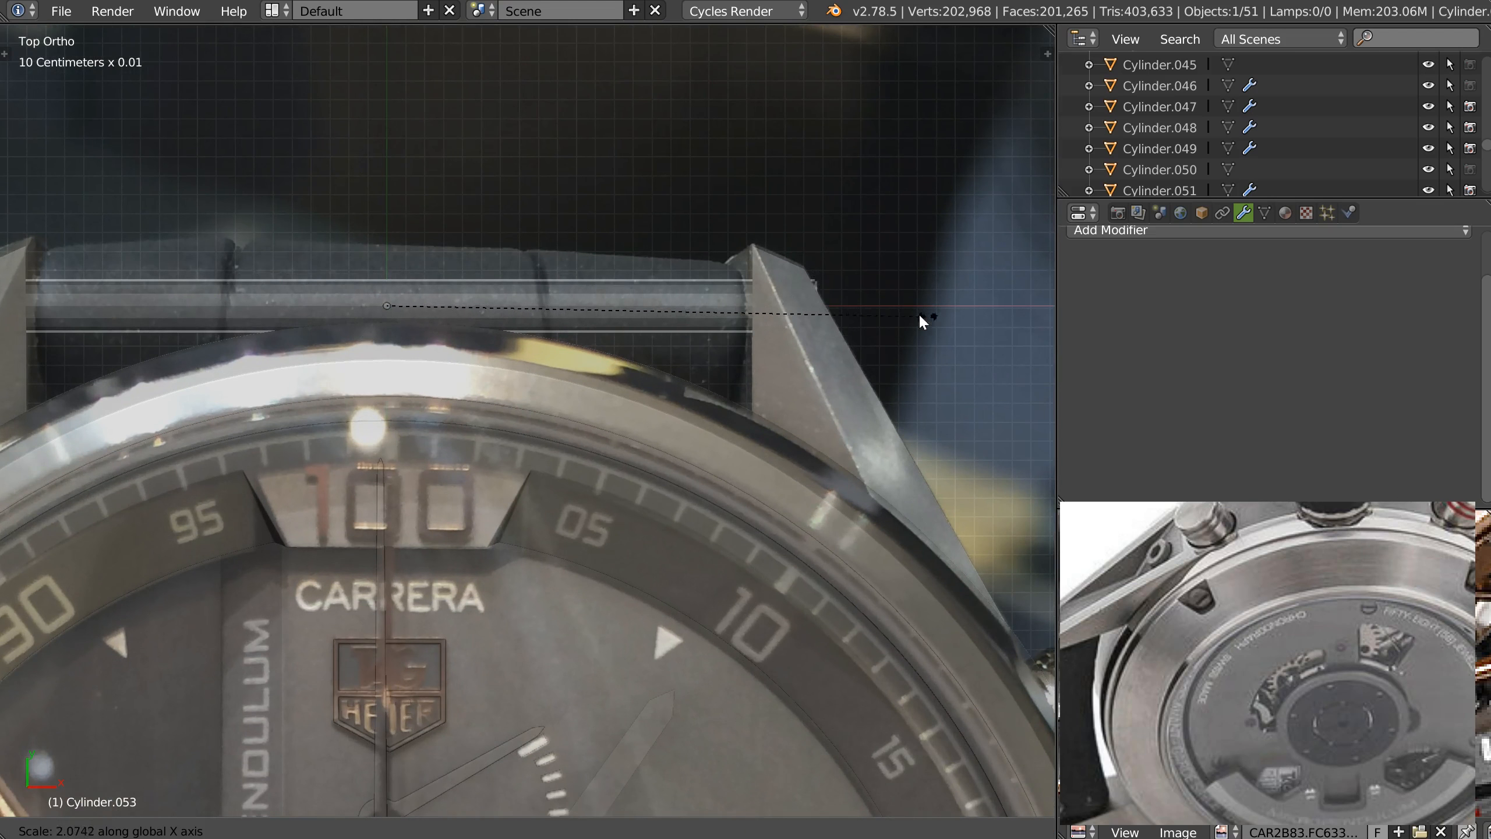
click(843, 305)
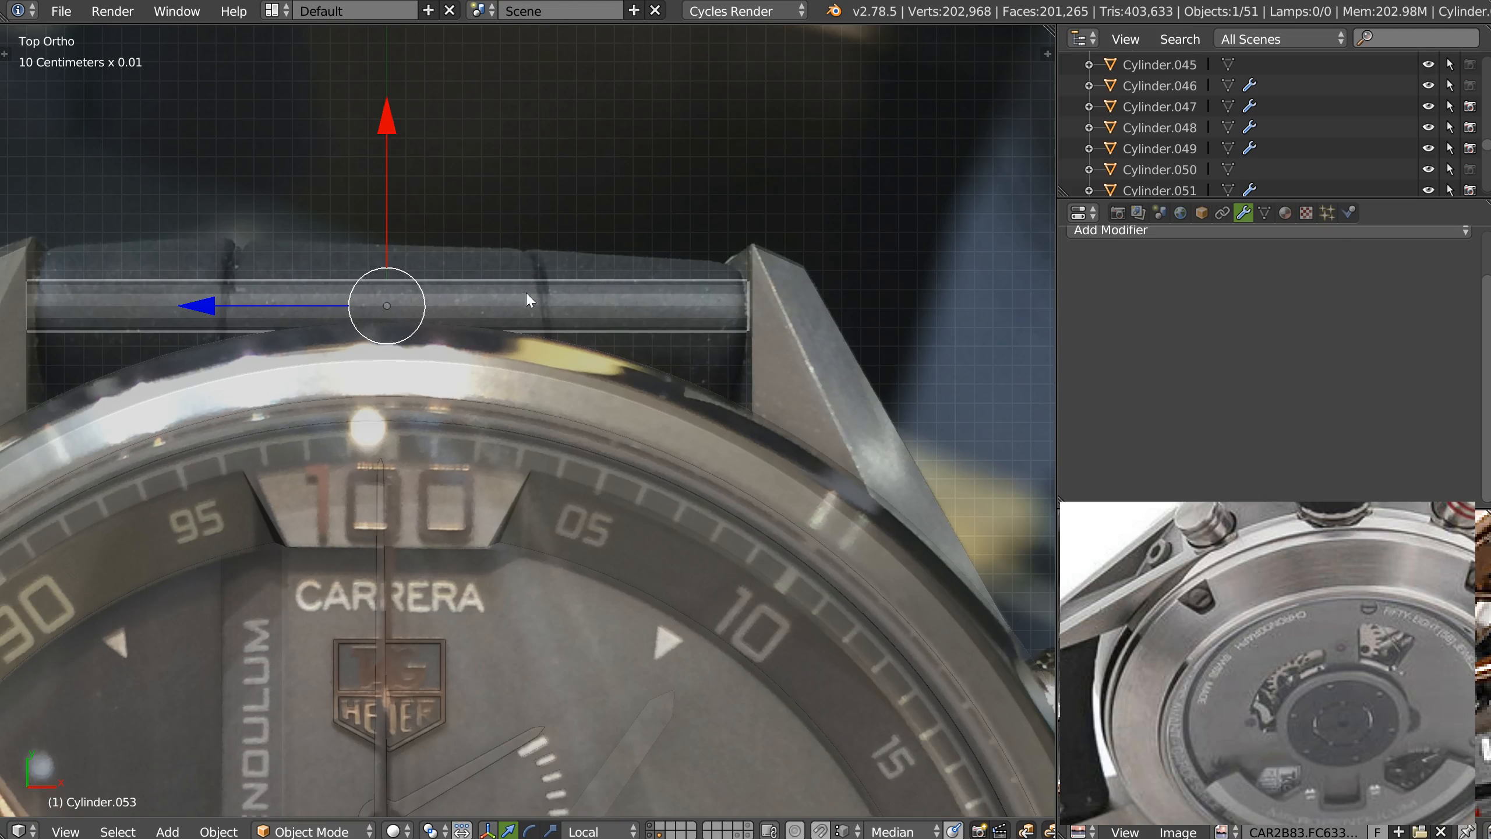
Add an edge loop at the bar's middle and shift it outward, away from the case, to bow the bar.
scroll(527, 300, down, 2)
key(Tab)
key(ctrl+r)
click(455, 314)
right_click(466, 280)
drag(448, 133, 448, 115)
Add an edge loop in the bar's right half and shift it slightly outward to smooth the curve.
key(ctrl+r)
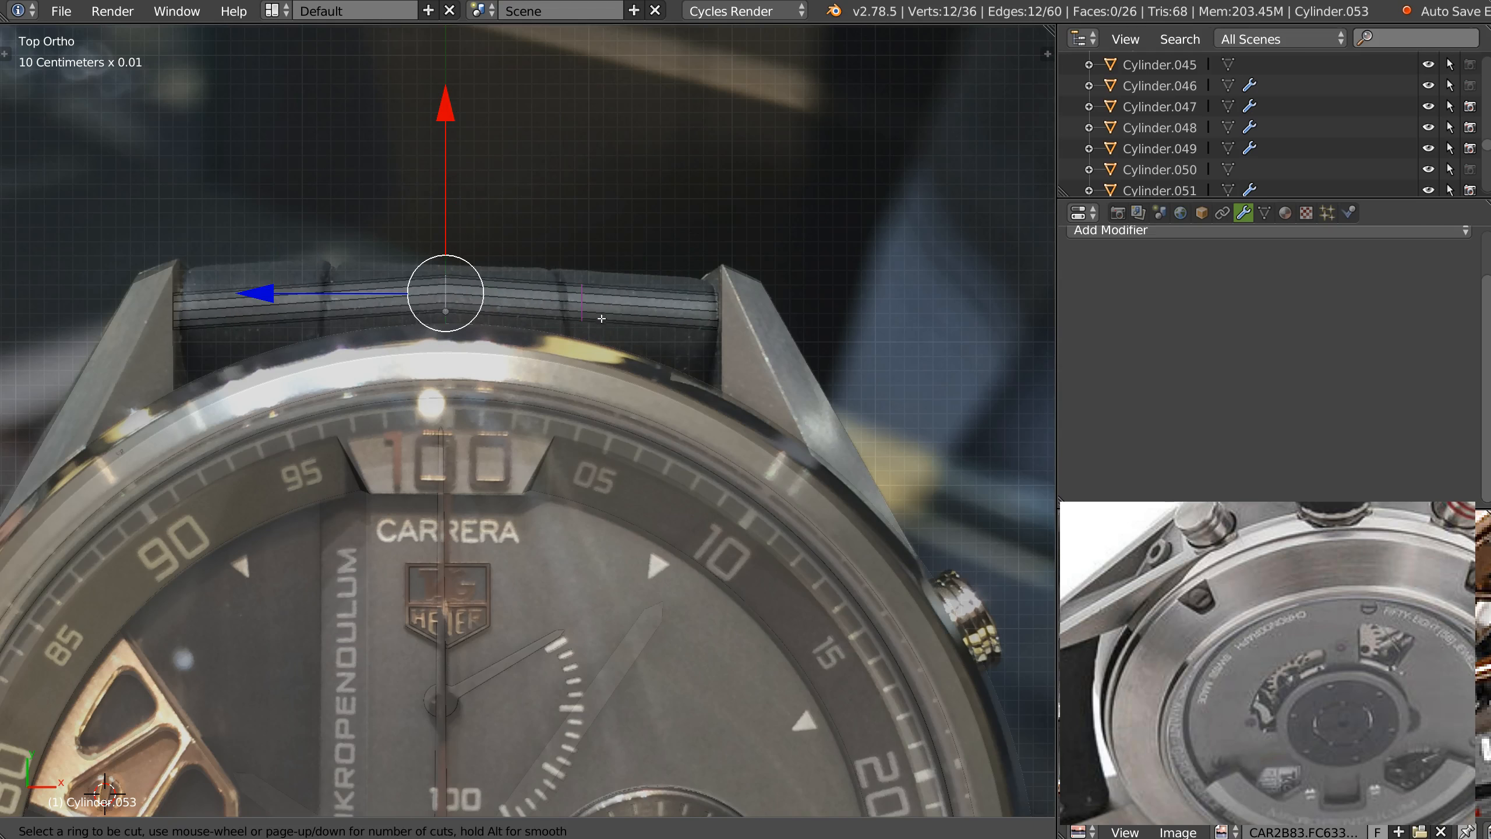
click(601, 318)
right_click(589, 161)
drag(588, 129, 583, 130)
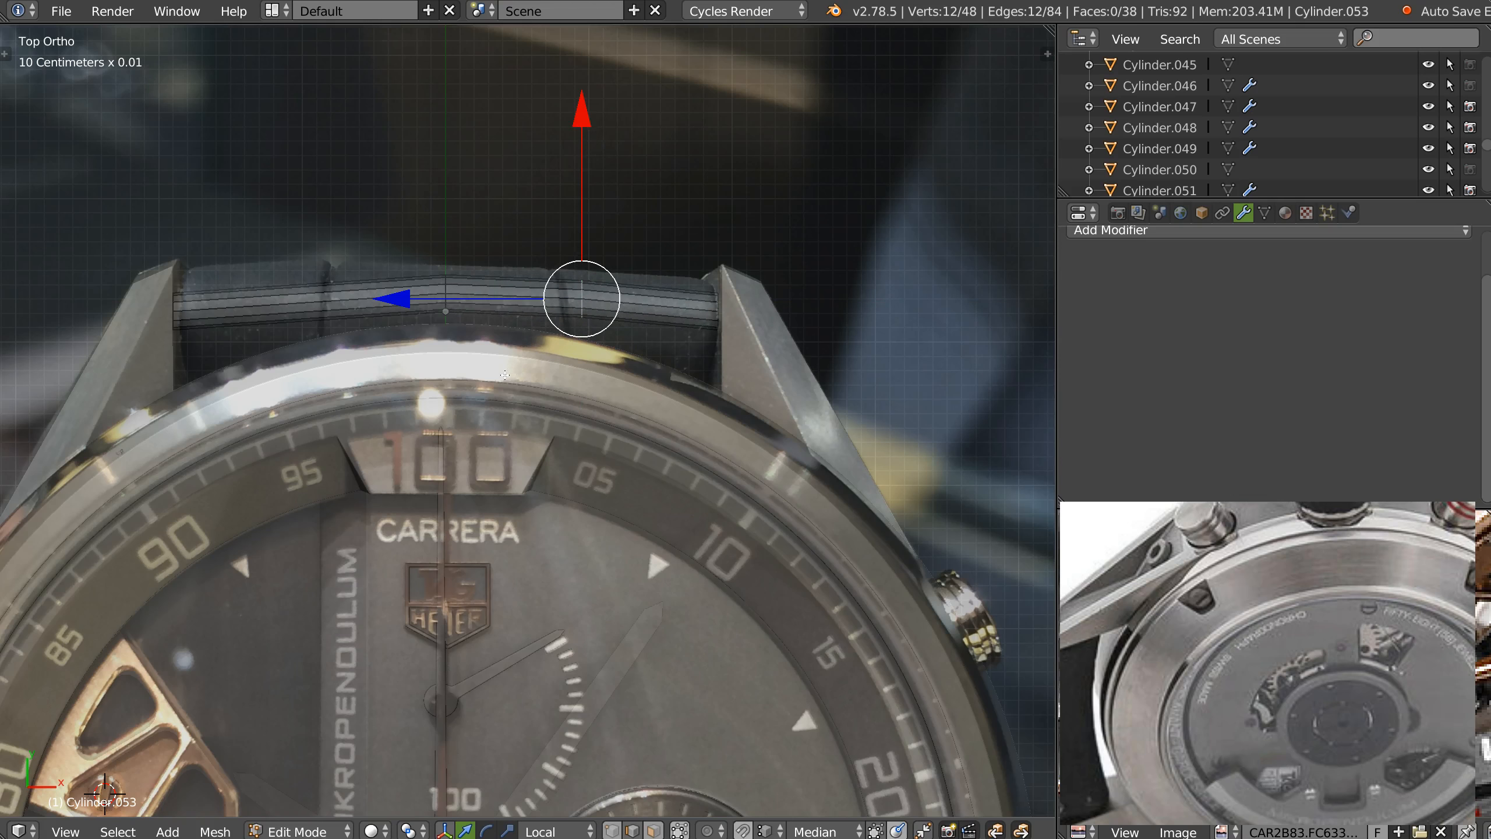
Apply the bar's rotation and symmetrize it so both halves share the same curve.
key(Tab)
right_click(517, 324)
click(354, 399)
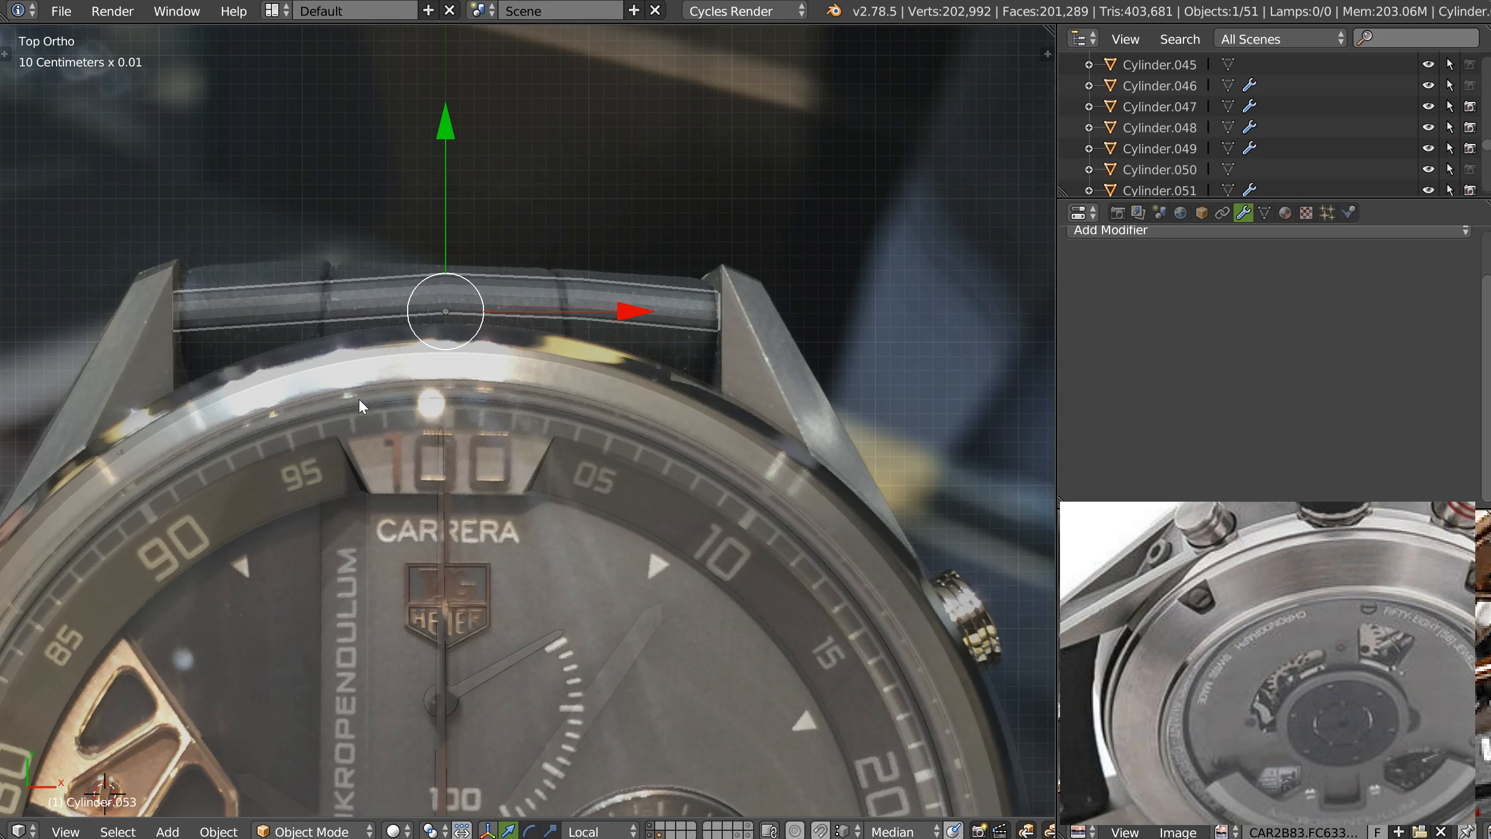
right_click(550, 370)
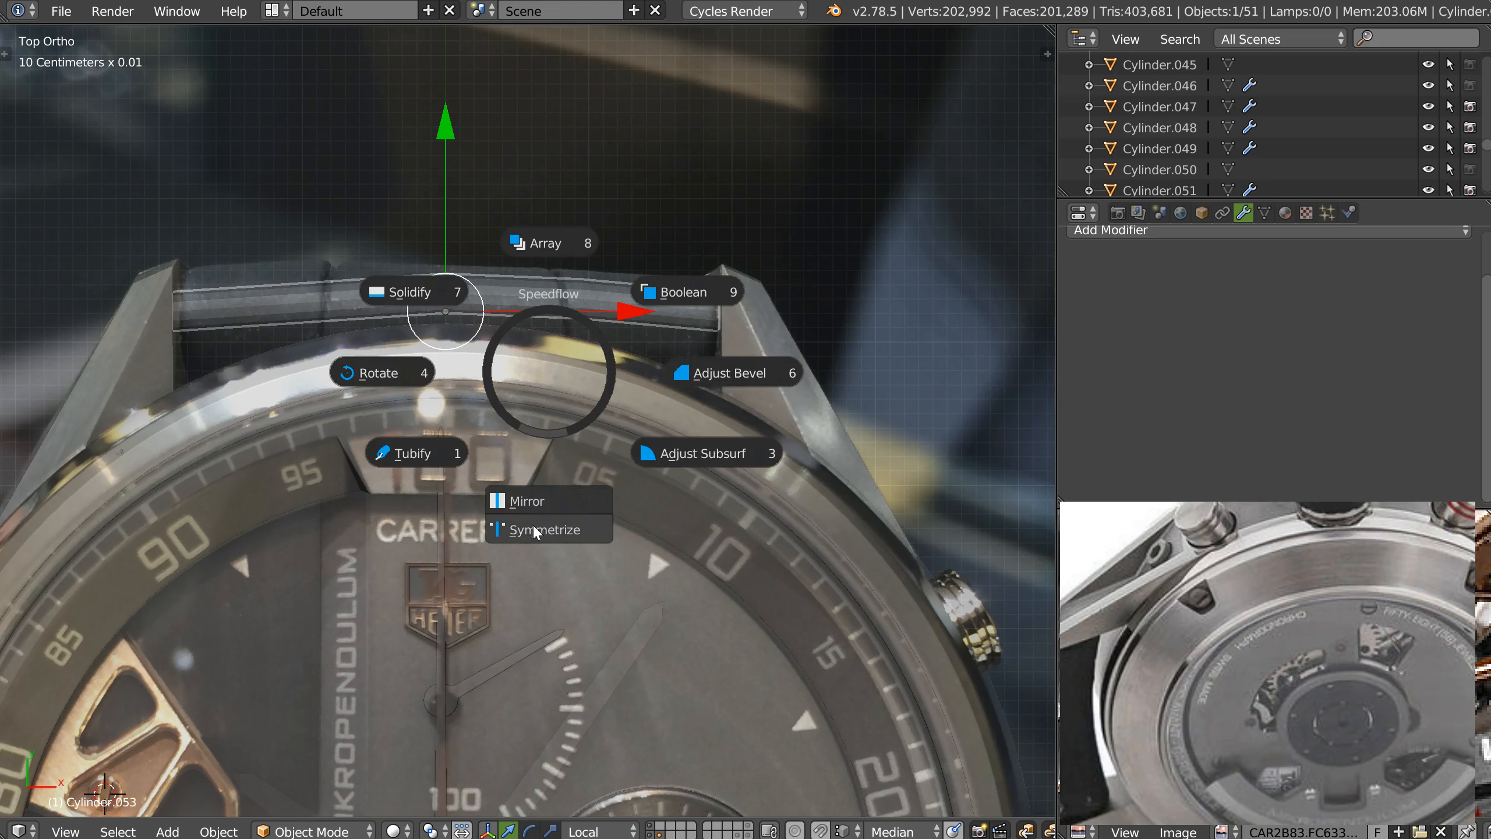
click(530, 525)
Examine the curved bar's fit between the upper lugs in perspective and against the top reference.
middle_drag(563, 496, 428, 395)
key(q)
click(529, 257)
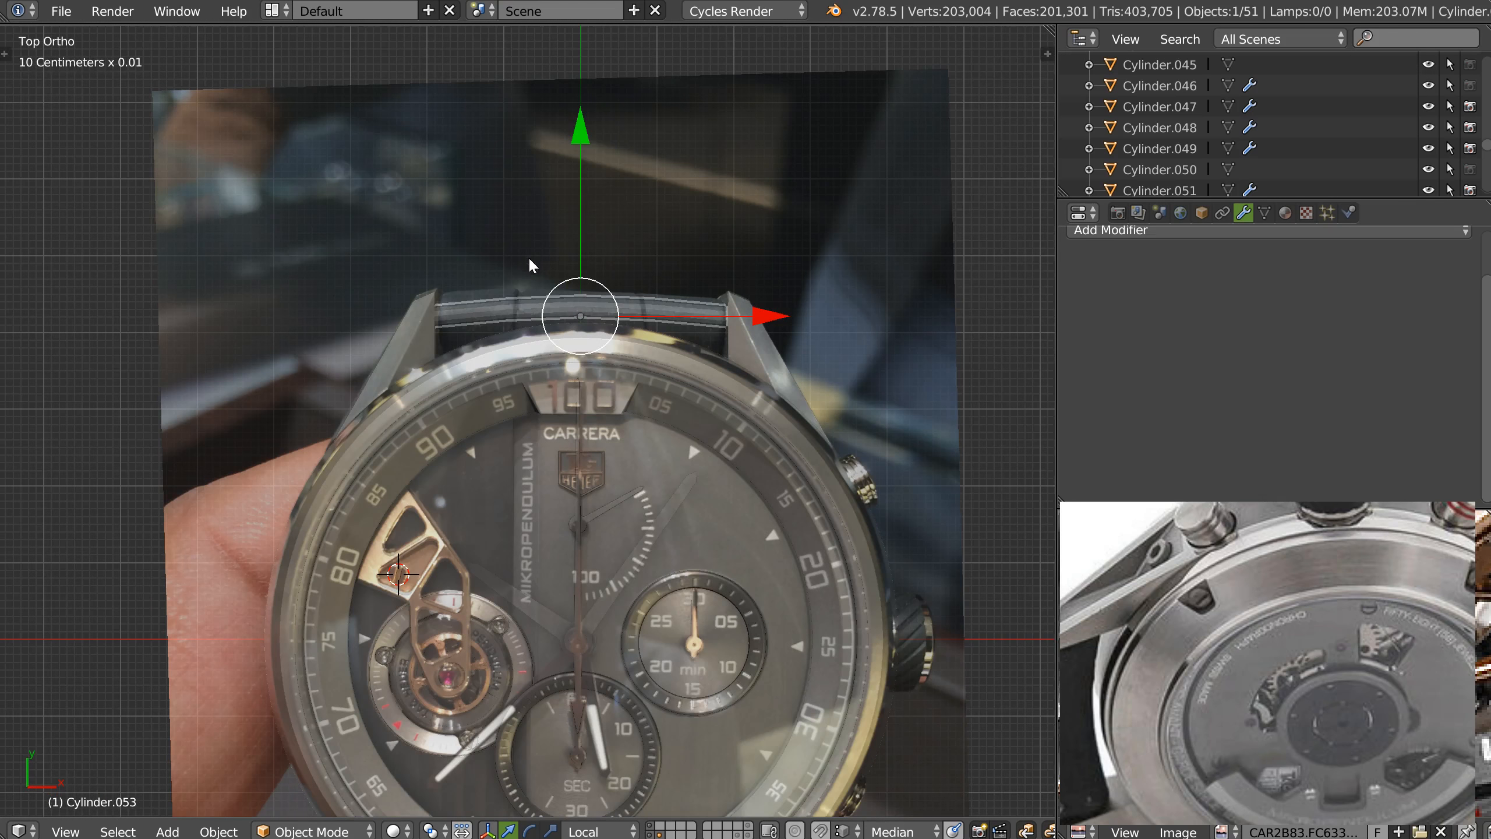
key(q)
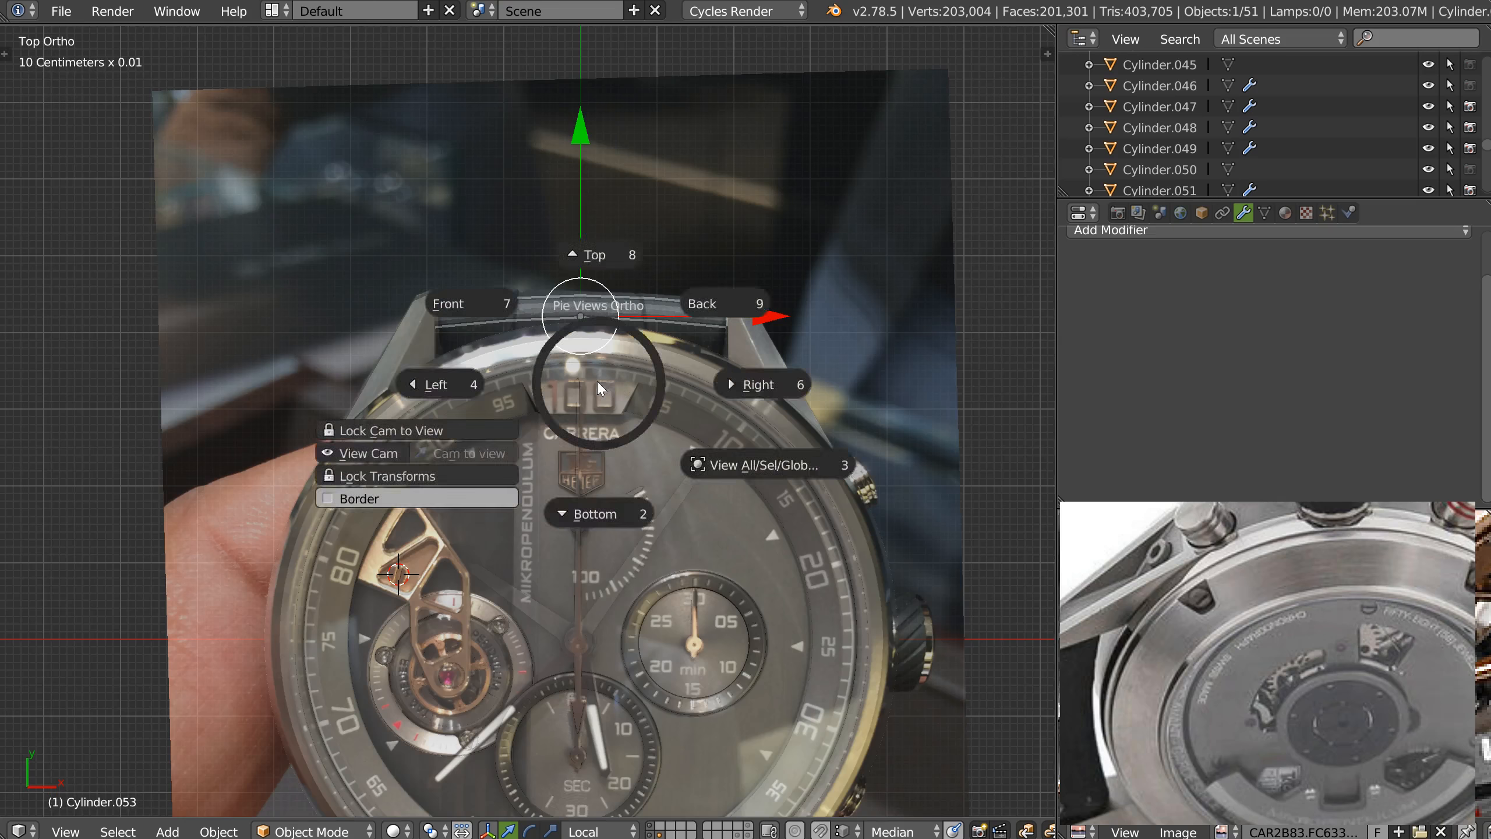
click(648, 391)
scroll(593, 394, up, 4)
middle_drag(625, 312, 621, 431)
key(q)
click(716, 359)
shift+middle_drag(817, 355, 503, 385)
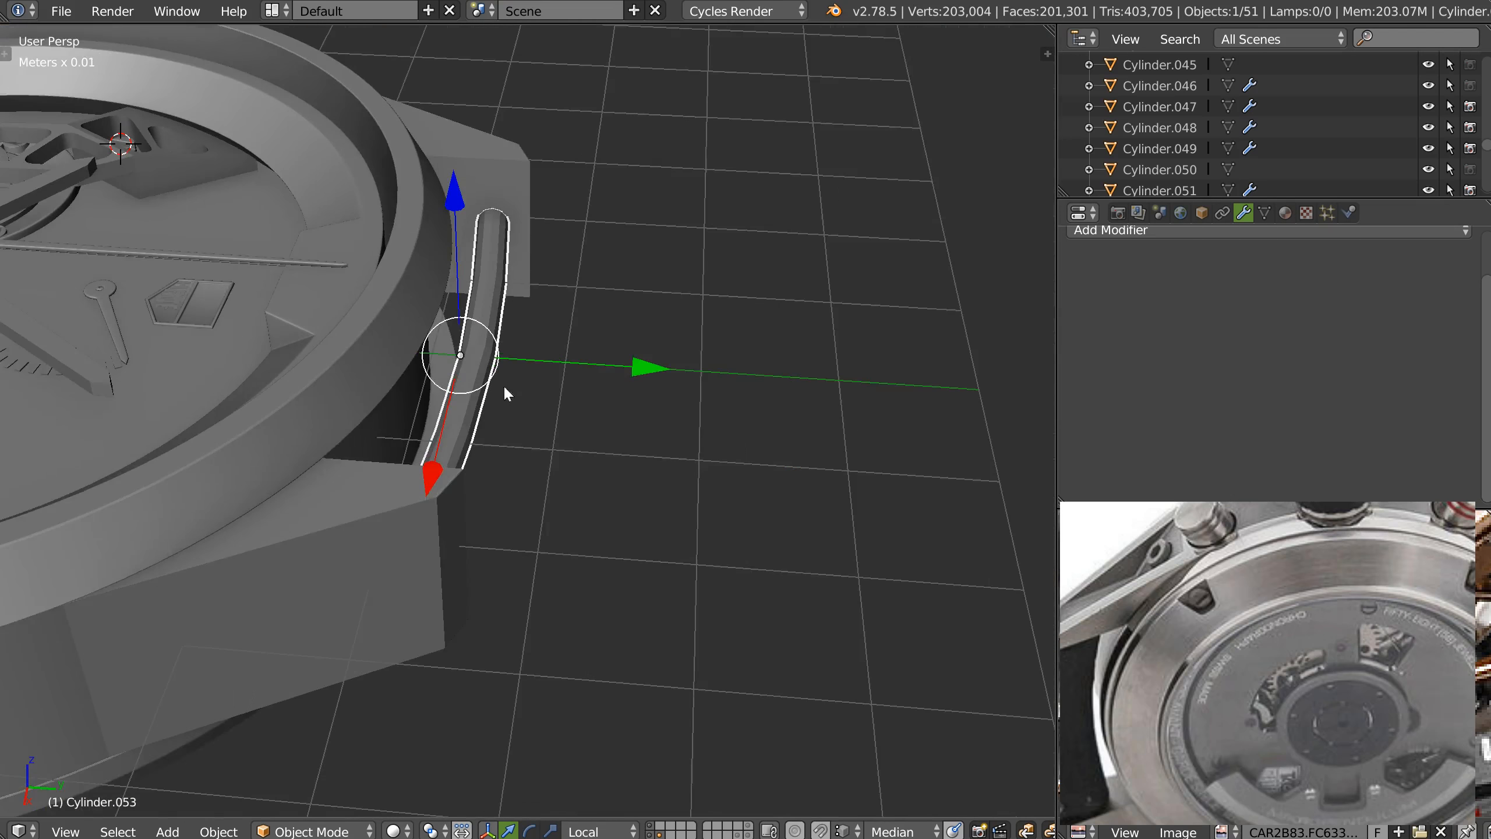
key(q)
click(546, 350)
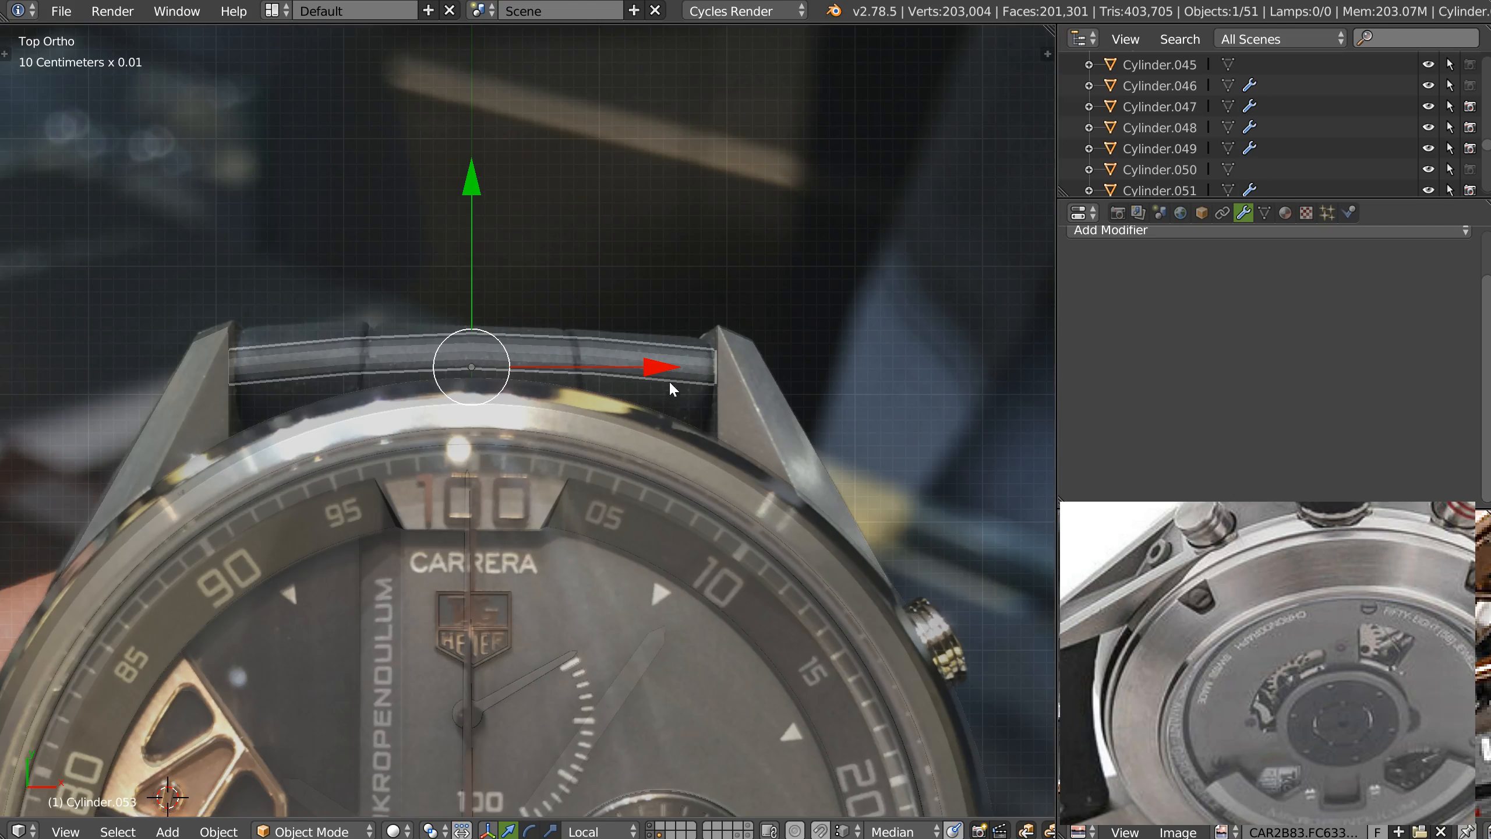
middle_drag(692, 455, 522, 408)
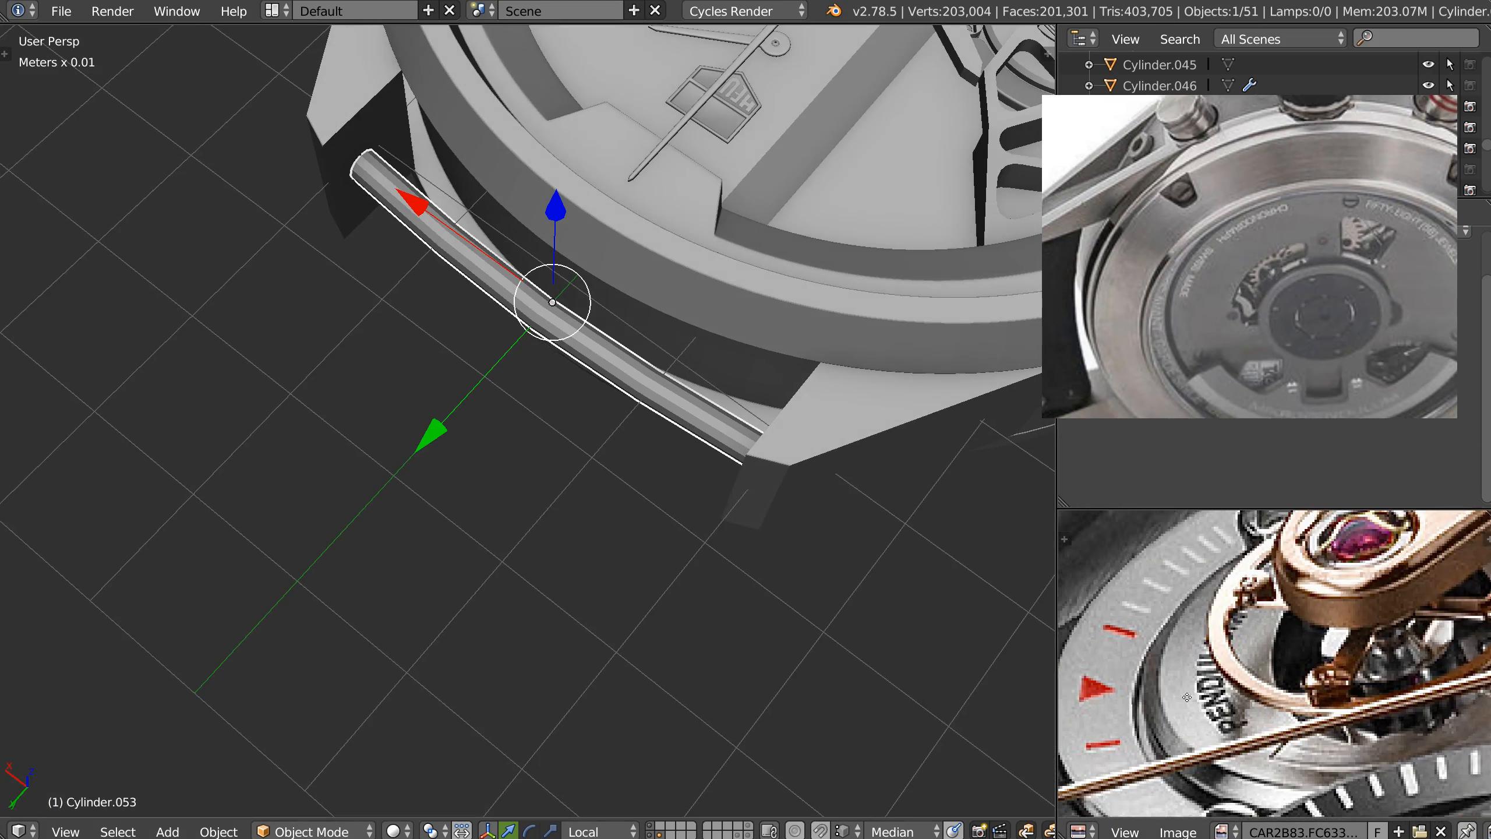
Move the end face of the case band's mirrored lug outward along its Y axis to lengthen the lug.
middle_drag(1281, 605, 1227, 609)
shift+middle_drag(815, 393, 683, 511)
middle_drag(683, 488, 720, 466)
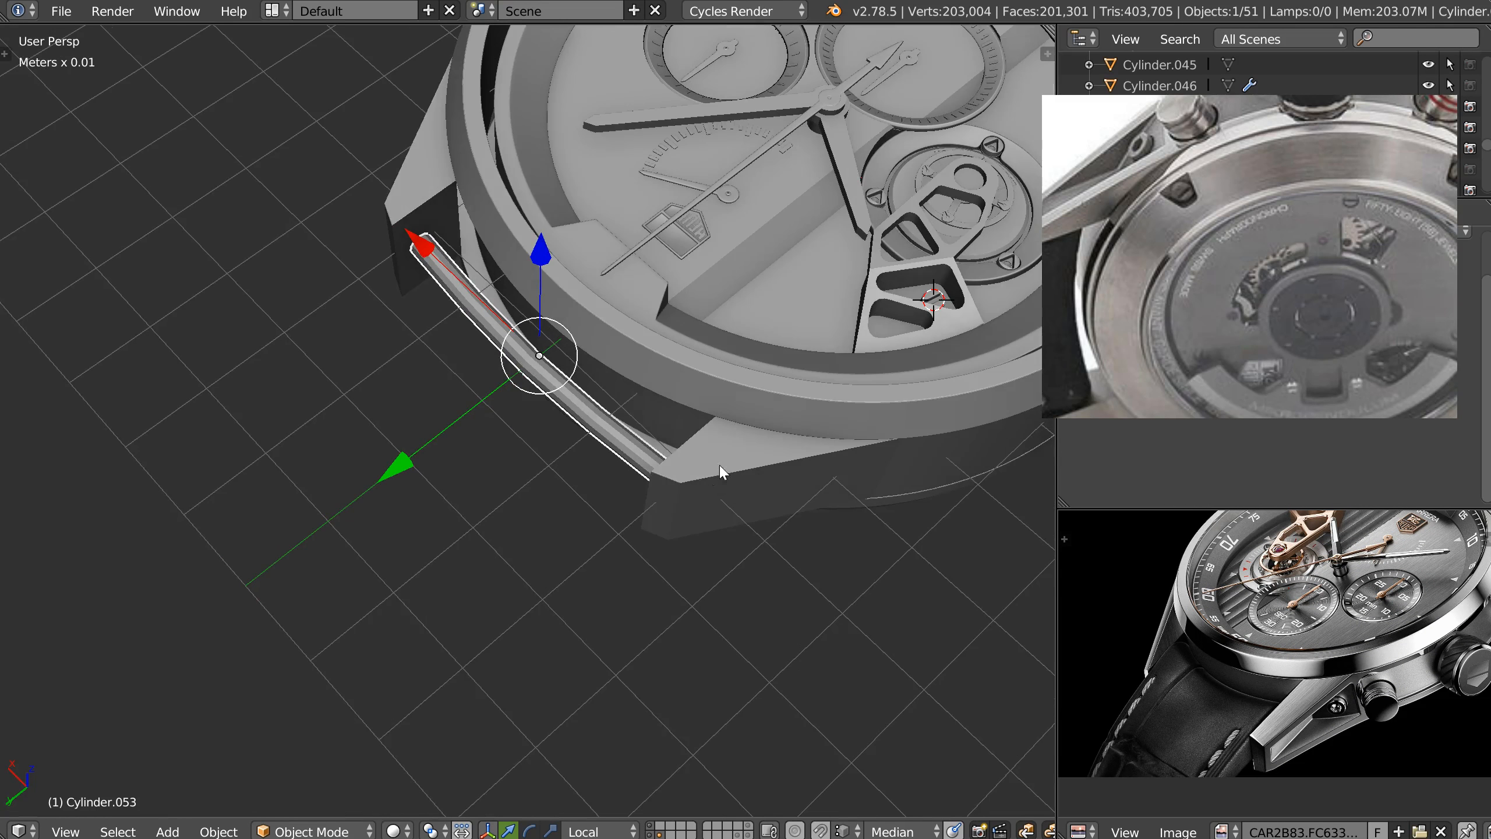
right_click(671, 483)
key(Tab)
click(659, 346)
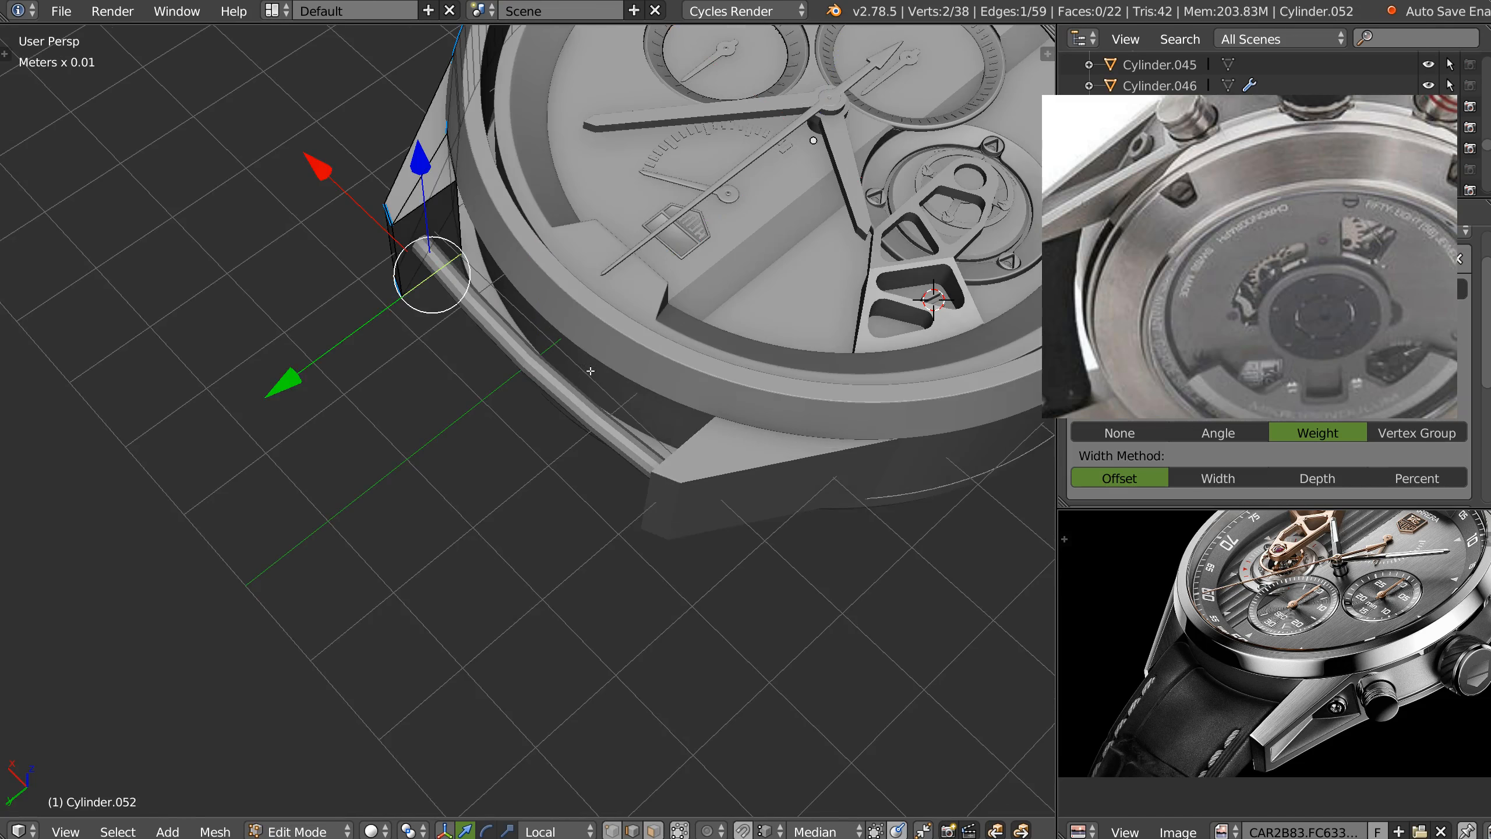
shift+middle_drag(347, 281, 465, 351)
middle_drag(365, 395, 393, 361)
key(3)
right_click(520, 336)
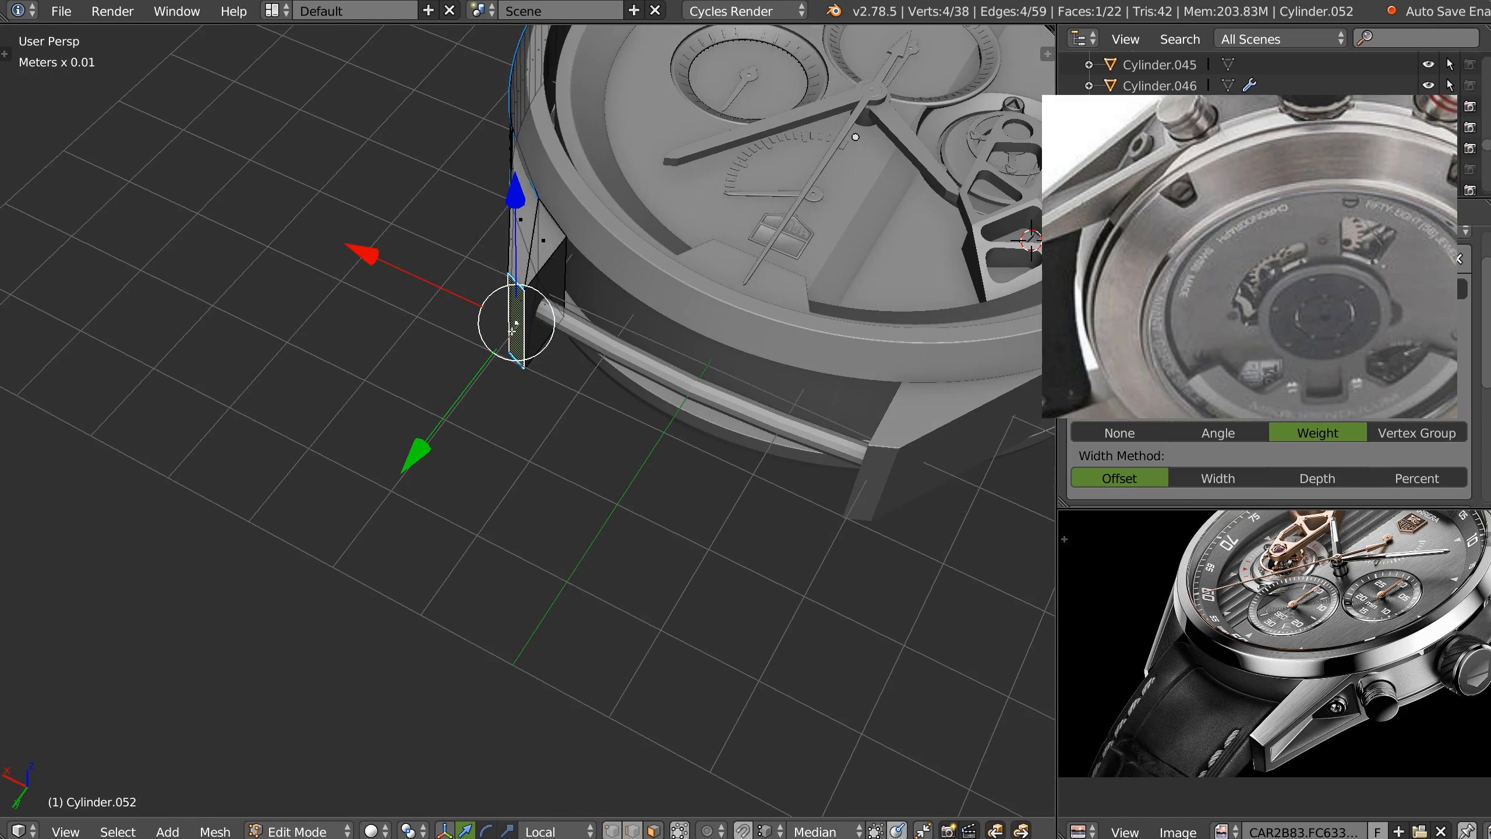
middle_drag(558, 357, 527, 363)
drag(397, 435, 332, 470)
Lower the upper edge of the lug's tip by about 6 mm along local Z so the lug tapers.
middle_drag(332, 470, 575, 377)
middle_drag(436, 362, 373, 419)
right_click(333, 399)
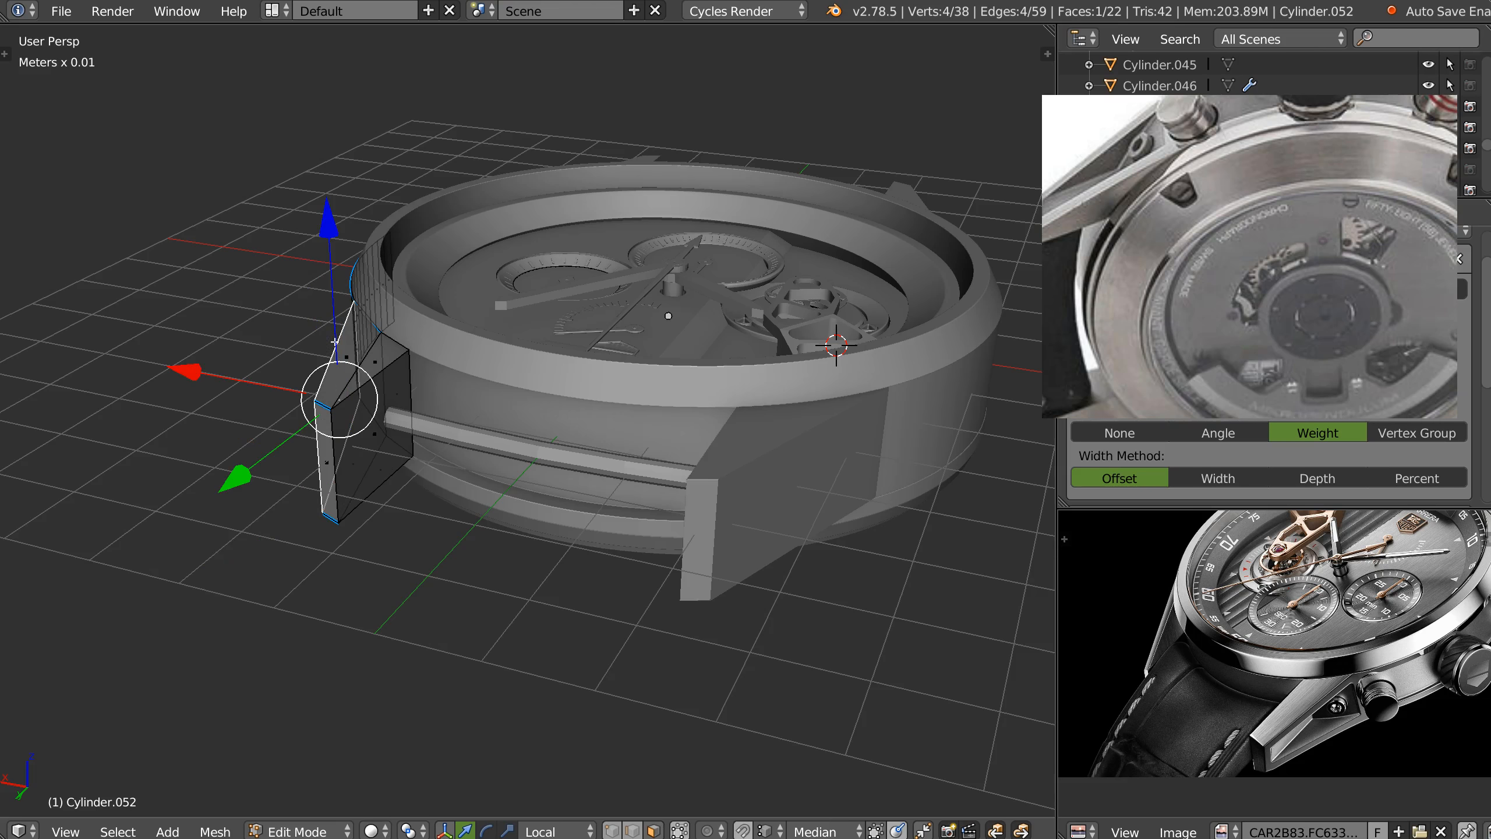
right_click(327, 397)
key(g)
key(z)
key(z)
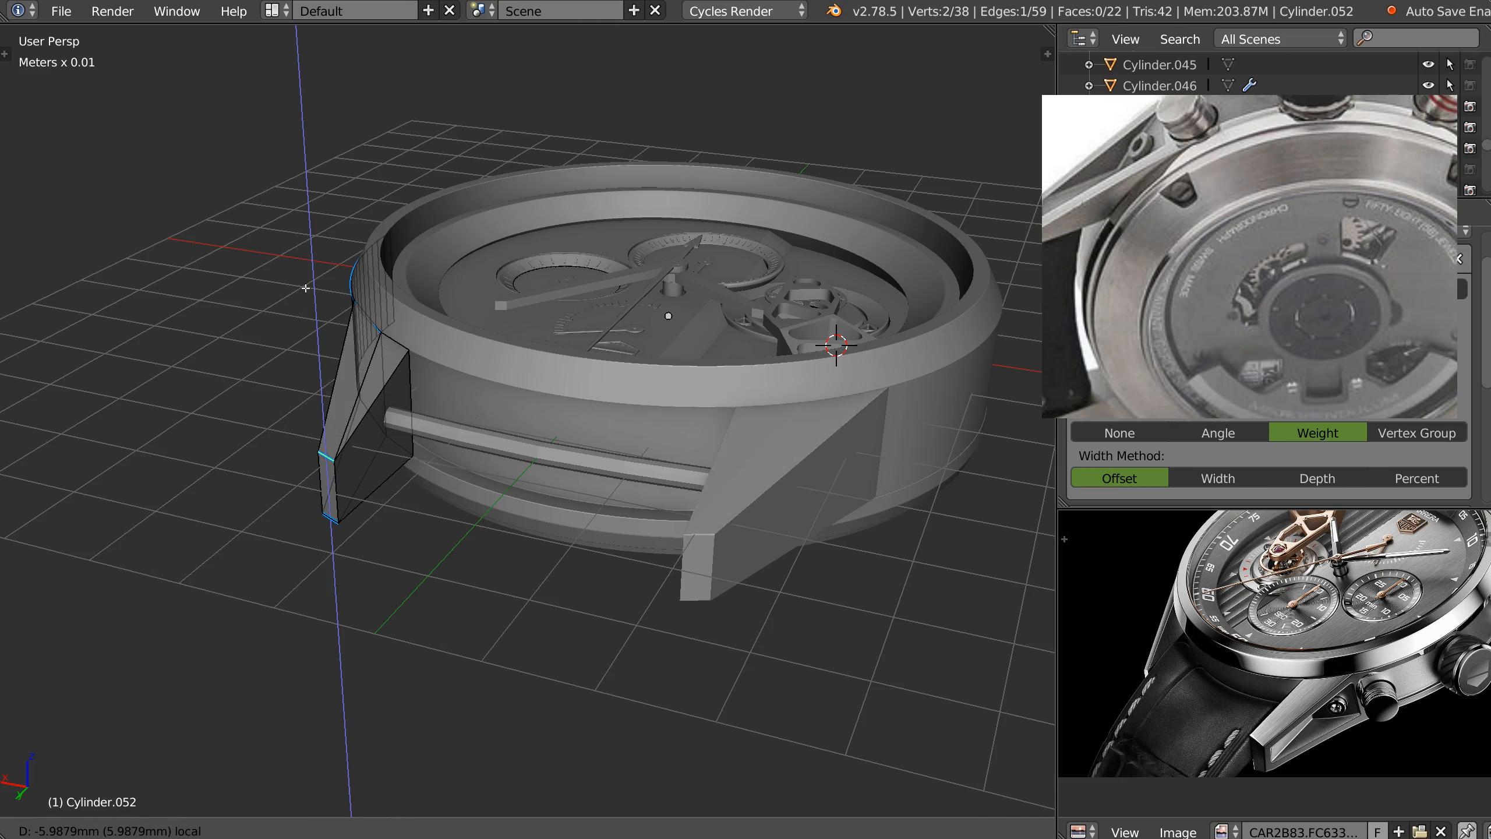
click(472, 306)
middle_drag(473, 306, 656, 343)
middle_drag(1321, 726, 1271, 687)
ctrl+middle_drag(1271, 687, 1323, 647)
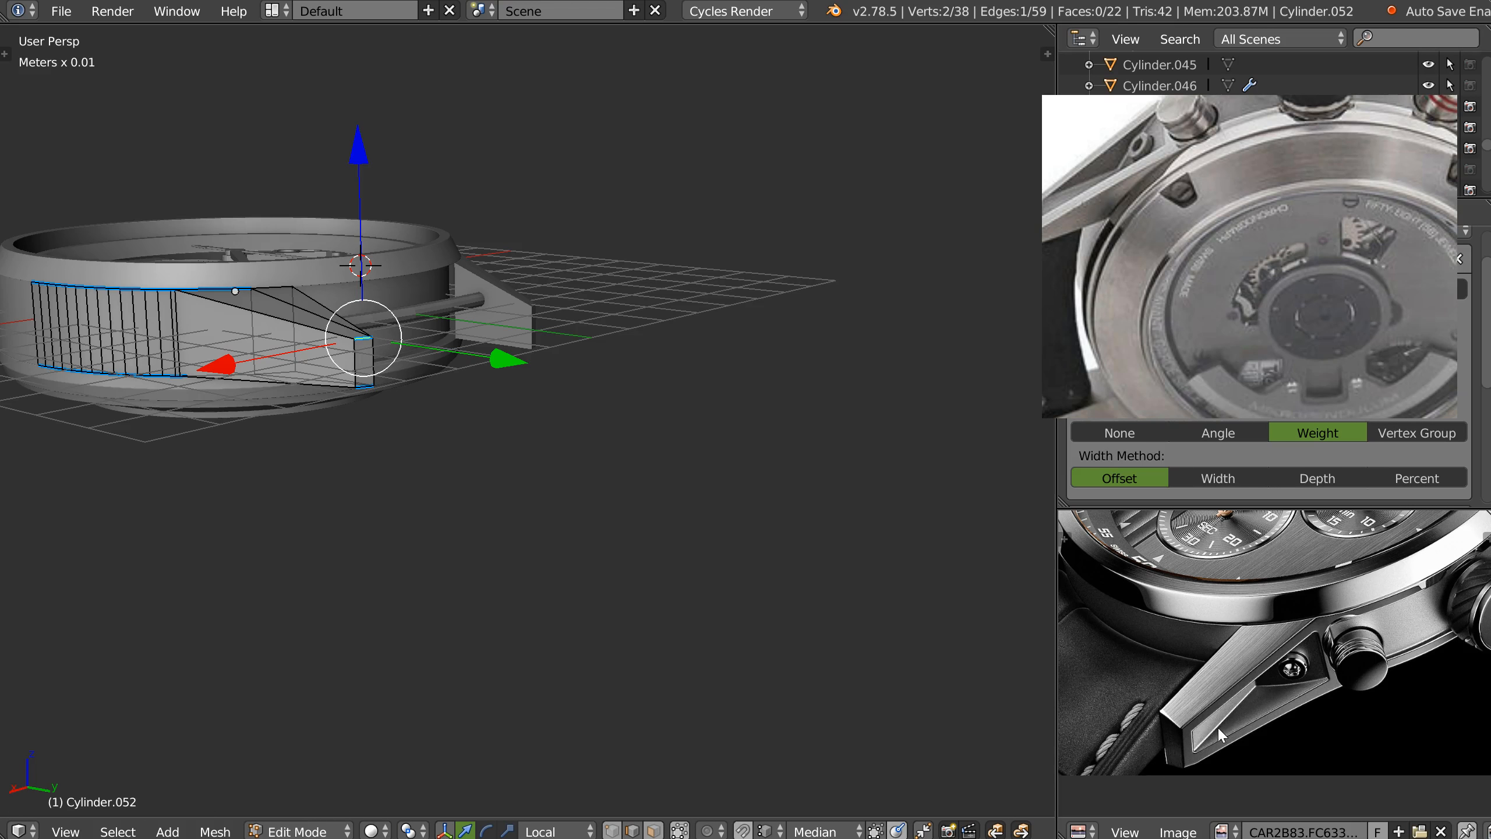
shift+middle_drag(399, 313, 477, 407)
key(Tab)
middle_drag(376, 376, 448, 368)
shift+middle_drag(516, 335, 508, 370)
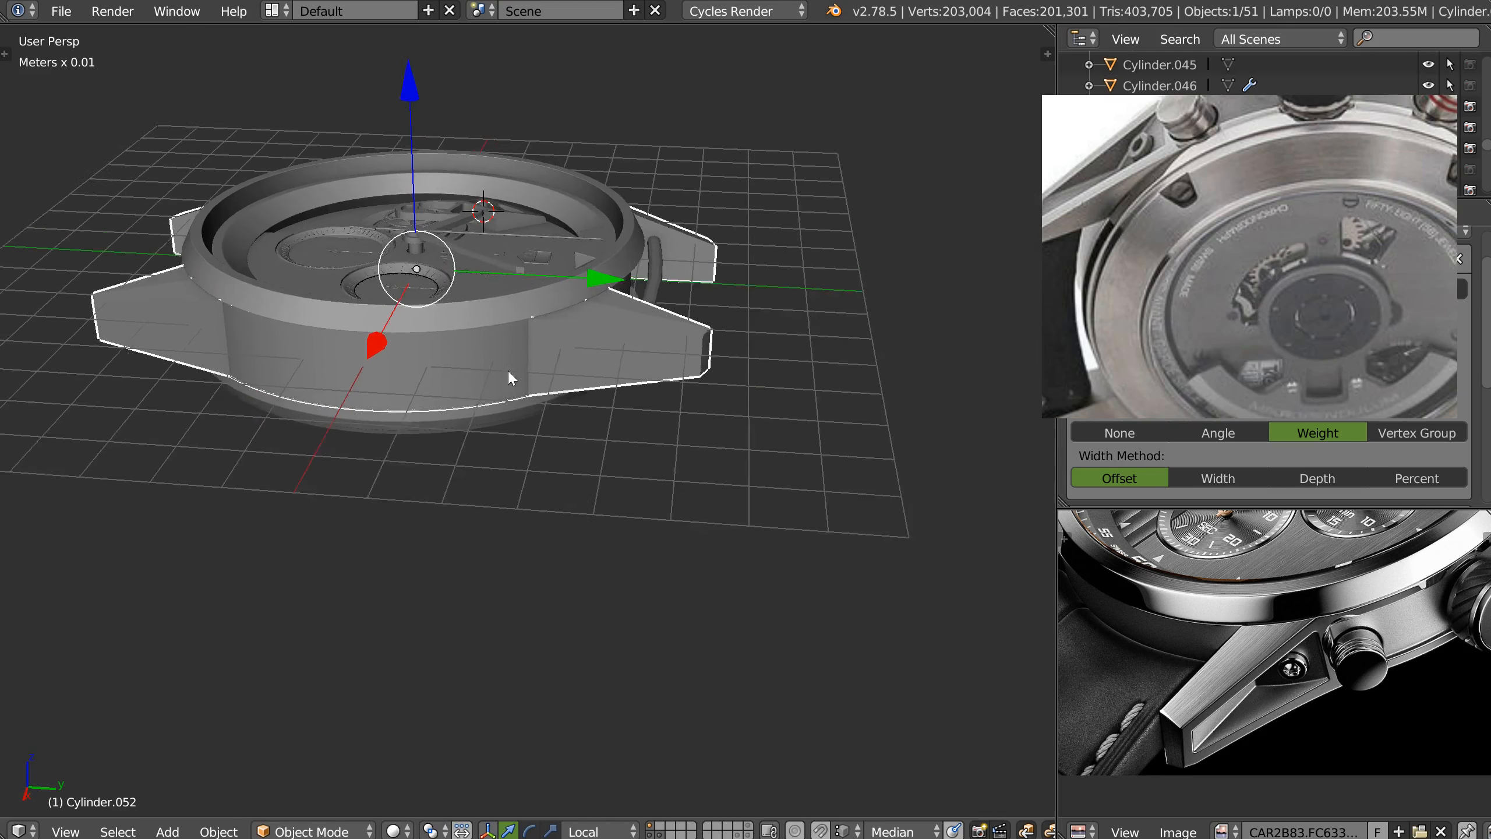
scroll(563, 352, up, 1)
right_click(520, 383)
key(Tab)
key(Tab)
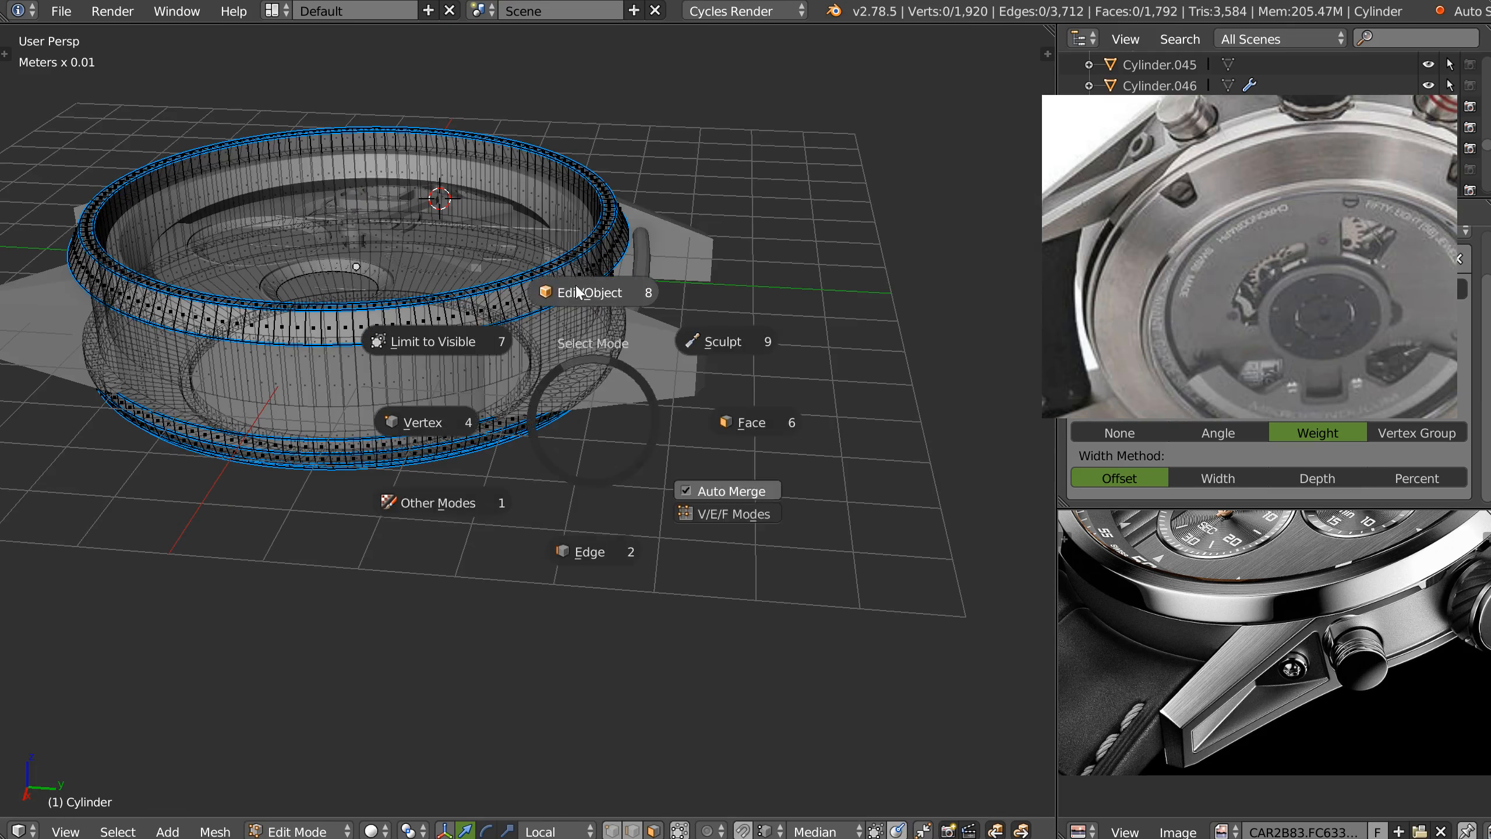
Duplicate the lug's outer side face in place, separate it into its own object and select that object.
right_click(603, 385)
key(Tab)
right_click(604, 381)
right_click(591, 370)
scroll(592, 350, up, 2)
middle_drag(627, 341, 562, 405)
key(shift+d)
right_click(539, 409)
key(p)
click(574, 398)
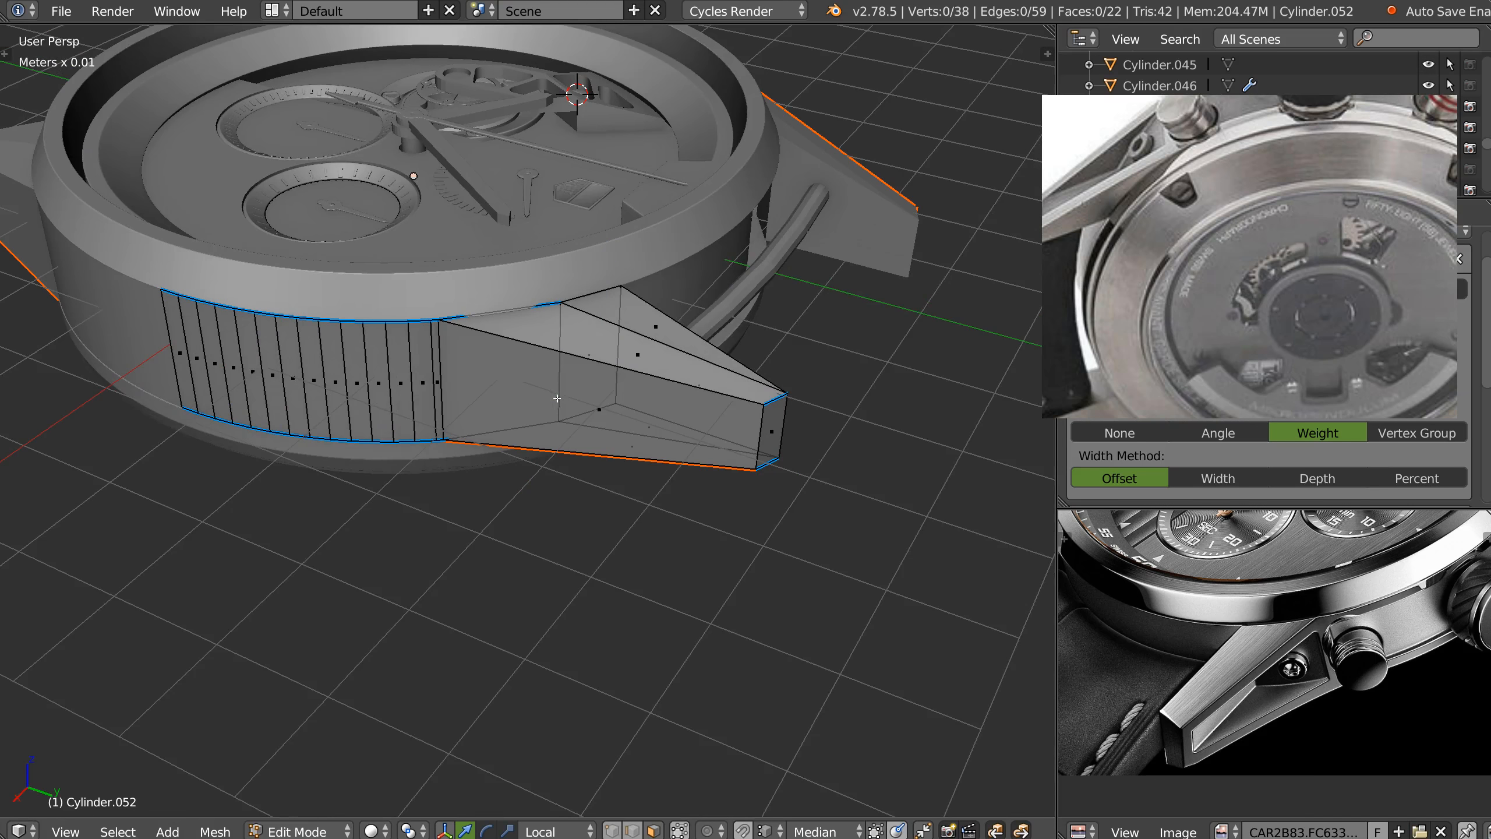
key(Tab)
right_click(604, 412)
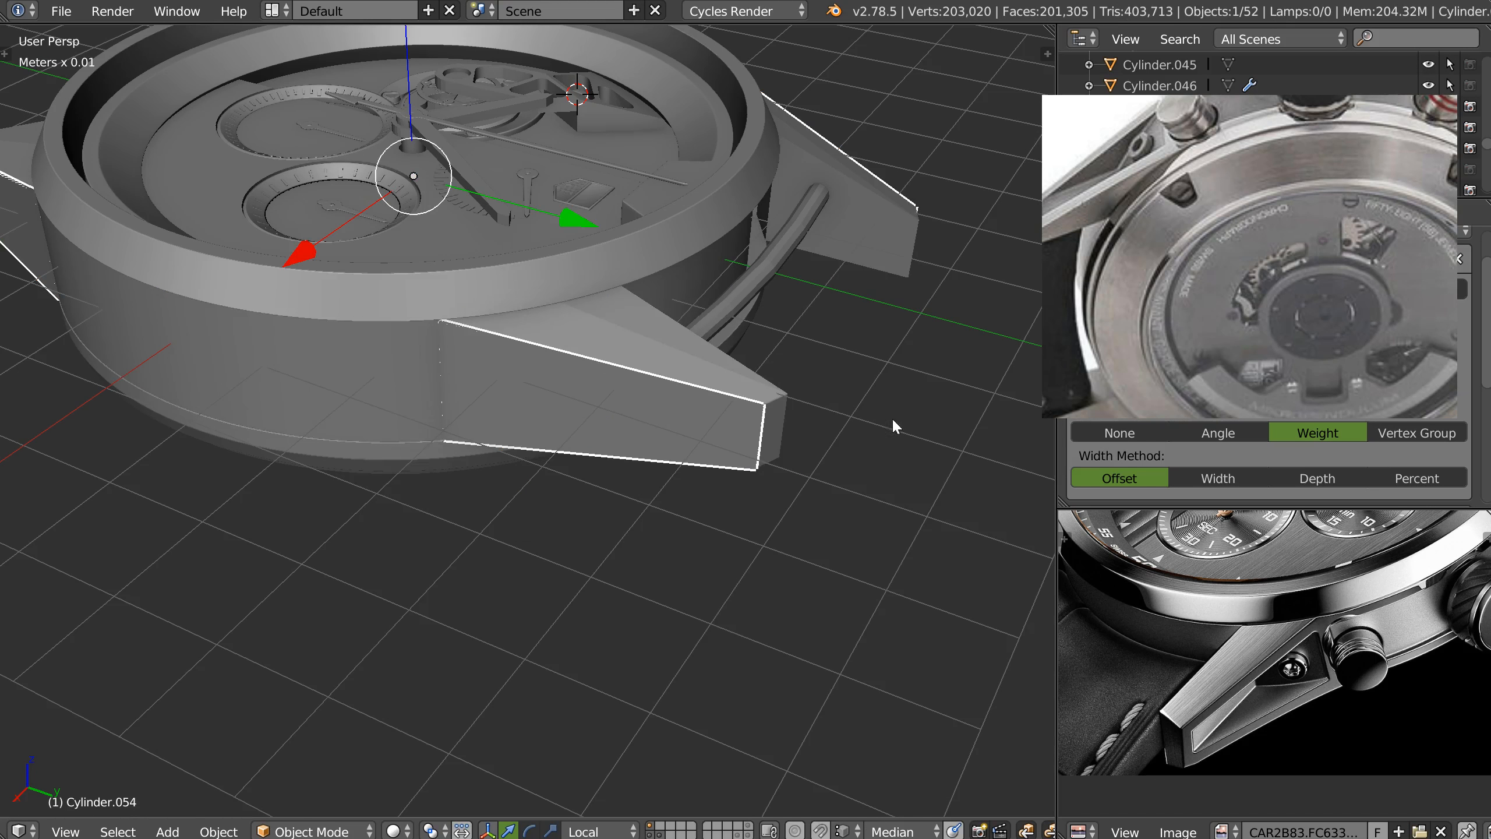
Centre the separated face's origin on its geometry and remove its Mirror modifier.
right_click(660, 439)
click(804, 350)
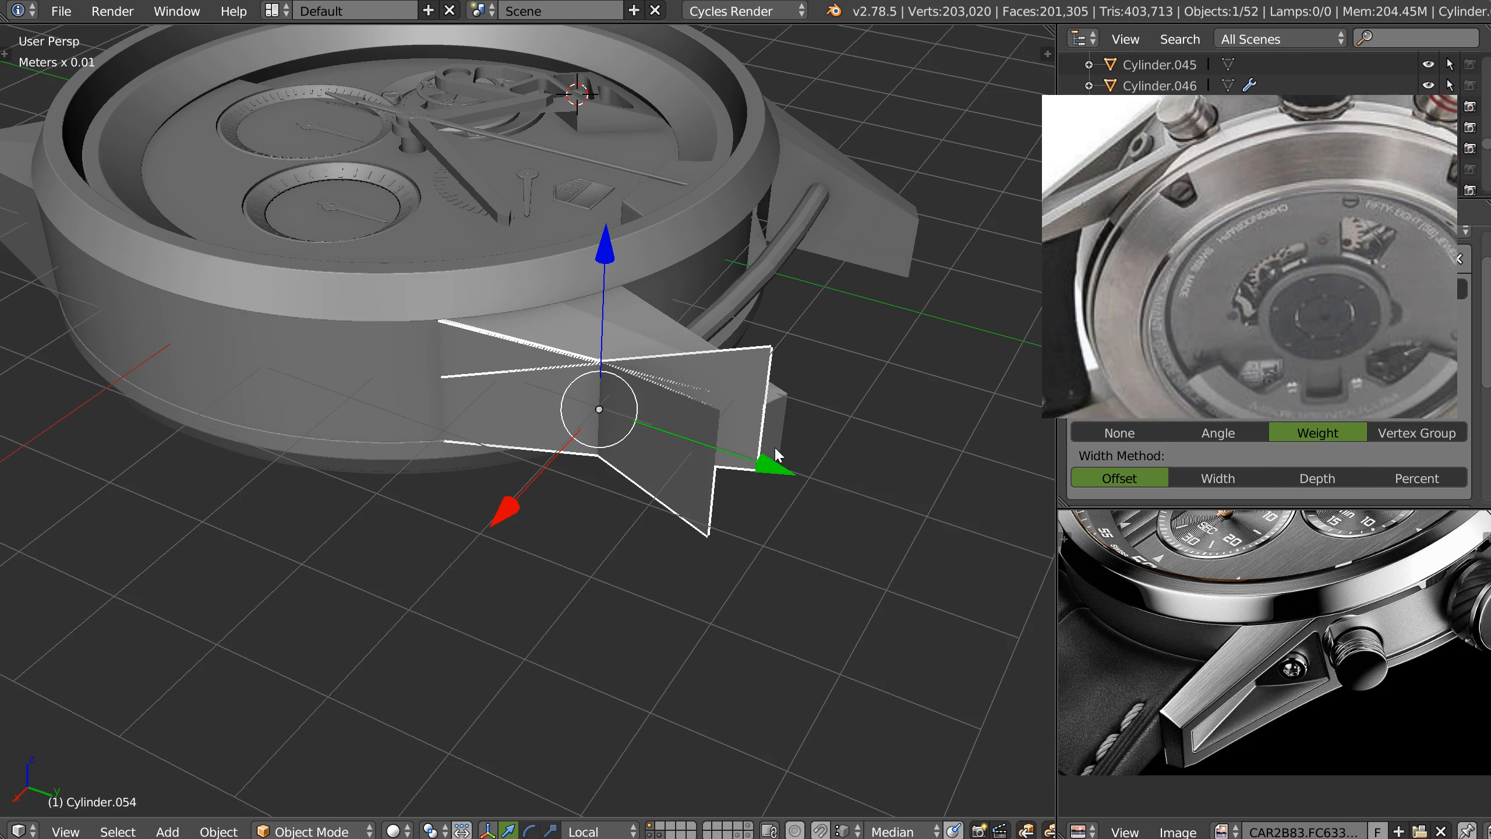
key(space)
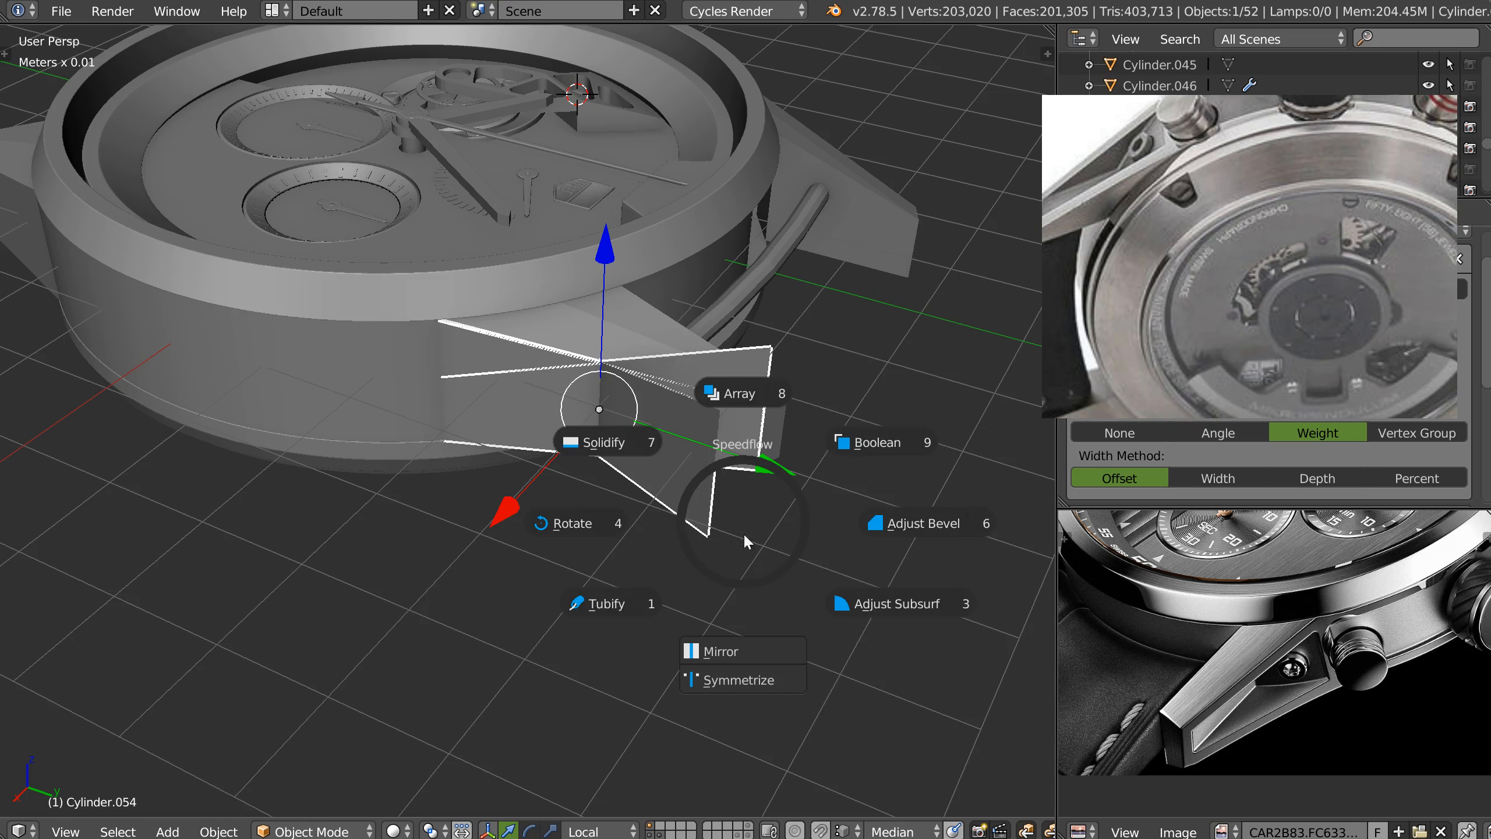
click(740, 645)
key(Delete)
key(Delete)
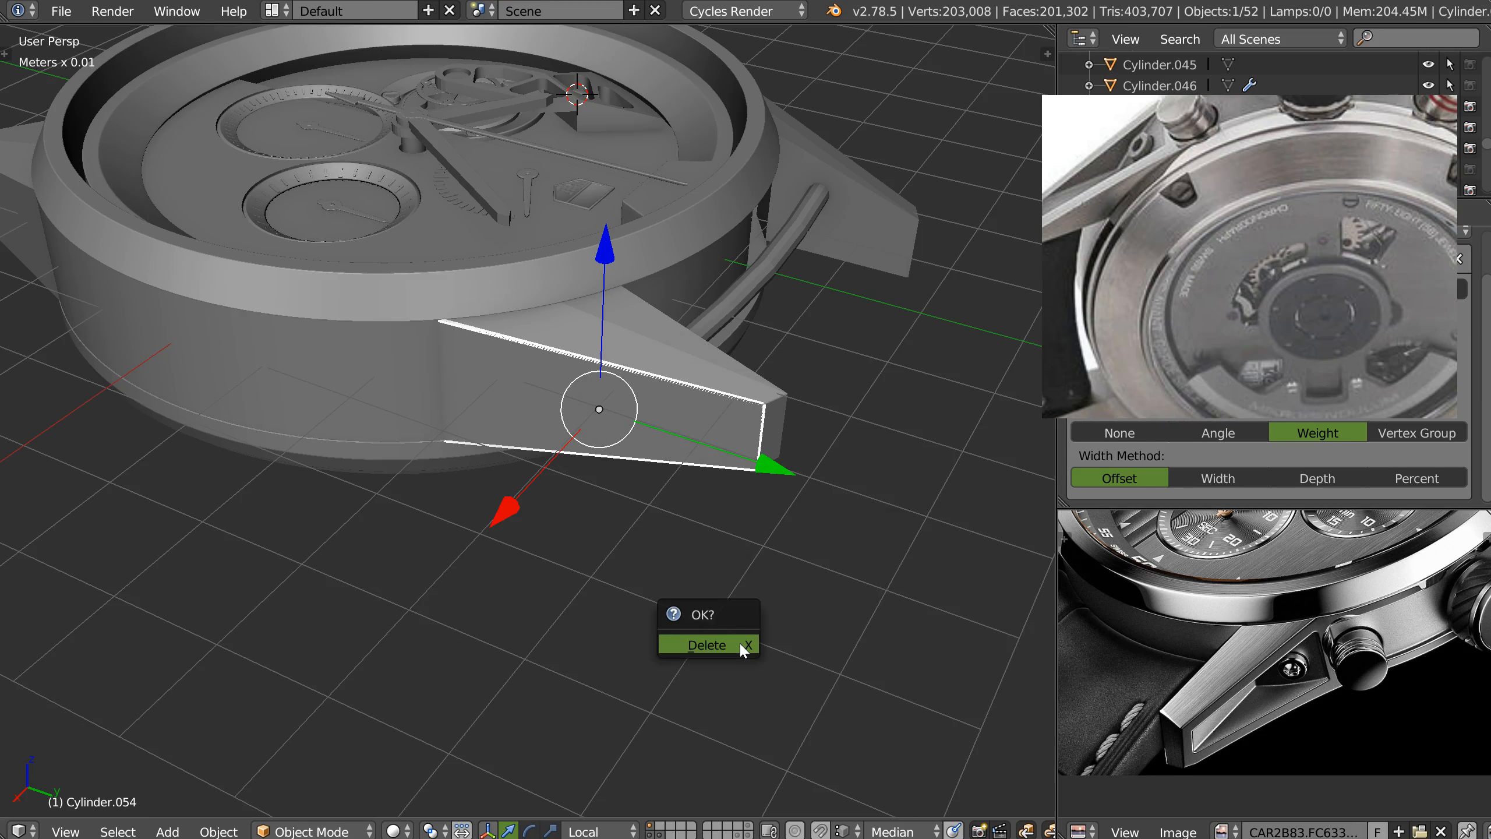
Scale the separated face down uniformly so it sits inset on the lug's side, and remove its Bevel modifier.
key(s)
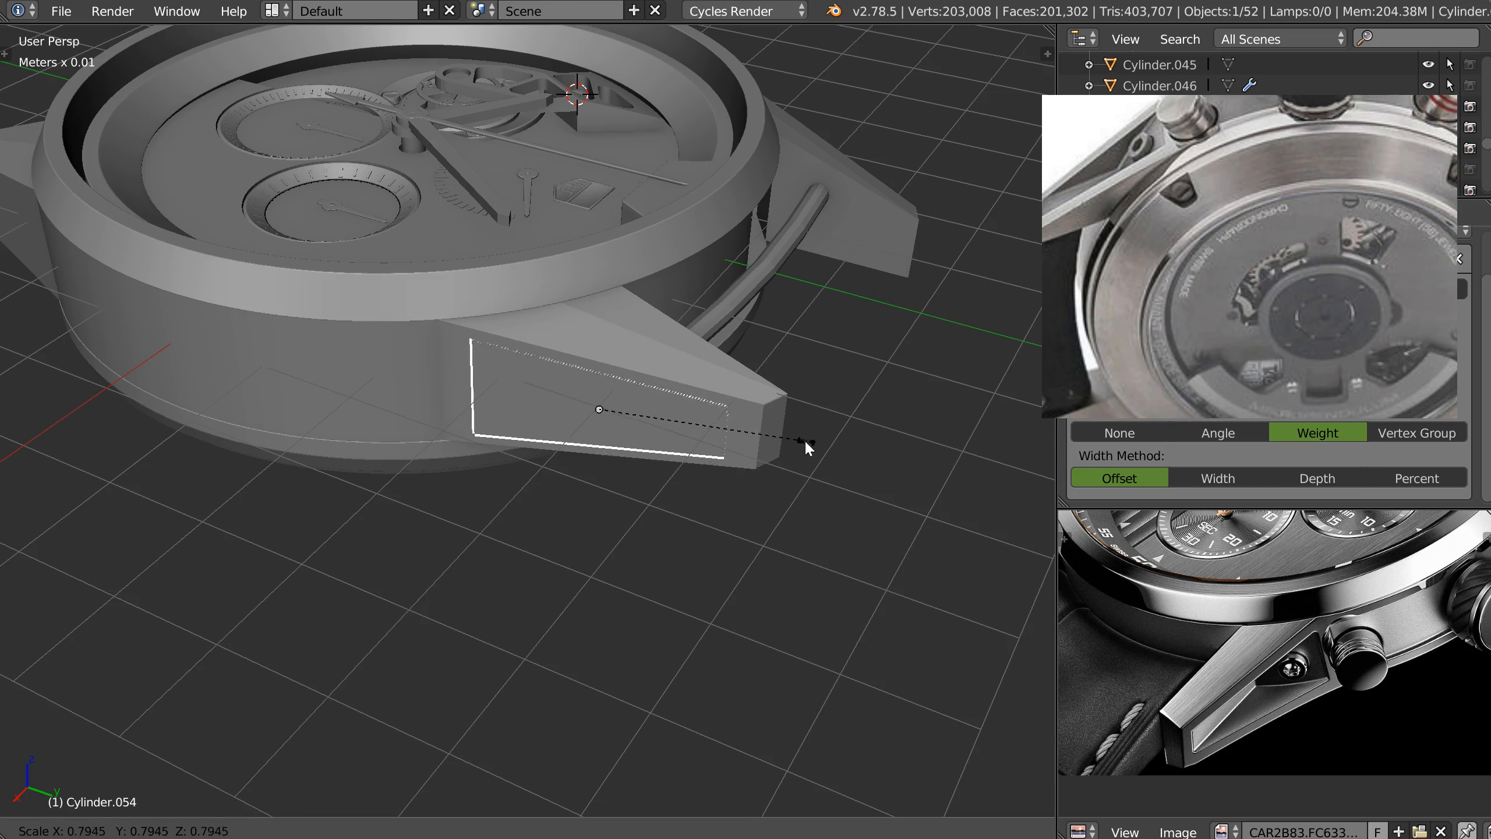
click(781, 439)
scroll(1295, 423, up, 3)
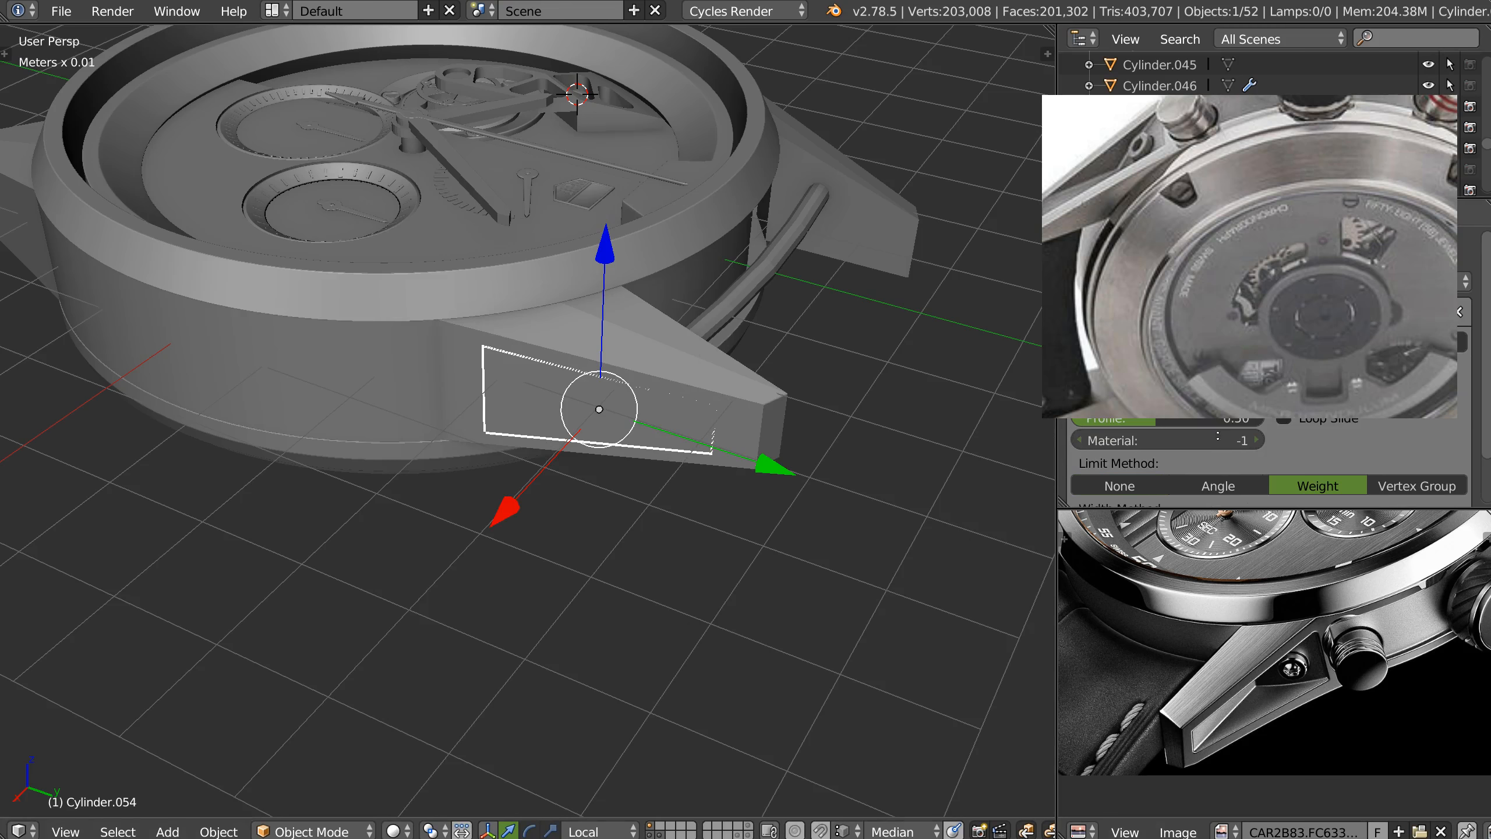
scroll(1200, 433, down, 1)
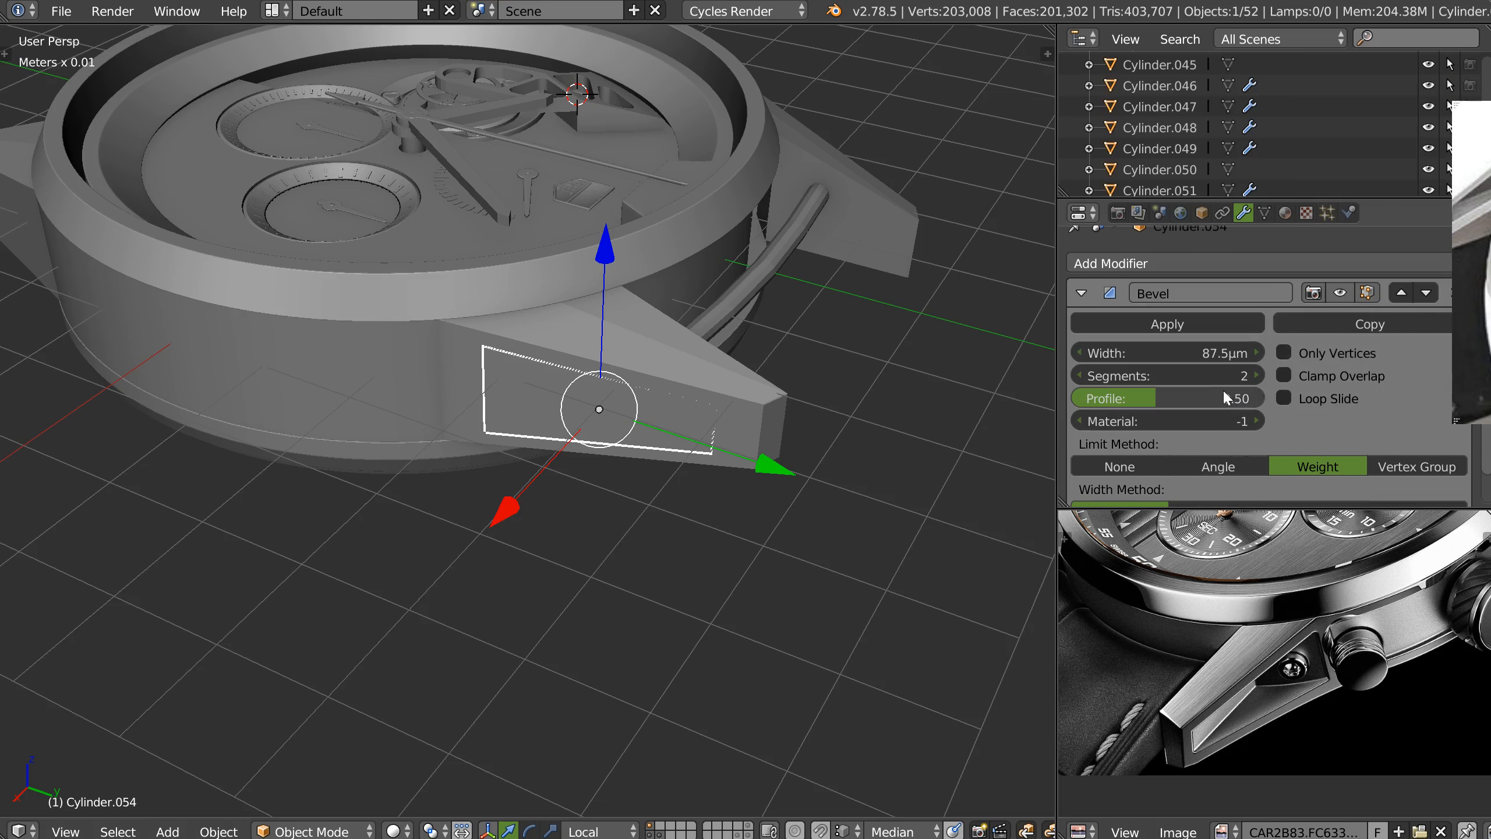
middle_drag(560, 403, 563, 386)
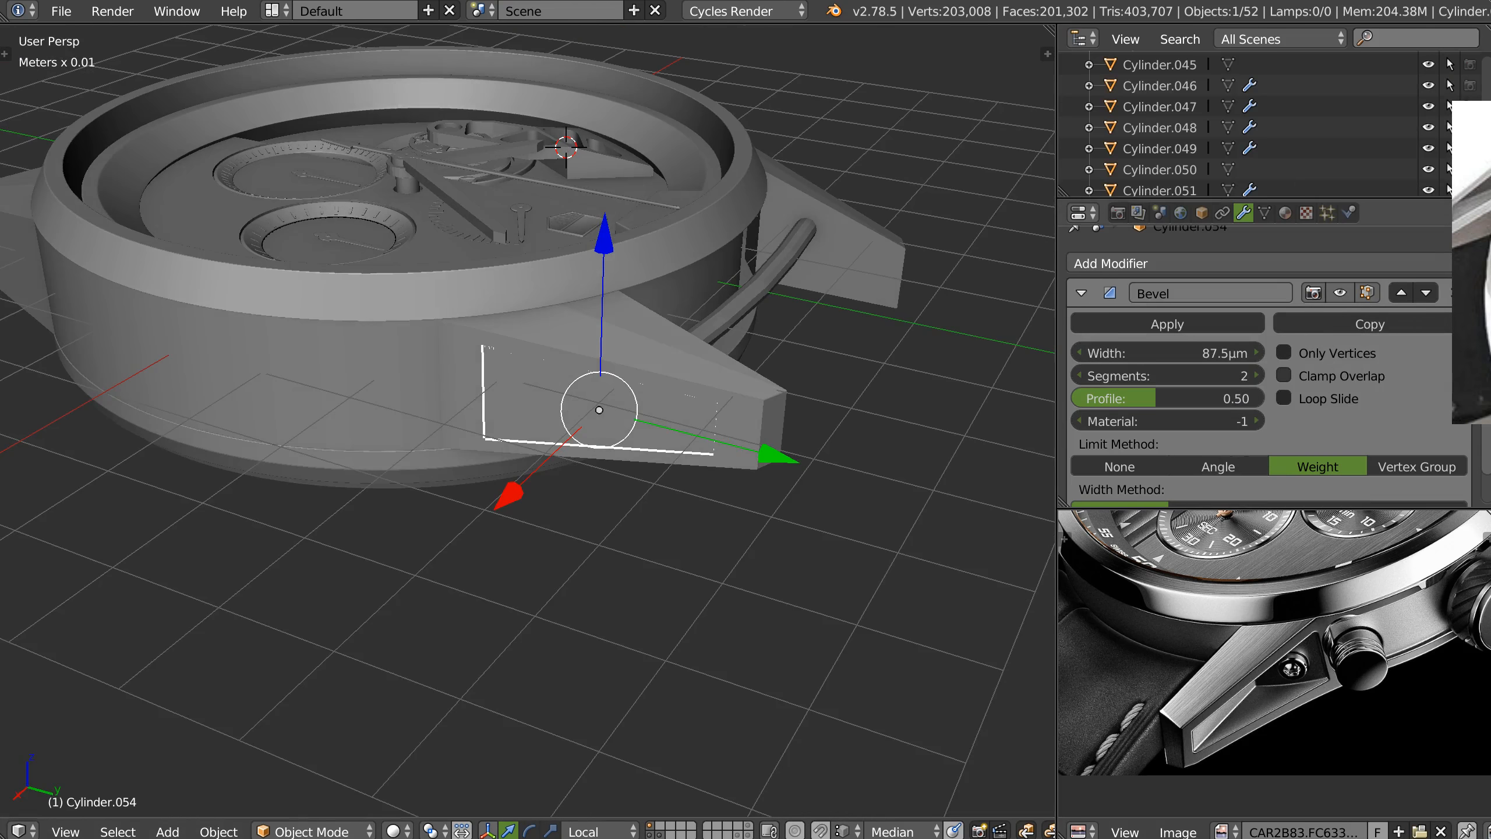
click(1449, 293)
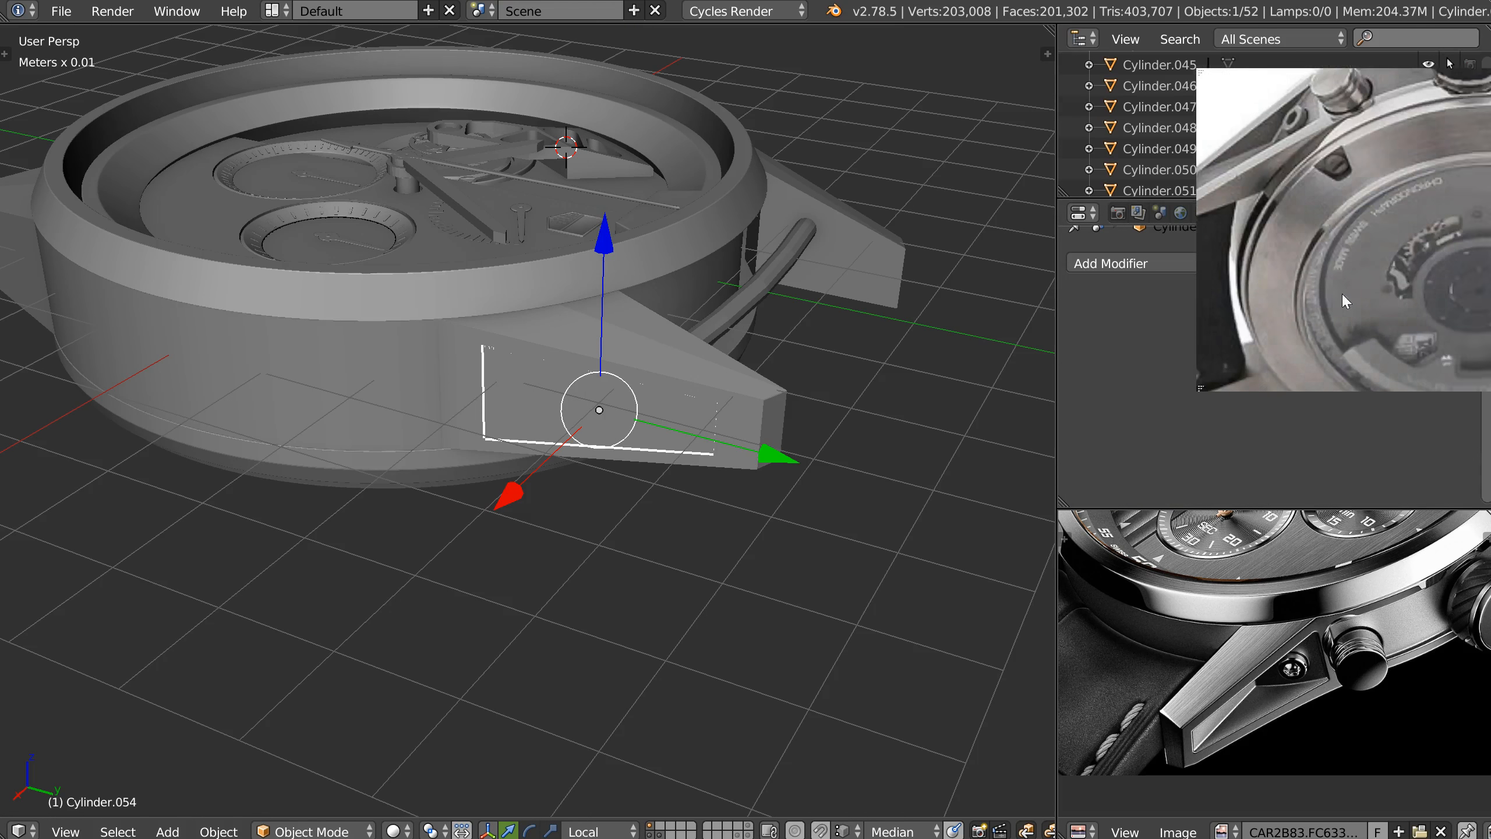
scroll(663, 349, up, 3)
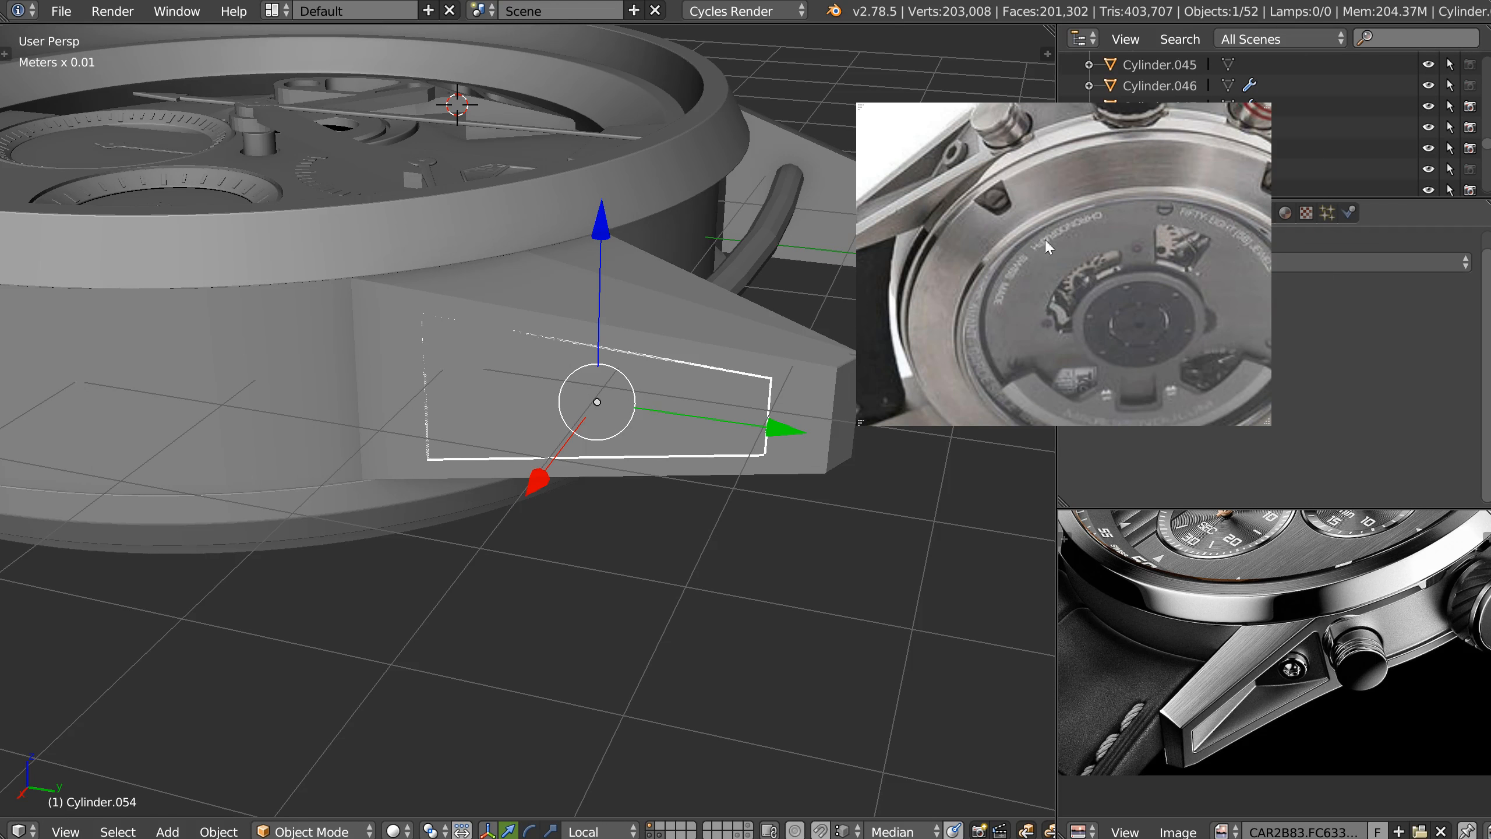
middle_drag(646, 367, 758, 463)
key(s)
key(y)
right_click(868, 415)
middle_drag(855, 419, 828, 434)
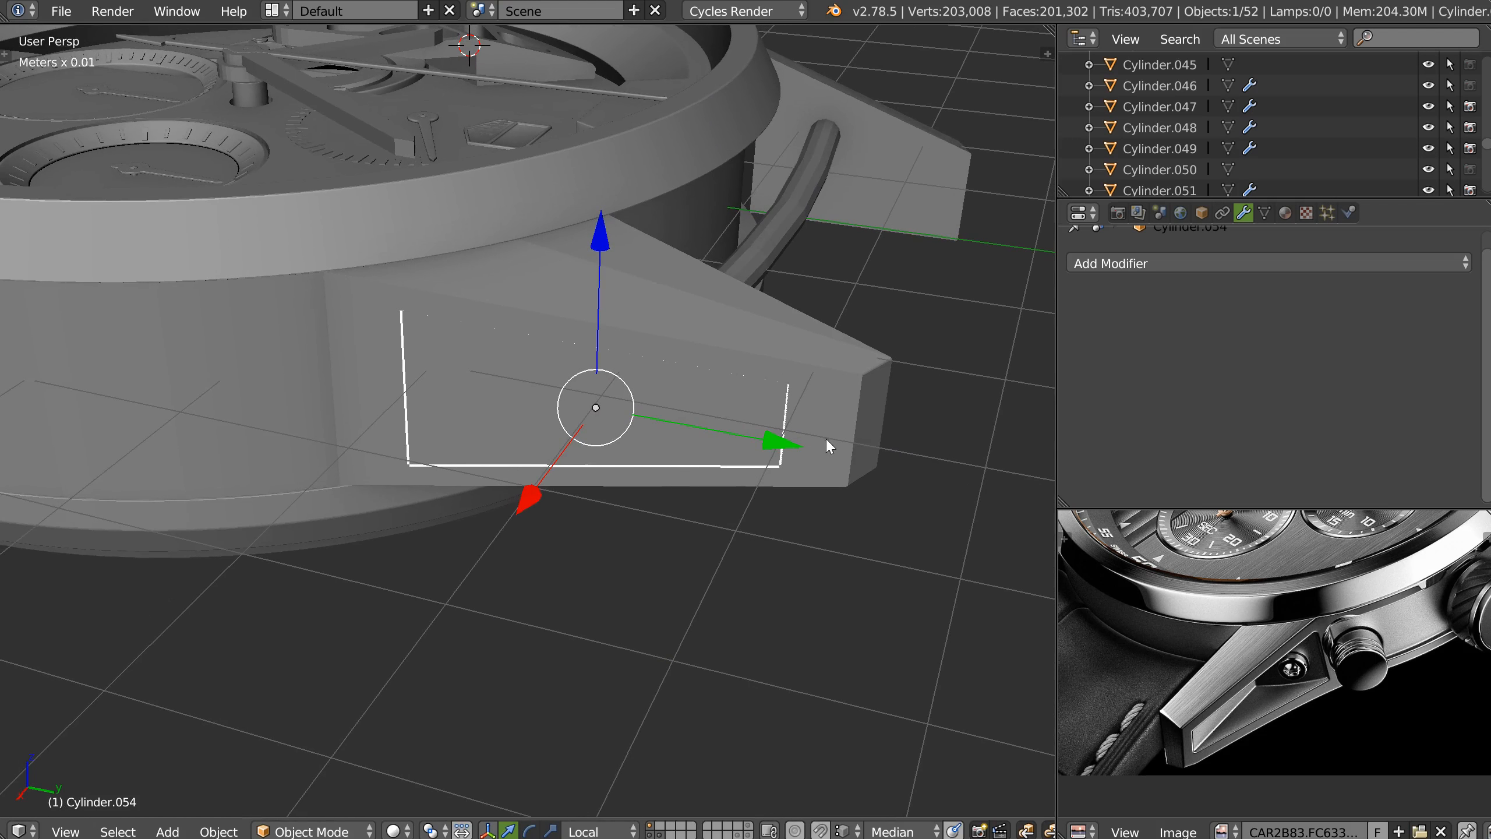
Move the inset face's tip-side edge outward along Y, and about 0.9 mm along local X back toward the lug surface.
key(Tab)
right_click(784, 422)
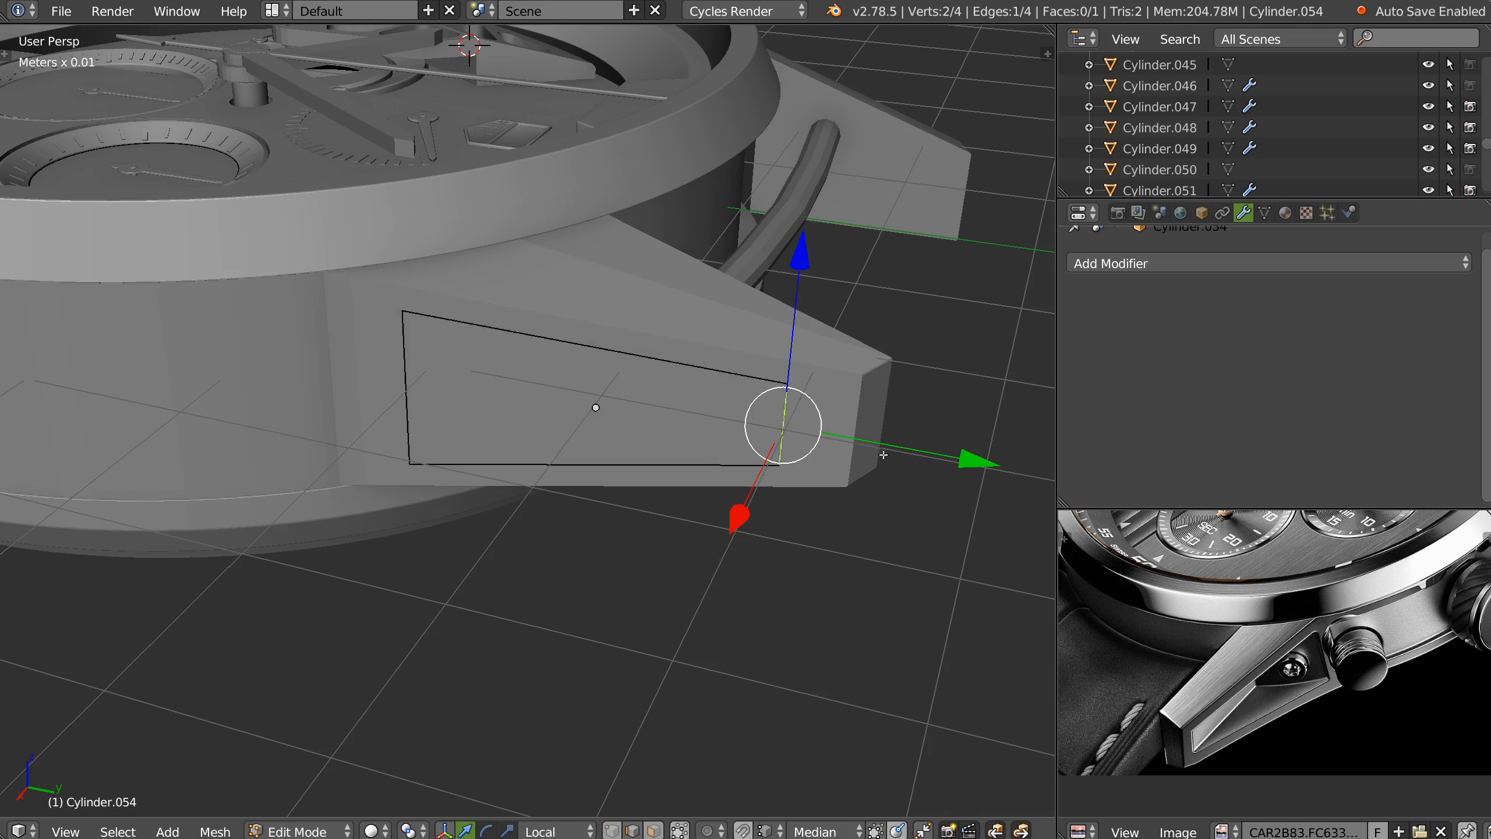
key(g)
key(y)
click(994, 460)
middle_drag(995, 460, 799, 516)
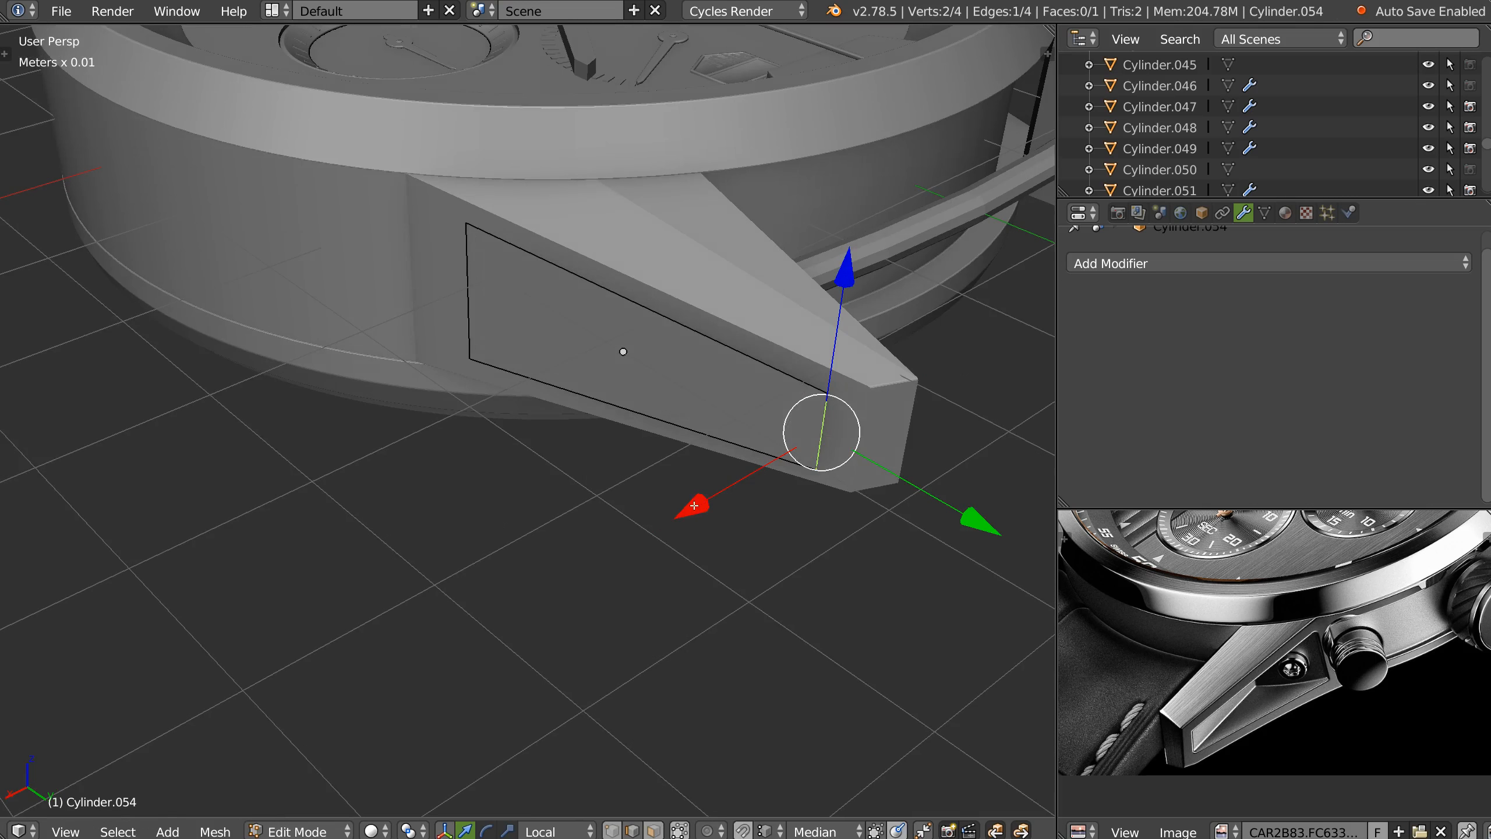
key(g)
key(x)
key(x)
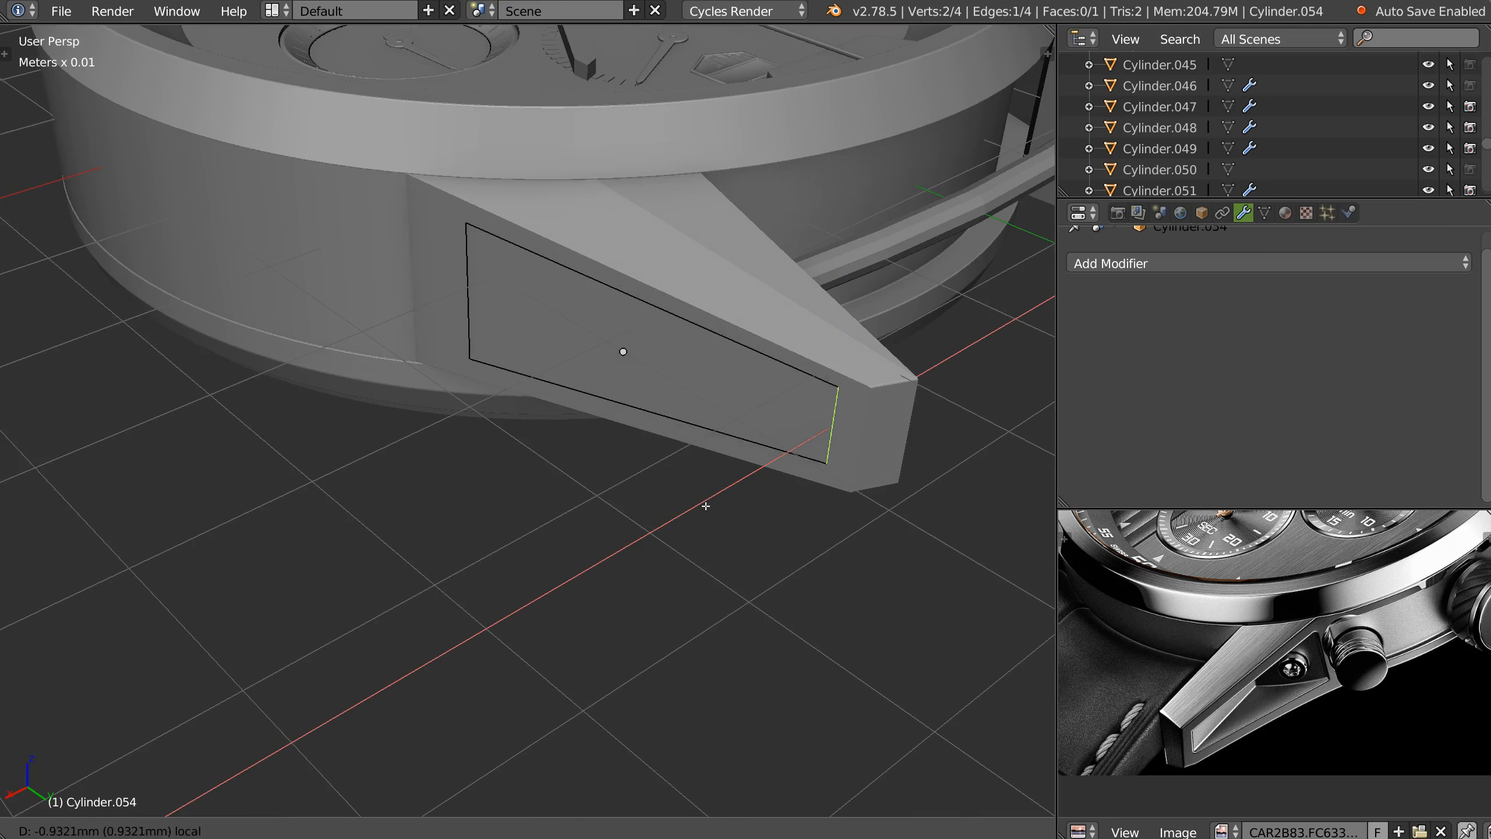
click(709, 497)
Move the inset face's opposite edge about 2.9 mm toward the case along local Y and adjust it slightly along X.
right_click(475, 264)
shift+middle_drag(495, 331, 622, 376)
key(g)
key(y)
key(y)
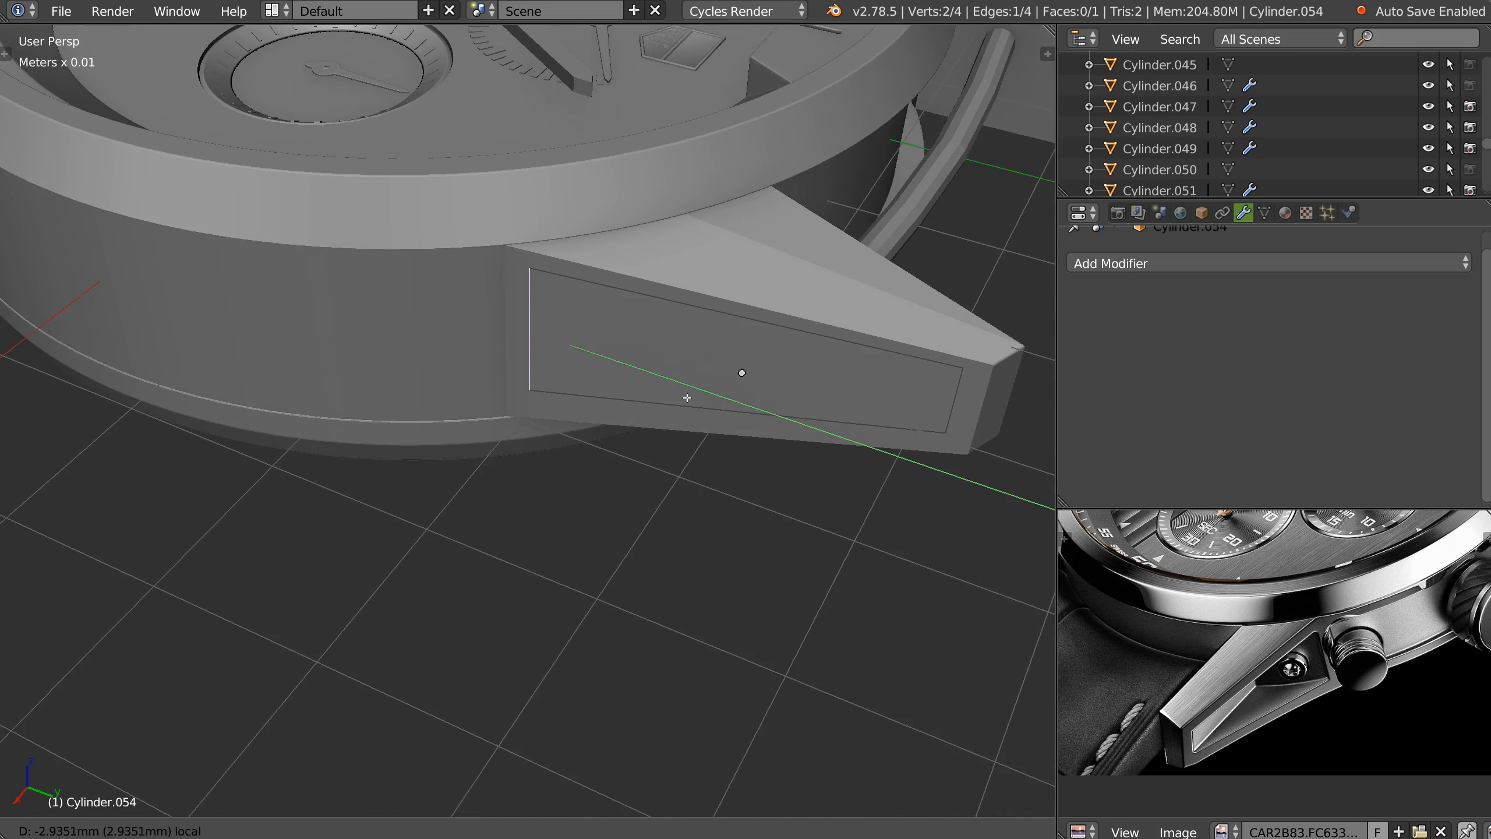
click(687, 397)
mouse_move(425, 452)
mouse_down()
mouse_move(436, 432)
mouse_move(404, 462)
mouse_move(409, 449)
mouse_up()
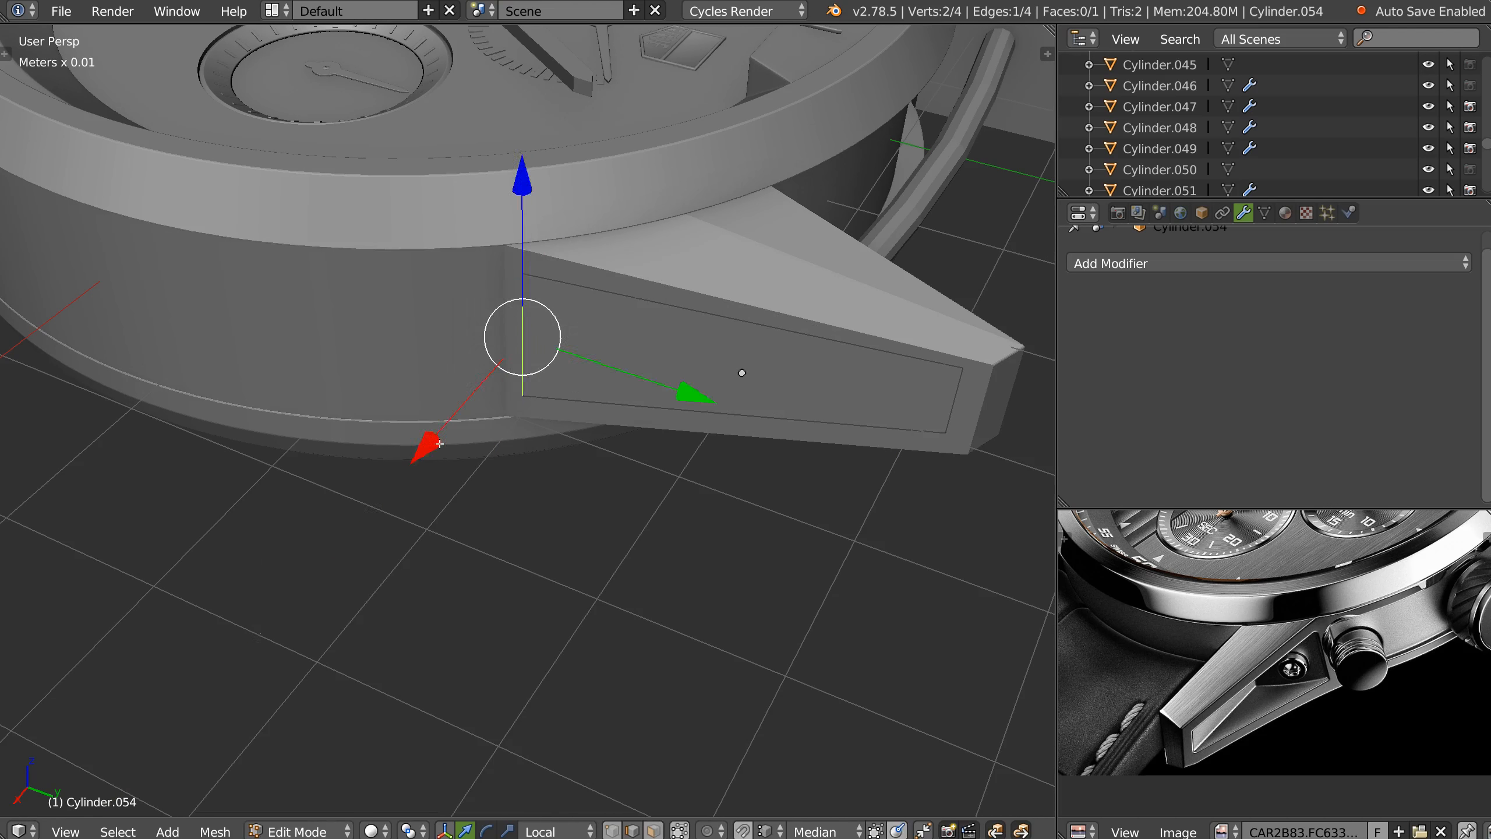
middle_drag(409, 449, 639, 426)
key(Tab)
Try a Solidify modifier on the inset face and remove it.
middle_drag(670, 347, 658, 396)
key(q)
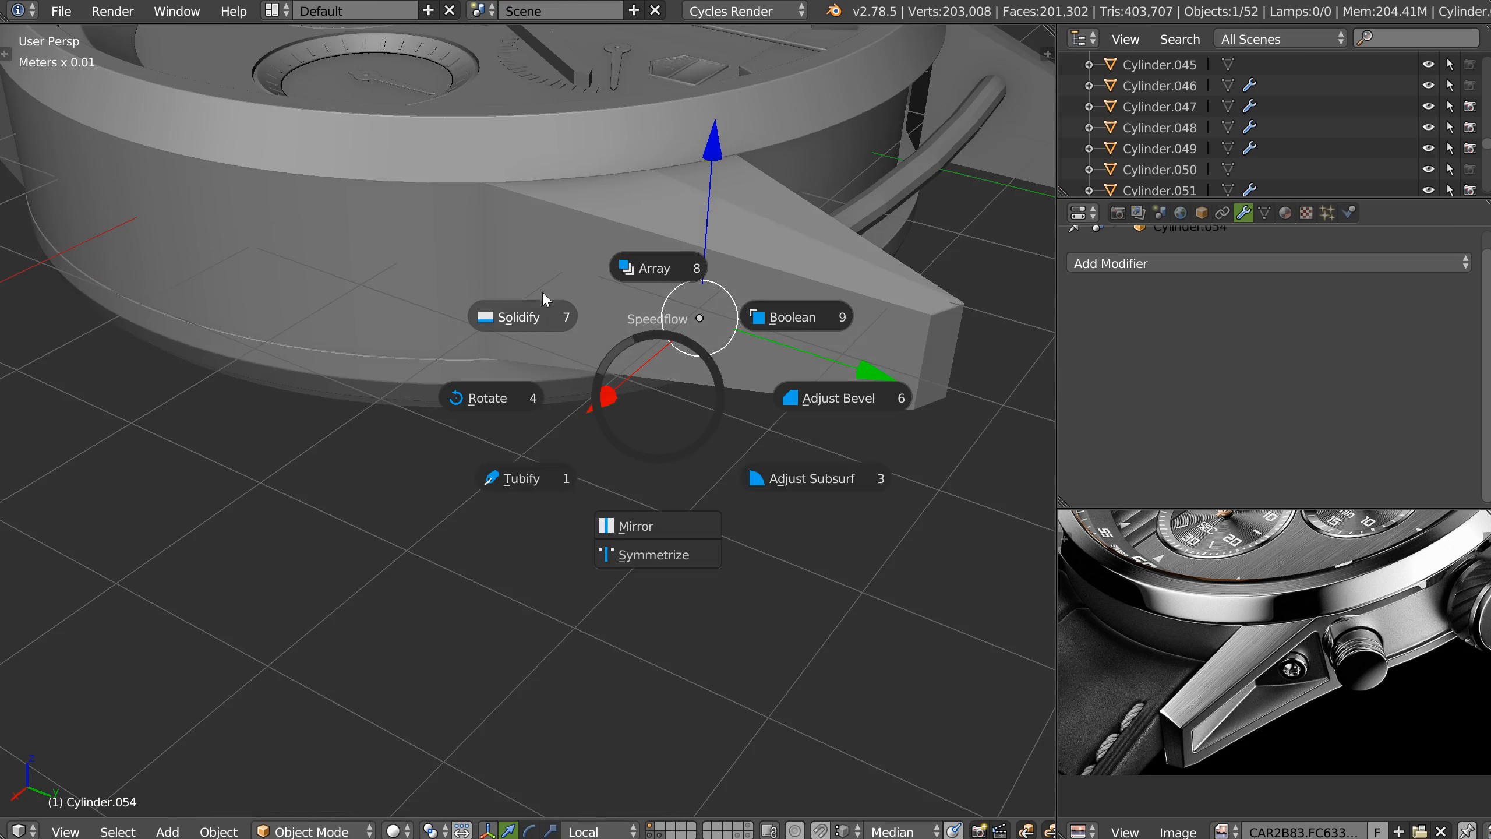
click(547, 315)
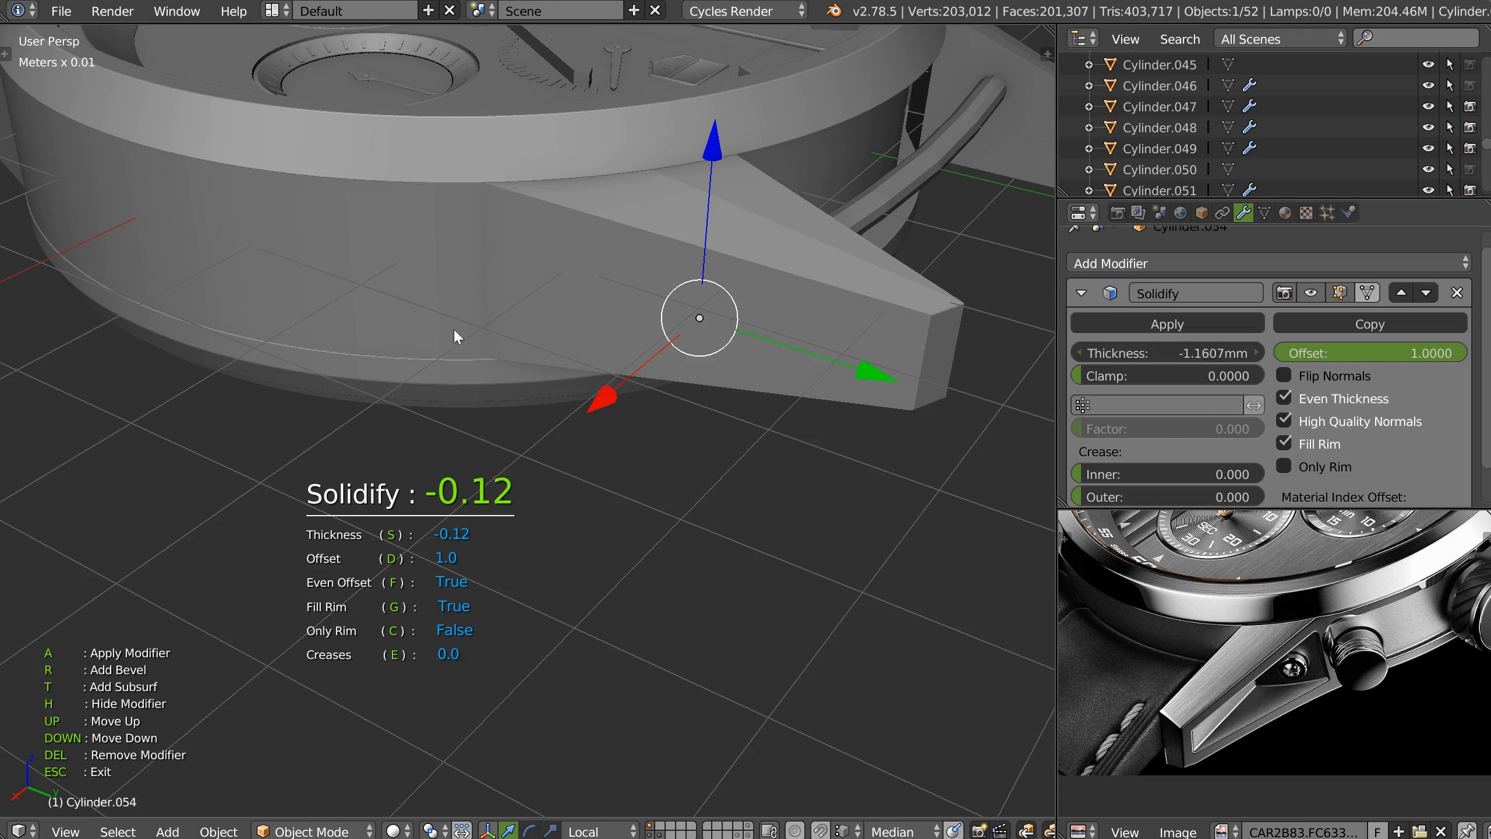
key(Delete)
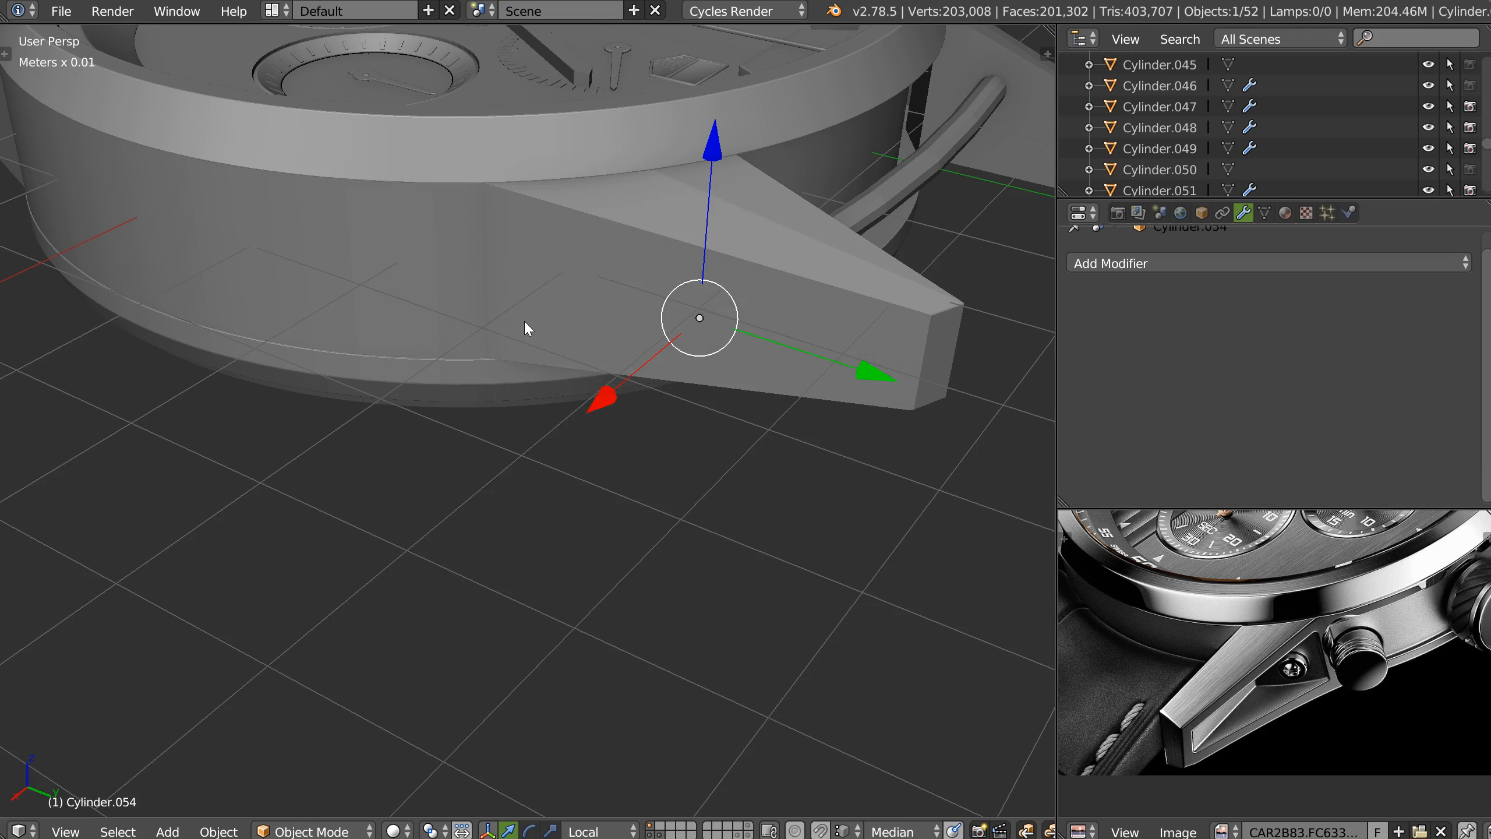
Extrude the inset face inward into the lug to form a solid block.
right_click(612, 314)
right_click(609, 313)
key(Tab)
middle_drag(615, 356, 631, 421)
middle_drag(677, 365, 643, 298)
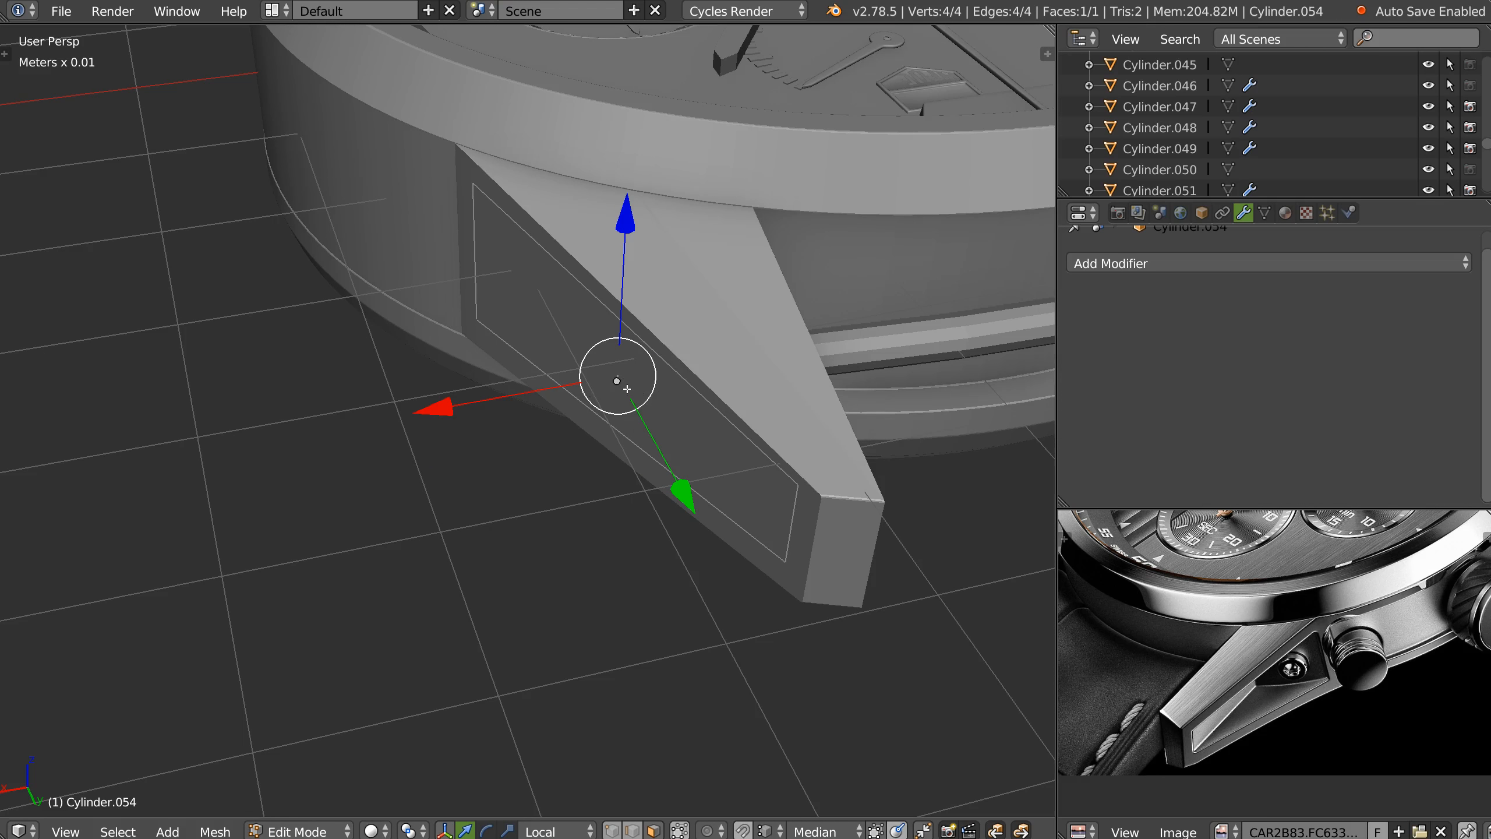
key(e)
click(676, 388)
Dissolve the block's inner vertical edge near the lug tip to turn the block into a wedge.
right_click(841, 488)
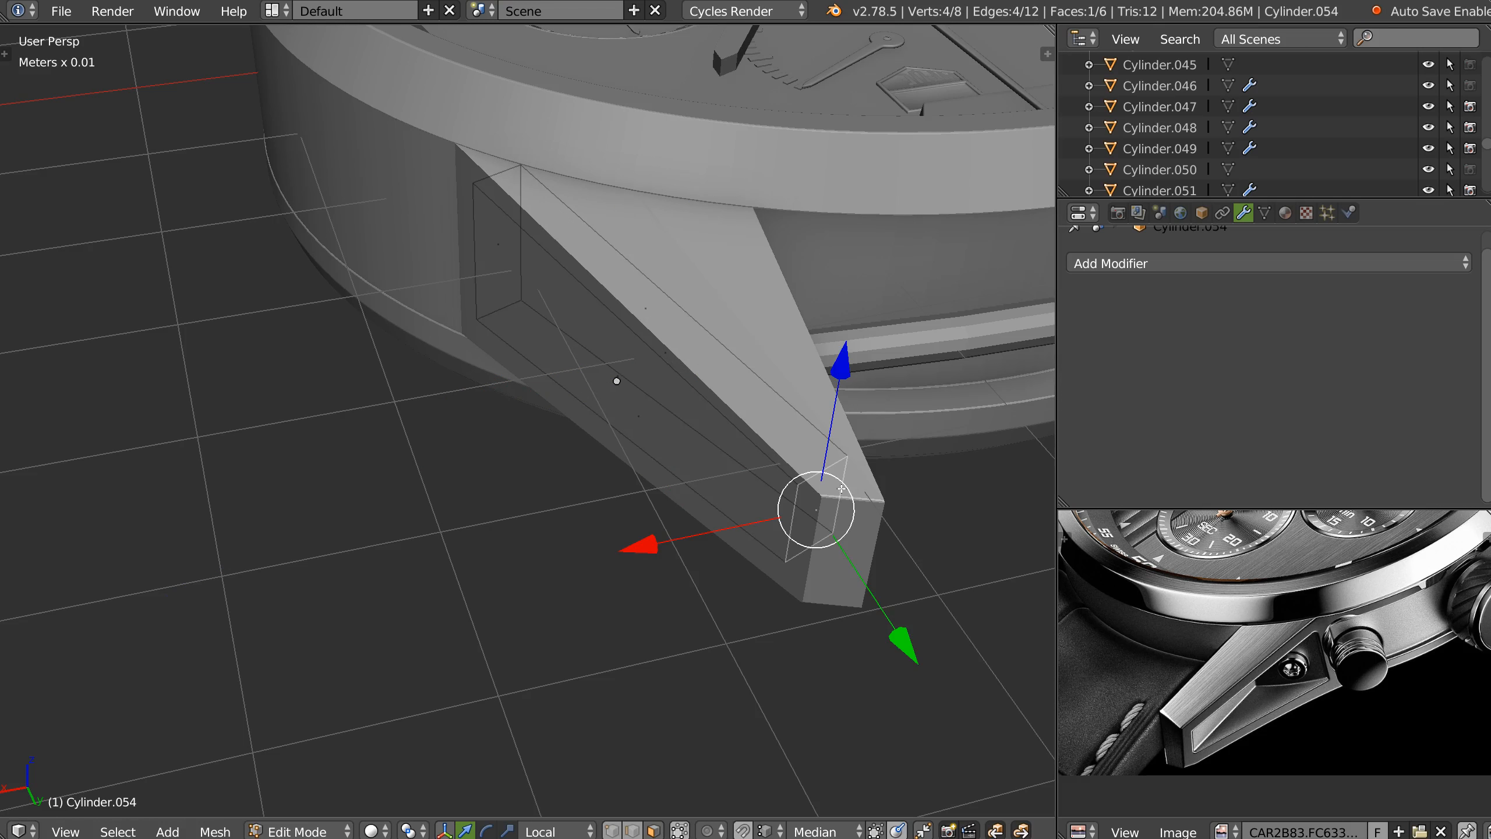
right_click(843, 510)
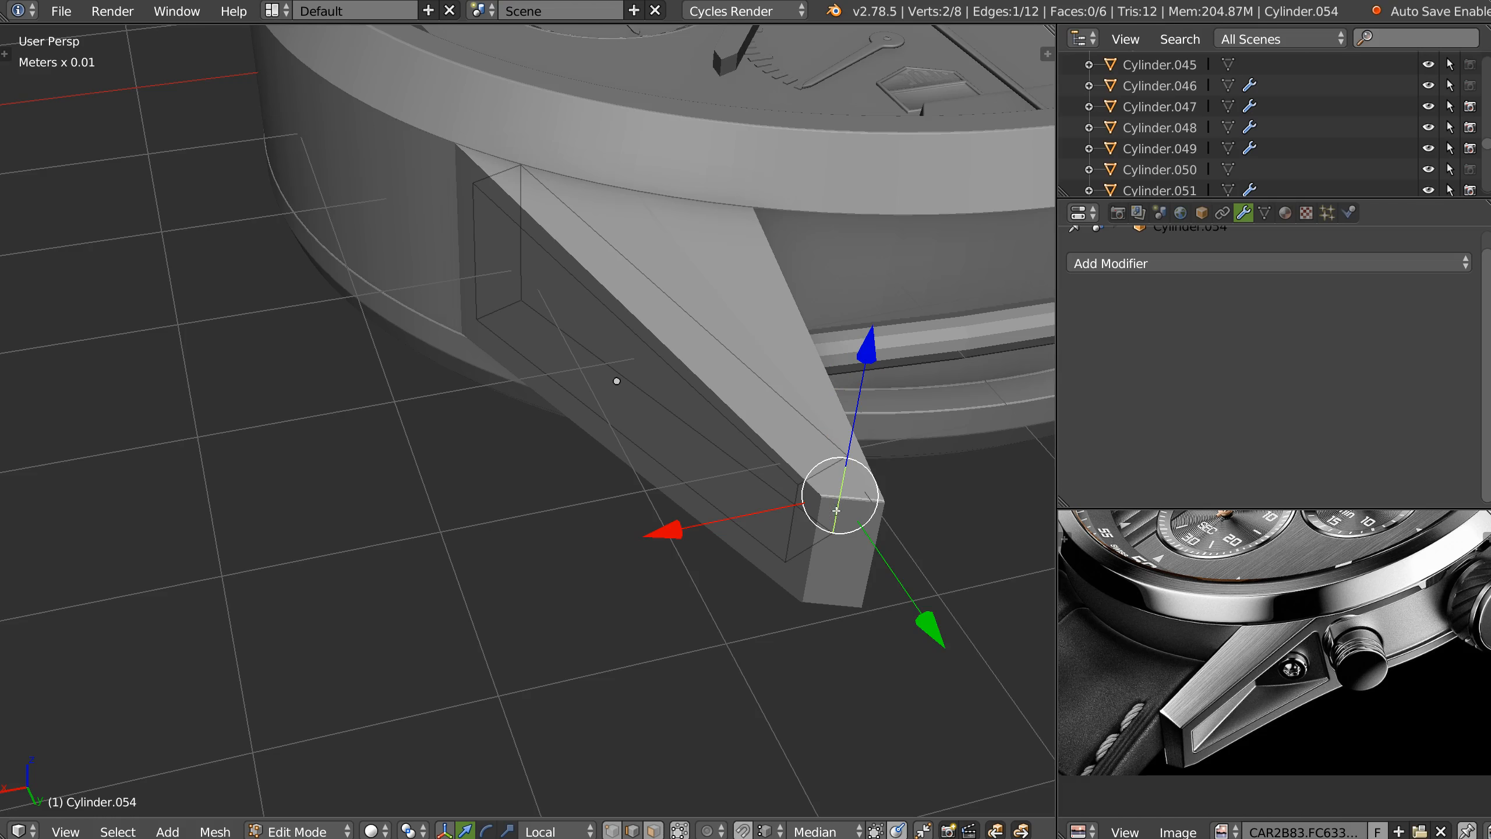
key(ctrl+x)
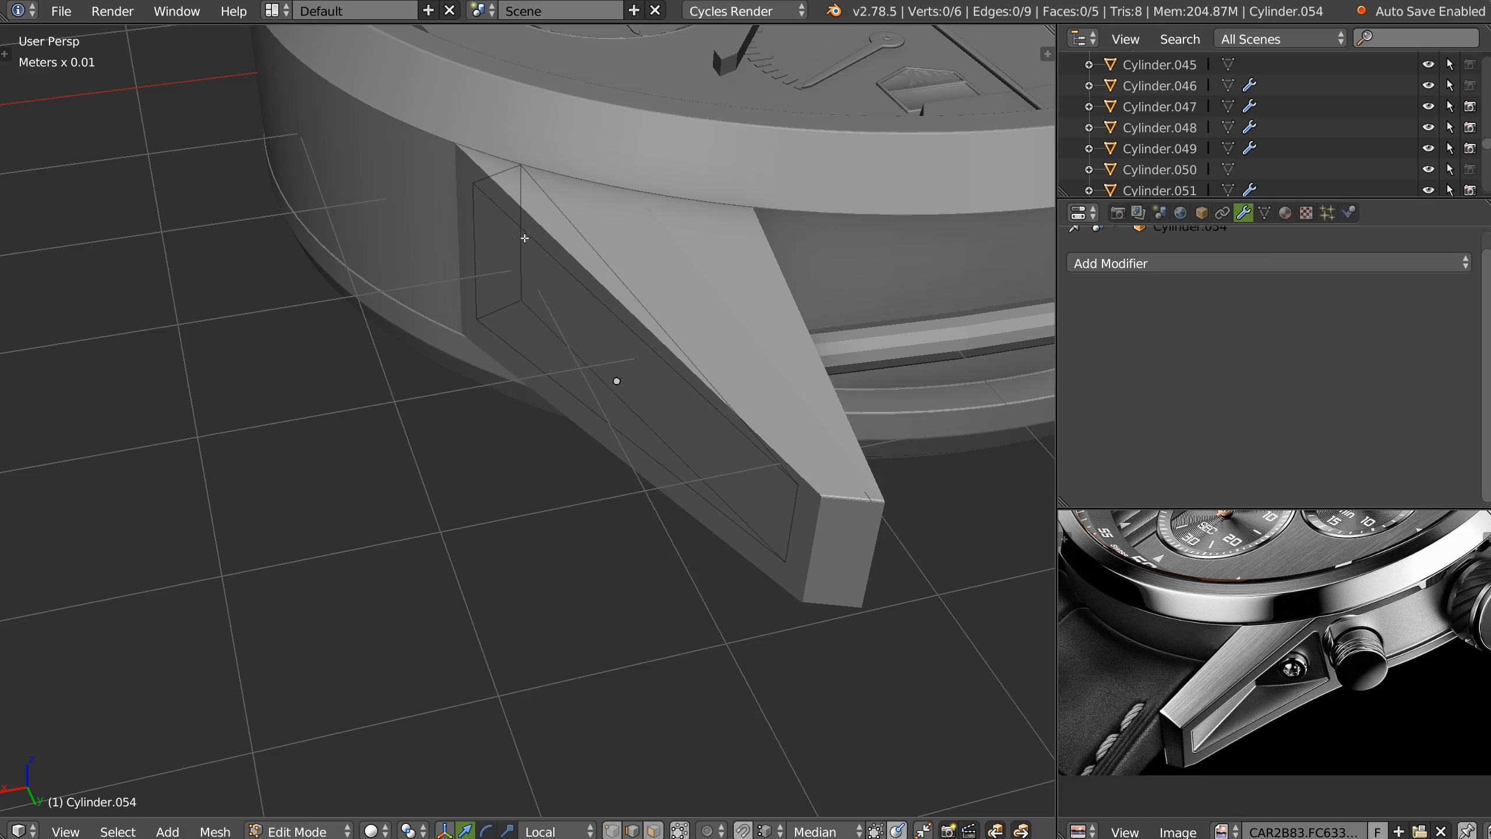
Reposition the cutter's inner vertical edge inside the lug and extrude it to add another segment to the cutter's inner wall.
right_click(524, 237)
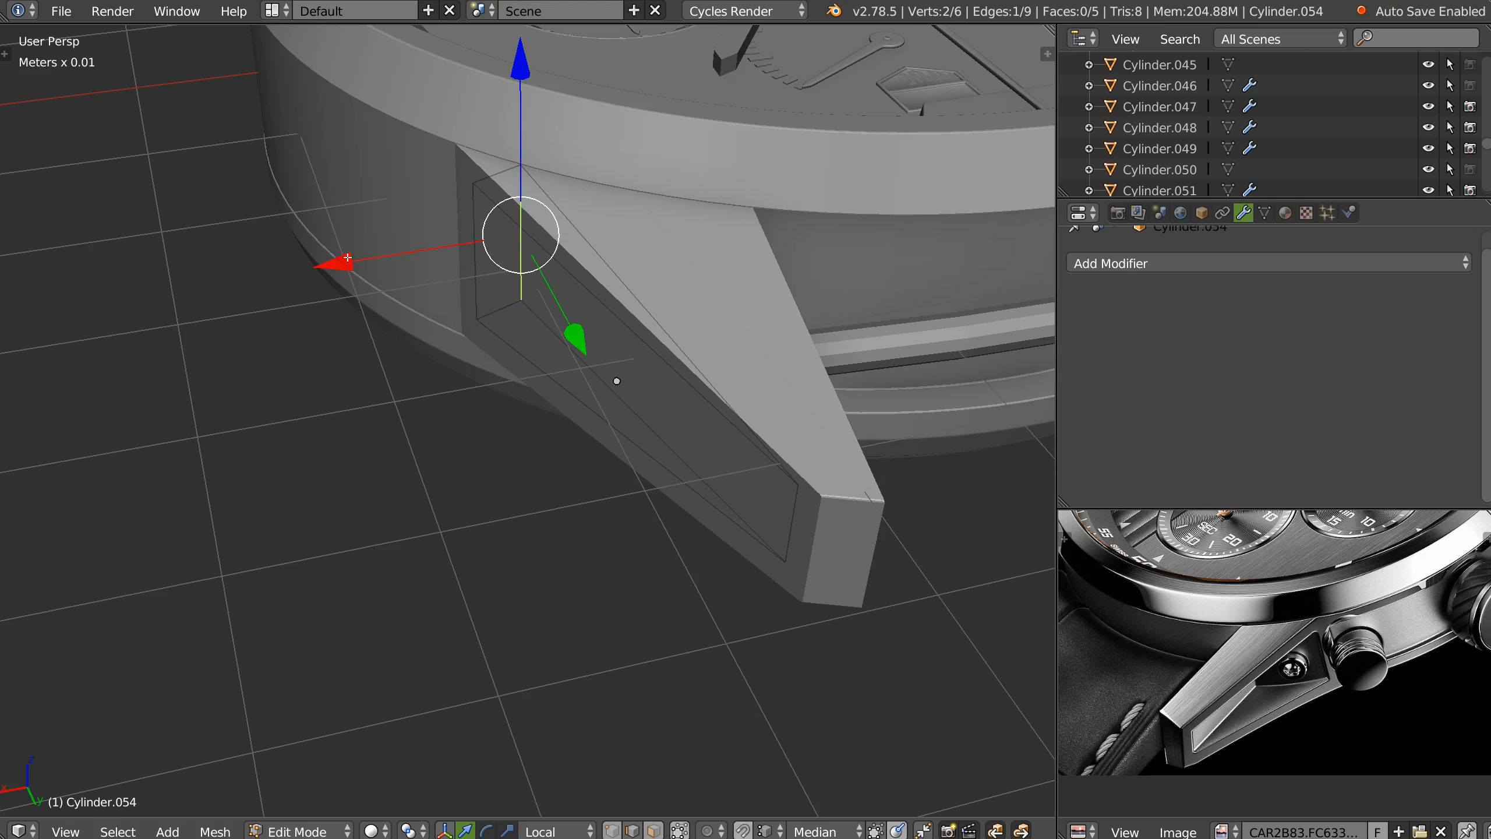
drag(348, 257, 433, 257)
drag(669, 311, 687, 372)
middle_drag(550, 382, 614, 397)
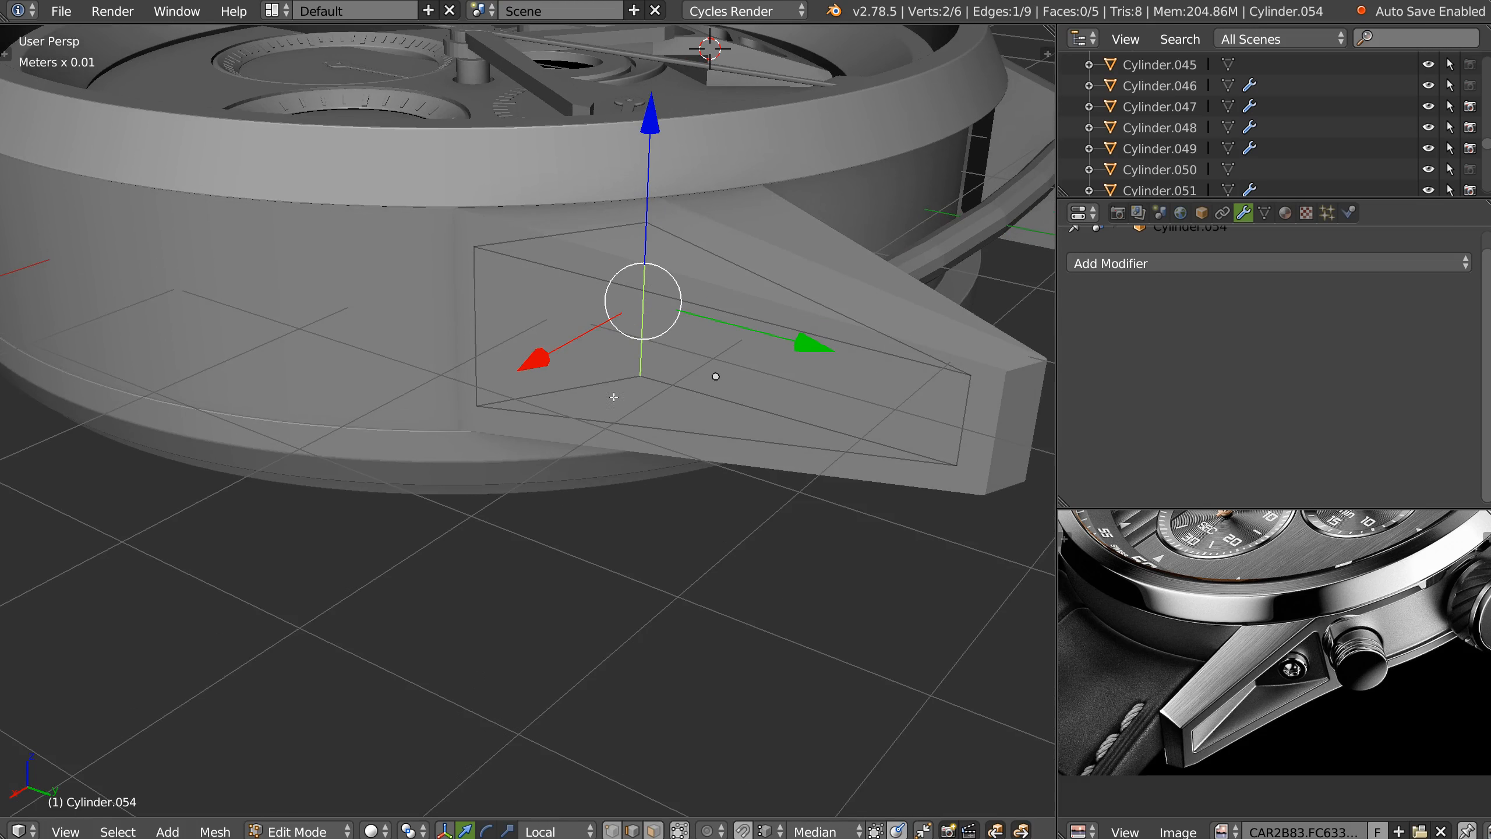
key(e)
click(581, 382)
drag(698, 361, 715, 370)
middle_drag(713, 368, 616, 413)
Extrude the cutter's large outer side face outward about 1.7 mm, beyond the lug's side.
key(3)
right_click(662, 432)
middle_drag(674, 325, 664, 326)
key(e)
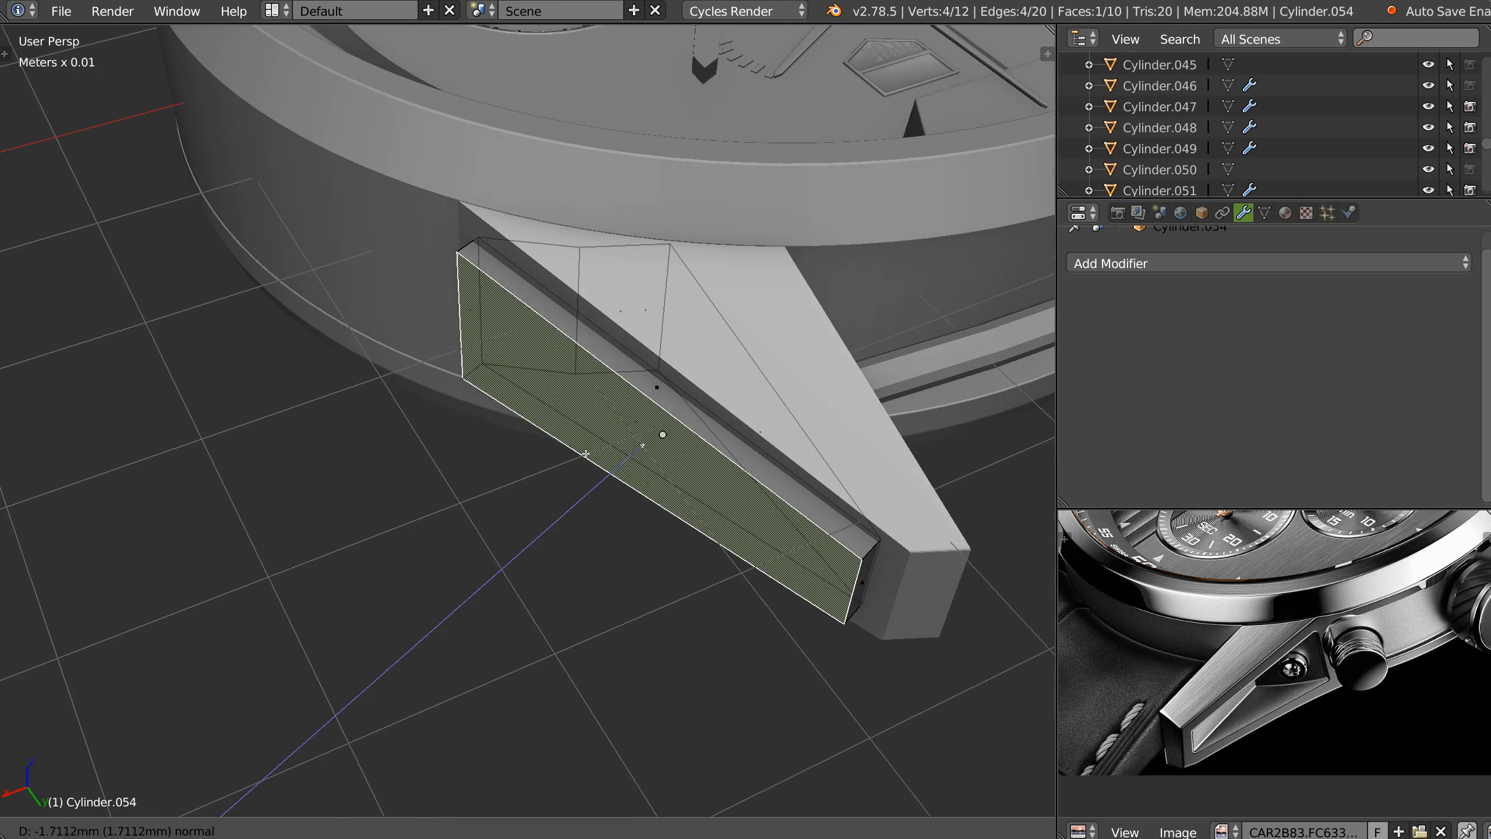
click(610, 491)
Cut the cutter shape out of the lug with a Boolean difference, keeping the cutter object.
key(Tab)
shift+right_click(887, 532)
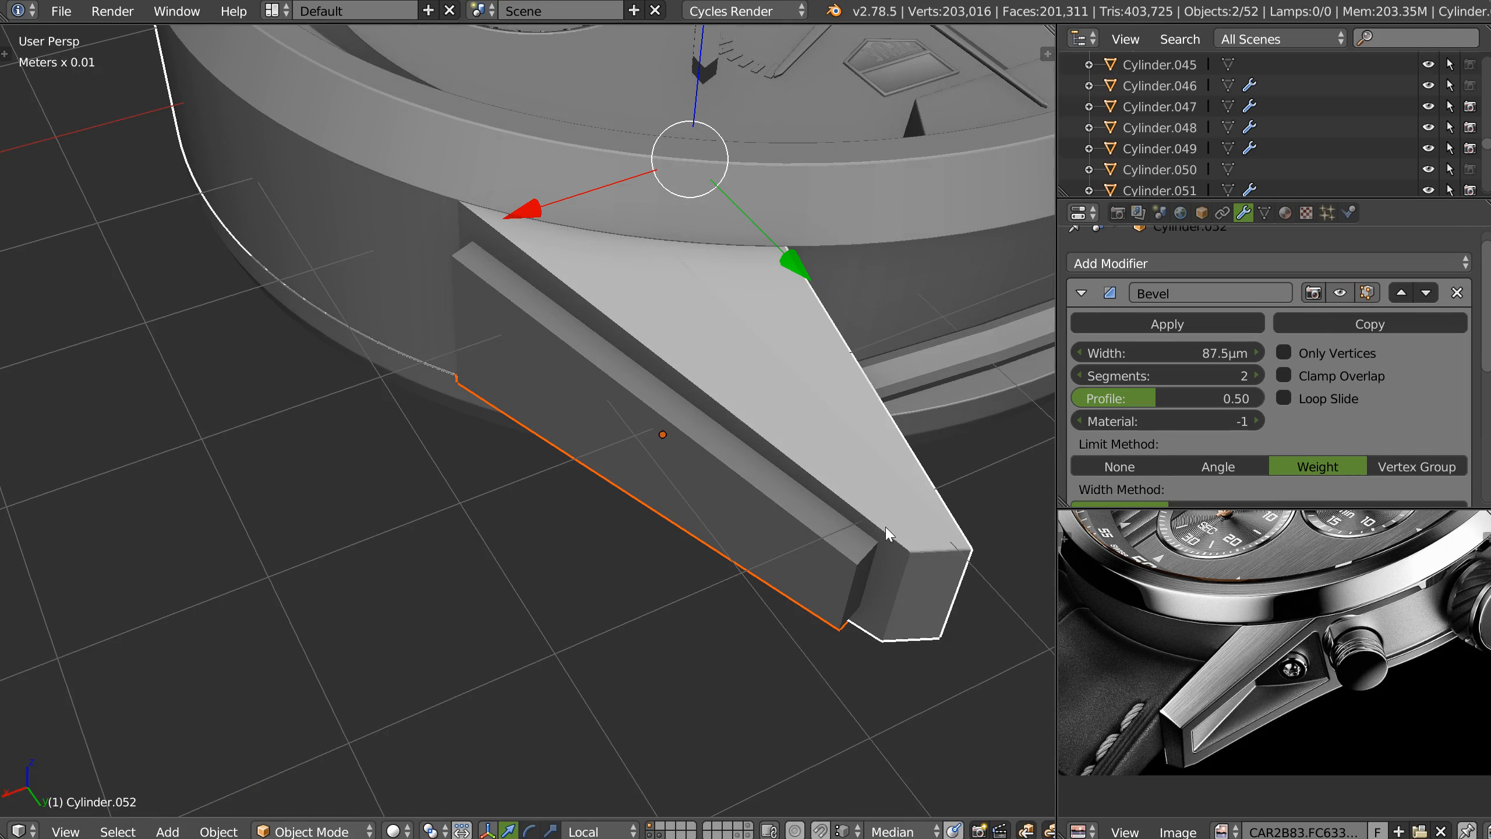
key(shift+space)
click(981, 462)
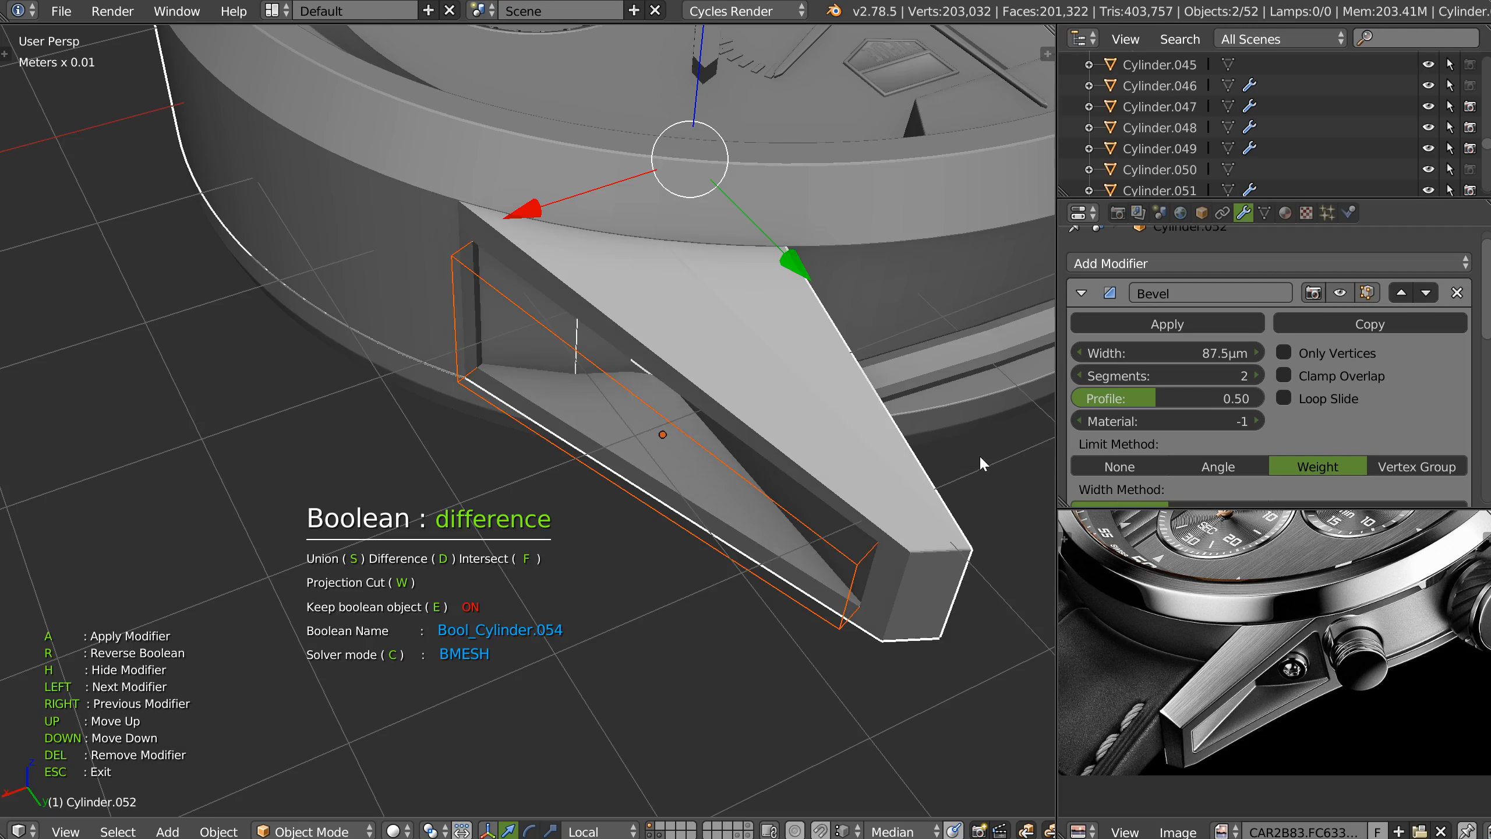
middle_drag(736, 478, 792, 436)
scroll(751, 423, down, 3)
middle_drag(706, 410, 647, 471)
scroll(648, 471, up, 3)
scroll(647, 471, up, 1)
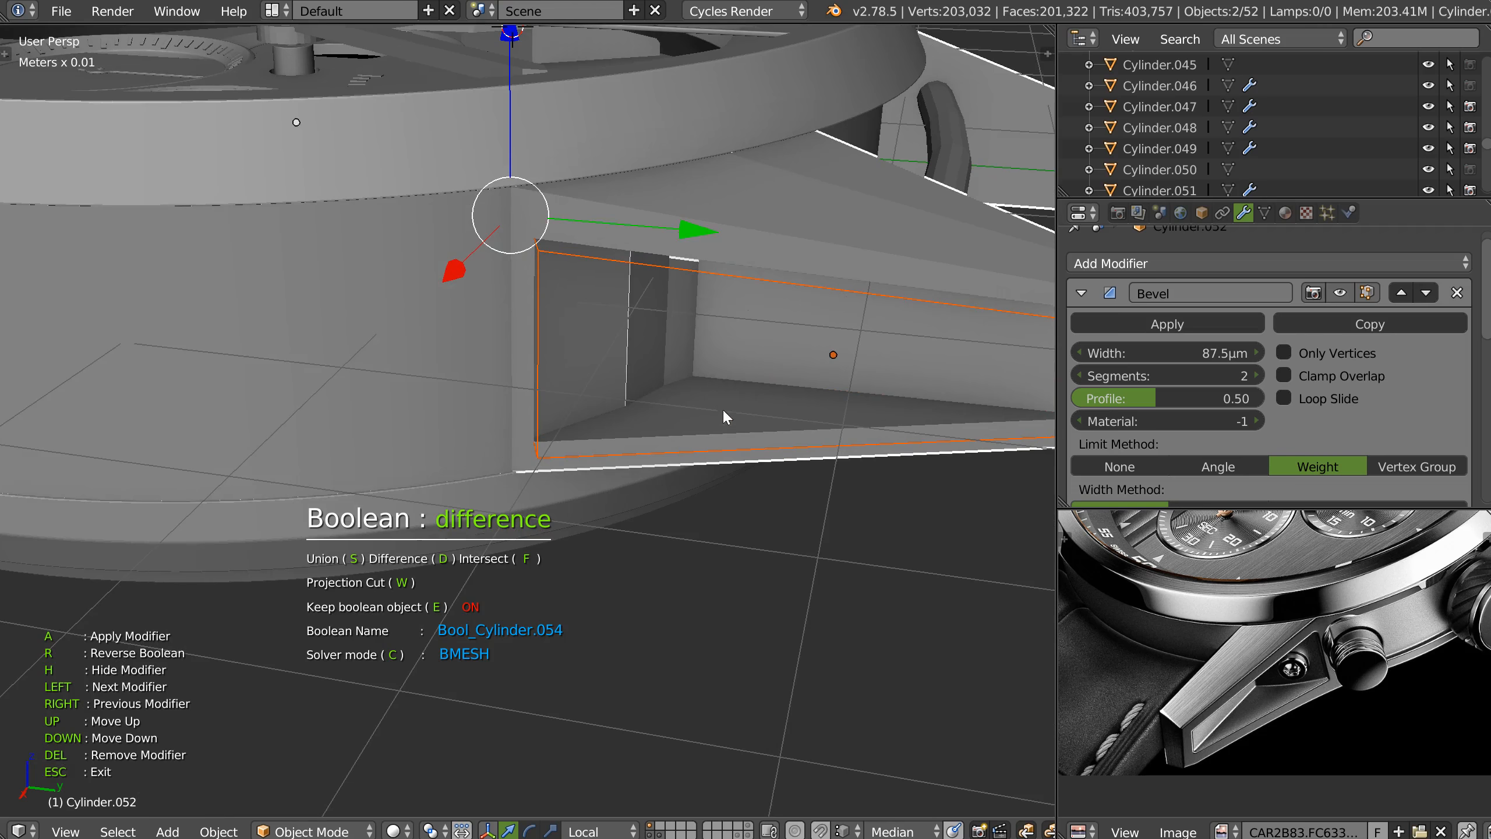
key(Escape)
Slide the deepest vertical edge of the cutter object along its local Y axis, away from the adjacent inner edge.
right_click(732, 457)
key(Tab)
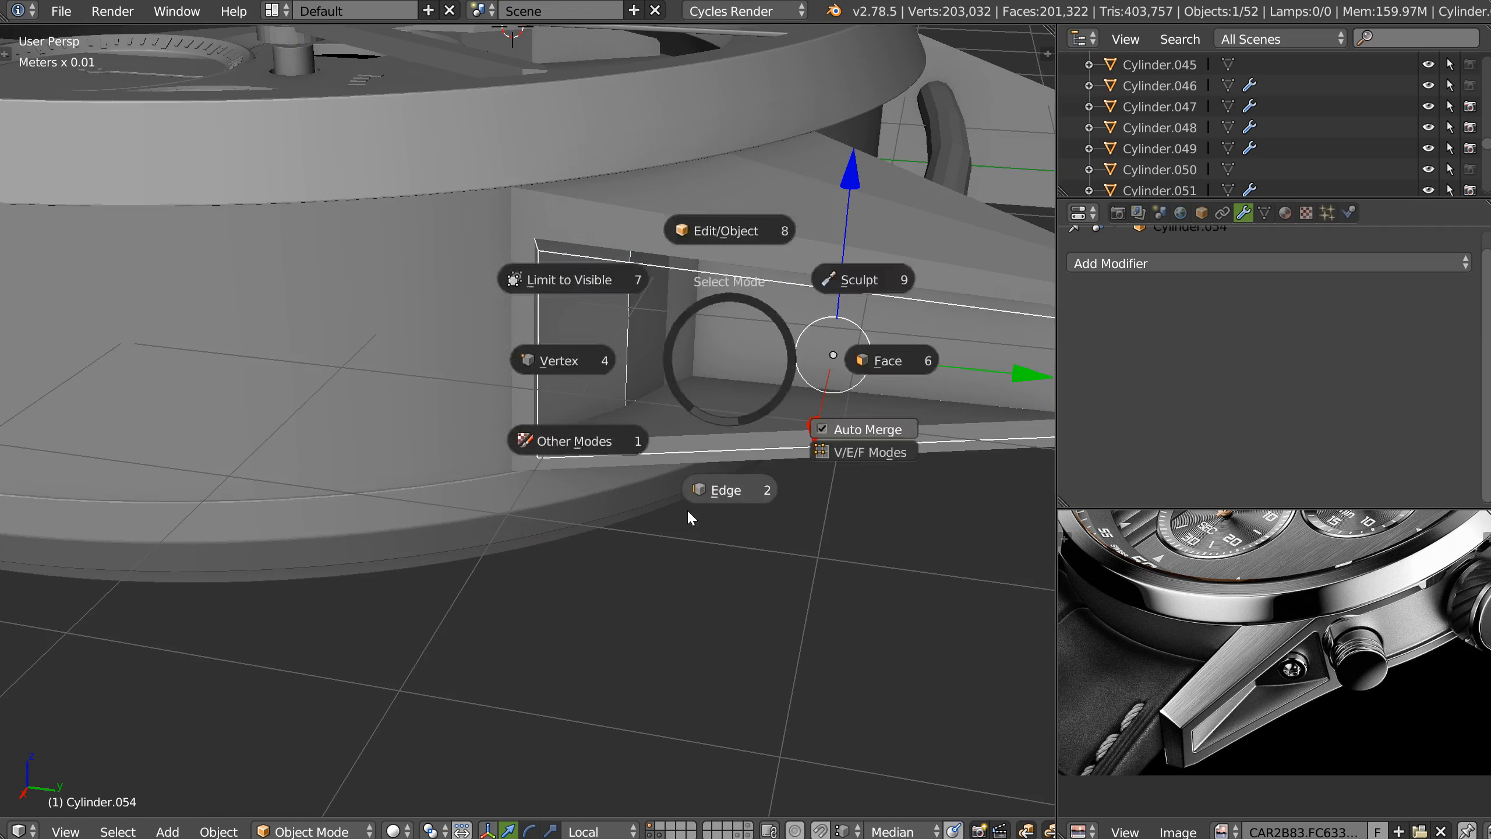
click(689, 330)
middle_drag(726, 264, 692, 387)
key(ctrl+r)
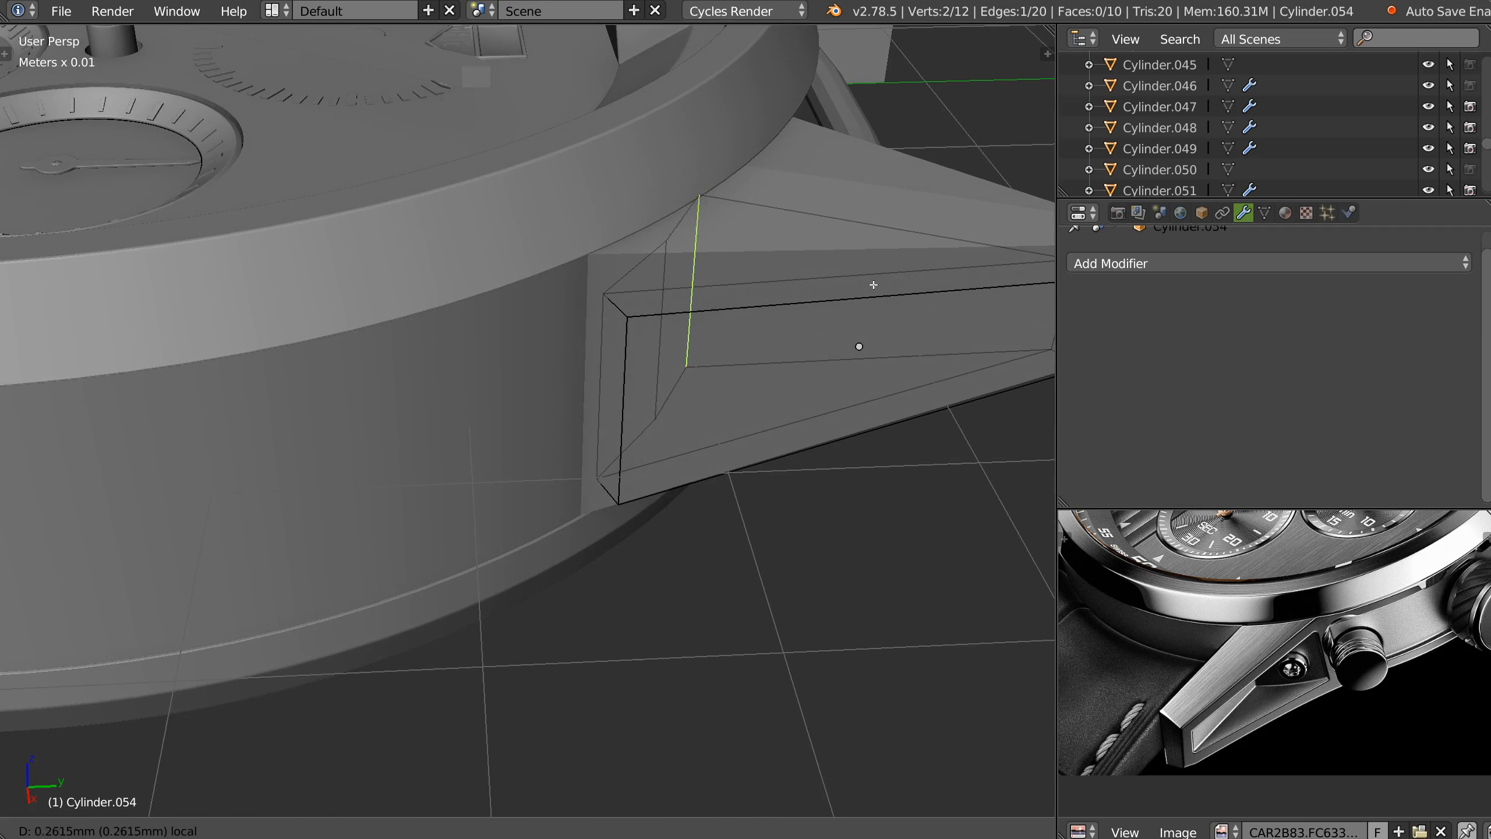
key(Escape)
right_click(665, 370)
right_click(831, 343)
key(g)
right_click(847, 337)
Slide the middle vertical edge of the cutter's inner wall along local Y, toward the lug tip.
right_click(656, 364)
key(g)
key(y)
key(y)
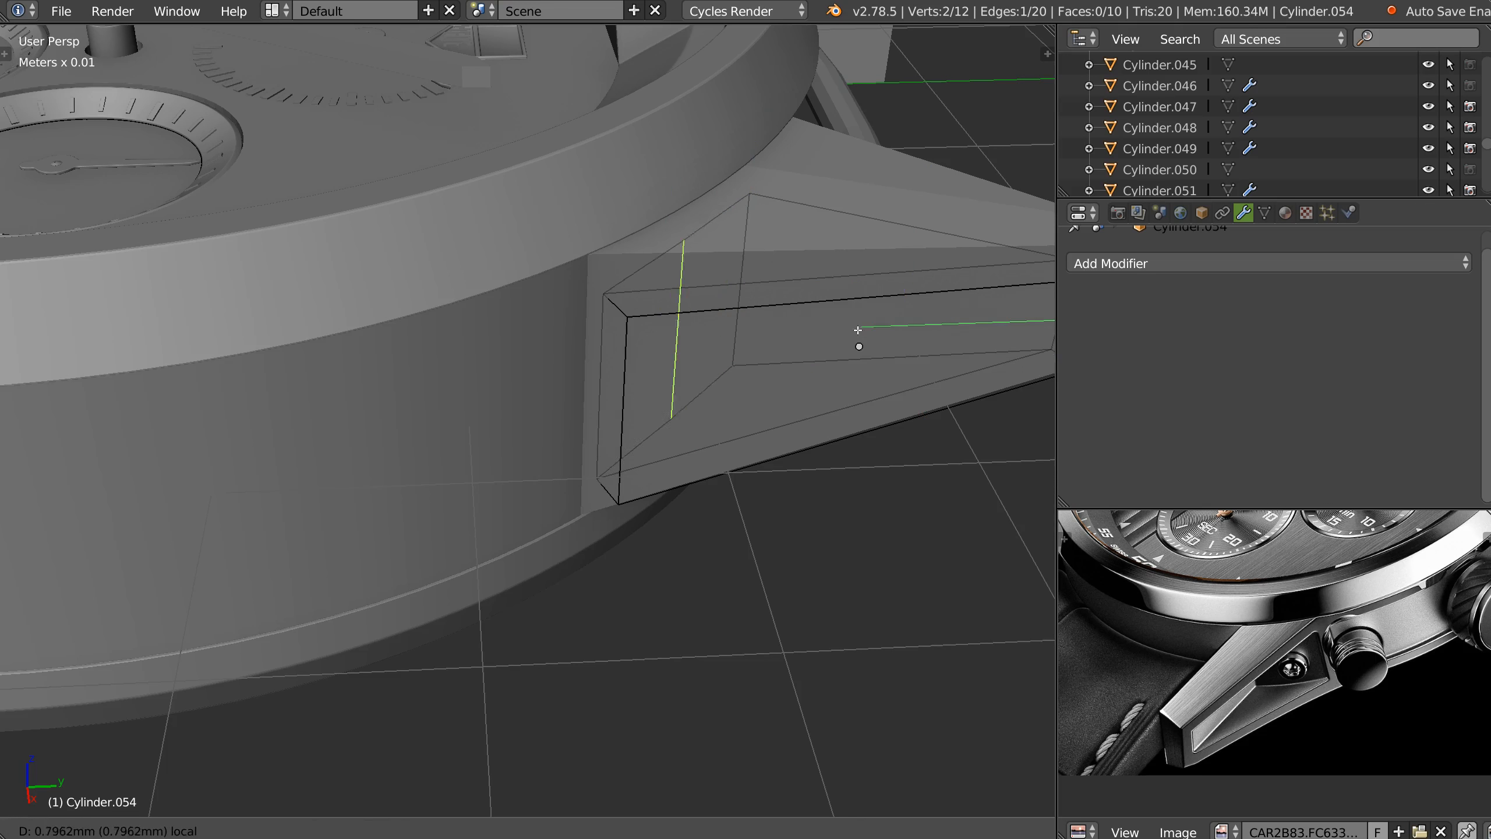
click(873, 332)
middle_drag(873, 331, 719, 535)
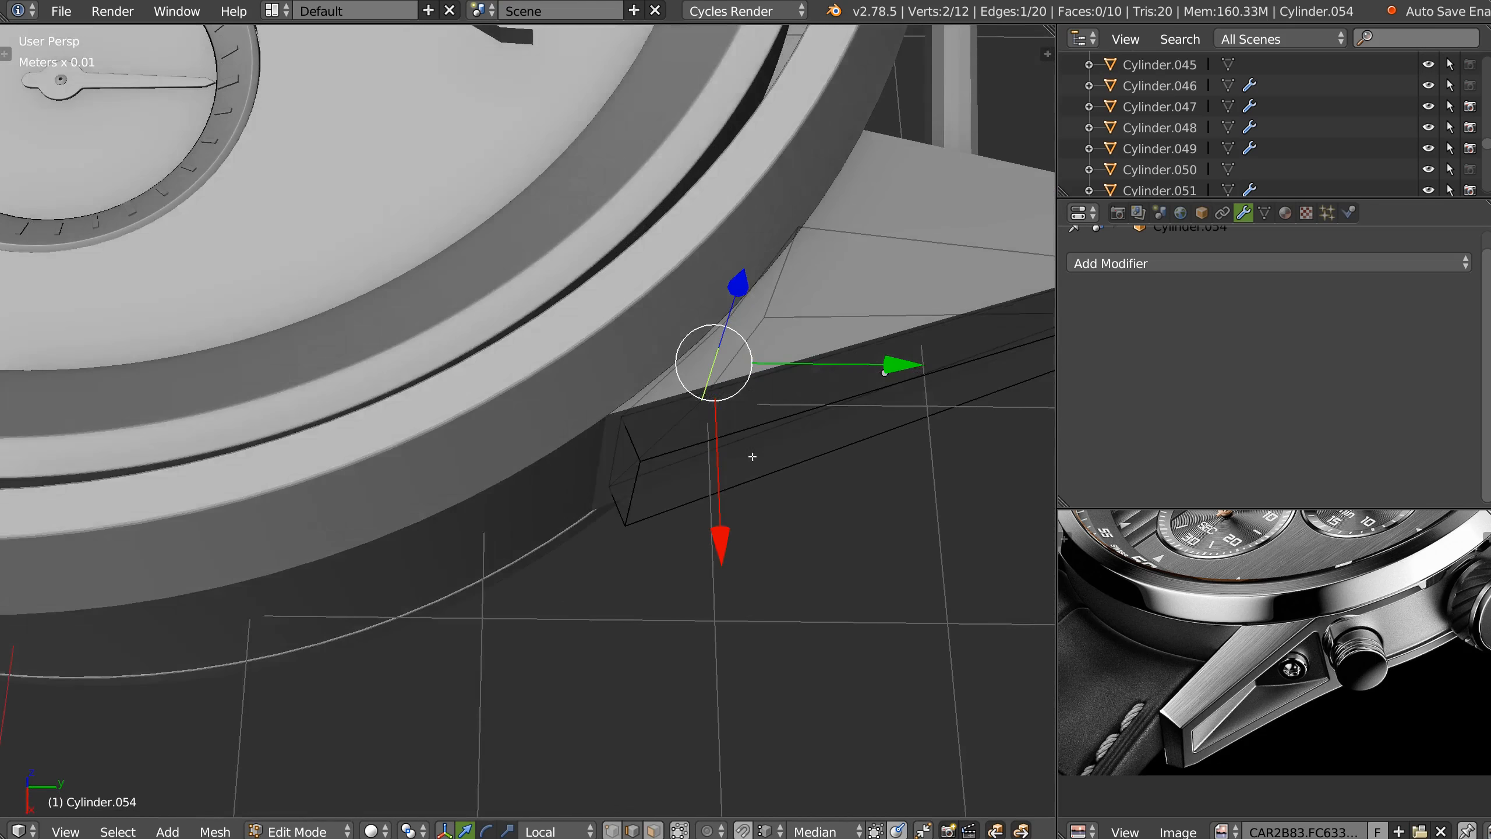
Hide the background images and nudge the cutter's middle inner edge about 85 µm in top view to follow the case curve.
key(KP_7)
shift+middle_drag(628, 378, 588, 399)
scroll(589, 400, down, 2)
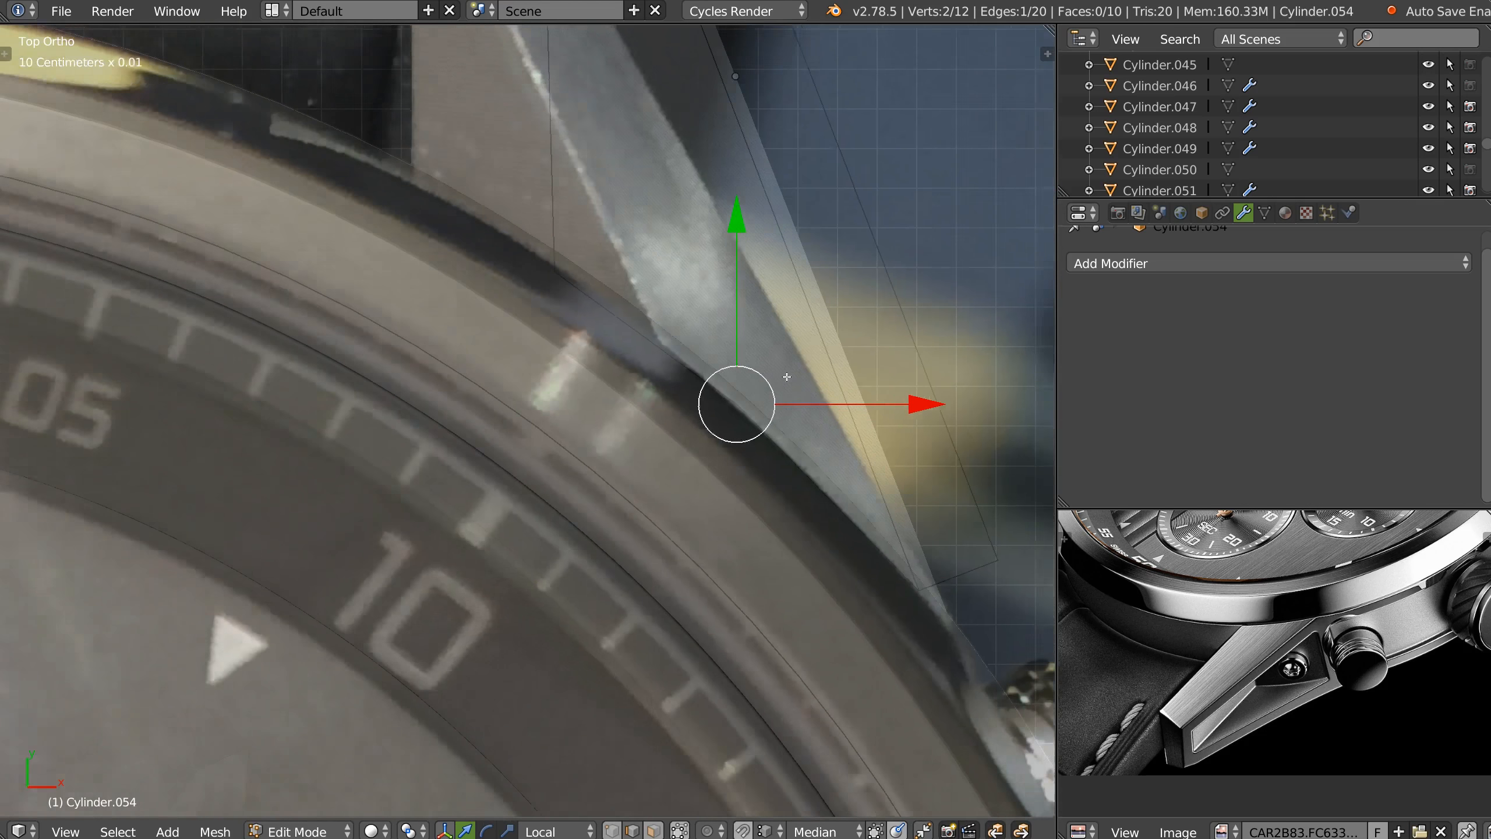
shift+middle_drag(763, 406, 653, 433)
key(z)
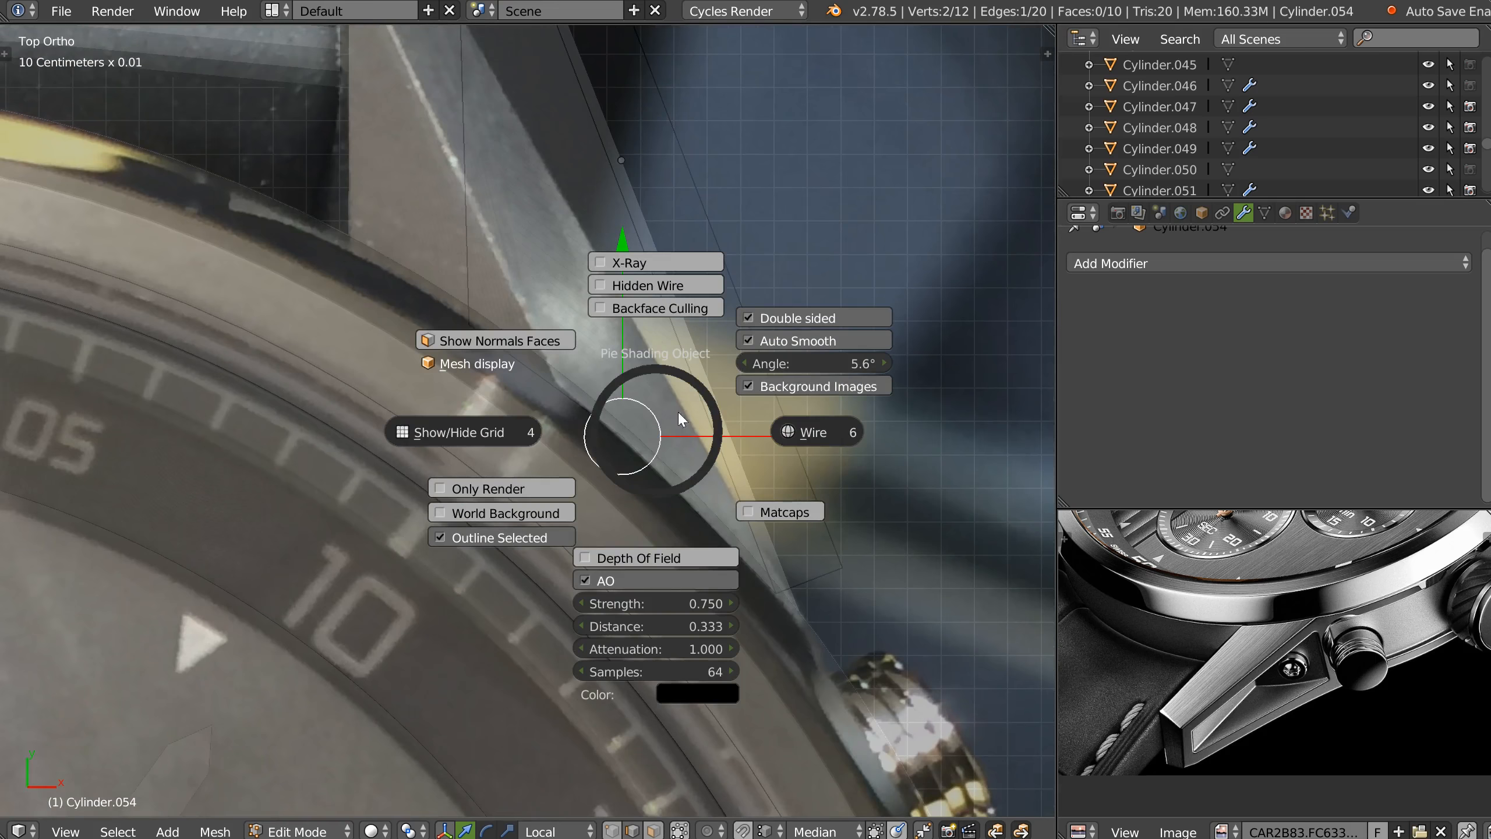
click(747, 386)
key(g)
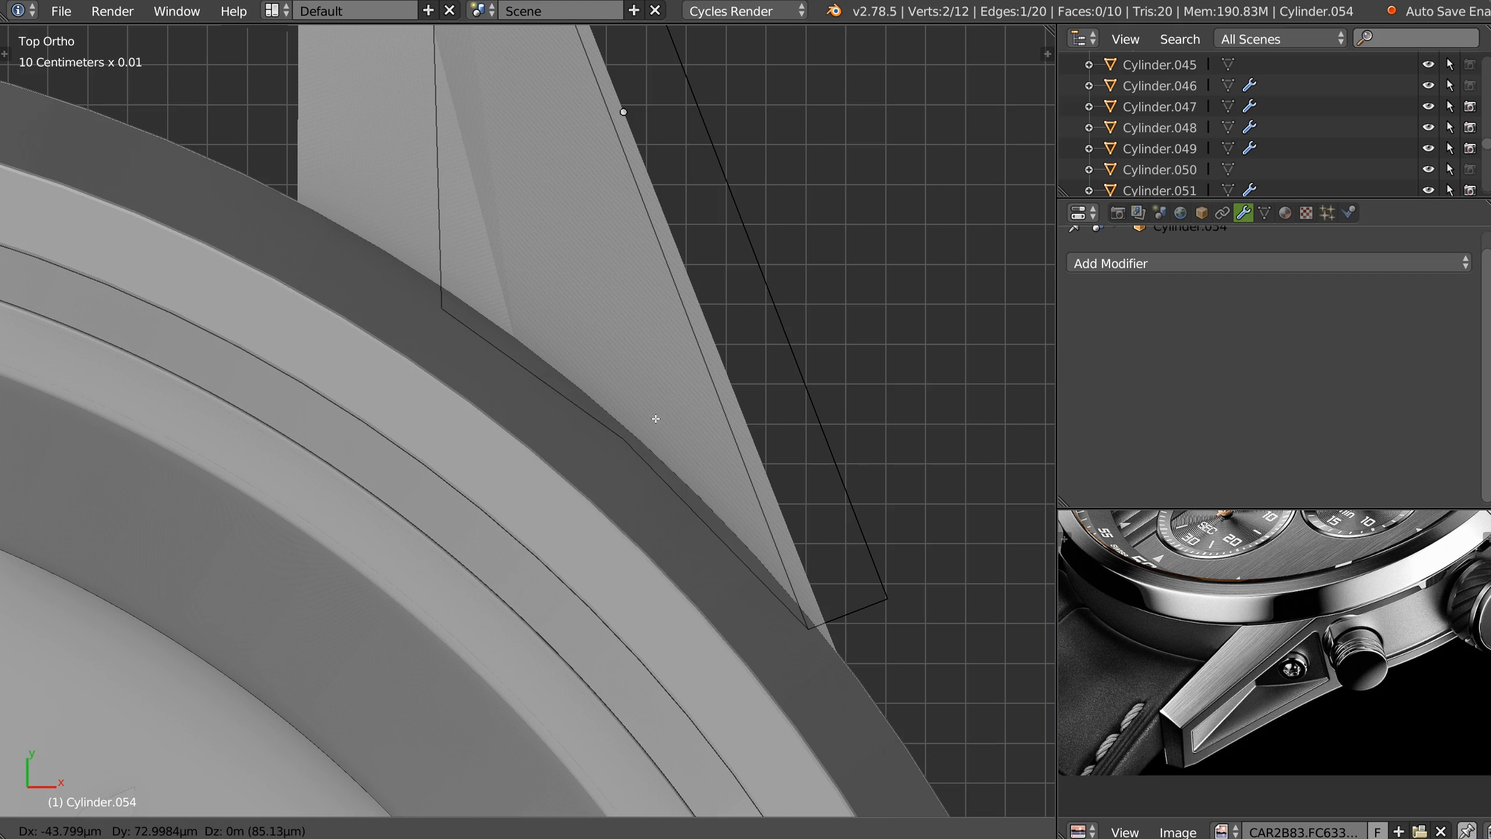
click(656, 418)
Adjust the cutter's deepest vertical edge along Y so the inner wall follows the round case.
right_click(434, 317)
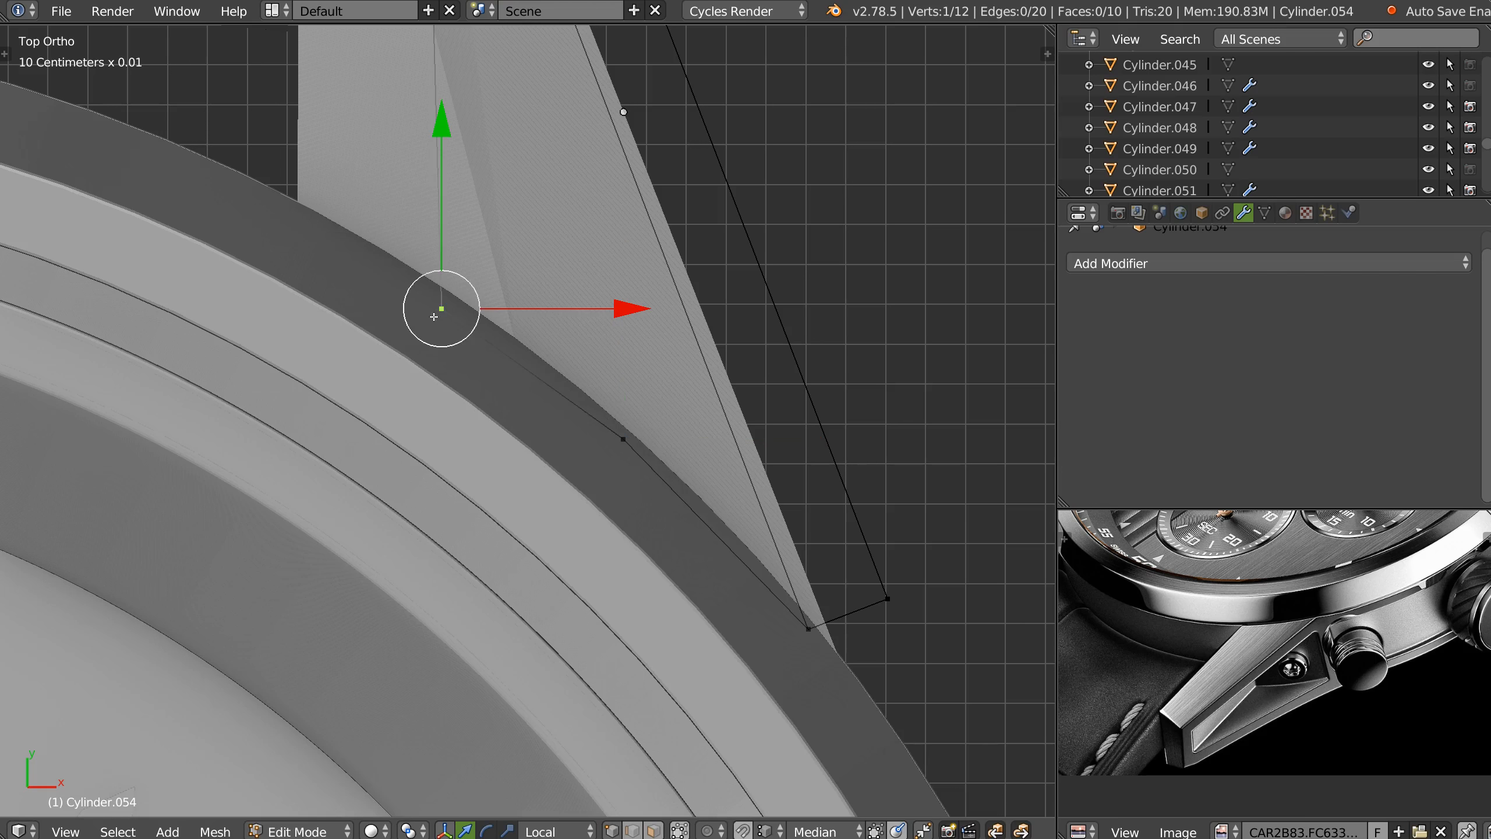
drag(441, 143, 439, 127)
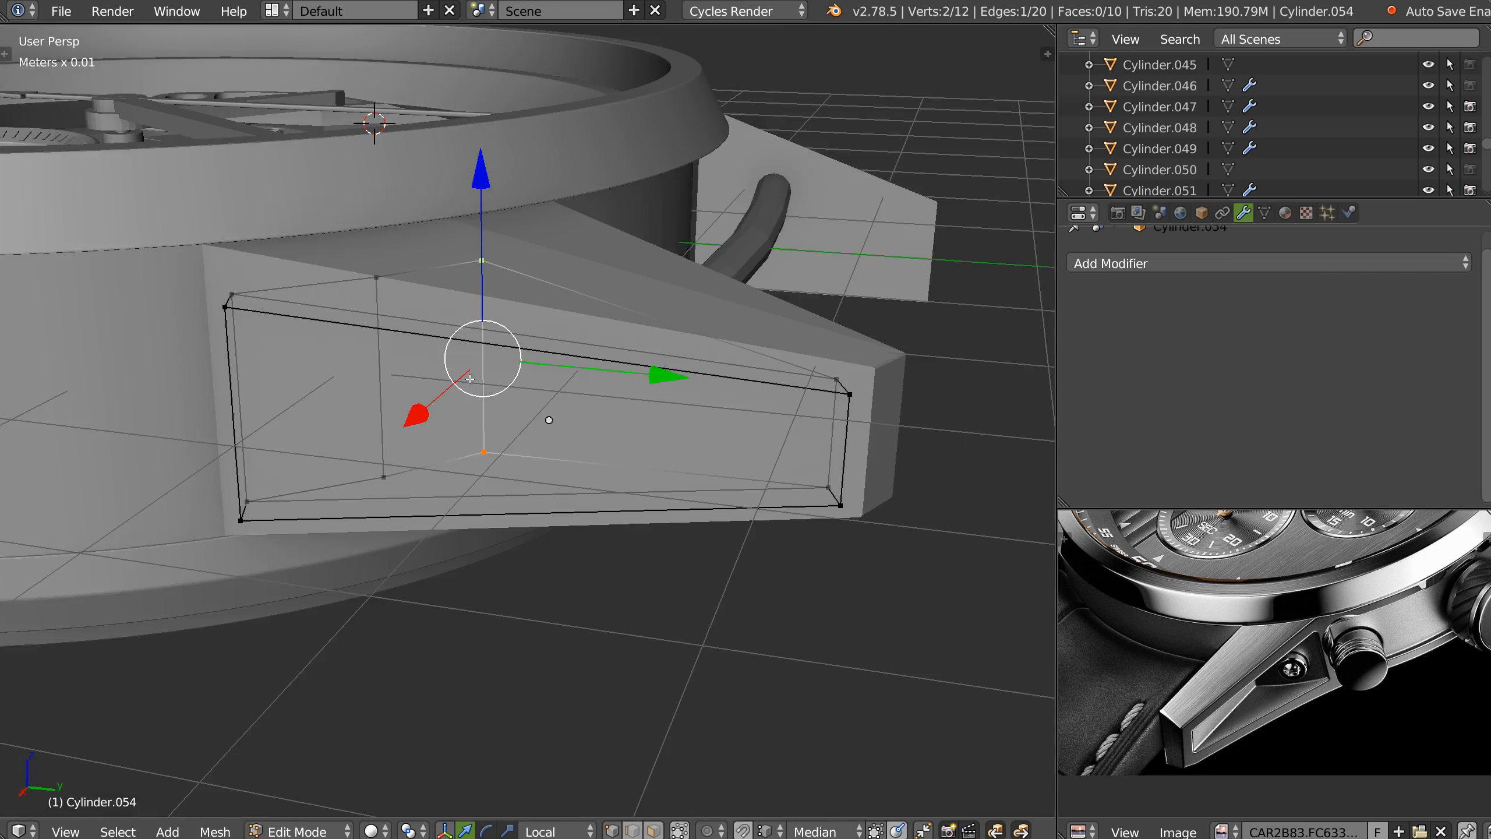
key(Tab)
middle_drag(486, 377, 523, 435)
key(Tab)
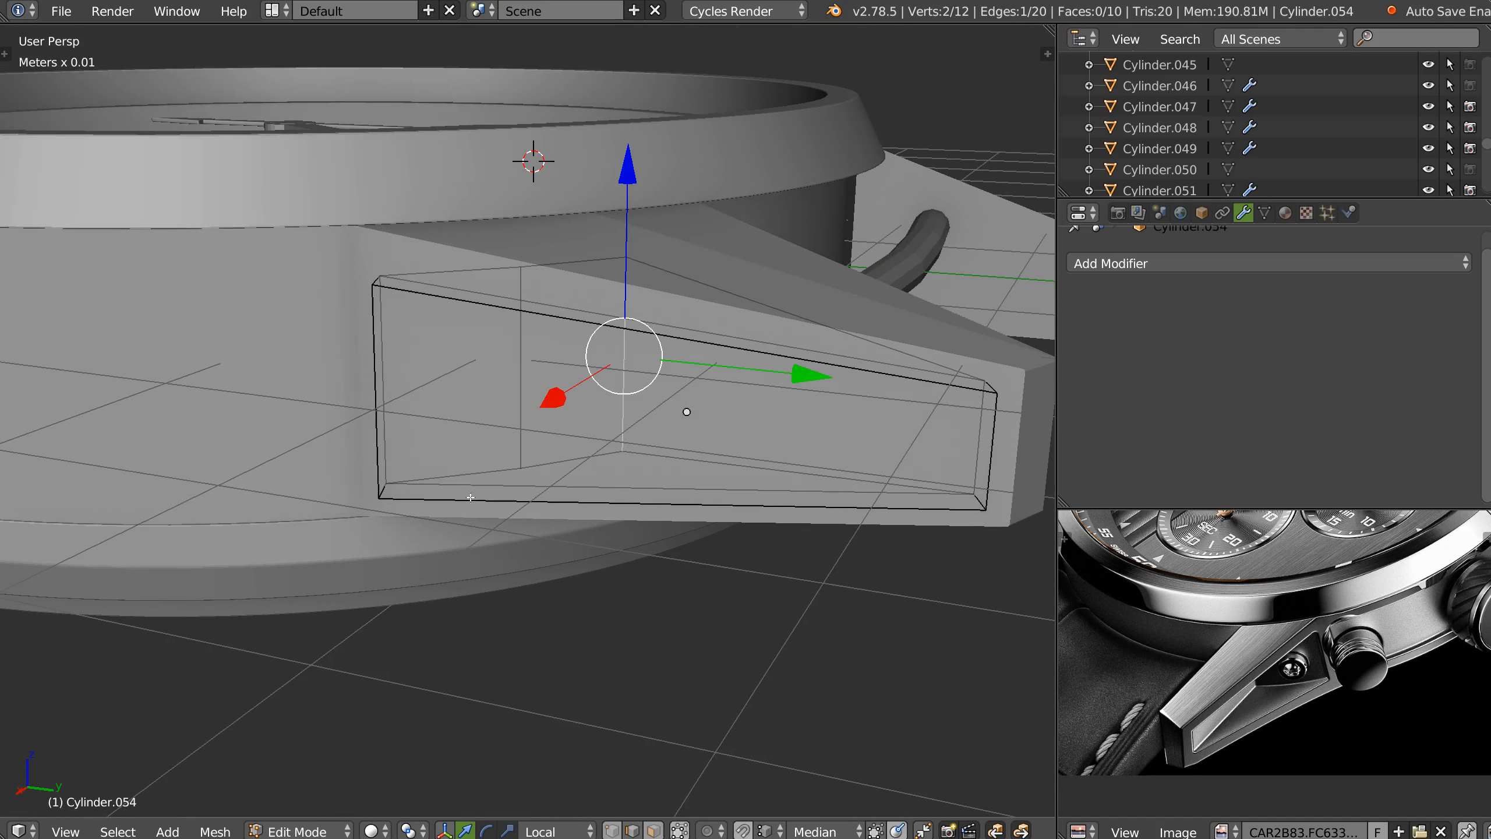
key(ctrl+r)
click(469, 473)
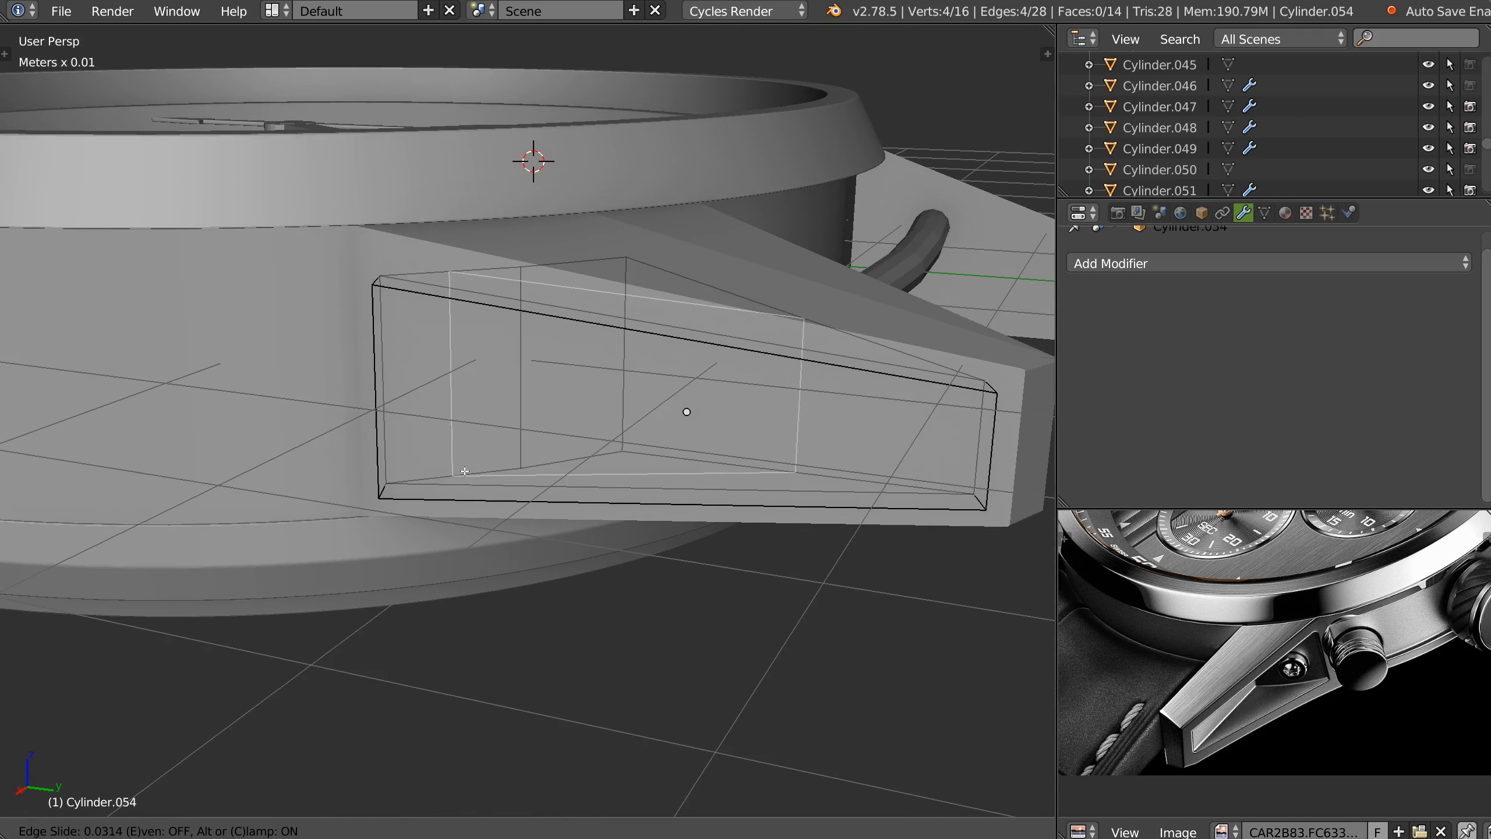
right_click(465, 473)
key(ctrl+z)
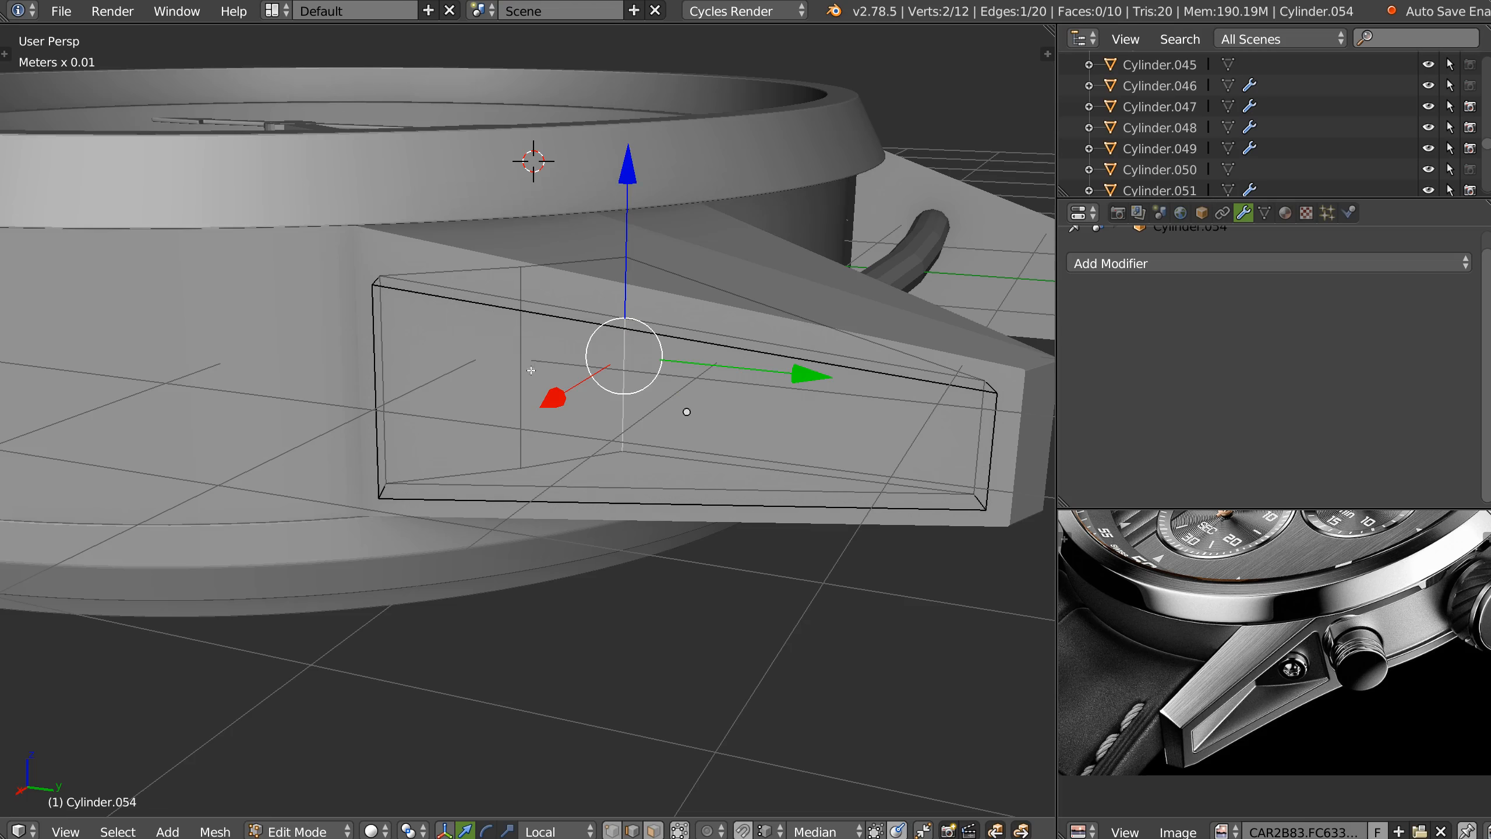
key(k)
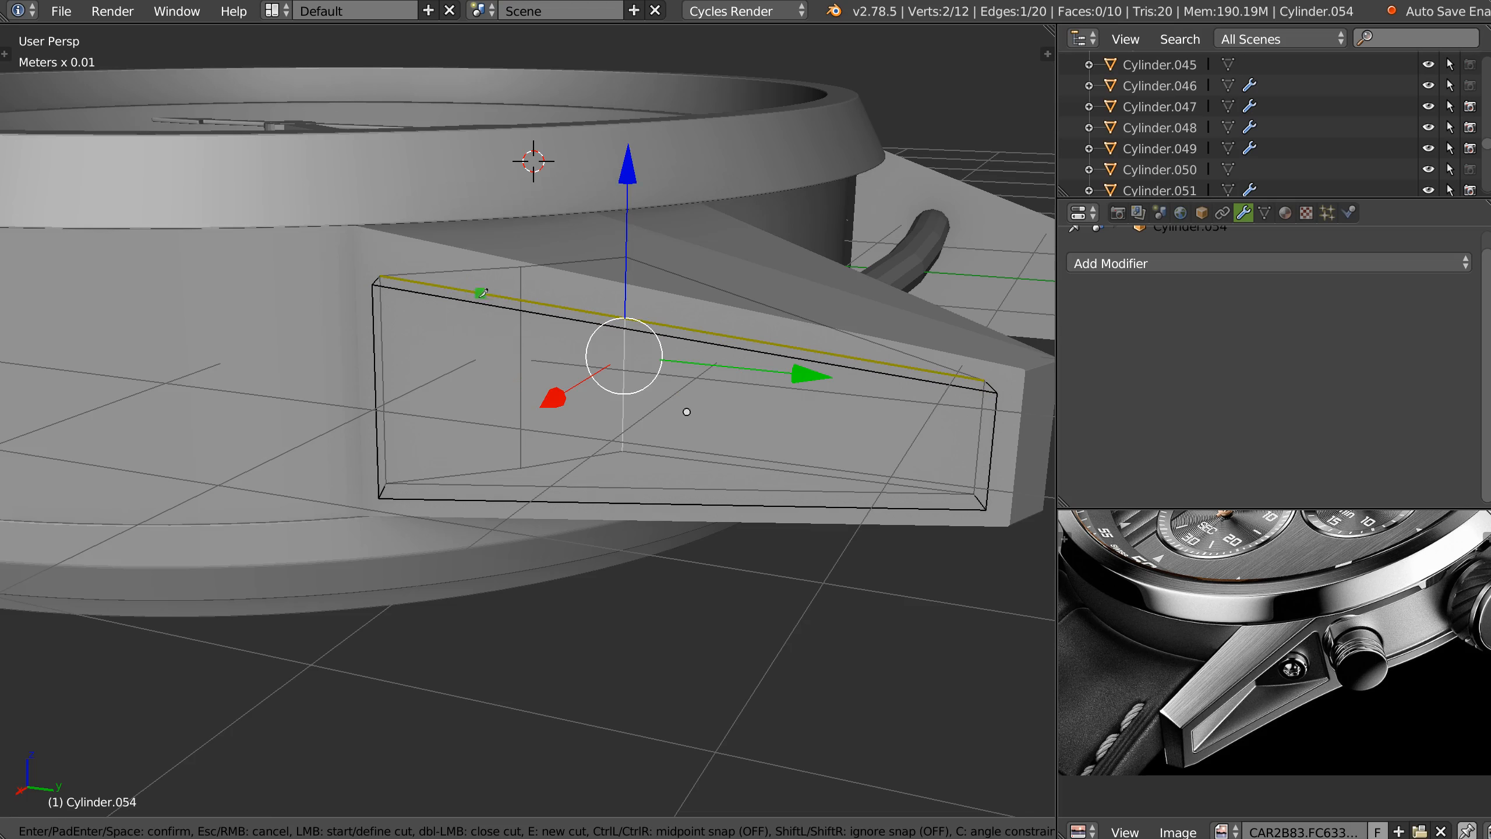
key(Escape)
key(k)
key(ctrl)
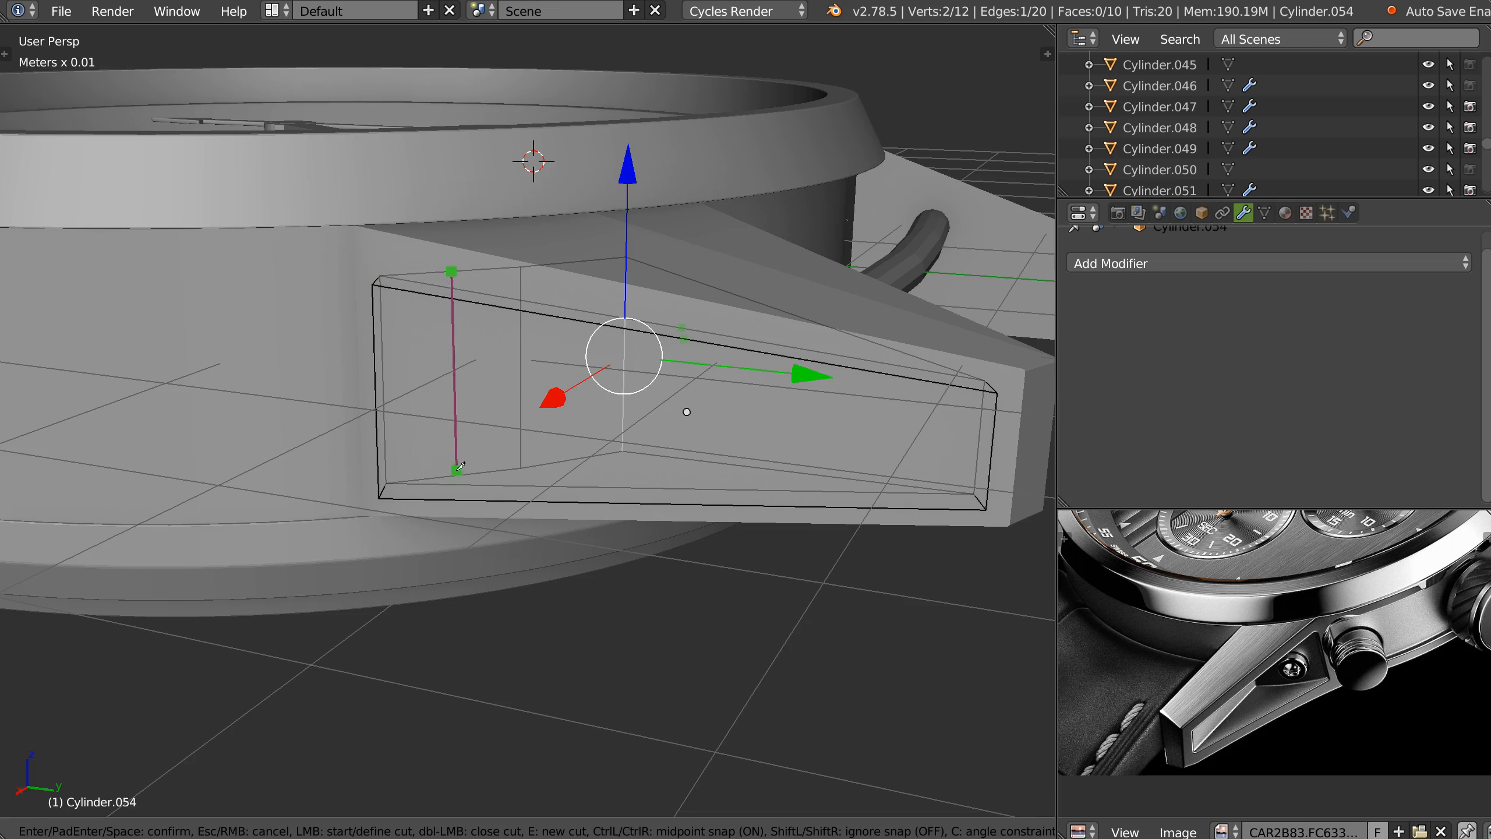
middle_drag(447, 485, 466, 464)
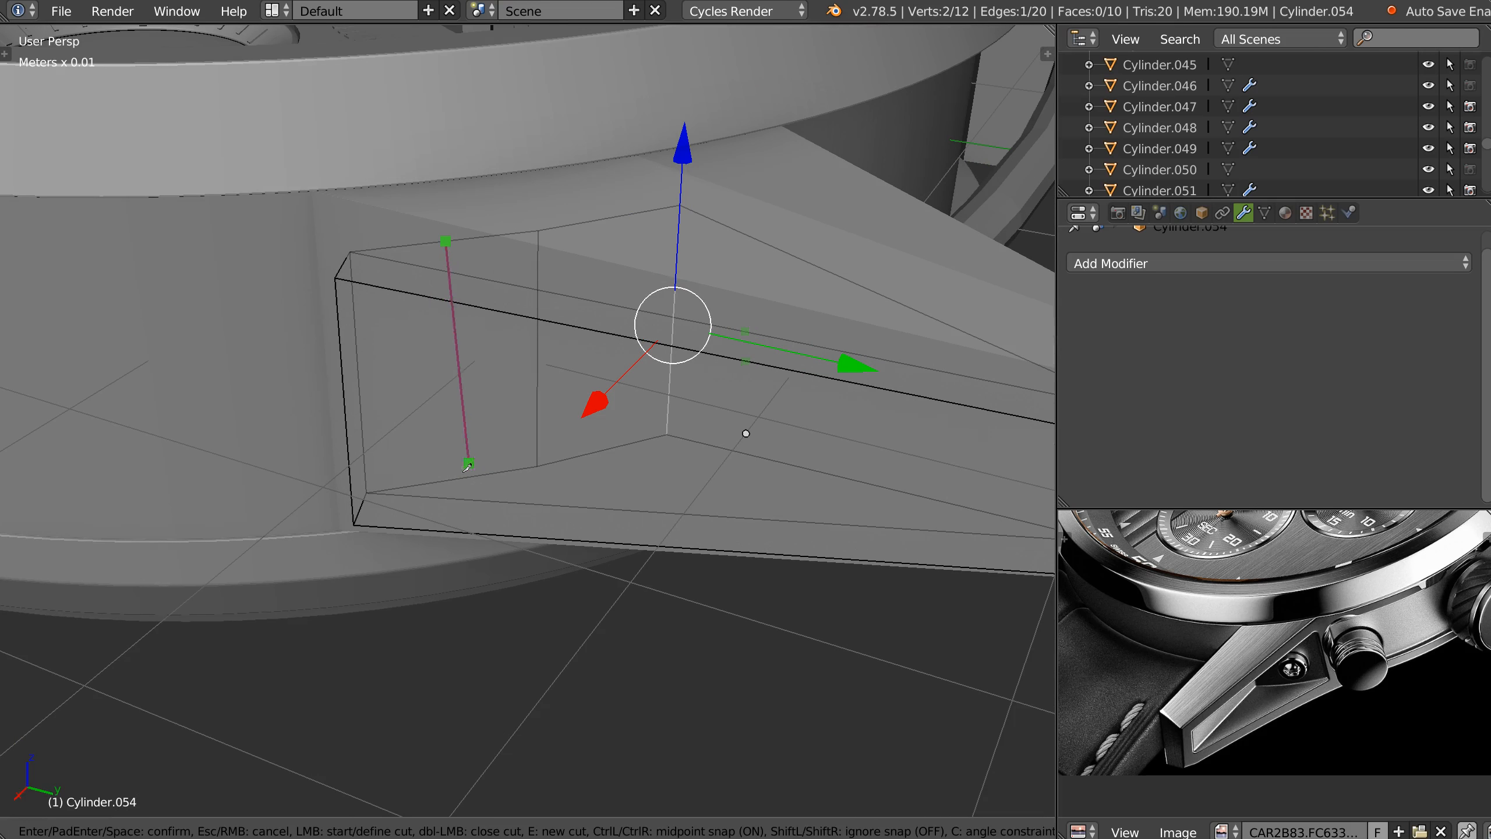
key(Escape)
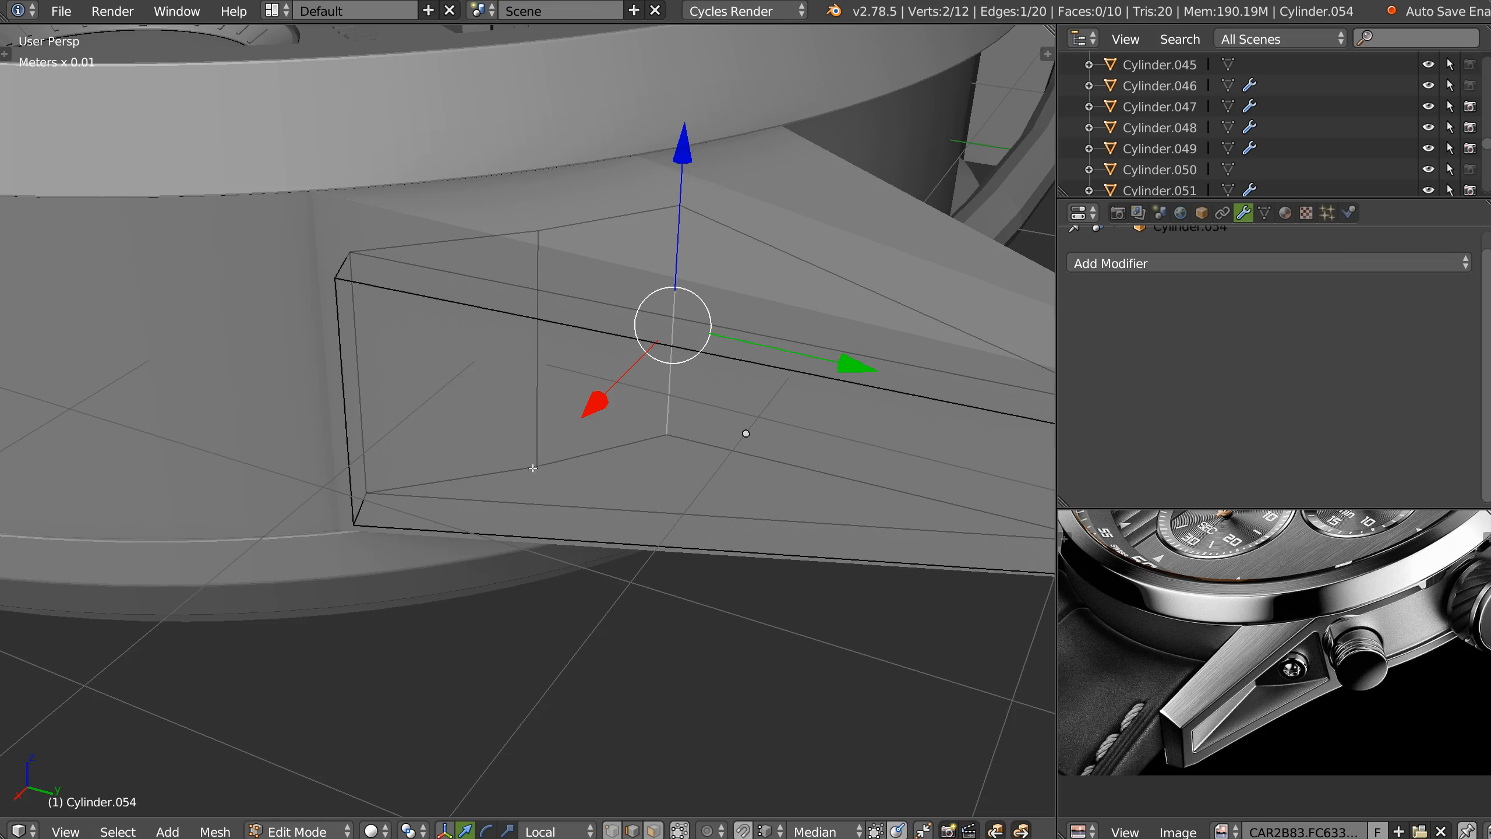
Isolate the cutter and knife a vertical cut through the middle of each of its two inner wall segments.
key(Tab)
key(KP_Divide)
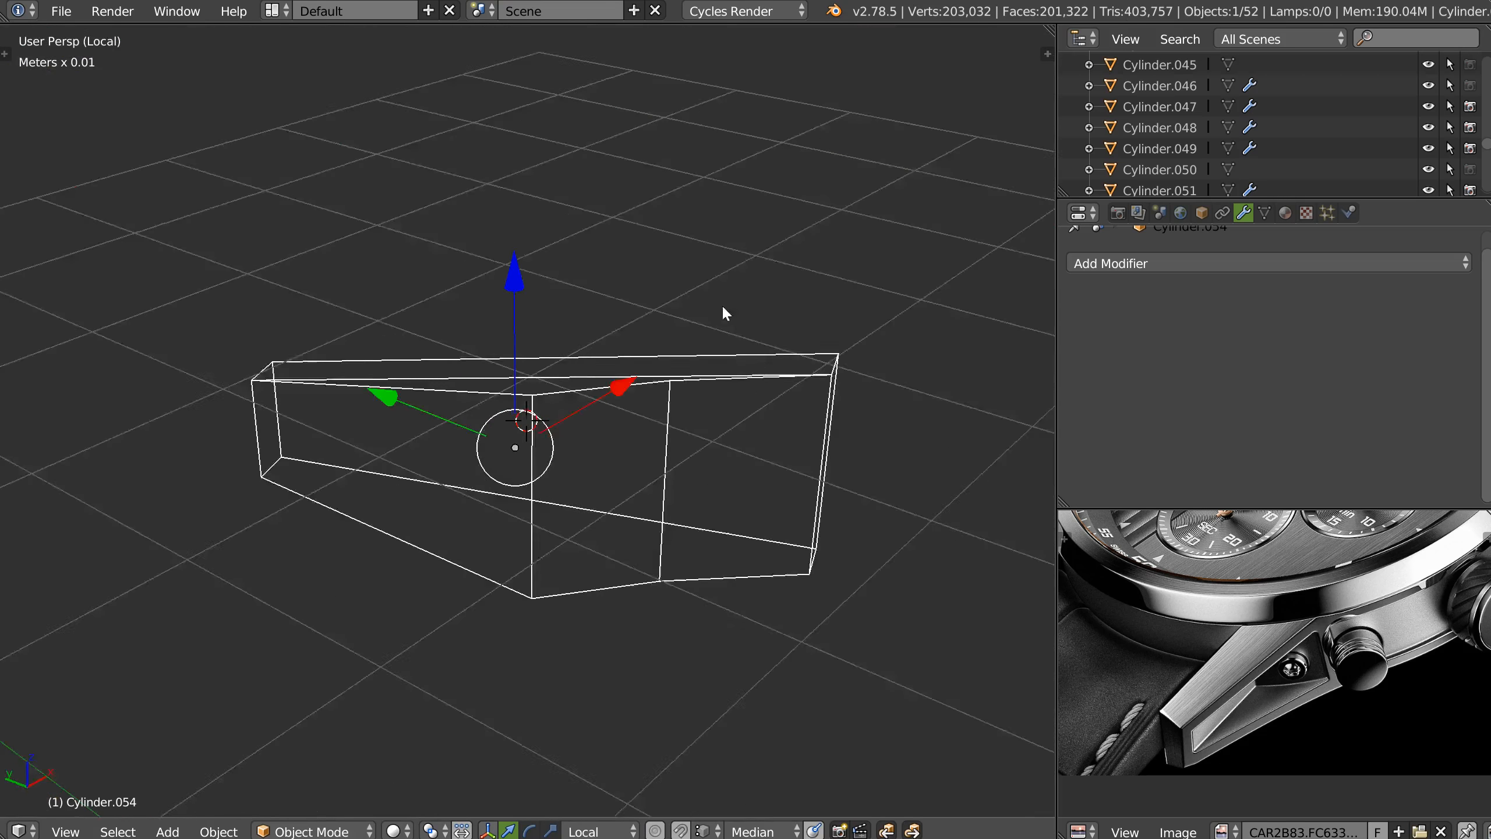
middle_drag(724, 309, 716, 328)
middle_drag(725, 506, 693, 515)
key(Tab)
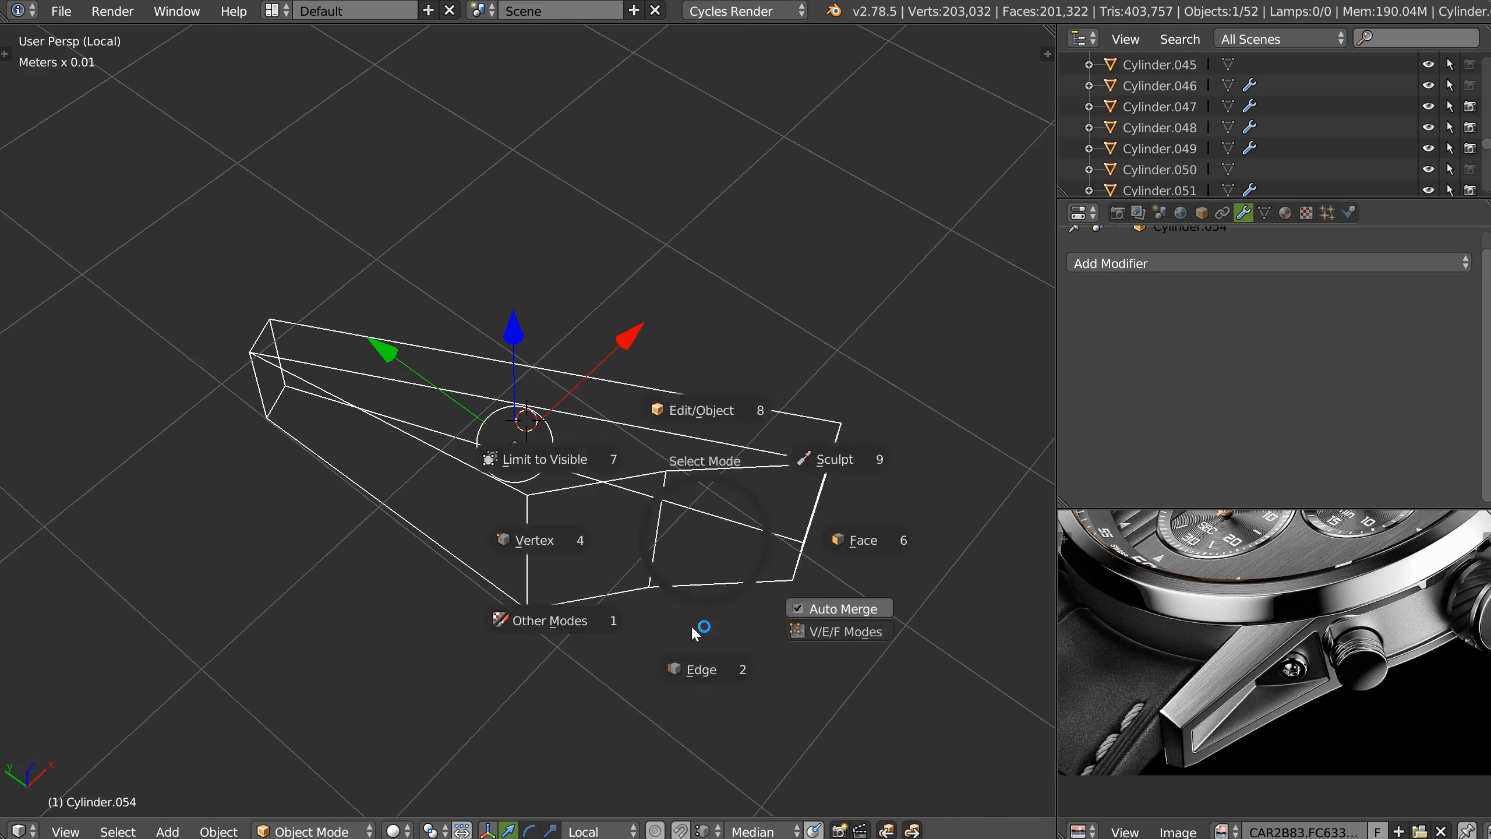
click(692, 627)
key(k)
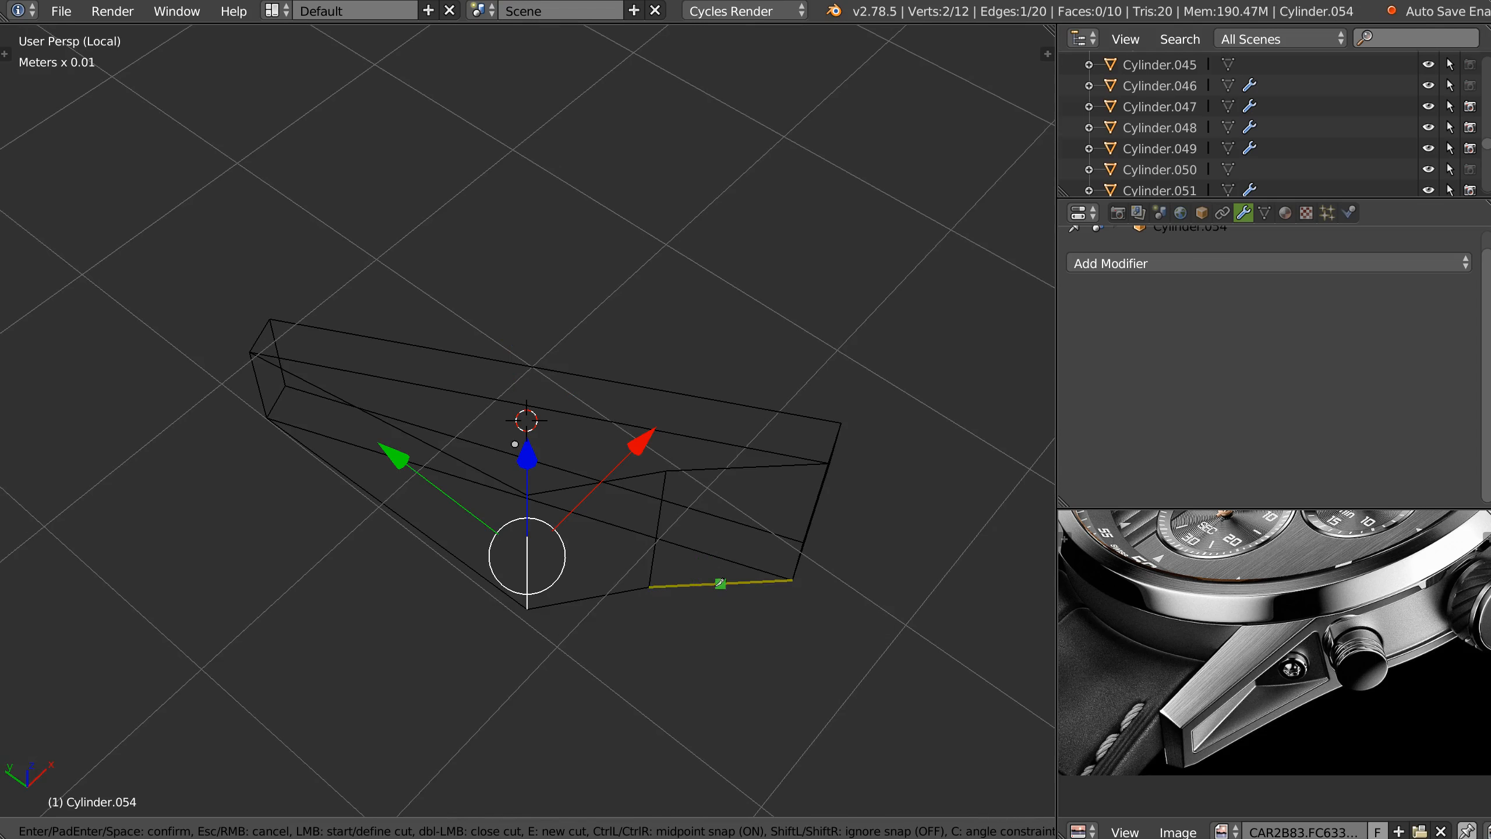
ctrl+click(747, 466)
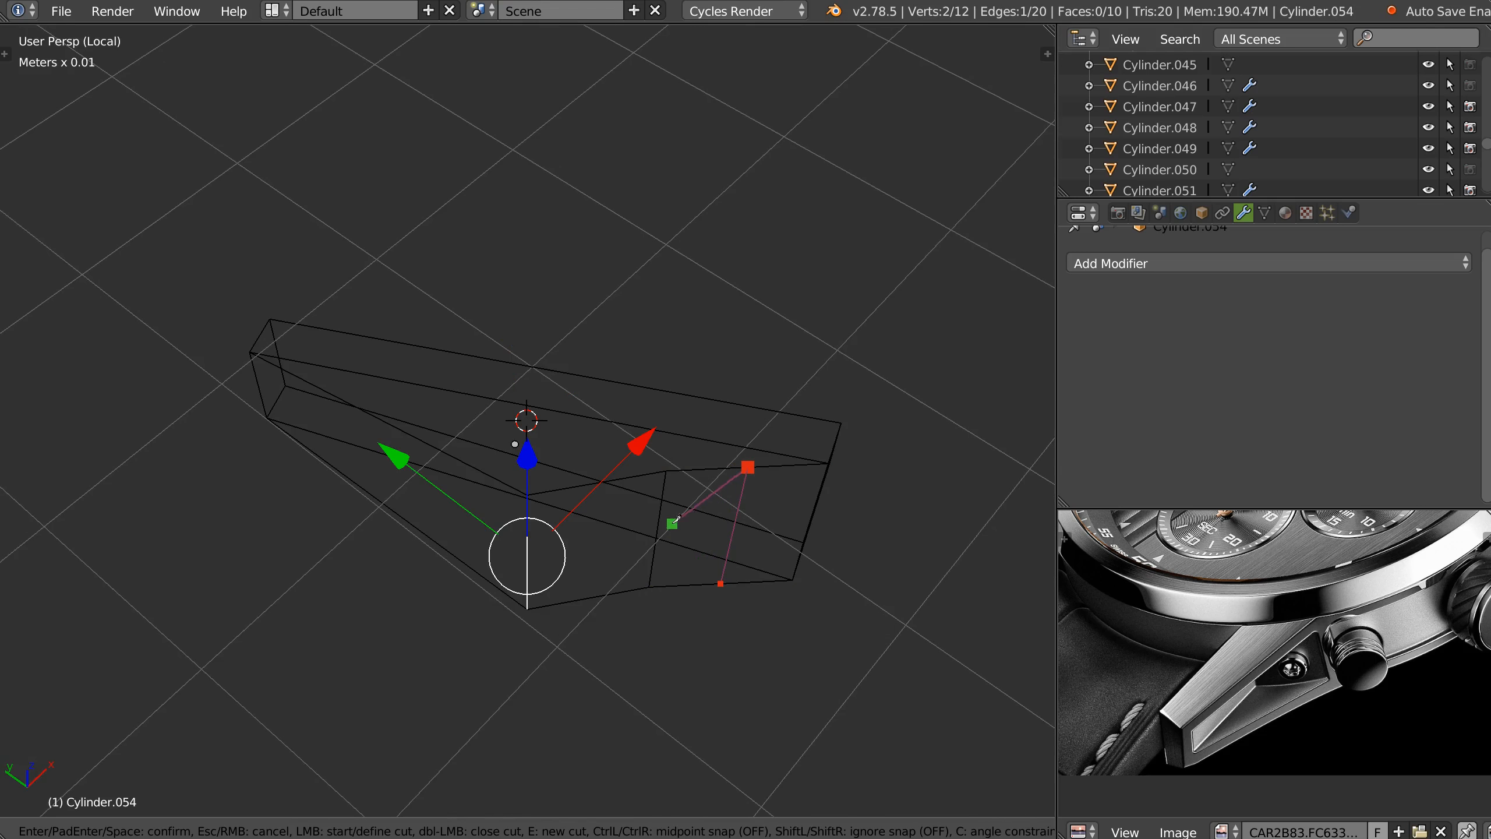
ctrl+click(597, 482)
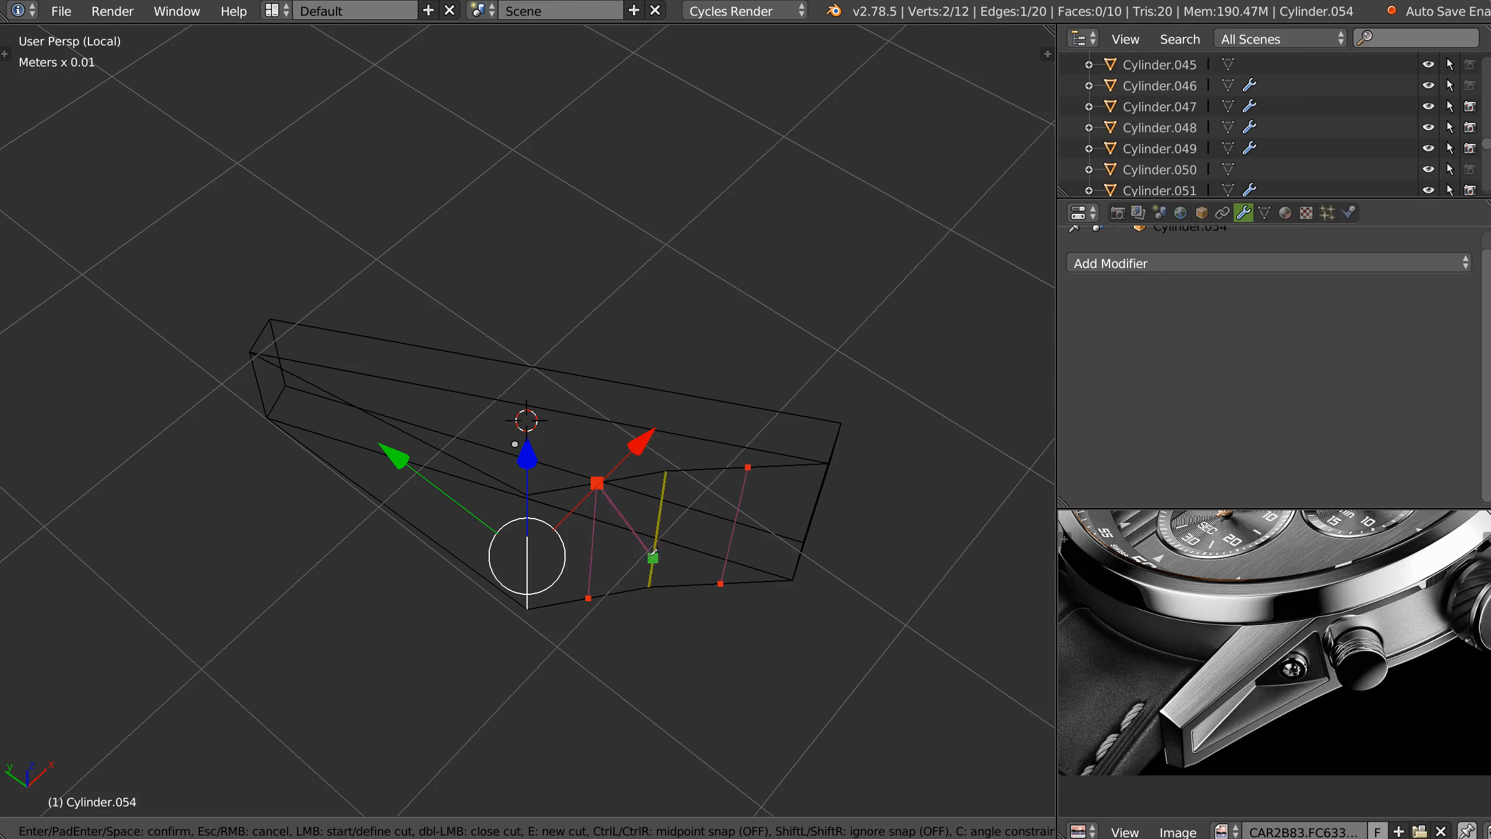
key(Return)
Restore the full scene and move the new cut edge nearest the cutter's outer face onto the case curve in top view.
middle_drag(597, 482, 741, 520)
right_click(741, 520)
key(KP_7)
scroll(688, 486, up, 2)
key(KP_Divide)
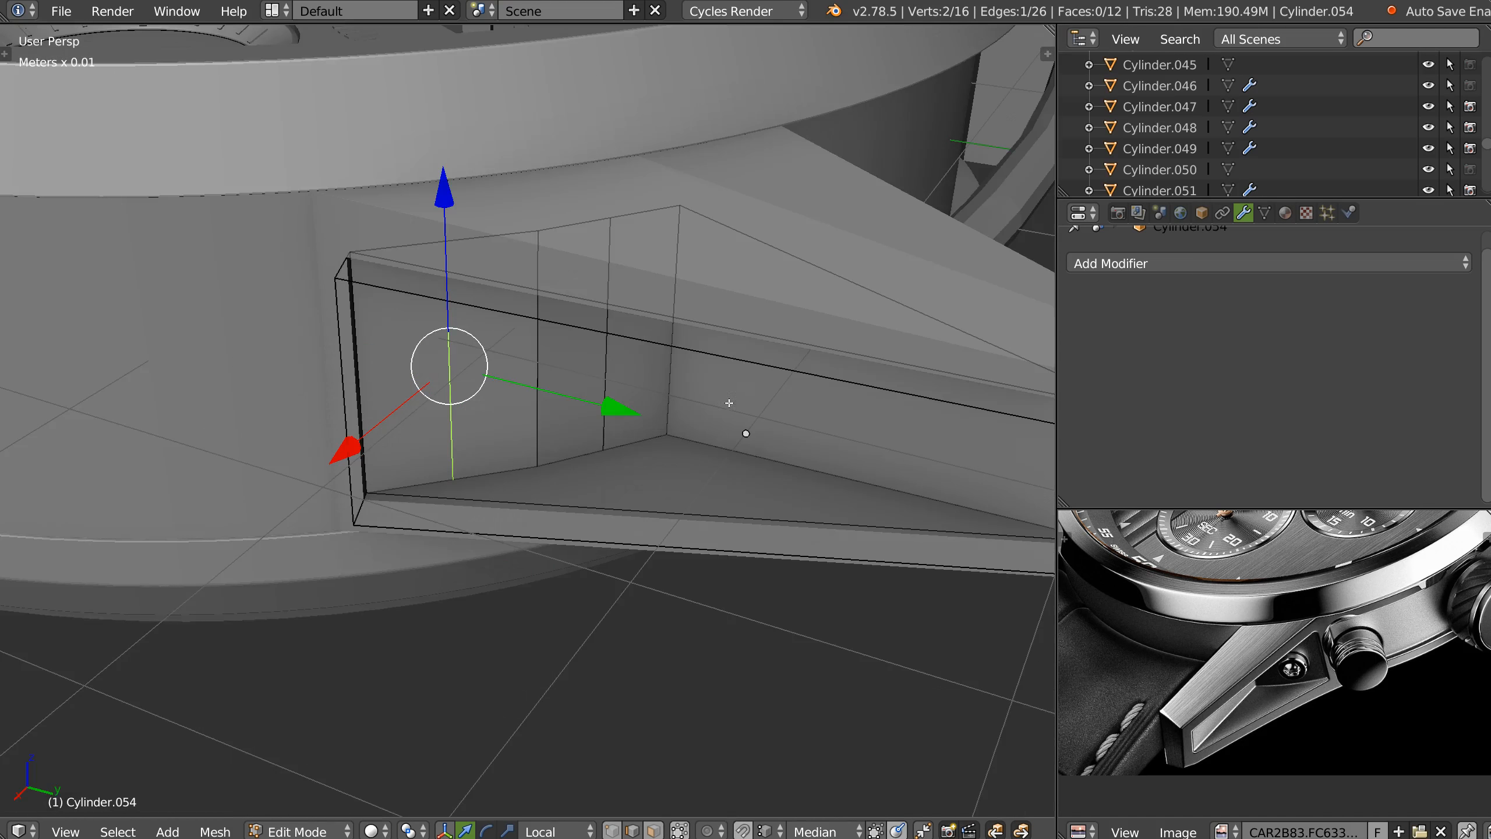
key(KP_7)
shift+middle_drag(520, 373, 732, 508)
right_click(576, 427)
key(g)
right_click(585, 435)
right_click(589, 439)
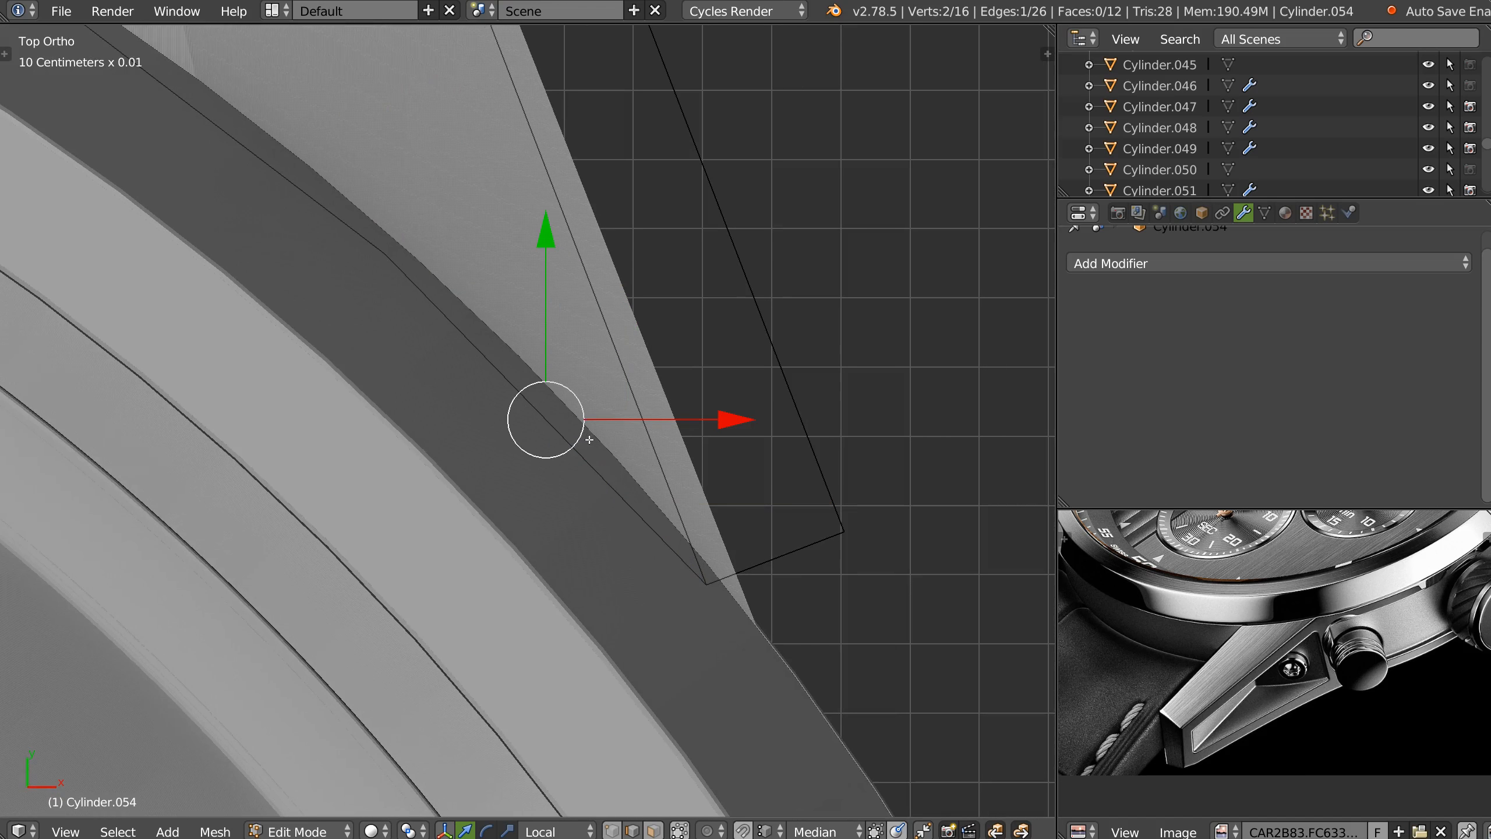
key(g)
click(584, 431)
Move the other new cut edge about 30 µm in top view to round the cutter's inner wall along the case.
shift+middle_drag(429, 324, 616, 464)
middle_drag(579, 399, 467, 404)
right_click(467, 404)
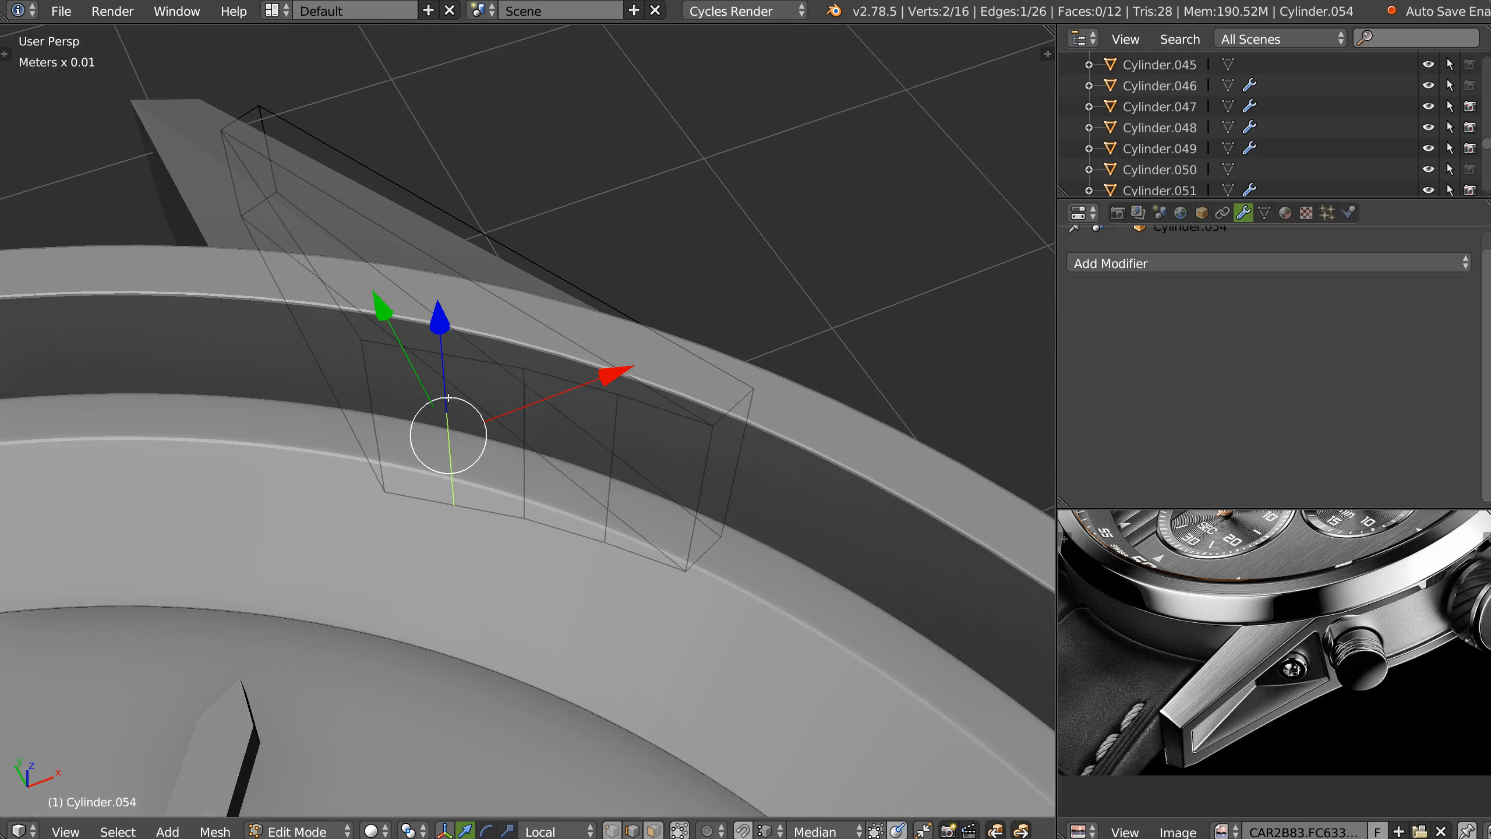
key(q)
click(501, 287)
shift+middle_drag(354, 435, 554, 436)
key(g)
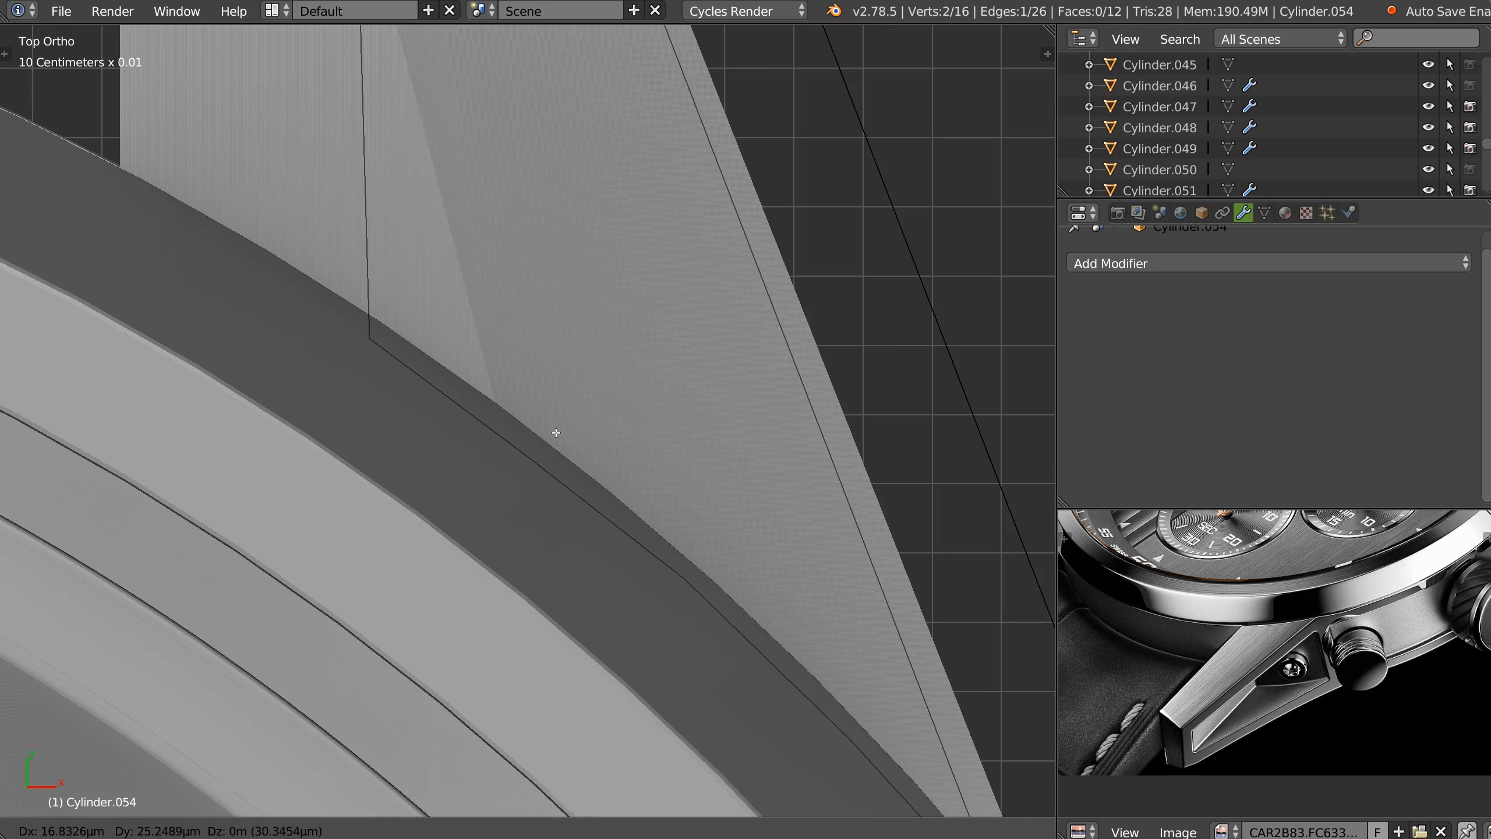
click(558, 432)
Lower the top vertex of the cutter's deepest vertical edge.
middle_drag(651, 473, 502, 343)
key(Tab)
middle_drag(555, 270, 671, 432)
key(Tab)
mouse_move(663, 362)
middle_down()
mouse_move(646, 332)
mouse_move(660, 374)
middle_up()
right_click(646, 333)
drag(629, 189, 892, 399)
mouse_move(742, 373)
middle_down()
mouse_move(781, 396)
mouse_move(767, 387)
middle_up()
Try to align the five top vertices along the cutter's inner wall.
ctrl+right_click(418, 335)
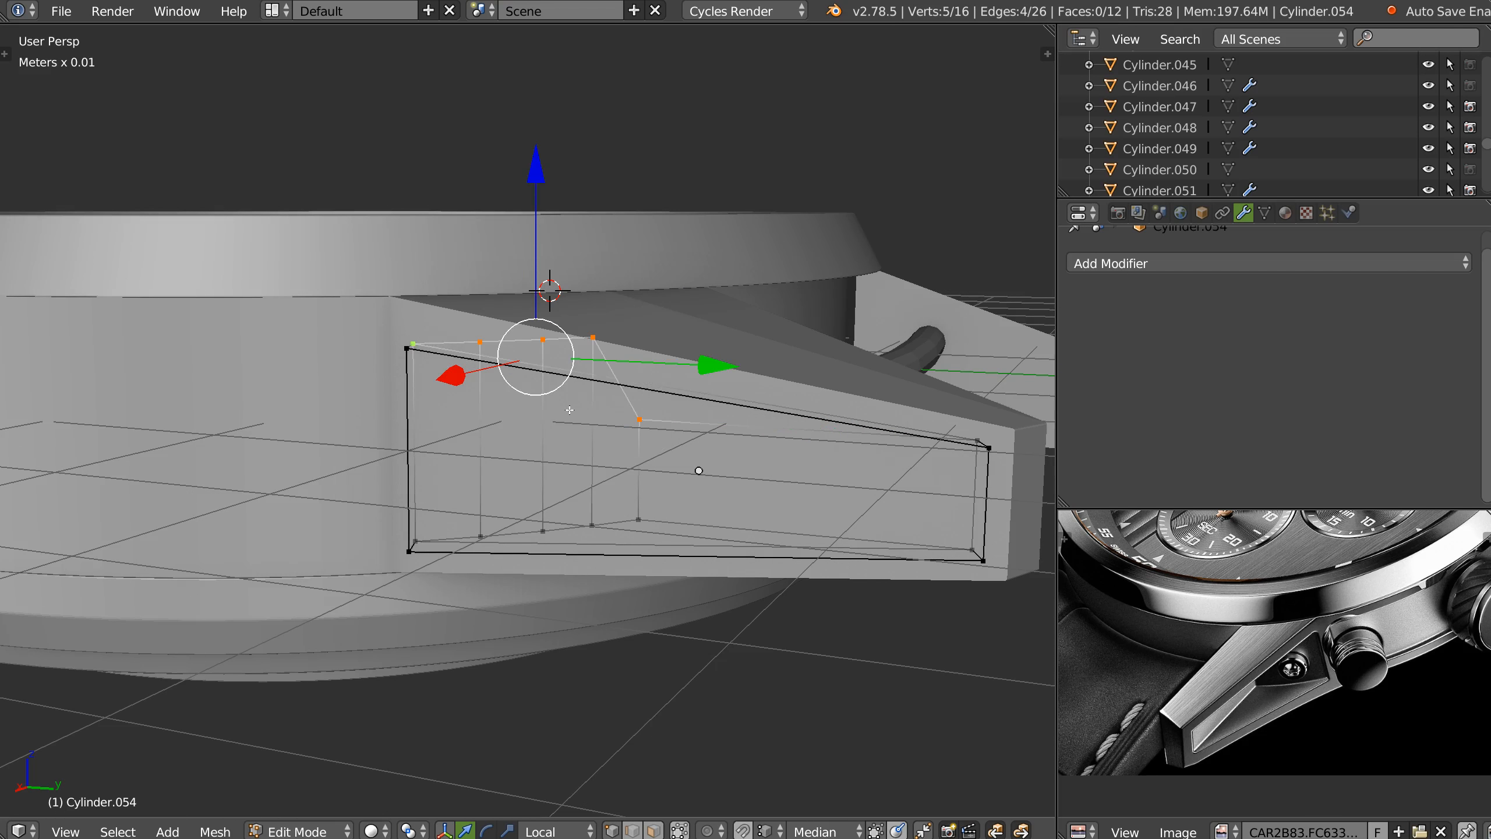
key(alt+x)
right_click(570, 427)
right_click(572, 429)
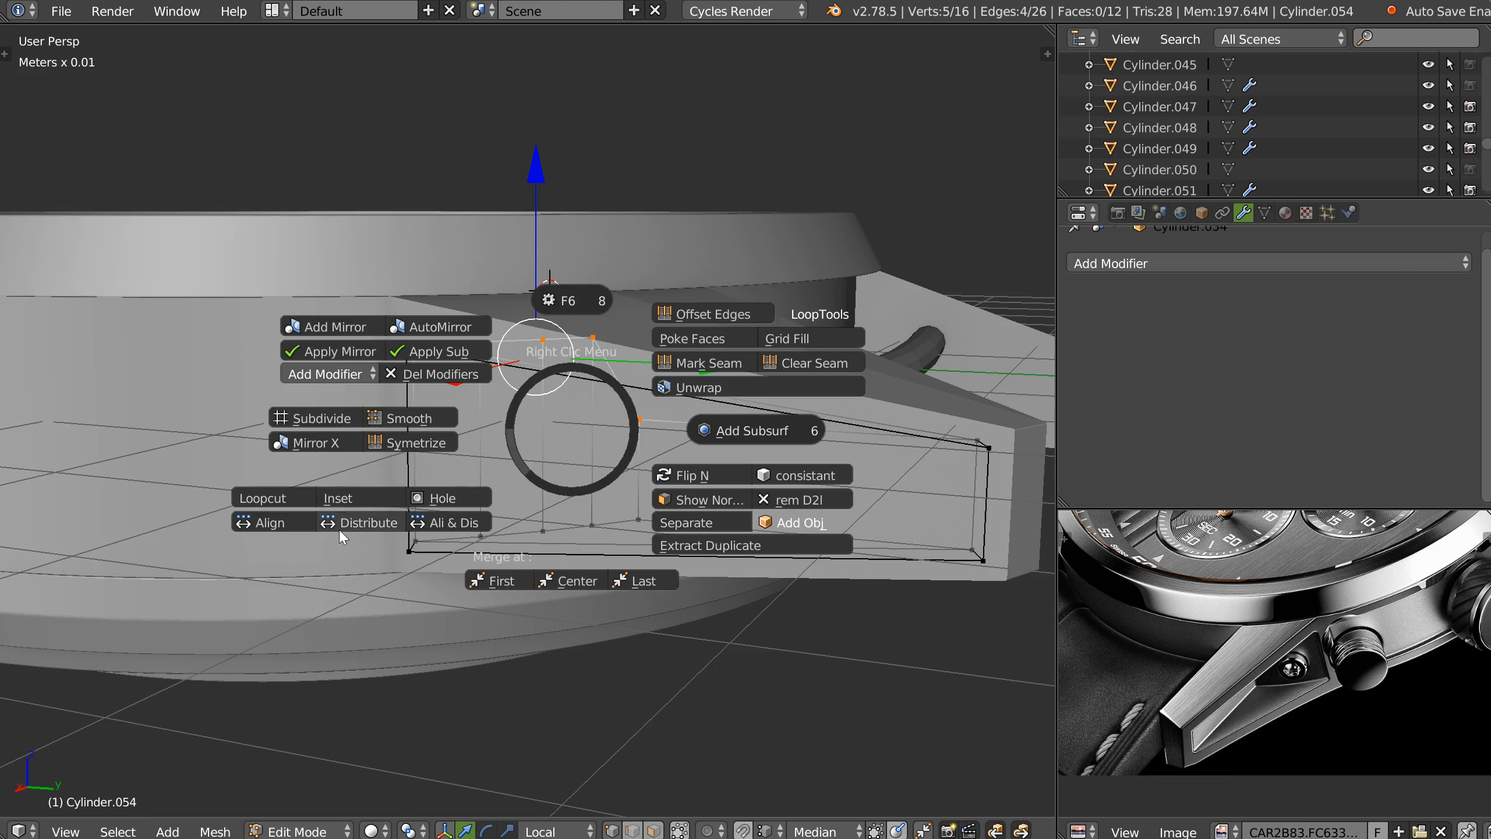
click(279, 524)
middle_drag(623, 439, 602, 333)
key(ctrl+z)
key(ctrl+z)
Lower three intermediate top vertices along the cutter's inner wall vertically, working from the deep end towards the case.
right_click(603, 333)
key(g)
key(z)
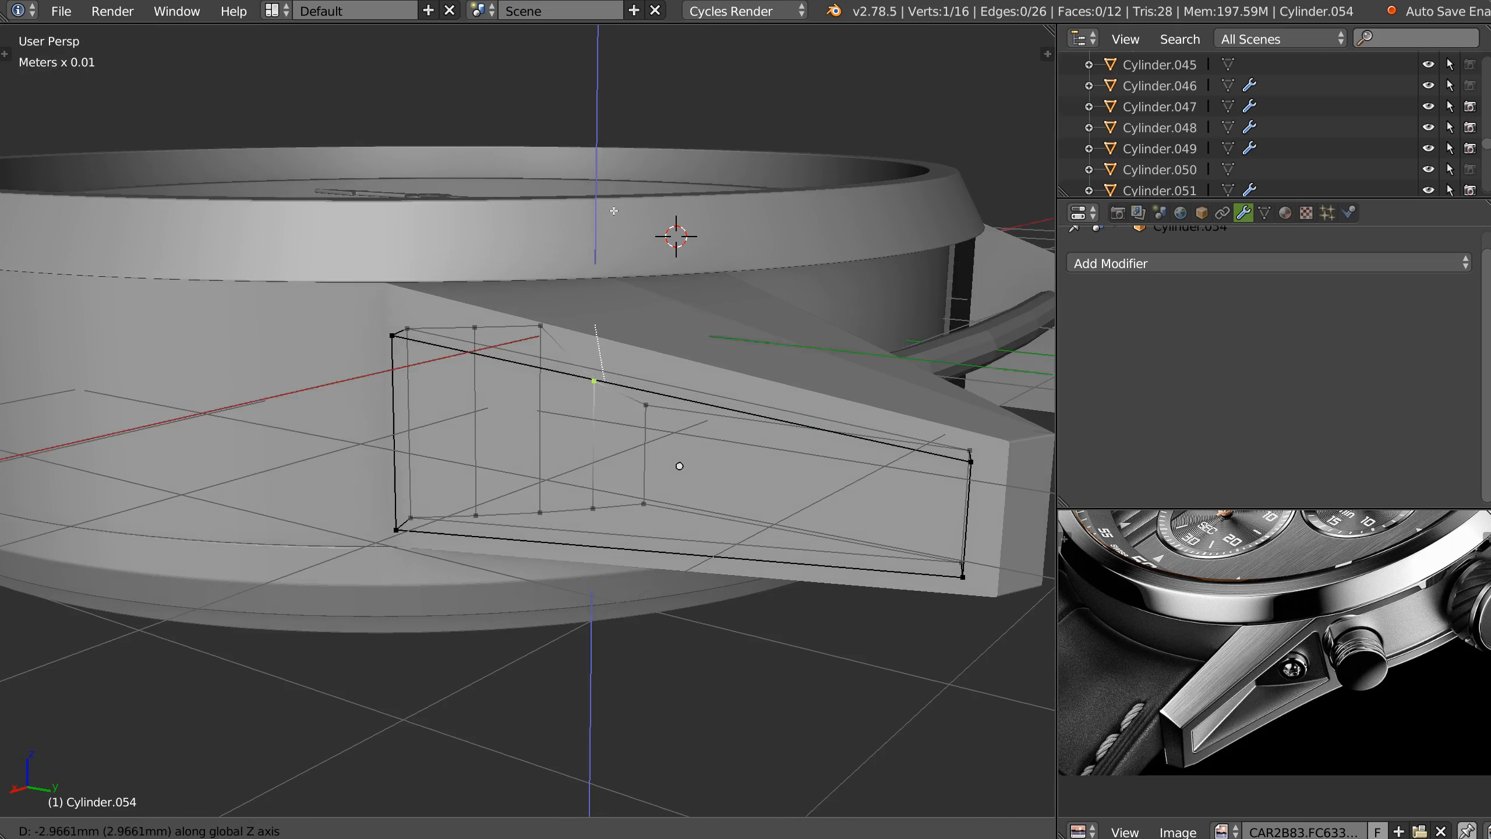
click(611, 220)
right_click(538, 299)
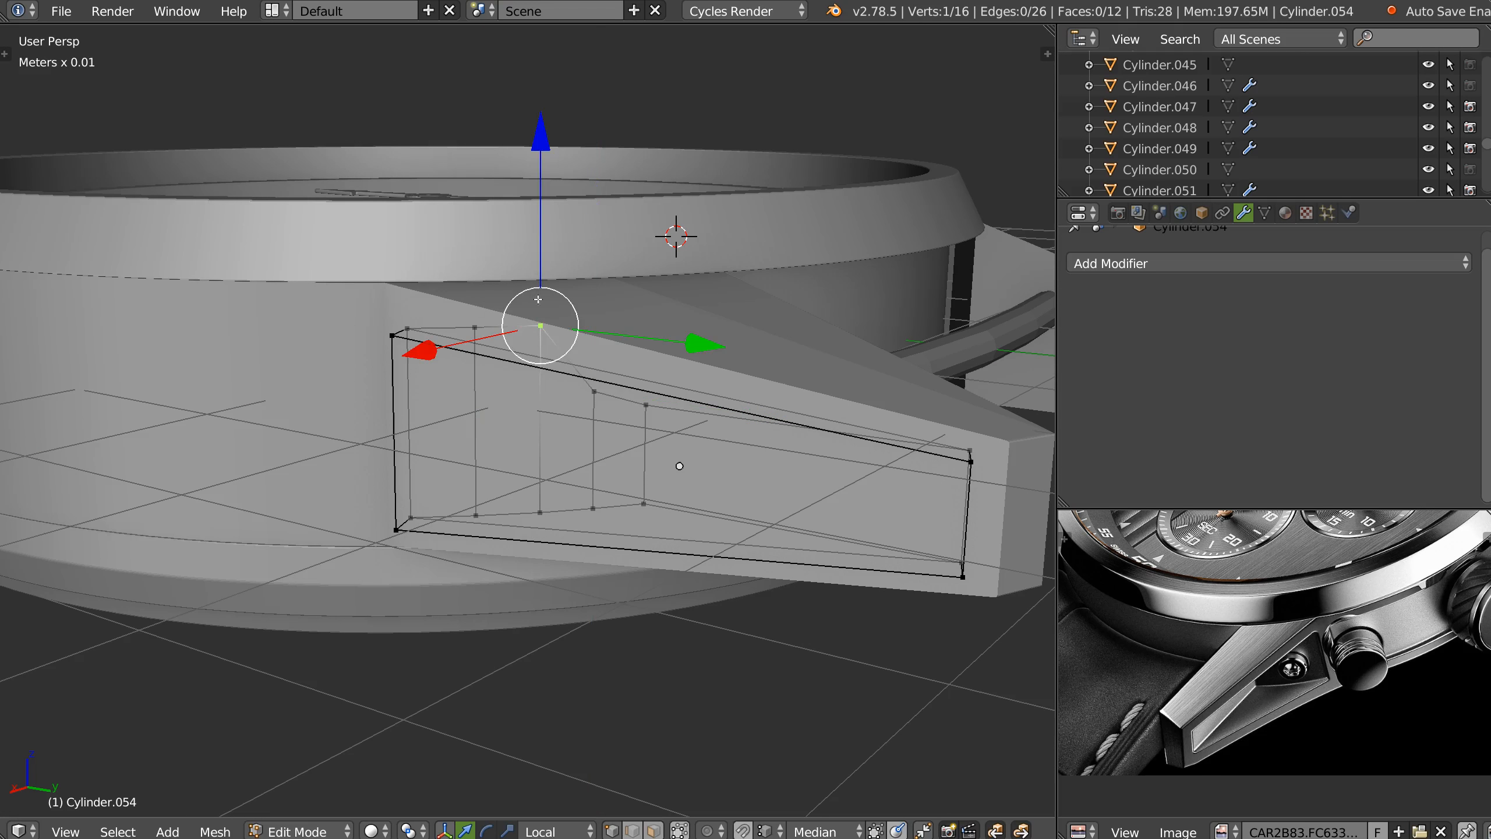
drag(546, 152, 547, 200)
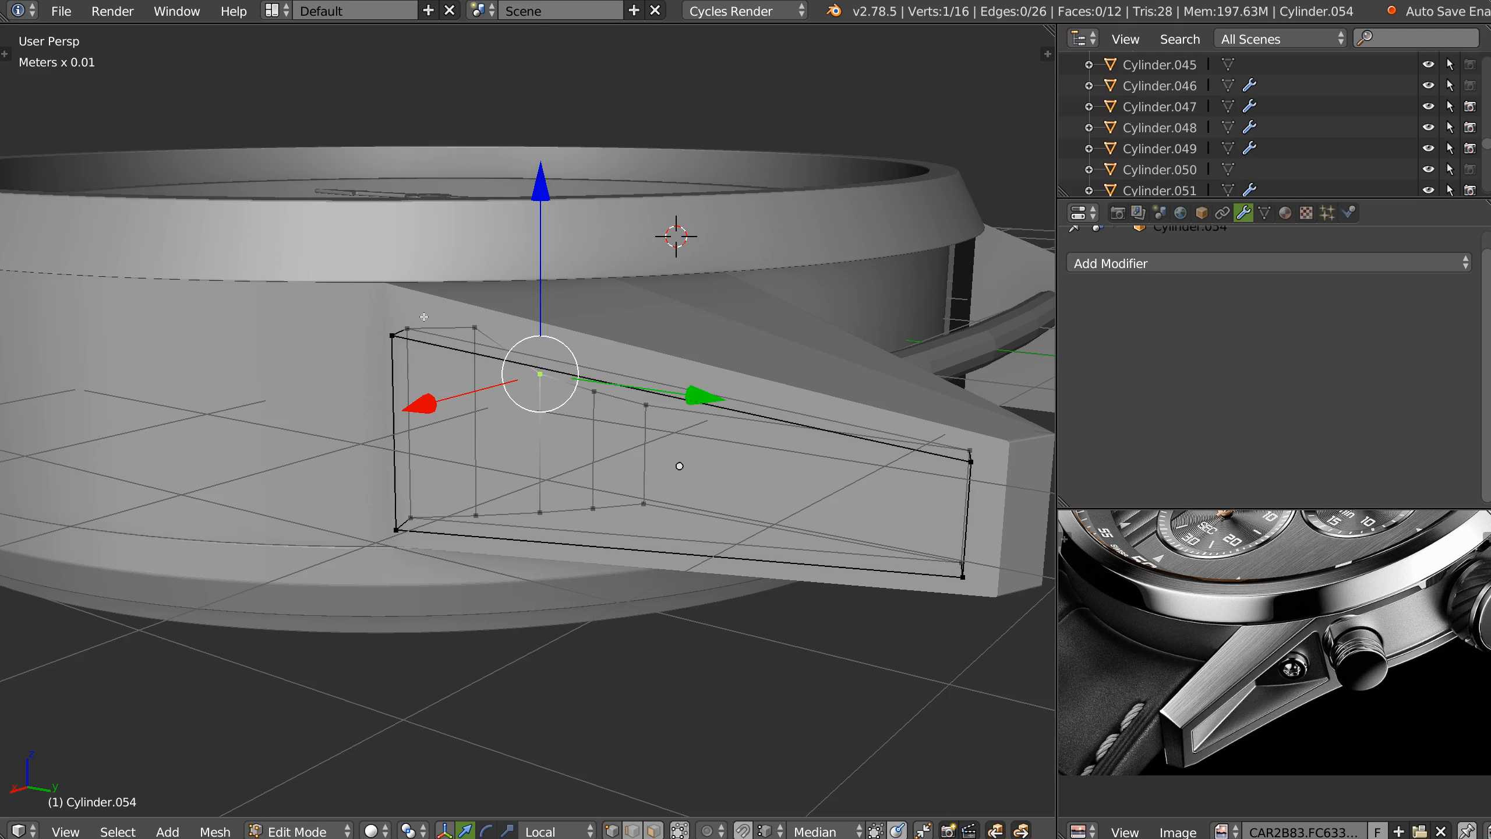
right_click(474, 327)
drag(477, 156, 480, 185)
Examine the lug's modifier stack and compare the recessed pocket from several angles with the reference photo.
middle_drag(580, 370, 579, 322)
key(Tab)
middle_drag(654, 415, 616, 410)
right_click(616, 386)
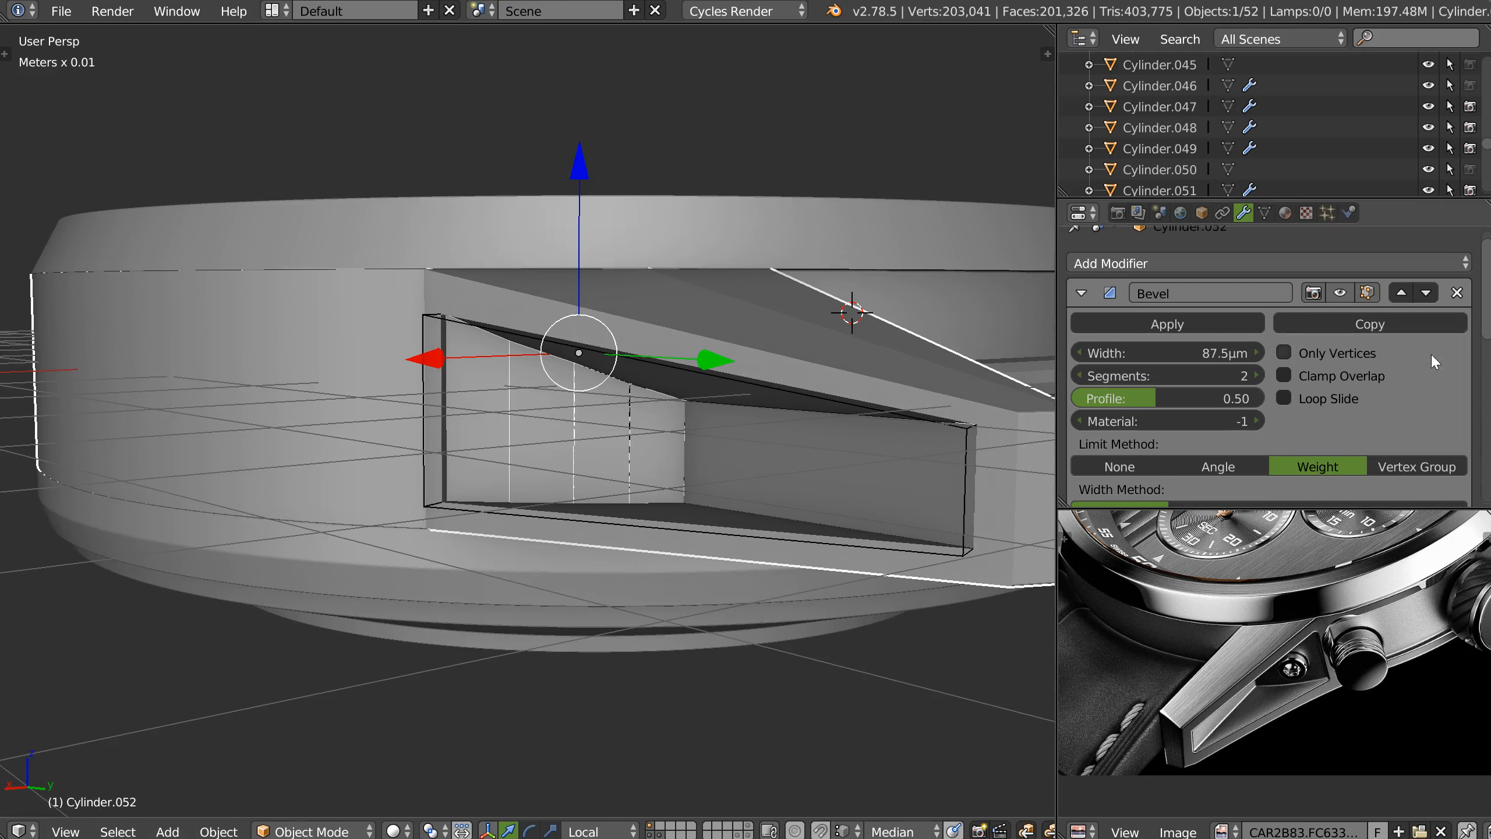
scroll(1392, 226, down, 5)
scroll(1374, 380, down, 8)
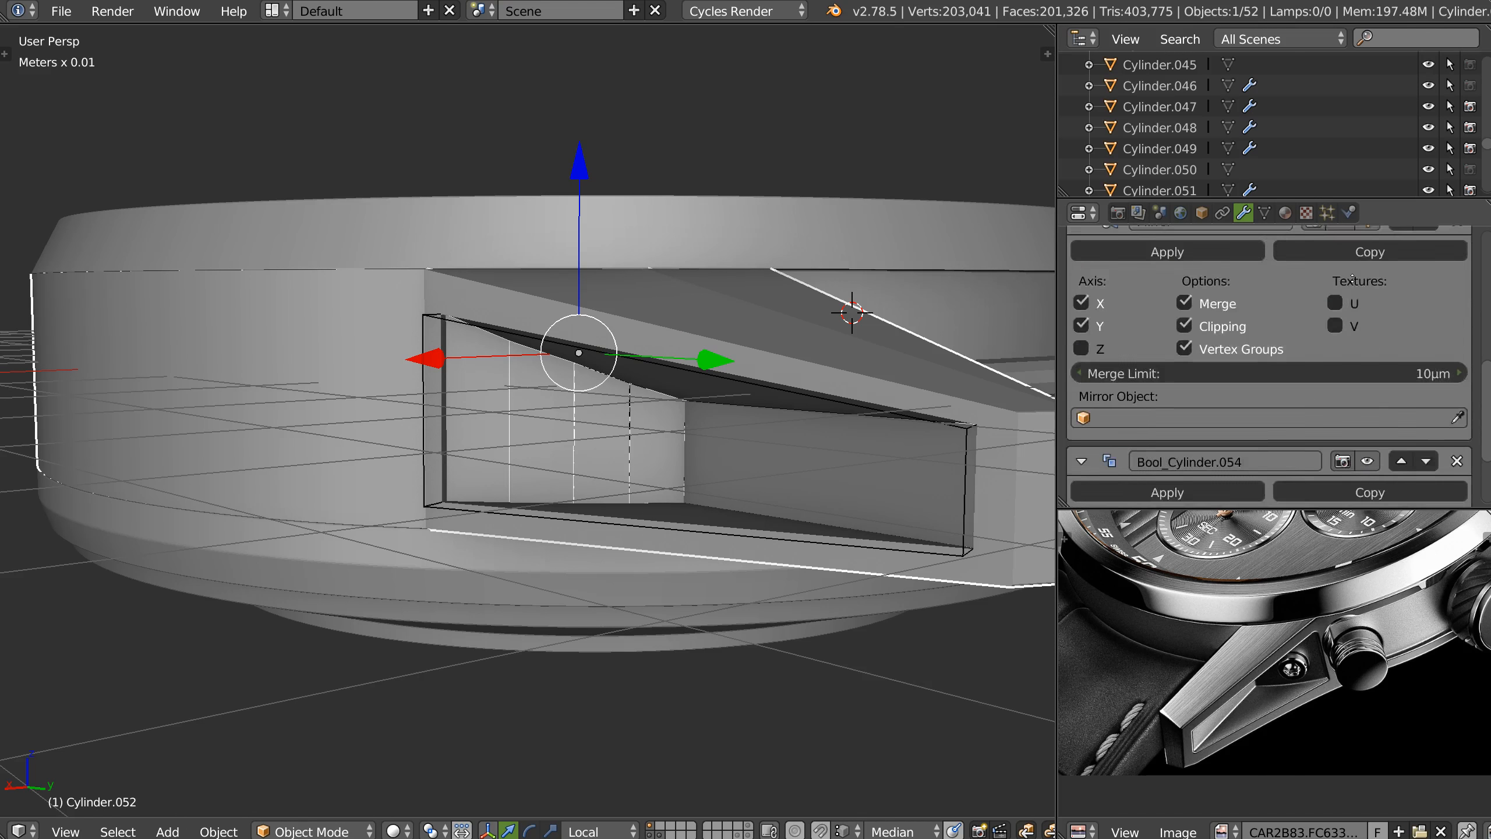
middle_drag(689, 405, 643, 375)
middle_drag(1291, 640, 1256, 643)
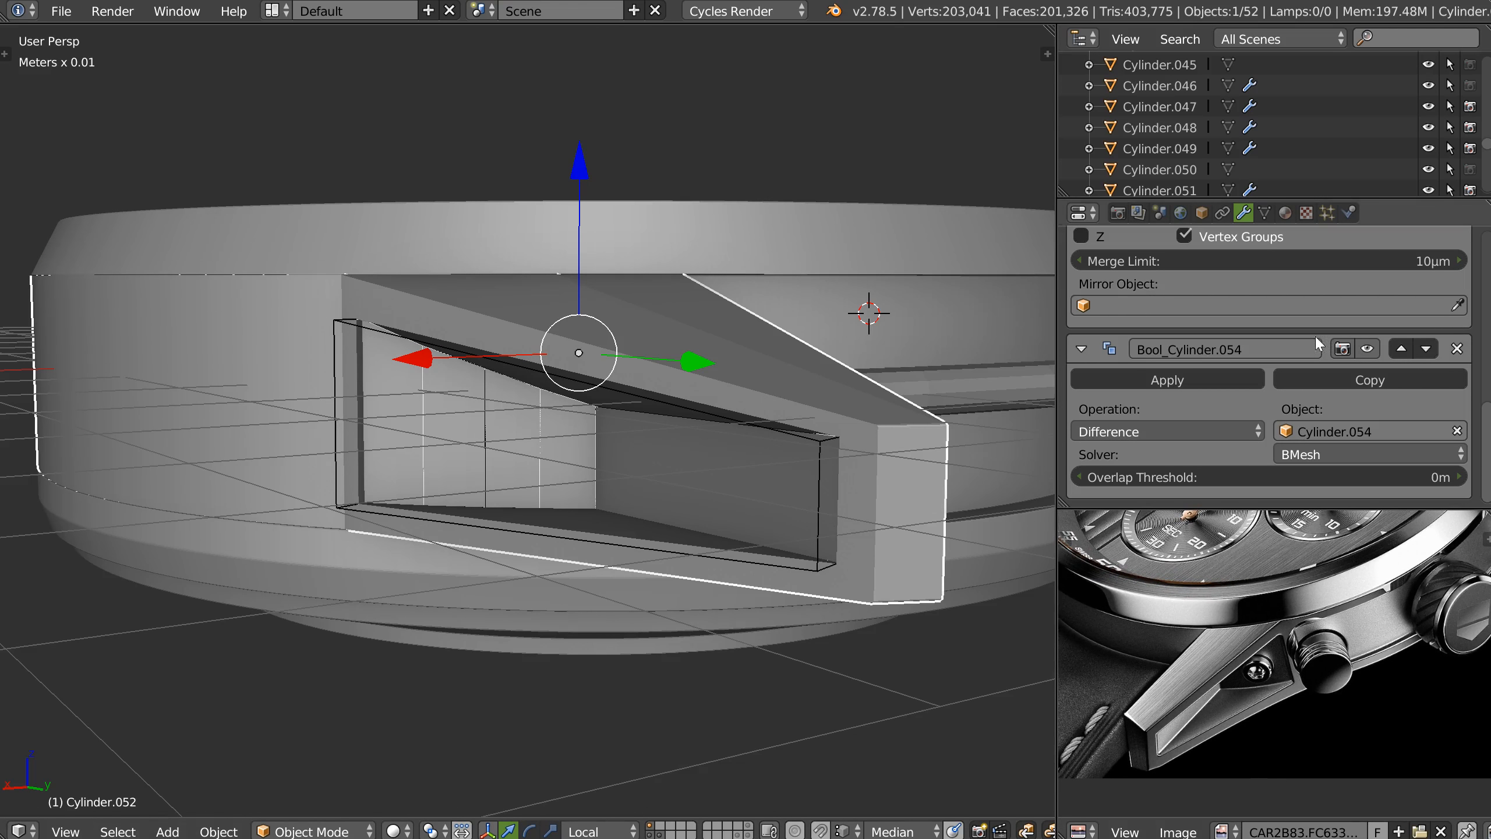
middle_drag(592, 478, 533, 460)
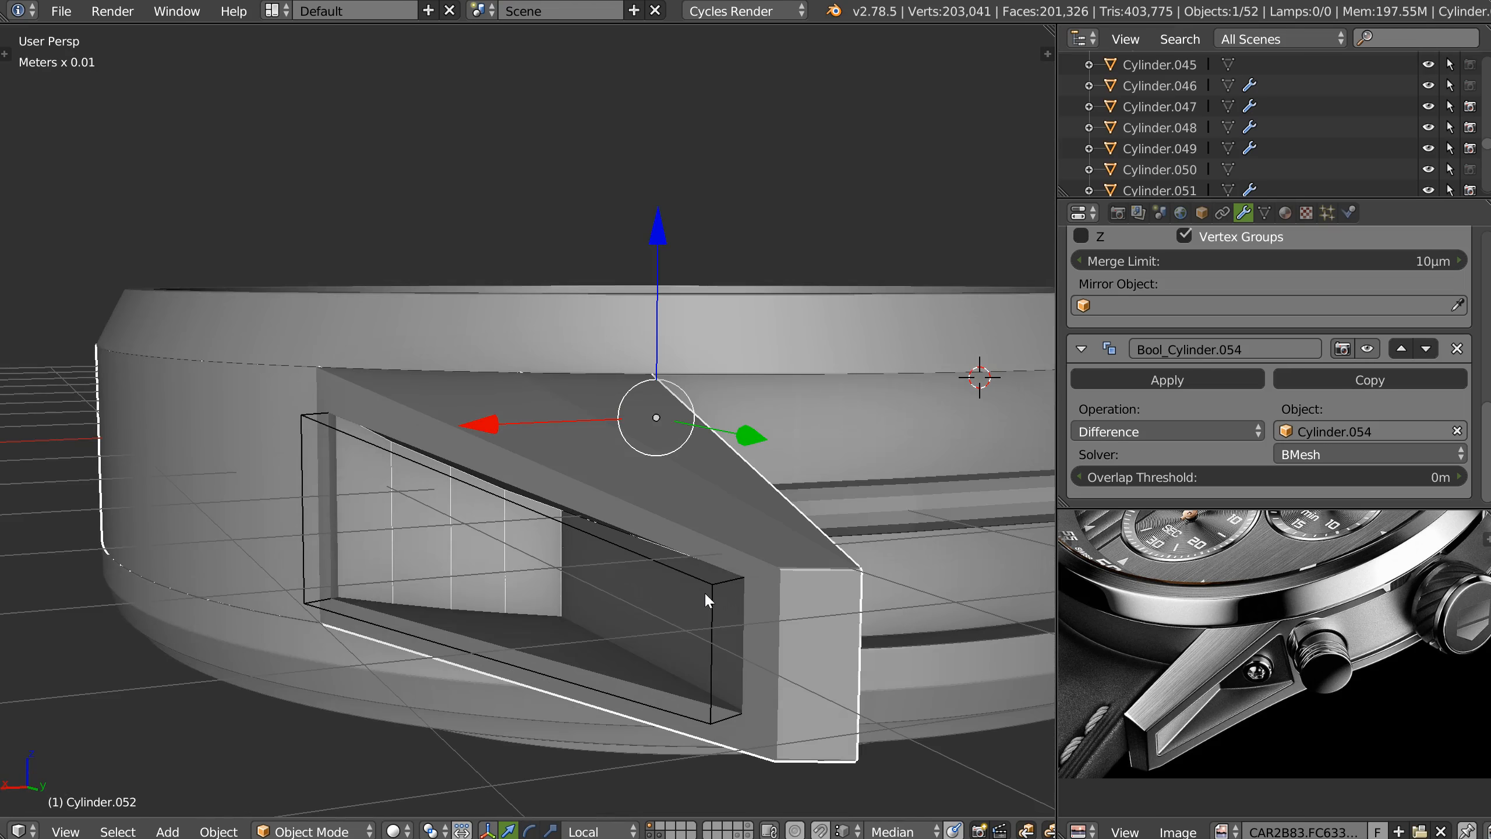
middle_drag(663, 604, 938, 649)
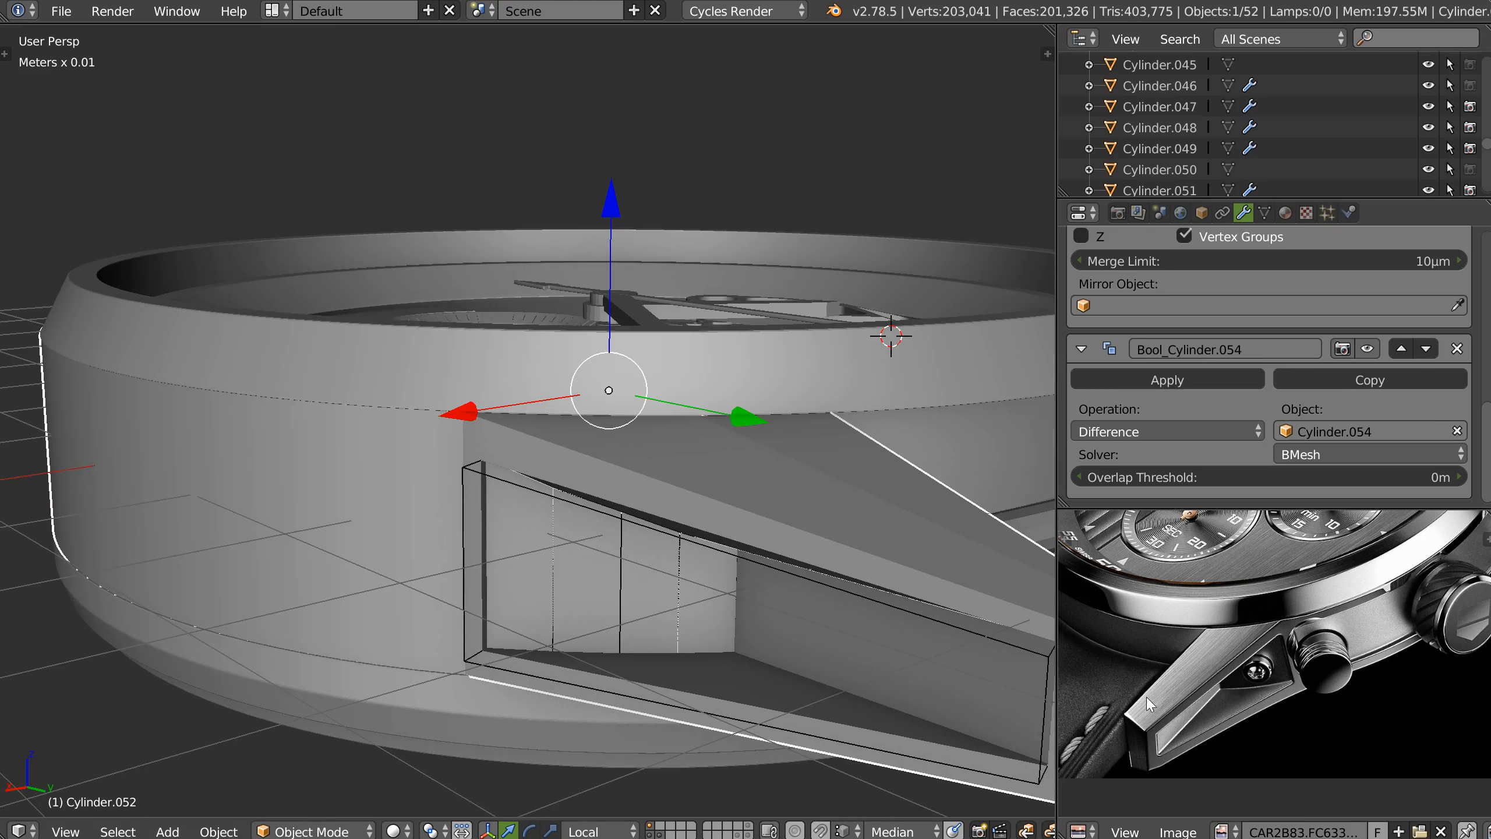
middle_drag(1187, 659, 1359, 653)
middle_drag(844, 521, 562, 510)
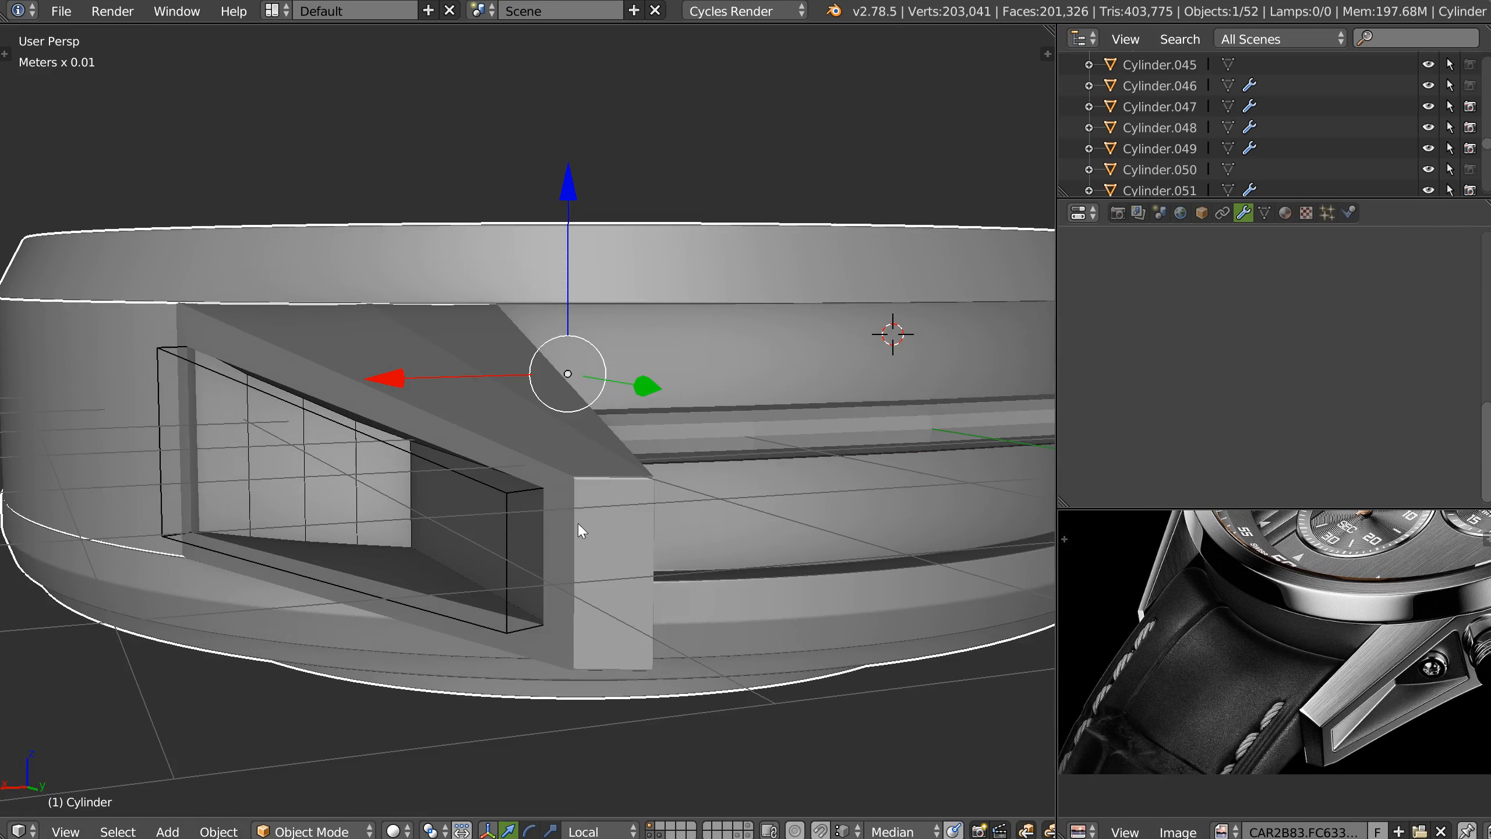
Lower the upper outer corner vertex at the lug's tip slightly.
key(Tab)
right_click(575, 475)
drag(578, 311, 584, 331)
key(Tab)
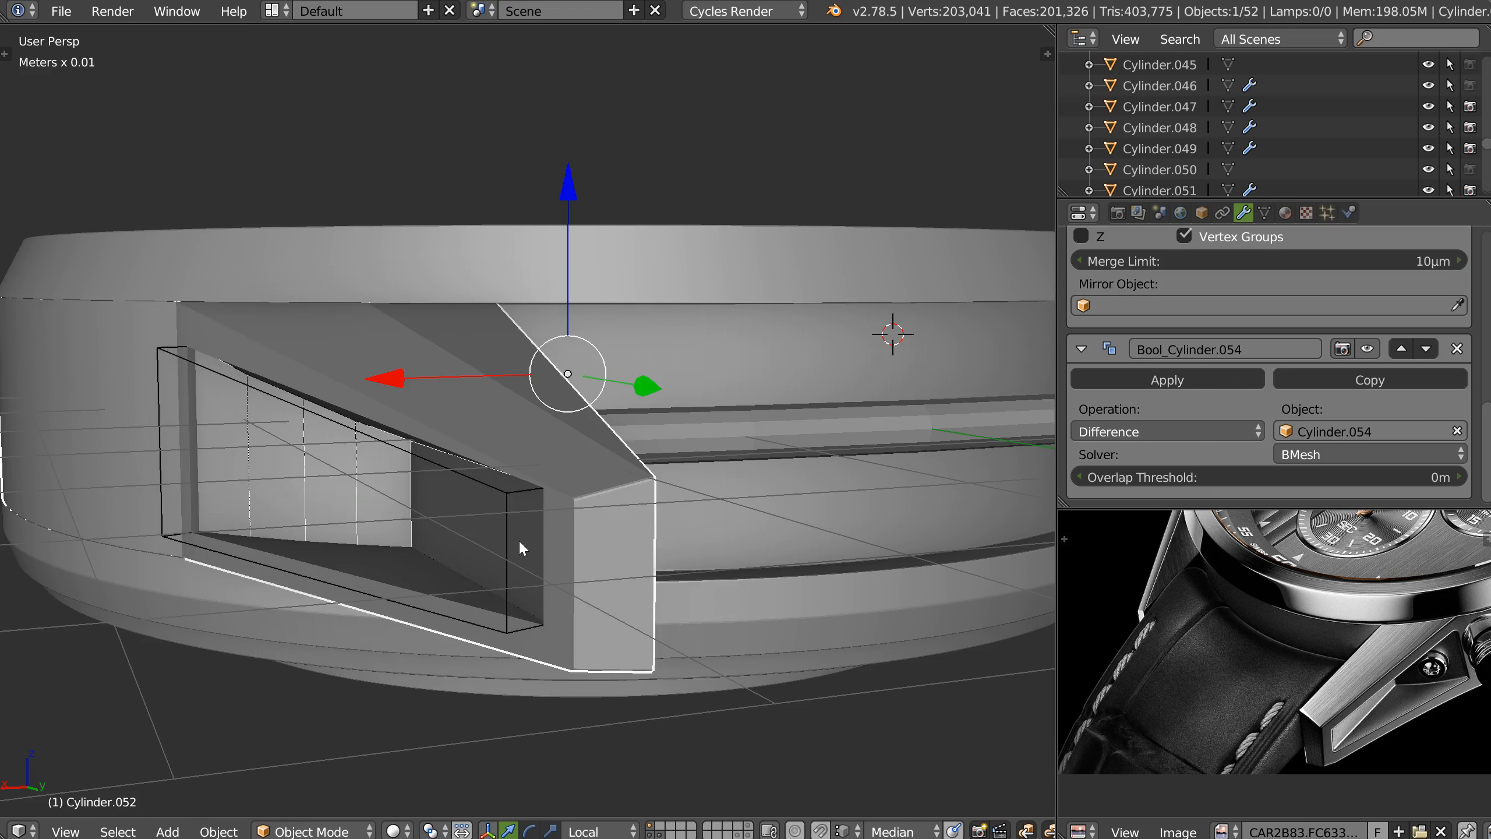
Lower the cutter's two top vertices at the lug-tip end slightly.
right_click(509, 546)
key(Tab)
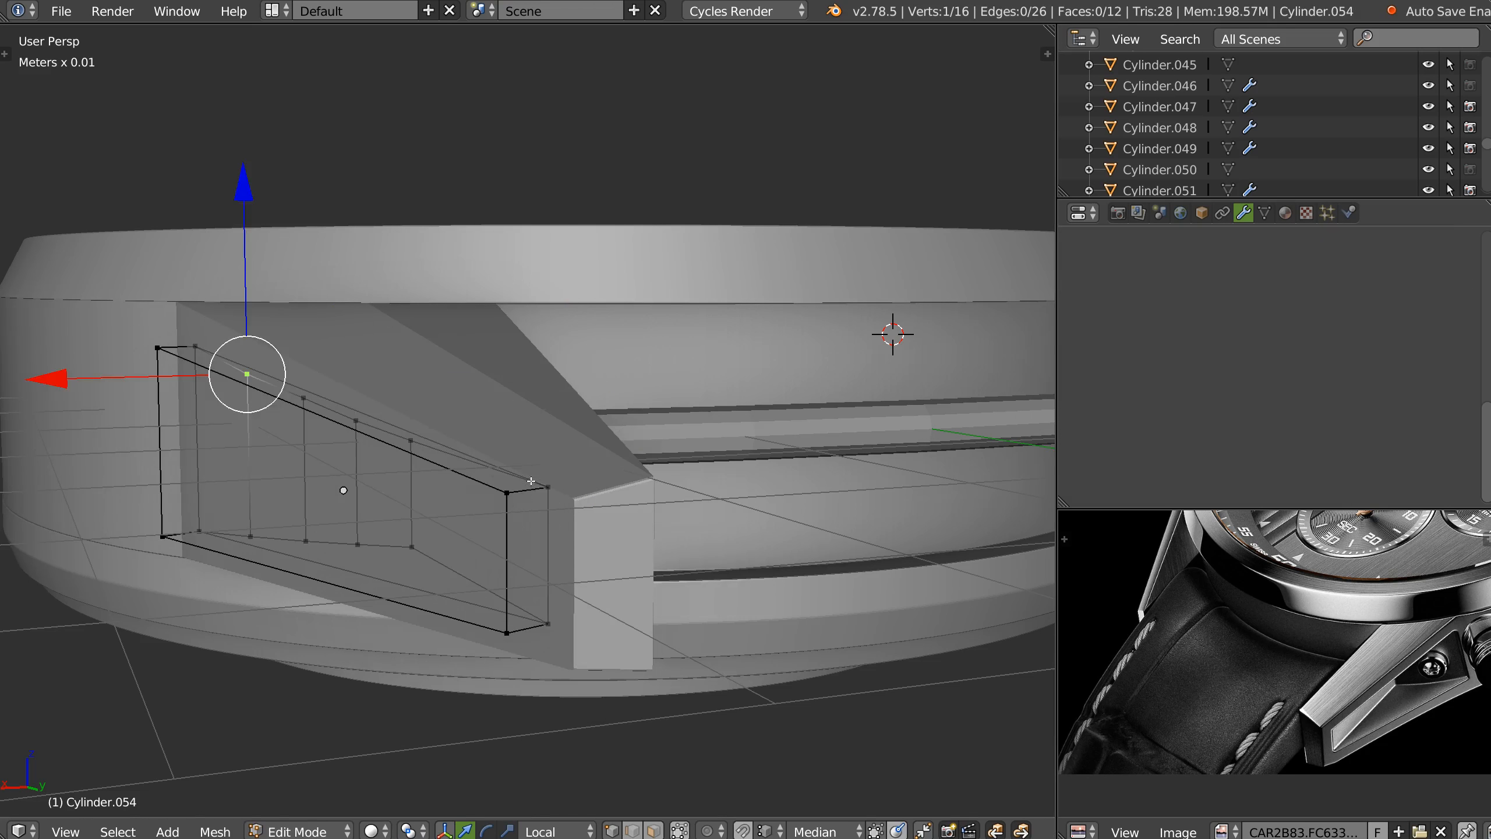
right_click(530, 503)
shift+right_click(501, 505)
middle_drag(500, 504, 540, 471)
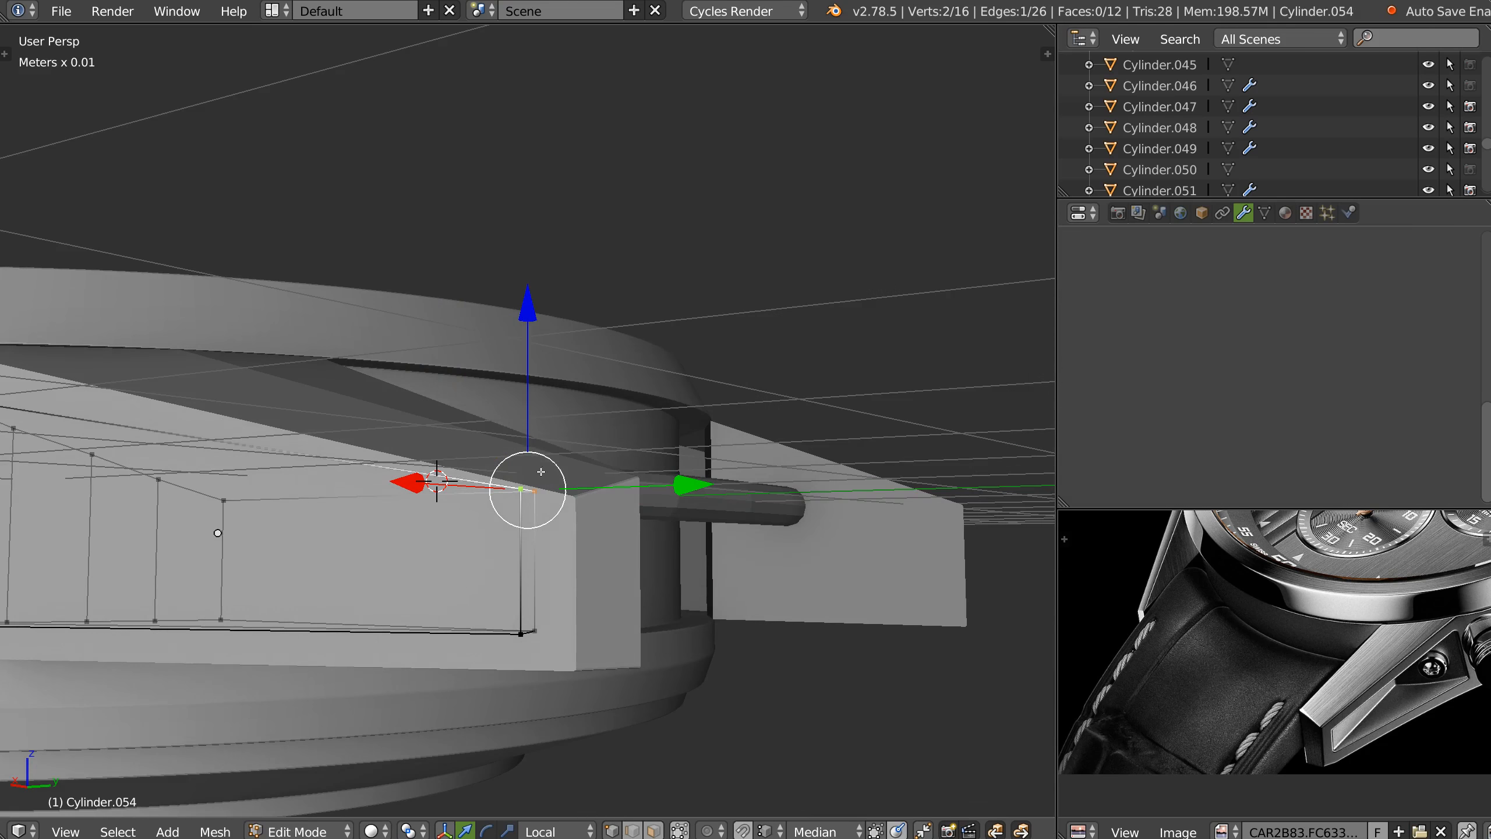
drag(527, 320, 527, 323)
Raise the cutter's two top vertices at the case end slightly and lower the two at the lug-tip end about 0.11 mm.
middle_drag(527, 323, 355, 399)
right_click(303, 402)
shift+right_click(284, 400)
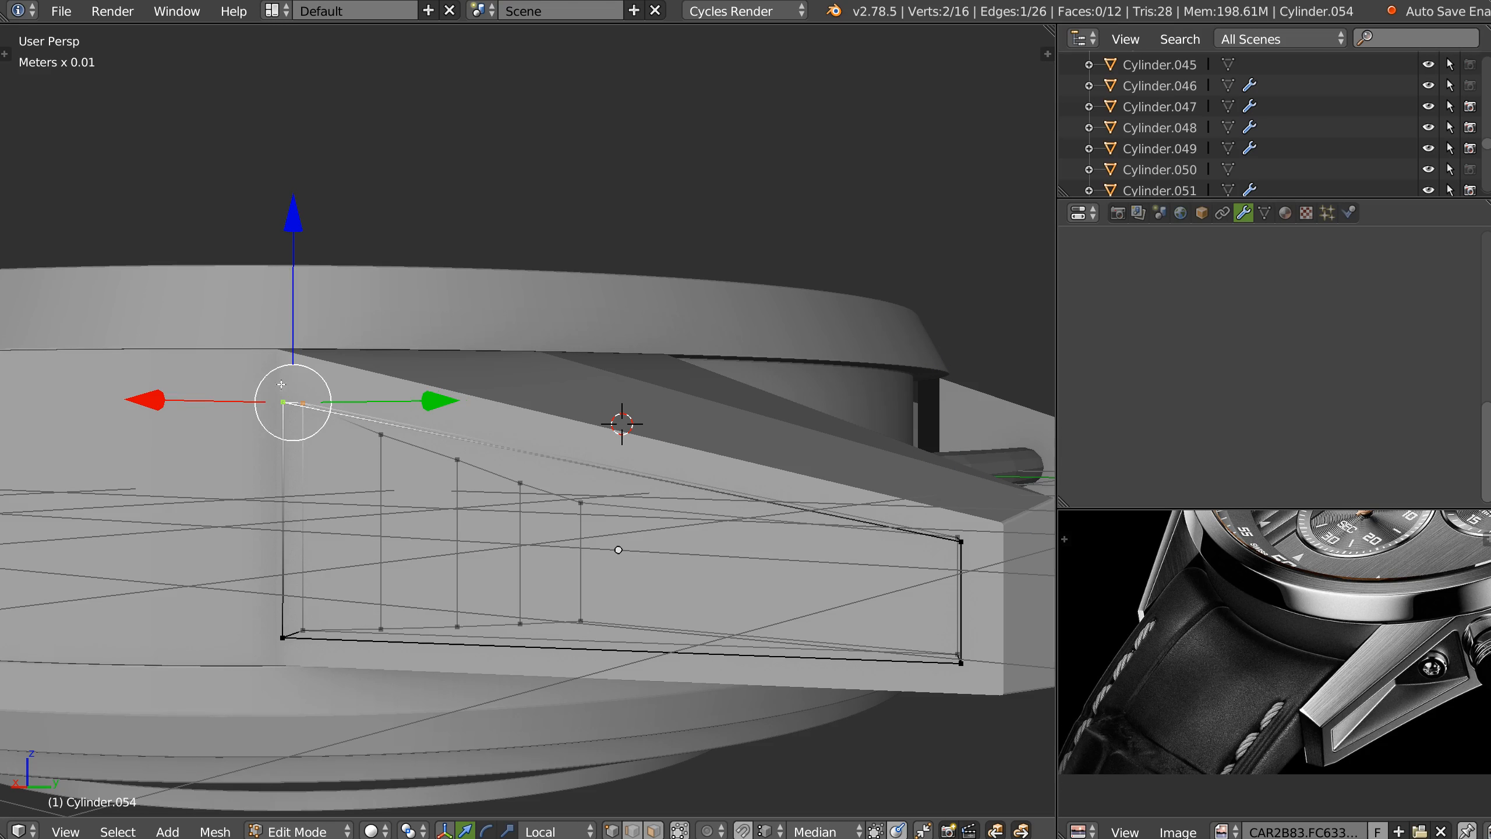
drag(289, 219, 290, 207)
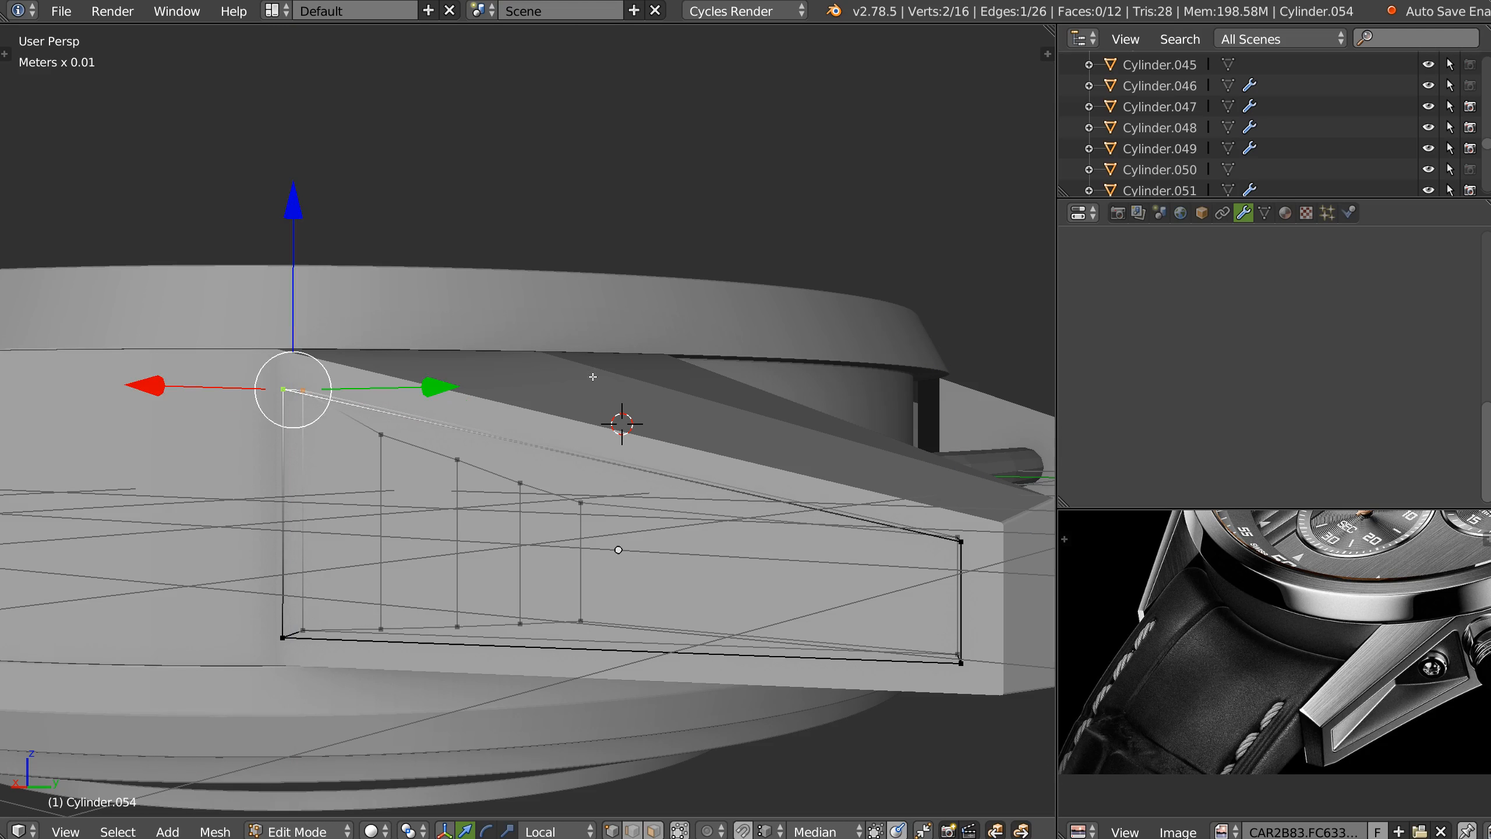
right_click(960, 544)
shift+right_click(956, 541)
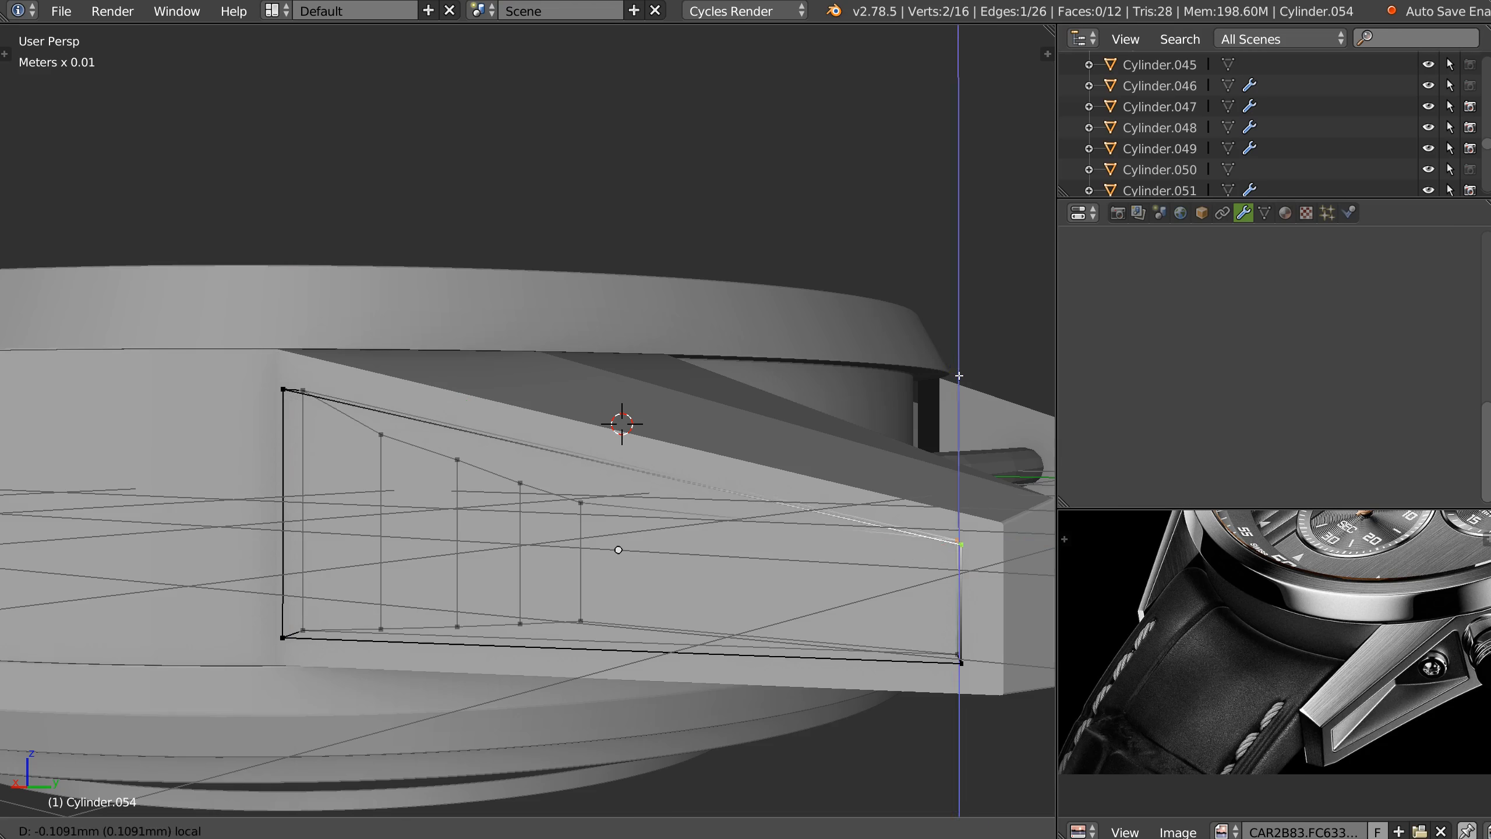
key(Tab)
Shift the cutter's inner top vertex at the case end slightly outward along its local X axis.
middle_drag(688, 489, 510, 356)
key(Tab)
right_click(496, 366)
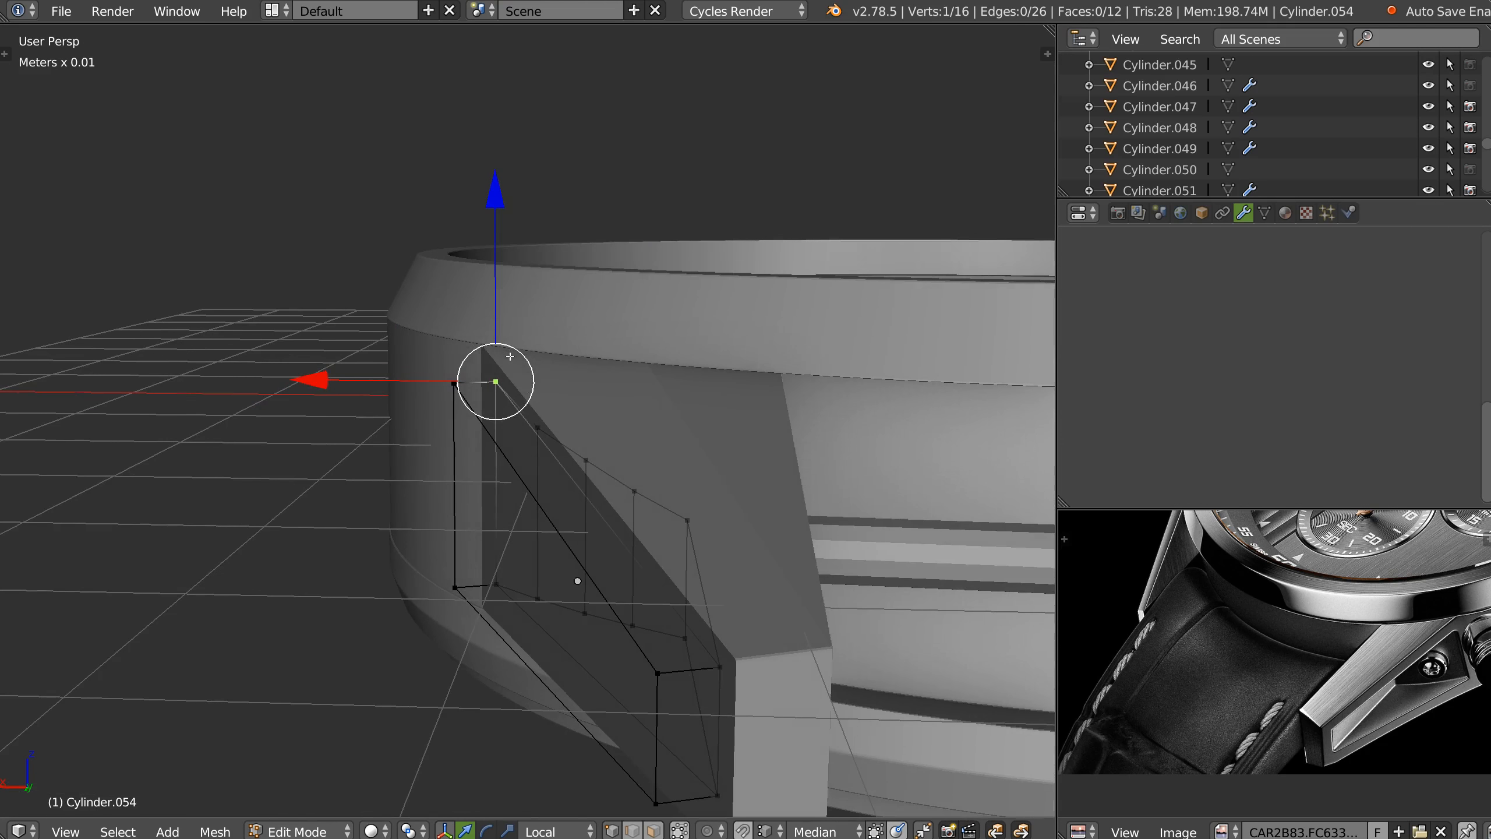
drag(351, 377, 339, 379)
Adjust the height of the next top vertex along the cutter's inner wall and check the resulting pocket.
middle_drag(339, 379, 583, 449)
right_click(556, 426)
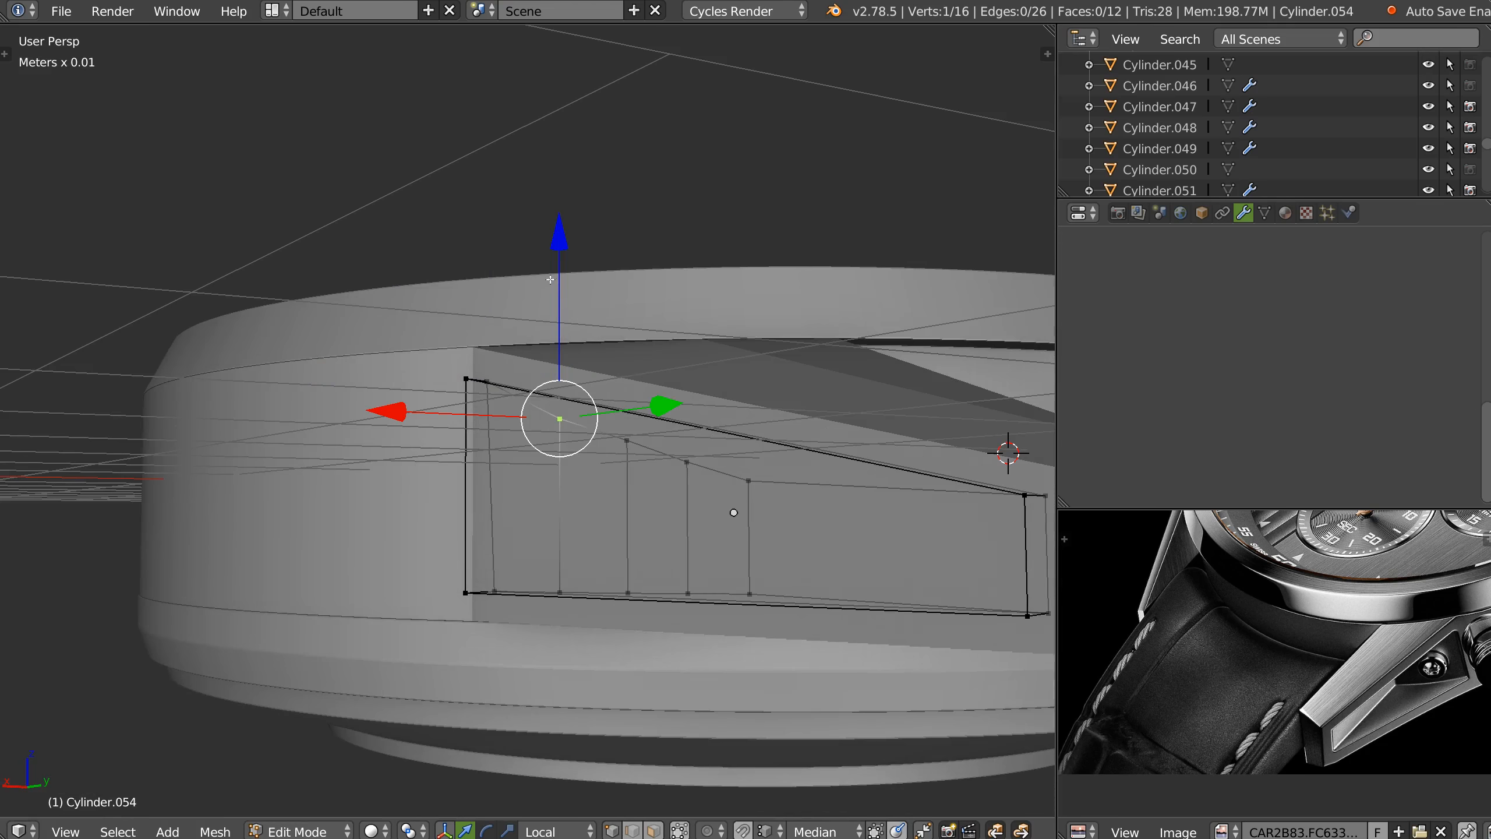
key(g)
right_click(553, 319)
drag(548, 238, 559, 239)
middle_drag(742, 353, 577, 392)
key(Tab)
middle_drag(785, 461, 707, 488)
Raise the two deepest top vertices of the cutter's inner wall along the local Z axis.
key(Tab)
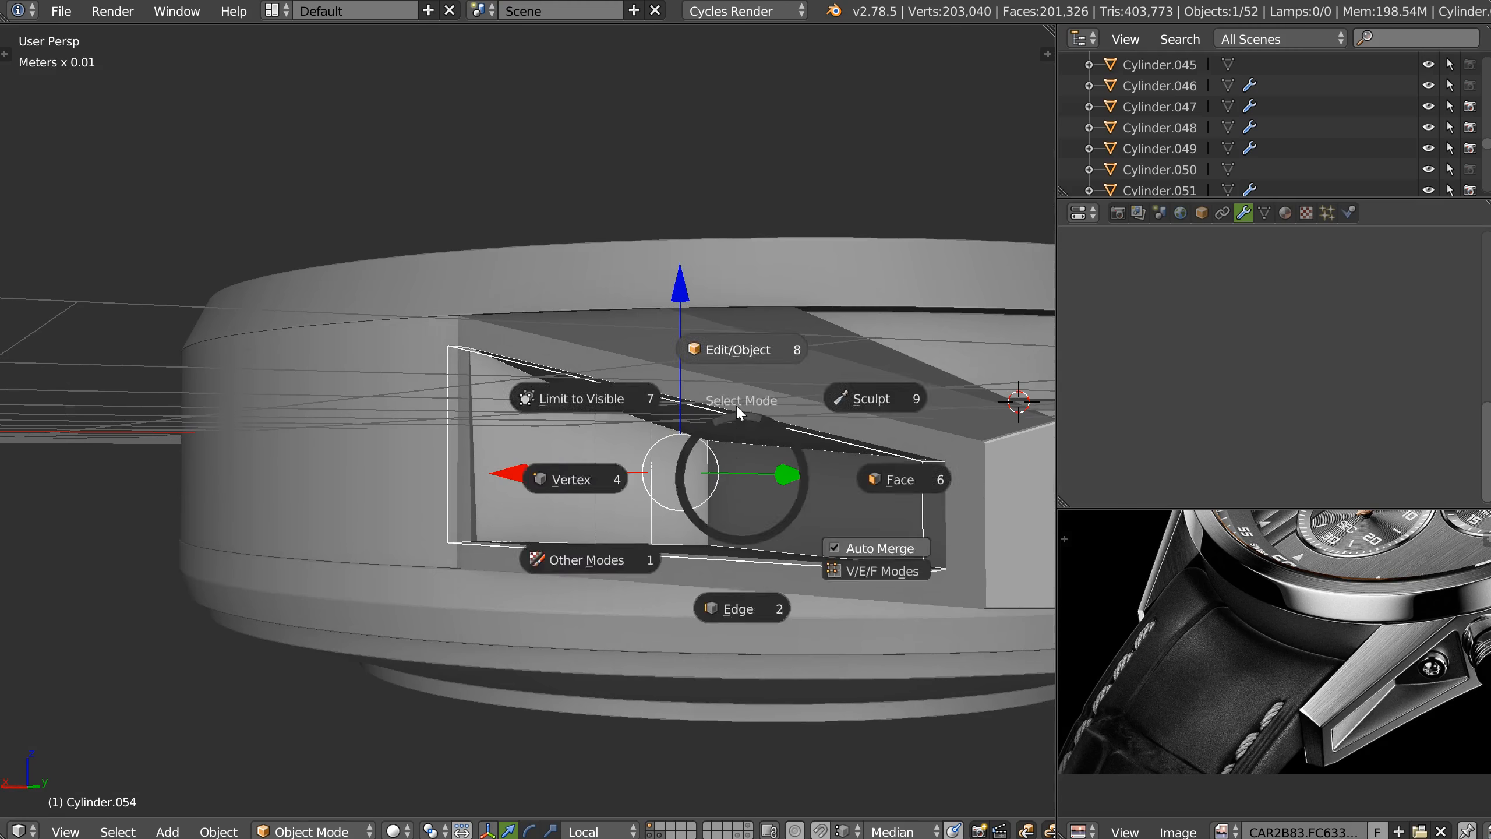
right_click(707, 434)
key(g)
key(z)
key(z)
click(691, 325)
right_click(635, 444)
key(g)
key(z)
key(z)
click(655, 228)
Raise the inner wall's next two top vertices along local Z, the one nearer the case by about 0.15 mm.
right_click(596, 391)
key(g)
key(z)
key(z)
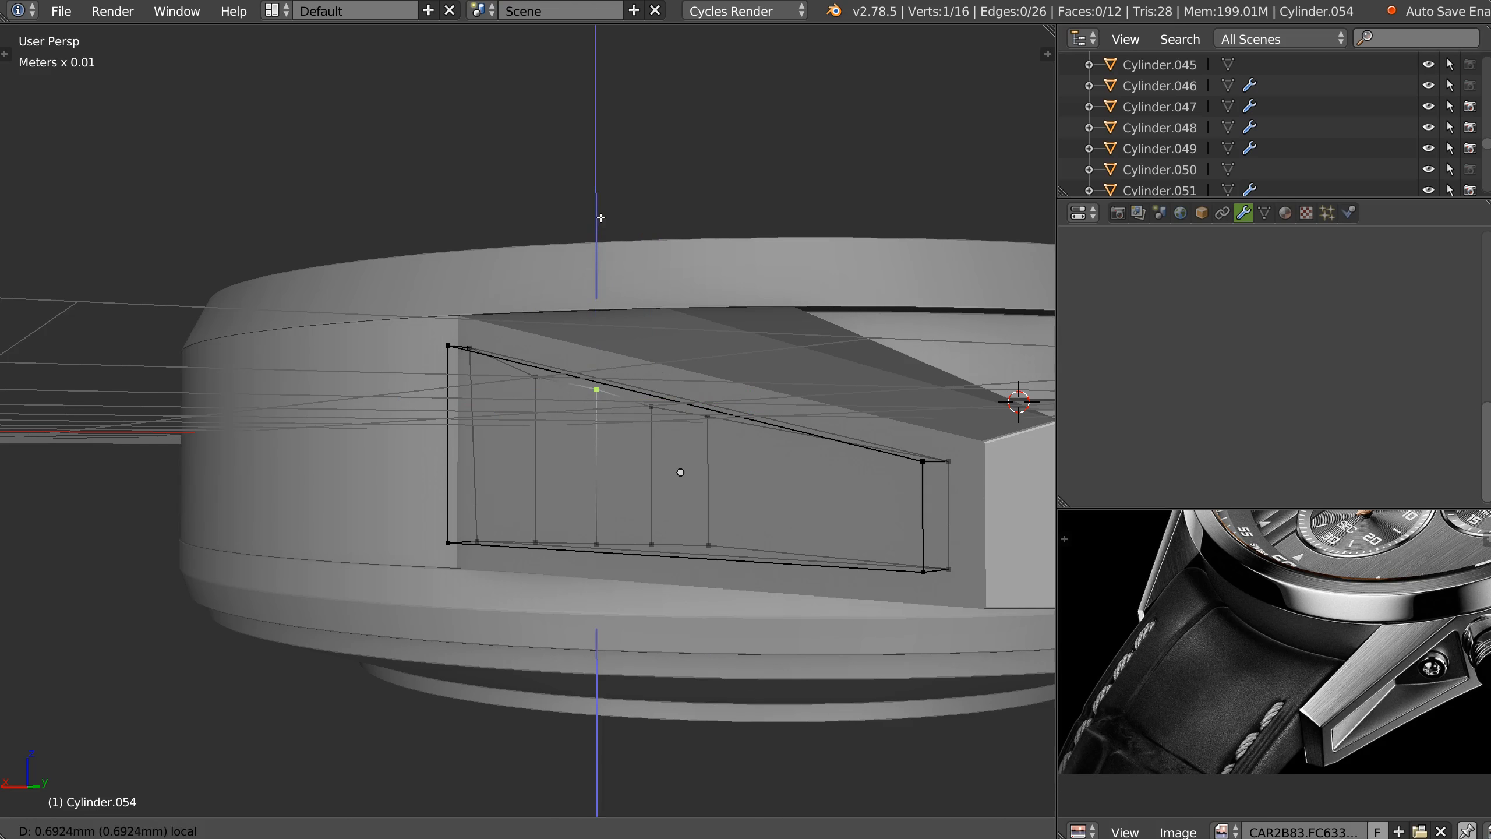
click(603, 220)
right_click(535, 374)
key(g)
key(z)
key(z)
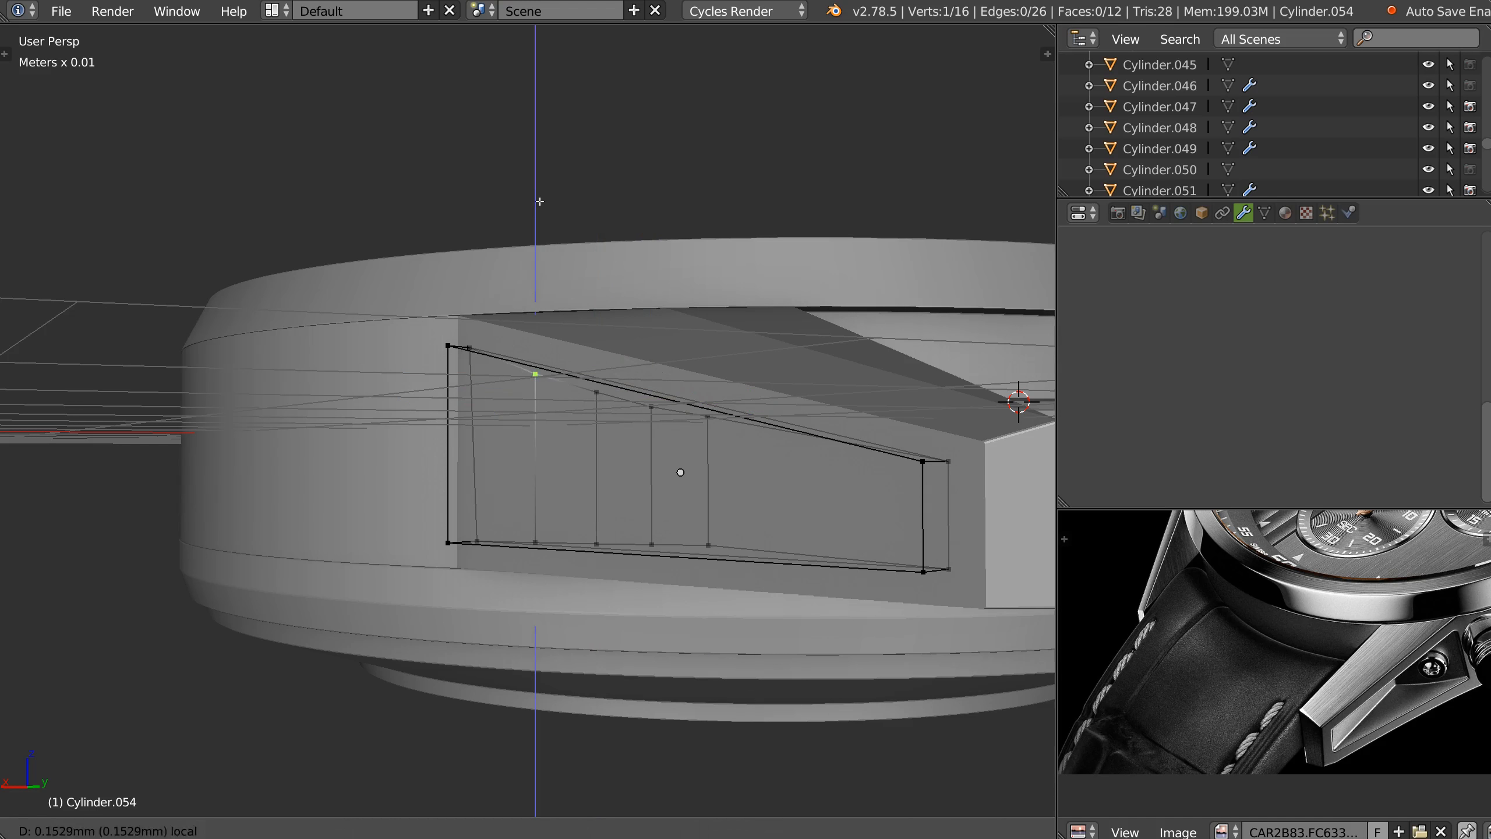
click(542, 199)
middle_drag(542, 200, 745, 377)
right_click(344, 409)
key(g)
right_click(349, 229)
right_click(439, 303)
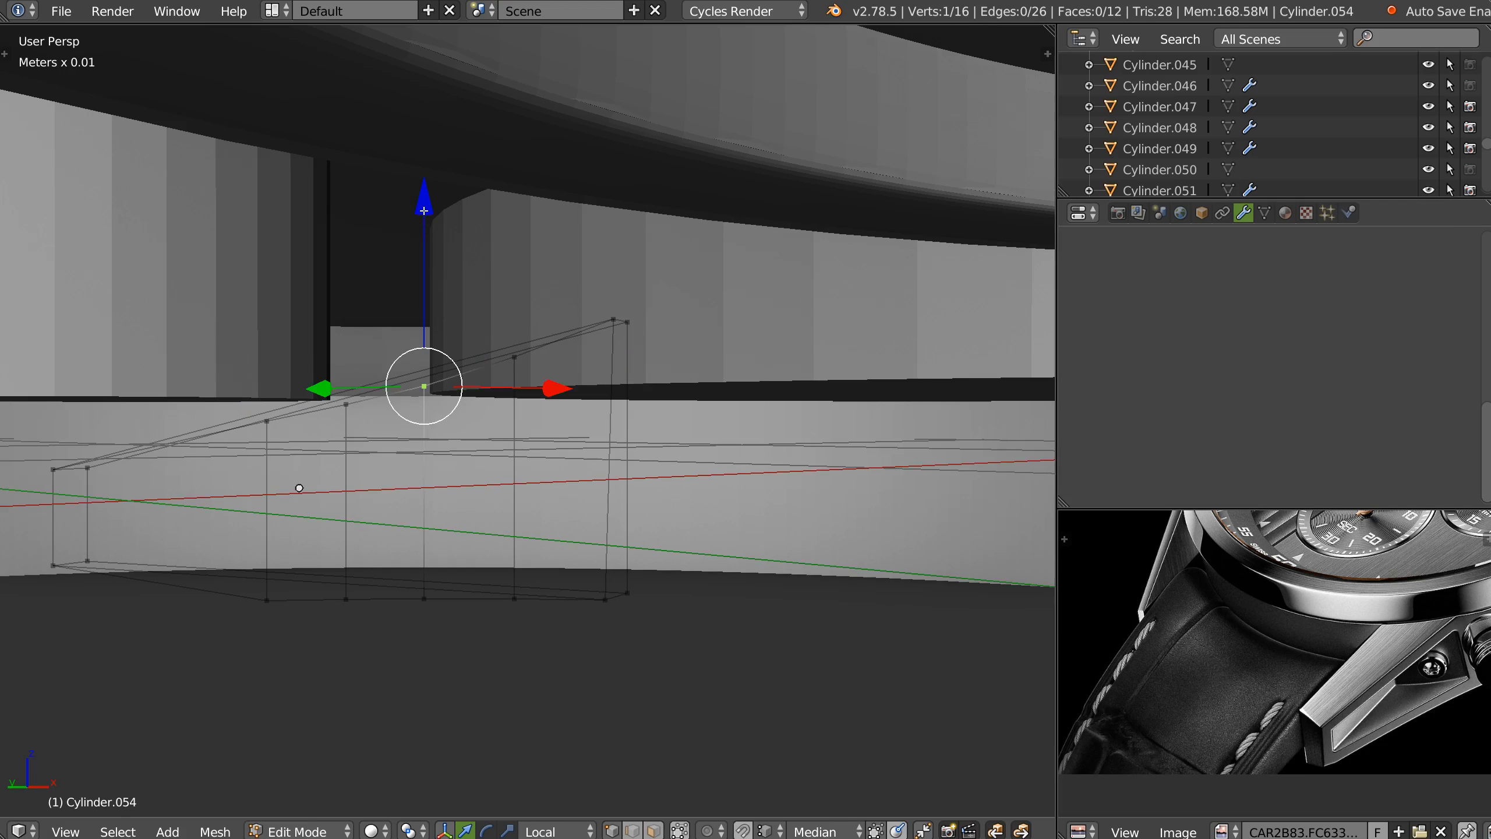
Adjust the heights of the inner wall's three intermediate top vertices in the right orthographic view to even out the slope.
key(KP_3)
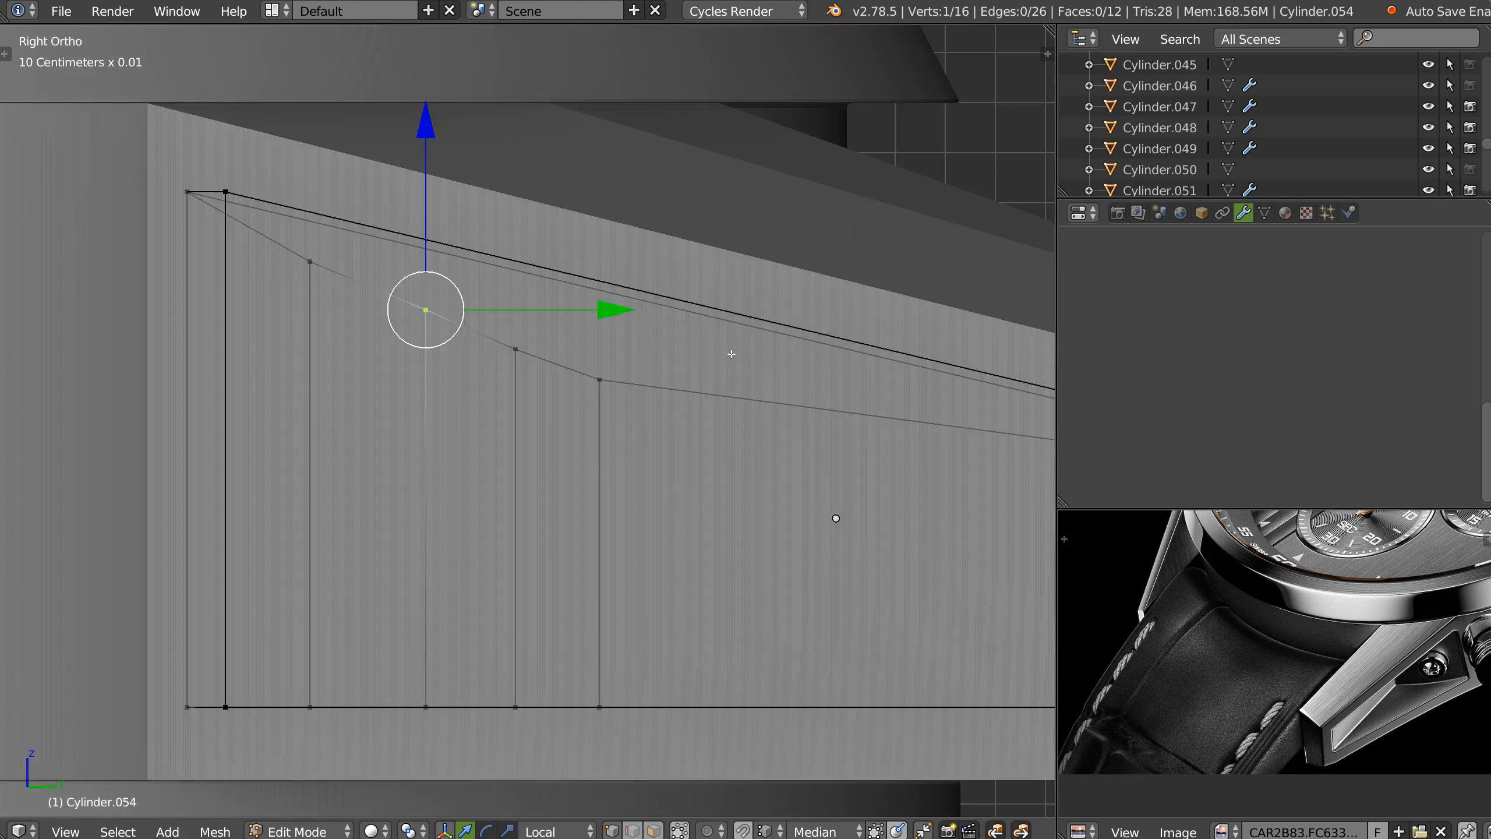
scroll(731, 354, down, 3)
scroll(516, 344, up, 1)
right_click(498, 311)
drag(489, 133, 488, 116)
right_click(585, 342)
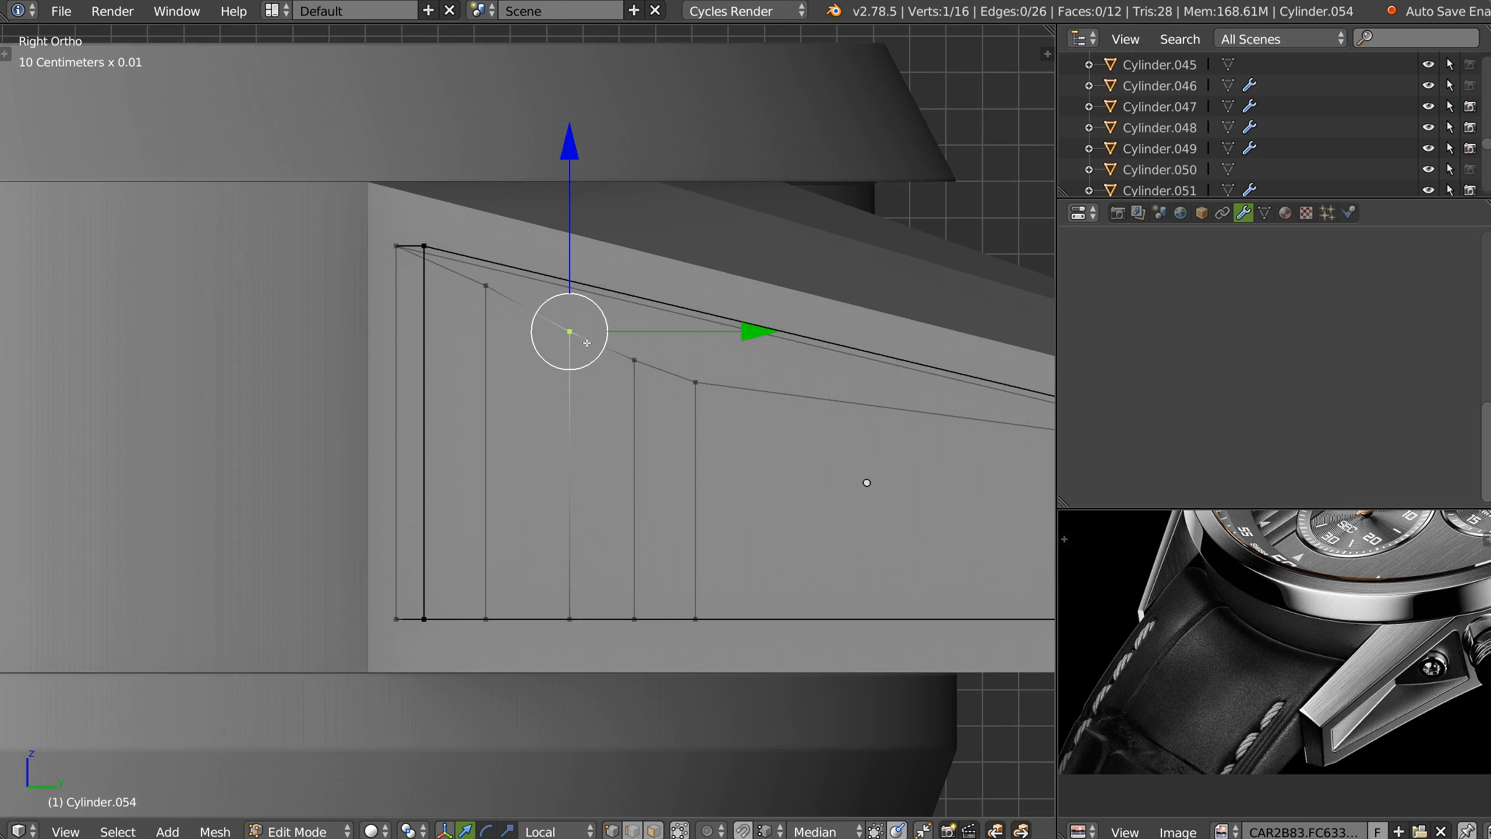
drag(573, 149, 573, 140)
right_click(640, 341)
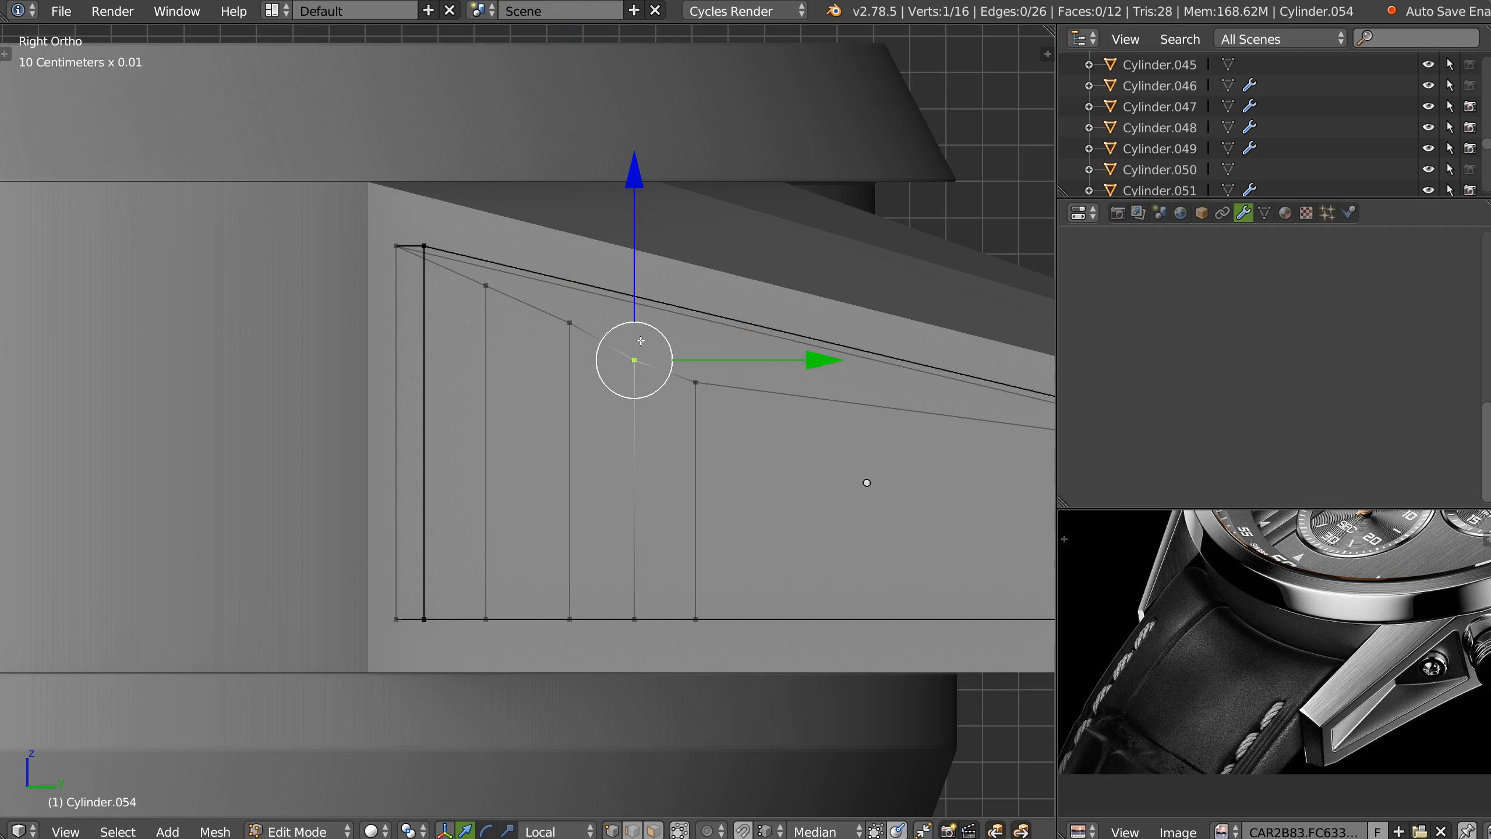
drag(634, 190, 698, 195)
right_click(707, 400)
Check the reshaped pocket by comparing the cutter's mesh with the Boolean result.
ctrl+middle_drag(722, 354, 616, 473)
key(Tab)
middle_drag(701, 356, 539, 386)
key(Tab)
key(Tab)
key(Tab)
key(Tab)
Move the inner bottom vertex at the cutter's case end about 0.59 mm along the local X axis.
key(Tab)
click(487, 529)
right_click(440, 650)
key(g)
key(x)
key(x)
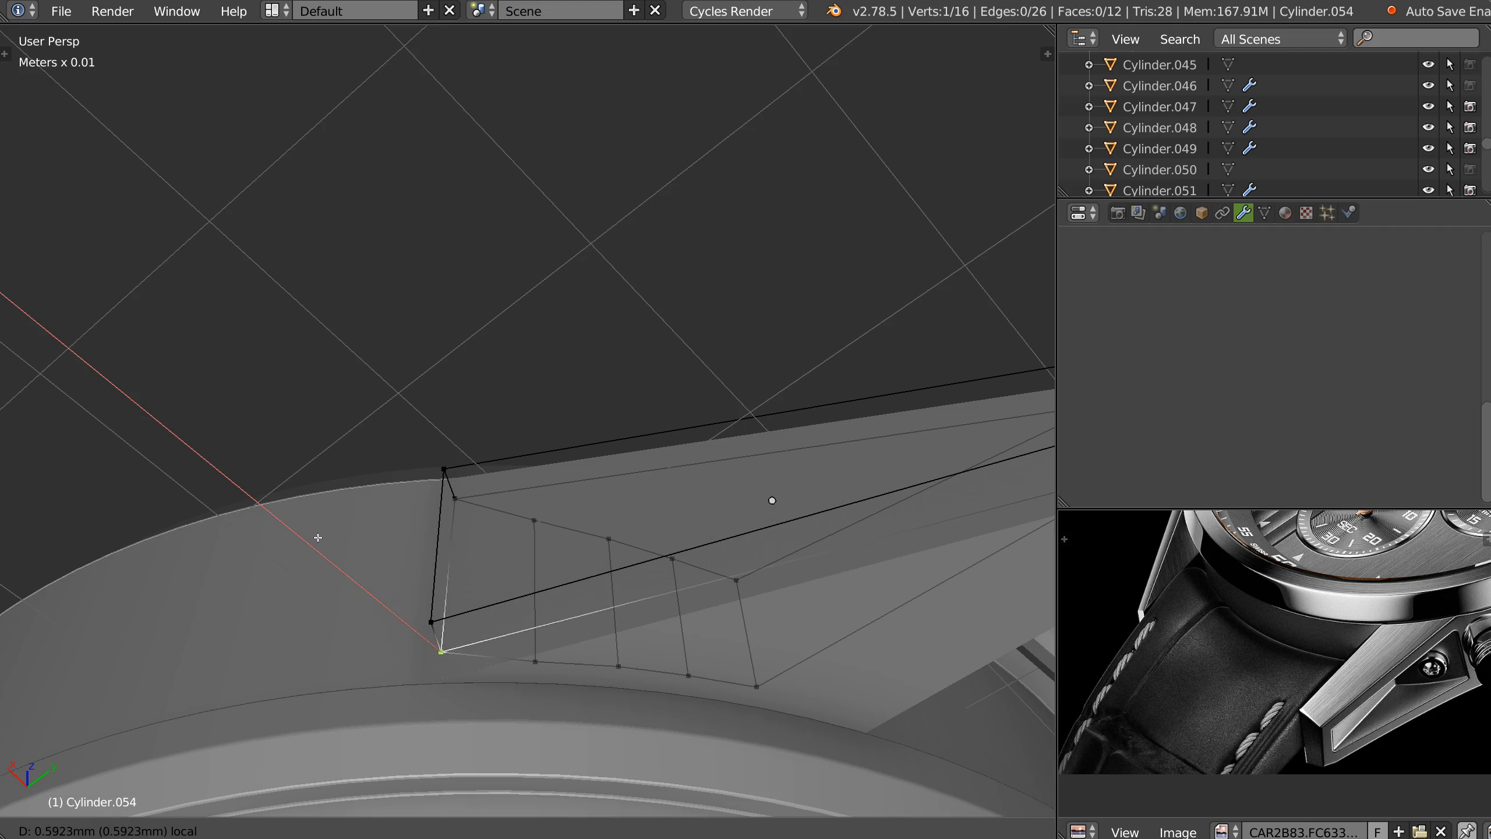
click(318, 537)
key(Tab)
Select the diagonal edge across the lug's upper face in edge mode.
middle_drag(455, 588, 706, 370)
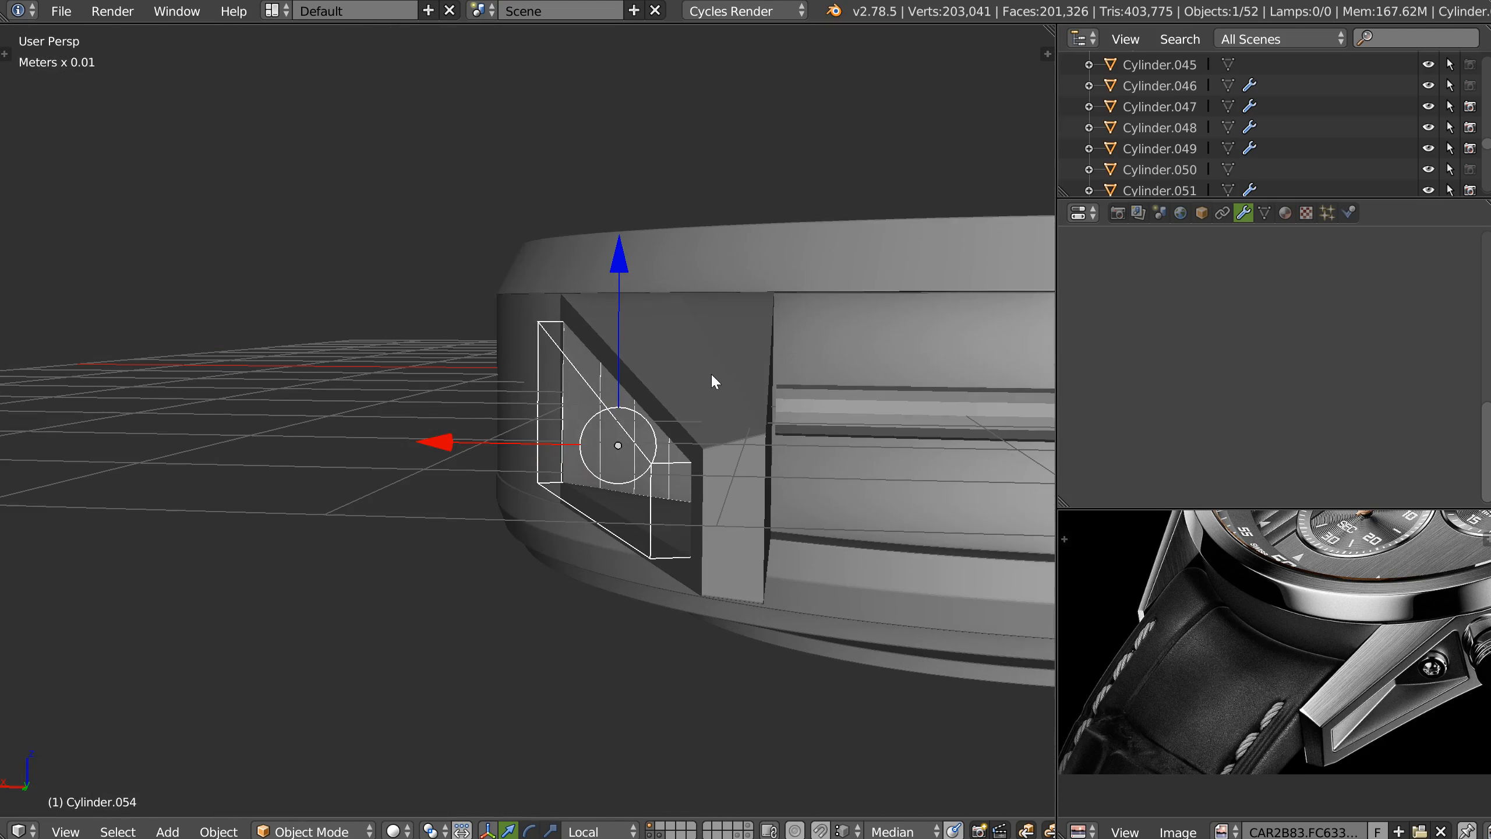
right_click(713, 373)
key(Tab)
key(ctrl+Tab)
click(709, 464)
right_click(741, 394)
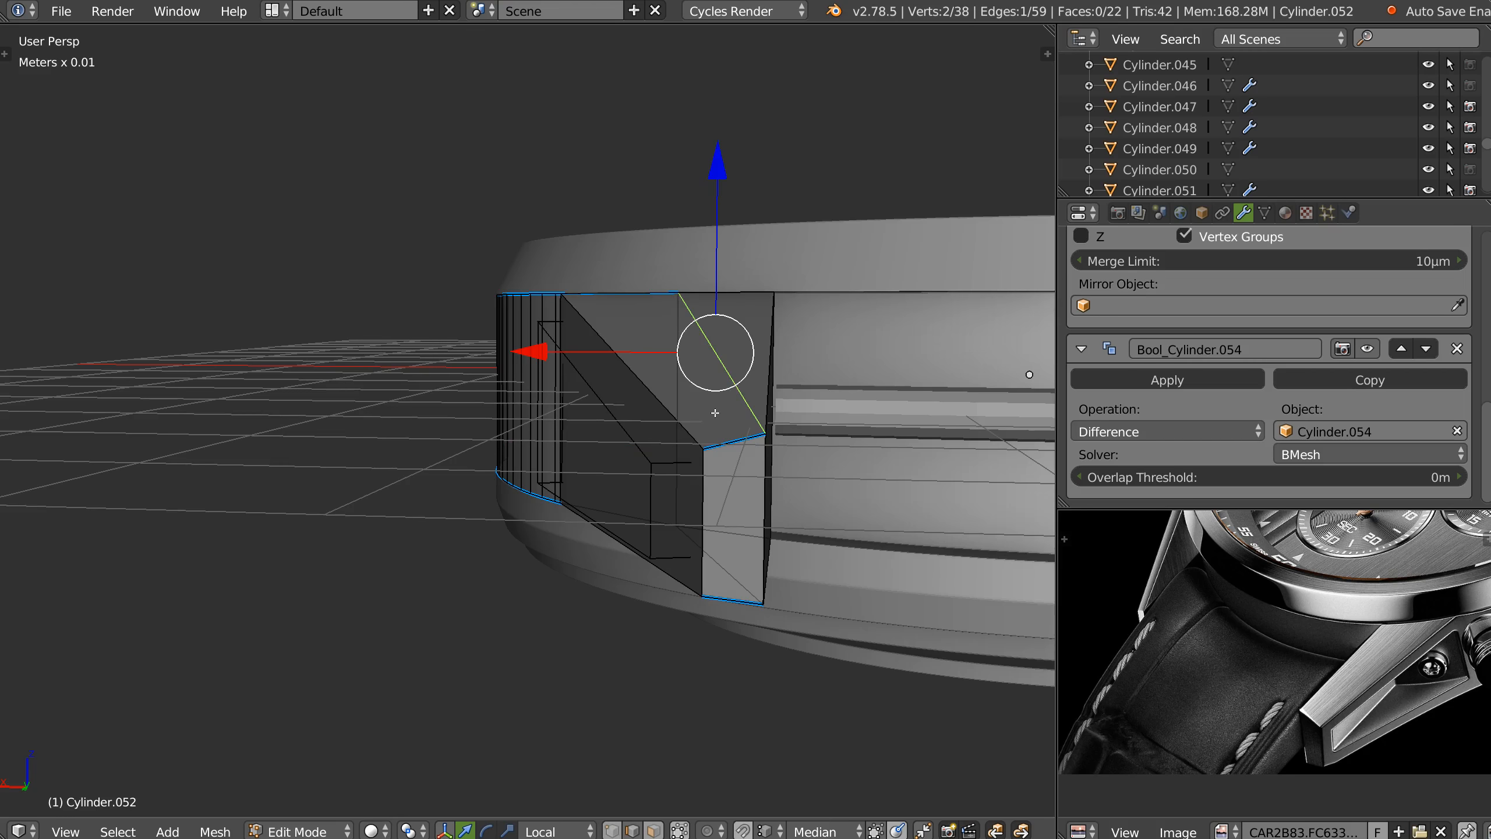
mouse_move(721, 368)
middle_down()
mouse_move(645, 329)
mouse_move(736, 375)
middle_up()
key(Tab)
click(636, 319)
Mirror the pocket cutter across X and Y using Cylinder.052 as the reference object.
scroll(698, 337, down, 4)
middle_drag(663, 300, 666, 341)
right_click(644, 458)
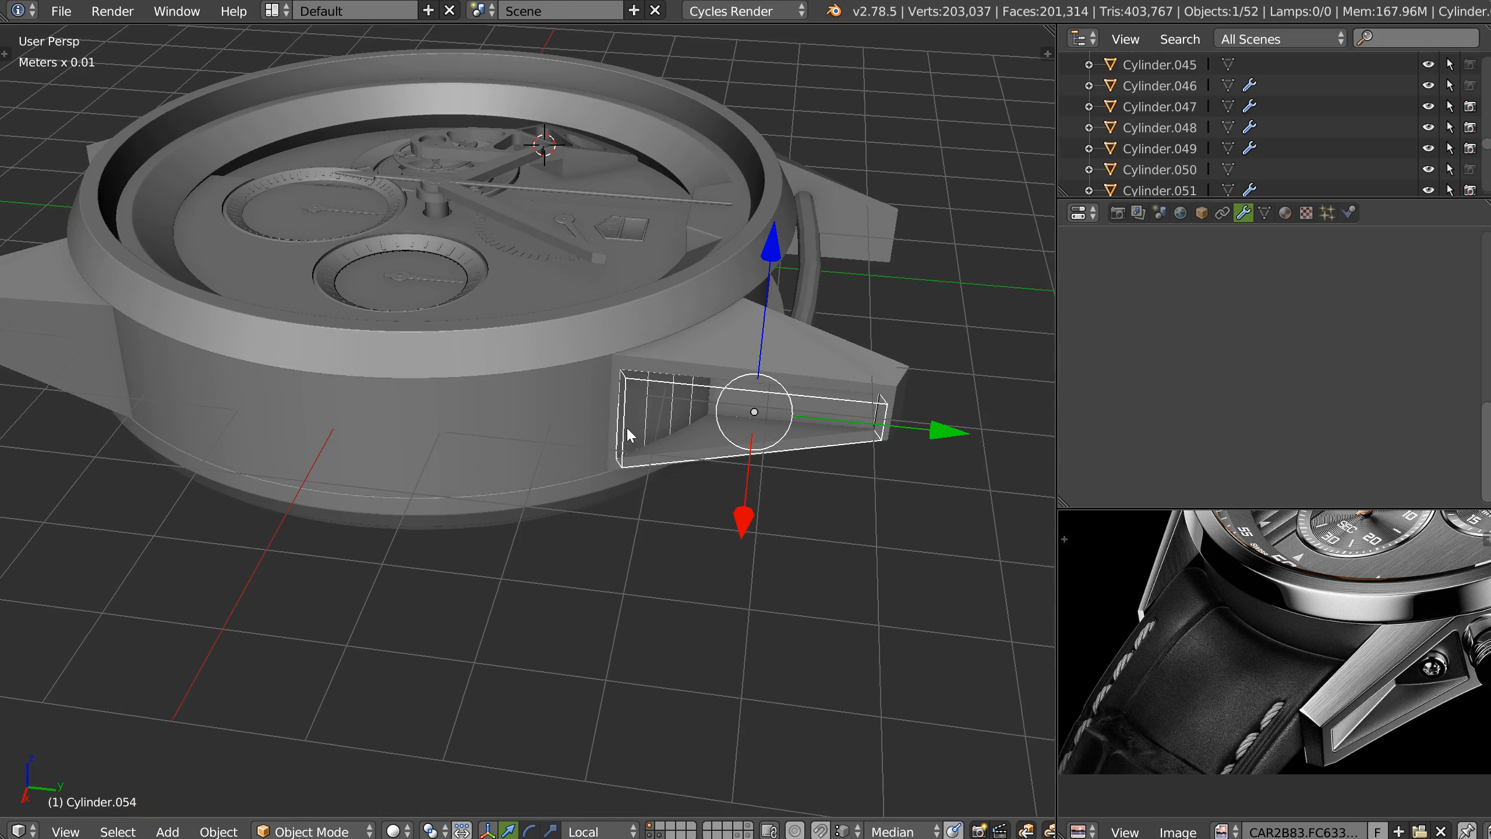
right_click(496, 438)
shift+right_click(629, 399)
key(q)
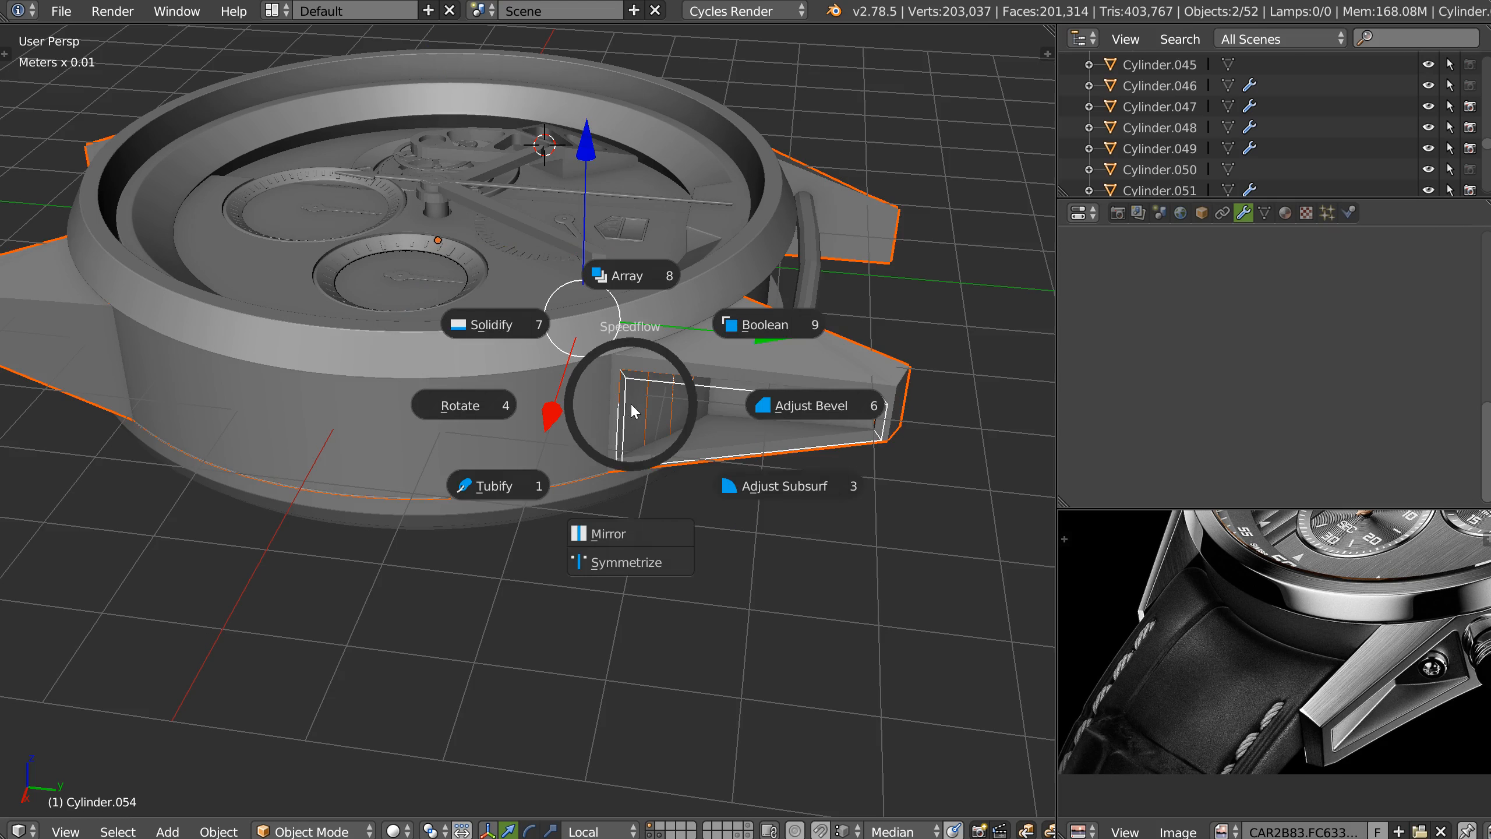
click(608, 534)
middle_drag(623, 536, 657, 508)
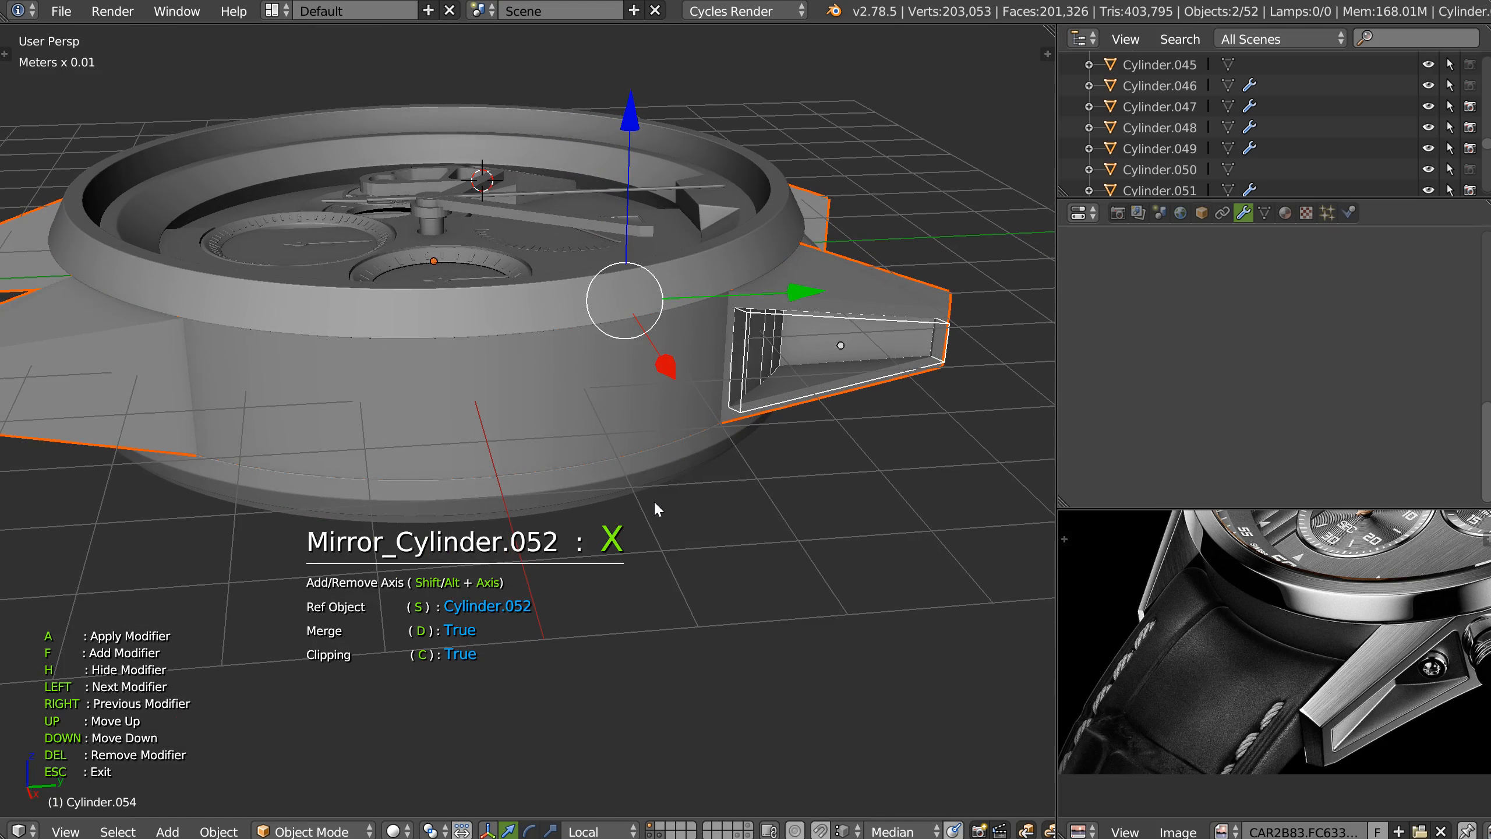
key(shift+y)
key(Escape)
Move the lug body's Bool_Cylinder.054 modifier above its Mirror modifier.
middle_drag(656, 498, 731, 441)
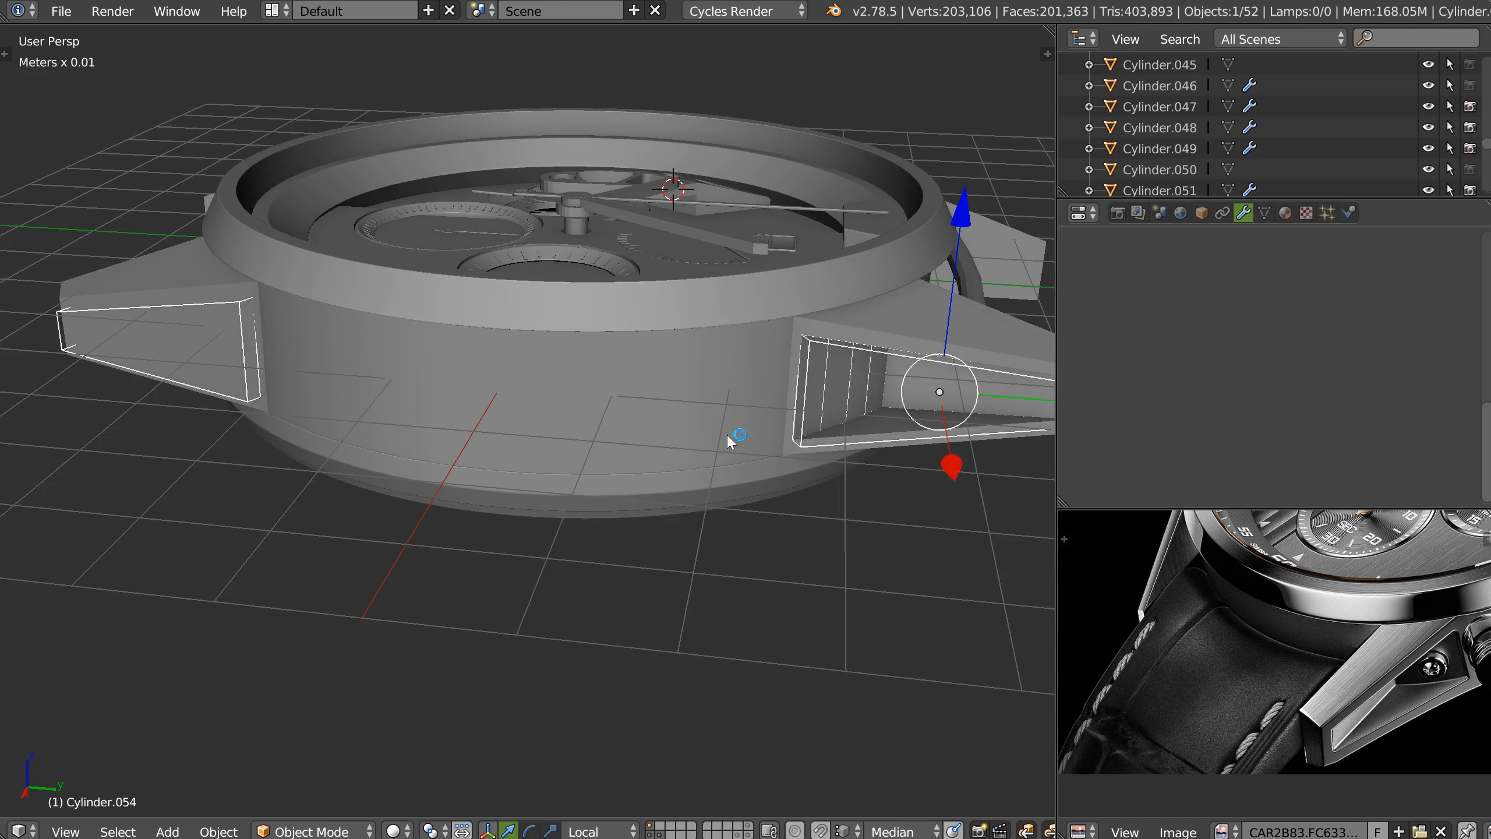
right_click(201, 332)
scroll(1232, 387, up, 10)
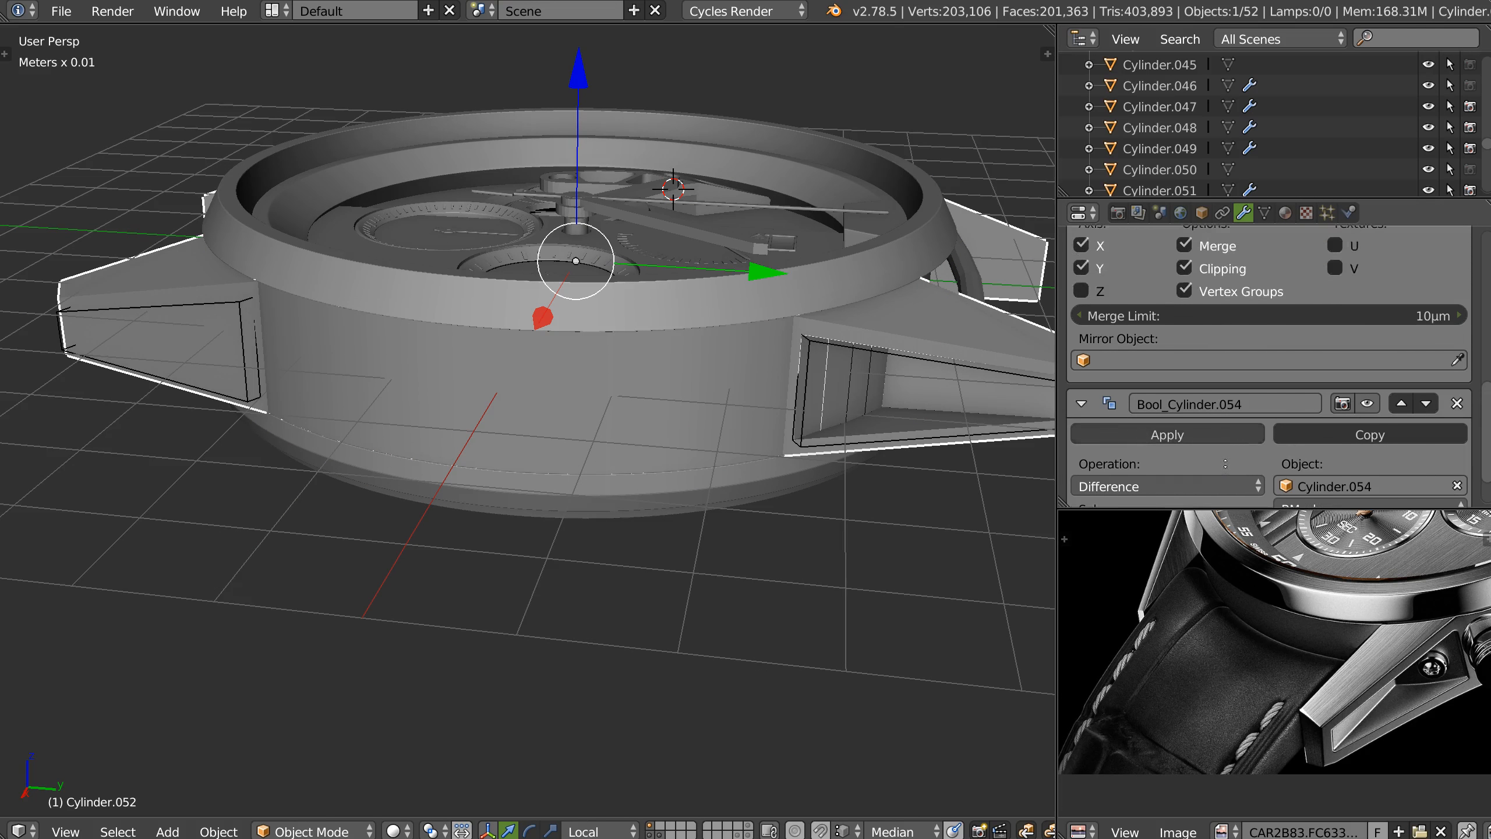
scroll(1232, 353, up, 3)
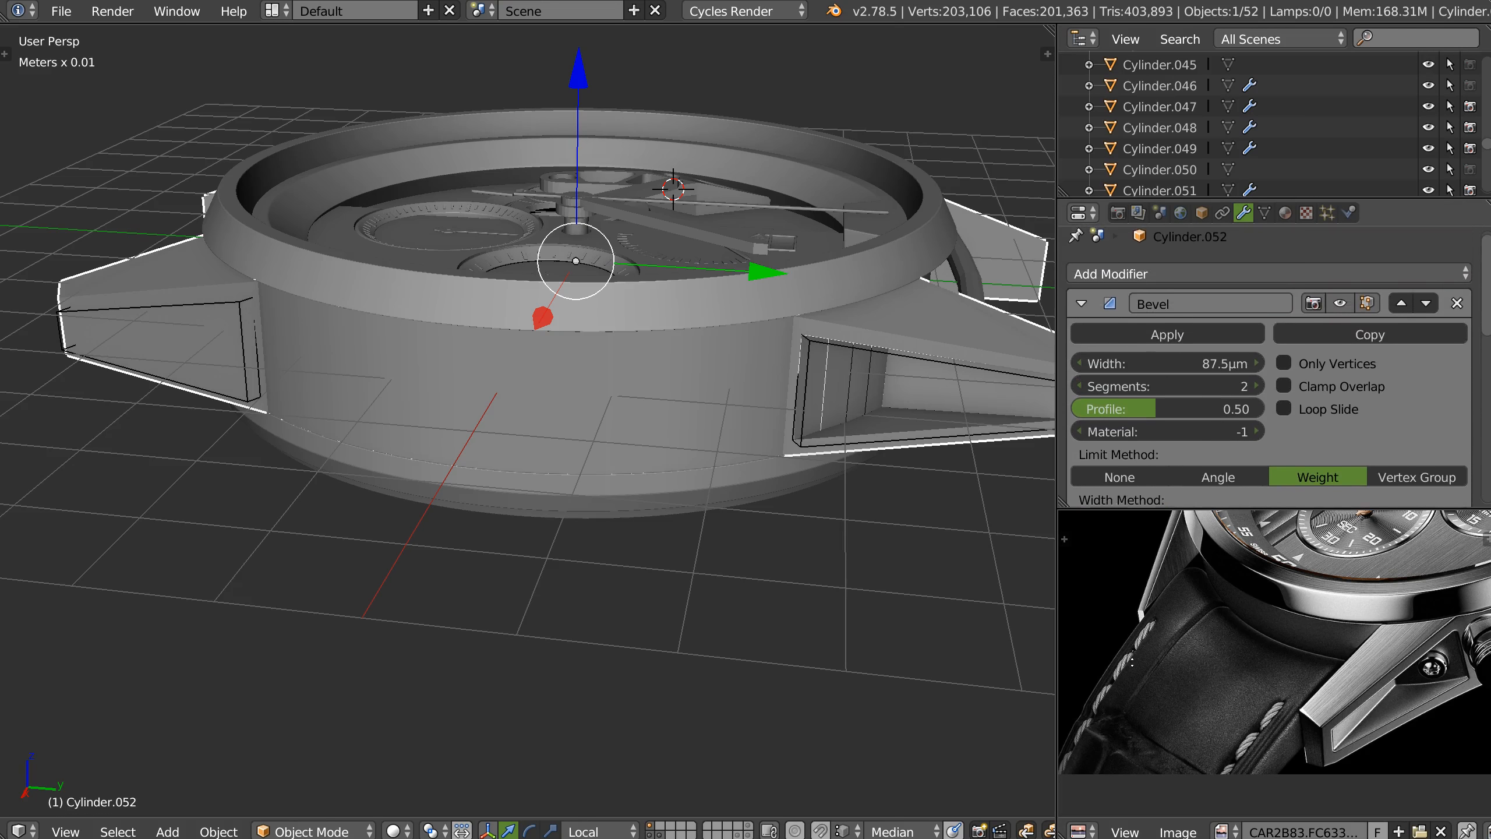
scroll(1199, 284, down, 6)
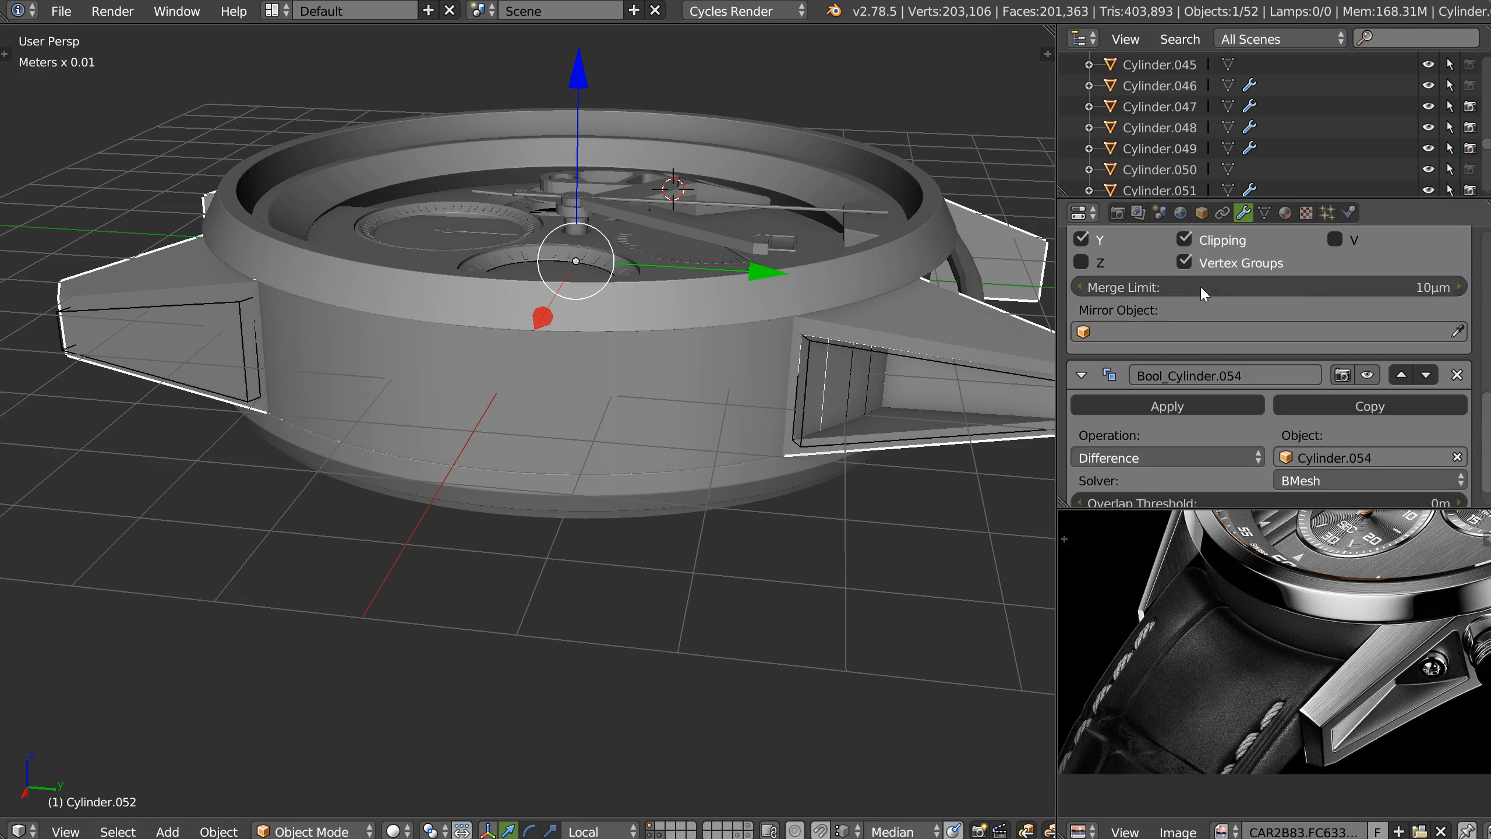
click(1395, 375)
scroll(1369, 389, down, 1)
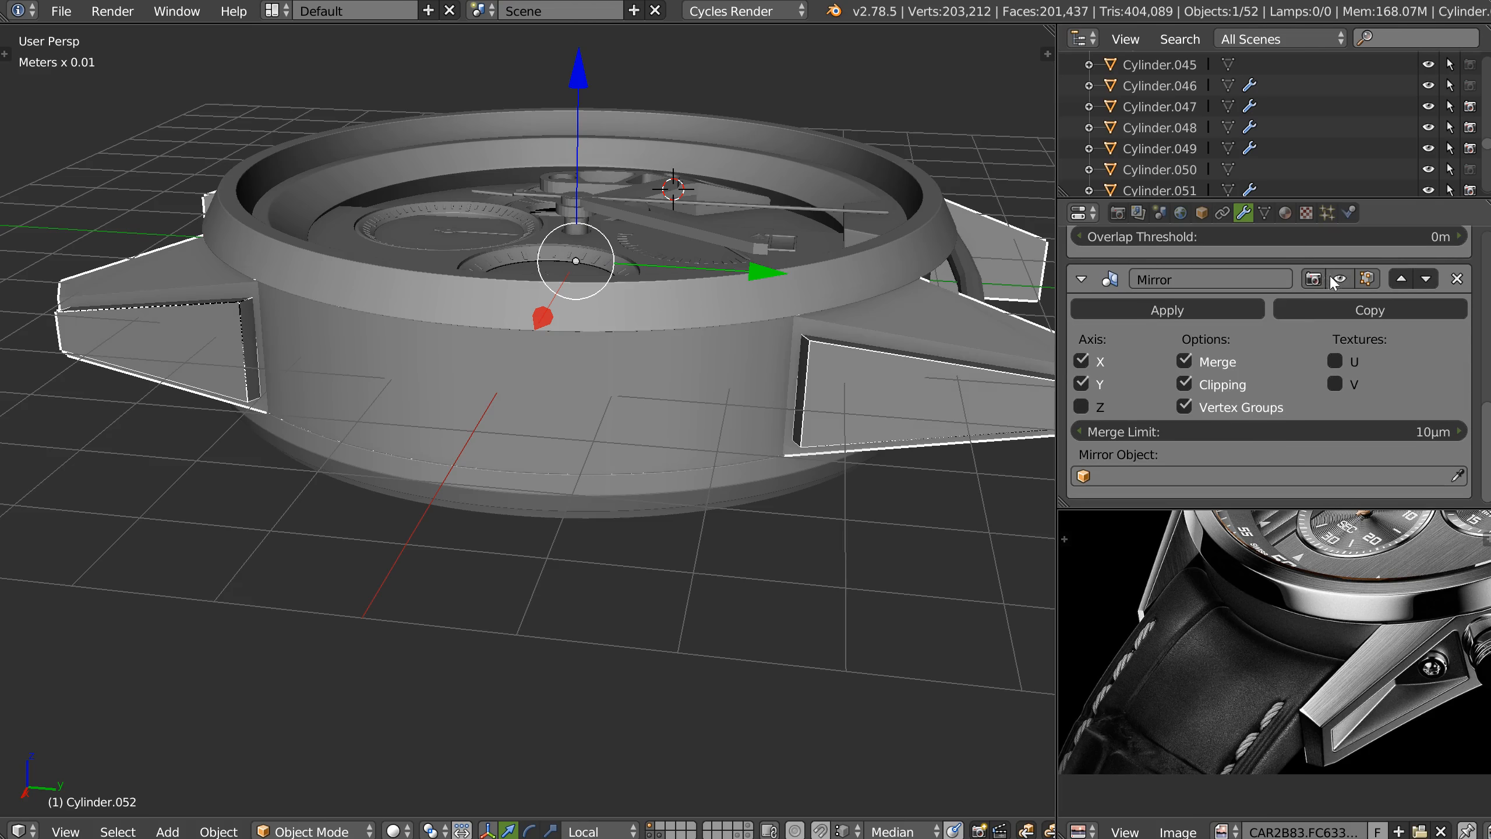
Move the lug body's Mirror modifier above its Bool_Cylinder.054 modifier.
scroll(1330, 285, up, 8)
scroll(1309, 293, down, 5)
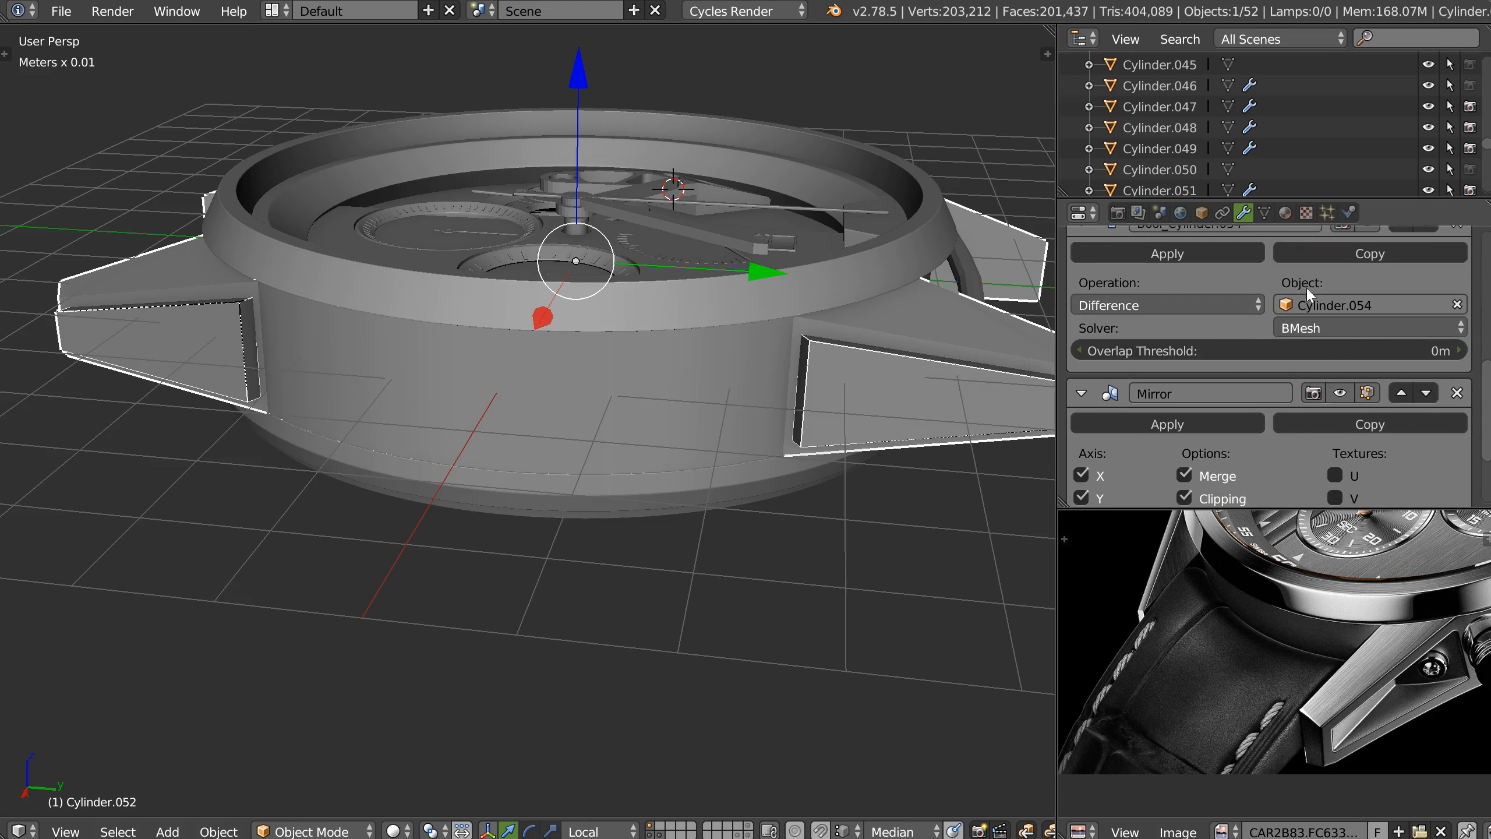
click(1401, 393)
mouse_move(740, 376)
middle_down()
mouse_move(604, 375)
mouse_move(502, 345)
mouse_move(725, 370)
mouse_move(679, 397)
mouse_move(745, 374)
middle_up()
scroll(1197, 616, up, 6)
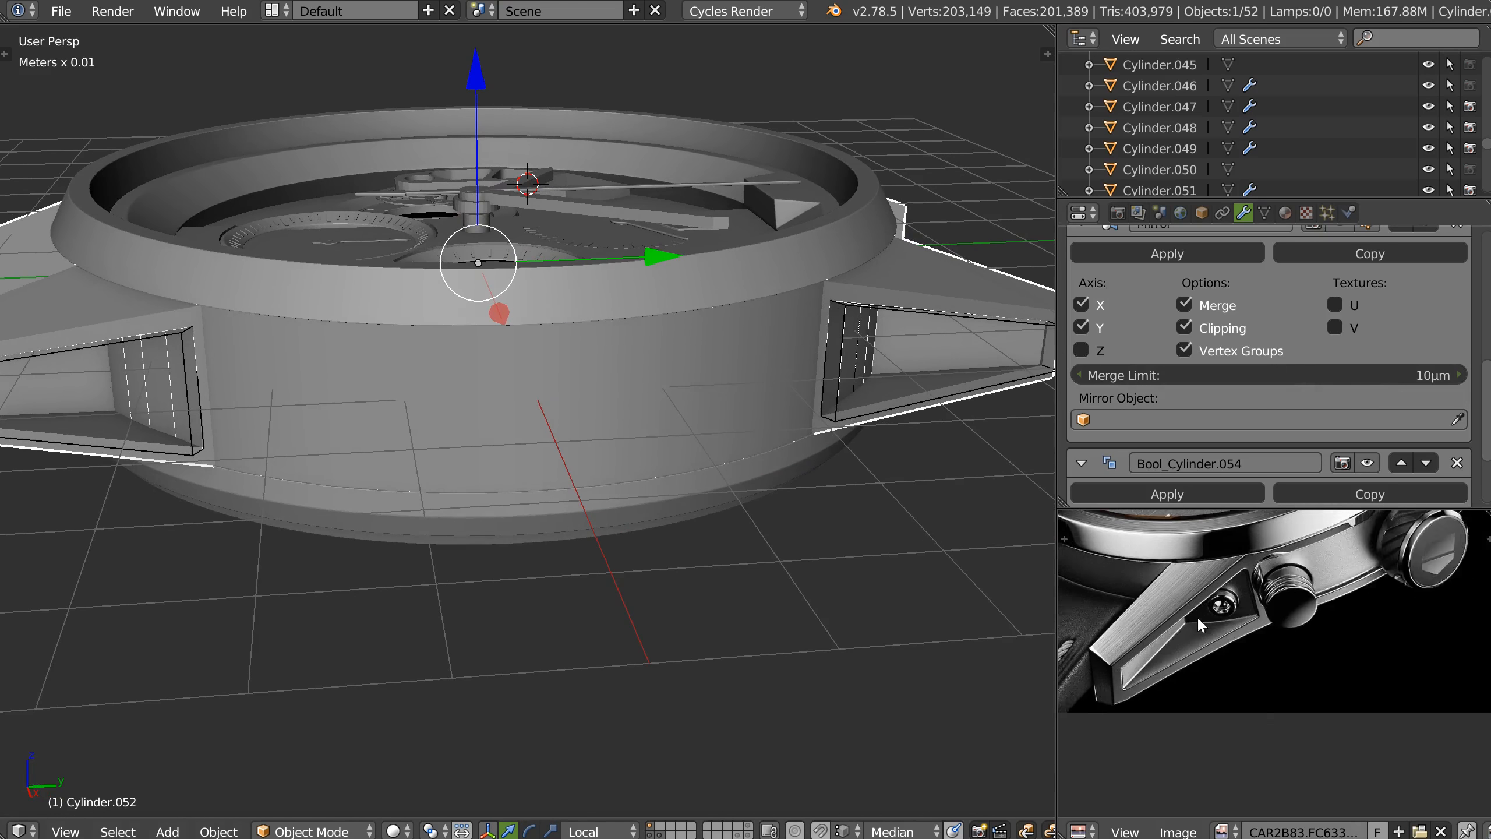
scroll(1210, 611, up, 3)
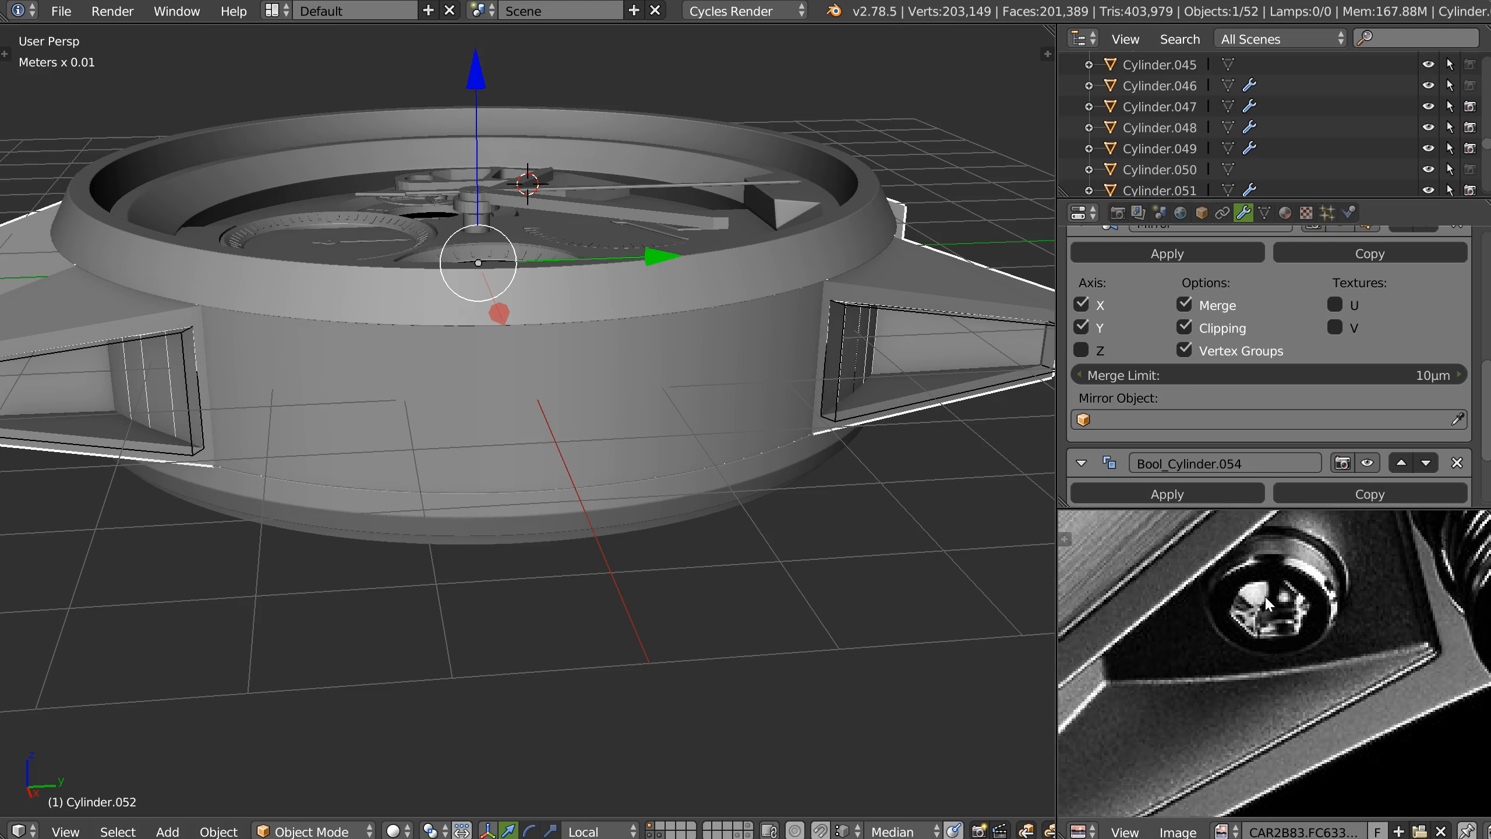
middle_drag(851, 411, 687, 438)
right_click(649, 449)
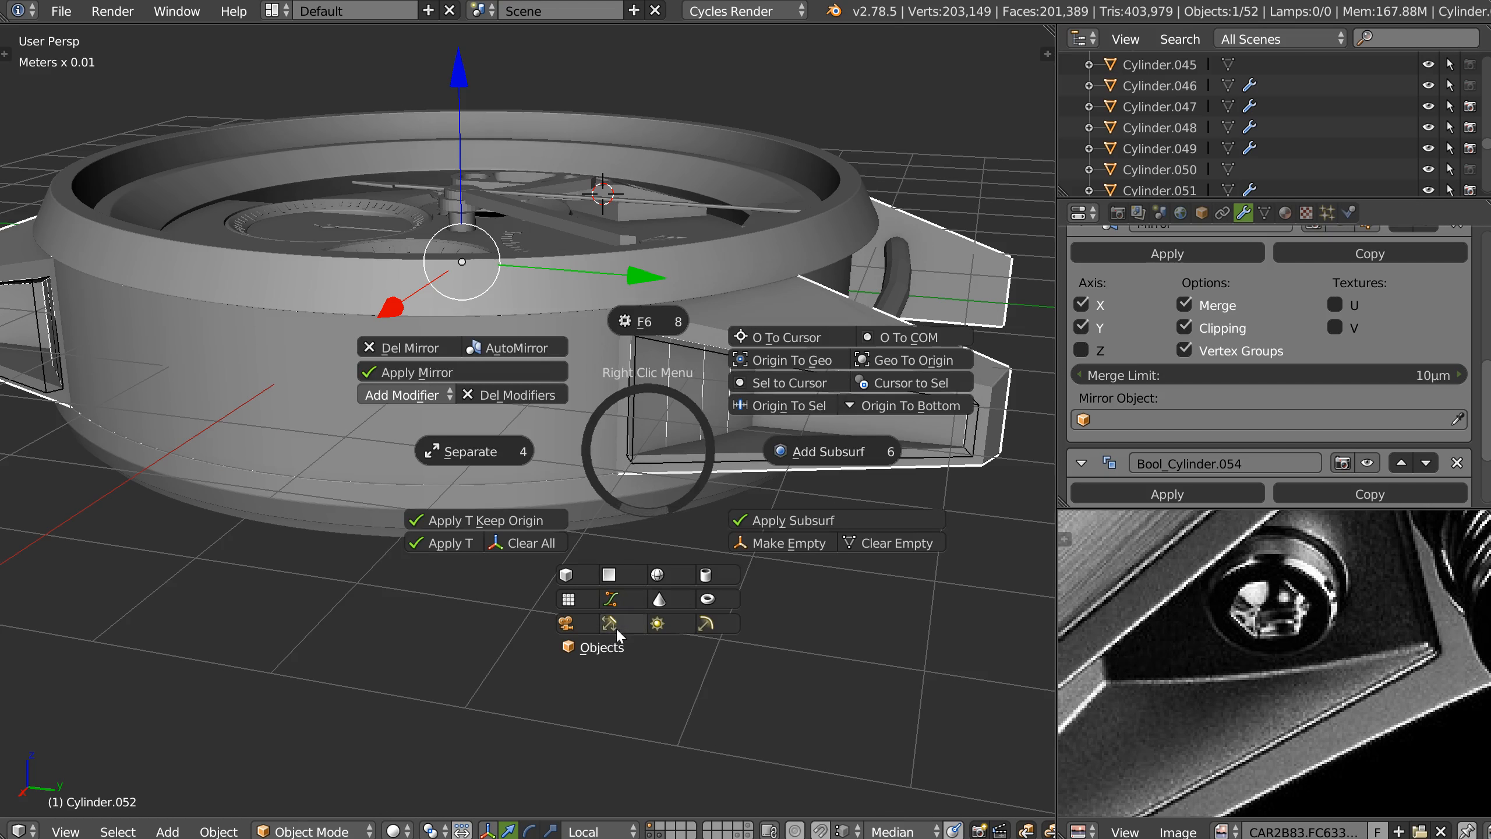
click(706, 575)
middle_drag(707, 570, 690, 374)
key(F6)
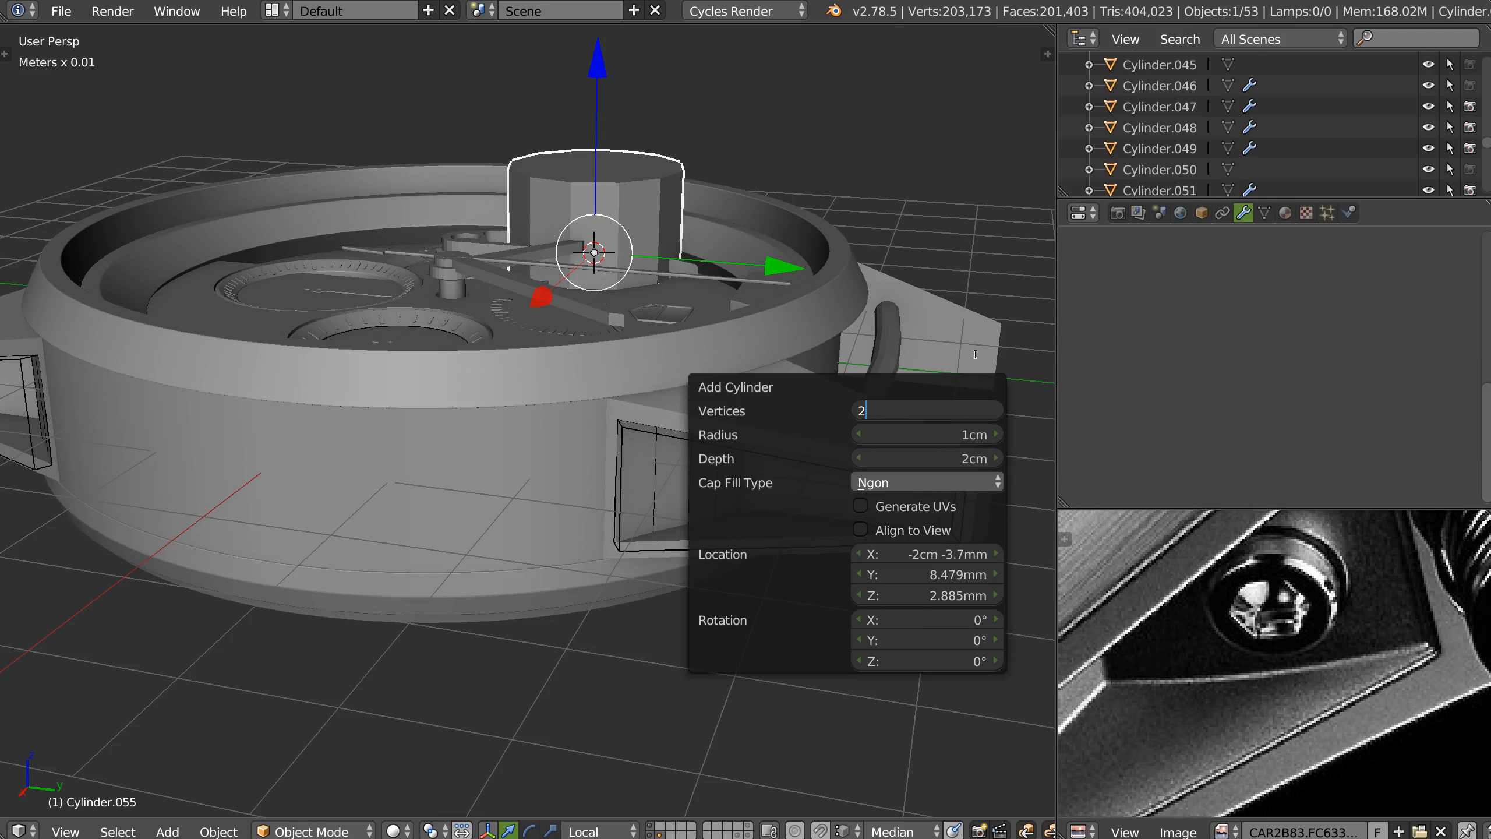
key(Return)
middle_drag(572, 322, 596, 350)
scroll(563, 334, down, 1)
click(700, 474)
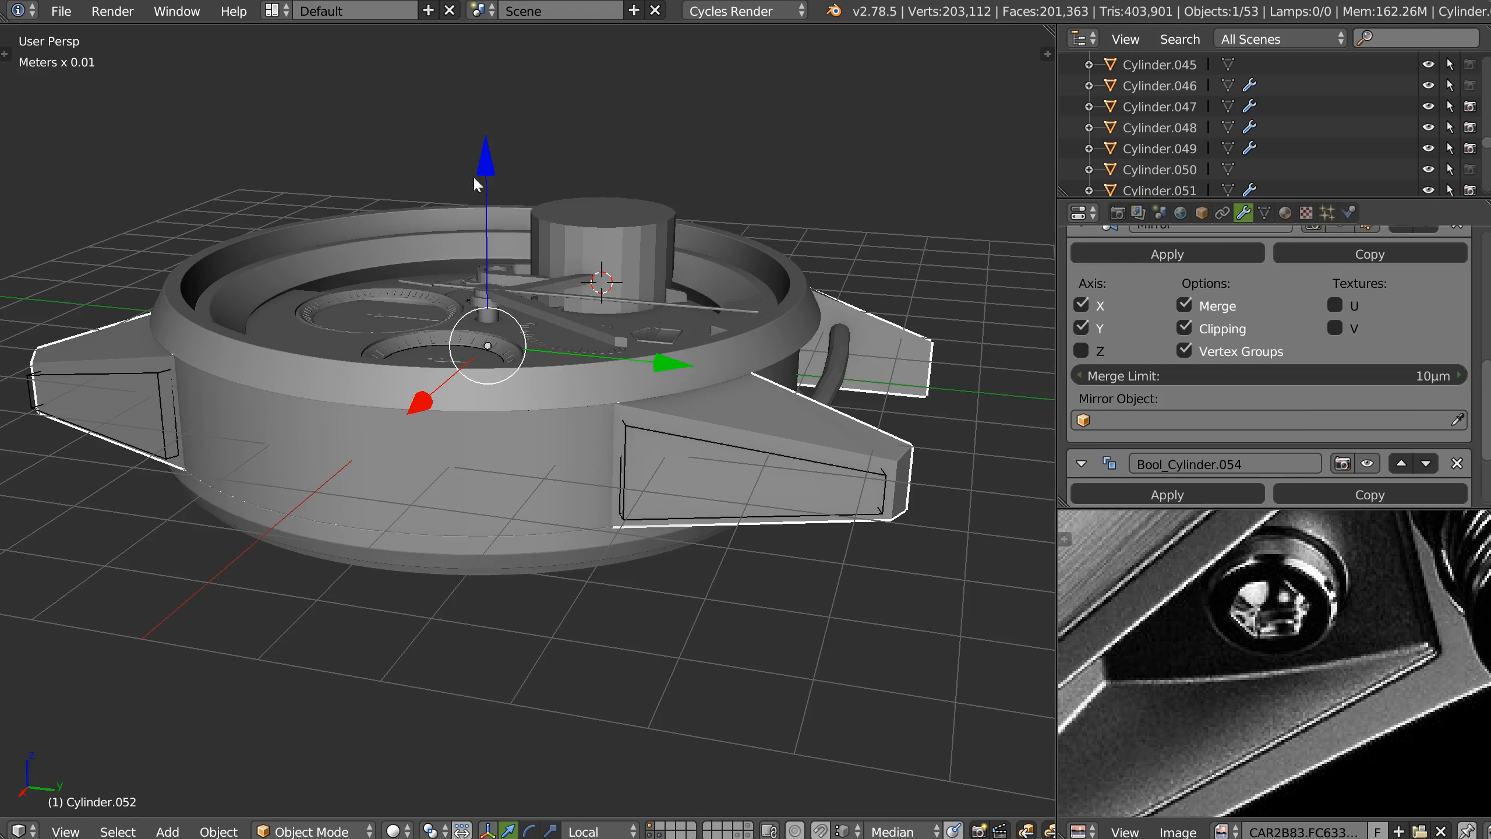
click(488, 161)
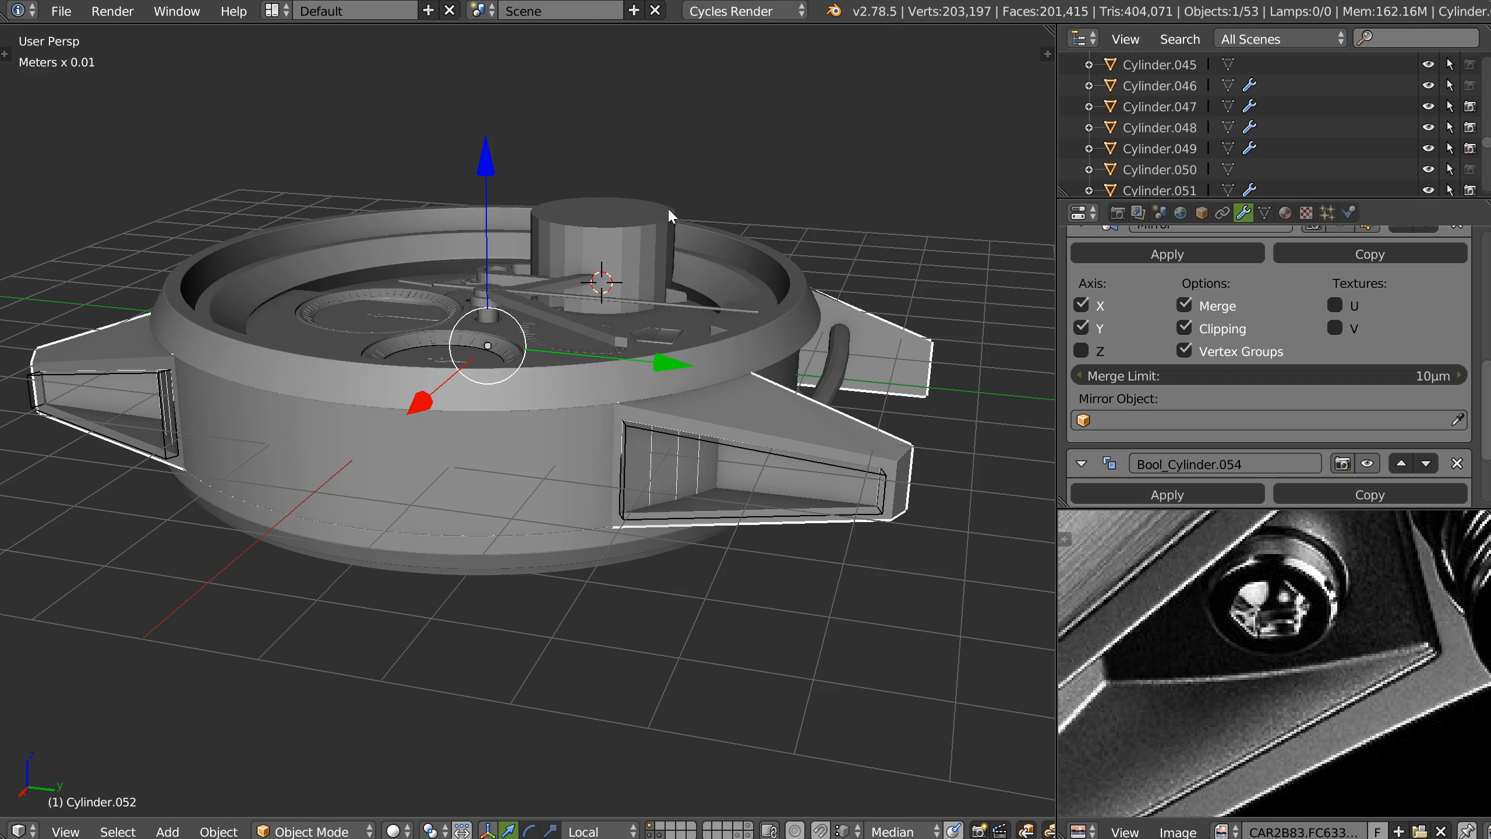
right_click(607, 250)
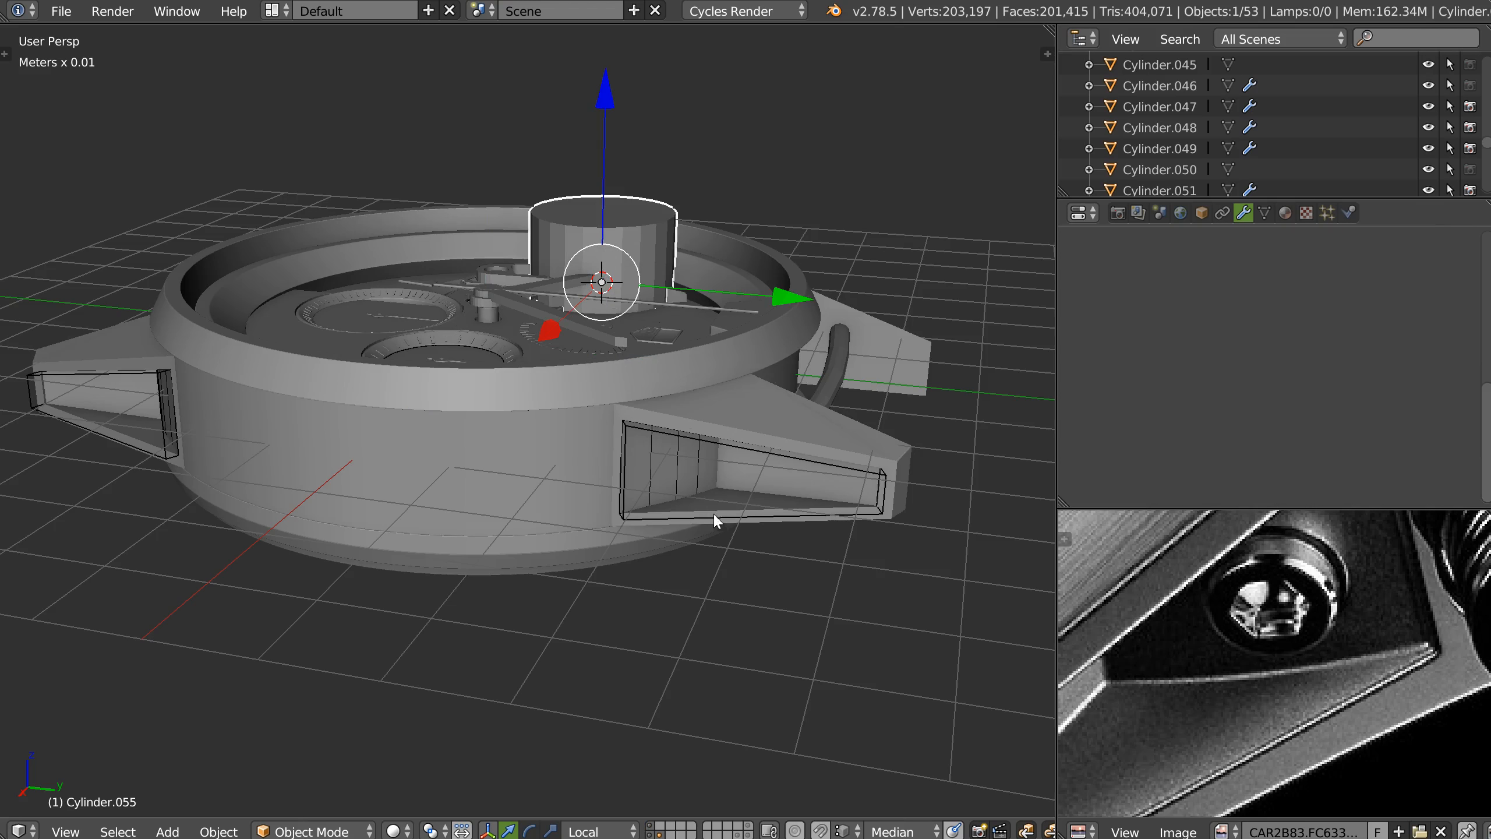
key(Delete)
Save the file and add a cylinder with 12 vertices at the world origin.
key(ctrl+s)
scroll(631, 366, down, 3)
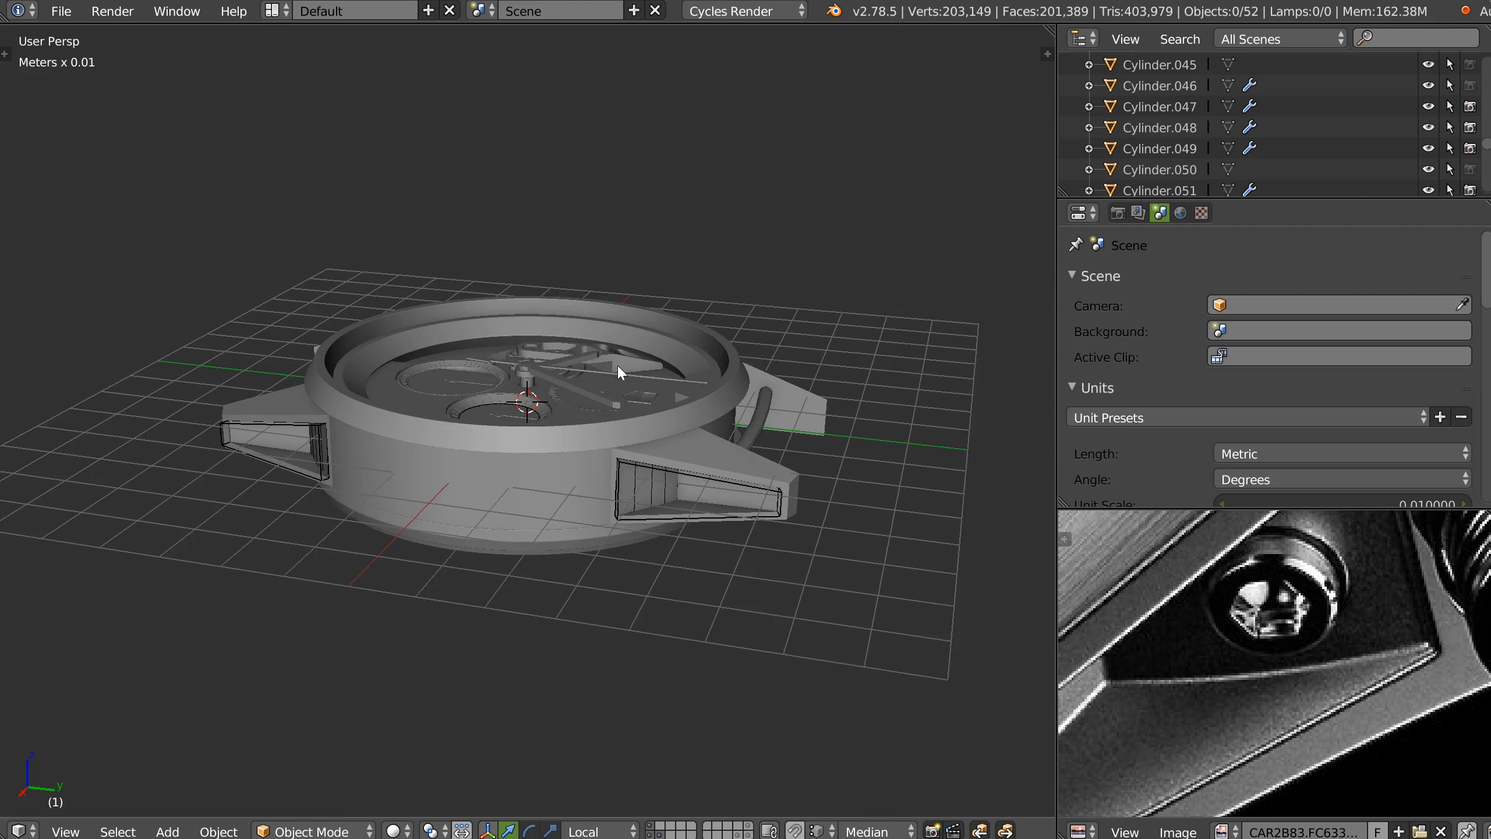
right_click(611, 434)
click(665, 558)
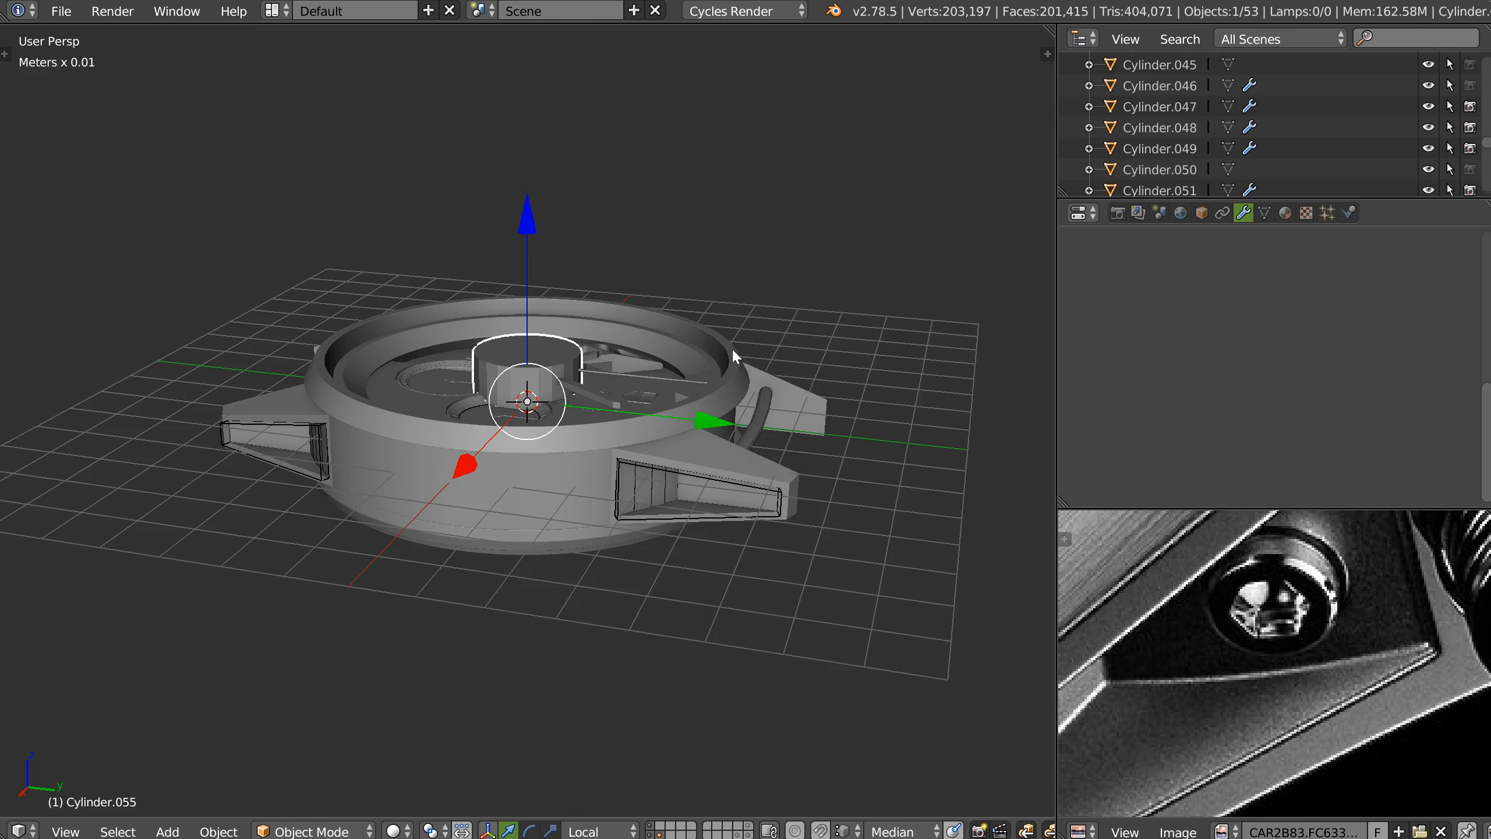
right_click(605, 466)
click(605, 335)
click(845, 354)
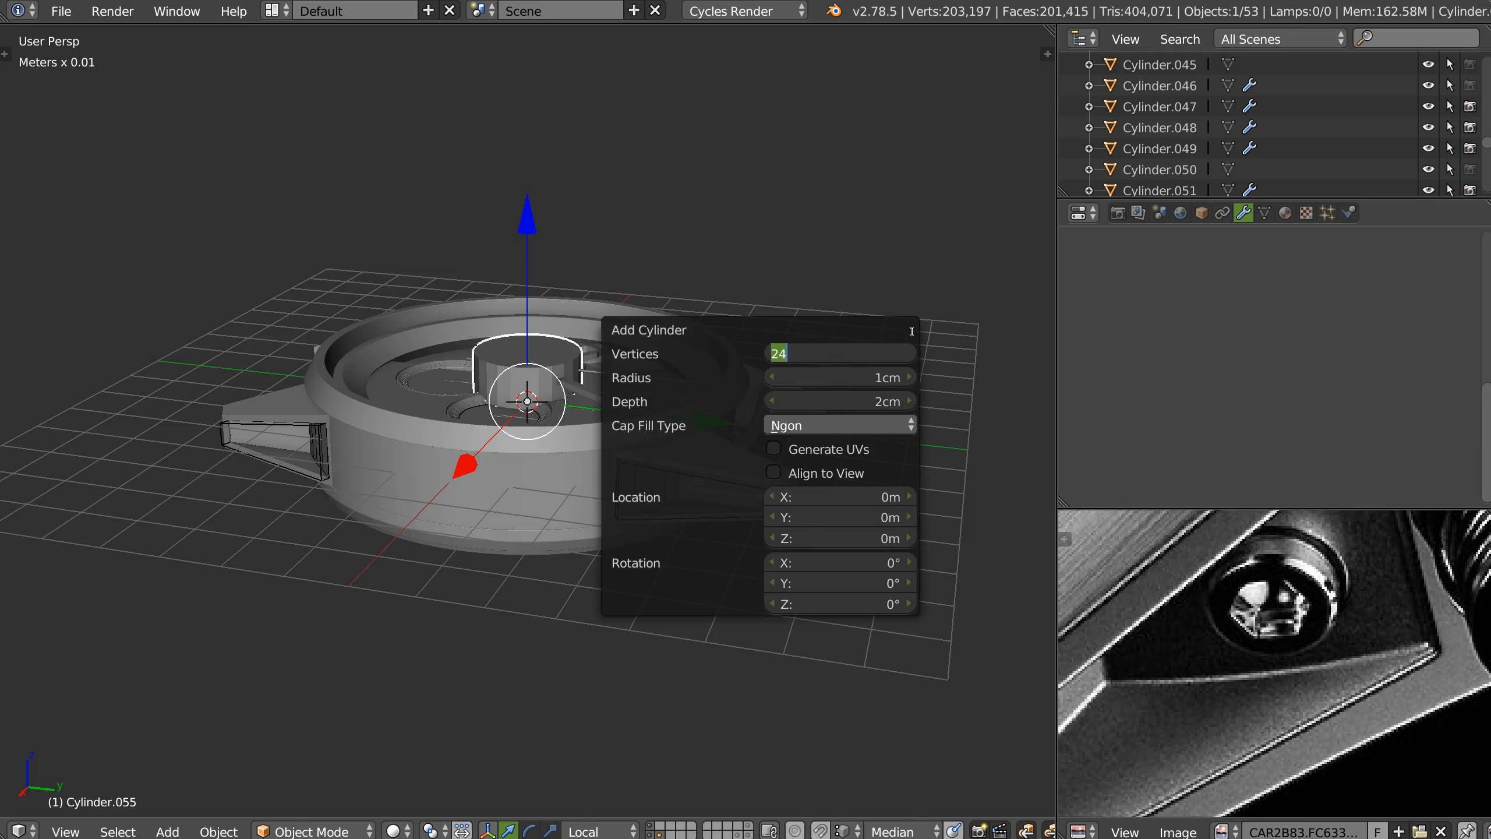
key(Return)
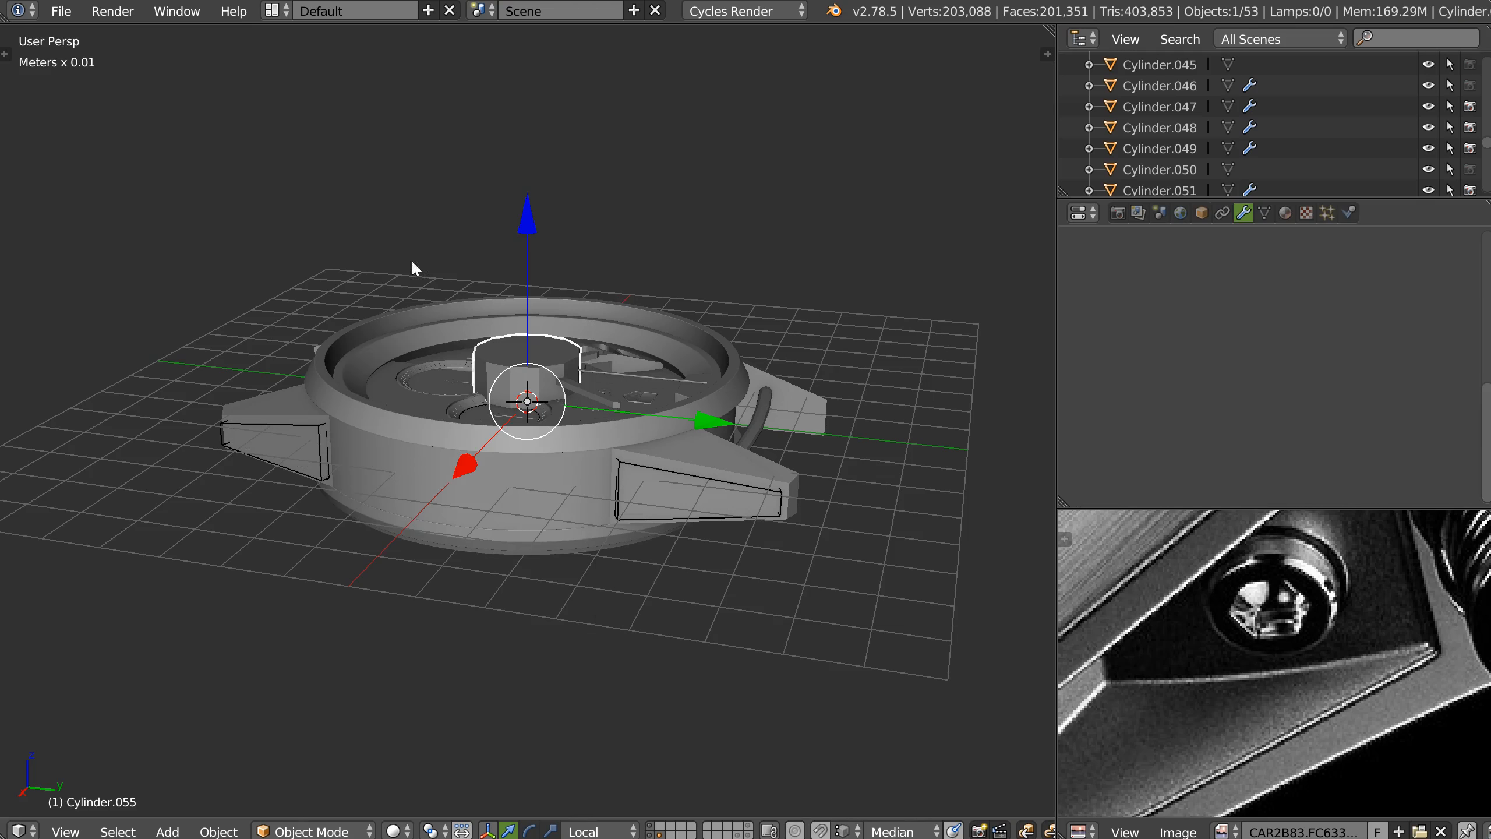
Place the new cylinder on the case-side wall inside the lug pocket, using face snapping with rotation alignment.
scroll(667, 537, up, 3)
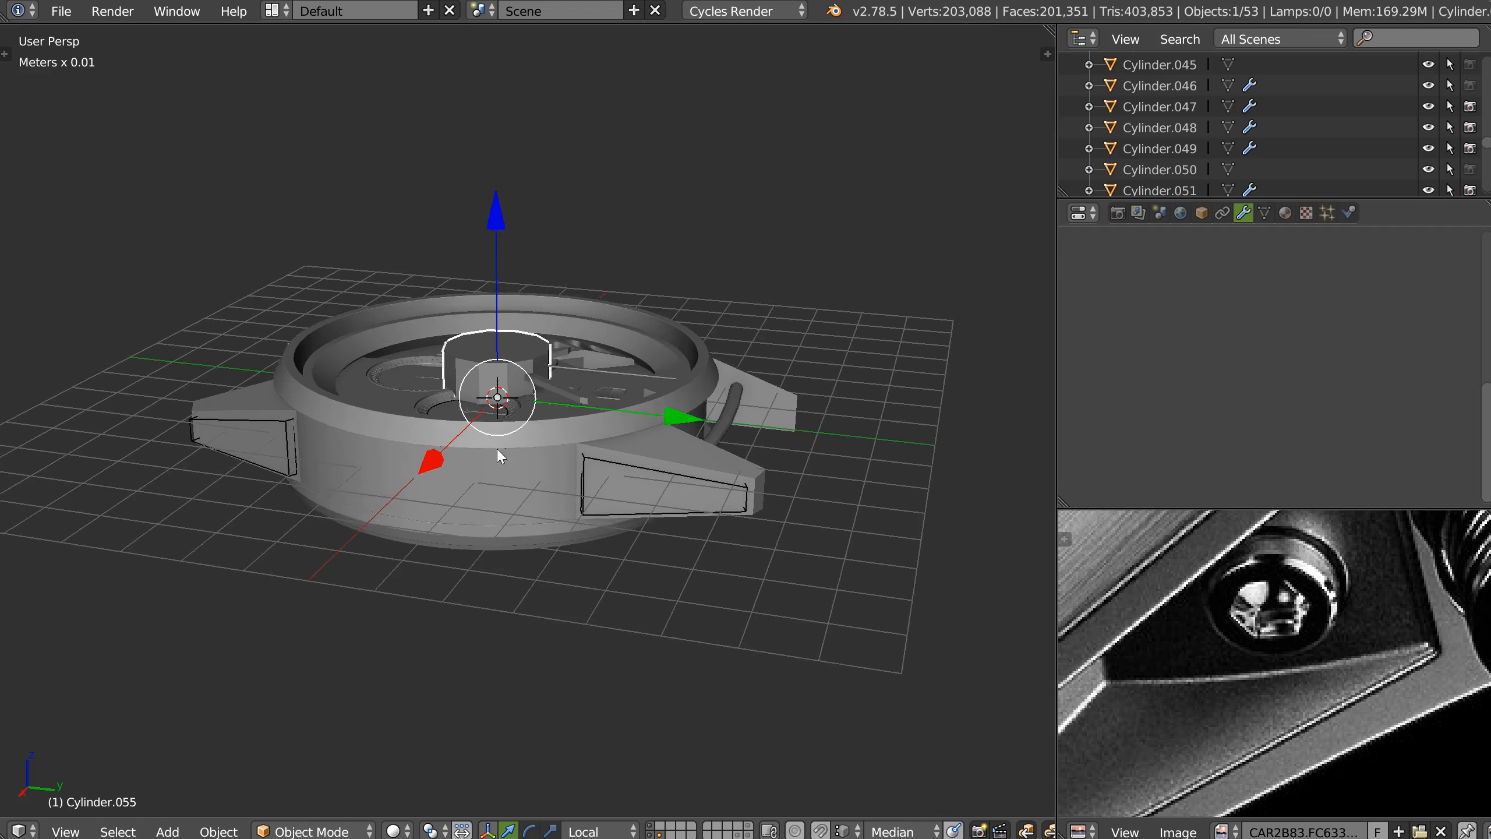
right_click(713, 473)
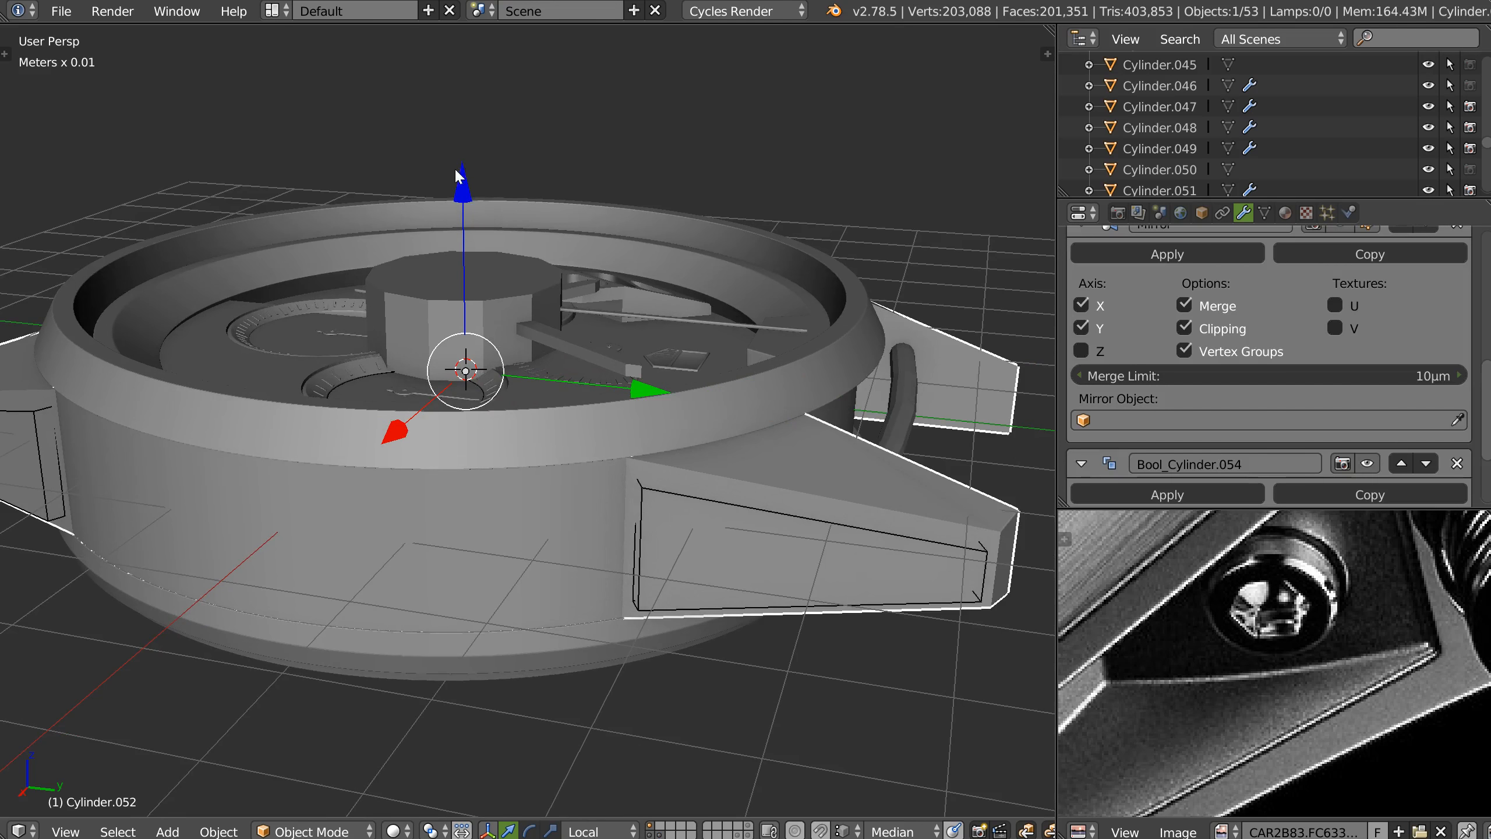
right_click(520, 270)
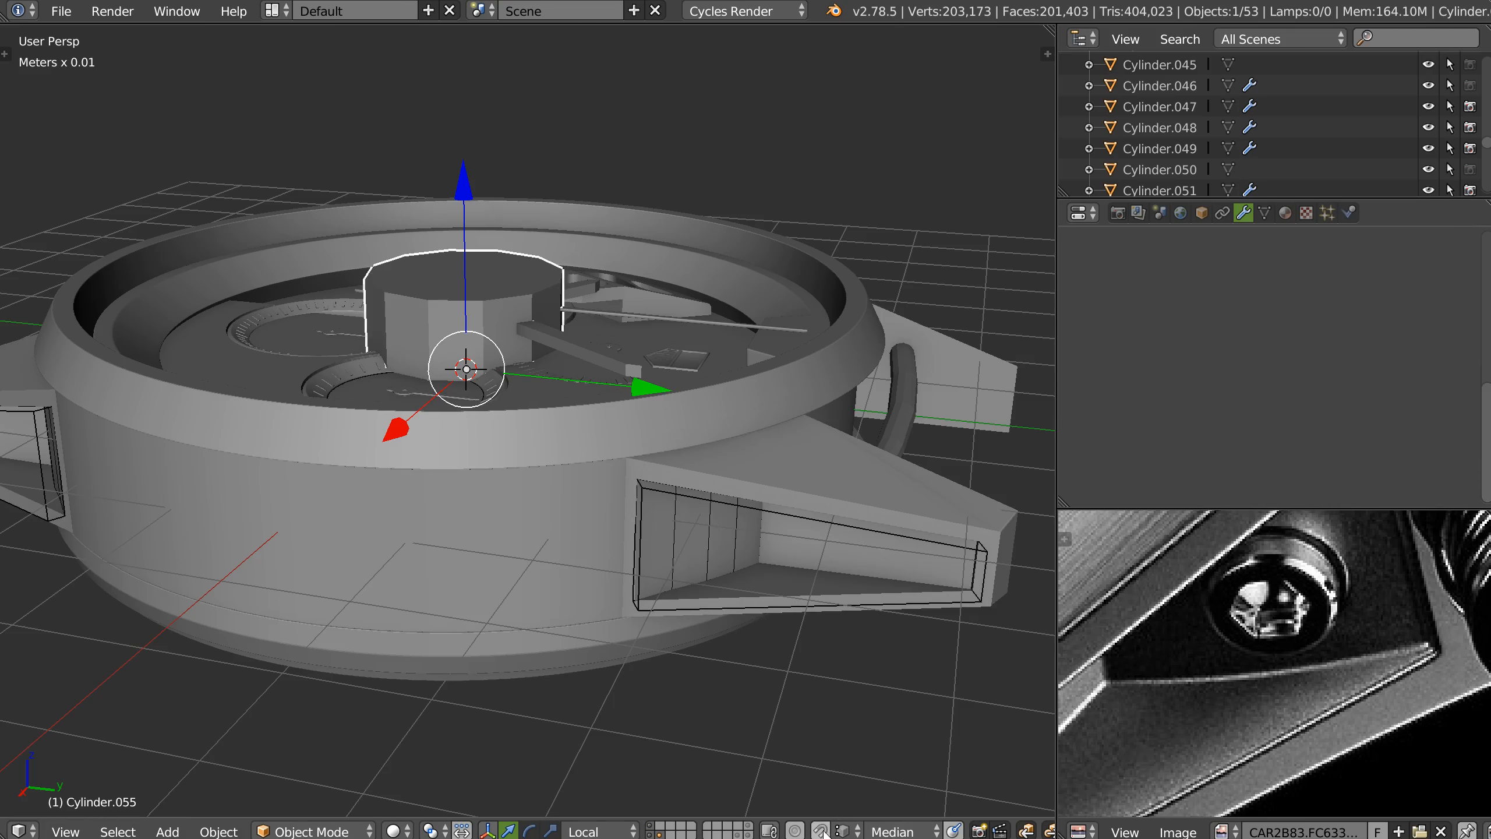
click(844, 830)
click(875, 734)
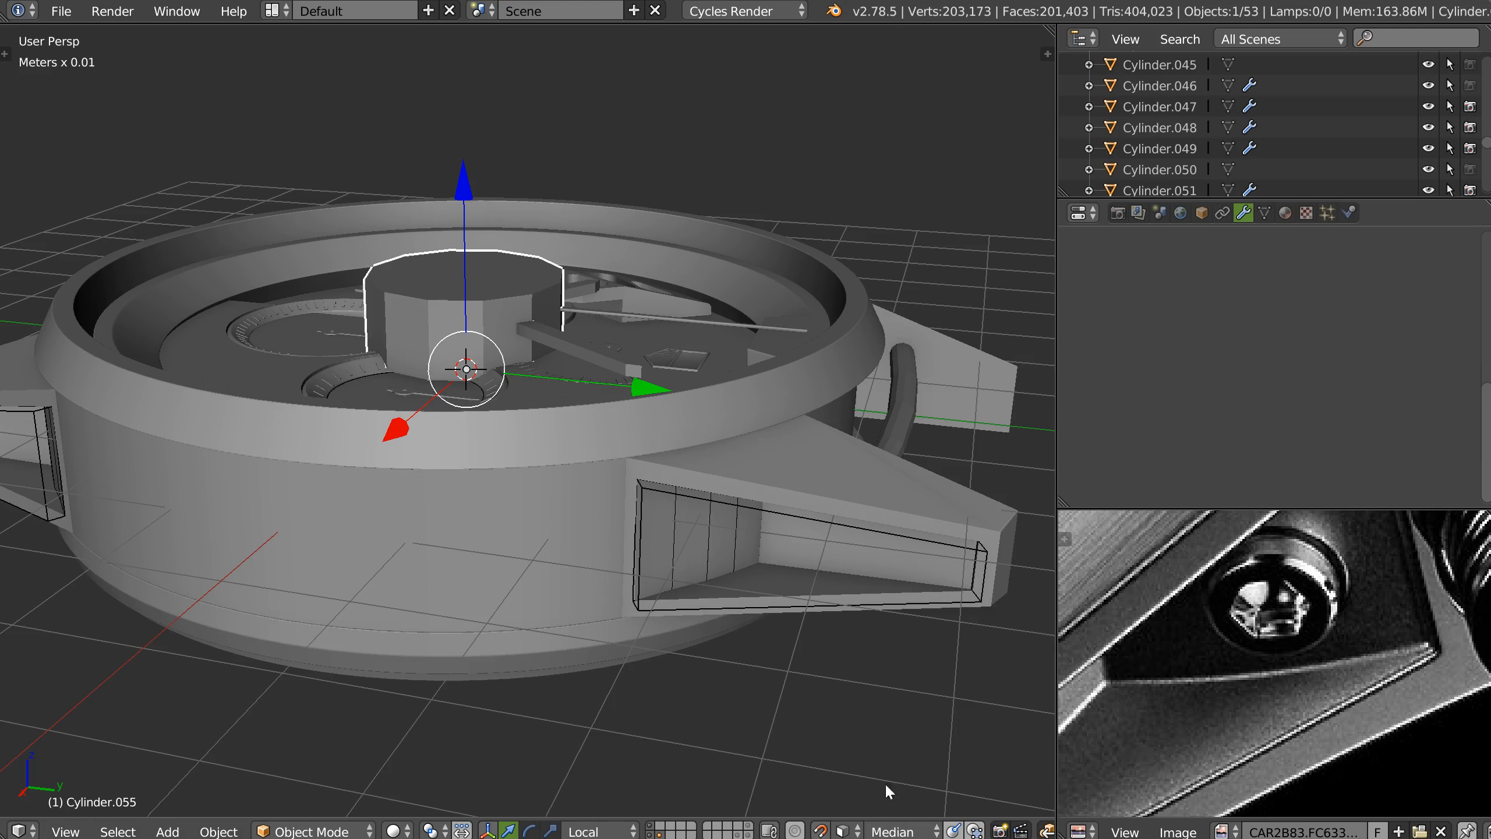
click(953, 831)
key(g)
click(712, 558)
Scale the snapped cylinder down uniformly to fit inside the lug pocket.
key(s)
right_click(941, 563)
key(ctrl+shift+Tab)
click(697, 439)
key(s)
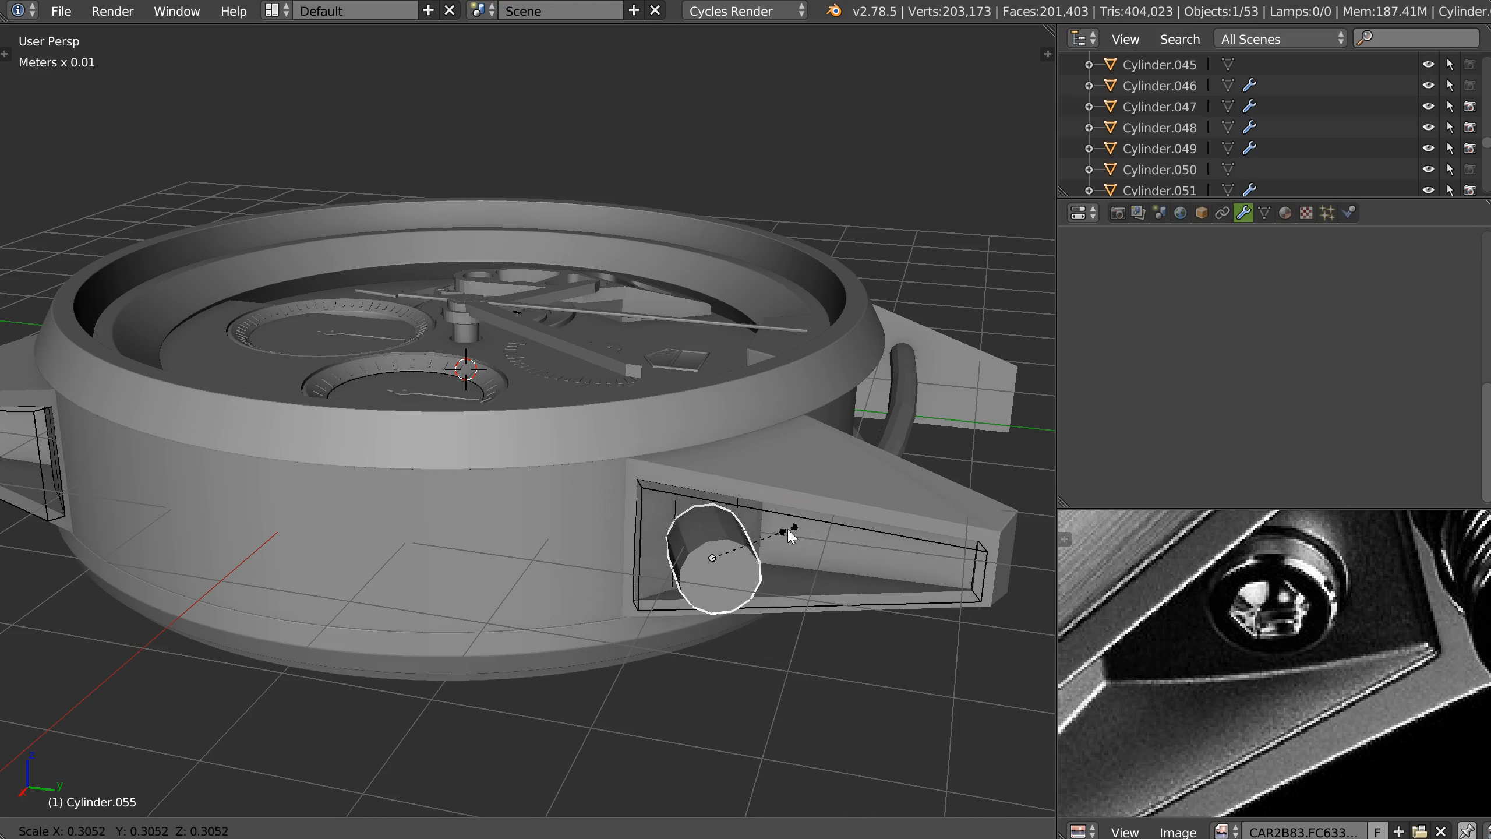
click(770, 529)
Move the pocket cutter Cylinder.054 to the last layer.
middle_drag(763, 532, 720, 611)
scroll(763, 505, up, 4)
middle_drag(765, 502, 627, 376)
right_click(609, 419)
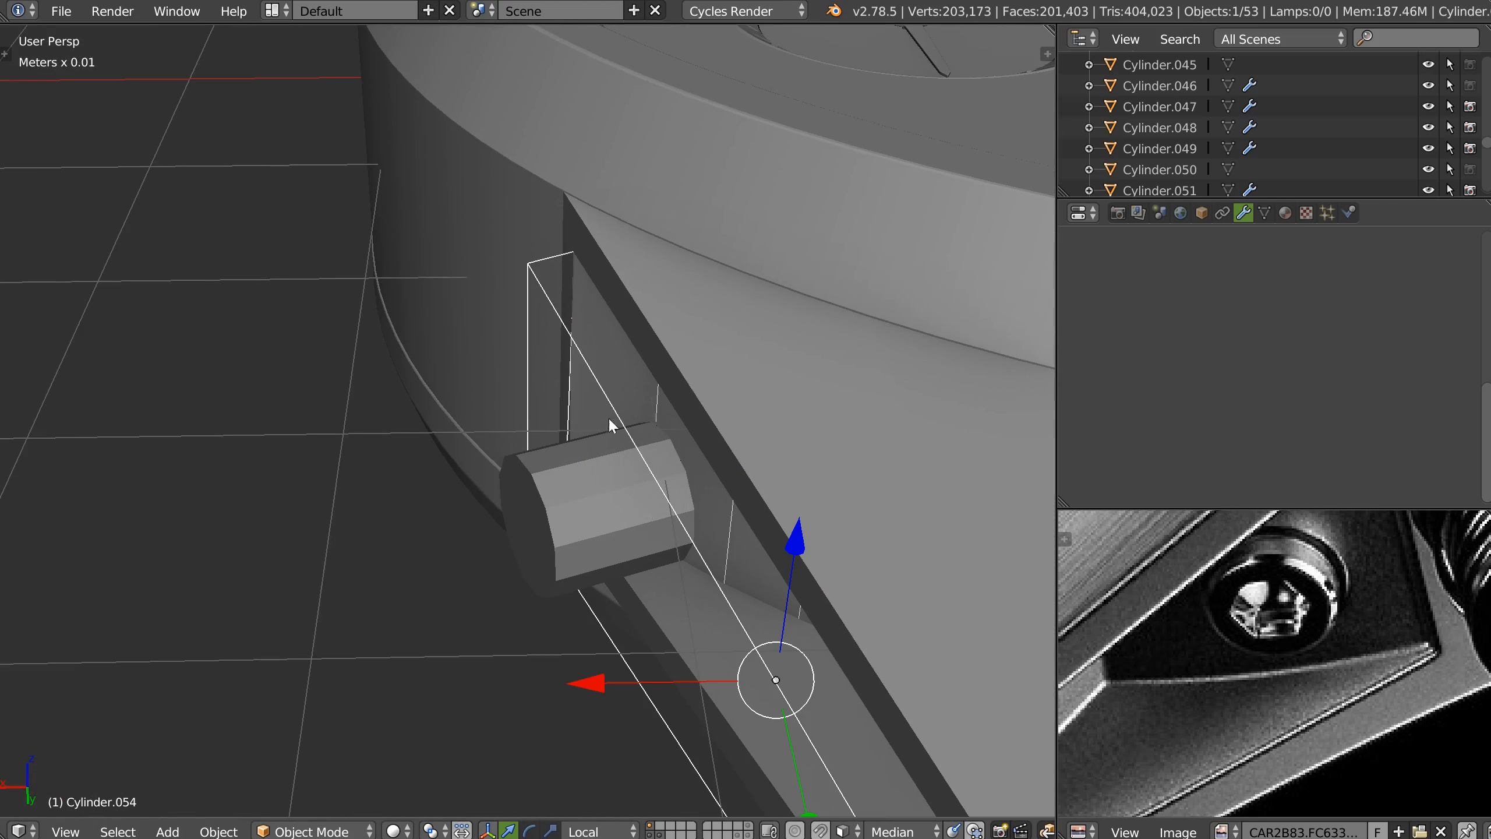
key(m)
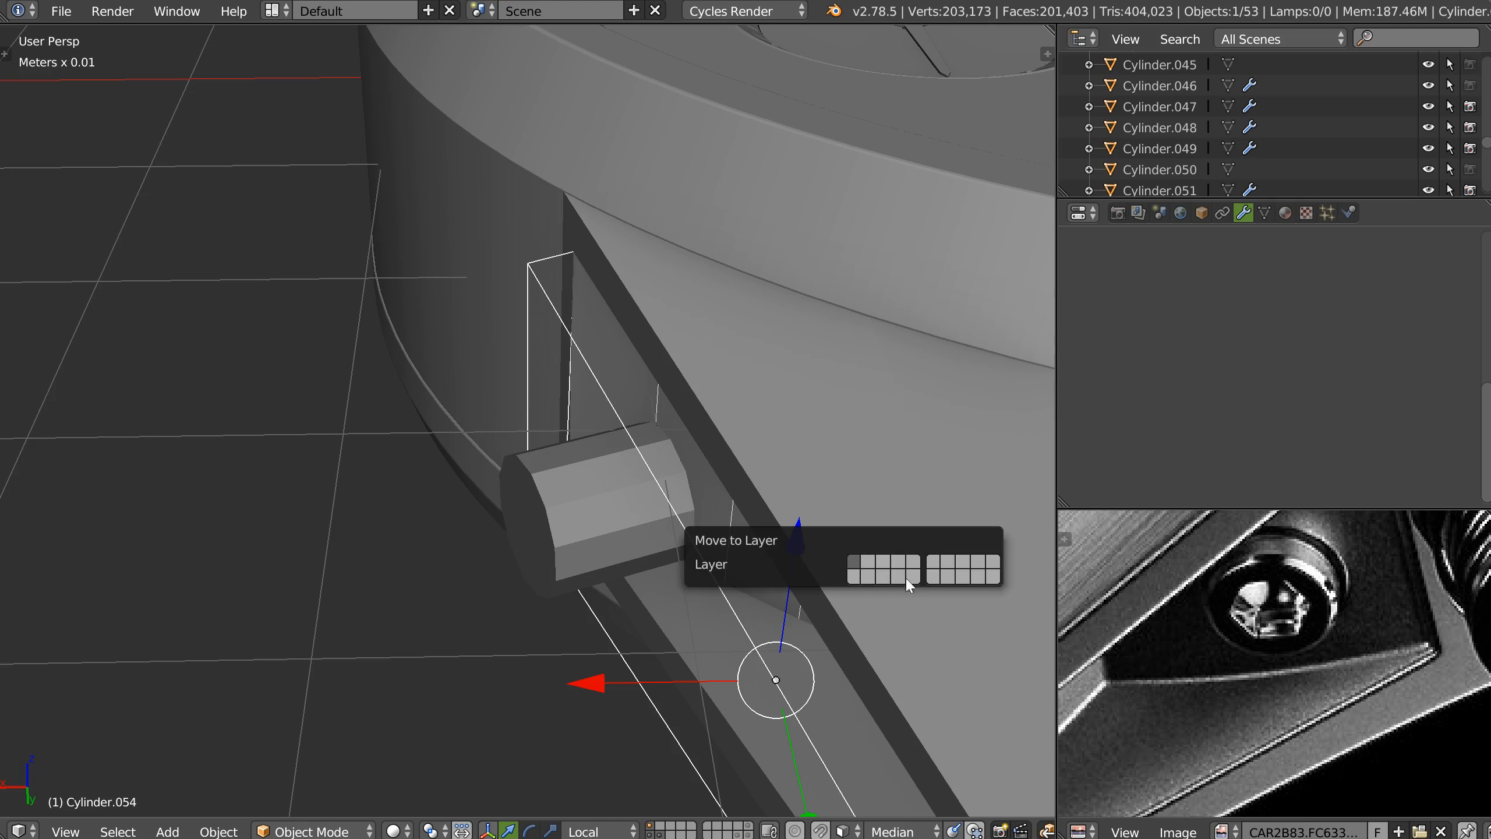
click(992, 578)
Reposition the small cylinder on the pocket's case-side wall by snapping it to the surface.
right_click(626, 492)
middle_drag(610, 512, 659, 487)
drag(596, 508, 670, 452)
middle_drag(665, 473, 703, 457)
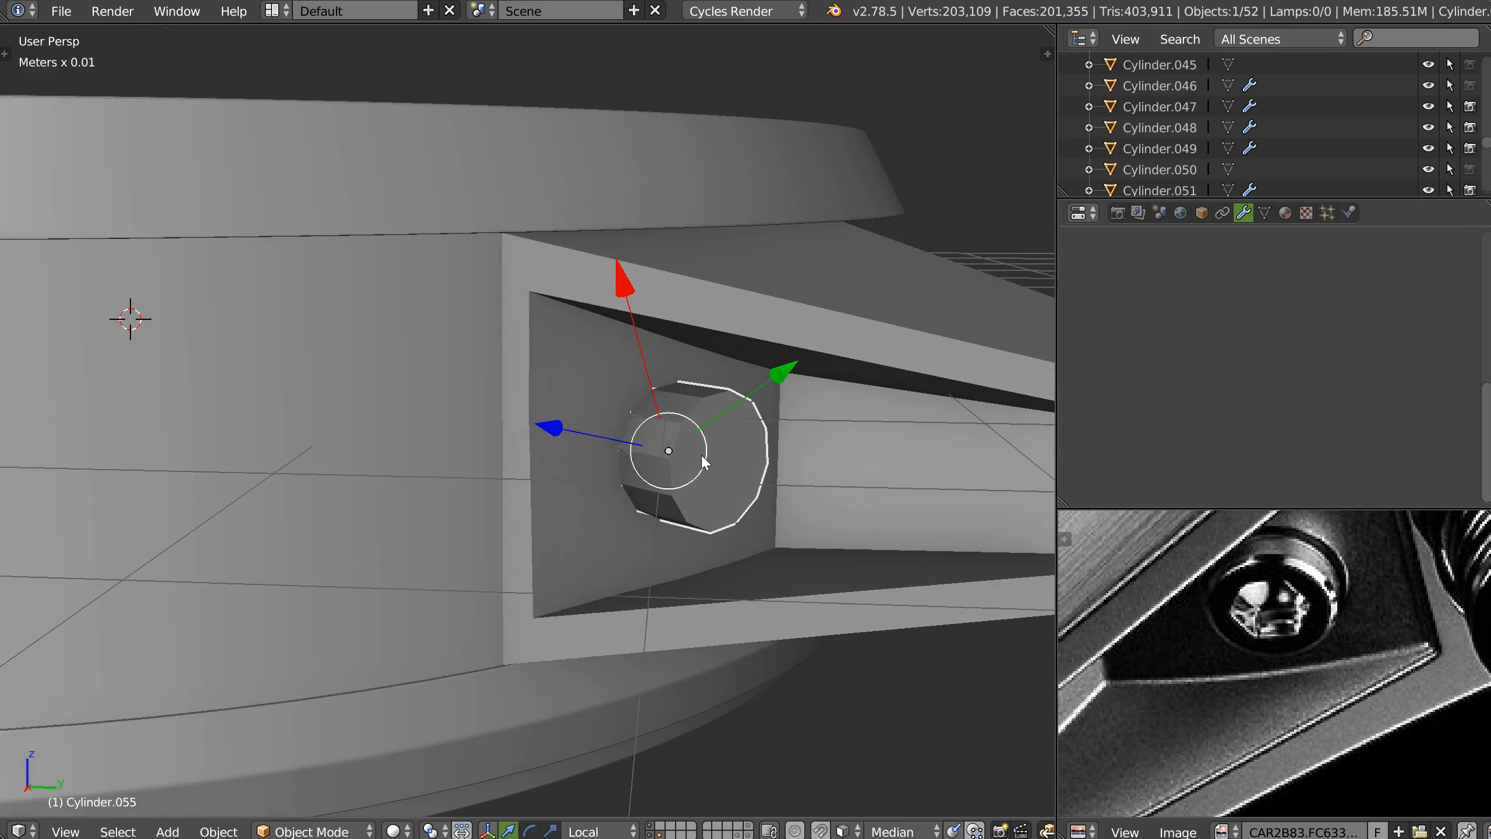
Cut the small cylinder out of the lug body with a Boolean difference, keeping it as an editable cutter.
shift+right_click(606, 552)
key(shift+q)
click(745, 432)
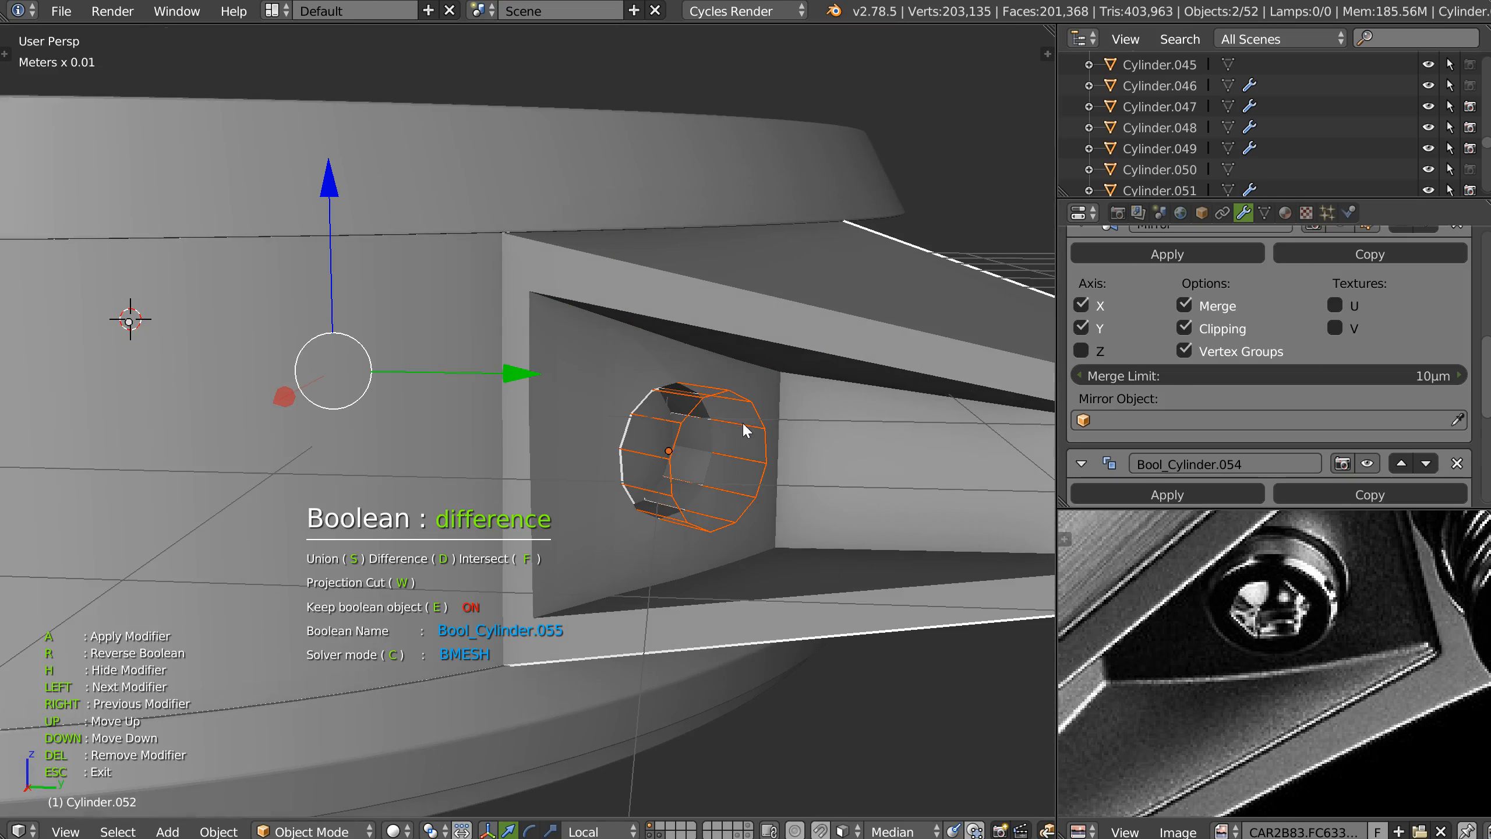
mouse_move(753, 448)
middle_down()
mouse_move(692, 458)
mouse_move(746, 462)
middle_up()
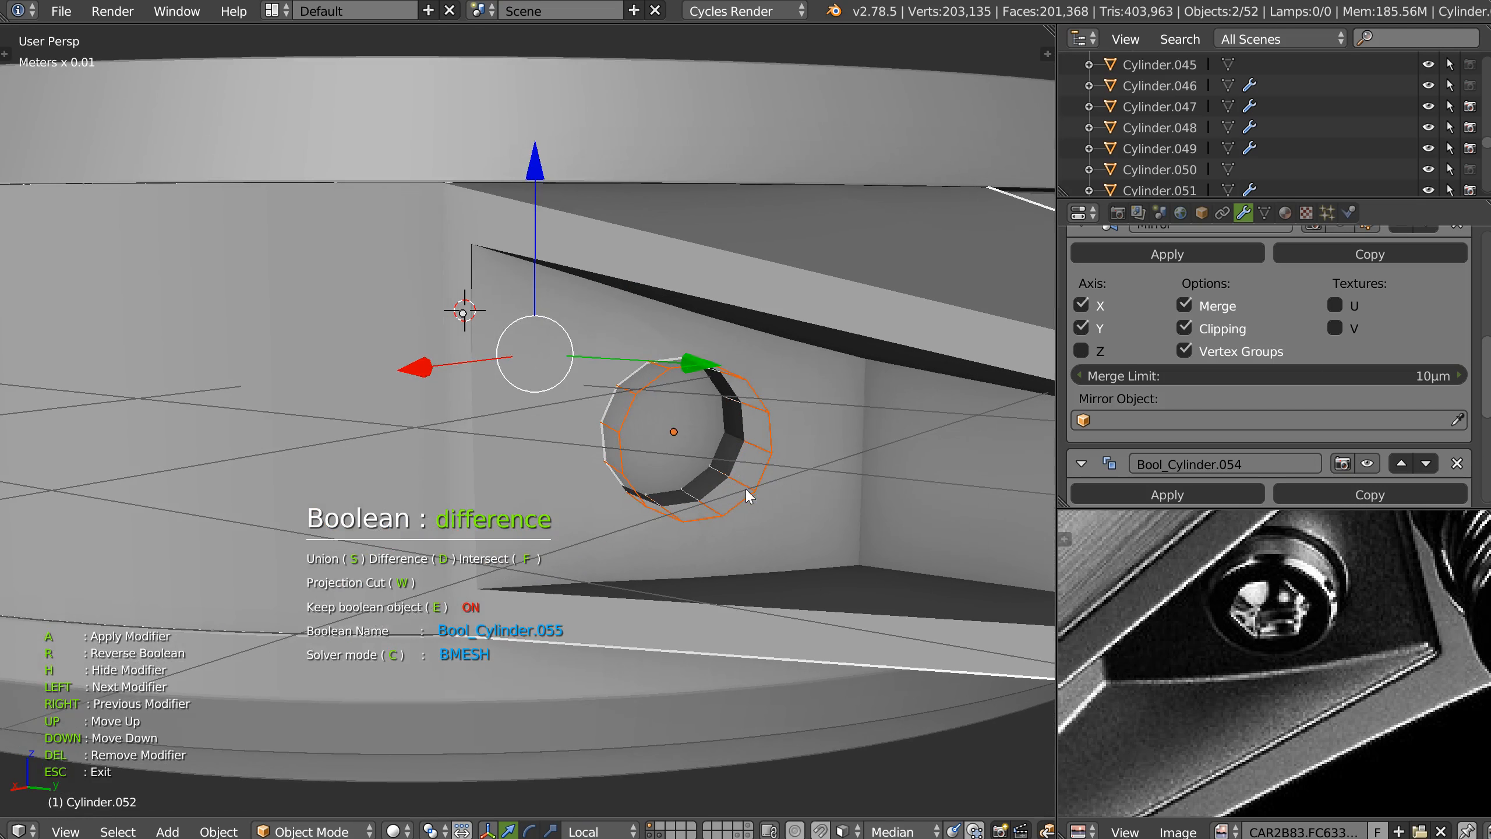
click(748, 490)
Scale up the cylinder cutter to widen the round recess in the pocket wall.
right_click(758, 456)
key(s)
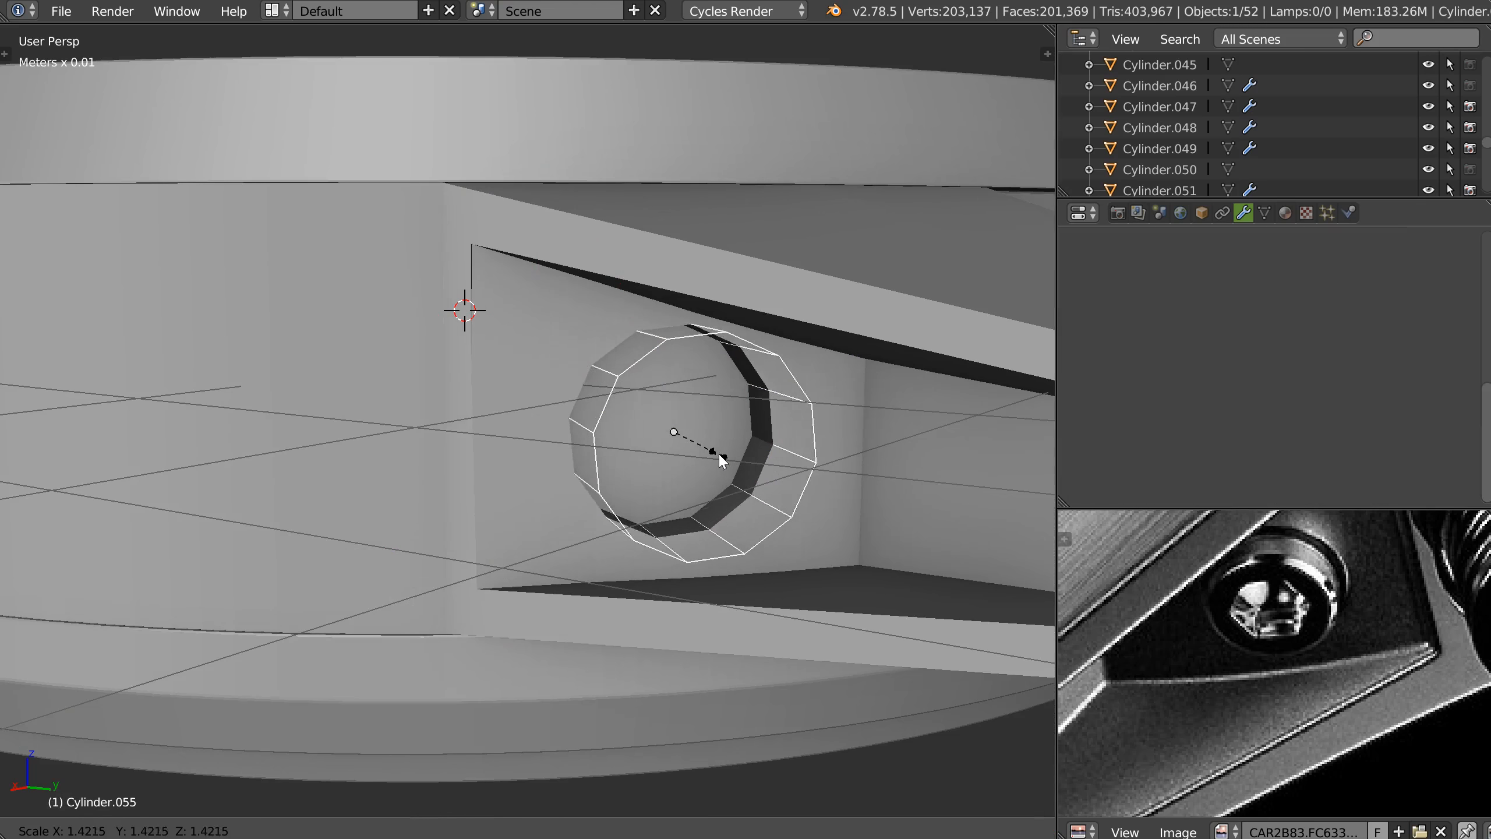
click(714, 452)
Set the transform orientation to Global and move the round cutter -0.431 mm along Z.
middle_drag(713, 447, 584, 287)
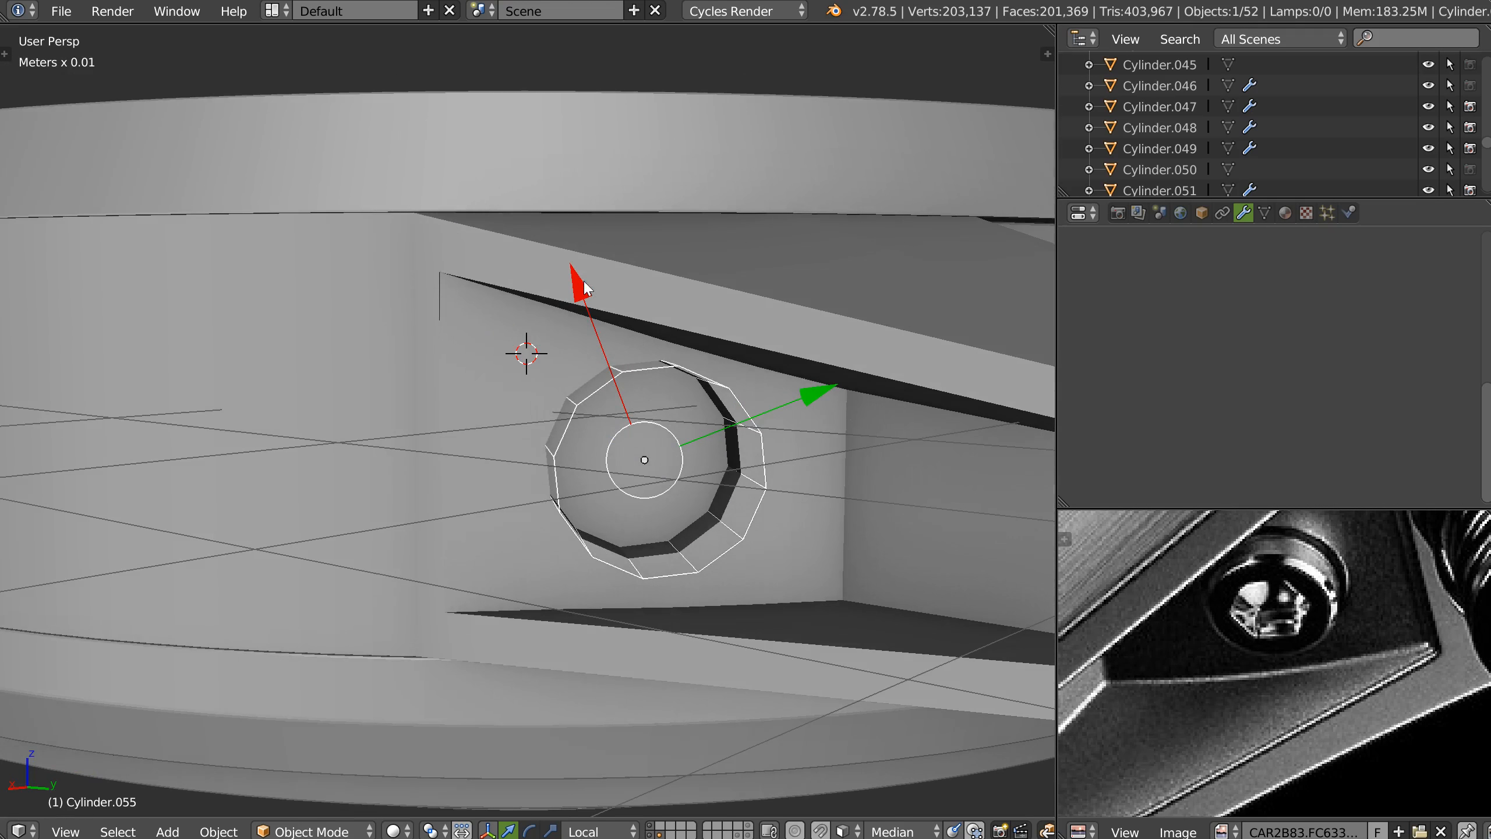
key(ctrl+space)
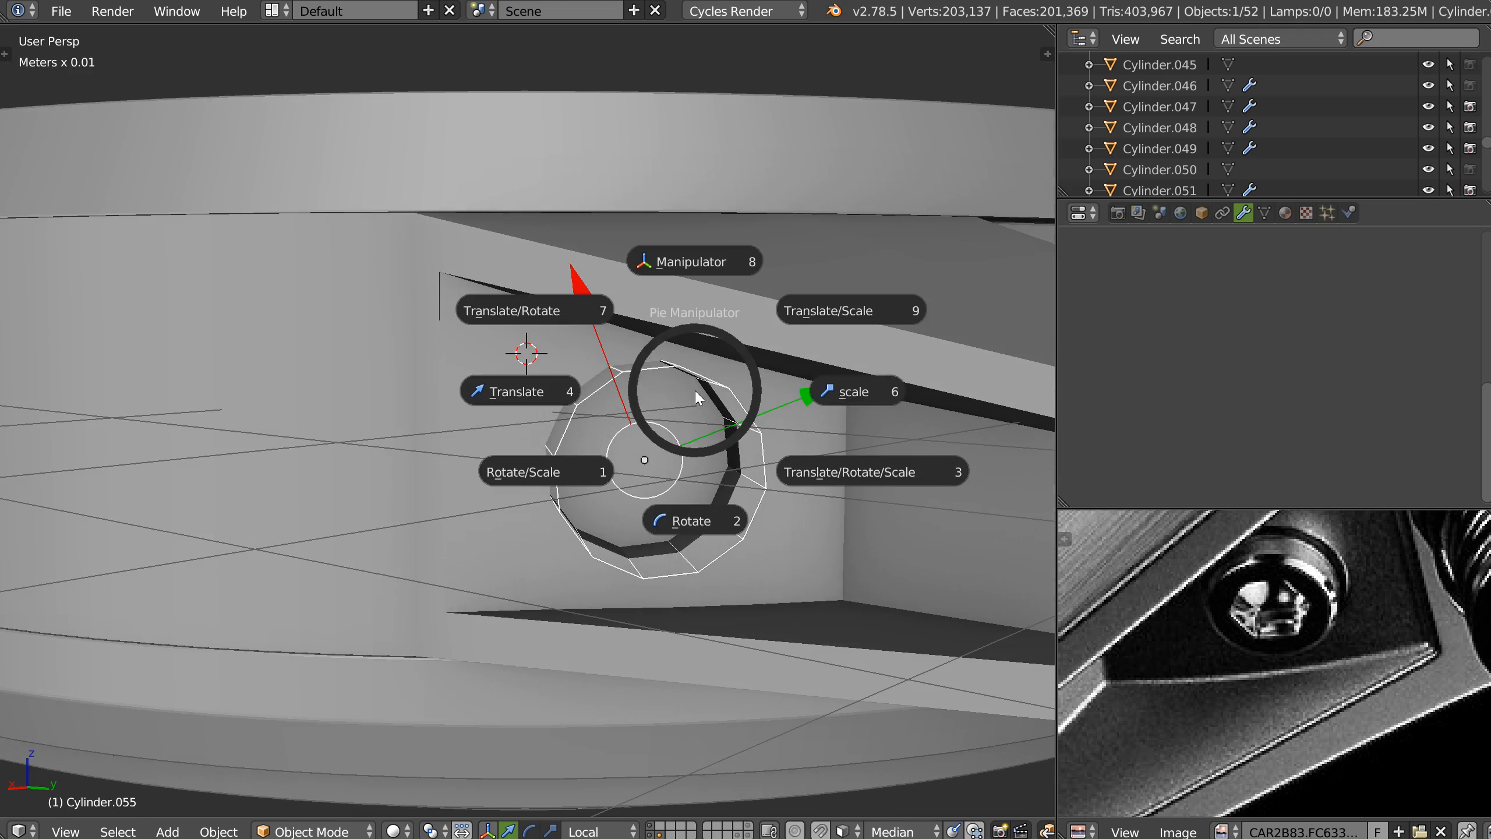
key(alt+space)
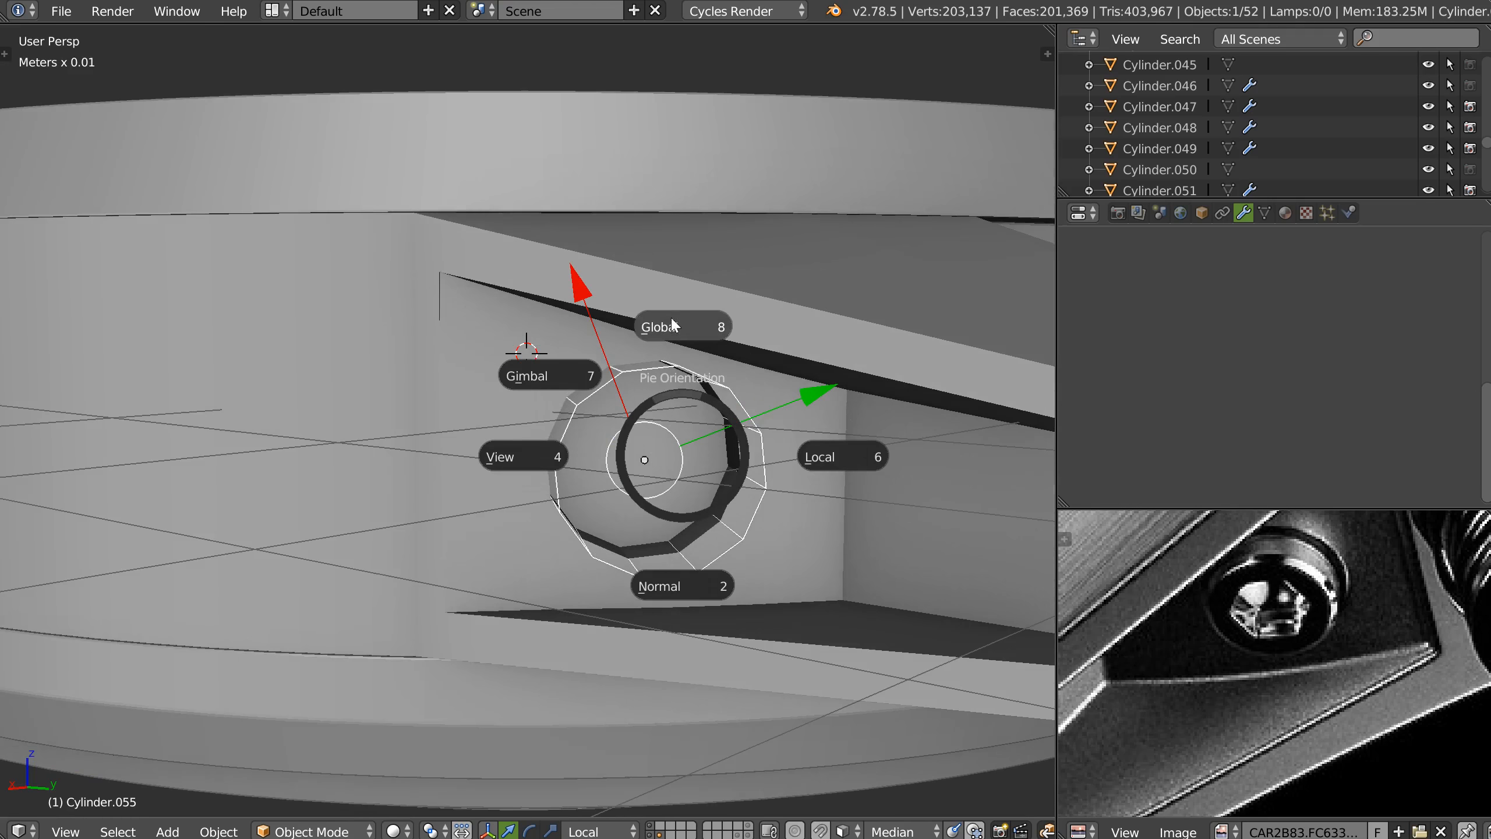
click(669, 292)
key(shift+s)
middle_drag(652, 279, 697, 472)
scroll(697, 473, down, 6)
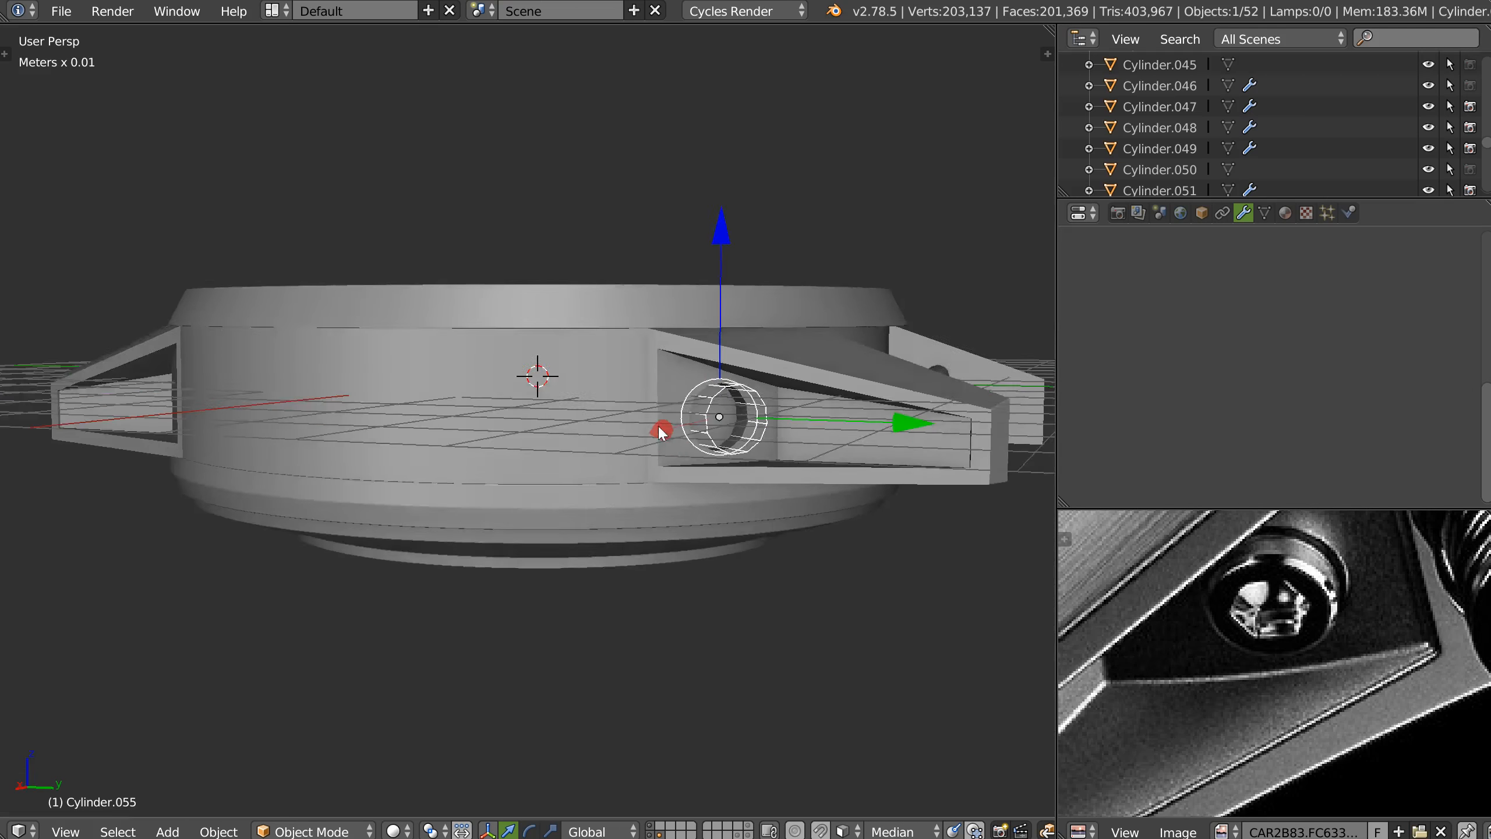
Append the screw_Halen_02 hex socket screw from the Inserts asset library.
key(t)
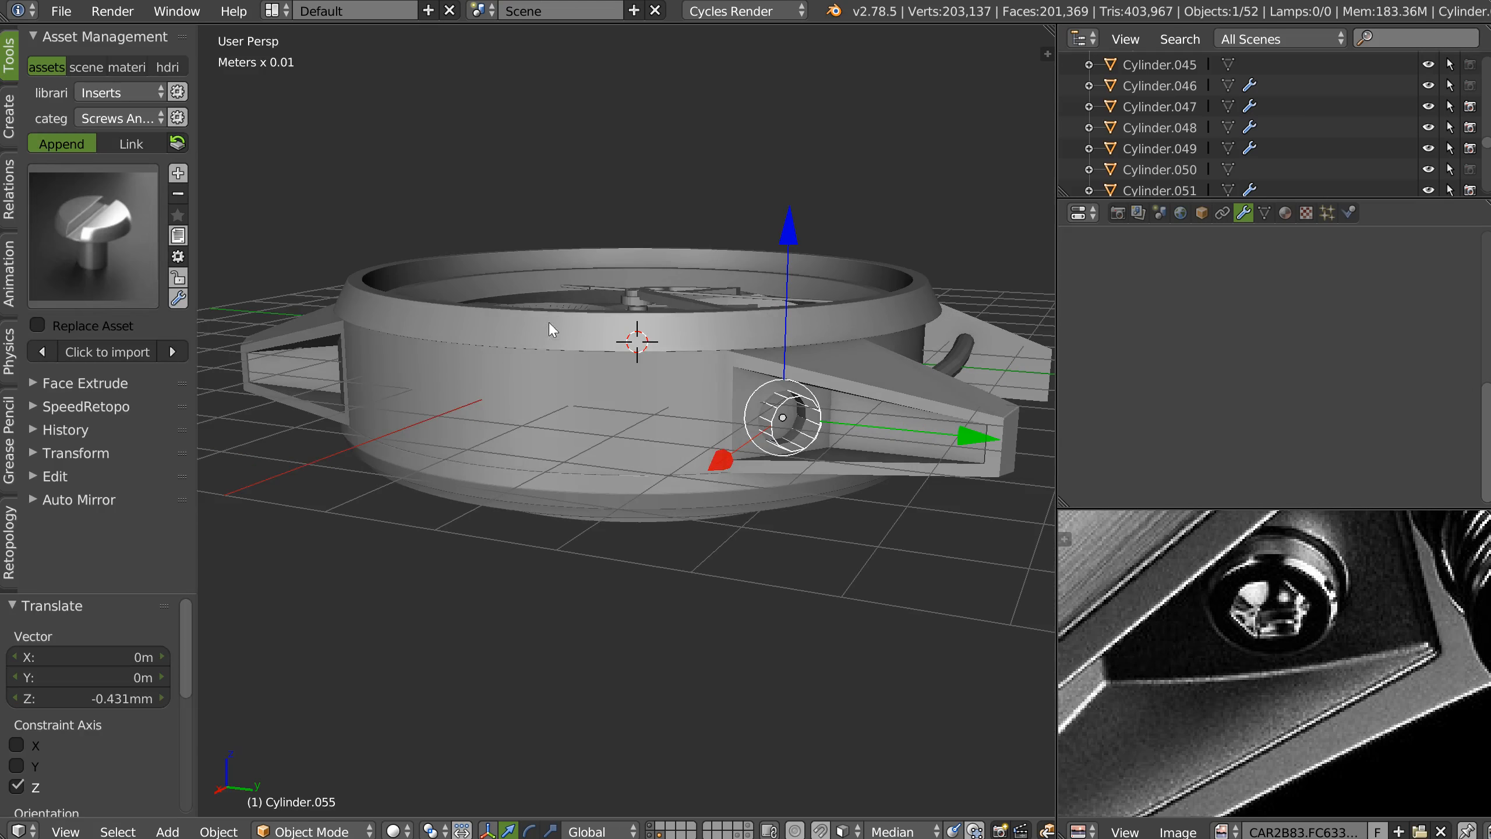
click(96, 236)
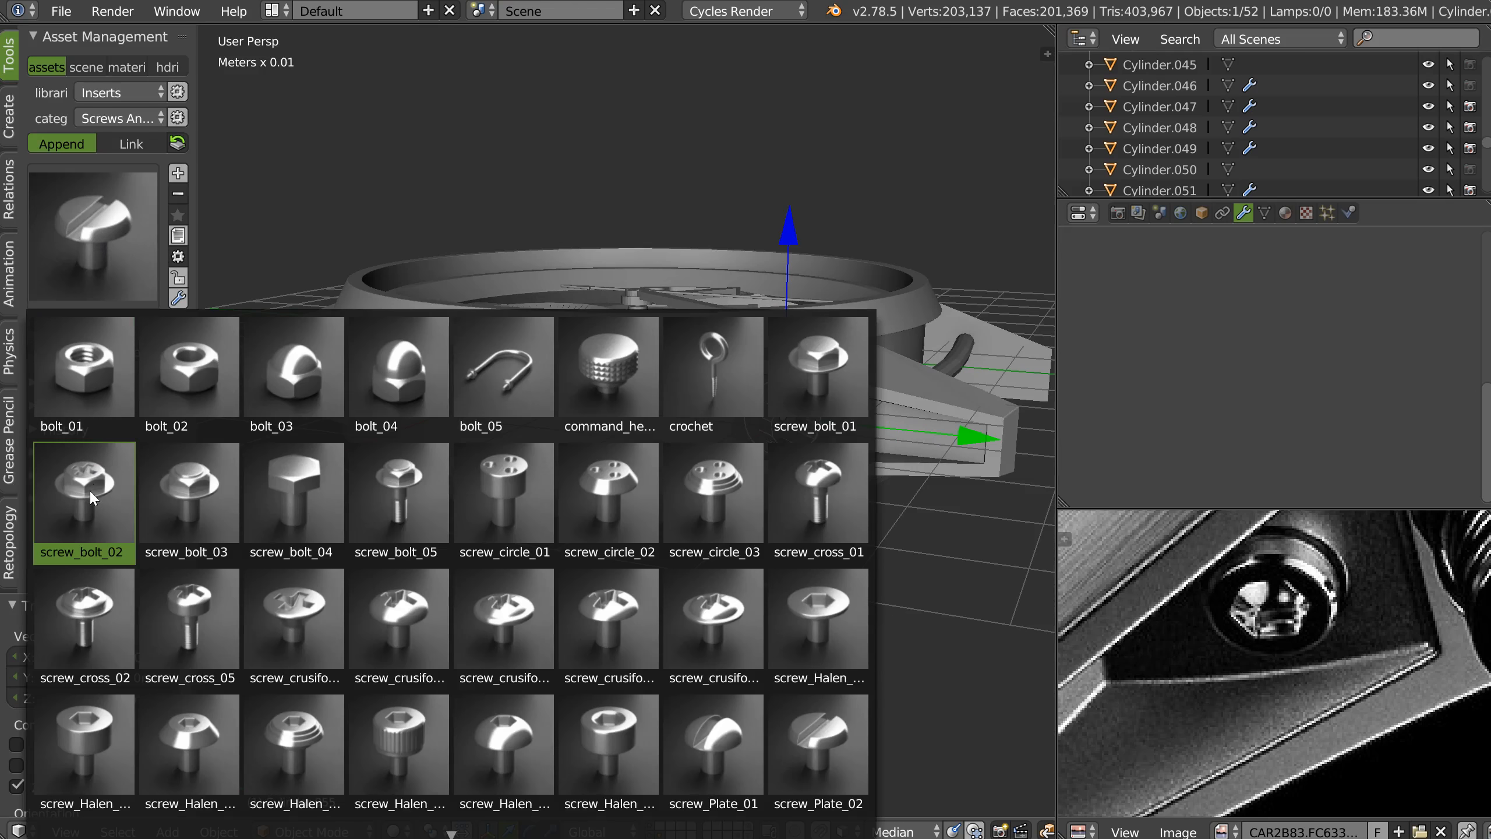
click(83, 731)
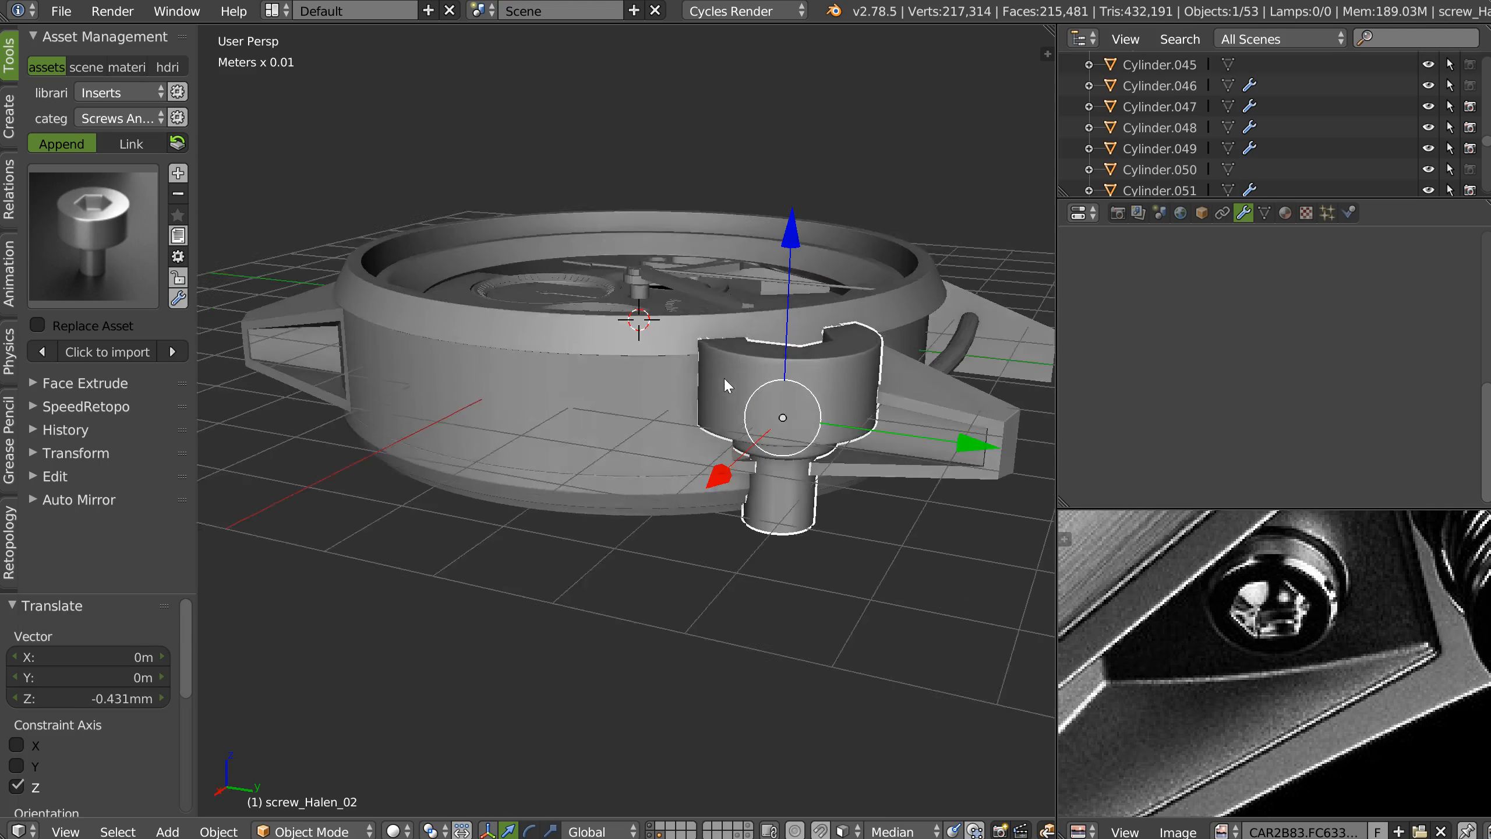
Snap the screw onto the round recess in the lug pocket and scale it to 0.158.
scroll(780, 395, up, 5)
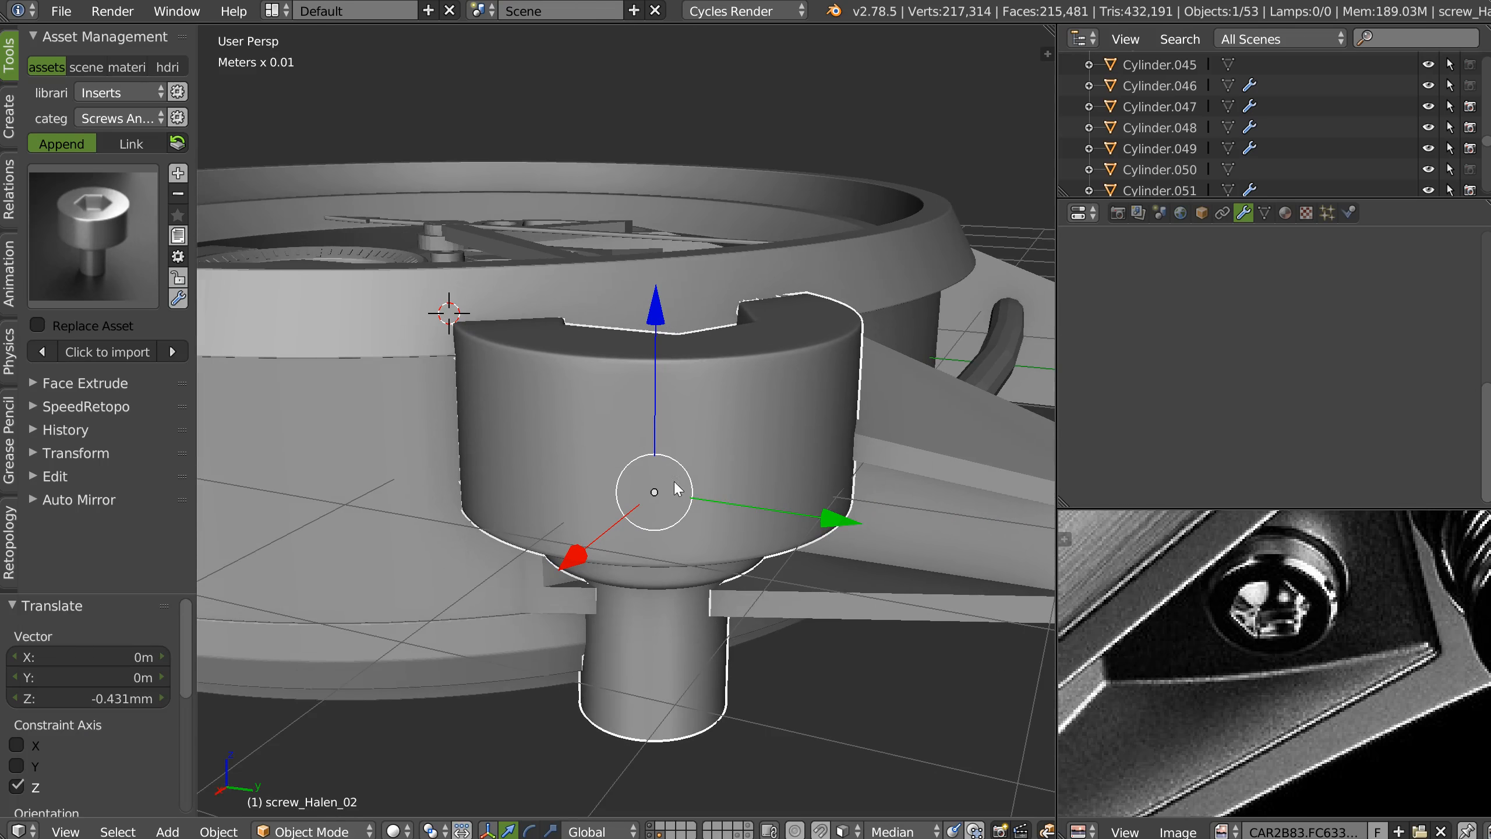
mouse_move(668, 467)
mouse_down()
mouse_move(762, 506)
mouse_move(697, 475)
mouse_move(665, 477)
mouse_move(674, 489)
mouse_up()
key(s)
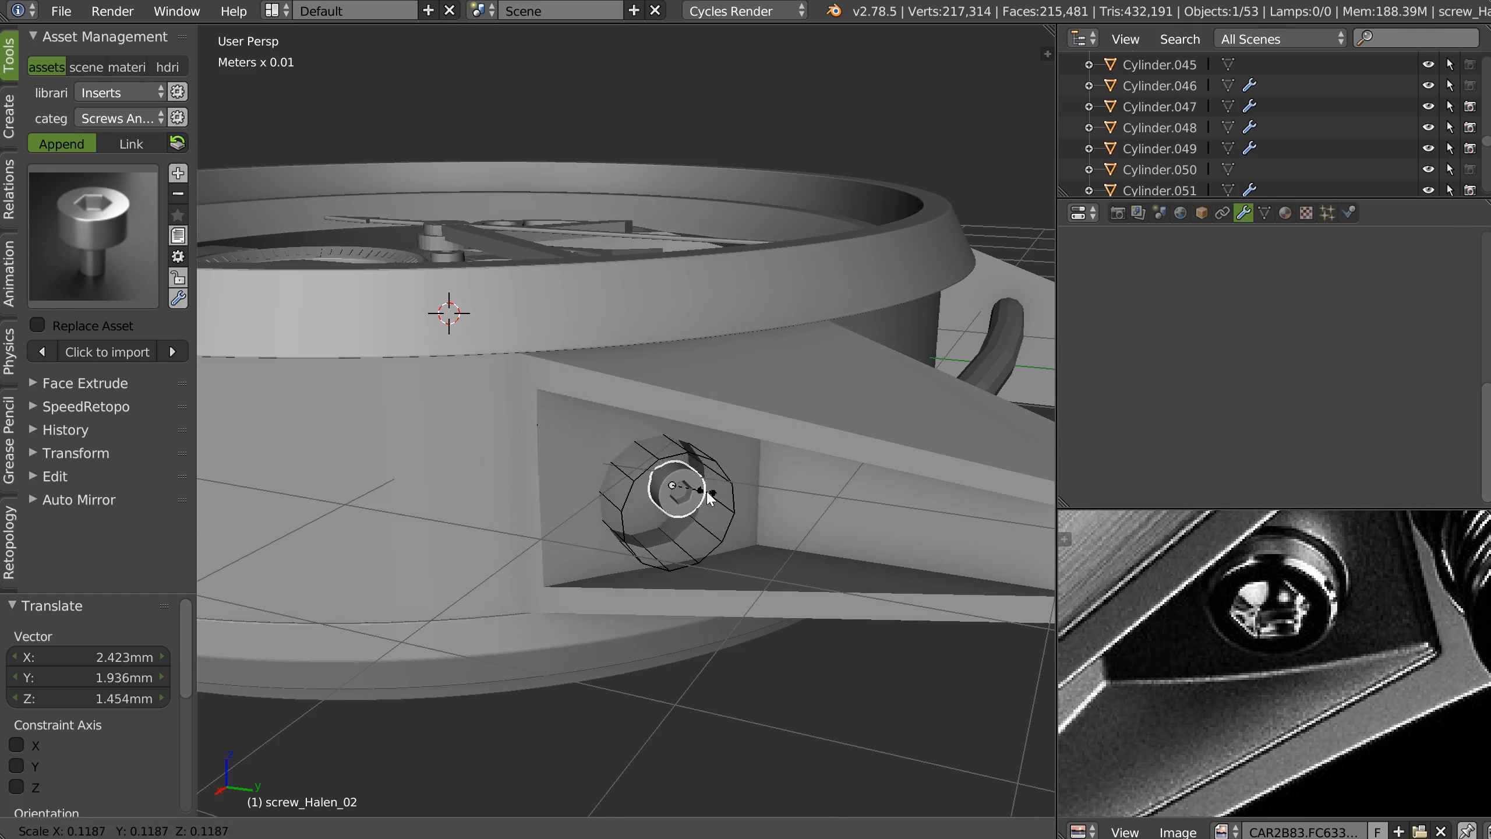
click(706, 489)
Move the screw toward the recess's centre by -0.323 mm in X, 0.313 mm in Y and -1.385 mm in Z.
scroll(671, 489, up, 3)
scroll(671, 488, up, 3)
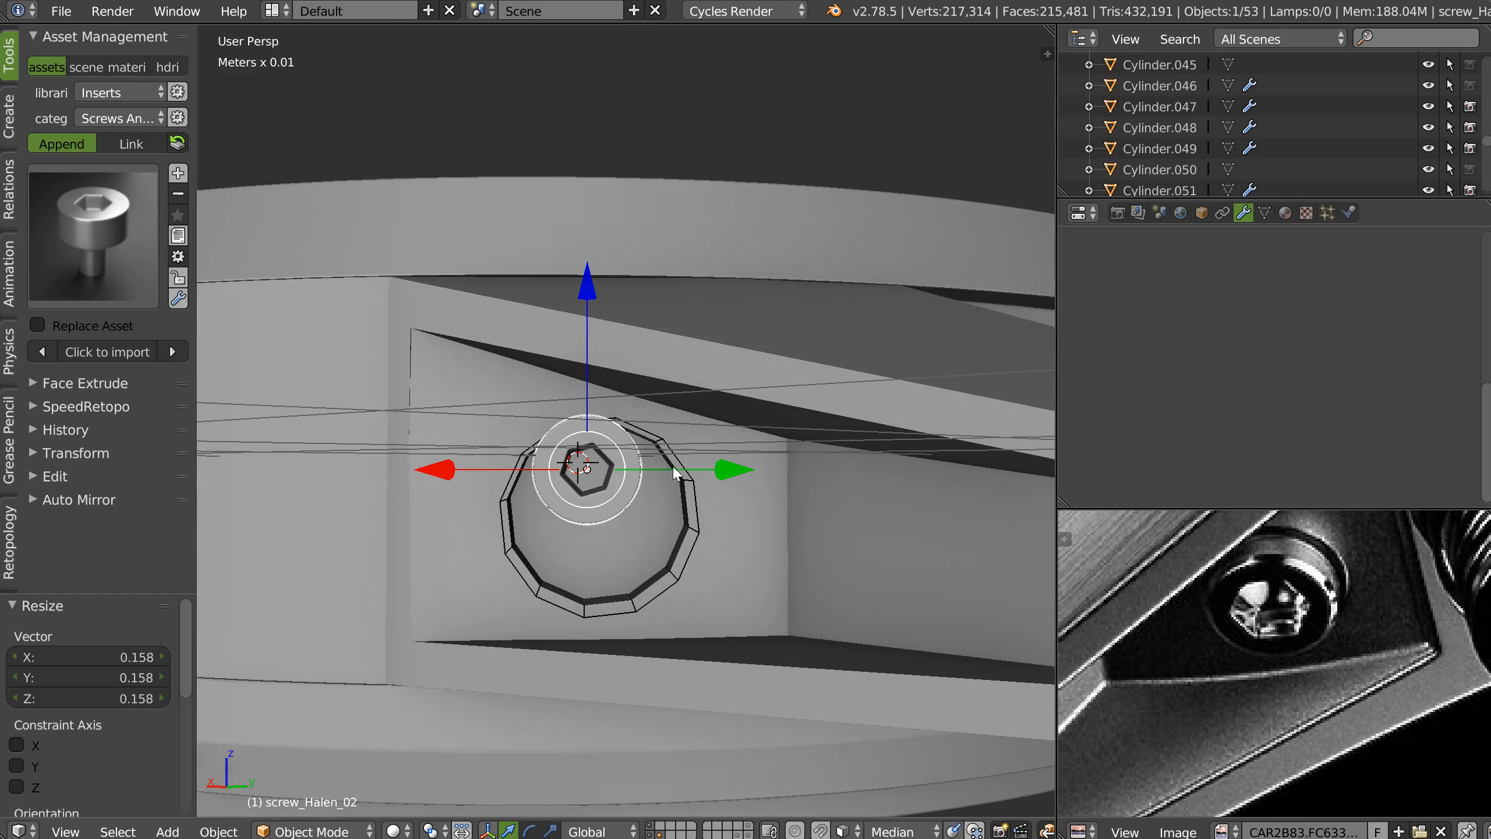
drag(622, 460, 604, 519)
middle_drag(604, 520, 522, 506)
Delete the outer cap face of the round cutter in edit mode and return to object mode.
right_click(522, 505)
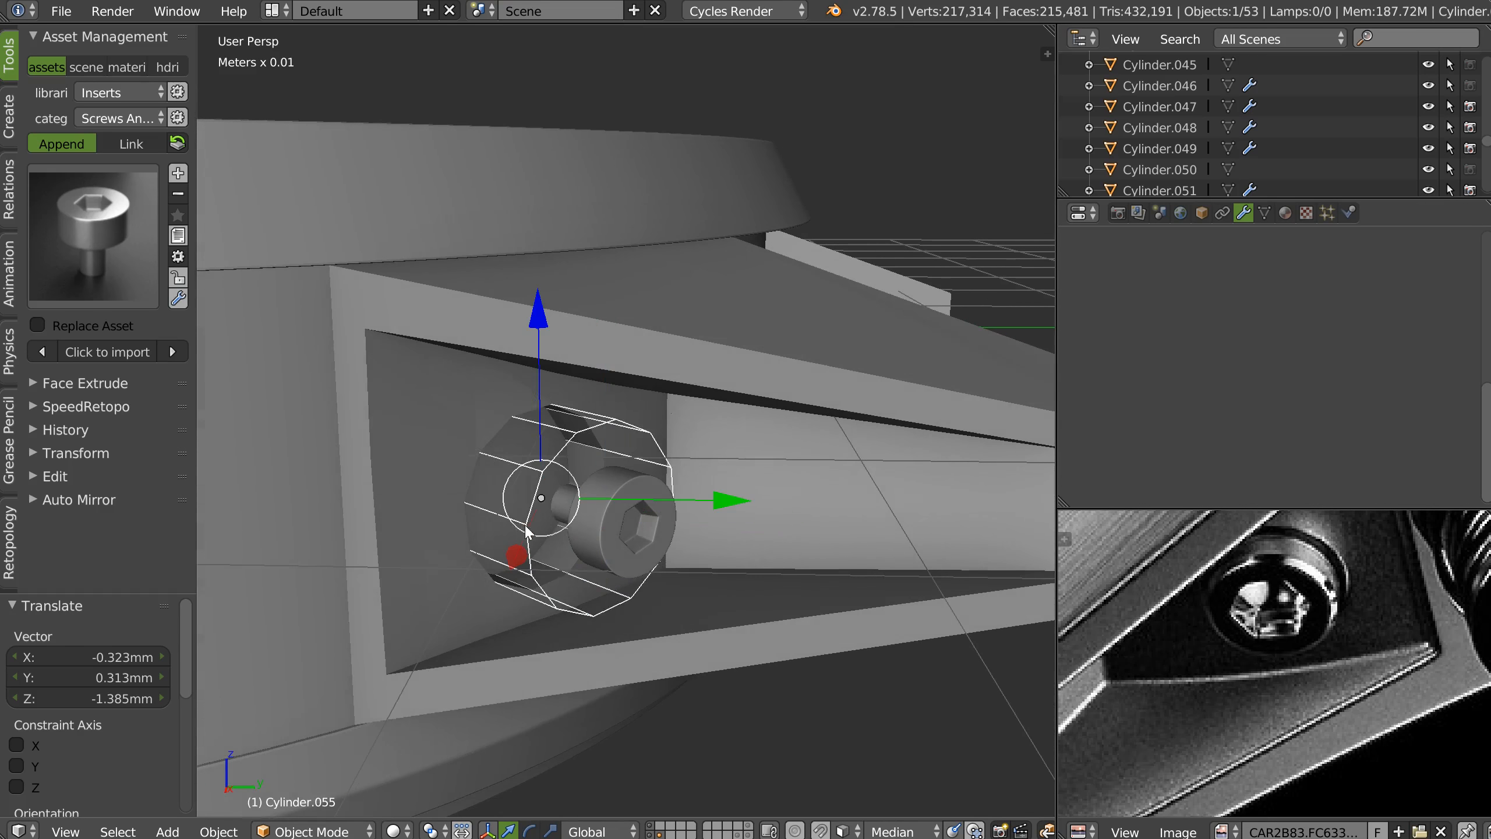
key(Tab)
right_click(600, 537)
key(x)
click(608, 499)
key(Tab)
click(604, 487)
Move the screw into the round recess by -1.891 mm in X, -2.451 mm in Y and 9.884 µm in Z, and scale it by 1.768.
right_click(625, 536)
middle_drag(625, 535, 606, 532)
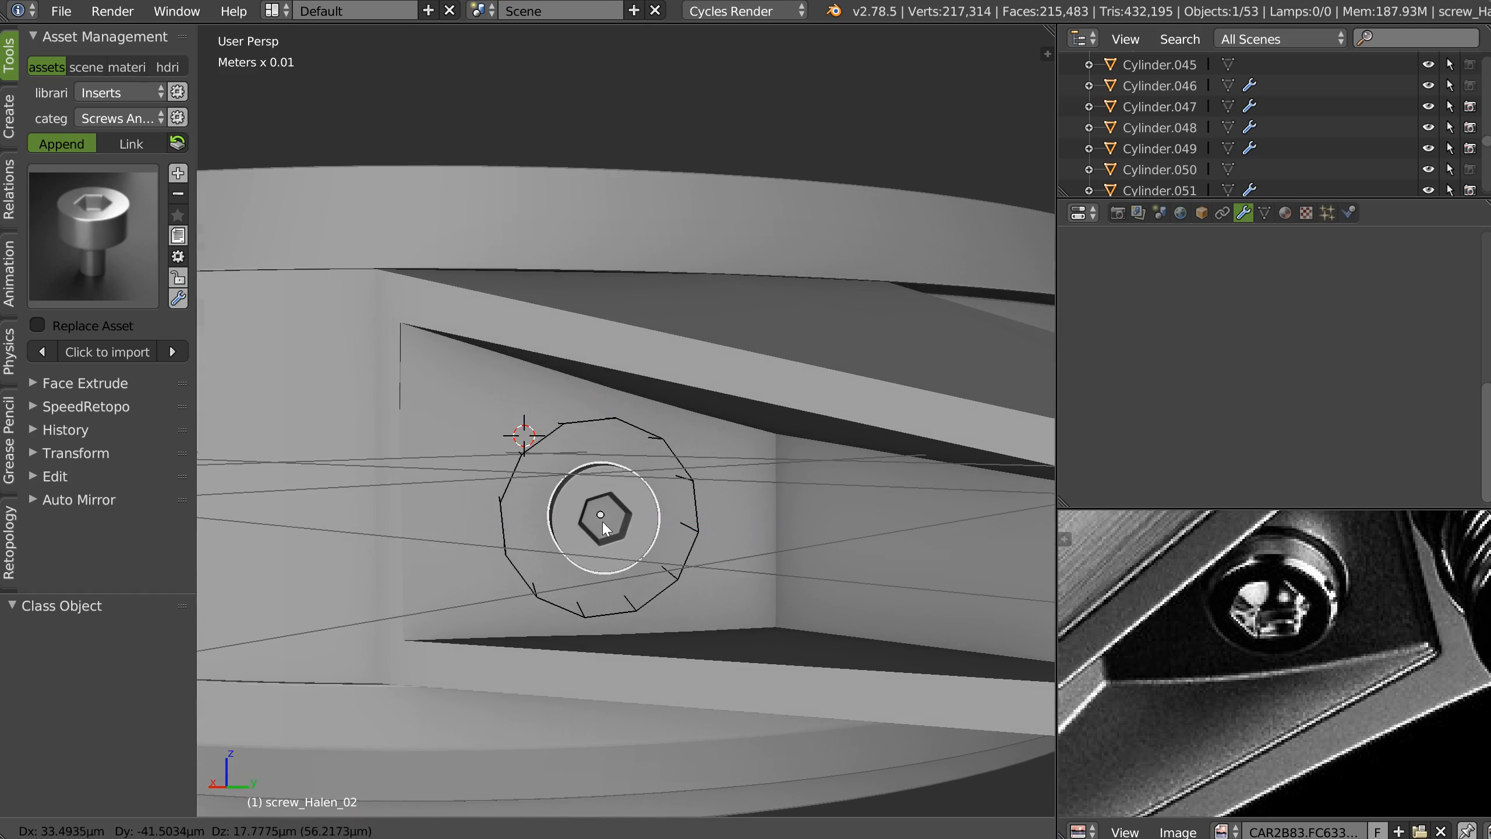
click(671, 546)
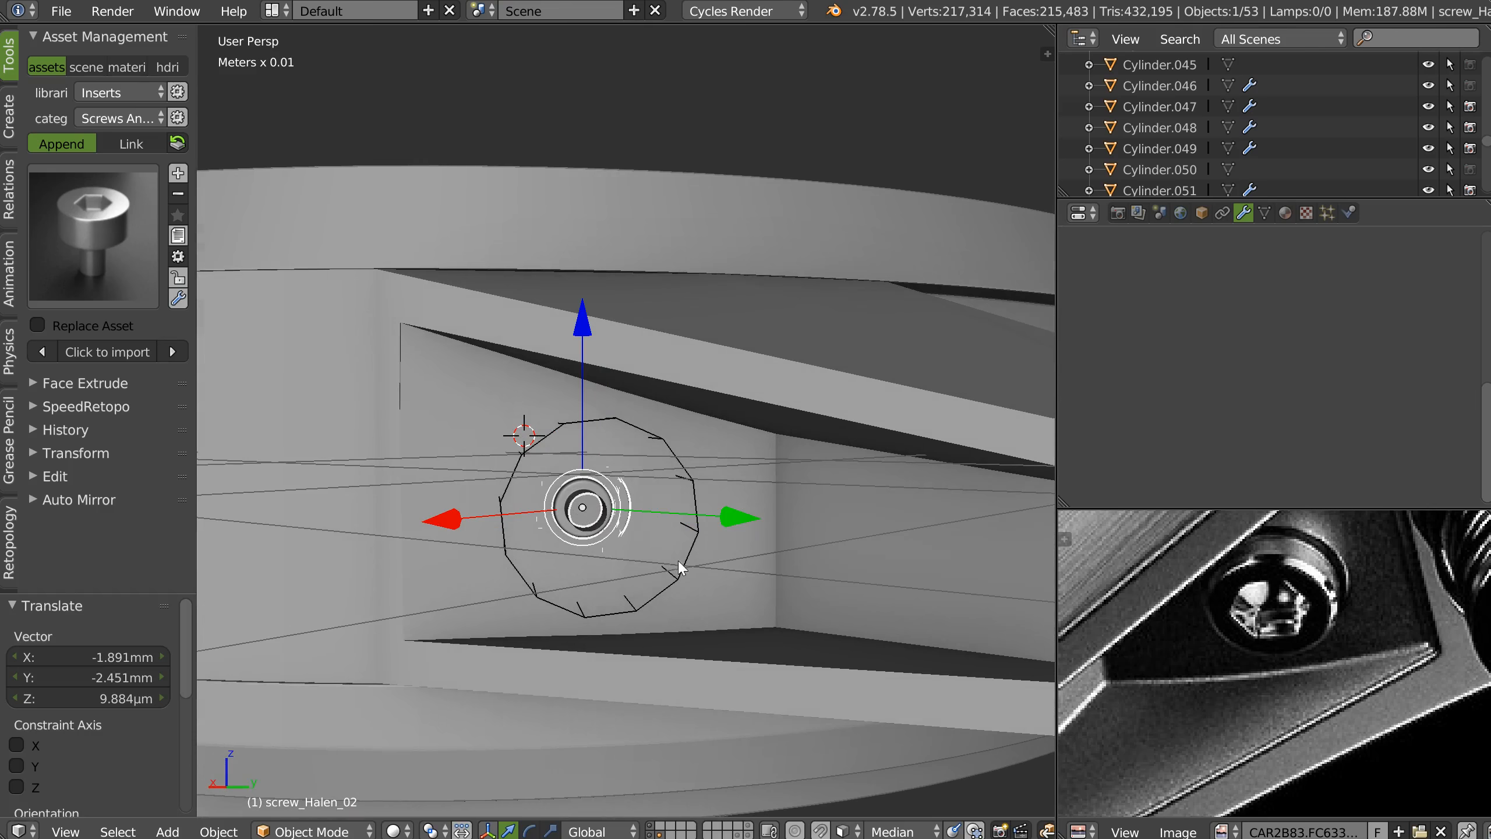
key(s)
click(731, 571)
Move the round cutter around the screw onto layer 13.
middle_drag(729, 570, 696, 476)
right_click(698, 478)
key(m)
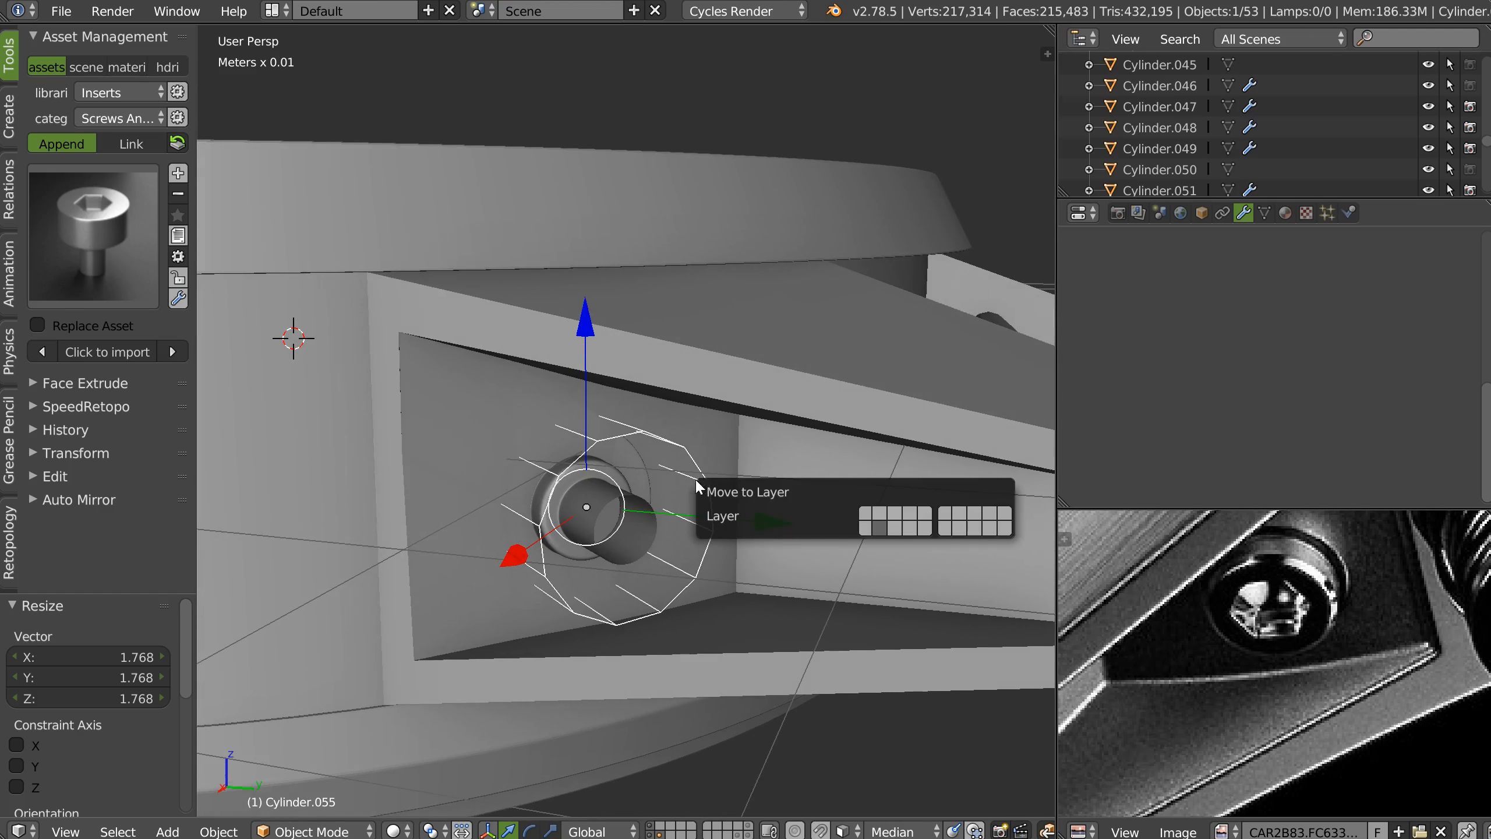
click(895, 530)
Nudge the screw on the pocket wall by -0.287 mm in X, 0.278 mm in Y and -42.579 µm in Z.
right_click(631, 536)
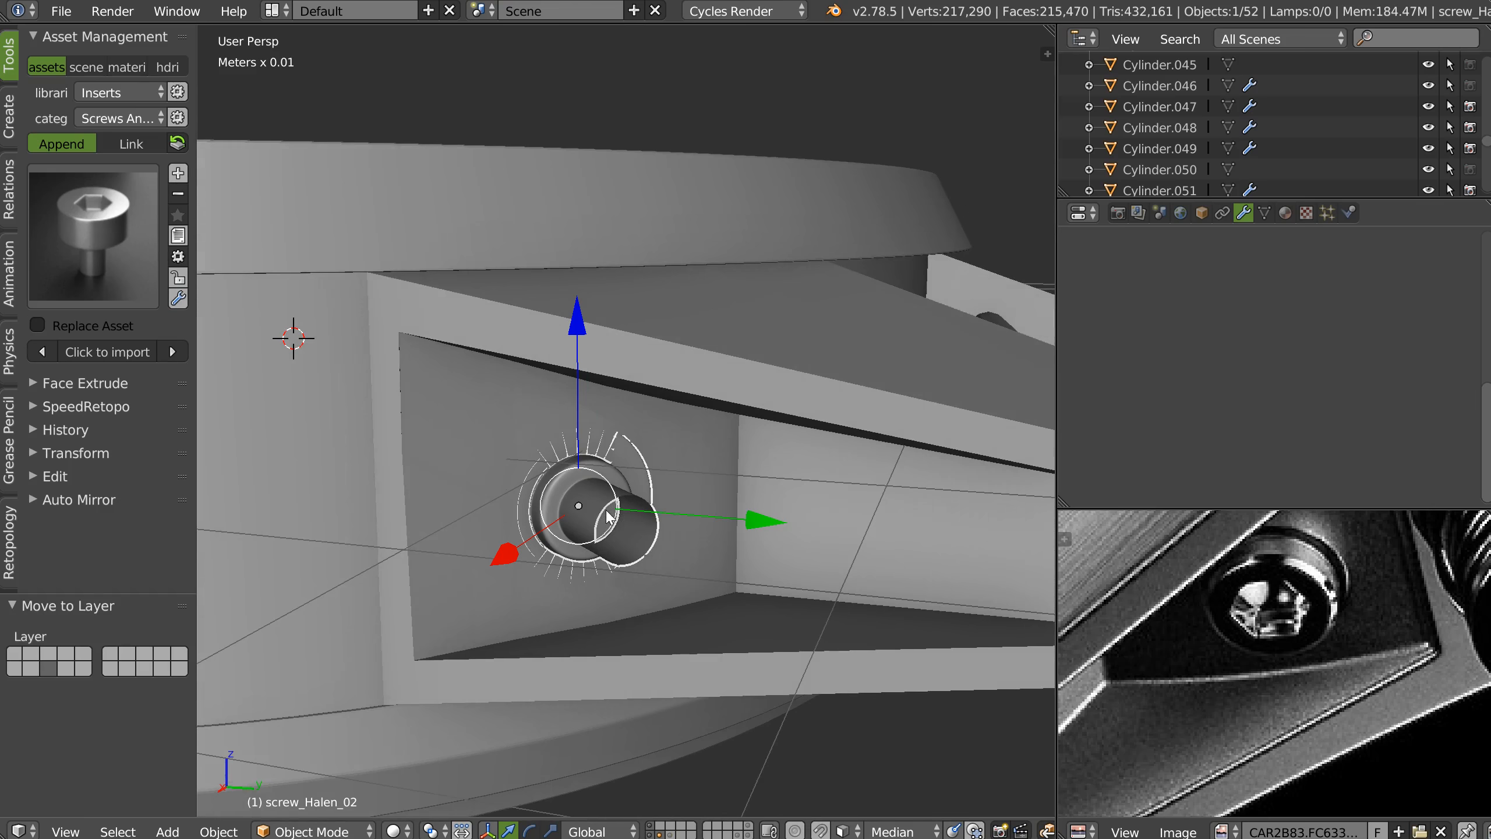
key(g)
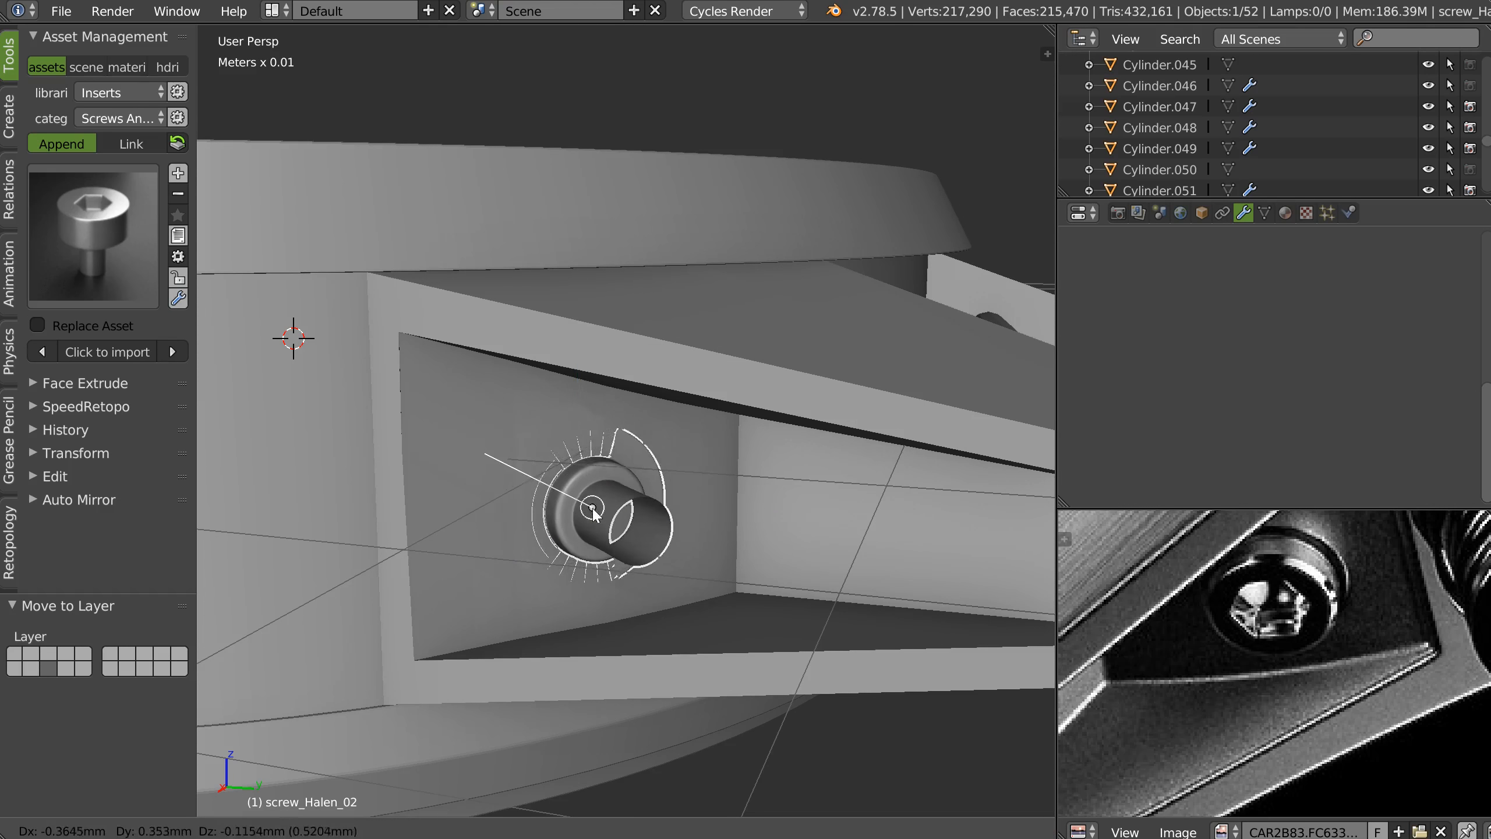
click(594, 507)
mouse_move(645, 502)
middle_down()
mouse_move(580, 497)
mouse_move(621, 509)
middle_up()
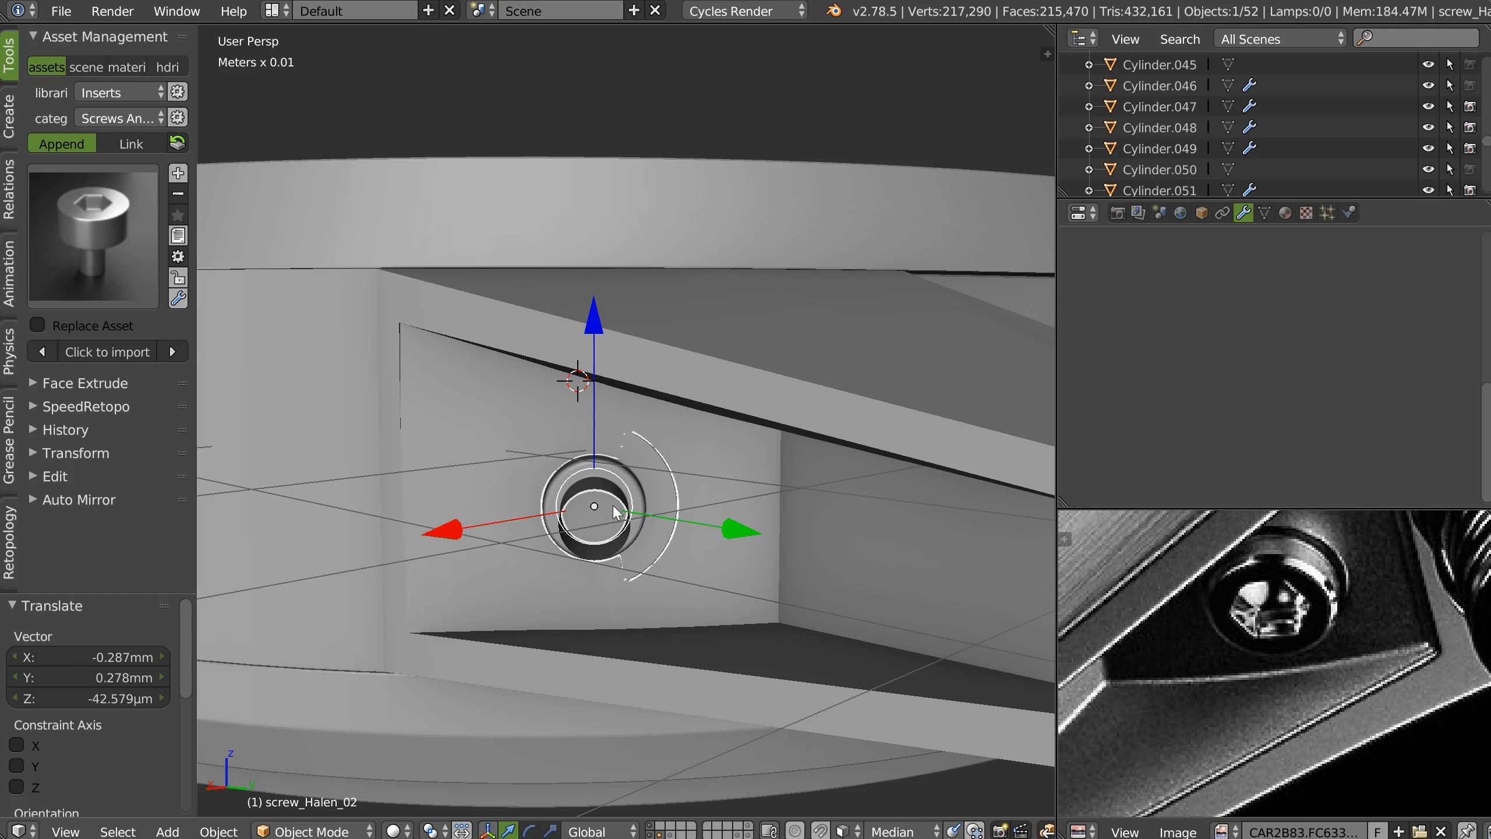
Snap the screw onto the lug's top, and back onto the pocket wall by 1.281 mm in X, -4.69 mm in Y and -5.924 mm in Z.
key(g)
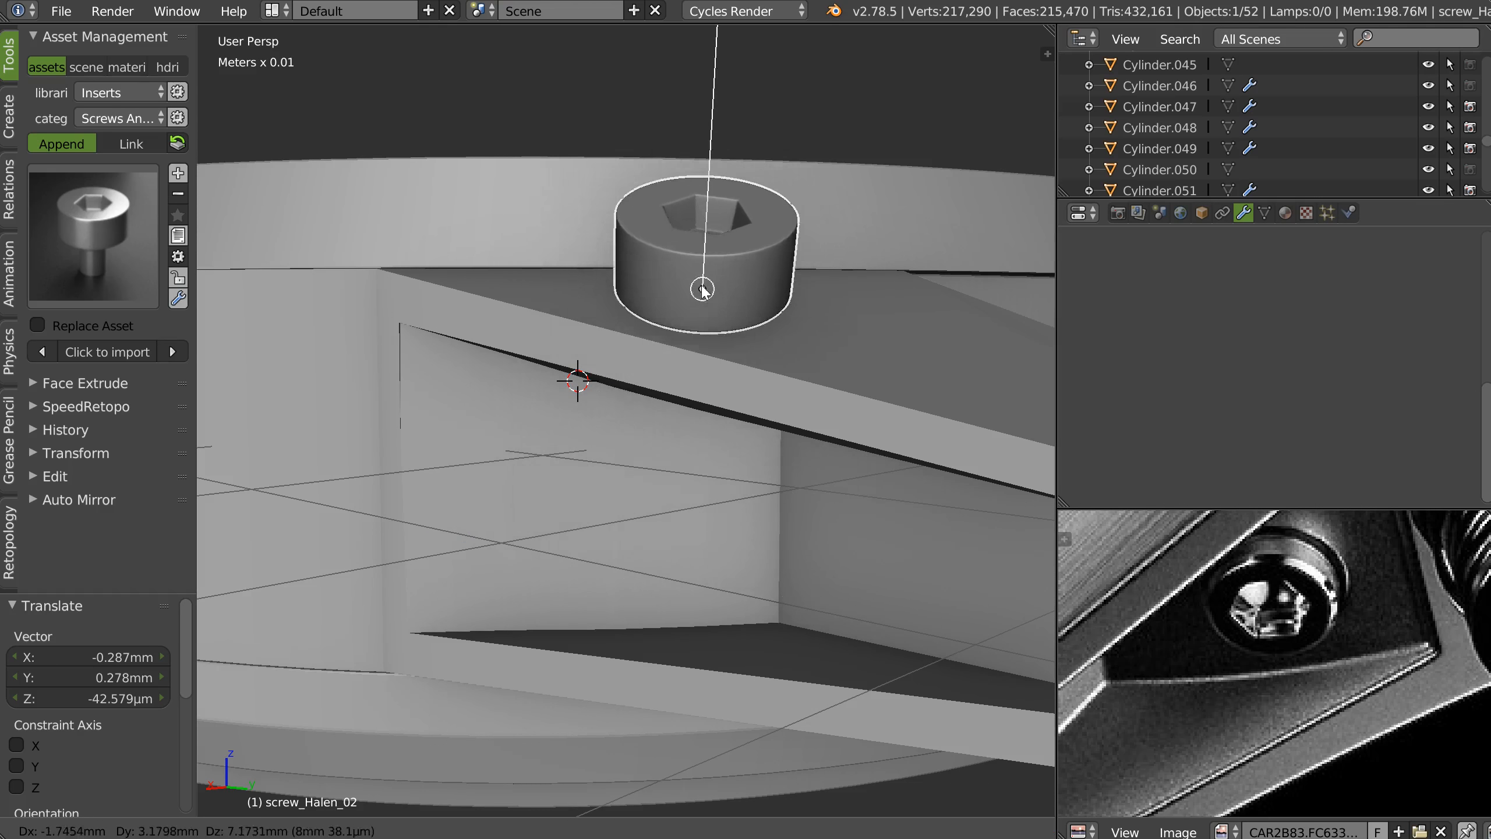
click(725, 317)
key(g)
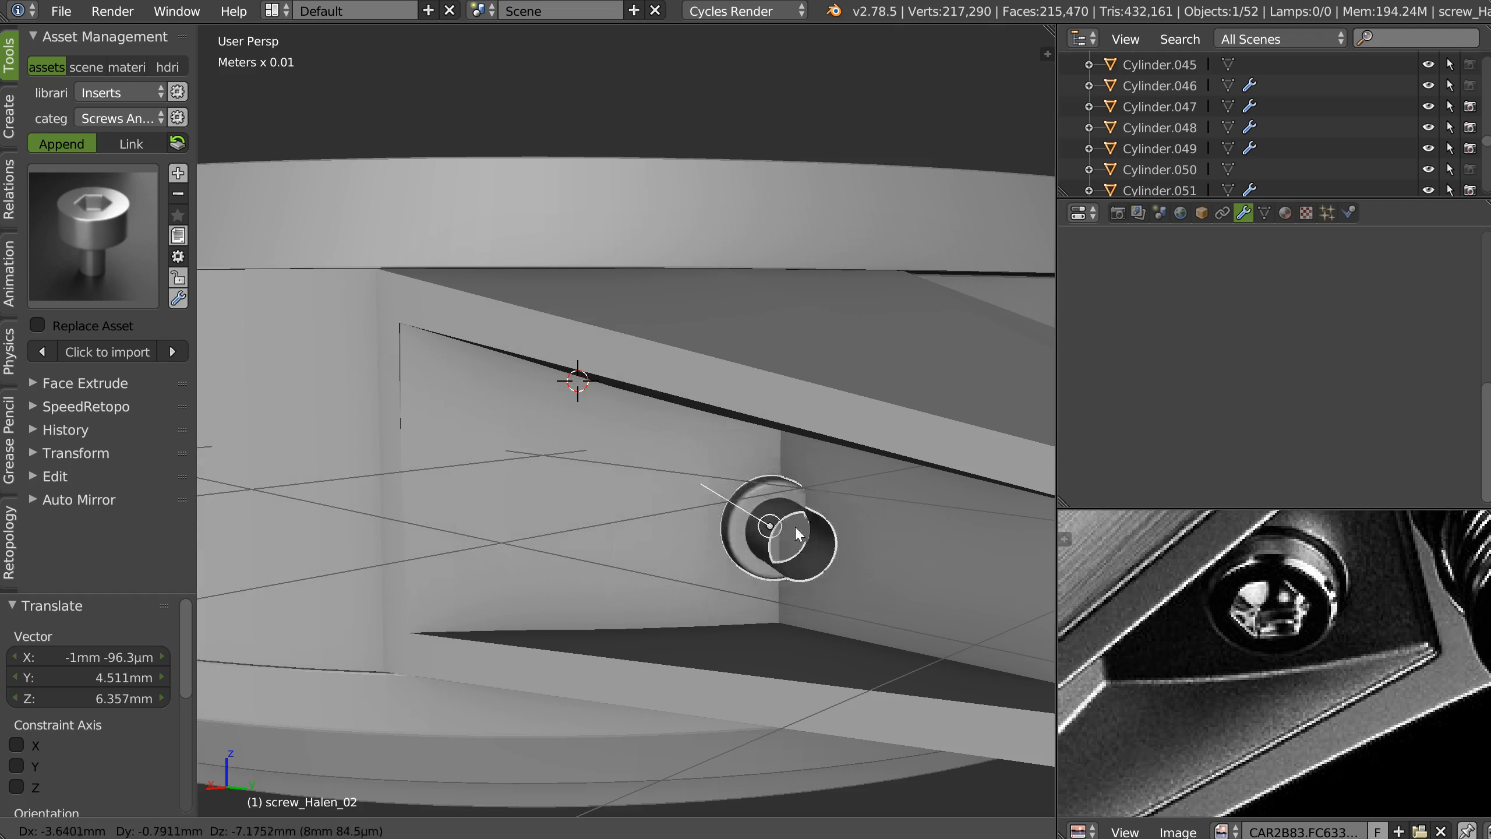
click(588, 496)
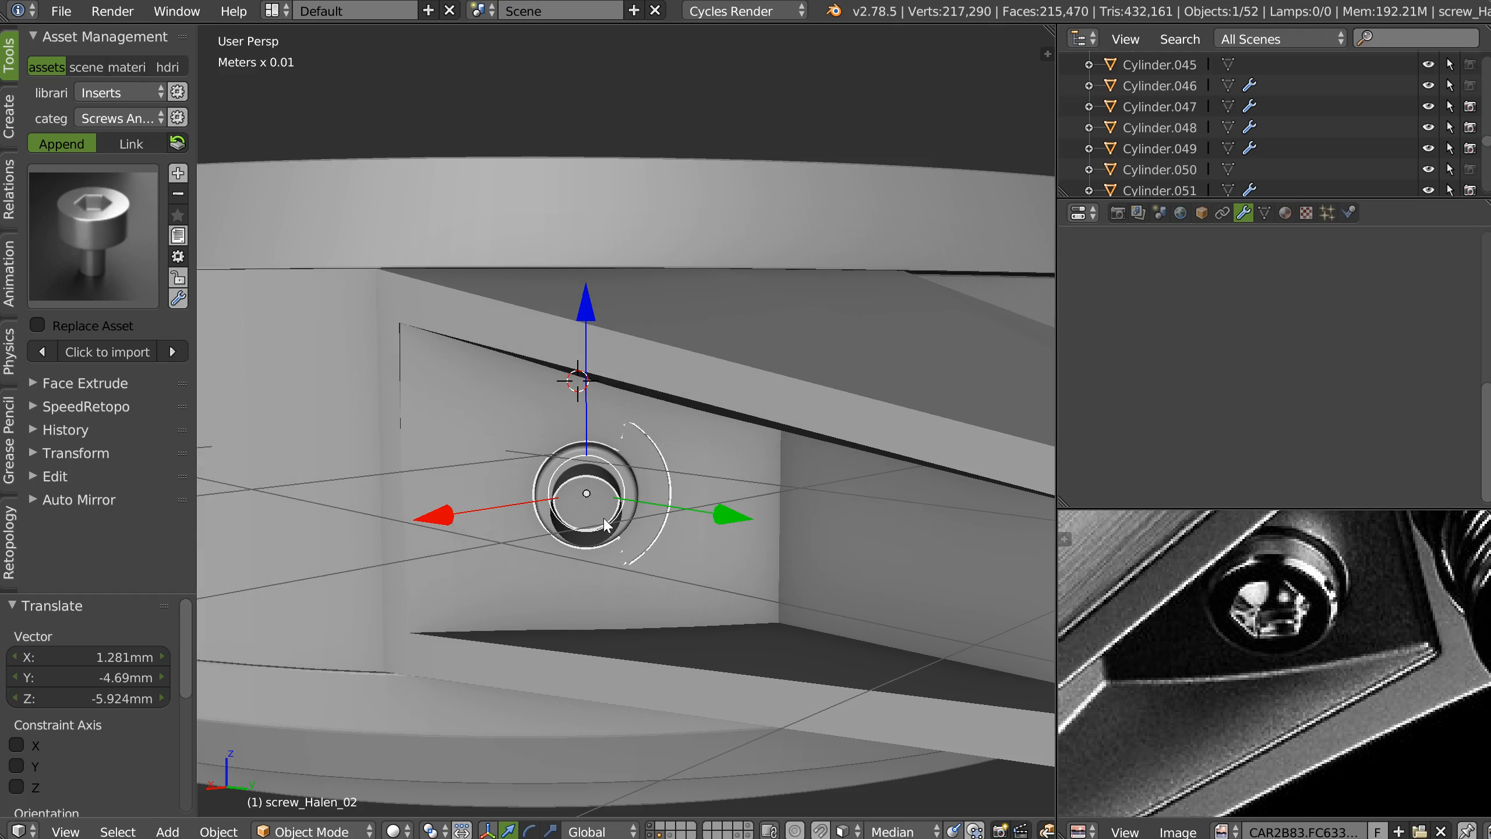
mouse_move(589, 496)
middle_down()
mouse_move(489, 293)
mouse_move(711, 484)
mouse_move(613, 491)
middle_up()
scroll(707, 481, down, 2)
scroll(616, 490, up, 2)
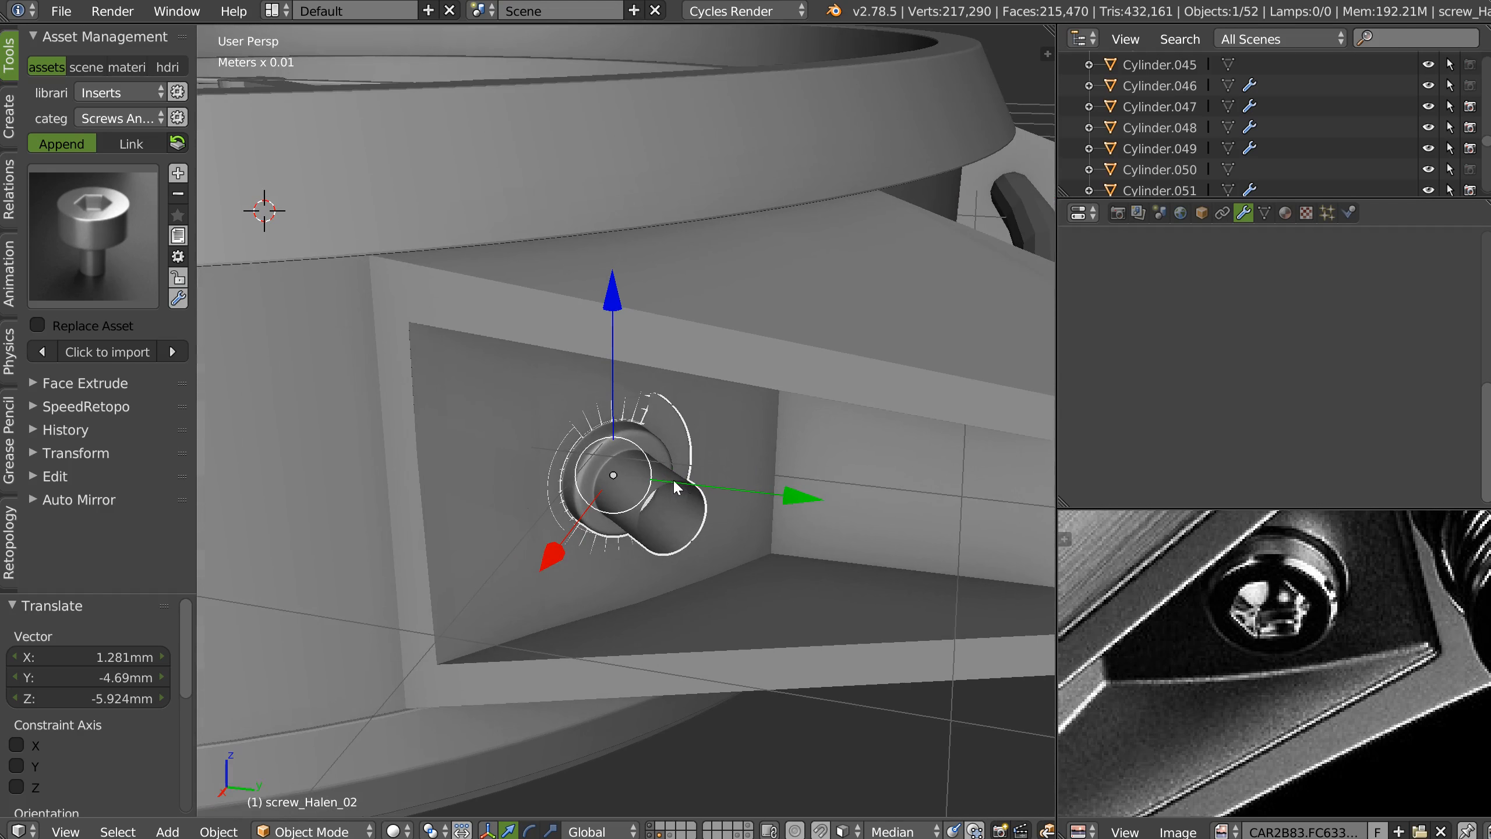
Clear the screw's rotation, isolate it in local view and open its mesh for editing in edge selection mode.
key(alt+r)
key(KP_Divide)
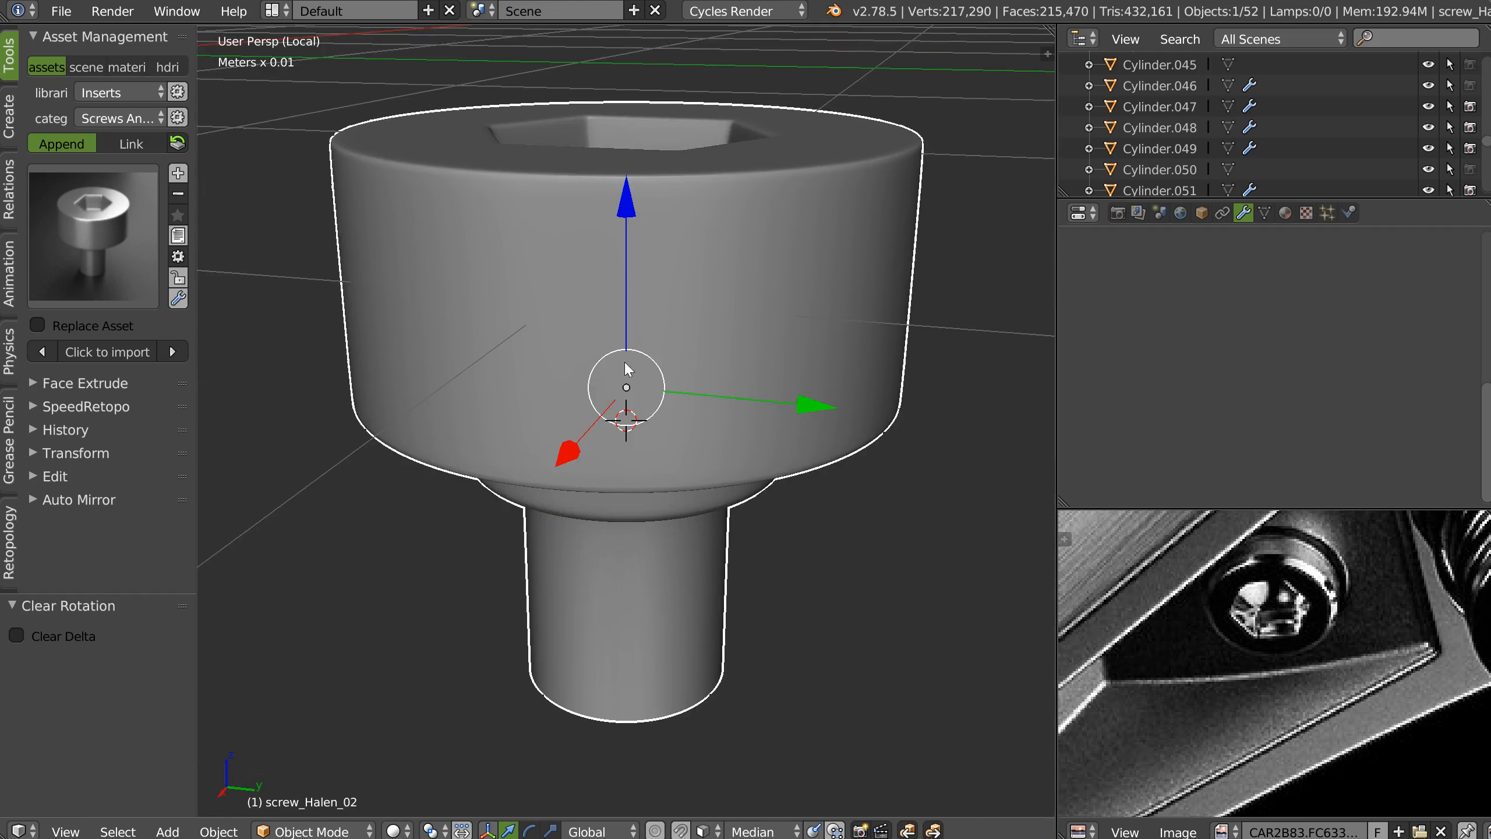
middle_drag(641, 438, 574, 467)
key(Tab)
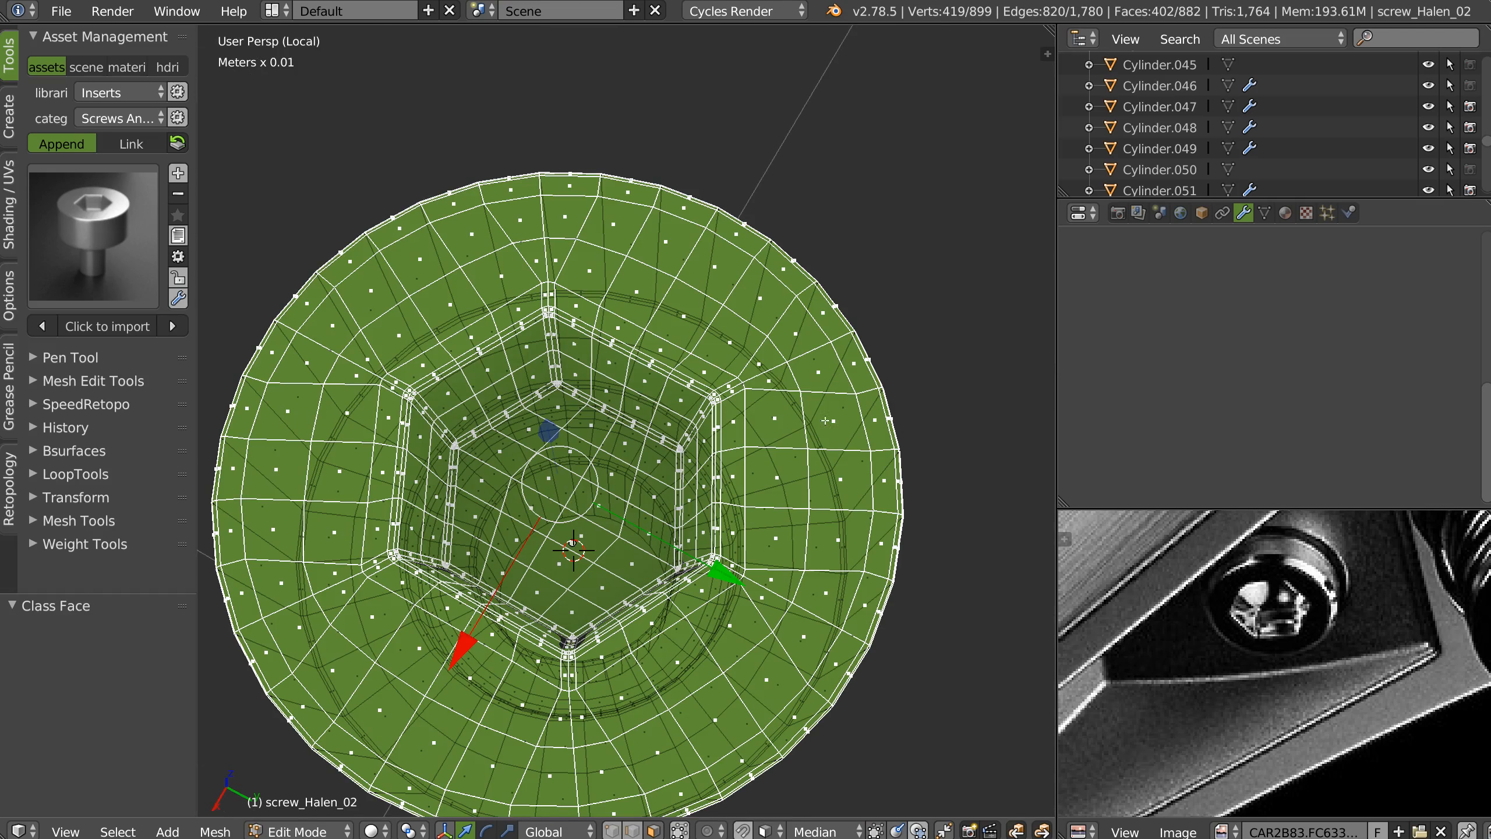
middle_drag(807, 415, 754, 476)
key(alt+z)
key(Tab)
click(757, 507)
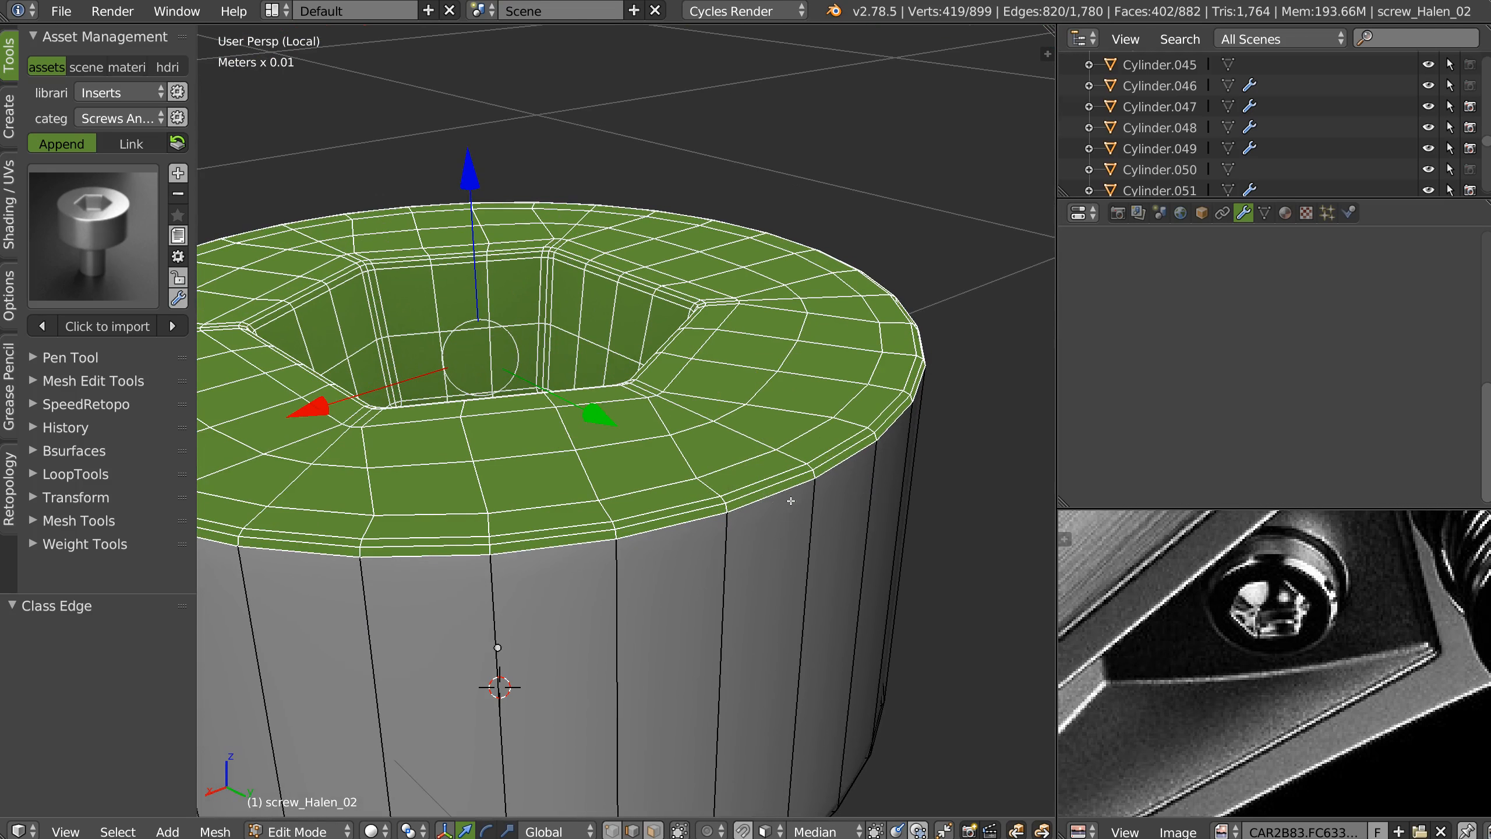
Select the outer edge loop just below the upper rim of the screw head.
alt+click(758, 505)
shift+middle_drag(778, 457, 916, 405)
drag(648, 98, 624, 423)
key(shift+Tab)
click(623, 309)
key(ctrl+z)
key(ctrl+z)
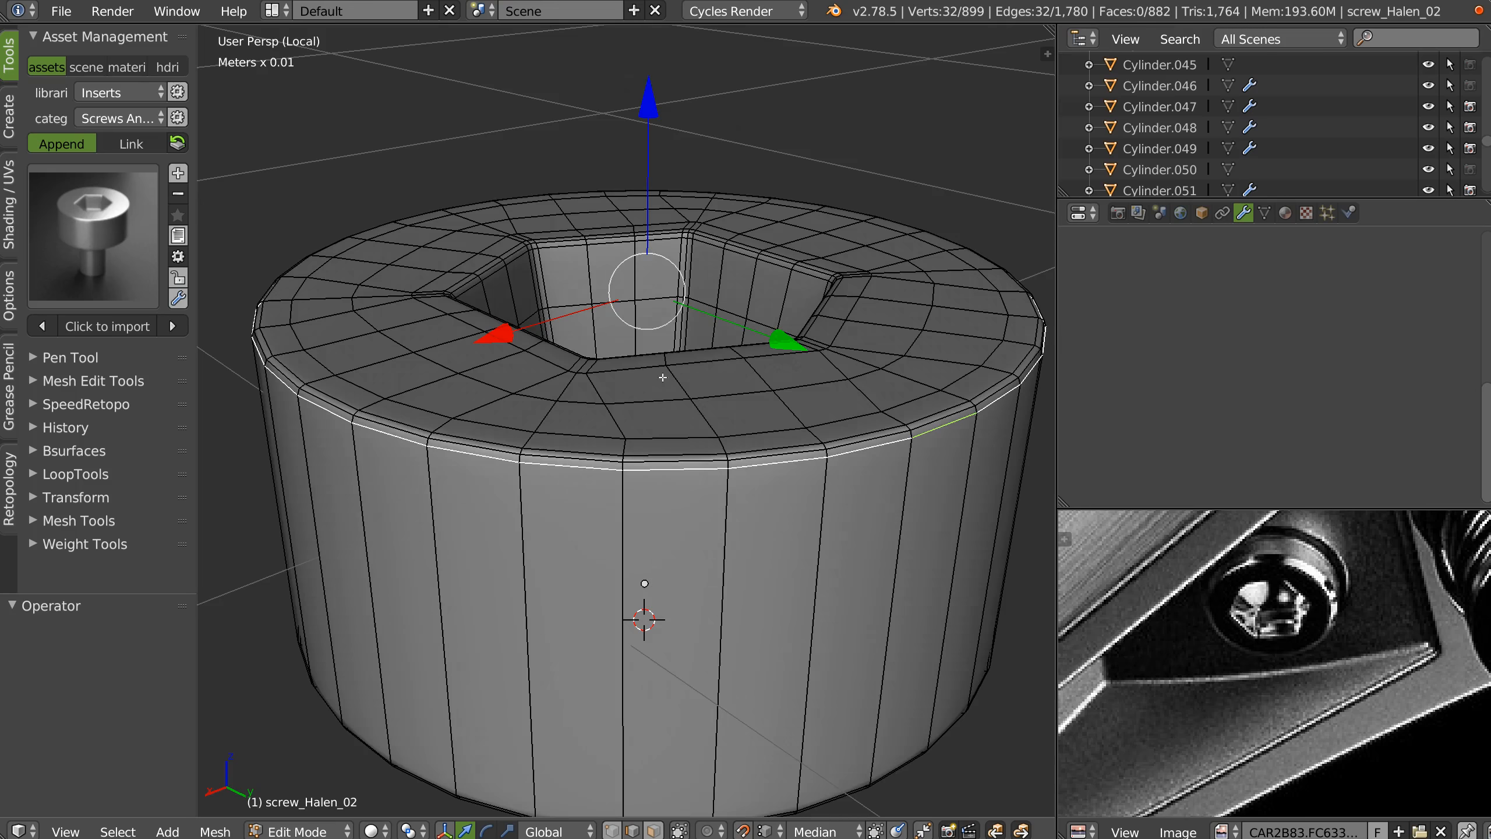
Try to raise the selected rim edge loop by 55.848 µm along Z, and undo it.
key(g)
key(z)
click(630, 441)
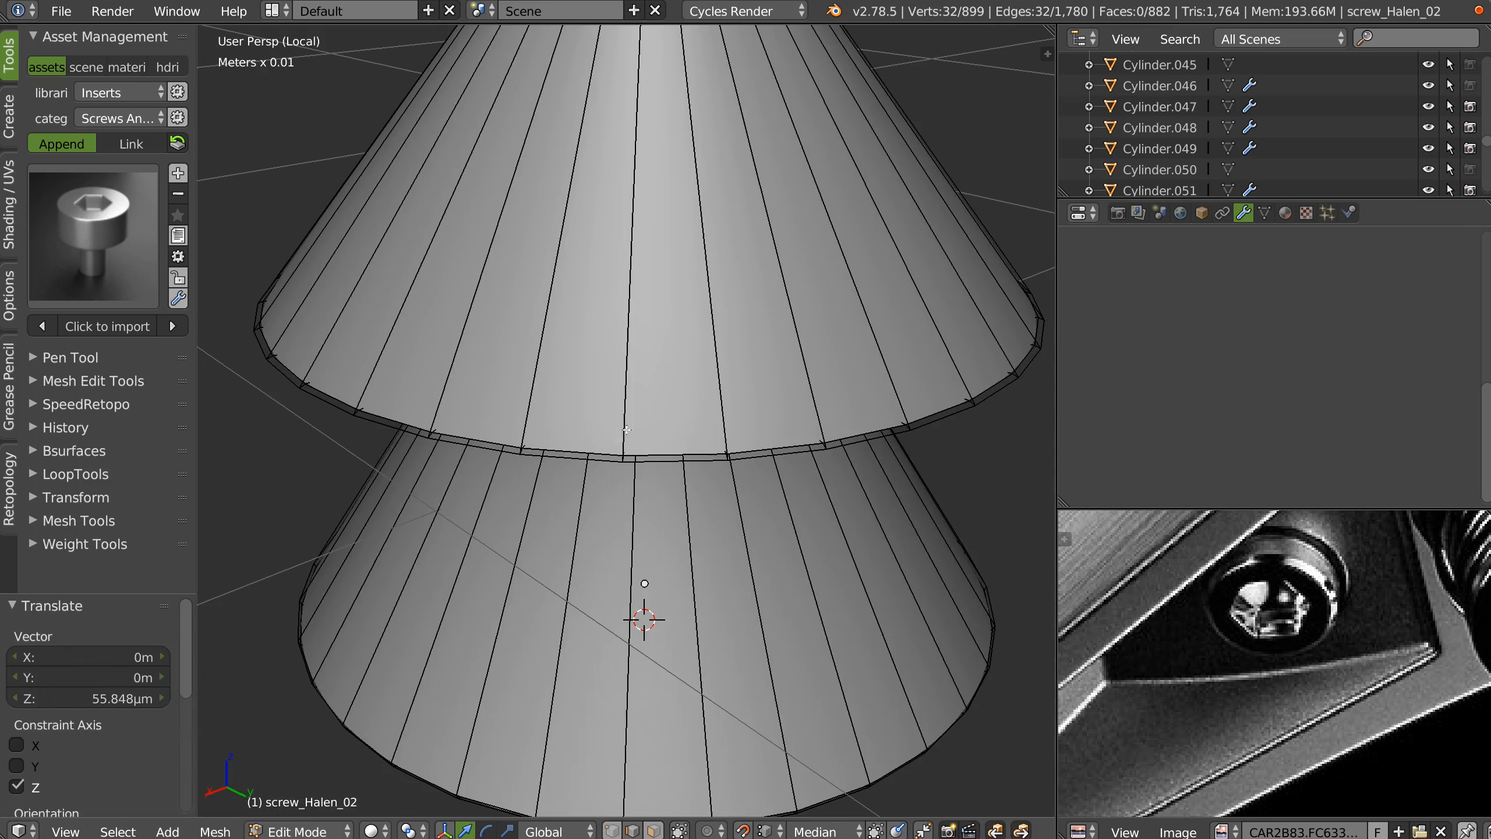
key(ctrl+z)
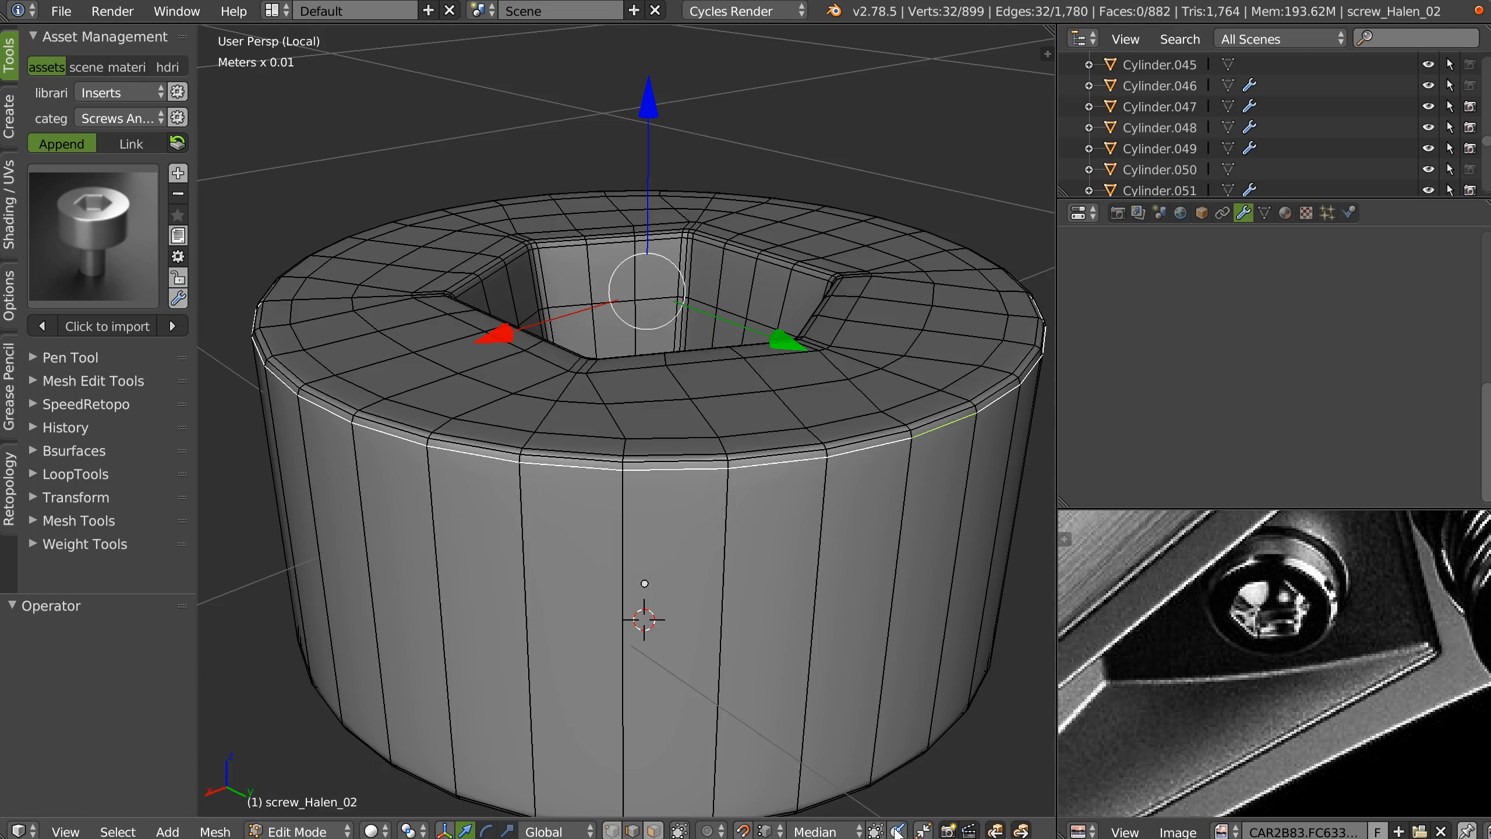
Move the selected edge loop up to the head's upper rim, 55.848 µm along Z.
key(g)
key(z)
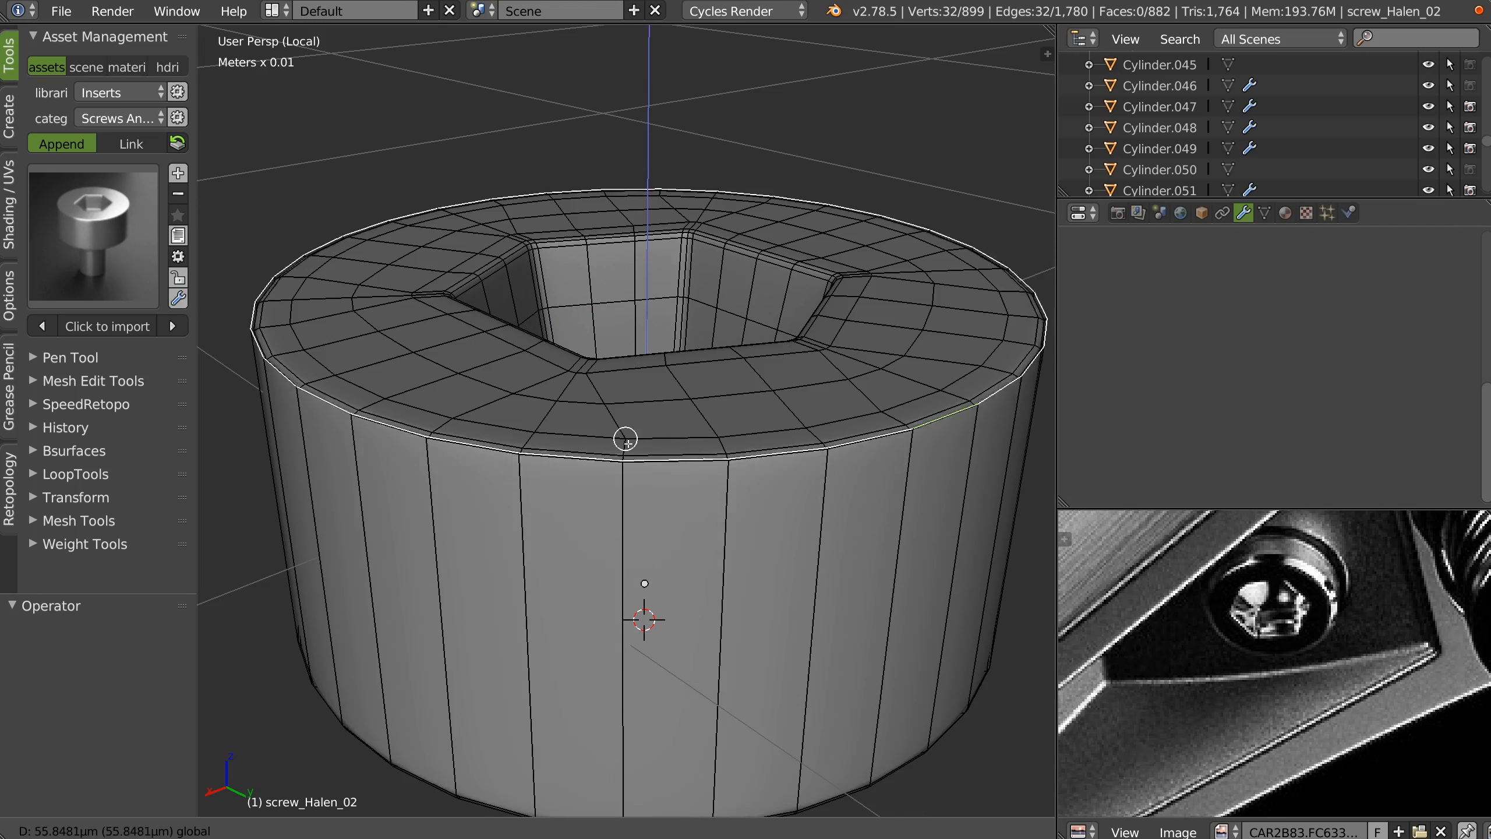
click(623, 453)
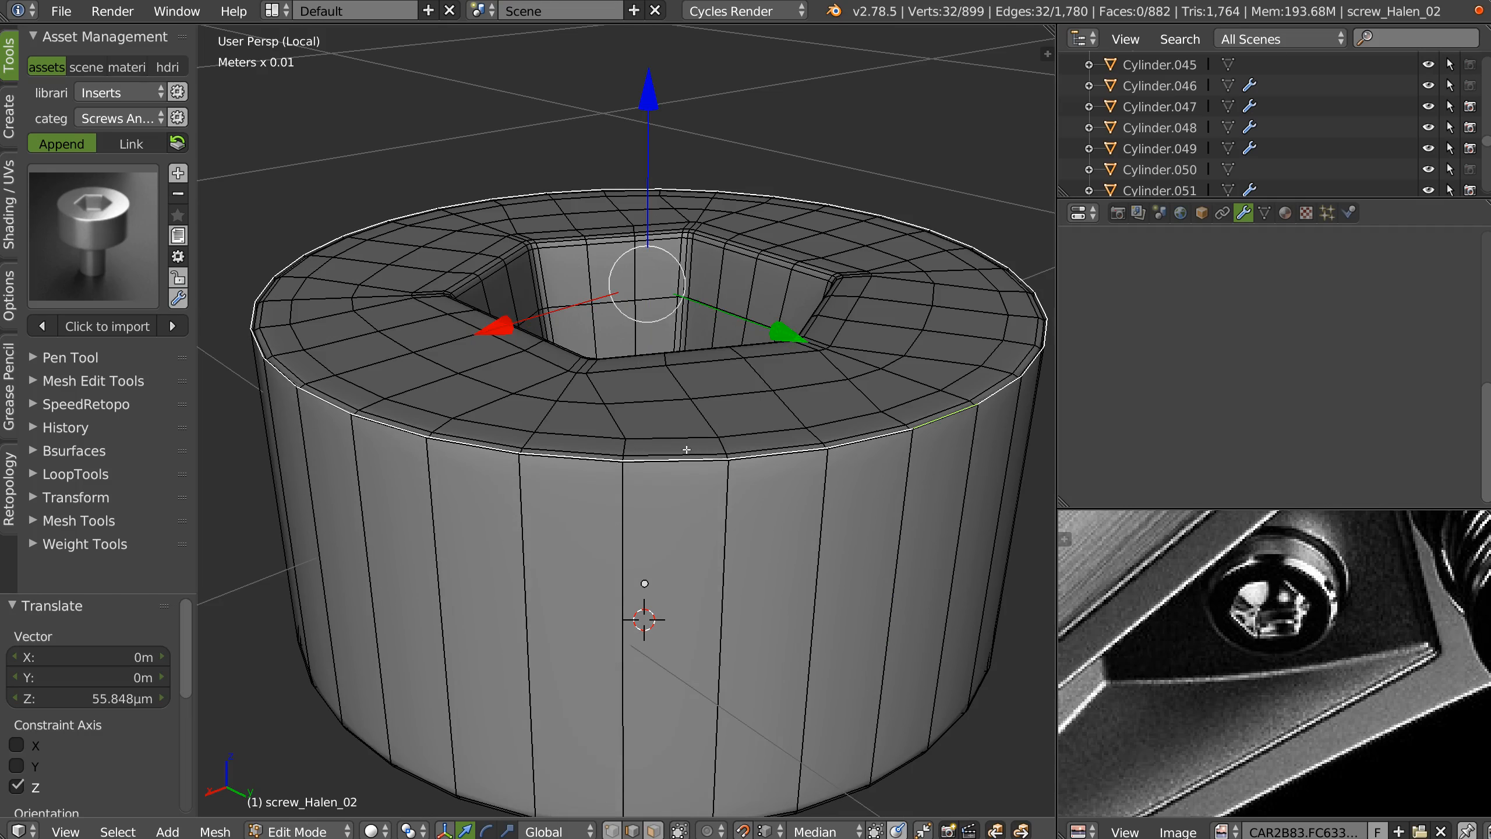
Lower the outer rim edge loop of the screw head by 0.23 mm along Z.
scroll(751, 478, up, 4)
alt+right_click(752, 478)
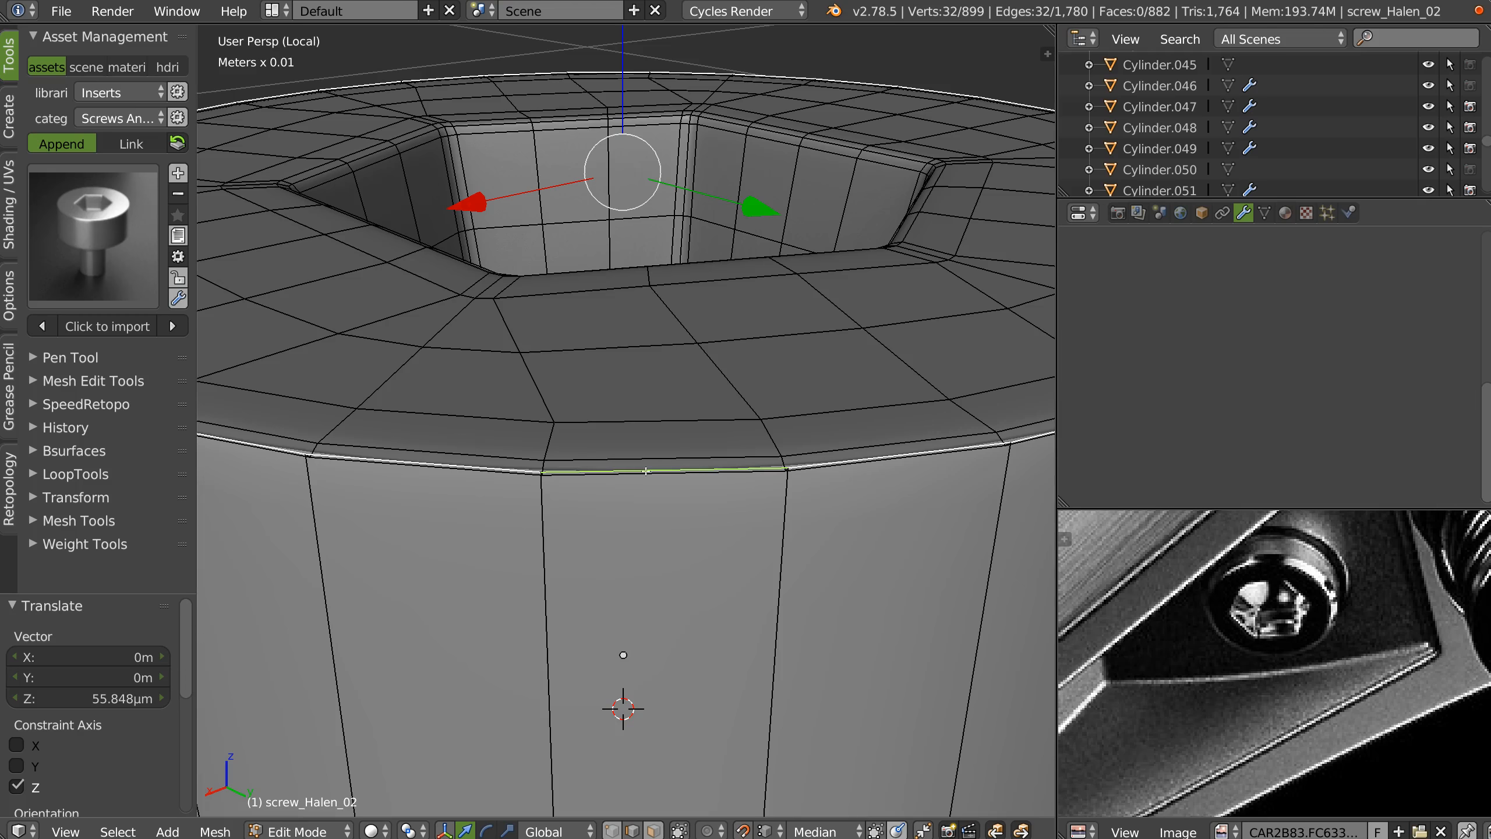
key(Tab)
click(583, 485)
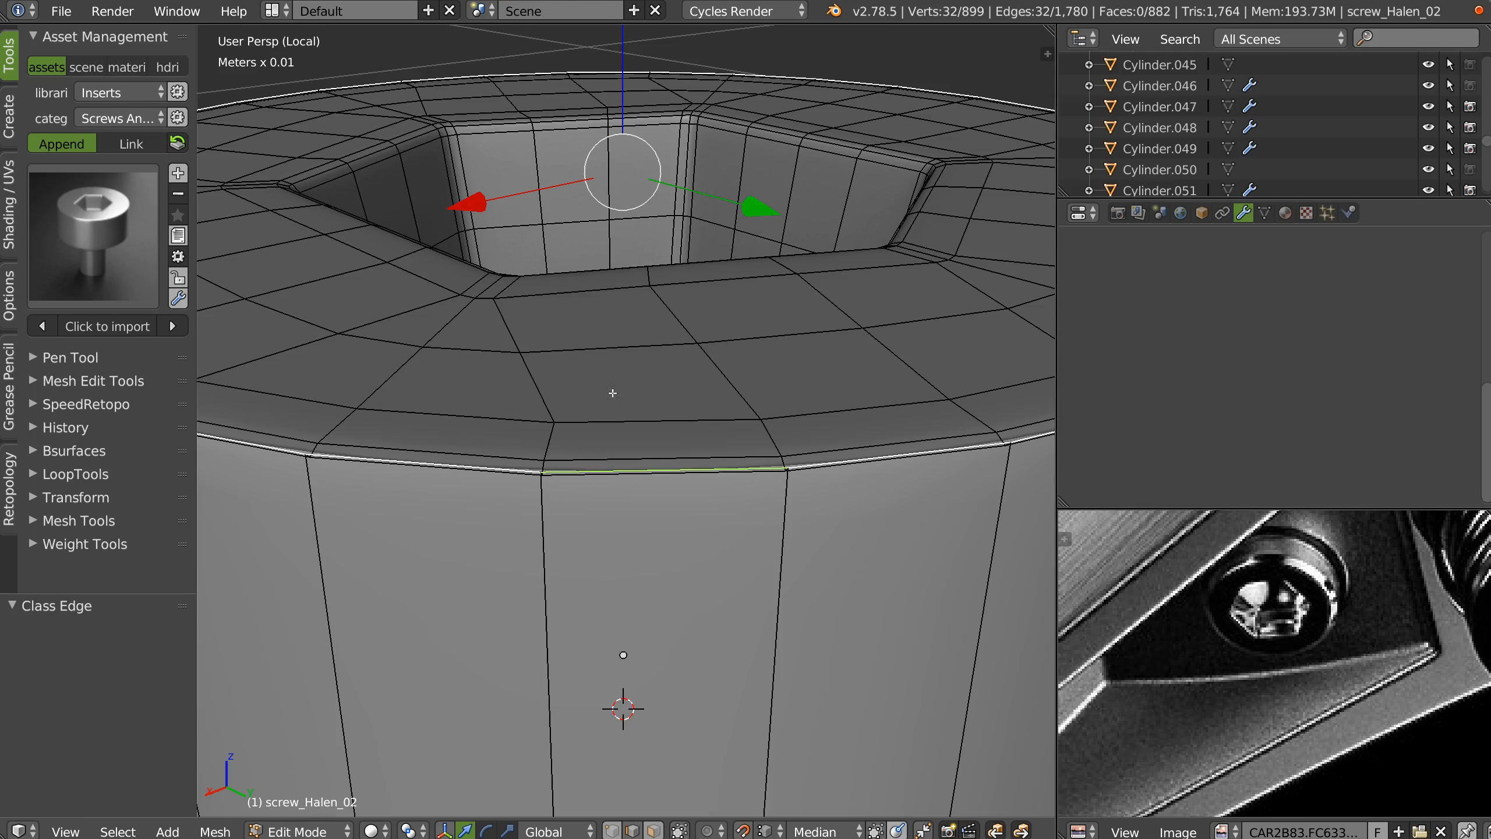
scroll(690, 172, down, 4)
key(g)
key(z)
click(658, 317)
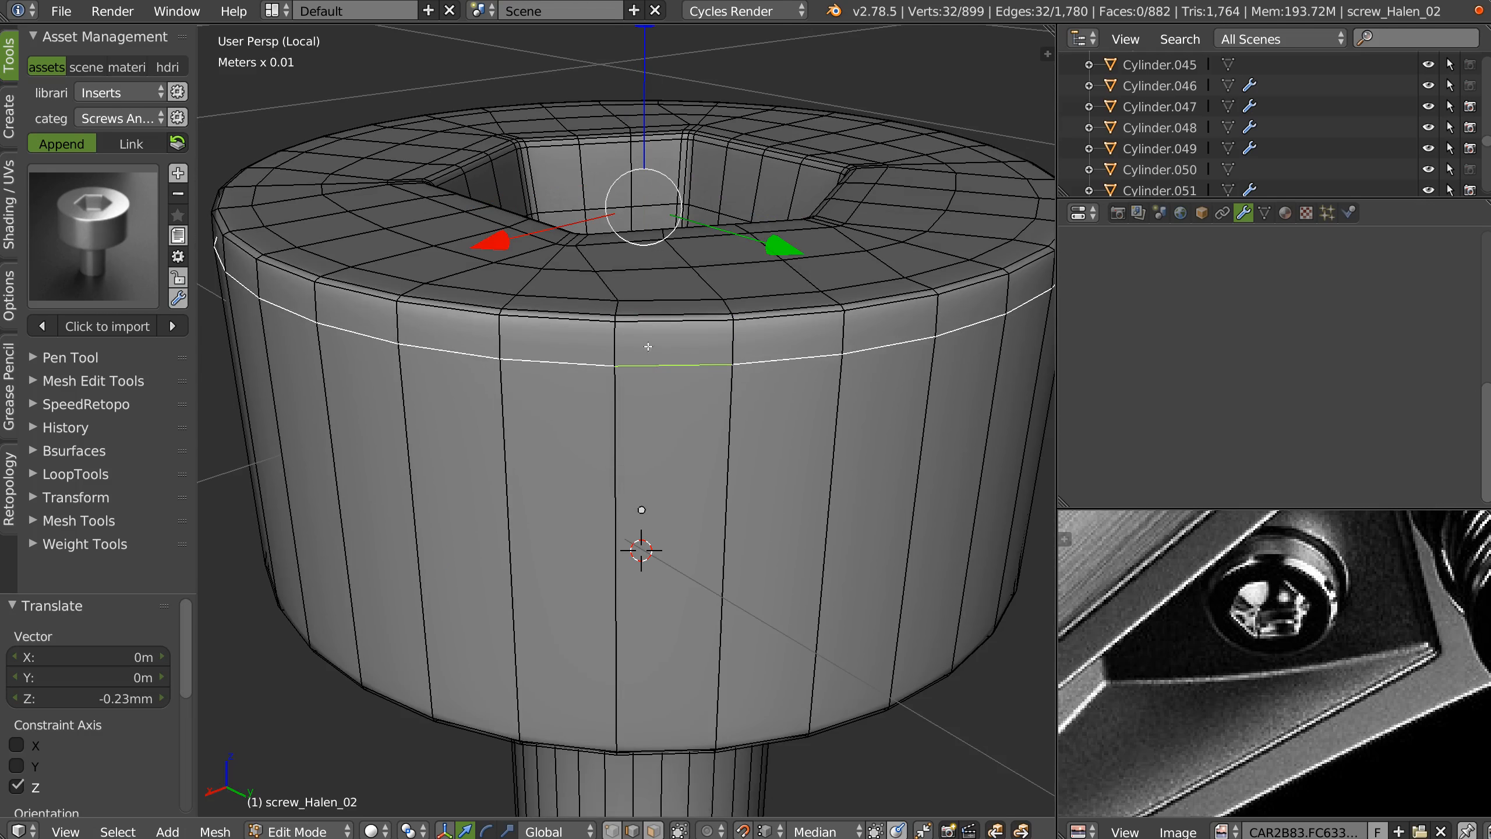
Dissolve the two leftover edge loops at the head's upper rim to form a chamfer.
alt+shift+right_click(658, 317)
key(ctrl+x)
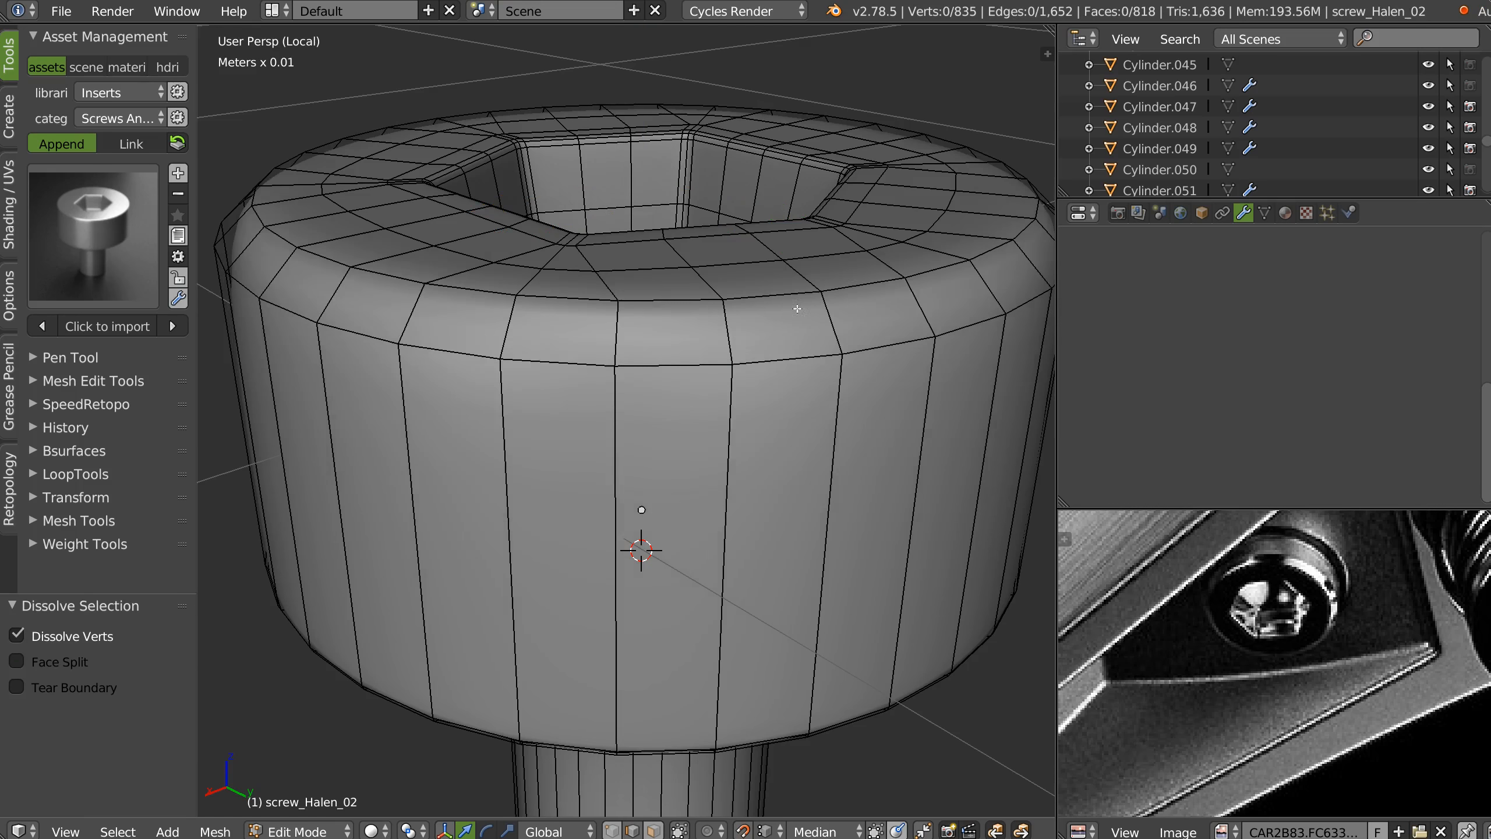
shift+middle_drag(880, 252, 787, 310)
middle_drag(705, 425, 743, 373)
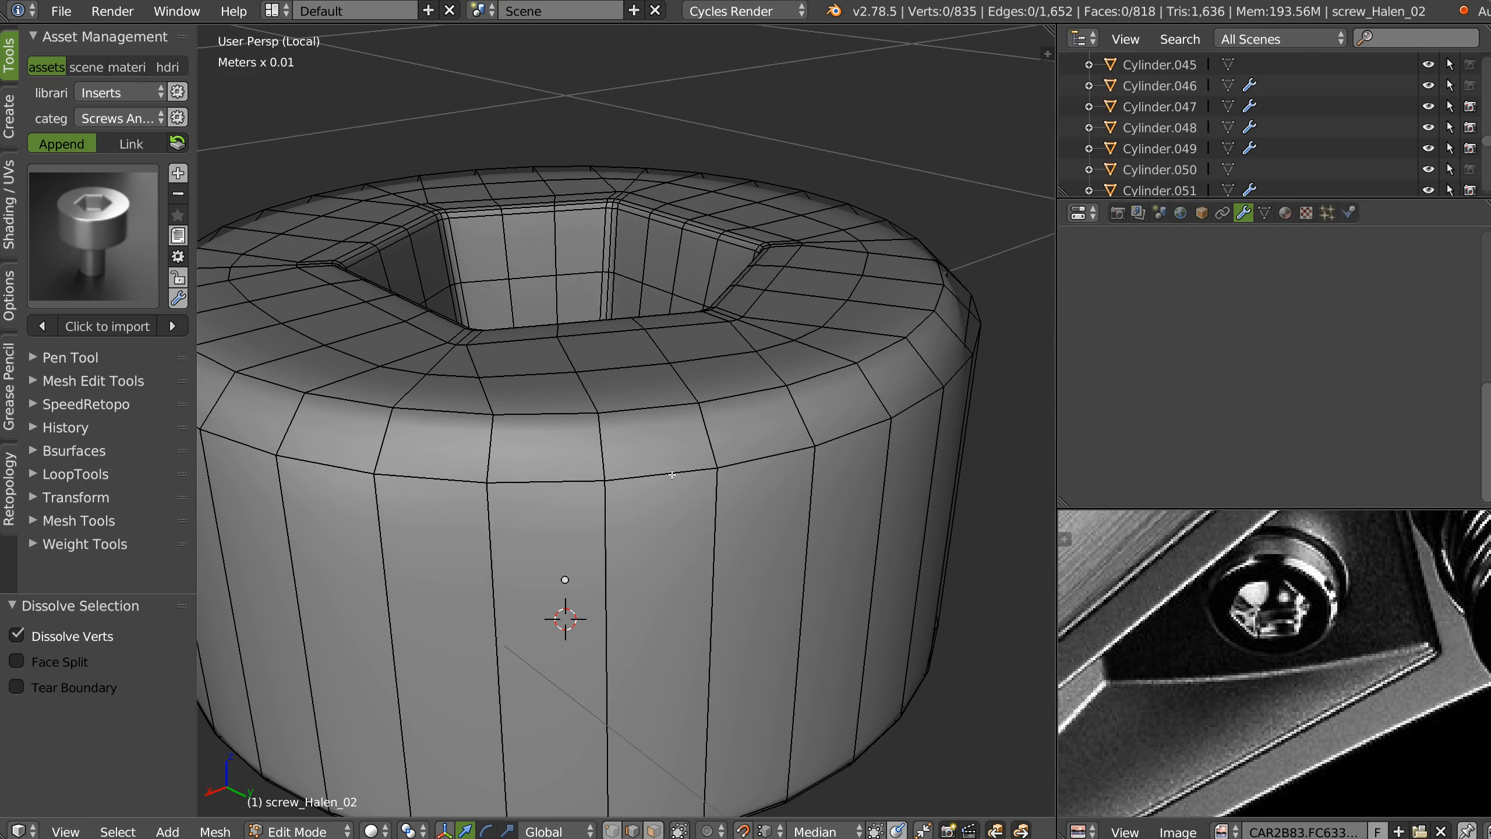
Add bevel weight to the two chamfer edge loops and place a weight-limited Bevel modifier of width 0.09 above the Subsurf modifier.
alt+right_click(632, 407)
alt+shift+right_click(702, 478)
key(alt+s)
click(885, 481)
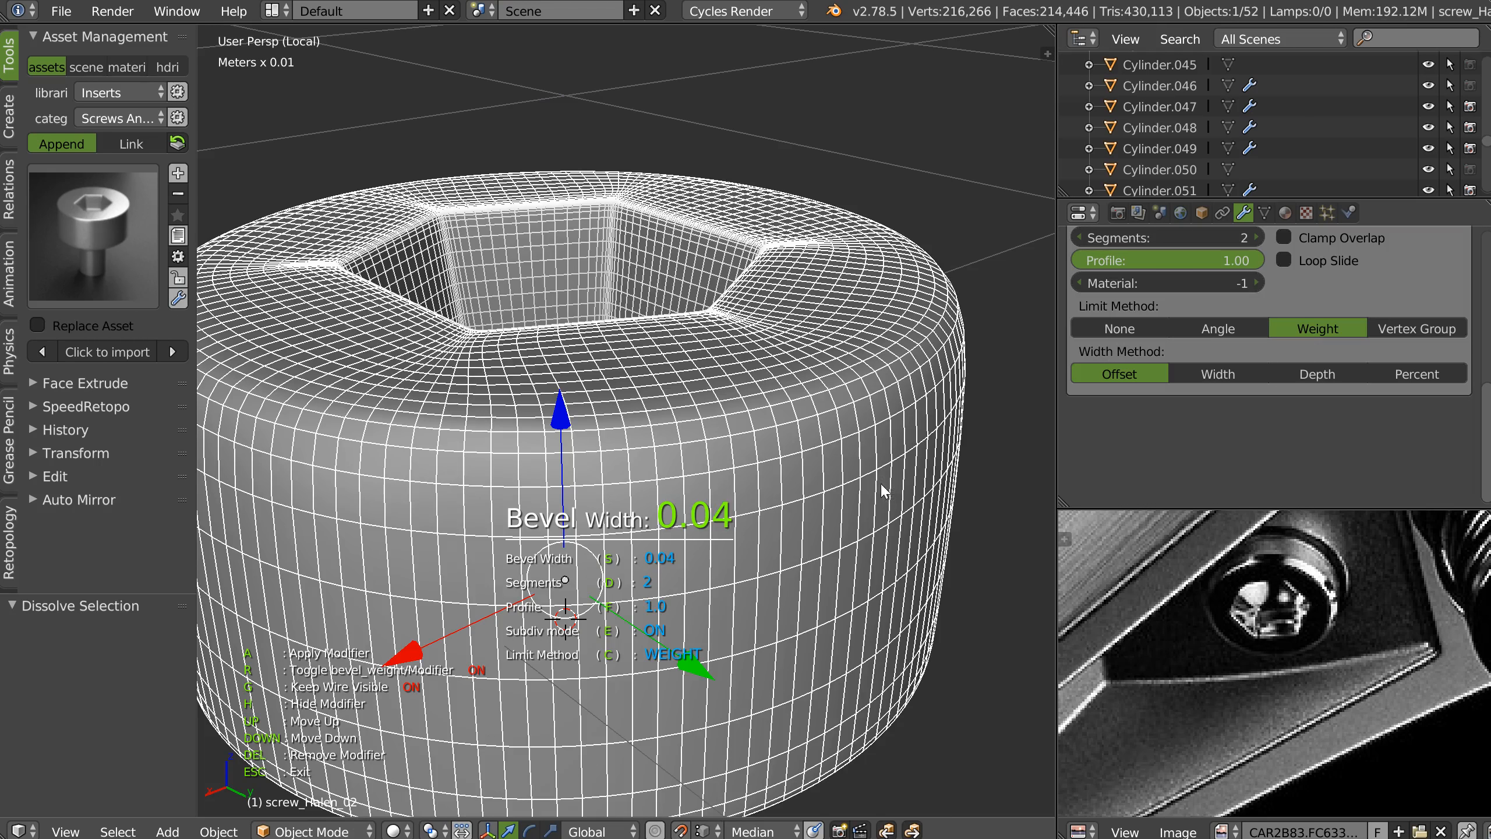
click(898, 482)
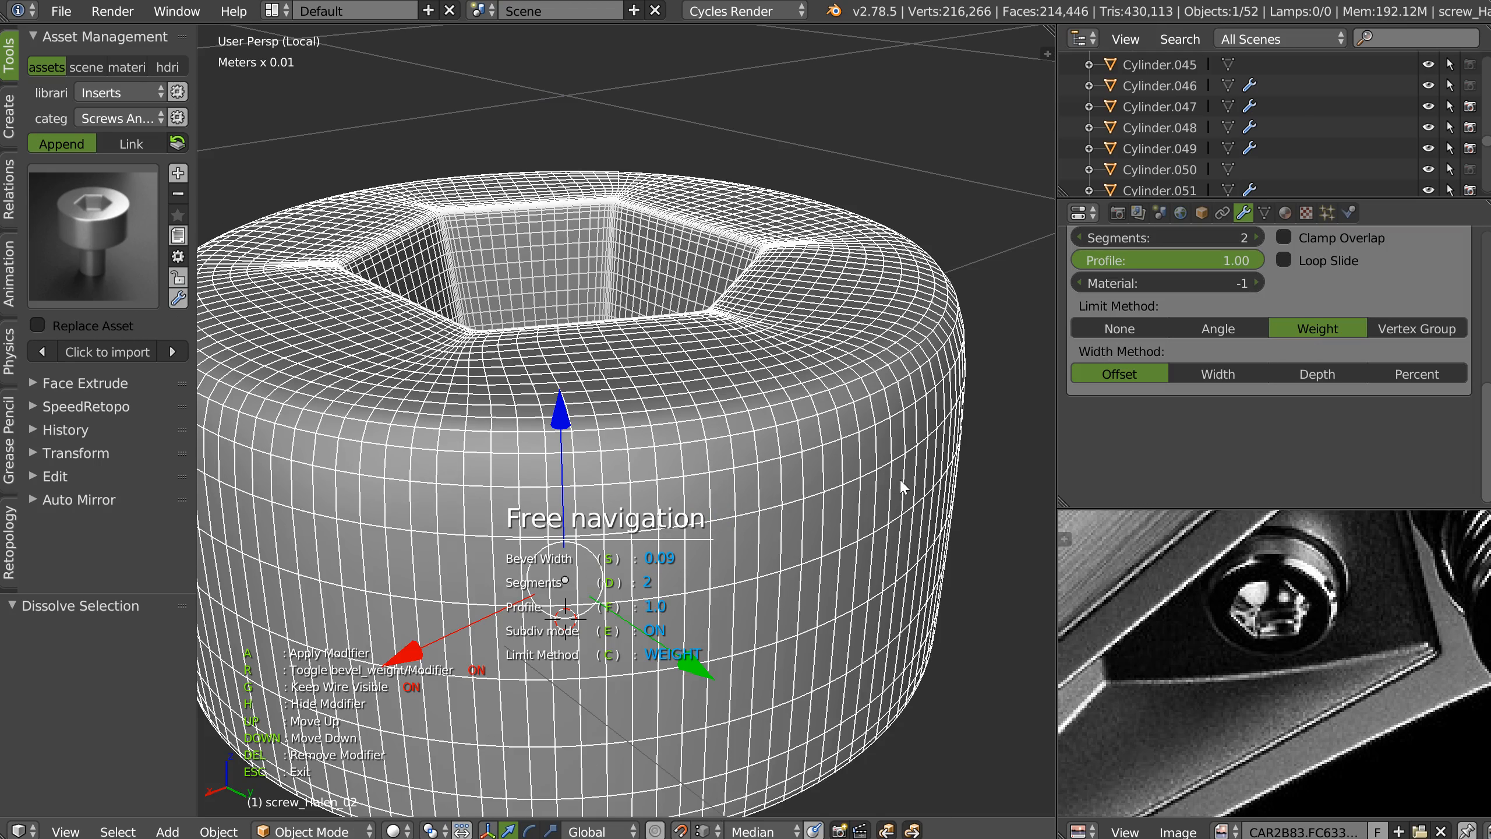
key(Up)
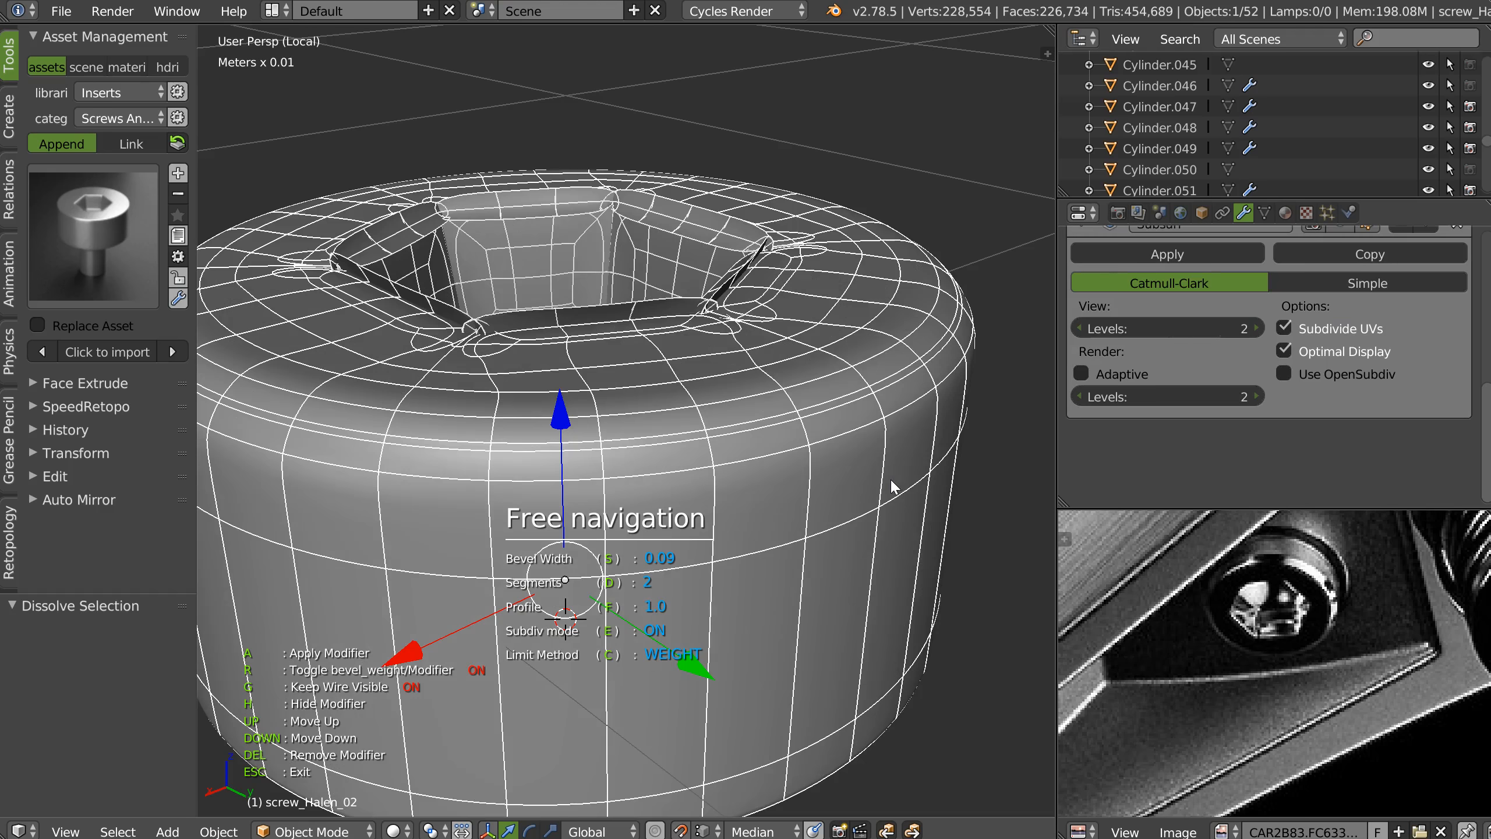
key(Escape)
Remove the screw's Subsurf modifier and narrow the Bevel modifier to a tiny width displayed as 0.0.
key(Tab)
key(ctrl+0)
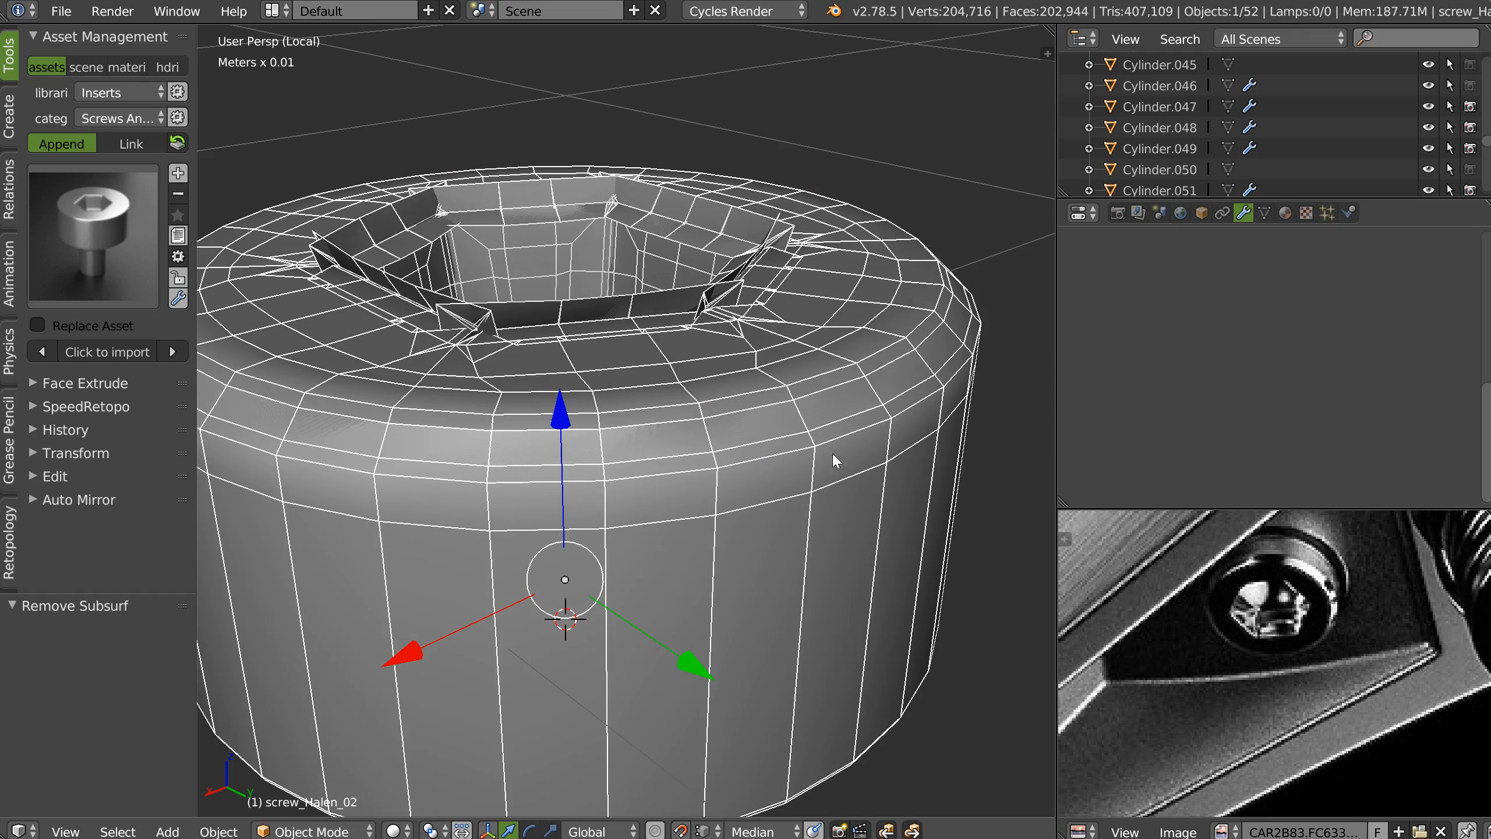
key(space)
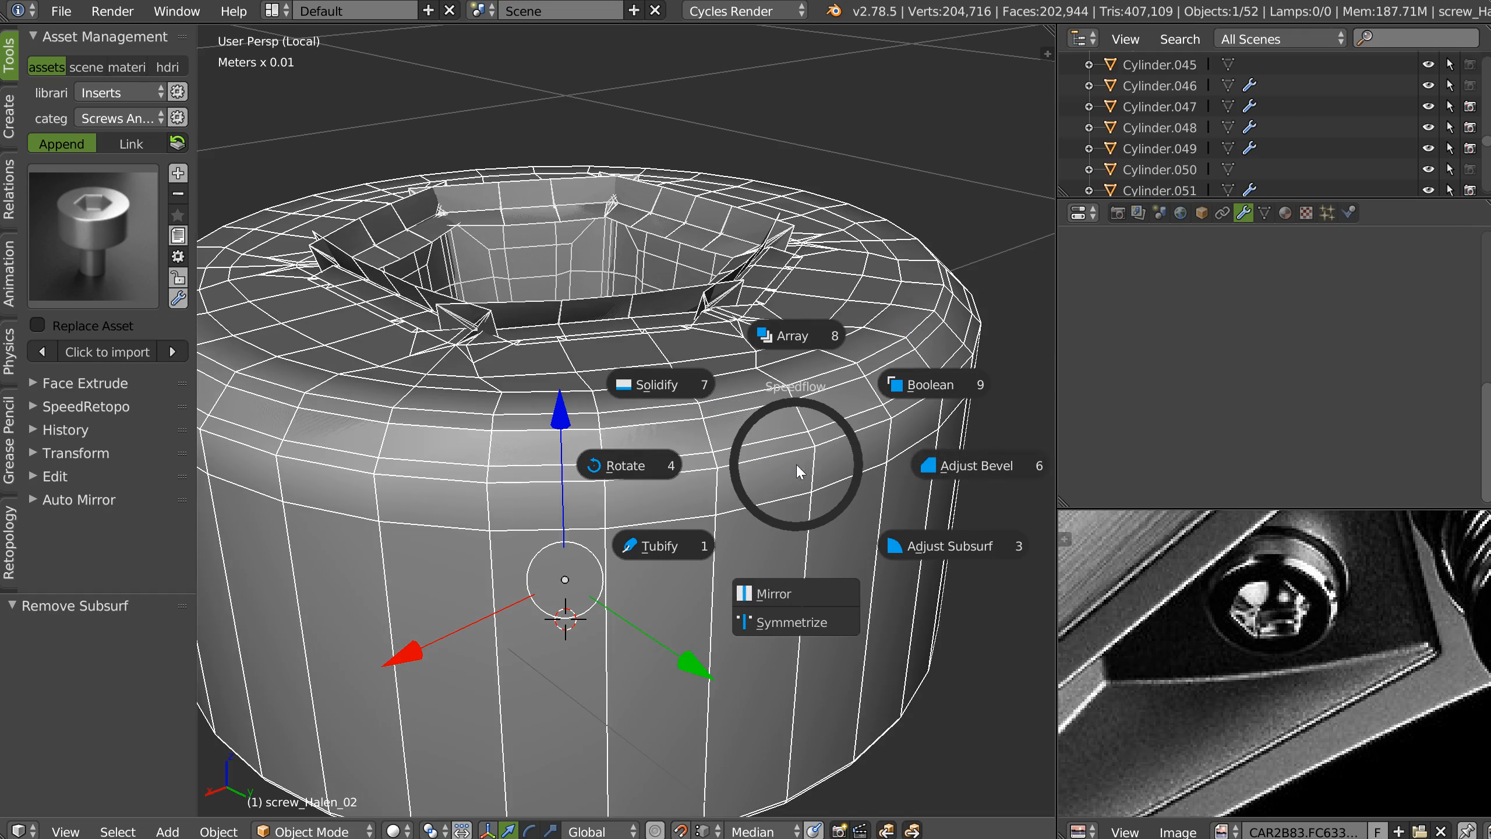
click(960, 464)
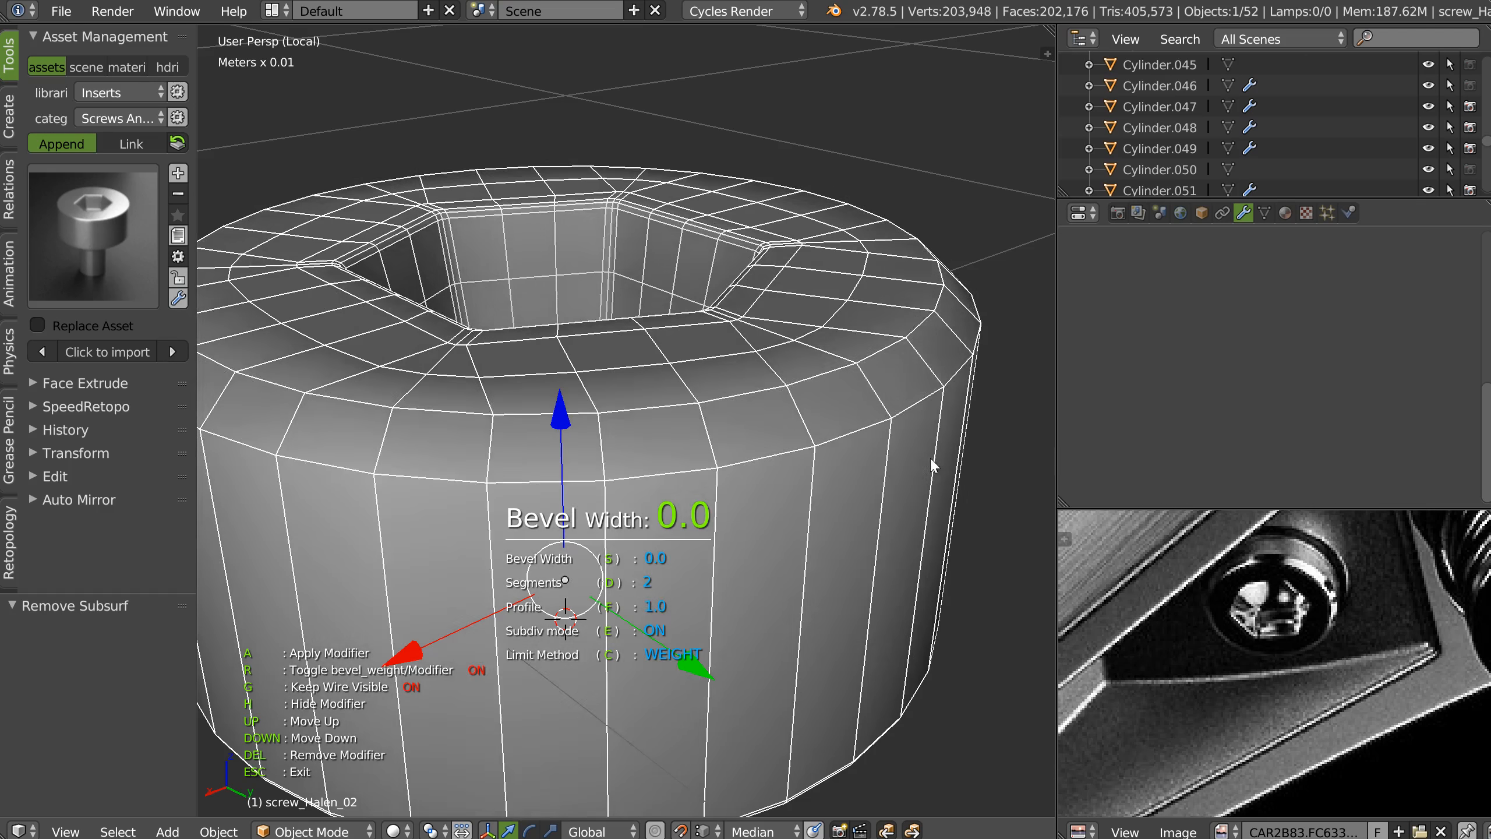
click(940, 459)
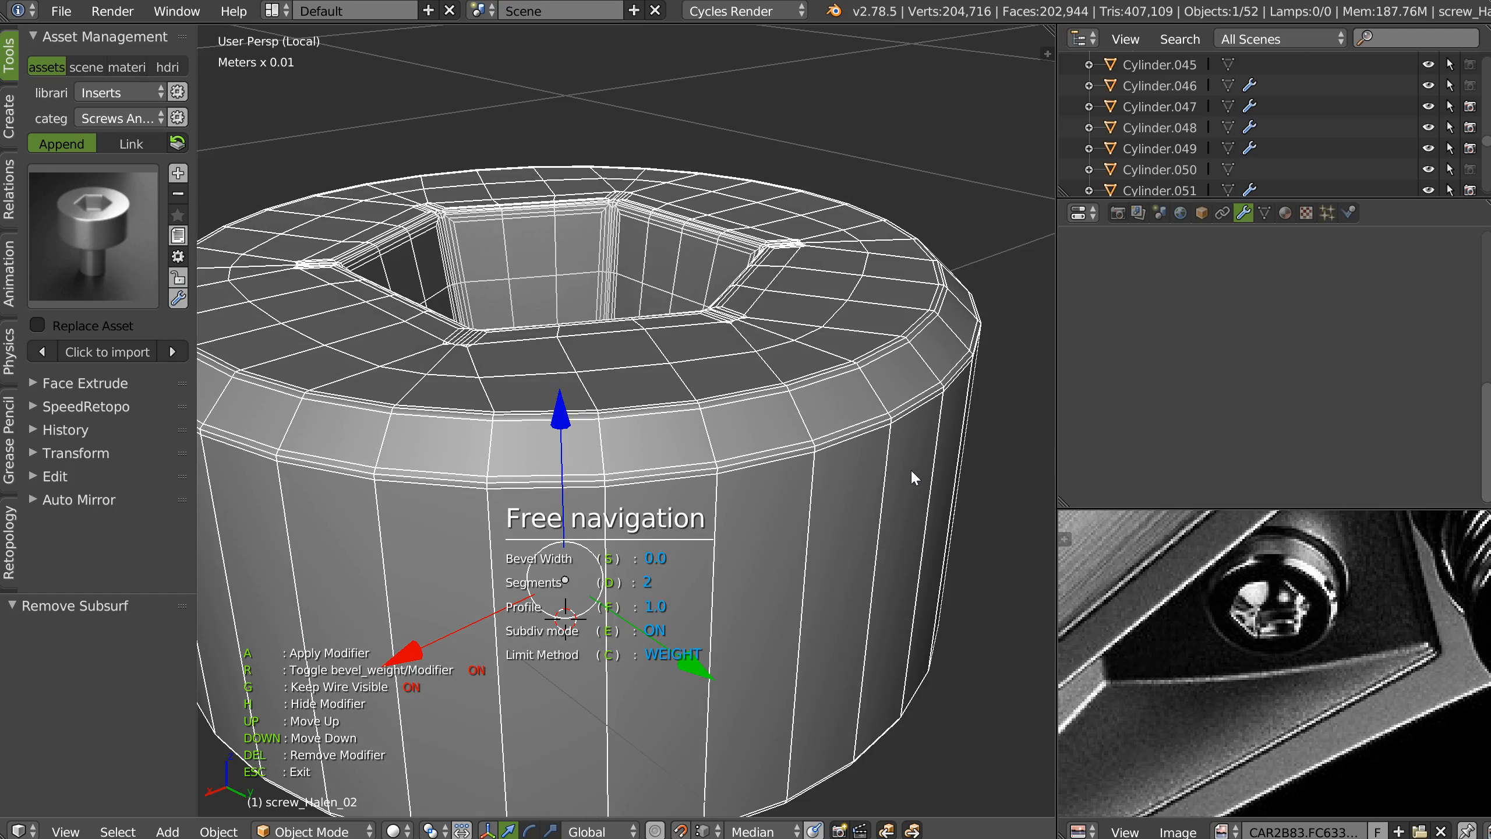
key(Escape)
scroll(821, 478, down, 3)
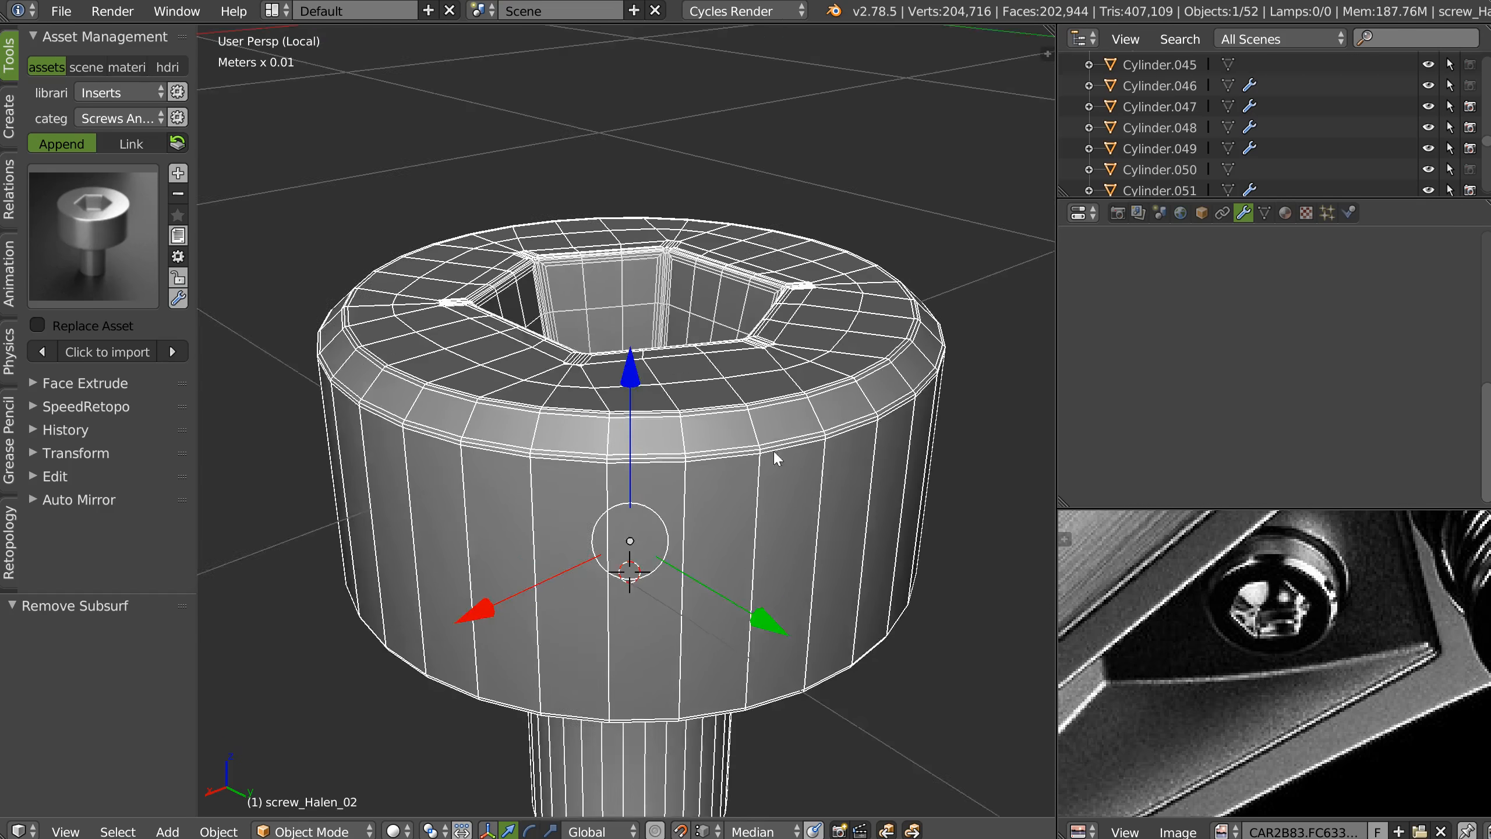
Select the hex socket's geometry in edit mode and clear its bevel weight.
scroll(762, 455, up, 2)
shift+middle_drag(728, 459, 719, 506)
key(Tab)
click(746, 371)
middle_drag(734, 375, 655, 523)
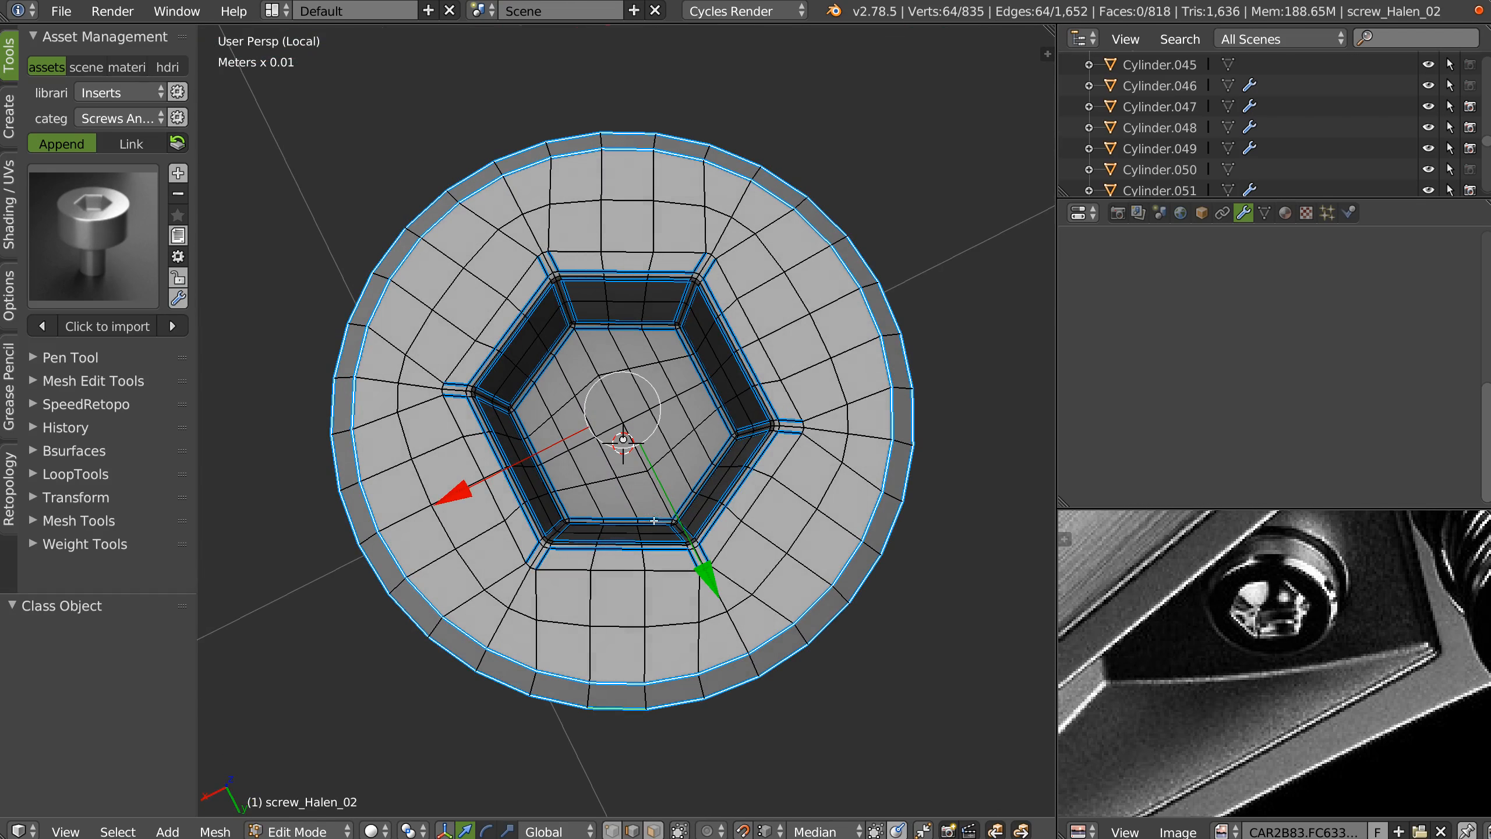
mouse_move(451, 329)
ctrl+mouse_down()
mouse_move(618, 613)
mouse_move(825, 399)
mouse_move(610, 206)
mouse_move(518, 205)
ctrl+mouse_up()
key(shift+space)
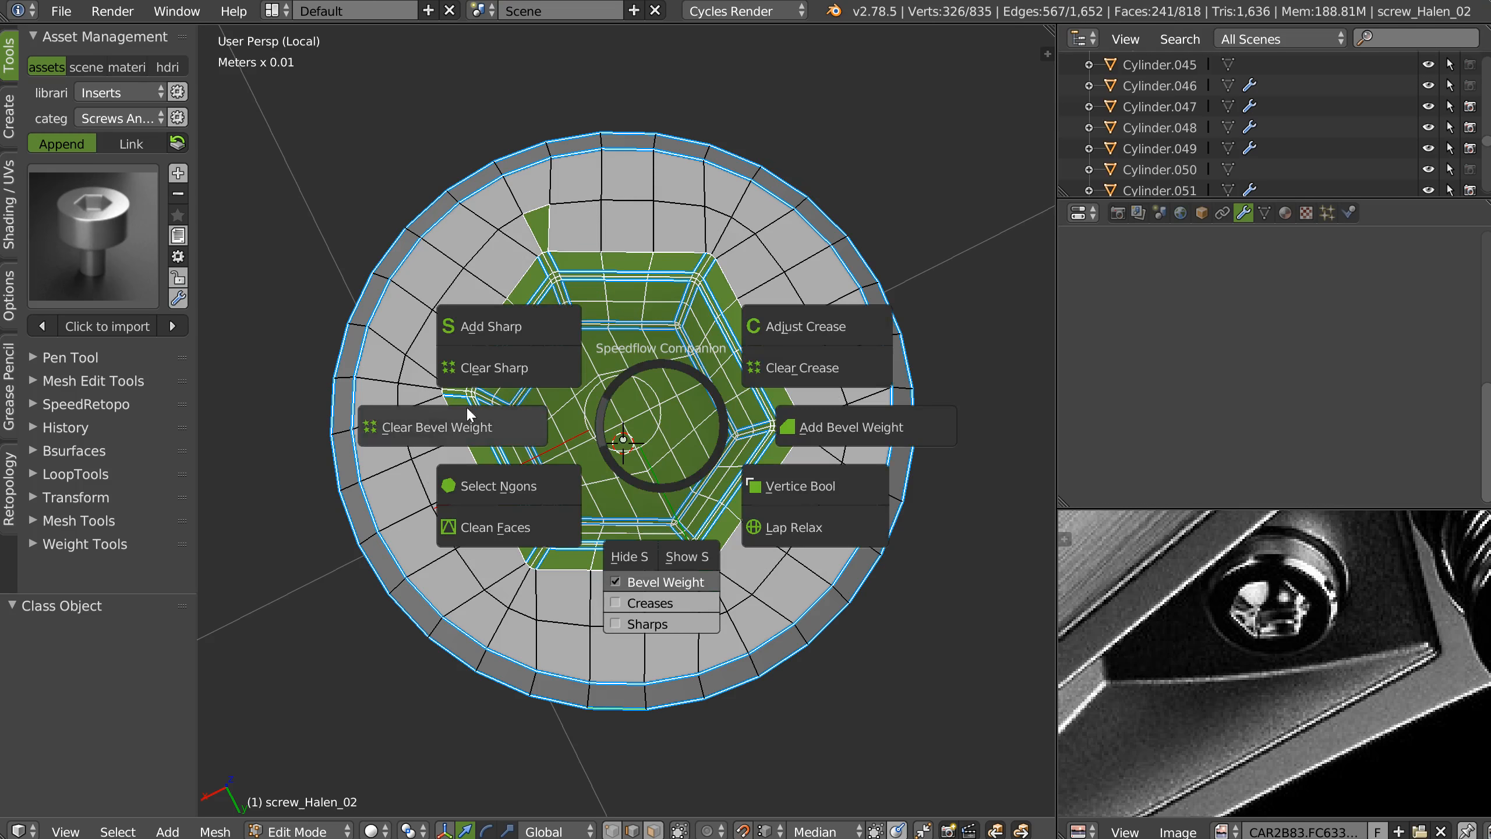
click(442, 422)
Add bevel weight to four edge loops of the collar beneath the screw head.
middle_drag(548, 469, 612, 478)
middle_drag(709, 507, 706, 509)
alt+right_click(706, 527)
alt+shift+right_click(700, 549)
alt+shift+right_click(712, 611)
alt+shift+right_click(700, 648)
key(shift+space)
click(628, 421)
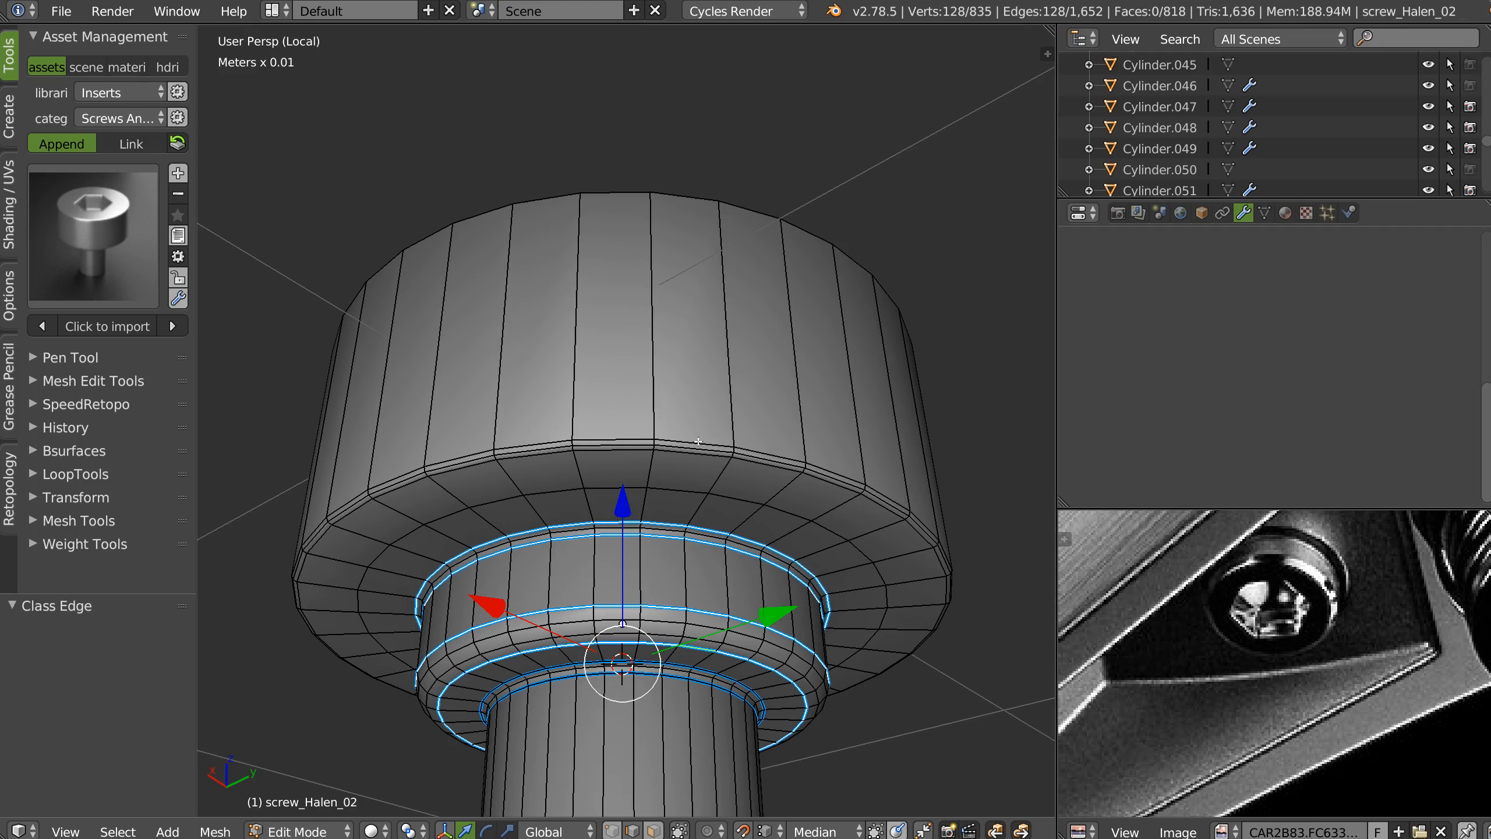
Select the area inside the head's lower edge loop, invert the selection and delete everything beneath the screw head's side wall.
alt+right_click(703, 444)
key(a)
click(605, 439)
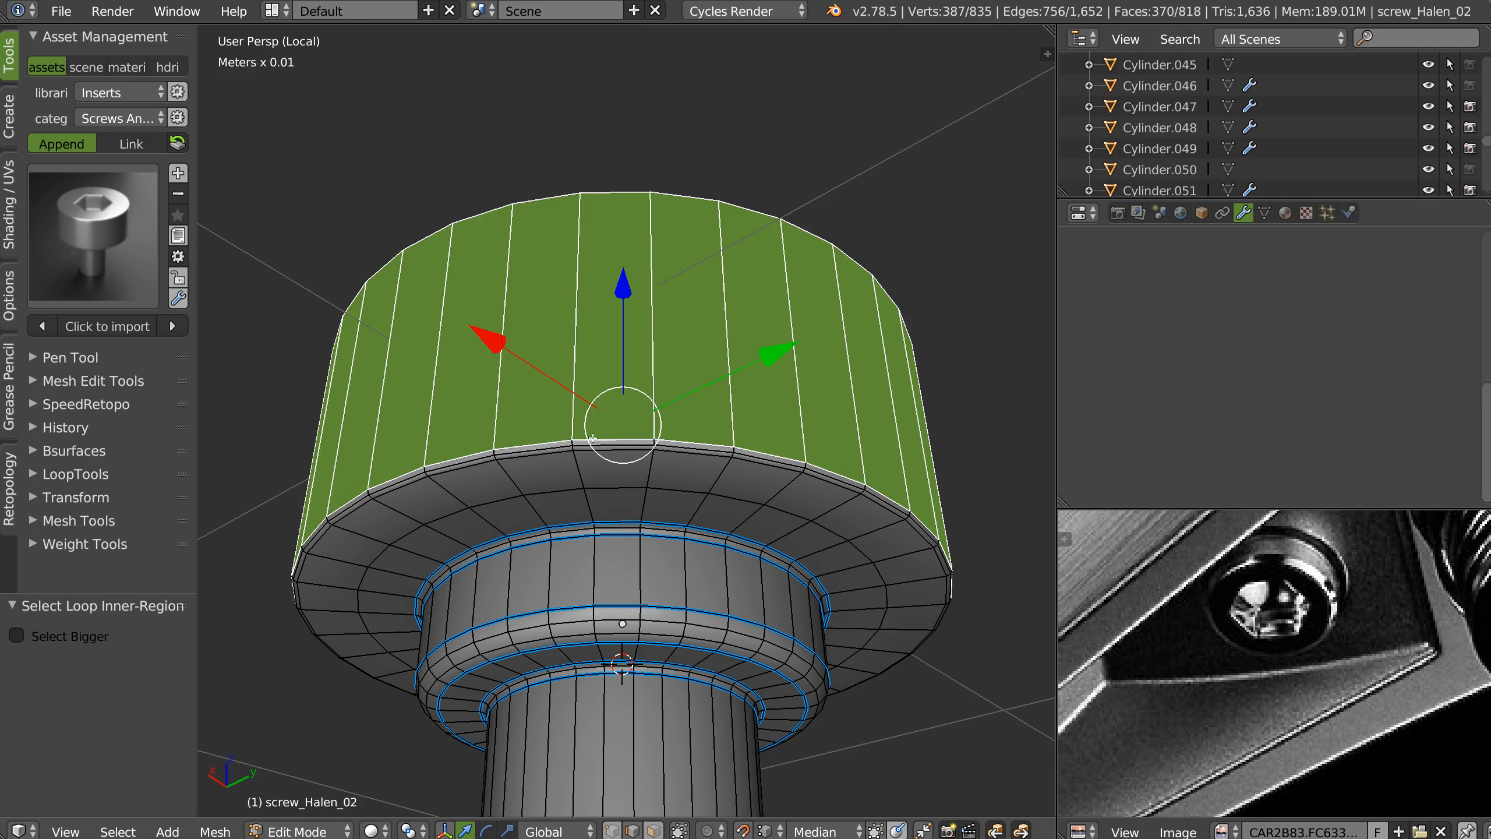
key(Tab)
key(ctrl+i)
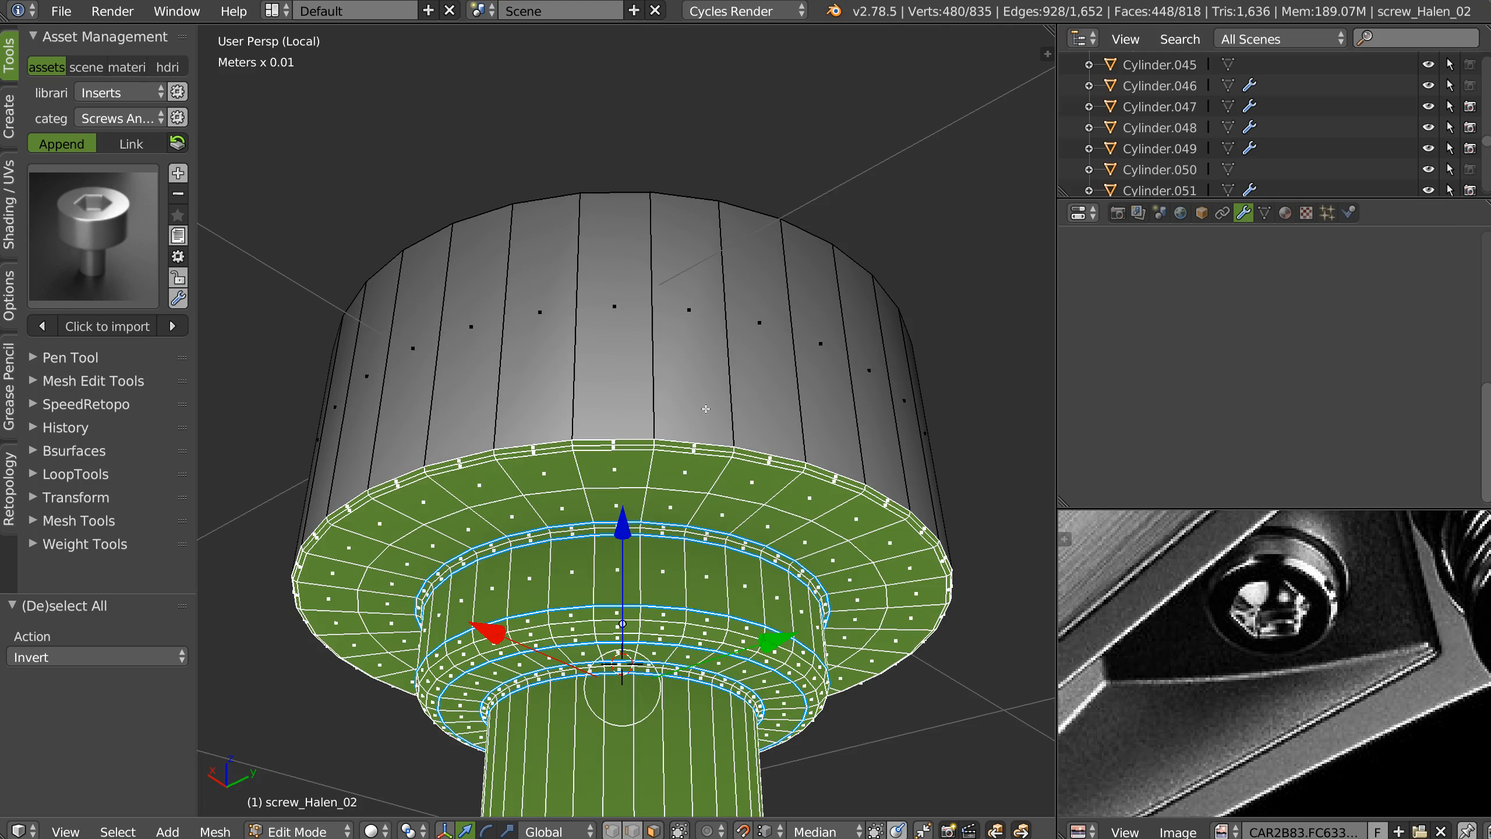
key(x)
click(716, 447)
middle_drag(734, 411, 710, 515)
key(Tab)
key(8)
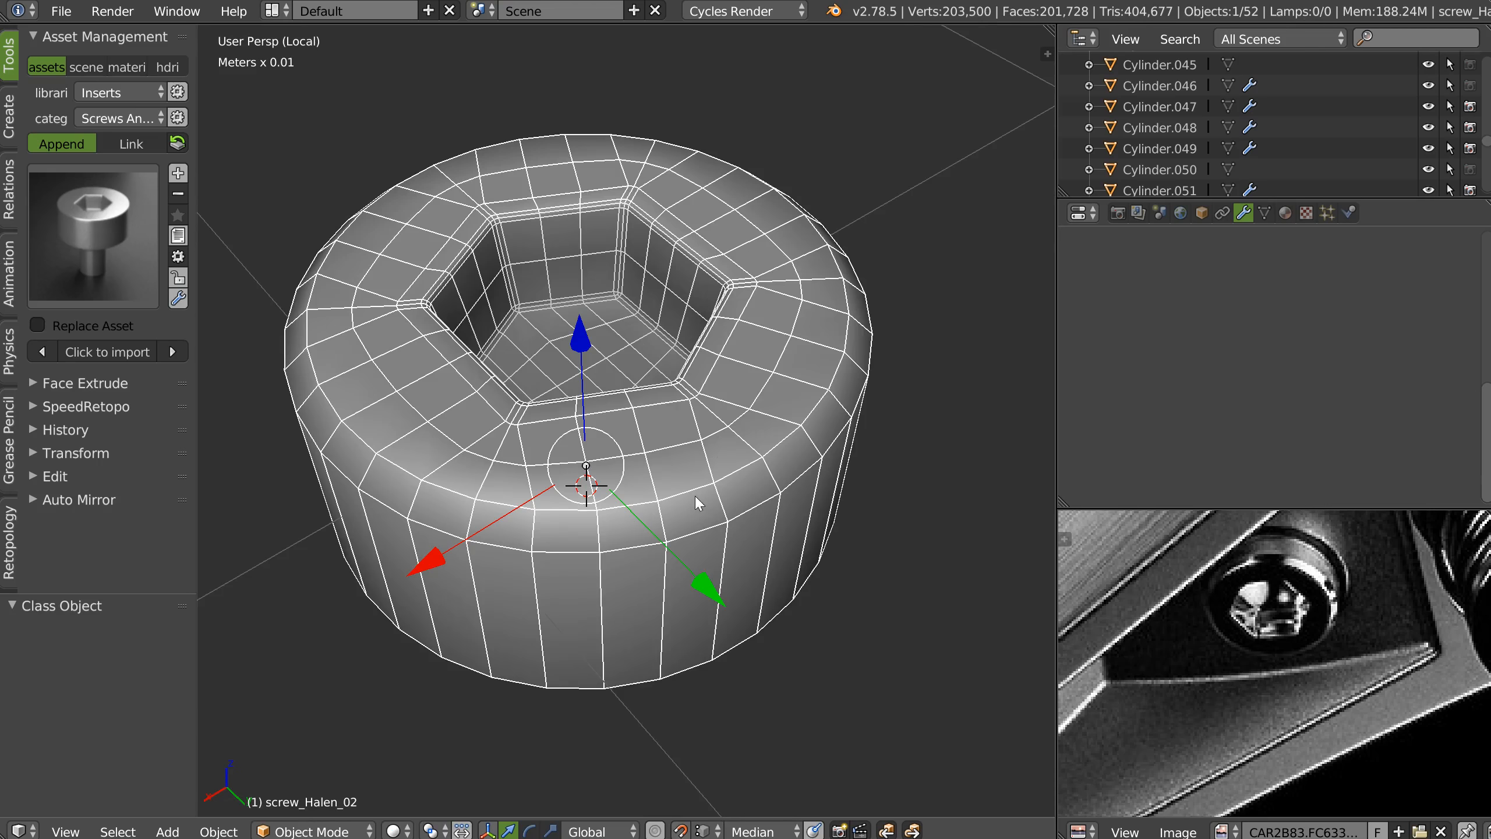
Add bevel weight to the two edge loops of the chamfer around the screw head's upper rim.
key(space)
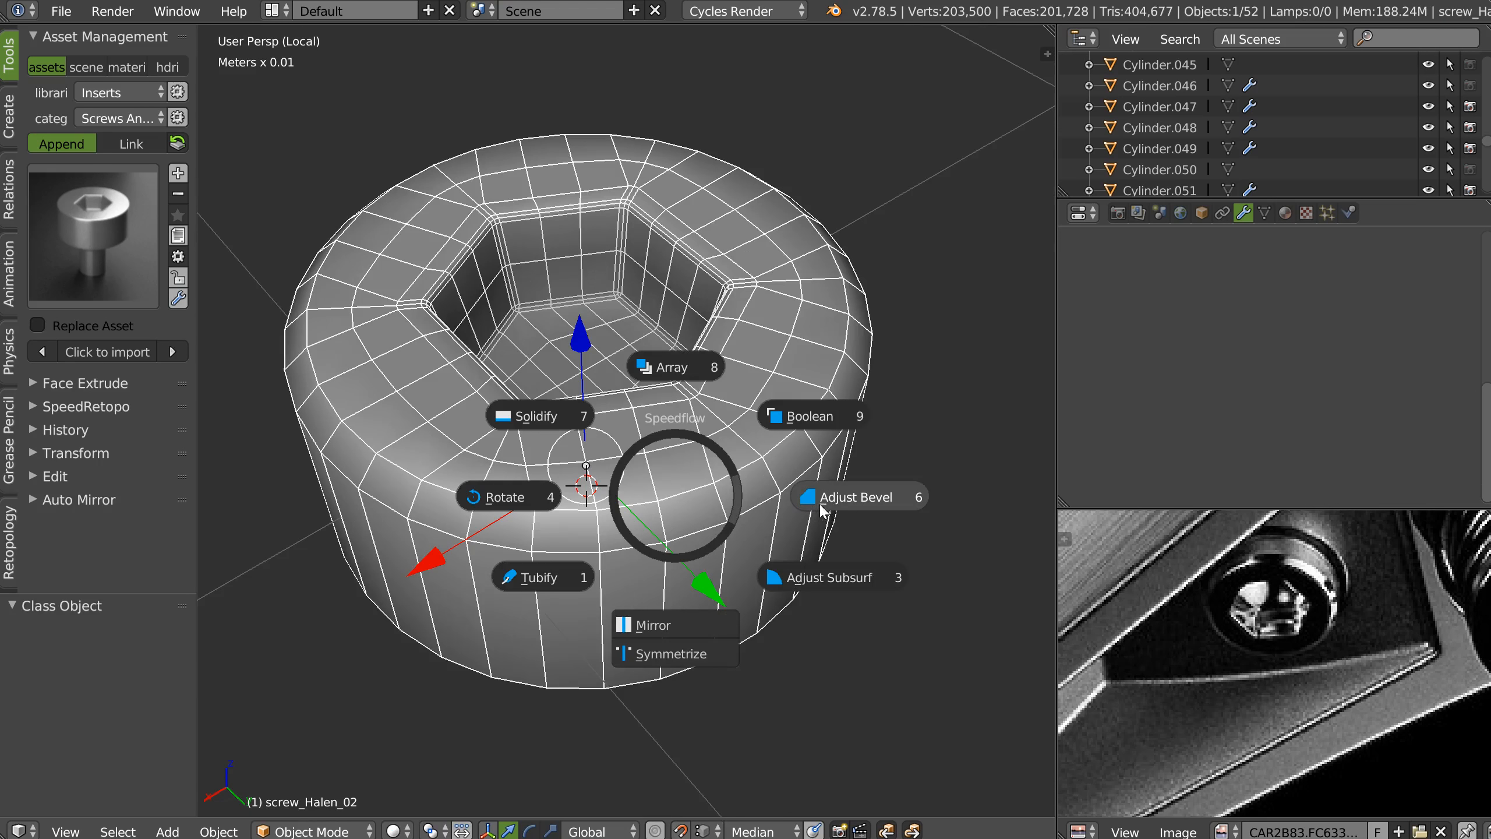
click(826, 506)
click(767, 534)
key(Escape)
key(Tab)
click(735, 480)
alt+click(736, 479)
alt+shift+click(739, 514)
key(space)
click(924, 527)
key(Tab)
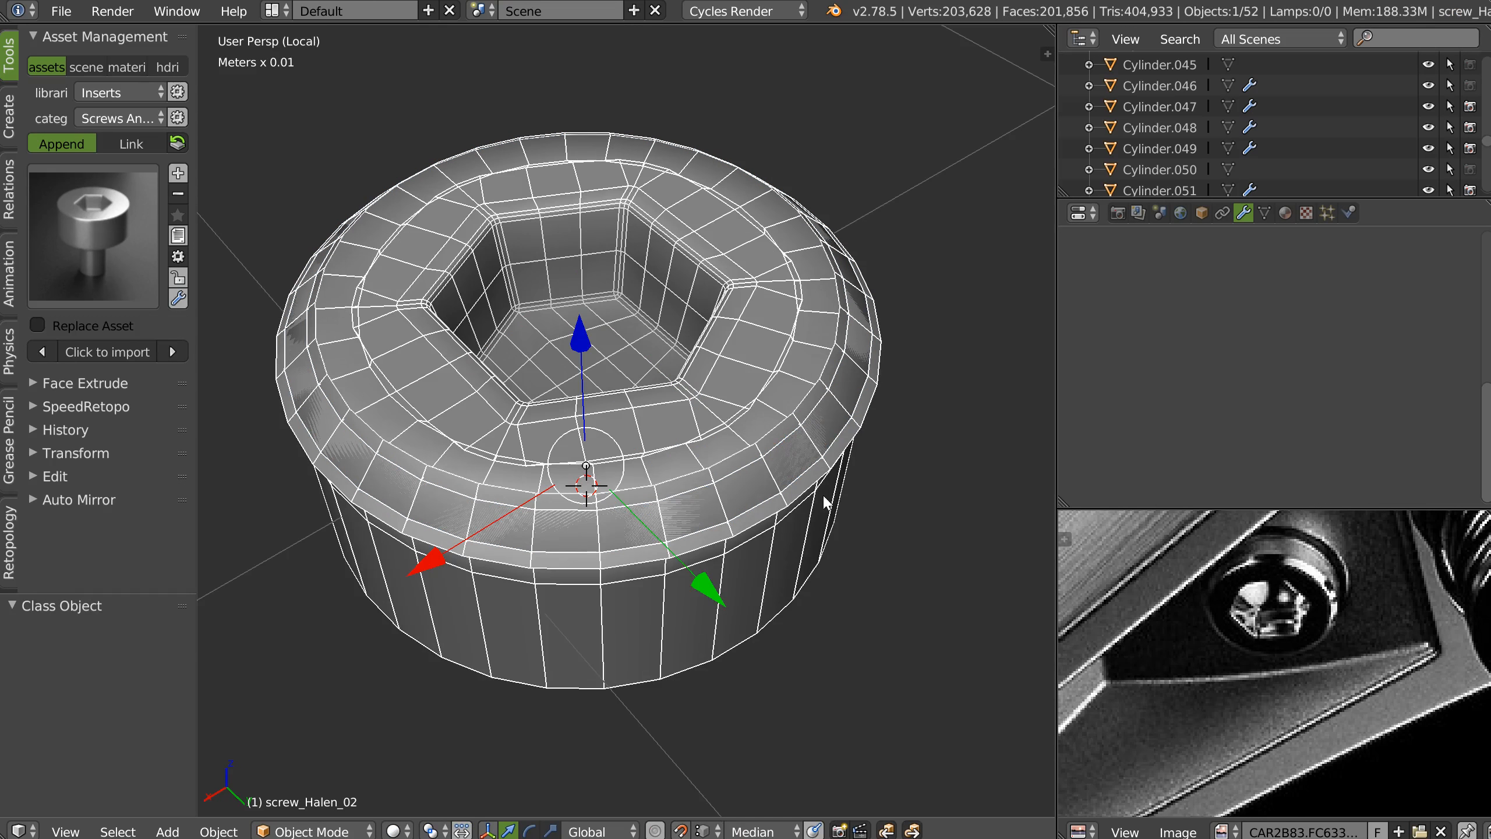
Narrow the screw head's weight-limited Bevel modifier to a tiny width displayed as 0.0.
key(space)
click(921, 516)
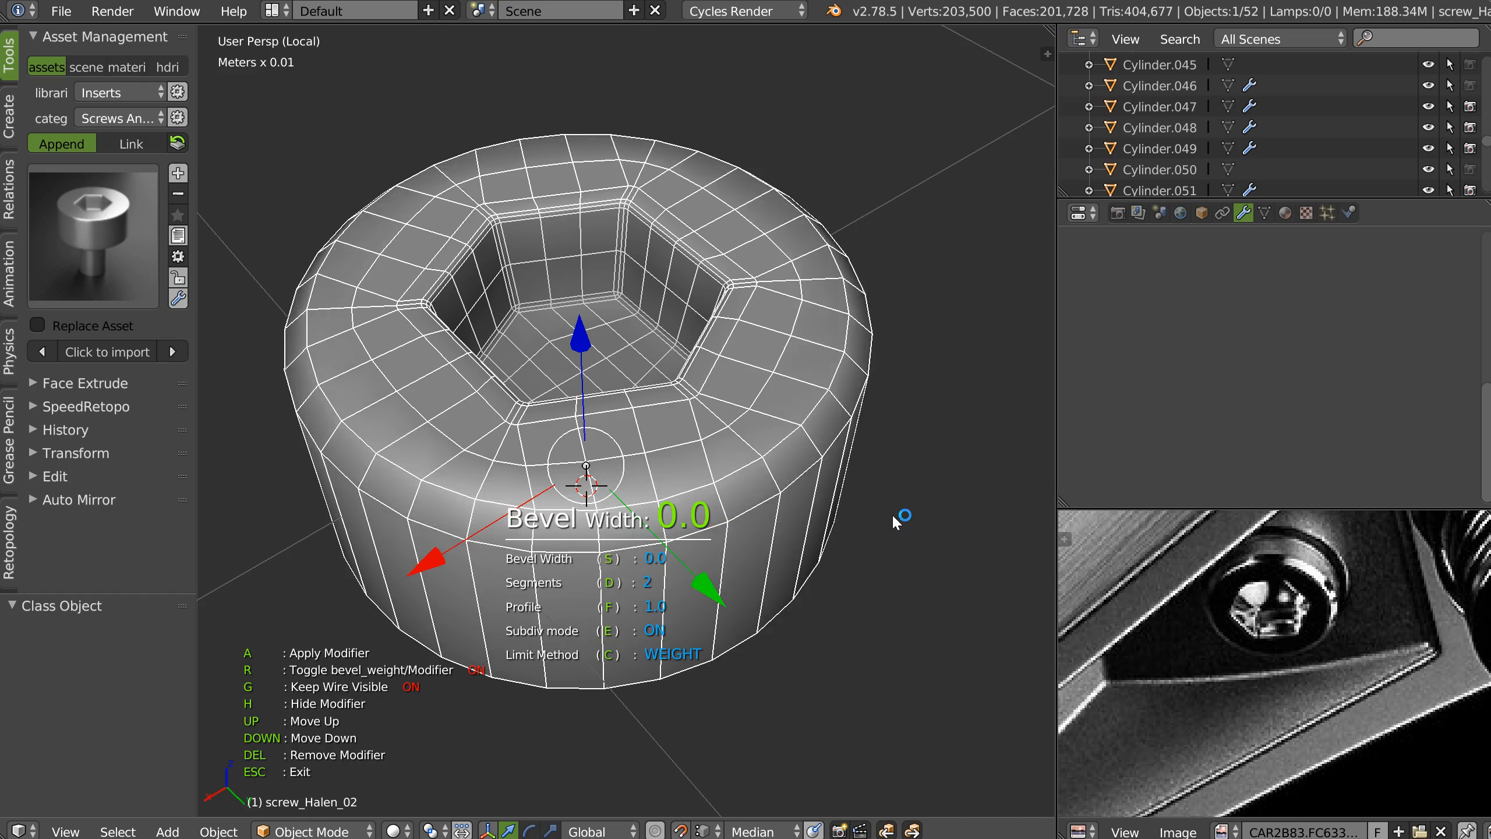
click(895, 514)
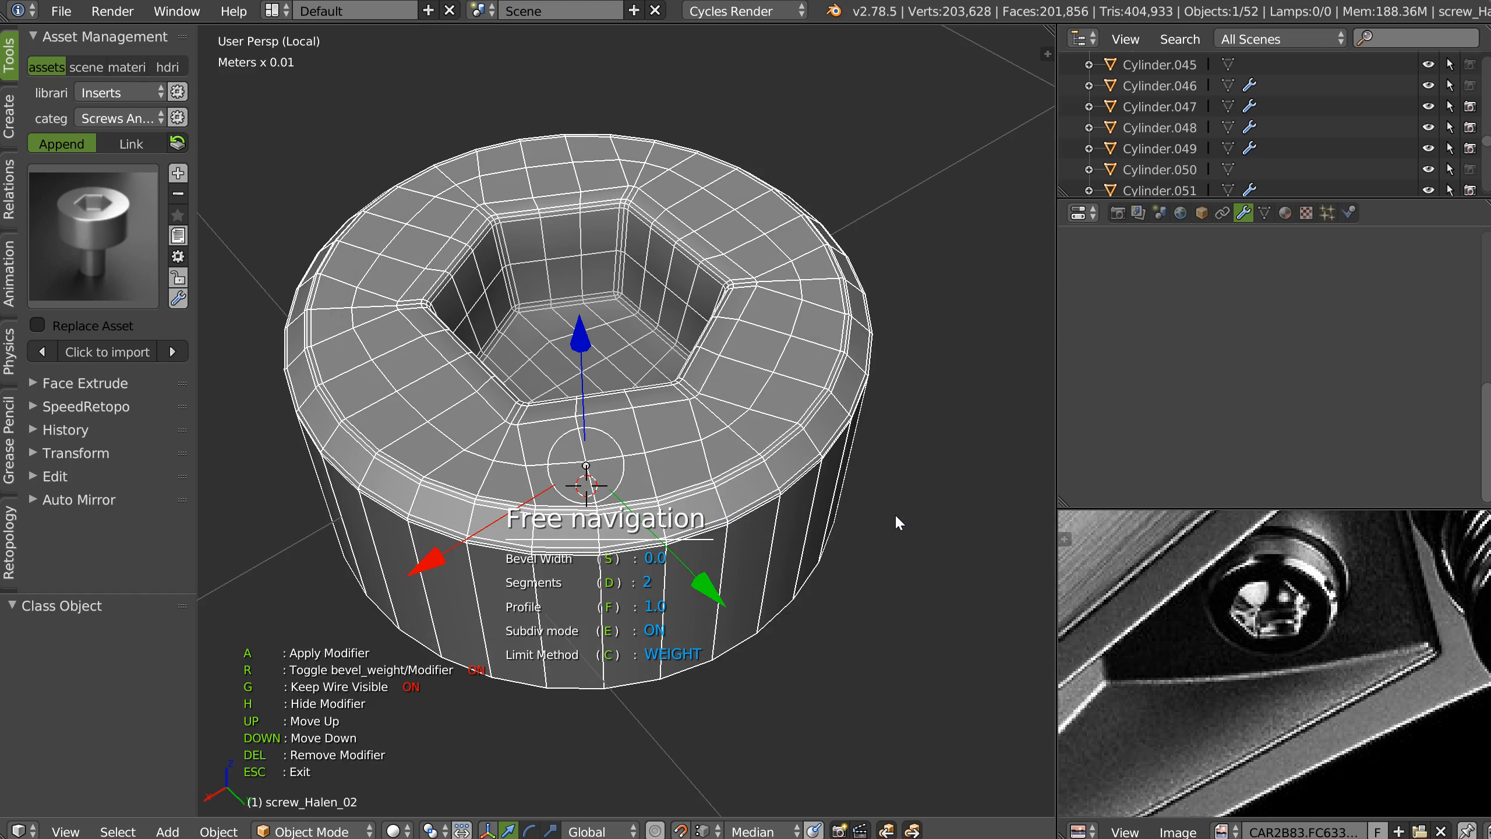
key(Escape)
Dissolve the edge loop around the hex socket on the head's top and enlarge the socket about 1.35 times, excluding Z.
middle_drag(683, 347, 673, 380)
key(Tab)
key(Tab)
alt+right_click(700, 221)
key(ctrl+x)
alt+right_click(786, 221)
key(ctrl+i)
key(s)
key(shift+z)
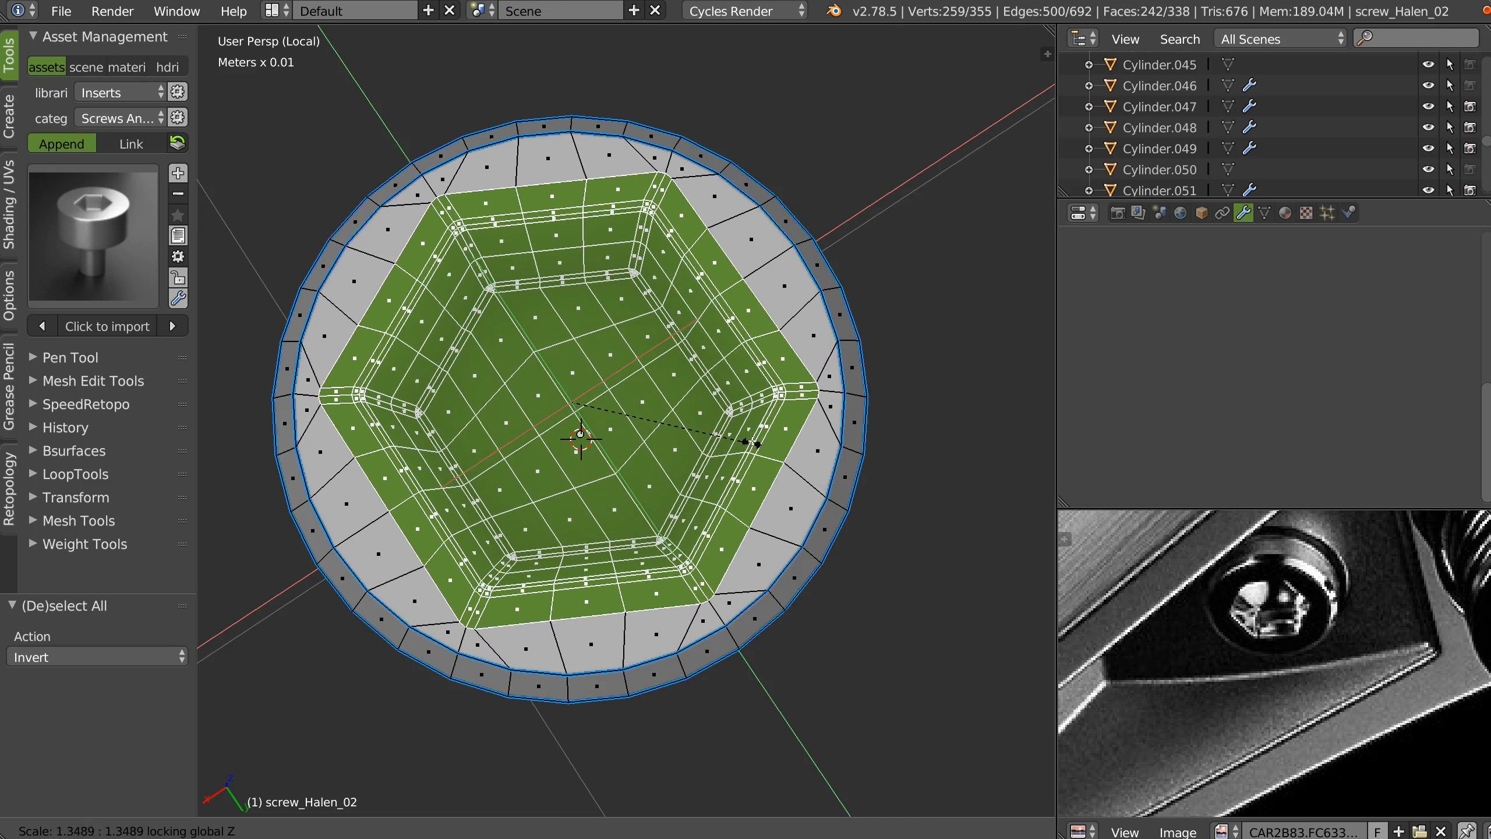
click(751, 442)
key(Tab)
Hide the wireframe overlay, enlarge the chamfer's upper edge loop about 1.02 times and raise it slightly along Z.
key(shift+z)
middle_drag(742, 462, 623, 343)
key(Tab)
click(722, 539)
alt+right_click(701, 435)
key(s)
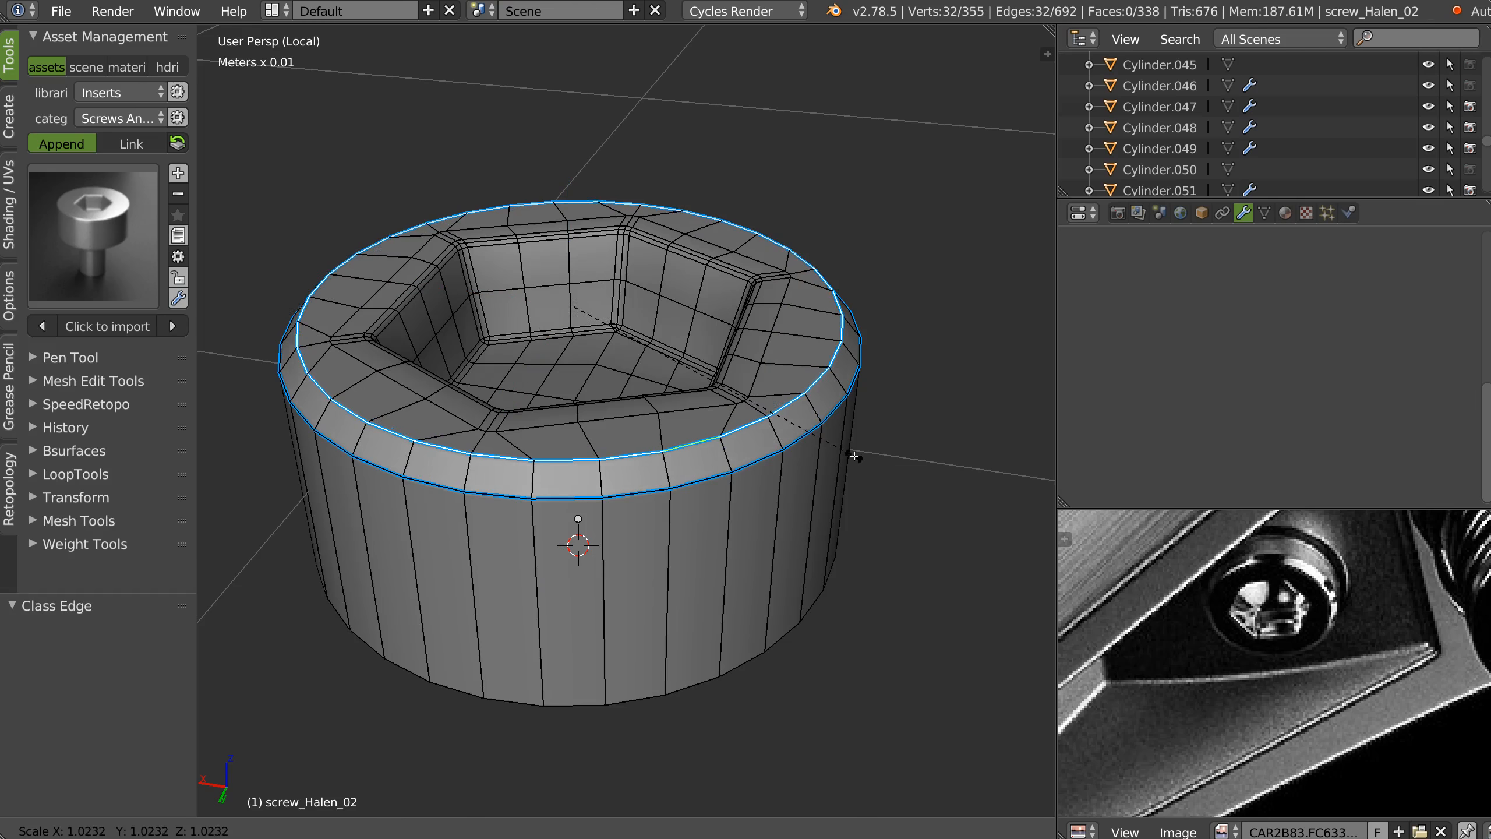
click(854, 456)
drag(568, 154, 567, 146)
key(Tab)
Cap the open end of the cylindrical screw-hole cutter in the lug pocket with a face.
click(626, 382)
middle_drag(626, 382, 748, 413)
scroll(748, 412, down, 3)
shift+middle_drag(682, 475, 624, 508)
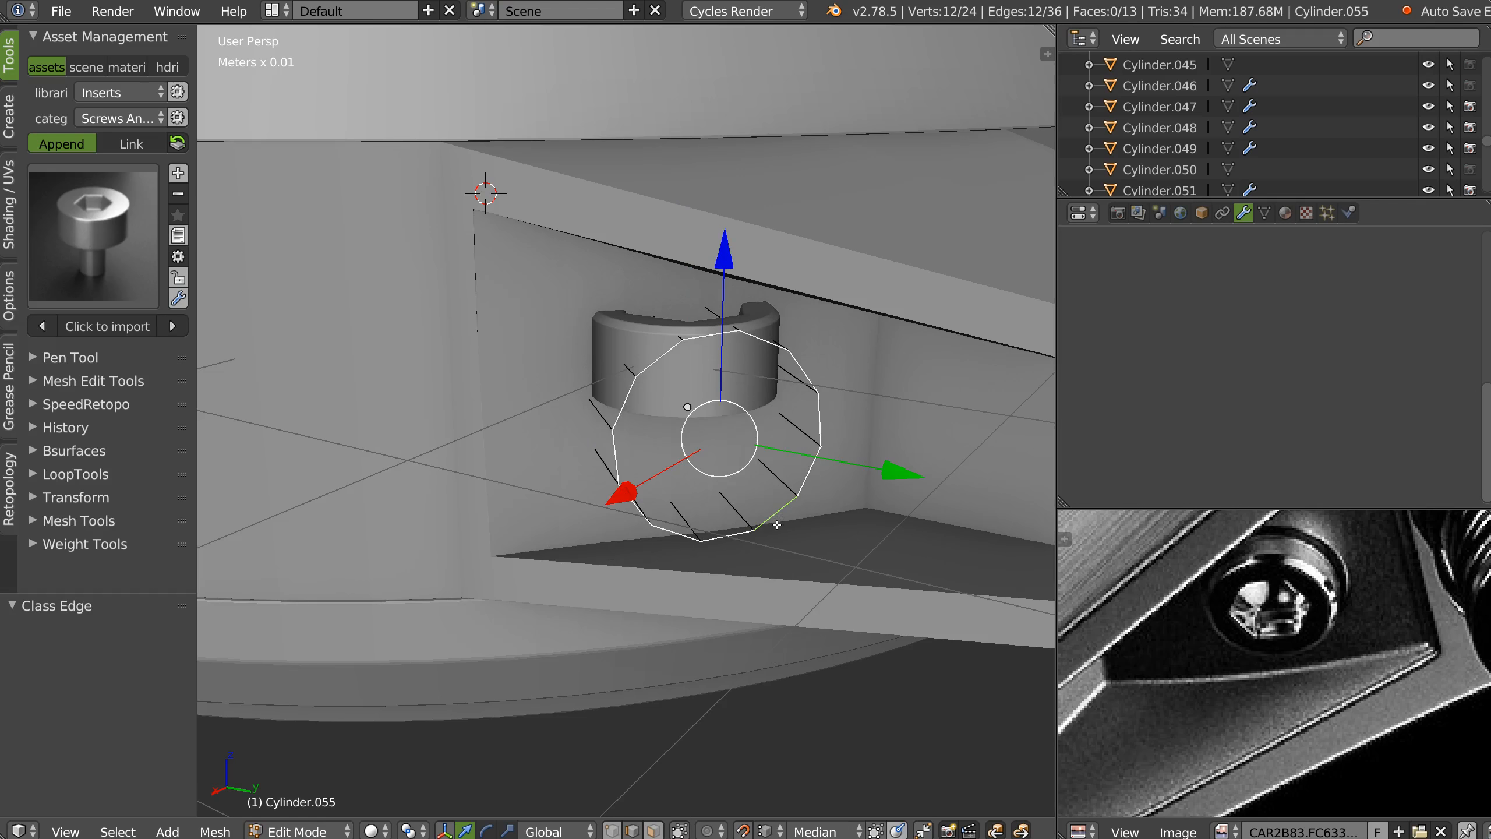
key(h)
key(alt+h)
key(f)
key(Tab)
Select the hex socket screw and set the snapping element to faces.
click(629, 332)
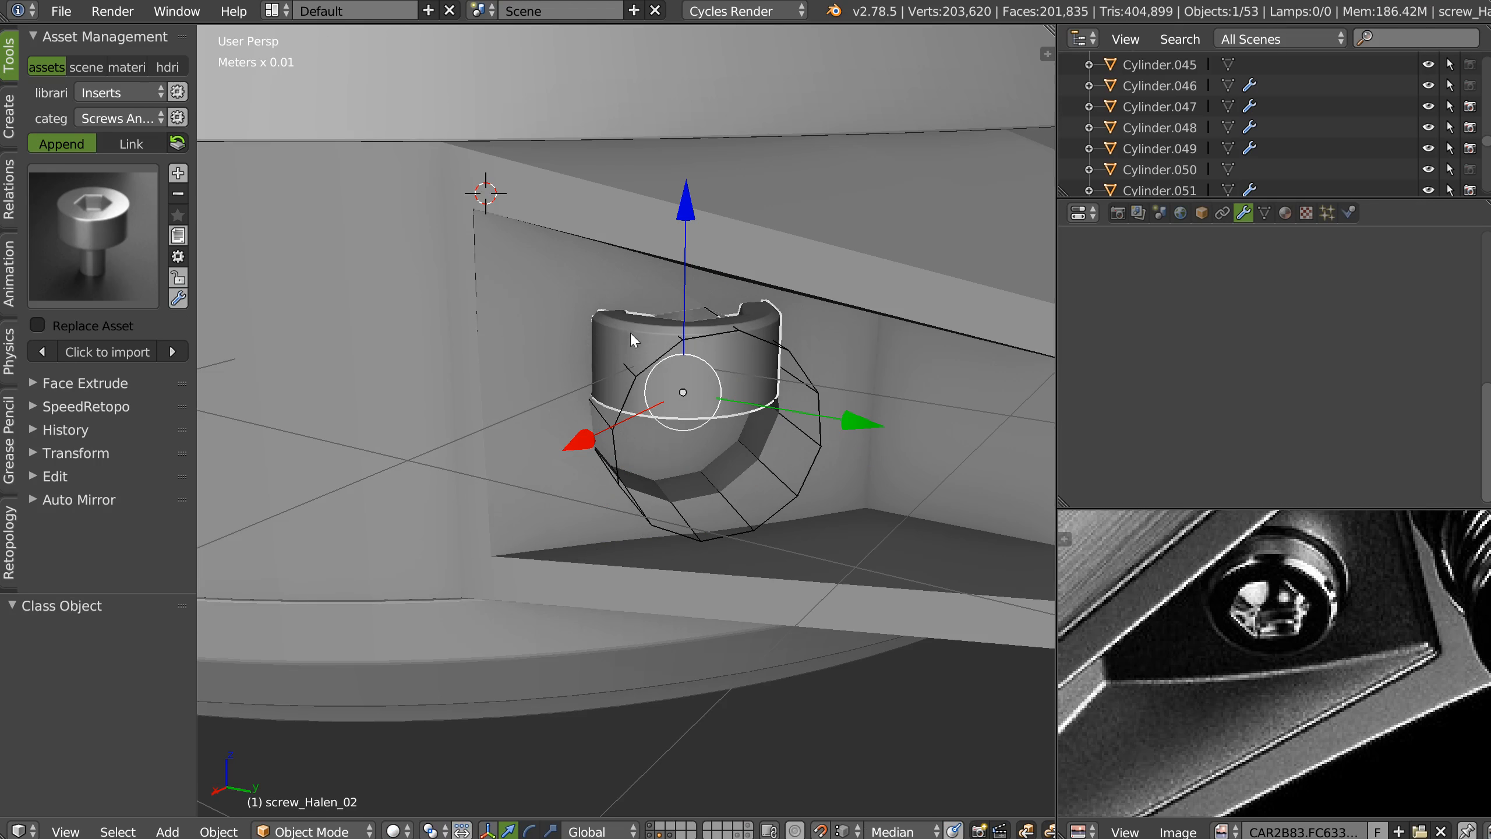
click(845, 831)
click(888, 745)
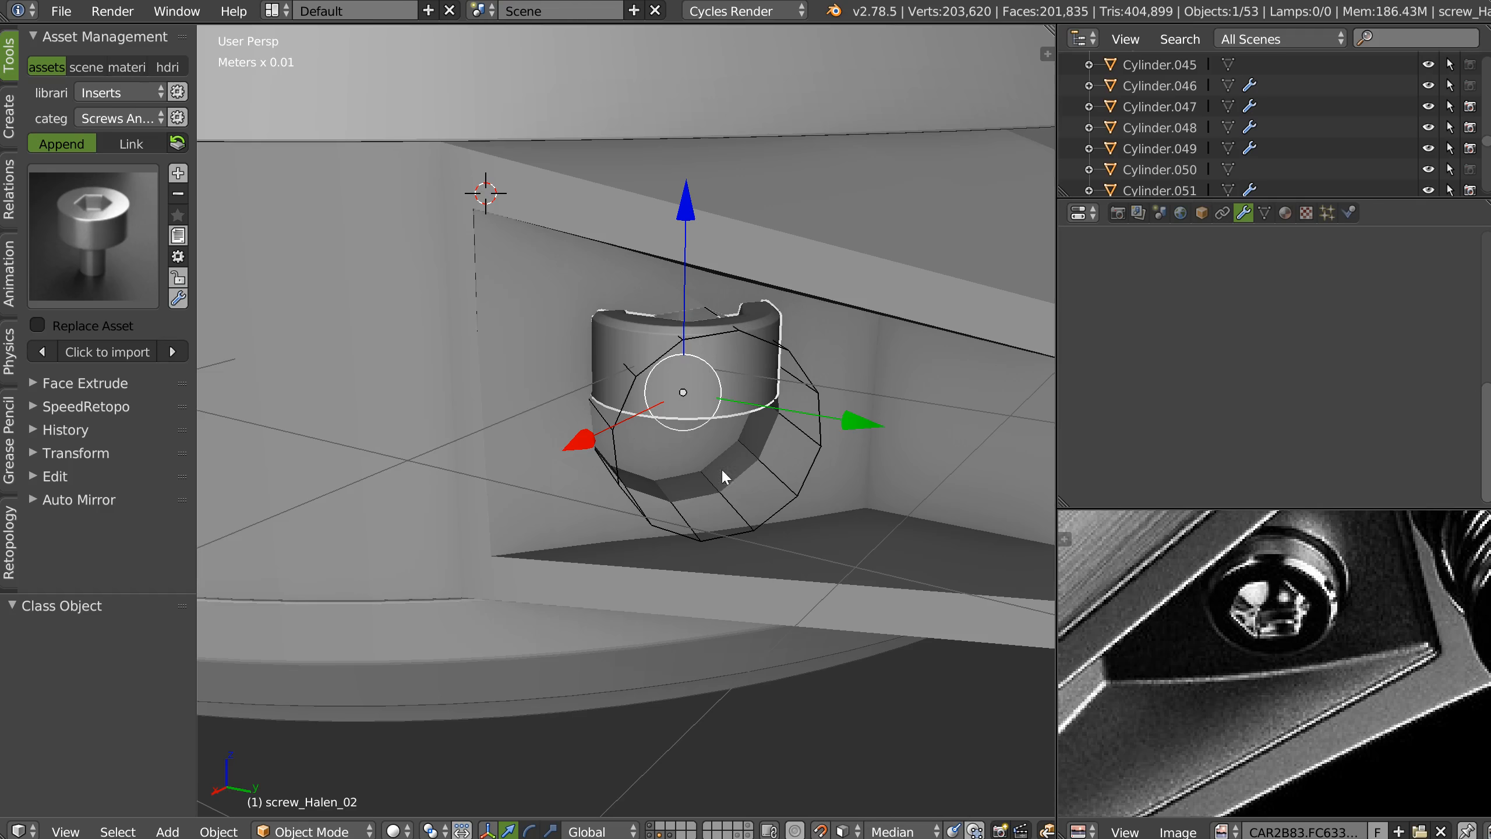
shift+right_click(615, 469)
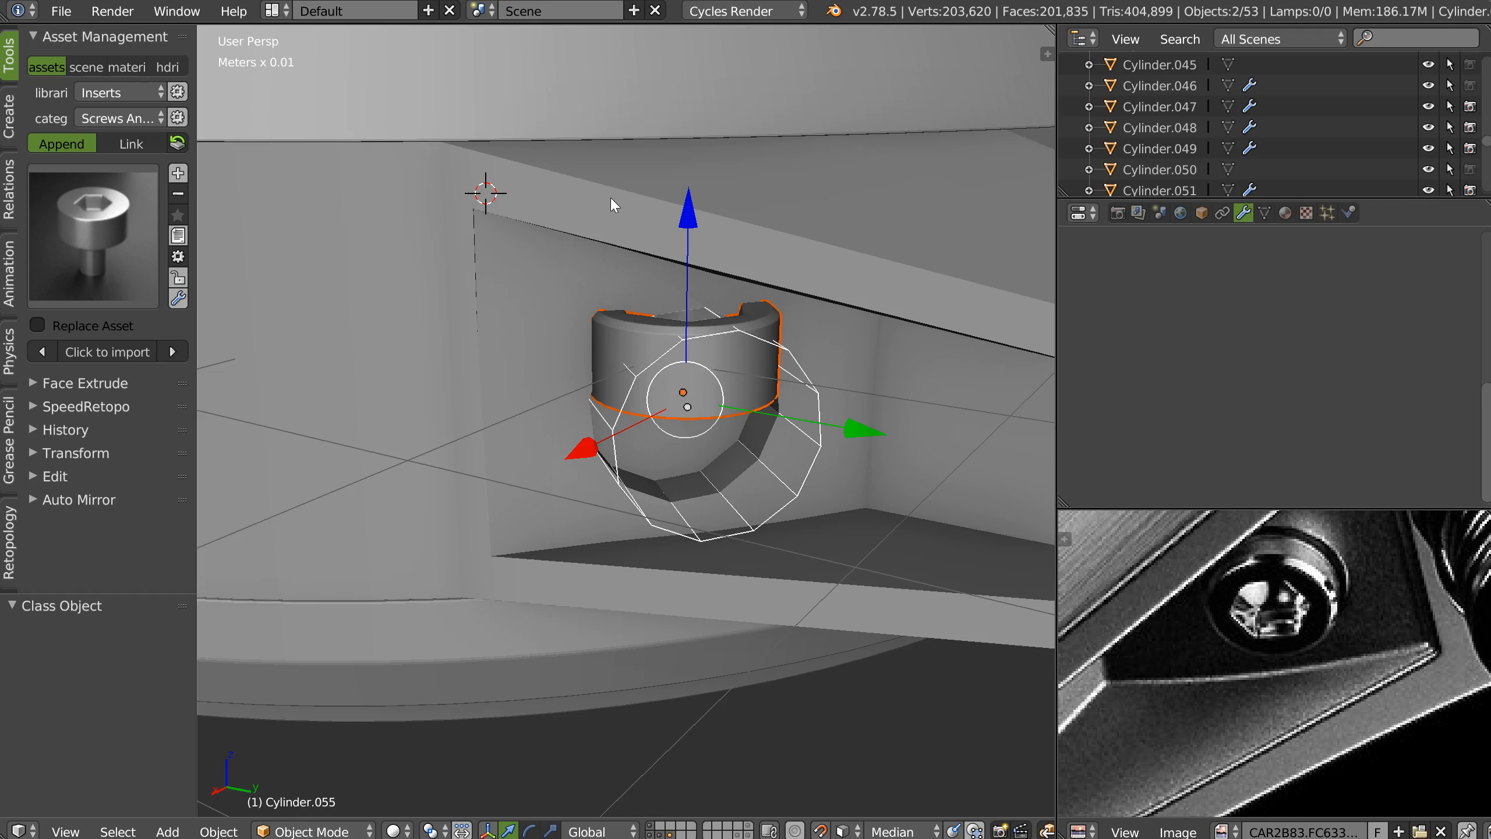
key(ctrl+l)
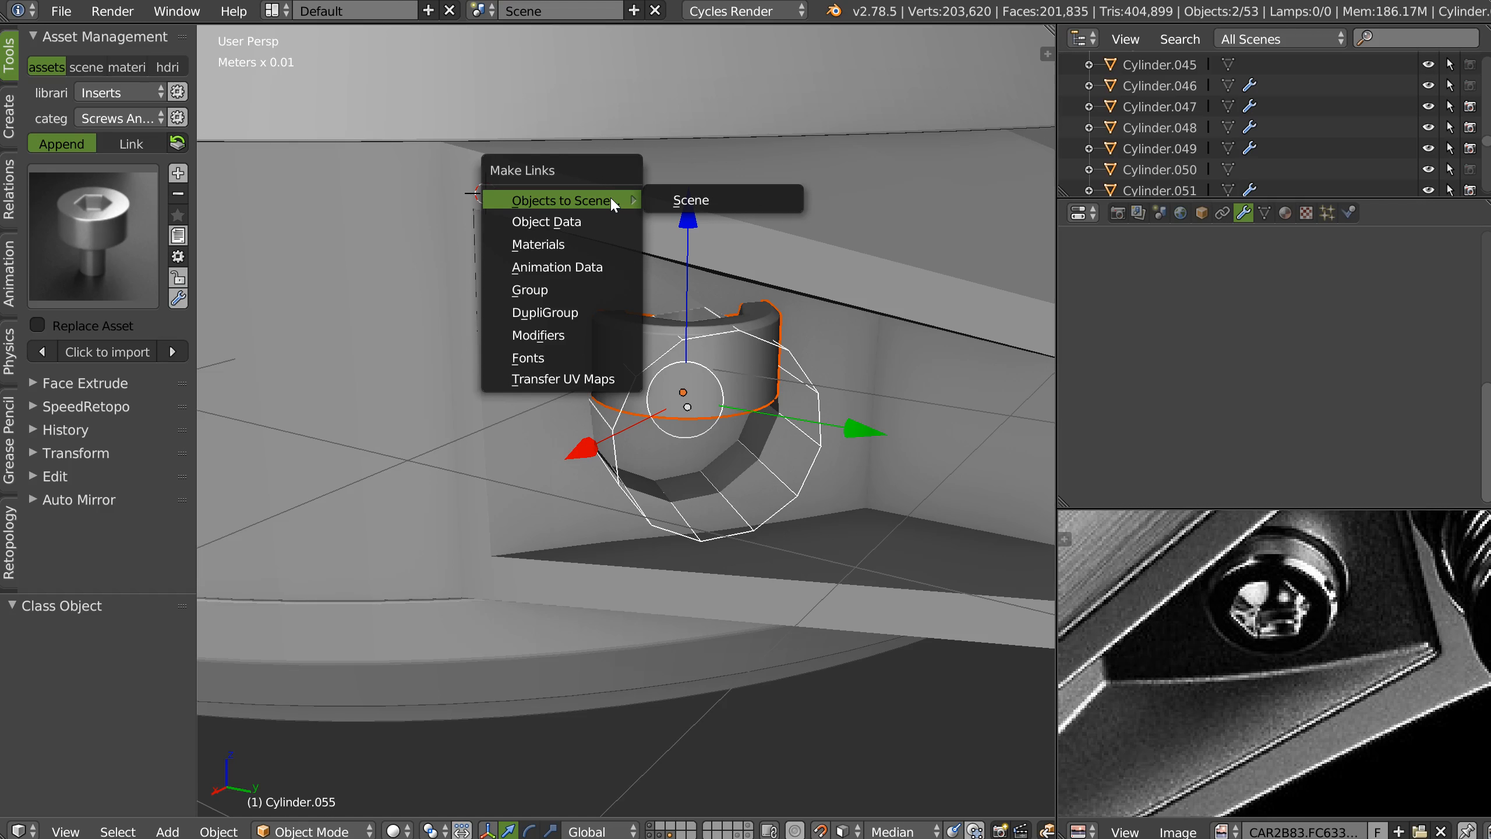
key(Escape)
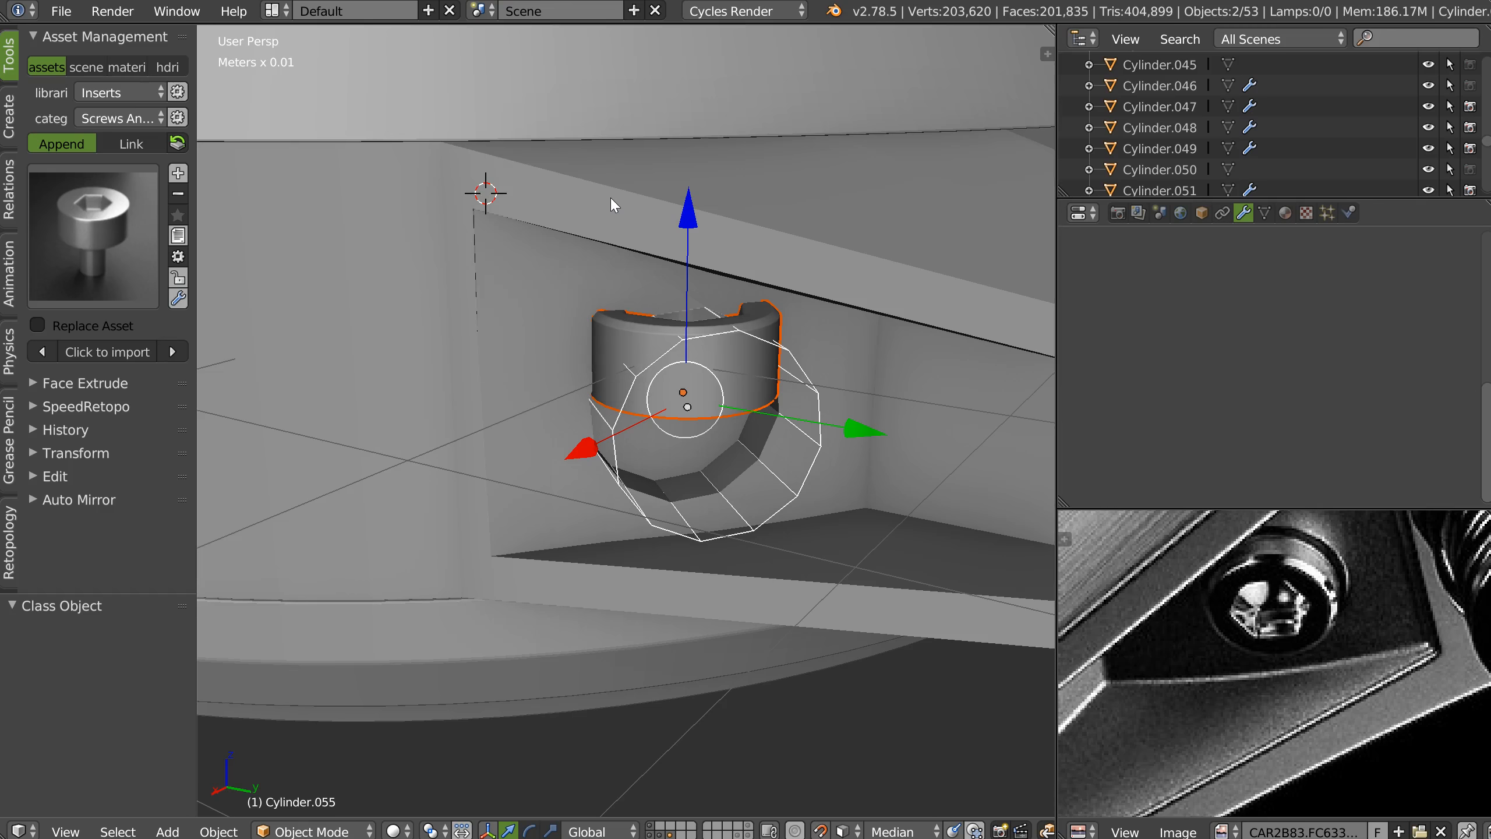
Snap the screw onto the front face of the cylindrical cutter, aligned with that face.
right_click(711, 365)
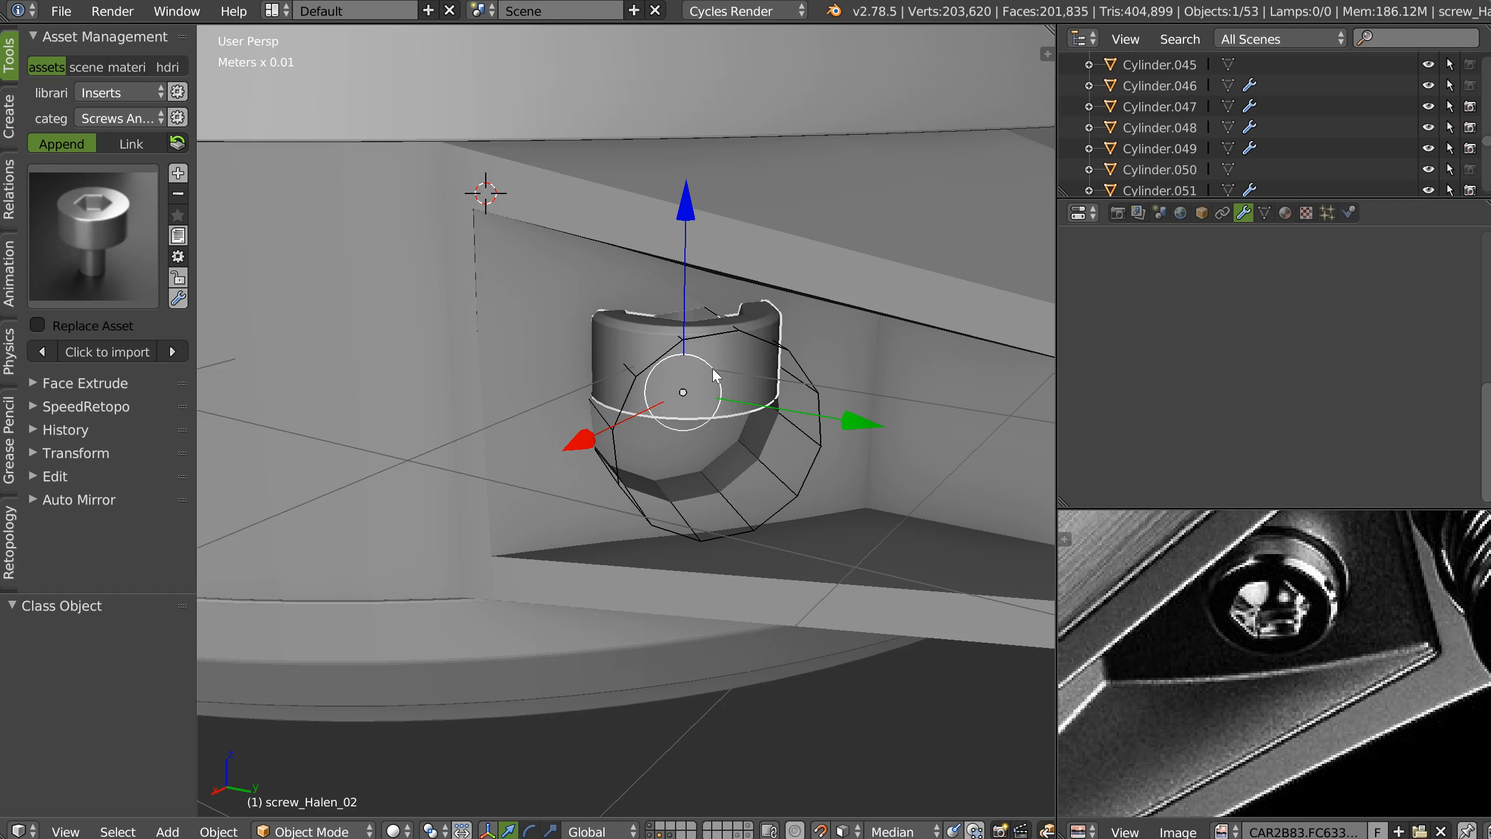
key(g)
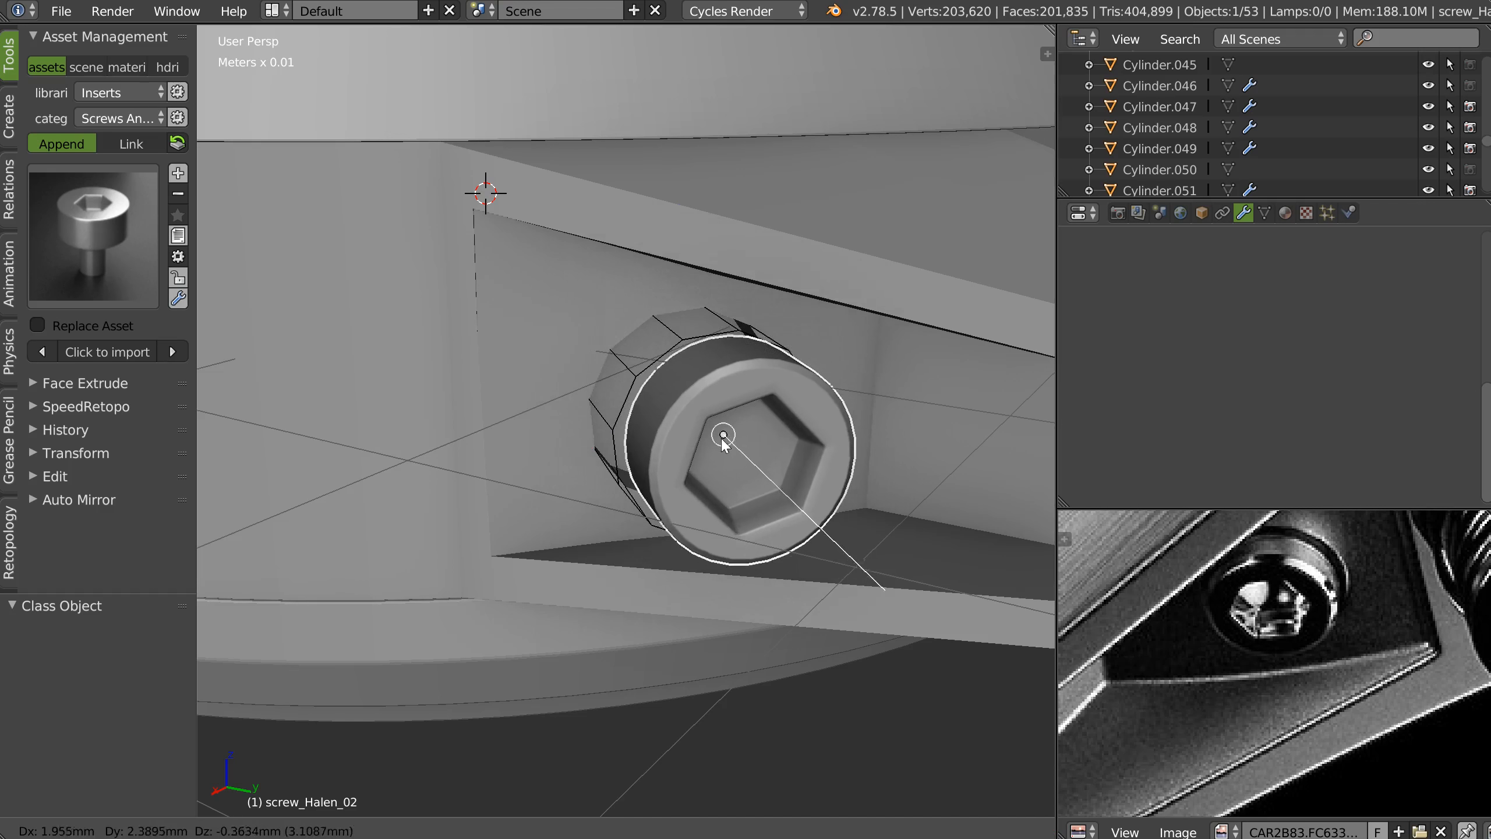
click(728, 446)
Using Local orientation, push the screw about 5.6 mm along its Z axis into the hole, then back out 1.26 mm.
middle_drag(727, 446, 748, 467)
key(alt+space)
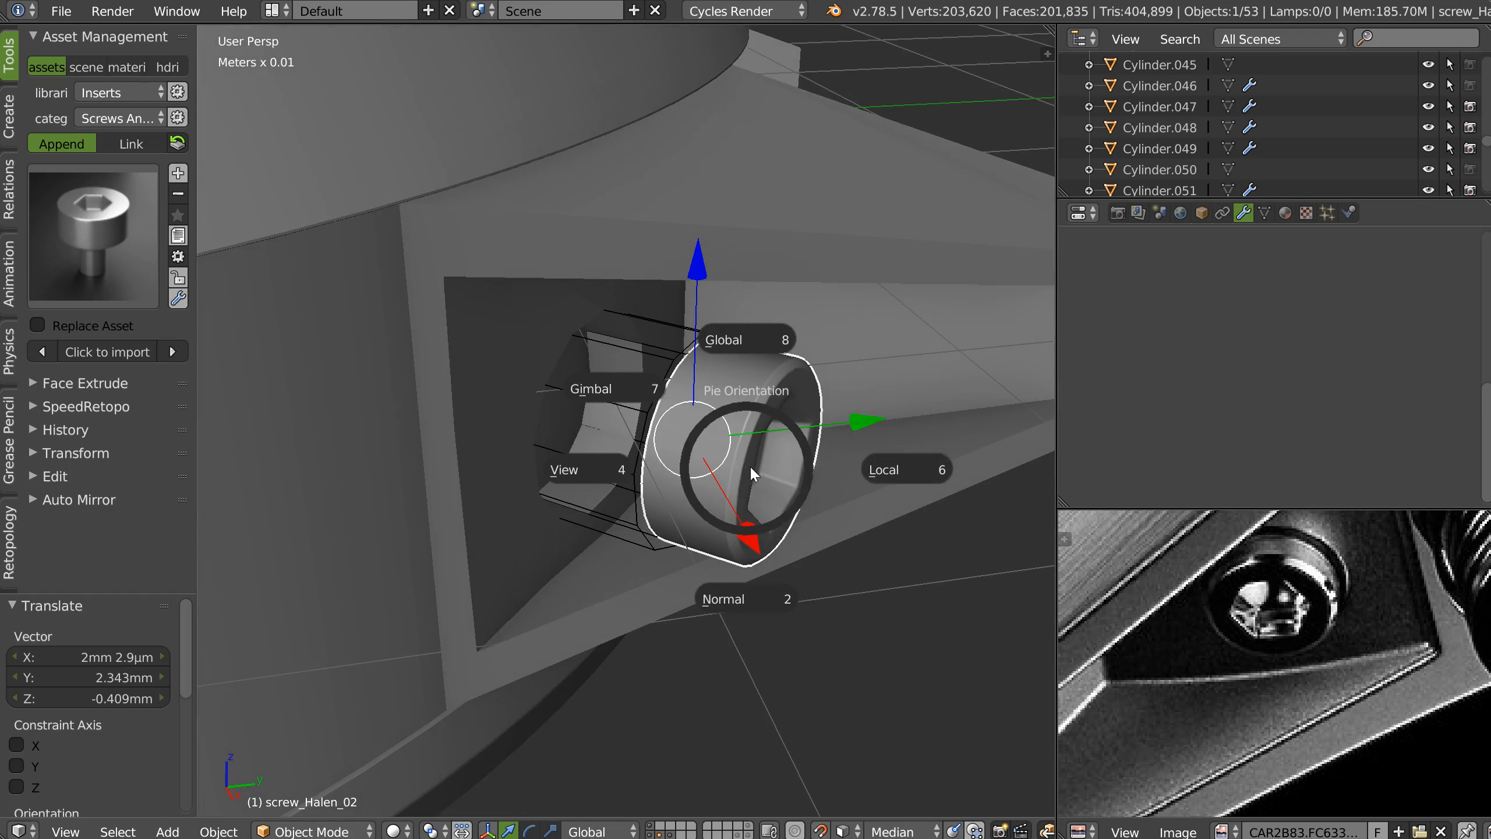
click(856, 466)
middle_drag(856, 465, 761, 515)
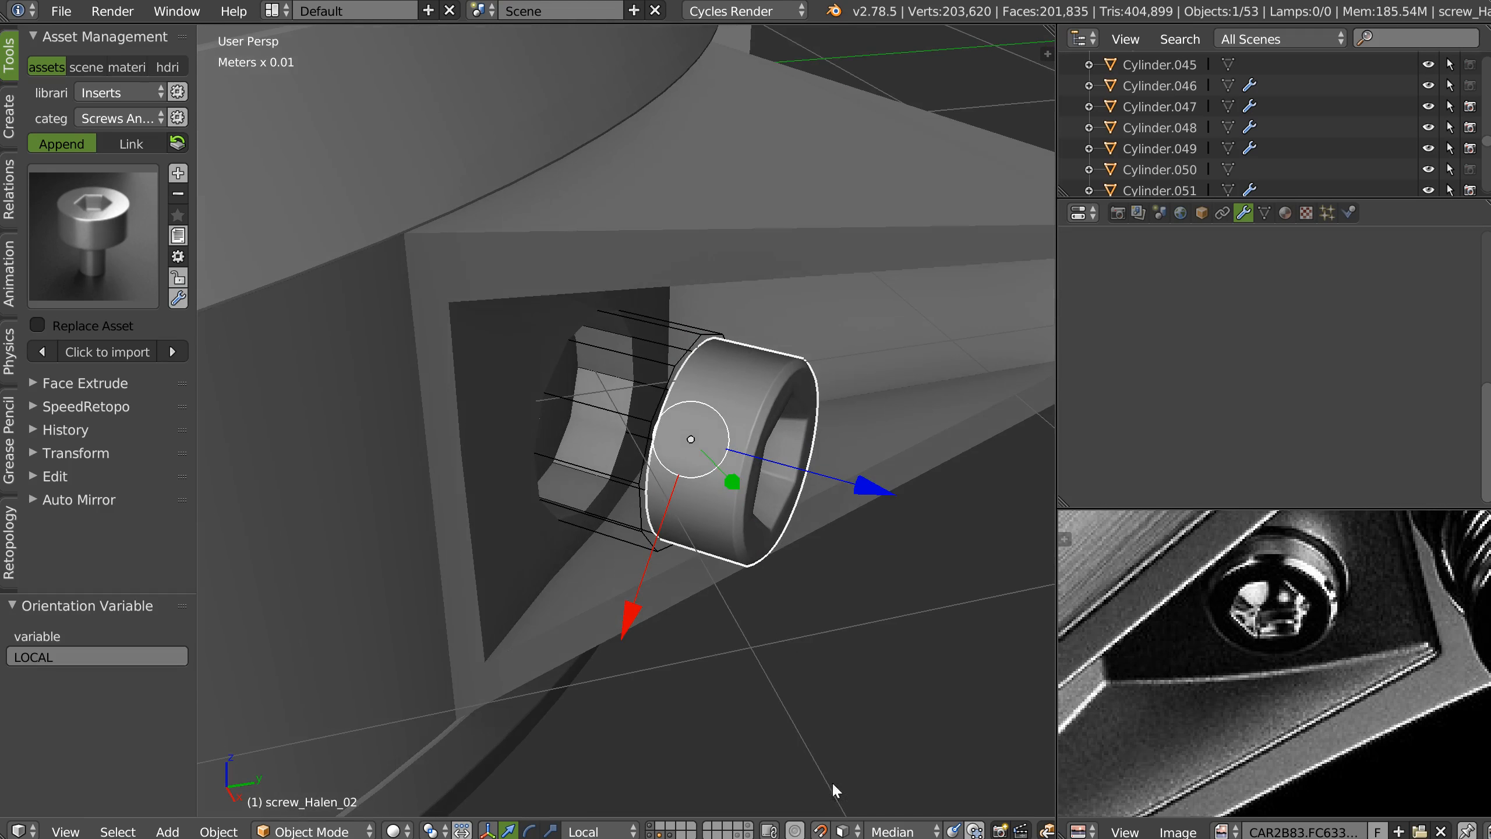
drag(876, 491, 695, 436)
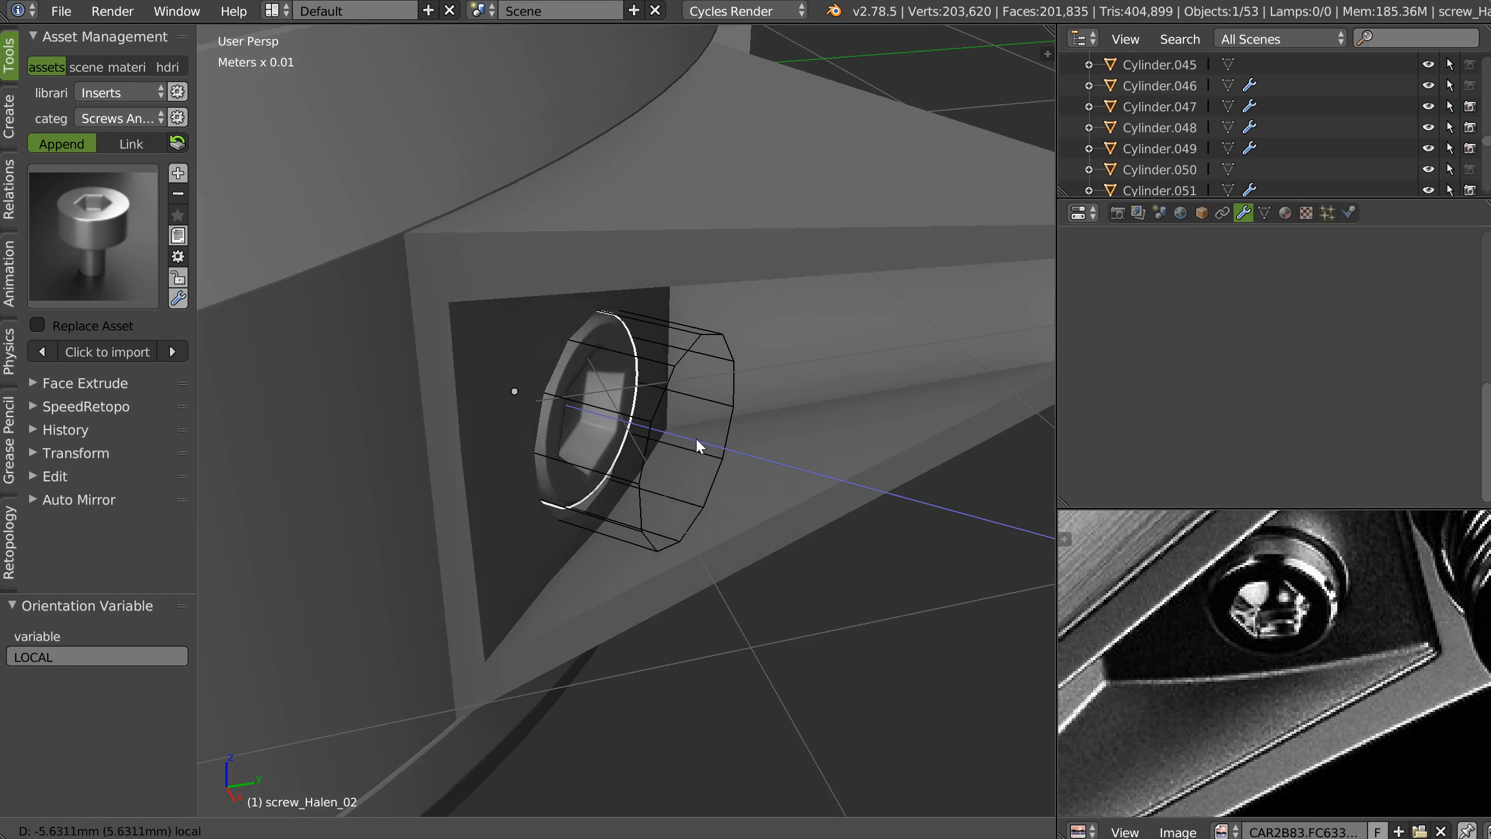
middle_drag(733, 459, 521, 444)
drag(459, 447, 431, 462)
middle_drag(430, 462, 701, 449)
Select the lug body together with the screw-hole cutter and bring up the Speedflow operations for mirroring.
right_click(745, 426)
shift+click(751, 420)
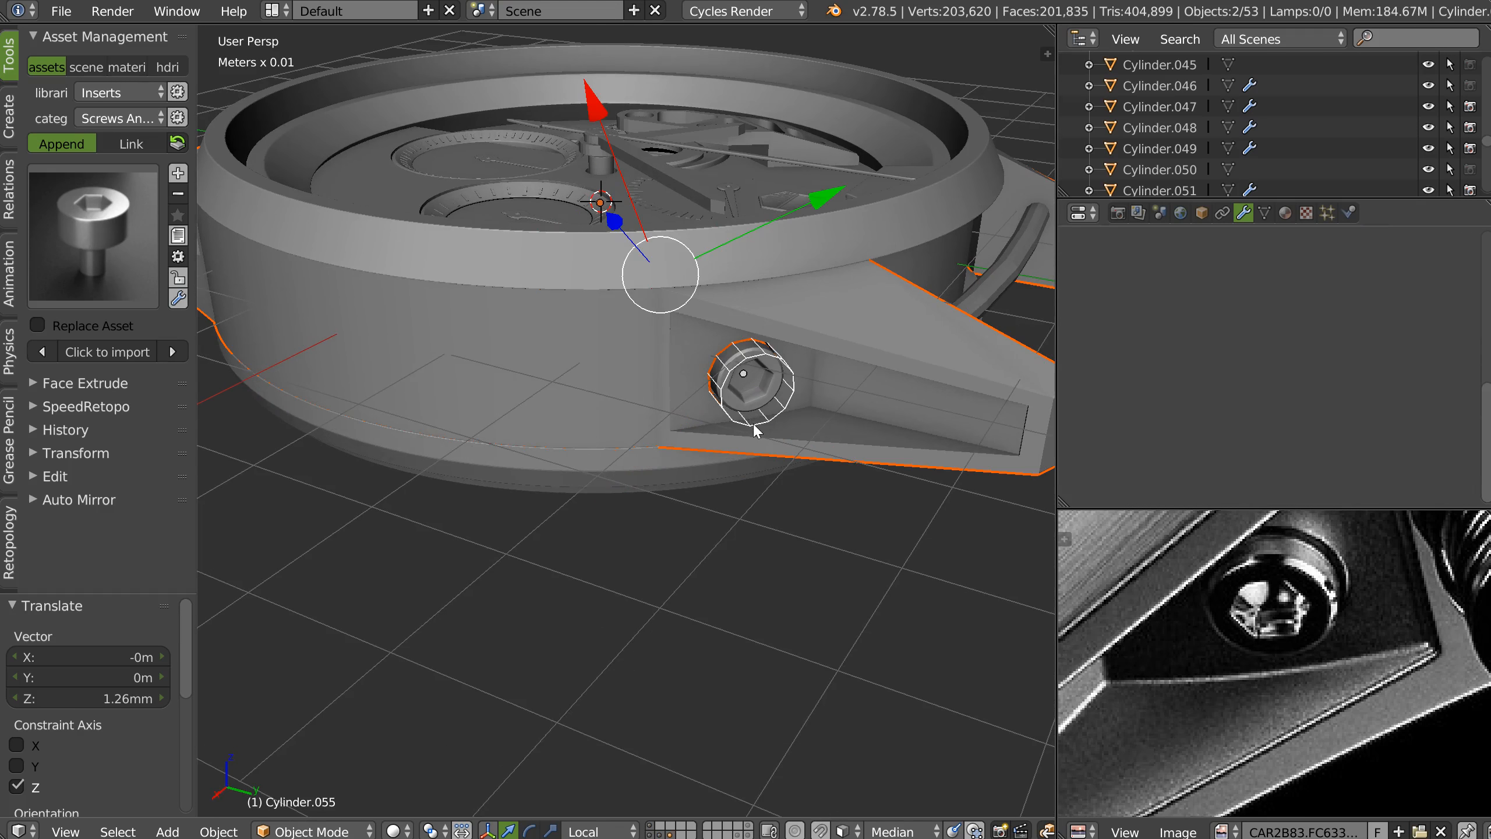
key(space)
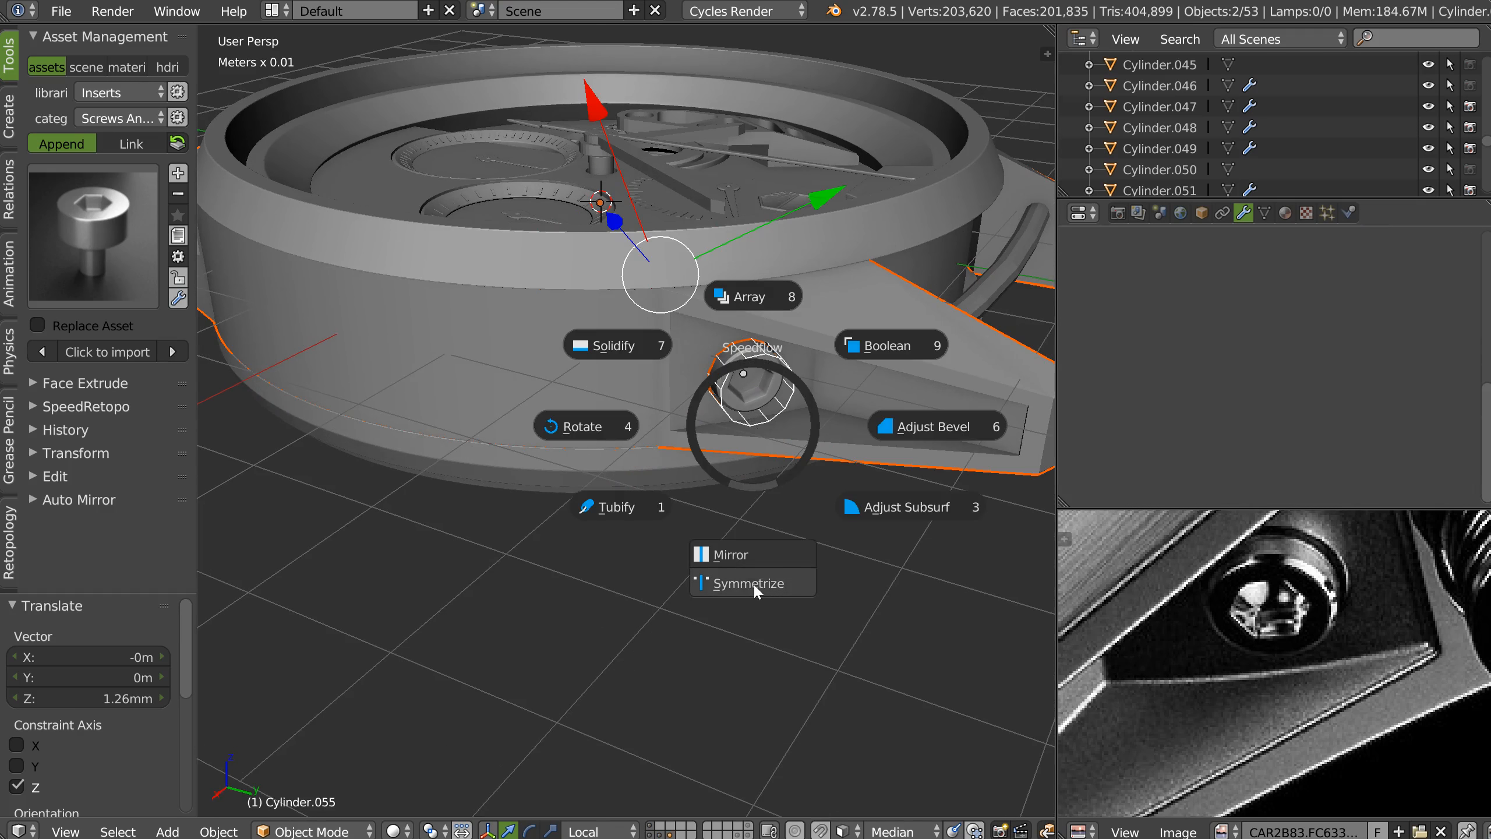
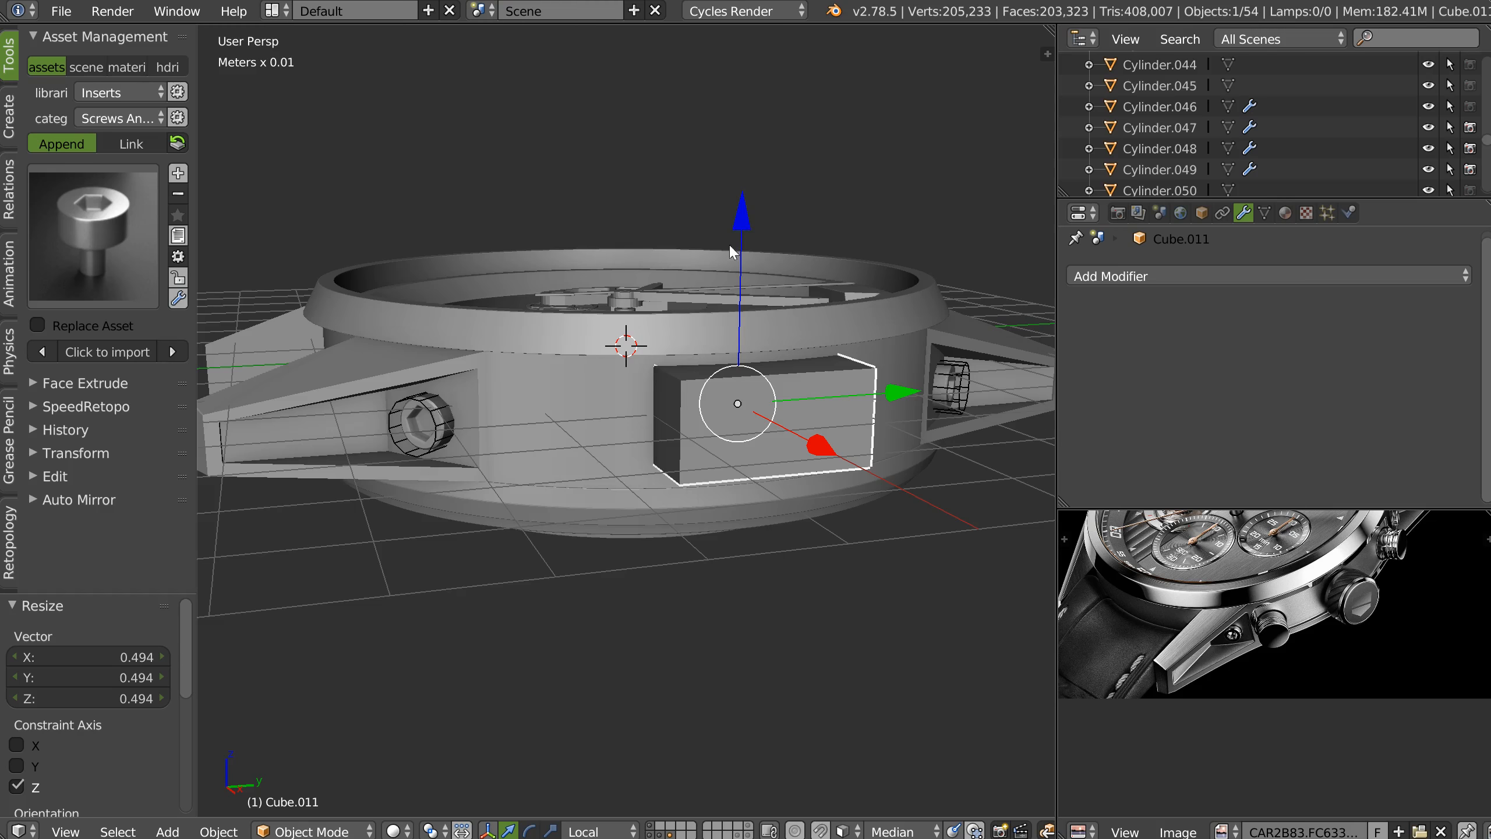
Add a centred horizontal loop cut around the side wall of the watch case.
right_click(564, 434)
key(Tab)
middle_drag(659, 429, 731, 408)
key(ctrl+r)
click(734, 410)
right_click(733, 410)
key(Tab)
Show the wireframe on the watch case's side wall and select the block on the case's side.
right_click(548, 395)
middle_drag(593, 382, 552, 401)
scroll(554, 401, up, 1)
right_click(781, 450)
key(shift+z)
click(976, 439)
right_click(603, 419)
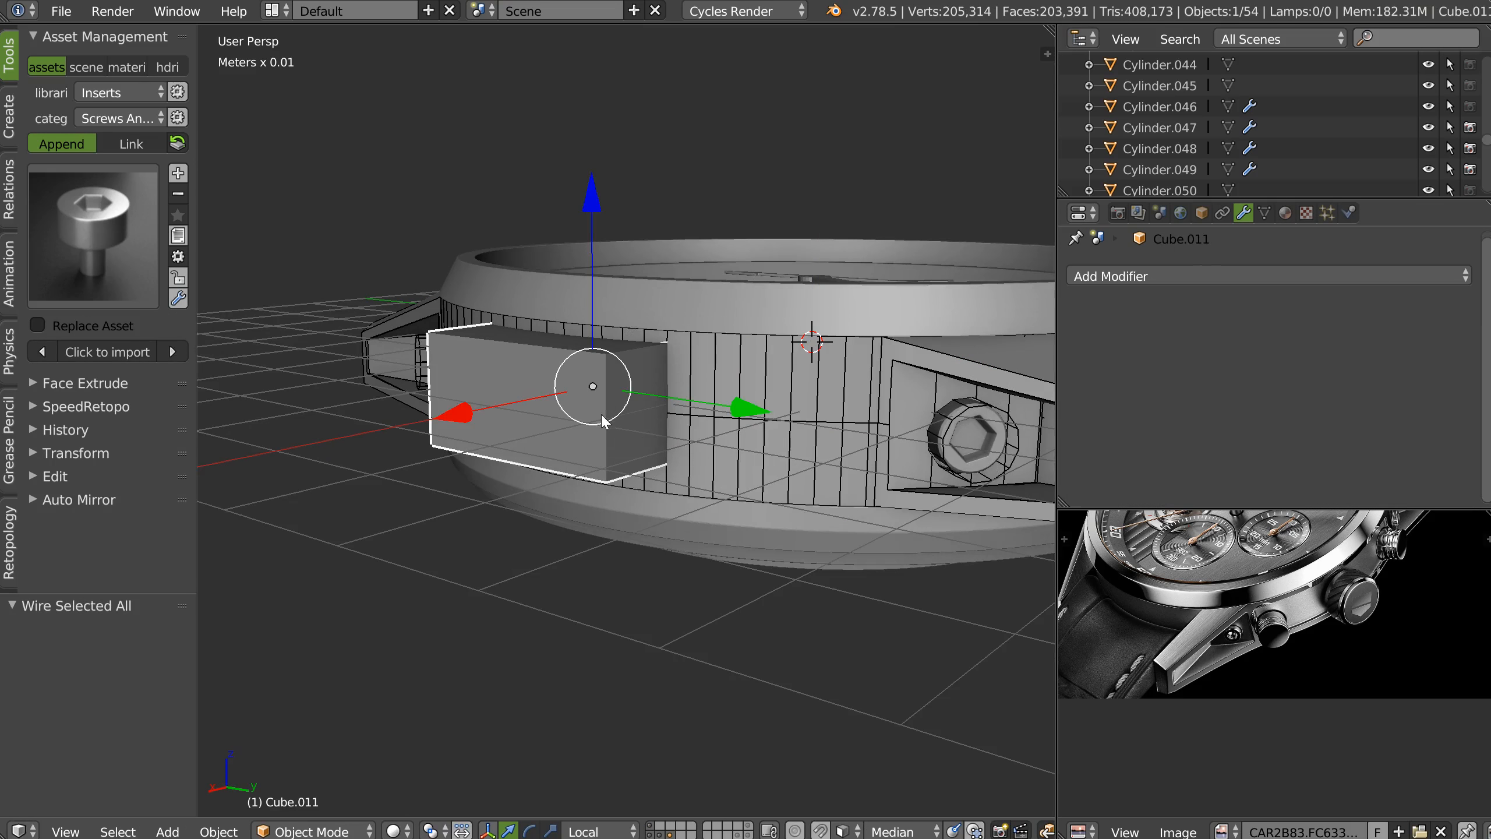
drag(598, 214, 658, 420)
key(ctrl+z)
middle_drag(657, 421, 579, 438)
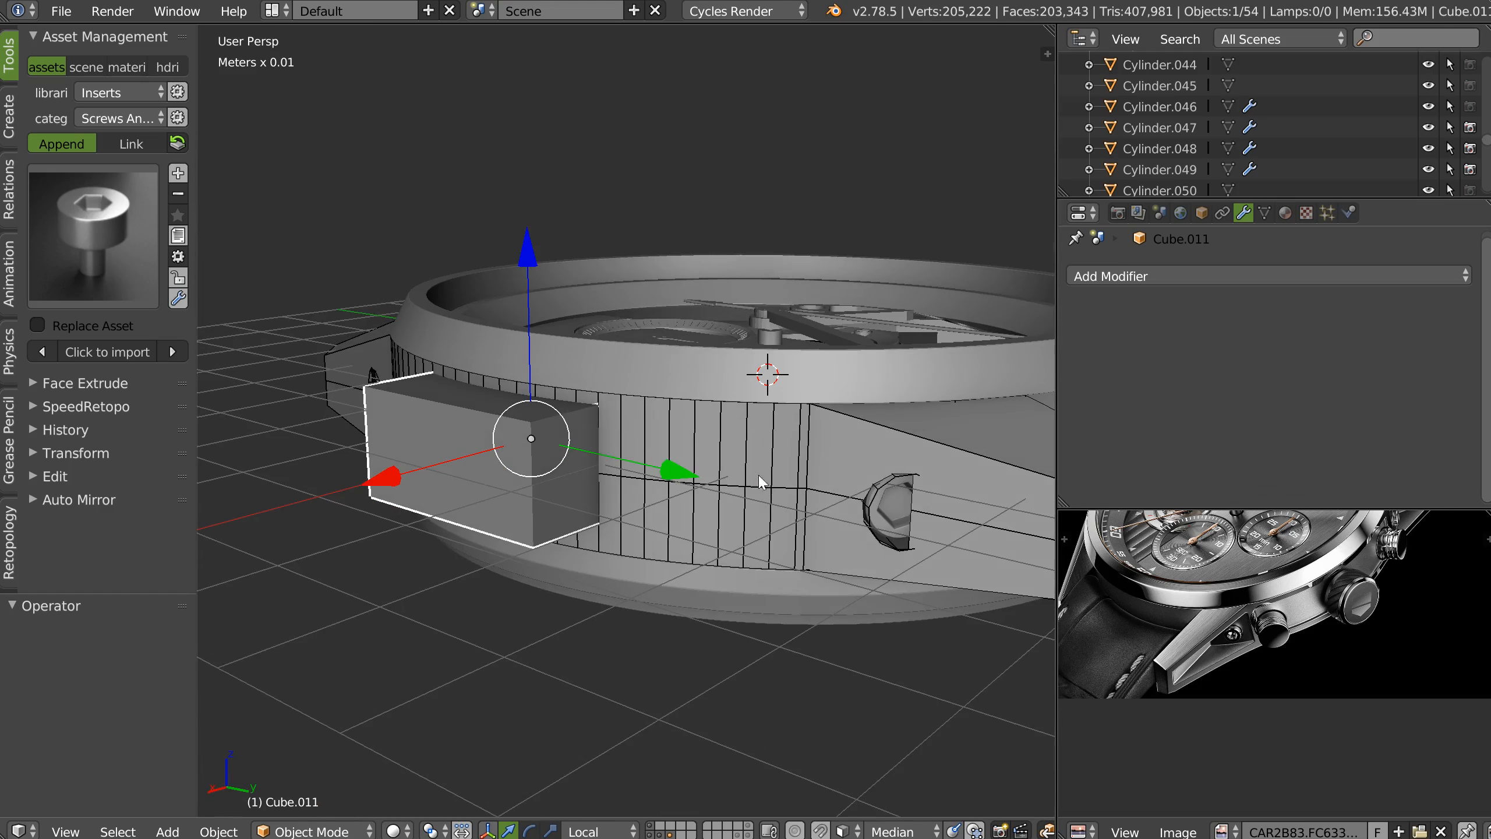
Set snapping to vertices and move the block about -0.767 mm along Z to the case wall's middle edge loop.
right_click(828, 546)
click(772, 189)
middle_drag(773, 188, 636, 327)
right_click(624, 529)
key(ctrl+shift+Tab)
click(678, 468)
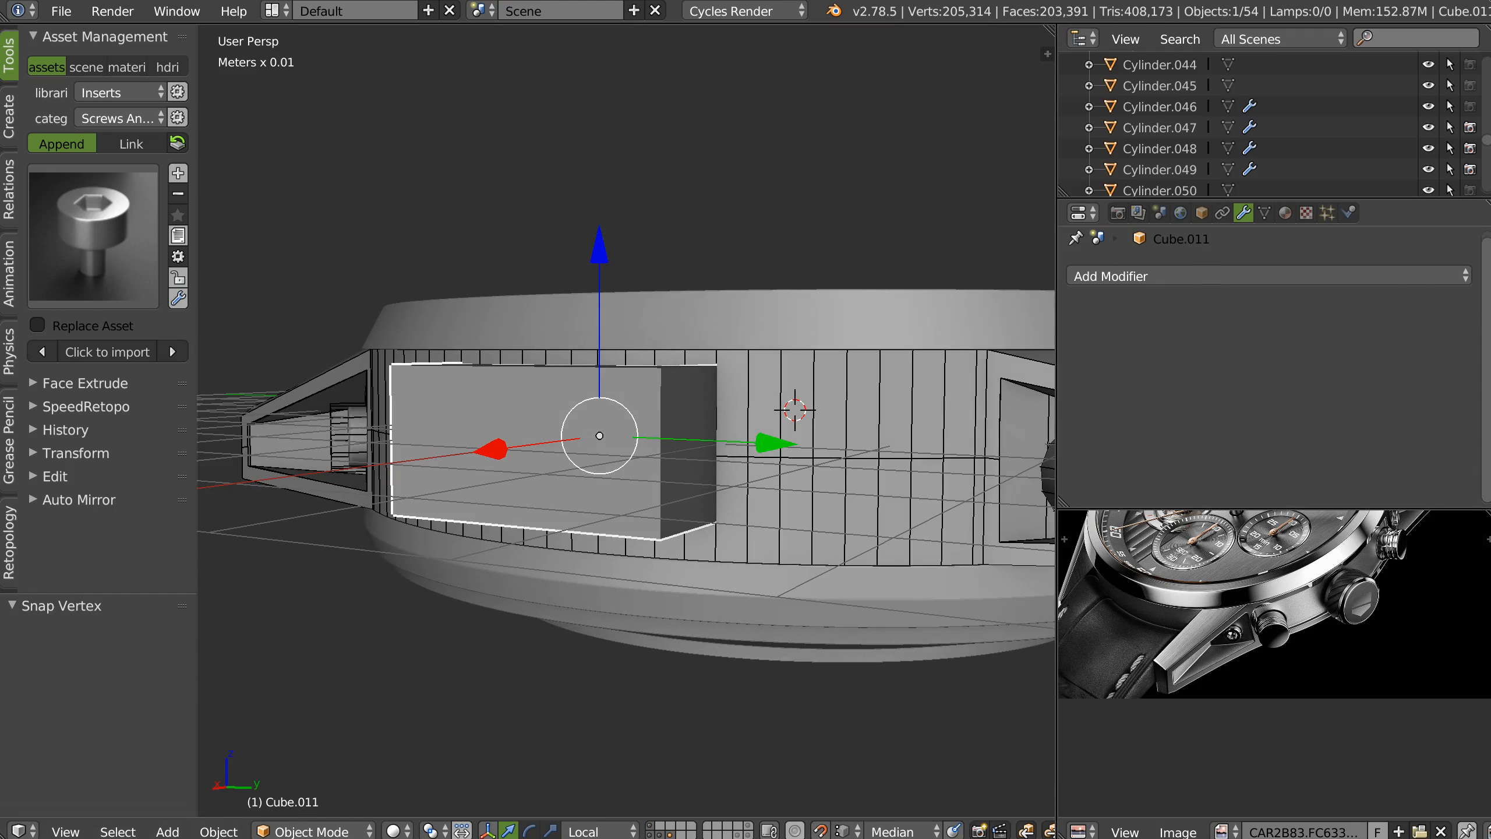
drag(606, 223, 736, 443)
mouse_move(580, 415)
middle_down()
mouse_move(690, 440)
mouse_move(582, 408)
middle_up()
key(s)
key(y)
key(0)
key(BackSpace)
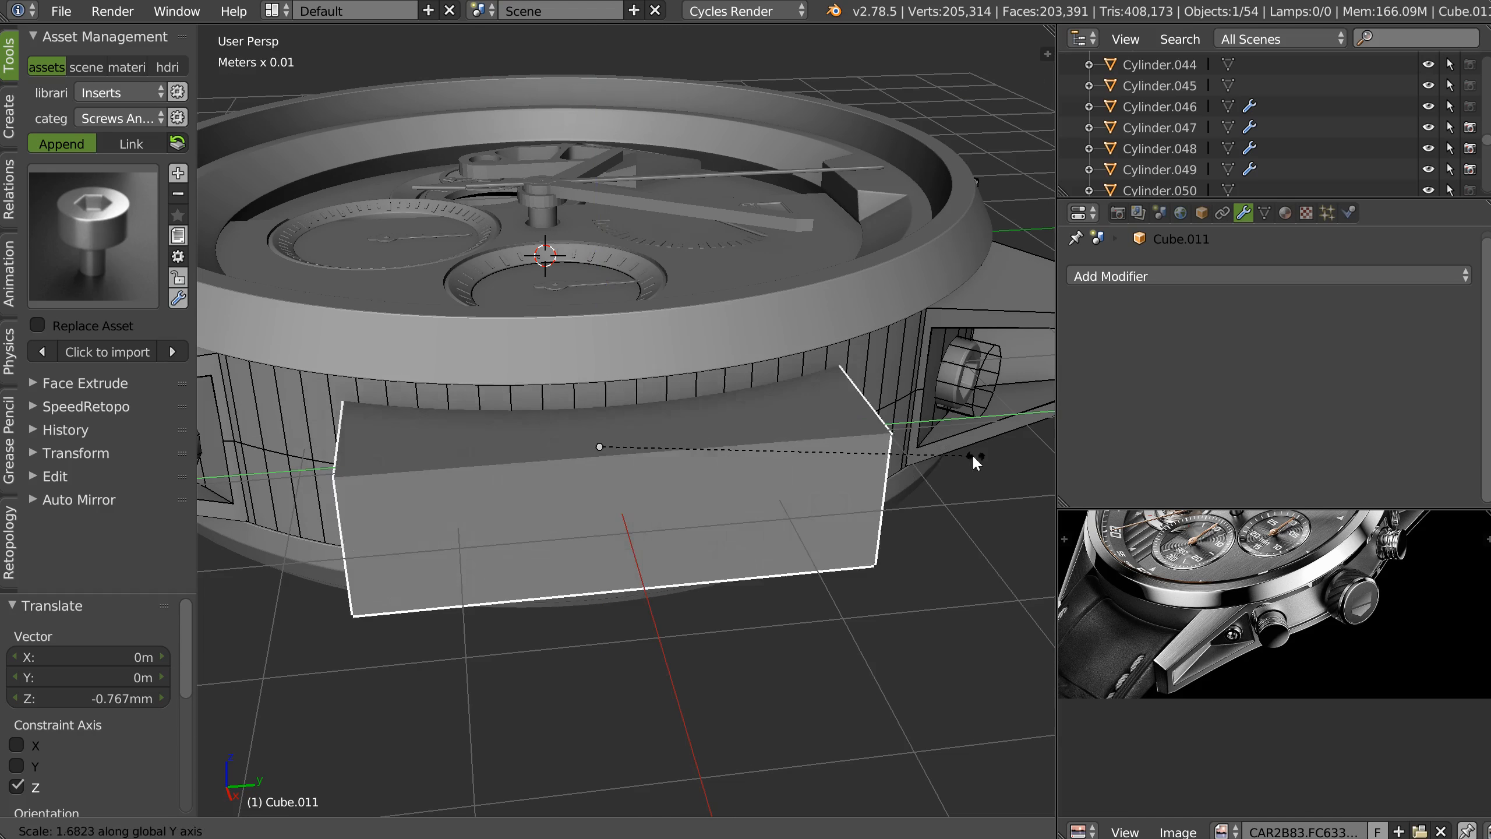
right_click(960, 457)
Widen the block about 2.04 times along Y and shift it about -1.15 mm along X into the case.
middle_drag(796, 551, 763, 529)
key(s)
key(y)
click(1122, 456)
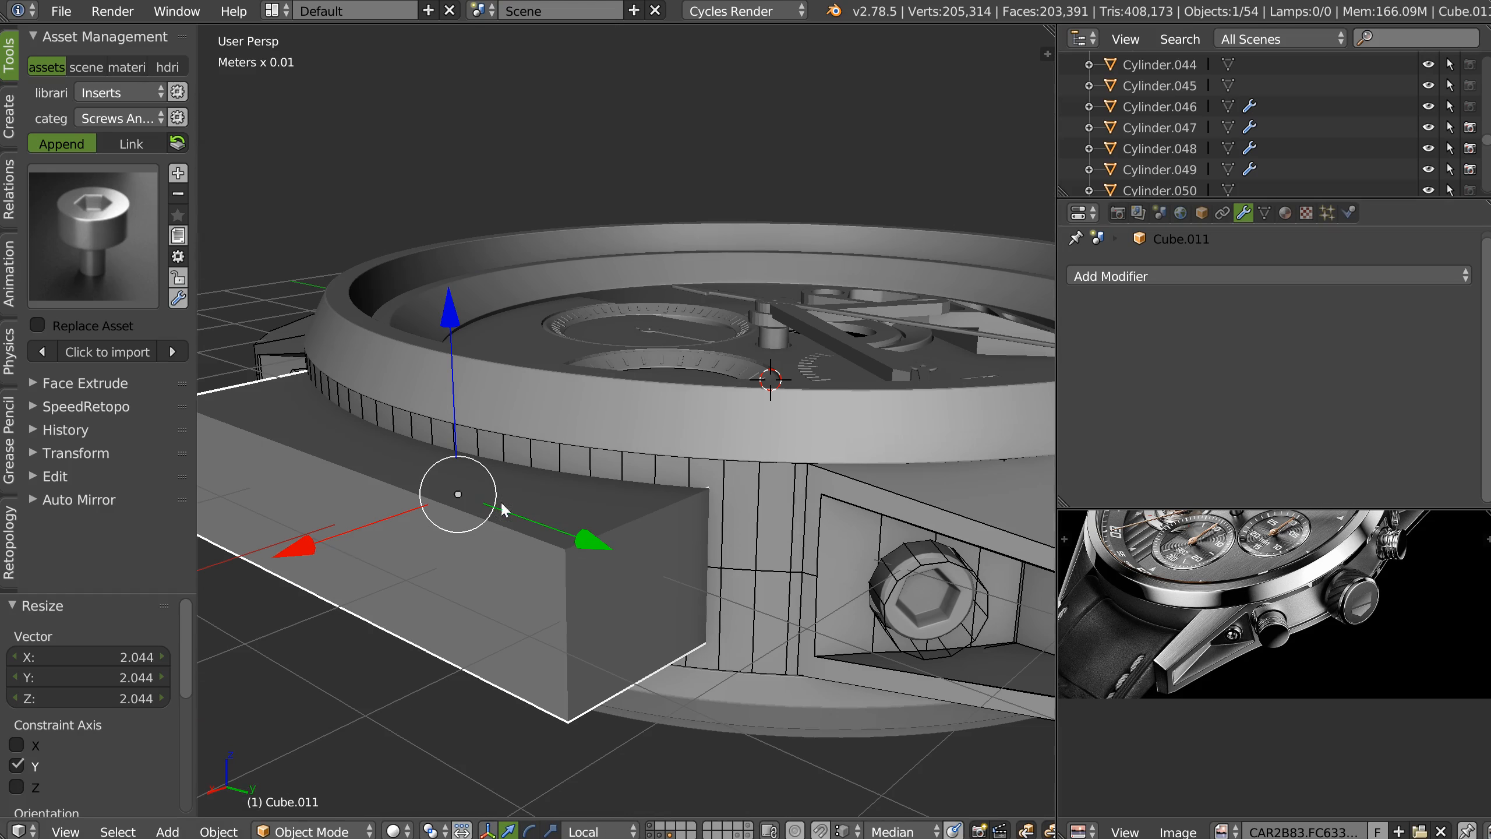
drag(294, 548, 321, 549)
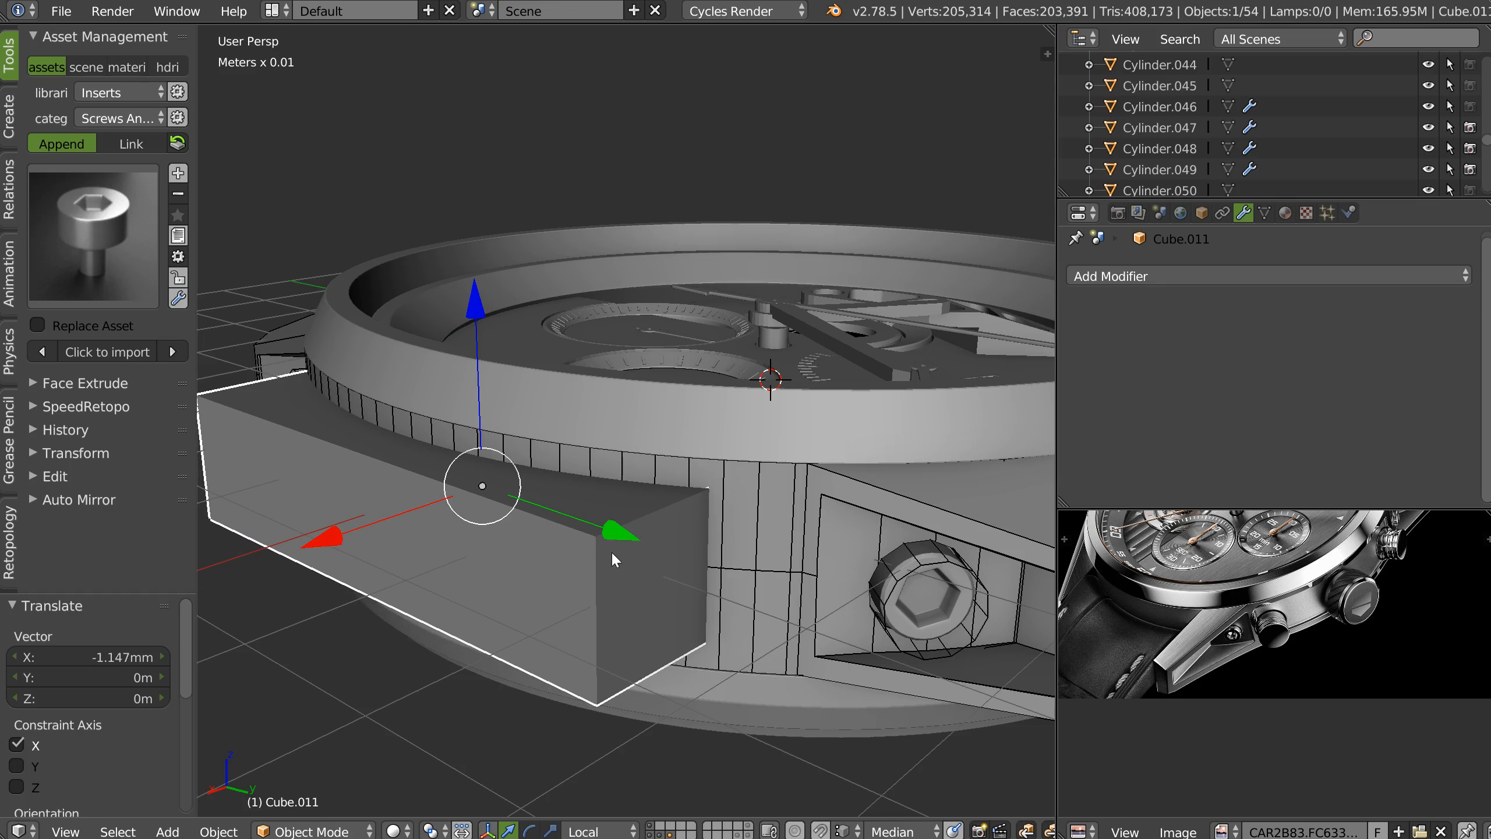
Duplicate the case wall's faces from the lug edge to behind the block in place and separate them as a new object.
right_click(751, 556)
key(Tab)
right_click(775, 518)
ctrl+shift+right_click(422, 580)
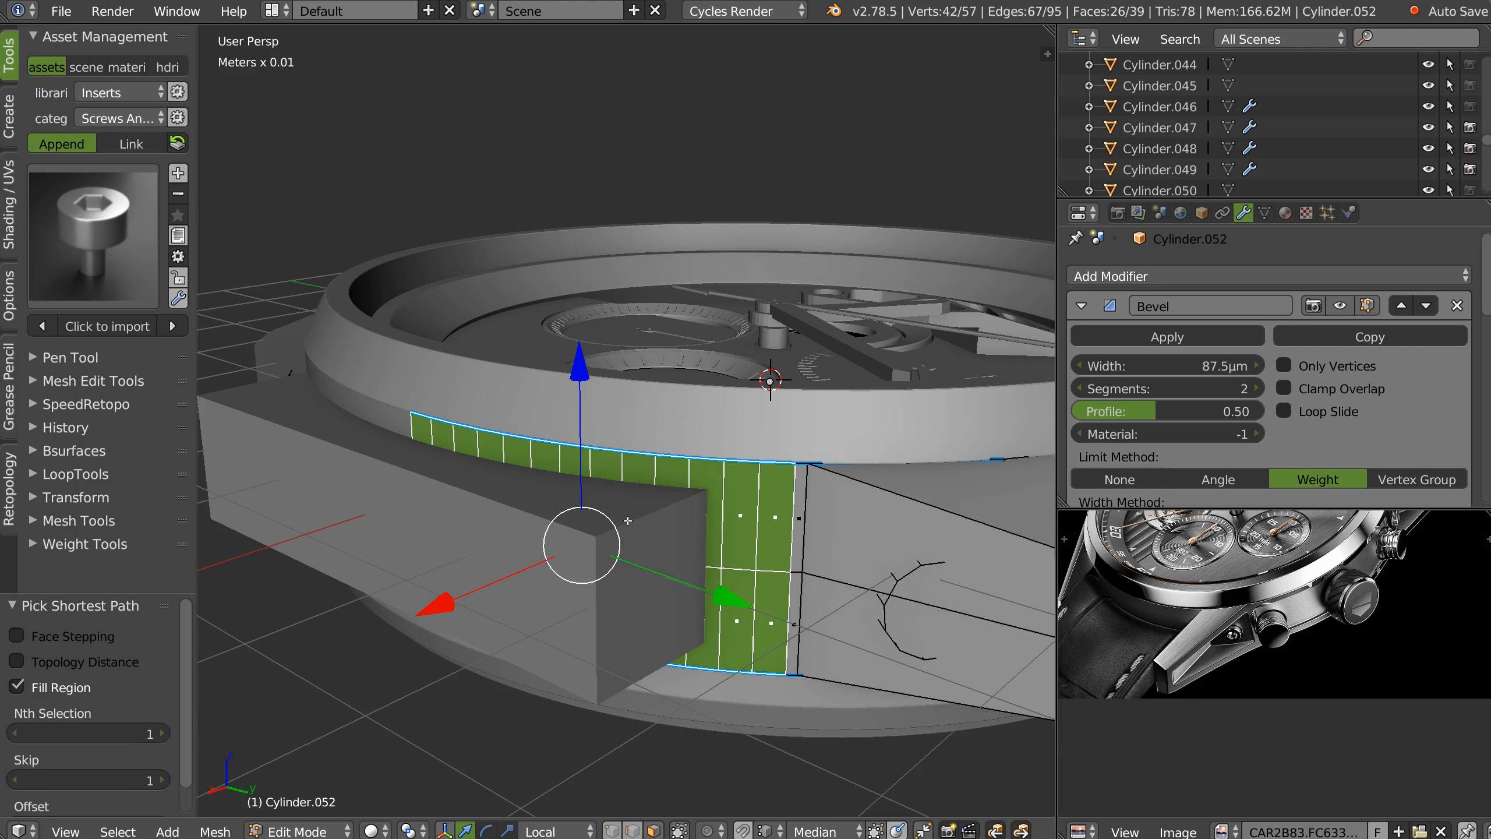
shift+right_click(792, 617)
shift+right_click(793, 617)
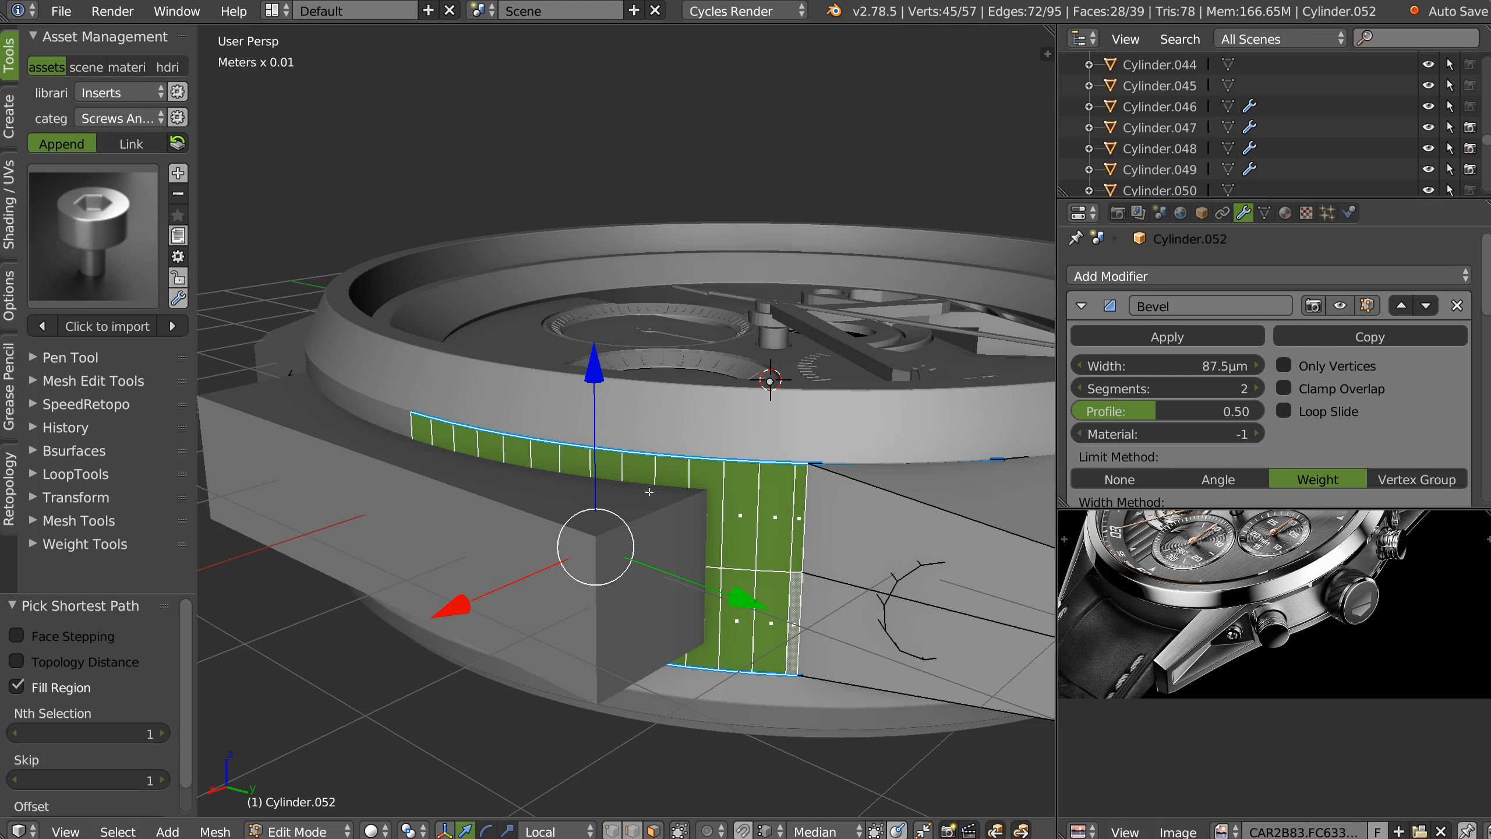
key(shift+d)
key(Escape)
key(p)
click(719, 506)
key(Tab)
click(699, 423)
Apply the transforms and the Mirror modifier of the separated case wall strip.
right_click(760, 531)
middle_drag(760, 533, 809, 548)
right_click(866, 564)
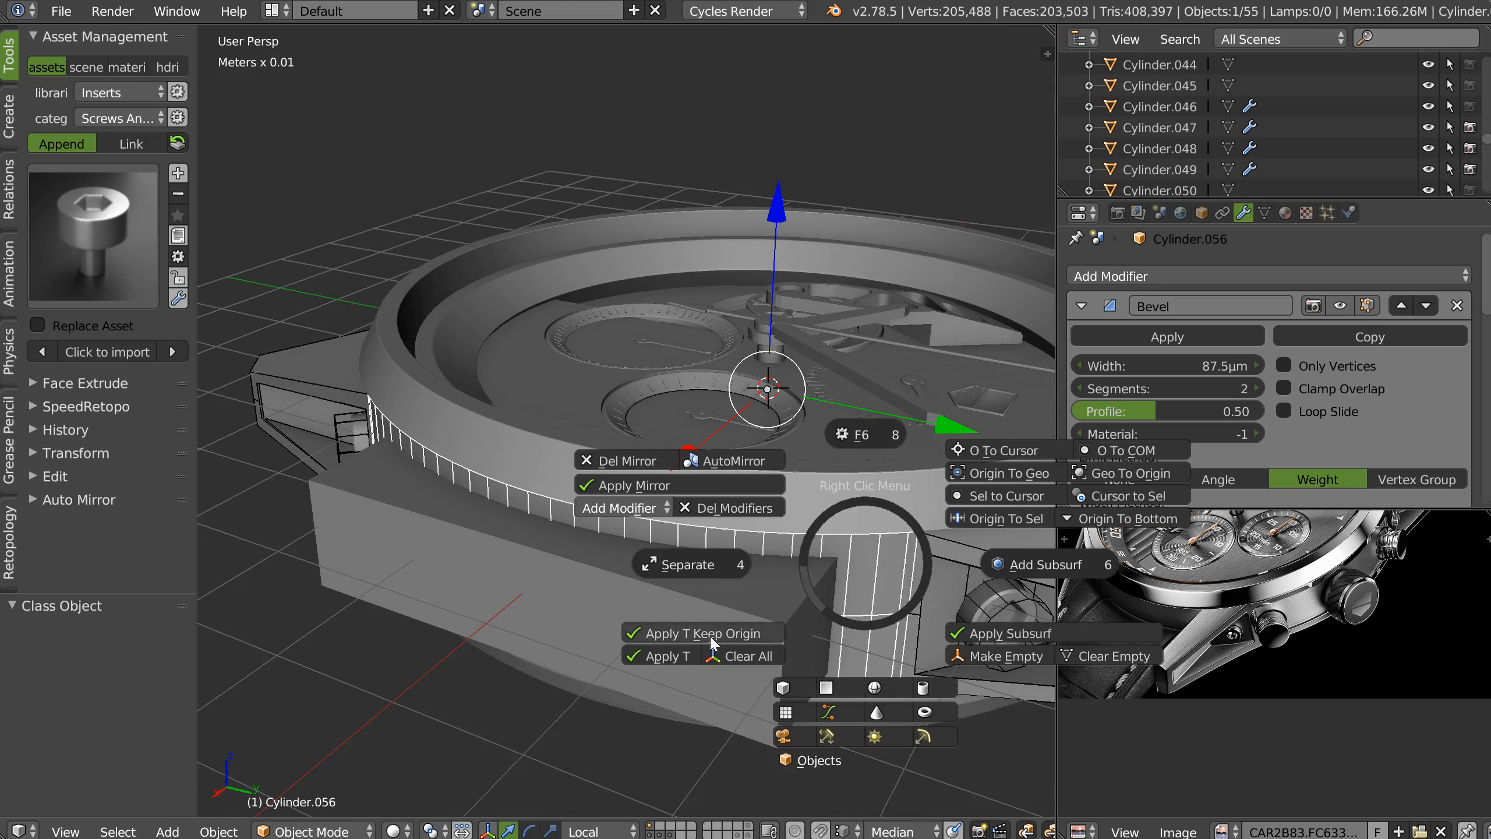
click(672, 658)
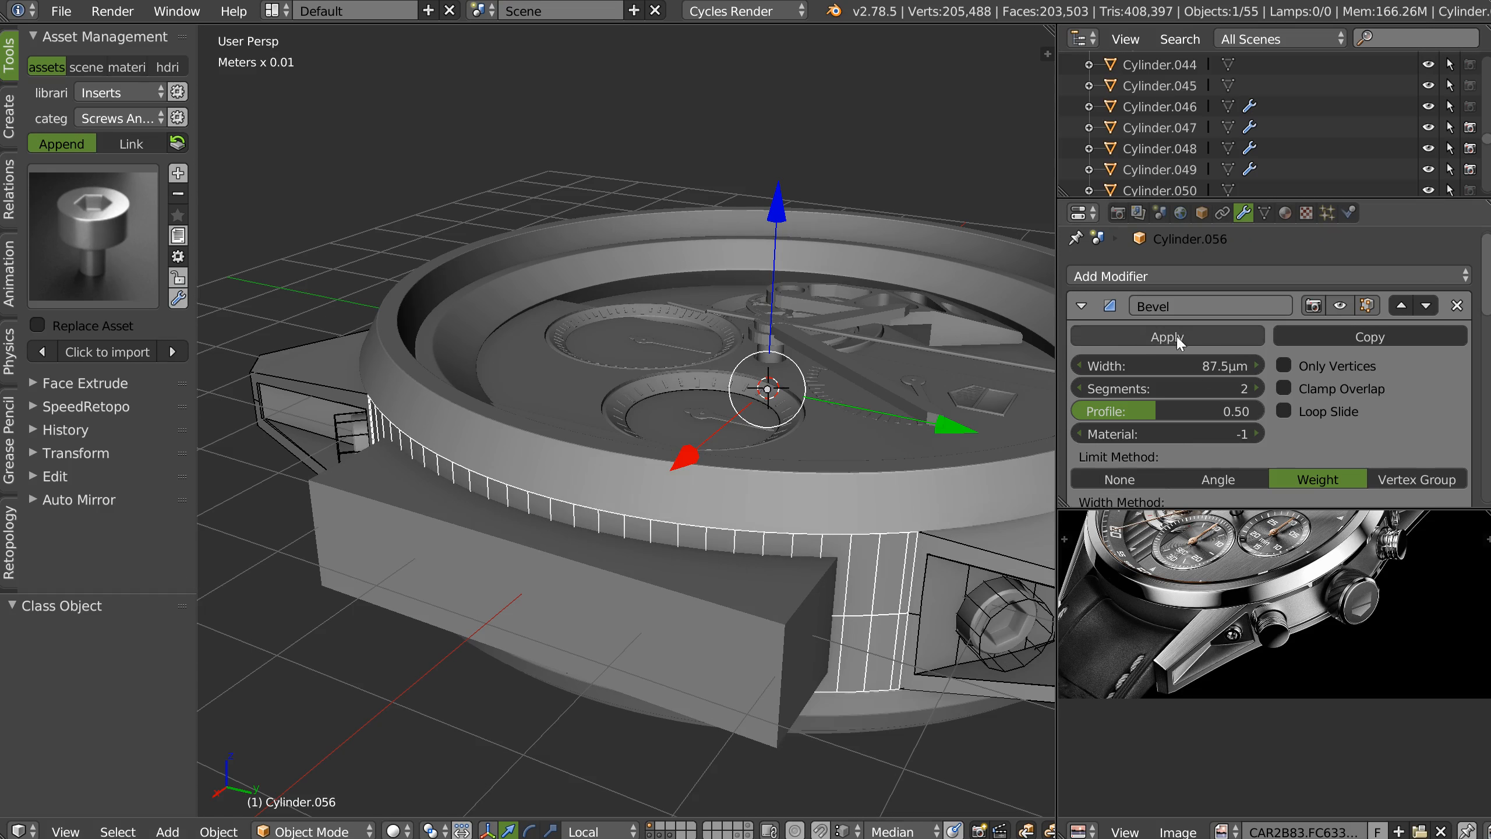
scroll(1168, 370, down, 7)
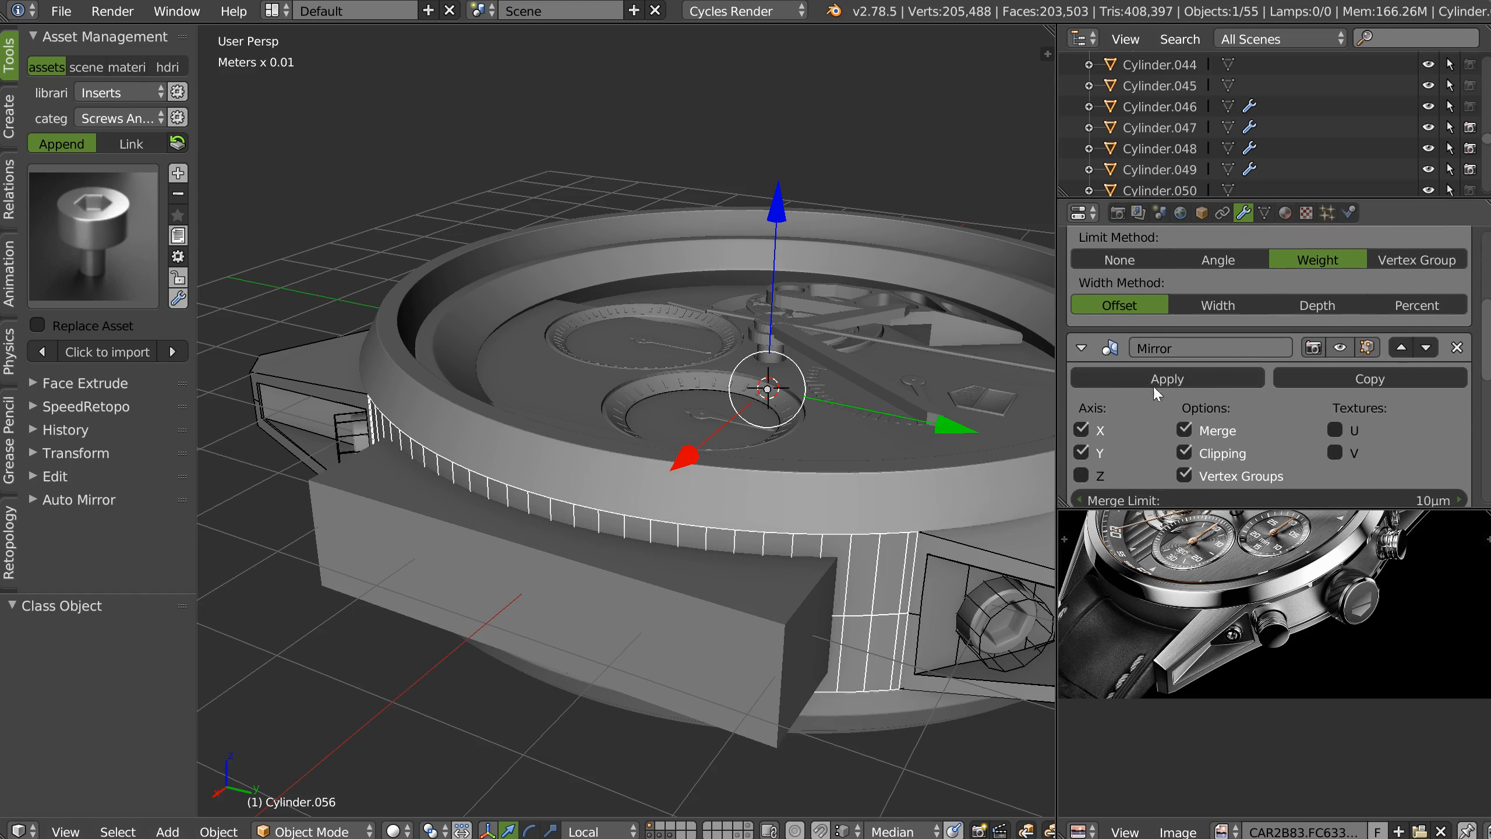
click(1153, 379)
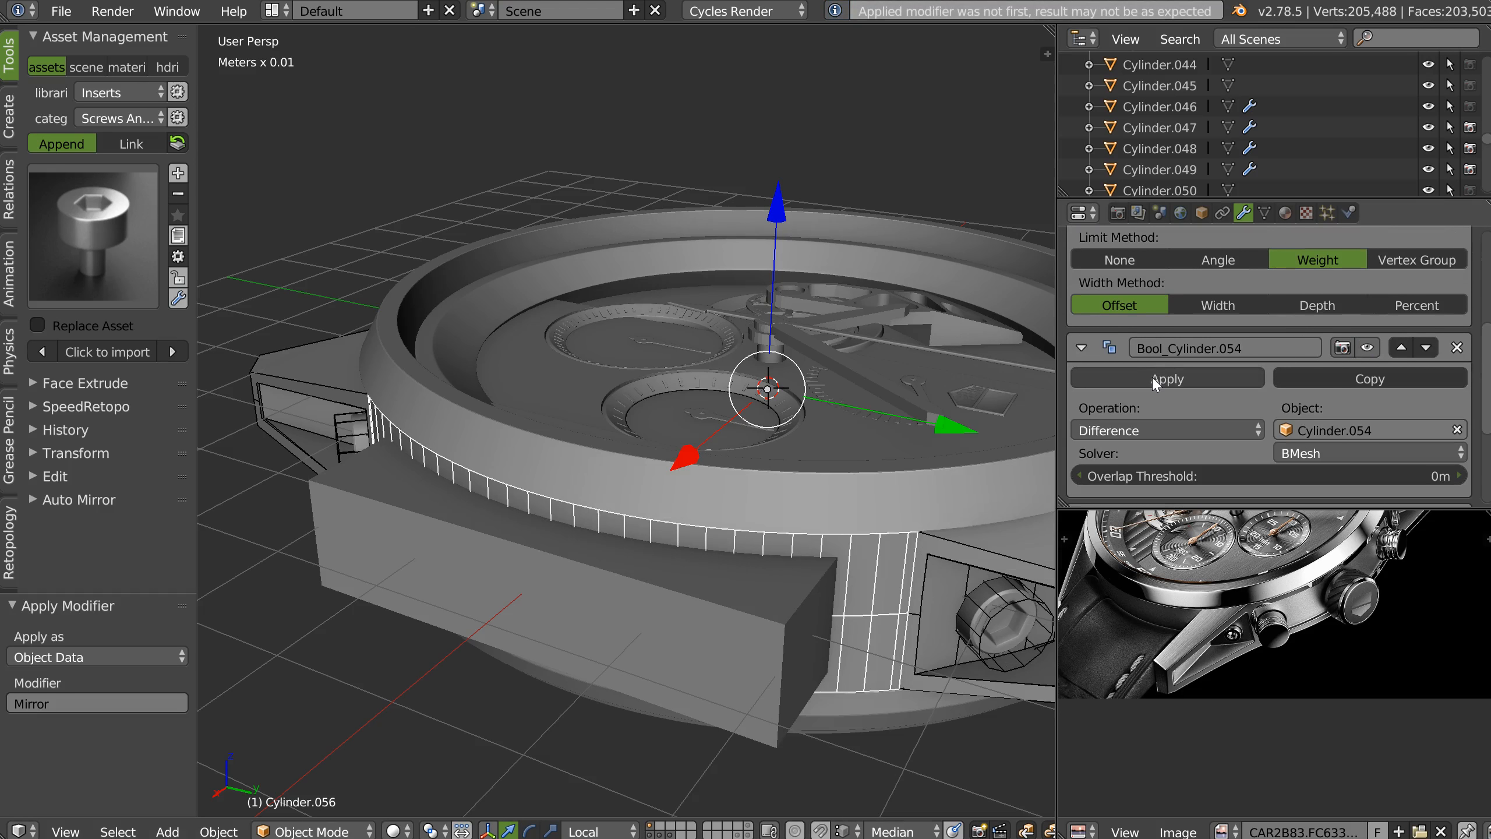
Remove the Bool_Cylinder.054 and Bool_Cylinder.055 Boolean modifiers from the separated case wall strip.
click(1457, 348)
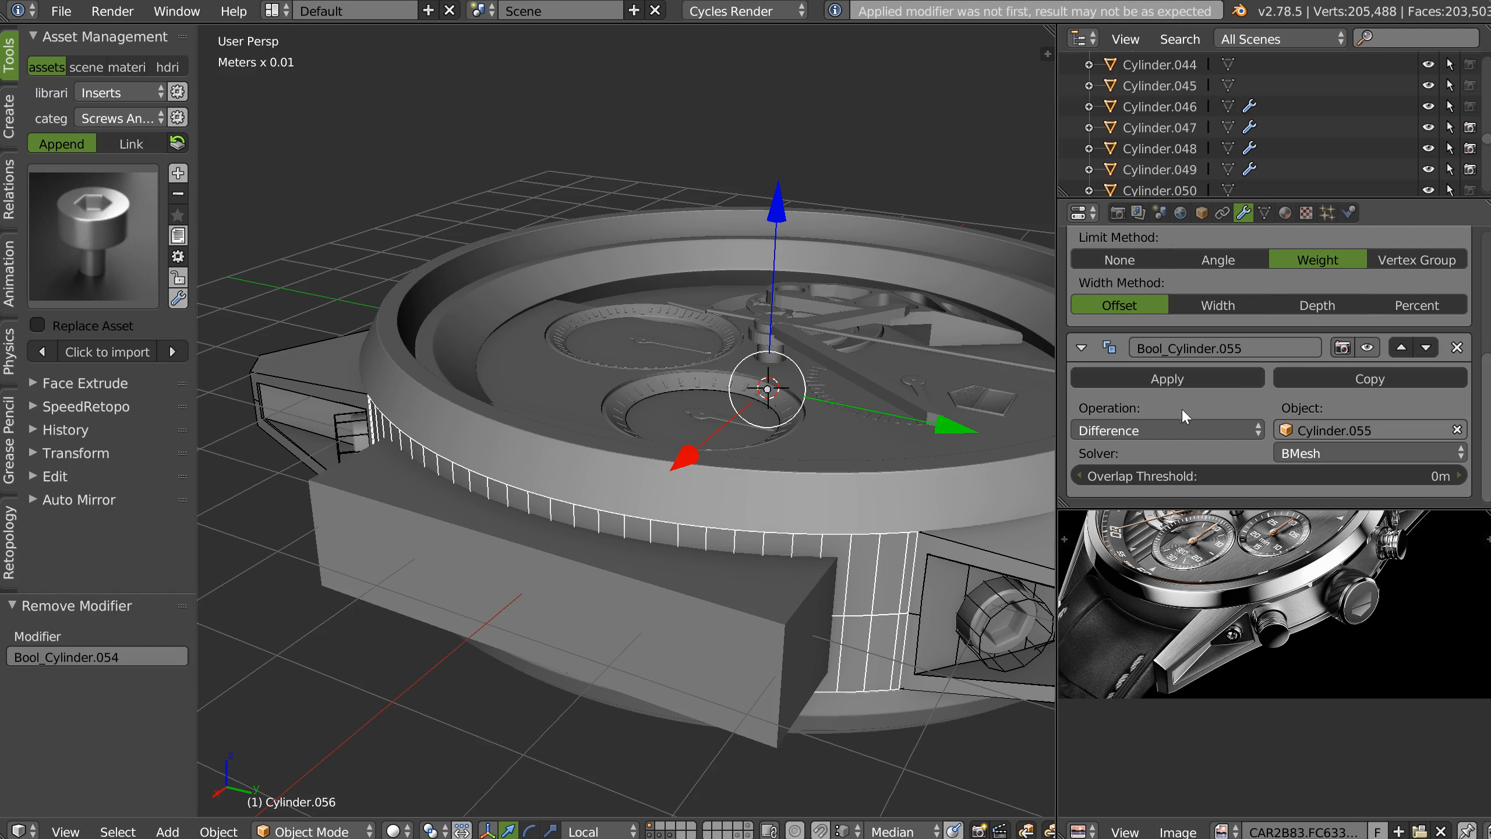
click(1457, 348)
middle_drag(801, 512, 641, 617)
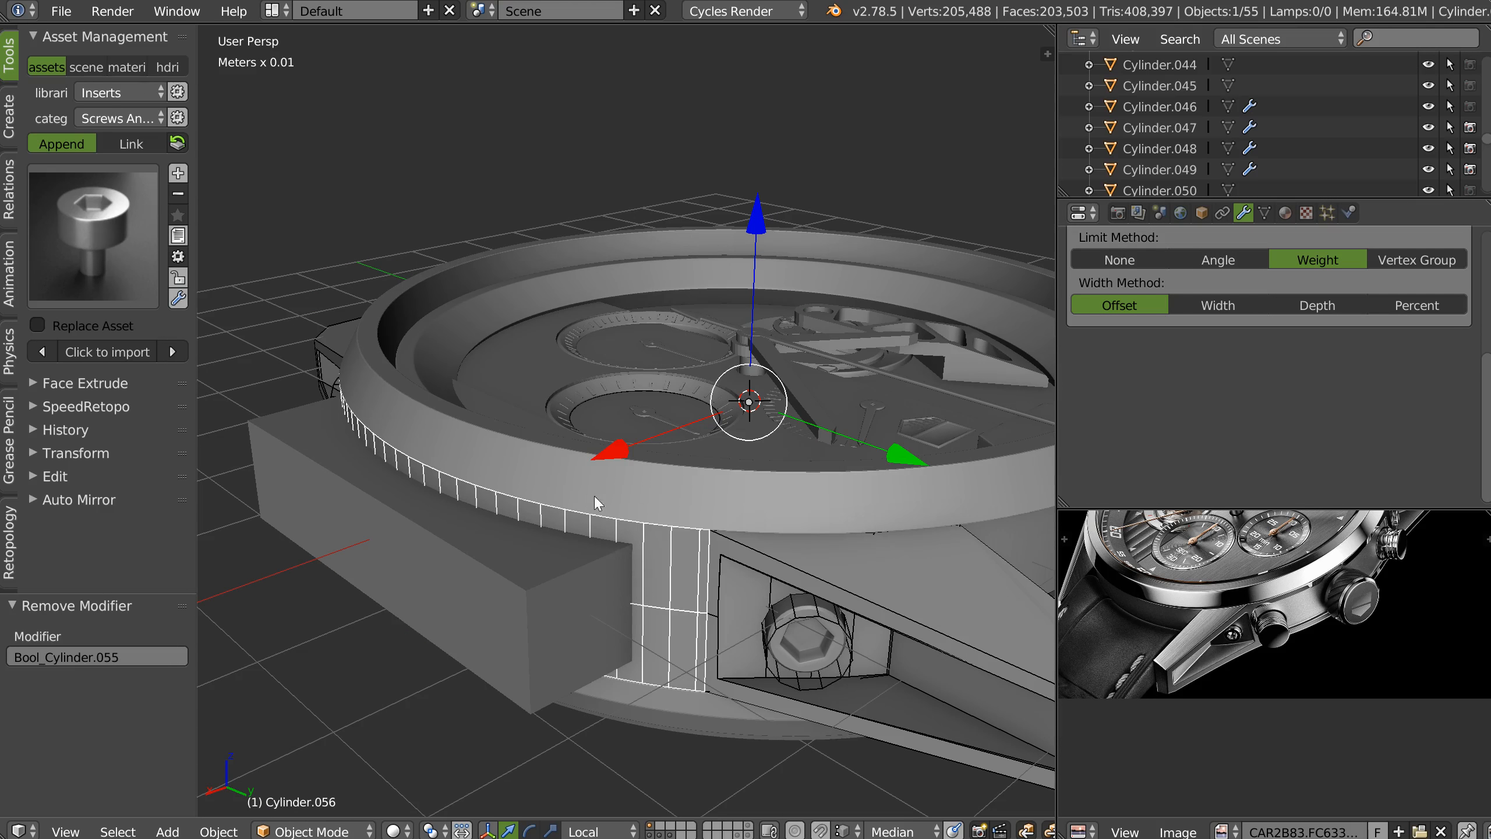
key(Tab)
key(a)
middle_drag(597, 502, 658, 498)
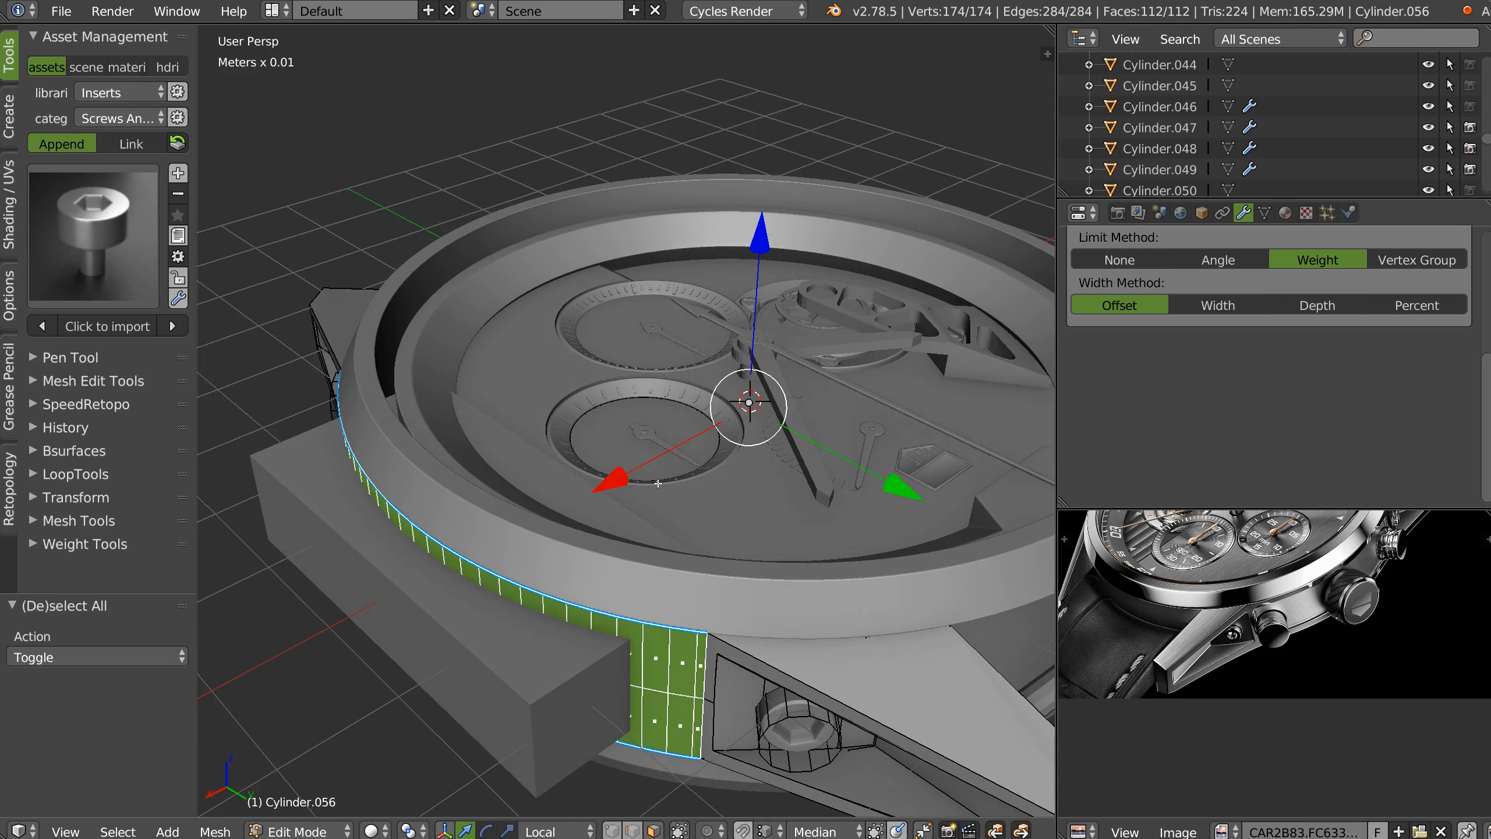
key(e)
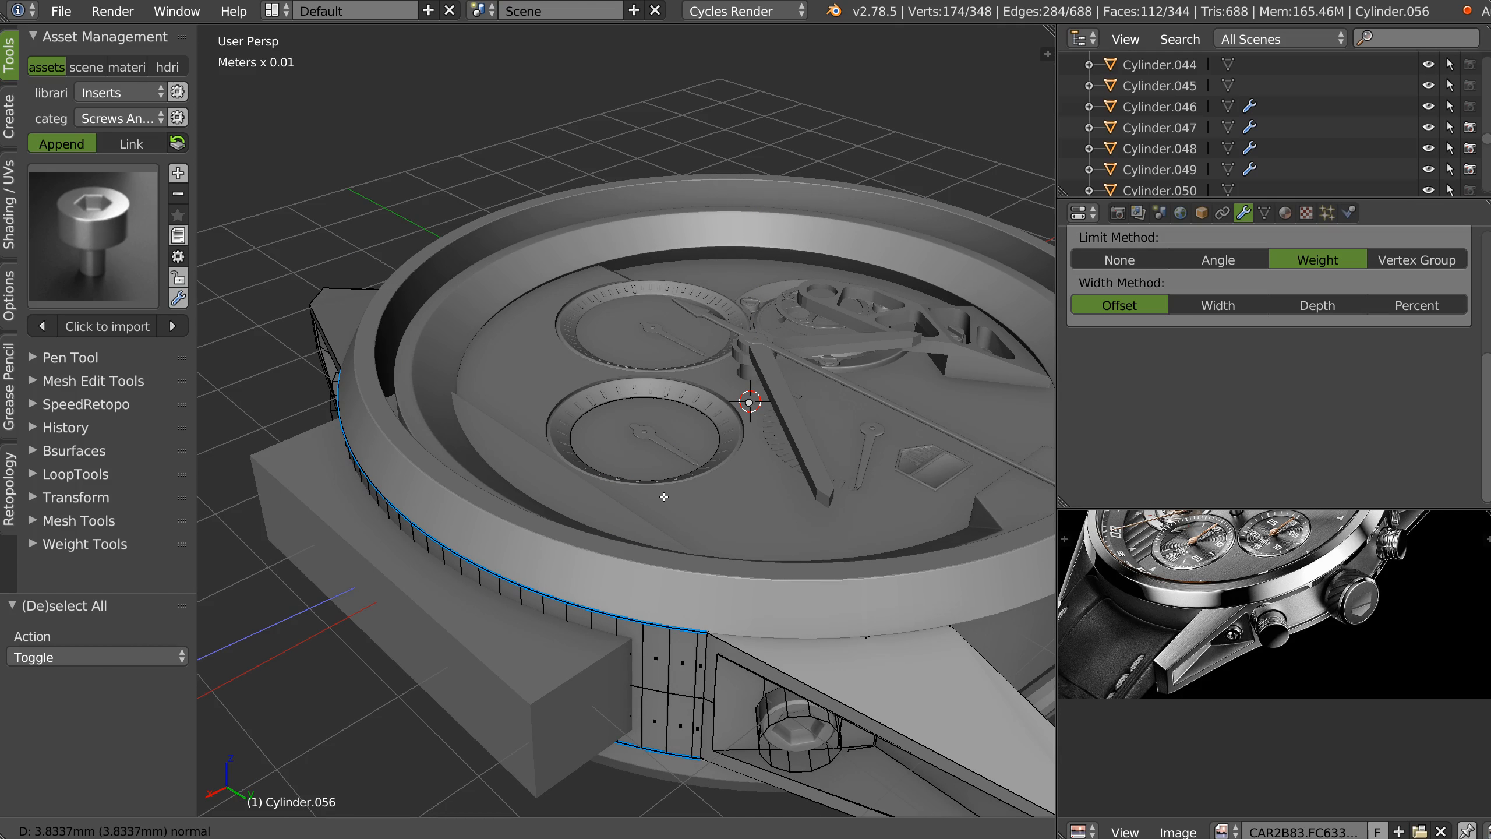
right_click(662, 496)
middle_drag(659, 593, 666, 453)
key(Tab)
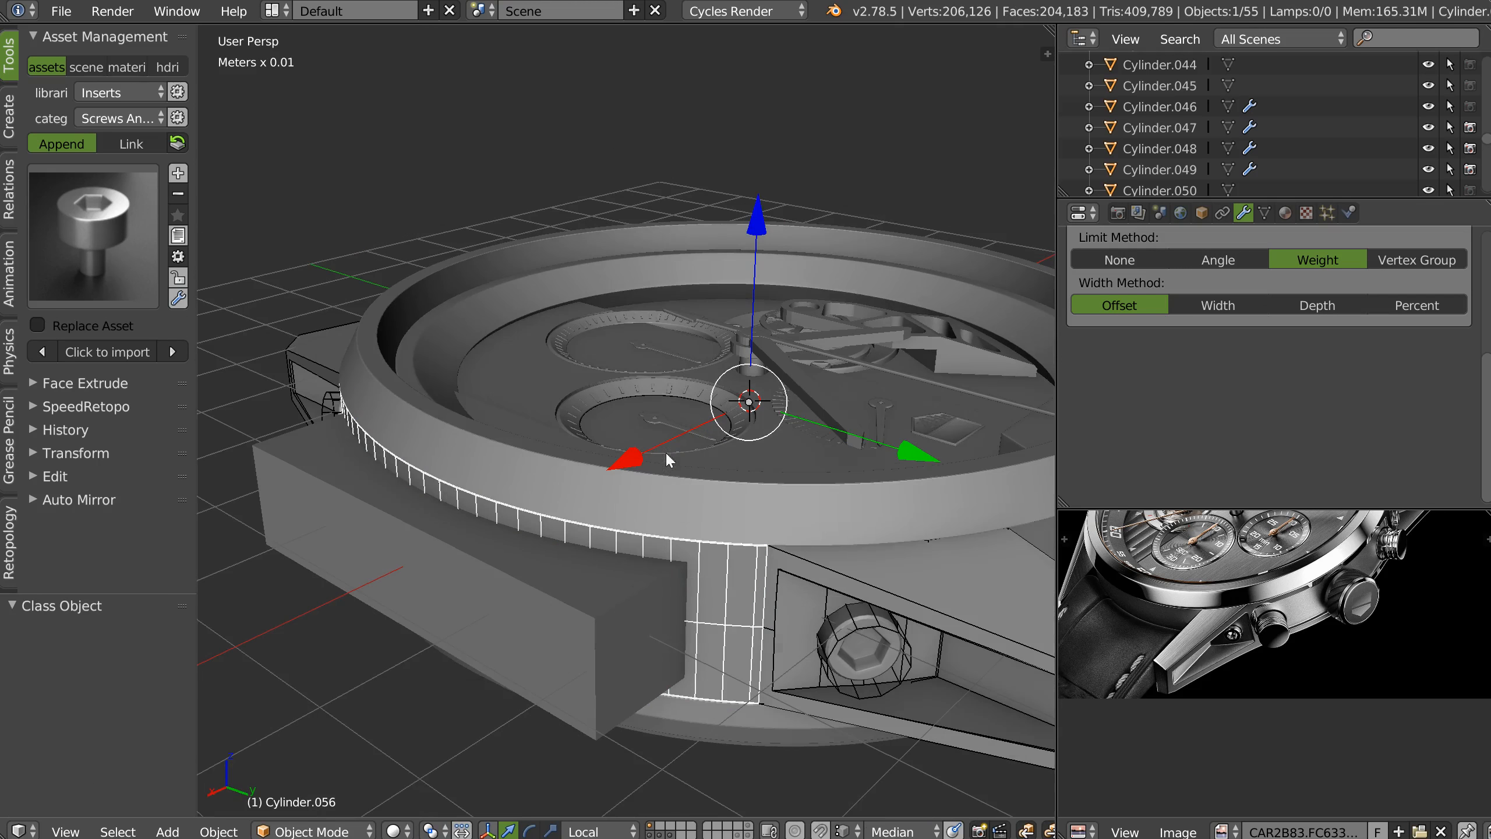
Move the separated case wall strip to layer 2.
key(m)
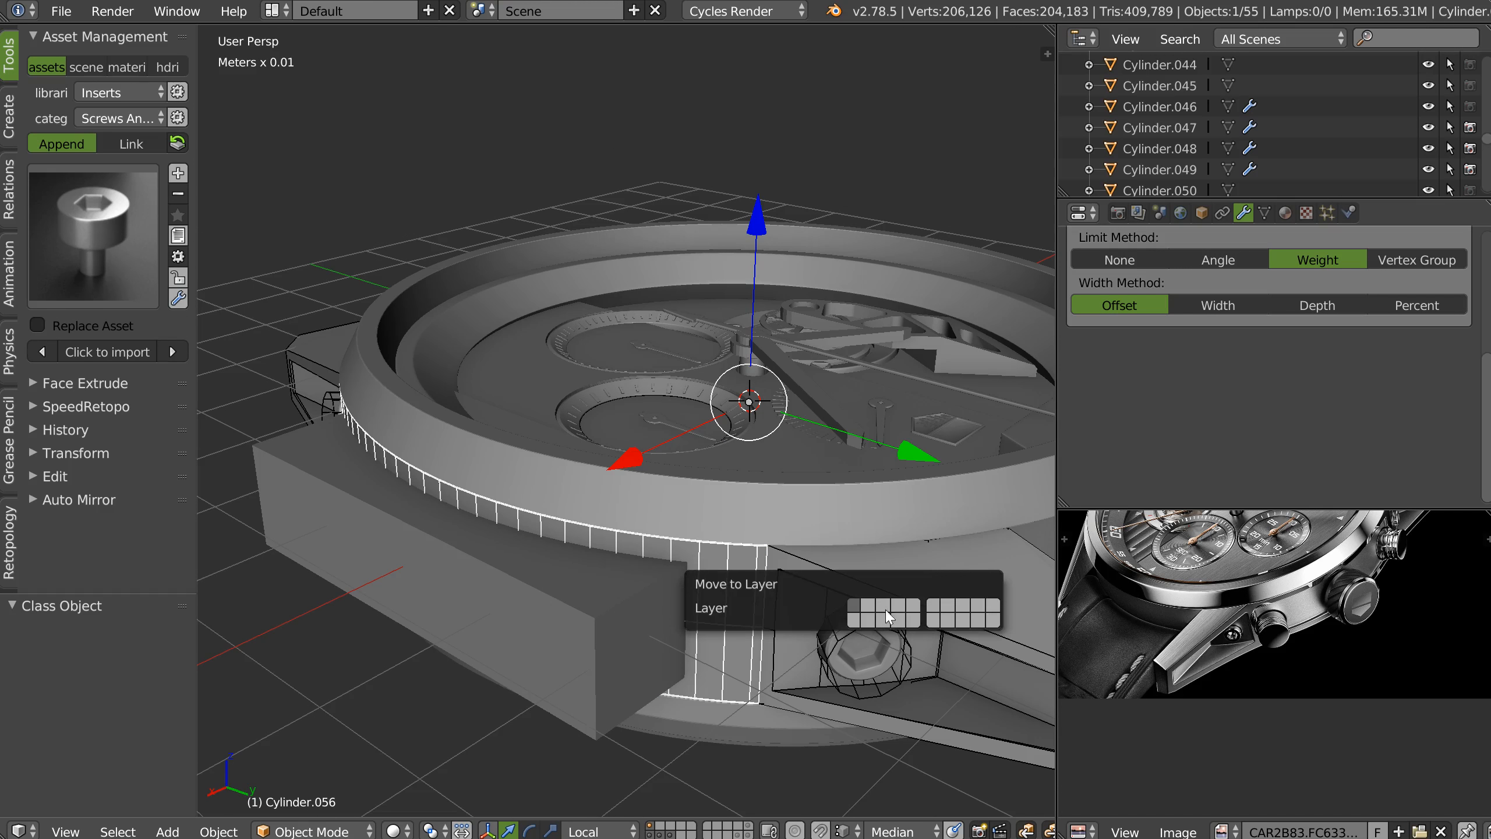
click(868, 611)
middle_drag(743, 614, 650, 572)
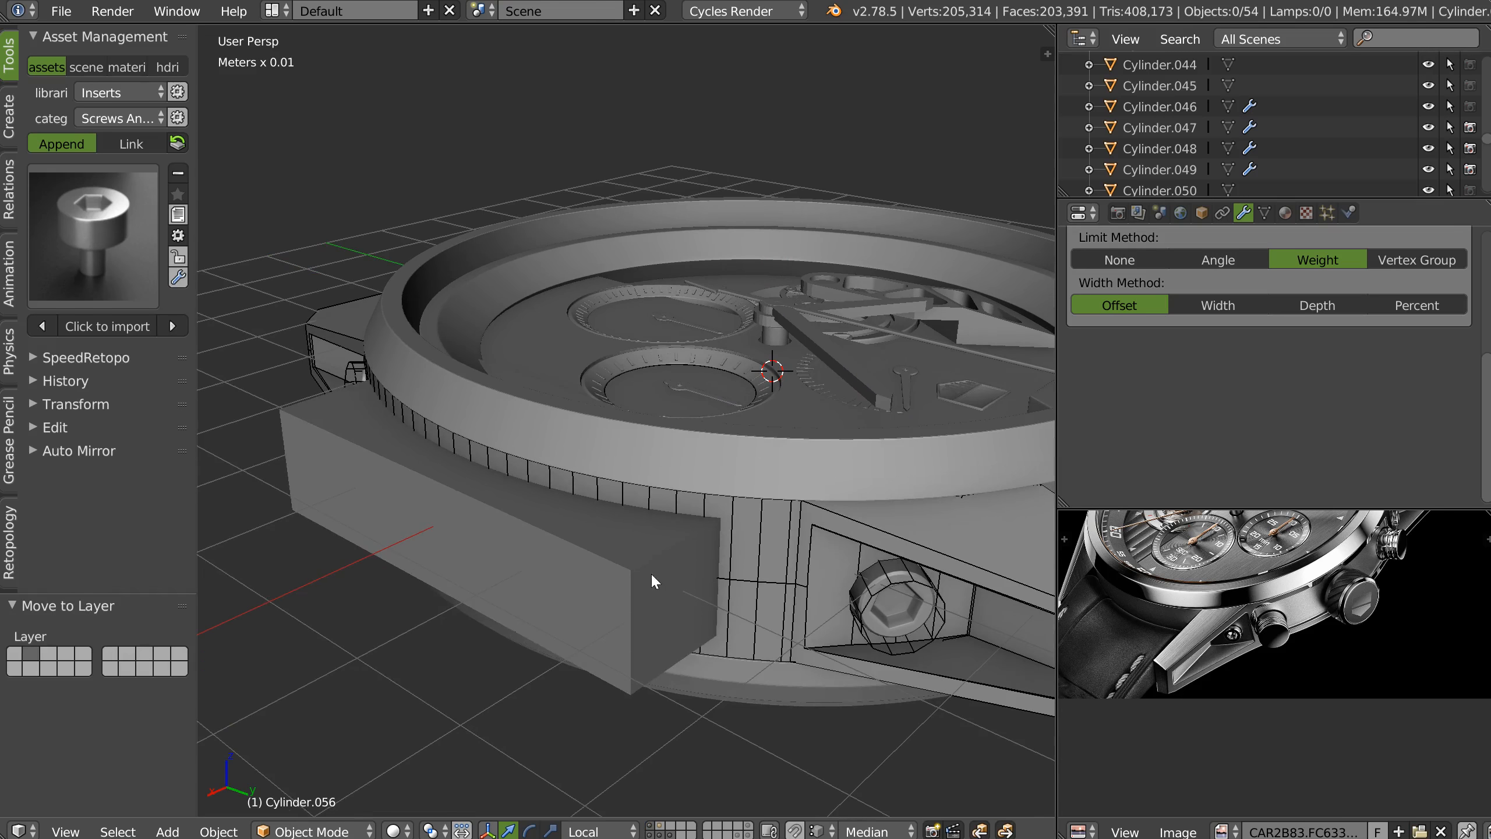
Select the side block and display the background reference images in the right orthographic view.
right_click(650, 572)
key(KP_1)
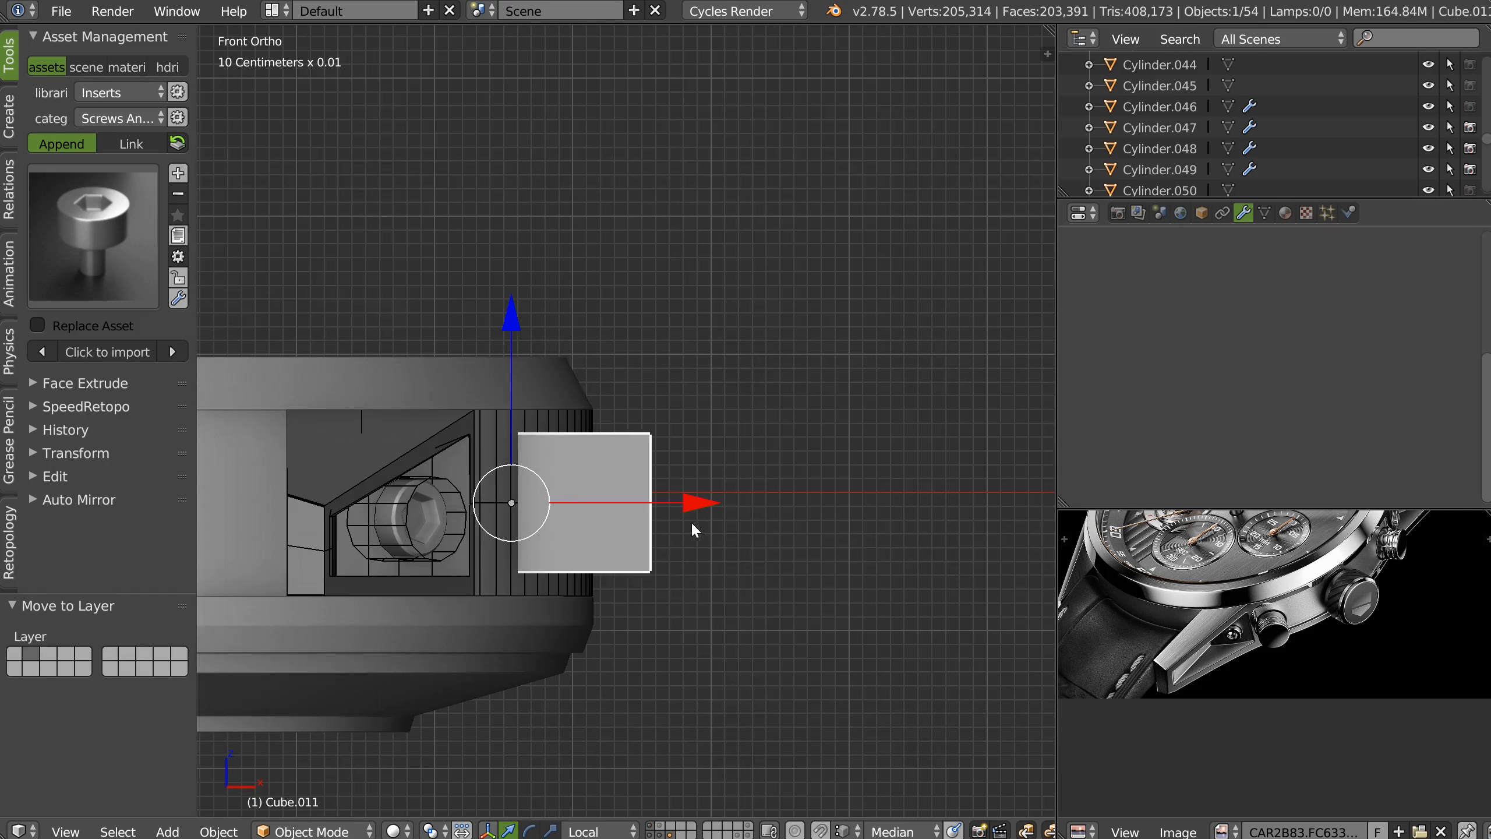
key(KP_3)
key(z)
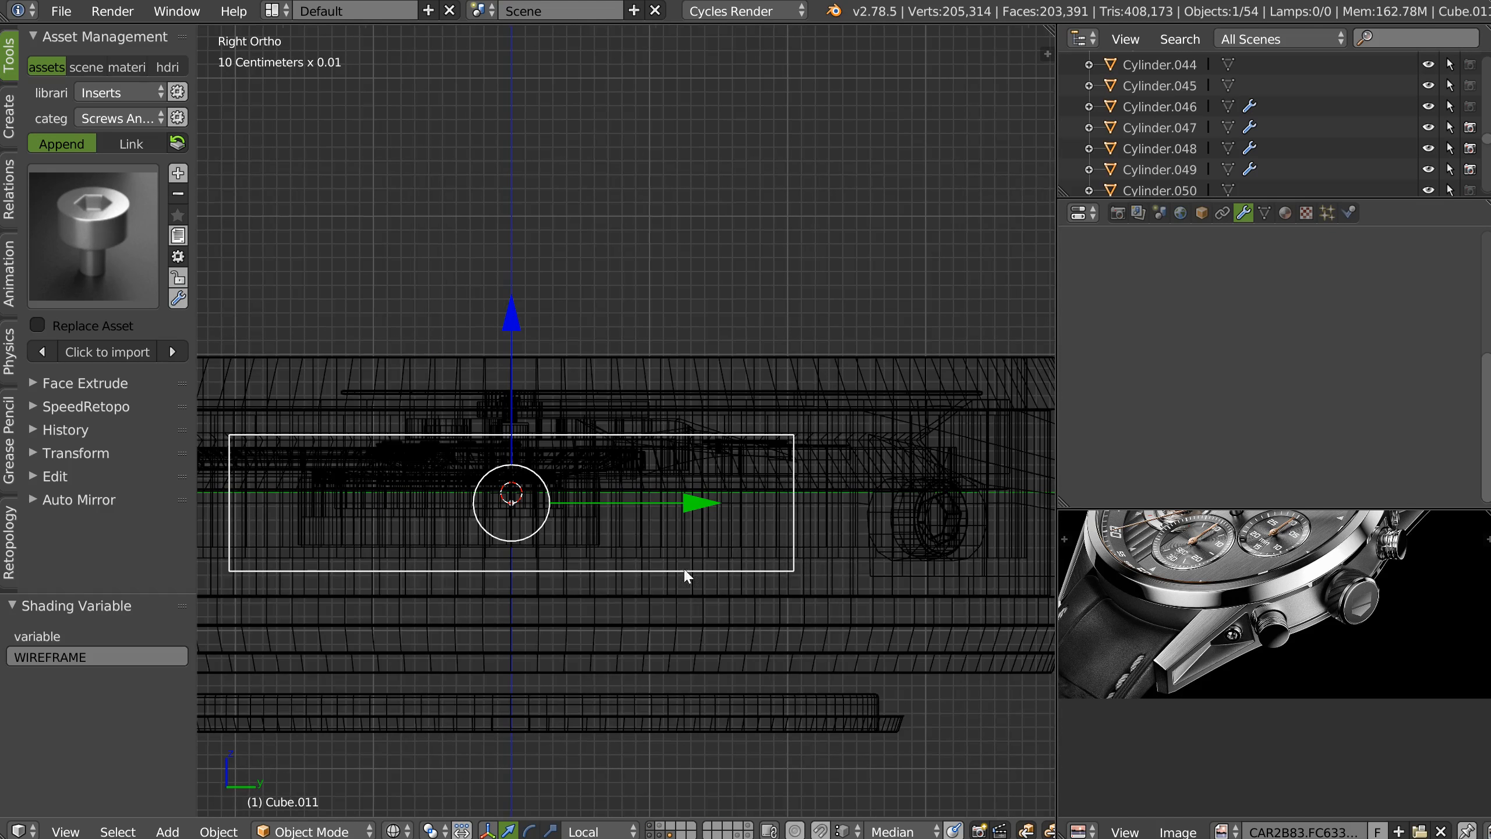
key(z)
key(shift+z)
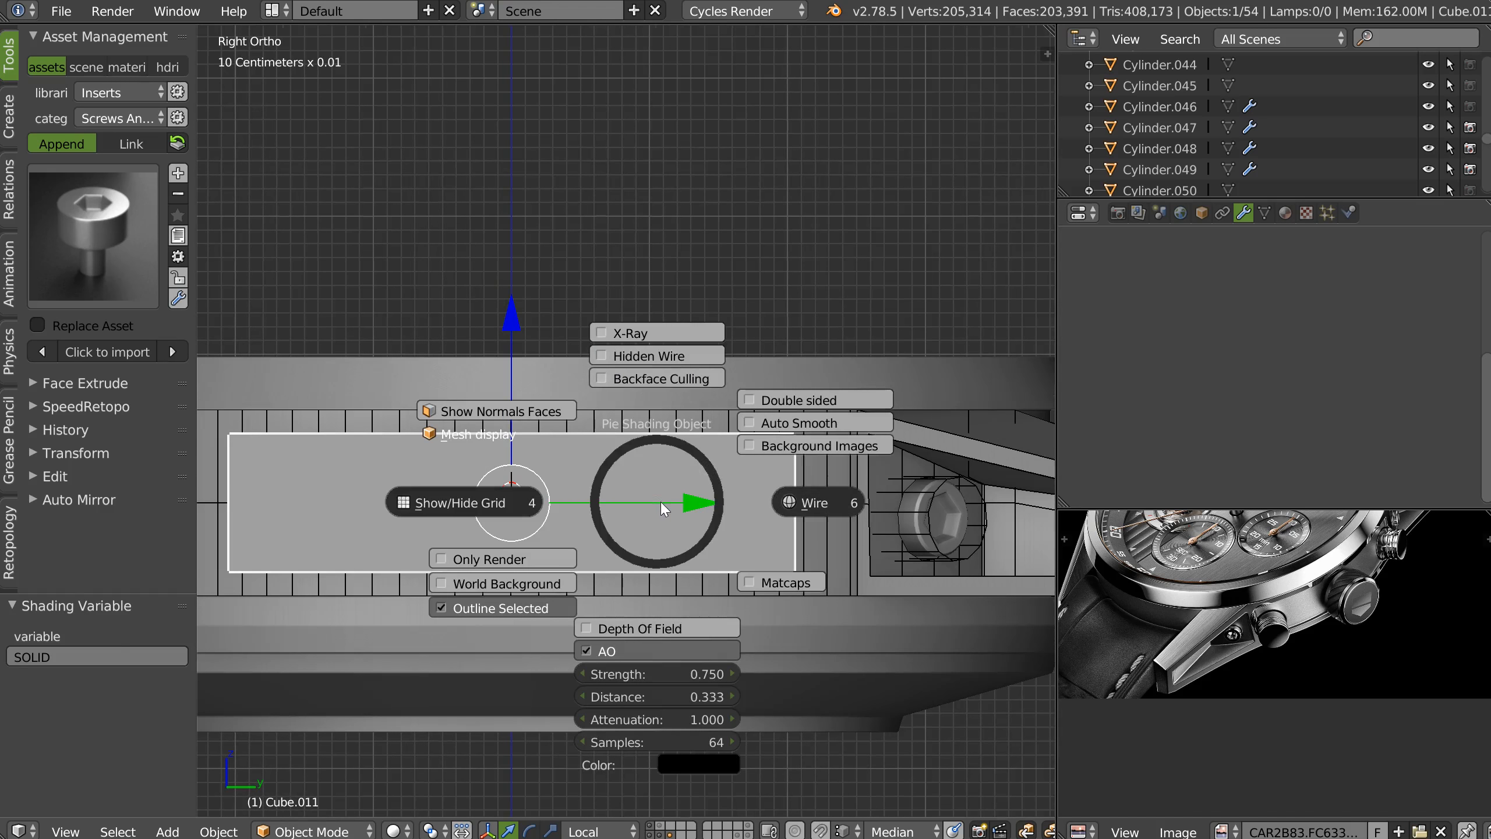
click(749, 445)
shift+middle_drag(629, 505, 685, 503)
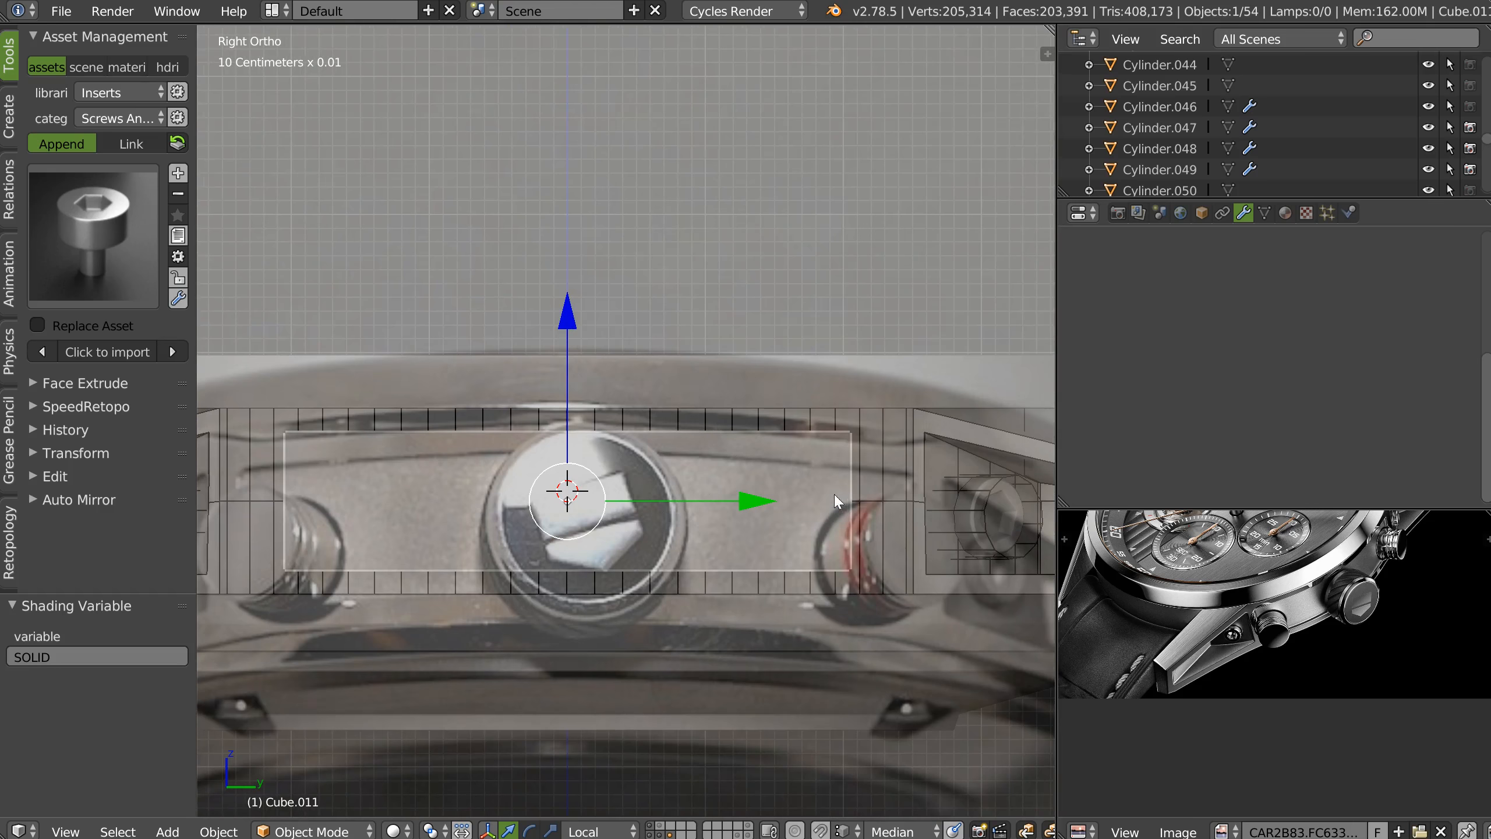
Scale the side block about 1.213 times along Y to match the reference, fine-tuning it with a 0.997 Y scale.
key(s)
key(y)
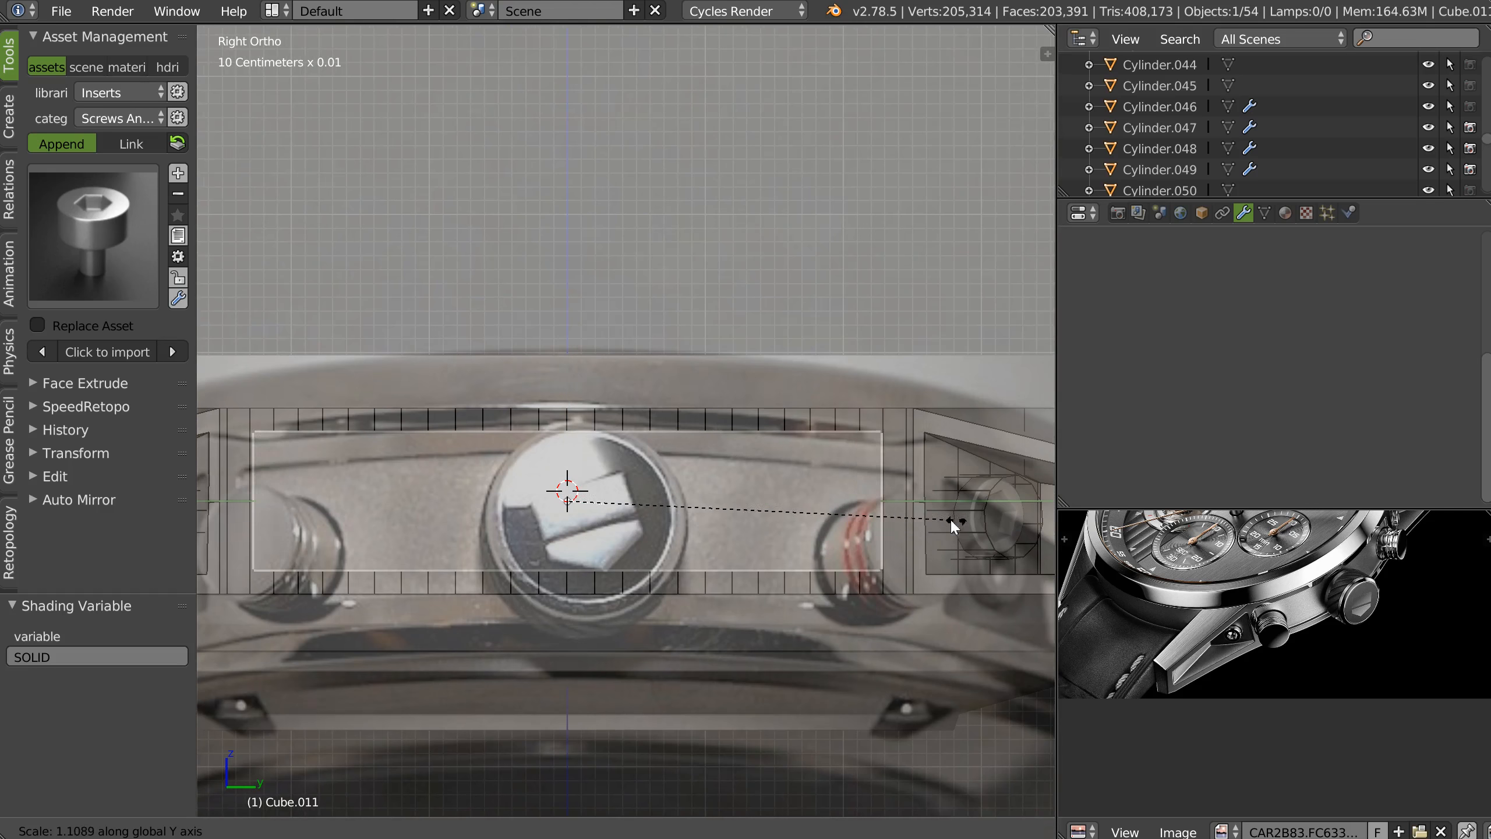
click(990, 526)
middle_drag(989, 524, 909, 536)
key(s)
key(y)
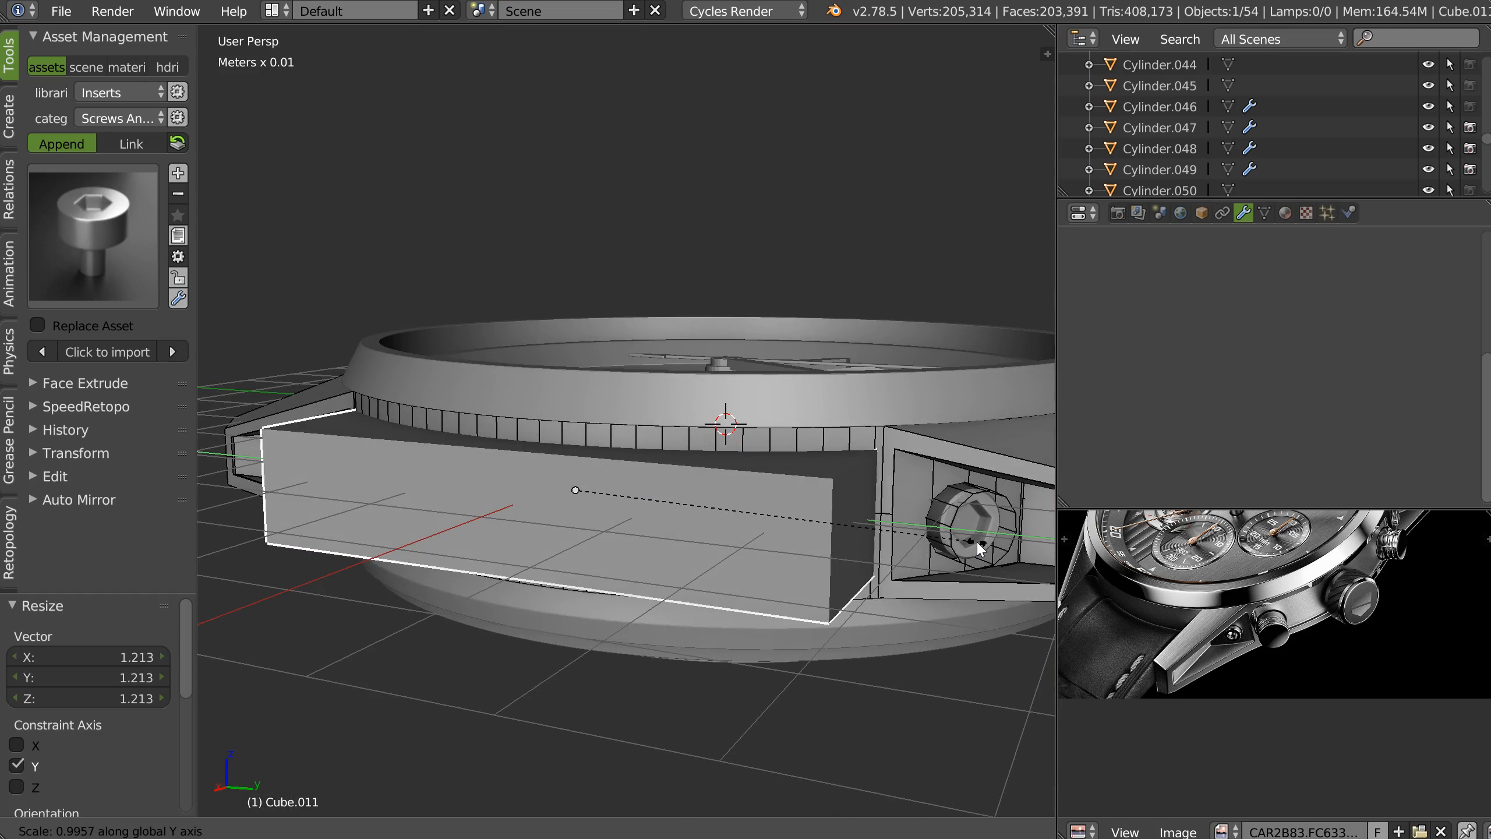
click(979, 542)
Add a weight-limited bevel to the side block with width 0.06, 2 segments and profile 0.5.
ctrl+middle_drag(1238, 608, 1270, 564)
ctrl+middle_drag(1270, 611, 1315, 558)
middle_drag(989, 436, 838, 499)
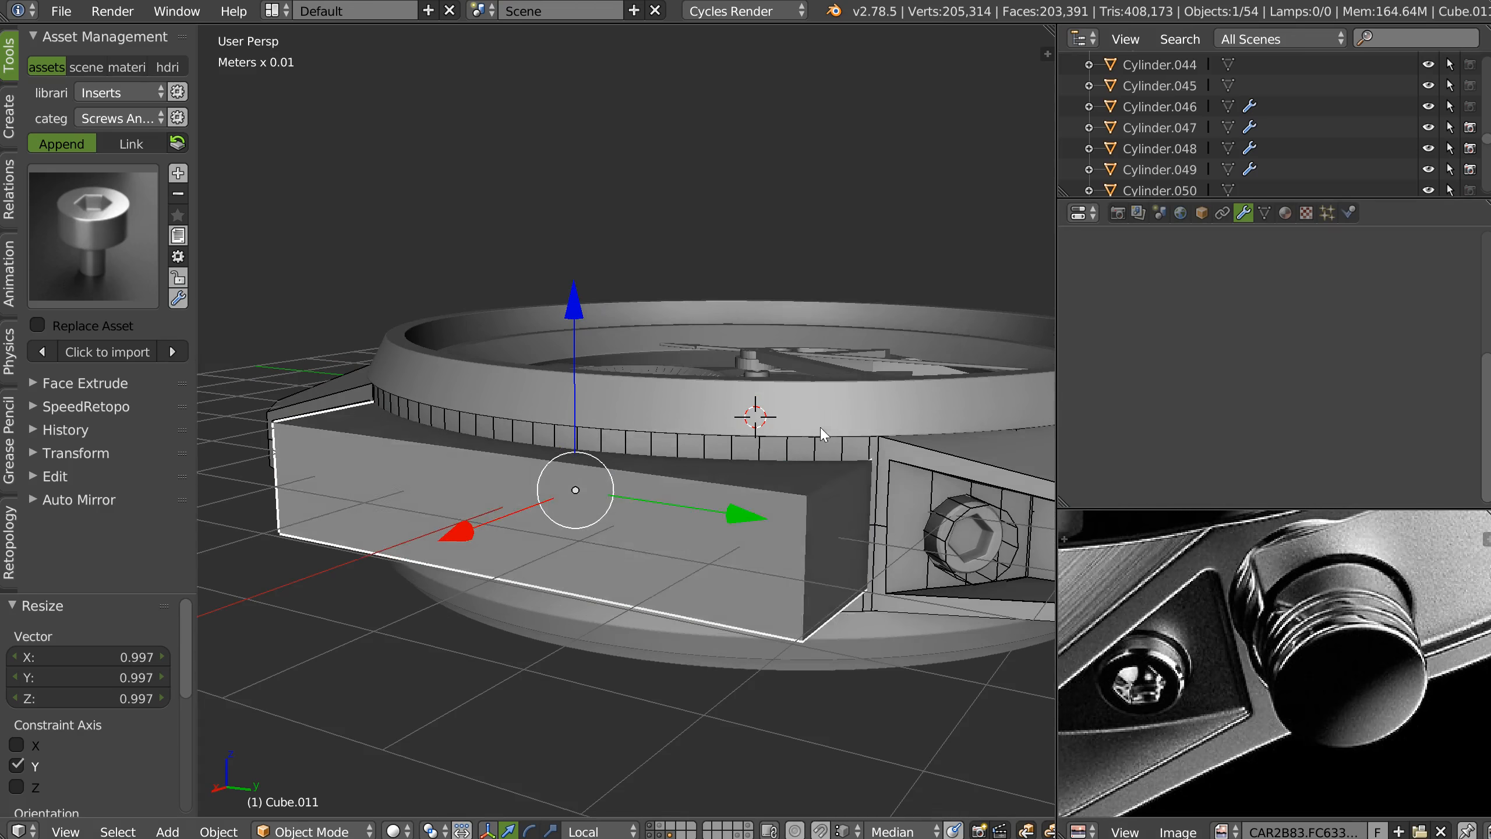
key(Tab)
ctrl+alt+right_click(835, 481)
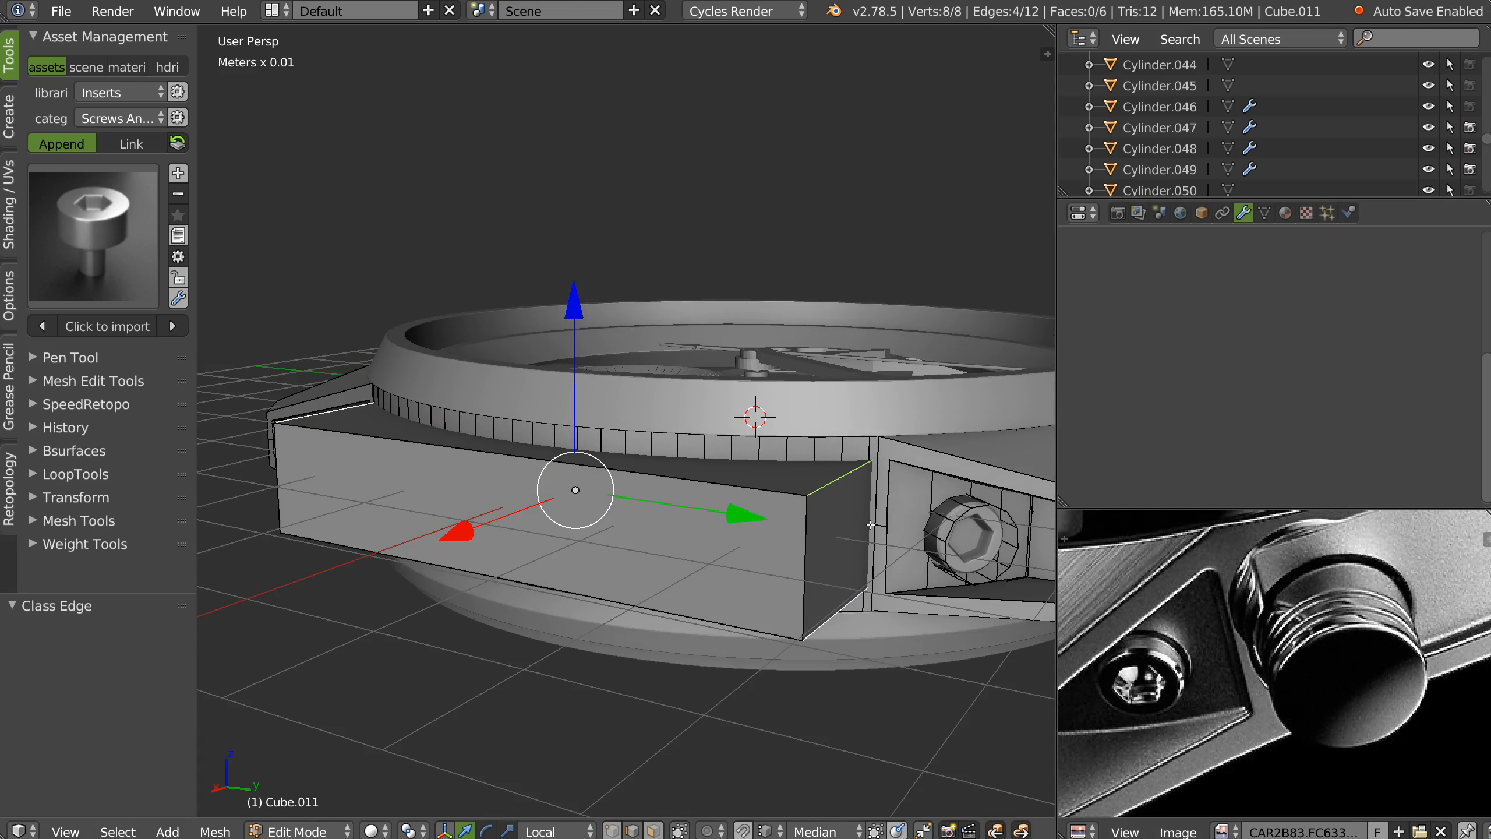
key(Tab)
key(space)
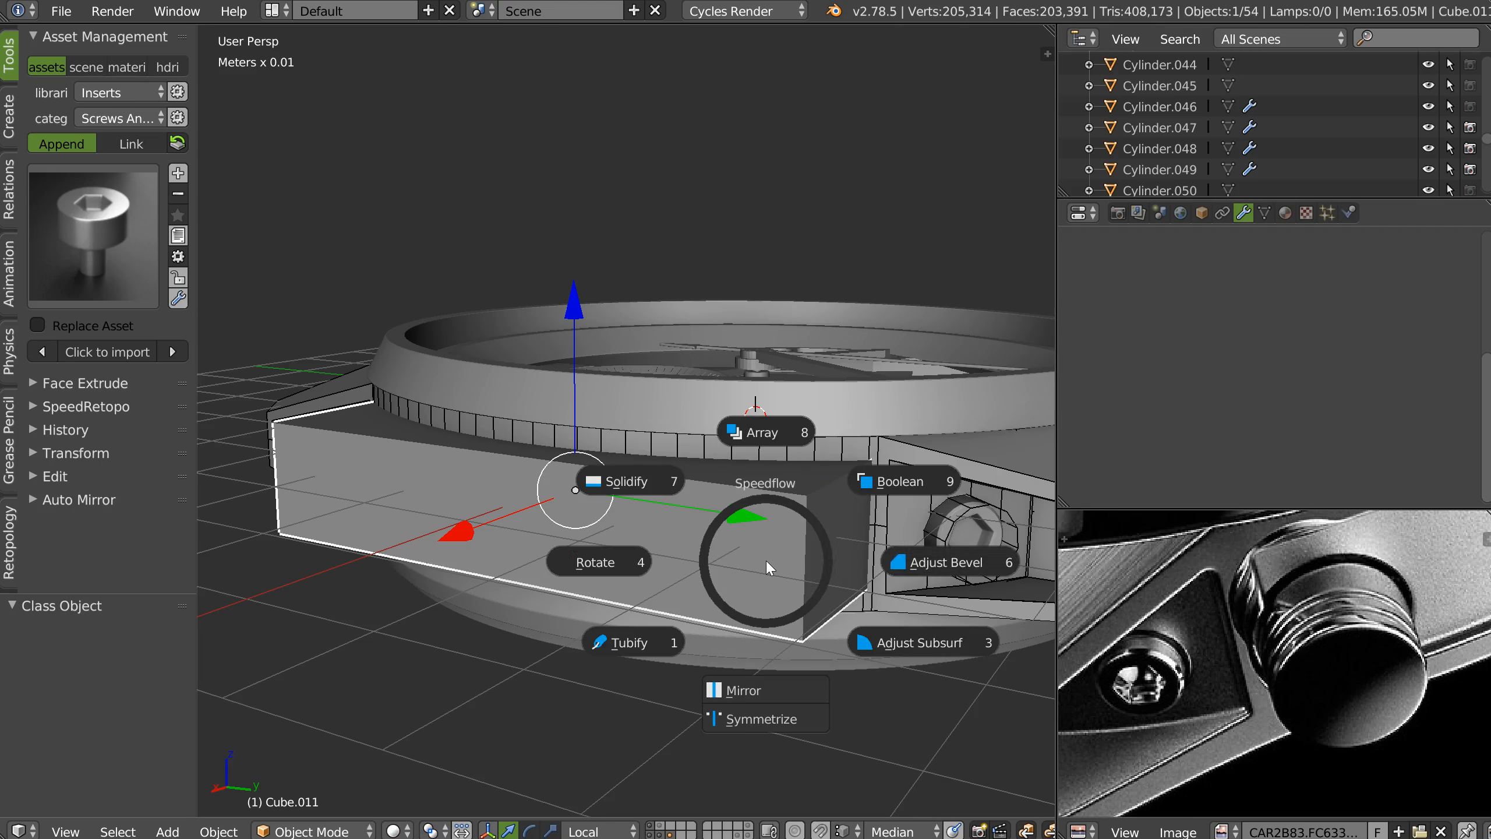
click(927, 562)
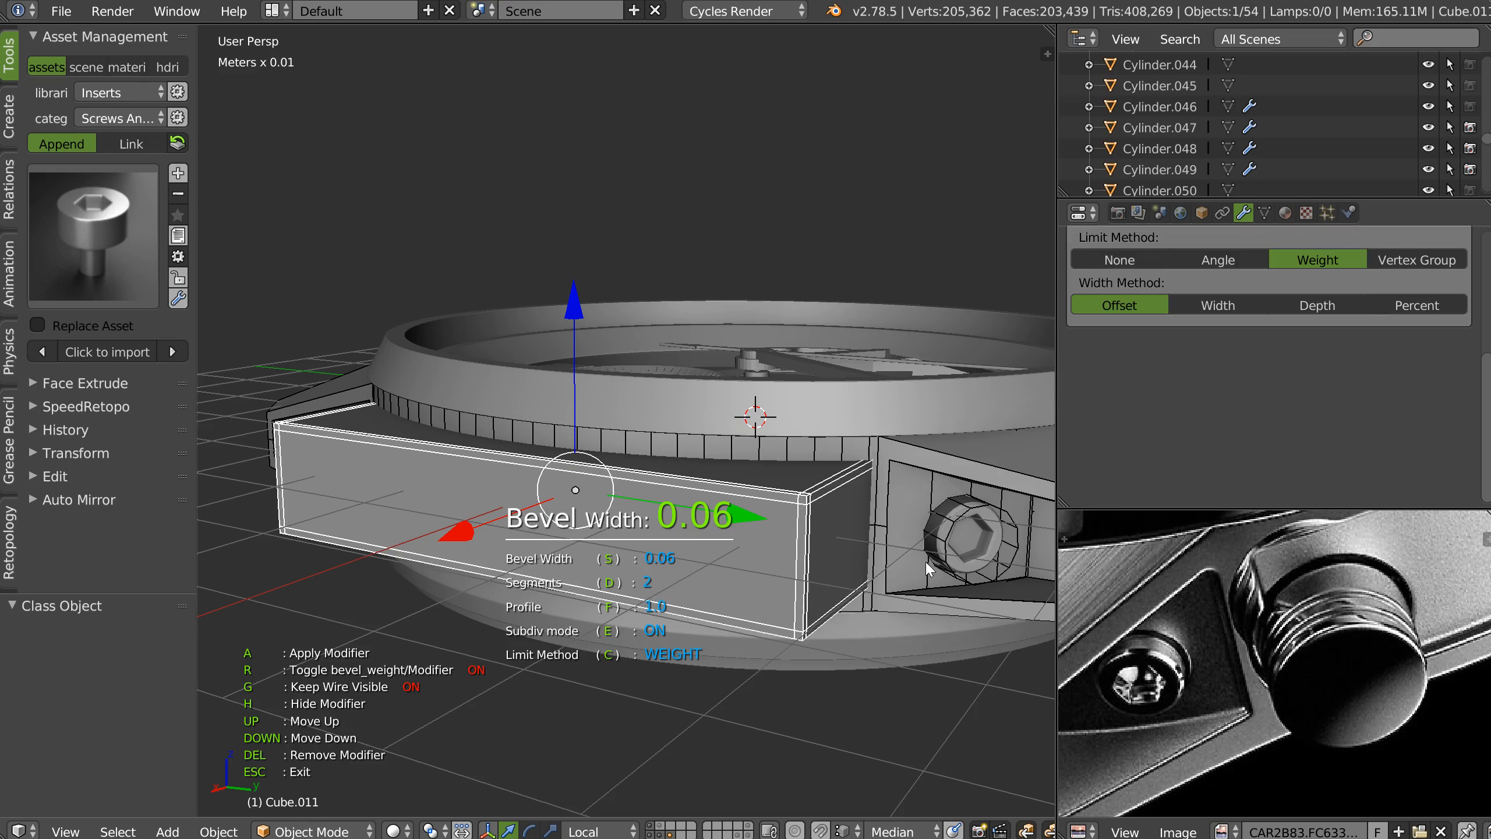
text(f0.5)
key(Return)
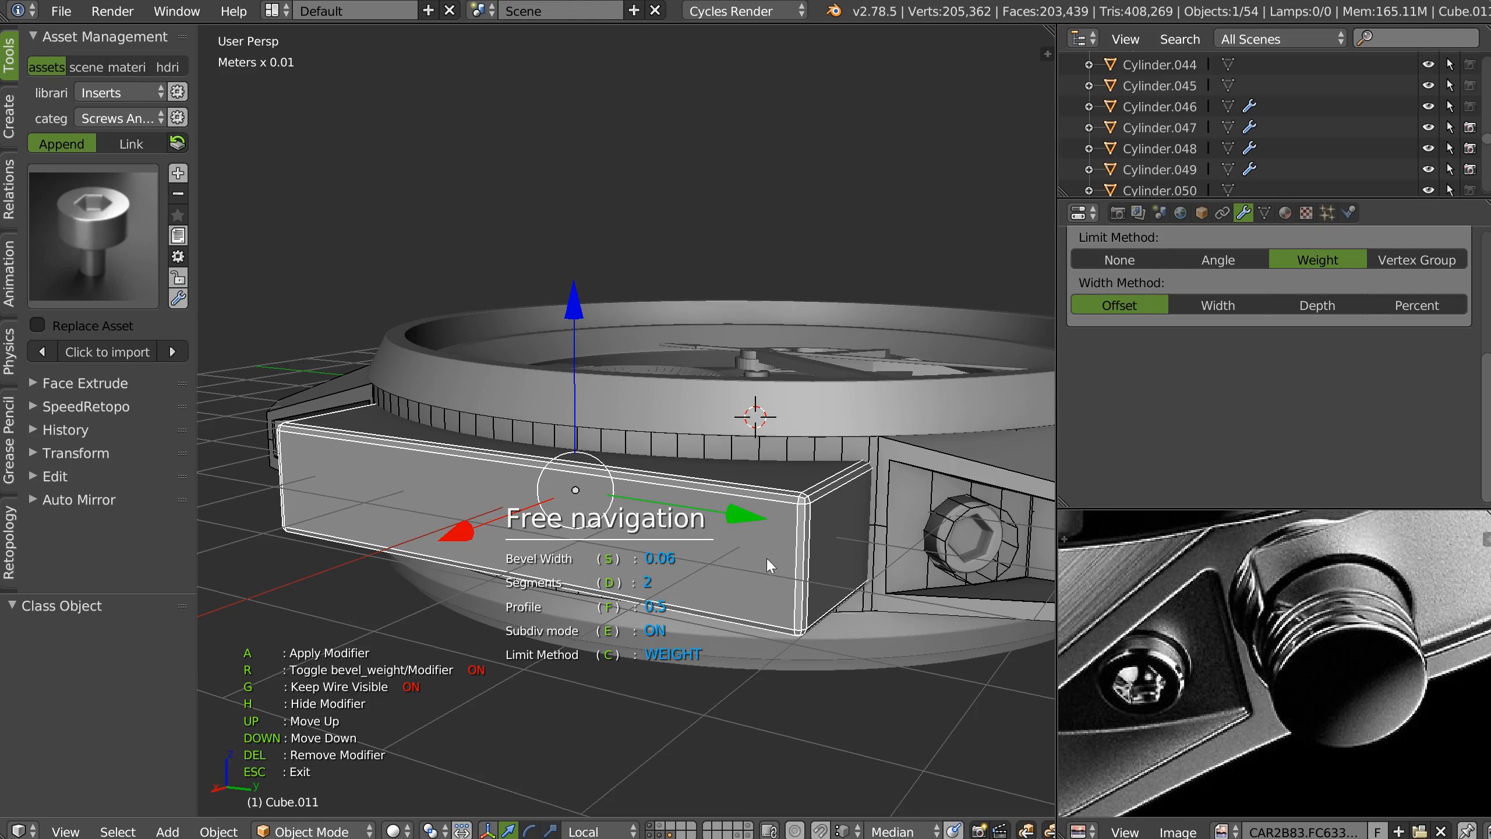
key(Escape)
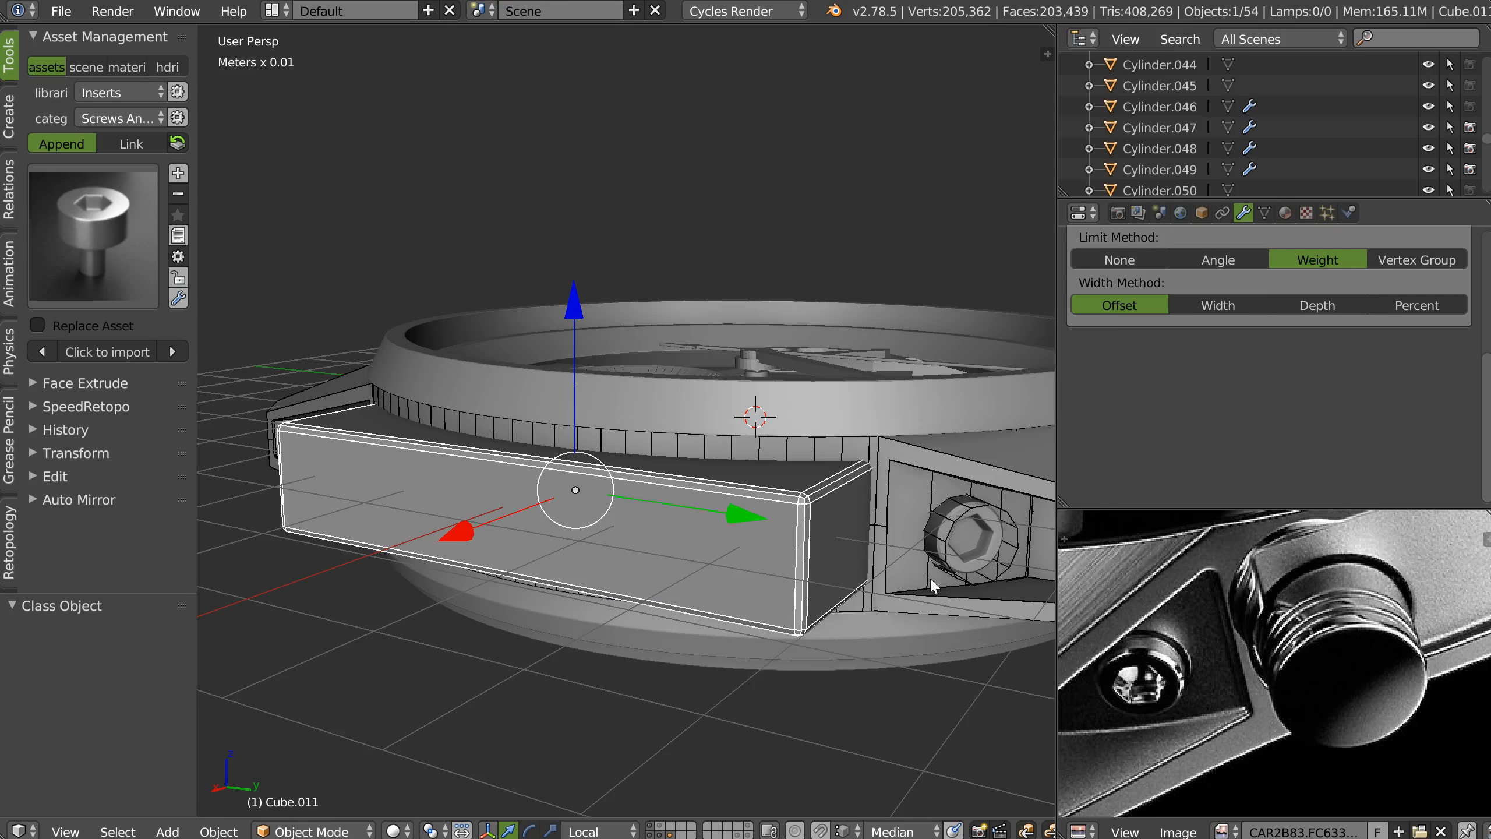
Scale the bevelled side block to about 0.987 along Y to leave a small gap beside the lugs.
middle_drag(900, 559, 913, 566)
key(s)
key(y)
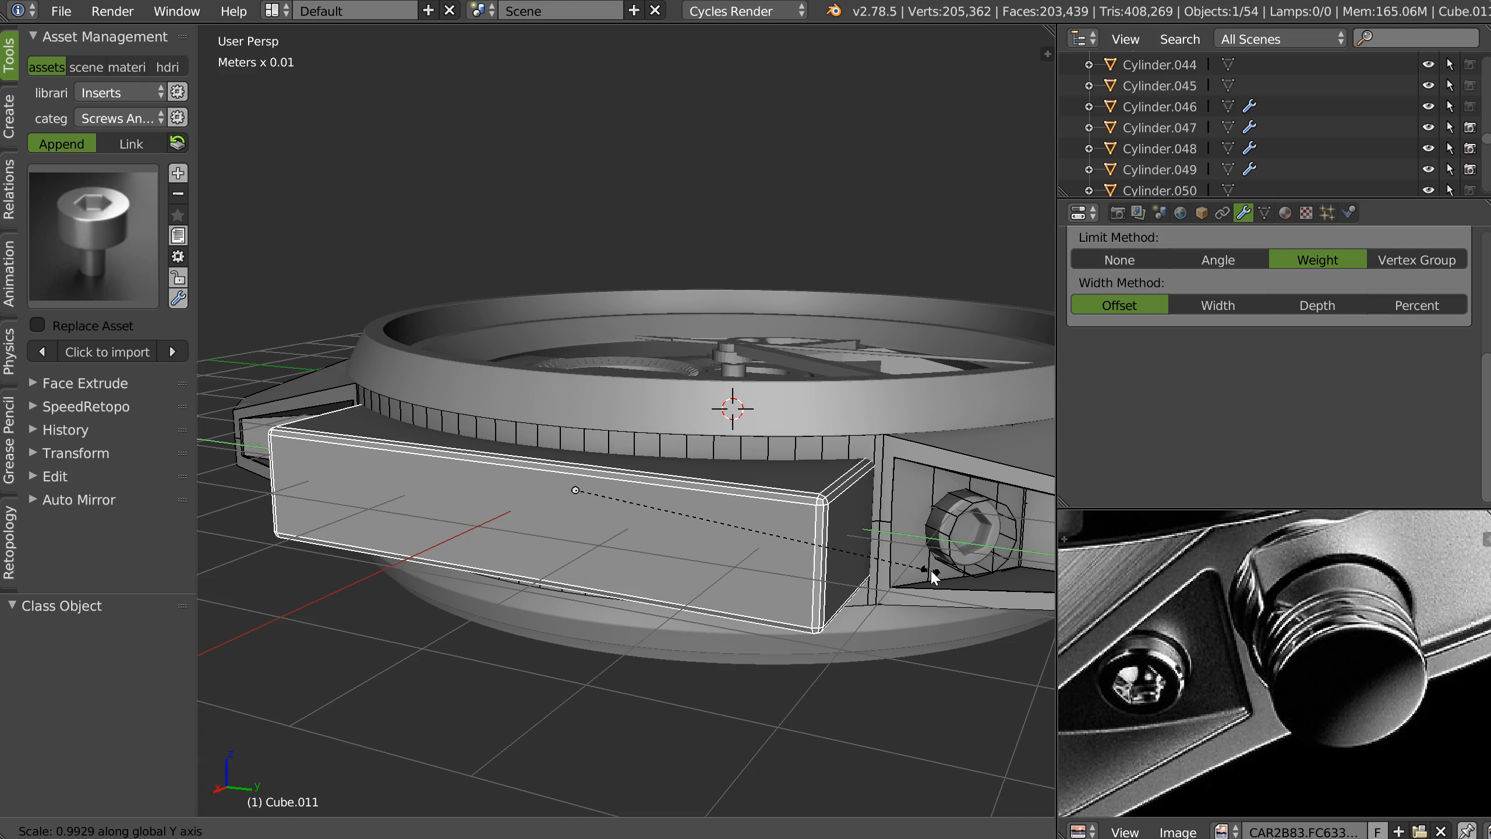
click(928, 568)
middle_drag(929, 567, 697, 469)
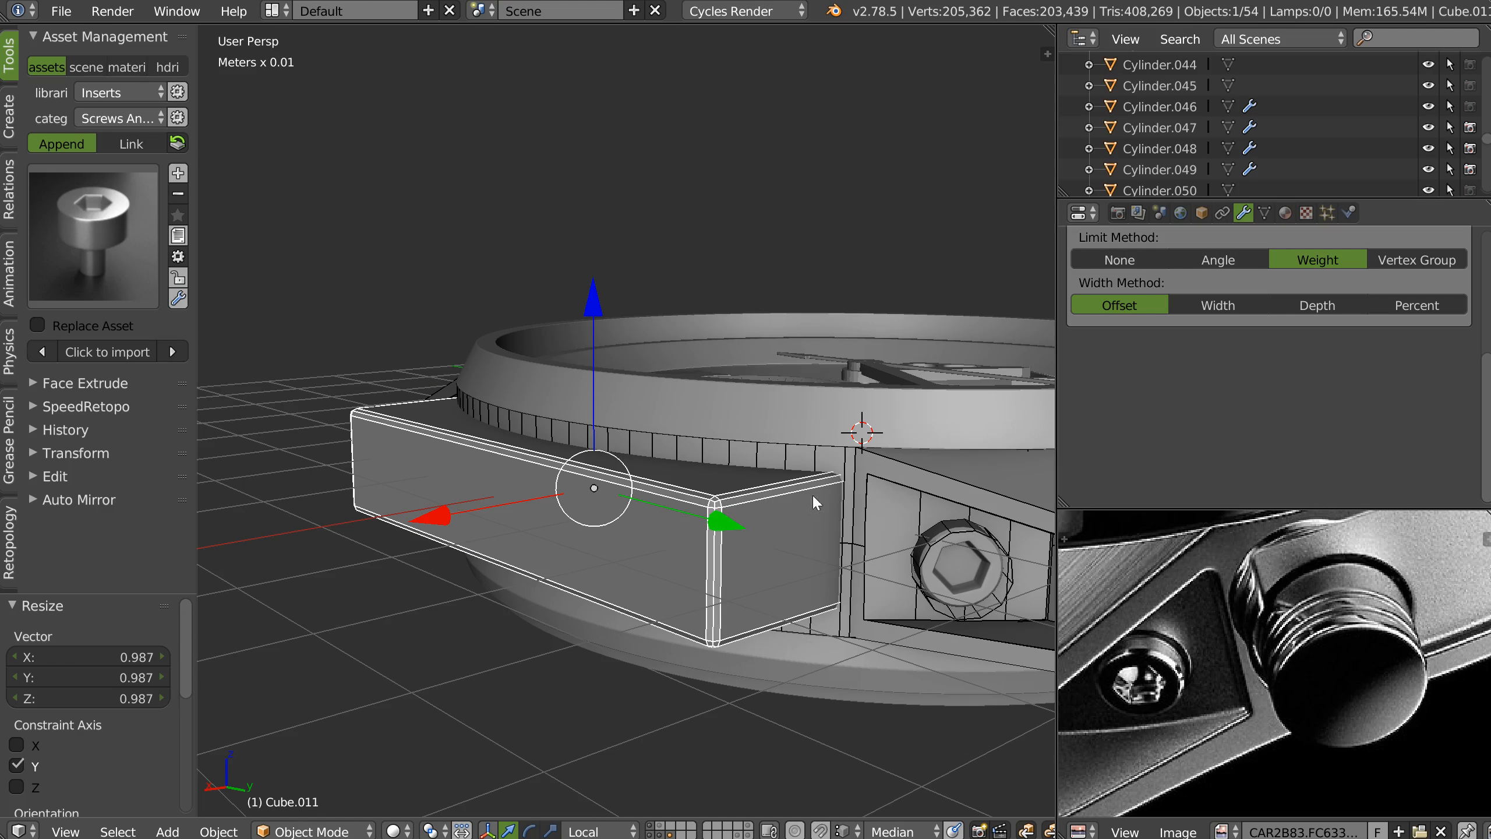
Check which layers hold the case parts and select the separated wall strip shown together with the case.
right_click(764, 466)
right_click(631, 493)
click(659, 826)
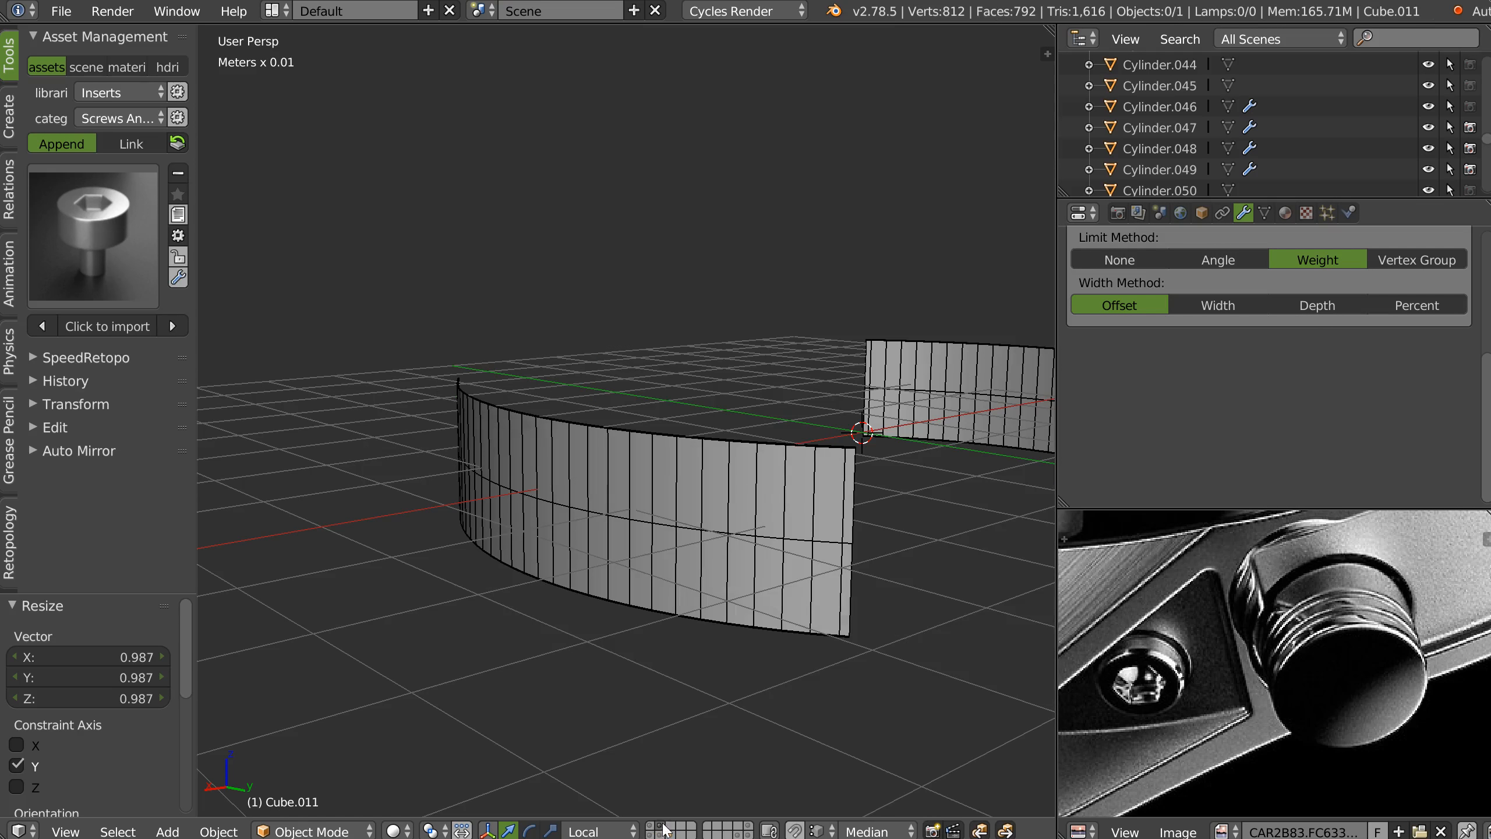
click(650, 826)
click(650, 834)
click(659, 826)
shift+click(663, 833)
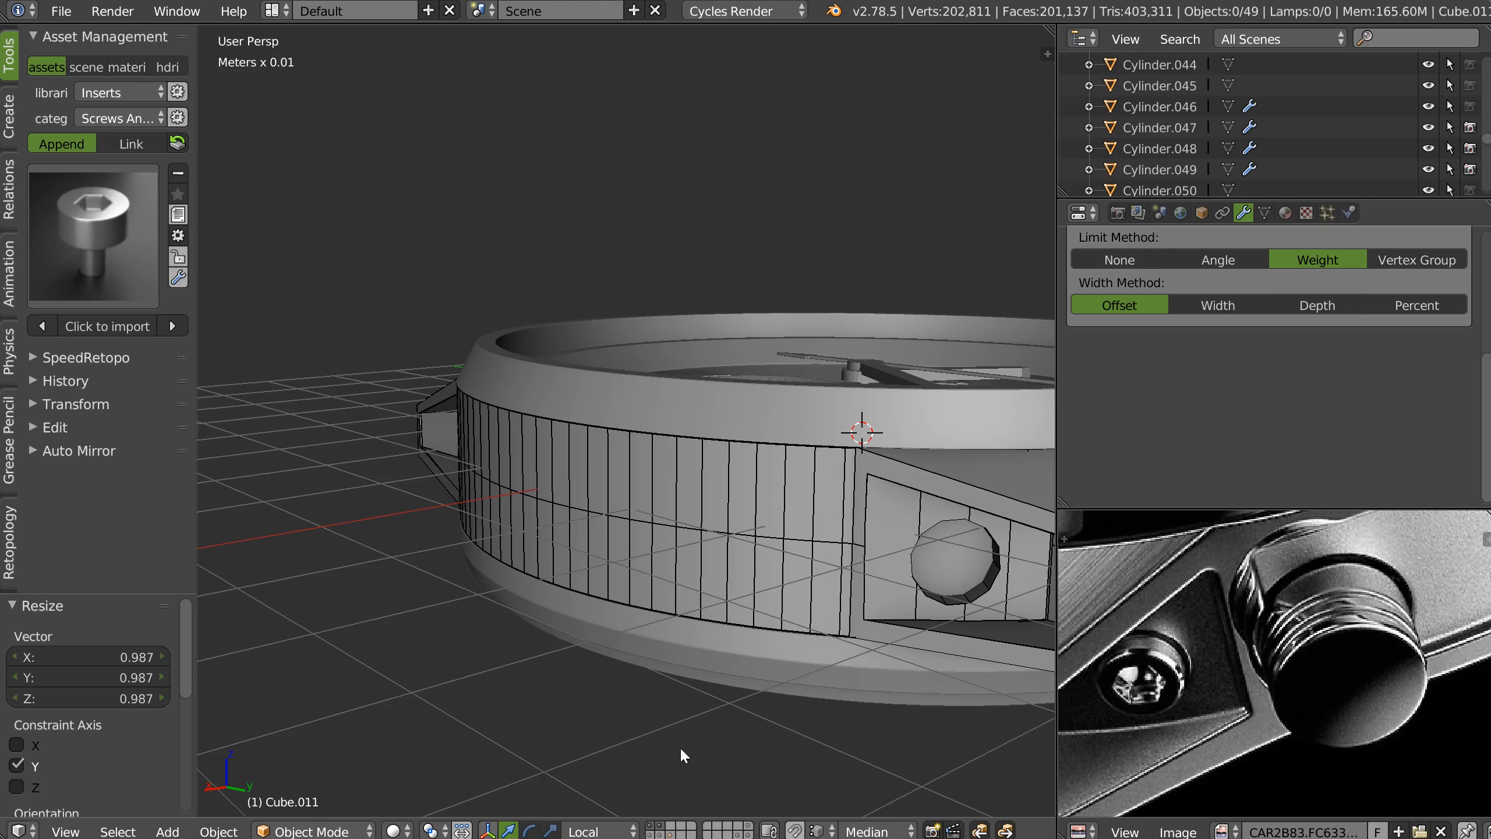
right_click(757, 572)
middle_drag(737, 555, 704, 558)
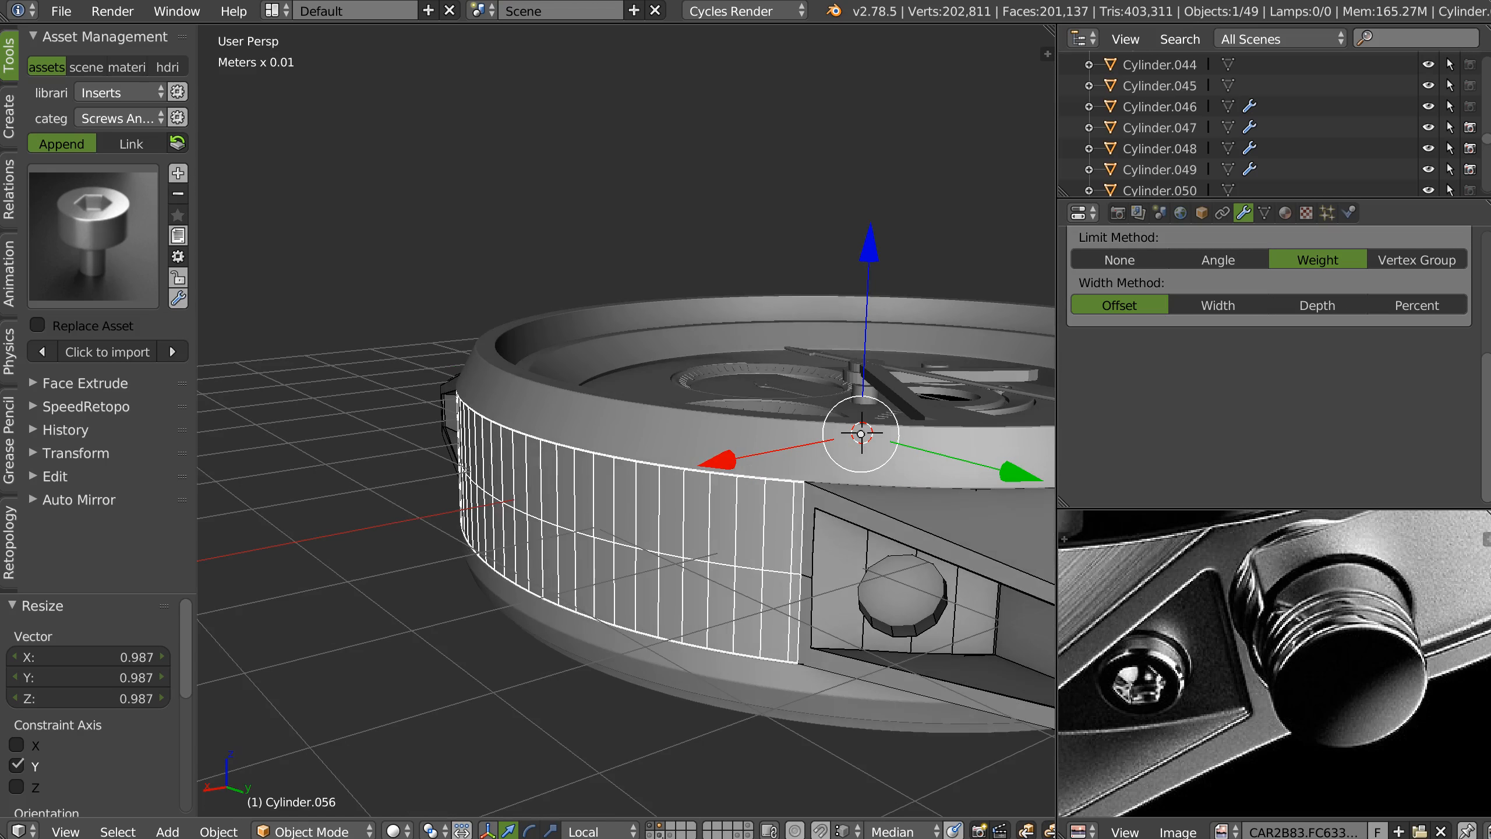
Show the side block's layer as well and move the block to layer 1.
shift+click(669, 834)
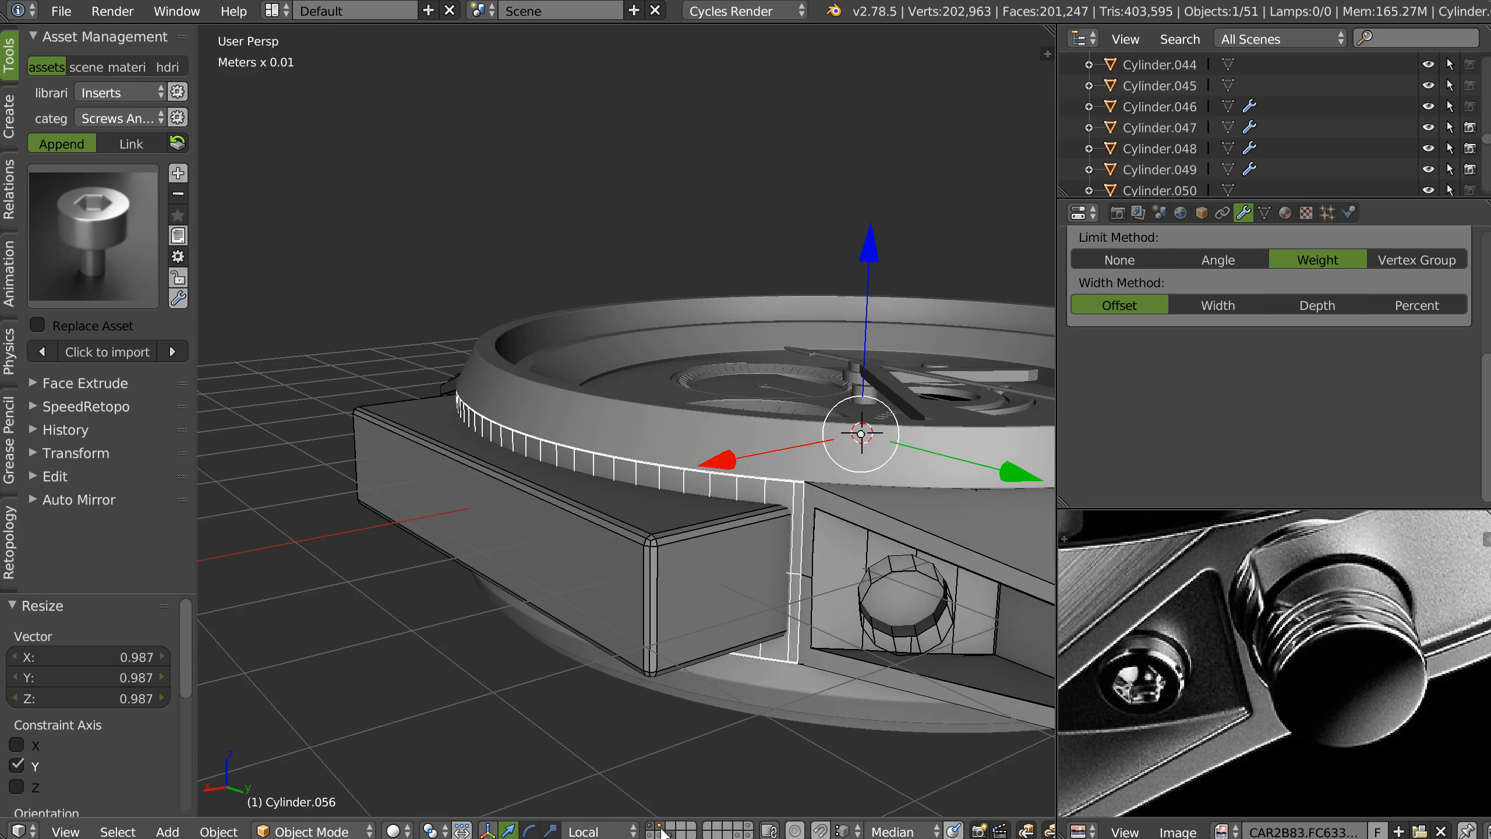
right_click(684, 635)
key(m)
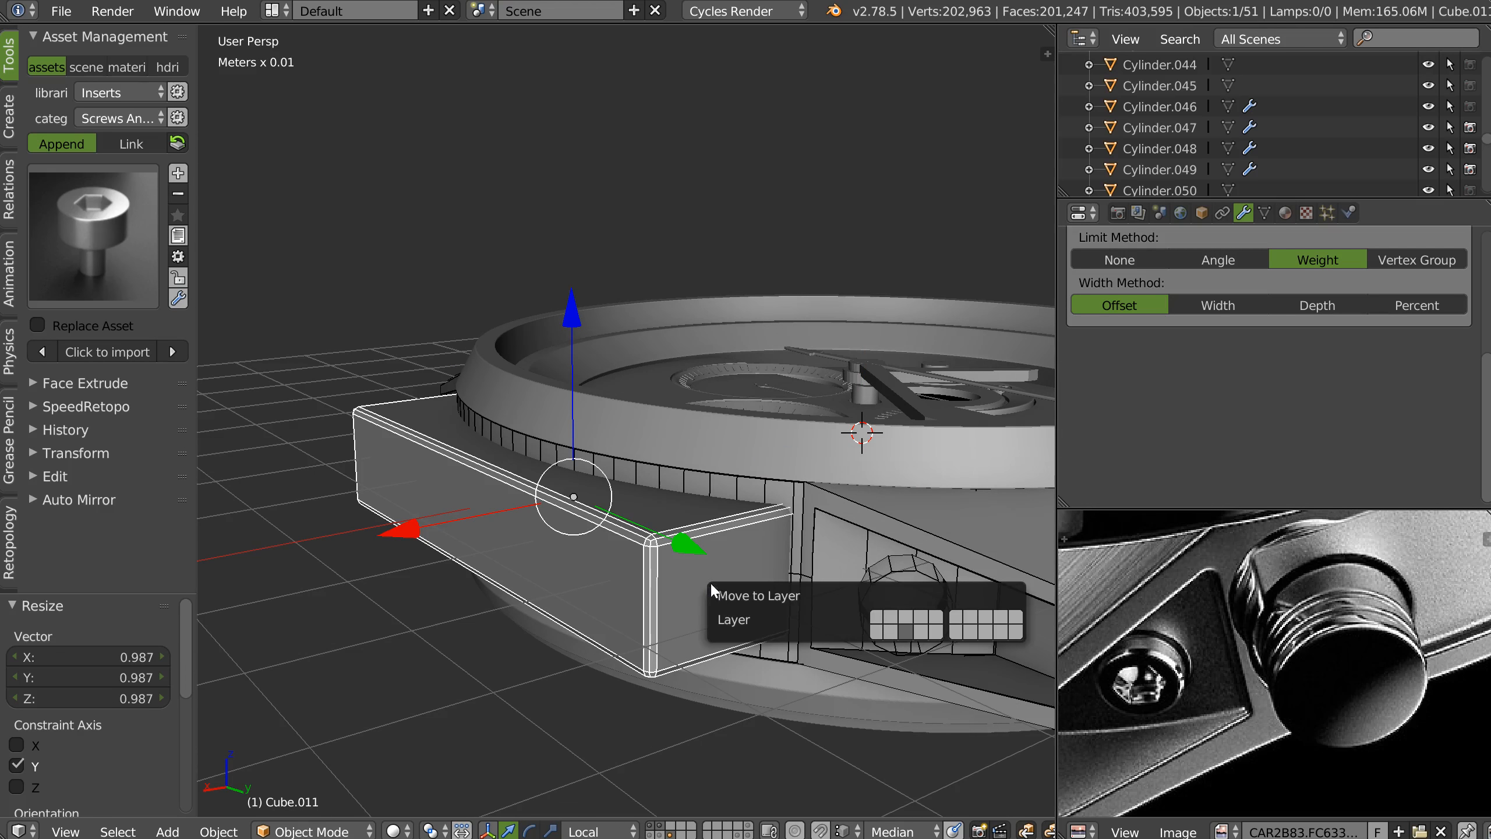
click(877, 617)
Isolate layer 7 and move all its objects, including the hex screws and the round disc, to layer 1.
click(660, 834)
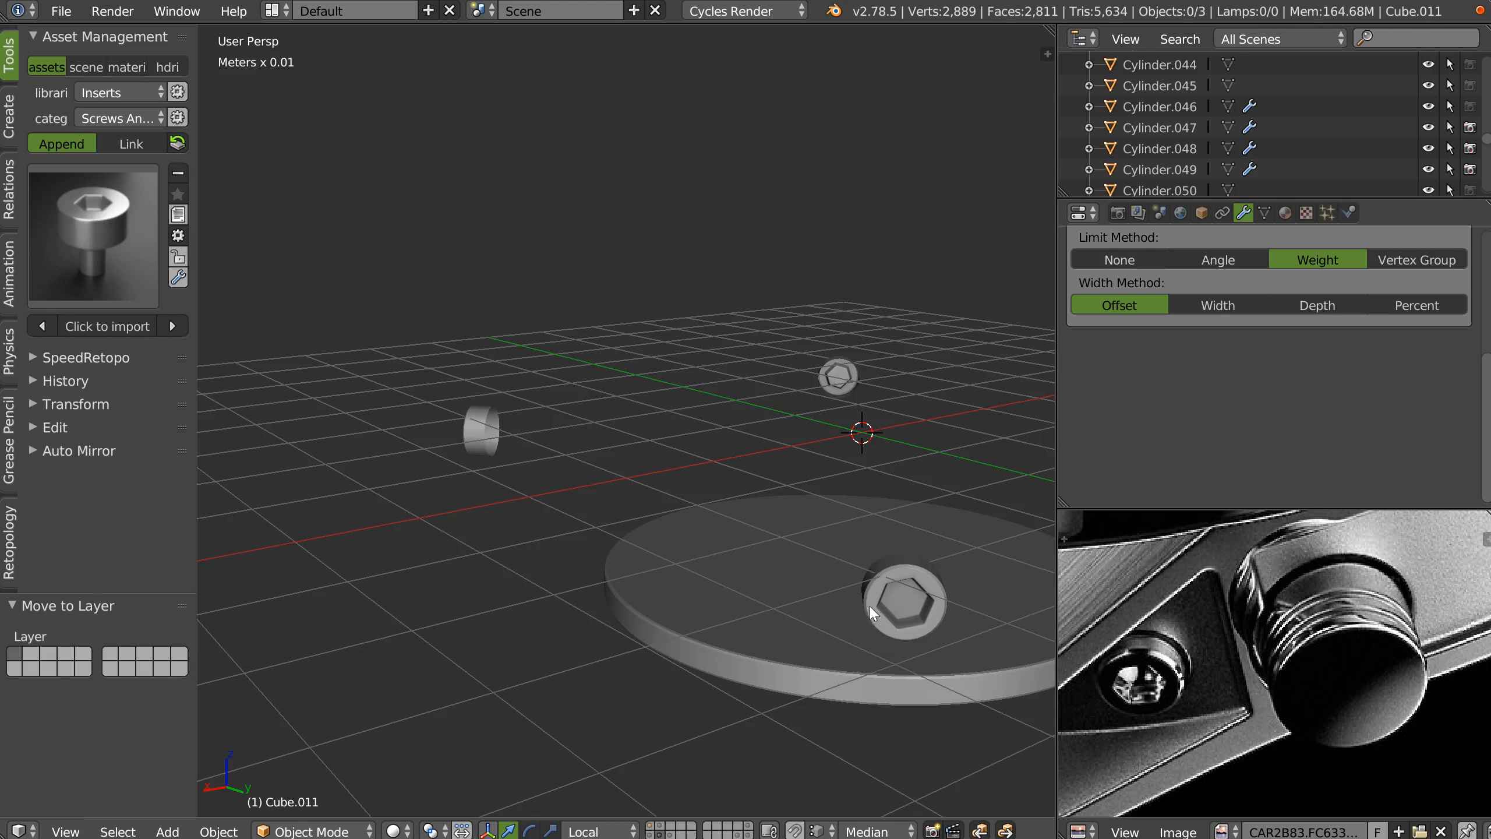
scroll(946, 578, down, 1)
shift+middle_drag(946, 575, 540, 548)
scroll(751, 505, down, 2)
right_click(836, 522)
mouse_move(885, 607)
ctrl+mouse_down()
mouse_move(410, 282)
mouse_move(799, 403)
ctrl+mouse_up()
key(m)
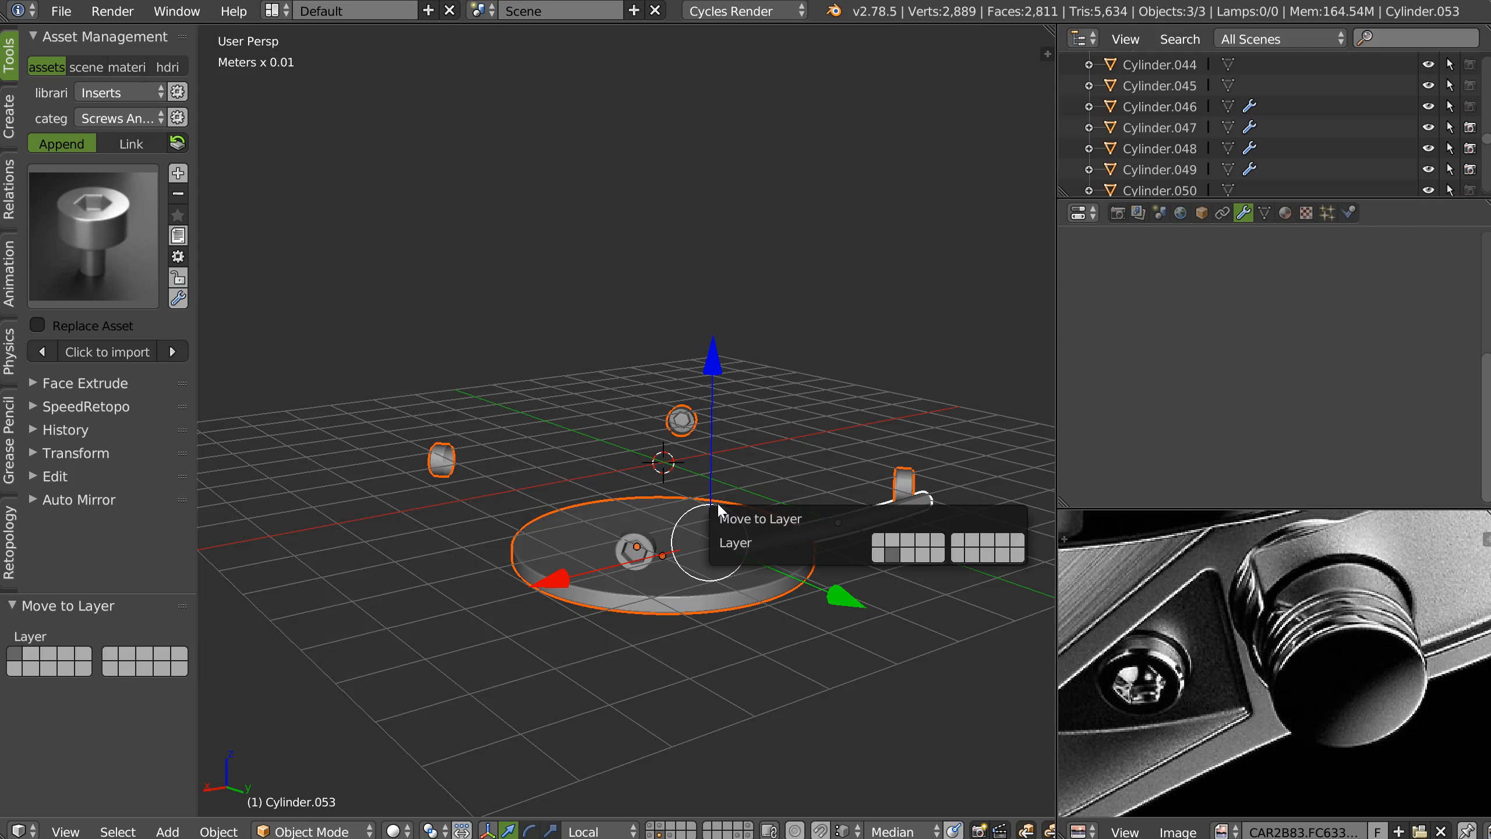
click(876, 542)
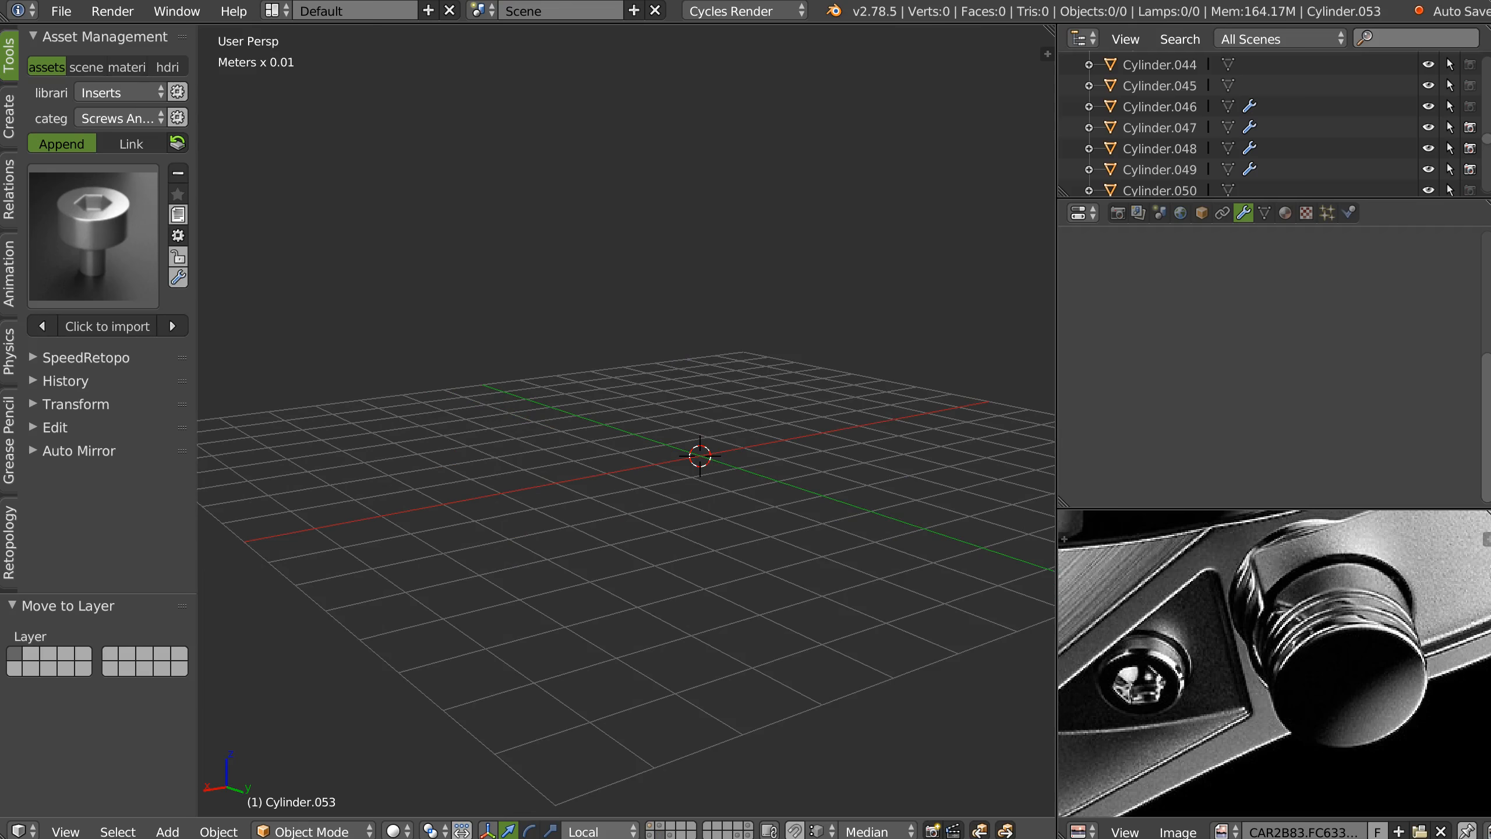
Isolate layer 6 and select the pierced bracket on it.
click(650, 835)
middle_drag(784, 572, 756, 613)
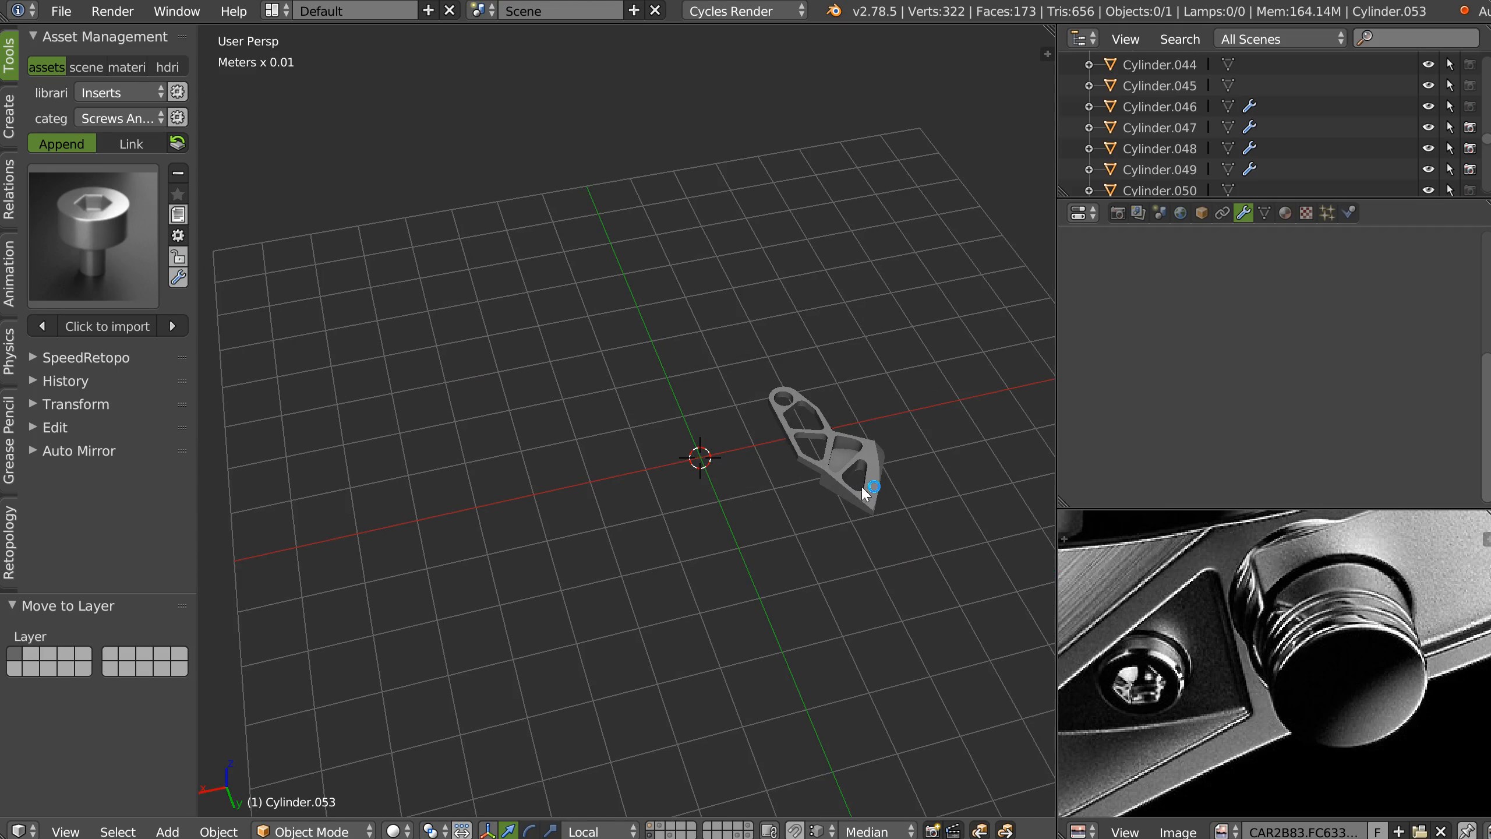
right_click(868, 496)
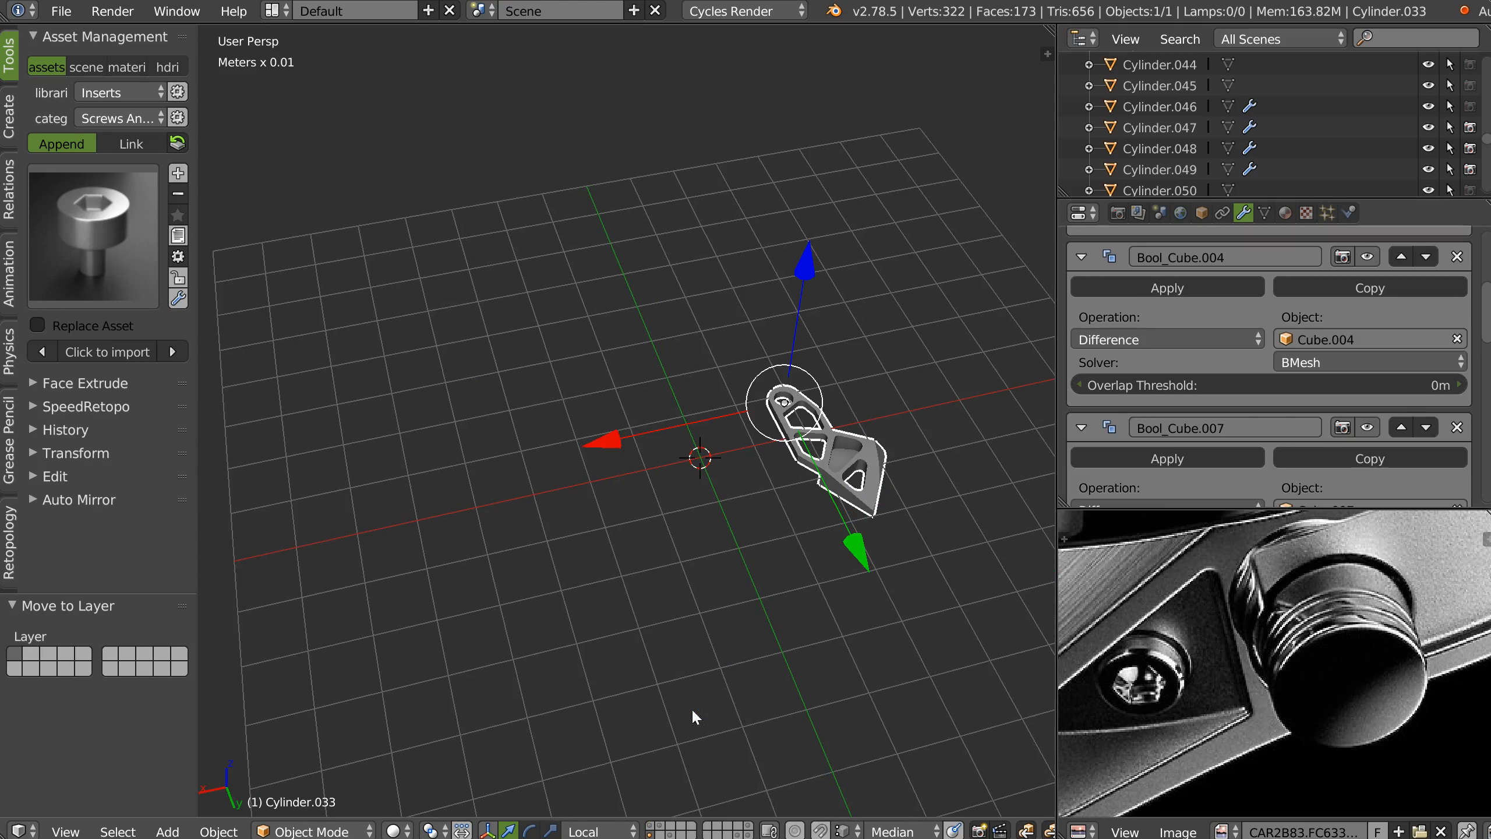
shift+click(651, 828)
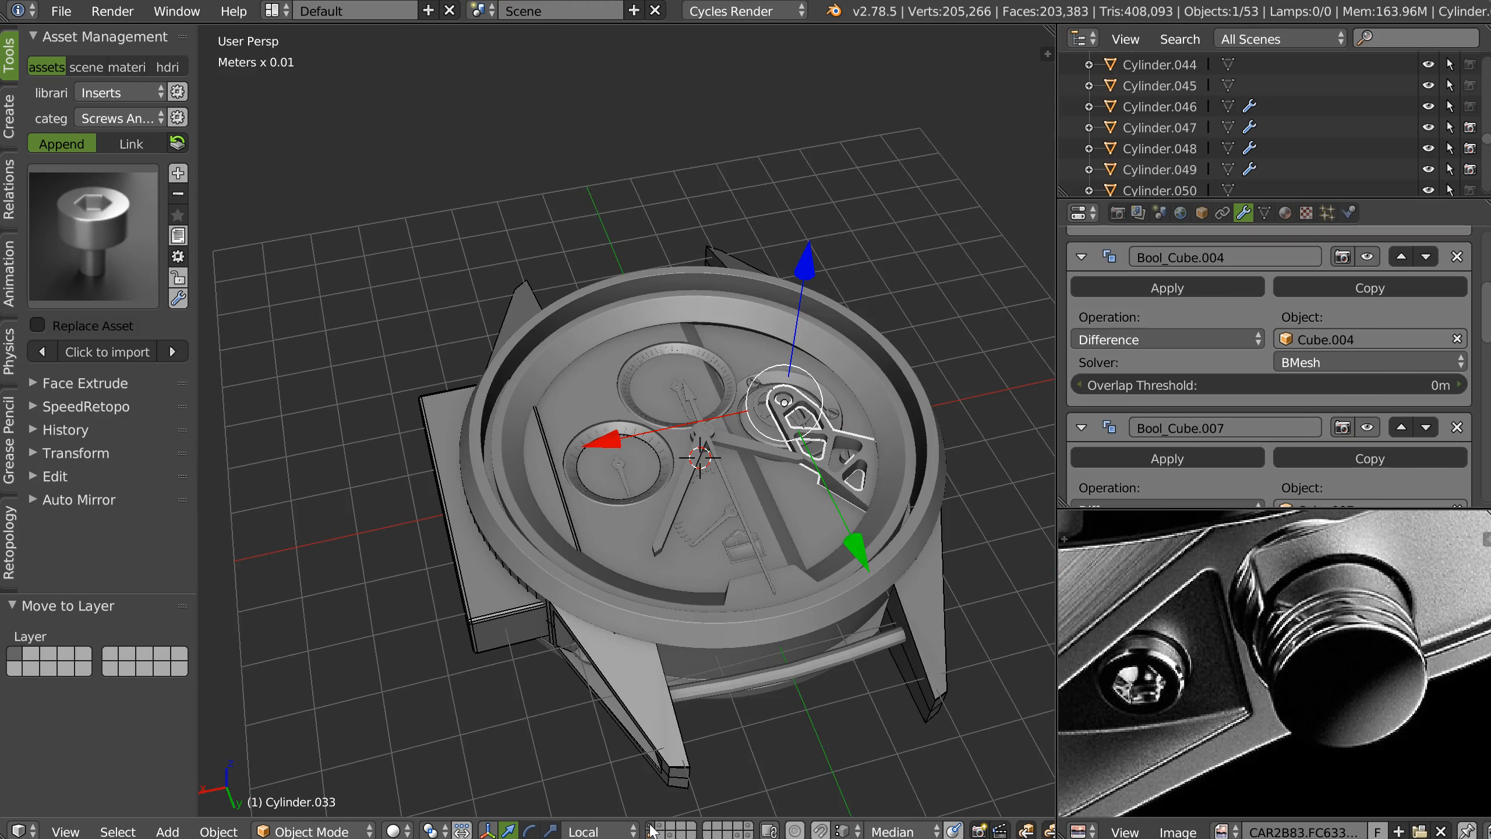
key(Delete)
key(ctrl+z)
key(ctrl+z)
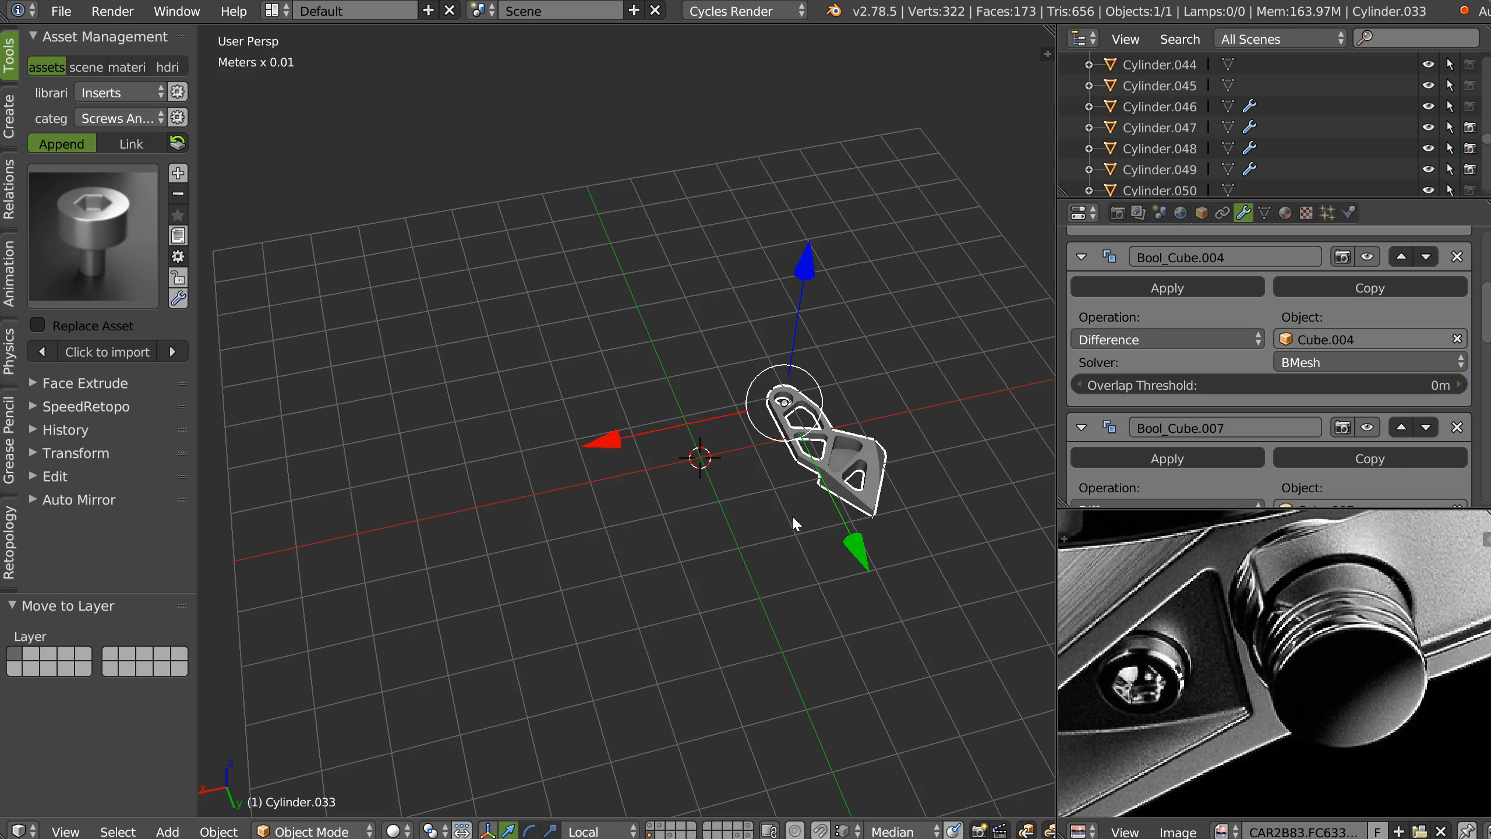
Move the pierced bracket to layer 1 and display only the layer that holds the lamps.
key(m)
click(965, 530)
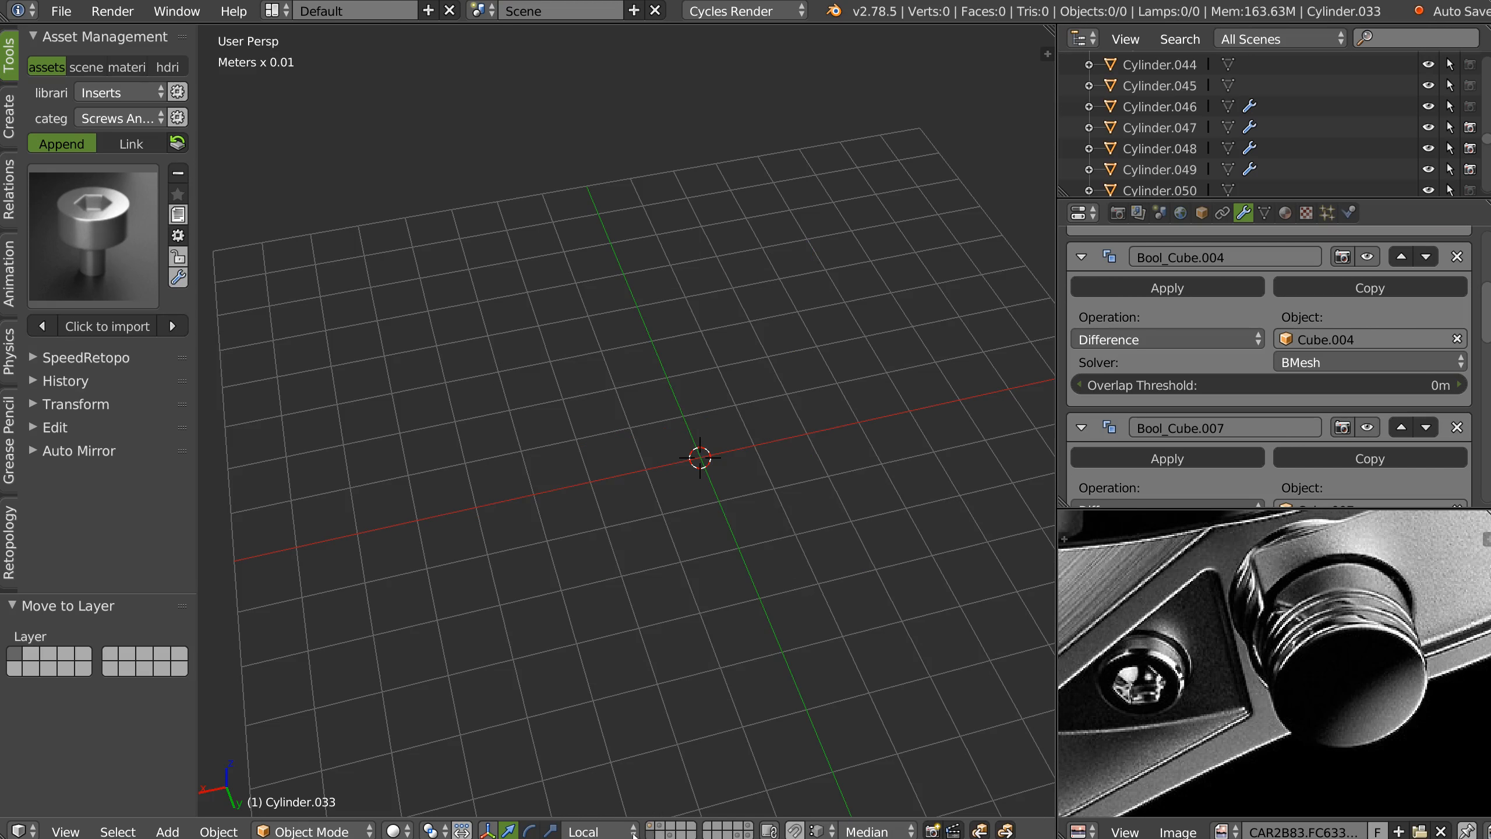
click(737, 834)
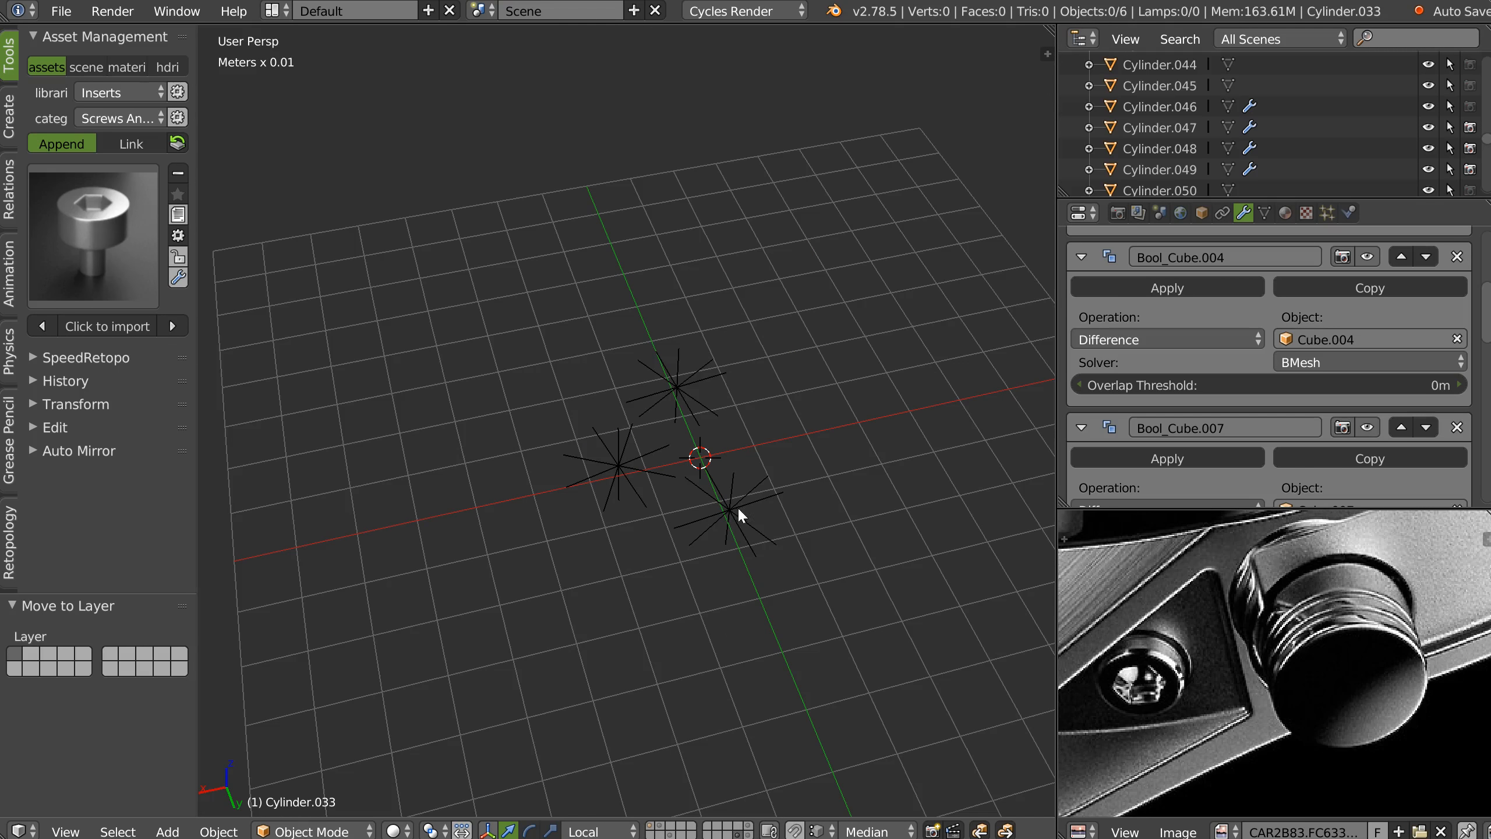
Isolate the layer holding the four small wireframe cylinder cutters and move them to layer 20.
click(748, 833)
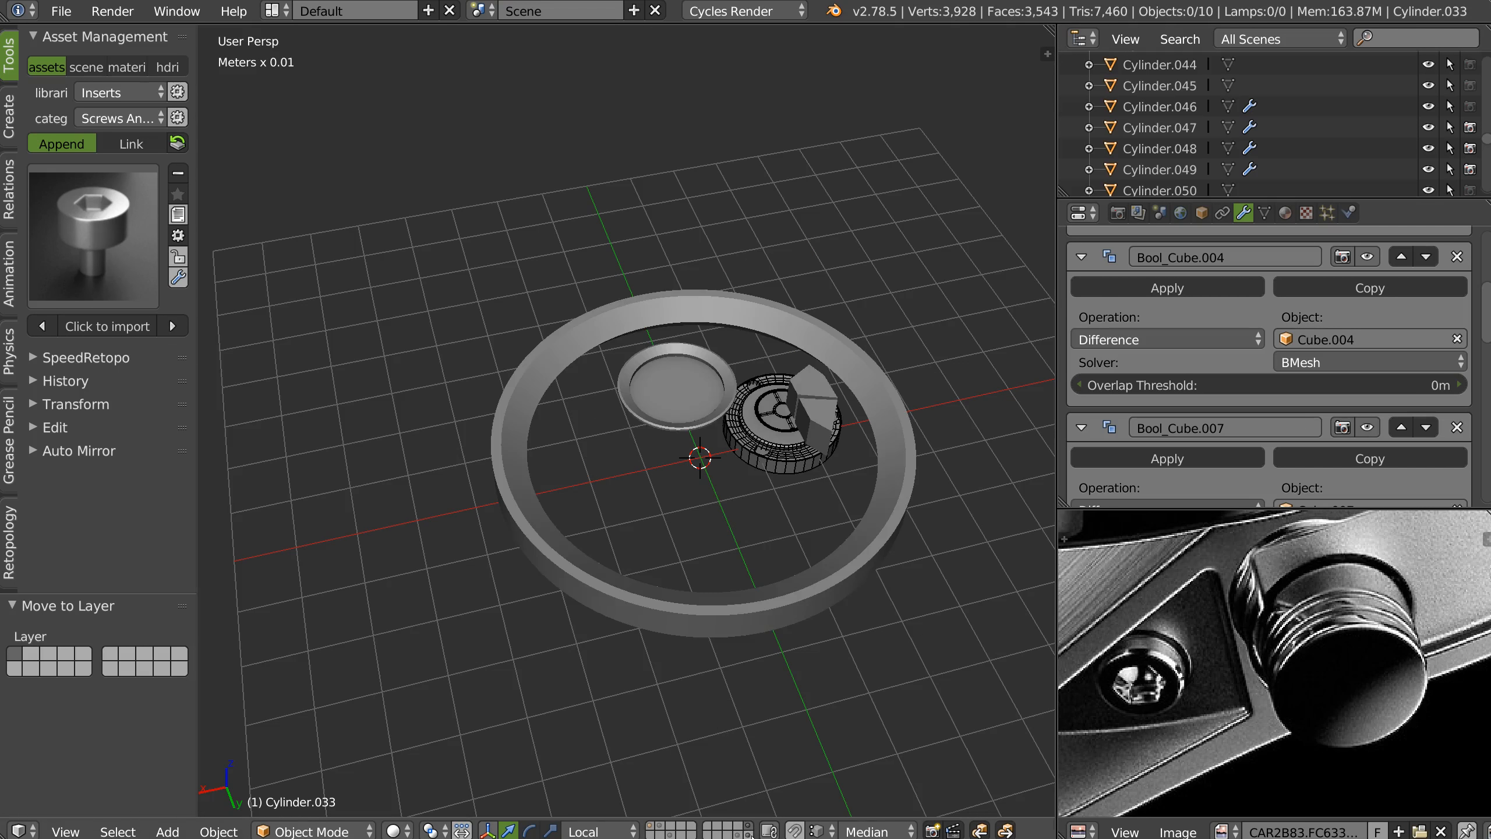
click(741, 828)
click(752, 834)
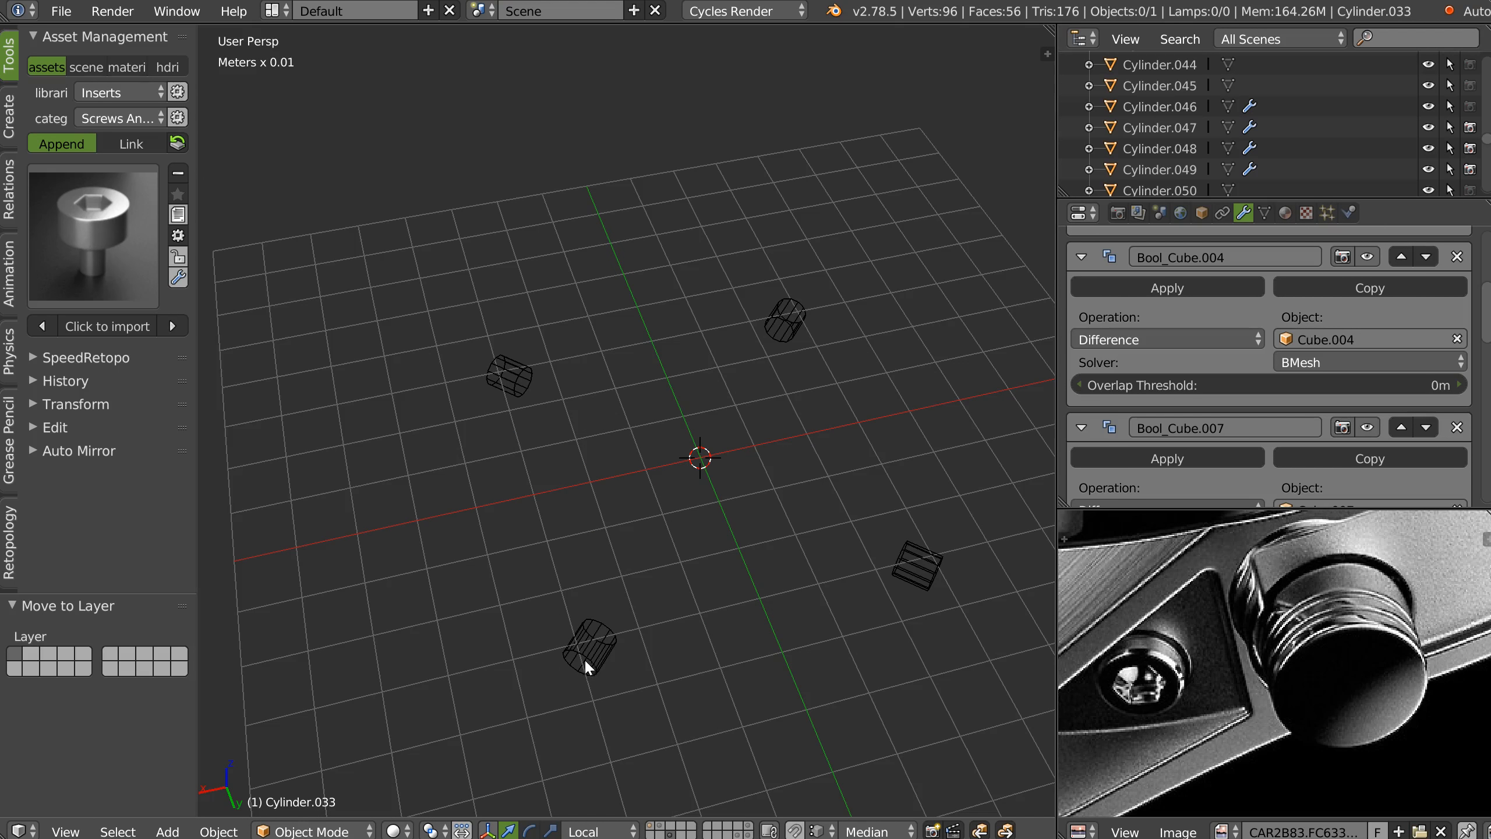
right_click(613, 661)
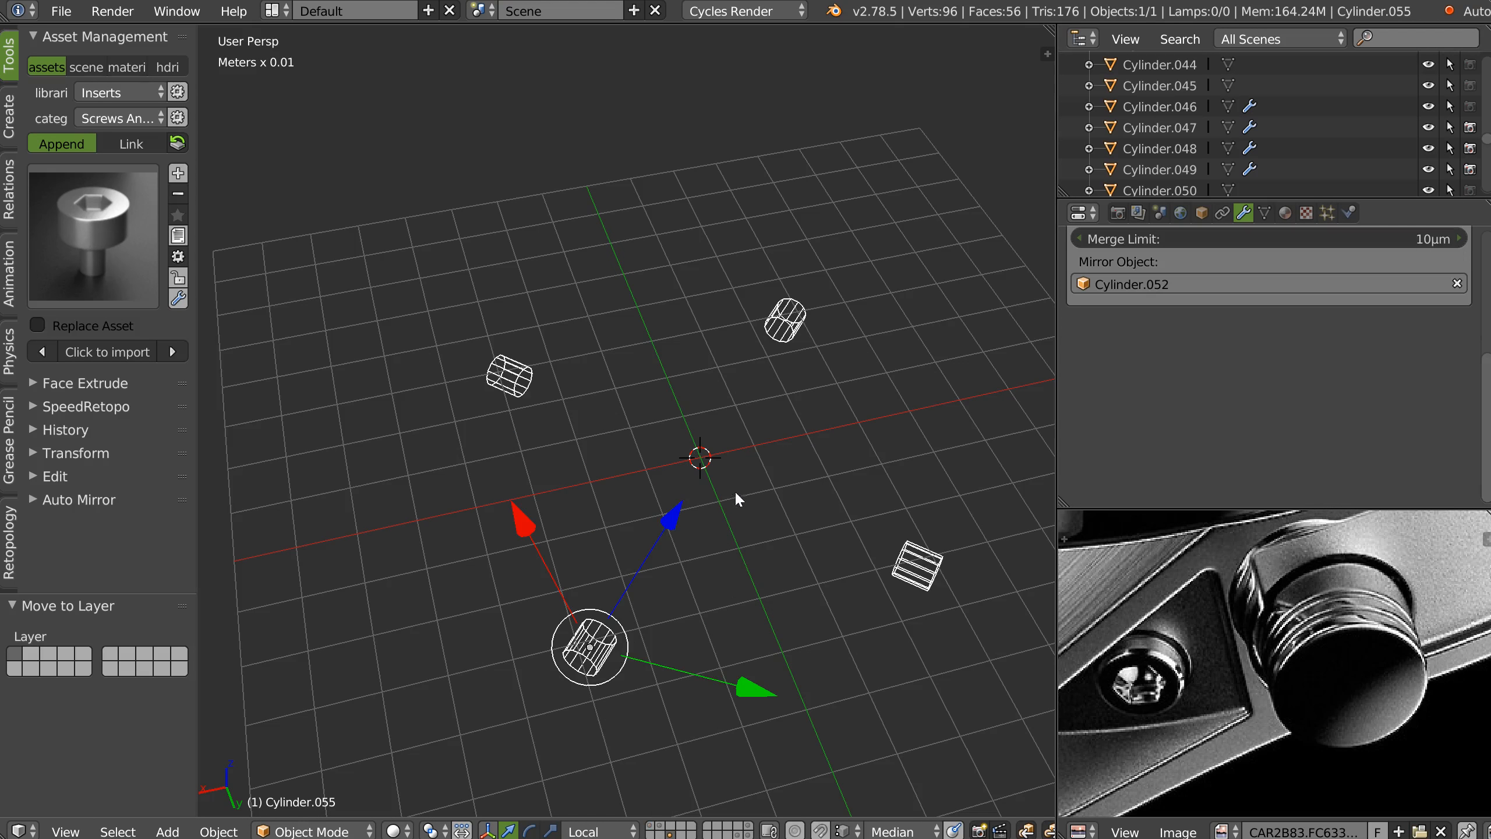
key(m)
click(914, 561)
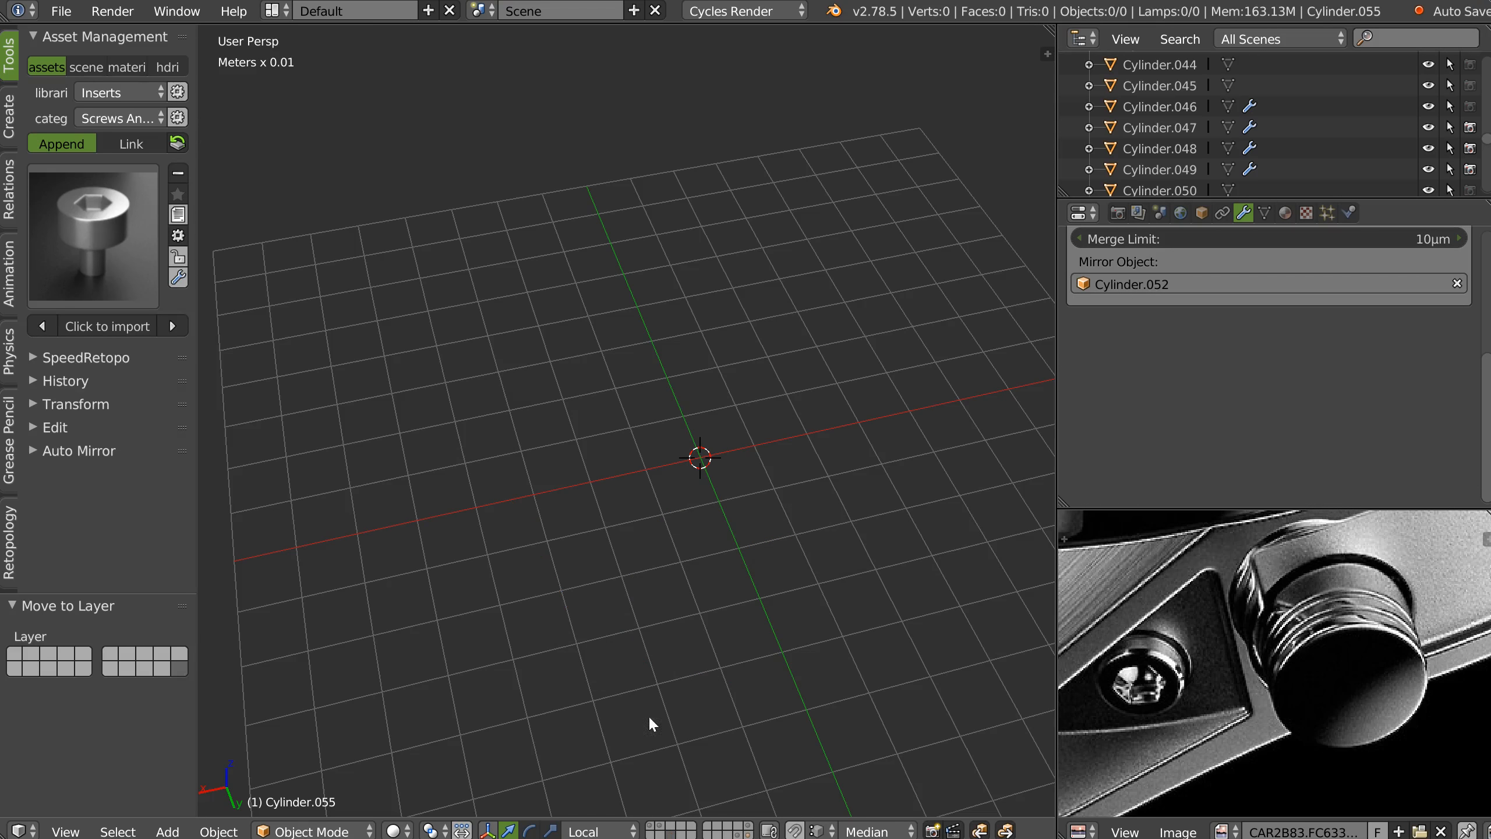
Display layers 1 and 2 together and isolate the curved strip, side block and lug body in local view.
click(658, 826)
click(650, 826)
mouse_move(616, 648)
middle_down()
mouse_move(652, 631)
mouse_move(611, 555)
mouse_move(619, 671)
middle_up()
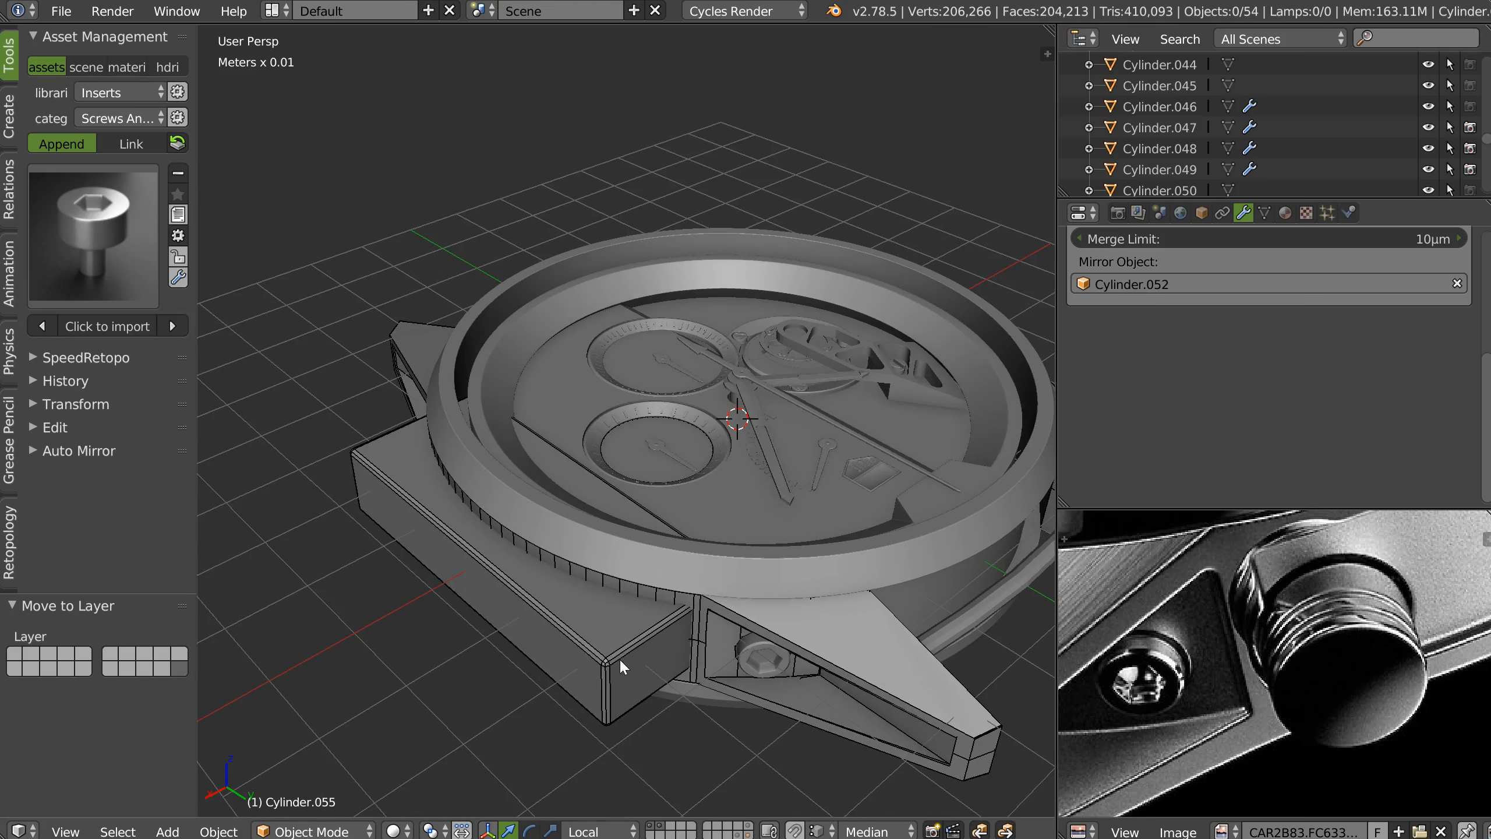
right_click(694, 612)
shift+right_click(578, 681)
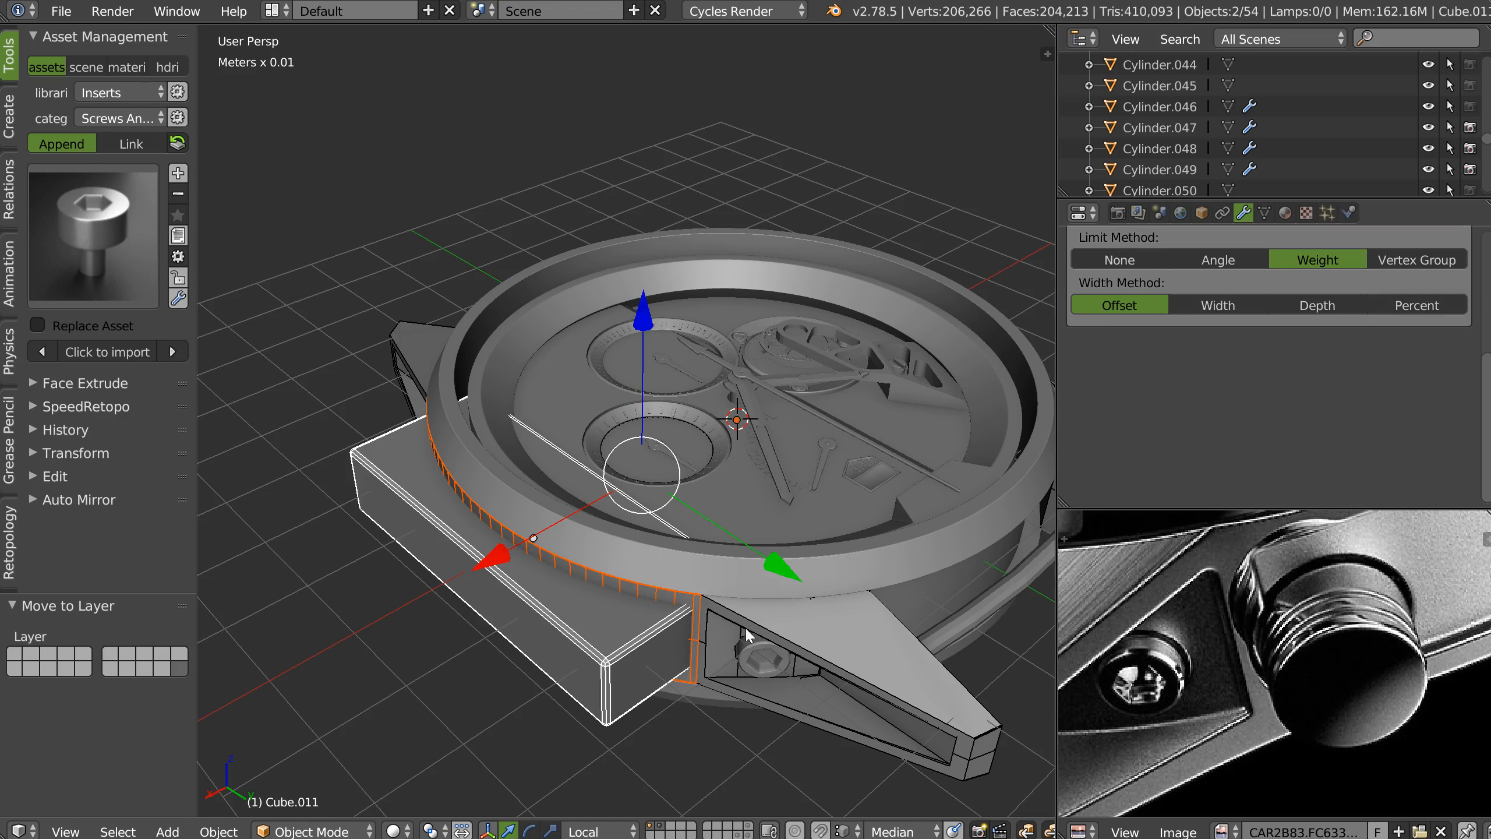
shift+right_click(761, 627)
key(KP_Divide)
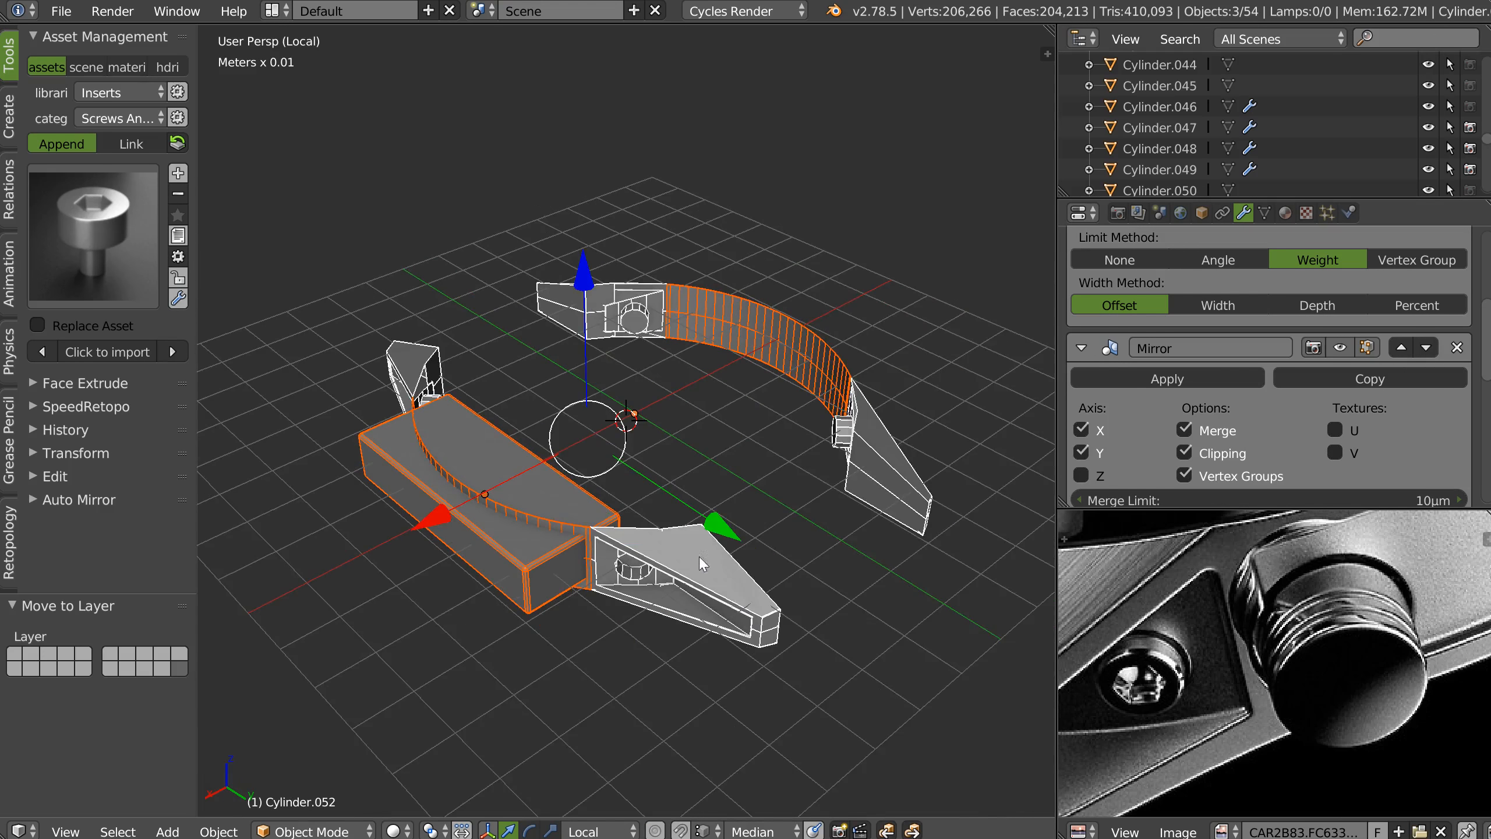
Edit the curved strip's mesh and delete its far arc, keeping only the arc beside the block.
right_click(603, 553)
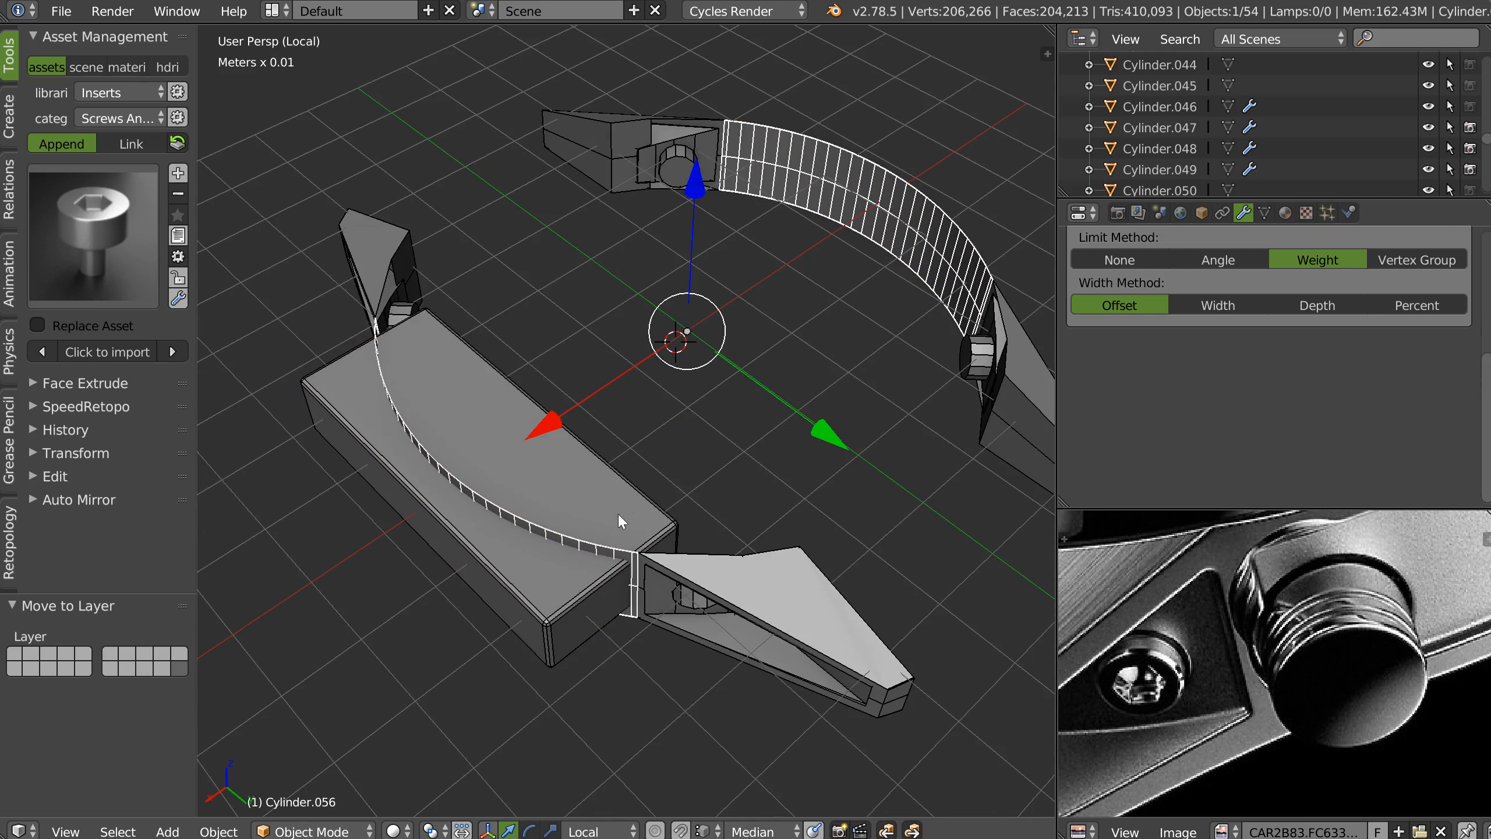
shift+middle_drag(617, 513, 605, 643)
key(shift+space)
key(Tab)
click(703, 529)
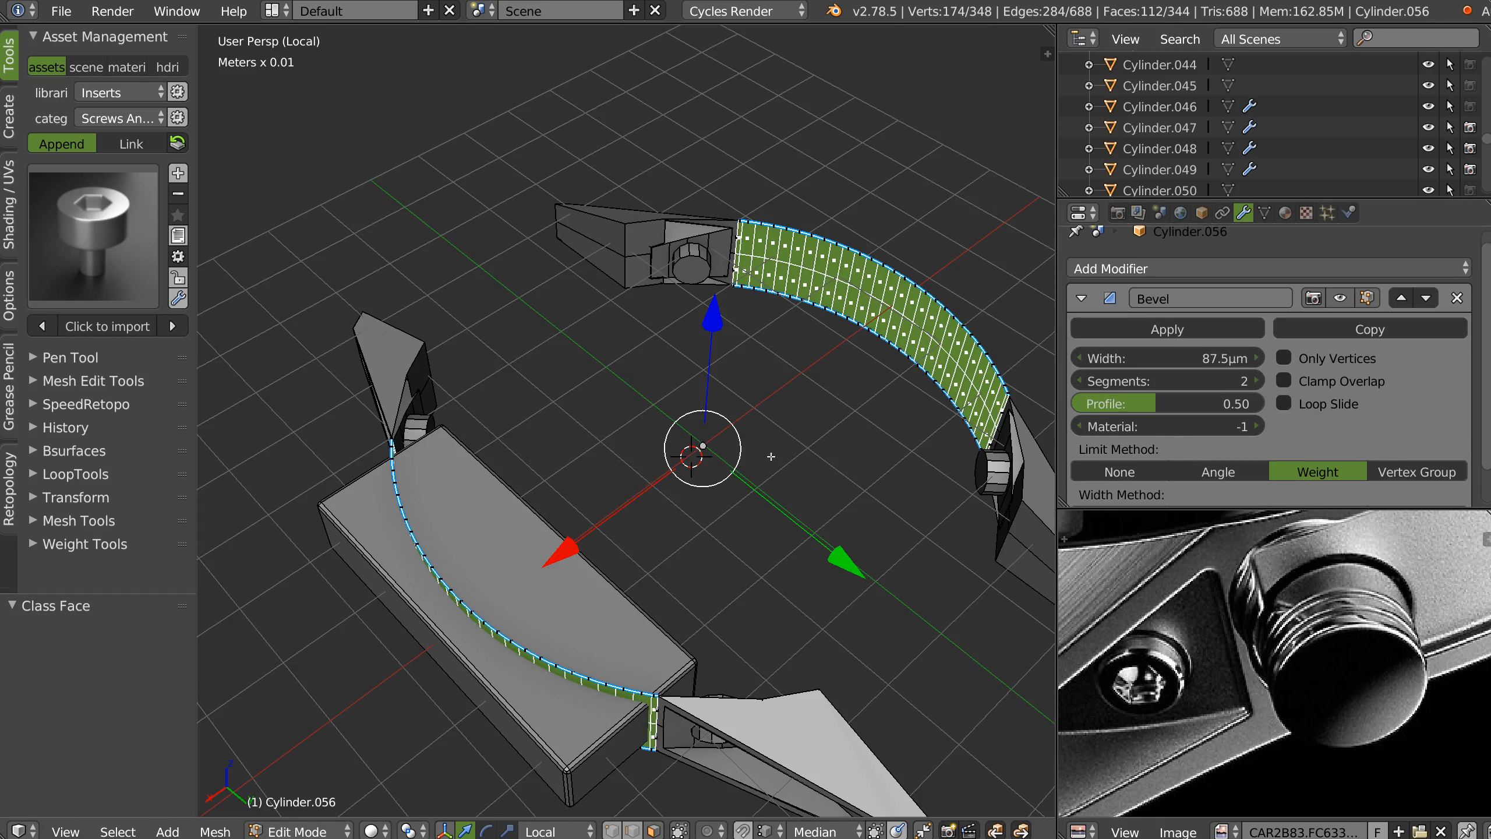
key(a)
key(l)
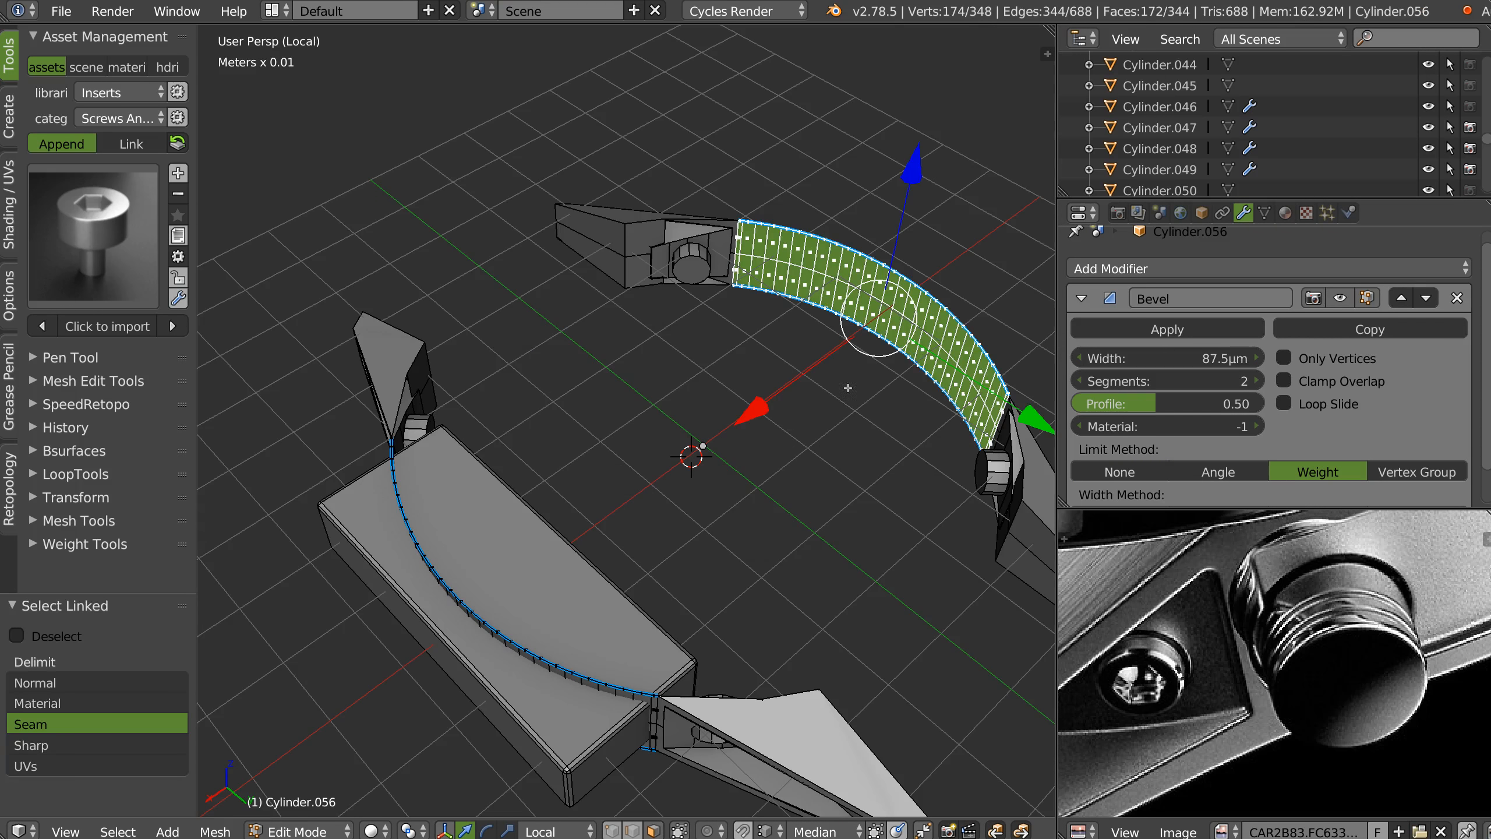
key(x)
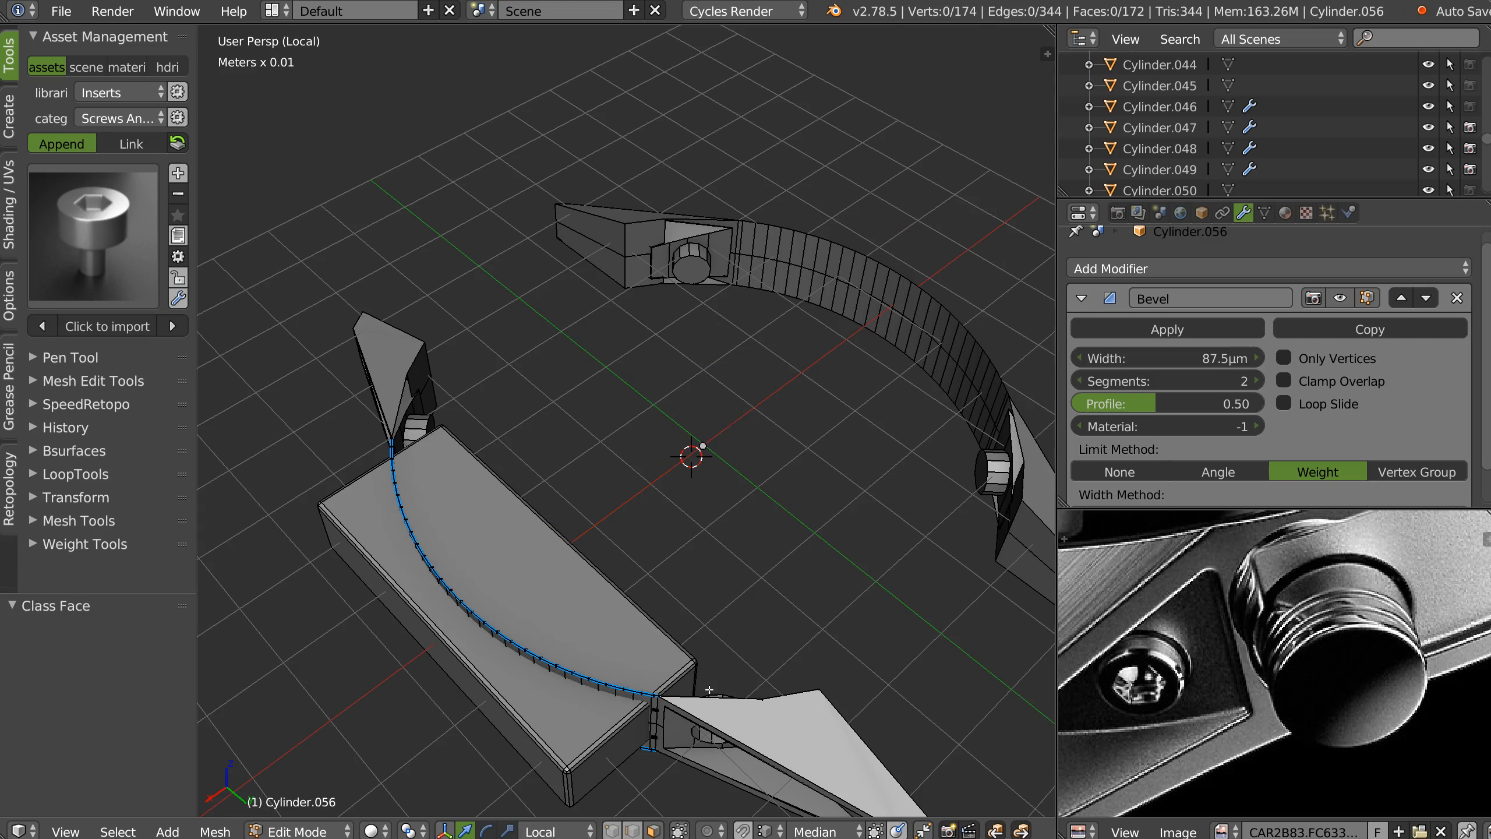
key(a)
key(shift+d)
key(z)
key(z)
click(703, 509)
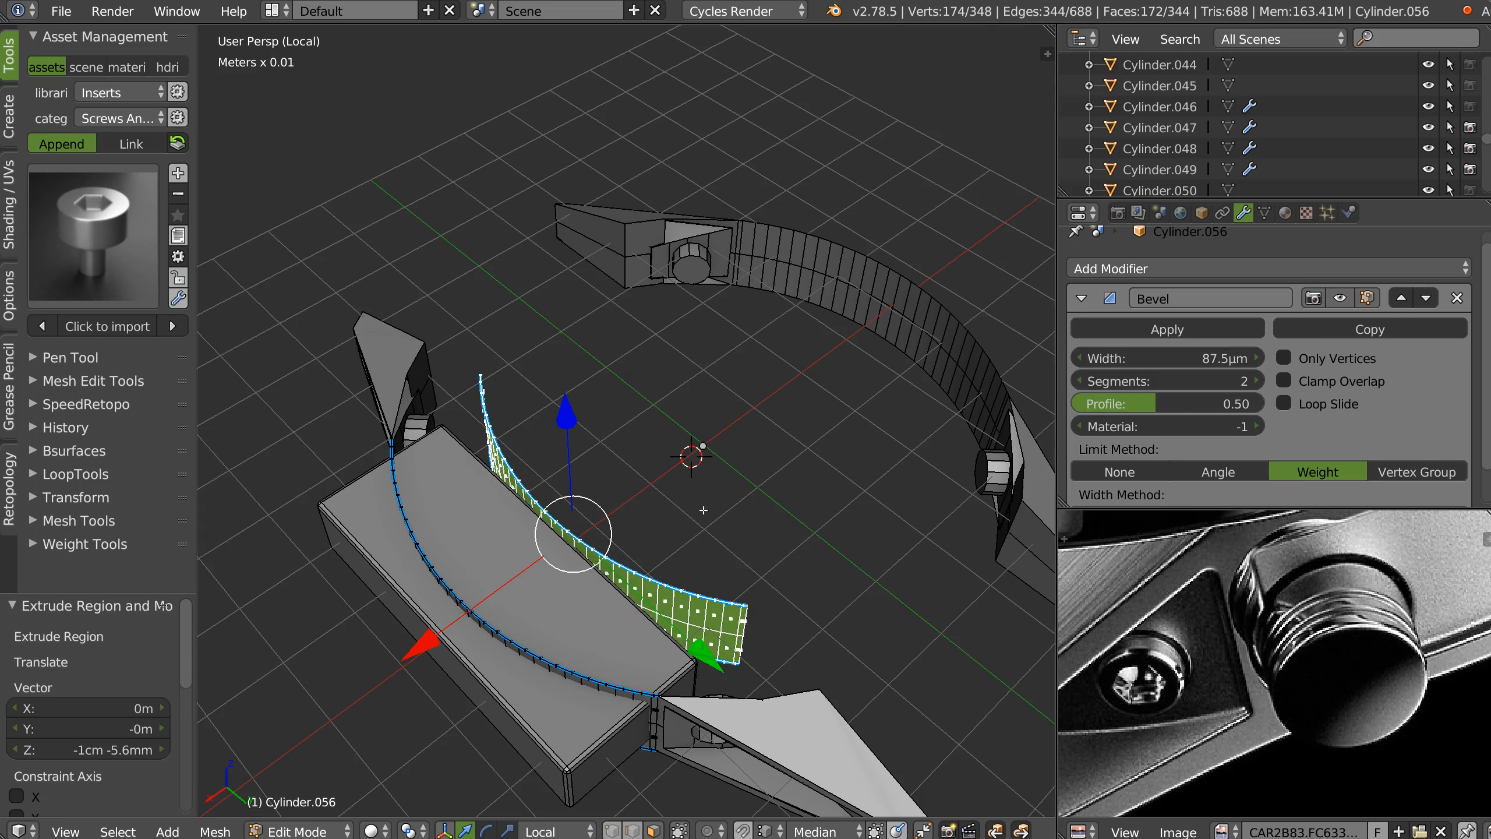
key(ctrl+z)
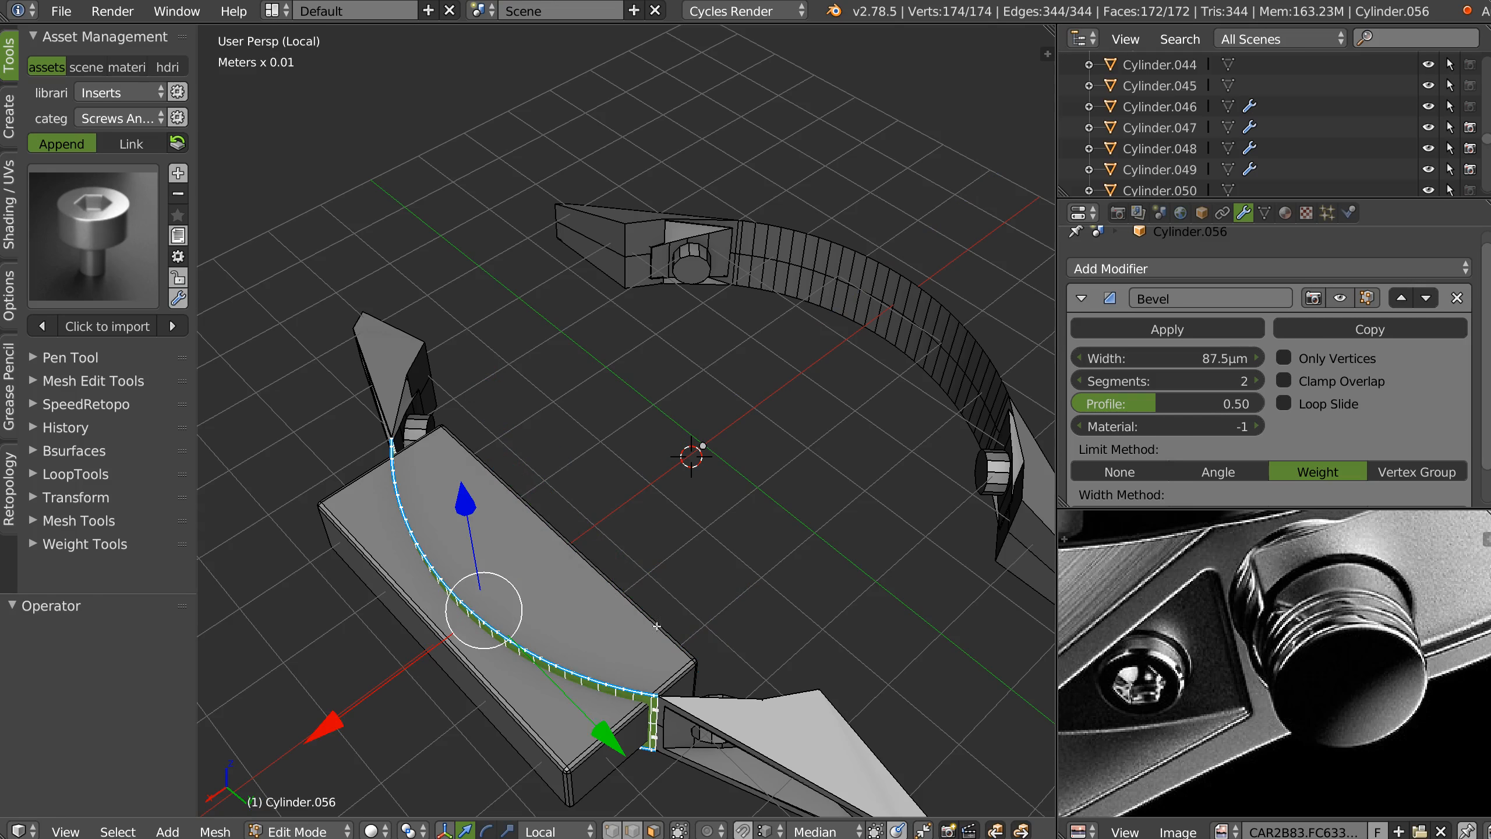
Clear the bevel weight from all edges of the remaining curved strip.
scroll(590, 736, up, 10)
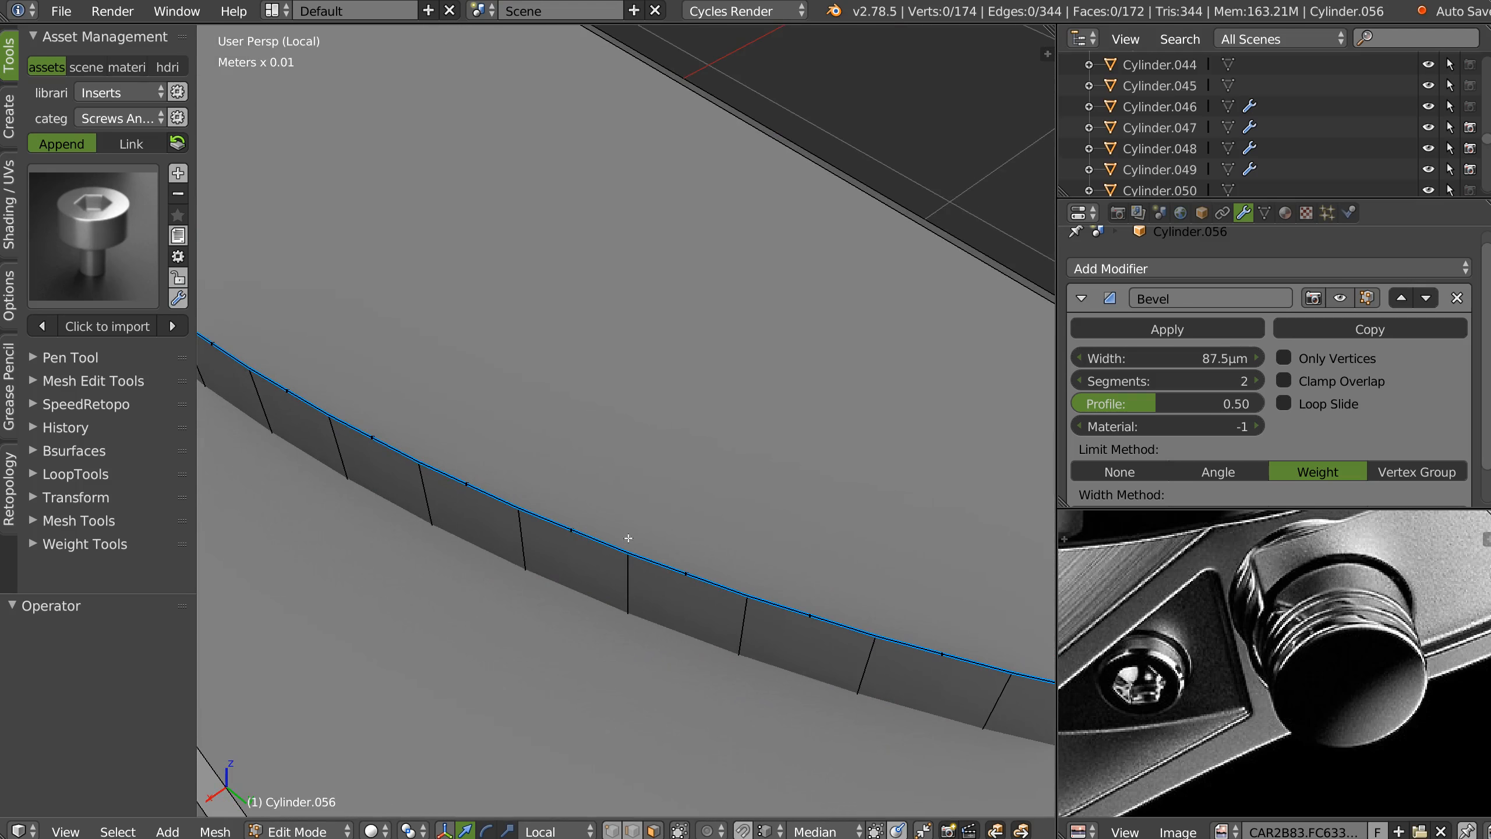
scroll(610, 539, down, 3)
middle_drag(609, 539, 666, 489)
scroll(547, 592, down, 4)
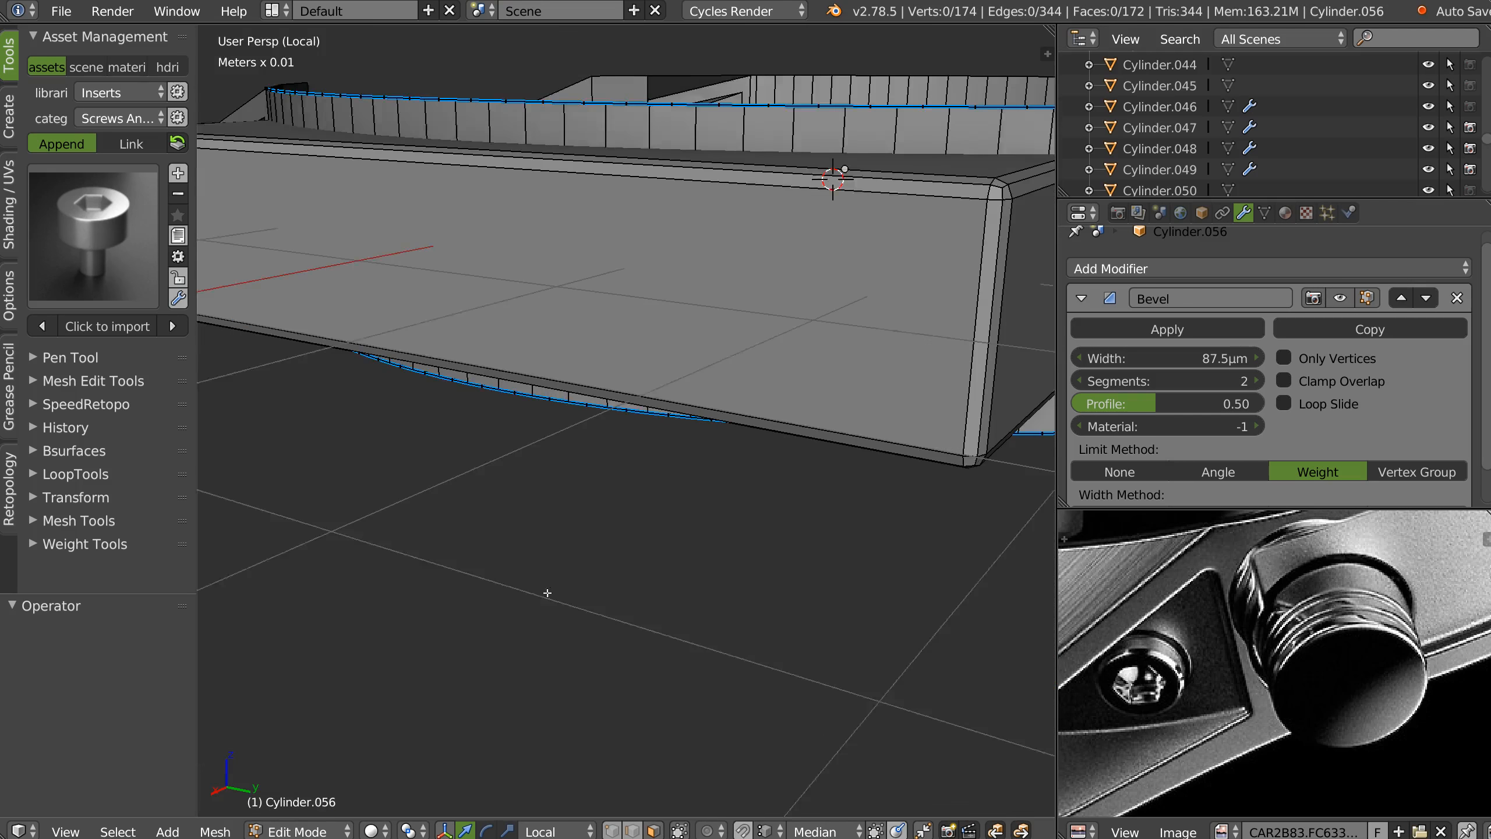
key(a)
key(alt+shift+q)
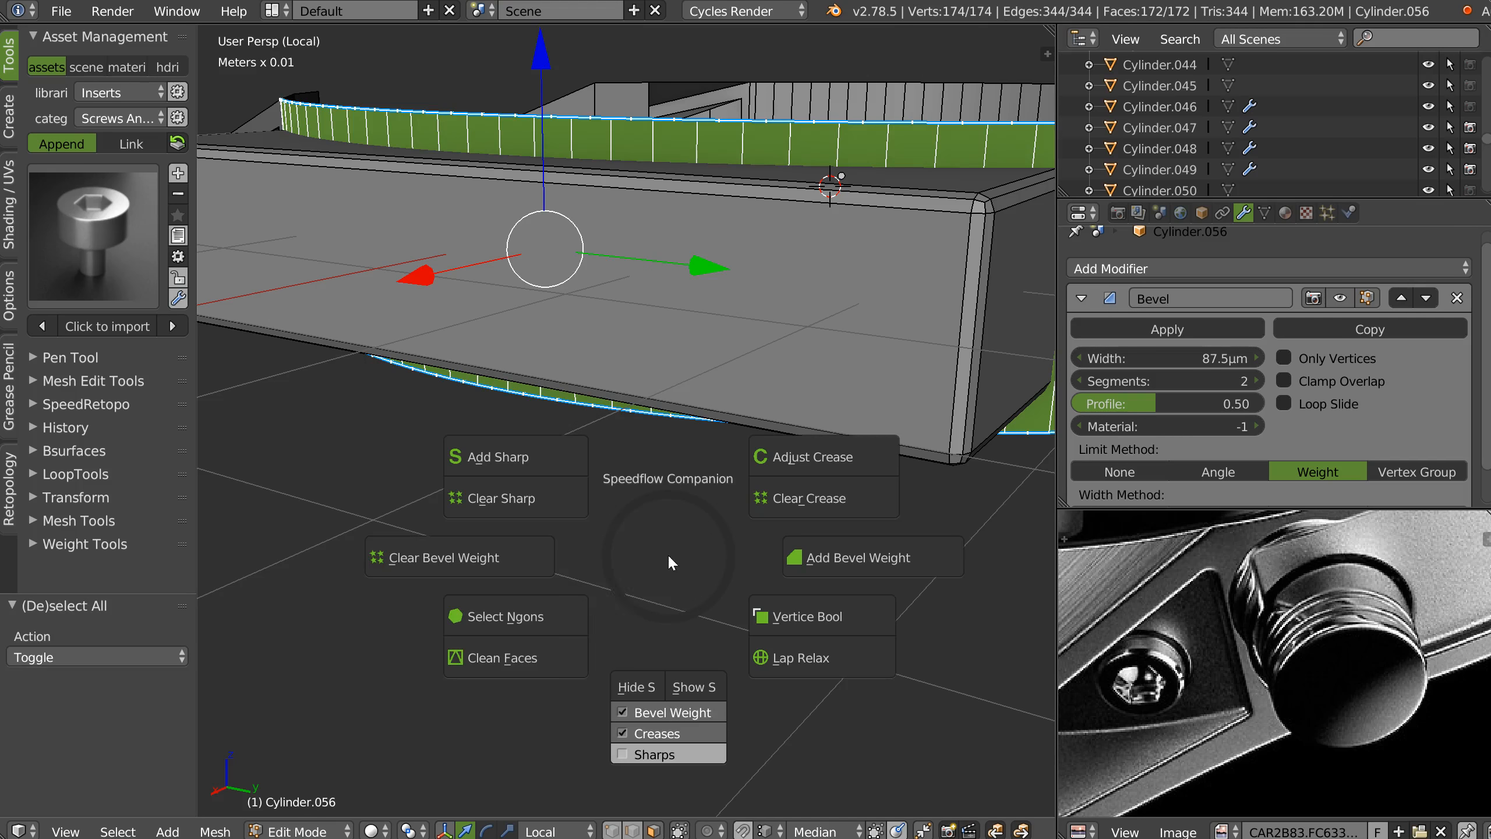
click(431, 555)
middle_drag(431, 555, 656, 600)
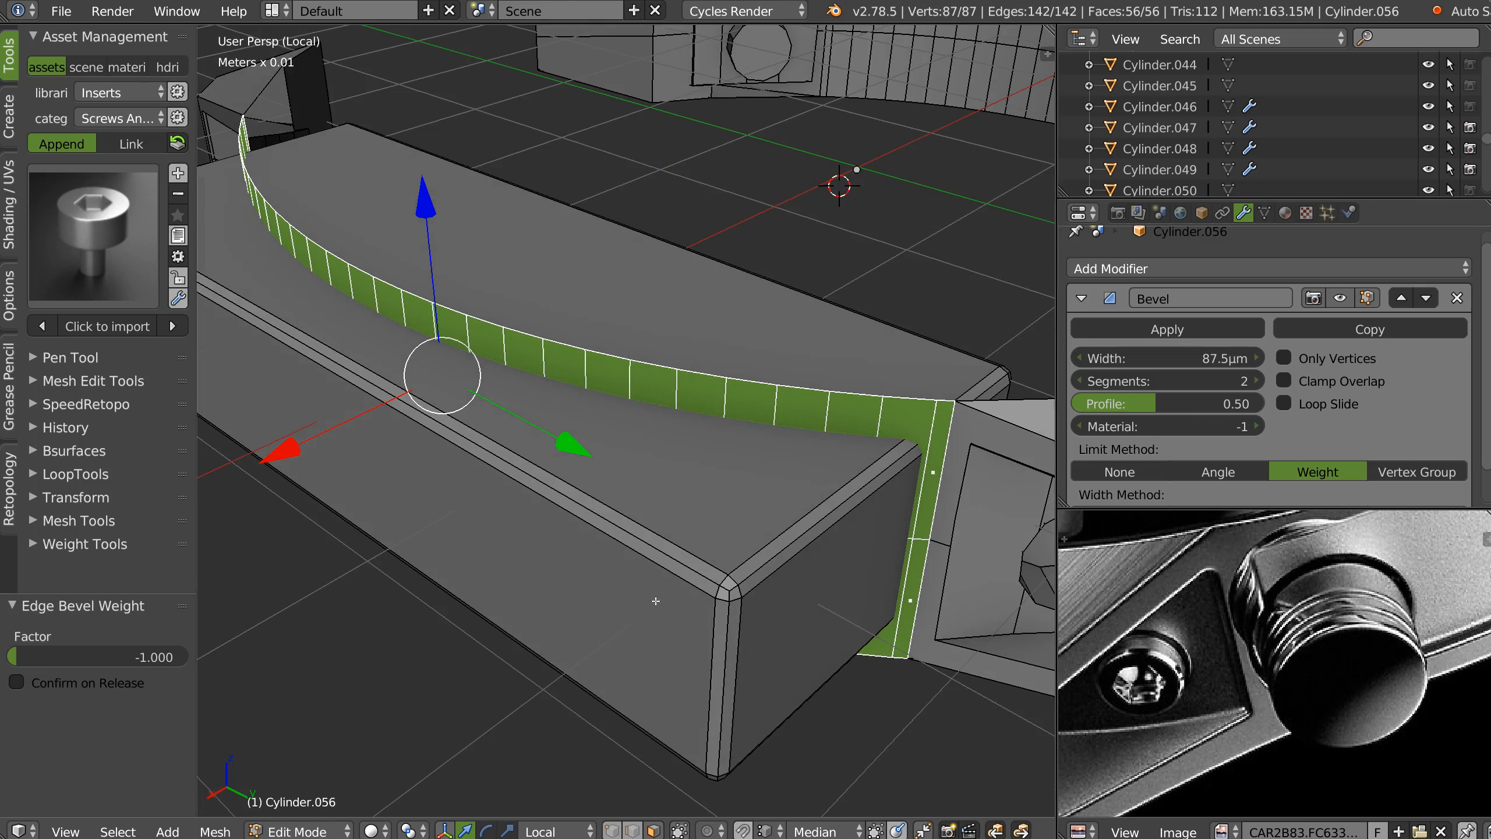
Extrude the whole curved strip about 25.4 mm toward the inside of the case to form a solid.
key(Tab)
key(Tab)
key(a)
key(a)
middle_drag(587, 516, 658, 581)
key(e)
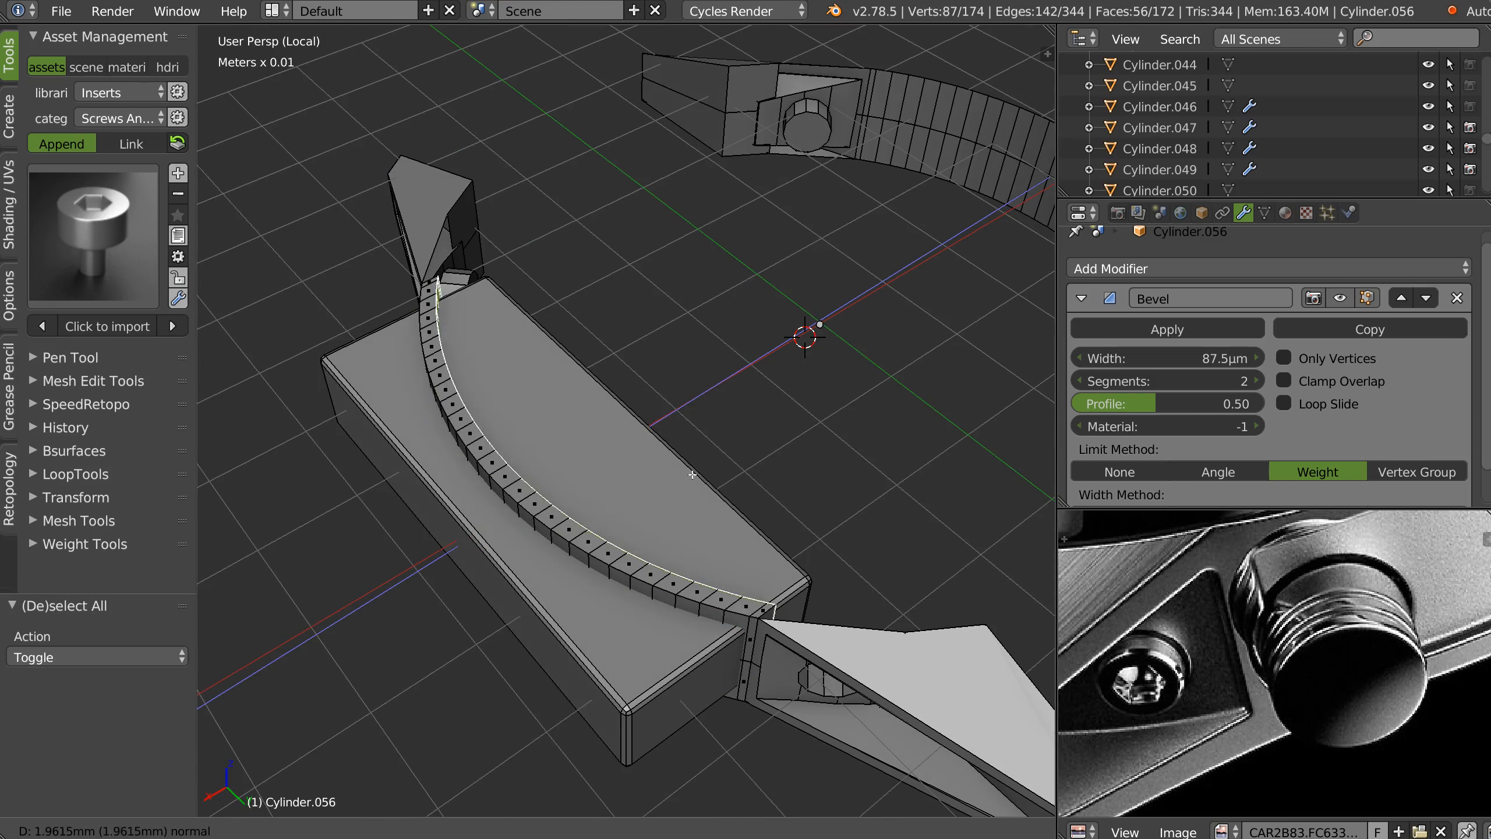
click(869, 408)
middle_drag(870, 408, 659, 509)
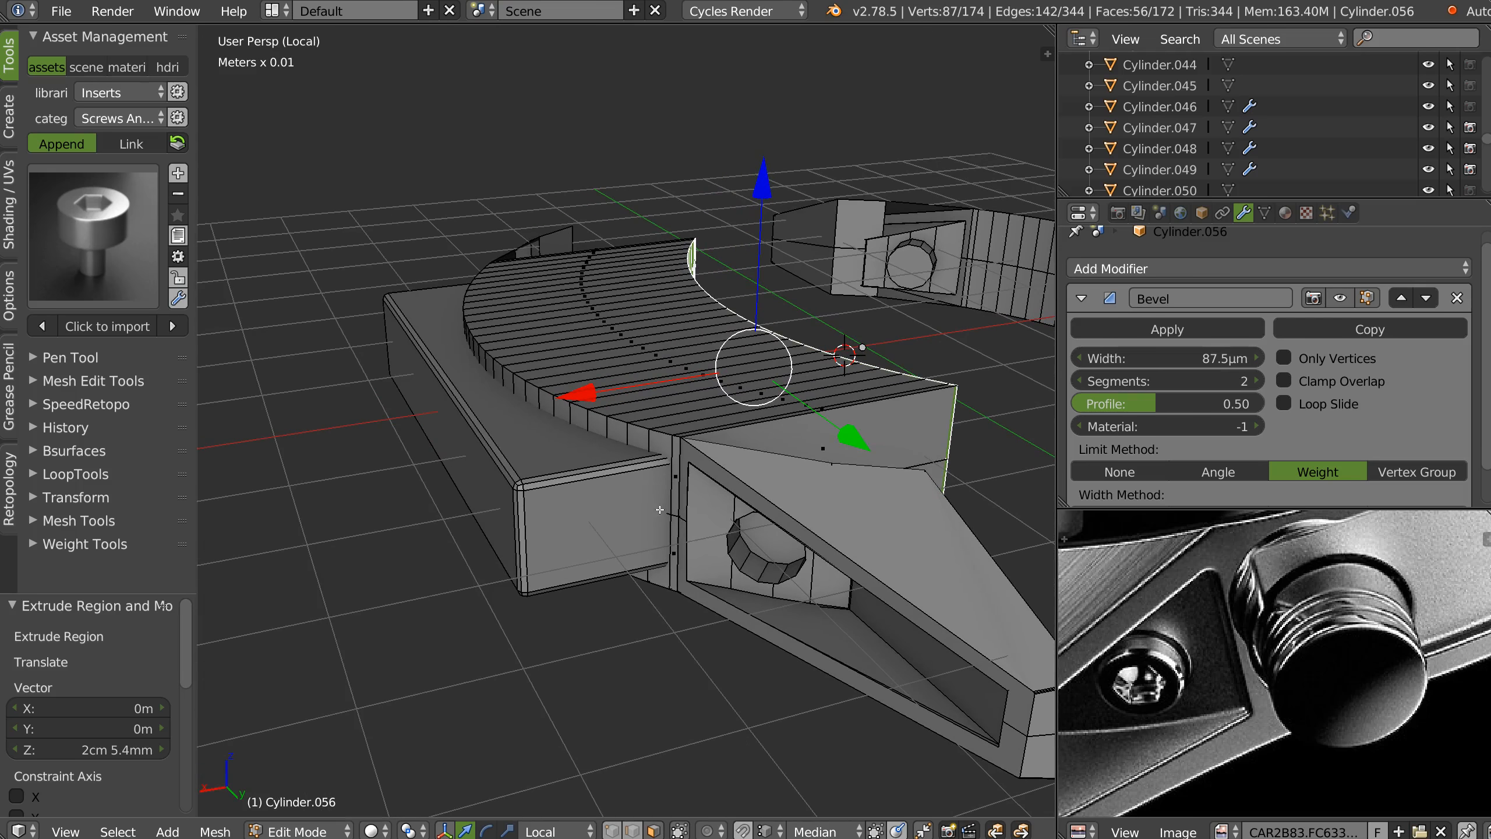
Nudge the outer curved faces of the extruded arc solid slightly inward and leave mesh editing.
right_click(675, 476)
middle_drag(510, 460, 790, 467)
ctrl+shift+click(591, 612)
drag(858, 448, 852, 452)
key(Tab)
Cut the extruded arc solid out of the bevelled side block with a Boolean difference.
shift+right_click(638, 611)
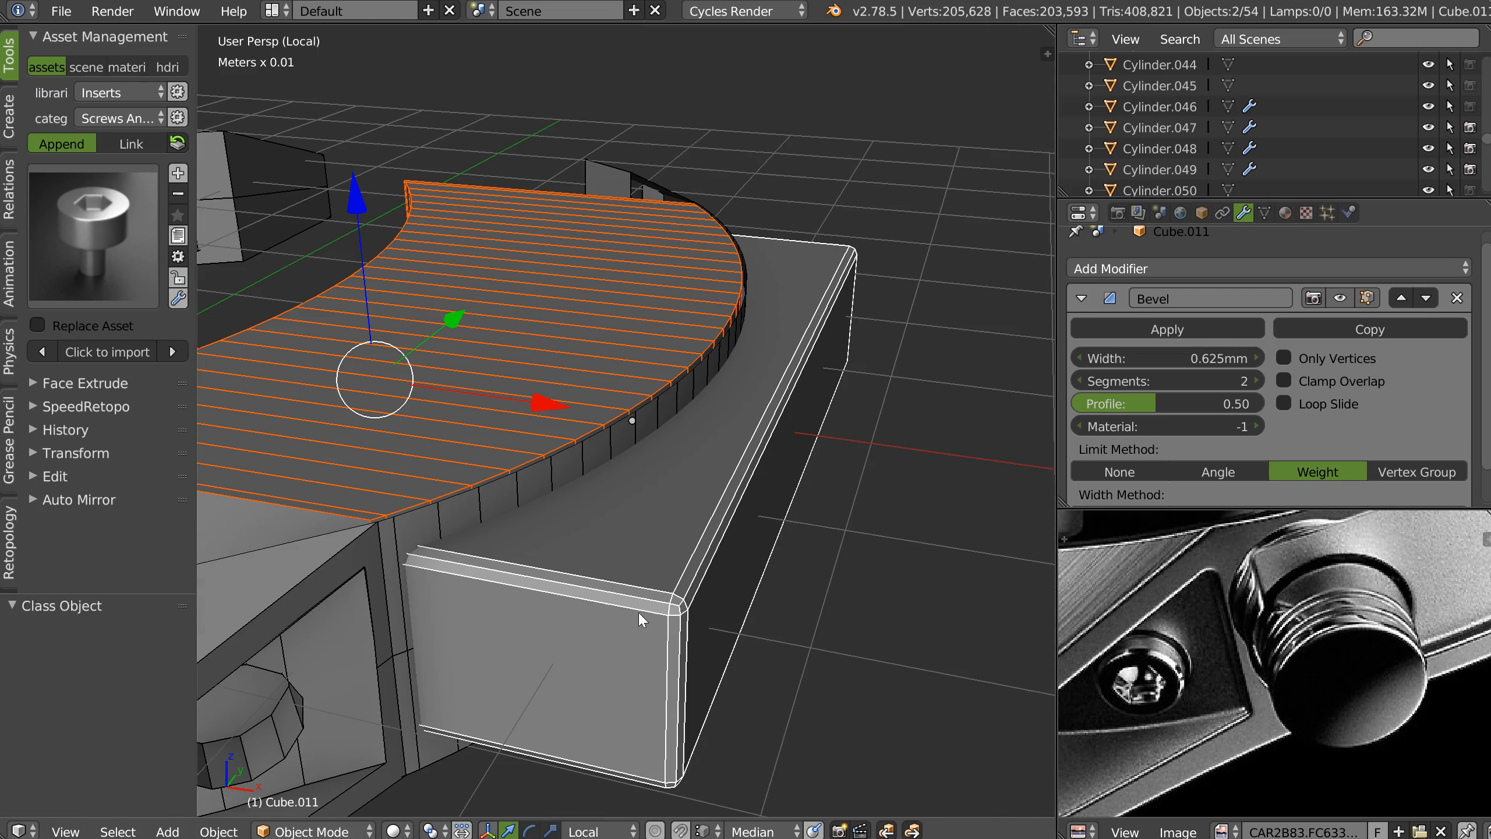
key(space)
click(763, 534)
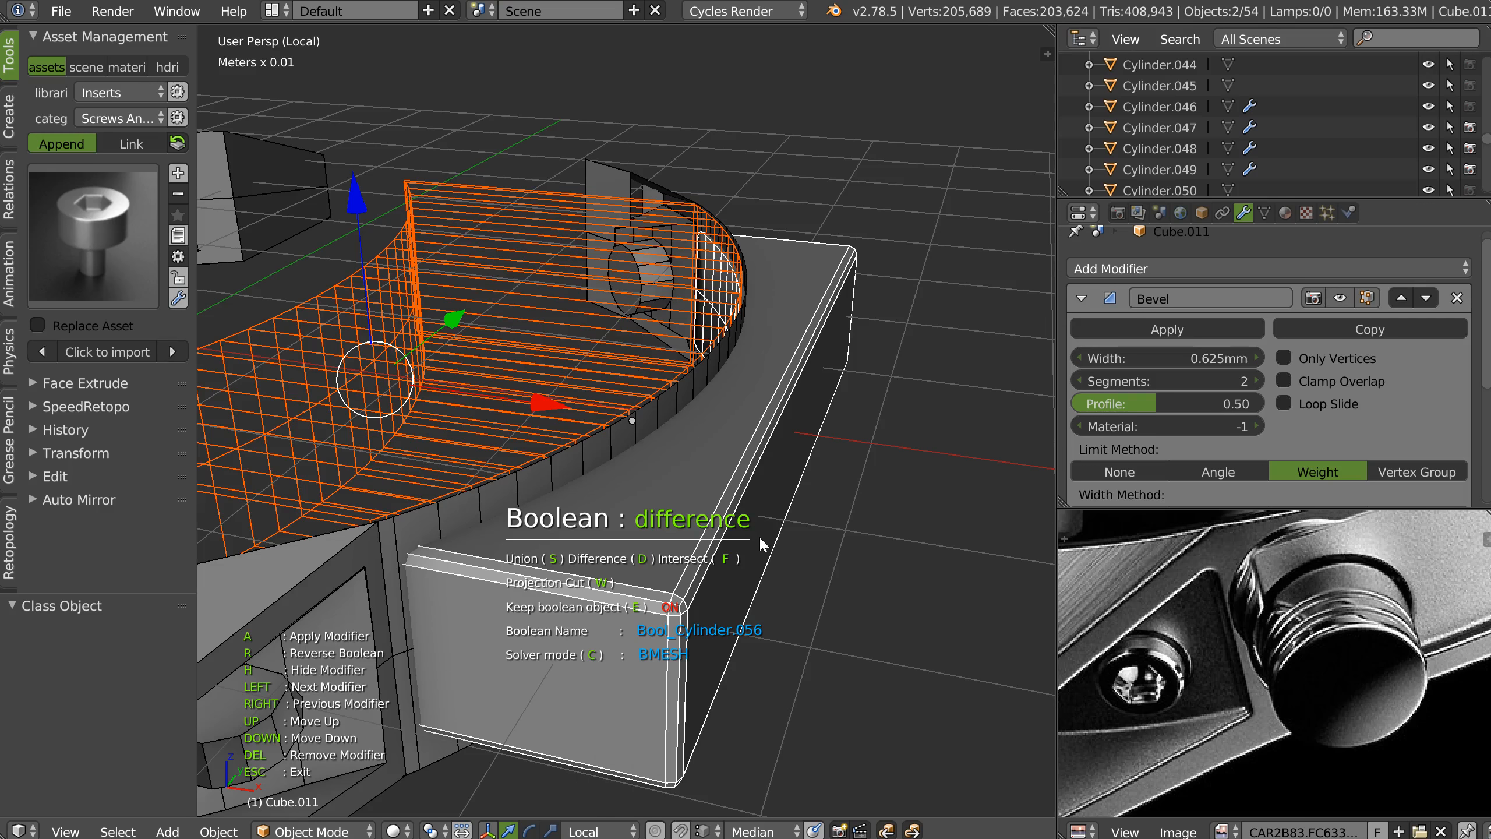
click(591, 630)
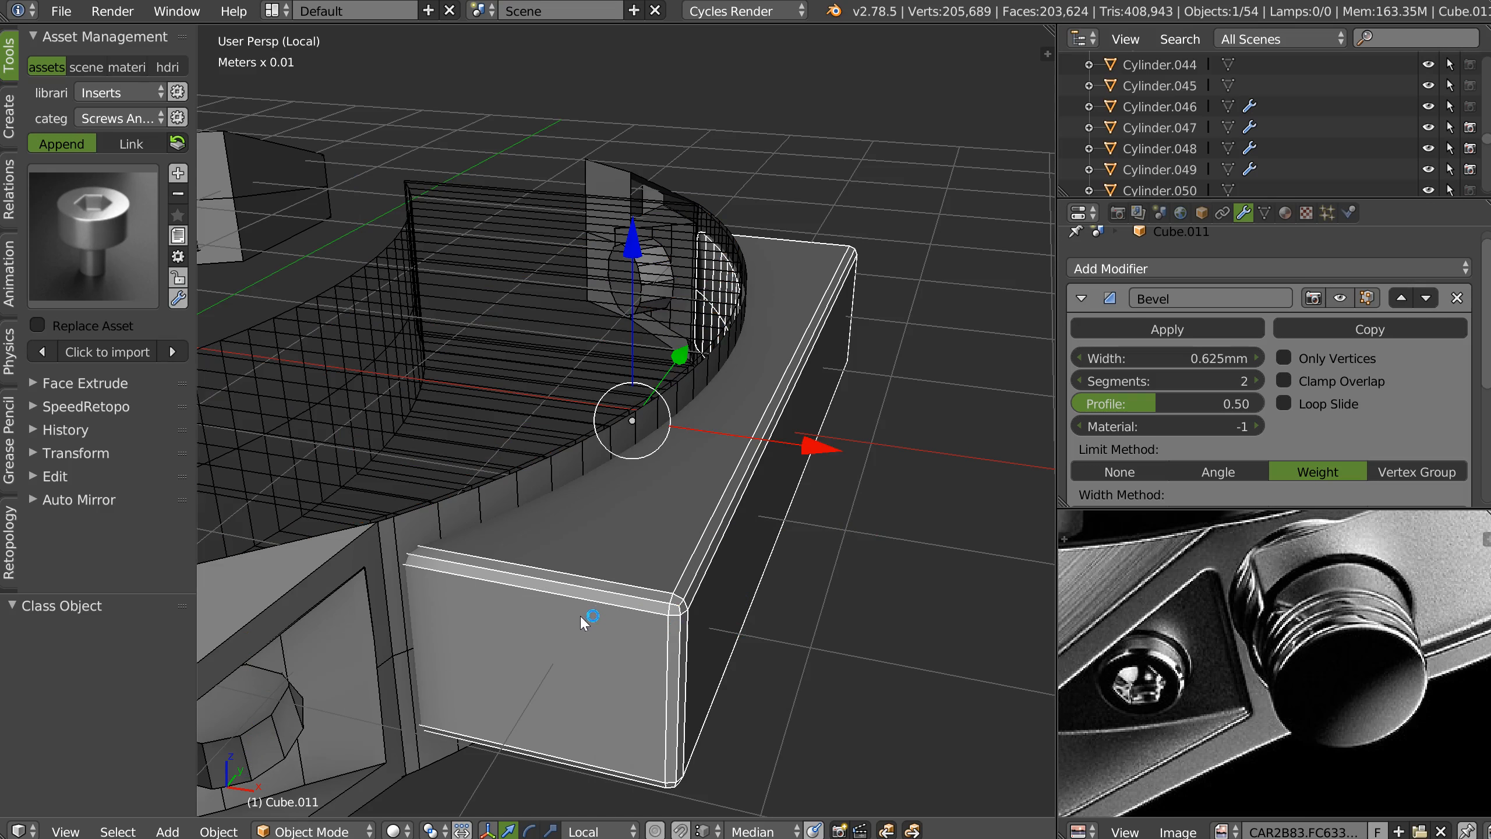
Cut the side block out of the lug body's curved wall with a Boolean difference, keeping the block as cutter.
right_click(560, 710)
shift+right_click(412, 773)
key(space)
click(725, 587)
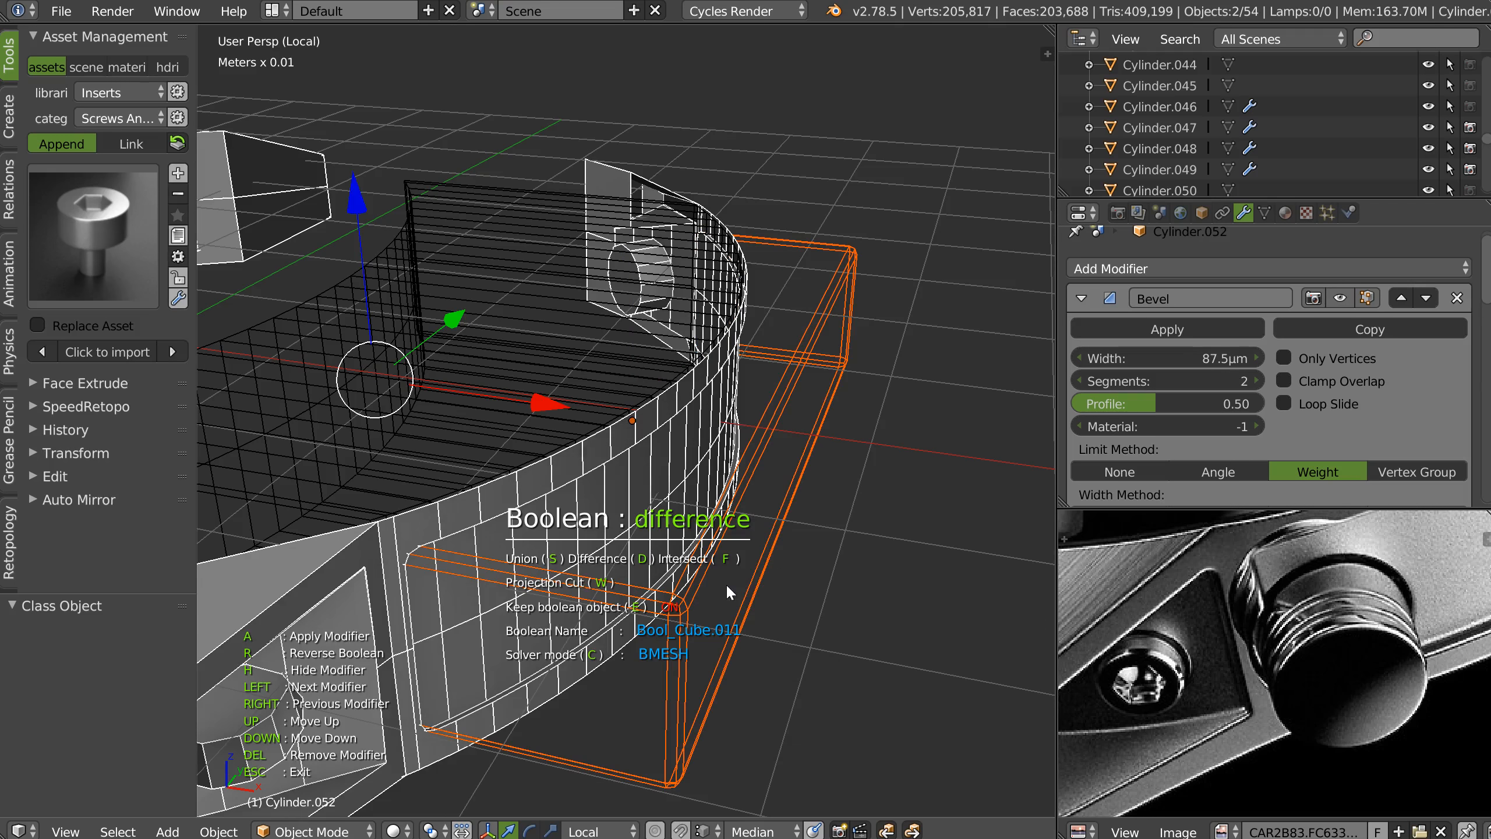
click(888, 585)
Move the arc cutter -0.21 mm along its local X axis to adjust the recess depth.
middle_drag(887, 584, 634, 470)
shift+middle_drag(634, 470, 898, 432)
middle_drag(797, 381, 804, 472)
scroll(883, 469, up, 4)
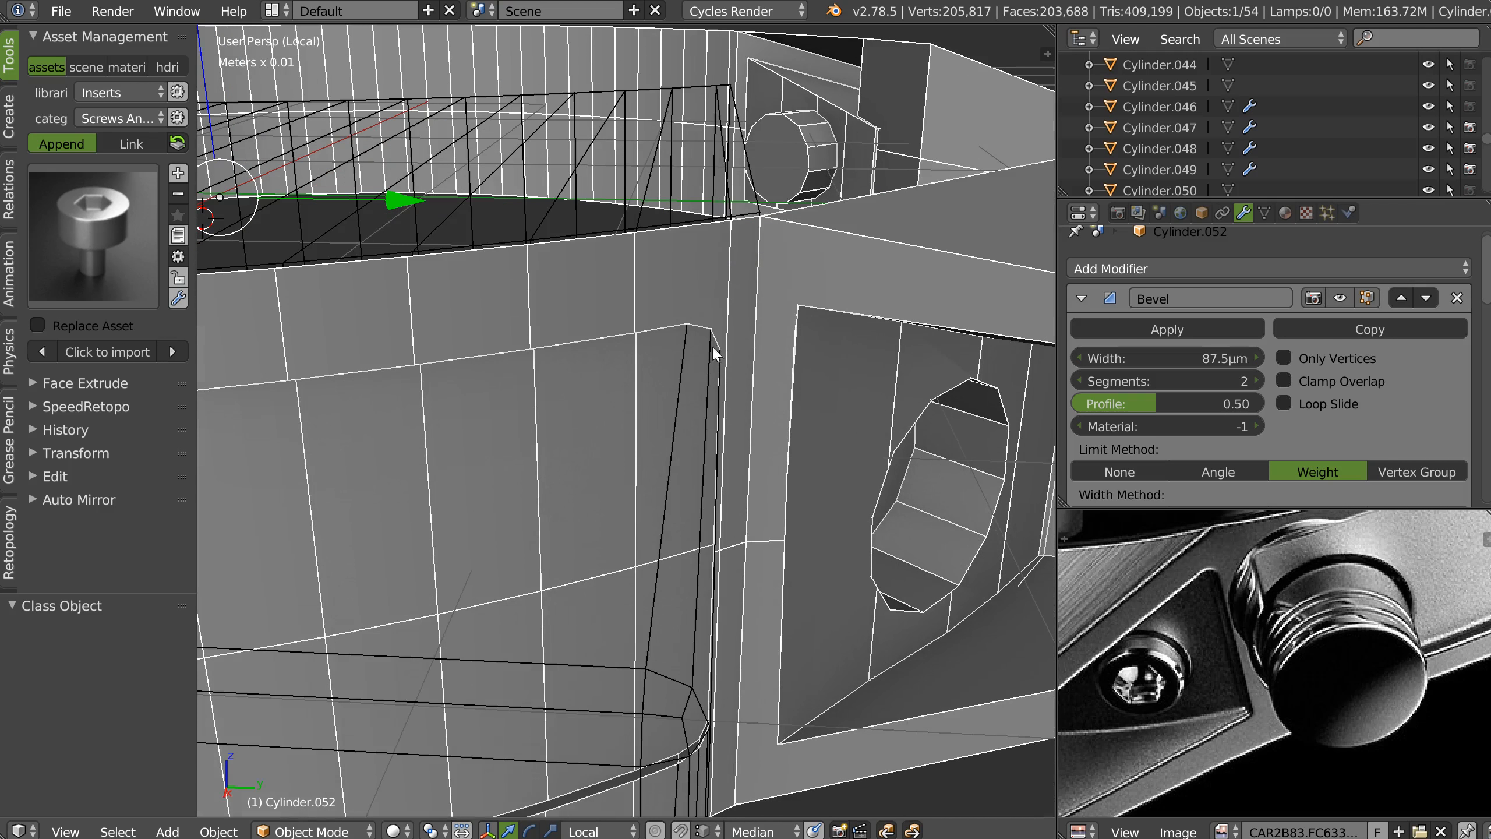
scroll(770, 502, down, 4)
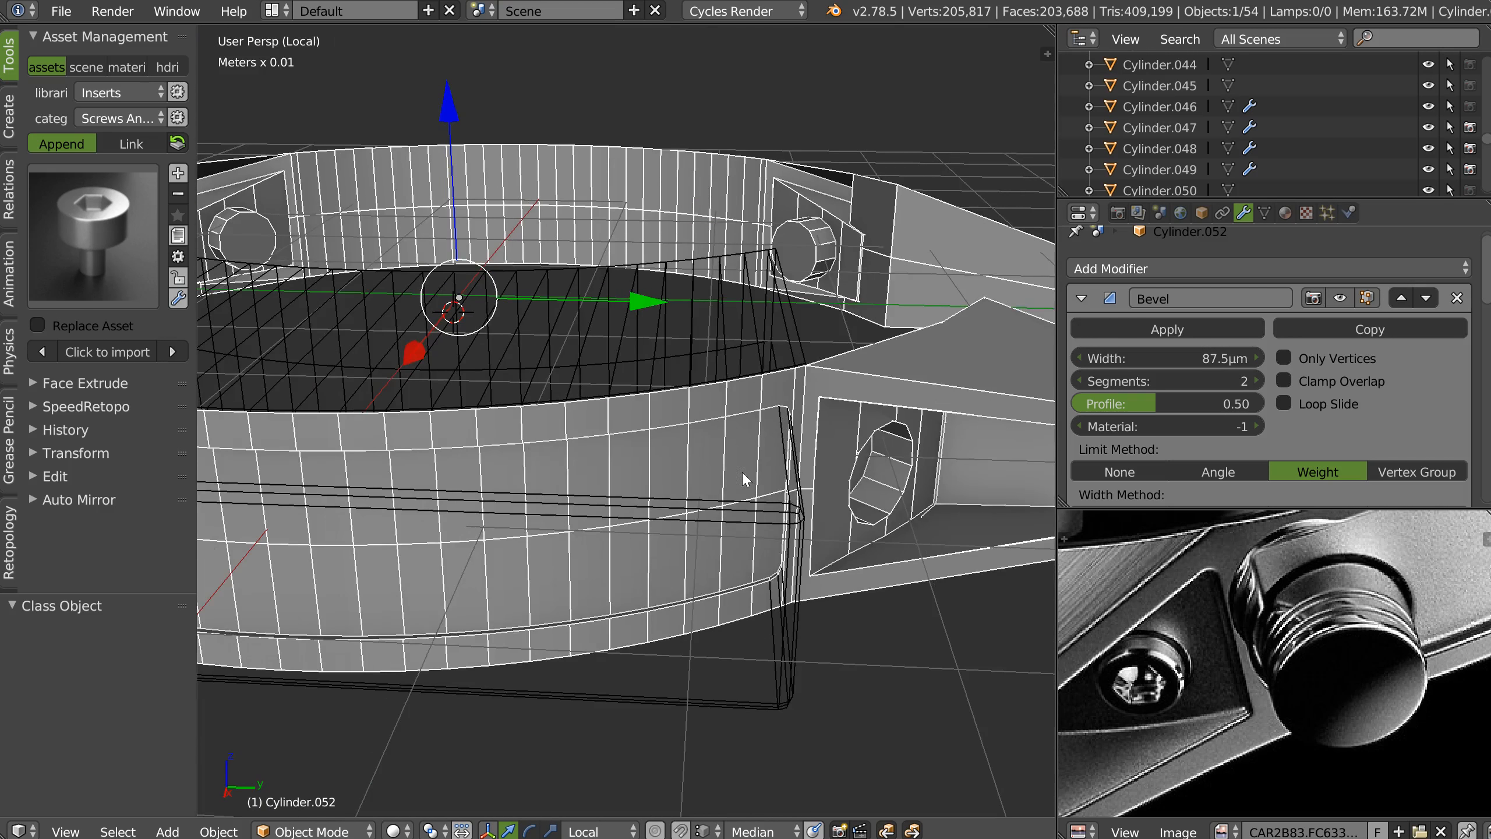
scroll(743, 479, down, 3)
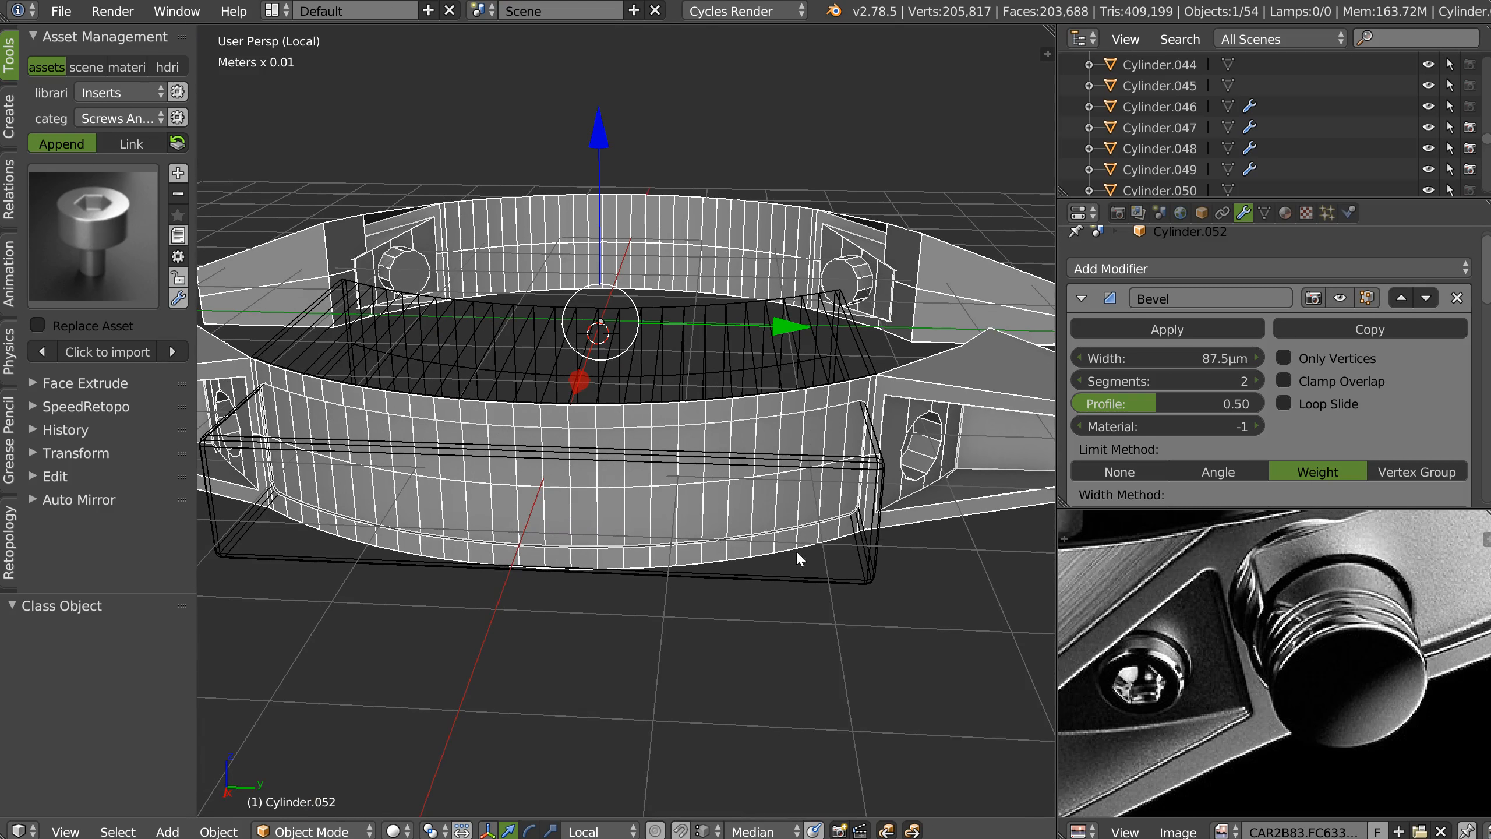
right_click(752, 362)
middle_drag(689, 393, 512, 424)
scroll(619, 380, up, 2)
drag(448, 292, 445, 292)
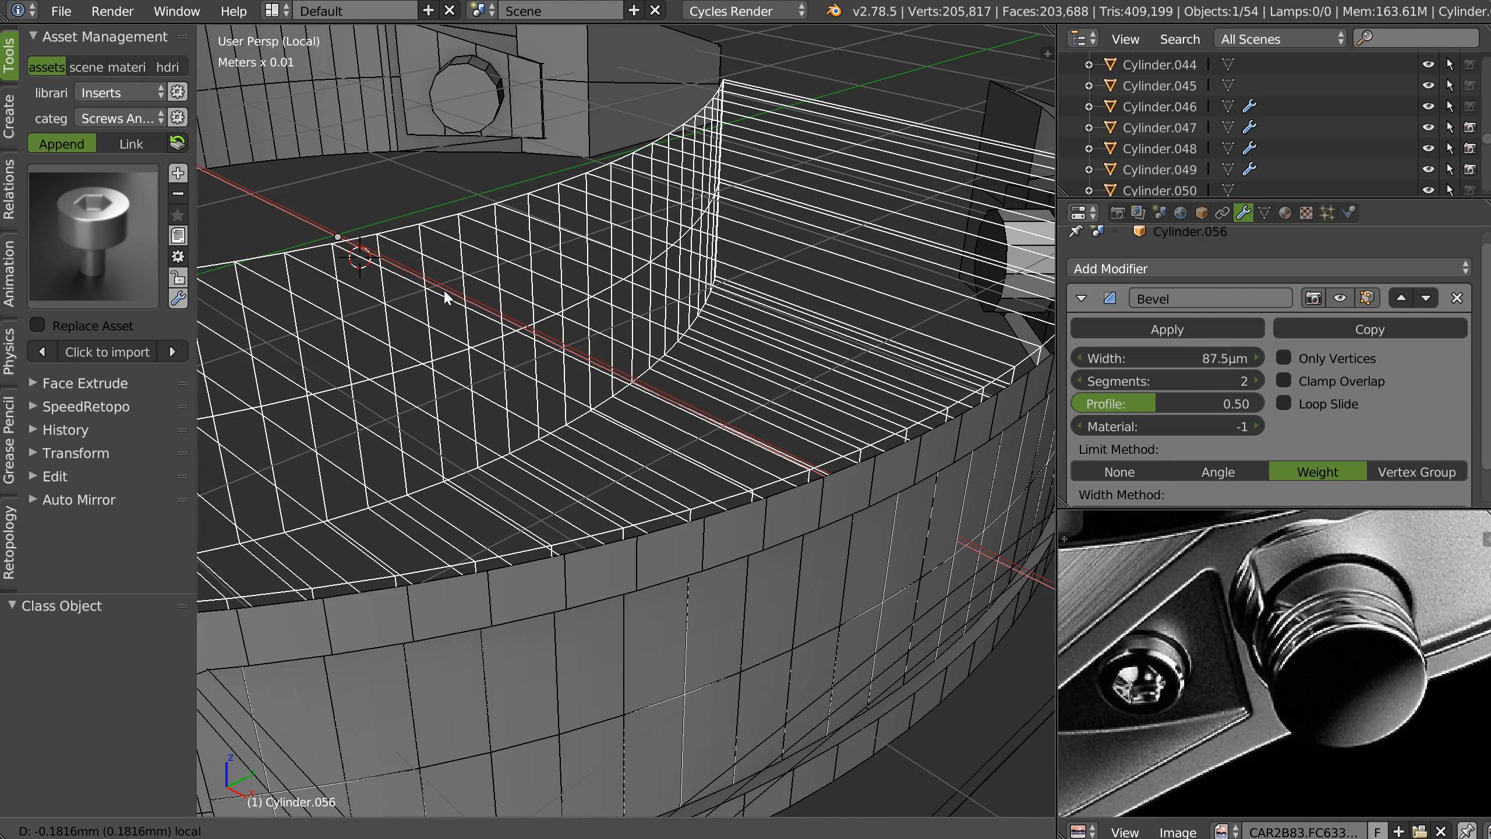
drag(443, 289, 446, 290)
scroll(480, 287, down, 4)
middle_drag(581, 402, 456, 522)
Leave local view and move both the side block cutter and the arc cutter to layer 5.
shift+click(437, 615)
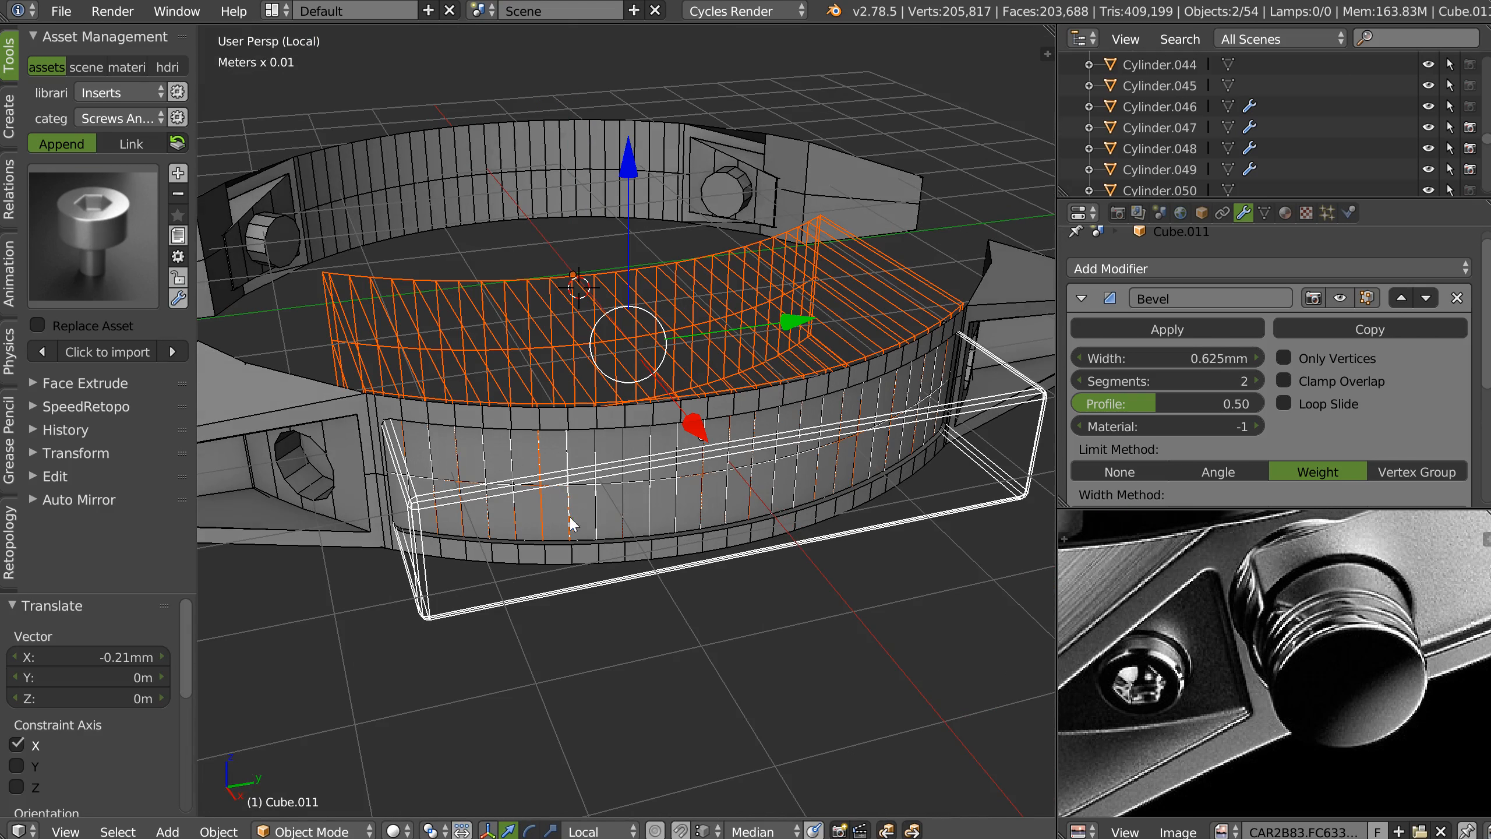
key(m)
key(Escape)
key(KP_Divide)
middle_drag(658, 554, 504, 615)
click(539, 586)
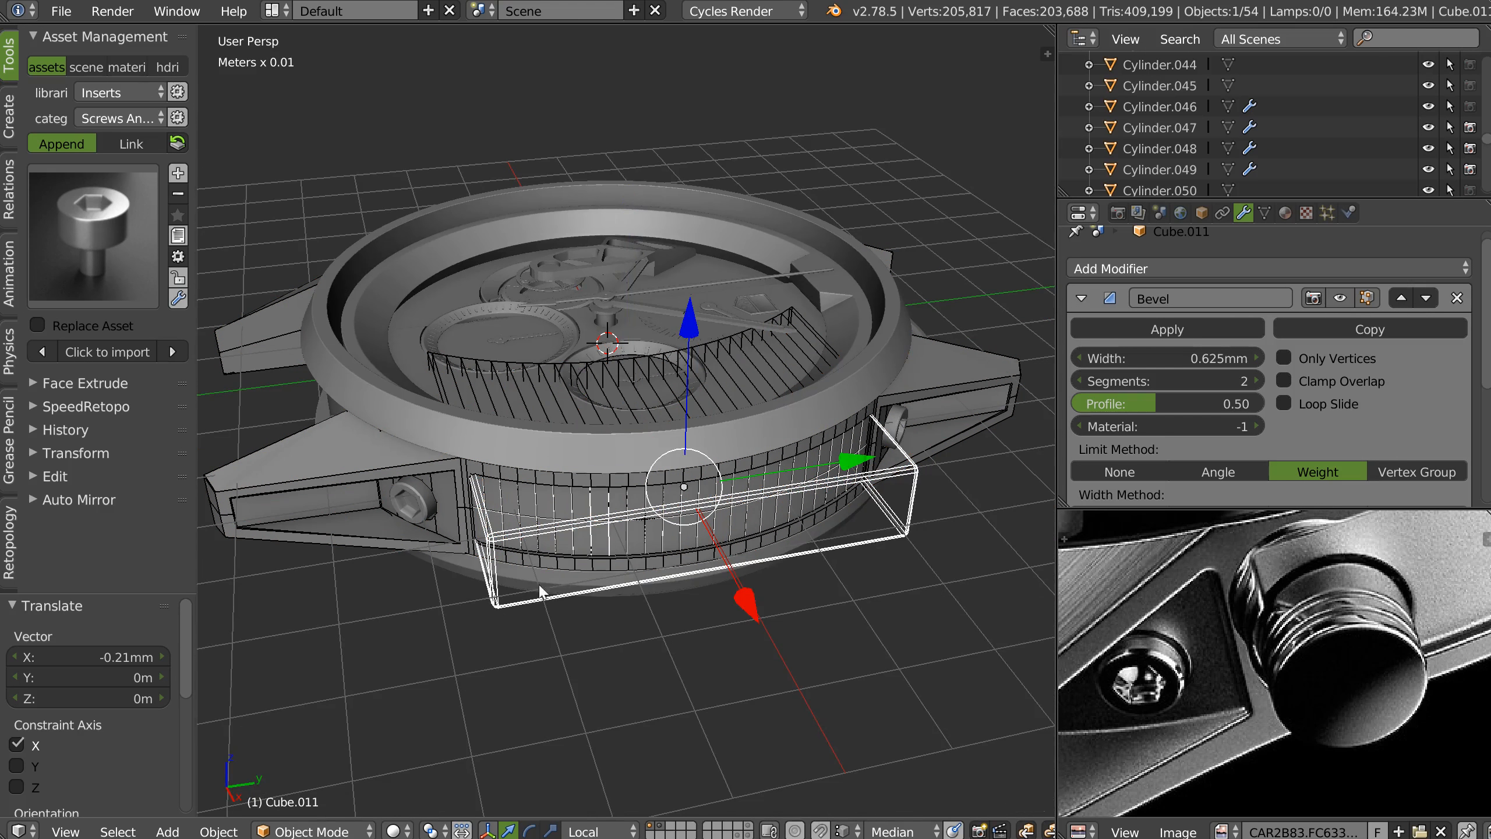
shift+click(549, 392)
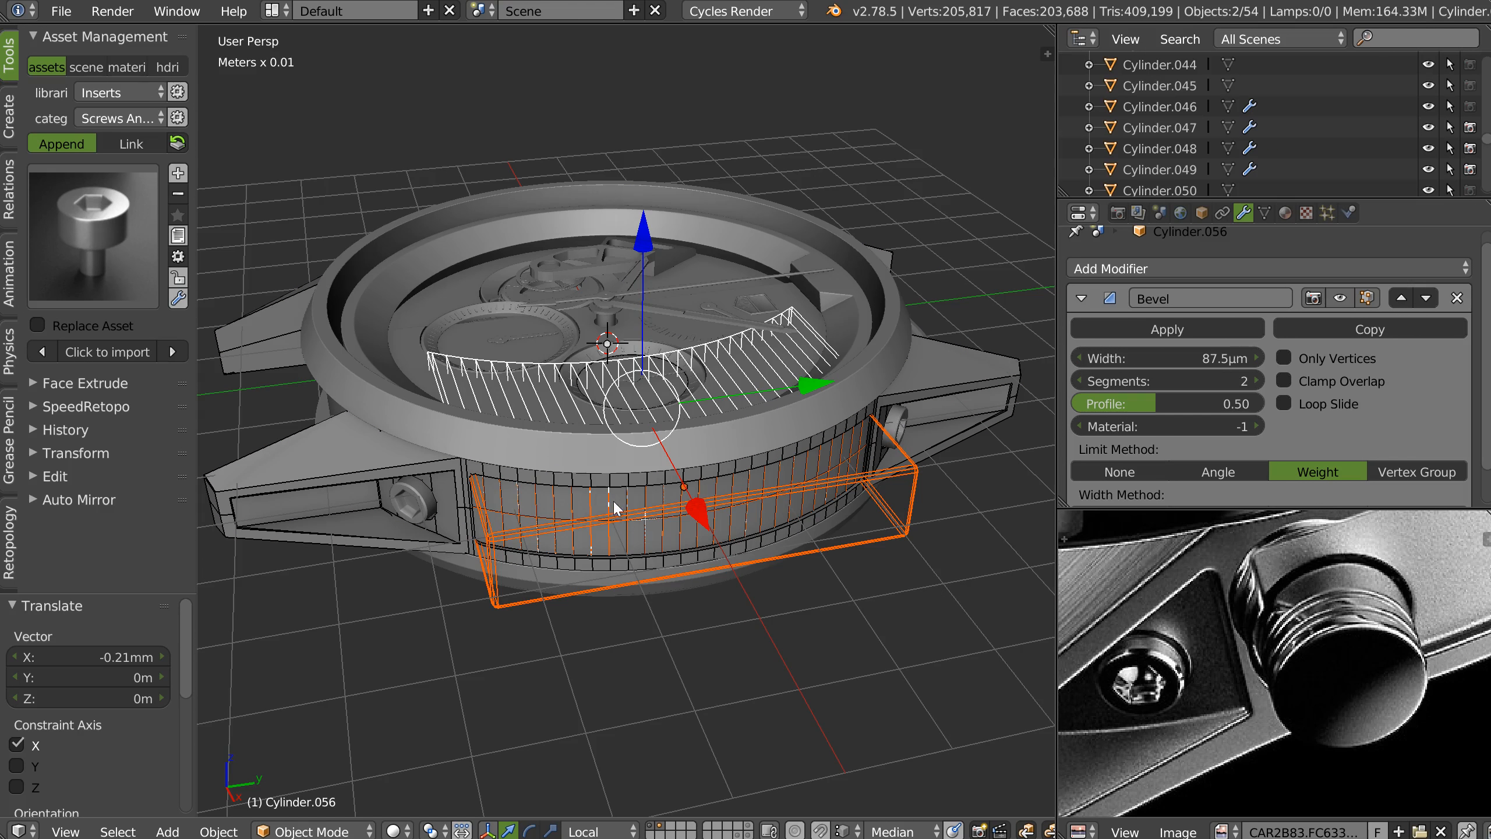
key(m)
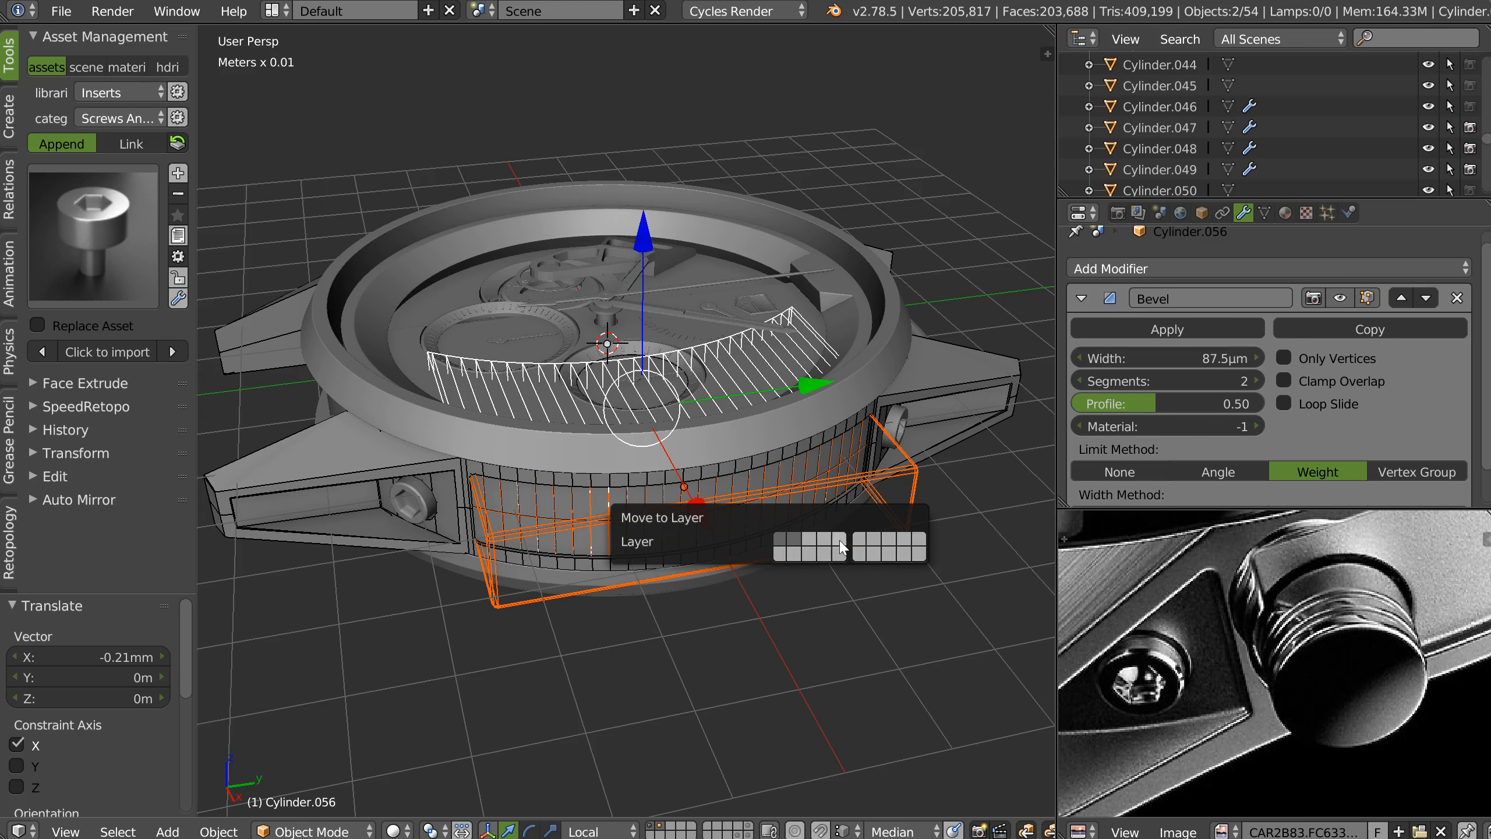
click(840, 541)
Turn off the wireframe overlay on the watch parts to show plain shaded surfaces.
middle_drag(826, 543, 566, 433)
scroll(599, 459, up, 2)
click(597, 474)
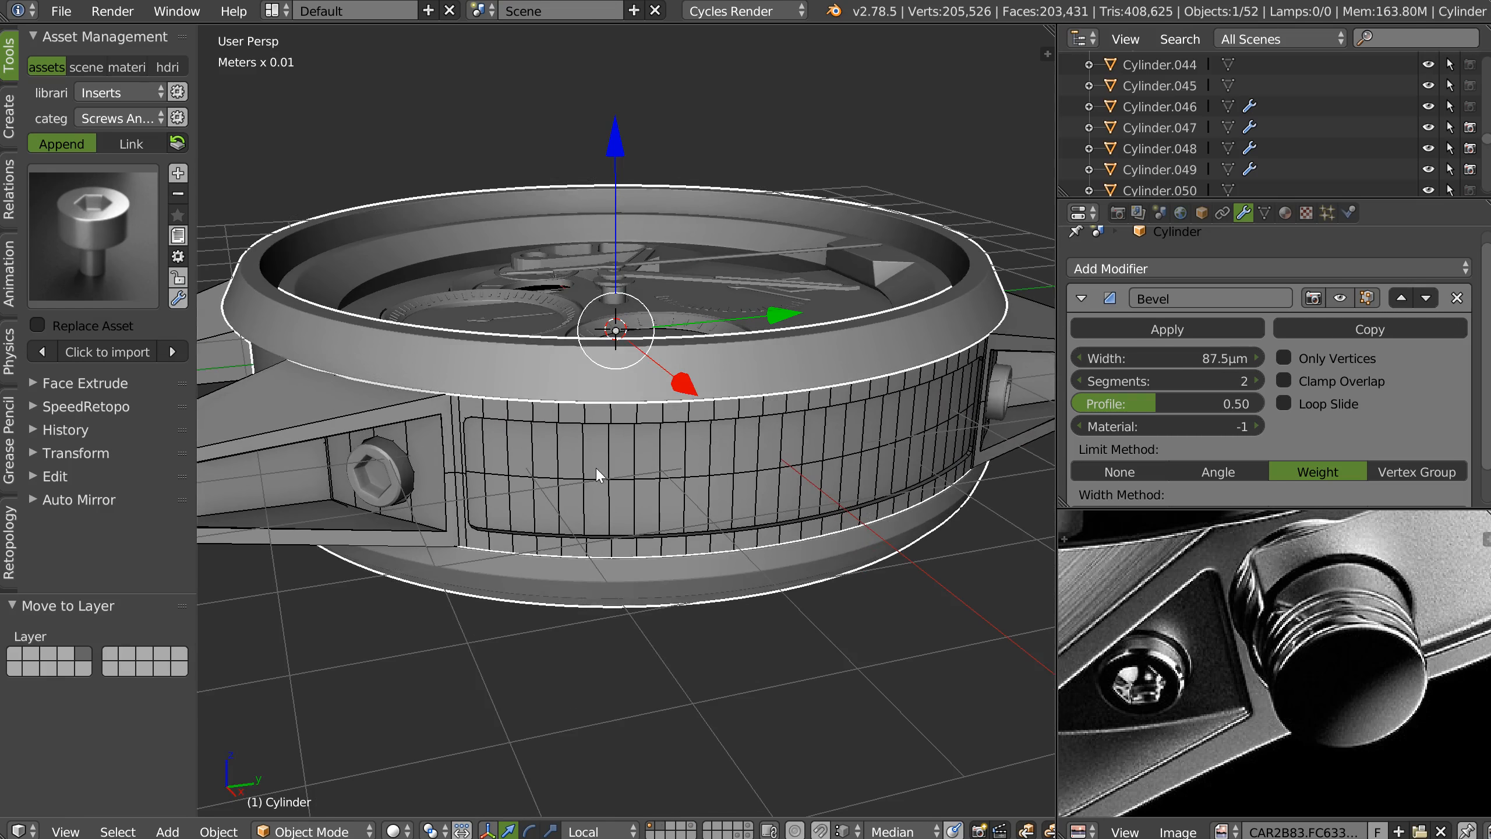
key(shift+z)
click(689, 478)
key(shift+z)
click(612, 485)
click(544, 494)
key(shift+z)
click(610, 474)
middle_drag(610, 473, 571, 475)
Examine the corner where the recessed side panel meets the lug, comparing the body's mesh edges with the reference photo.
shift+middle_drag(753, 476, 742, 401)
middle_drag(772, 499, 639, 357)
right_click(608, 380)
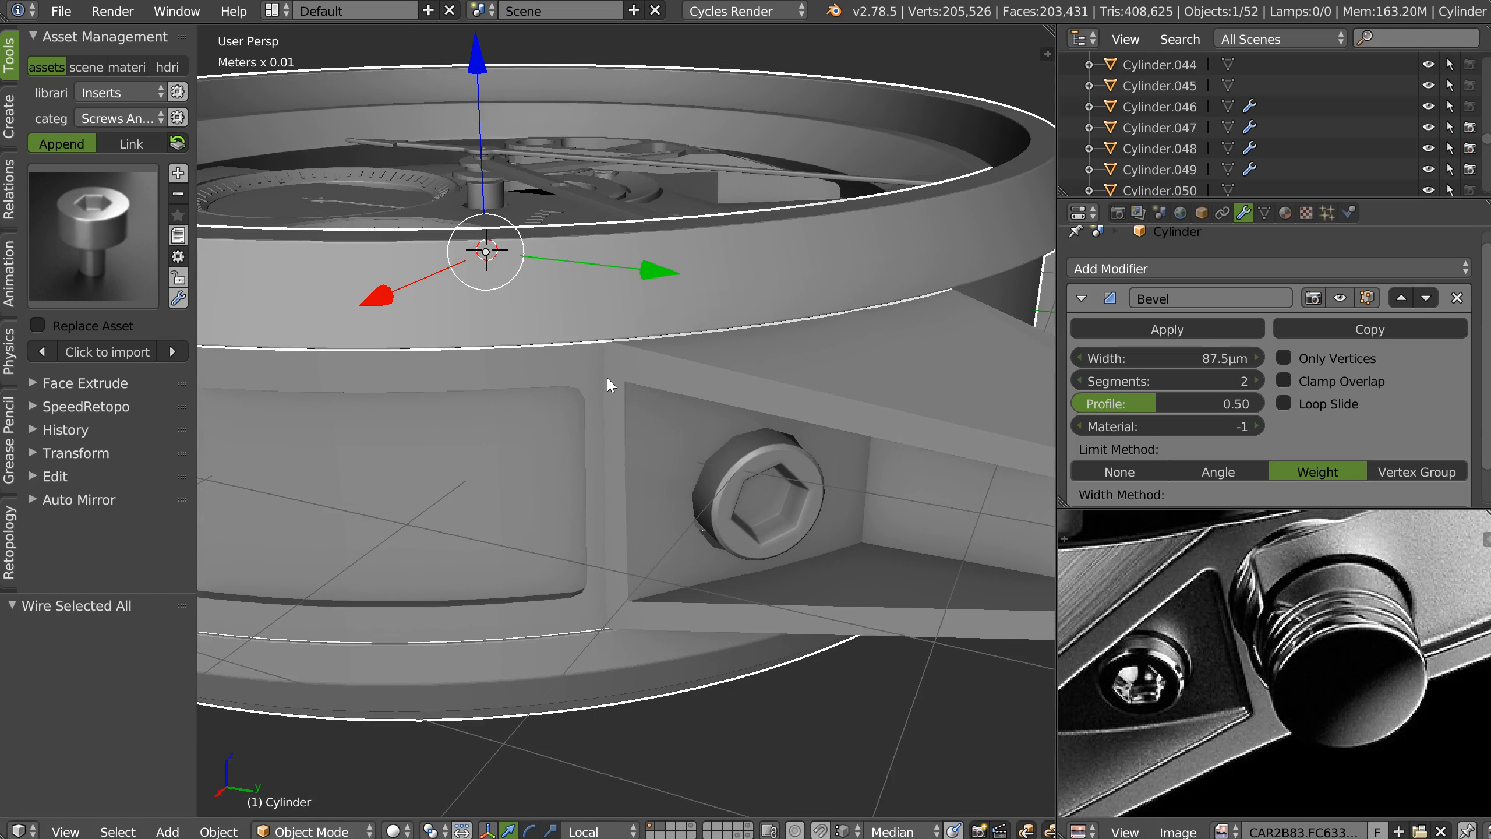
key(Tab)
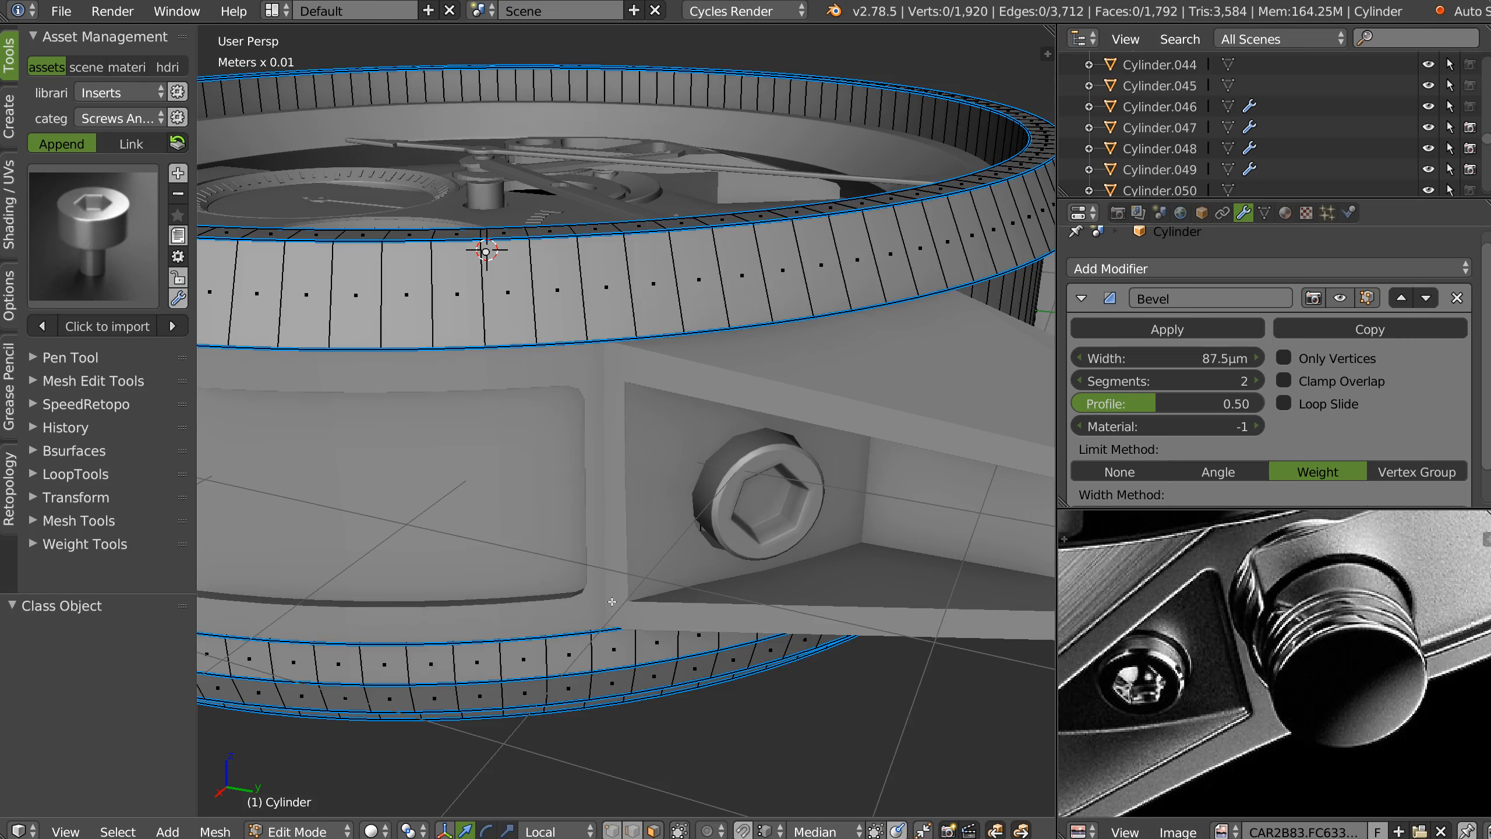
key(Tab)
right_click(619, 505)
key(Tab)
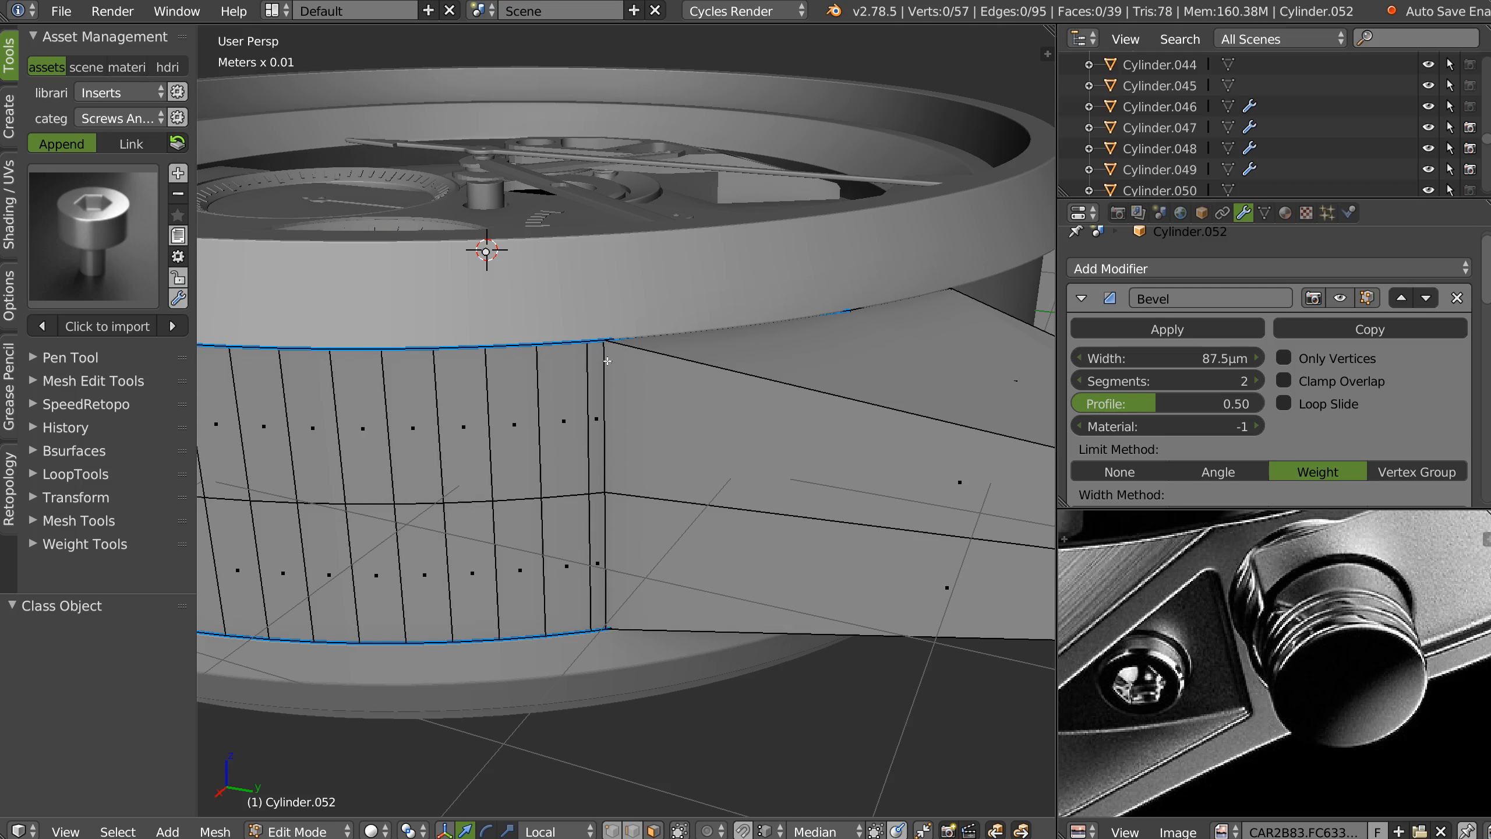
key(Tab)
middle_drag(626, 418, 692, 355)
scroll(599, 487, up, 3)
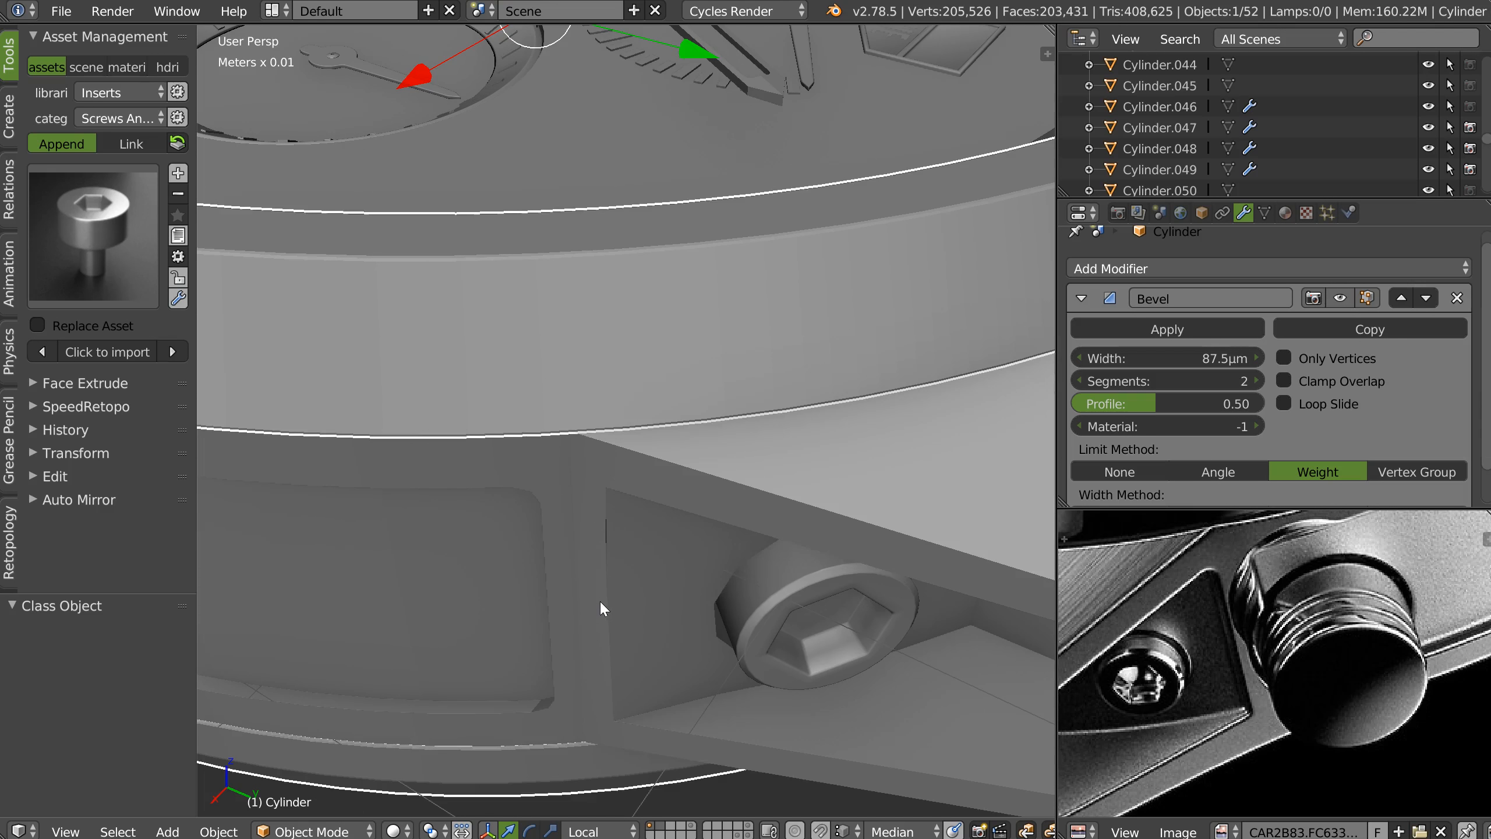
key(Tab)
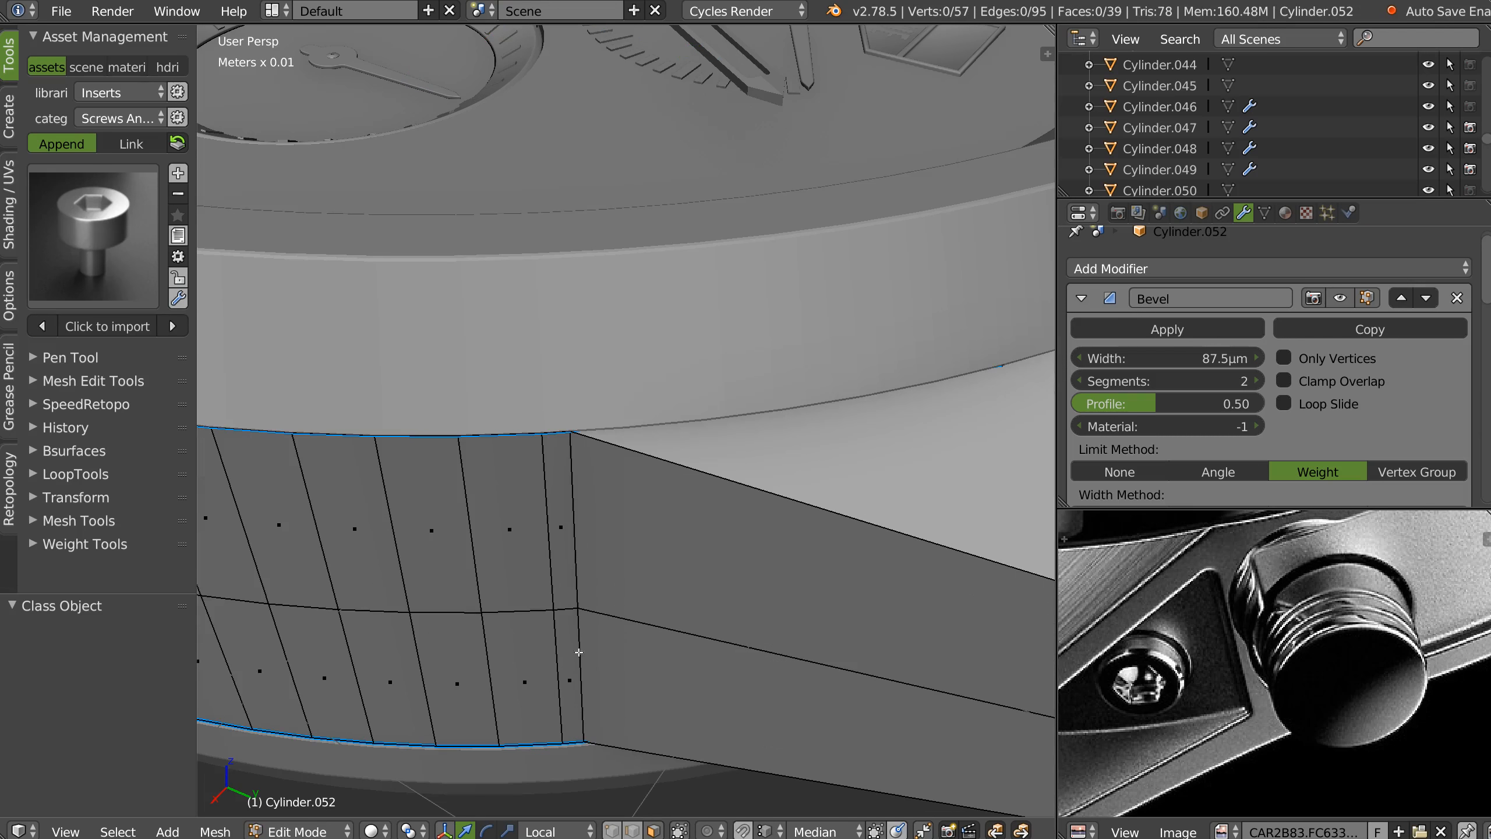
key(Tab)
key(Tab)
click(572, 570)
shift+click(577, 670)
drag(458, 749, 469, 745)
key(Tab)
click(543, 542)
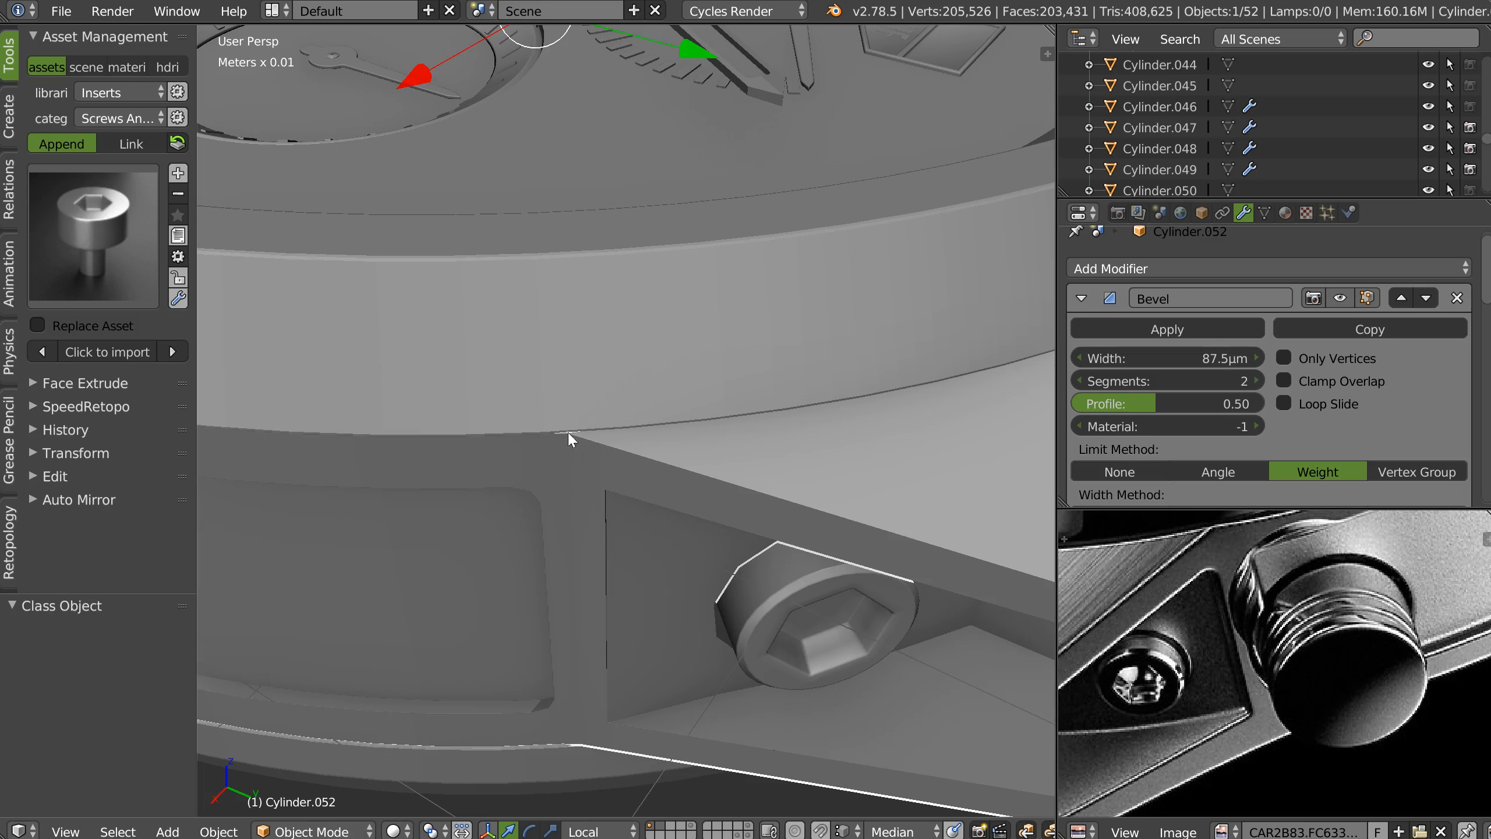
scroll(1131, 680, up, 3)
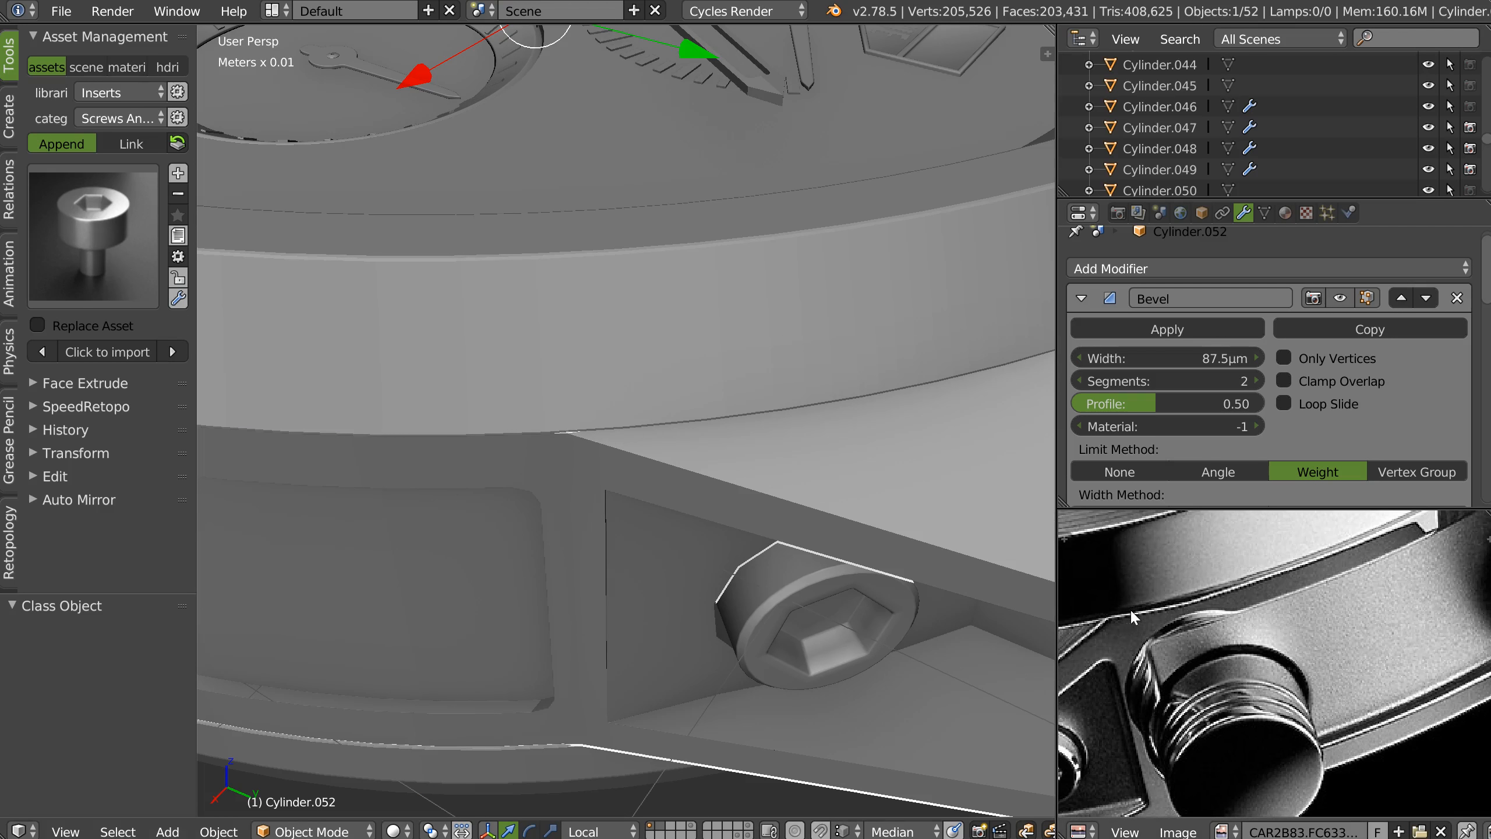
Lower the row of vertices along the curved wall's upper rim, excluding the lug corner vertex, about 0.93 mm along local Z.
middle_drag(657, 488, 510, 679)
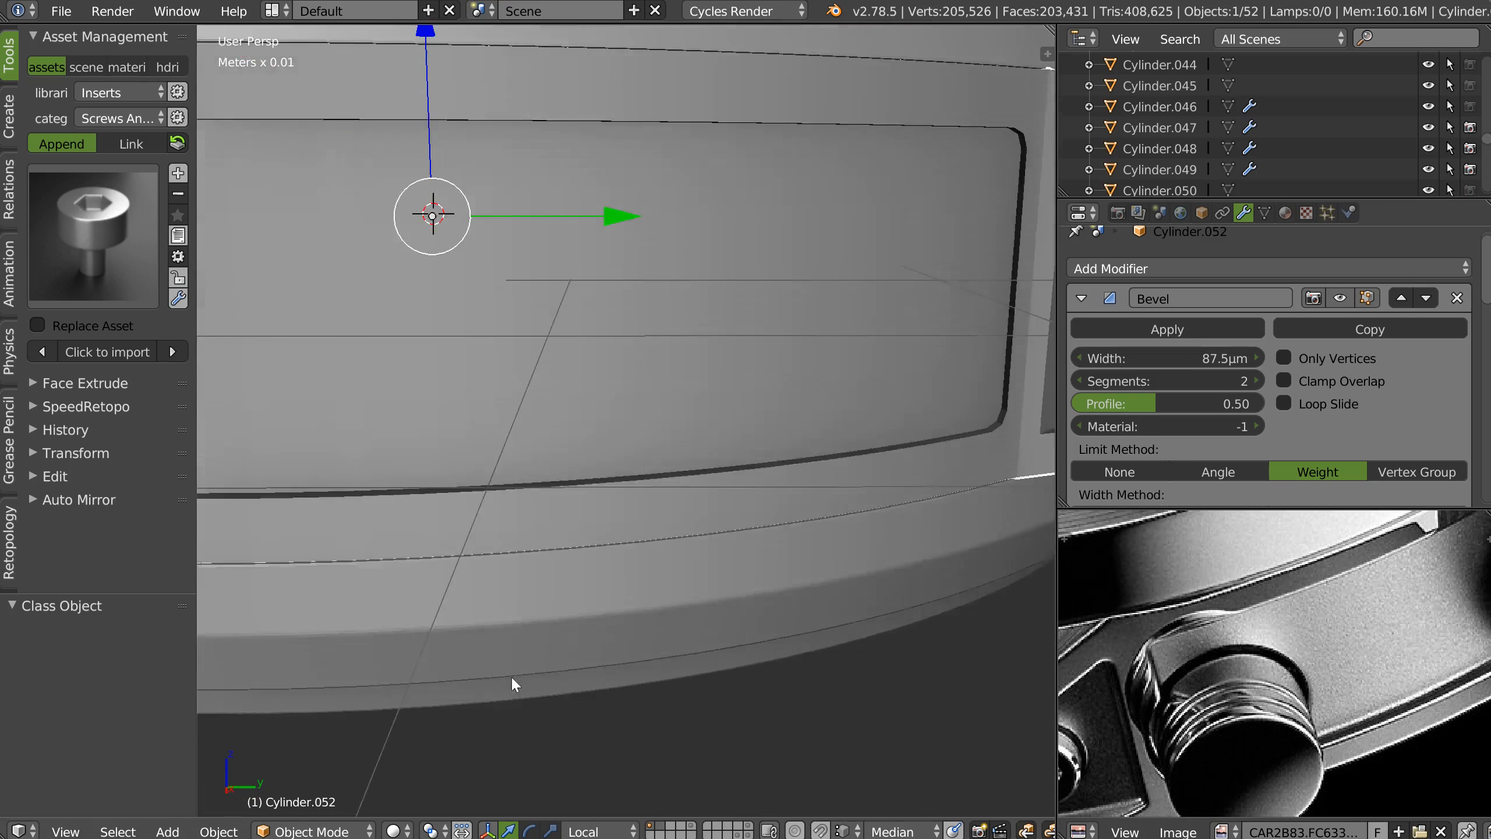
shift+middle_drag(863, 183, 768, 316)
key(Tab)
click(875, 261)
click(885, 244)
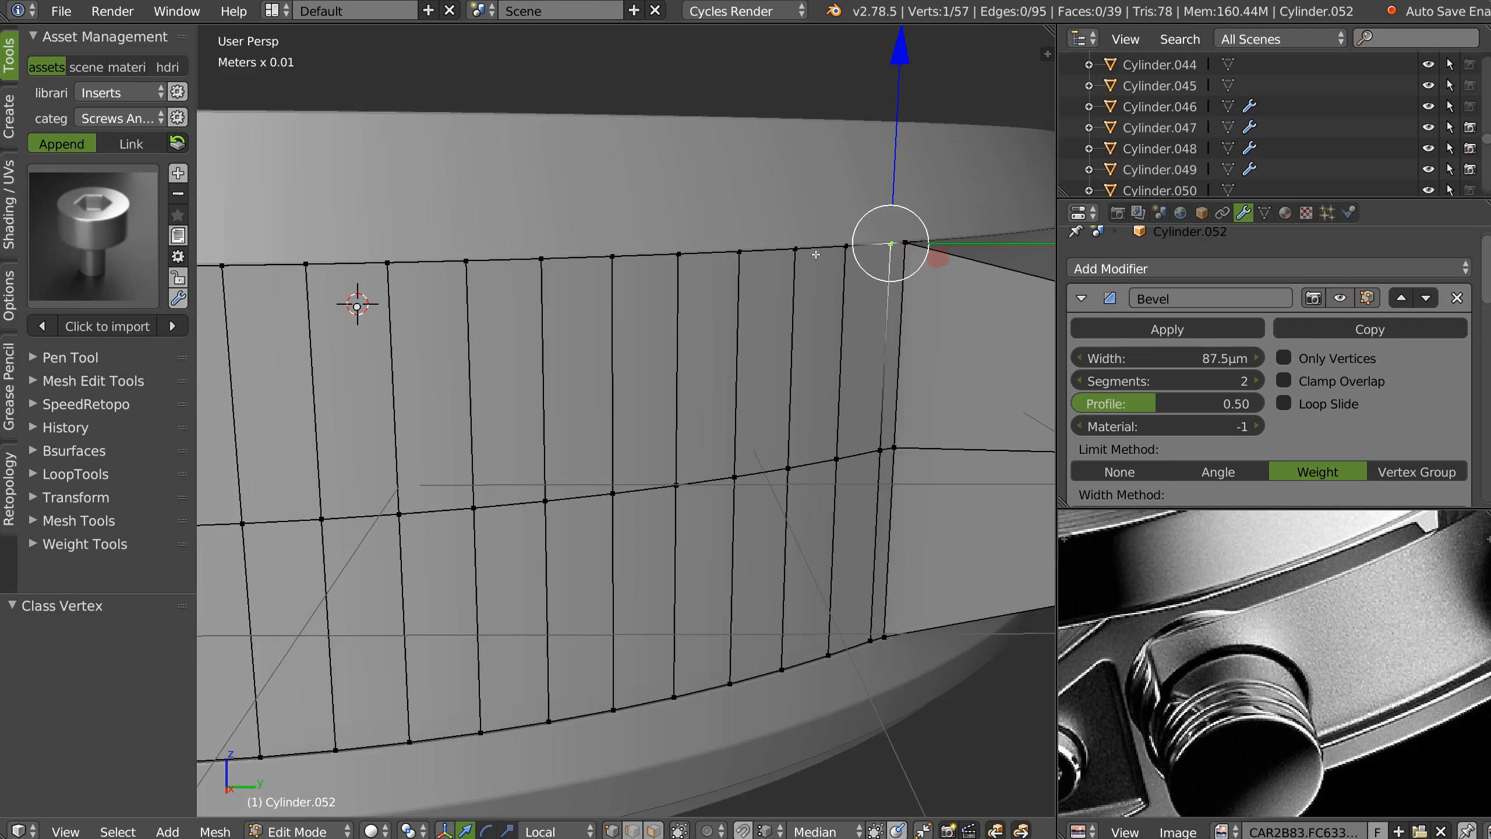
scroll(704, 270, down, 4)
ctrl+click(520, 273)
key(KP_1)
key(KP_3)
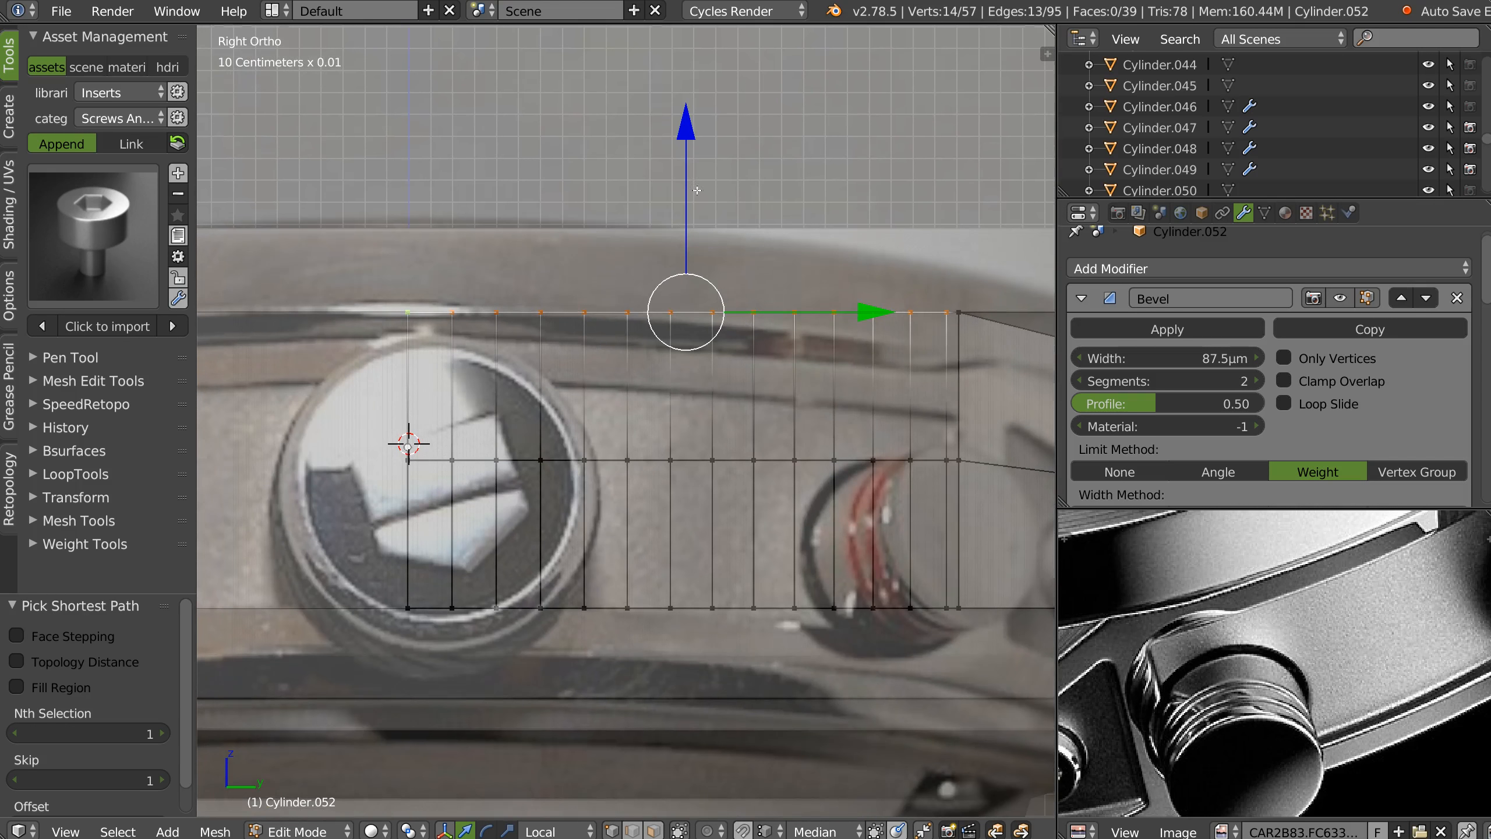
drag(689, 139, 689, 160)
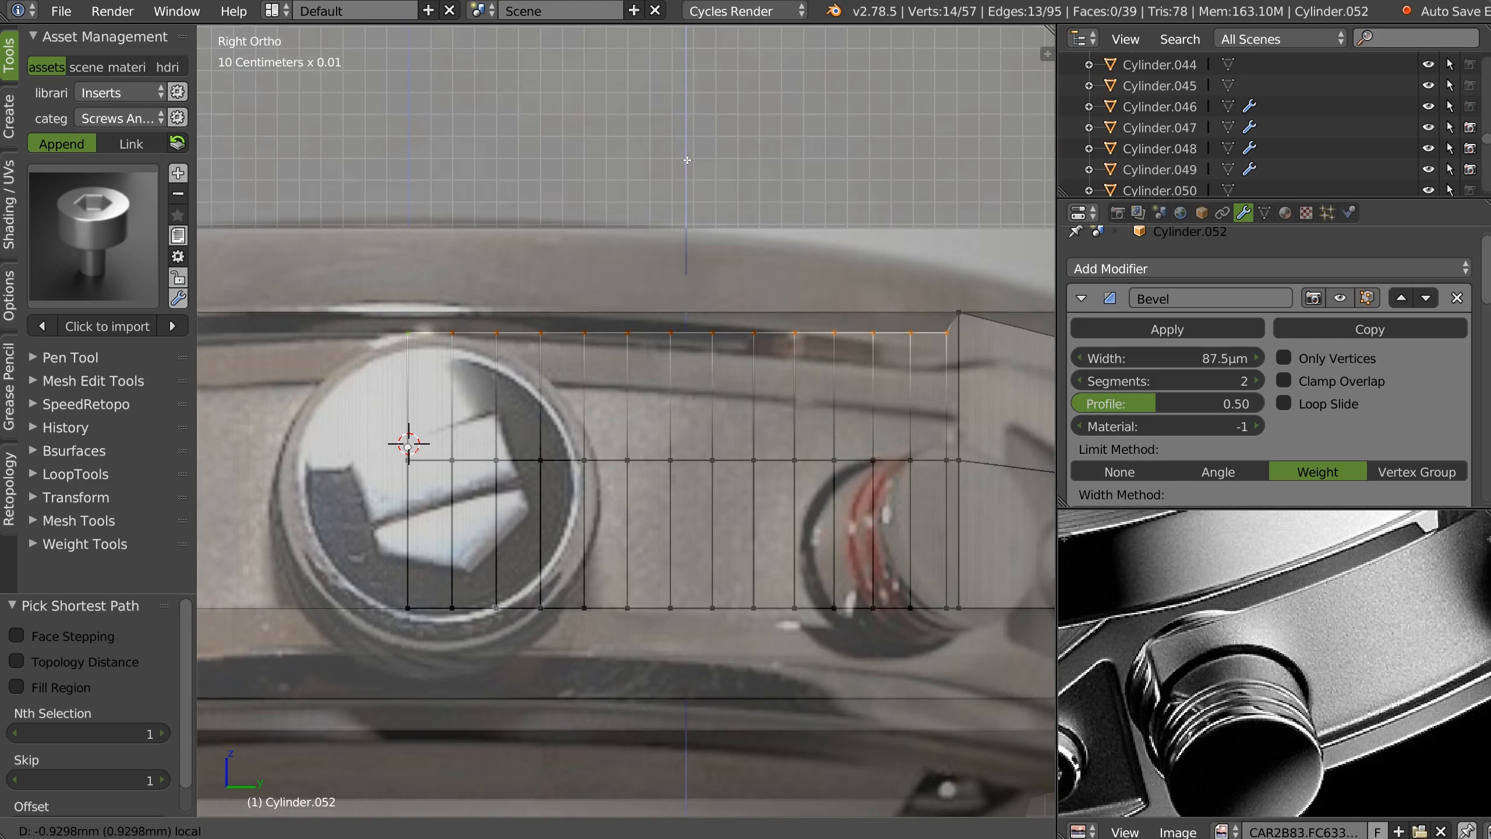
Raise the two lowered rim vertices nearest the lug by 0.673 mm and 0.224 mm along Z, and nudge the third one slightly.
shift+middle_drag(846, 322, 598, 350)
ctrl+middle_drag(598, 350, 599, 286)
click(757, 359)
drag(755, 179, 756, 157)
click(695, 361)
key(g)
key(z)
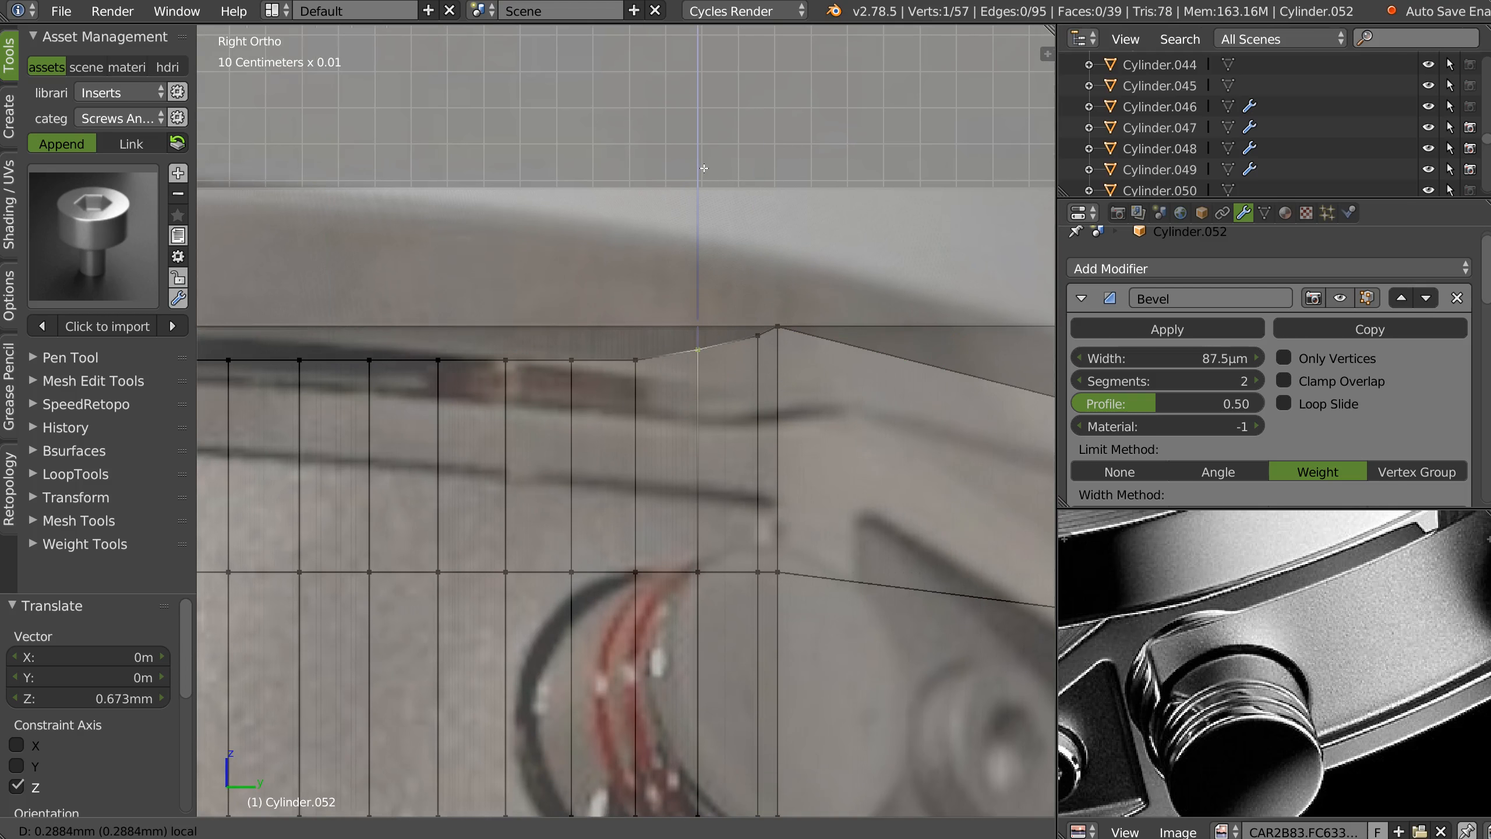
click(682, 184)
right_click(632, 356)
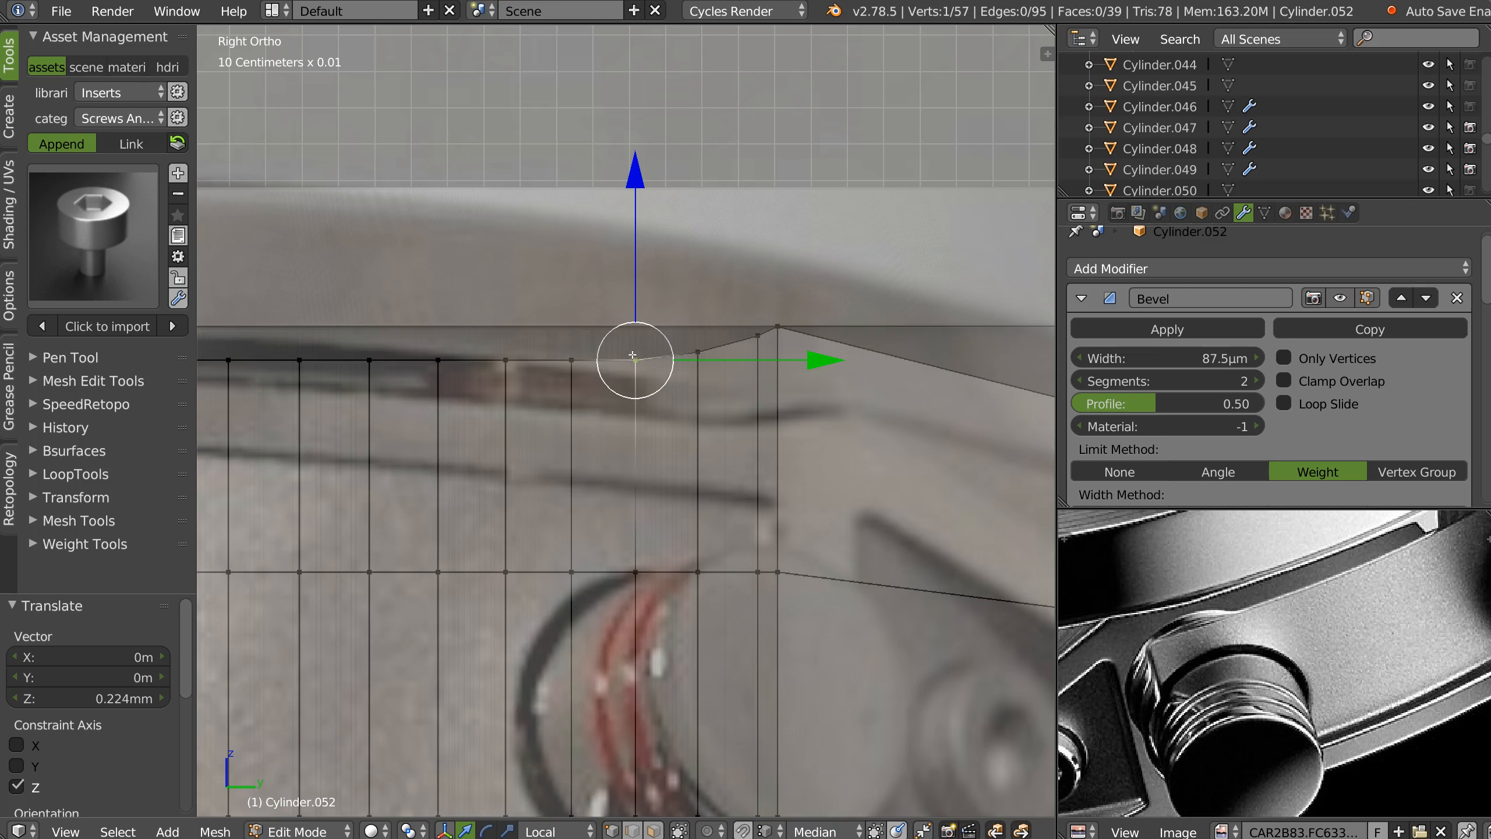
drag(639, 189, 641, 189)
key(Tab)
click(671, 308)
scroll(662, 365, down, 5)
middle_drag(661, 365, 750, 284)
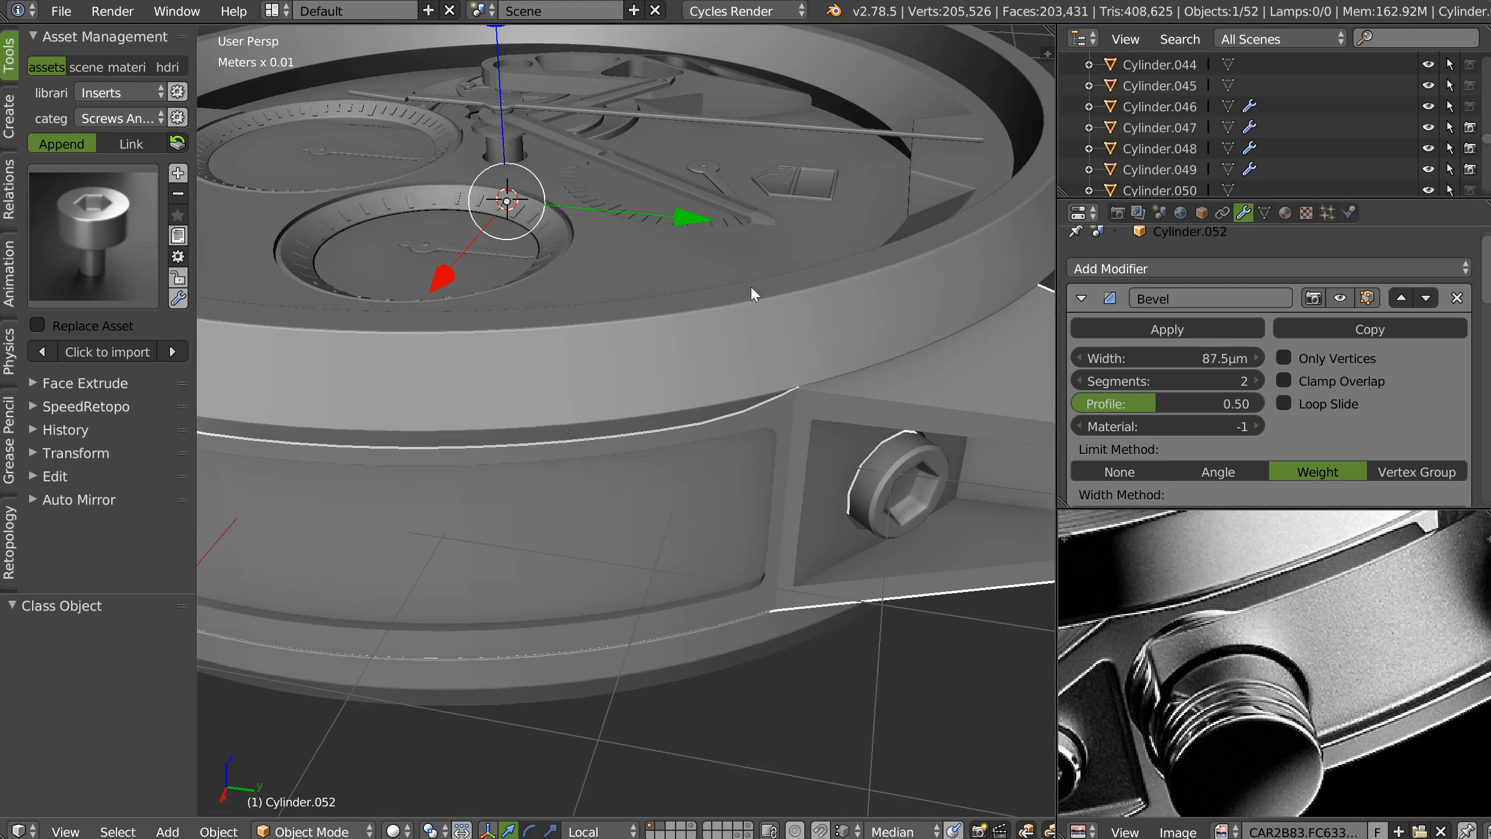
middle_drag(780, 418, 628, 807)
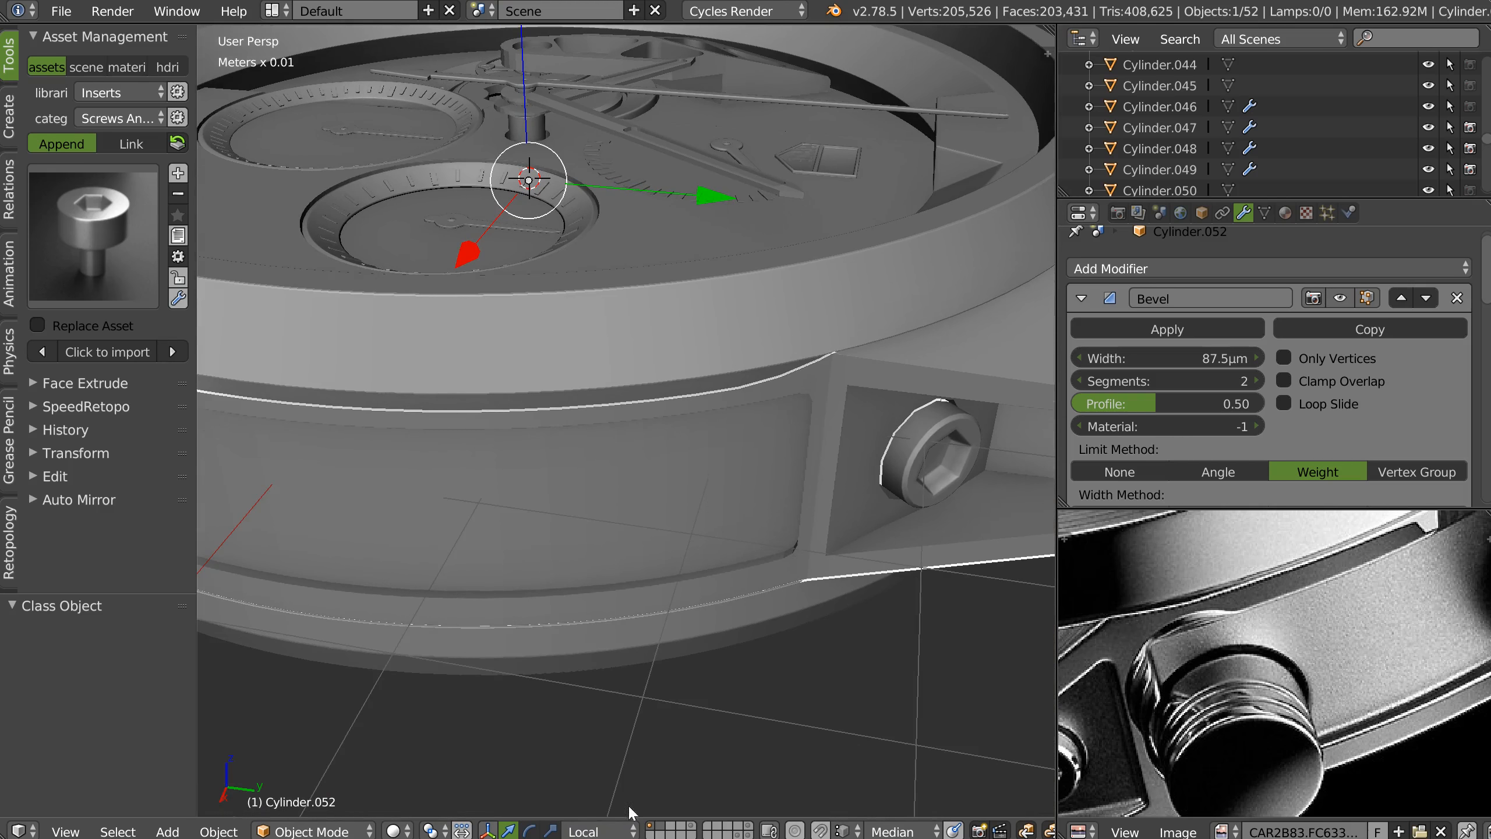
Show cutter layer 5 and splay one end of the side block cutter, moving its inner vertical edge -2.244 mm along Y and its outer edge outward.
shift+click(694, 824)
right_click(752, 713)
middle_drag(802, 641, 798, 487)
key(Tab)
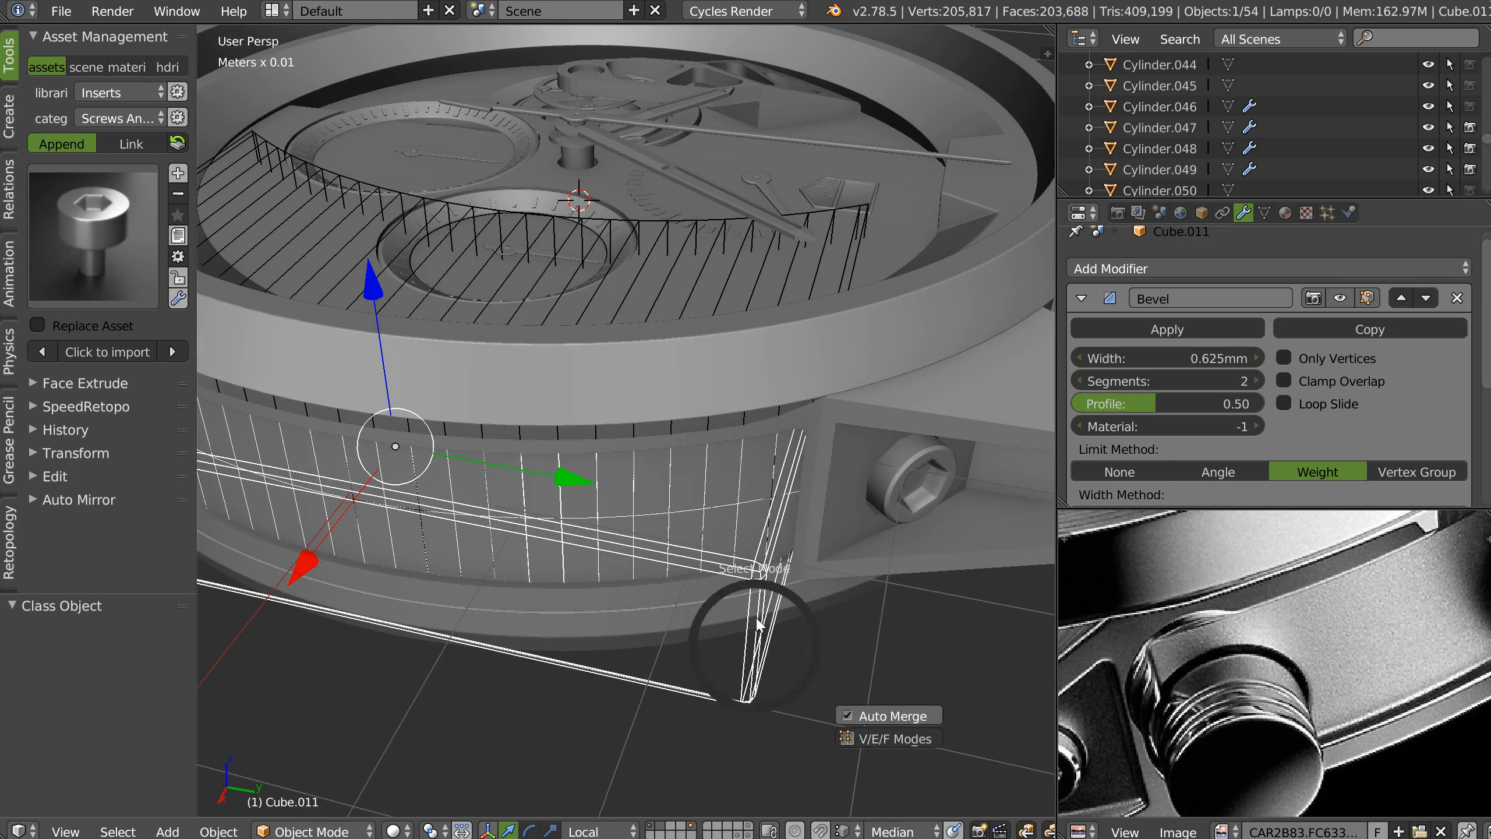
right_click(761, 644)
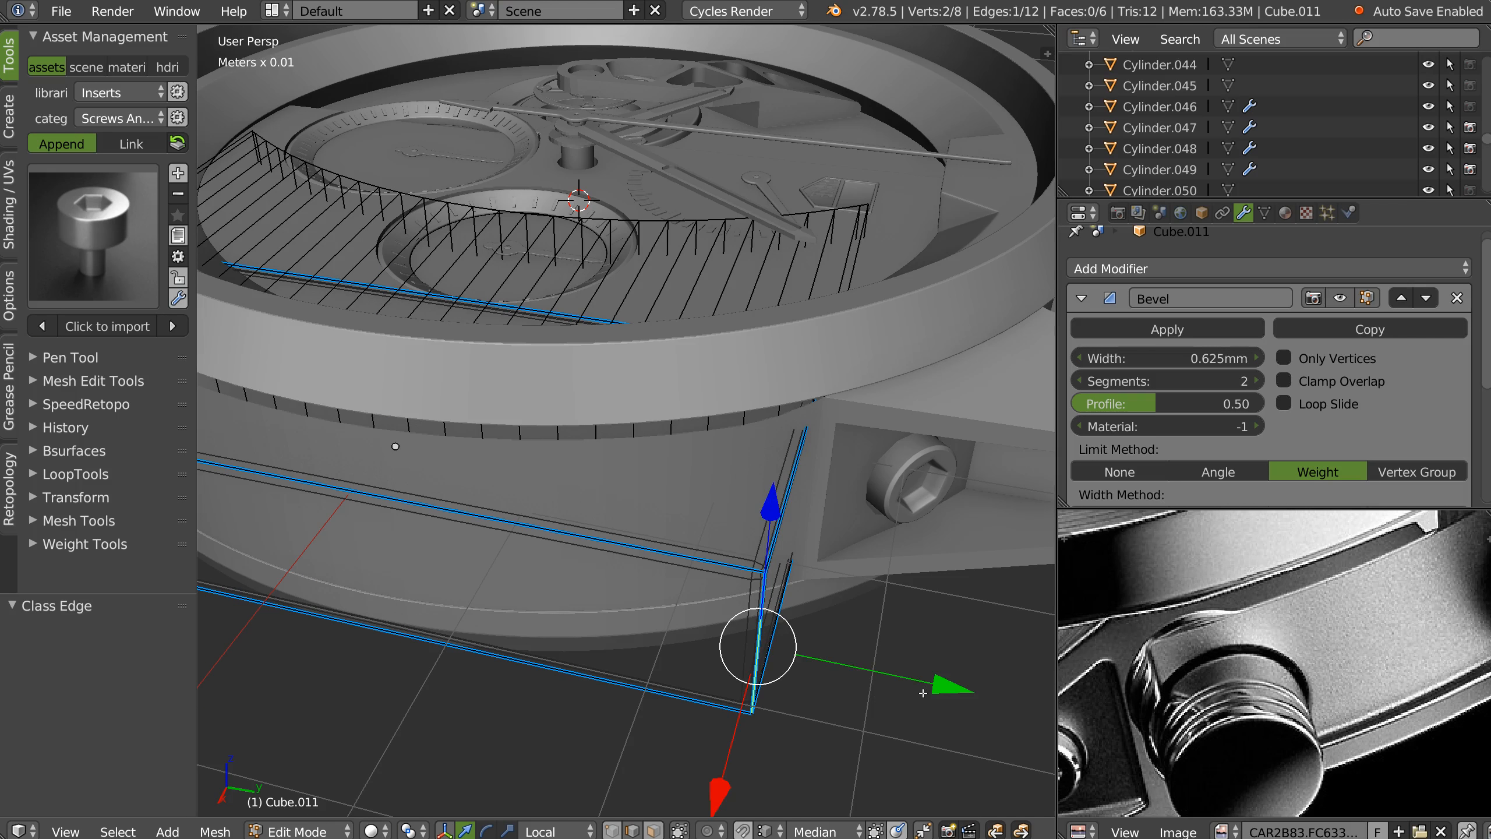
key(alt+z)
right_click(828, 429)
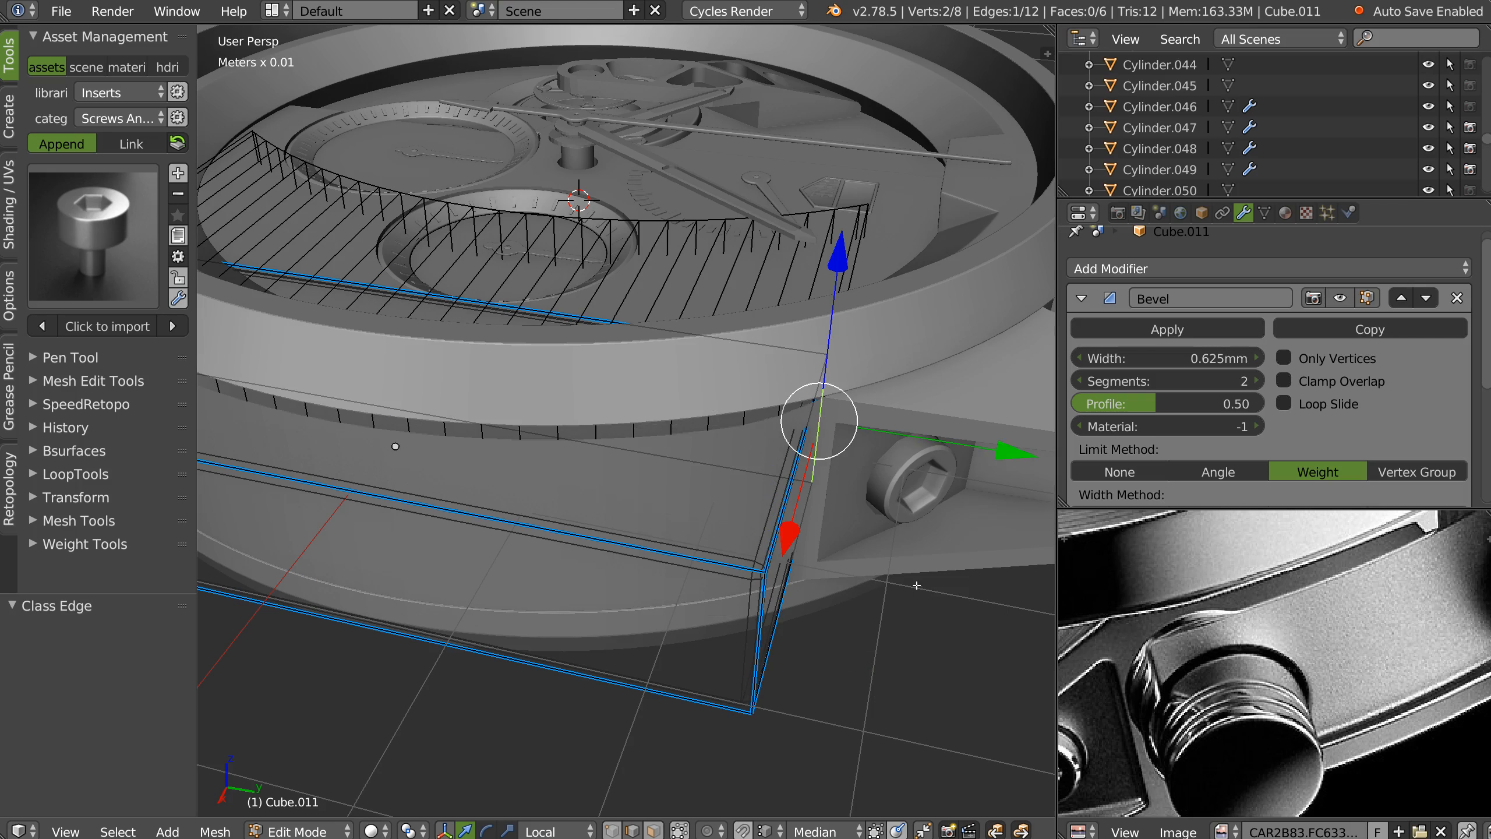
drag(1009, 449, 809, 658)
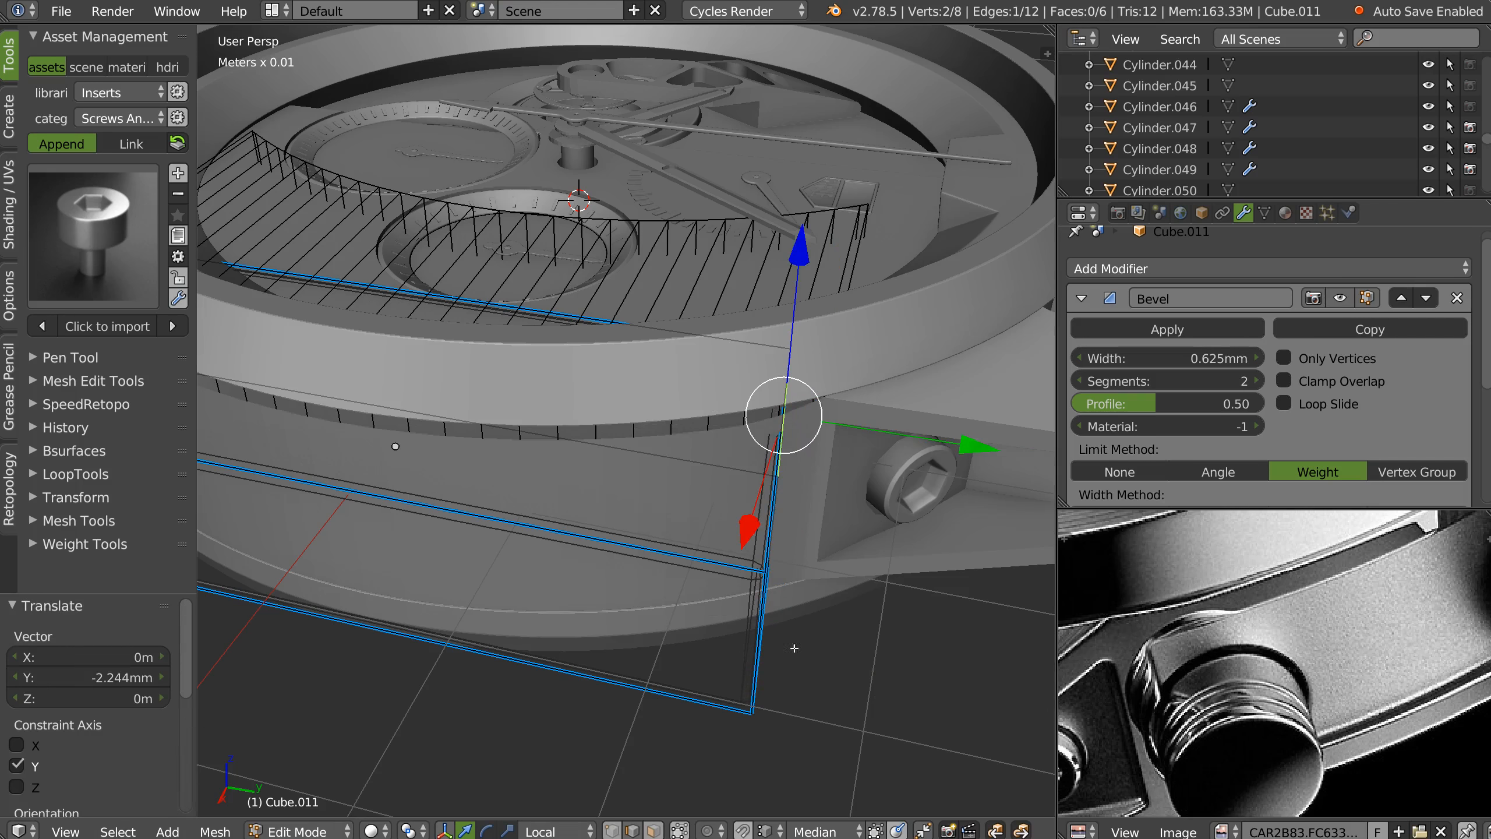
middle_drag(809, 658, 813, 672)
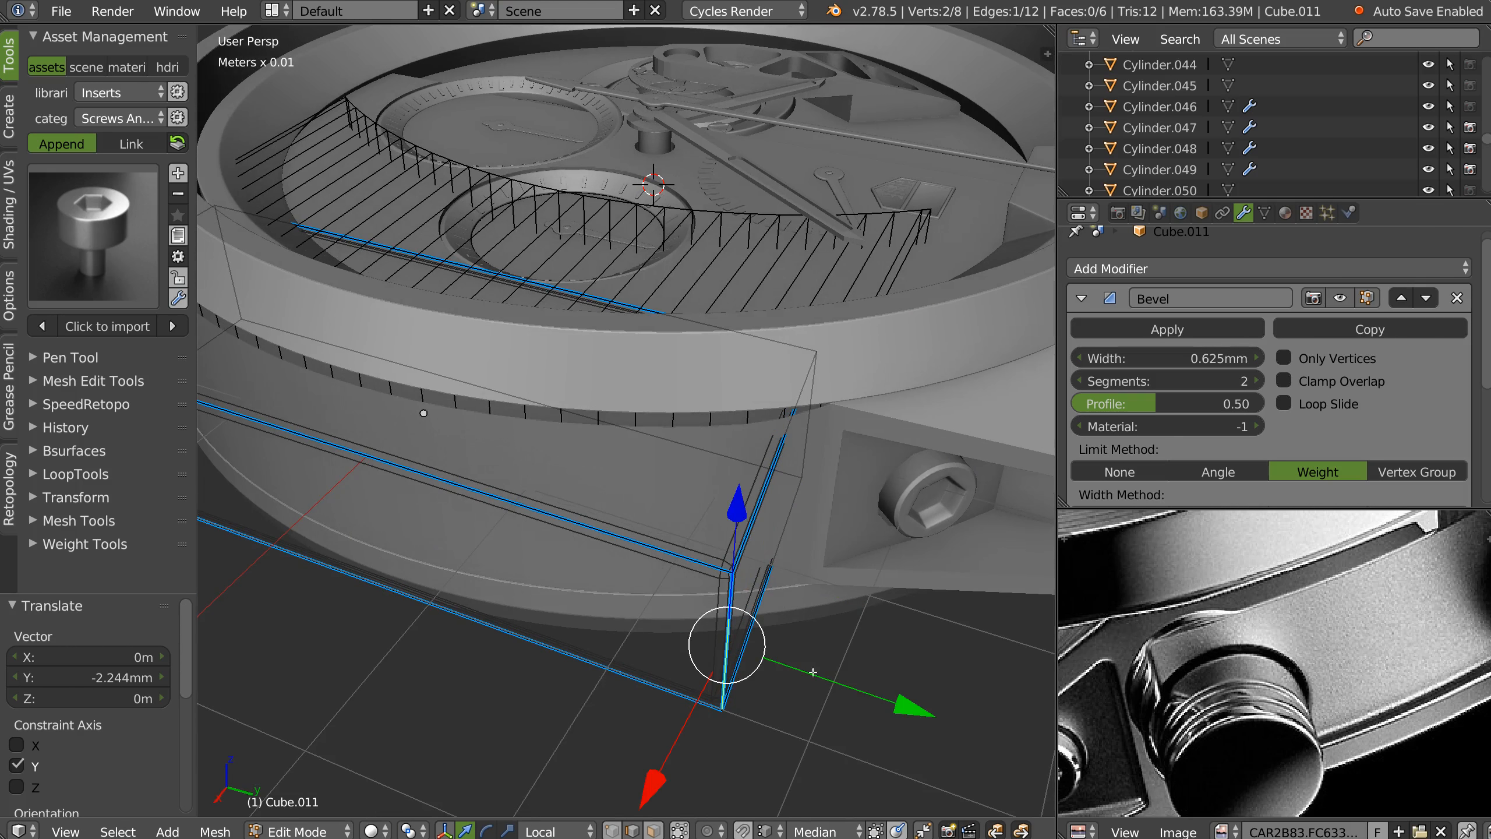
drag(905, 708, 1034, 715)
key(Tab)
Splay the block cutter's end further, moving its outer vertical edge about 3.02 mm and its inner edge -1.468 mm along Y.
middle_drag(785, 524, 744, 551)
scroll(763, 482, down, 1)
key(Tab)
scroll(745, 552, up, 1)
right_click(842, 436)
drag(969, 460, 871, 651)
drag(870, 720, 940, 731)
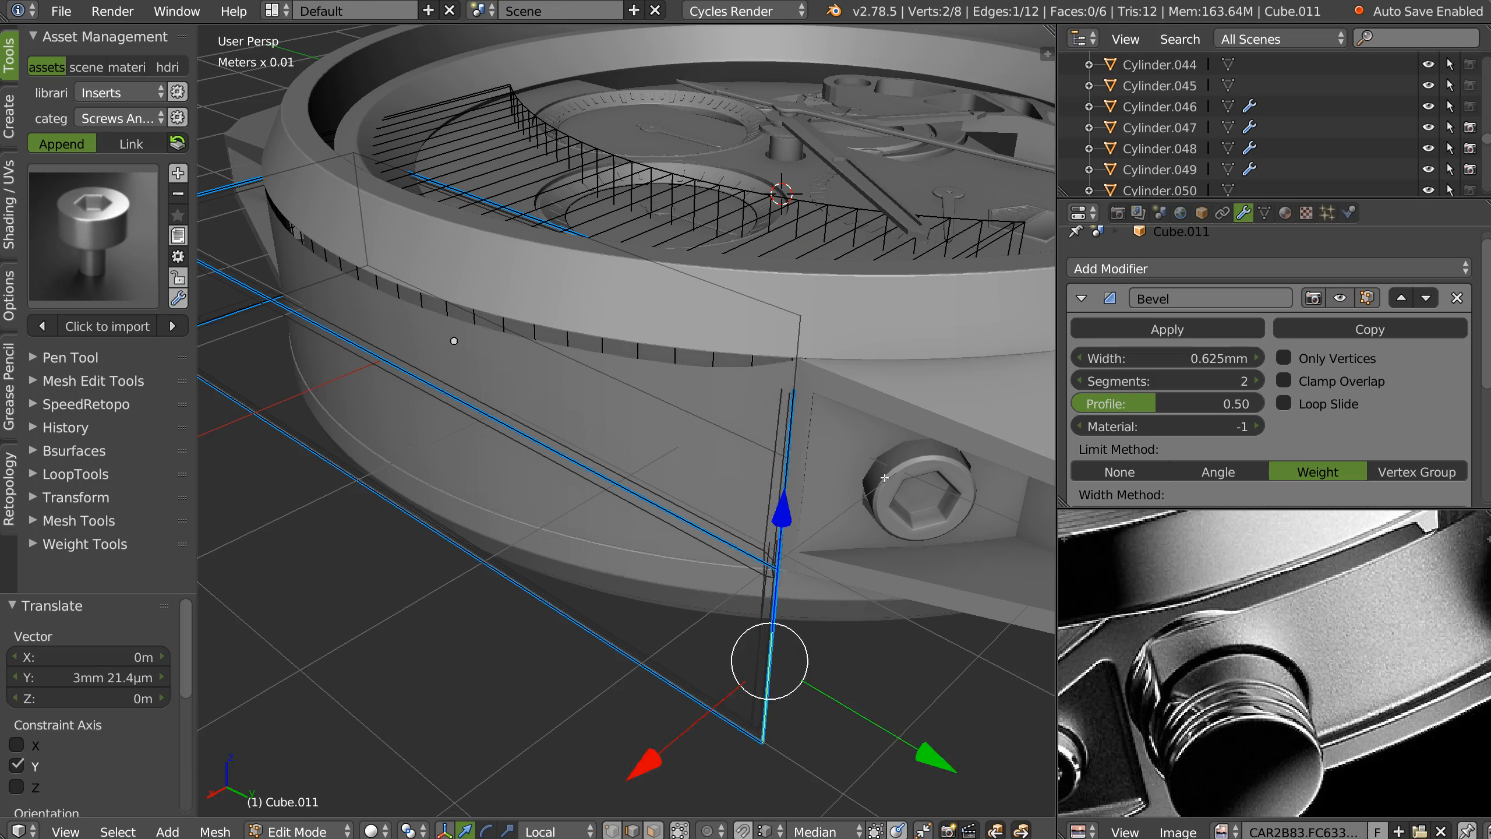
middle_drag(1015, 499, 968, 499)
right_click(965, 410)
drag(1028, 437, 1011, 424)
middle_drag(845, 439, 866, 535)
shift+middle_drag(866, 536, 730, 637)
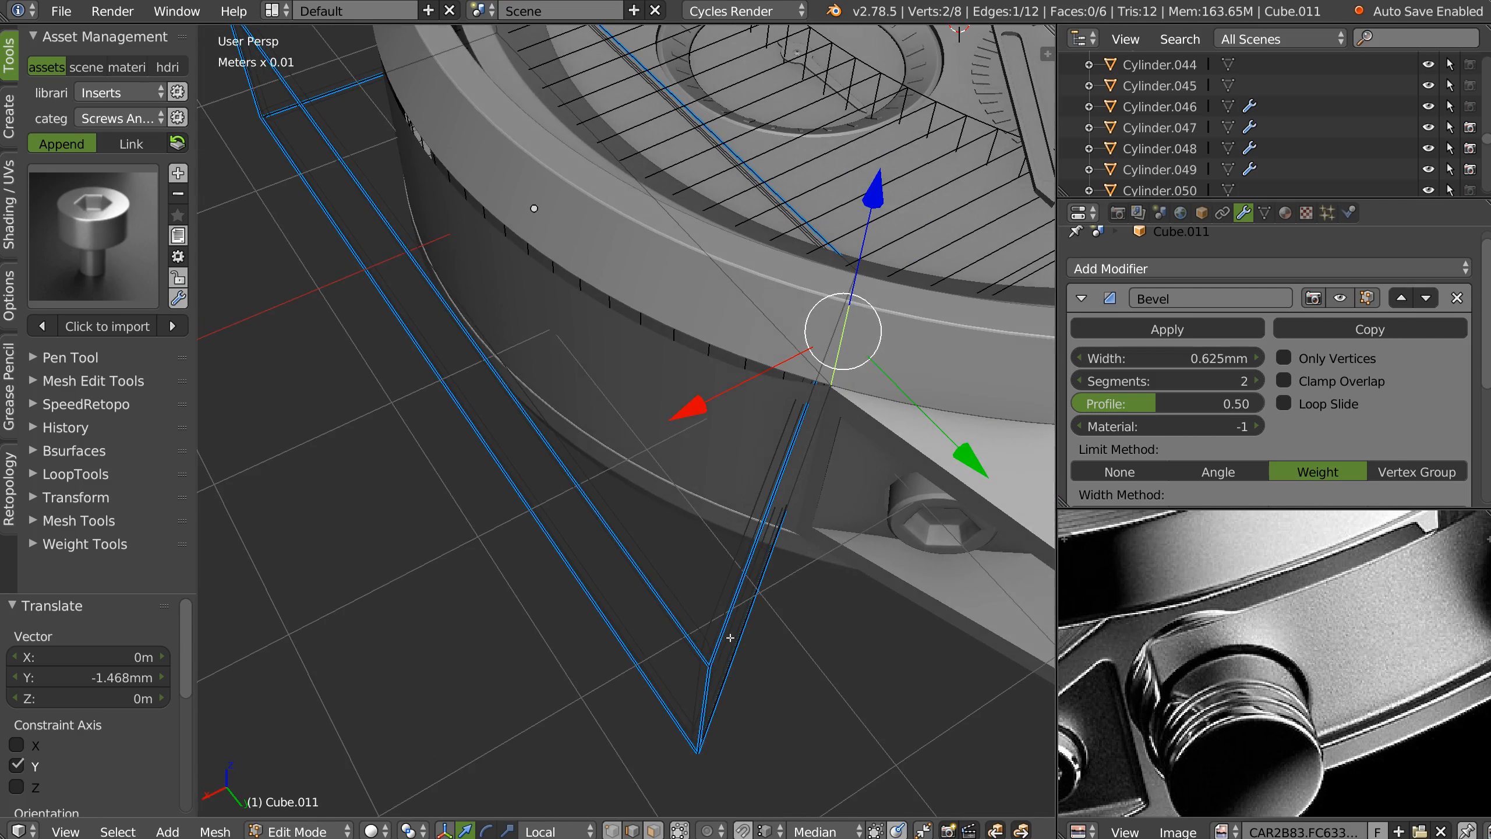
right_click(702, 706)
key(Tab)
middle_drag(761, 510, 849, 417)
scroll(815, 426, up, 2)
scroll(803, 485, down, 3)
key(space)
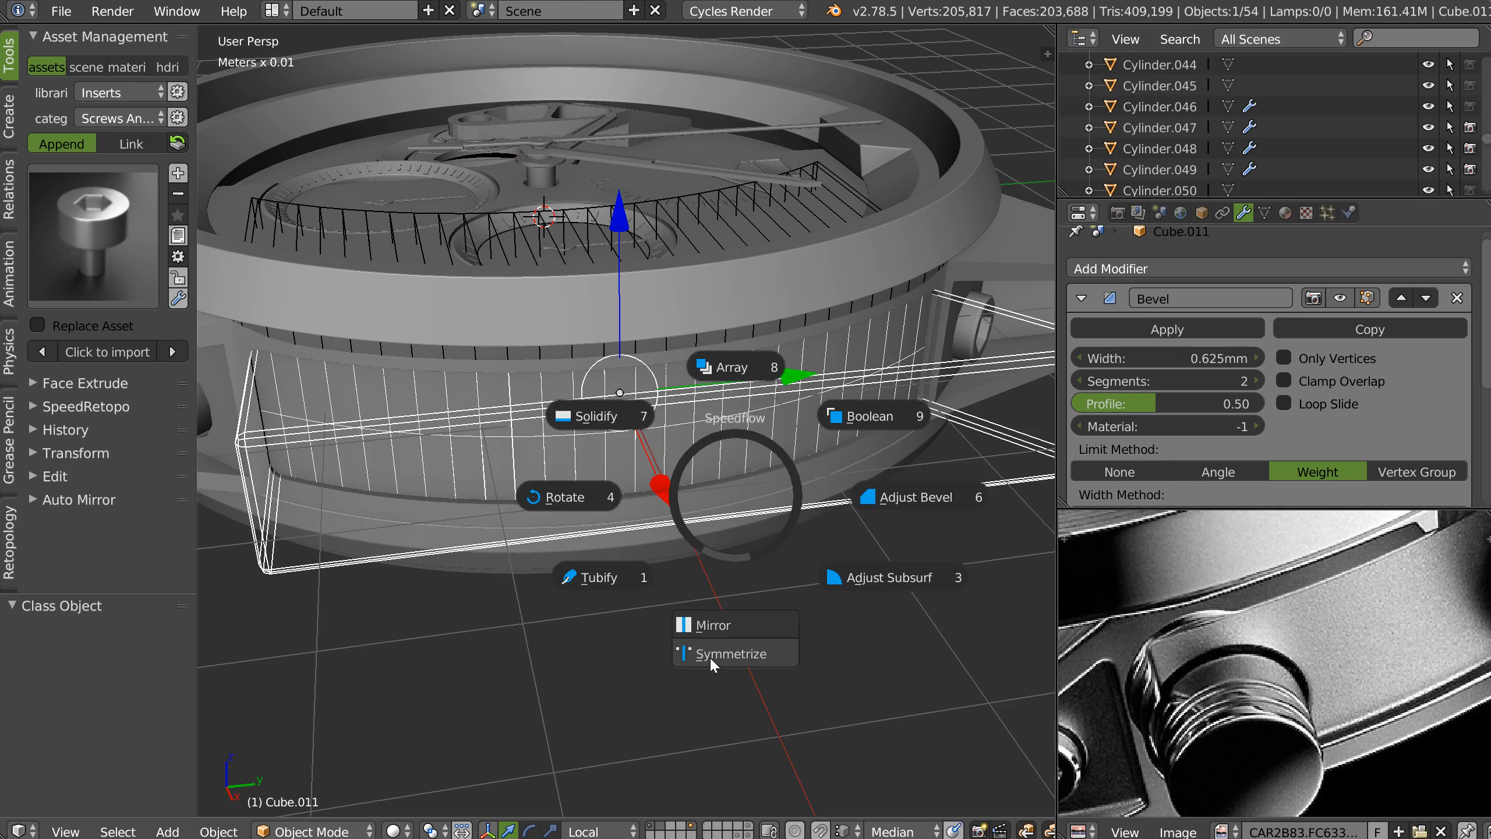
click(710, 655)
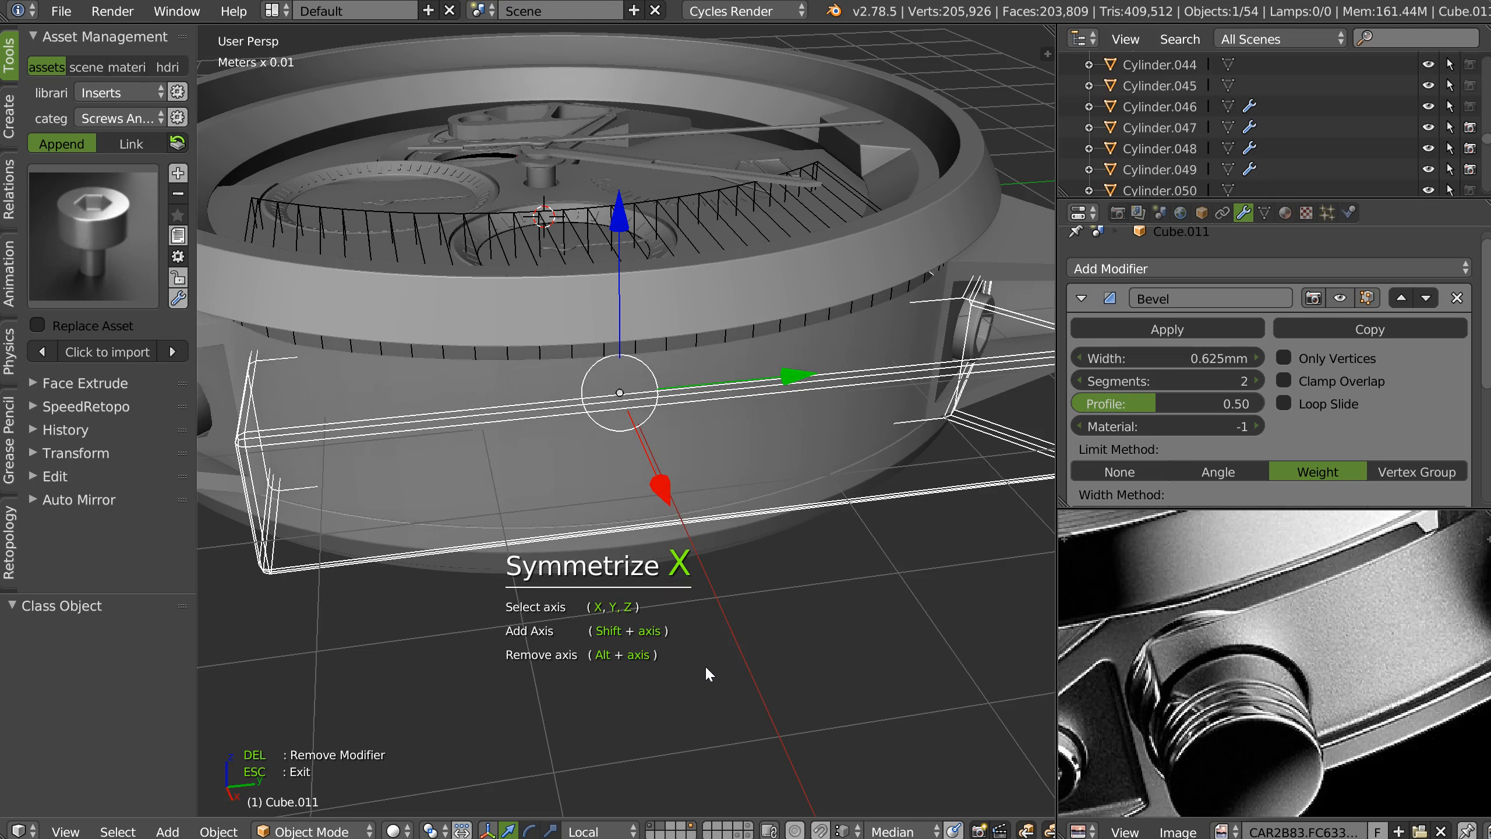
key(Escape)
Freeze the block cutter's transforms while keeping its pivot, and symmetrize it along the Y axis.
middle_drag(716, 519, 740, 534)
key(ctrl+a)
click(601, 605)
key(alt+s)
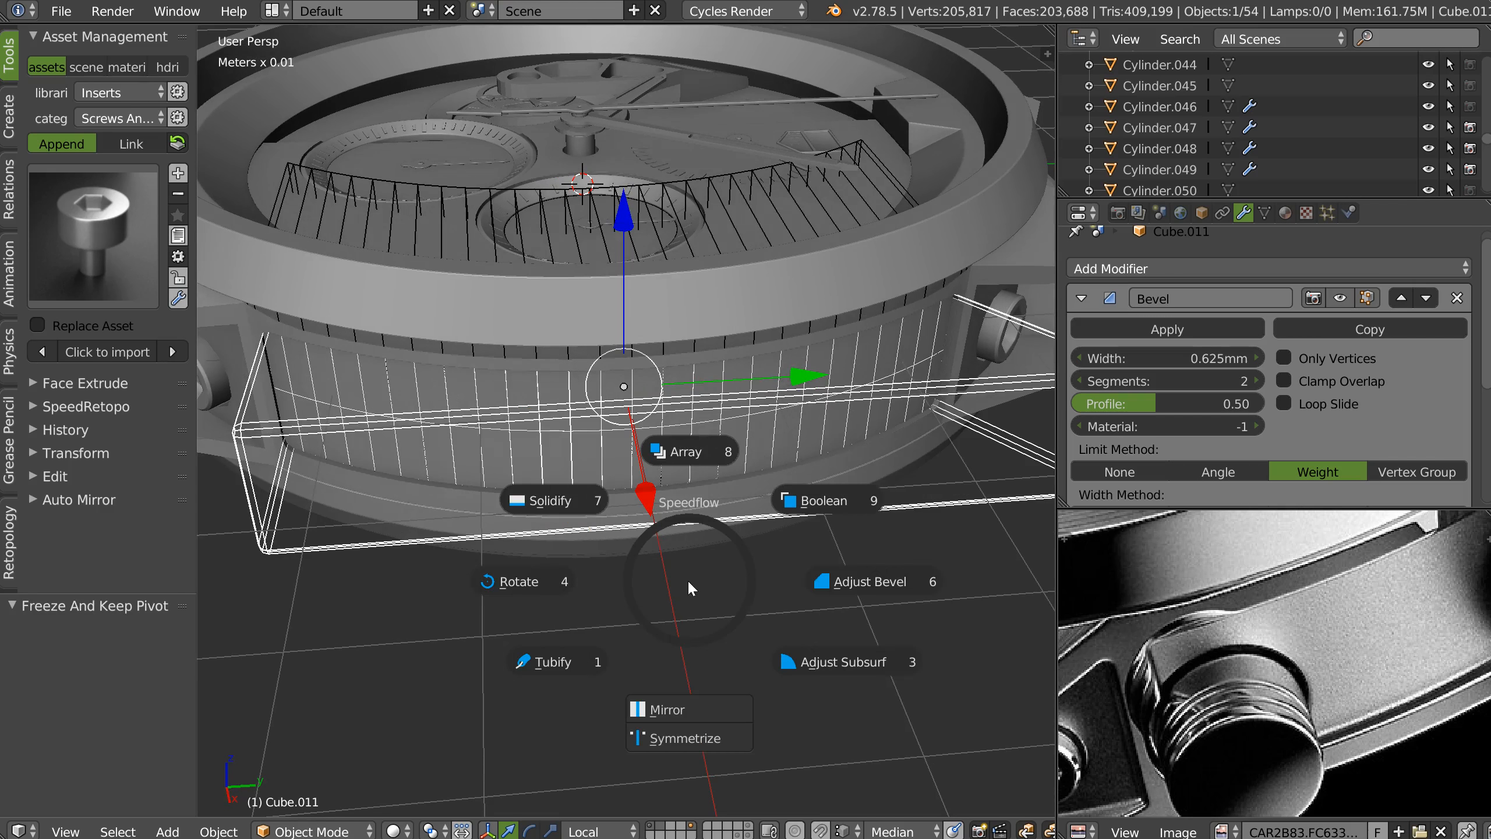
click(672, 737)
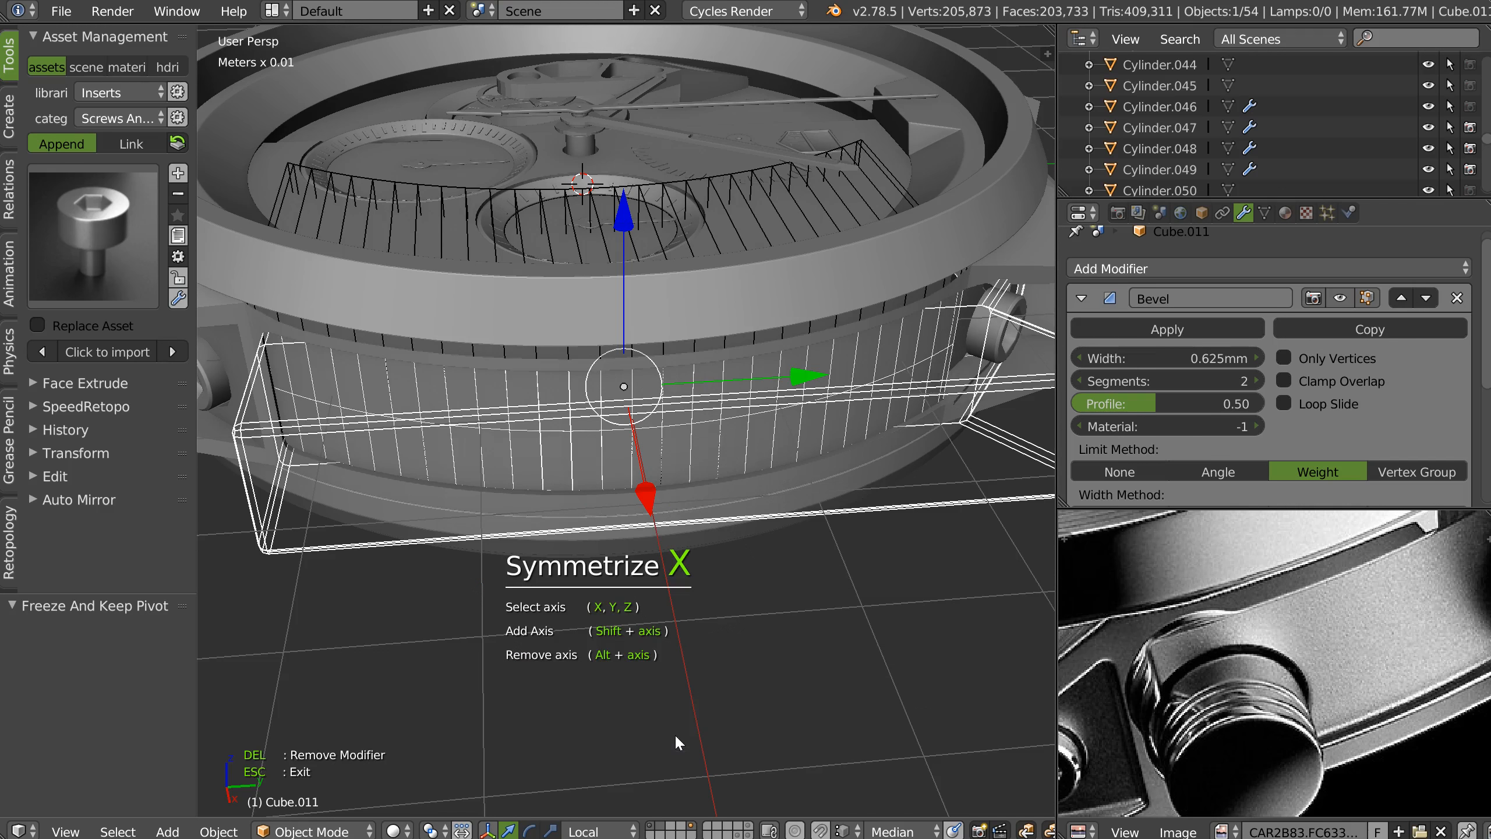
key(y)
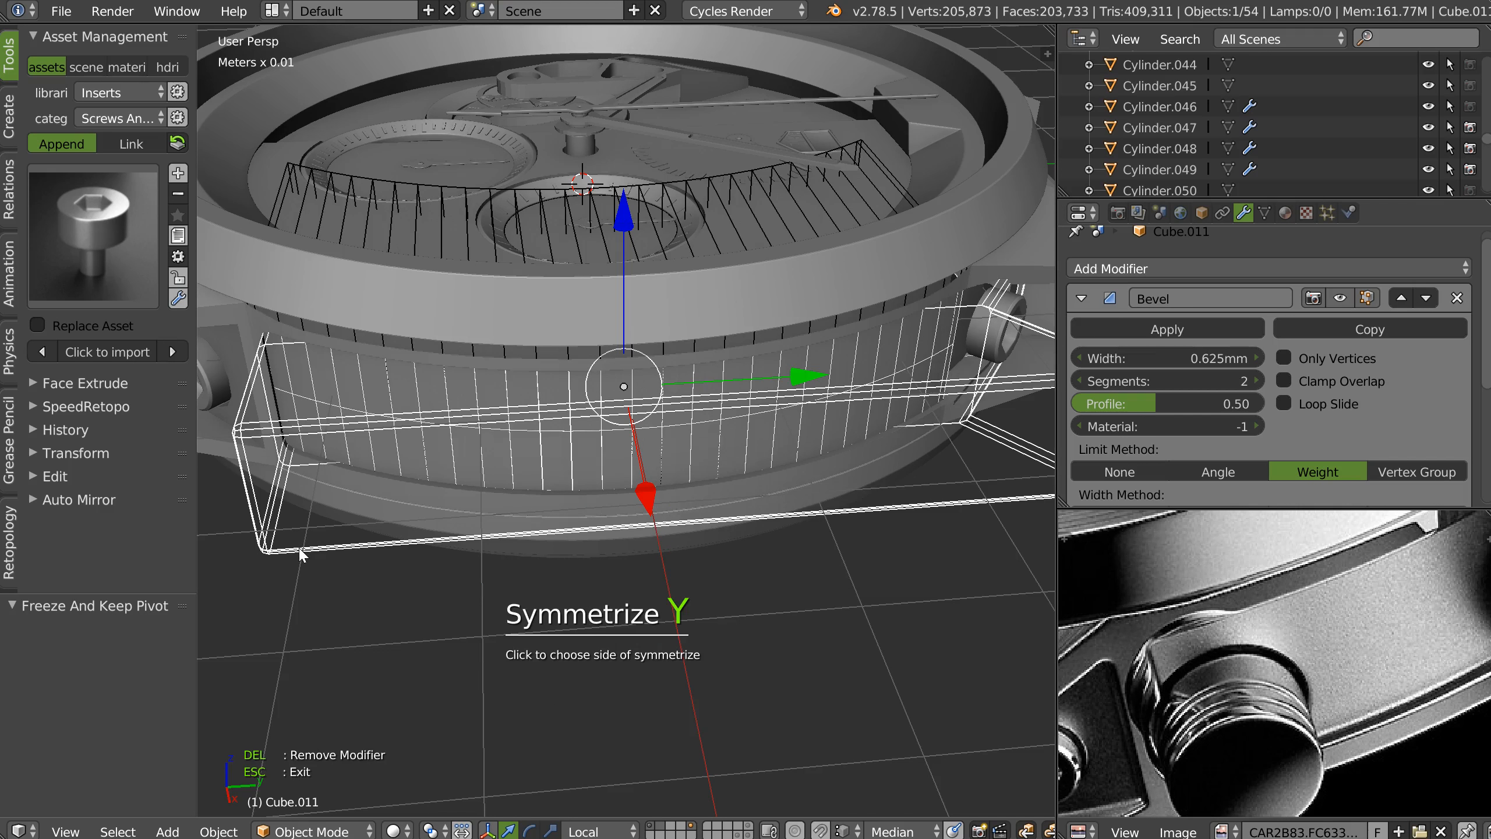
click(302, 554)
middle_drag(596, 354, 639, 467)
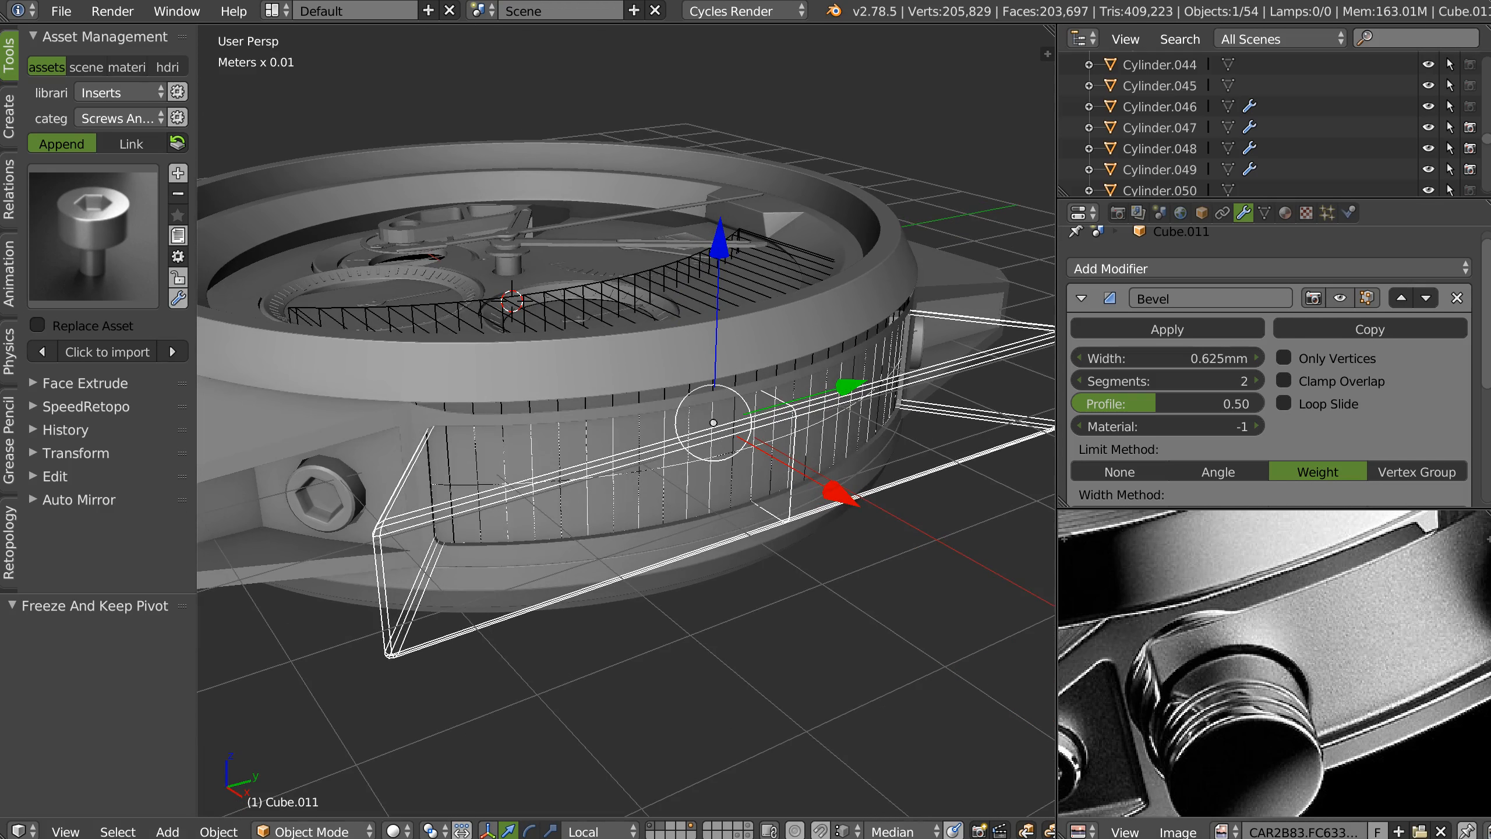
Show the layer holding the remaining cutters and move the cylinder cutter around the lug screw about 5.93, -7.22, 1.15 mm in X, Y, Z.
middle_drag(1240, 714, 1290, 633)
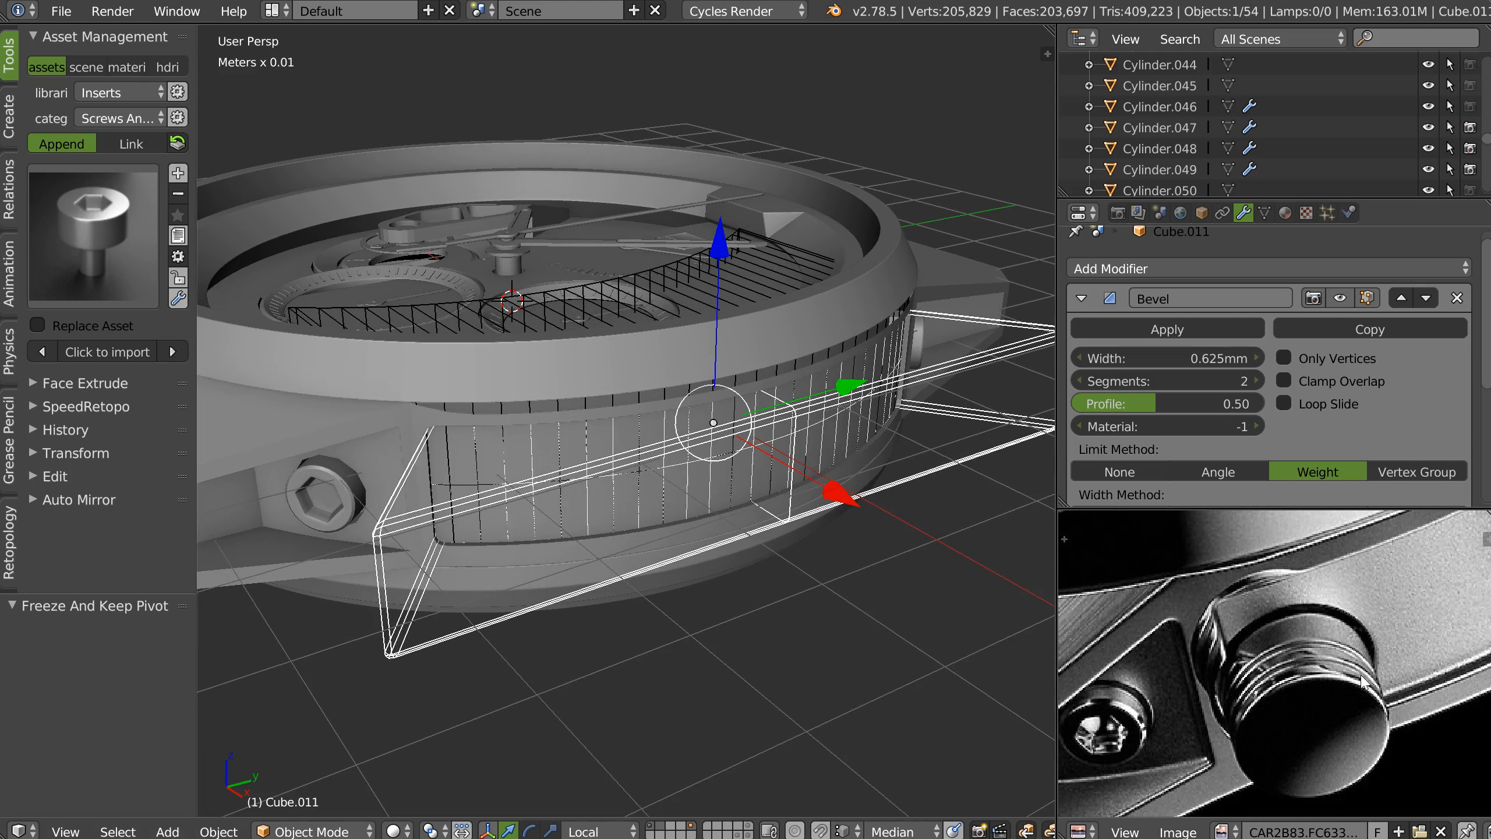
middle_drag(364, 490, 394, 476)
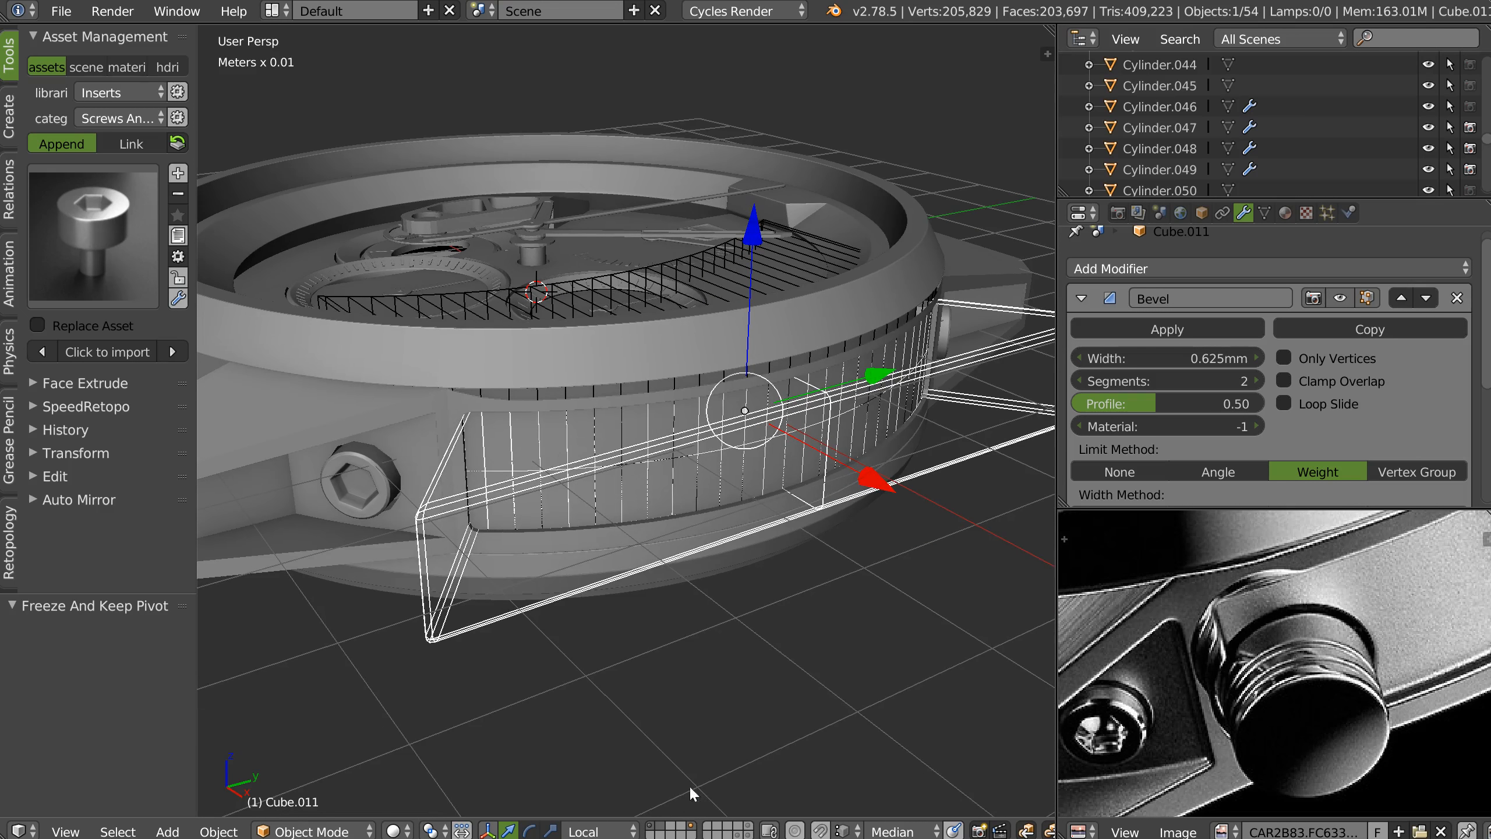
shift+click(750, 834)
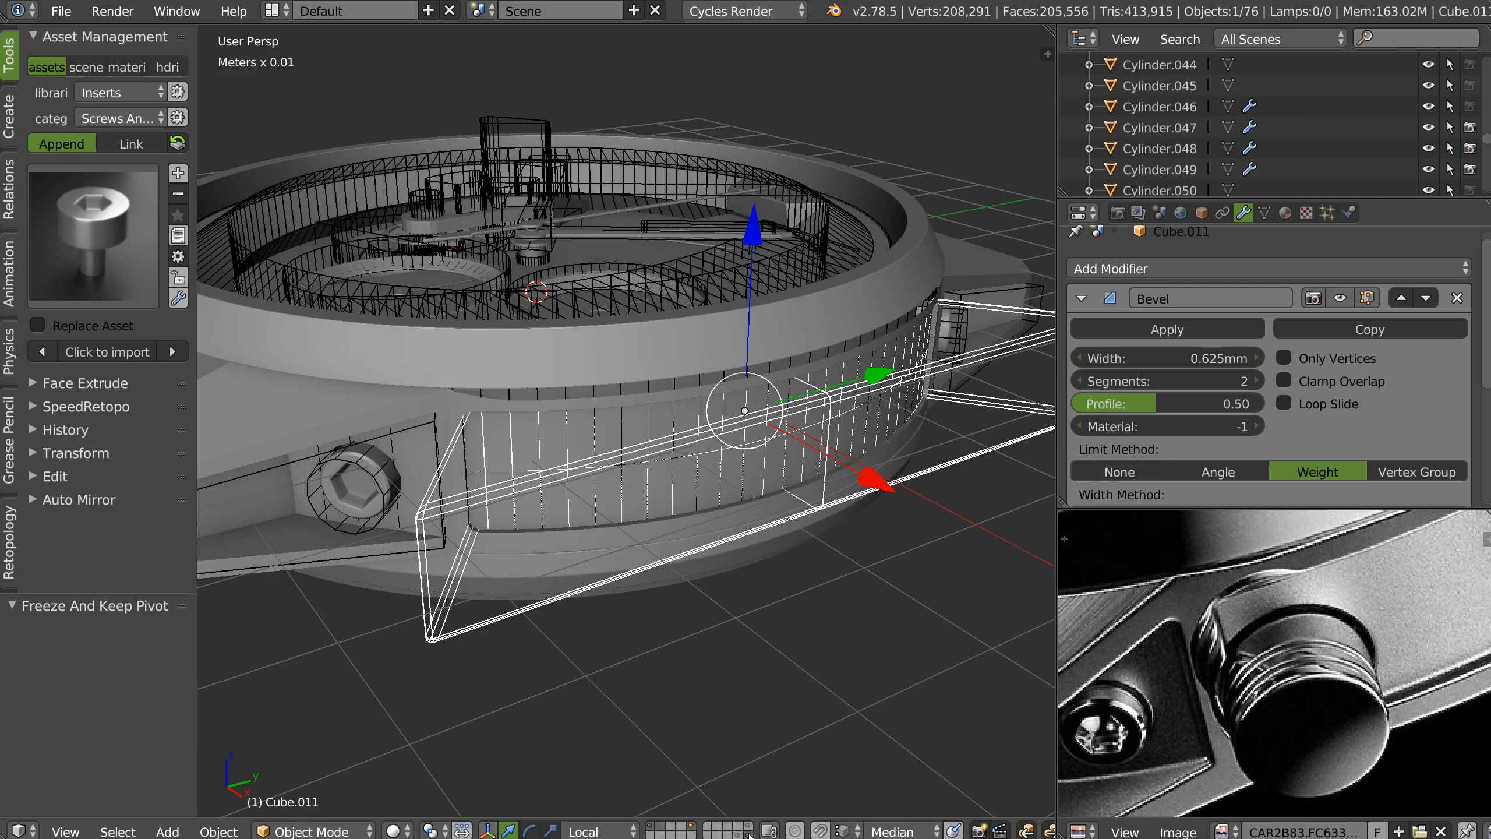
right_click(375, 519)
middle_drag(724, 436, 693, 464)
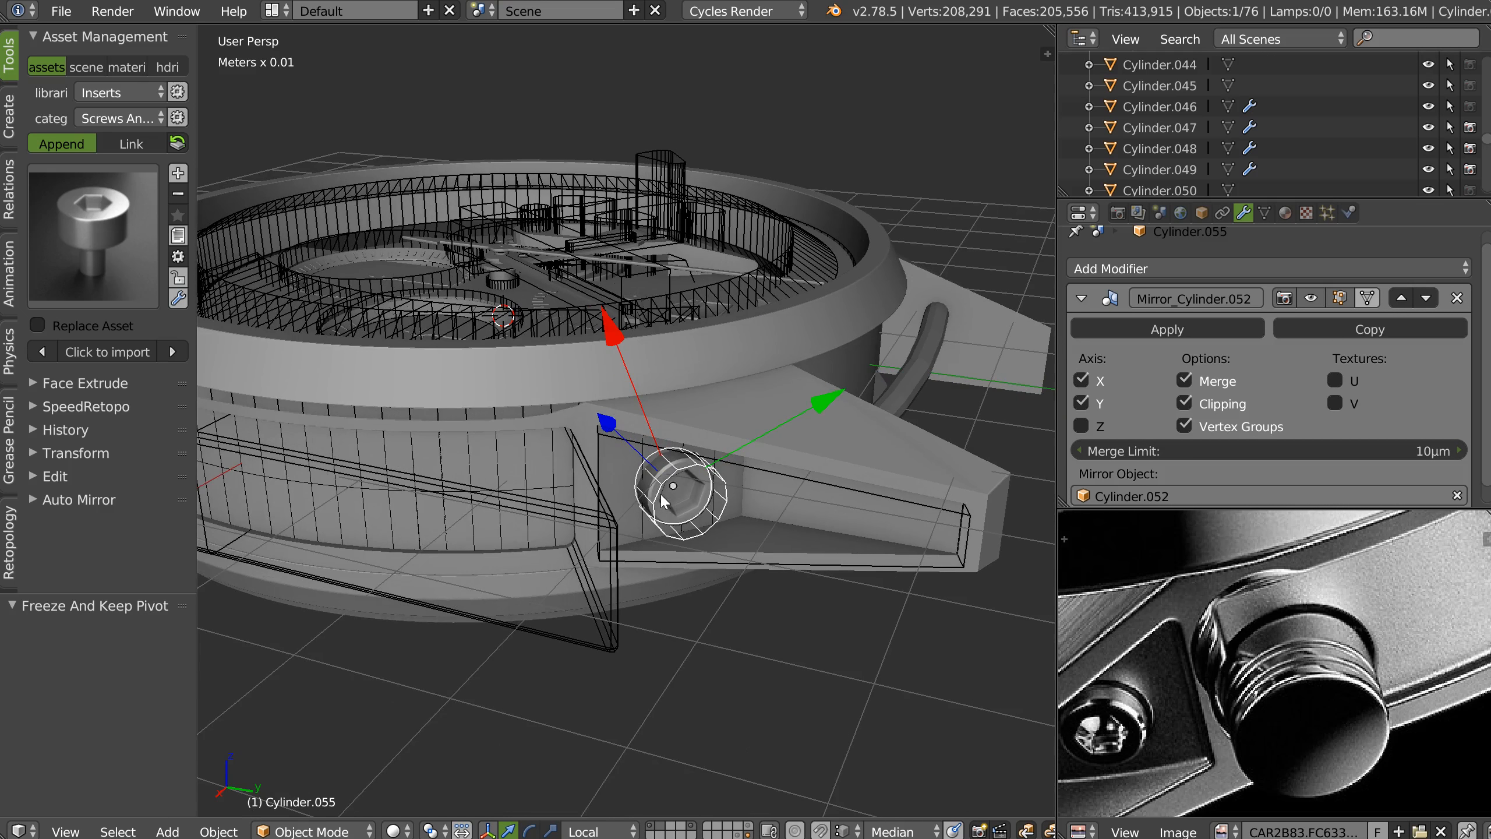
key(g)
click(553, 510)
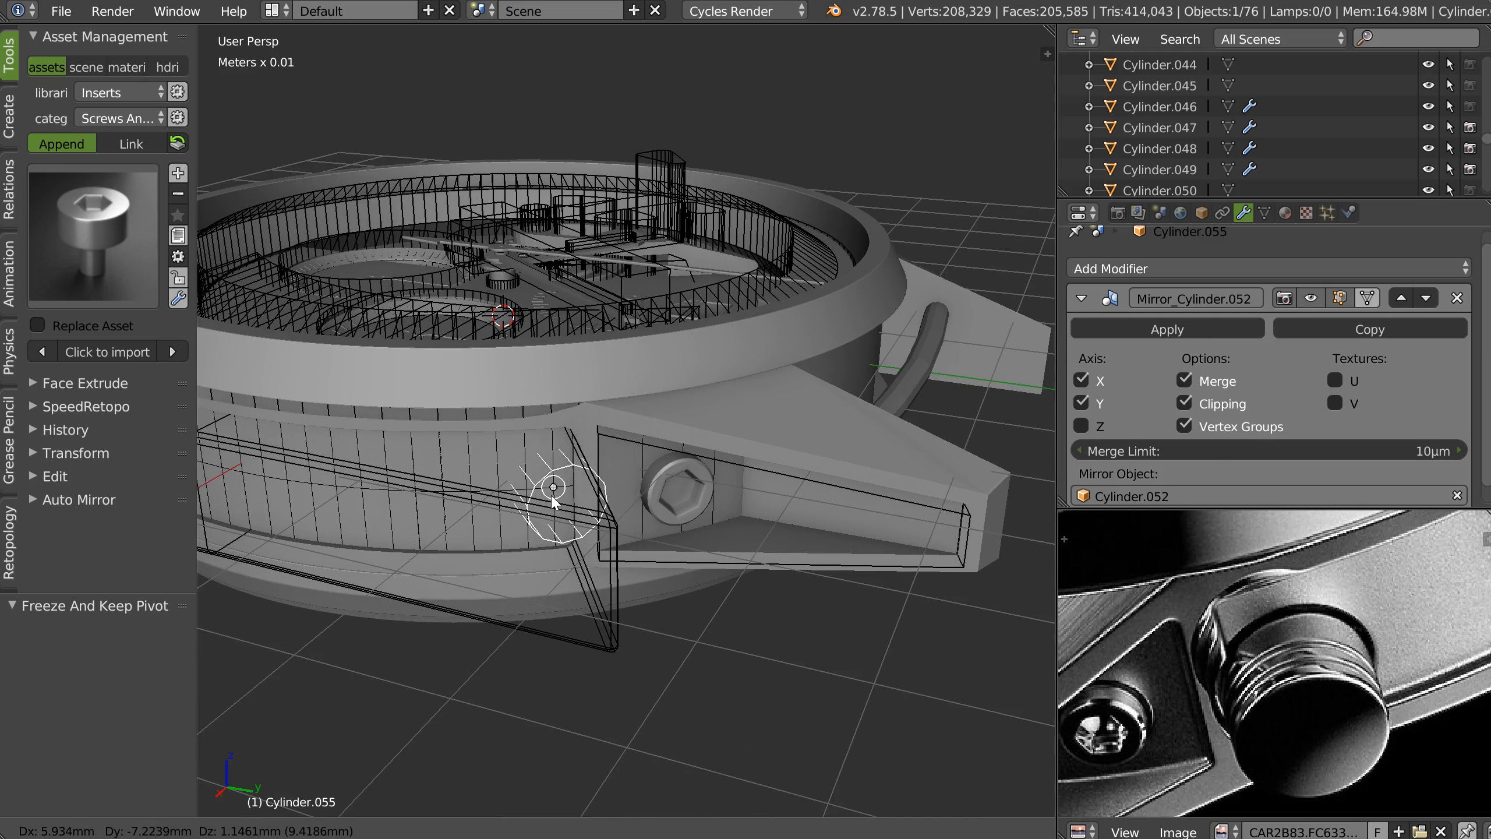
Turn on snapping and set the snap element to faces.
click(820, 831)
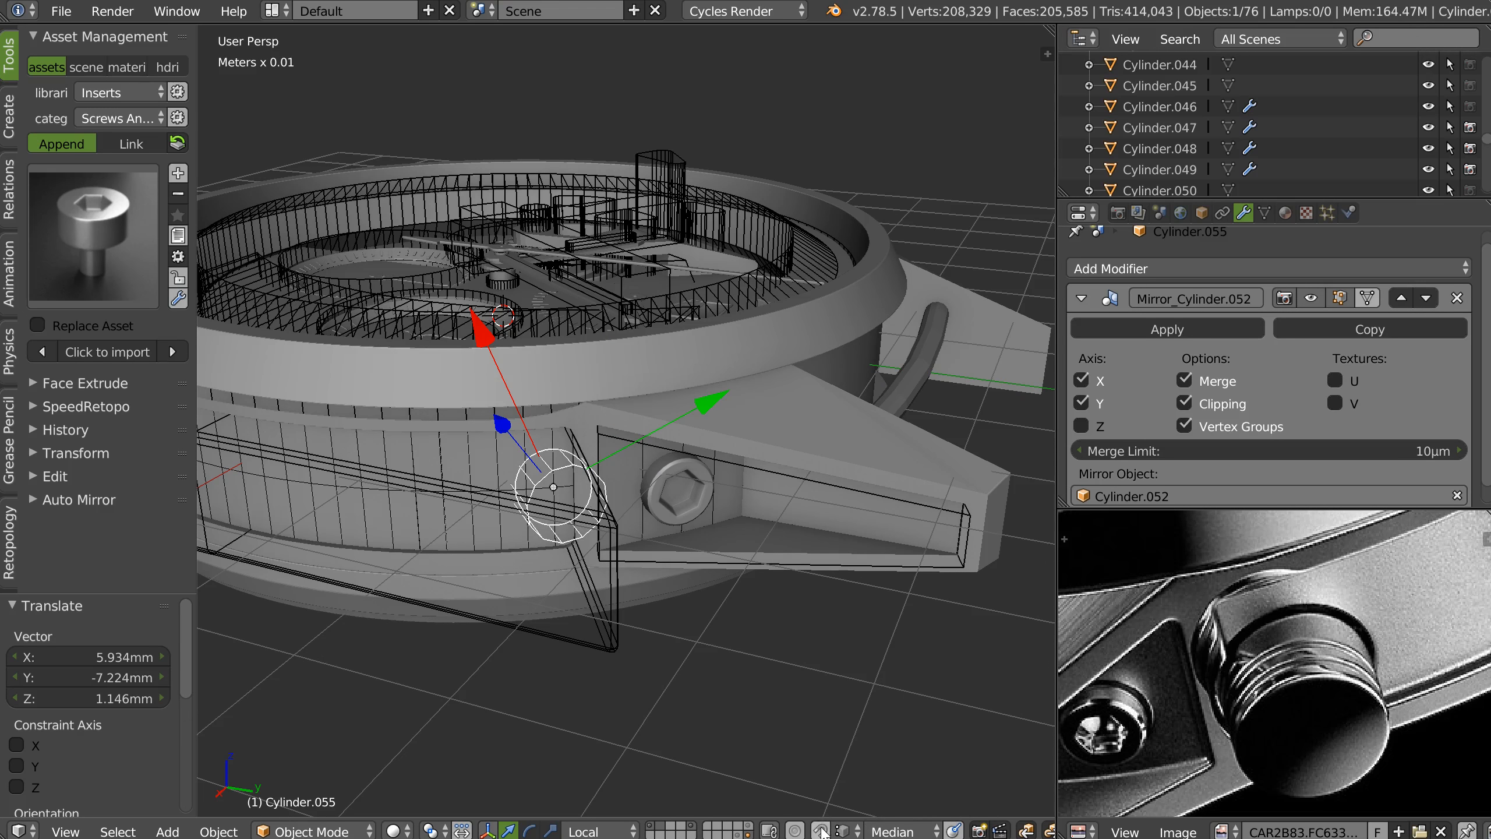
click(845, 831)
click(868, 739)
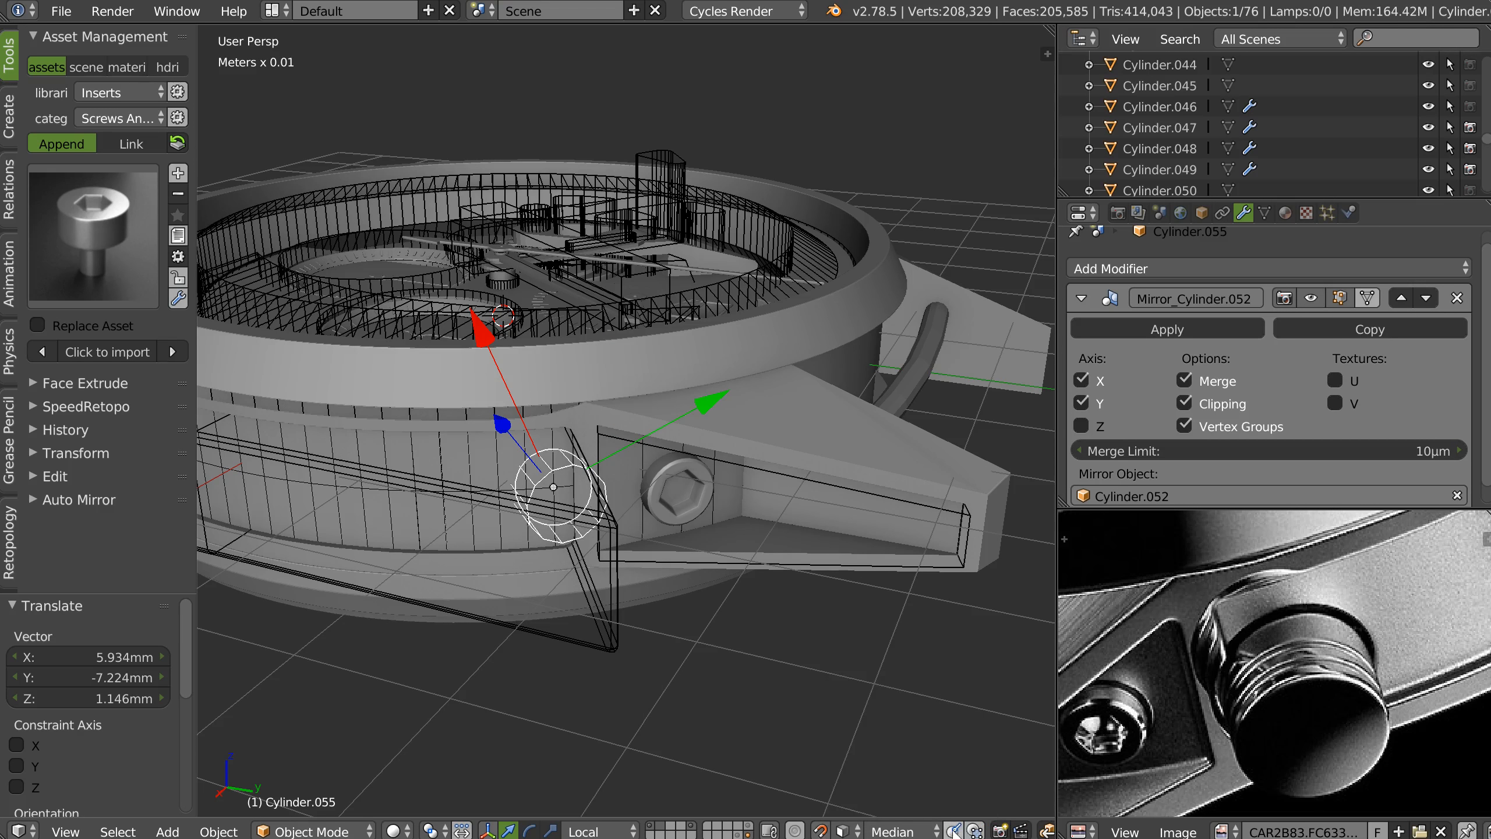
Hide the remaining cutters' layer and snap the cylinder cutter onto the case's side face, moving it about -0.962, -1.714, -1.529 mm in X, Y, Z.
key(g)
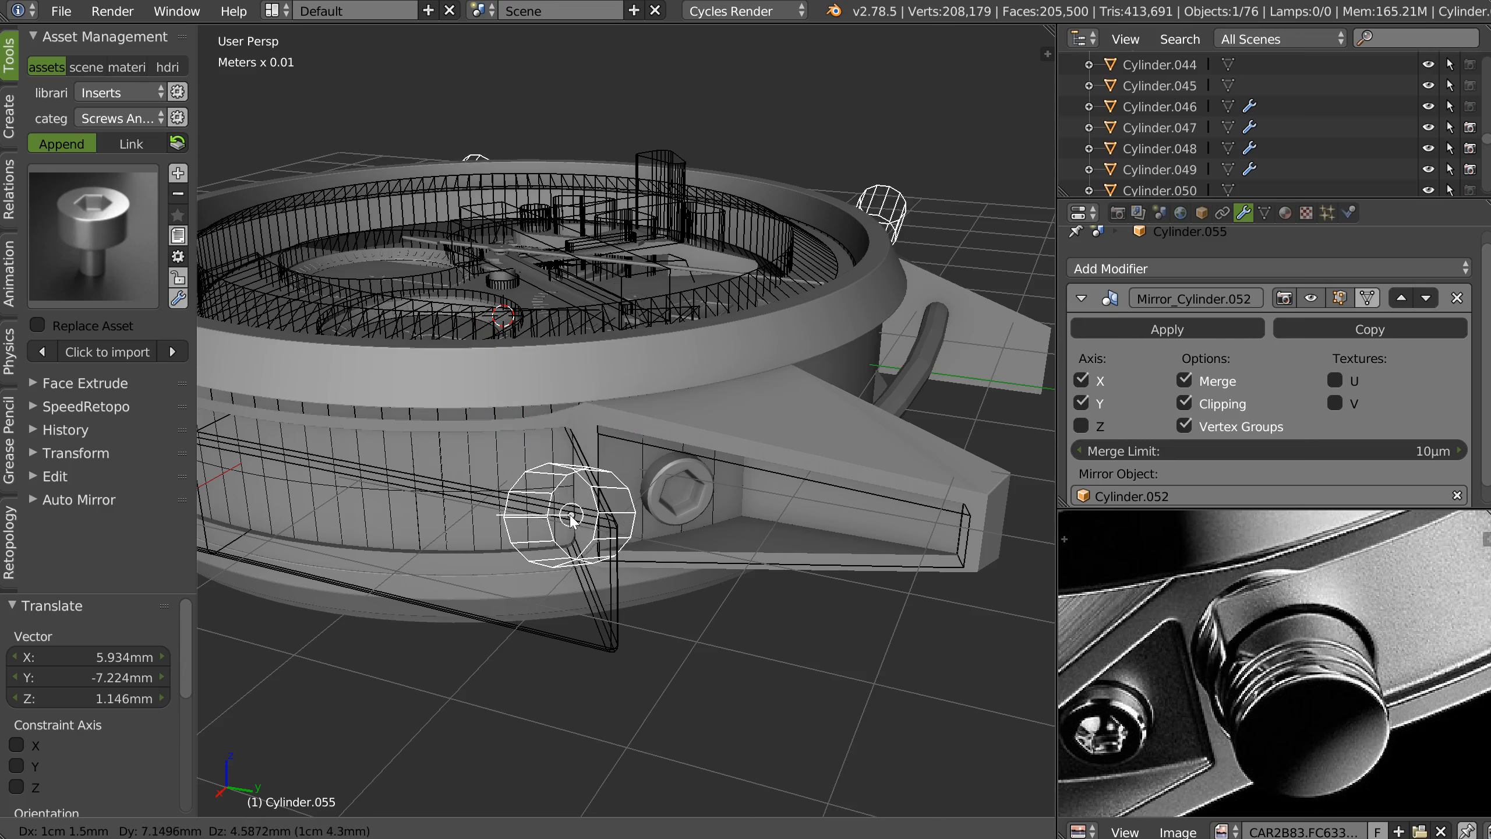
click(565, 520)
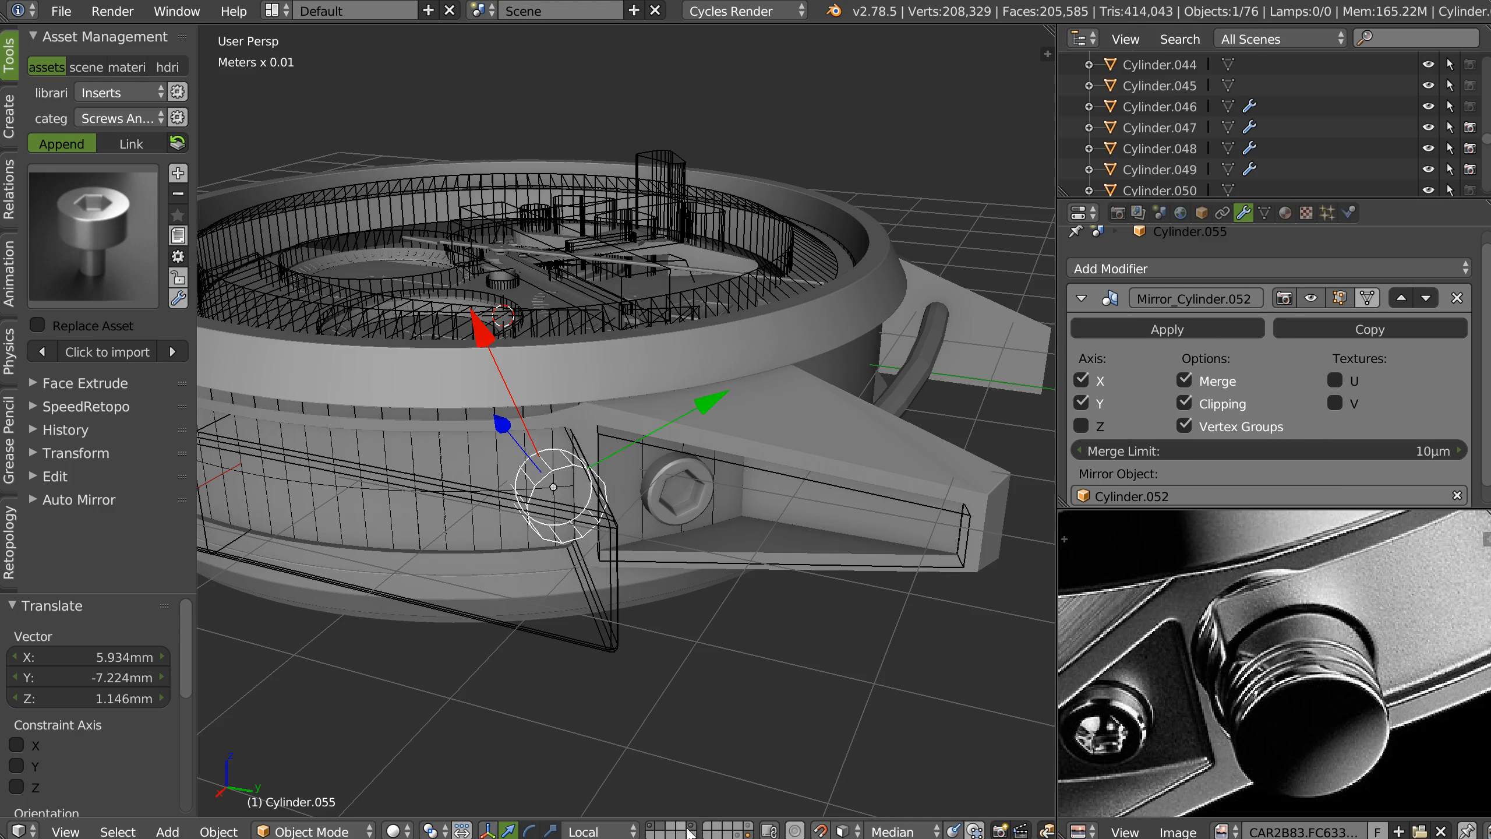
click(688, 830)
key(g)
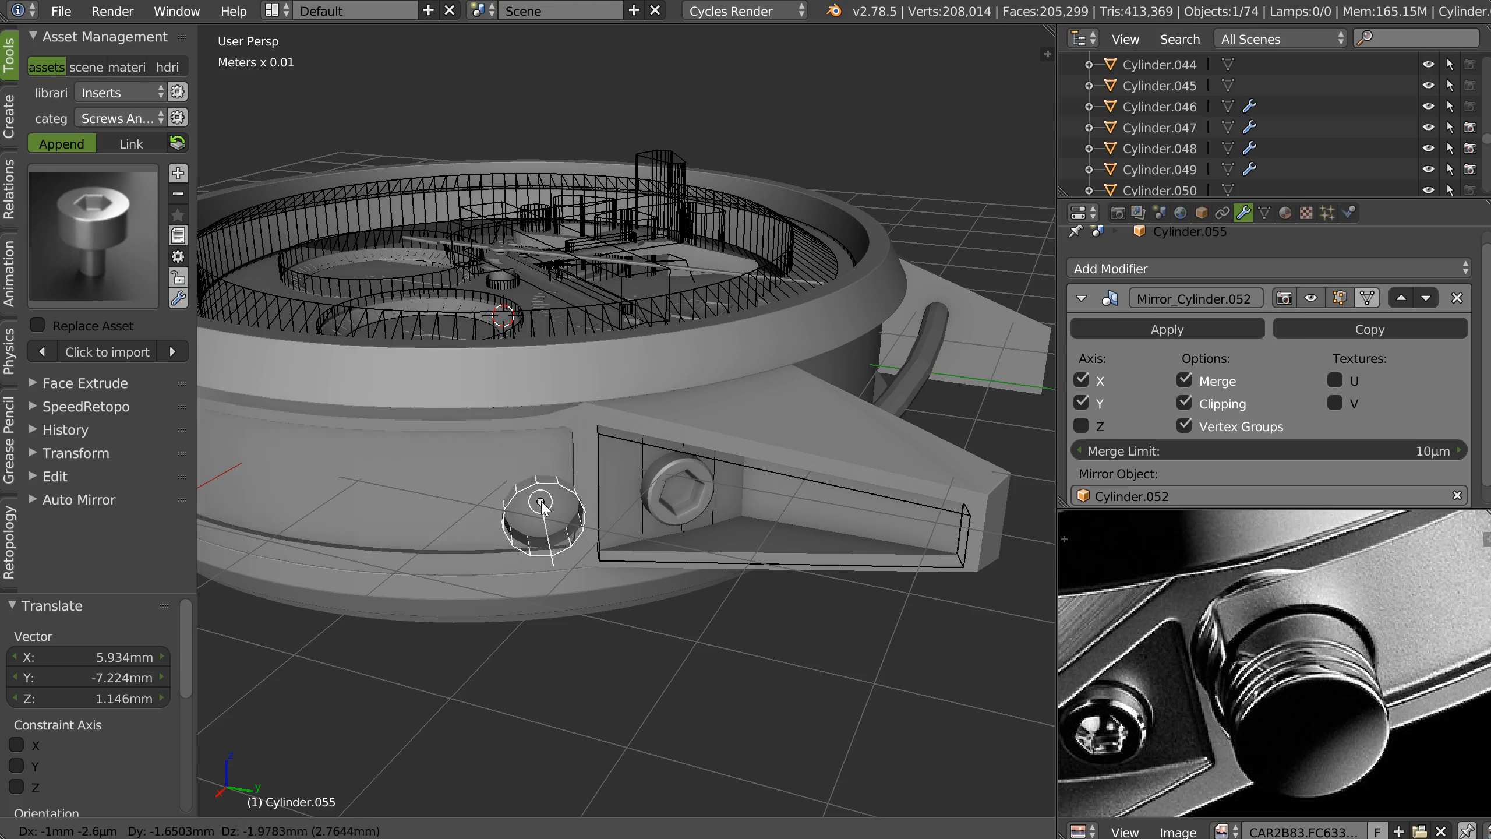
click(550, 504)
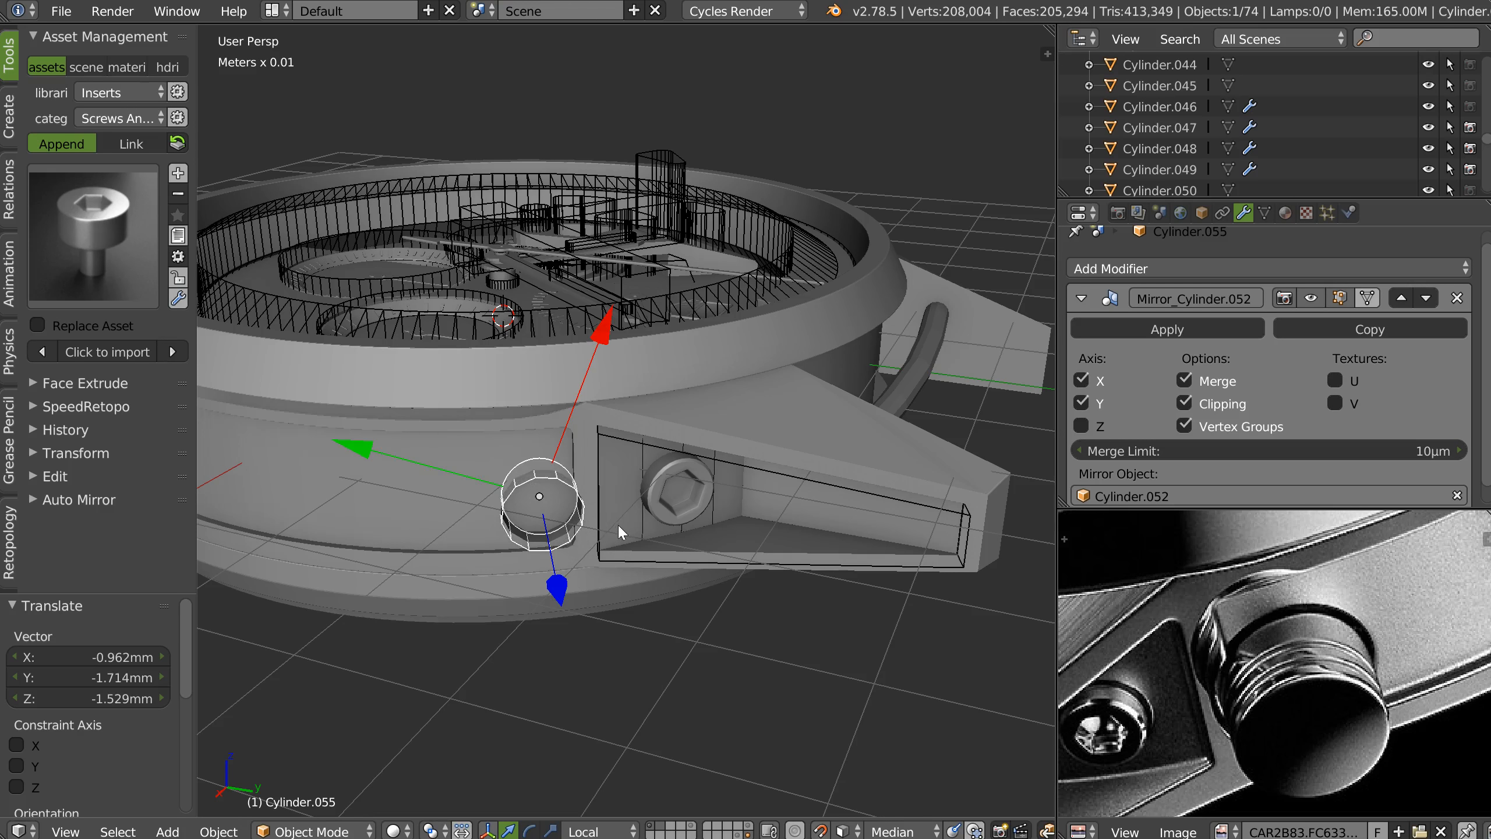
Turn off snapping and scale the cylinder cutter up by about 1.162.
key(shift+Tab)
key(s)
click(677, 520)
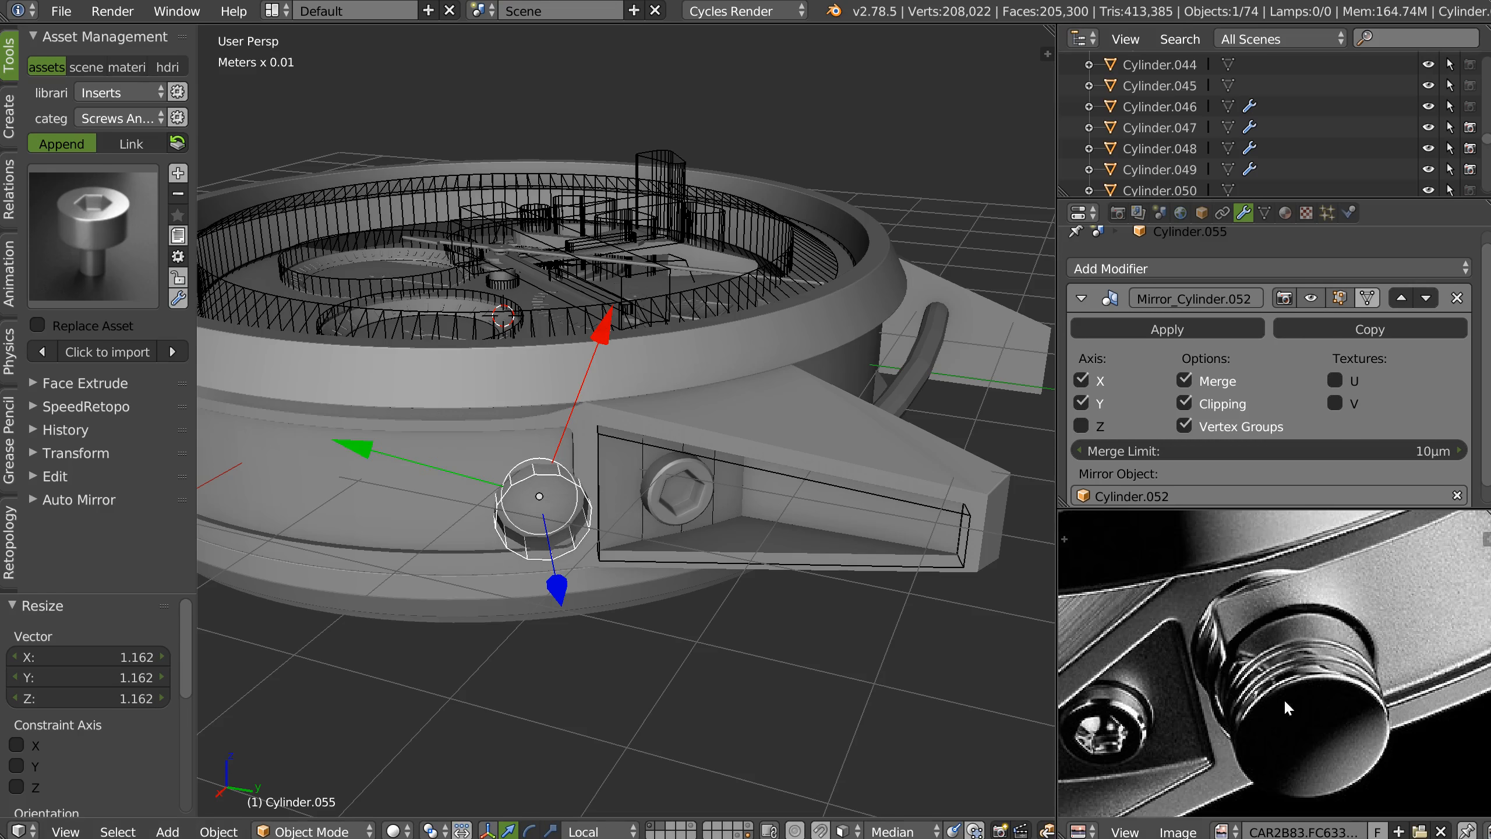
In the right view, move the cylinder cutter about -1.621 mm along its local X axis towards the reference pusher and scale it by about 1.123.
key(KP_3)
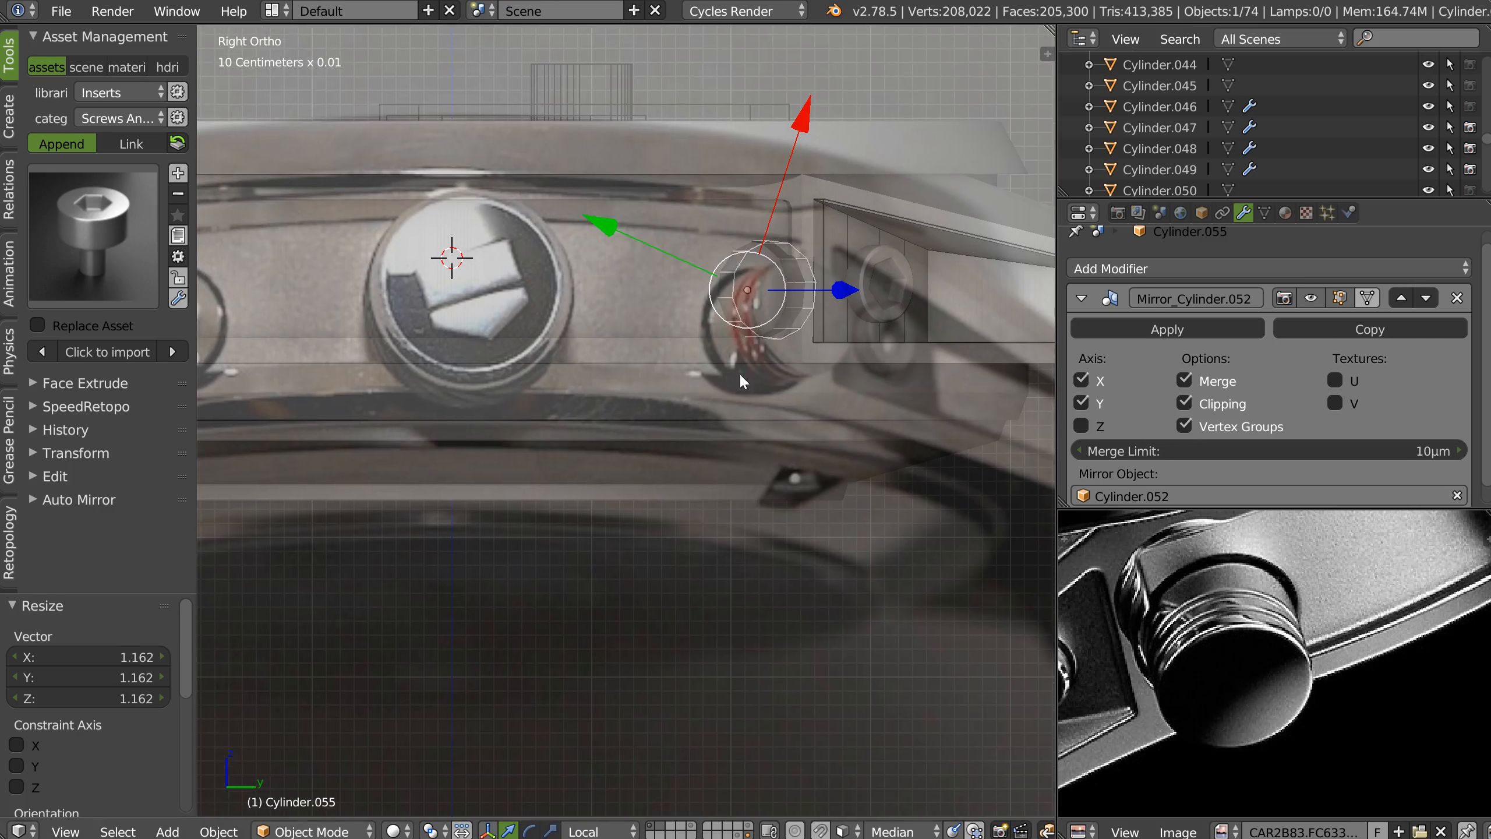
scroll(739, 373, up, 3)
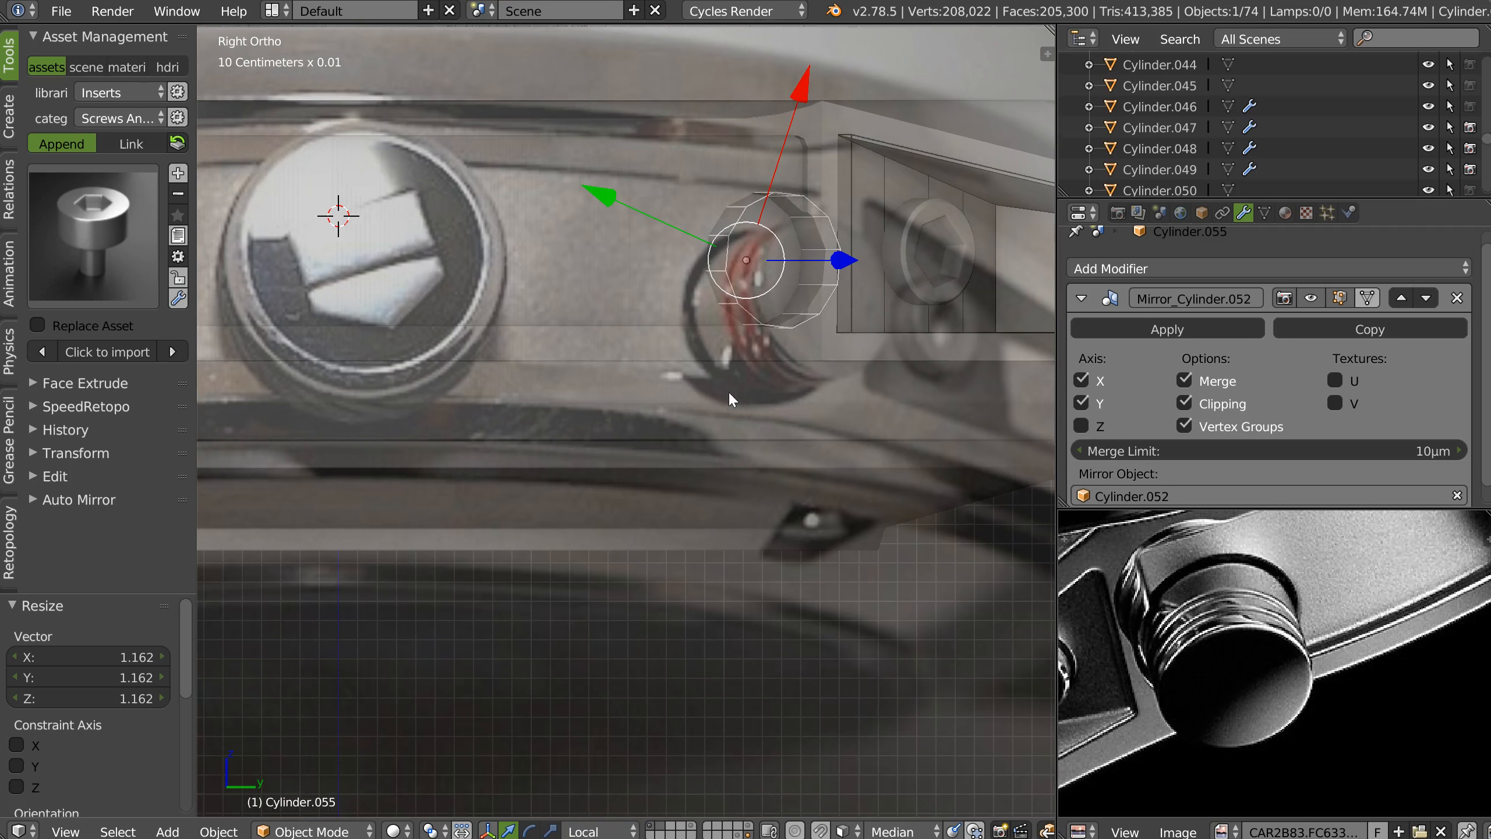
mouse_move(720, 391)
shift+middle_down()
mouse_move(1130, 449)
mouse_move(722, 409)
shift+middle_up()
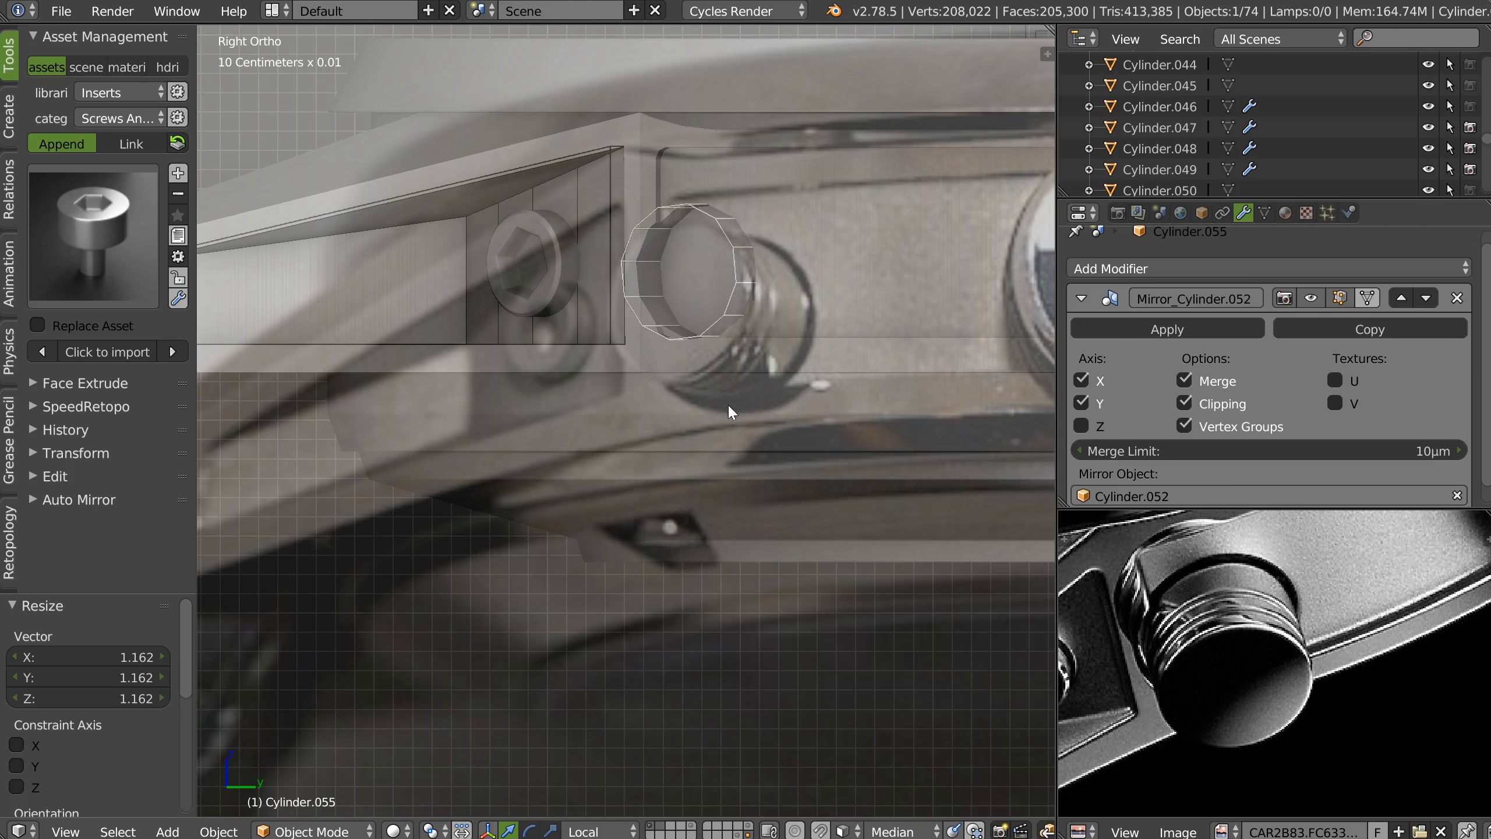
shift+middle_drag(735, 397, 684, 410)
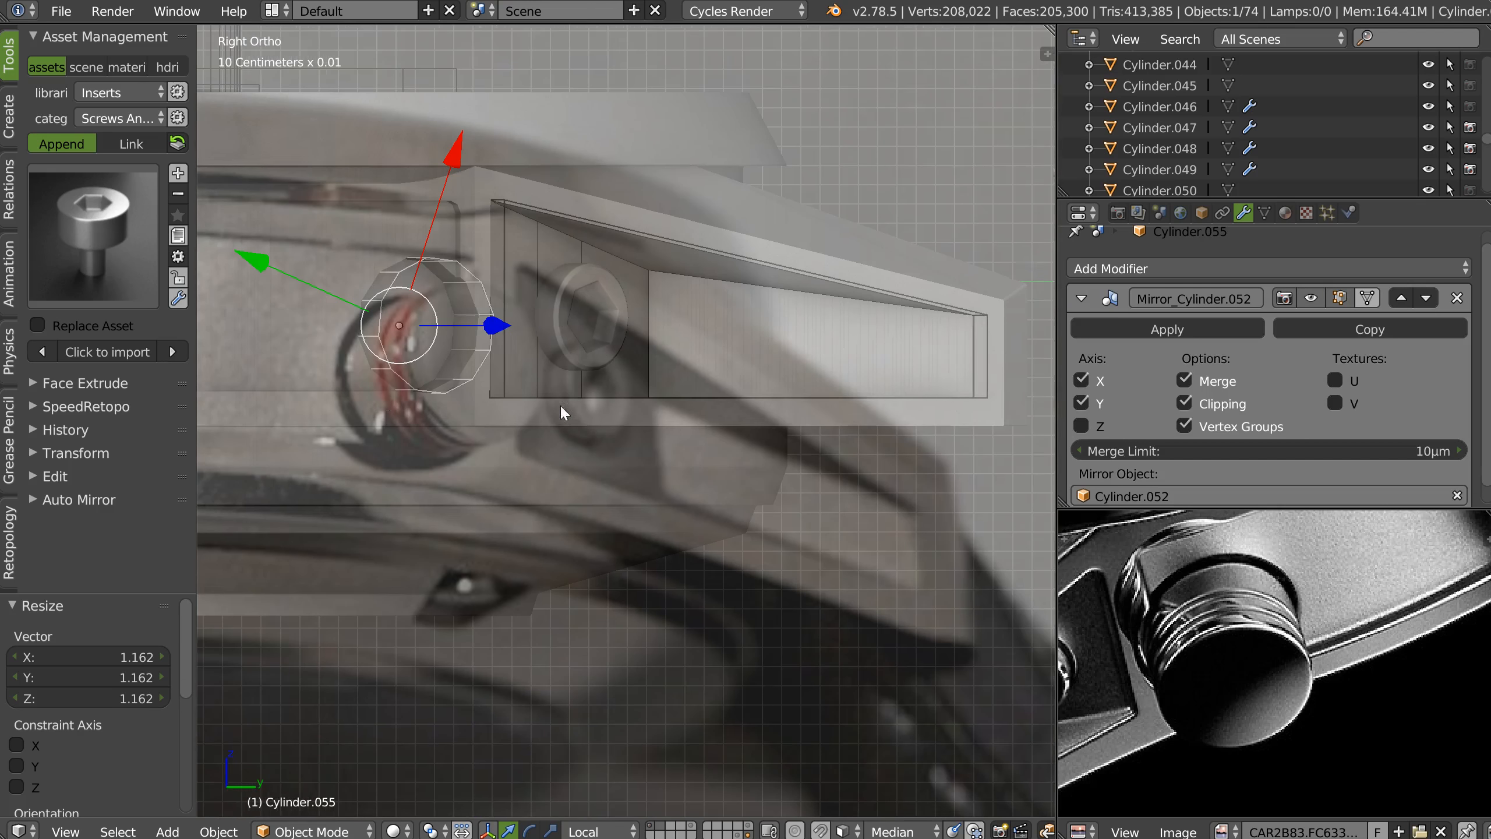
shift+middle_drag(509, 297, 648, 324)
drag(586, 181, 586, 213)
key(s)
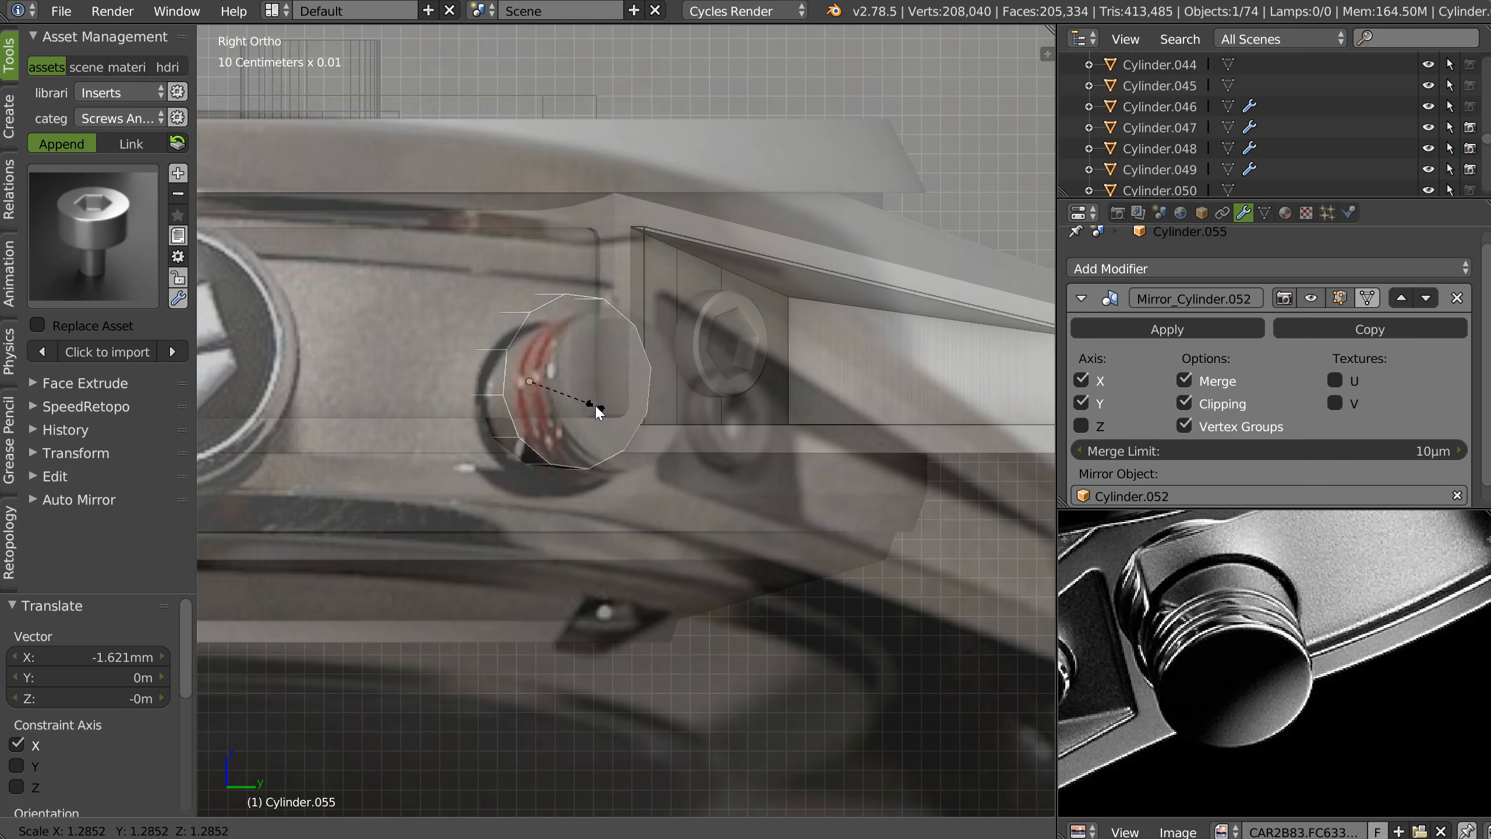
click(586, 404)
Examine how the case, the lugs and both cylinder cutters line up with the side reference photo.
ctrl+middle_drag(585, 403, 672, 394)
right_click(452, 394)
shift+middle_drag(458, 394, 581, 401)
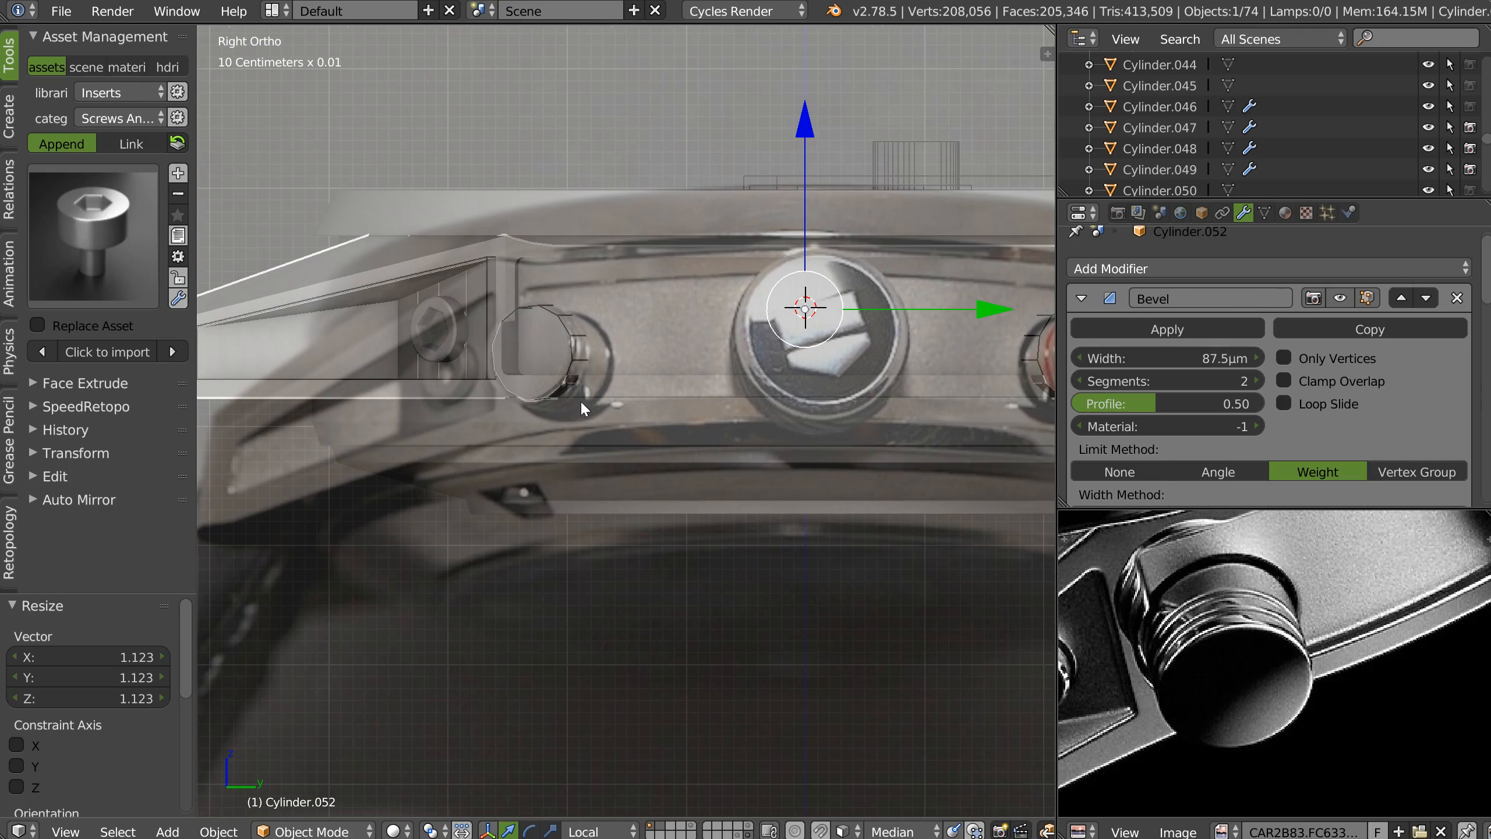
shift+middle_drag(790, 286, 637, 367)
scroll(598, 339, up, 3)
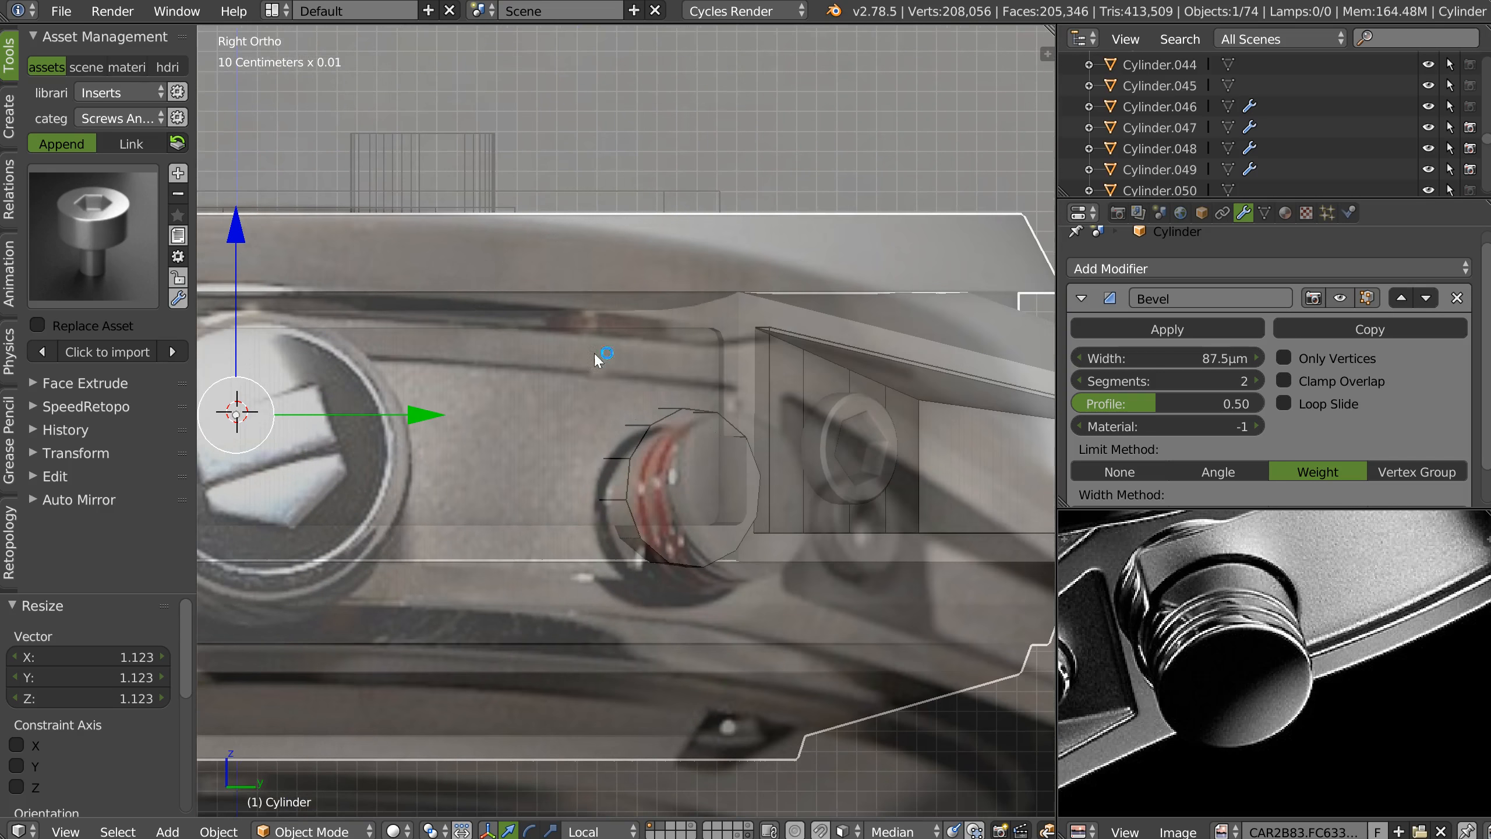
scroll(750, 334, down, 1)
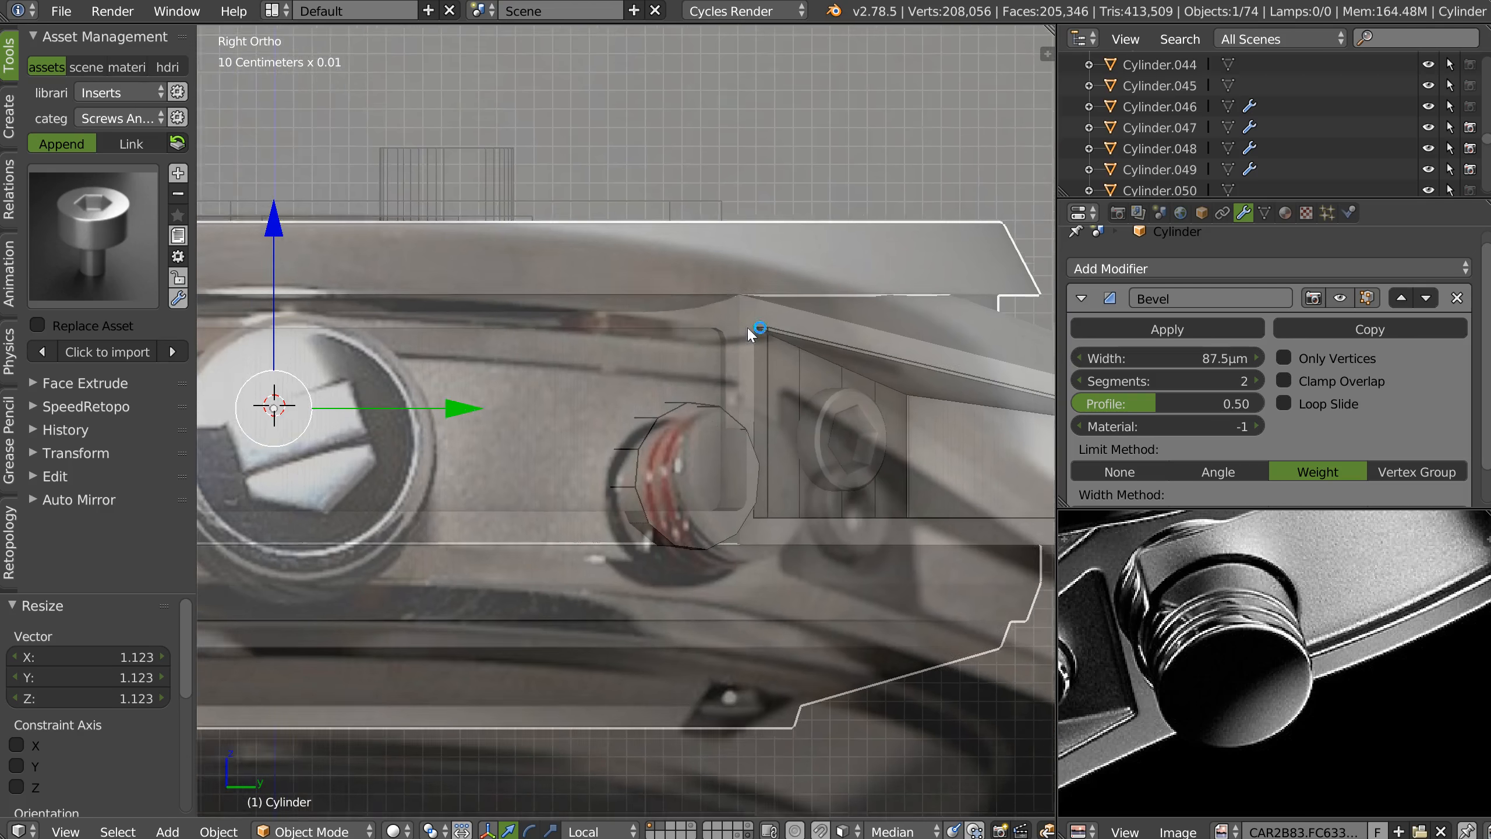
scroll(746, 327, down, 1)
shift+middle_drag(701, 356, 652, 341)
scroll(673, 373, down, 1)
scroll(709, 268, up, 1)
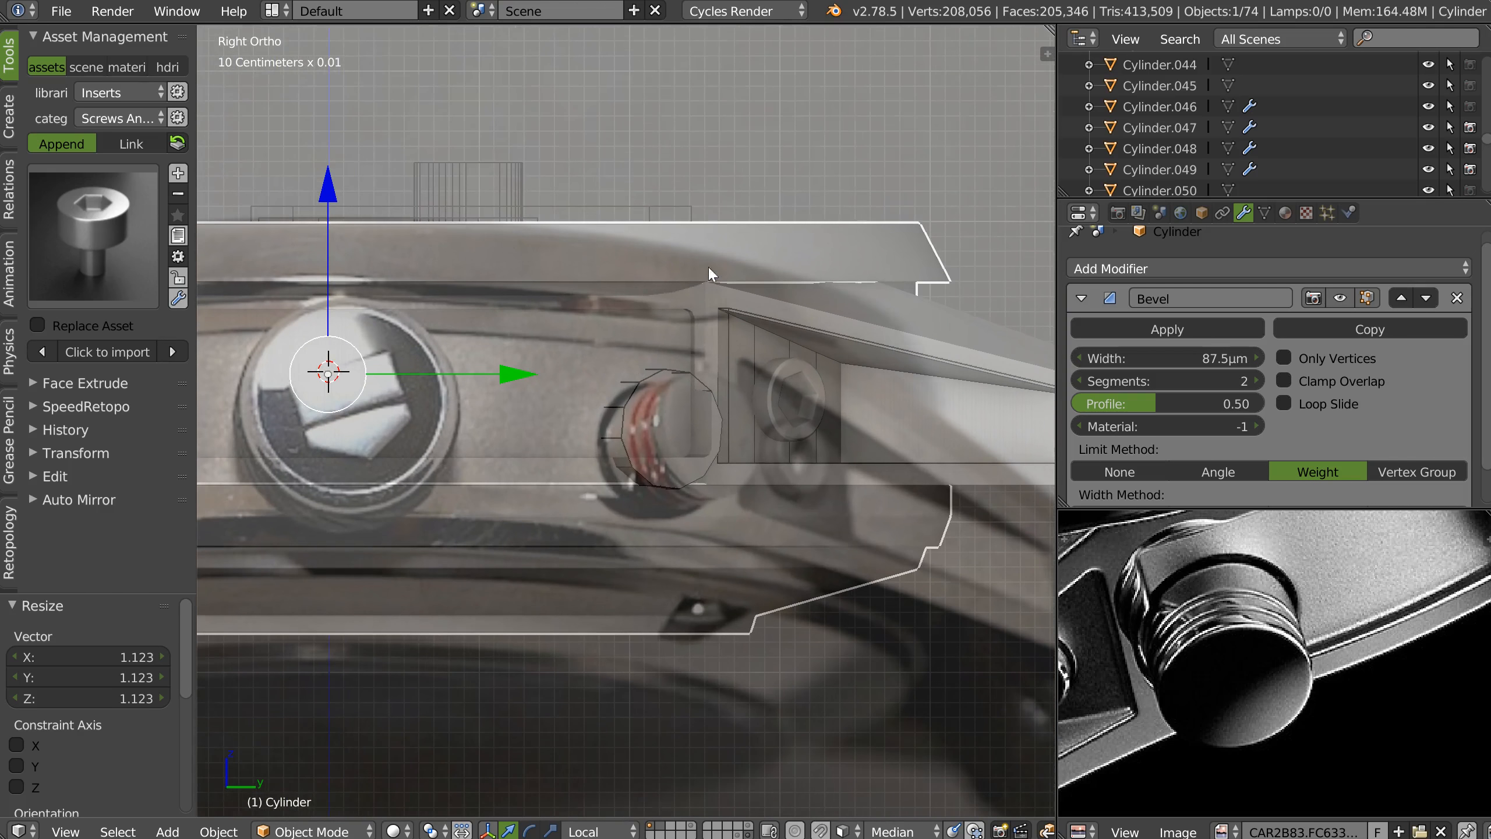
shift+middle_drag(517, 490, 727, 468)
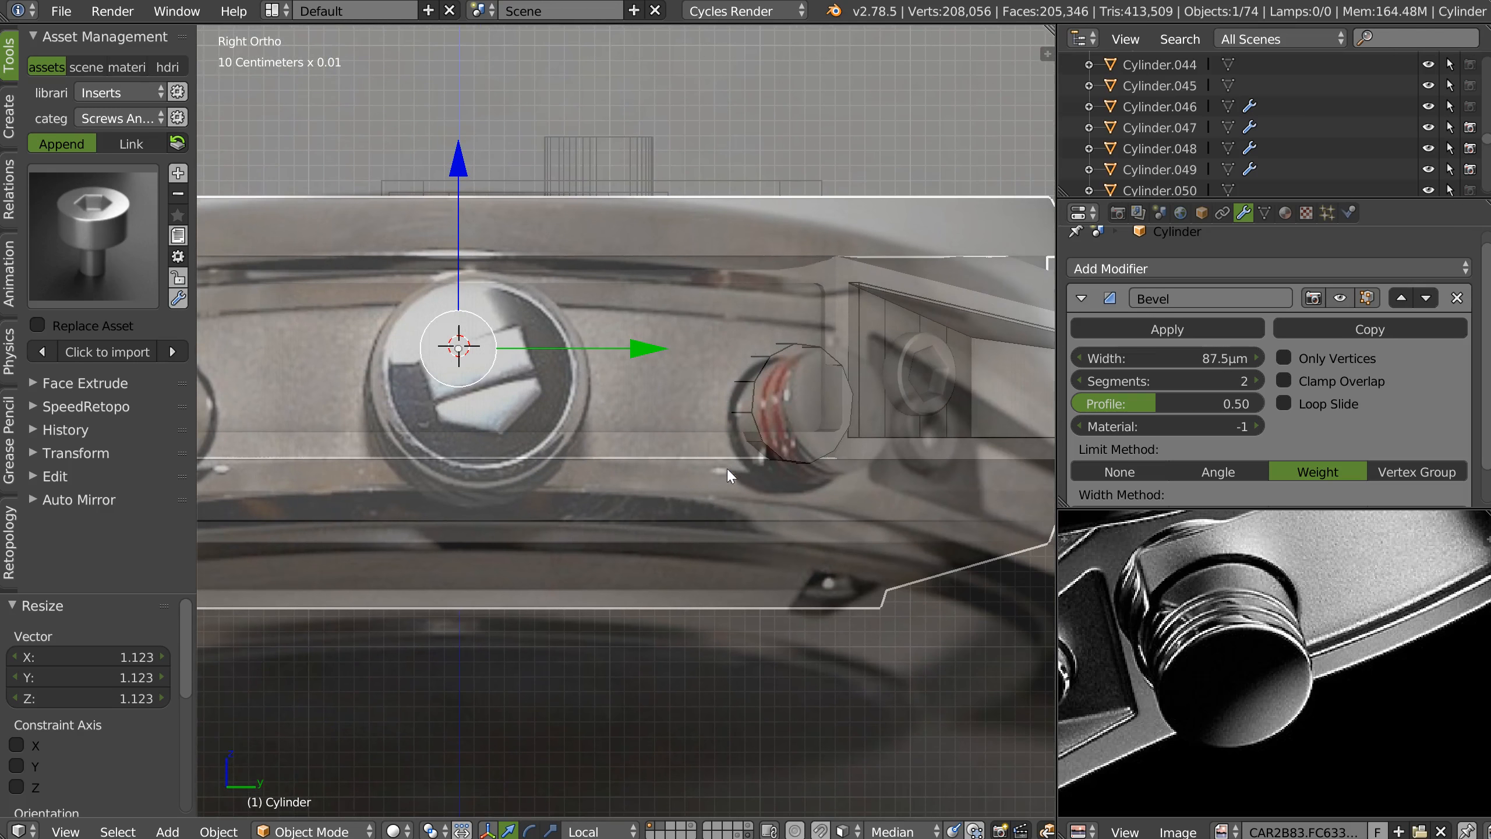
right_click(904, 451)
shift+middle_drag(894, 462, 768, 420)
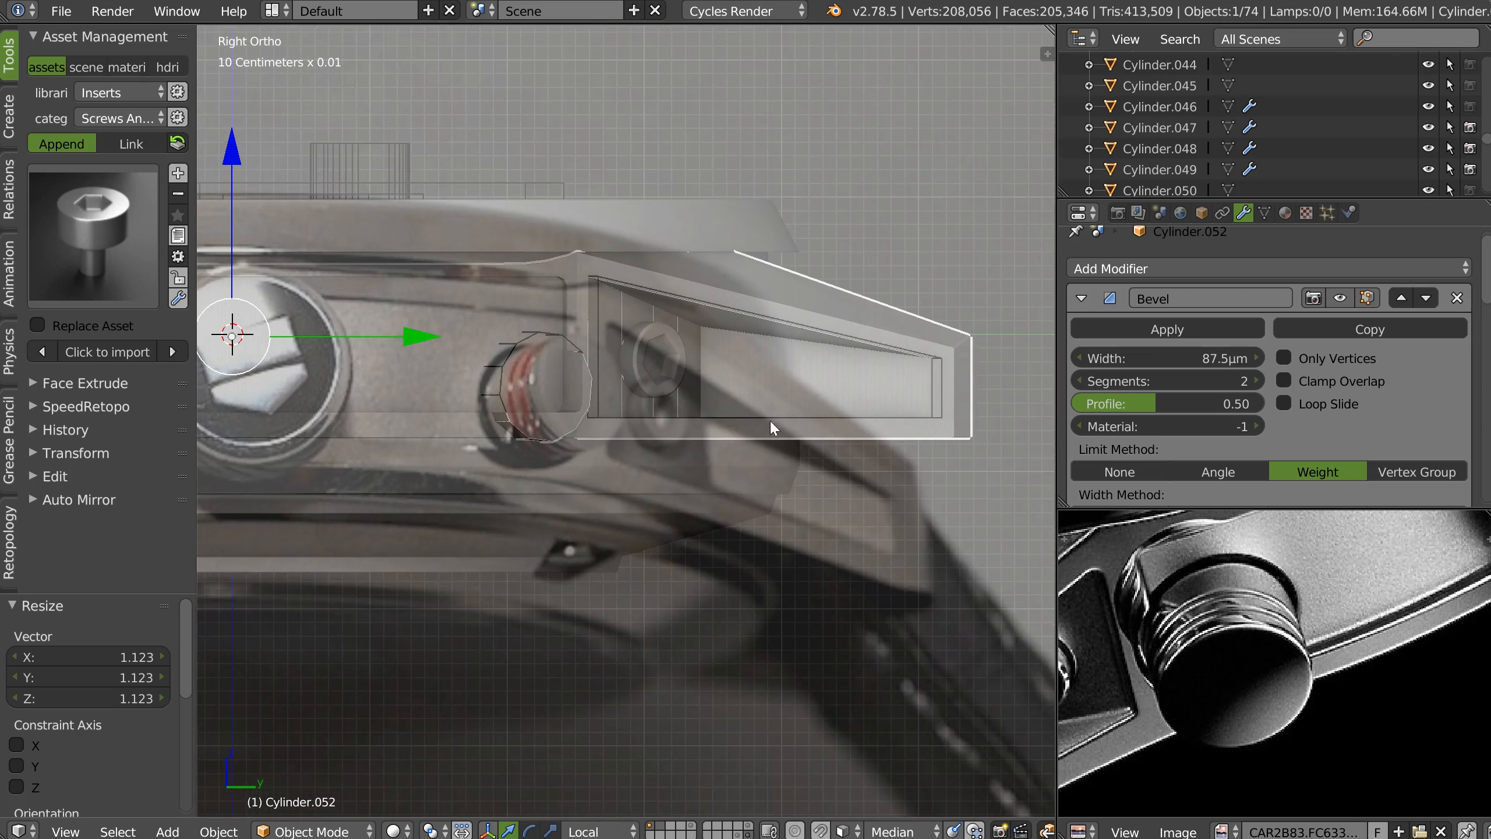
shift+middle_drag(490, 368, 736, 391)
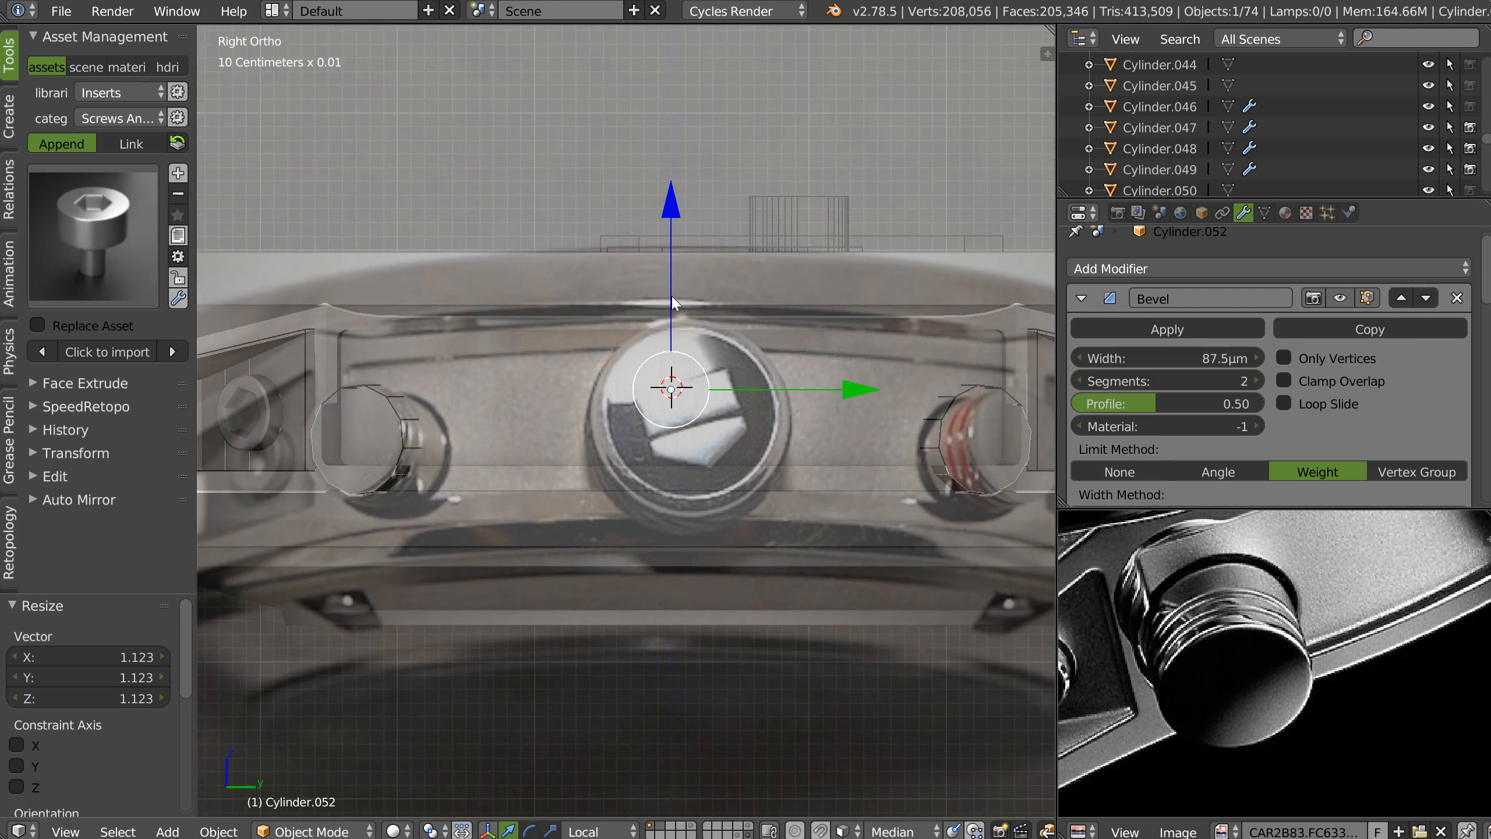
Lower the lug body's upper row of vertices between the lugs about 0.297 mm along Z.
right_click(645, 320)
right_click(644, 320)
key(Tab)
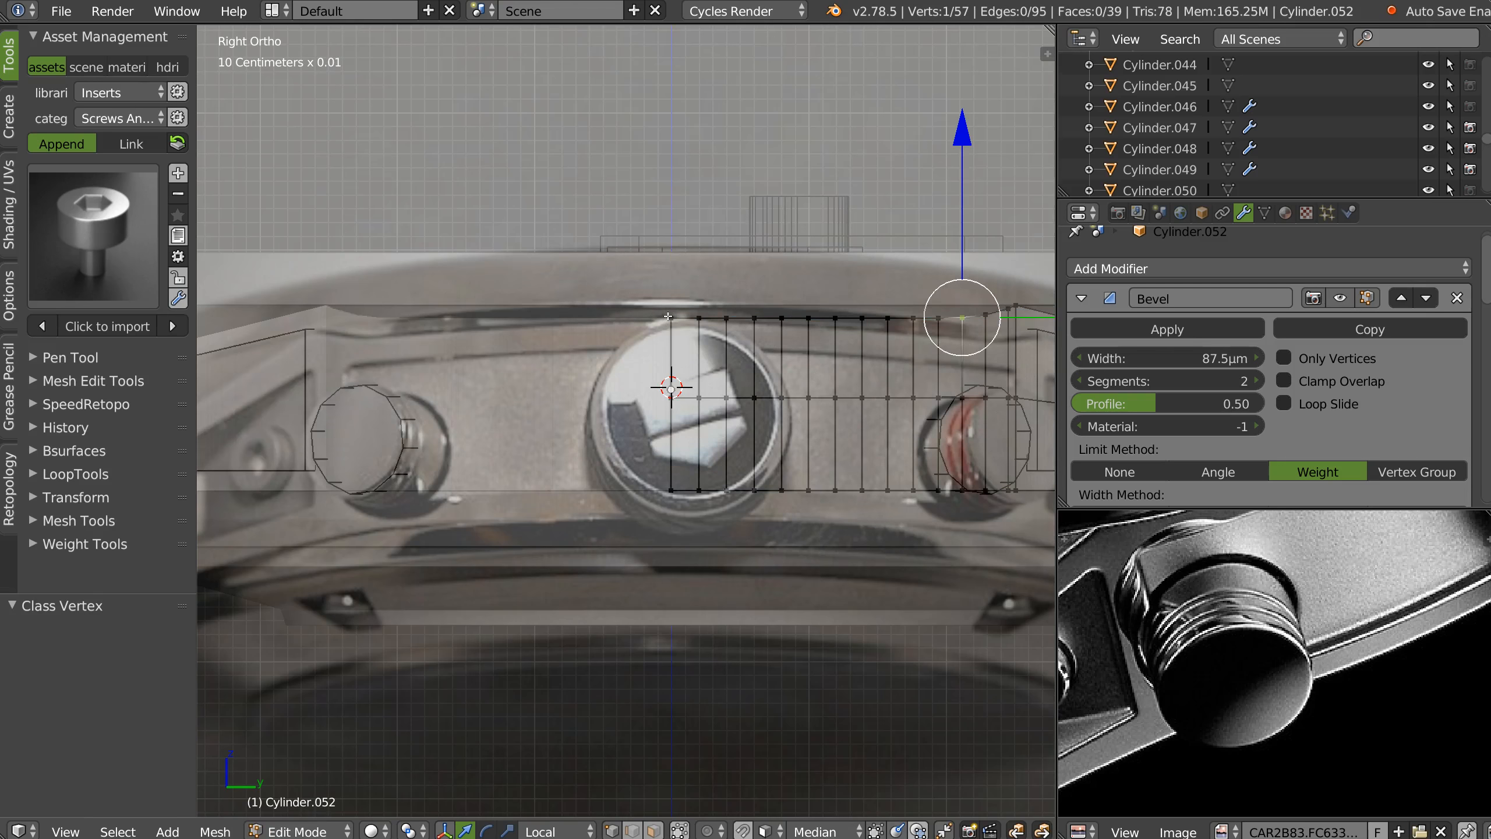
ctrl+right_click(960, 320)
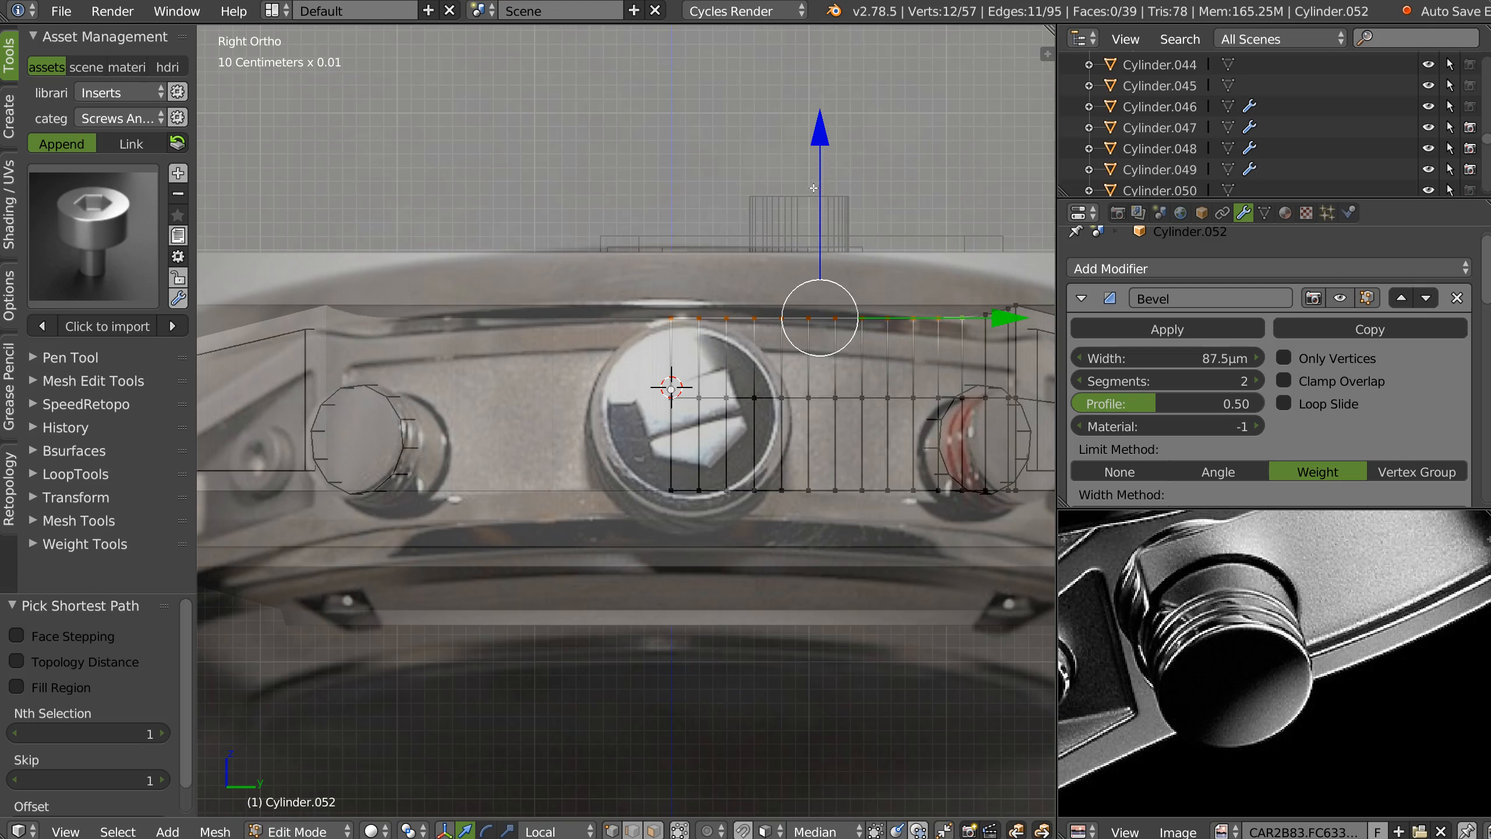
drag(821, 142, 823, 141)
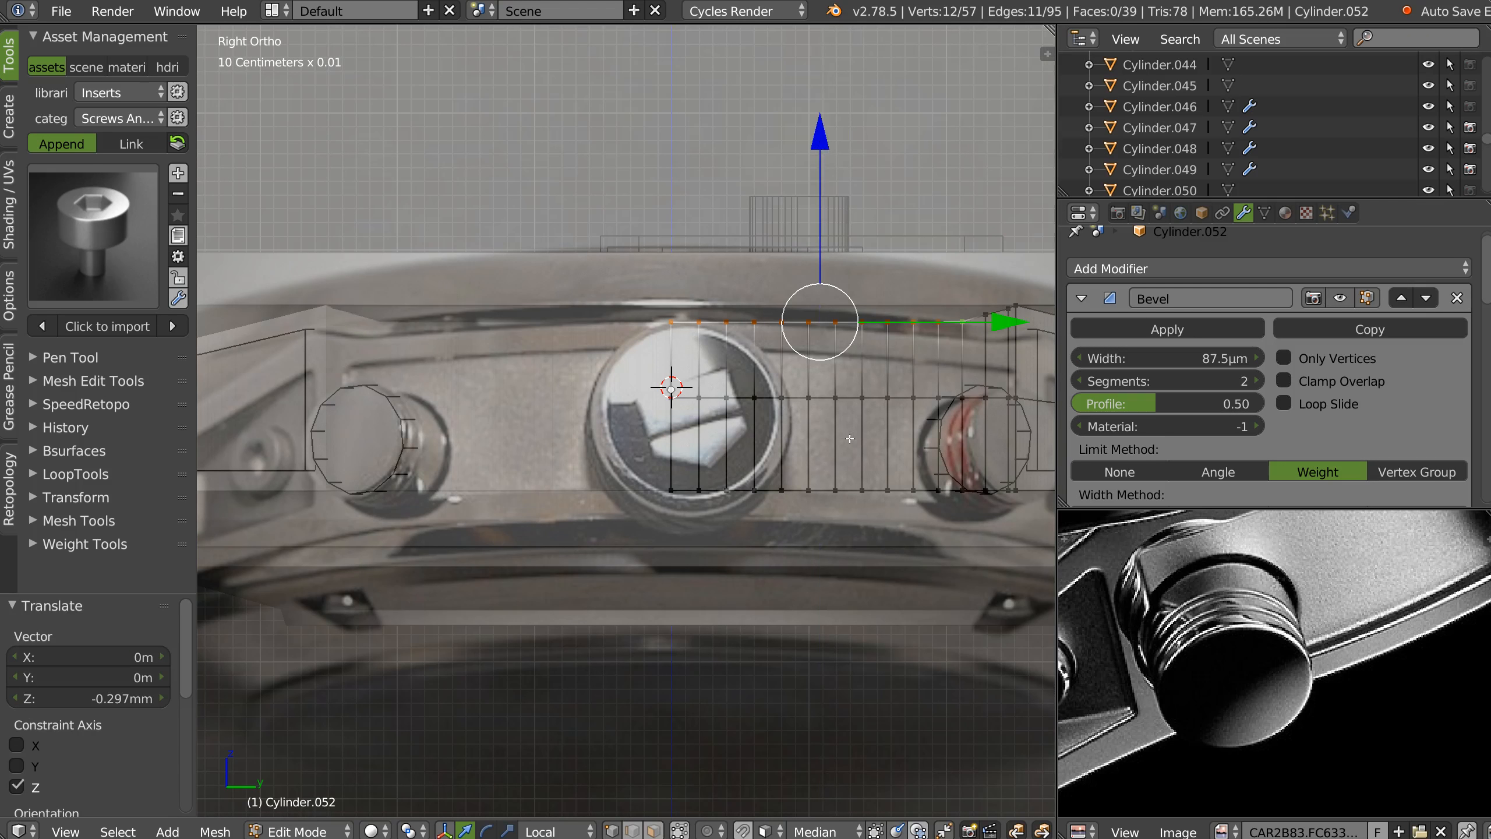
shift+middle_drag(849, 438, 779, 445)
key(Tab)
click(727, 287)
ctrl+middle_drag(669, 377, 704, 338)
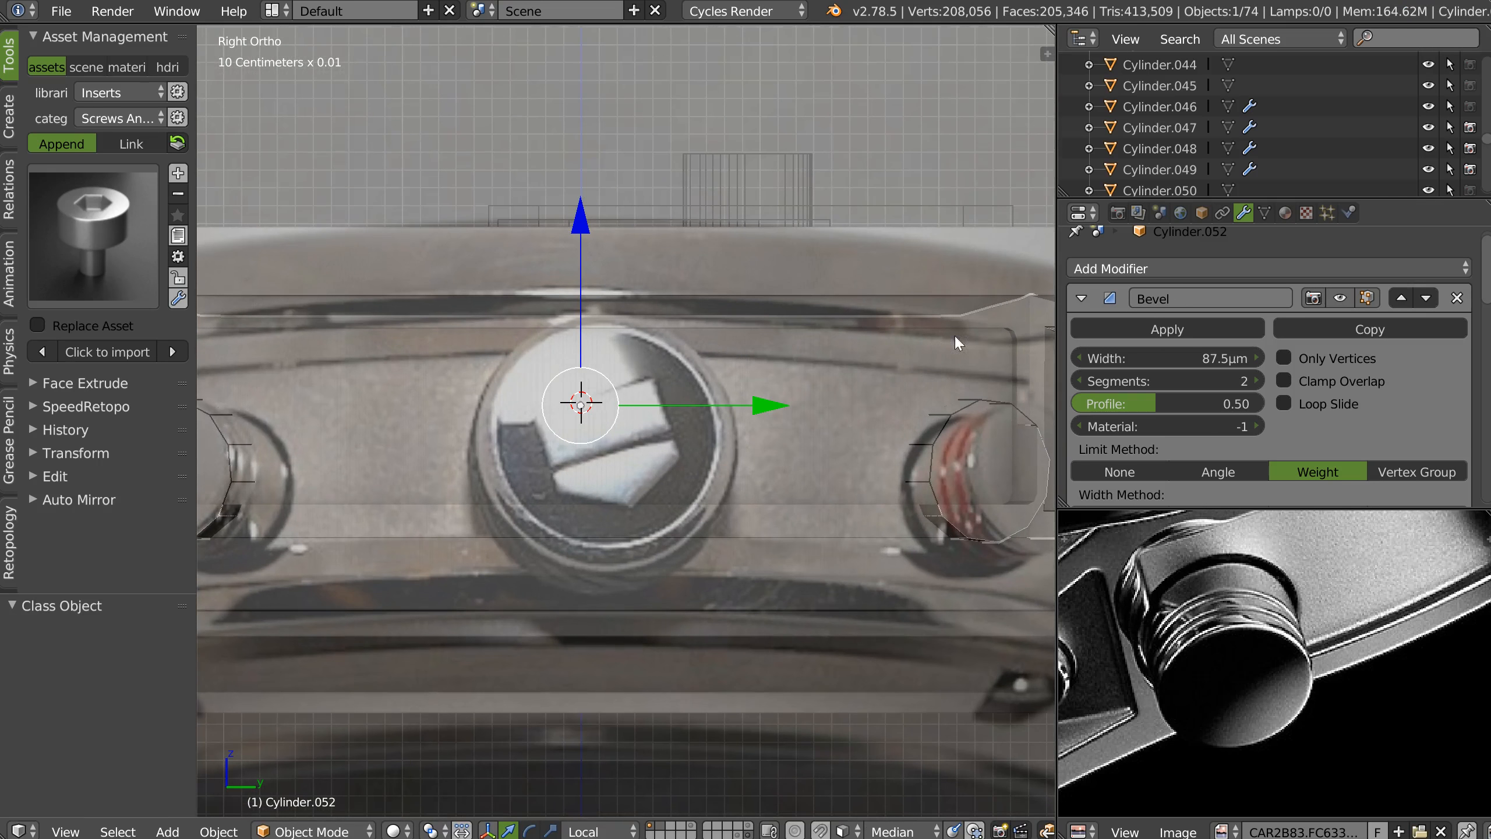
Show the layer holding the remaining cutters again and frame the recessed side panel's cutter.
shift+click(681, 833)
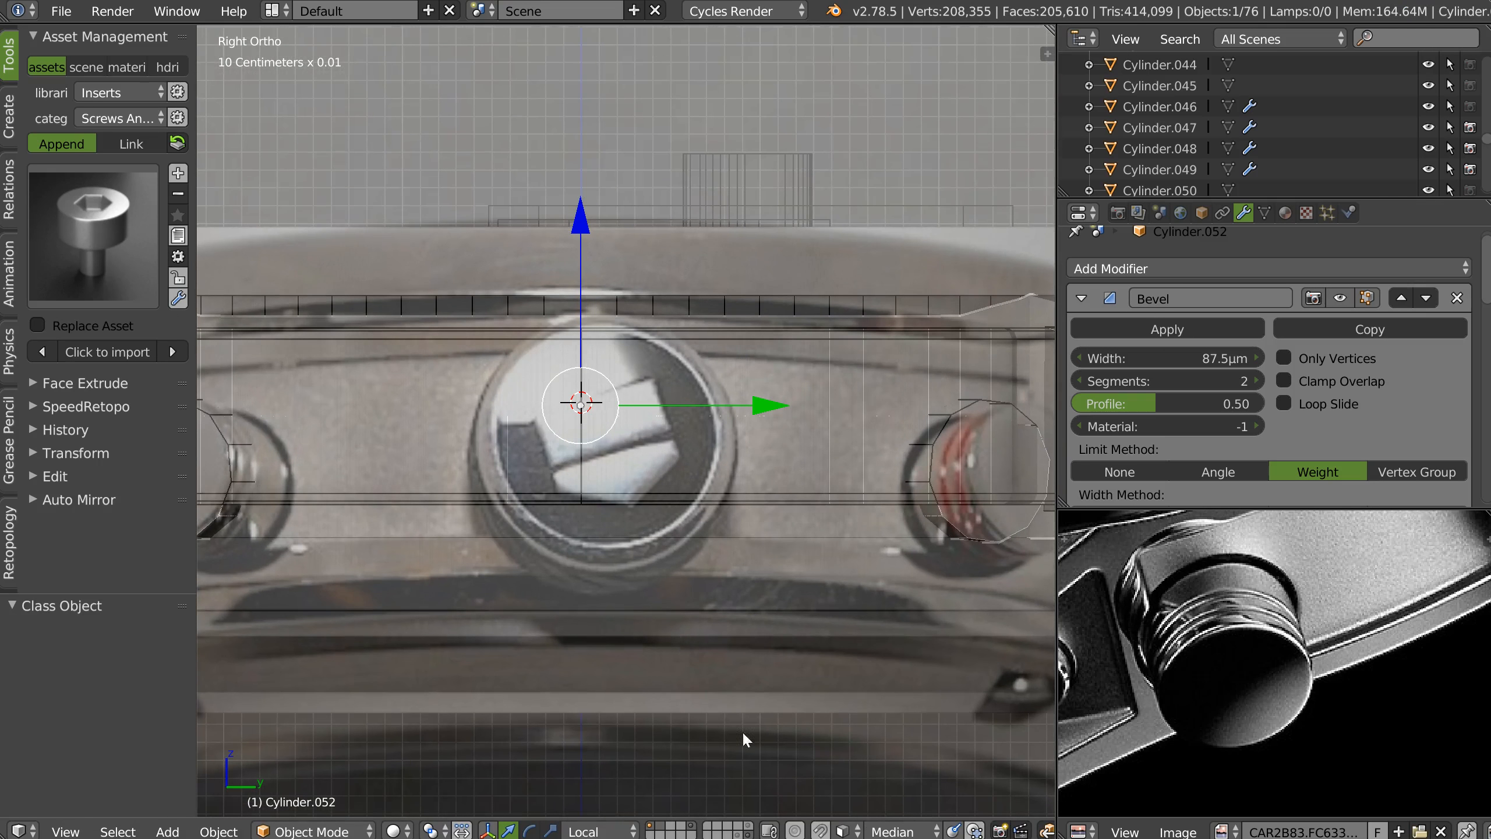
shift+middle_drag(987, 334, 908, 338)
right_click(939, 330)
key(KP_Decimal)
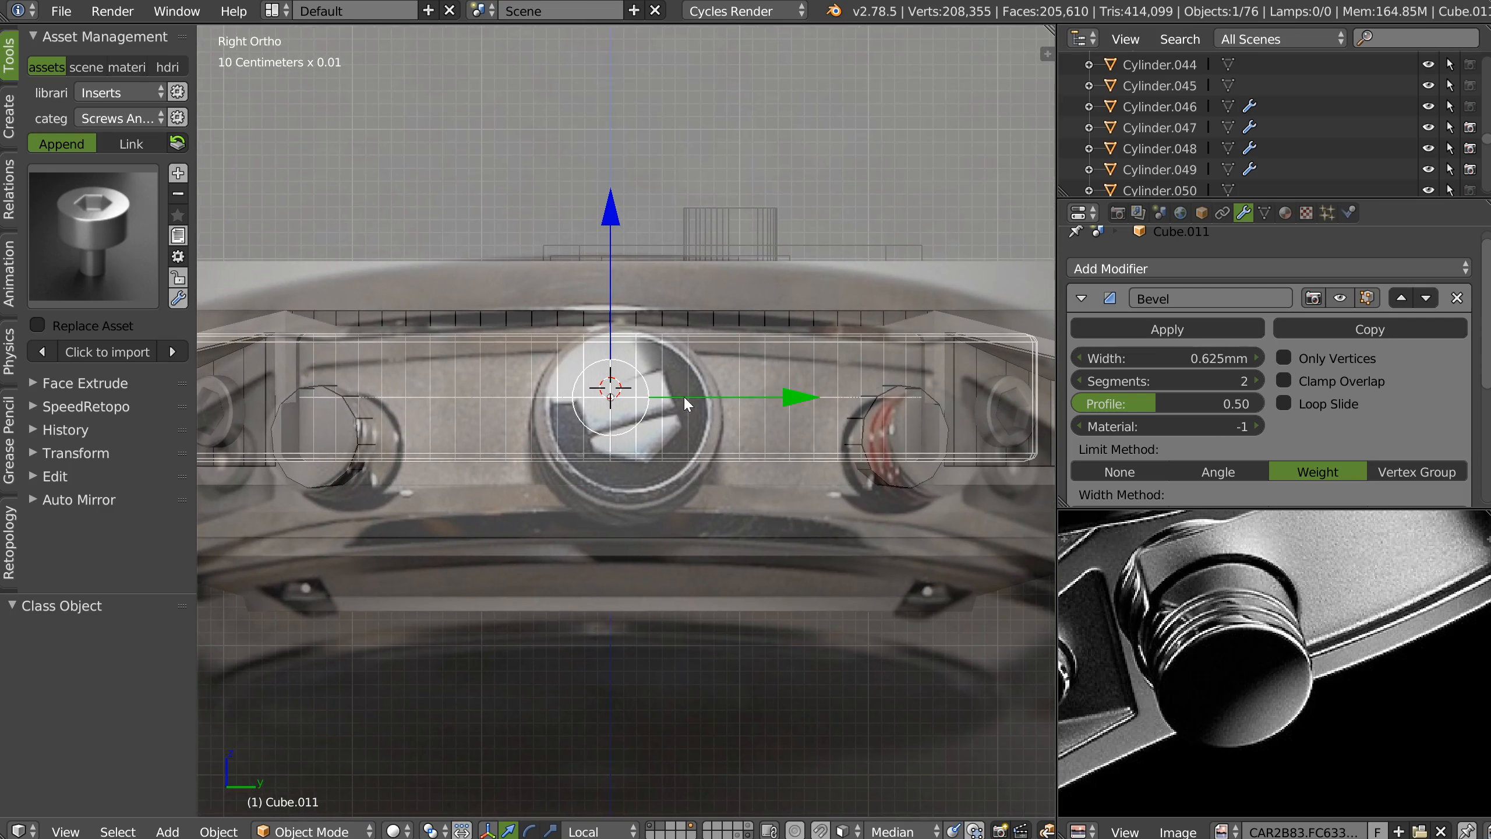
Select only the lower-edge vertices of the lug body, including hidden ones, and undo the trial moves along Z.
right_click(959, 483)
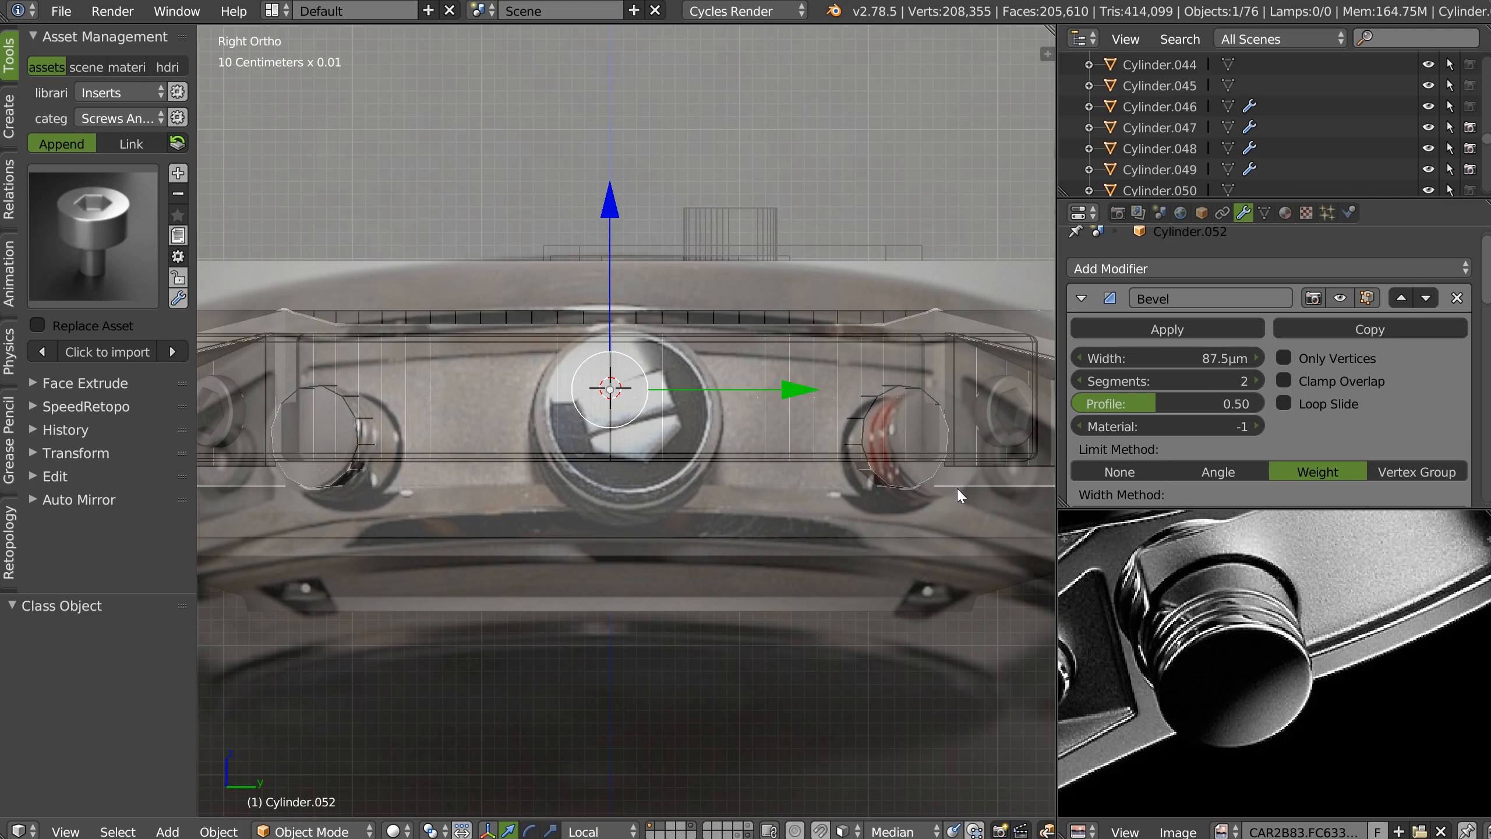
key(Tab)
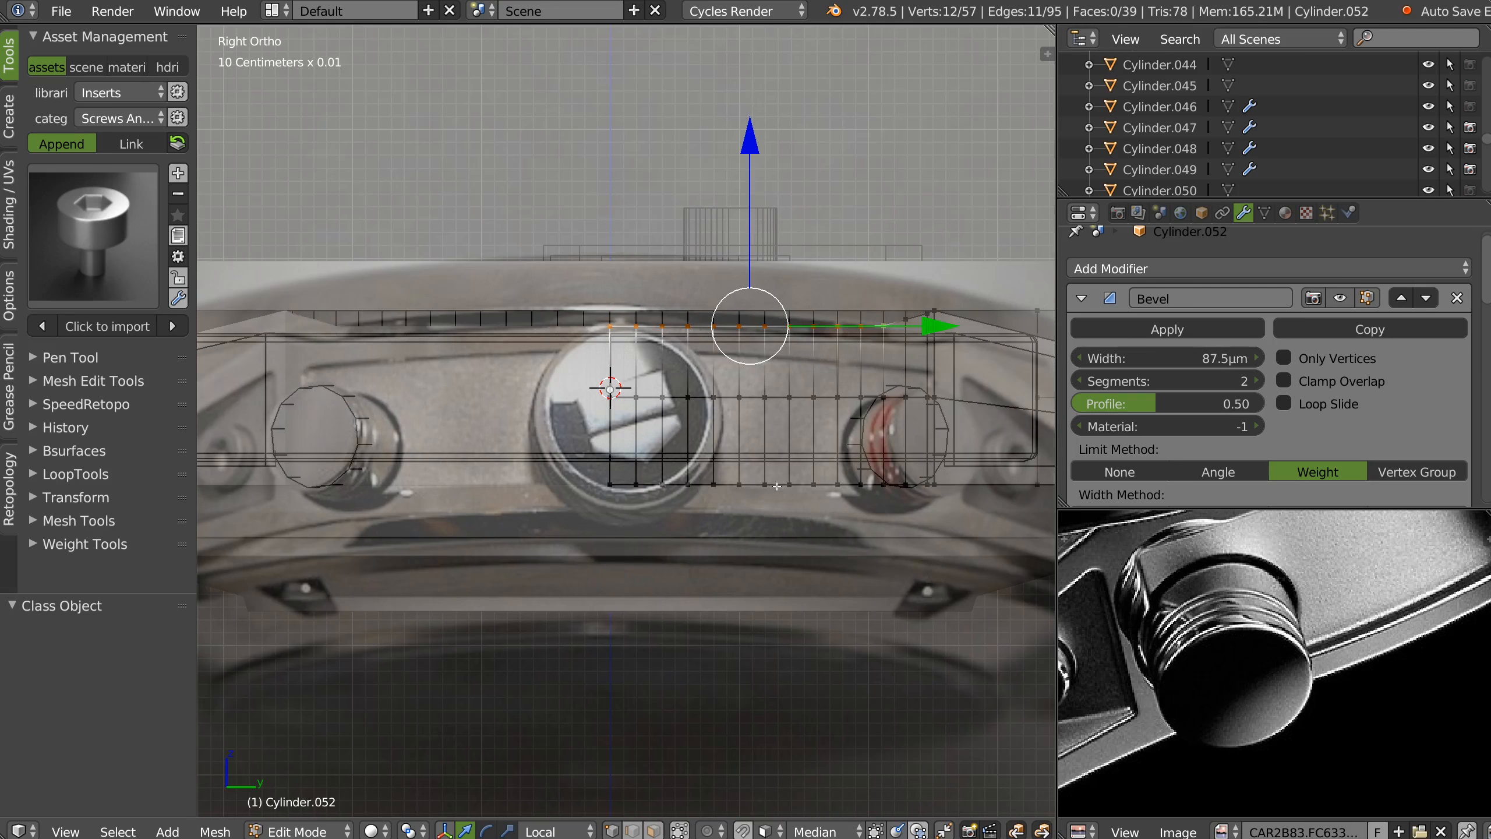
shift+middle_drag(845, 464, 522, 483)
mouse_move(769, 456)
middle_down()
mouse_move(909, 437)
mouse_move(940, 483)
middle_up()
click(679, 830)
key(alt+z)
mouse_move(939, 482)
ctrl+mouse_down()
mouse_move(959, 472)
mouse_move(918, 388)
mouse_move(763, 391)
ctrl+mouse_up()
middle_drag(762, 390, 535, 247)
drag(556, 207, 546, 293)
key(ctrl+z)
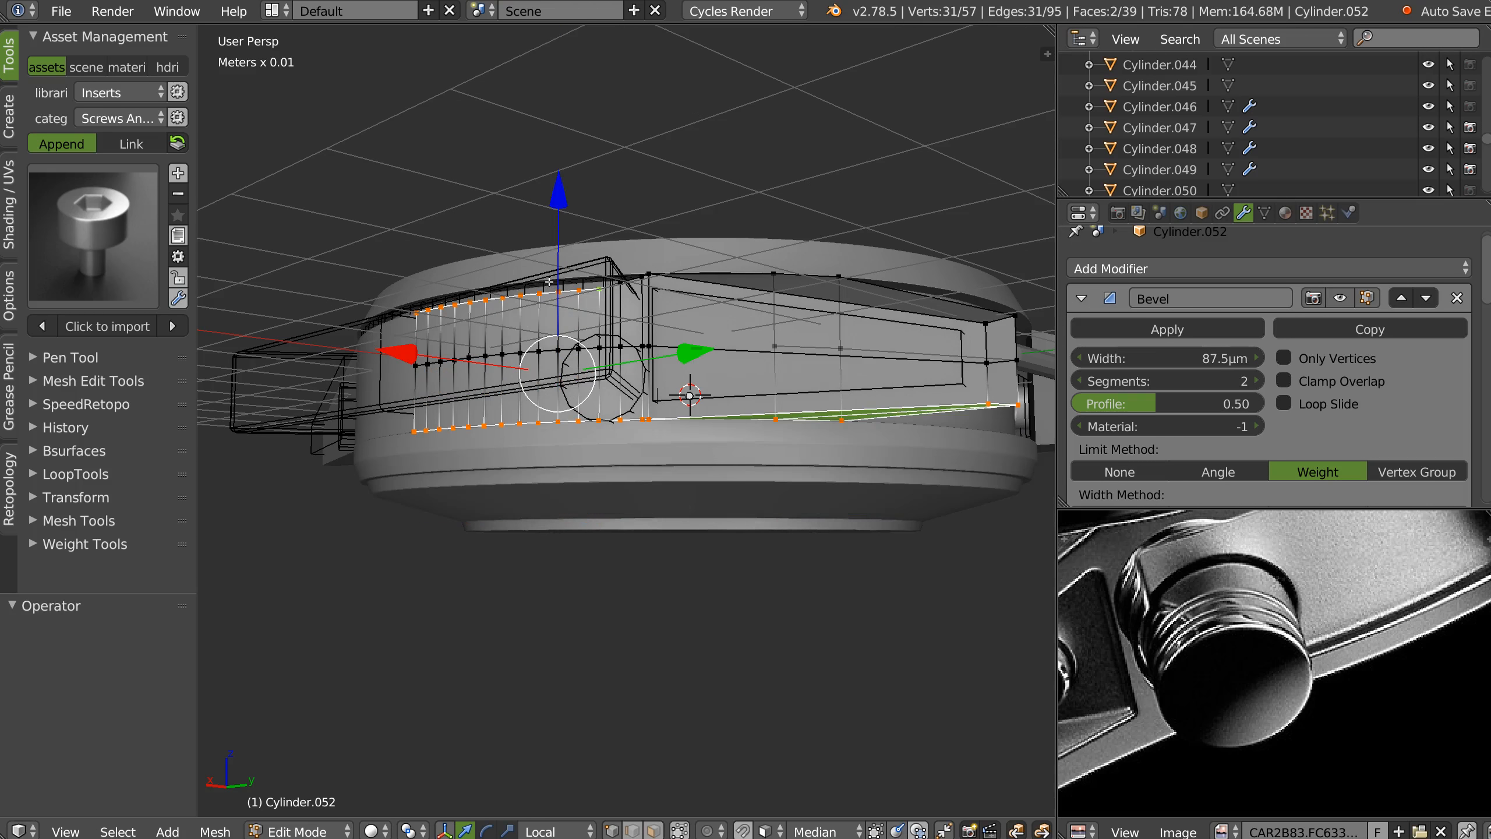
ctrl+shift+drag(364, 347, 493, 306)
drag(603, 245, 549, 614)
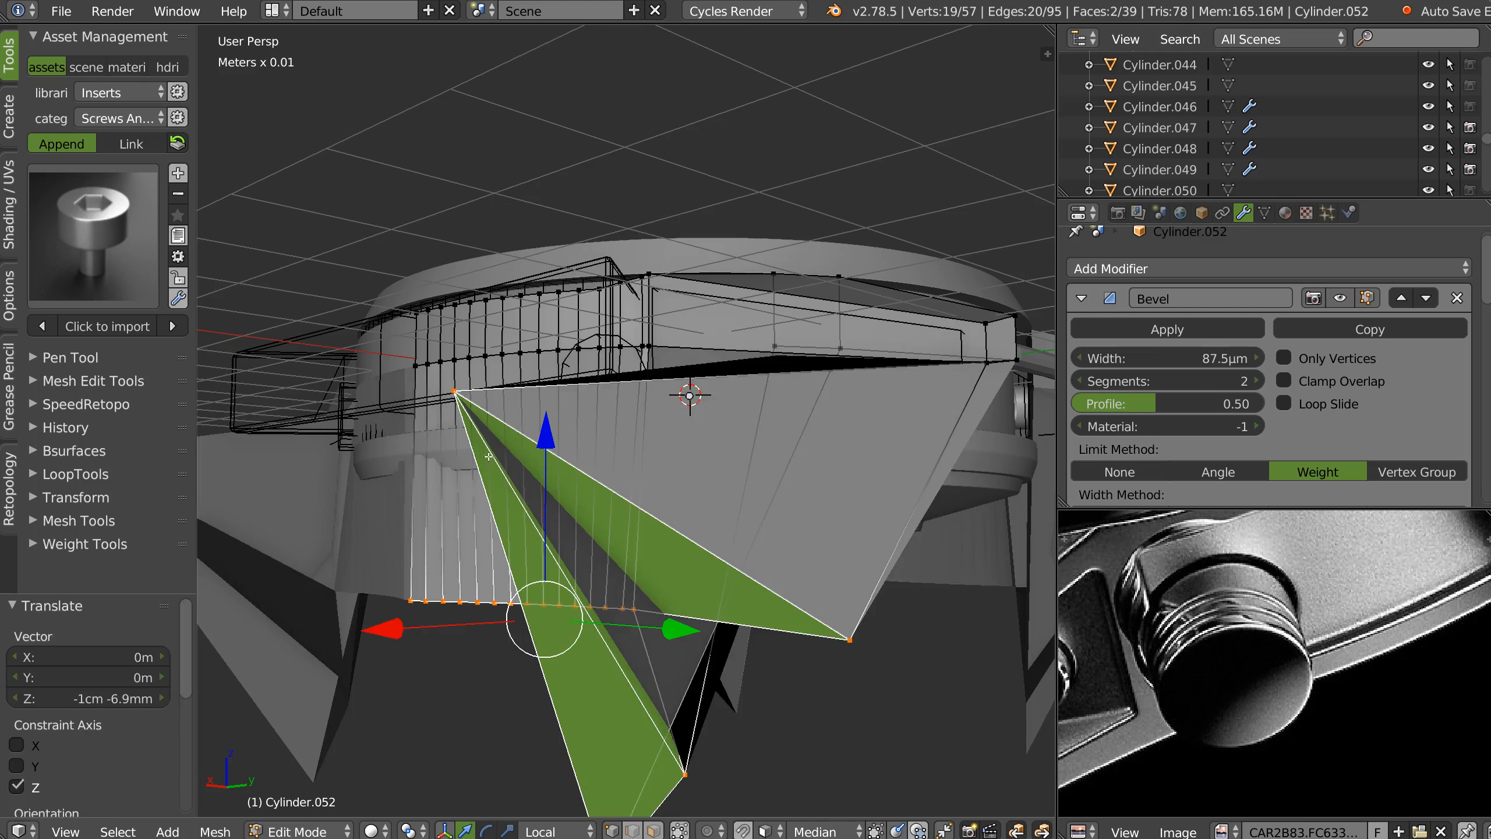
key(ctrl+z)
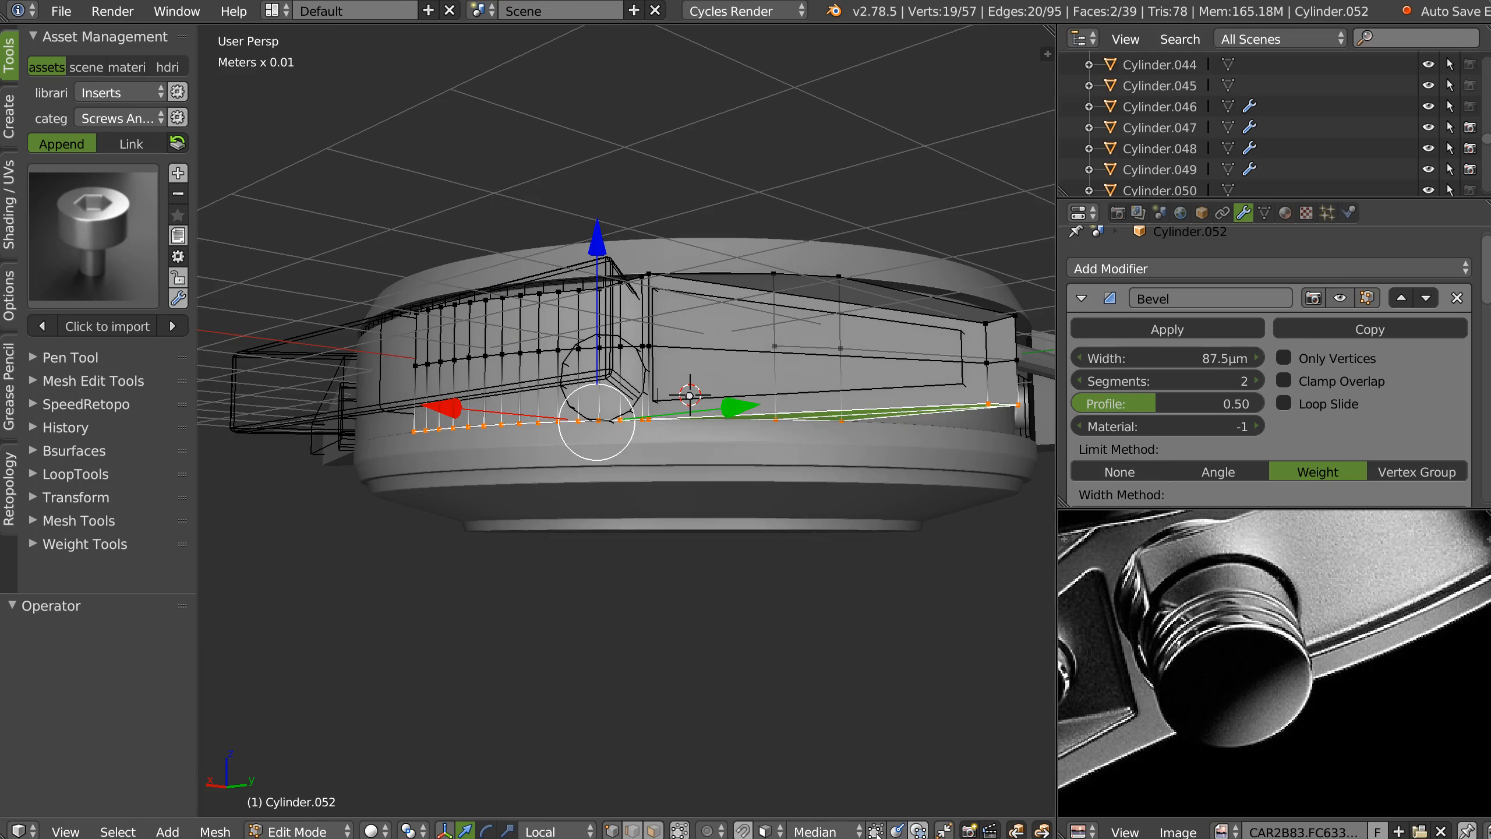
Set the snap element to vertices and lower the lug body's bottom vertices about 2.016 mm along Z.
click(767, 831)
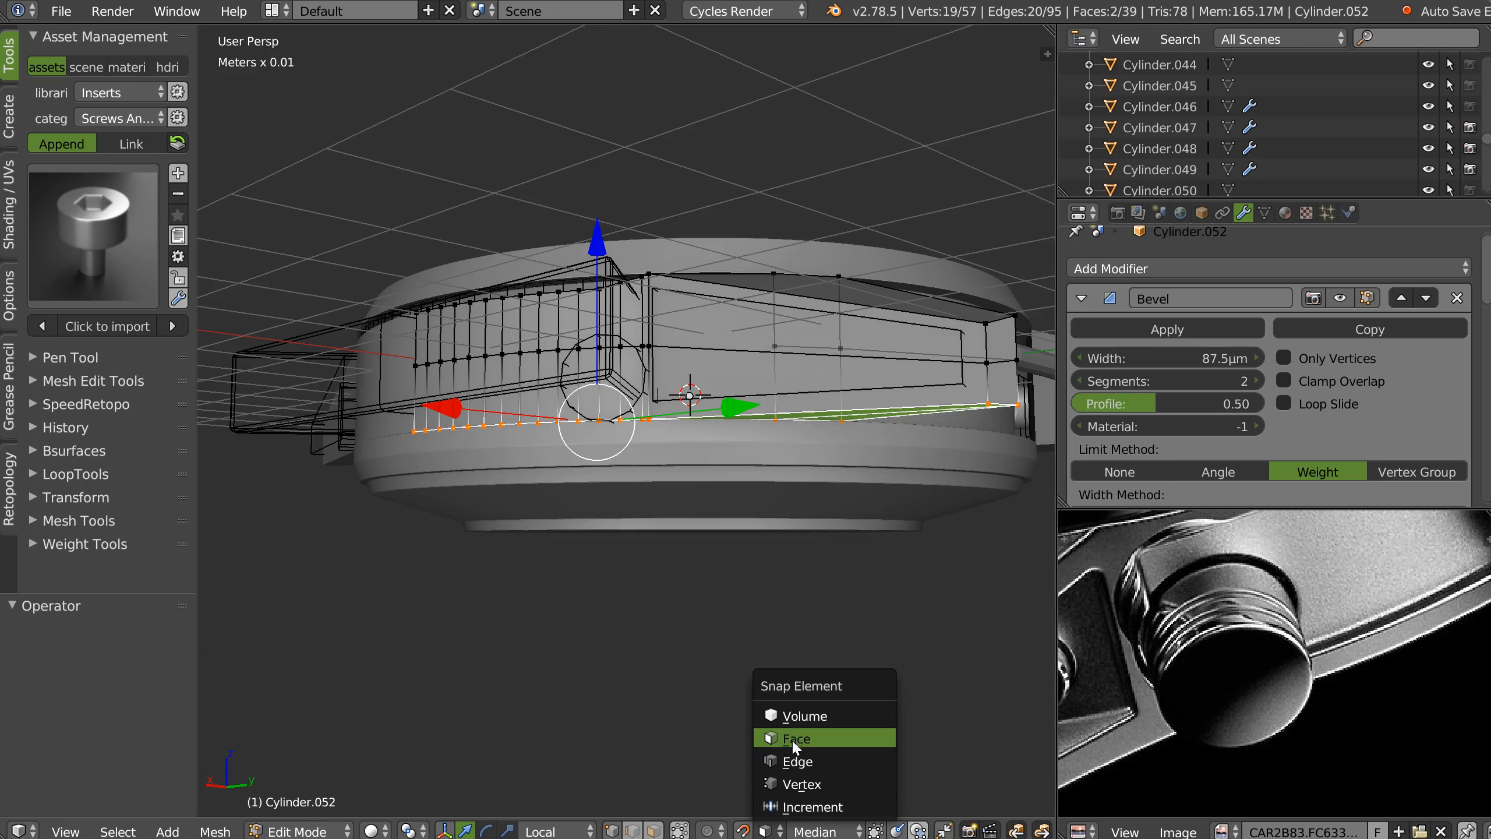
click(794, 784)
ctrl+drag(595, 244, 437, 449)
middle_drag(437, 449, 435, 385)
key(KP_3)
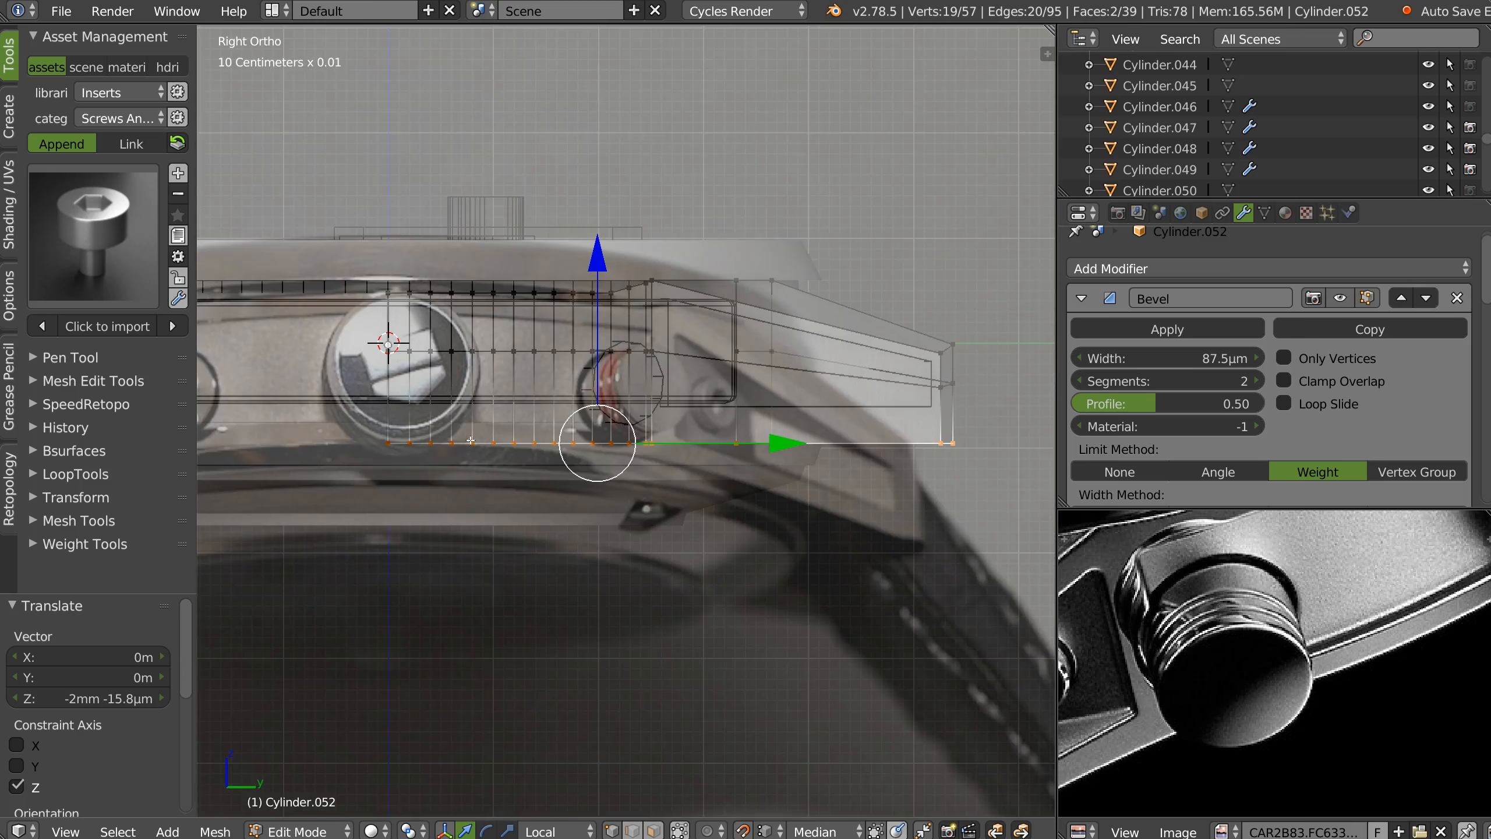
scroll(470, 440, up, 3)
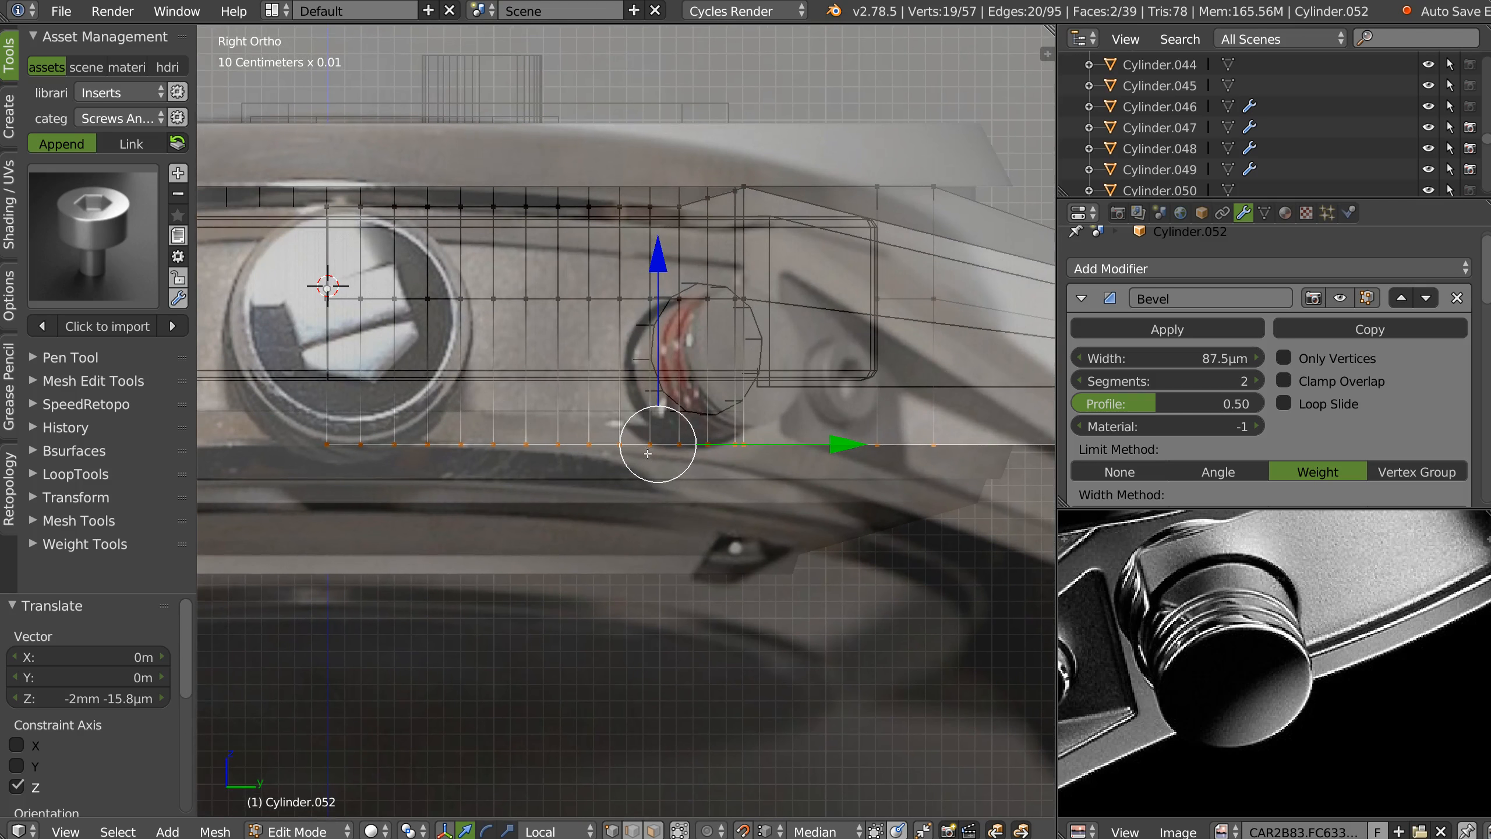
ctrl+middle_drag(630, 470, 831, 486)
shift+middle_drag(1045, 447, 754, 441)
key(Tab)
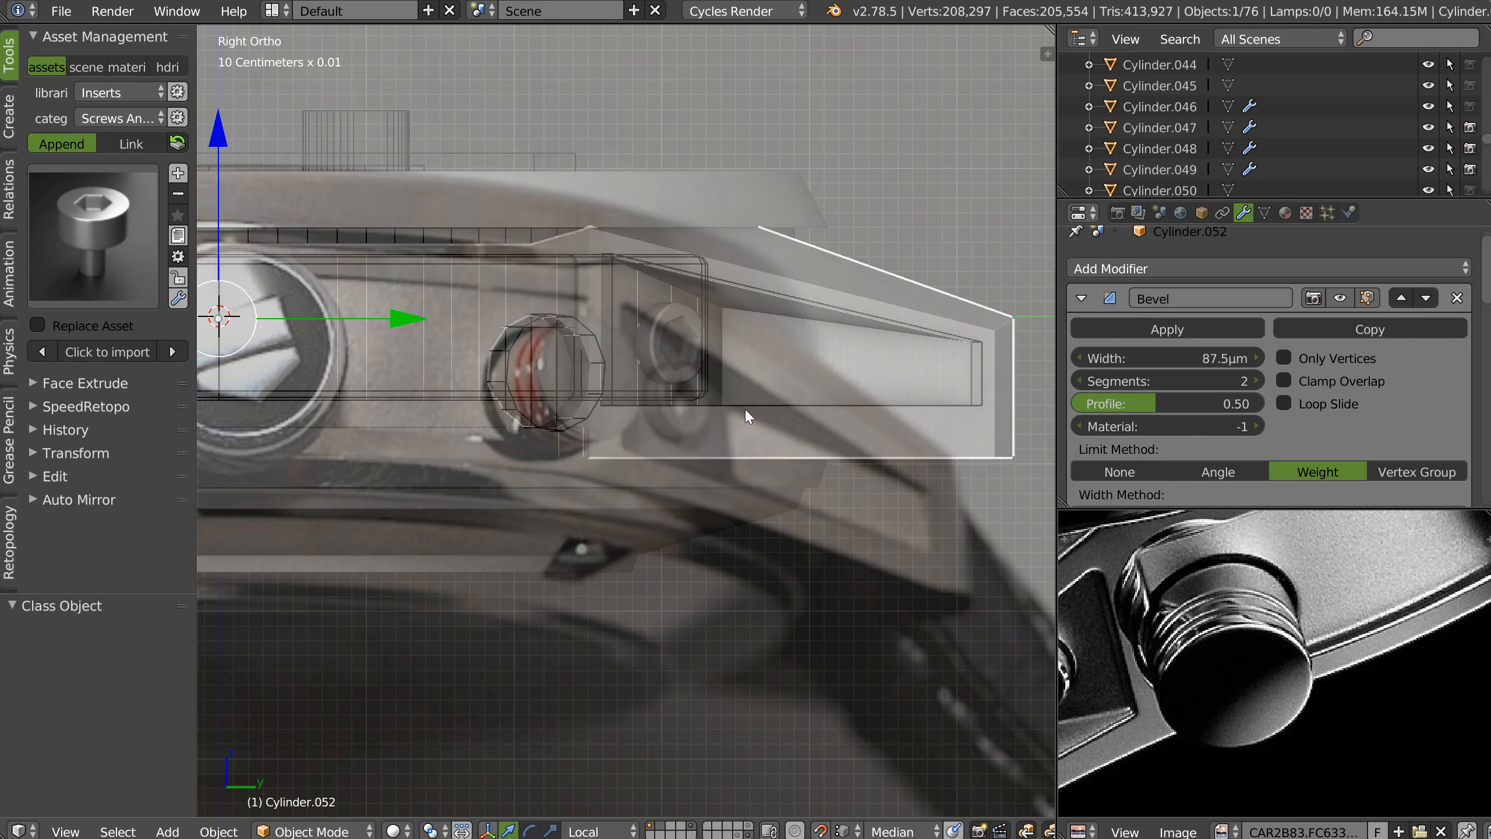
Lower the bottom vertices of the lug's recess cutter about 1.736 mm along Z.
right_click(747, 405)
key(Tab)
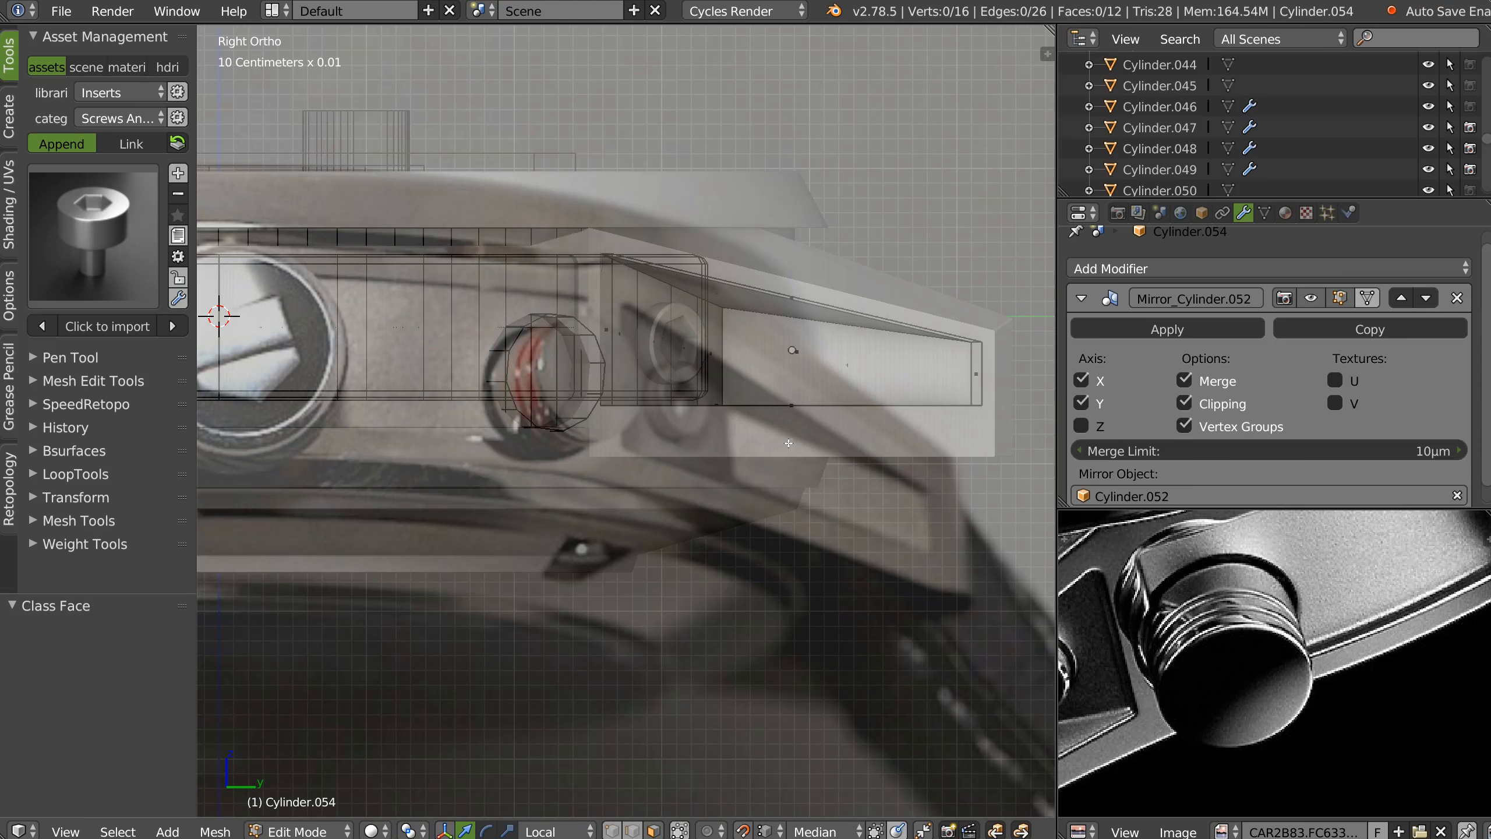
key(Tab)
key(Tab)
key(Tab)
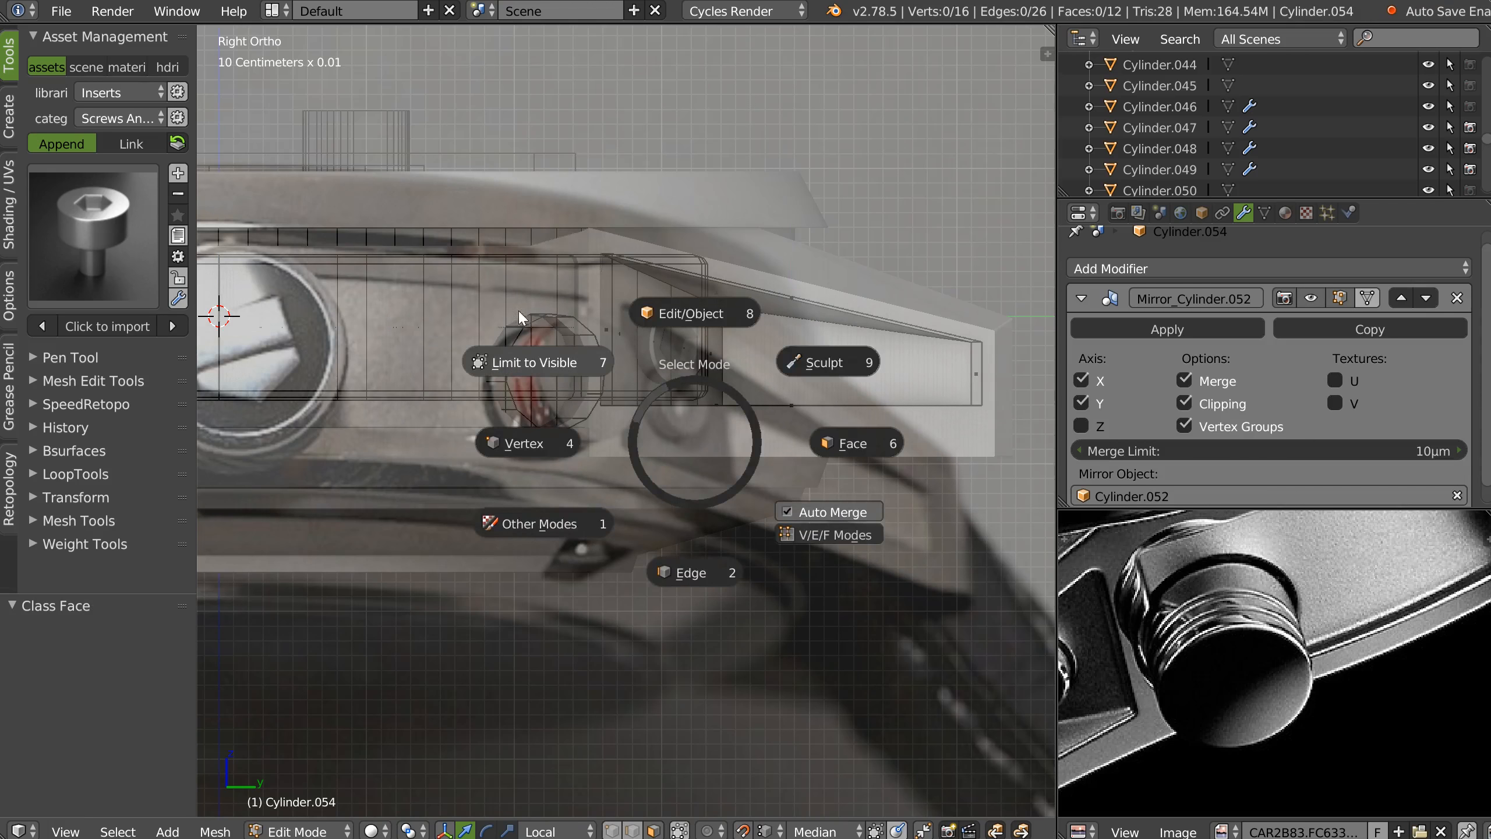
key(Tab)
key(Tab)
mouse_move(637, 477)
ctrl+mouse_down()
mouse_move(1090, 460)
mouse_move(452, 385)
mouse_move(481, 405)
ctrl+mouse_up()
mouse_move(481, 405)
middle_down()
mouse_move(522, 458)
mouse_move(543, 385)
middle_up()
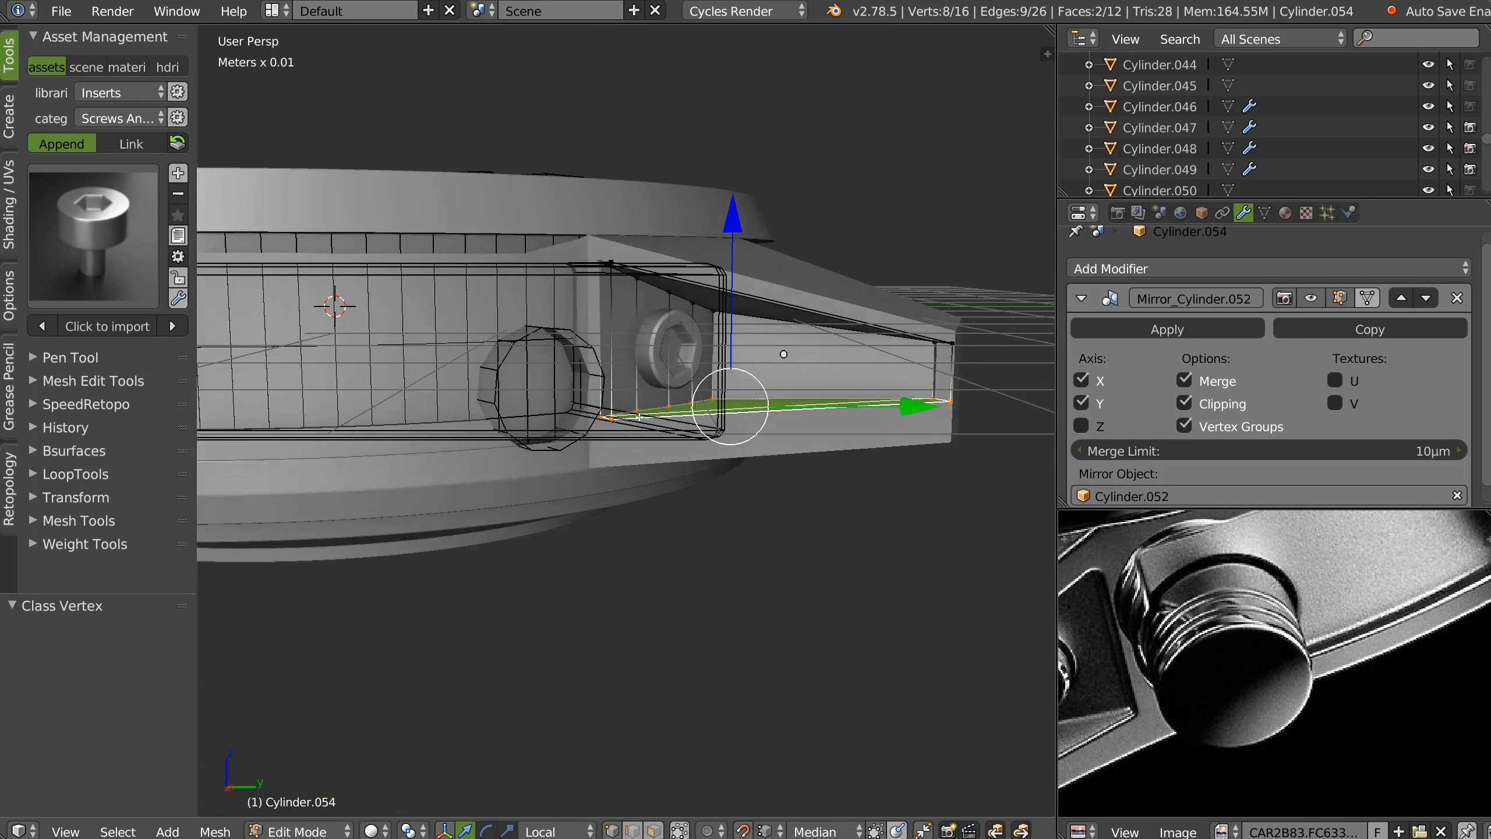
key(KP_1)
key(KP_3)
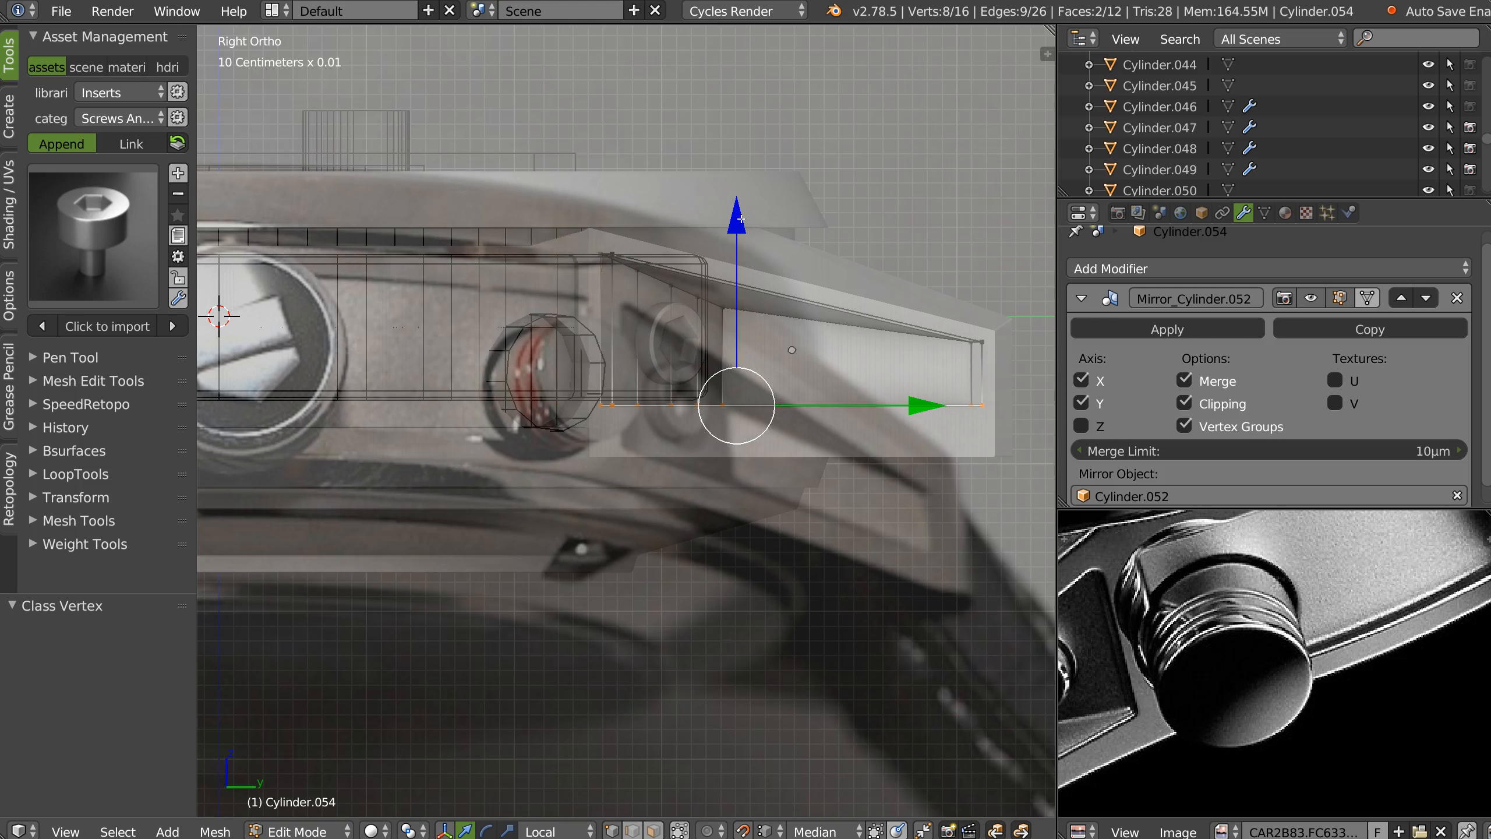
drag(738, 217, 738, 45)
key(ctrl+z)
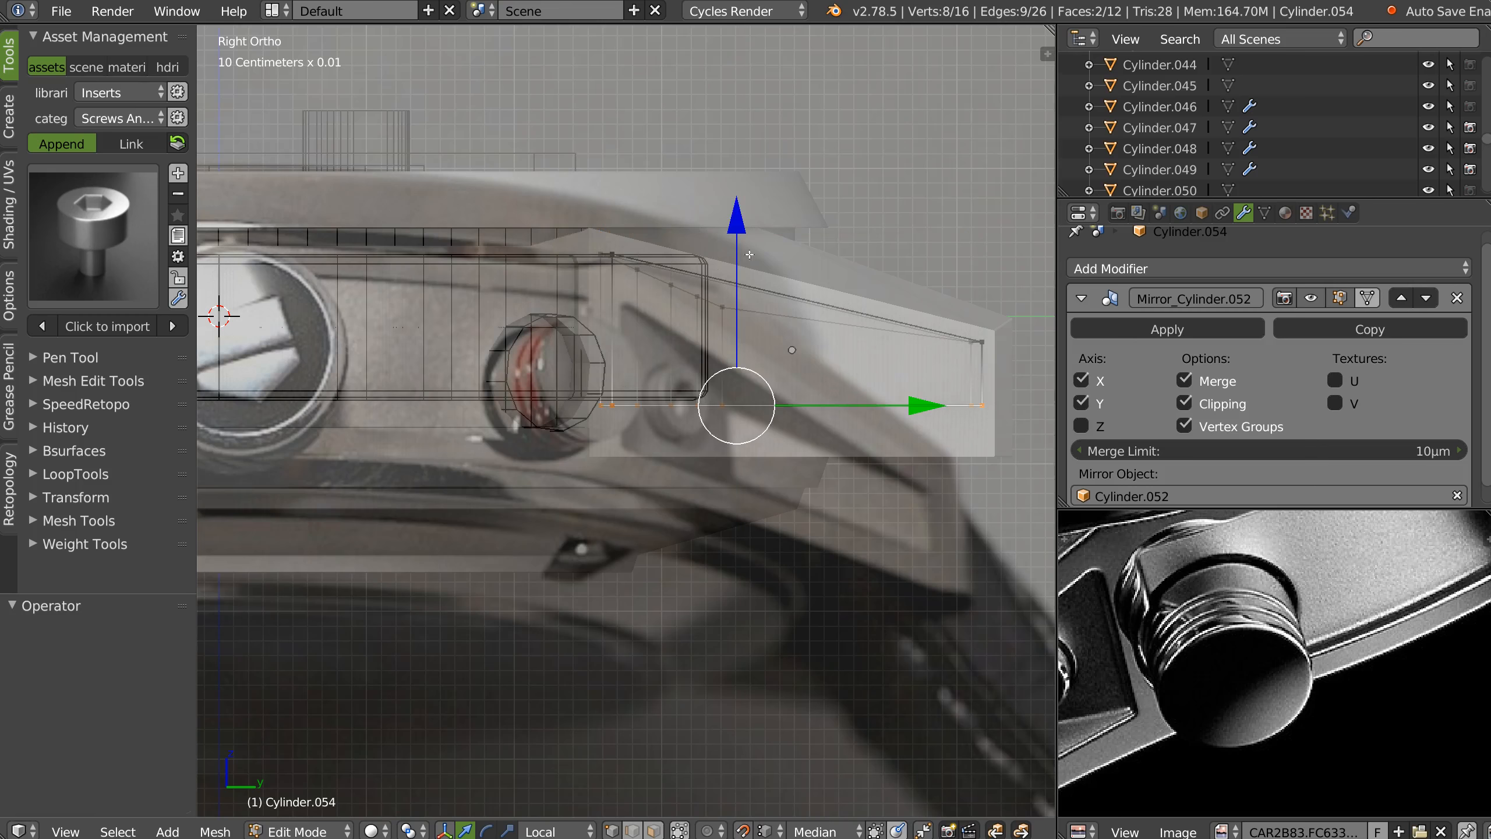
drag(744, 218, 738, 253)
Lower the upper vertices of the lug's recess cutter about 0.829 mm along Z.
right_click(966, 350)
mouse_move(1035, 360)
ctrl+mouse_down()
mouse_move(1033, 331)
mouse_move(553, 282)
mouse_move(793, 333)
ctrl+mouse_up()
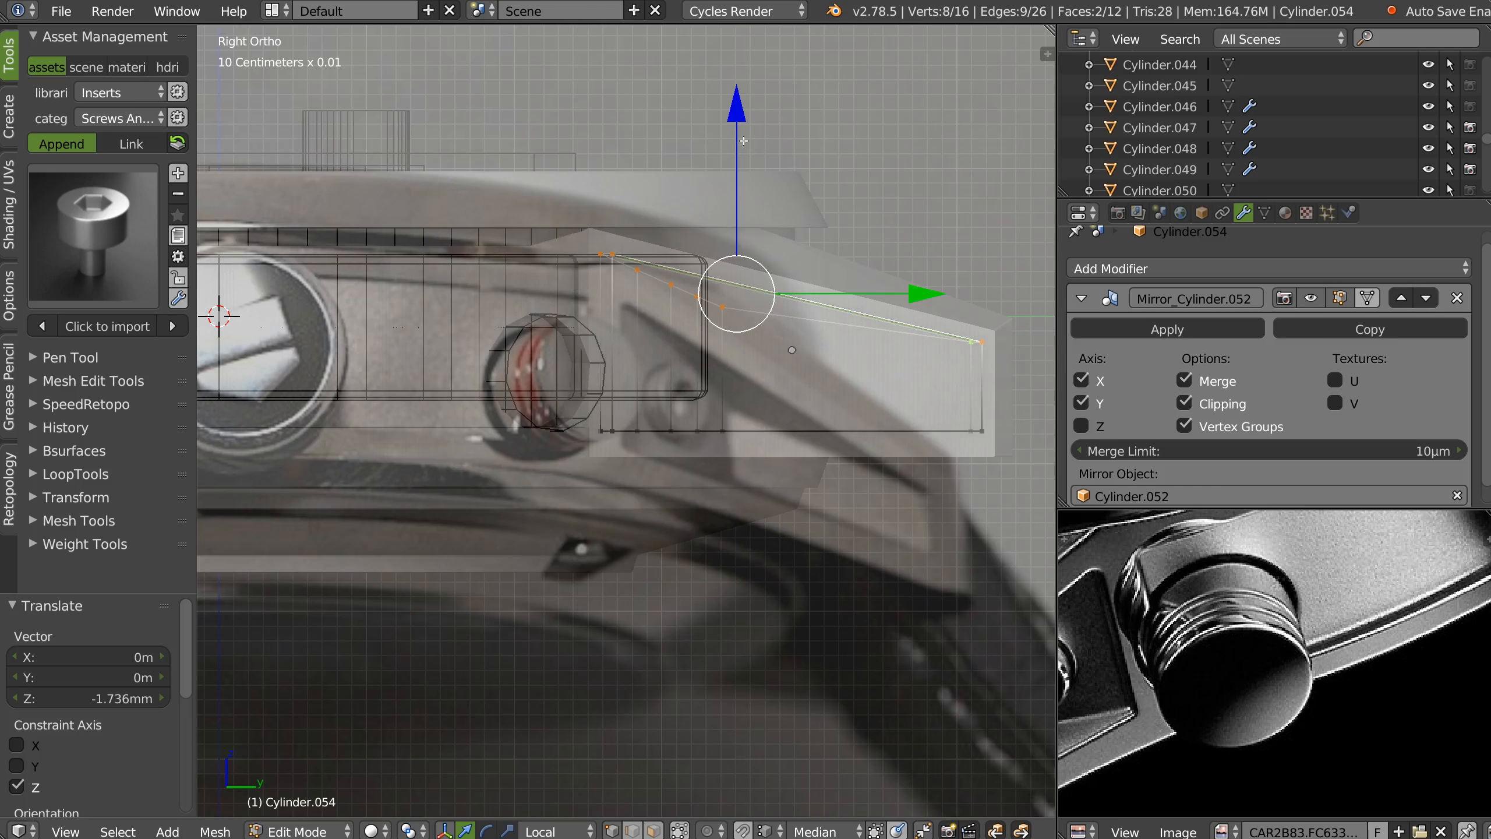
mouse_move(737, 124)
mouse_down()
mouse_move(741, 156)
mouse_move(749, 136)
mouse_up()
ctrl+middle_drag(729, 253, 674, 198)
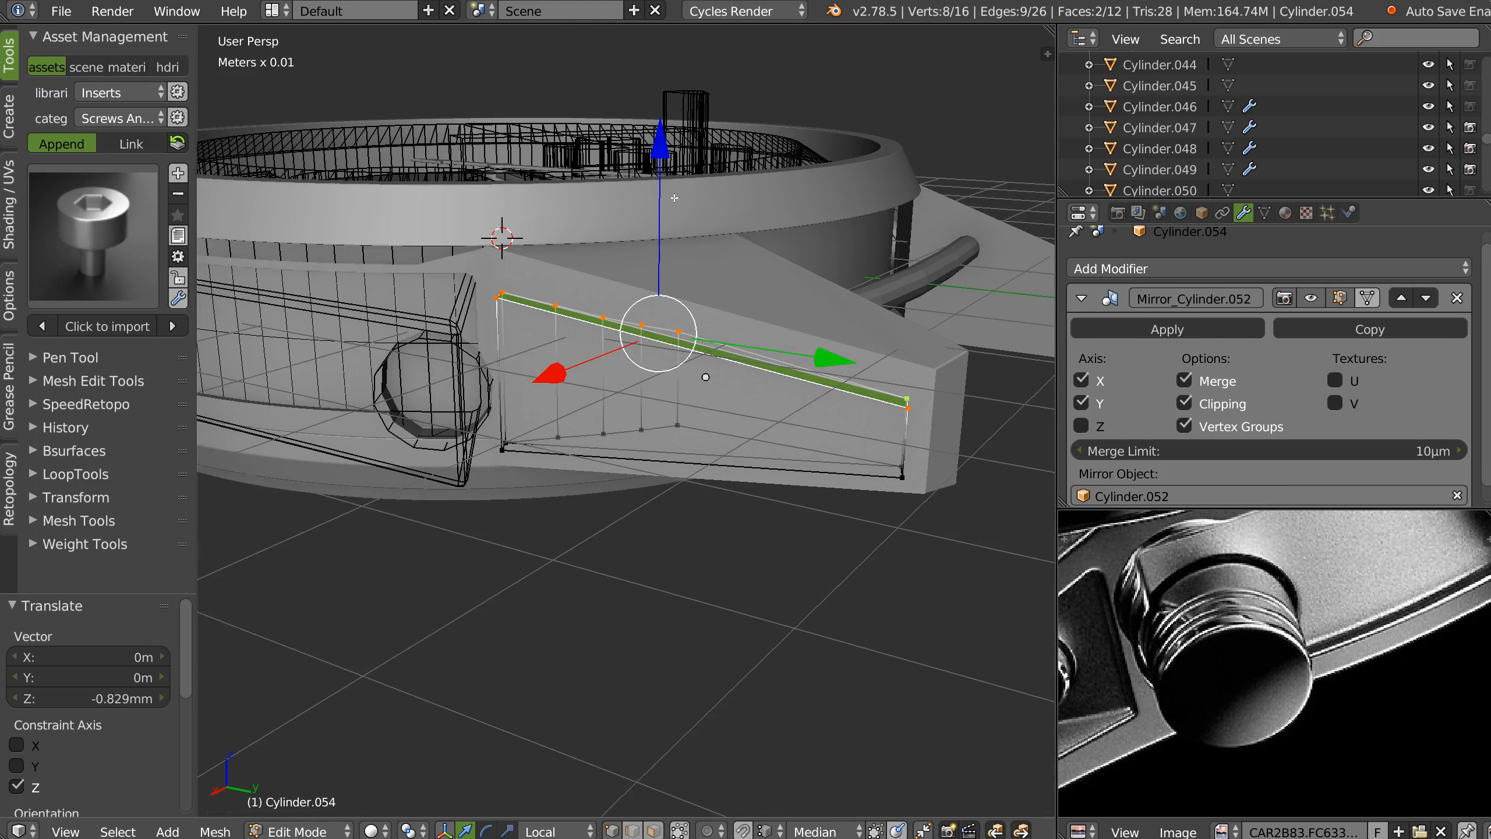
Raise the top face of the lug recess cutter slightly along Z and return to object mode.
drag(665, 158, 667, 152)
key(Tab)
middle_drag(720, 334, 695, 265)
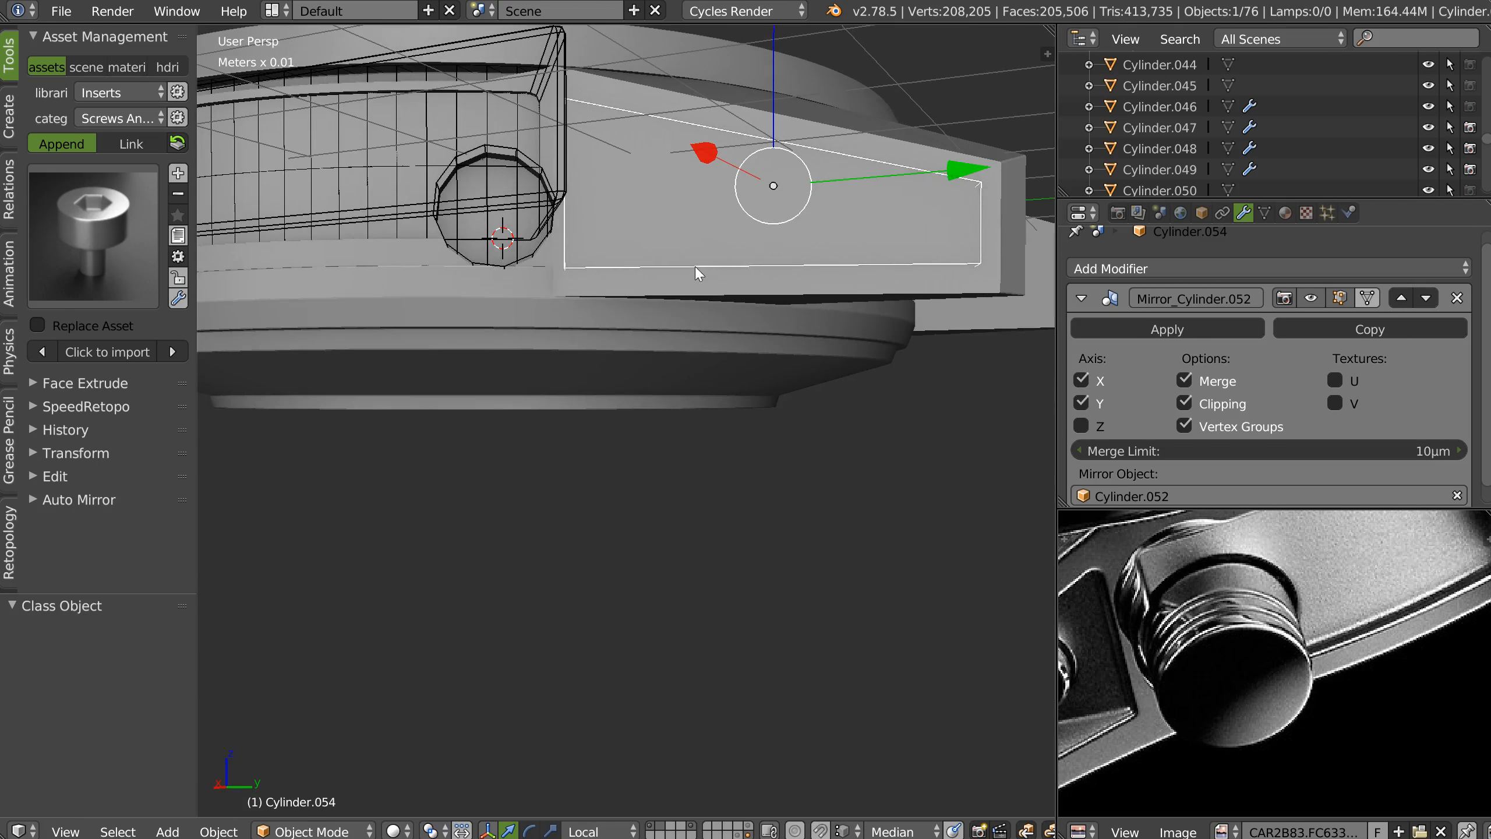
Refresh the lug body's boolean recess with a zero-distance Z move and show an additional object layer.
right_click(805, 292)
shift+middle_drag(520, 120, 545, 205)
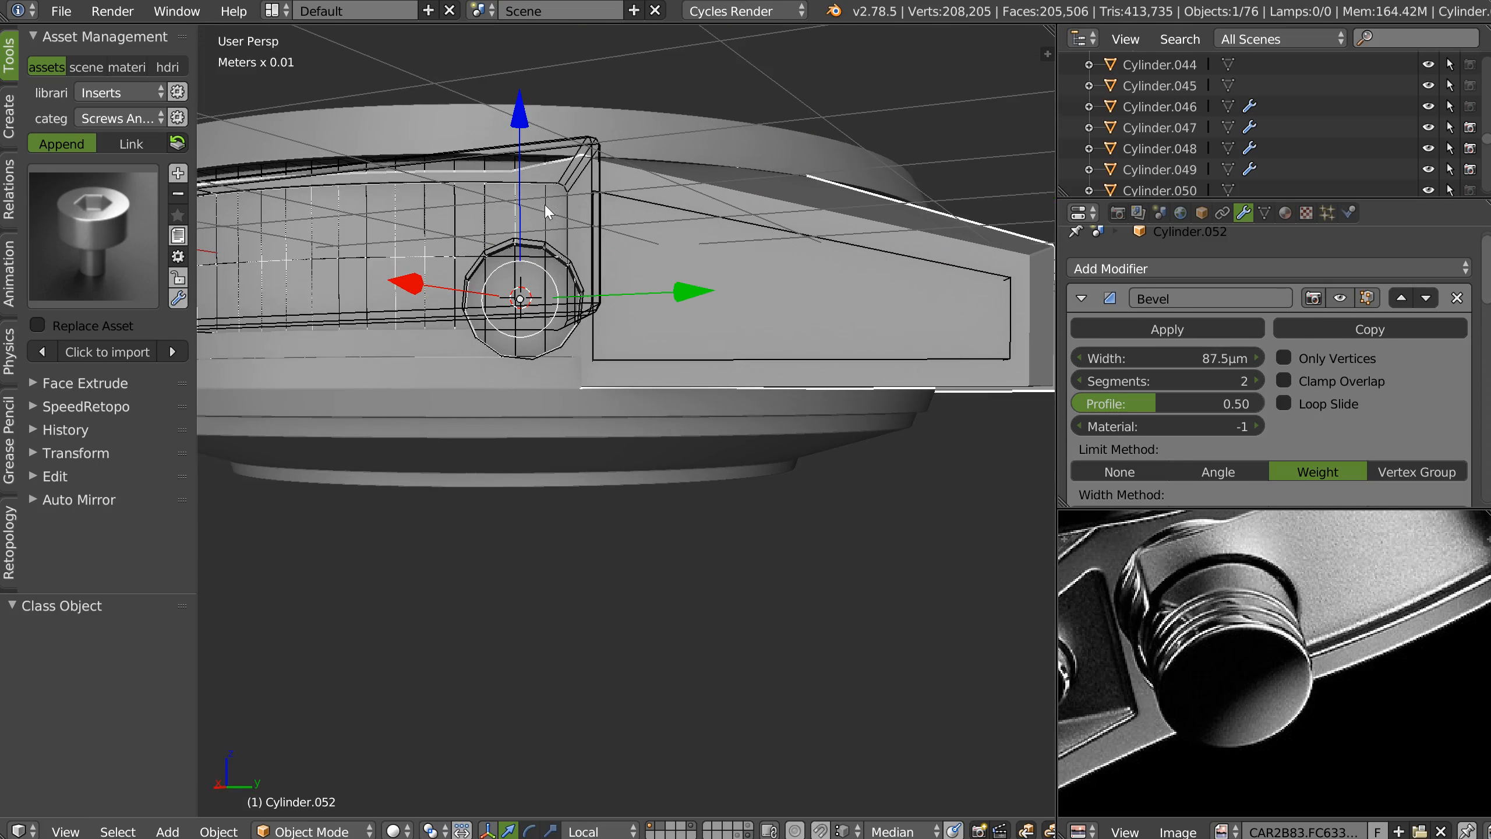
click(520, 117)
middle_drag(692, 232, 725, 284)
shift+middle_drag(624, 376, 670, 356)
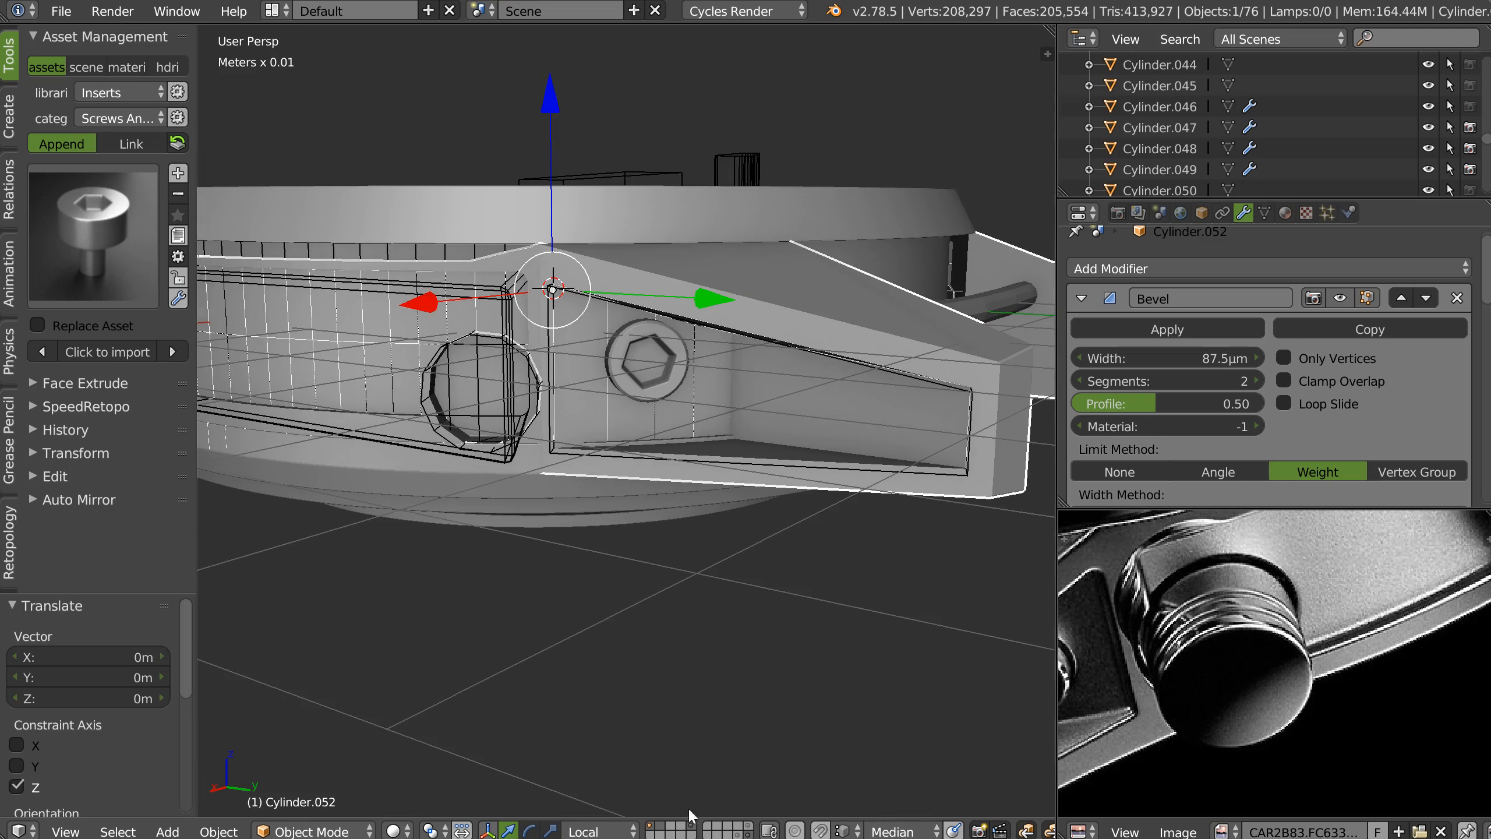
shift+click(741, 836)
middle_drag(686, 415, 717, 439)
scroll(761, 349, up, 3)
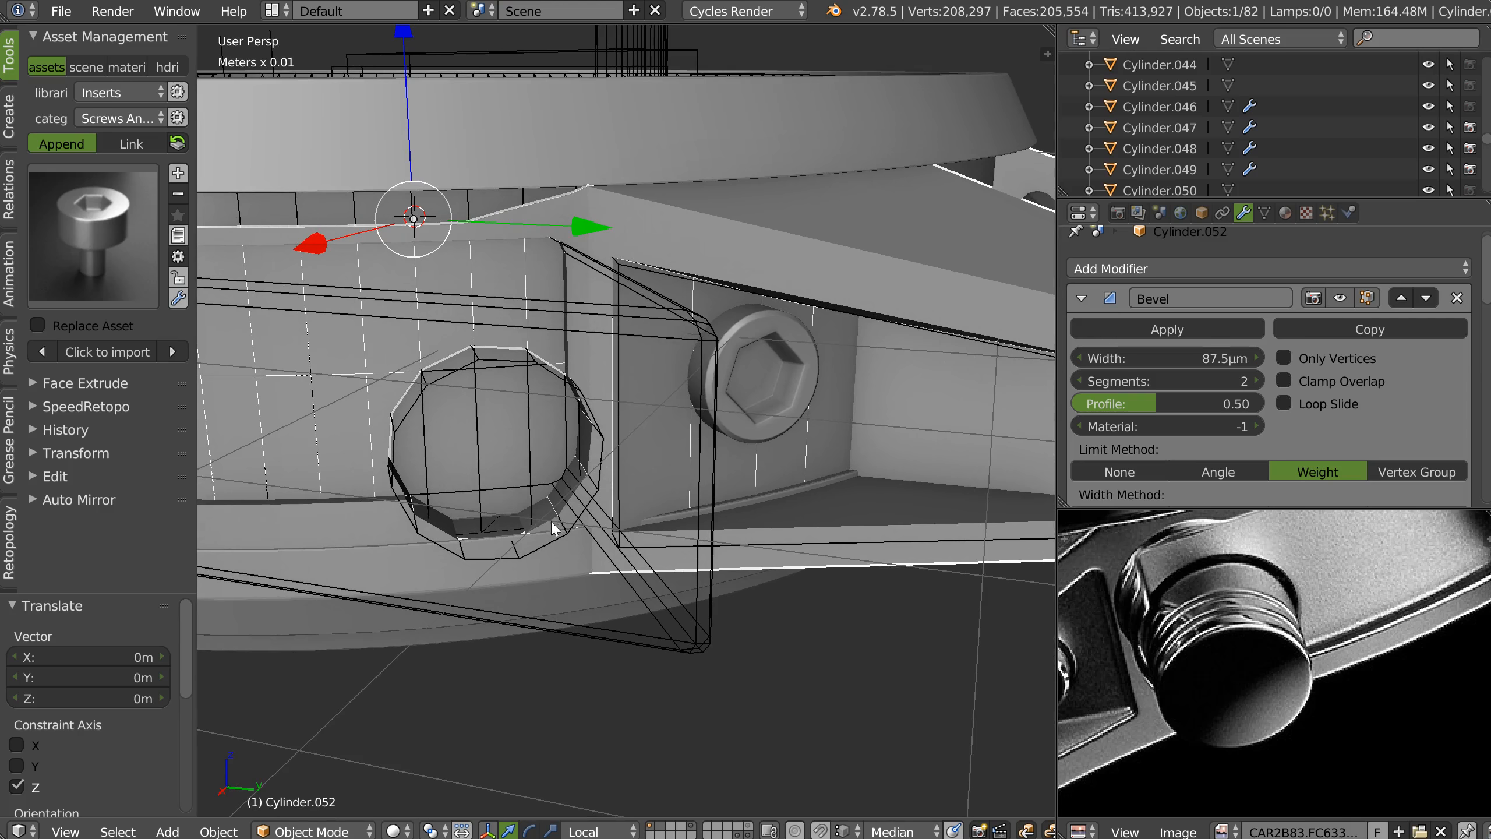
Duplicate the round hole cutter and place the copy around the hex screw in the lug recess, offset about -6.303, 8.056 and 1.494 mm.
right_click(549, 549)
middle_drag(697, 431, 806, 373)
key(shift+d)
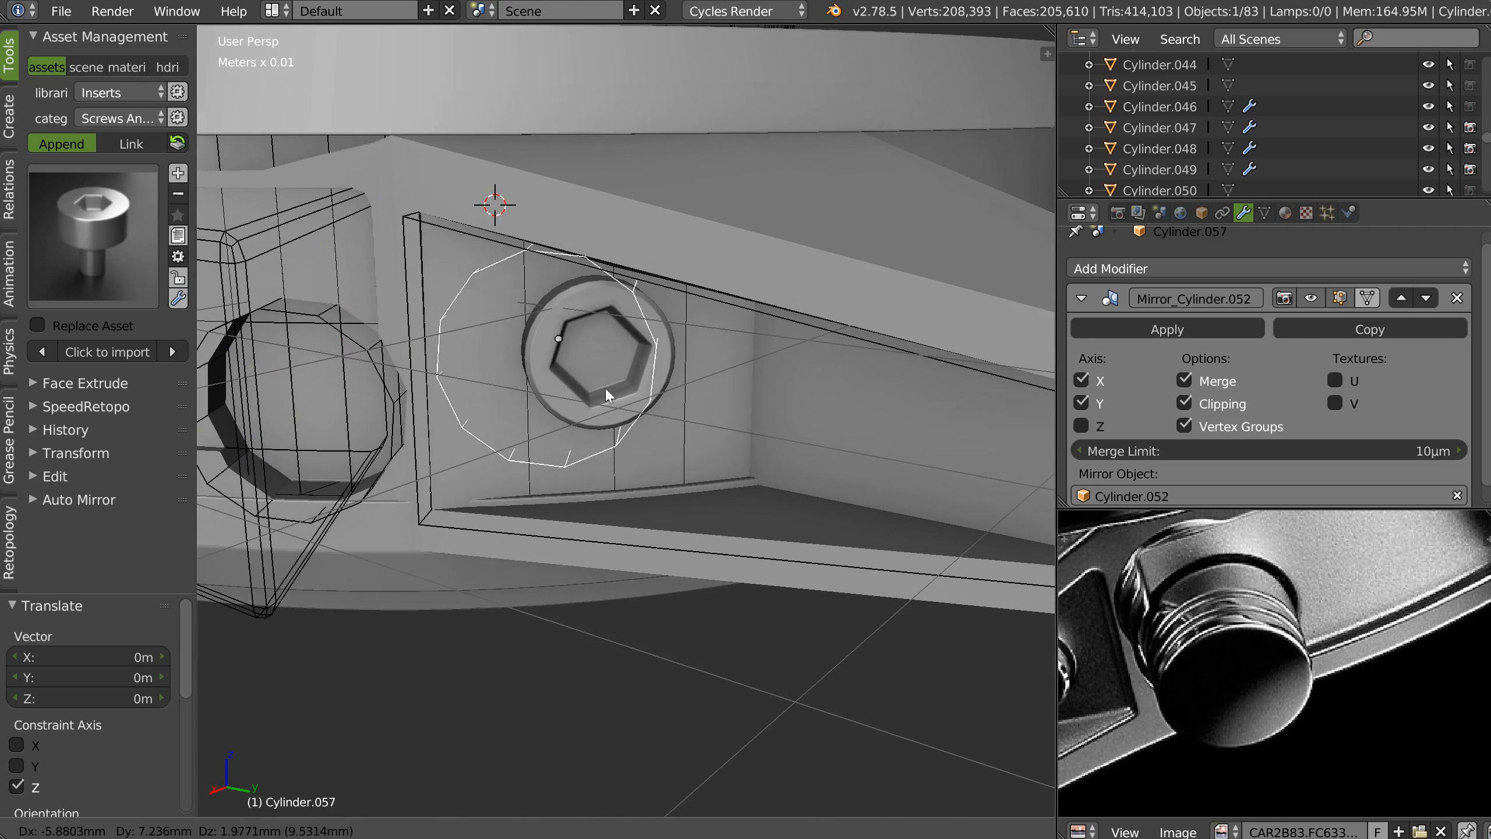
click(633, 394)
mouse_move(633, 394)
middle_down()
mouse_move(615, 429)
mouse_move(635, 422)
middle_up()
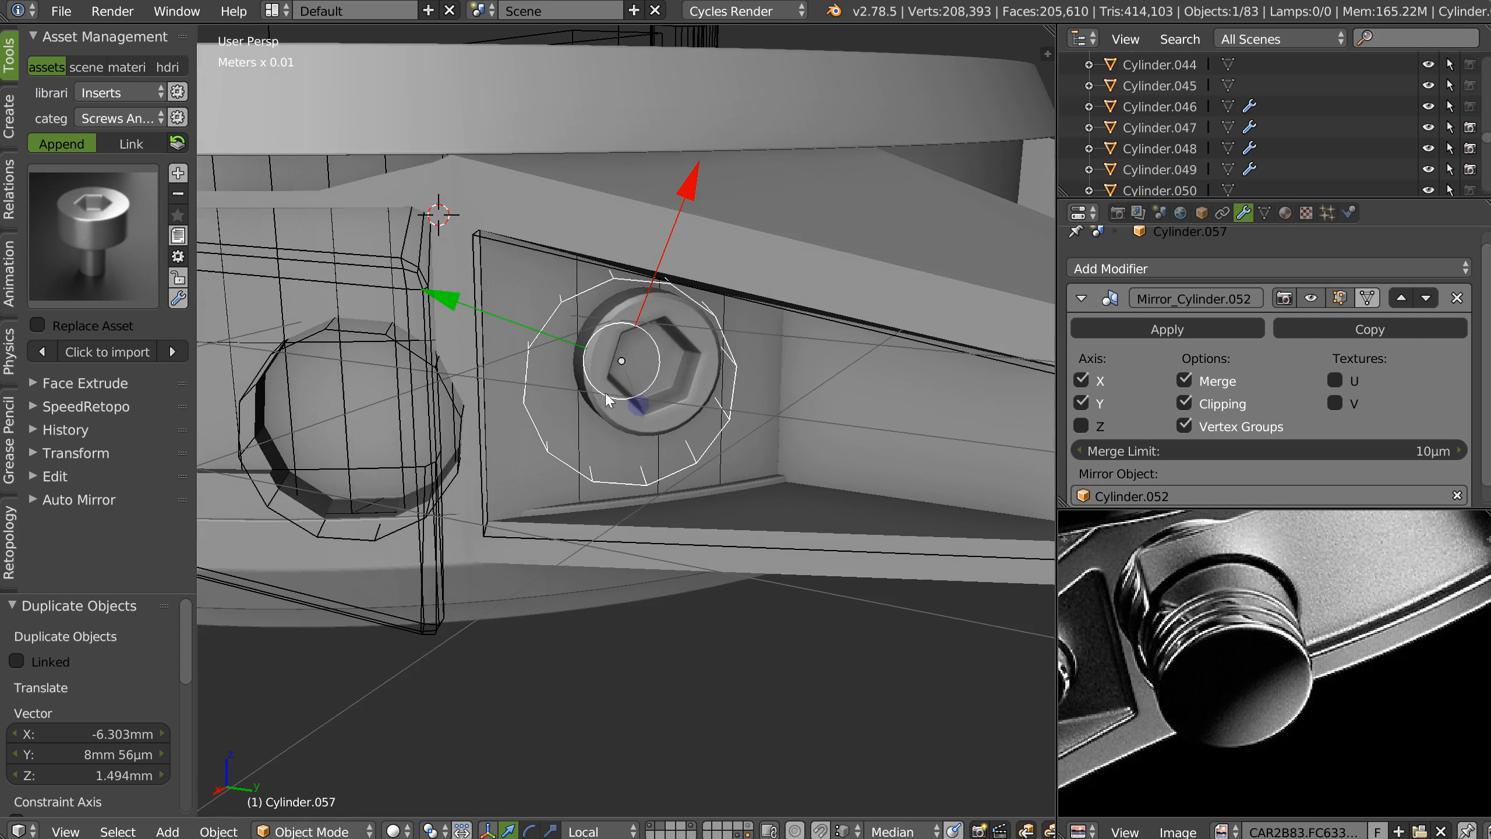
scroll(786, 372, down, 3)
shift+middle_drag(505, 402, 830, 424)
middle_drag(662, 425, 711, 388)
scroll(709, 385, up, 5)
middle_drag(553, 349, 640, 403)
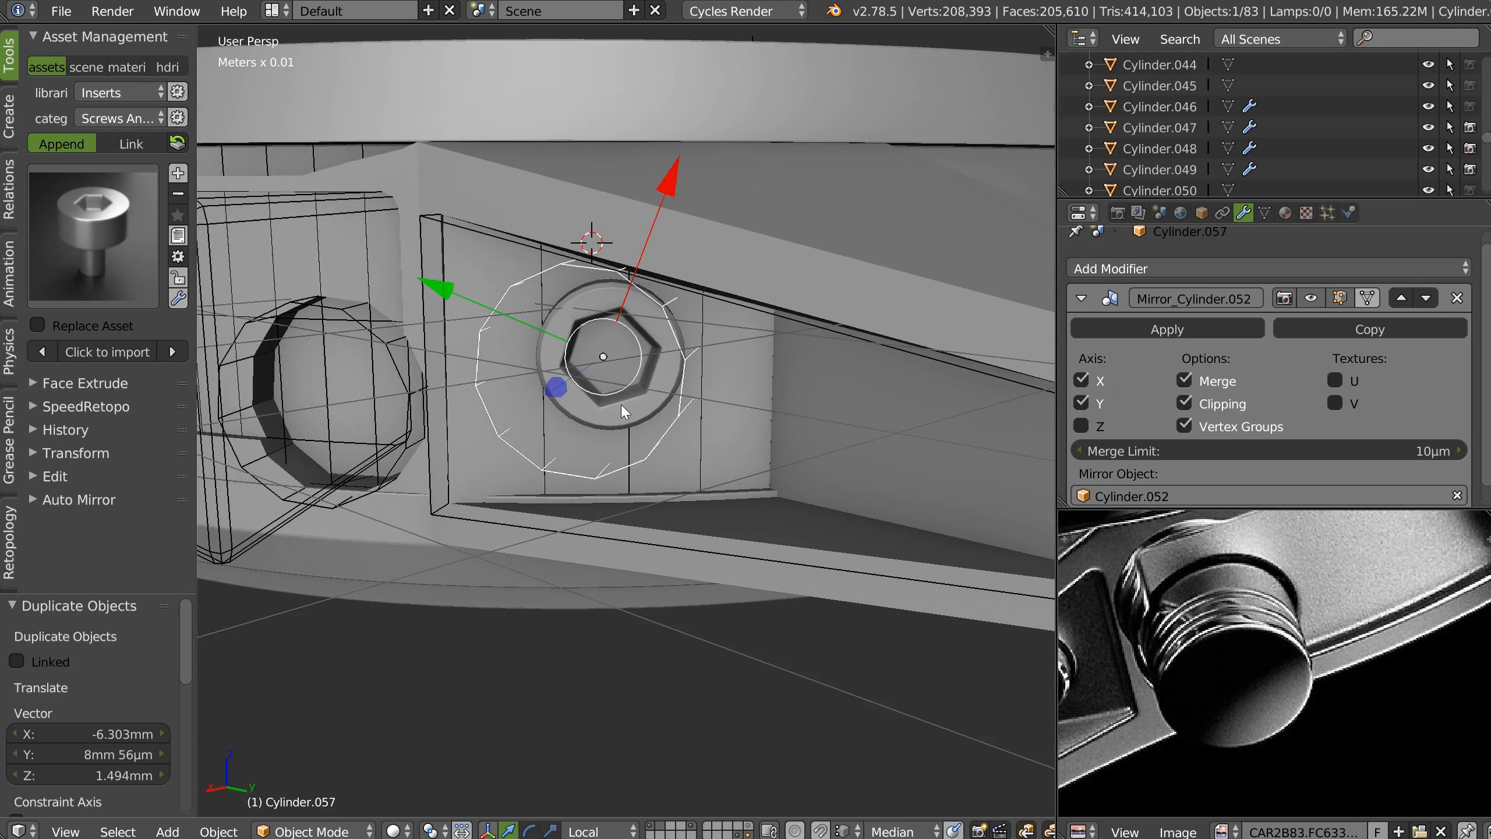
Move the hex screw in the lug recess to layer 11.
right_click(622, 406)
key(m)
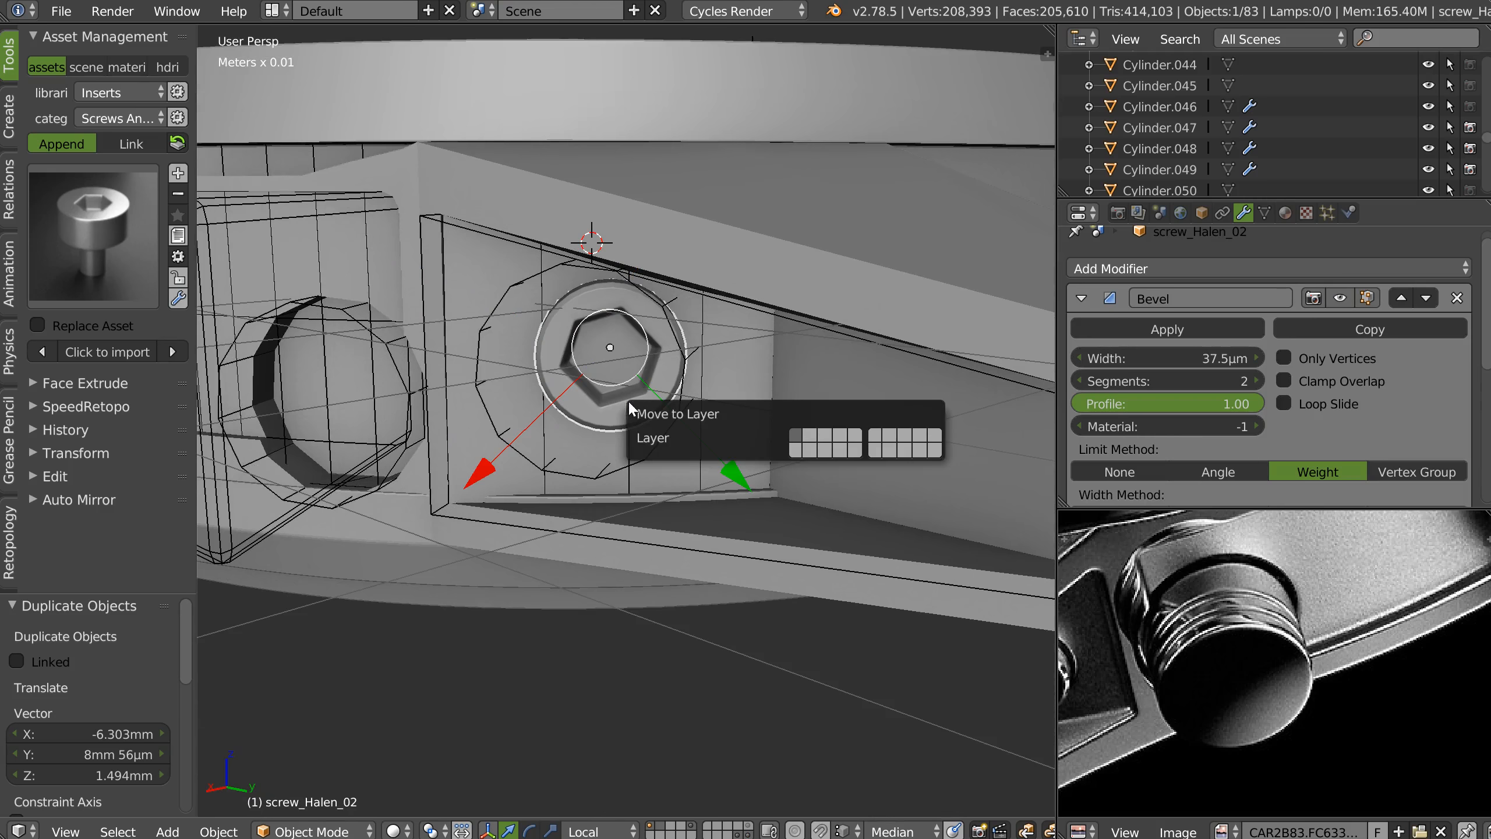
click(794, 450)
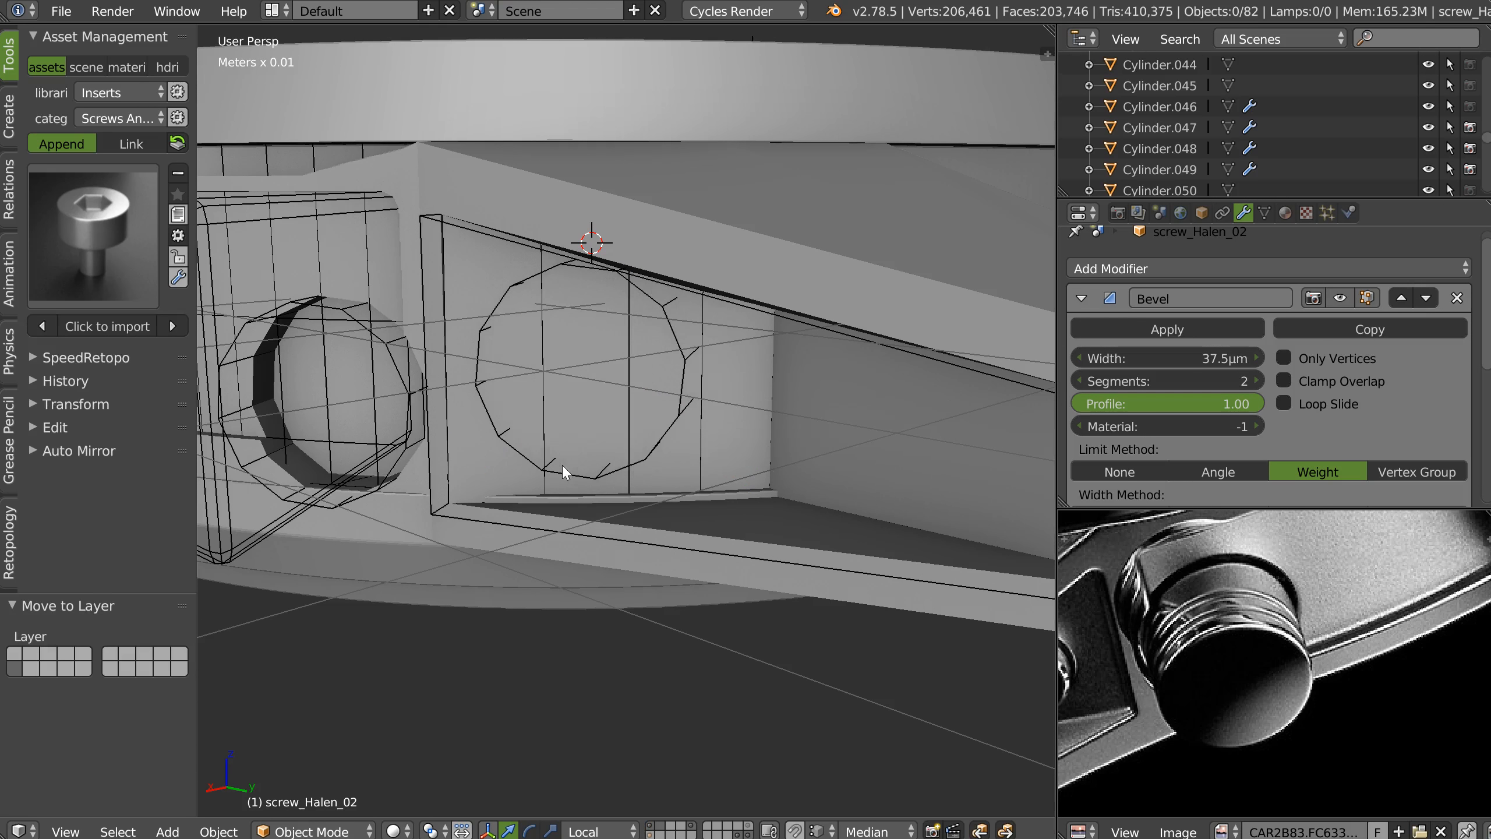
Toggle the visible layers to find where the cutters are kept and move the duplicated round cutter to layer 5.
right_click(595, 476)
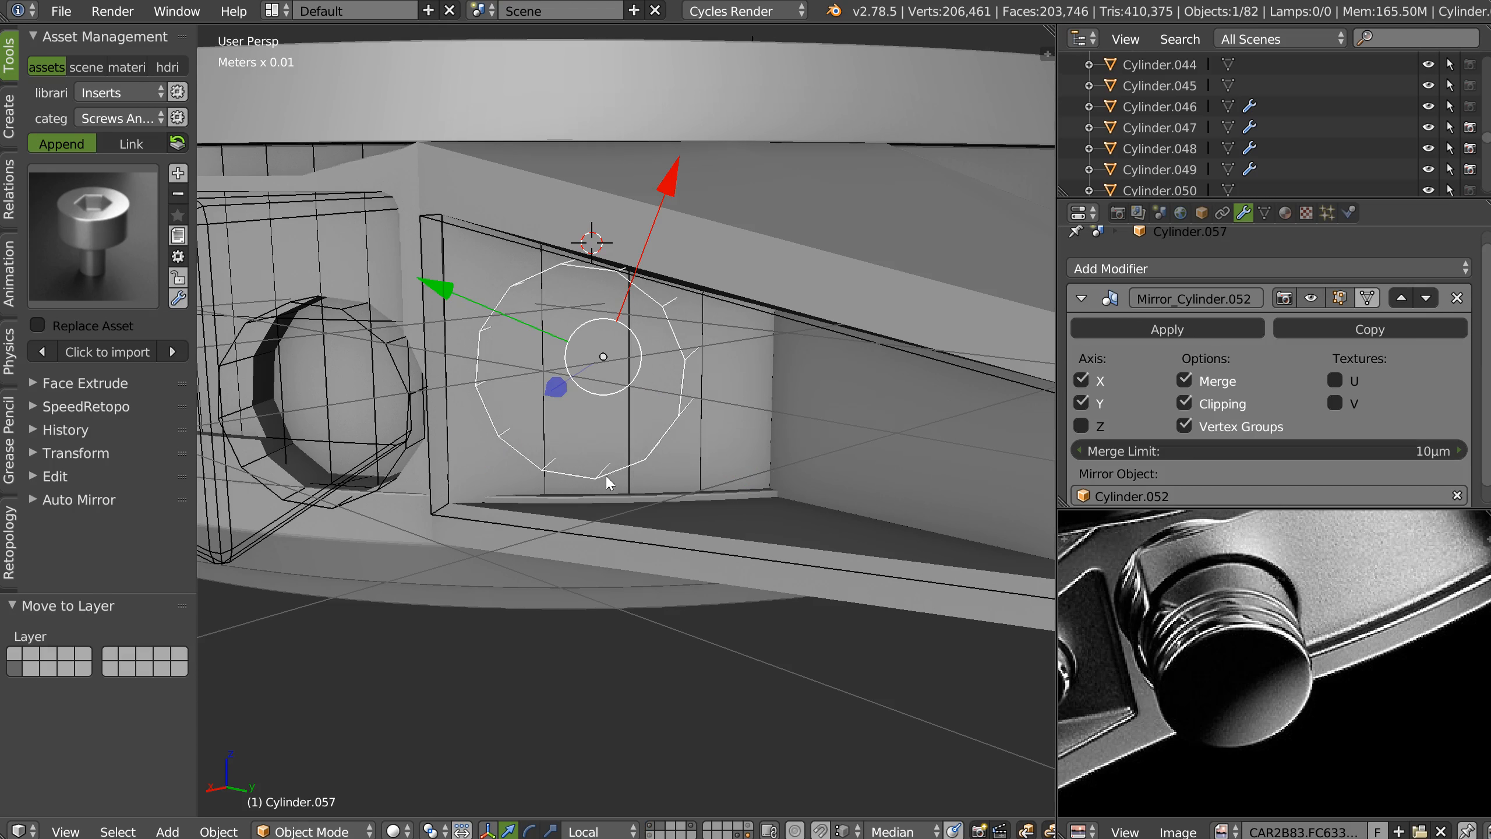
right_click(473, 524)
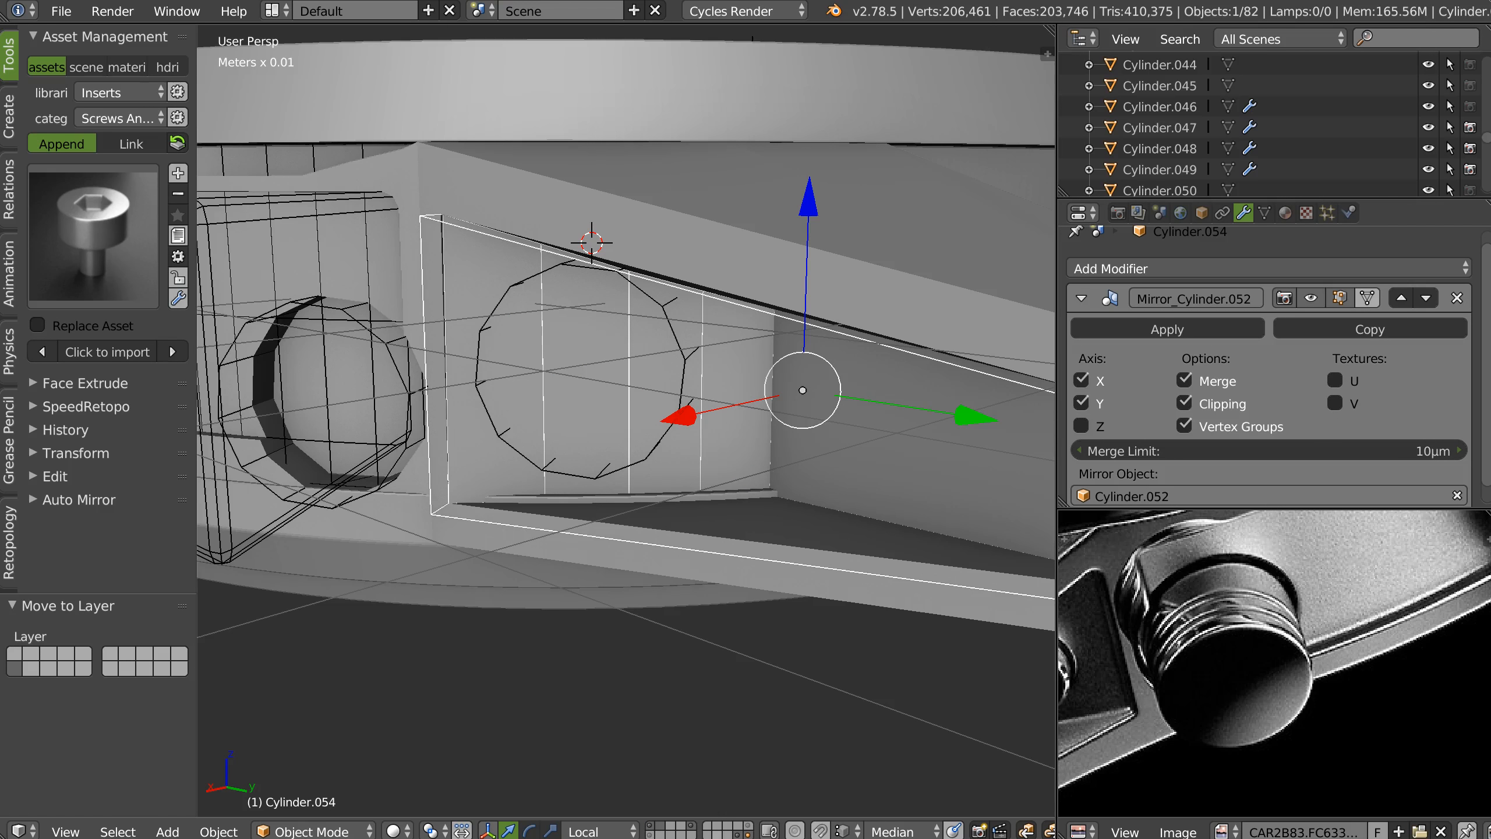
shift+click(694, 827)
shift+click(694, 827)
shift+click(694, 826)
shift+click(694, 827)
shift+click(694, 827)
shift+click(747, 833)
shift+click(747, 832)
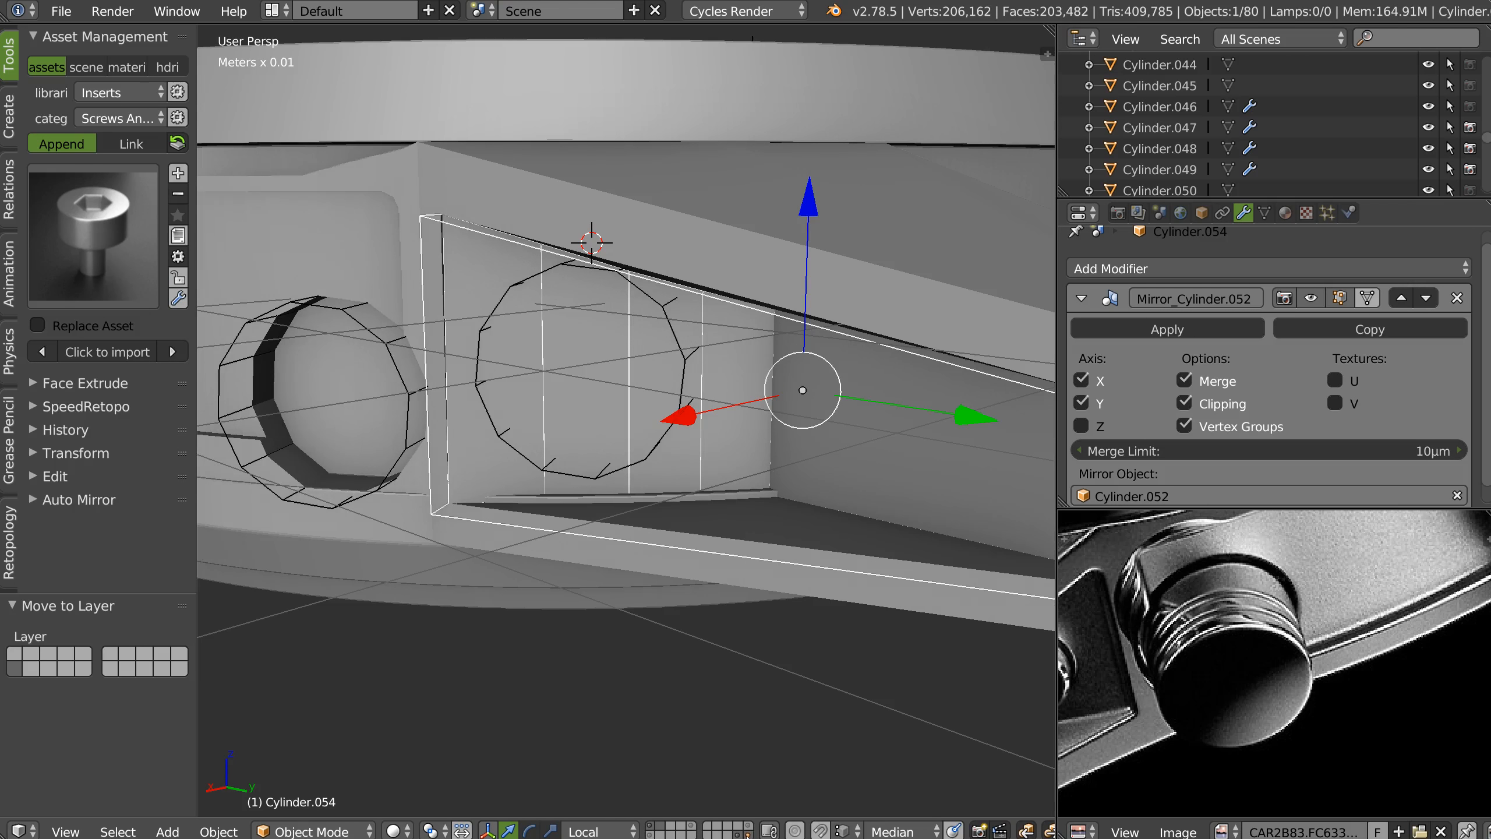
right_click(623, 473)
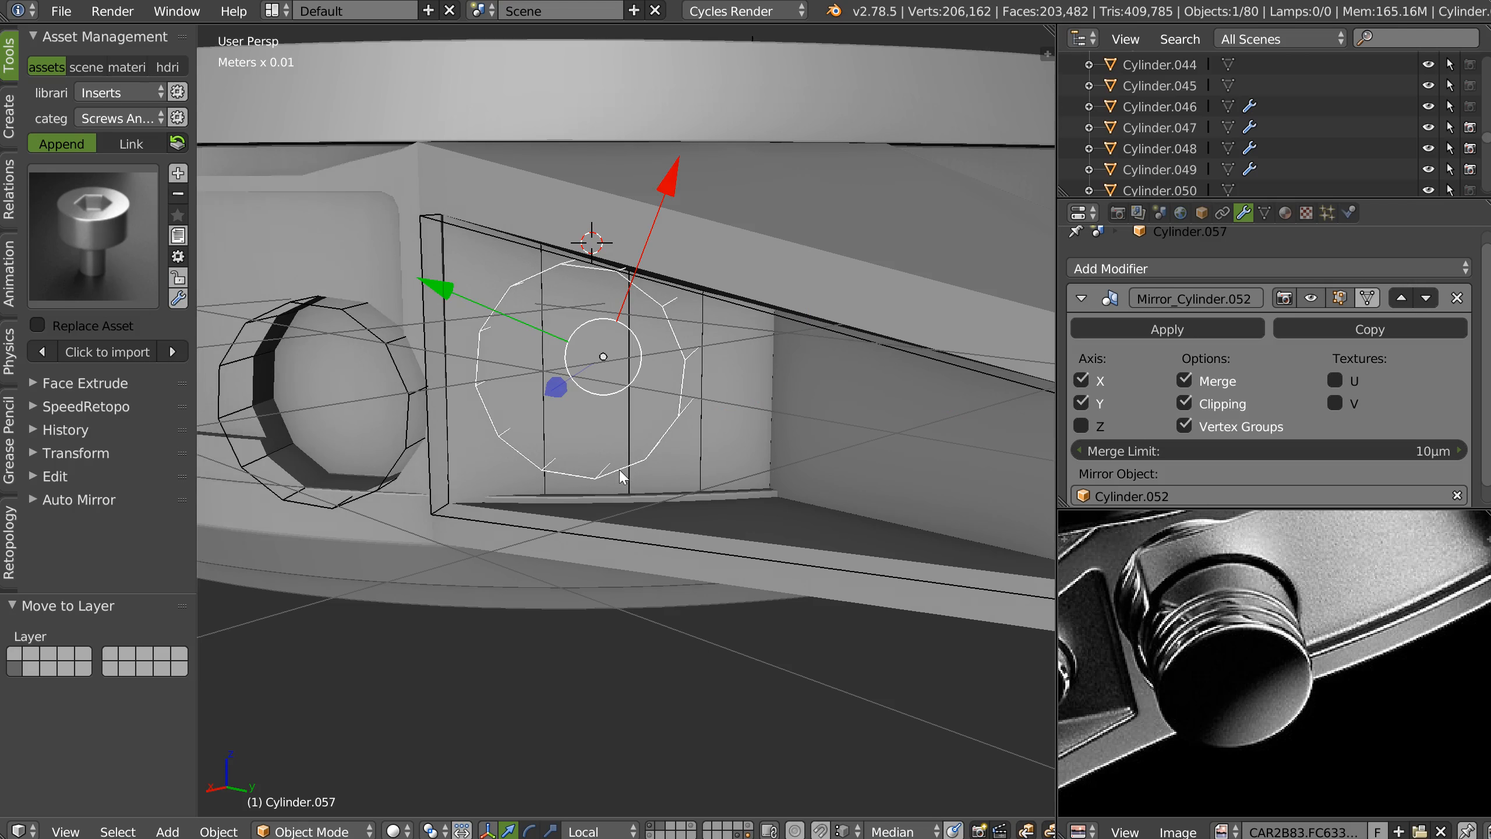
key(m)
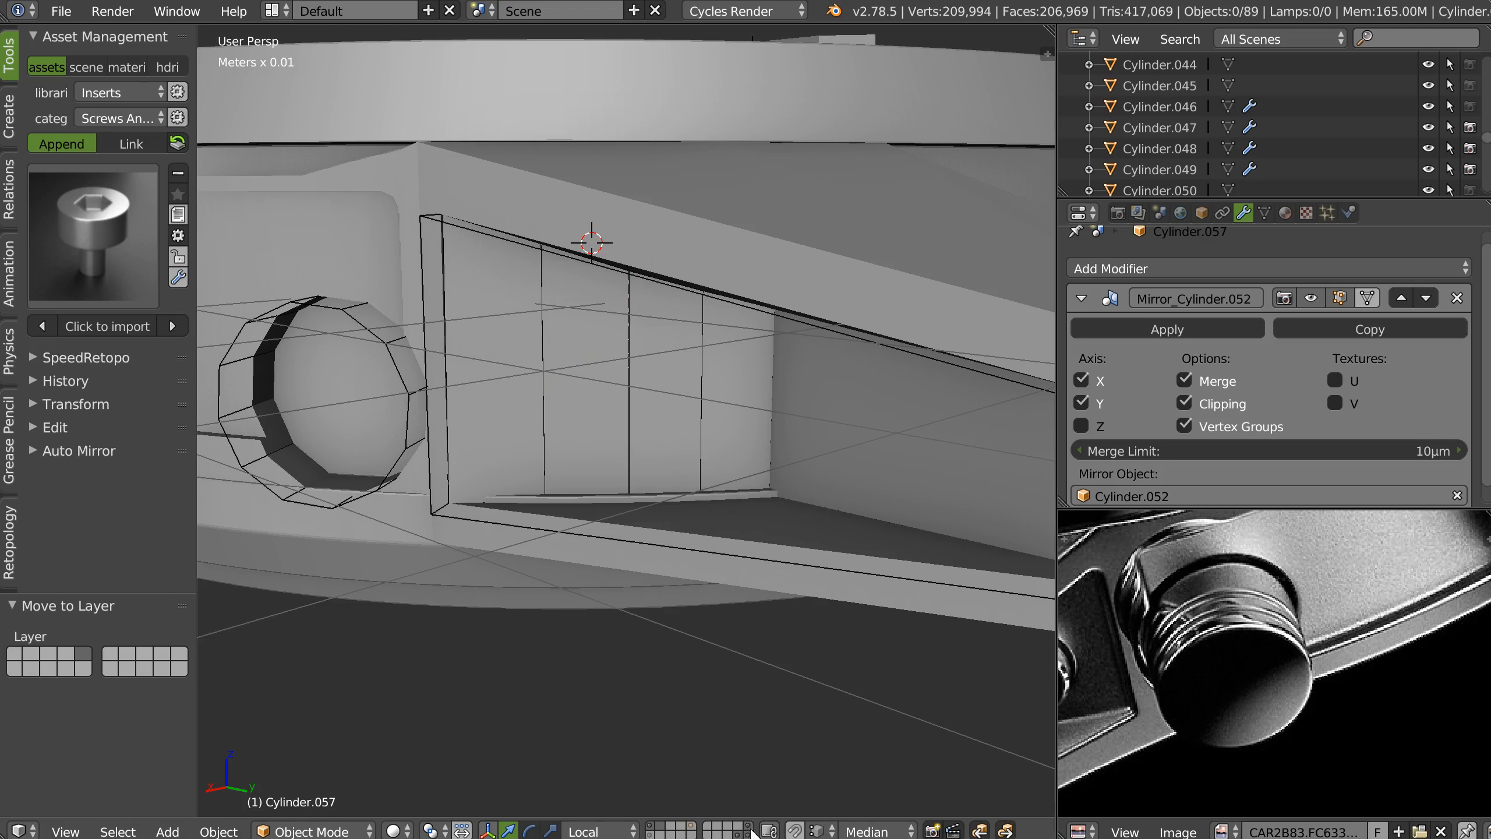
shift+click(702, 830)
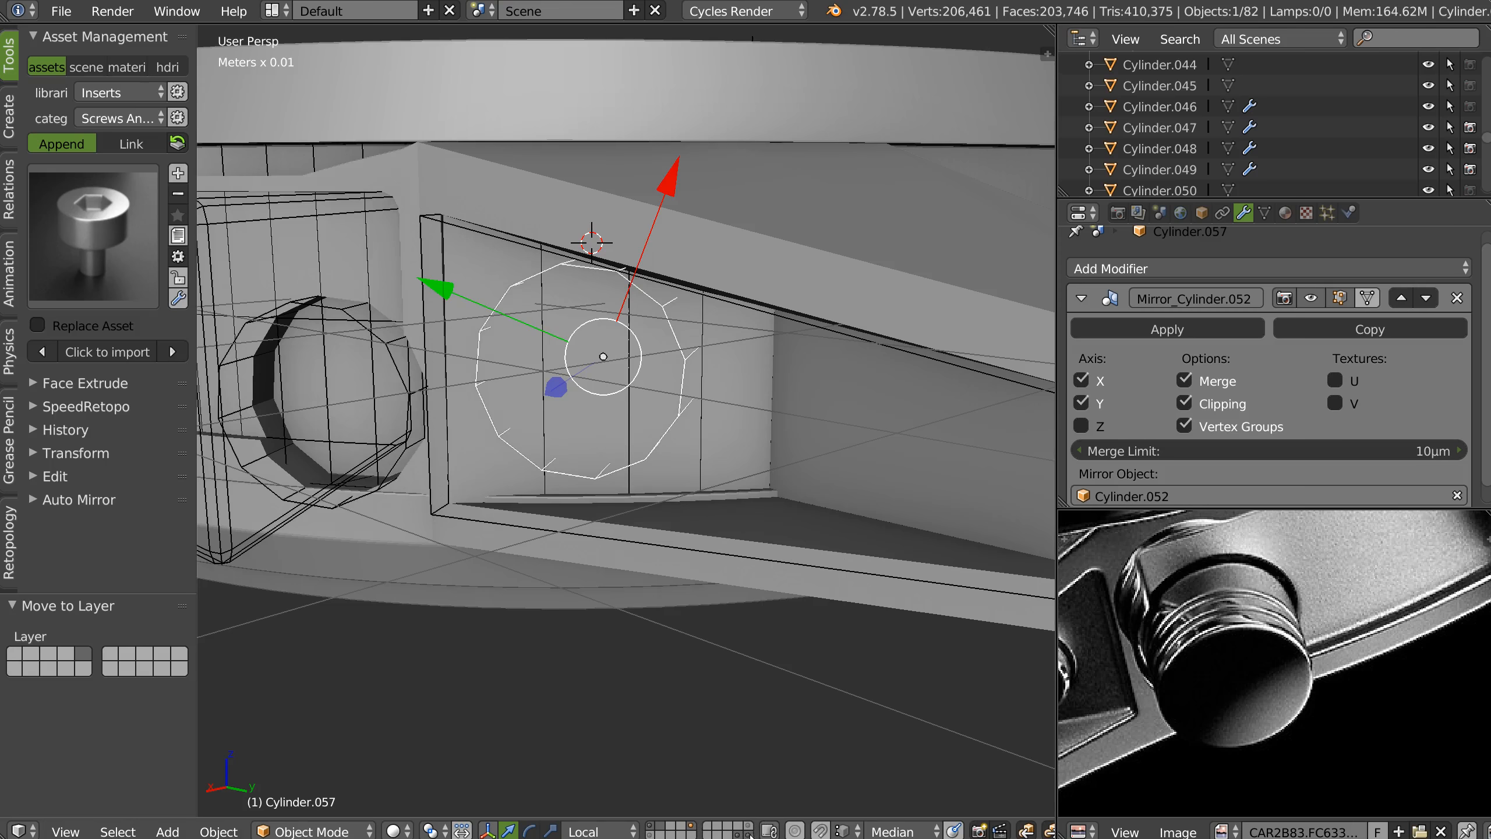
shift+click(749, 833)
middle_drag(758, 543, 785, 300)
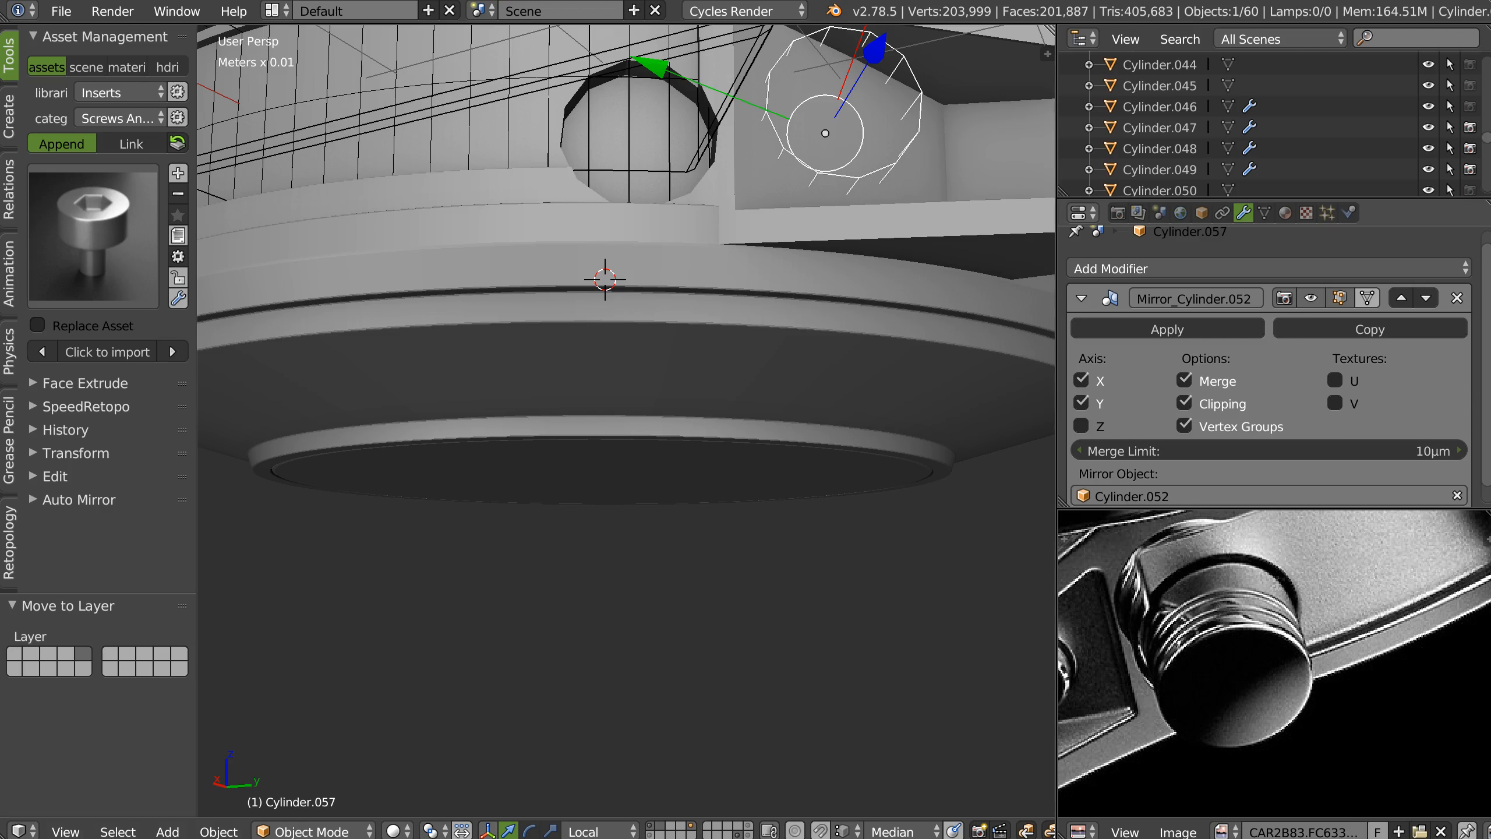
Dissolve the horizontal edge loop around the main case cylinder just below the round holes.
right_click(726, 275)
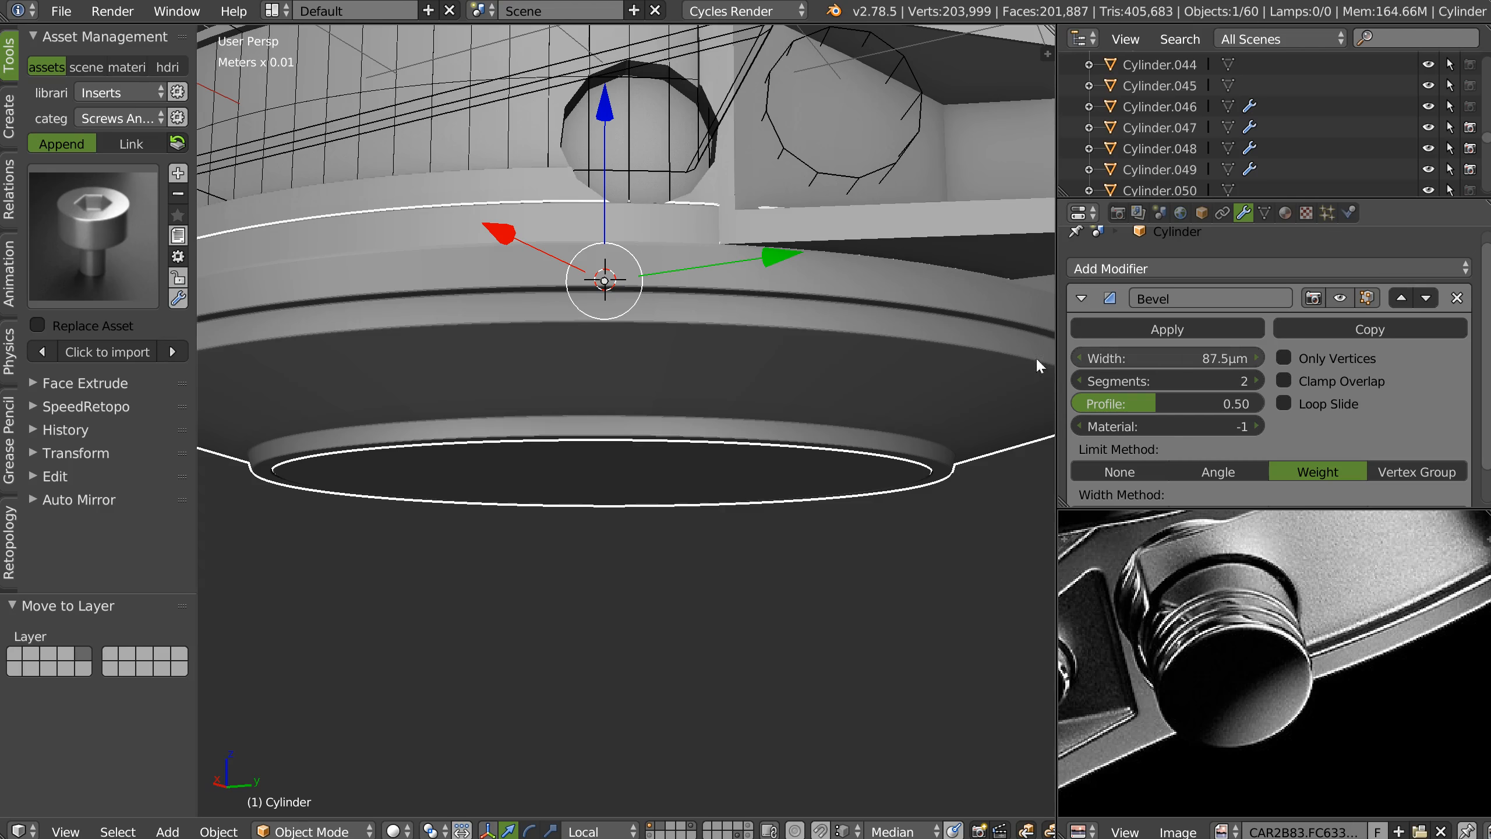
key(Tab)
middle_drag(730, 298, 701, 533)
alt+right_click(676, 495)
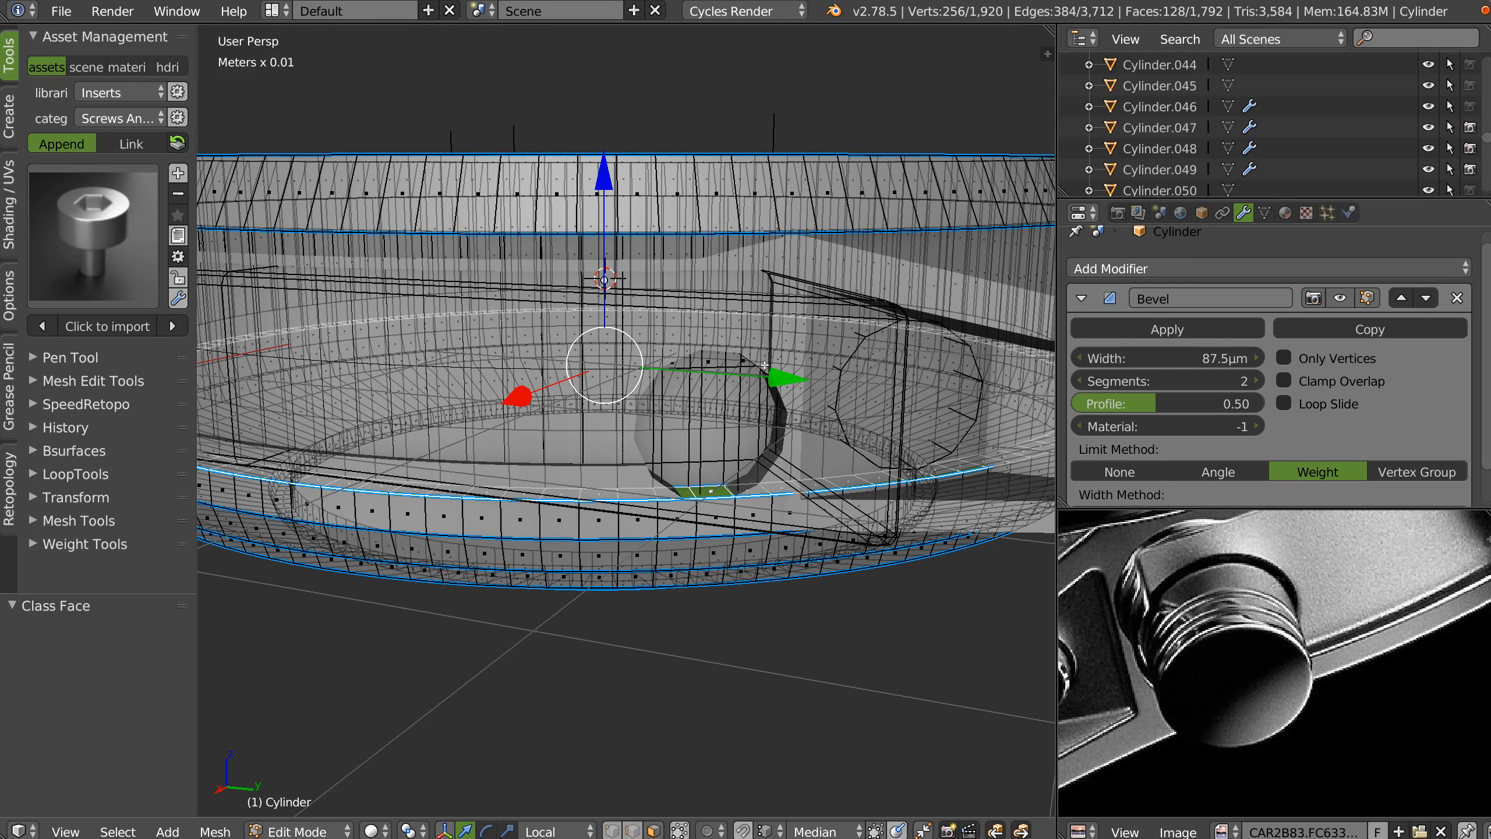
key(Tab)
click(668, 559)
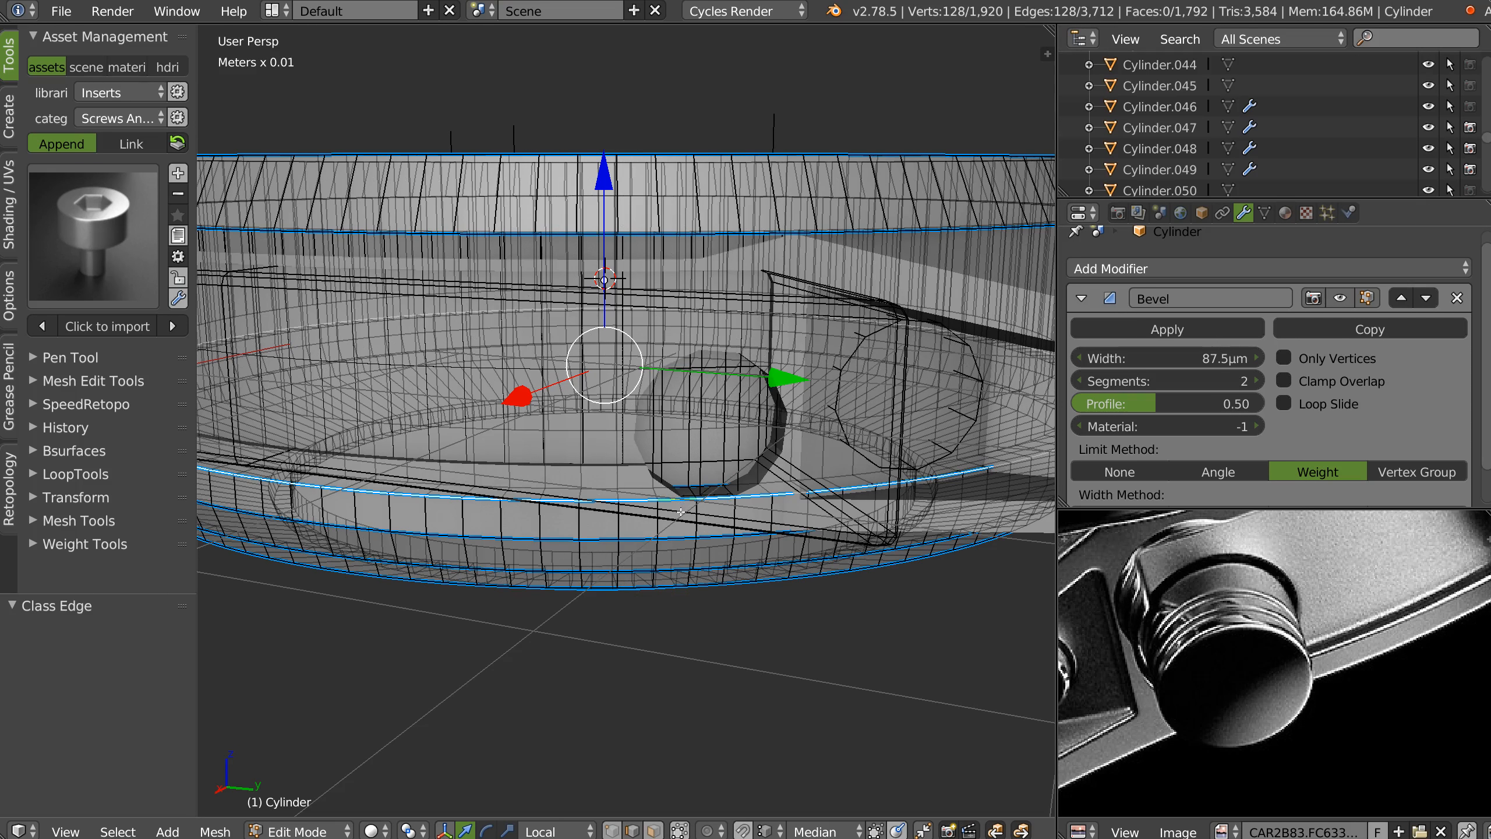
key(ctrl+x)
Lower the next edge loop on the main case cylinder by about 2.1 mm along Z and return to object mode.
right_click(664, 485)
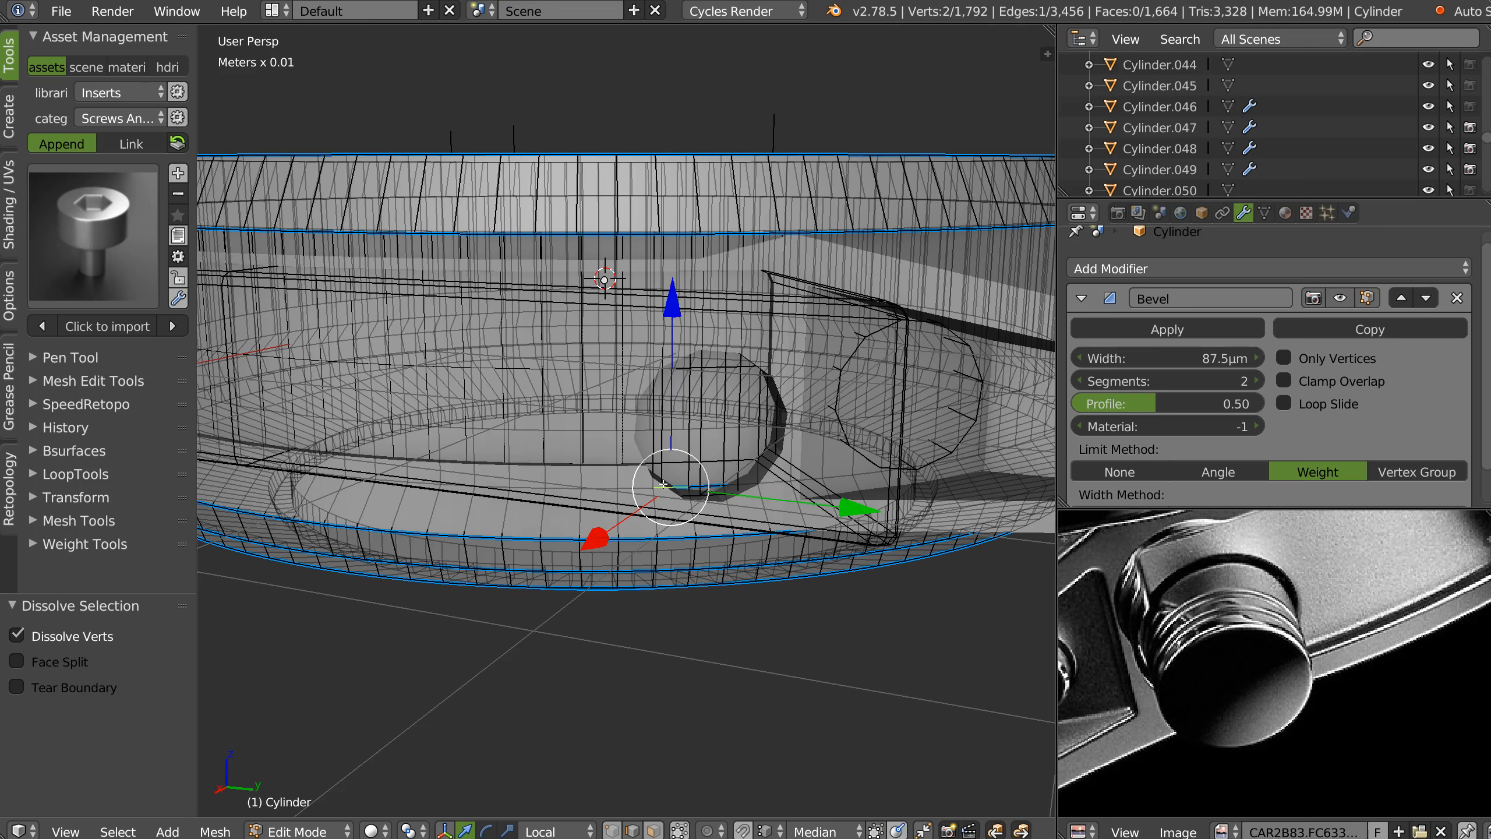
alt+right_click(714, 478)
key(g)
key(z)
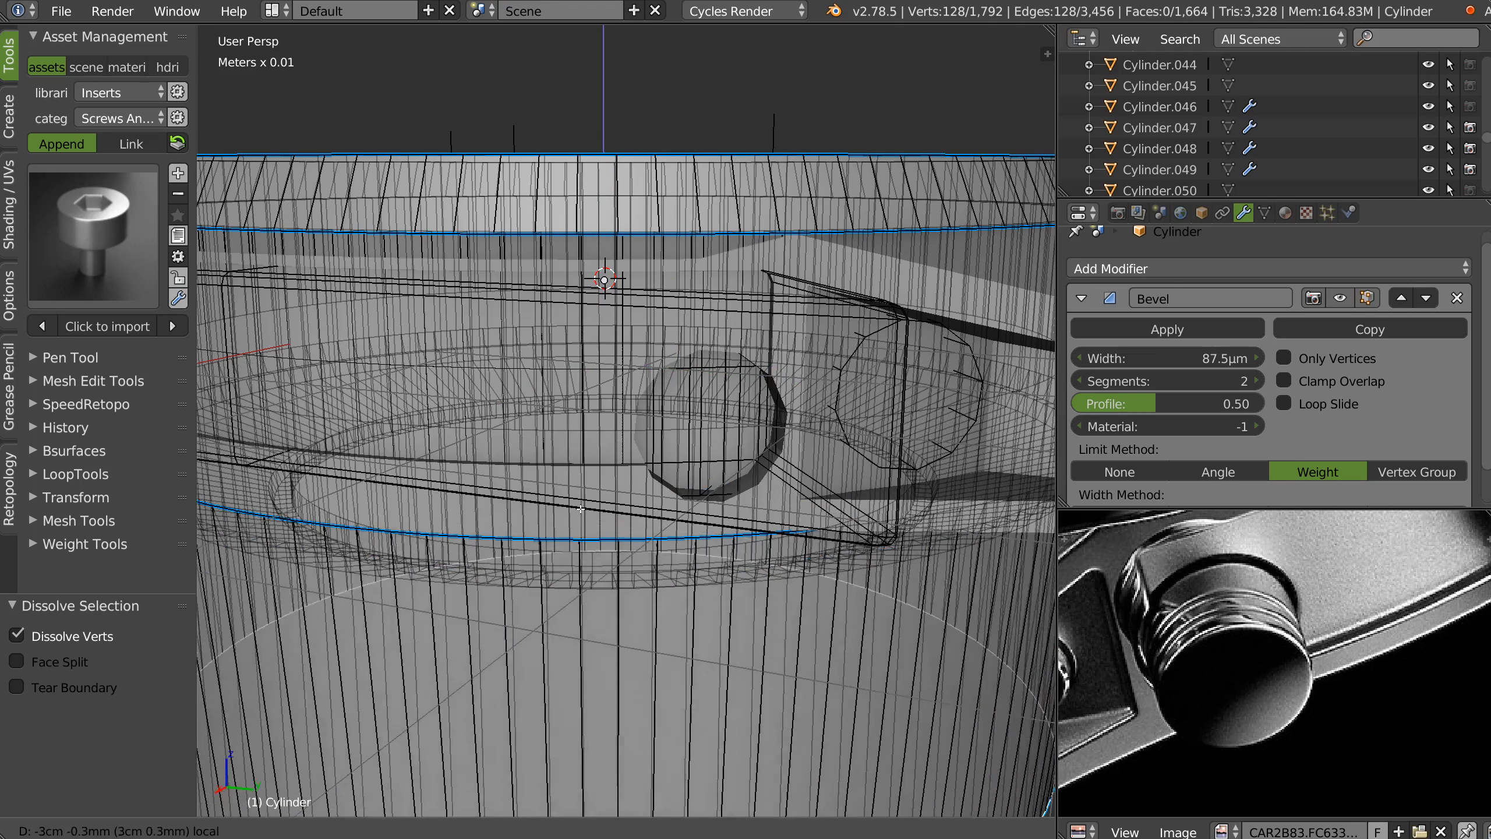
click(620, 542)
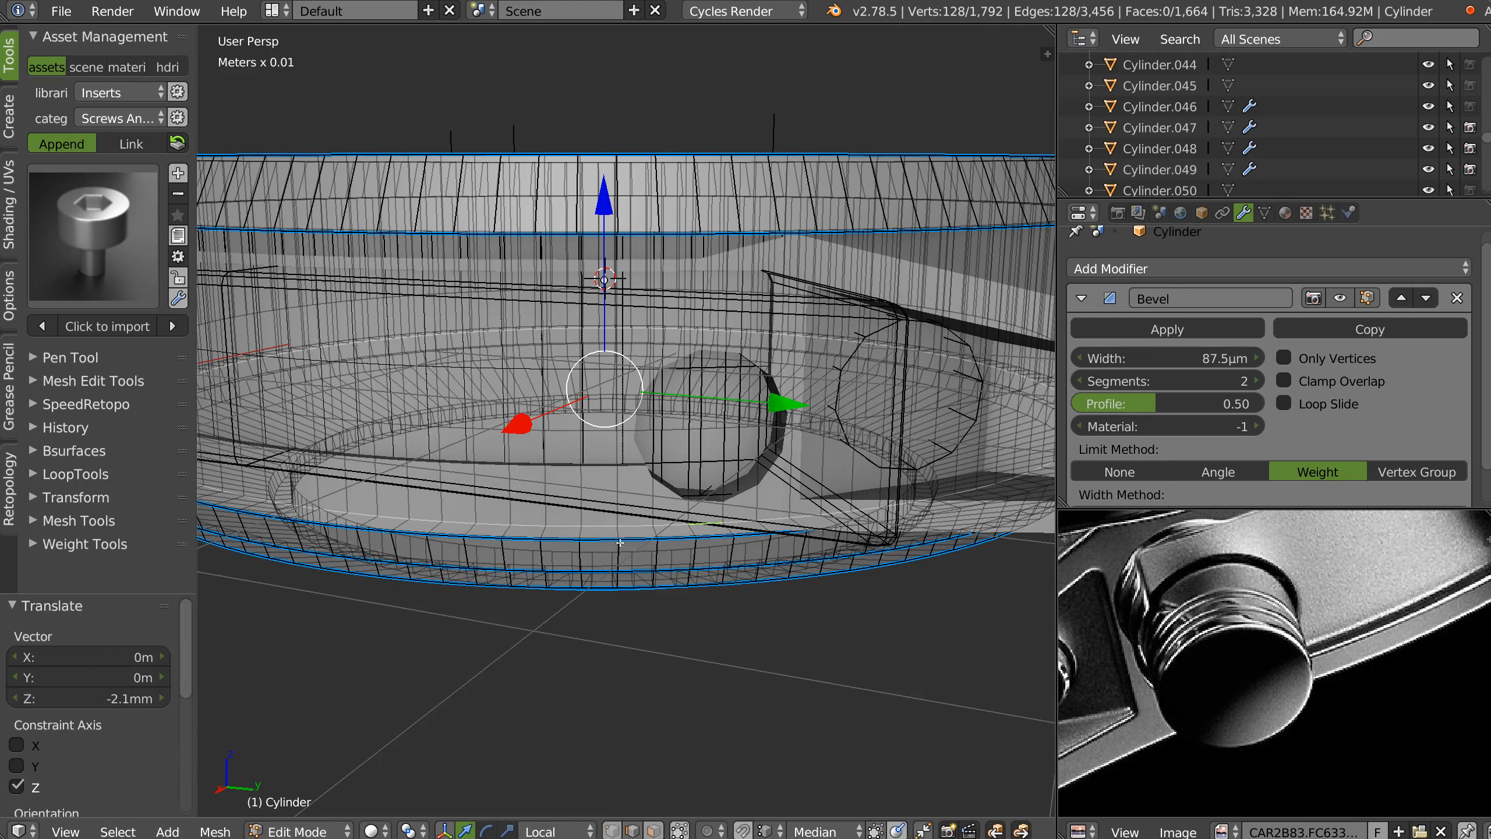
key(Tab)
middle_drag(601, 412, 620, 435)
scroll(725, 387, down, 4)
middle_drag(716, 391, 783, 354)
Lower the rectangular side recess cutter by about 1.358 mm along Z to match the side reference photo.
right_click(854, 238)
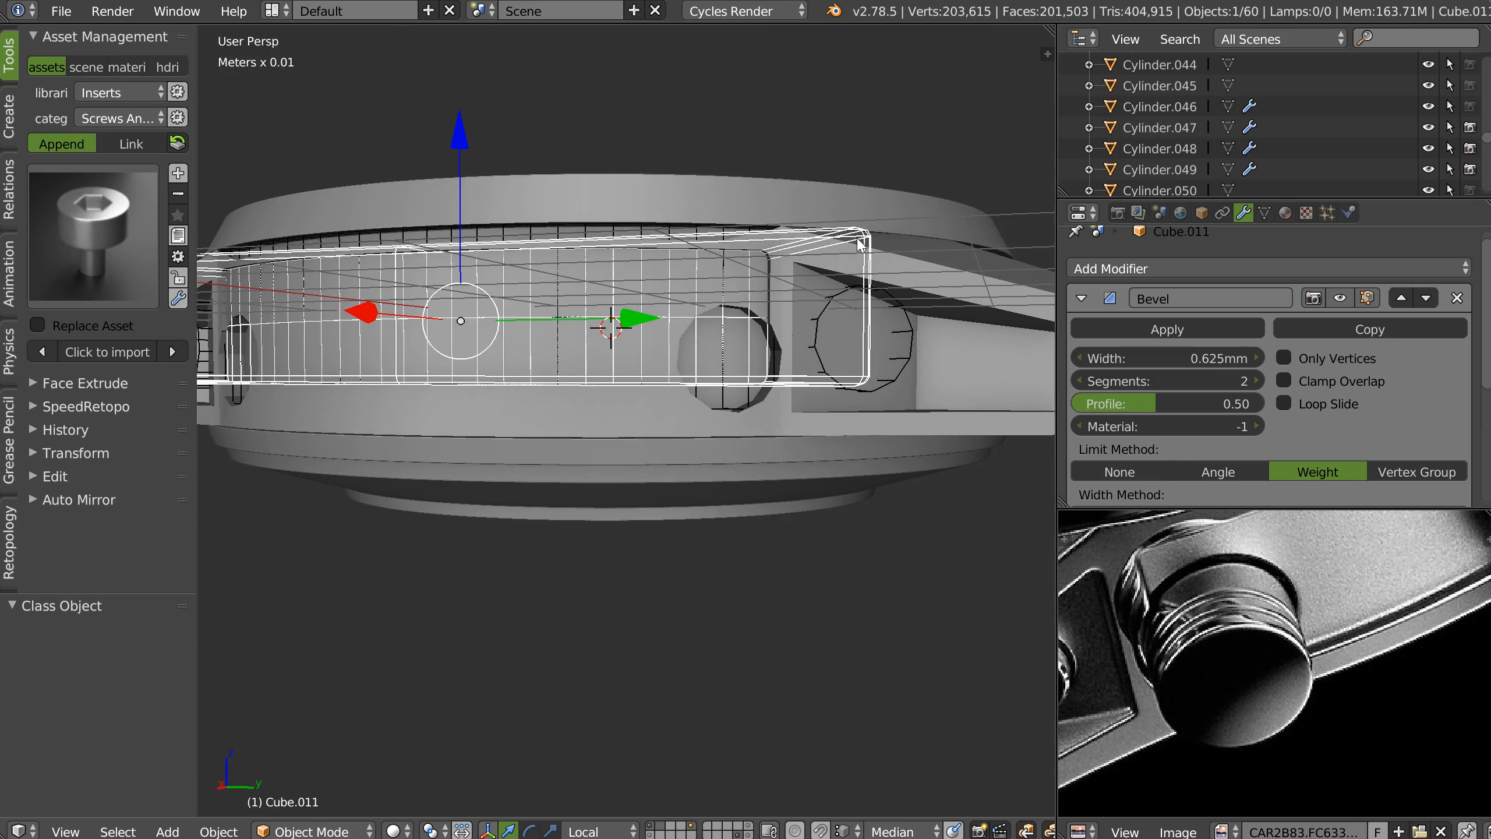
key(KP_3)
shift+middle_drag(701, 324, 913, 360)
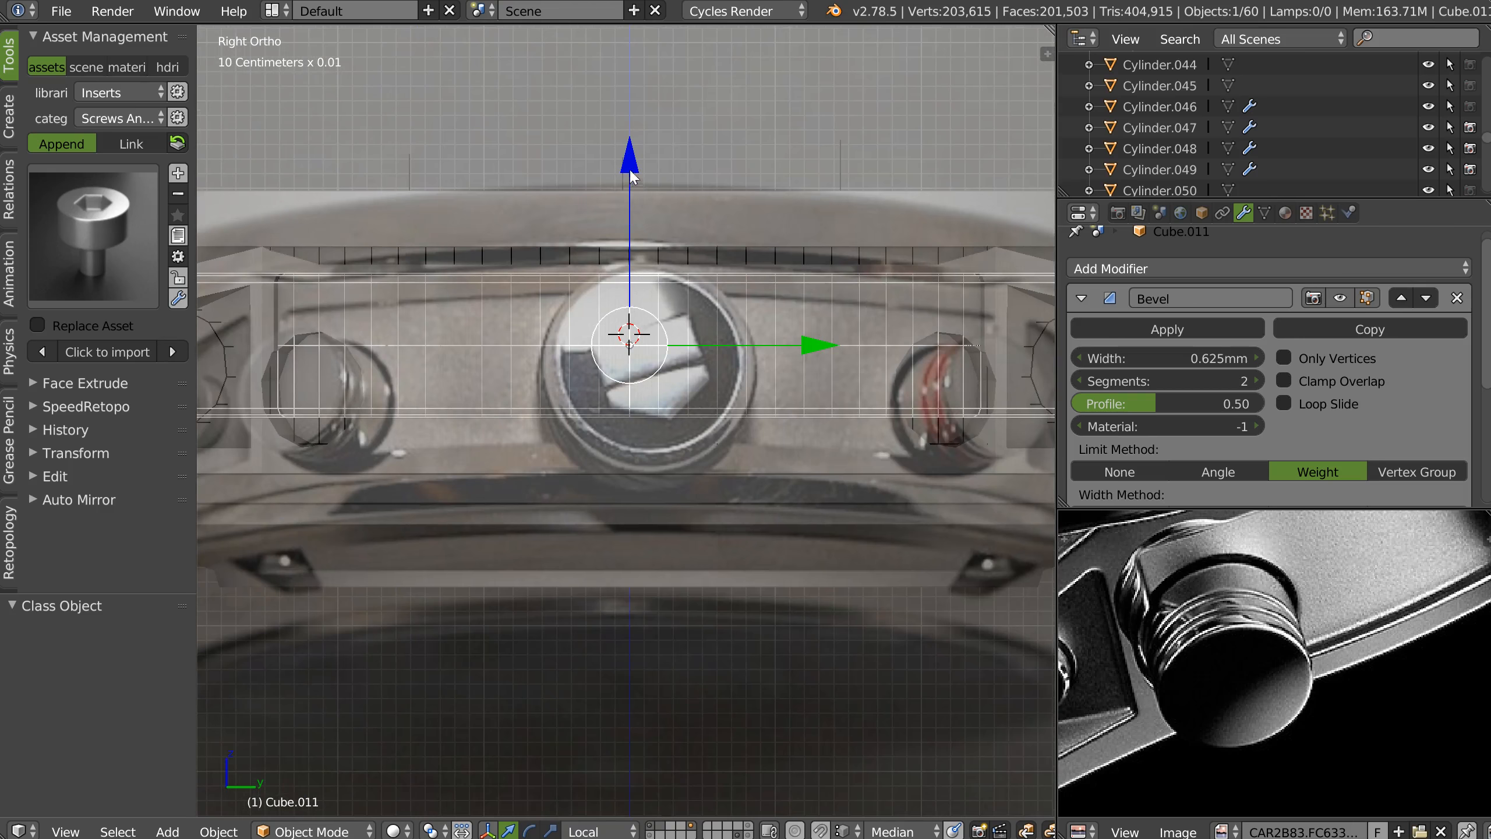
drag(624, 158, 625, 182)
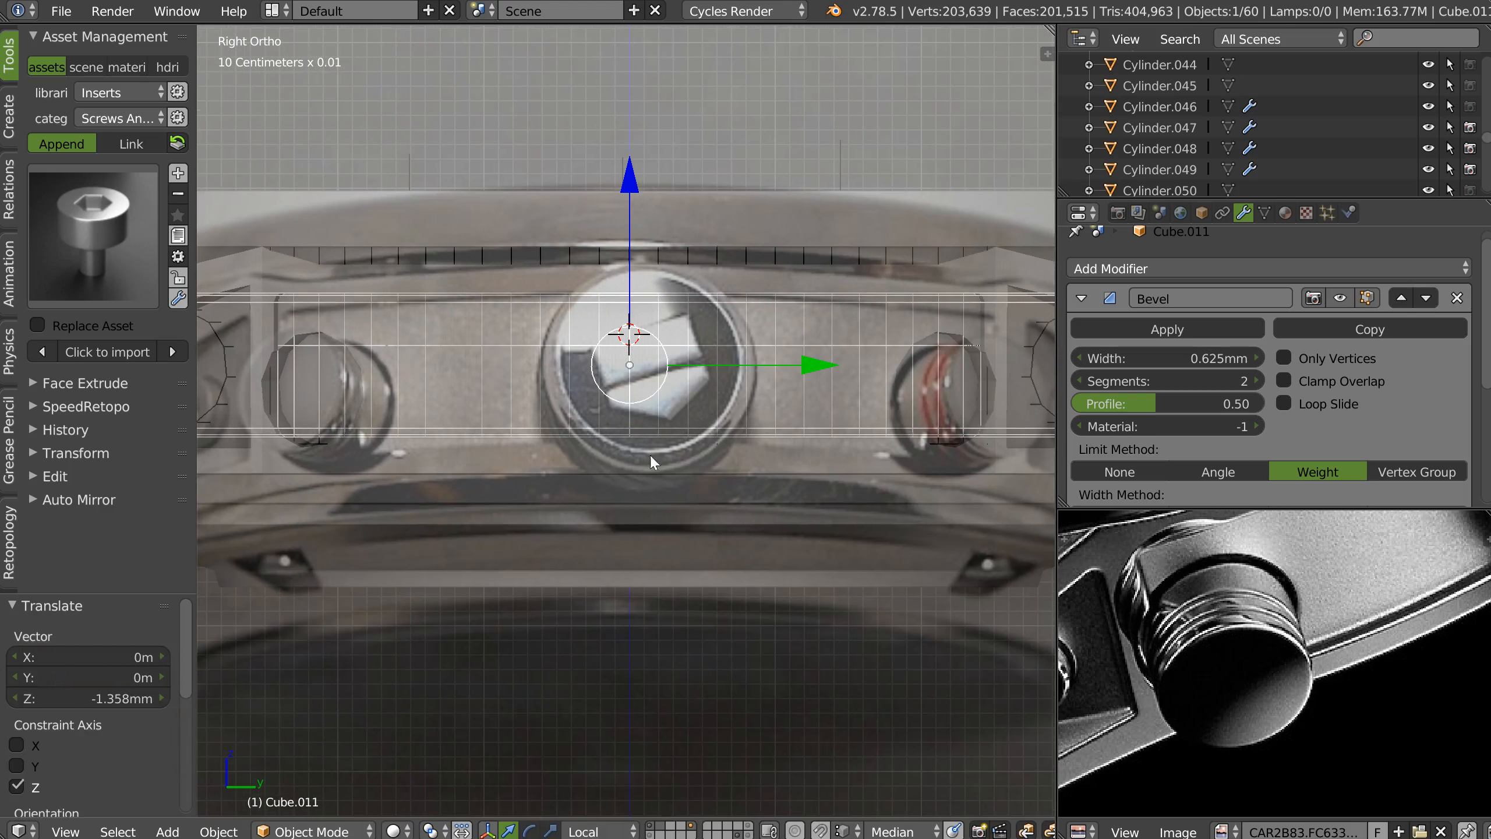
Extend the rectangular side recess cutter by moving its bottom vertices down about 0.6 mm.
key(Tab)
scroll(704, 481, down, 1)
scroll(709, 487, down, 1)
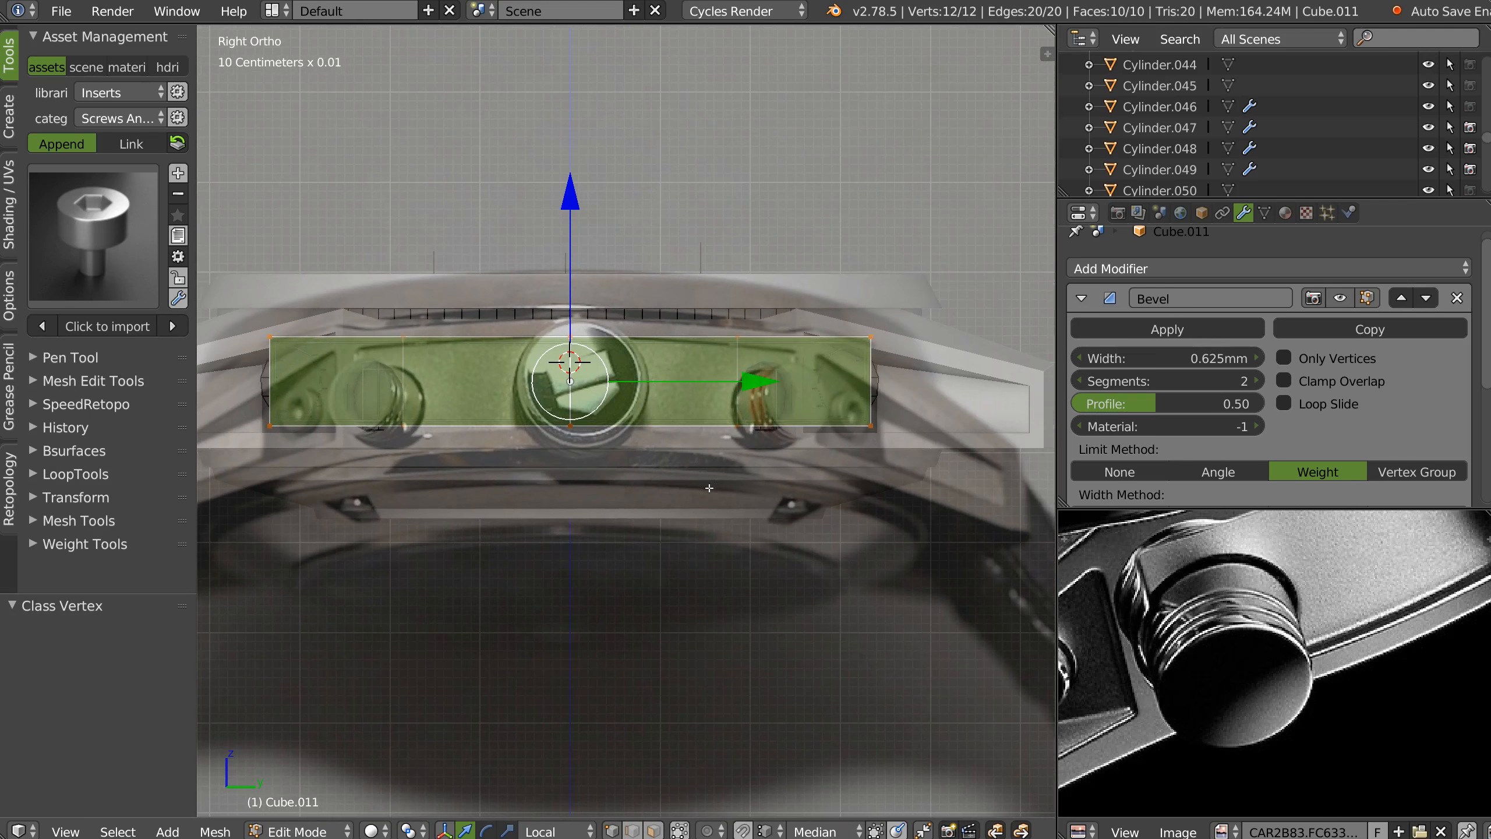
key(a)
key(b)
drag(982, 516, 201, 368)
scroll(408, 459, up, 3)
drag(747, 203, 736, 287)
scroll(737, 287, down, 4)
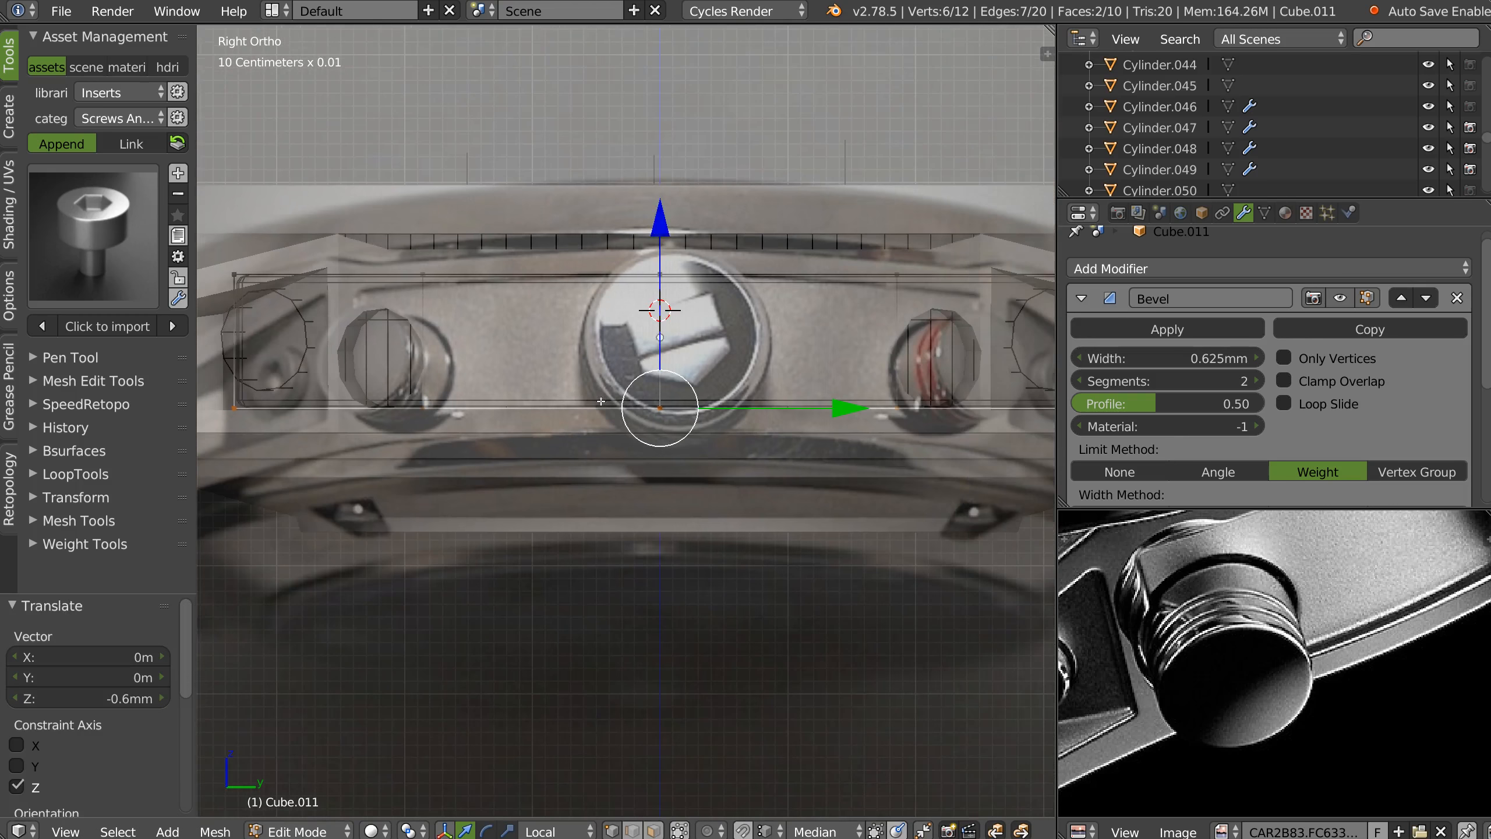
key(Tab)
Change the snap element and reposition the round cutter in the lug recess by about 0.987, 1.406 and -0.804 mm.
middle_drag(713, 176, 808, 399)
scroll(740, 391, up, 2)
right_click(808, 399)
right_click(816, 393)
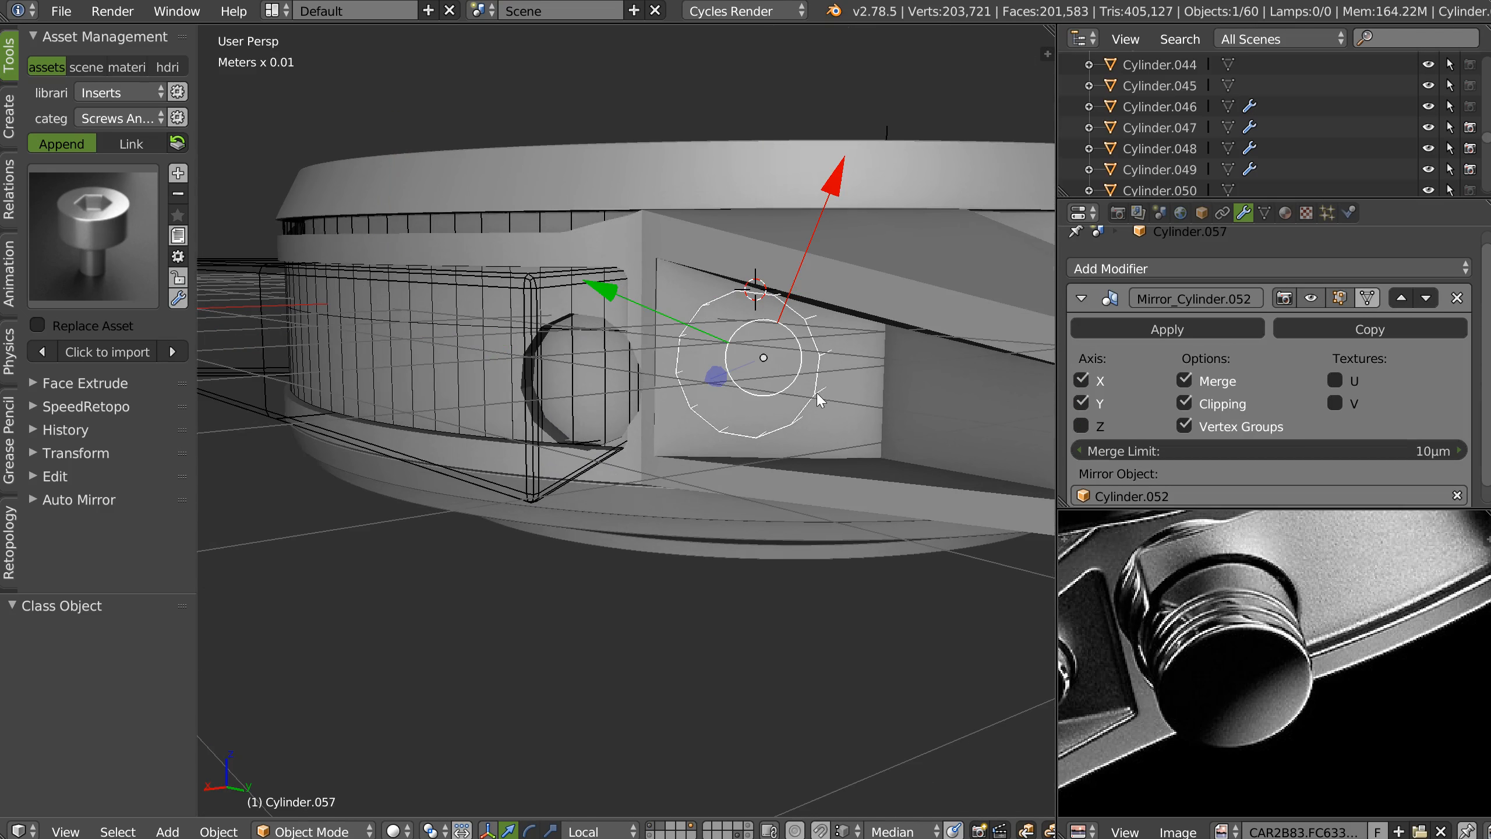
click(820, 830)
click(882, 739)
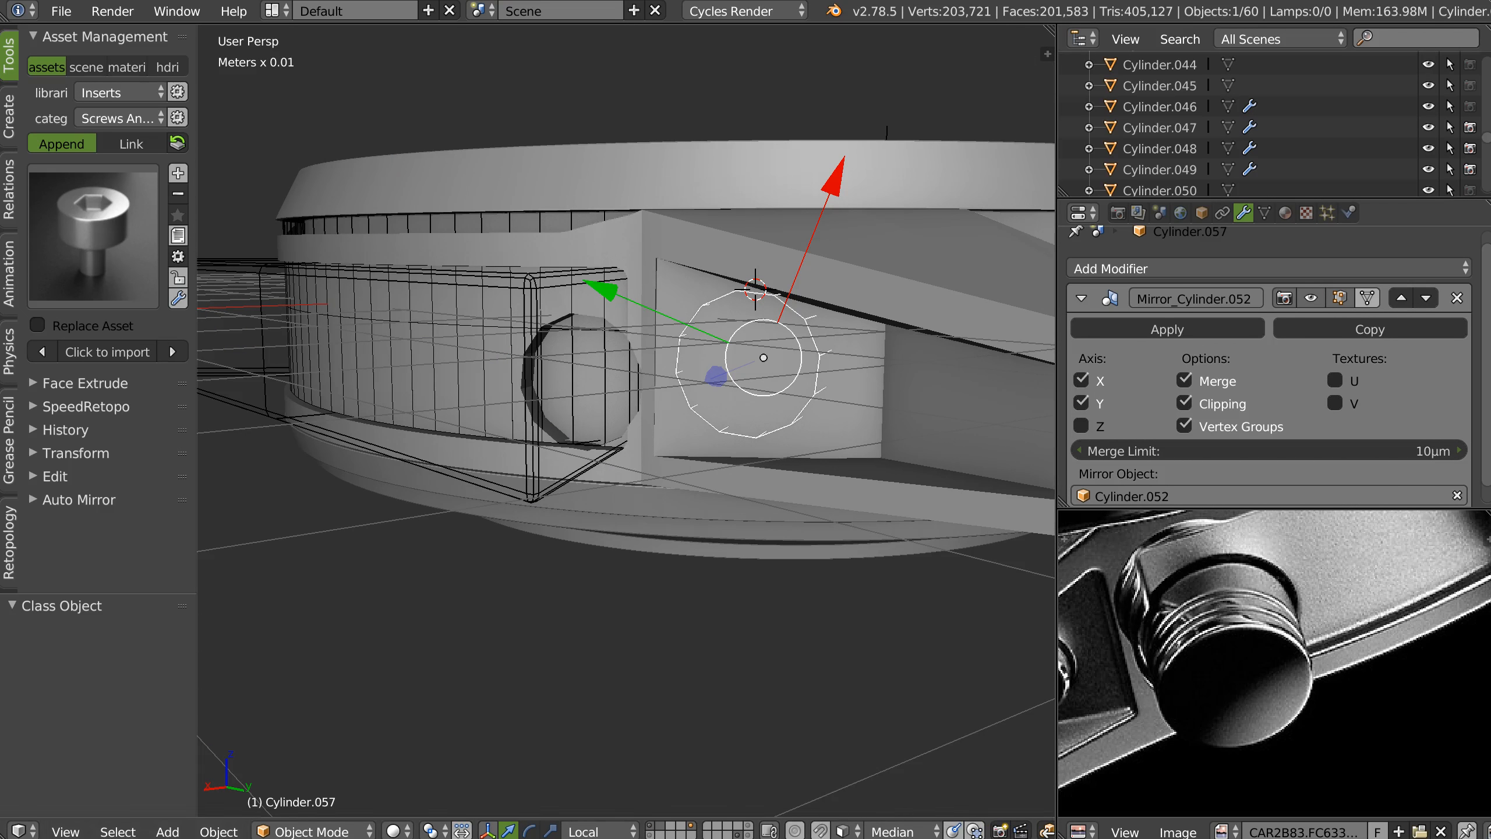
key(g)
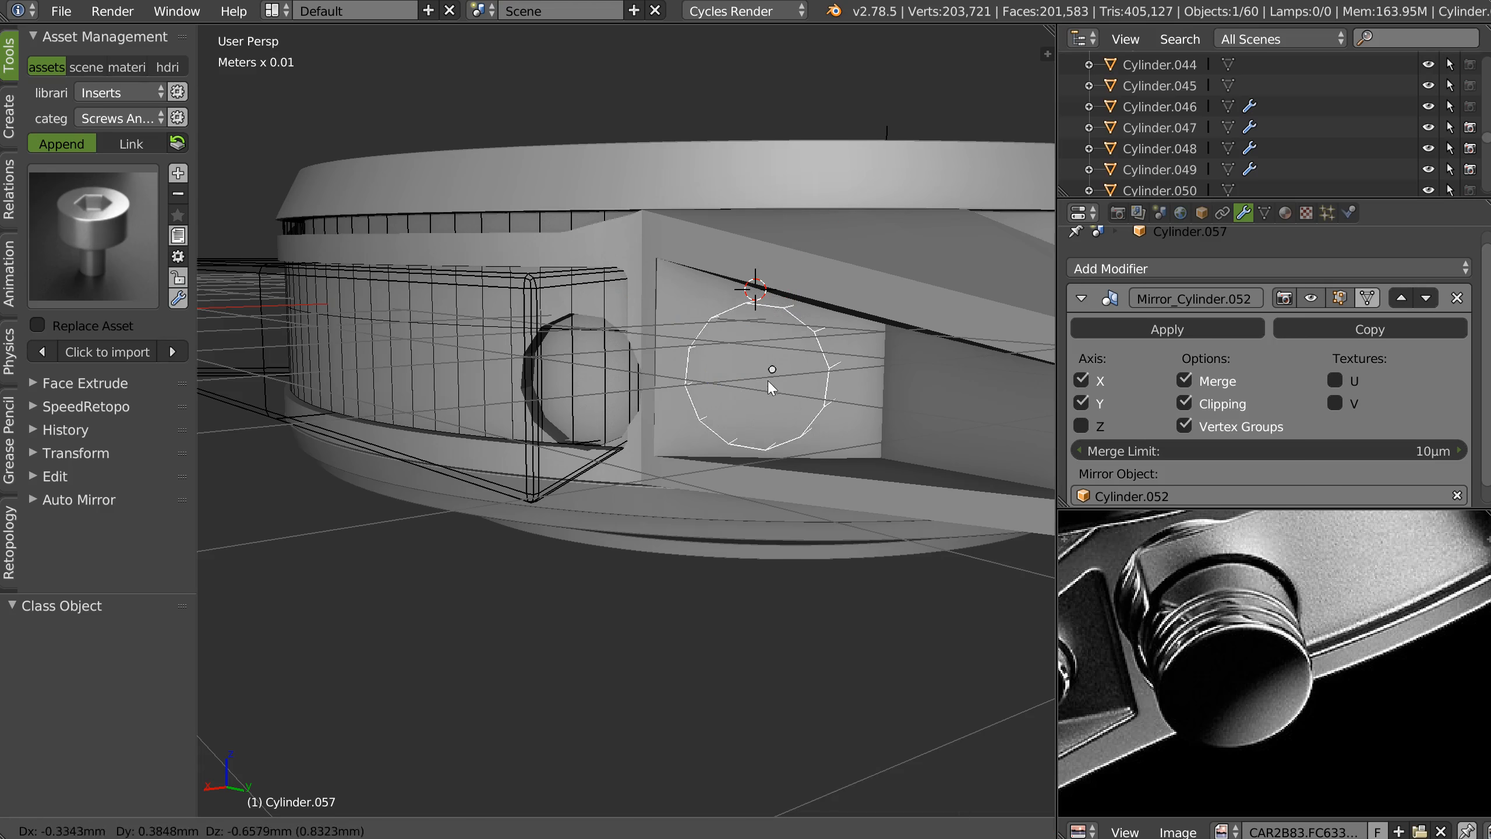
click(768, 375)
middle_drag(768, 375, 733, 404)
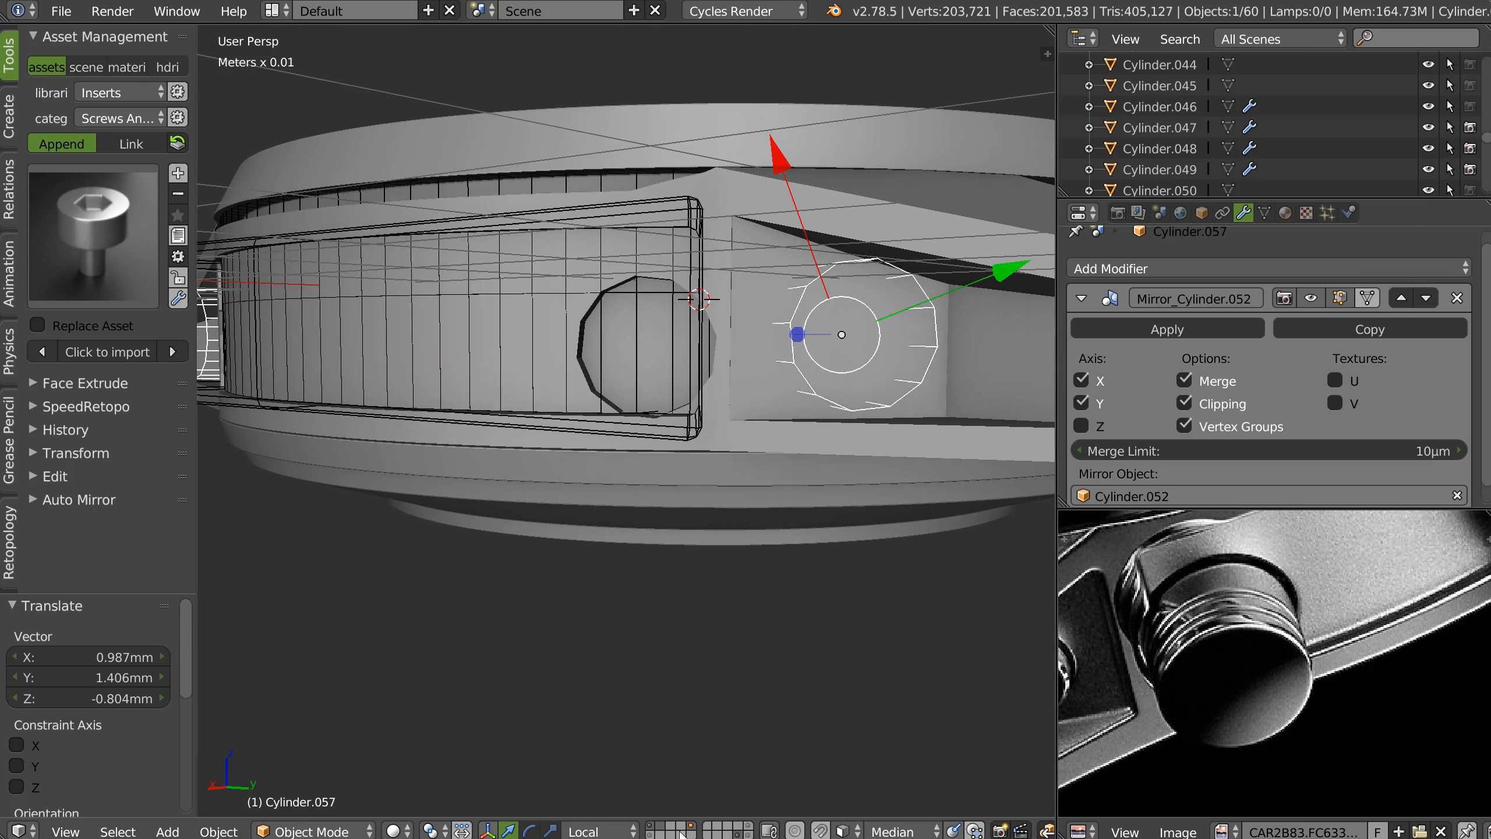
Show layer 11 with the hex screw and hide the round cutter's layer 5.
shift+click(650, 833)
shift+middle_drag(845, 337, 706, 413)
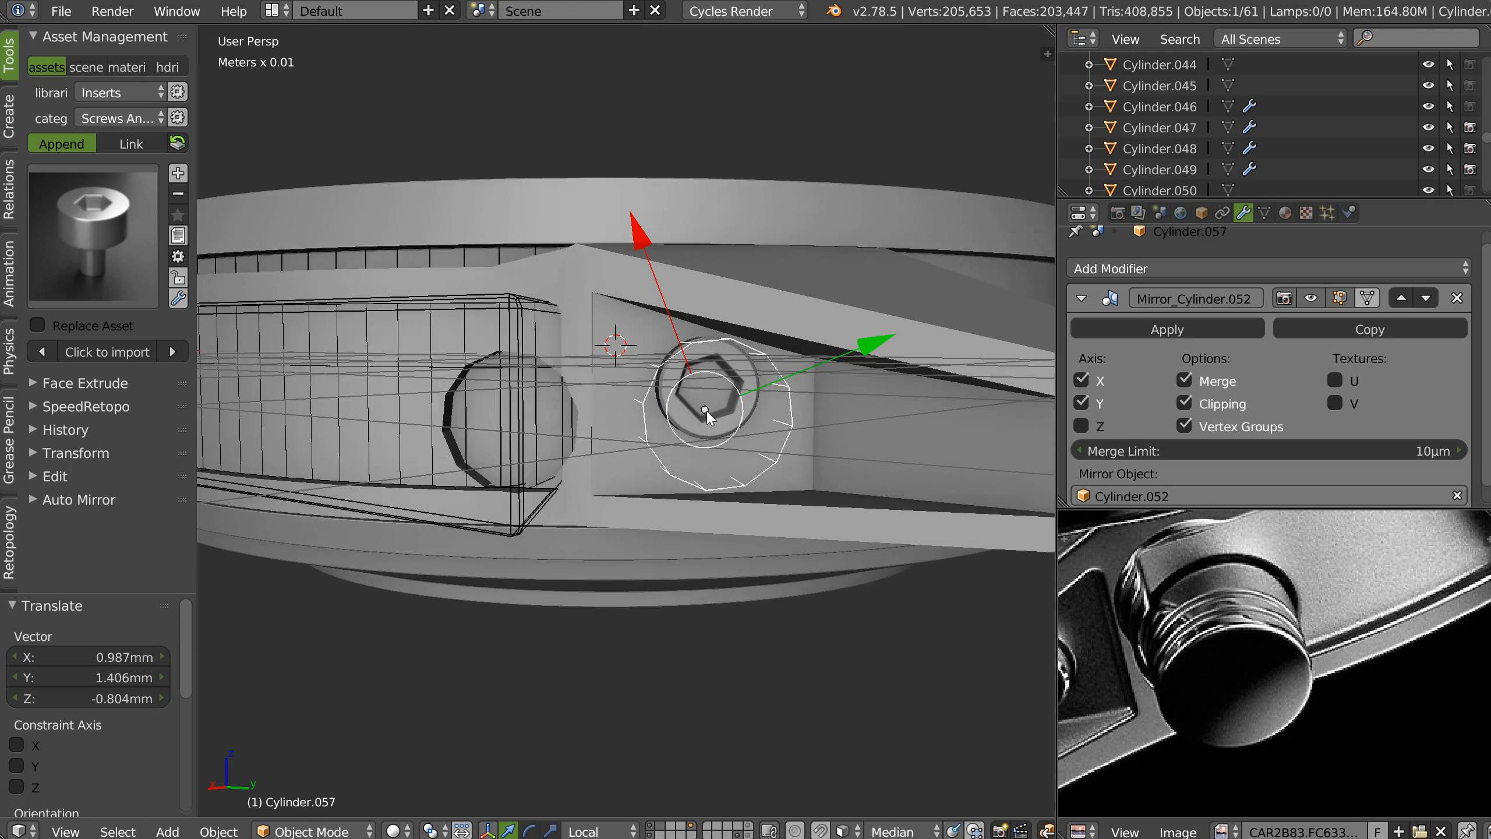
scroll(761, 443, up, 1)
shift+click(693, 829)
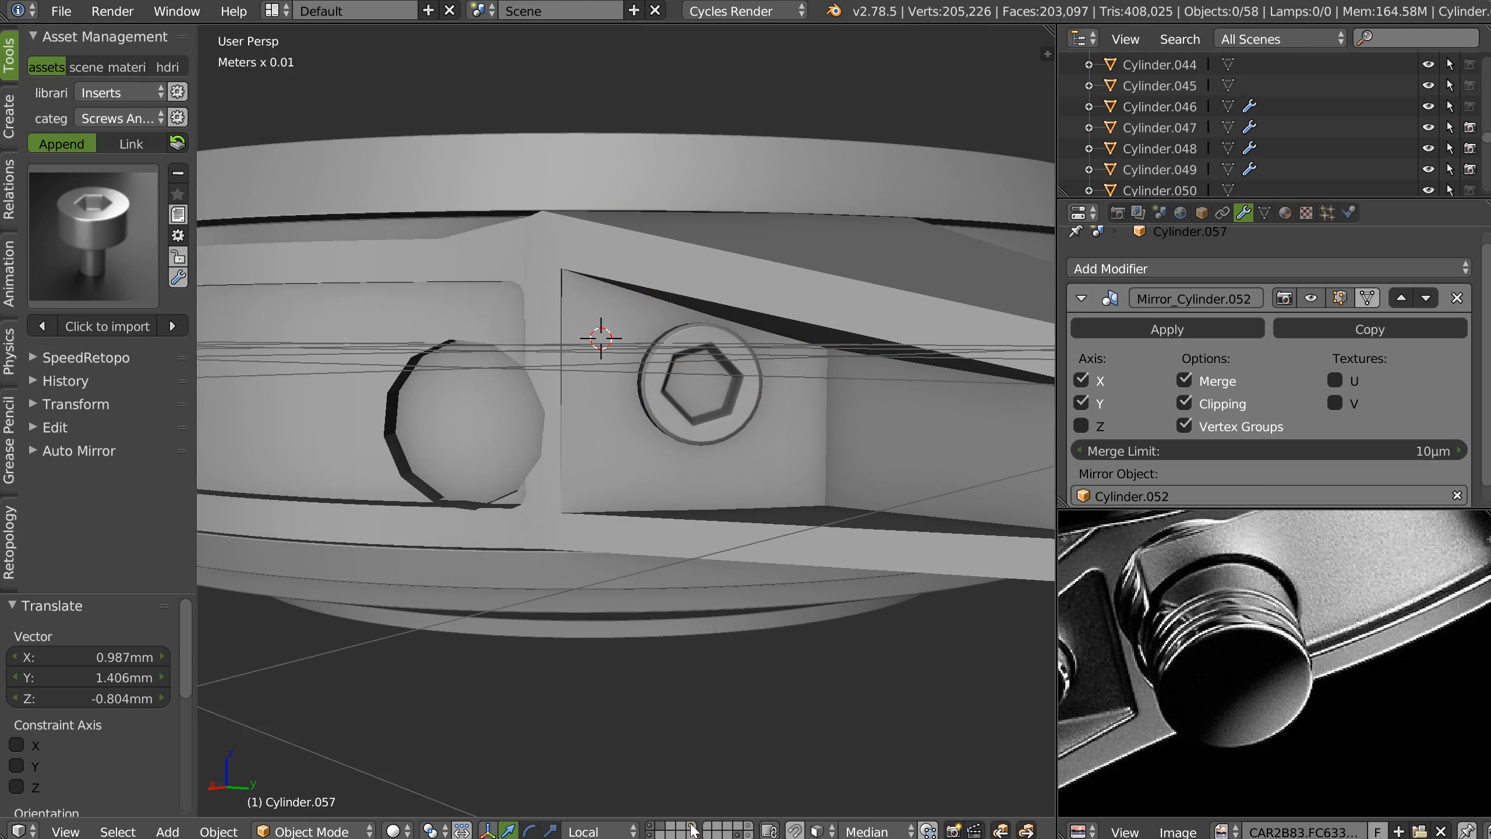
Set the transform orientation to Global, show the cutter layer, and lower the hex screw along Z, finishing with a nudge of about 0.304 mm.
right_click(722, 430)
middle_drag(722, 430, 703, 402)
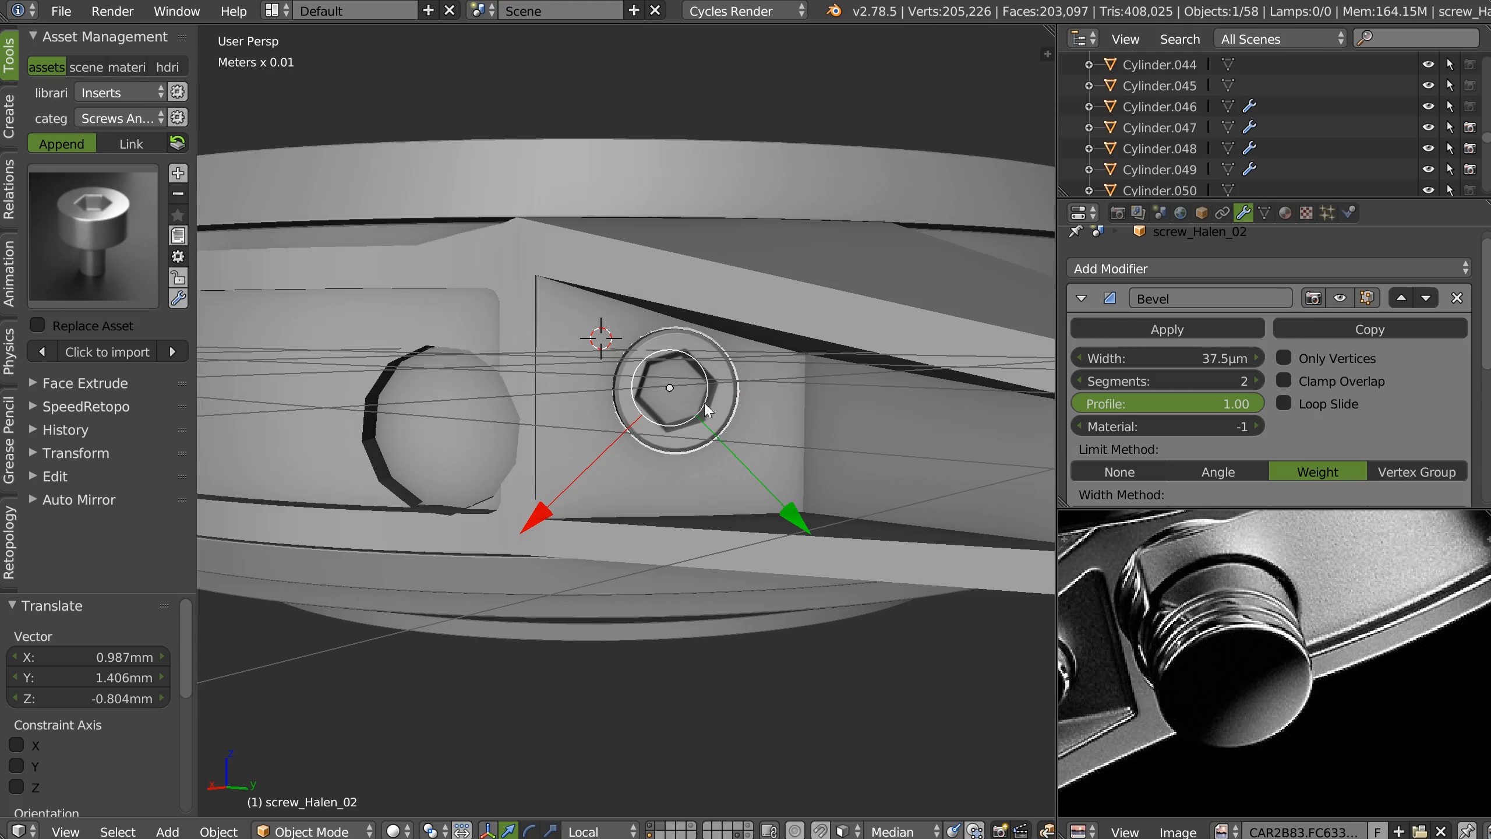
key(g)
right_click(669, 415)
key(alt+space)
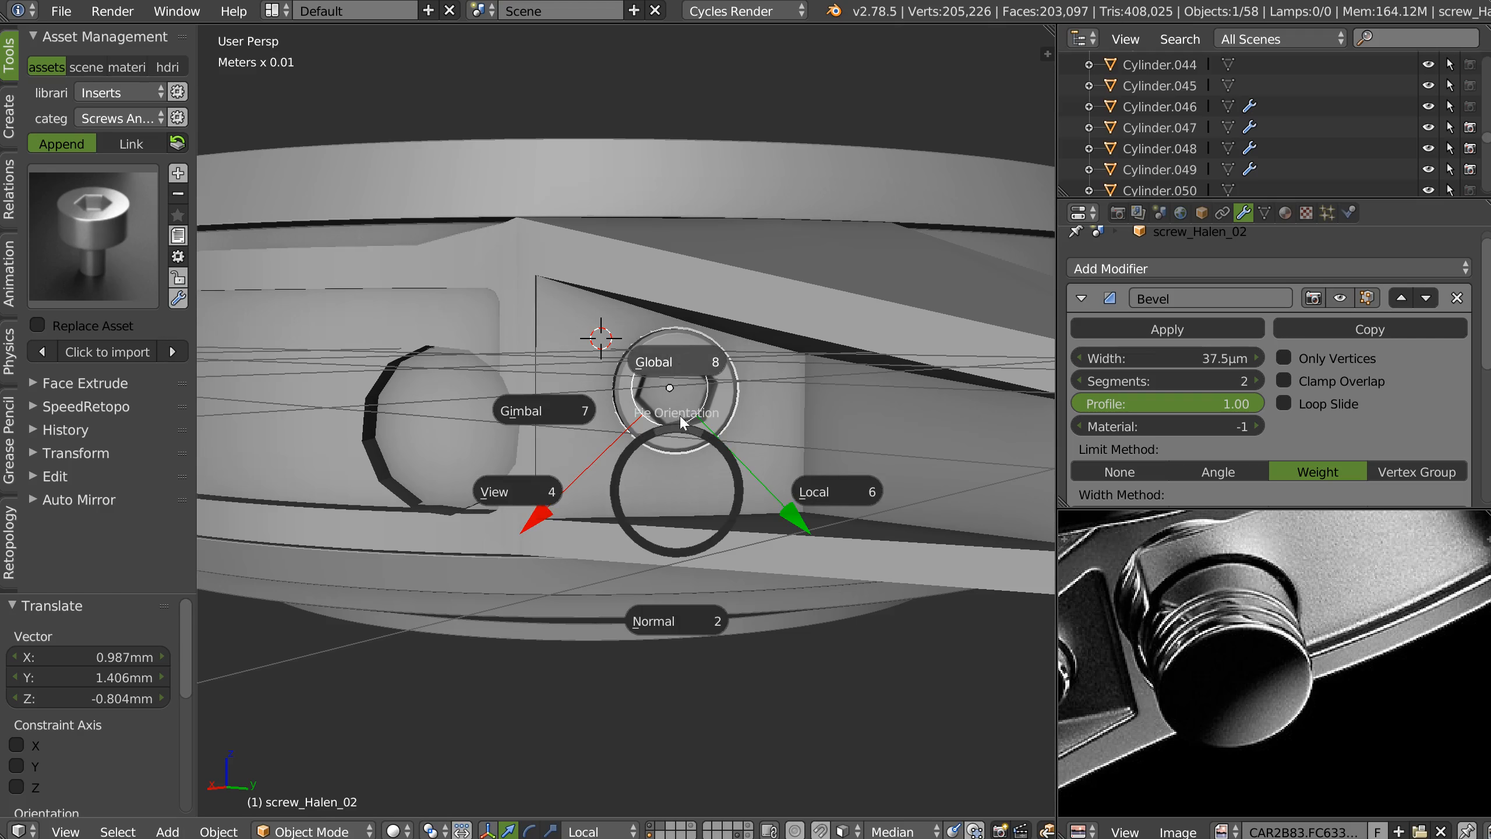
click(681, 355)
drag(674, 206, 671, 241)
shift+click(692, 824)
middle_drag(685, 362, 681, 343)
drag(632, 242, 638, 237)
Scale the hex screw by about 1.228 and again by about 0.895 to fit the lug hole.
key(s)
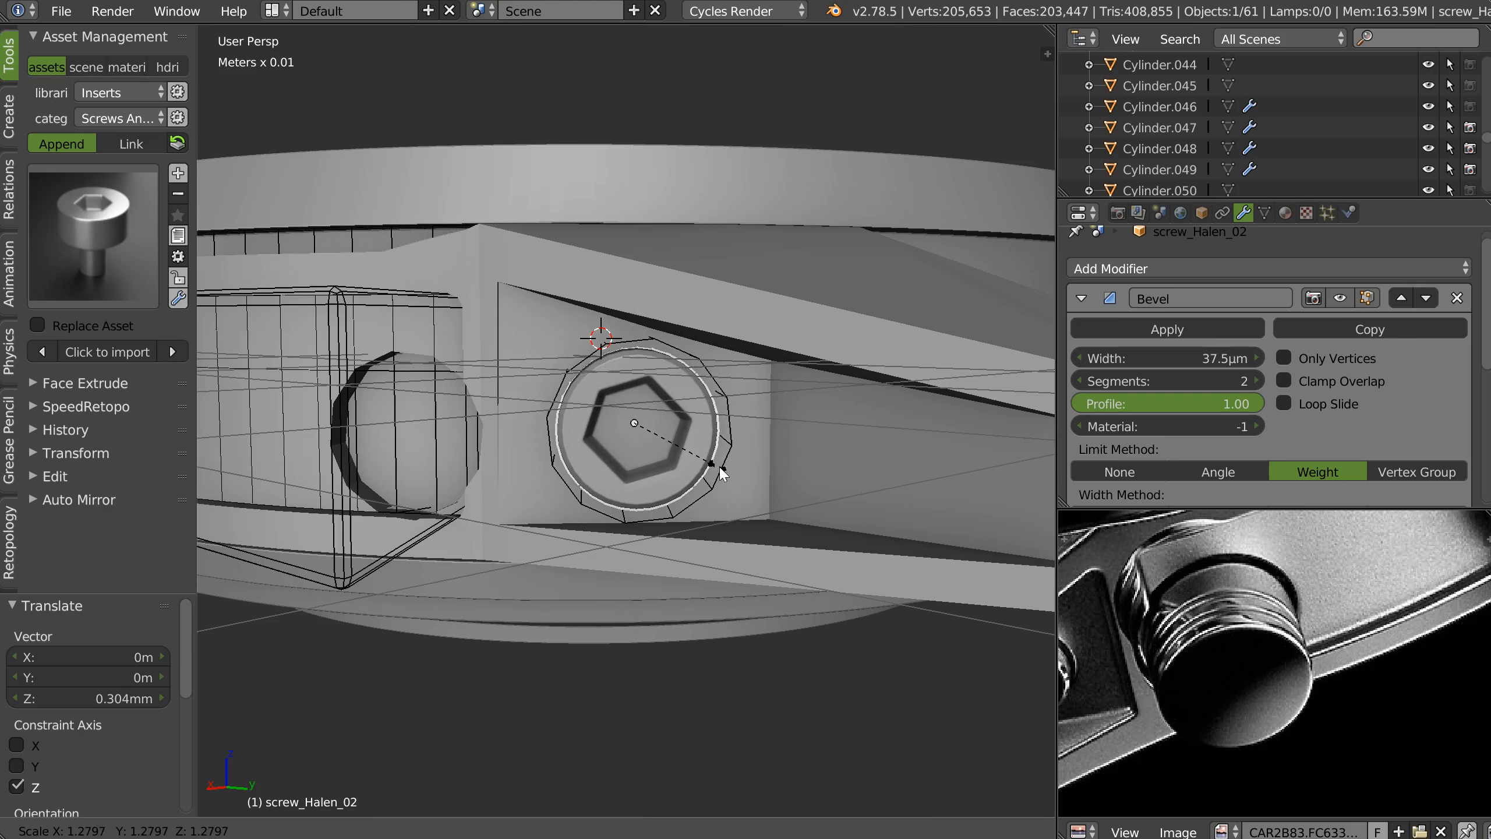
click(710, 475)
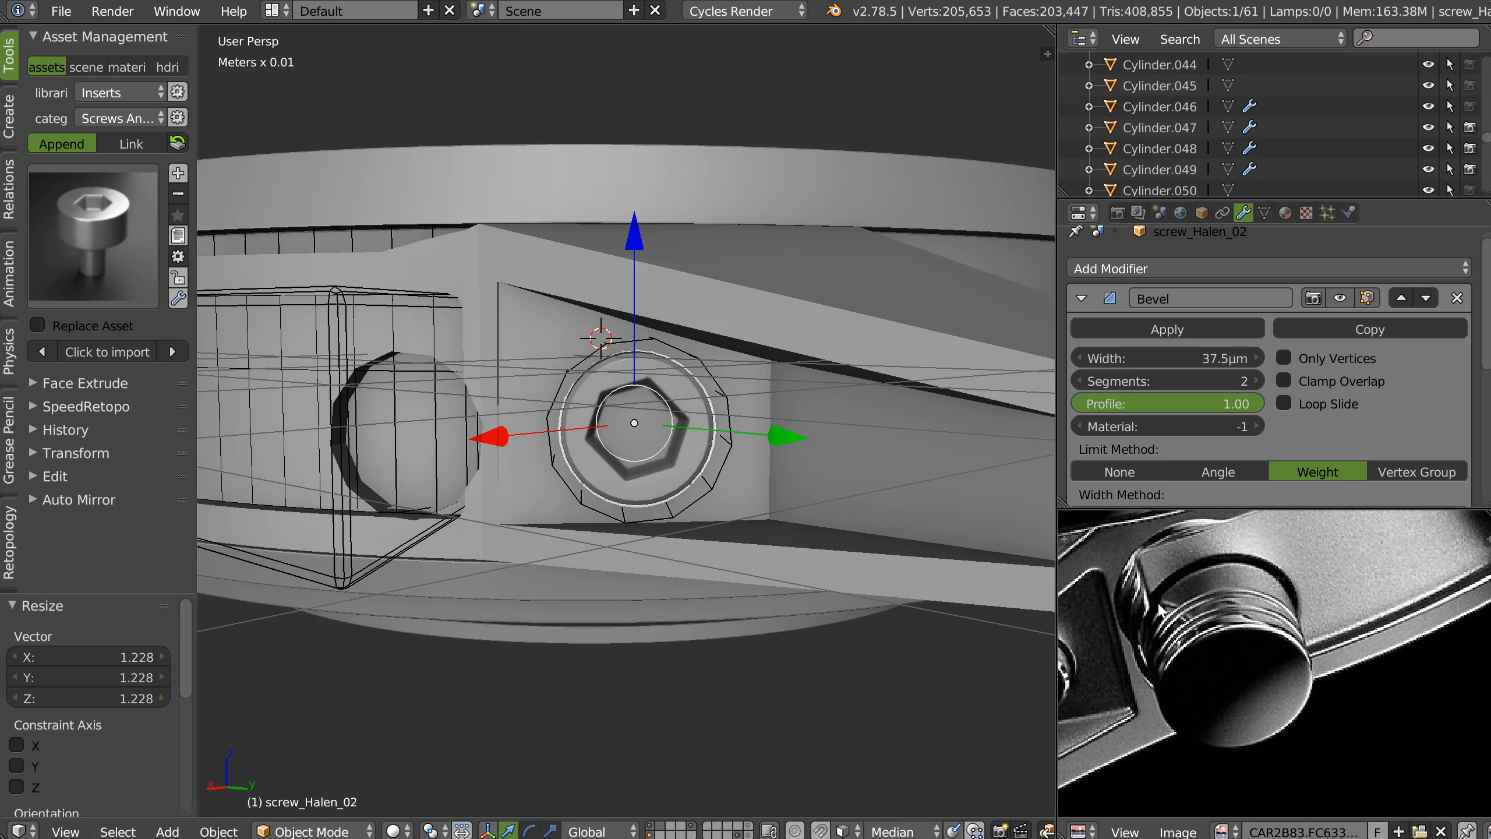
middle_drag(1161, 610, 1345, 546)
key(s)
click(822, 469)
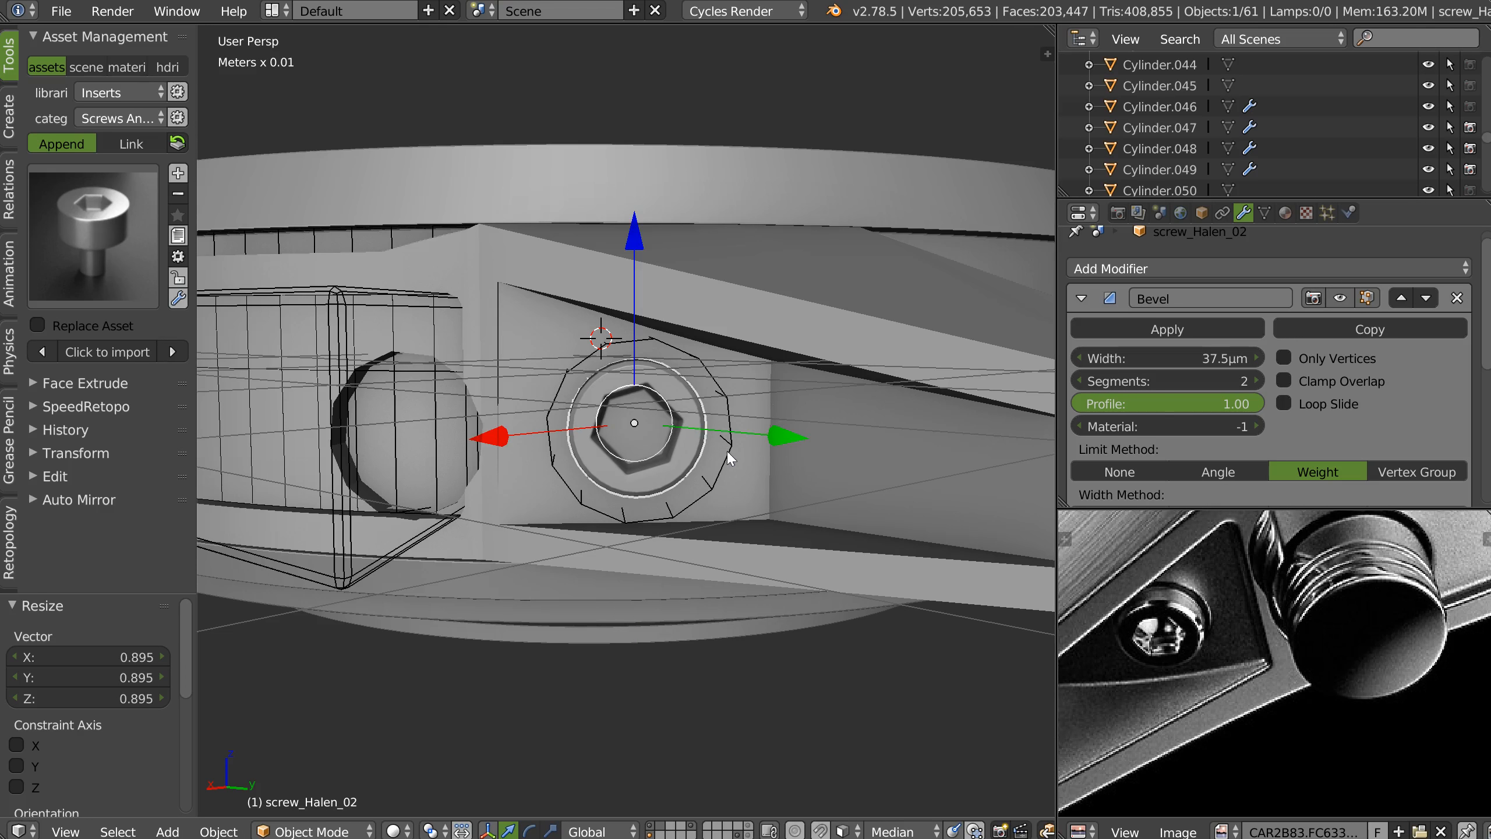
Scale the round cutter around the hex screw by about 0.840.
right_click(730, 457)
key(s)
click(833, 485)
Subtract the round cutter around the screw from the case body with a Boolean.
right_click(752, 460)
right_click(712, 444)
shift+right_click(823, 469)
key(space)
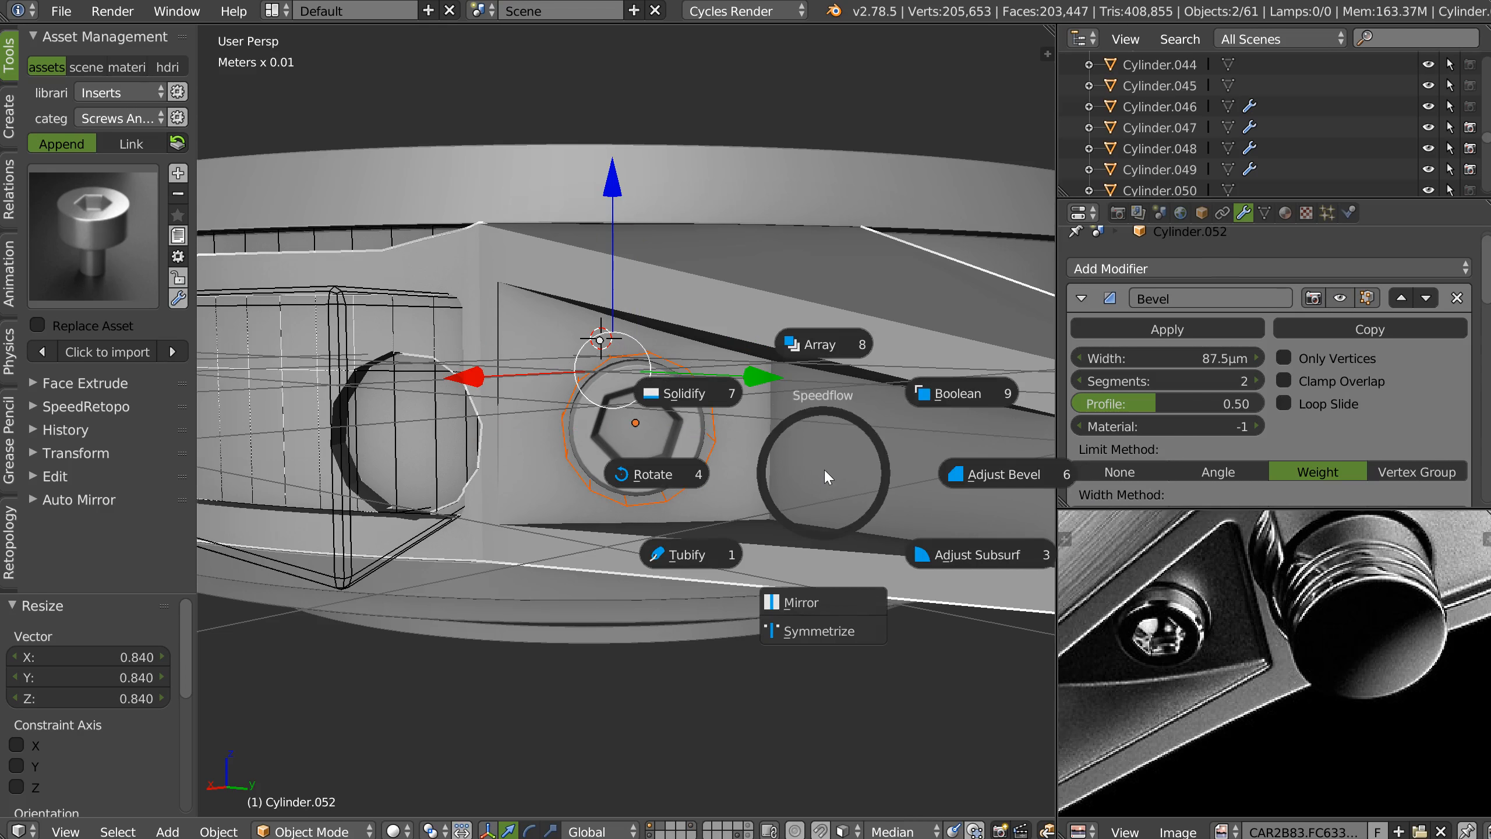
click(929, 401)
click(827, 463)
Scale the round lug cutter by about 1.052 and hide the cutter layer.
middle_drag(828, 463, 746, 670)
scroll(762, 446, up, 2)
right_click(790, 424)
key(s)
click(859, 417)
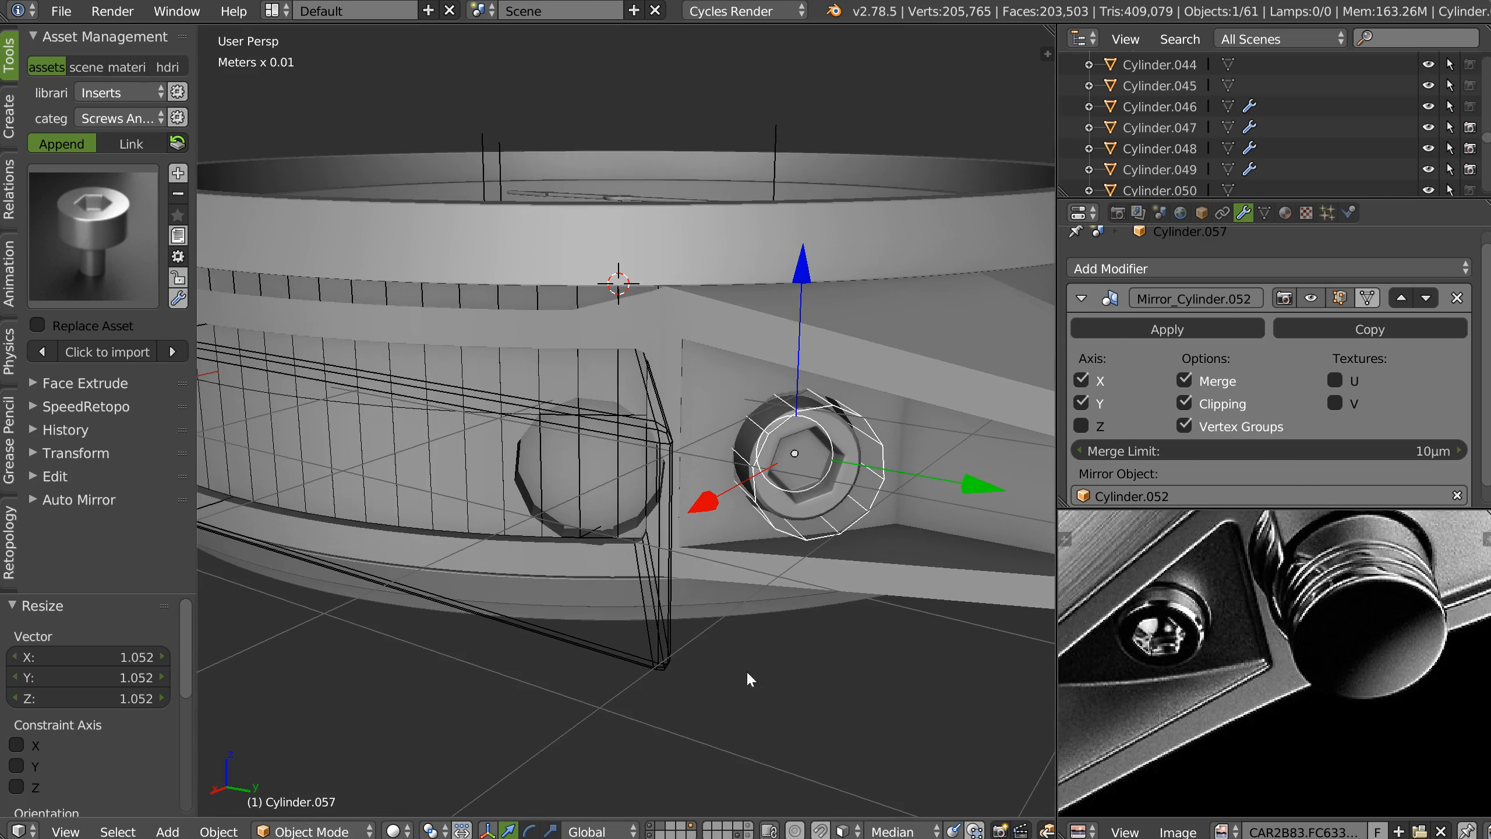
shift+click(689, 827)
middle_drag(694, 420, 728, 421)
Compare the side recesses and lug hole with the reference photos in the right orthographic view.
key(KP_3)
shift+middle_drag(802, 453, 711, 501)
shift+middle_drag(993, 432, 835, 446)
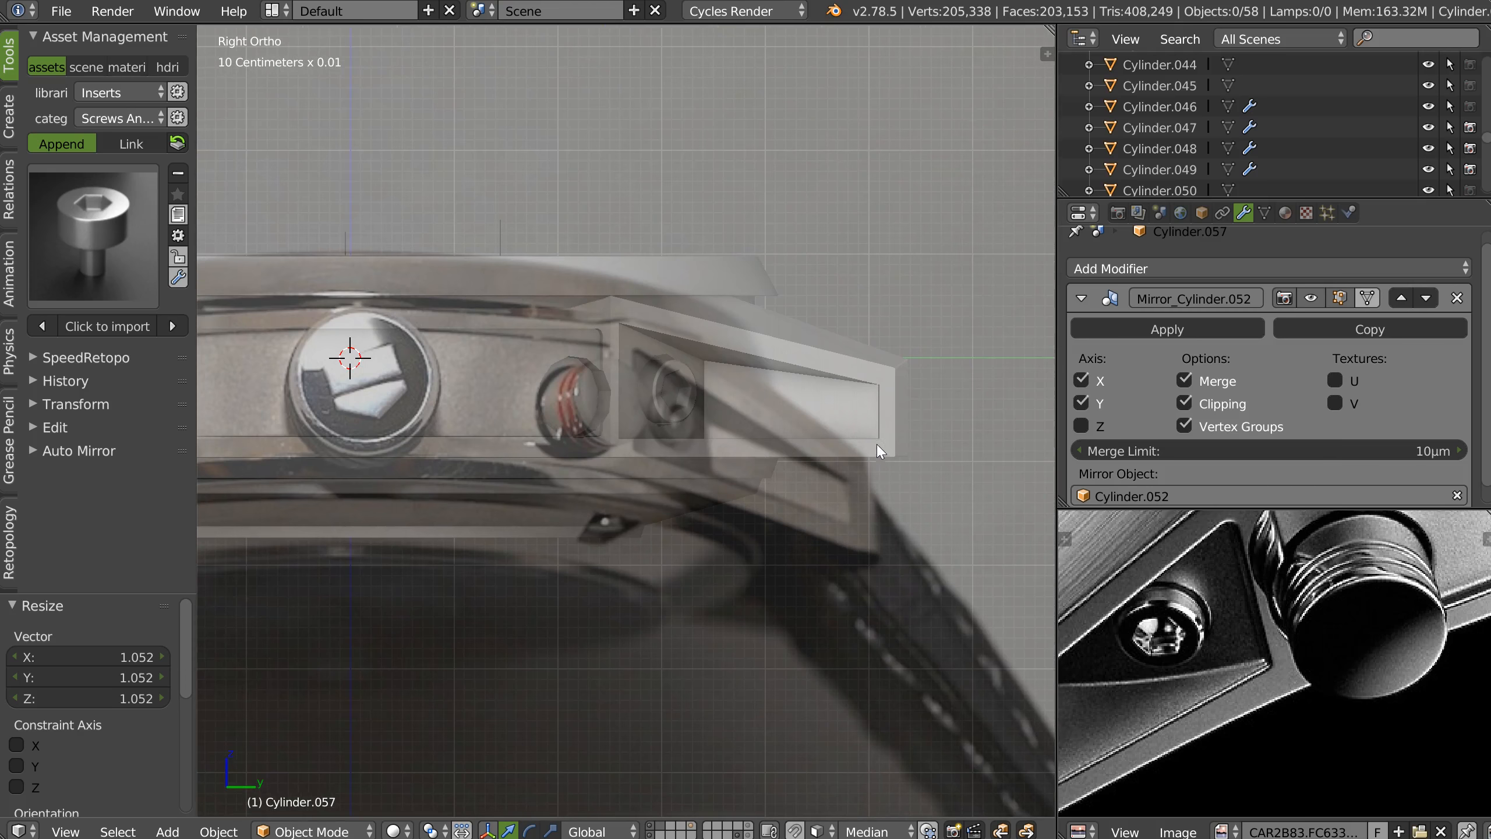
shift+middle_drag(588, 431, 636, 445)
ctrl+middle_drag(639, 446, 749, 365)
shift+middle_drag(616, 357, 663, 363)
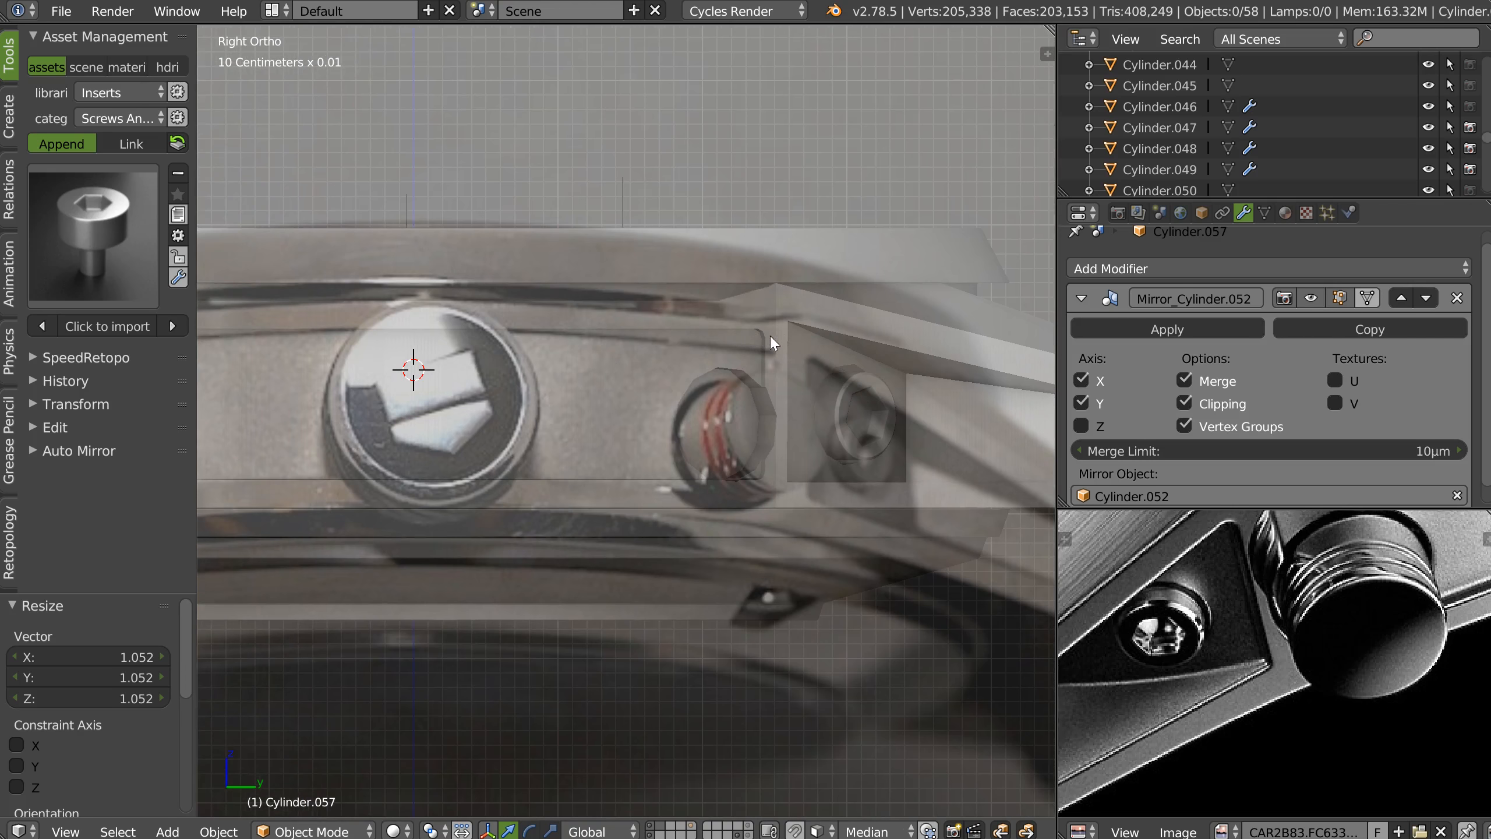
middle_drag(1280, 555, 1236, 653)
shift+middle_drag(729, 393, 661, 346)
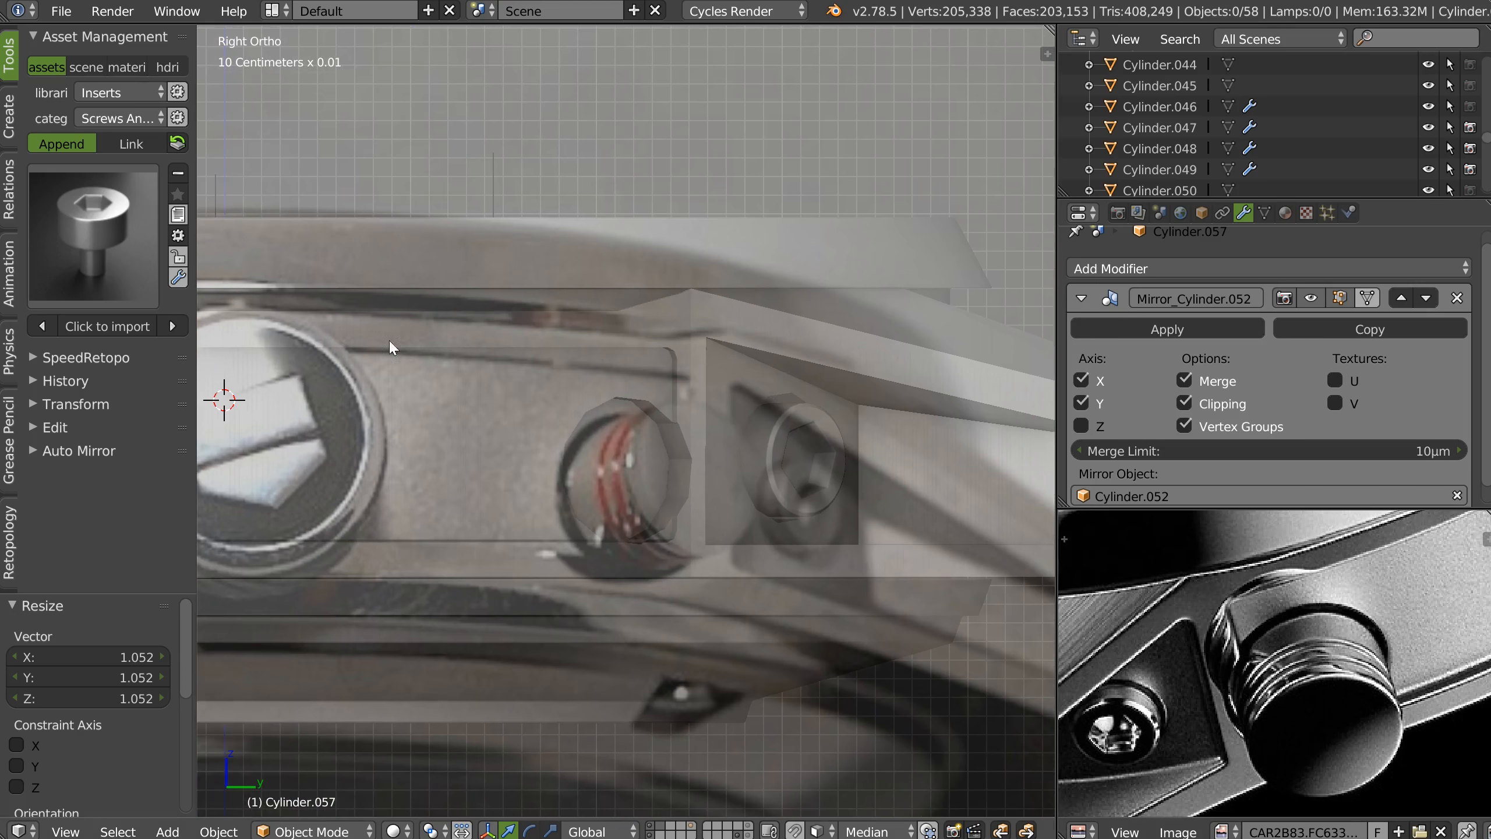
Show the cutter layer and lower the selected upper vertices of the triangular lug recess cutter slightly along Z.
right_click(719, 363)
shift+click(746, 833)
right_click(767, 351)
key(Tab)
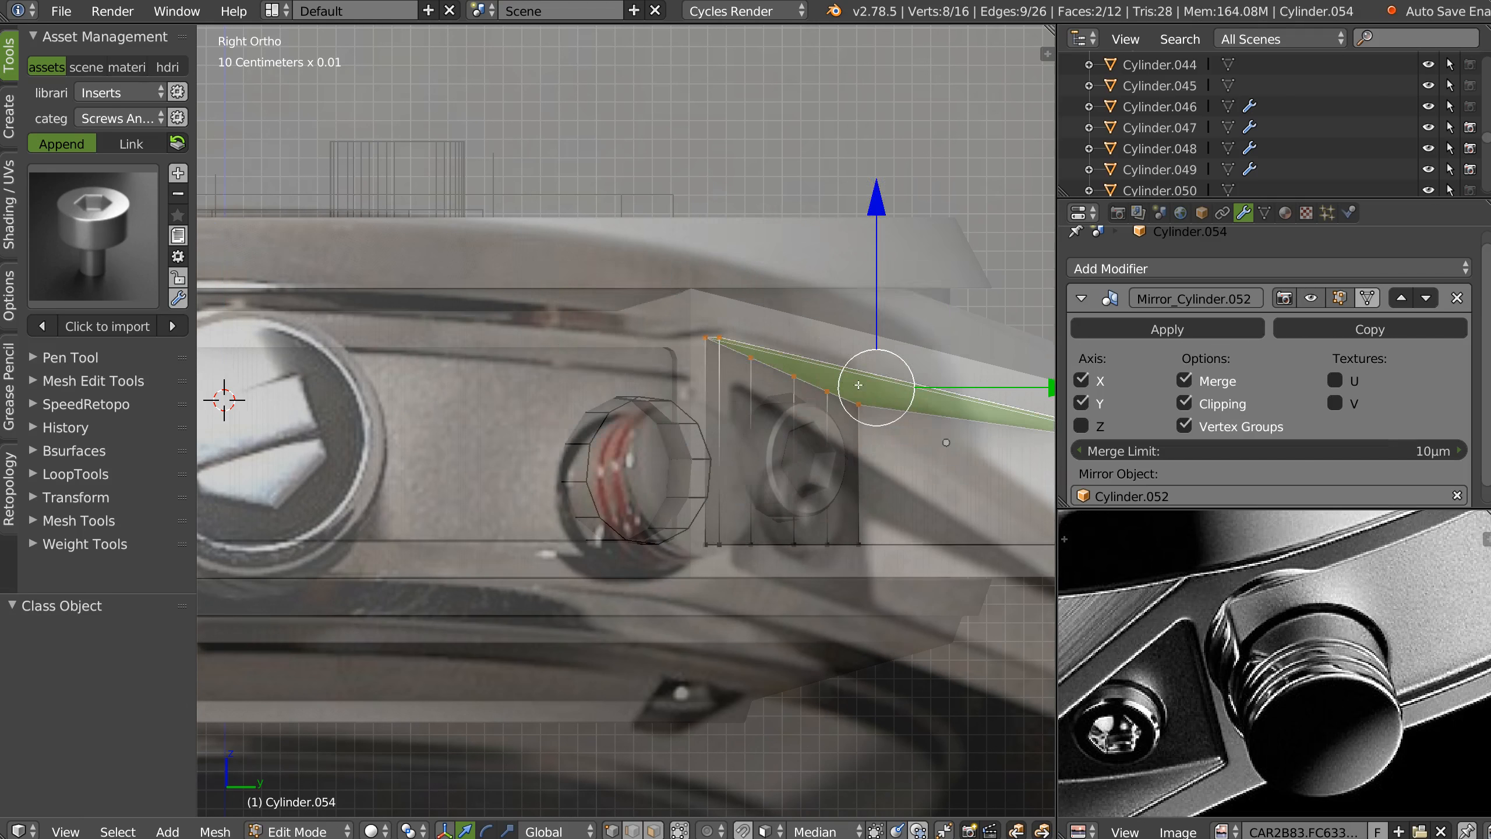
shift+middle_drag(886, 261, 653, 234)
drag(642, 195, 643, 208)
key(Tab)
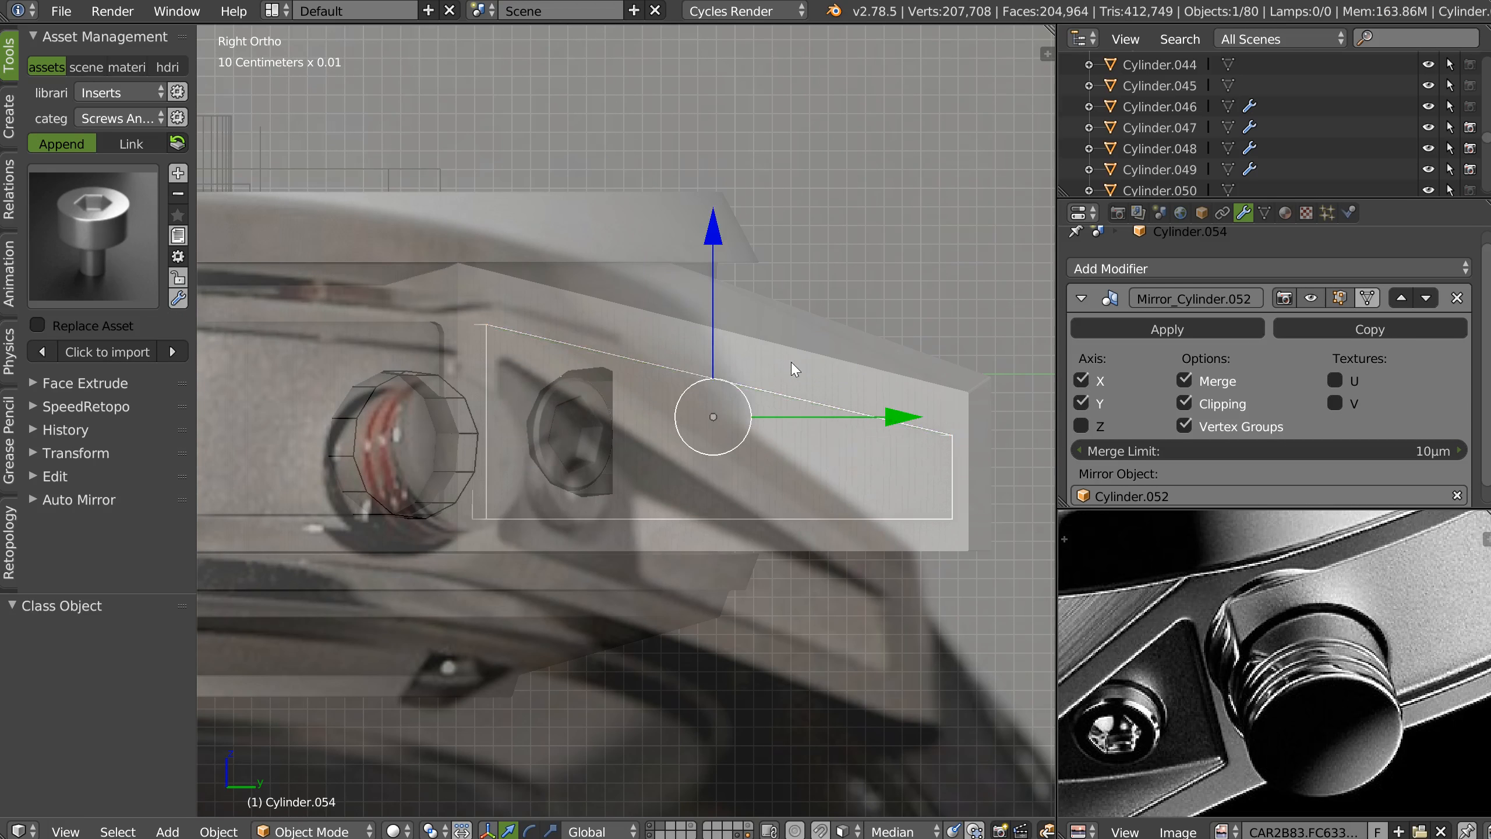
Select the case body and examine the lug's recess, screw and tip from several angles against the reference photo.
right_click(791, 359)
shift+middle_drag(490, 300, 1079, 359)
click(584, 250)
shift+middle_drag(861, 373, 415, 334)
shift+middle_drag(764, 370, 666, 340)
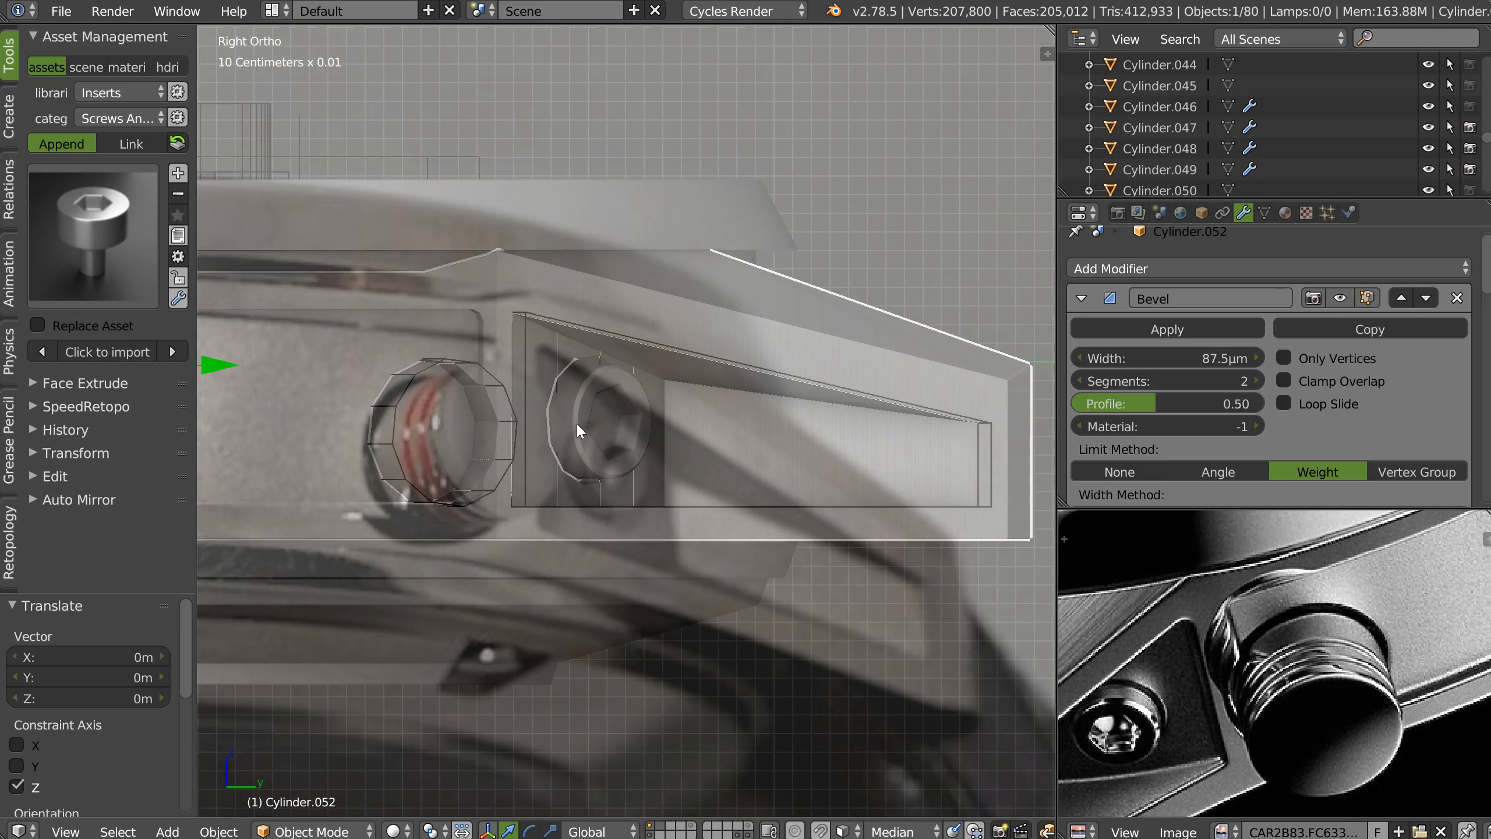
middle_drag(608, 390, 666, 442)
shift+middle_drag(581, 469, 622, 431)
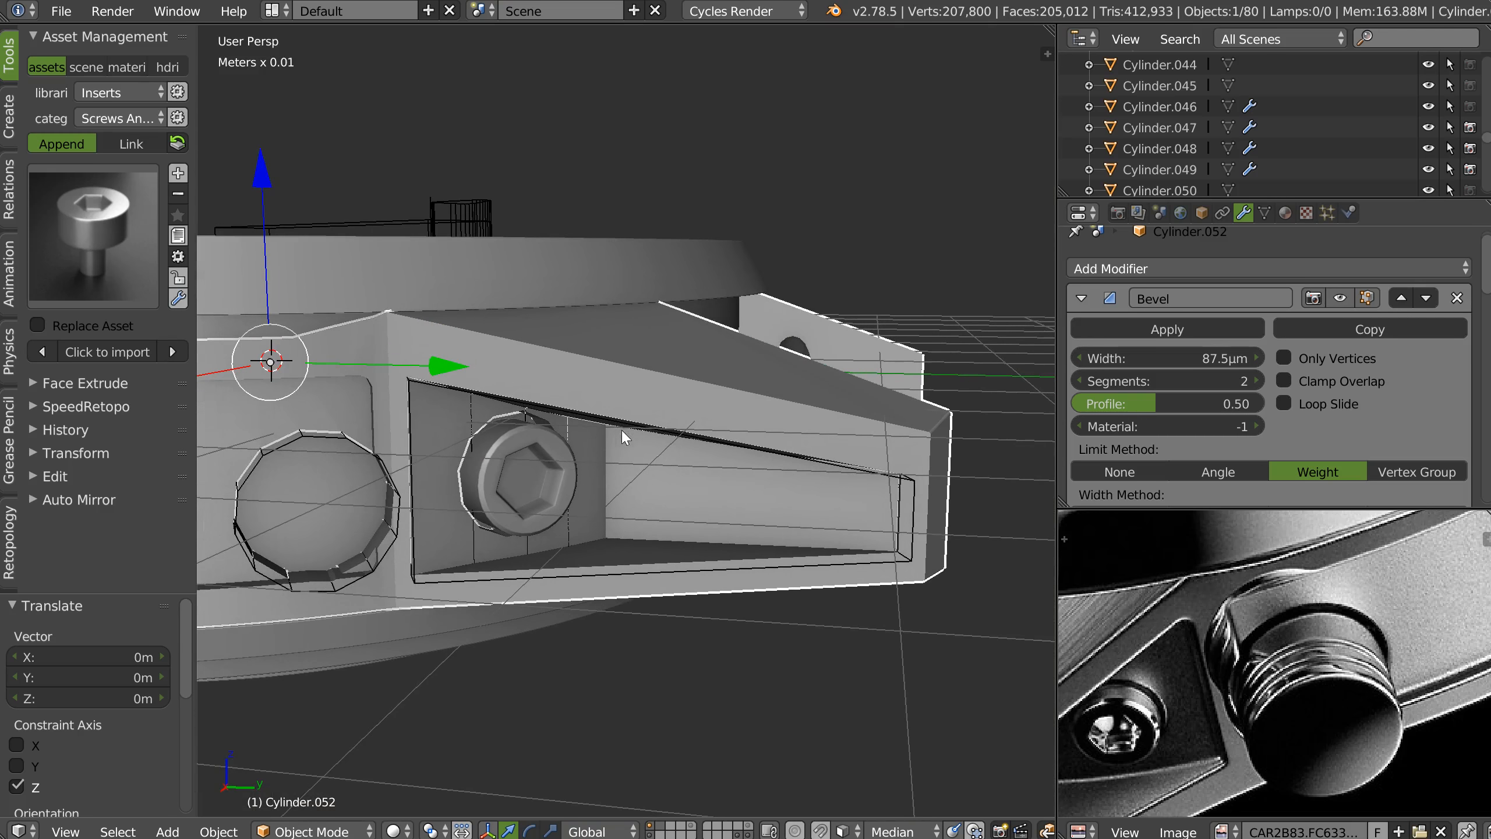
middle_drag(719, 513, 668, 371)
middle_drag(846, 370, 743, 382)
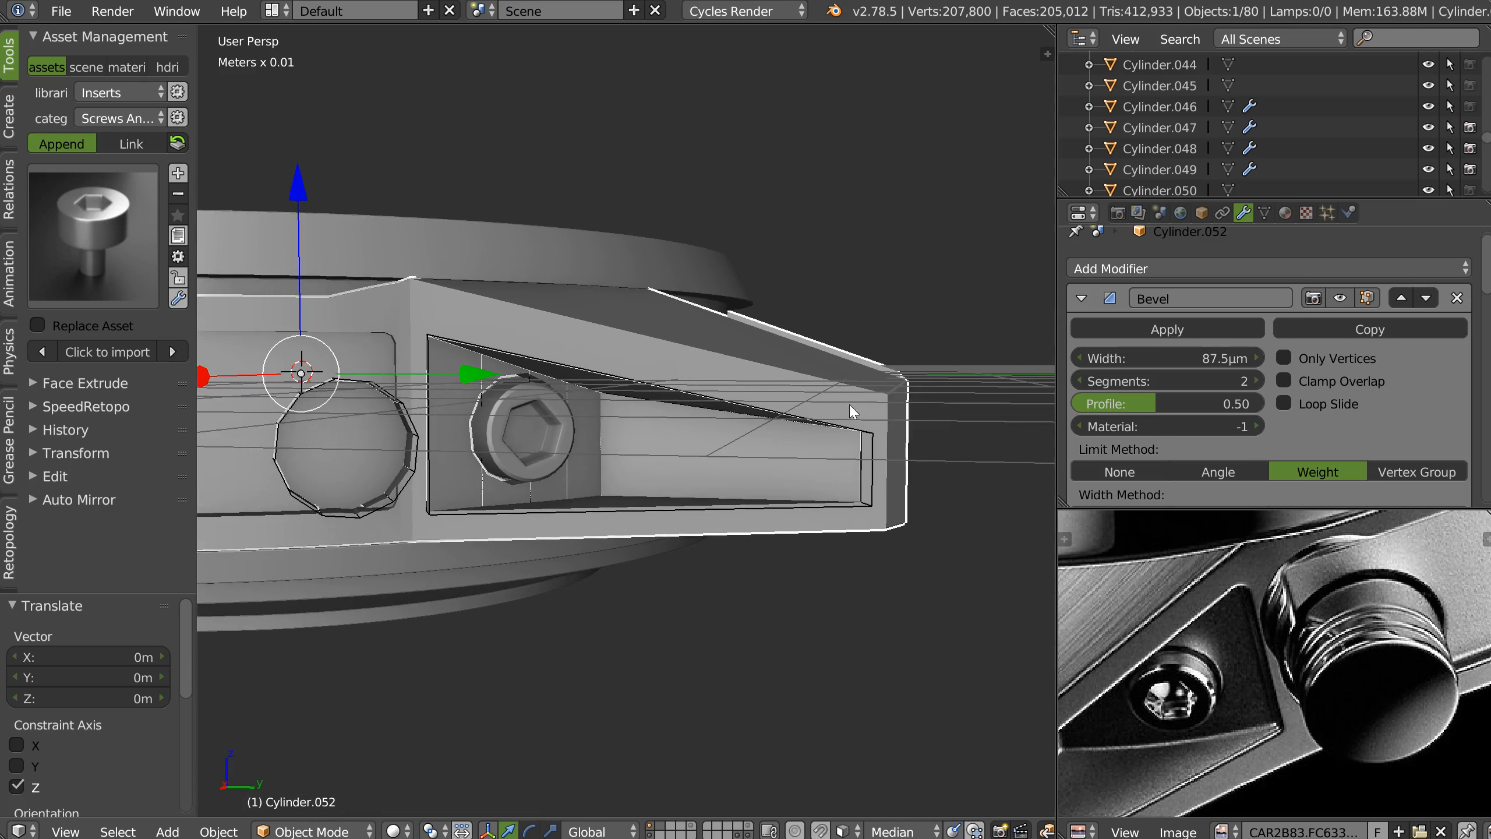
middle_drag(849, 404, 835, 402)
scroll(1255, 624, down, 5)
scroll(1255, 624, up, 4)
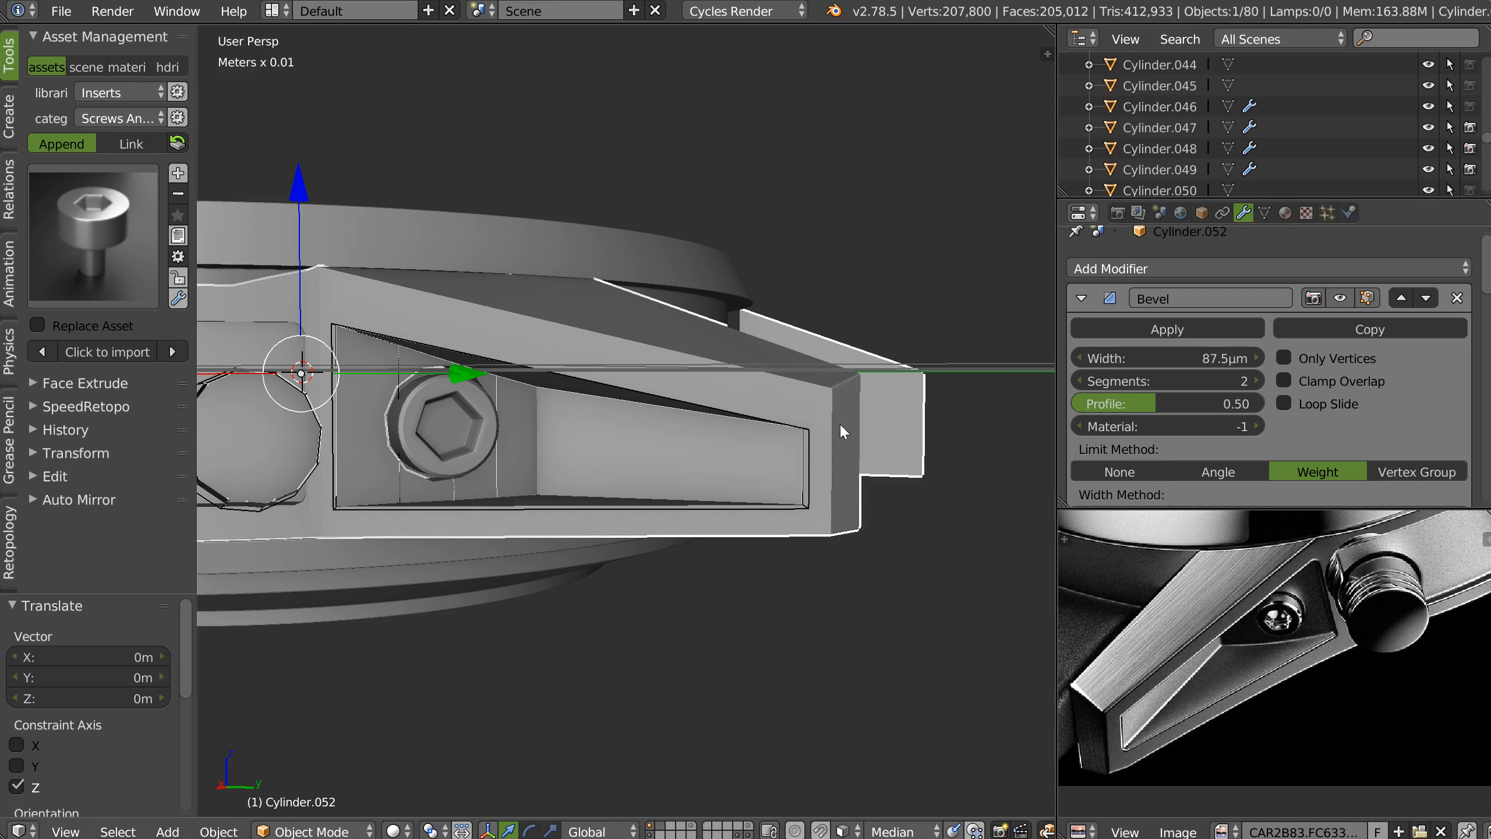
Lower the upper edge of the lug's tip and the edge below it along Z on the case body mesh.
key(Tab)
click(849, 381)
click(830, 371)
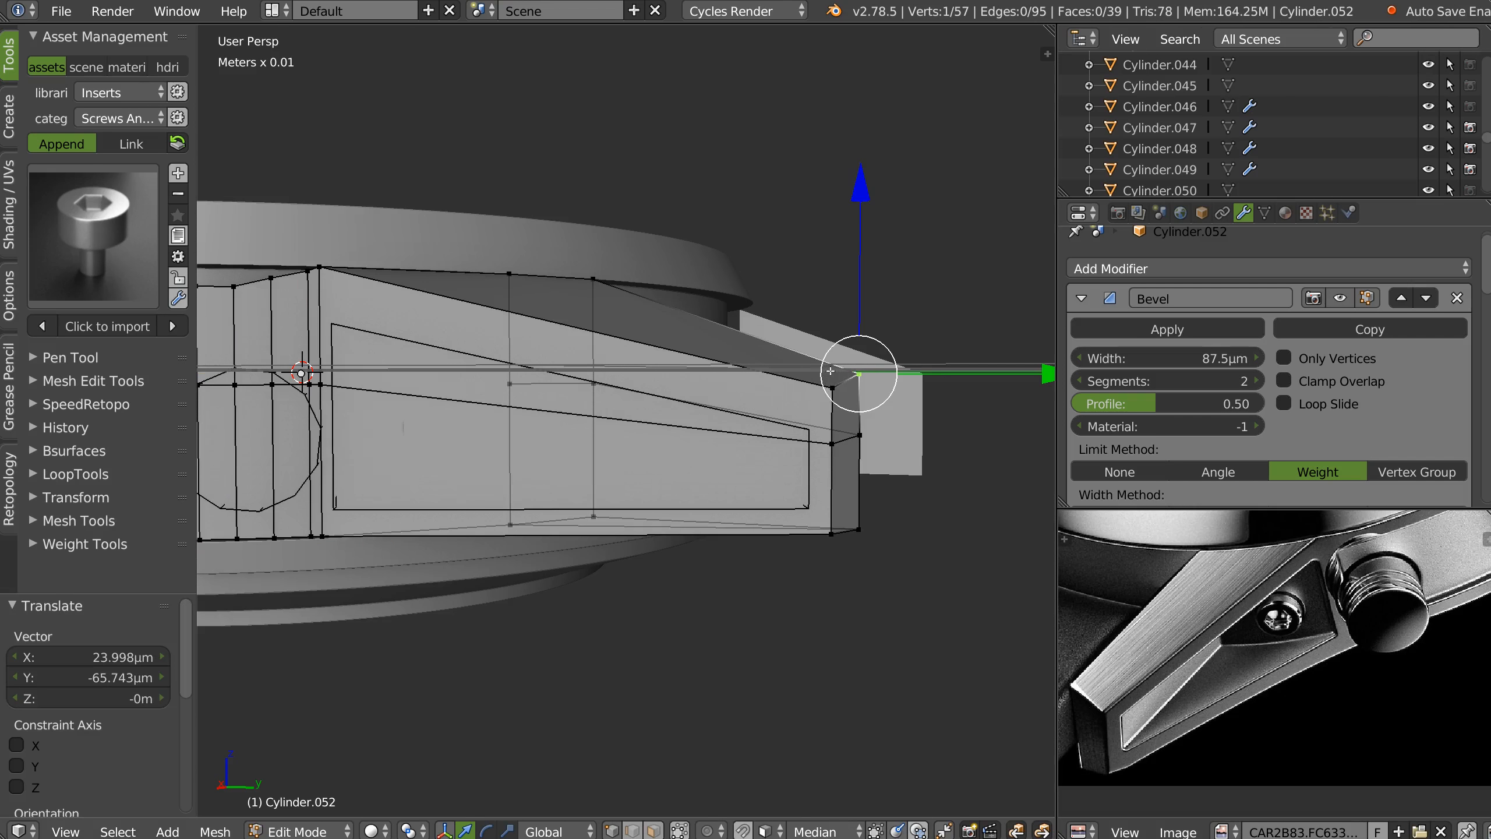
shift+right_click(831, 386)
drag(836, 222, 828, 331)
right_click(836, 441)
ctrl+right_click(873, 427)
drag(849, 277, 848, 297)
key(Tab)
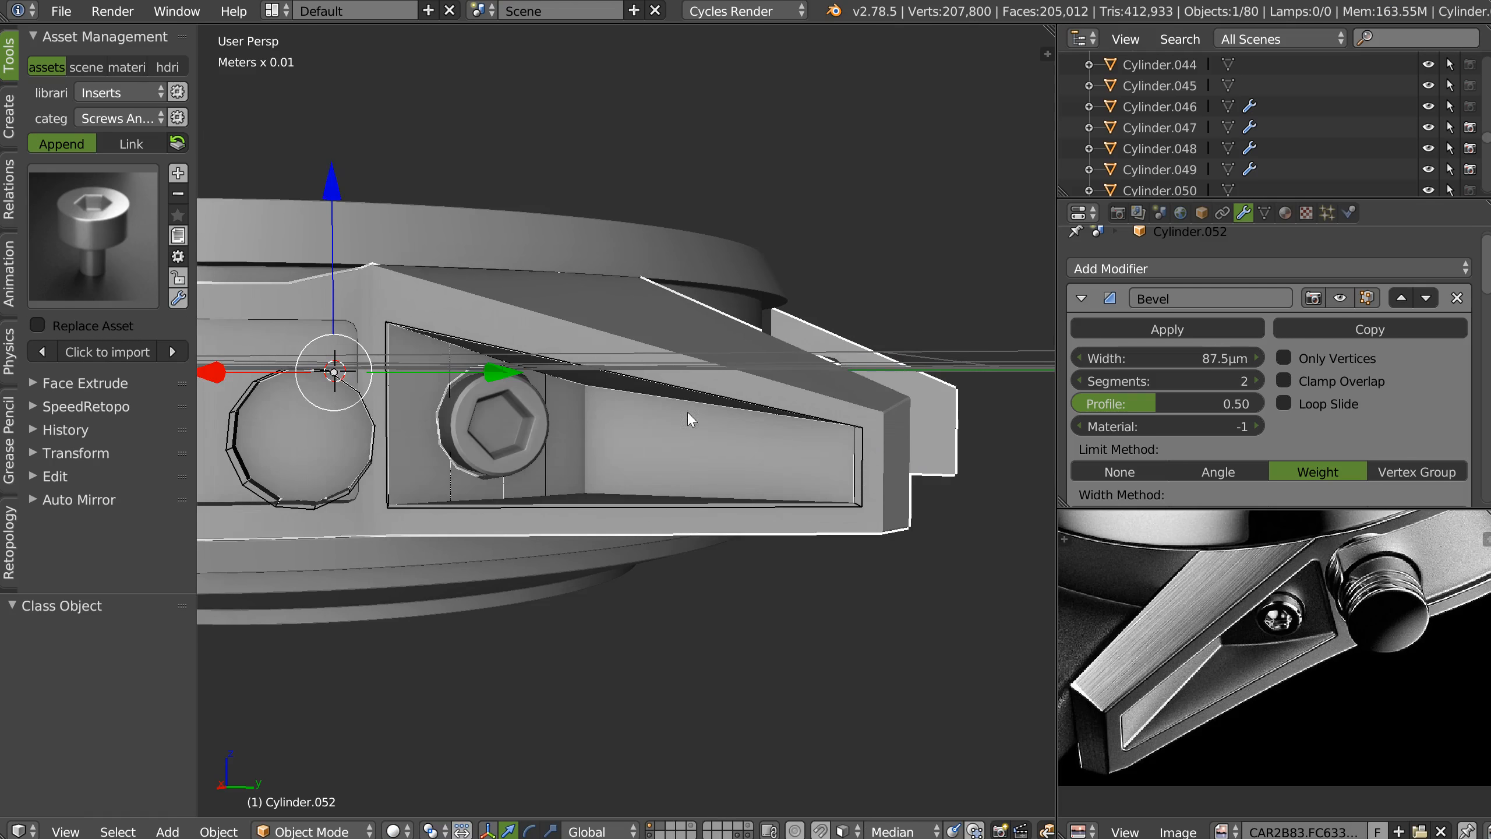
Toggle the wireframe display twice to examine the side recess and the round holes.
scroll(687, 413, down, 5)
middle_drag(691, 434, 601, 455)
scroll(698, 434, up, 3)
scroll(587, 458, up, 3)
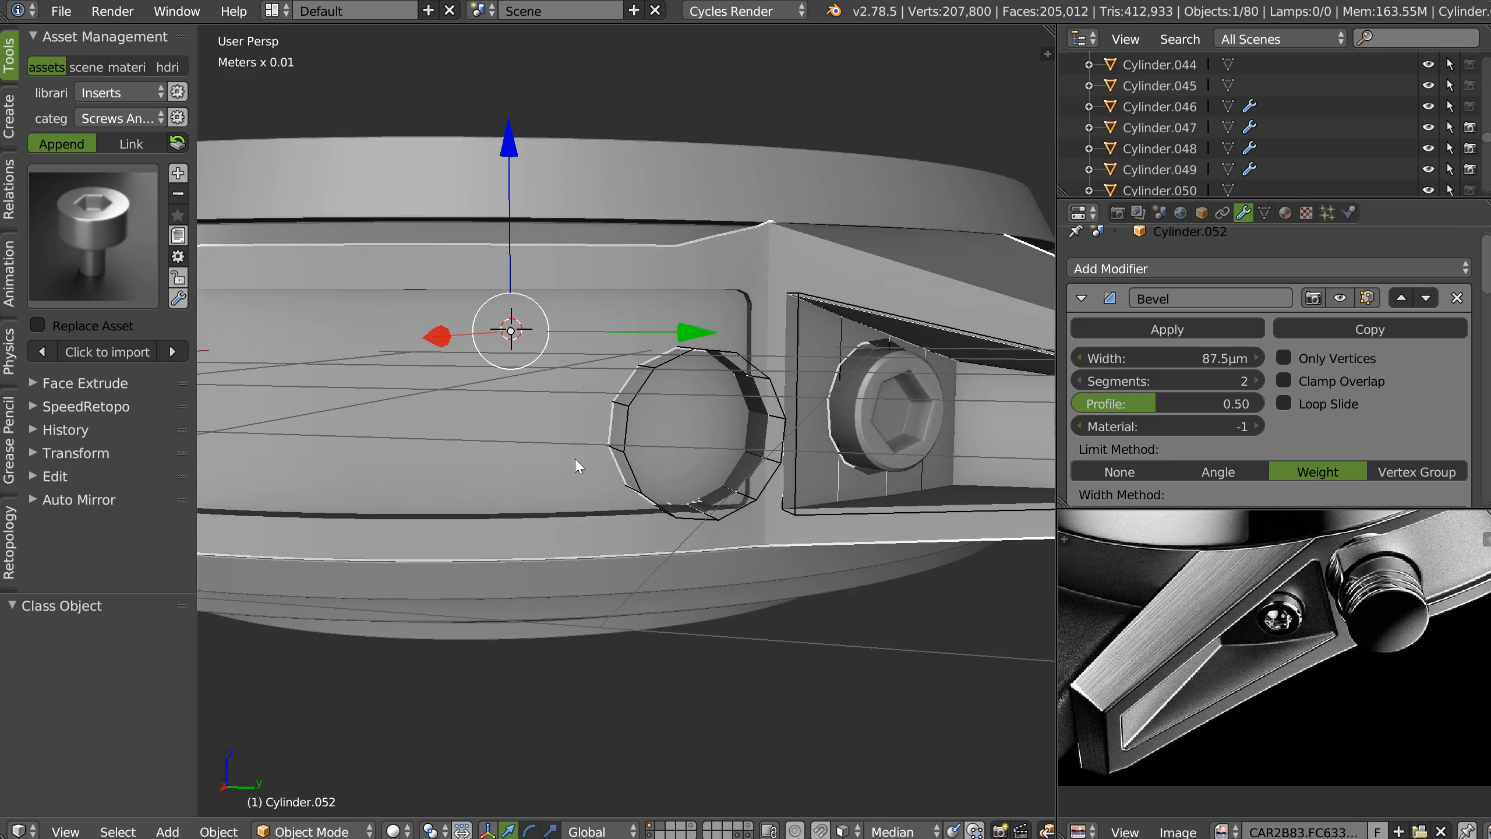
key(z)
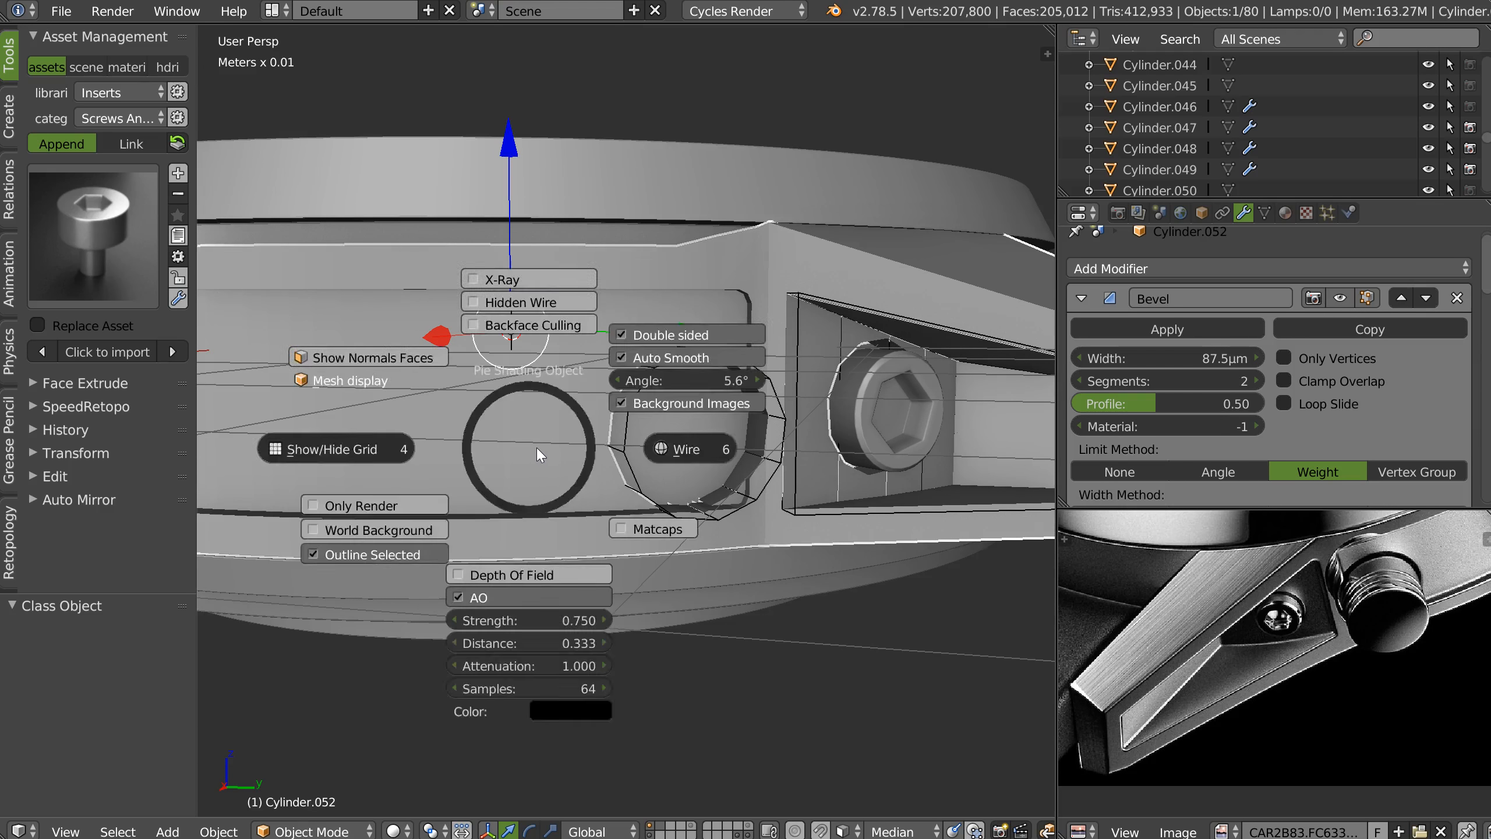
click(689, 449)
mouse_move(585, 436)
middle_down()
mouse_move(626, 412)
mouse_move(608, 433)
middle_up()
key(z)
click(693, 461)
middle_drag(738, 452, 687, 559)
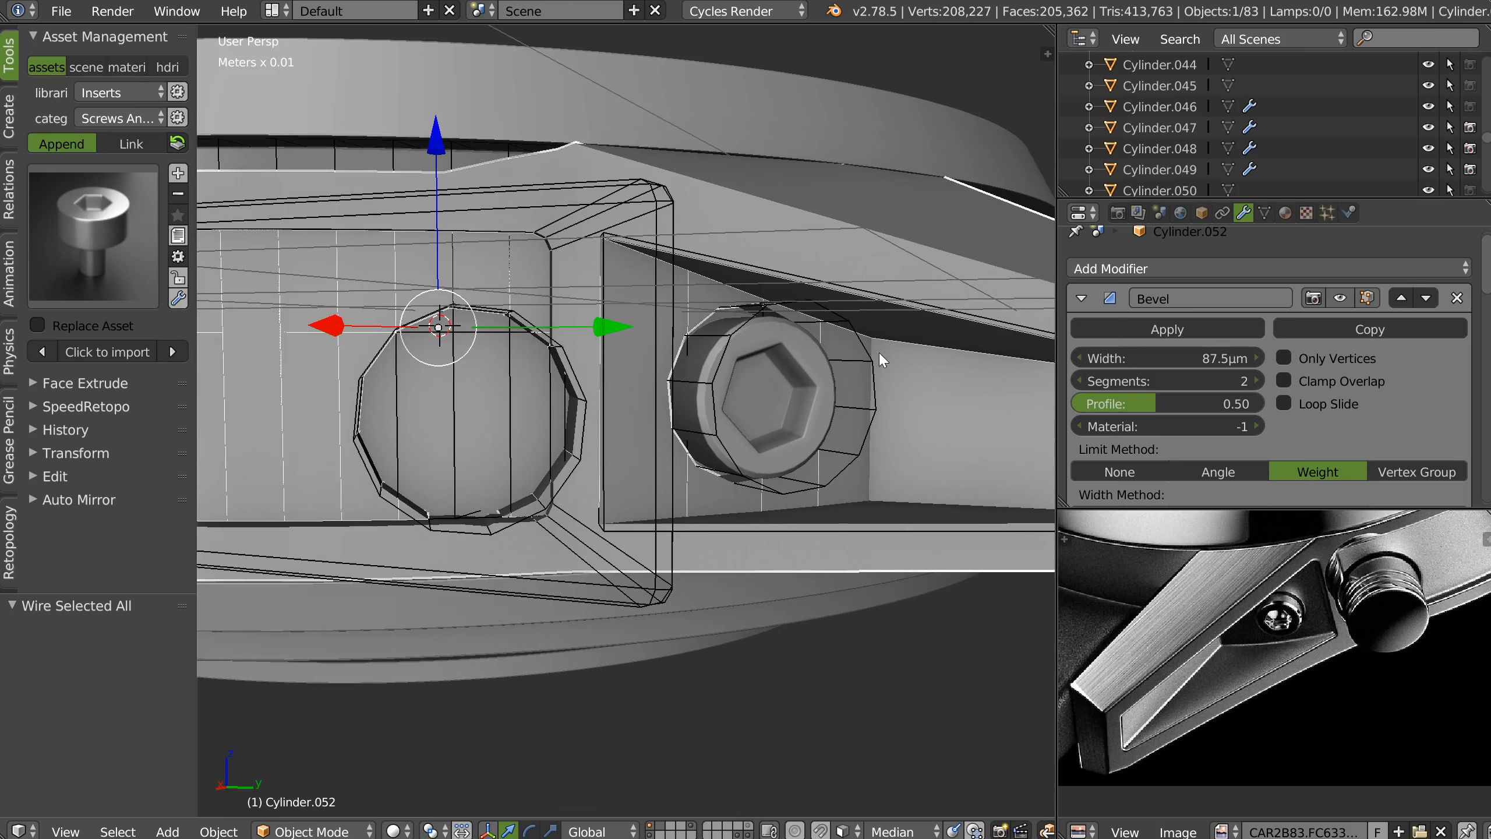
Select the hex screw with its round cutter, shift both slightly along Z and scale them by about 0.935.
right_click(831, 399)
shift+right_click(794, 449)
drag(740, 224, 737, 235)
middle_drag(778, 335, 788, 217)
key(s)
click(803, 455)
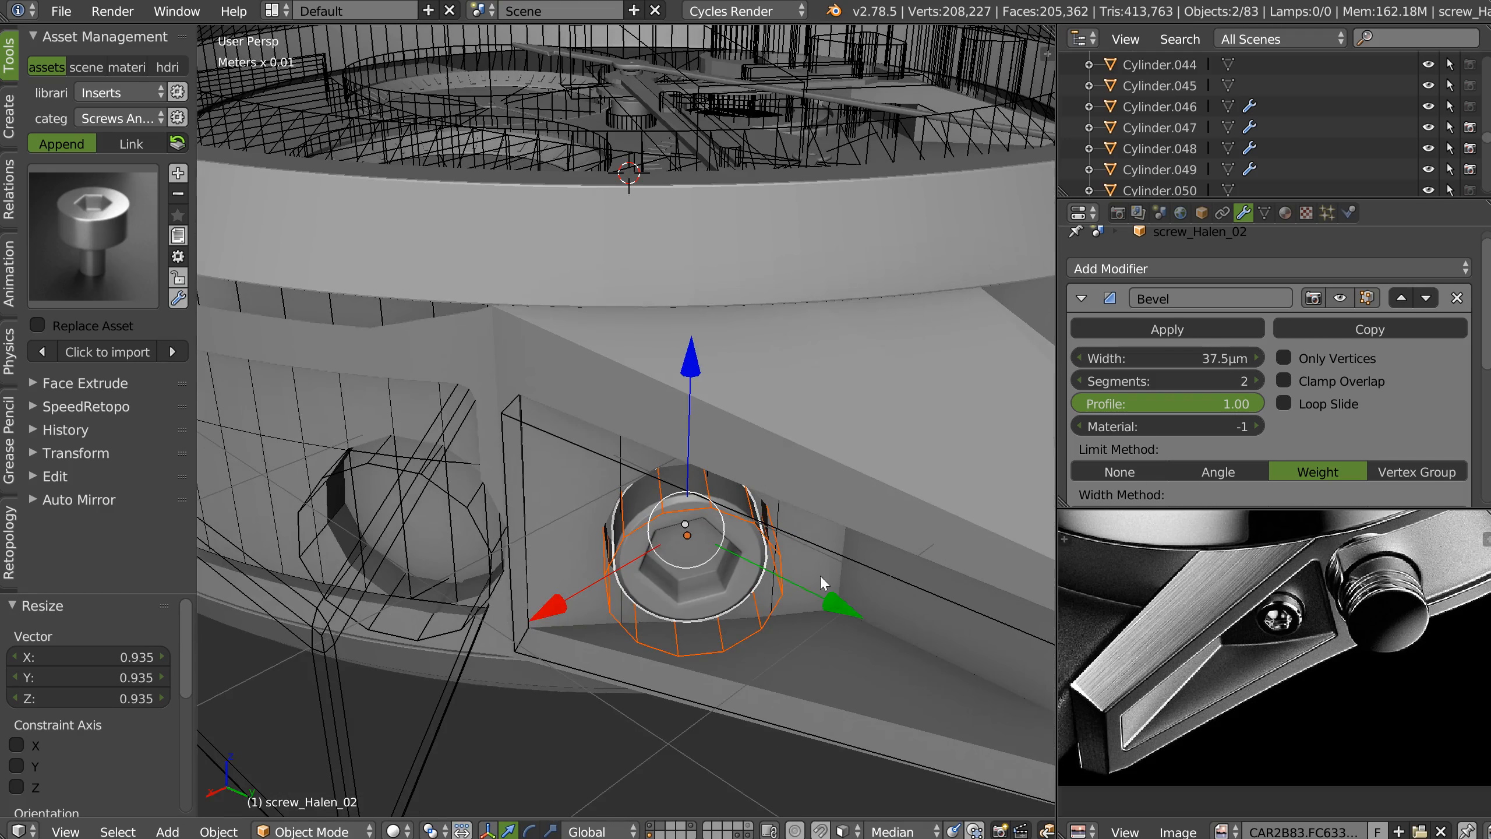
Isolate the screw and its cutter, check their four mirrored copies from the top view, and return to the full model.
scroll(820, 573, down, 3)
key(KP_Divide)
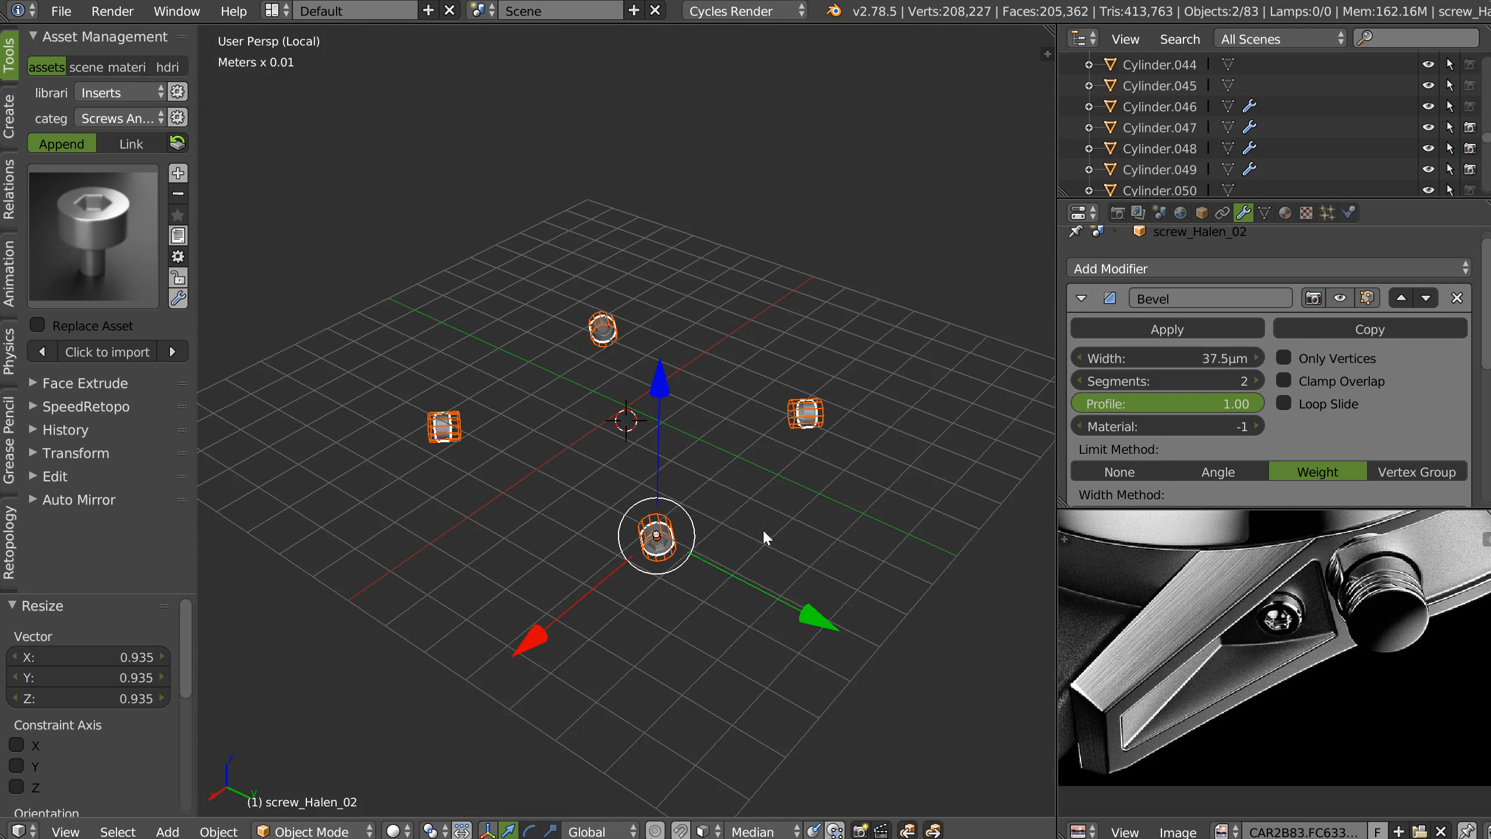
key(KP_7)
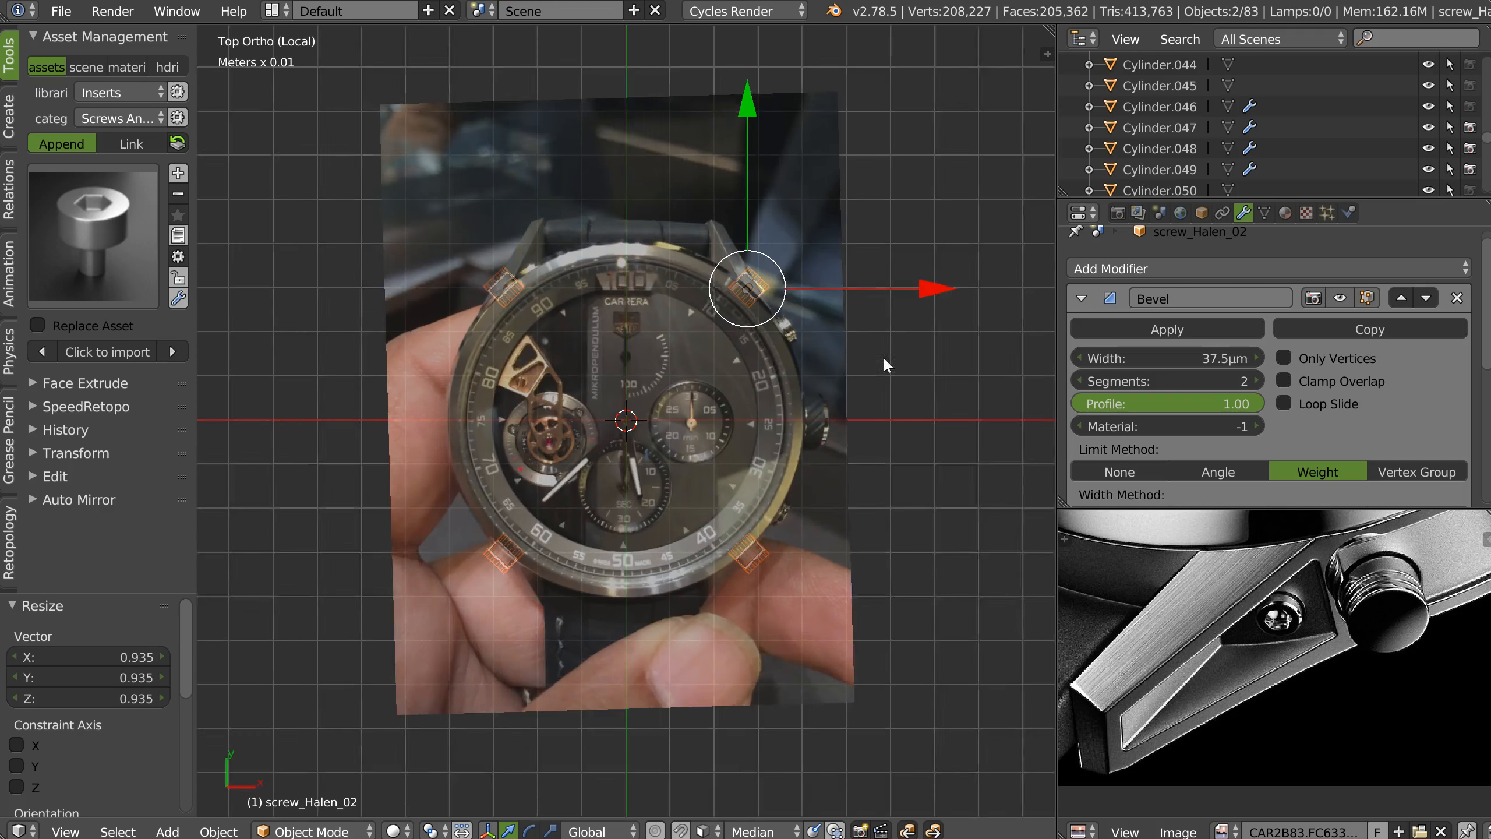
scroll(734, 485, up, 6)
middle_drag(755, 487, 736, 333)
key(KP_Divide)
middle_drag(718, 455, 670, 450)
scroll(808, 420, down, 4)
scroll(671, 457, up, 2)
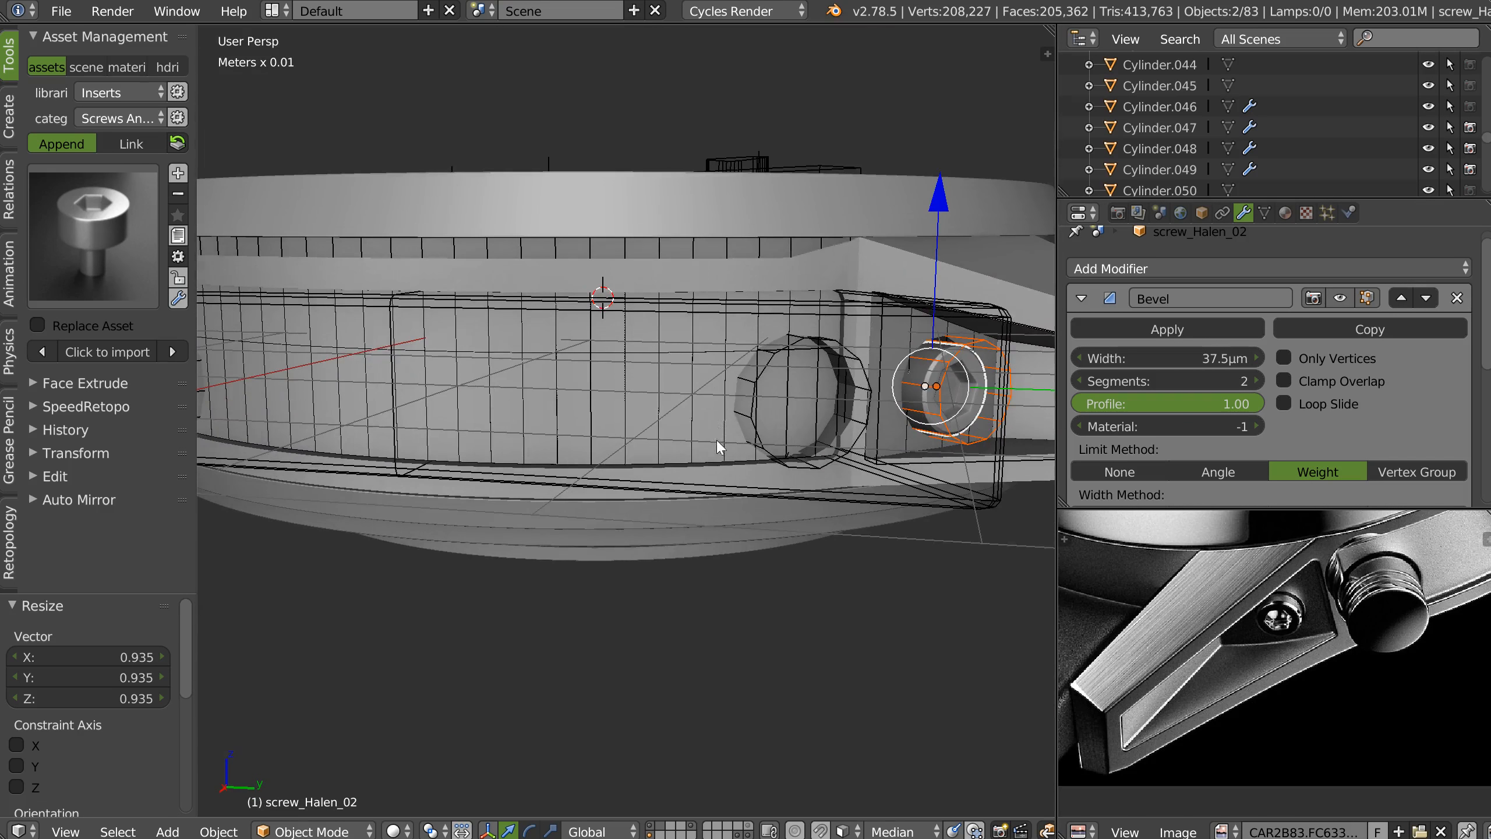
middle_drag(794, 422, 747, 464)
Duplicate the round side recess cutter, moving the copy about -11 mm along Y and 13.2 mm along X.
right_click(803, 383)
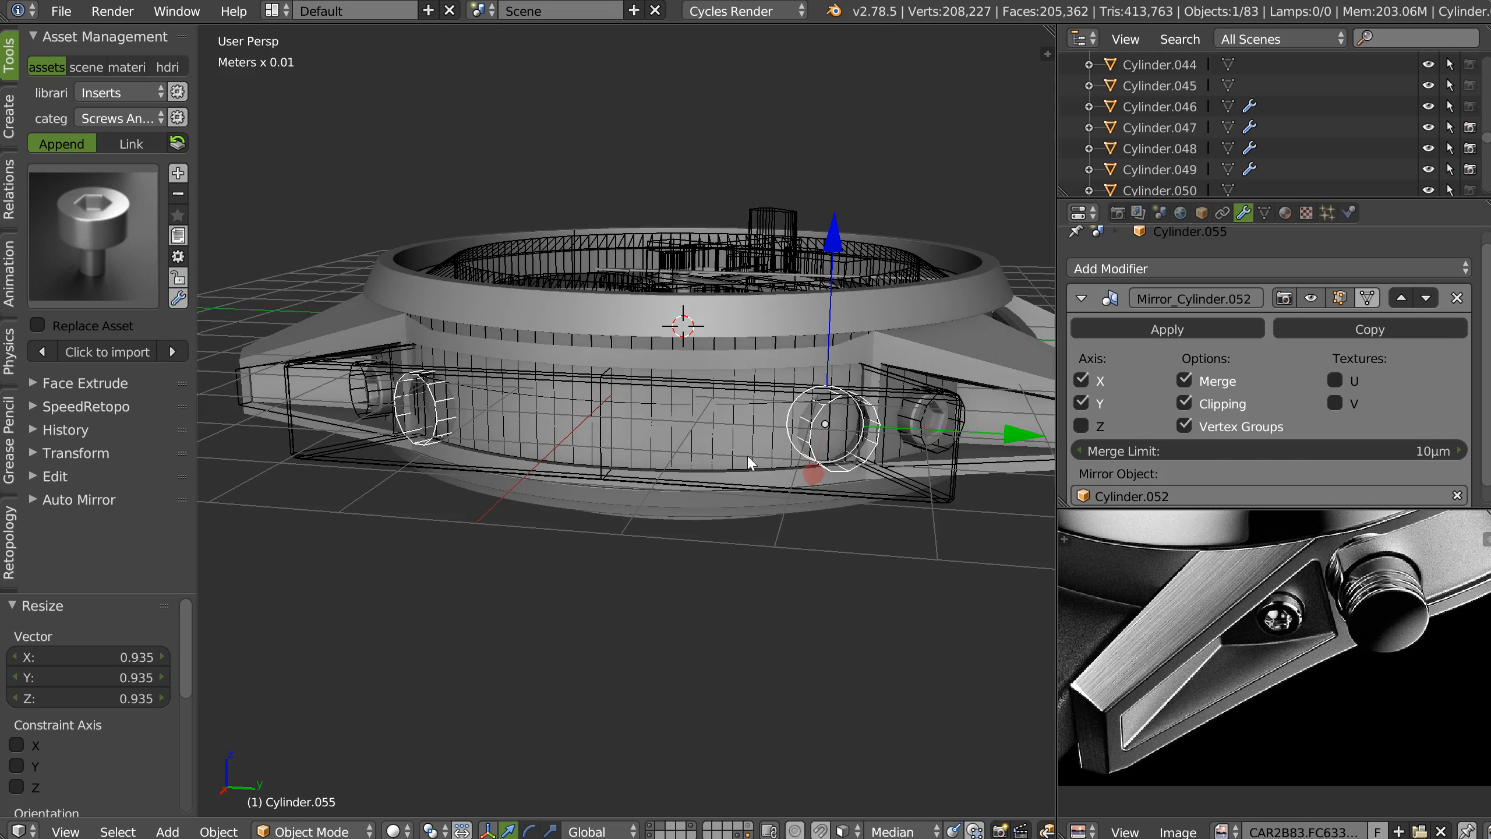
key(shift+d)
key(y)
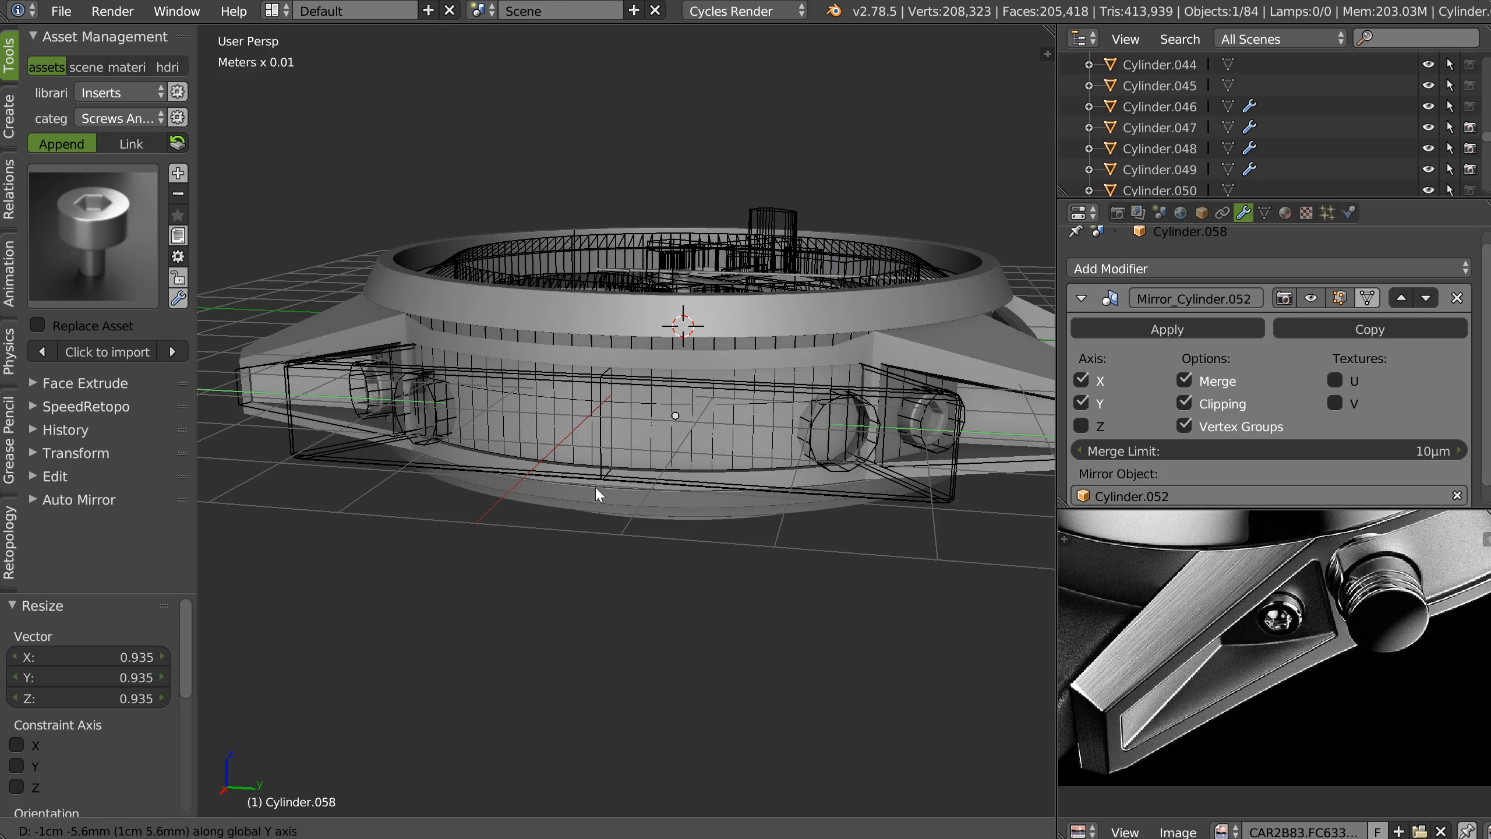
click(650, 494)
middle_drag(666, 480, 608, 508)
key(g)
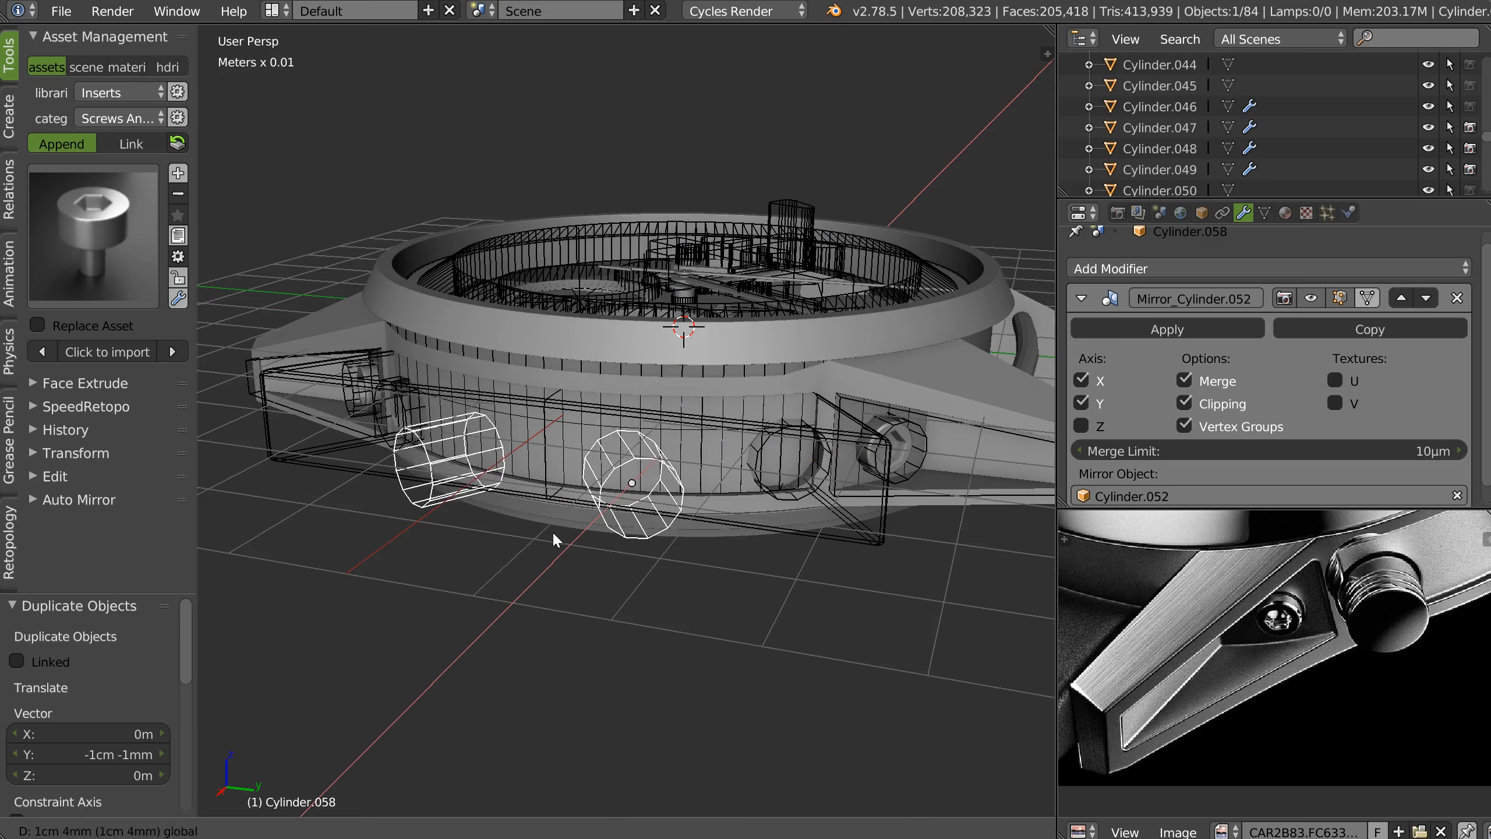
click(557, 527)
scroll(1256, 382, up, 1)
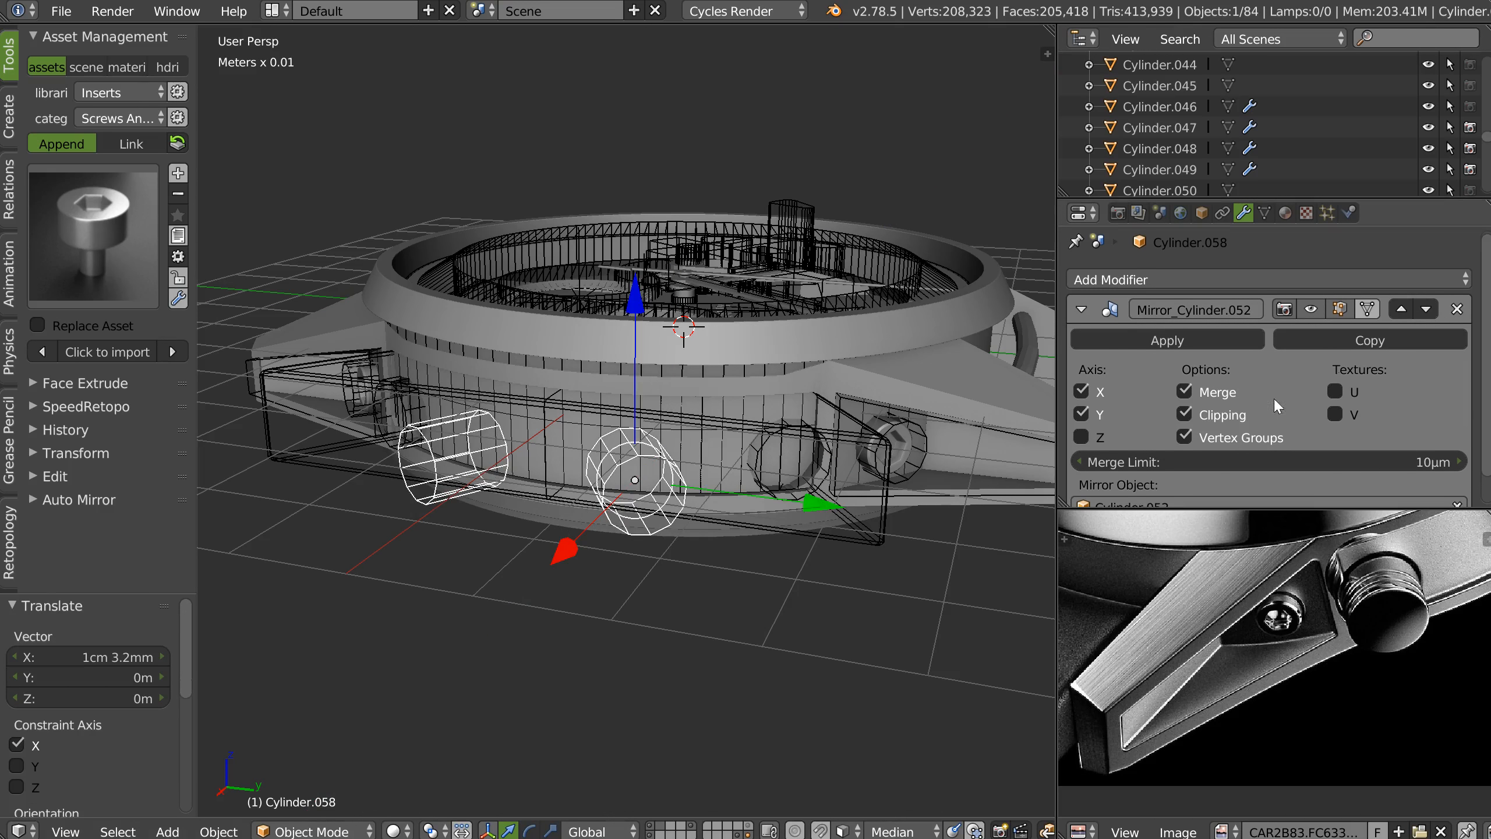
Remove the Mirror modifier from the copied cutter and clear its rotation.
click(1456, 309)
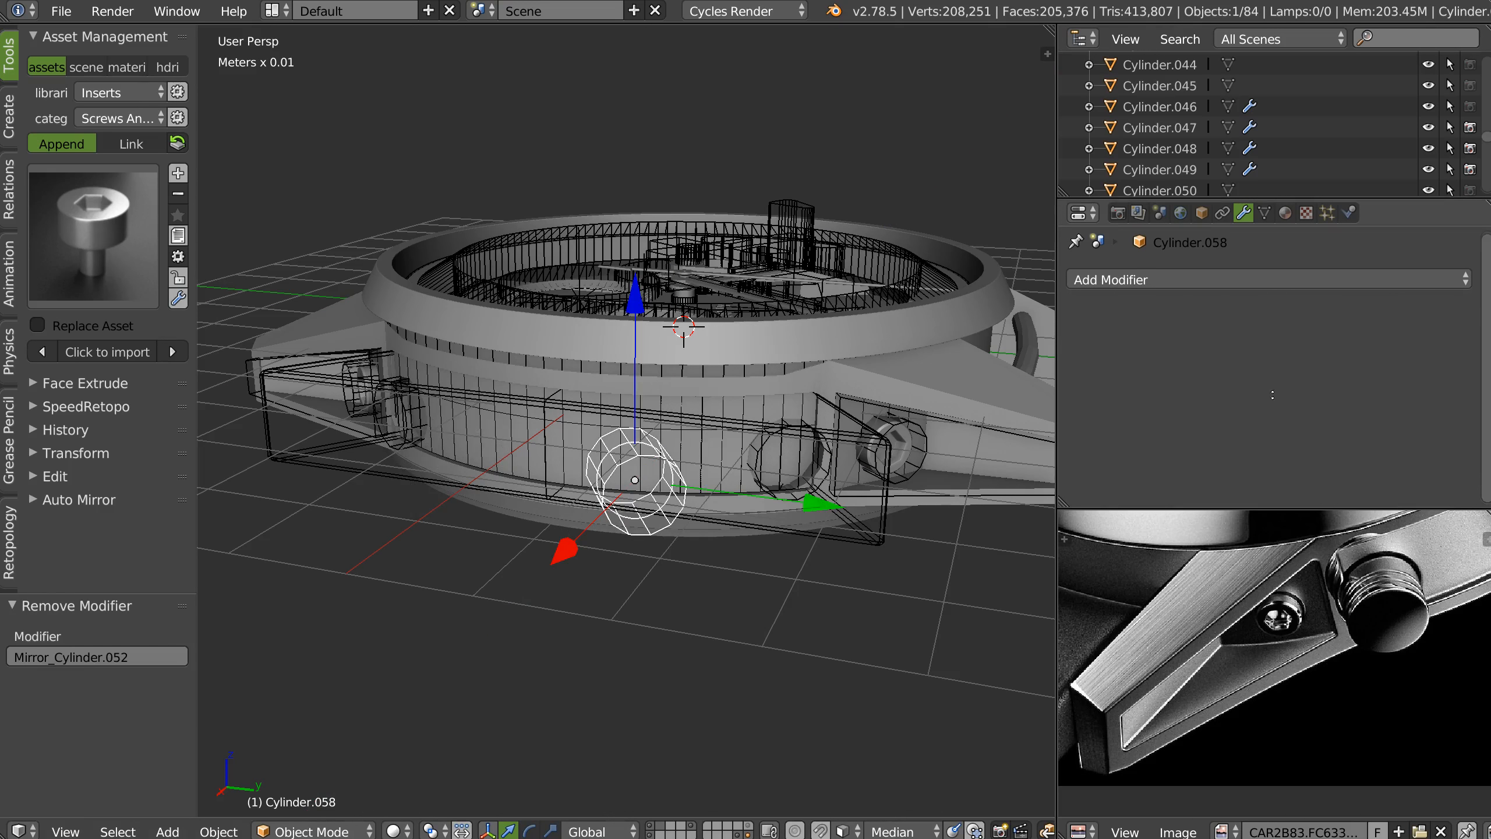
middle_drag(739, 464, 622, 476)
key(alt+r)
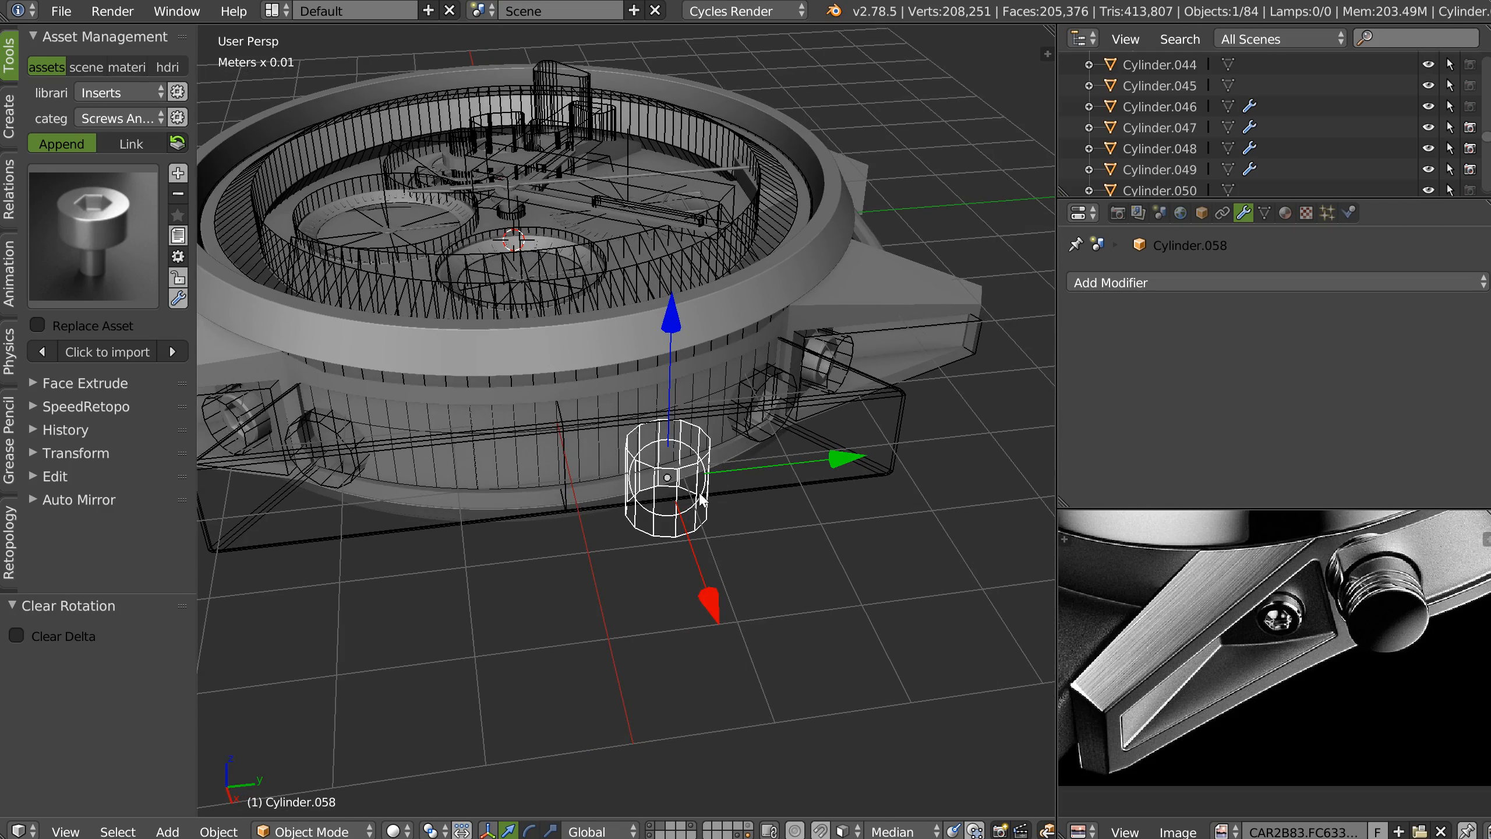
Rotate the copied cutter with the Rotate tool so that it lies along the X axis.
key(alt+shift+s)
click(541, 486)
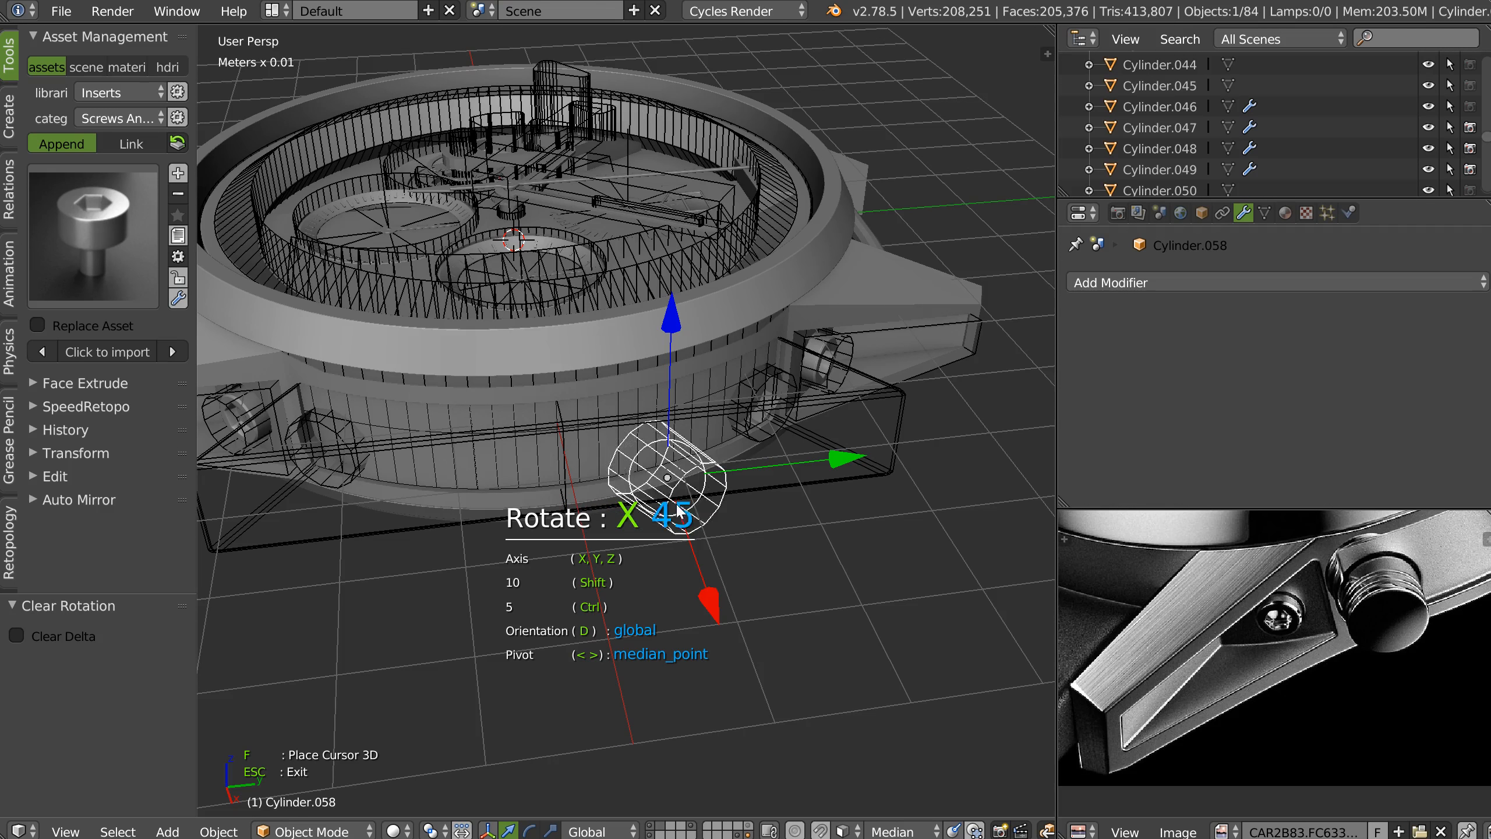
key(z)
middle_drag(783, 456, 742, 519)
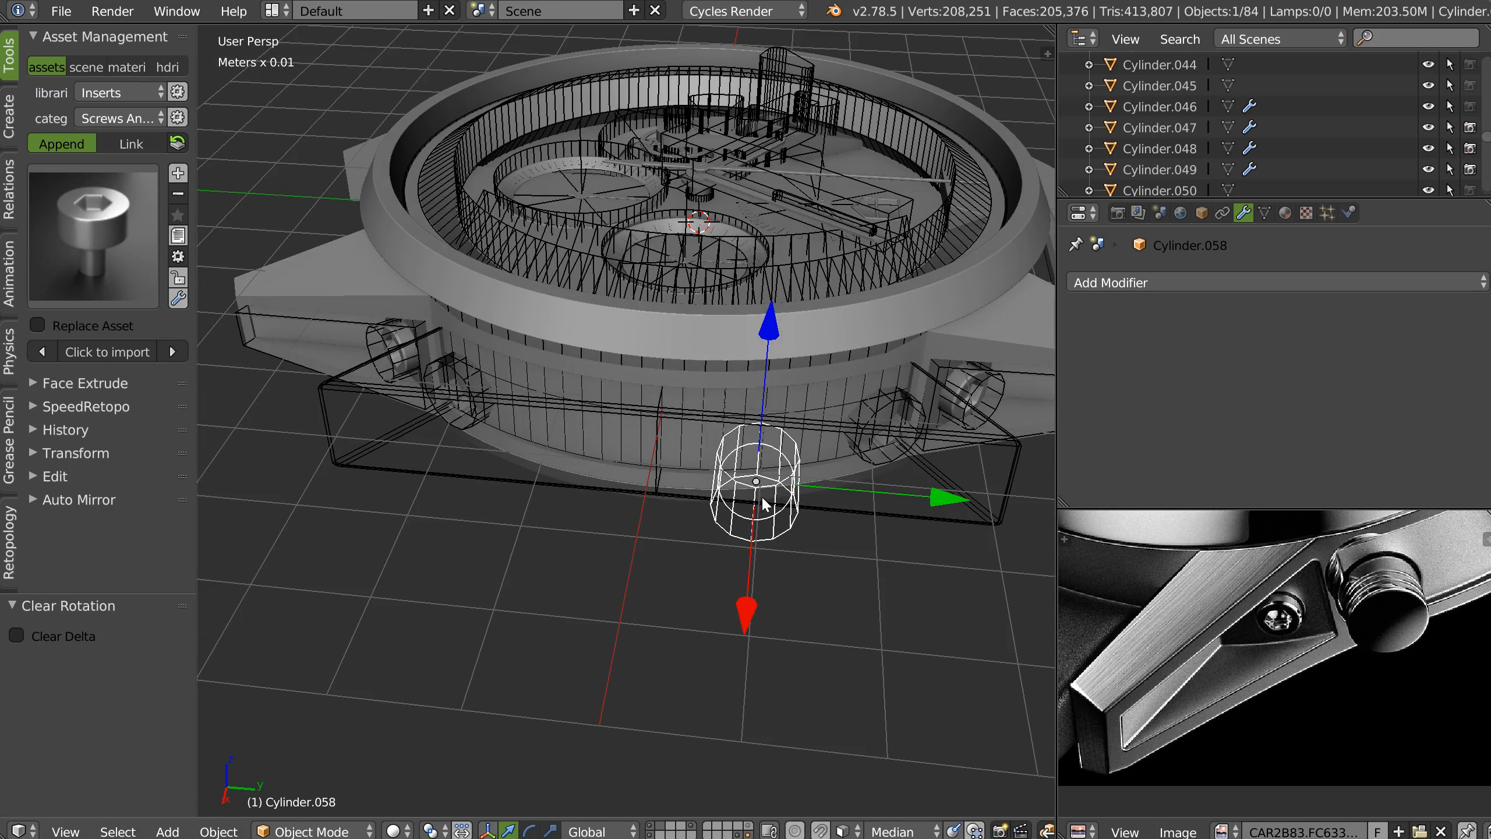
Change the snap element and move the copied cutter about 16.3 mm along Y onto the case's centre line.
drag(913, 496, 719, 514)
key(ctrl+shift+Tab)
click(517, 529)
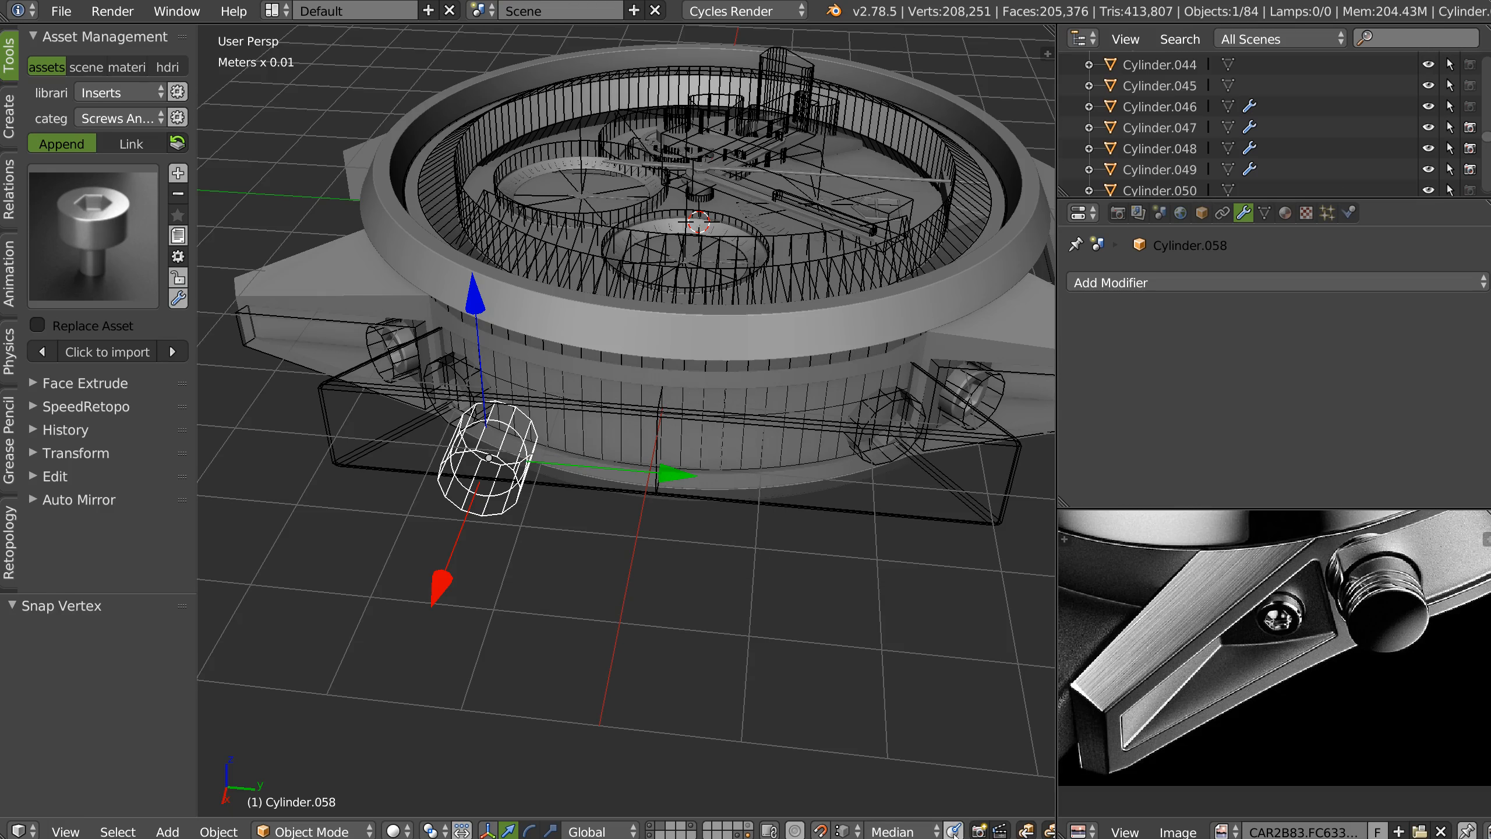
click(848, 833)
click(875, 767)
drag(590, 450, 687, 512)
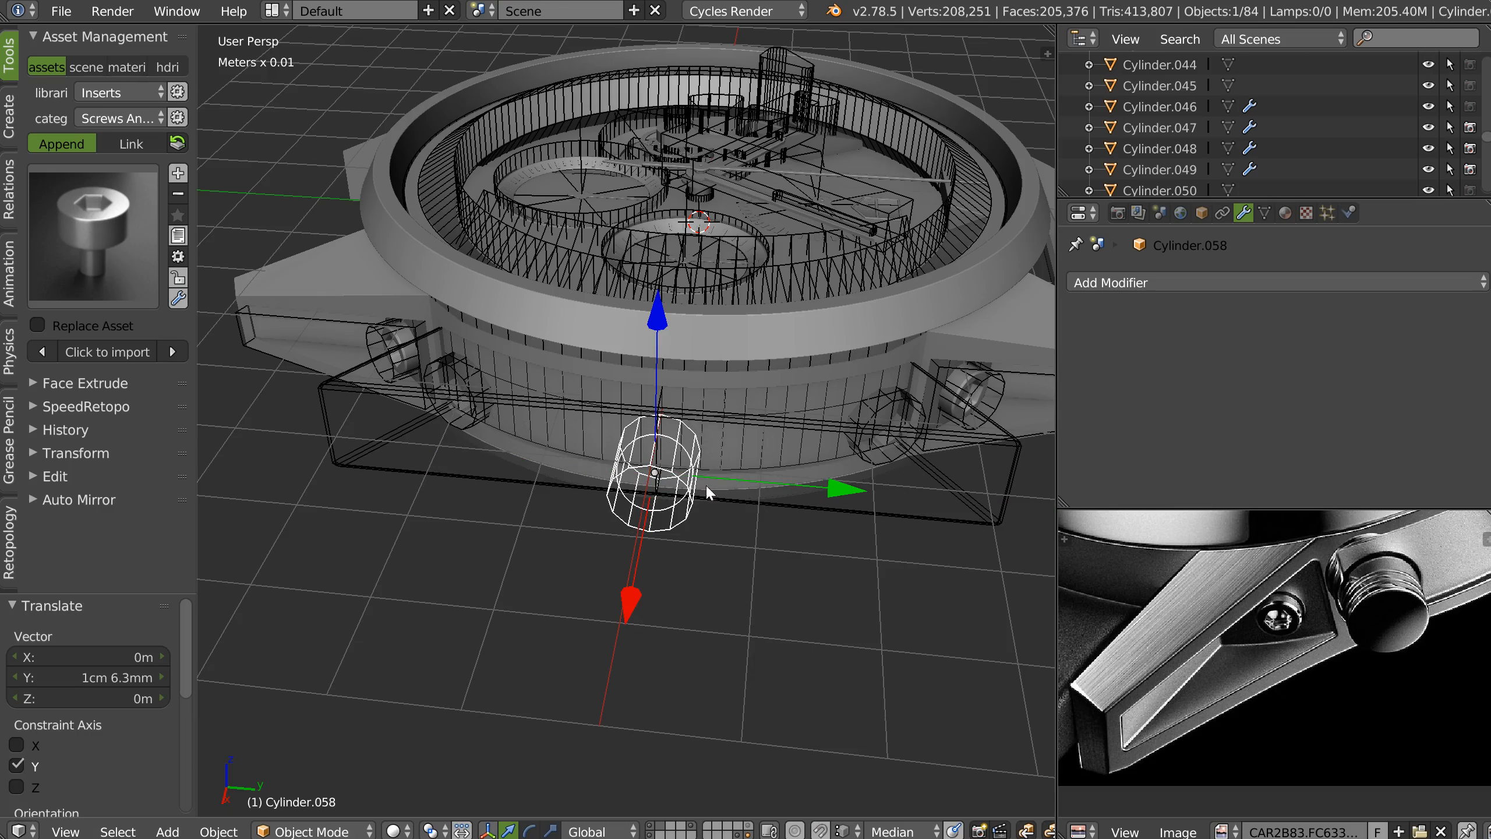
Fit the cylinder over the reference image's crown, raising it, scaling it by 1.921 and lowering it 0.715 mm along Z.
key(KP_3)
scroll(797, 308, up, 5)
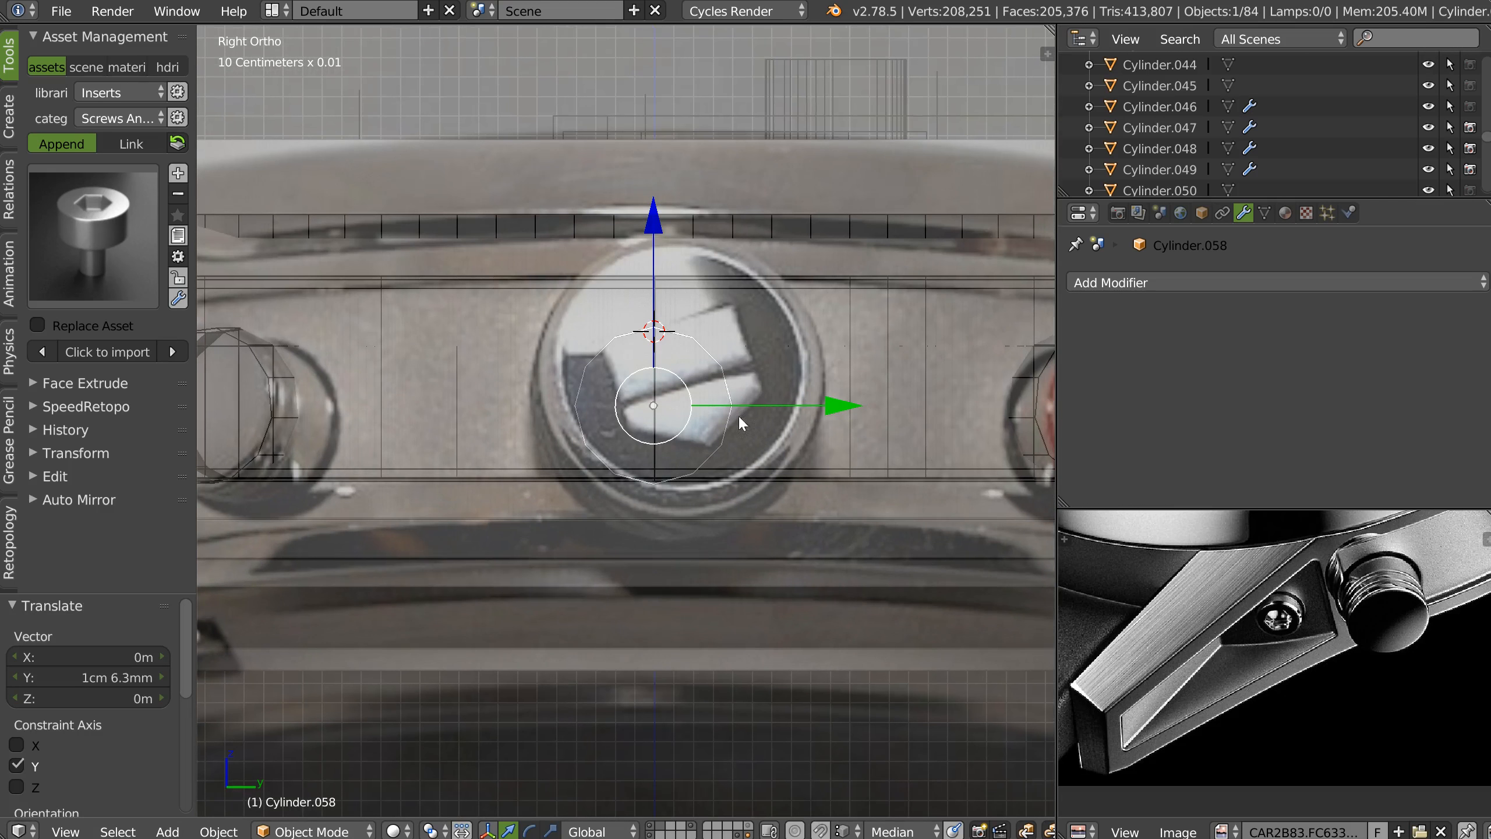
drag(662, 234, 650, 169)
key(s)
click(841, 383)
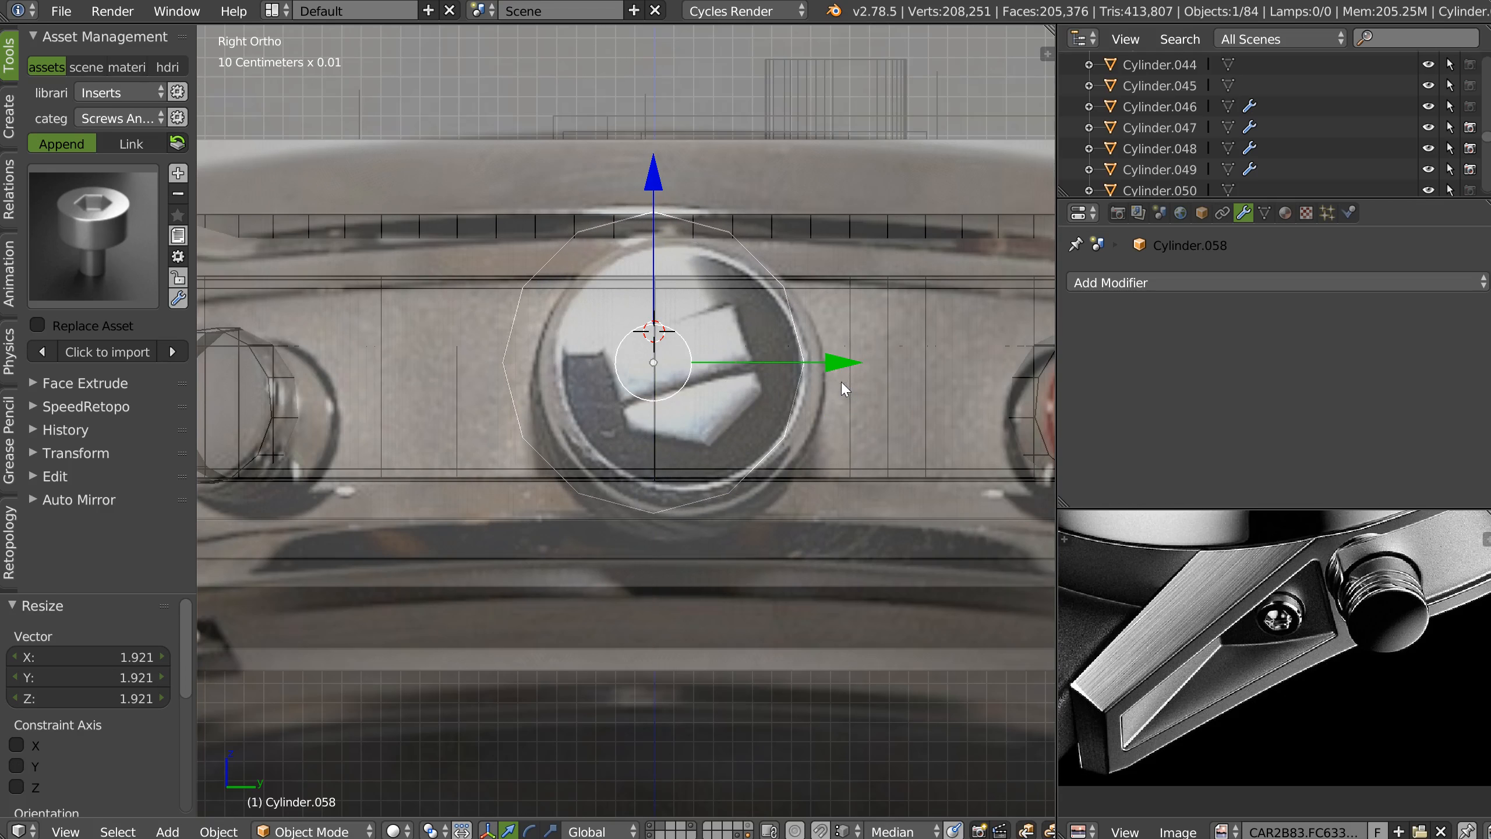
drag(647, 183, 647, 194)
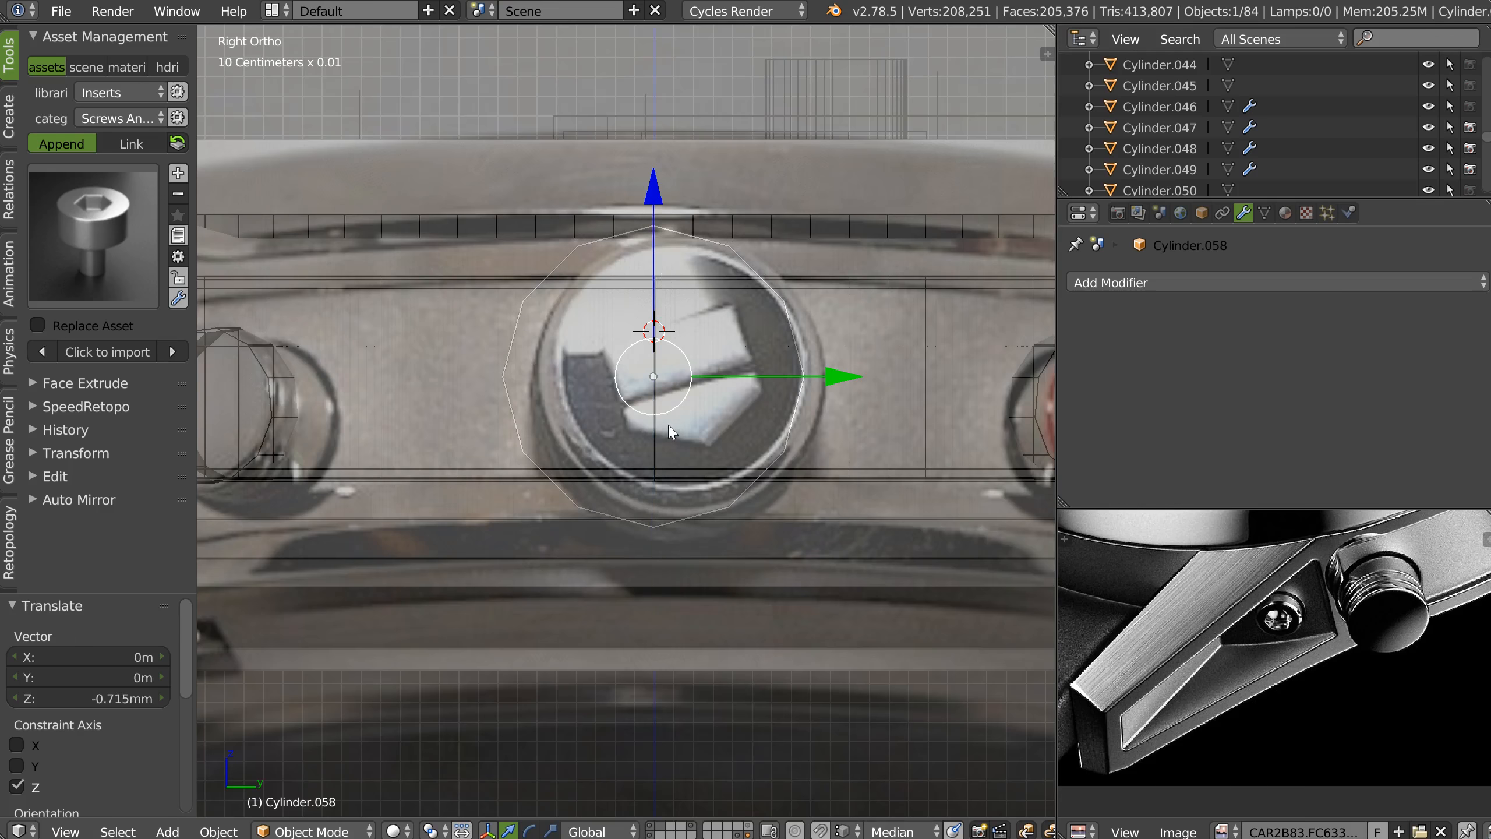
Select the edge loops around both end caps of the cylinder in edge mode.
middle_drag(672, 428, 706, 331)
key(Tab)
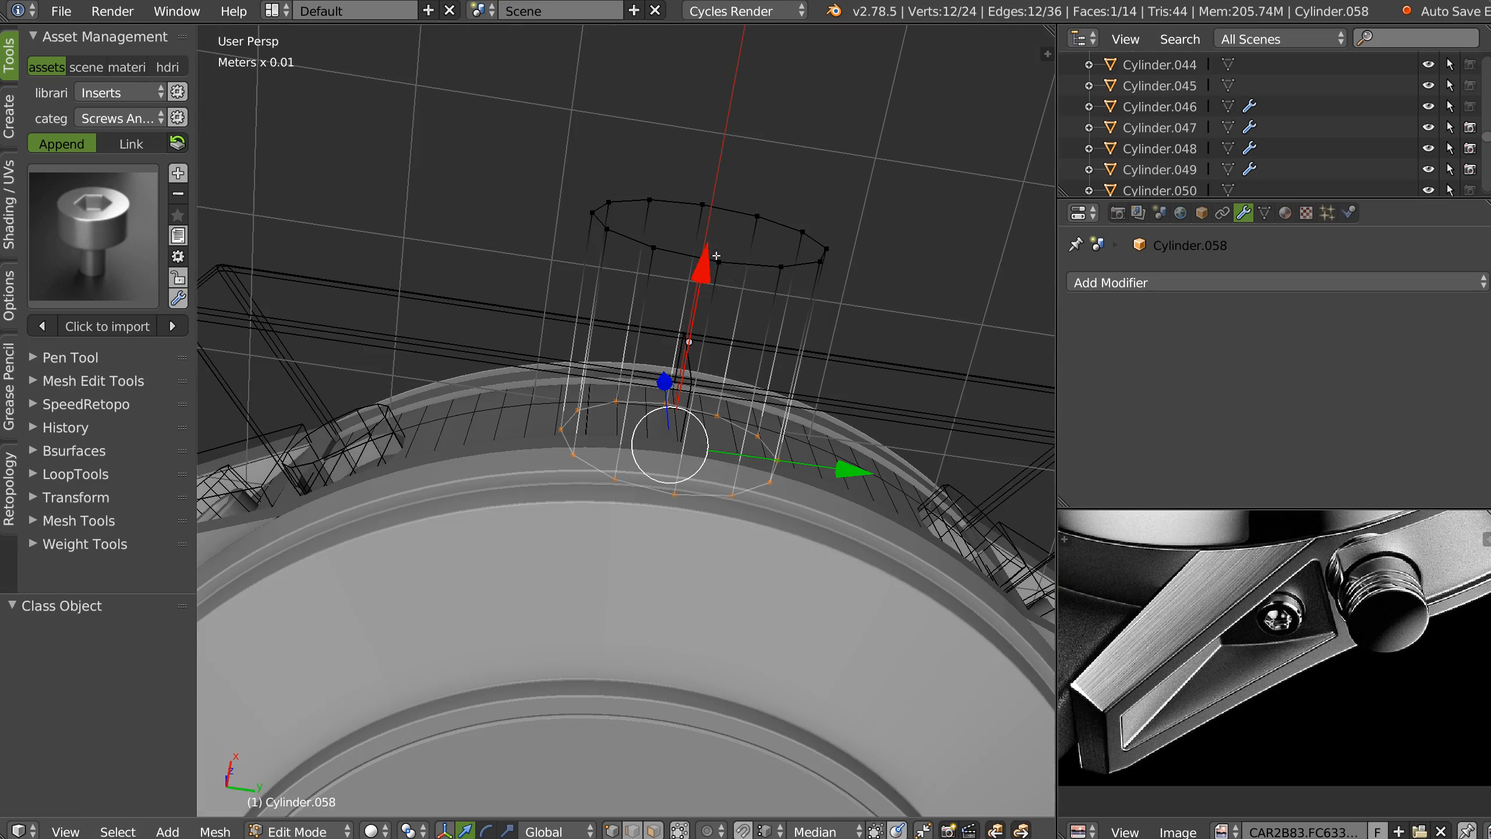
key(a)
key(a)
key(ctrl+Tab)
click(730, 358)
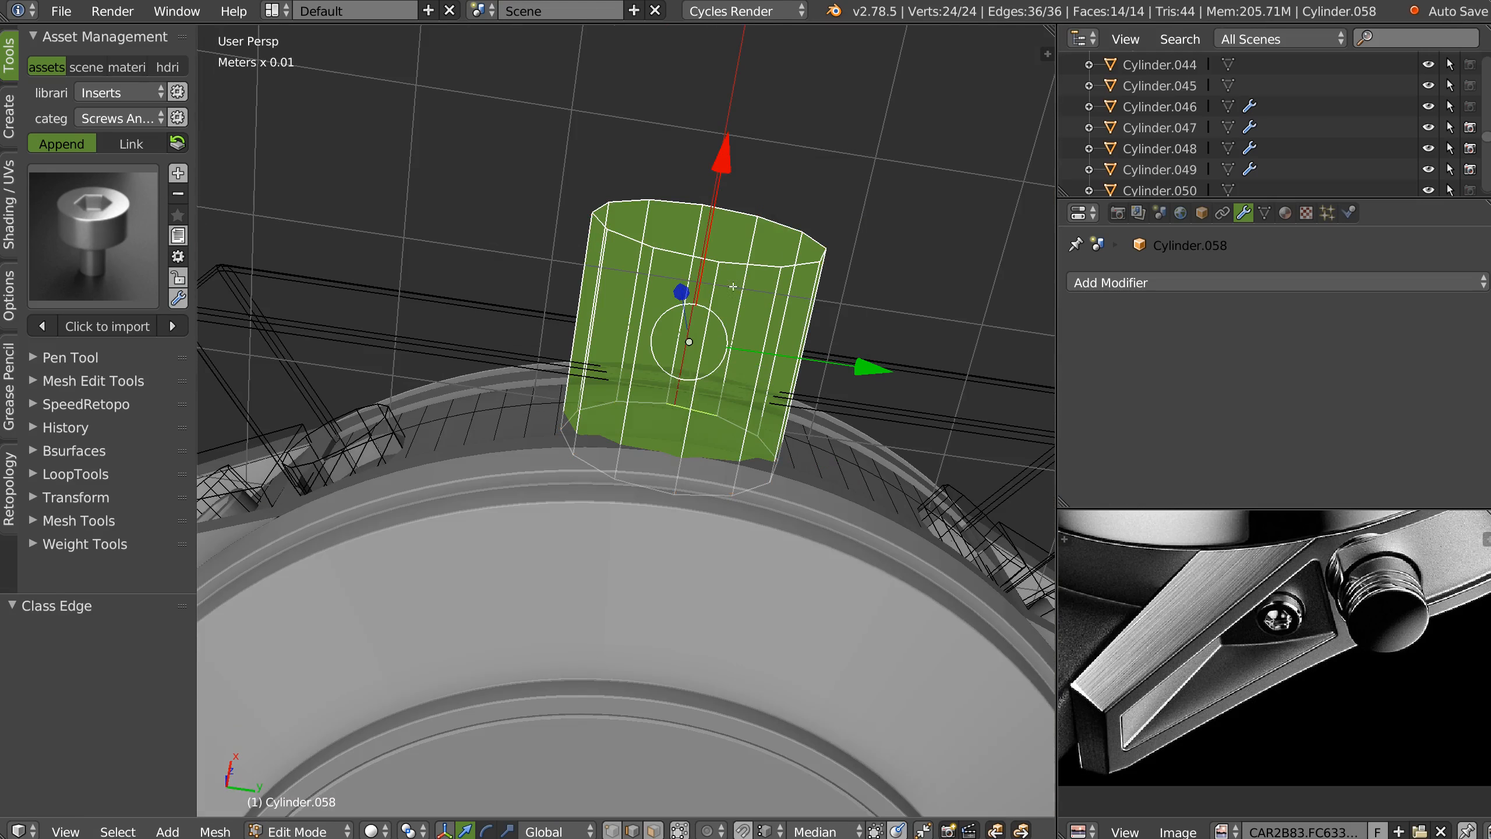
right_click(730, 349)
alt+right_click(732, 211)
alt+shift+right_click(695, 499)
middle_drag(695, 499, 593, 242)
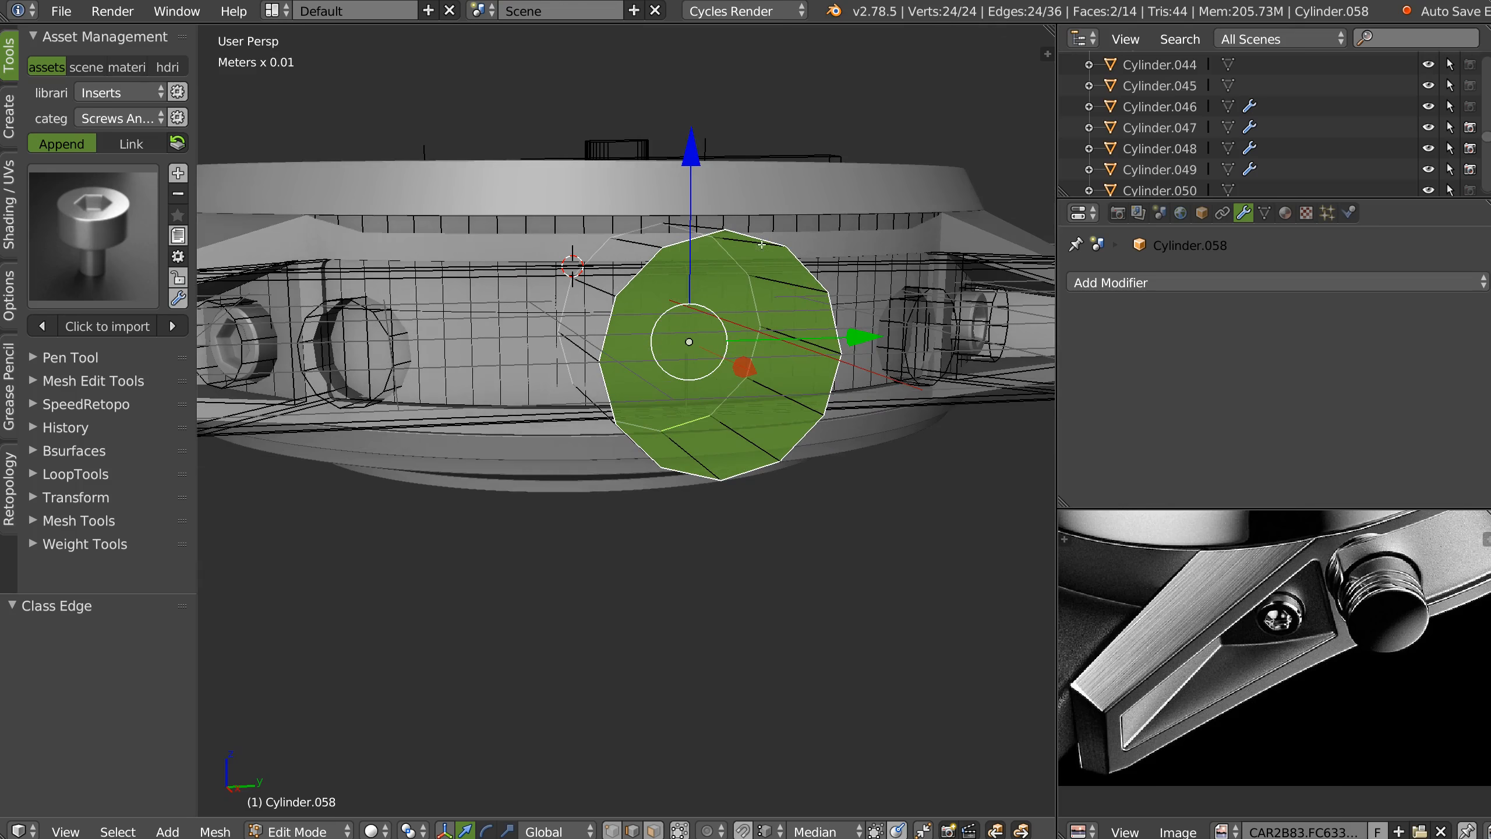
click(1183, 284)
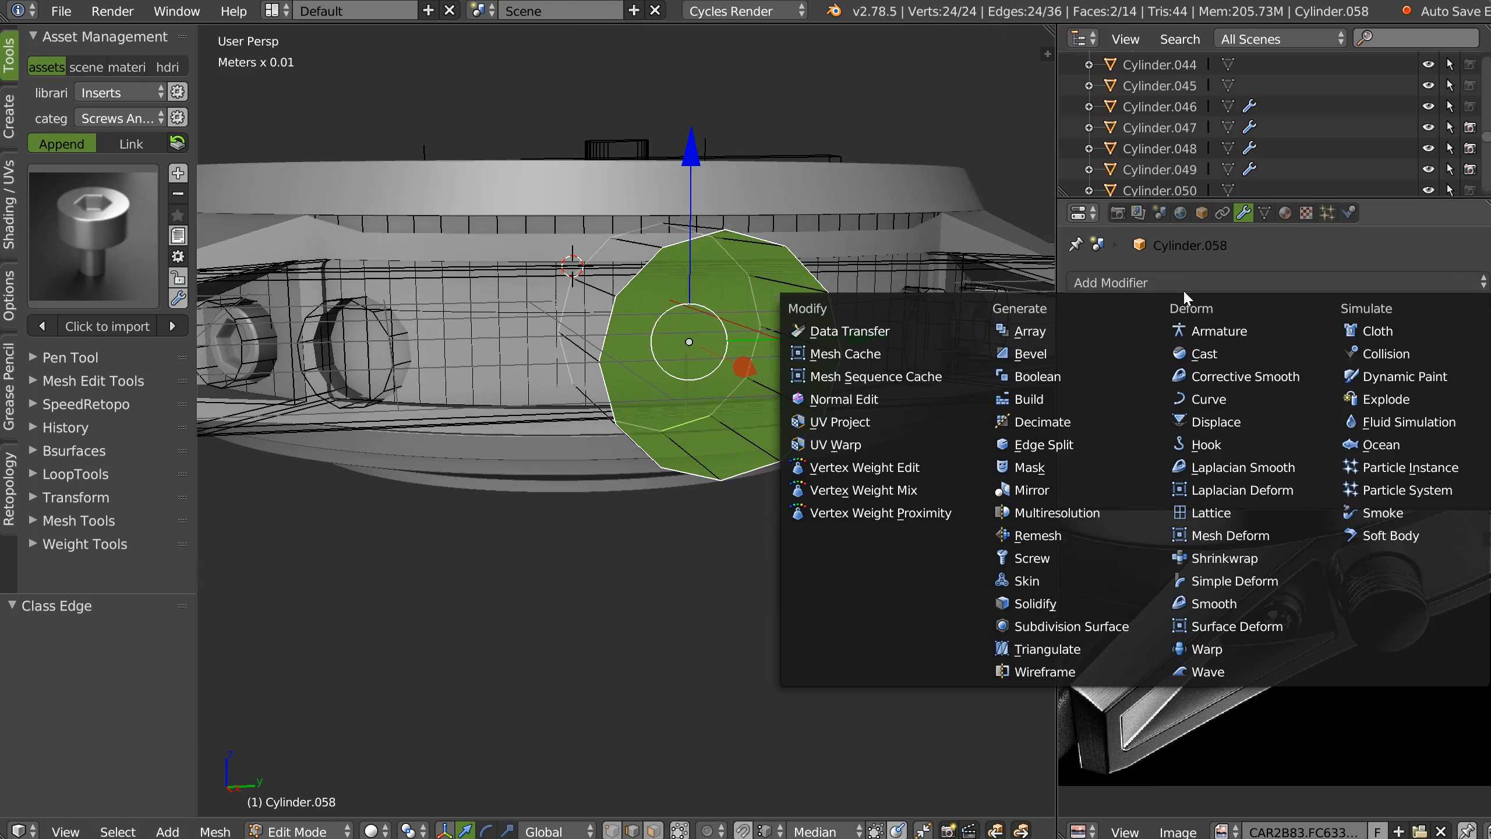
click(1057, 625)
middle_drag(762, 335, 870, 381)
key(ctrl+z)
click(1453, 314)
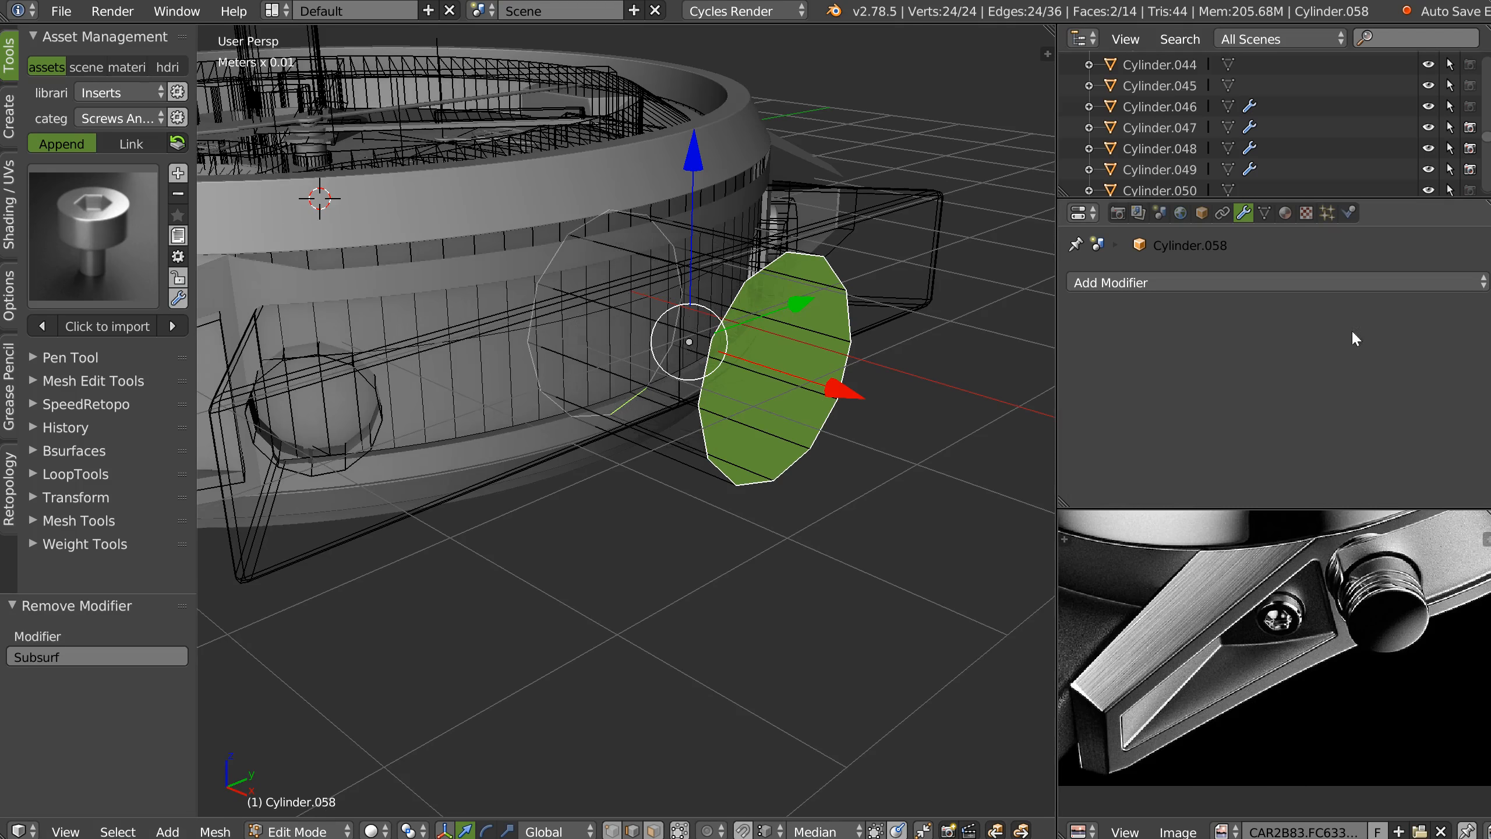
Give the selected end-cap edge loops a full crease of 1.000.
middle_drag(712, 382, 701, 372)
key(space)
click(808, 274)
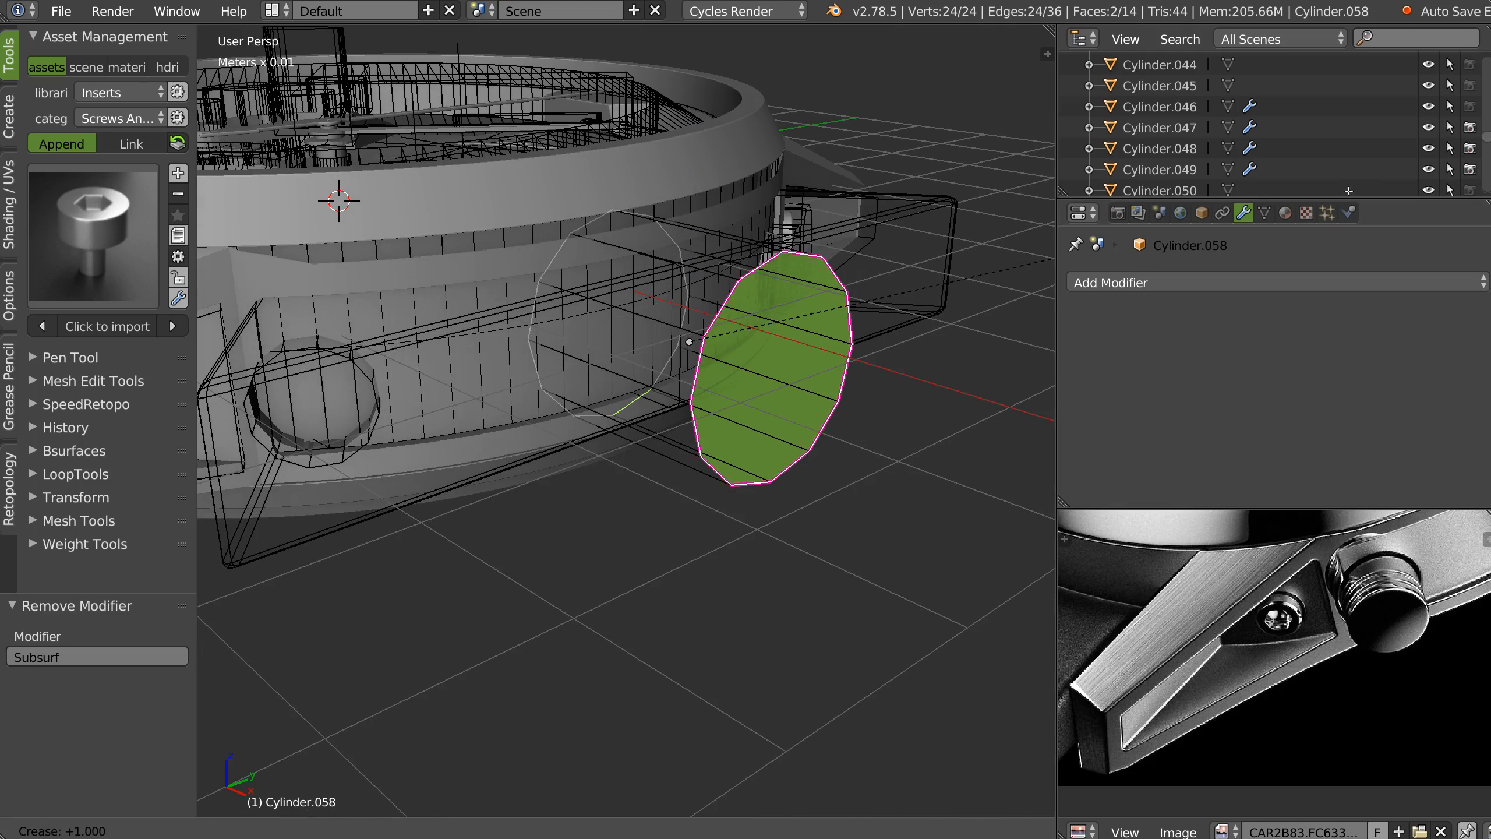
key(Tab)
Add a Catmull-Clark Subdivision Surface modifier with view level 1 to the cylinder and apply it.
click(1198, 283)
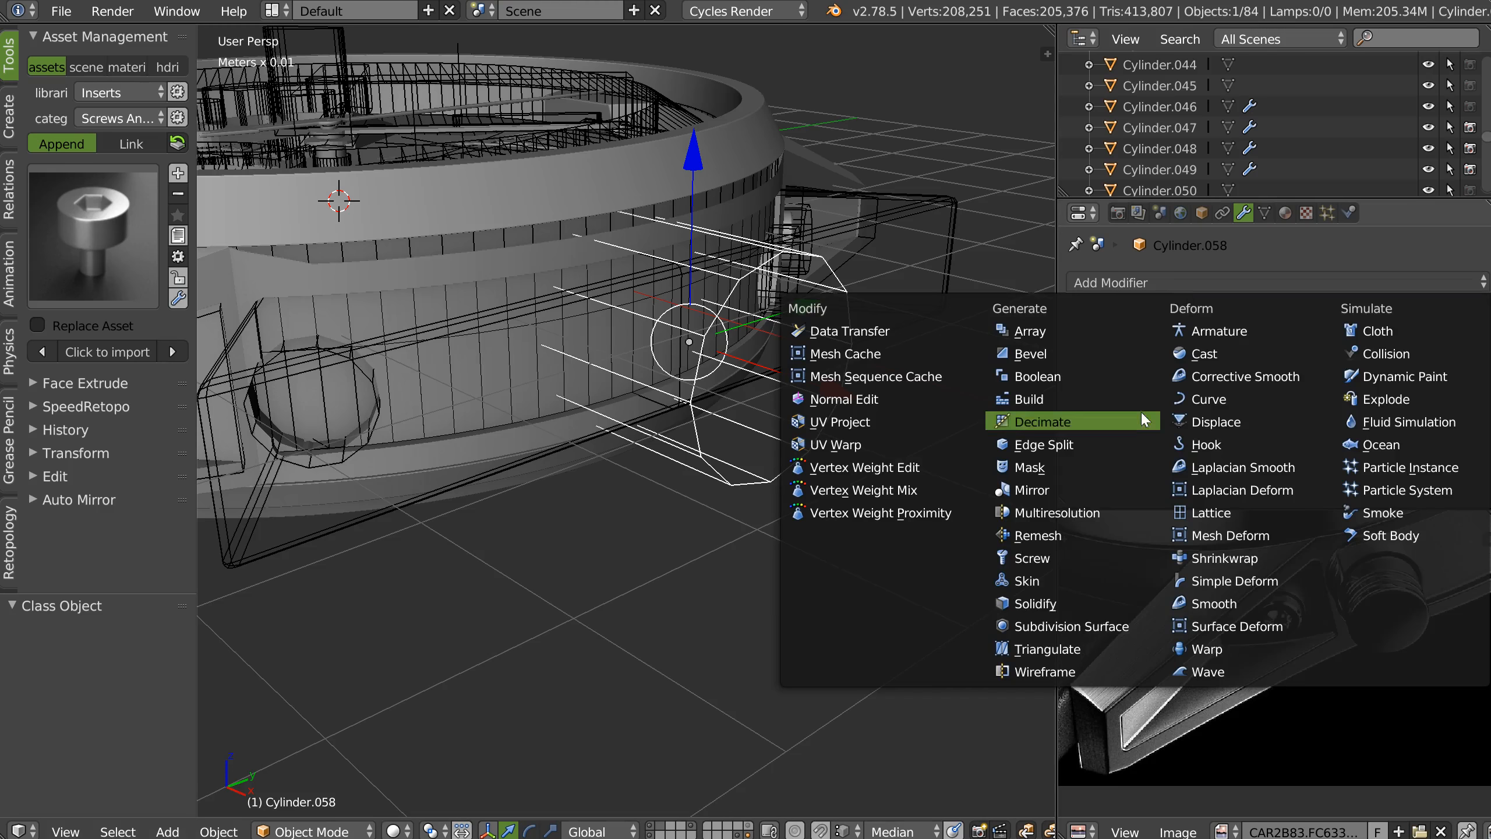
click(1067, 626)
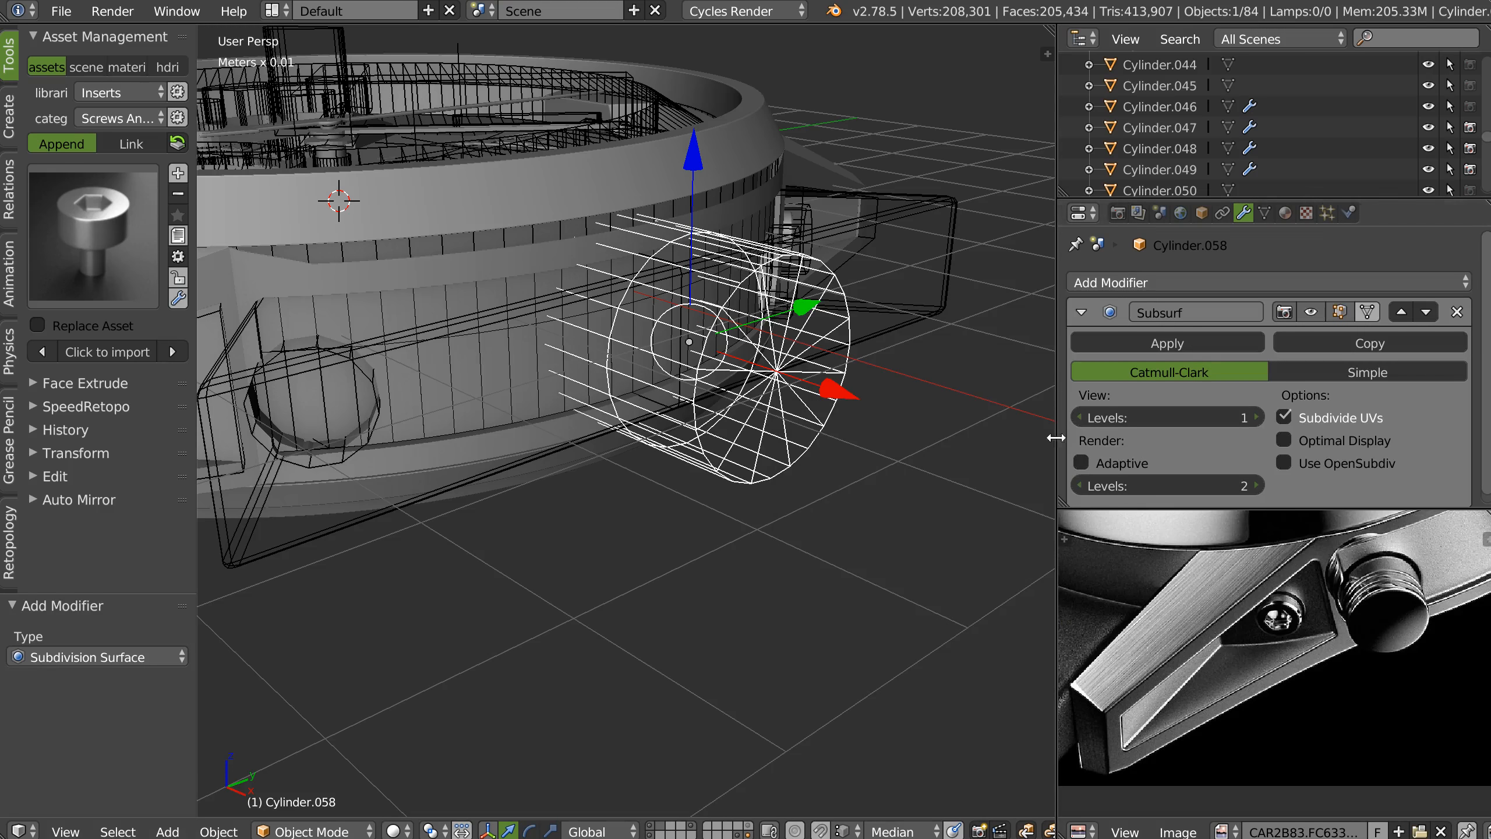
click(1154, 337)
Dissolve the subdivided cylinder's cap centres and the extra edge loop around its middle.
mouse_move(833, 417)
middle_down()
mouse_move(721, 392)
mouse_move(713, 369)
mouse_move(840, 405)
middle_up()
key(Tab)
key(ctrl+x)
key(Tab)
alt+right_click(624, 295)
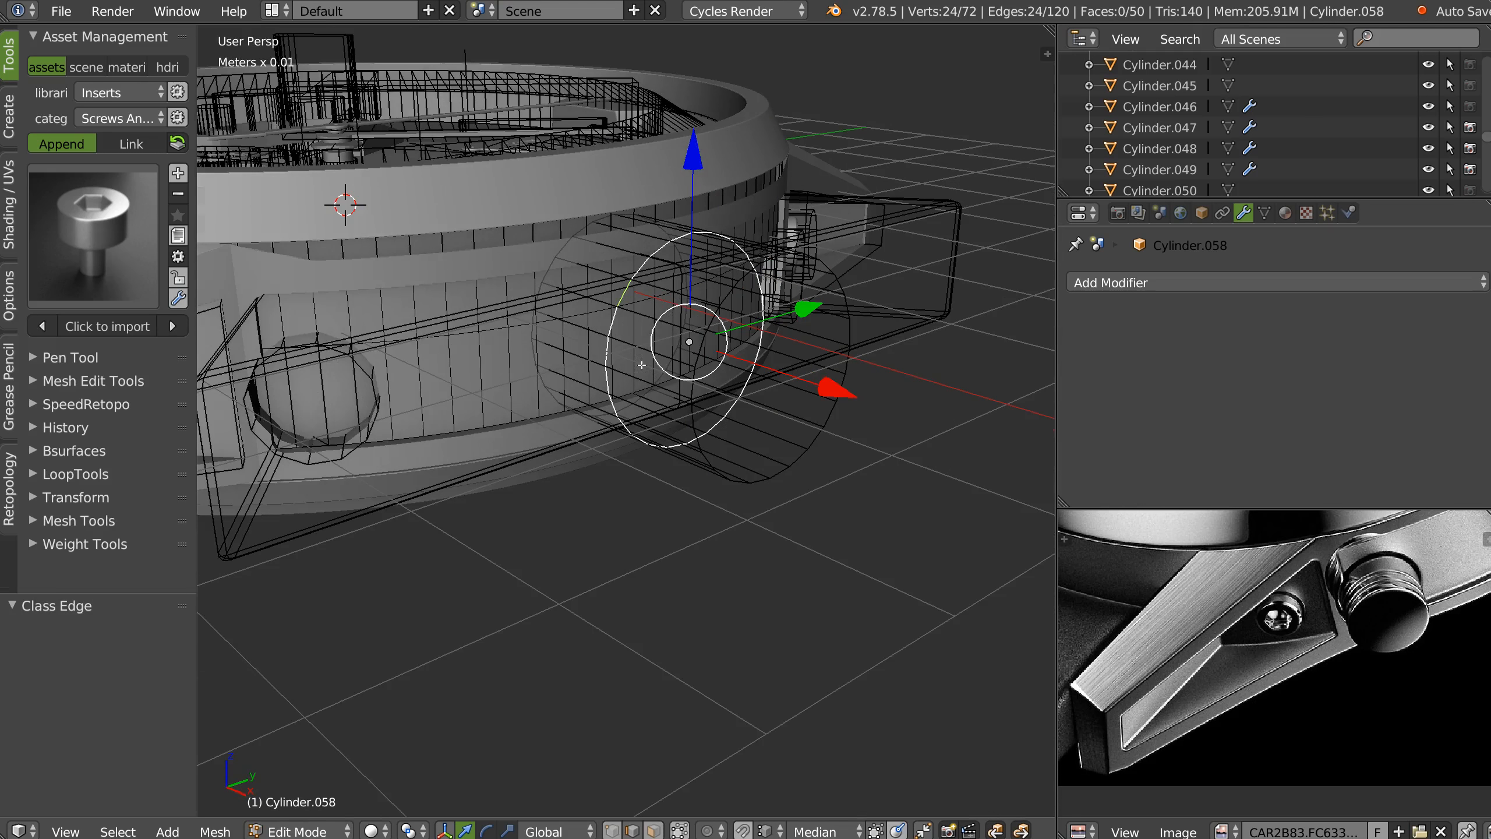
key(ctrl+x)
key(Tab)
Adjust the cylinder's position along Y against the reference crown, moving it 1.365 mm and then -1.307 mm.
key(KP_3)
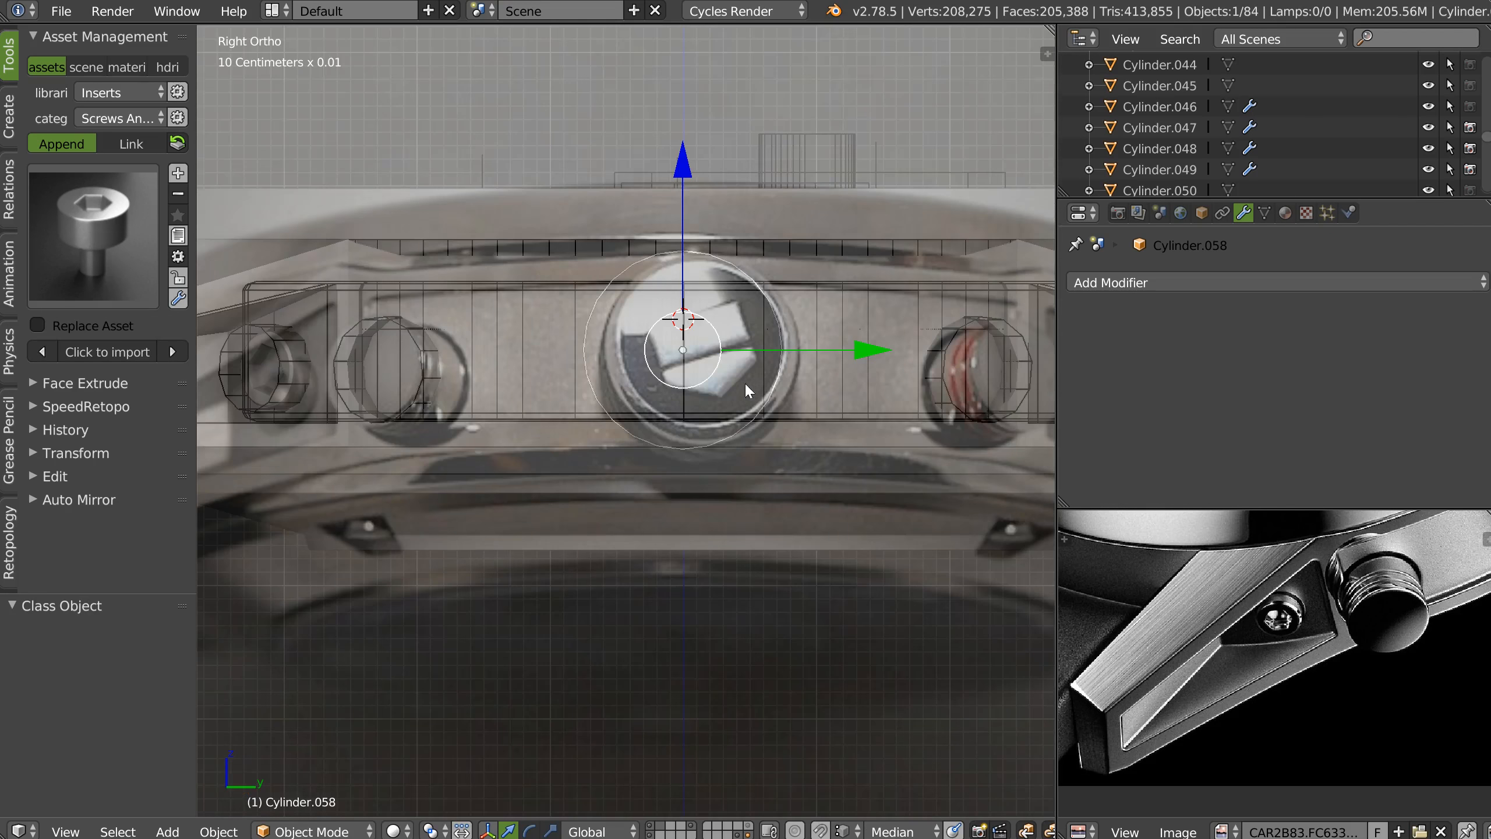
scroll(675, 385, up, 2)
drag(868, 367, 884, 375)
middle_drag(724, 444, 753, 371)
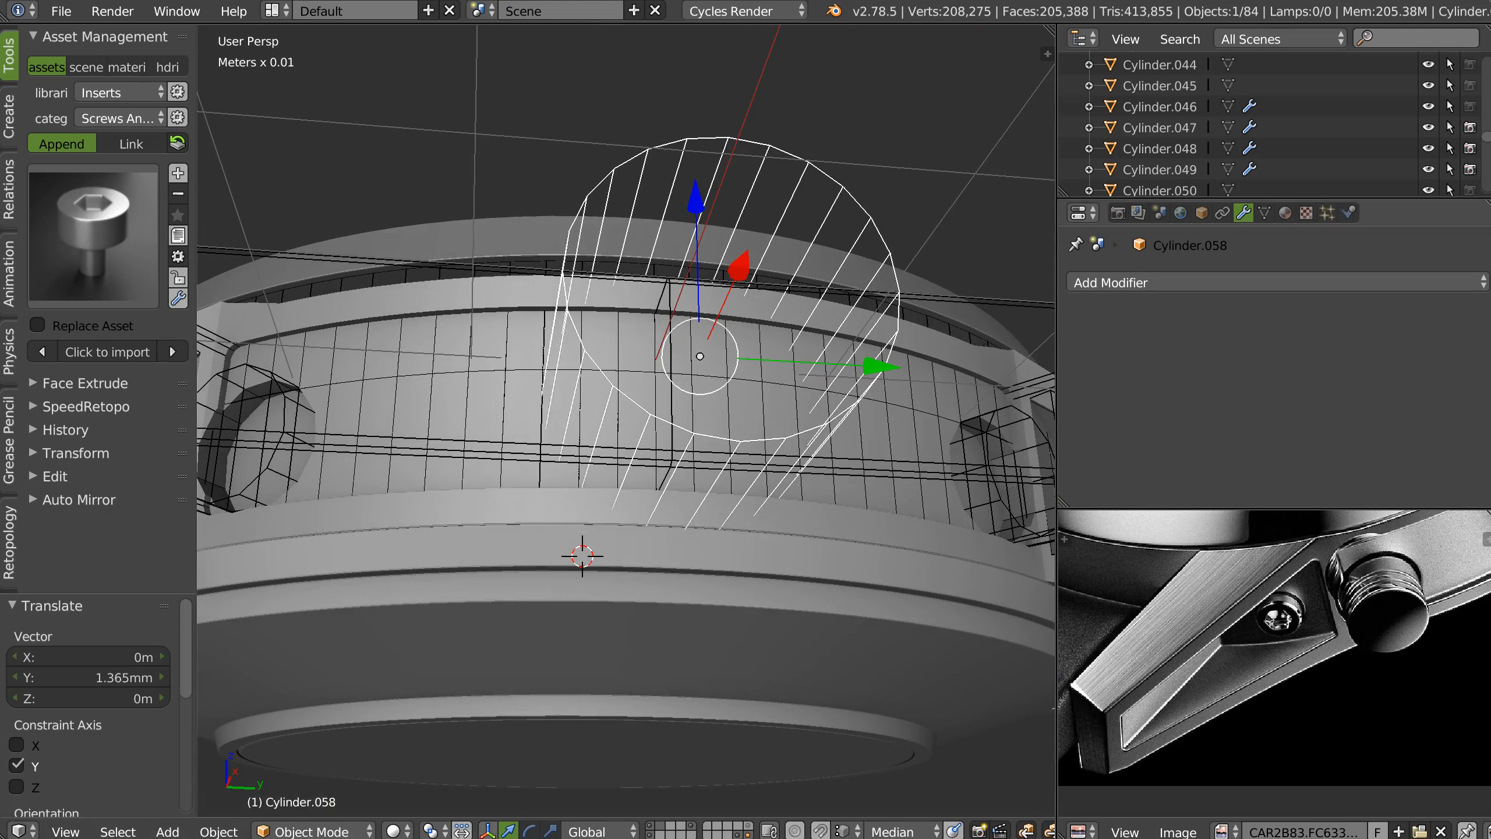
key(q)
click(715, 438)
drag(866, 364, 667, 226)
Scale the cylinder down, move it -3.99 mm along X into the case, and scale it again by 0.980.
key(s)
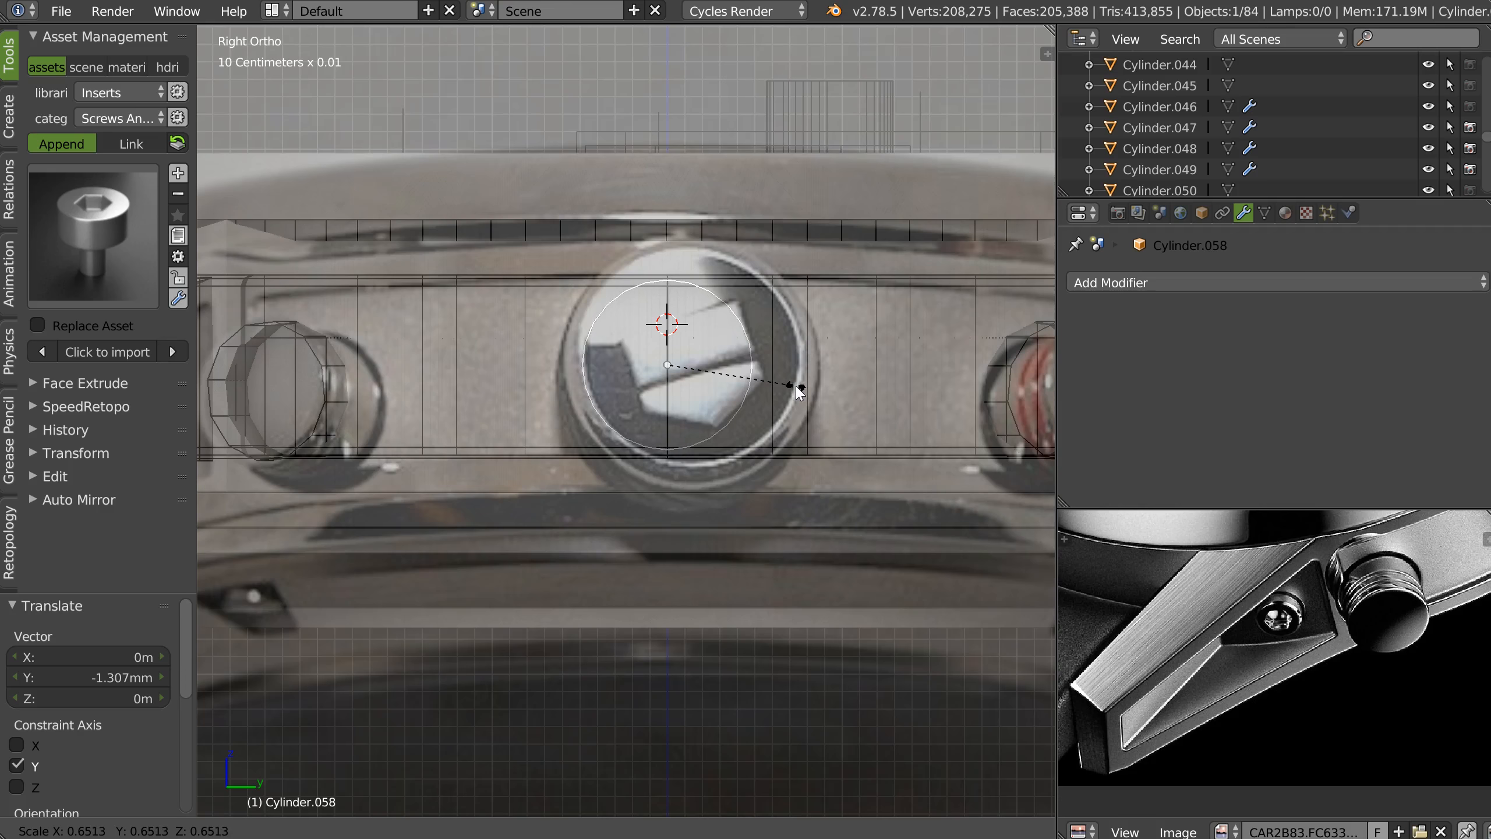
click(800, 393)
middle_drag(743, 275, 694, 352)
key(g)
click(767, 363)
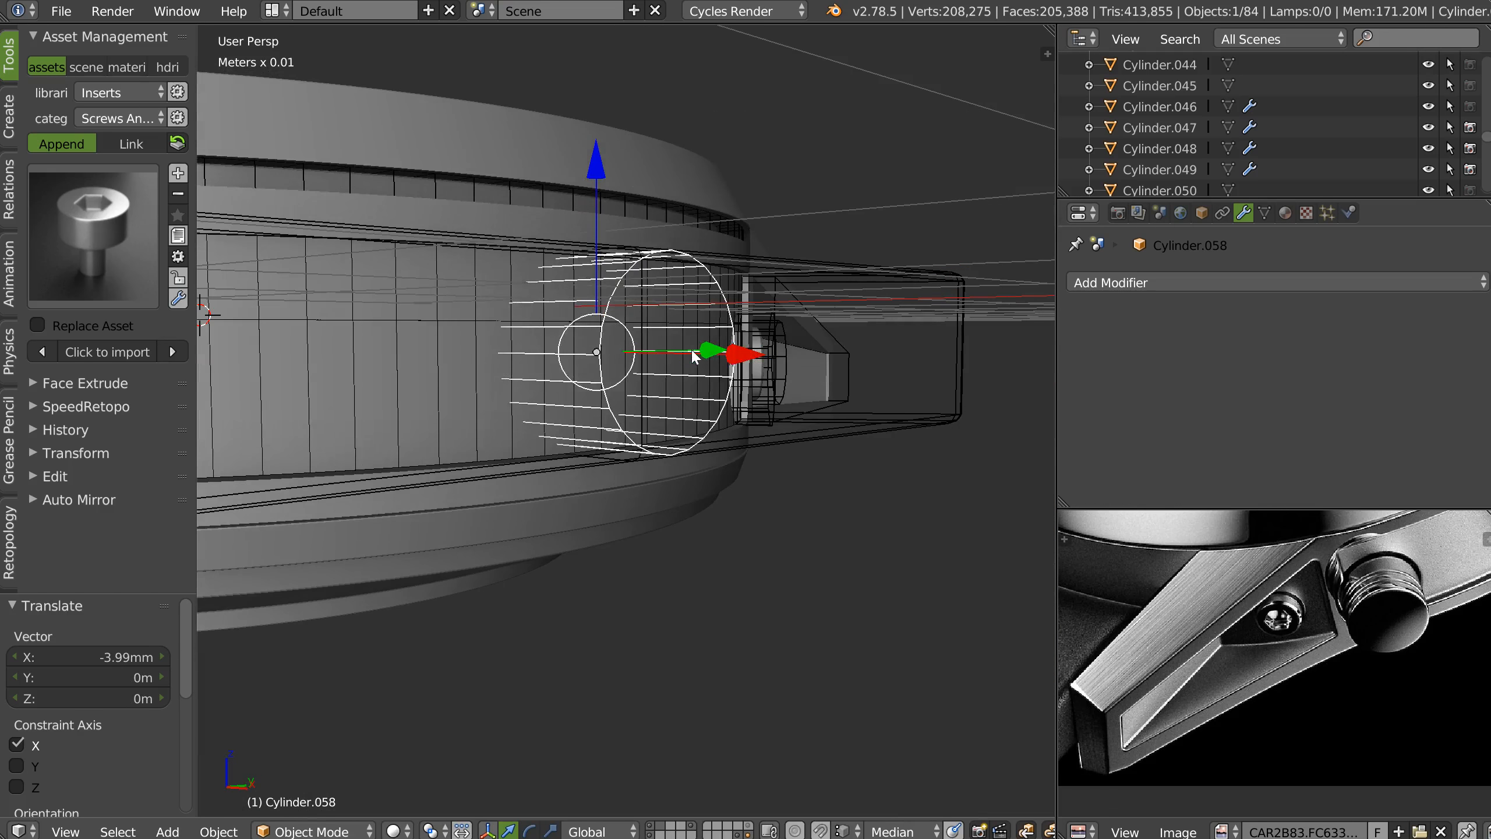
key(s)
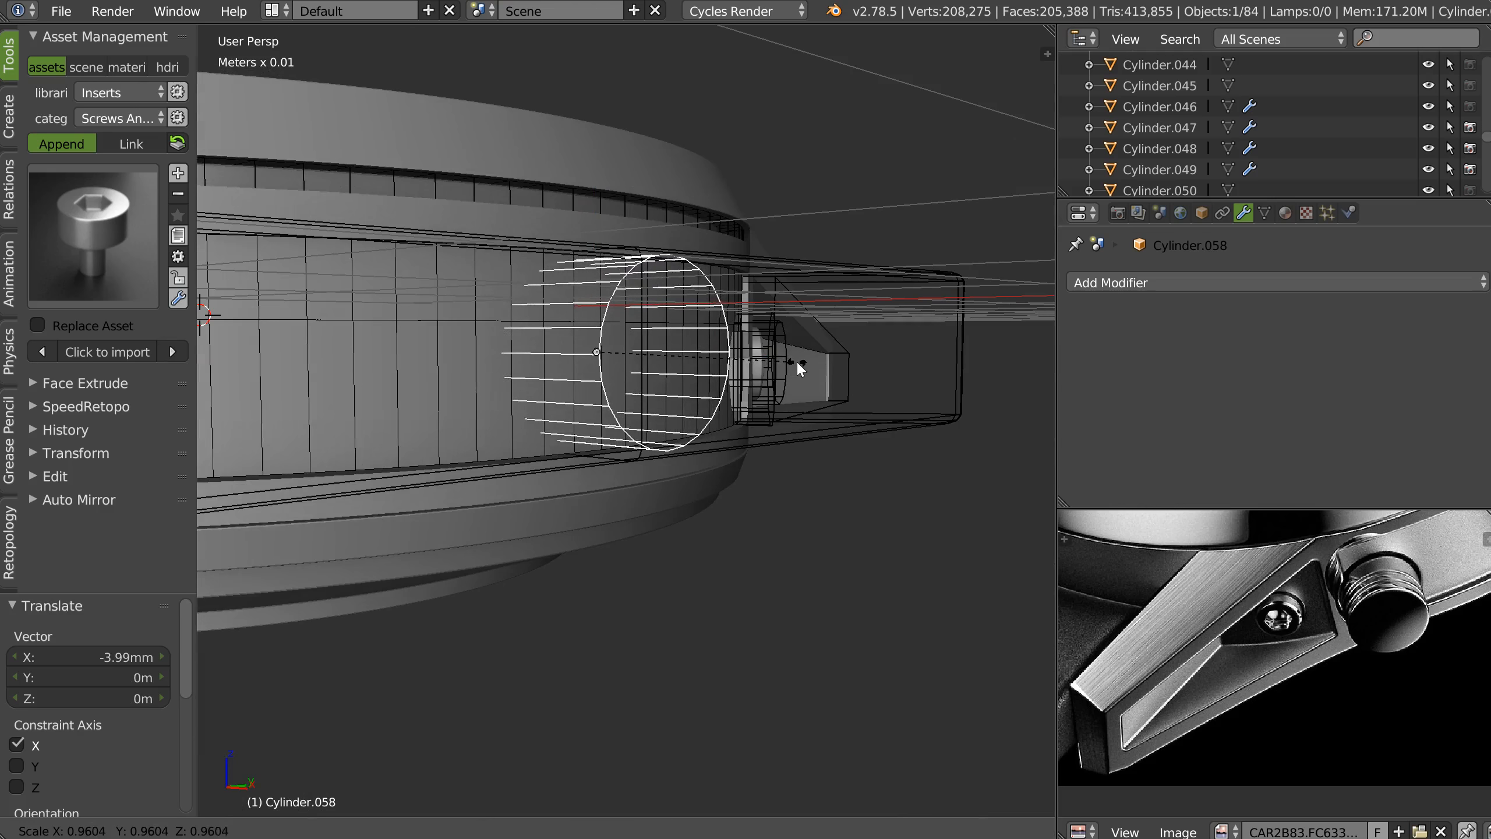
click(799, 362)
Dissolve the lengthwise edge loop running along the side of the lug part.
shift+middle_drag(580, 310, 757, 341)
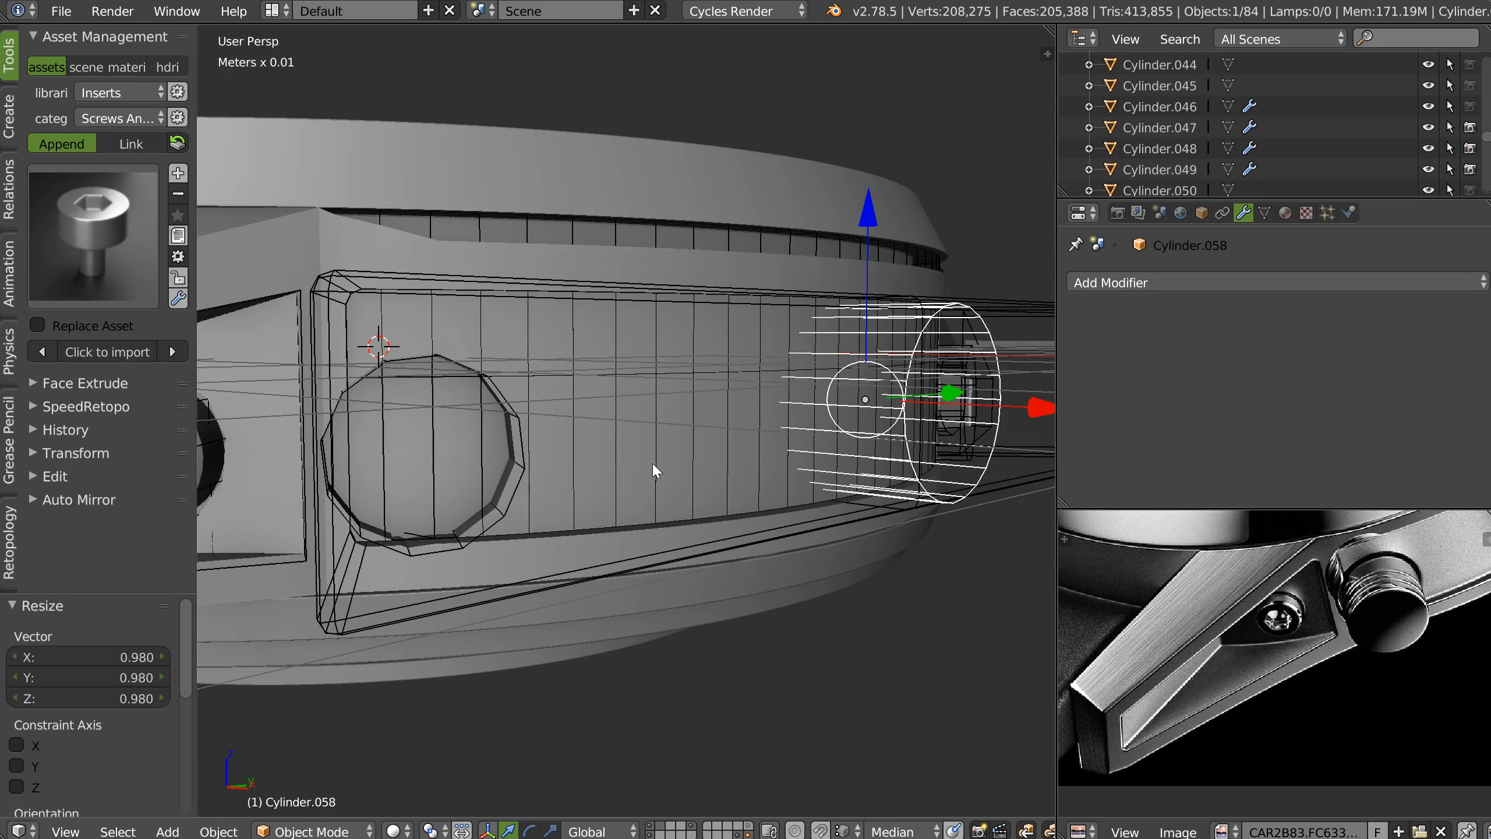
right_click(652, 463)
key(Tab)
click(698, 388)
middle_drag(807, 436, 724, 388)
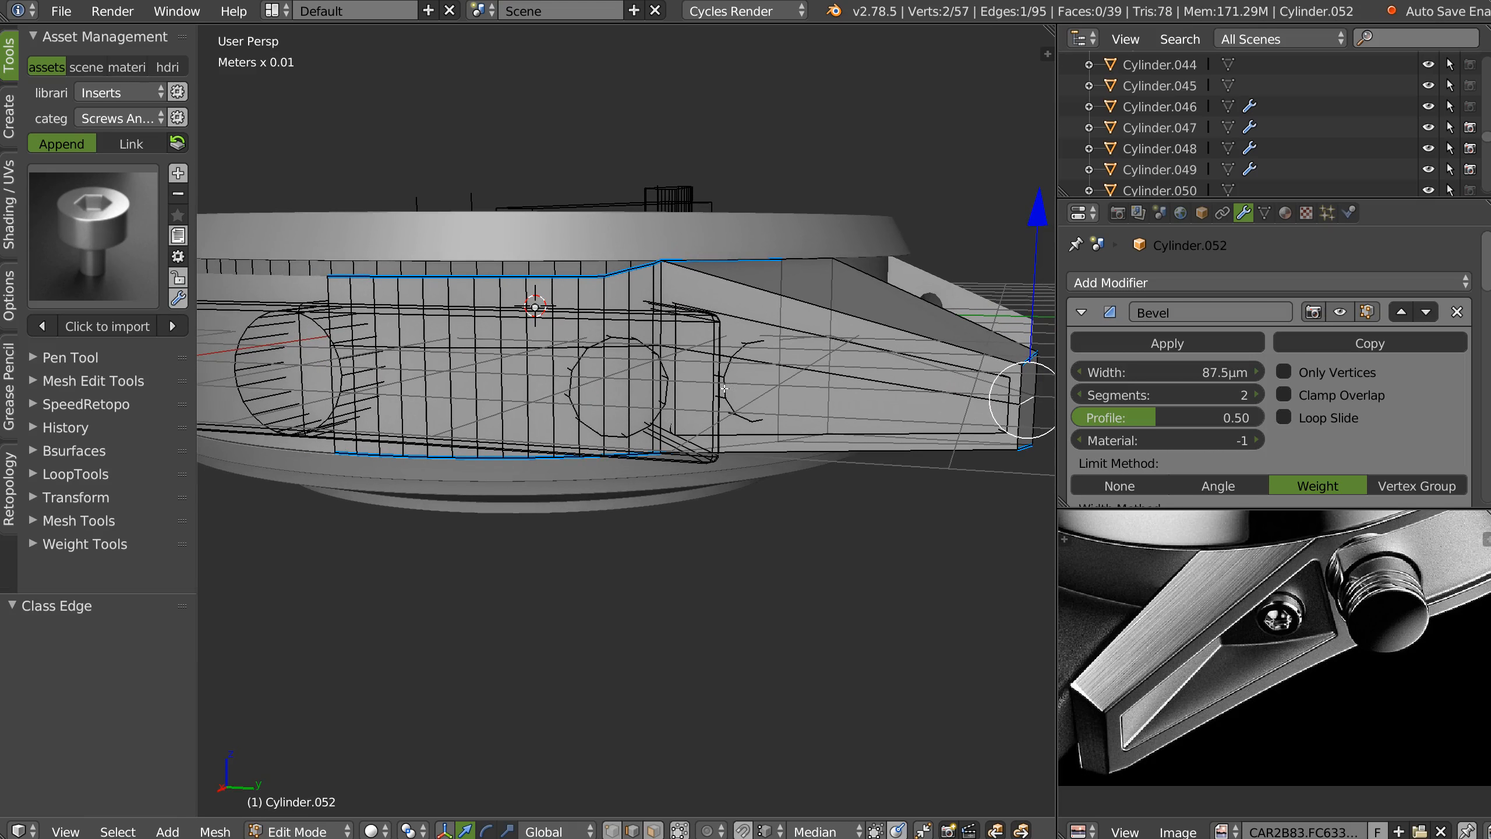
alt+right_click(848, 388)
key(ctrl+x)
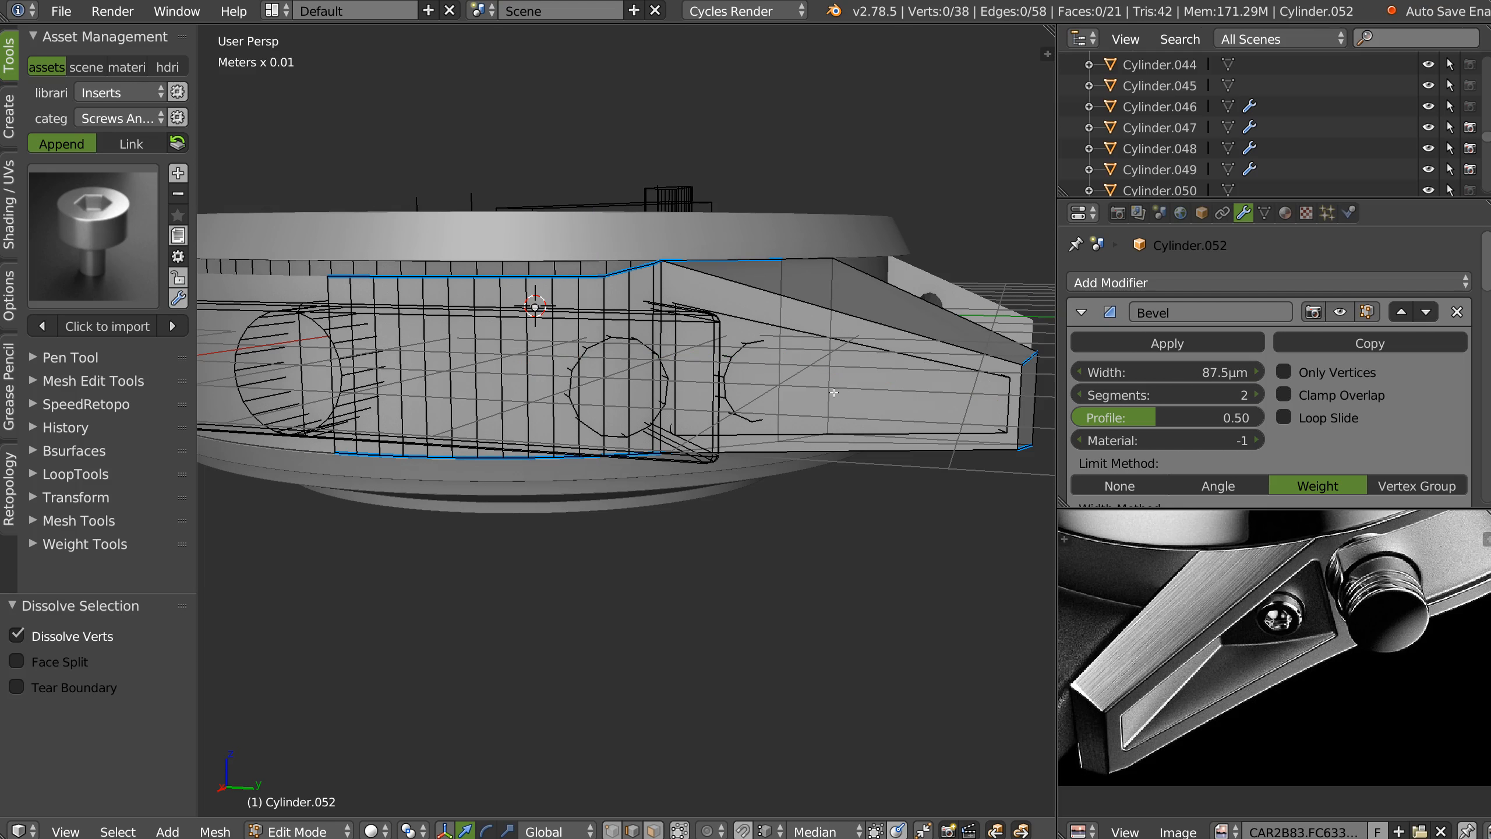
Add a new lengthwise loop cut near the middle of the lug part's side and return to Object Mode.
key(ctrl+r)
click(1004, 405)
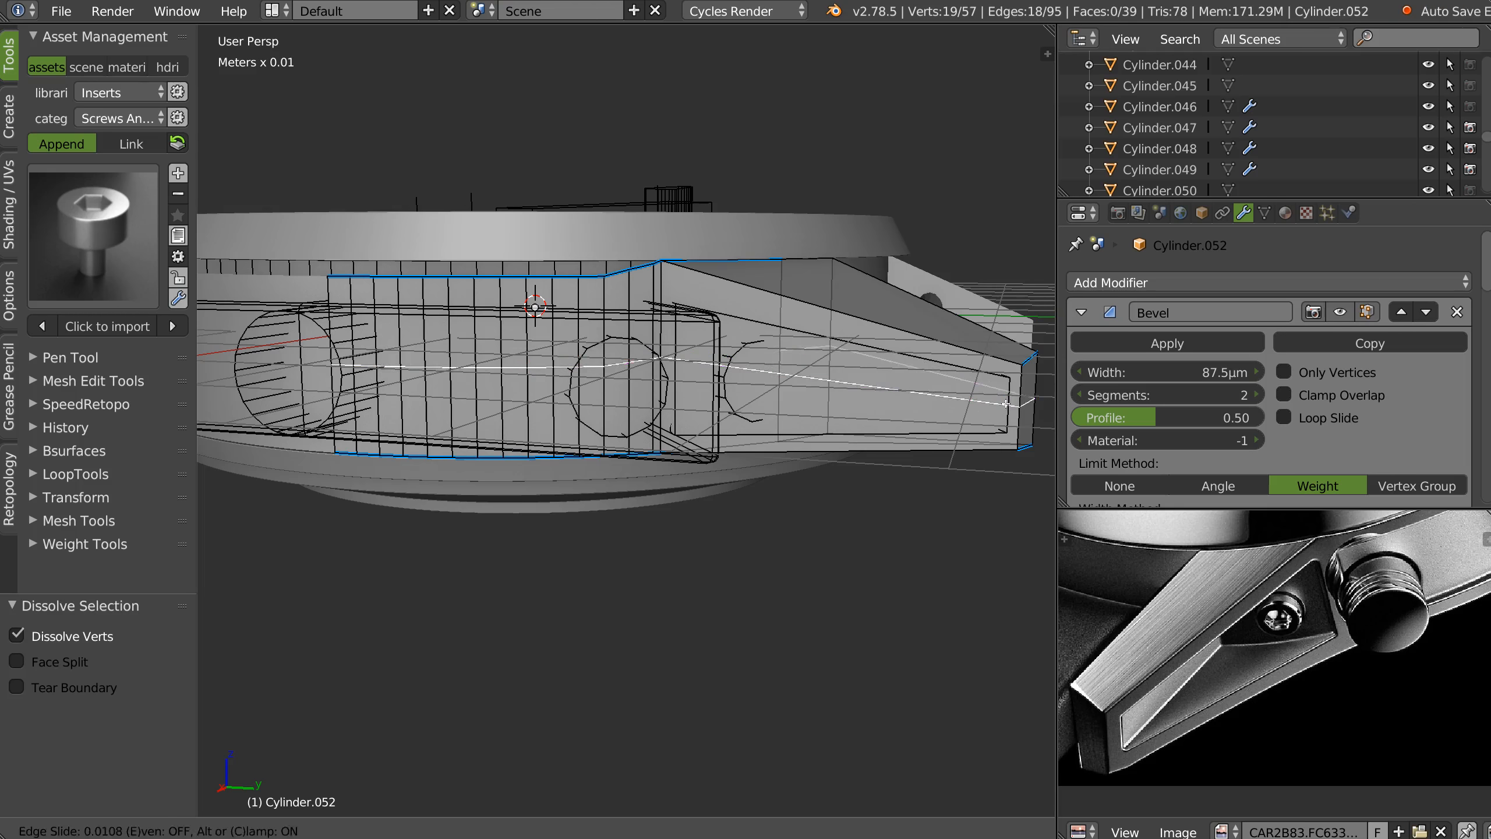
click(1004, 405)
scroll(733, 385, up, 2)
mouse_move(733, 385)
middle_down()
mouse_move(489, 374)
mouse_move(864, 343)
mouse_move(731, 424)
mouse_move(745, 414)
middle_up()
key(Tab)
Hide the grid and axes in the 3D view.
right_click(508, 404)
key(shift+z)
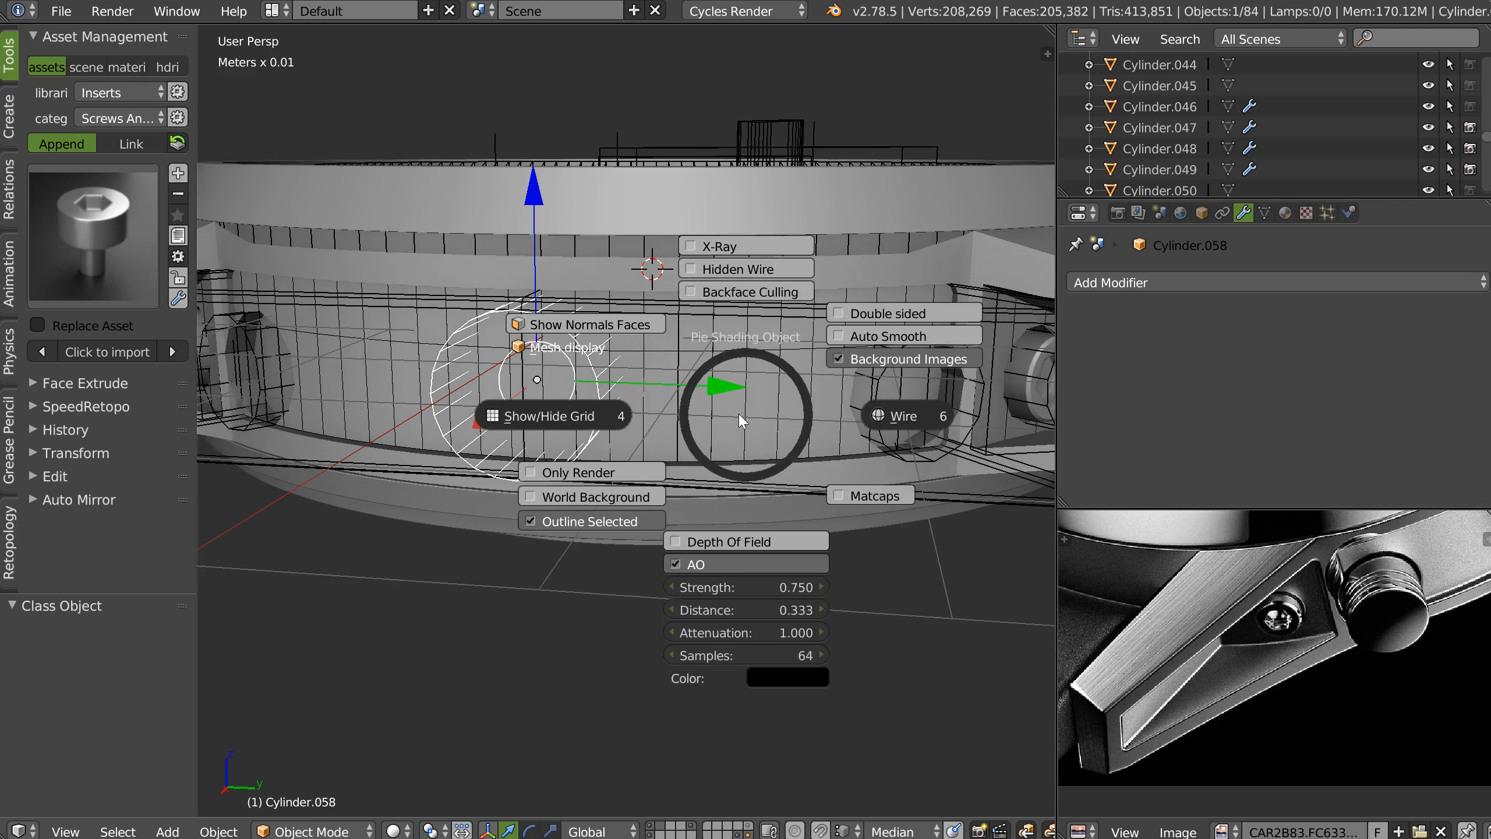
click(532, 415)
Isolate the lug part in local view, examine its side recesses and curved wall, and return to the full scene.
right_click(744, 360)
middle_drag(745, 360, 675, 406)
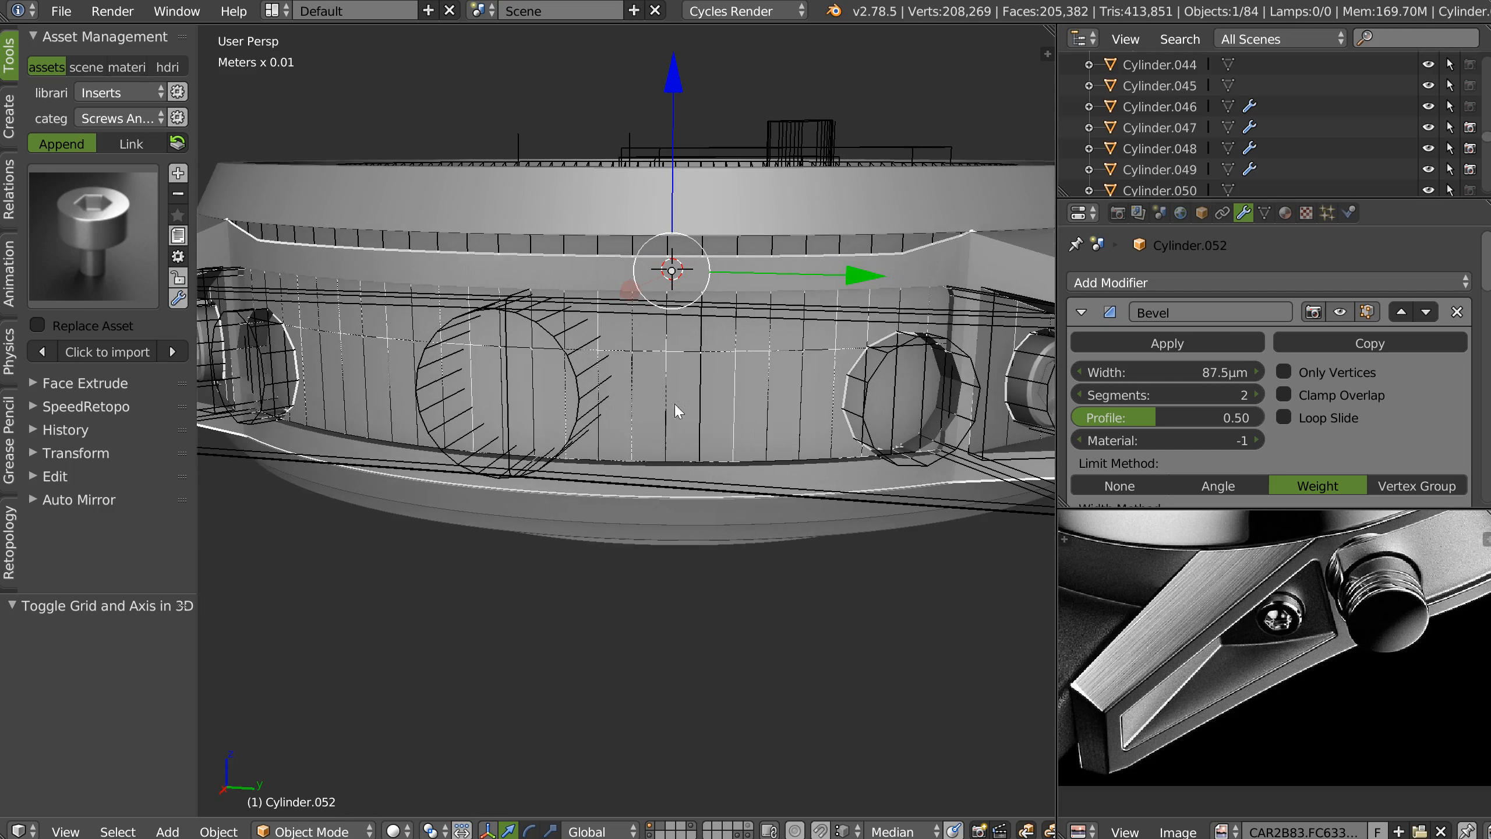
middle_drag(780, 410, 688, 400)
right_click(685, 391)
right_click(666, 469)
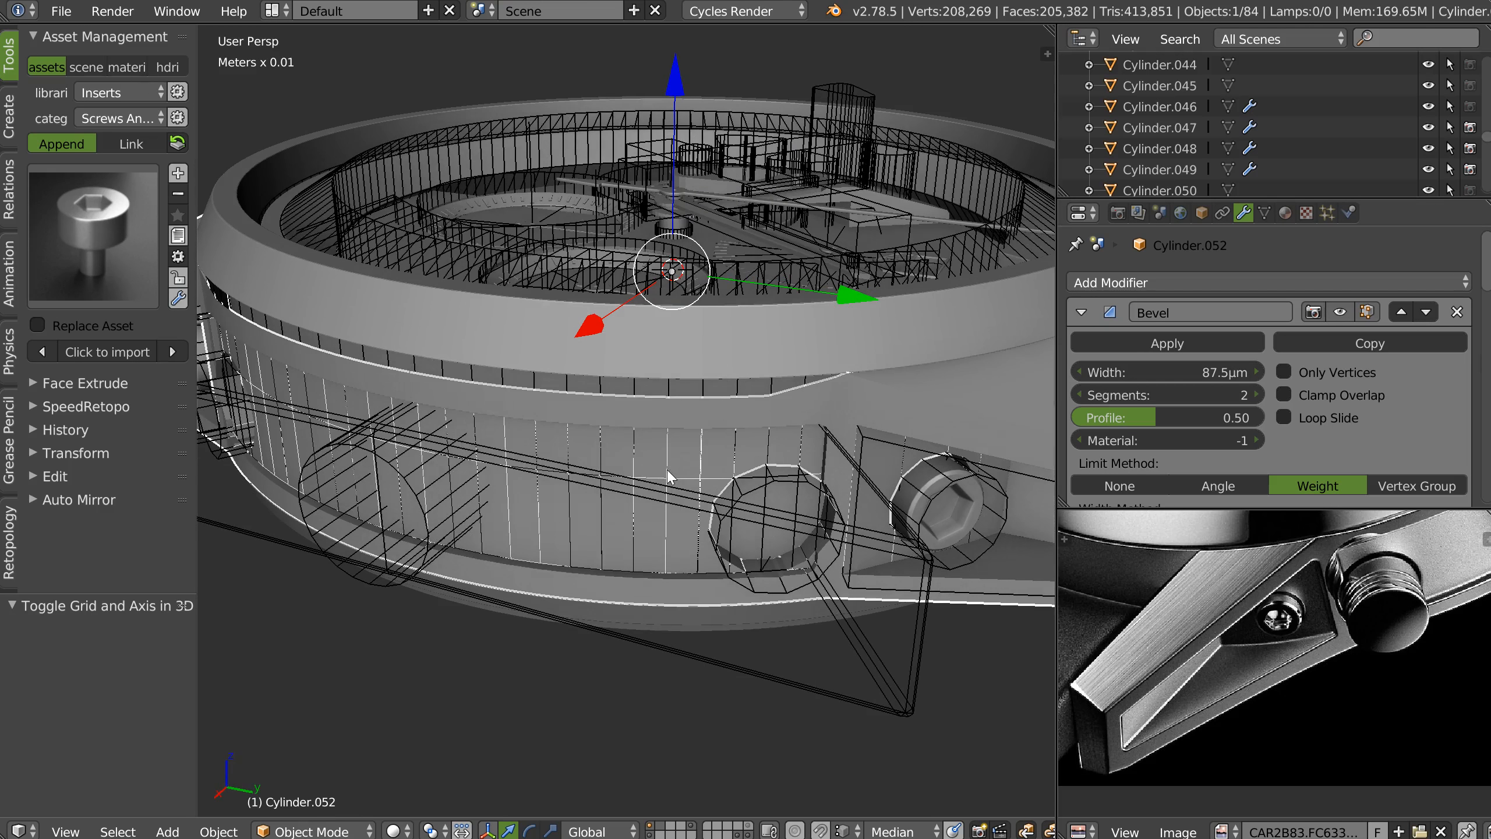
key(KP_Divide)
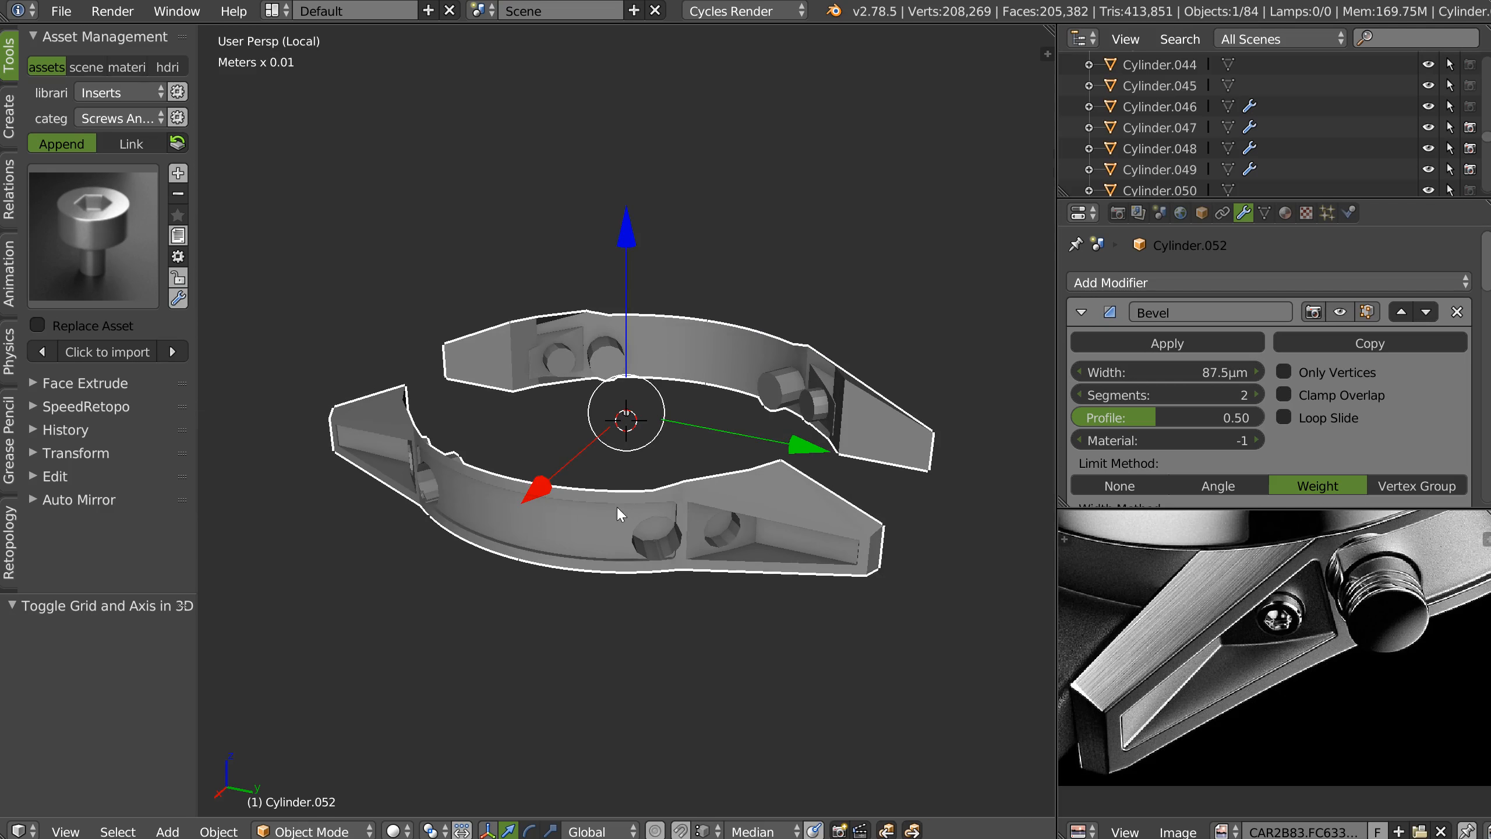
mouse_move(682, 473)
middle_down()
mouse_move(729, 382)
mouse_move(681, 447)
middle_up()
ctrl+middle_drag(680, 448, 752, 382)
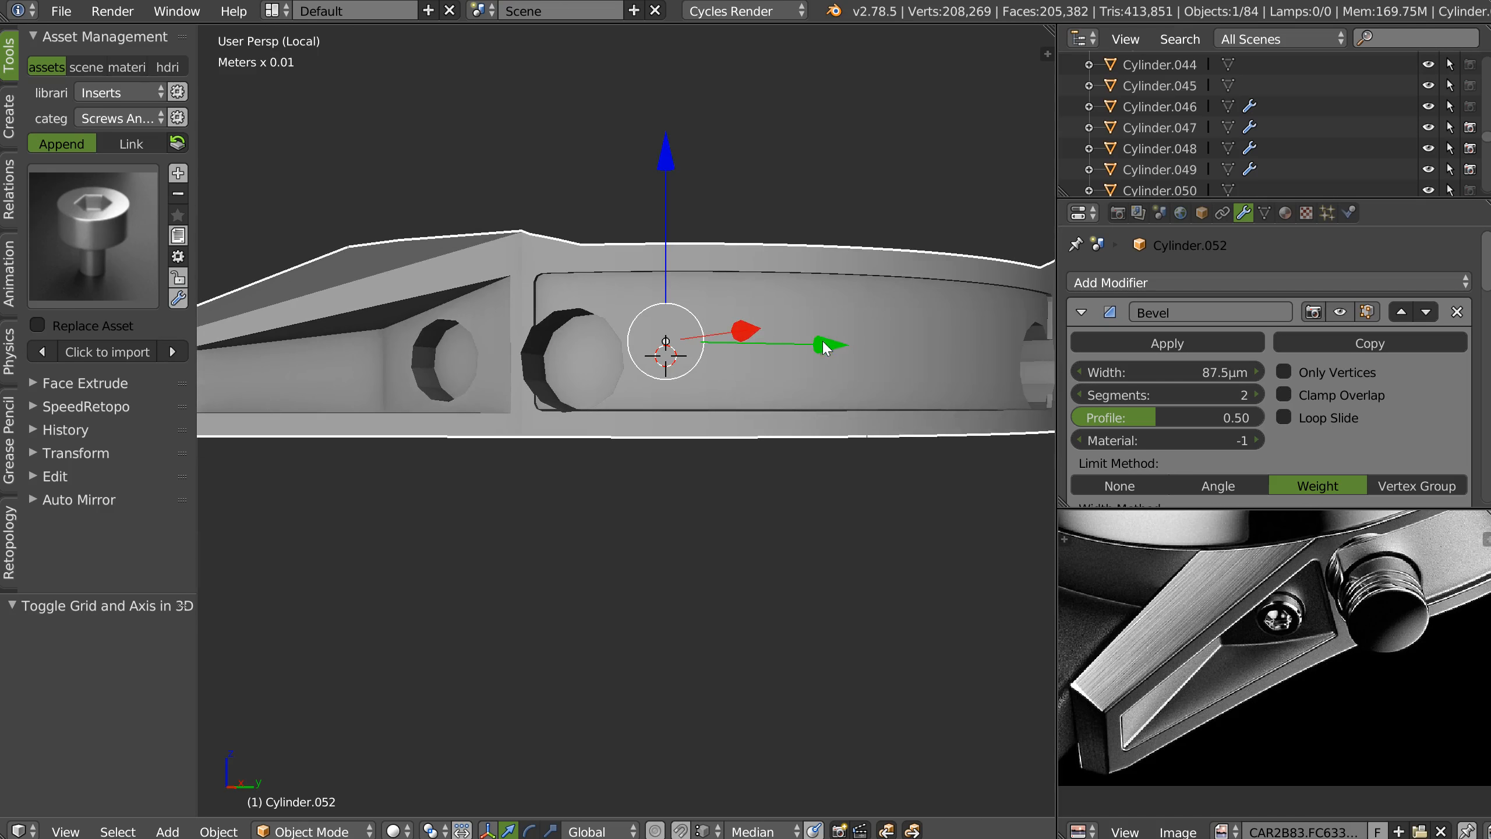
middle_drag(824, 348, 792, 355)
key(KP_Divide)
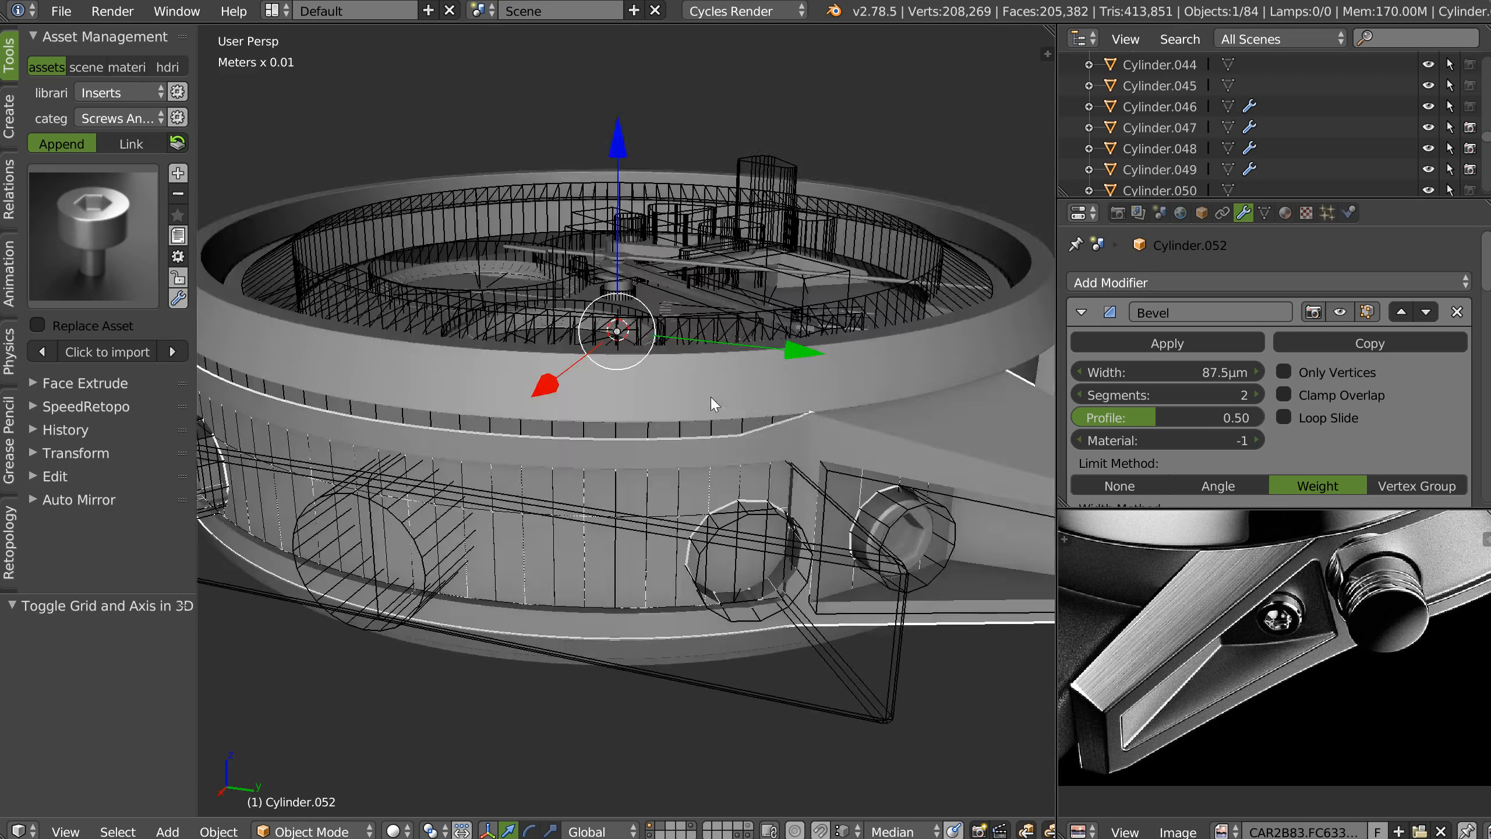
Scale the face loop of the main case's side wall slightly inward in X and Y, leaving Z locked.
right_click(567, 365)
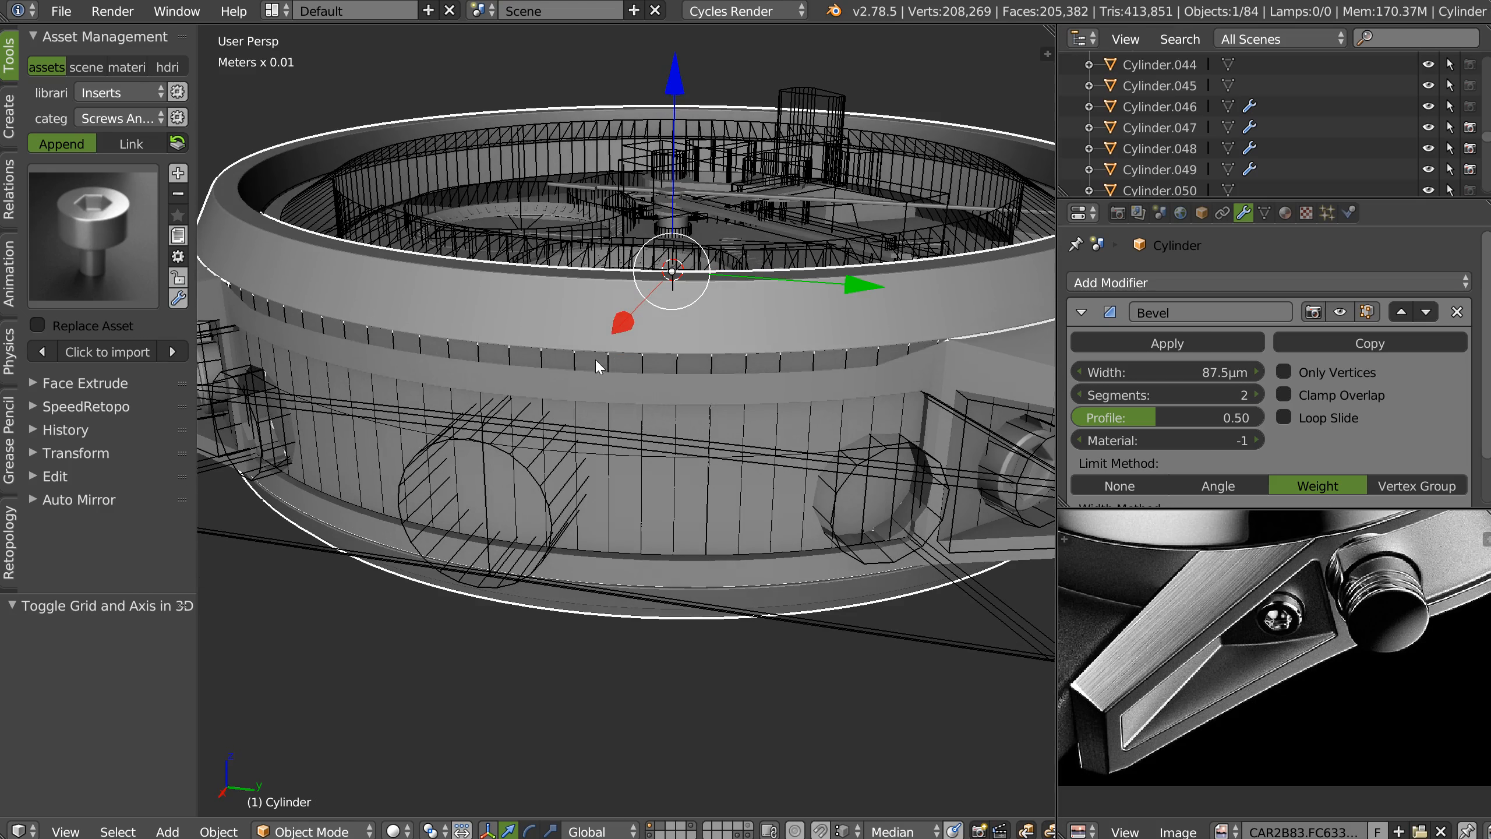
key(Tab)
alt+right_click(759, 521)
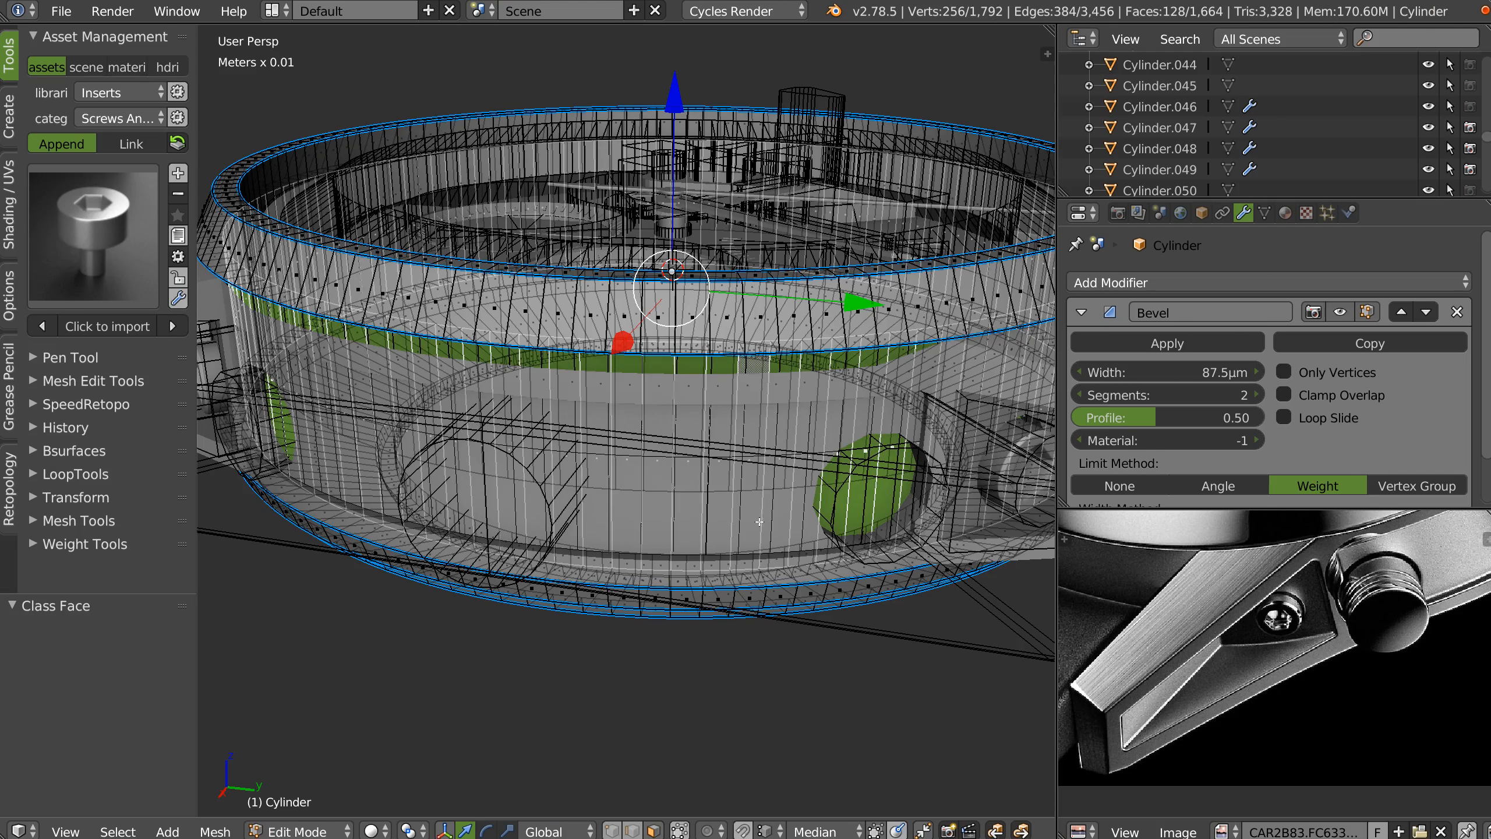
key(s)
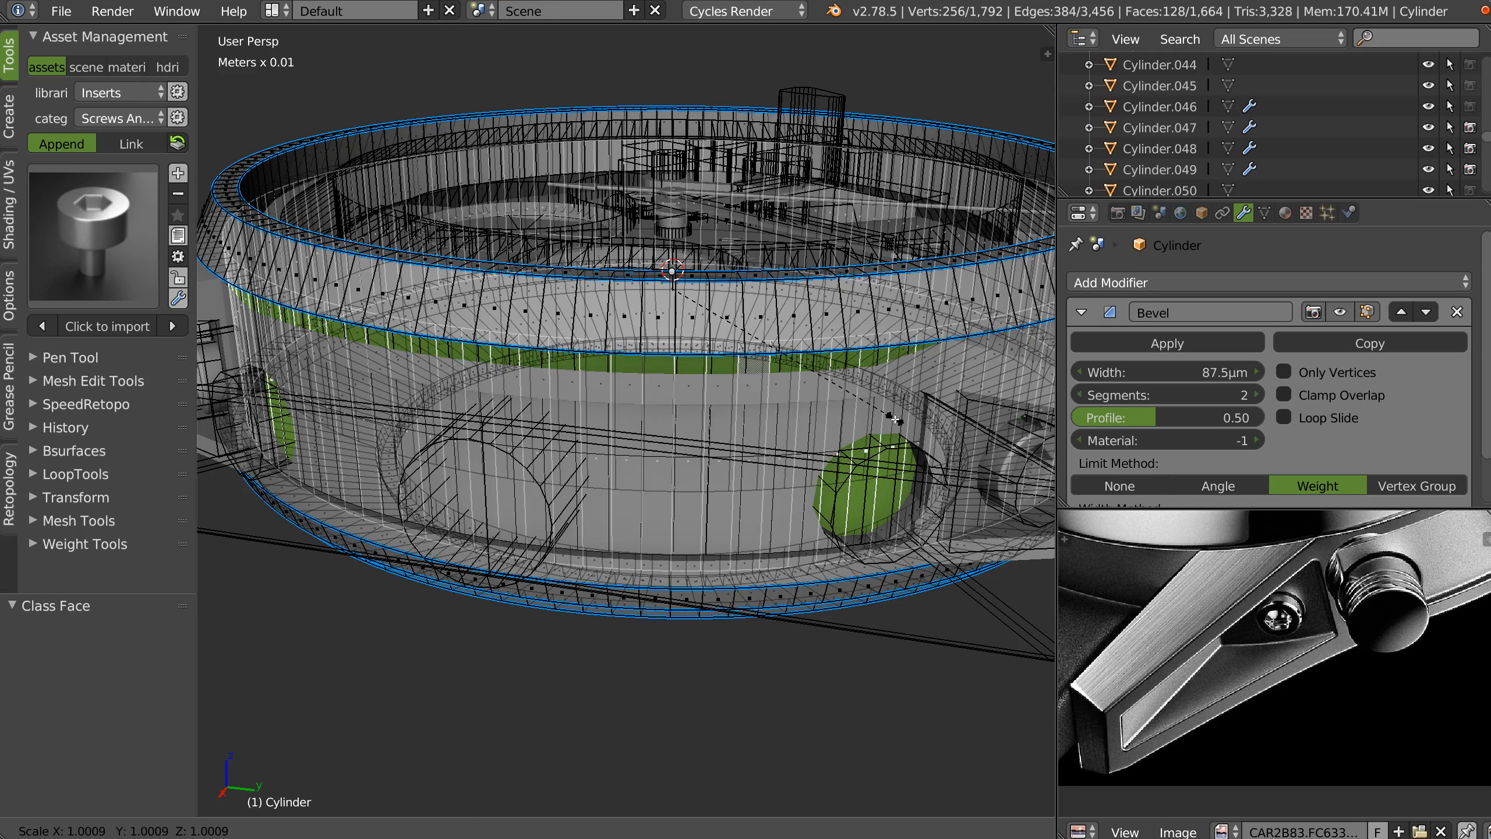
key(shift+z)
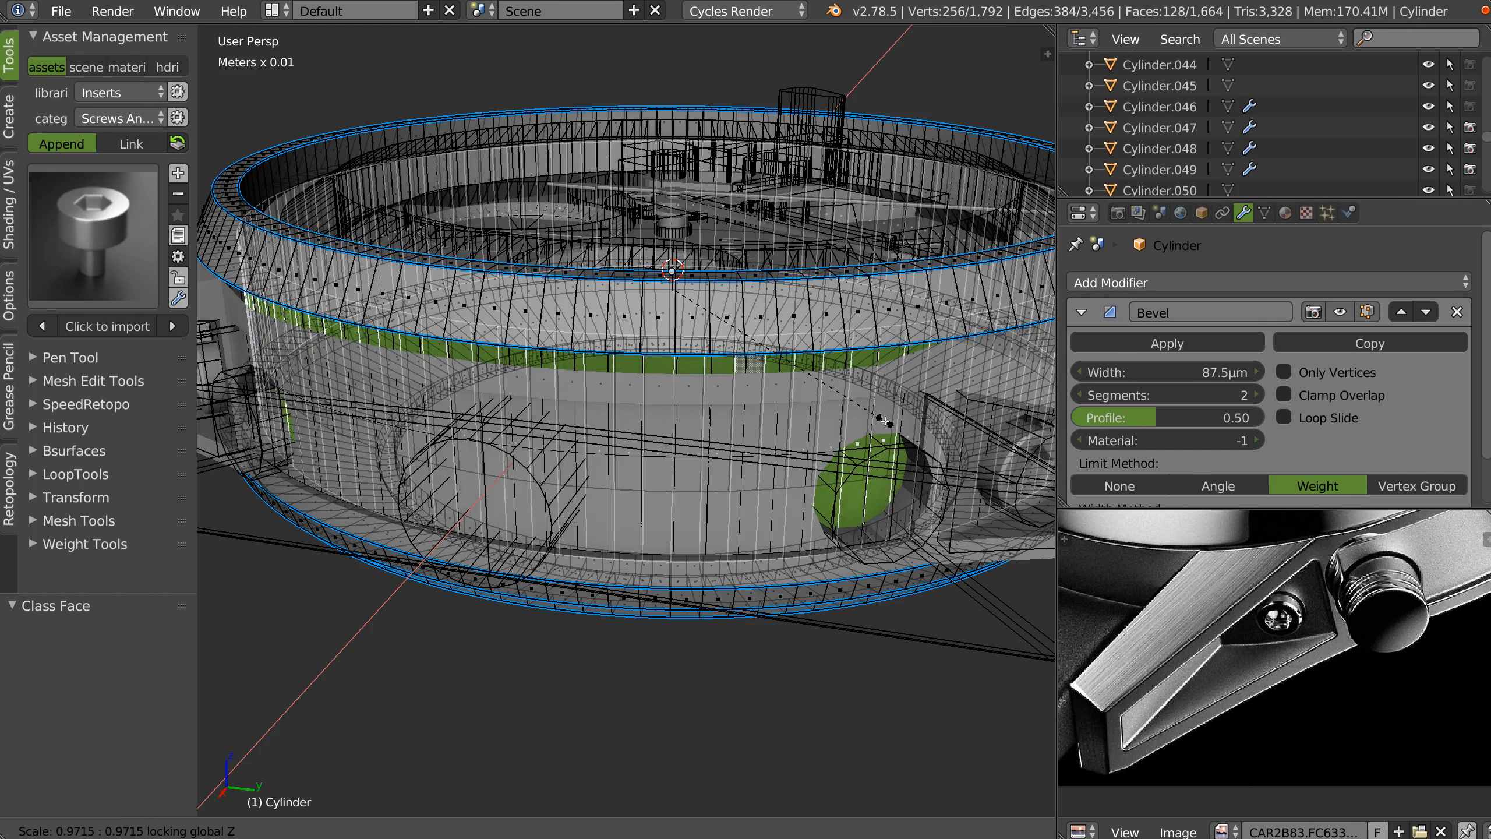
click(875, 428)
middle_drag(767, 448, 738, 378)
key(Tab)
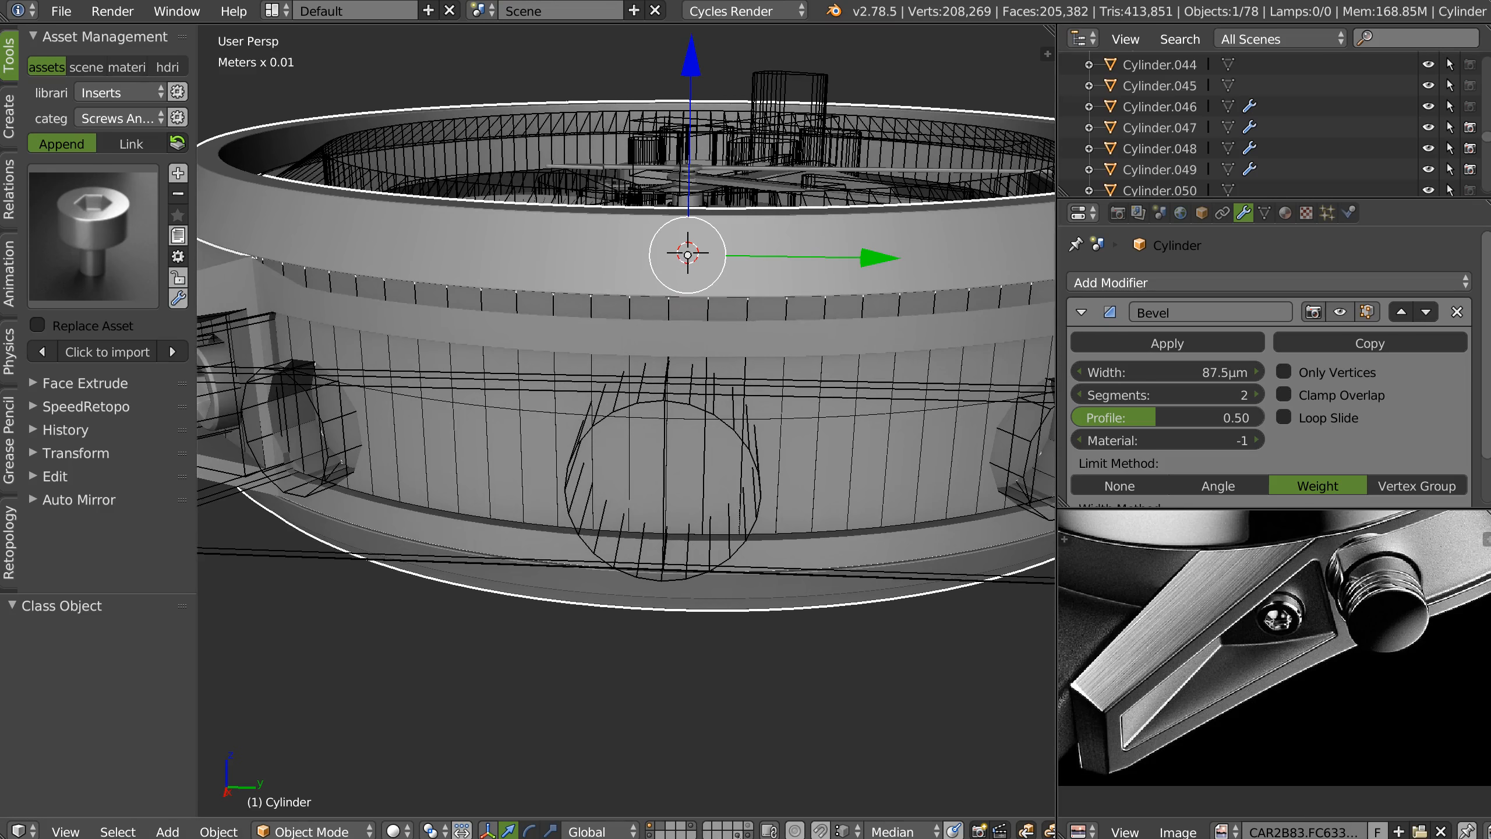
Change the visible layers to hide the large box cutters, and subtract the crown cylinder from the lug part with a Boolean difference.
shift+click(695, 829)
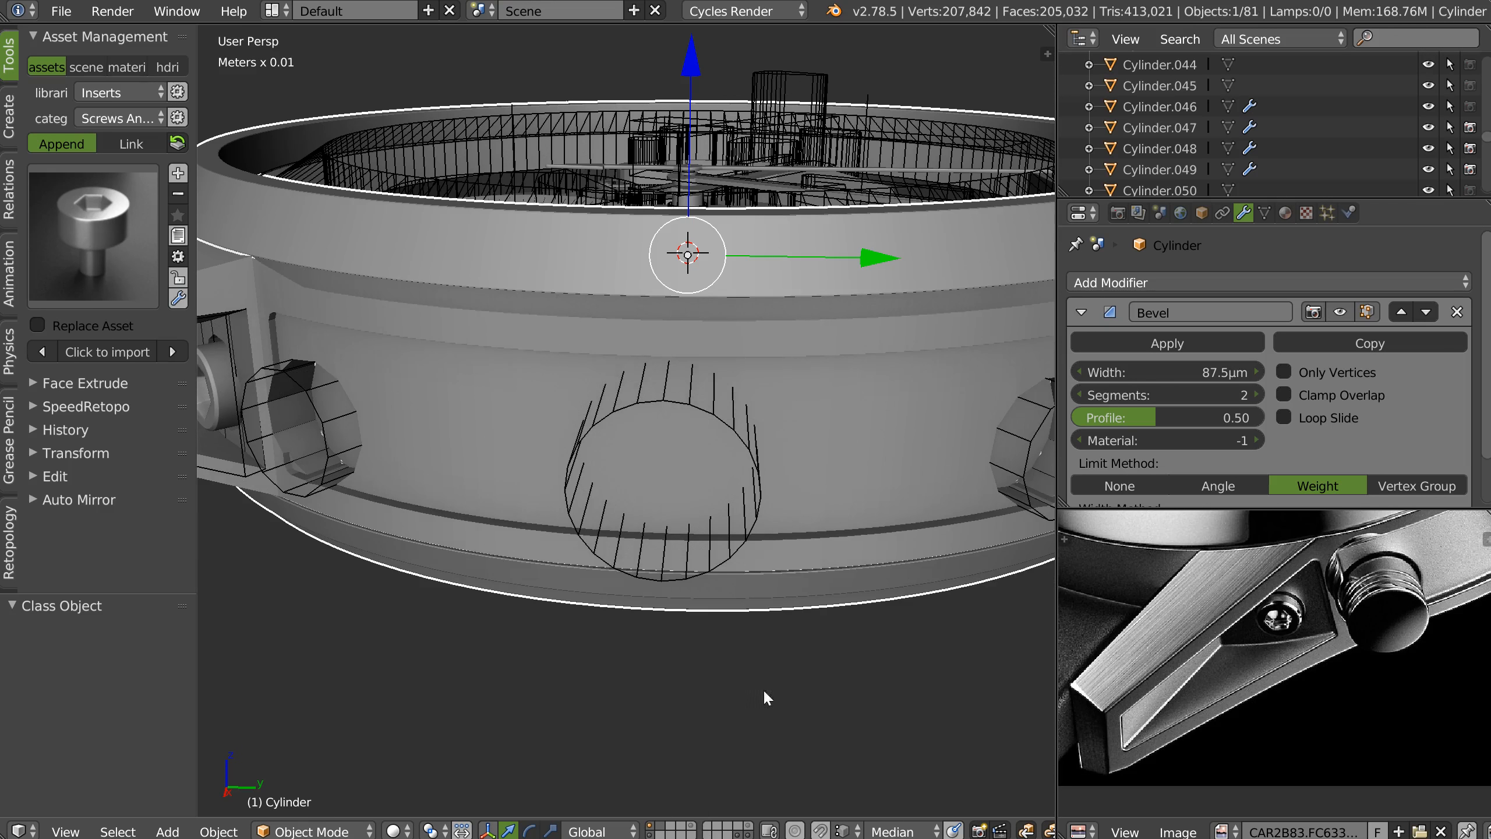
right_click(739, 433)
middle_drag(732, 433, 874, 402)
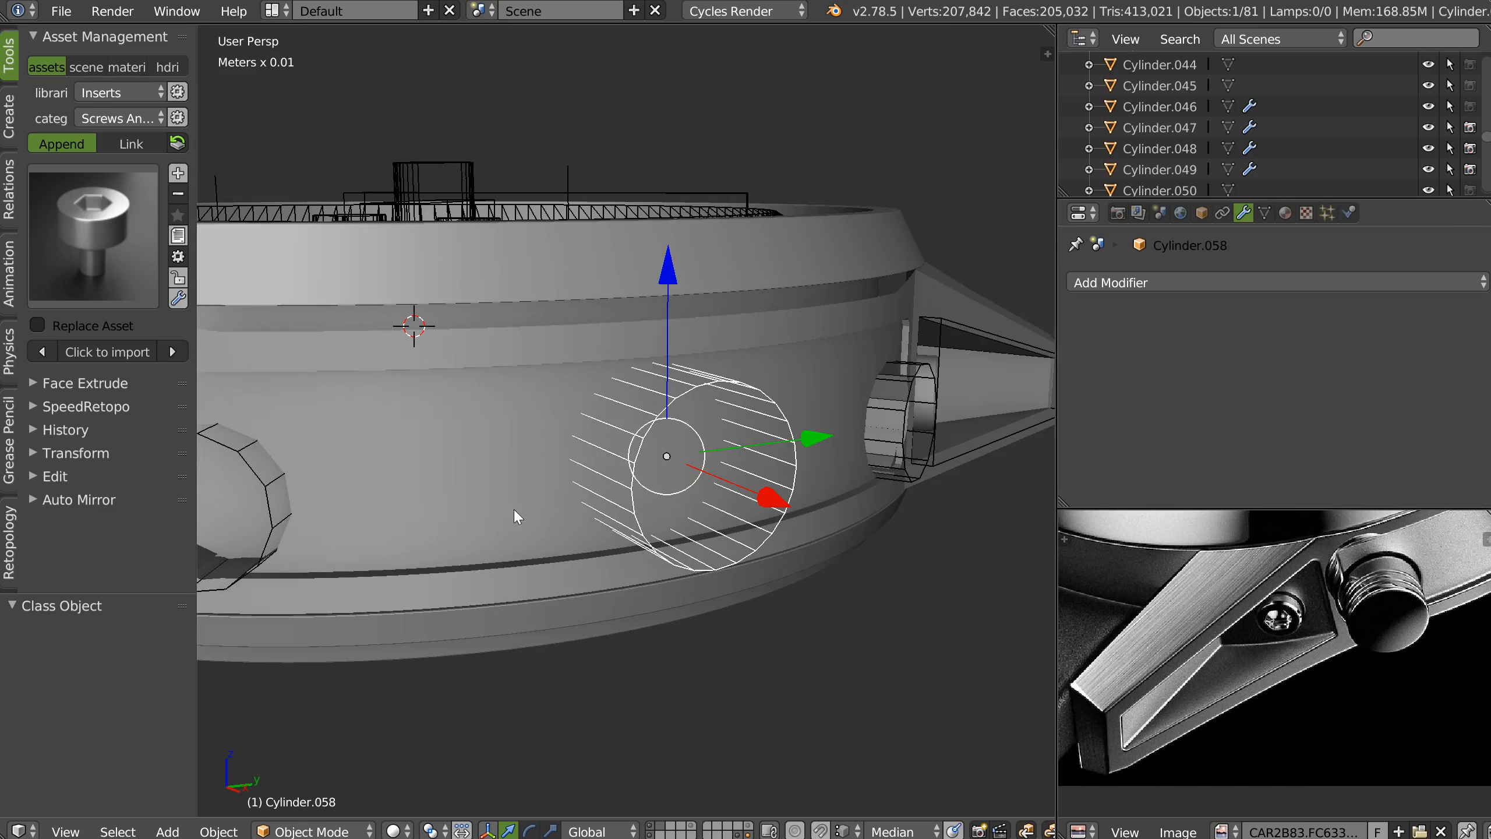
shift+right_click(515, 509)
key(space)
click(661, 432)
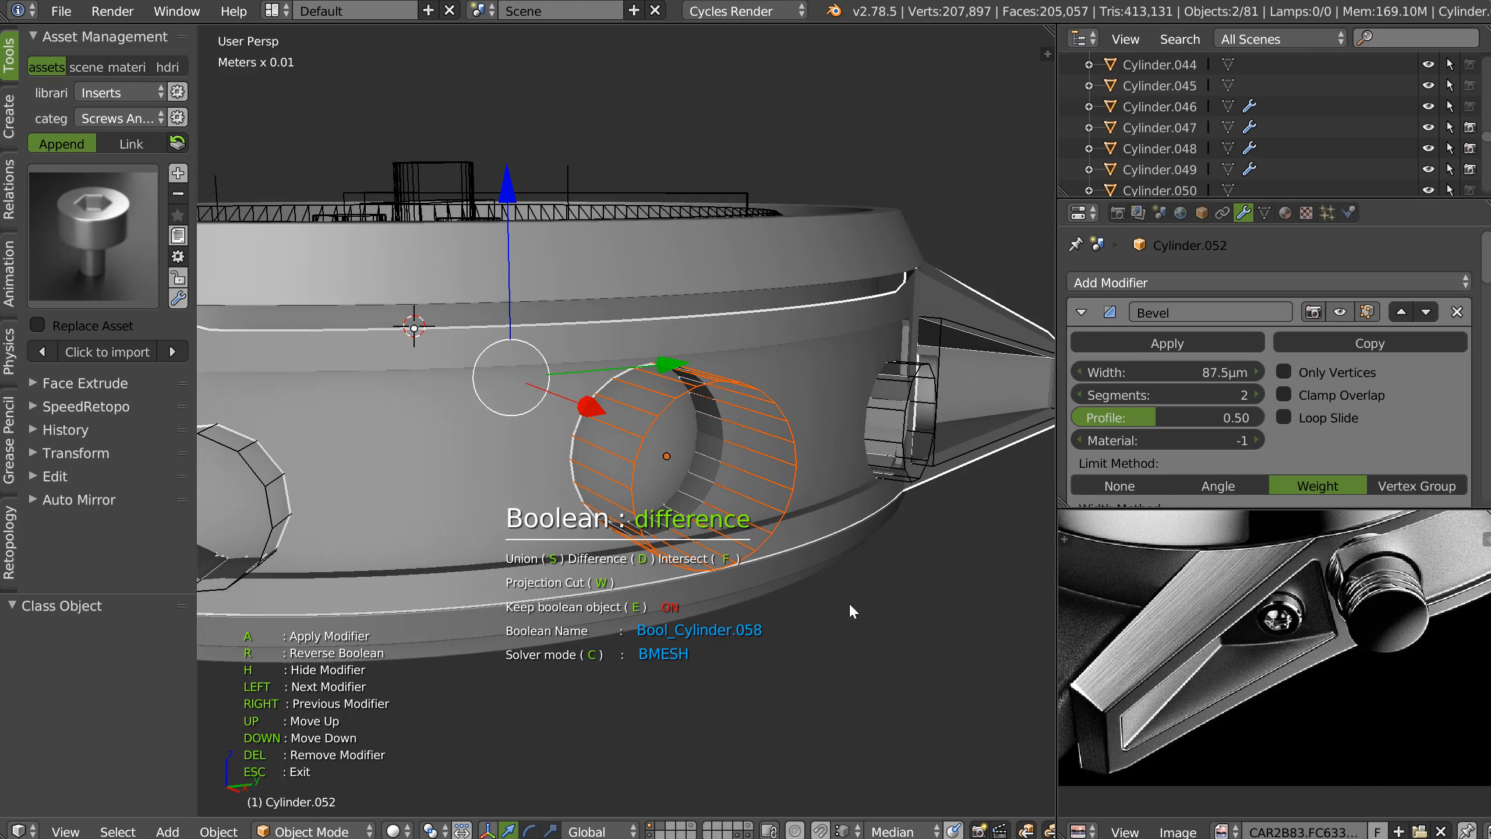
Duplicate the crown cutter cylinder in place, make the copy solid, and scale it to about 0.91.
key(Escape)
middle_drag(728, 464, 791, 492)
scroll(787, 470, up, 2)
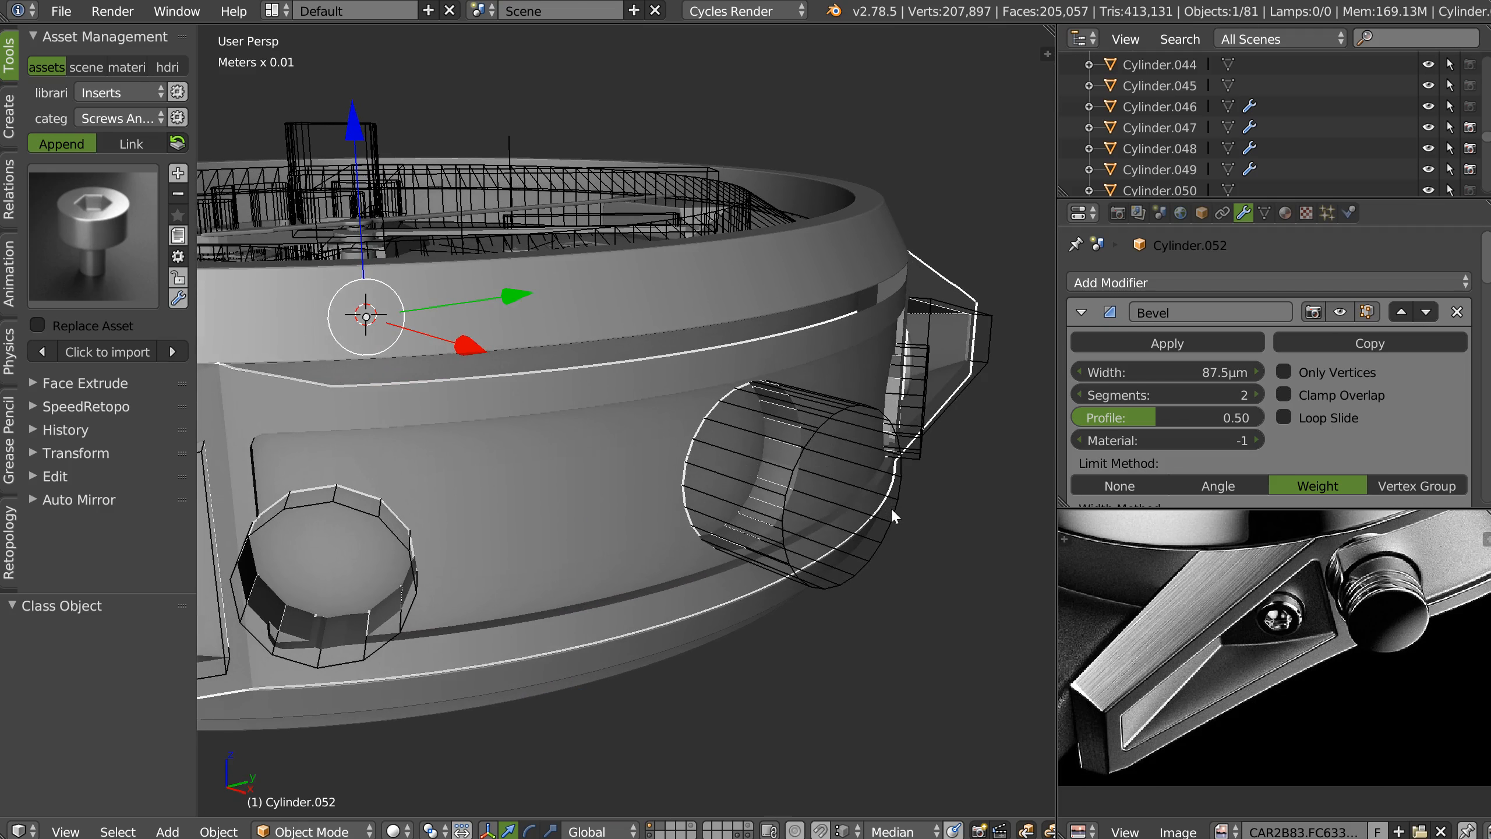
right_click(891, 510)
middle_drag(891, 510, 816, 472)
key(shift+d)
key(Escape)
key(space)
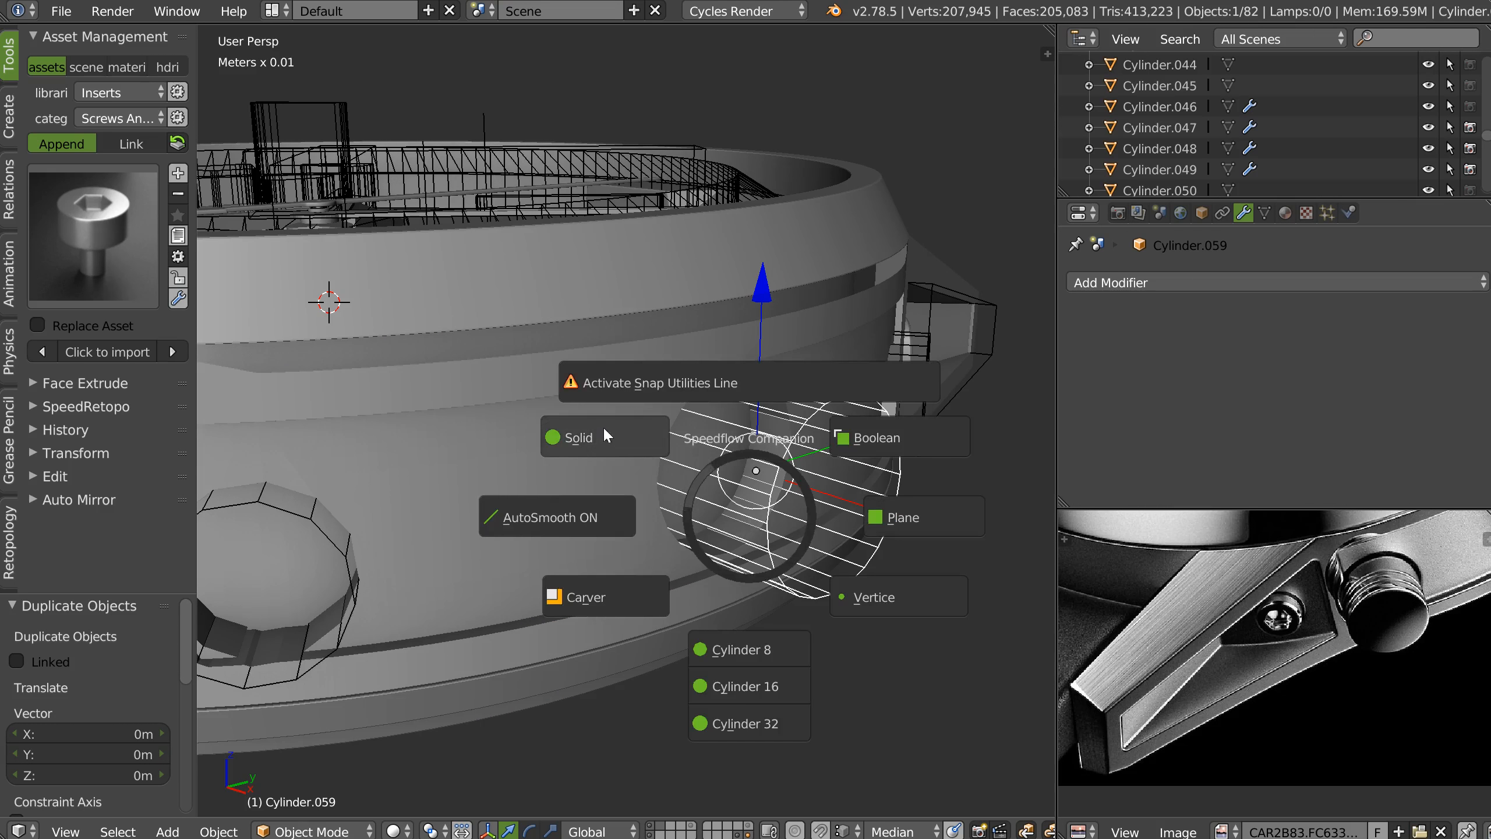
click(605, 435)
key(s)
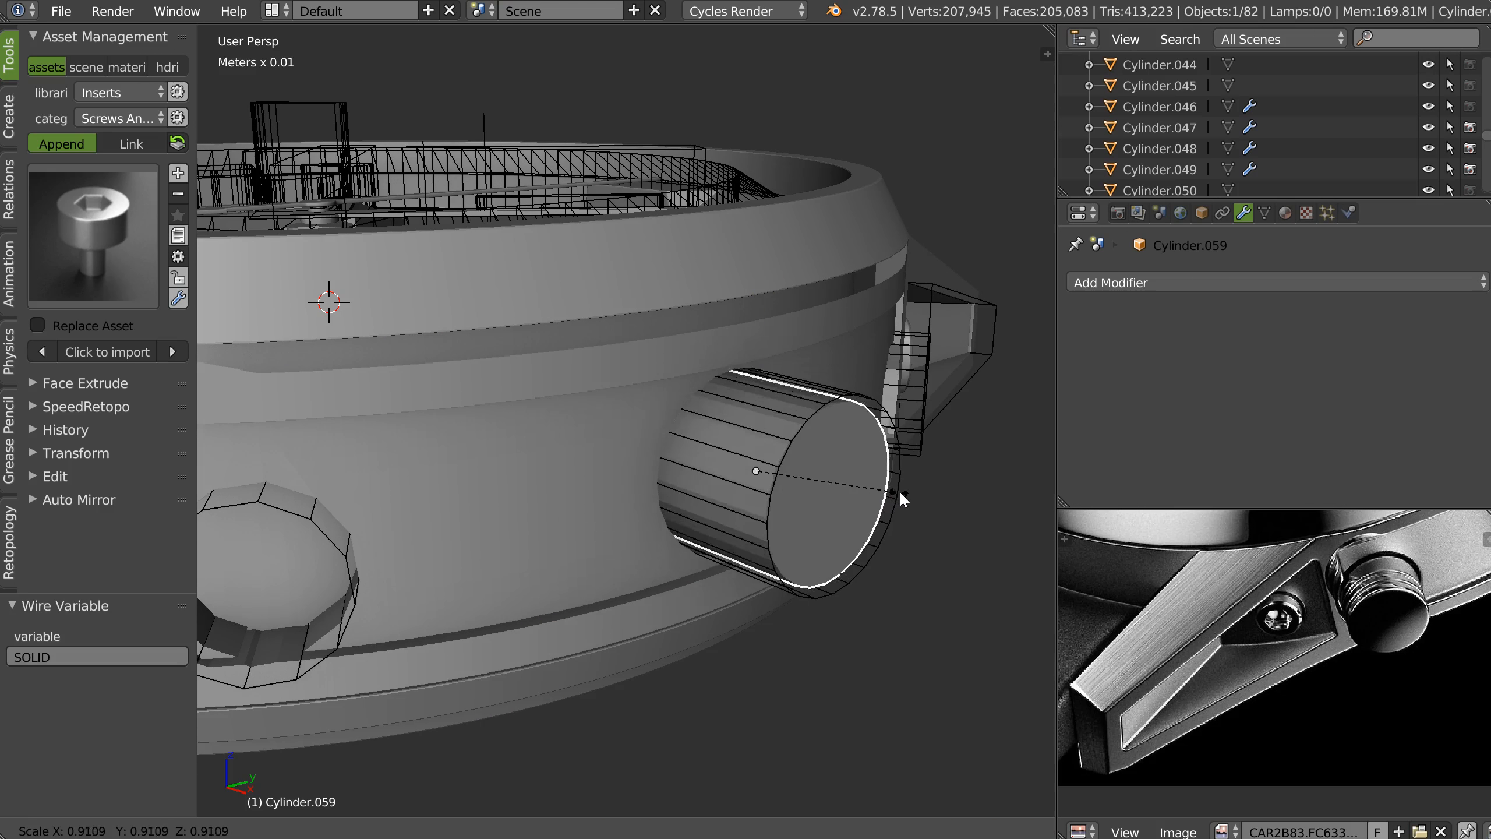
click(901, 490)
Move the outer end face of the duplicated cylinder about 5.2 mm inward along X.
key(Tab)
click(921, 499)
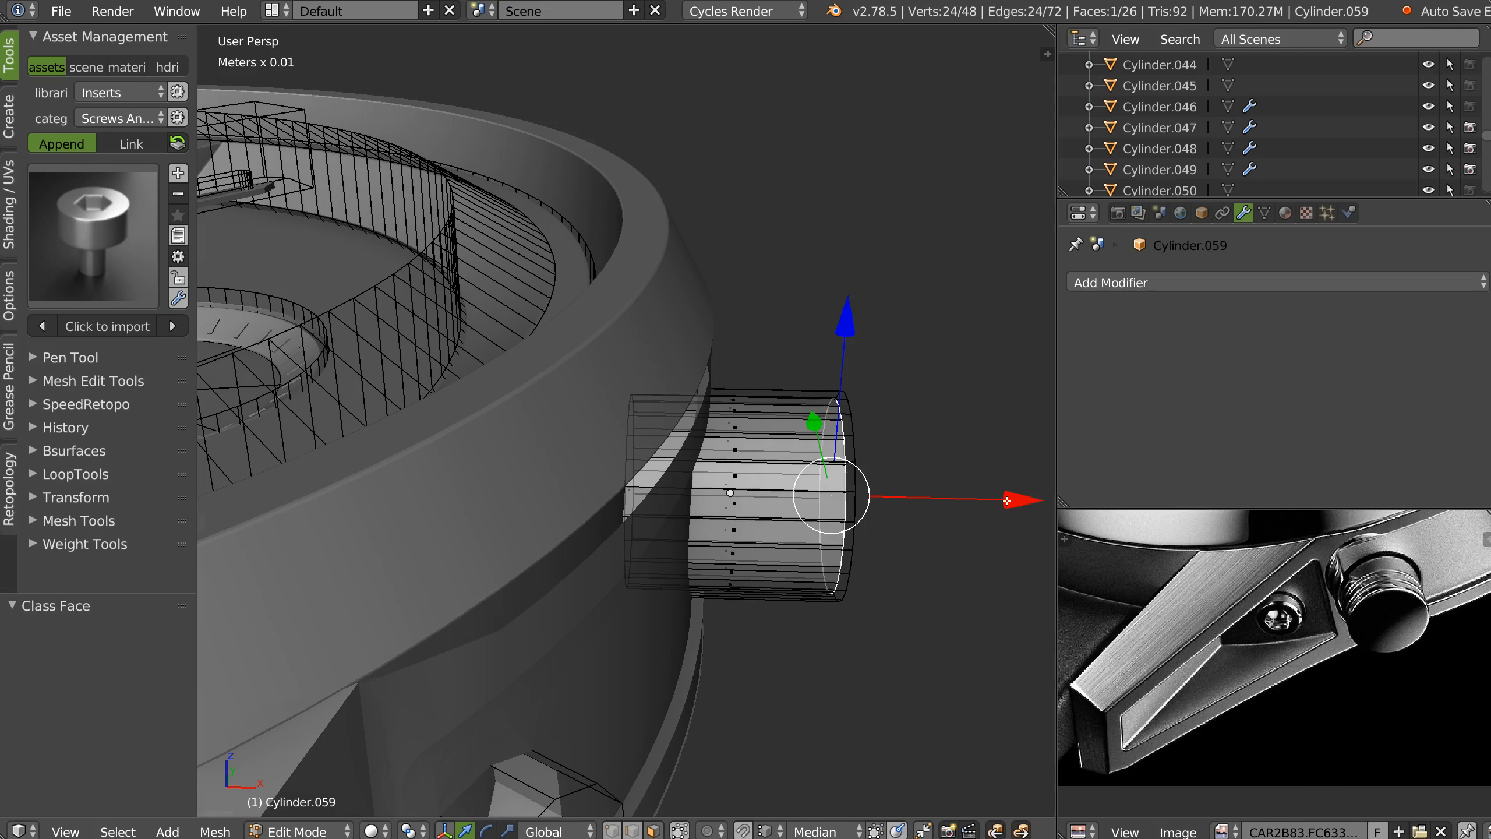
key(g)
key(x)
click(894, 491)
In top view, shift the end face about 0.2 mm inward along X and extrude it outward about 5 mm to follow the reference crown.
key(KP_7)
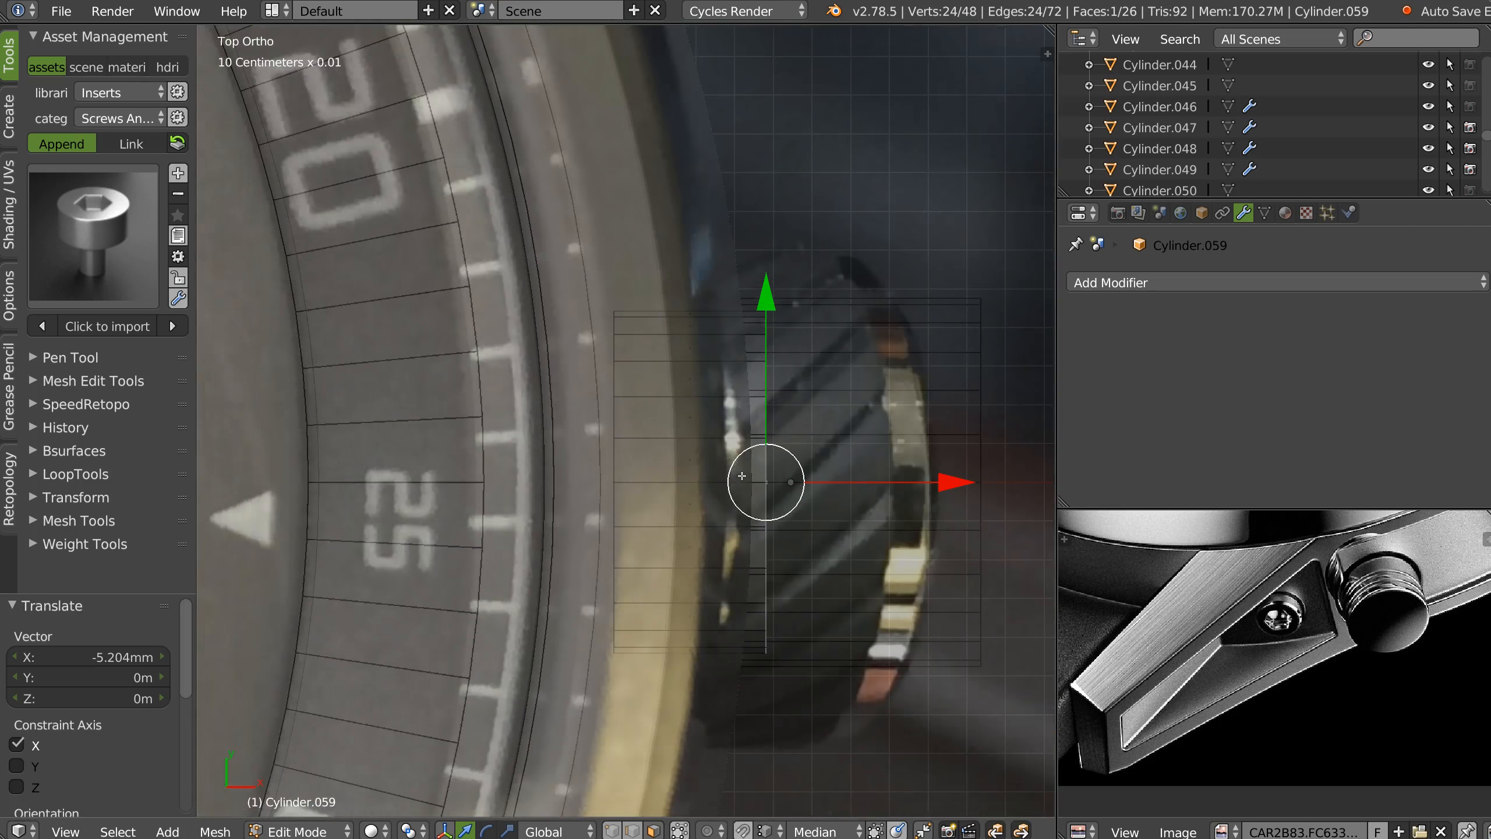
shift+middle_drag(742, 475, 589, 458)
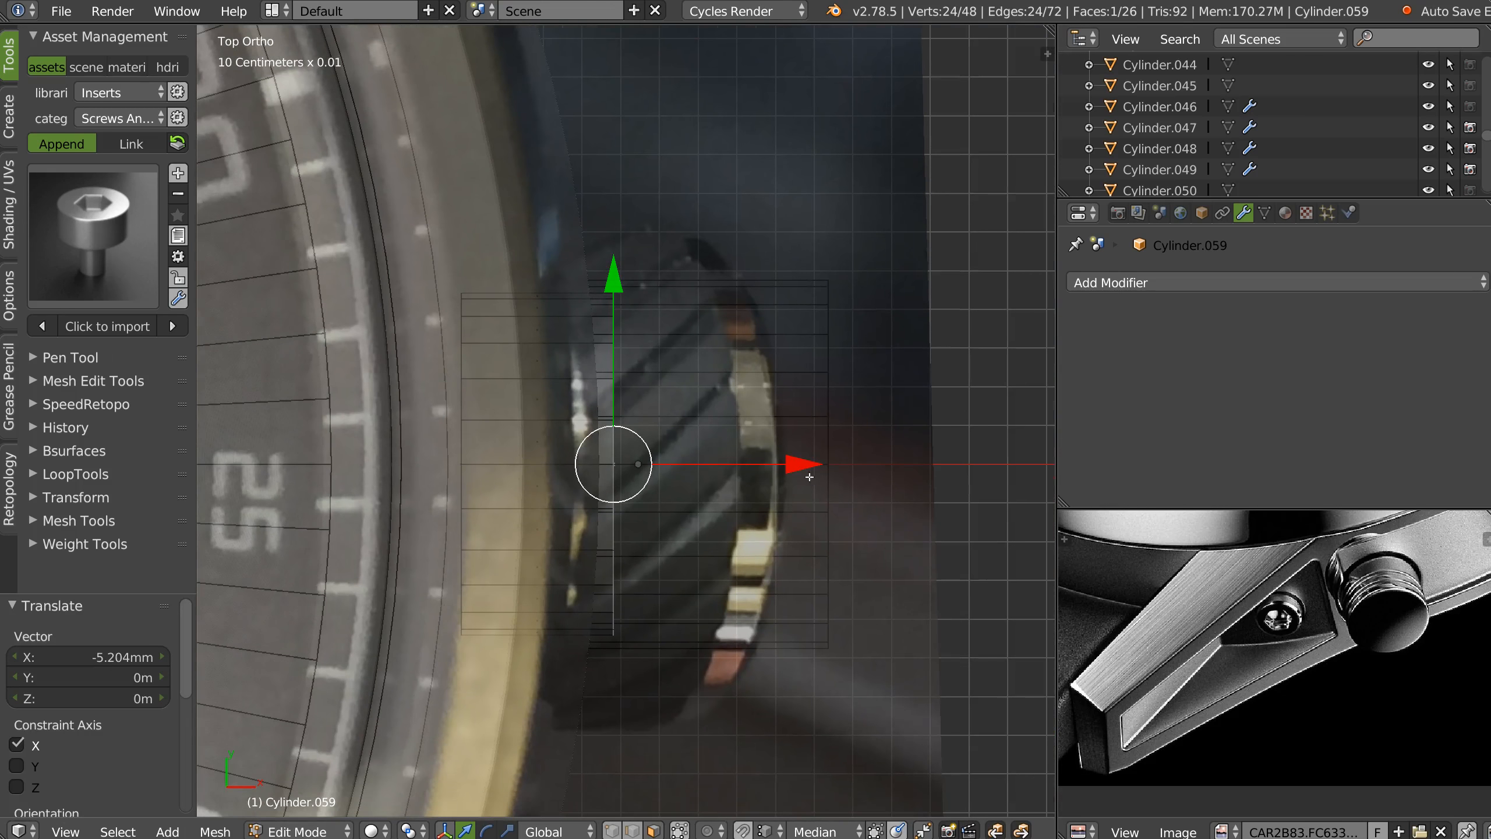
drag(802, 465, 790, 467)
key(e)
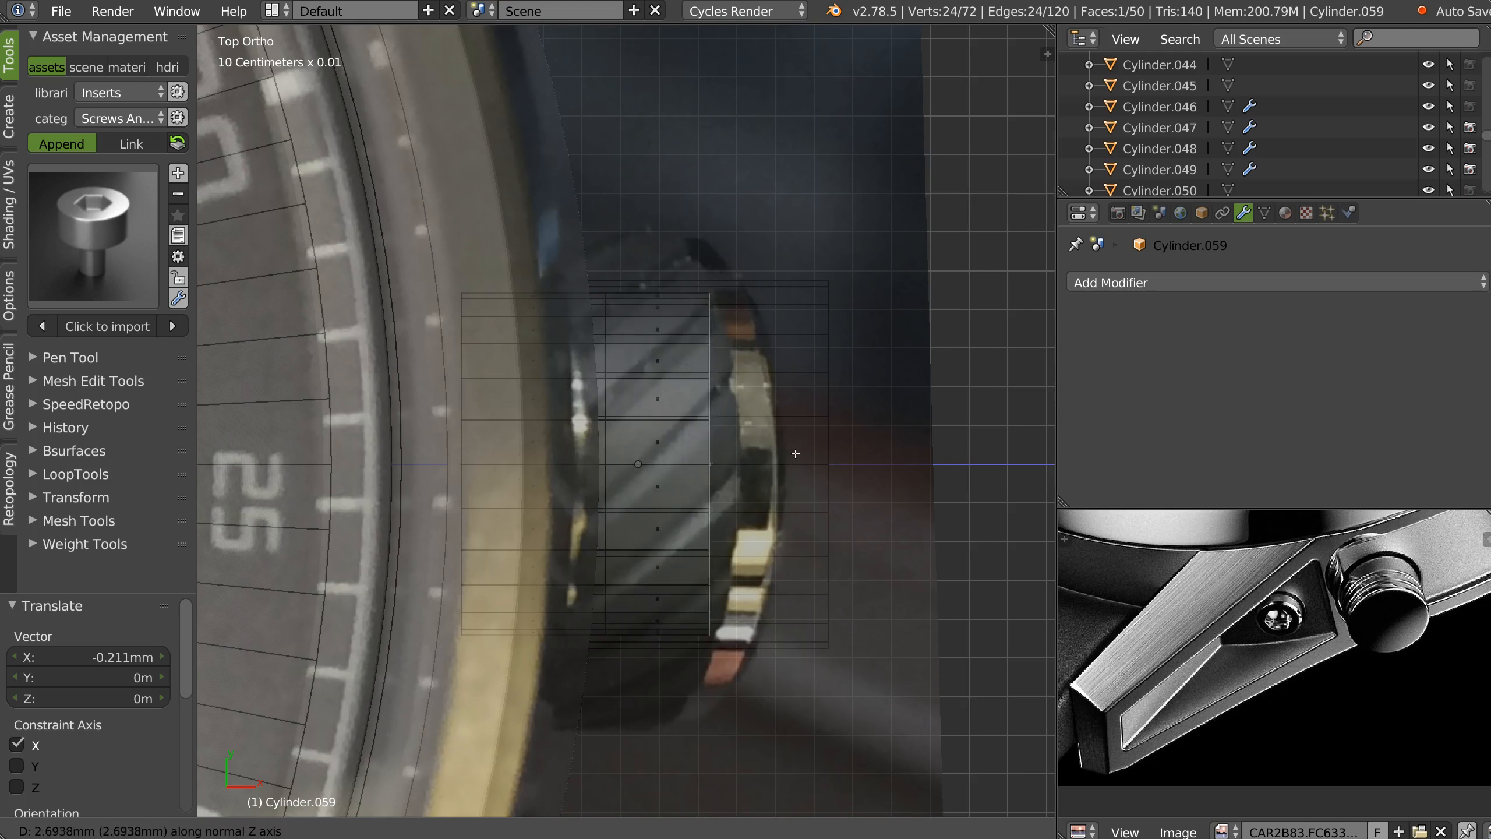
click(881, 460)
Push the extruded section's ring of side faces outward about 2.65 mm with zero-thickness Inset, matching the reference crown's diameter from the right.
middle_drag(724, 445, 662, 428)
alt+right_click(657, 399)
alt+right_click(675, 407)
scroll(704, 417, up, 1)
key(KP_3)
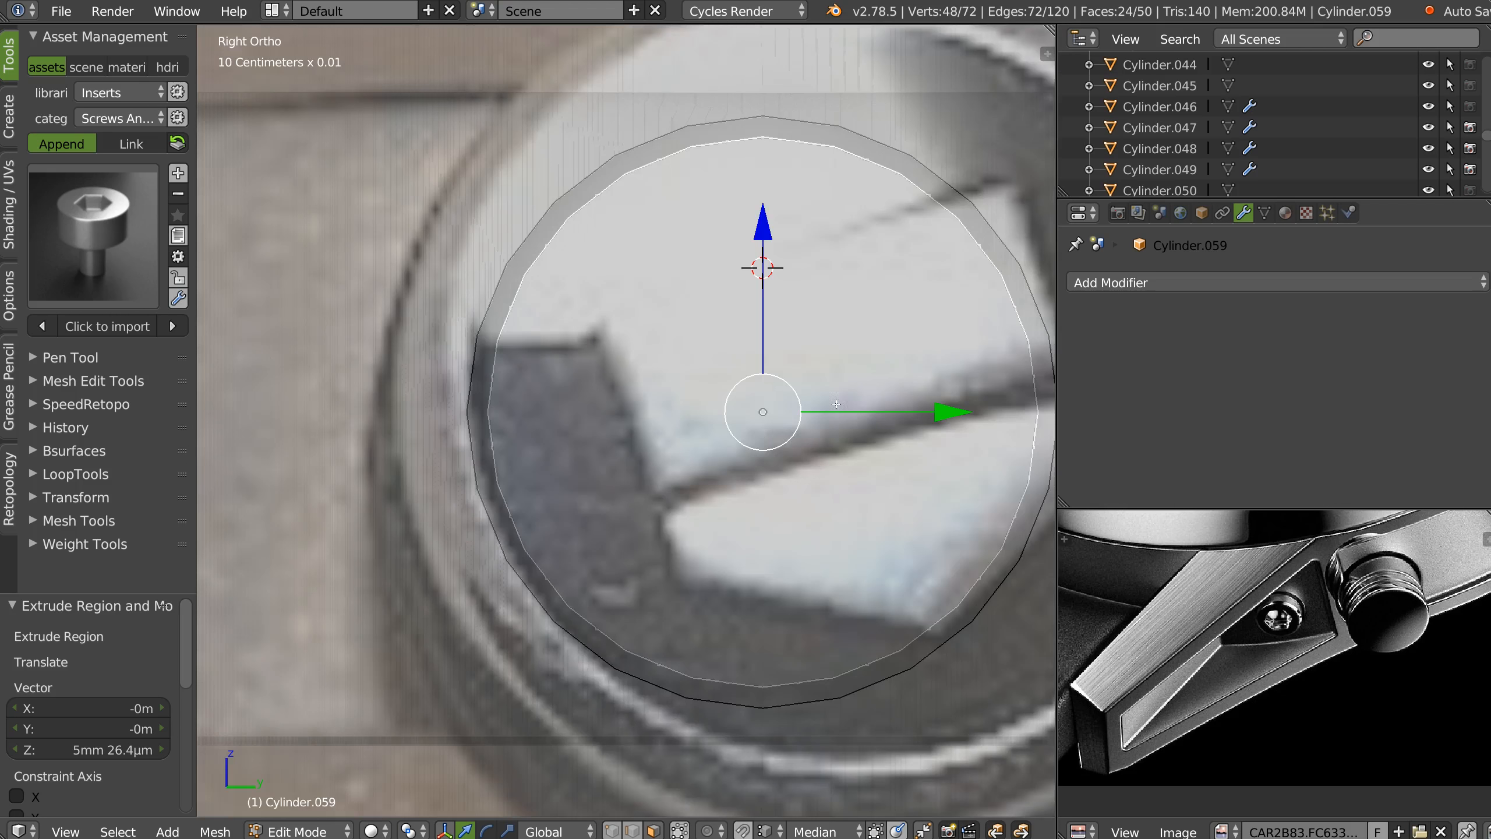
scroll(837, 404, down, 3)
shift+middle_drag(911, 353, 693, 382)
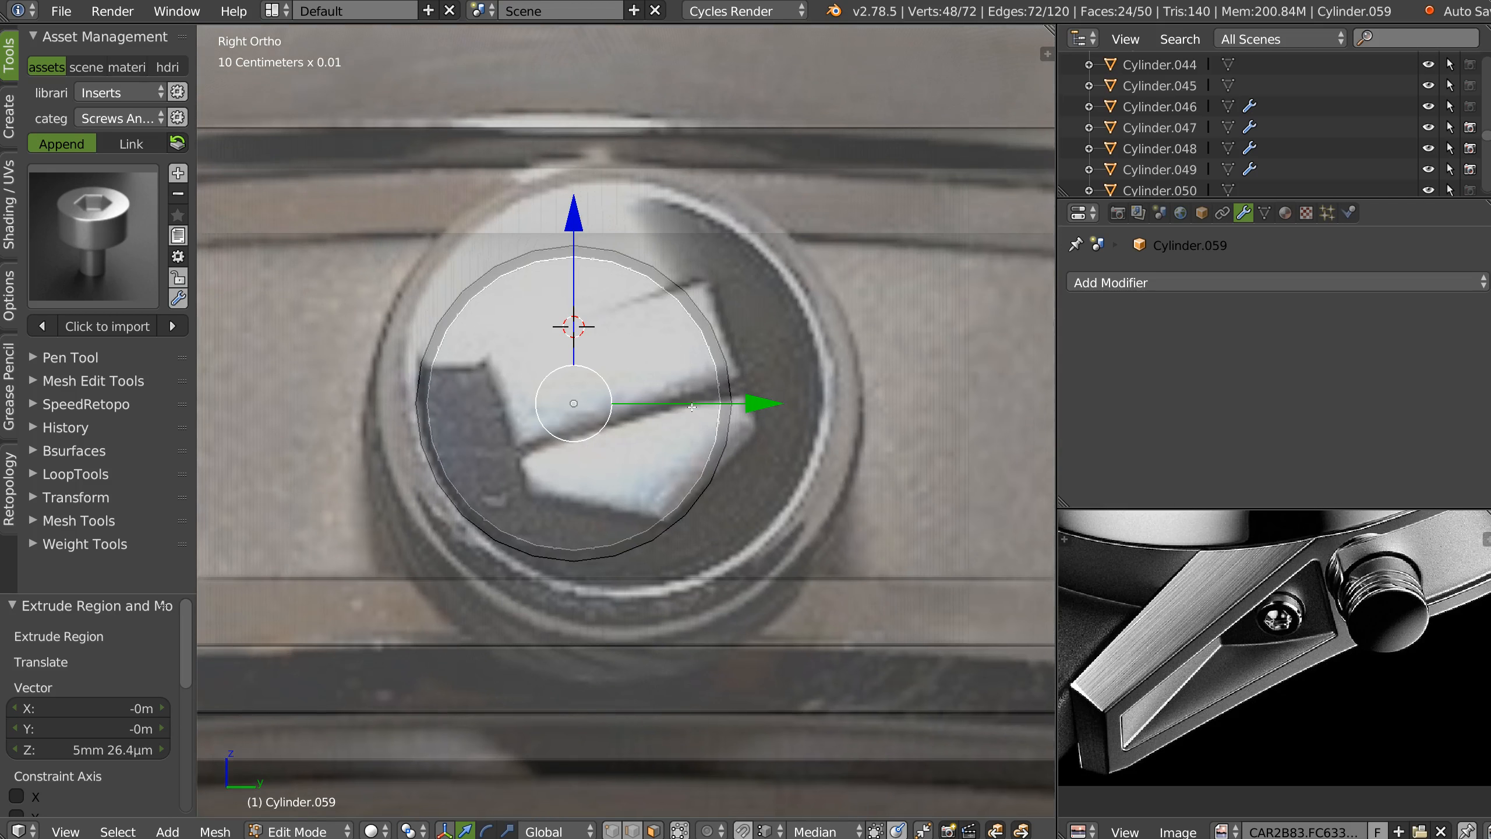
key(i)
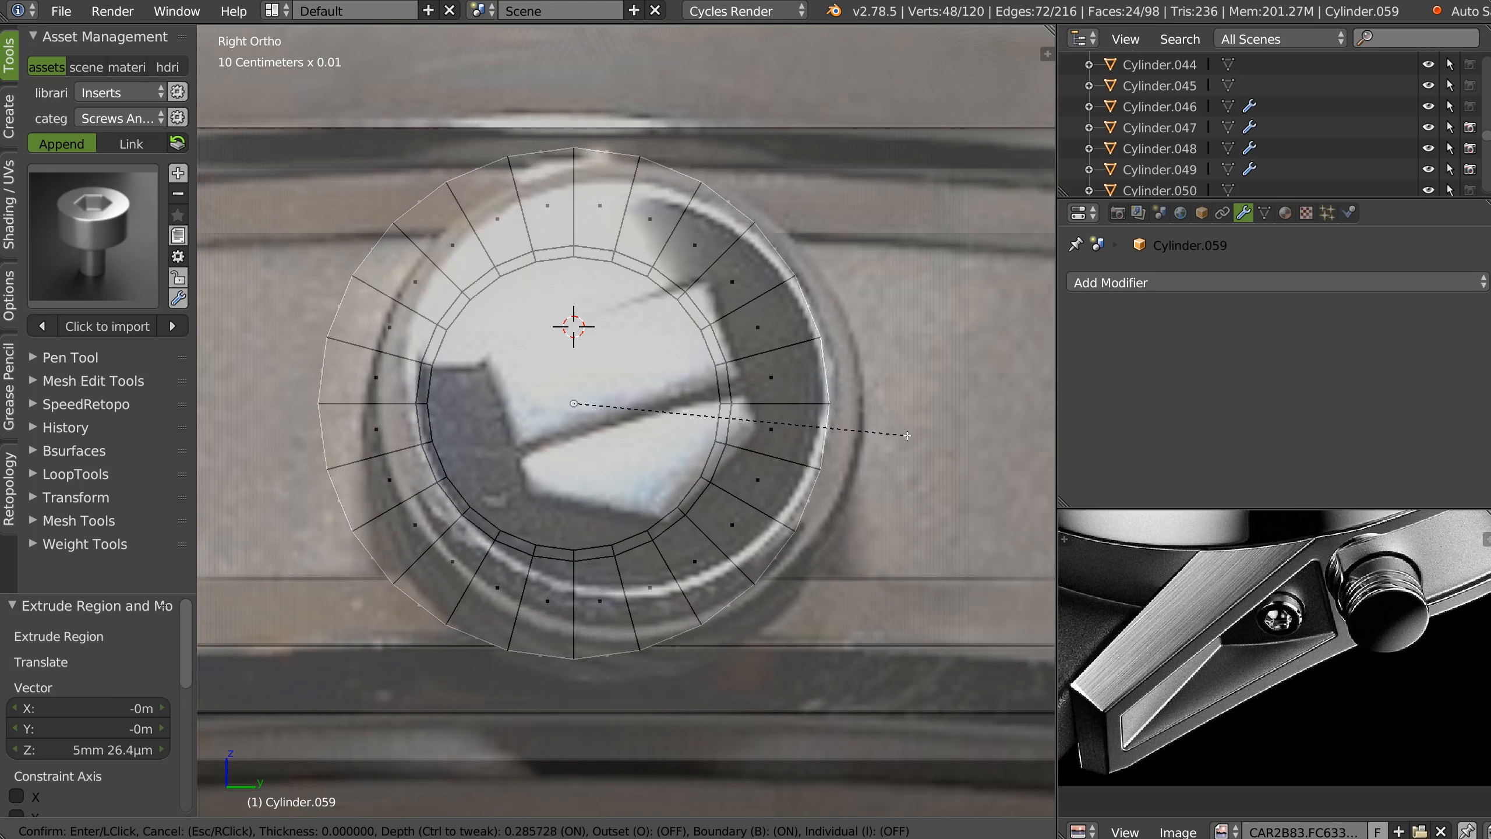
click(904, 436)
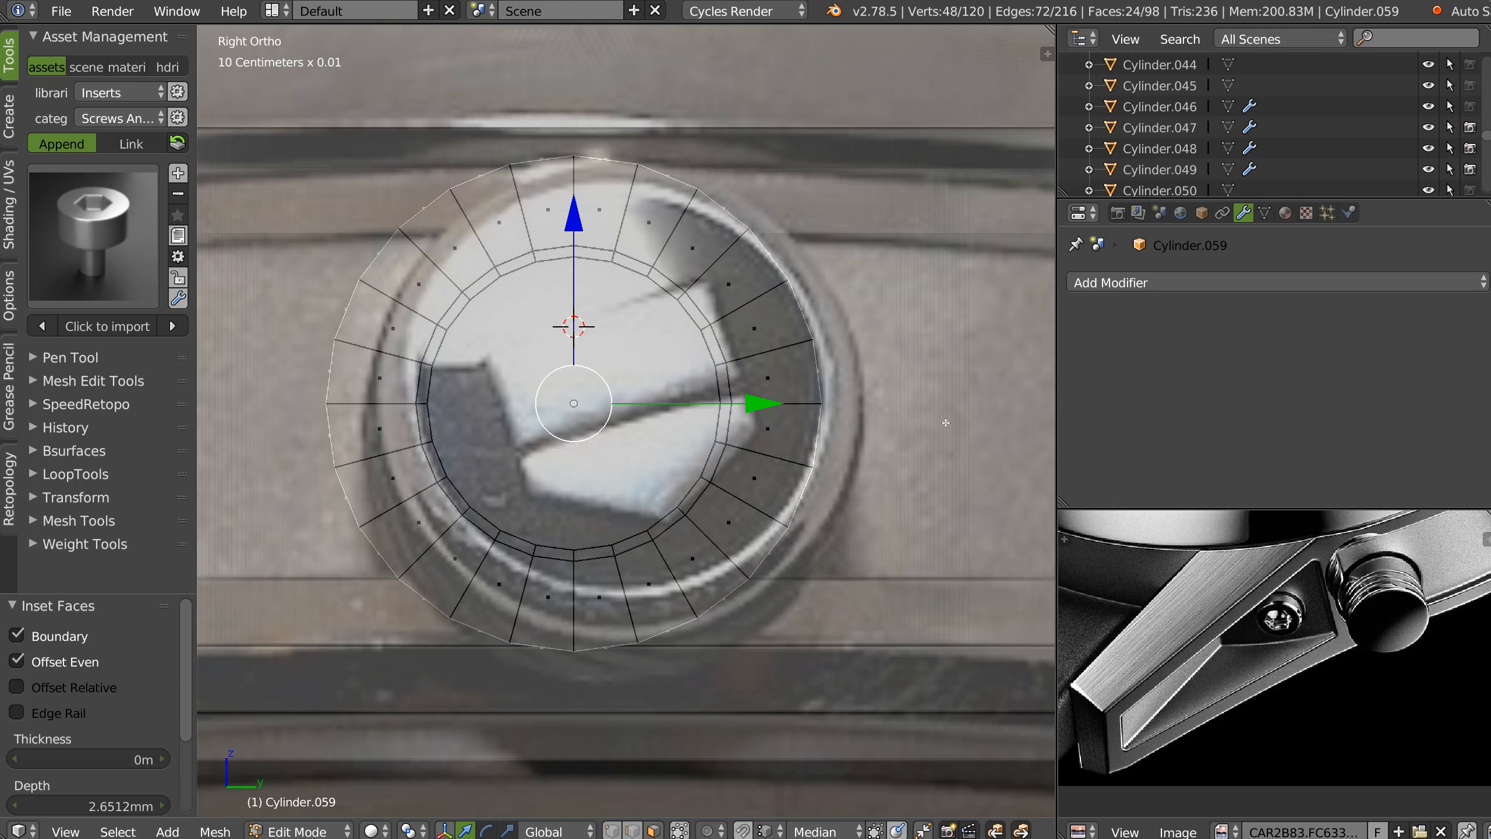
Compare the shape with the crown reference photo, and move the crown's front face and surrounding ring slightly outward along X.
scroll(1370, 614, up, 3)
middle_drag(1370, 613, 1317, 637)
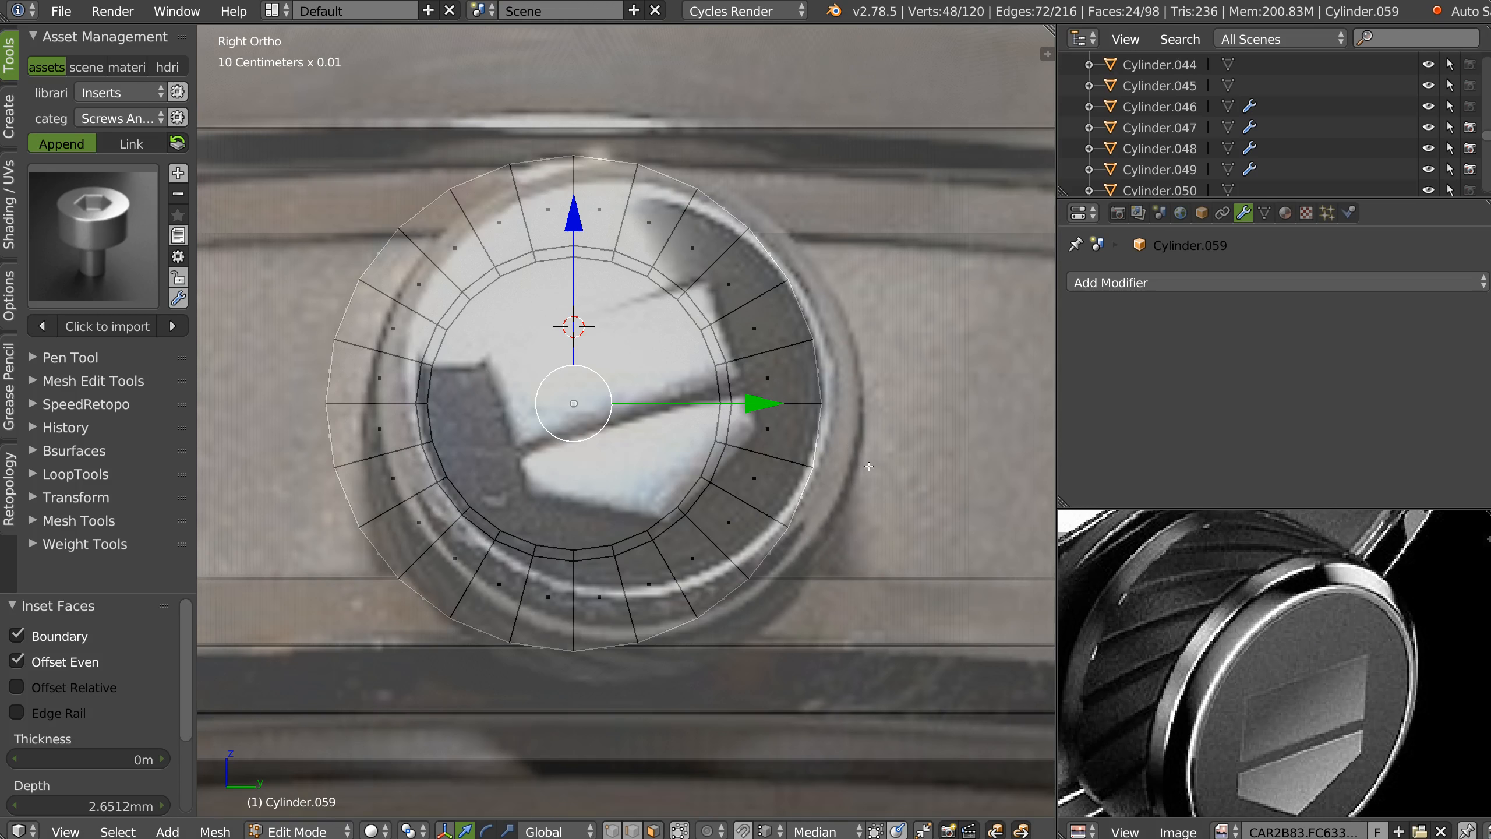
mouse_move(753, 488)
middle_down()
mouse_move(789, 449)
mouse_move(752, 442)
mouse_move(745, 481)
middle_up()
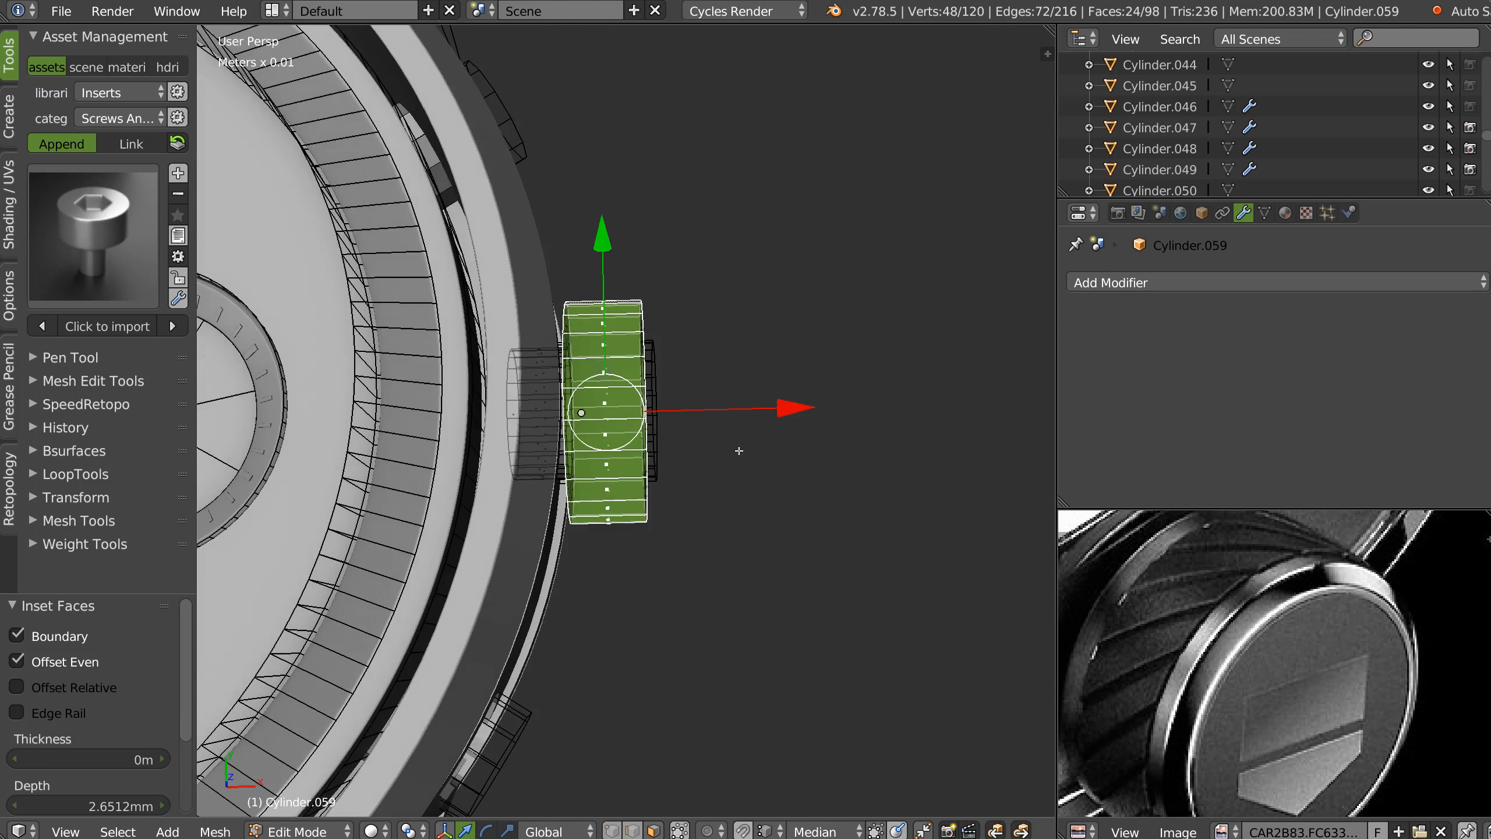
middle_drag(739, 450, 610, 376)
right_click(658, 424)
middle_drag(658, 424, 607, 329)
right_click(614, 389)
key(Tab)
click(536, 348)
key(ctrl+KP_Add)
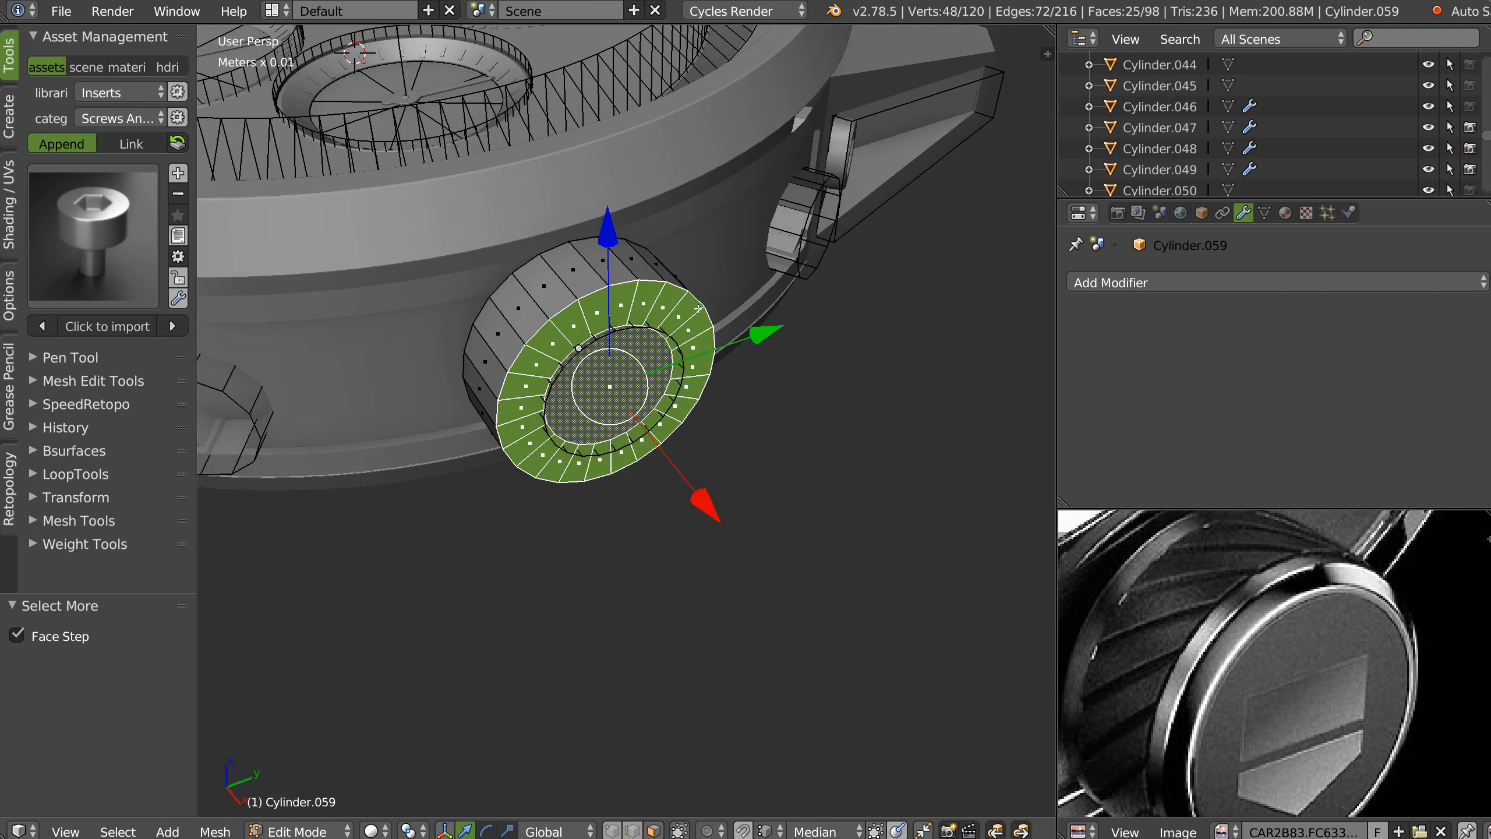
middle_drag(624, 400, 771, 433)
drag(792, 405, 817, 414)
Add two loop cuts around the crown's outer wall and spread them apart along X by scaling over 1.7 times.
mouse_move(817, 414)
middle_down()
mouse_move(675, 450)
mouse_move(545, 343)
mouse_move(805, 409)
middle_up()
key(ctrl+r)
scroll(536, 342, up, 1)
click(536, 342)
right_click(536, 342)
key(s)
key(x)
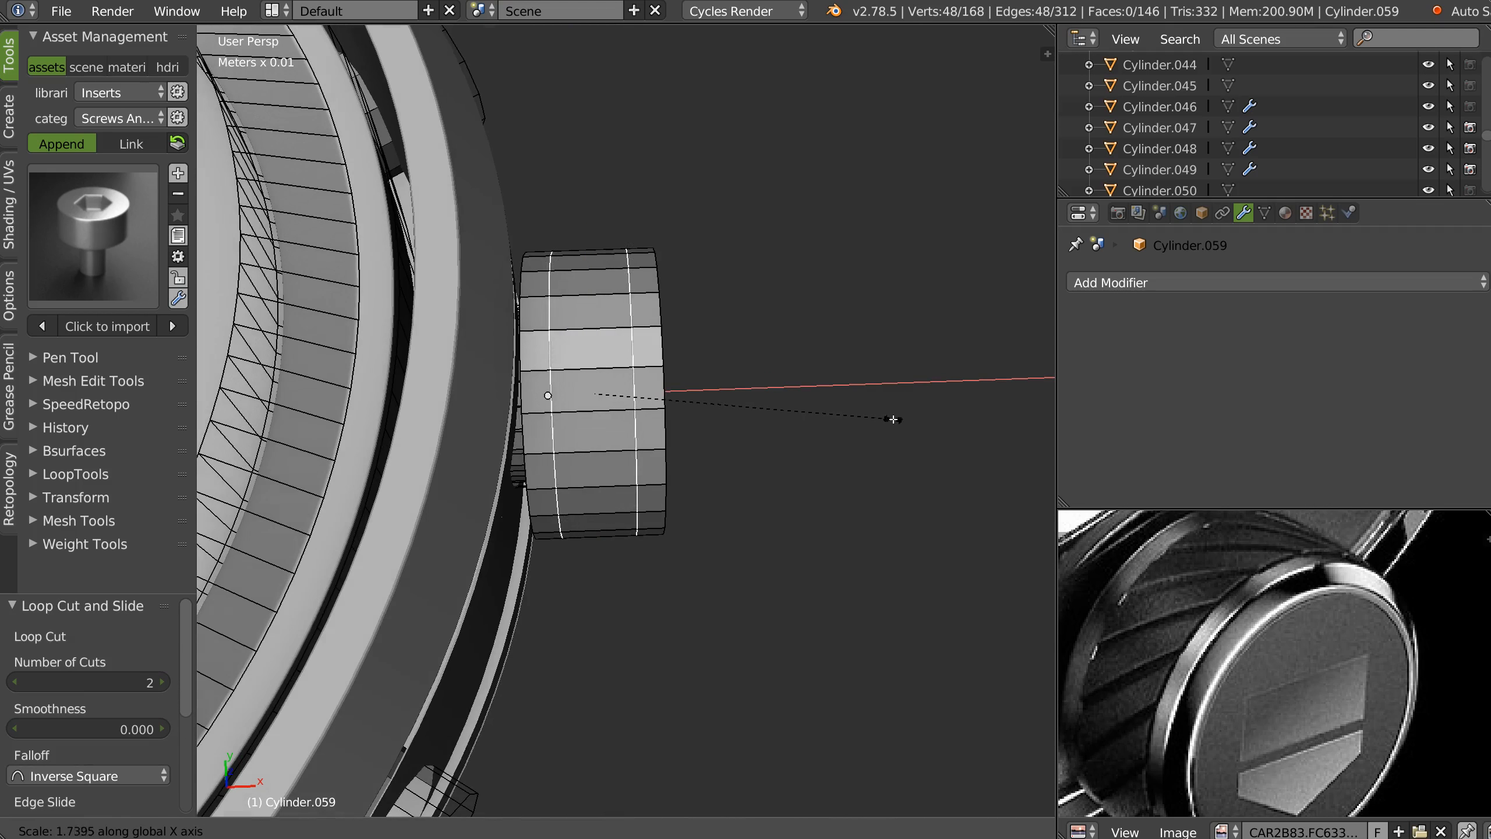
click(913, 418)
Sink the middle face loop of the crown's outer wall about 0.7 mm with a zero-thickness Inset.
key(Tab)
alt+click(635, 448)
middle_drag(635, 449, 899, 425)
key(i)
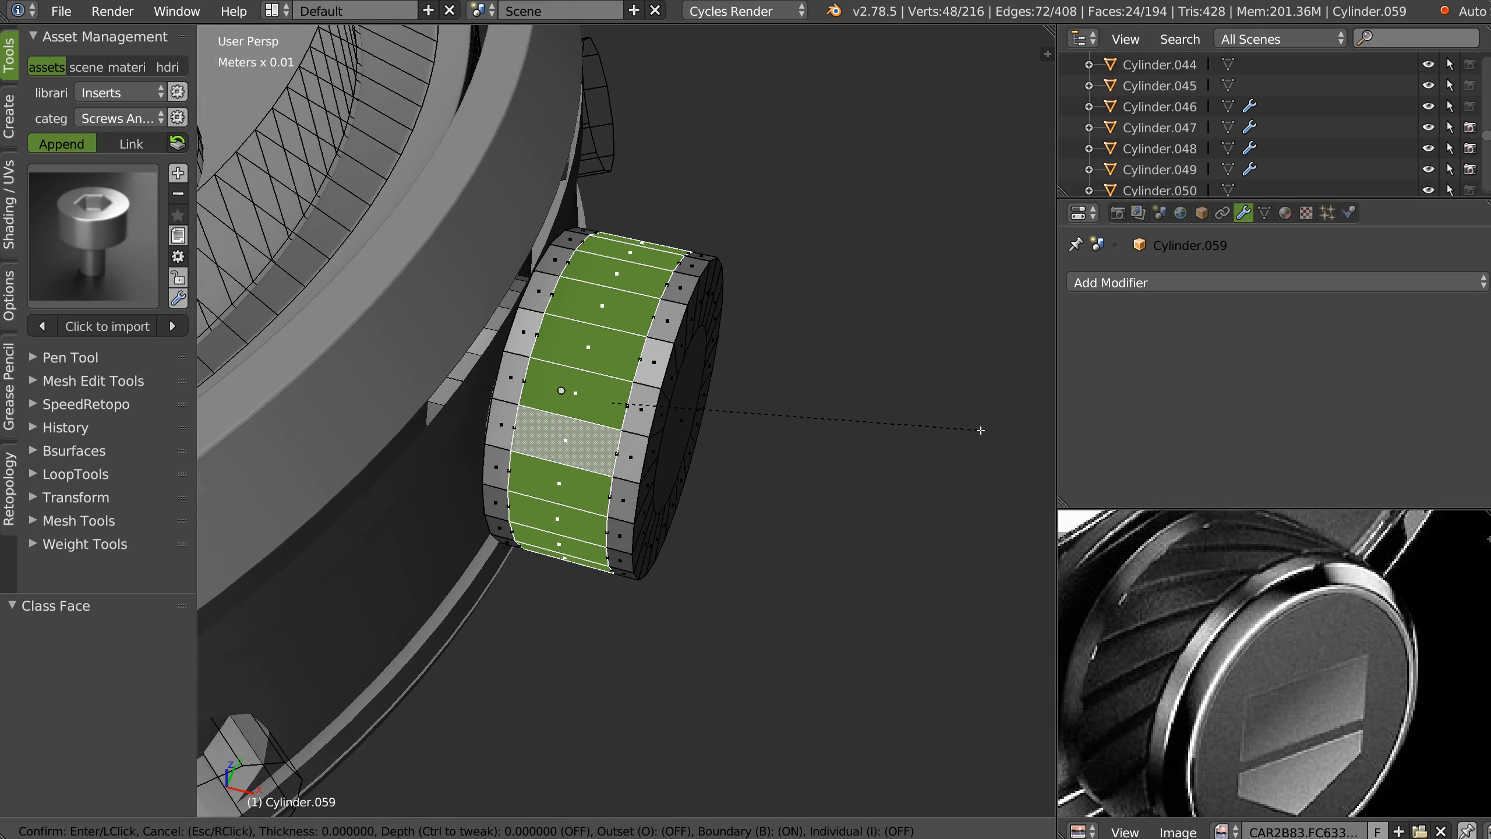
click(809, 420)
middle_drag(809, 419, 613, 405)
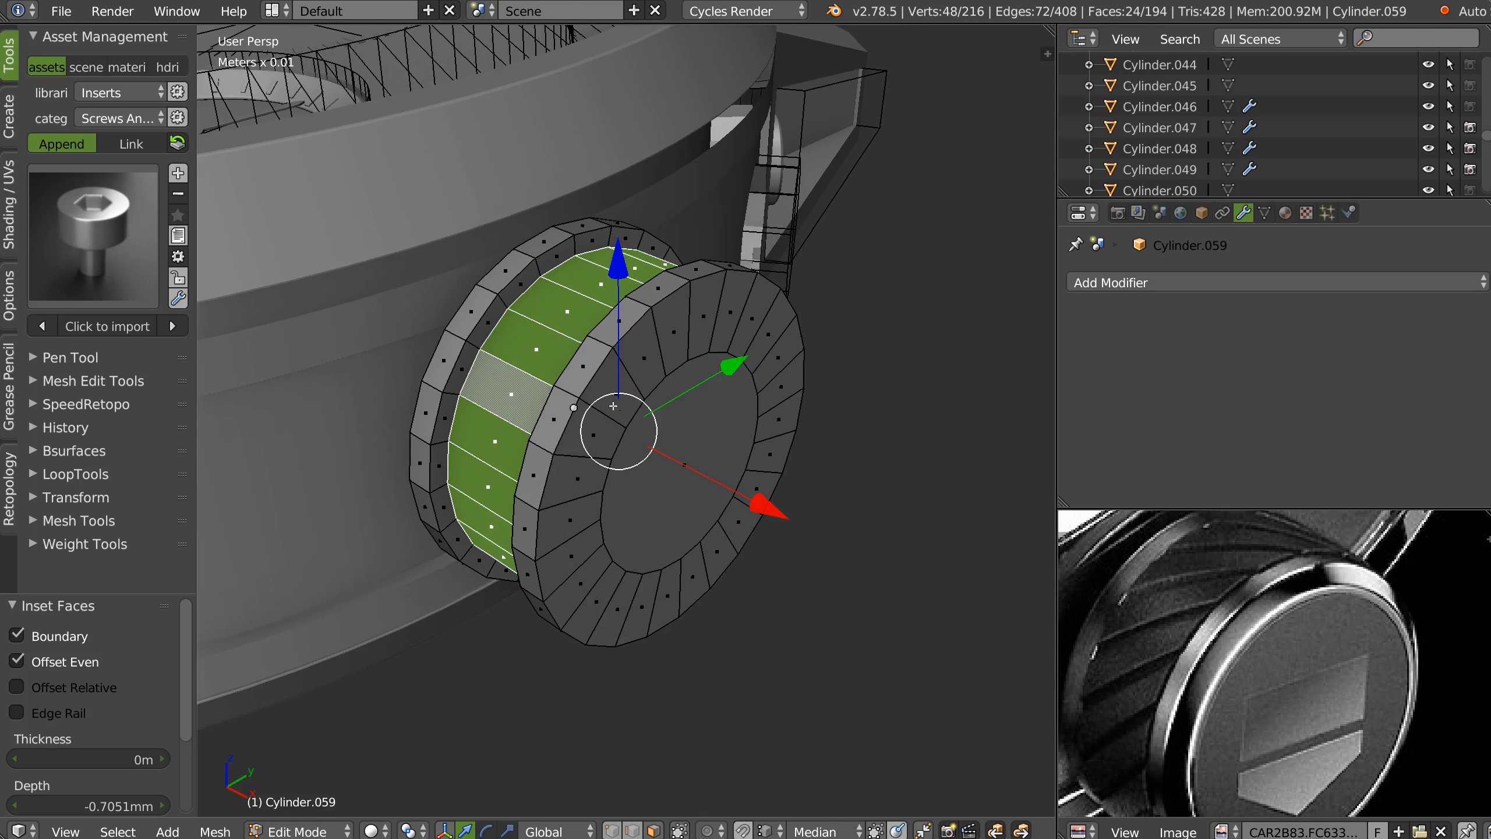
Enlarge the crown's central front face by a scale of about 1.53, leaving a narrow rim around it.
click(652, 449)
right_click(653, 451)
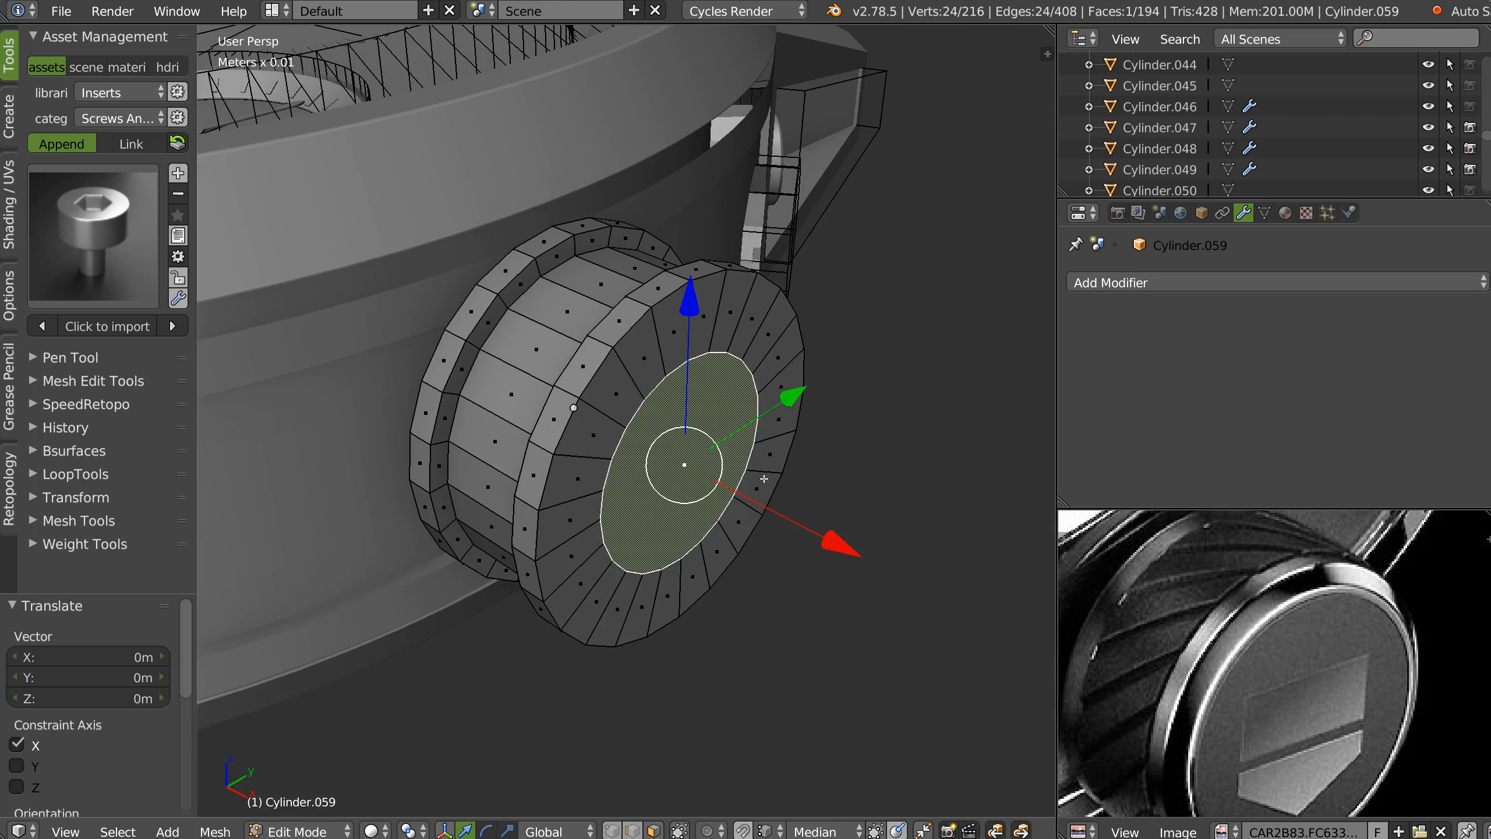
key(s)
click(812, 481)
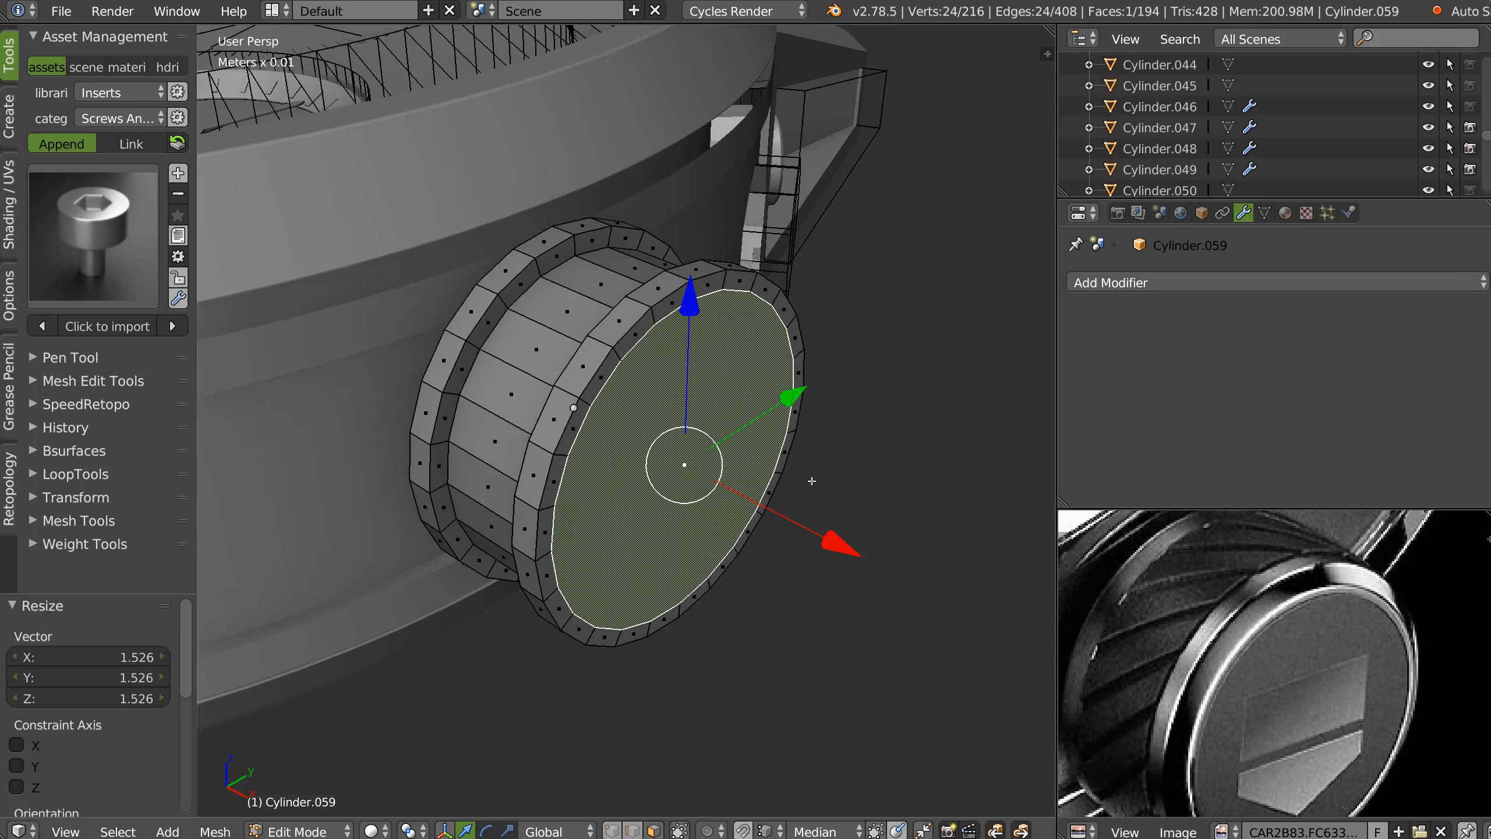
click(820, 537)
drag(833, 541, 835, 542)
middle_drag(835, 543, 801, 453)
Inset the crown's front face about 0.31 mm and extrude it inward about 0.7 mm as a recess.
key(i)
click(1028, 433)
middle_drag(1027, 433, 750, 452)
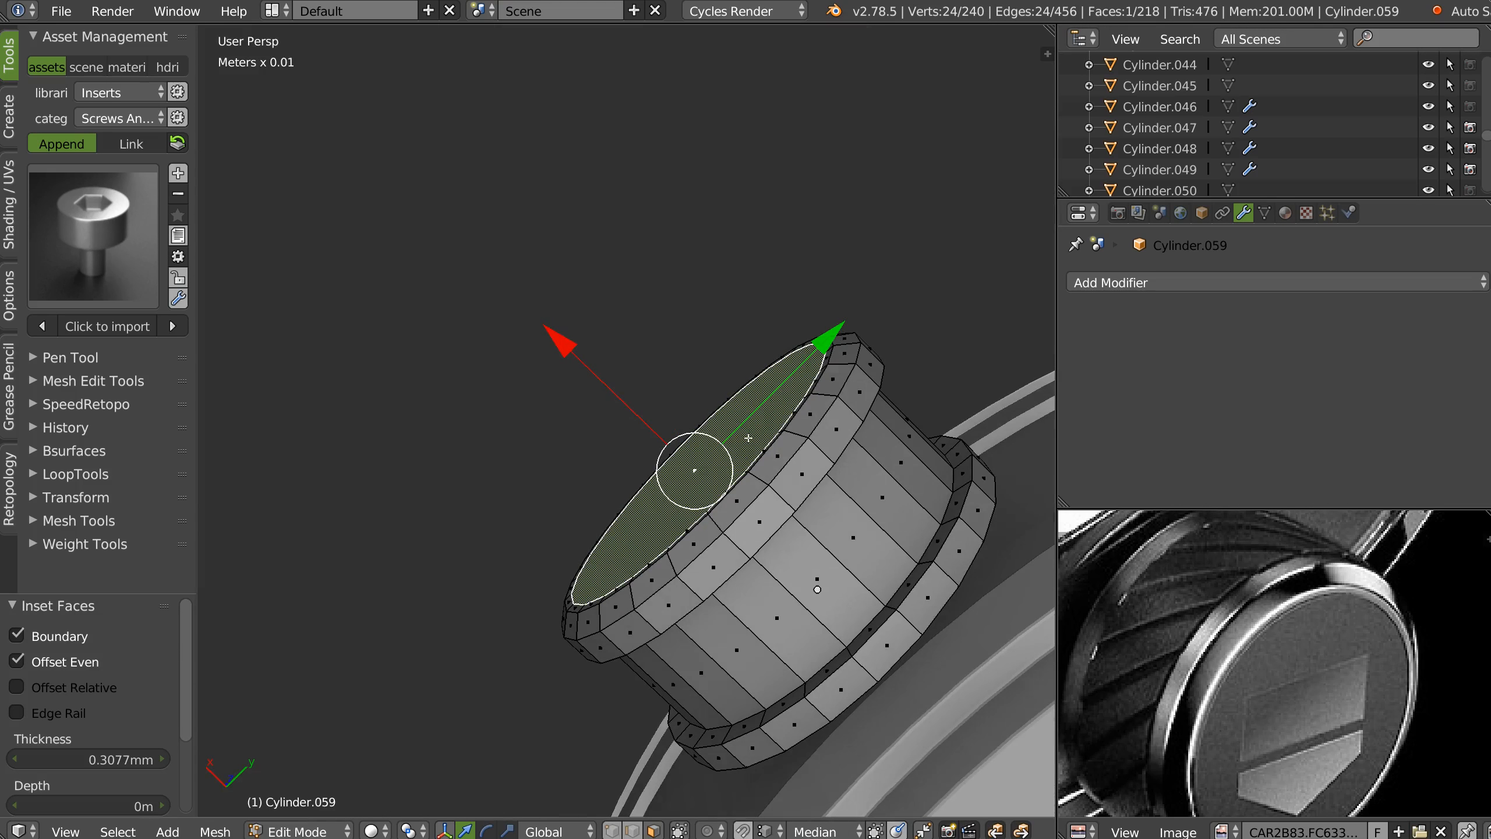
key(e)
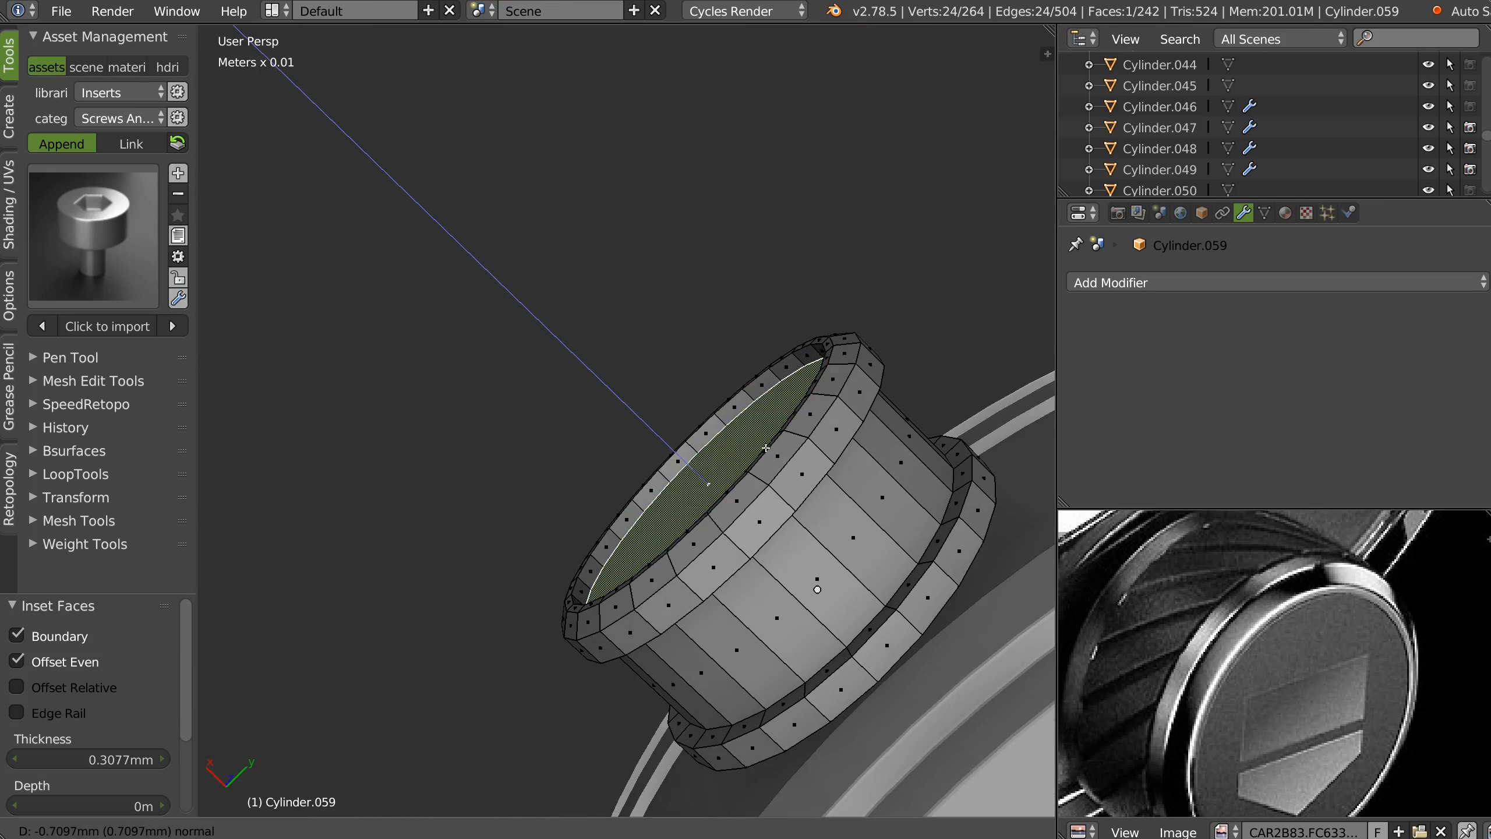
click(766, 449)
Duplicate the recessed front face in place and separate it from the crown body as its own object.
middle_drag(766, 449, 754, 445)
key(shift+d)
right_click(759, 453)
key(p)
click(758, 449)
key(Tab)
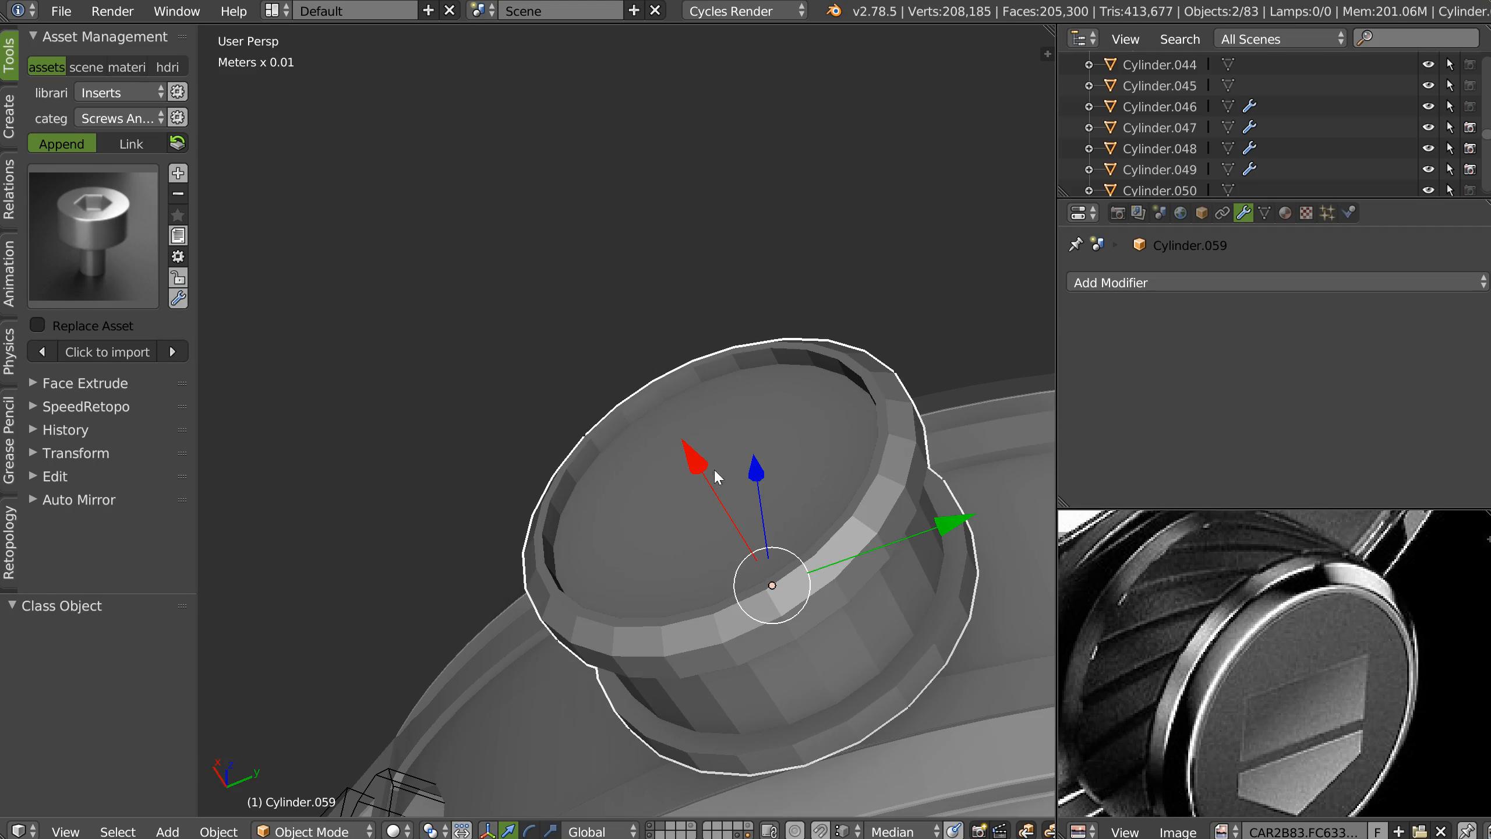
Extrude the separated crown disc about 2 mm along X to give it thickness.
click(758, 466)
click(652, 473)
key(Tab)
click(819, 494)
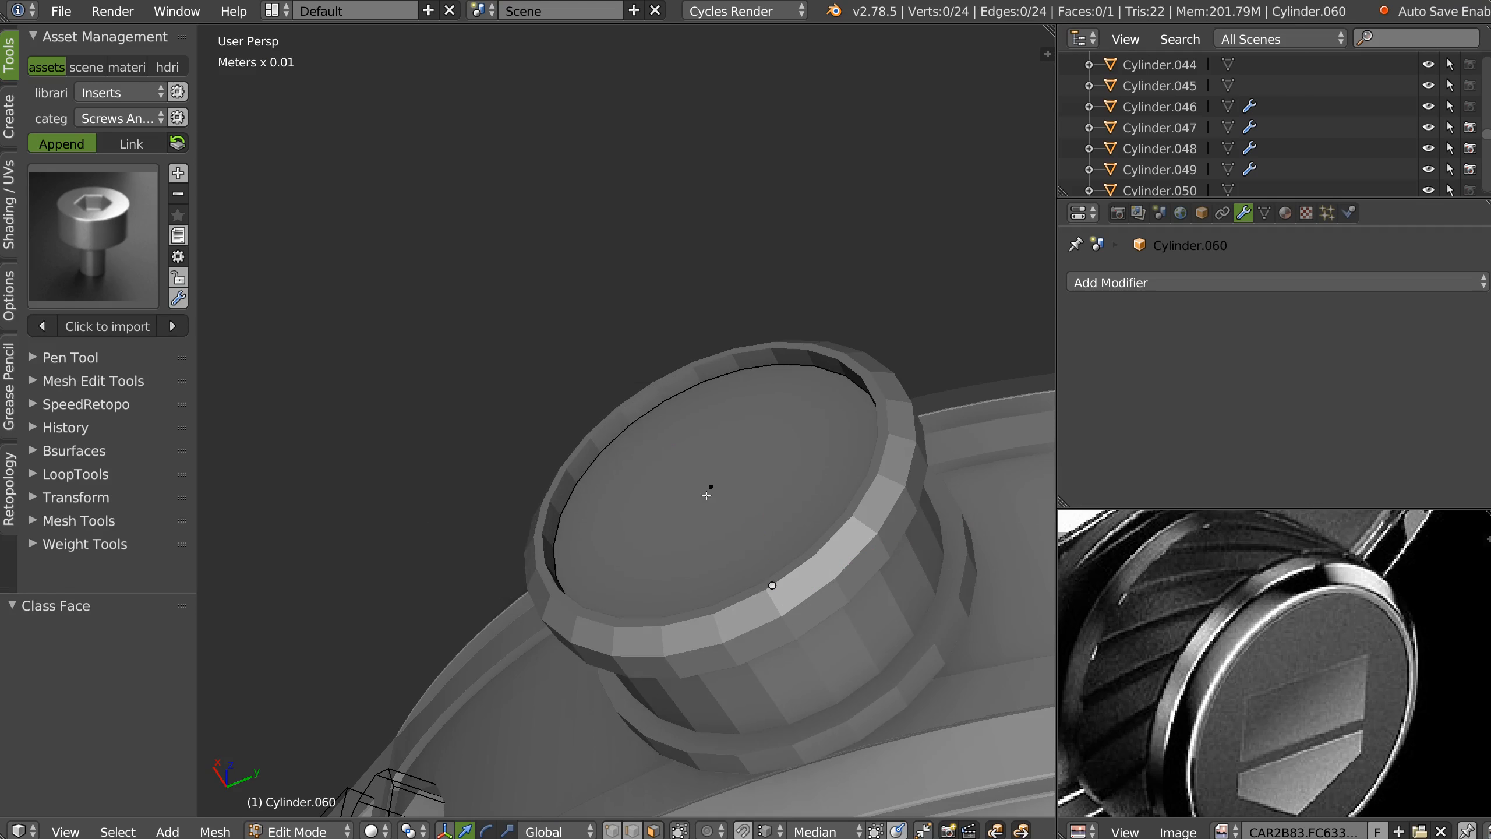
right_click(706, 495)
key(e)
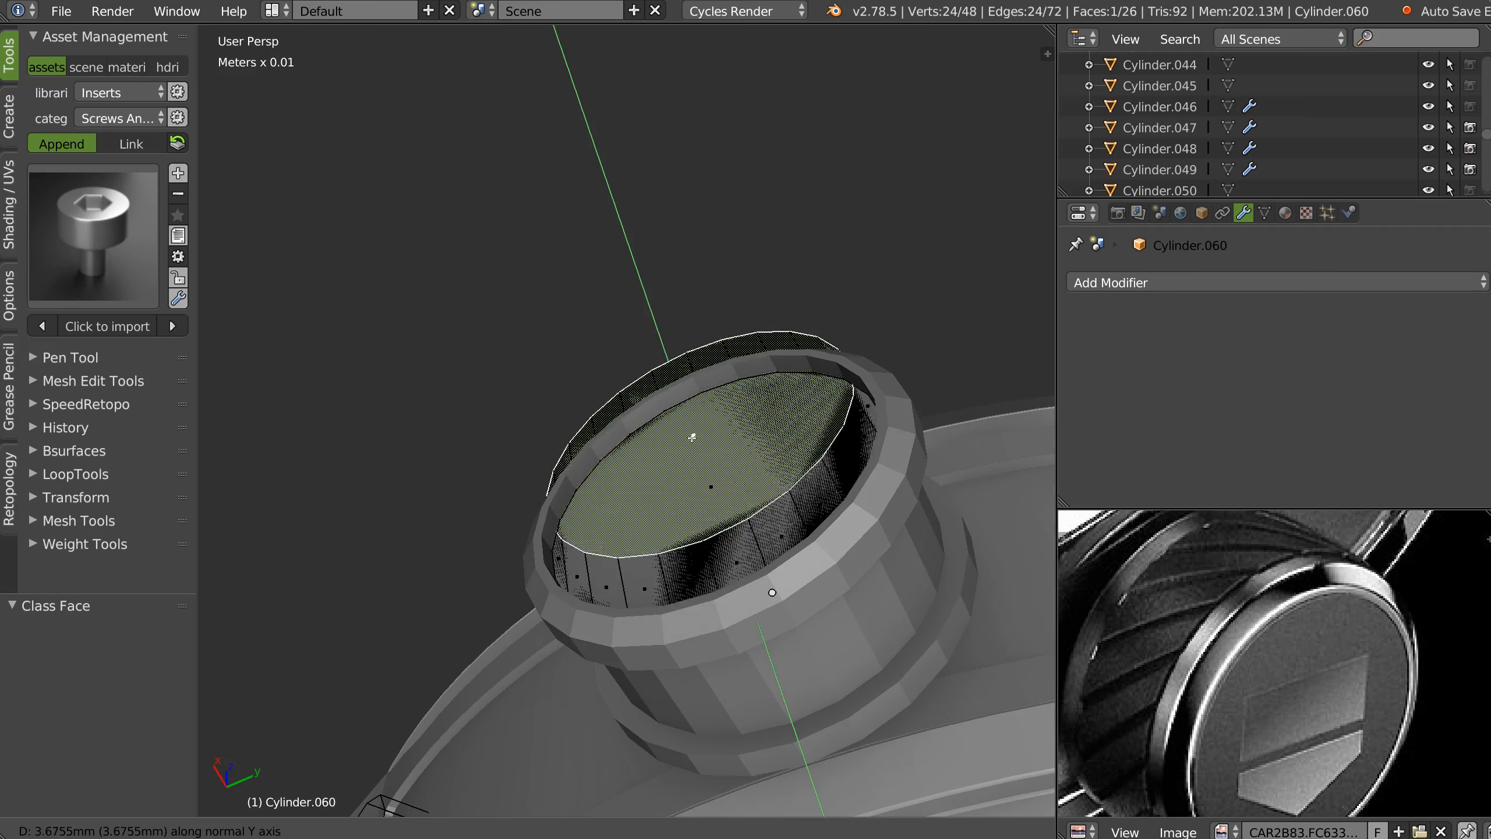
key(Escape)
key(g)
key(x)
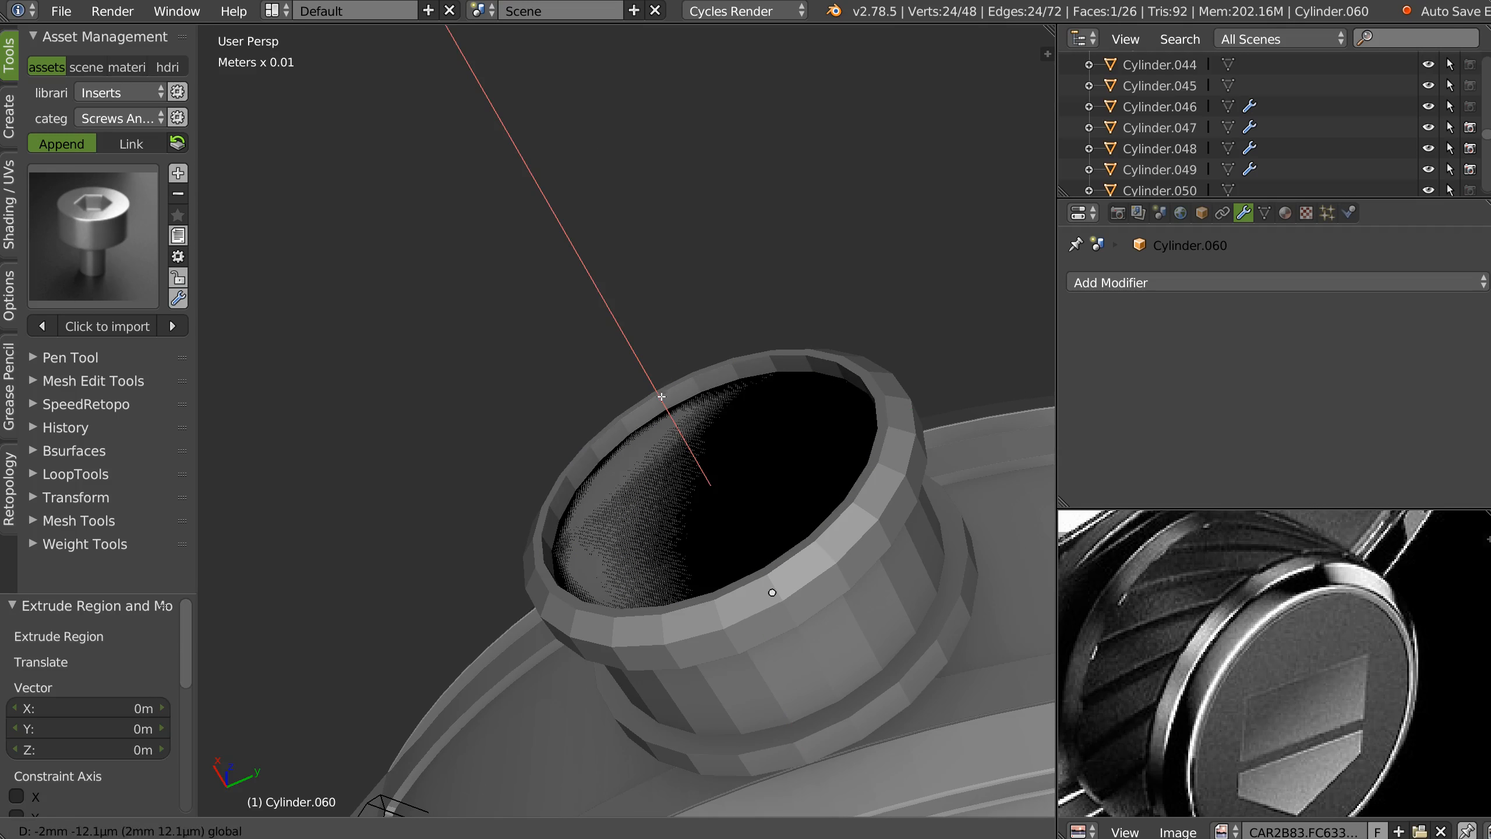
click(658, 386)
middle_drag(658, 388, 654, 460)
key(Tab)
Add a weight-limited bevel to the crown disc, 0.15 mm wide with two segments and profile 0.5.
click(644, 399)
key(space)
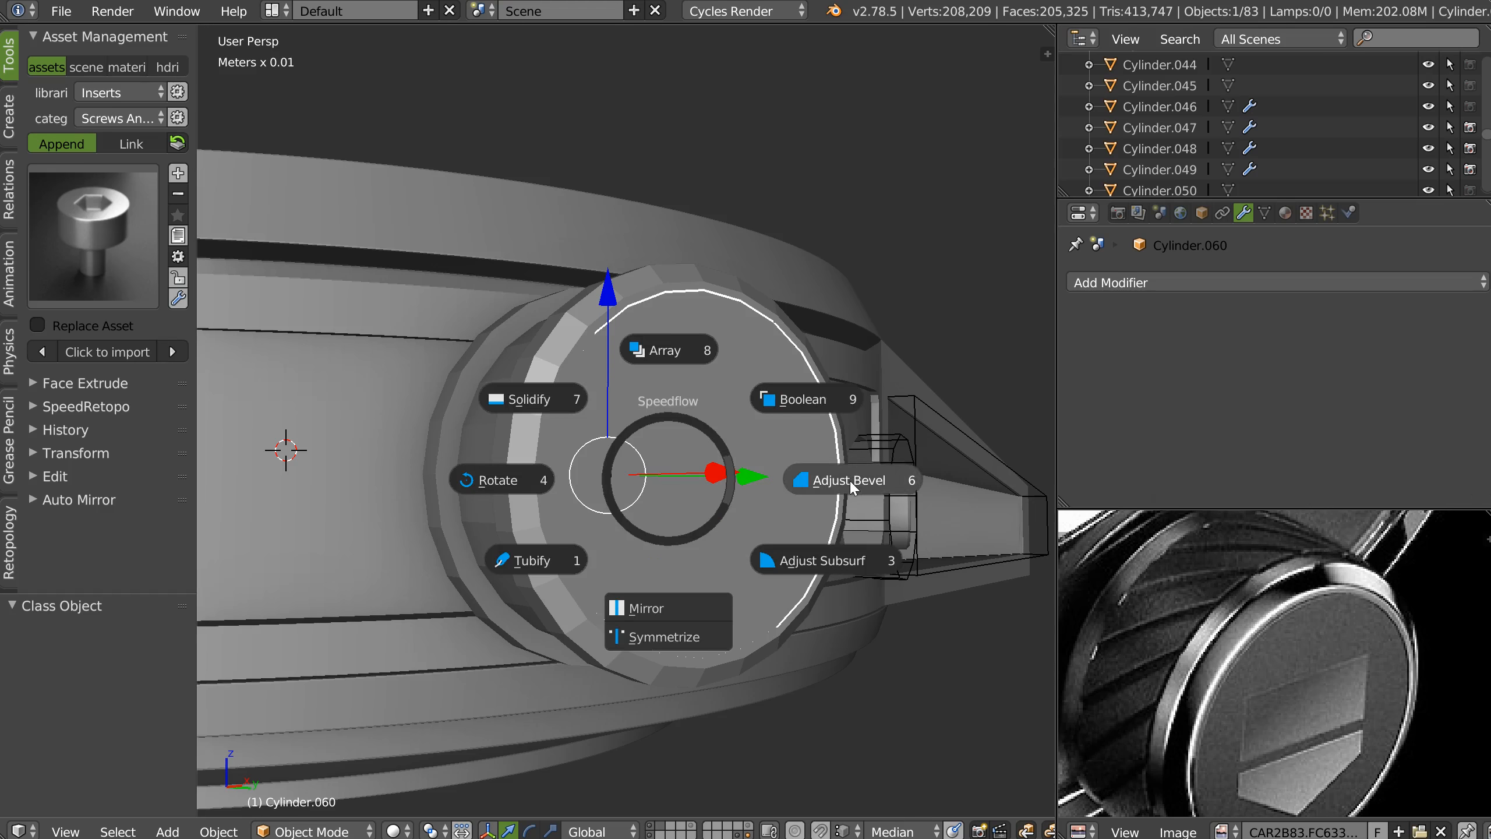
click(849, 483)
text(sf.5)
key(Return)
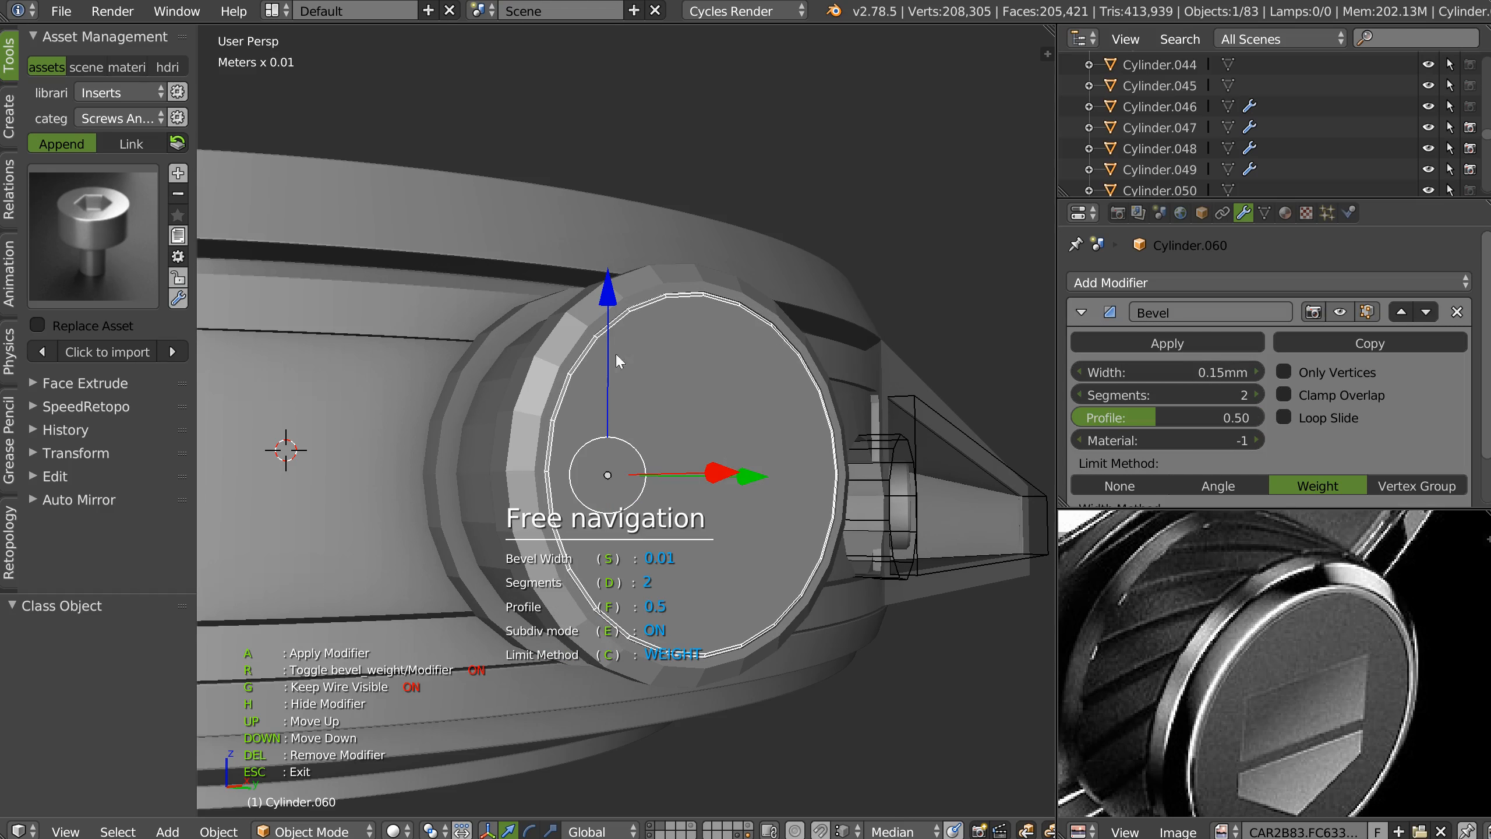
middle_drag(615, 352, 771, 415)
key(Escape)
Add a two-segment, weight-limited bevel to the crown body, 81.25 µm wide with profile 0.5.
click(538, 408)
middle_drag(538, 408, 547, 426)
key(space)
click(739, 431)
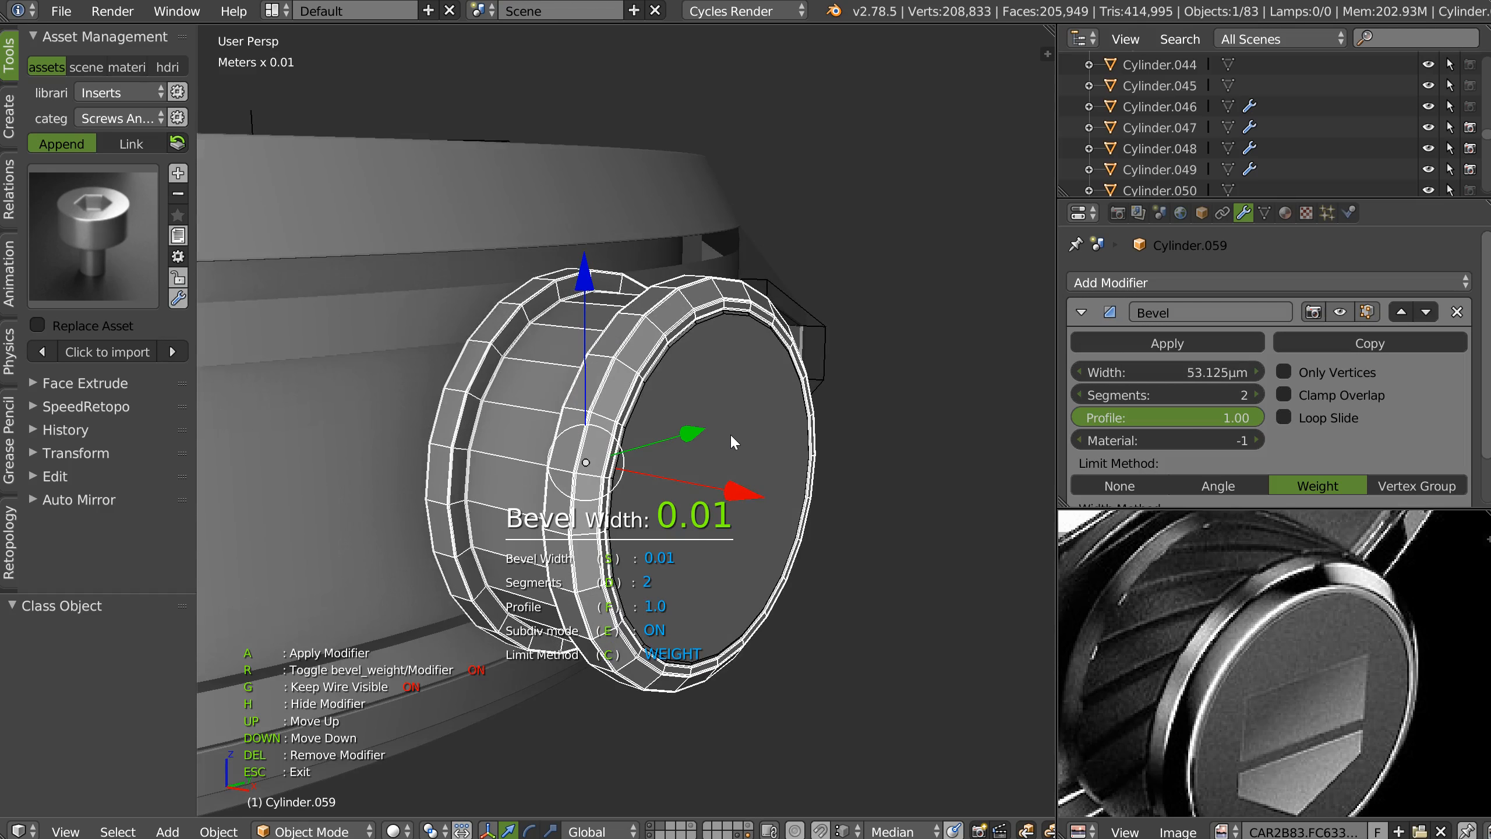
click(736, 433)
text(f.5)
key(Return)
key(Escape)
Hide the wire overlay on the crown parts and add level 2 subdivision surfaces to the crown body and disc.
mouse_move(861, 445)
middle_down()
mouse_move(671, 446)
mouse_move(684, 445)
middle_up()
key(shift+z)
click(741, 455)
click(647, 550)
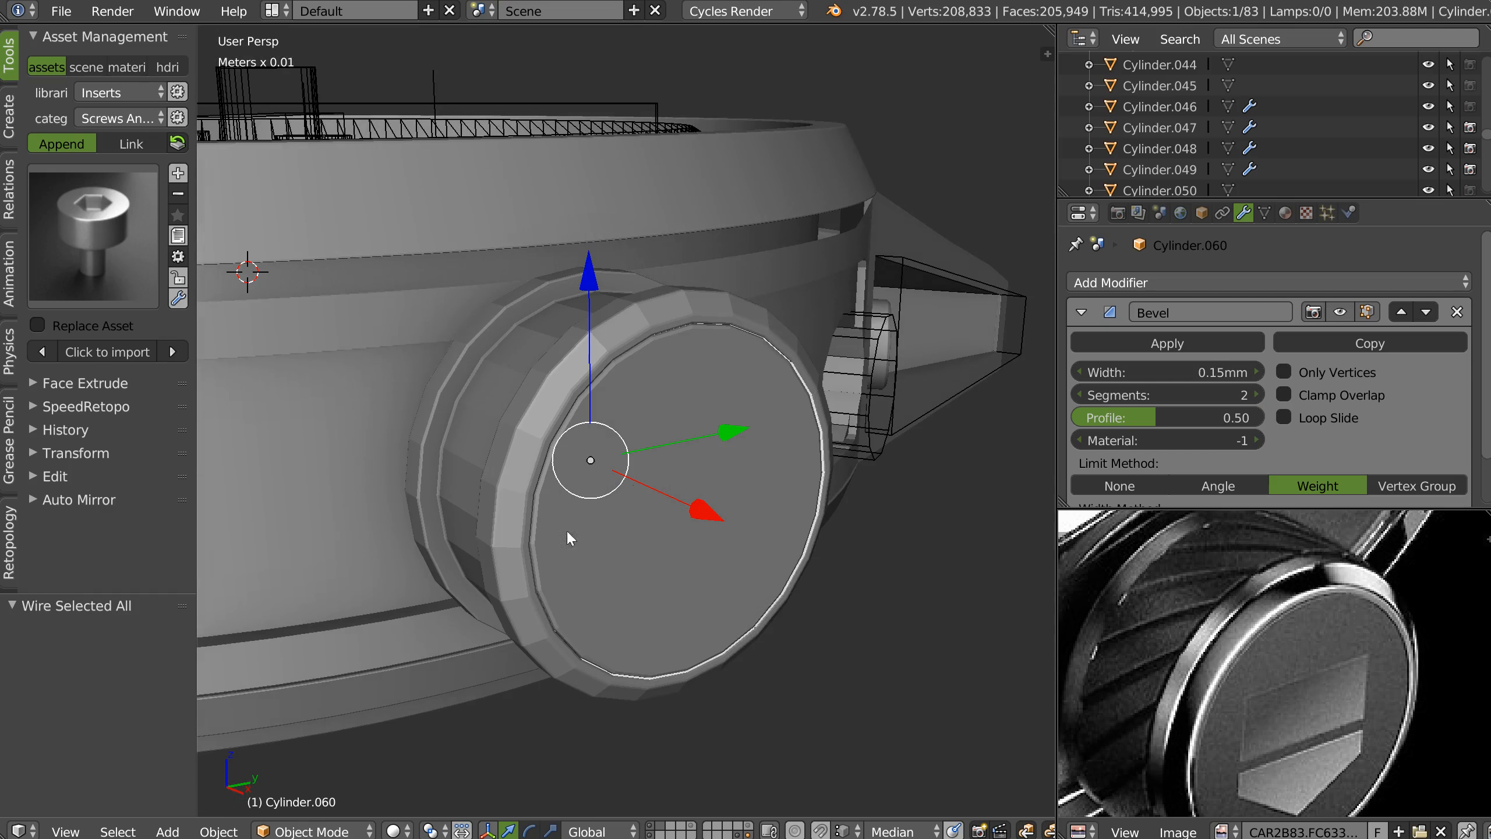
key(ctrl+2)
key(space)
click(643, 564)
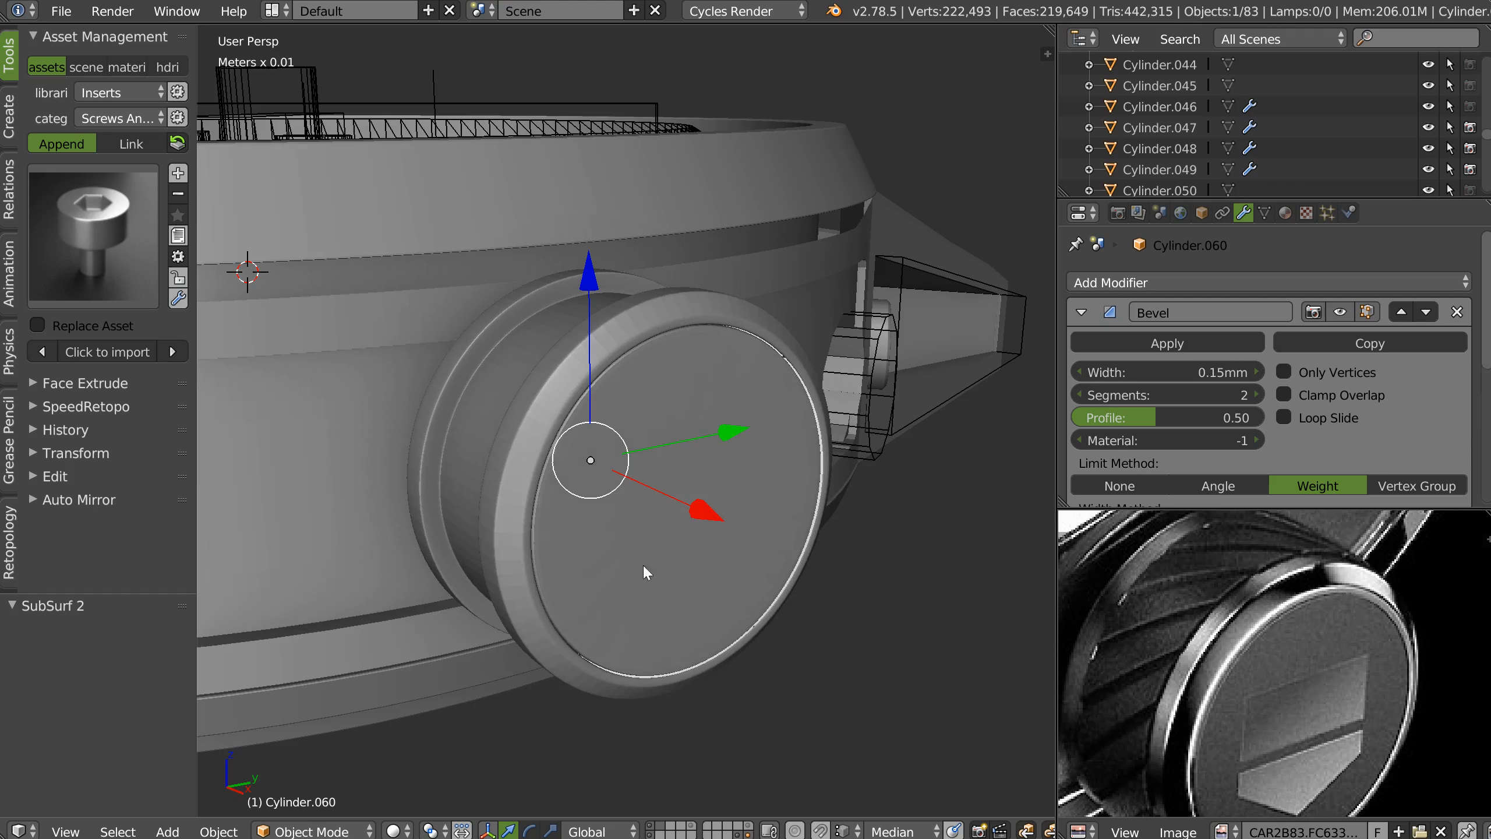
Check the crown parts in wireframe display and isolate the crown body in local view.
click(501, 519)
key(z)
click(382, 587)
click(582, 580)
key(z)
click(433, 654)
mouse_move(757, 490)
middle_down()
mouse_move(628, 476)
mouse_move(606, 501)
mouse_move(668, 480)
mouse_move(674, 407)
mouse_move(622, 457)
mouse_move(622, 410)
mouse_move(664, 576)
mouse_move(619, 477)
mouse_move(638, 450)
mouse_move(749, 434)
mouse_move(784, 447)
mouse_move(662, 499)
middle_up()
click(576, 653)
key(KP_Divide)
Inset the crown body's recessed front face and delete the remaining center face to open the recess.
key(Tab)
key(Tab)
click(536, 529)
click(536, 530)
middle_drag(536, 530, 608, 489)
key(i)
click(849, 519)
key(x)
click(728, 536)
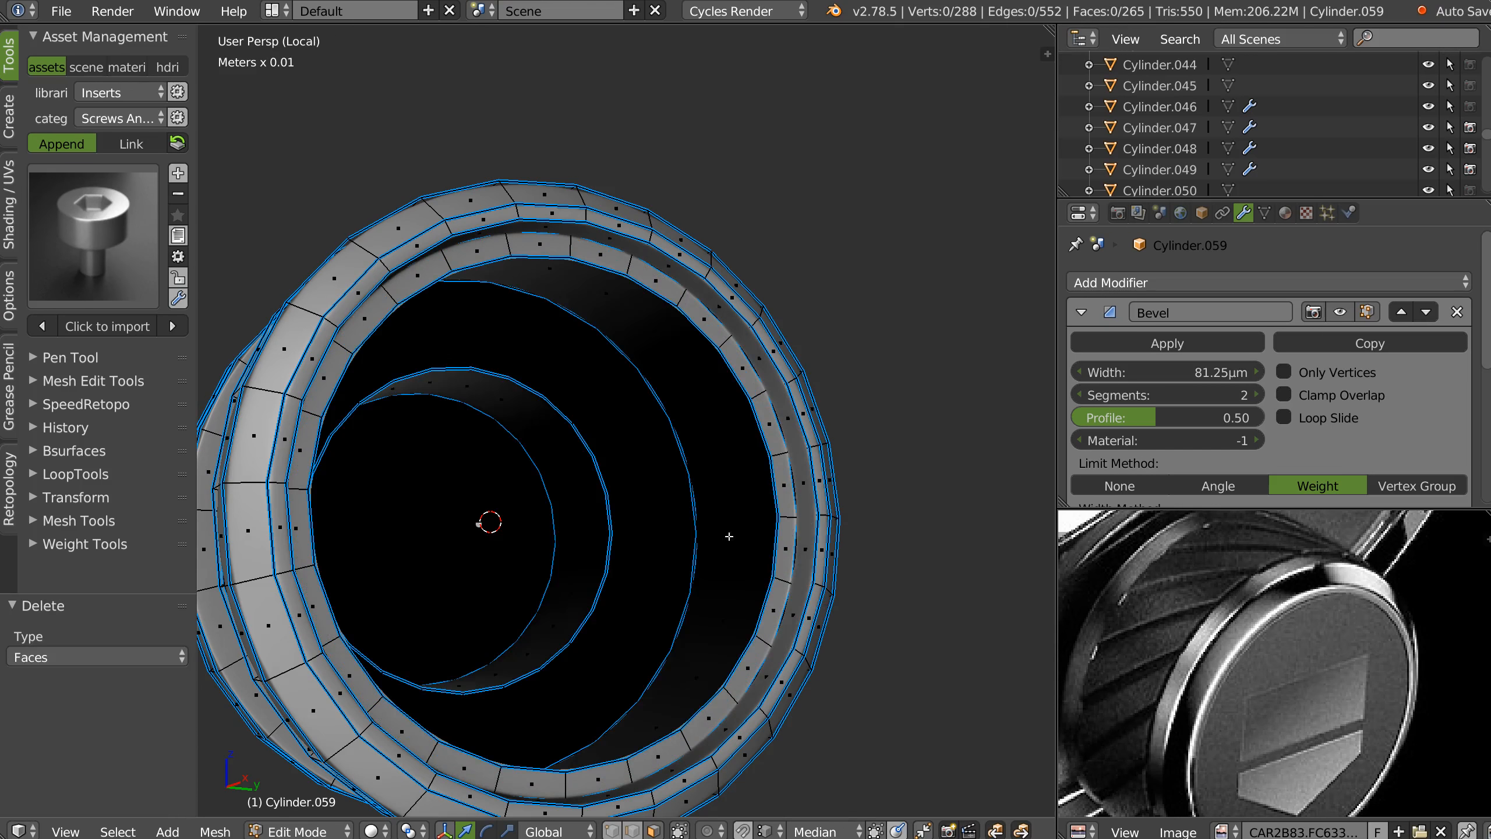
Delete the end face of the smaller cylinder at the back of the crown body.
key(Tab)
middle_drag(739, 432, 493, 476)
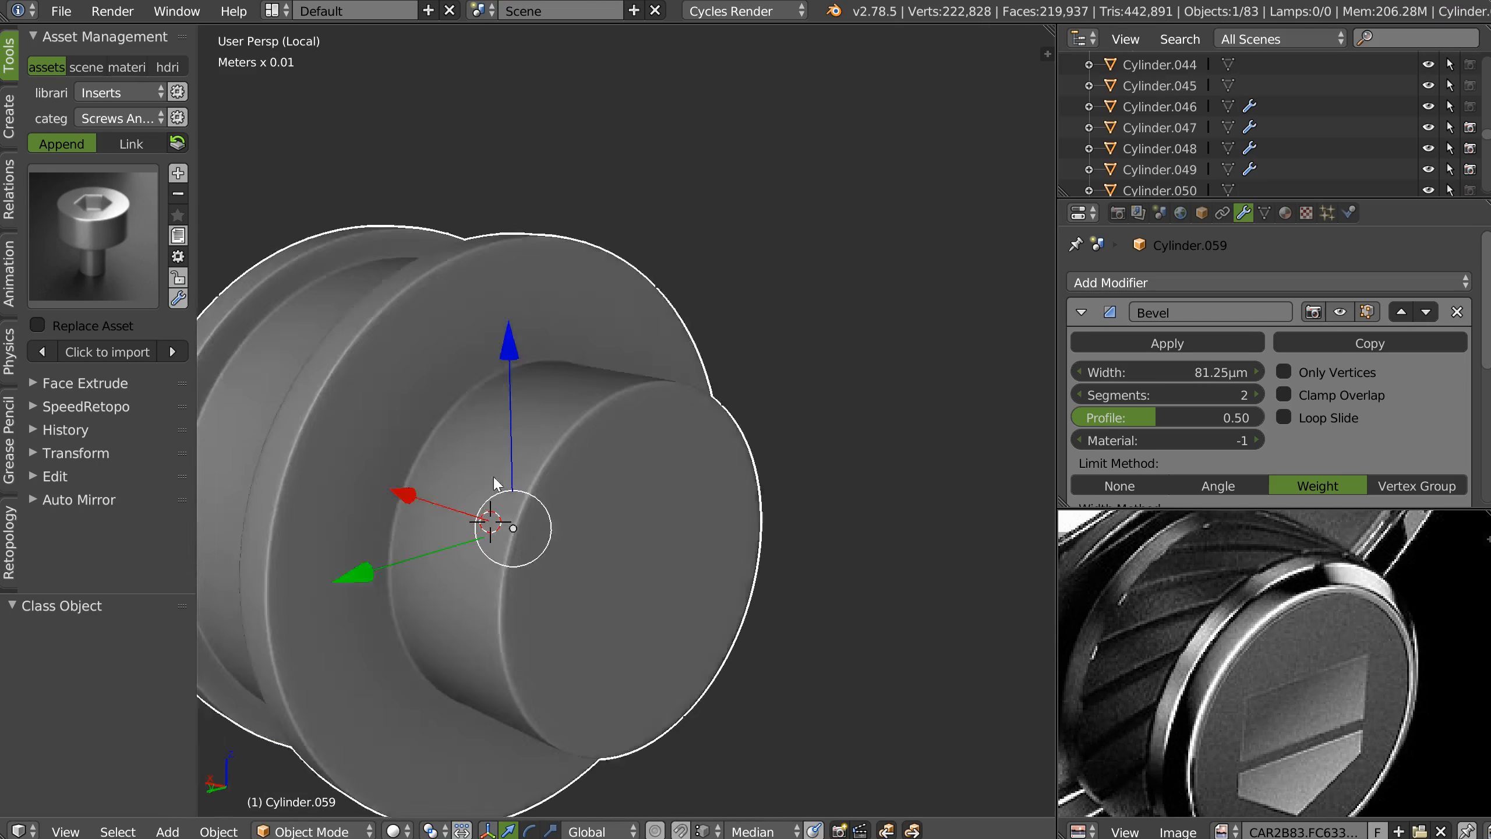
key(Tab)
click(669, 571)
key(x)
key(Tab)
Reduce the crown body's bevel width to 46.875 µm.
middle_drag(505, 493, 585, 480)
scroll(757, 414, down, 3)
scroll(650, 515, up, 4)
key(space)
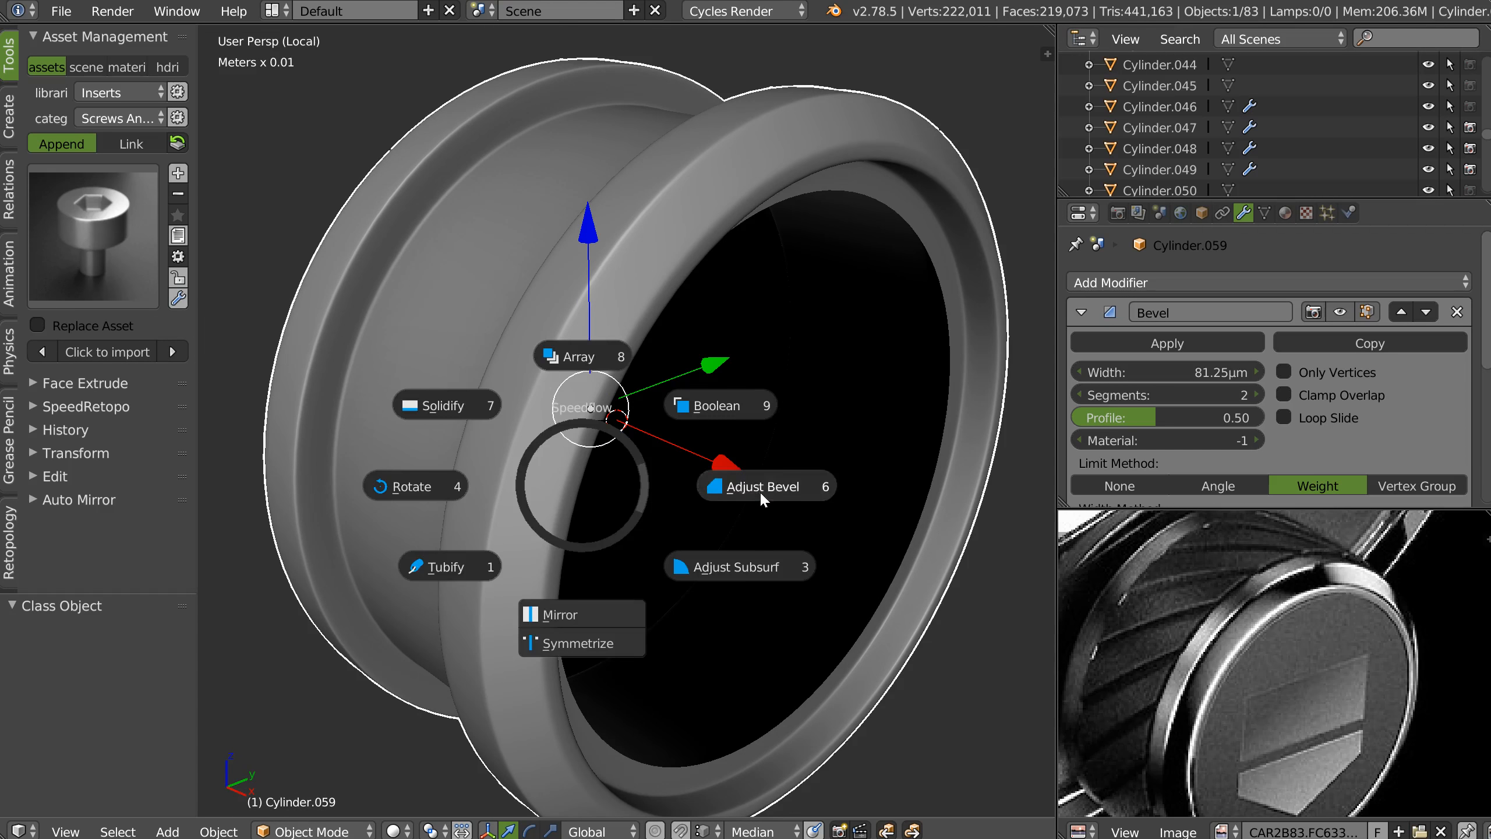
click(759, 490)
key(n)
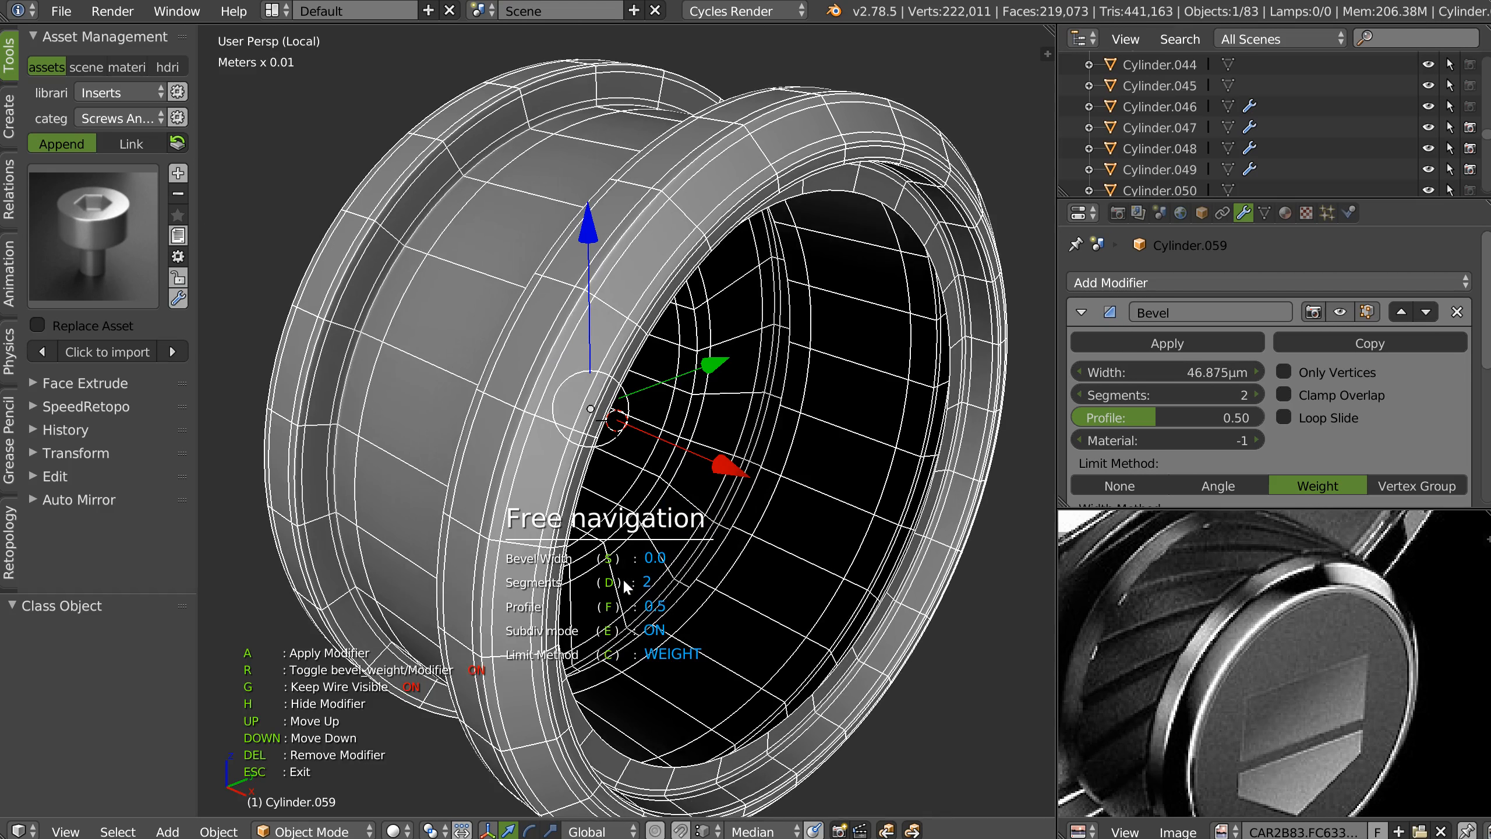
key(Escape)
Hide the crown body's wire overlay and leave local view to show the whole watch.
key(shift+z)
click(761, 561)
scroll(855, 437, down, 5)
shift+middle_drag(856, 440, 806, 457)
key(KP_Divide)
middle_drag(688, 400, 778, 490)
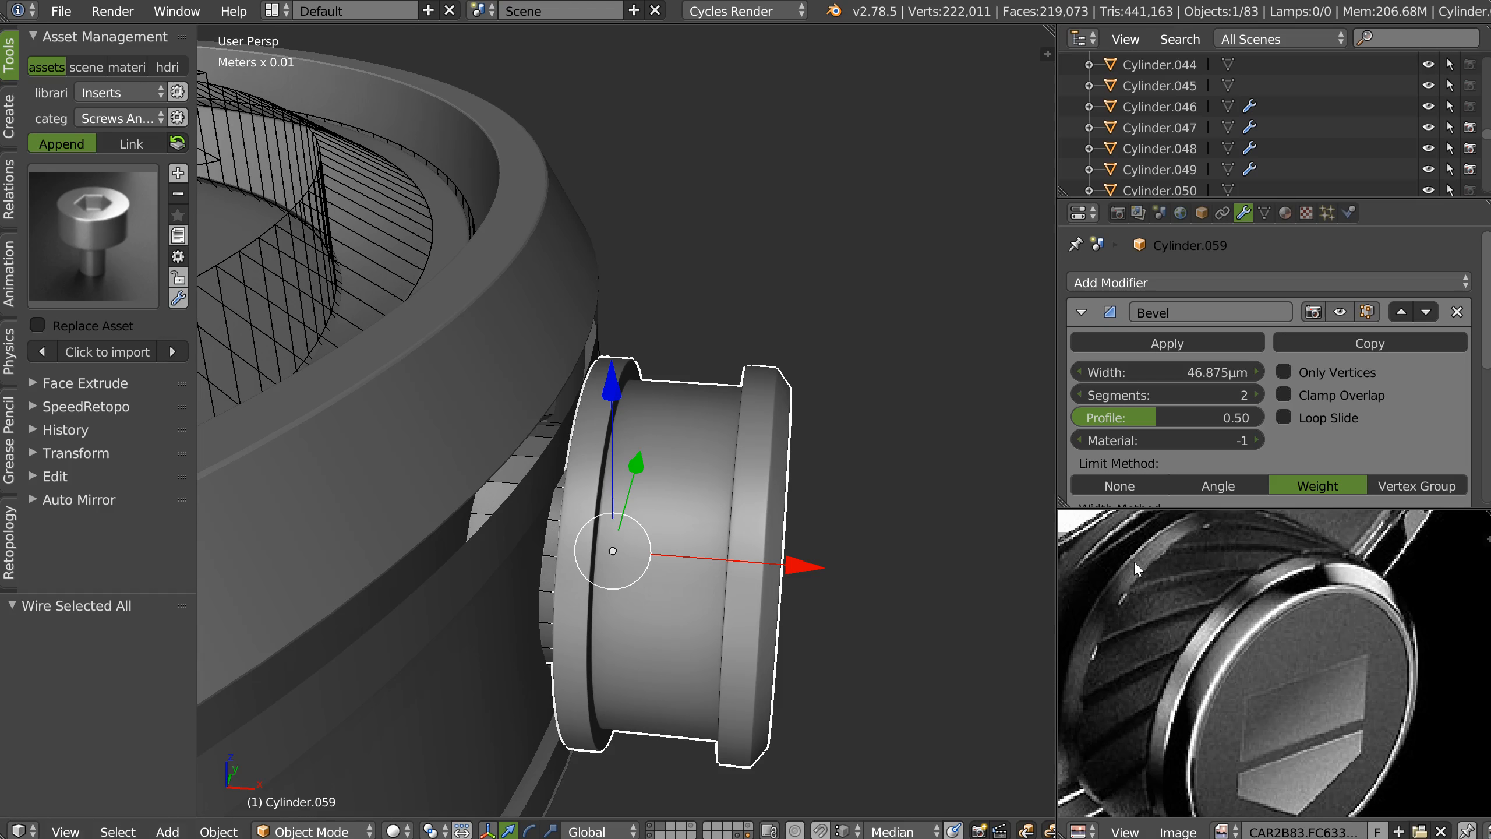
Add a cube and move it 4 cm 8.2 mm along X to sit beside the case at the crown.
middle_drag(851, 546, 784, 511)
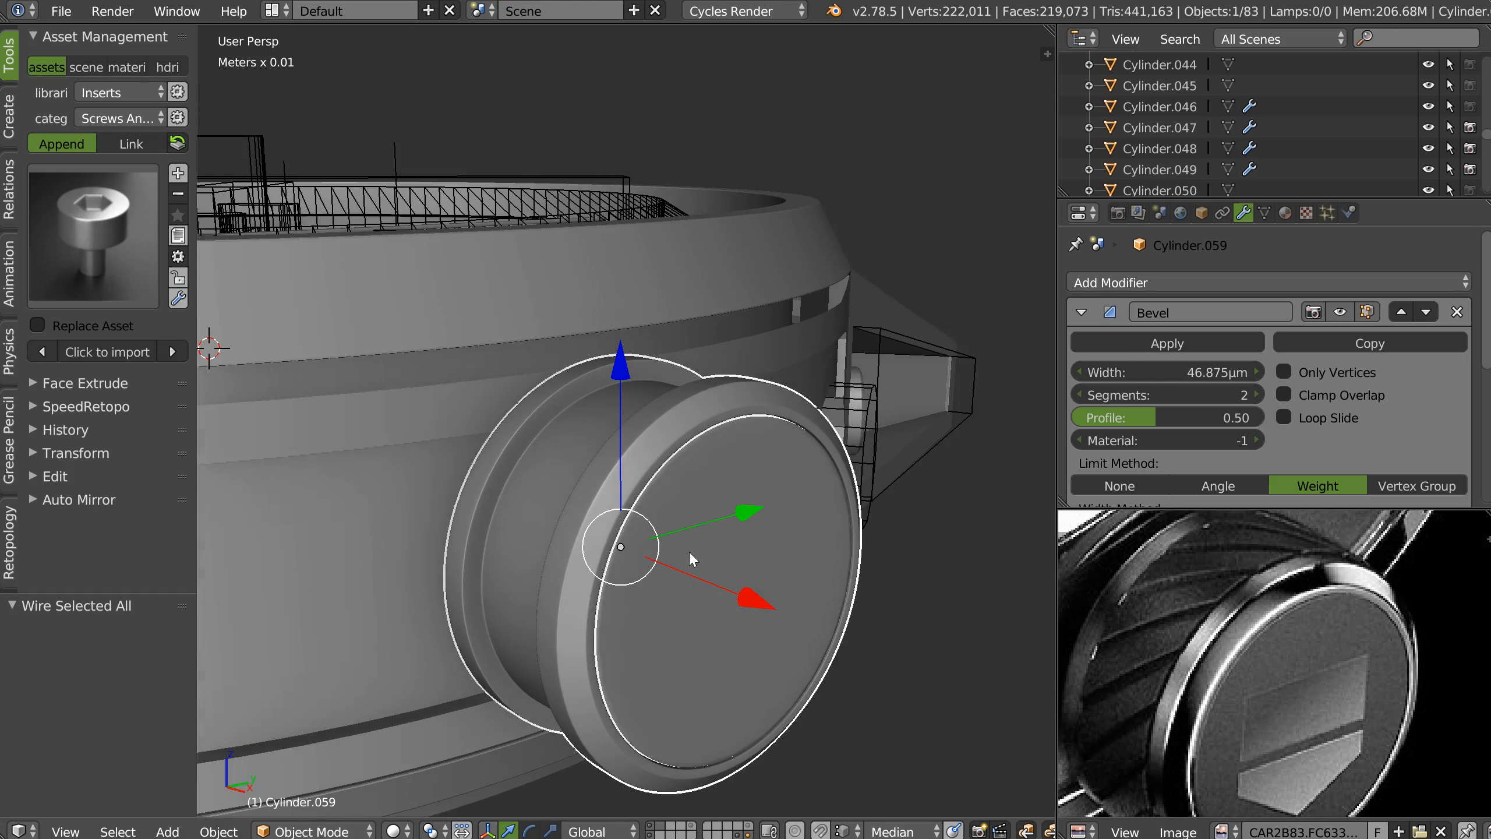
key(KP_3)
scroll(722, 530, down, 15)
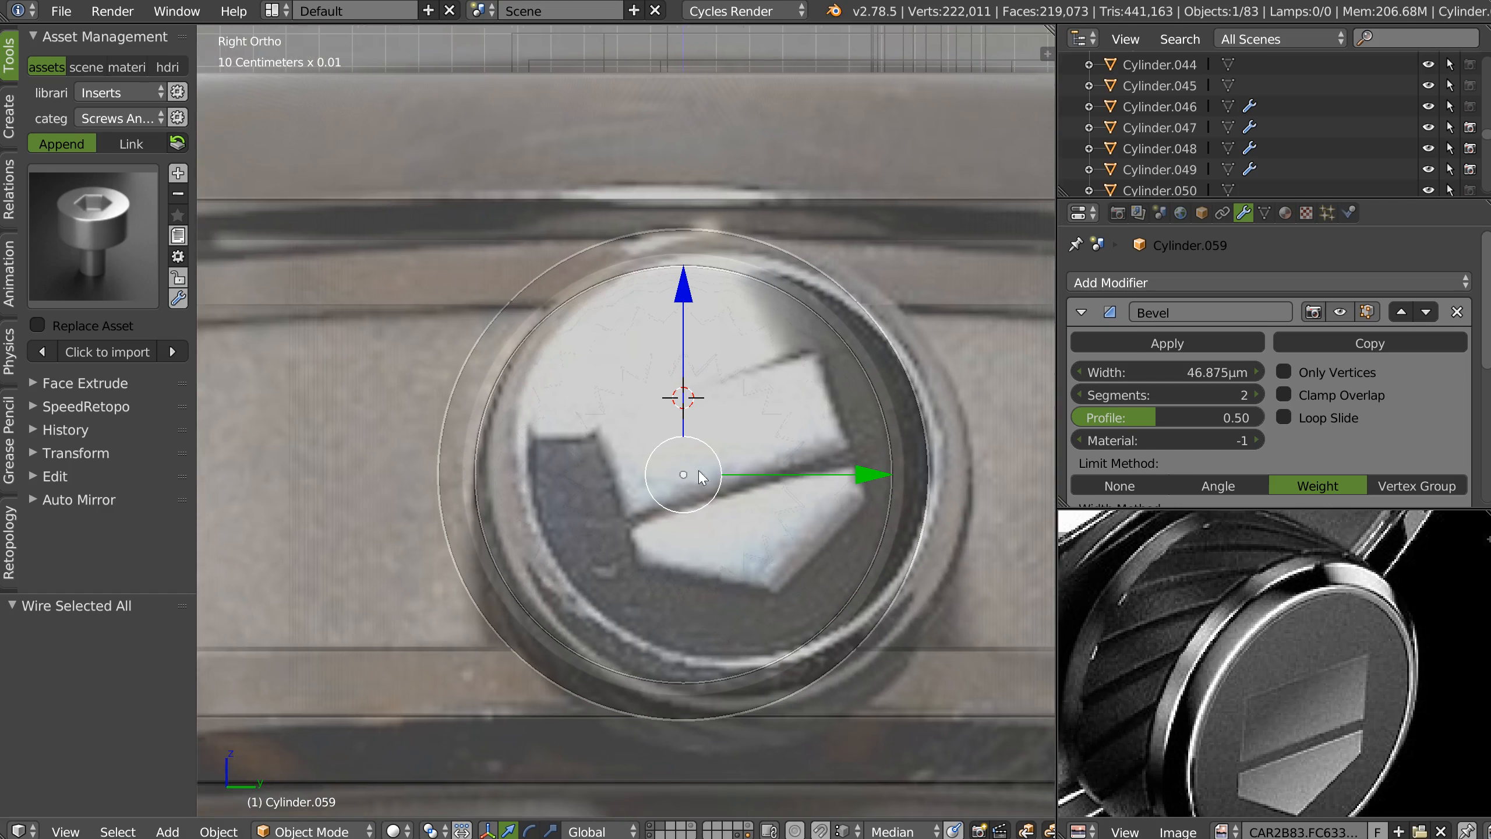
shift+middle_drag(769, 471, 696, 488)
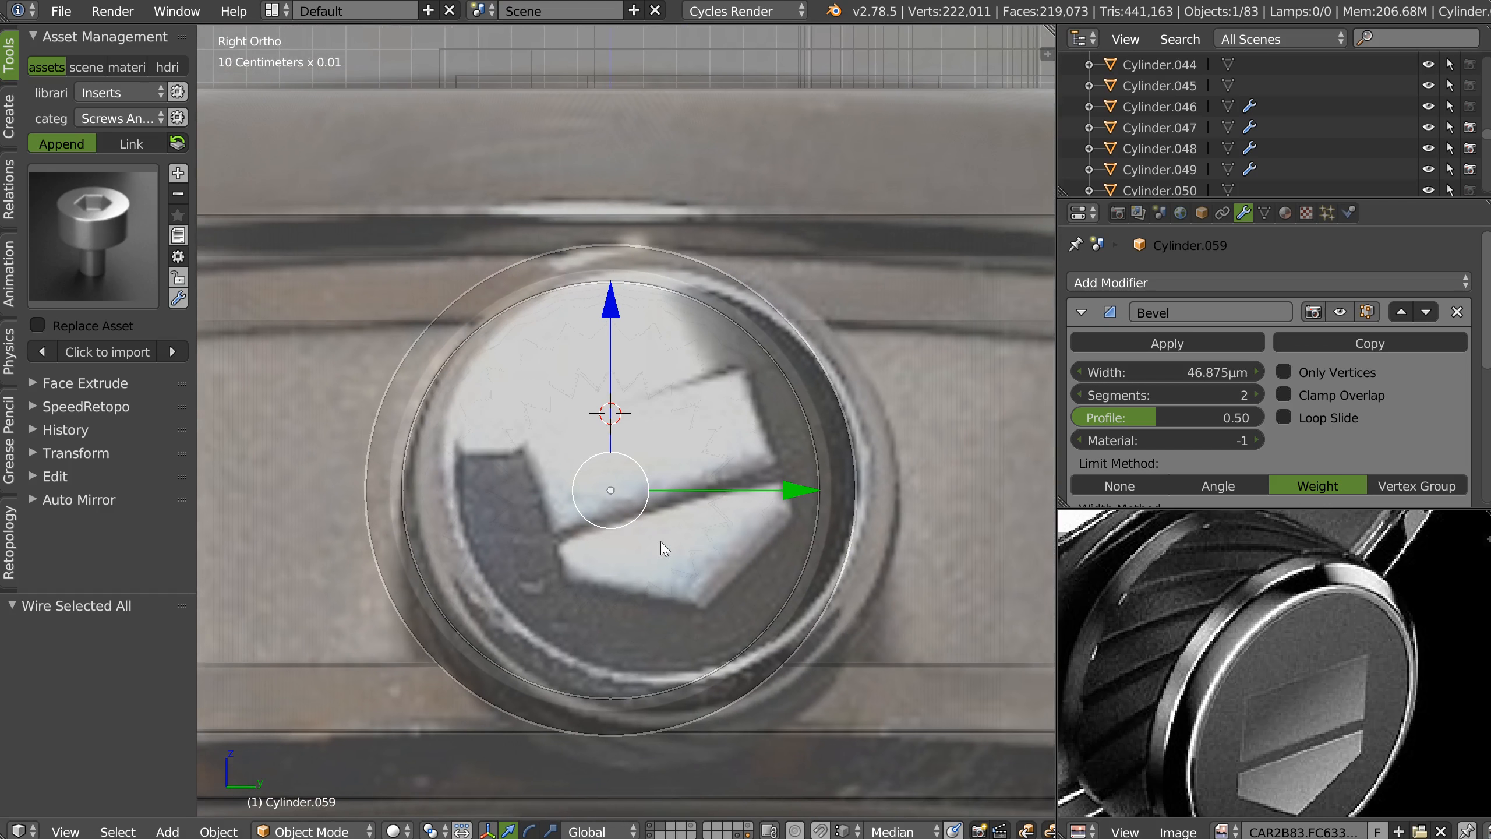
right_click(669, 556)
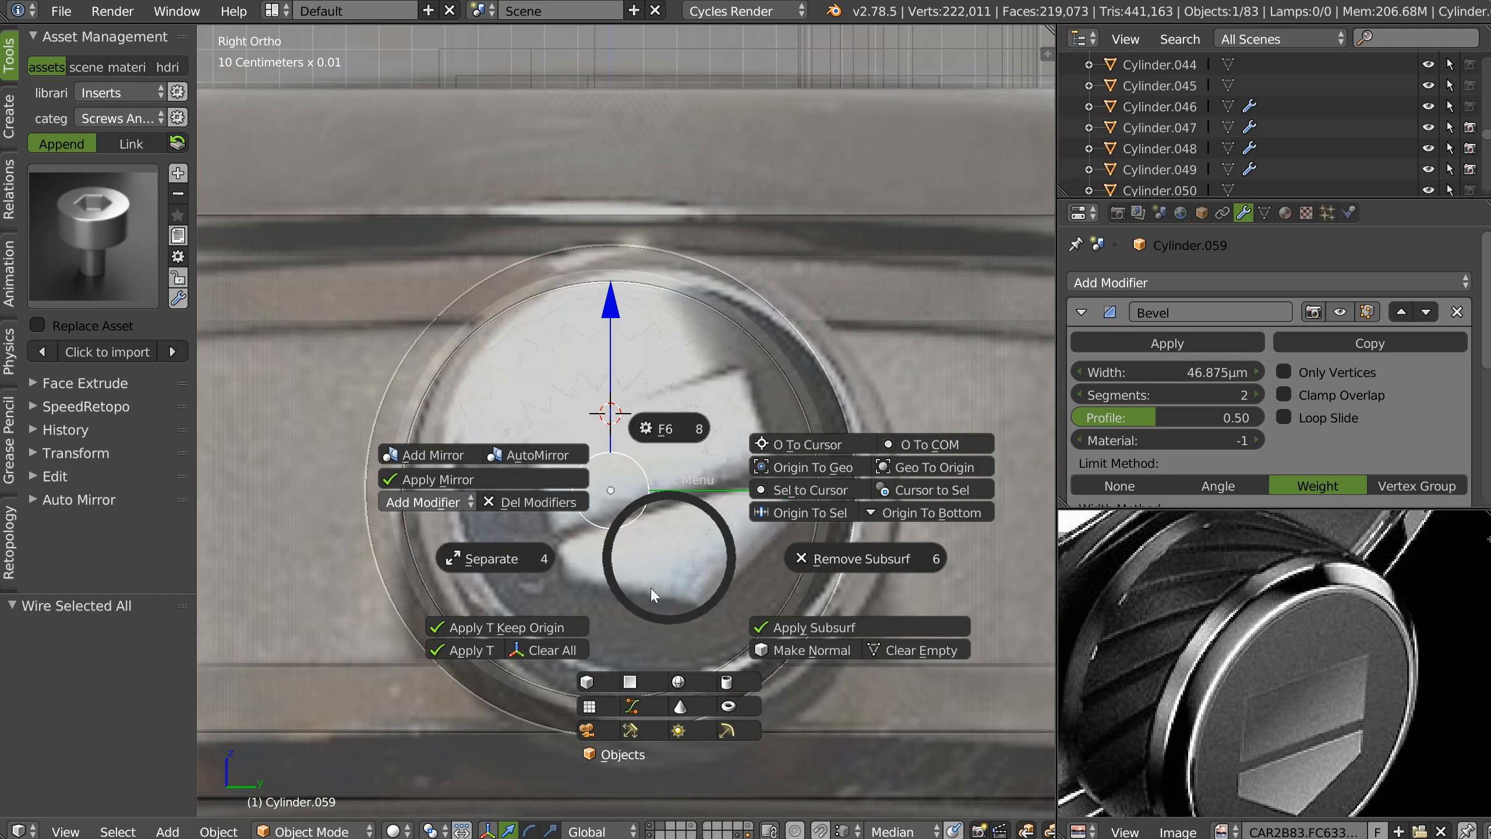
click(587, 682)
scroll(587, 679, down, 8)
middle_drag(734, 558, 731, 472)
scroll(797, 483, down, 1)
drag(798, 490, 1051, 551)
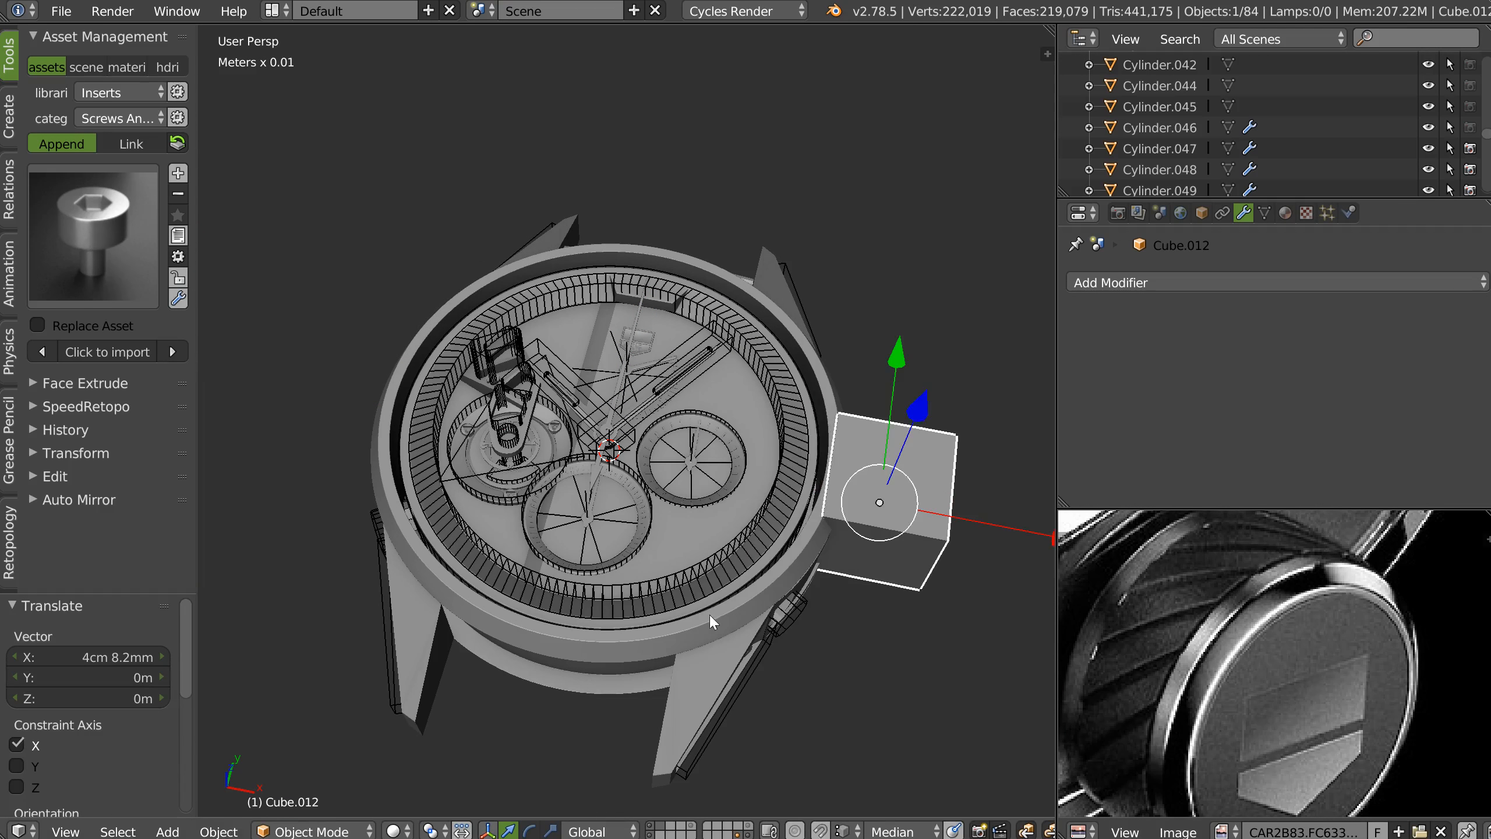
In right view, scale the cube to 0.484, then rotate and move it to align with the reference photo's tilted crown logo.
key(KP_3)
shift+middle_drag(932, 532, 546, 443)
scroll(545, 442, up, 4)
shift+middle_drag(853, 422, 670, 469)
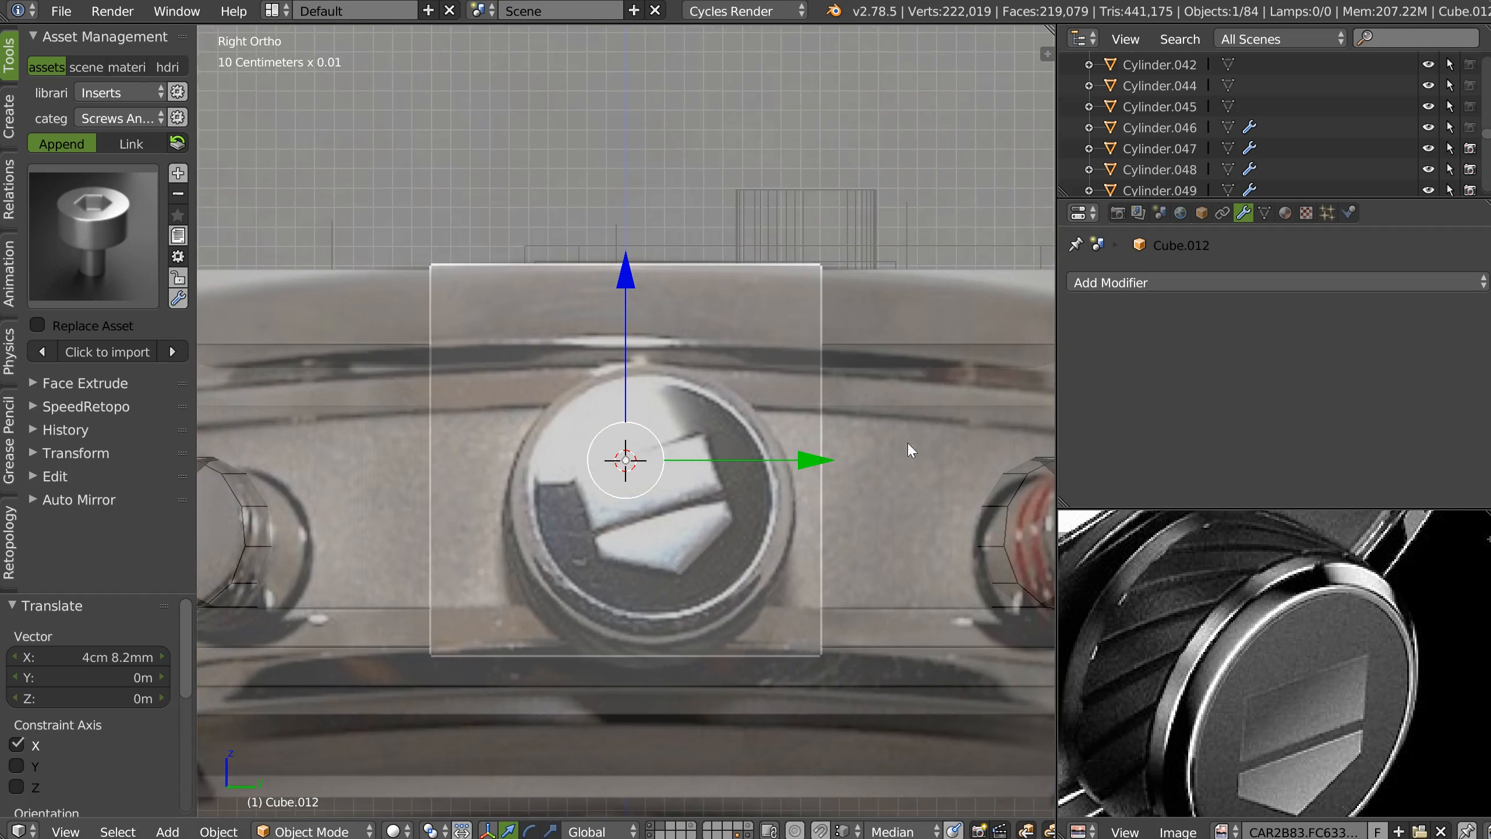
key(s)
click(762, 499)
key(r)
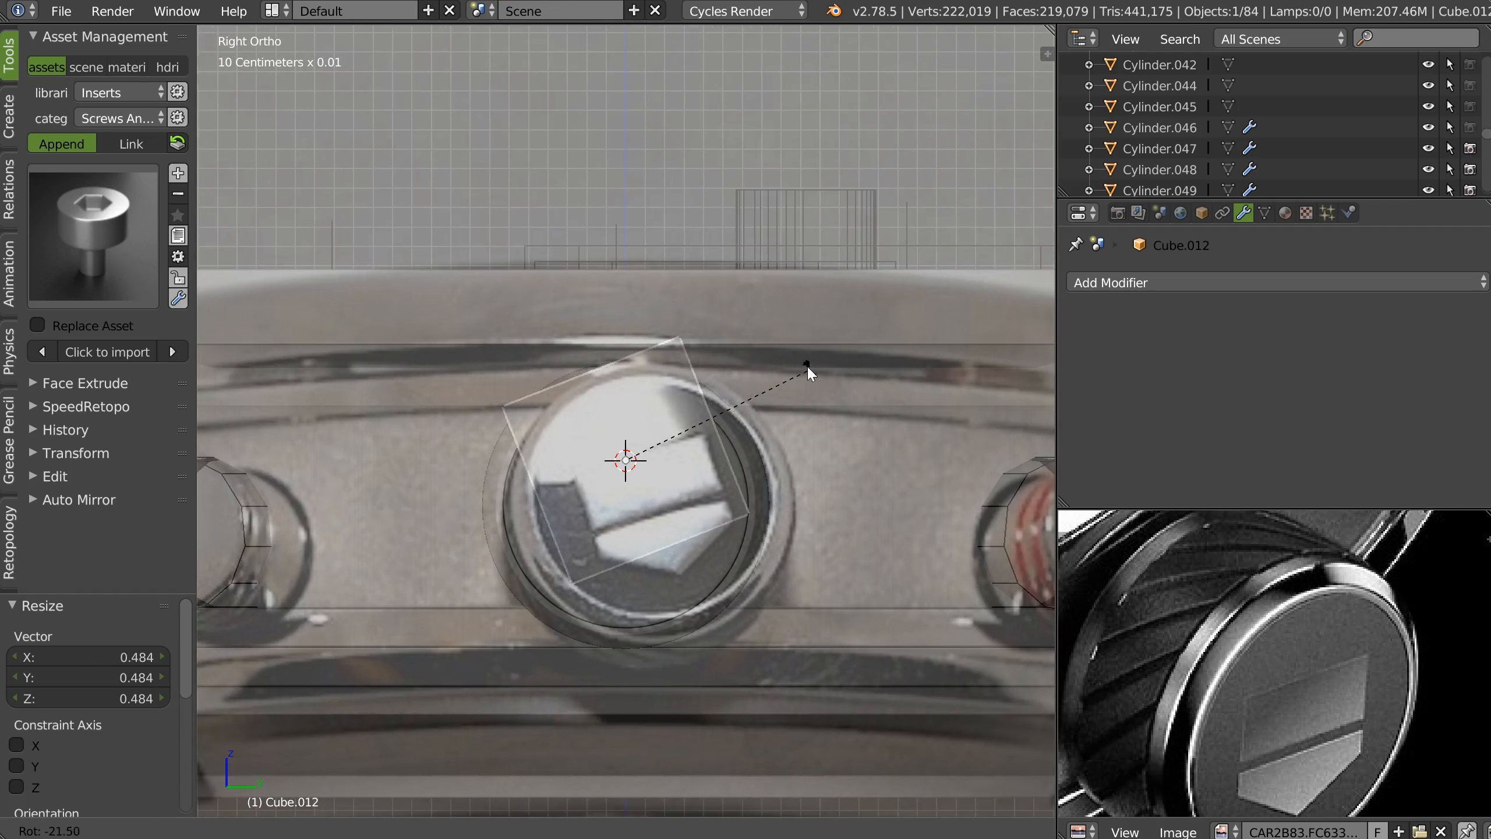
click(813, 384)
drag(636, 470, 662, 500)
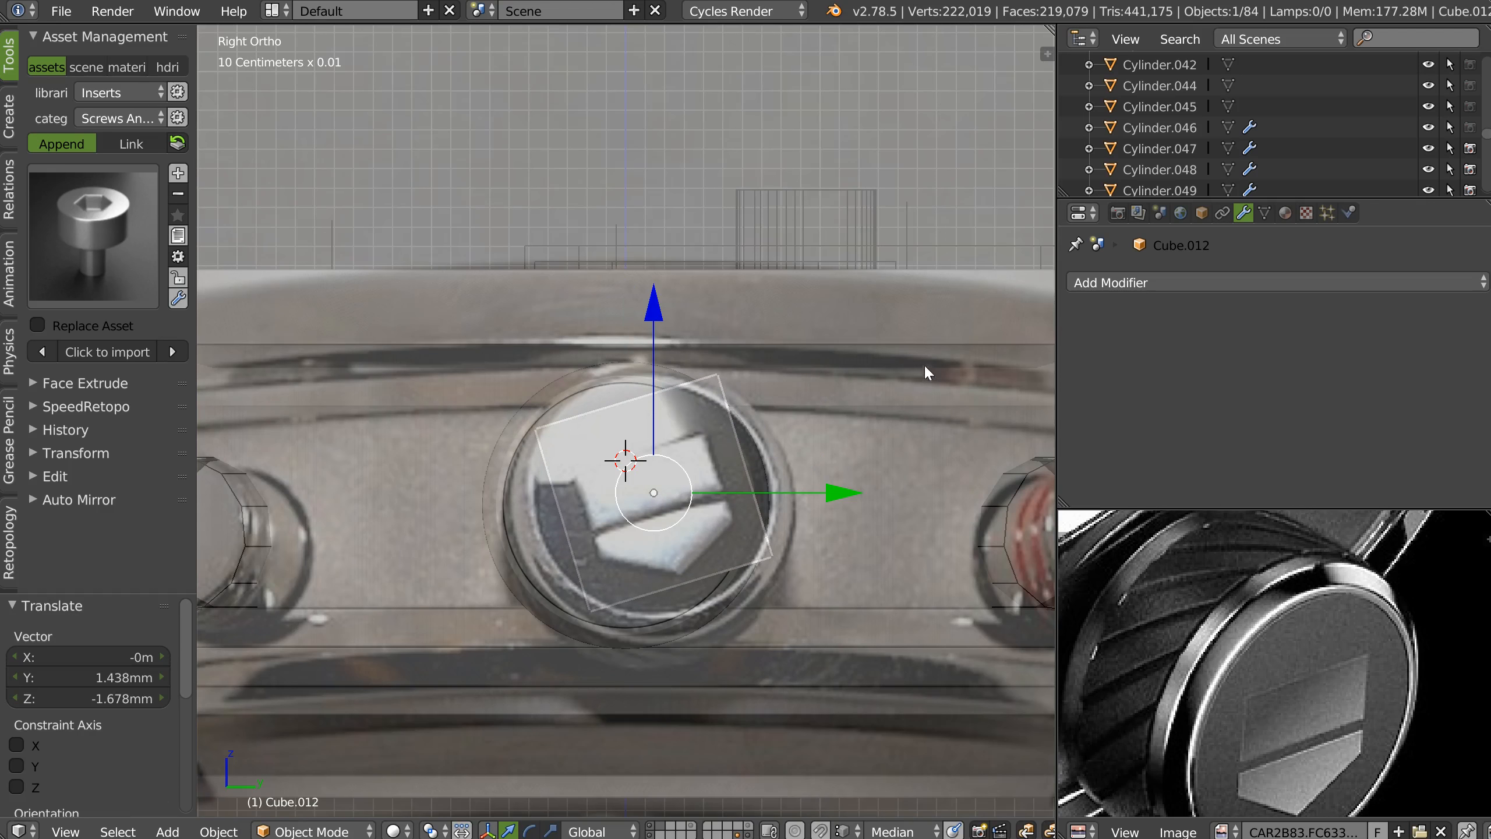
Scale the cube down along its local Y and Z axes to match the width and upper edge of the logo.
key(ctrl+space)
key(alt+space)
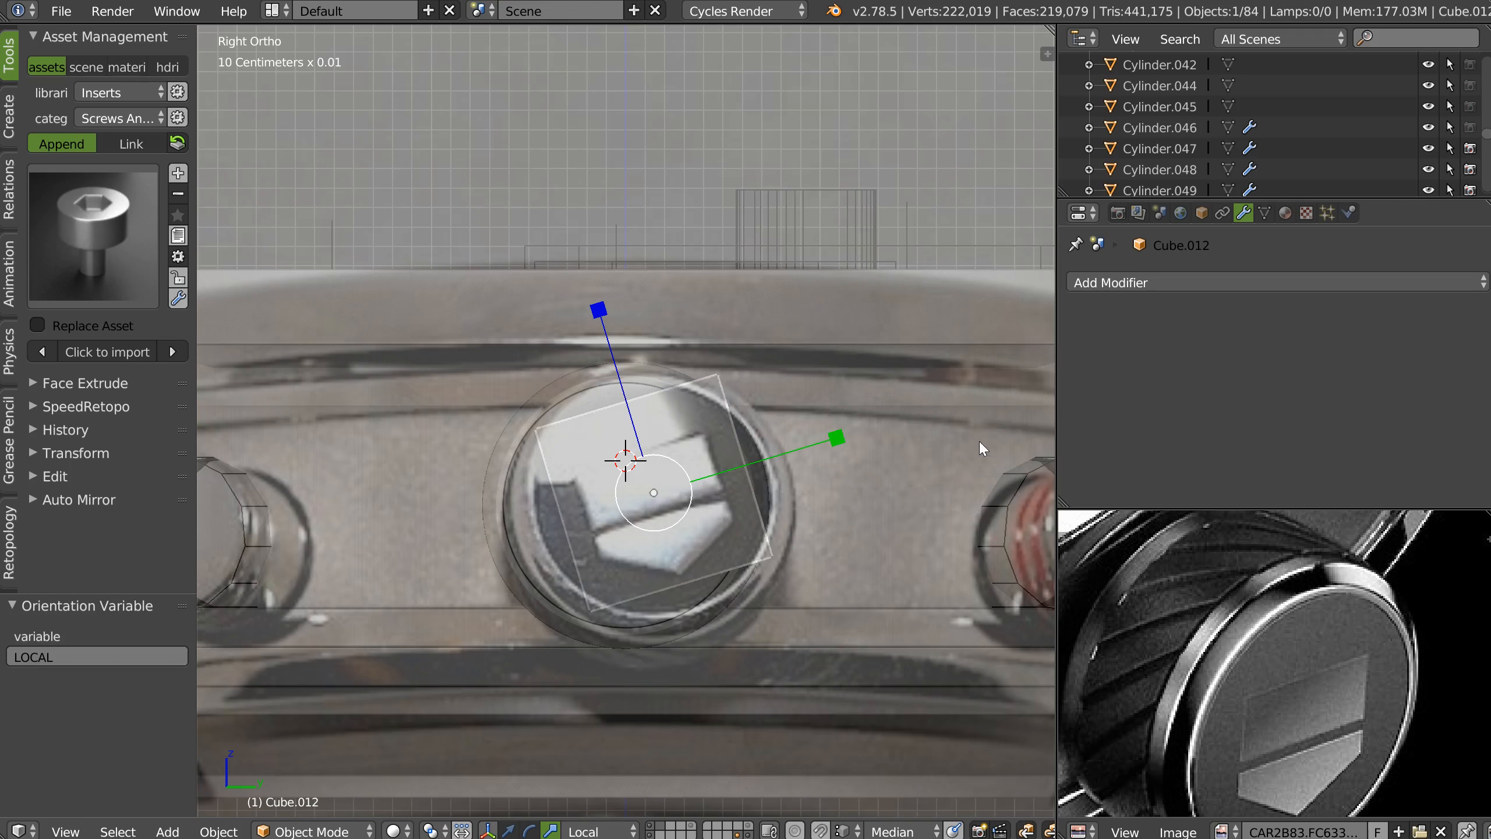
drag(835, 445, 777, 452)
drag(600, 312, 605, 420)
scroll(606, 419, up, 3)
Move the block's lower face up 1.266 mm along local Z to the bottom edge of the logo's upper bar.
key(Tab)
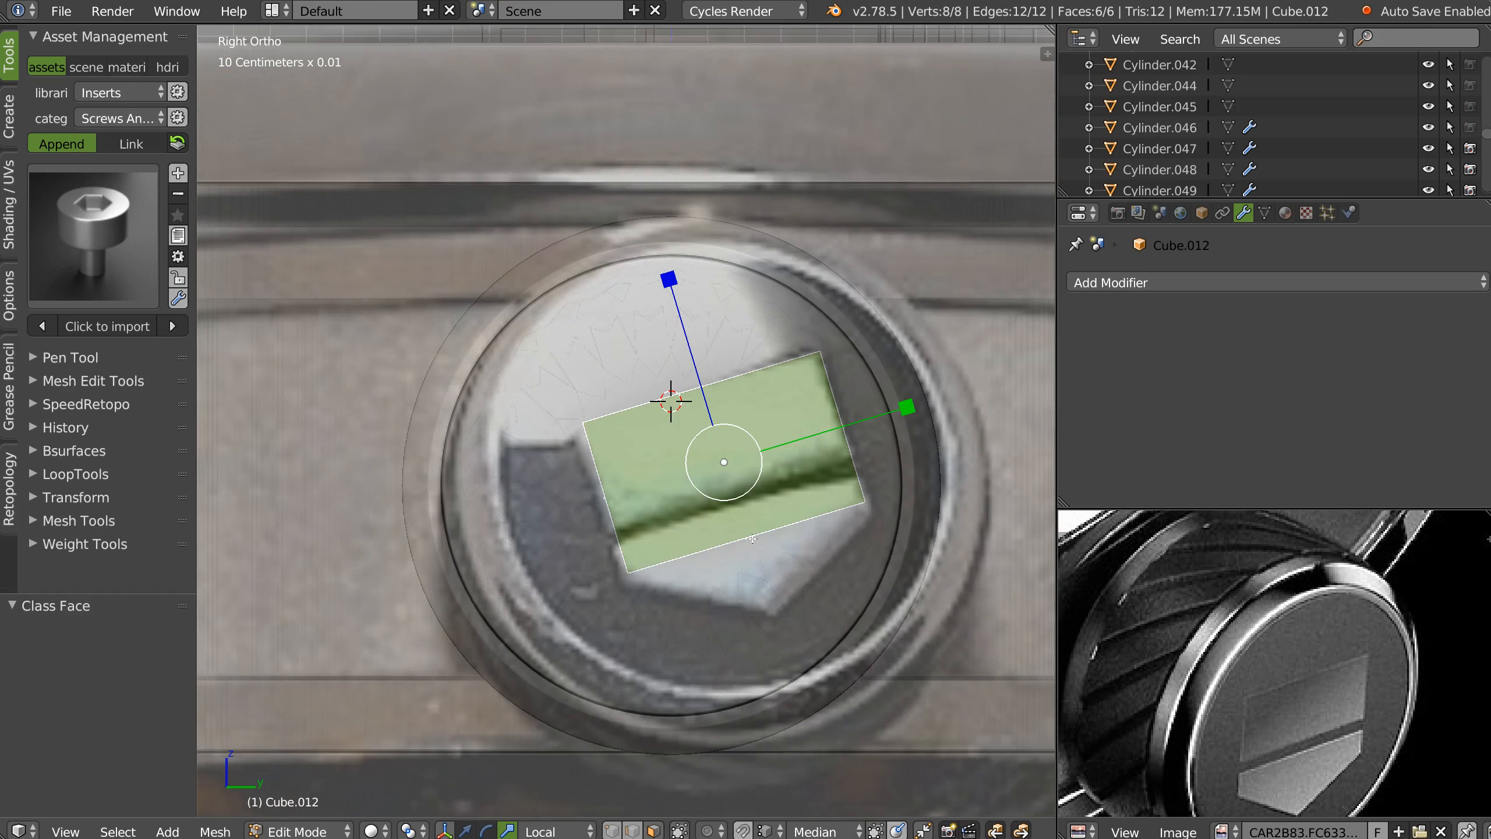
right_click(759, 560)
right_click(751, 541)
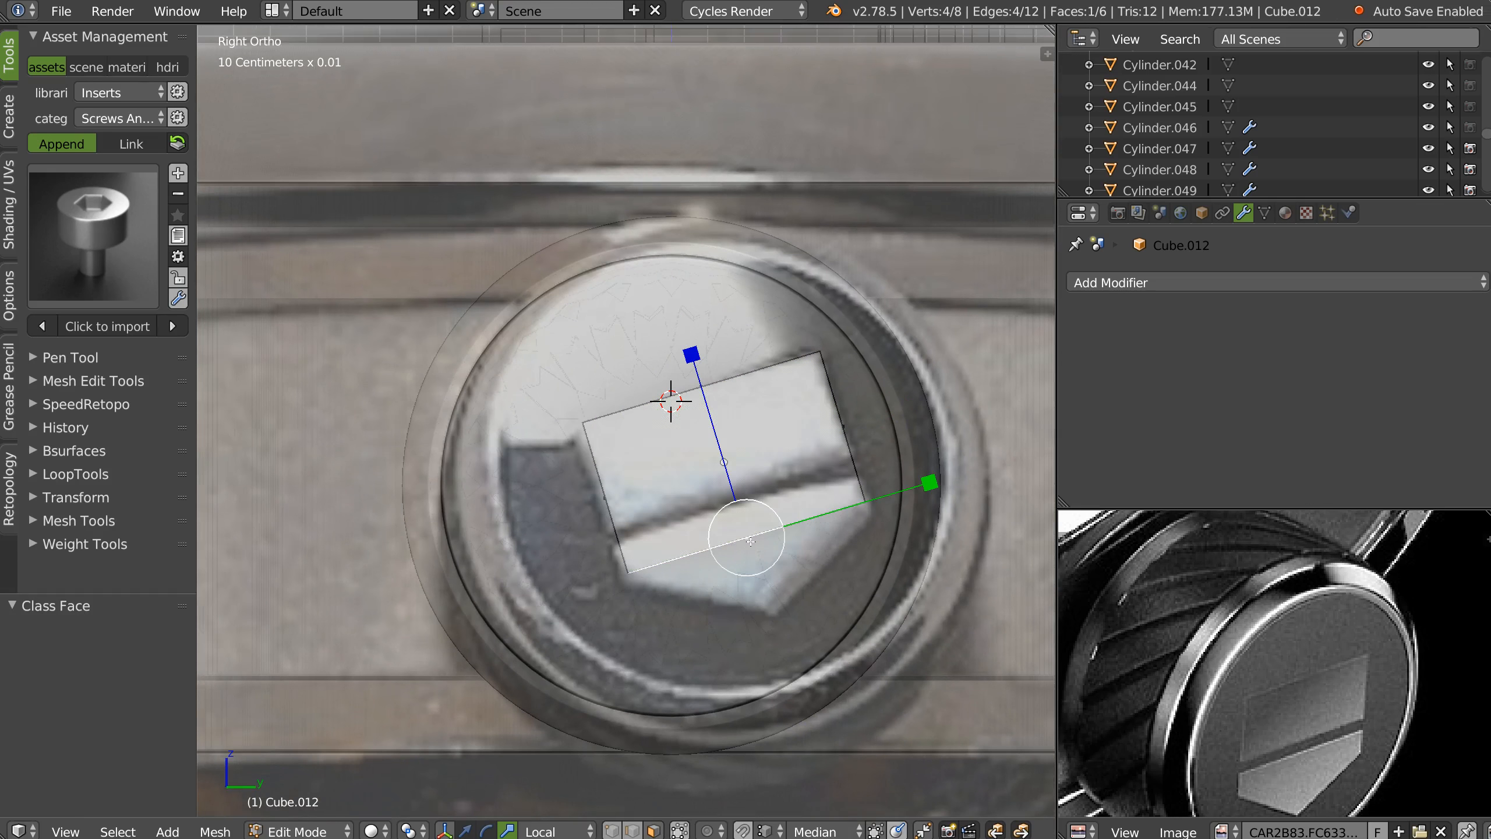
key(ctrl+space)
click(587, 549)
drag(692, 354, 678, 312)
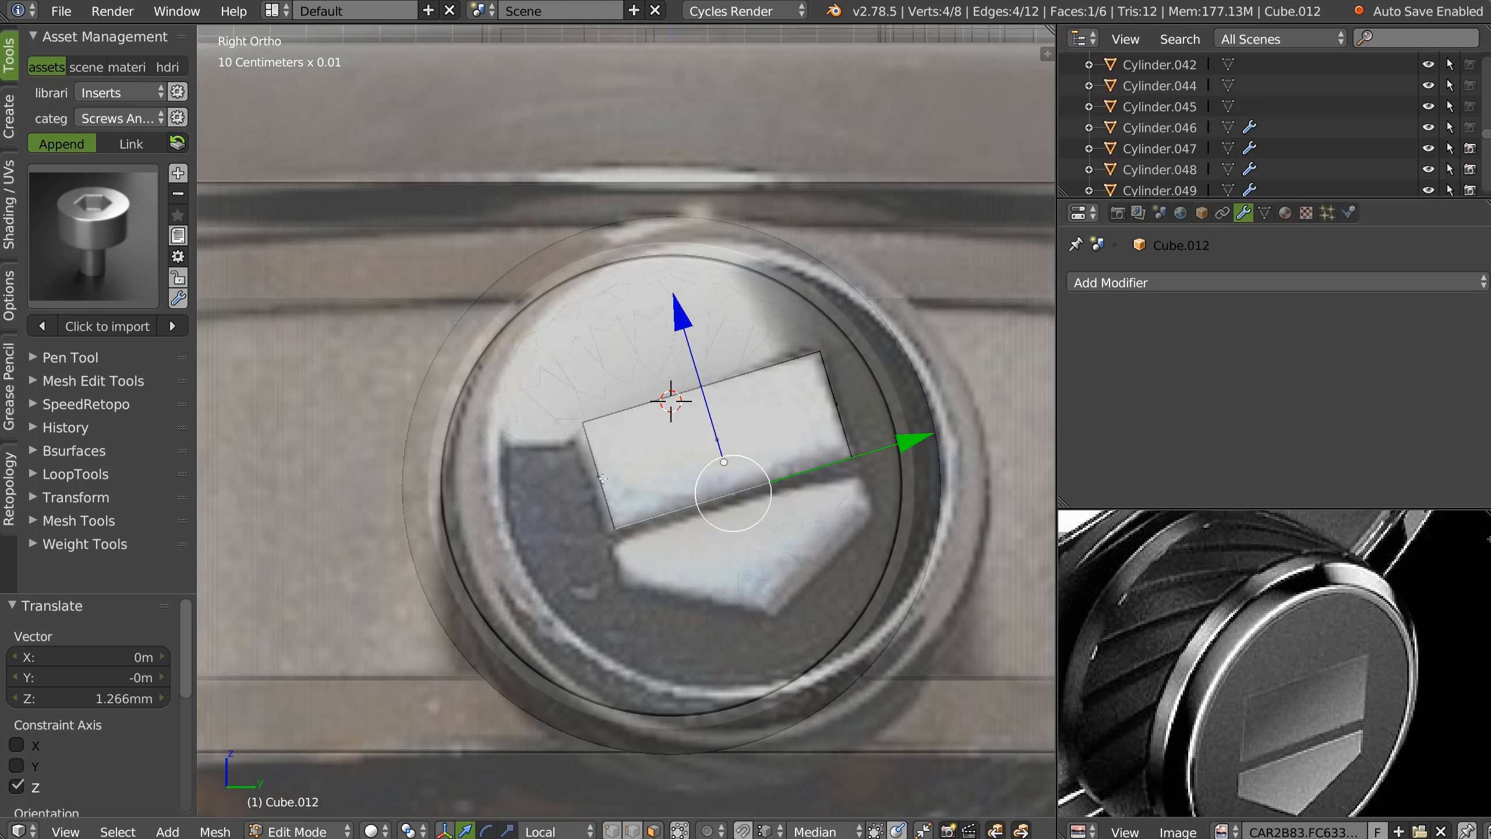
Shift the block -0.167 mm along local Y and scale it by 1.022 along Y to fit the upper bar.
key(Tab)
drag(901, 414, 883, 402)
key(s)
key(y)
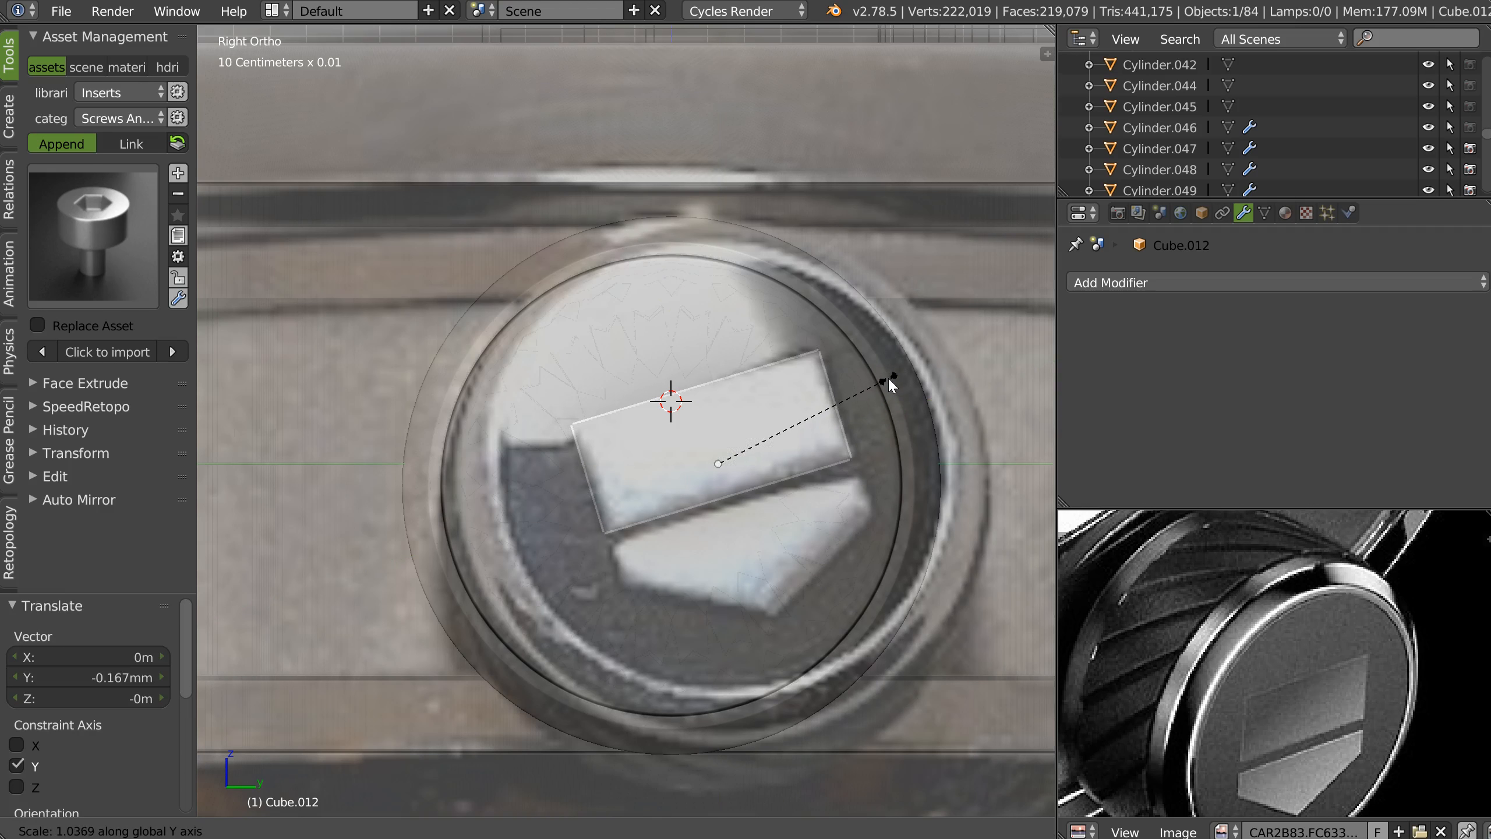
key(Escape)
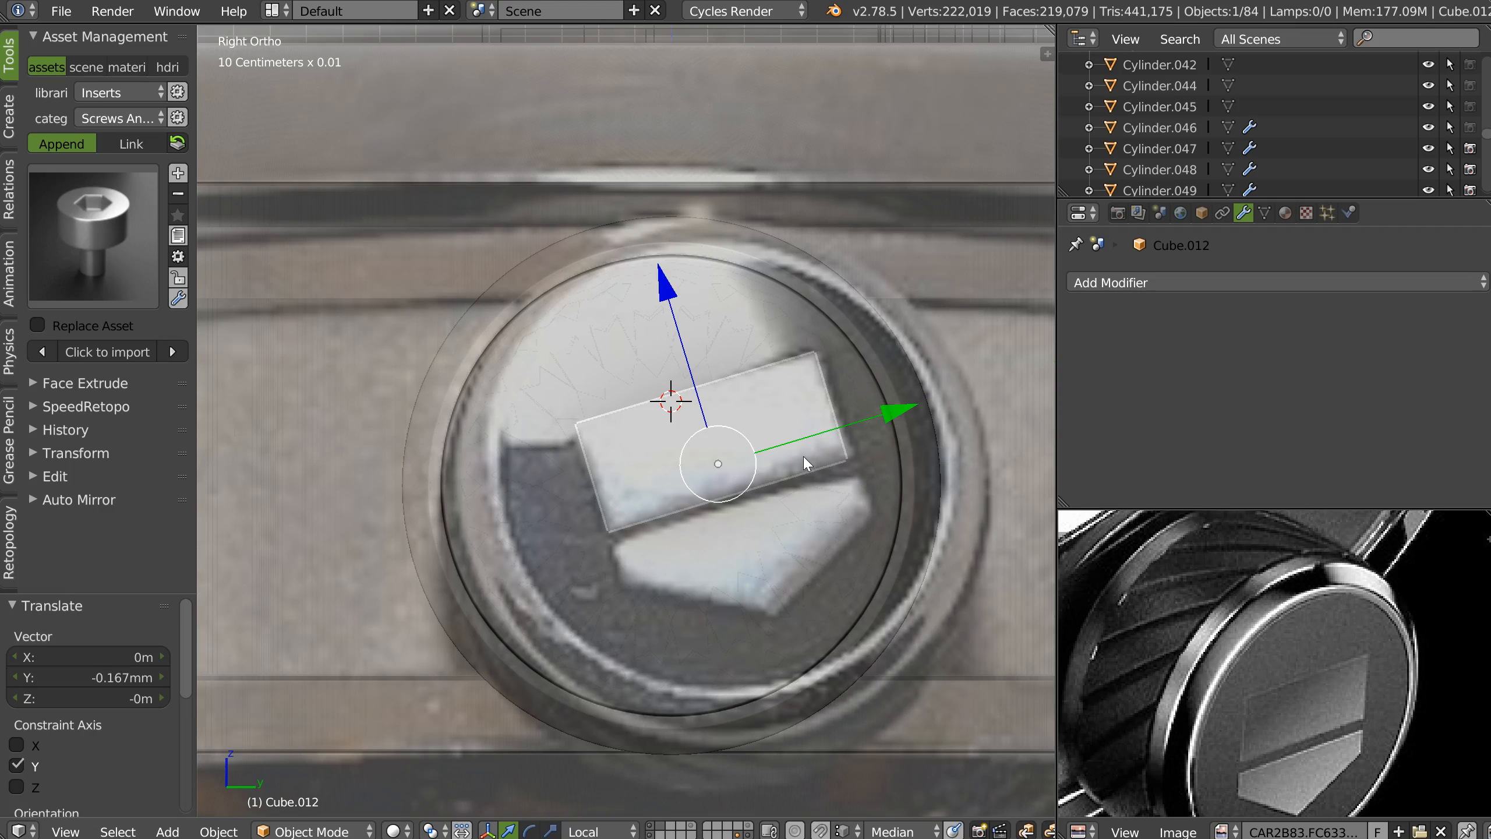
key(s)
key(y)
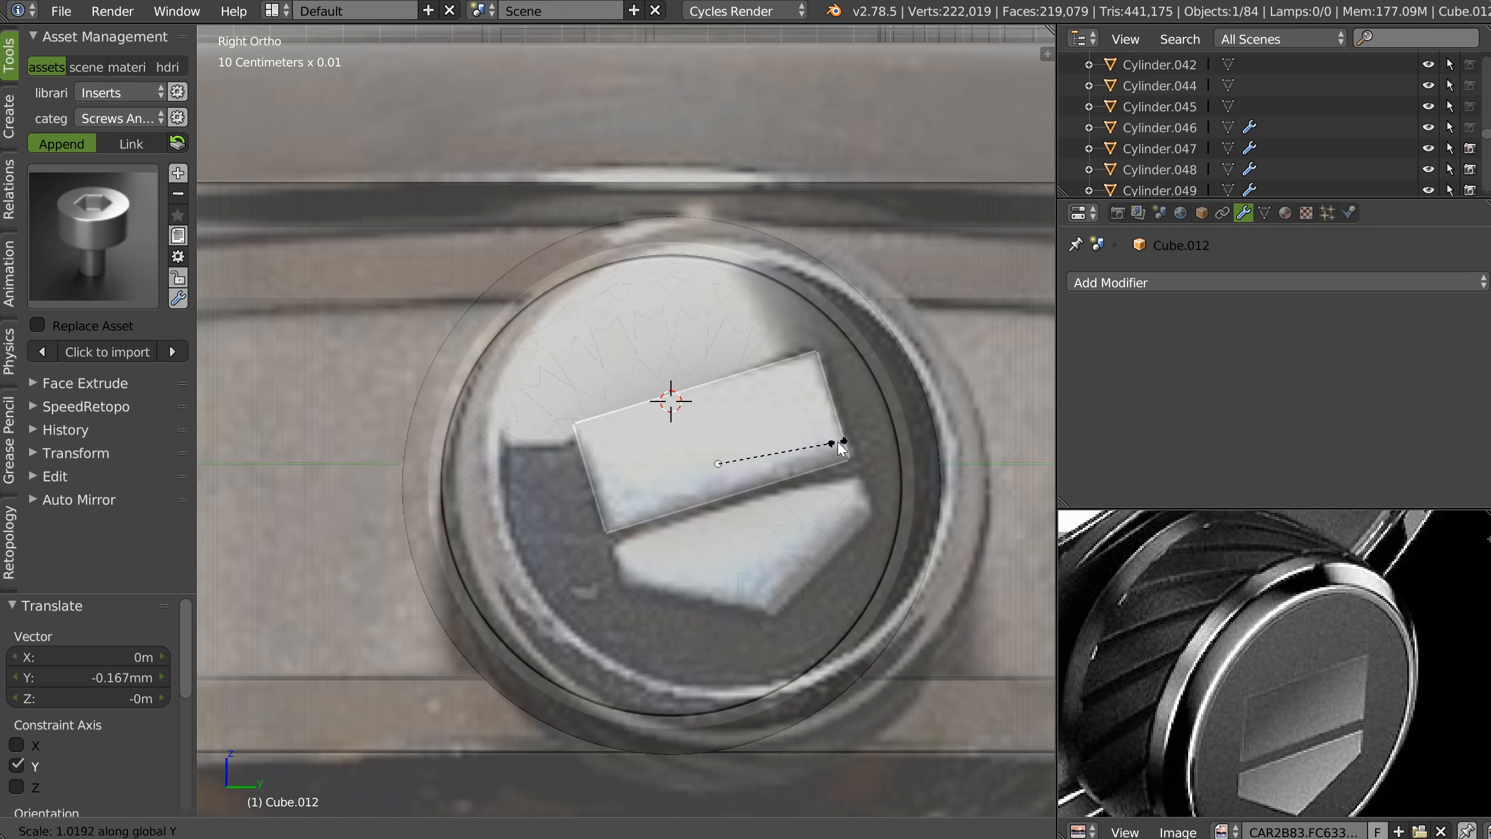
click(841, 440)
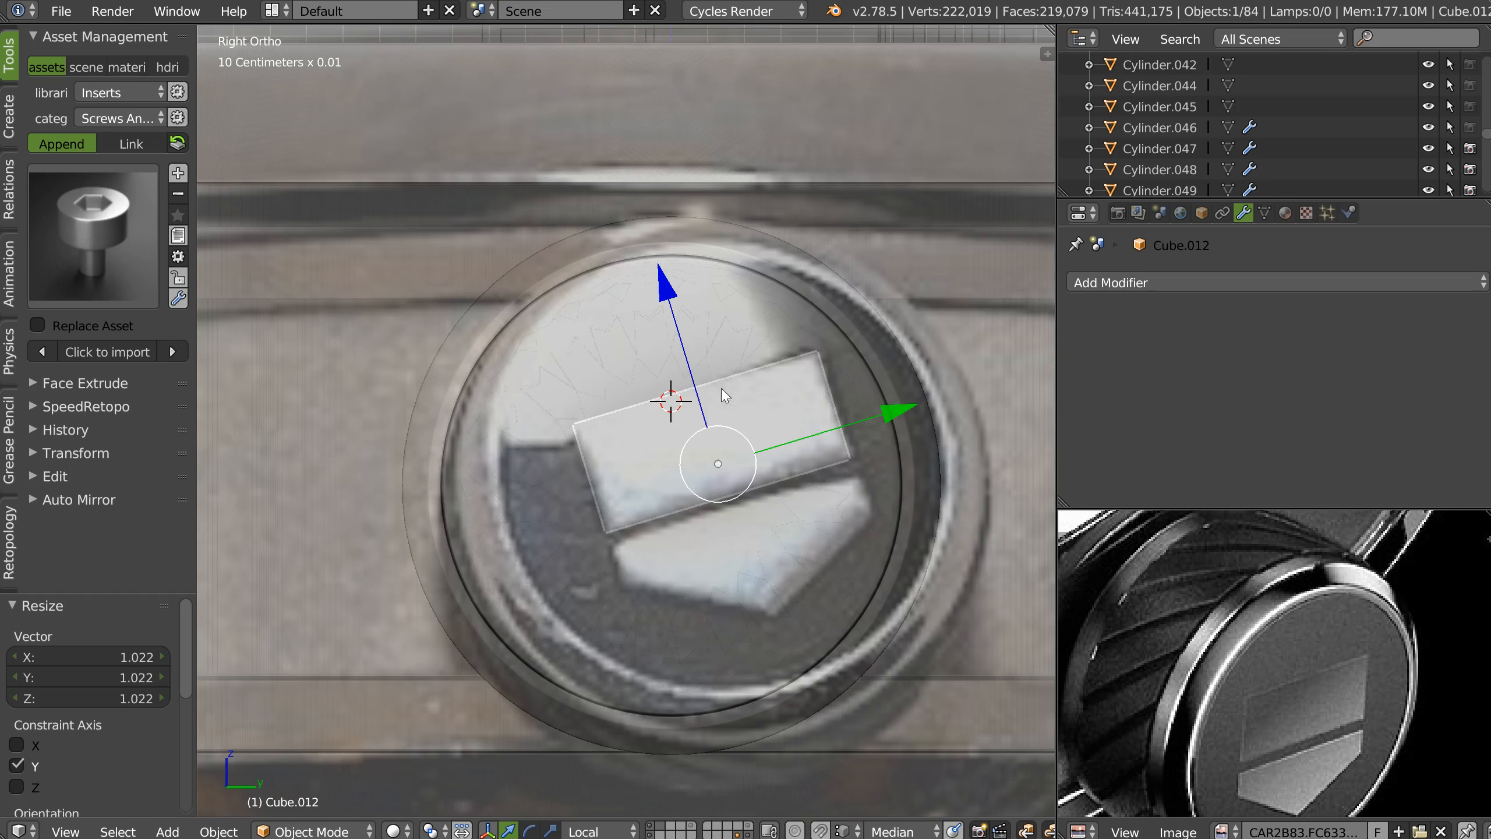
Duplicate the block onto the logo's lower piece and raise its bottom face 1.82 mm to the piece's side corner height.
key(shift+d)
right_click(752, 520)
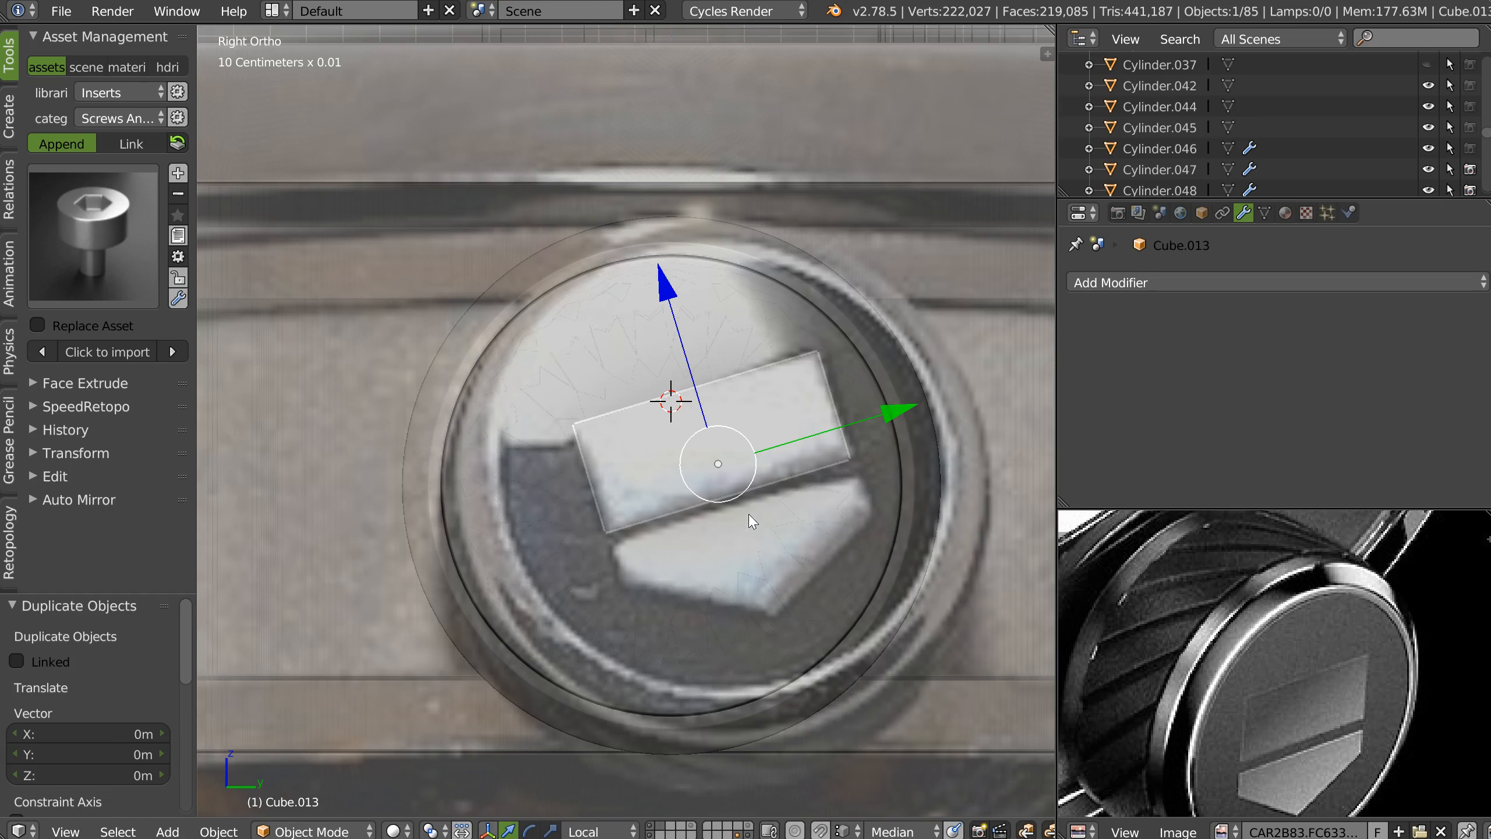
drag(686, 305, 713, 439)
key(Tab)
click(785, 625)
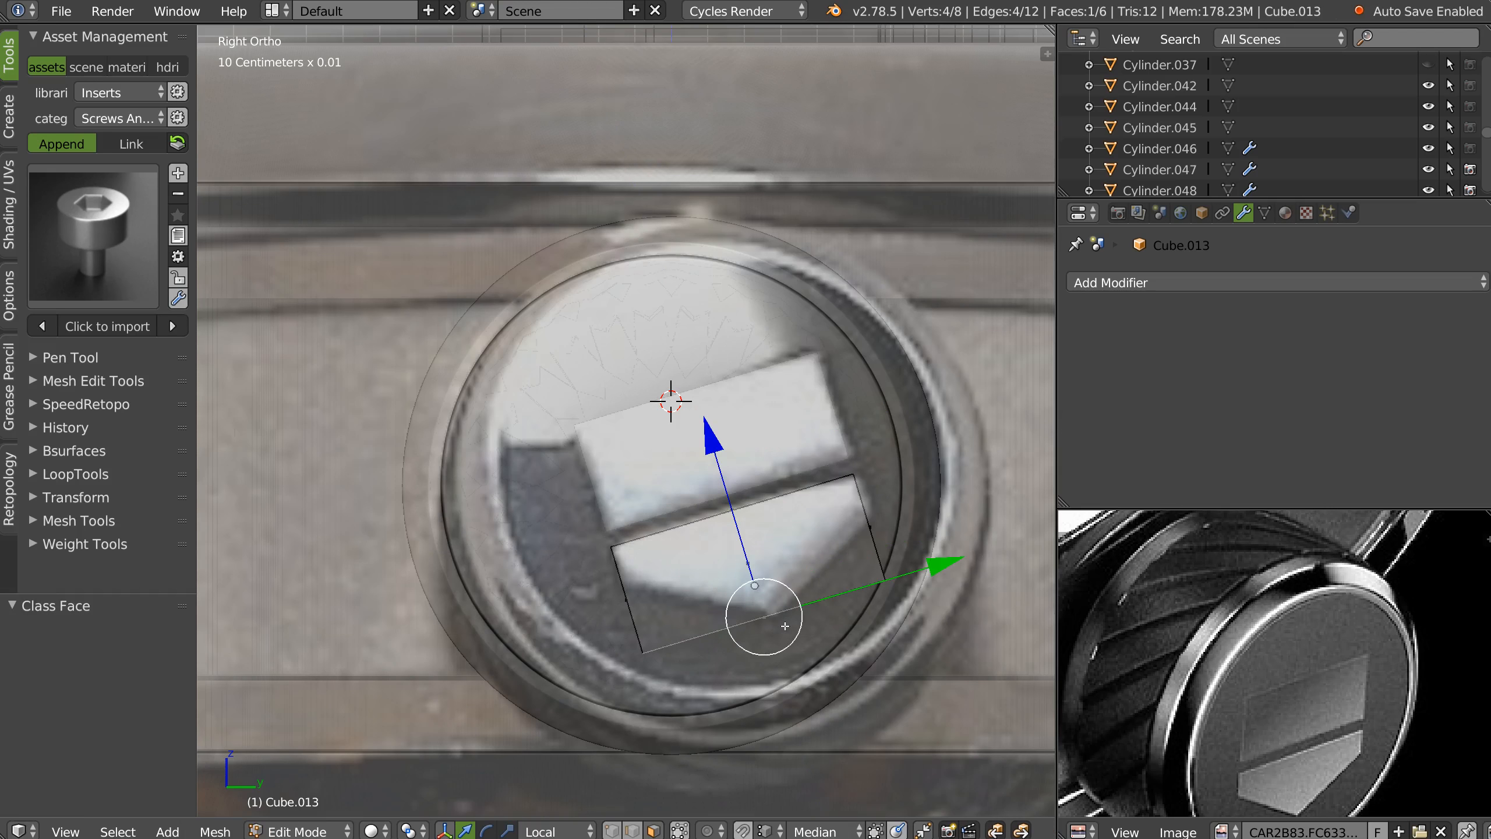
drag(724, 480, 706, 554)
Cut a centered vertical loop through the lower block and pull its bottom middle edge down into the logo's point.
key(ctrl+r)
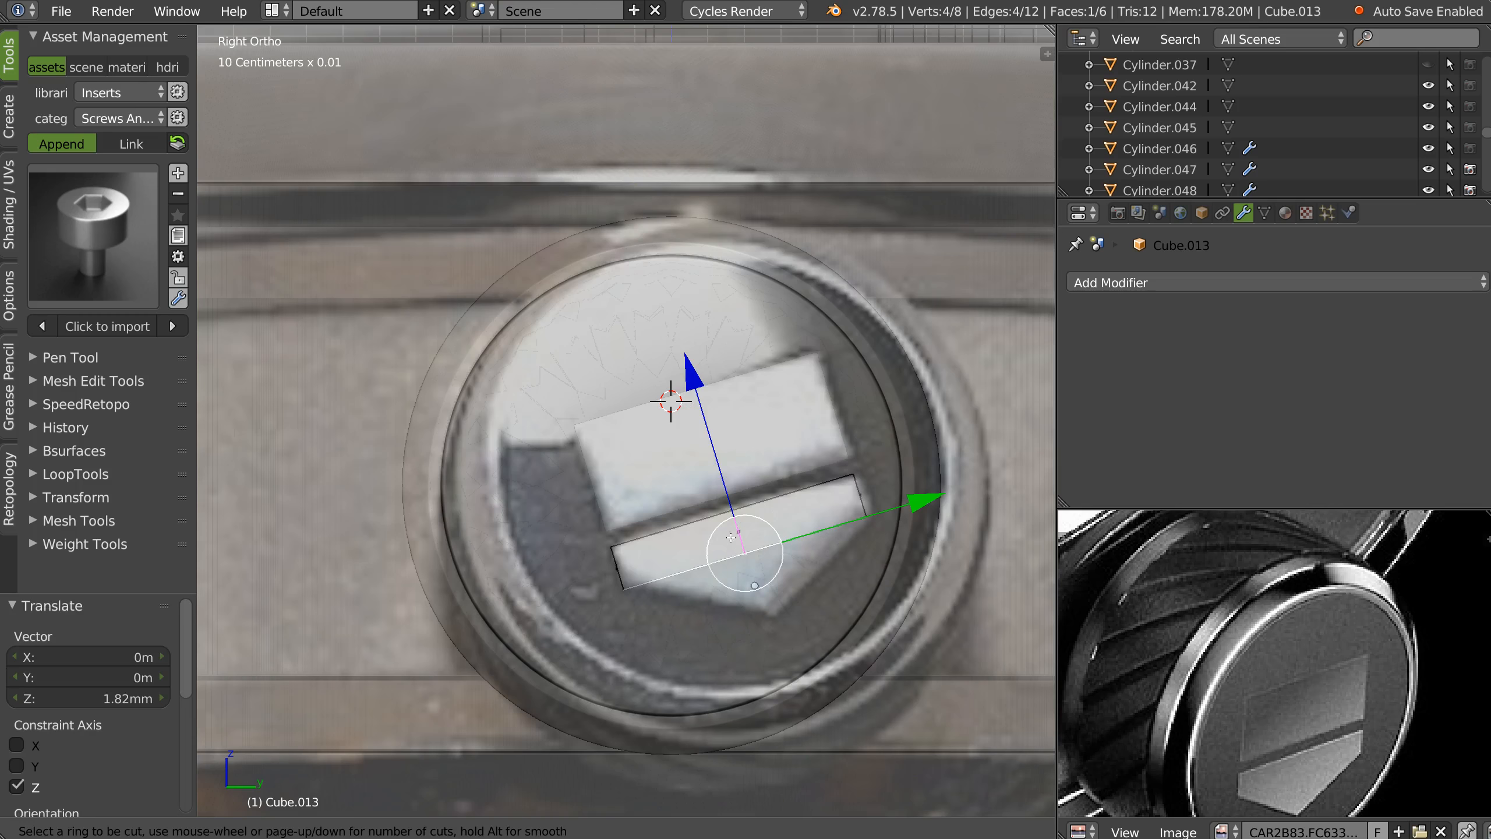
click(731, 537)
right_click(738, 562)
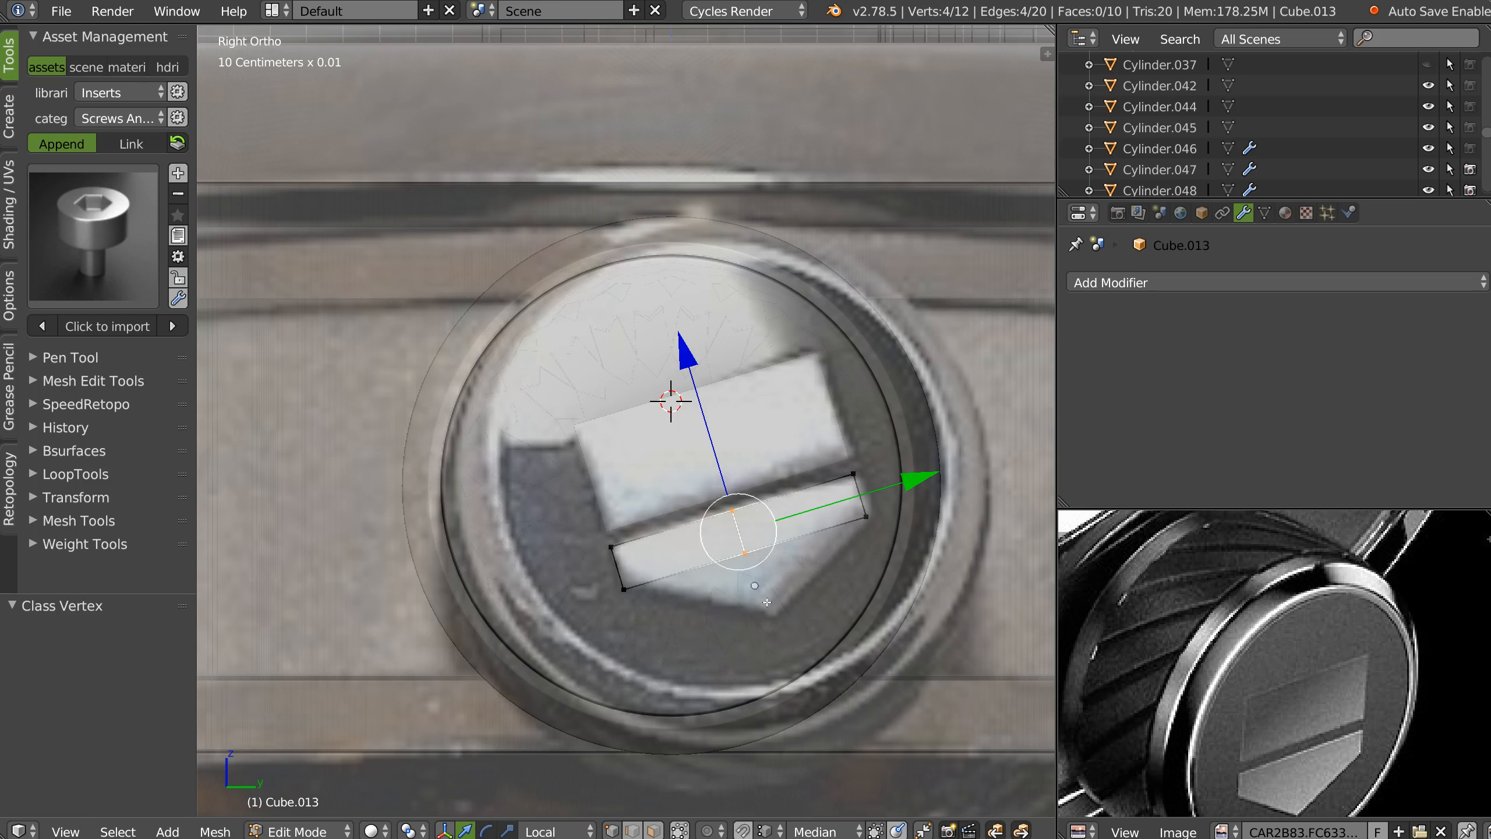
key(a)
right_click(741, 555)
key(g)
key(z)
key(z)
click(734, 452)
Join the pointed lower block and the upper bar into one logo object.
key(Tab)
shift+click(656, 496)
key(w)
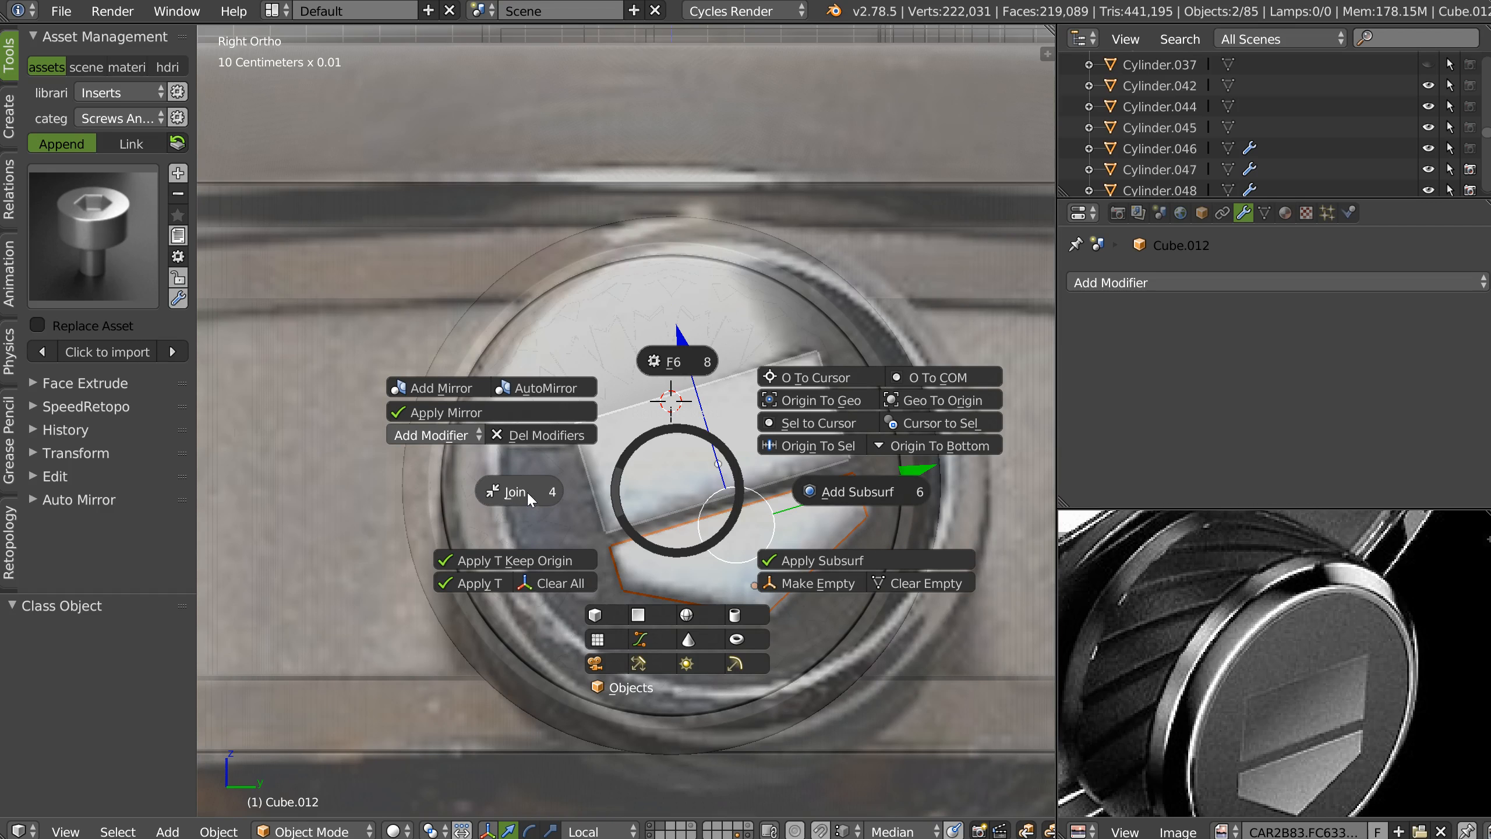
click(526, 490)
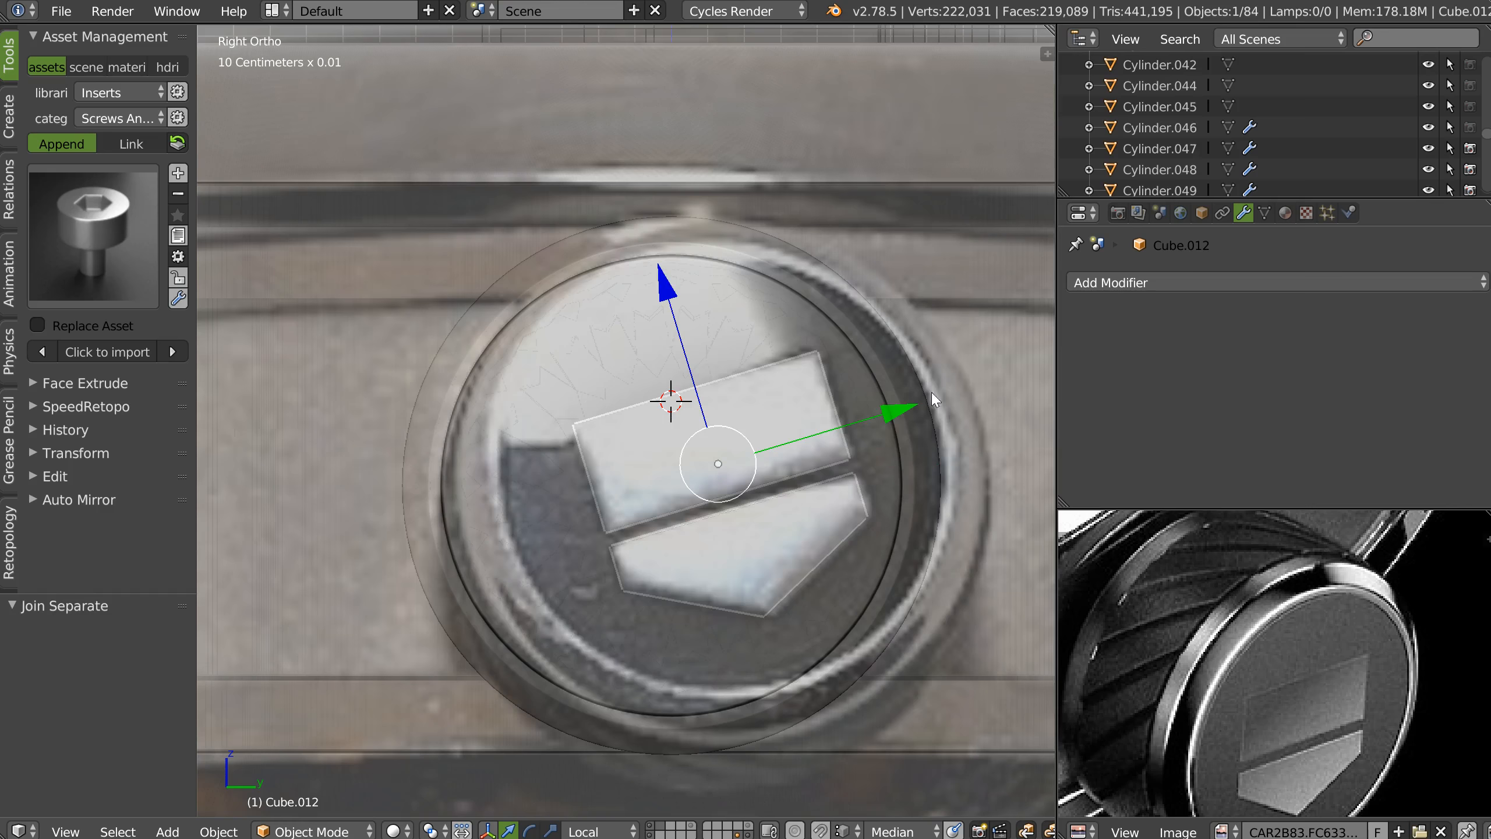
Set the logo's X rotation to 0° and move it along Y to 0.2053 mm to center it on the crown.
key(n)
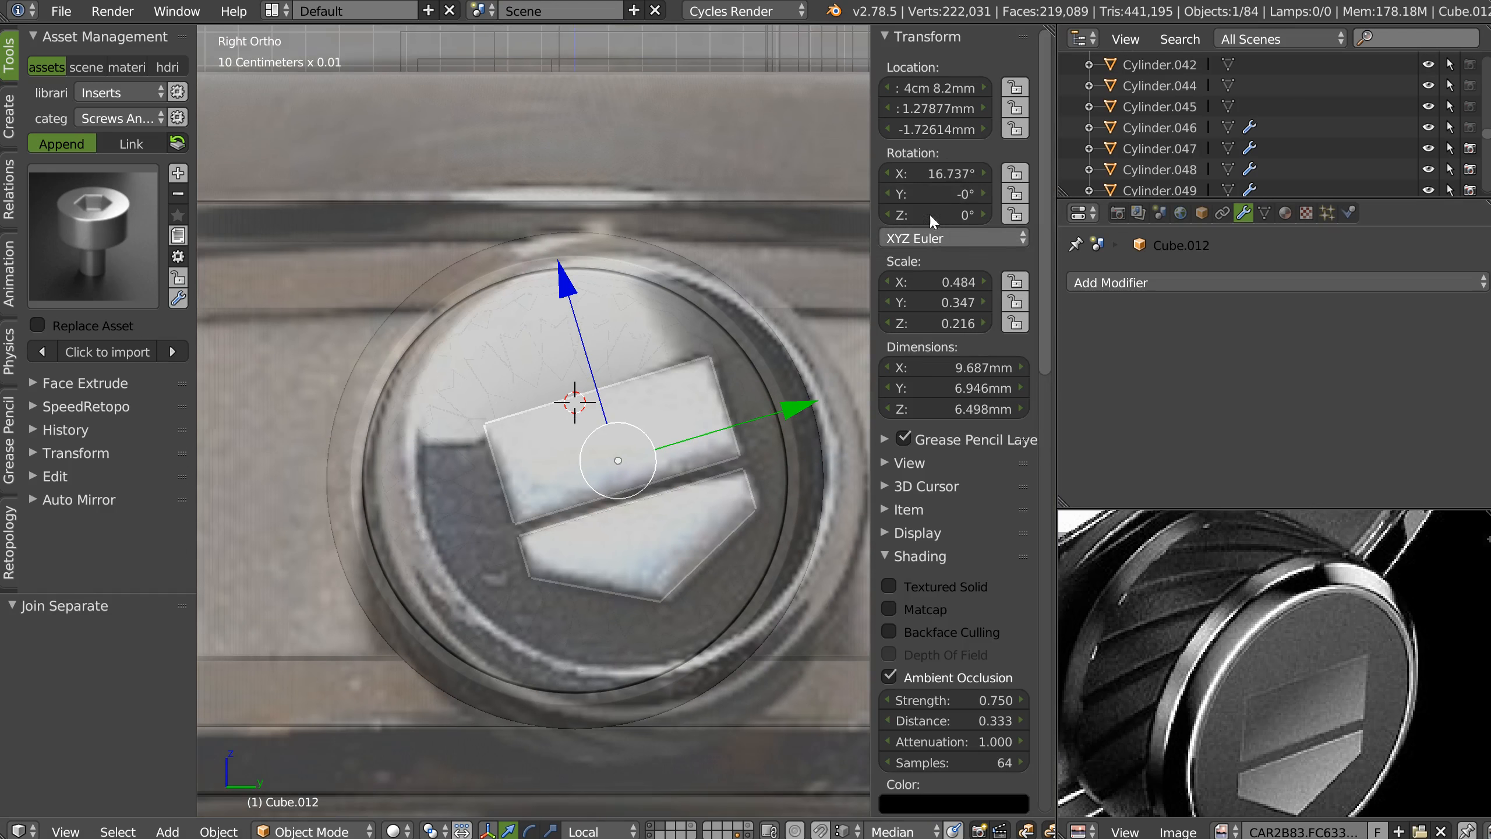
text(0)
key(Return)
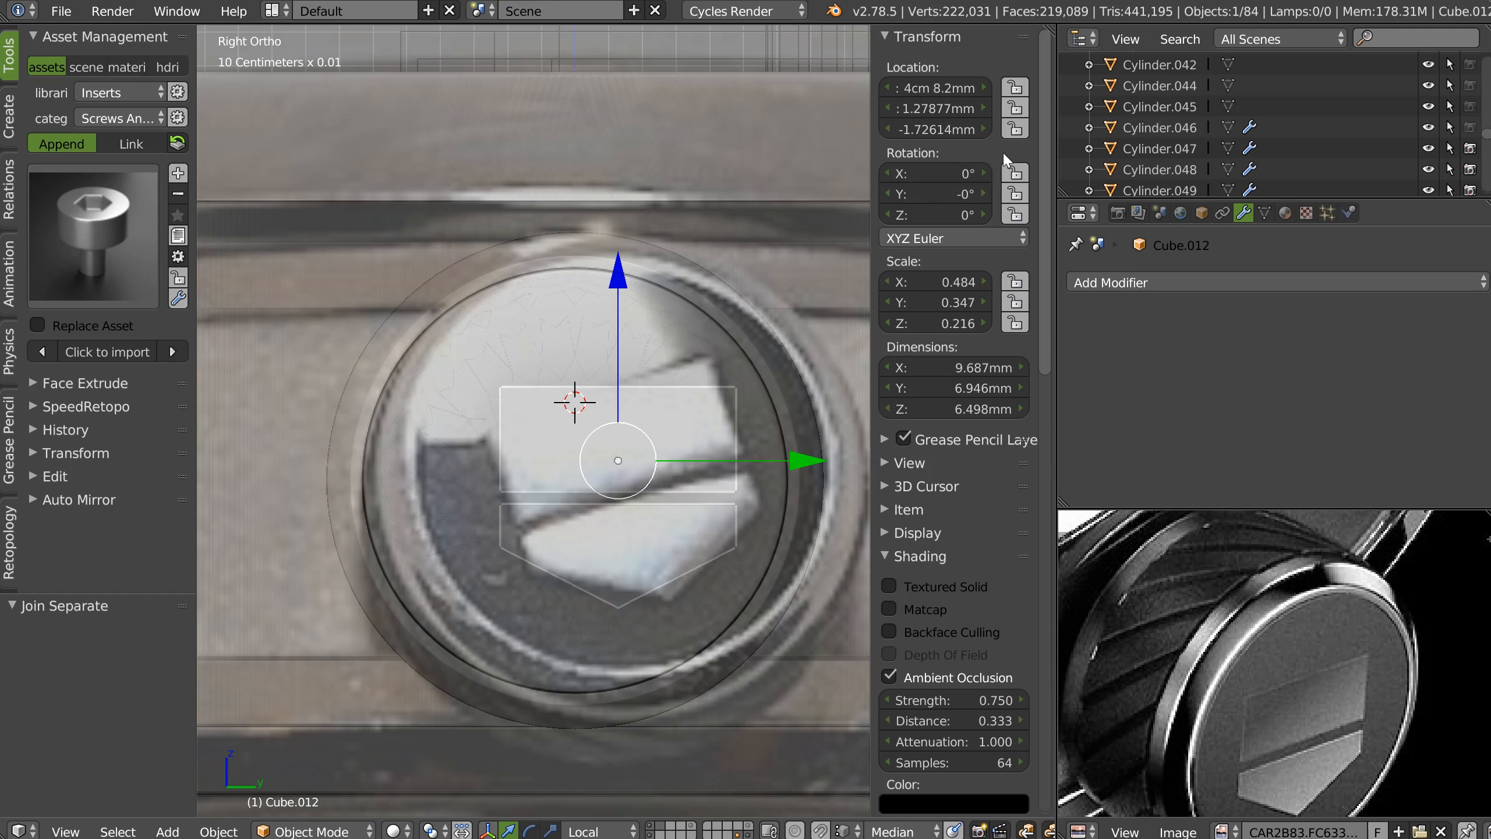
drag(750, 474, 584, 253)
key(shift+Tab)
middle_drag(583, 253, 624, 338)
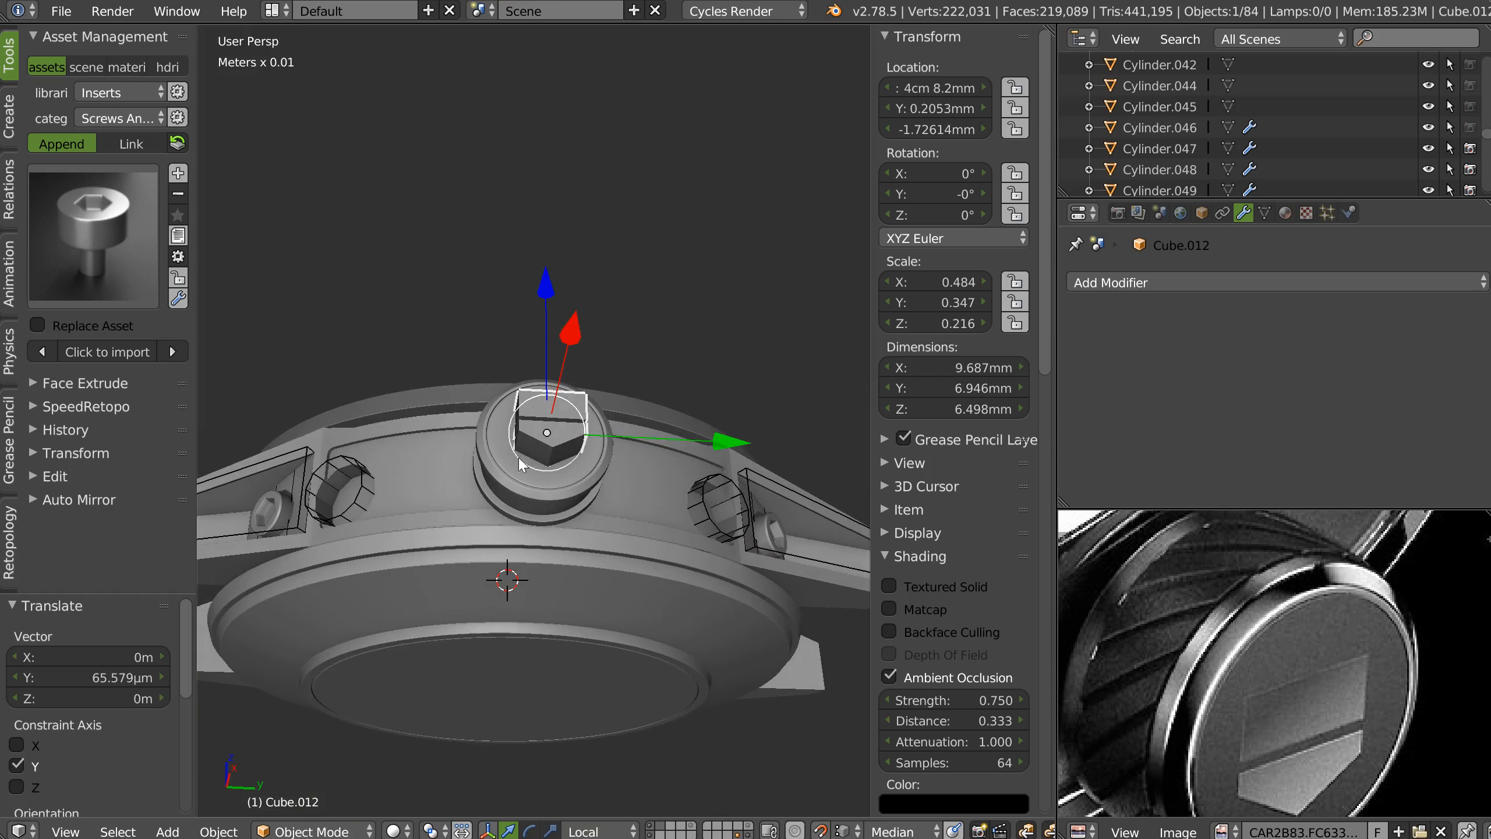
Move the logo 7.669 mm outward along X, clear of the crown, and shift it -0.264 mm along Y.
middle_drag(525, 420, 668, 472)
drag(668, 472, 743, 464)
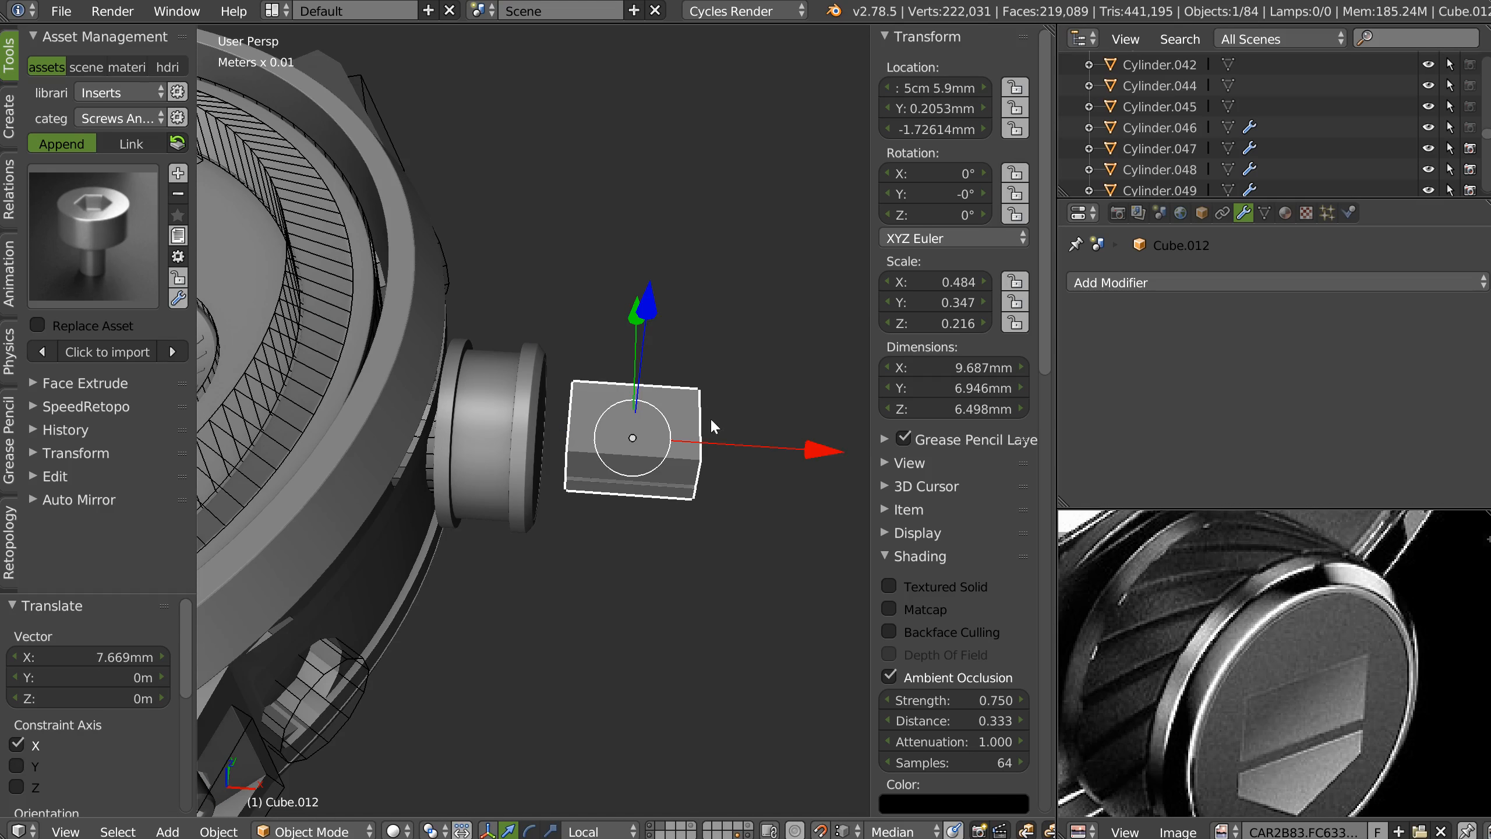
middle_drag(711, 421, 571, 430)
drag(774, 418, 534, 236)
Scale the logo down along X into a thinner plate.
middle_drag(533, 236, 784, 462)
key(s)
key(x)
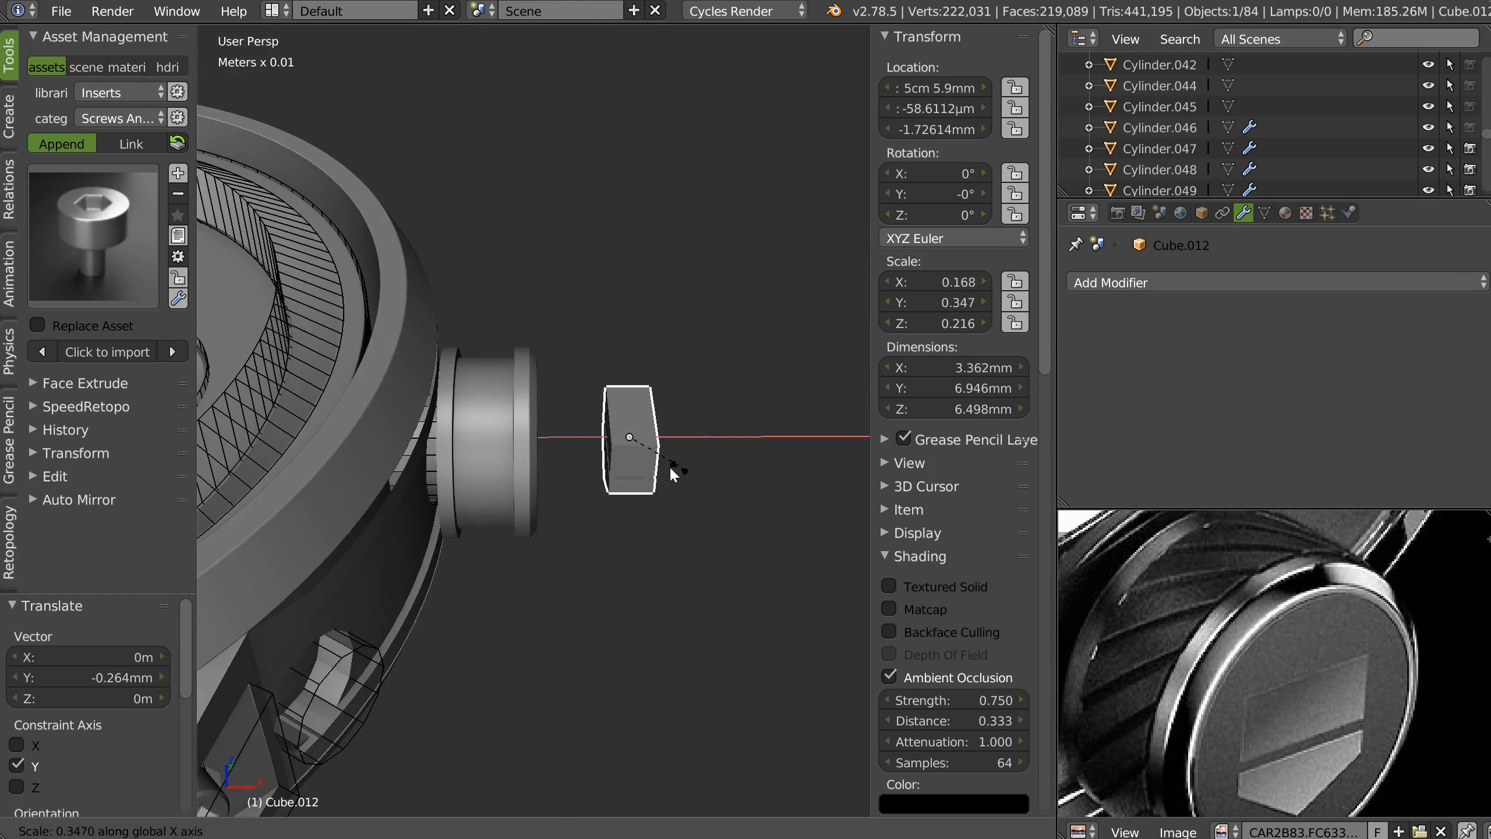
click(625, 464)
Delete the three back faces of the logo's upper bar and pointed lower piece.
scroll(638, 468, up, 6)
middle_drag(638, 467, 545, 410)
key(Tab)
right_click(487, 364)
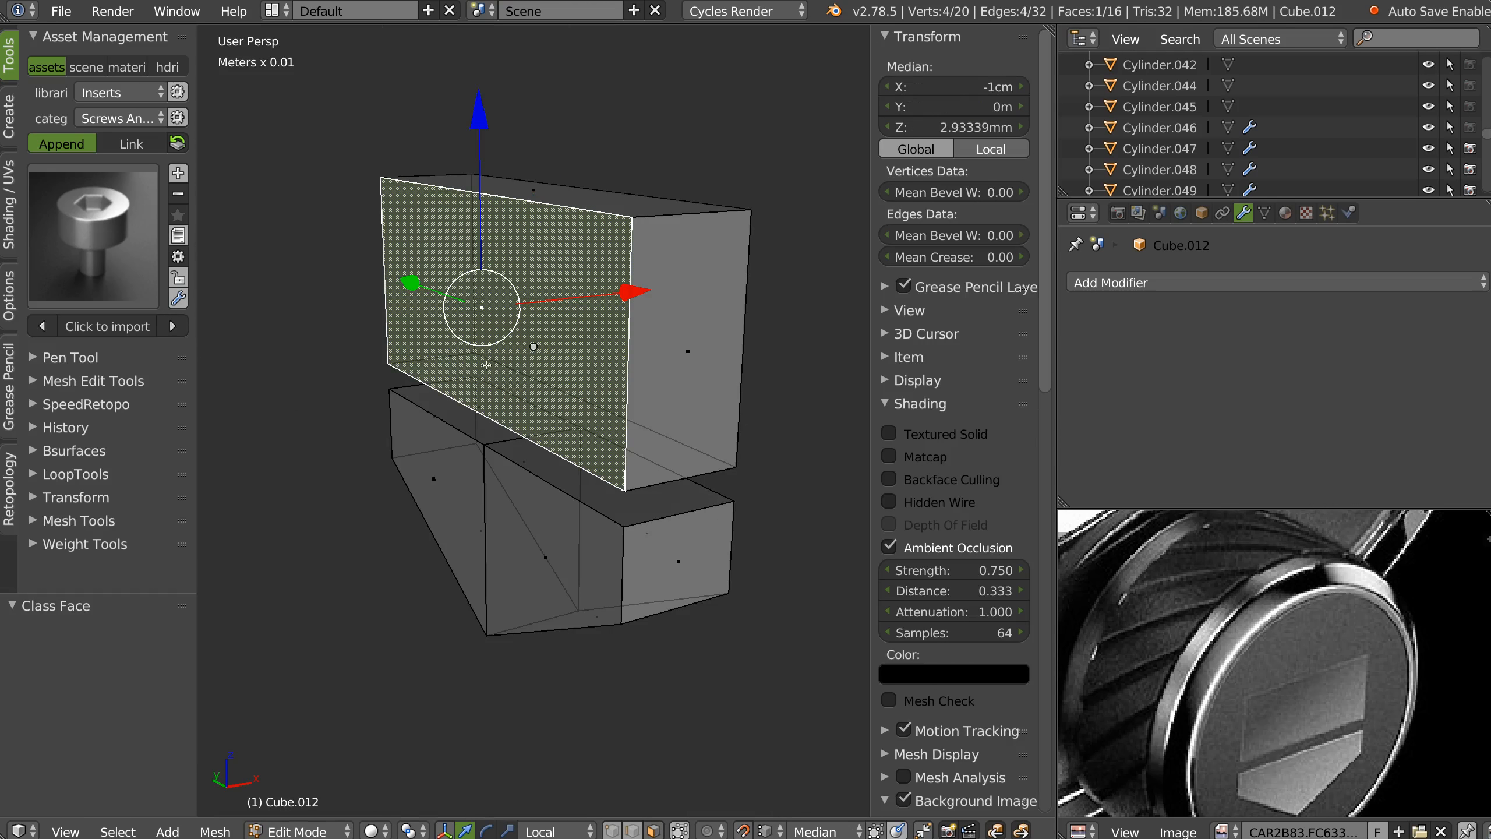
shift+right_click(489, 544)
shift+right_click(478, 529)
key(x)
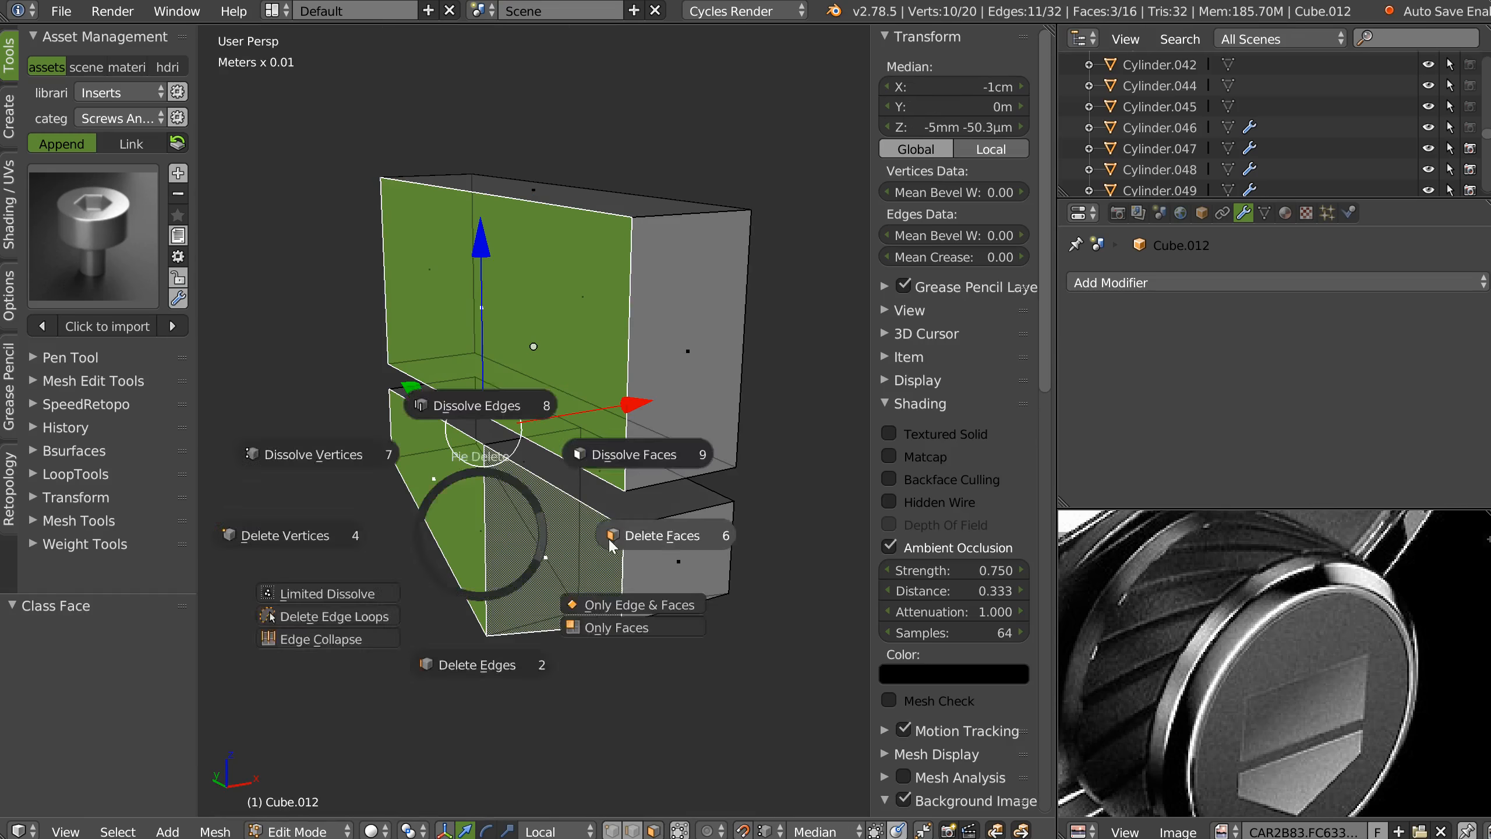
click(594, 543)
Select the open back borders of both logo pieces and move them forward along X, leaving the logo about 0.41 mm thick.
alt+right_click(584, 469)
alt+right_click(458, 427)
shift+right_click(444, 385)
key(ctrl+z)
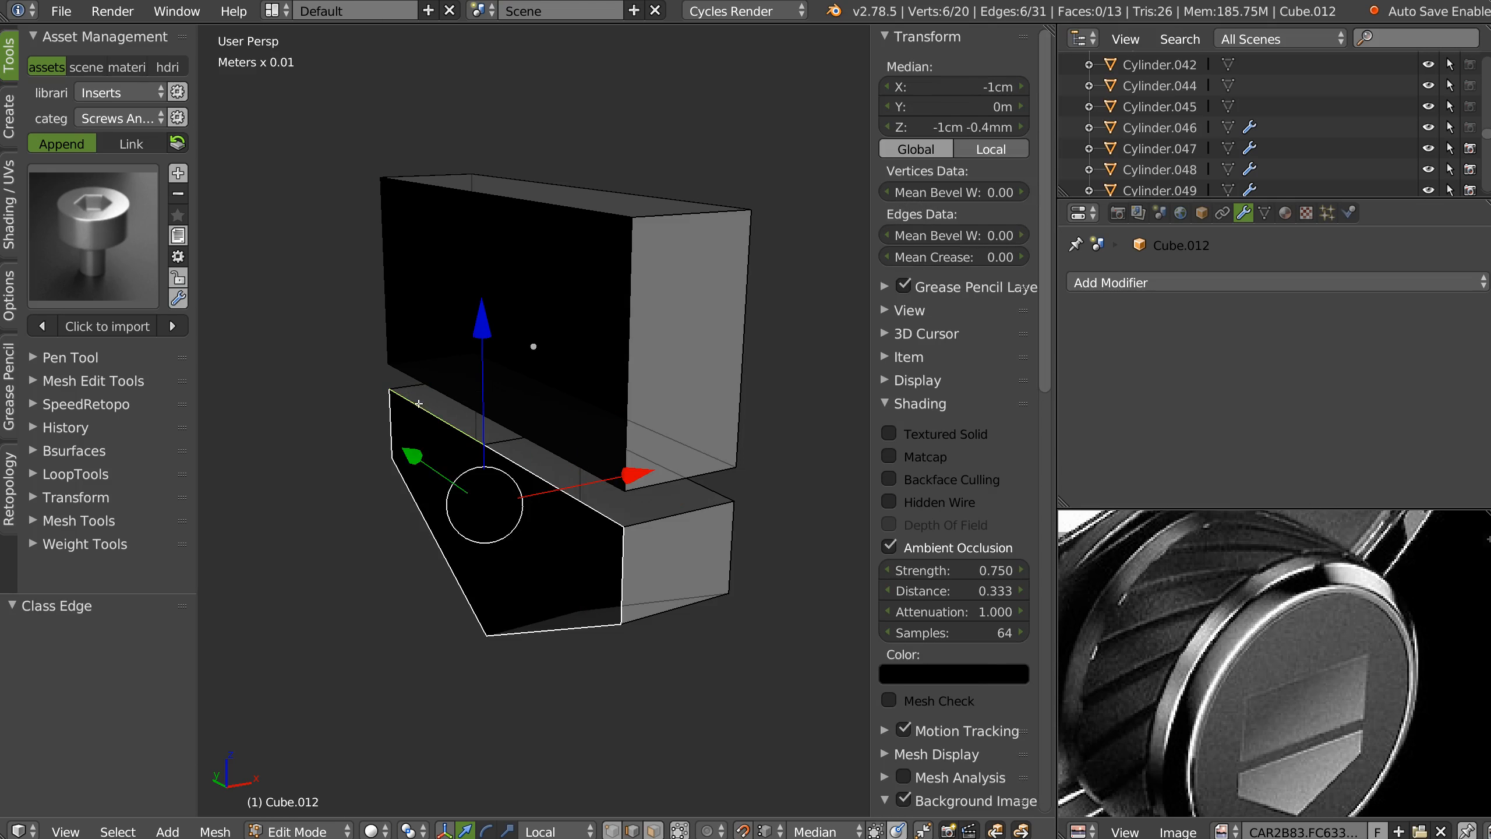
alt+shift+right_click(415, 303)
middle_drag(670, 380, 649, 400)
drag(650, 400, 743, 397)
middle_drag(743, 397, 558, 411)
Add a weight-limited bevel to the logo with 2 segments, a 0.125 mm width and a 0.5 profile.
key(Tab)
key(shift+q)
click(774, 491)
scroll(770, 490, down, 3)
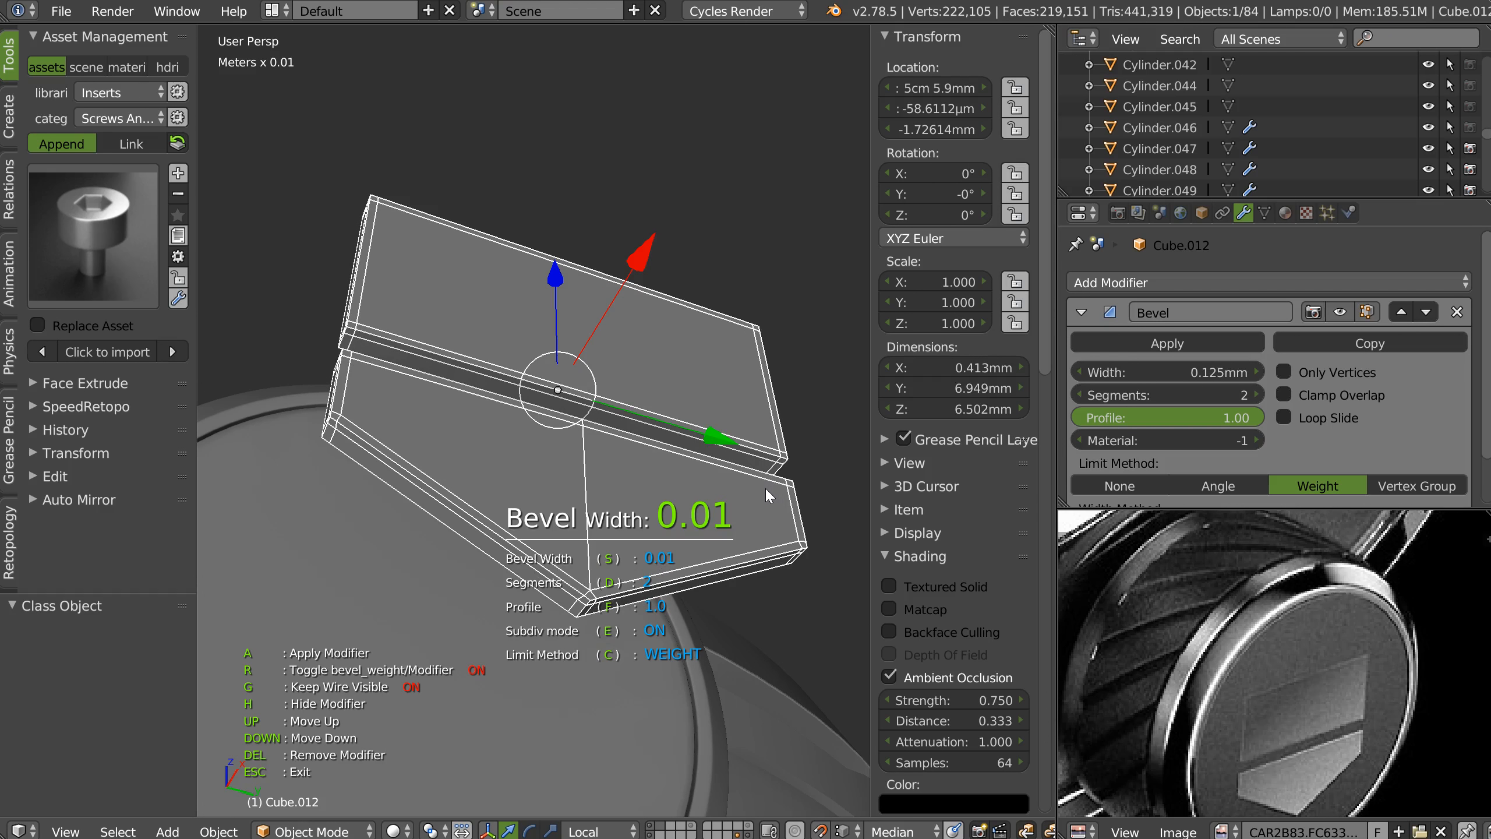
click(765, 487)
text(file .5)
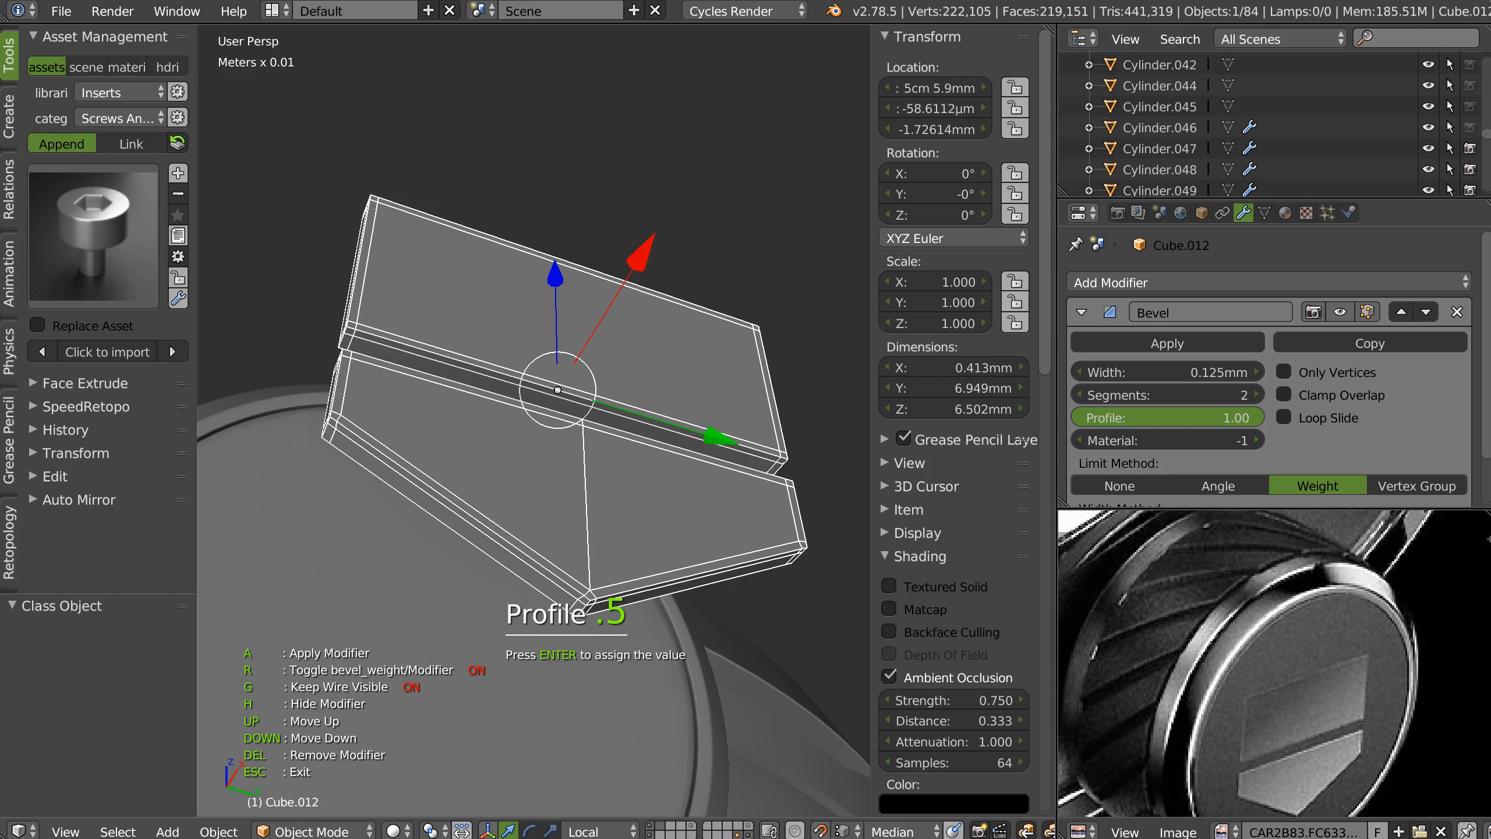
key(Return)
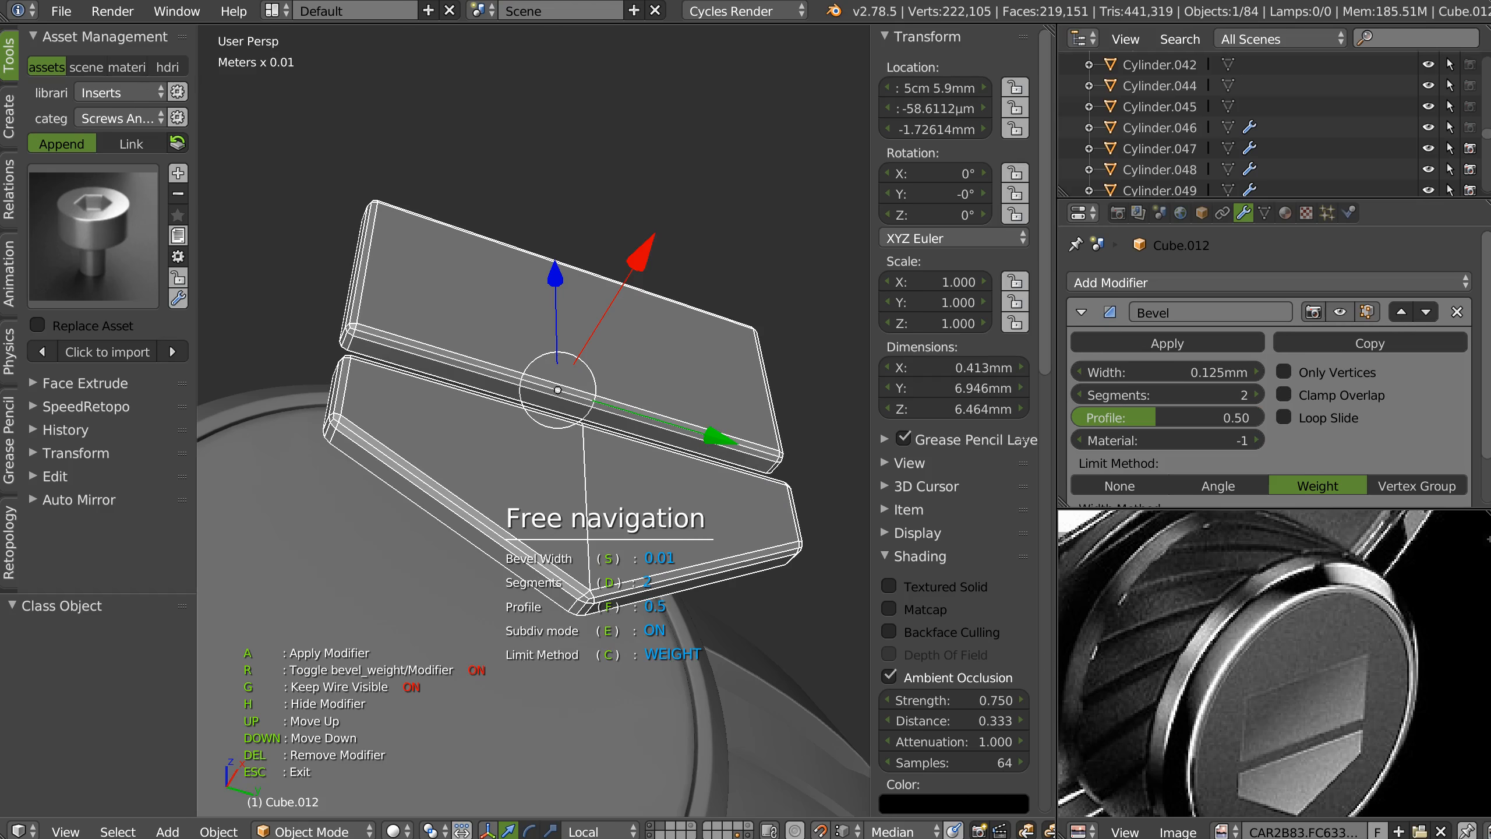
Reduce the logo's bevel width to 62.5 µm and hide its wire overlay.
key(s)
click(720, 501)
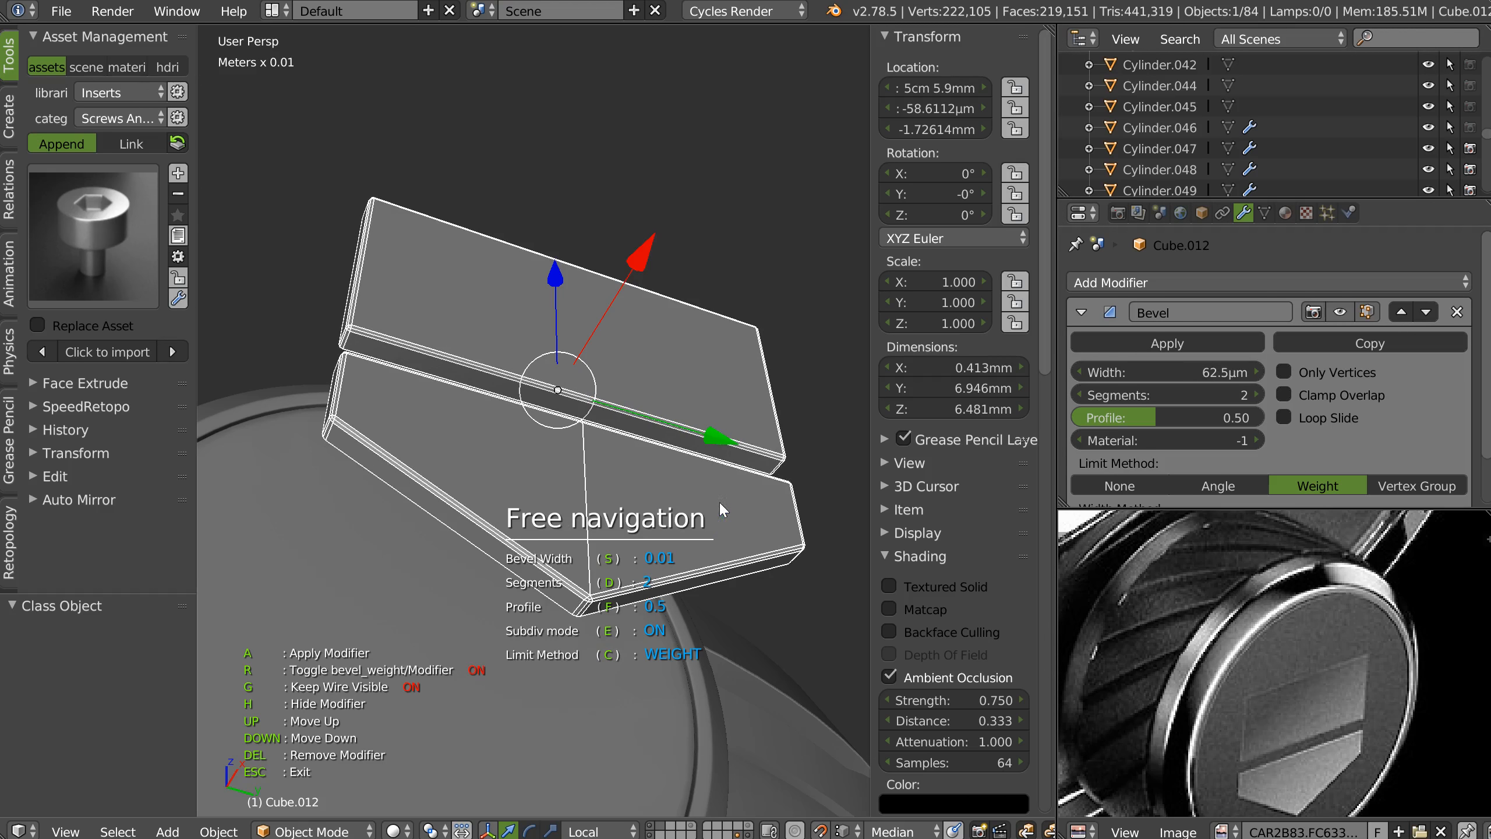
key(Escape)
key(shift+z)
Move the logo -7.748 mm along X so it sits on the crown's front disc.
mouse_move(703, 490)
middle_down()
mouse_move(783, 525)
mouse_move(629, 562)
mouse_move(638, 501)
mouse_move(578, 478)
middle_up()
scroll(629, 562, down, 3)
key(z)
drag(783, 460, 594, 424)
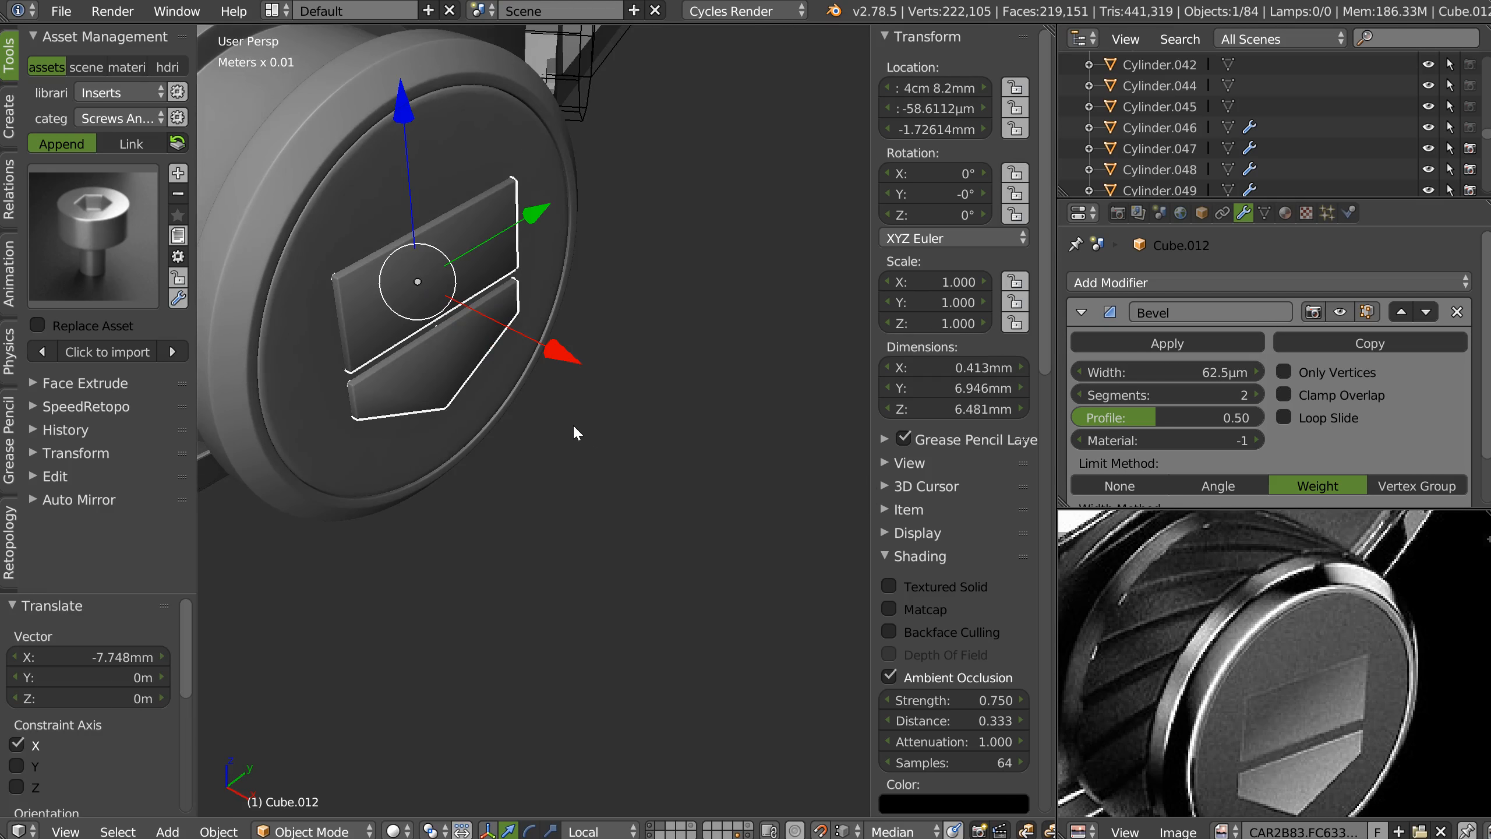
Move the logo -0.13 mm along X, closer to the crown's front disc.
middle_drag(585, 410, 524, 256)
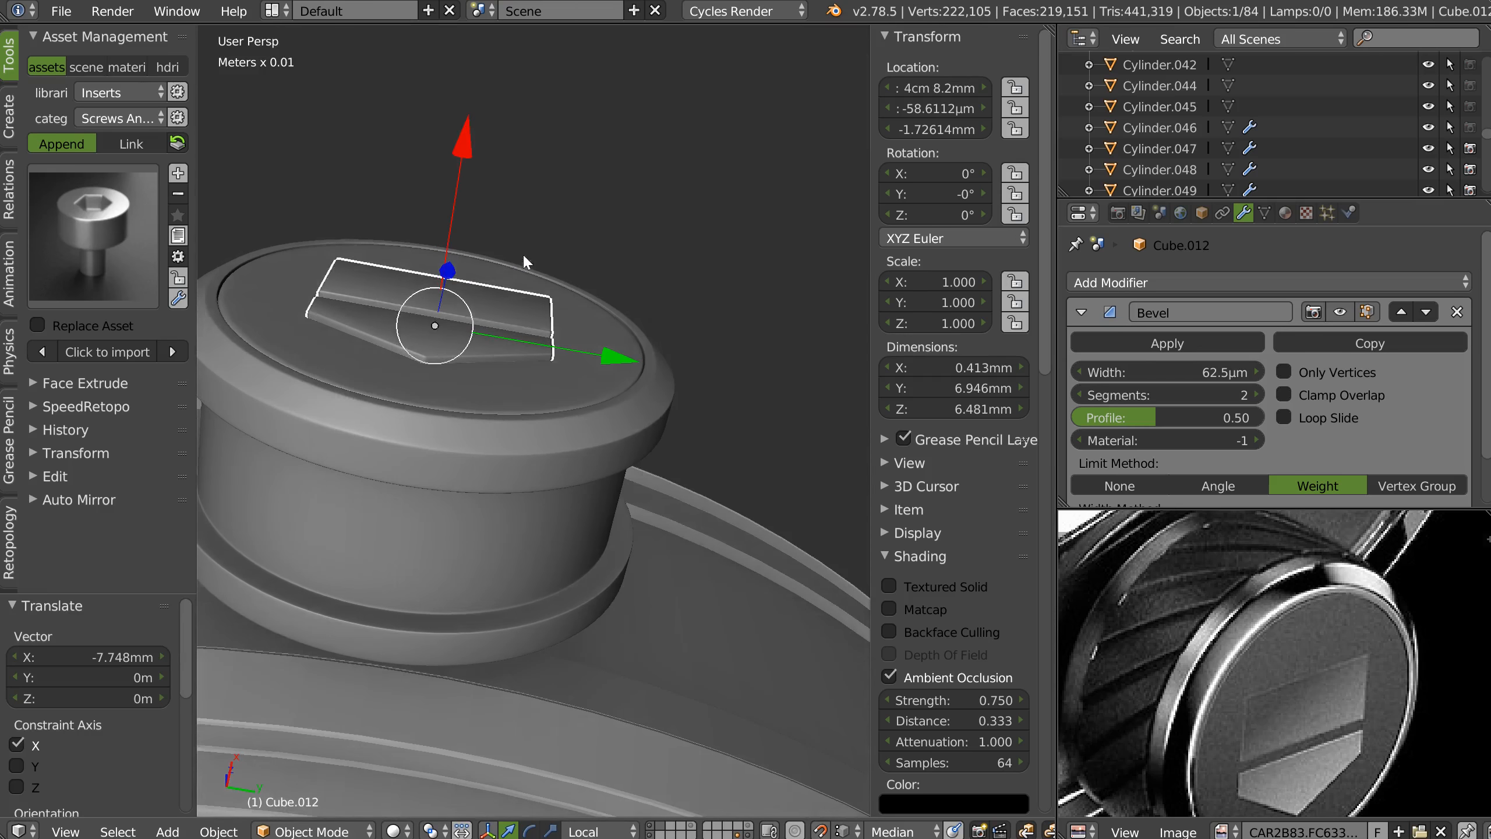
scroll(523, 259, up, 3)
shift+middle_drag(566, 415, 599, 300)
drag(658, 169, 645, 170)
middle_drag(627, 291, 625, 423)
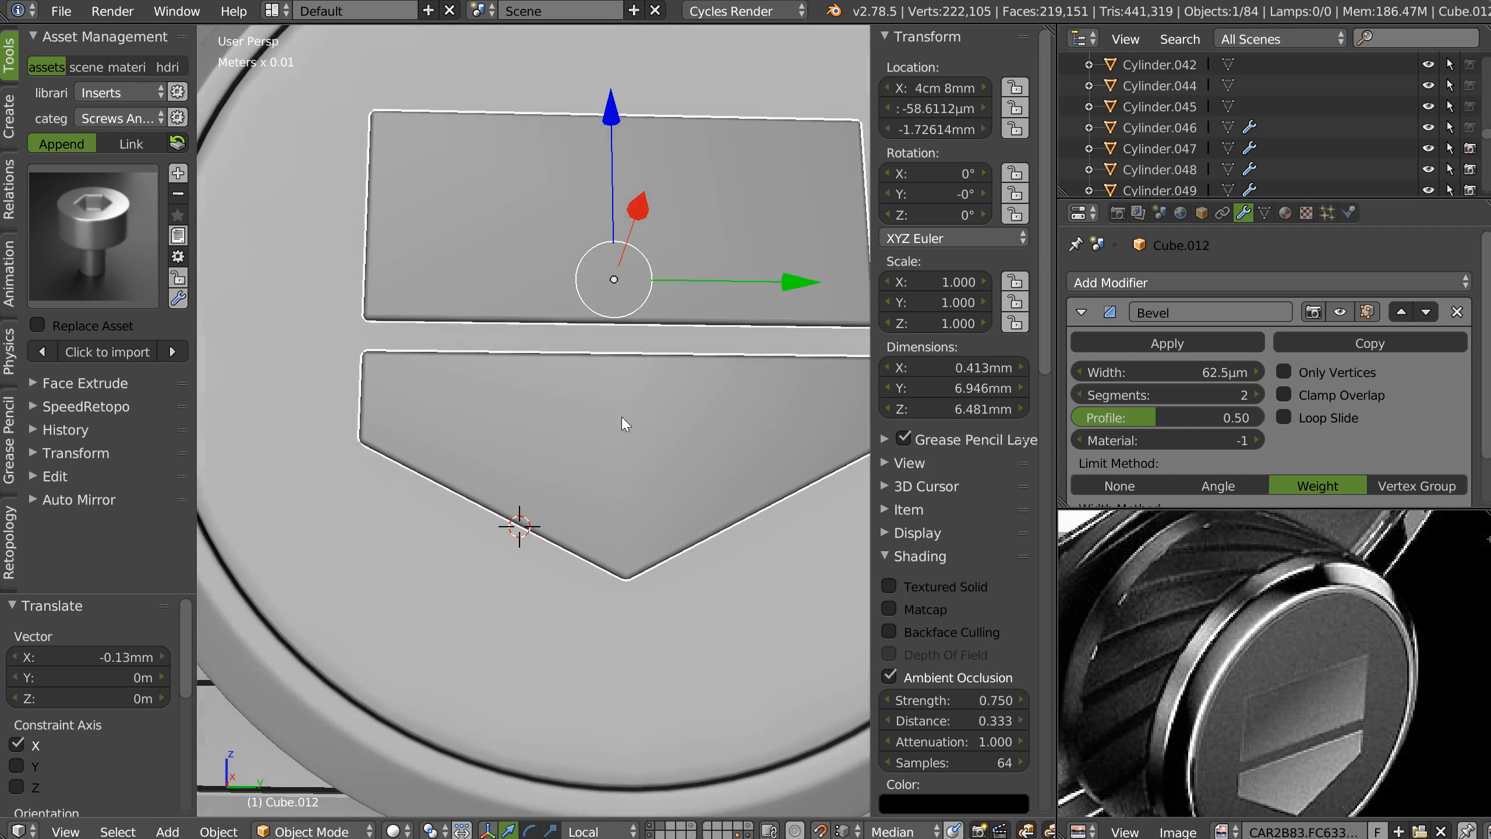
Isolate the logo together with the crown body and view them from the right in orthographic projection.
scroll(573, 433, down, 5)
shift+right_click(710, 272)
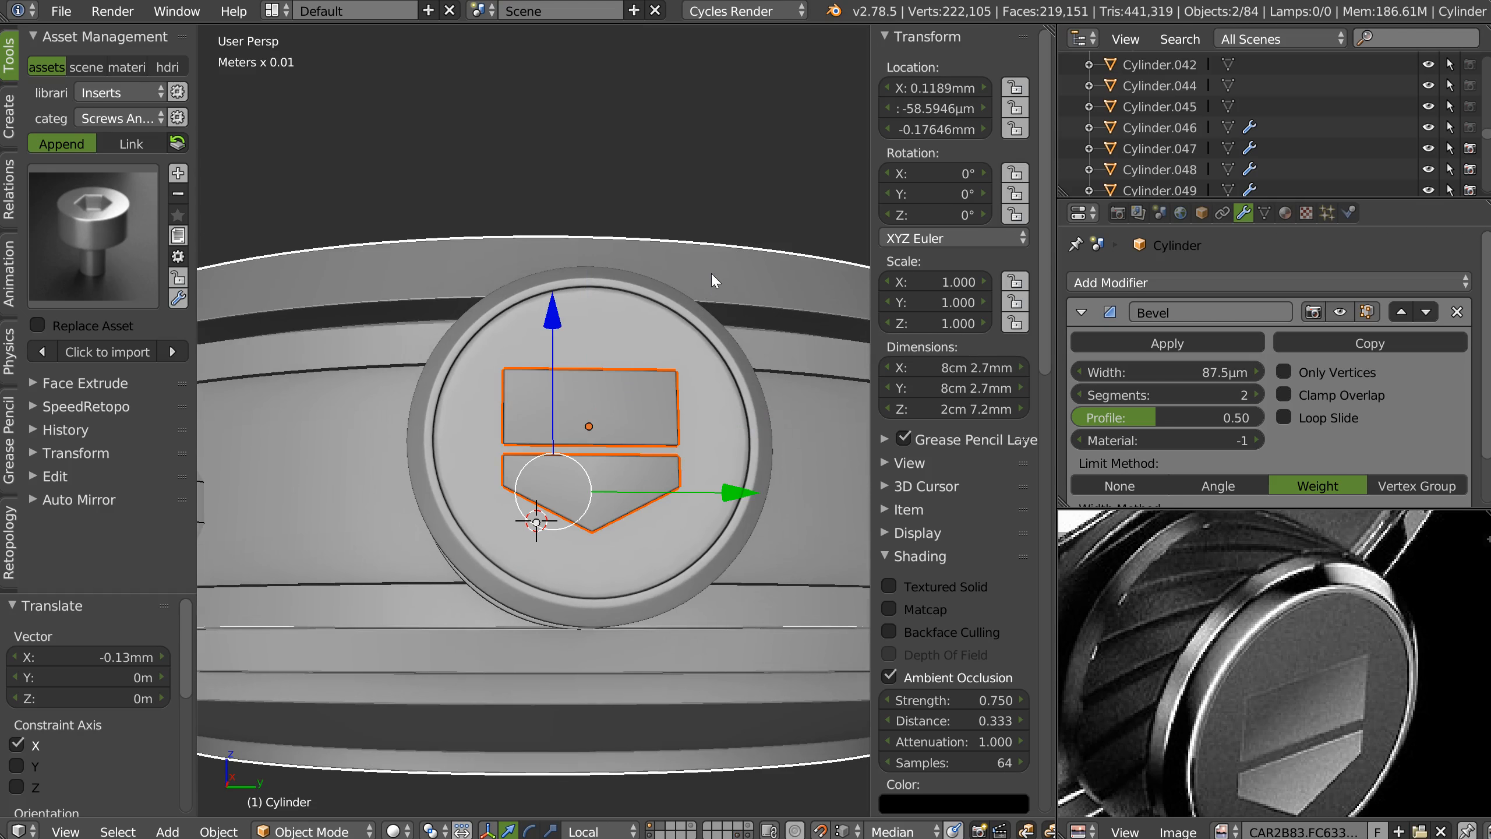
right_click(643, 385)
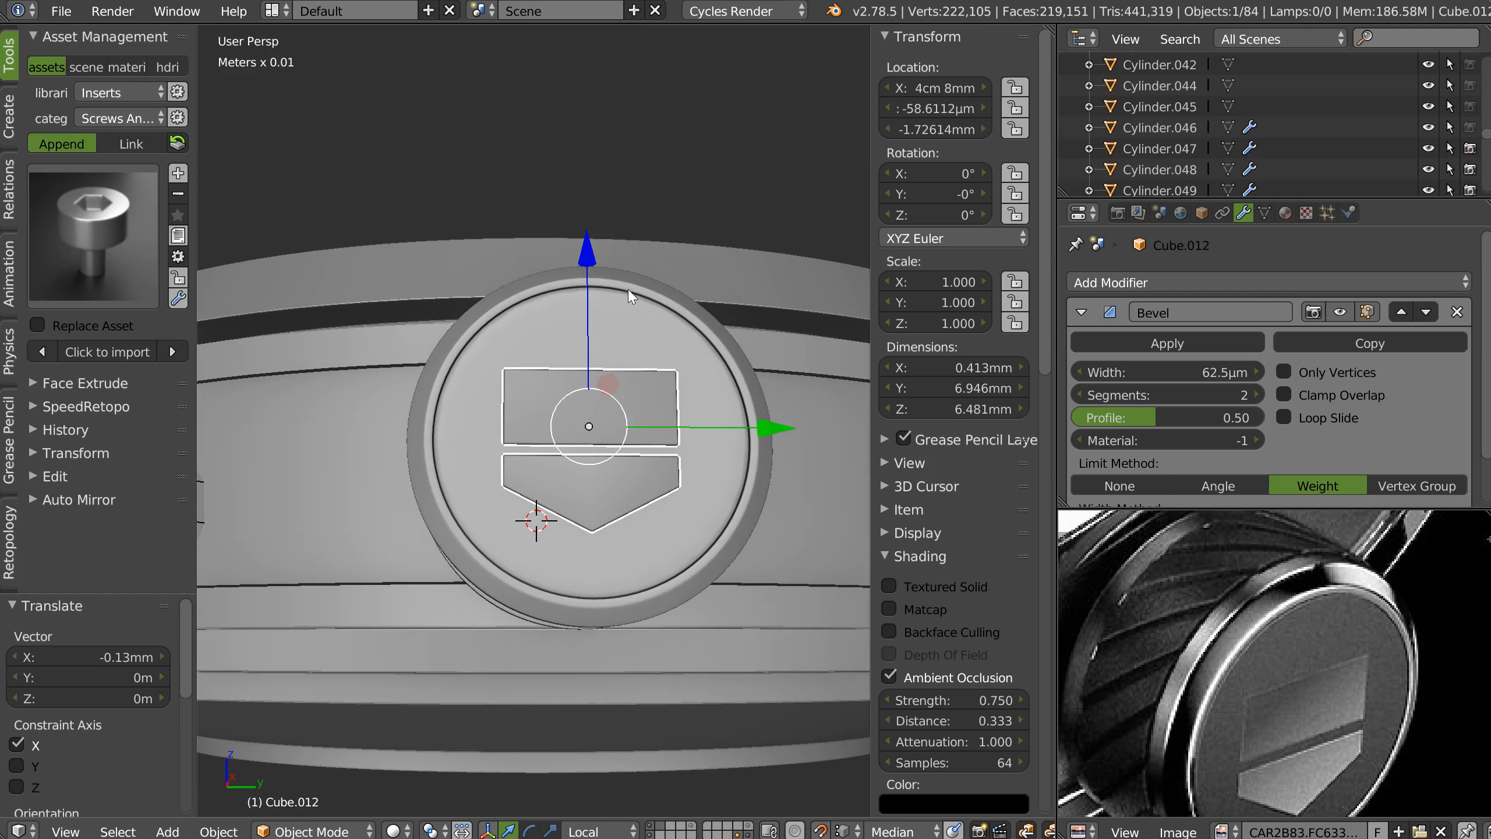
shift+right_click(587, 481)
key(KP_Divide)
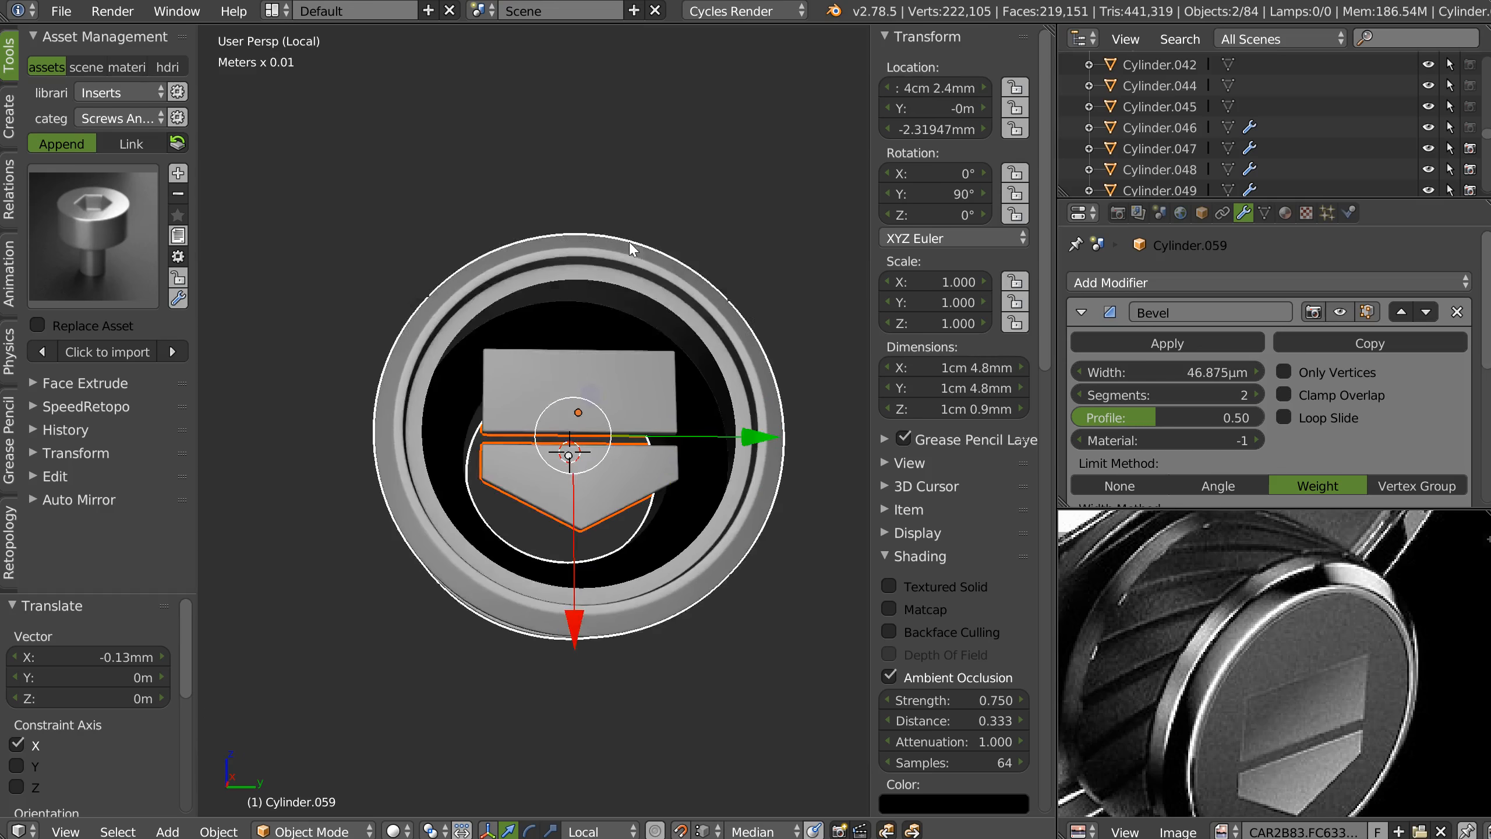
key(KP_3)
mouse_move(556, 331)
shift+middle_down()
mouse_move(589, 413)
mouse_move(622, 359)
shift+middle_up()
key(shift+z)
click(665, 351)
scroll(623, 365, up, 2)
Centre the logo on the crown by bringing its Y location to 0.
right_click(656, 429)
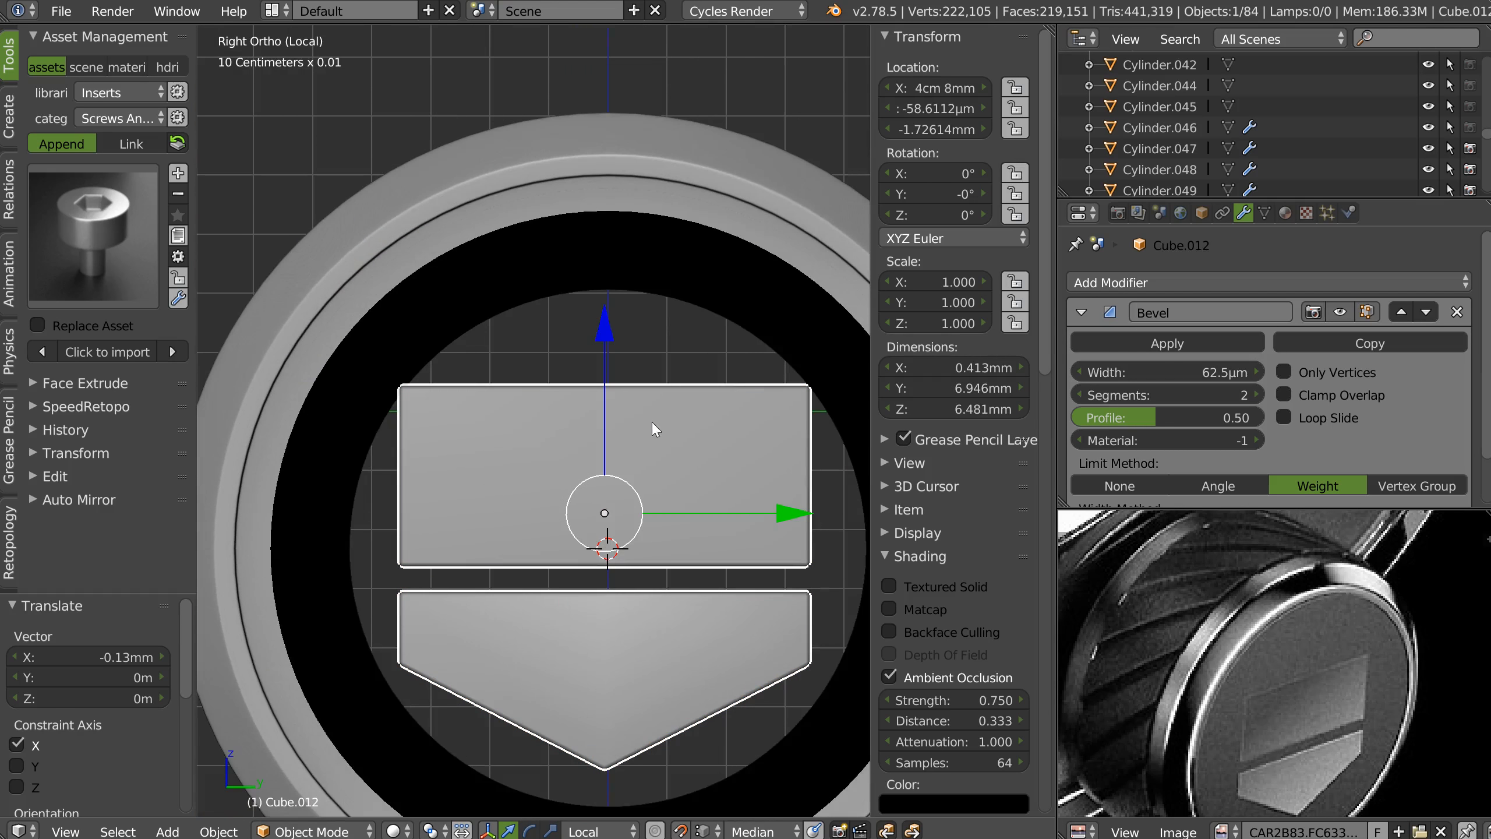
shift+middle_drag(733, 325, 691, 410)
right_click(651, 237)
key(shift+z)
click(741, 319)
key(space)
click(640, 385)
right_click(654, 573)
drag(731, 599, 560, 294)
middle_drag(608, 485, 608, 457)
scroll(608, 457, down, 6)
Hide the crown body's wire overlay and return from the isolated view to the full model.
right_click(704, 582)
key(space)
click(557, 499)
key(shift+z)
click(617, 531)
scroll(617, 532, down, 3)
middle_drag(617, 531, 601, 469)
scroll(597, 556, up, 3)
scroll(471, 419, up, 3)
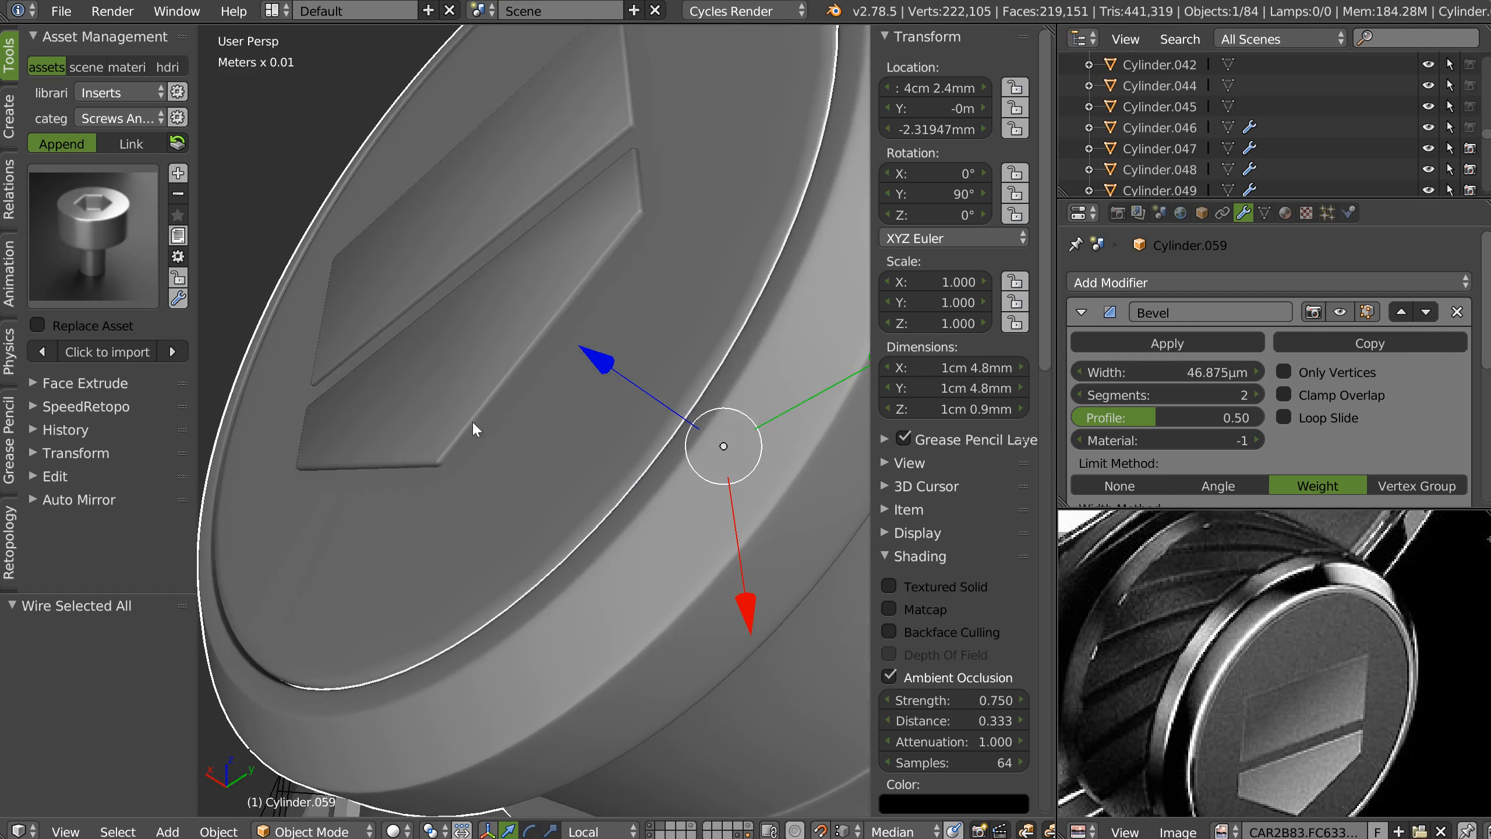
Move the logo -32.343 µm along X and check the crown's rim in the reference photo.
right_click(442, 429)
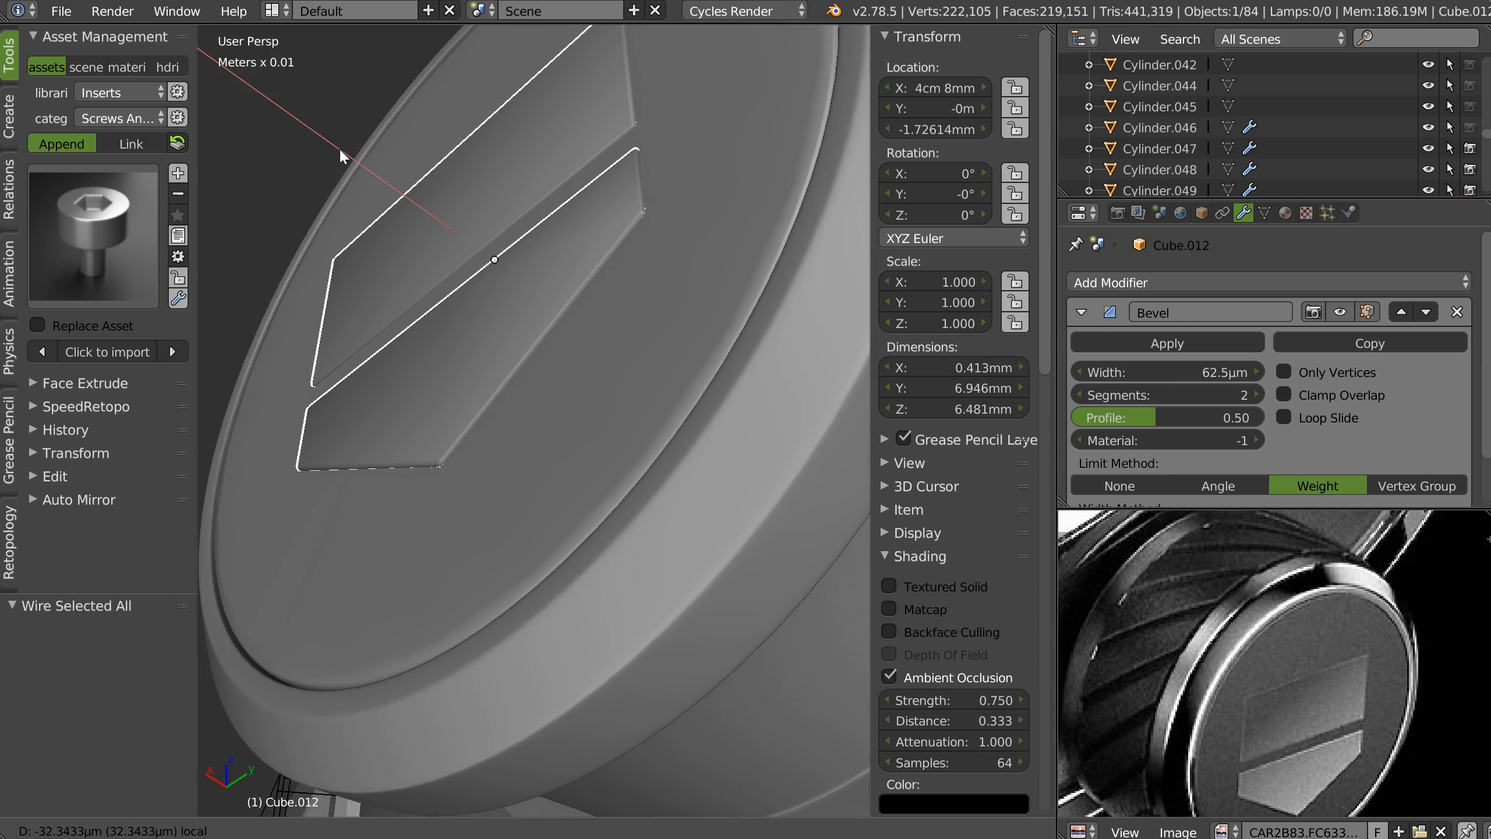
drag(339, 148, 345, 172)
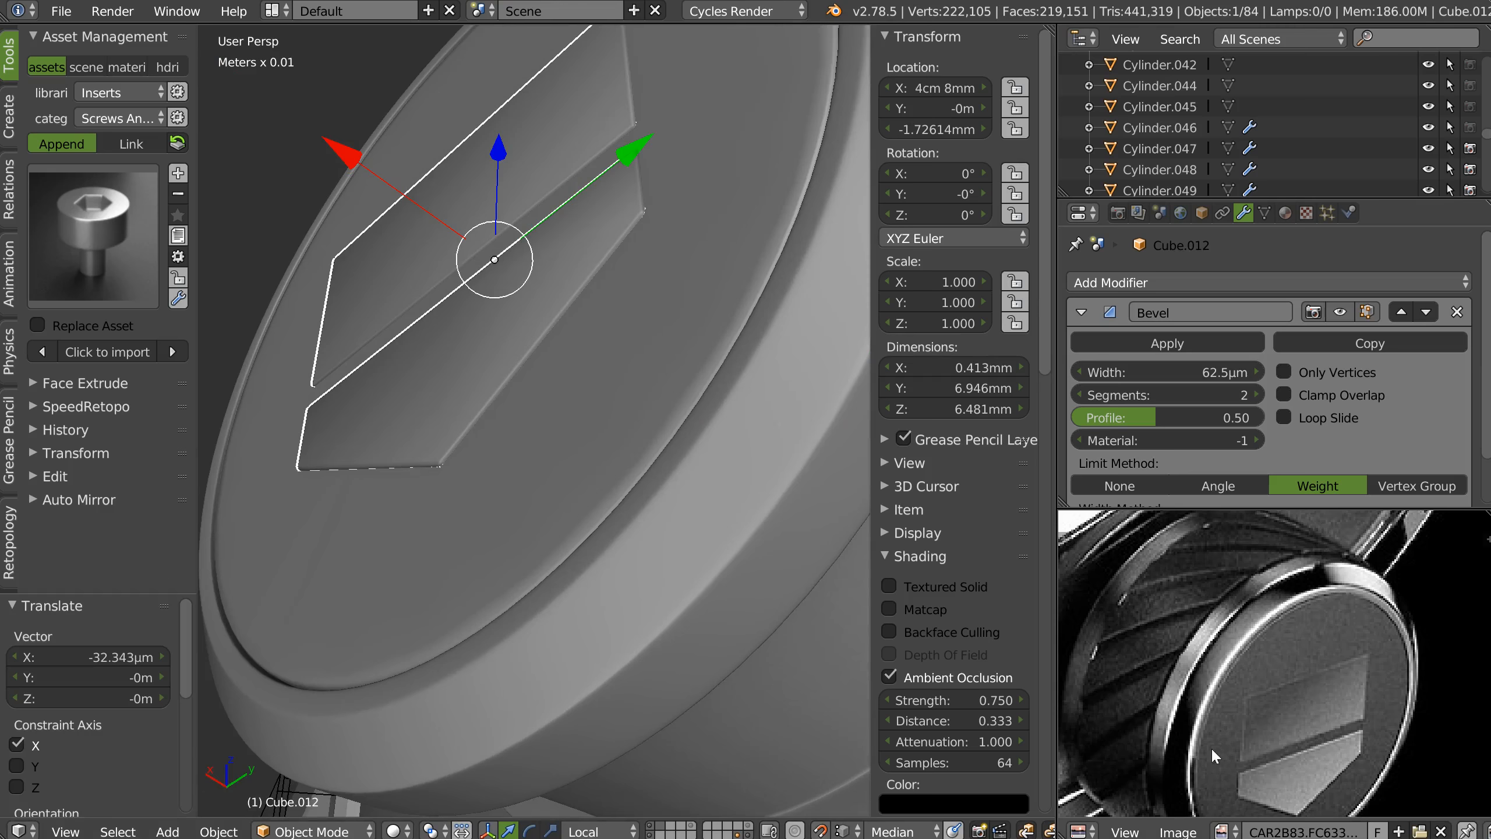
middle_drag(648, 439, 550, 526)
middle_drag(590, 387, 625, 457)
middle_drag(1296, 673, 1218, 674)
scroll(1218, 674, up, 5)
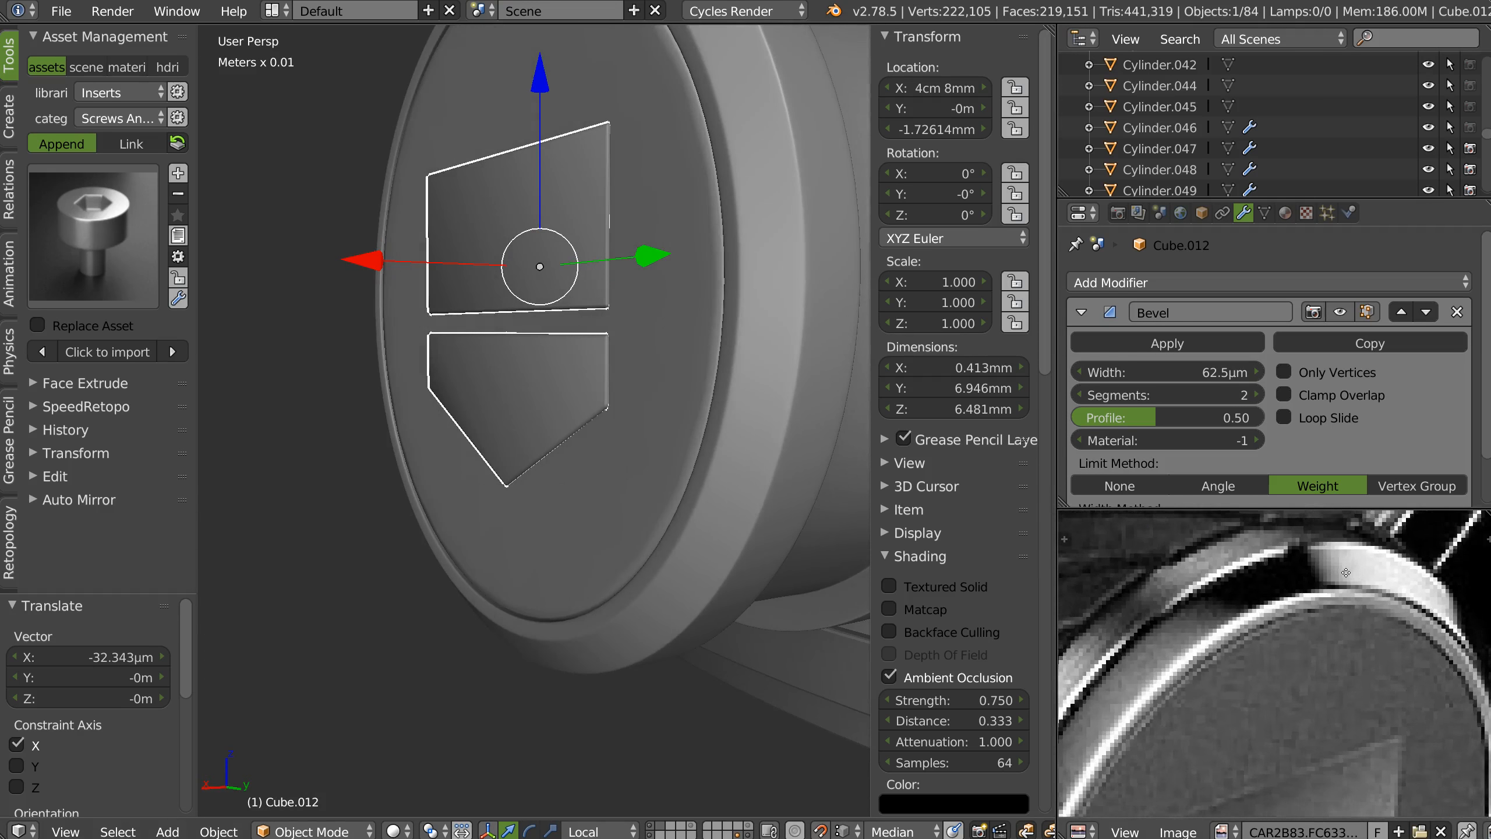
middle_drag(1400, 592, 1320, 609)
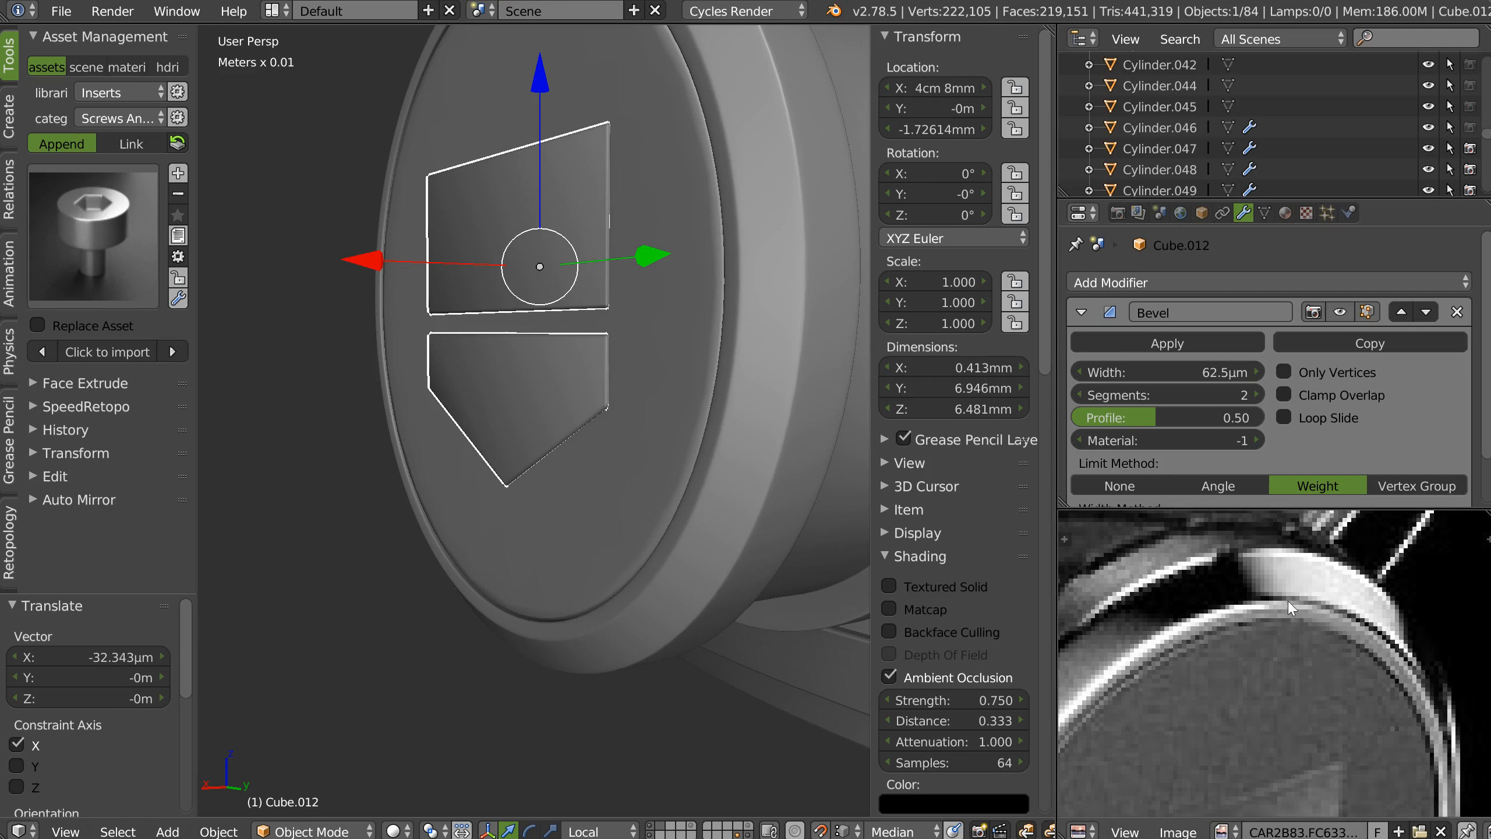
Extrude the narrow front ring of faces around the crown's rim about 0.15 mm outward along local Z.
middle_drag(750, 437, 627, 640)
right_click(623, 454)
key(Tab)
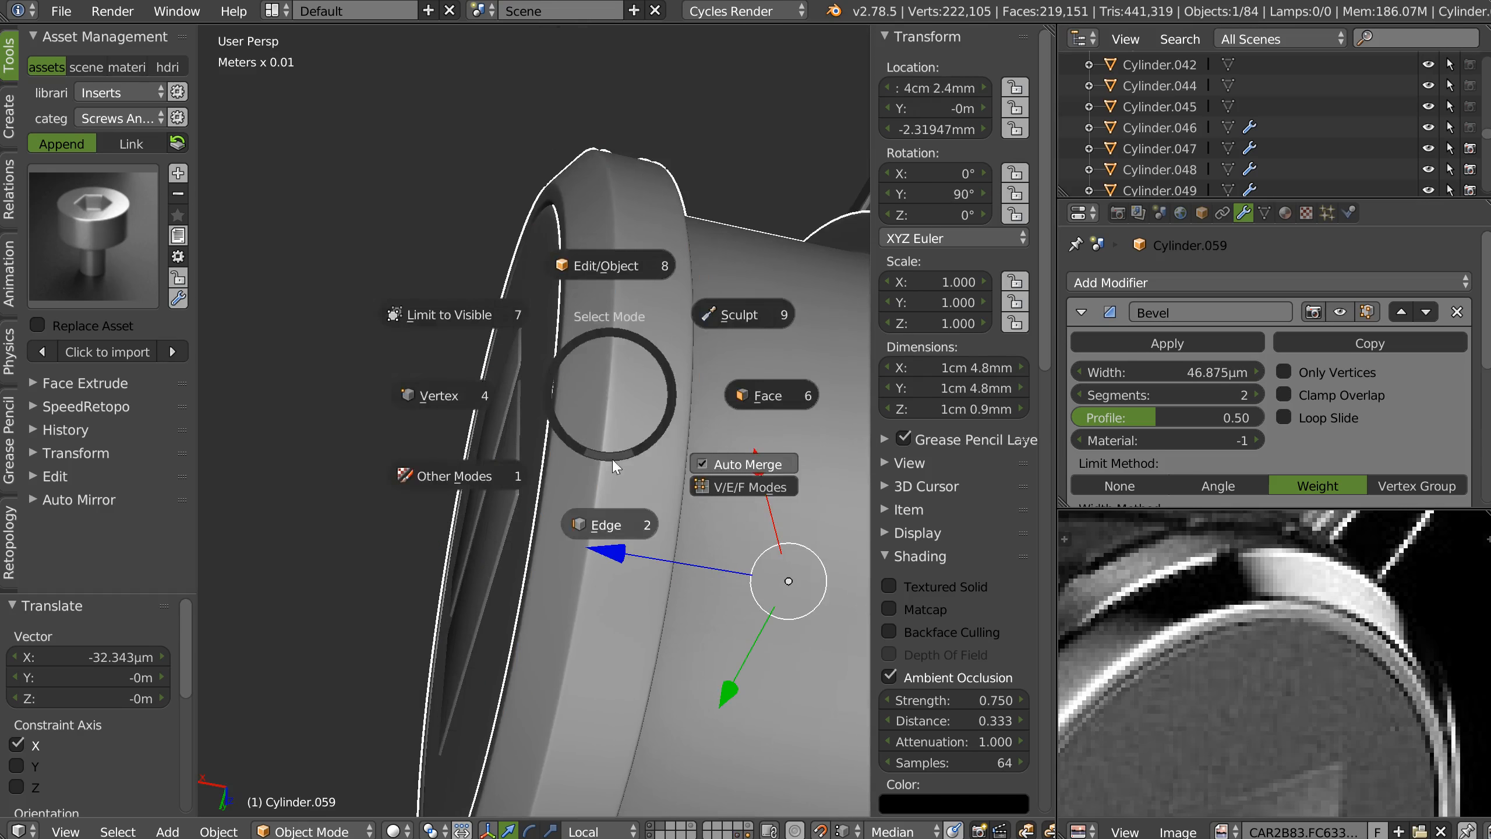
click(612, 520)
middle_drag(542, 336, 572, 404)
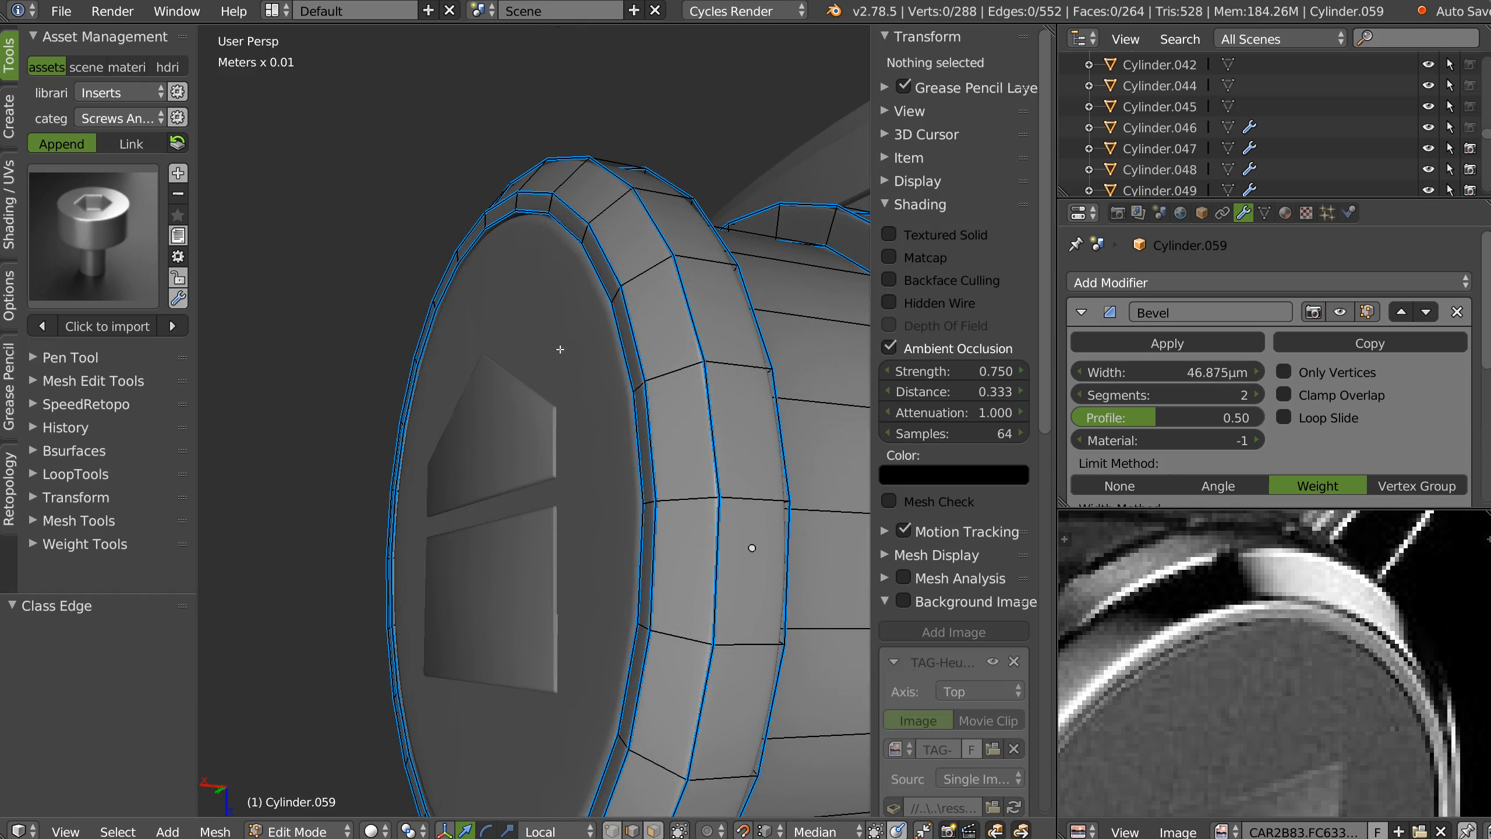
ctrl+alt+right_click(612, 298)
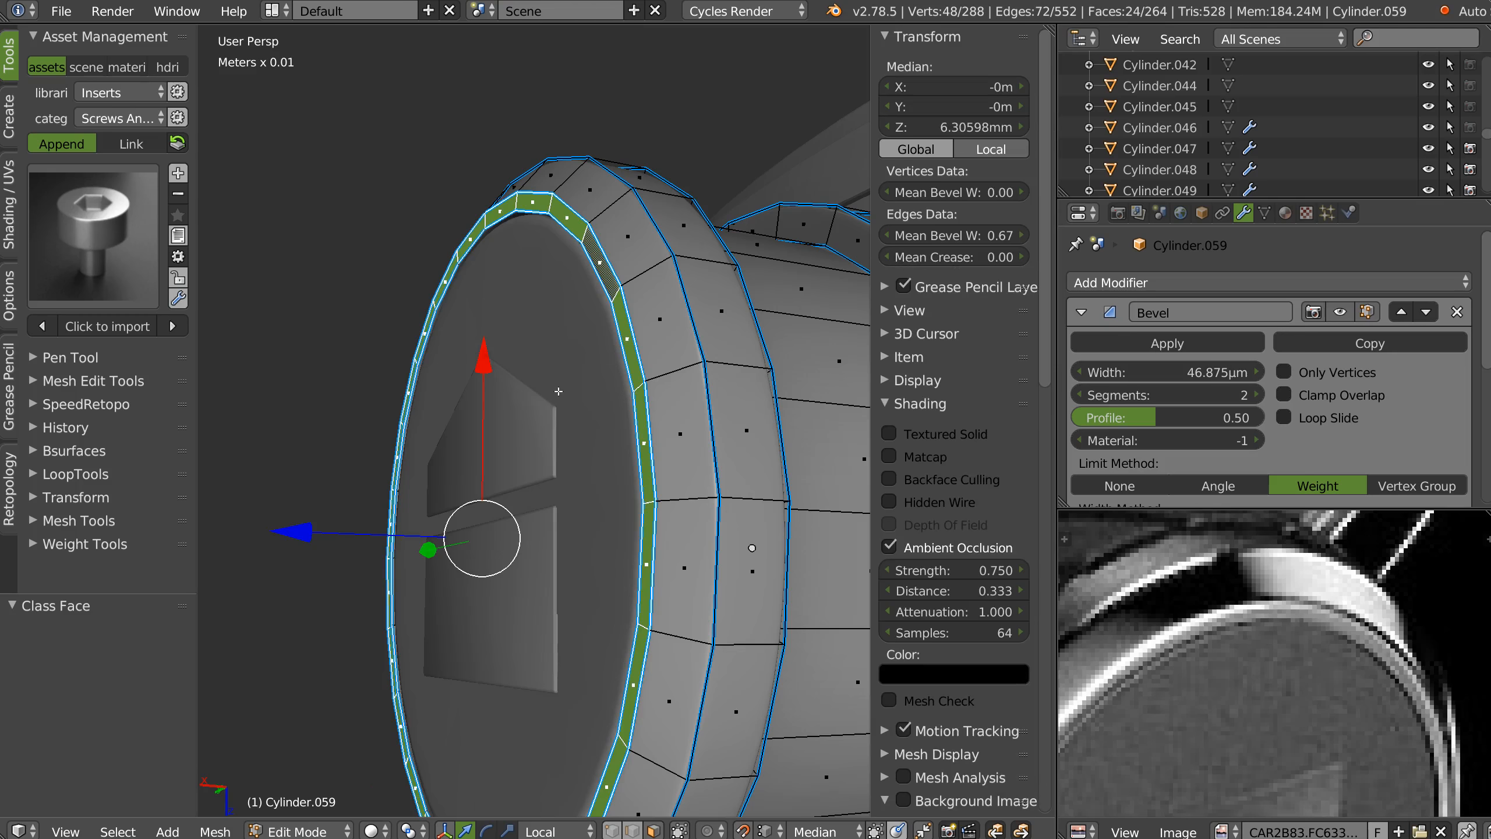
key(e)
right_click(495, 399)
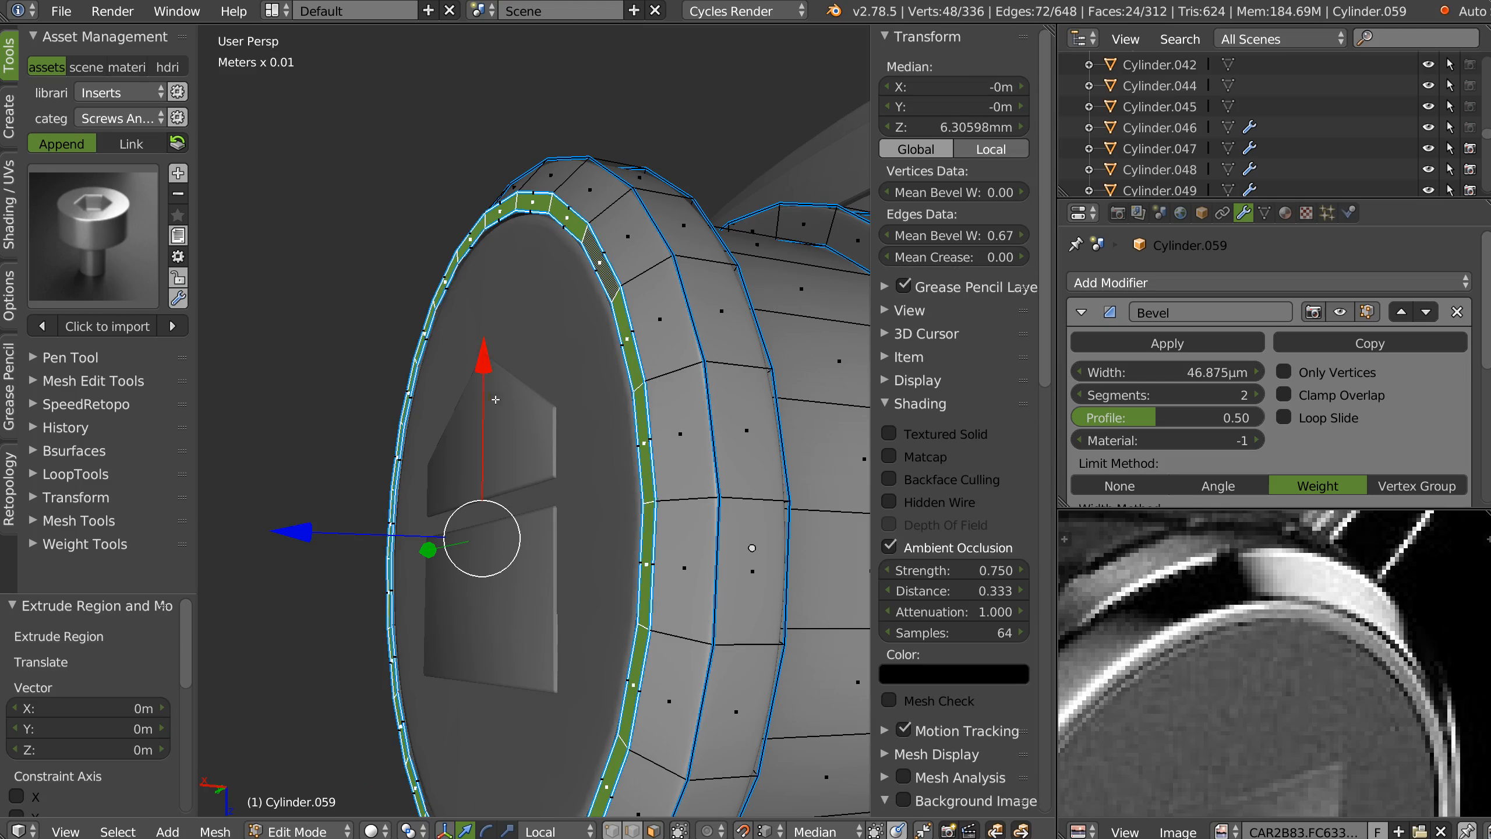
key(g)
key(z)
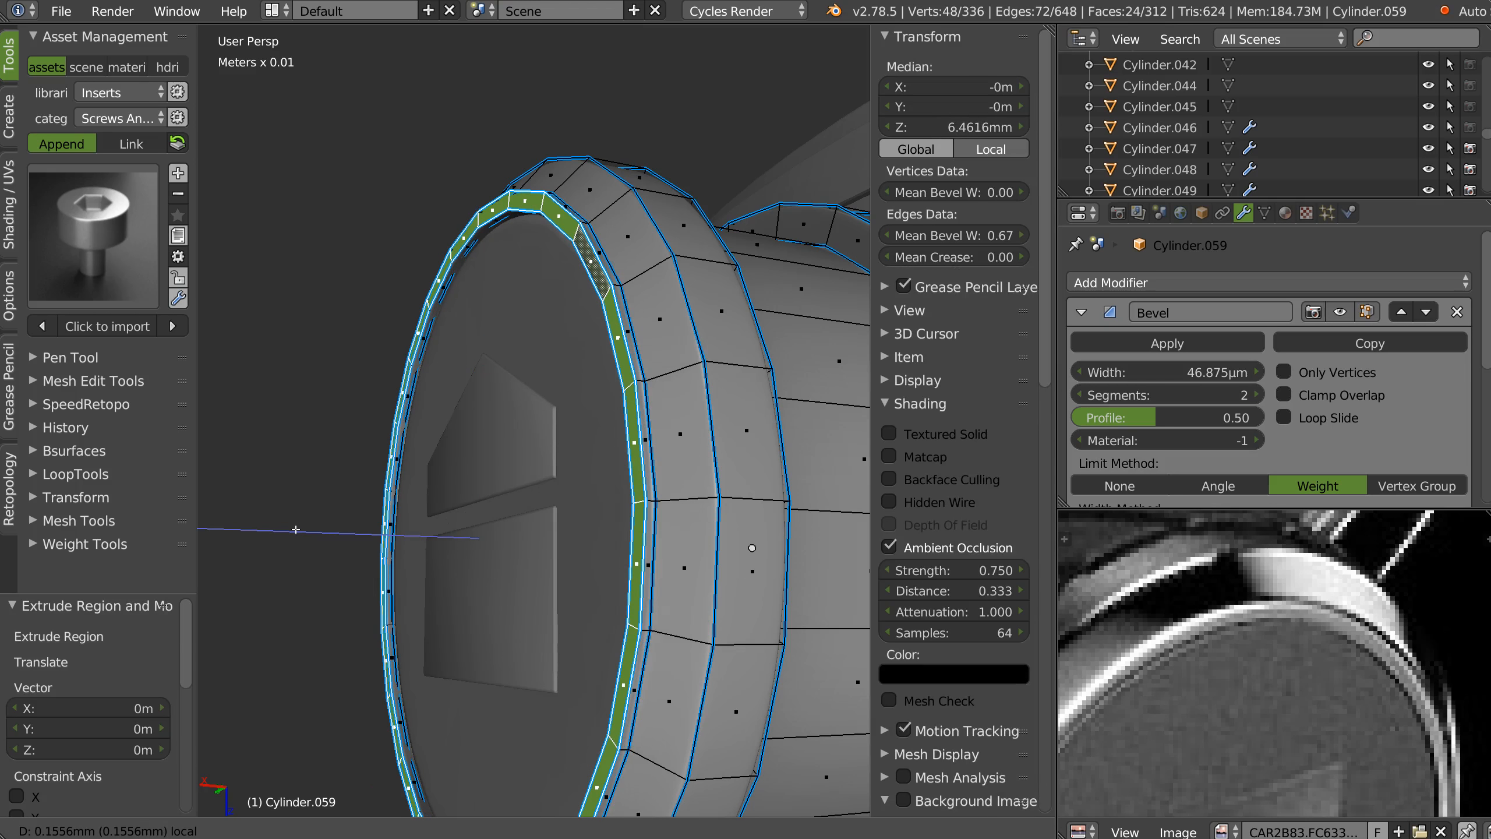
click(412, 484)
key(Tab)
click(468, 357)
Try to move the logo and the front disc together out of the crown, and undo the move.
right_click(517, 442)
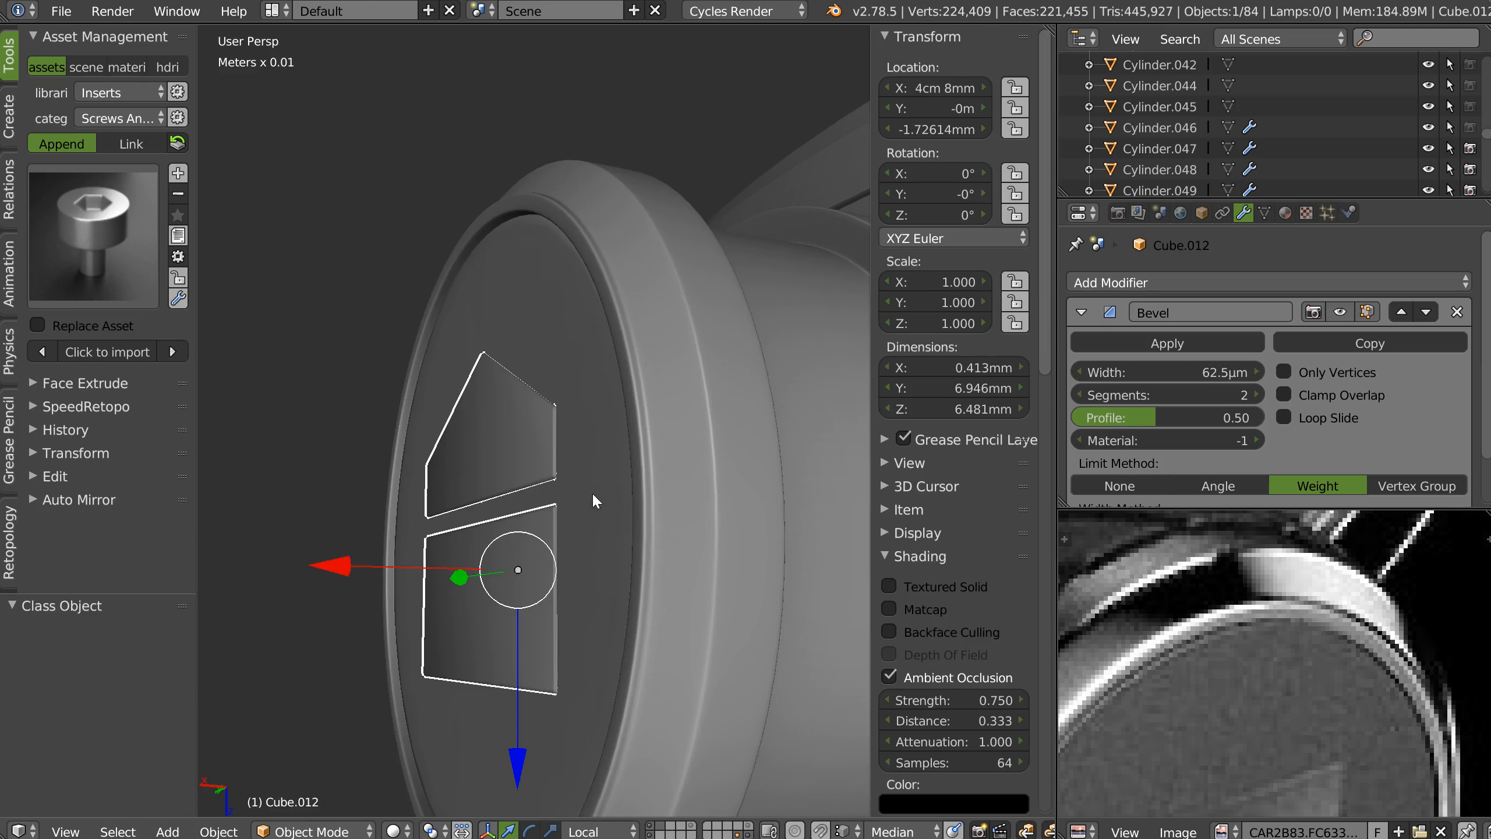
shift+right_click(449, 540)
drag(449, 554, 411, 538)
key(ctrl+z)
key(ctrl+z)
key(ctrl+z)
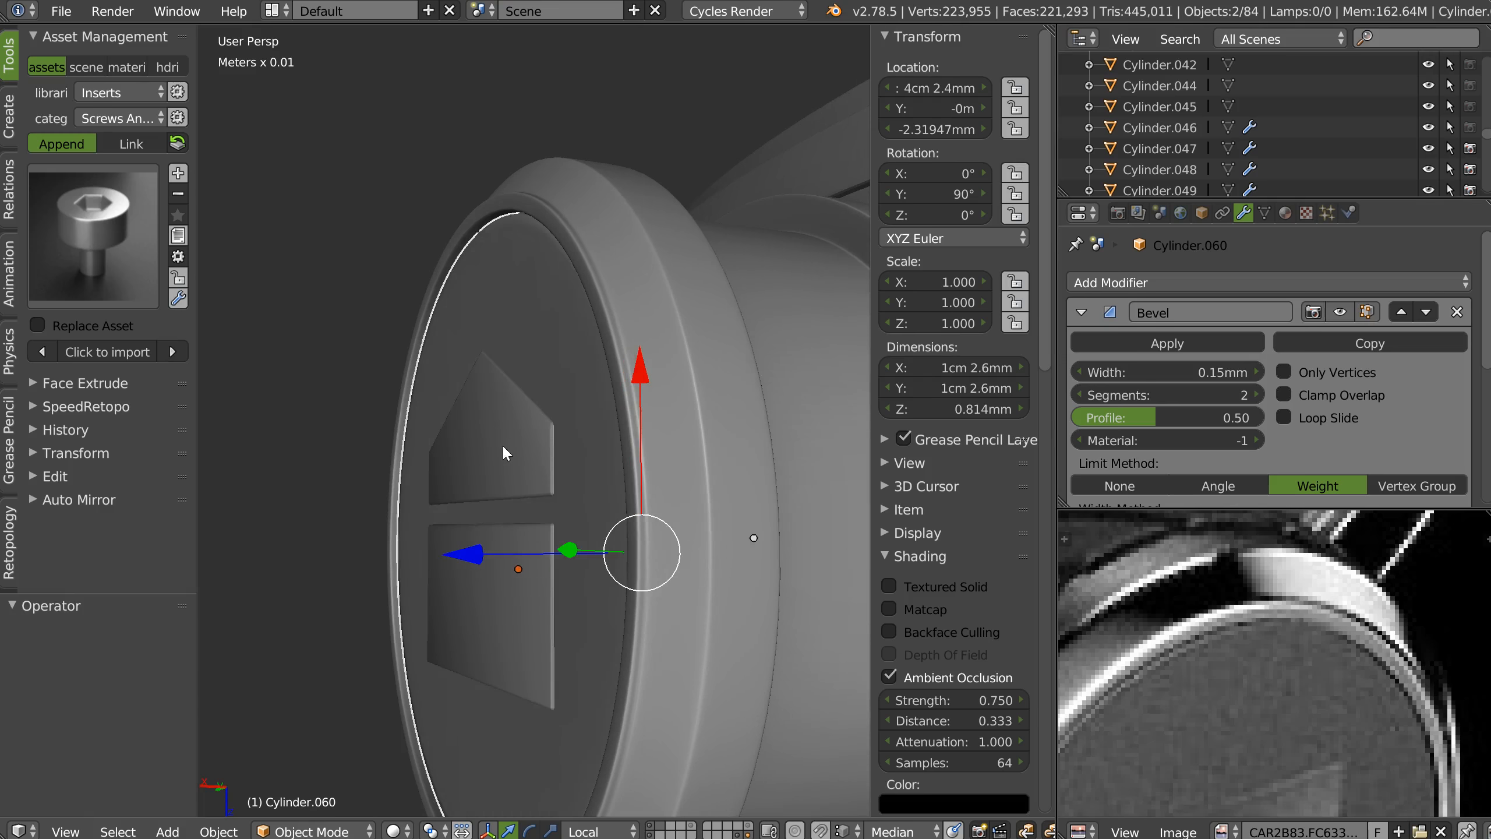
Move the front disc 0.135 mm along its local Z and the logo 0.149 mm along X.
right_click(563, 410)
click(733, 323)
drag(317, 535, 333, 564)
click(515, 476)
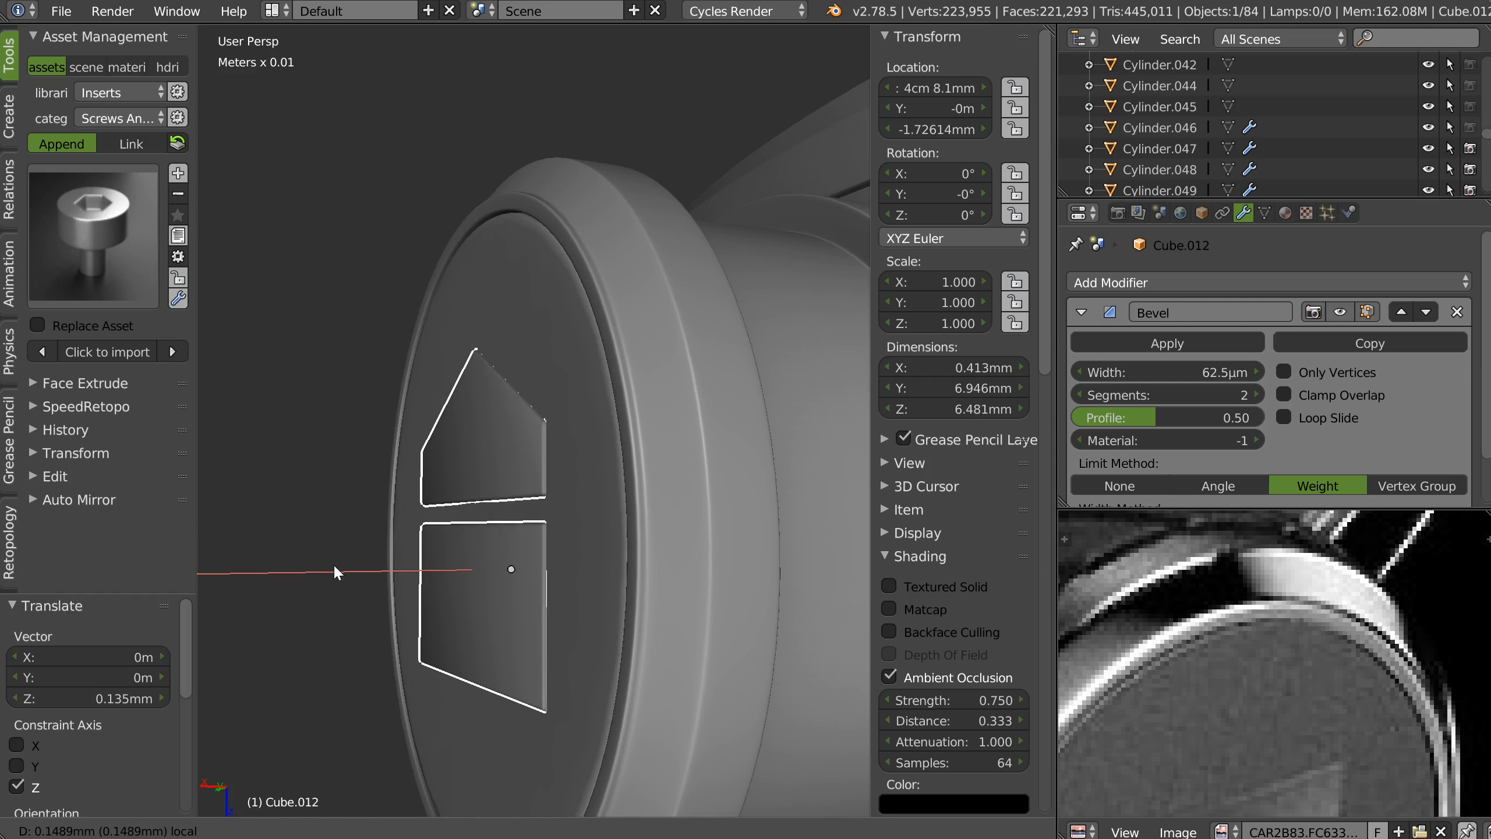
Remove the front disc's Subsurf modifier and add subdivision back at level 2.
right_click(632, 308)
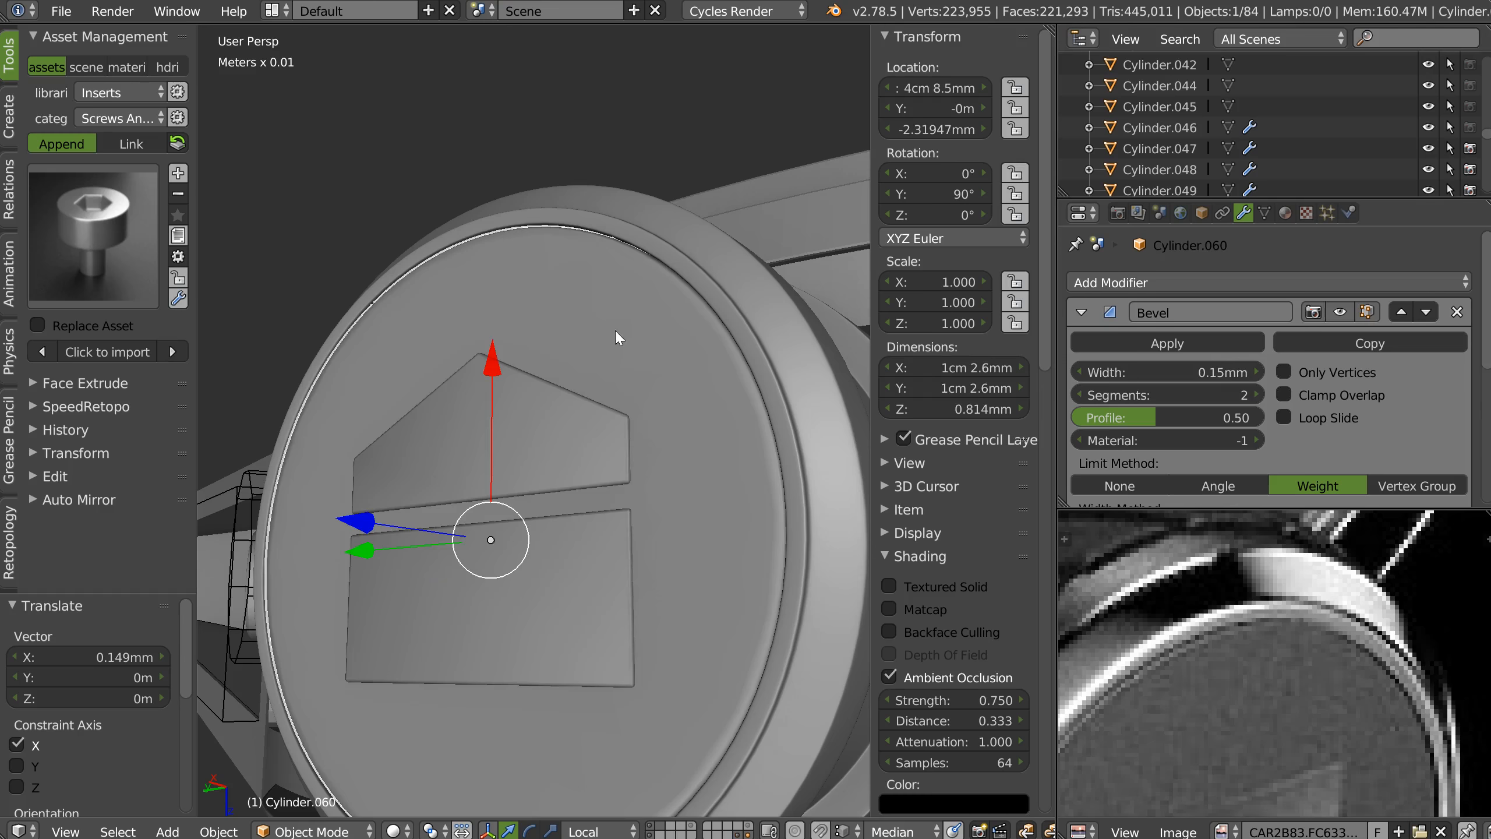
key(KP_Divide)
right_click(629, 361)
middle_drag(669, 355, 700, 349)
click(780, 377)
scroll(713, 315, up, 3)
scroll(640, 371, down, 3)
key(KP_Divide)
scroll(700, 276, up, 3)
middle_drag(702, 281, 668, 324)
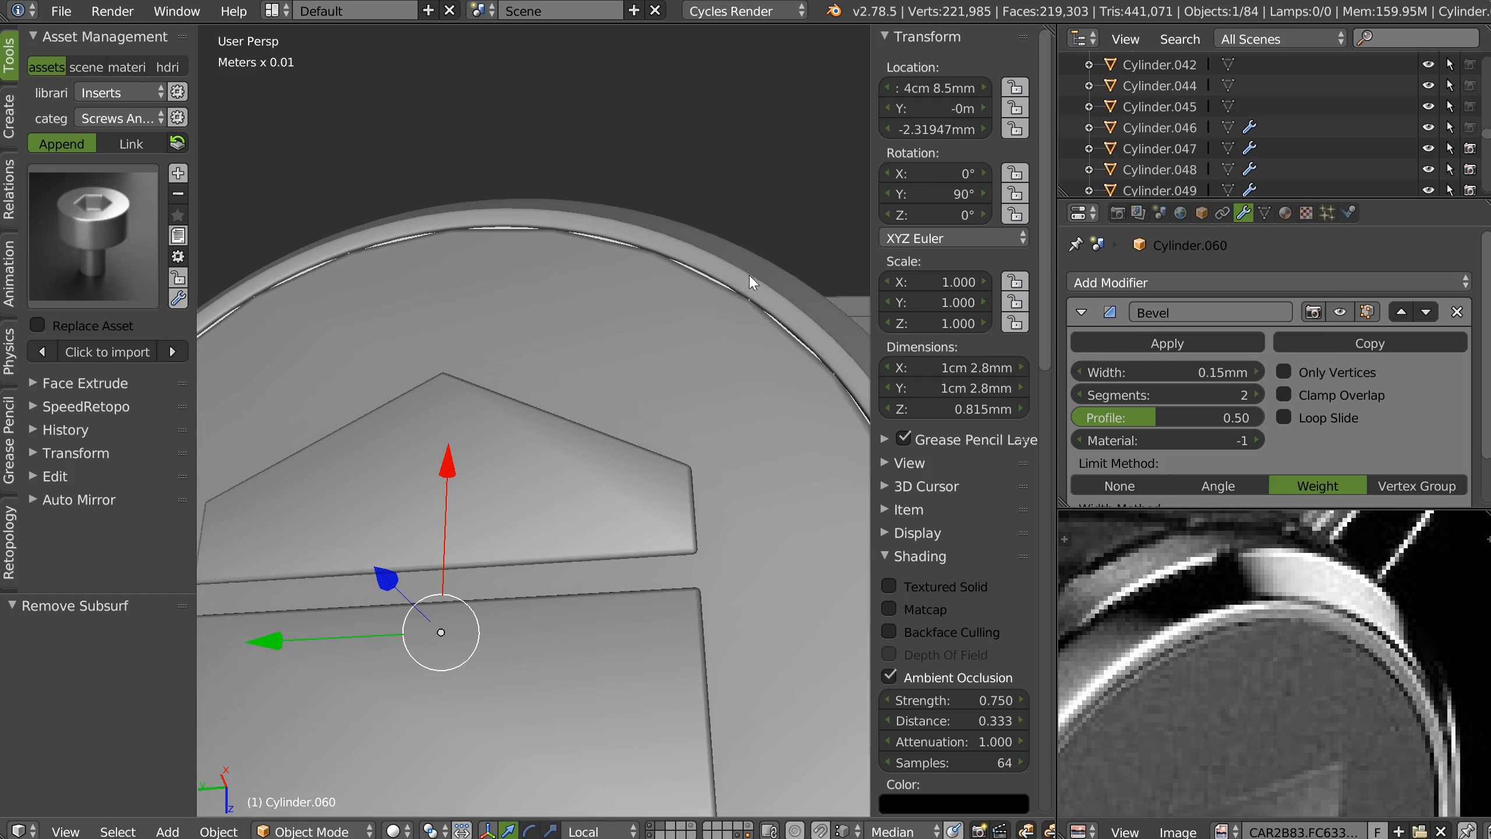
key(ctrl+2)
Inset the disc's front face by 1.5571 mm and poke the inner face into triangles.
middle_drag(716, 347, 573, 301)
key(Tab)
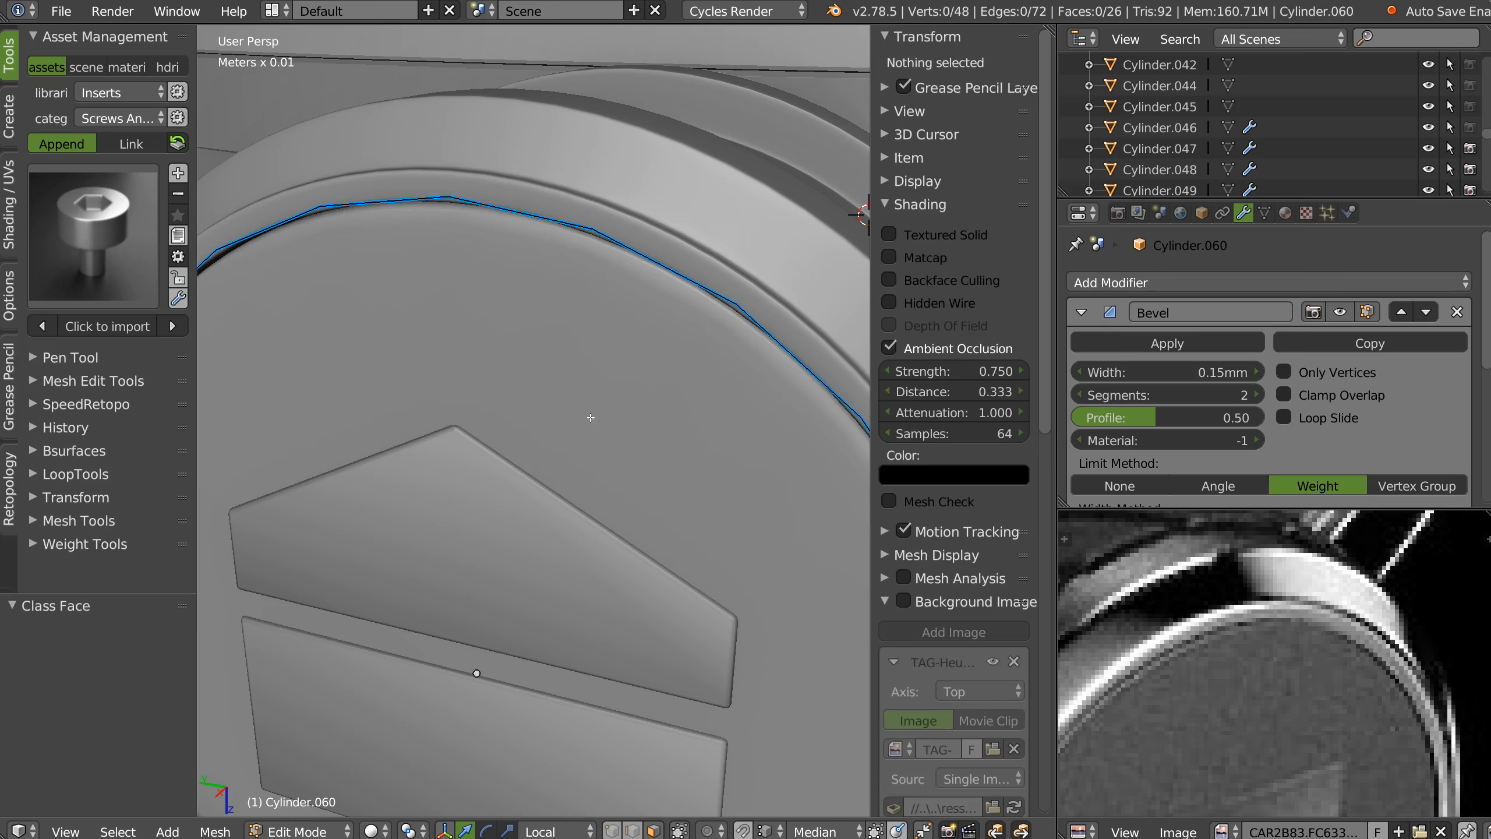
right_click(590, 416)
scroll(590, 417, down, 5)
key(i)
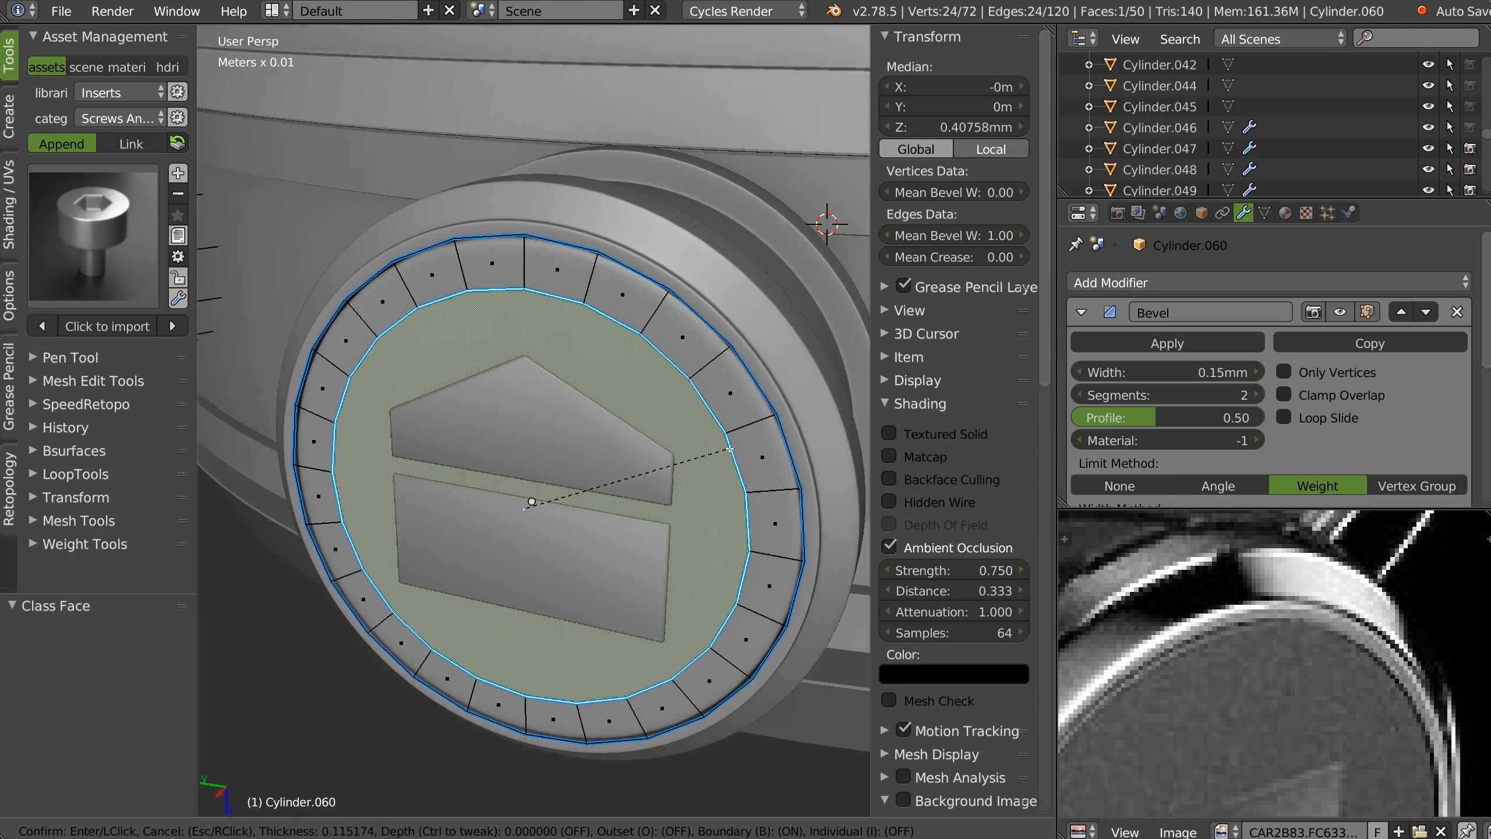
click(720, 448)
key(w)
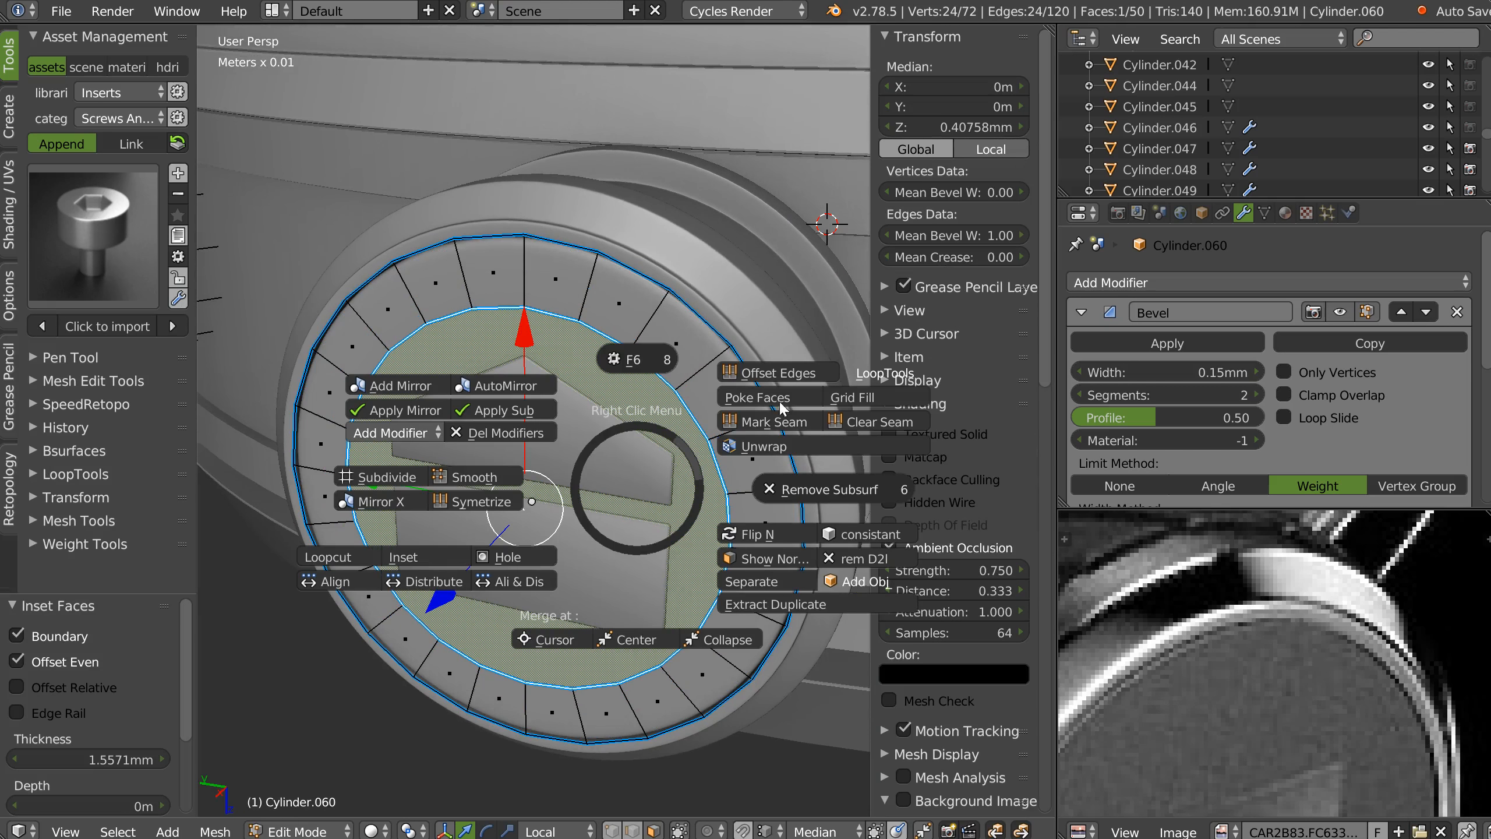
click(731, 410)
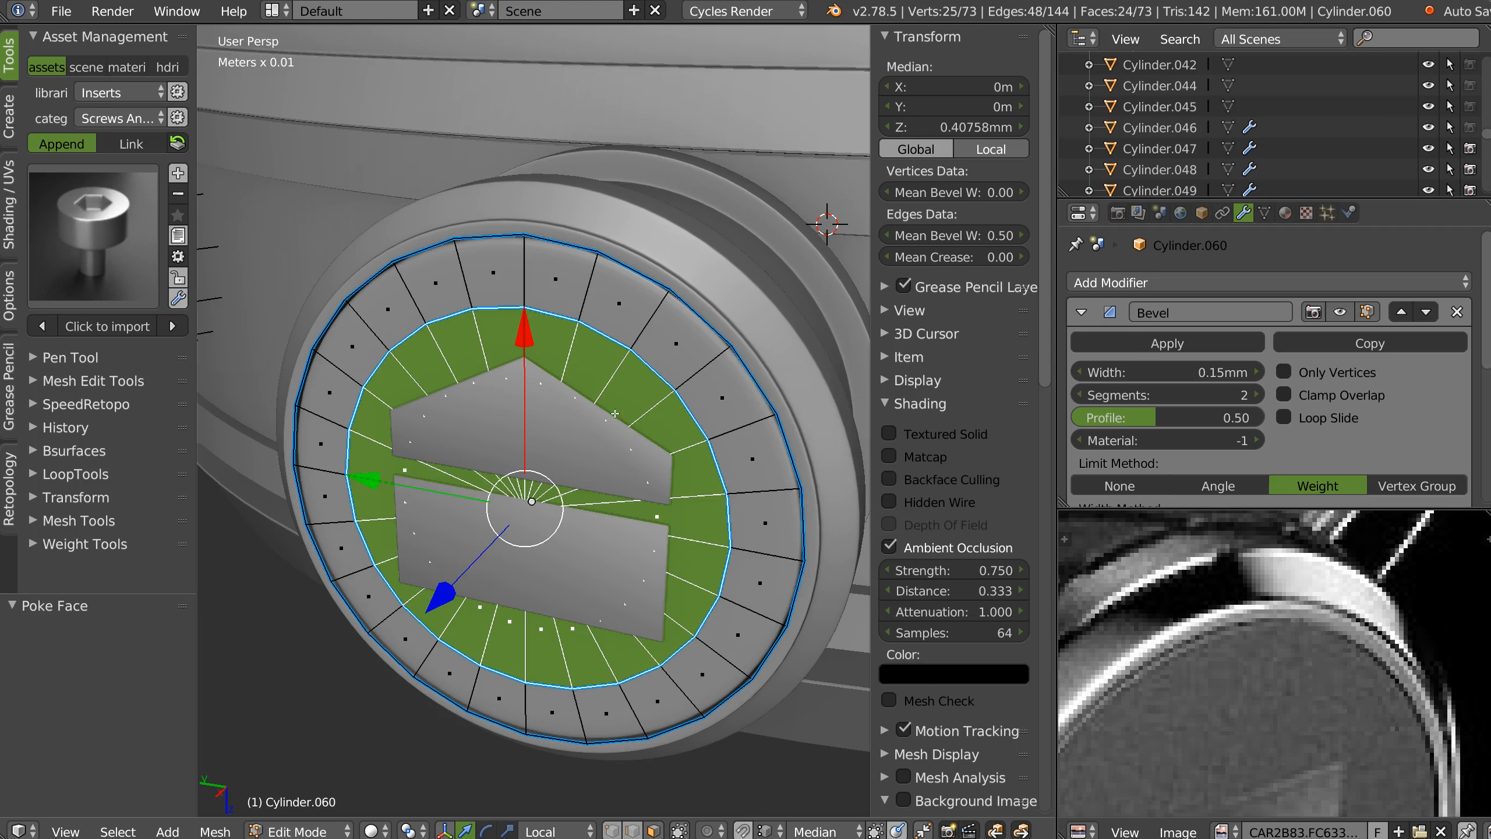
Reduce the front disc's bevel width to 21.875 µm.
scroll(614, 413, up, 4)
middle_drag(675, 405, 657, 384)
key(Tab)
key(space)
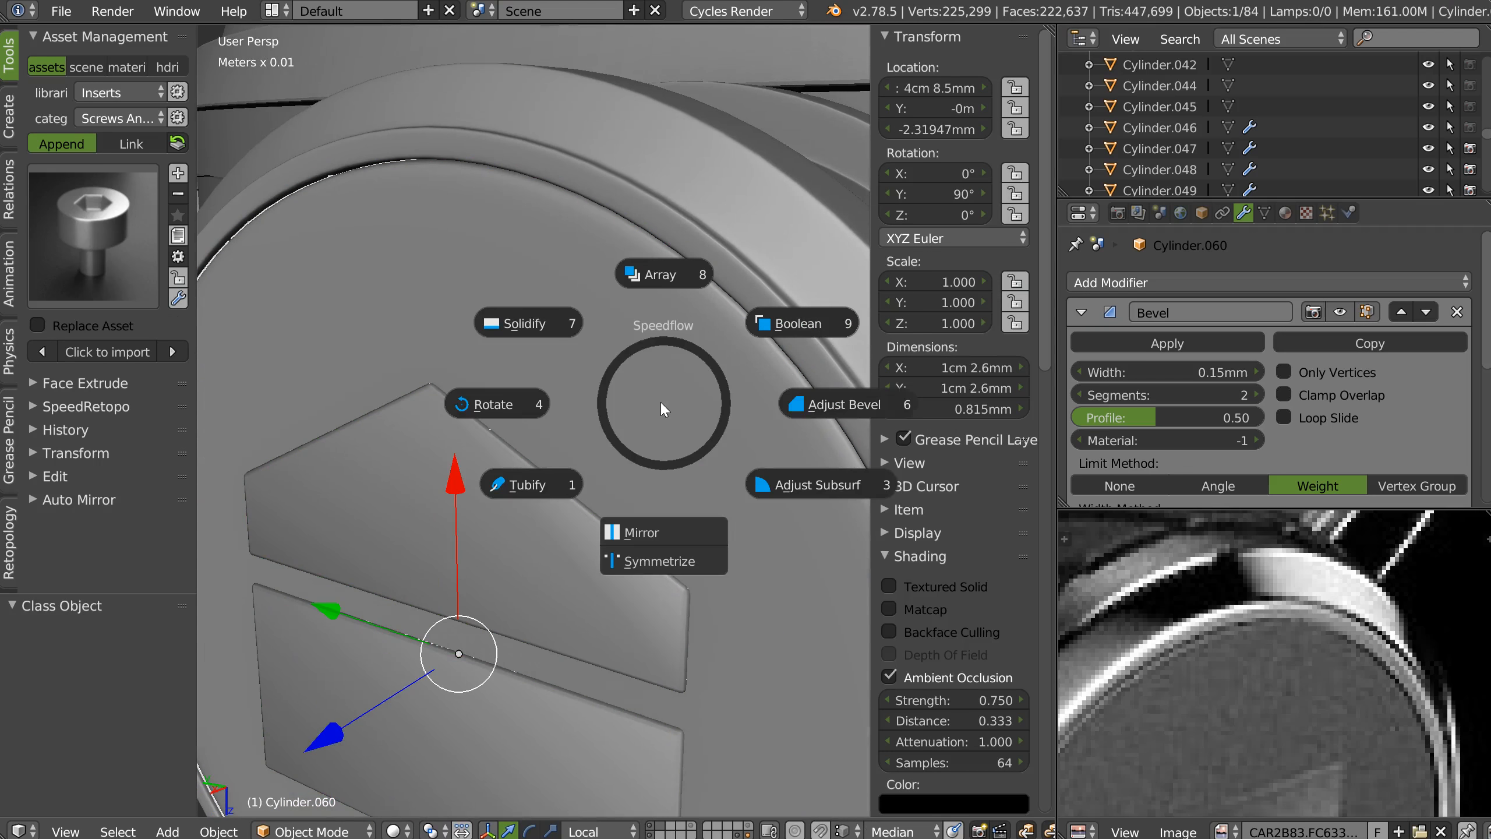
click(795, 393)
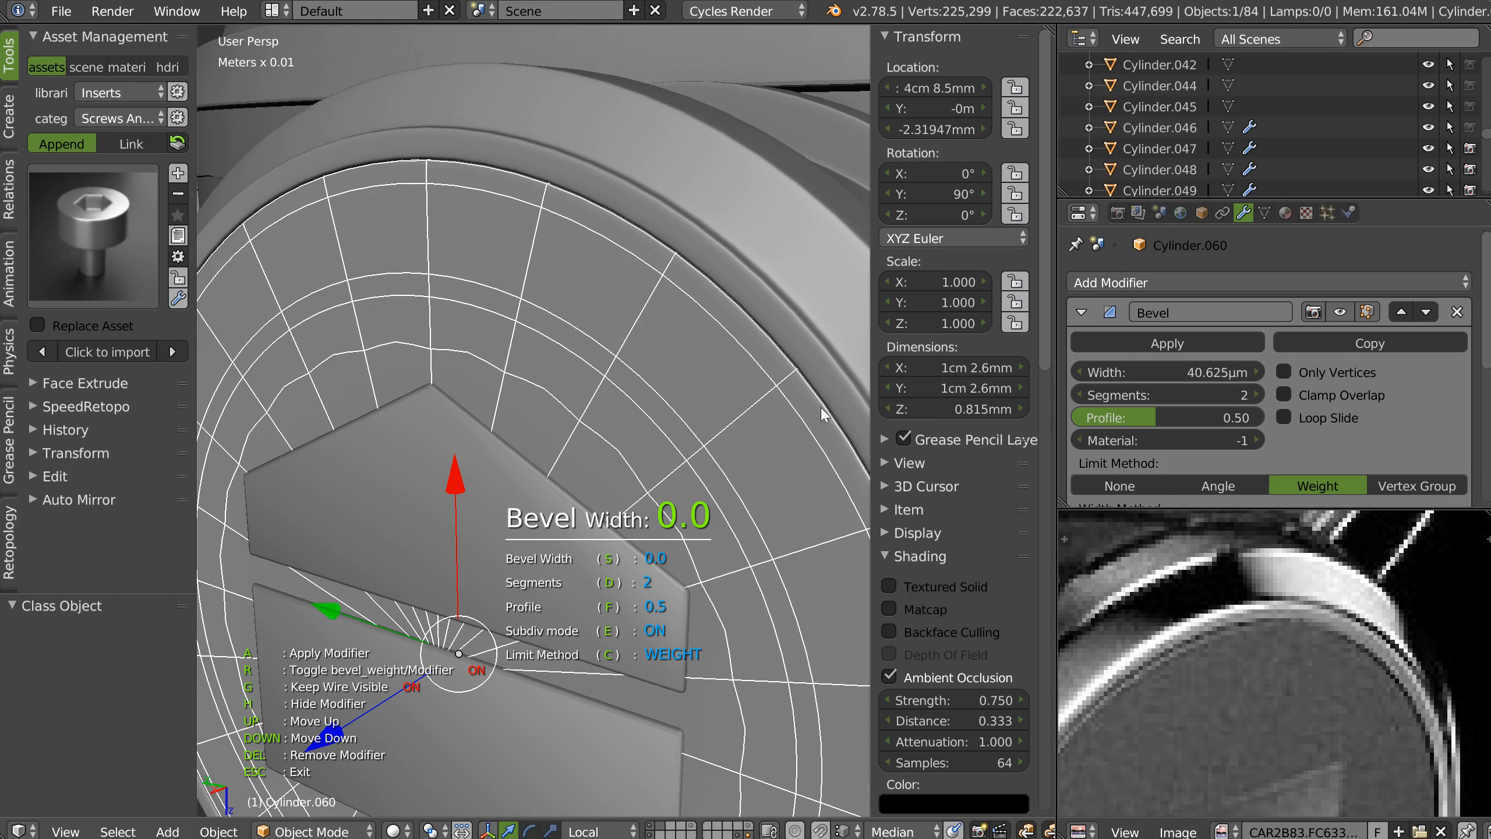
click(813, 407)
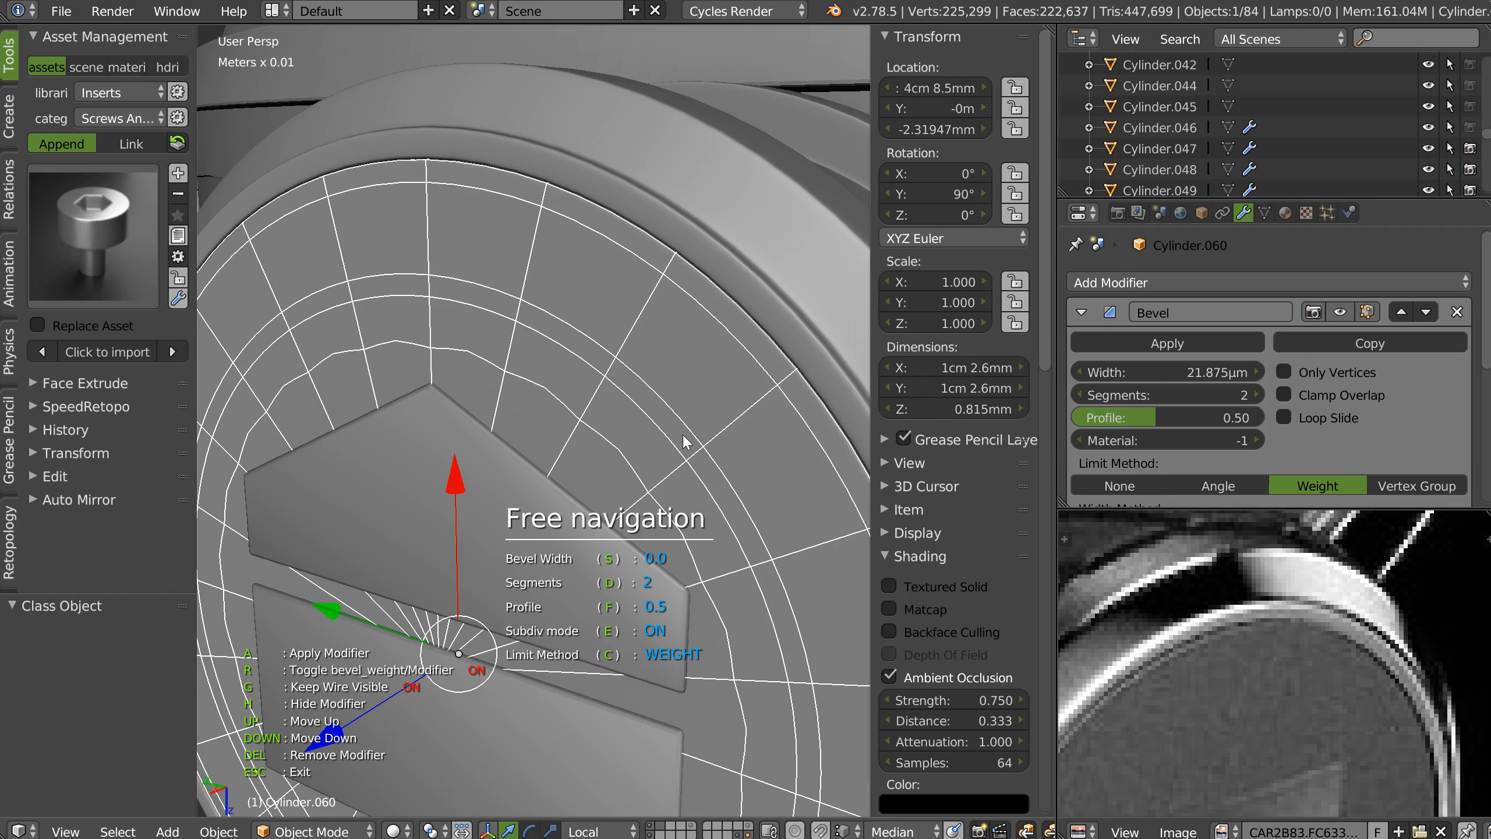
key(Escape)
Isolate the front disc and delete its back face.
key(KP_Divide)
middle_drag(687, 439, 600, 461)
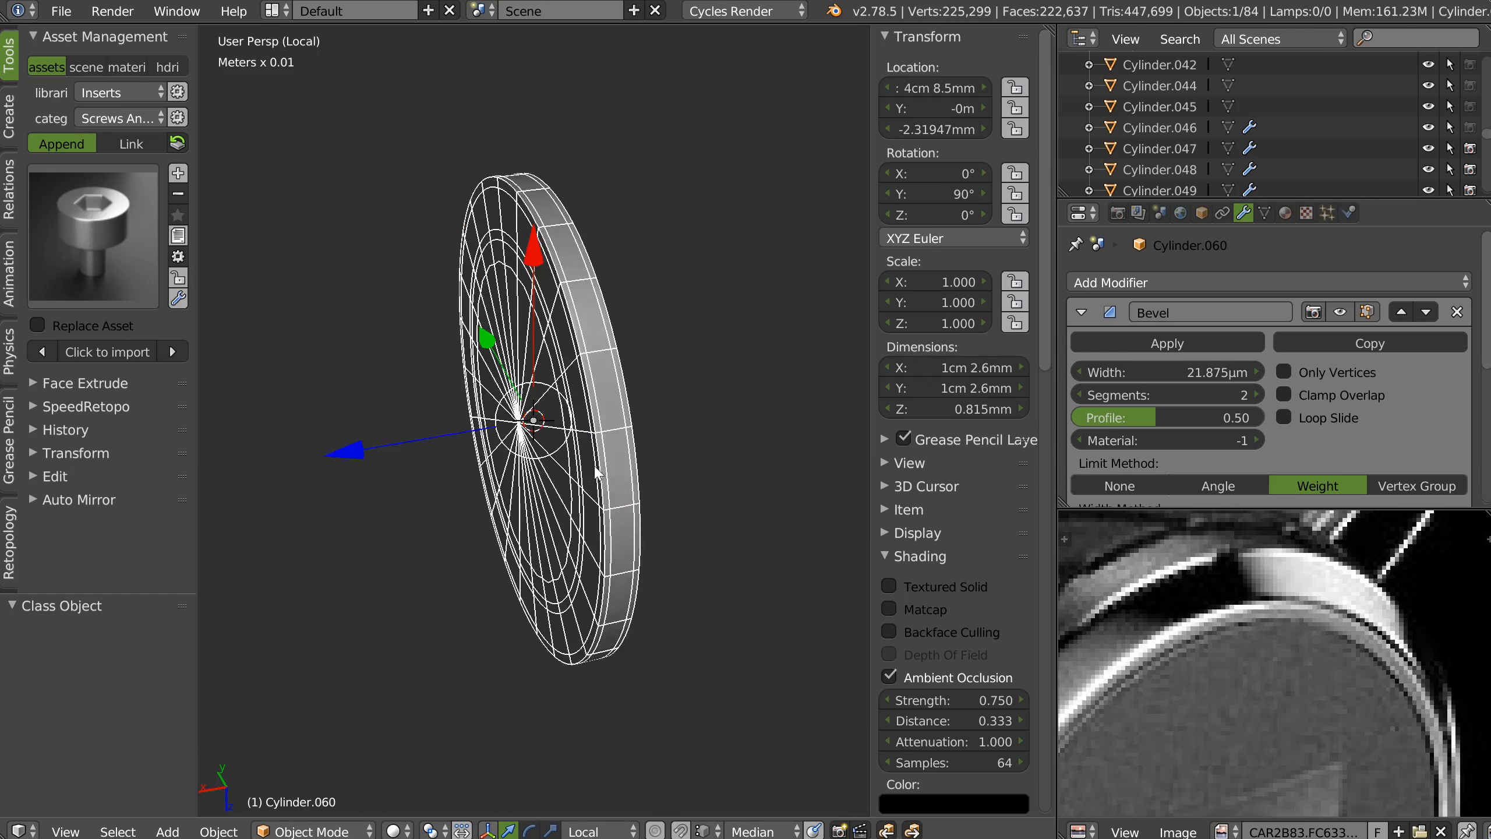
scroll(610, 410, up, 3)
middle_drag(612, 409, 675, 465)
key(Tab)
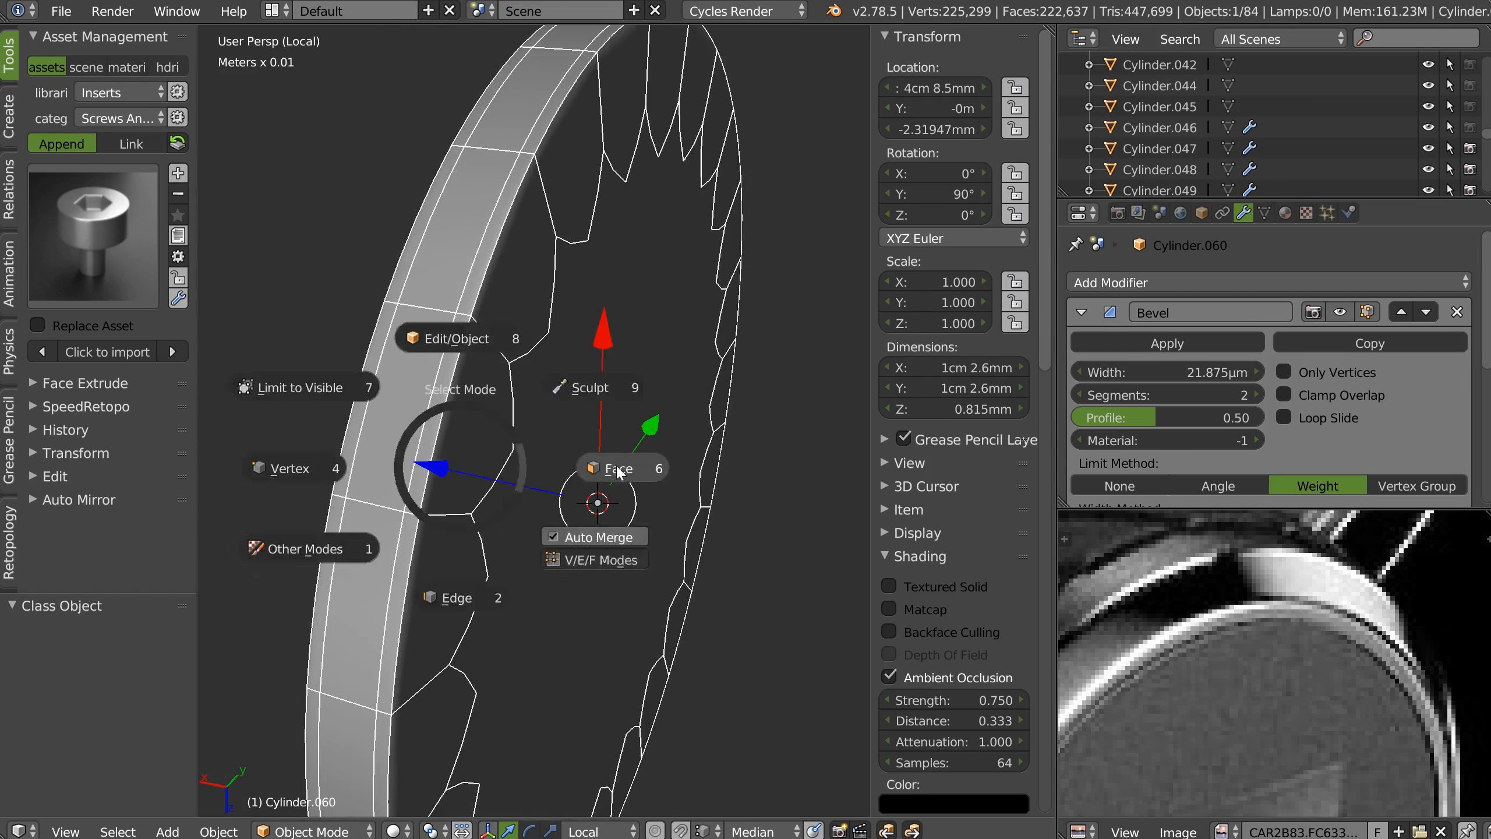
click(618, 470)
right_click(621, 560)
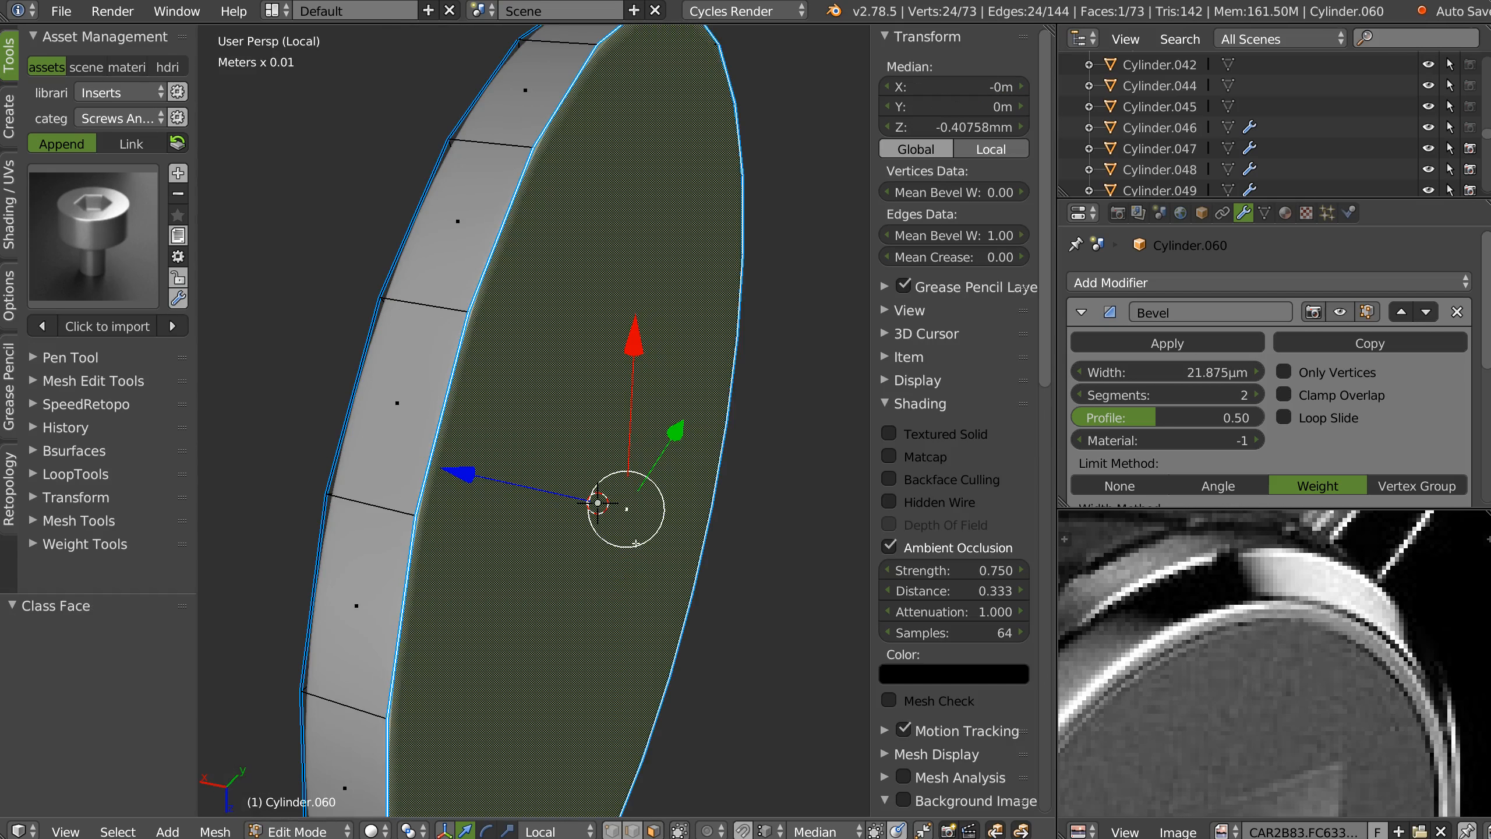
key(x)
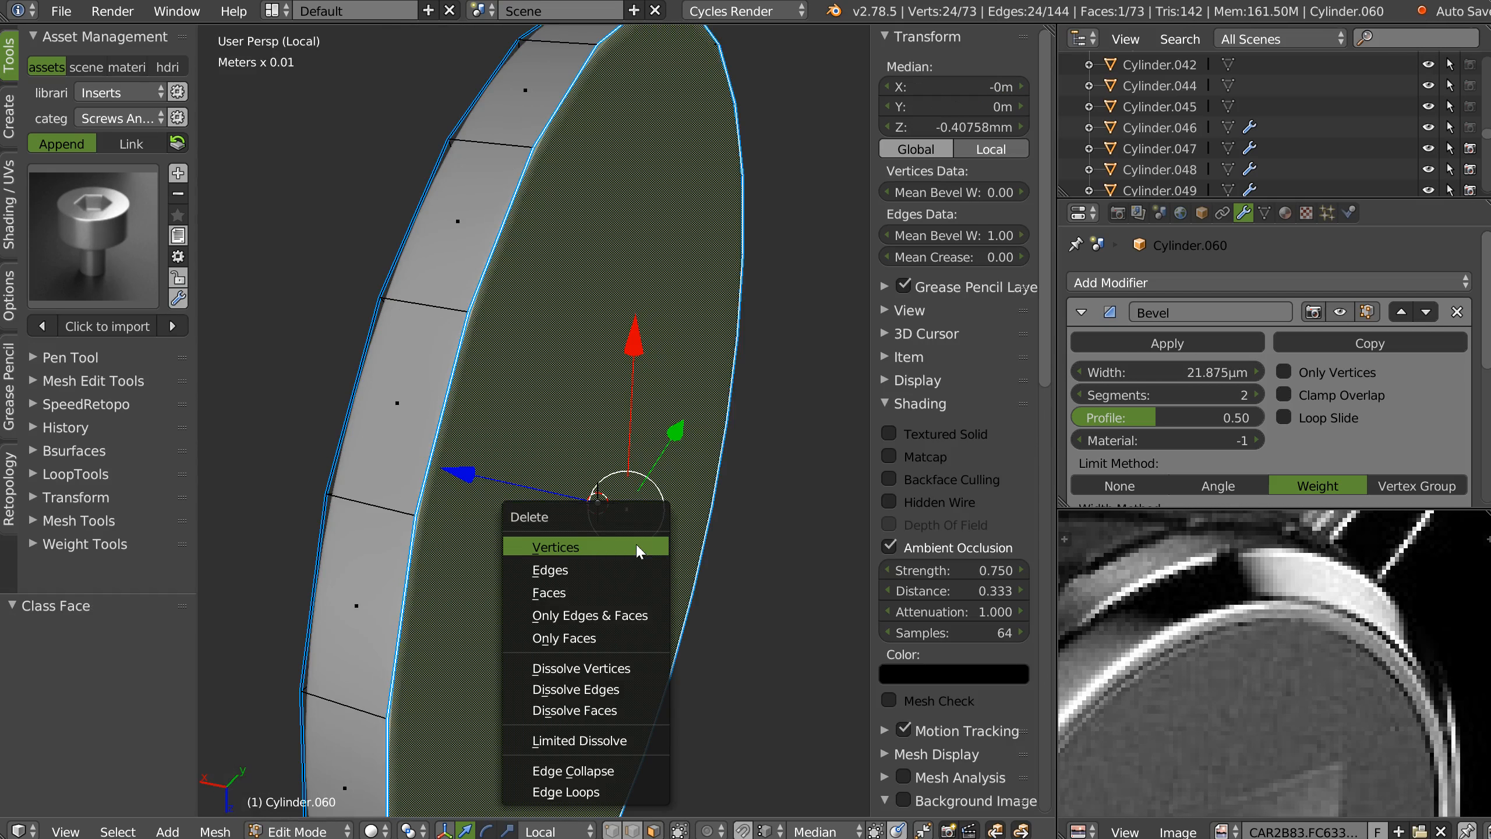
click(570, 593)
Clear the bevel weight from the inset edge loop on the disc's front.
middle_drag(571, 593, 573, 440)
key(Tab)
alt+click(583, 507)
key(shift+space)
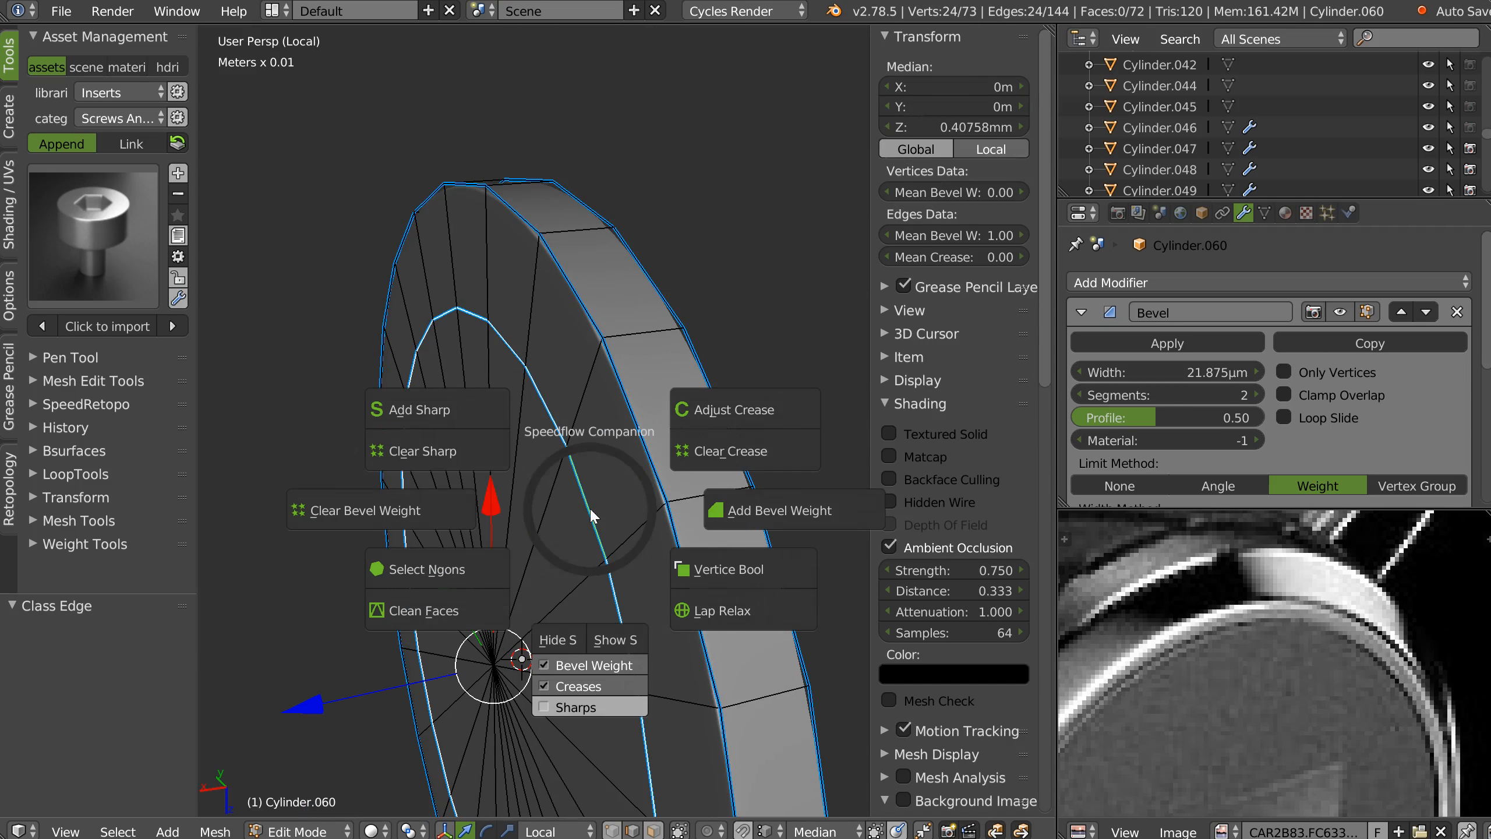
click(396, 511)
key(Tab)
Return to the full model, hide the disc's wire overlay and deselect everything.
middle_drag(527, 331, 615, 424)
key(KP_Divide)
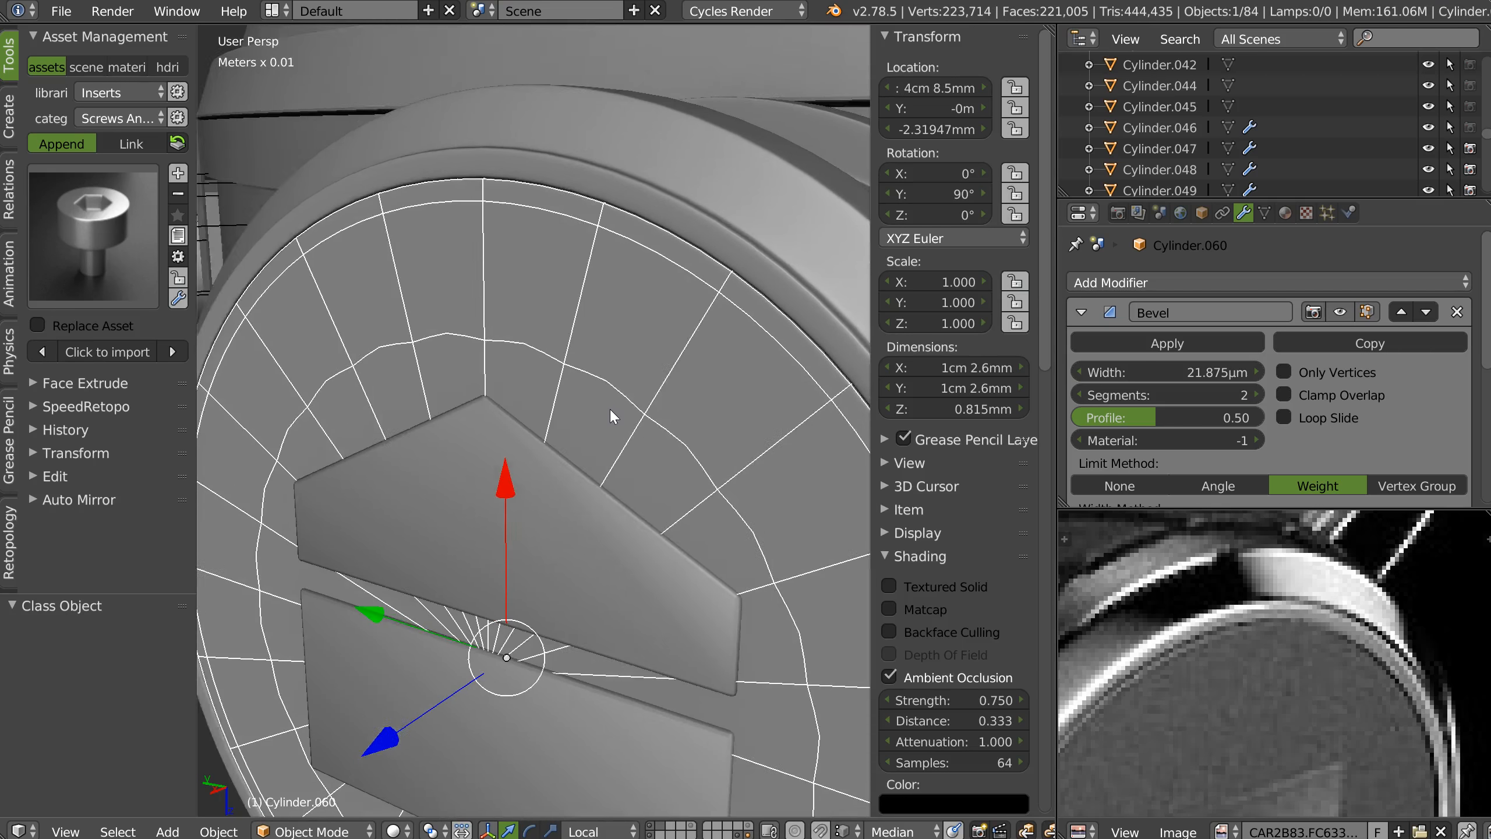
key(shift+z)
mouse_move(605, 435)
middle_down()
mouse_move(698, 413)
mouse_move(596, 452)
mouse_move(580, 426)
mouse_move(522, 466)
mouse_move(734, 347)
mouse_move(601, 363)
mouse_move(459, 496)
mouse_move(719, 357)
mouse_move(579, 471)
mouse_move(690, 506)
mouse_move(599, 445)
middle_up()
key(a)
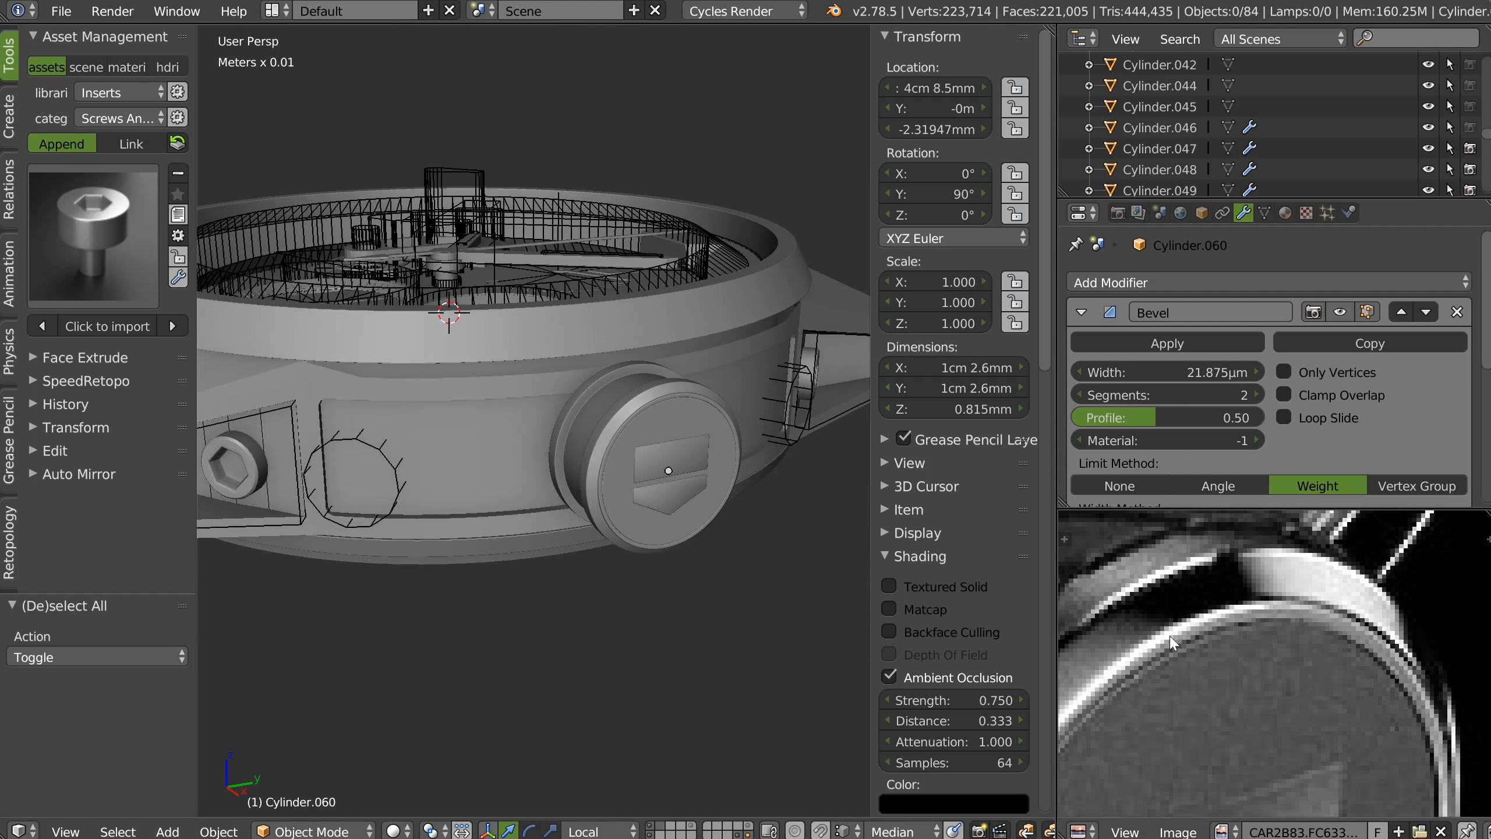
scroll(1199, 675, down, 6)
scroll(1233, 646, up, 3)
middle_drag(1199, 676, 1207, 617)
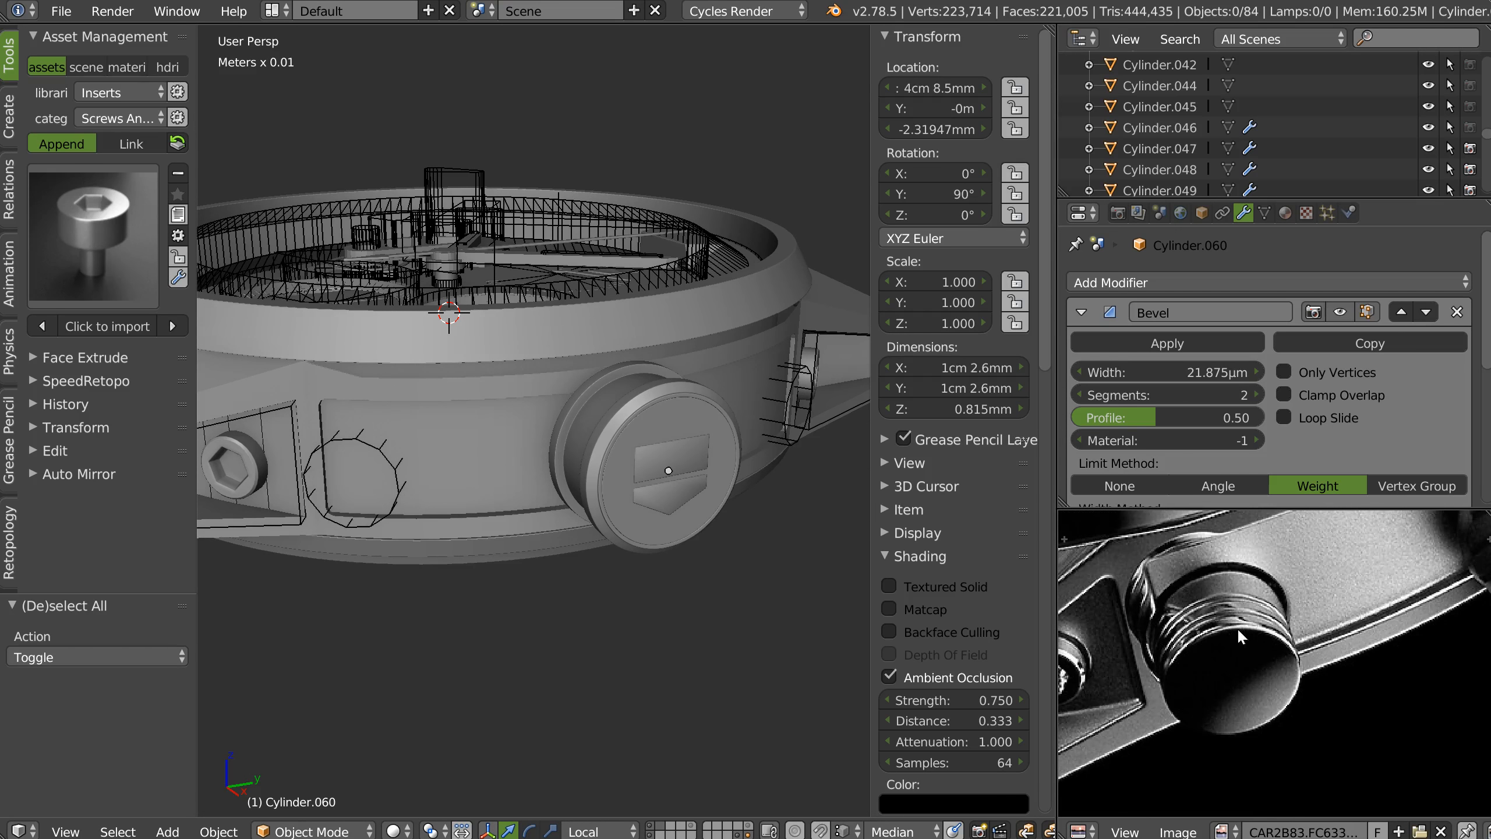
middle_drag(652, 479, 704, 482)
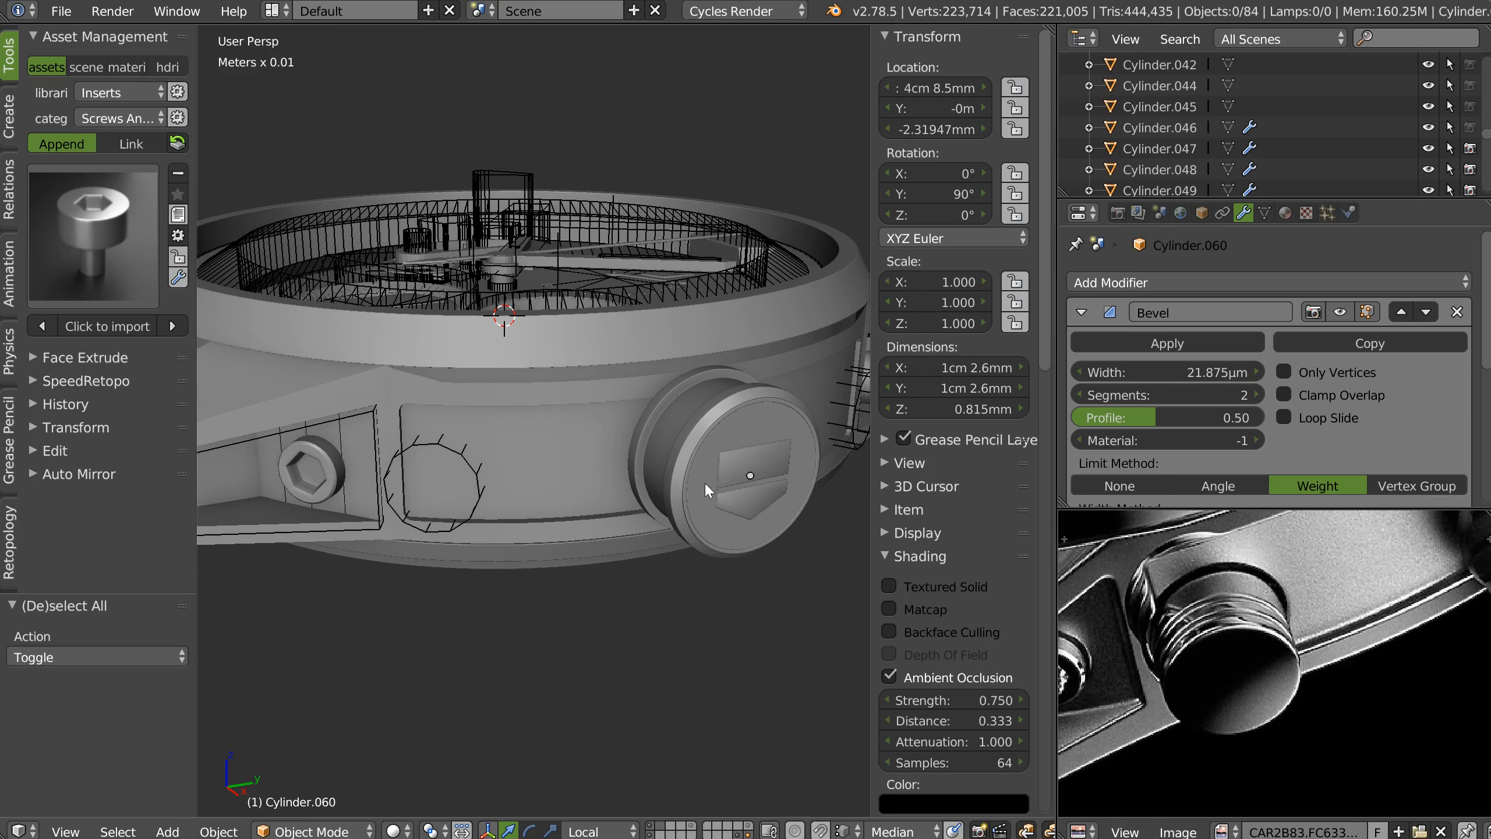
right_click(475, 474)
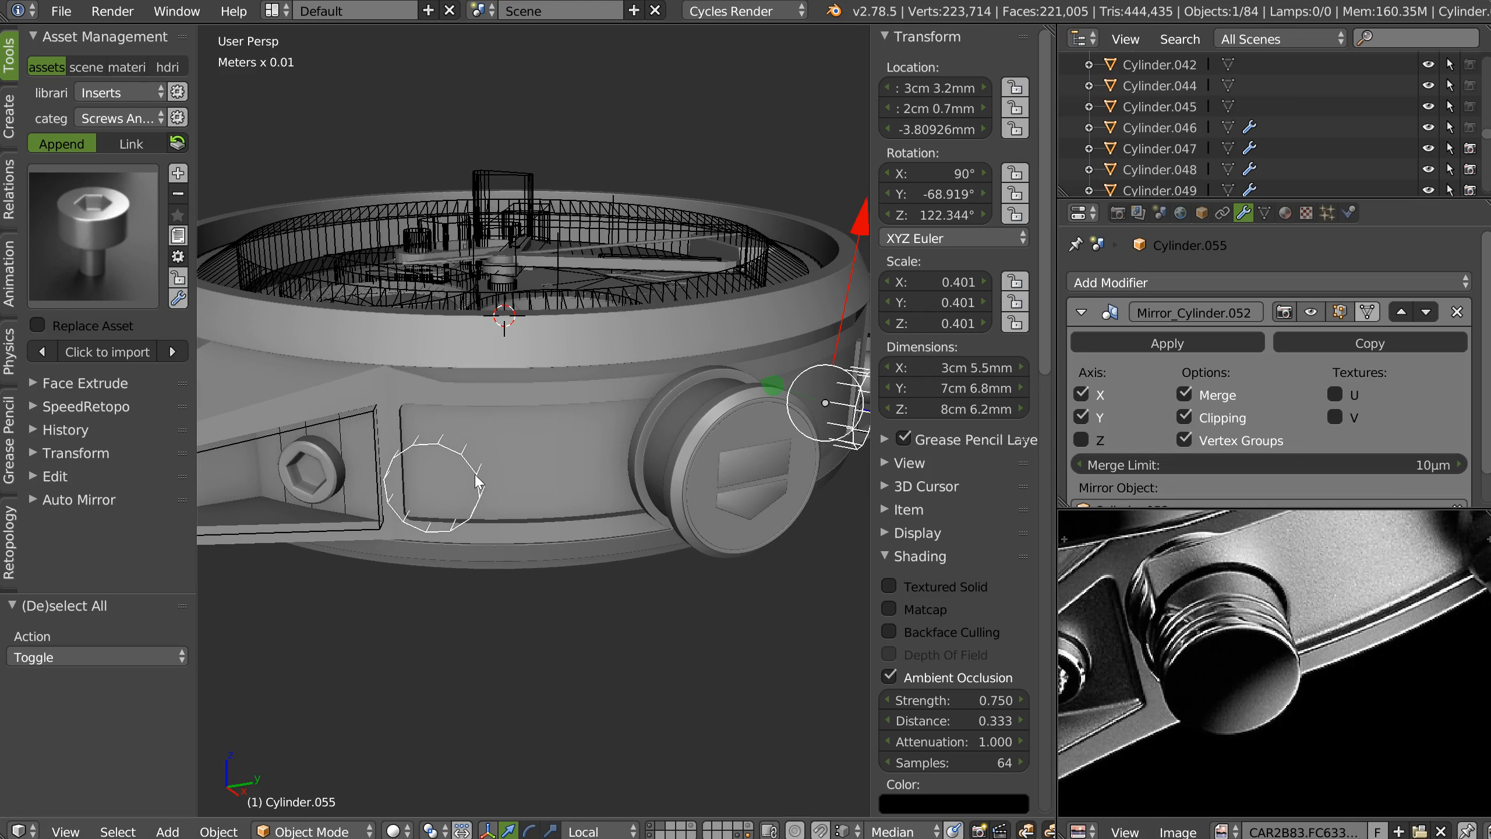
shift+middle_drag(439, 501, 476, 506)
middle_drag(775, 469, 620, 471)
scroll(616, 464, up, 1)
shift+middle_drag(511, 397, 546, 378)
key(shift+d)
right_click(523, 459)
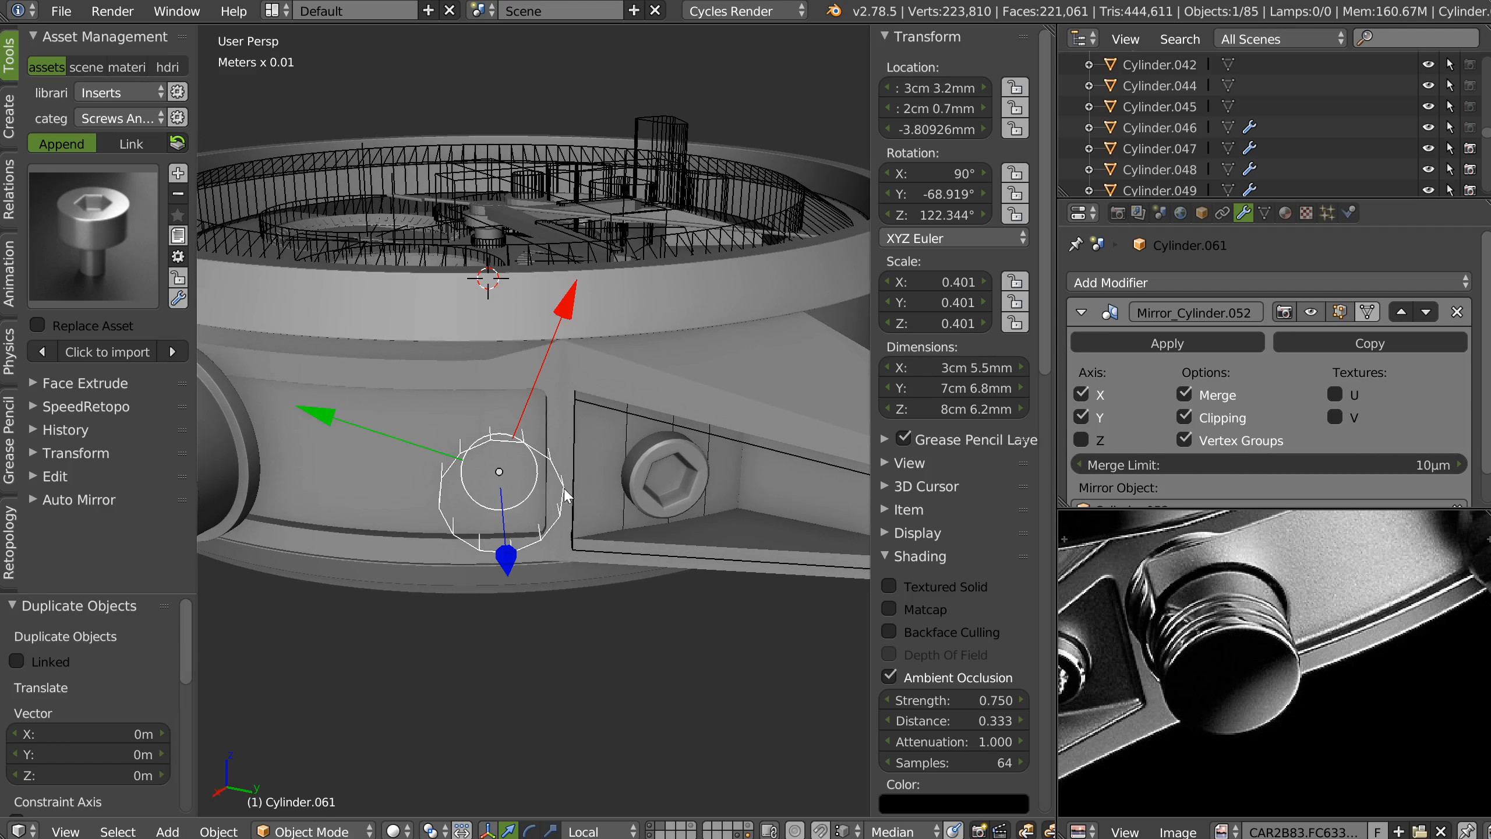
middle_drag(532, 482, 536, 472)
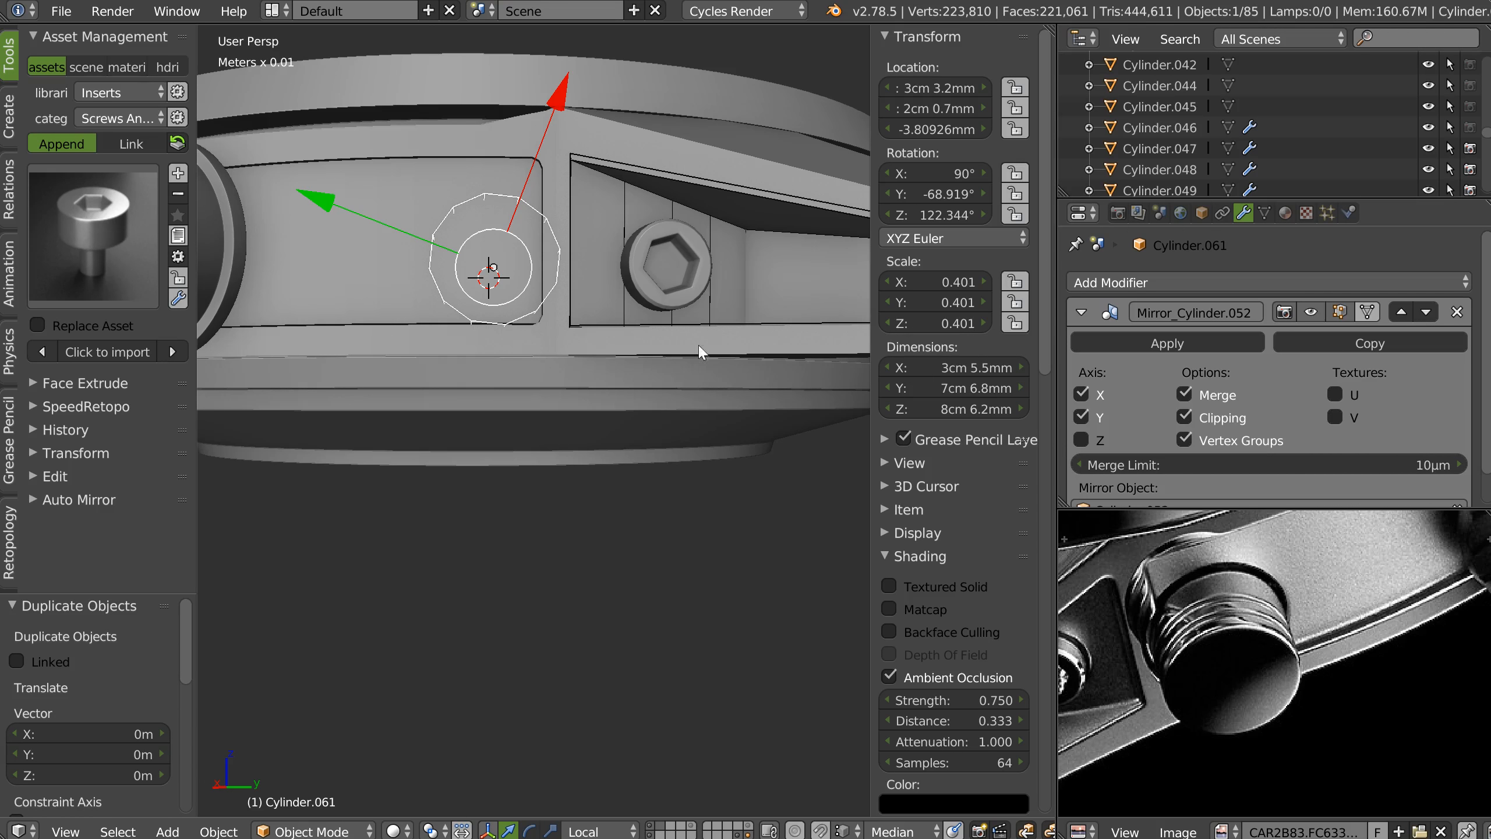
key(Delete)
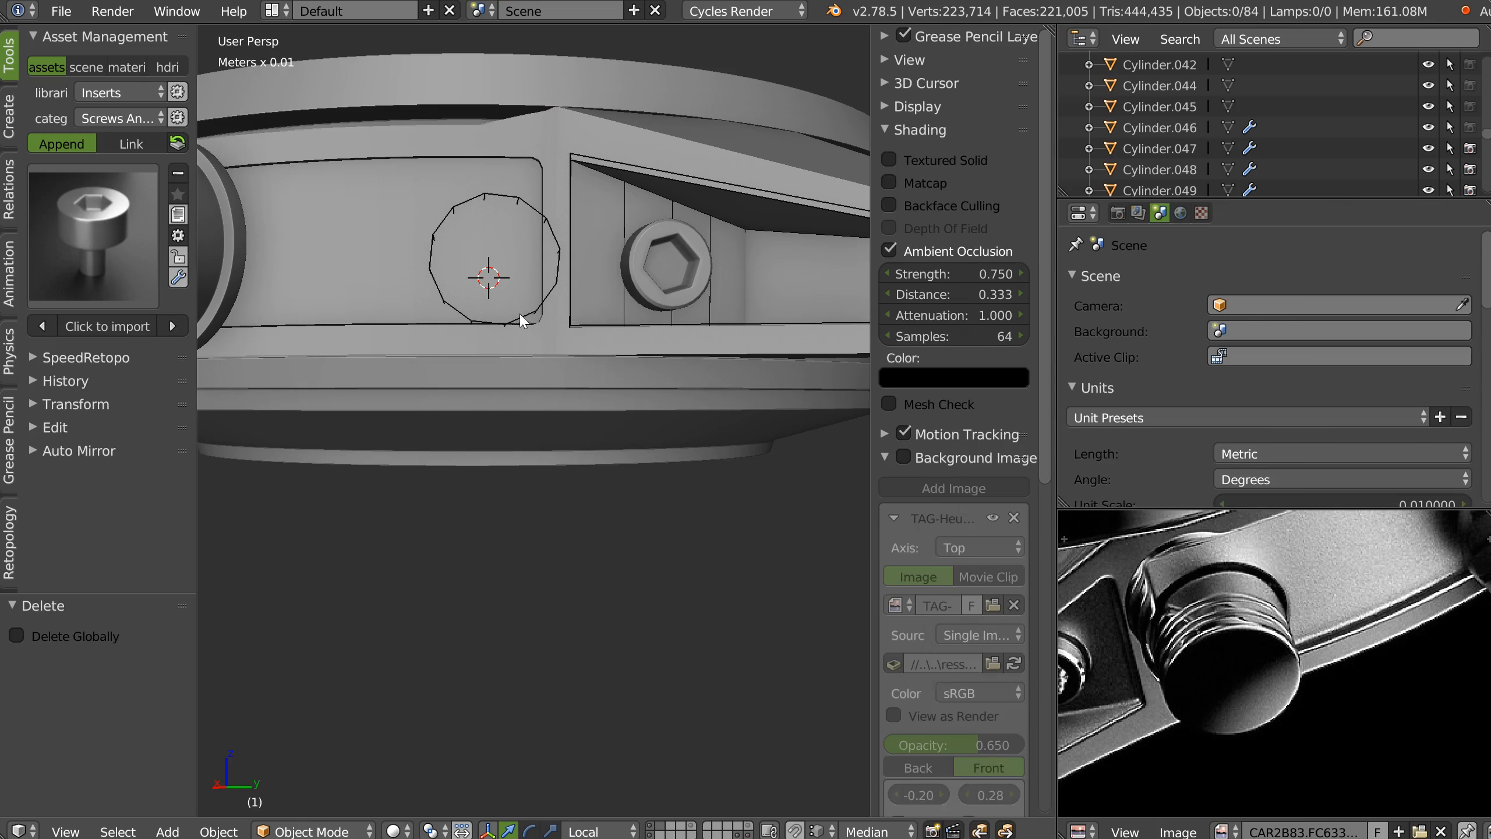
Switch the transform orientation to Global and move the round cutter beside the crown 0.502 mm down along Z.
right_click(533, 288)
middle_drag(600, 277, 626, 282)
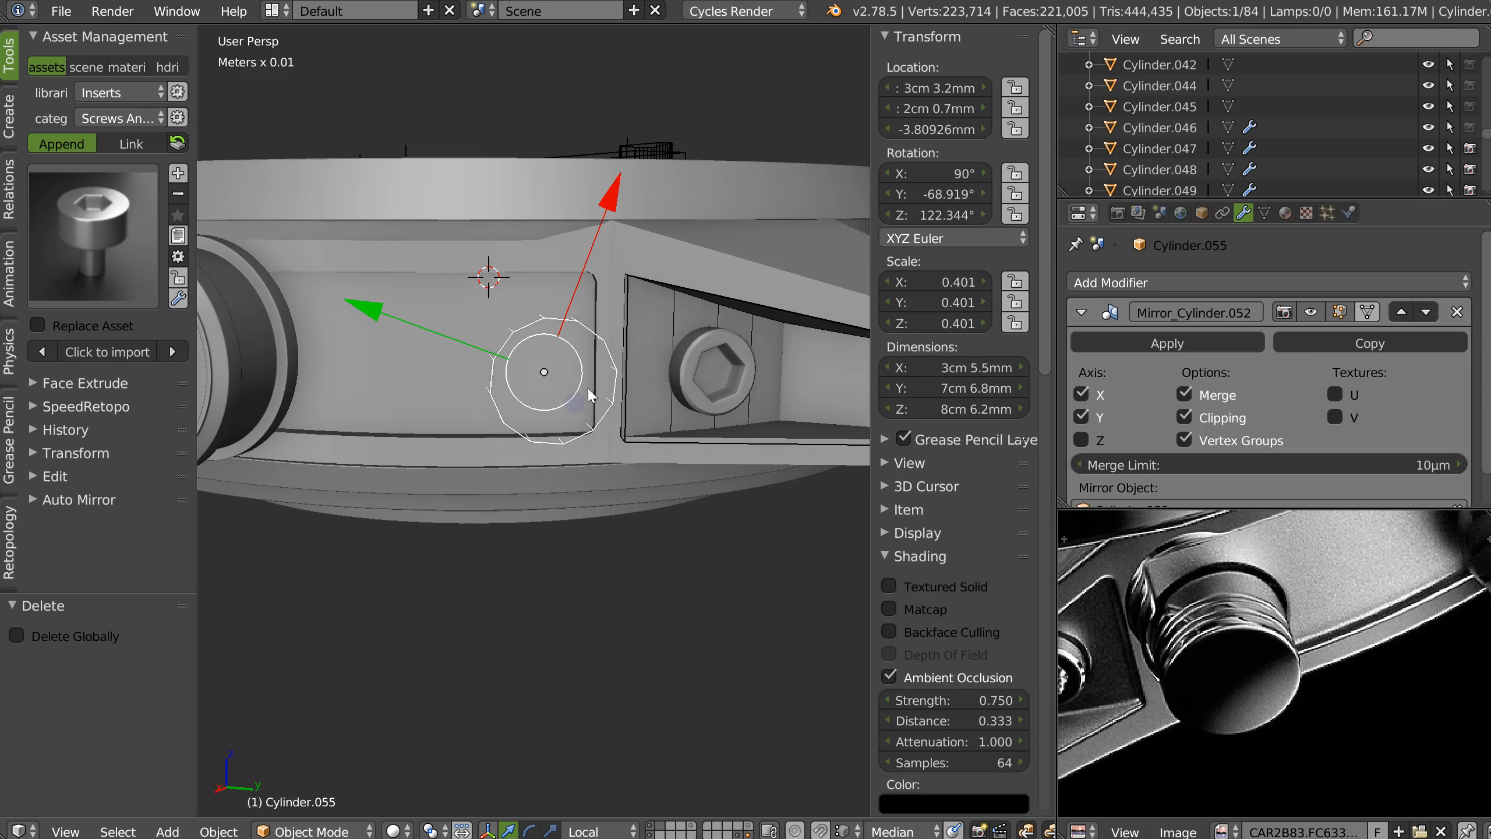
key(alt+space)
click(593, 214)
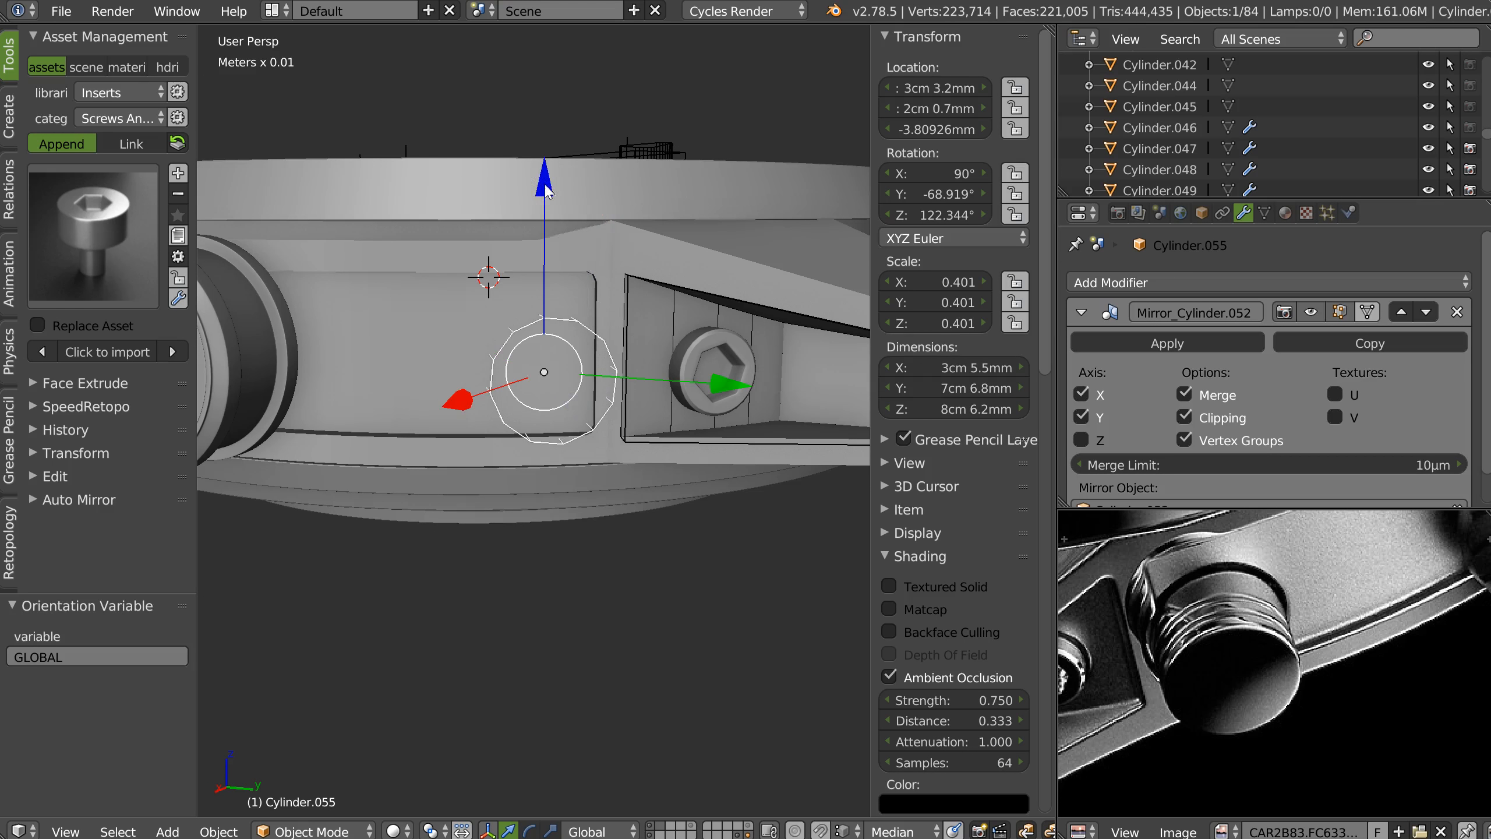
key(g)
key(z)
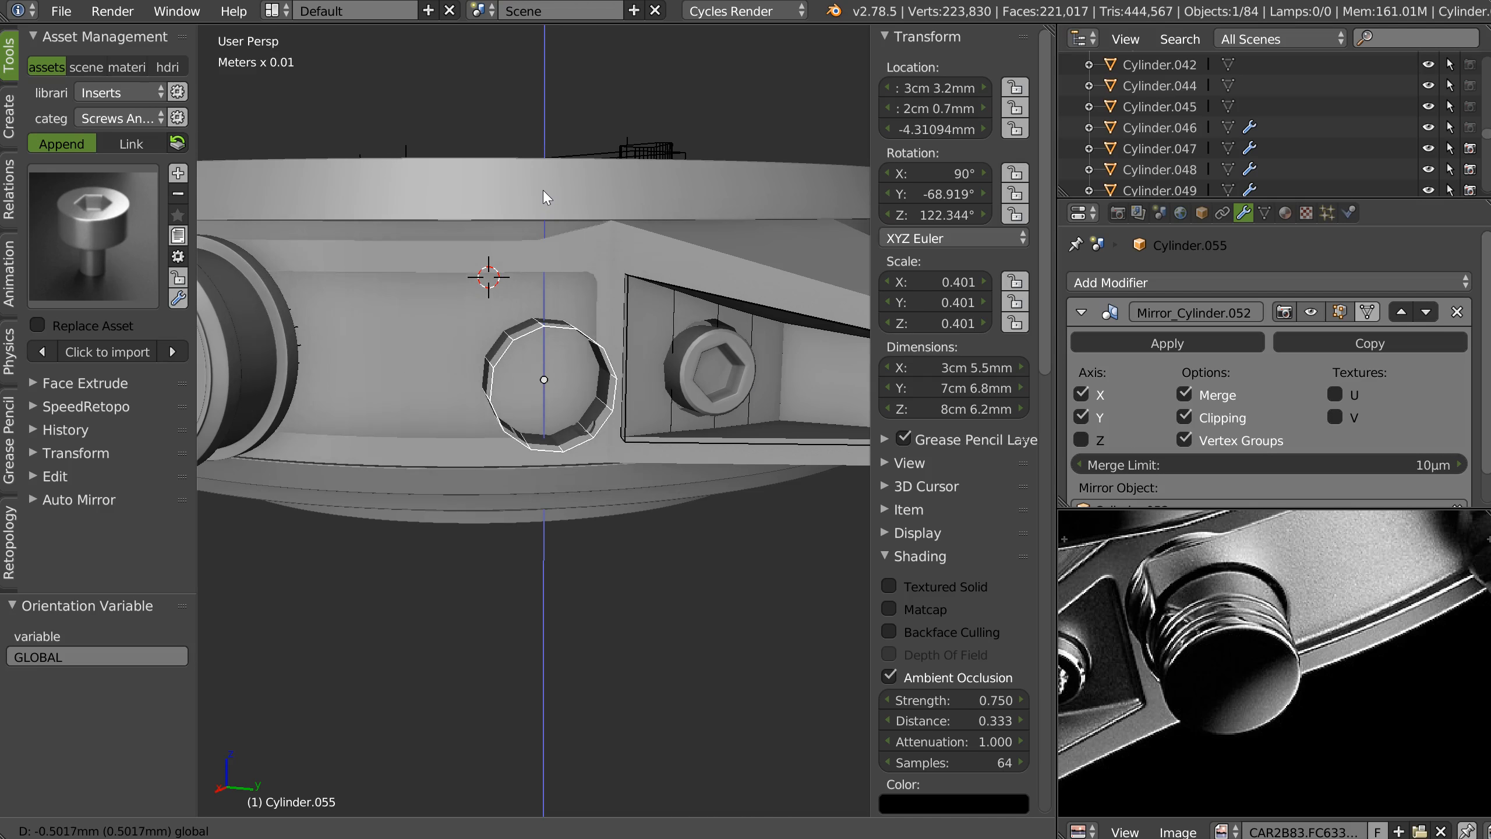
click(543, 190)
middle_drag(567, 288, 490, 303)
scroll(491, 310, up, 3)
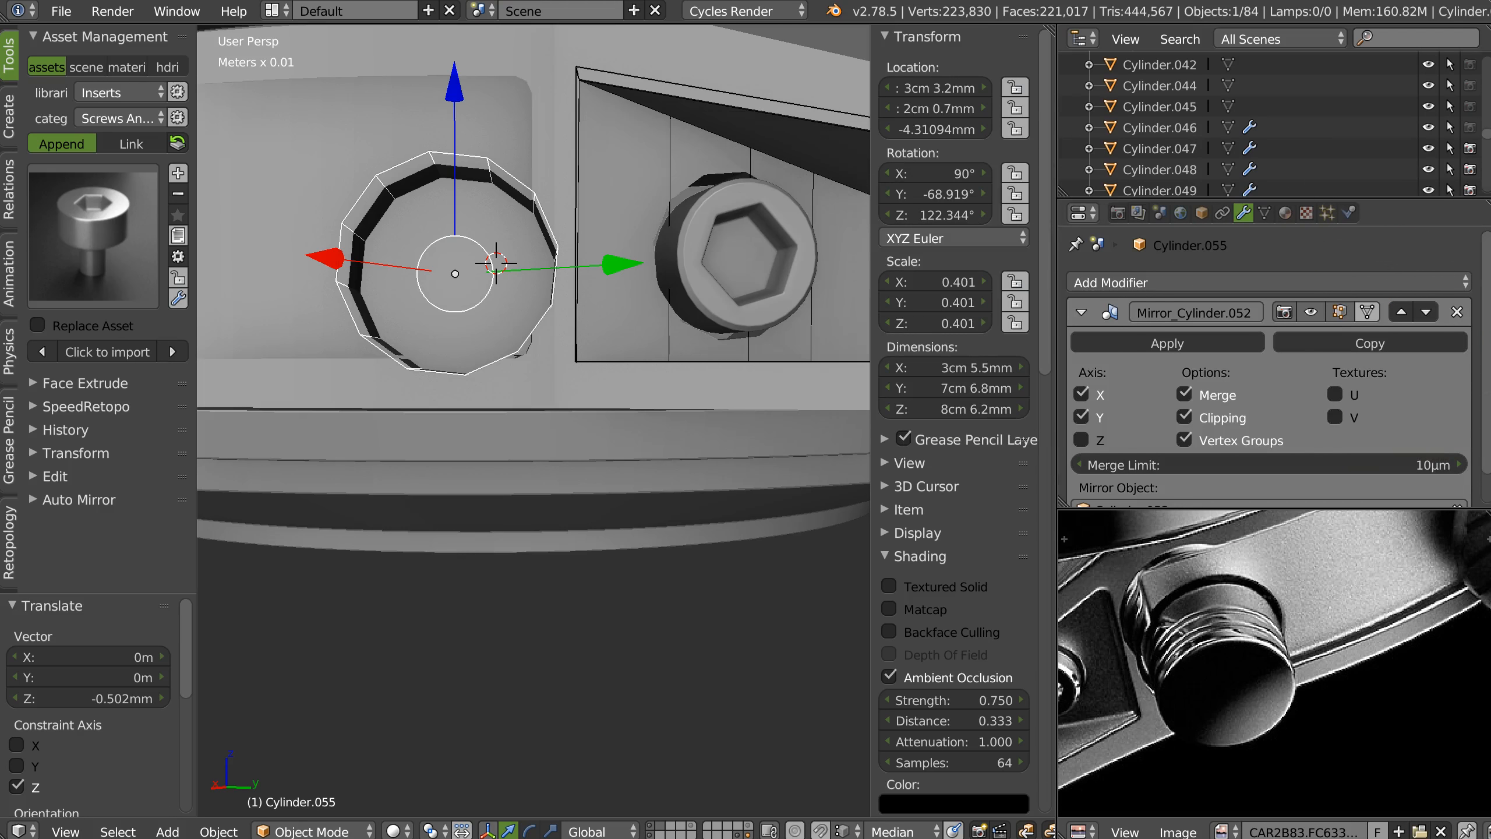
Select the case body and also show the layer that holds its Boolean cutters.
middle_drag(608, 324, 593, 601)
right_click(585, 747)
middle_drag(616, 746, 463, 525)
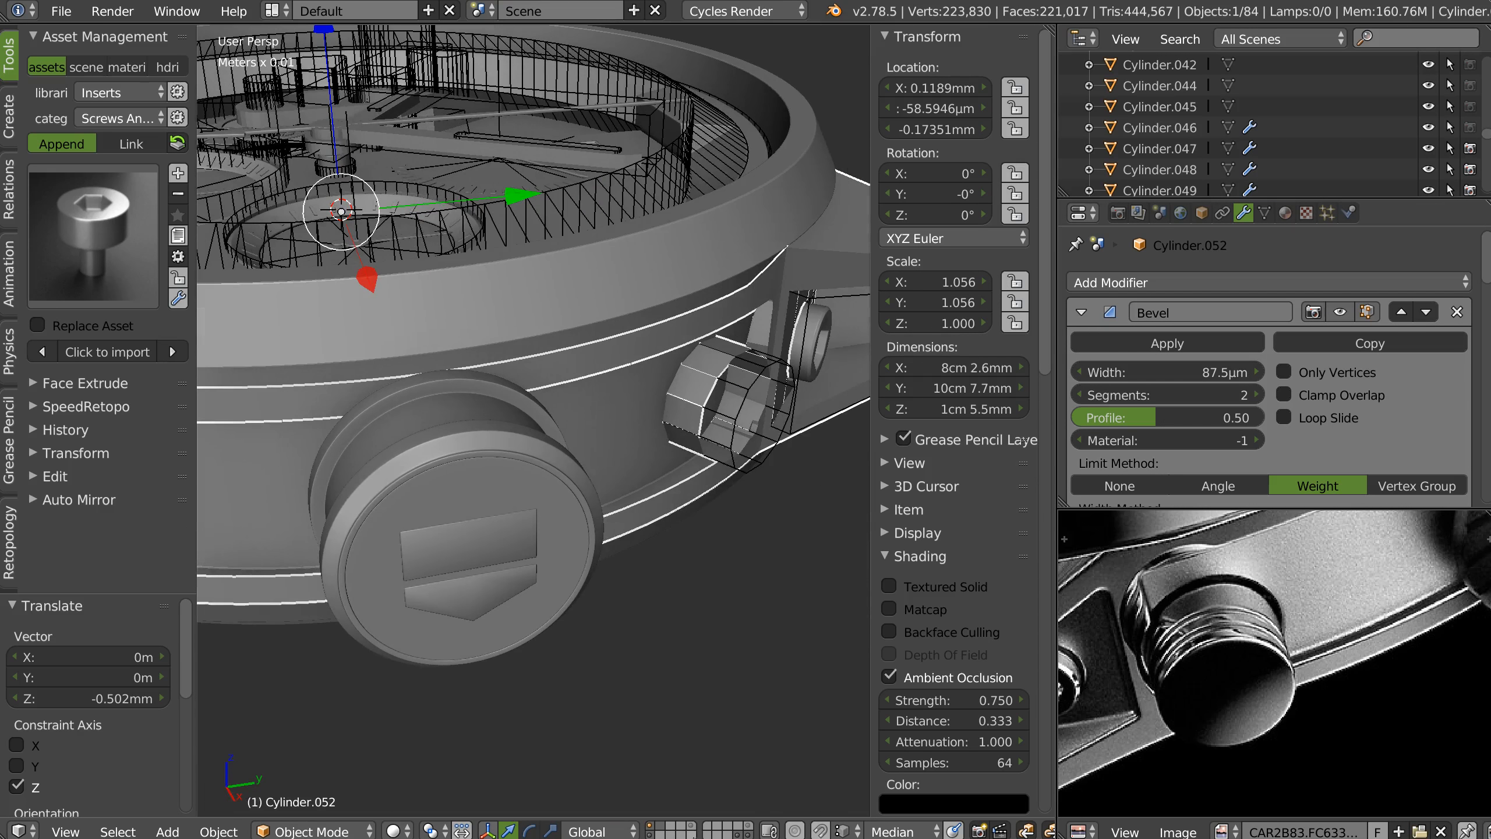
shift+click(692, 830)
middle_drag(806, 516, 570, 598)
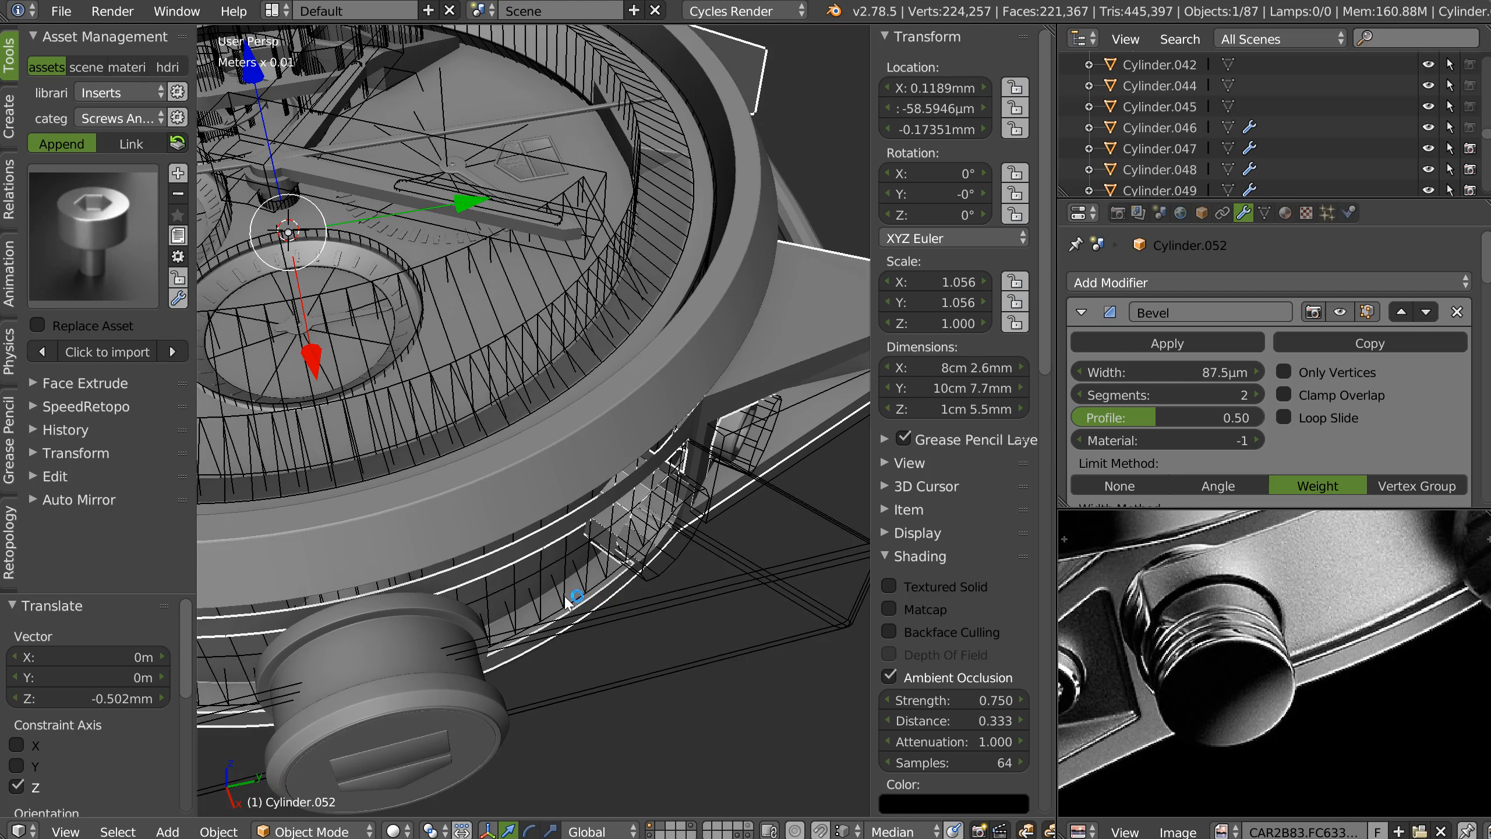
Shift the curved cutter of the case's side recess 63.852 µm in the negative X direction.
right_click(566, 599)
right_click(495, 283)
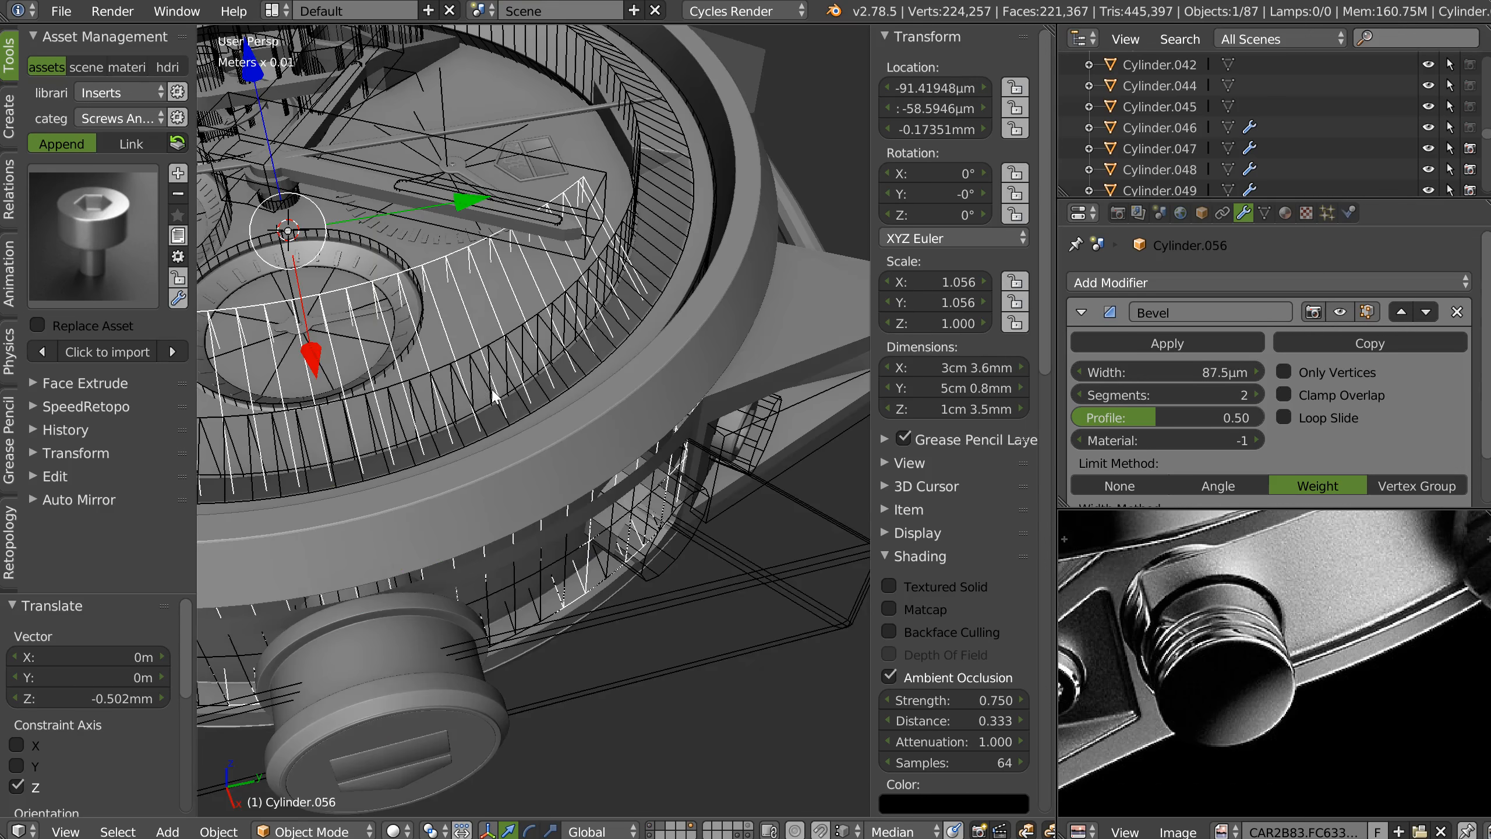
middle_drag(497, 398, 531, 380)
drag(351, 340, 359, 349)
key(Escape)
middle_drag(357, 346, 697, 450)
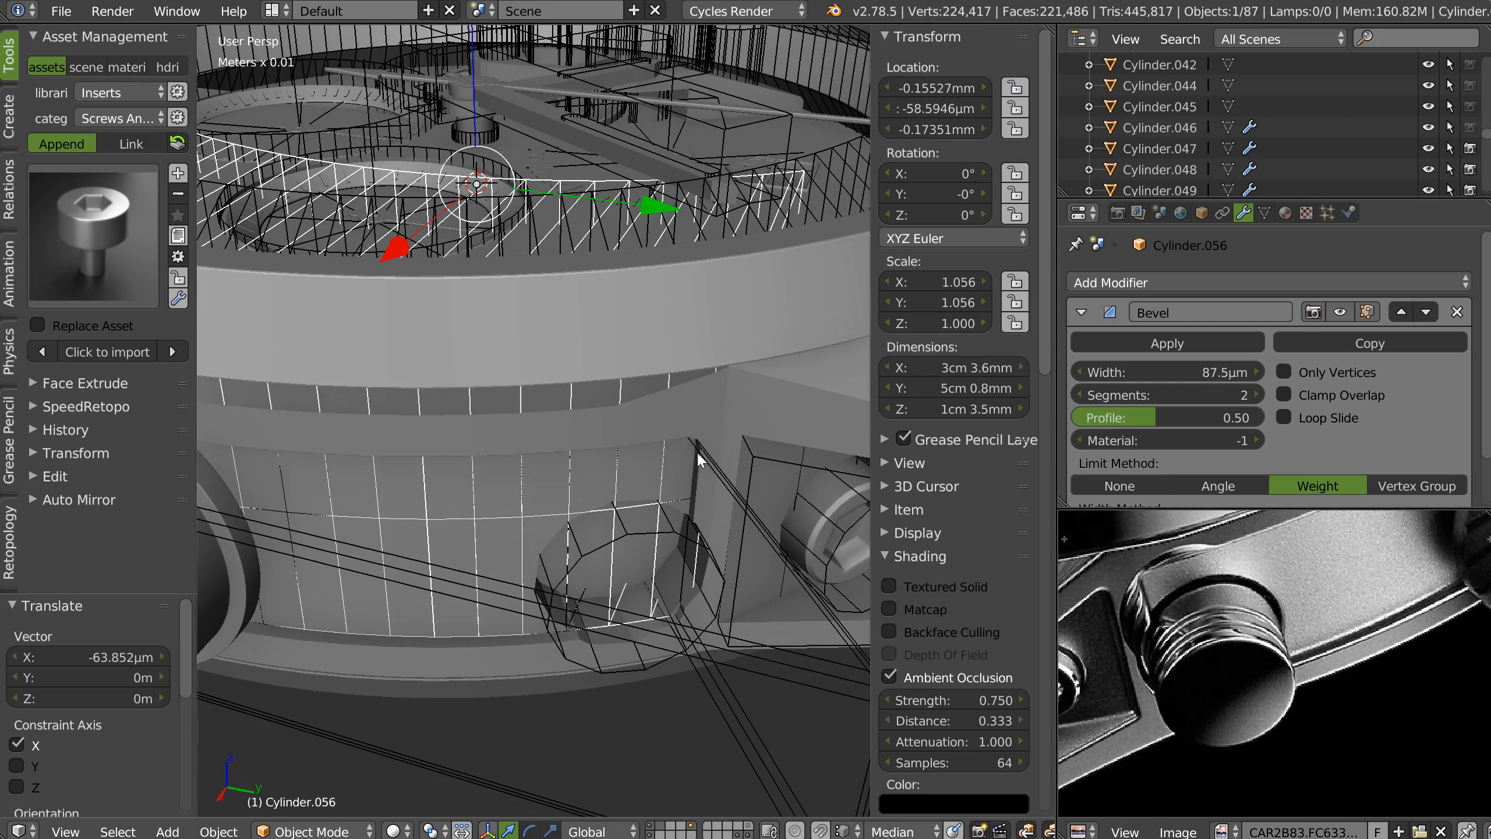
Enlarge the round cutter beside the crown uniformly to a scale of 0.522.
click(640, 537)
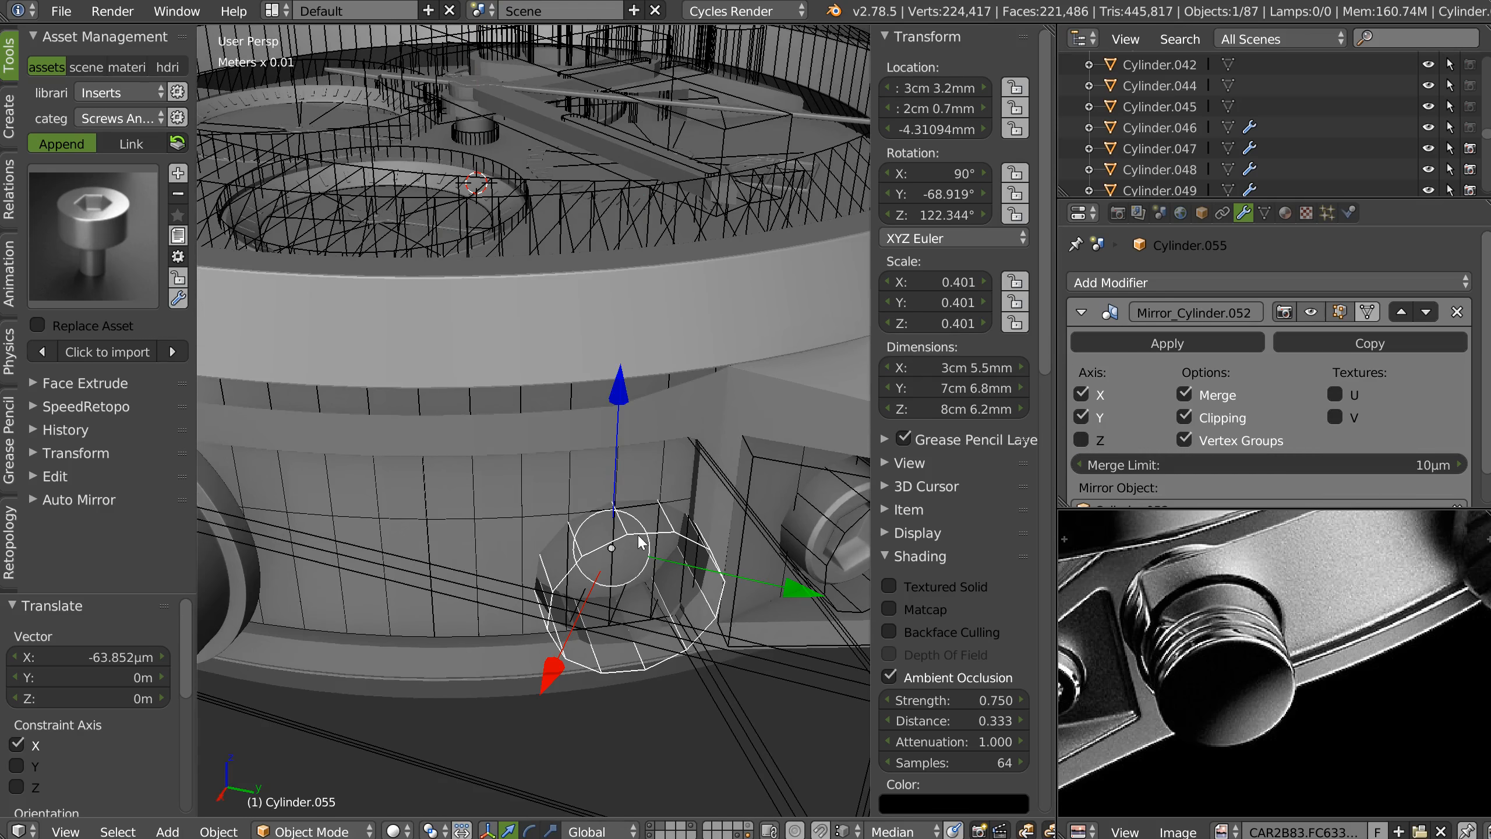
key(s)
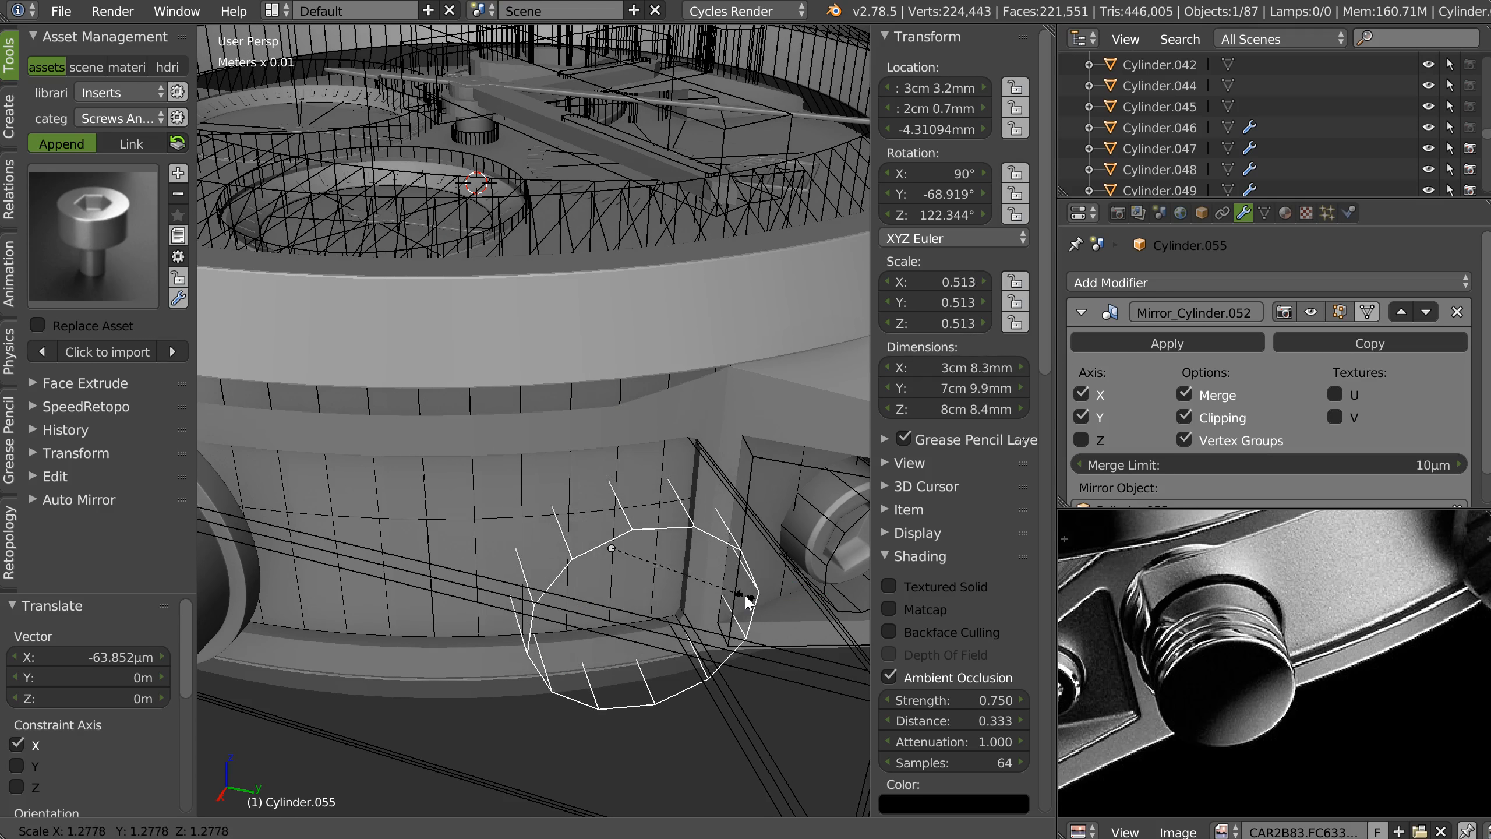
click(750, 602)
Edit the box-shaped cutter around the crown and shift its end edge about 1.4 mm along the negative Y axis.
right_click(750, 427)
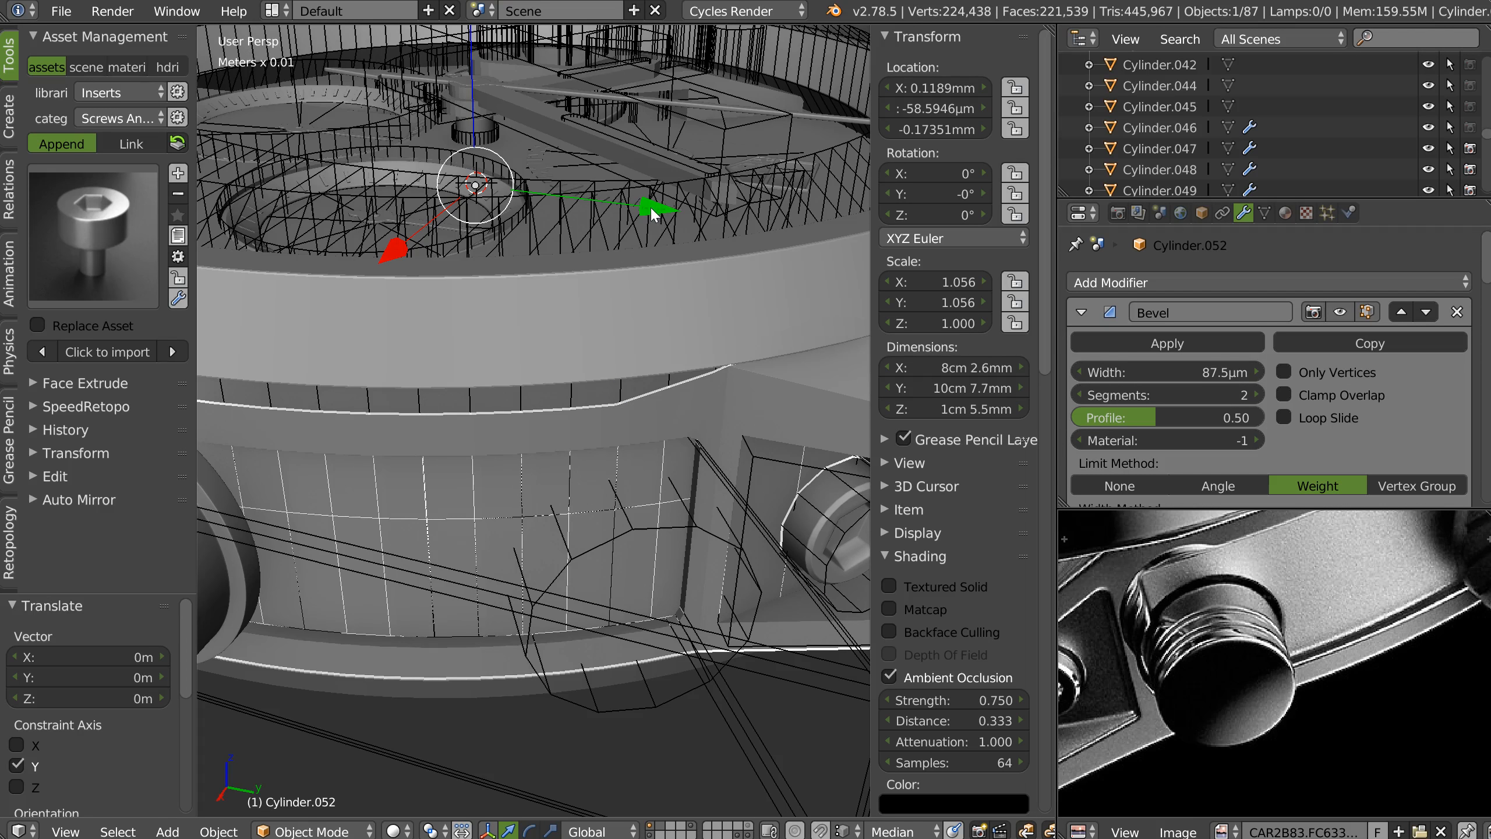
middle_drag(784, 532, 556, 454)
middle_drag(720, 620, 636, 357)
right_click(738, 634)
key(Tab)
right_click(594, 445)
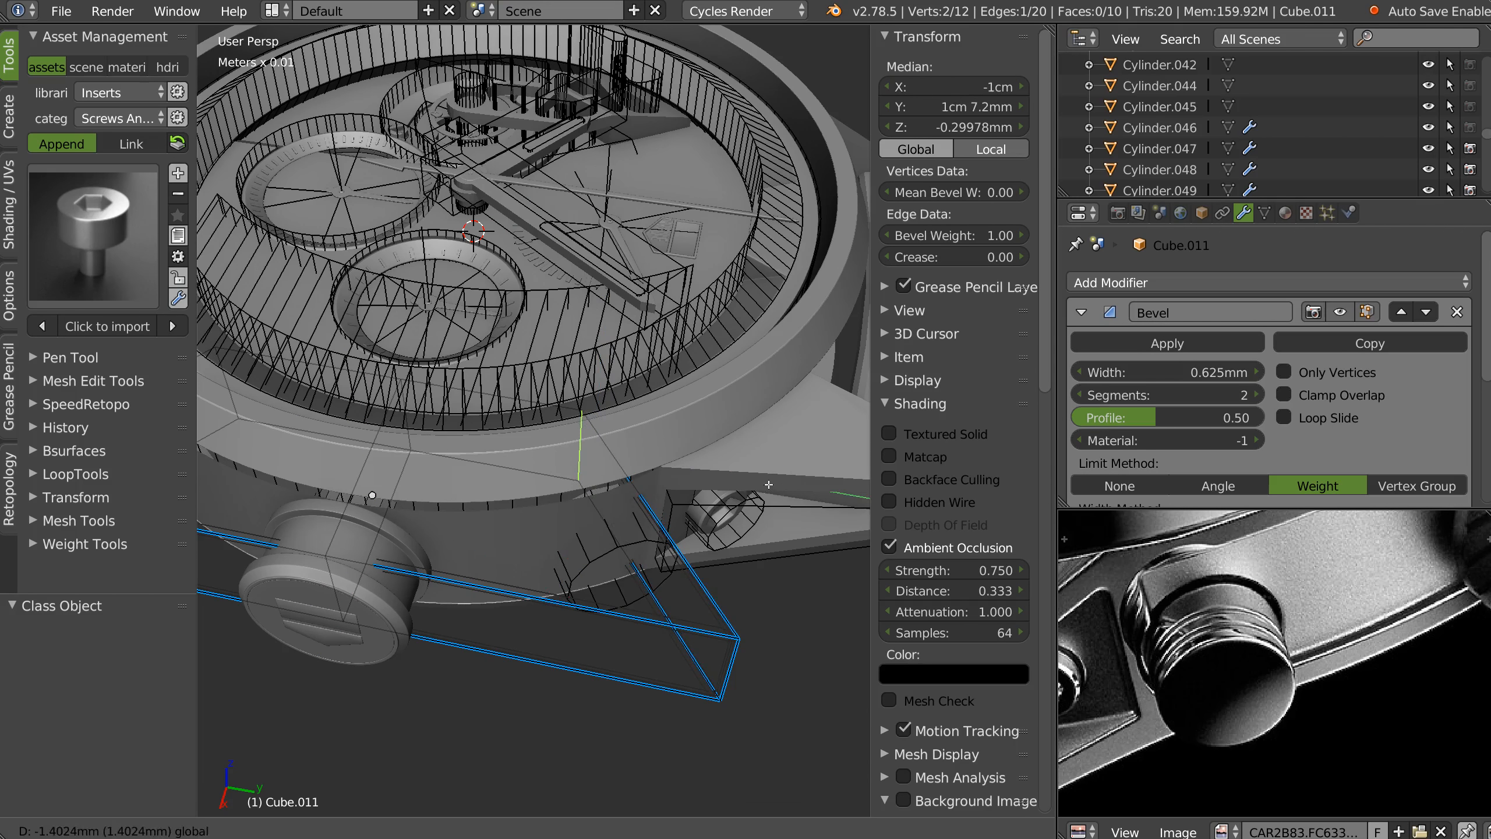
key(Tab)
Move the curved cutter of the side recess 0.177 mm along X.
middle_drag(766, 477, 570, 519)
scroll(717, 469, up, 8)
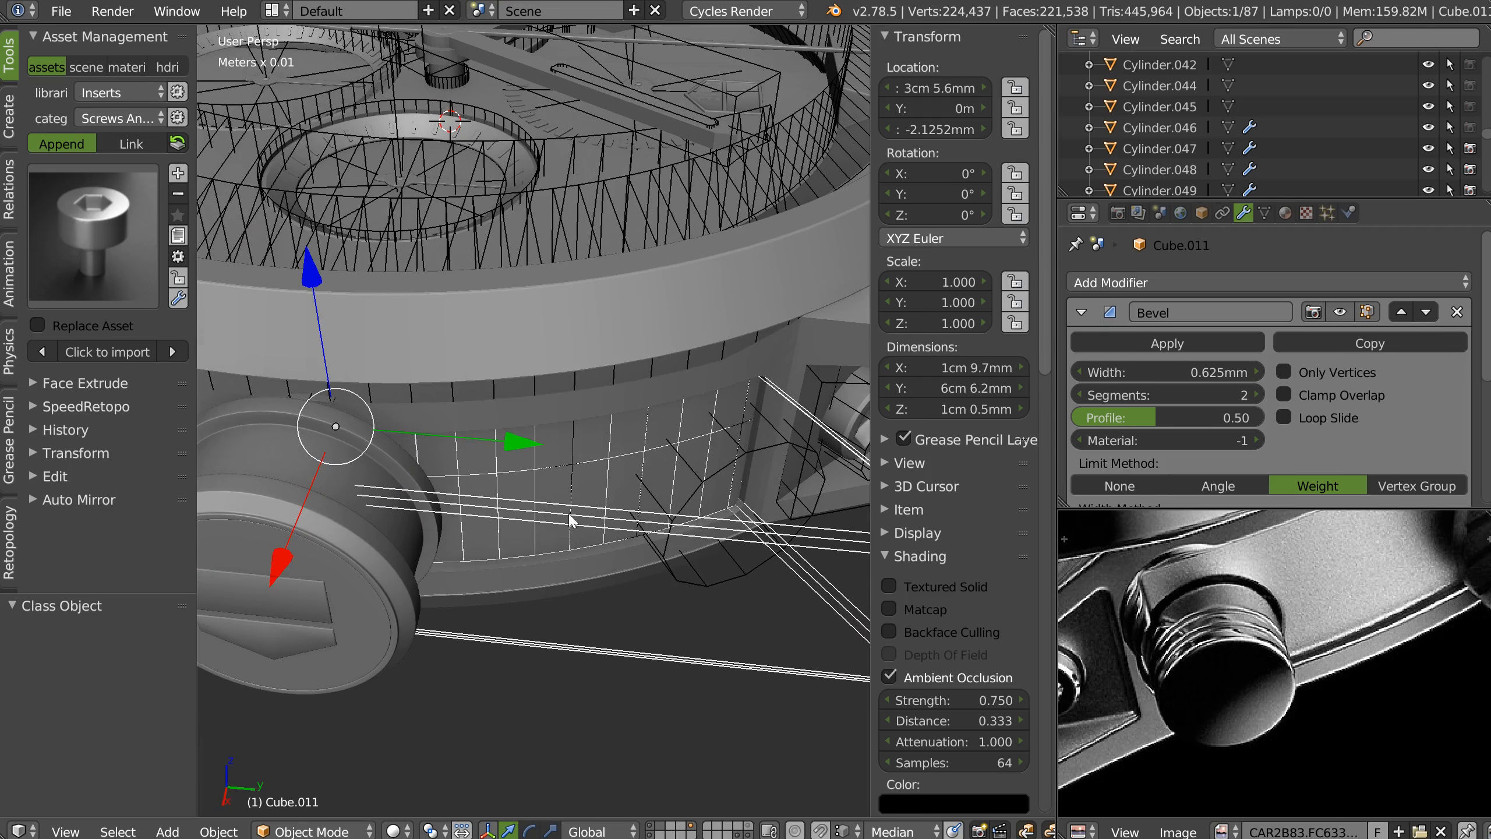
key(Tab)
key(Tab)
right_click(543, 182)
mouse_move(421, 210)
mouse_down()
mouse_move(425, 244)
mouse_move(410, 208)
mouse_up()
shift+middle_drag(611, 359, 826, 345)
shift+middle_drag(594, 403, 777, 404)
middle_drag(466, 412, 555, 442)
Duplicate the box-shaped cutter and the curved recess cutter in place and move the copies to layer 10.
right_click(376, 644)
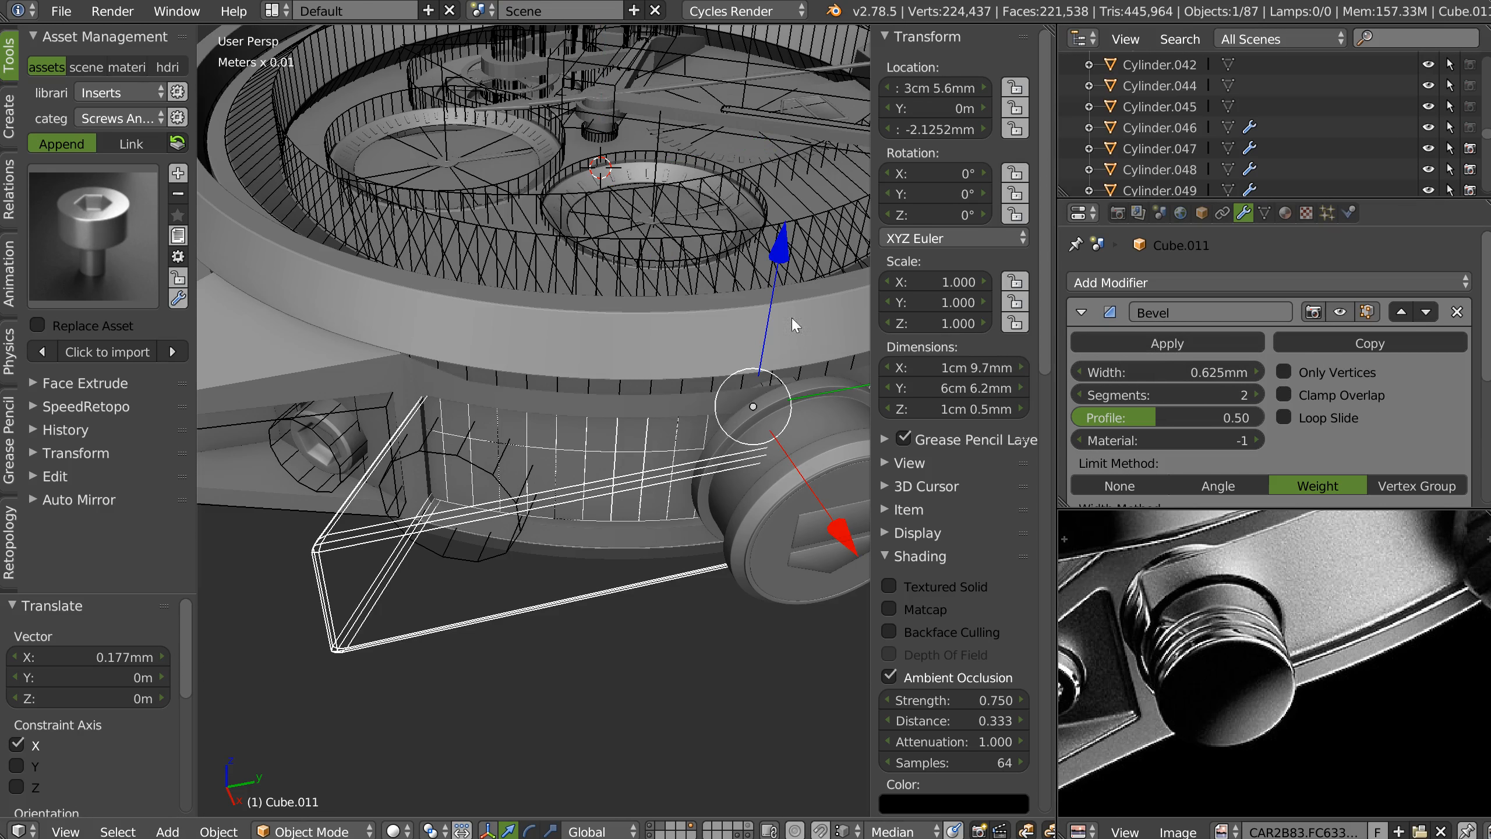
shift+right_click(560, 202)
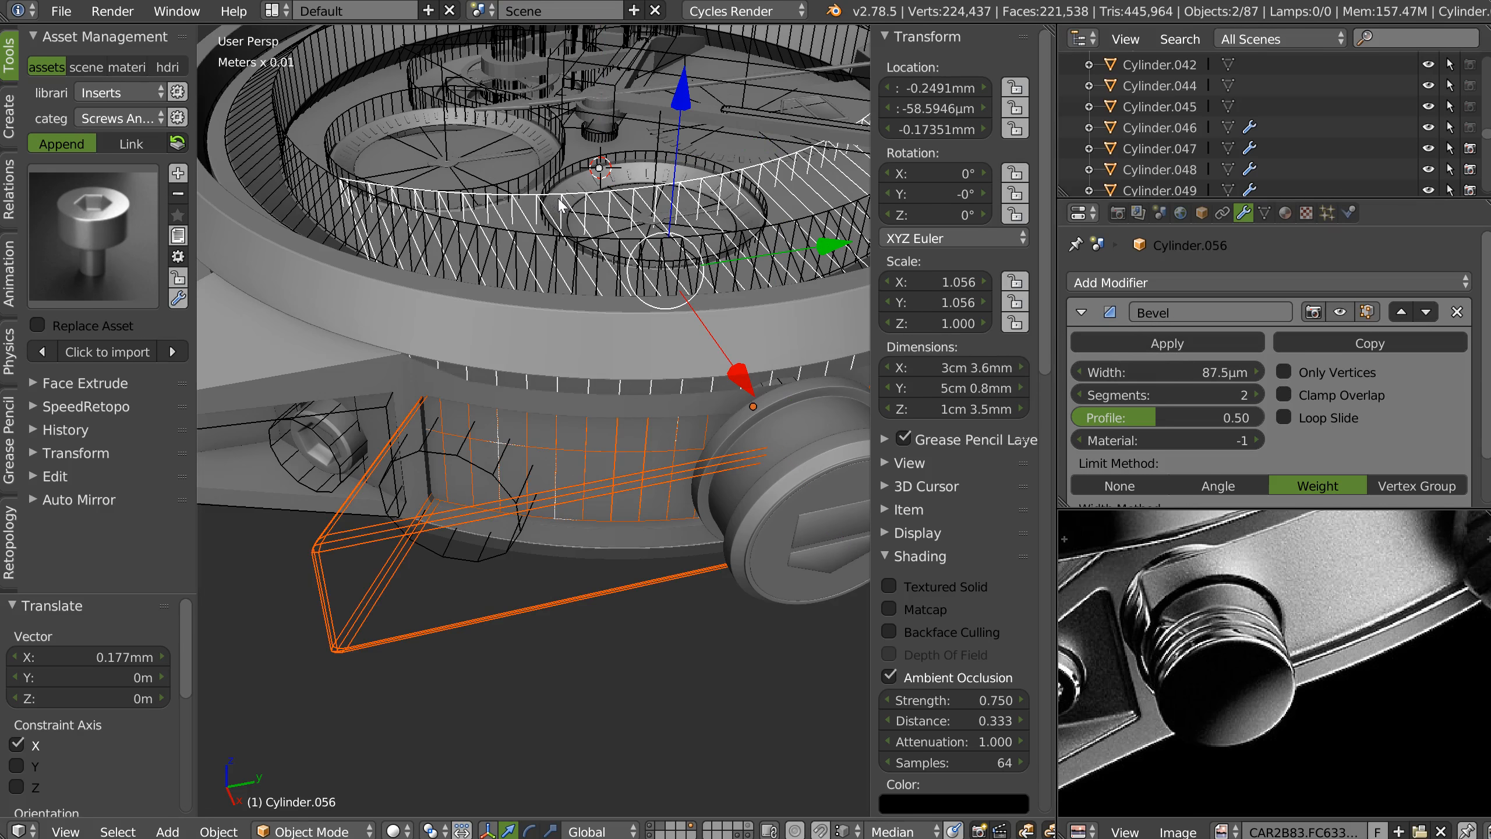
key(shift+d)
right_click(554, 376)
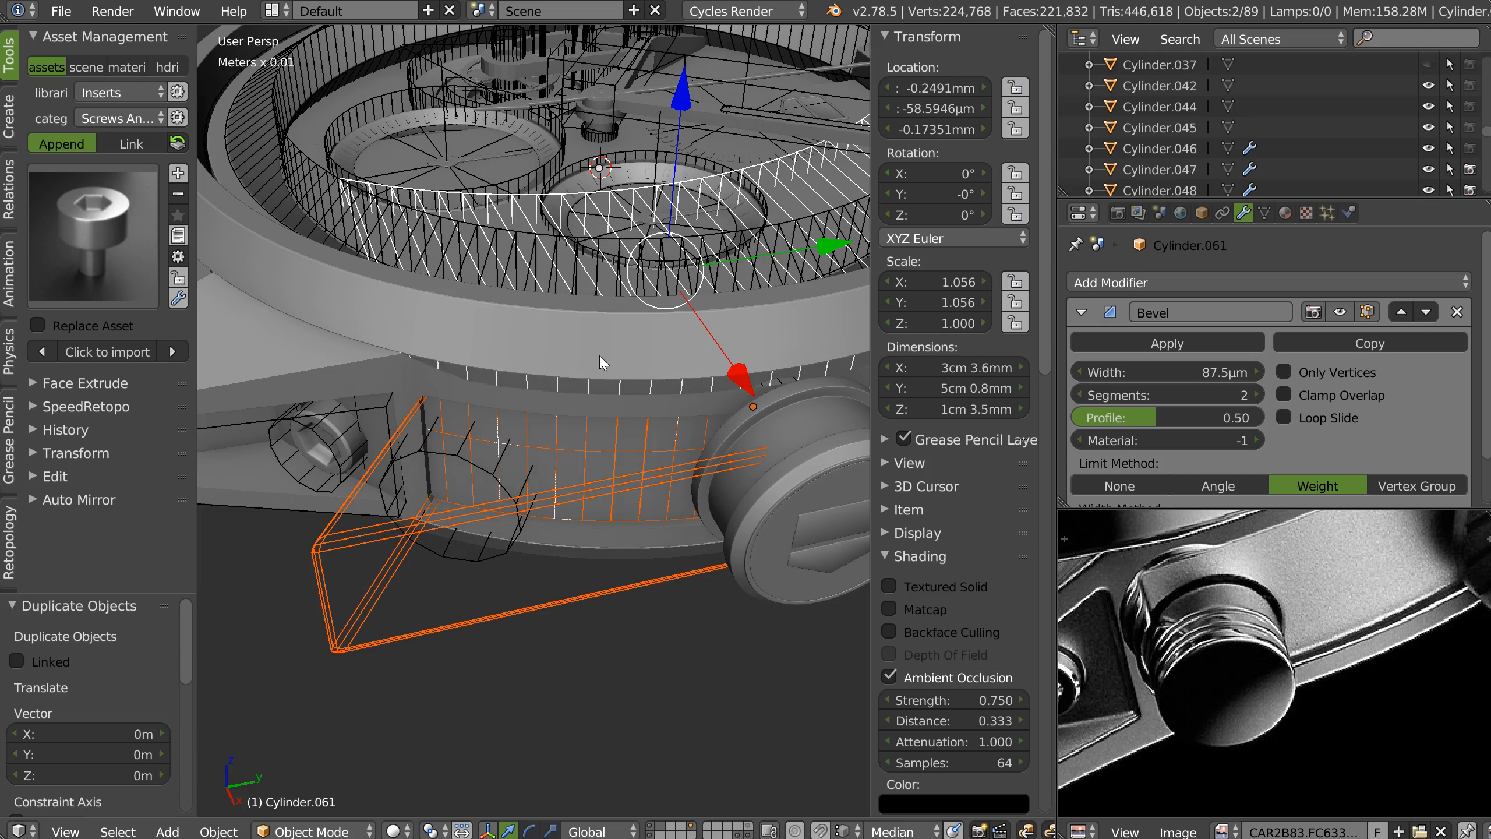
key(m)
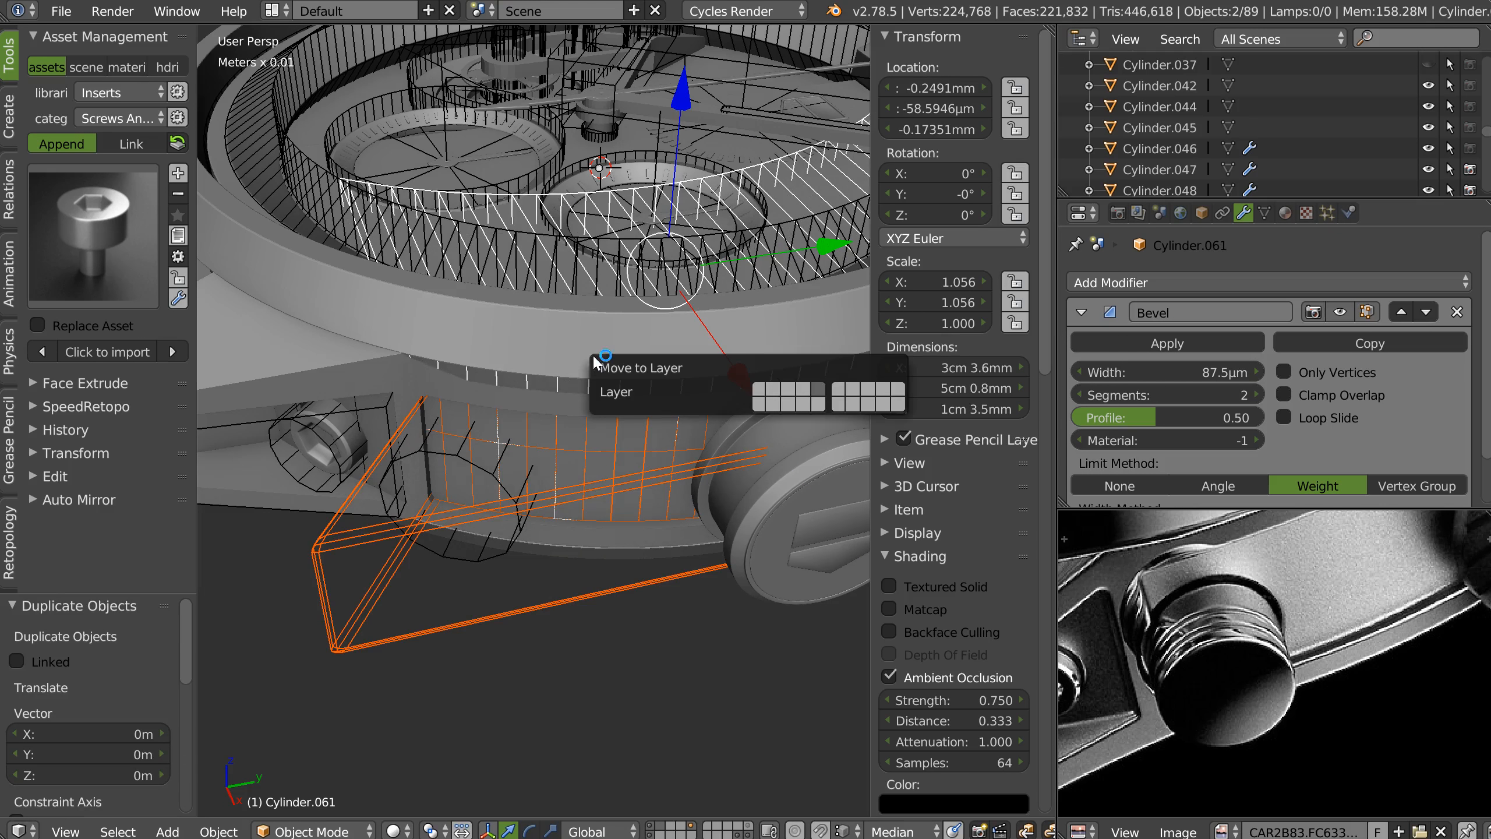
click(903, 393)
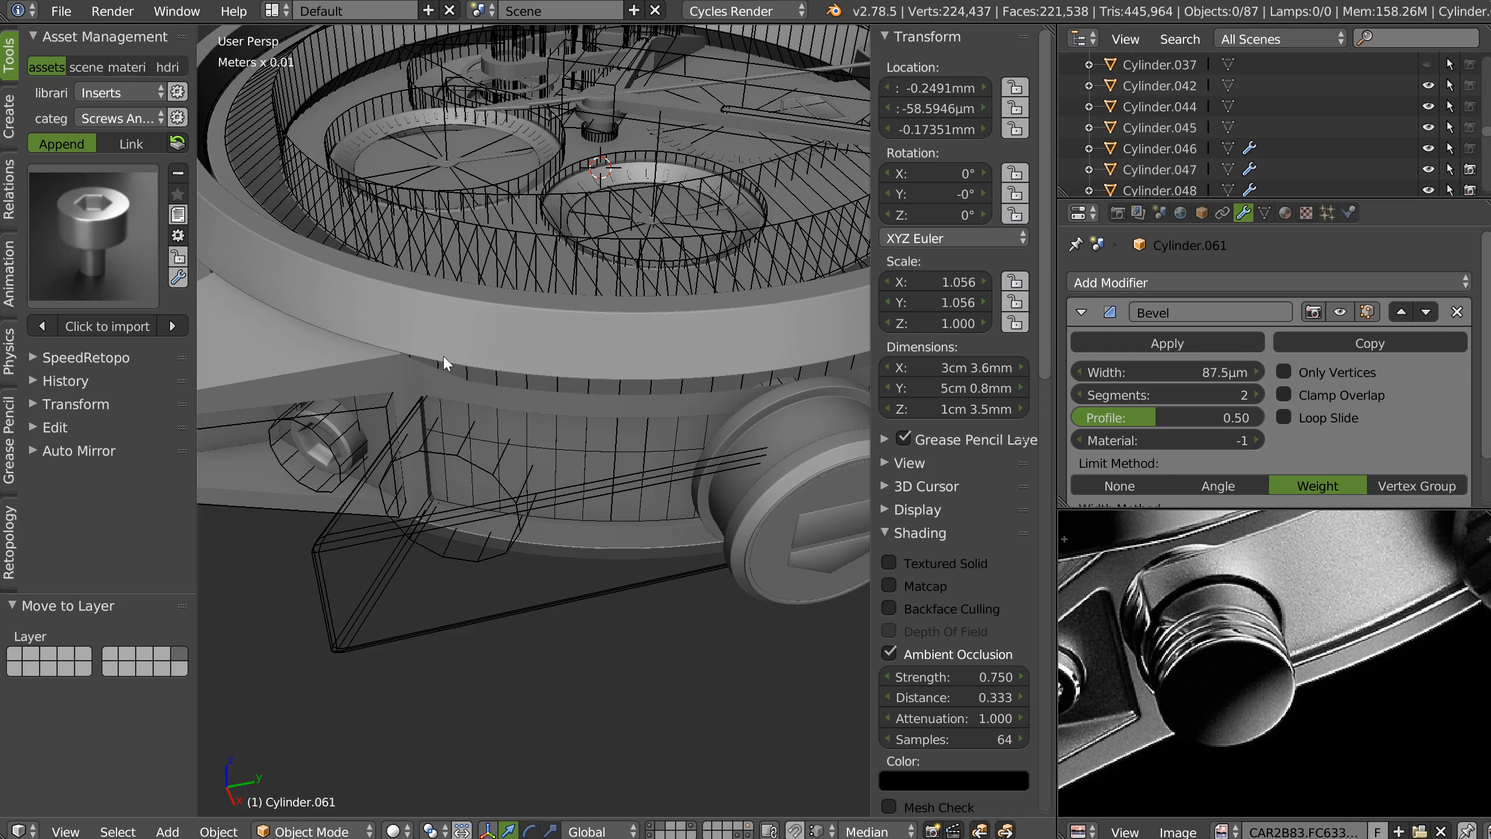
Duplicate the case body in place and move the copy to layer 10.
right_click(324, 548)
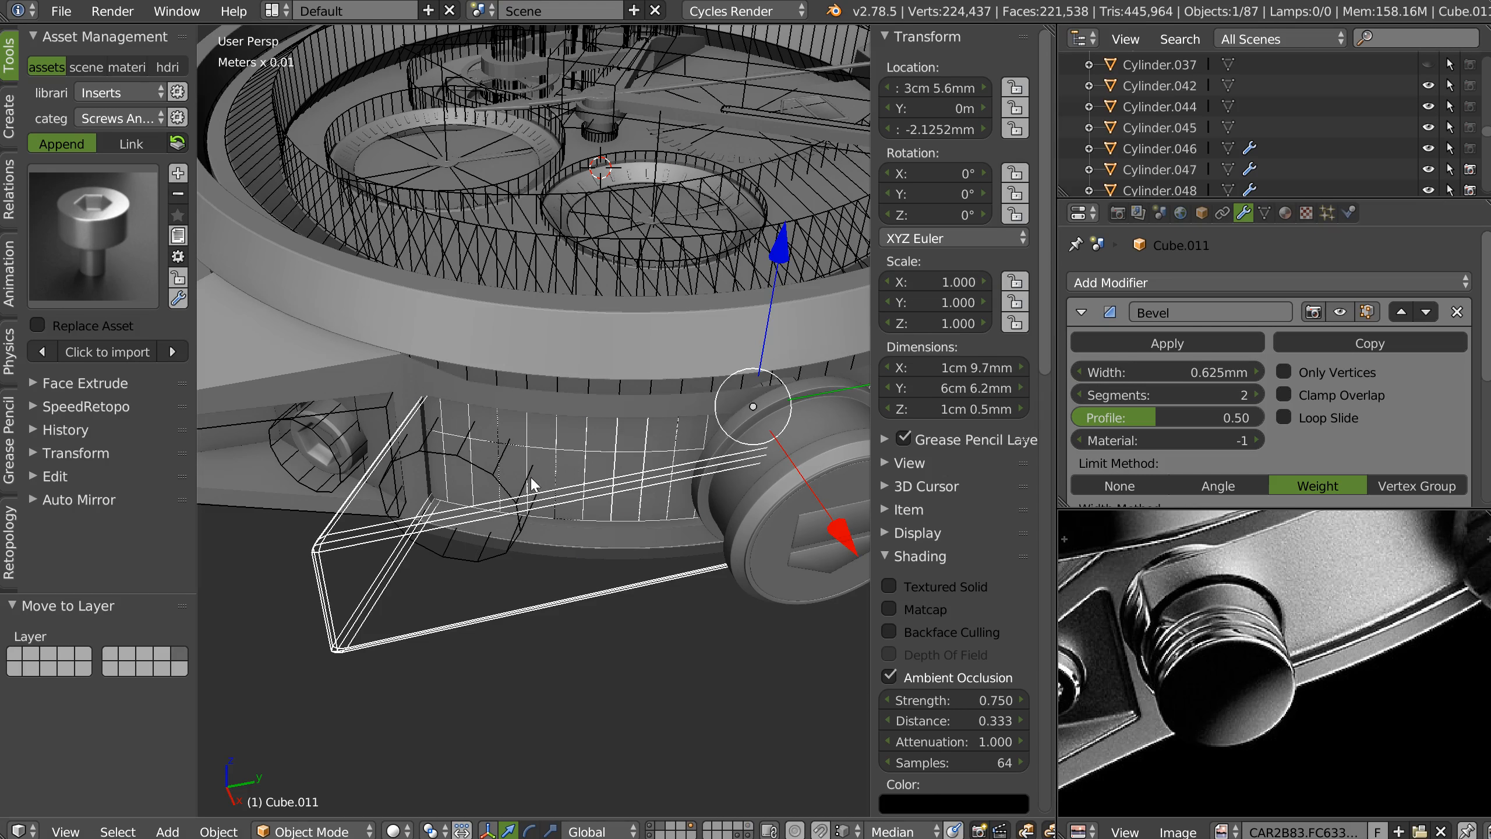
right_click(364, 370)
key(shift+d)
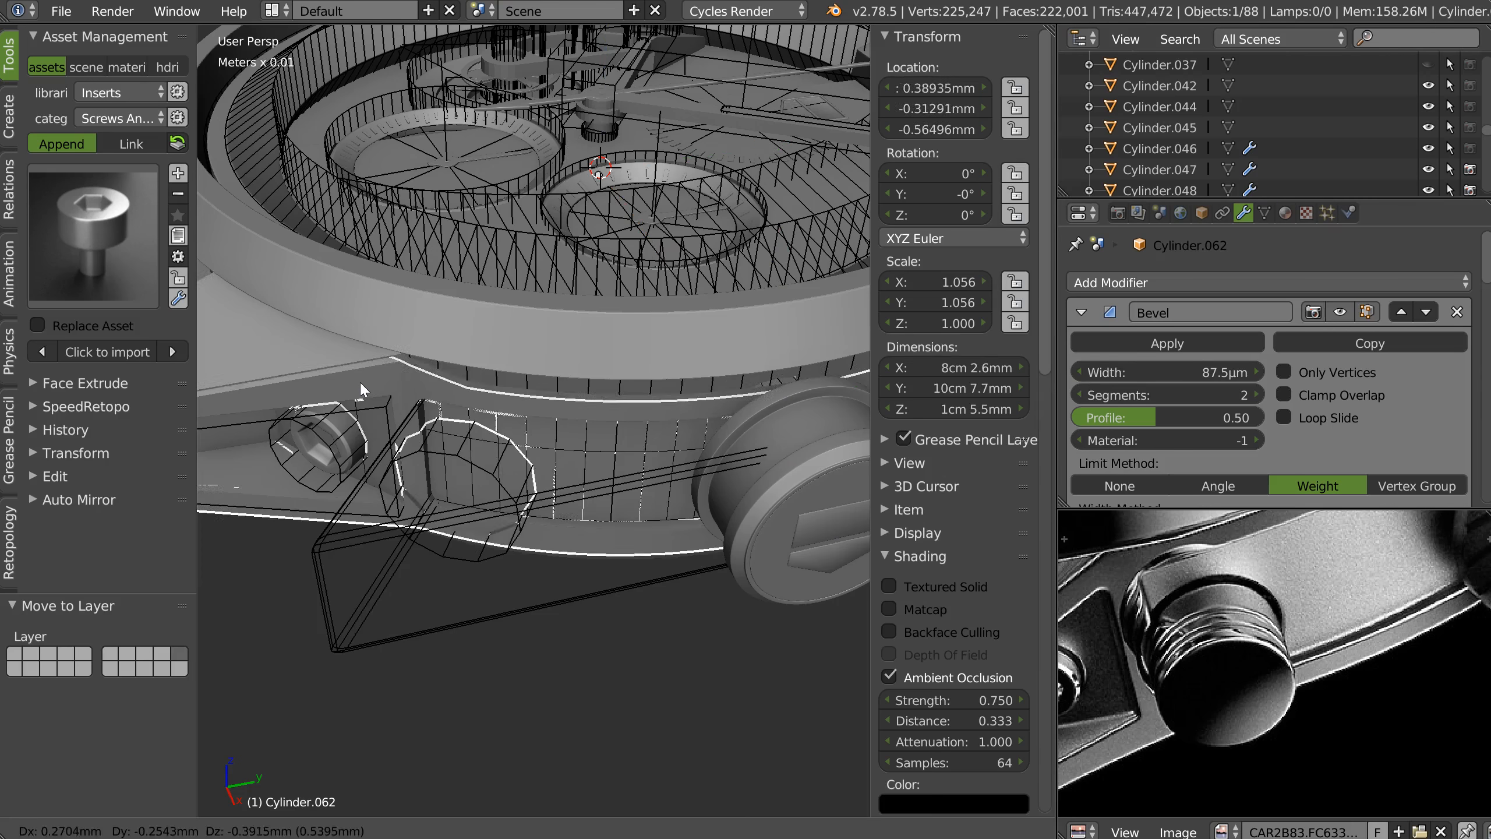
right_click(361, 375)
key(m)
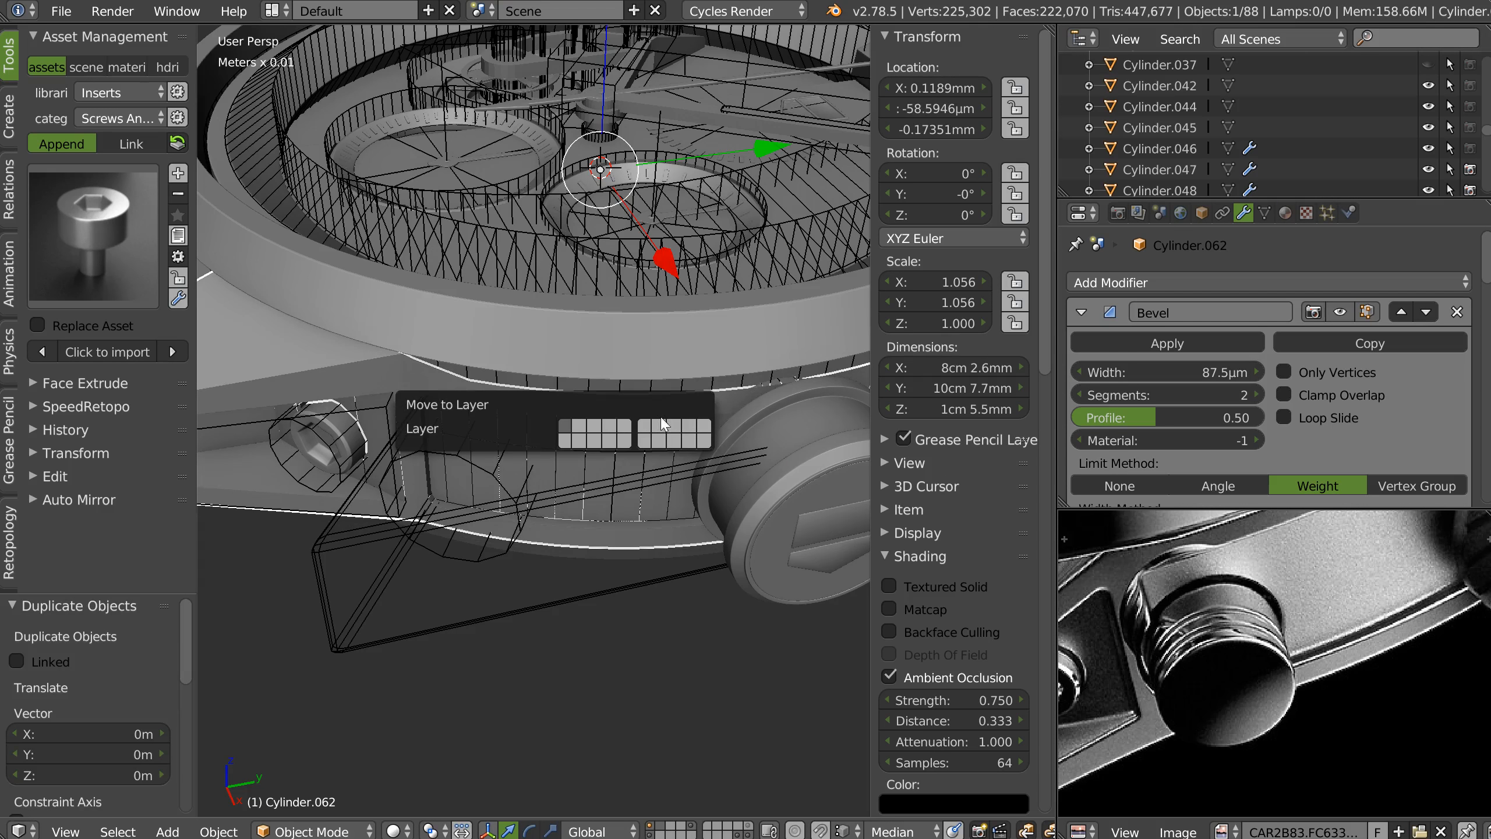
click(702, 426)
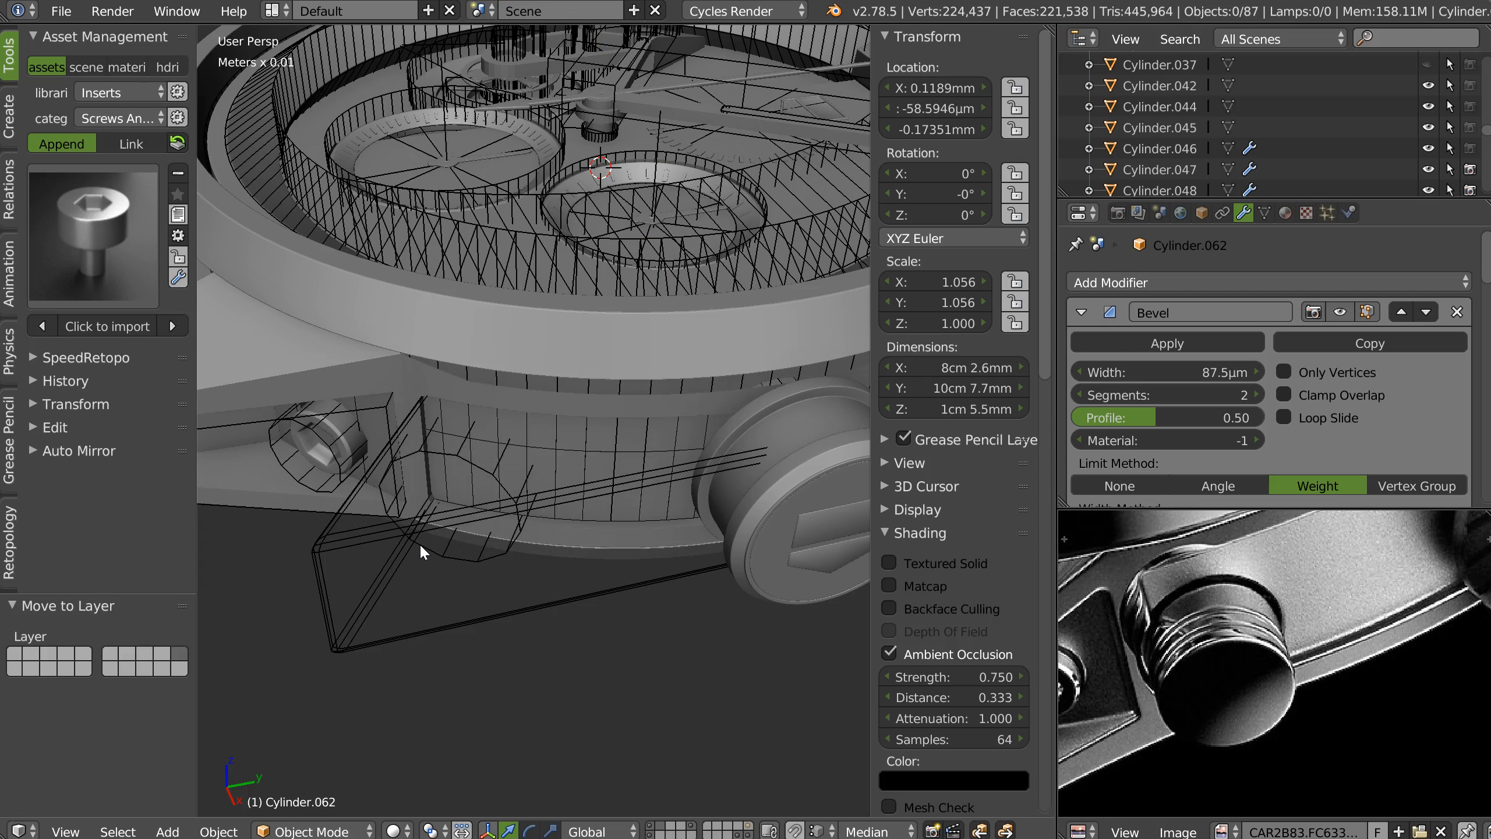
Apply the Bevel modifier on the box-shaped cutter around the crown.
right_click(536, 506)
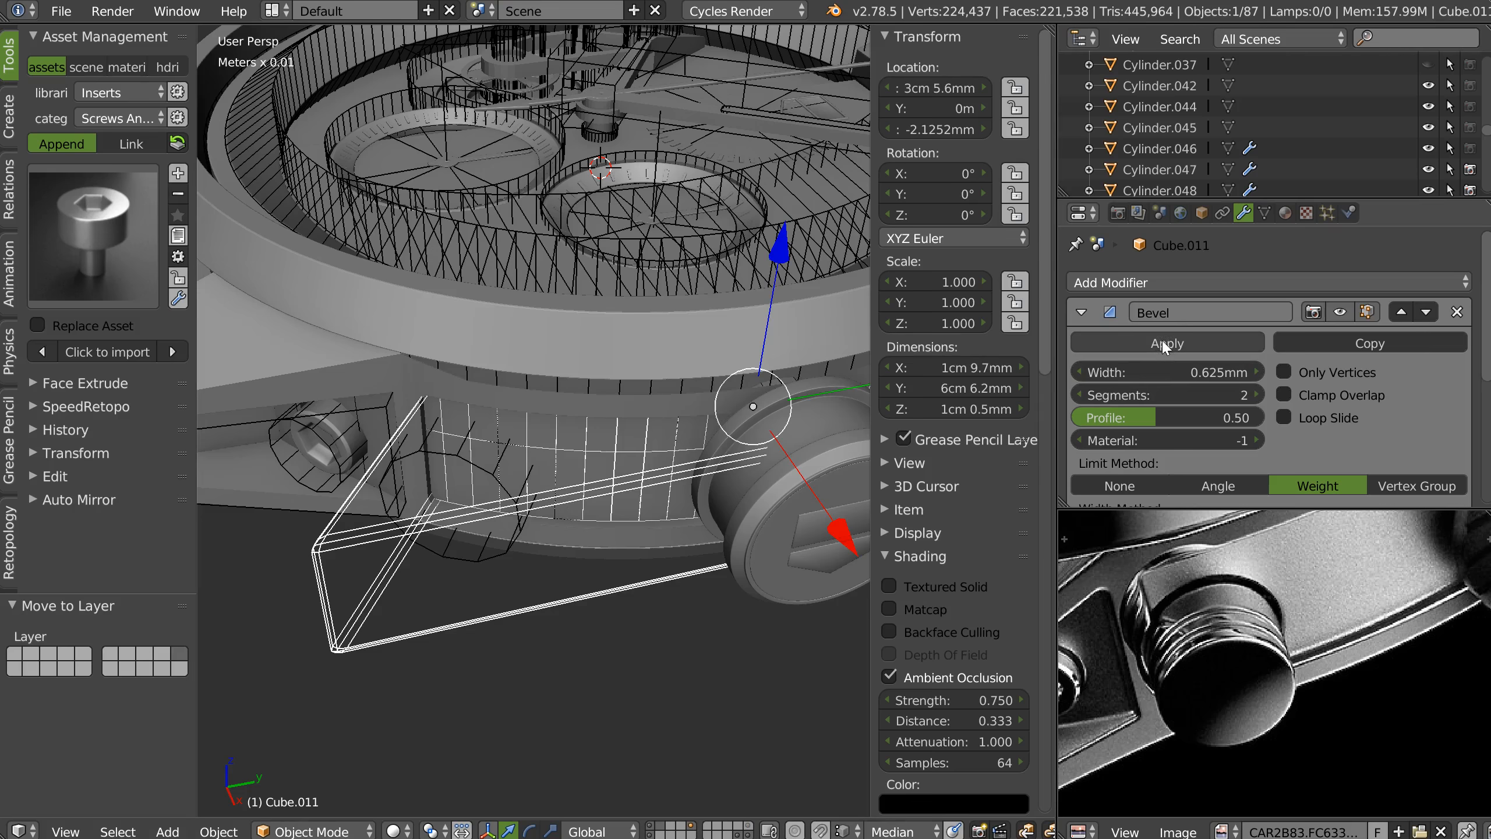
scroll(516, 479, up, 6)
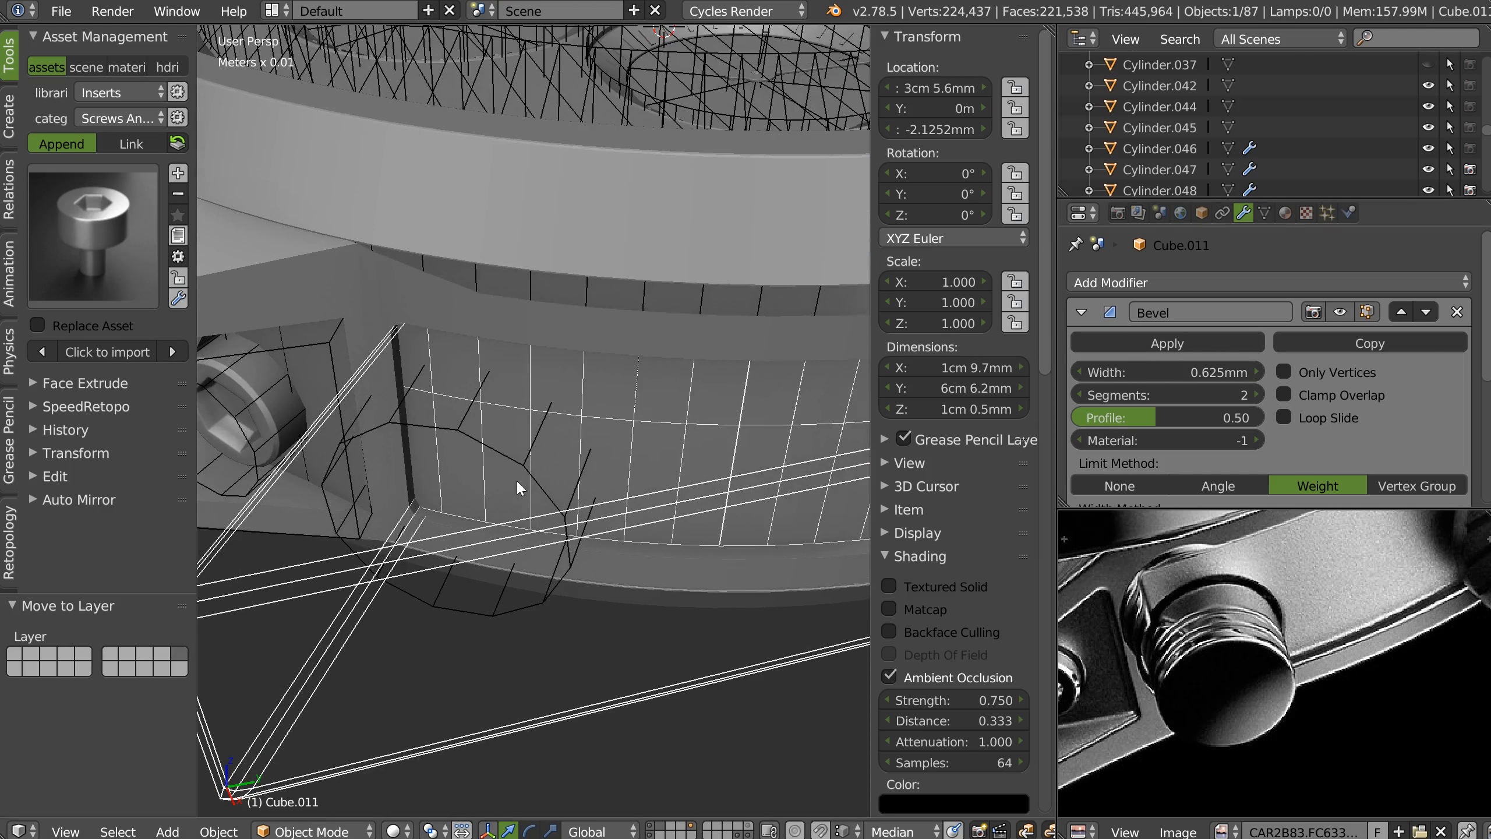
scroll(513, 529, up, 1)
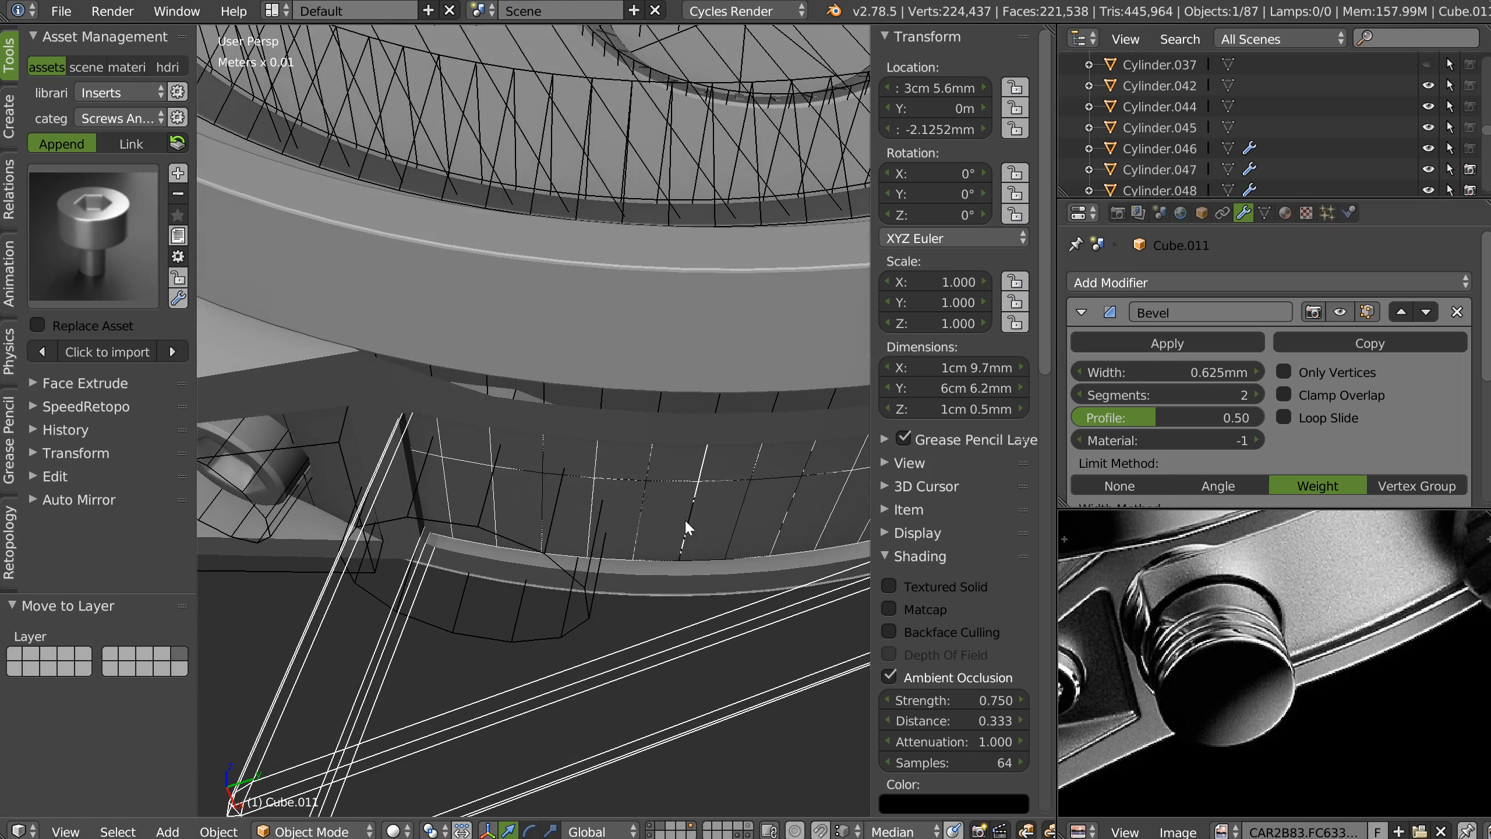
scroll(593, 512, up, 1)
scroll(590, 511, up, 1)
click(1167, 343)
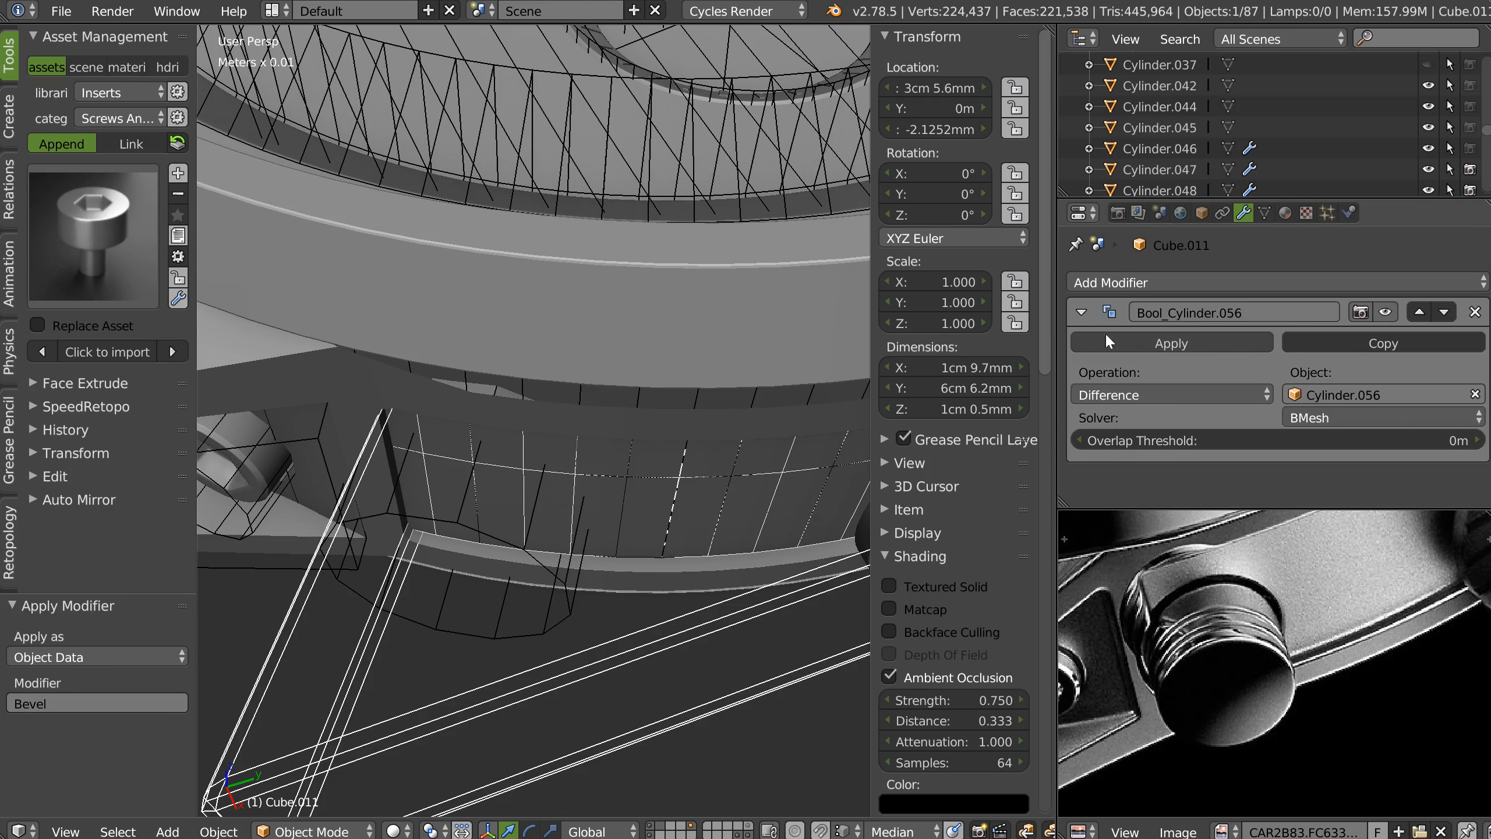
Move the round cutter 0.421 mm down along Z and scale it uniformly by 0.824.
shift+middle_drag(706, 464, 373, 550)
middle_drag(722, 575, 411, 482)
right_click(646, 450)
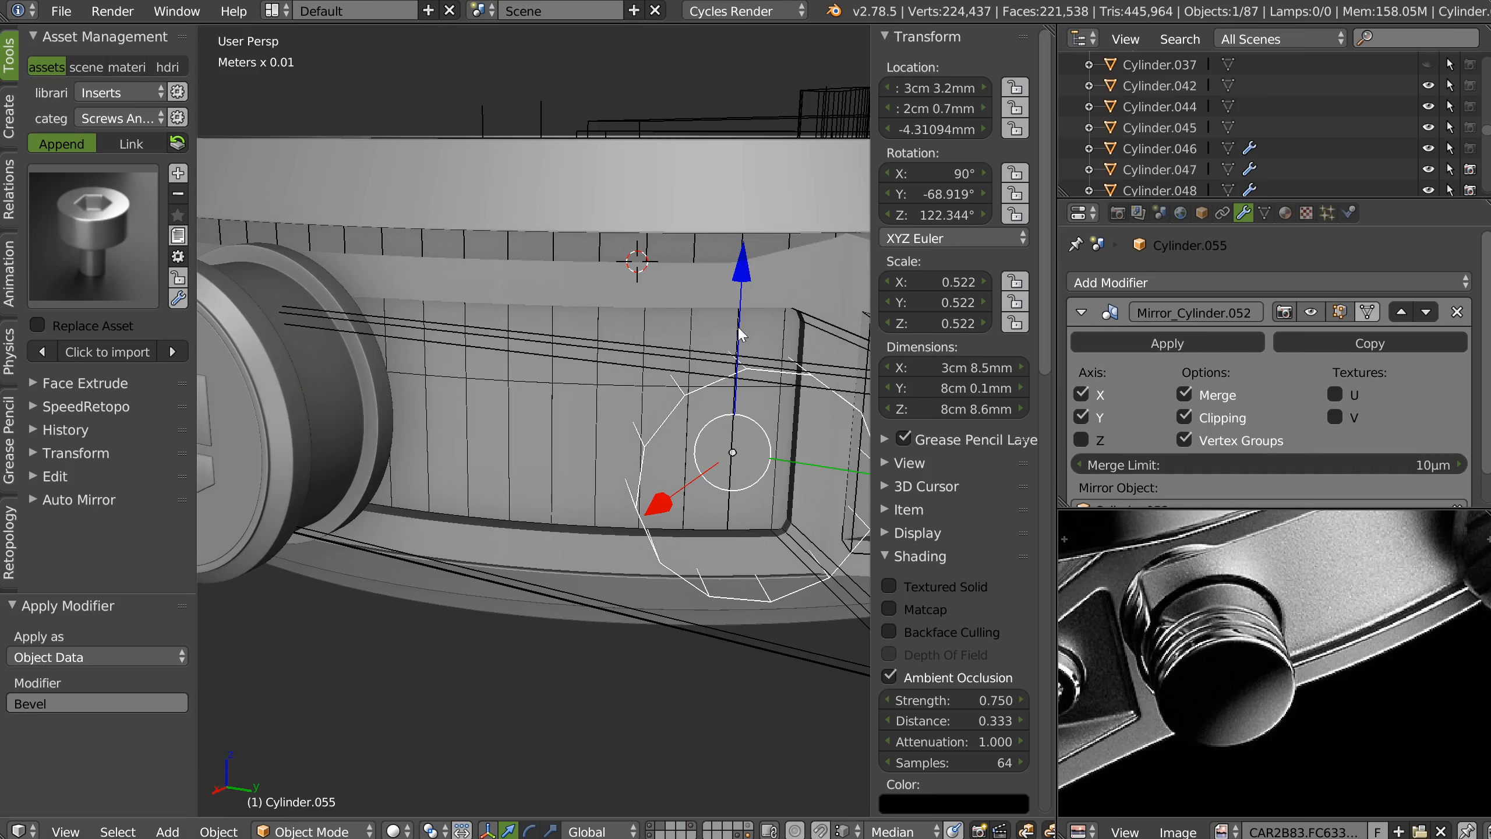
drag(742, 272, 742, 283)
middle_drag(743, 283, 740, 389)
key(s)
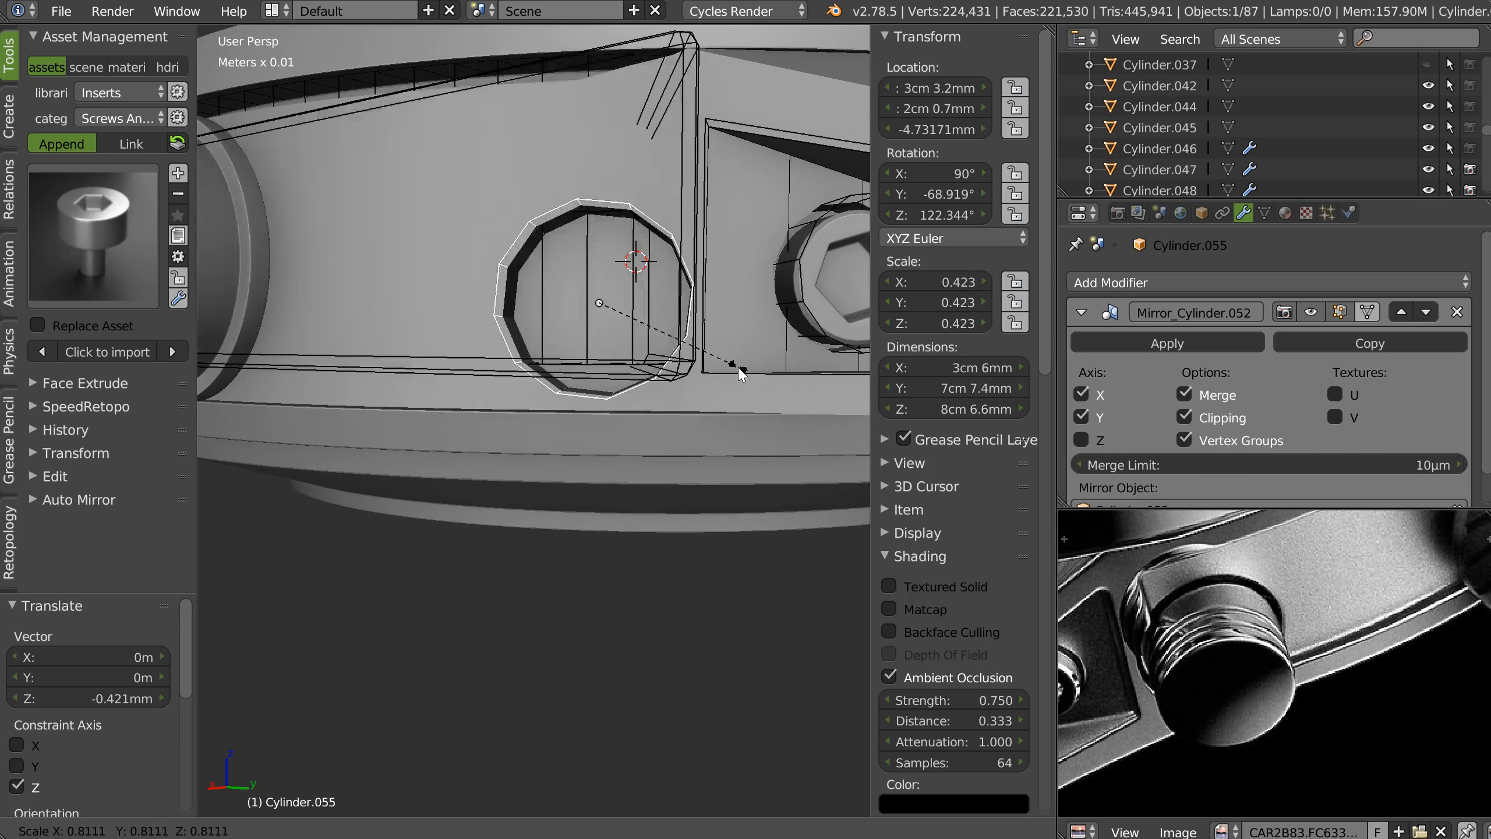
click(739, 367)
Toggle the viewport previews of the Bool_Cylinder.057 and Bool_Cube.011 Booleans on the case body to check their cuts.
right_click(697, 394)
middle_drag(1261, 435, 1200, 364)
scroll(1200, 364, down, 10)
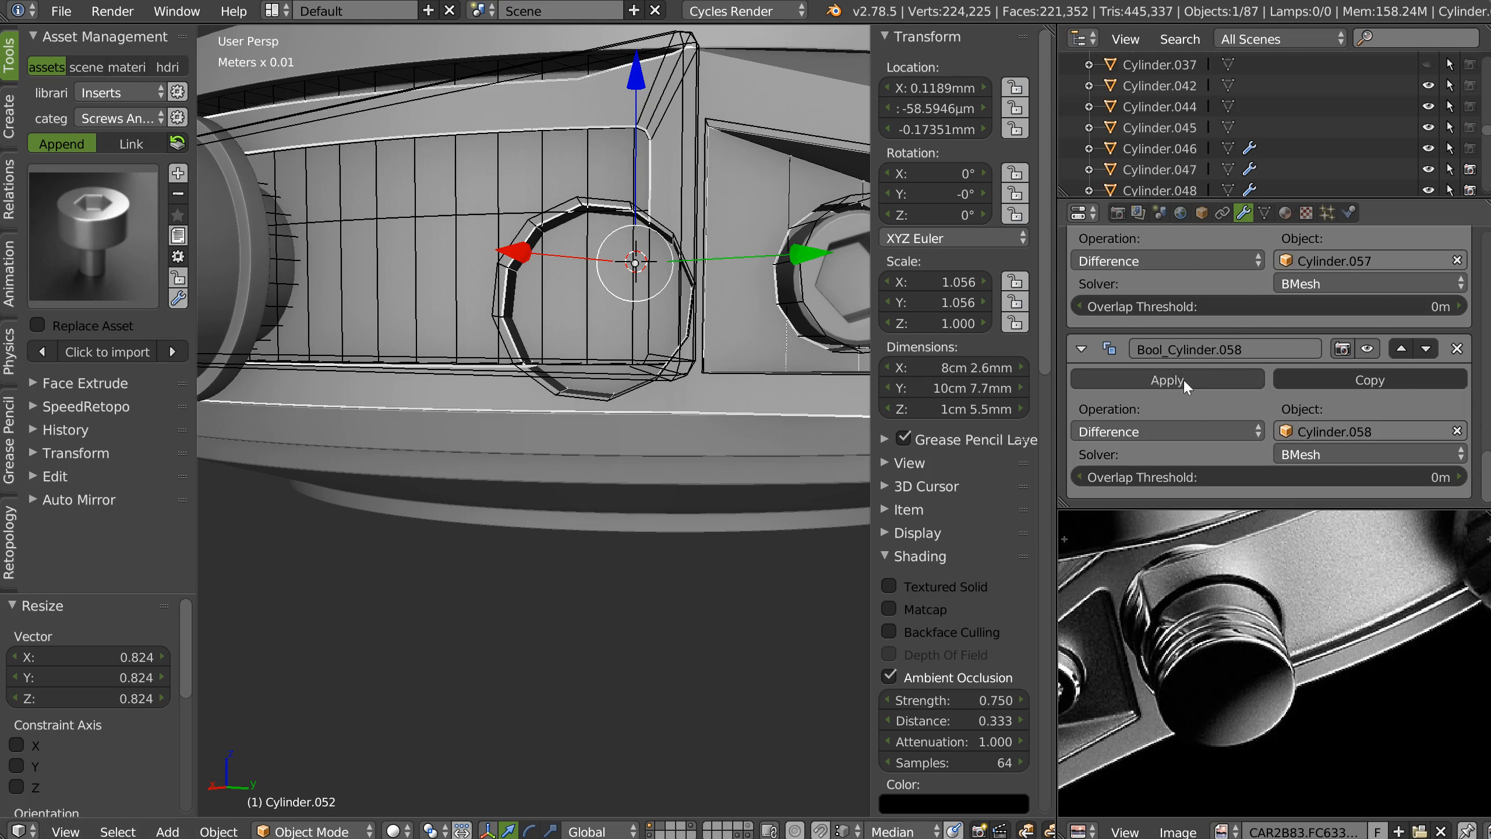
middle_drag(1314, 362, 1318, 505)
click(1370, 323)
click(1370, 326)
middle_drag(1291, 368, 1289, 381)
scroll(1308, 420, up, 5)
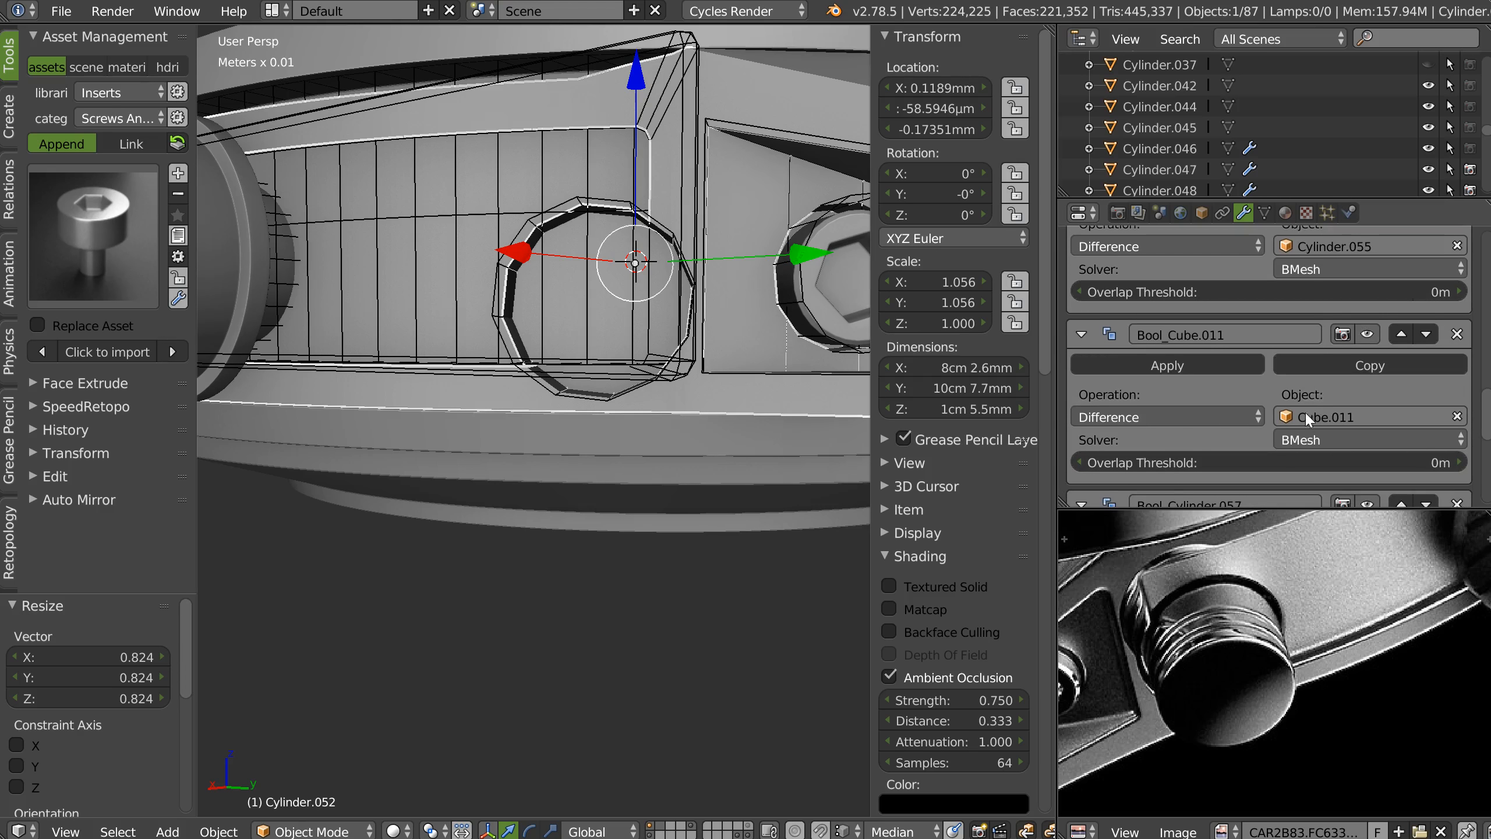
click(1368, 335)
click(1368, 335)
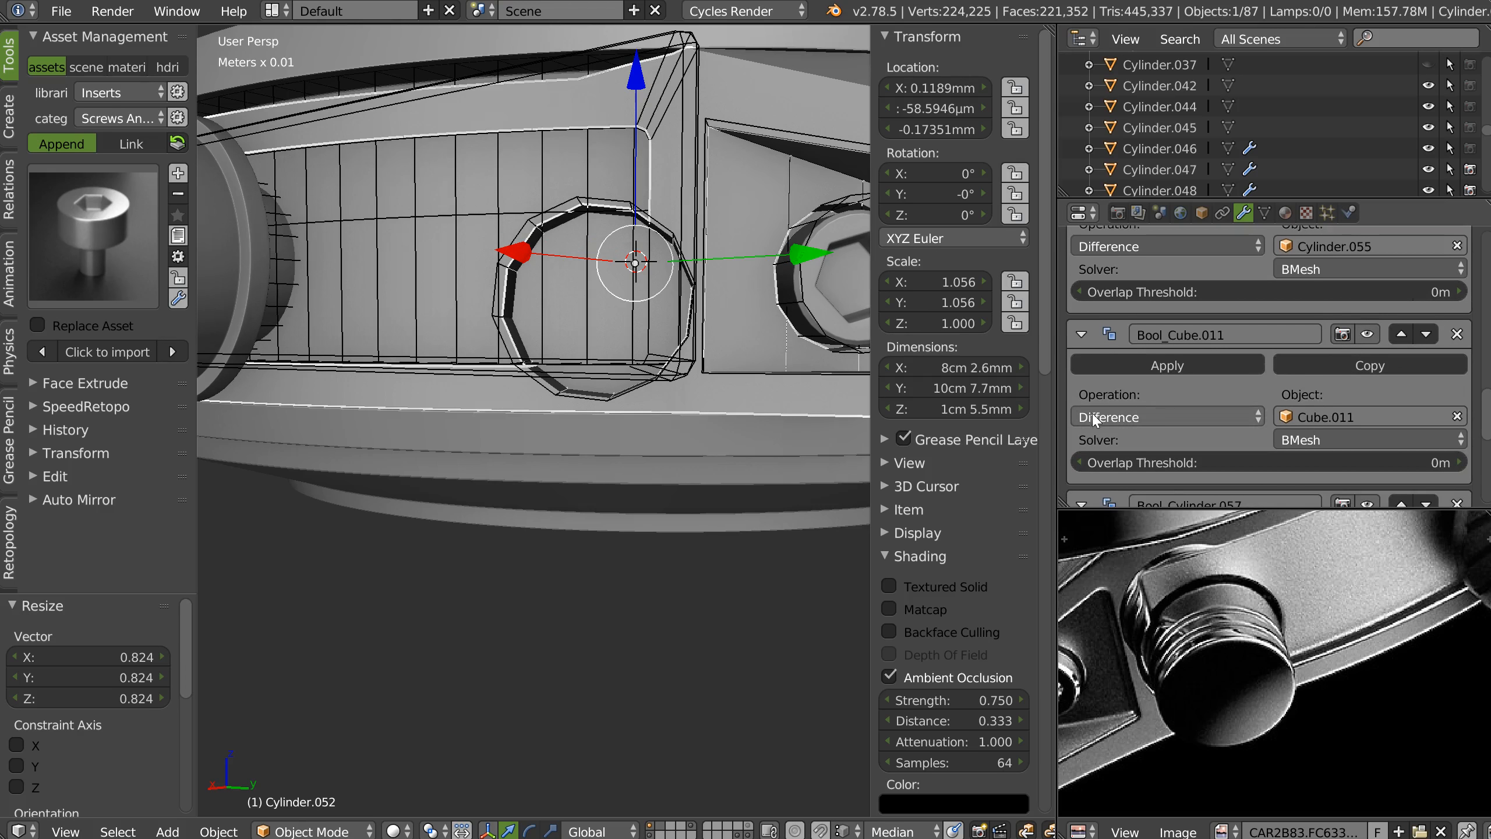
Try to apply the Bool_Cube.011 modifier on the case body.
click(1144, 362)
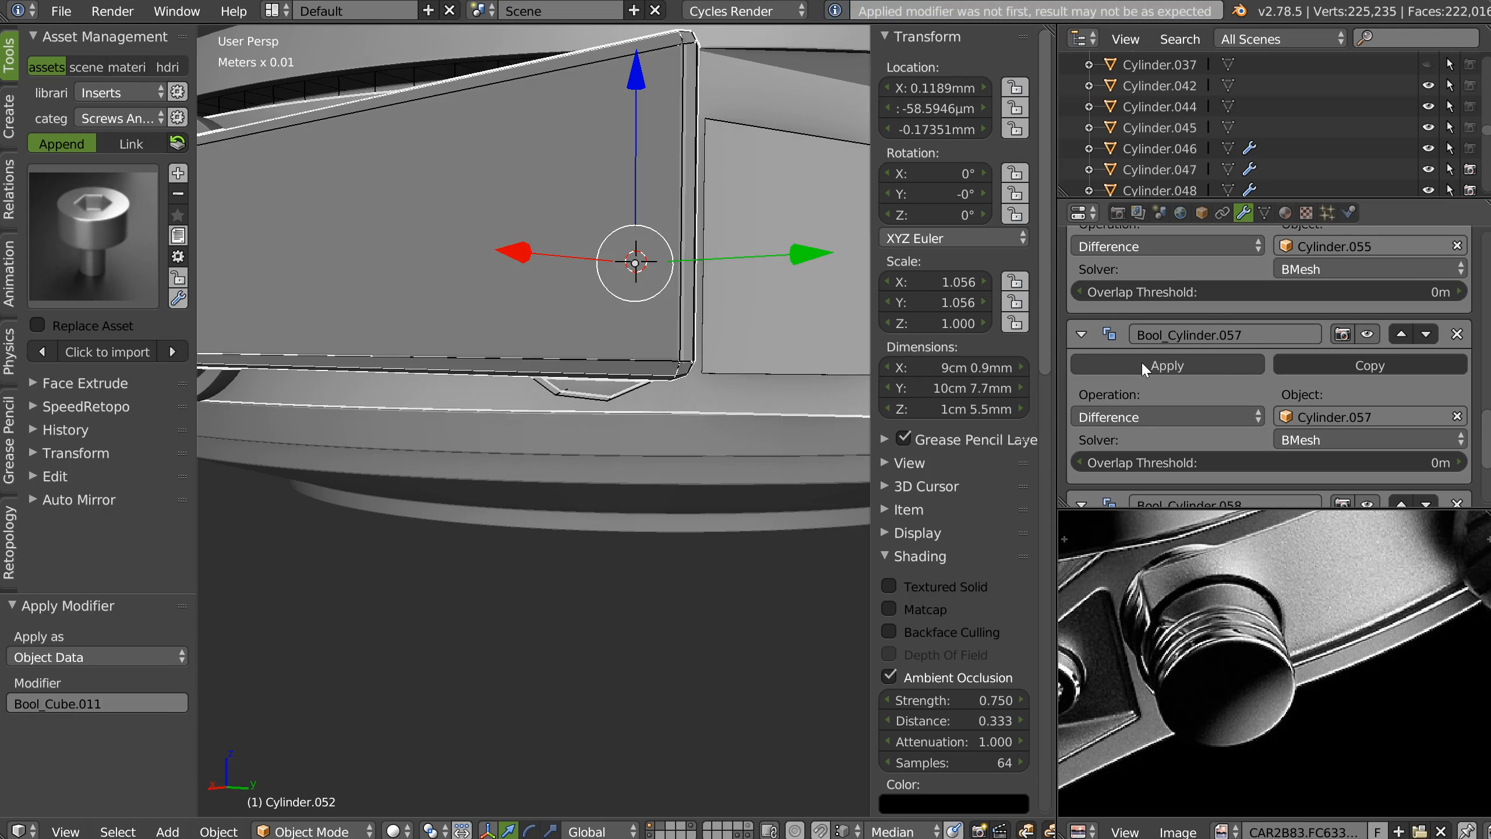
middle_drag(567, 264, 641, 541)
right_click(666, 486)
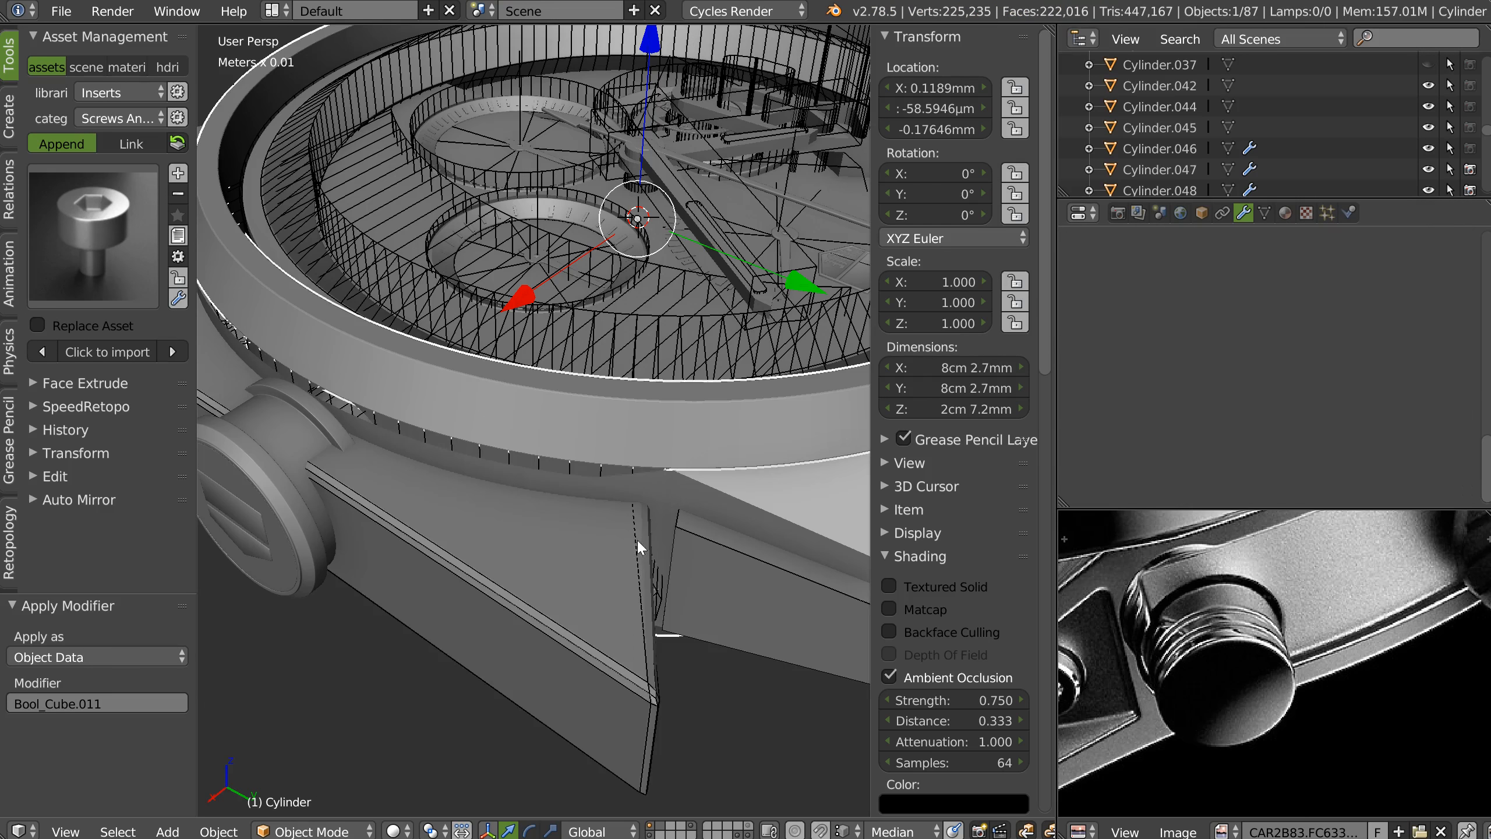
right_click(636, 515)
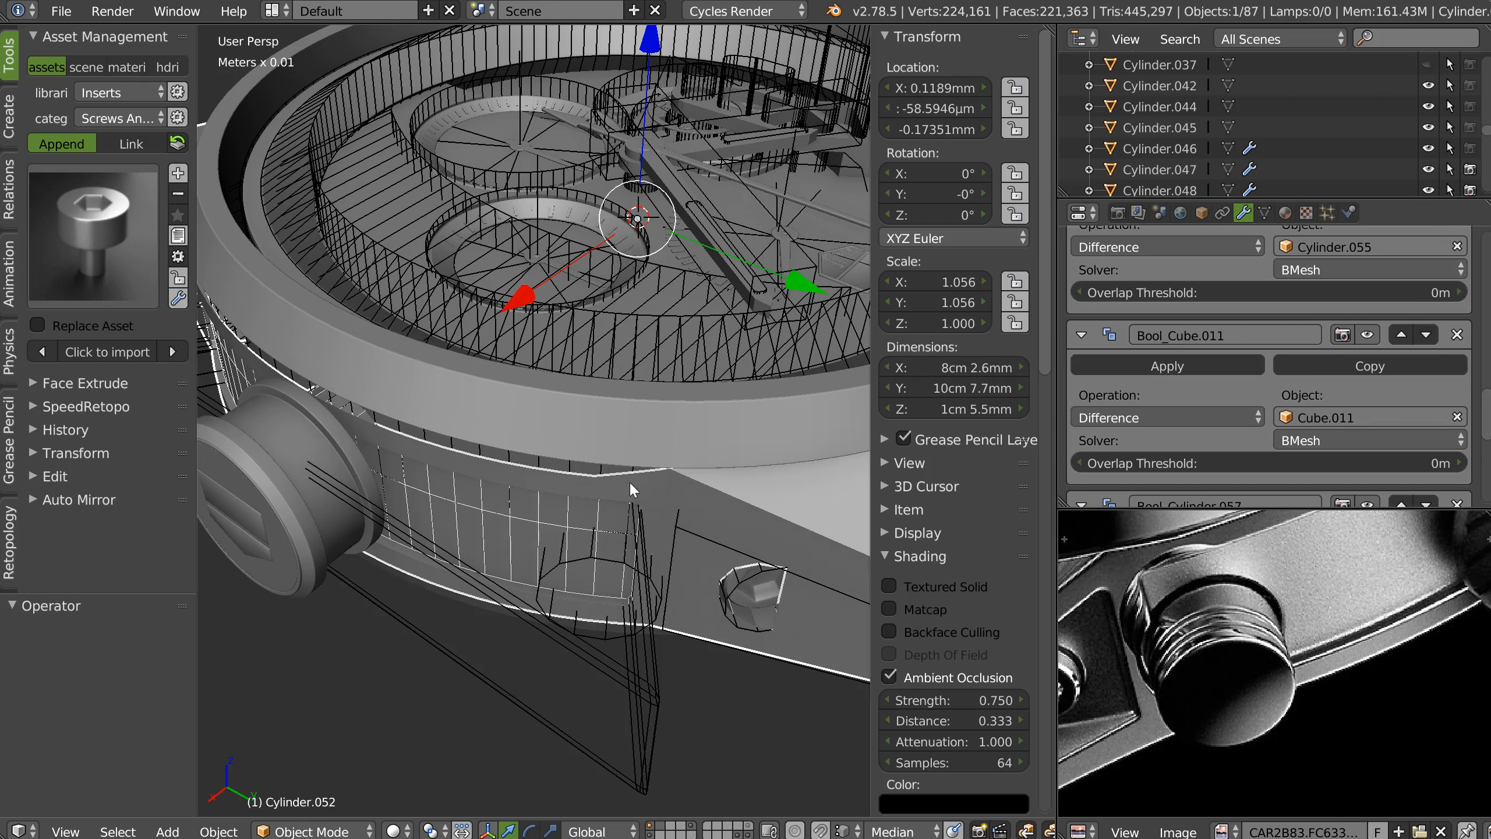
Move the large round case ring 7.177 µm up along Z.
right_click(738, 504)
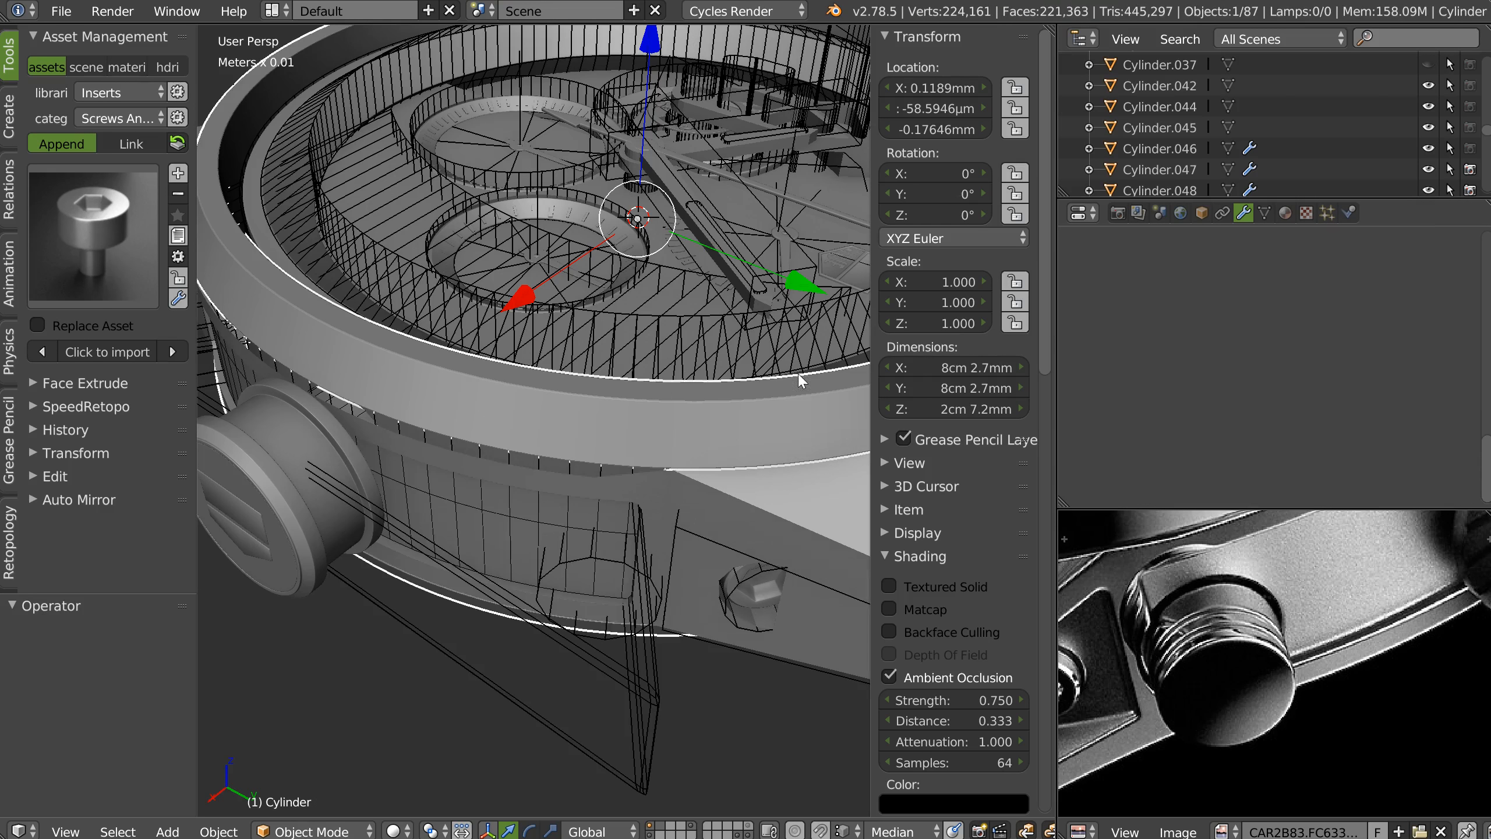
click(650, 46)
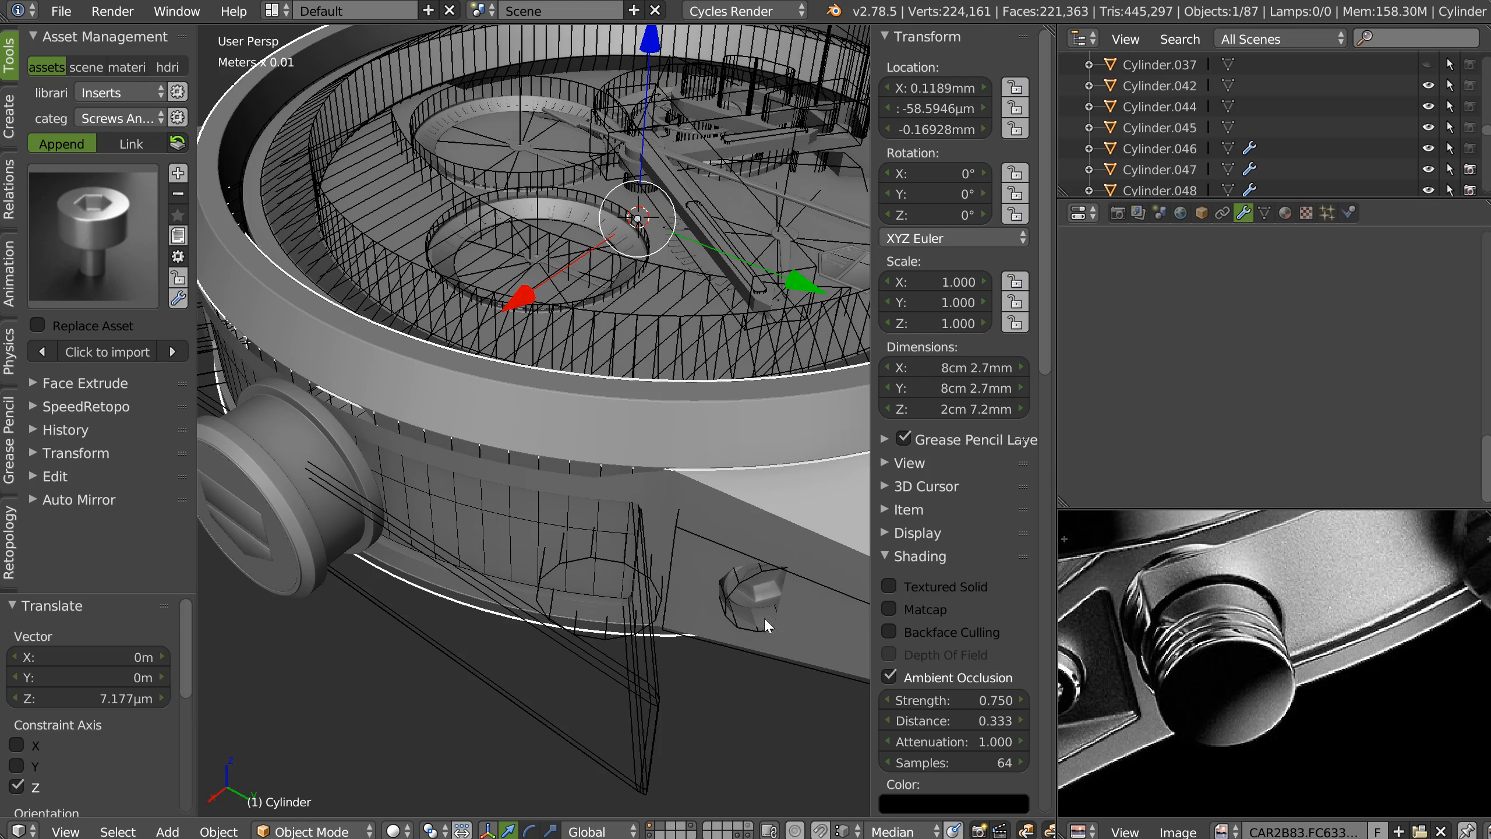
Switch the transform orientation to Local and pull the end face of the cutter around the hex screw outward along its own axis.
right_click(734, 581)
key(Tab)
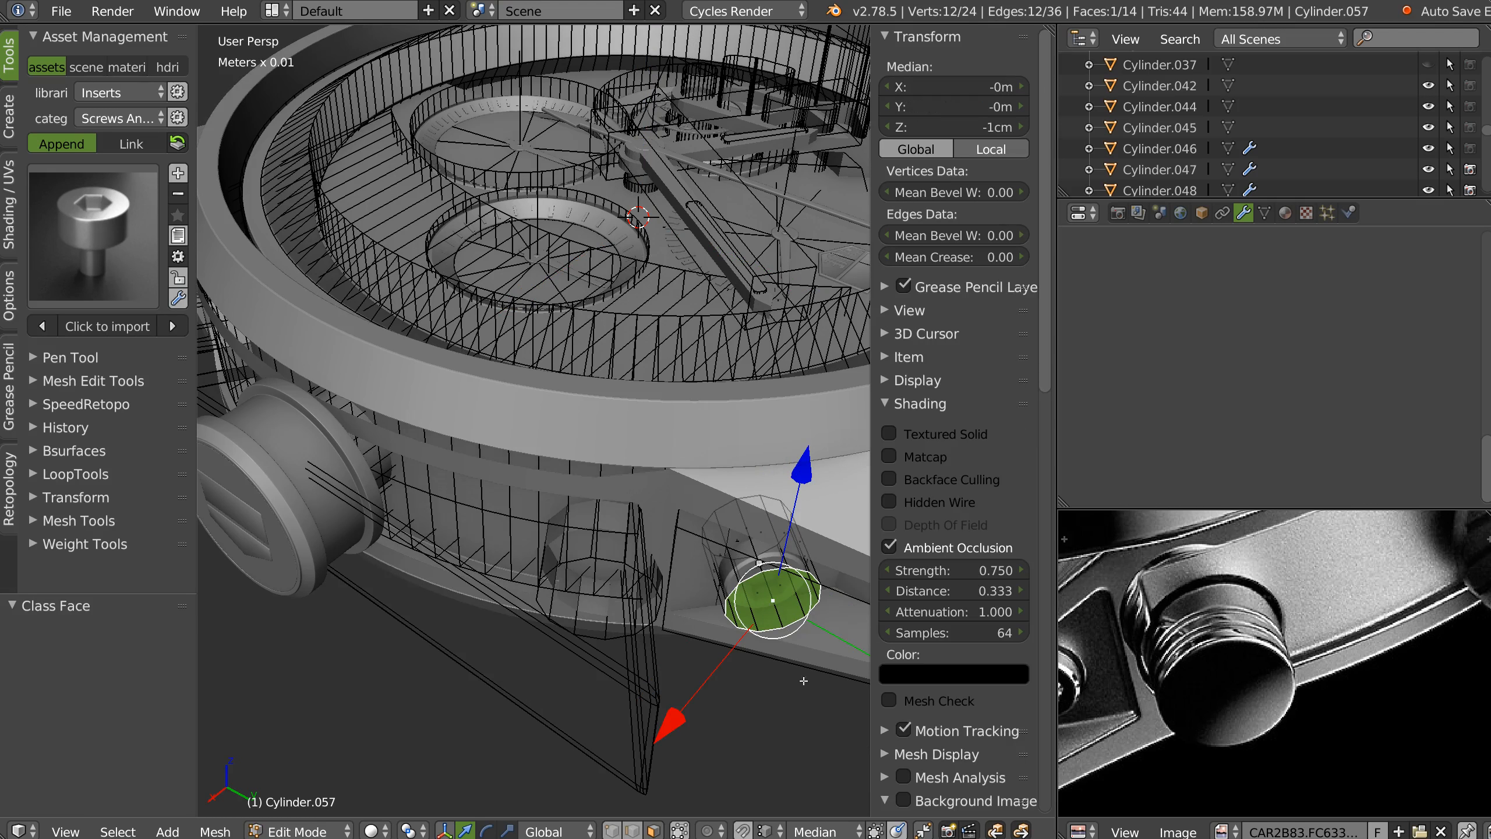
key(alt+space)
click(891, 653)
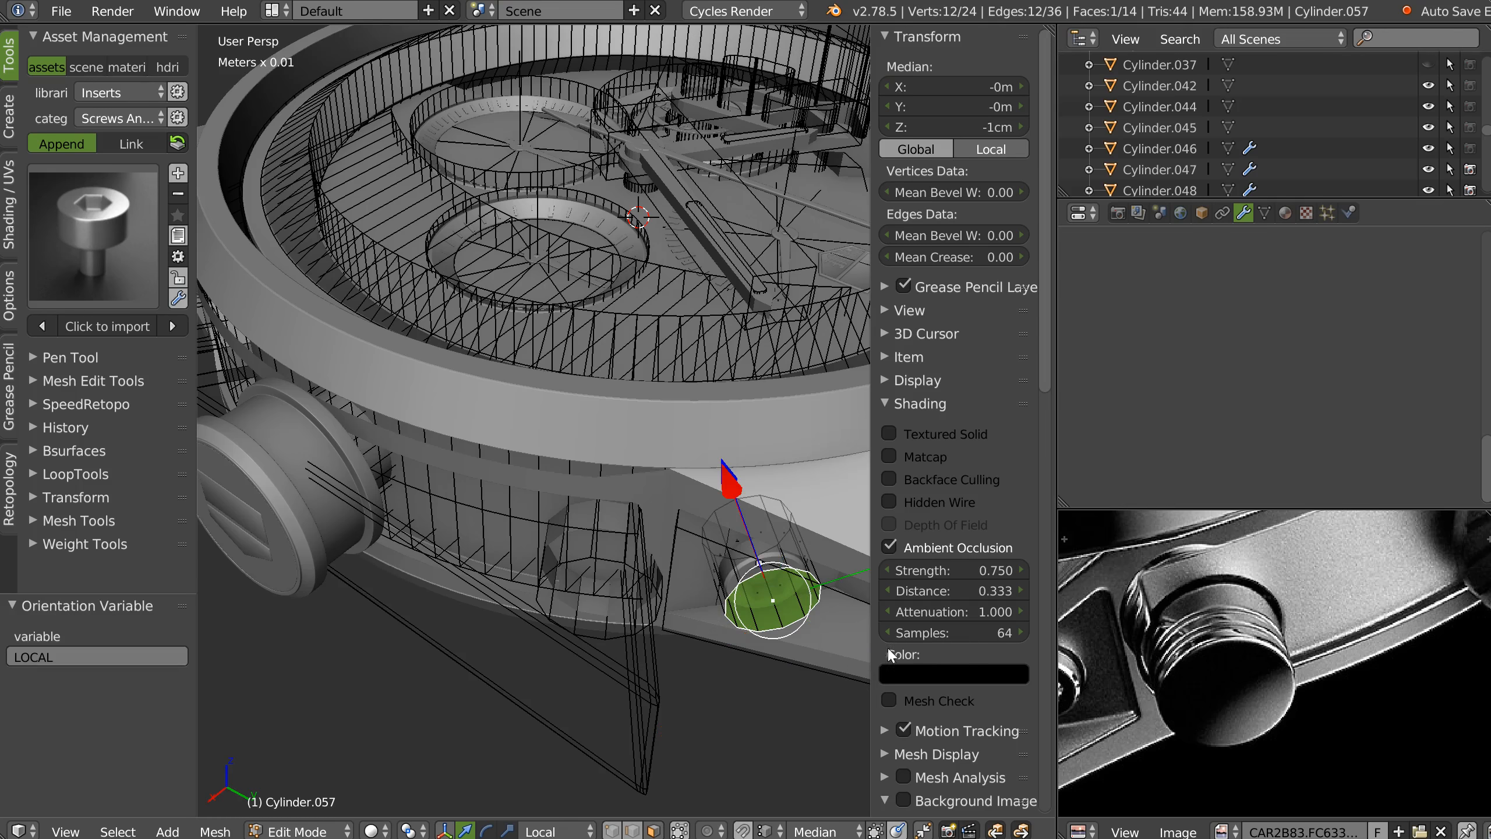
middle_drag(737, 495, 792, 506)
drag(823, 478, 790, 542)
key(Tab)
click(722, 455)
Hide the viewport's tool shelf and properties region to get a wider view of the cutters beside the crown.
middle_drag(628, 605, 671, 556)
middle_drag(511, 541, 729, 487)
key(n)
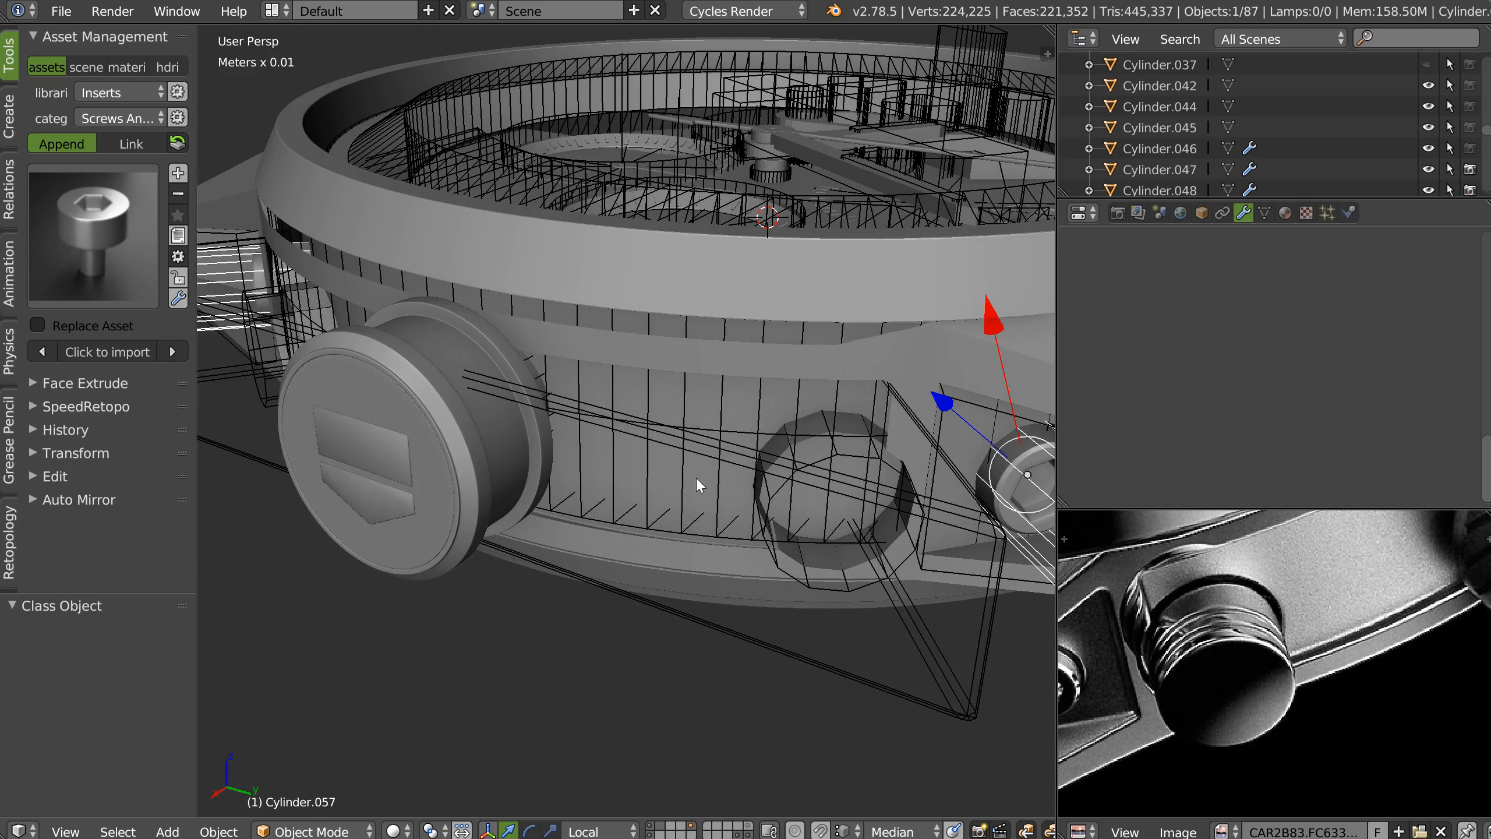
key(t)
middle_drag(733, 450, 715, 382)
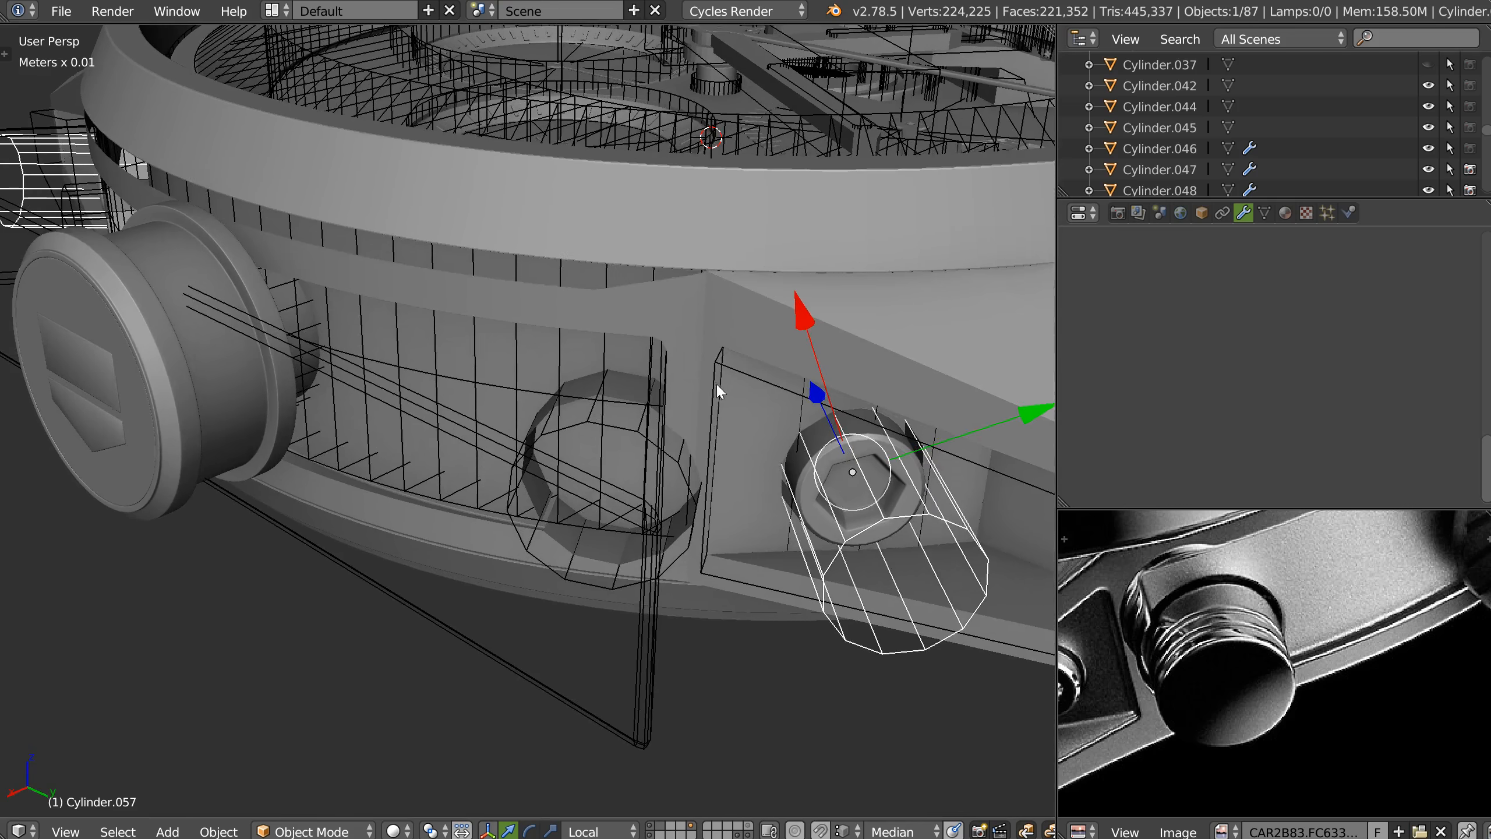
middle_drag(646, 465, 714, 430)
middle_drag(822, 442, 809, 388)
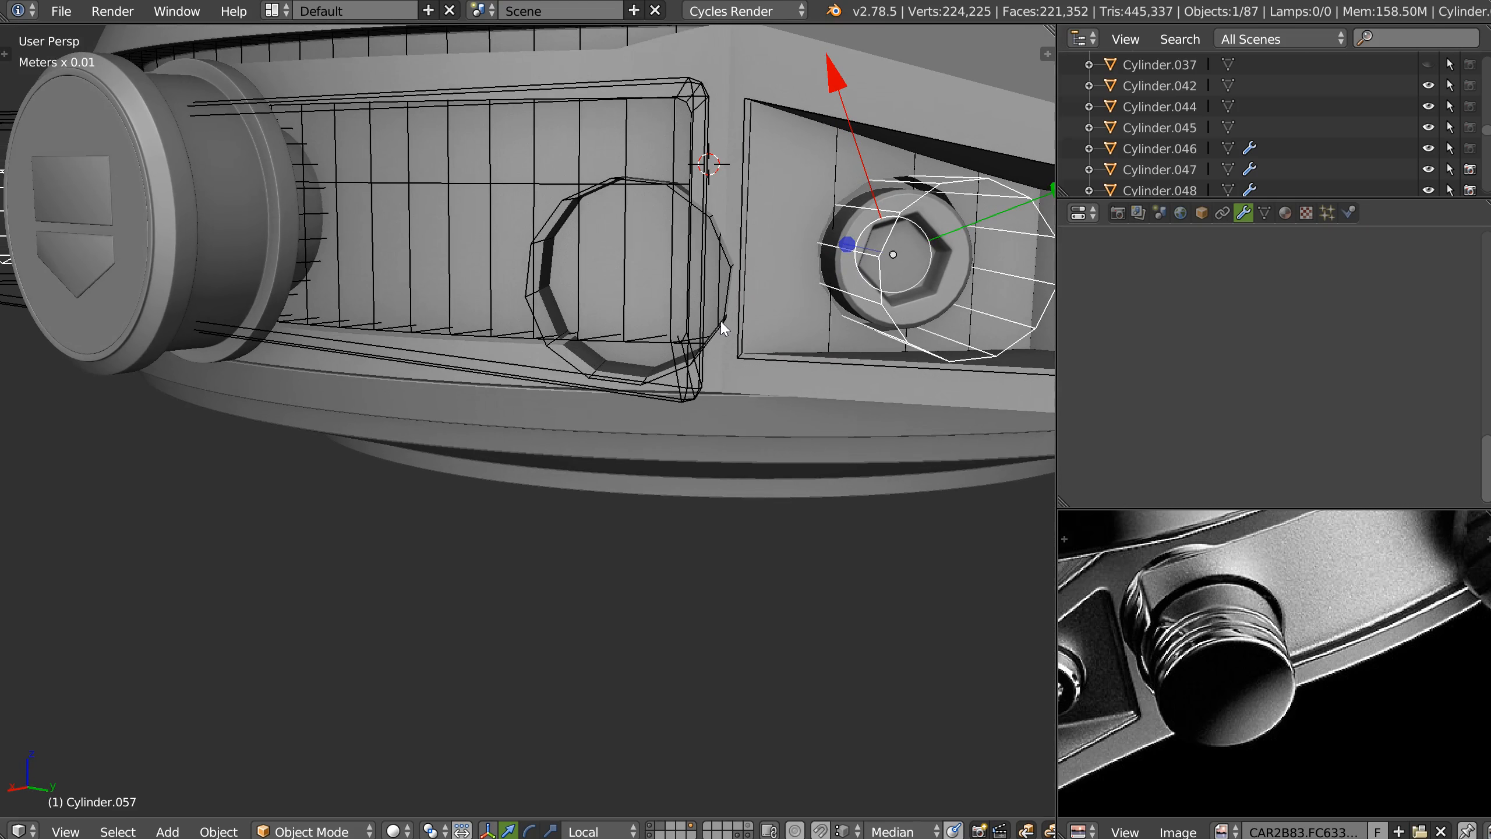
middle_drag(723, 328, 720, 359)
Nudge the round cutter between the crown and the hex screw slightly along its local Y axis.
right_click(864, 376)
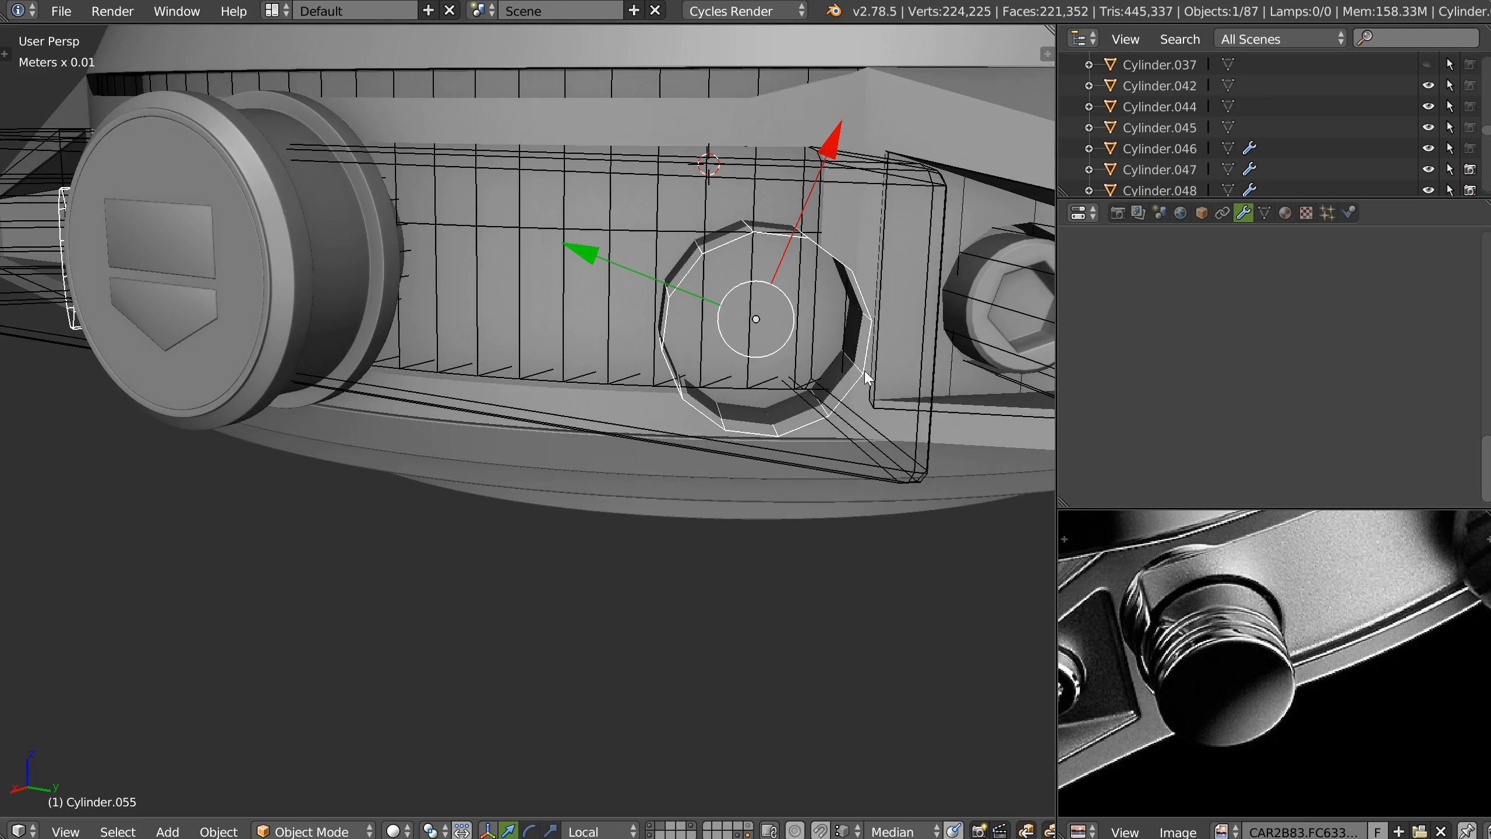
mouse_move(589, 253)
mouse_down()
mouse_move(563, 250)
mouse_move(577, 261)
mouse_up()
middle_drag(754, 351, 656, 299)
Toggle the Bool_Cube.011 preview on the case body to compare the shape with and without the box-shaped cut.
right_click(808, 215)
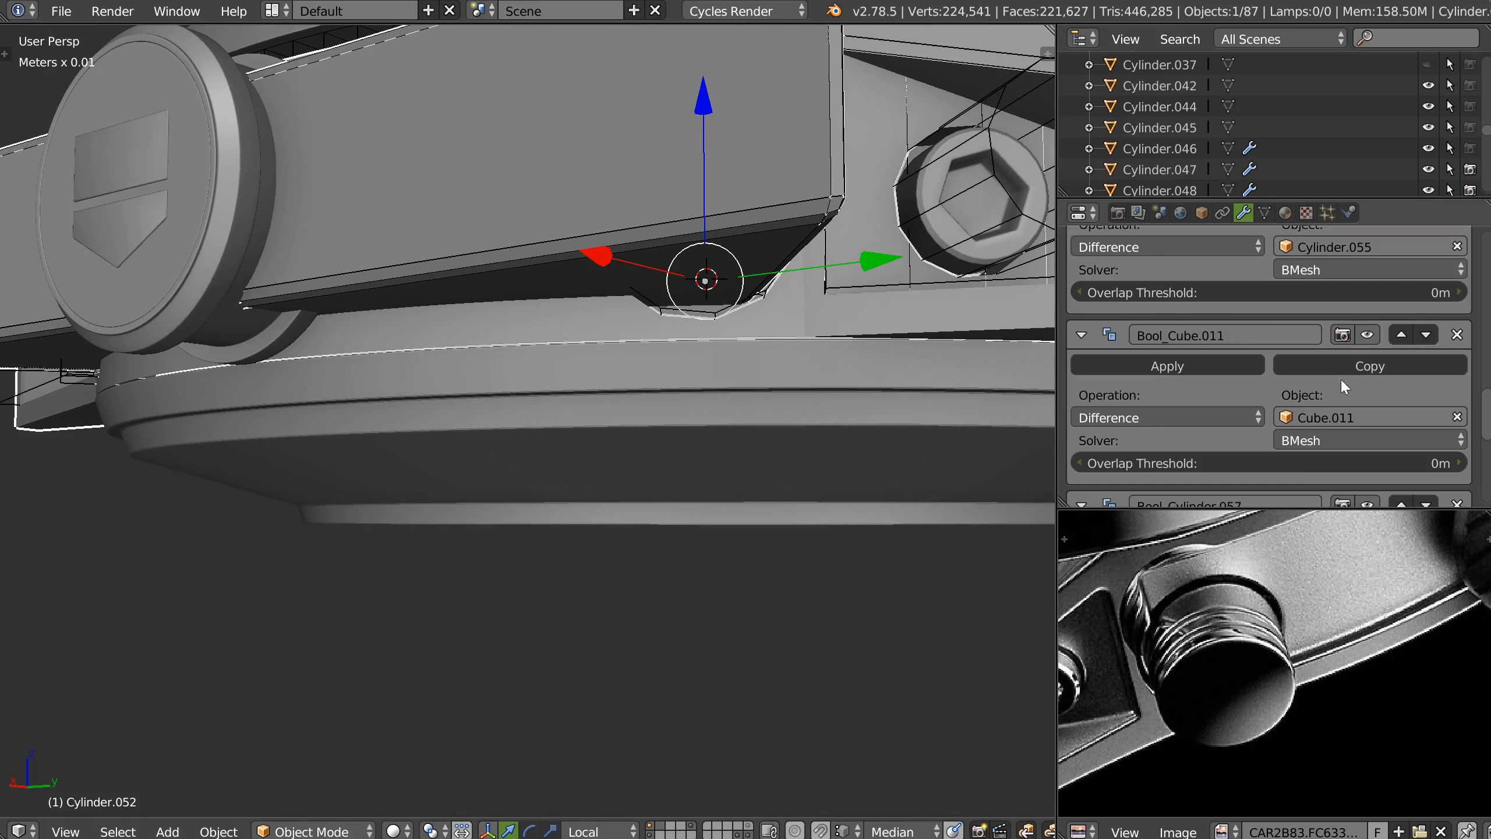
click(1367, 335)
click(1367, 335)
click(1368, 336)
click(1368, 335)
click(1368, 335)
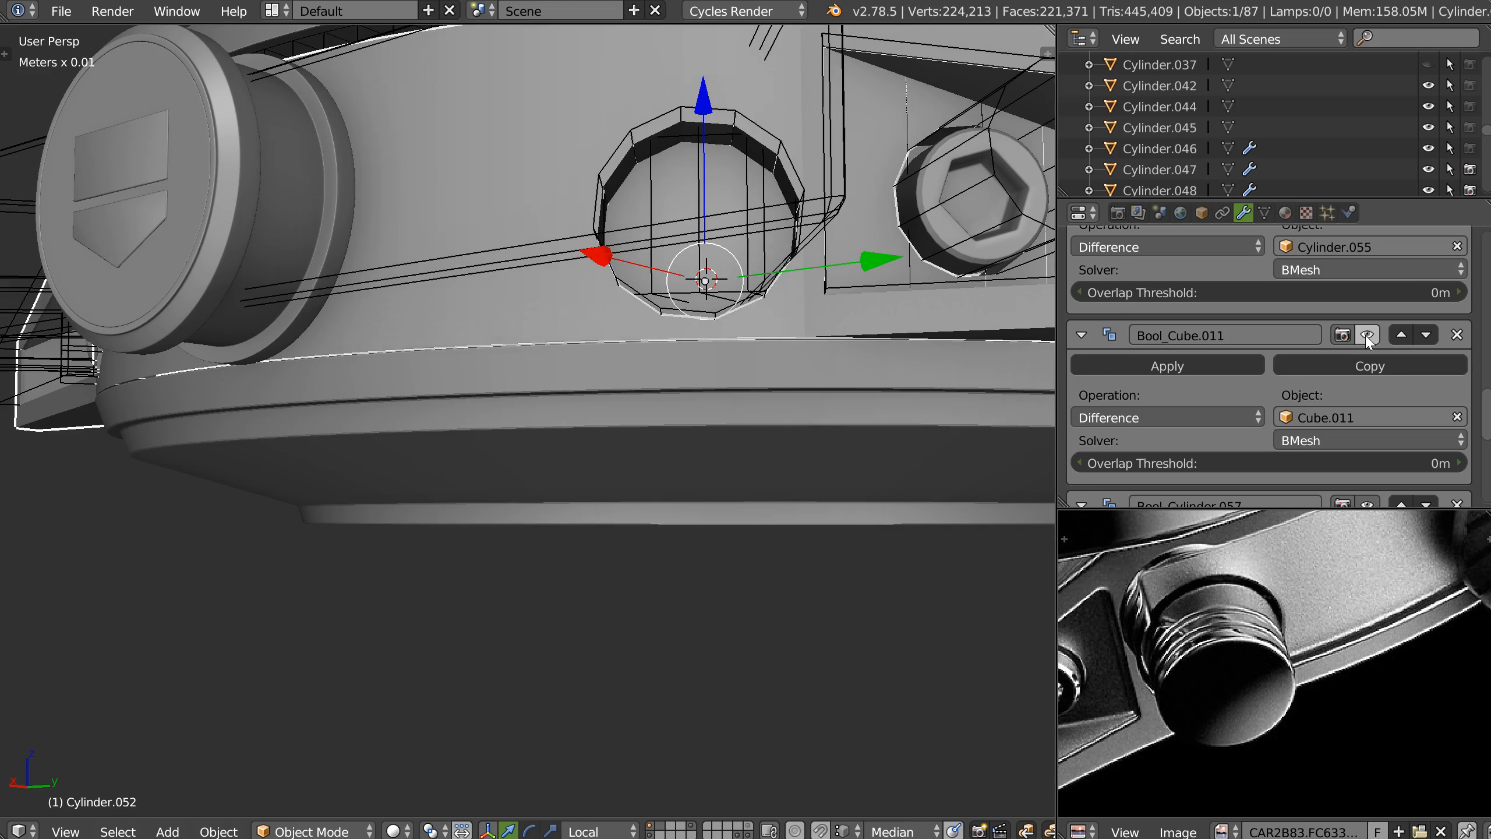
click(1367, 335)
middle_drag(1021, 335, 808, 234)
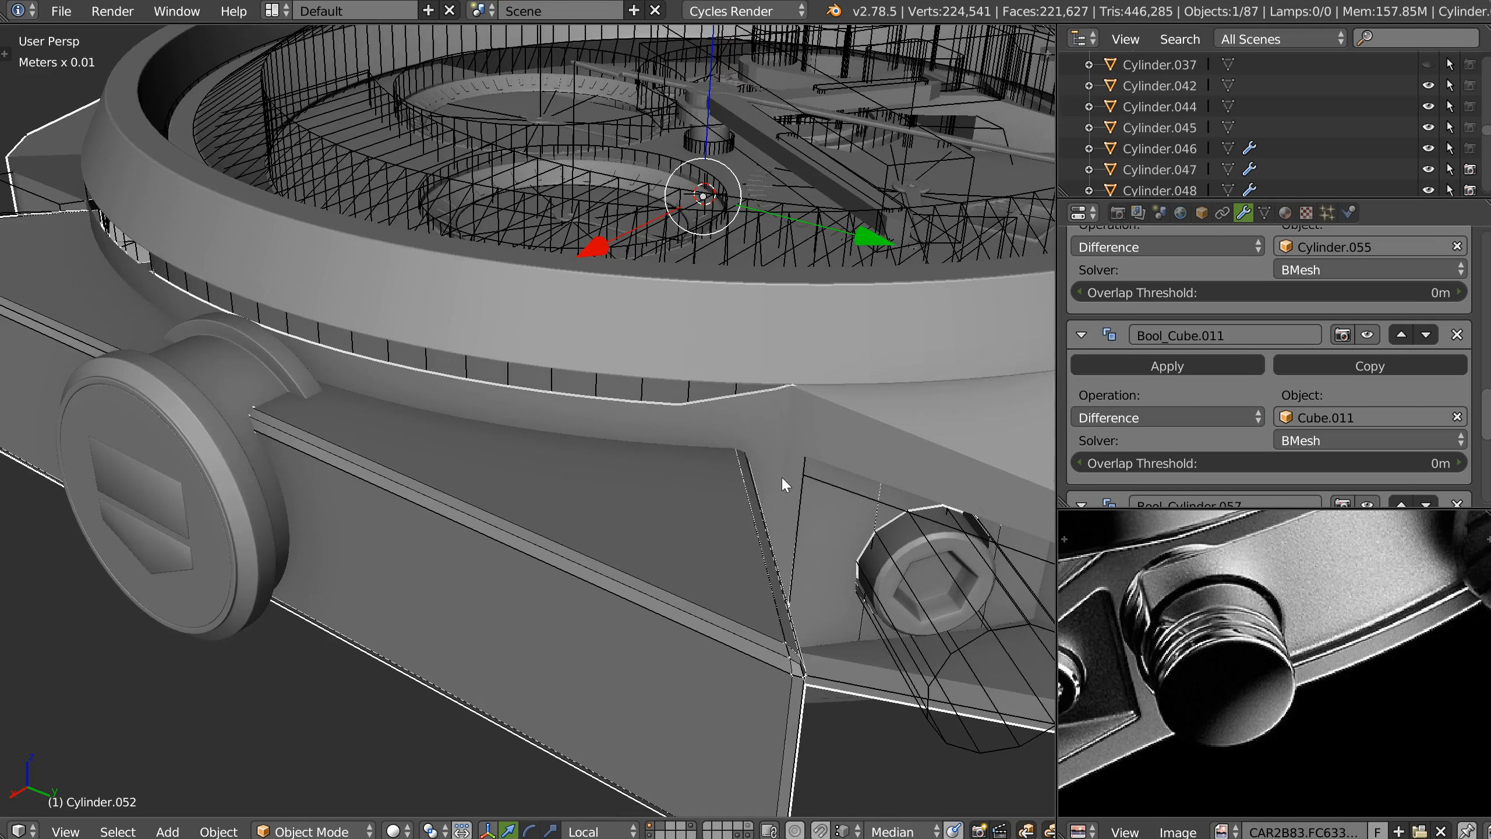
middle_drag(782, 478, 792, 329)
Check the other Boolean previews on the case body and turn off the viewport display of Bool_Cylinder.055.
scroll(1317, 252, down, 5)
click(1371, 366)
click(1370, 367)
scroll(1362, 375, down, 5)
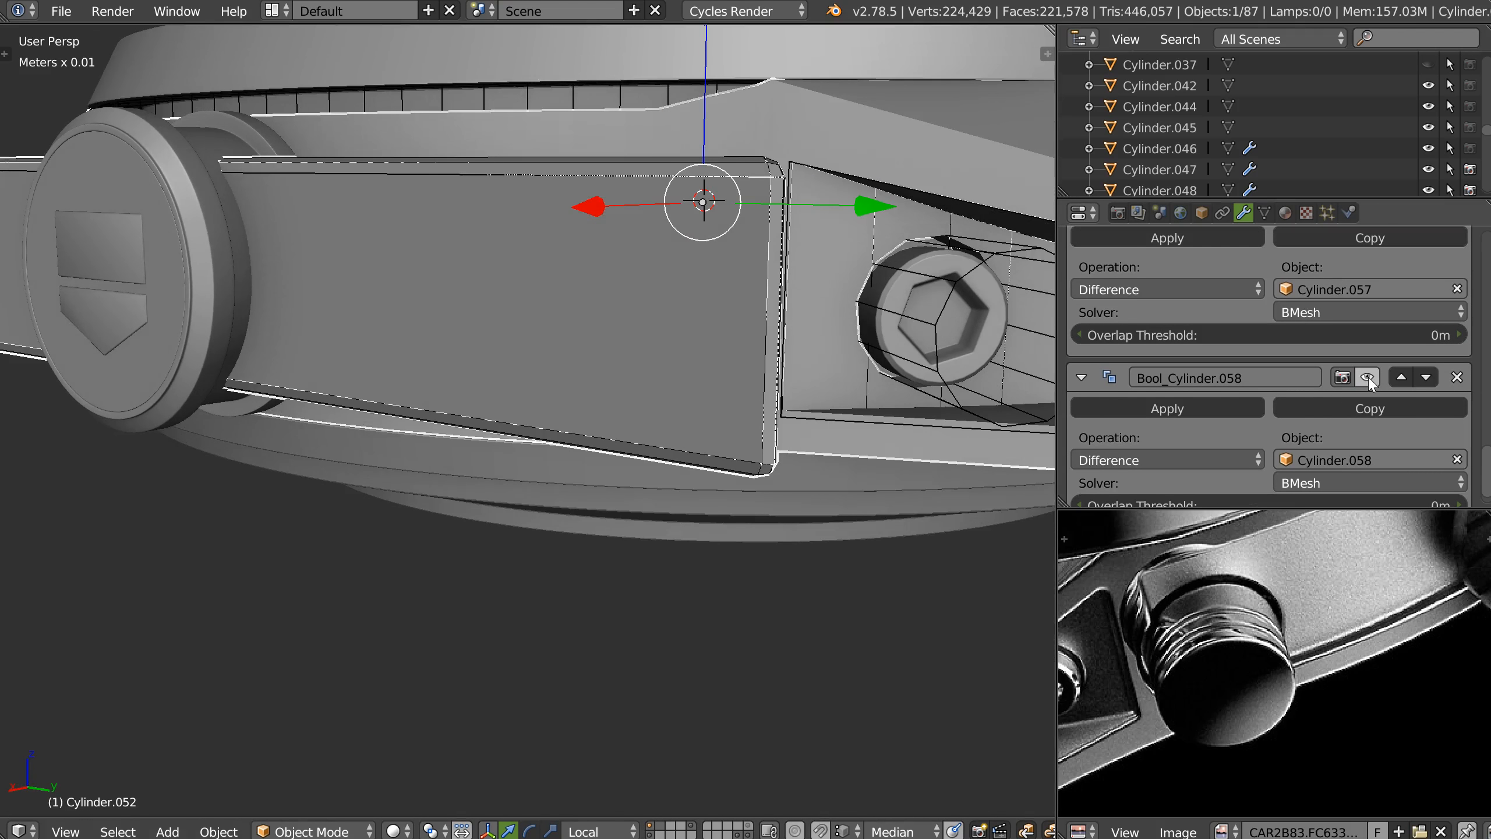
scroll(1350, 381, down, 10)
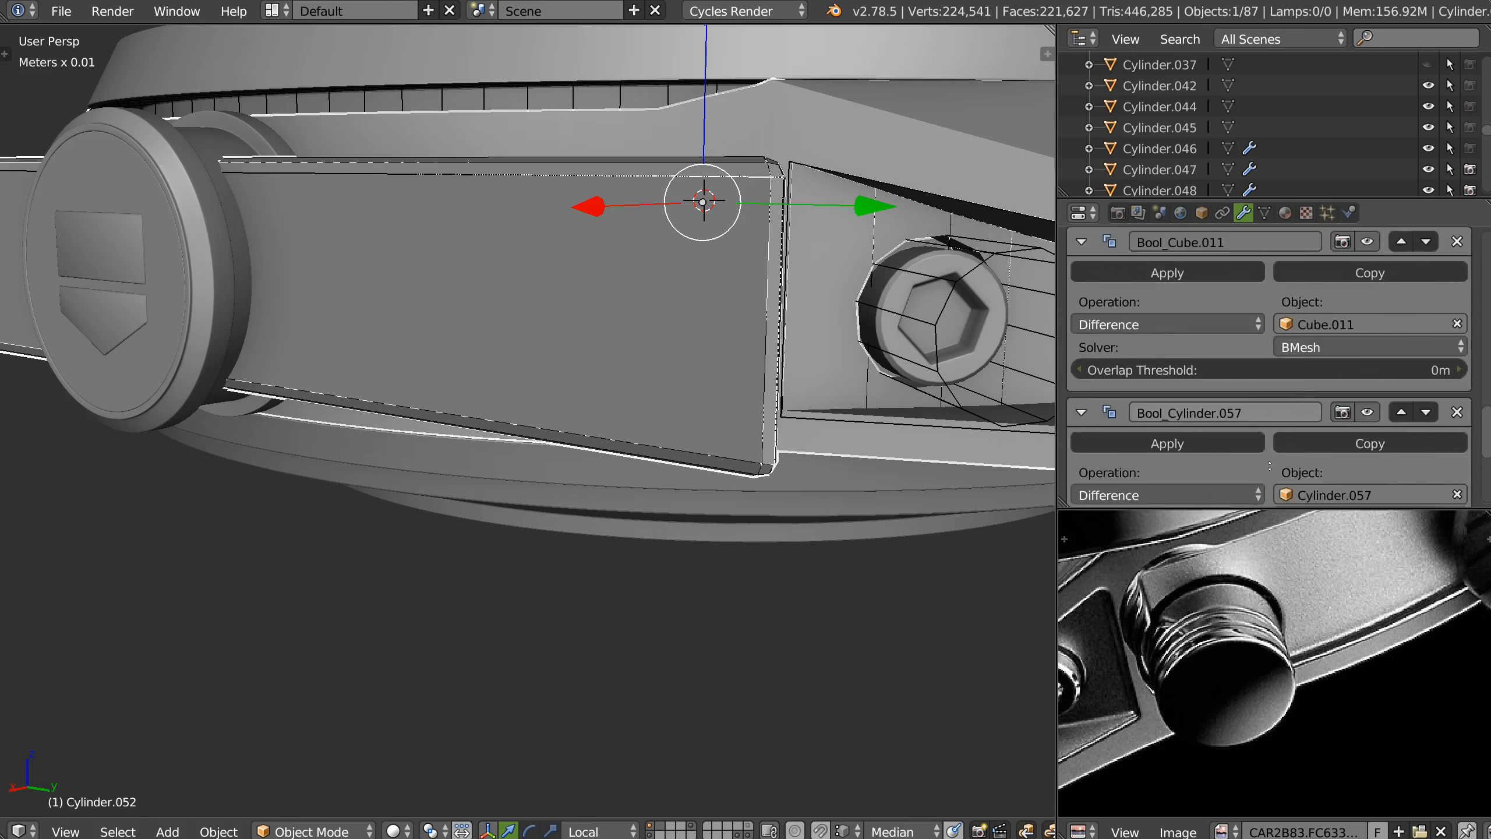
scroll(1299, 391, up, 3)
click(1369, 348)
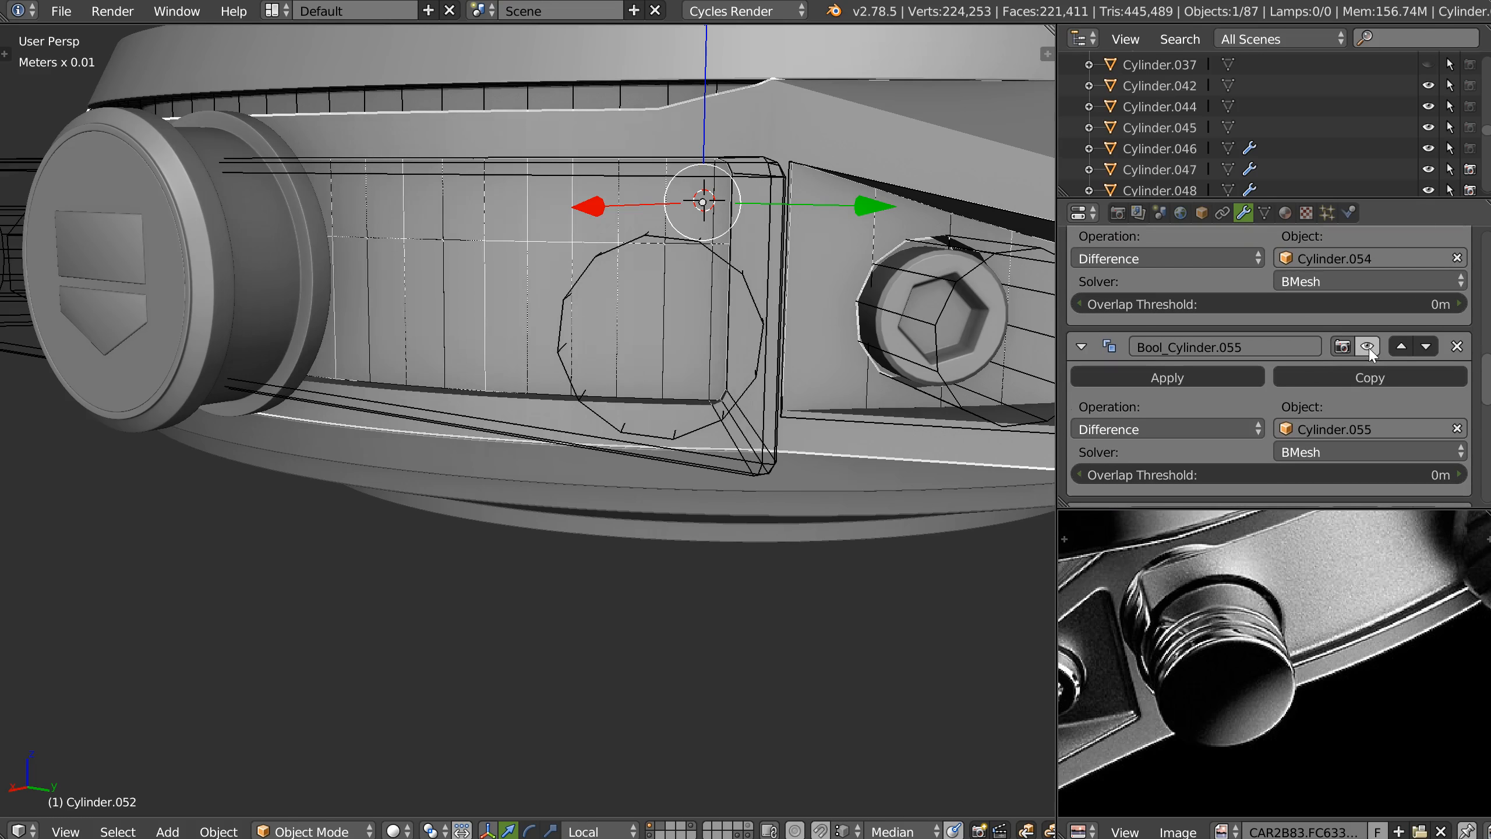
Try to apply Bool_Cube.011 on the case body while Bool_Cylinder.055 is hidden, and undo it.
middle_drag(804, 352, 796, 400)
shift+middle_drag(805, 523, 807, 457)
scroll(812, 500, up, 1)
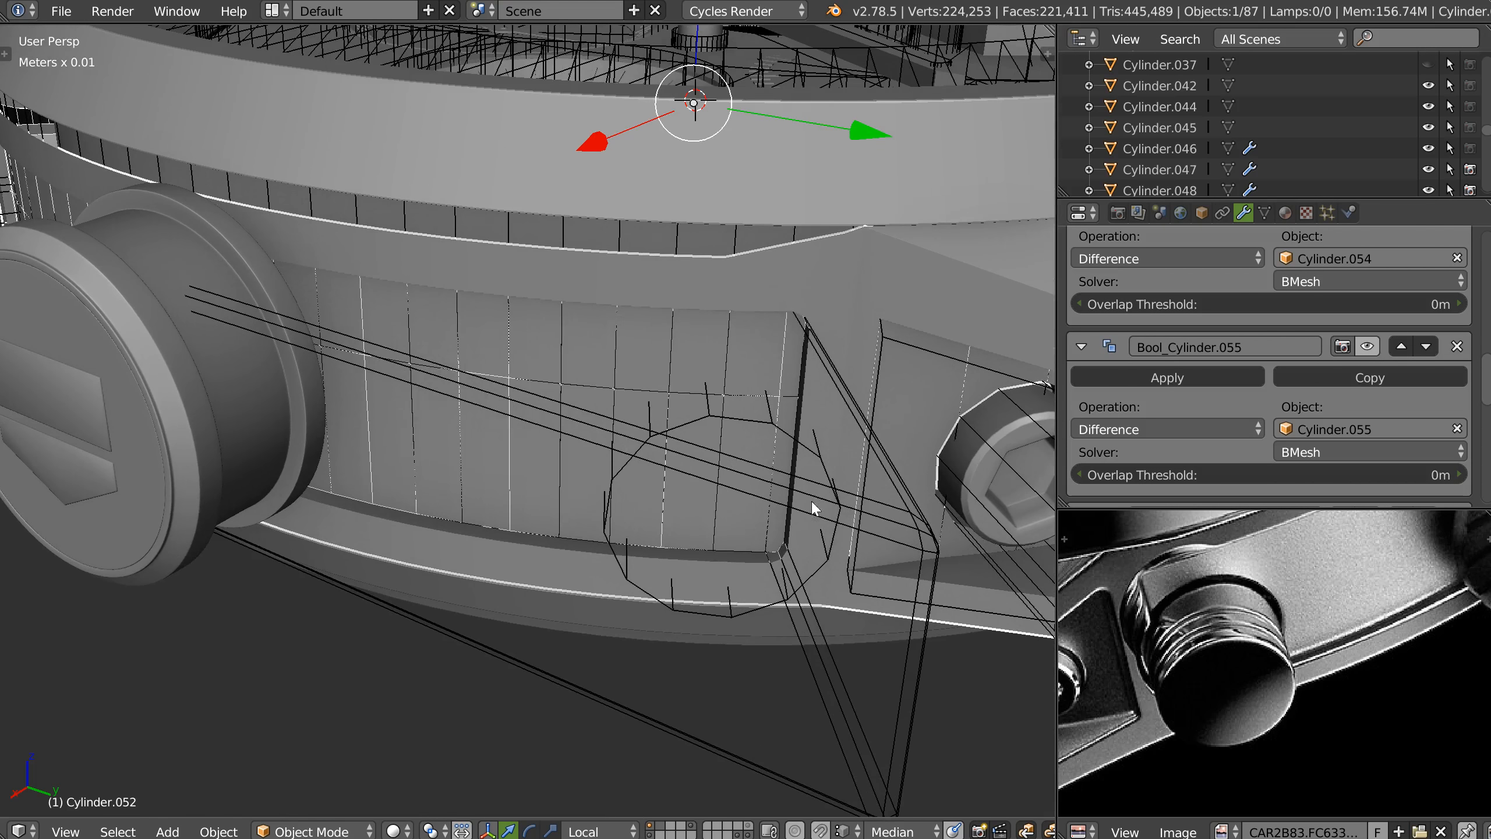
right_click(858, 304)
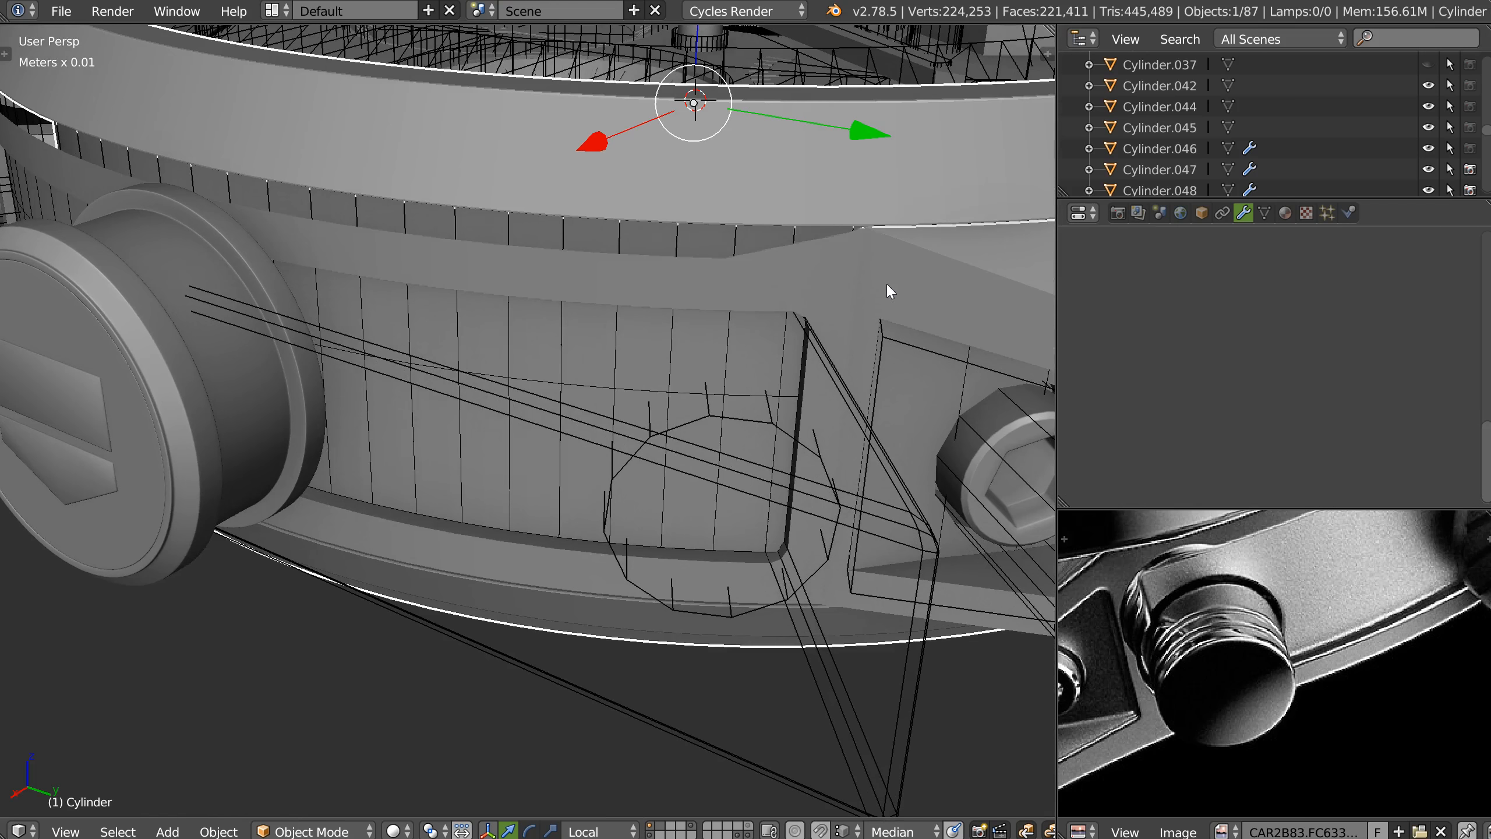
right_click(839, 317)
scroll(1291, 375, down, 5)
click(1367, 378)
click(1367, 379)
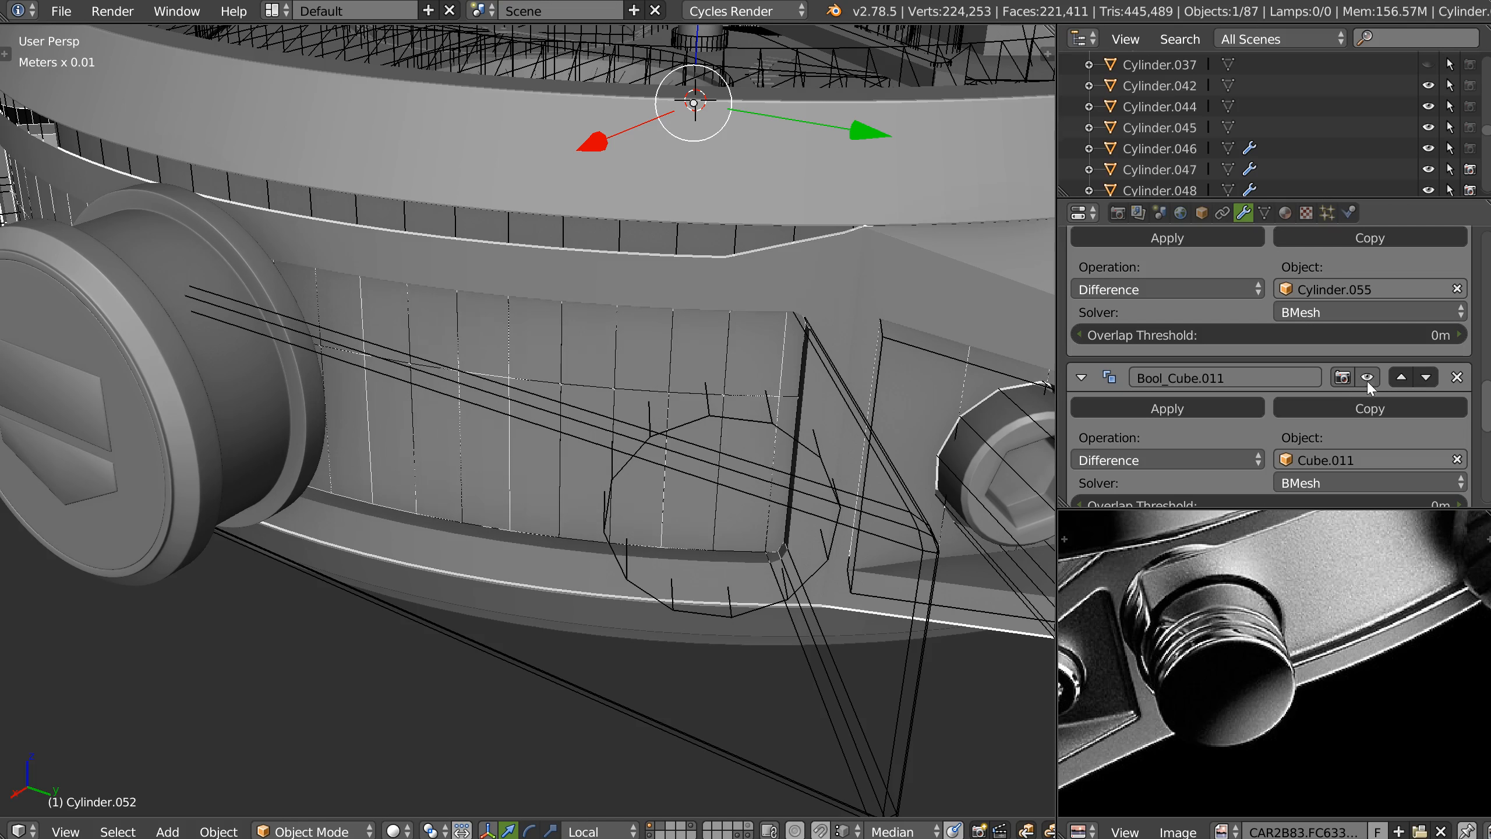
click(1160, 408)
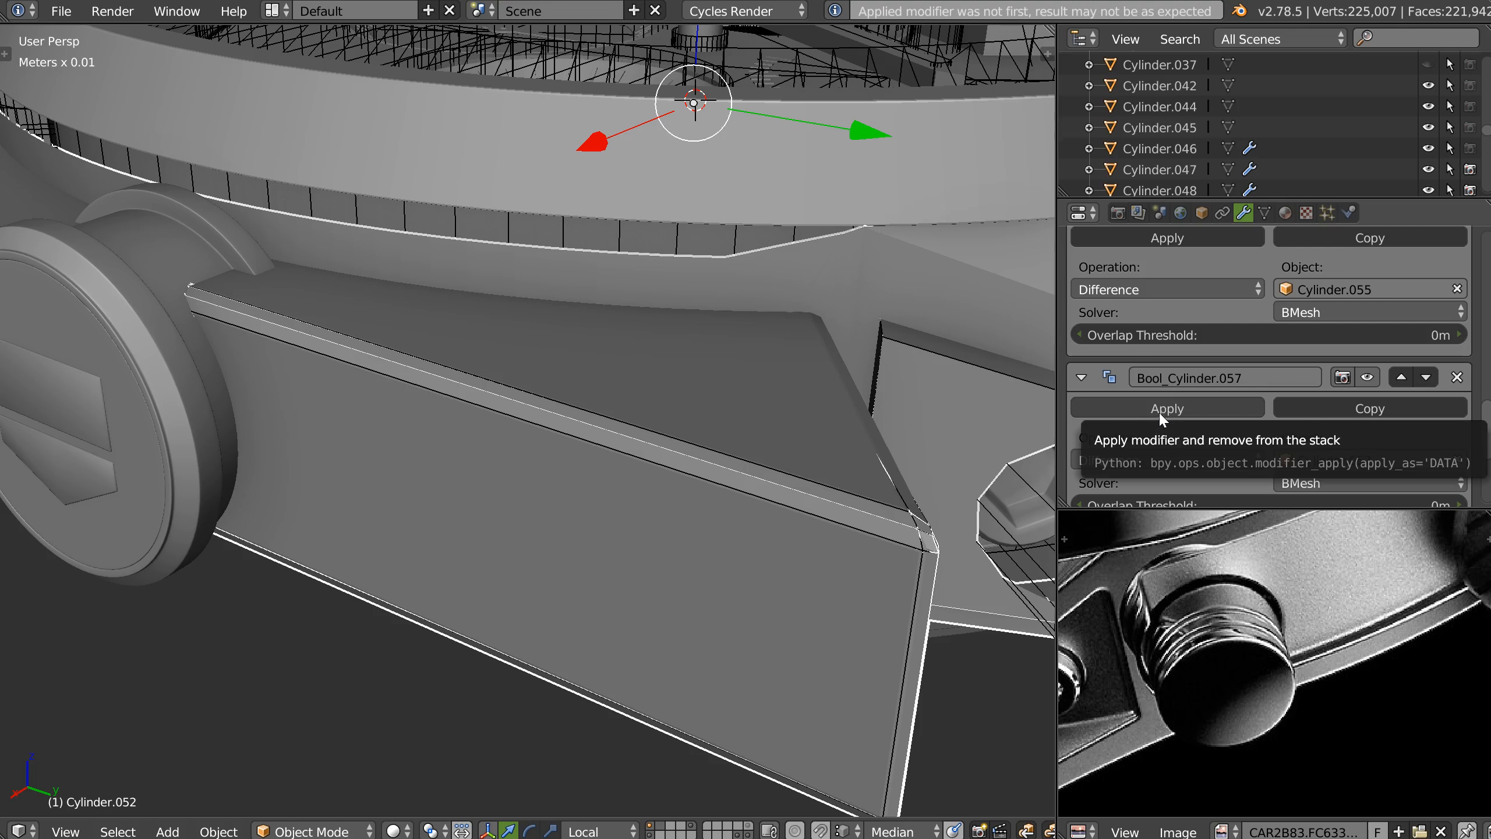
key(ctrl+z)
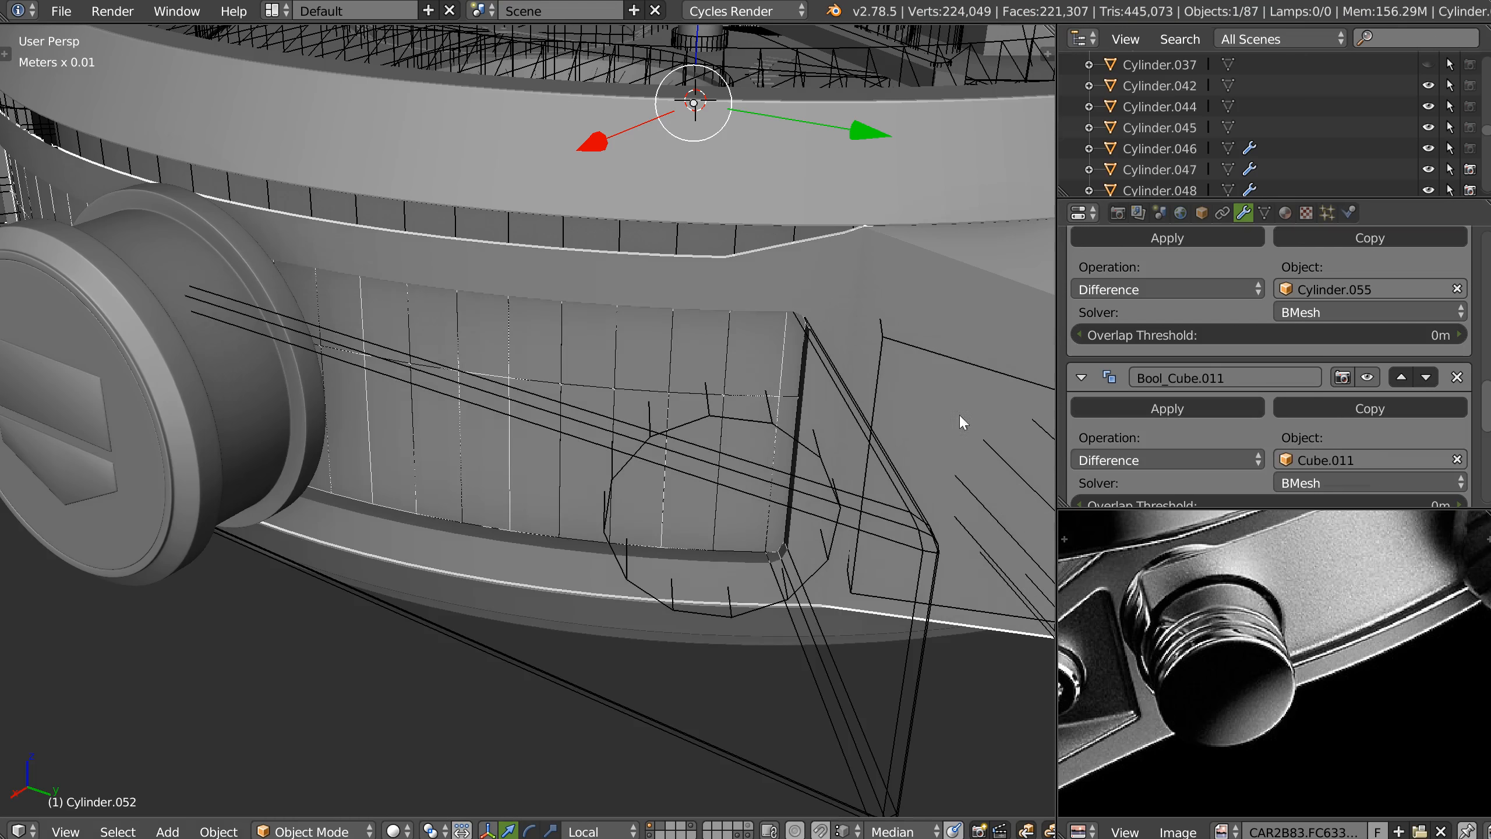
Toggle the Bool_Cube.011 and Bool_Cylinder.054 previews to examine how each affects the case body.
click(1367, 377)
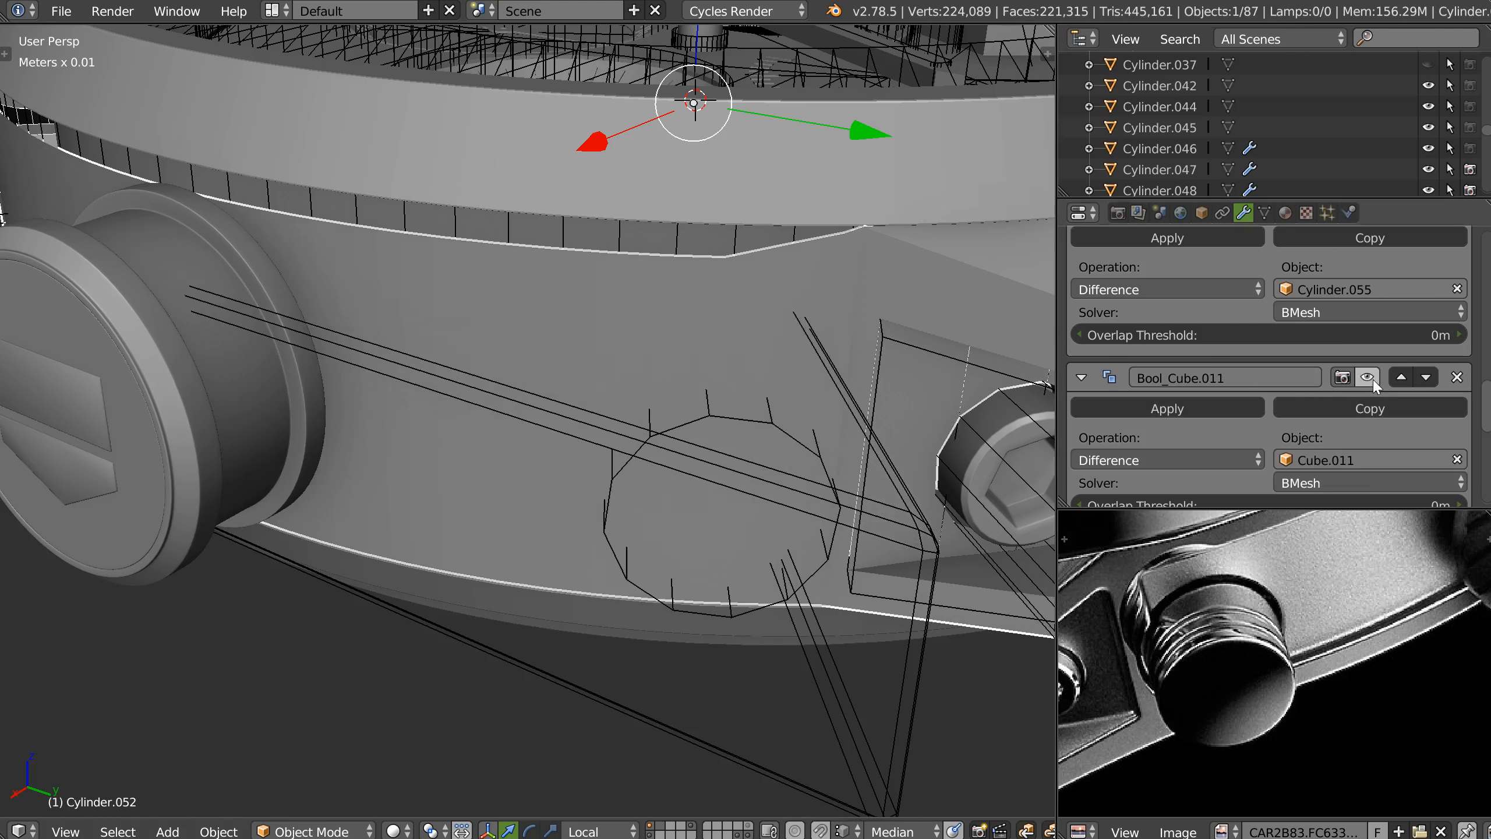
middle_drag(1244, 371, 1220, 509)
click(1369, 349)
scroll(1359, 326, up, 4)
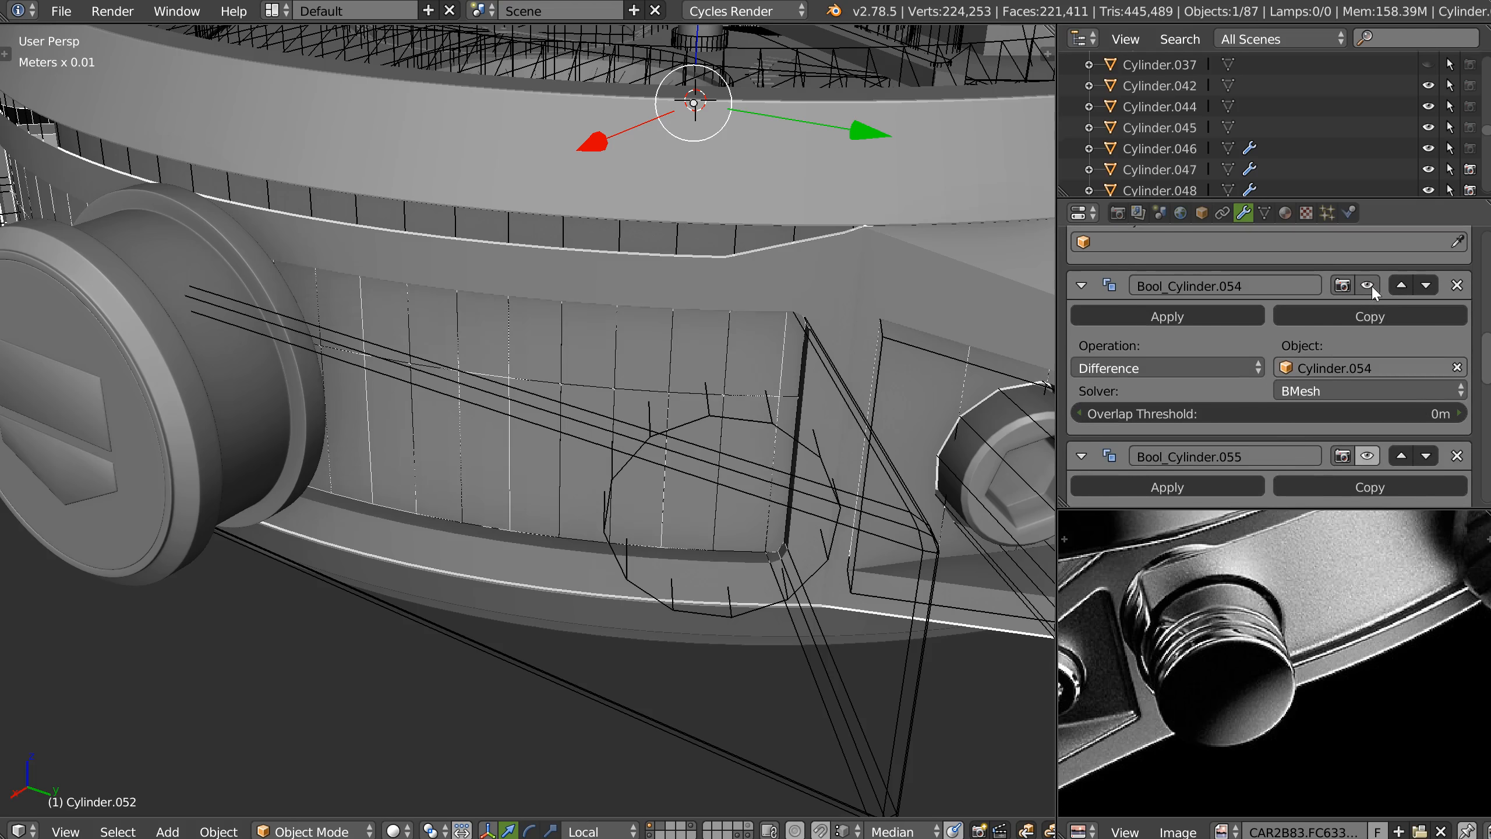
click(1369, 286)
scroll(1307, 343, up, 4)
Turn off the viewport display of the Bool_Cylinder.057 and Bool_Cylinder.058 modifiers on the case body.
scroll(1303, 294, down, 12)
scroll(1296, 235, down, 8)
click(1375, 329)
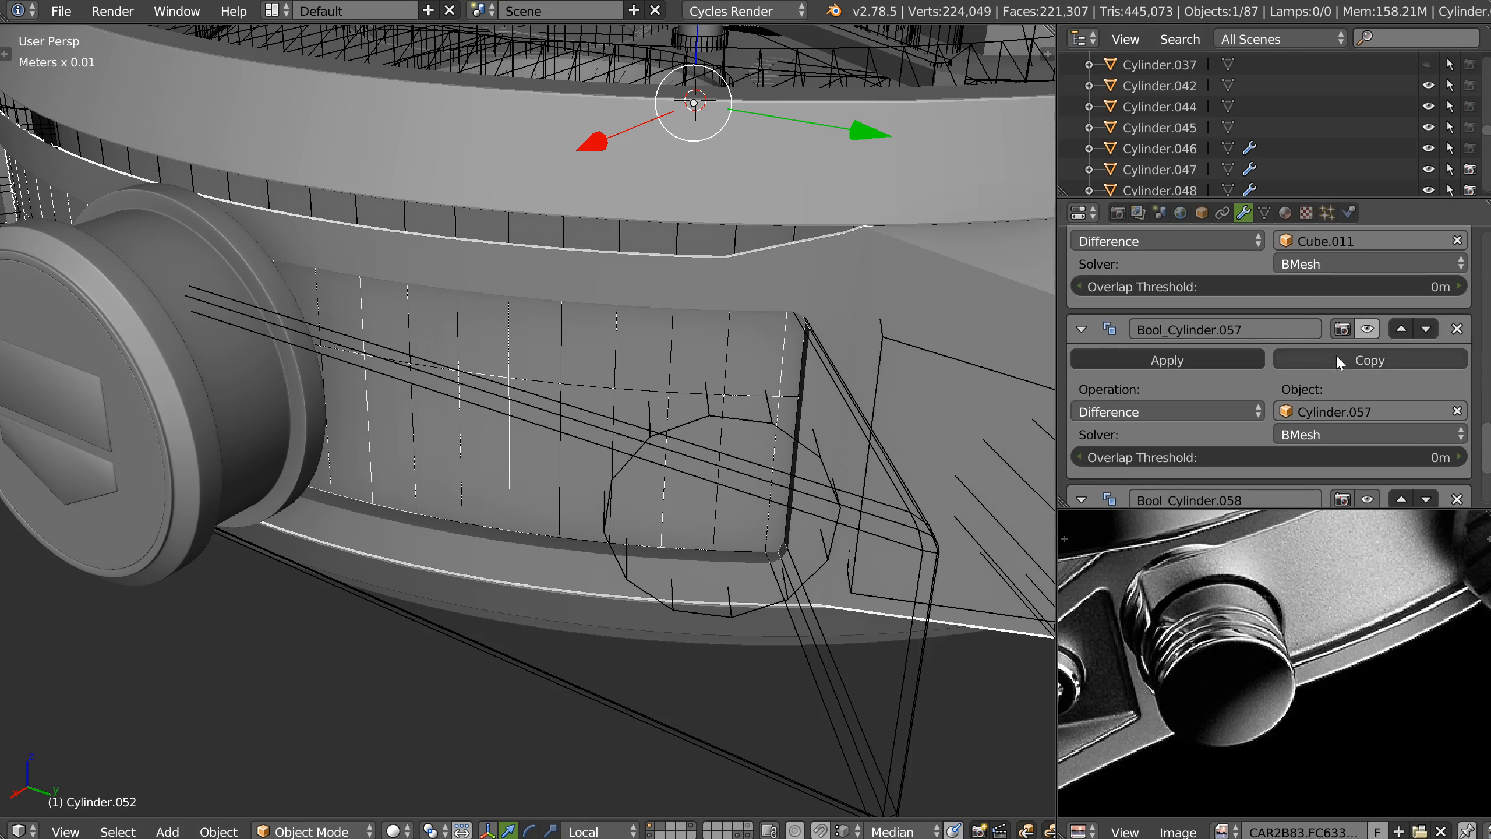
scroll(1357, 352, down, 6)
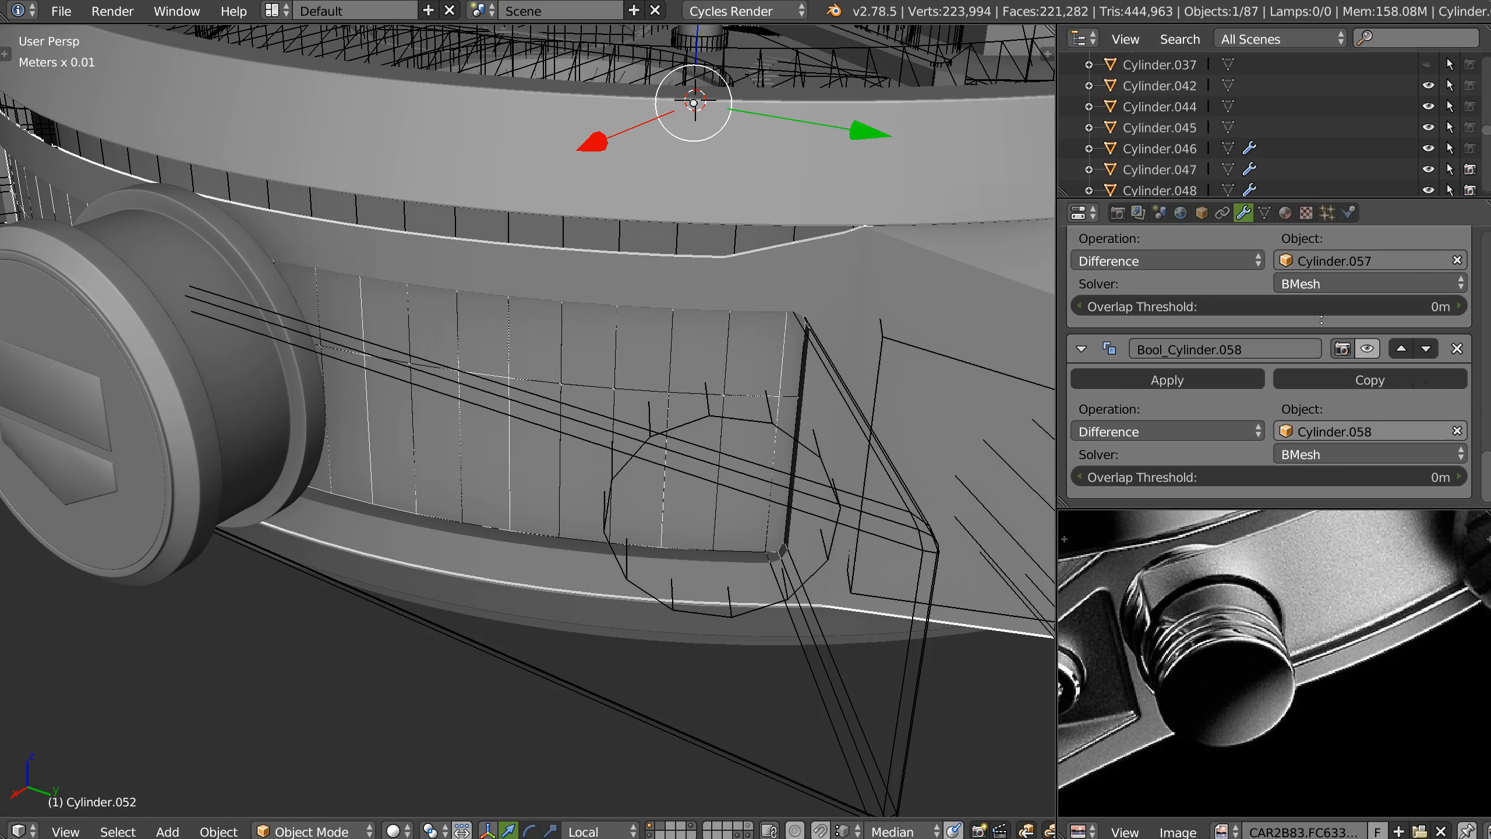
Reselect the case body and apply its Bool_Cube.011 modifier with the other cylinder cuts hidden.
mouse_move(809, 411)
middle_down()
mouse_move(834, 439)
mouse_move(834, 473)
mouse_move(892, 436)
mouse_move(841, 429)
mouse_move(833, 410)
mouse_move(837, 438)
mouse_move(835, 422)
middle_up()
right_click(873, 451)
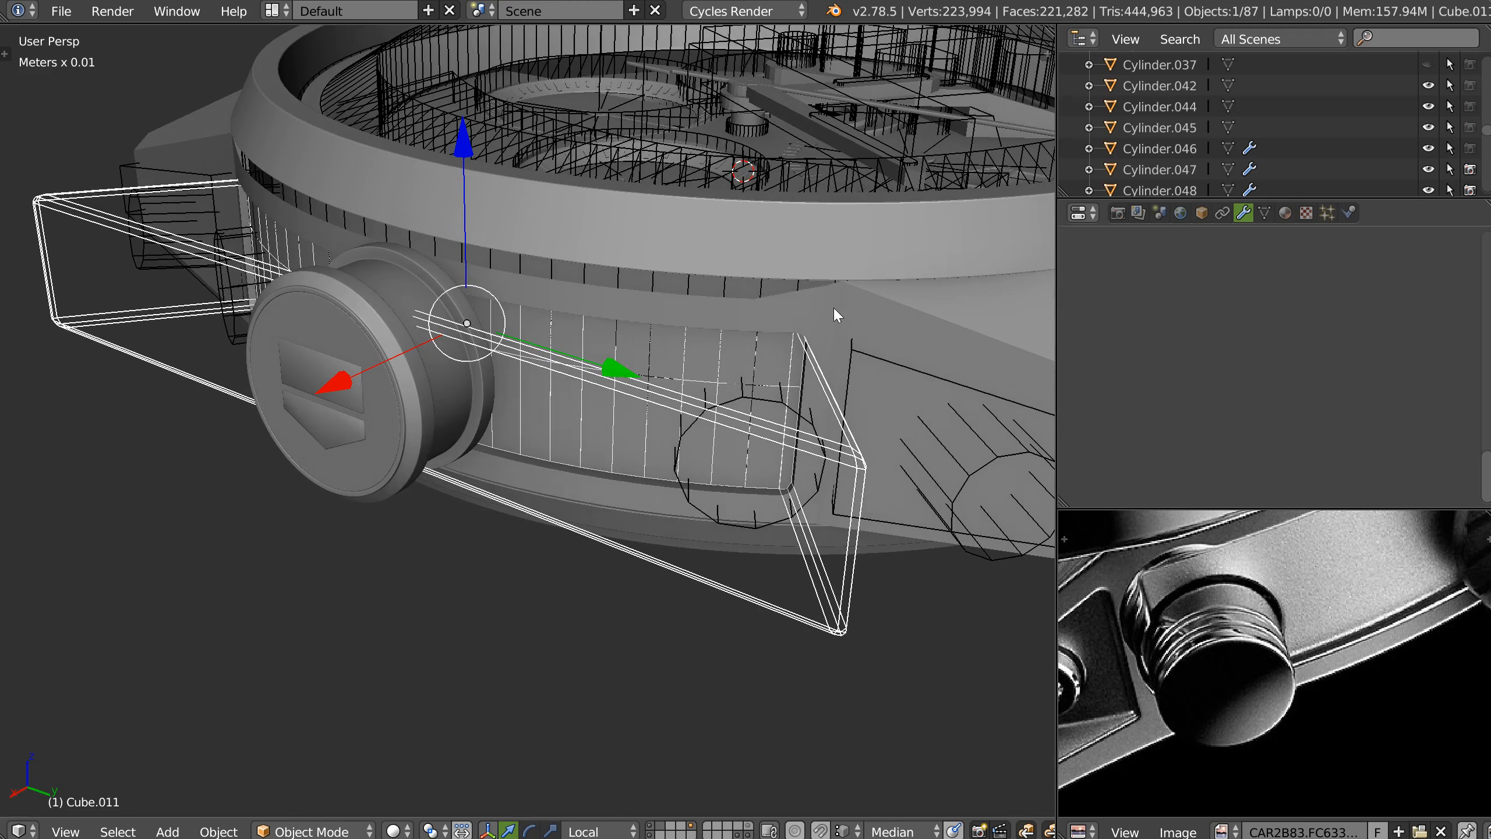
right_click(836, 315)
scroll(1262, 446, down, 1)
scroll(1262, 435, up, 5)
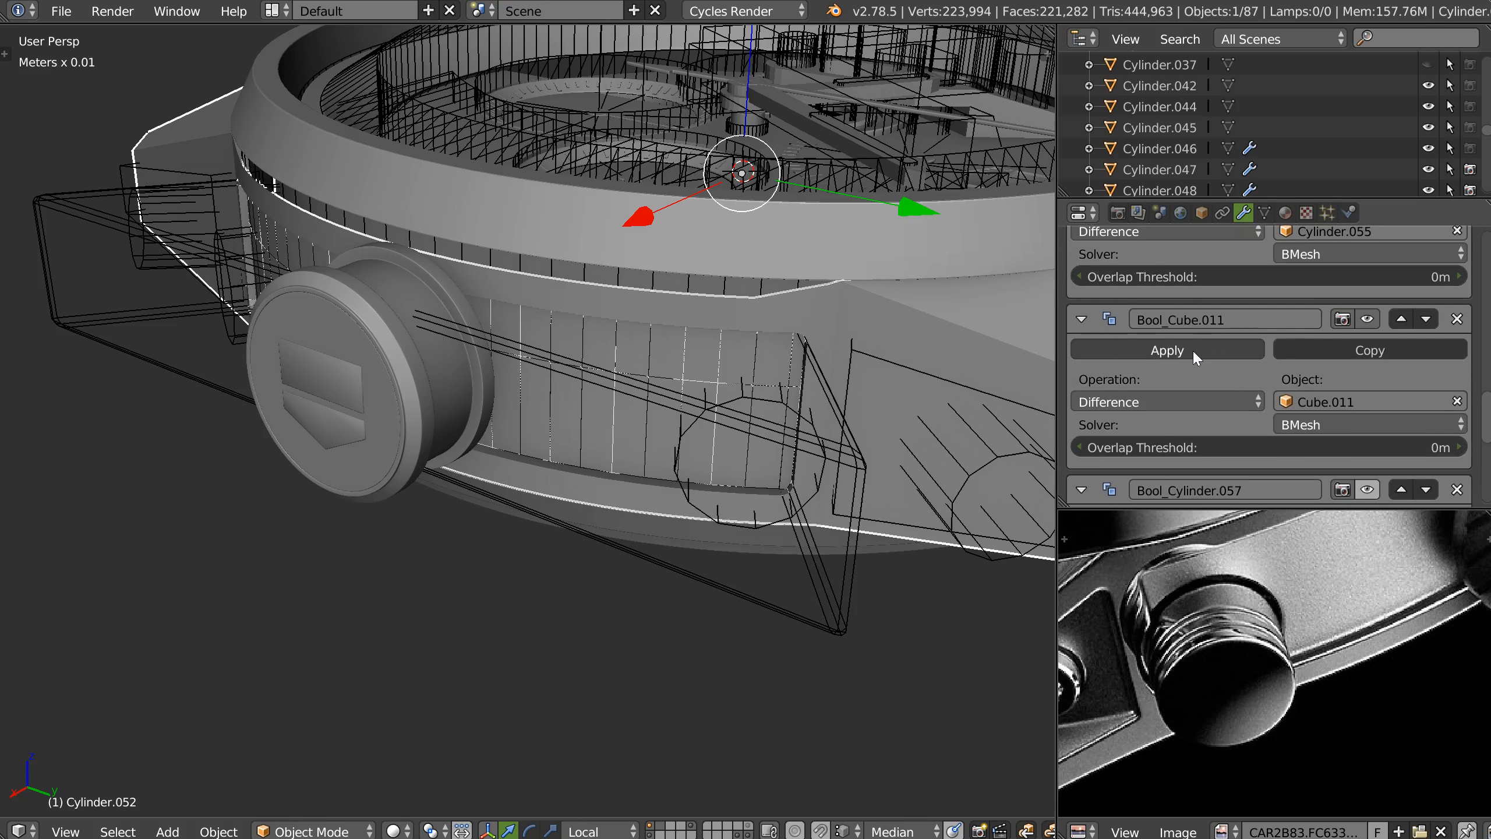
click(1193, 349)
Isolate the case body in local view and examine its mesh around the box-shaped cut in Edit Mode.
middle_drag(868, 369, 850, 398)
key(KP_Divide)
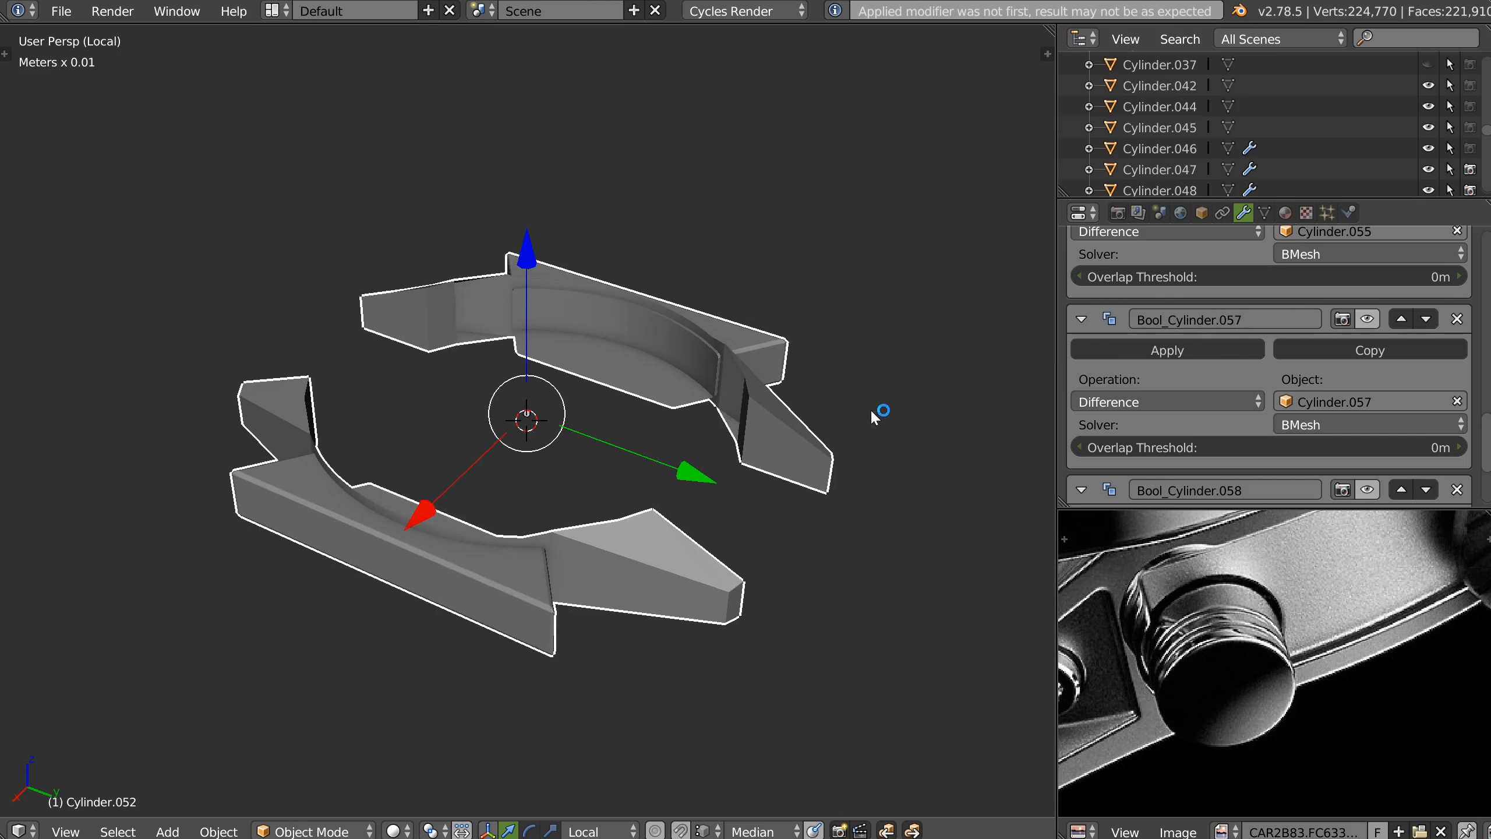
scroll(695, 406, up, 5)
middle_drag(658, 447, 616, 499)
key(Tab)
click(617, 479)
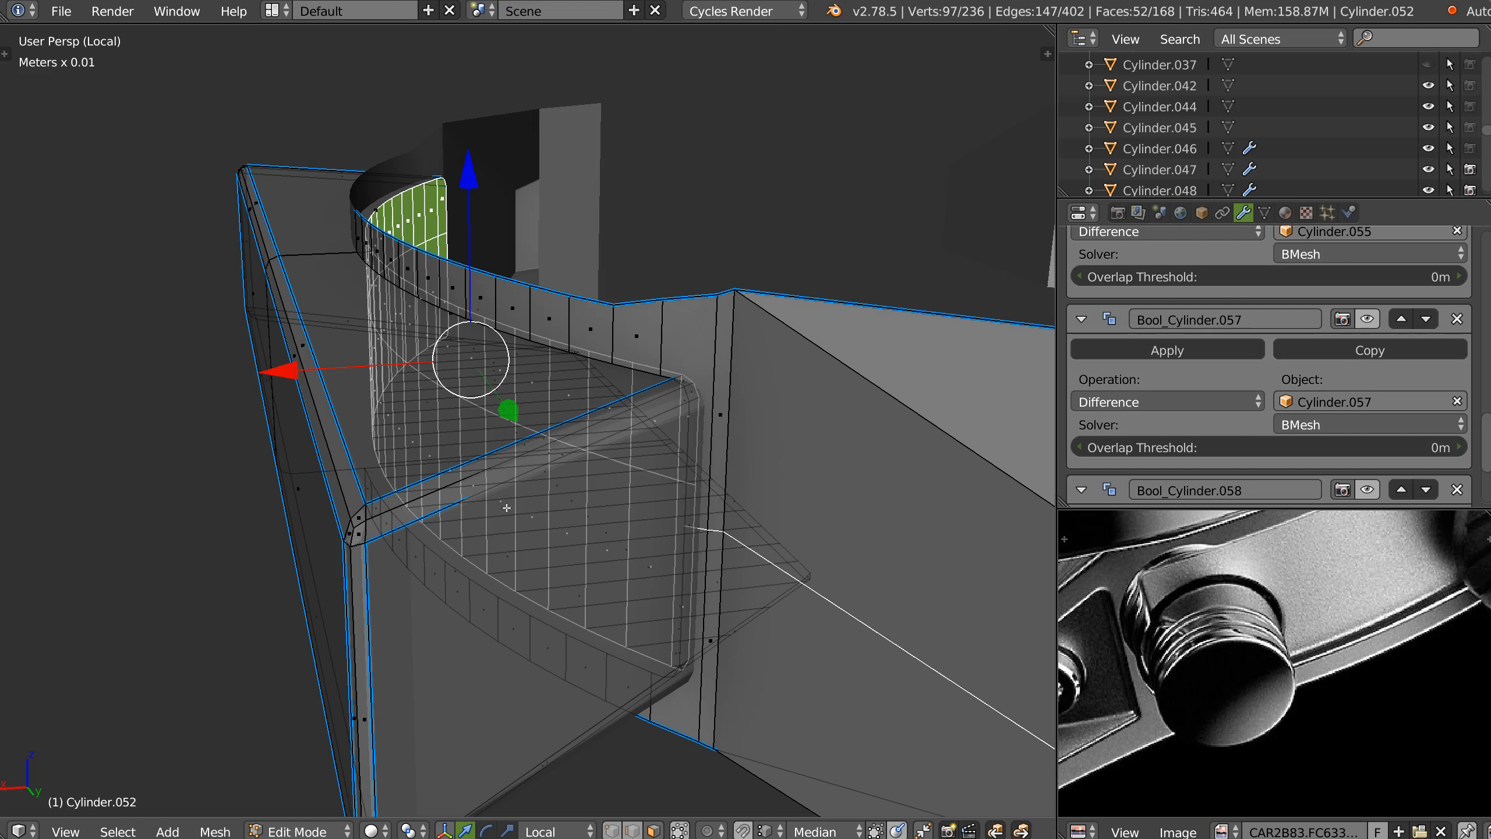
key(a)
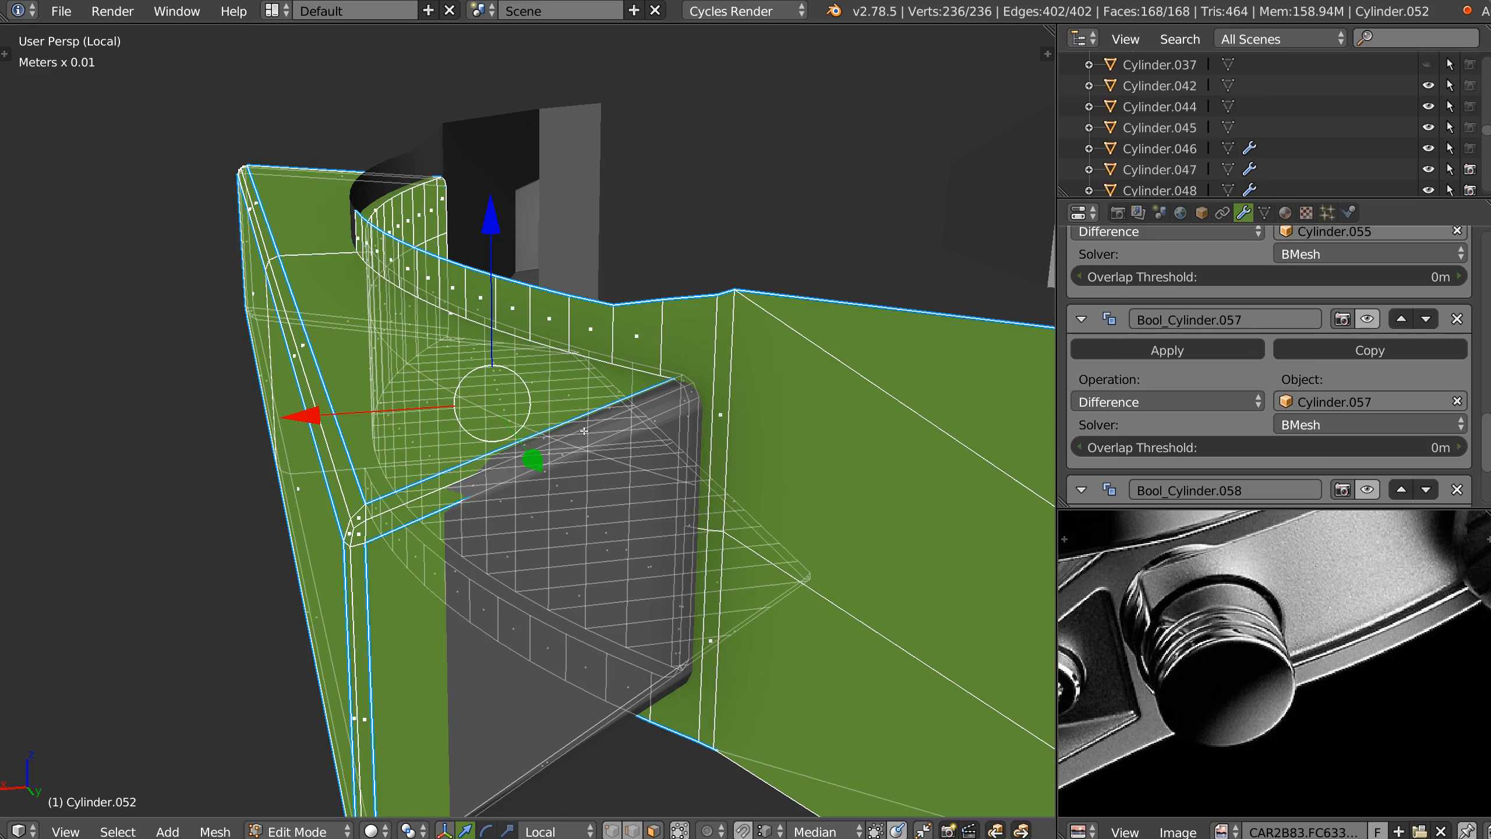
middle_drag(626, 470, 460, 663)
key(a)
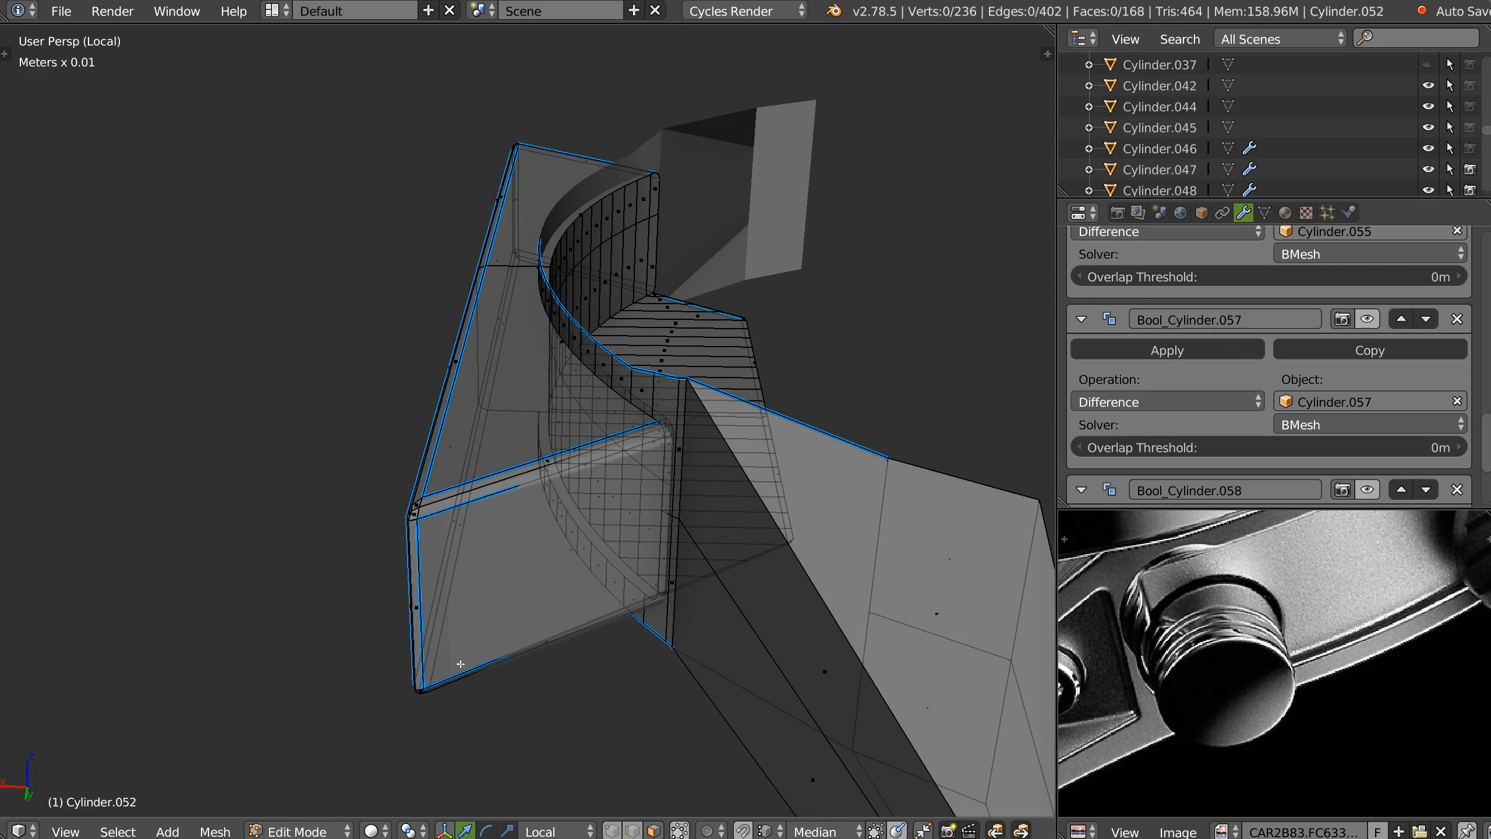
Delete the thin stray side faces that the box-shaped cut left along the outer edges of the case body.
mouse_move(506, 568)
ctrl+mouse_down()
mouse_move(510, 367)
mouse_move(253, 516)
mouse_move(258, 538)
ctrl+mouse_up()
mouse_move(253, 435)
middle_down()
mouse_move(372, 387)
mouse_move(301, 303)
middle_up()
ctrl+drag(320, 172, 62, 172)
mouse_move(475, 335)
middle_down()
mouse_move(365, 305)
mouse_move(329, 451)
middle_up()
shift+right_click(325, 532)
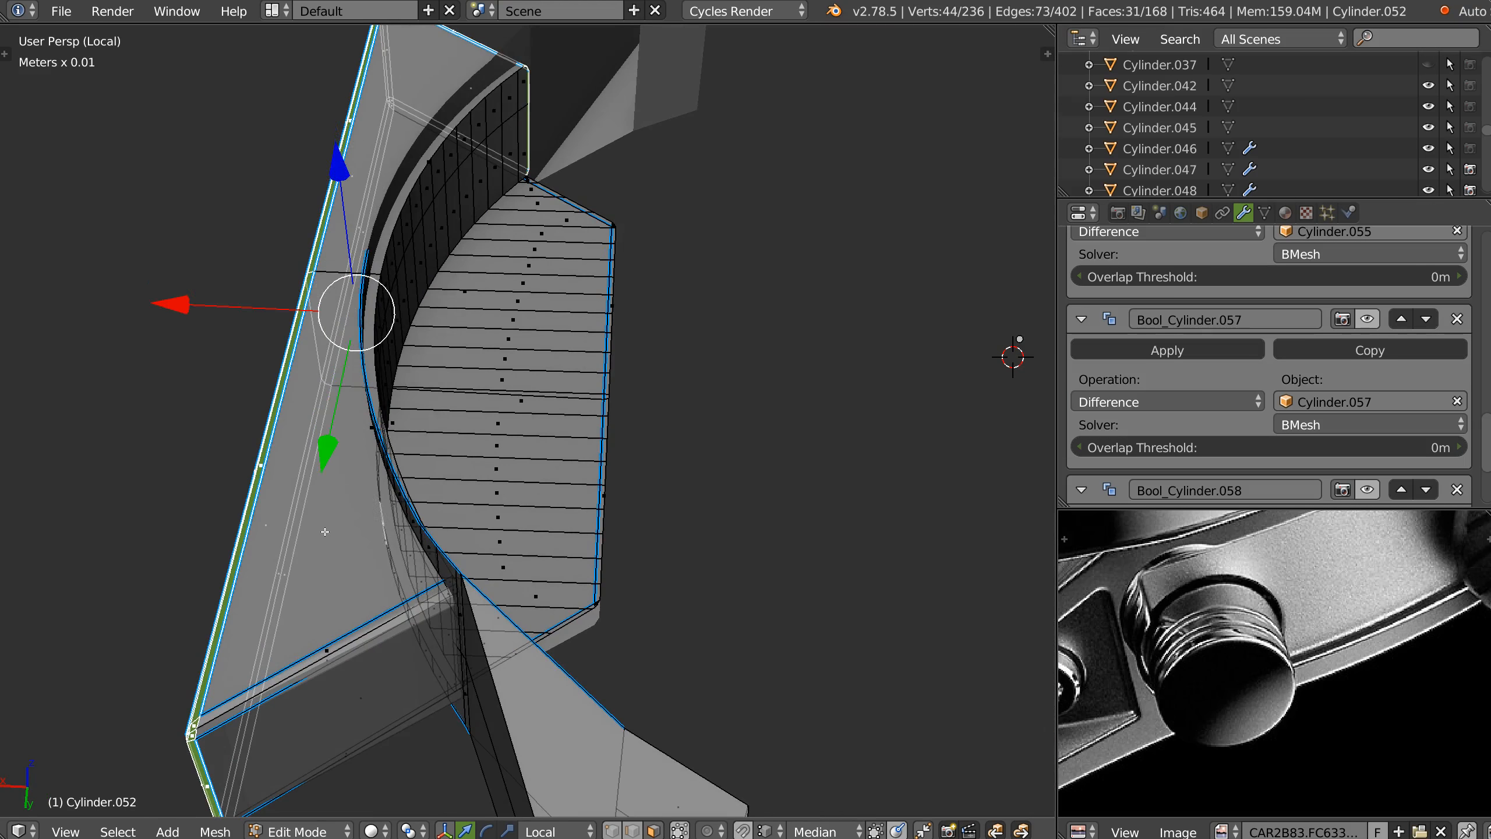
key(ctrl+z)
middle_drag(356, 576, 362, 510)
mouse_move(326, 559)
ctrl+mouse_down()
mouse_move(239, 593)
mouse_move(352, 640)
mouse_move(382, 519)
ctrl+mouse_up()
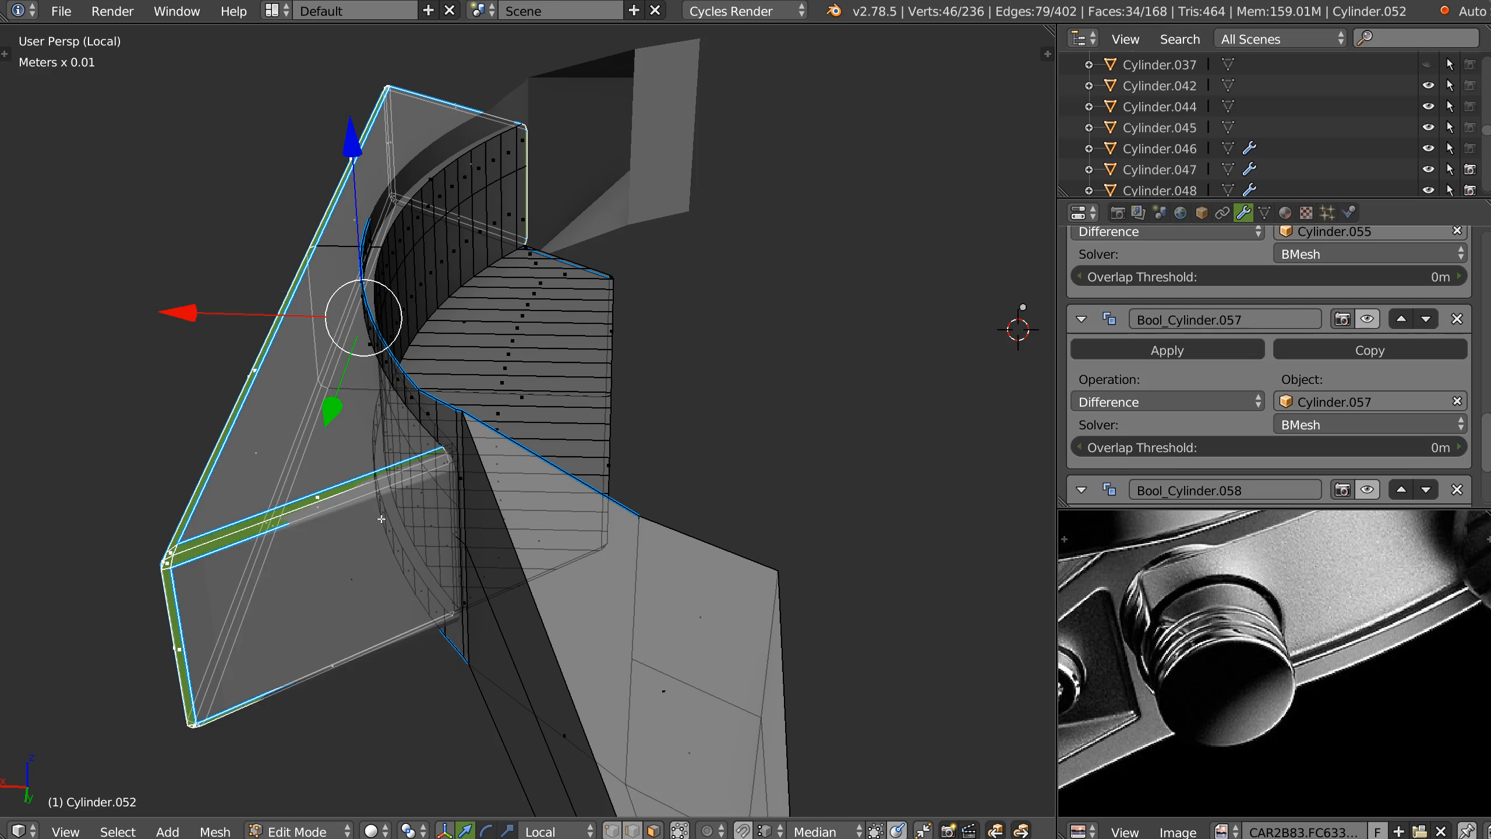
key(x)
click(450, 525)
right_click(360, 580)
key(x)
click(364, 580)
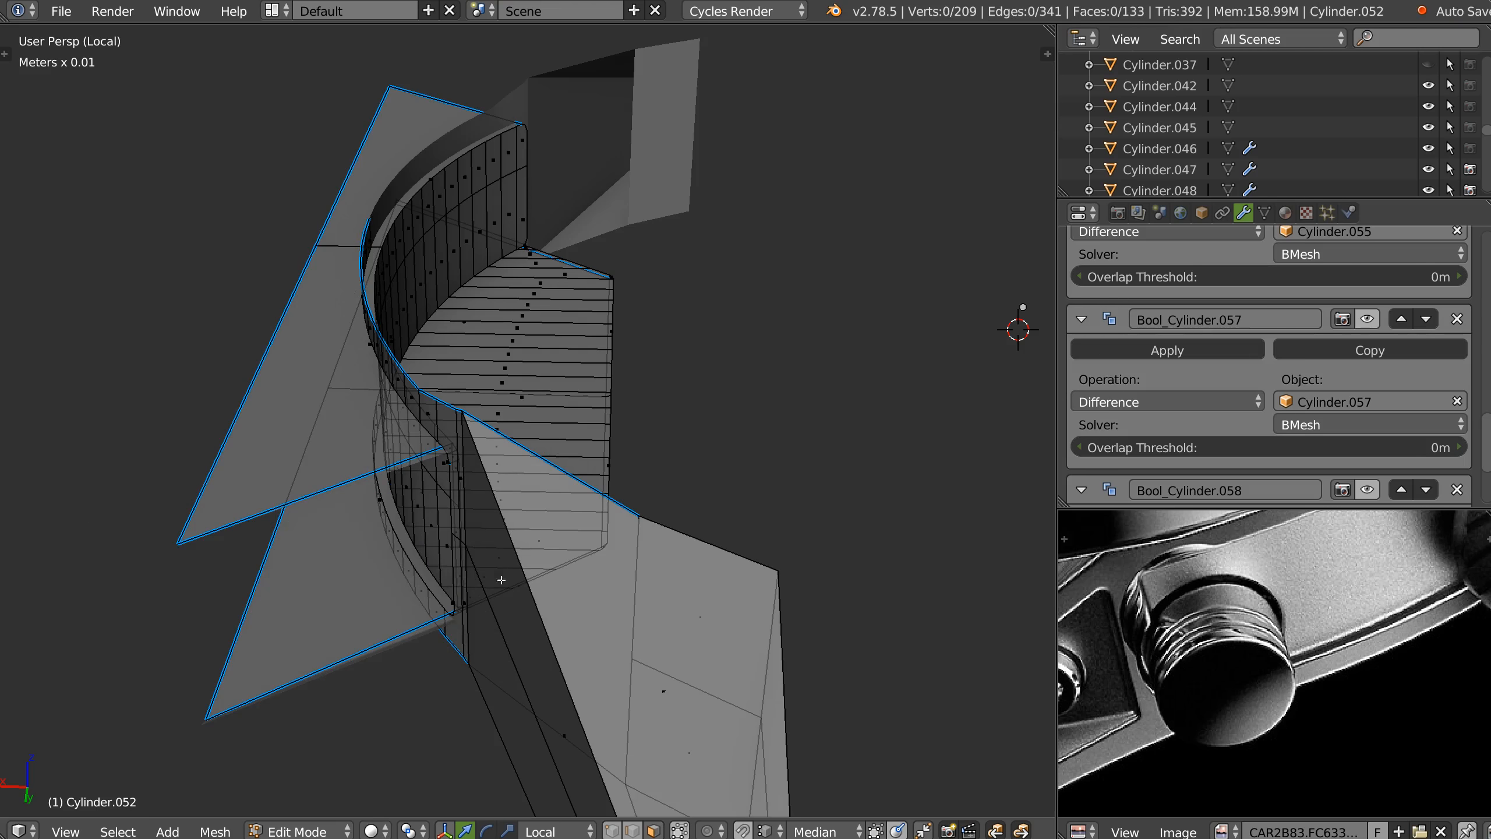
Delete the large flat leftover faces of the upper triangular plane and undo the last face deletion.
right_click(325, 360)
key(x)
click(295, 308)
right_click(405, 154)
key(x)
click(405, 163)
key(x)
click(372, 503)
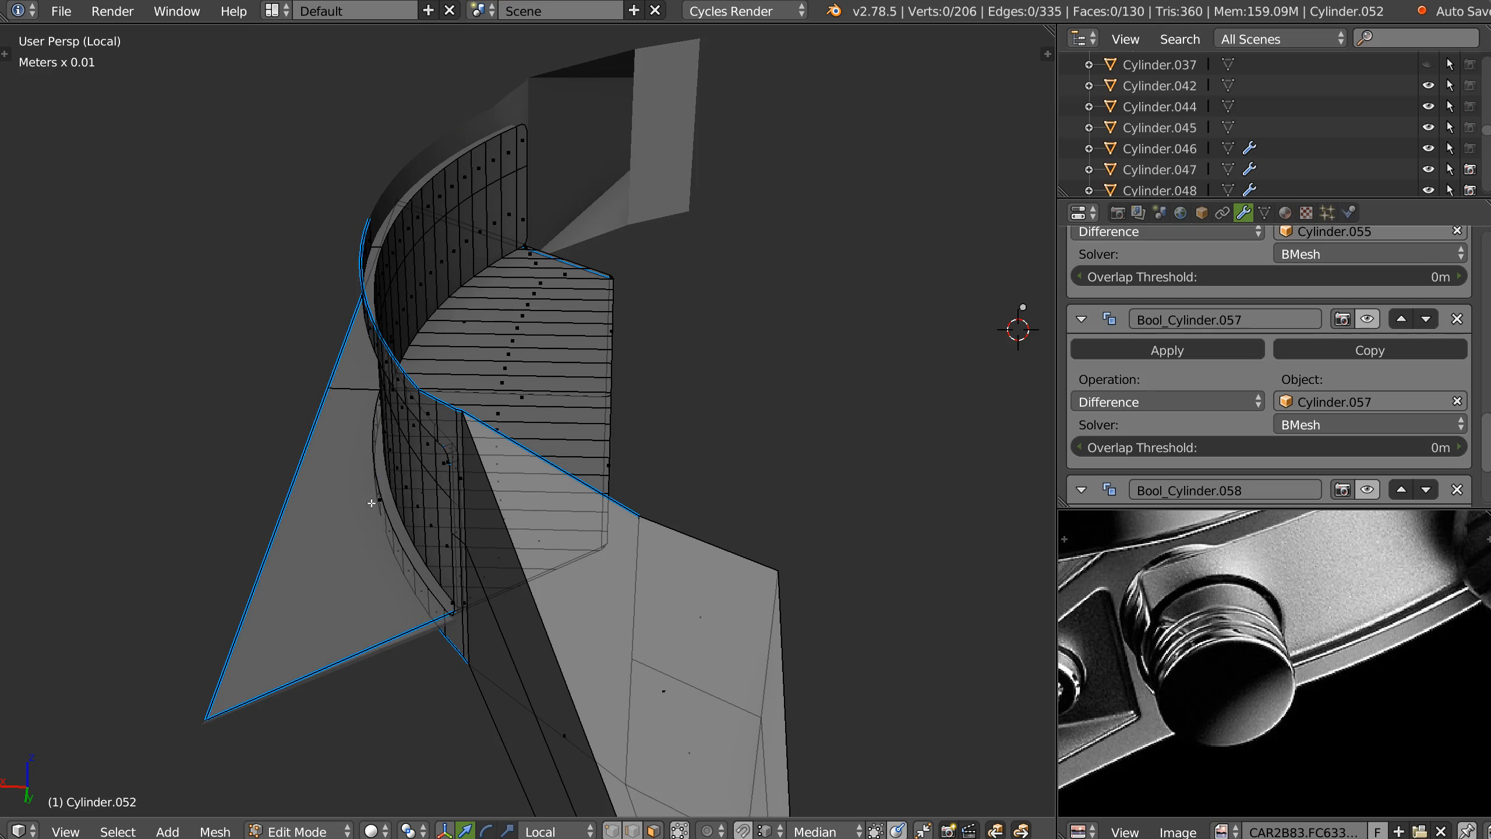
middle_drag(317, 535, 612, 597)
key(ctrl+z)
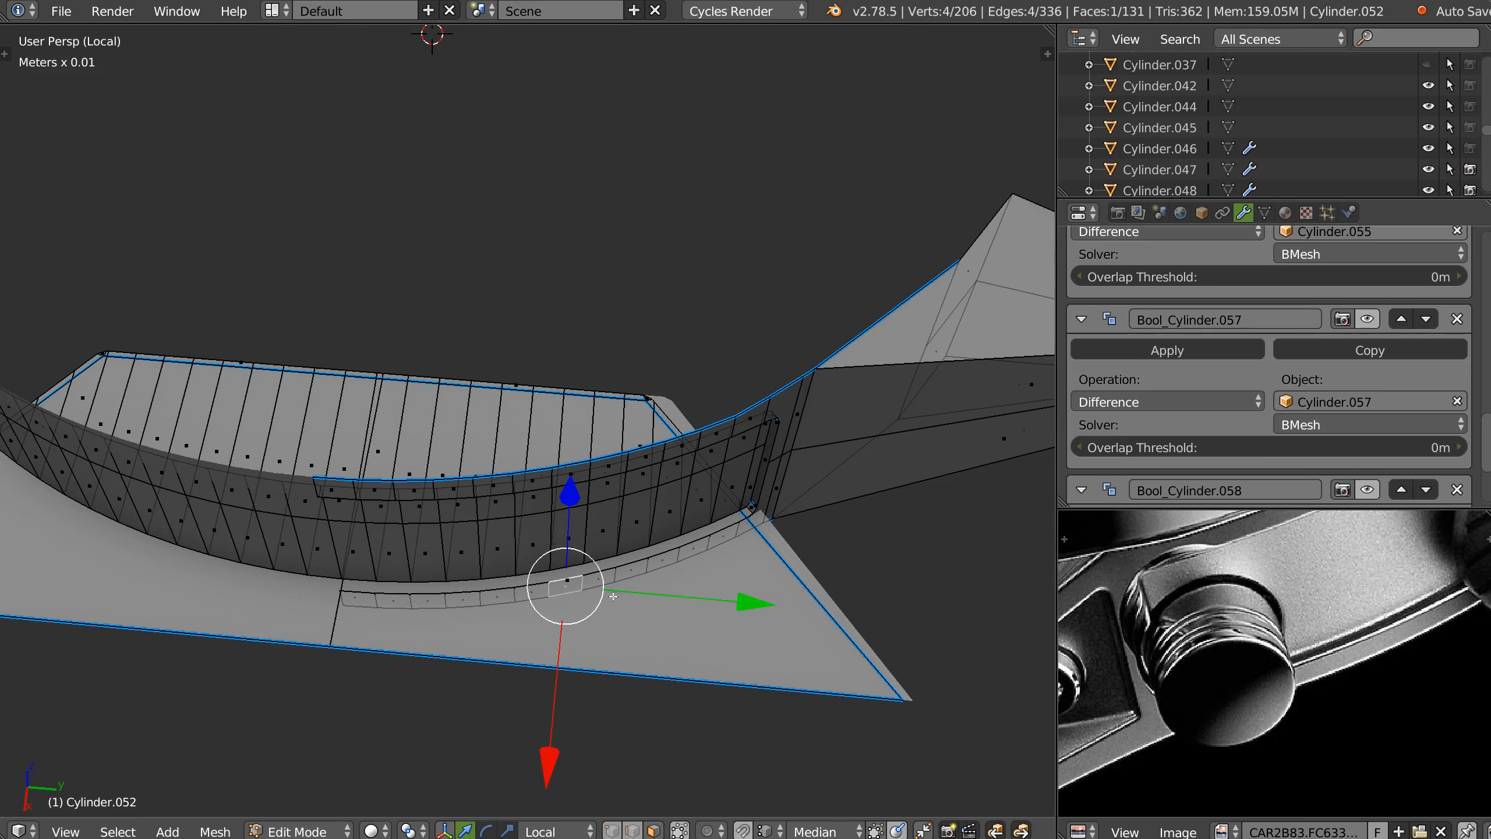
Delete the leftover lower plane's tip vertex together with the vertices at the near corner of the cut floor.
right_click(385, 645)
key(1)
right_click(894, 687)
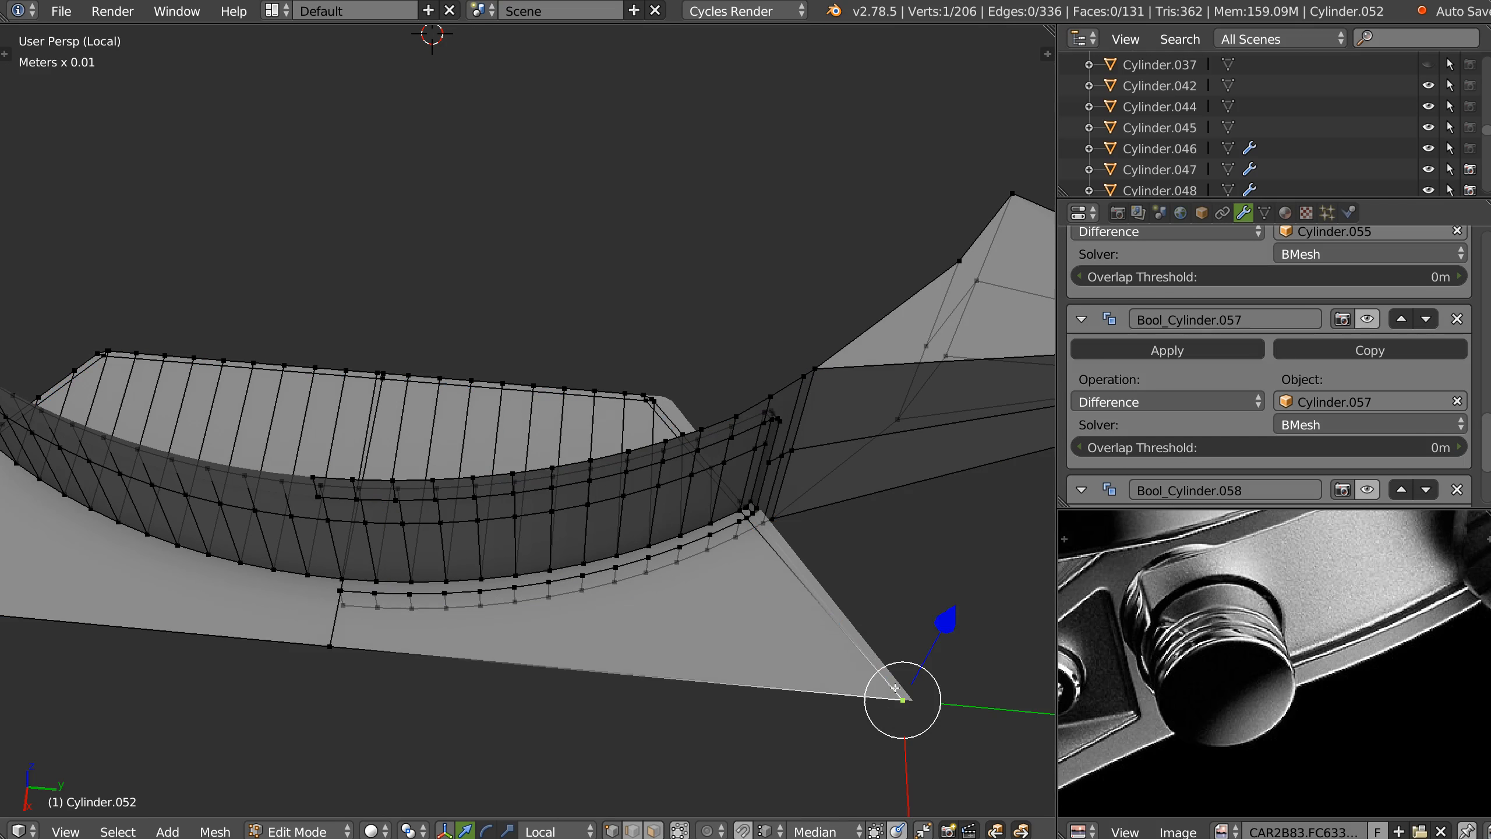
middle_drag(665, 501, 729, 561)
scroll(730, 561, up, 6)
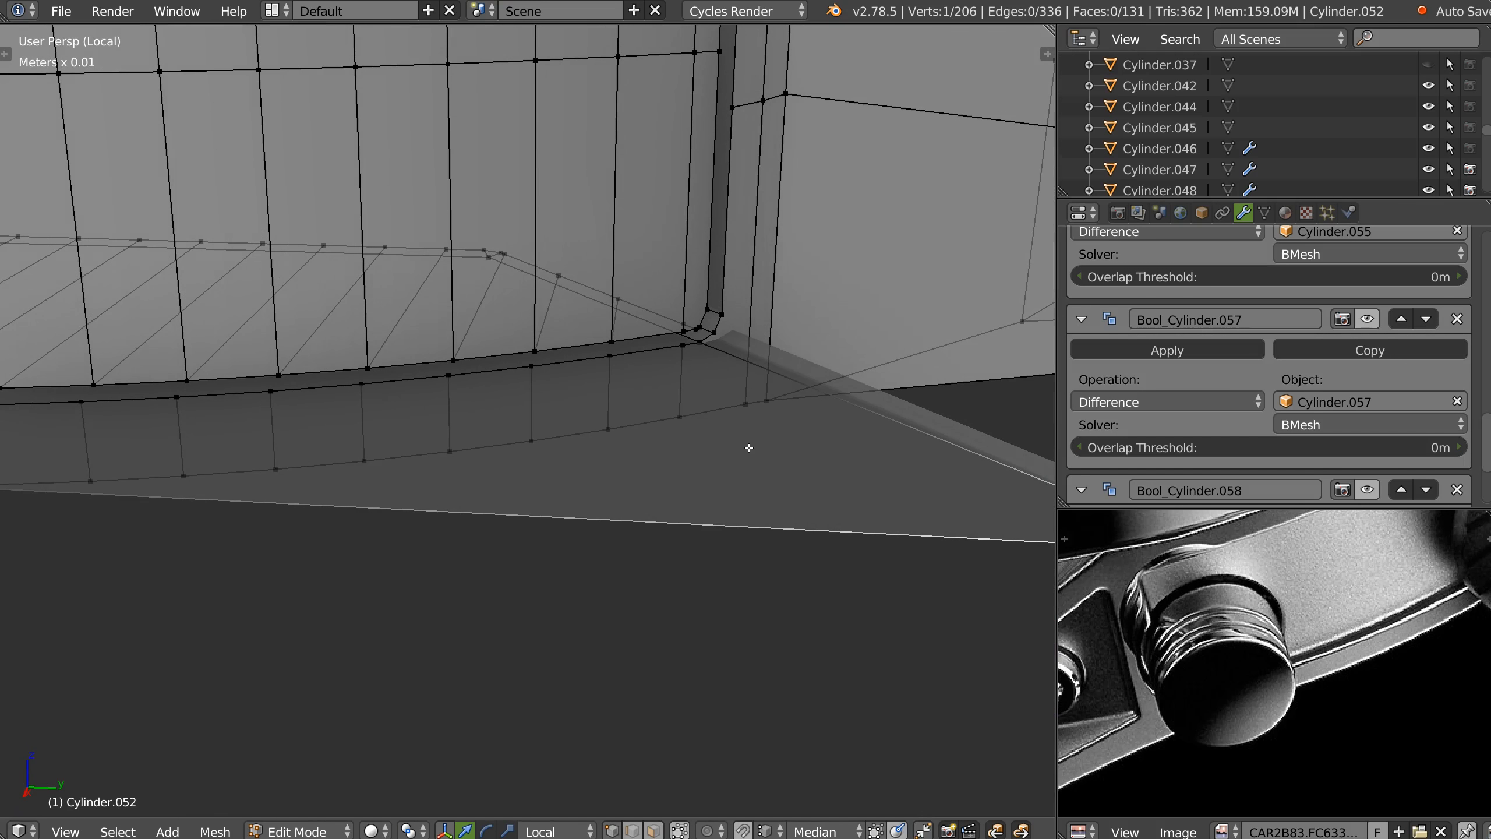
ctrl+drag(448, 268, 450, 269)
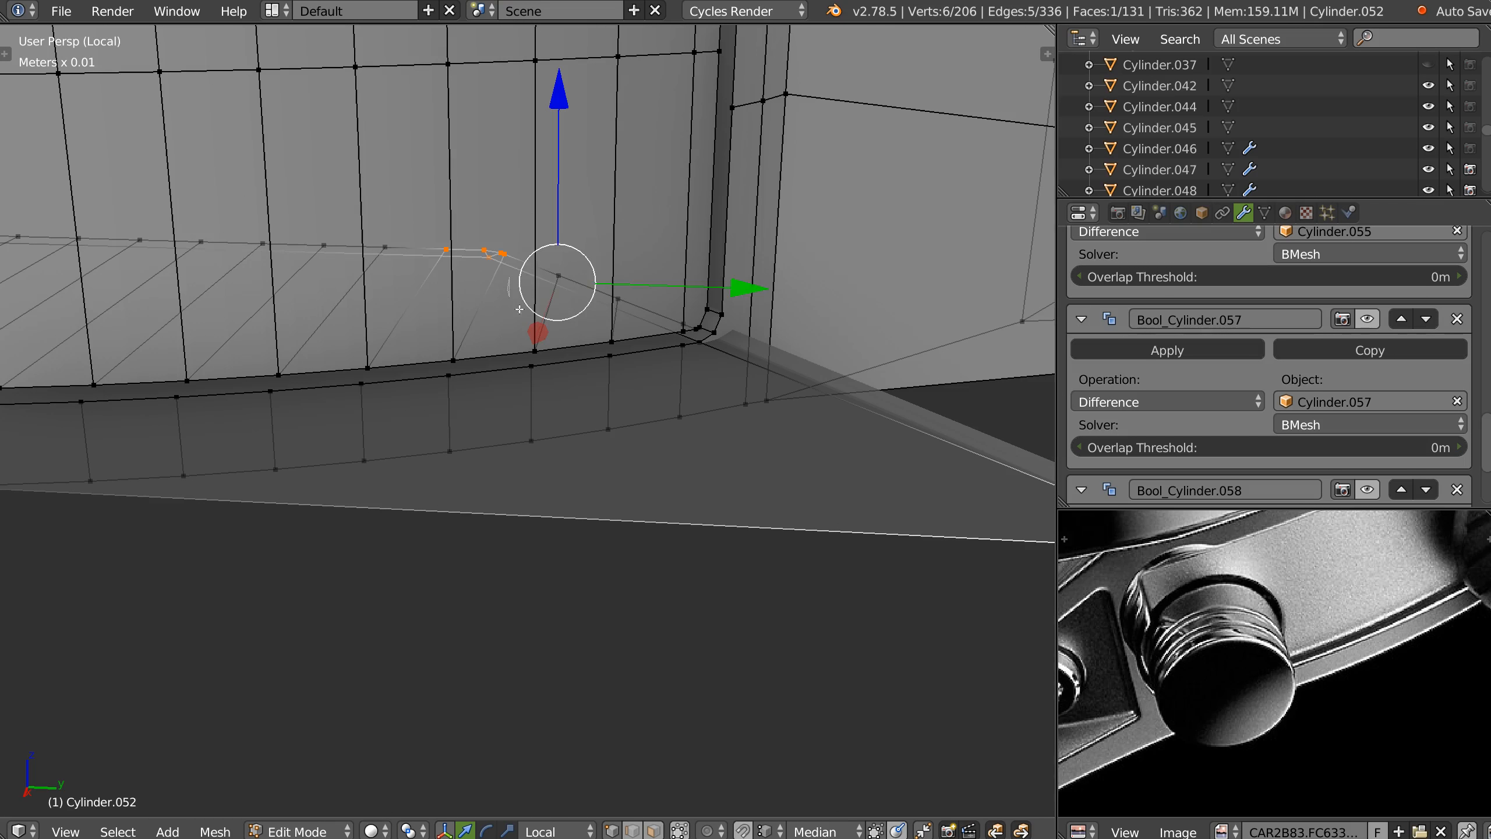
ctrl+drag(519, 309, 625, 317)
key(x)
click(621, 223)
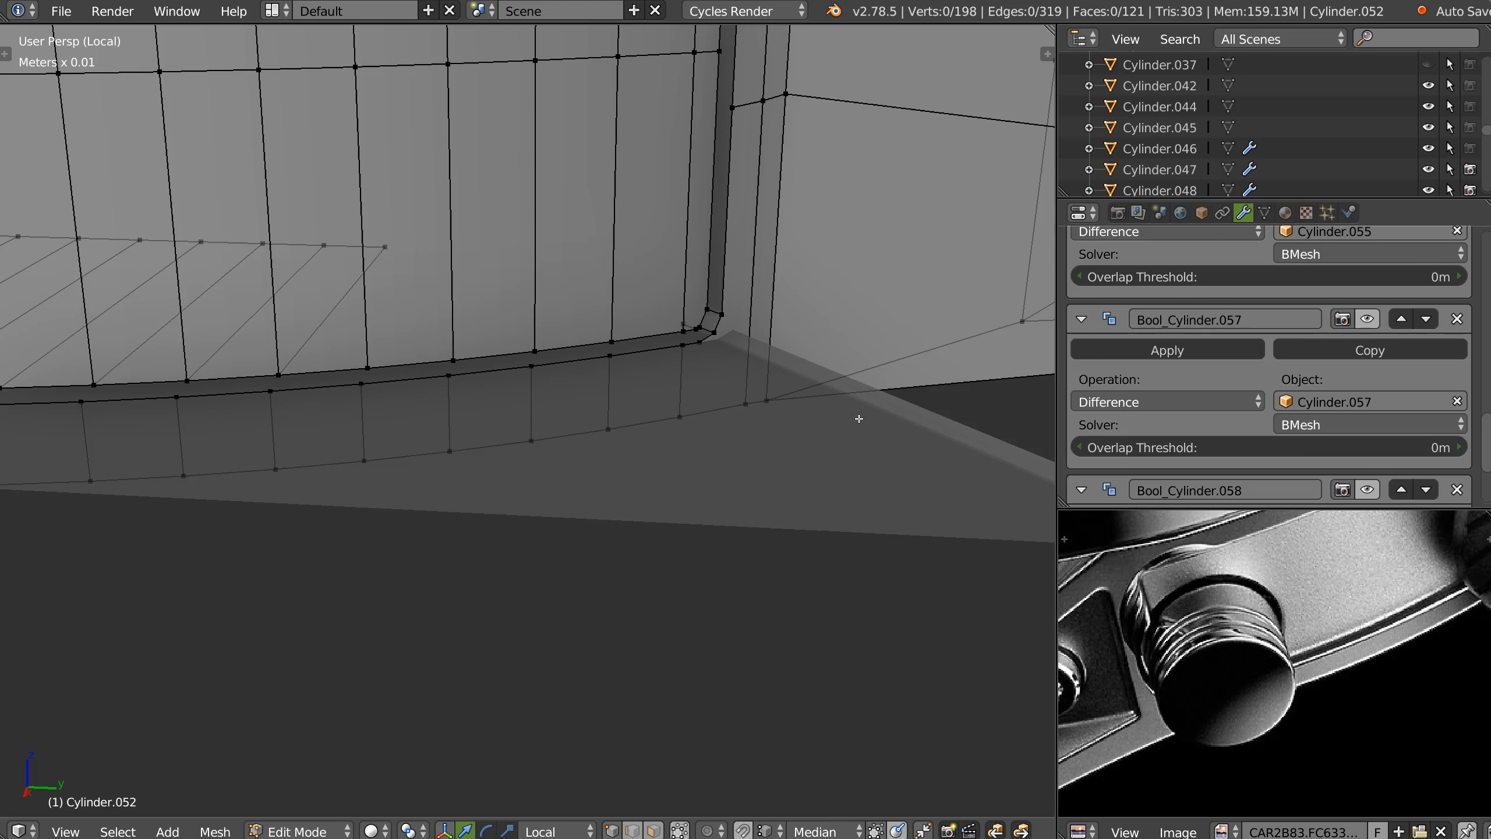
Delete the remaining narrow cut-floor strips on the side being cleaned, up to just past the centre line.
scroll(858, 418, down, 5)
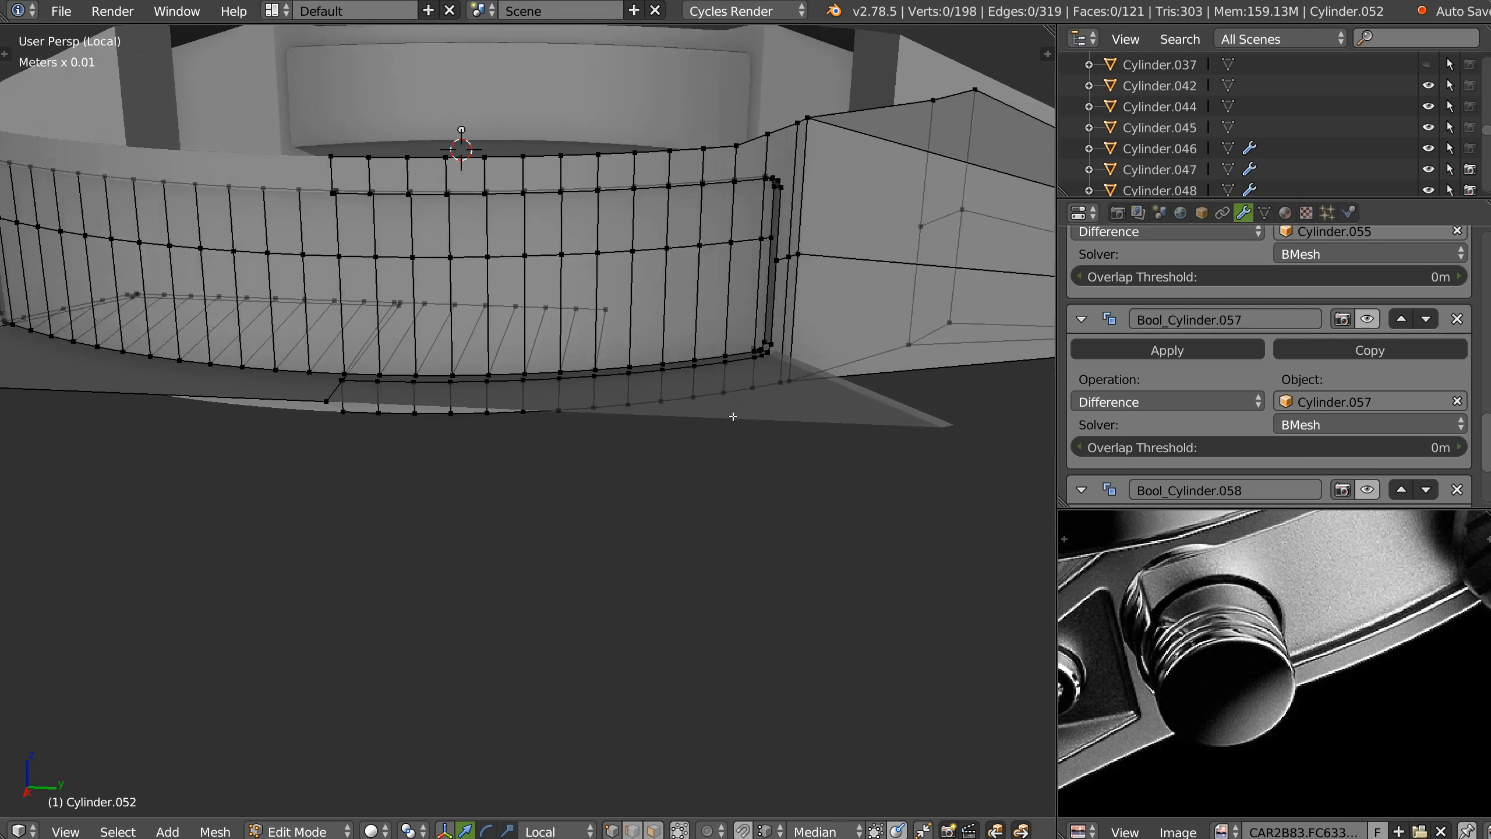
middle_drag(586, 377, 664, 539)
scroll(757, 411, up, 5)
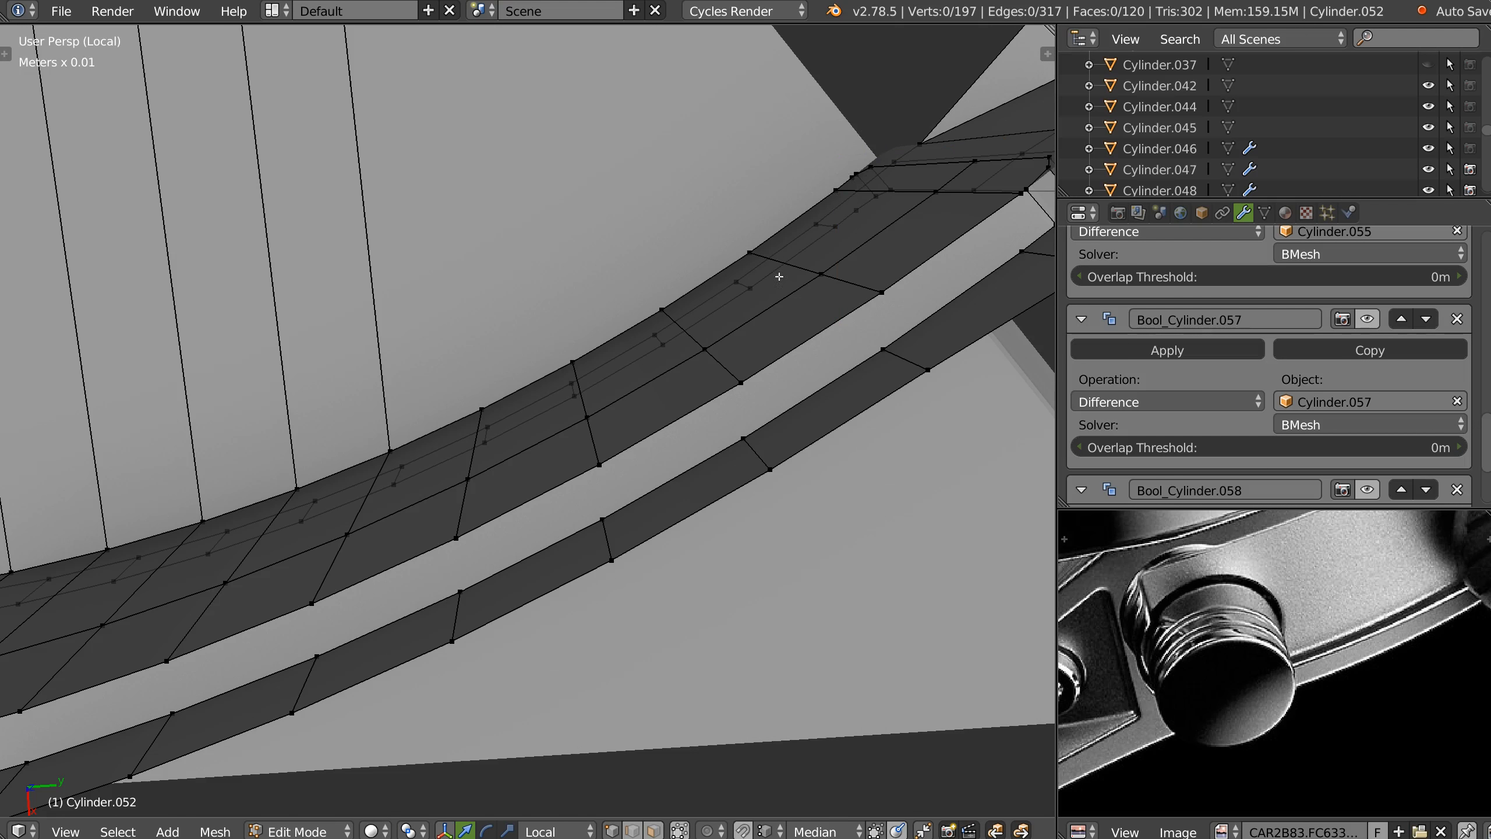
middle_drag(845, 428, 720, 396)
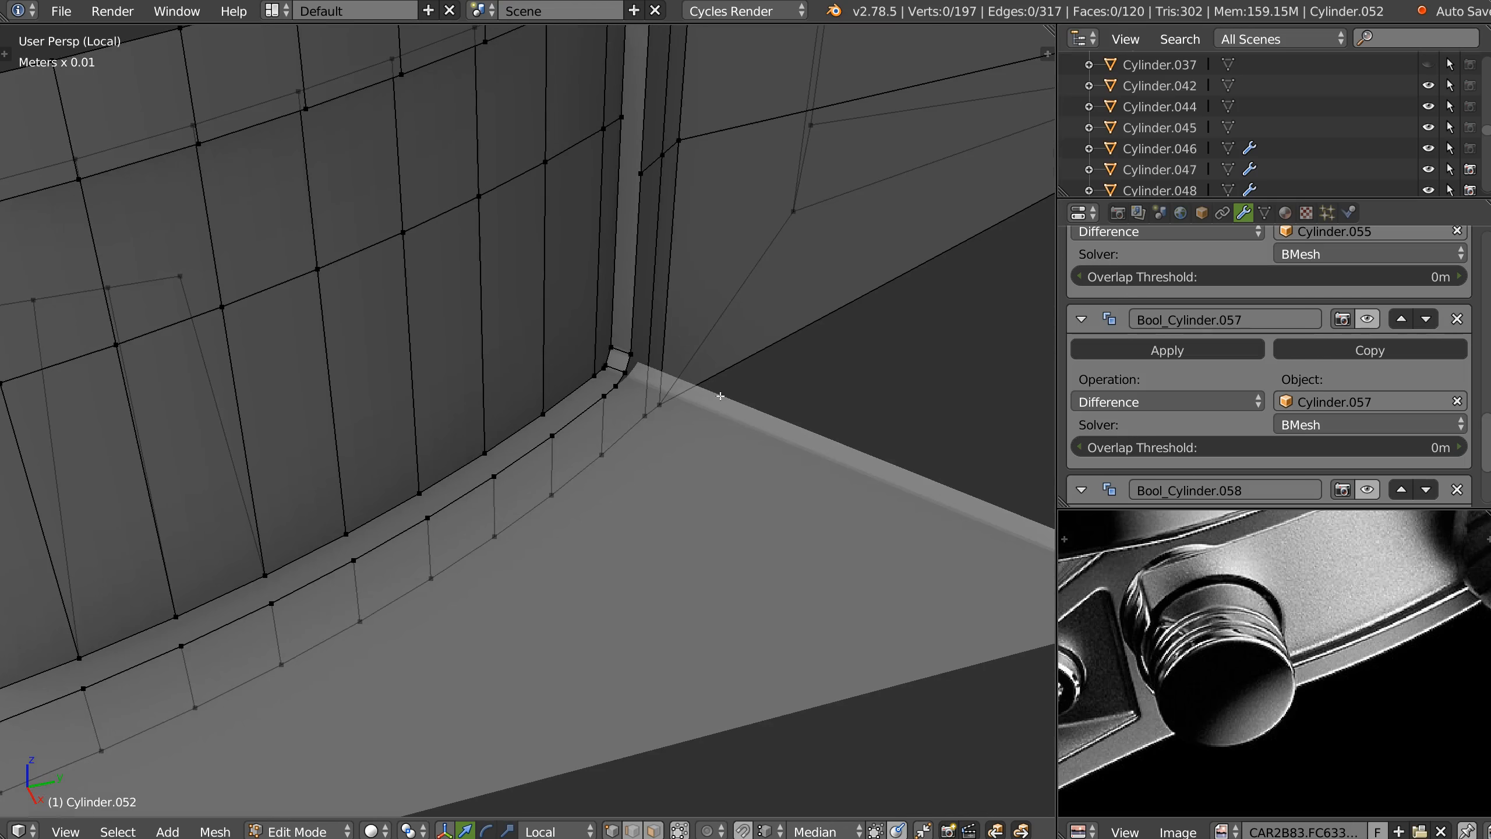
scroll(796, 339, down, 8)
middle_drag(796, 340, 641, 394)
right_click(718, 305)
shift+right_click(507, 452)
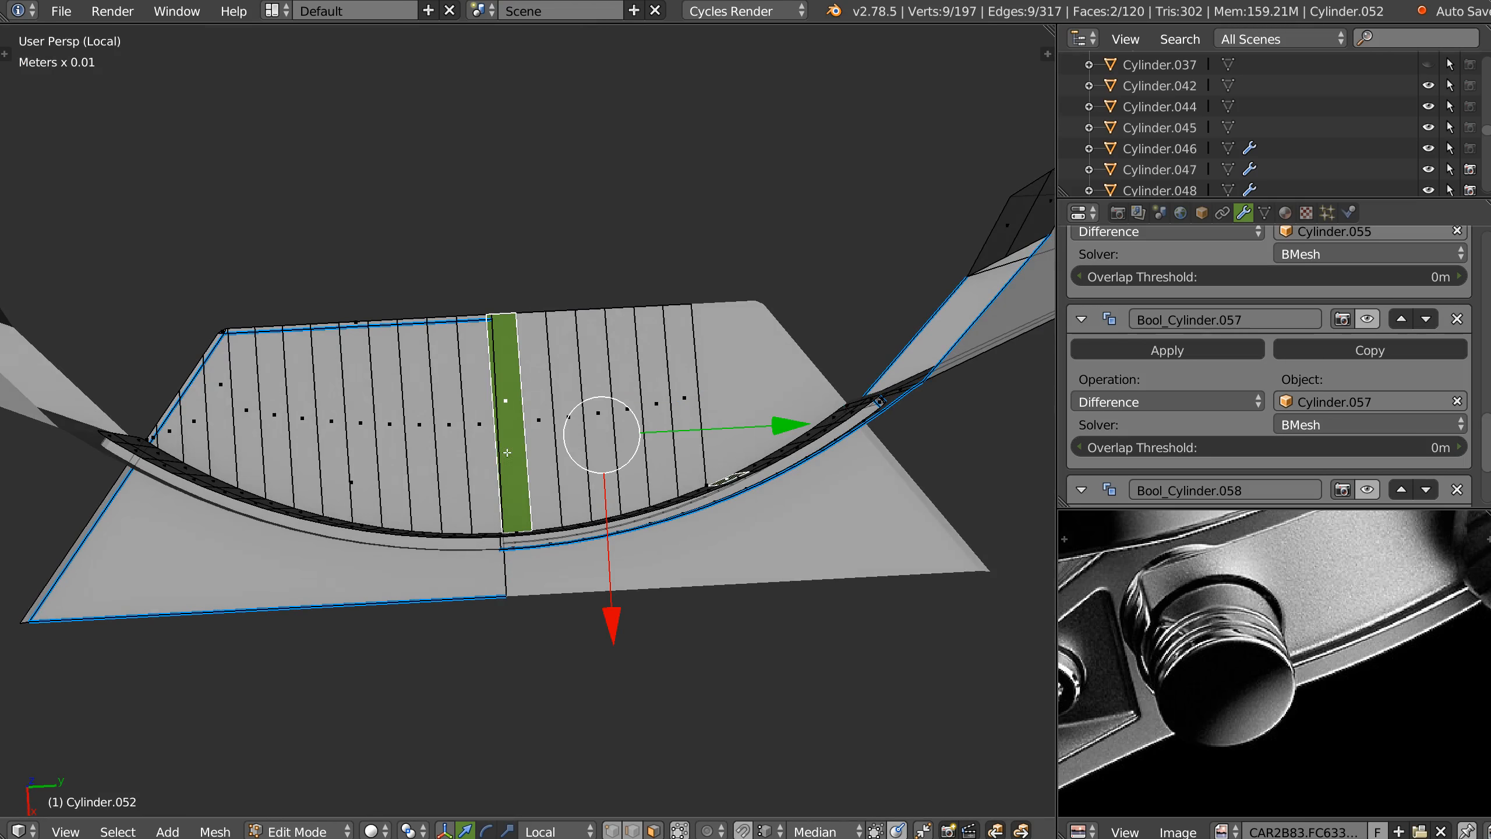
ctrl+drag(475, 333, 469, 332)
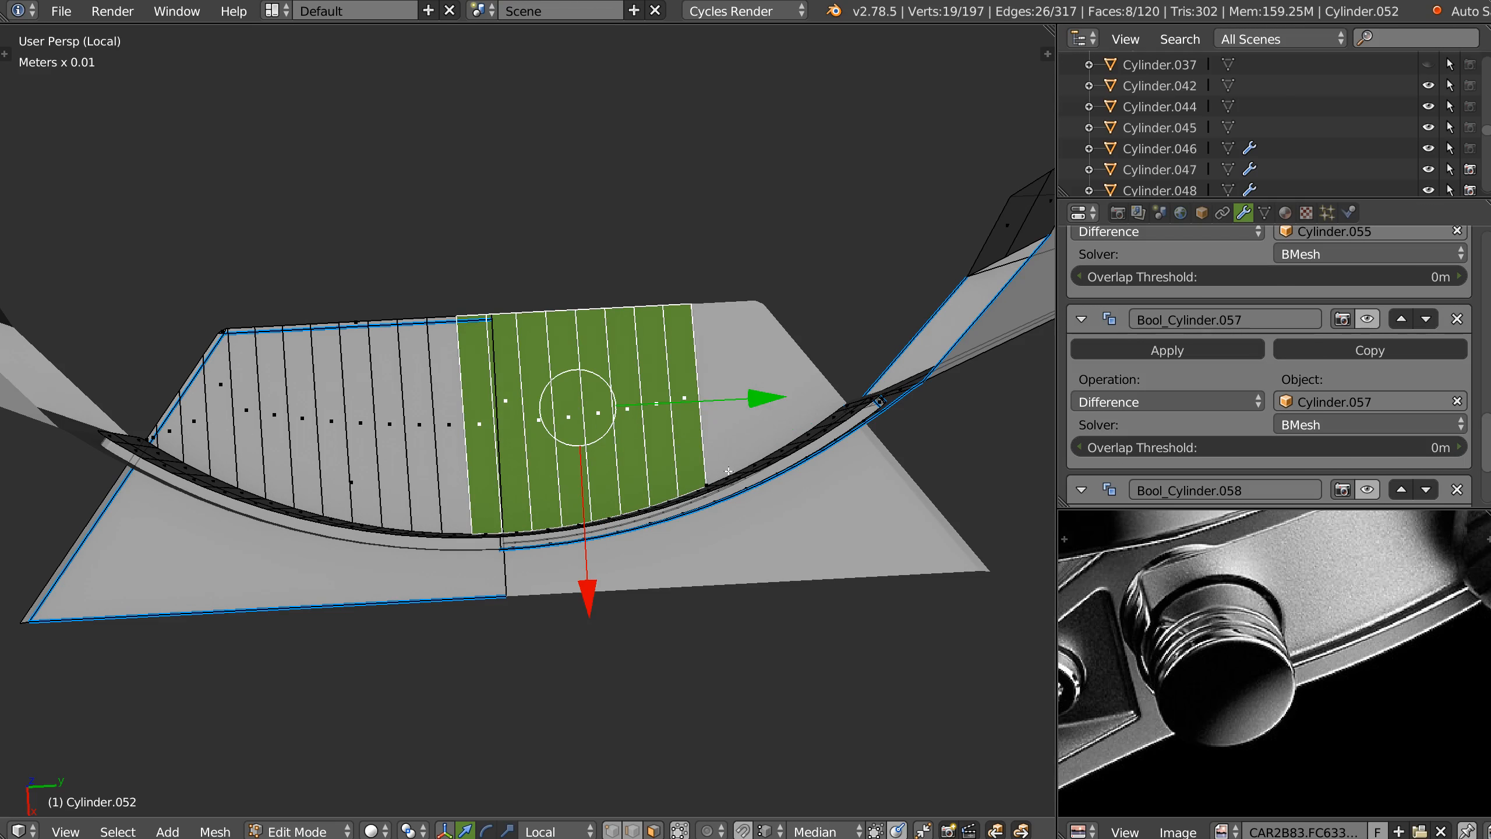
mouse_move(722, 472)
middle_down()
mouse_move(701, 367)
mouse_move(675, 450)
middle_up()
key(z)
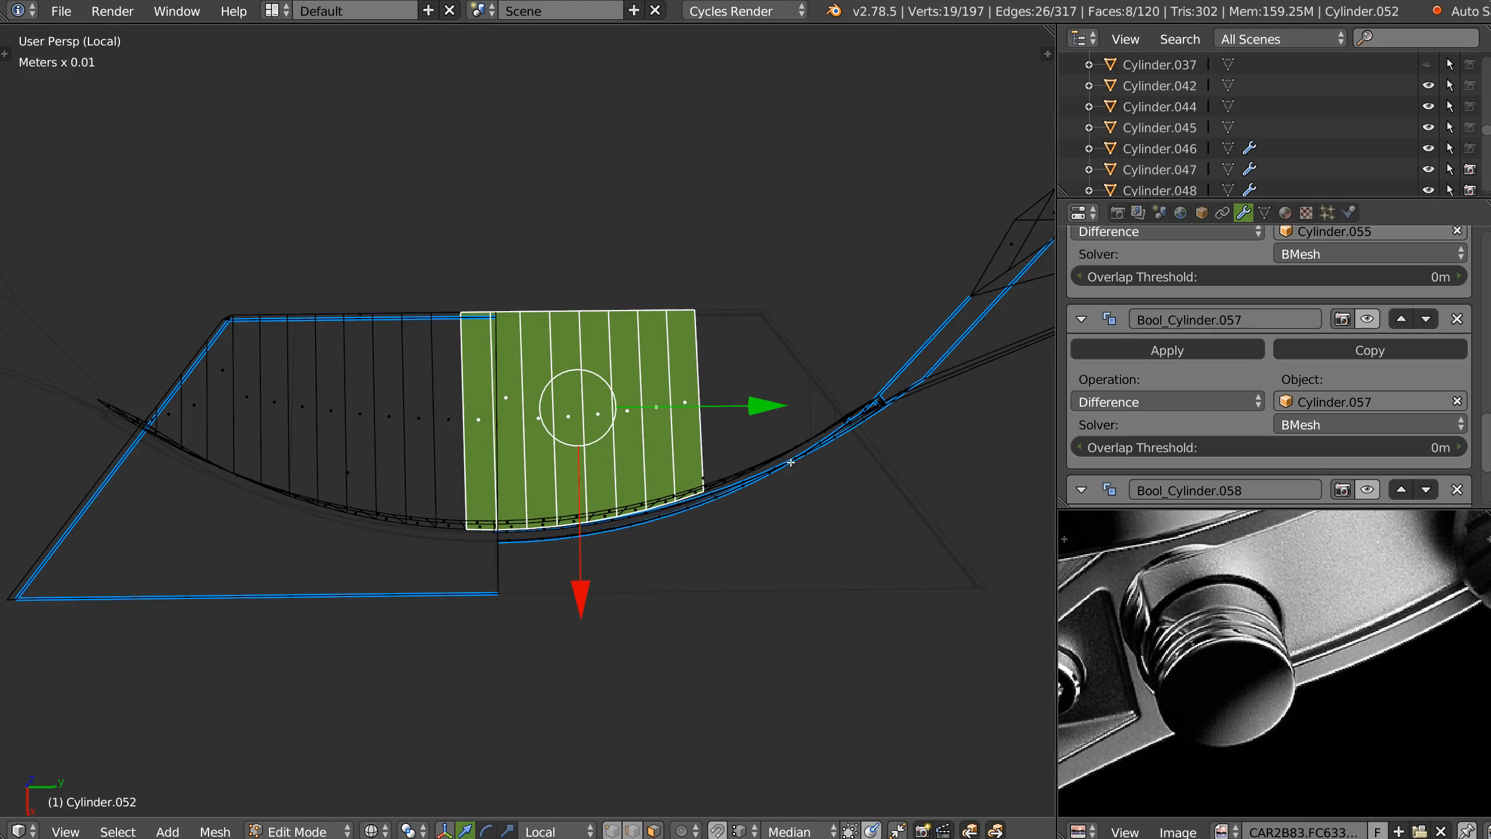
mouse_move(651, 453)
ctrl+mouse_down()
mouse_move(506, 355)
mouse_move(510, 387)
ctrl+mouse_up()
key(x)
click(710, 507)
middle_drag(595, 564, 635, 385)
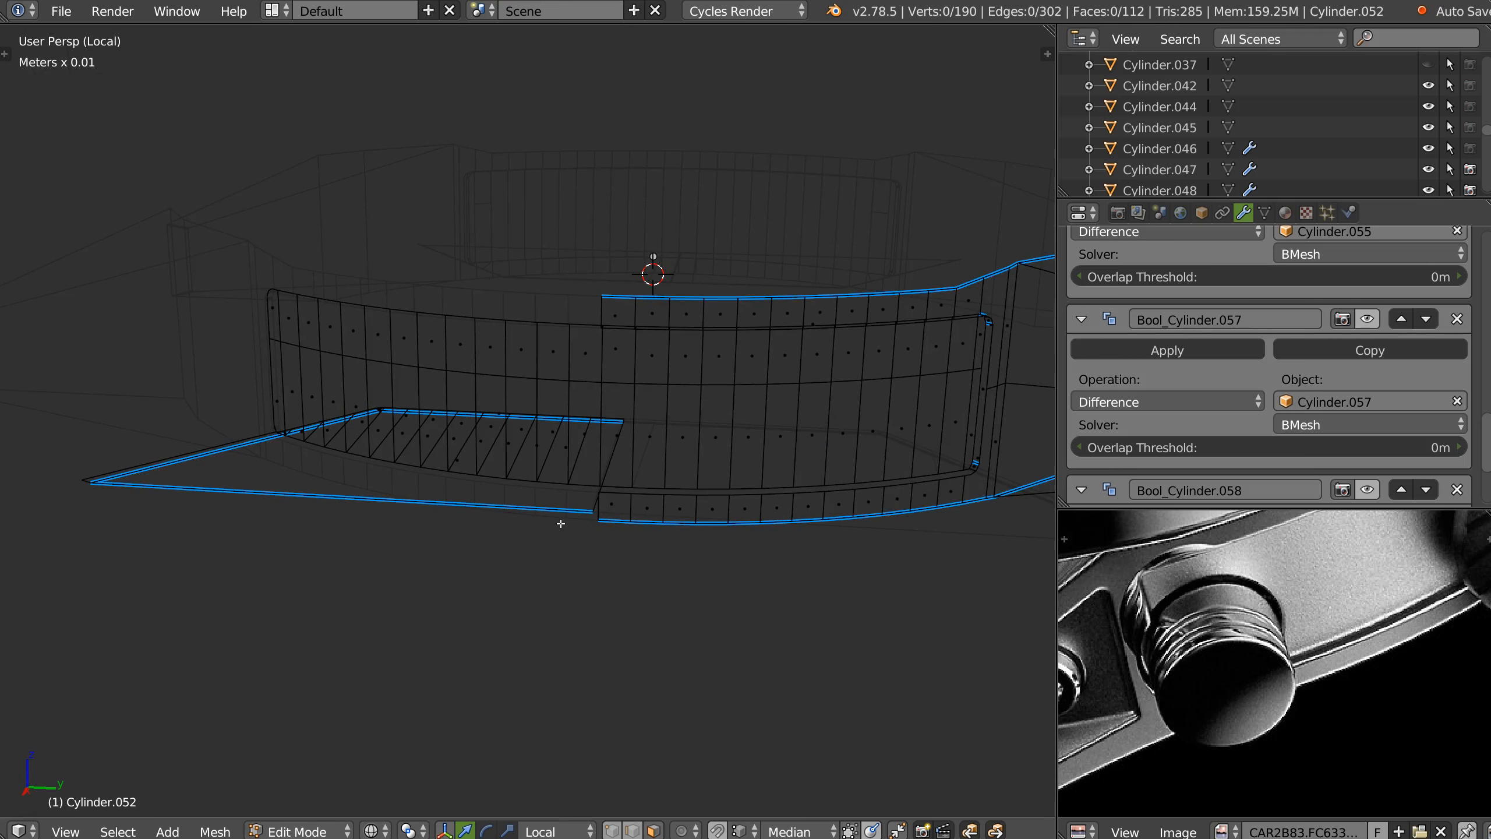
Delete all remaining case-band and leftover floor faces beyond the centre line, keeping only the cleaned, mirrored half.
mouse_move(598, 359)
ctrl+mouse_down()
mouse_move(300, 249)
mouse_move(204, 584)
ctrl+mouse_up()
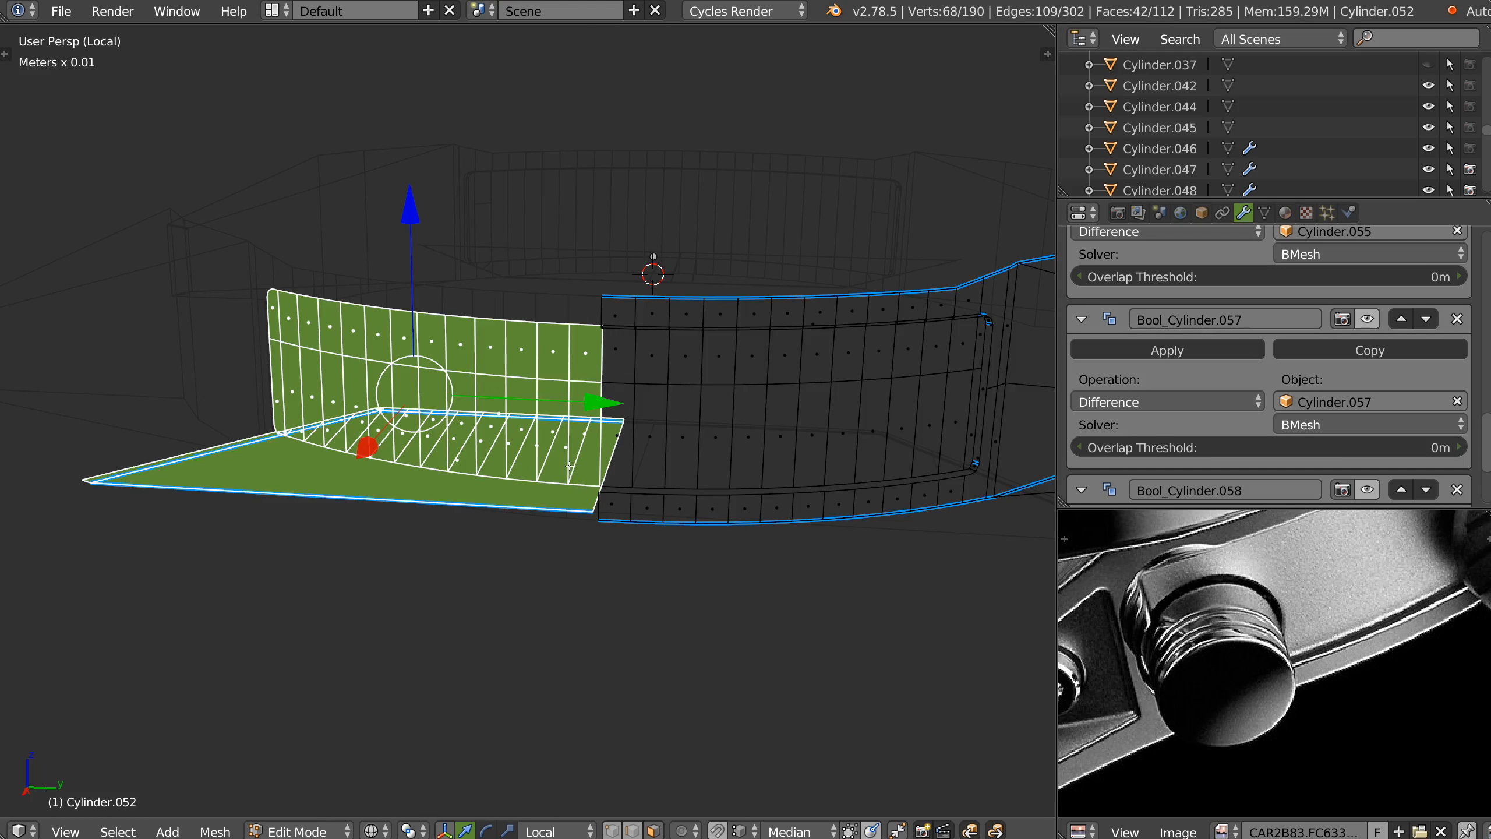
key(x)
click(676, 477)
middle_drag(675, 476, 691, 496)
scroll(693, 496, up, 2)
mouse_move(822, 446)
shift+middle_down()
mouse_move(659, 467)
mouse_move(706, 483)
shift+middle_up()
click(640, 487)
scroll(599, 499, down, 2)
mouse_move(543, 463)
shift+middle_down()
mouse_move(573, 498)
mouse_move(643, 449)
shift+middle_up()
scroll(573, 498, up, 3)
middle_drag(787, 470, 640, 434)
shift+middle_drag(792, 429, 651, 578)
scroll(616, 414, up, 4)
middle_drag(634, 411, 661, 323)
scroll(657, 402, up, 3)
key(ctrl+Tab)
click(637, 398)
shift+right_click(697, 451)
scroll(698, 452, down, 3)
middle_drag(697, 470, 703, 545)
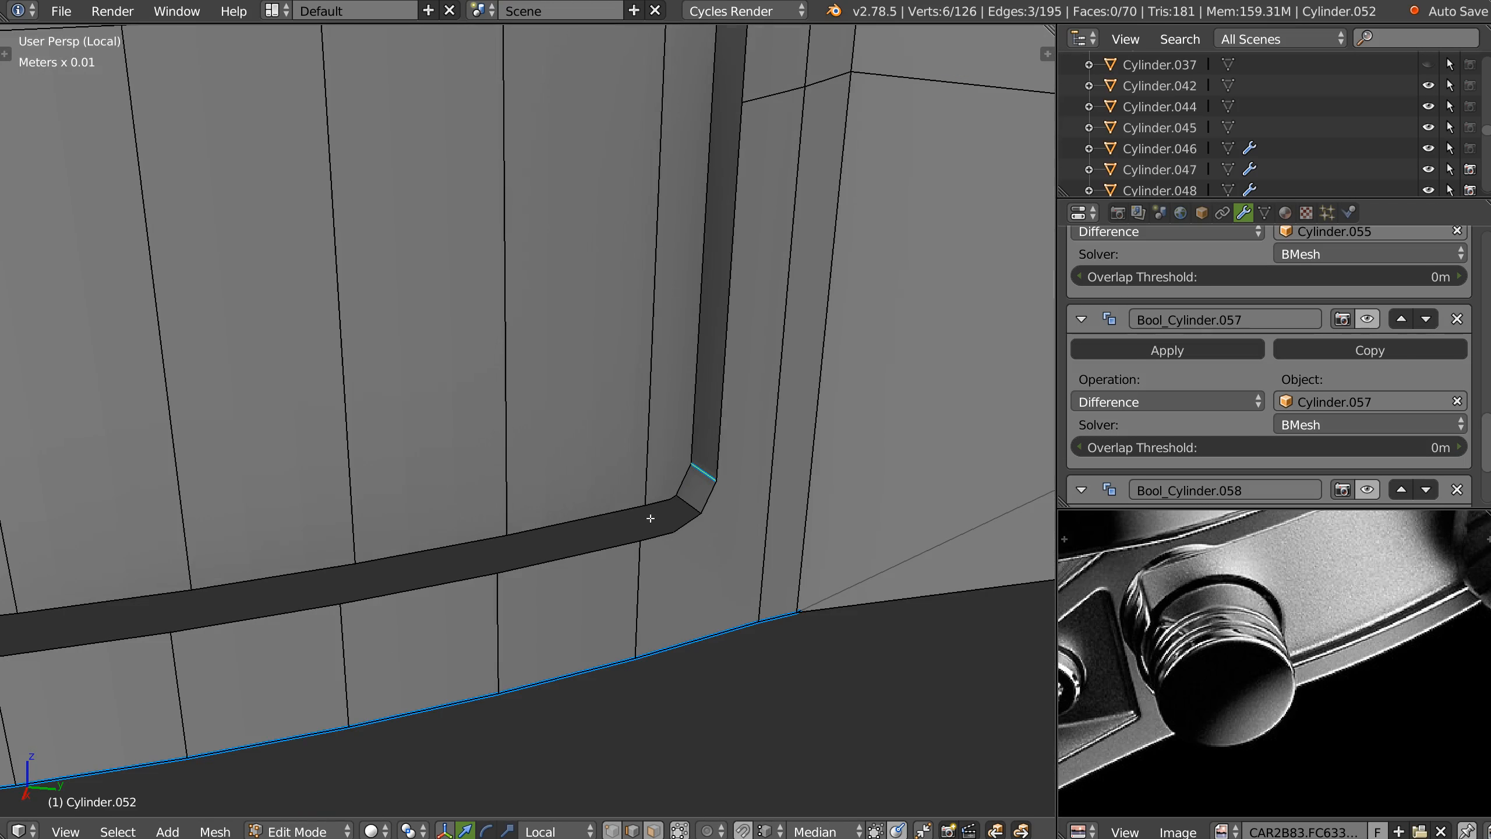
key(space)
click(494, 516)
mouse_move(667, 473)
middle_down()
mouse_move(676, 512)
mouse_move(660, 468)
middle_up()
Merge the extra vertex at the recess's lower corner into its neighbour and fill the adjoining corner gap with a face.
key(ctrl+Tab)
click(659, 488)
right_click(637, 445)
shift+right_click(662, 474)
scroll(659, 468, up, 5)
right_click(678, 404)
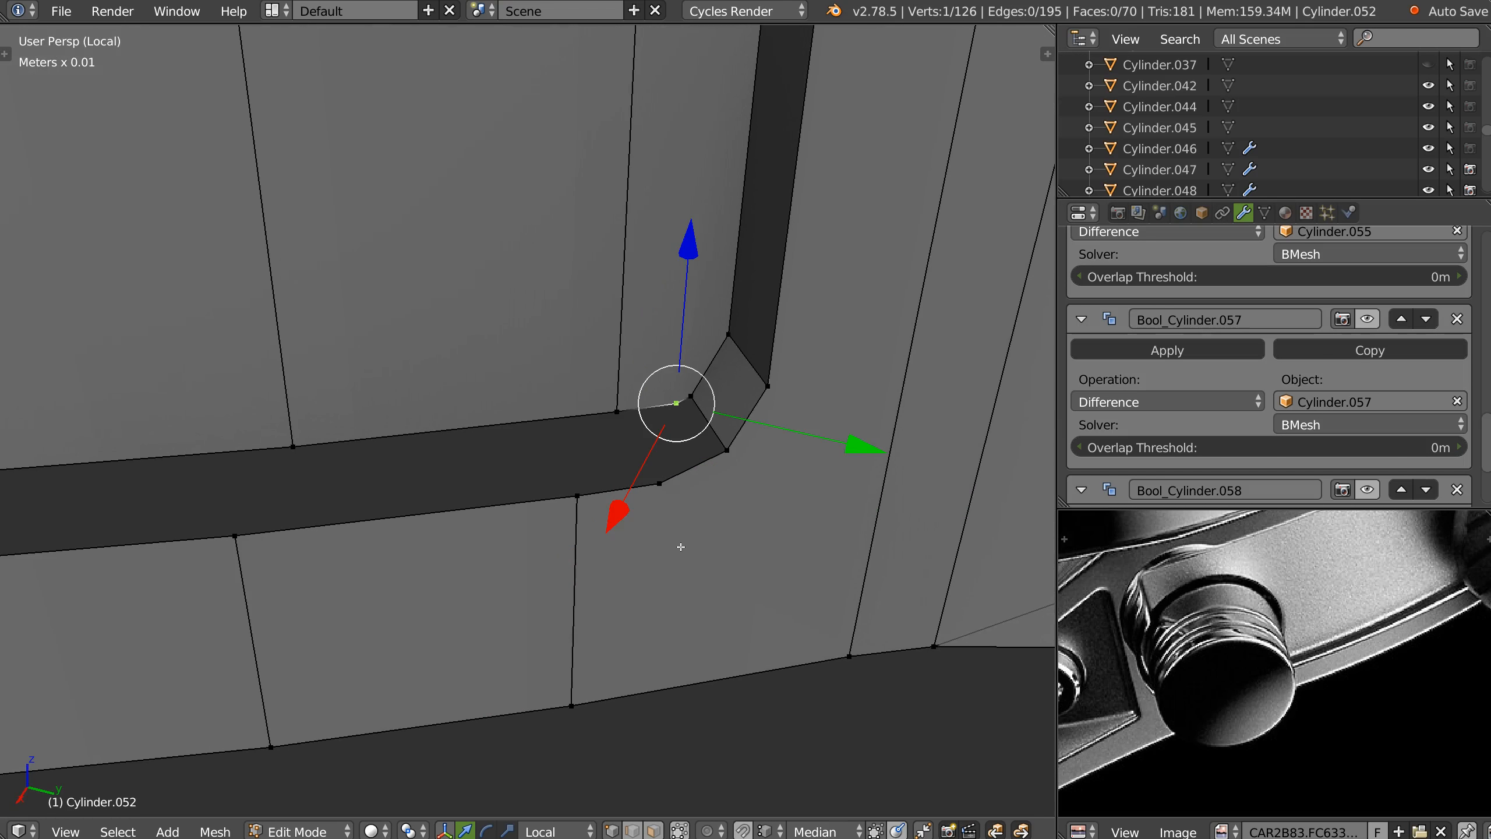
middle_drag(649, 410, 684, 402)
right_click(685, 403)
shift+right_click(730, 453)
key(f)
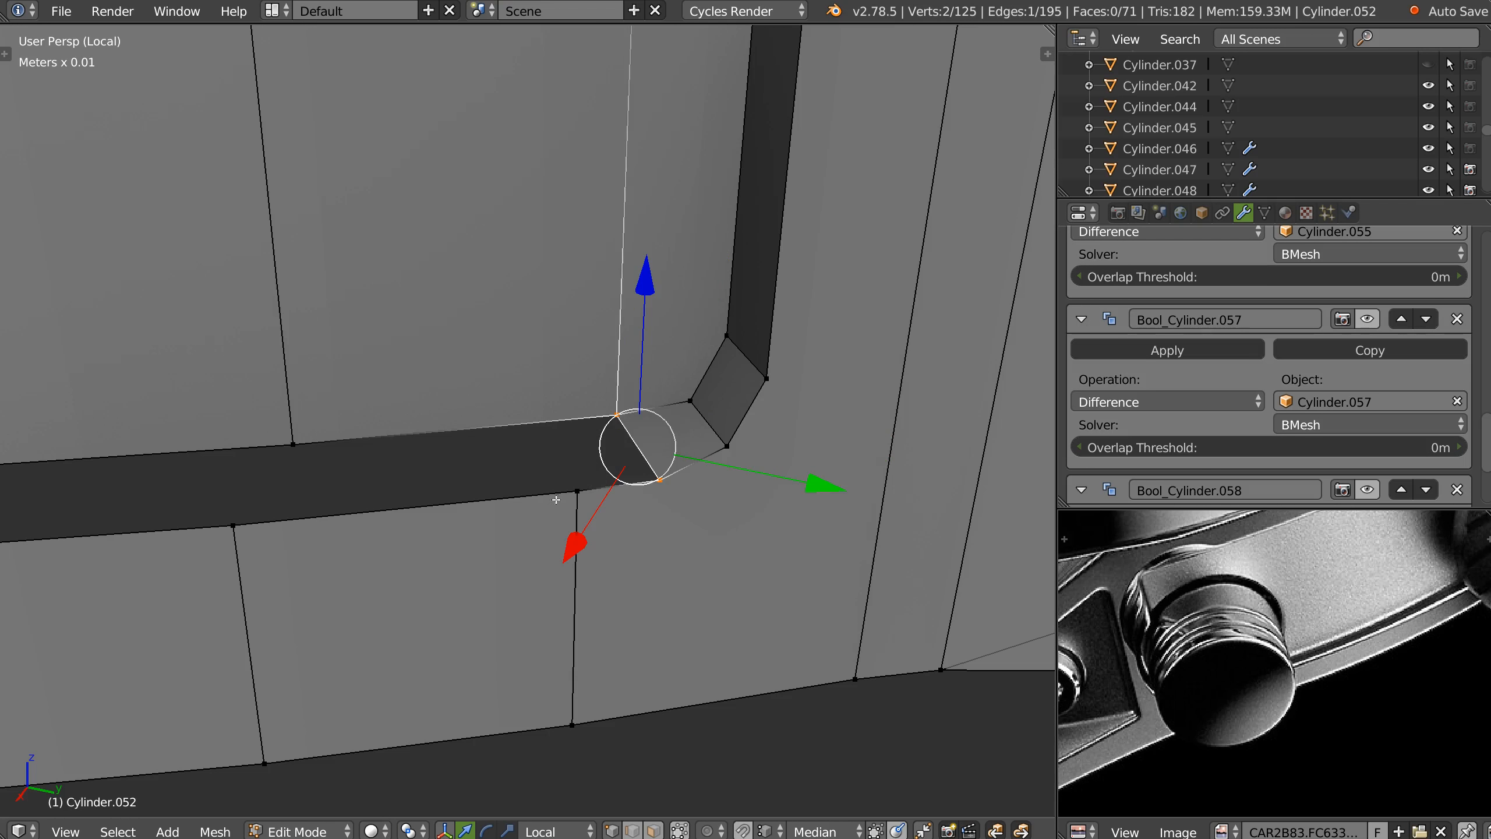
Fill the open gap along the recess's lower edge with faces, from the rounded corner to the centre line.
shift+right_click(572, 506)
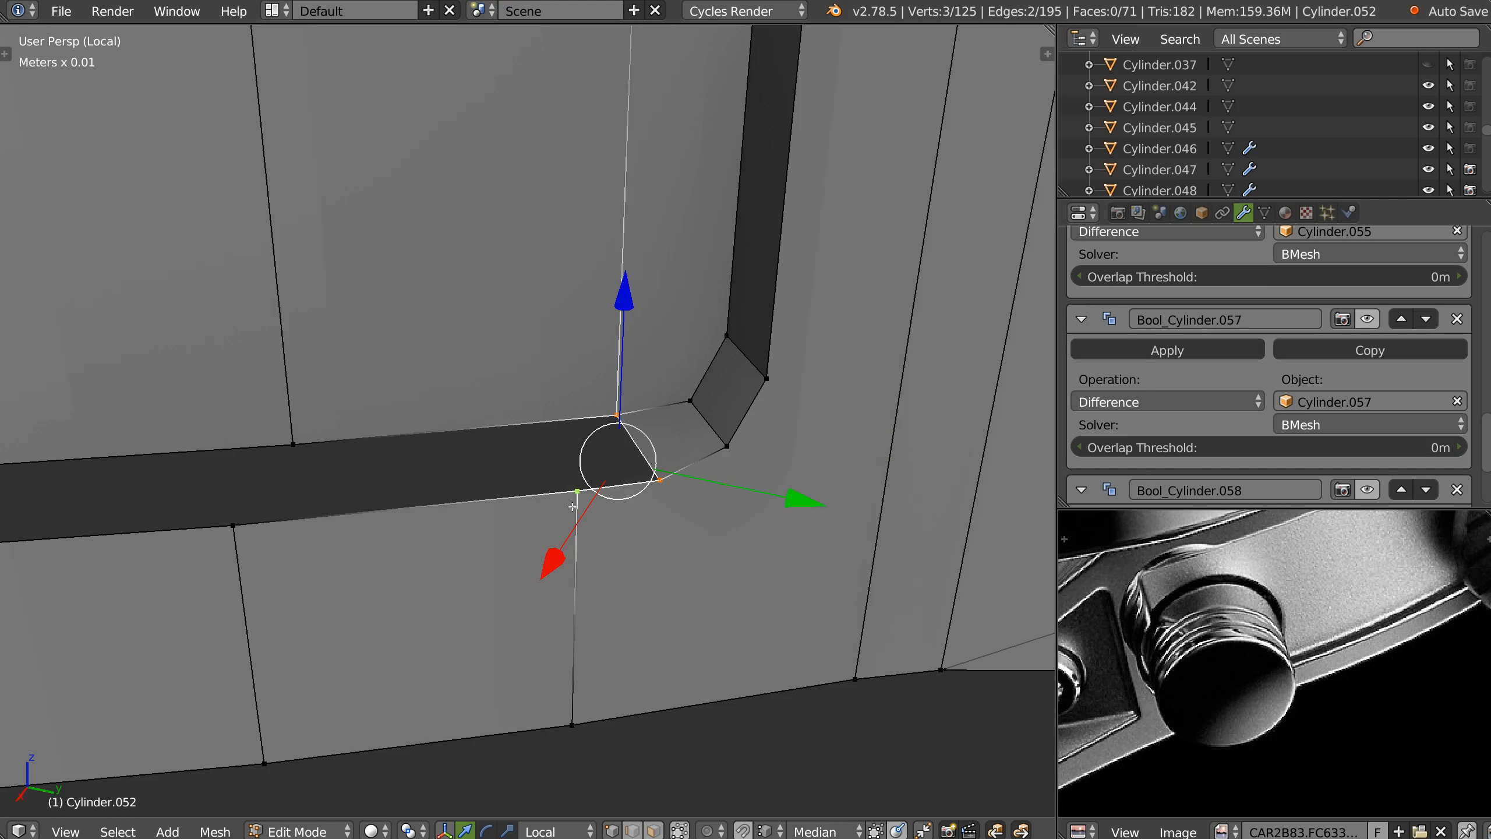
right_click(576, 419)
shift+right_click(592, 499)
scroll(670, 387, down, 3)
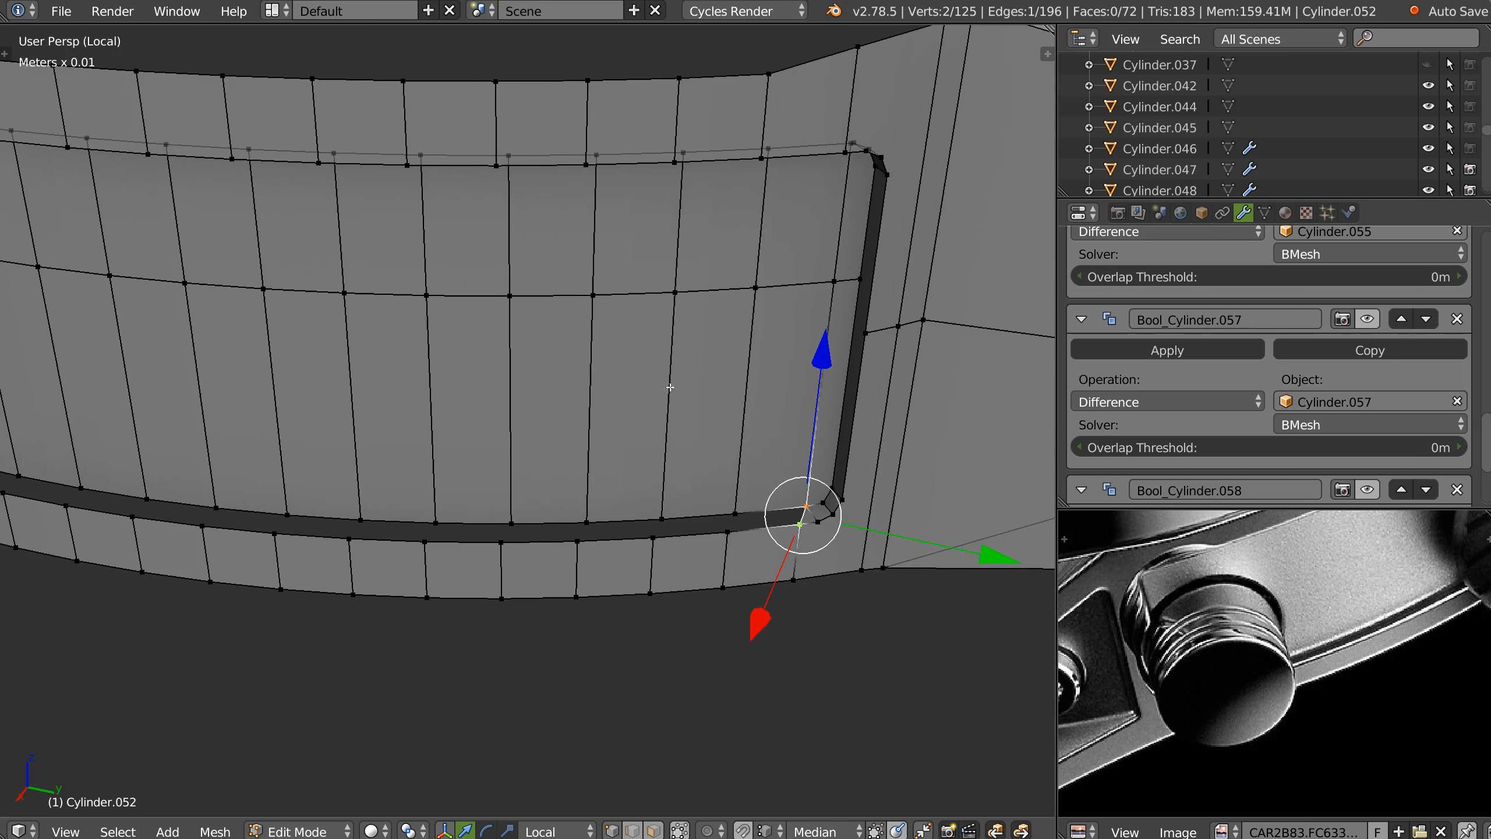
key(f)
key(f)
key(f)
key(f)
key(f)
key(f)
key(f)
key(f)
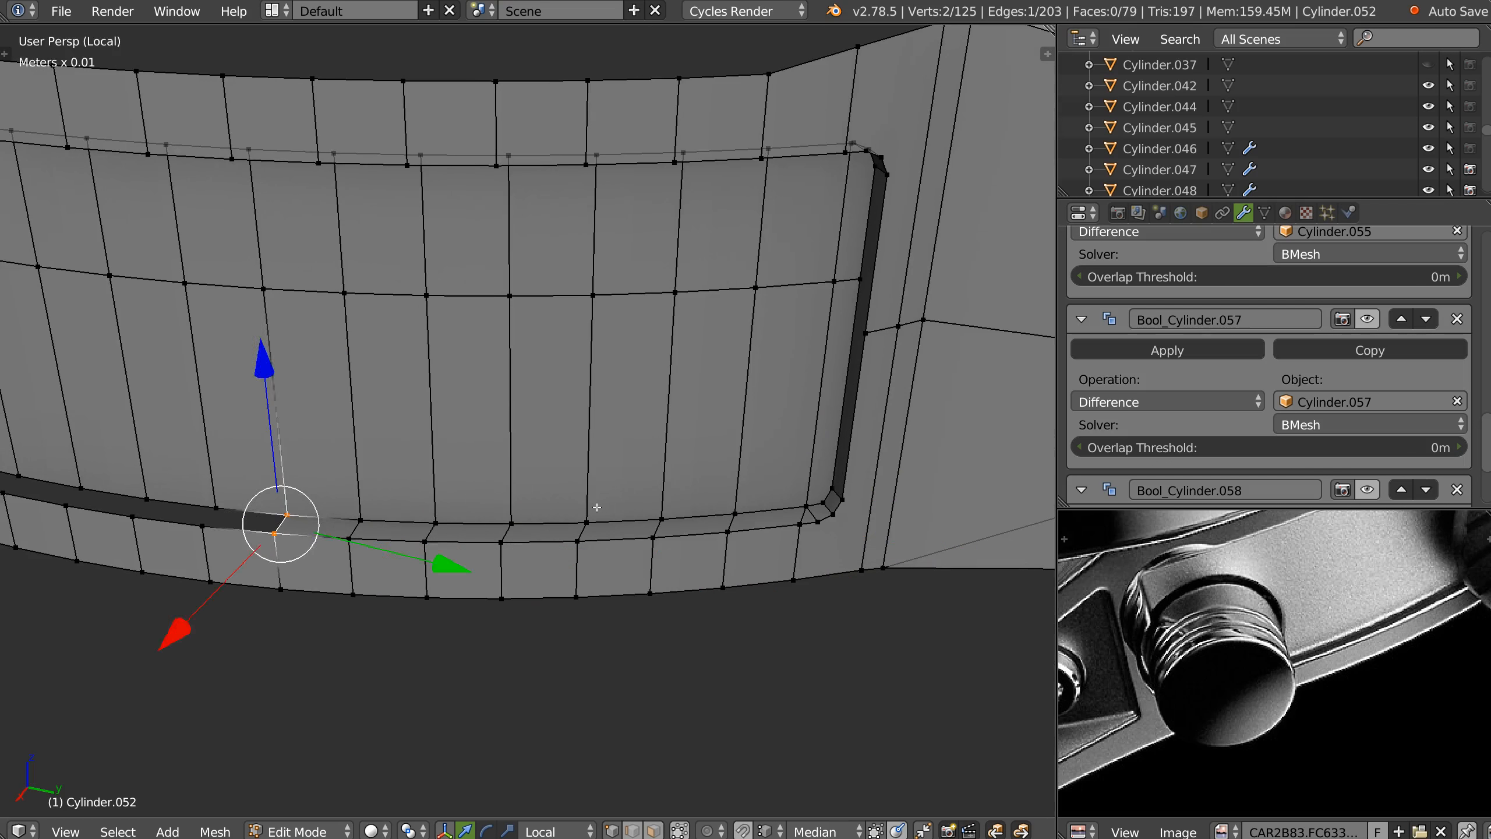
shift+middle_drag(519, 494, 778, 496)
key(f)
key(f)
key(f)
key(f)
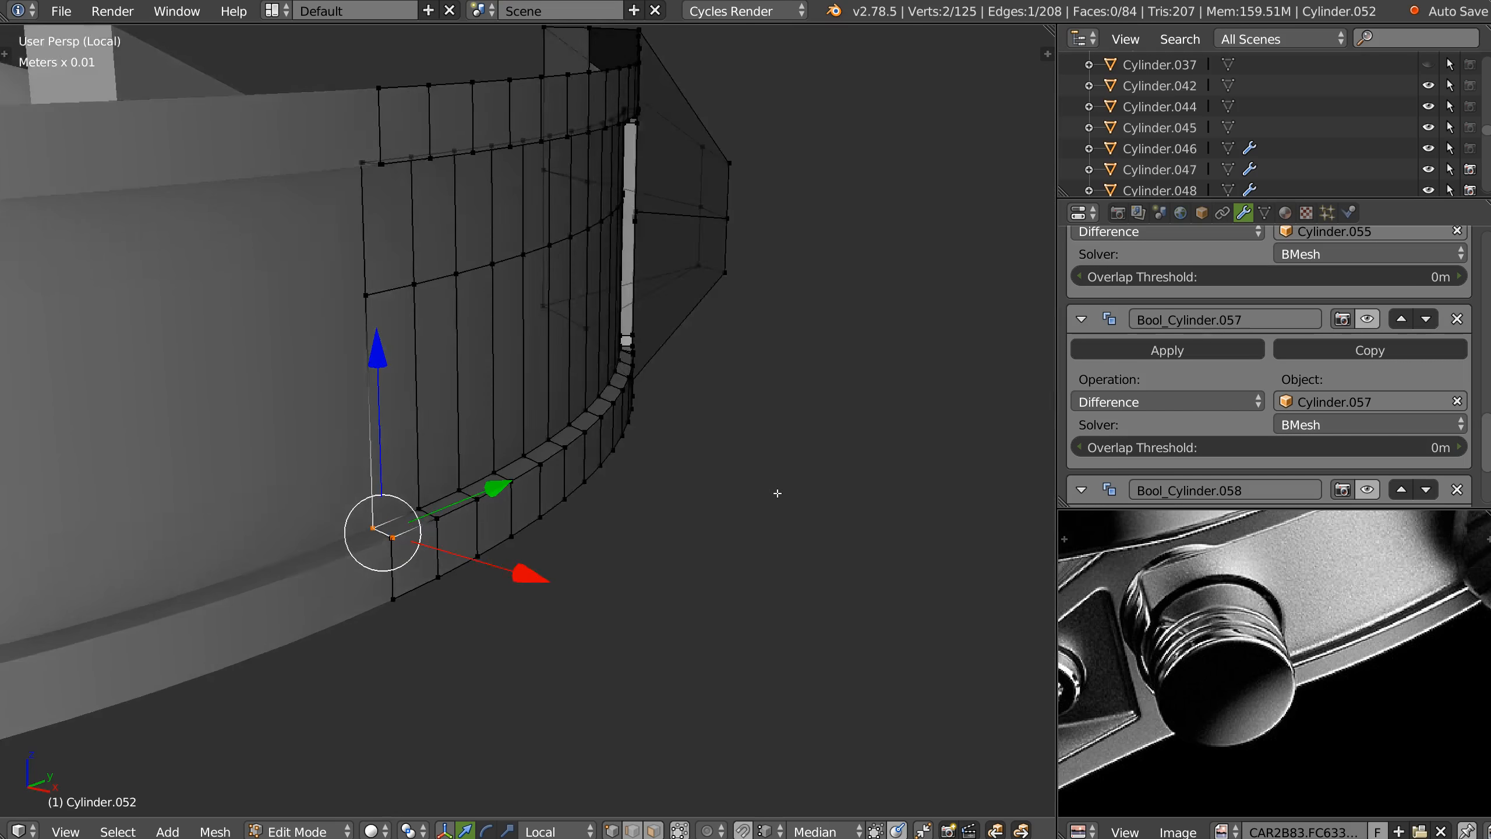
Move the stray lower-edge vertex at the centre line onto the adjacent rim vertex so they merge and close the gap.
scroll(466, 536, up, 1)
alt+right_click(380, 564)
middle_drag(379, 565, 463, 516)
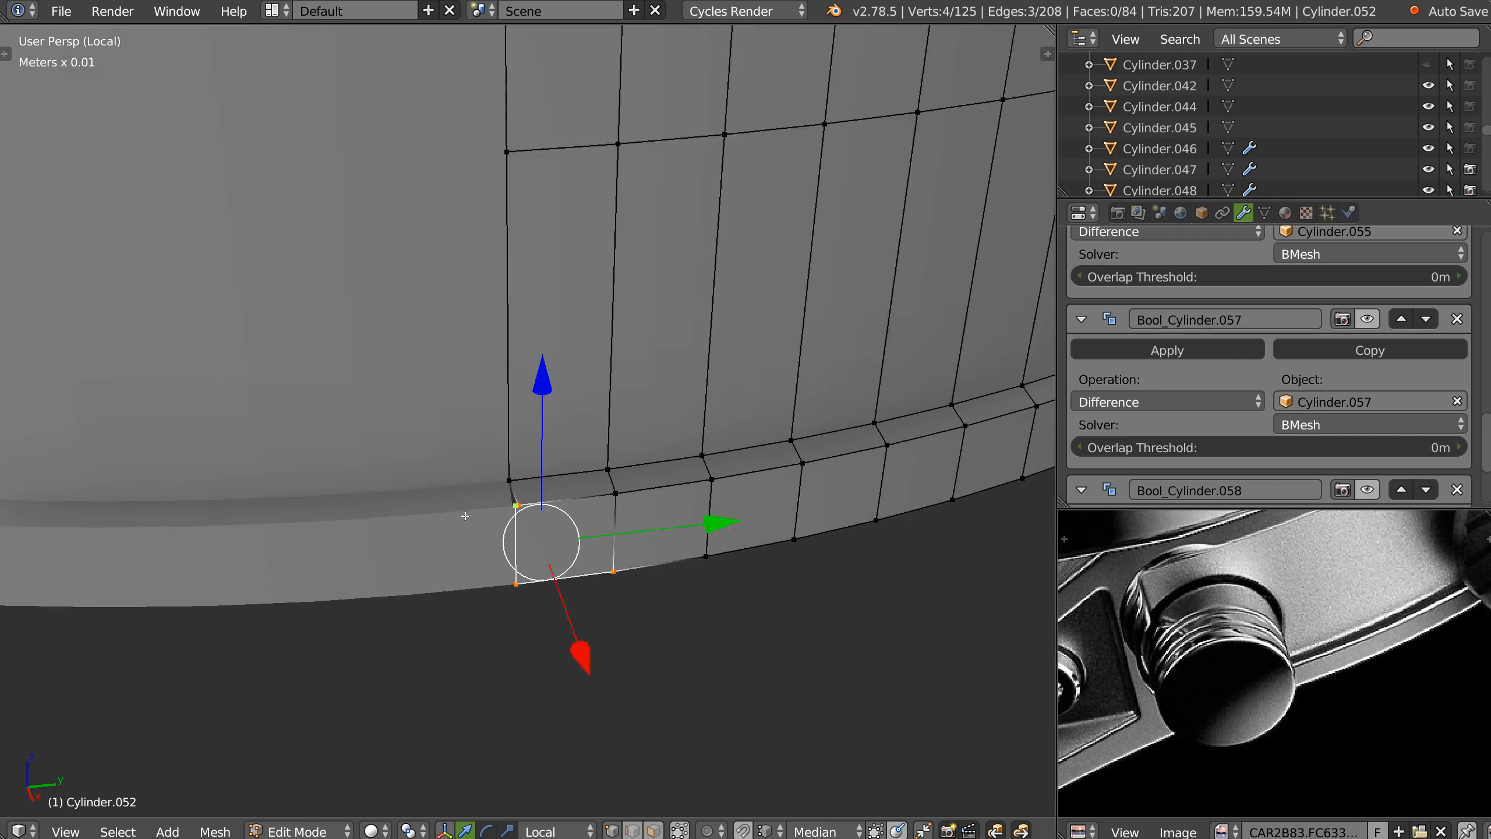
scroll(463, 516, up, 3)
right_click(588, 486)
scroll(594, 488, up, 2)
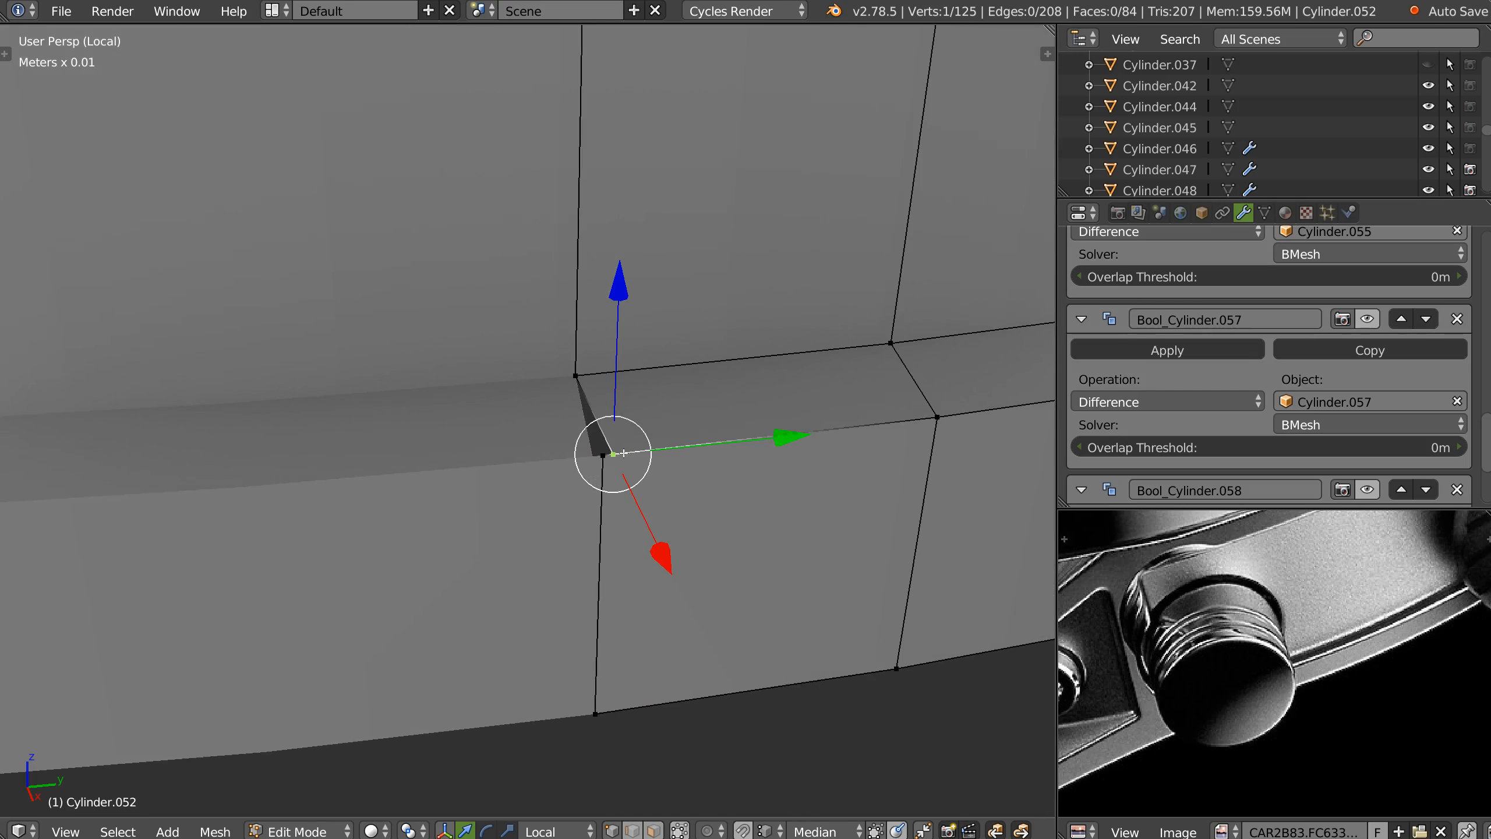
key(g)
click(603, 456)
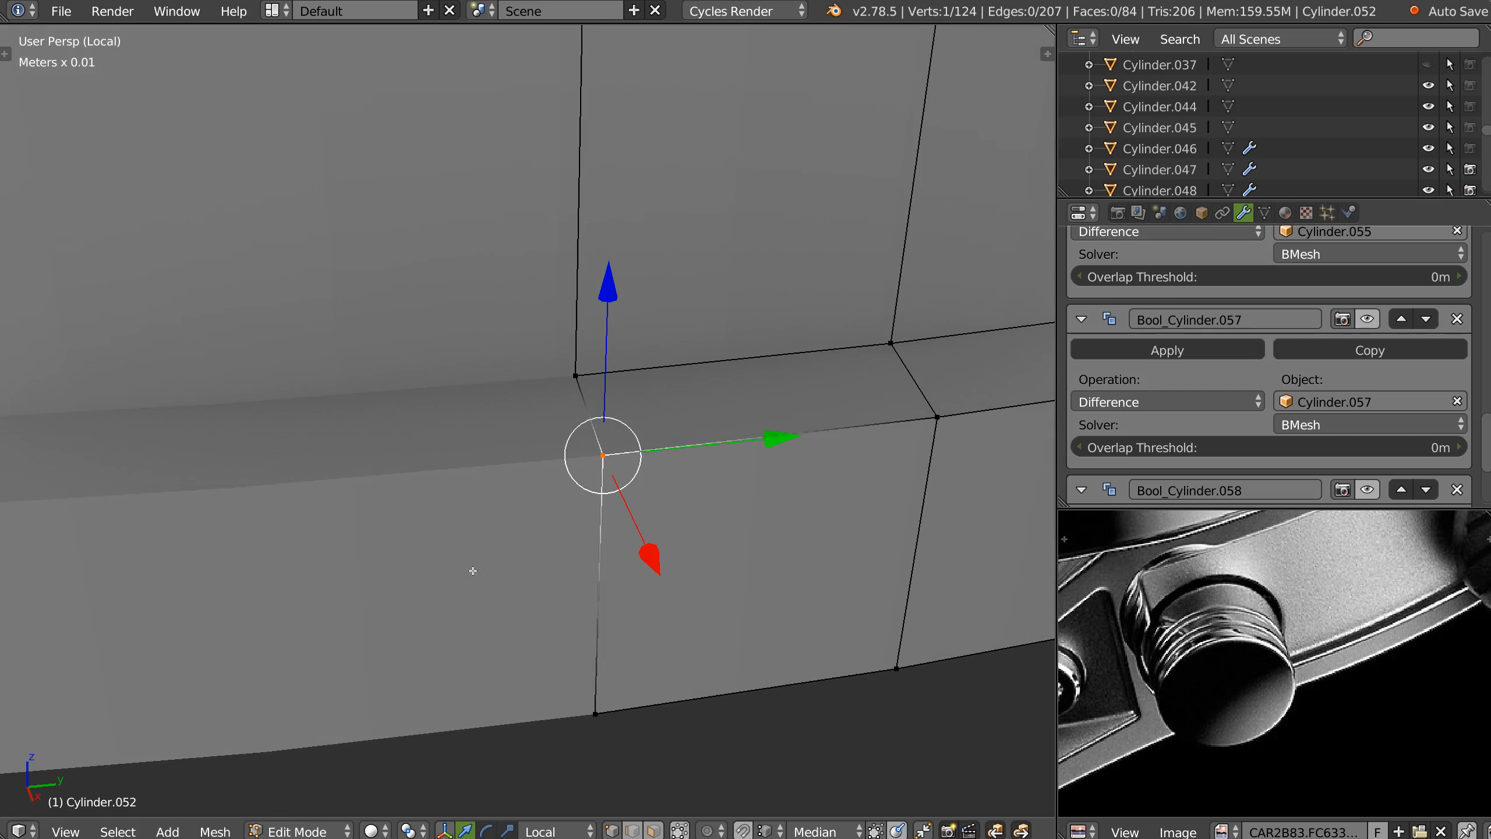
Leave Edit Mode and local view to return to the complete watch model.
scroll(785, 489, down, 6)
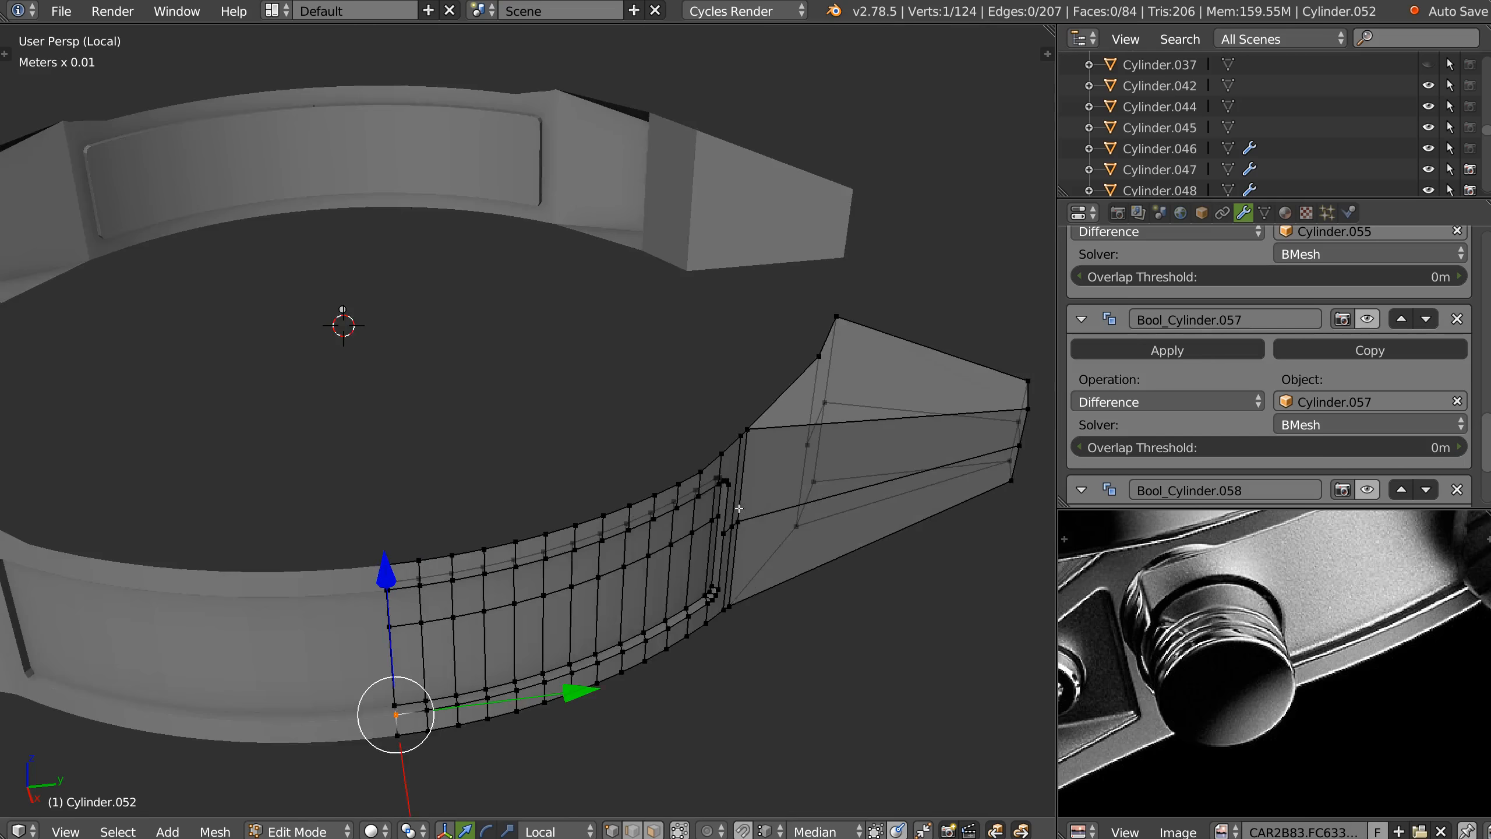
key(Tab)
middle_drag(734, 493, 773, 464)
scroll(754, 500, down, 4)
key(KP_Divide)
middle_drag(789, 336, 649, 460)
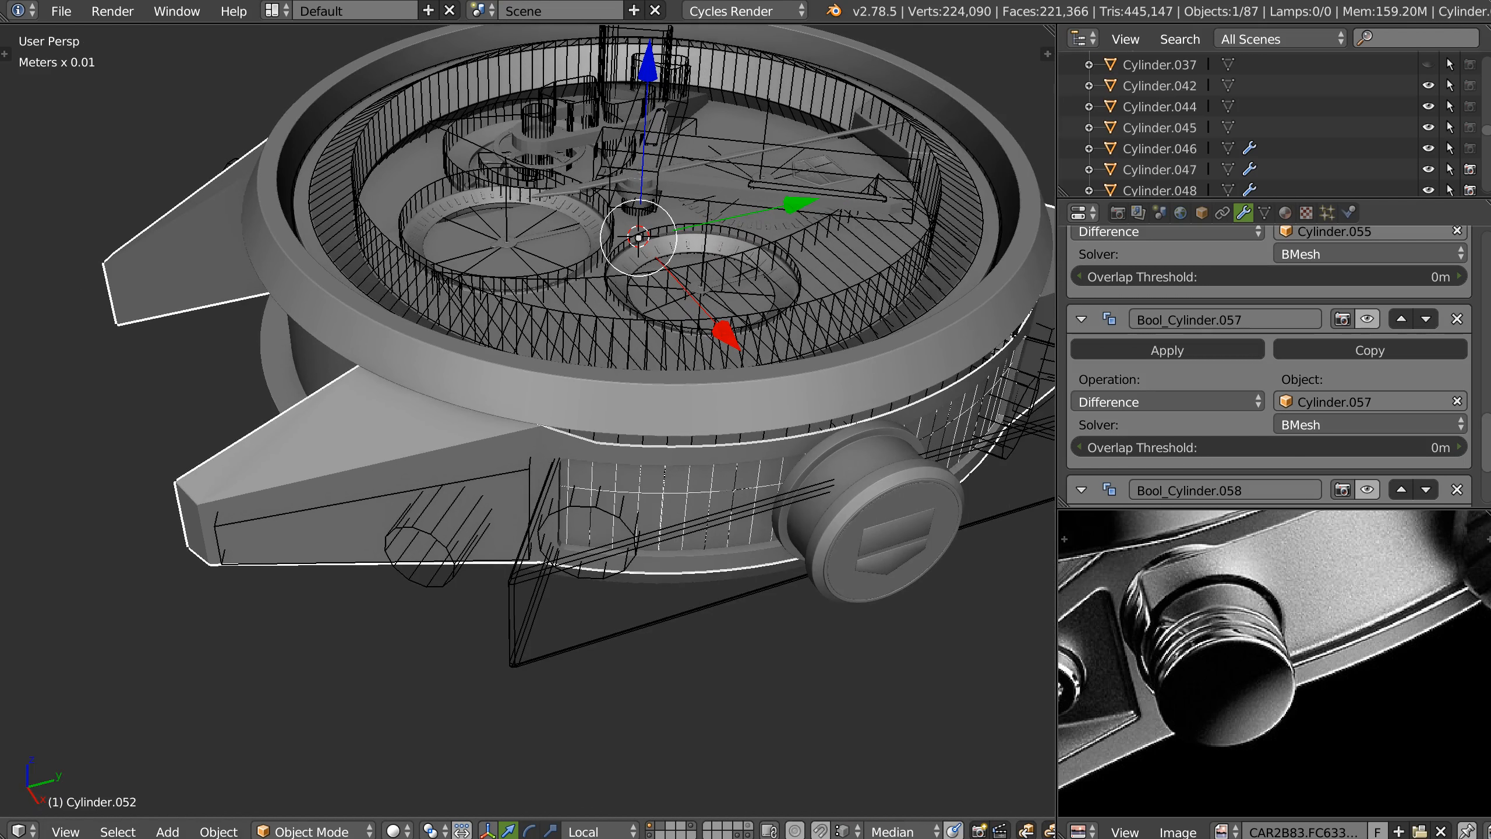
Hide the layer of extra cutters and move the box cutter and the curved band cutter to another layer.
shift+click(750, 833)
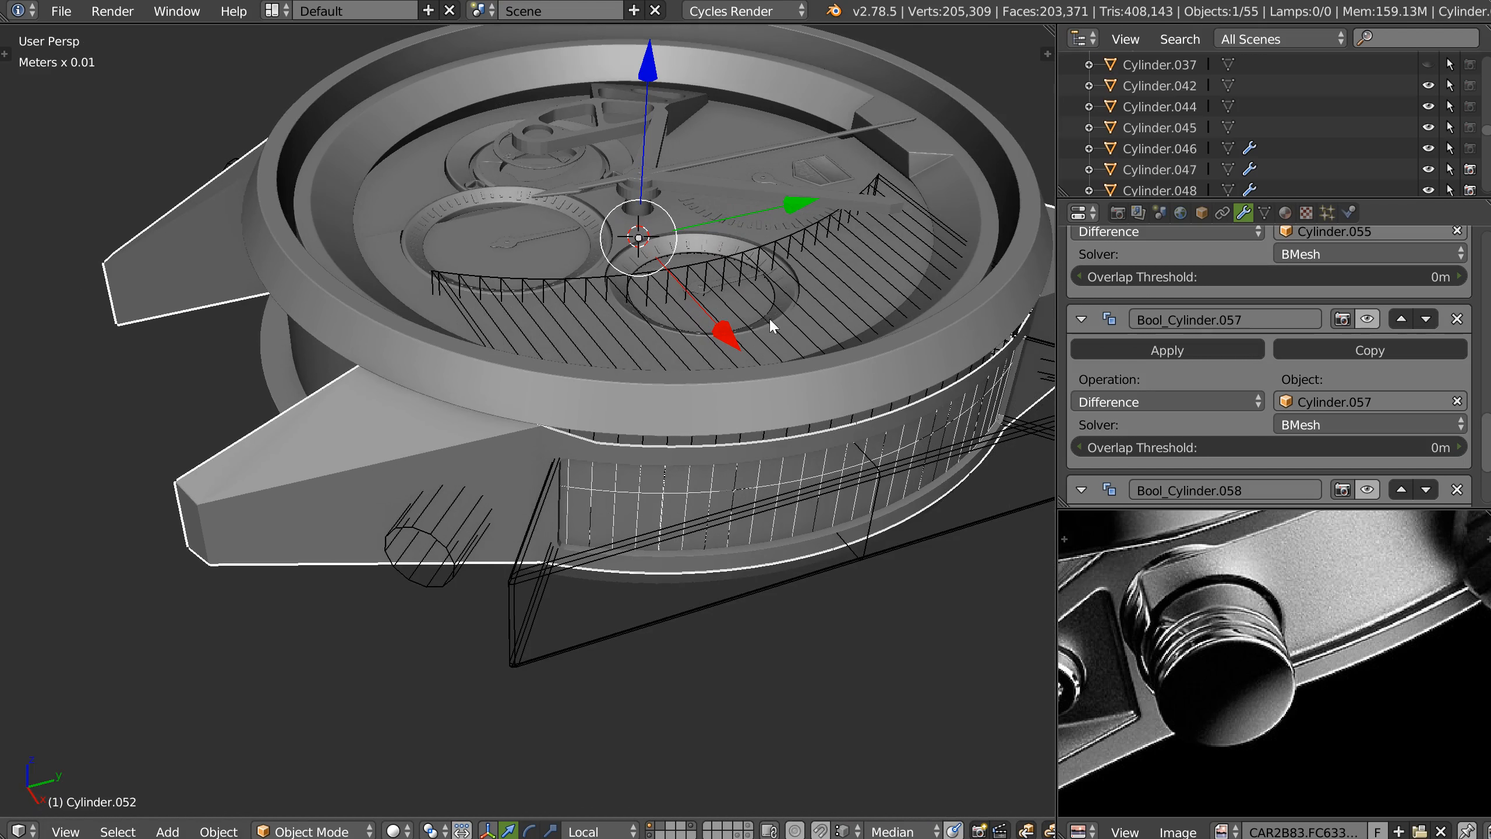
right_click(790, 322)
shift+right_click(856, 559)
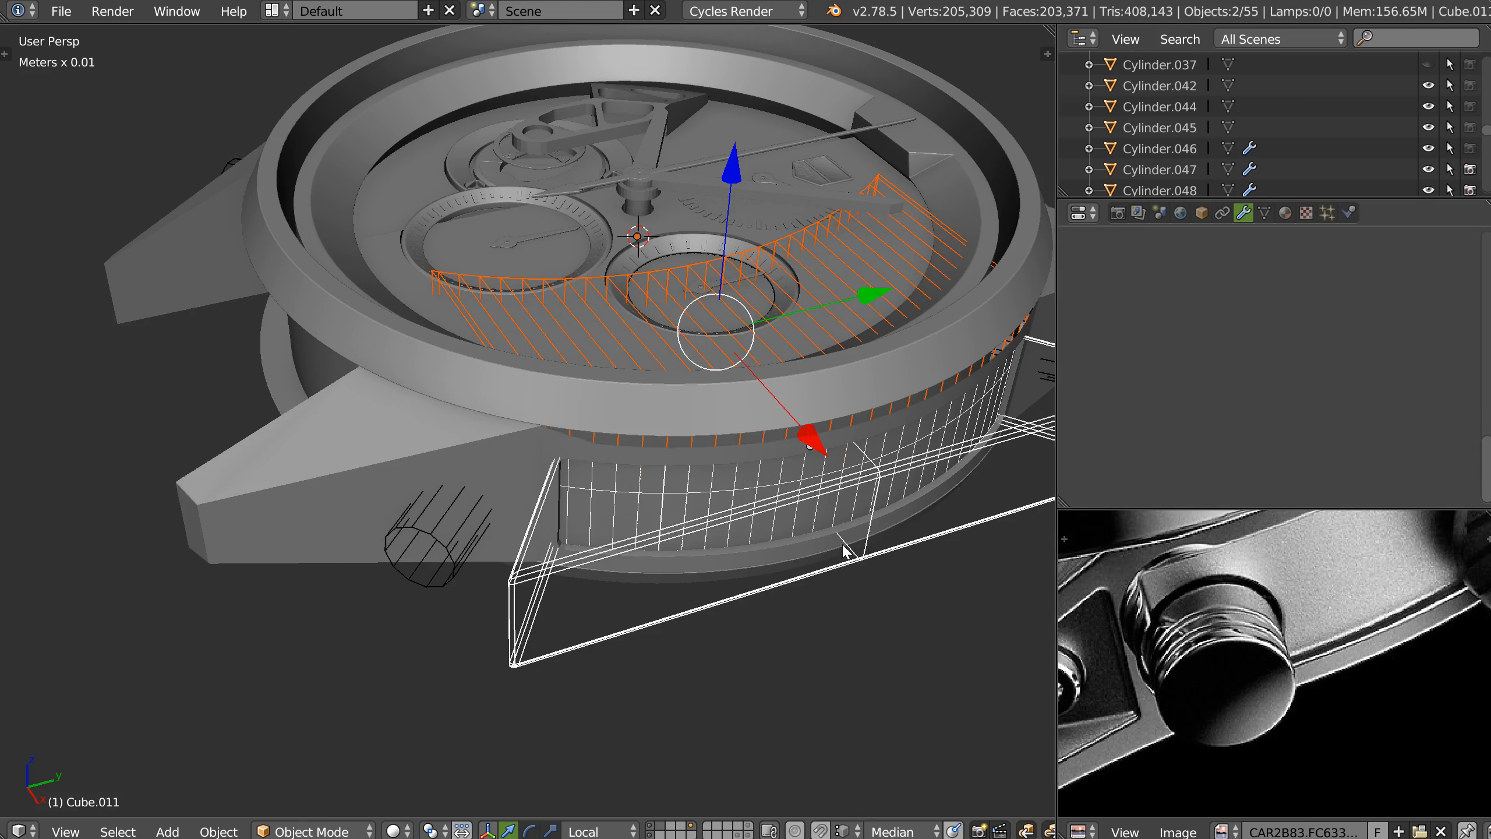
key(m)
click(1145, 591)
middle_drag(694, 519, 643, 466)
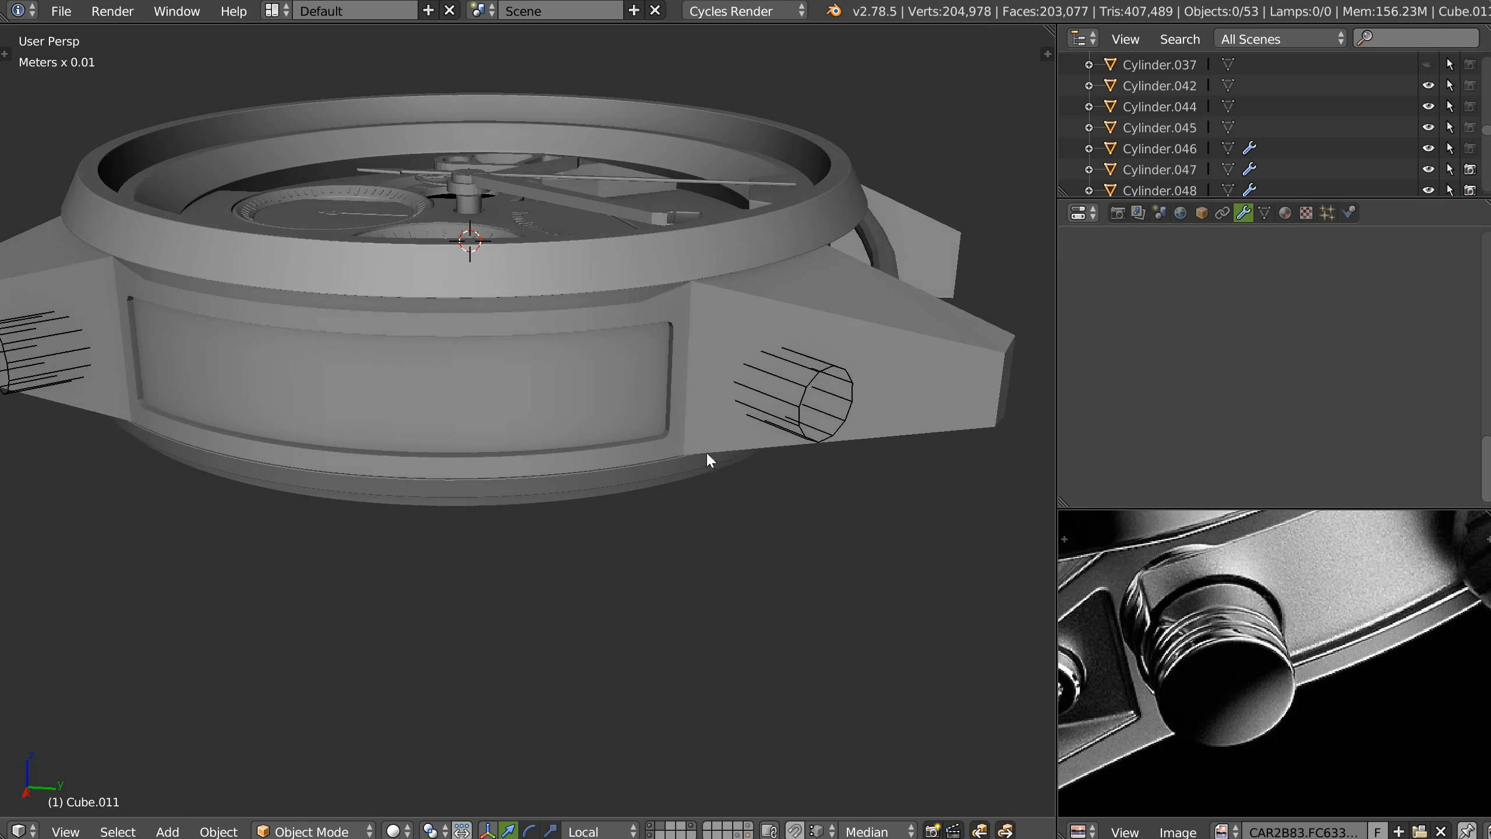
Turn the viewport display of the case body's hidden Bool_Cylinder modifiers back on, including Bool_Cylinder.054 and Bool_Cylinder.058, and deselect everything.
right_click(708, 455)
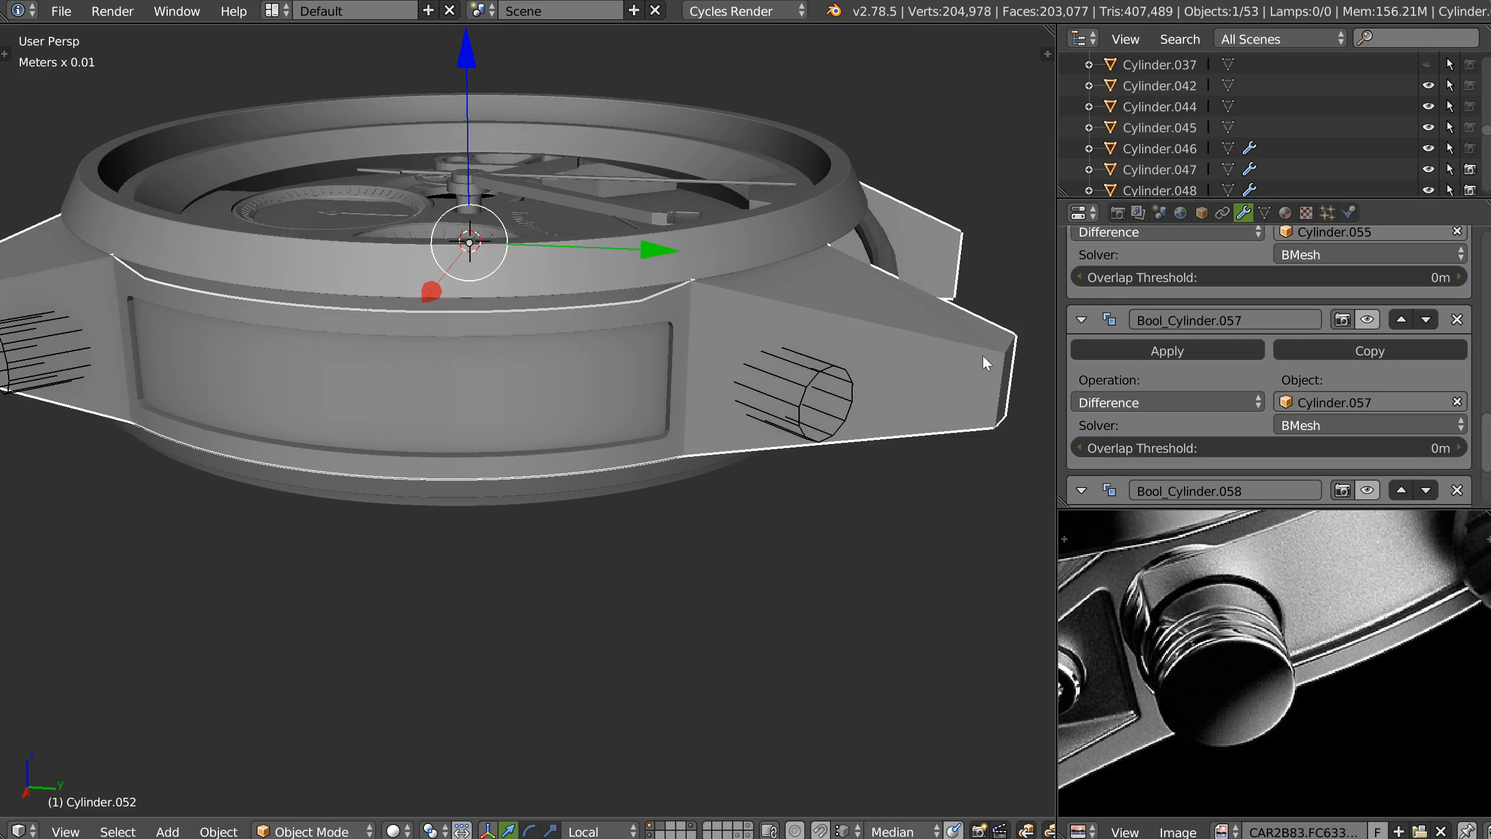
click(1370, 495)
scroll(1368, 459, down, 5)
scroll(1357, 336, up, 6)
scroll(1357, 337, down, 2)
click(1367, 319)
scroll(1367, 319, up, 14)
click(1367, 318)
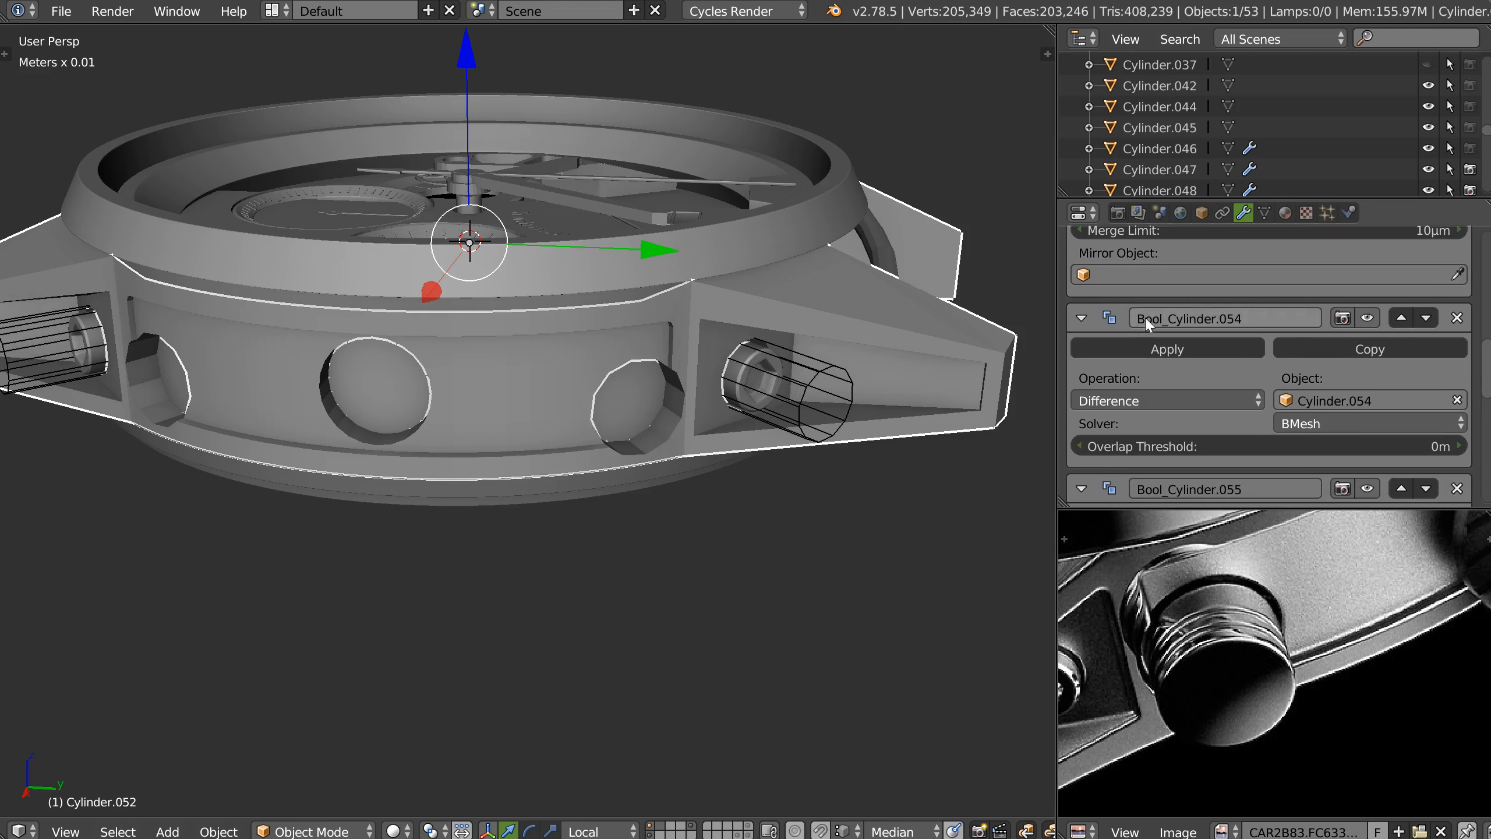
middle_drag(794, 408, 528, 547)
key(a)
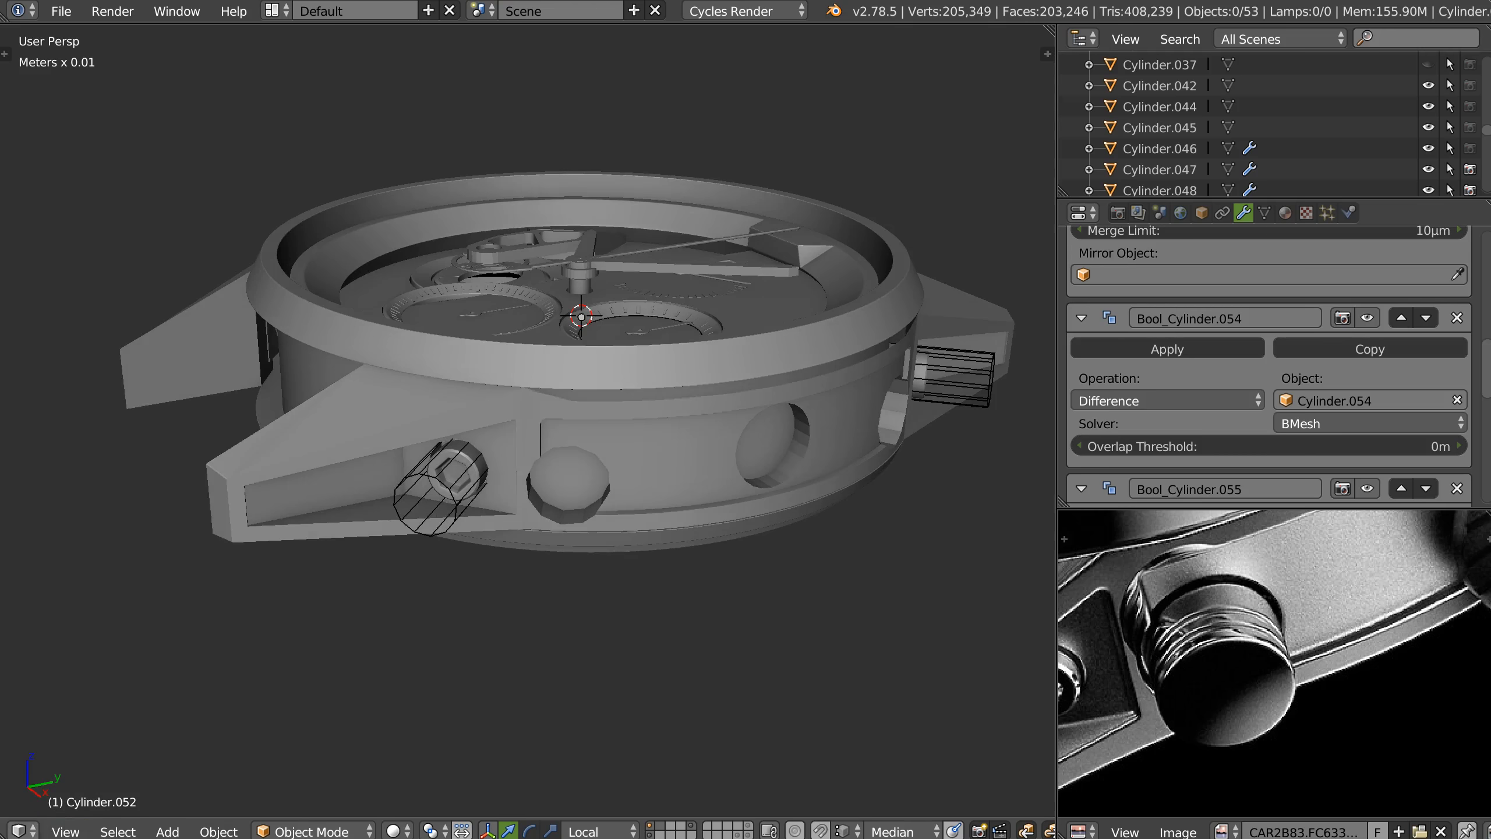